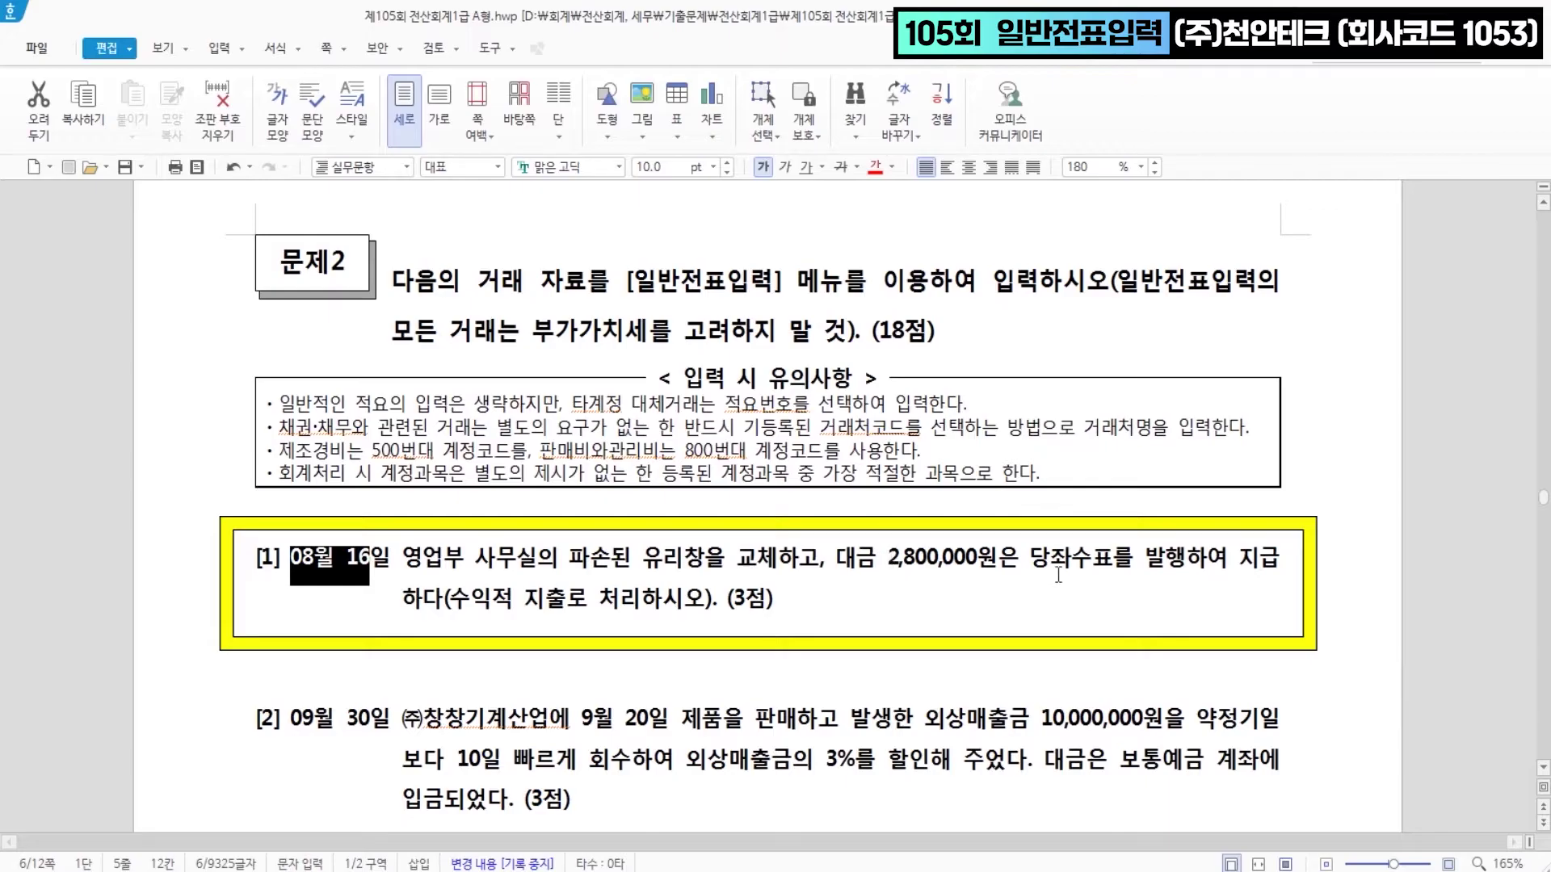
# - Colour the phrases "당좌수표를 발행" and "수익적 지출" red in question [1] of the exam document
pyautogui.moveTo(1031, 559); pyautogui.dragTo(1180, 563)
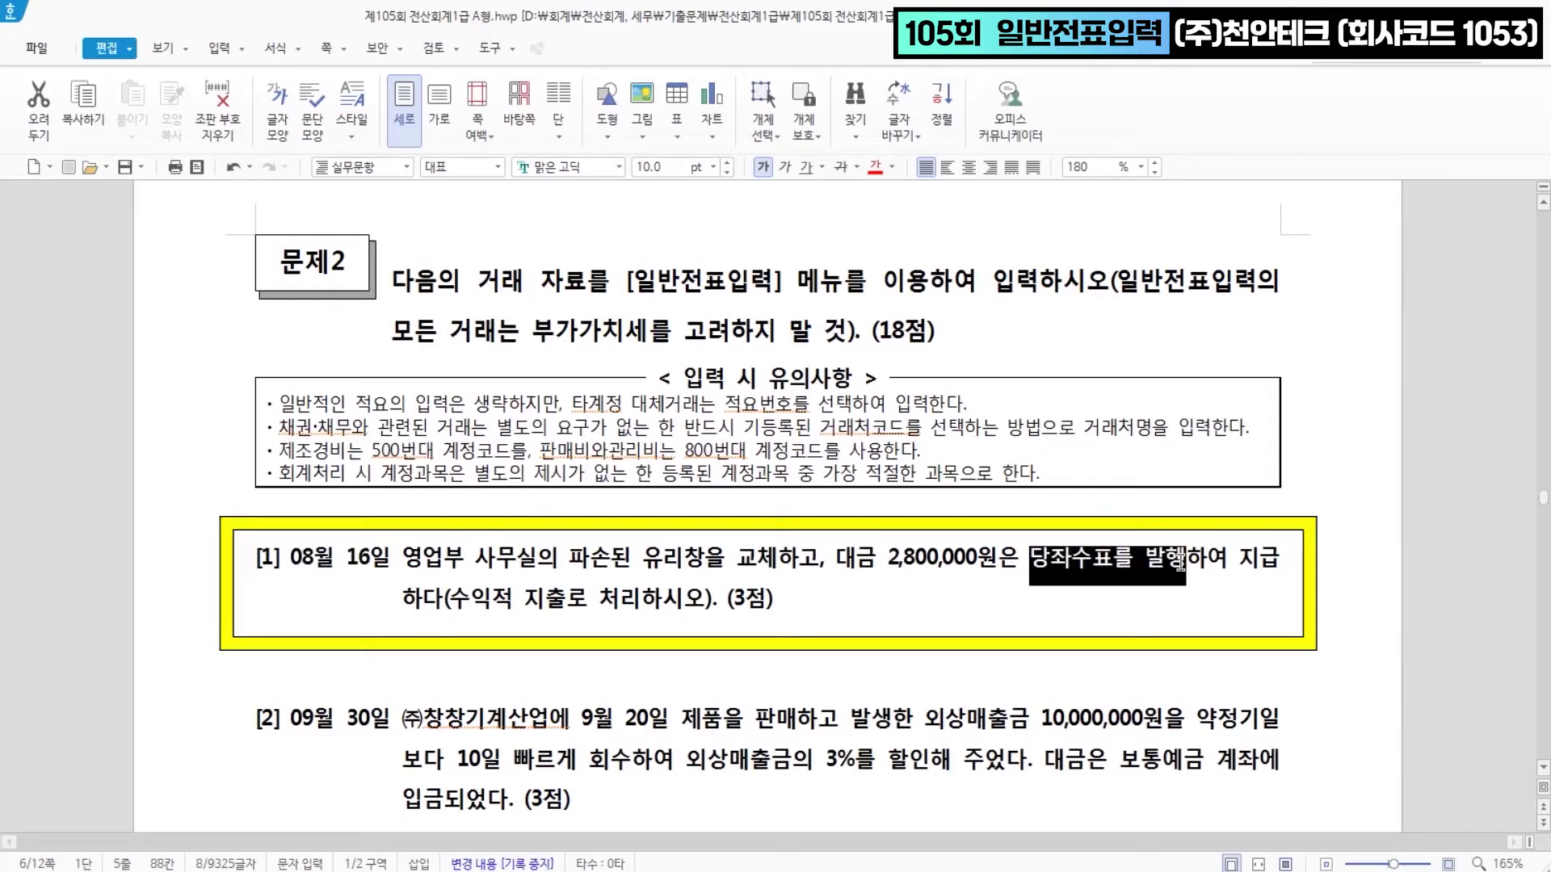
pyautogui.click(874, 167)
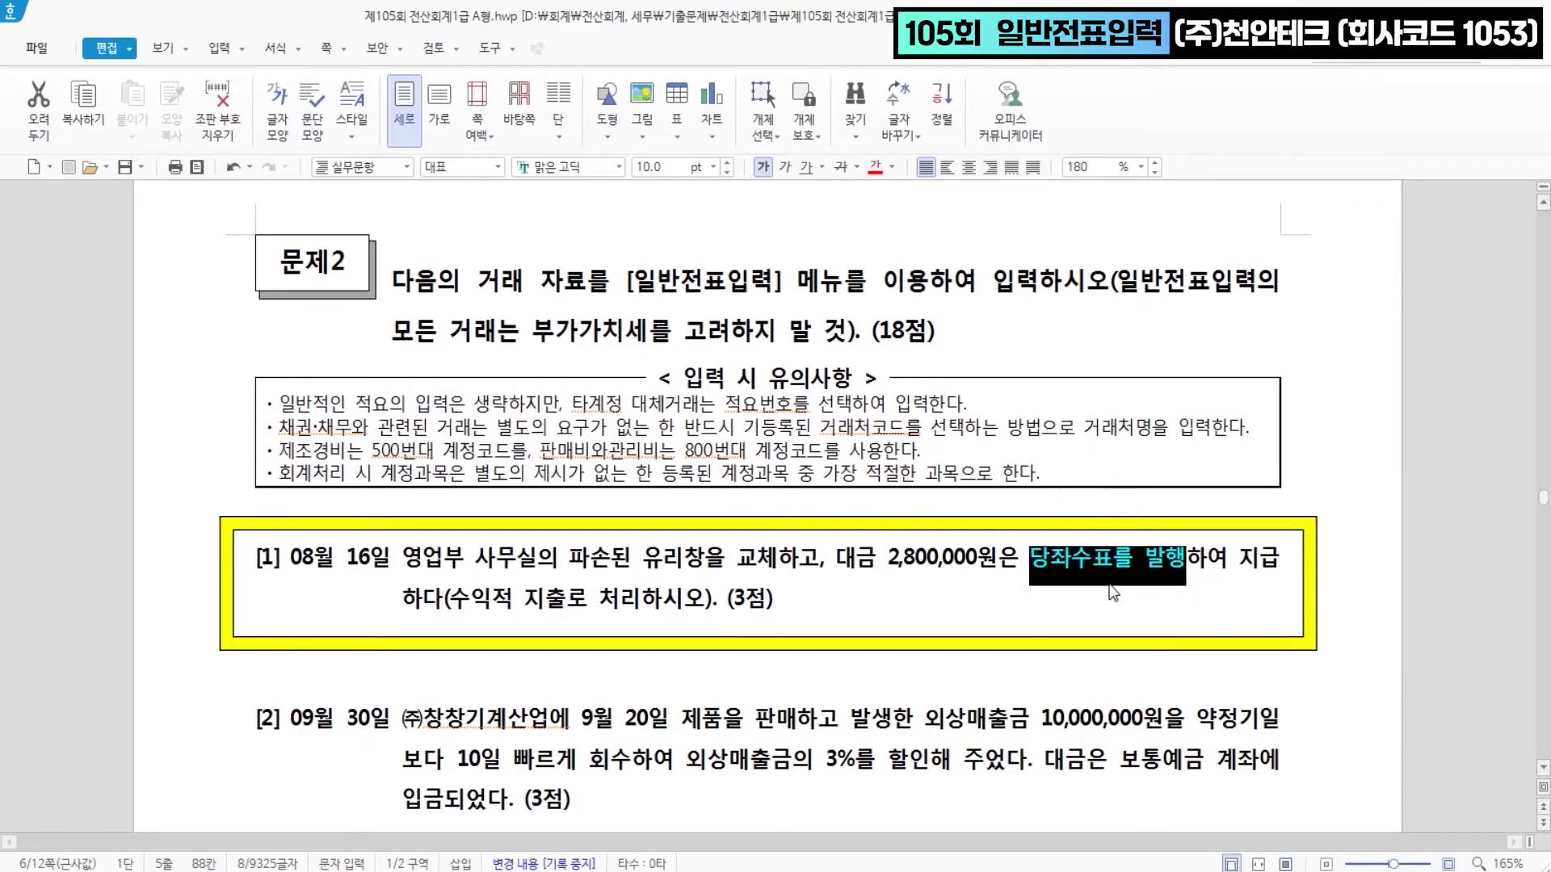
pyautogui.moveTo(450, 599); pyautogui.dragTo(567, 599)
pyautogui.click(875, 167)
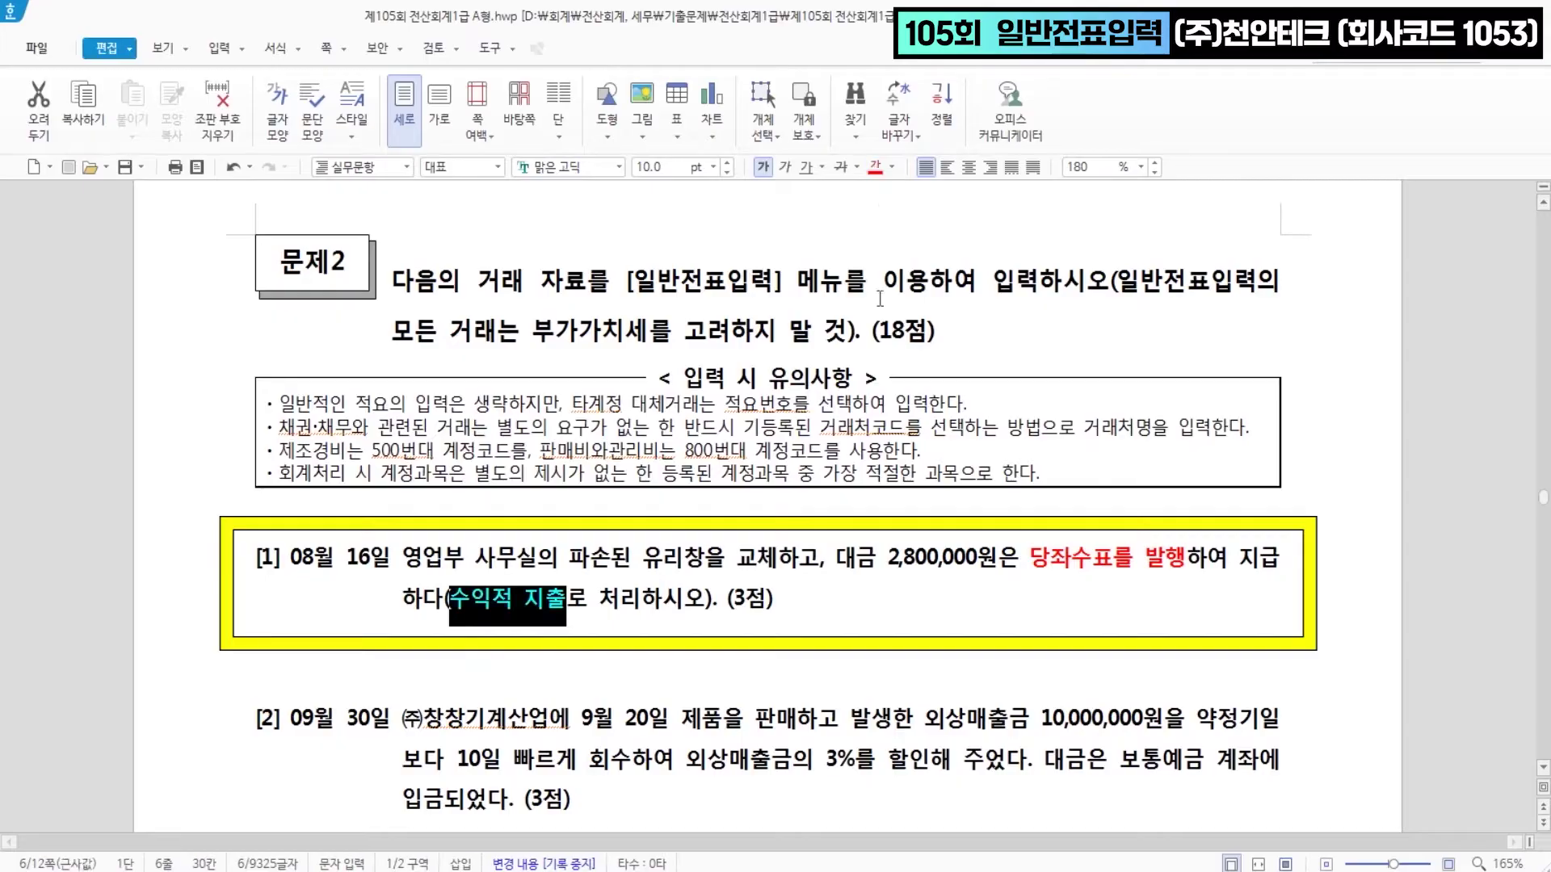
# - Switch to KcLep, open 일반전표입력 (general voucher entry) and set the voucher date to August 16
pyautogui.hotkey('alt', 'Tab')
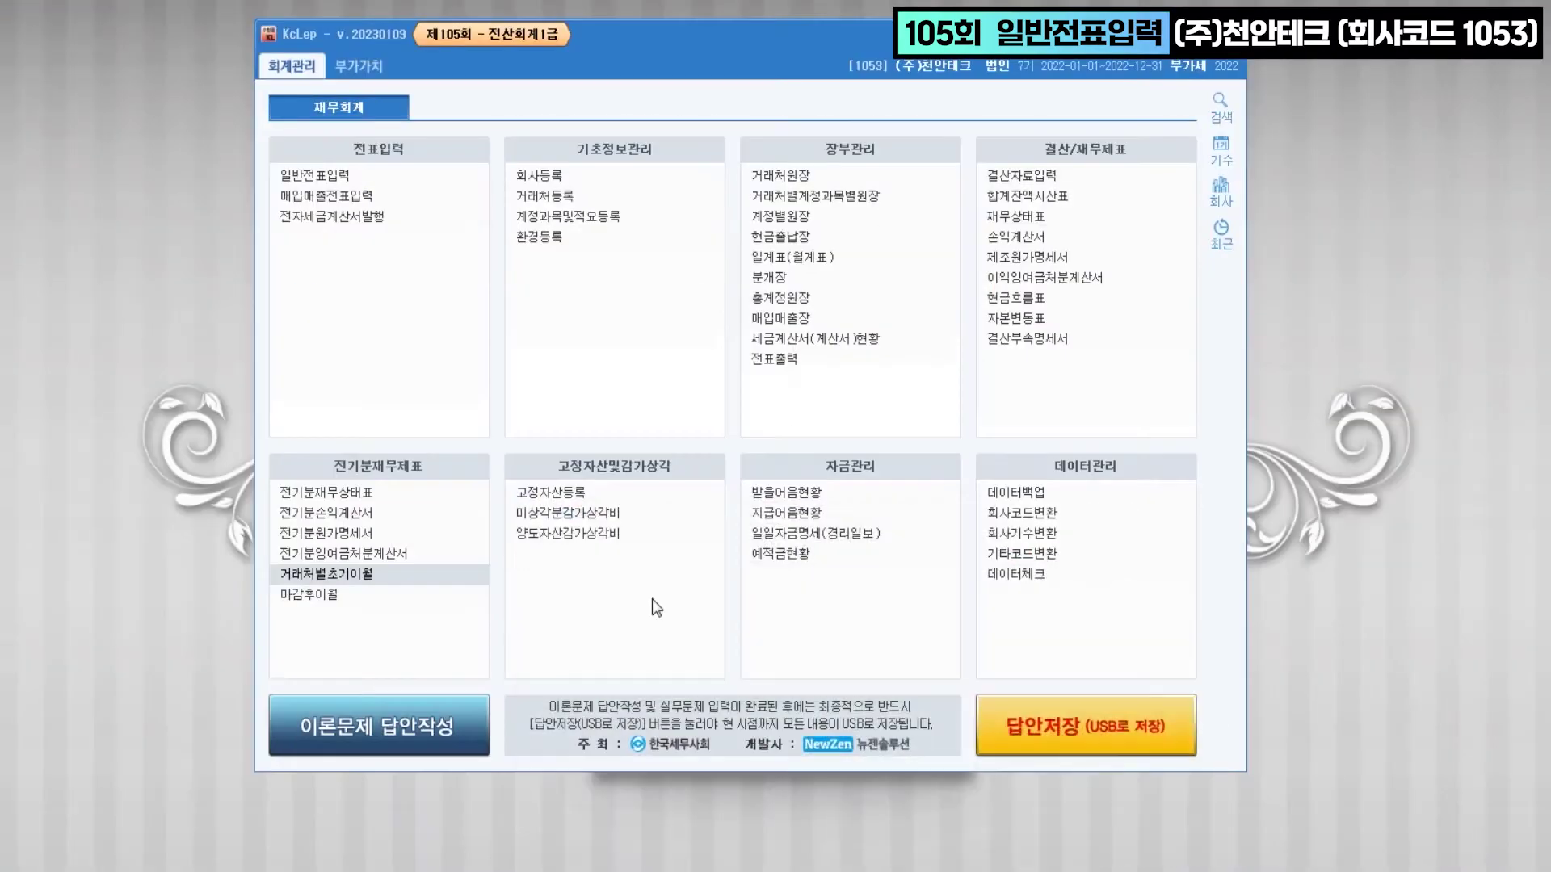
pyautogui.click(329, 176)
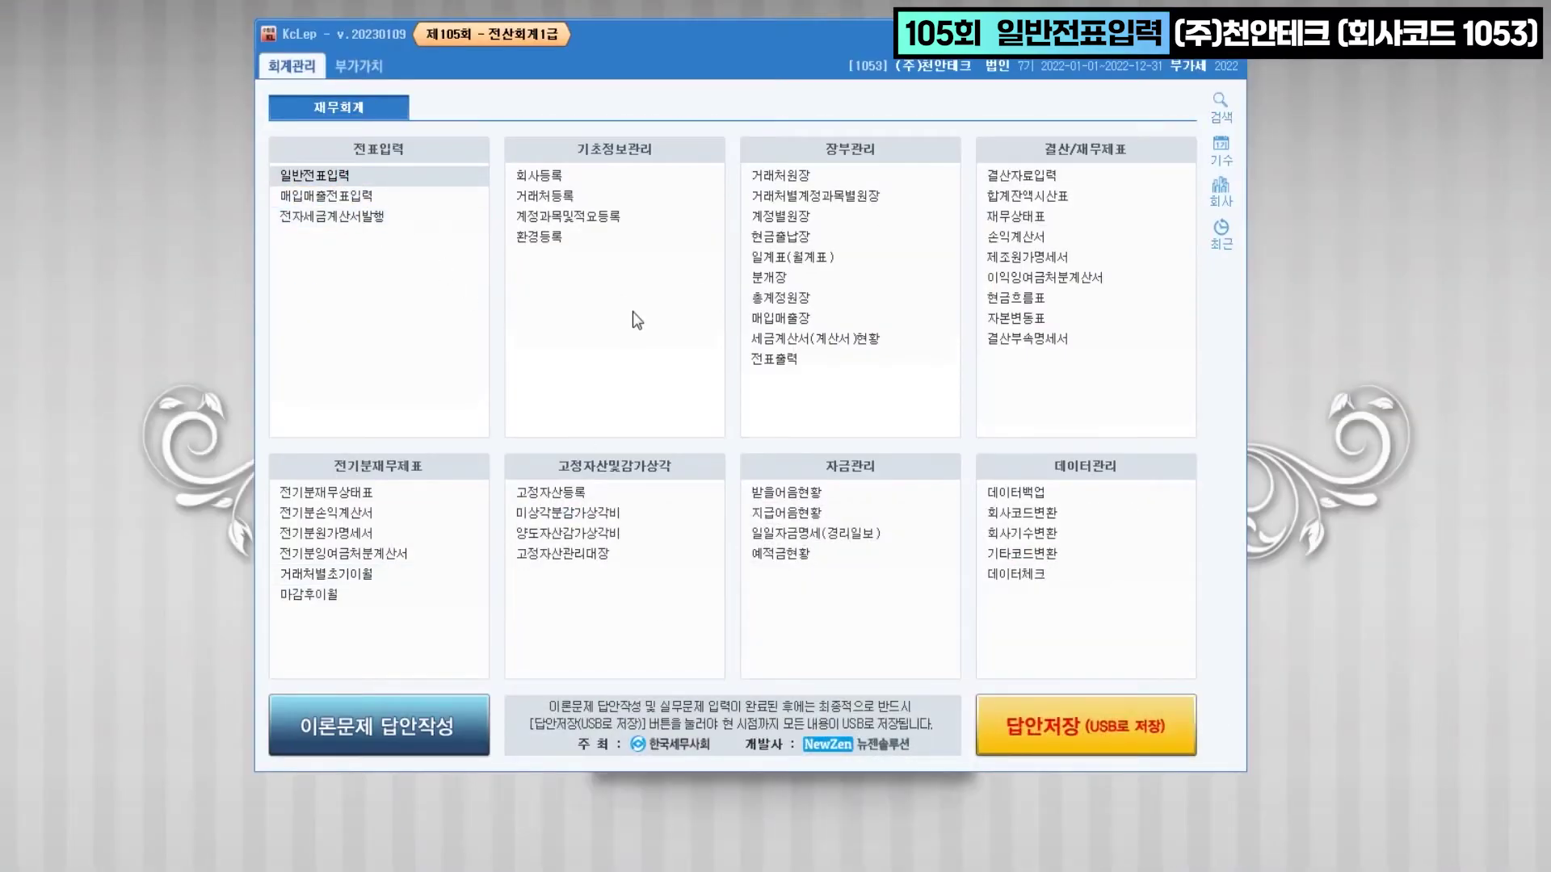
pyautogui.write('8')
pyautogui.press('Return')
pyautogui.write('16')
pyautogui.press('Return')
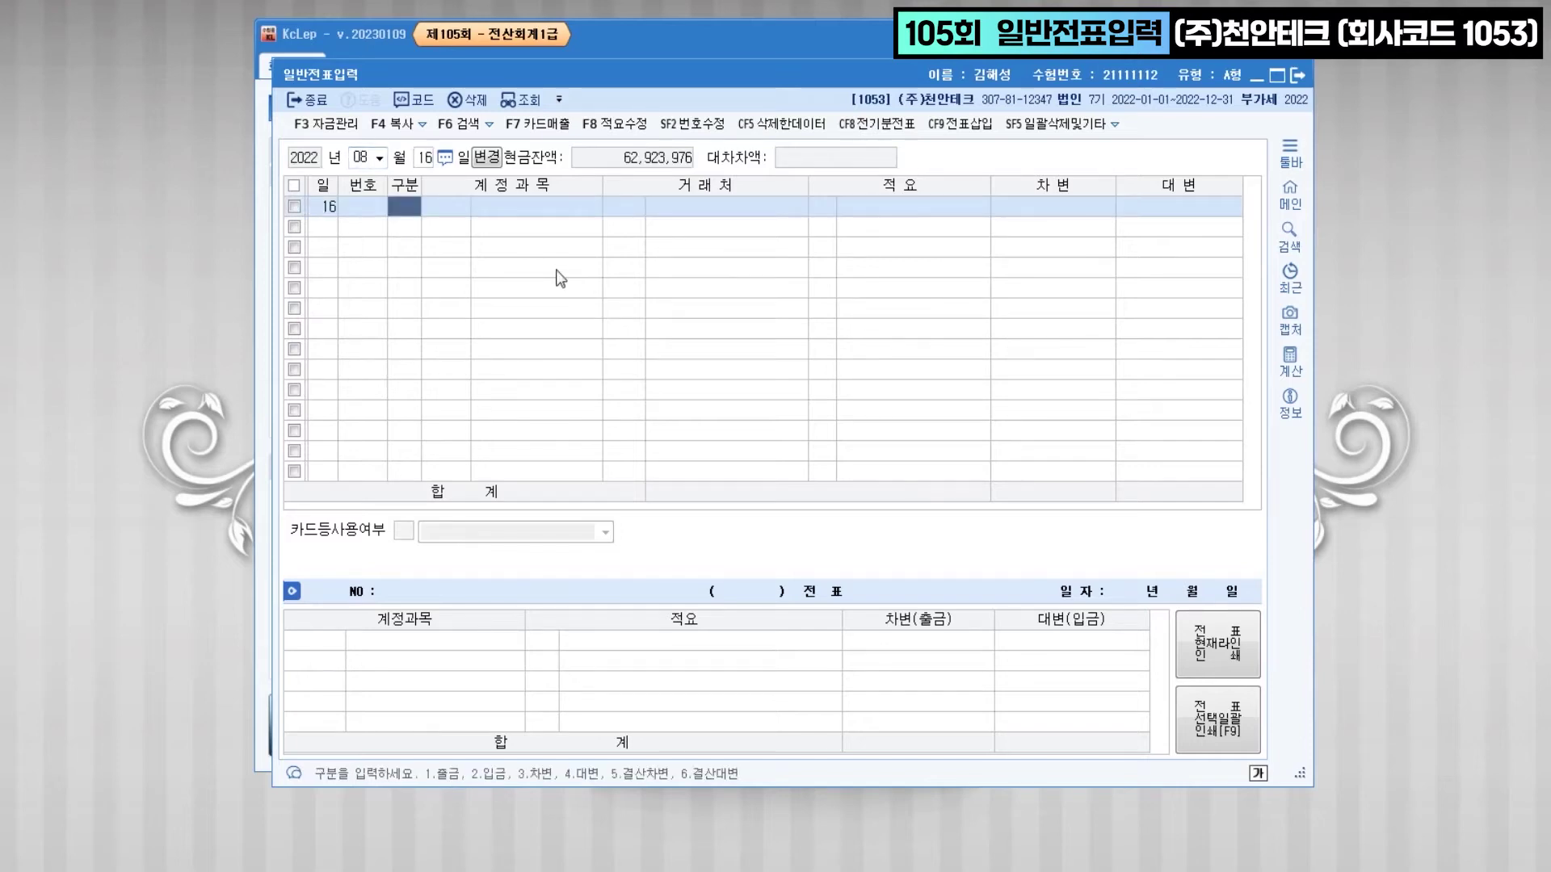
# - Enter a credit (대변) line for account 0102 당좌예금 with an amount of 2,800,000
pyautogui.write('4')
pyautogui.press('Return')
pyautogui.write('당좌')
pyautogui.press('Return')
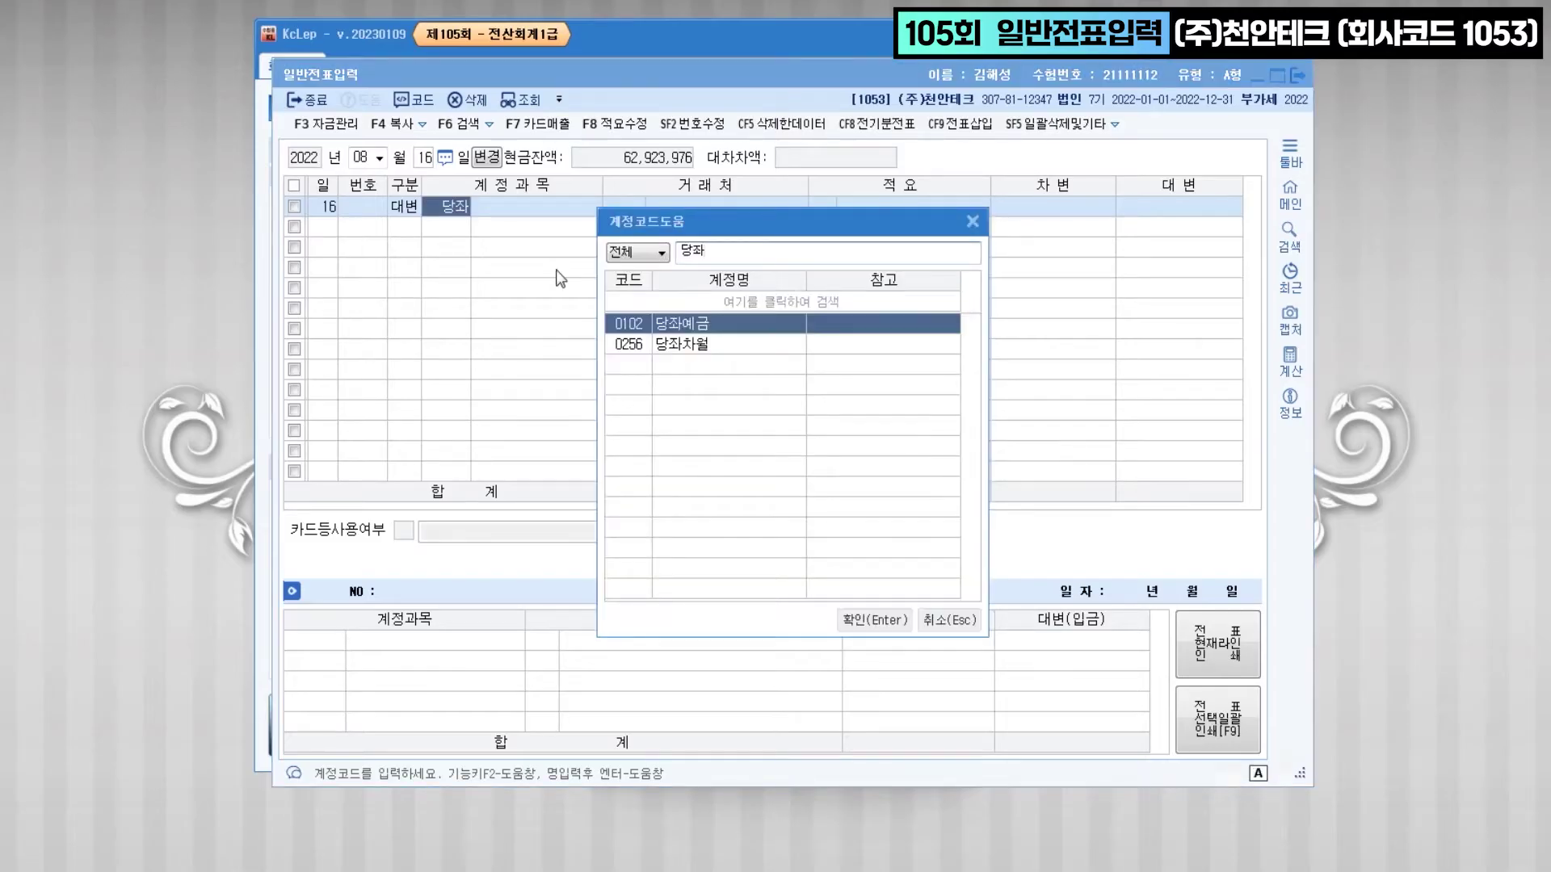
pyautogui.press('Return')
pyautogui.press('Return')
pyautogui.press('Return')
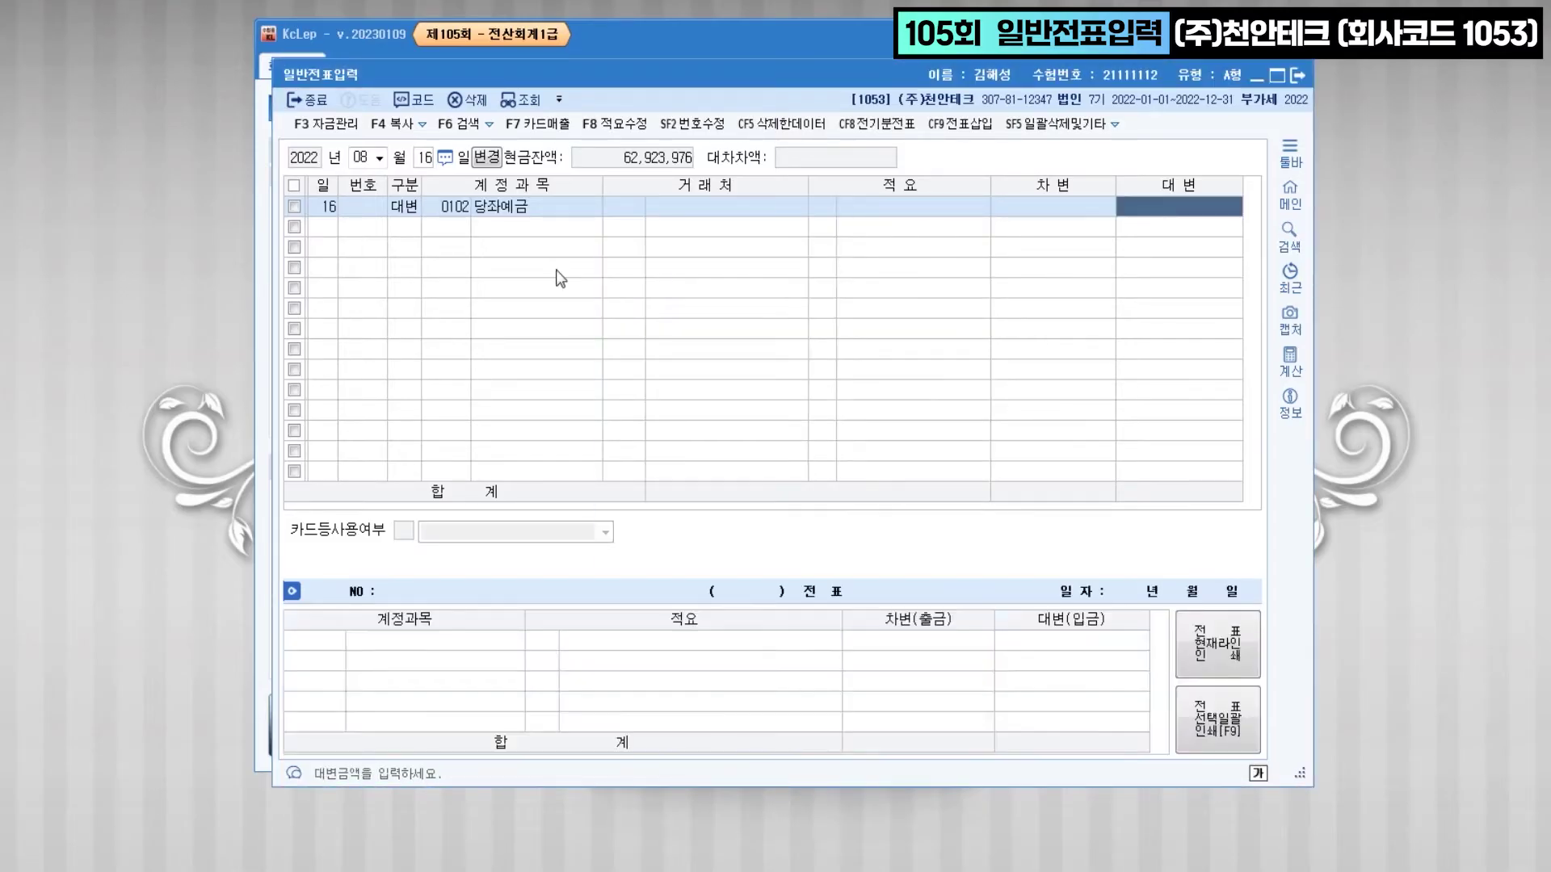
pyautogui.write('2800000')
pyautogui.press('Return')
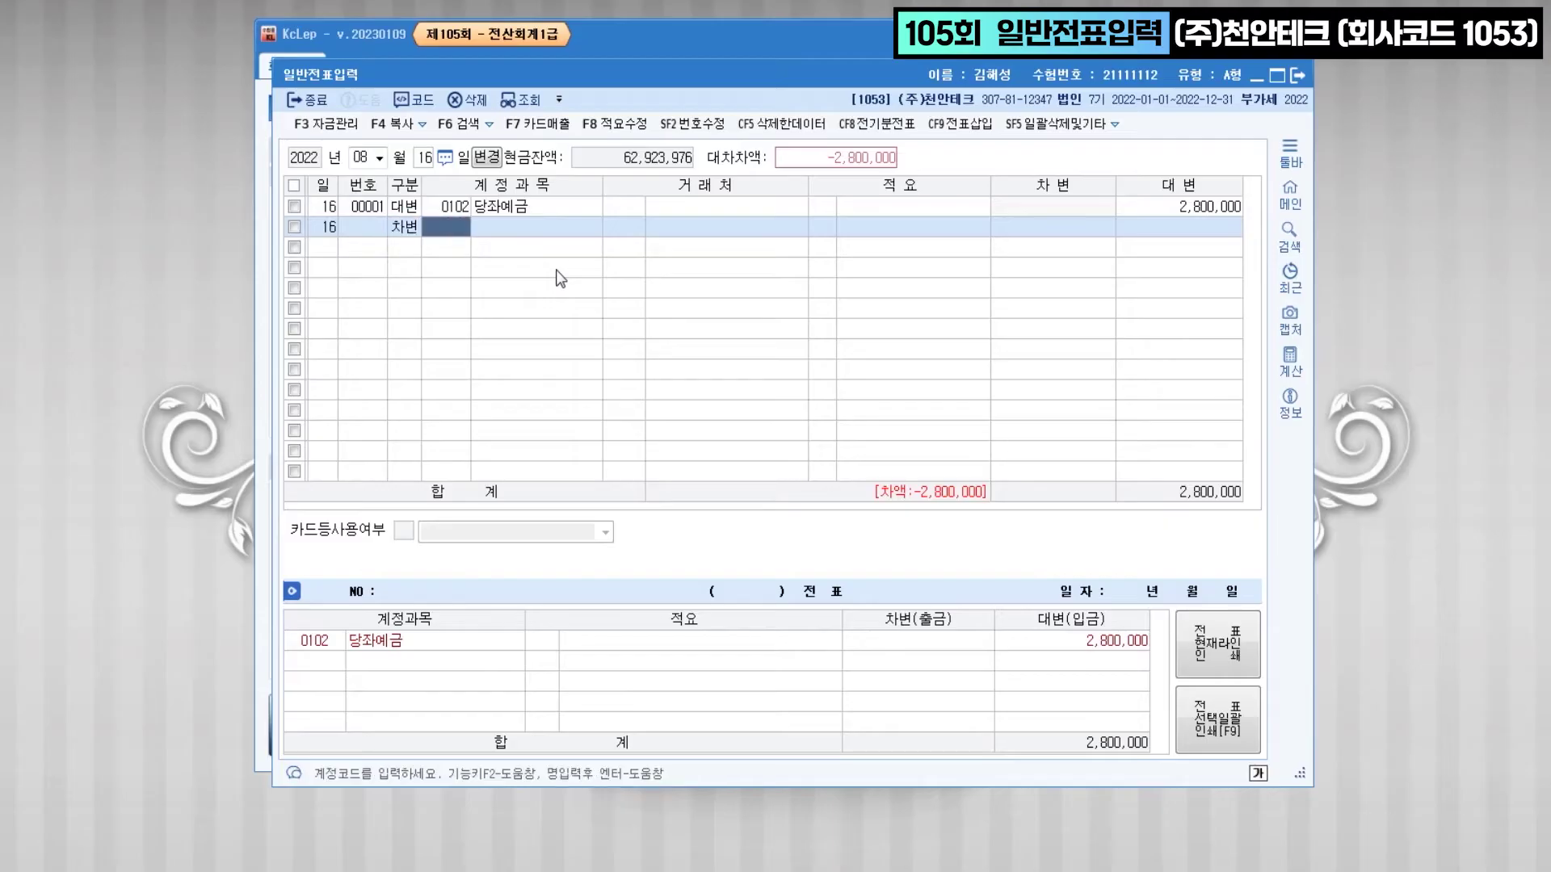
# - Complete the August 16 voucher with a debit (차변) line for account 0820 수선비 (판매관리비) of 2,800,000
pyautogui.write('숫ㄴ선')
pyautogui.press('Return')
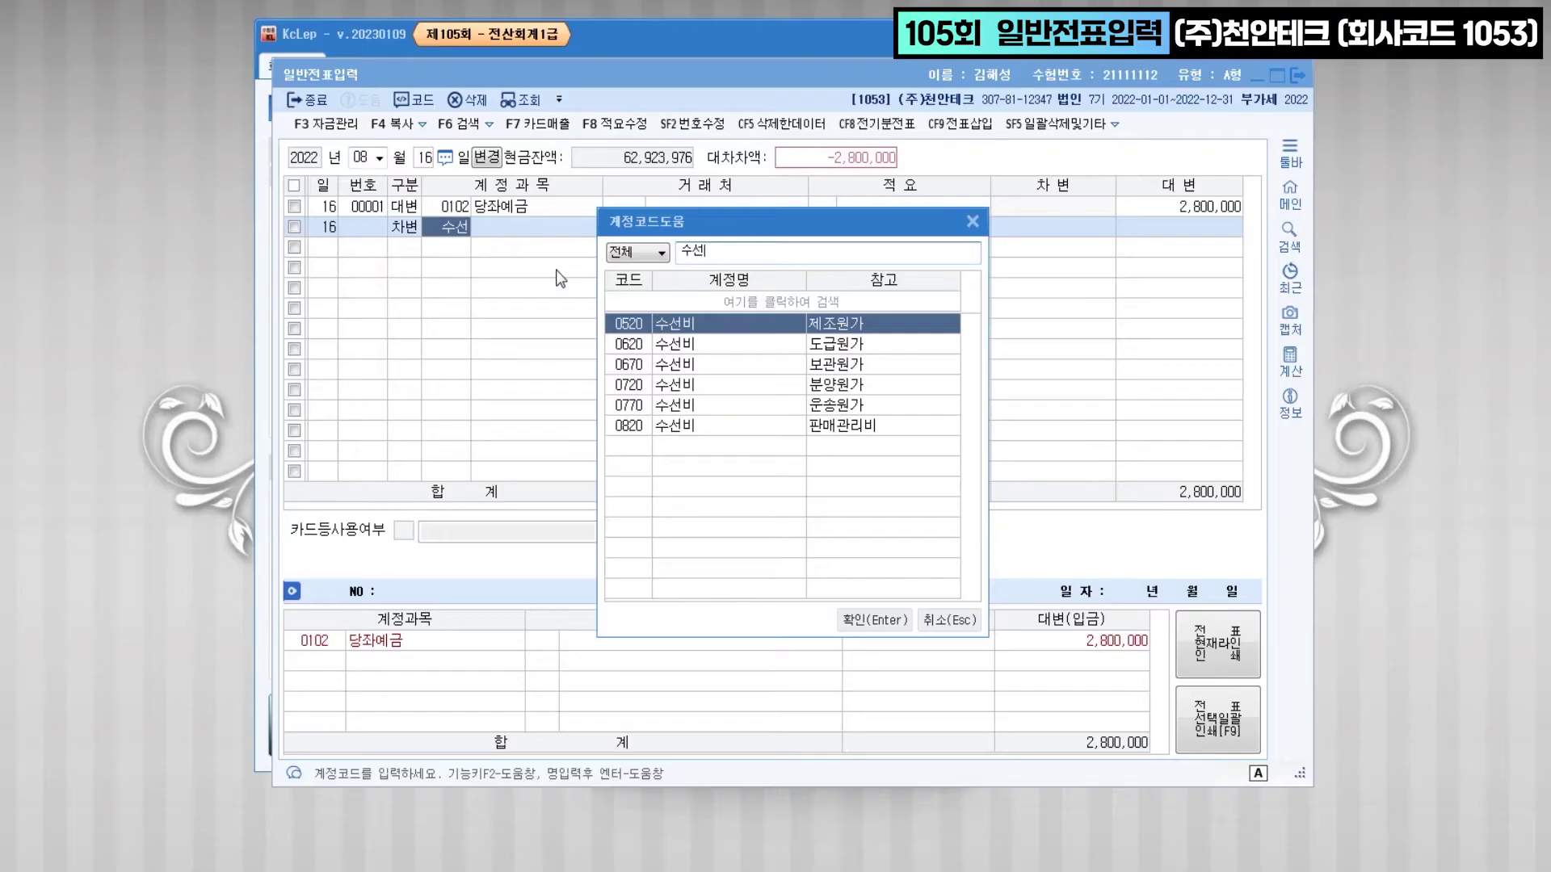
pyautogui.press('Down')
pyautogui.press('Down')
pyautogui.press('Down')
pyautogui.press('Down')
pyautogui.press('Down')
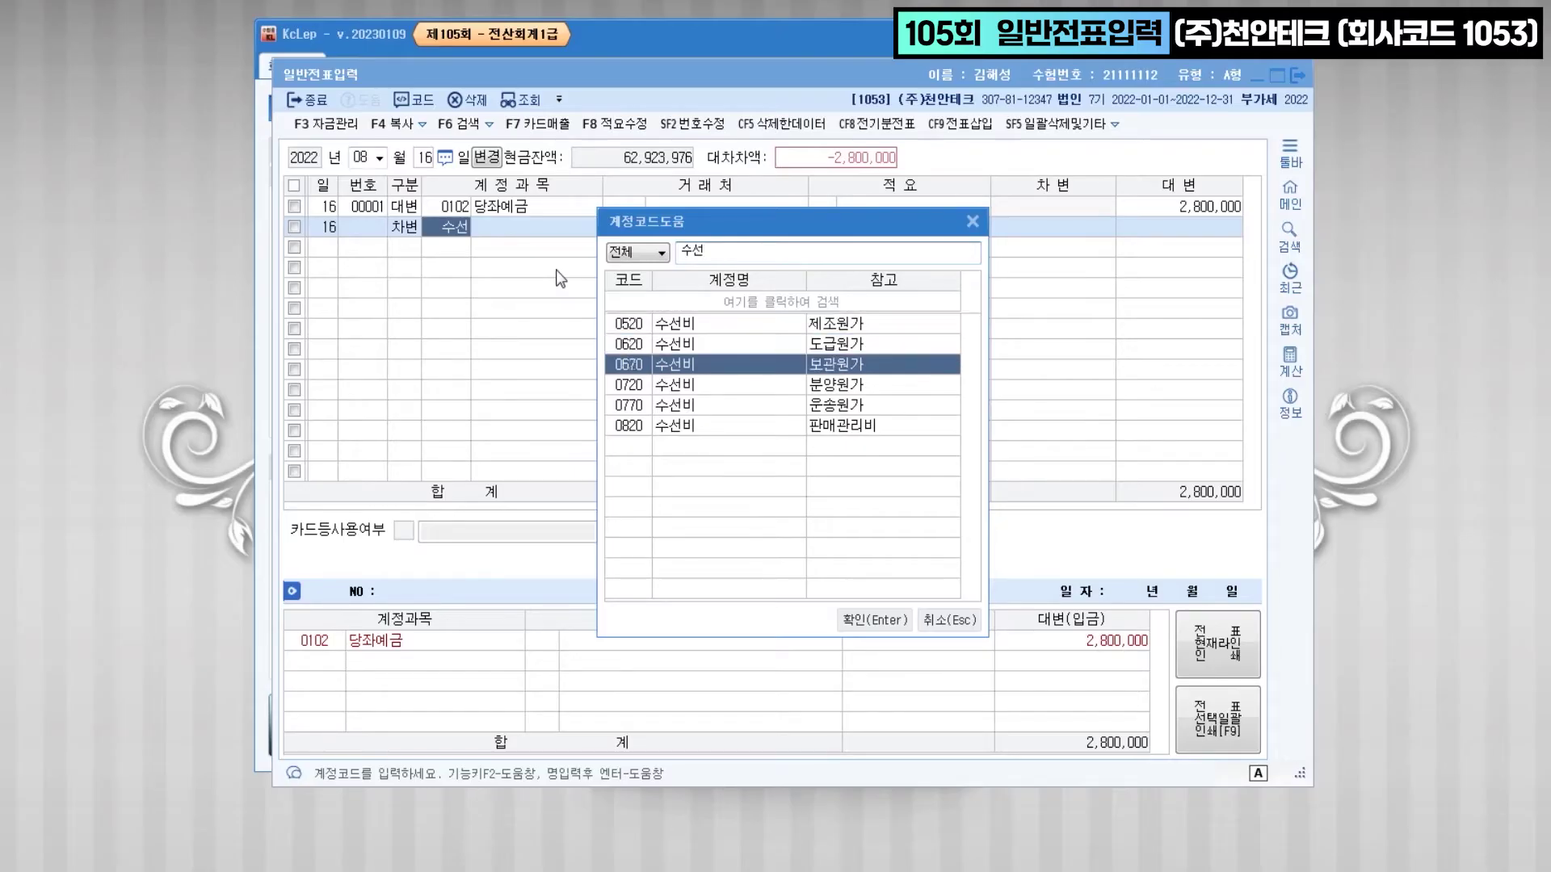
pyautogui.press('Return')
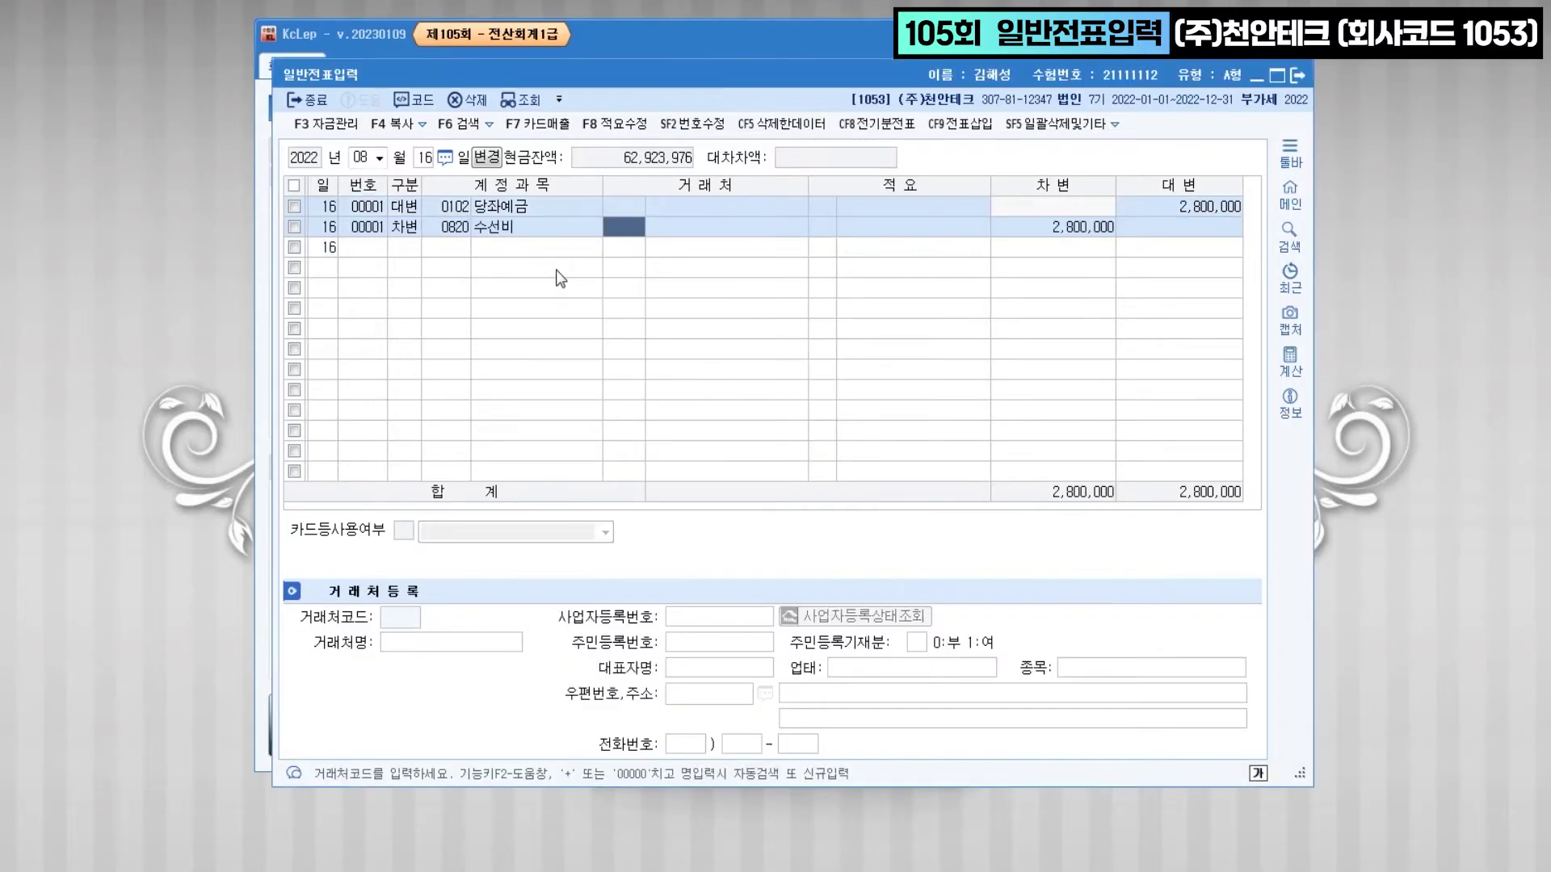
pyautogui.press('Return')
pyautogui.press('Return')
pyautogui.press('Return')
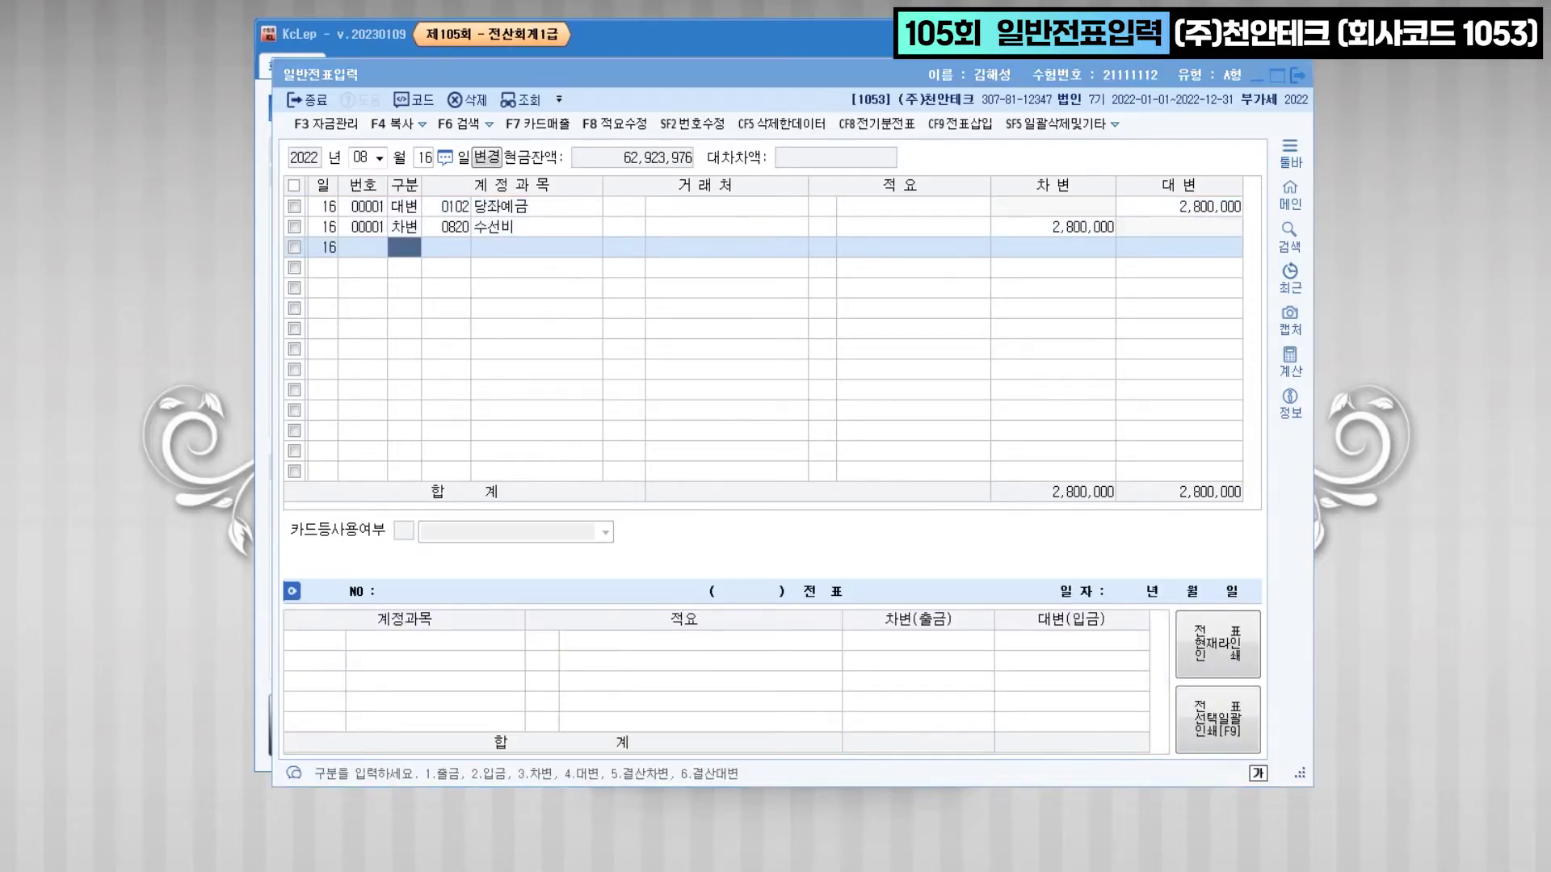
# - Switch to the exam document and colour the phrases "빠르게 회수" and "3%를 할인" red in question [2]
pyautogui.hotkey('alt', 'Tab')
pyautogui.scroll(-5, 679, 707)
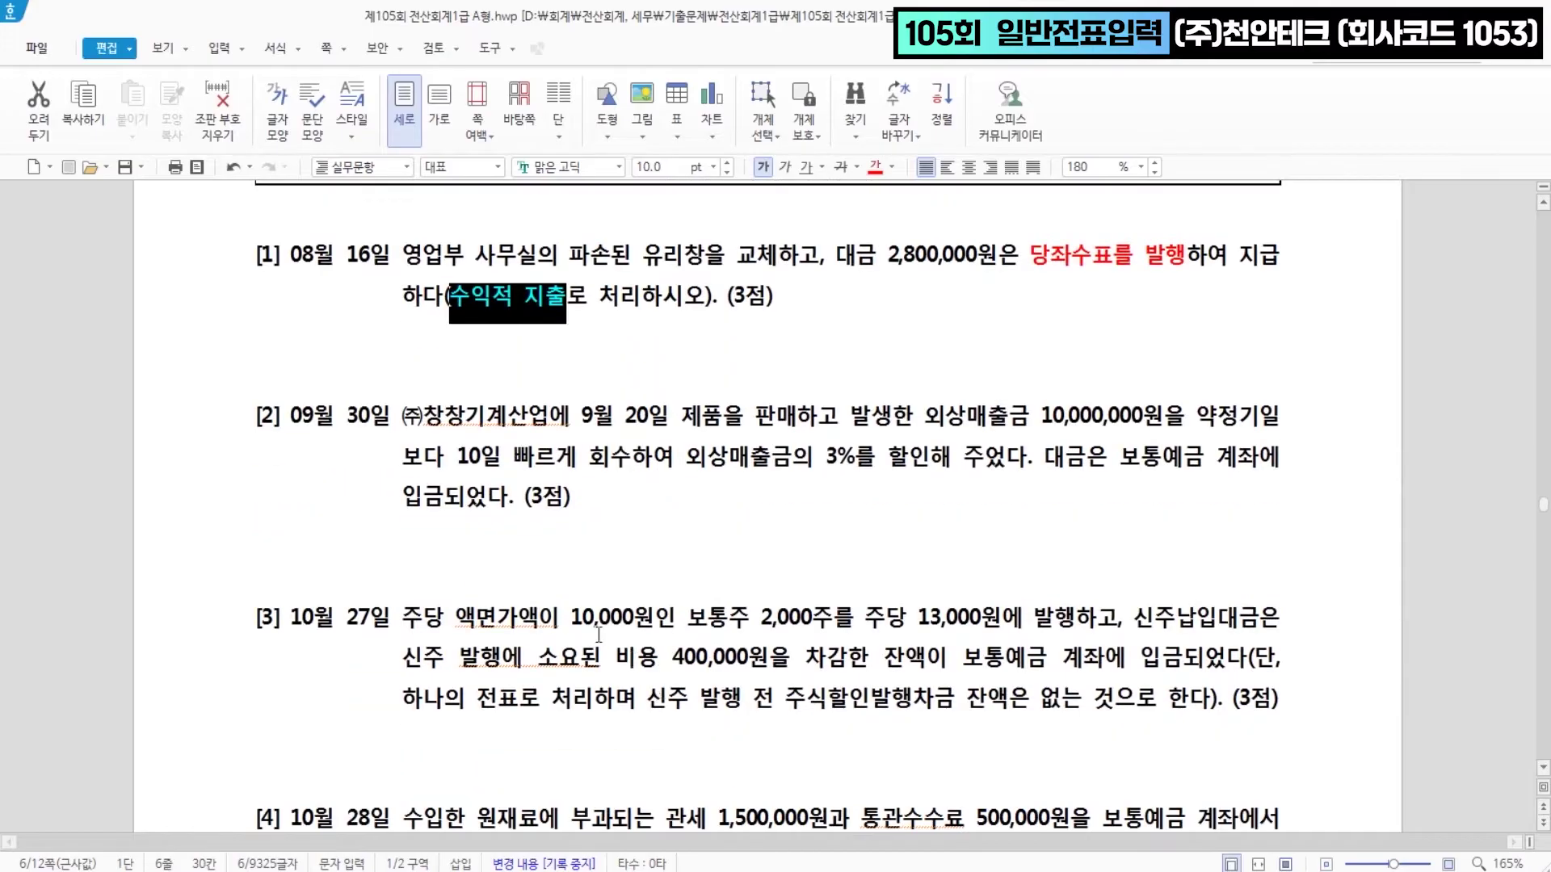
pyautogui.click(290, 417)
pyautogui.moveTo(290, 418); pyautogui.dragTo(370, 417)
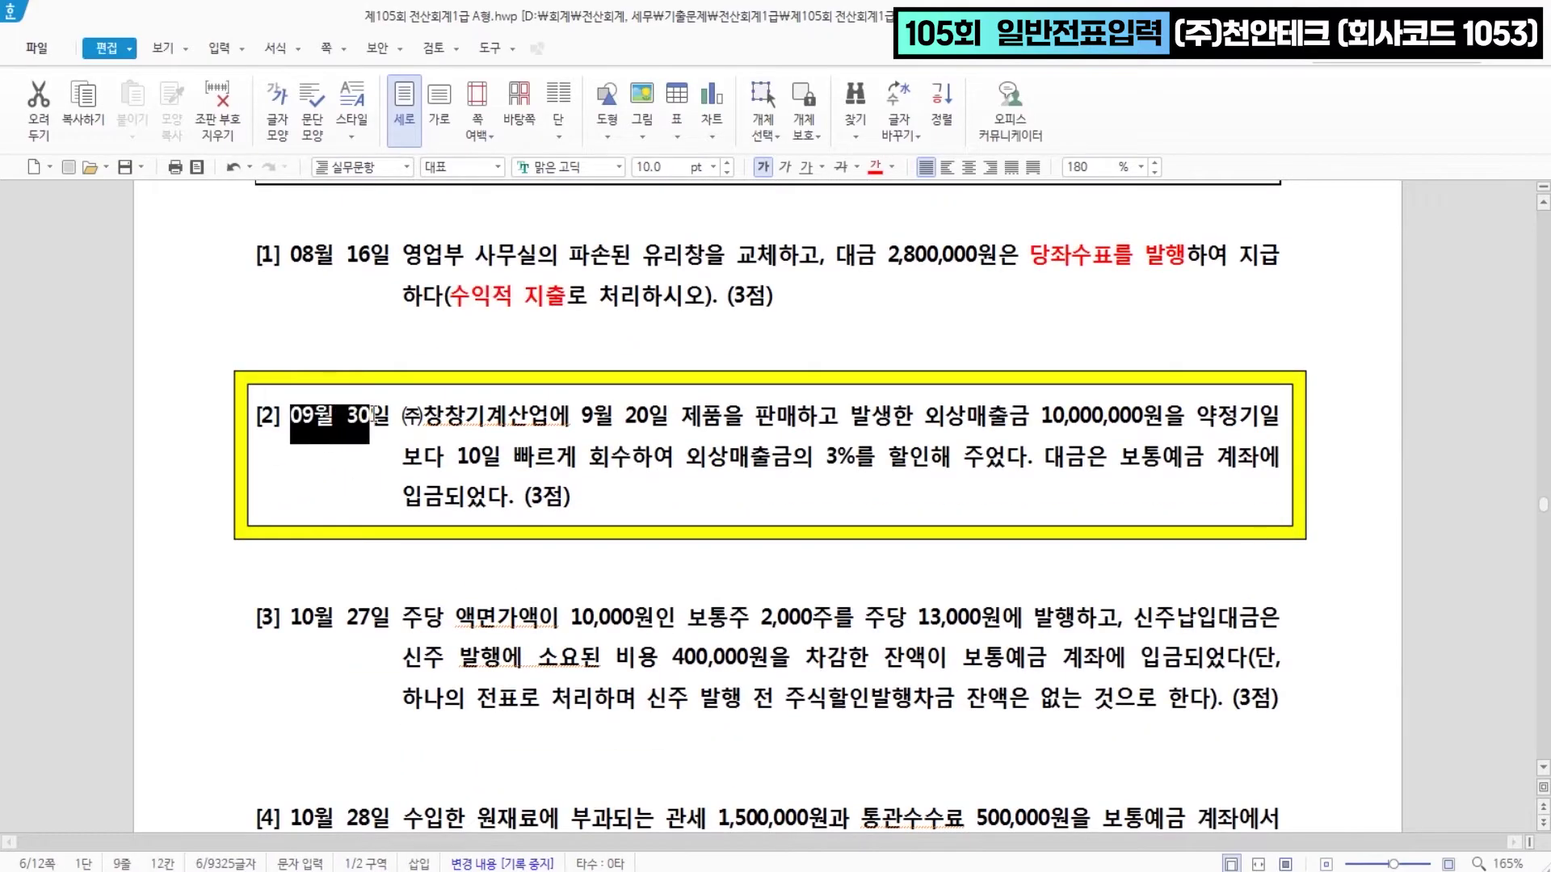
pyautogui.moveTo(580, 417); pyautogui.dragTo(1163, 418)
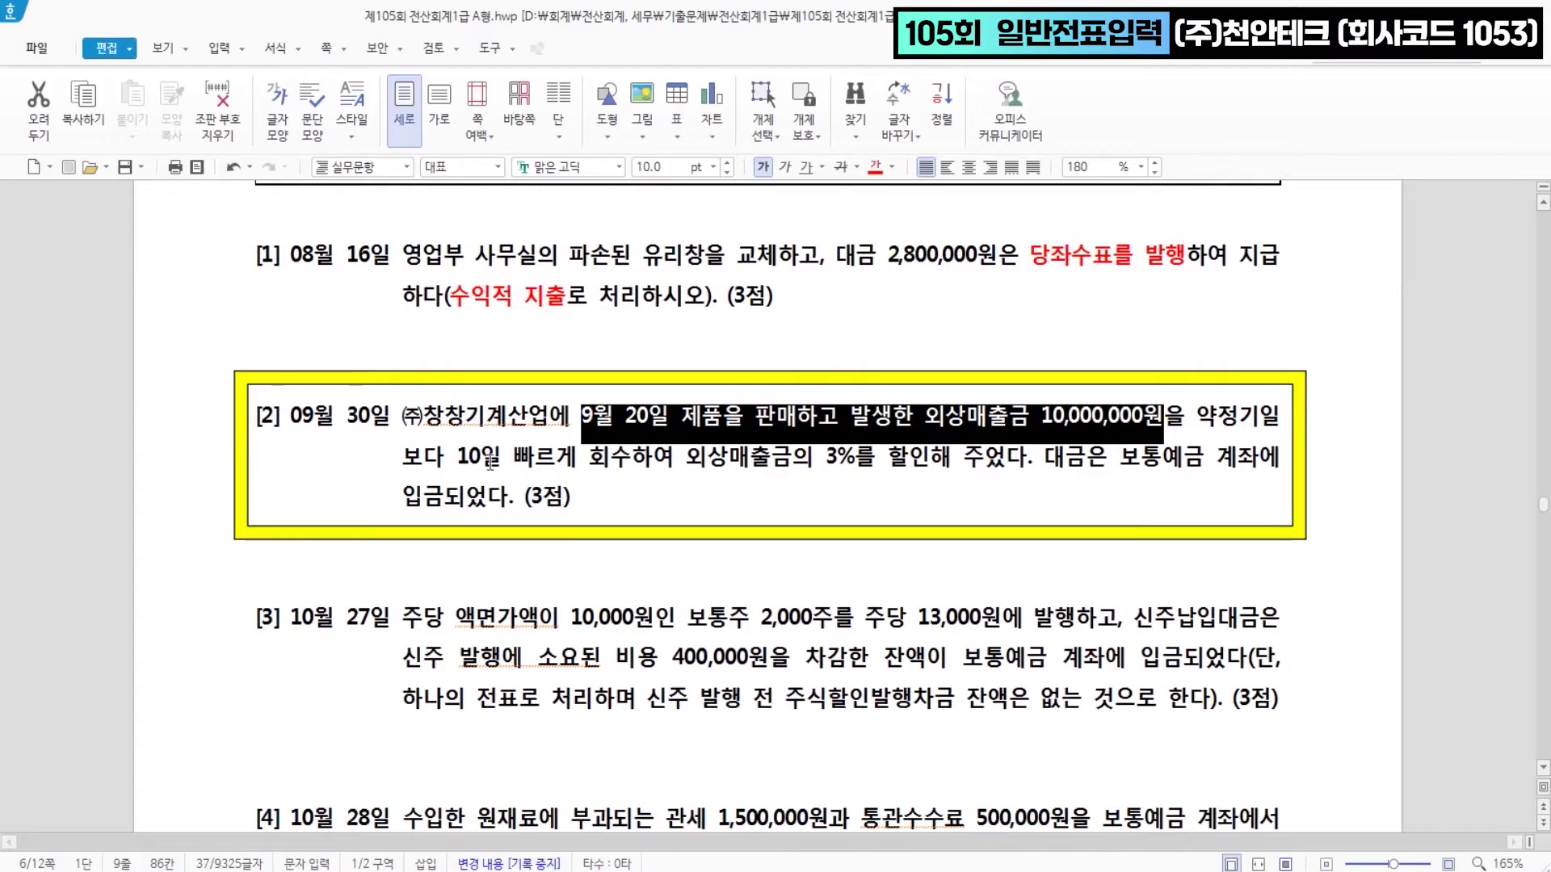
pyautogui.moveTo(513, 459); pyautogui.dragTo(630, 460)
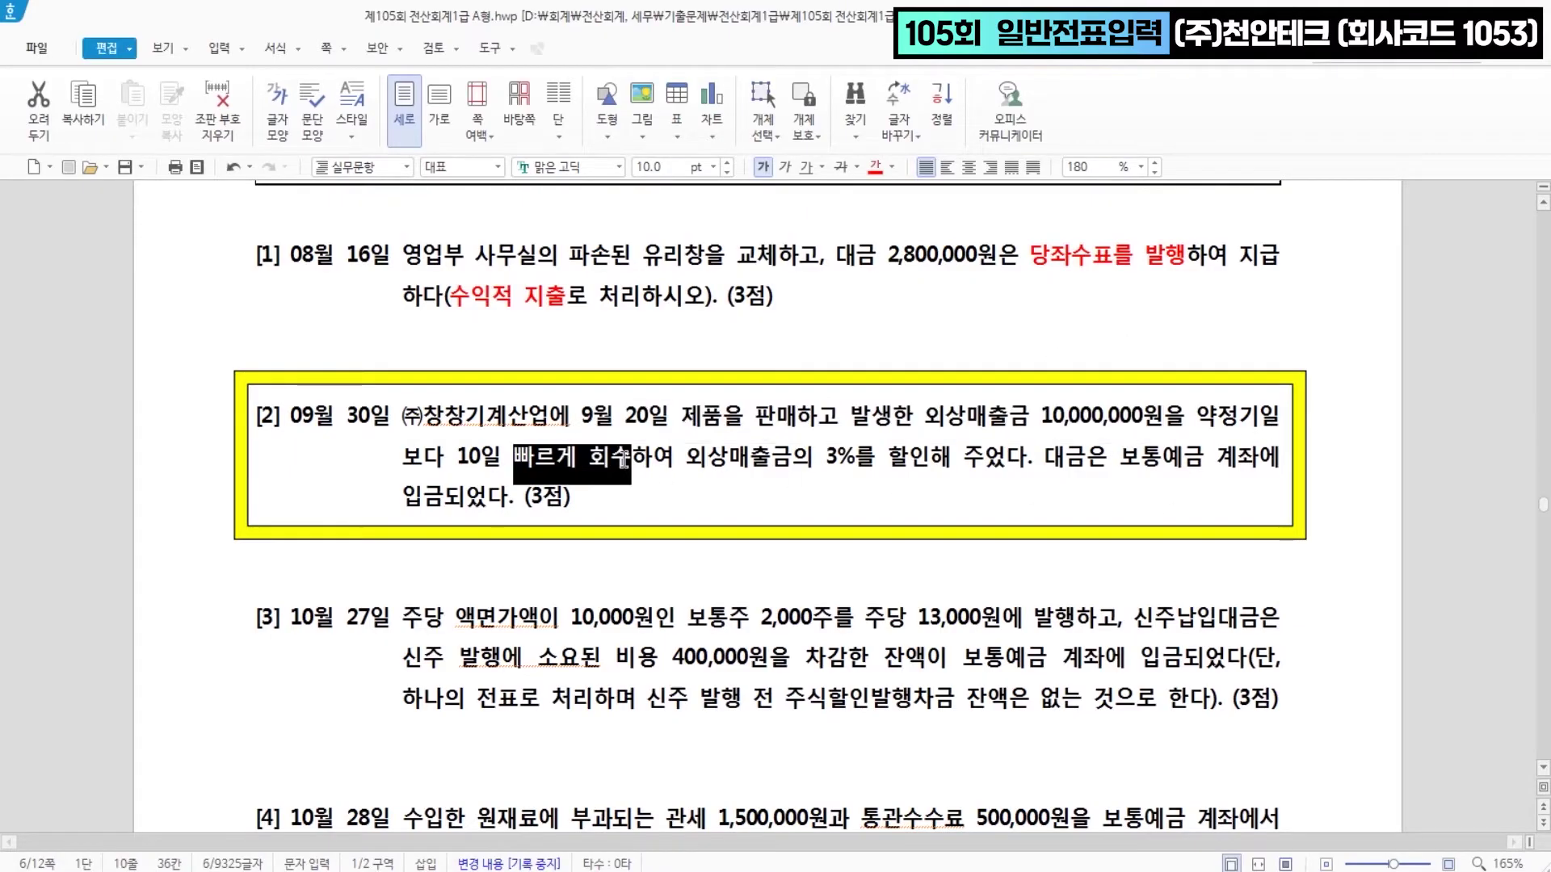
pyautogui.click(878, 170)
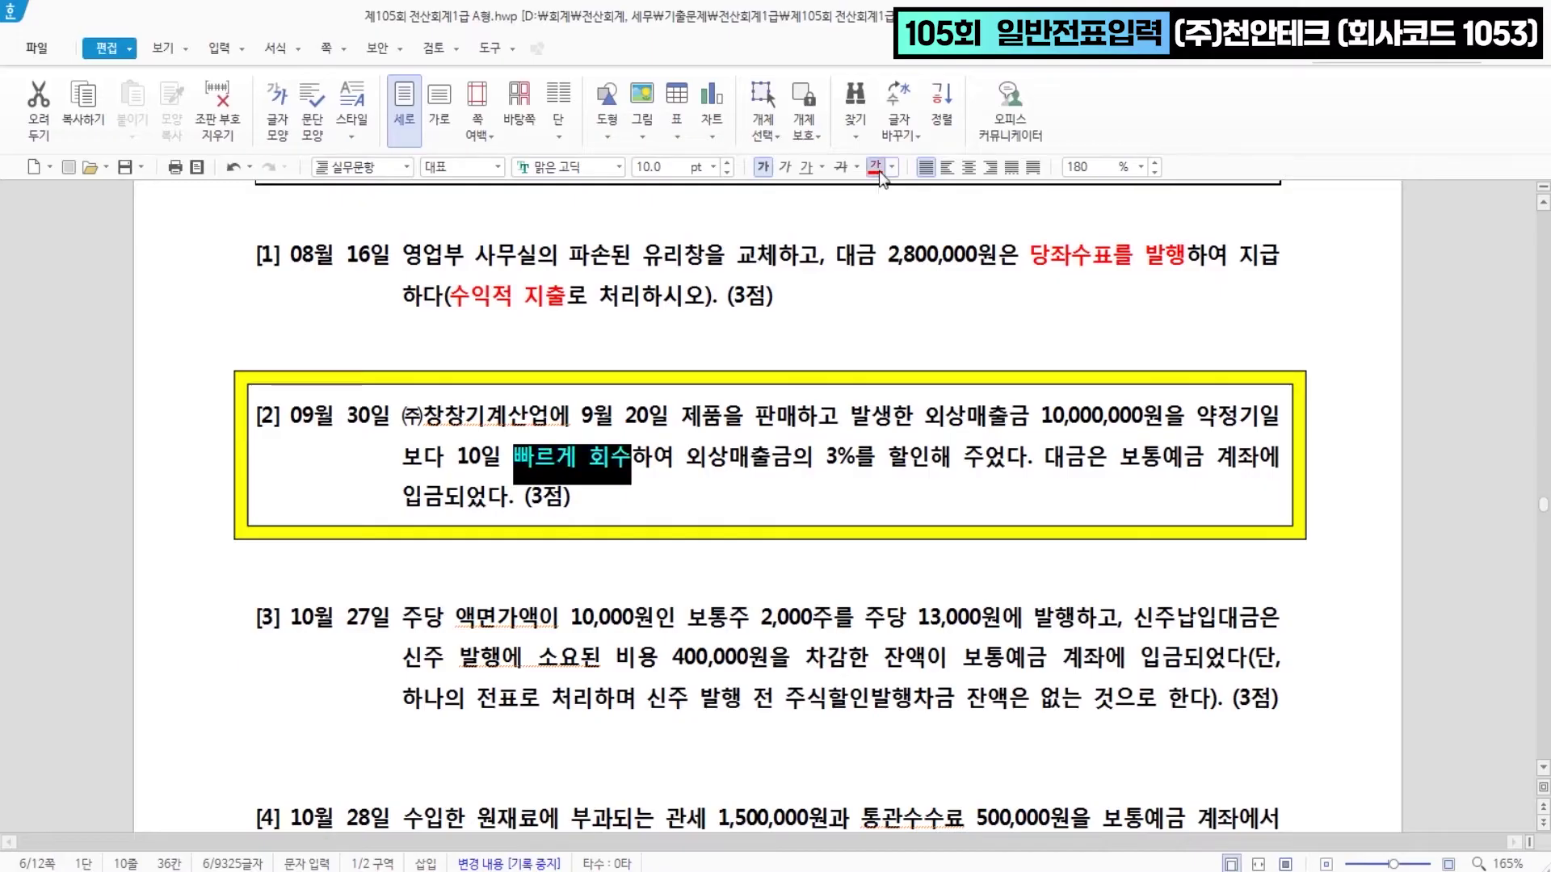
pyautogui.click(828, 455)
pyautogui.moveTo(828, 455); pyautogui.dragTo(928, 460)
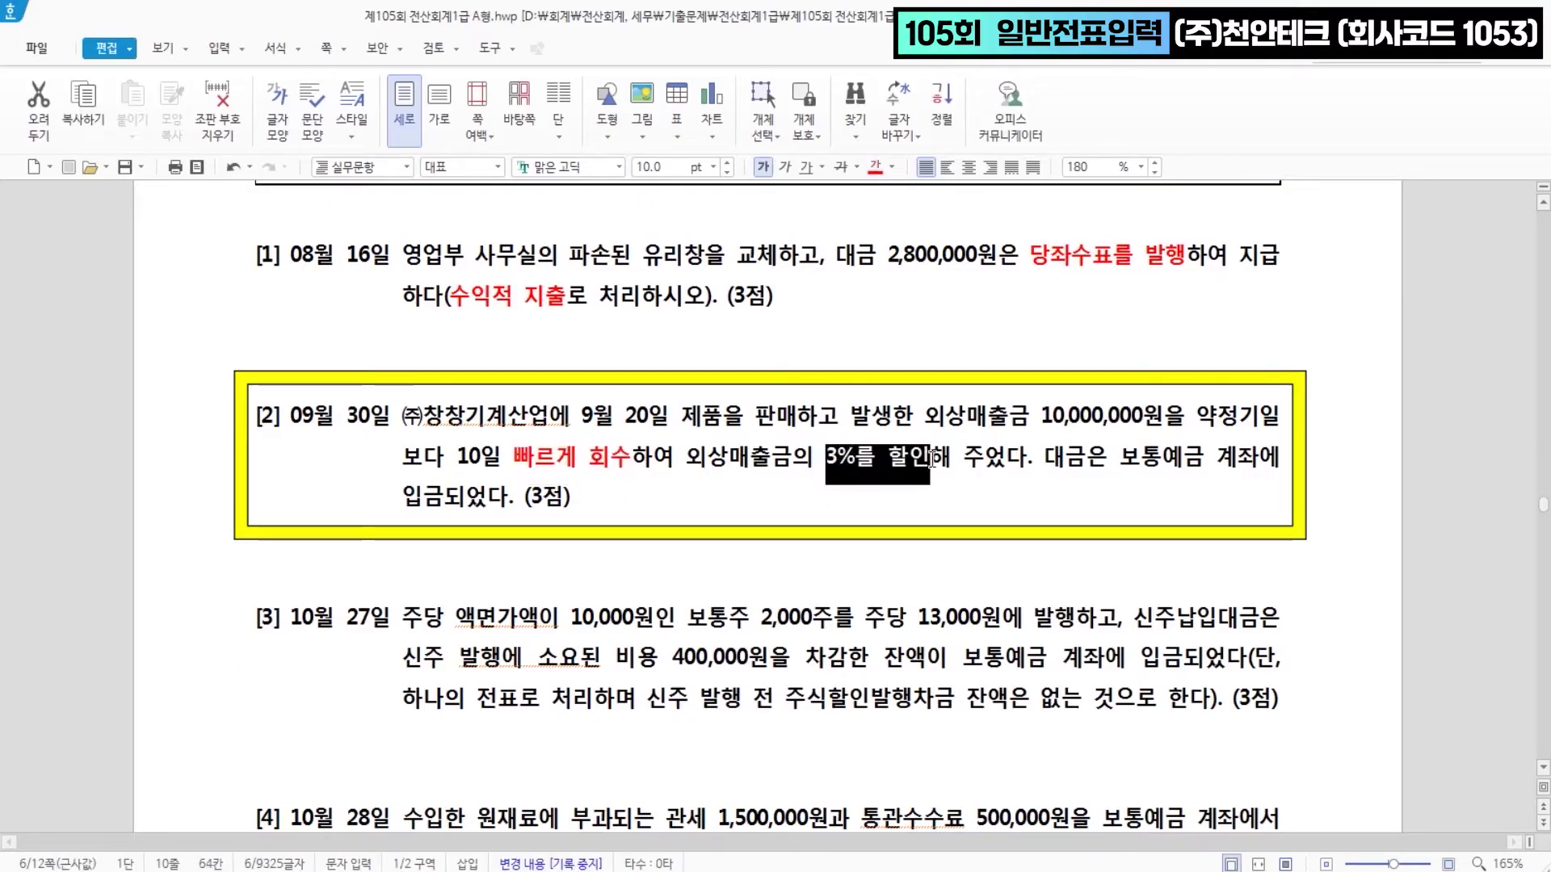
pyautogui.click(878, 169)
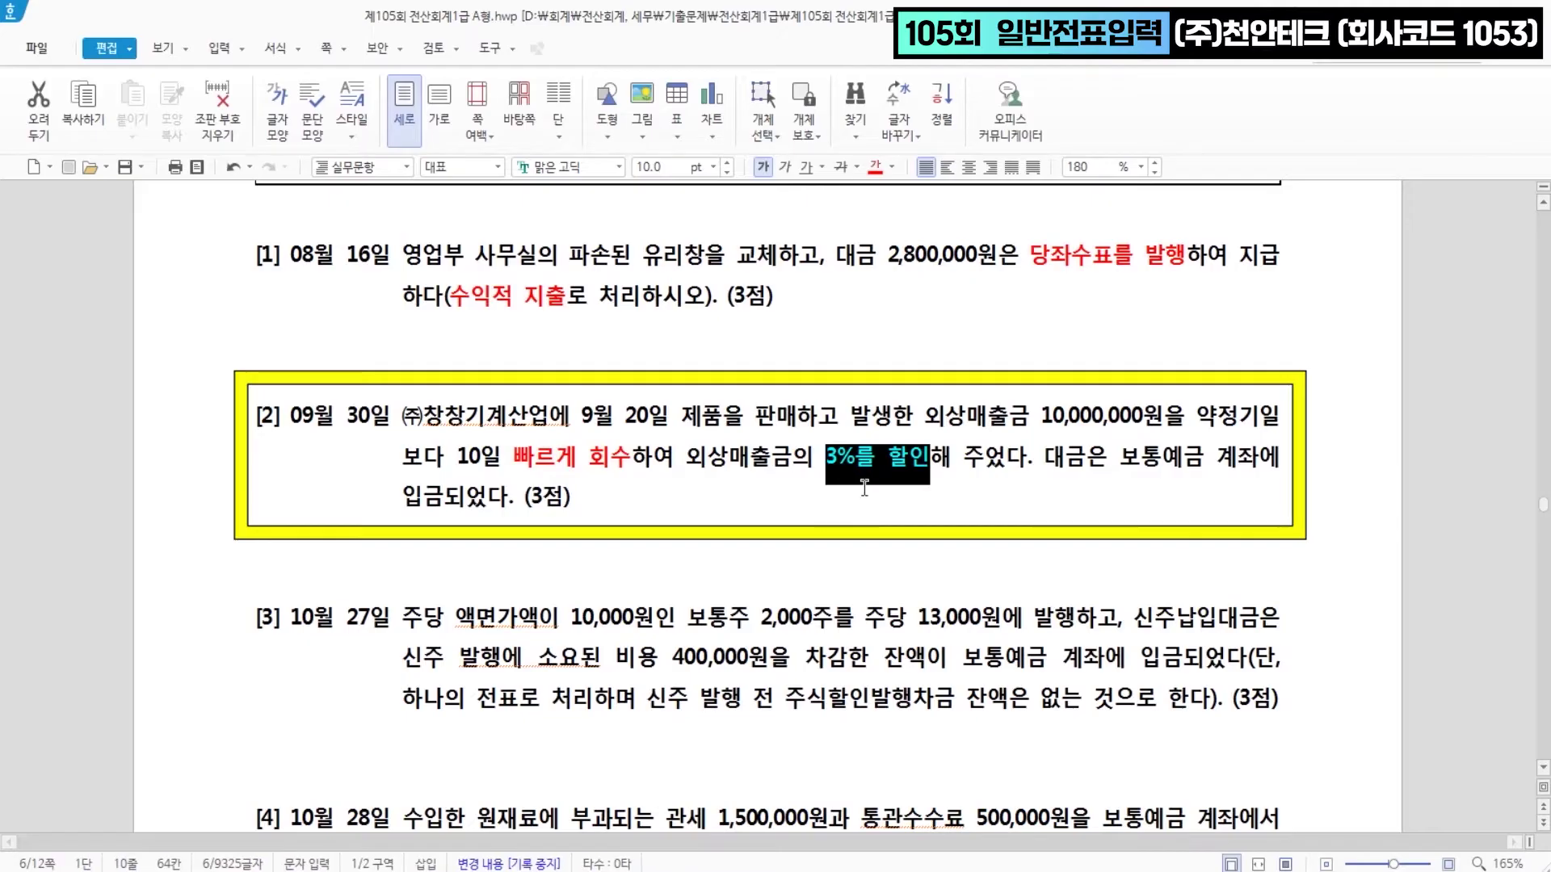
pyautogui.click(846, 503)
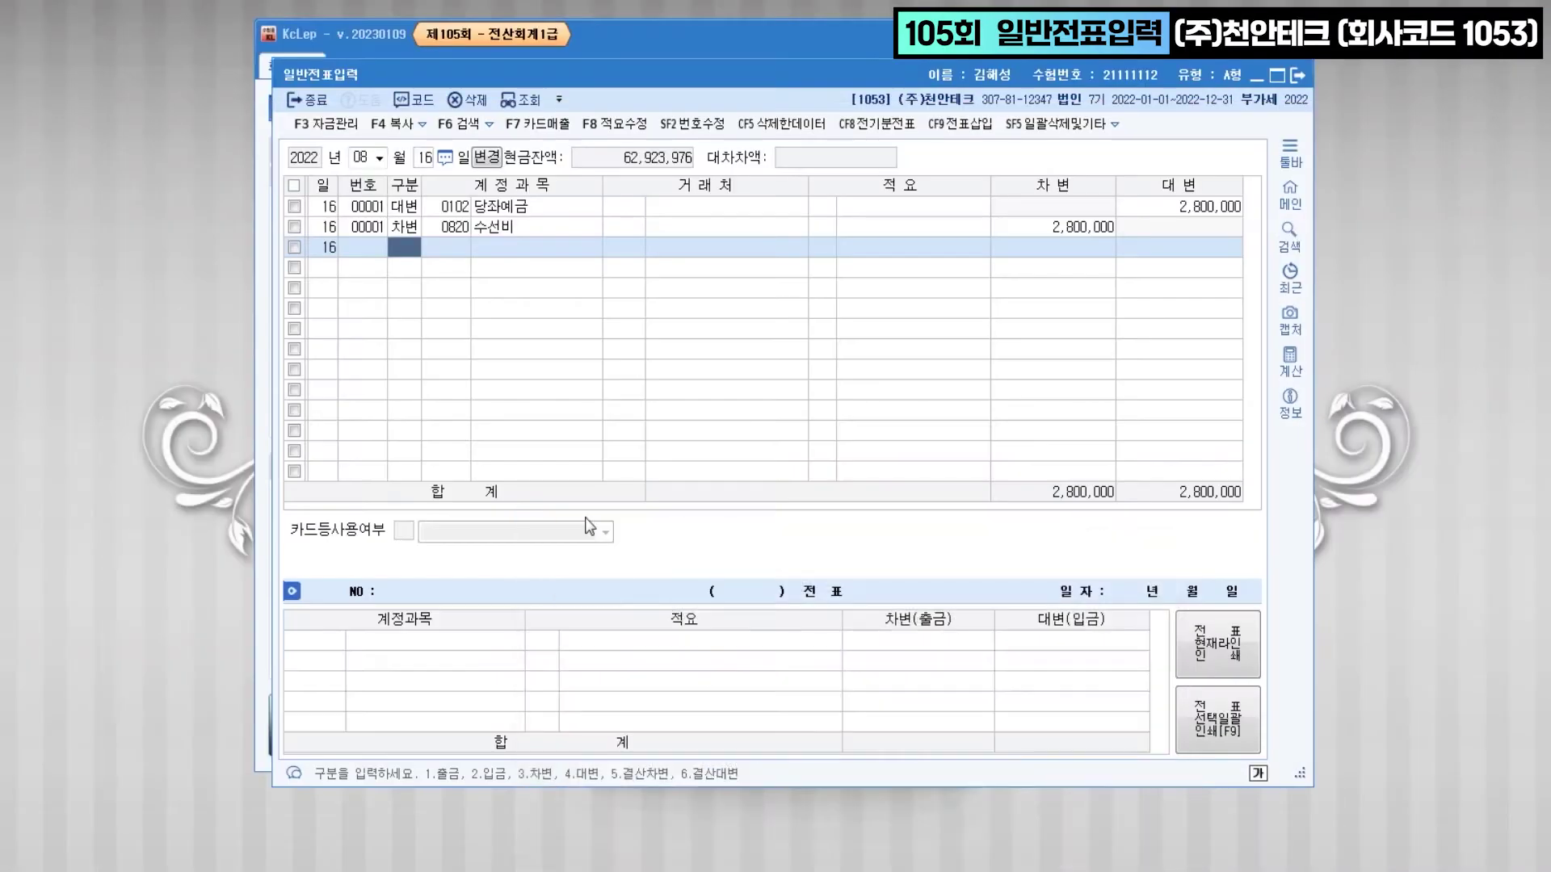
# - Set the voucher date to September 30 in KcLep's general voucher entry
pyautogui.click(361, 159)
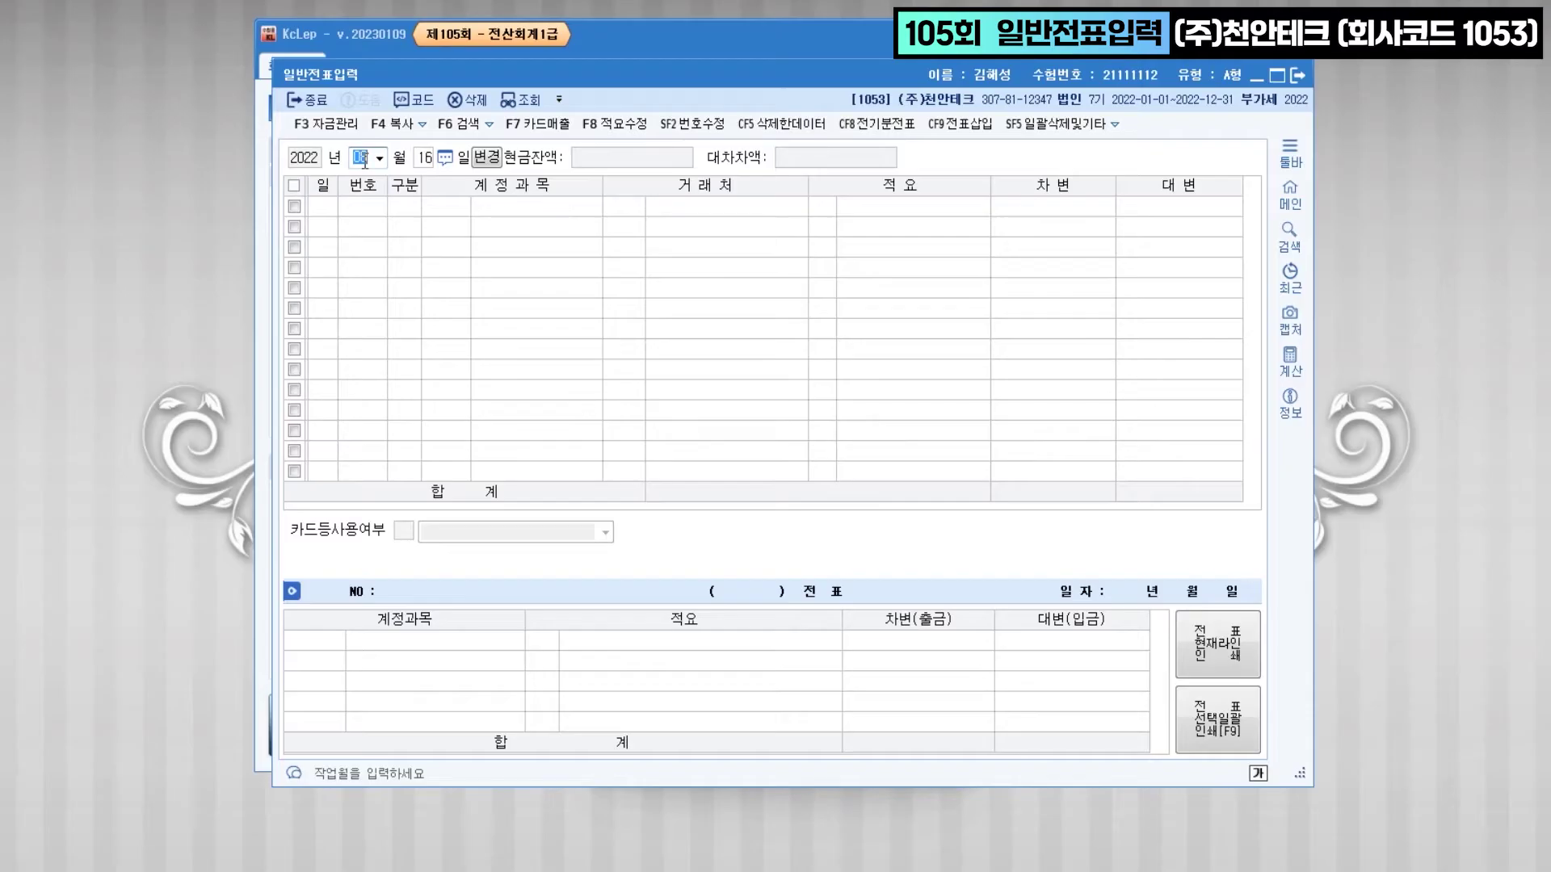
pyautogui.press('Return')
pyautogui.write('30')
pyautogui.press('Return')
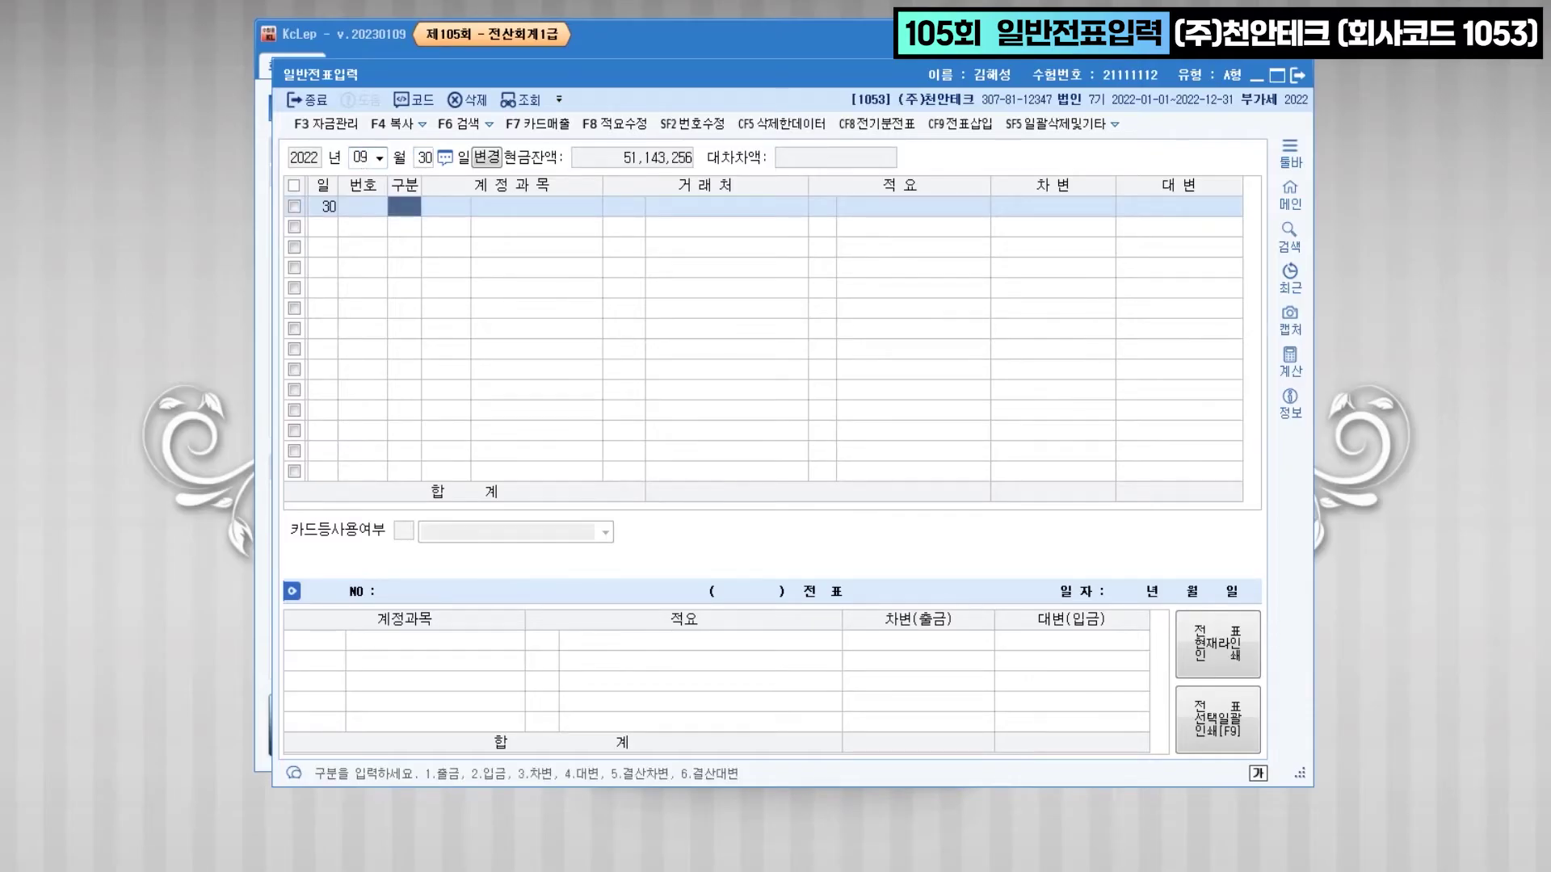
# - Enter a credit line for account 0108 외상매출금 with customer (주)창창기계산업 and an amount of 10,000,000
pyautogui.write('4108')
pyautogui.press('Return')
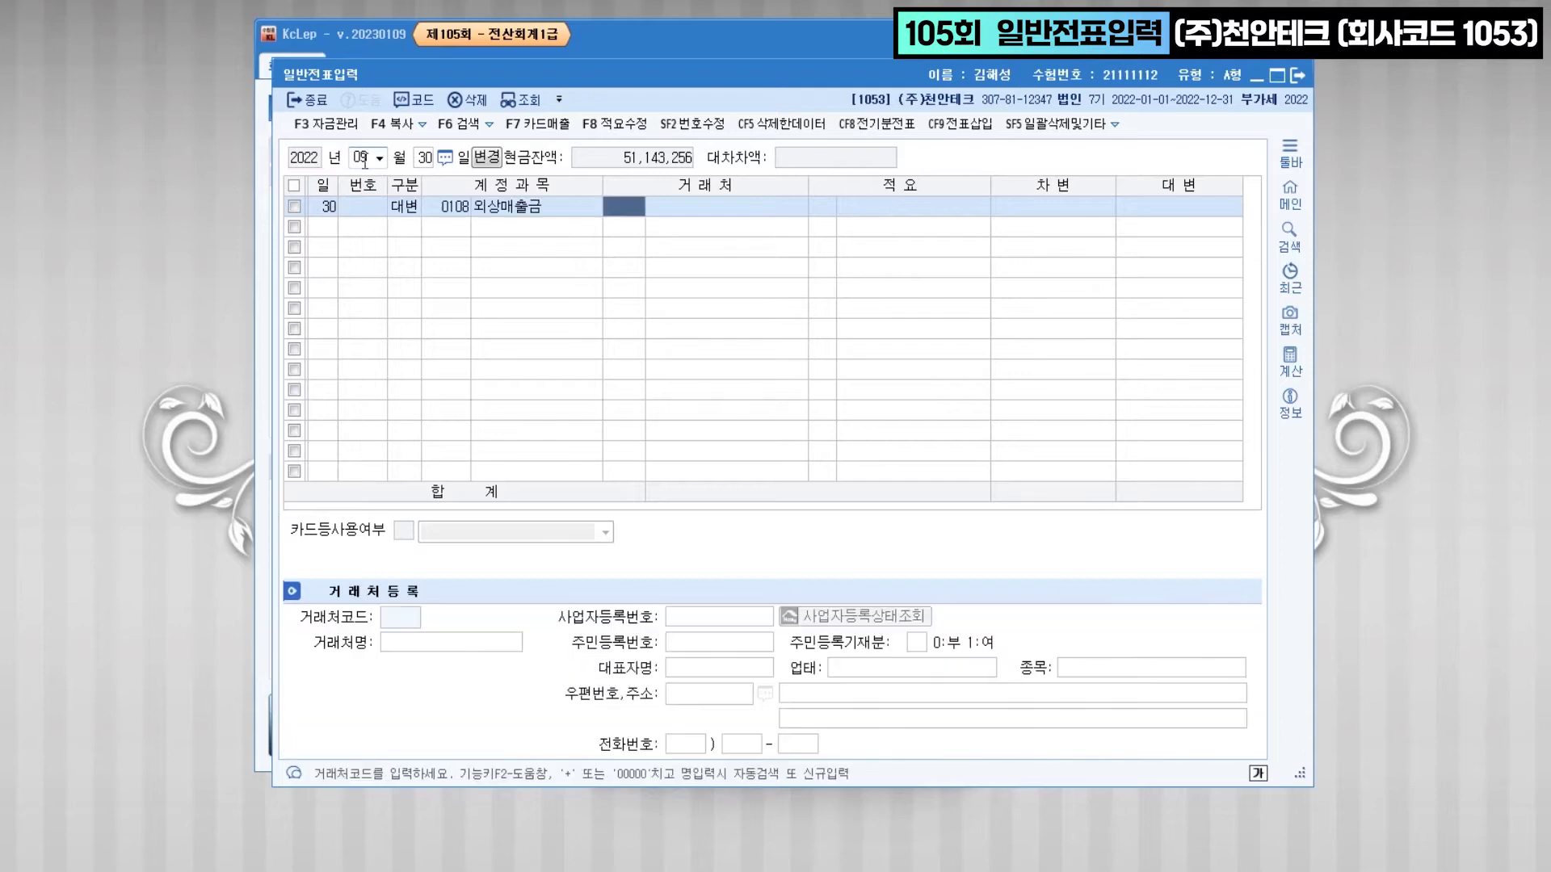
pyautogui.write('창창')
pyautogui.press('Return')
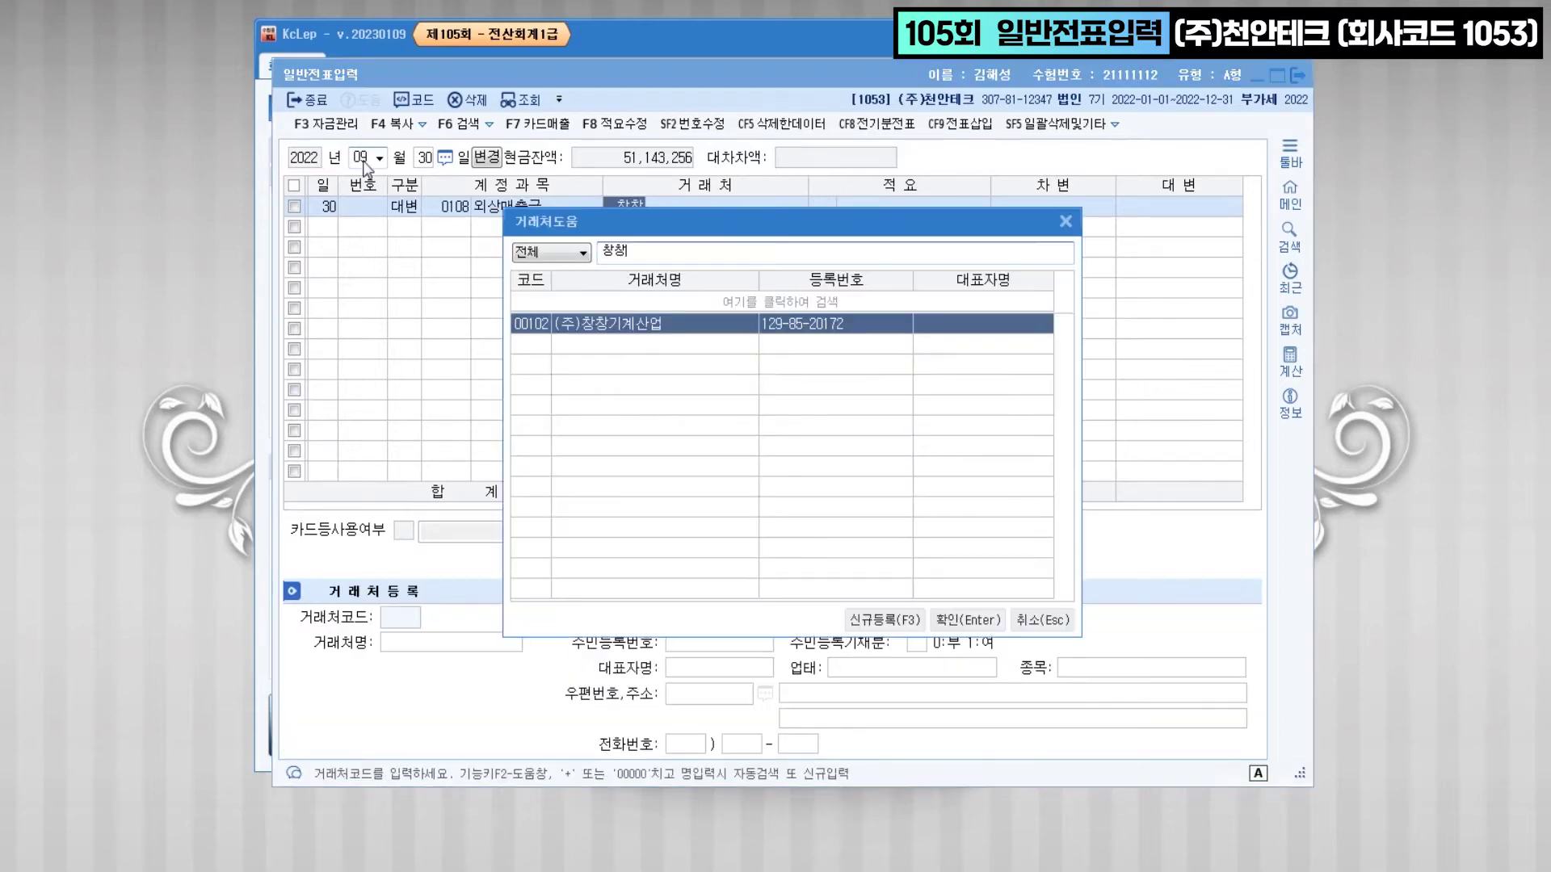
pyautogui.press('Return')
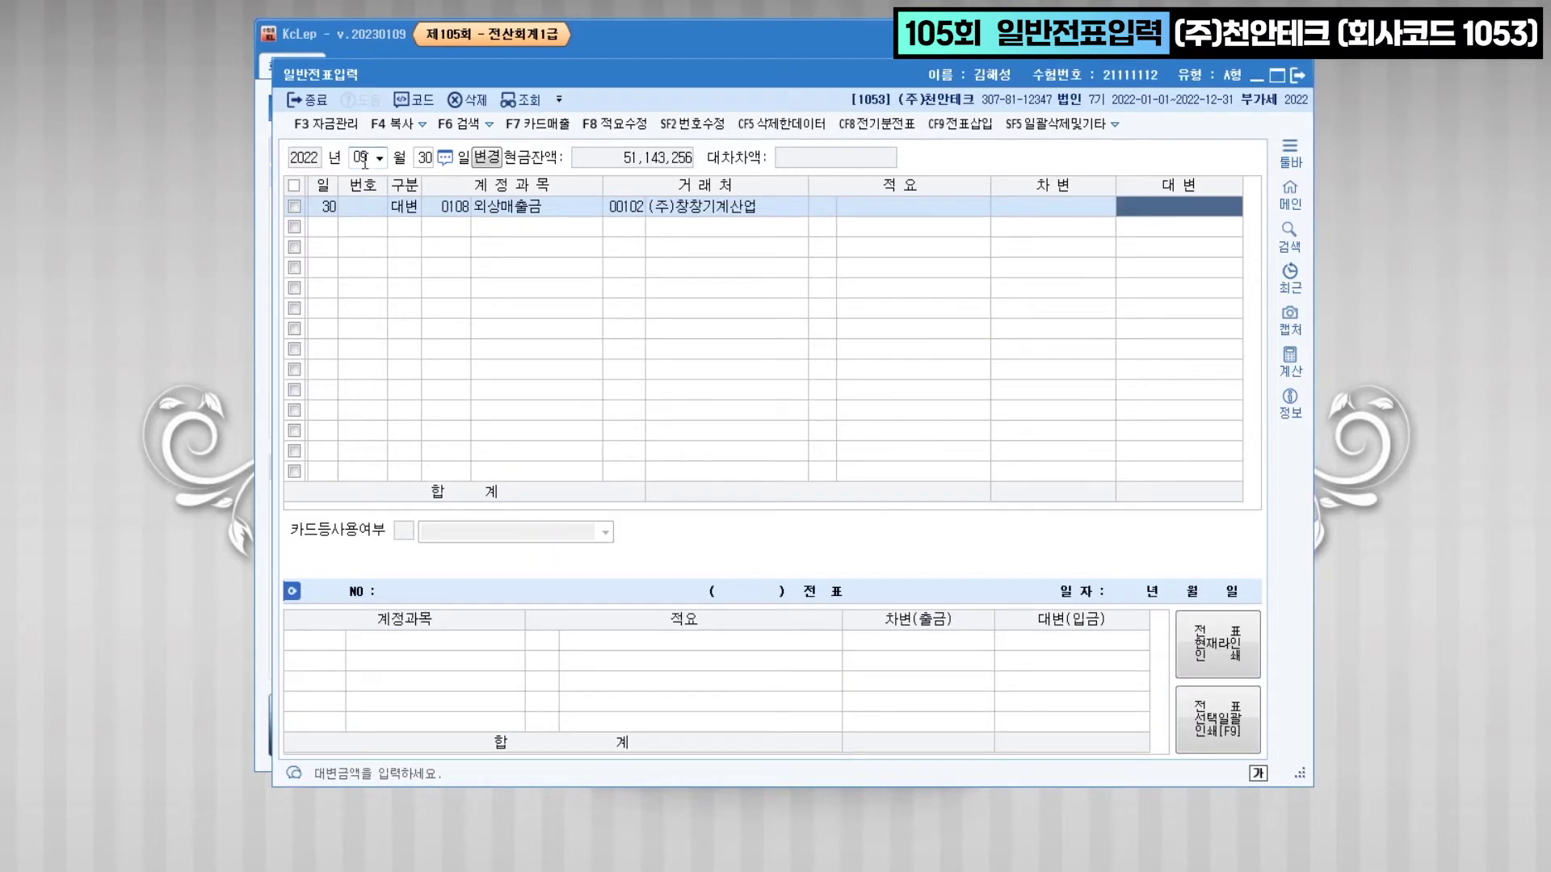
pyautogui.write('10000000')
pyautogui.press('Return')
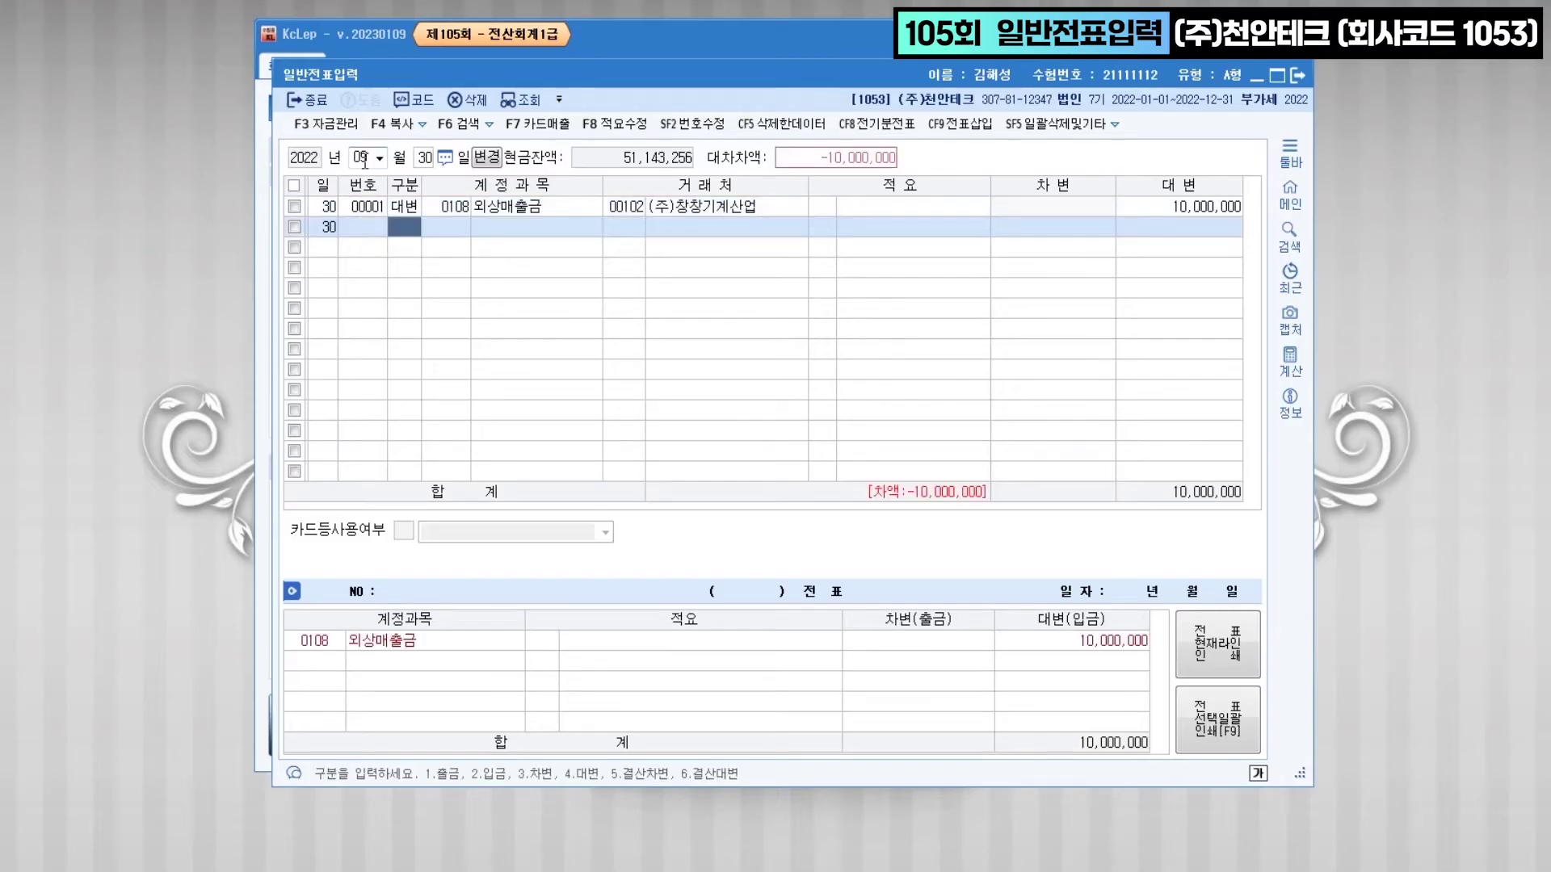
# - Start a debit line under the 외상매출금 entry and search the account codes for "매출할"
pyautogui.press('Return')
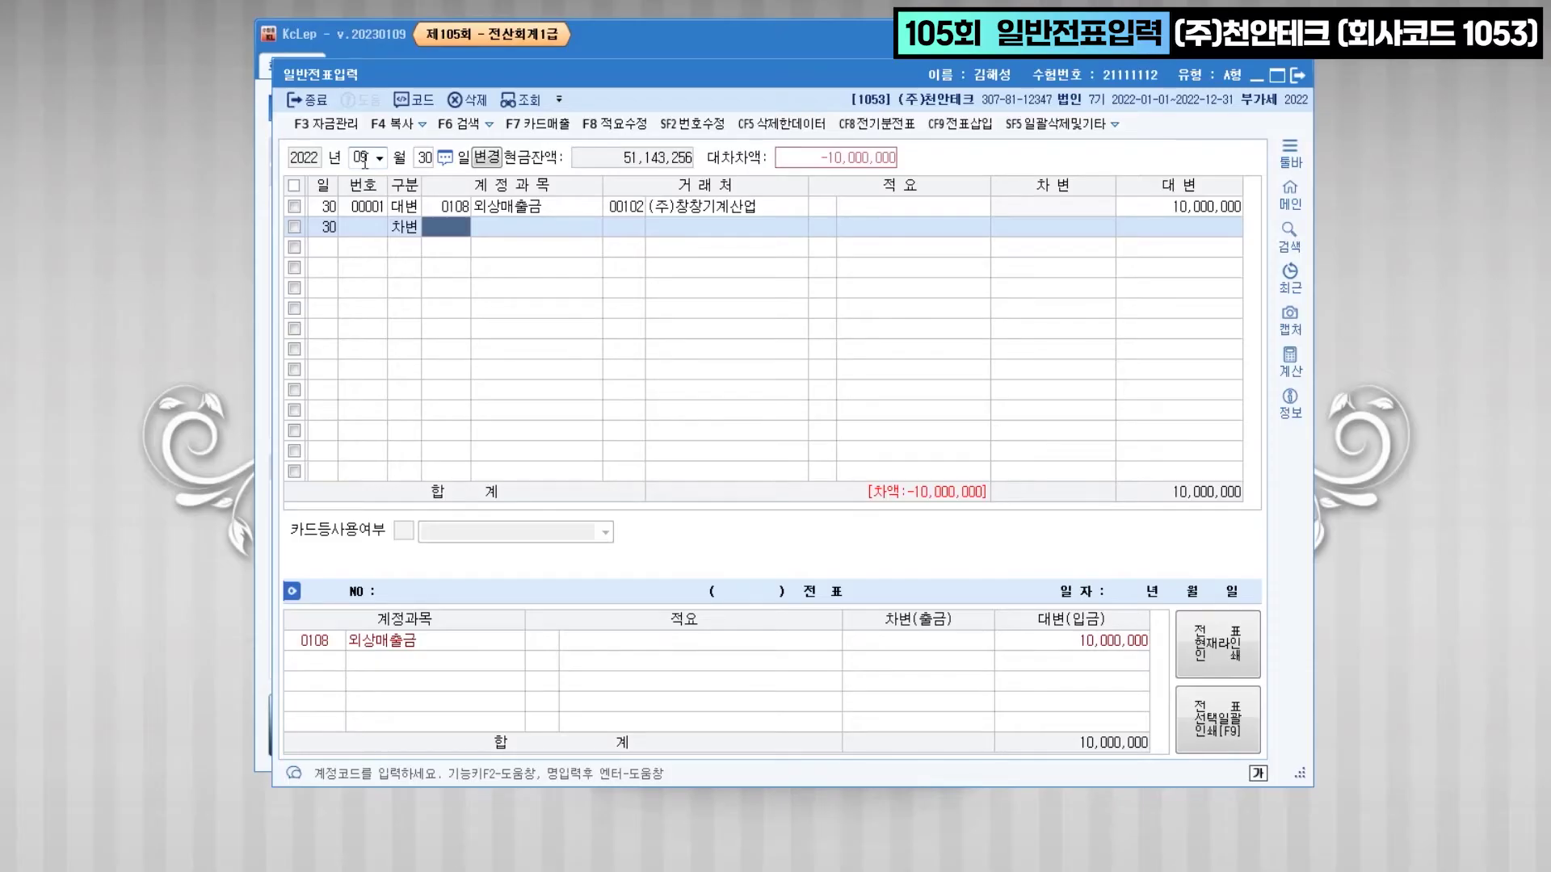
pyautogui.write('매출할')
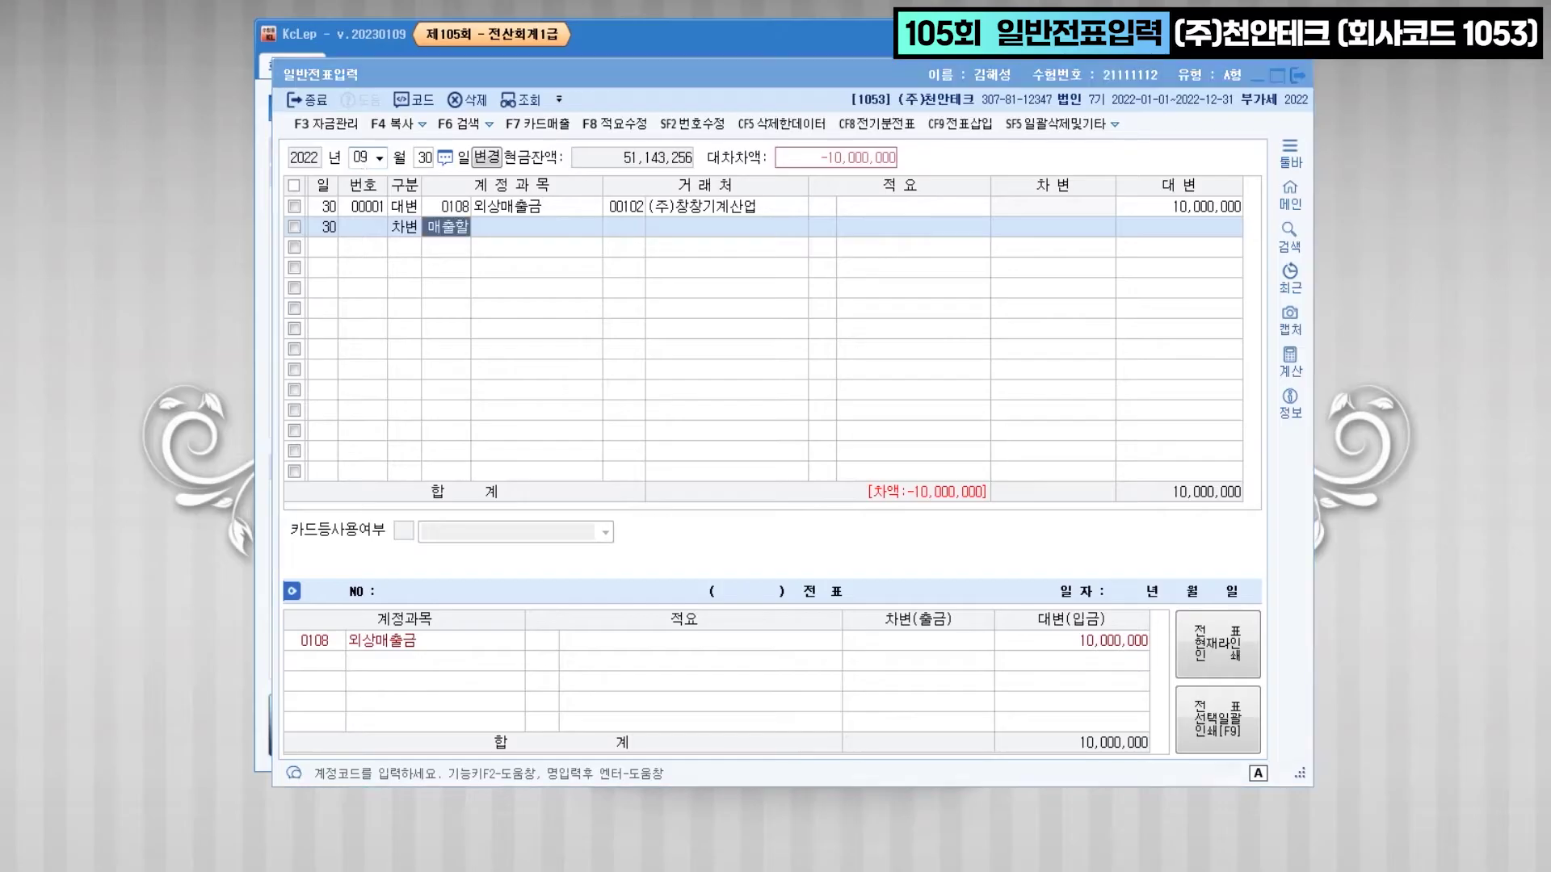
pyautogui.press('Return')
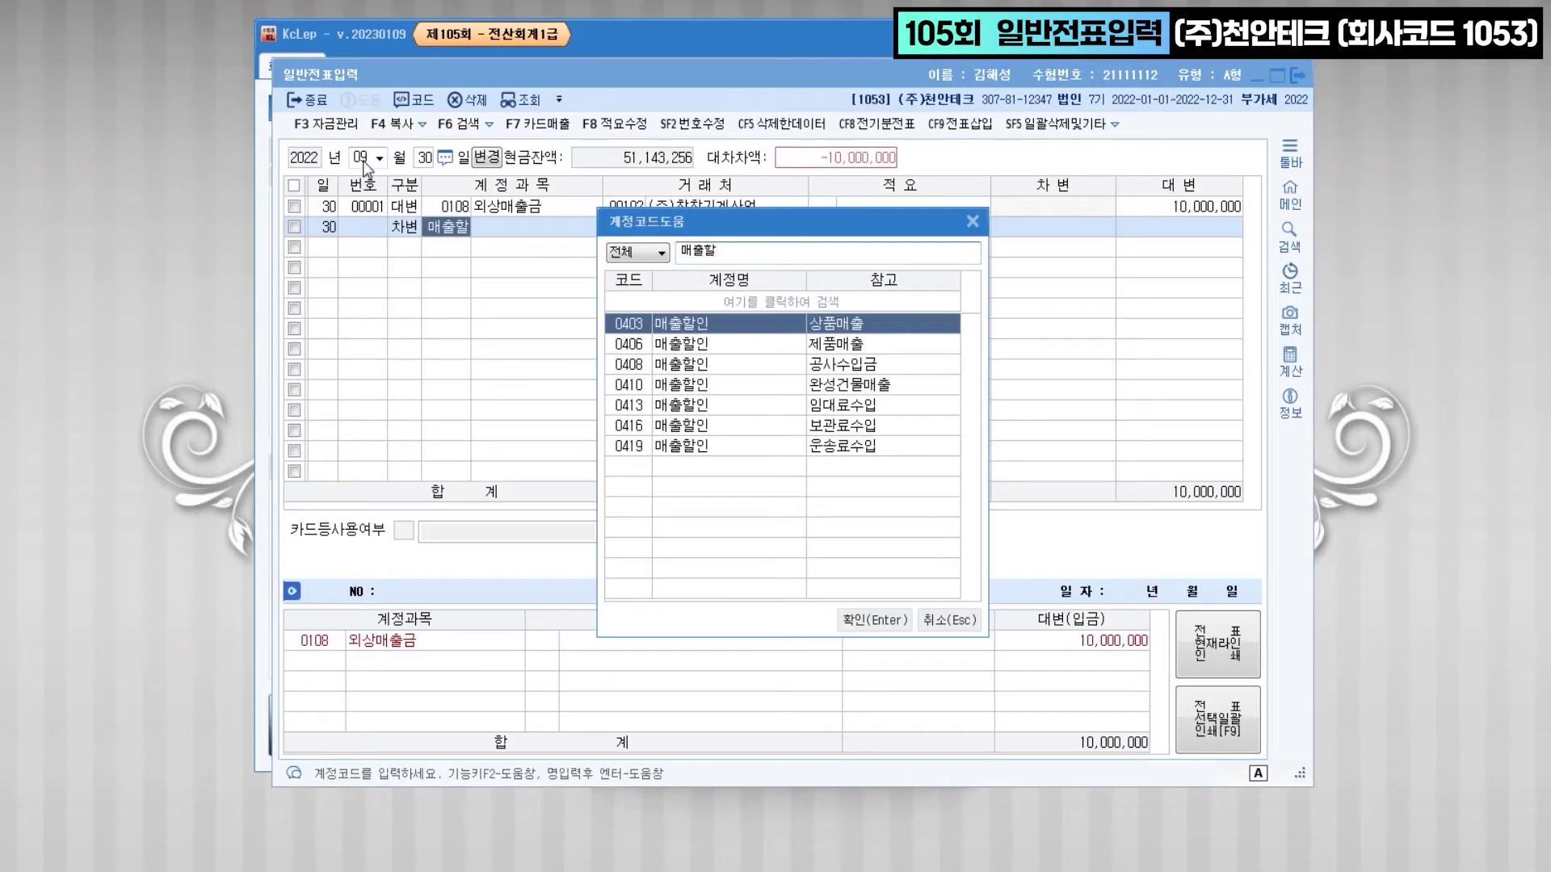
# - Switch to the exam document and colour the phrase "제품을 판매하고" red in question [2]
pyautogui.hotkey('alt', 'Tab')
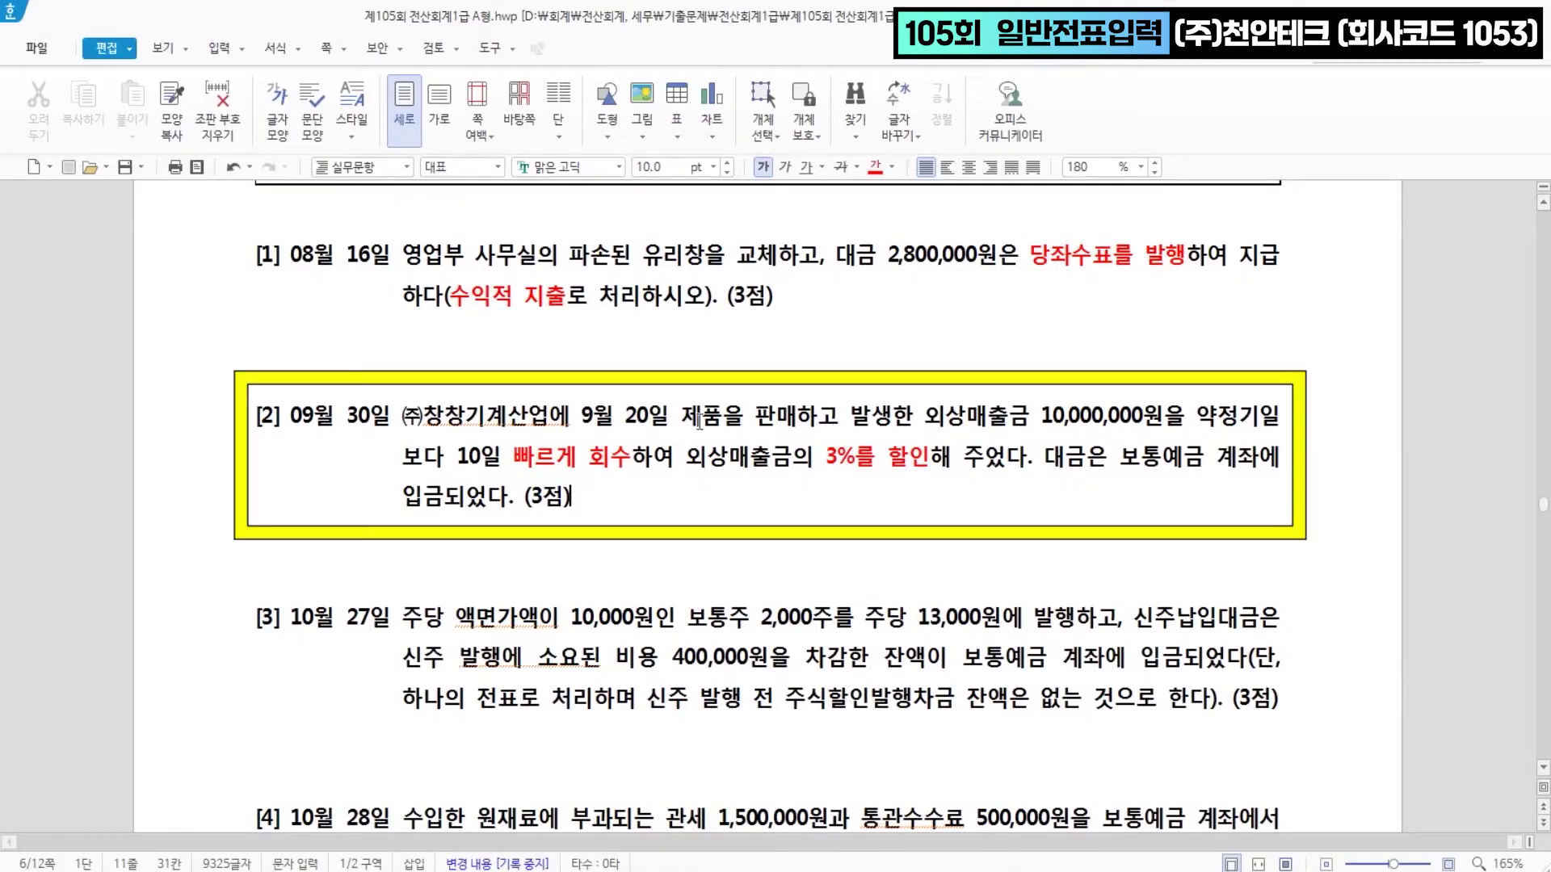
pyautogui.moveTo(681, 416); pyautogui.dragTo(840, 395)
pyautogui.click(874, 167)
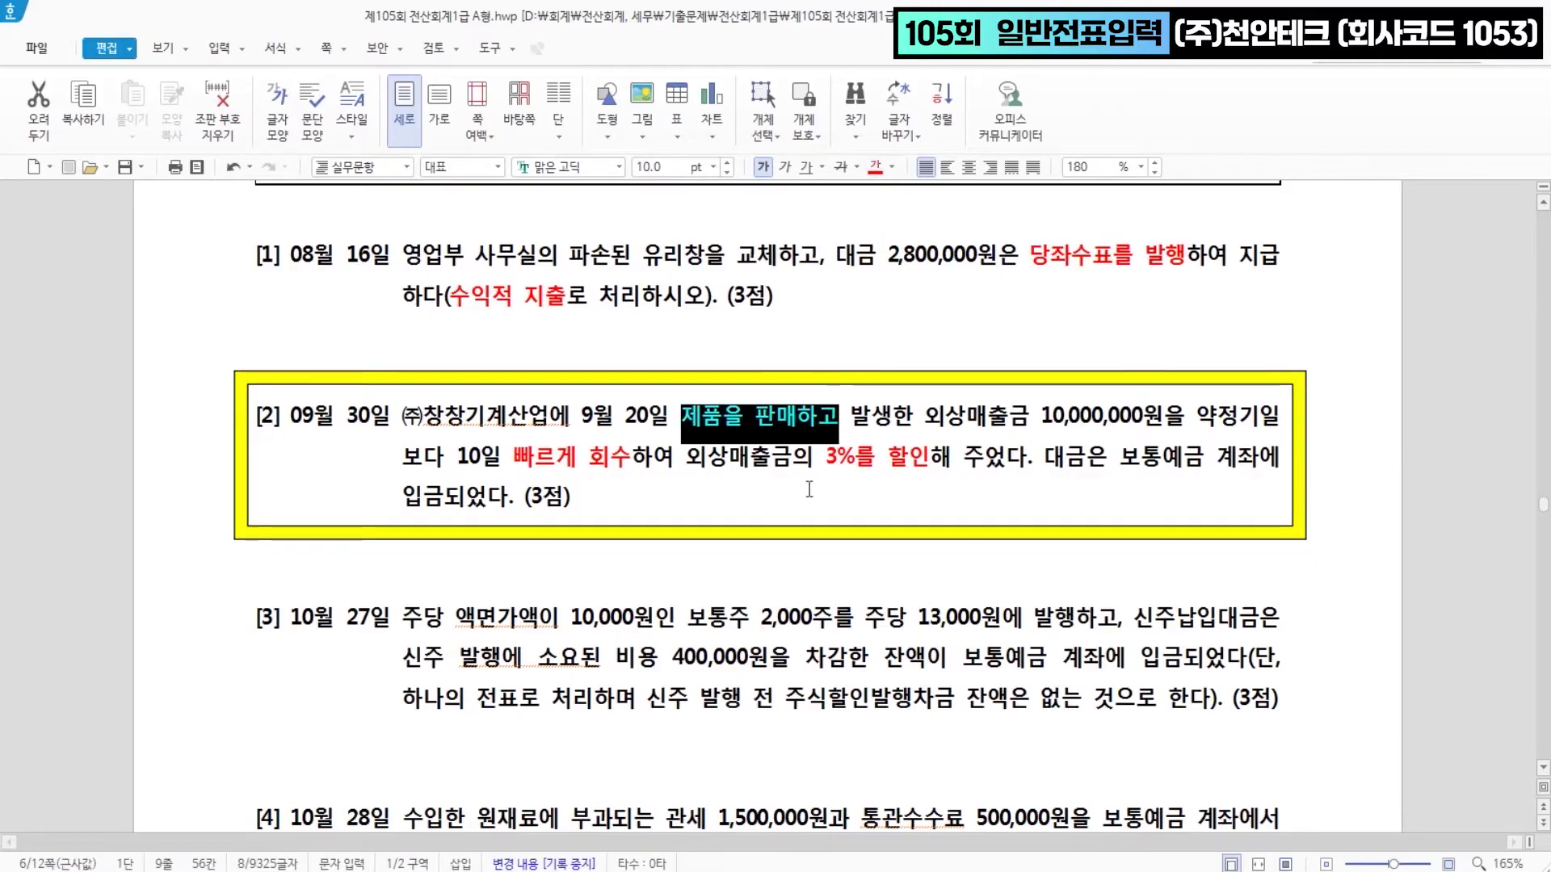
pyautogui.click(751, 425)
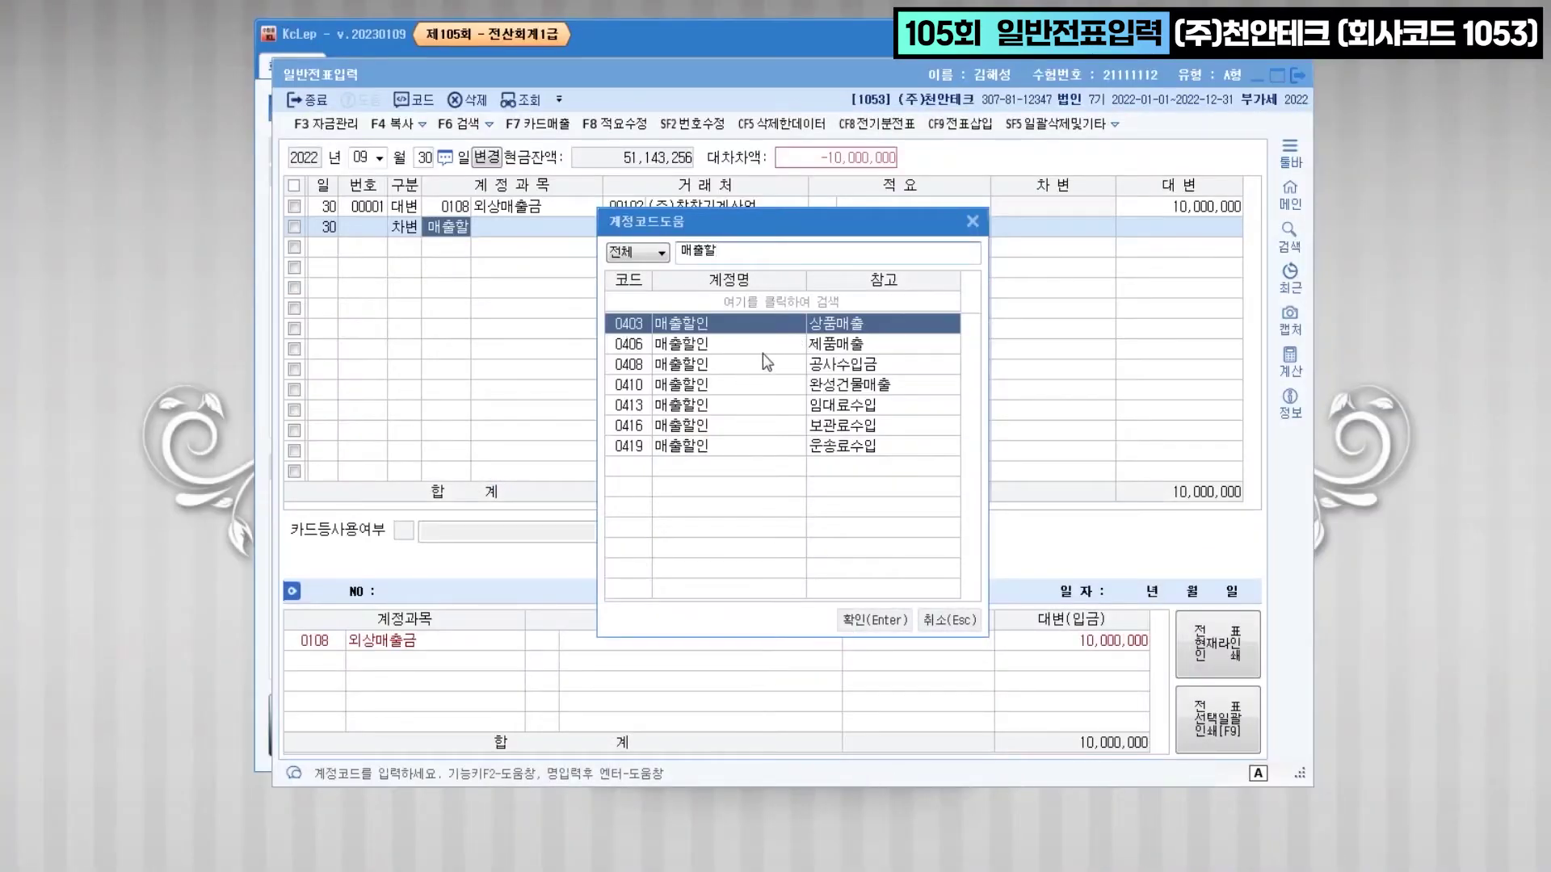
# - Choose account 0406 매출할인, the one for 제품매출, for the debit line and accept its defaults through the customer field
pyautogui.click(758, 351)
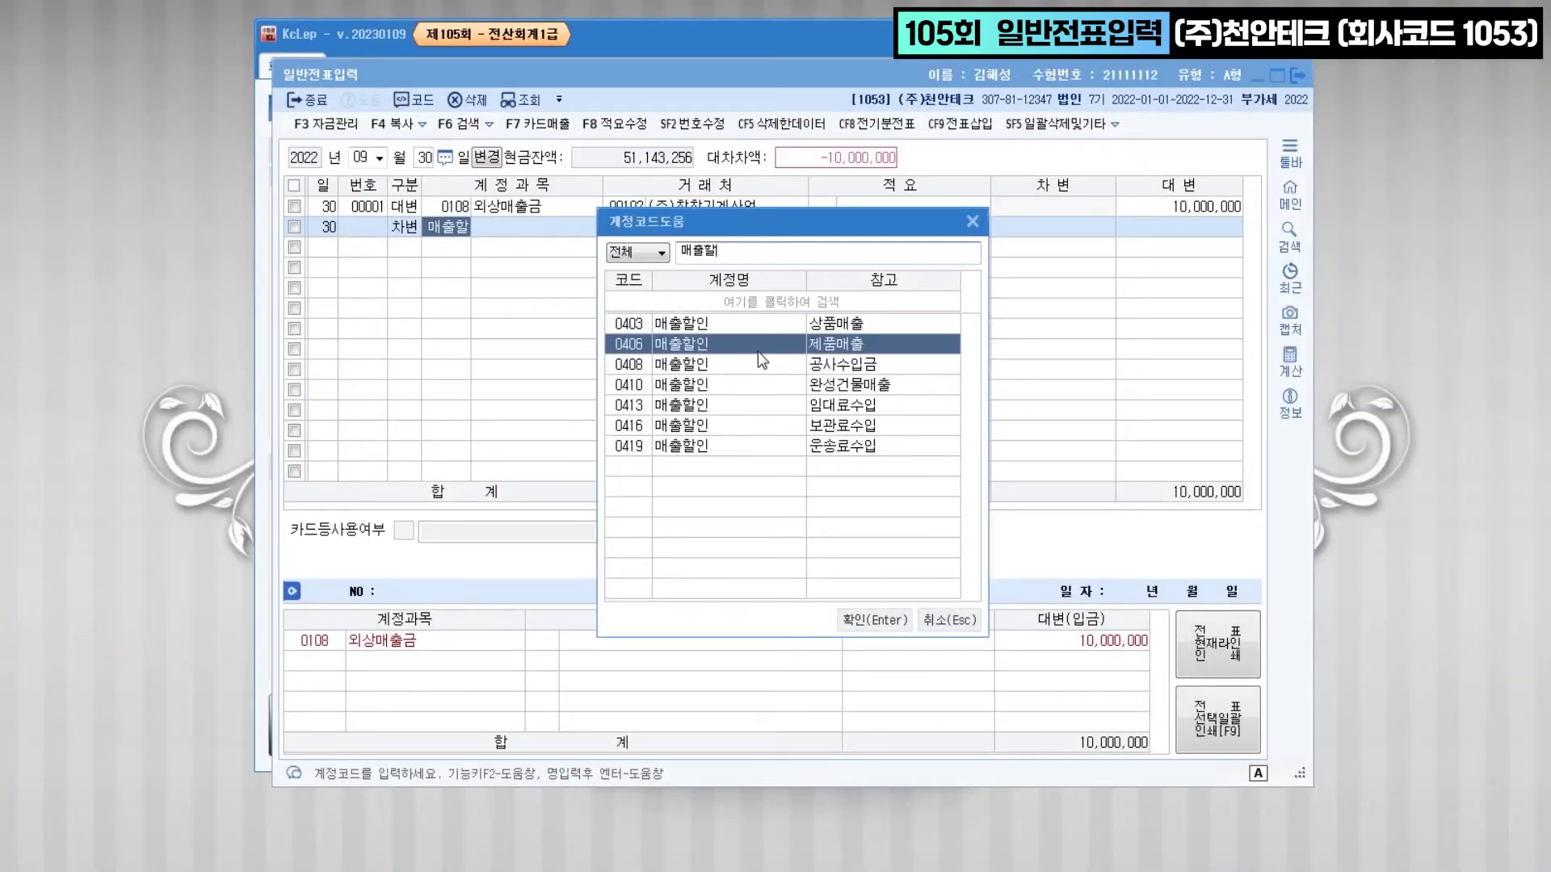
pyautogui.click(757, 351)
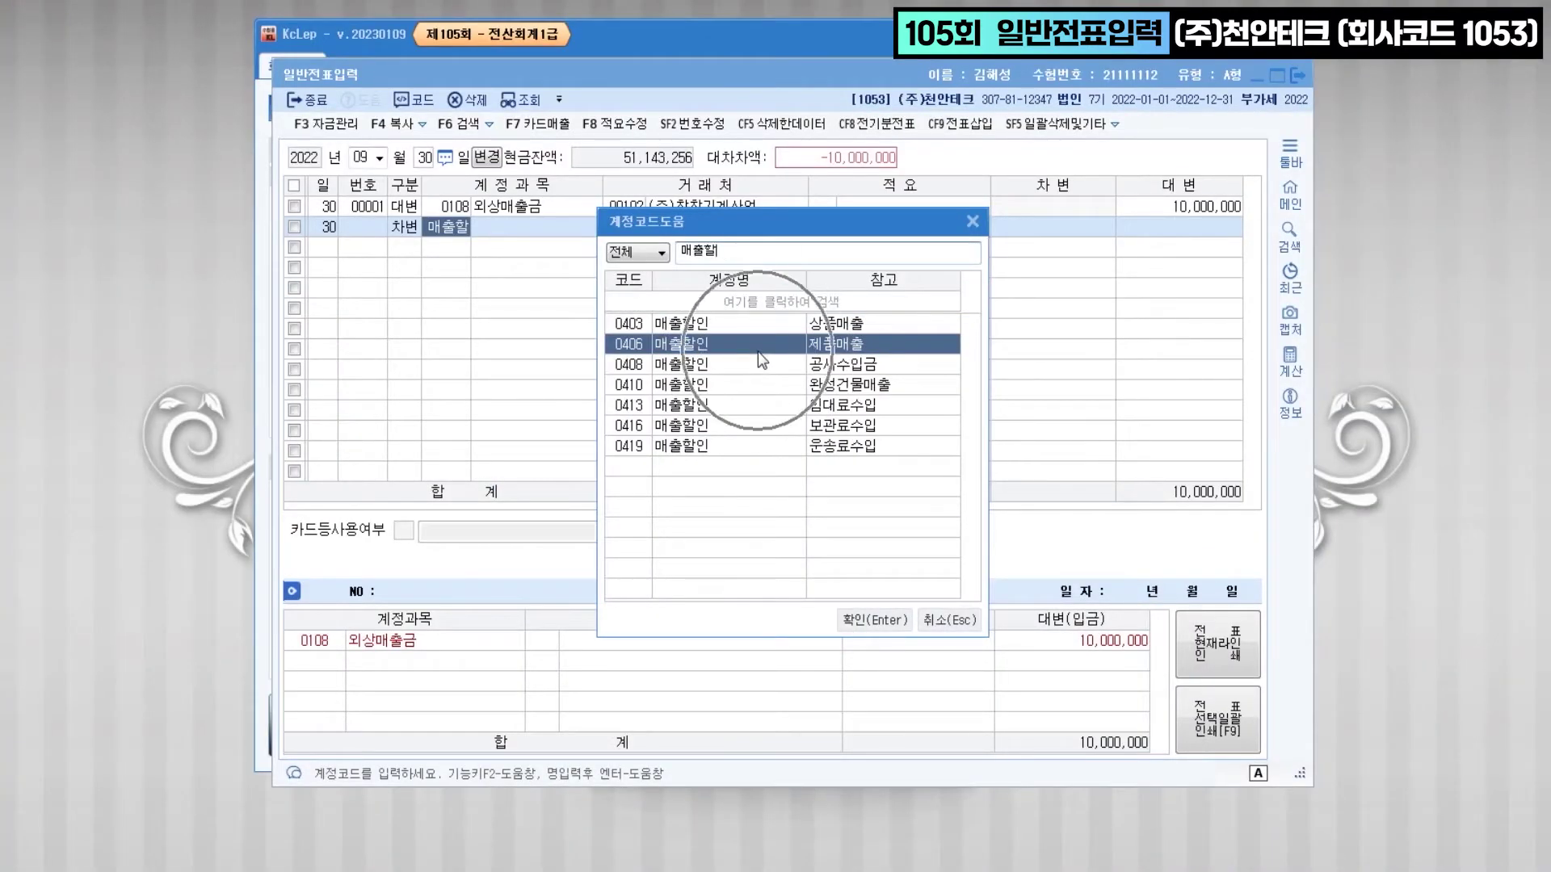
pyautogui.press('Return')
pyautogui.press('Return')
pyautogui.press('Return')
pyautogui.press('Return')
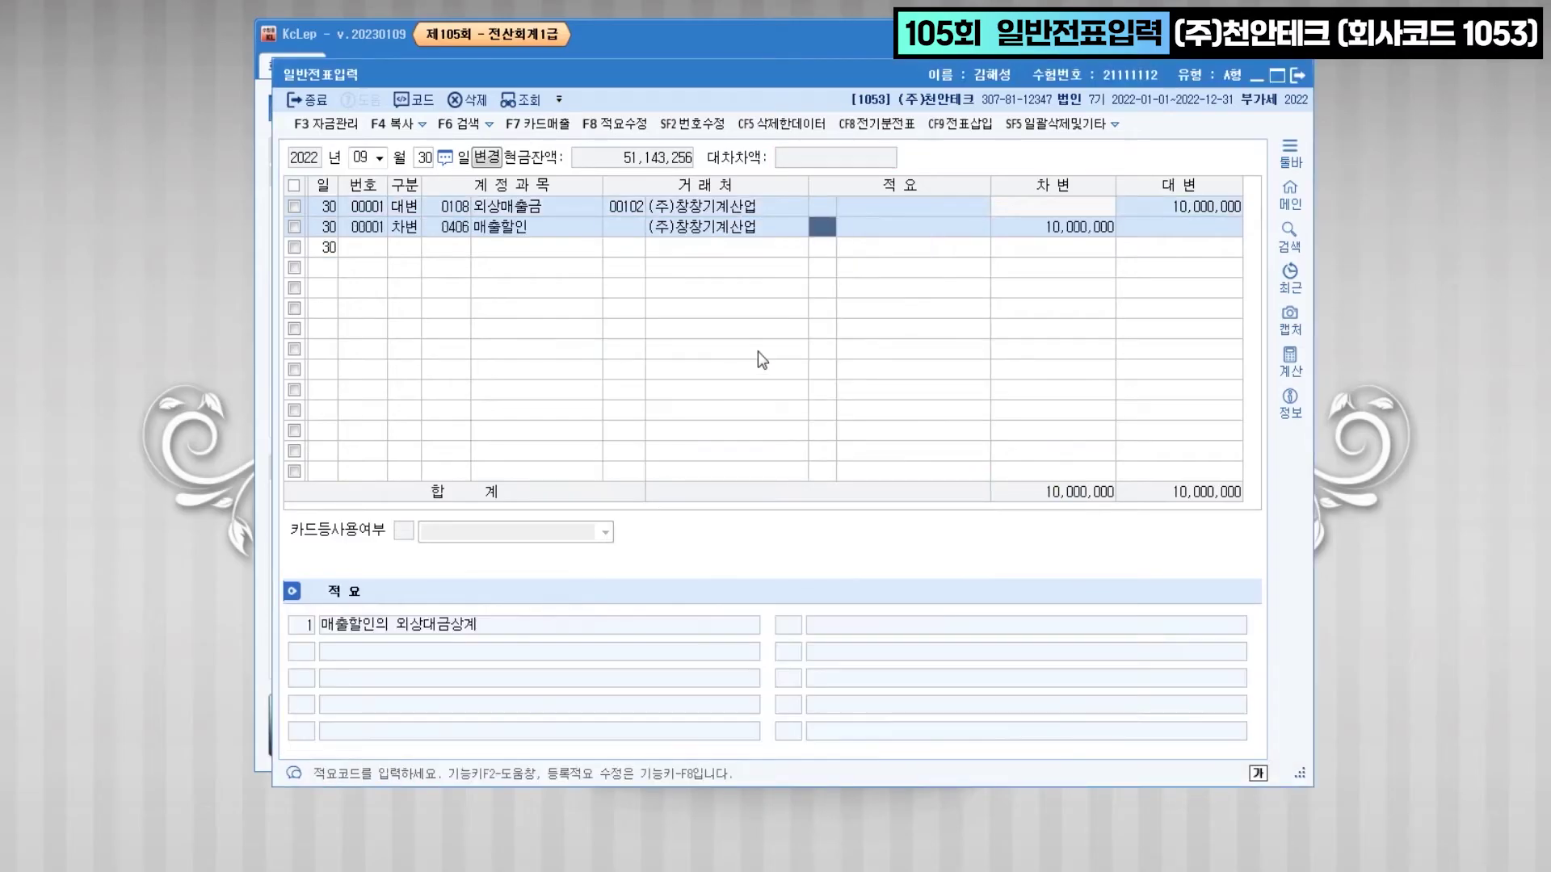
# - Clear the customer from the 매출할인 line and set its debit amount to 300,000
pyautogui.press('Left')
pyautogui.press('Delete')
pyautogui.press('Return')
pyautogui.press('Return')
pyautogui.write('300,000')
pyautogui.press('Return')
# - Add a debit line for account 0103 보통예금 with the balancing amount of 9,700,000
pyautogui.write('3')
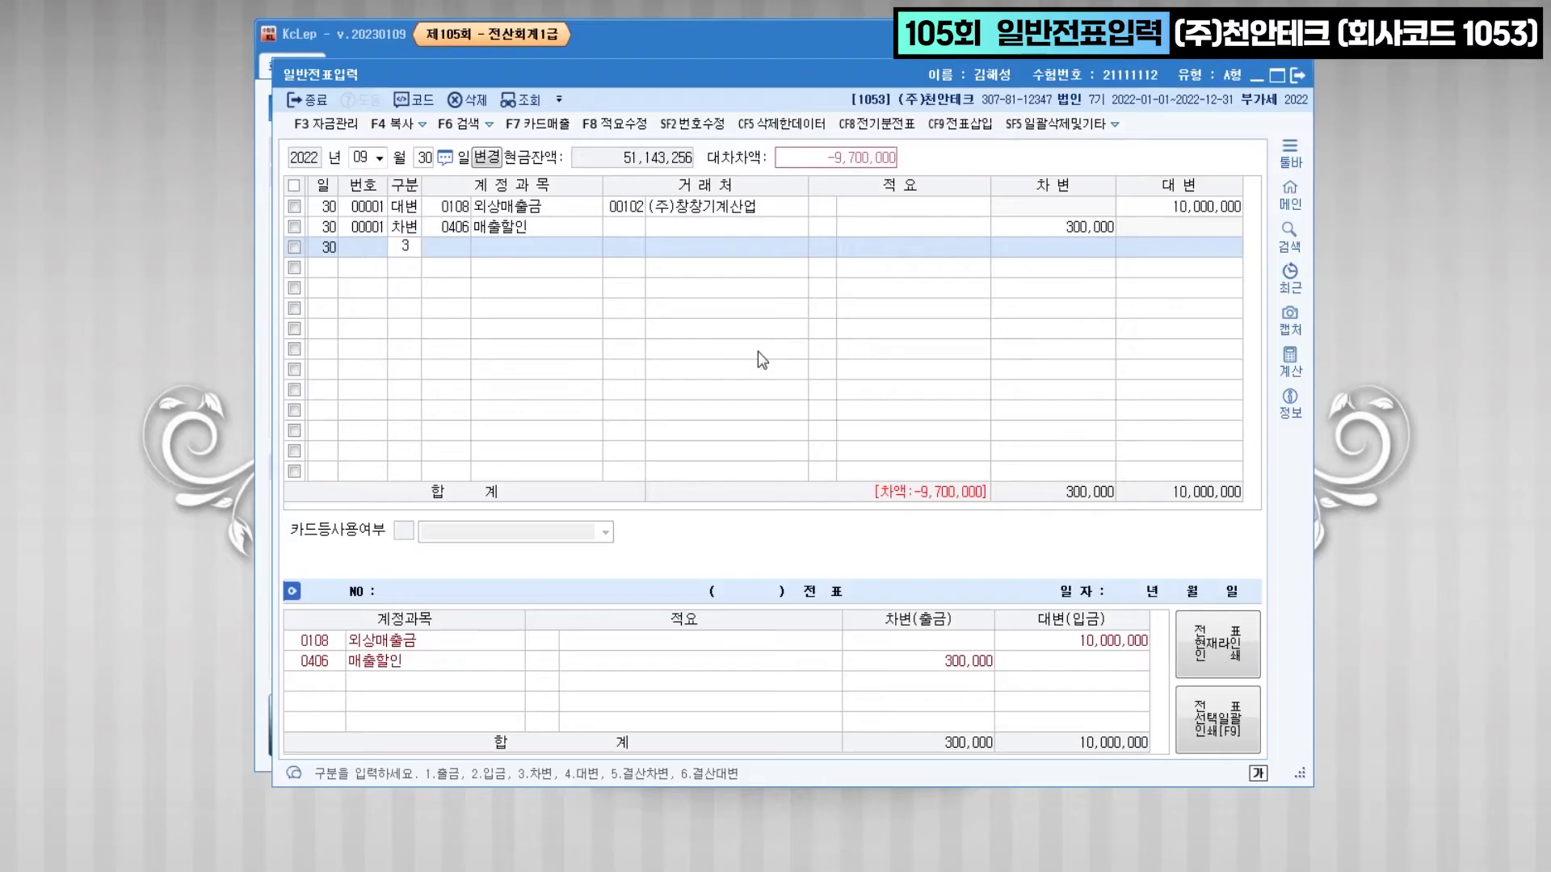
pyautogui.press('Return')
pyautogui.write('103')
pyautogui.press('Return')
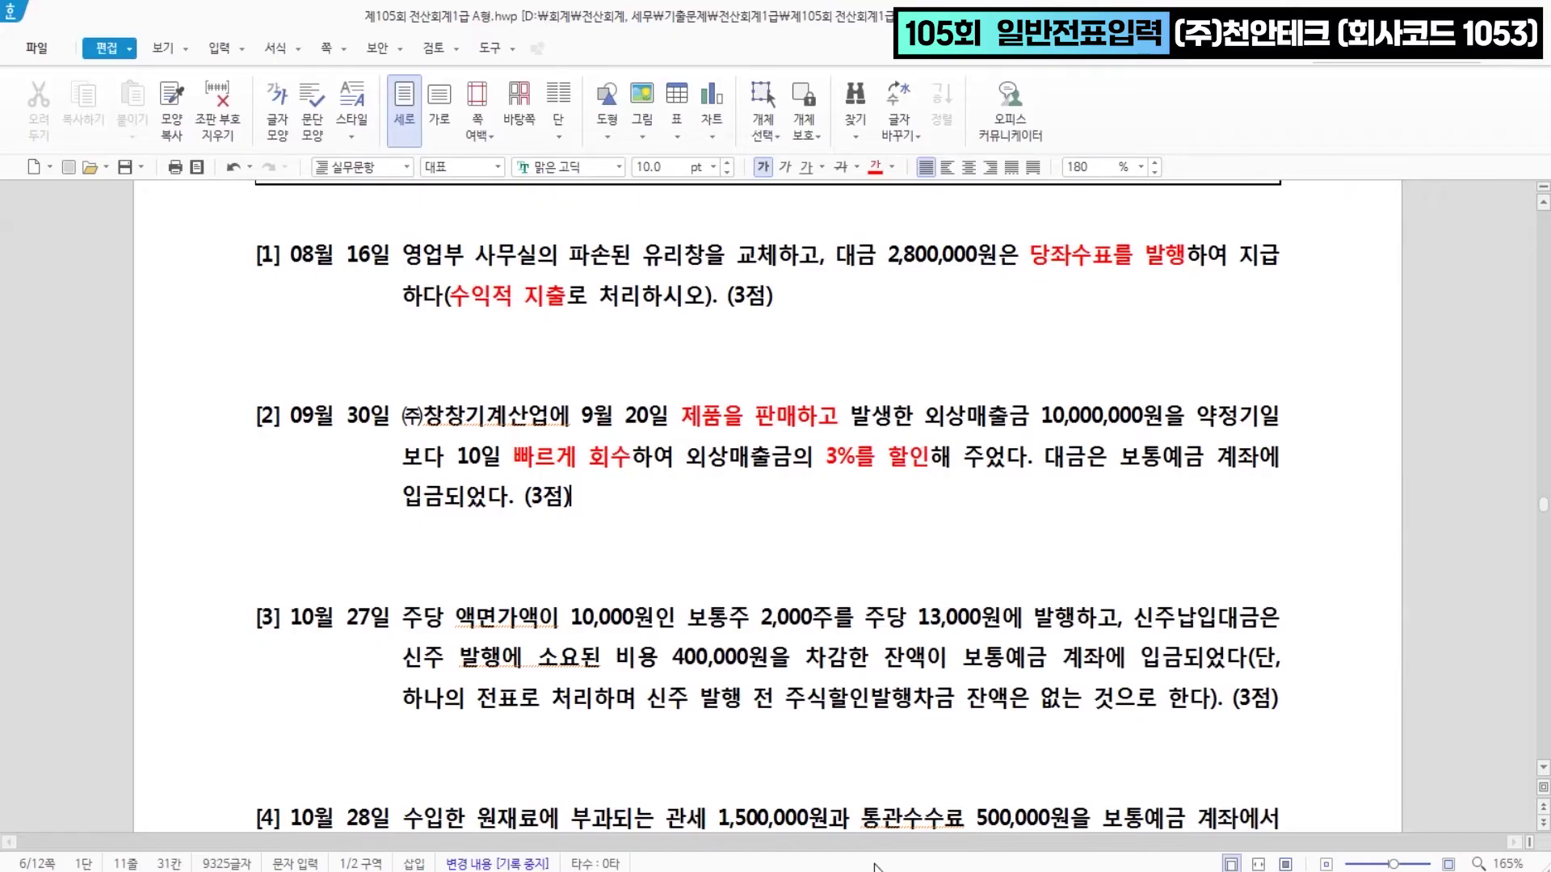
# - Switch to the exam document and review question [2]'s early-collection wording, plus the date, par value and share count in question [3]
pyautogui.moveTo(510, 454); pyautogui.dragTo(623, 455)
pyautogui.click(628, 457)
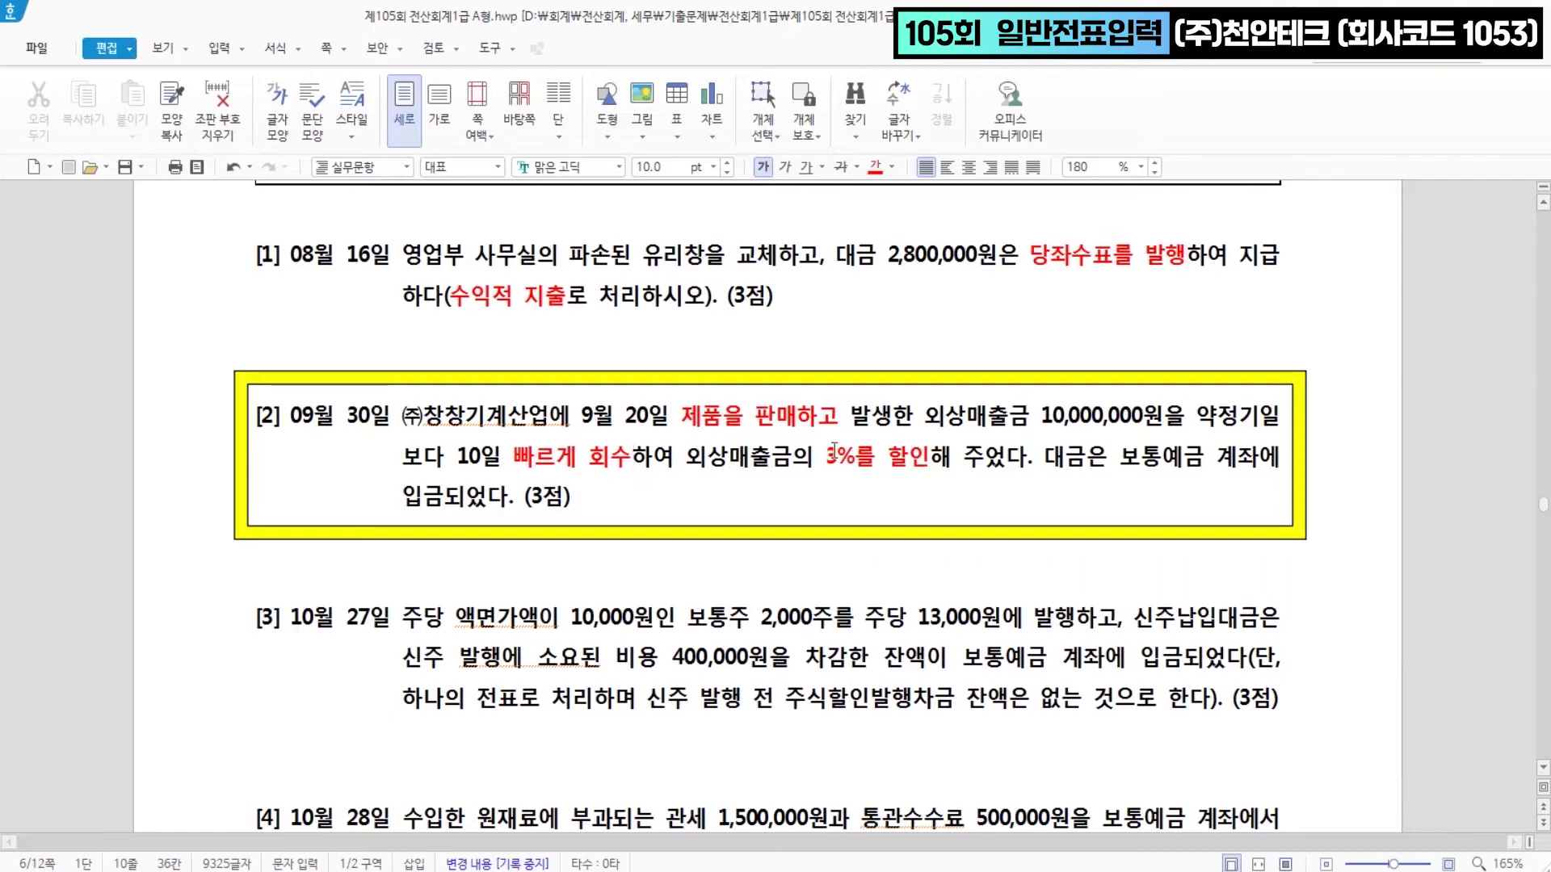
pyautogui.press('Hangul')
pyautogui.scroll(-3, 836, 517)
pyautogui.scroll(1, 833, 529)
pyautogui.scroll(3, 833, 529)
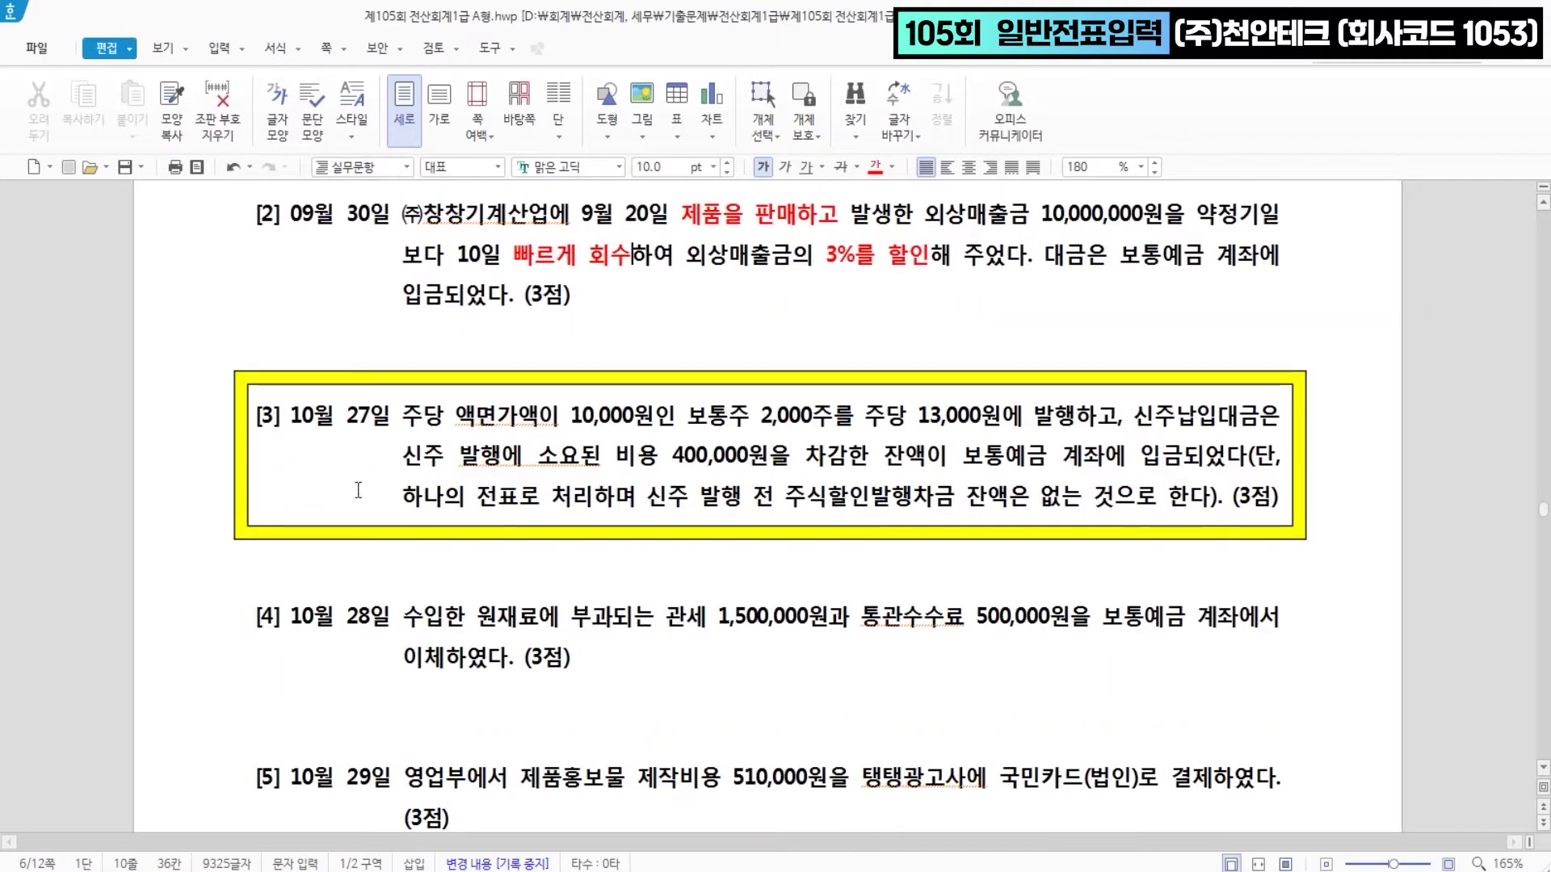
pyautogui.moveTo(295, 412); pyautogui.dragTo(381, 415)
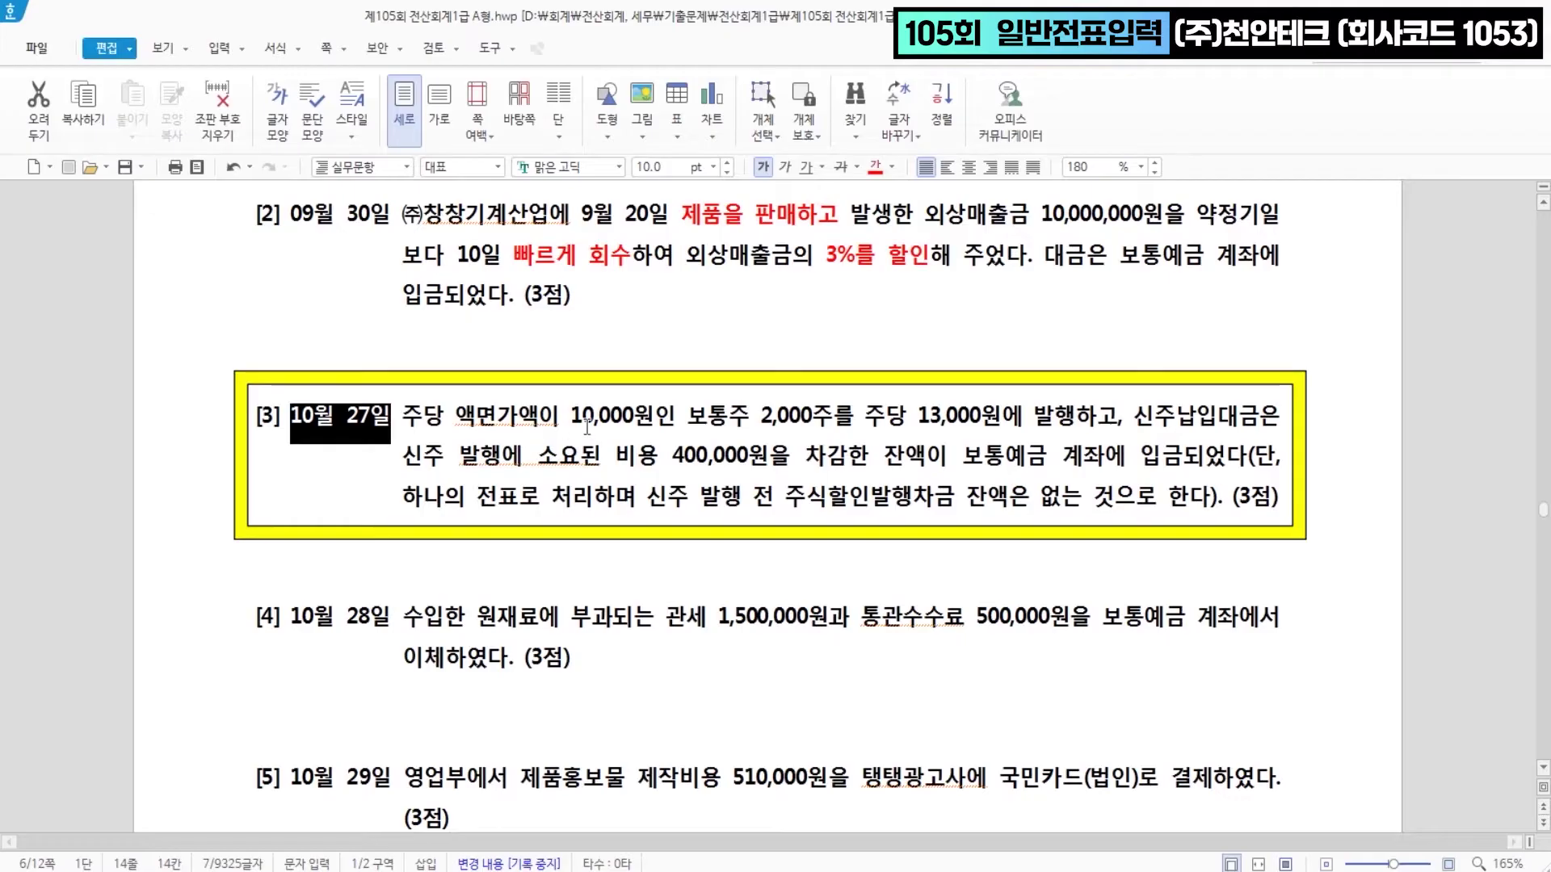
pyautogui.moveTo(568, 416); pyautogui.dragTo(656, 416)
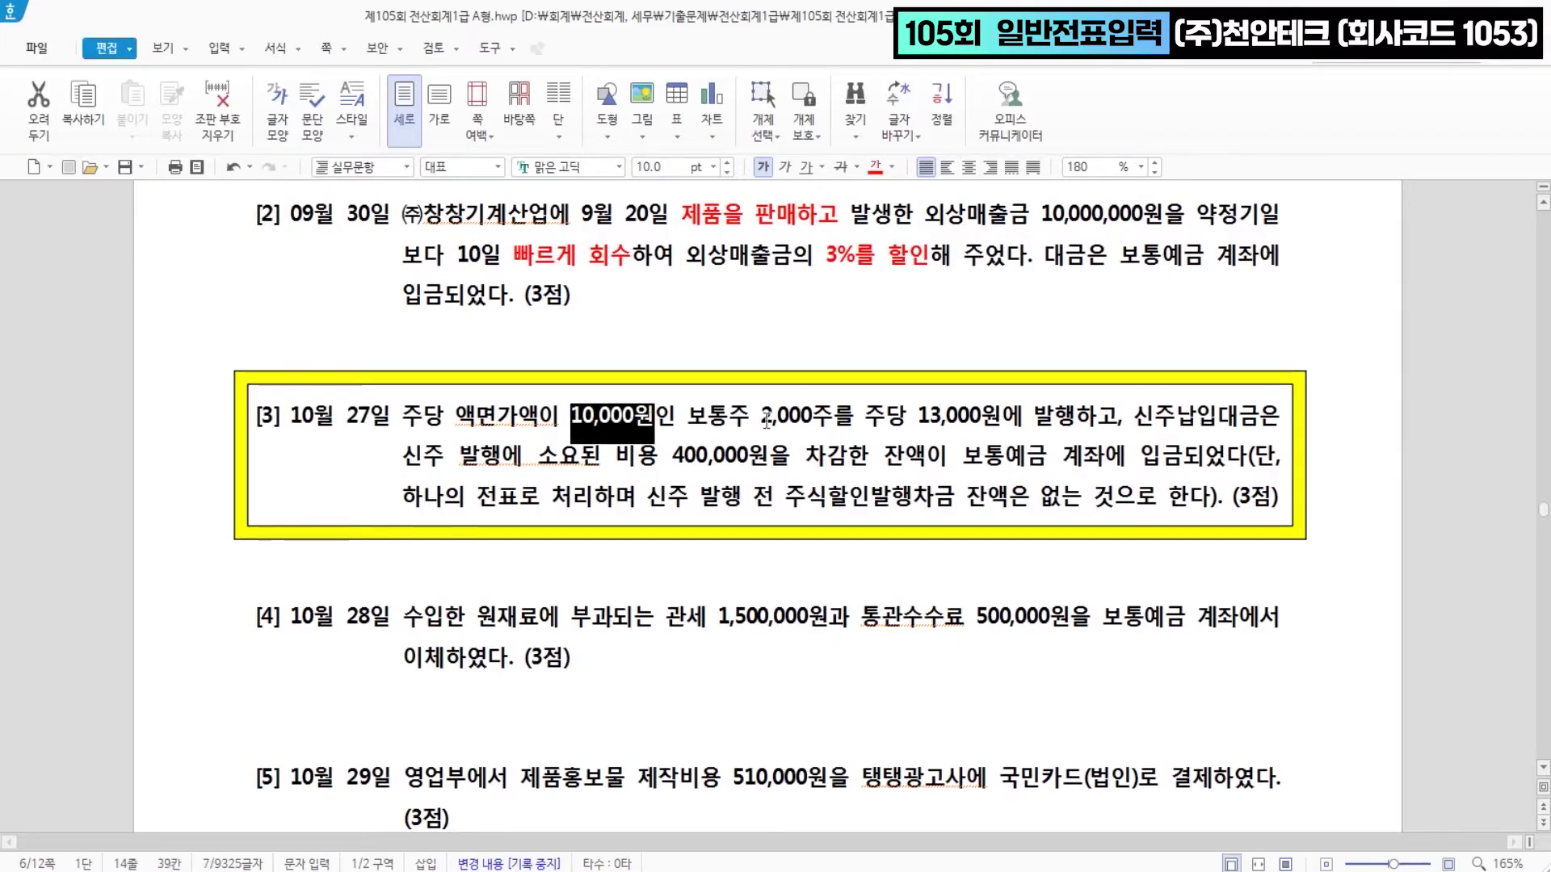
pyautogui.click(771, 417)
pyautogui.moveTo(762, 417); pyautogui.dragTo(808, 418)
# - Colour the words "발행" and "보통주" red in question [3] and check its issue cost, bank deposit and 주식할인발행차금 wording
pyautogui.moveTo(918, 418); pyautogui.dragTo(1075, 418)
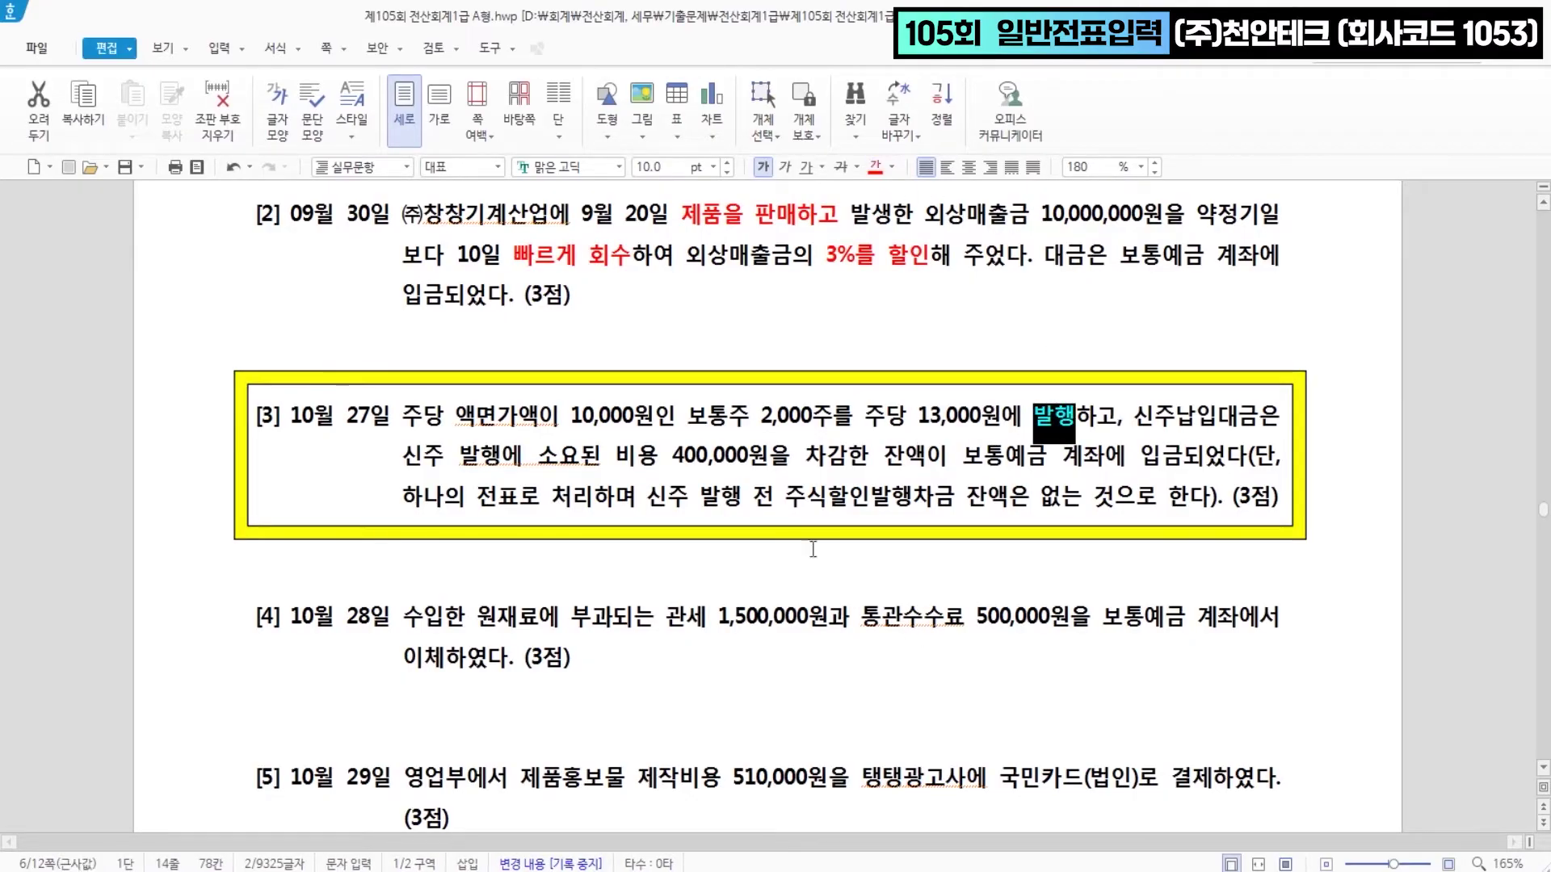
pyautogui.moveTo(688, 417); pyautogui.dragTo(746, 419)
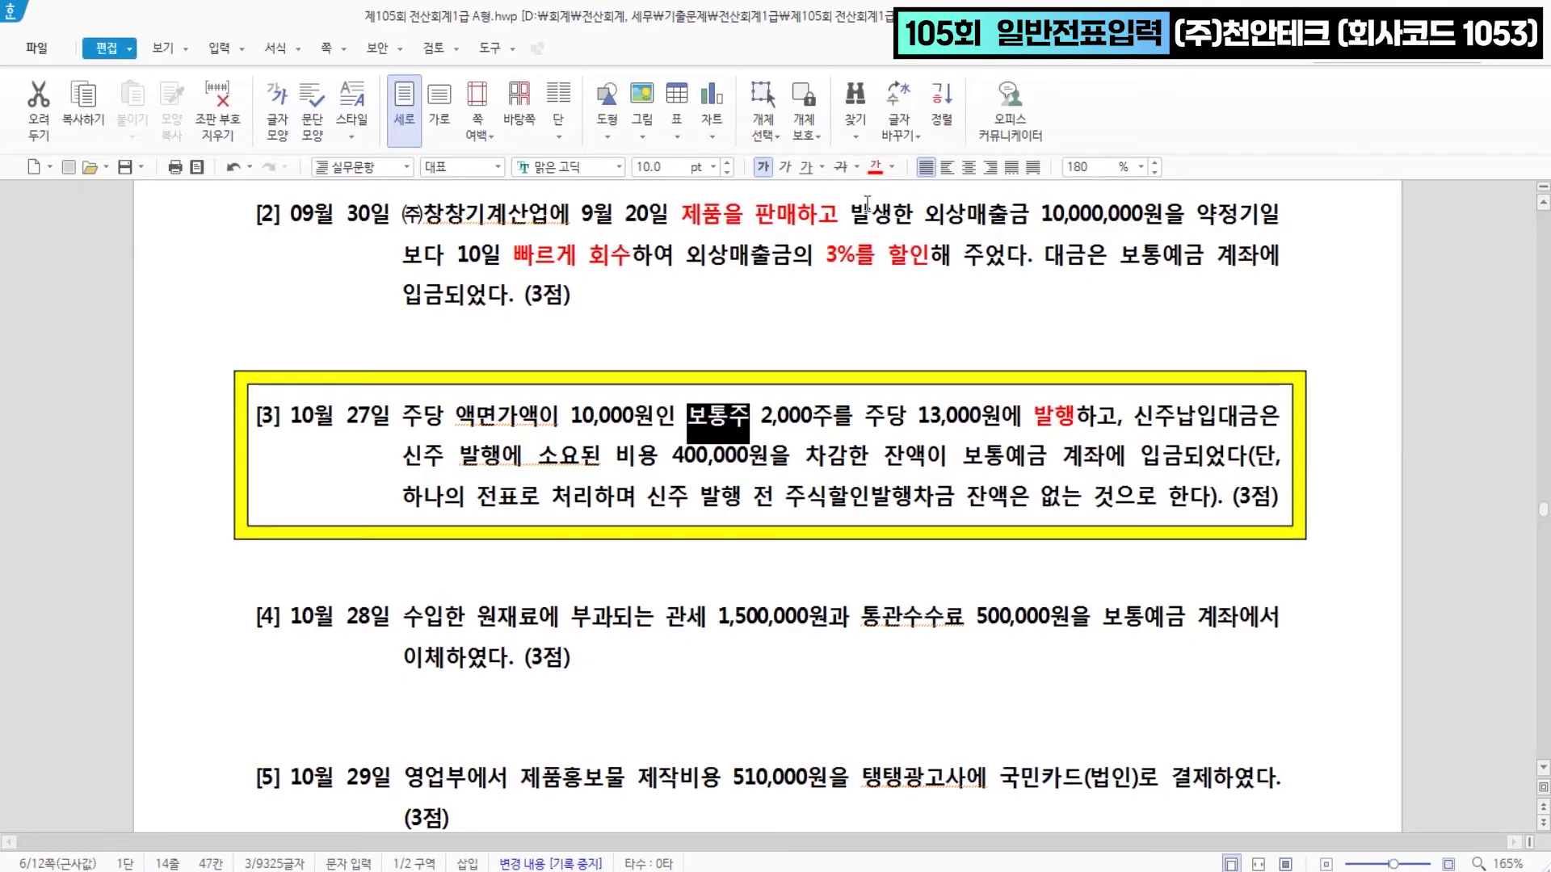
pyautogui.click(875, 167)
pyautogui.click(902, 496)
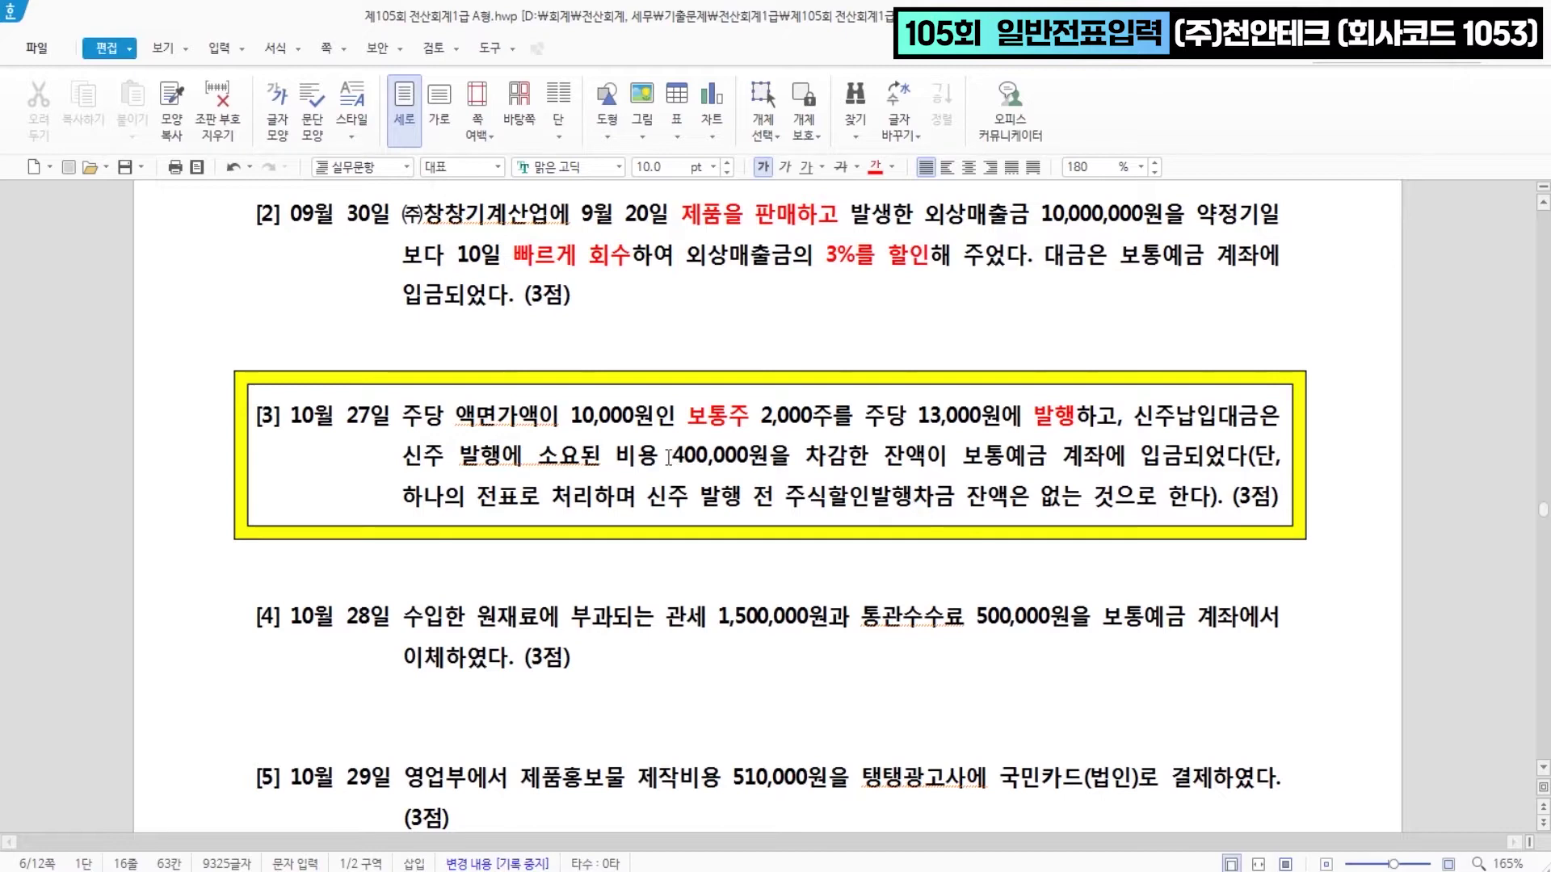
pyautogui.moveTo(670, 457); pyautogui.dragTo(1197, 472)
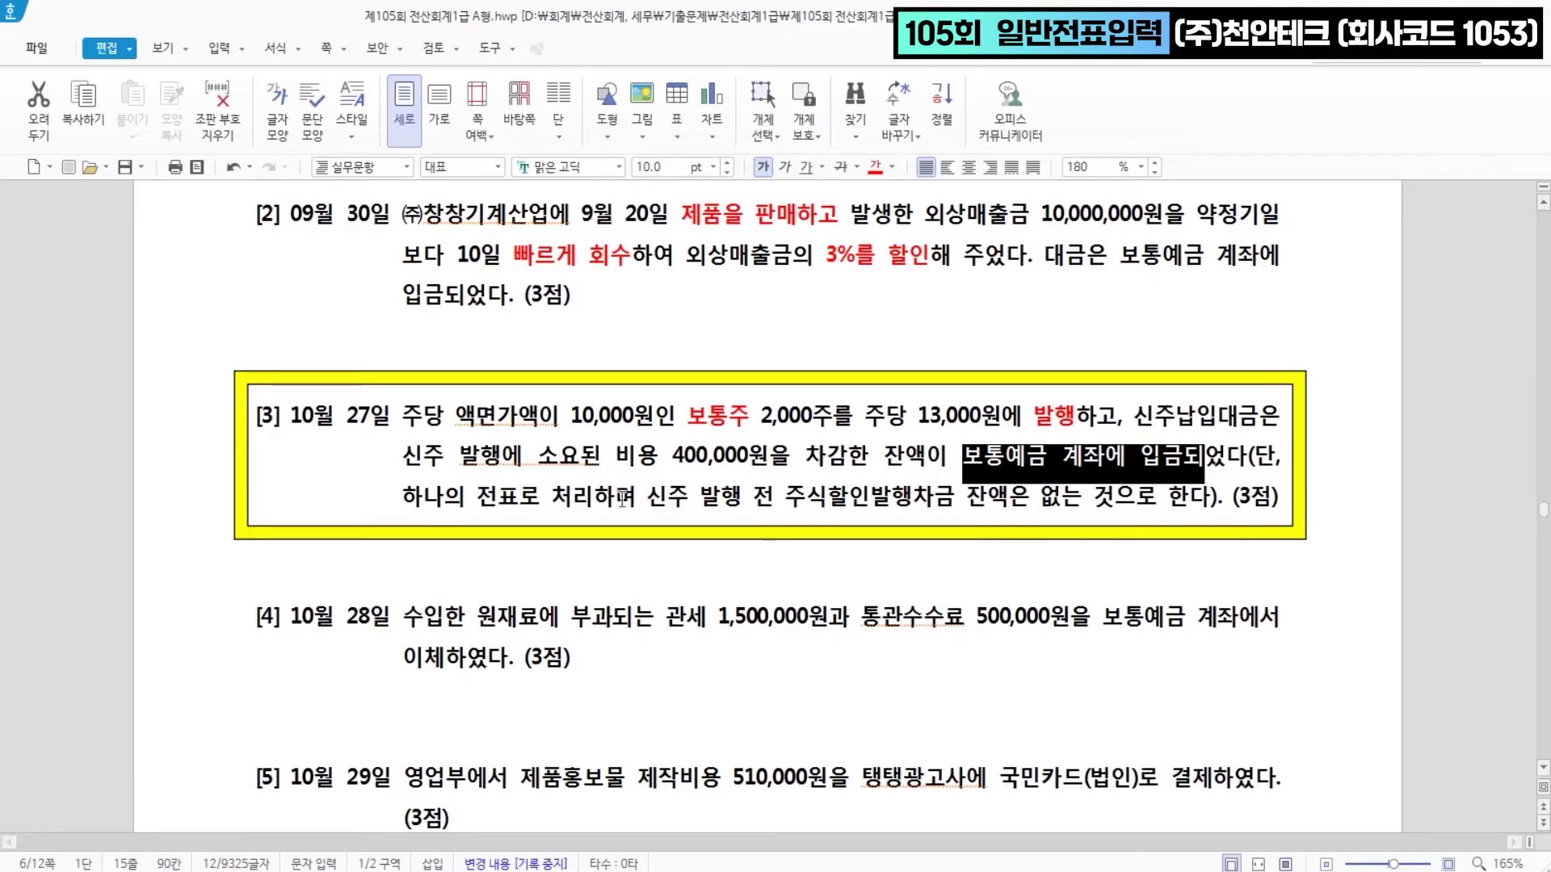
pyautogui.moveTo(786, 501); pyautogui.dragTo(954, 496)
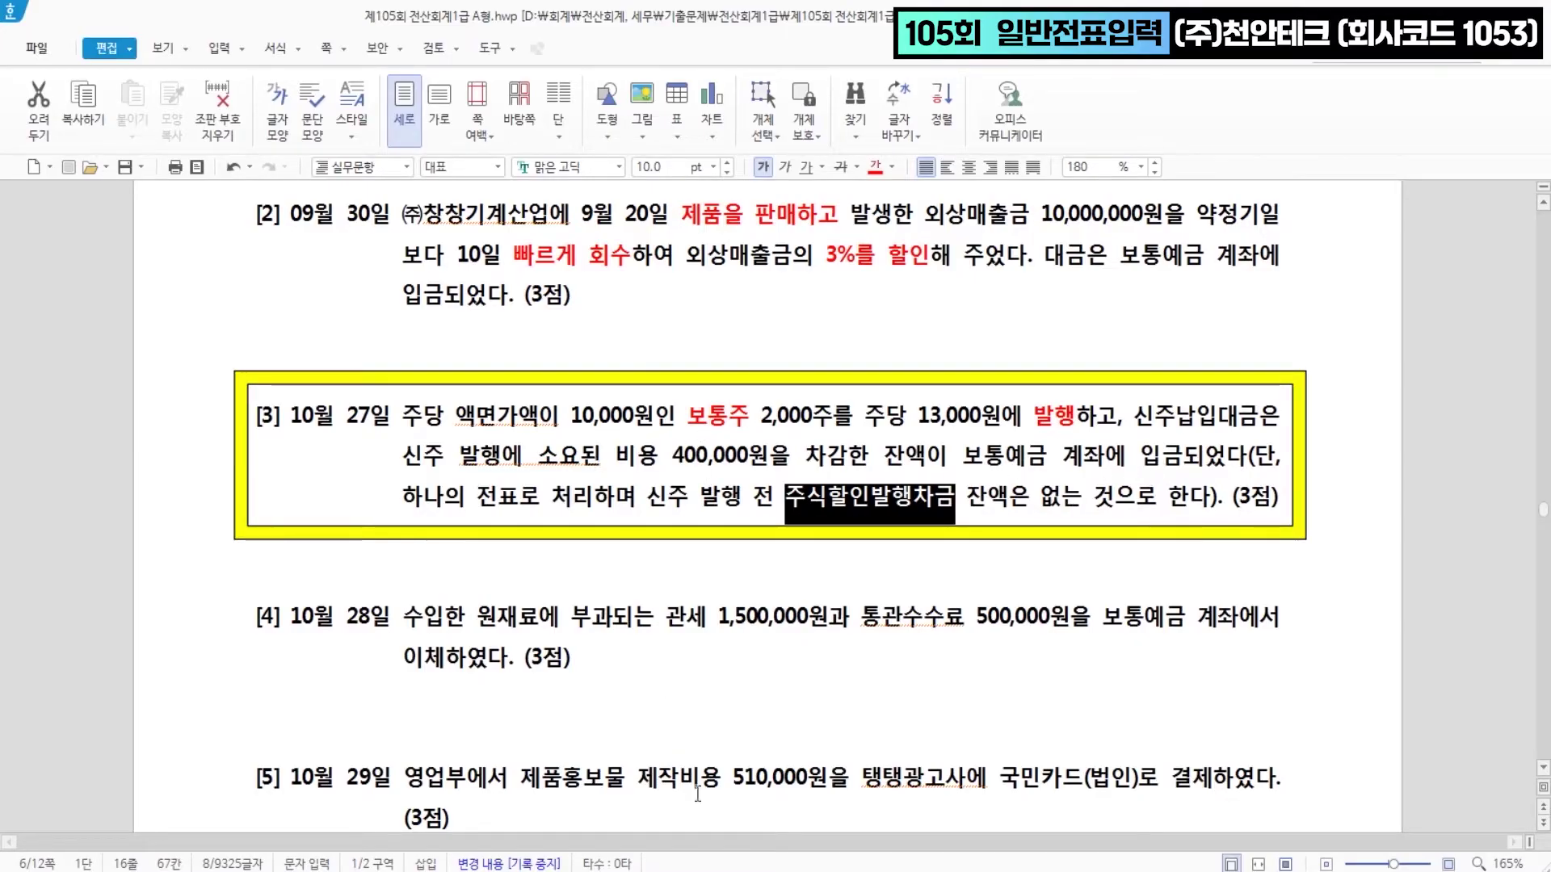
# - Switch to Notepad and write the share issue formula "주식발행 발행주식수 X 액면 = 자본금"
pyautogui.hotkey('alt', 'Tab')
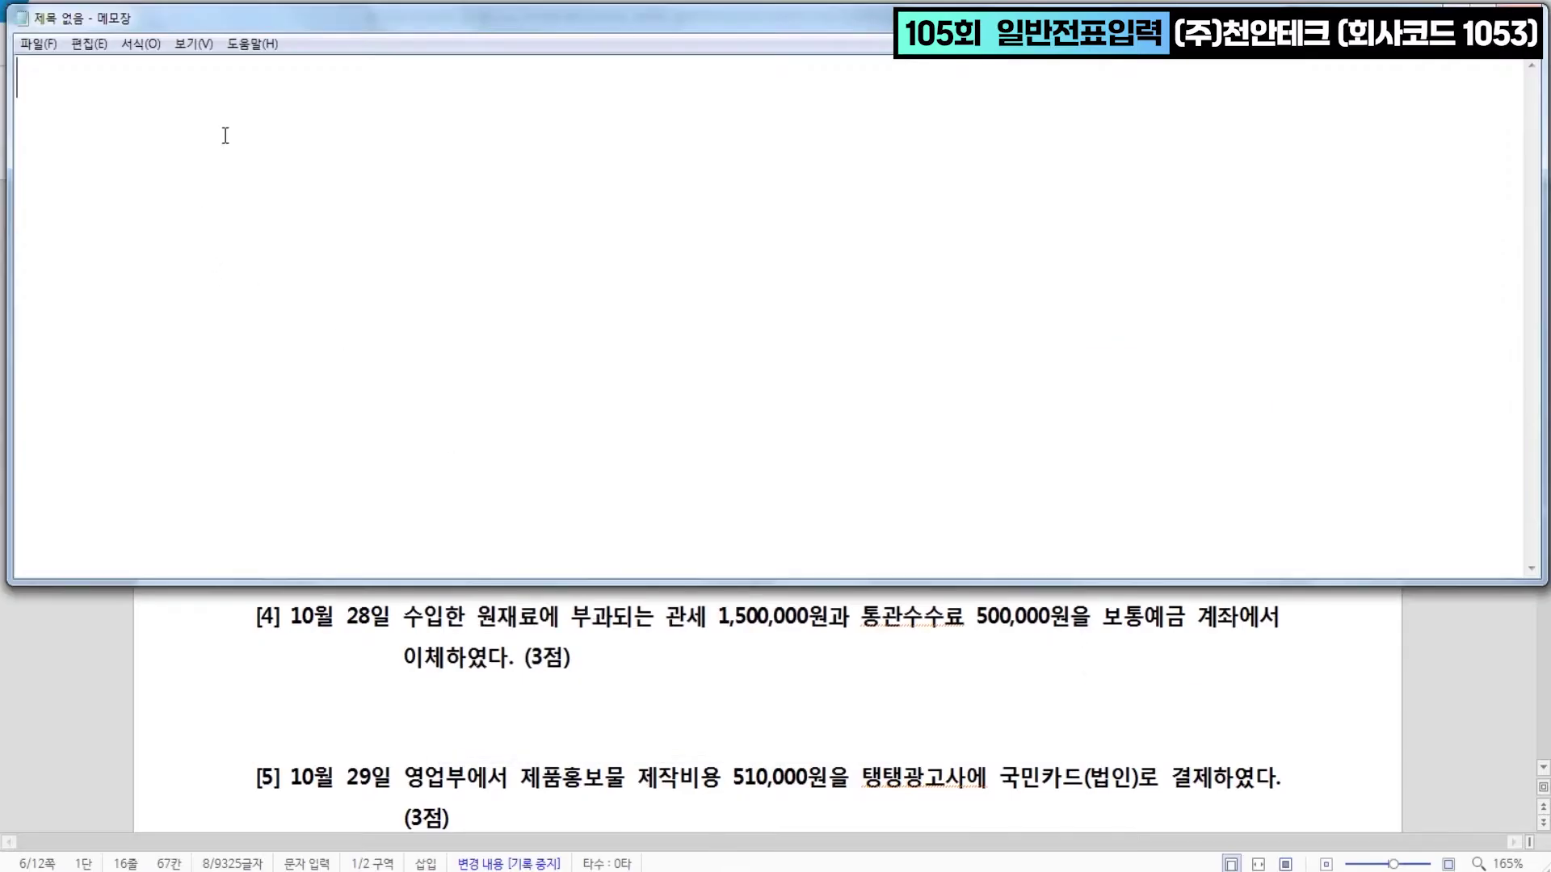
pyautogui.write('줏')
pyautogui.write('ㄹ행   ')
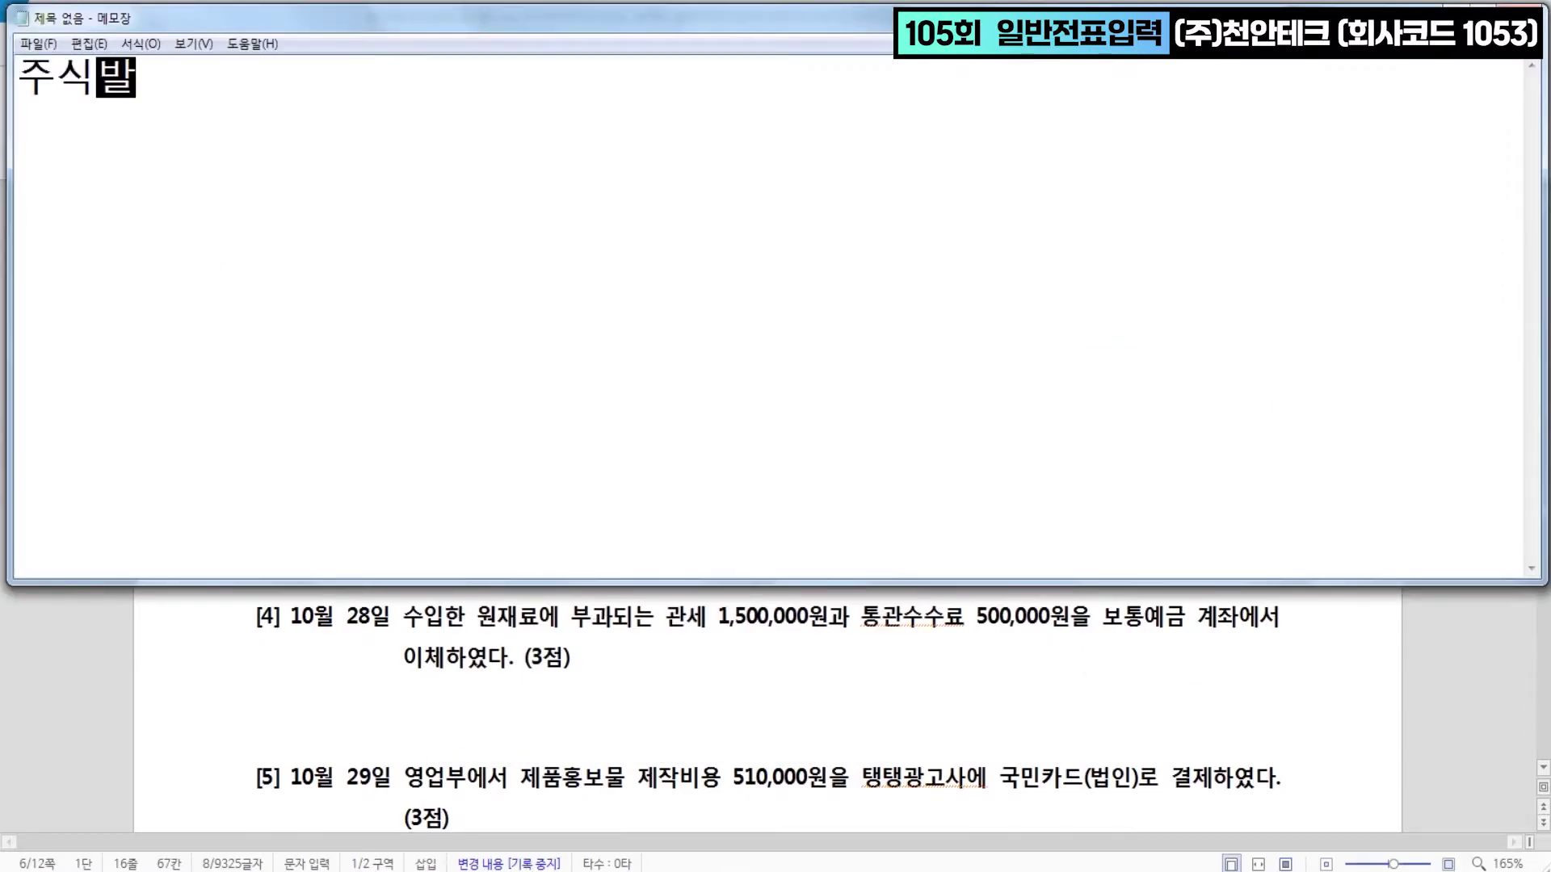
pyautogui.write('발행   발')
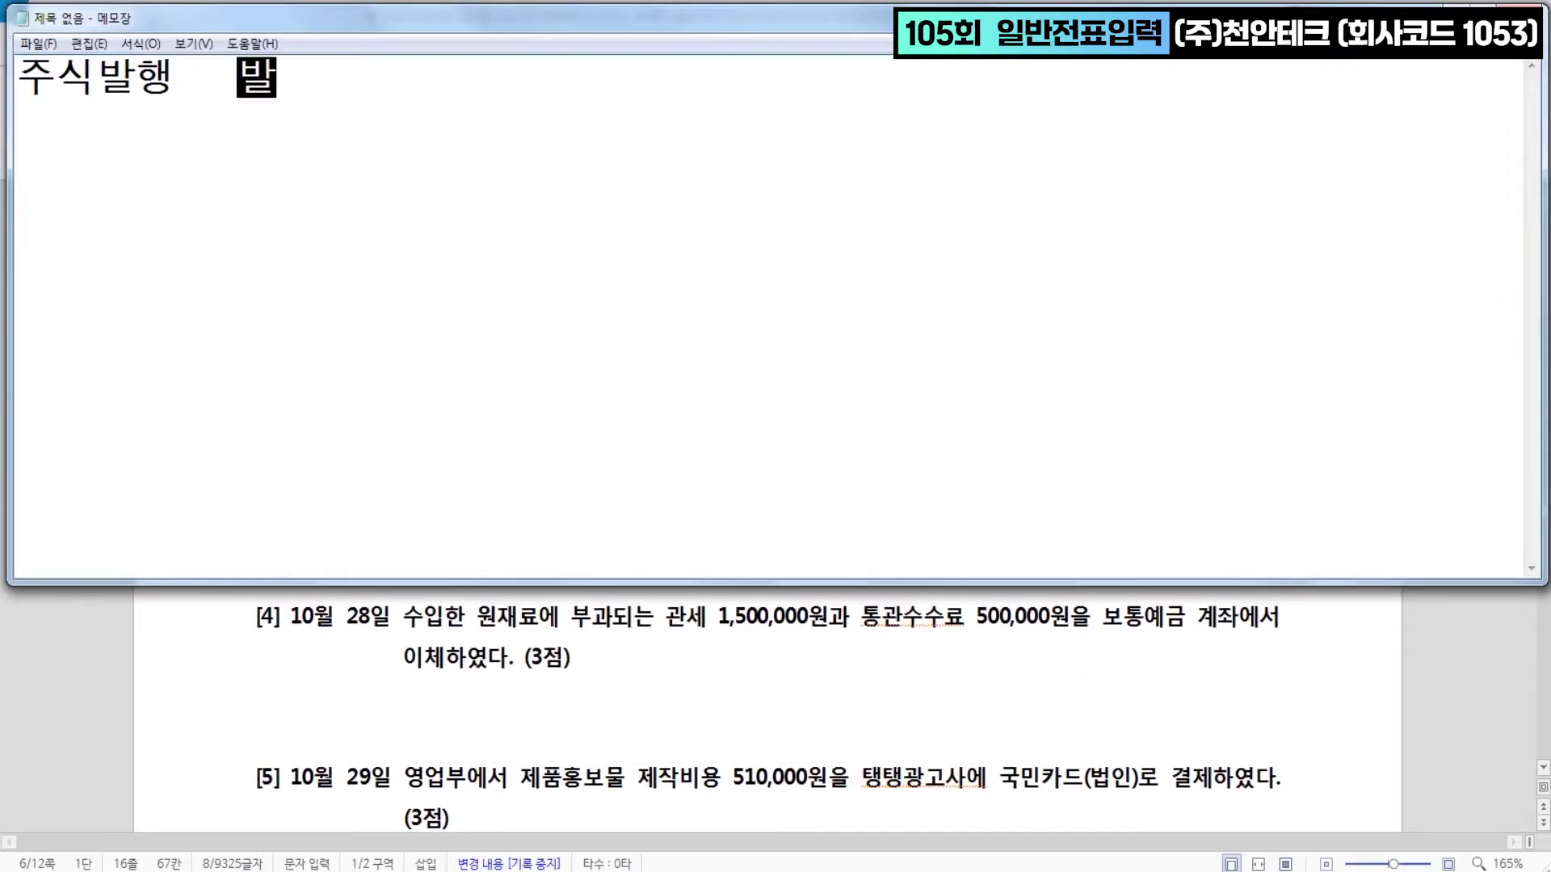
pyautogui.write('주식수')
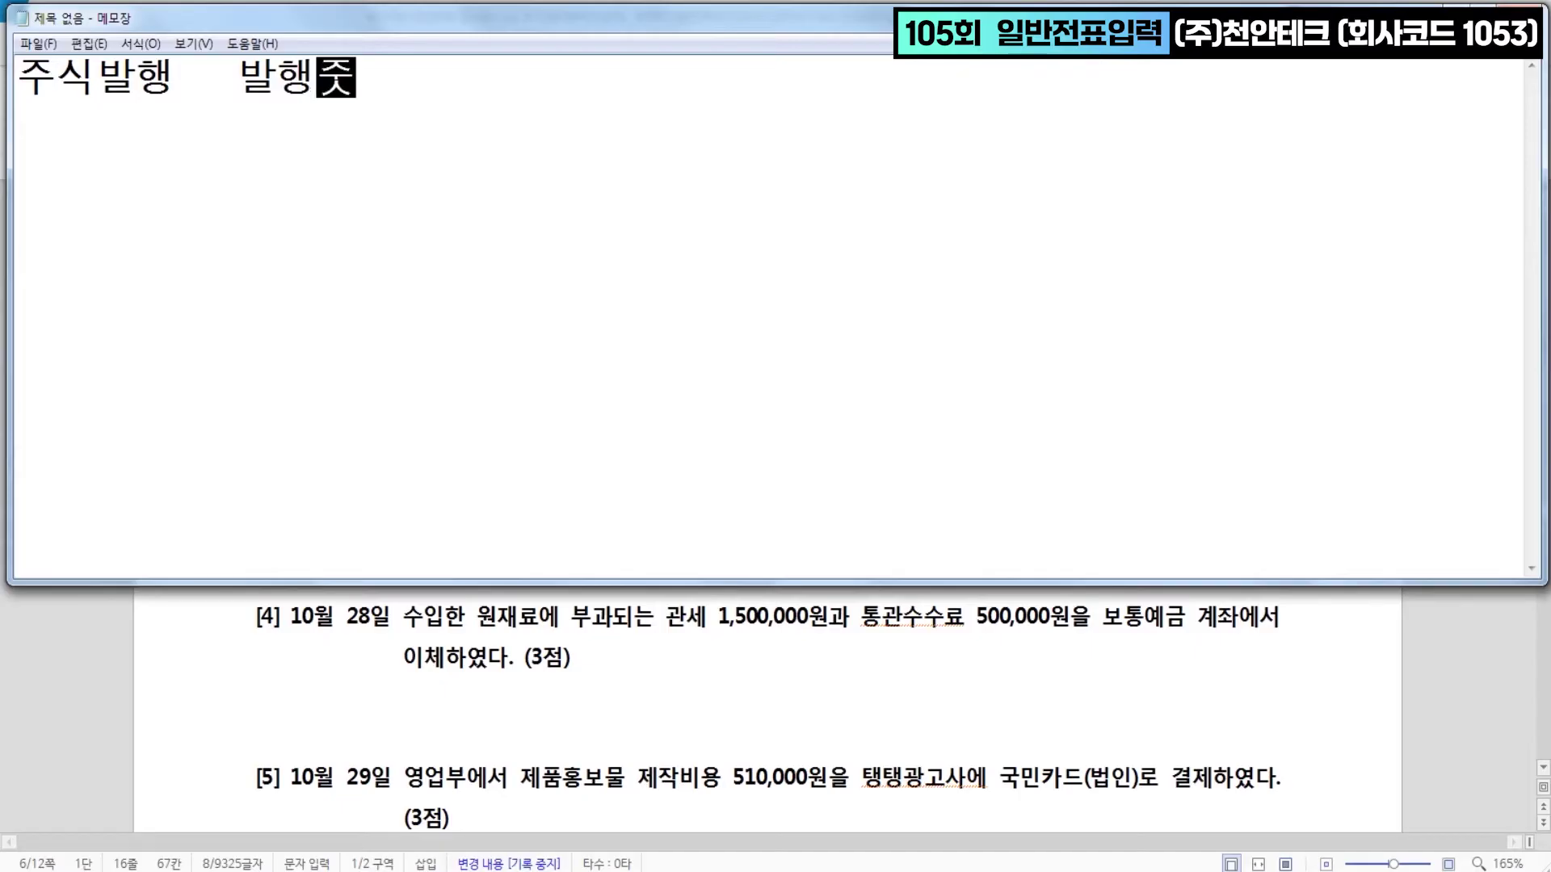
pyautogui.write(' X ')
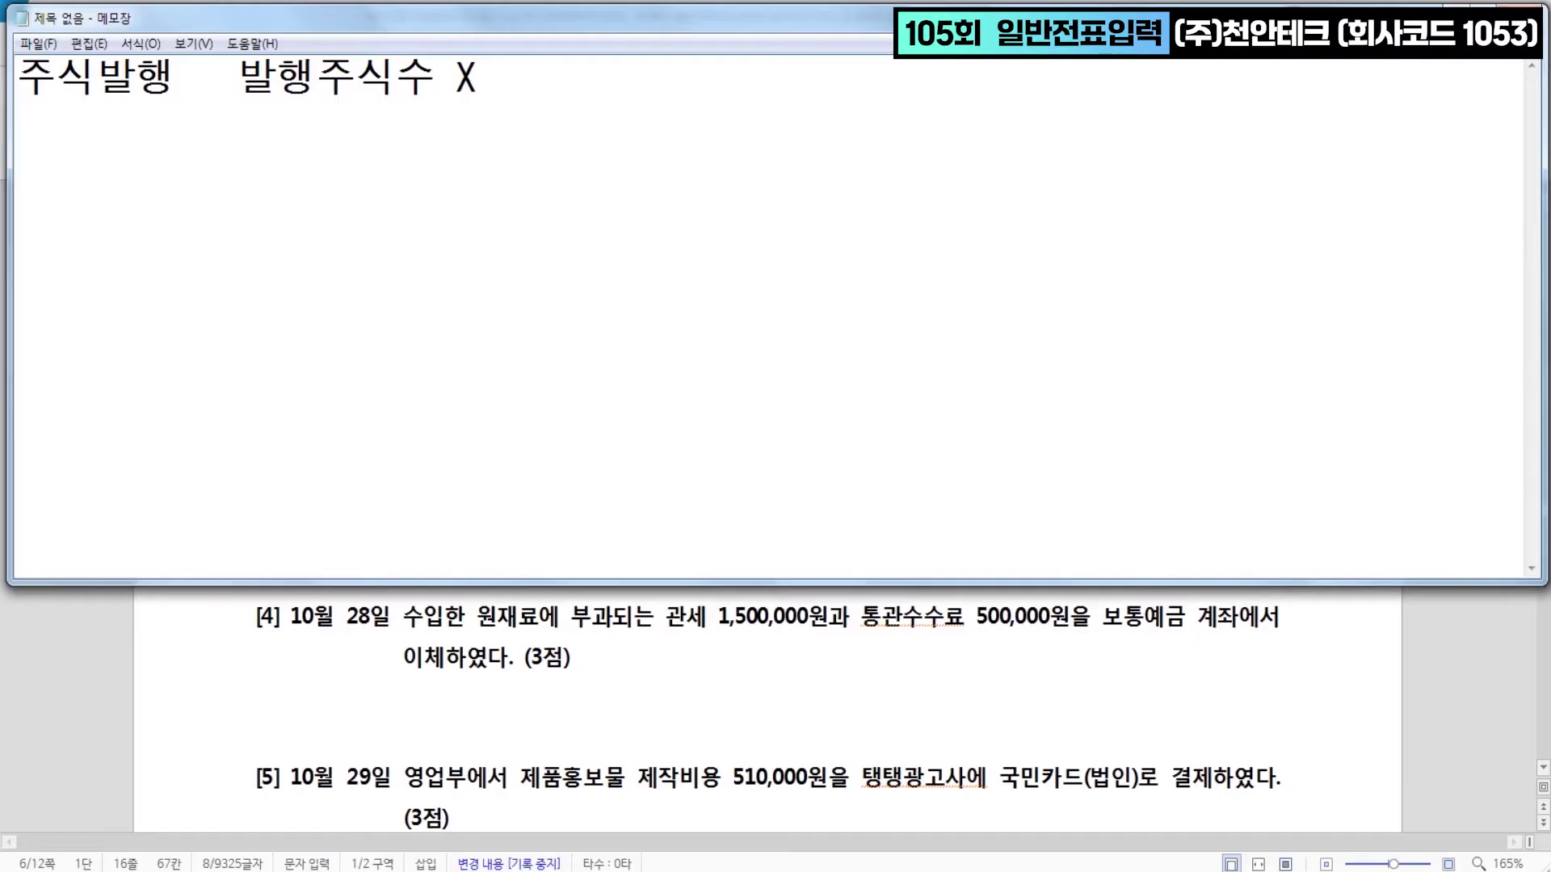
pyautogui.write('액면 ')
pyautogui.write('= ㅈ')
pyautogui.write('ㅏ본금')
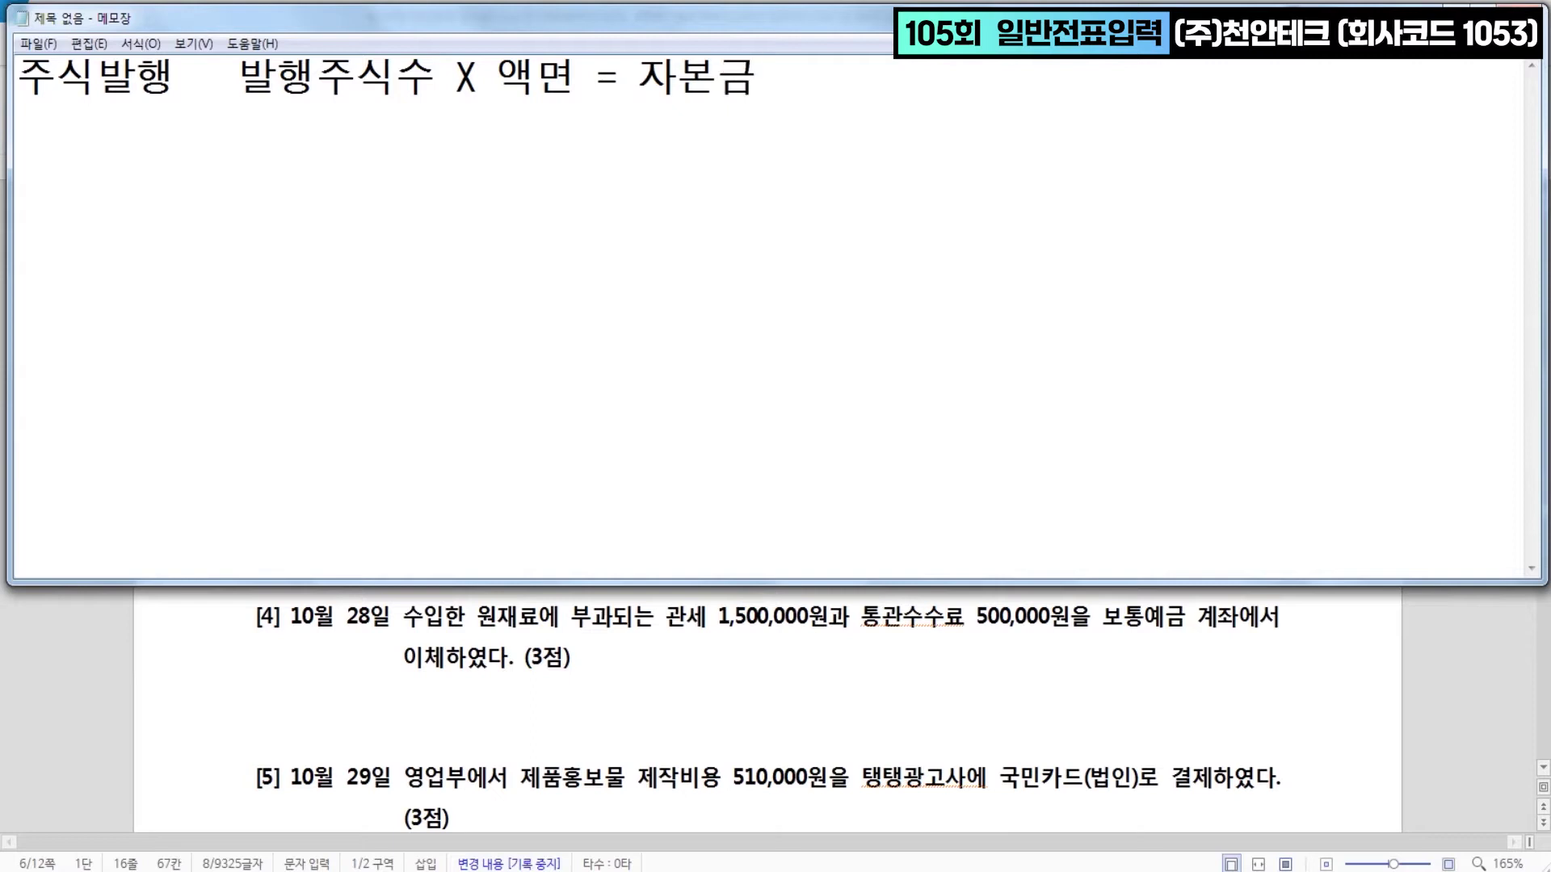
# - Leave a blank line and add the note "주식, 사채 발행시 제비용은 발행가액에서 차감..."
pyautogui.press('Return')
pyautogui.press('Return')
pyautogui.write('주식, 사')
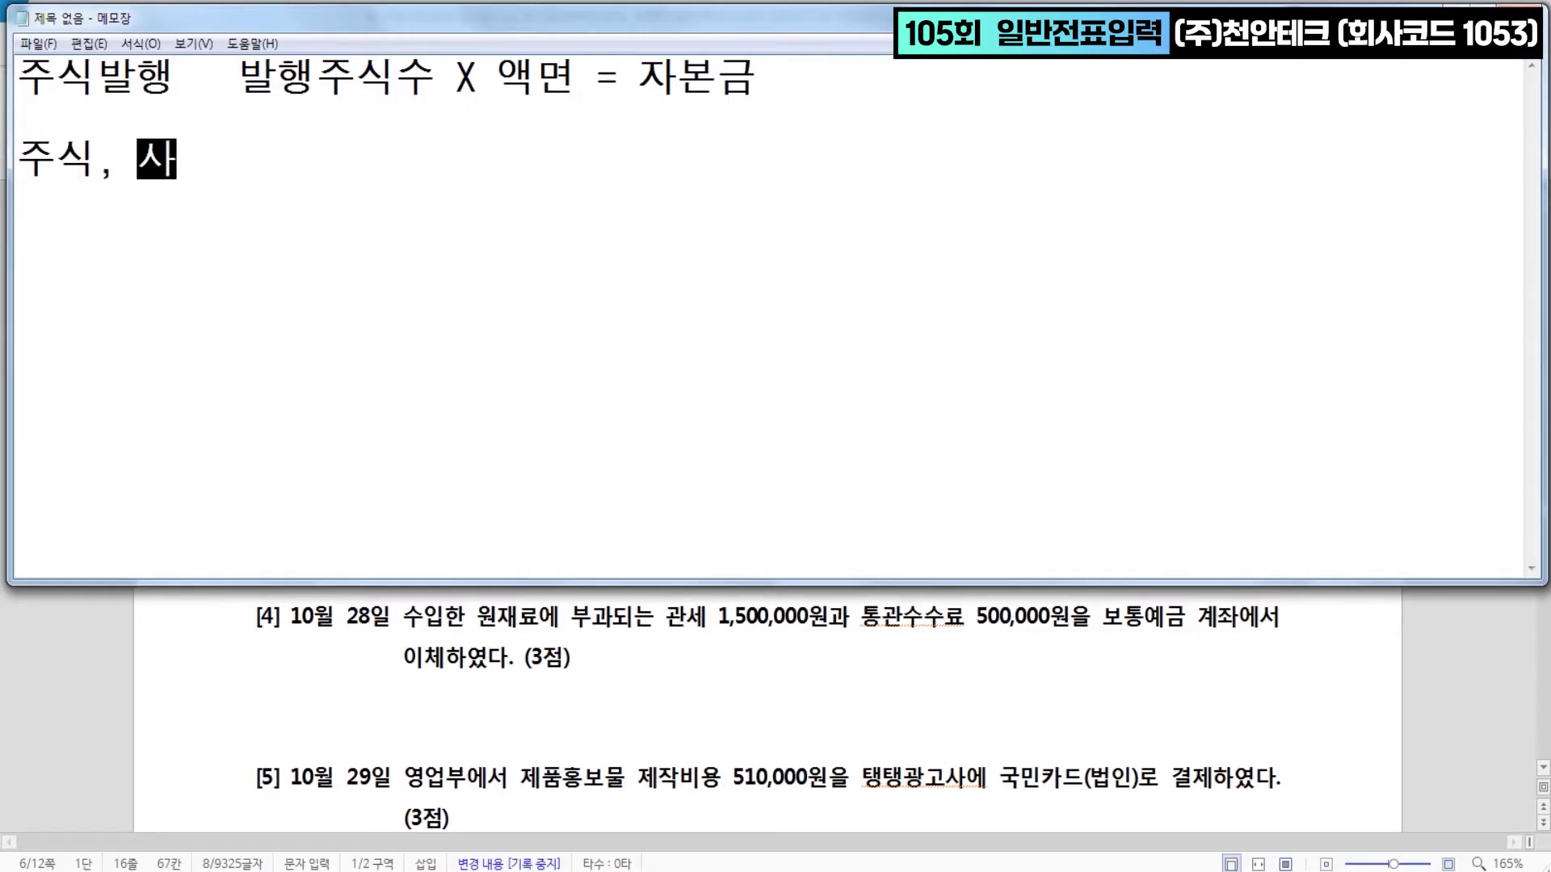
pyautogui.write('채 발행시 ㅈ')
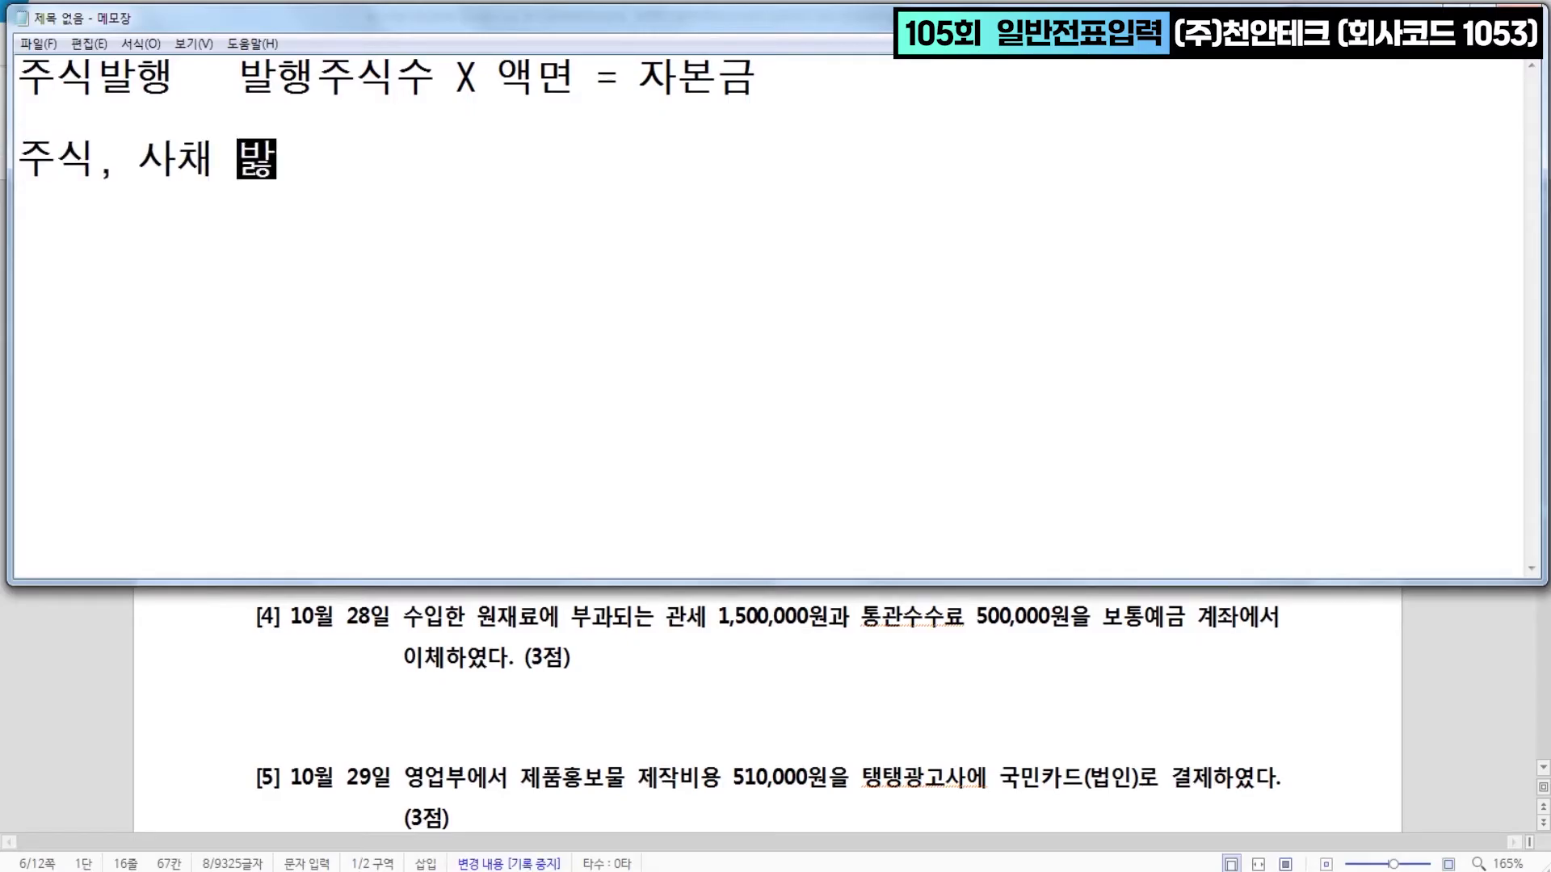
pyautogui.write('제비용은 ')
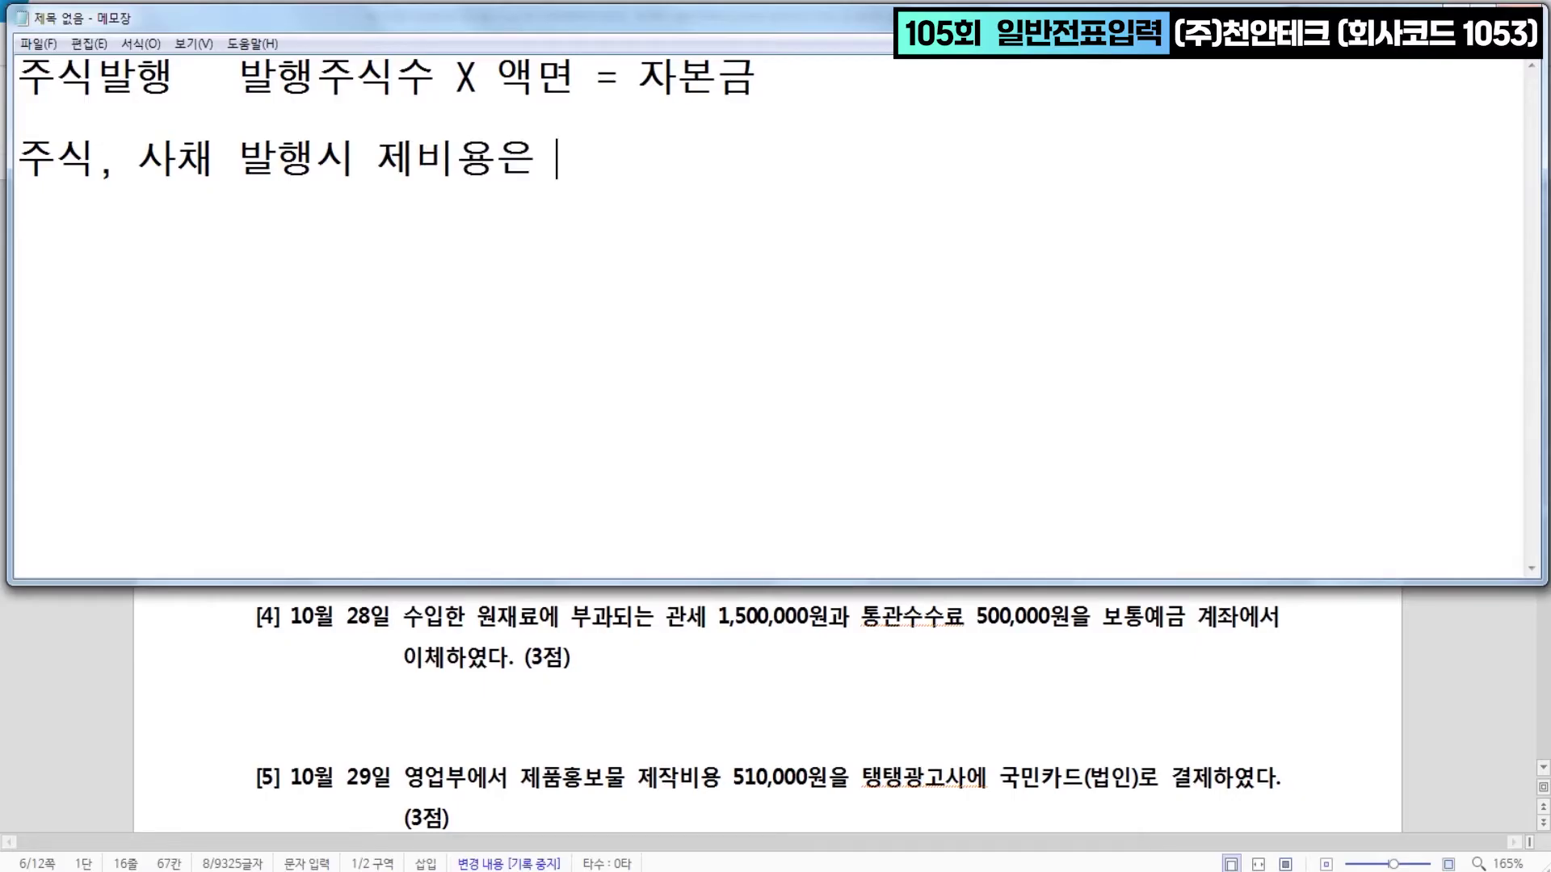
pyautogui.write('밣행가액에서')
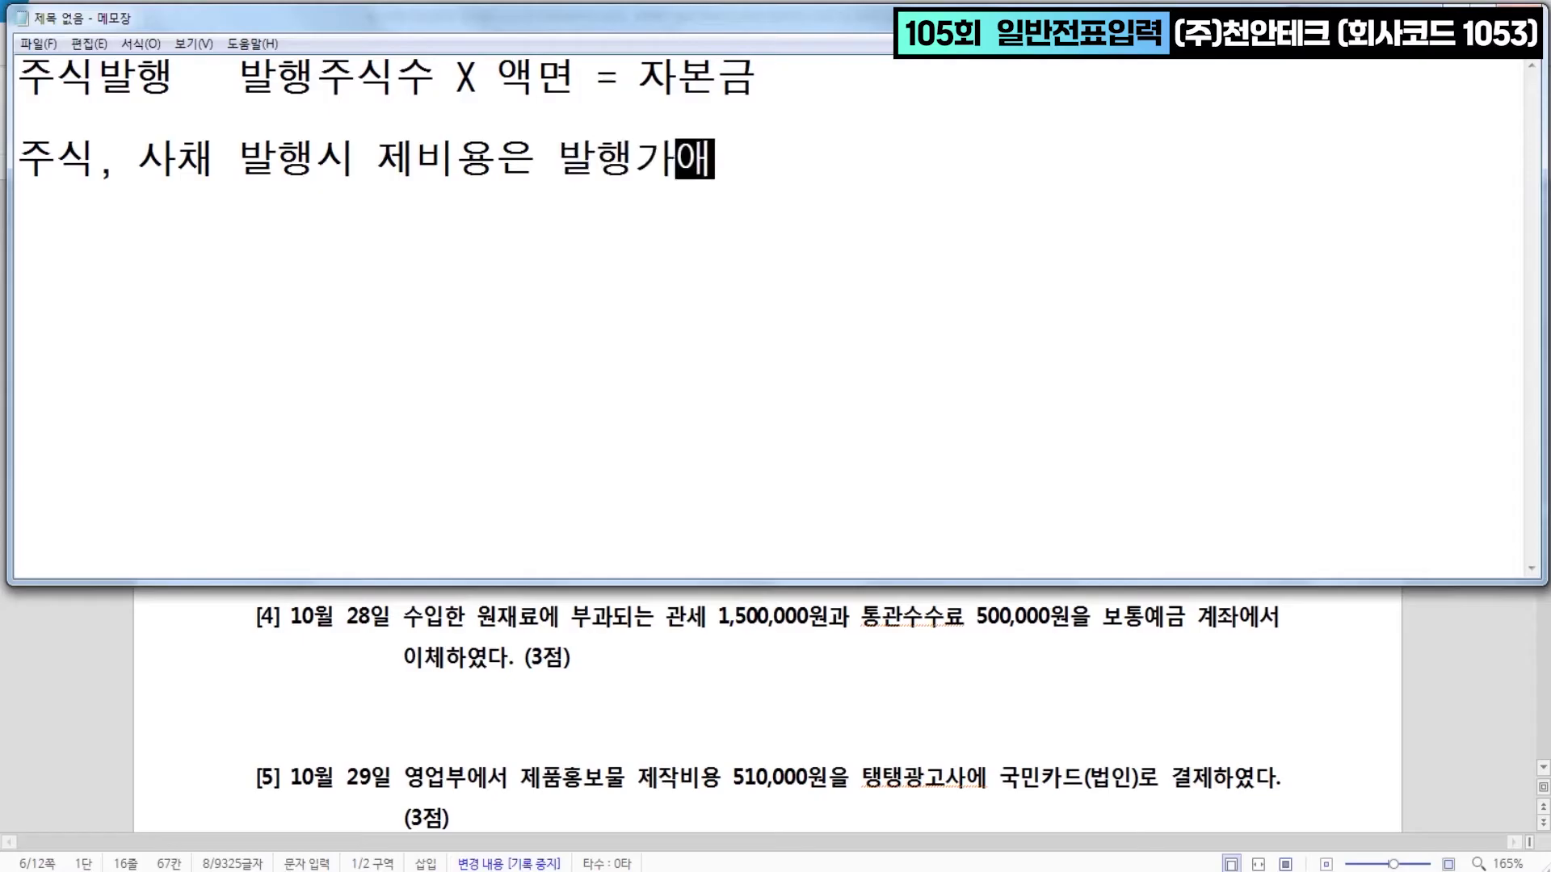
pyautogui.write(' 차감')
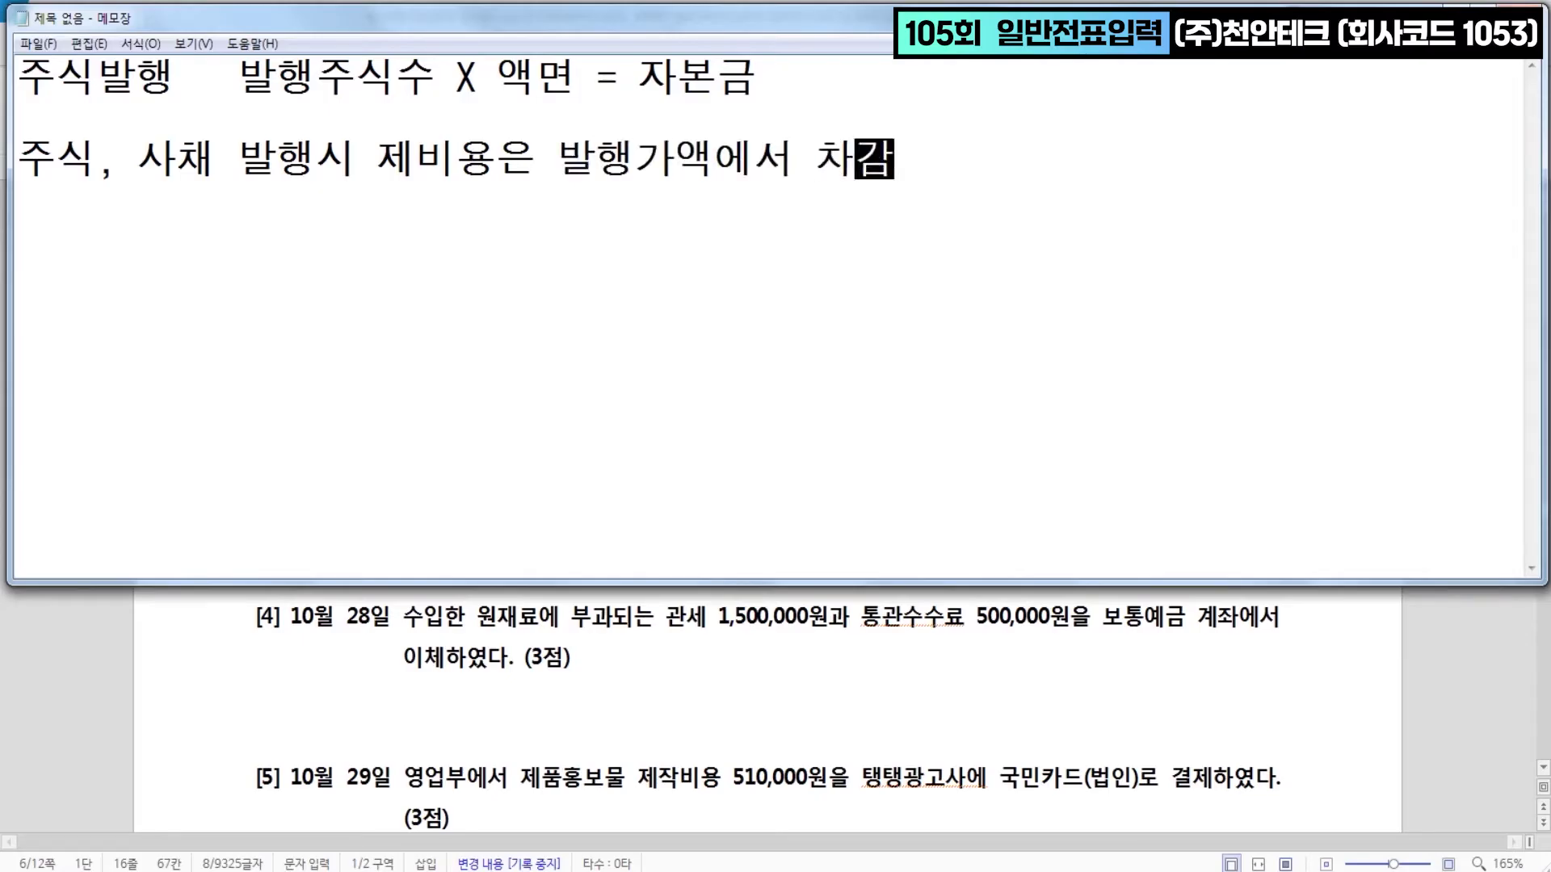
pyautogui.write('...')
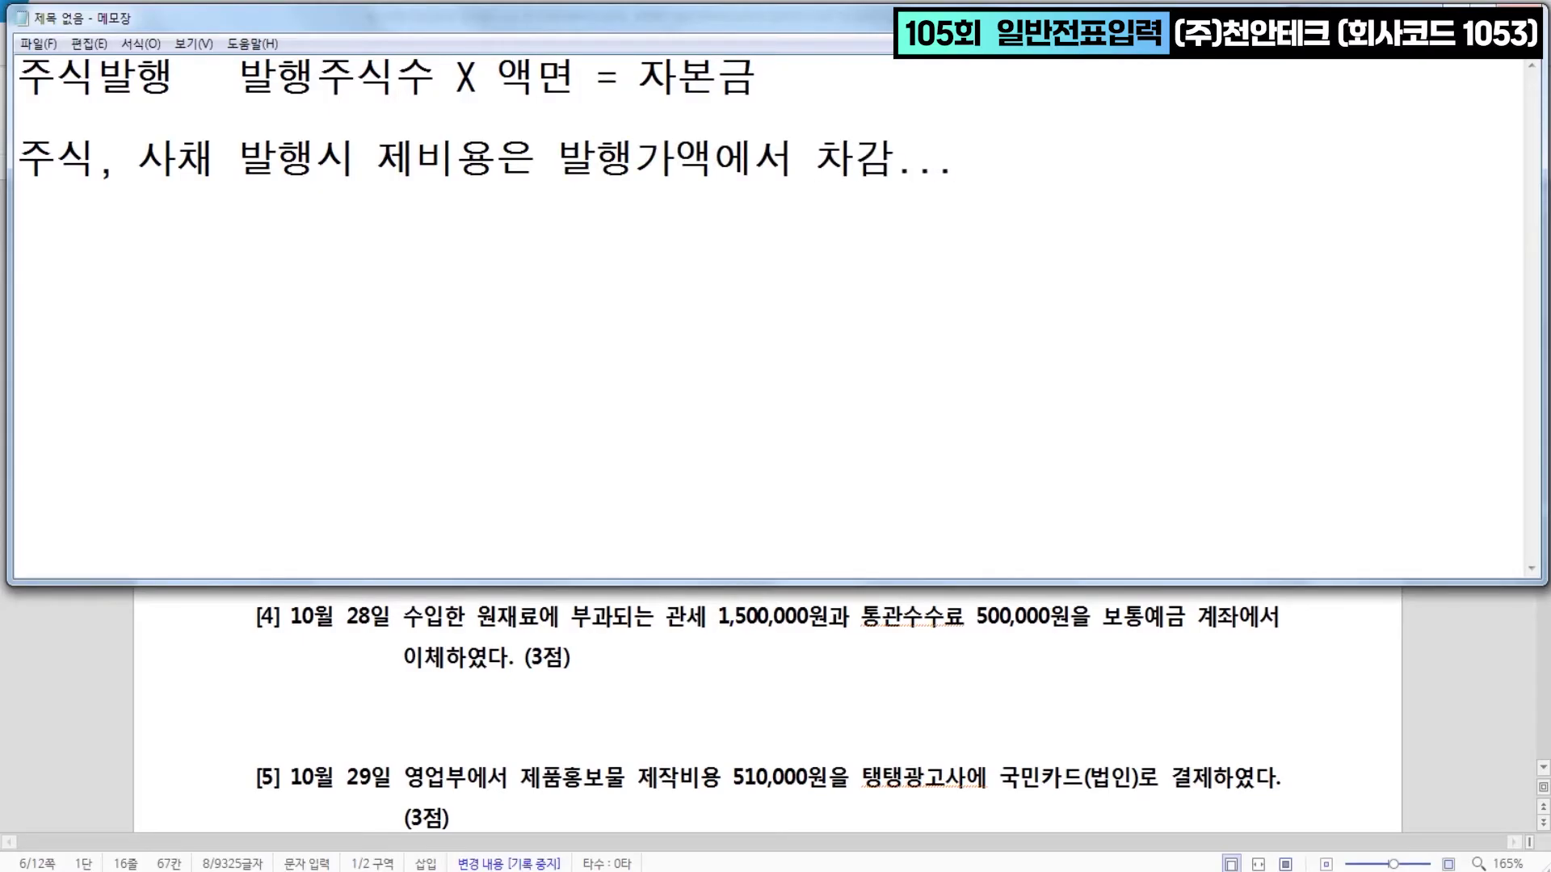
# - Write "절대 비용처리 X" on a new line under the issue cost note
pyautogui.press('Return')
pyautogui.write('절대 ')
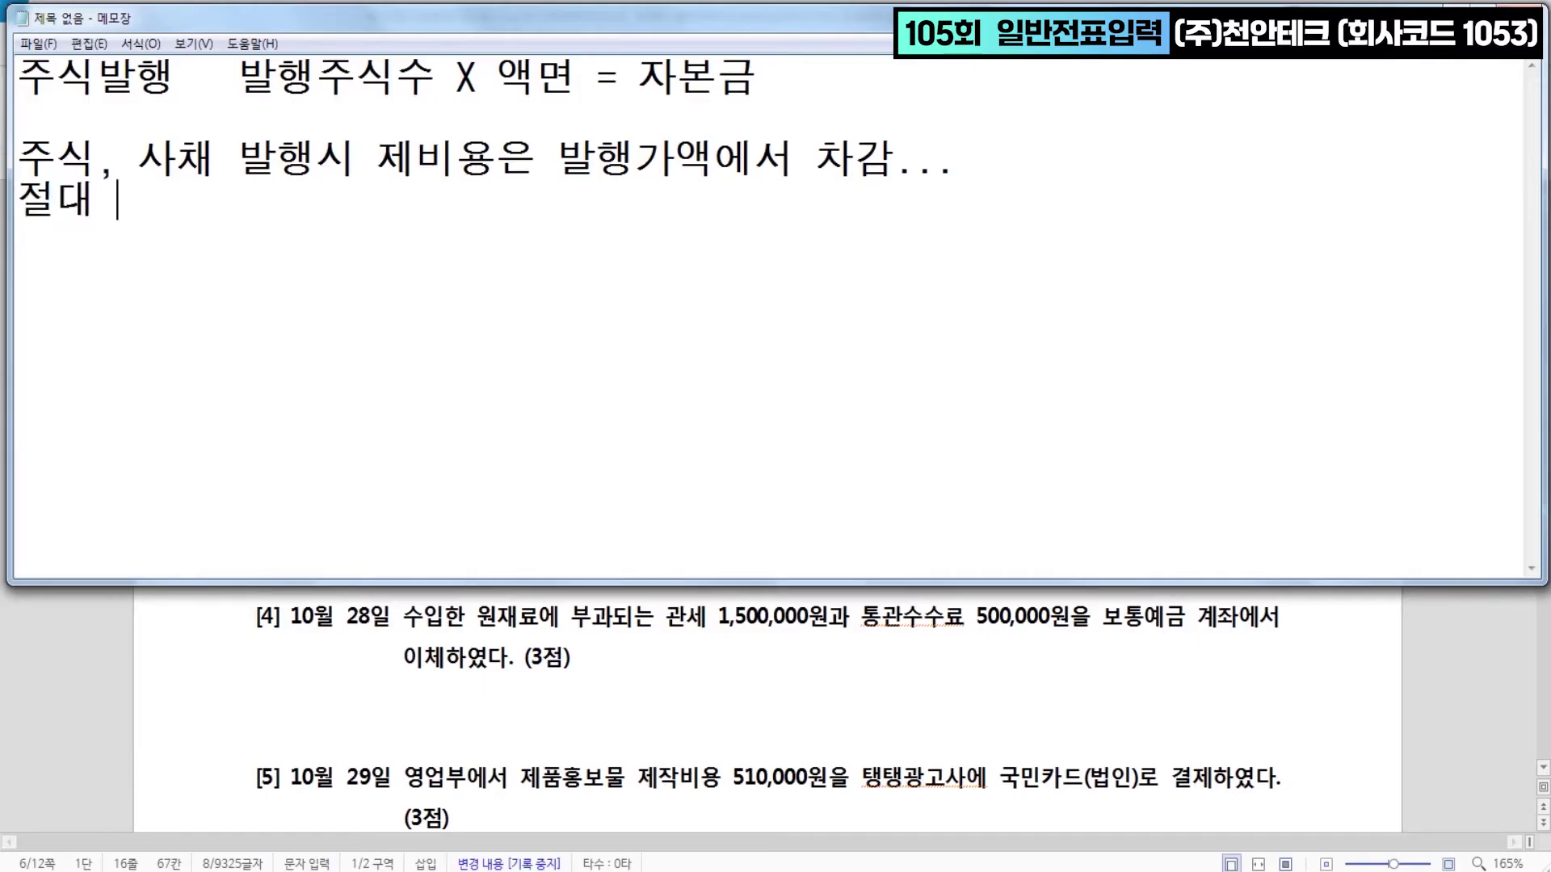
pyautogui.write('비용처리 ')
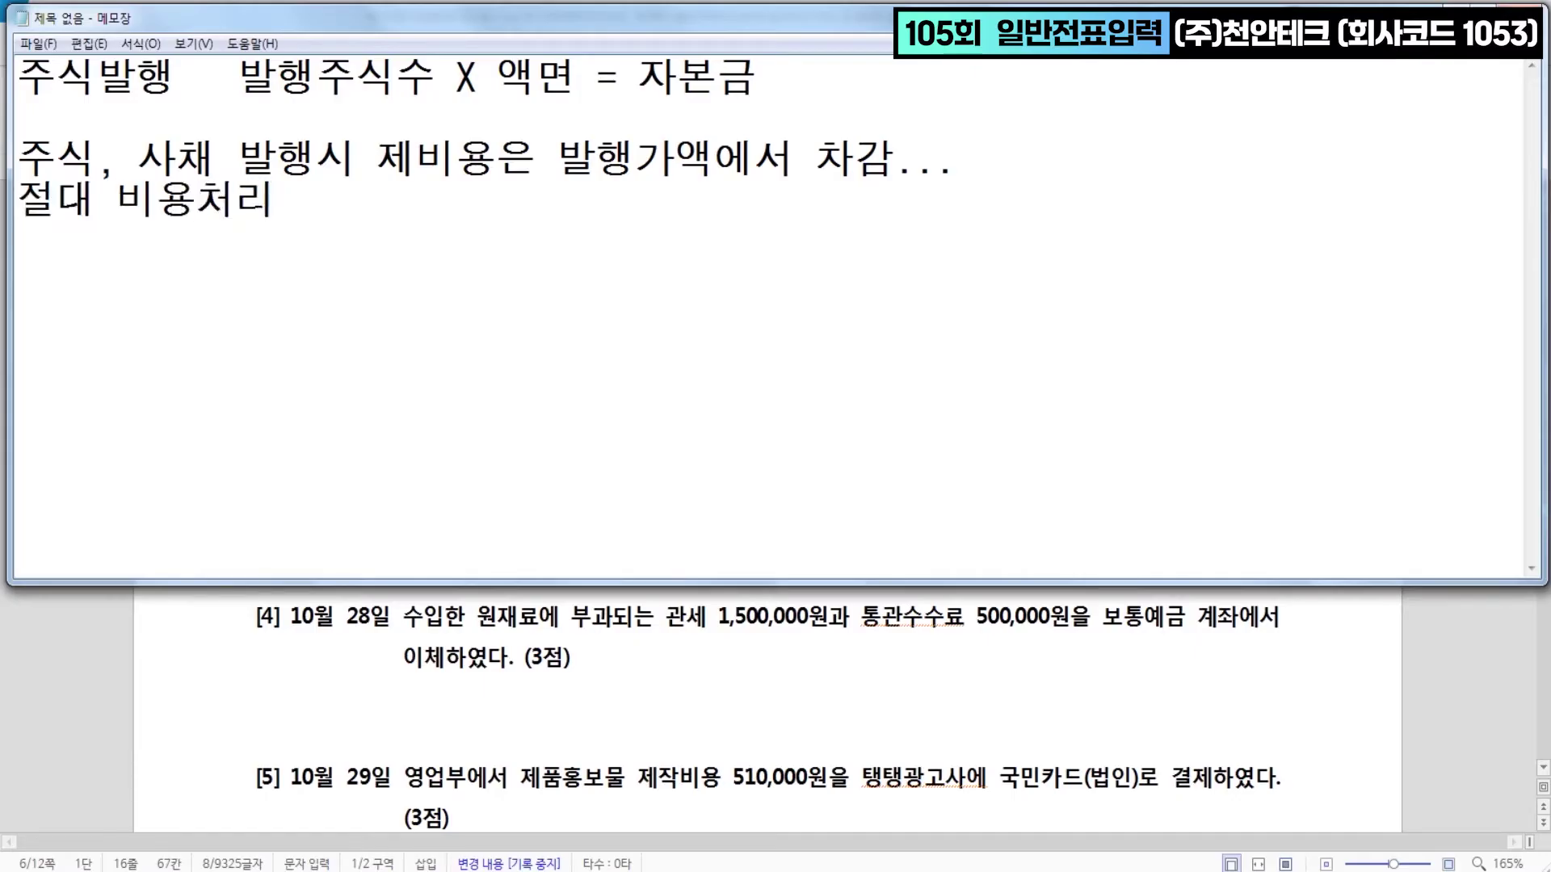
pyautogui.write('X')
# - Switch to KcLep and set the general voucher date to October 27
pyautogui.hotkey('alt', 'Tab')
pyautogui.hotkey('alt', 'Tab')
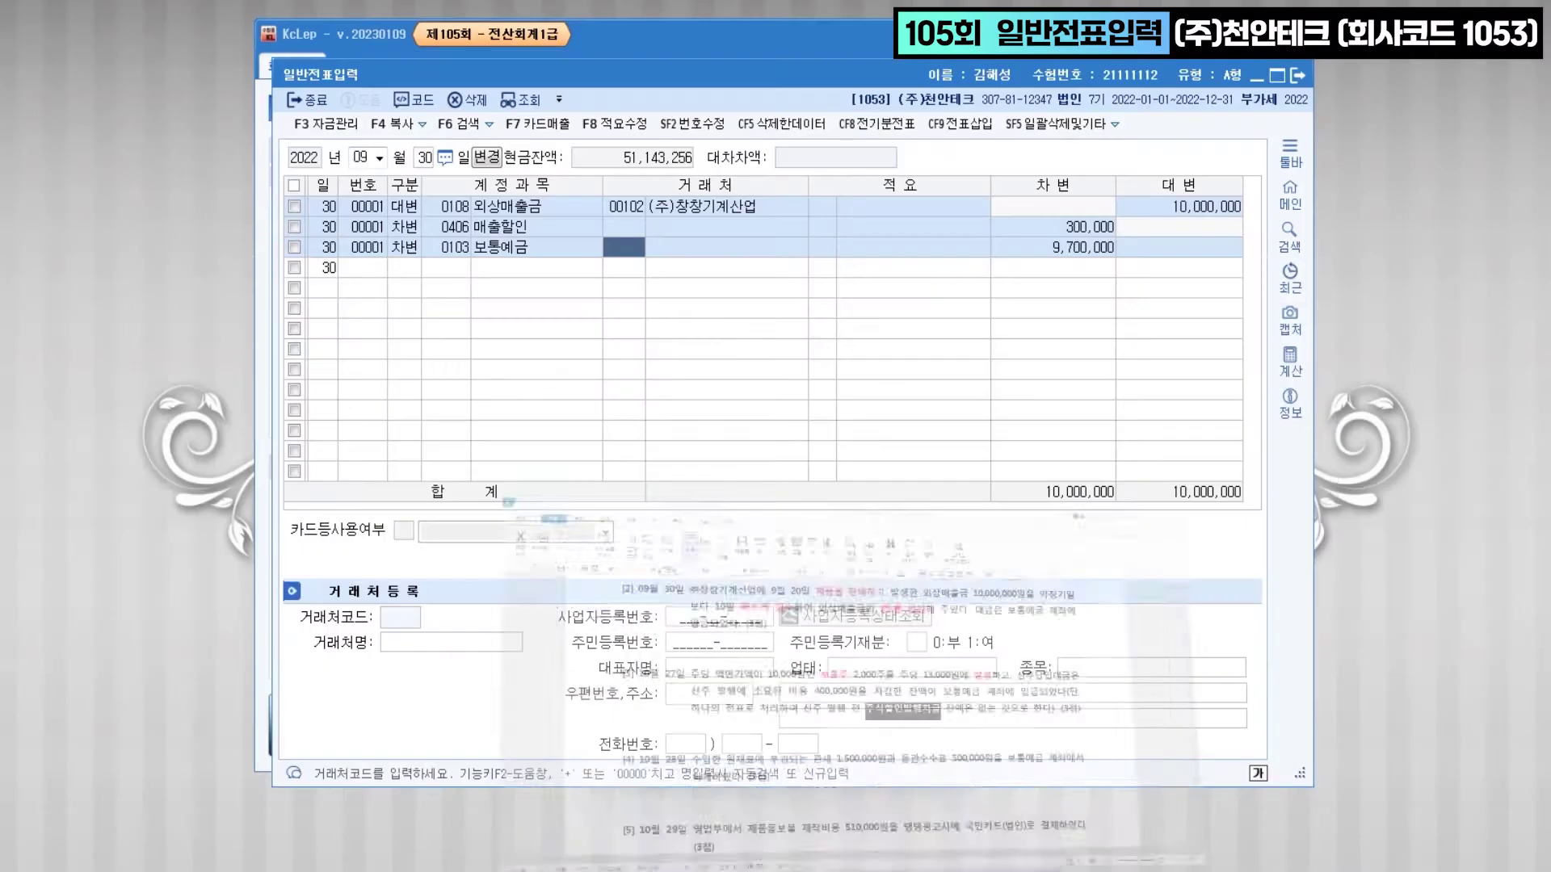
pyautogui.click(360, 158)
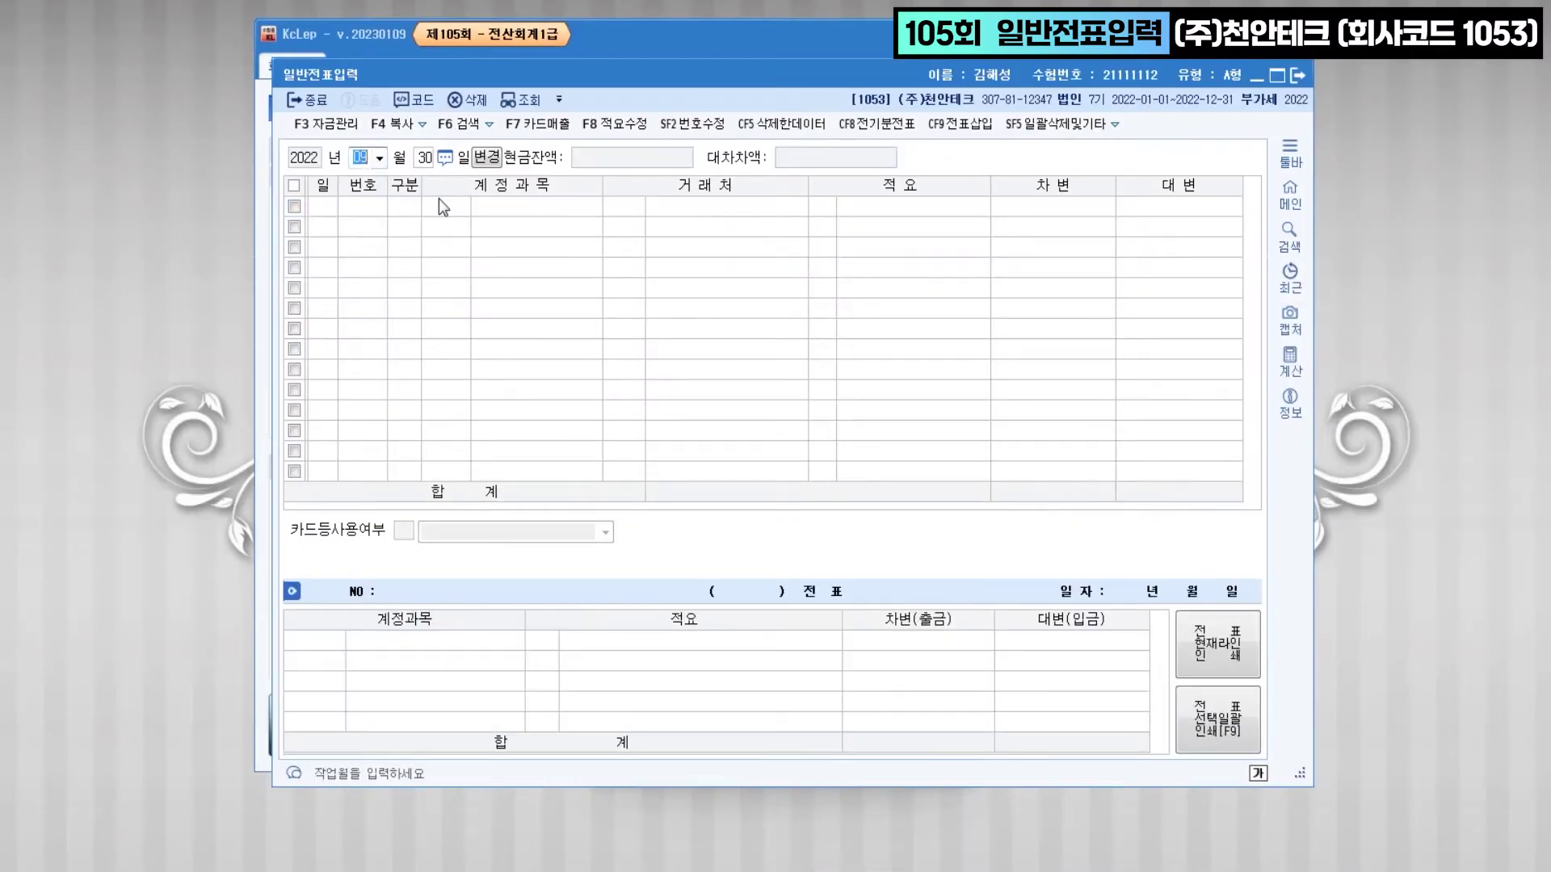
pyautogui.write('10')
pyautogui.press('Return')
pyautogui.write('27')
pyautogui.press('Return')
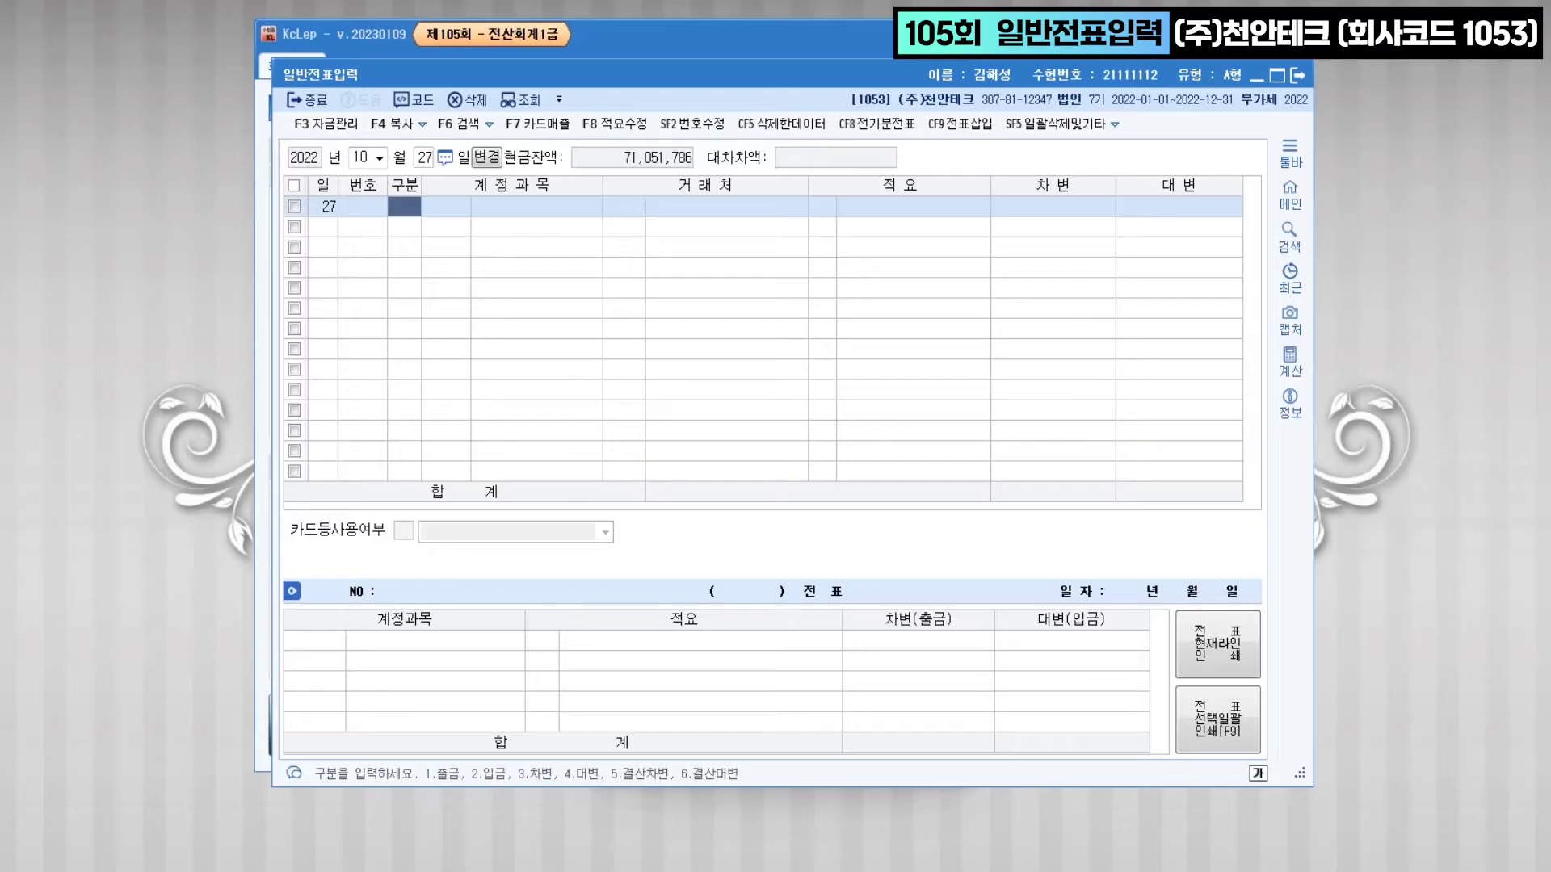
# - Enter a credit line for account 0331 자본금 without a customer and with an amount of 20,000,000
pyautogui.write('4')
pyautogui.press('Return')
pyautogui.write('331')
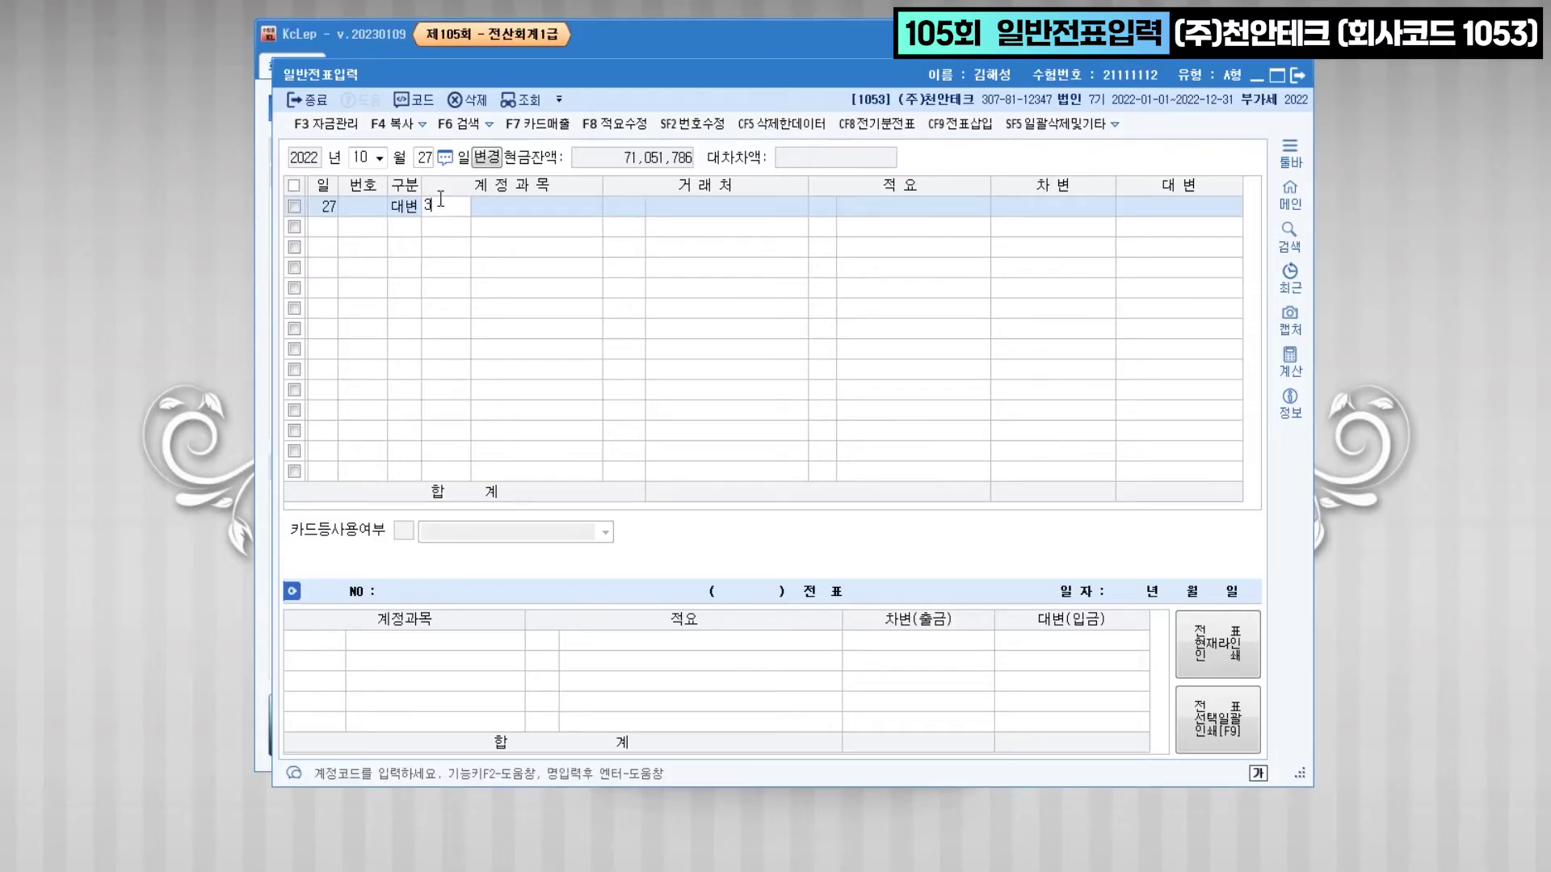
pyautogui.press('Return')
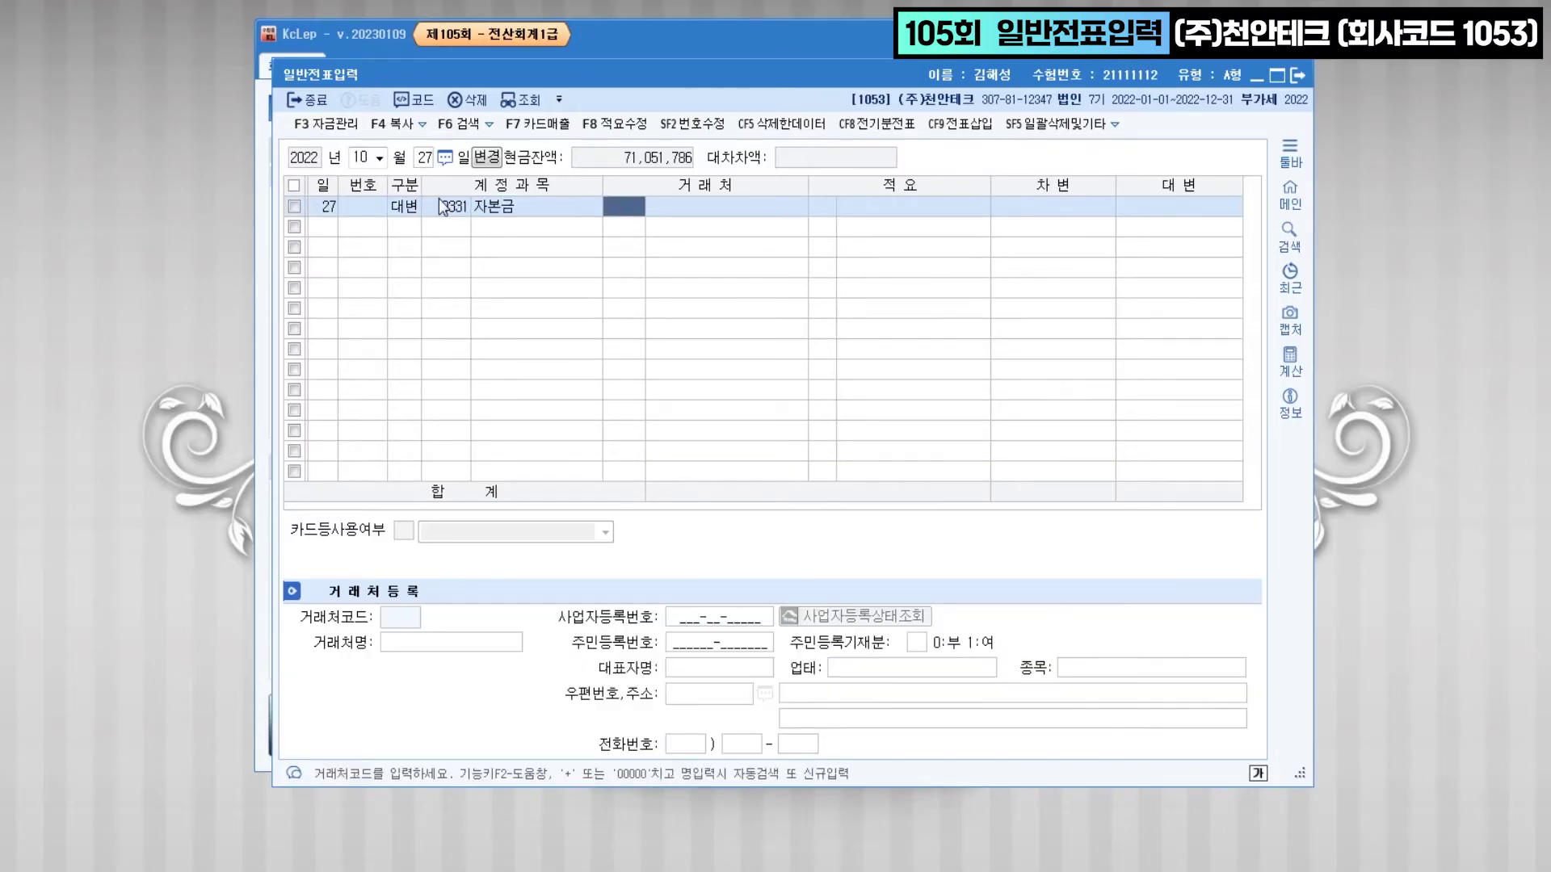
pyautogui.press('Return')
pyautogui.press('Return')
pyautogui.press('Return')
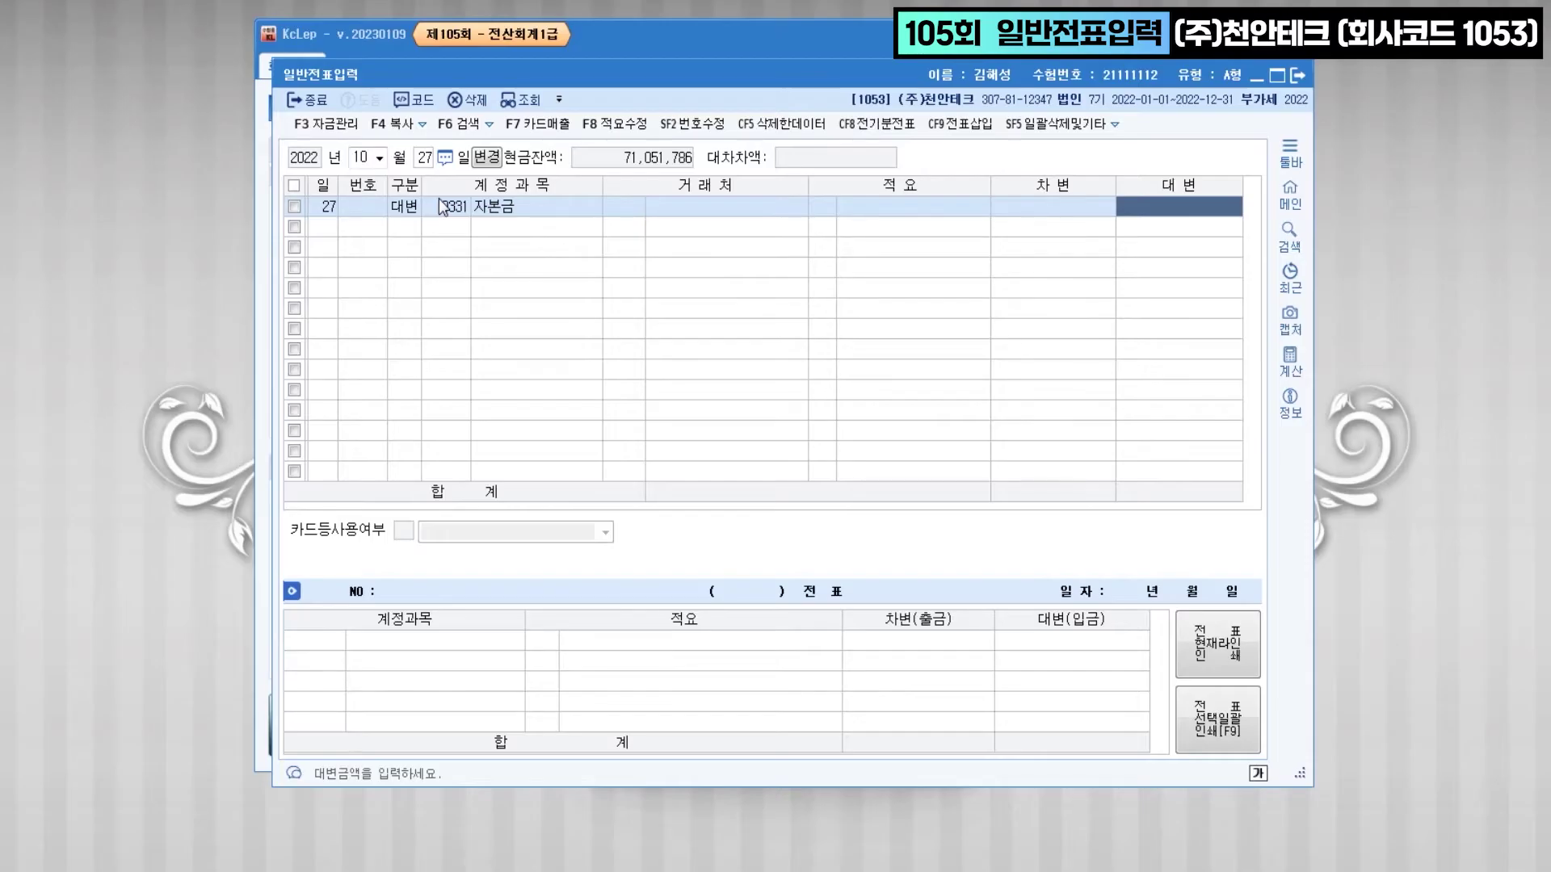
pyautogui.write('20000000')
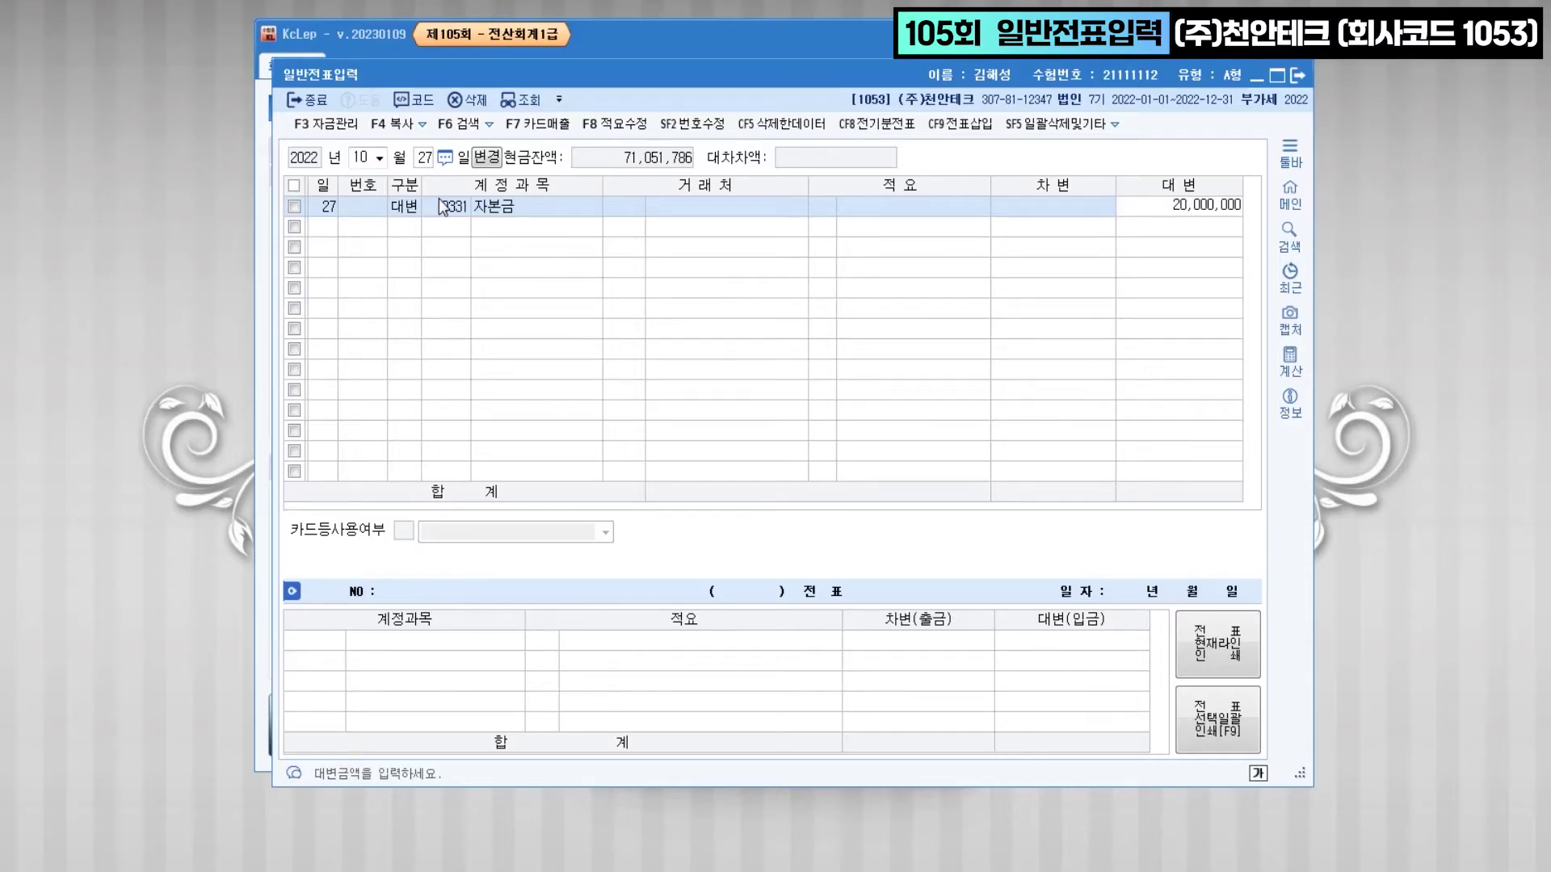
# - Confirm the 자본금 line and add a debit line for account 0103 보통예금 without a customer
pyautogui.press('Return')
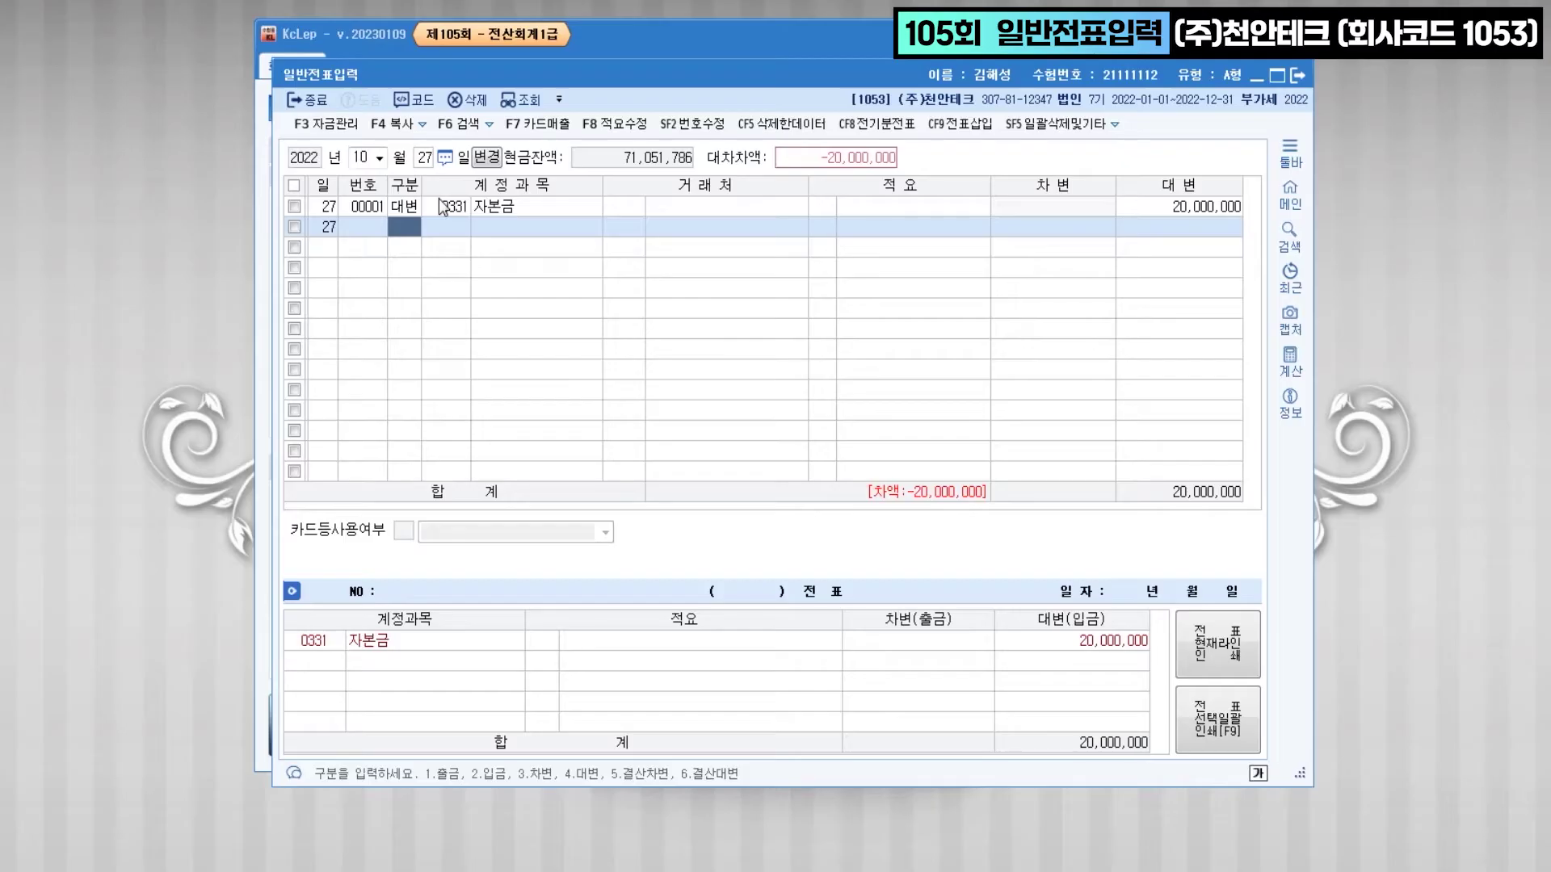
pyautogui.write('3103')
pyautogui.press('Return')
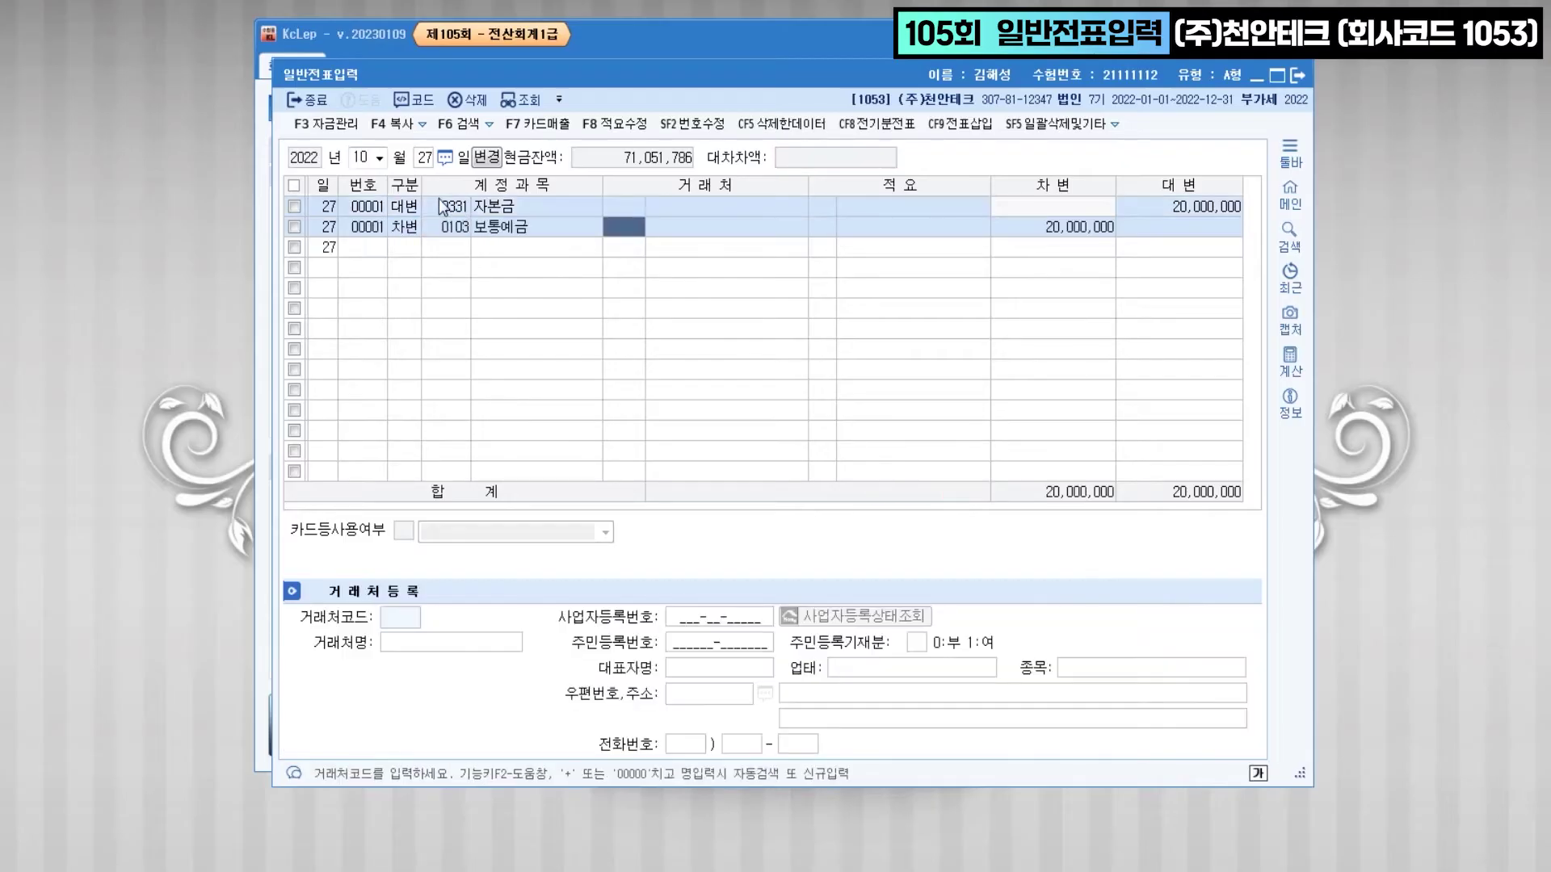
pyautogui.press('Return')
pyautogui.press('Return')
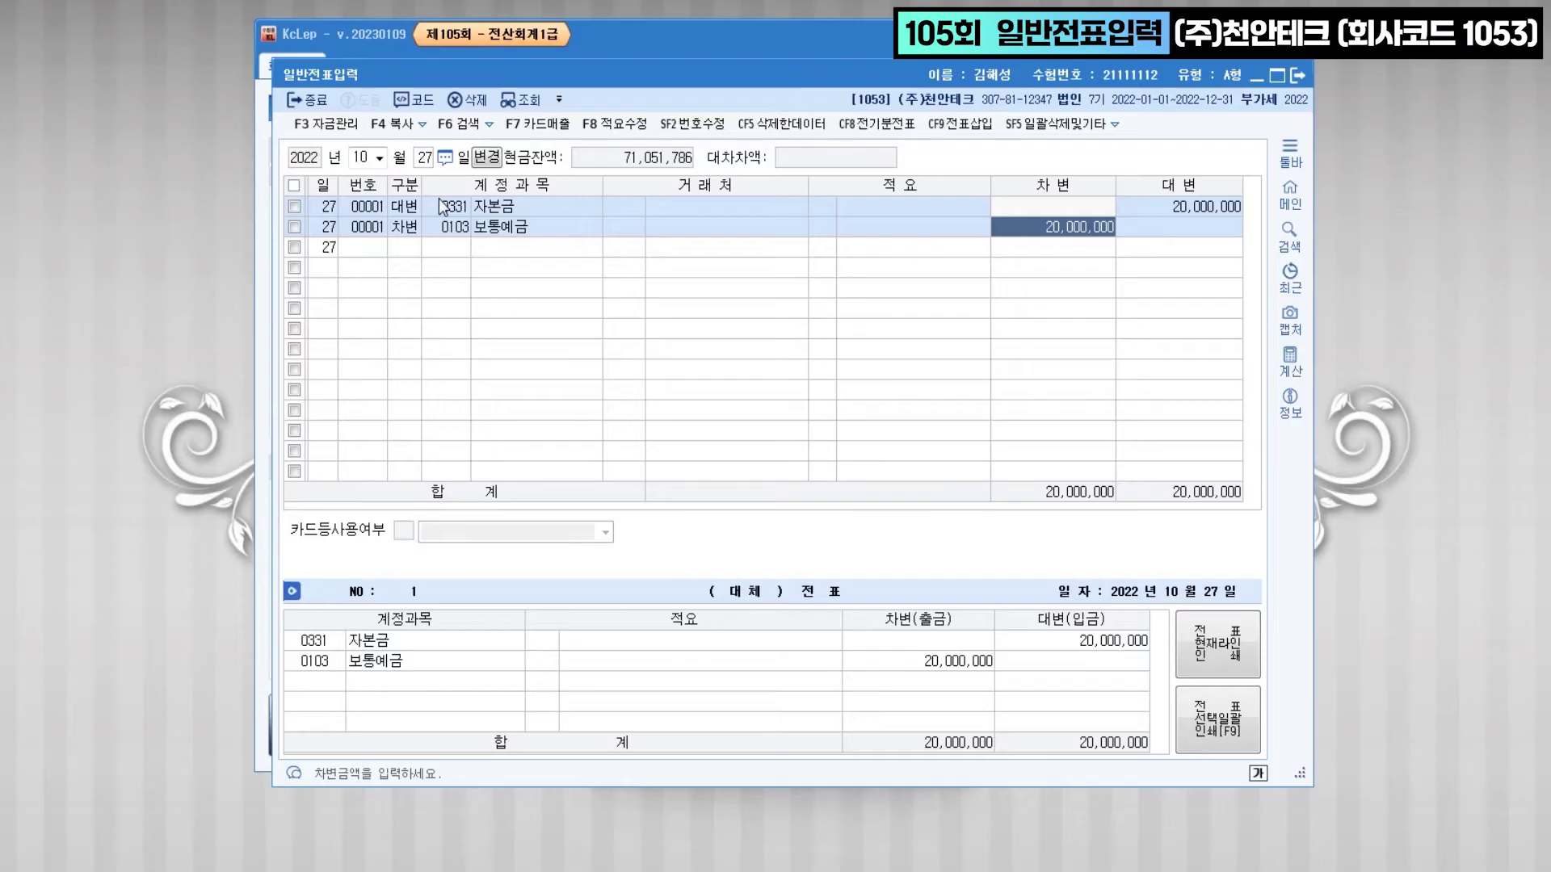
# - Check the 400,000원 issue cost in question [3] of the exam document and set the 보통예금 debit to 25,600,000
pyautogui.hotkey('alt', 'Tab')
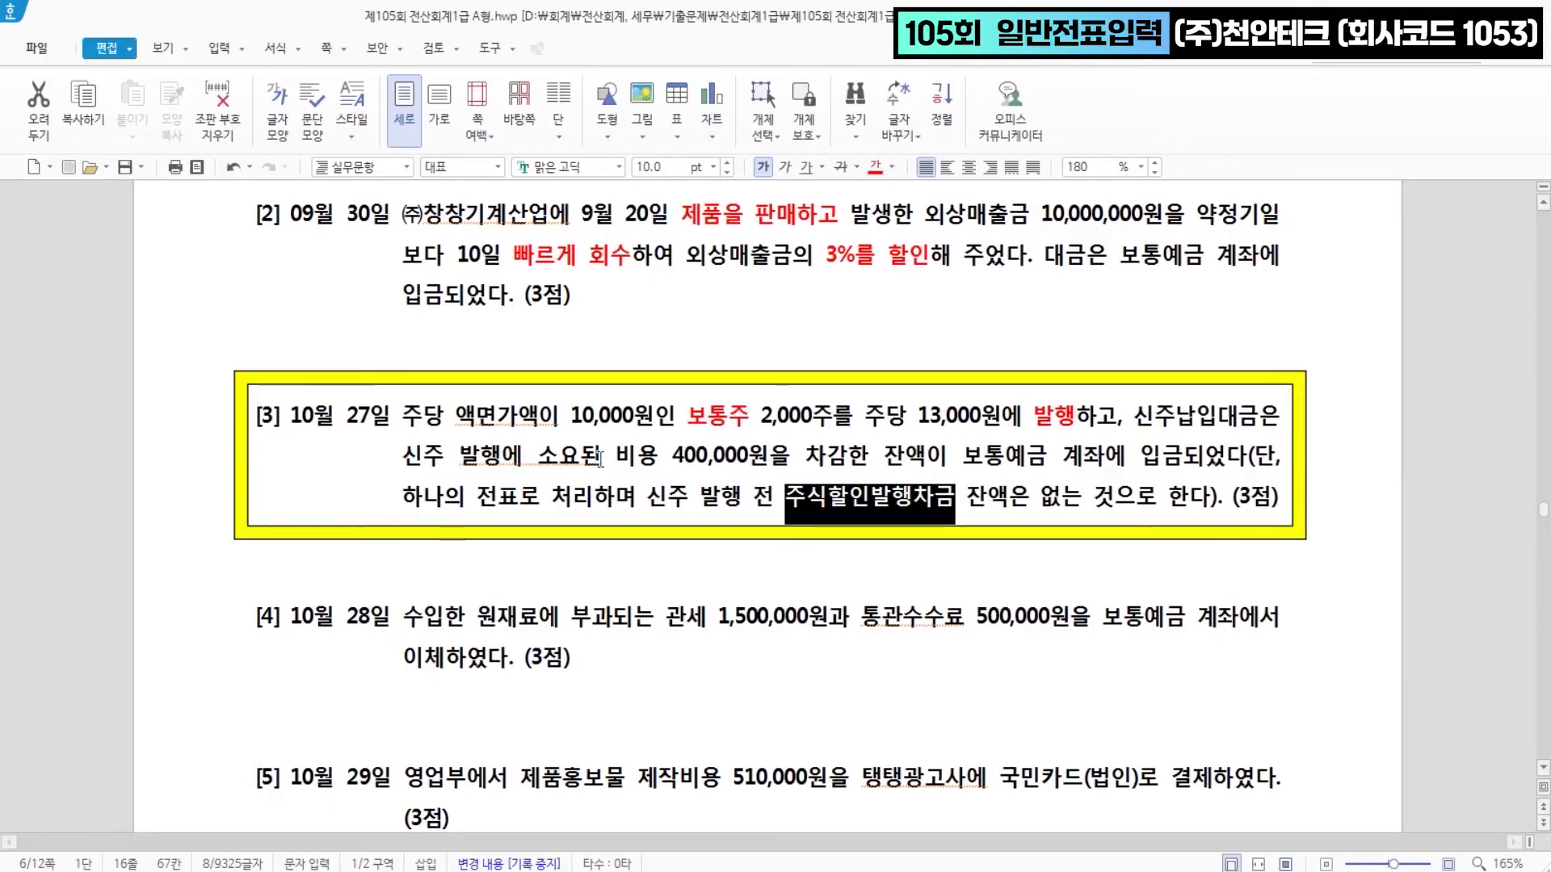
pyautogui.moveTo(672, 456); pyautogui.dragTo(1176, 469)
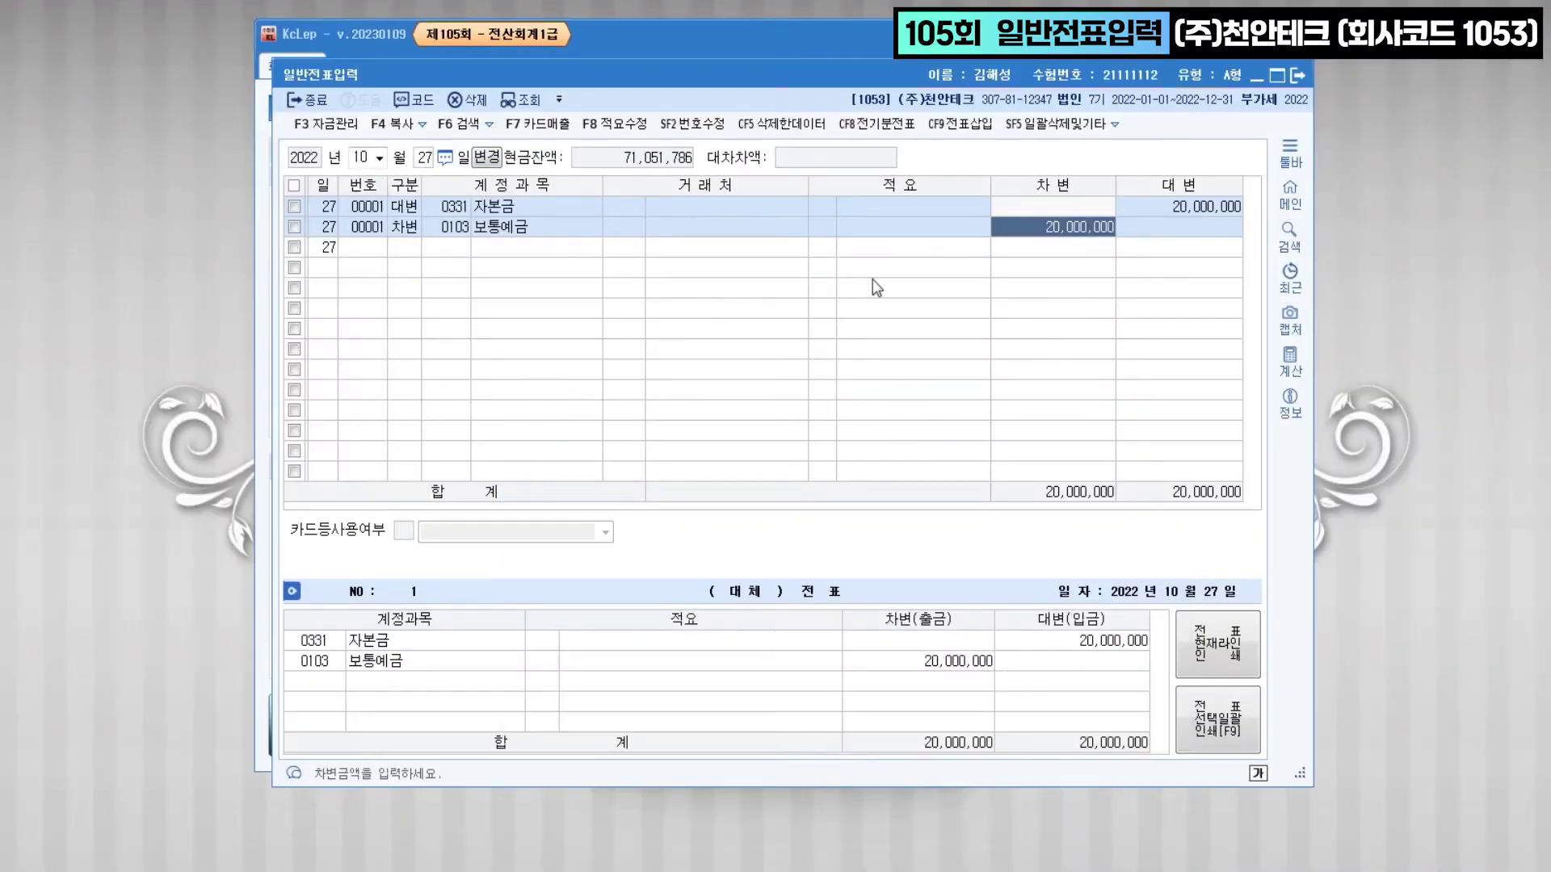
pyautogui.write('25,600,000')
pyautogui.press('Return')
# - Add a credit line for account 0341 주식발행초과금 with the balancing amount of the October 27 voucher
pyautogui.write('4')
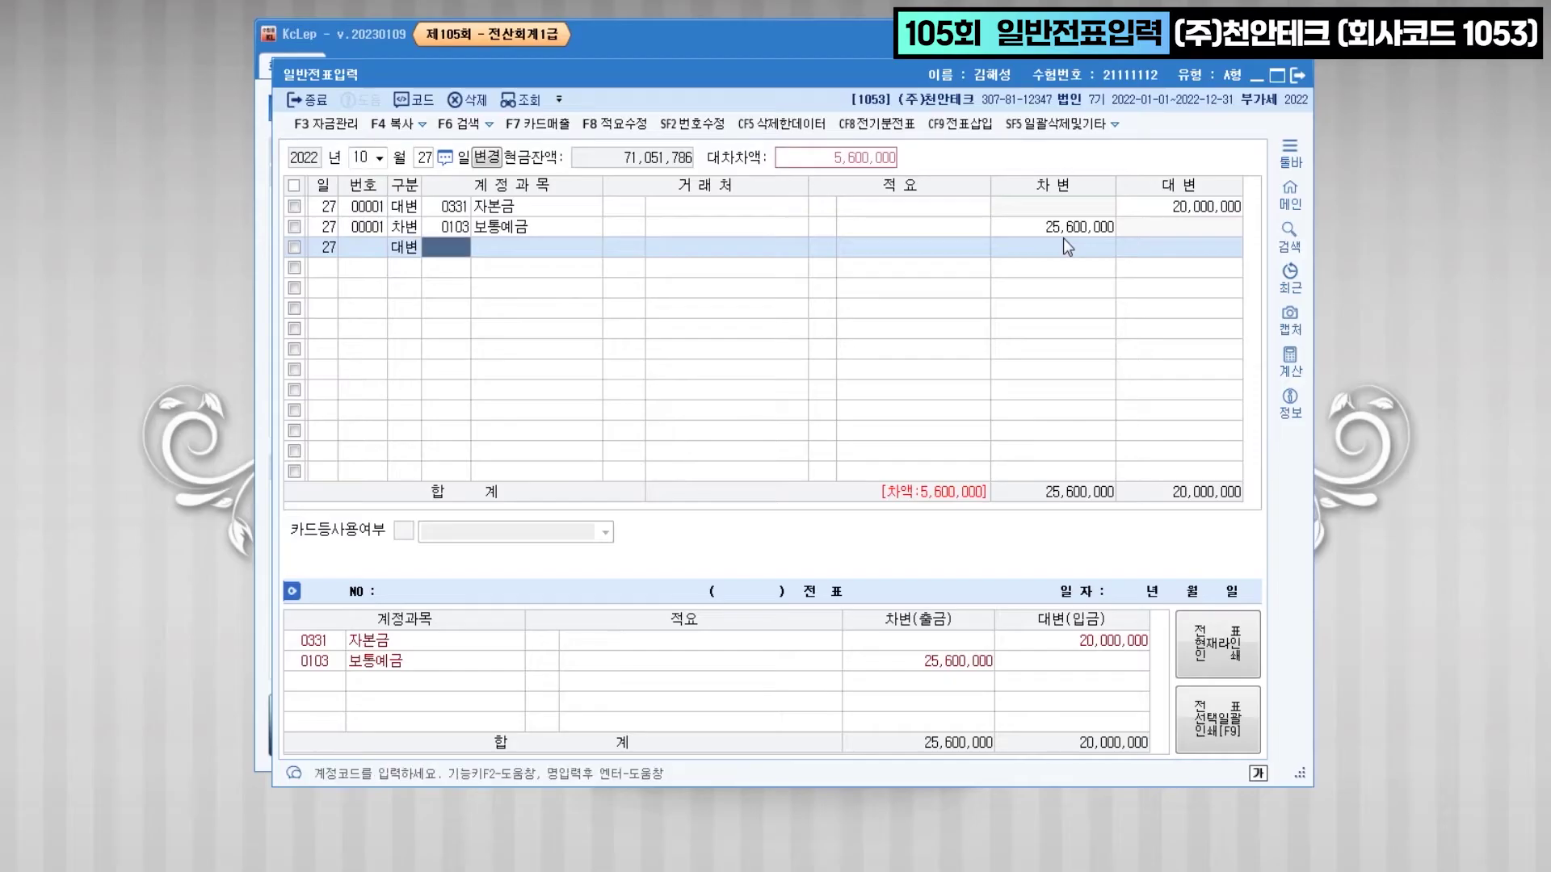
pyautogui.write('주식발')
pyautogui.press('Return')
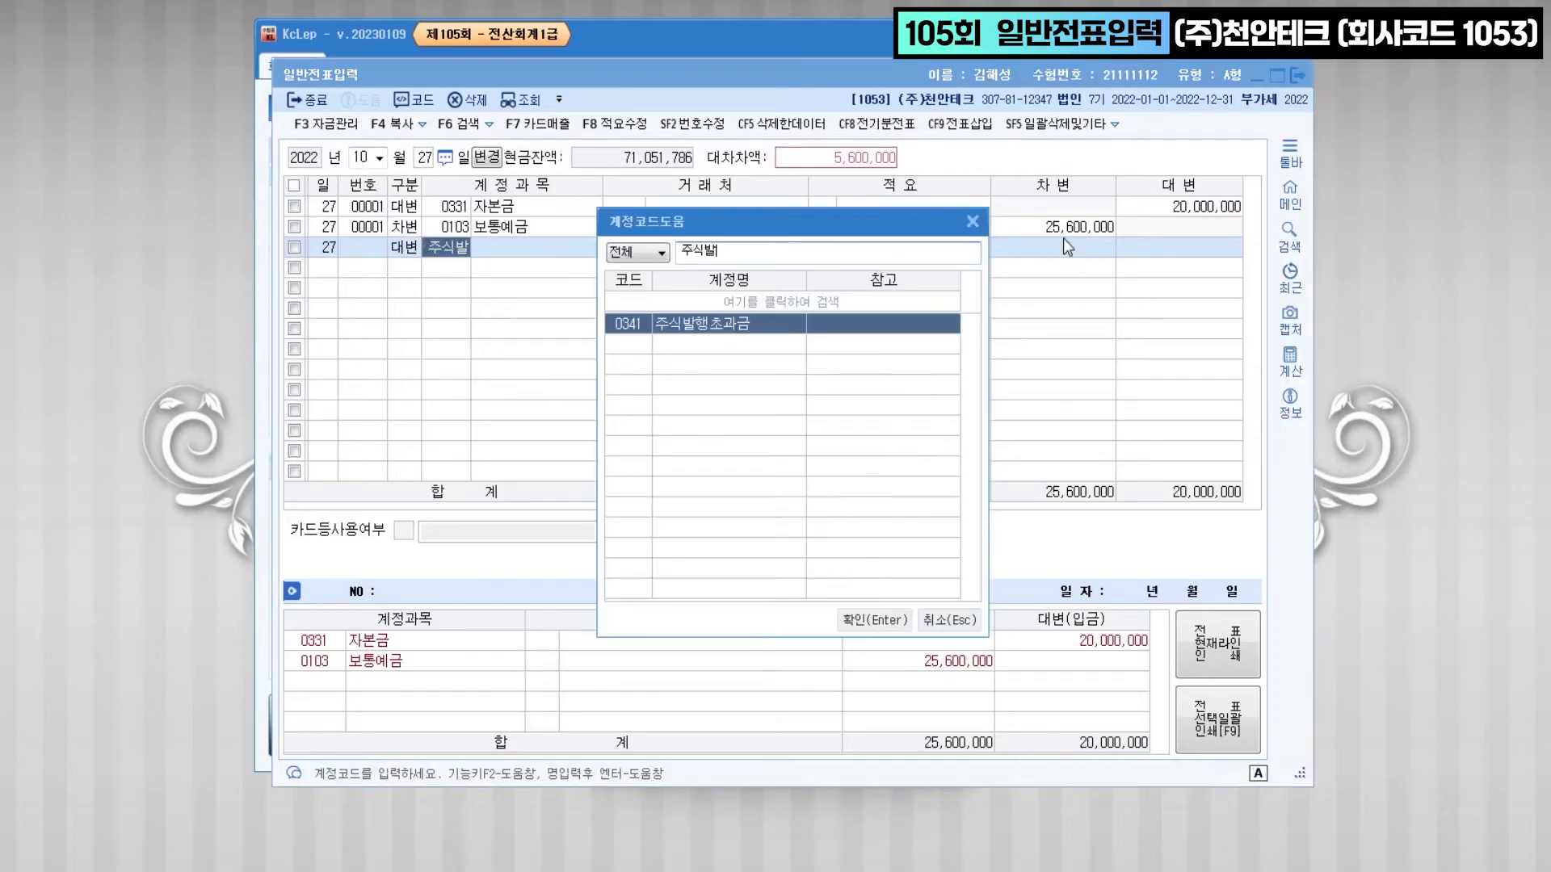
pyautogui.press('Return')
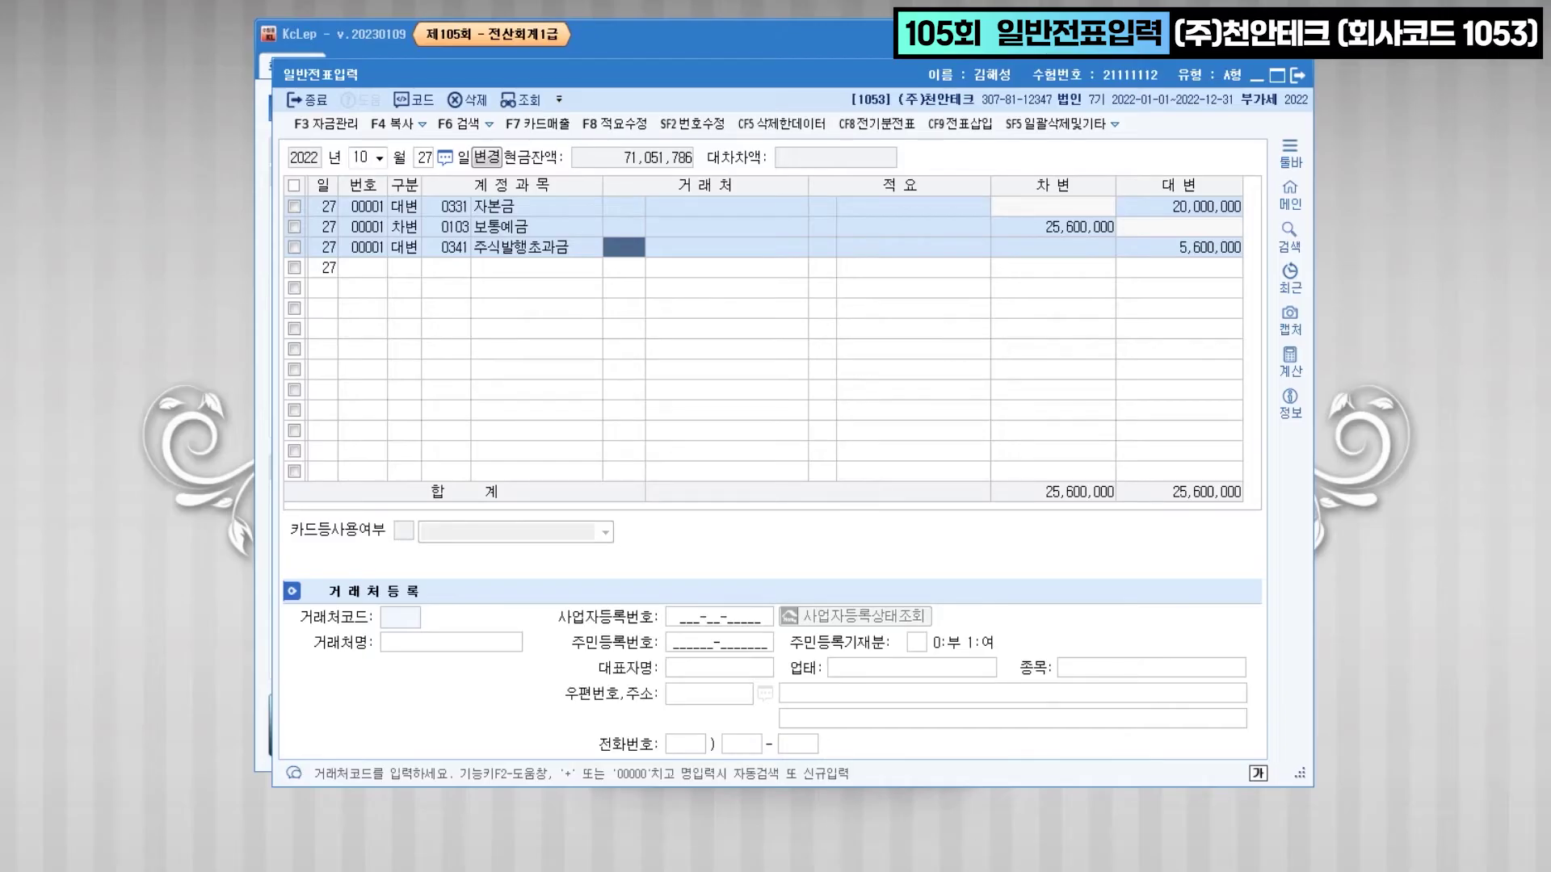
# - Switch to the exam document and colour the word "수입" in question [4] red
pyautogui.hotkey('alt', 'Tab')
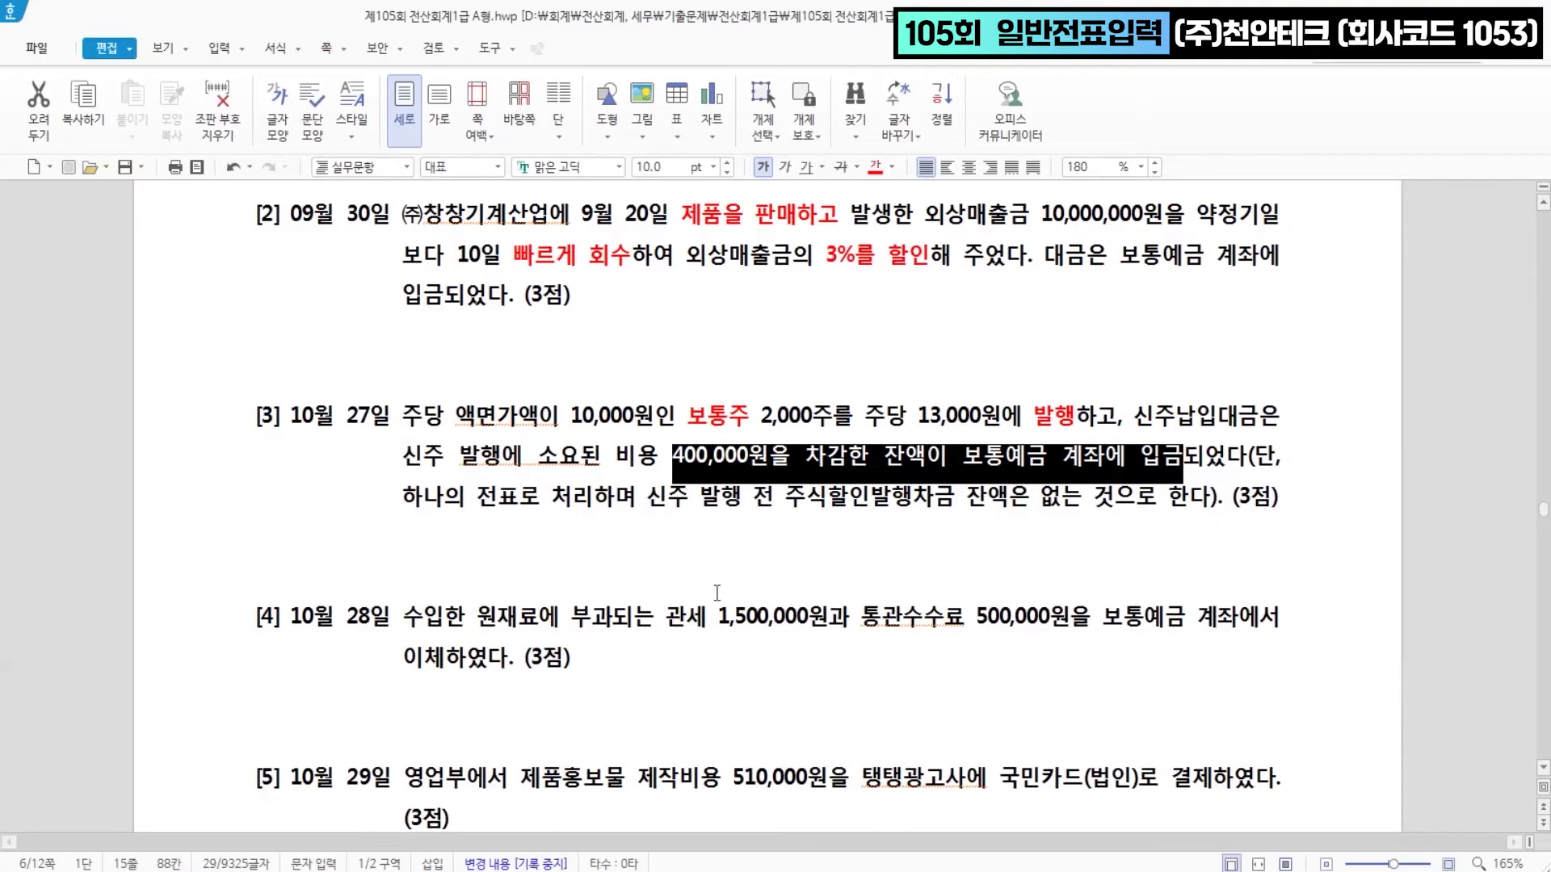
pyautogui.scroll(-1, 541, 602)
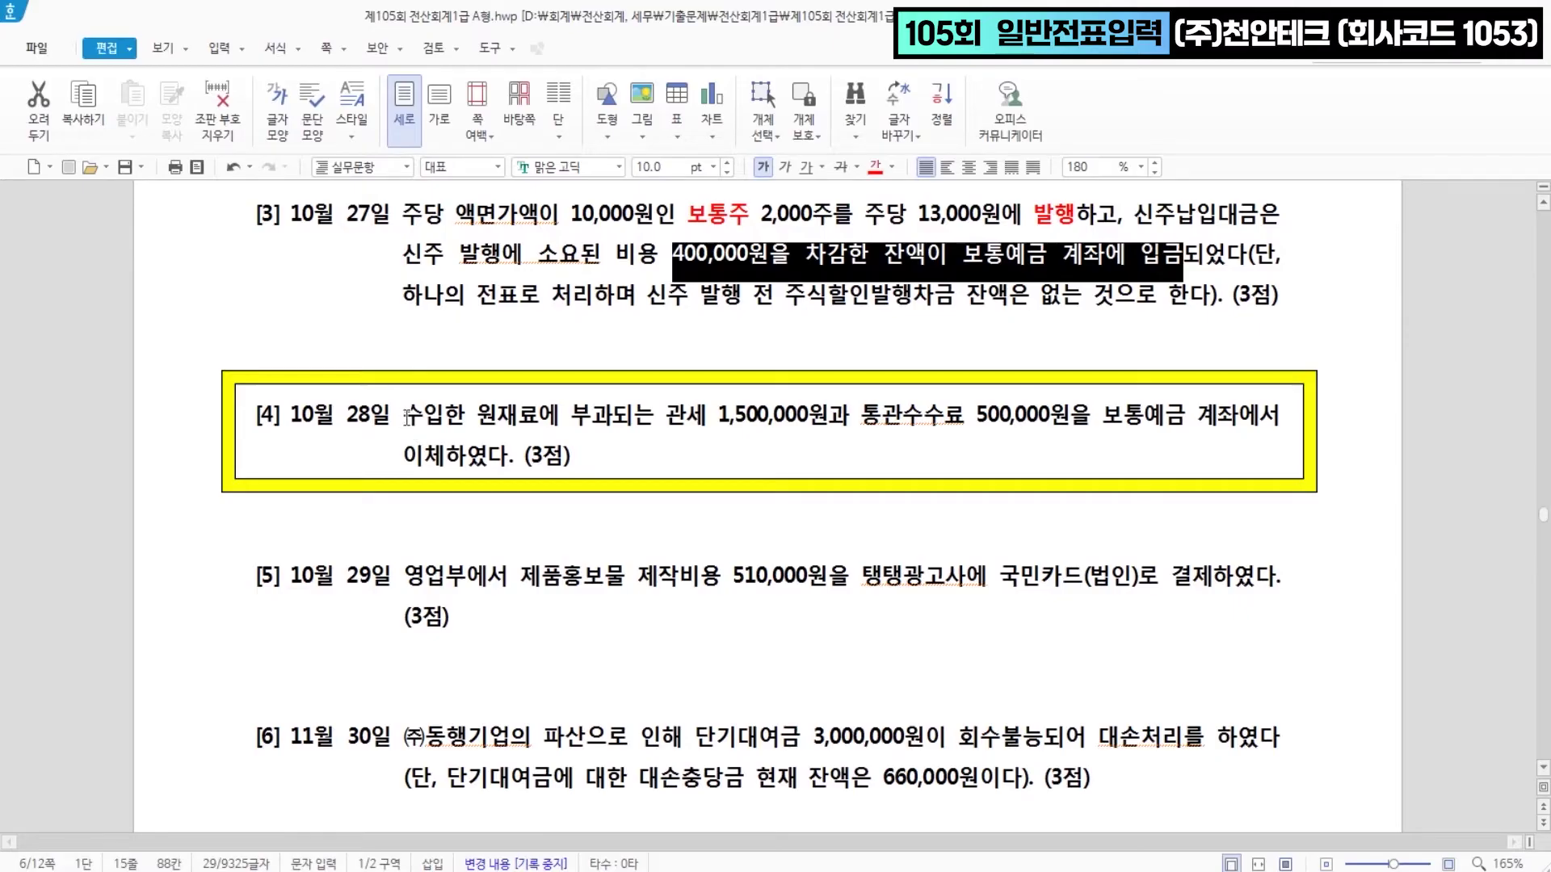
pyautogui.moveTo(667, 417); pyautogui.dragTo(1238, 420)
pyautogui.click(1115, 420)
pyautogui.click(493, 469)
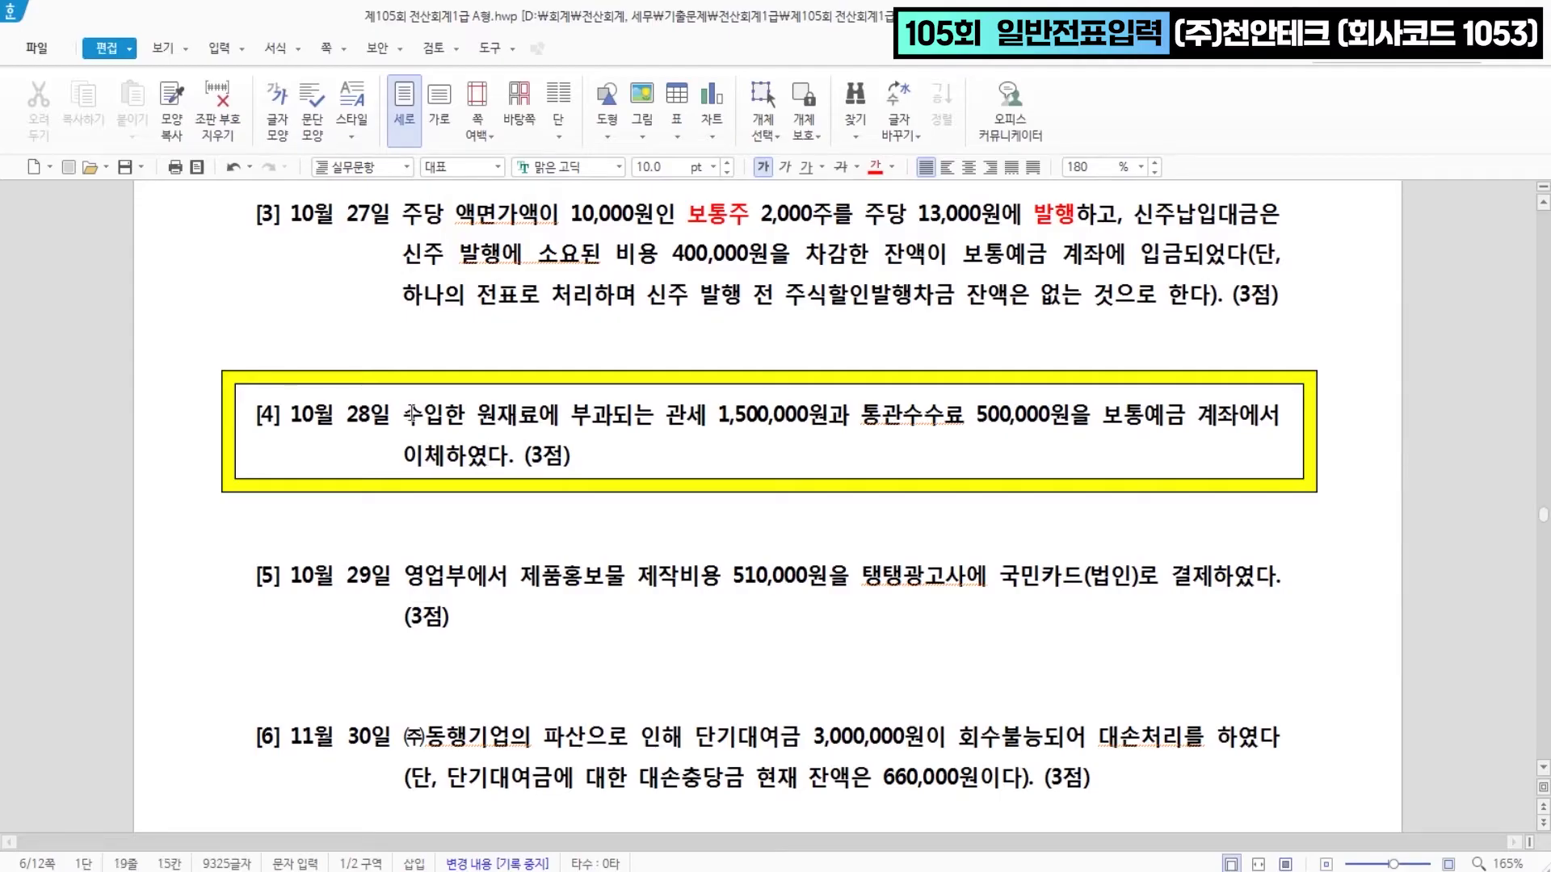
pyautogui.moveTo(404, 415); pyautogui.dragTo(444, 414)
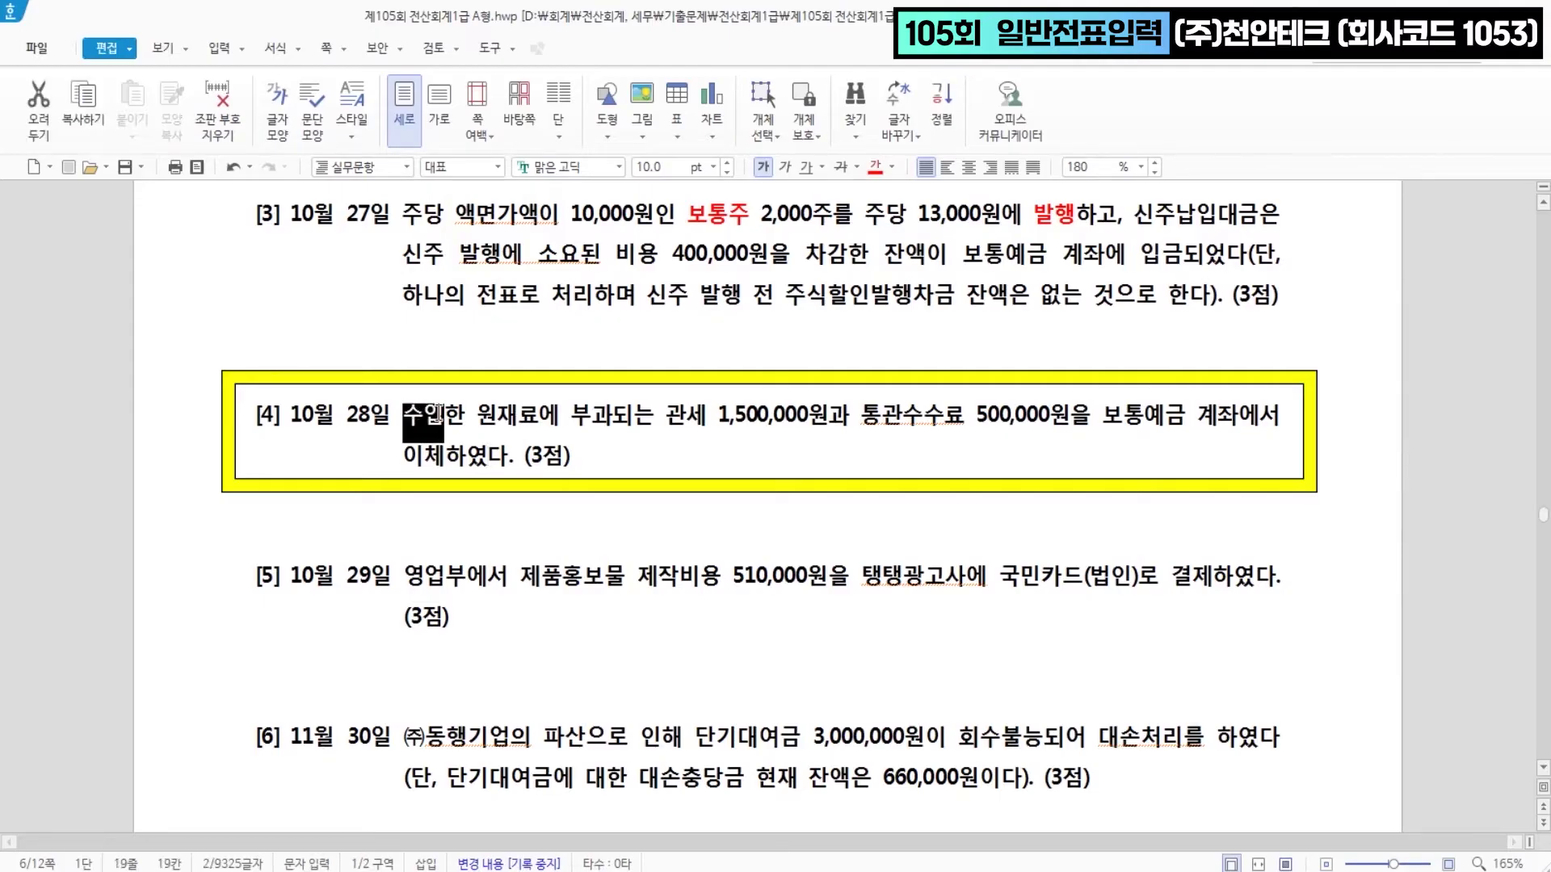
pyautogui.click(875, 167)
pyautogui.click(651, 469)
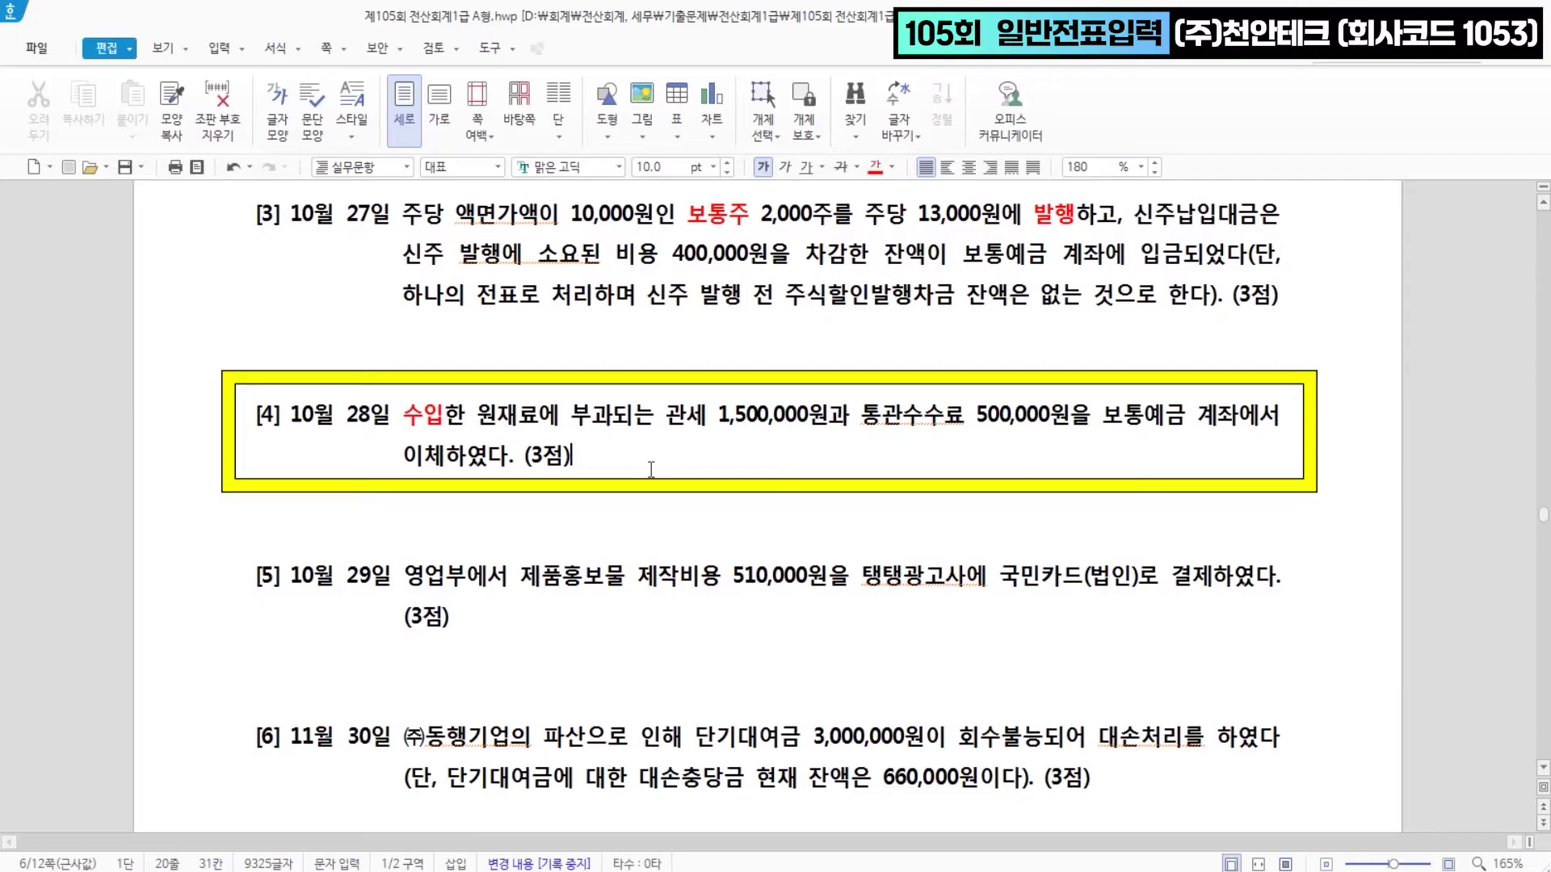
# - Colour "관세 1,500,000원과 통관수수료 500,000원" in question [4] red
pyautogui.moveTo(664, 416); pyautogui.dragTo(1068, 428)
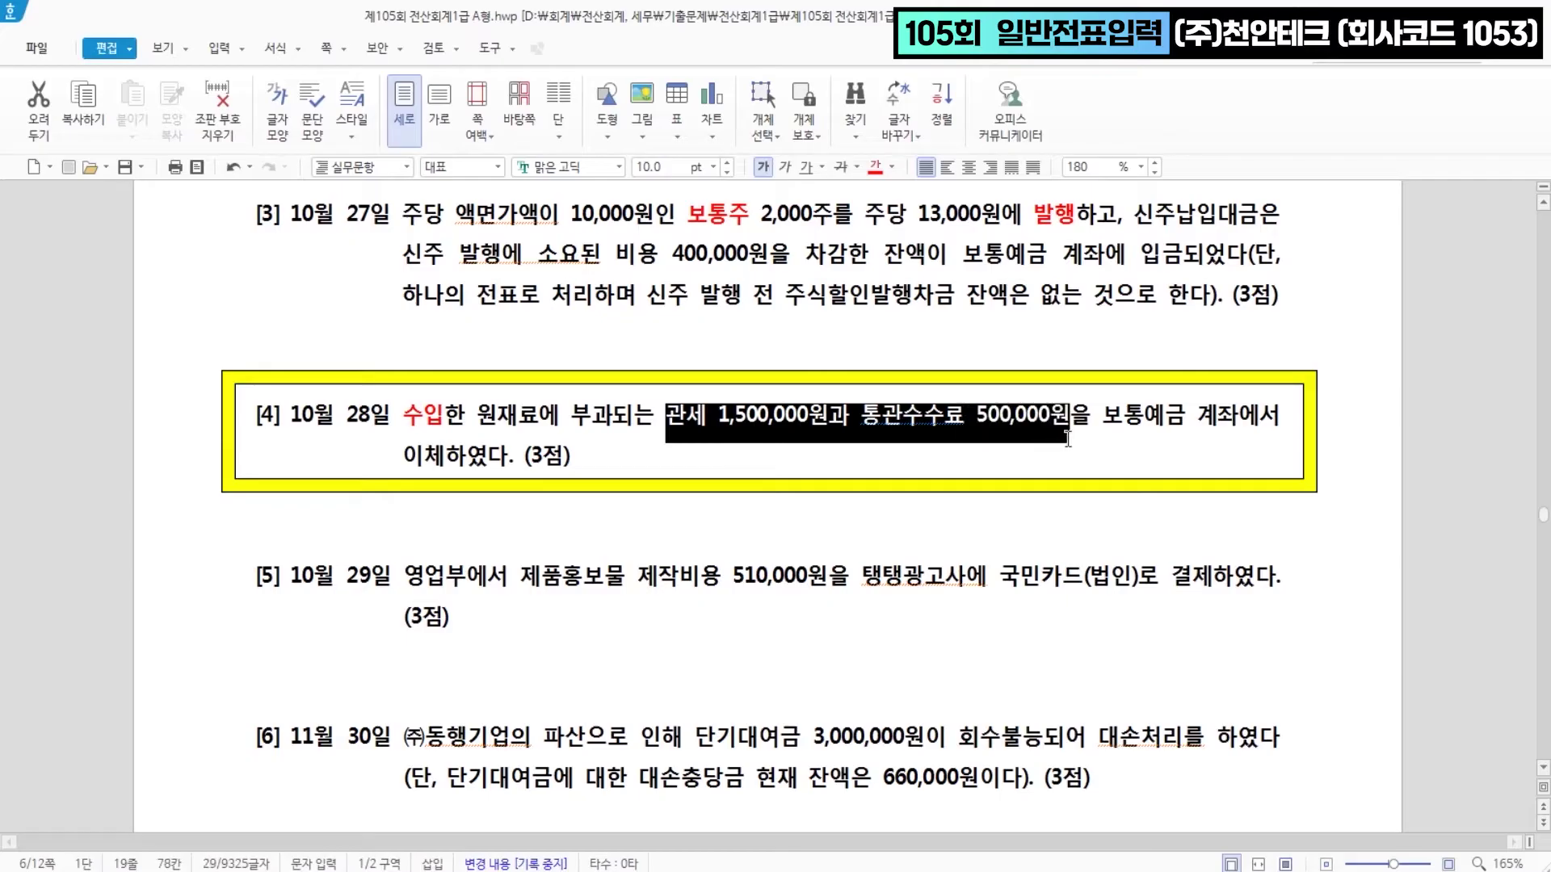
pyautogui.click(875, 166)
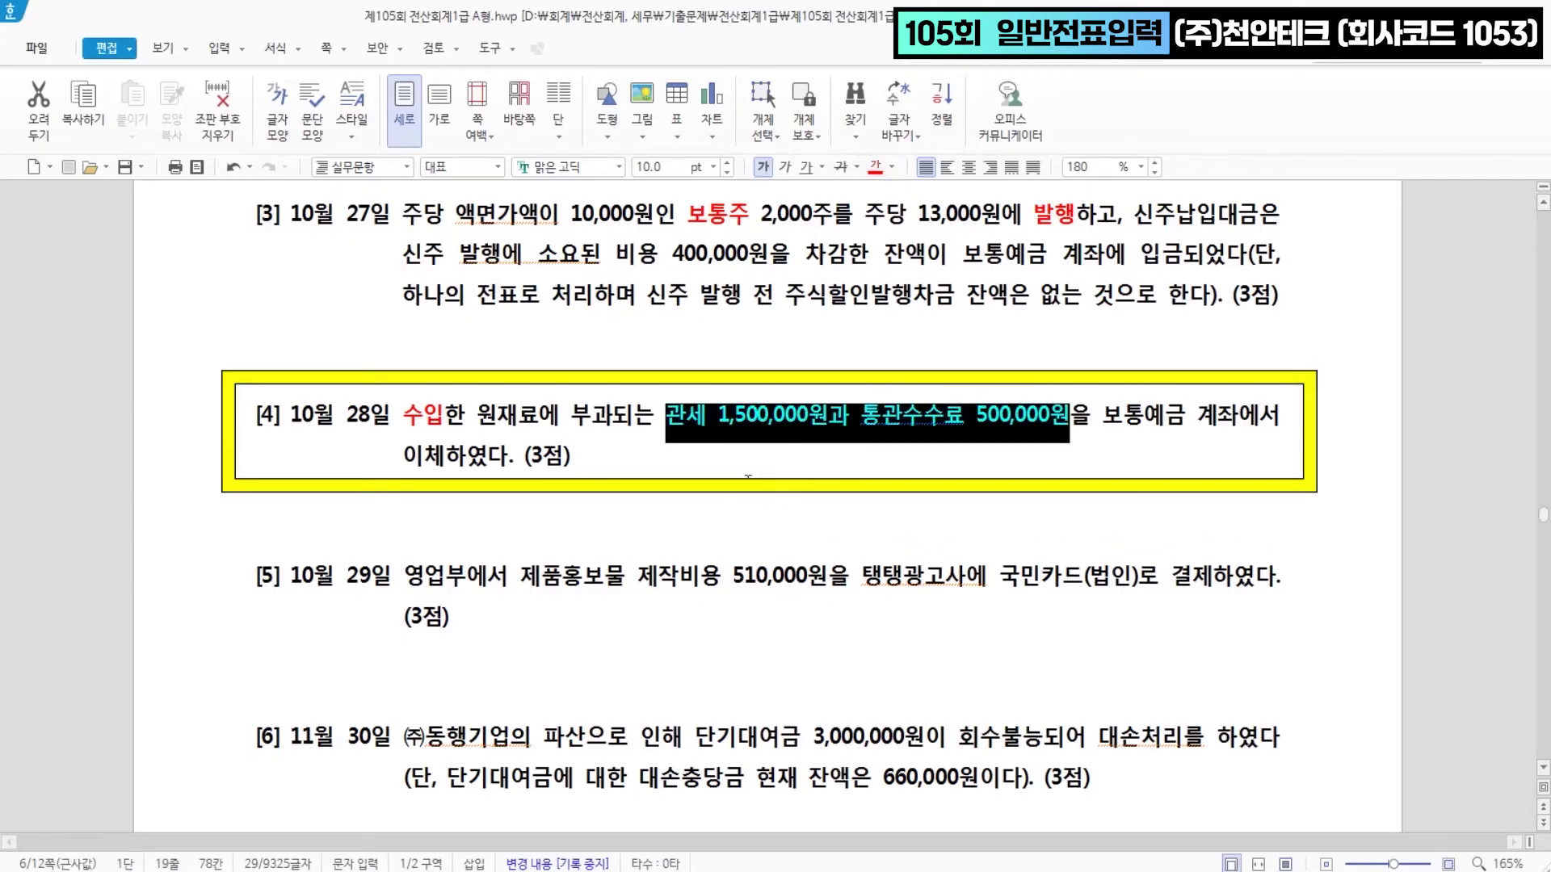
pyautogui.click(741, 475)
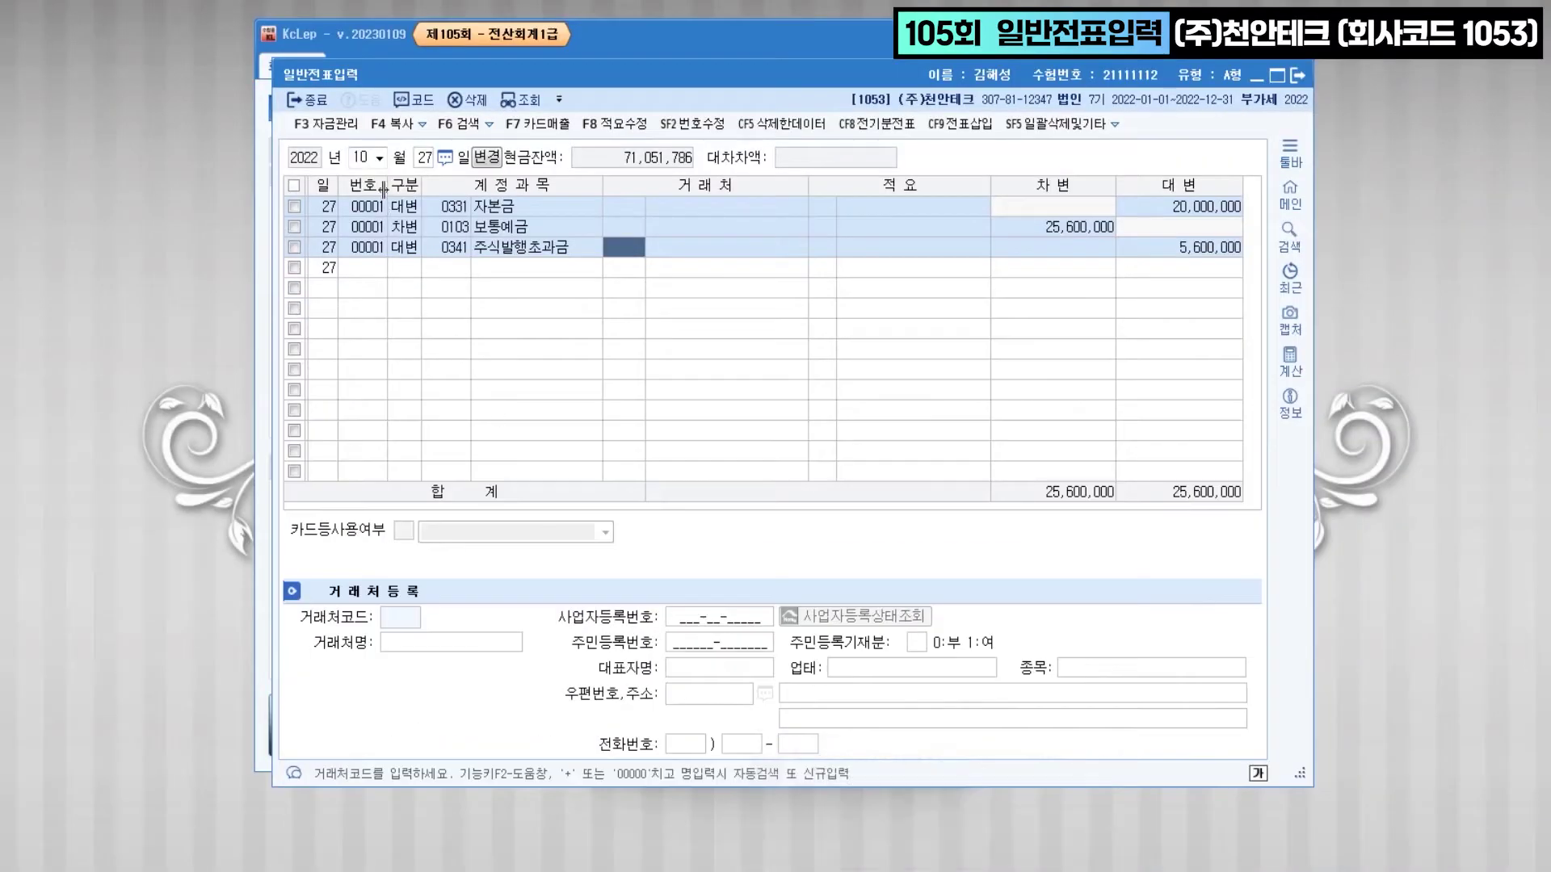
# - Switch to KcLep and set the general voucher date to October 28
pyautogui.click(426, 158)
pyautogui.write('28')
pyautogui.press('Return')
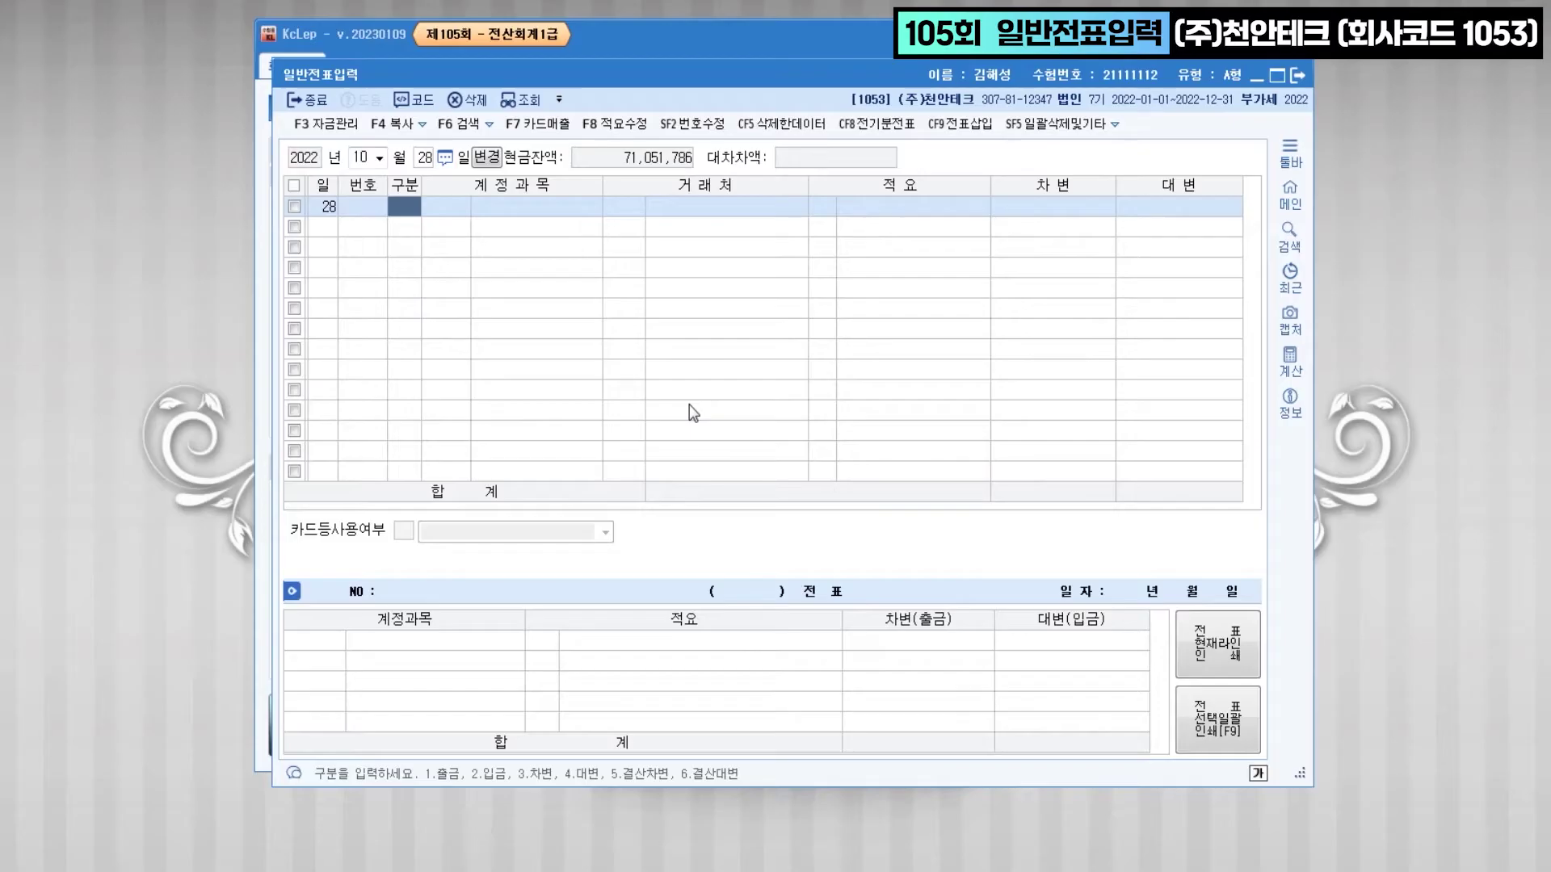
# - Enter a credit line for account 0103 보통예금 without a customer and with an amount of 2,000,000
pyautogui.write('4')
pyautogui.press('Return')
pyautogui.write('103')
pyautogui.press('Return')
pyautogui.press('Return')
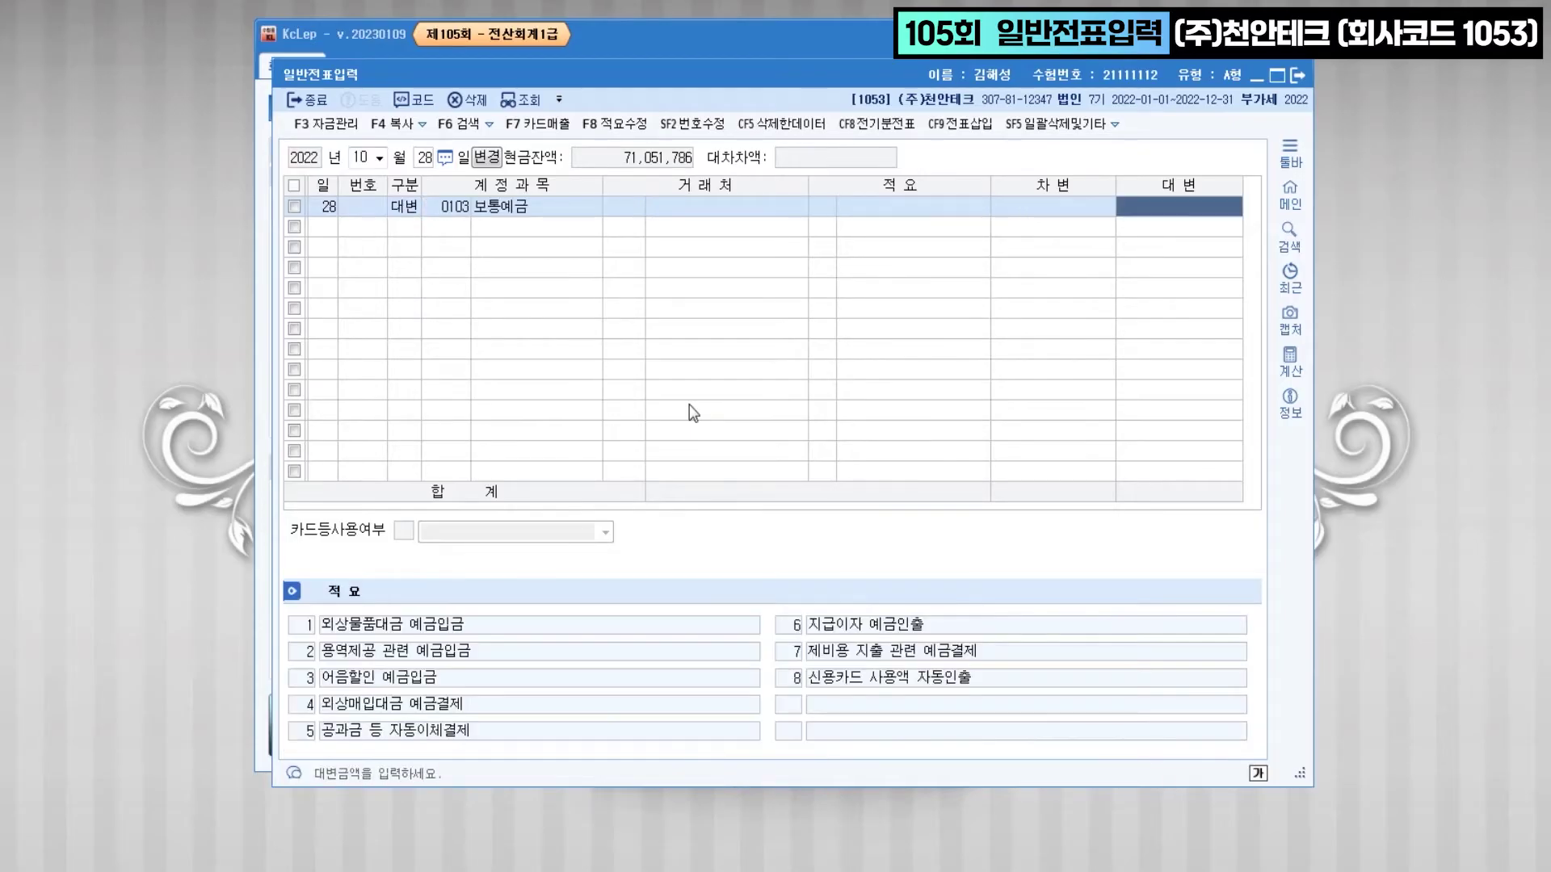
pyautogui.press('Return')
pyautogui.write('2')
pyautogui.press('+')
pyautogui.press('+')
pyautogui.press('Return')
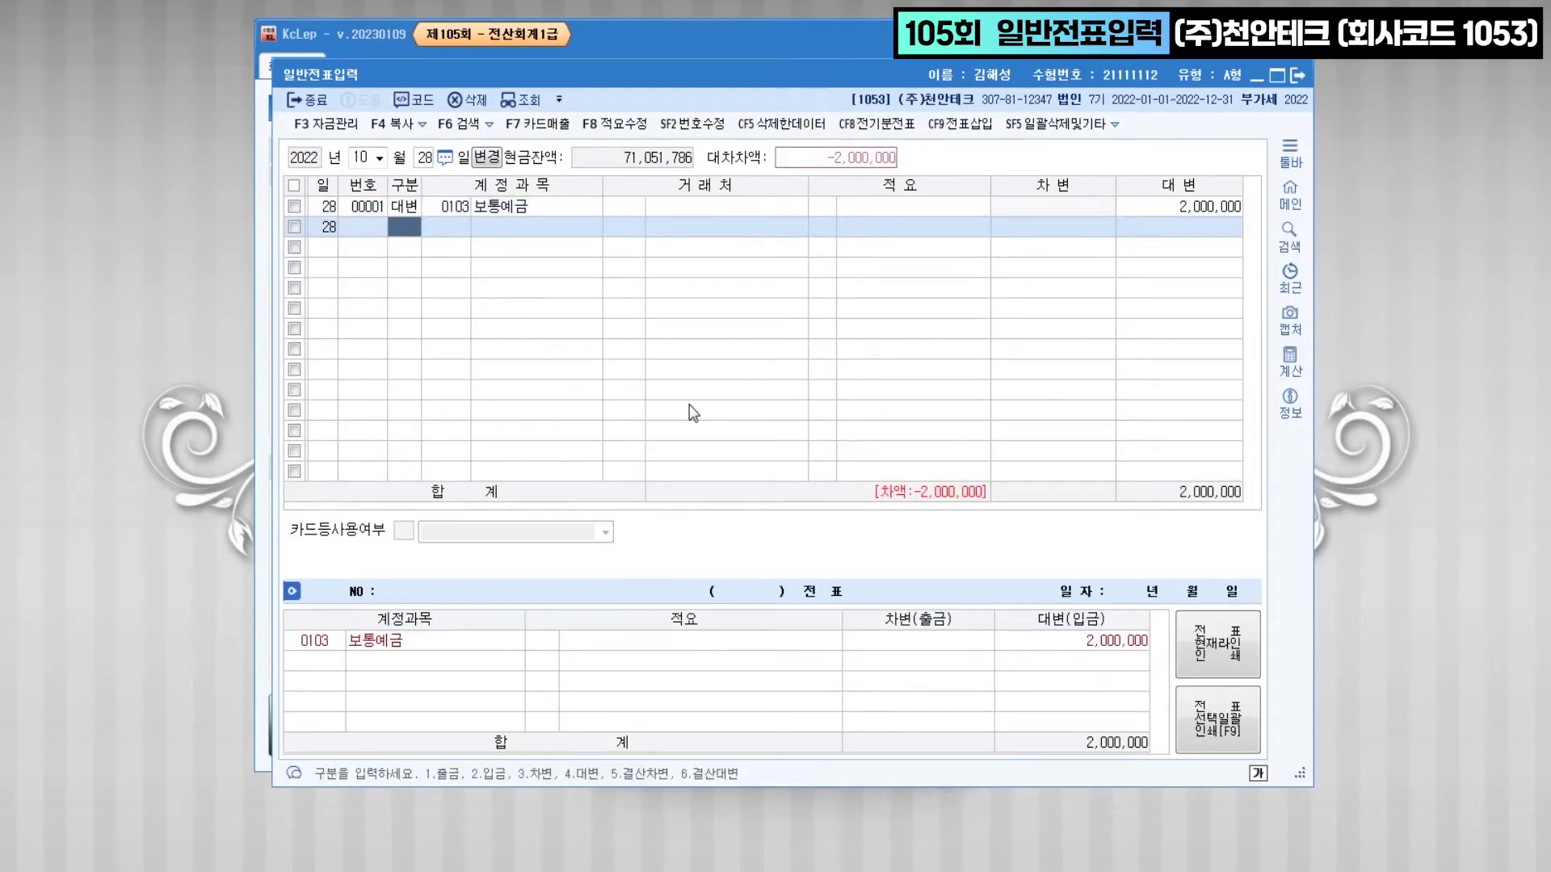
# - Add a debit line for account 0153 원재료 without a customer, accepting the balancing amount of 2,000,000
pyautogui.write('3')
pyautogui.press('Return')
pyautogui.write('153')
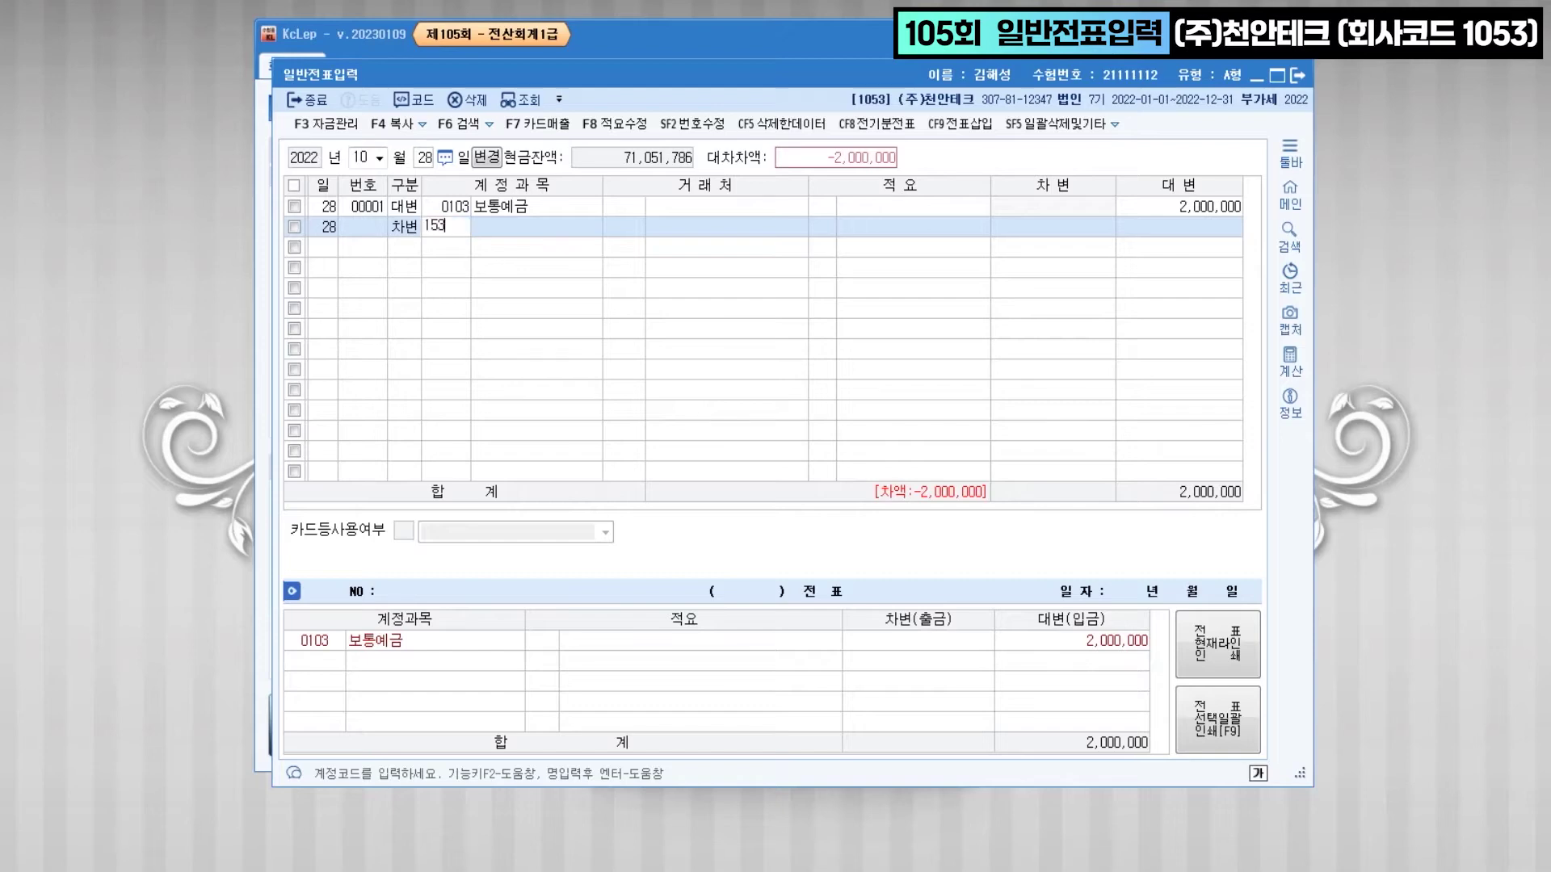
pyautogui.press('Return')
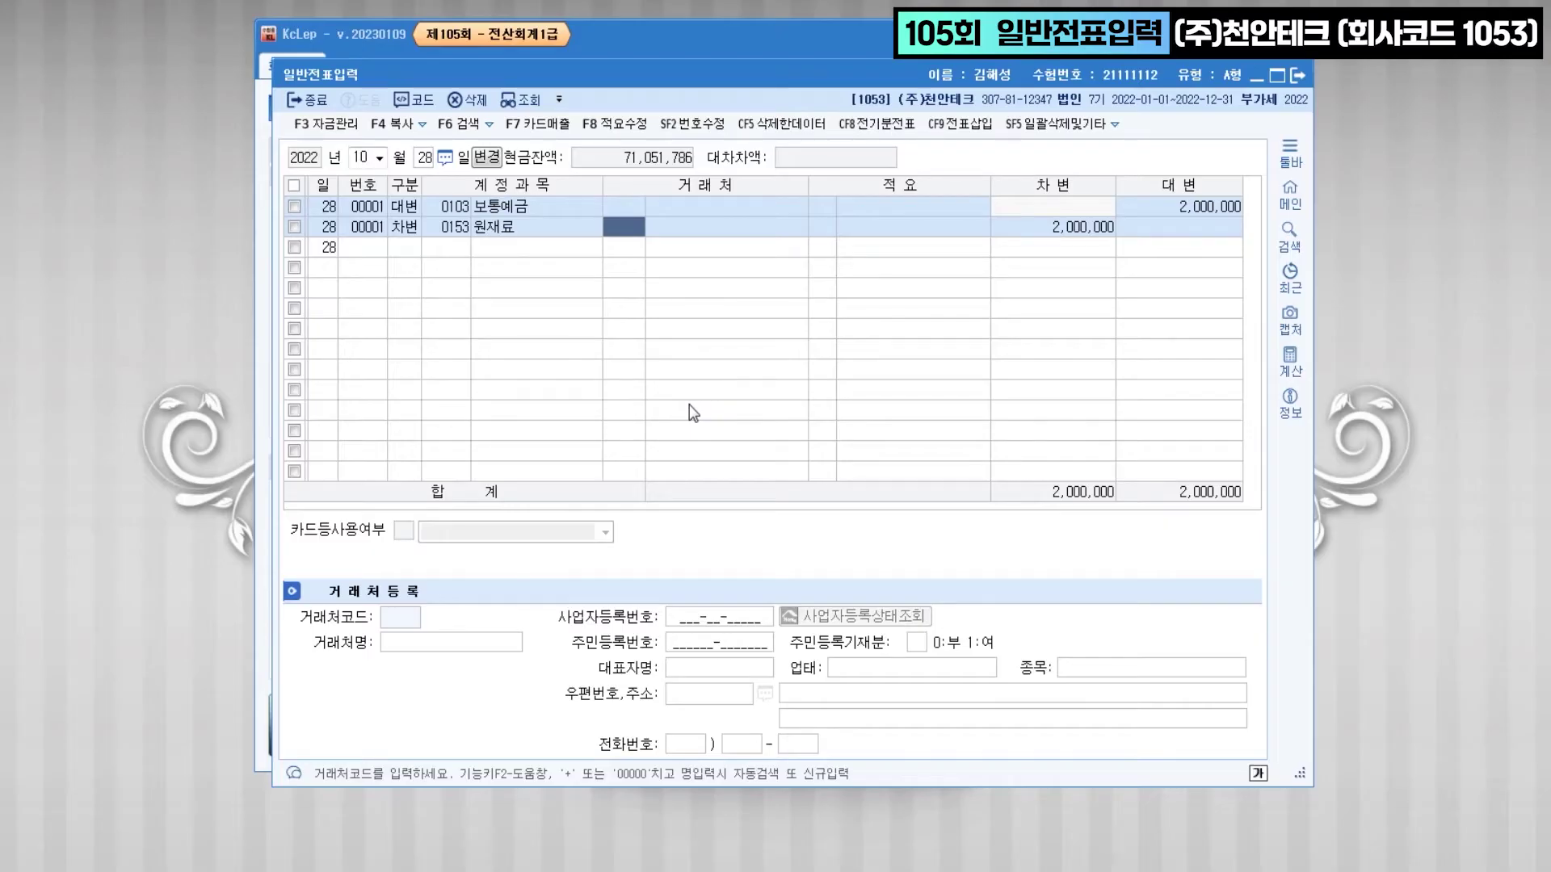
pyautogui.press('Return')
pyautogui.press('Return')
pyautogui.press('Return')
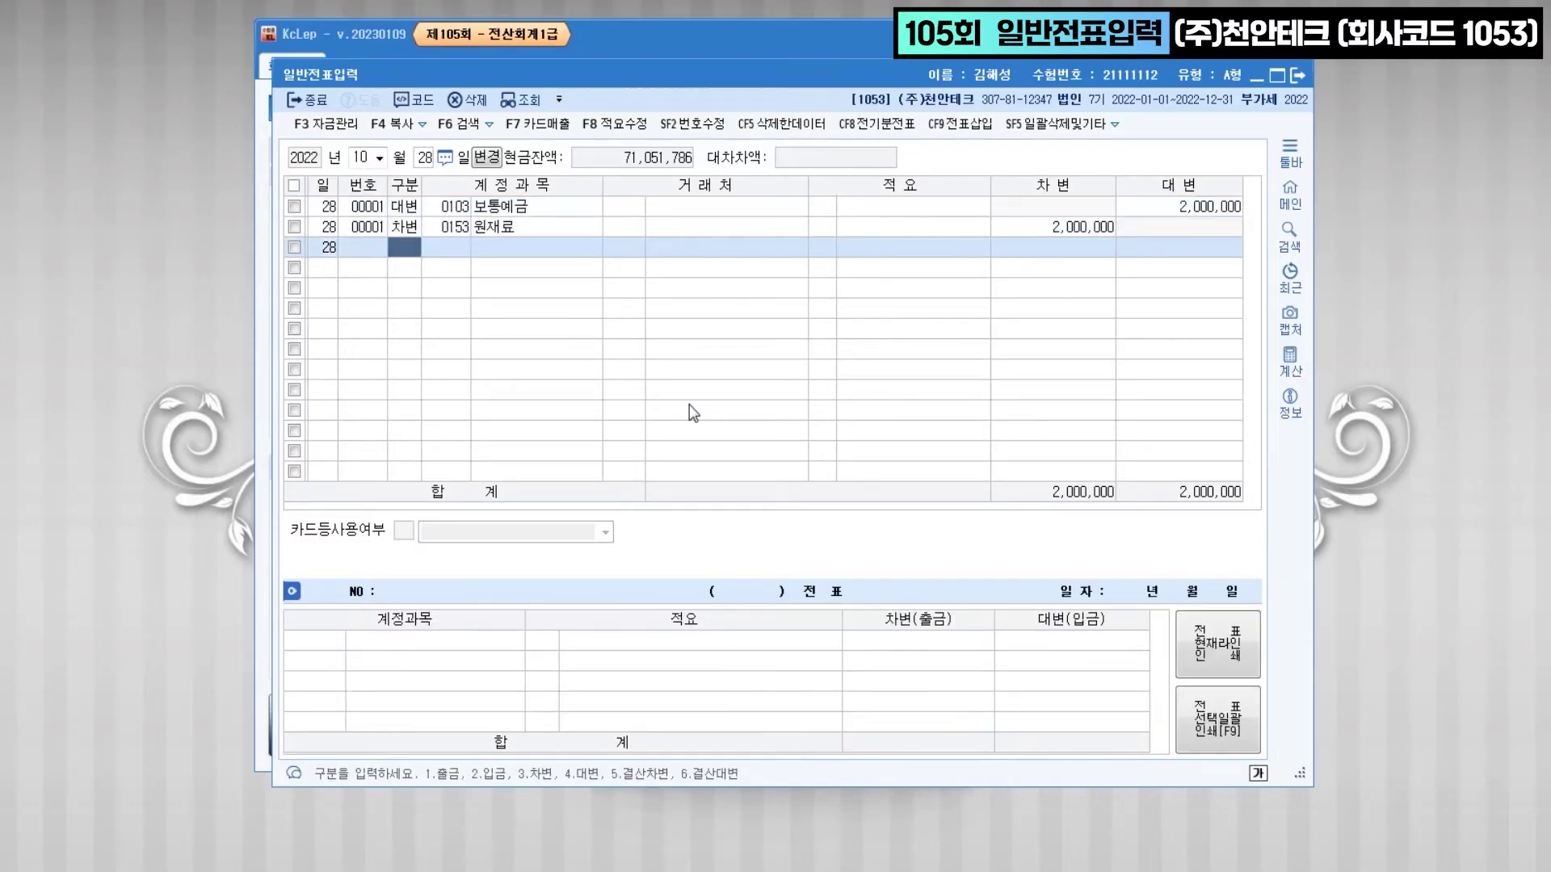
# - Switch to the exam document and colour "국민카드(법인)로 결제" in question [5] red
pyautogui.click(836, 844)
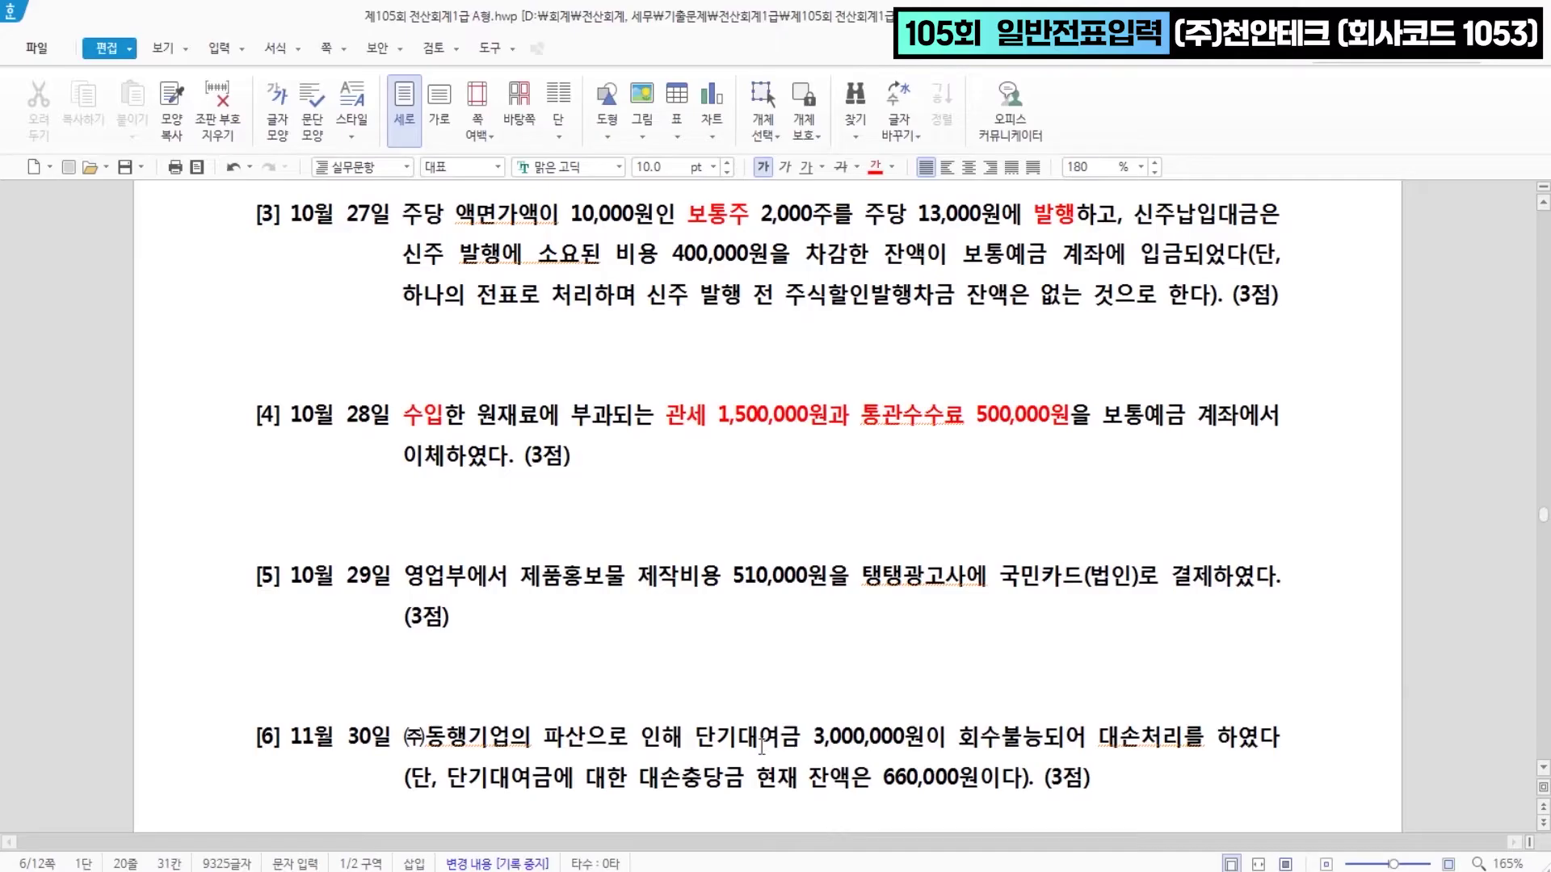
pyautogui.scroll(-2, 614, 646)
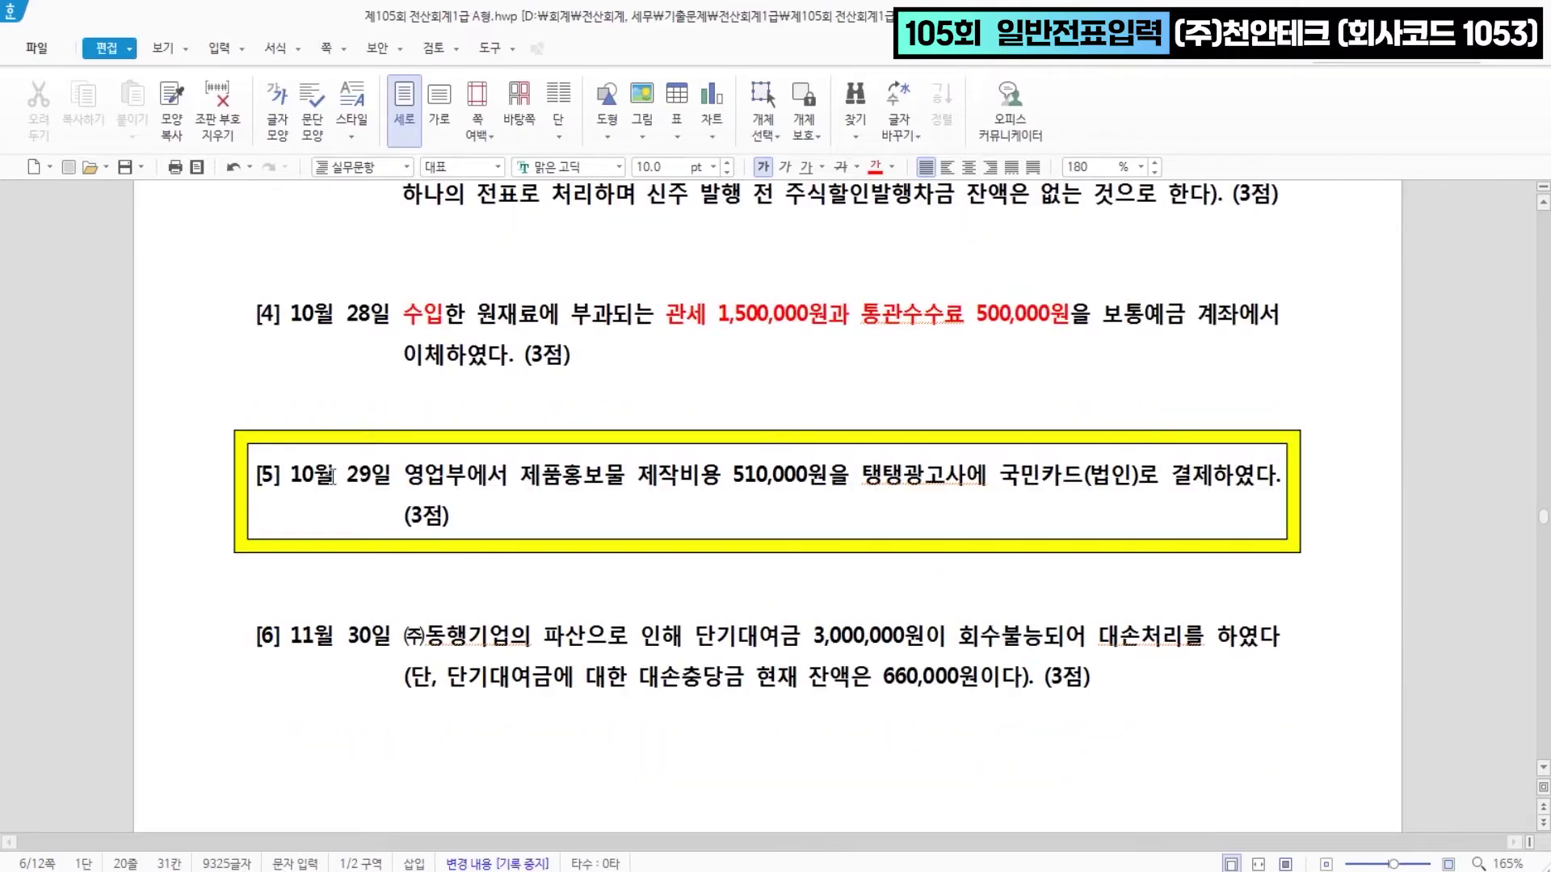
pyautogui.moveTo(519, 484); pyautogui.dragTo(834, 479)
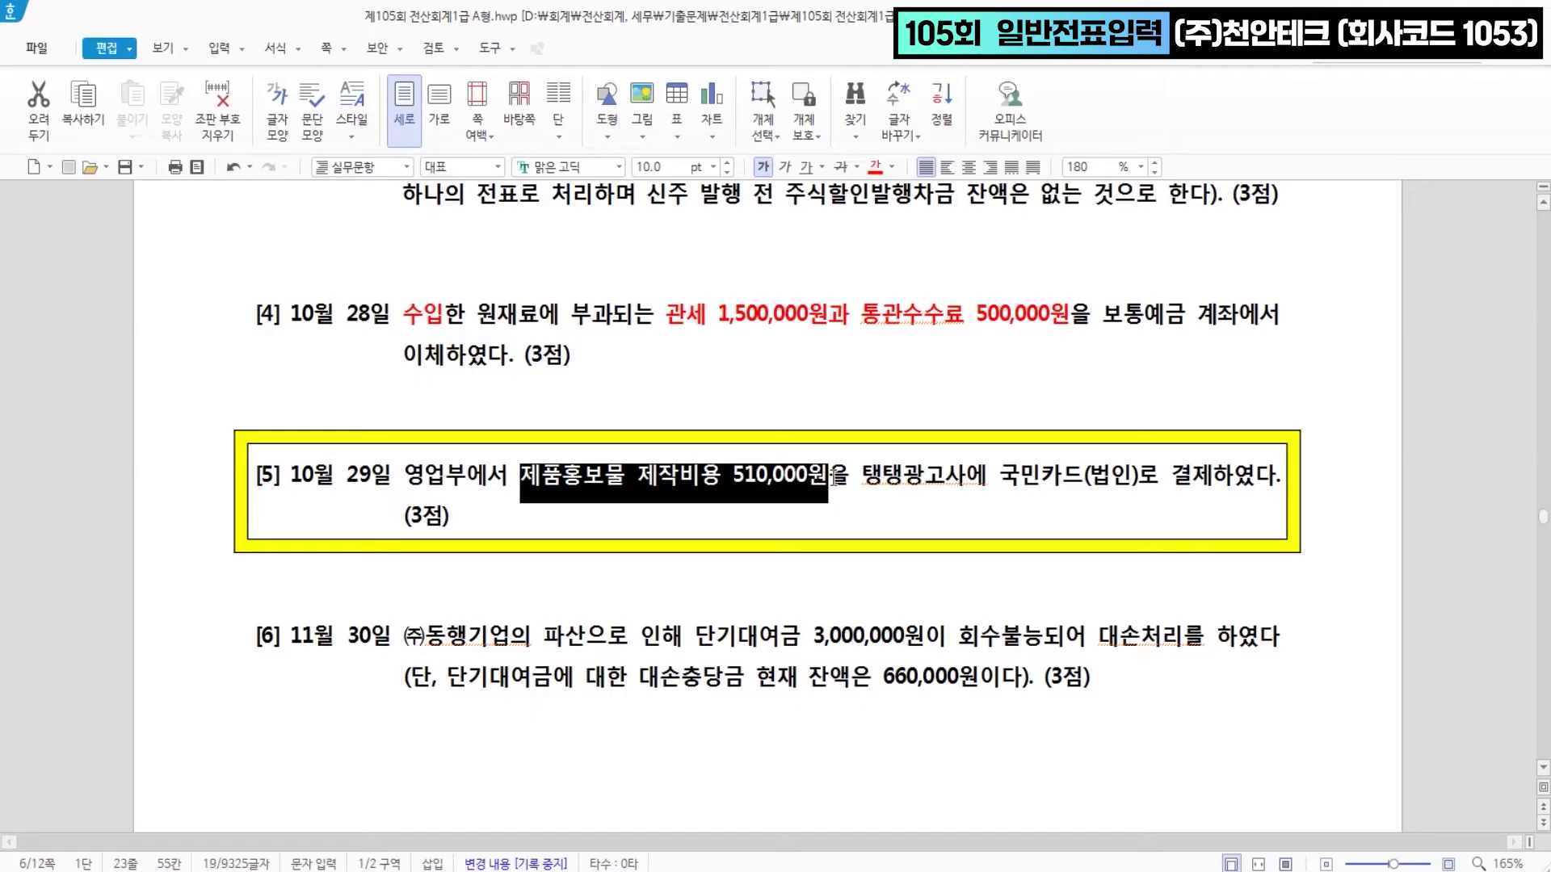
pyautogui.moveTo(999, 481); pyautogui.dragTo(1213, 482)
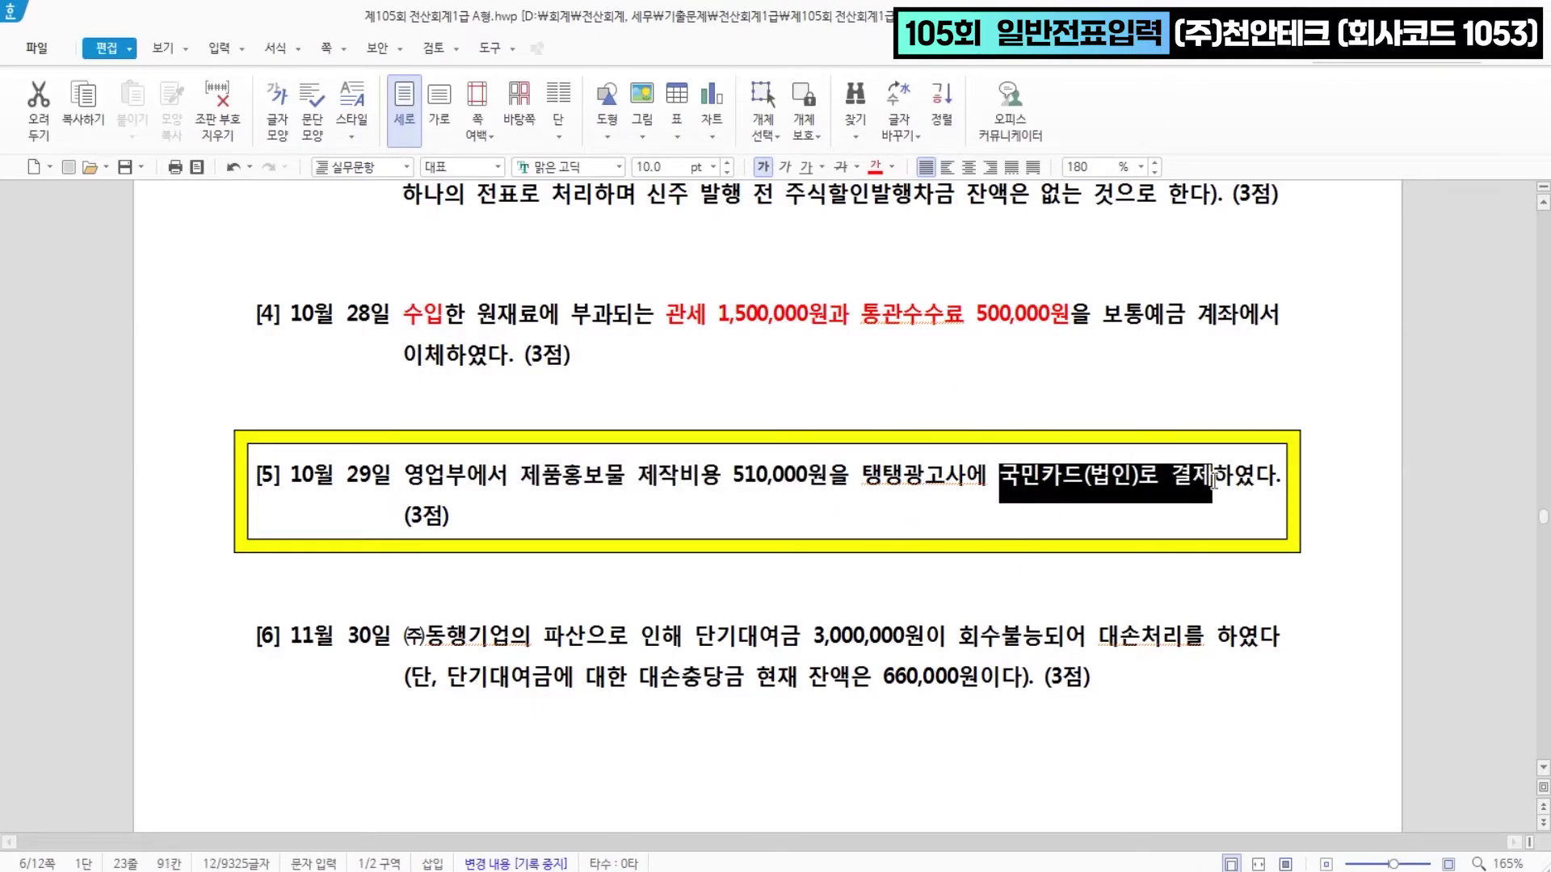
pyautogui.click(874, 167)
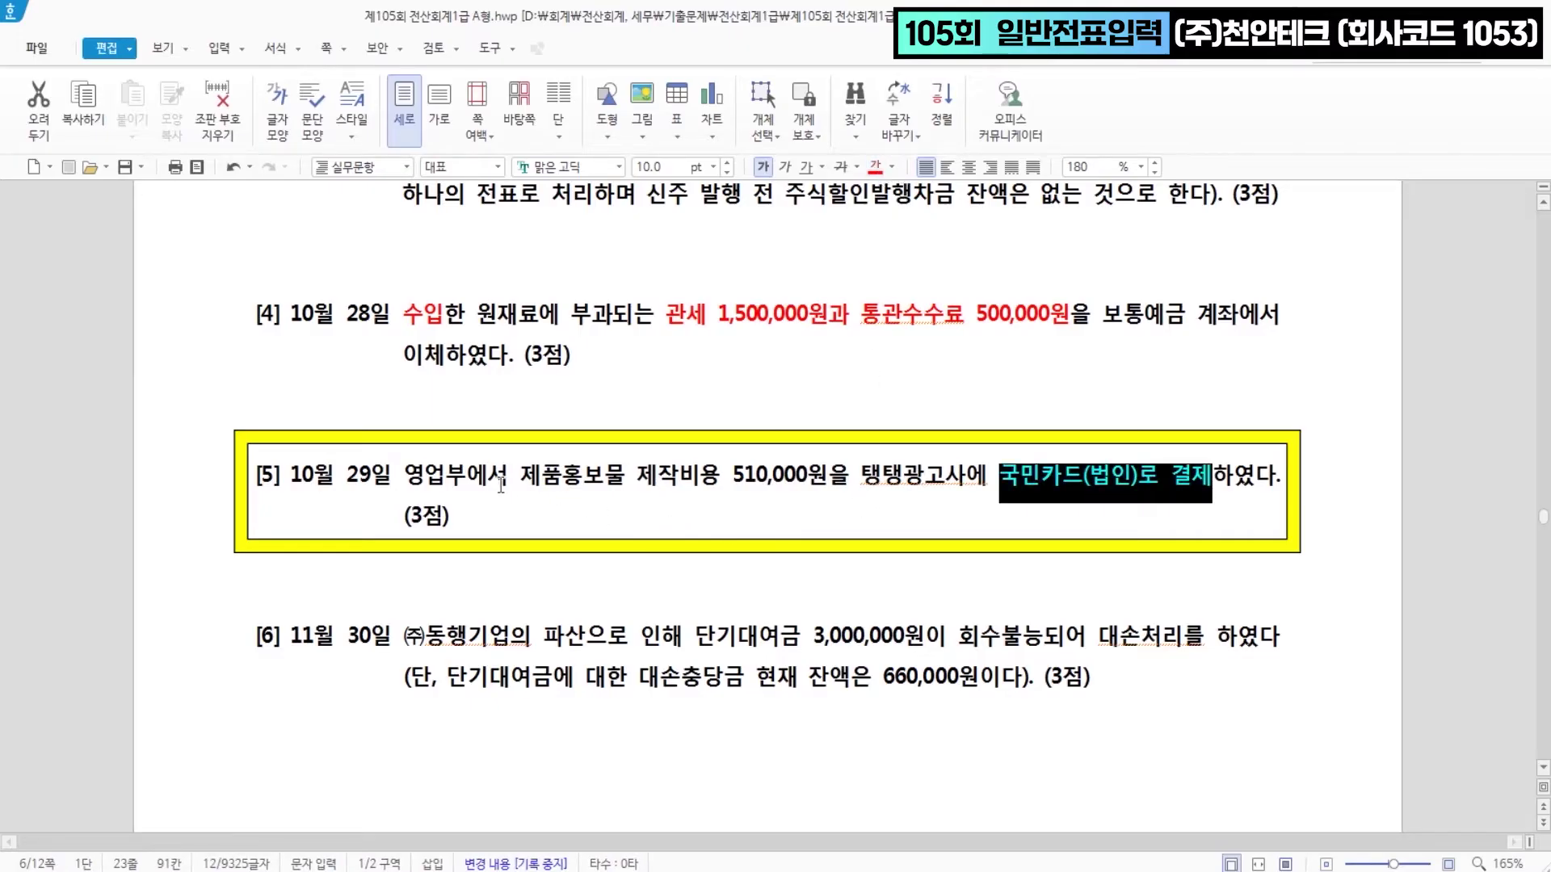
# - Colour "제품홍보물 제작비용" in question [5] red
pyautogui.moveTo(554, 476); pyautogui.dragTo(712, 482)
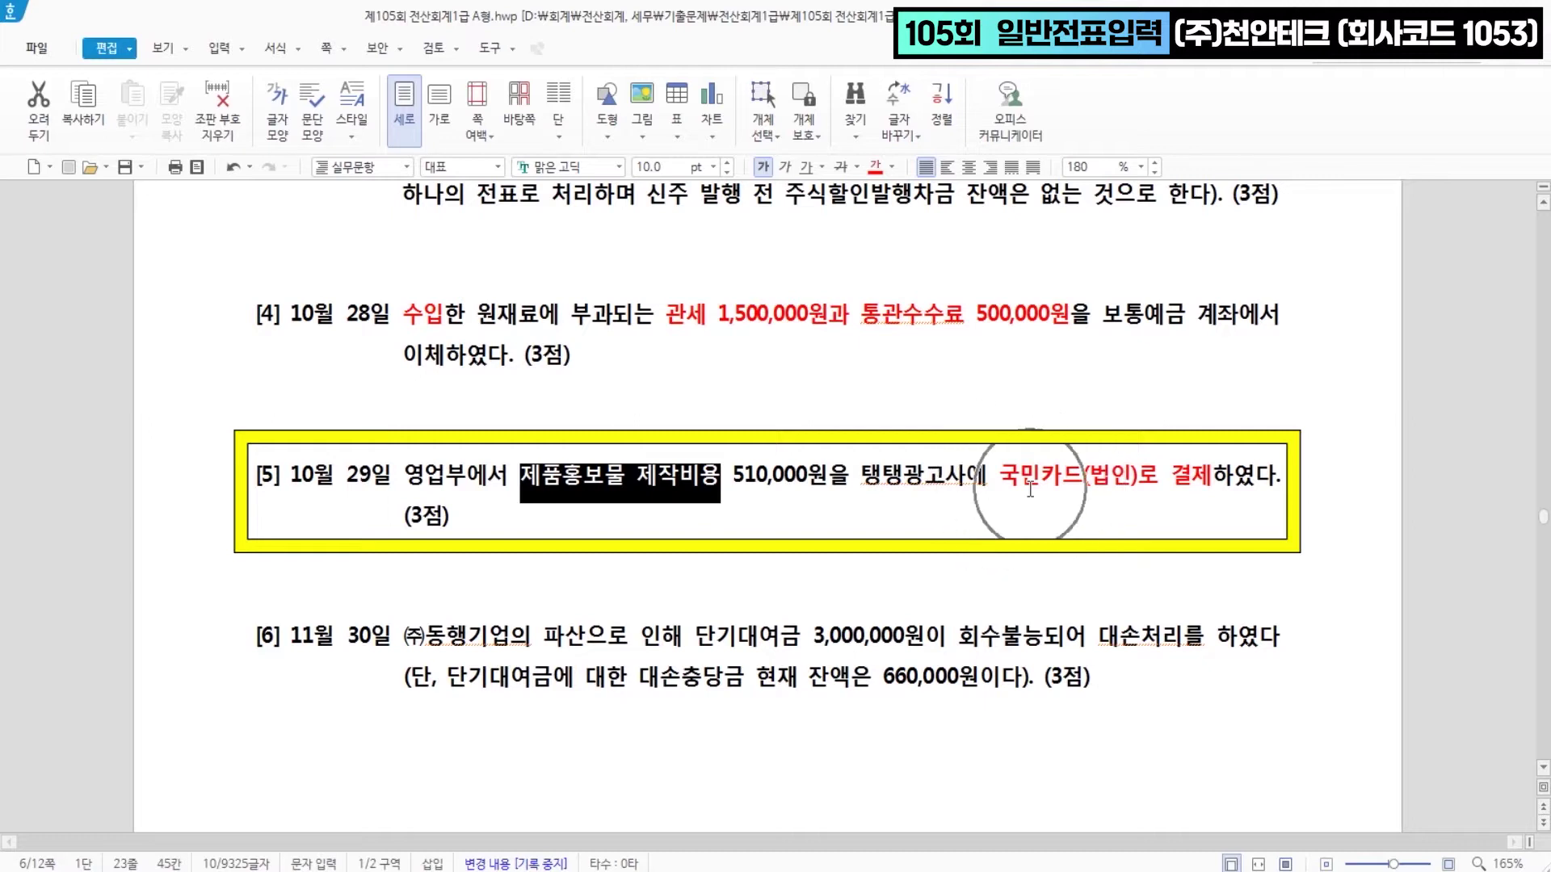
pyautogui.click(876, 168)
pyautogui.press('Down')
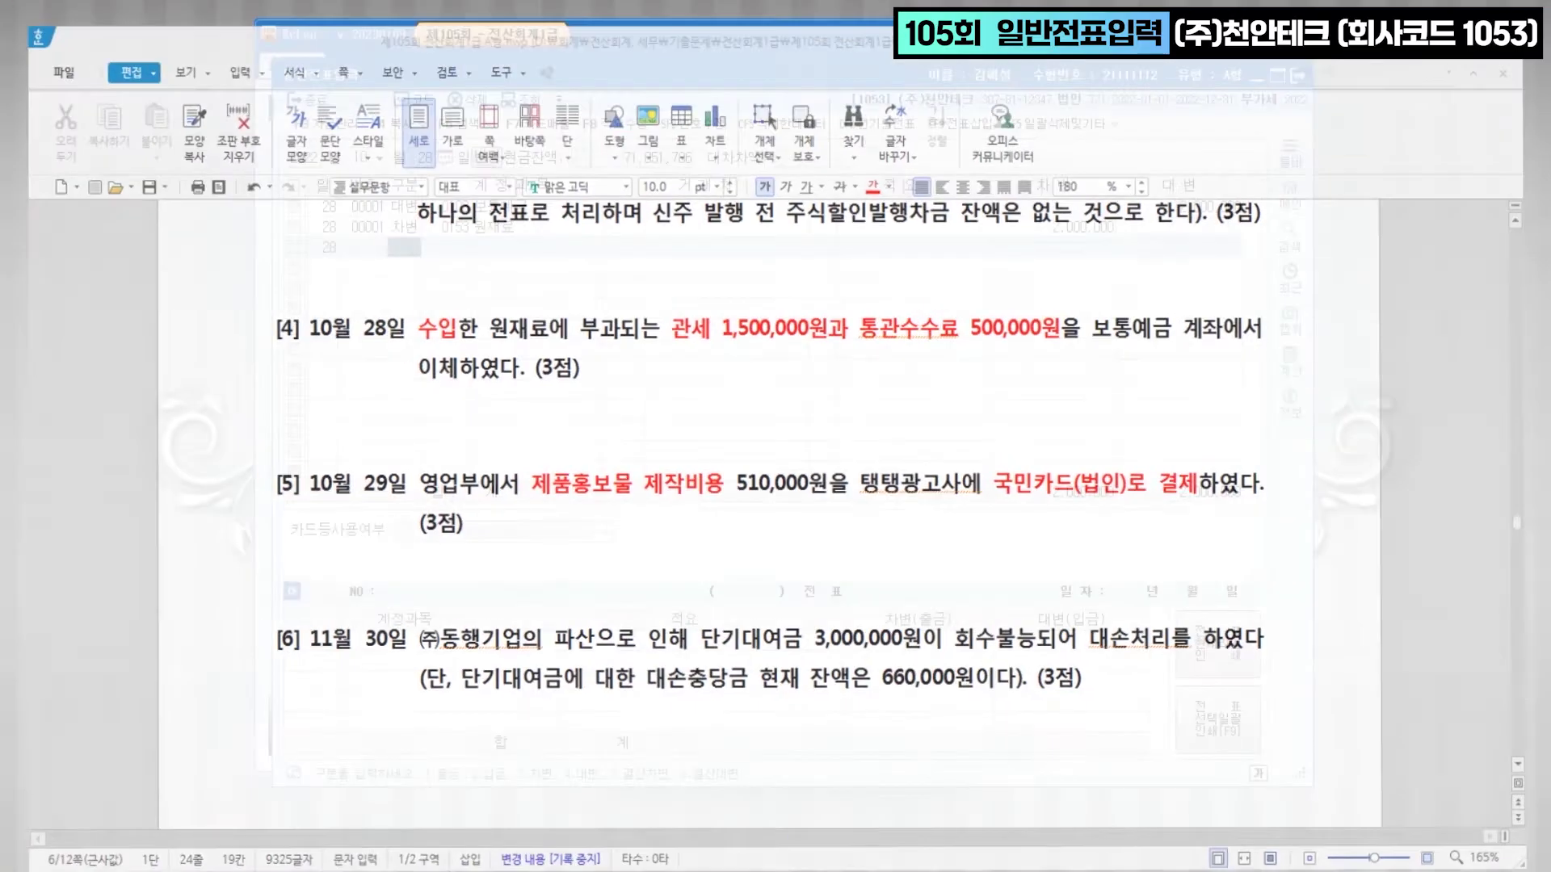
# - Switch to KcLep and set the general voucher date to October 29
pyautogui.click(929, 792)
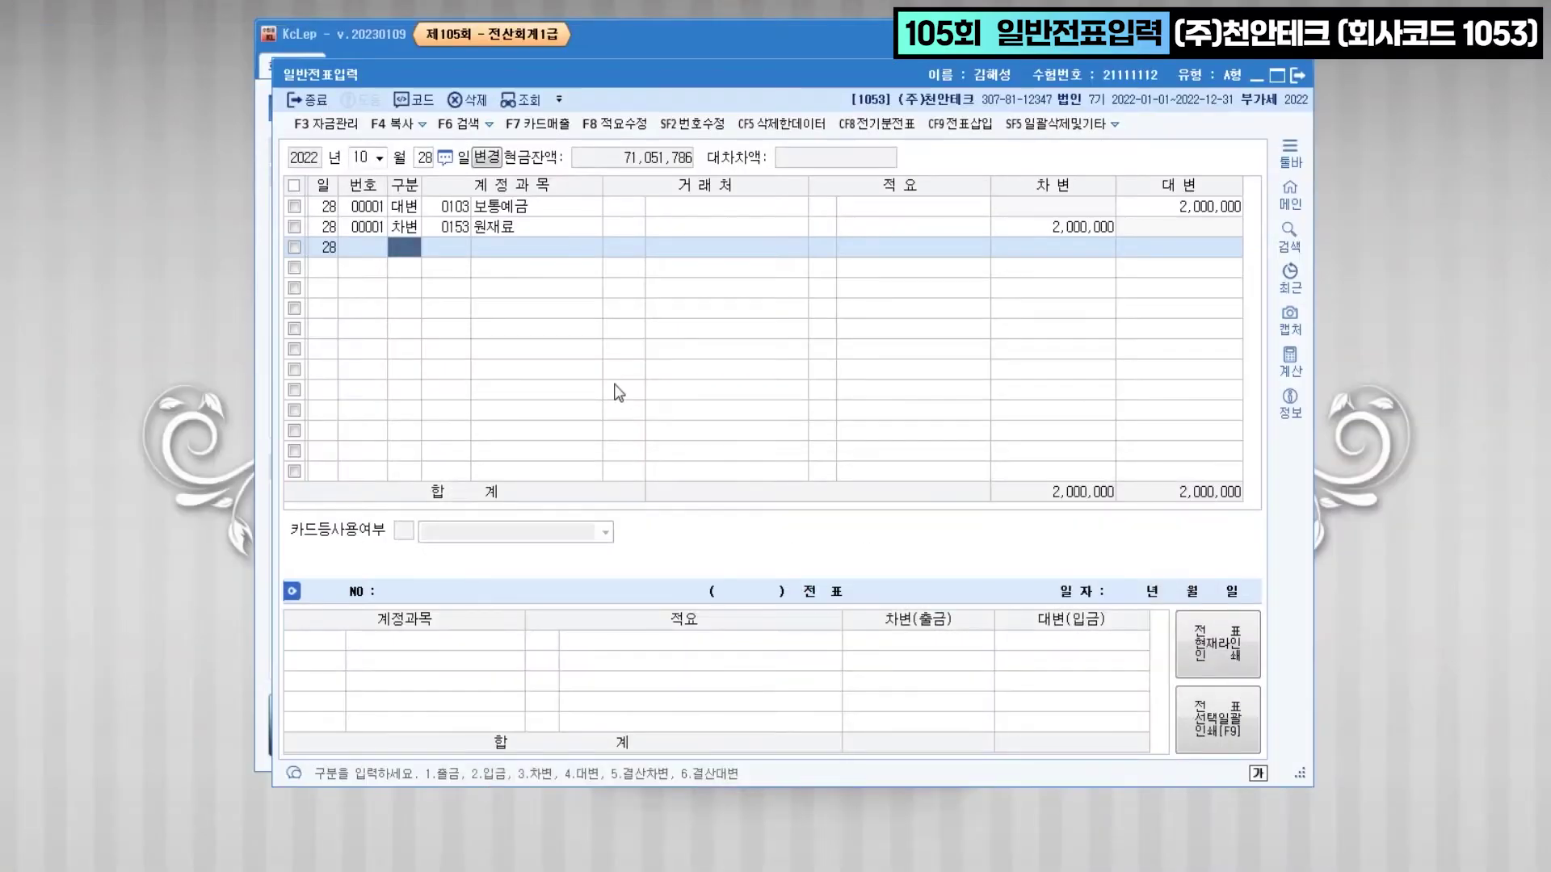
pyautogui.write('29')
pyautogui.press('Return')
# - Enter a debit line for account 0833 광고선전비 (판매관리비) without a customer and with an amount of 510,000
pyautogui.write('3')
pyautogui.press('Return')
pyautogui.write('광고')
pyautogui.press('Return')
pyautogui.press('Down')
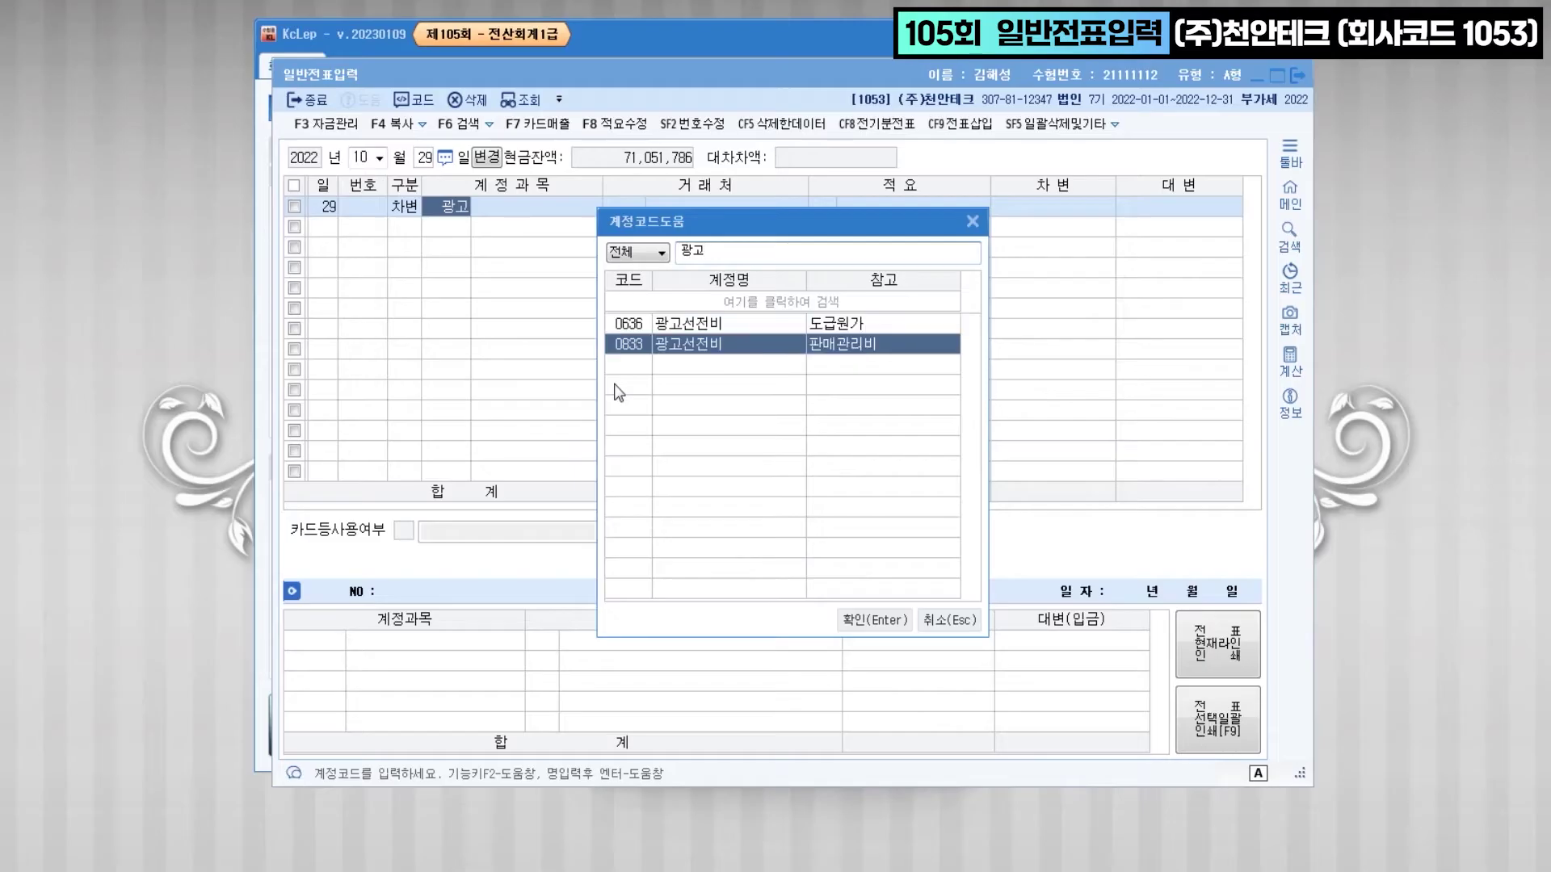
pyautogui.press('Return')
pyautogui.press('Return')
pyautogui.press('Return')
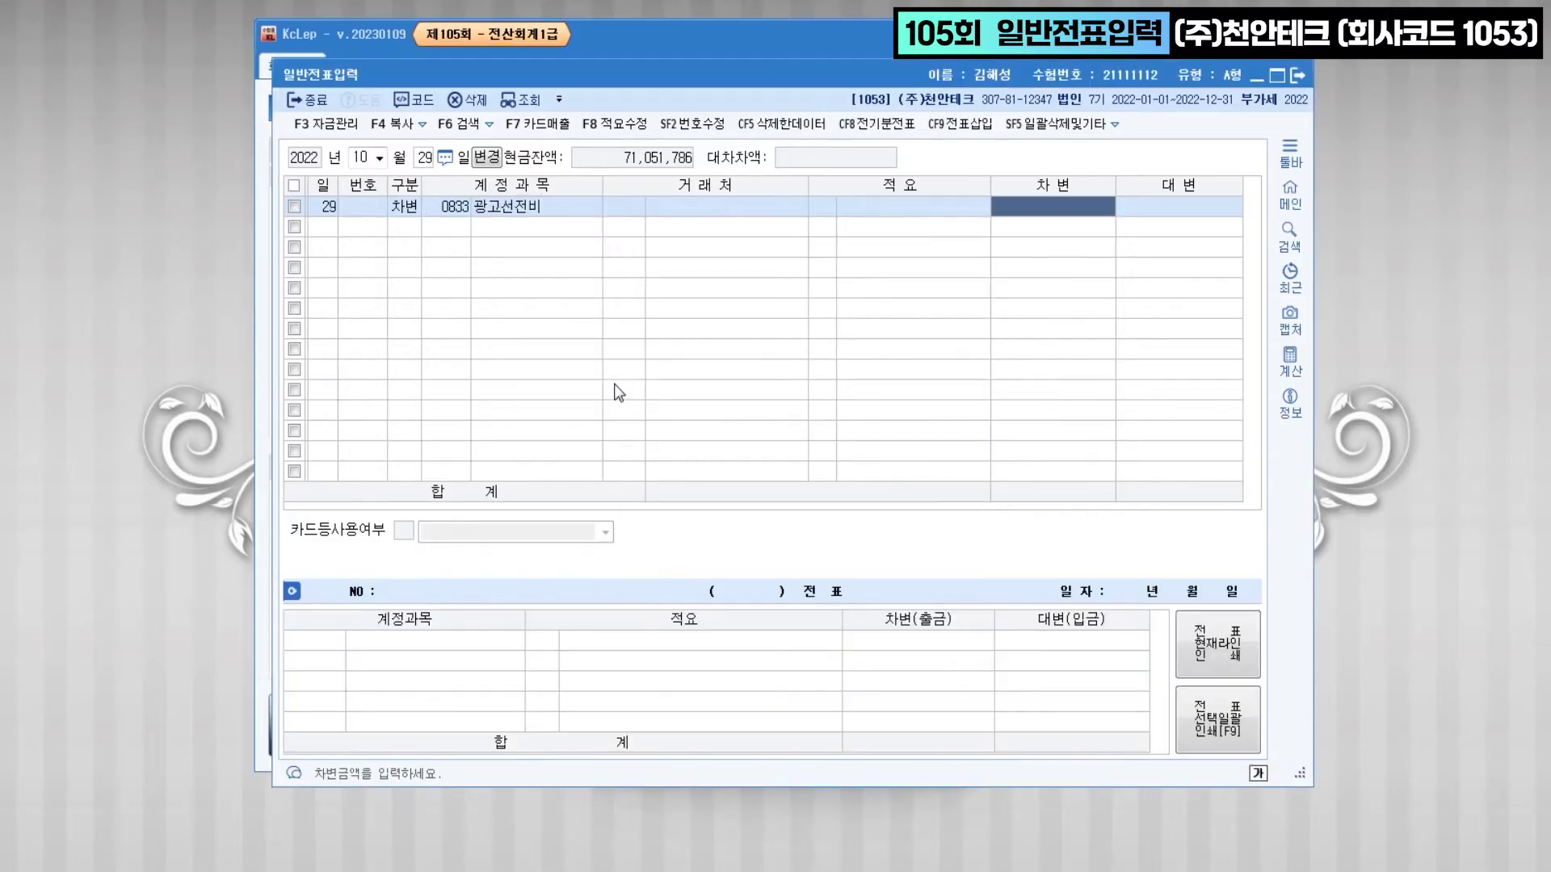
pyautogui.write('5100000')
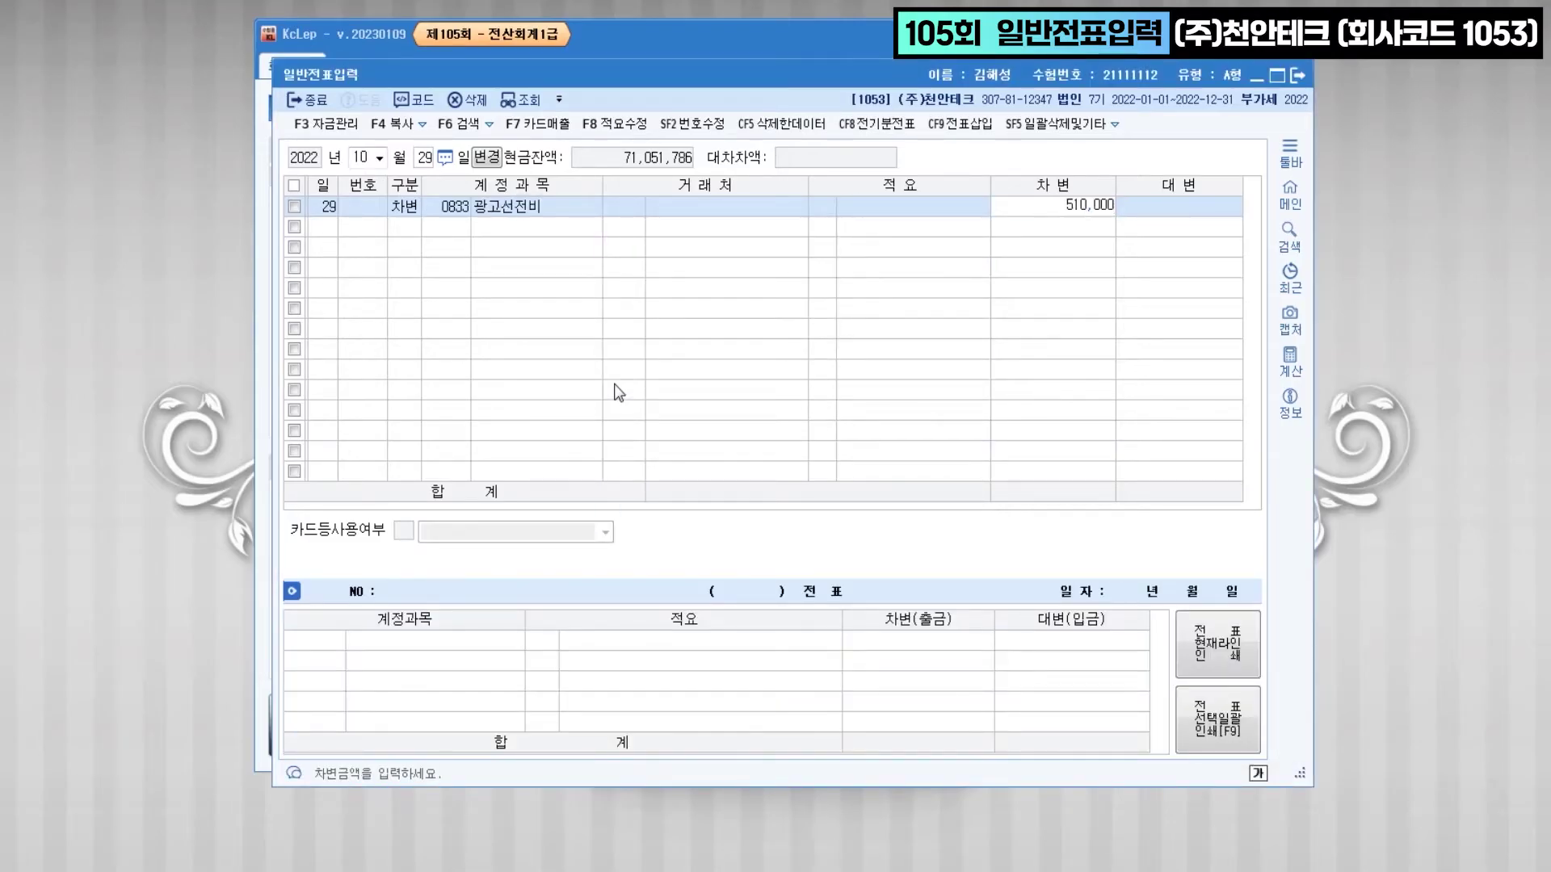
pyautogui.press('Return')
# - Enter a credit line for account 0253 미지급금 with customer 국민카드(법인) and an amount of 510,000
pyautogui.write('4')
pyautogui.press('Return')
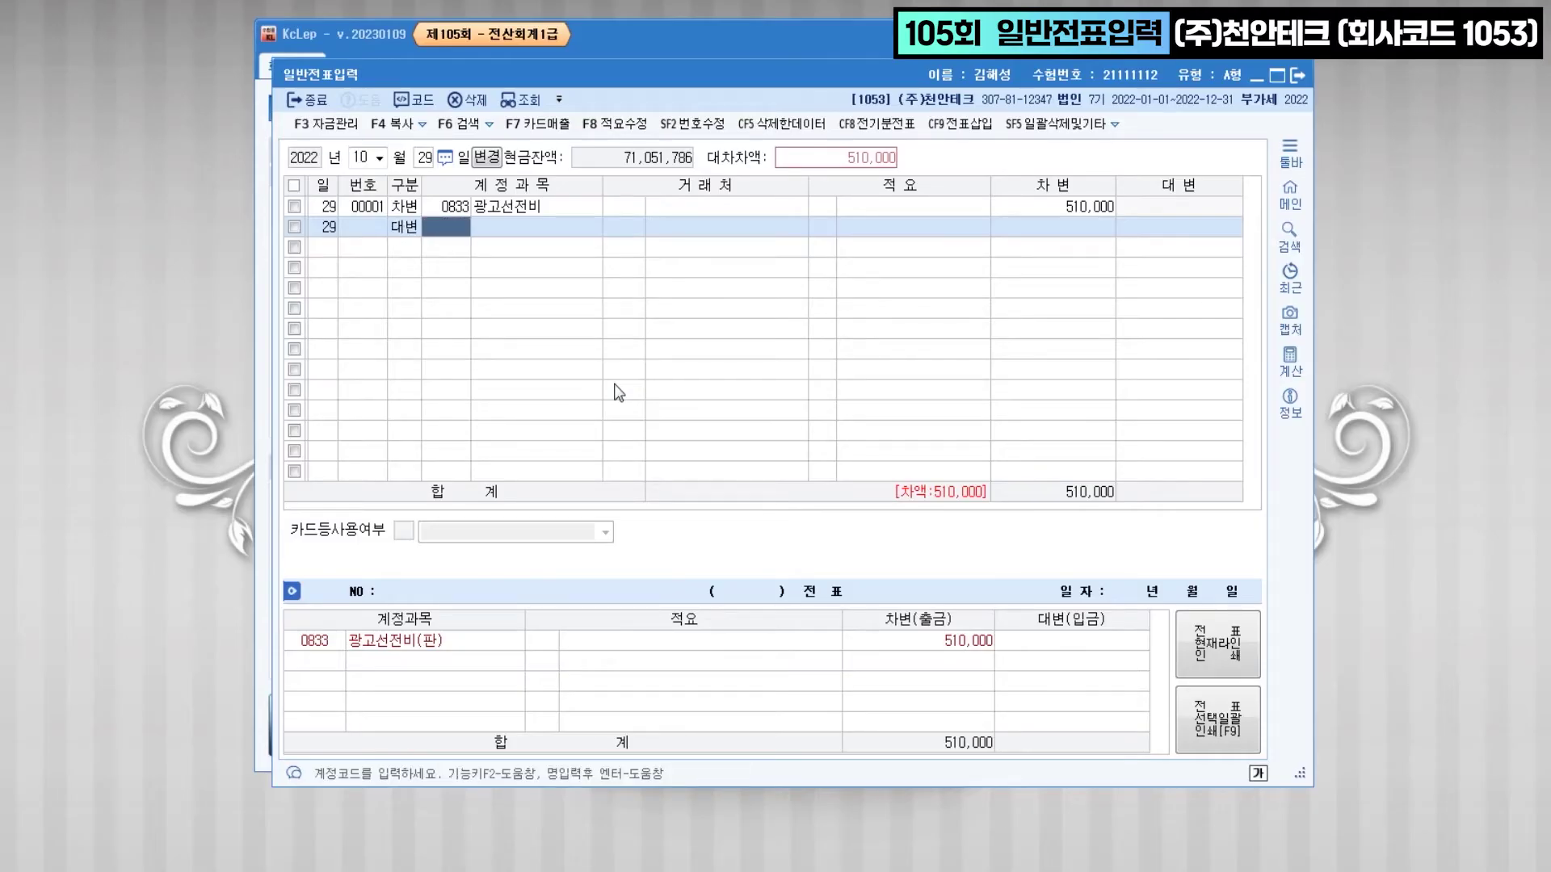
pyautogui.write('253')
pyautogui.press('Return')
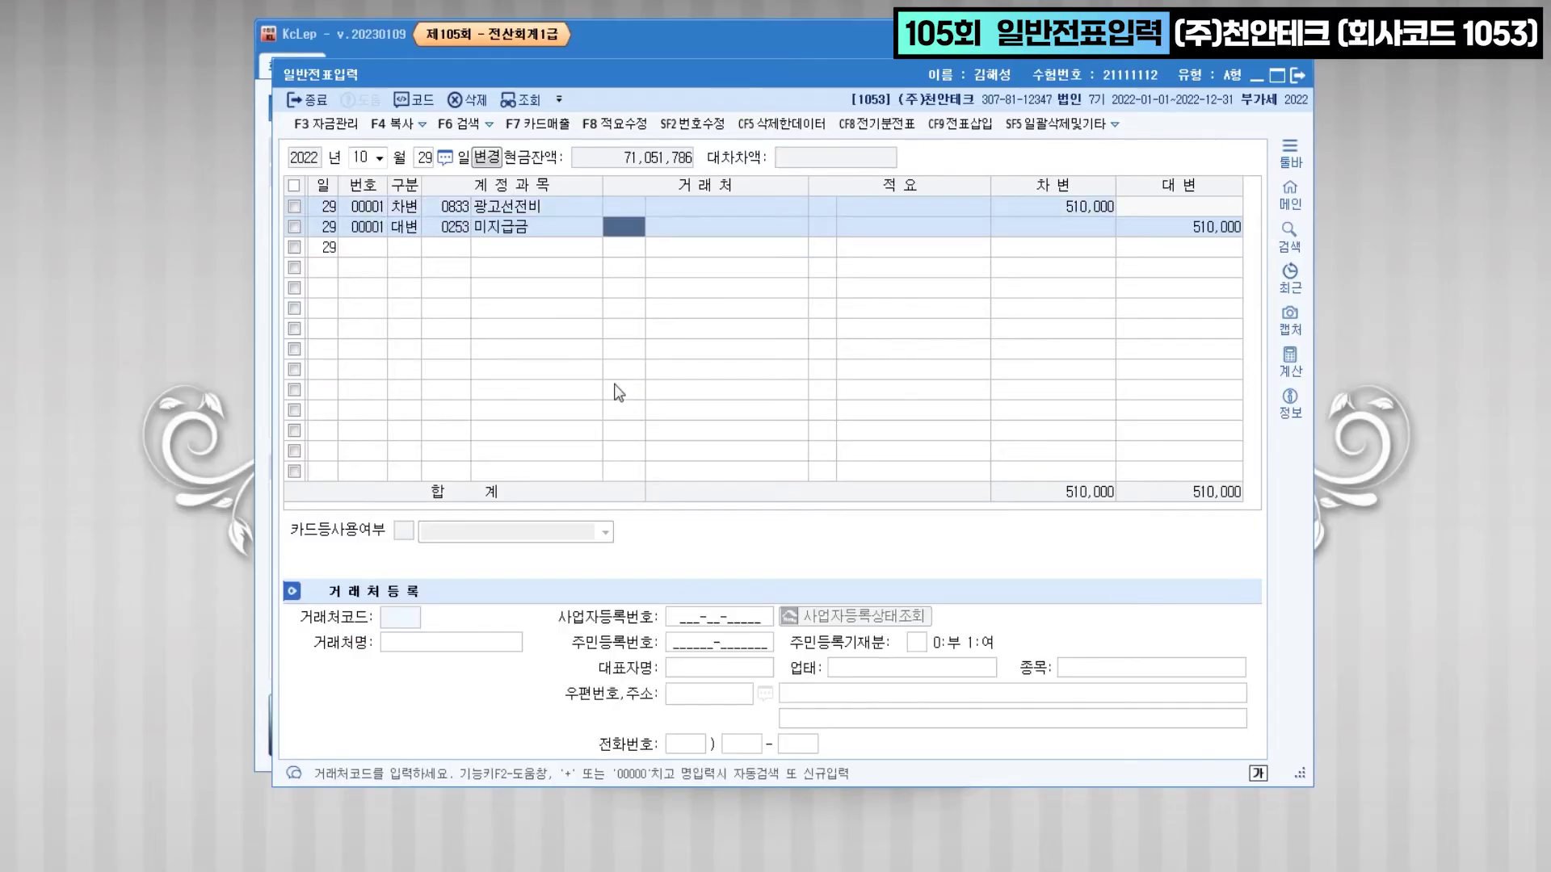
pyautogui.write('국민')
pyautogui.press('Return')
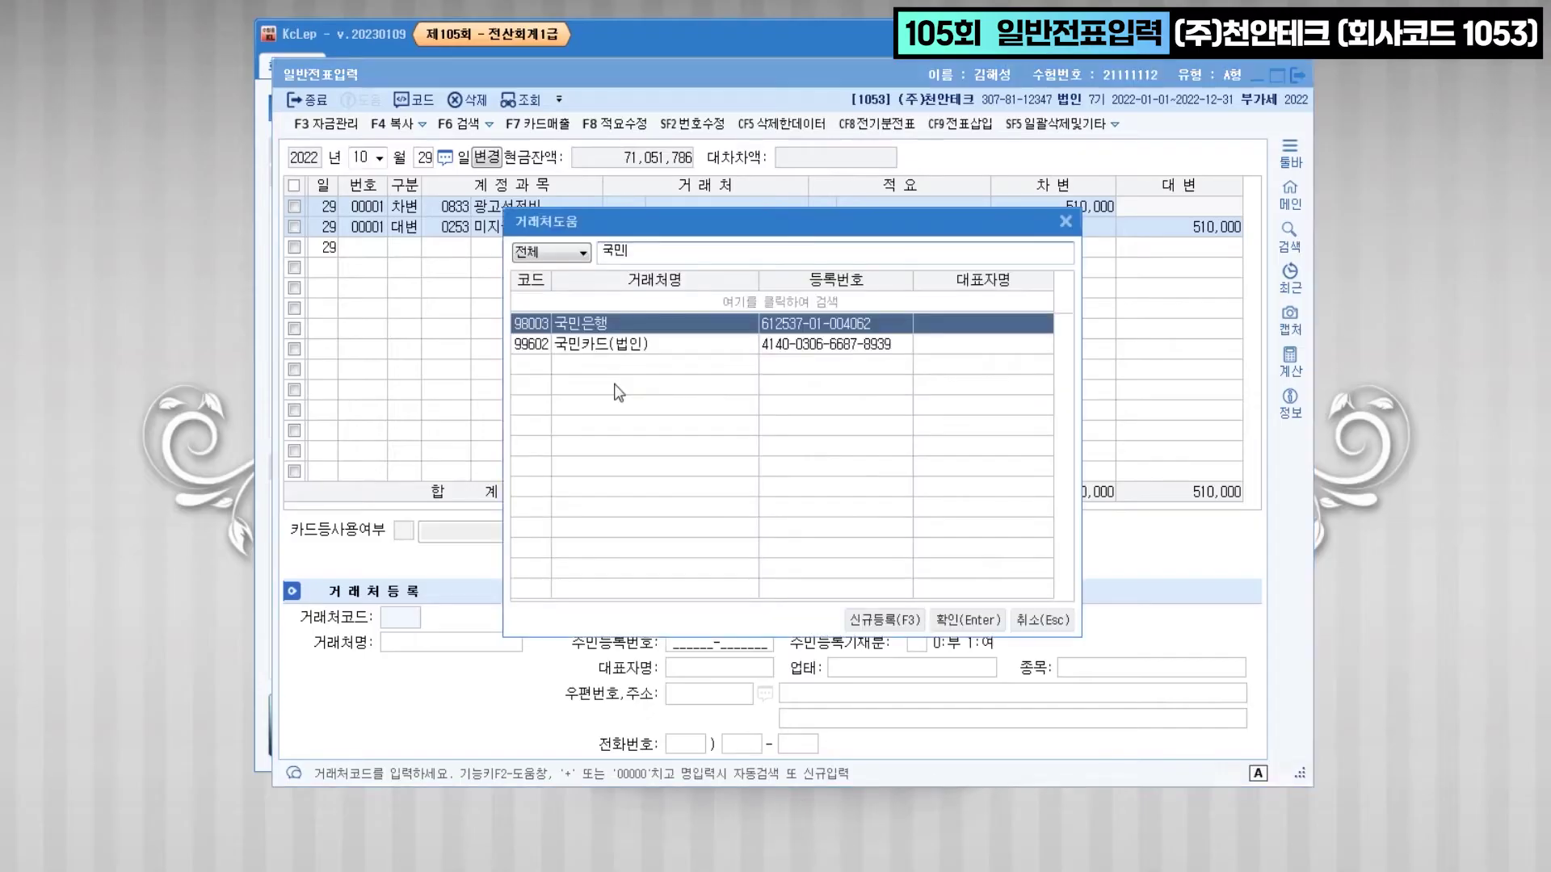
pyautogui.press('Down')
pyautogui.press('Return')
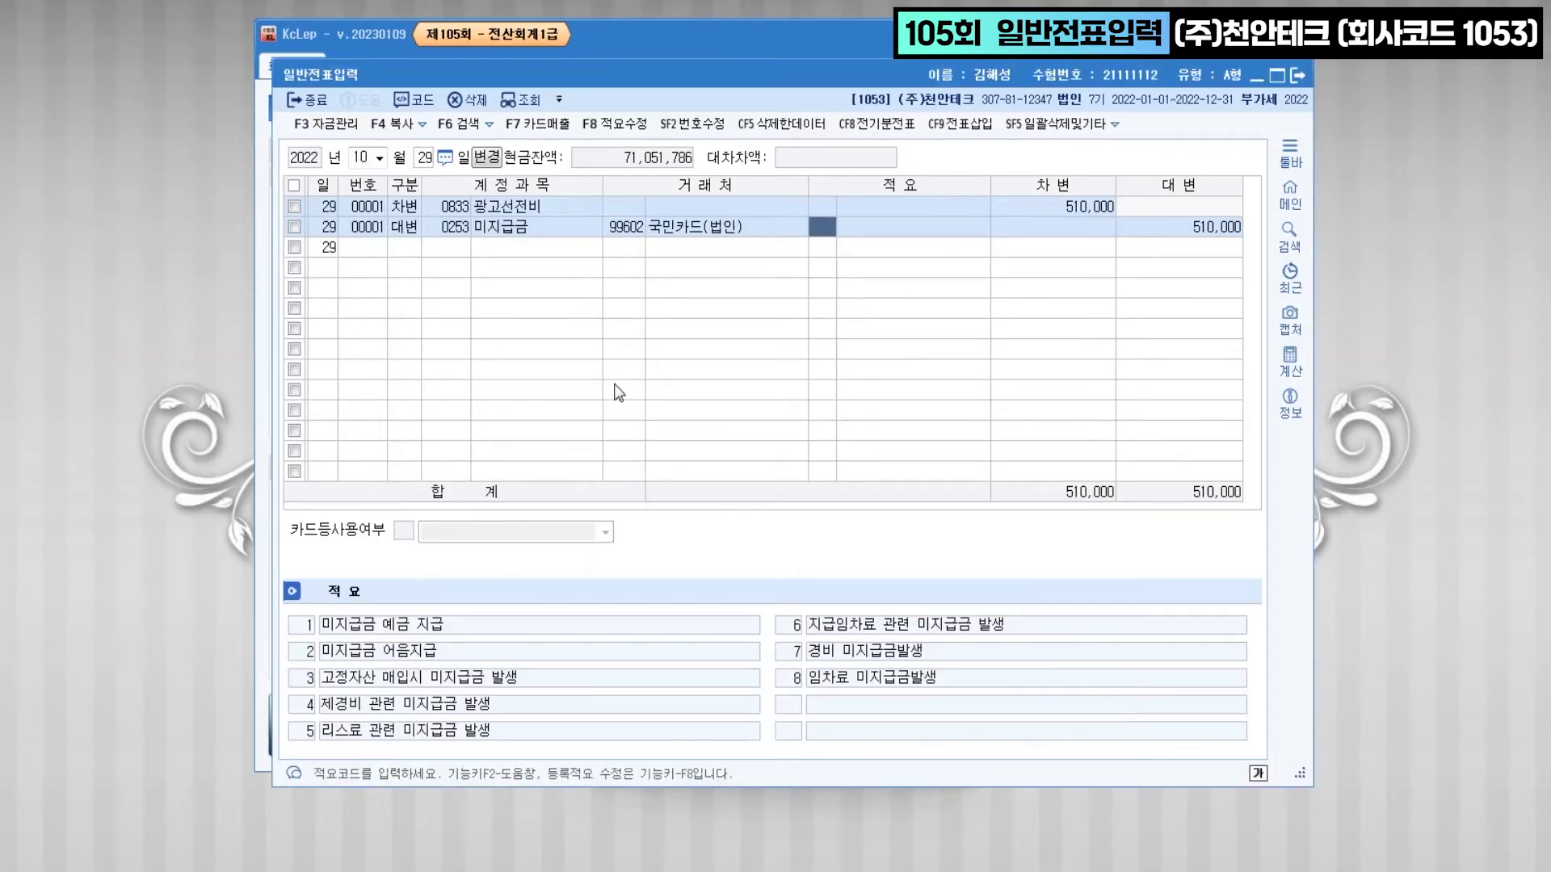
pyautogui.press('Return')
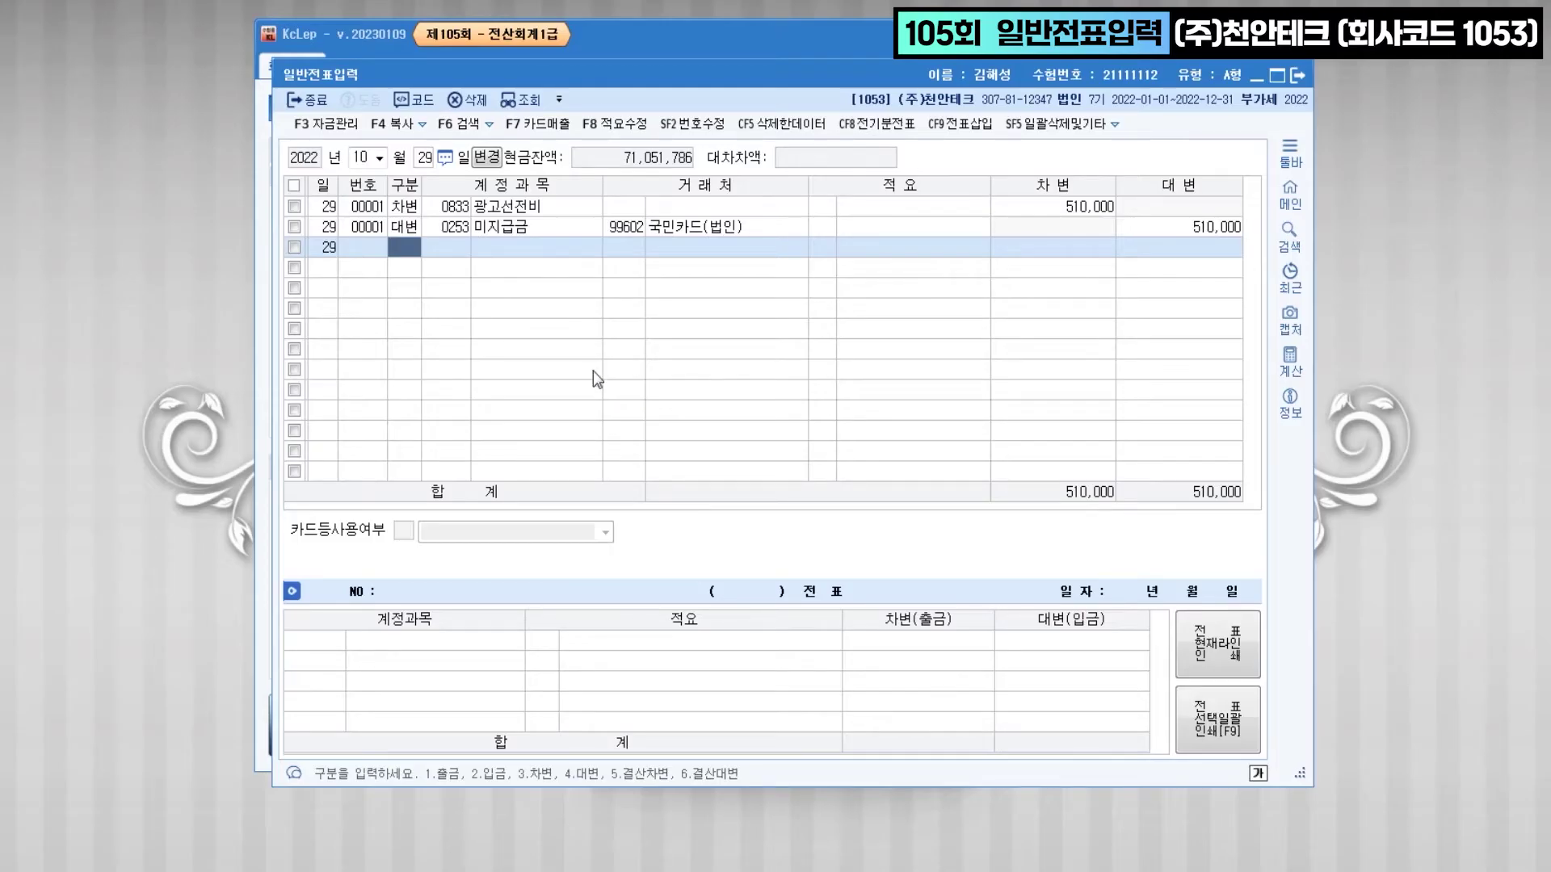
pyautogui.click(515, 209)
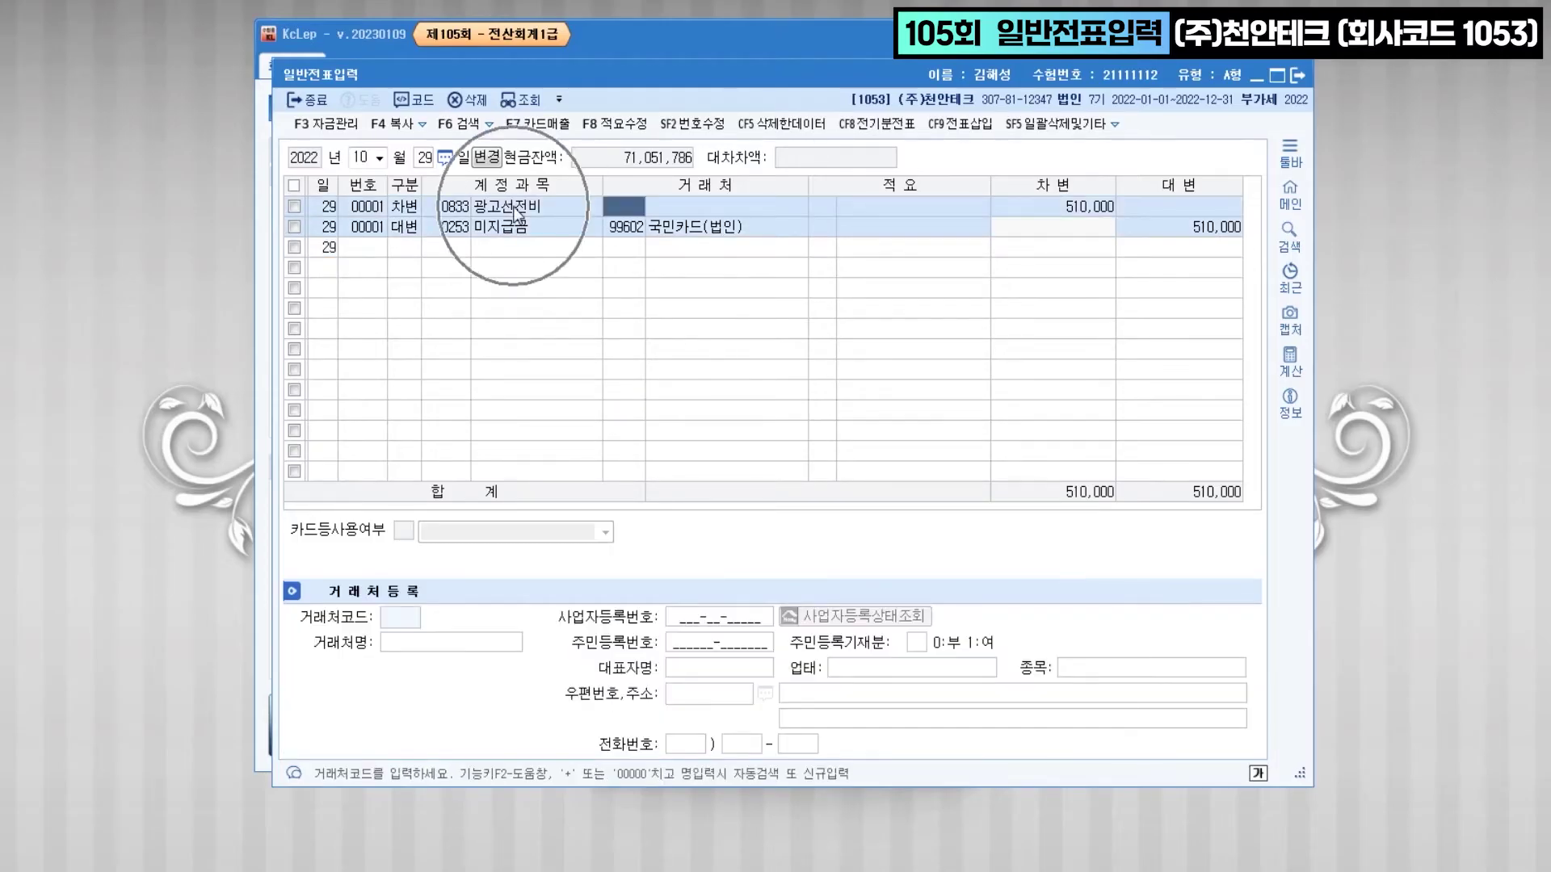
pyautogui.click(511, 249)
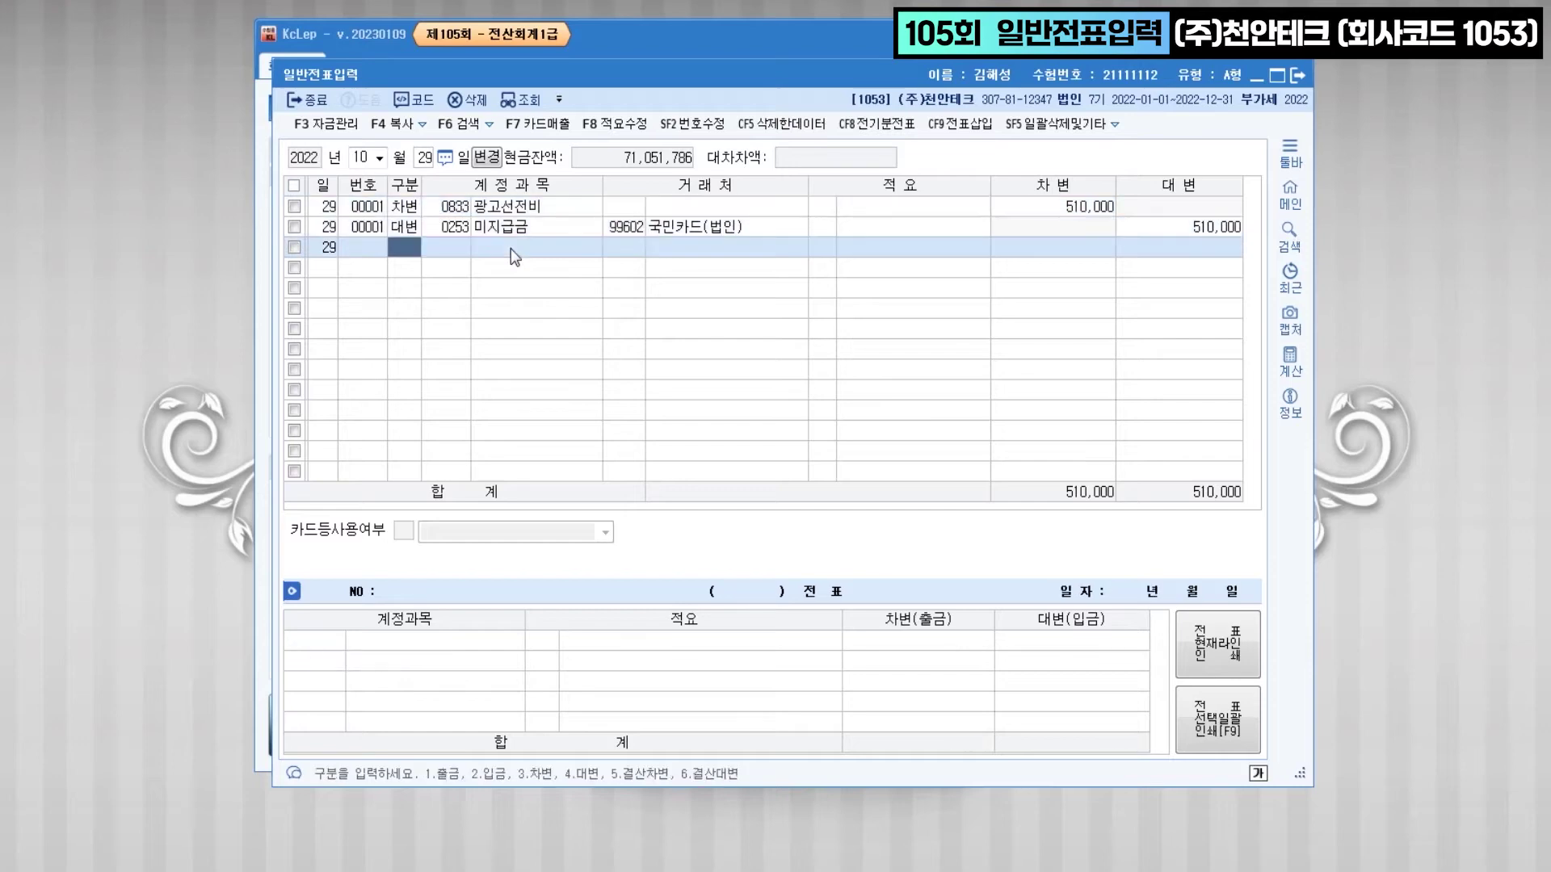
# - Switch to the exam document and colour "단기대여금 3,000,000원이 회수불능되어 대손처리" in question [6] red
pyautogui.hotkey('alt', 'Tab')
pyautogui.scroll(-2, 707, 590)
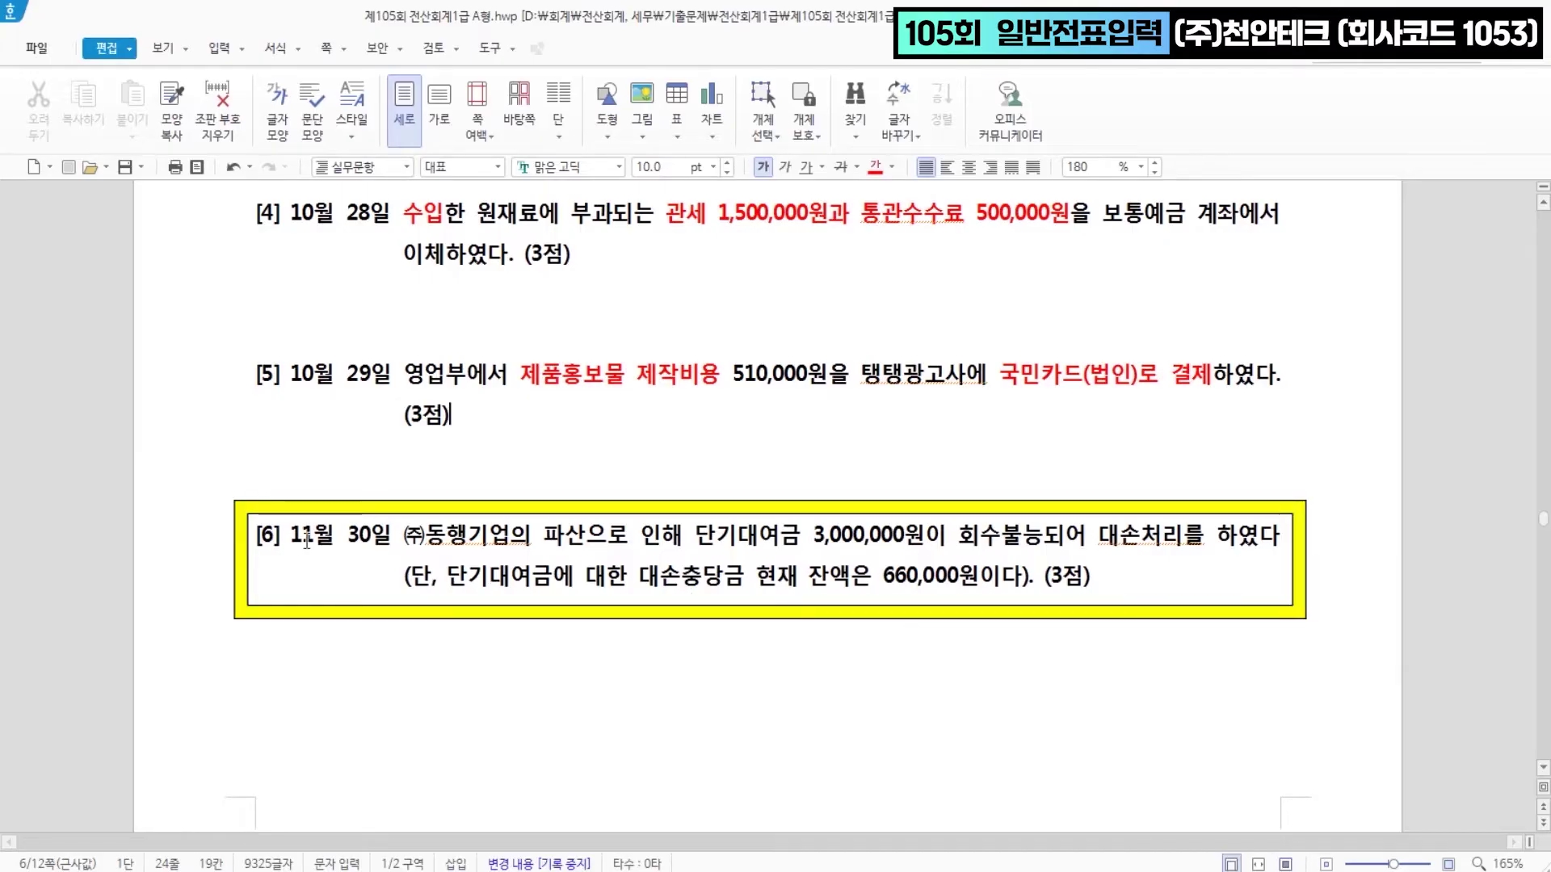
pyautogui.moveTo(291, 534); pyautogui.dragTo(391, 536)
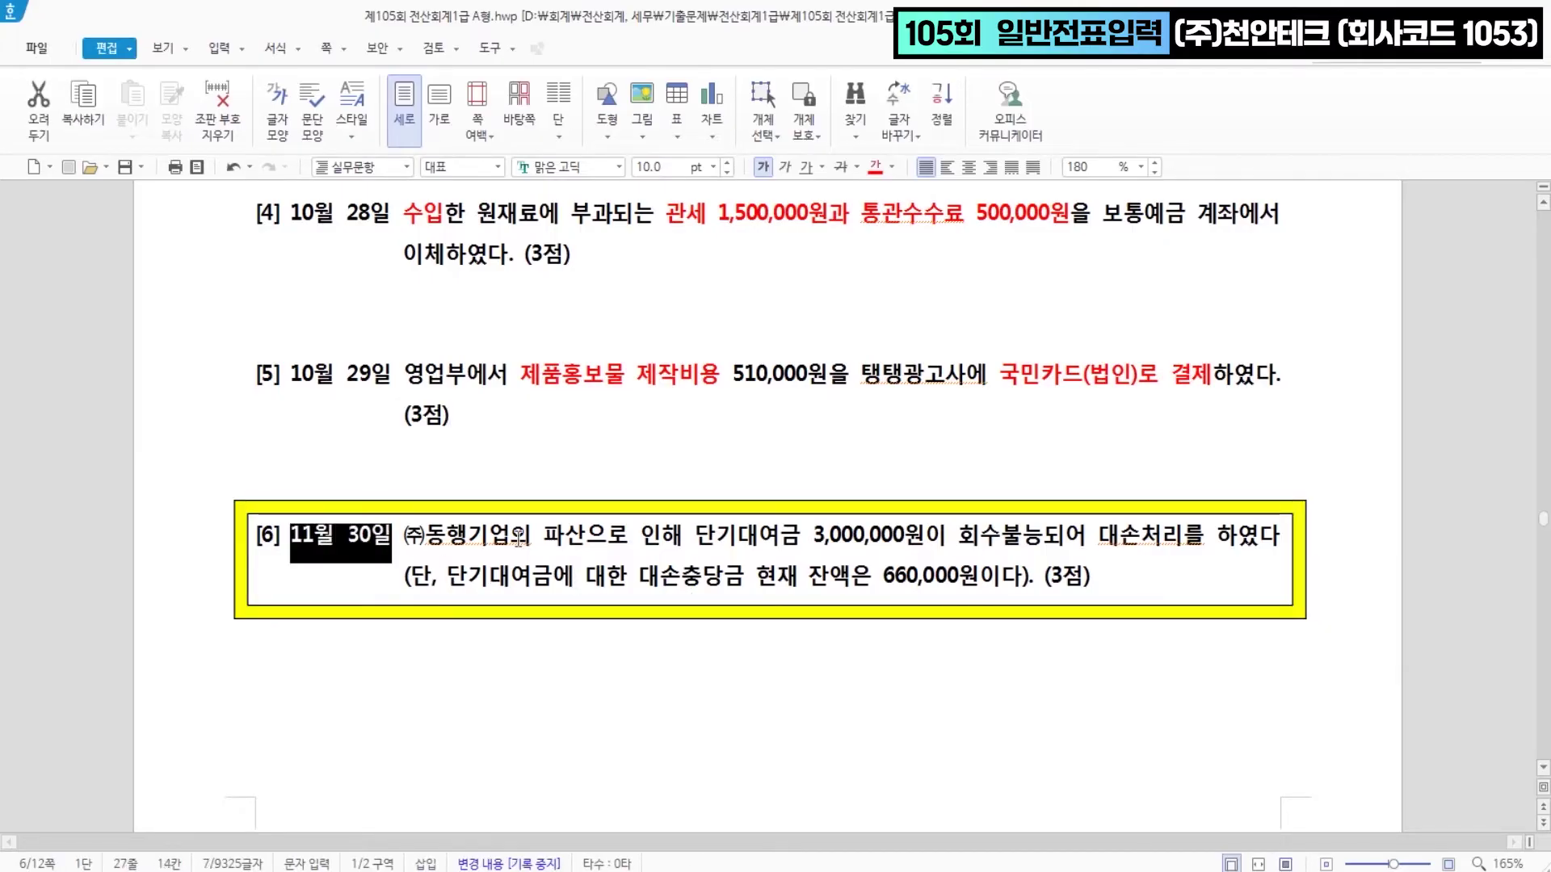
pyautogui.moveTo(425, 535); pyautogui.dragTo(1183, 535)
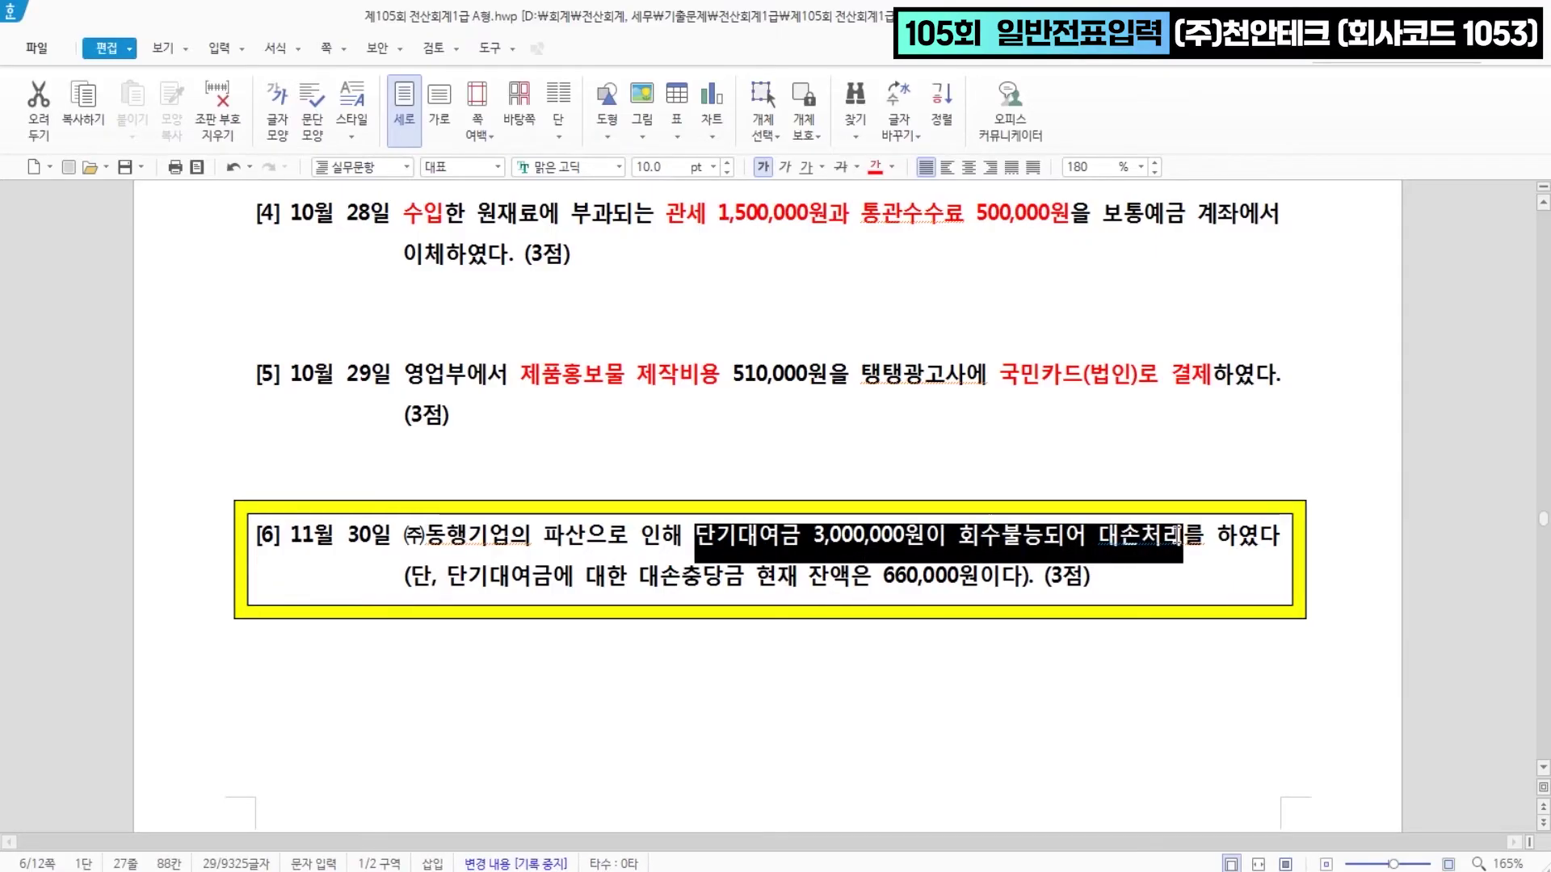
pyautogui.click(874, 166)
pyautogui.click(848, 576)
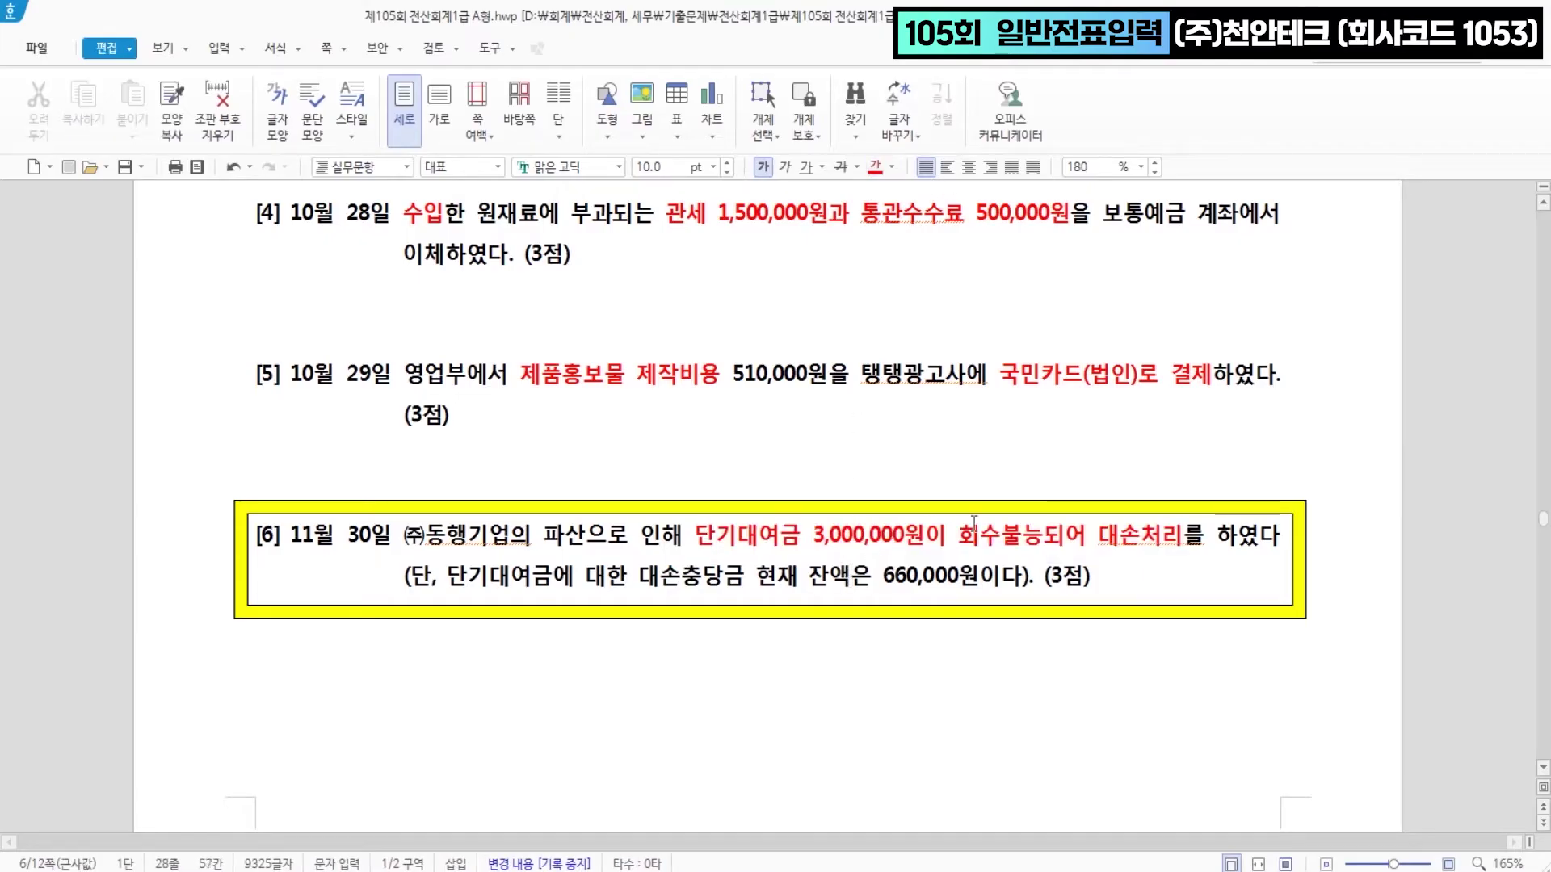
# - Colour "대손충당금 현재 잔액은 660,000원" in question [6] red
pyautogui.moveTo(639, 579); pyautogui.dragTo(974, 577)
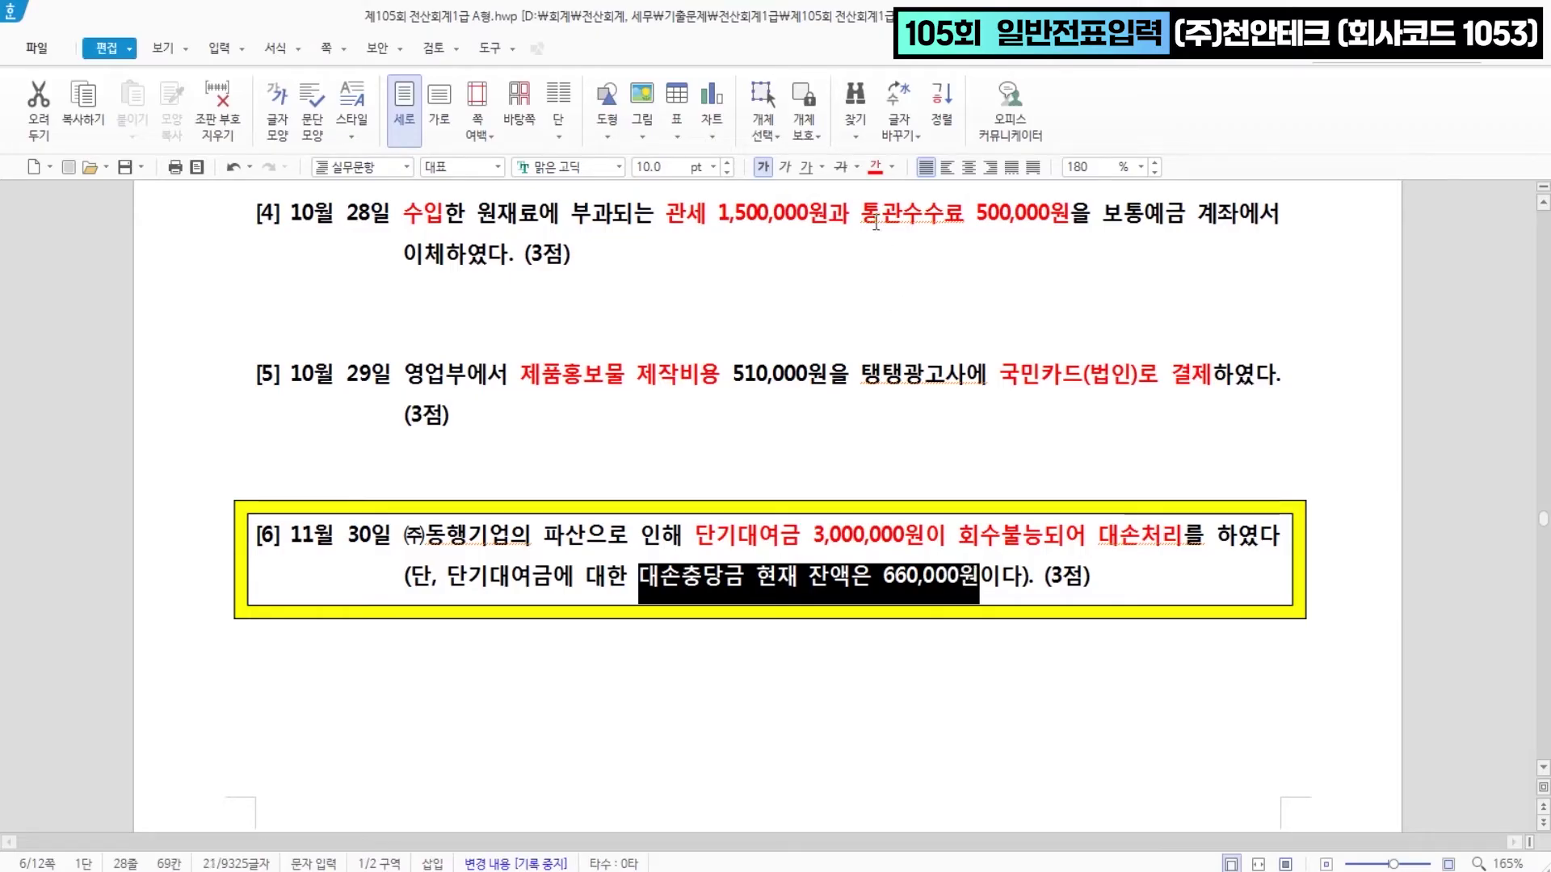
pyautogui.click(877, 166)
pyautogui.click(747, 623)
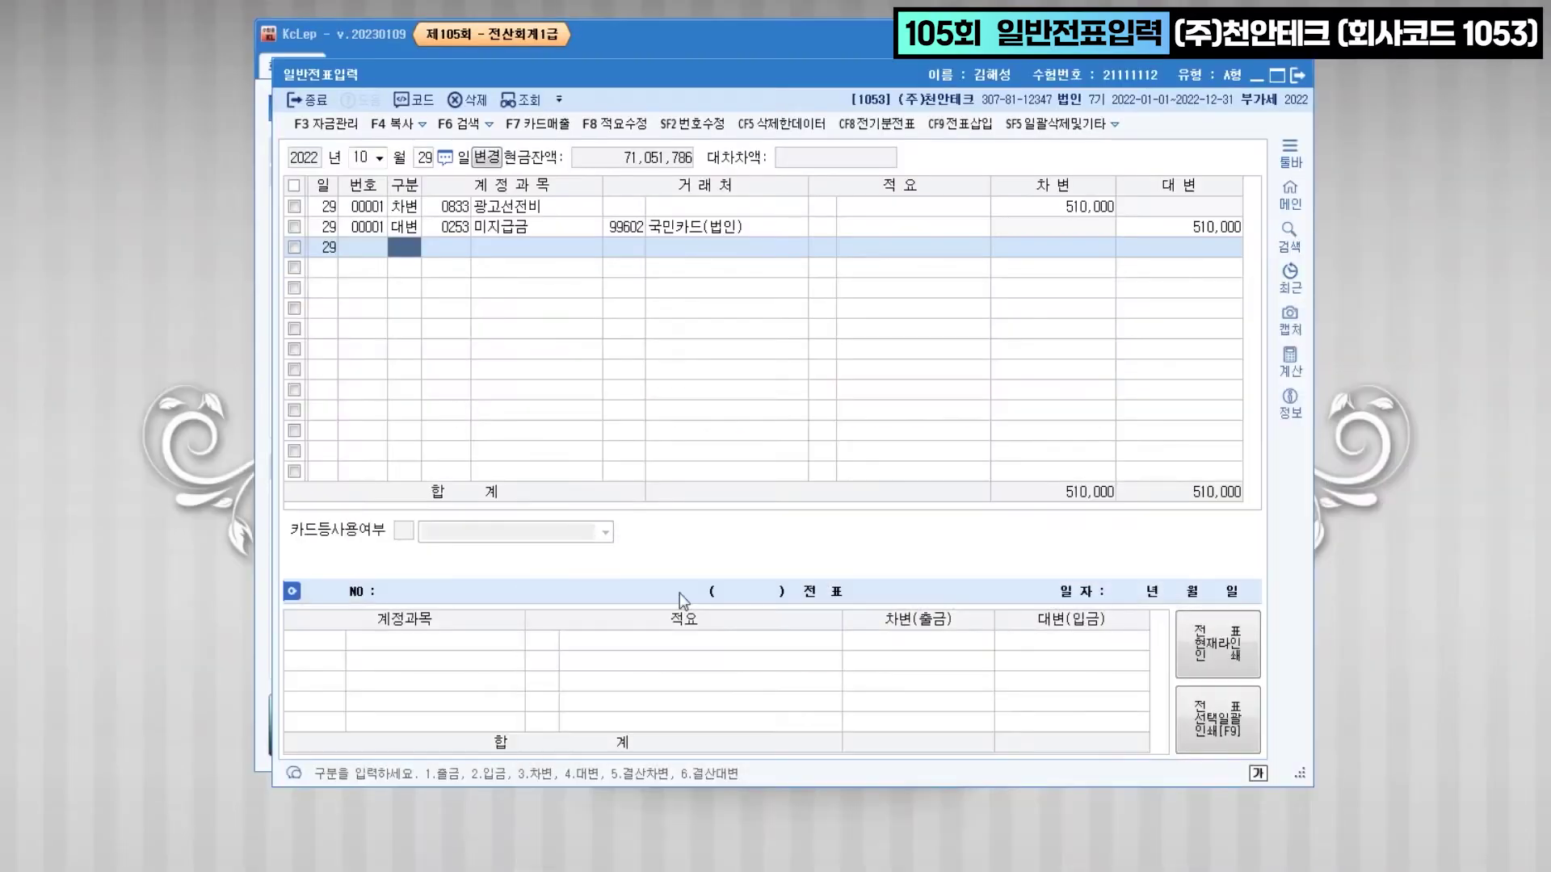
# - Switch to KcLep and set the general voucher date to November 30
pyautogui.hotkey('shift', 'Tab')
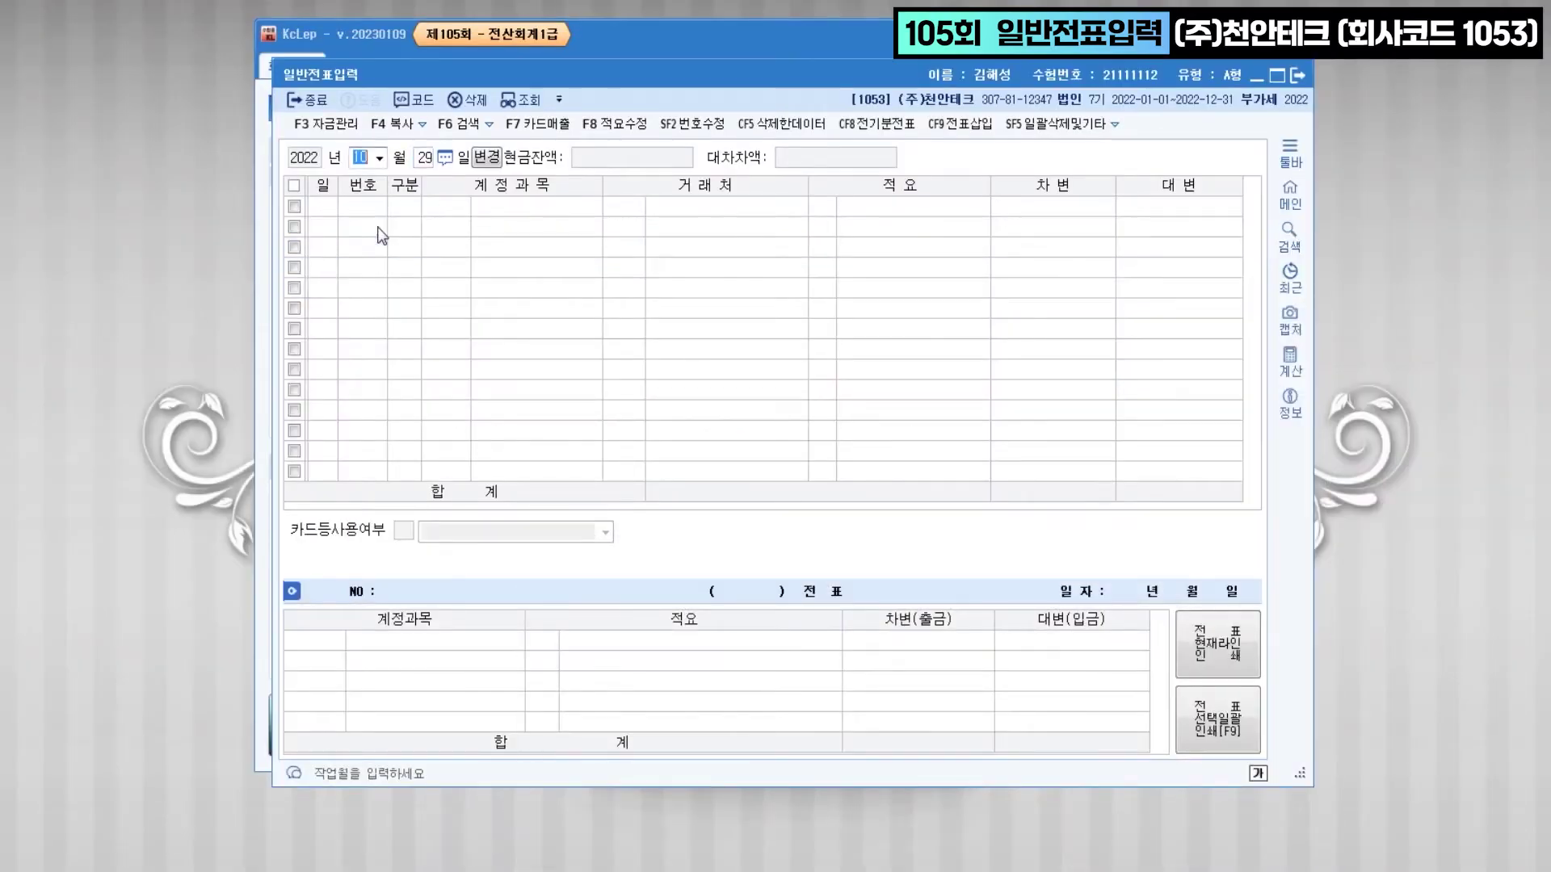
pyautogui.write('11')
pyautogui.press('Return')
pyautogui.write('30')
pyautogui.press('Return')
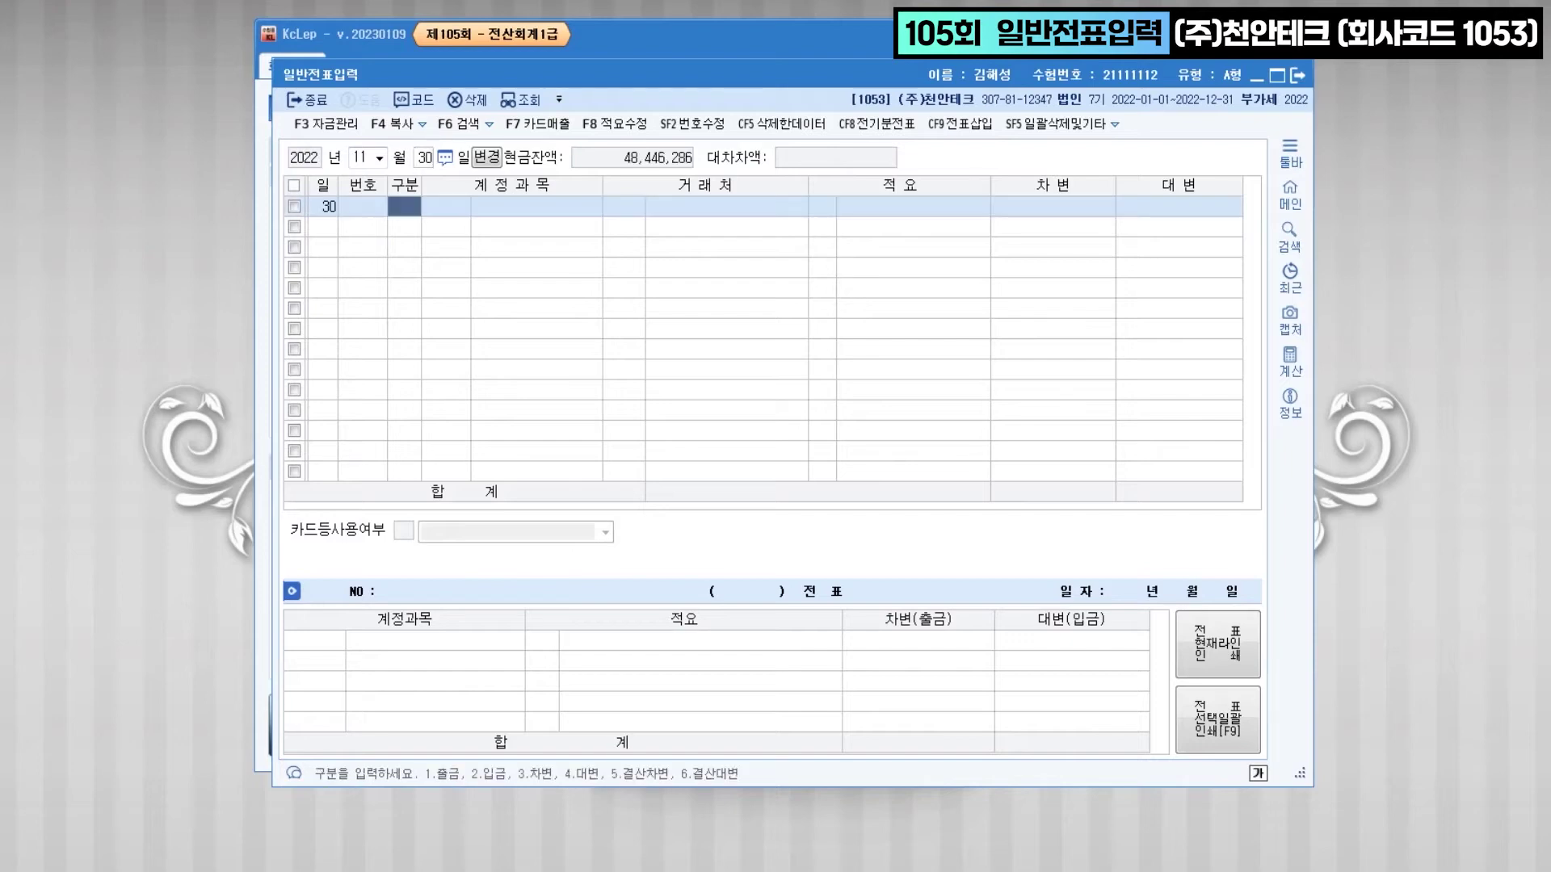
# - Enter a credit line for account 0114 단기대여금 with customer (주)동행기업 and an amount of 3,000,000
pyautogui.write('4')
pyautogui.press('Return')
pyautogui.write('단기')
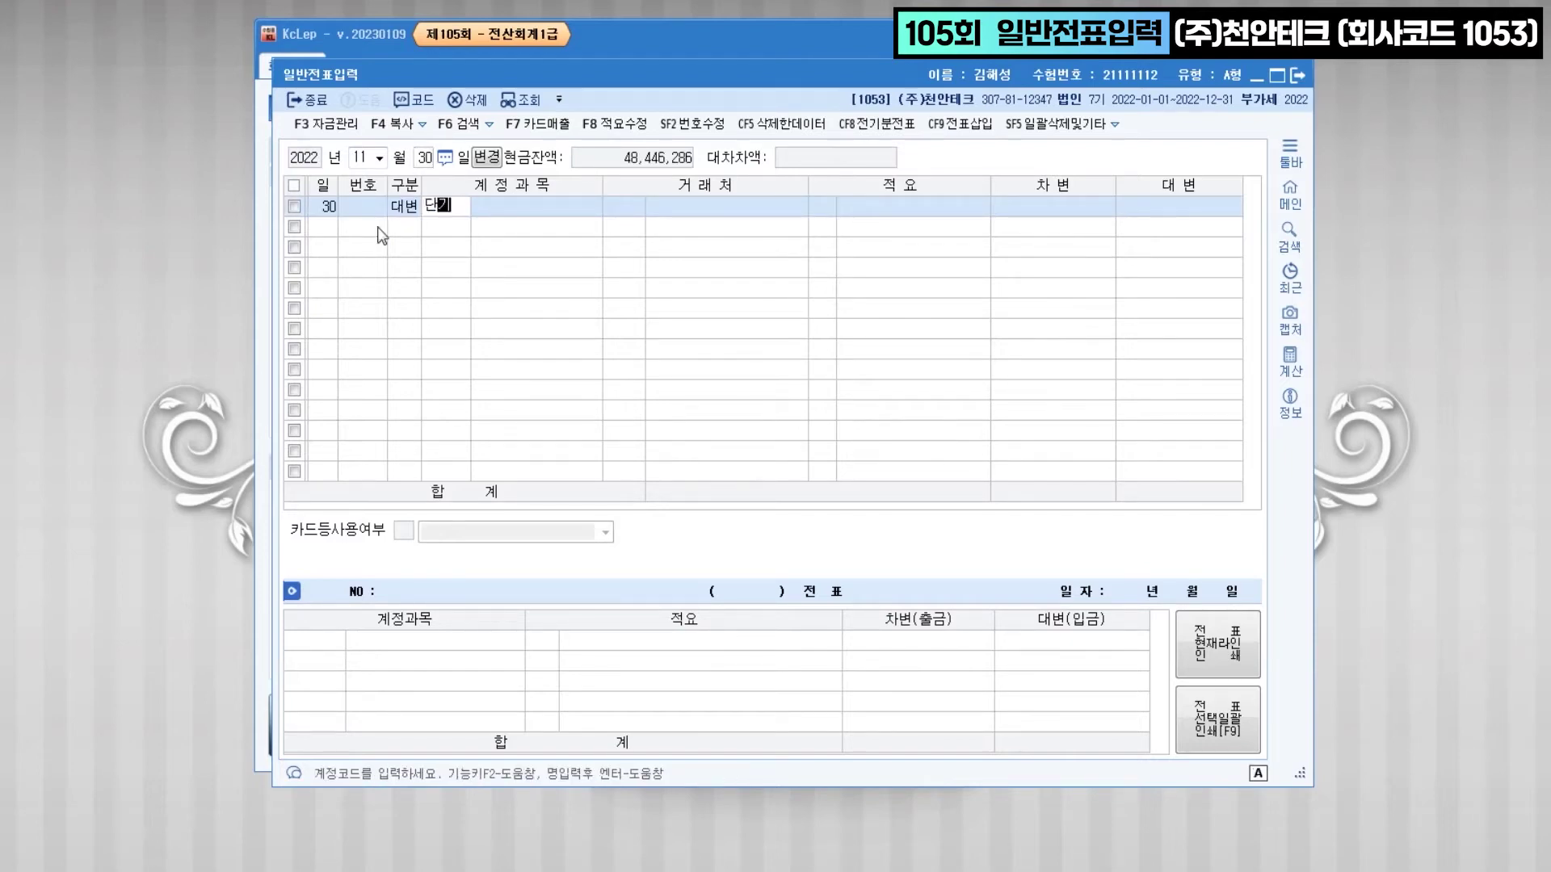
pyautogui.press('Return')
pyautogui.press('Down')
pyautogui.press('Return')
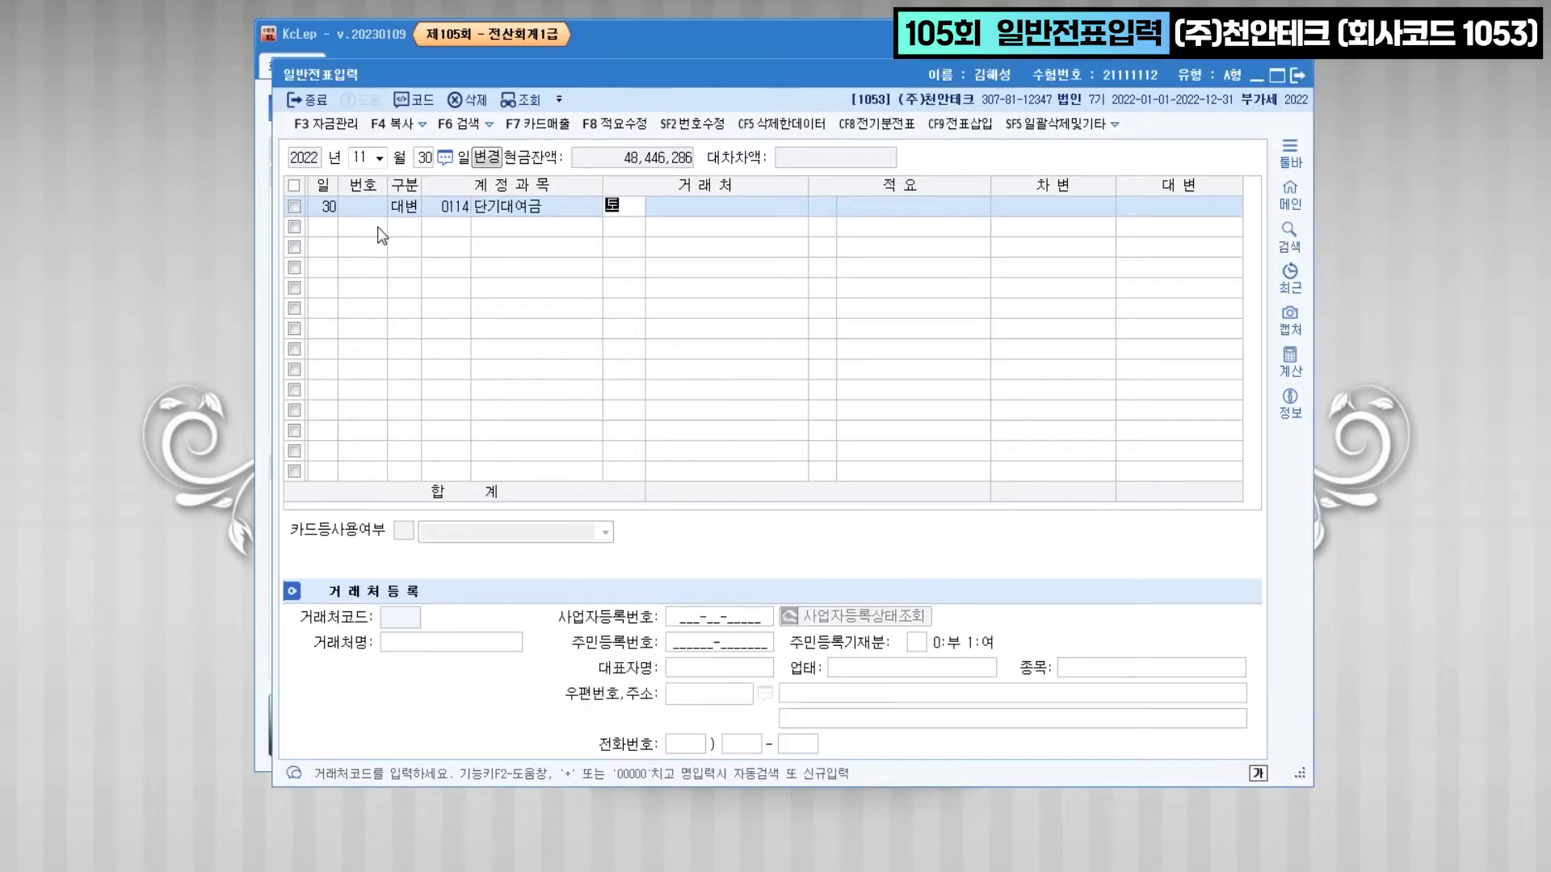
pyautogui.write('토')
pyautogui.press('Return')
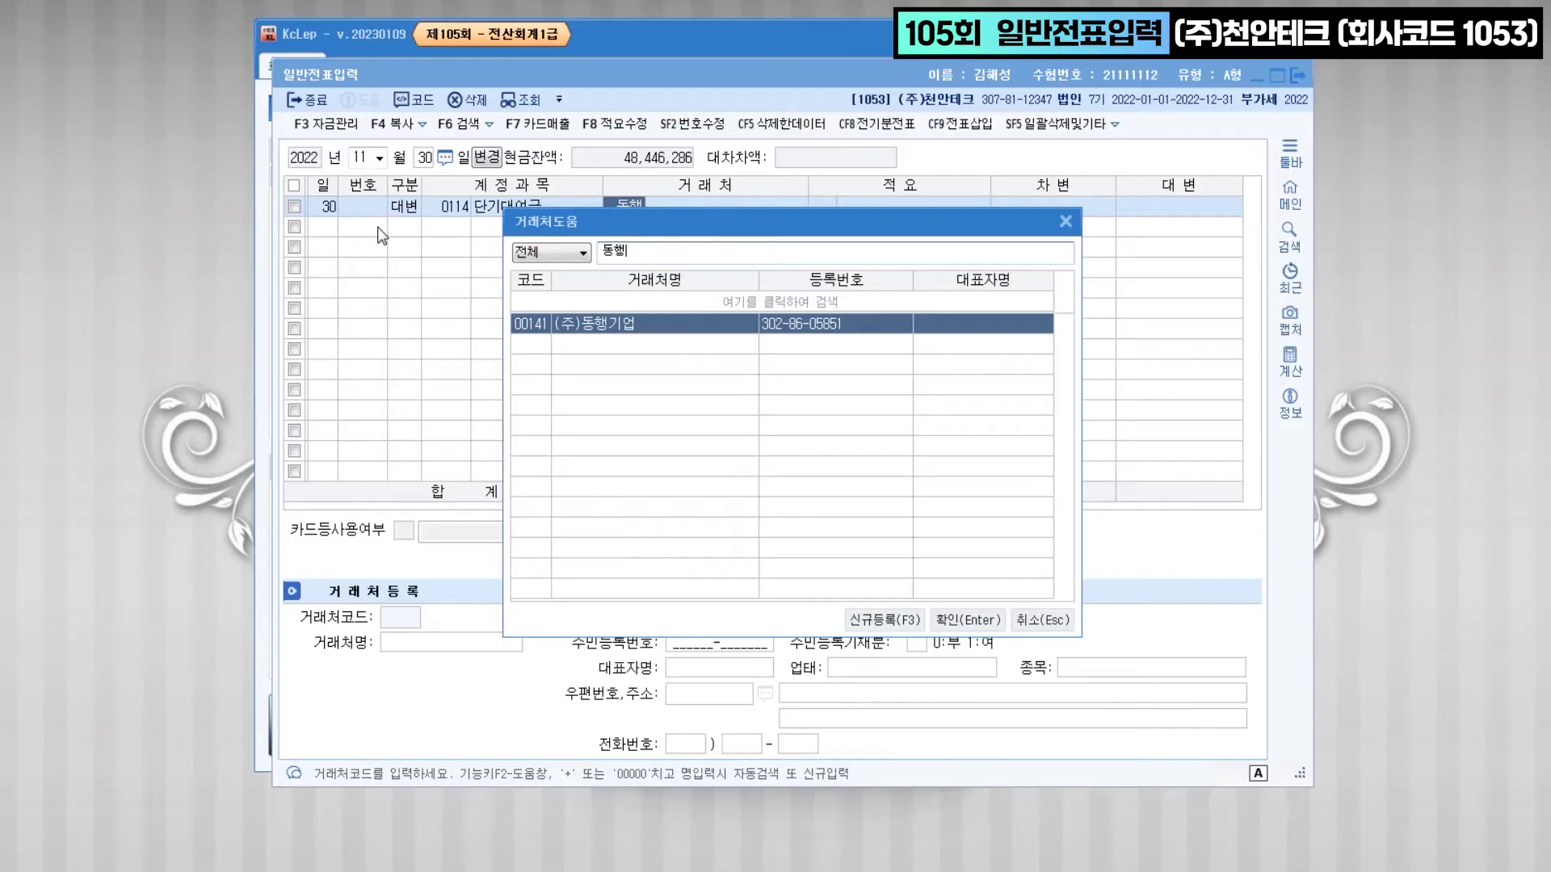
pyautogui.press('Return')
pyautogui.press('Return')
pyautogui.write('3000000')
pyautogui.press('Return')
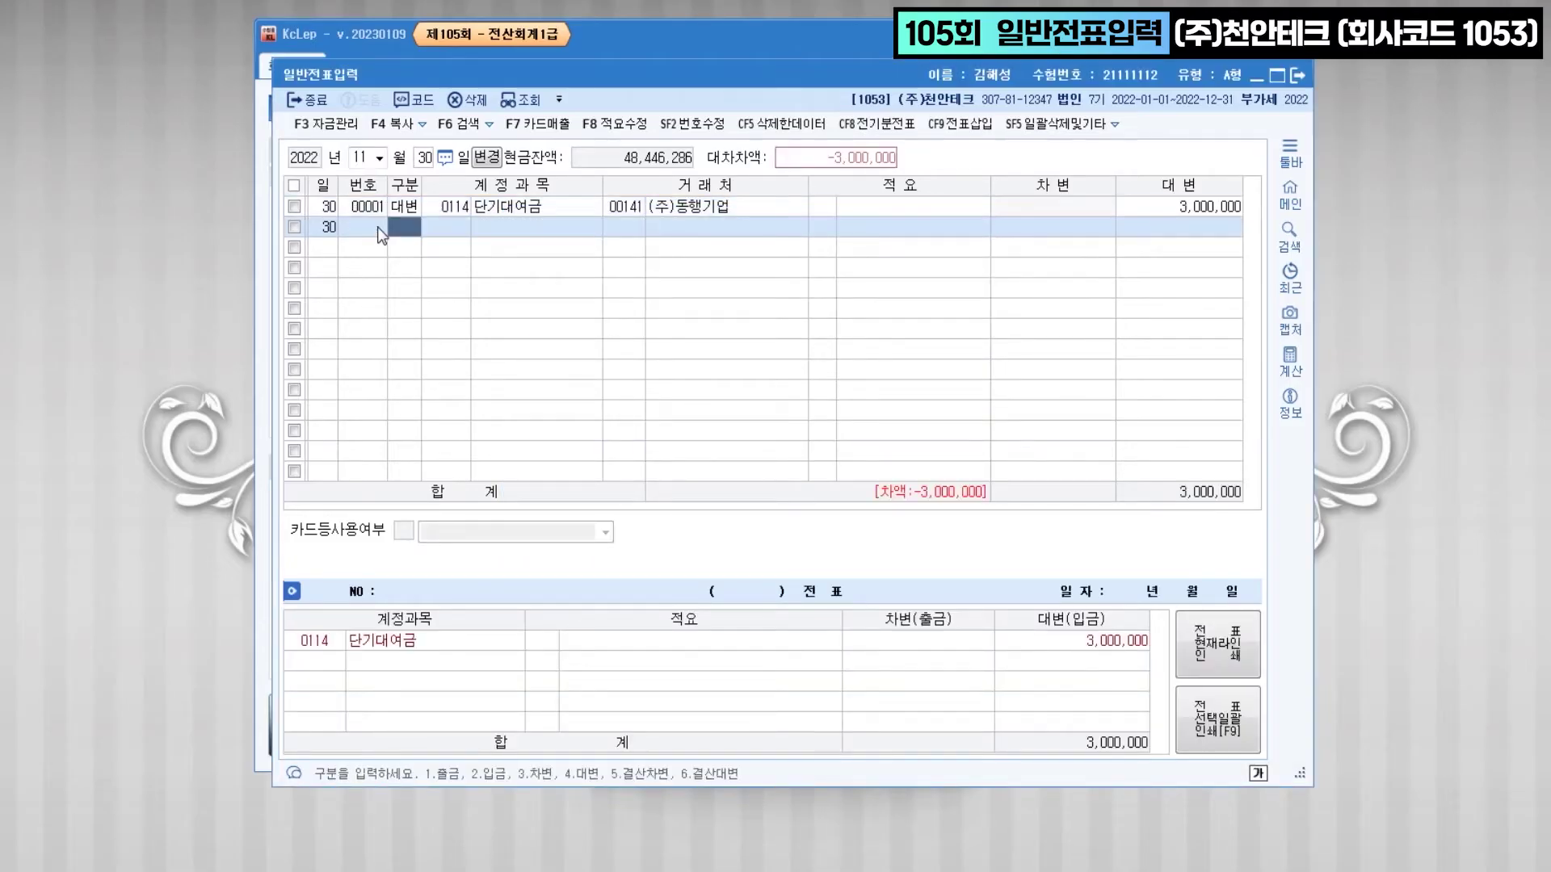
# - Enter a debit line for account 0115 대손충당금 without a customer and with an amount of 660,000
pyautogui.write('3')
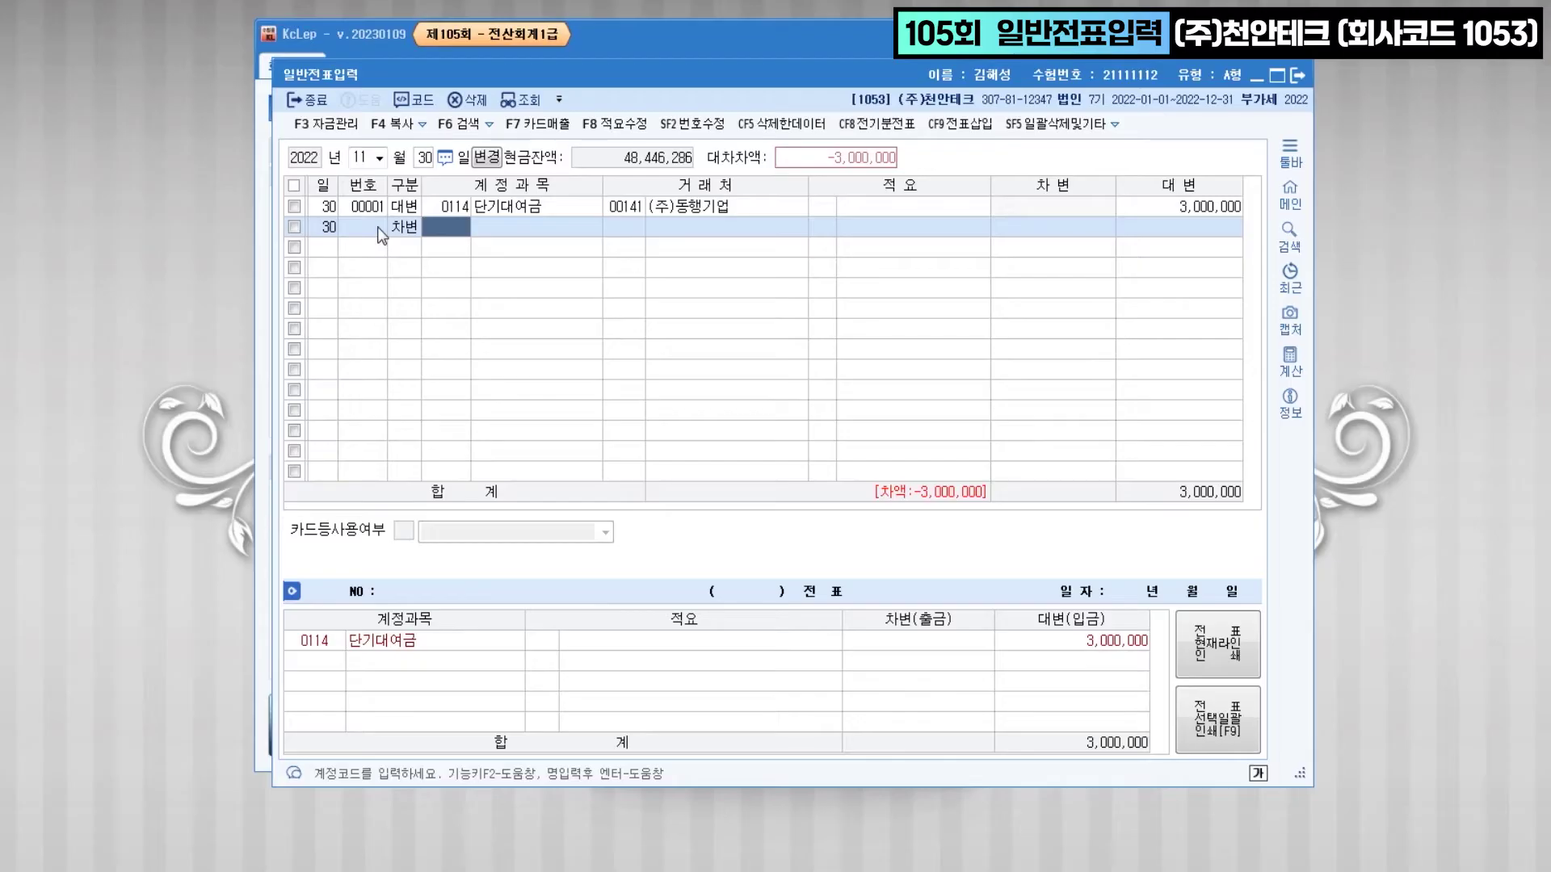
pyautogui.write('0115')
pyautogui.press('Return')
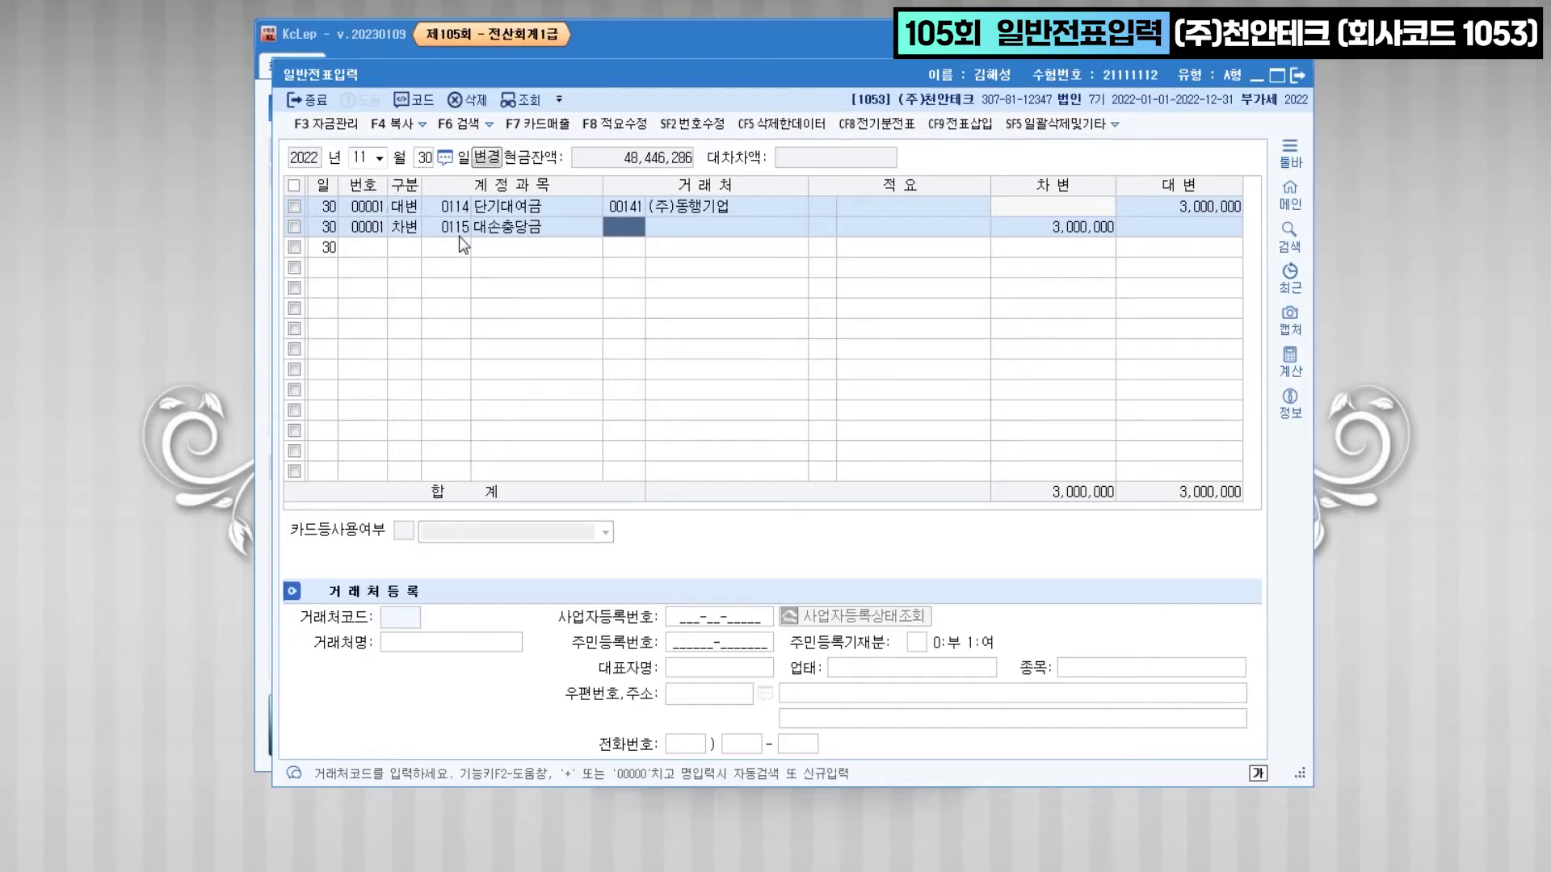
pyautogui.press('Return')
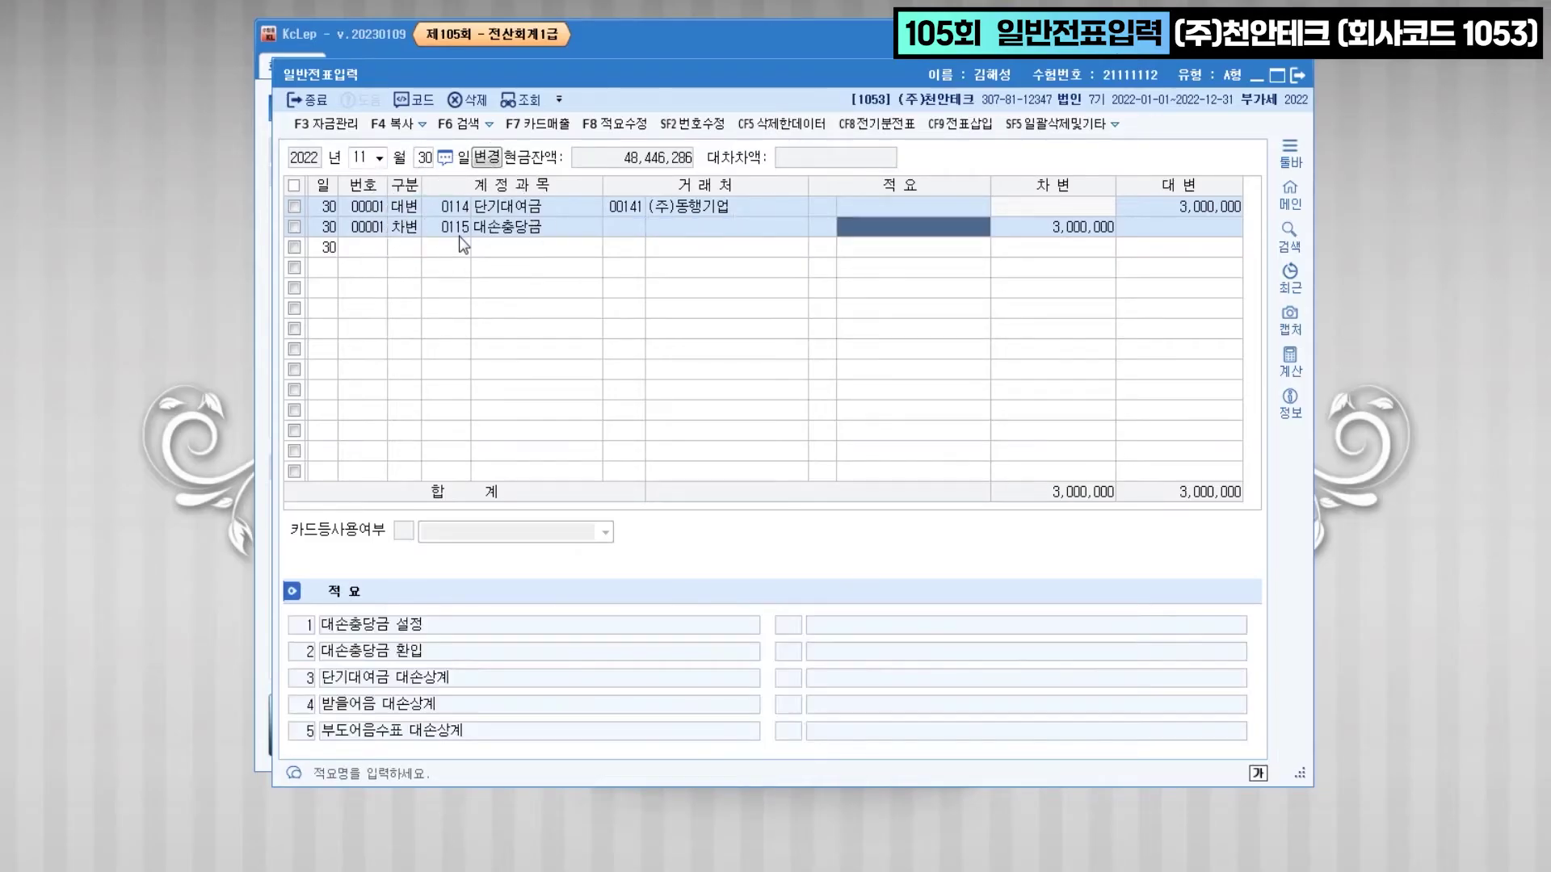
pyautogui.press('Return')
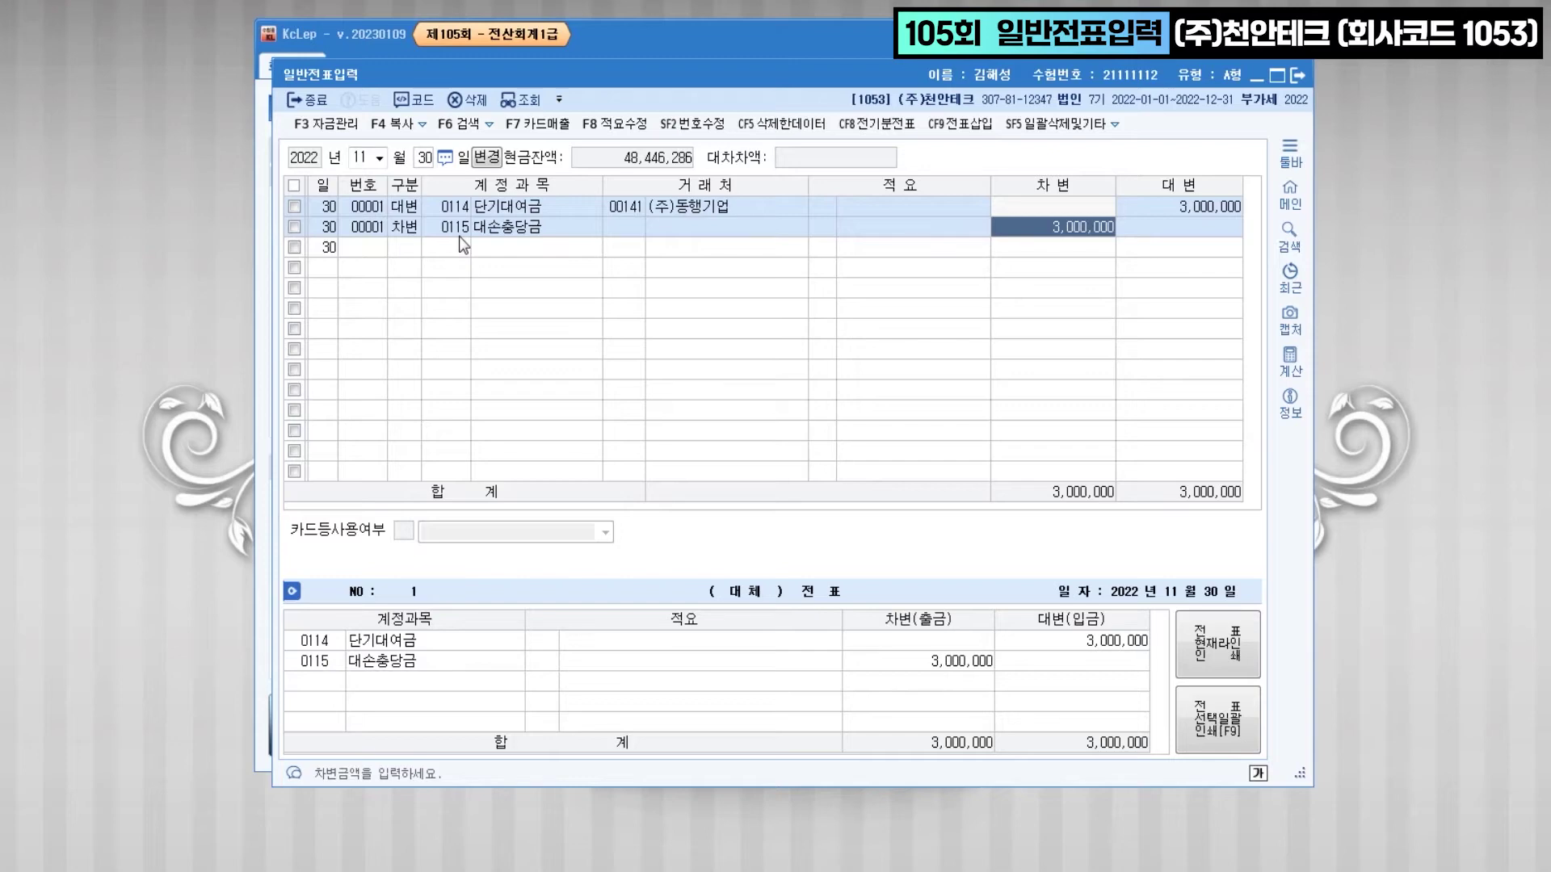
pyautogui.write('660+')
pyautogui.press('Return')
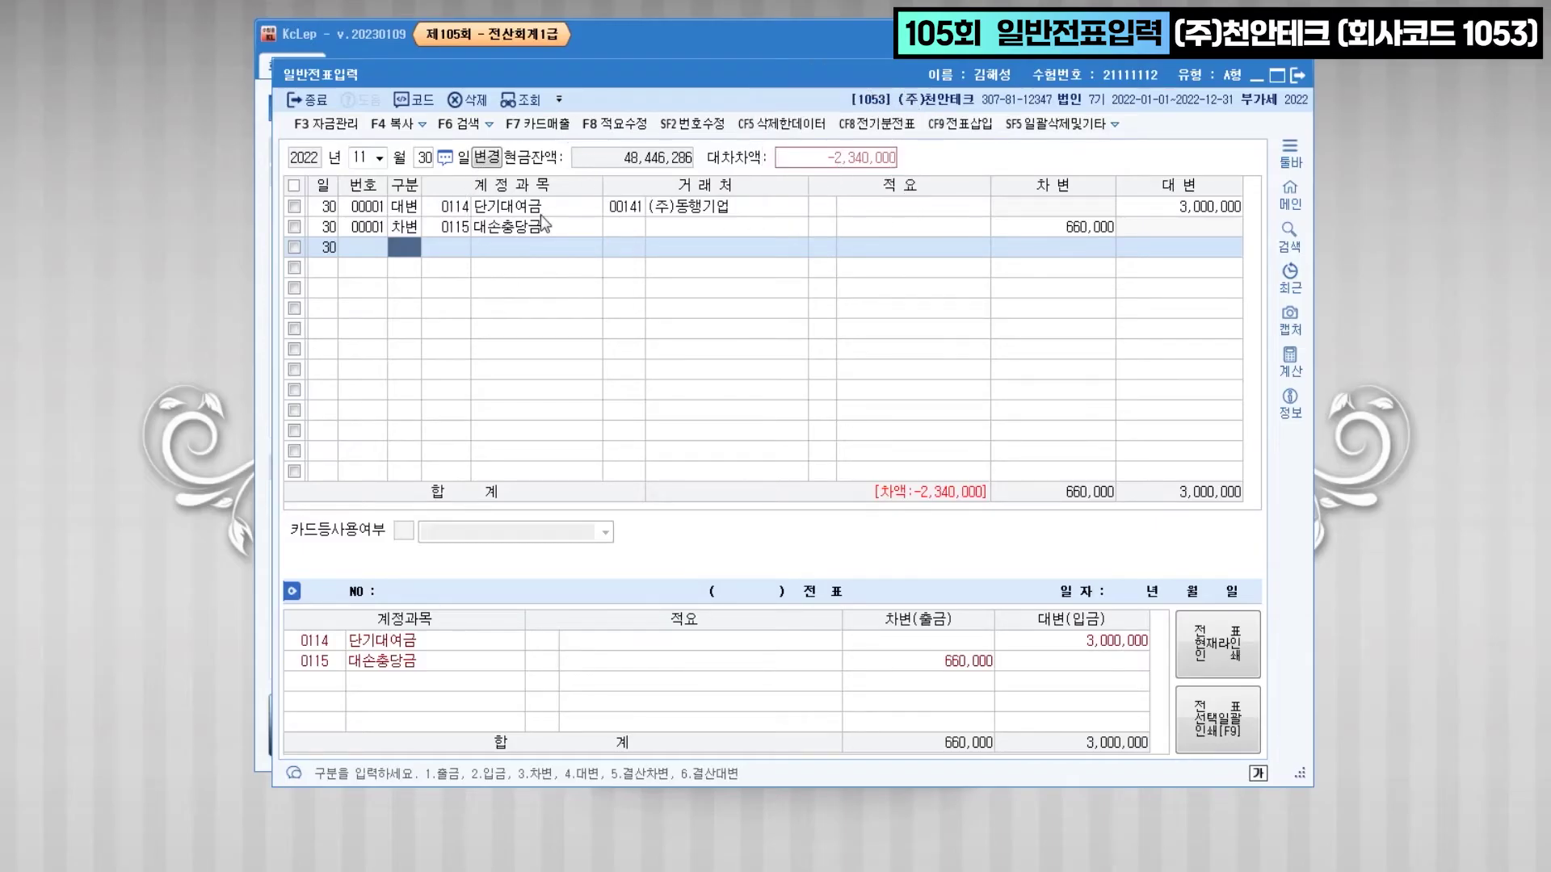
# - Enter a debit line for account 0954 기타의대손상각비 without a customer, accepting the remaining 2,340,000 as the amount
pyautogui.press('3')
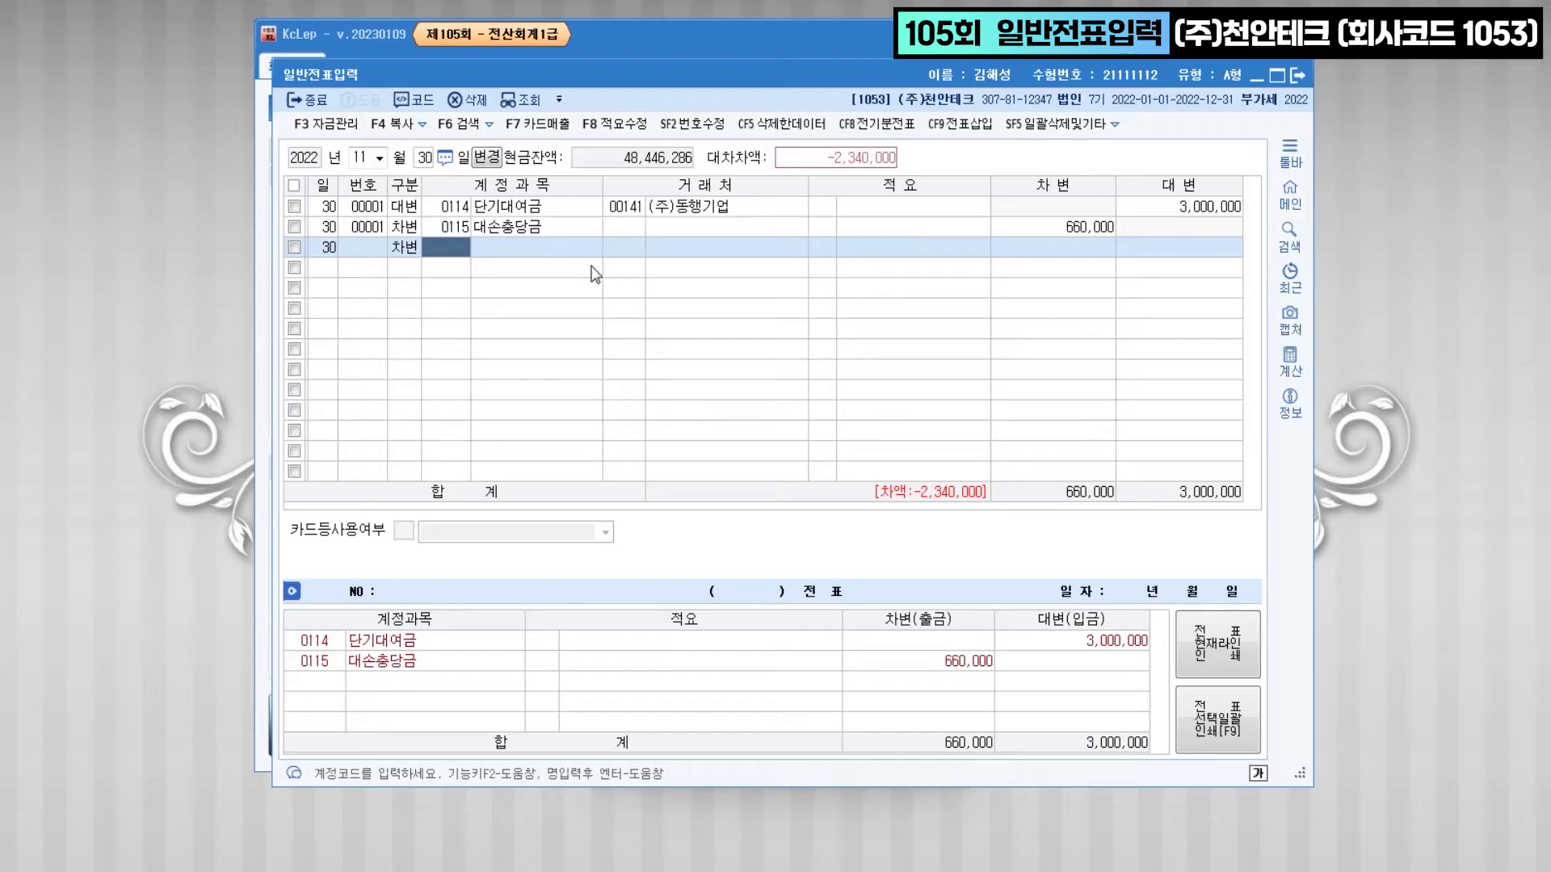
pyautogui.write('기타의')
pyautogui.press('Return')
pyautogui.press('Return')
pyautogui.press('Return')
pyautogui.press('Return')
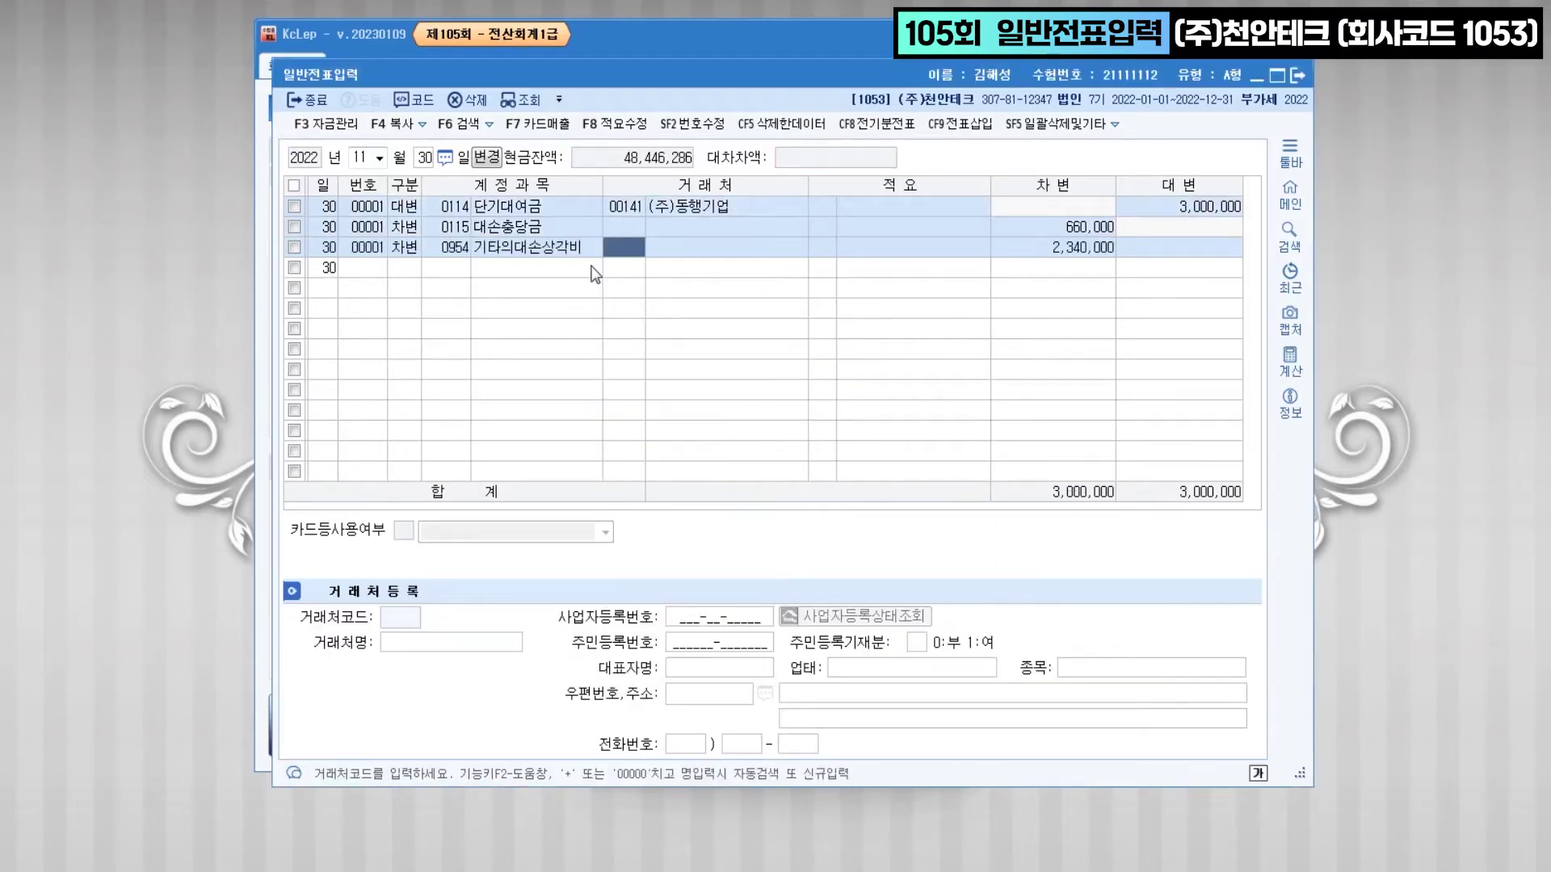
pyautogui.press('Return')
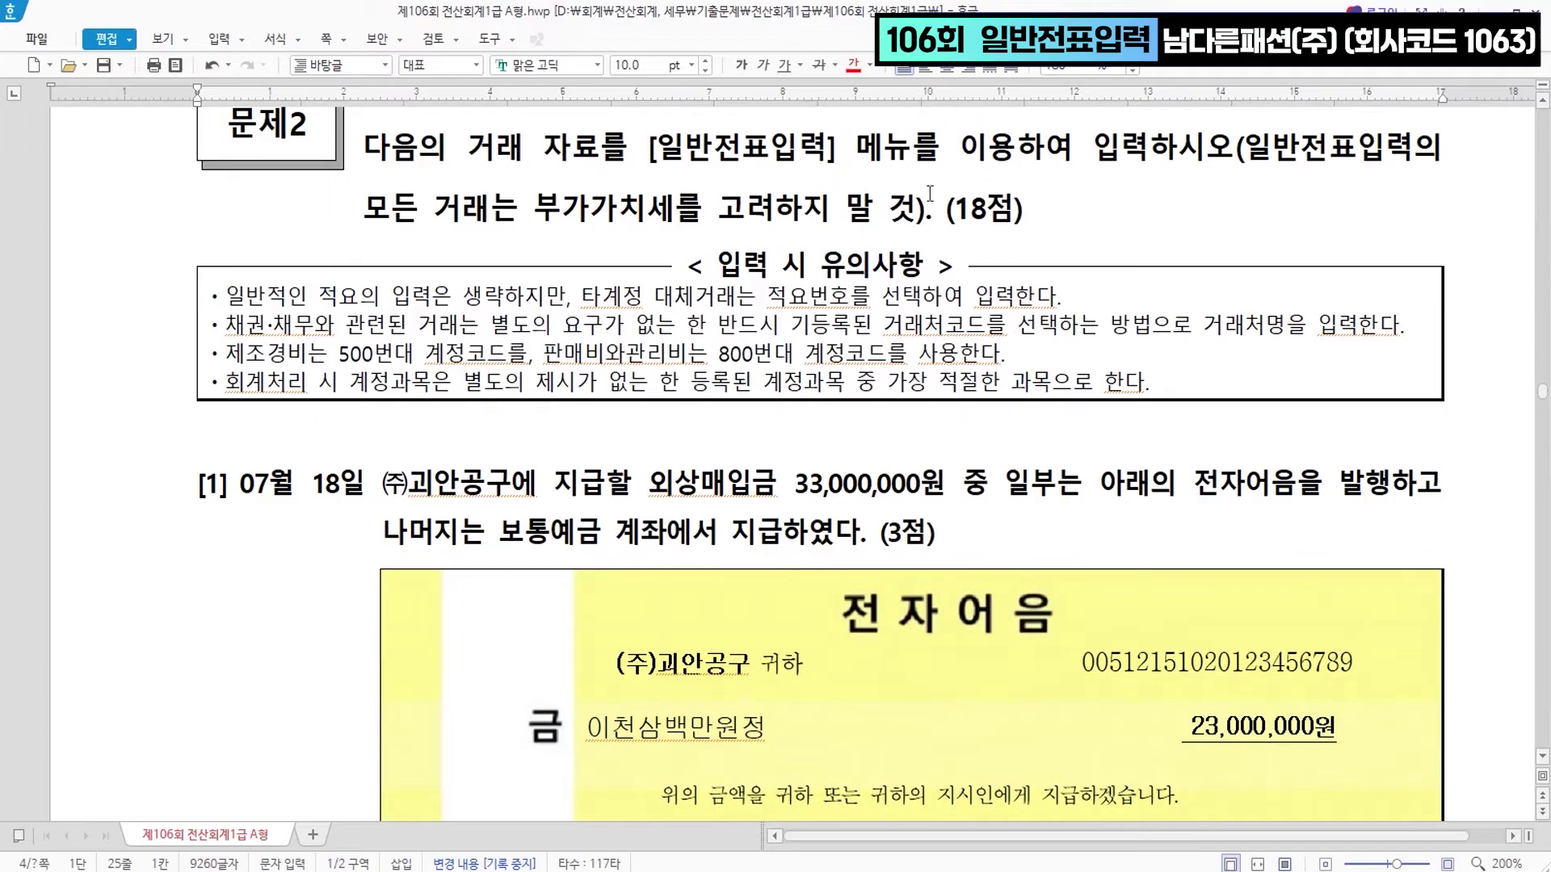
# - Bring the 일반전표입력 window of 남다른패션(주) over question [1] of the 106th exam and move it down to uncover the 전자어음 amount
pyautogui.scroll(-2, 1154, 289)
pyautogui.scroll(-2, 1154, 288)
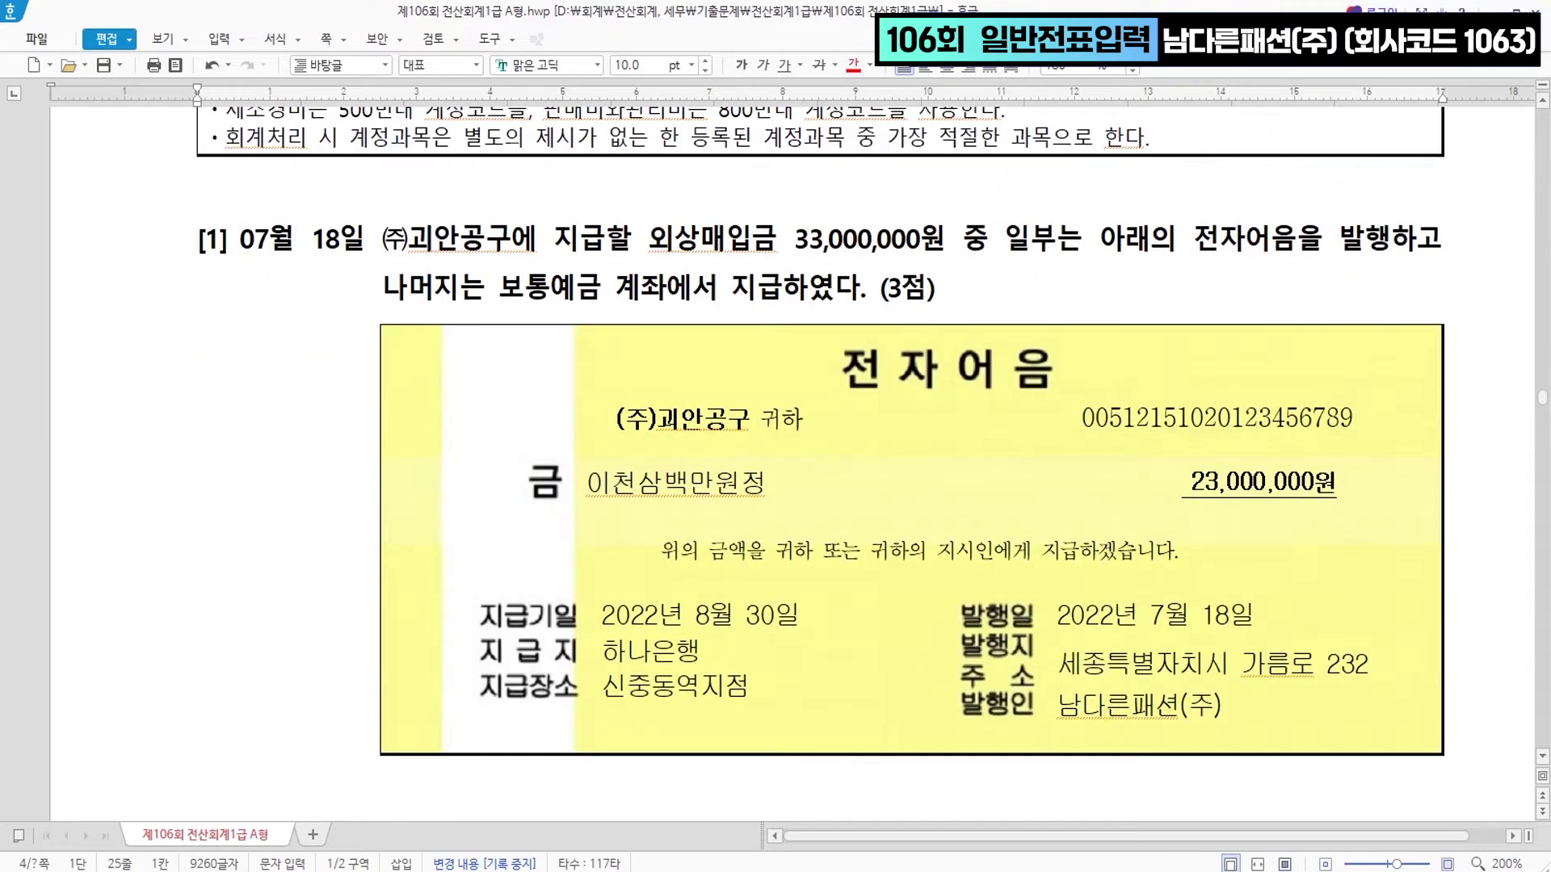
pyautogui.hotkey('alt', 'Tab')
pyautogui.click(384, 225)
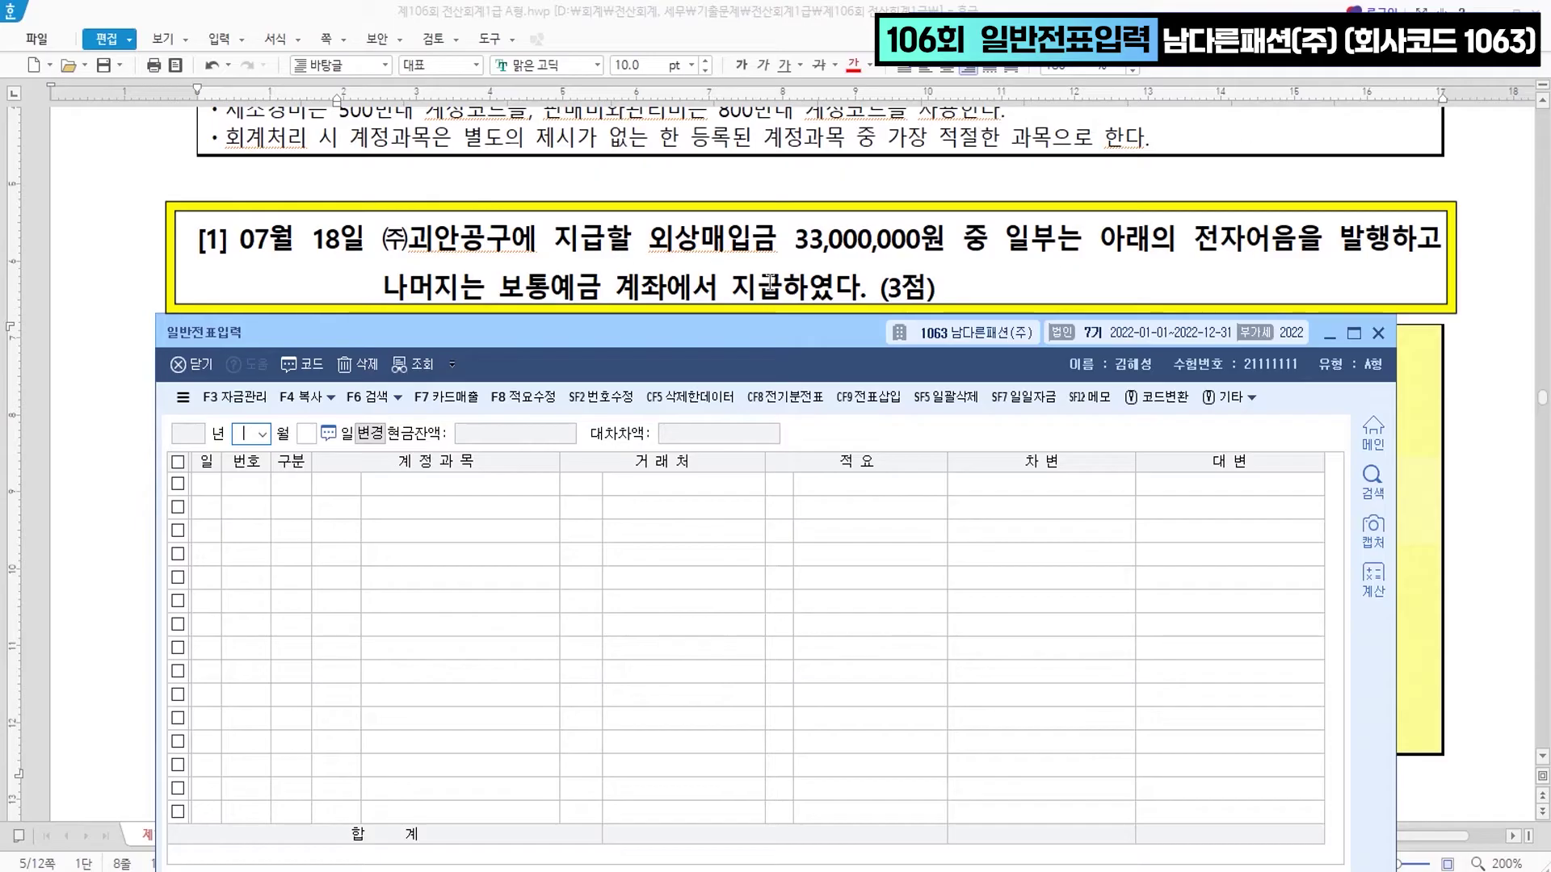
pyautogui.moveTo(787, 330); pyautogui.dragTo(819, 687)
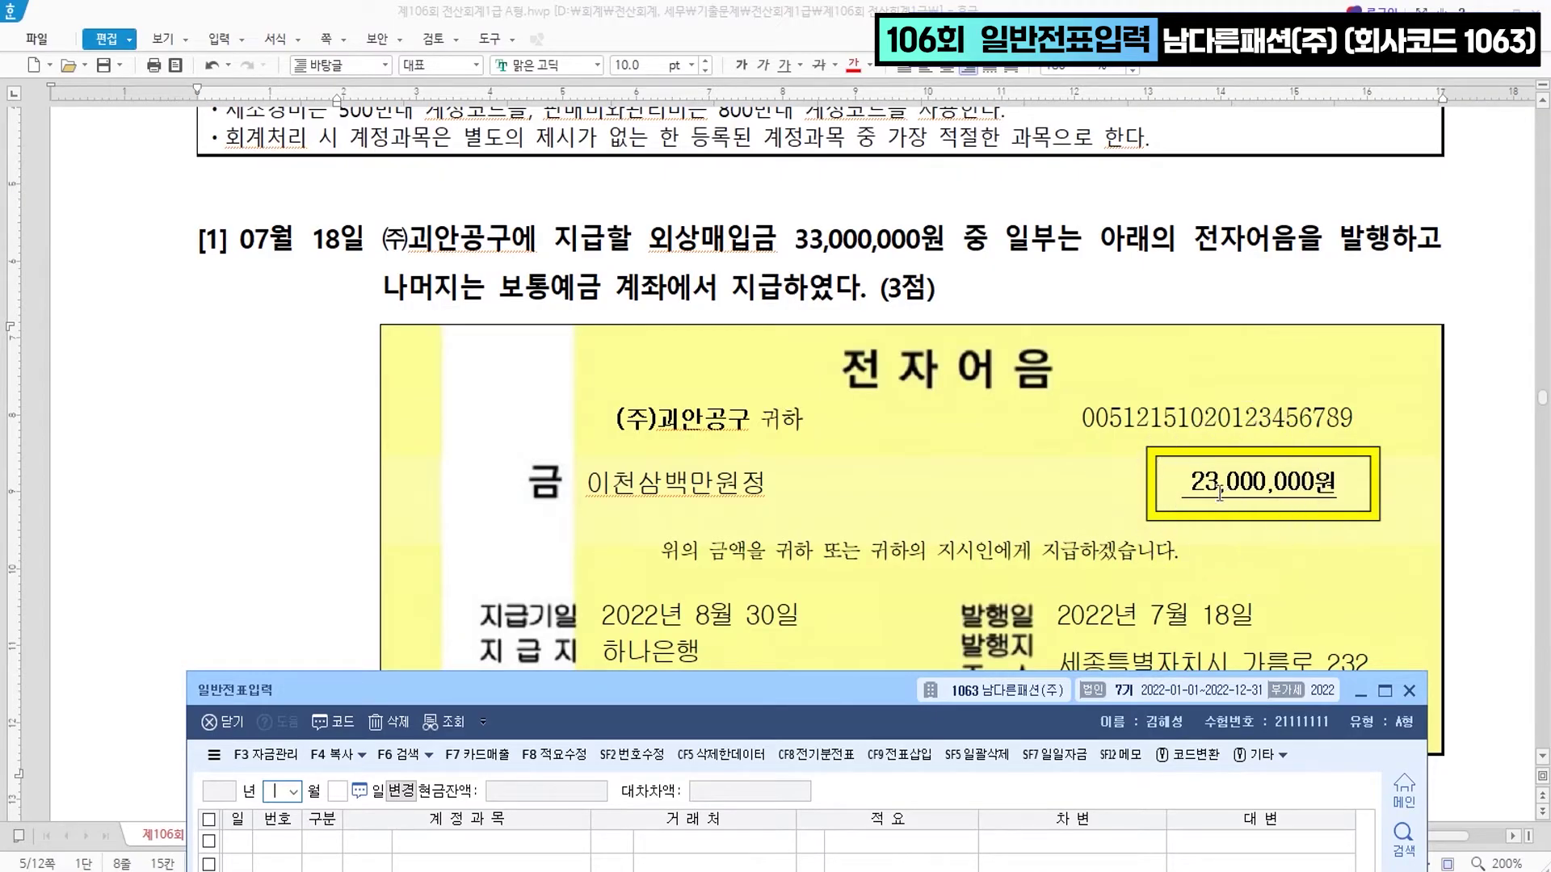
# - In question [1], colour 외상매입금 33,000,000원 red and append the note "(대변)" right after it
pyautogui.click(844, 238)
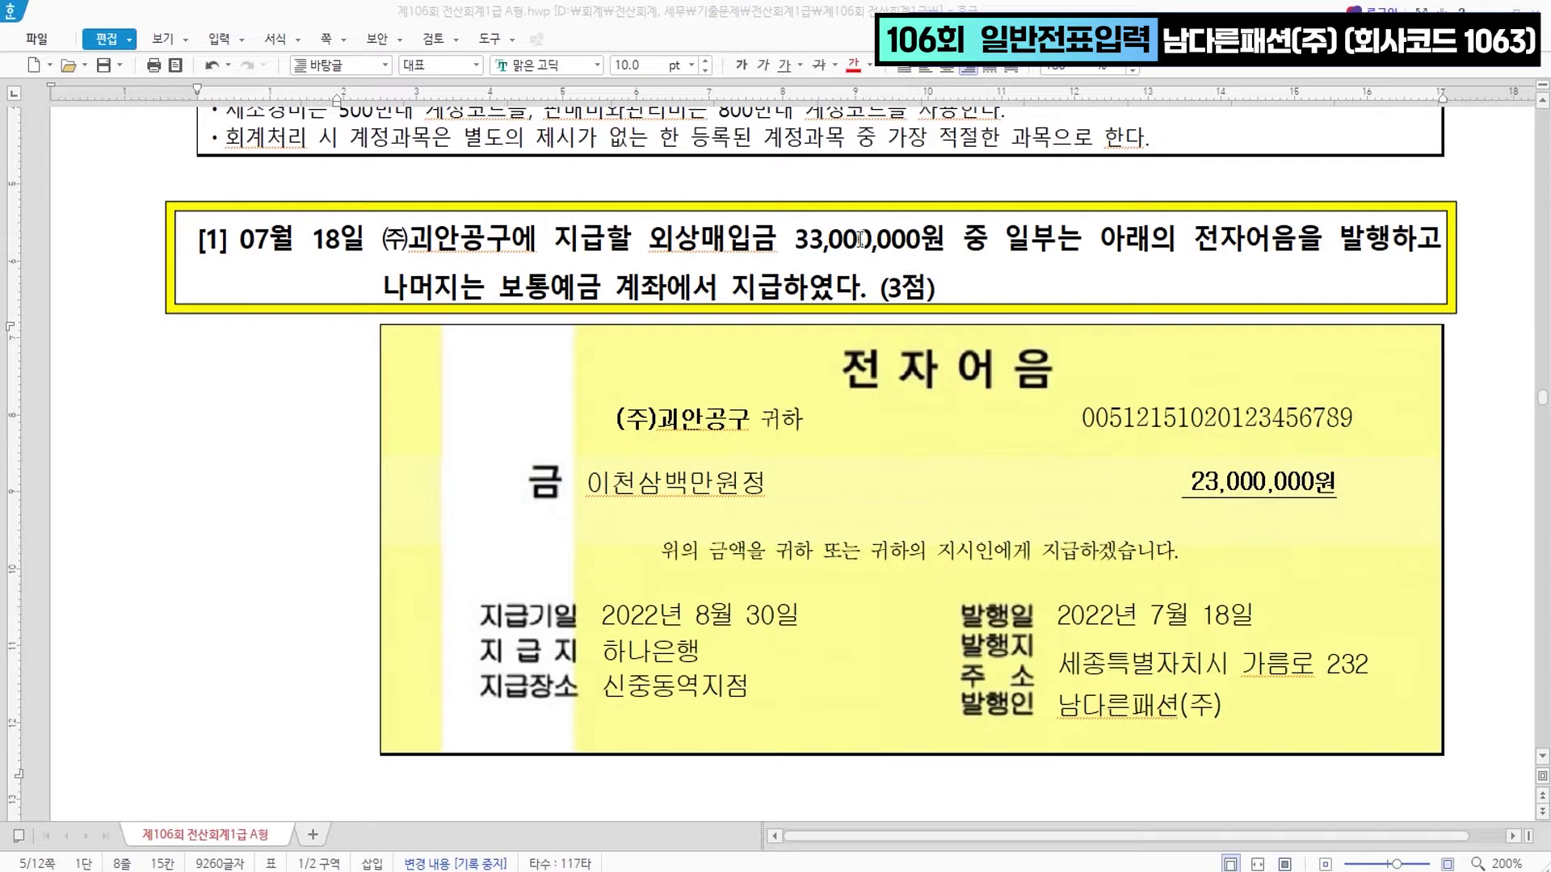
pyautogui.moveTo(858, 240); pyautogui.dragTo(647, 239)
pyautogui.click(731, 252)
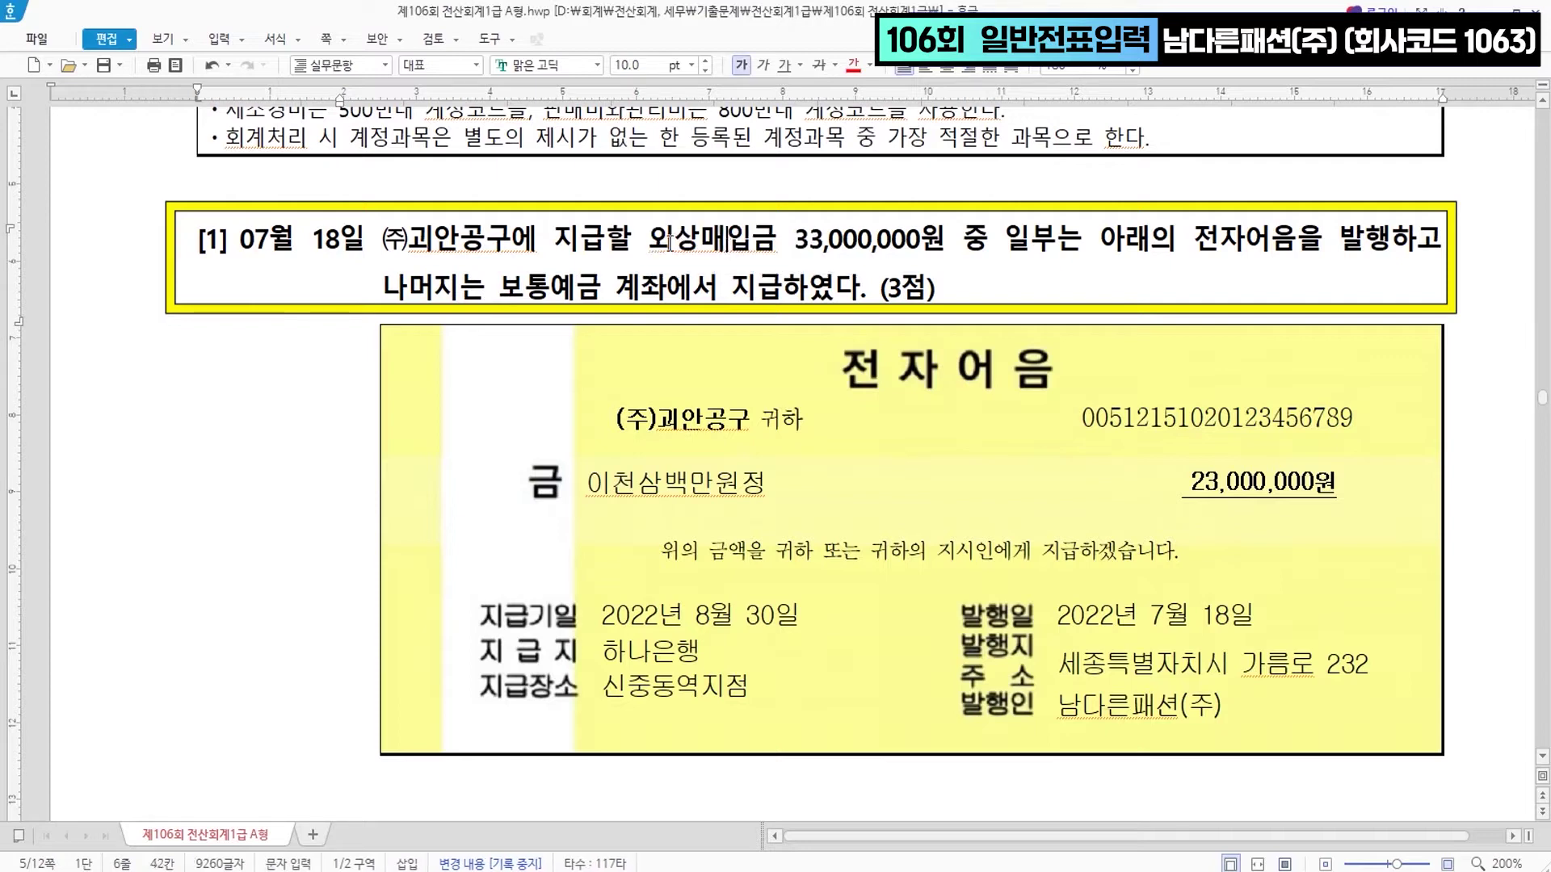
pyautogui.moveTo(647, 240); pyautogui.dragTo(945, 240)
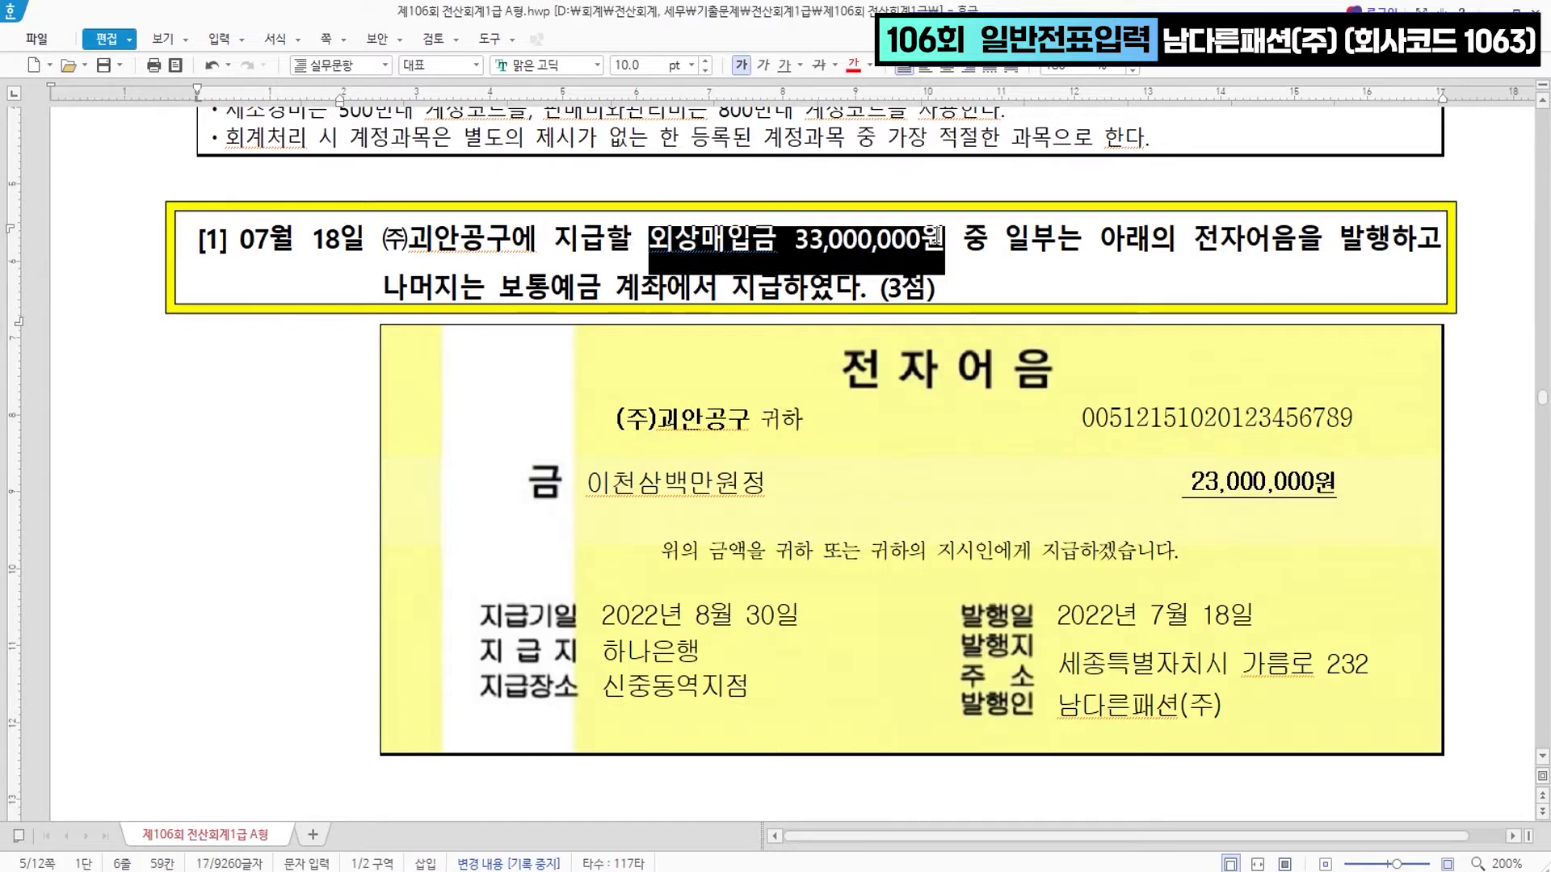
pyautogui.click(852, 65)
pyautogui.write('(')
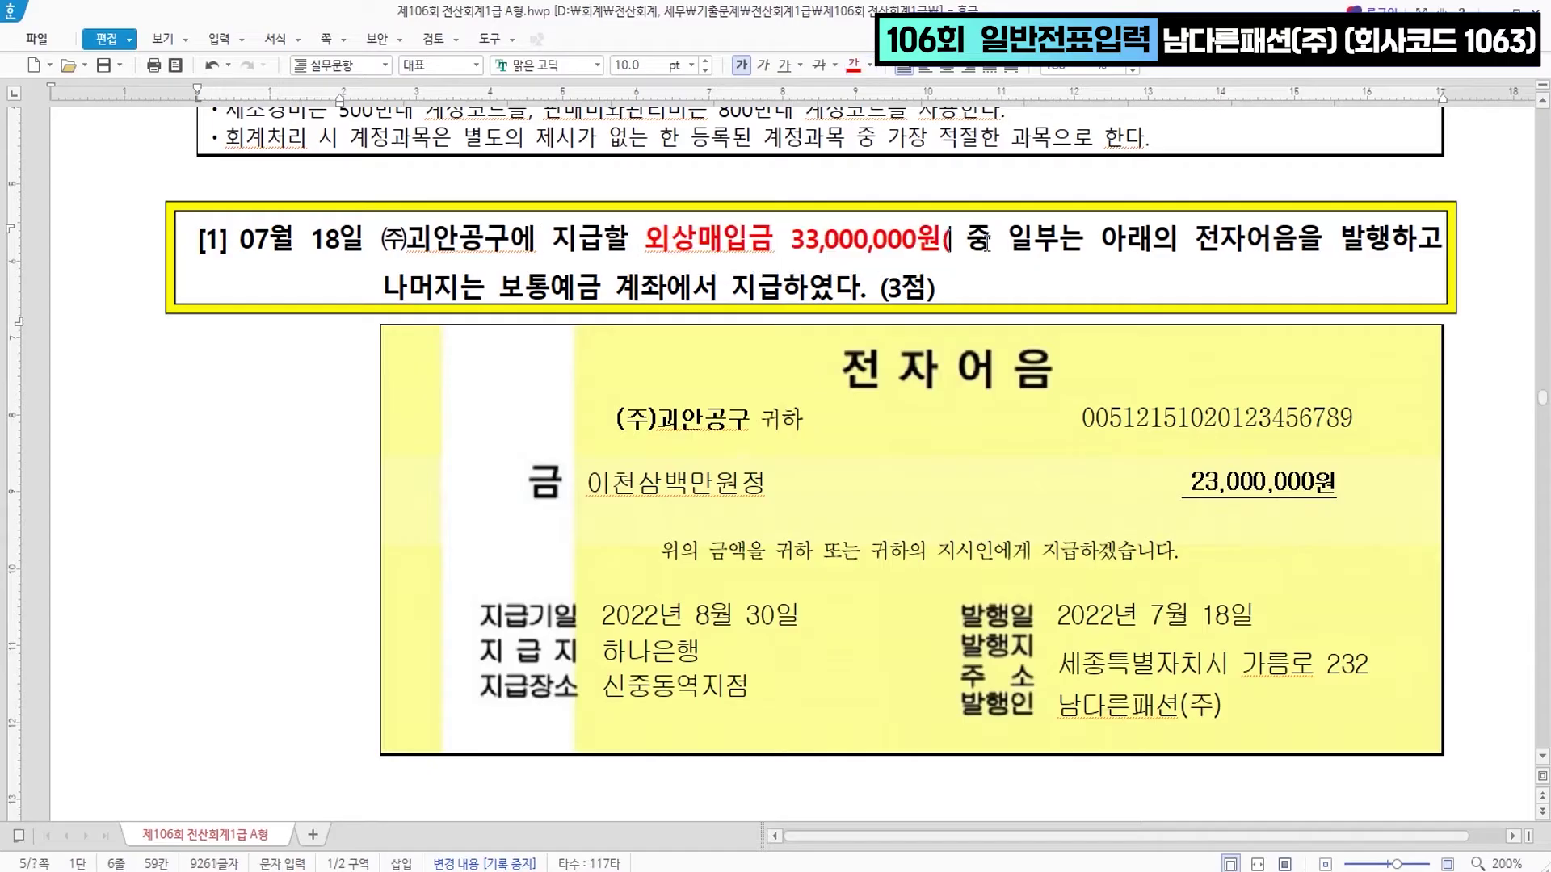
pyautogui.write('대변')
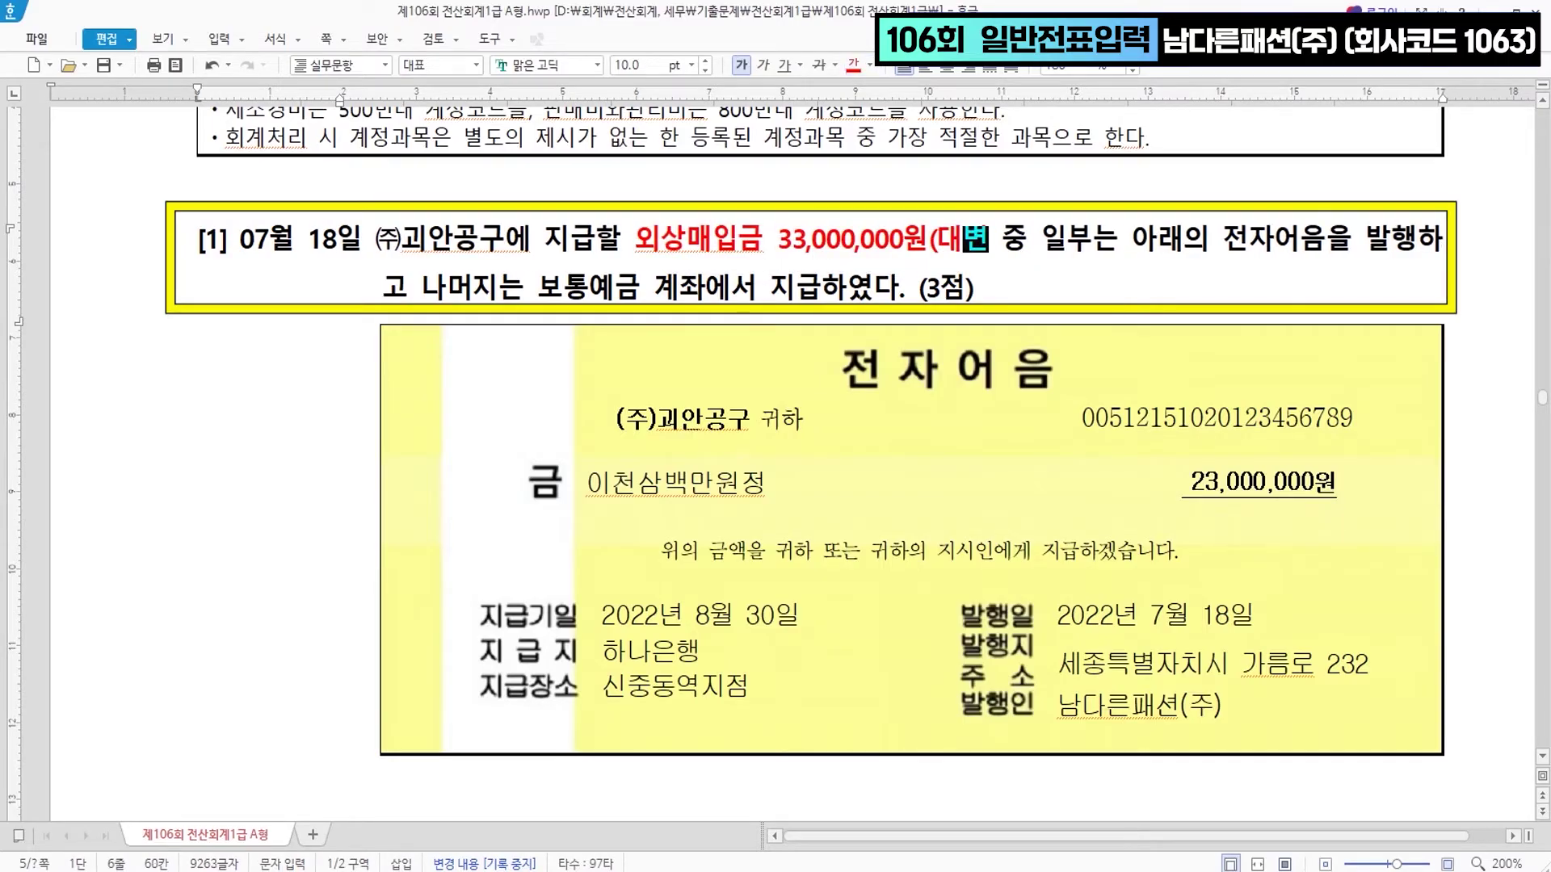
pyautogui.write(')')
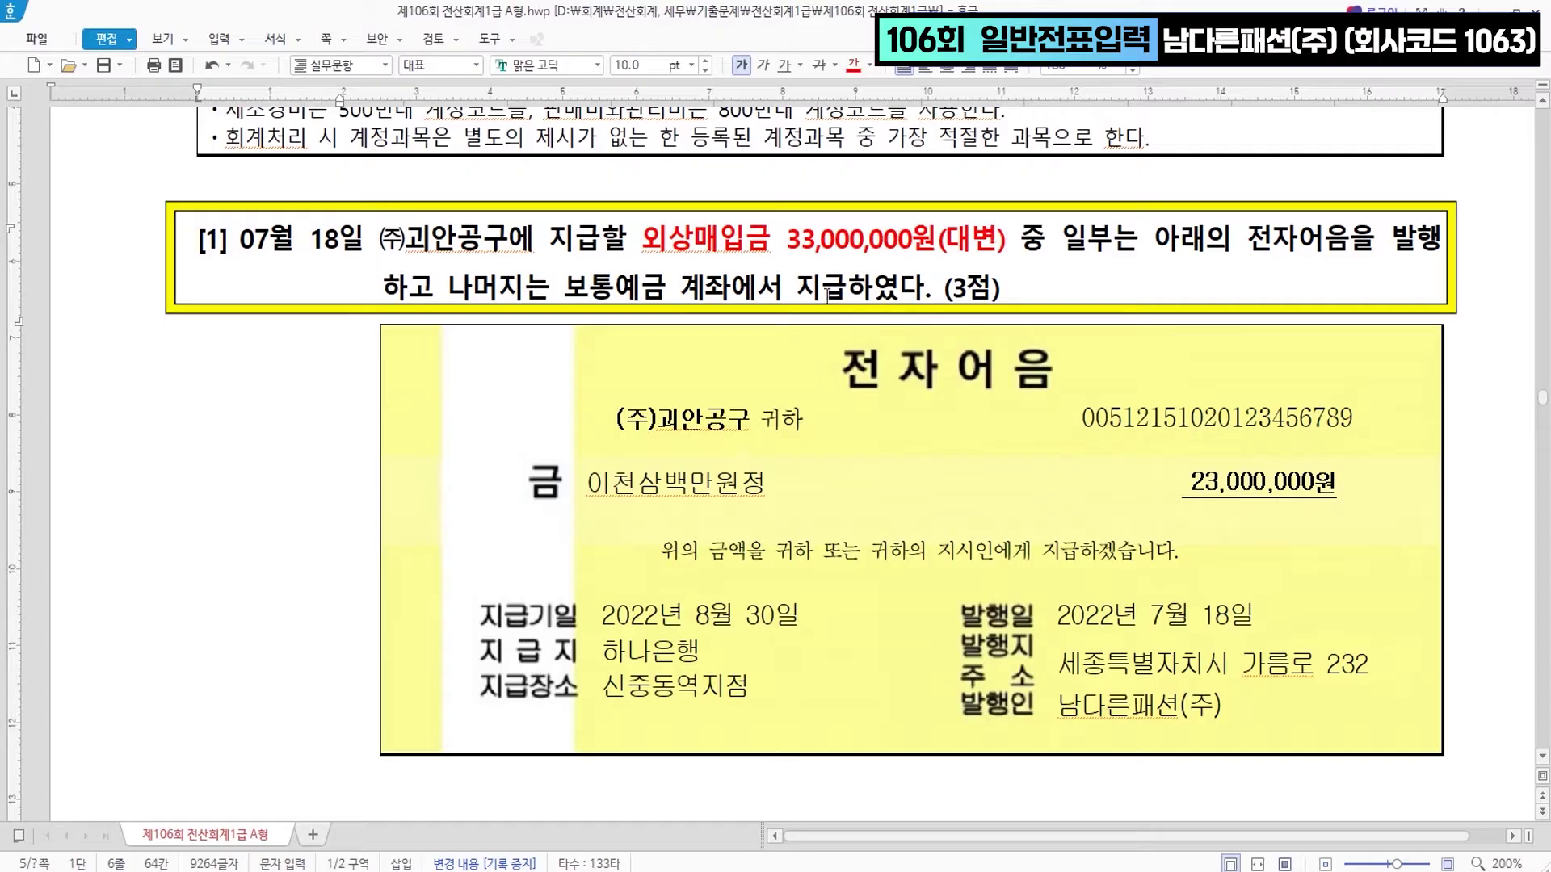
# - Colour the word 지급 in the last line of question [1] red
pyautogui.moveTo(797, 289); pyautogui.dragTo(844, 291)
pyautogui.click(869, 65)
pyautogui.click(891, 319)
pyautogui.click(915, 298)
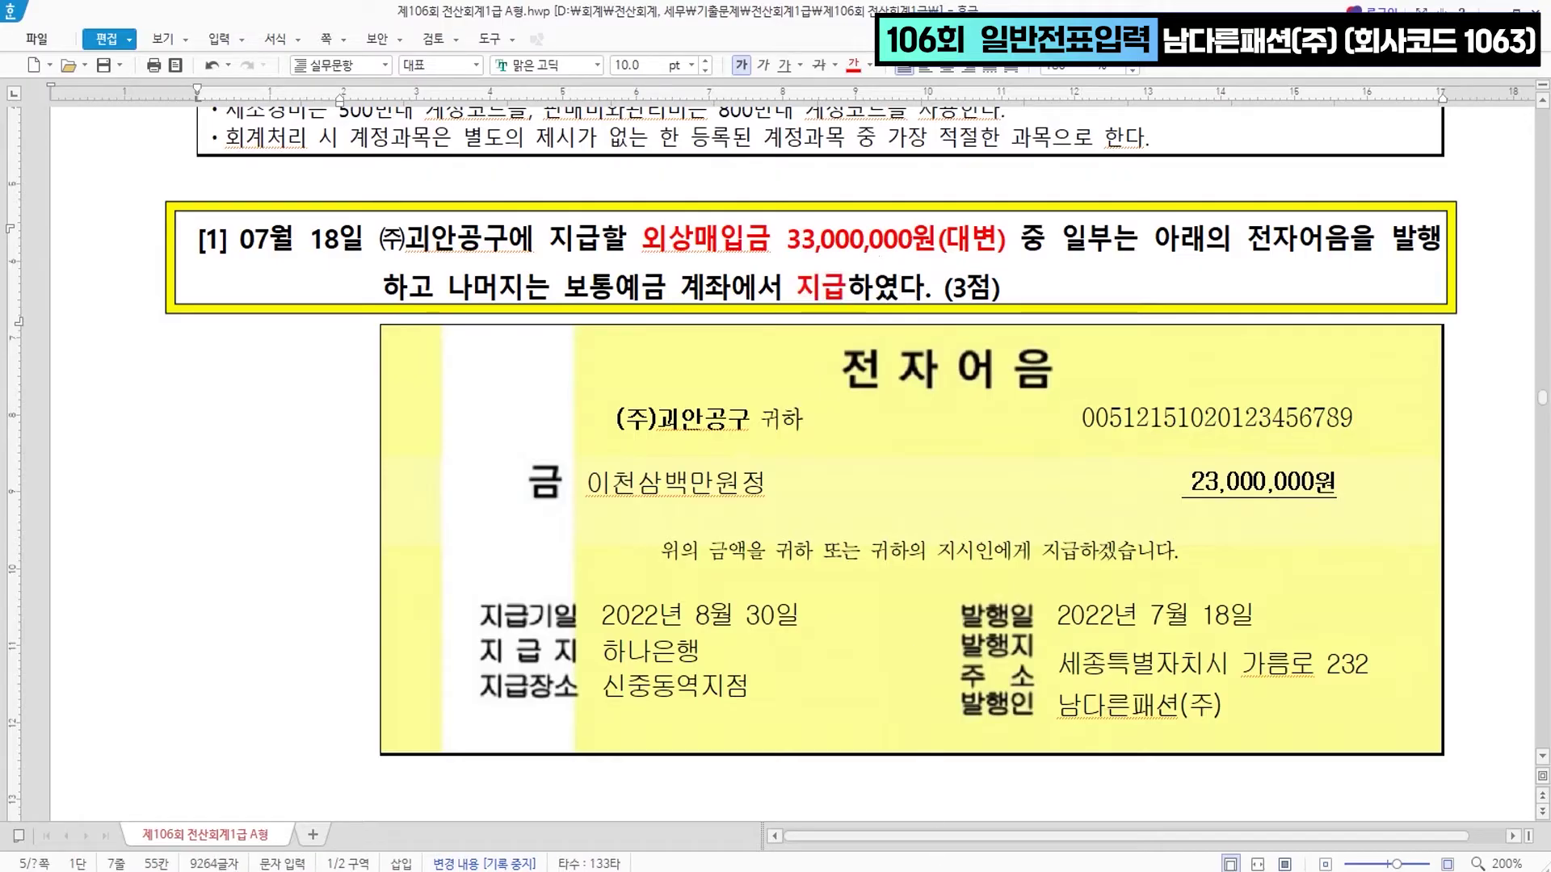
# - Bring the 일반전표입력 window of 남다른패션(주) below the text of question [1] and set the voucher date to 07월 18일
pyautogui.hotkey('alt', 'Tab')
pyautogui.moveTo(795, 687); pyautogui.dragTo(797, 389)
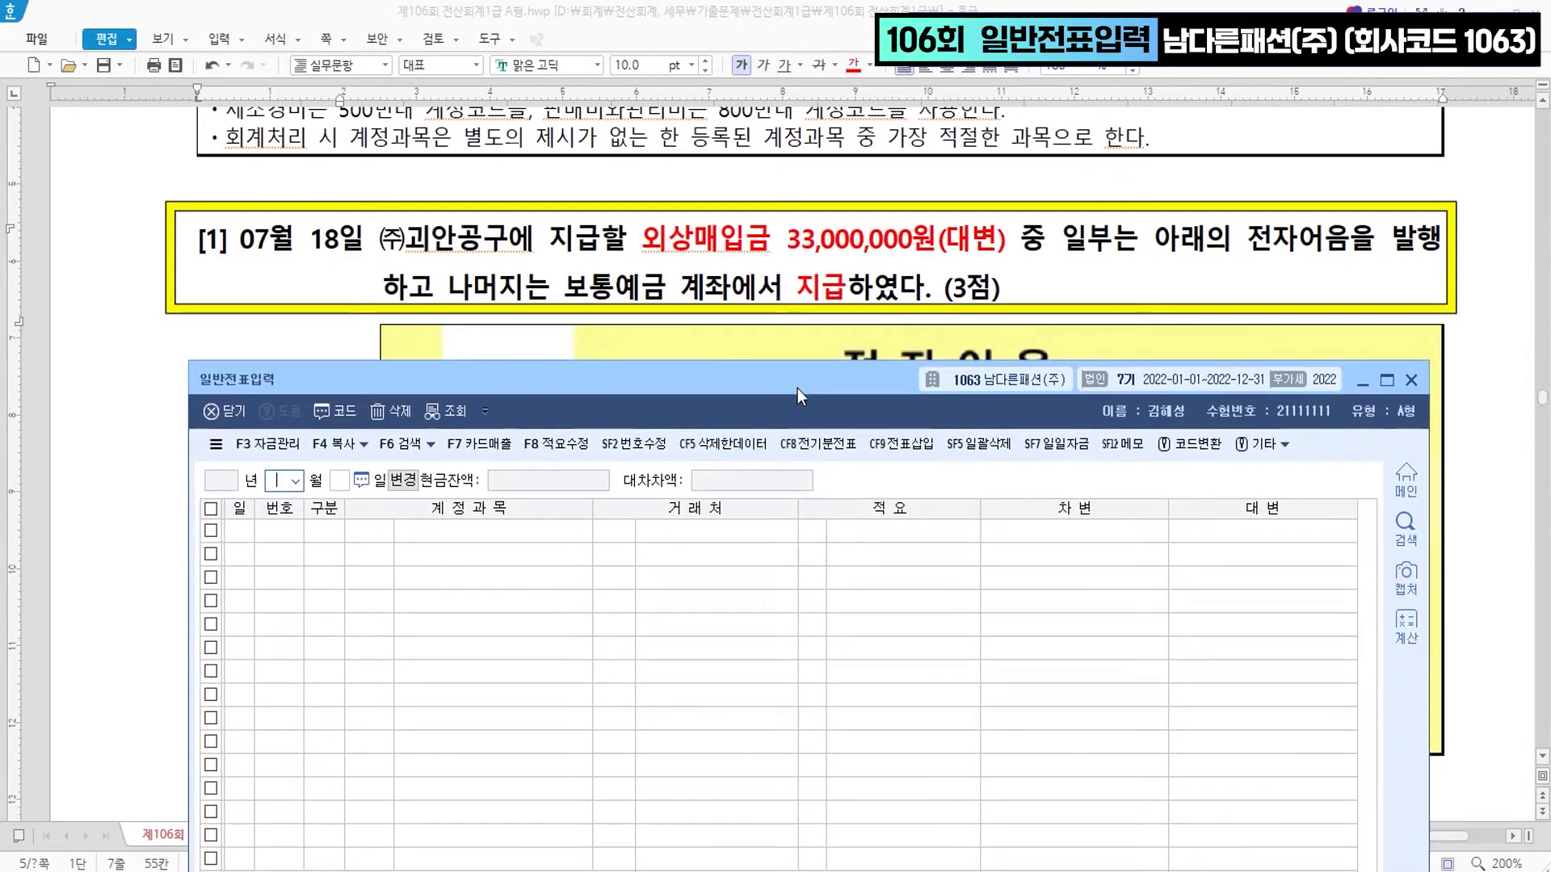
pyautogui.write('07')
pyautogui.press('Return')
pyautogui.write('1')
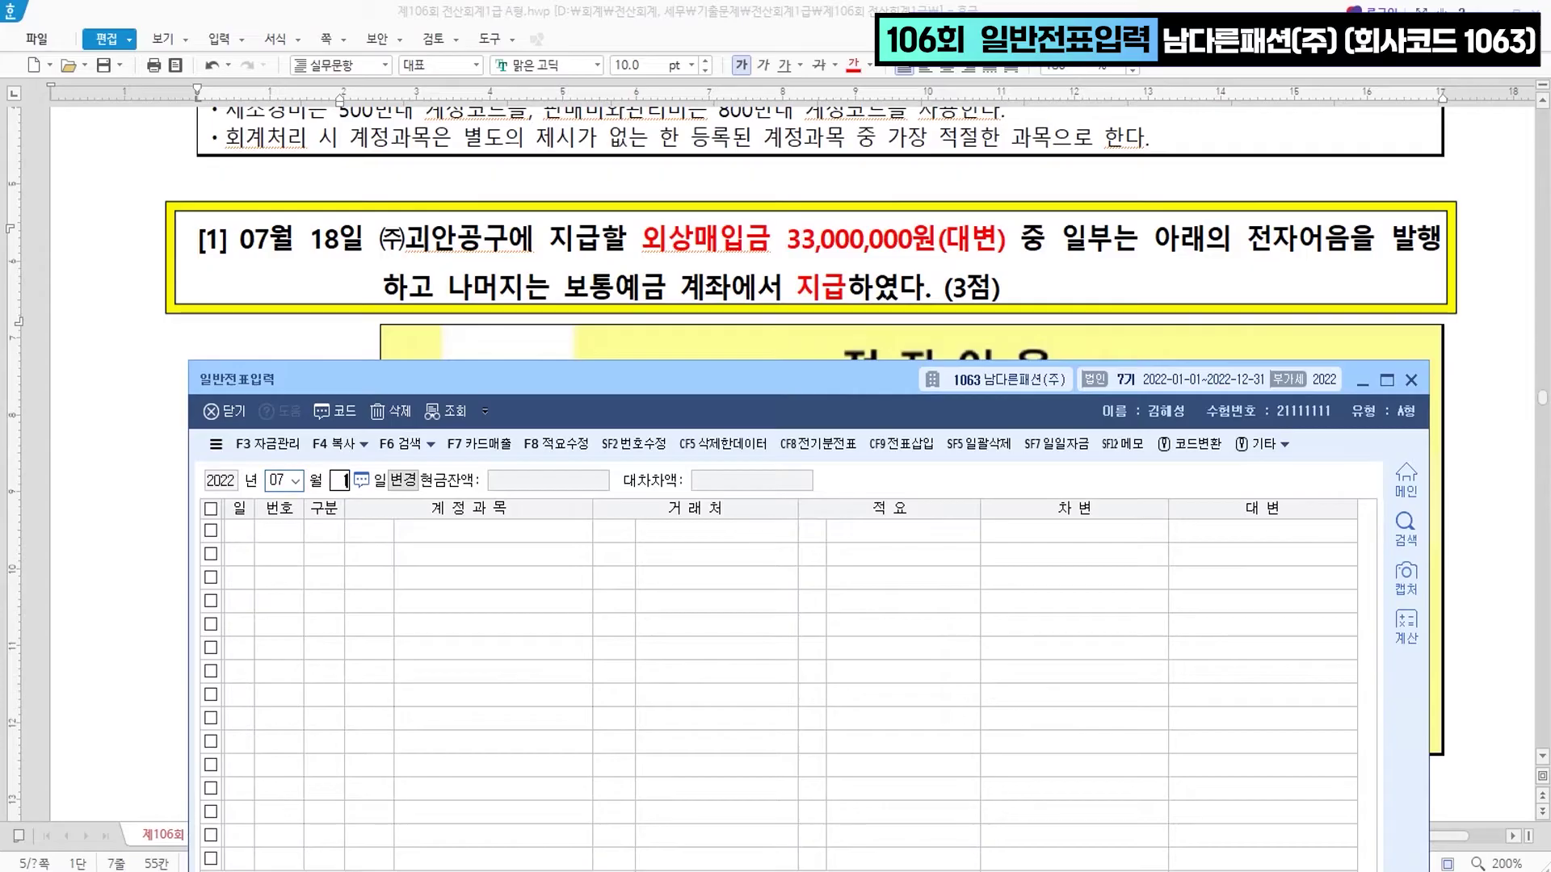
pyautogui.write('8')
pyautogui.press('Return')
# - Enter a debit line for account 0251 외상매입금 with customer (주)괴안공구 and an amount of 33,000,000
pyautogui.write('3')
pyautogui.press('Return')
pyautogui.write('251')
pyautogui.press('Return')
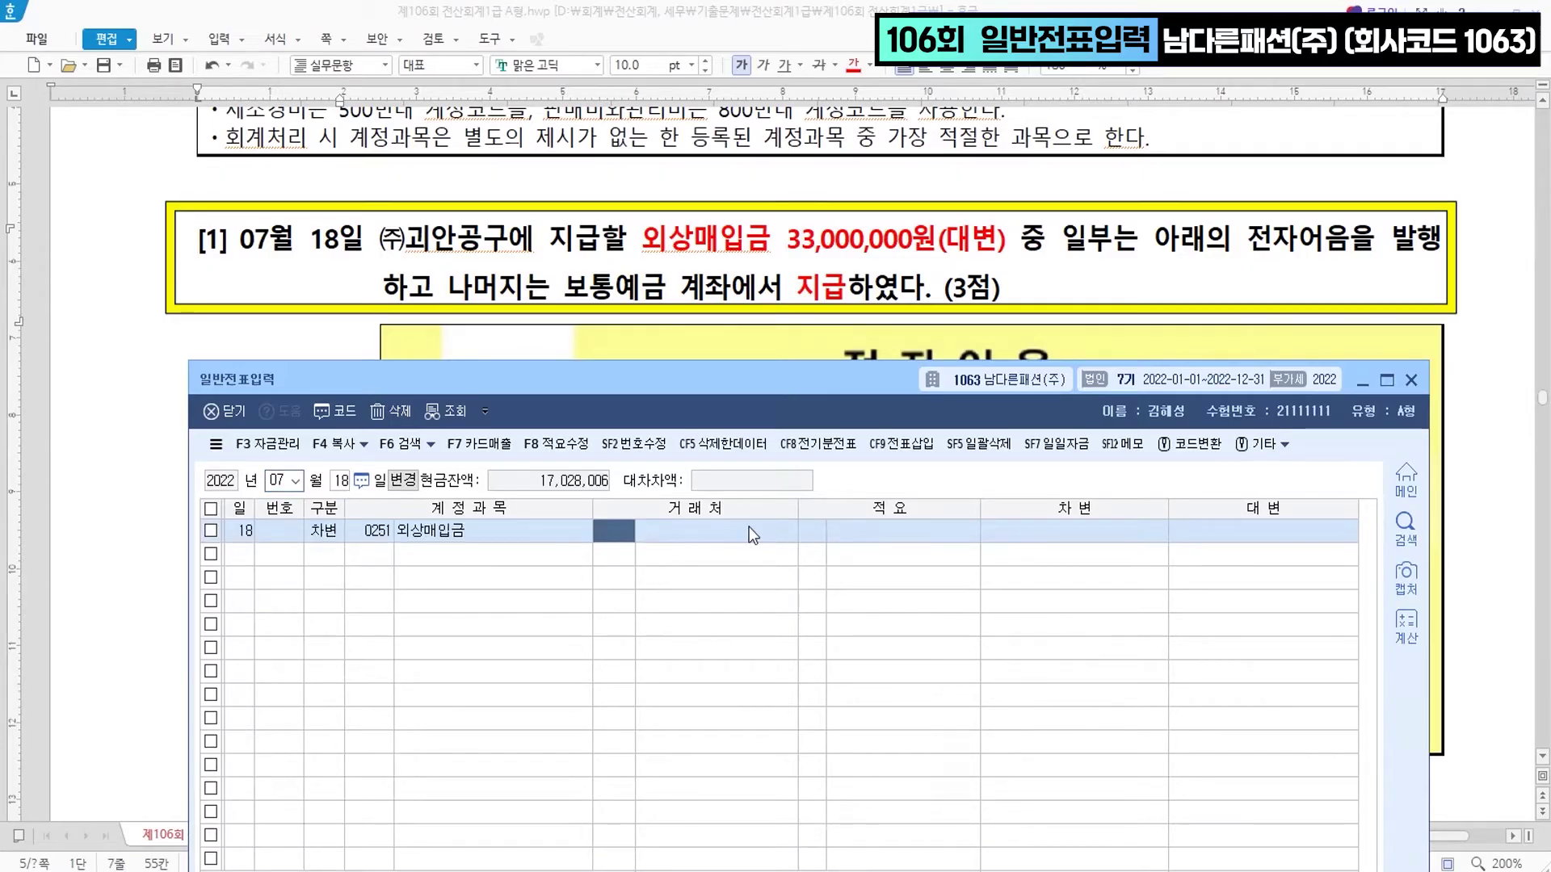
pyautogui.write('괴안')
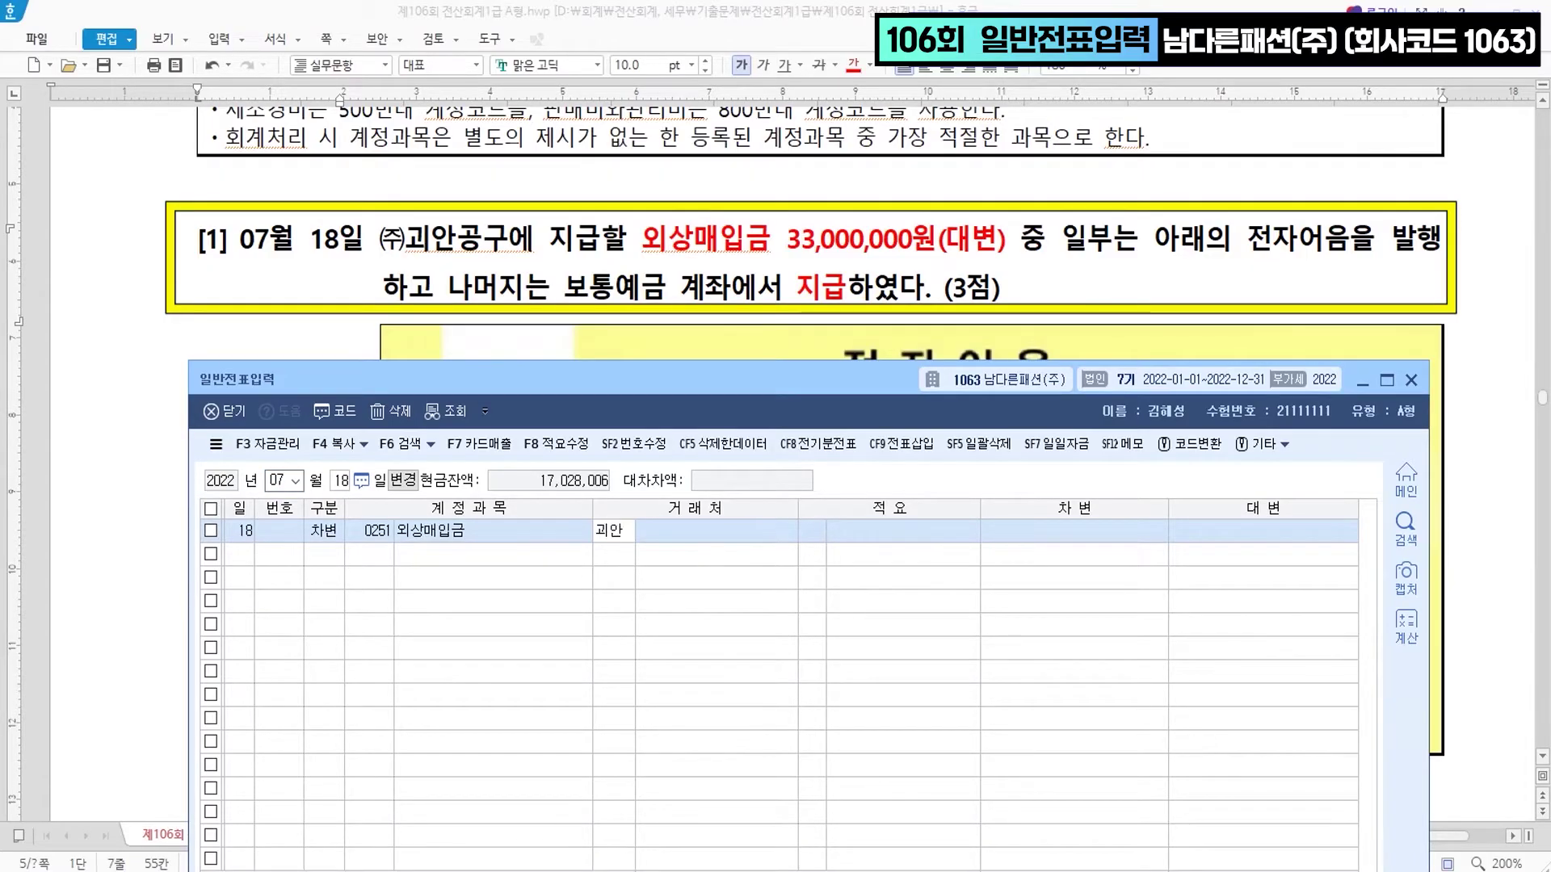
pyautogui.press('Return')
pyautogui.press('Return')
pyautogui.press('Return')
pyautogui.press('Return')
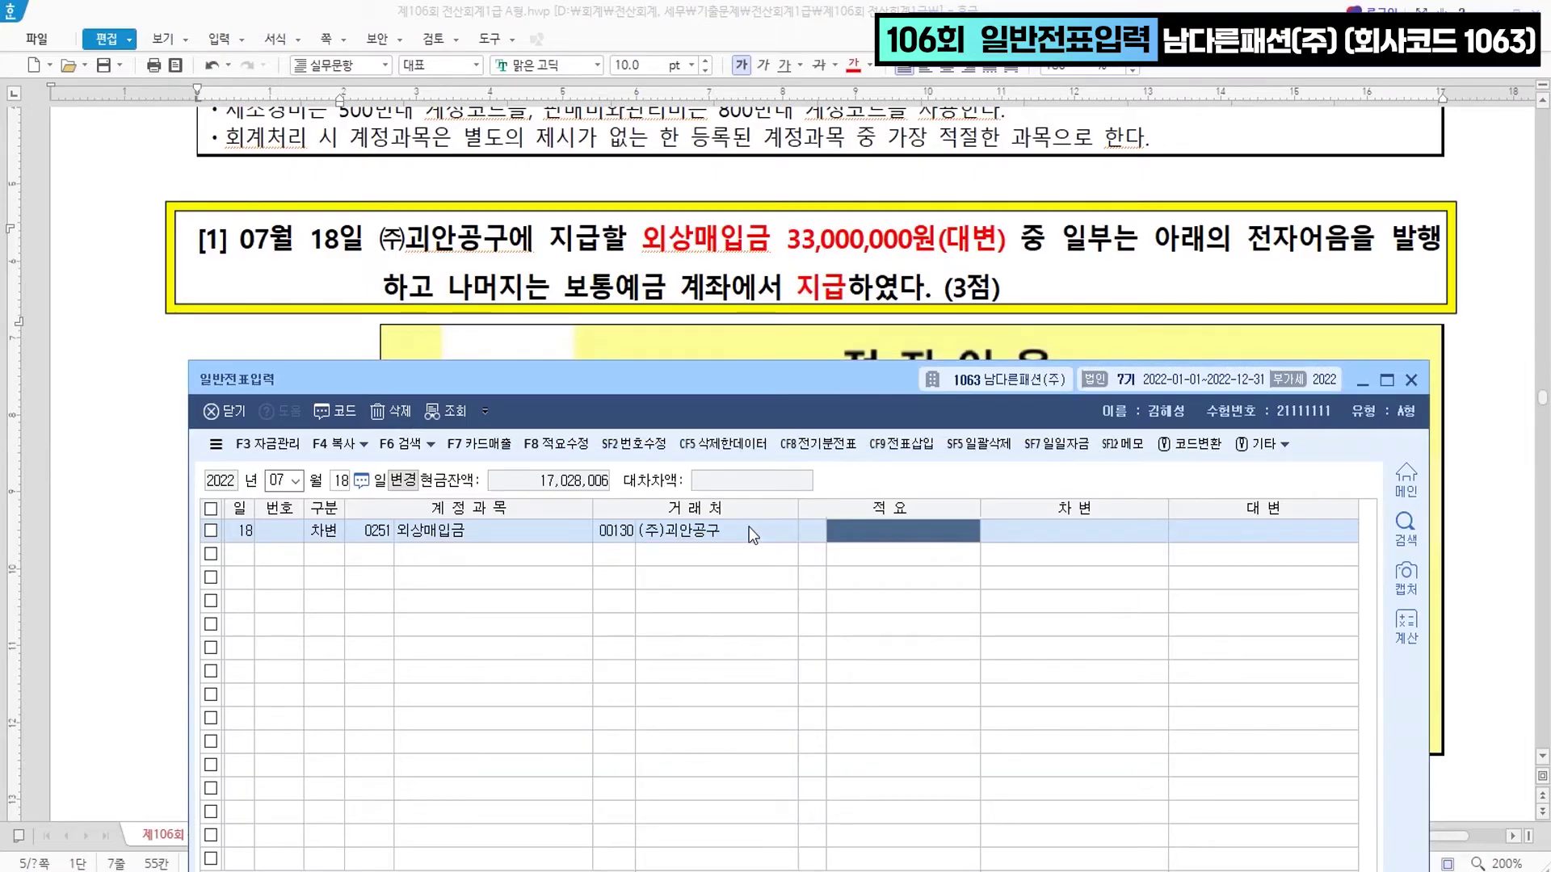
pyautogui.write('33000000')
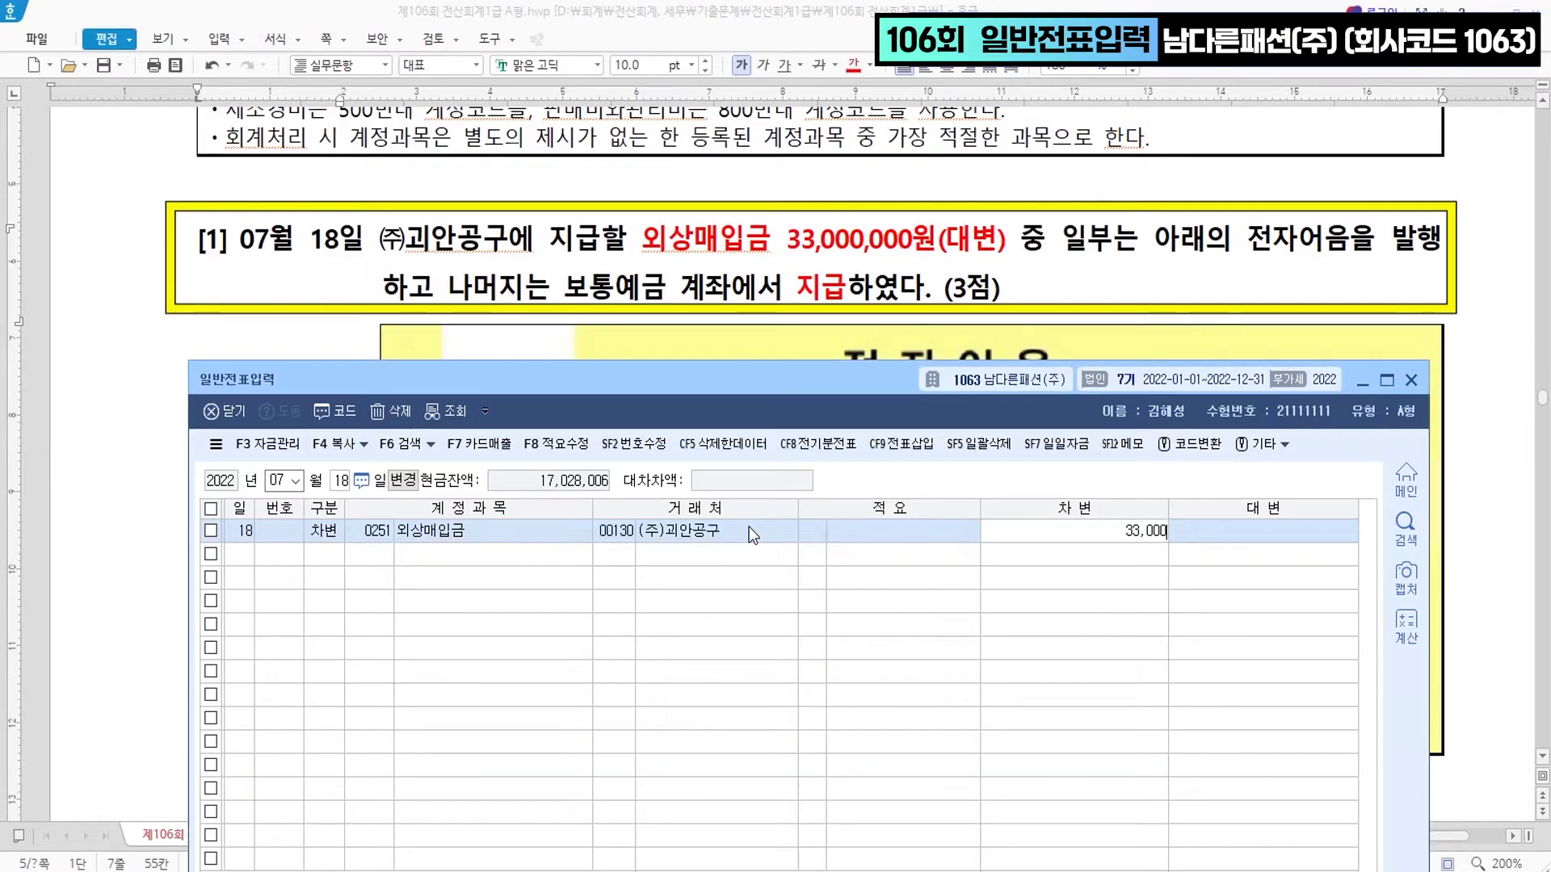
pyautogui.press('Return')
# - Enter a credit line for account 0252 지급어음 with customer 00130 (주)괴안공구 and an amount of 23,000,000
pyautogui.write('4')
pyautogui.press('Return')
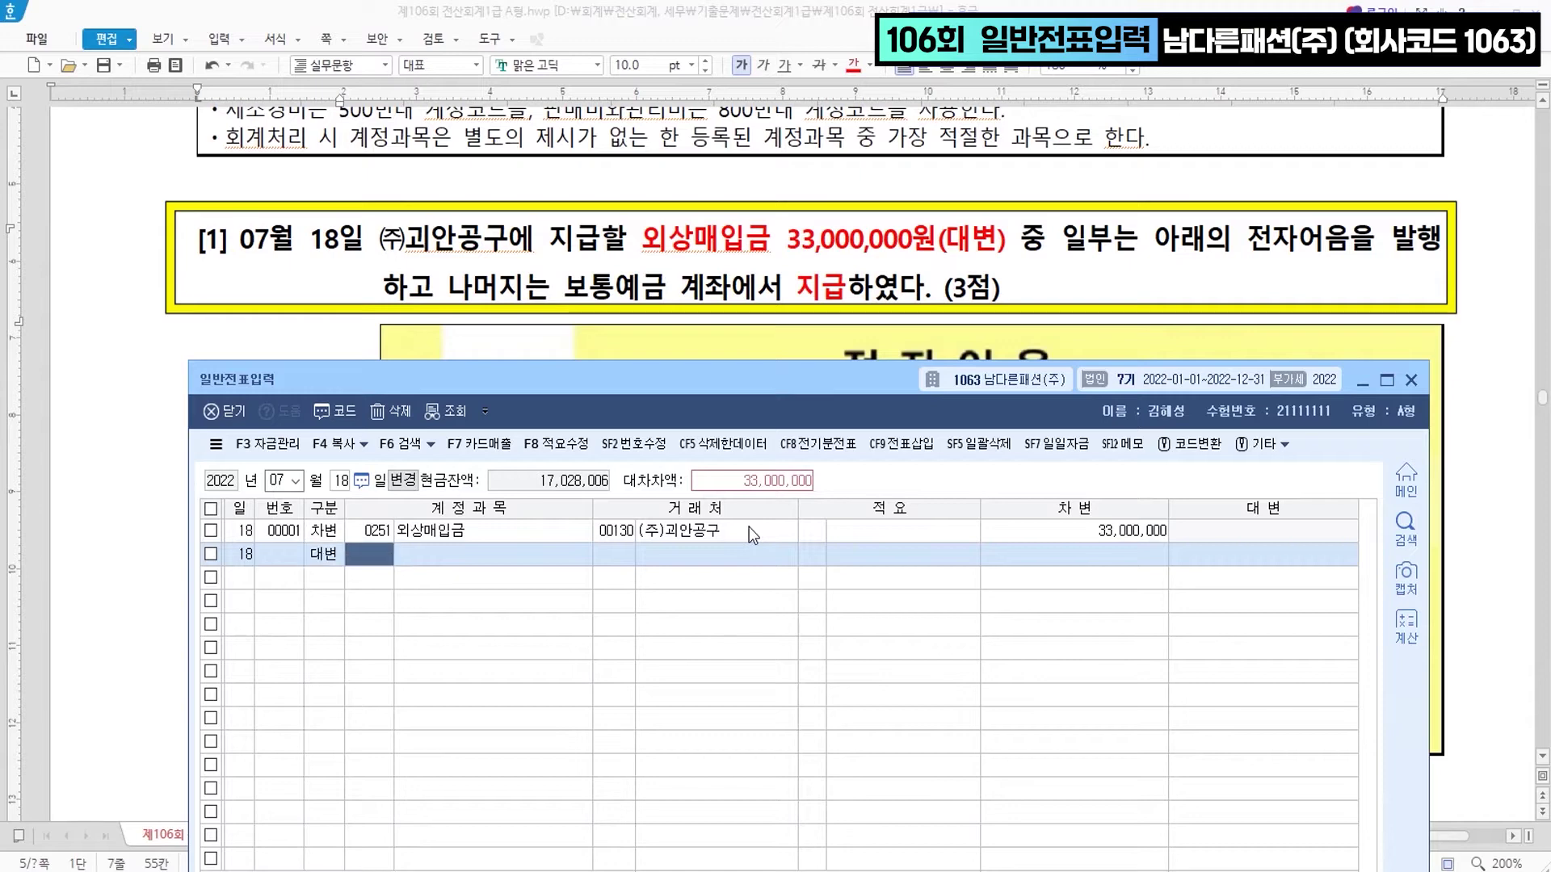
pyautogui.write('252')
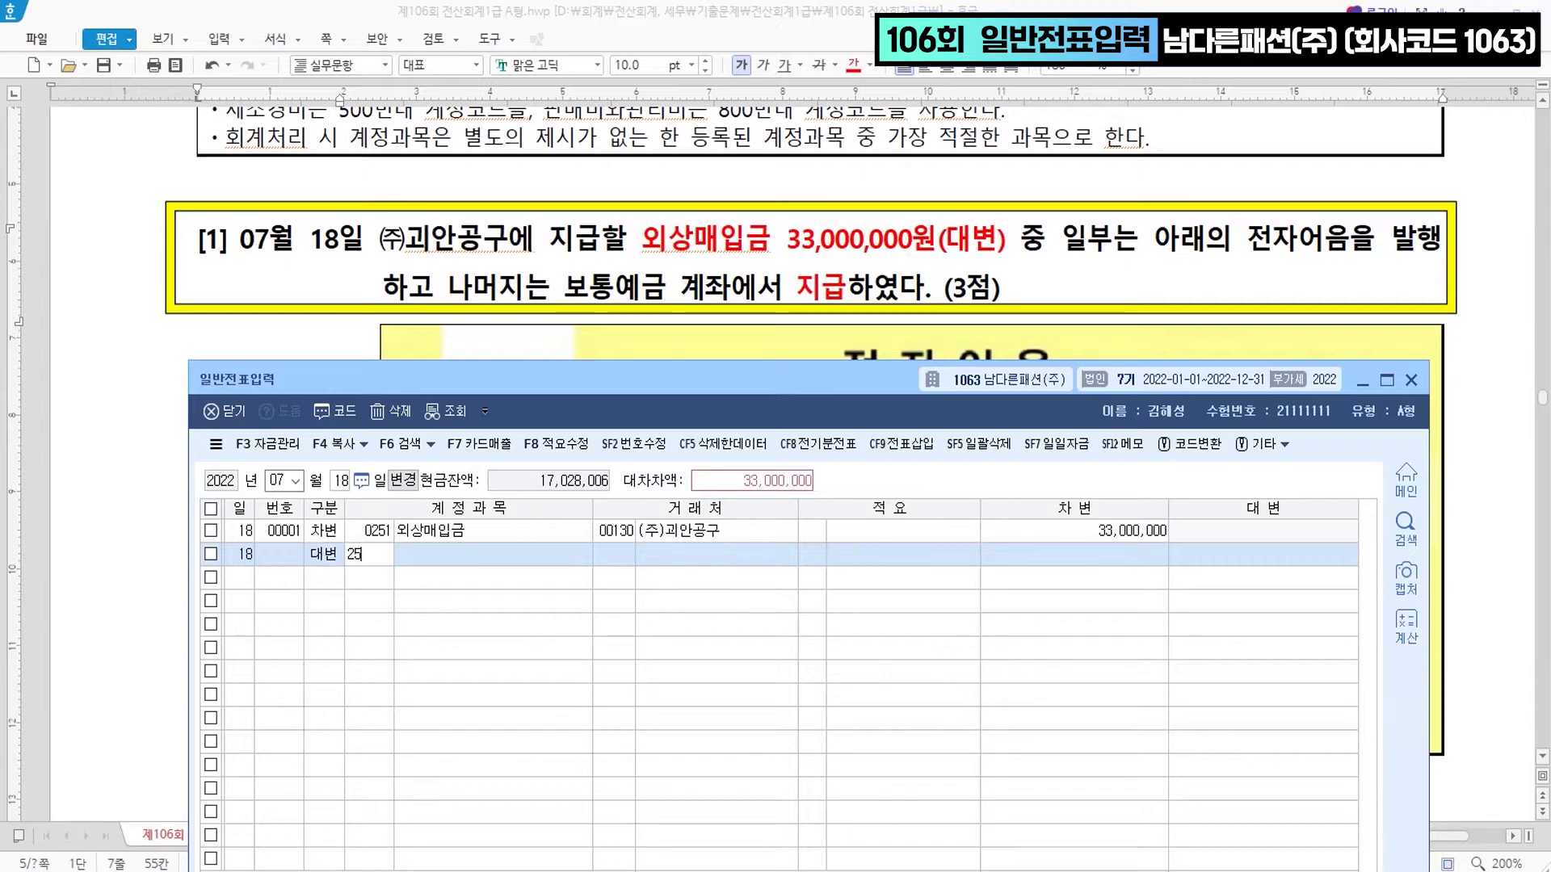
pyautogui.press('Return')
pyautogui.moveTo(685, 385)
pyautogui.mouseDown()
pyautogui.moveTo(691, 832)
pyautogui.moveTo(709, 728)
pyautogui.moveTo(677, 365)
pyautogui.mouseUp()
pyautogui.write('130')
pyautogui.press('Return')
pyautogui.press('Return')
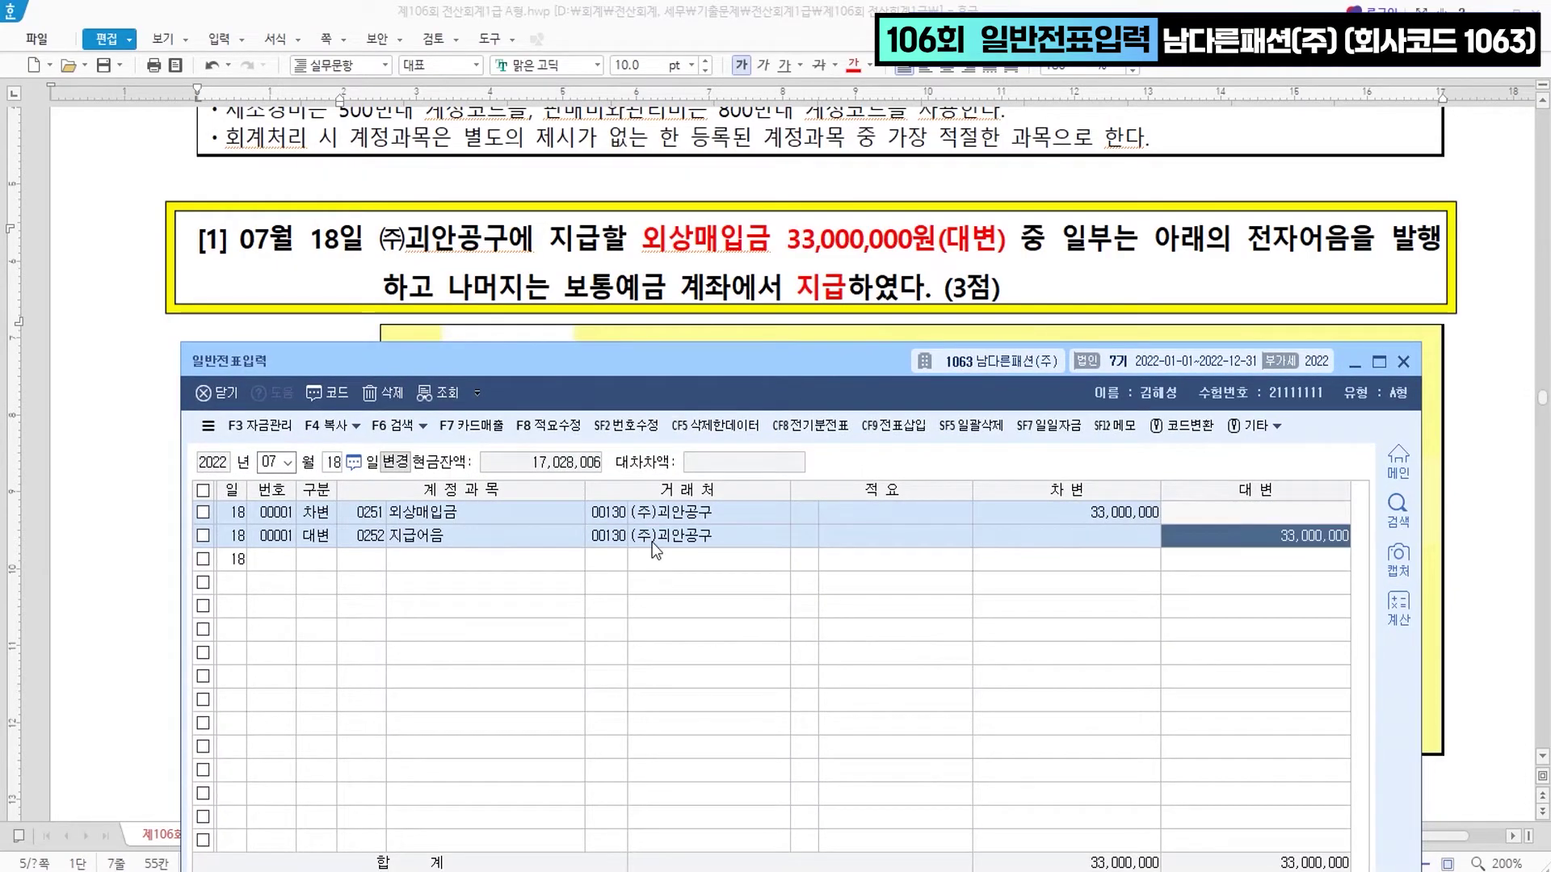
pyautogui.write('23000000')
pyautogui.press('Return')
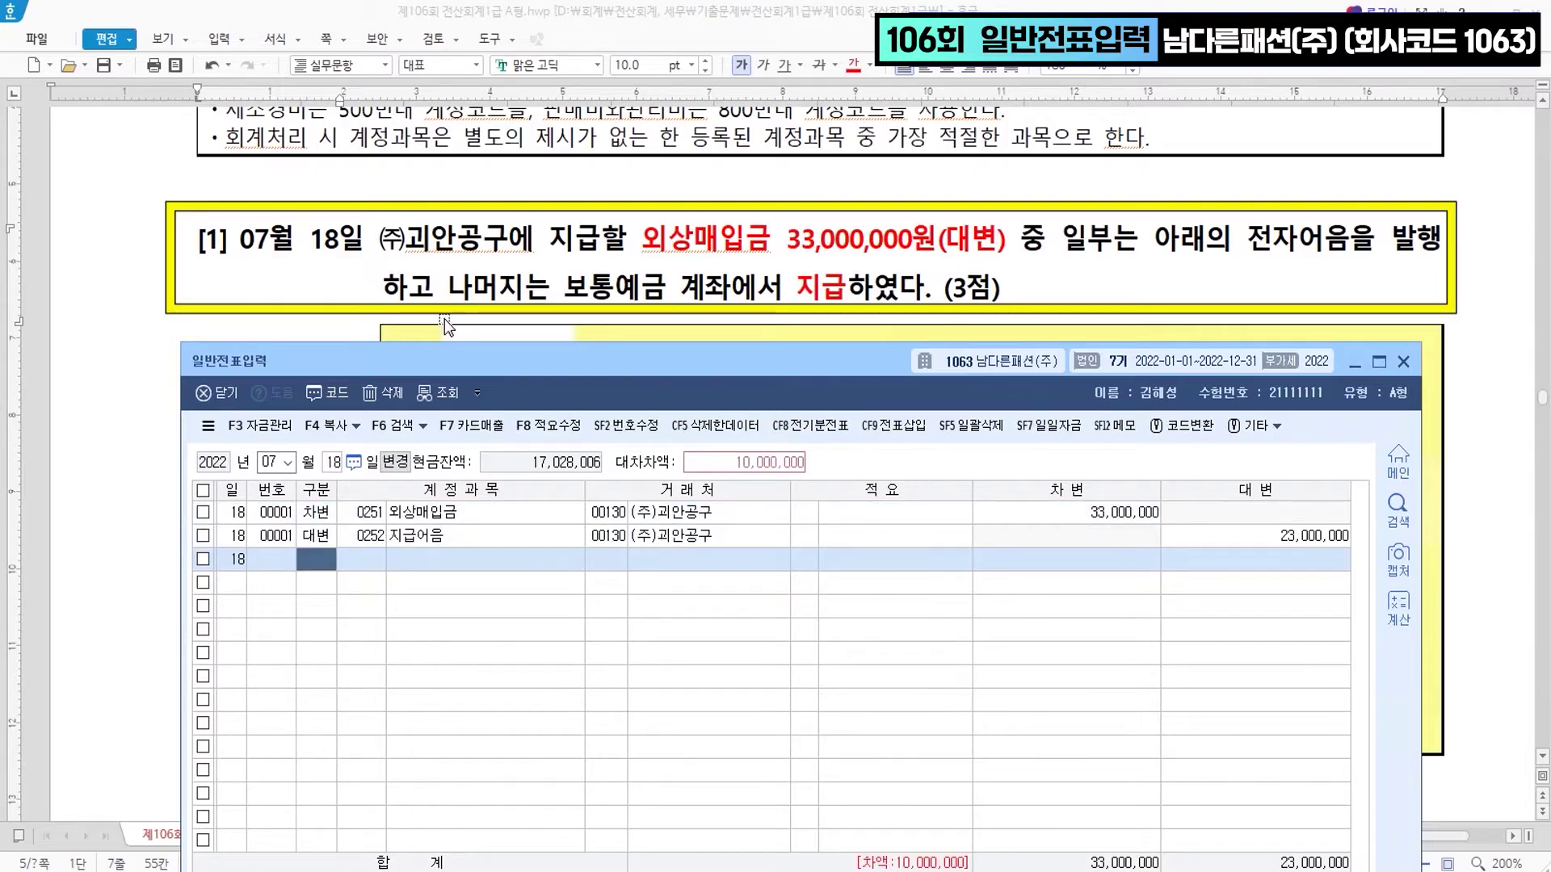
# - Enter a credit line for account 0103 보통예금 without a customer, accepting the remaining 10,000,000 as the amount
pyautogui.write('4')
pyautogui.press('Return')
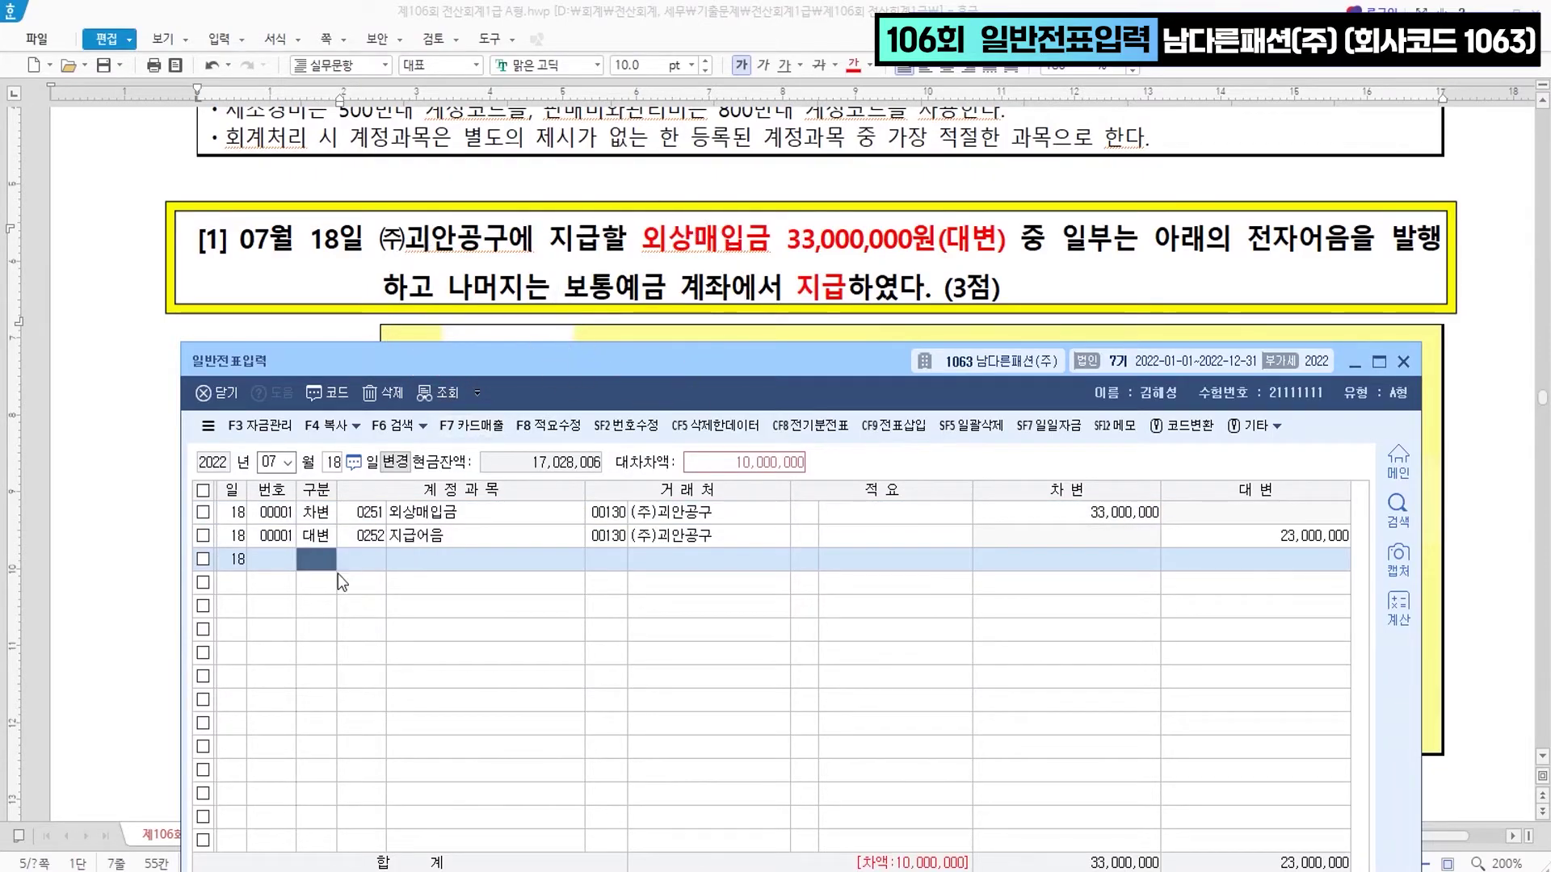
pyautogui.write('103')
pyautogui.press('Return')
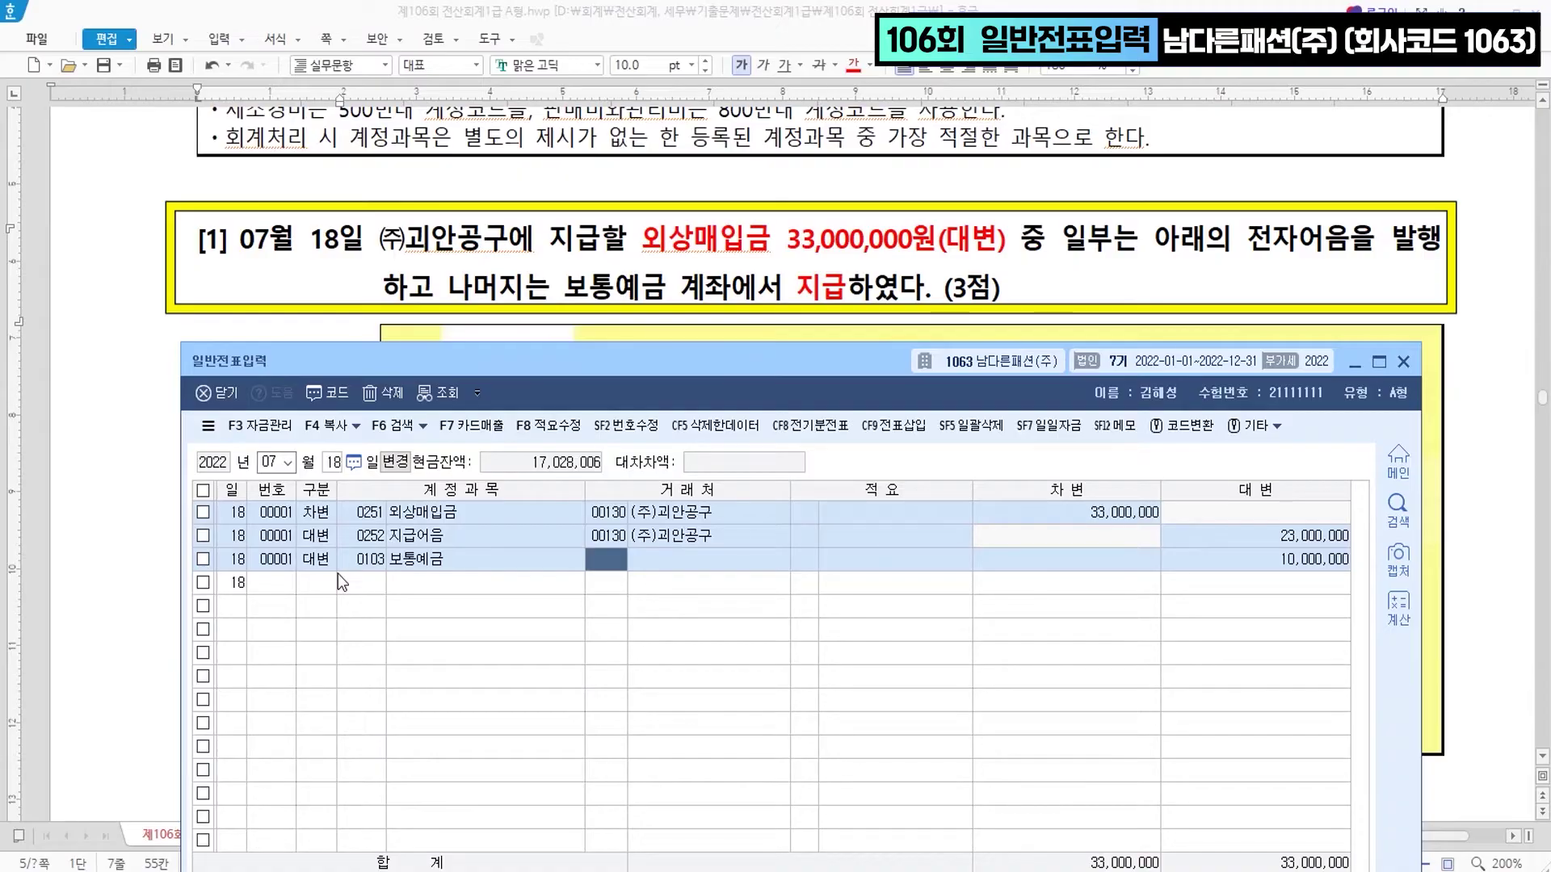
pyautogui.click(337, 574)
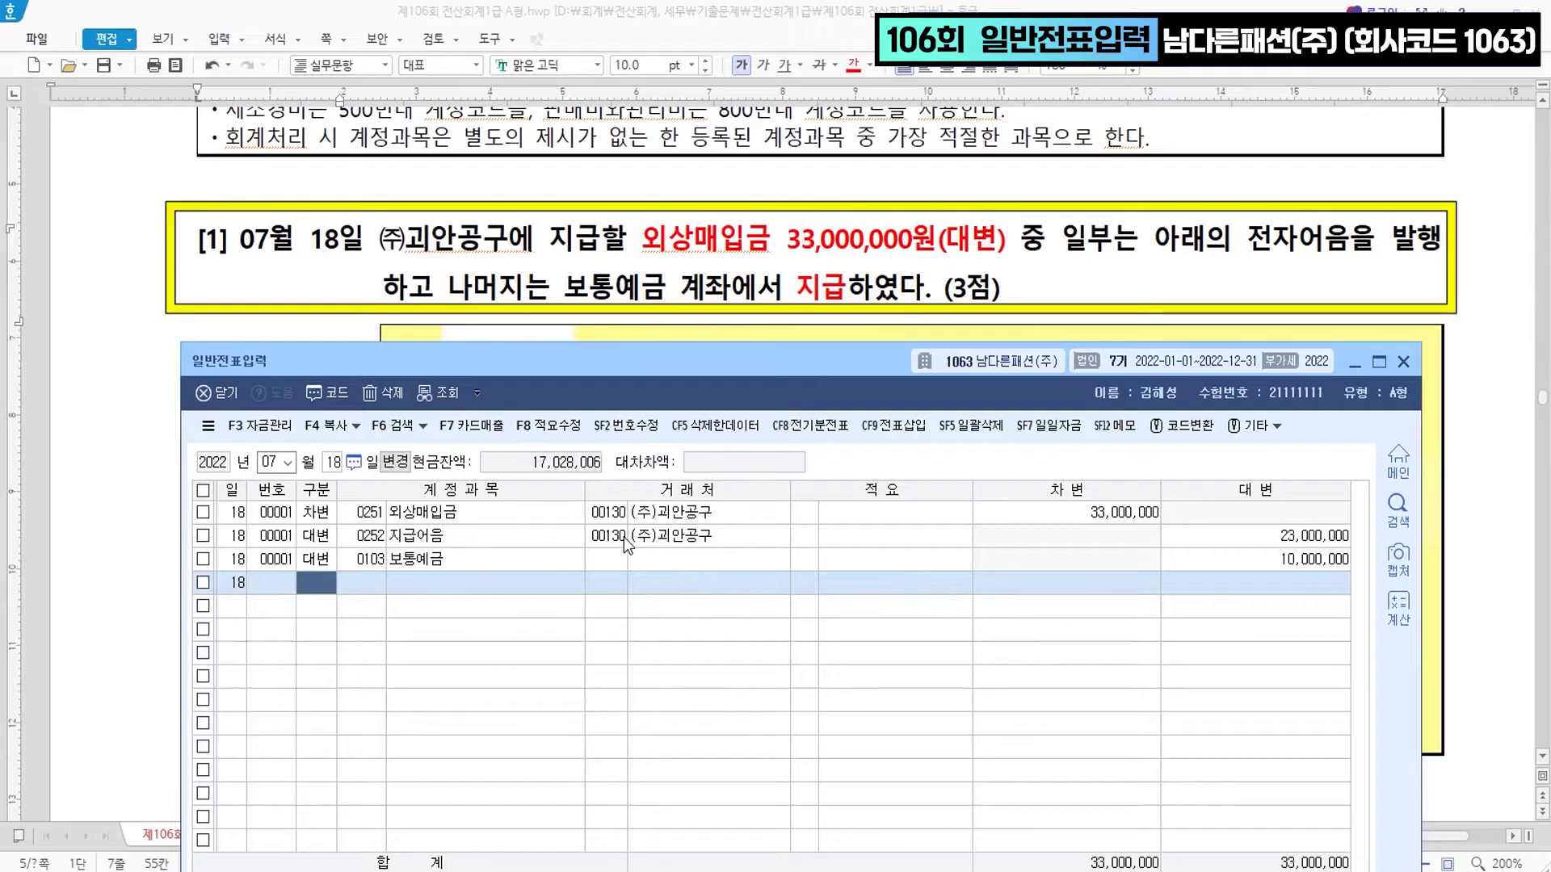
# - Examine question [2] of the 106th exam for the customer, the uncollectible 외상매출금 amount and the 대손충당금 balance
pyautogui.scroll(-5, 521, 263)
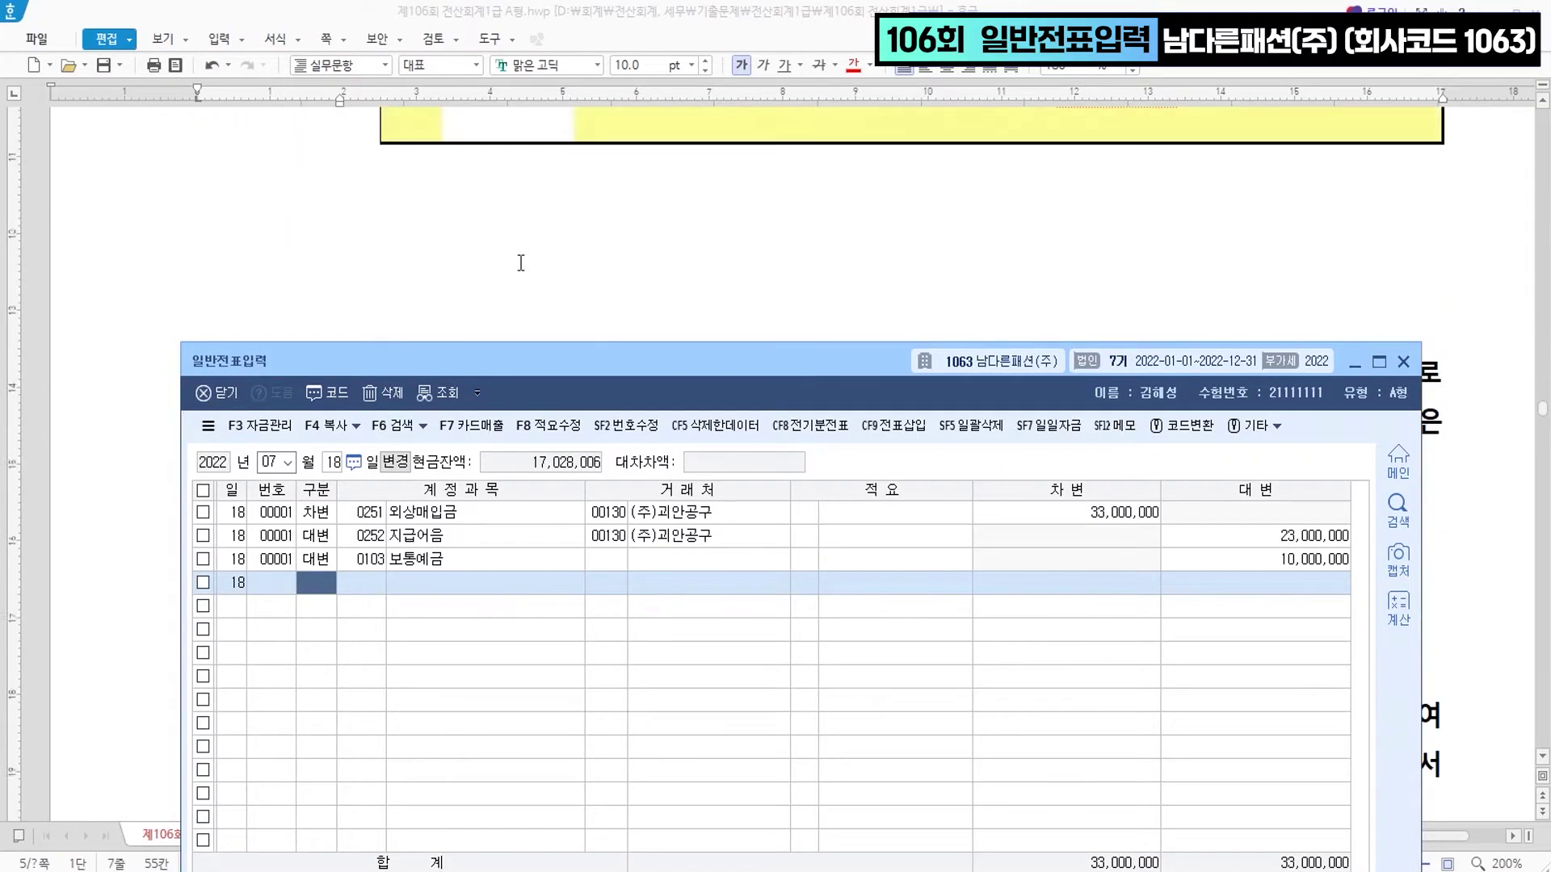
pyautogui.scroll(-5, 520, 263)
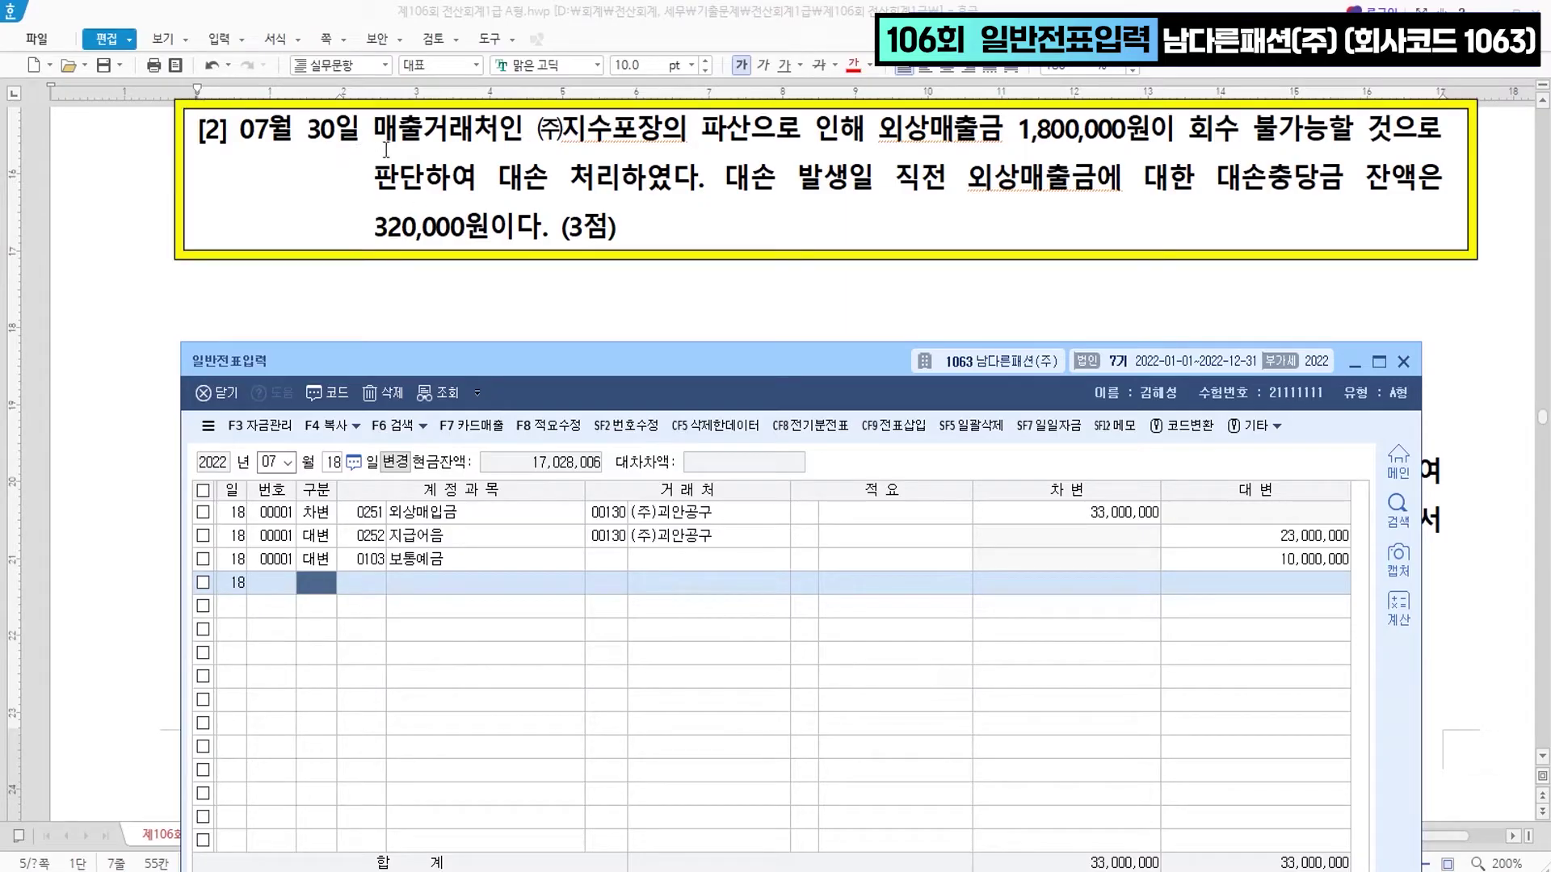
pyautogui.click(691, 144)
pyautogui.click(1036, 144)
pyautogui.click(961, 131)
pyautogui.click(961, 134)
pyautogui.click(1275, 192)
pyautogui.click(410, 242)
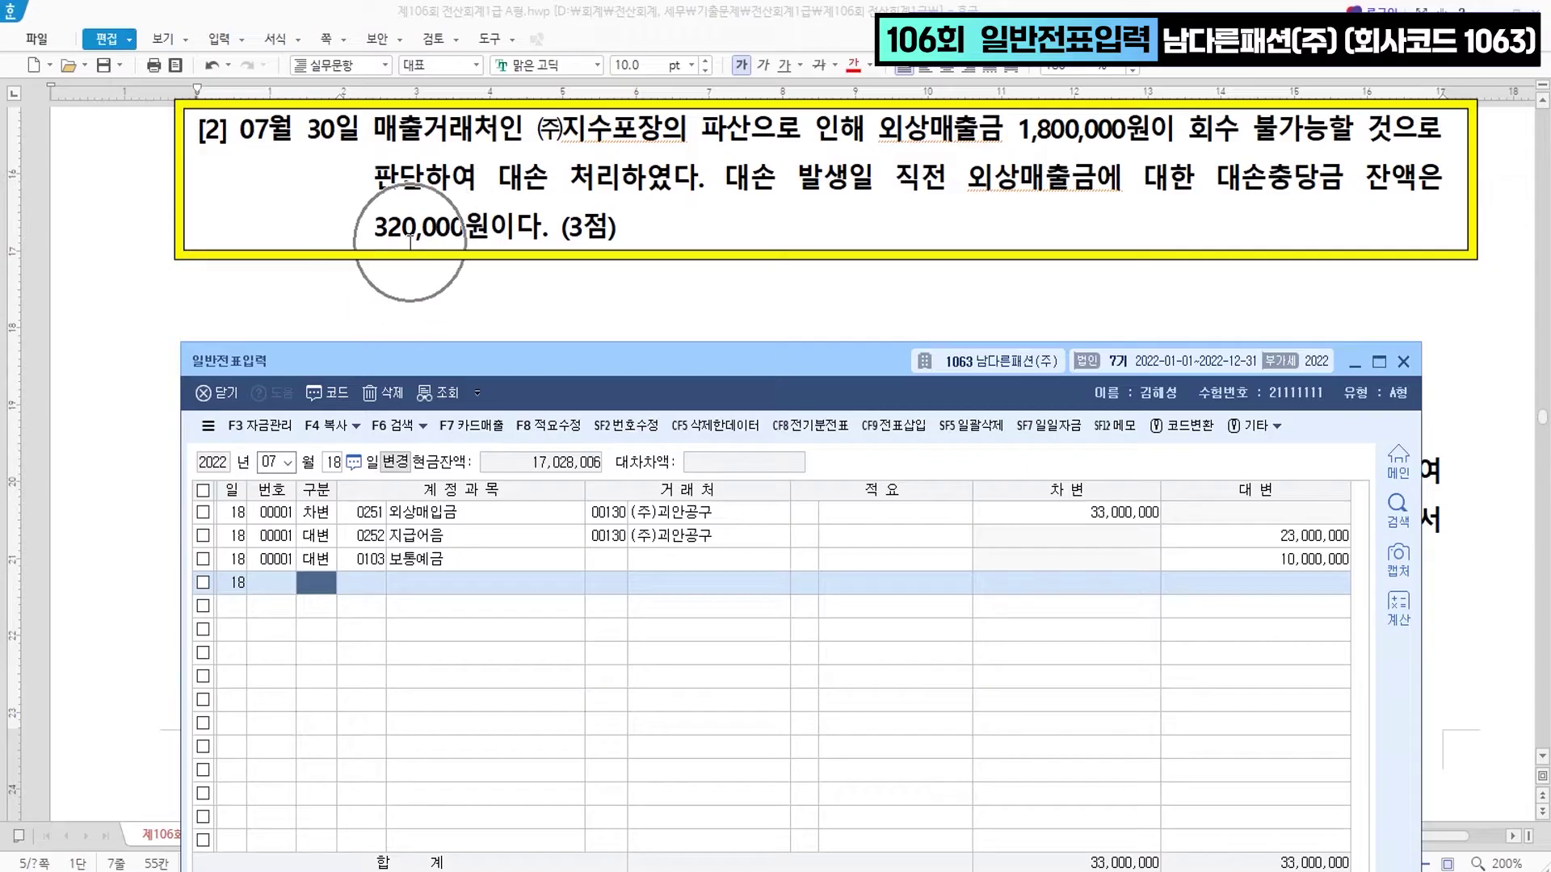
# - Set the voucher day to 30 and enter a credit line for account 0108 외상매출금 with customer (주)지수포장 and an amount of 1,800,000
pyautogui.click(332, 462)
pyautogui.write('30')
pyautogui.press('Return')
pyautogui.write('4')
pyautogui.press('Return')
pyautogui.write('108')
pyautogui.press('Return')
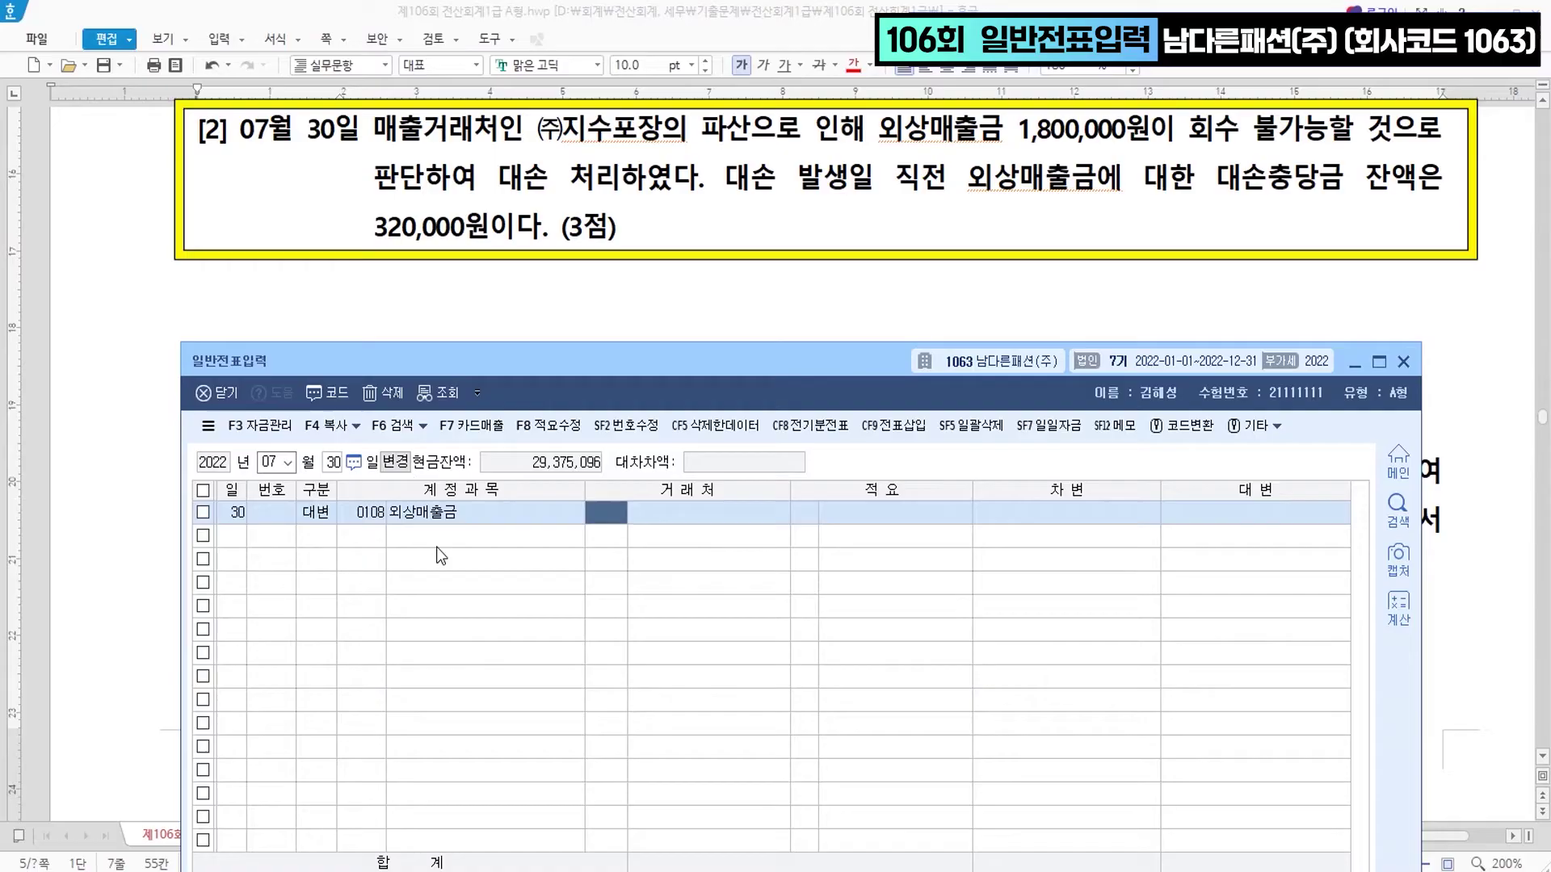
pyautogui.write('지수')
pyautogui.press('Return')
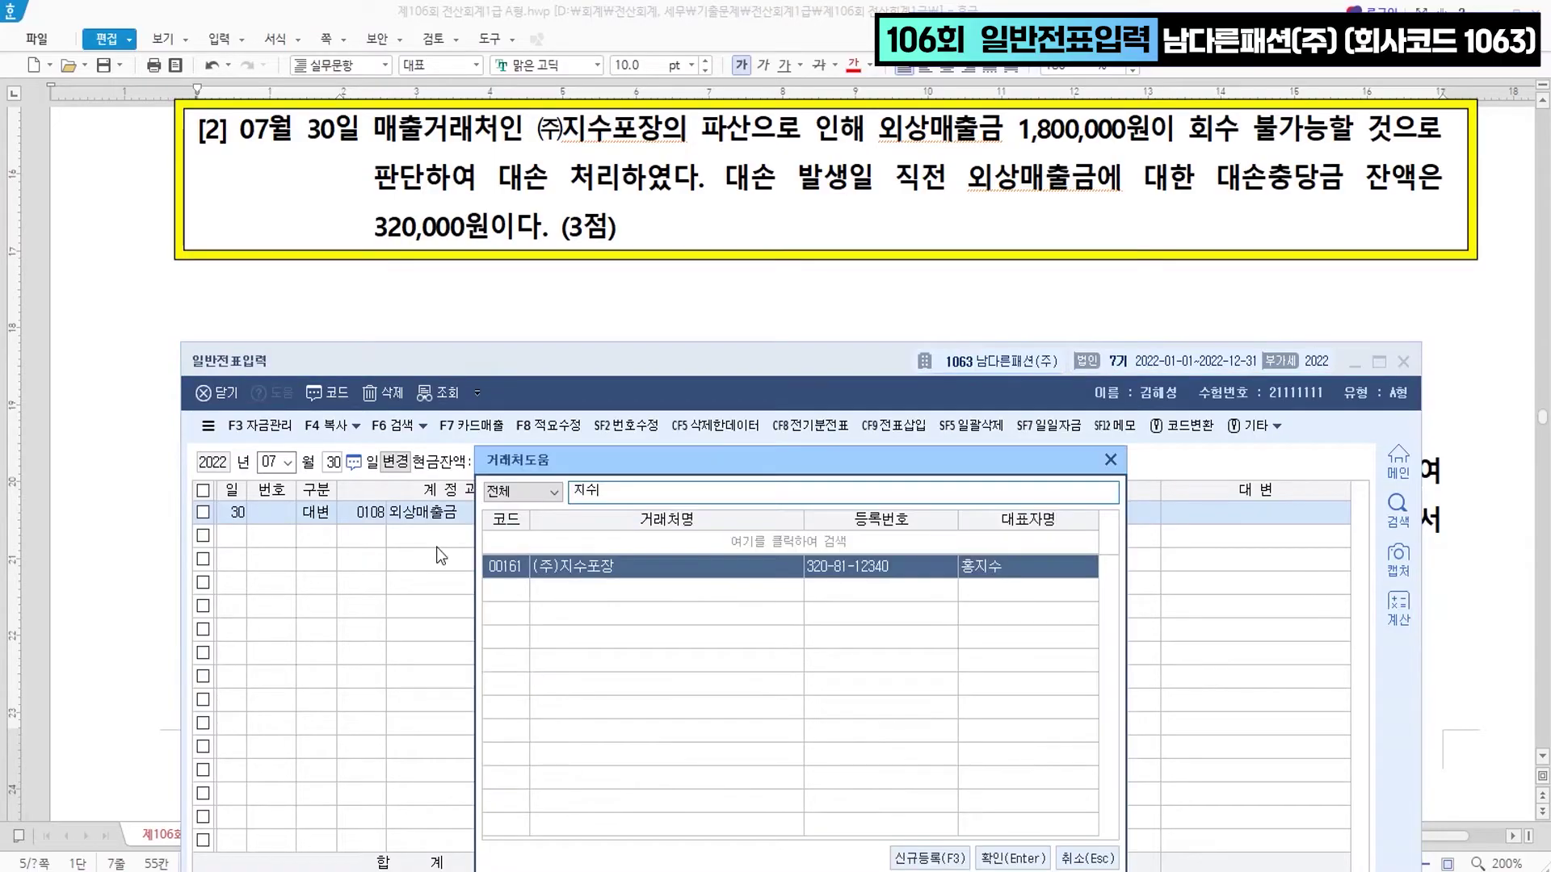
pyautogui.press('Return')
pyautogui.press('Return')
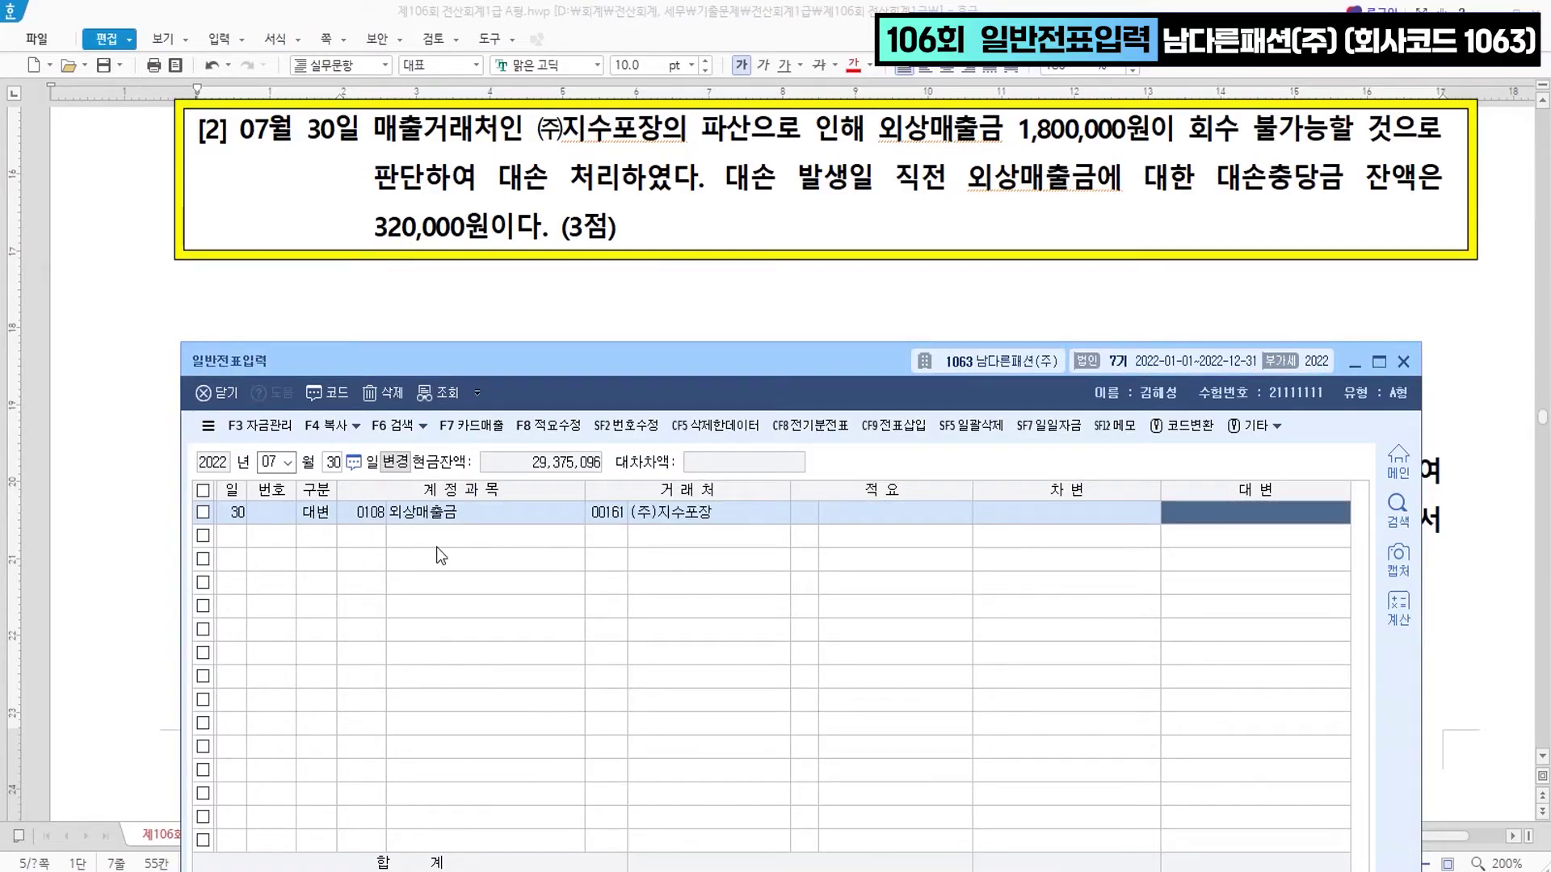
pyautogui.write('1800000')
pyautogui.press('Return')
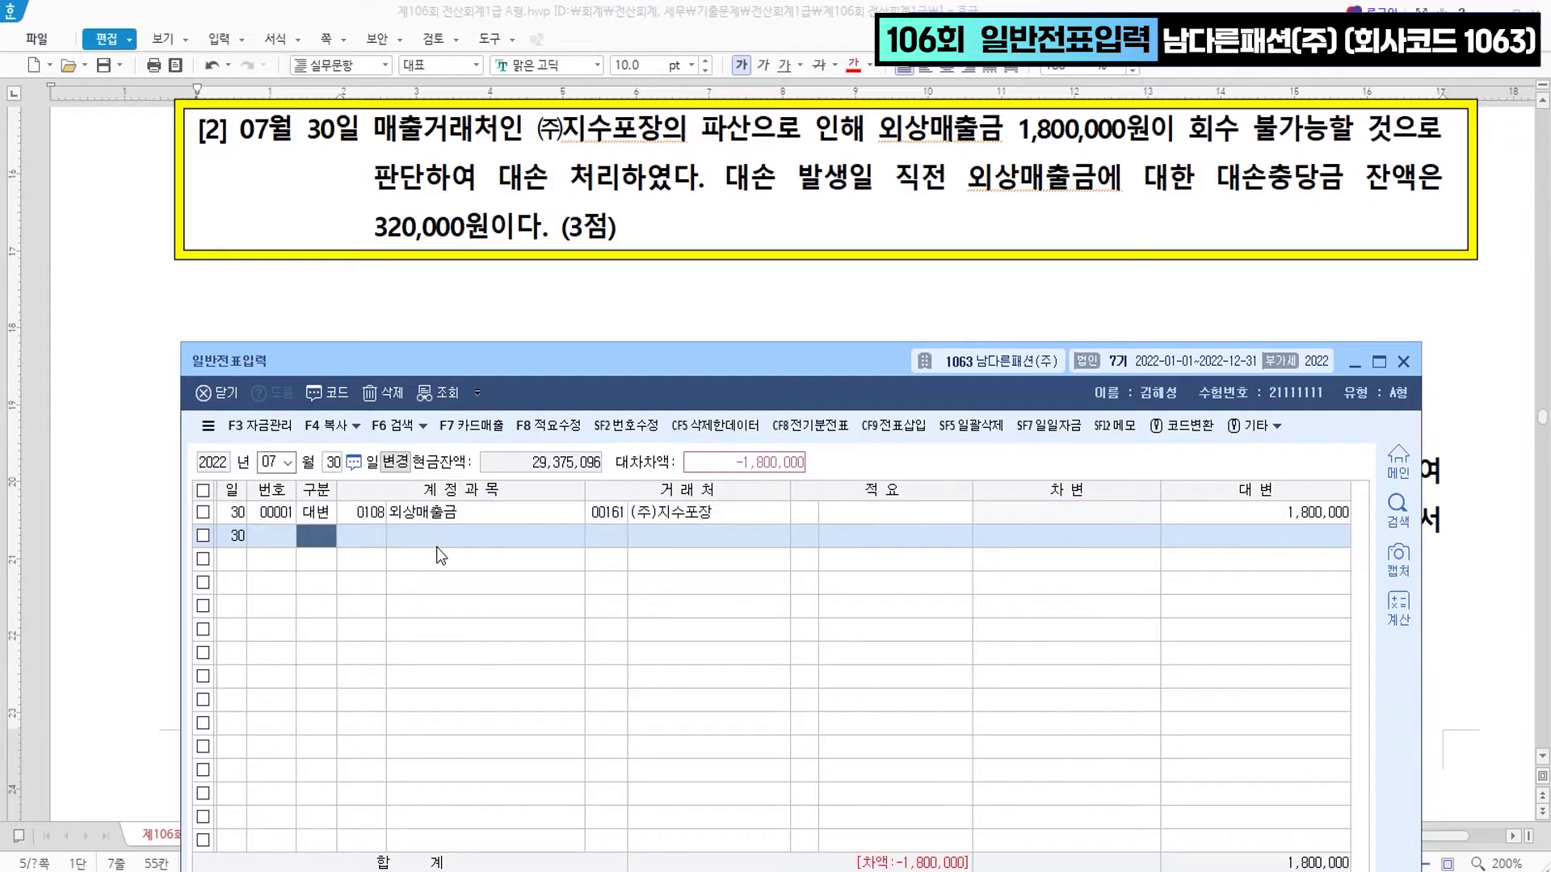
# - Enter a debit line for account 0109 대손충당금 without a customer and with an amount of 320,000
pyautogui.write('3')
pyautogui.press('Return')
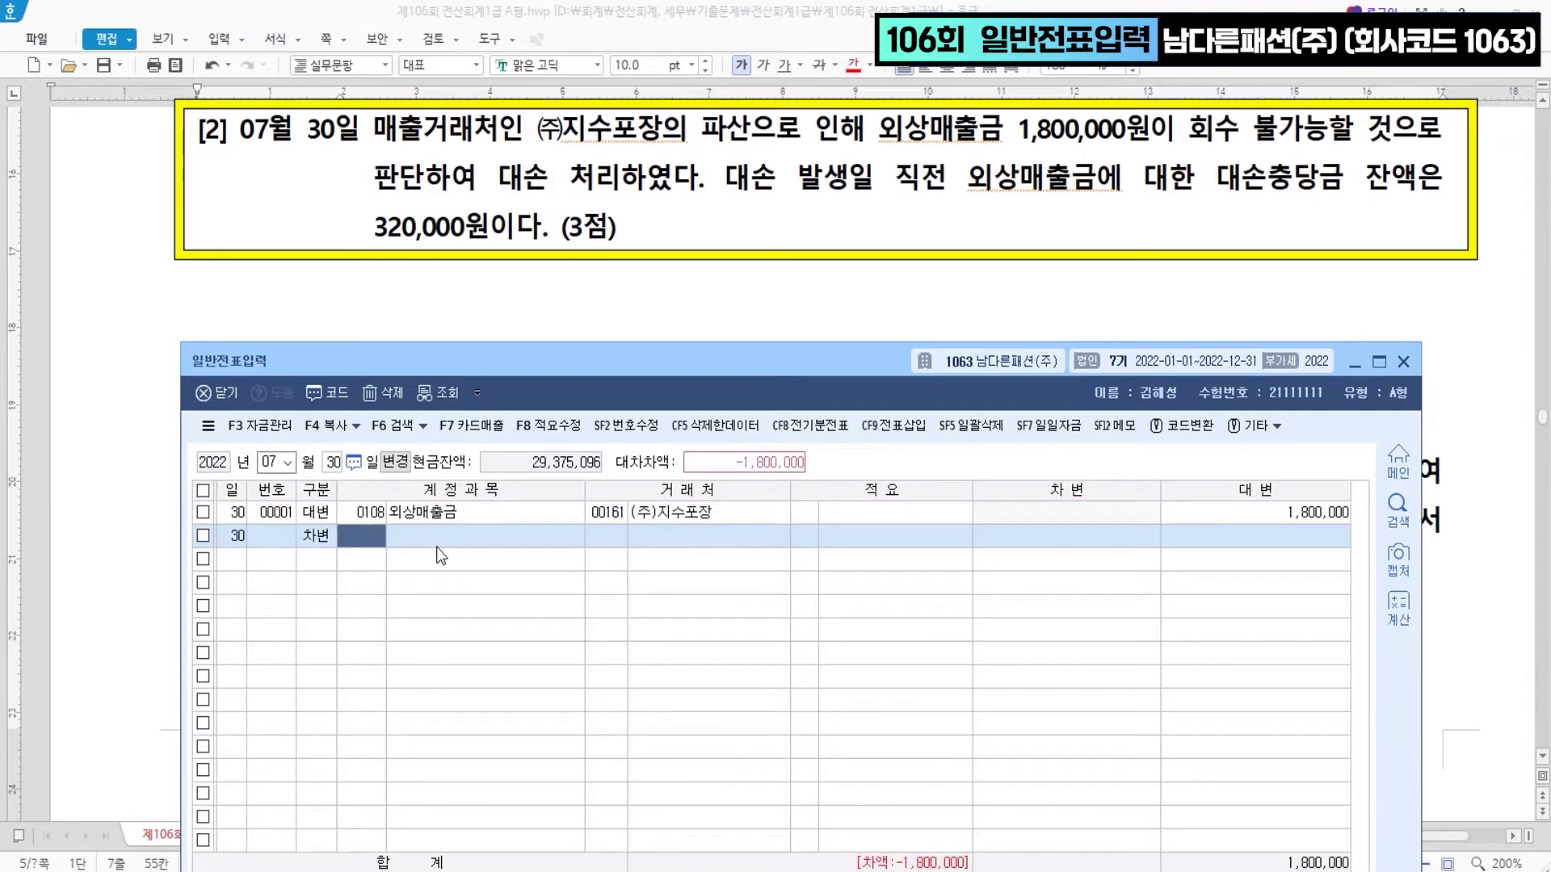
pyautogui.write('109')
pyautogui.press('Return')
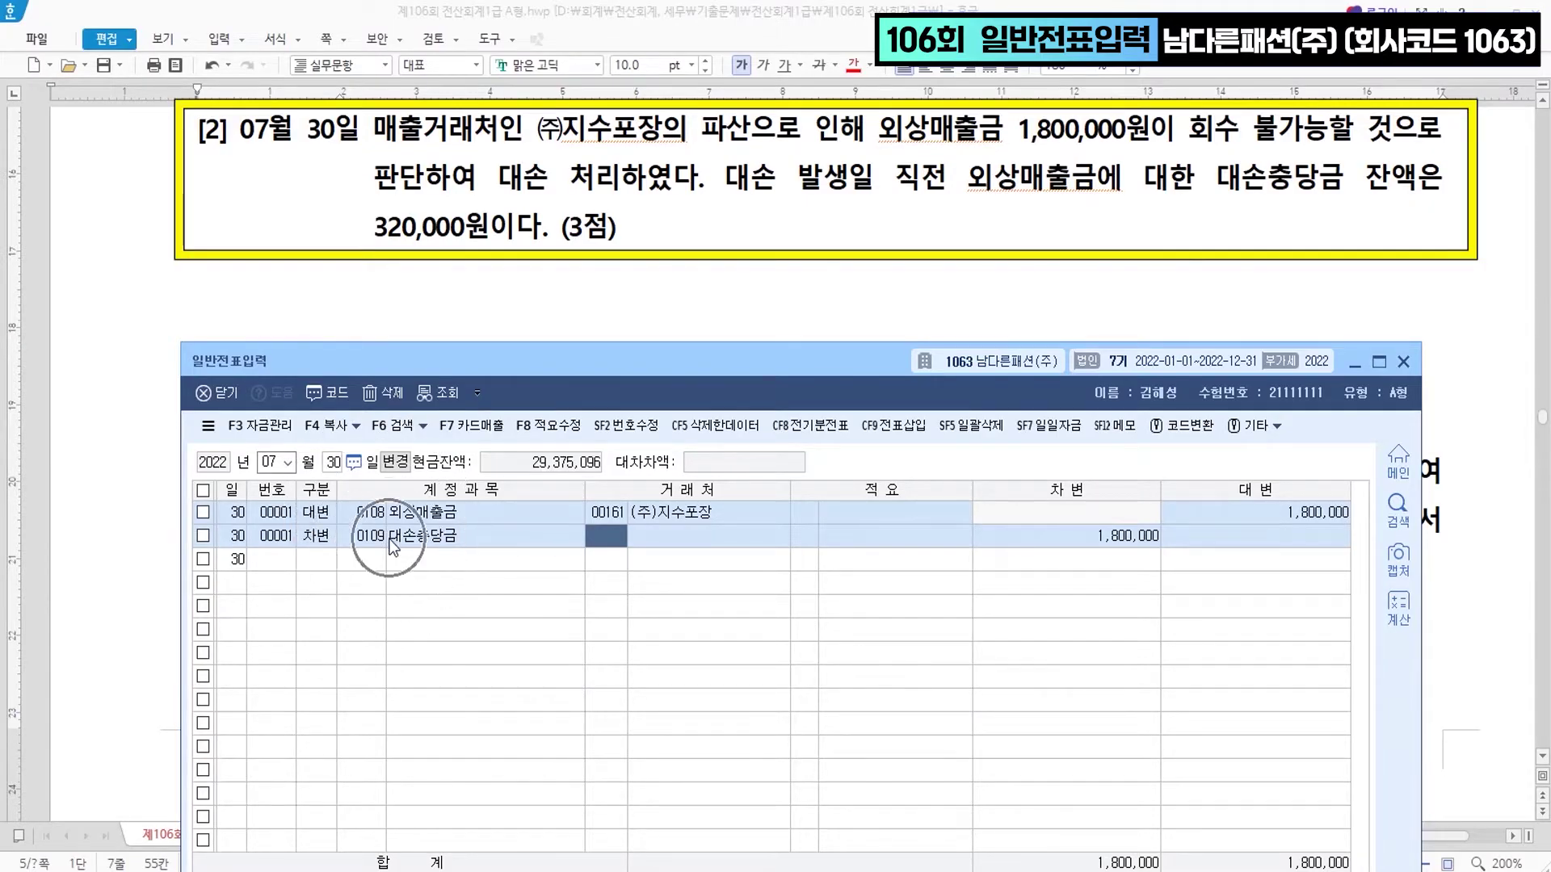
pyautogui.click(1028, 537)
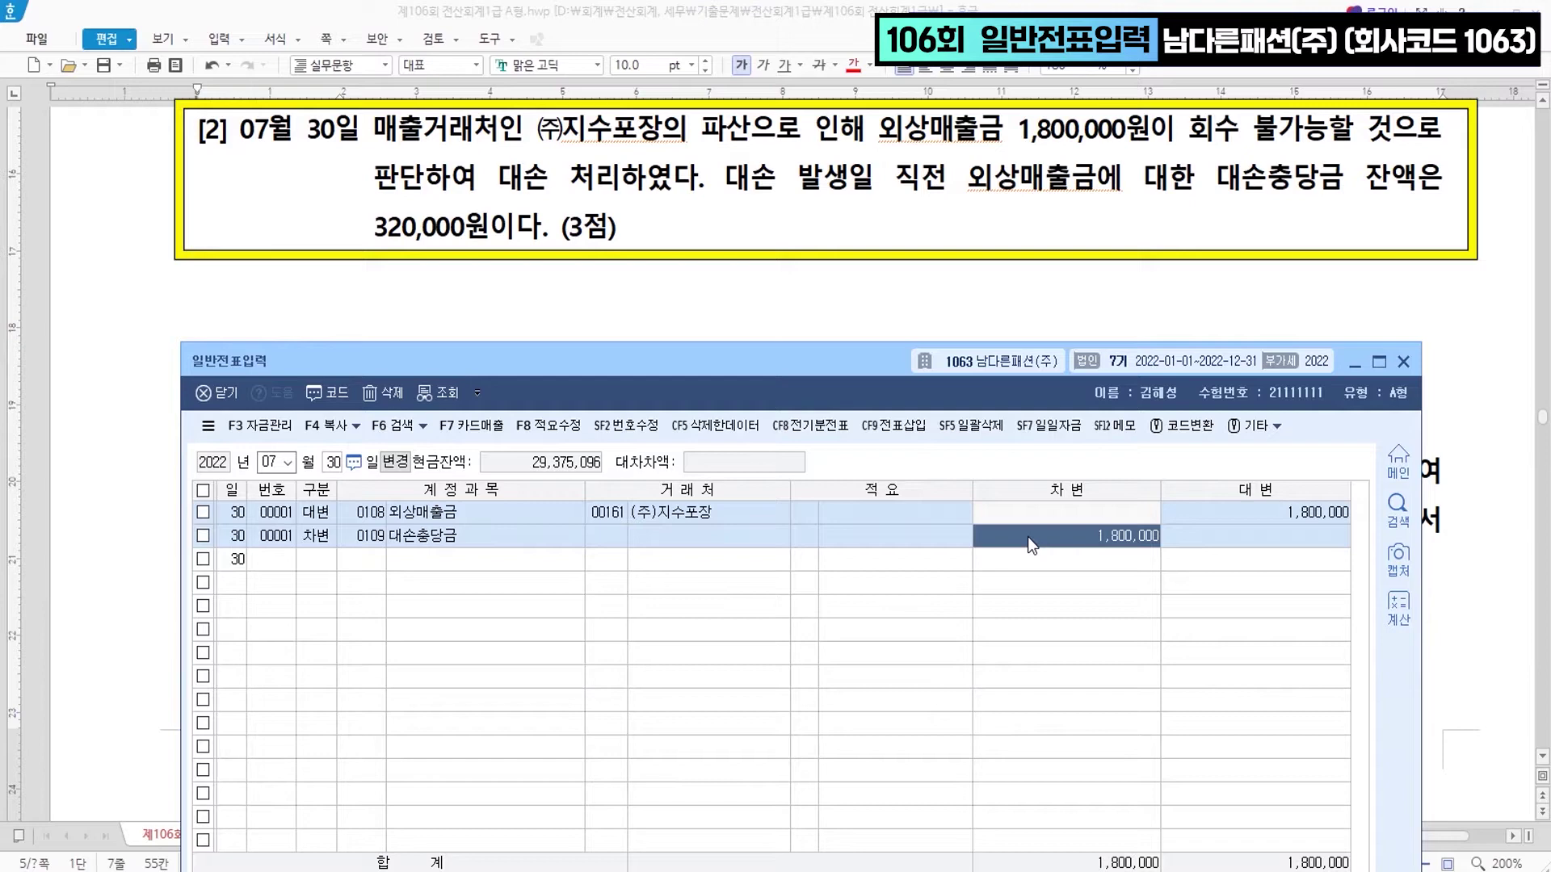
pyautogui.write('320000')
pyautogui.press('Return')
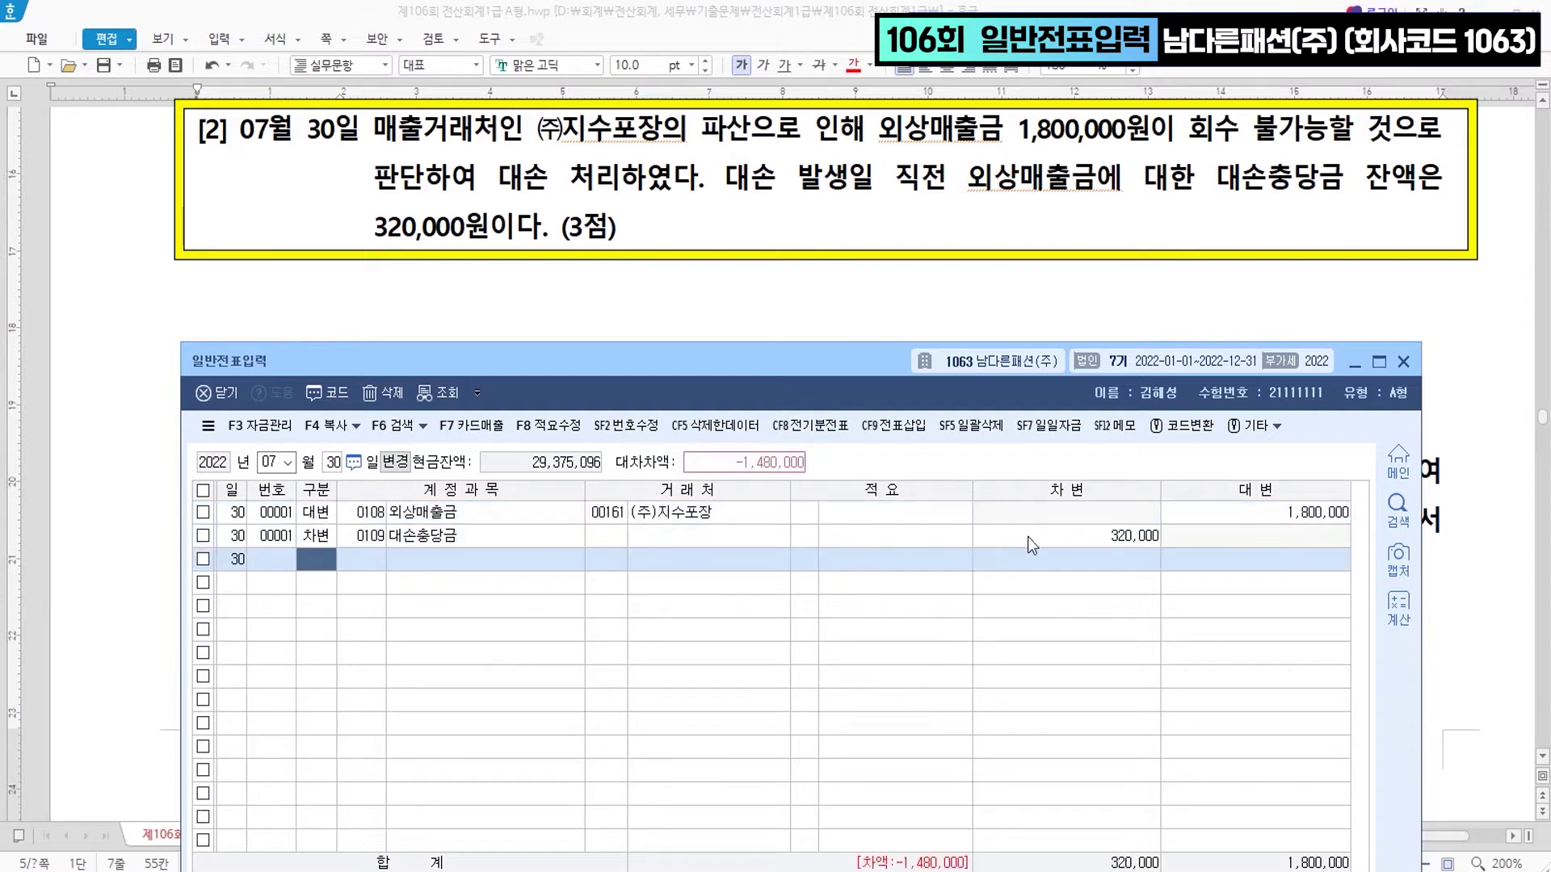
# - Enter a debit line for account 0835 대손상각비 without a customer, accepting the remaining 1,480,000 as the amount
pyautogui.write('3')
pyautogui.press('Return')
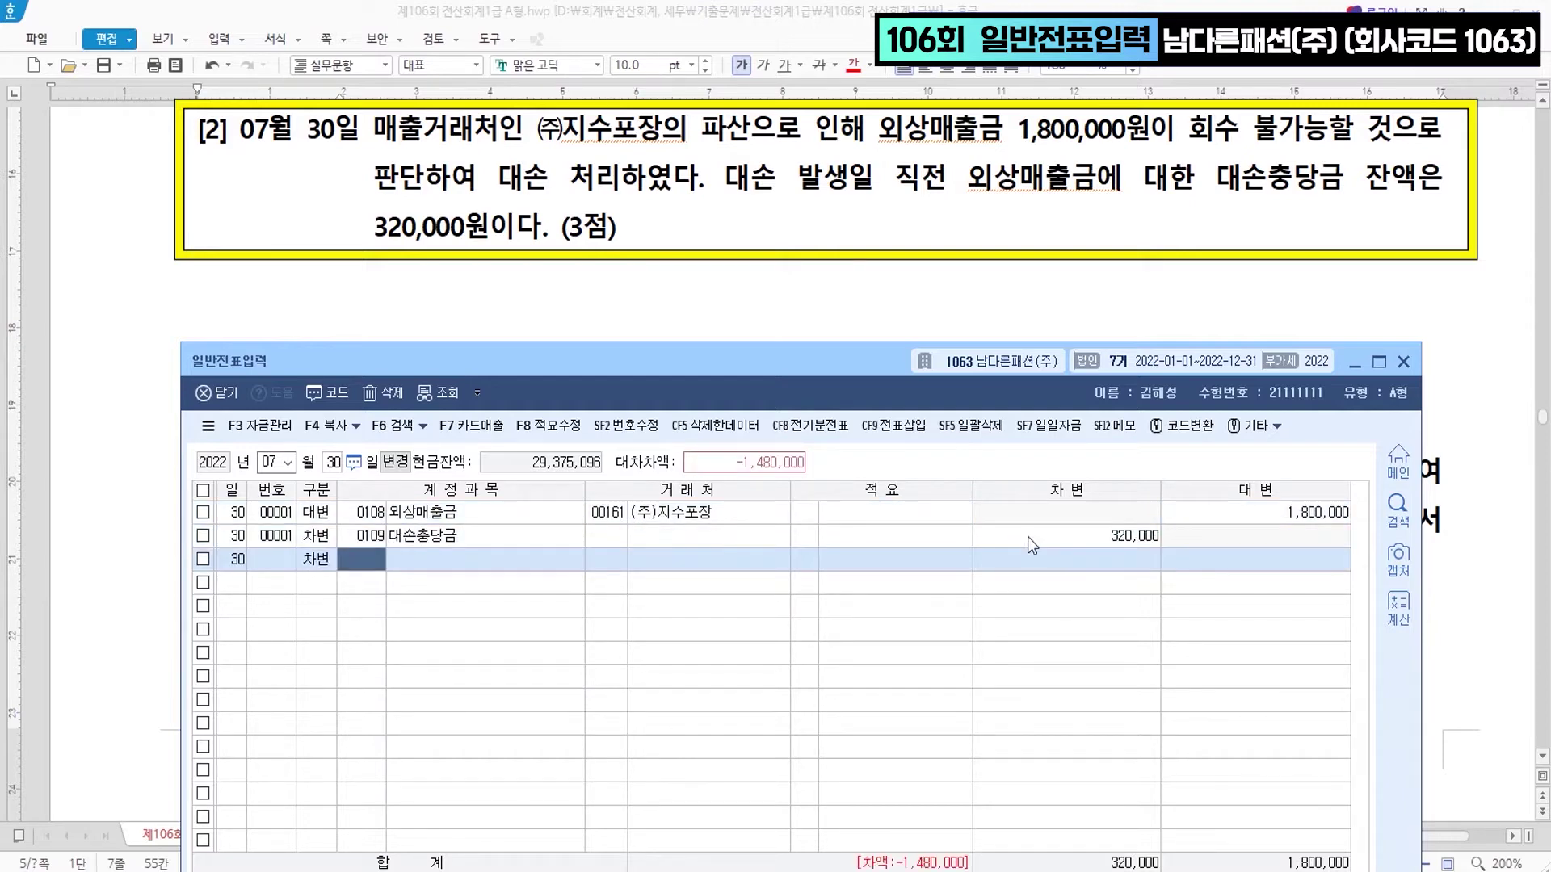
pyautogui.write('대손상')
pyautogui.press('Return')
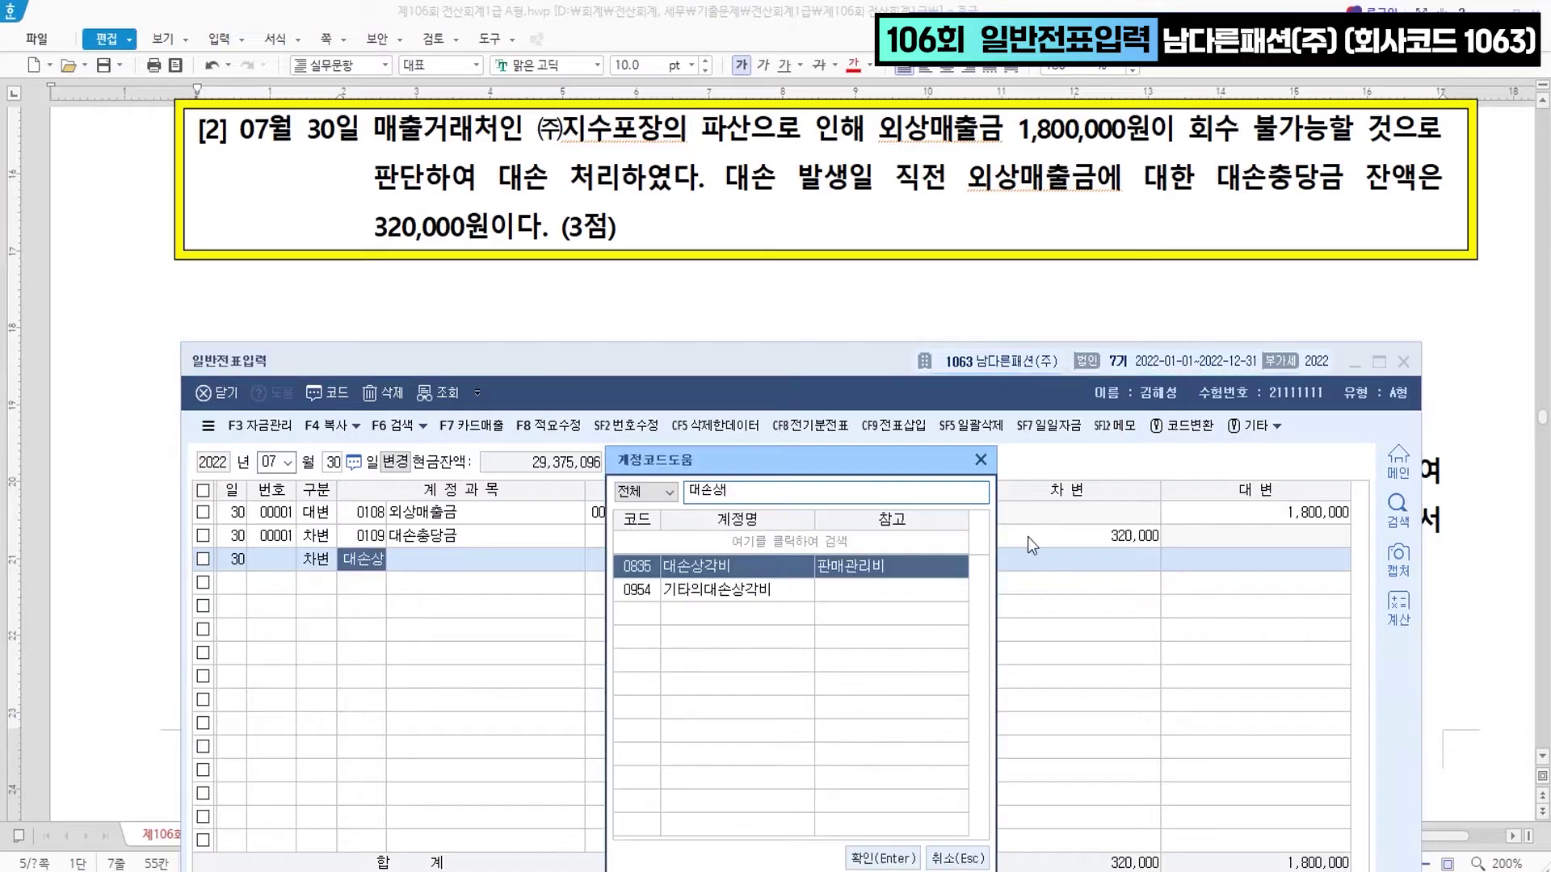
pyautogui.press('Return')
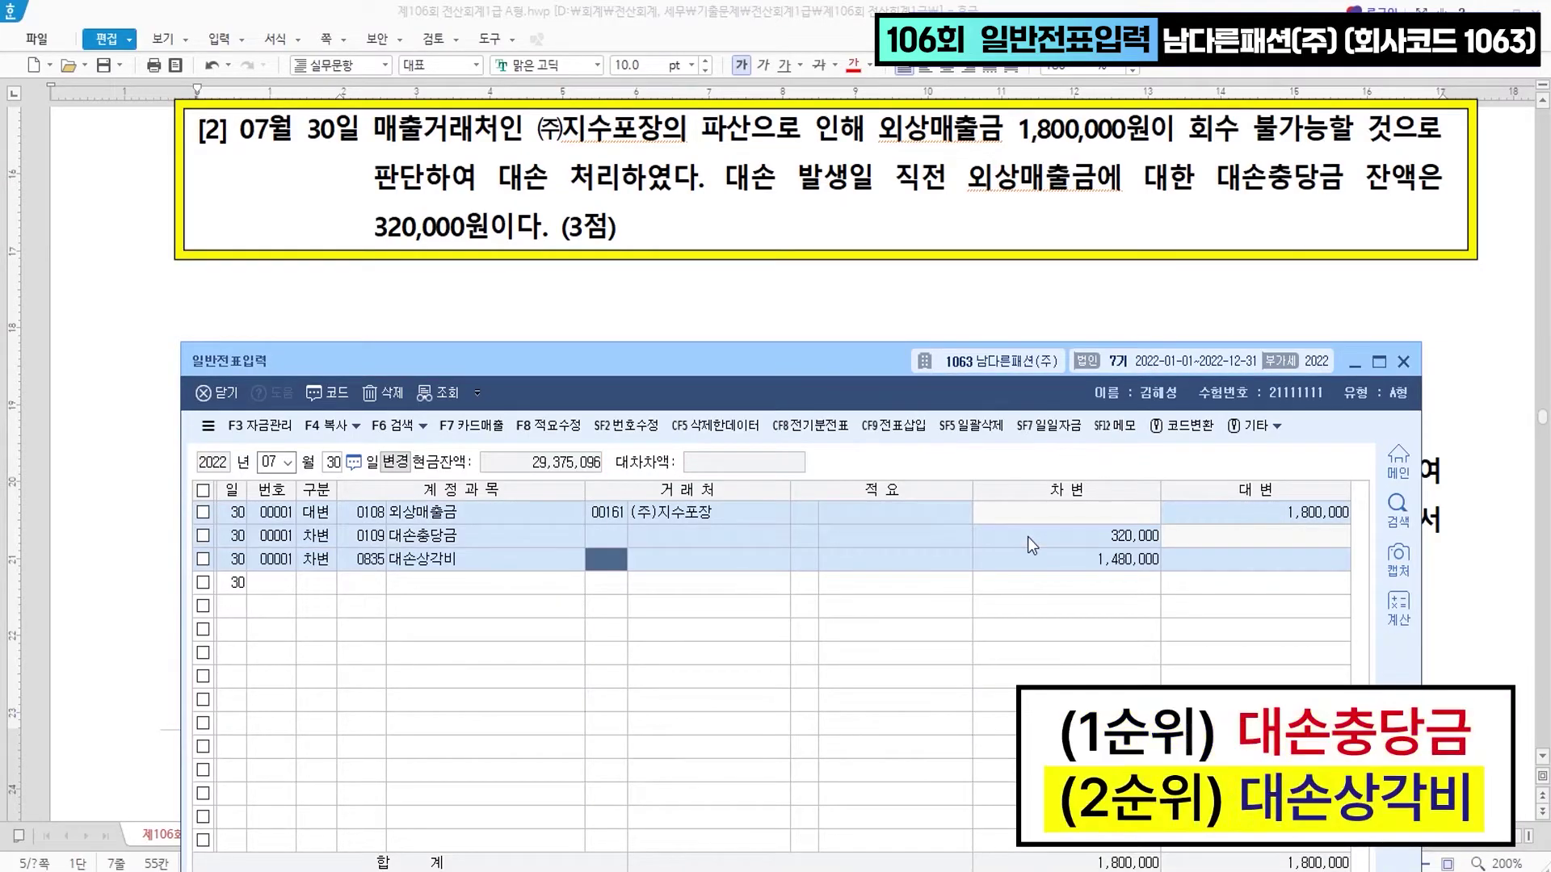
pyautogui.press('Return')
pyautogui.press('Return')
pyautogui.press('Return')
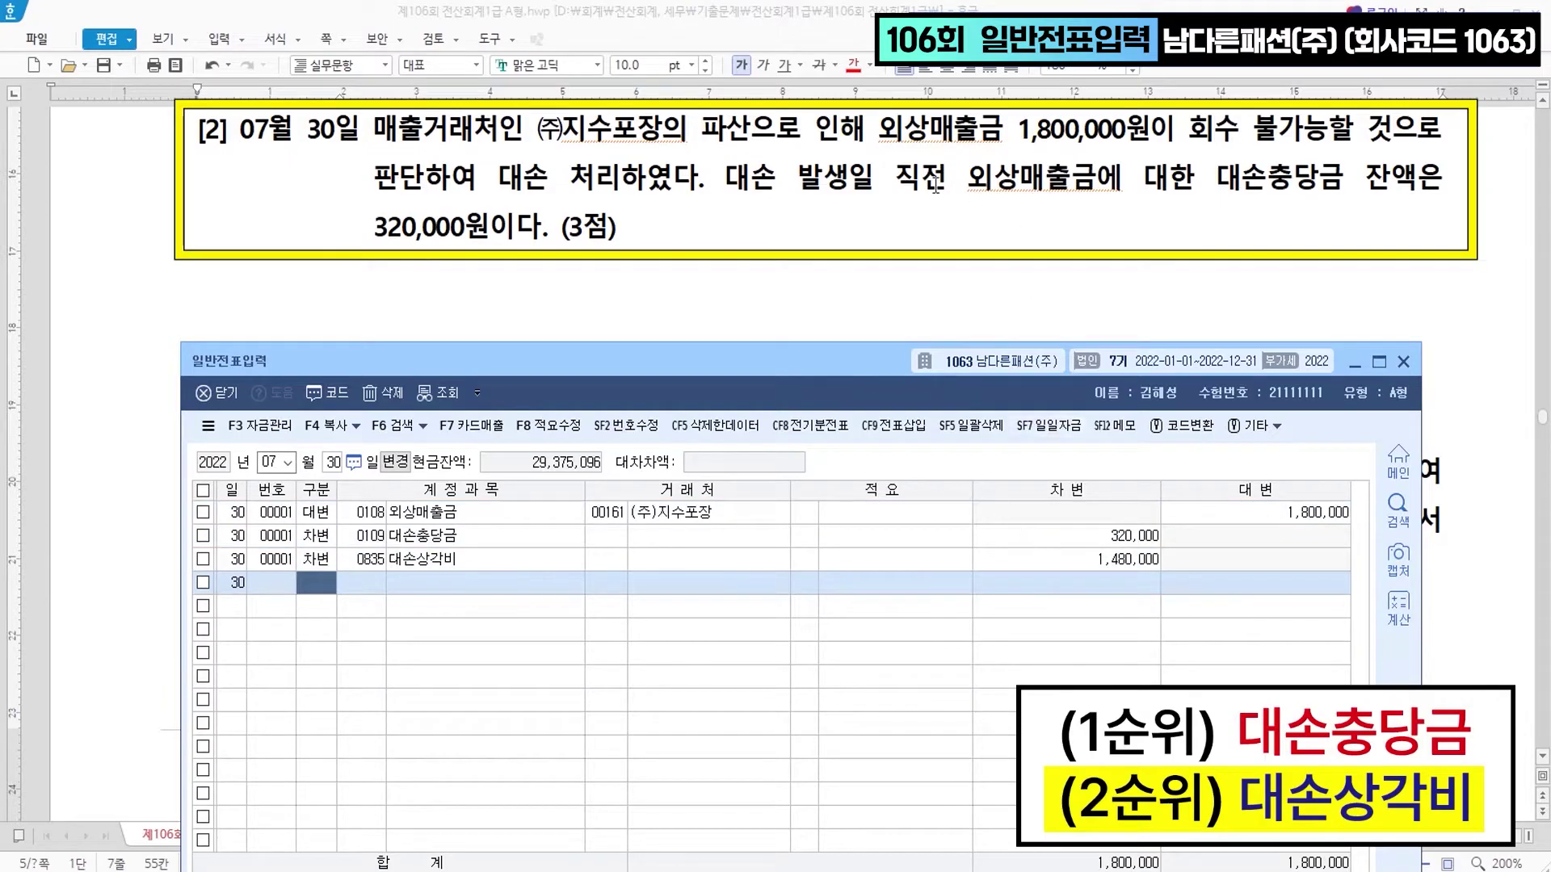
# - Review the deposit, contract payment and payment account in question [3] and set the voucher date to August 30
pyautogui.scroll(-3, 934, 184)
pyautogui.scroll(-1, 934, 187)
pyautogui.scroll(1, 929, 194)
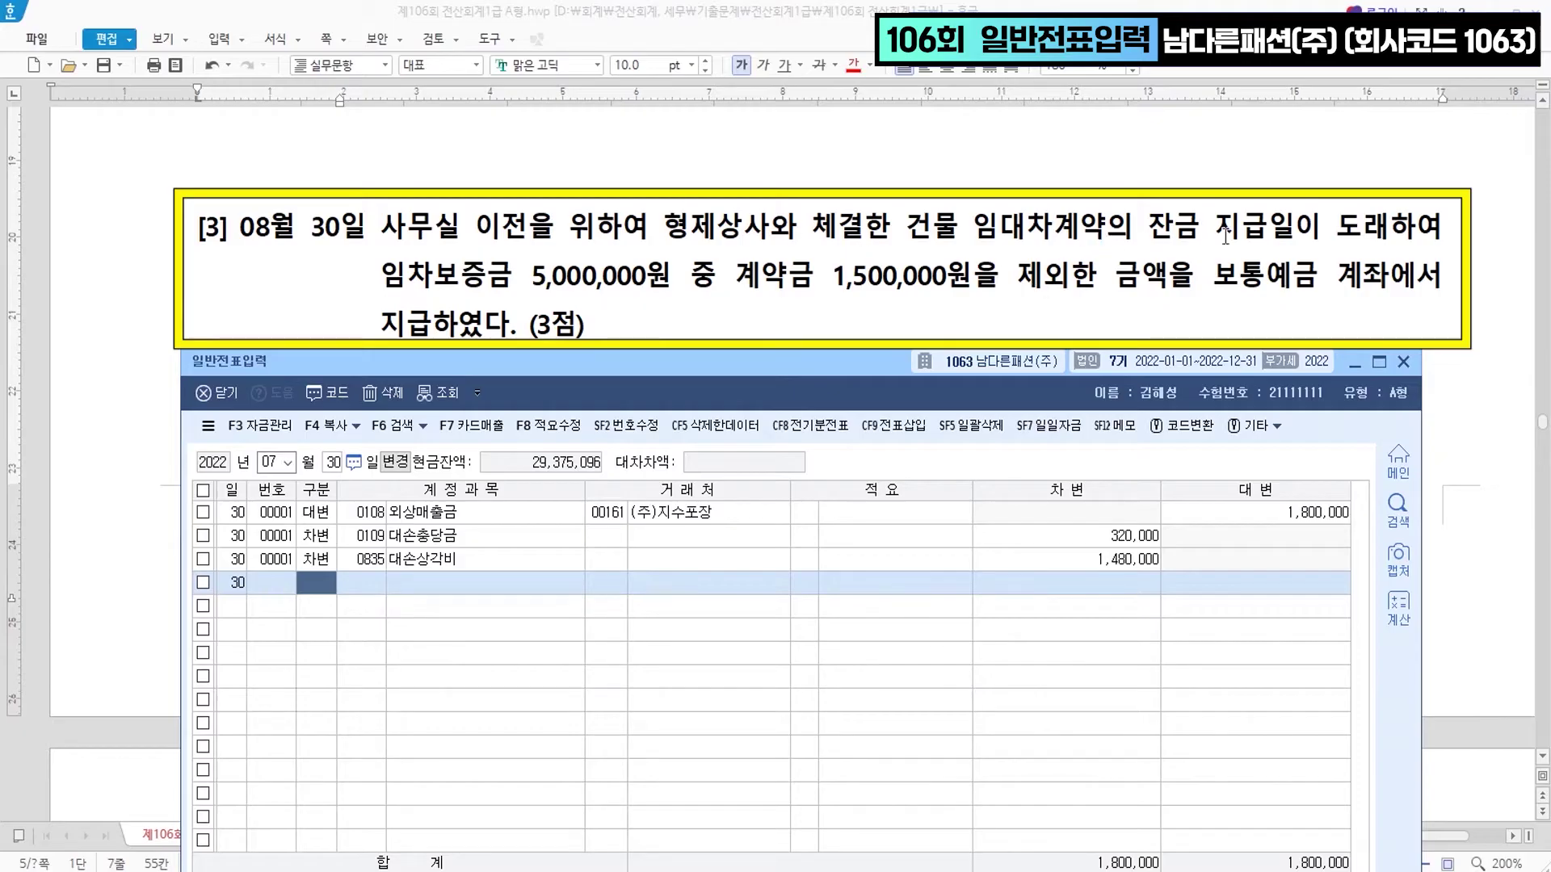
pyautogui.click(554, 279)
pyautogui.click(911, 280)
pyautogui.click(1297, 280)
pyautogui.click(271, 461)
pyautogui.write('08')
pyautogui.press('Return')
pyautogui.press('Return')
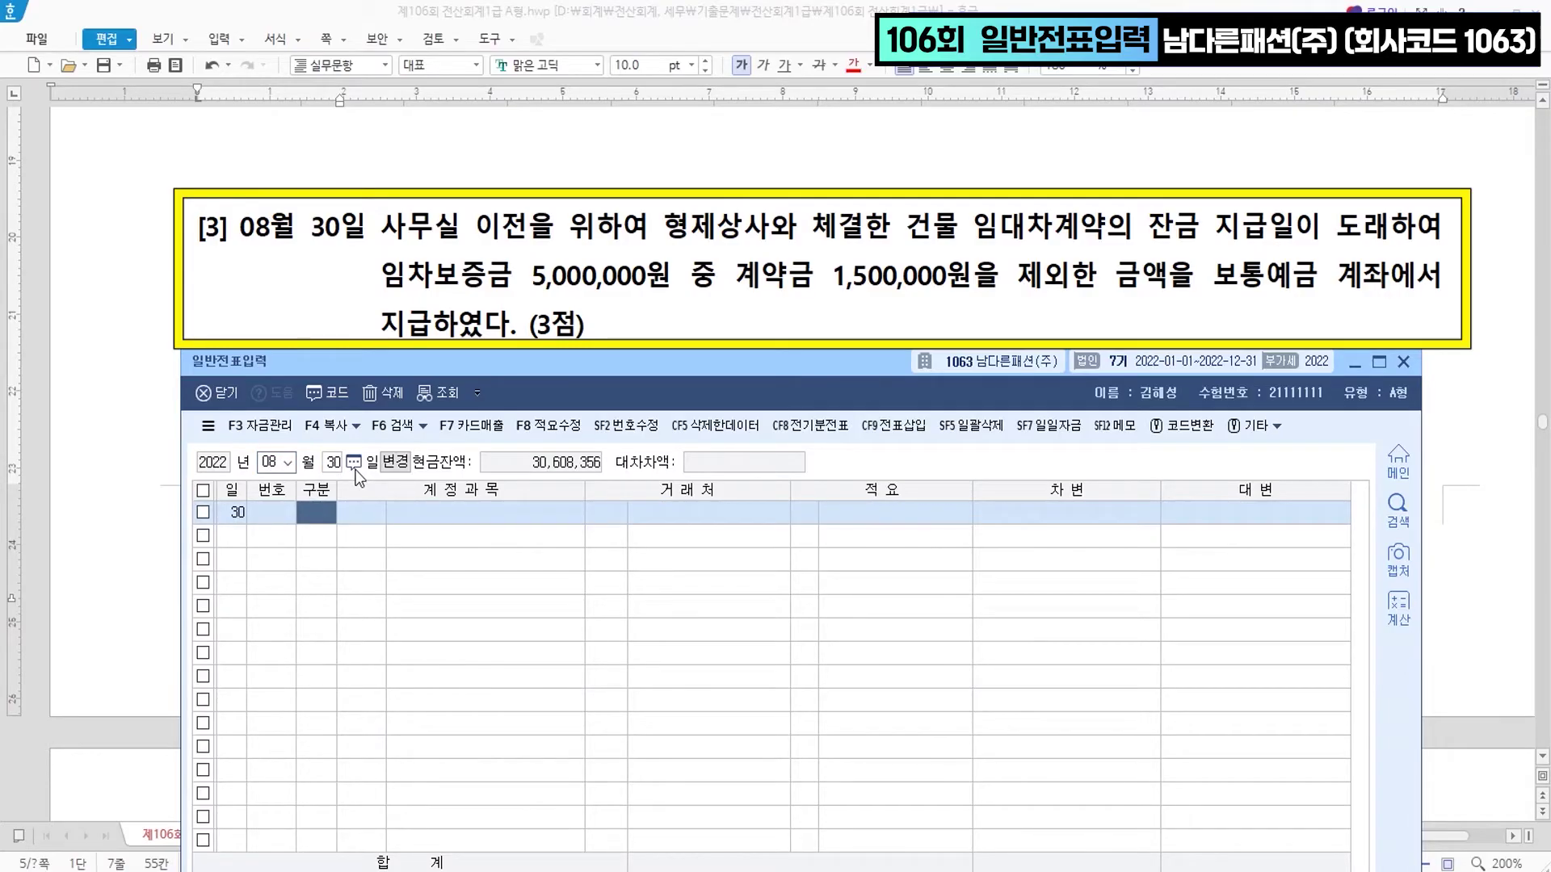
# - Enter a debit line for account 0232 임차보증금 with customer 00104 형제상사 and an amount of 5,000,000
pyautogui.write('3')
pyautogui.press('Return')
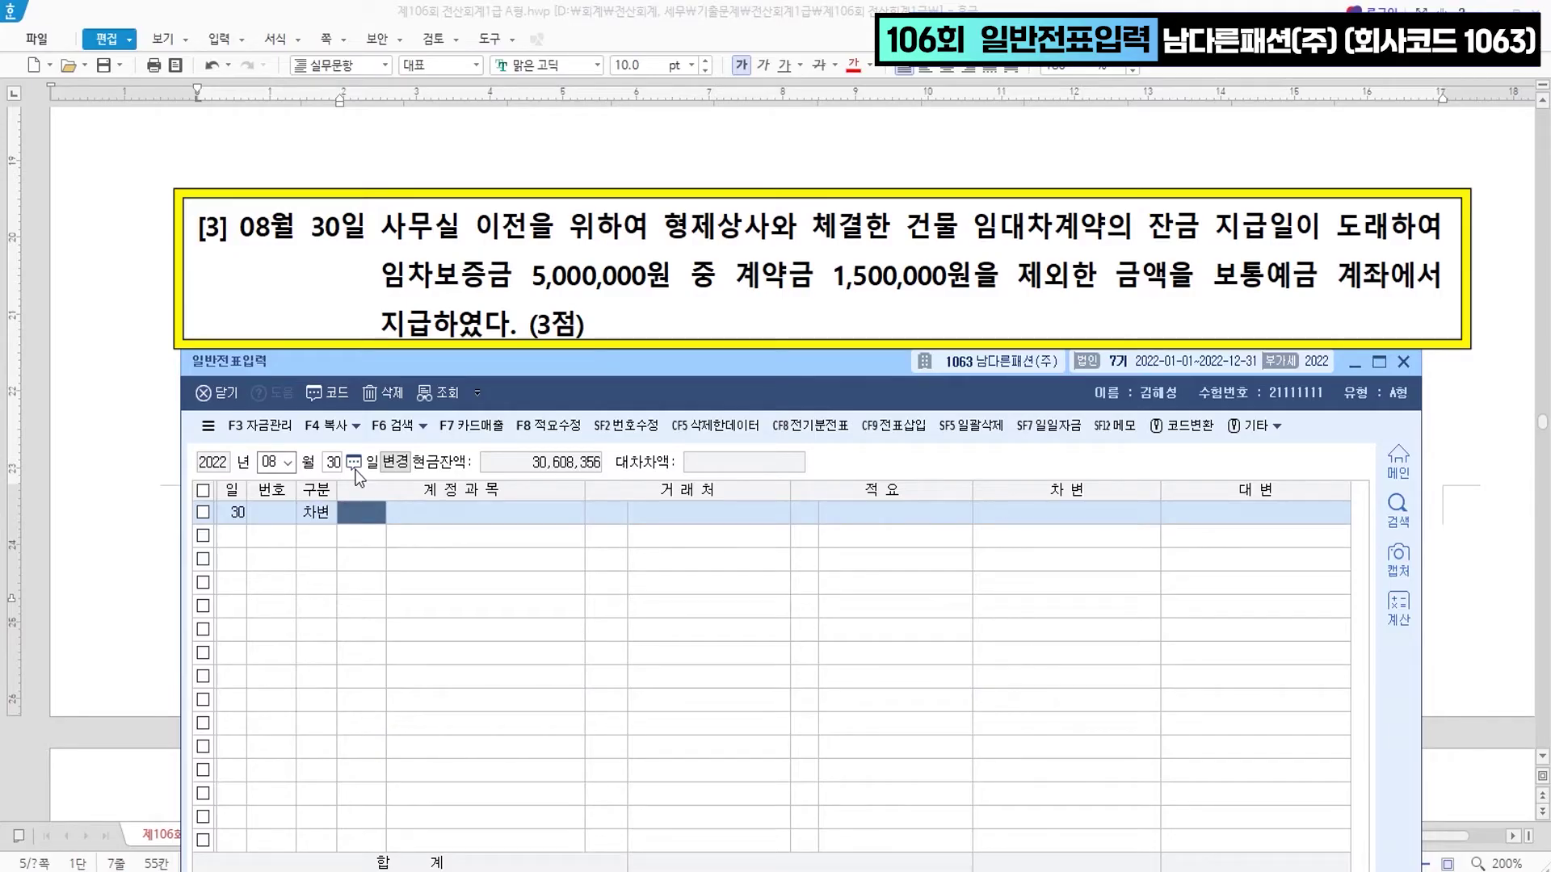
pyautogui.write('임차보')
pyautogui.press('Return')
pyautogui.press('Return')
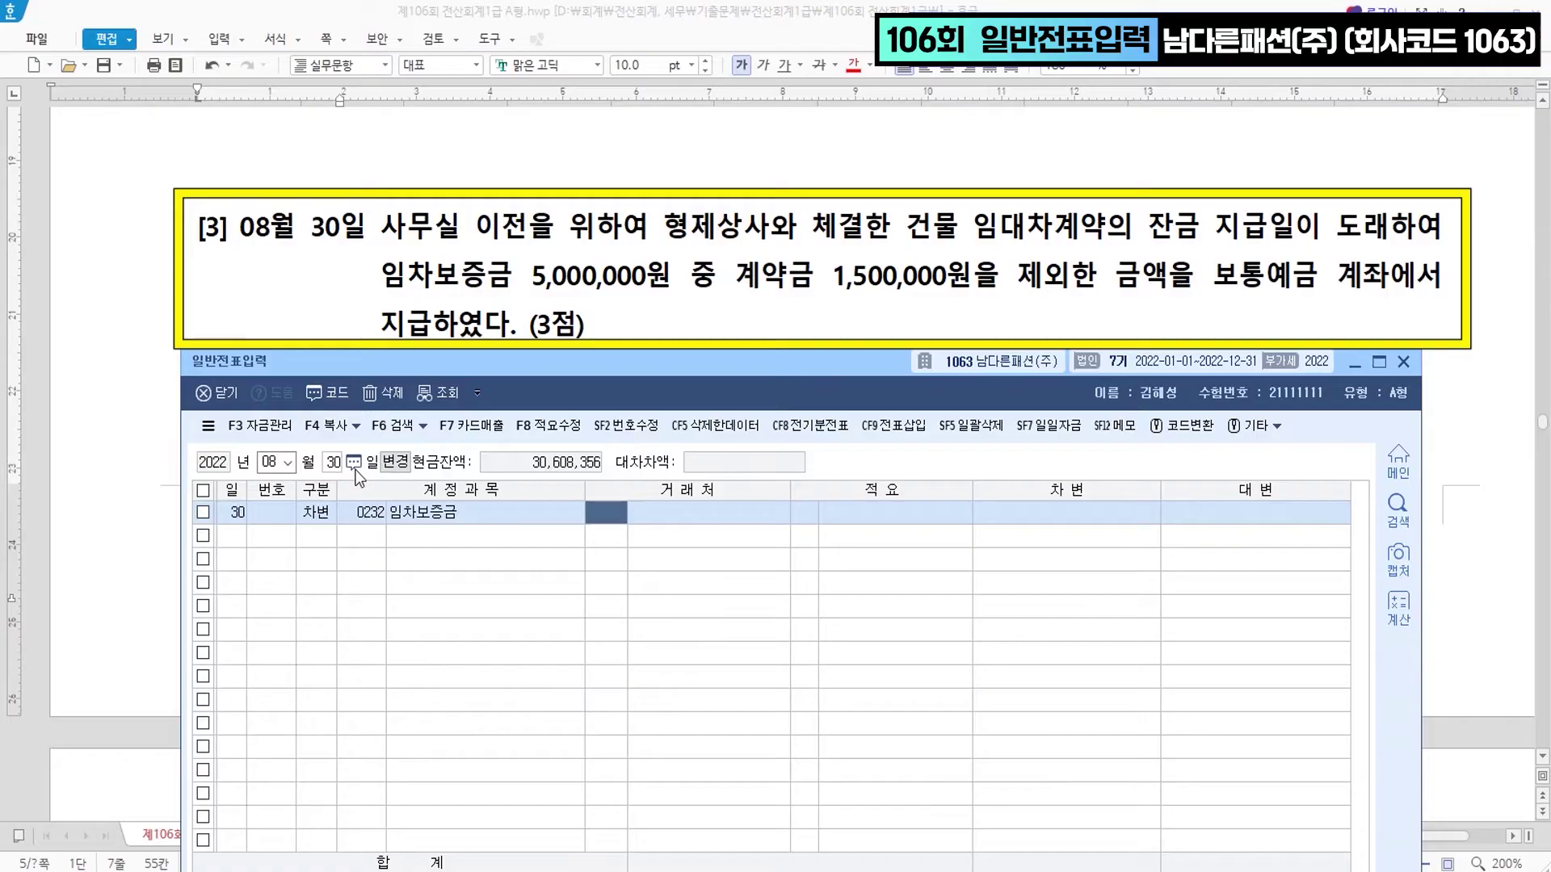
pyautogui.write('형제')
pyautogui.press('Return')
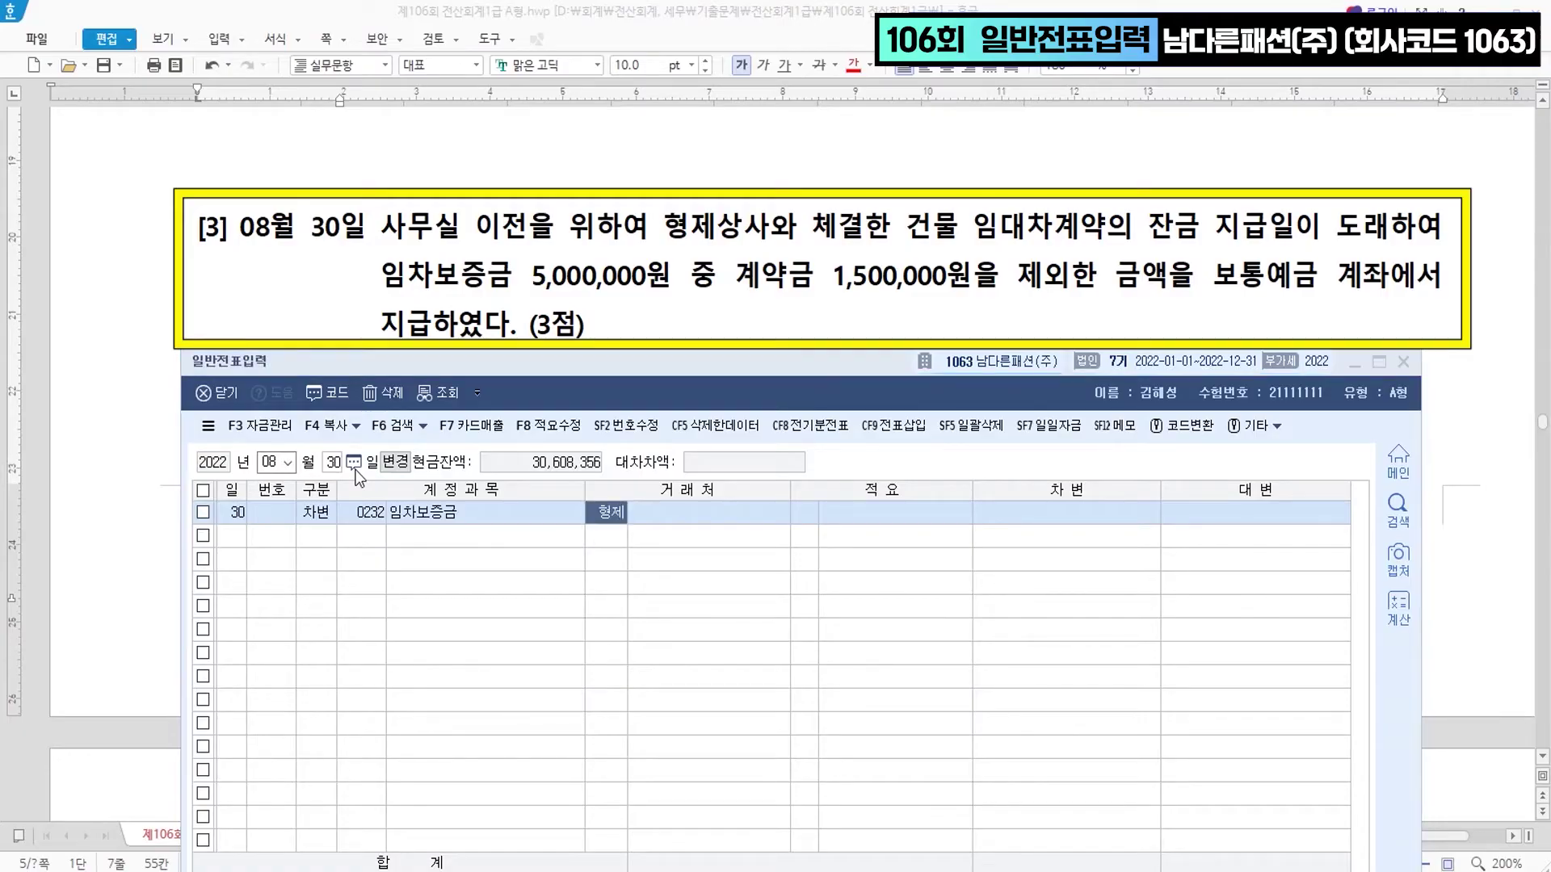
pyautogui.press('Return')
pyautogui.press('Return')
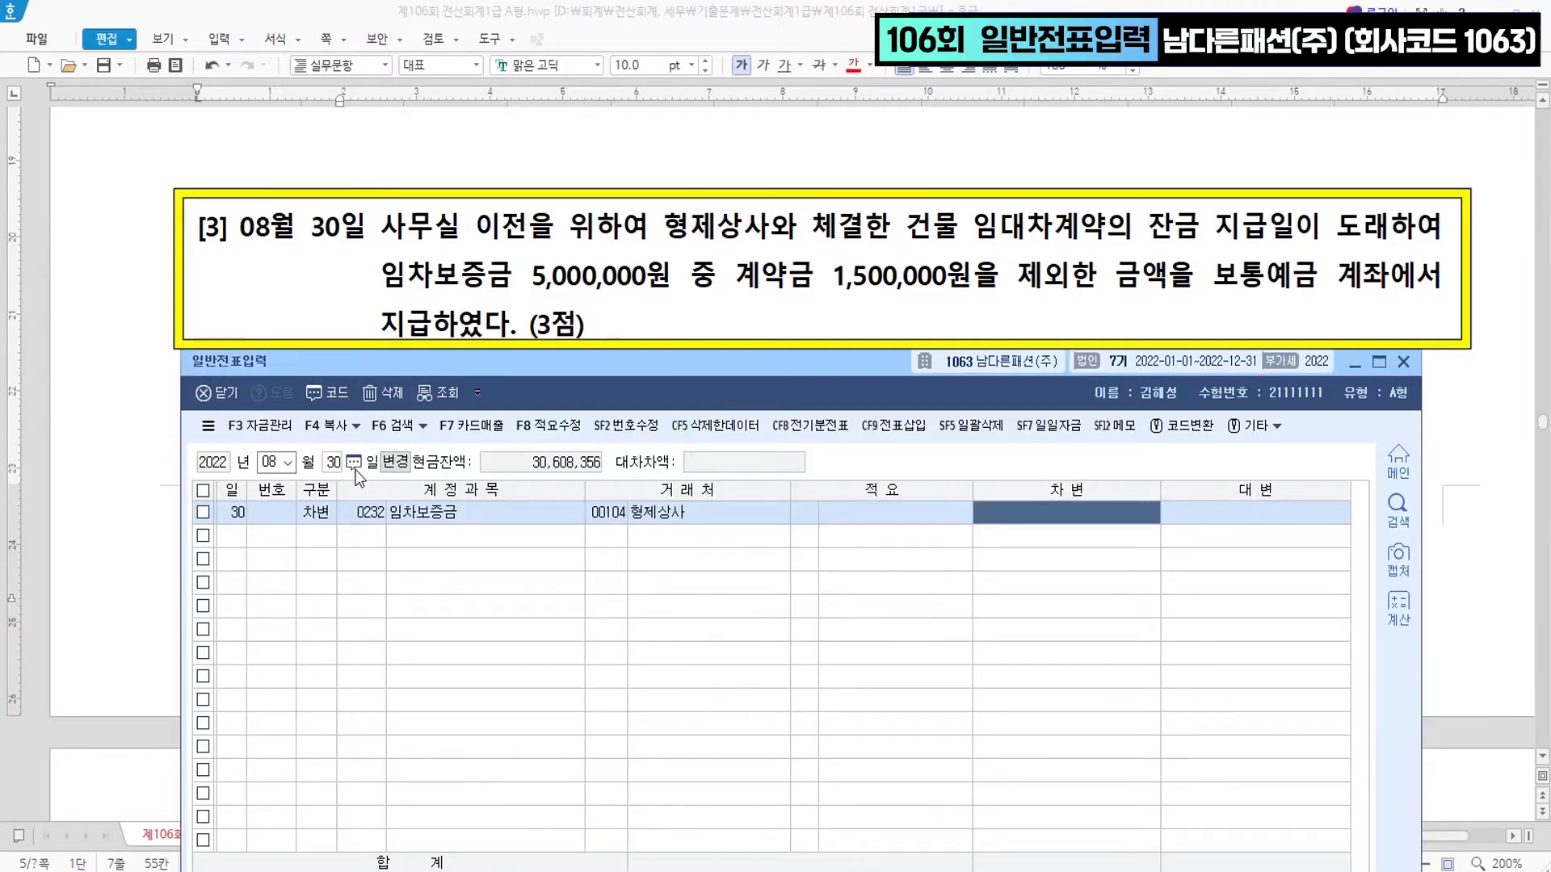
pyautogui.write('5000000')
pyautogui.press('Return')
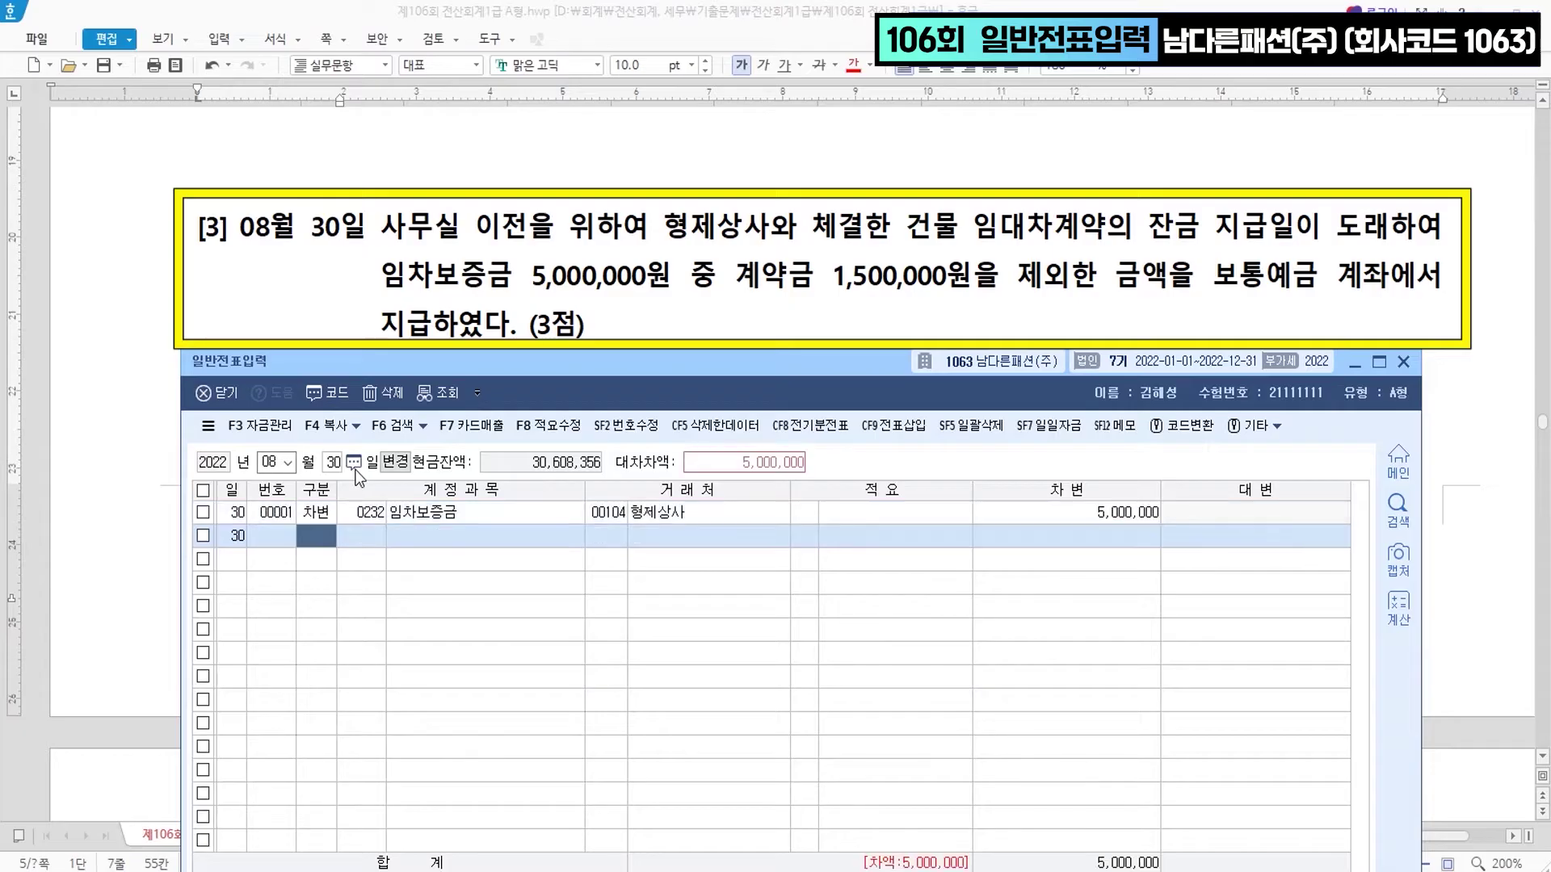
# - Enter credit lines for 0131 선급금 with customer 형제상사 and amount 1,500,000, and for 0103 보통예금 with the remaining 3,500,000
pyautogui.write('4')
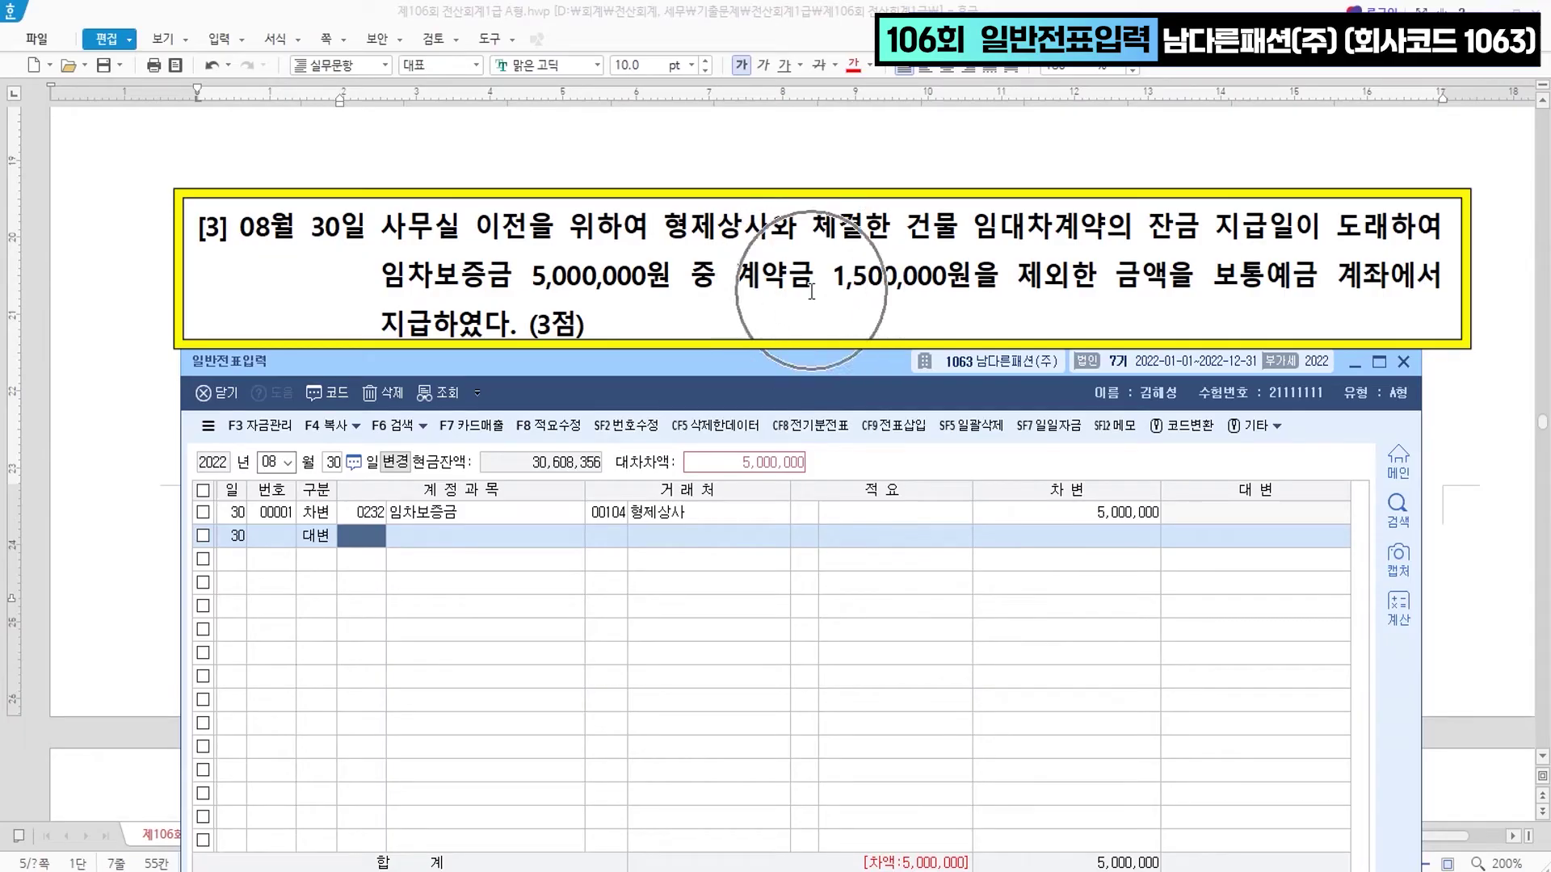
pyautogui.write('선급ㄱ')
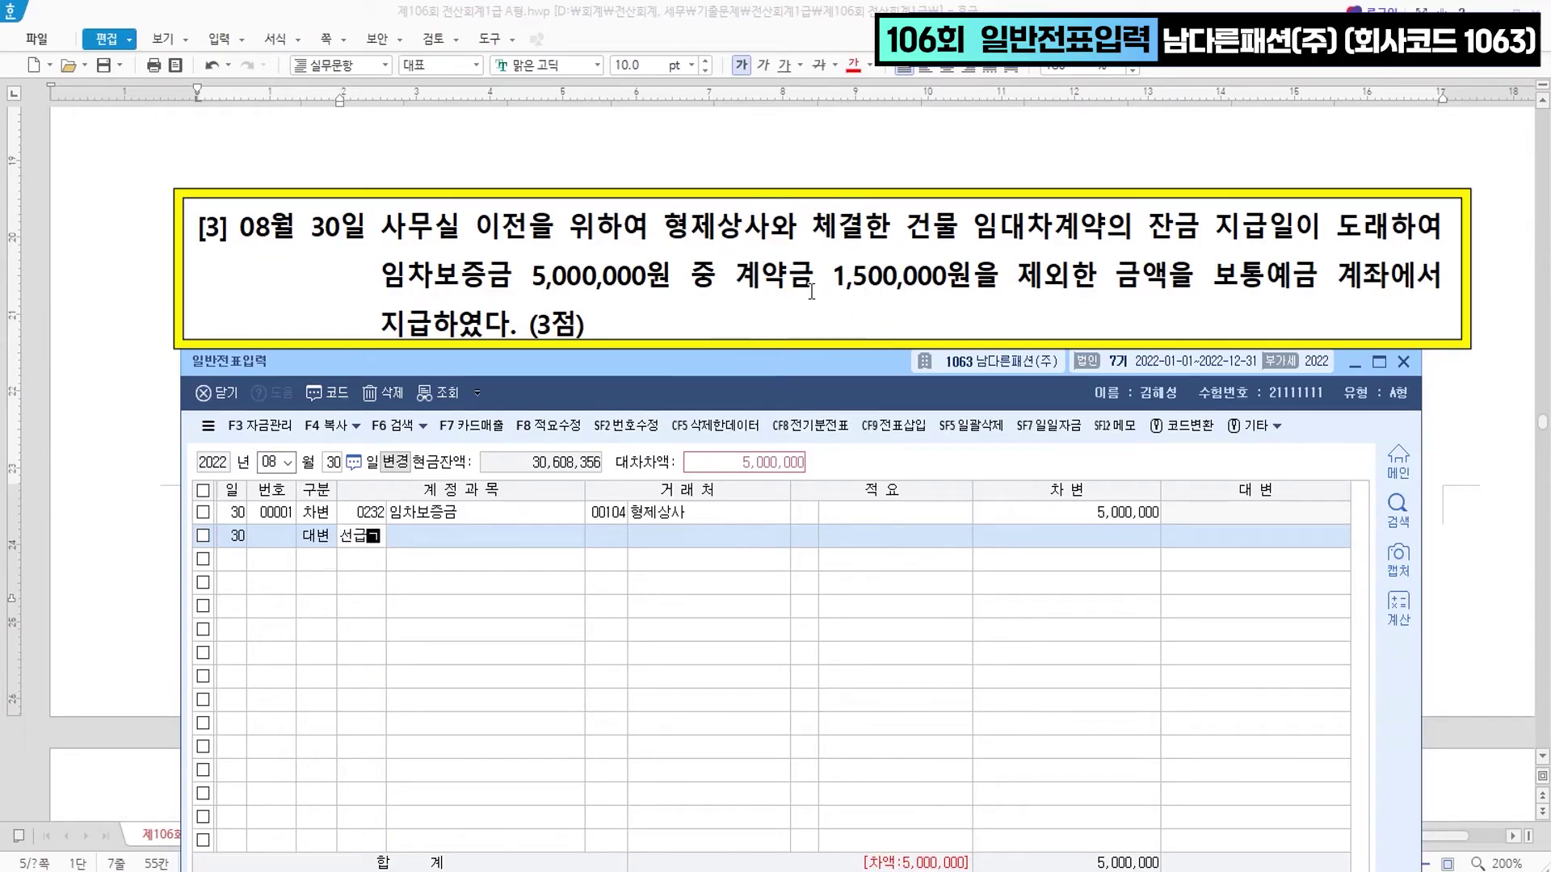
pyautogui.press('Return')
pyautogui.press('+')
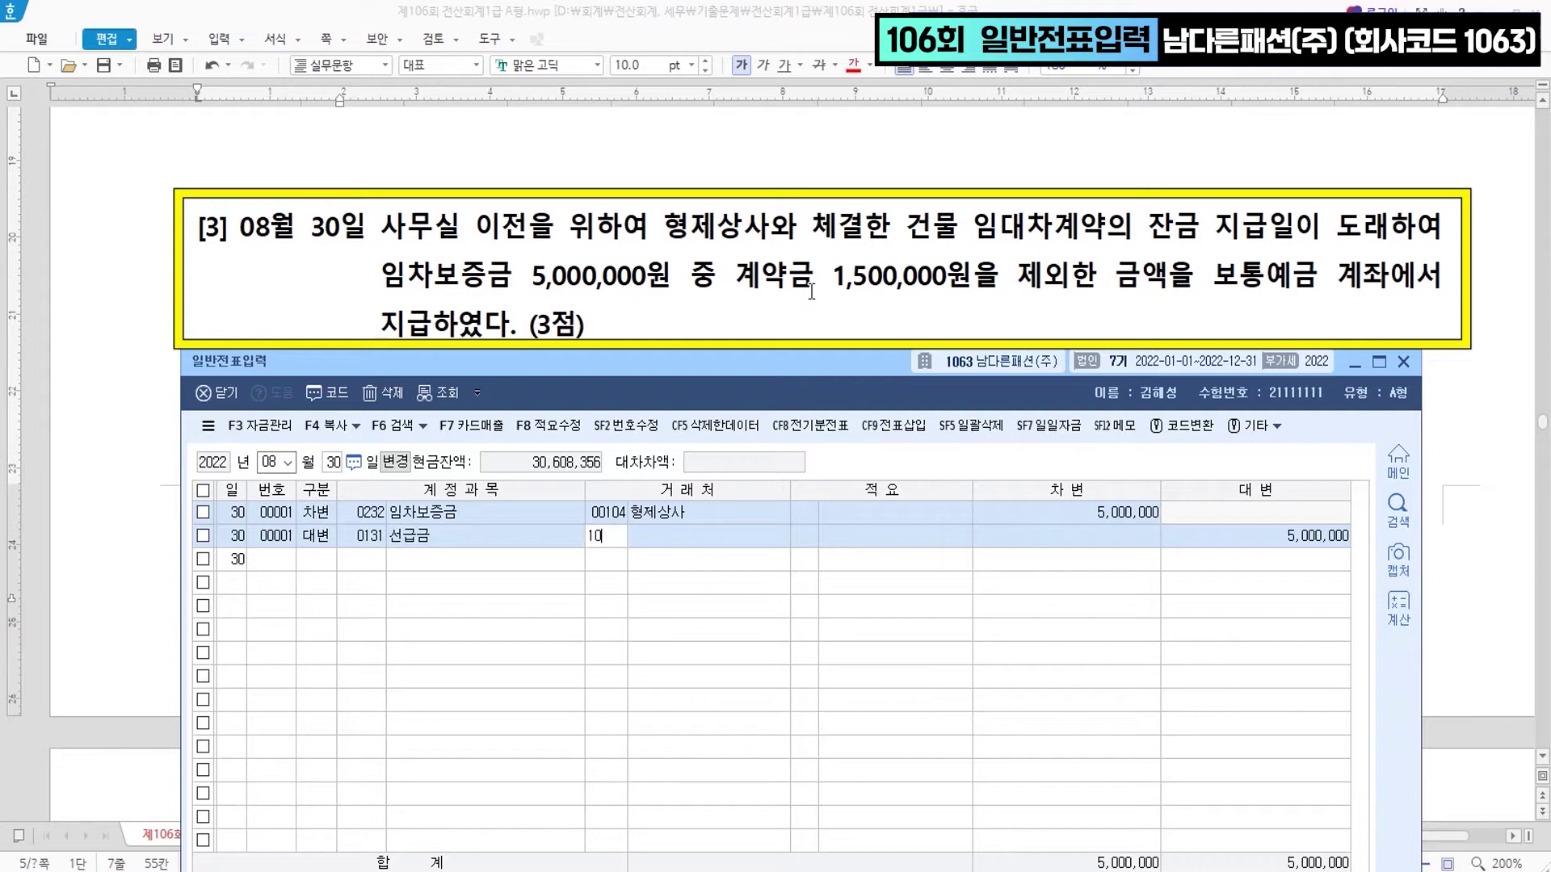
pyautogui.press('Return')
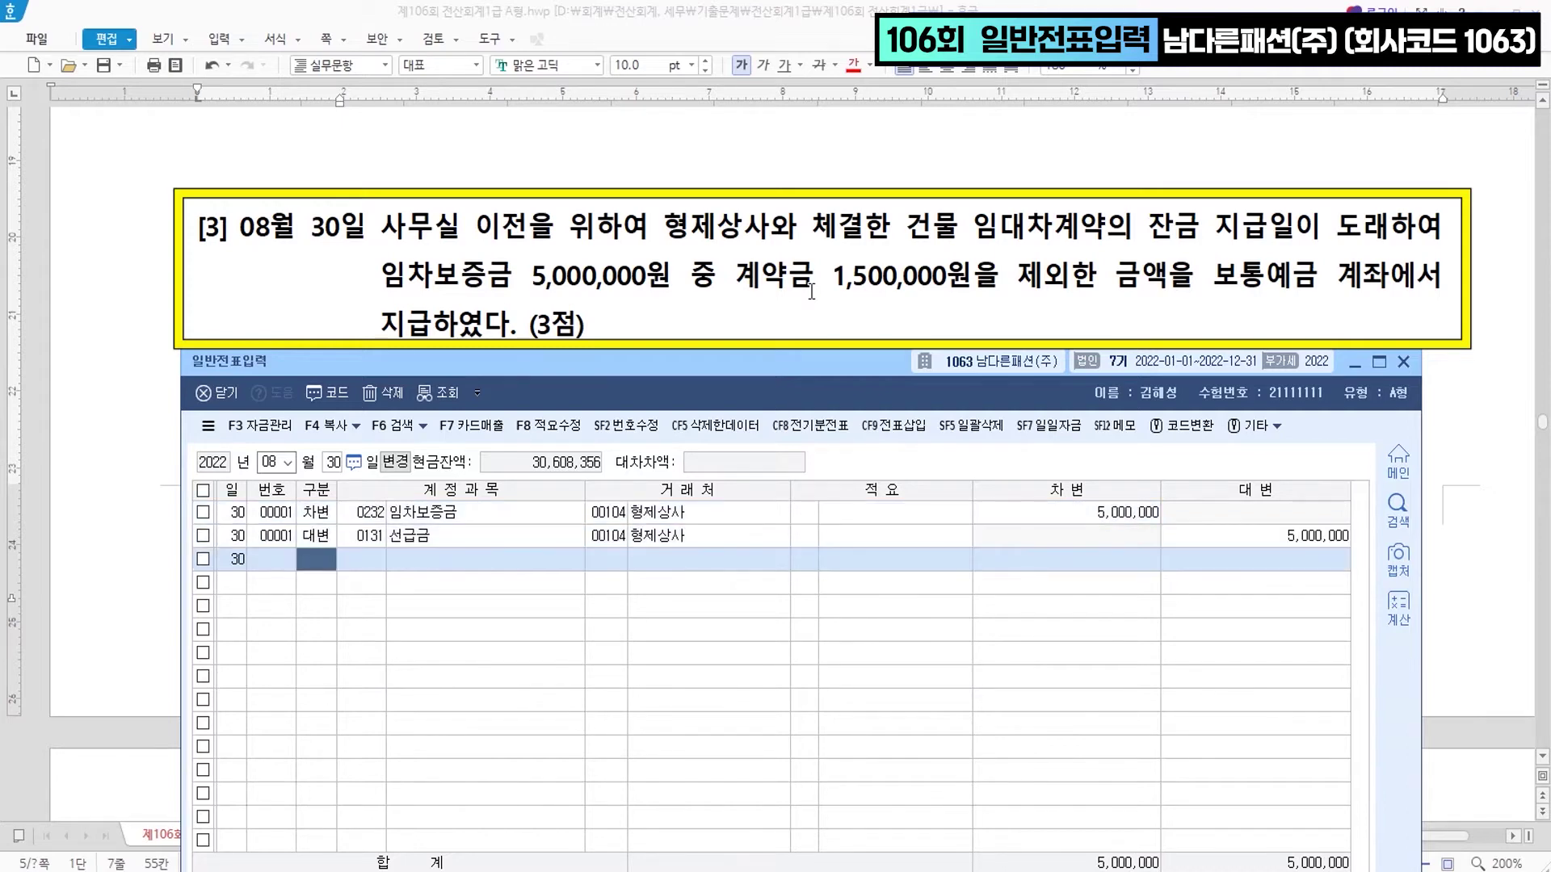
pyautogui.press('Return')
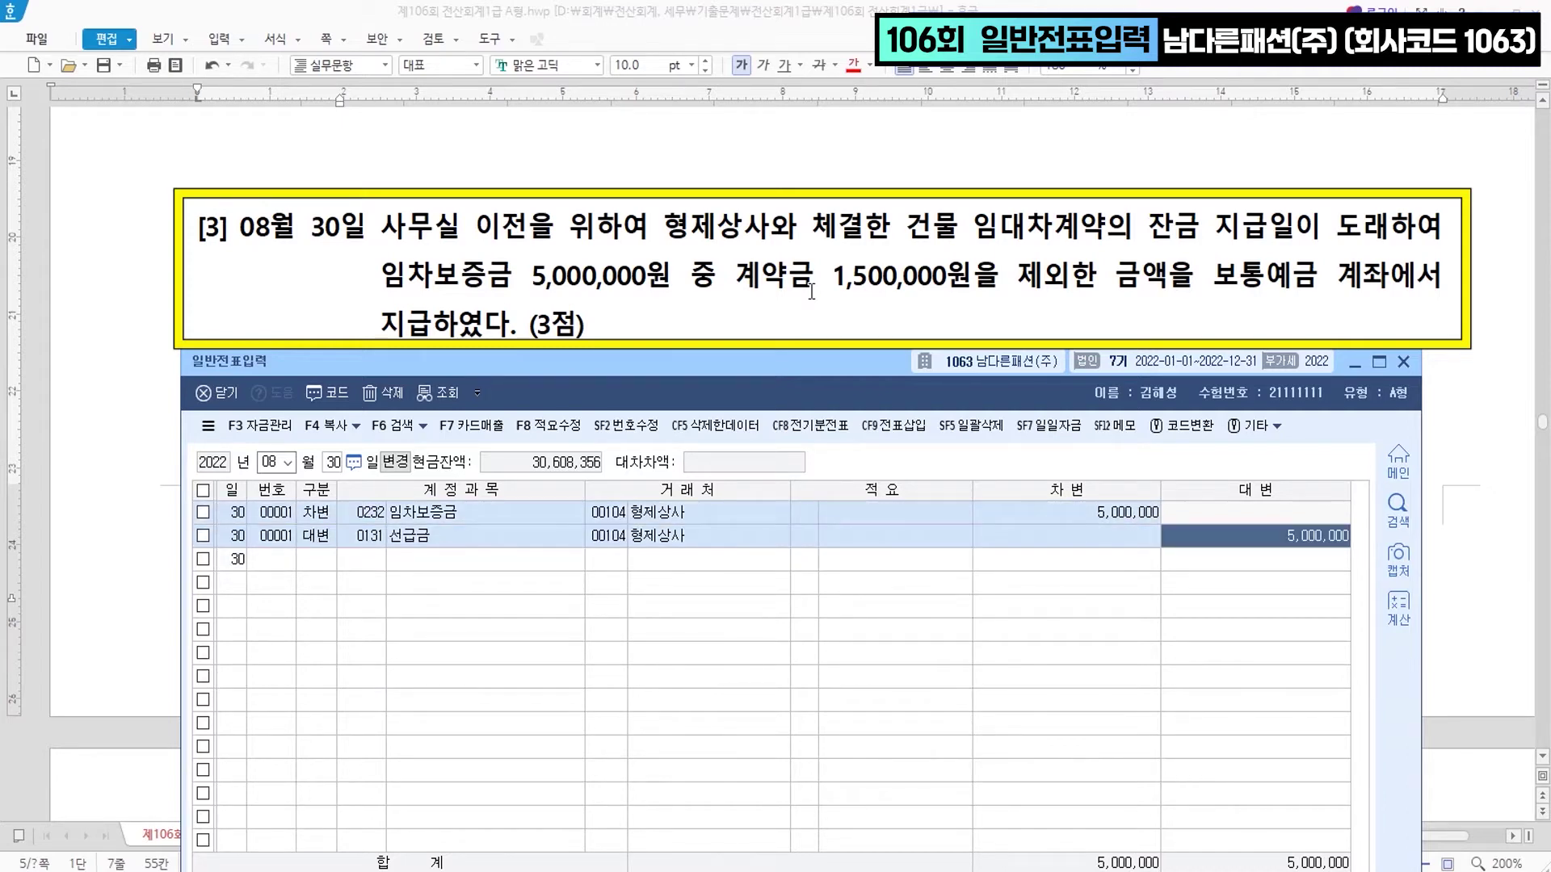
pyautogui.write('1500000')
pyautogui.press('Return')
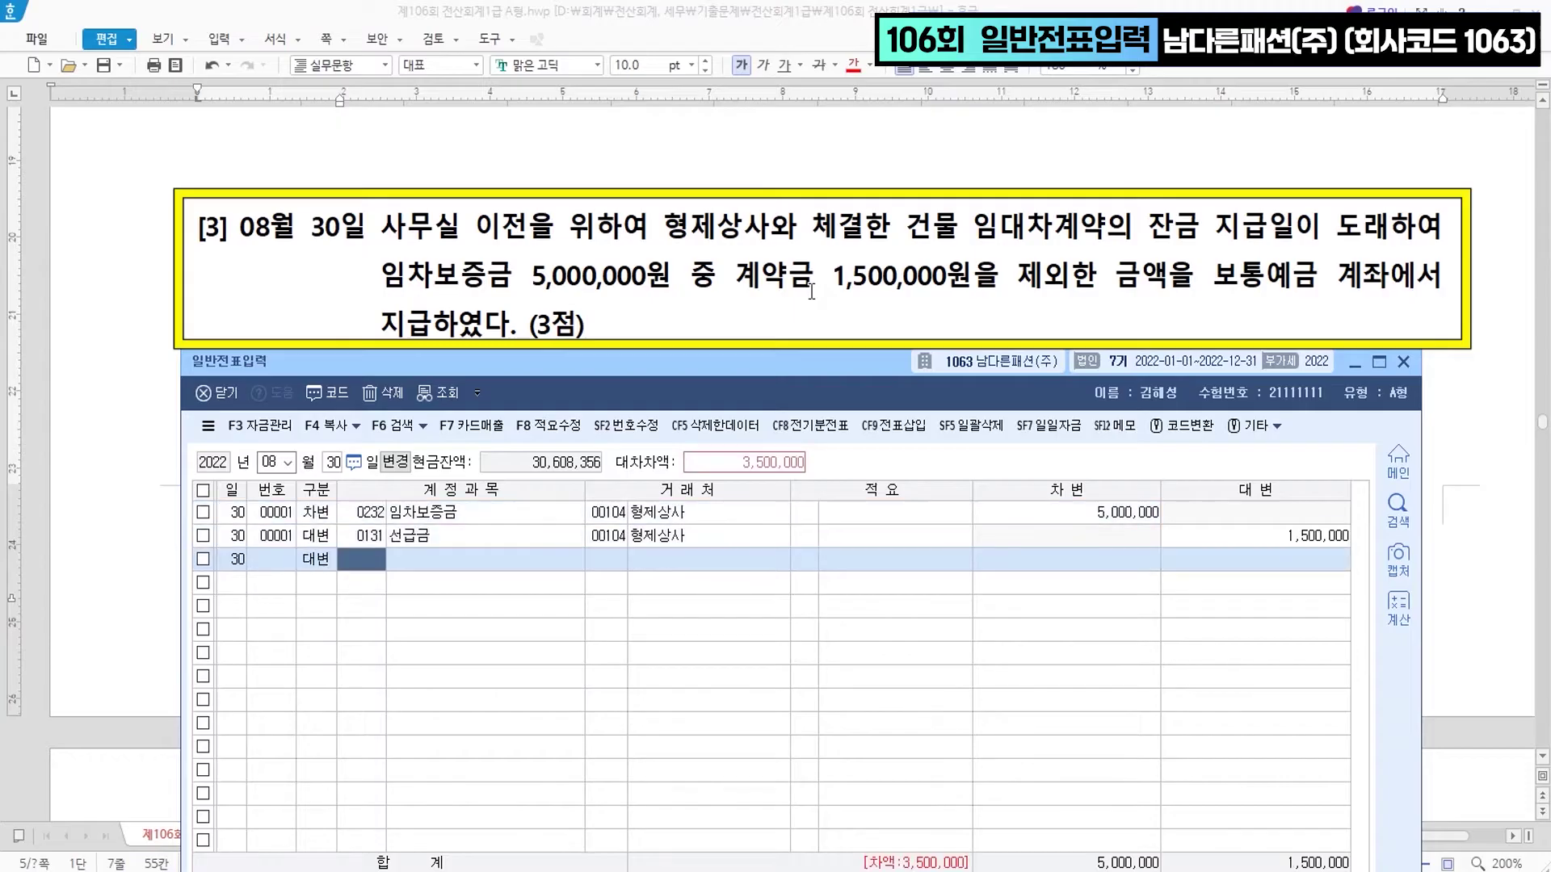
pyautogui.write('103')
pyautogui.press('Return')
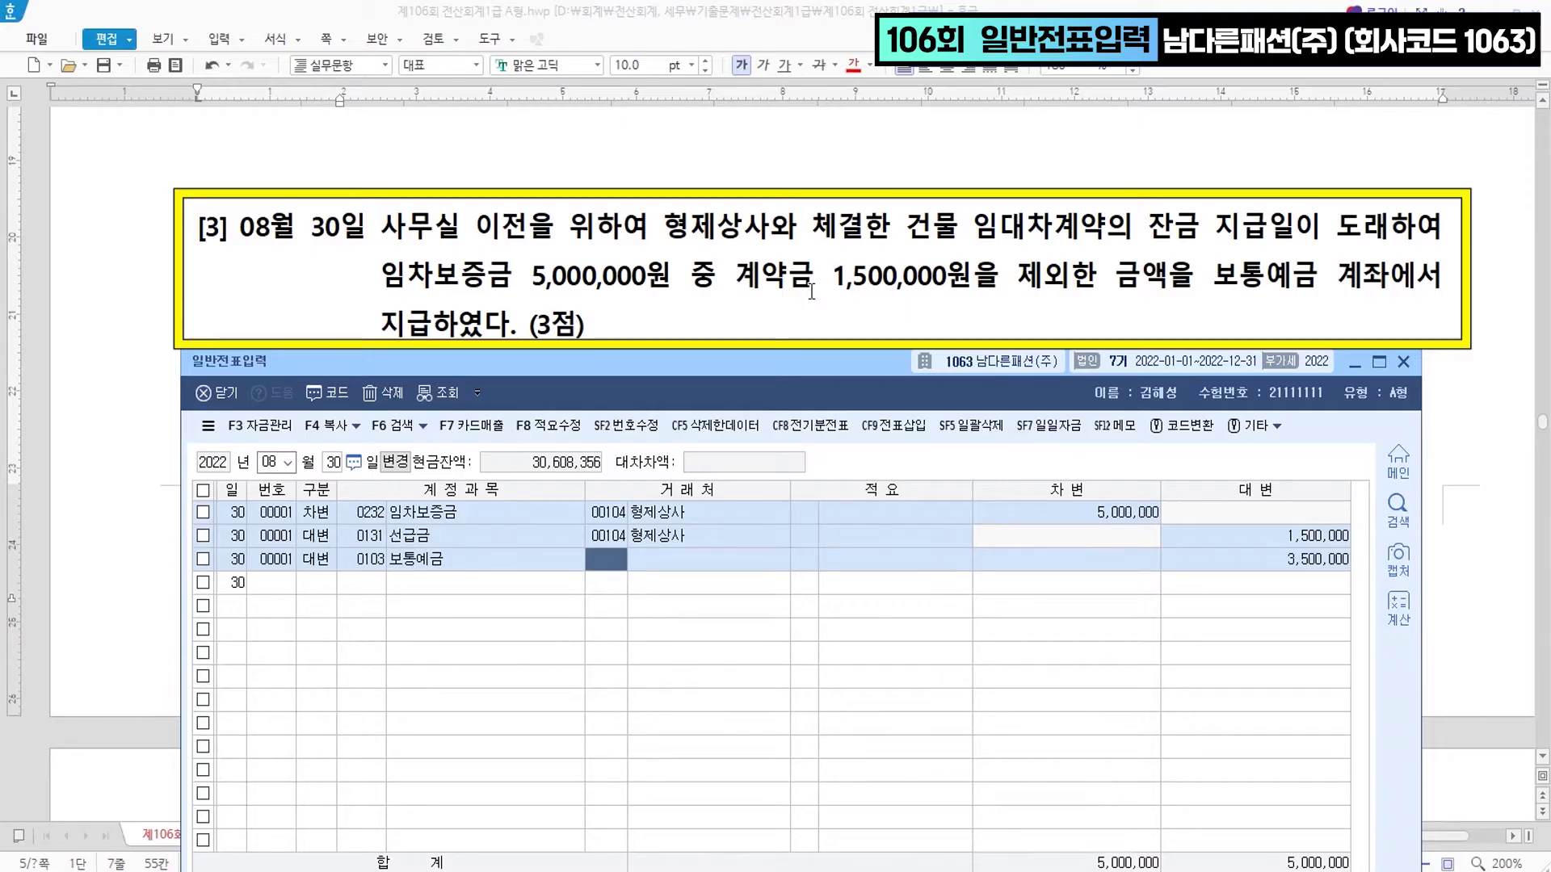
# - Set the voucher date to October 18 and review the forgiven loan amount and its account in question [4]
pyautogui.scroll(-5, 929, 253)
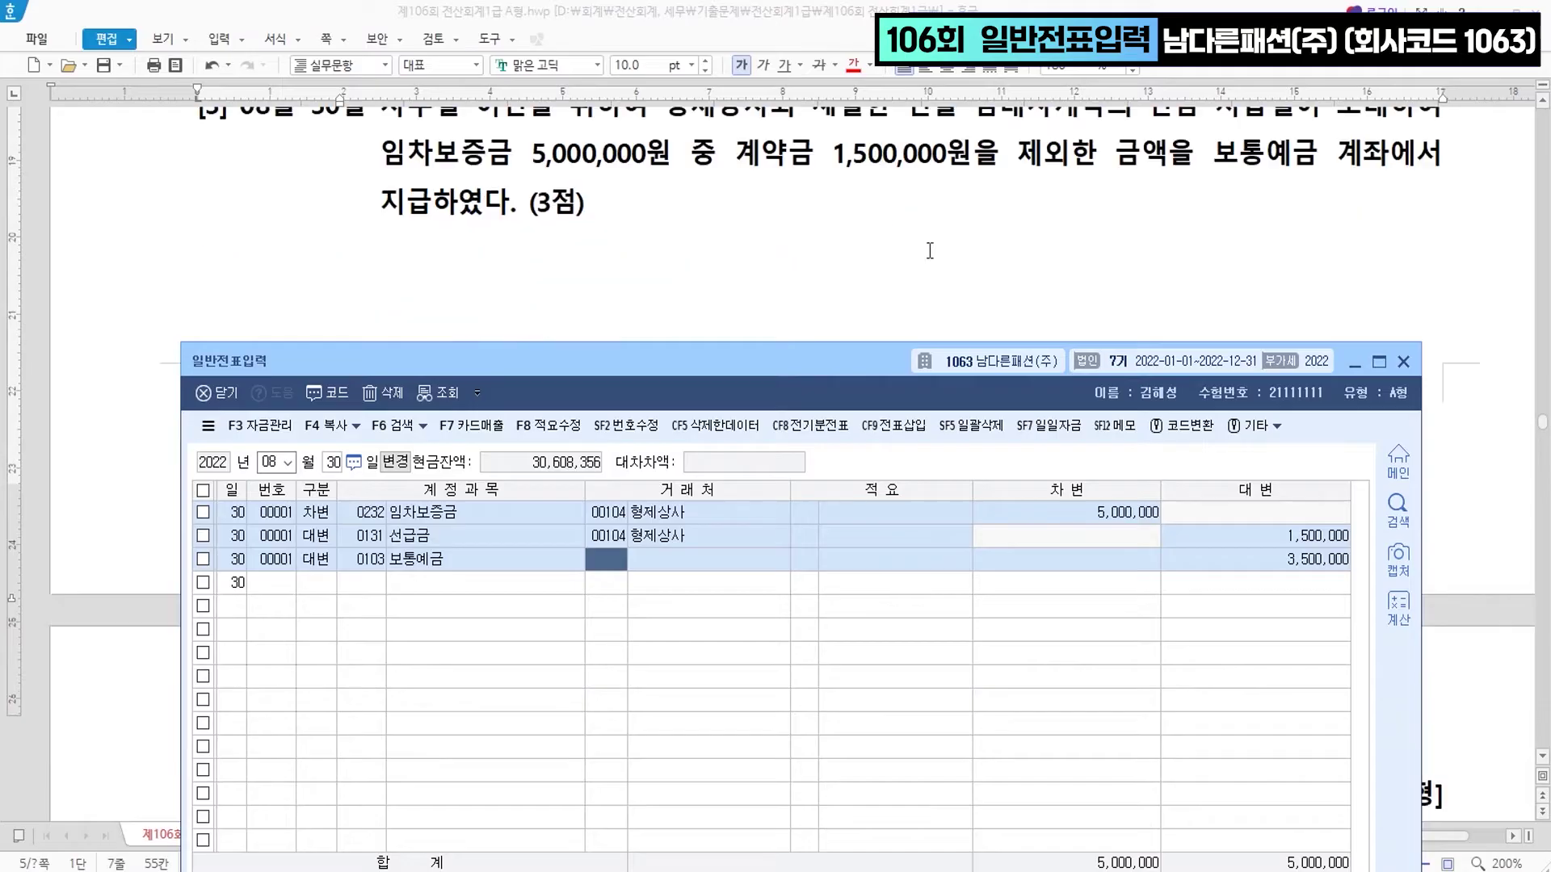
pyautogui.scroll(-5, 929, 254)
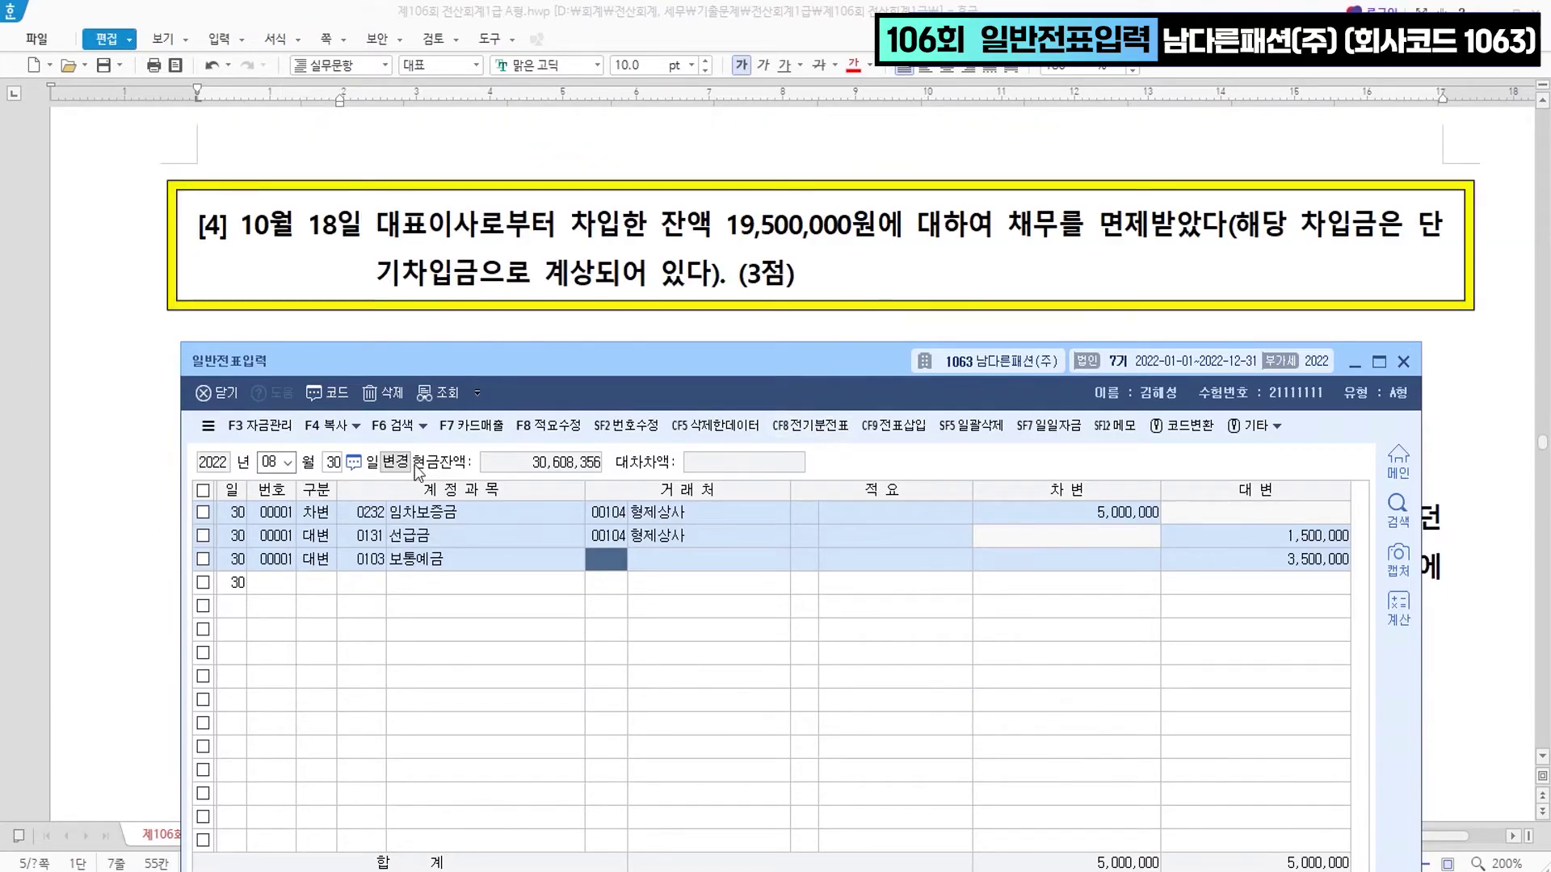
pyautogui.click(276, 462)
pyautogui.write('10')
pyautogui.press('Return')
pyautogui.write('18')
pyautogui.press('Return')
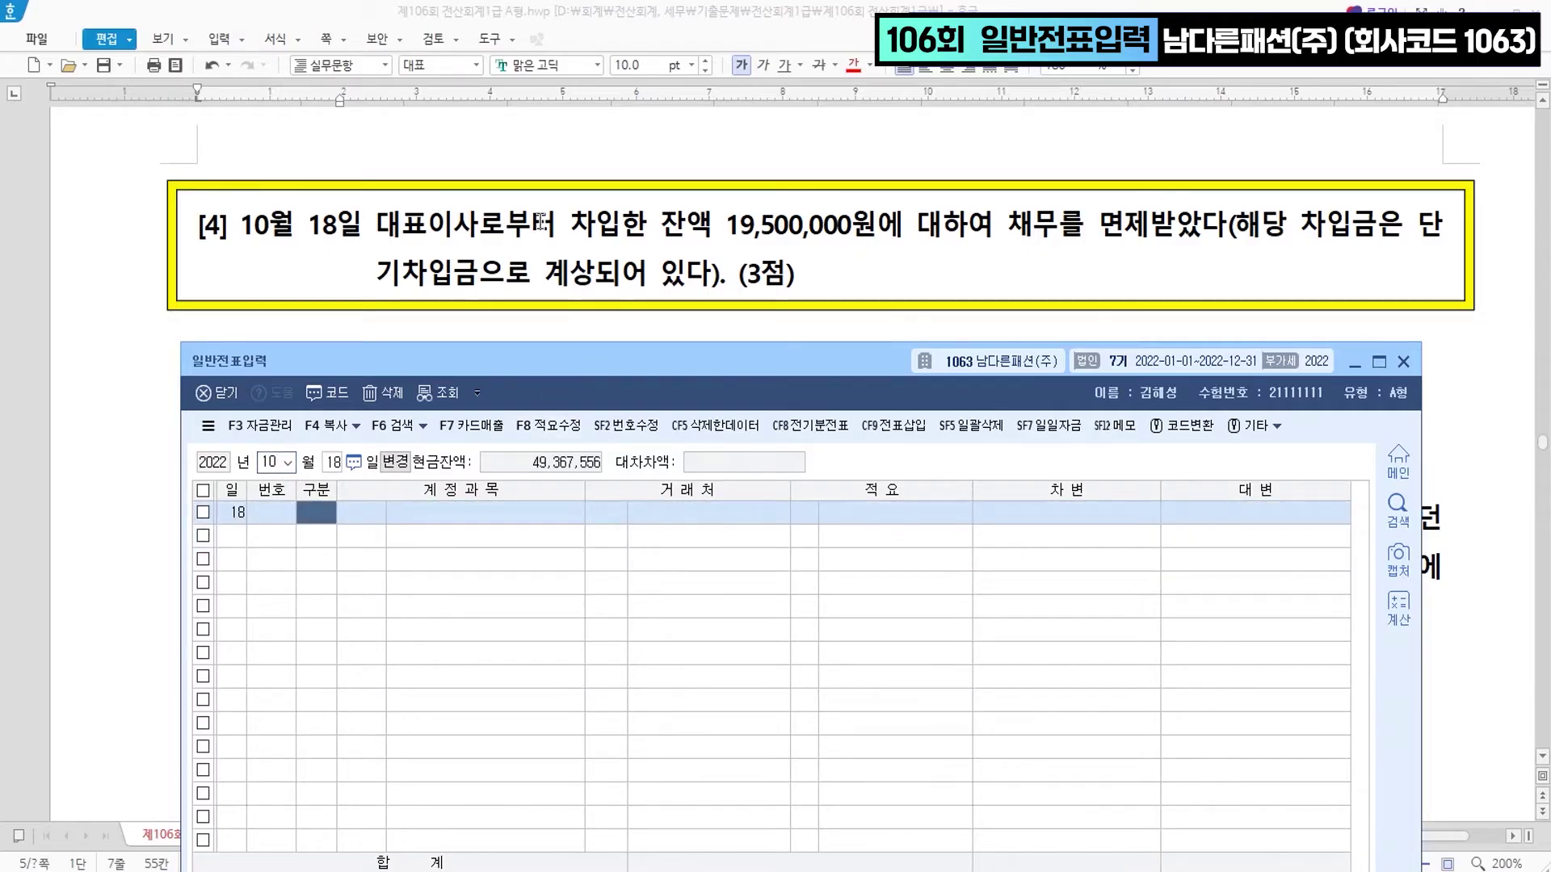
pyautogui.click(670, 232)
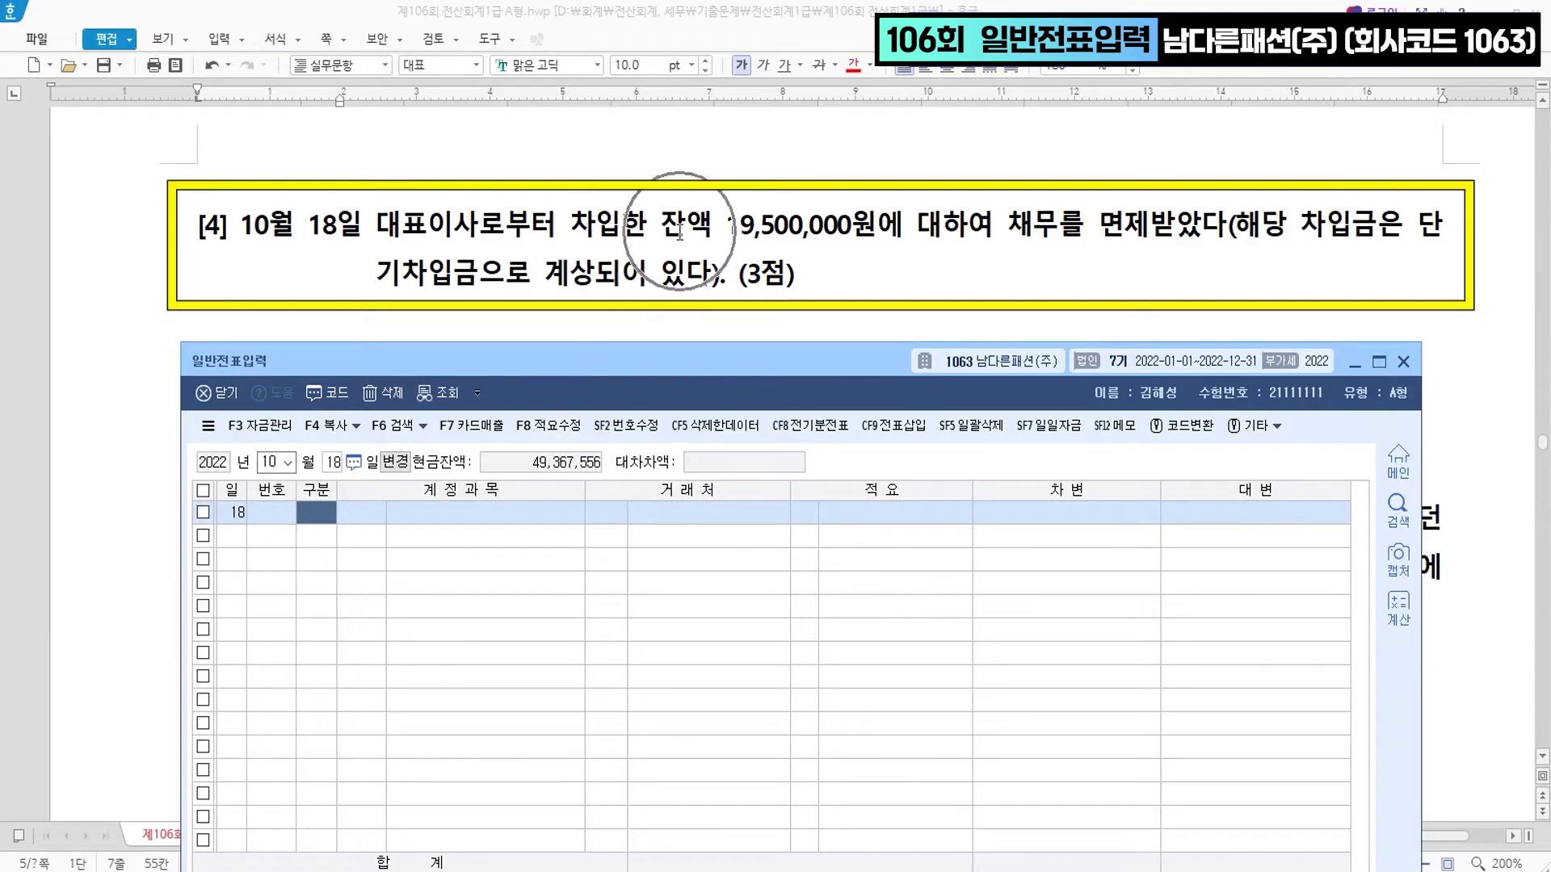
pyautogui.click(789, 240)
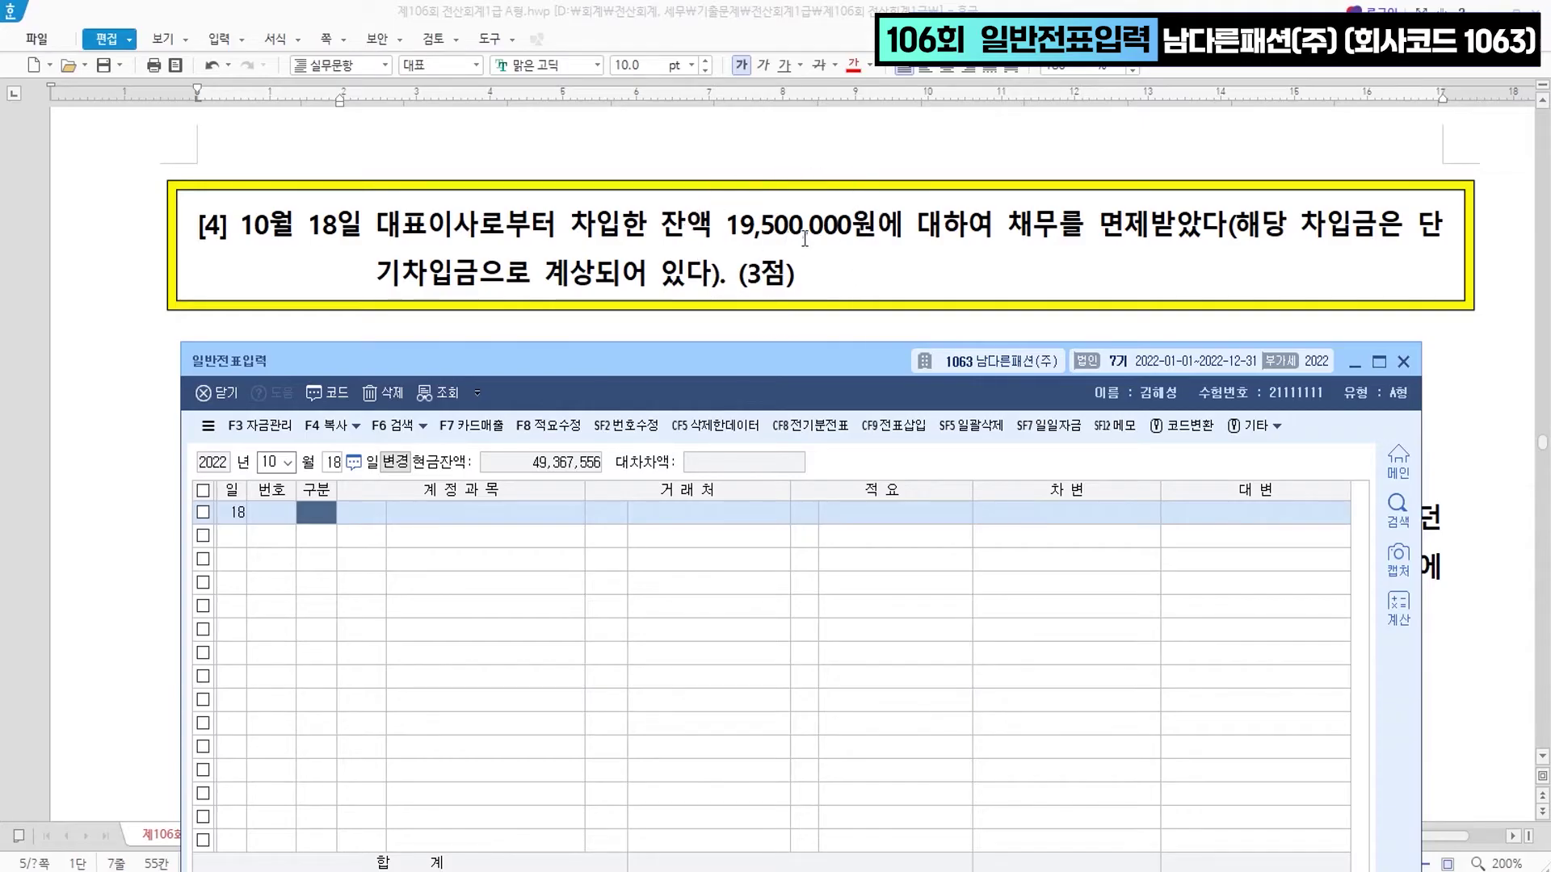
pyautogui.click(1123, 243)
pyautogui.click(764, 227)
pyautogui.click(485, 285)
# - Enter a debit line for account 0260 단기차입금 with customer 00162 대표이사 and an amount of 19,500,000
pyautogui.write('단기차')
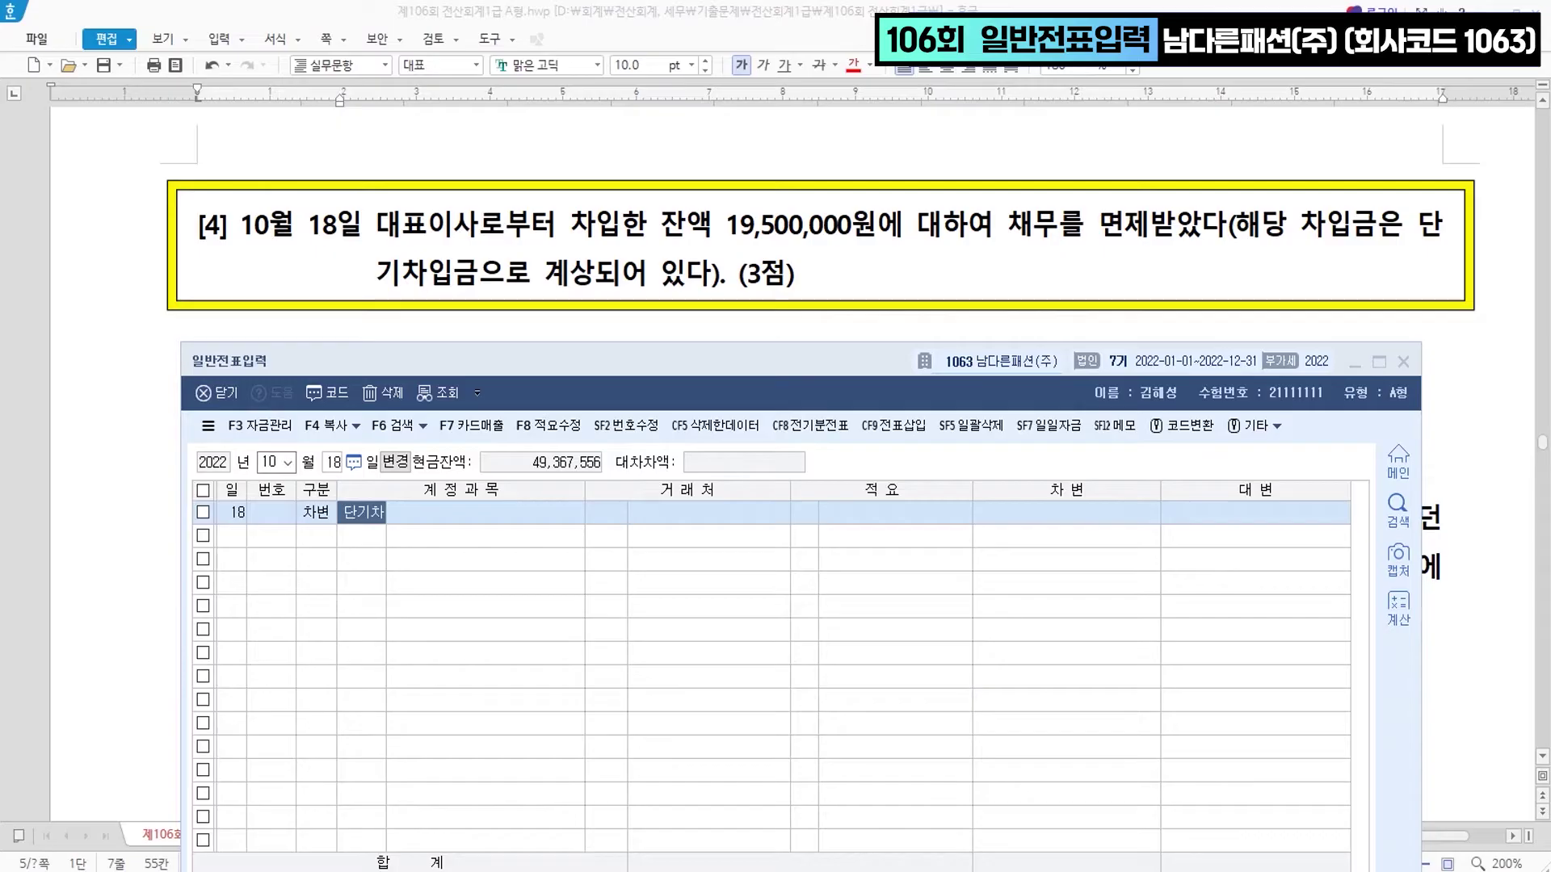
pyautogui.press('Return')
pyautogui.press('Return')
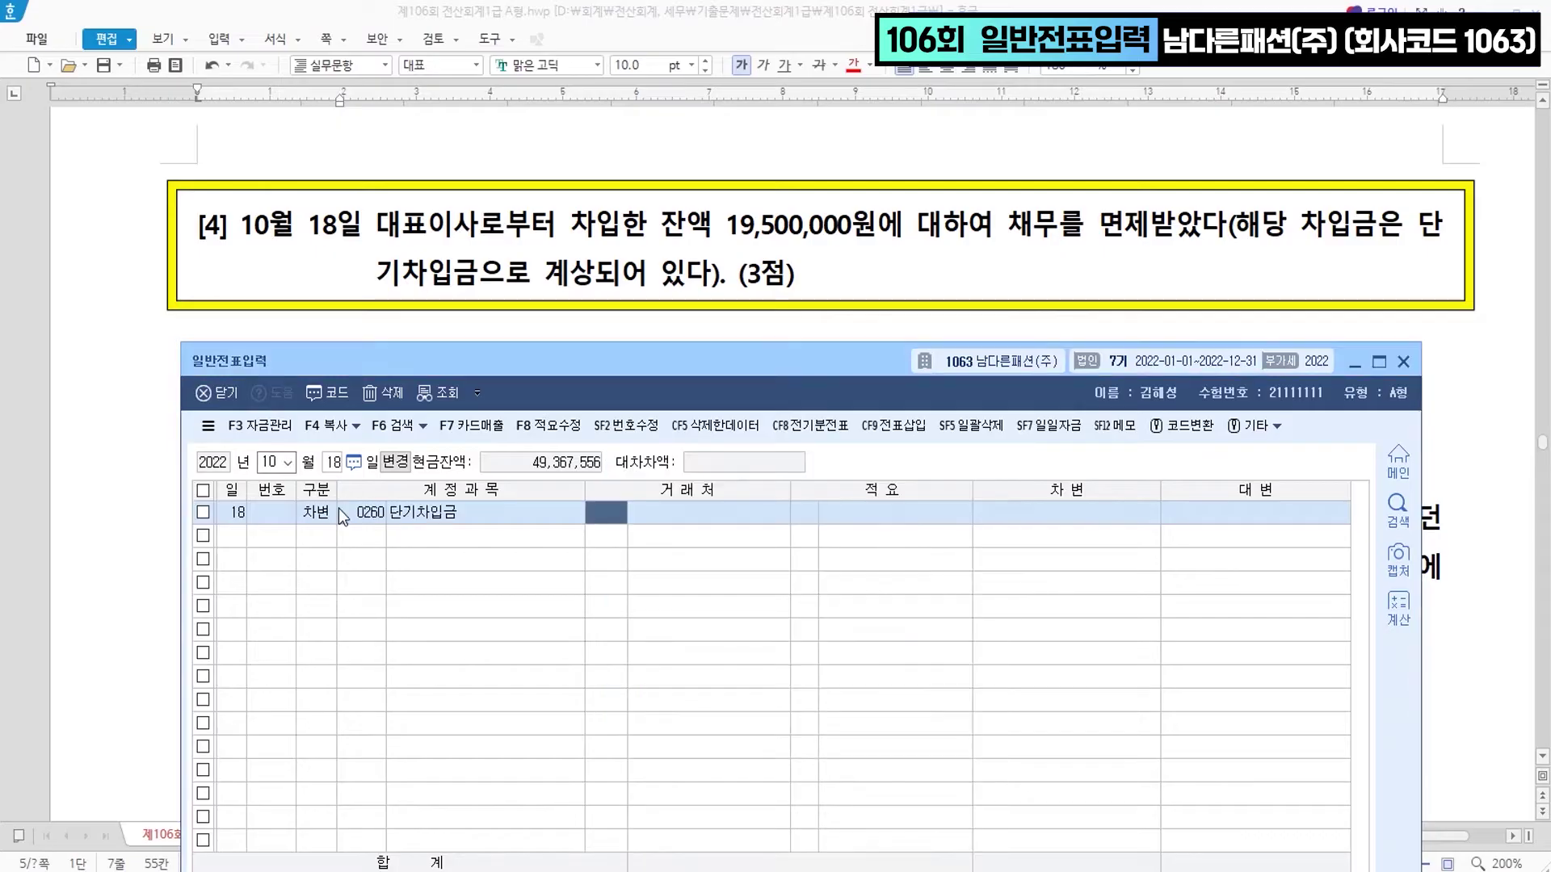
pyautogui.write('대표')
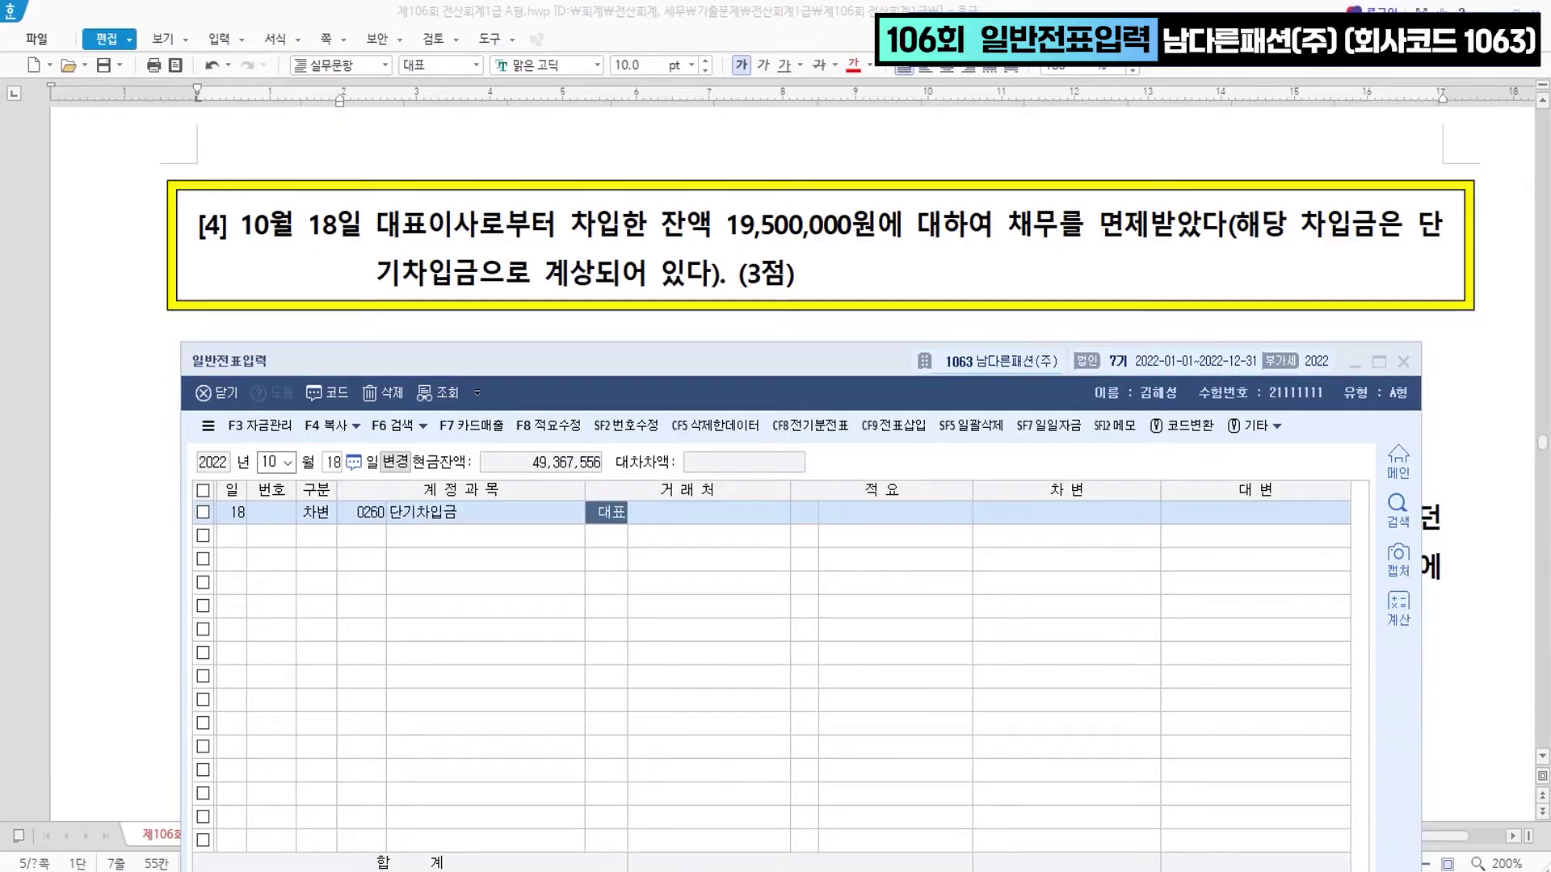
pyautogui.press('Return')
pyautogui.press('Return')
pyautogui.press('Return')
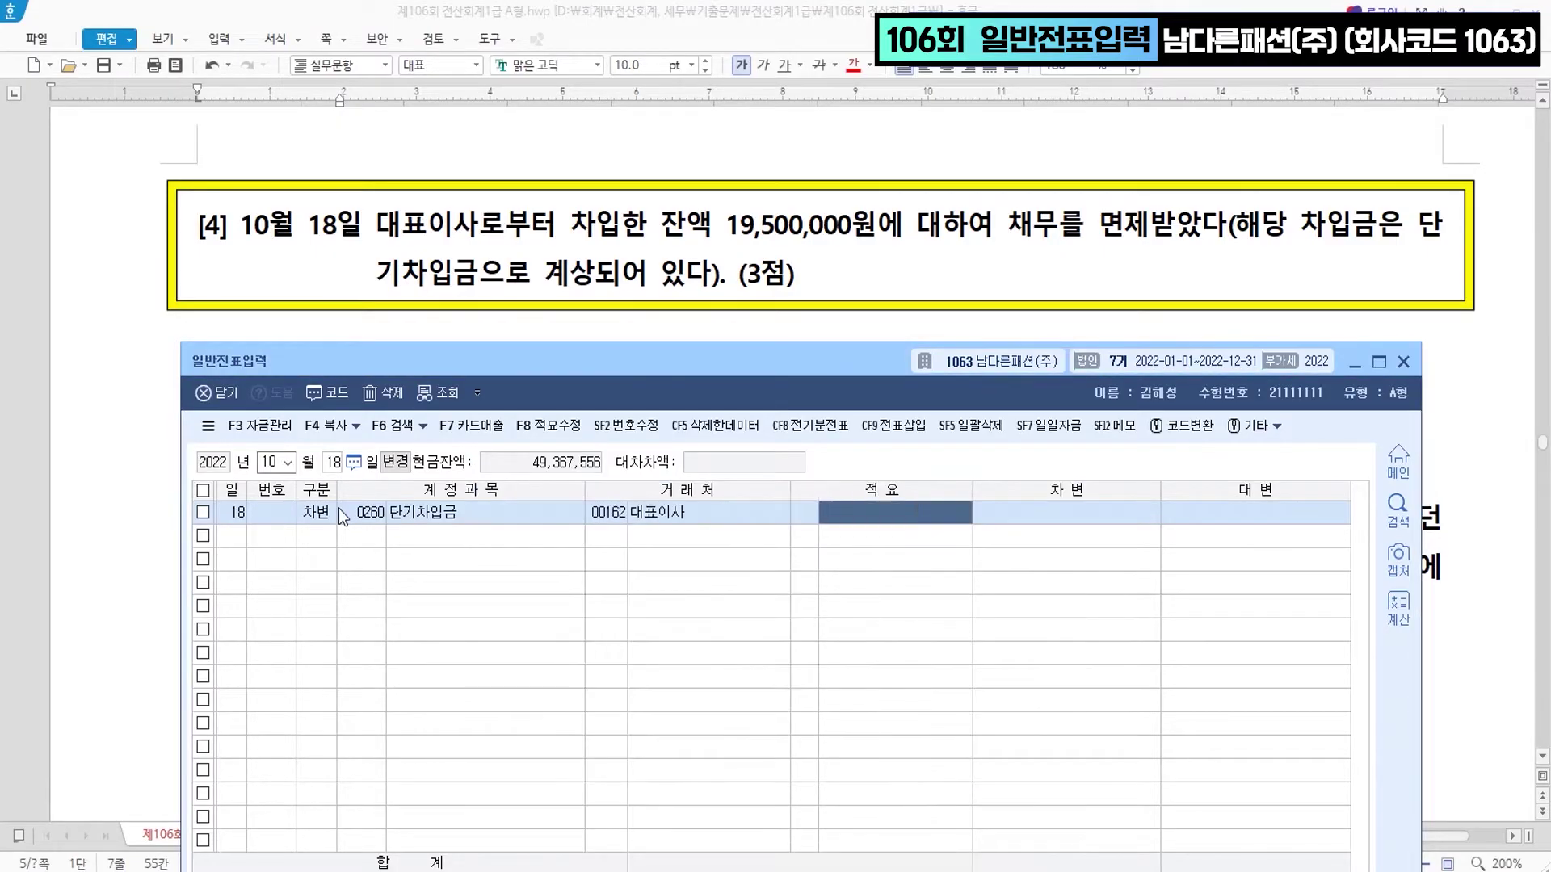
pyautogui.press('Return')
pyautogui.write('19500000')
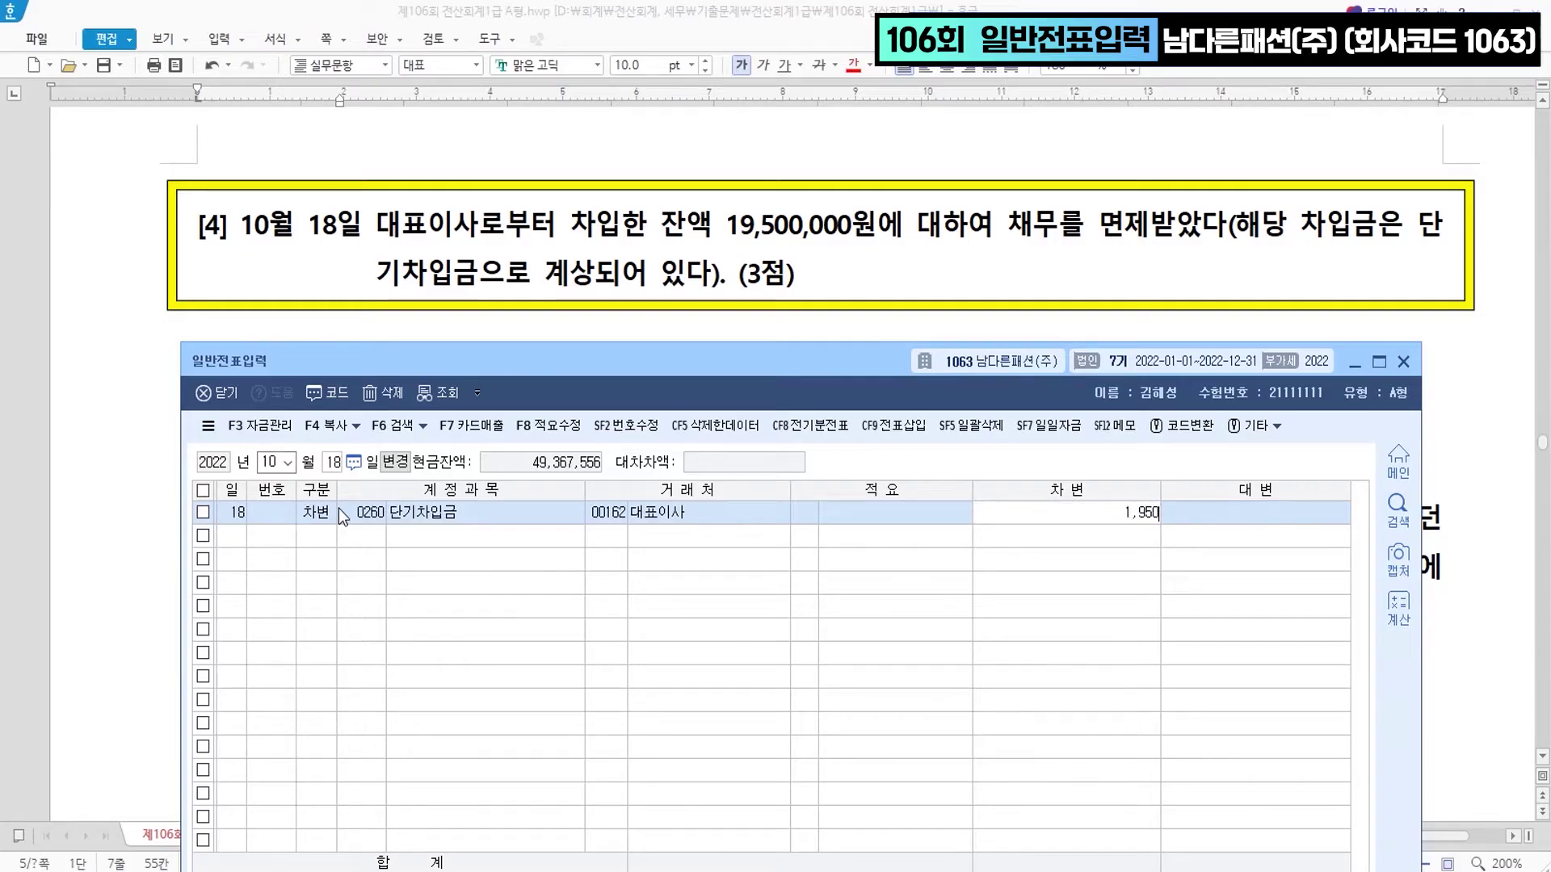
pyautogui.press('Return')
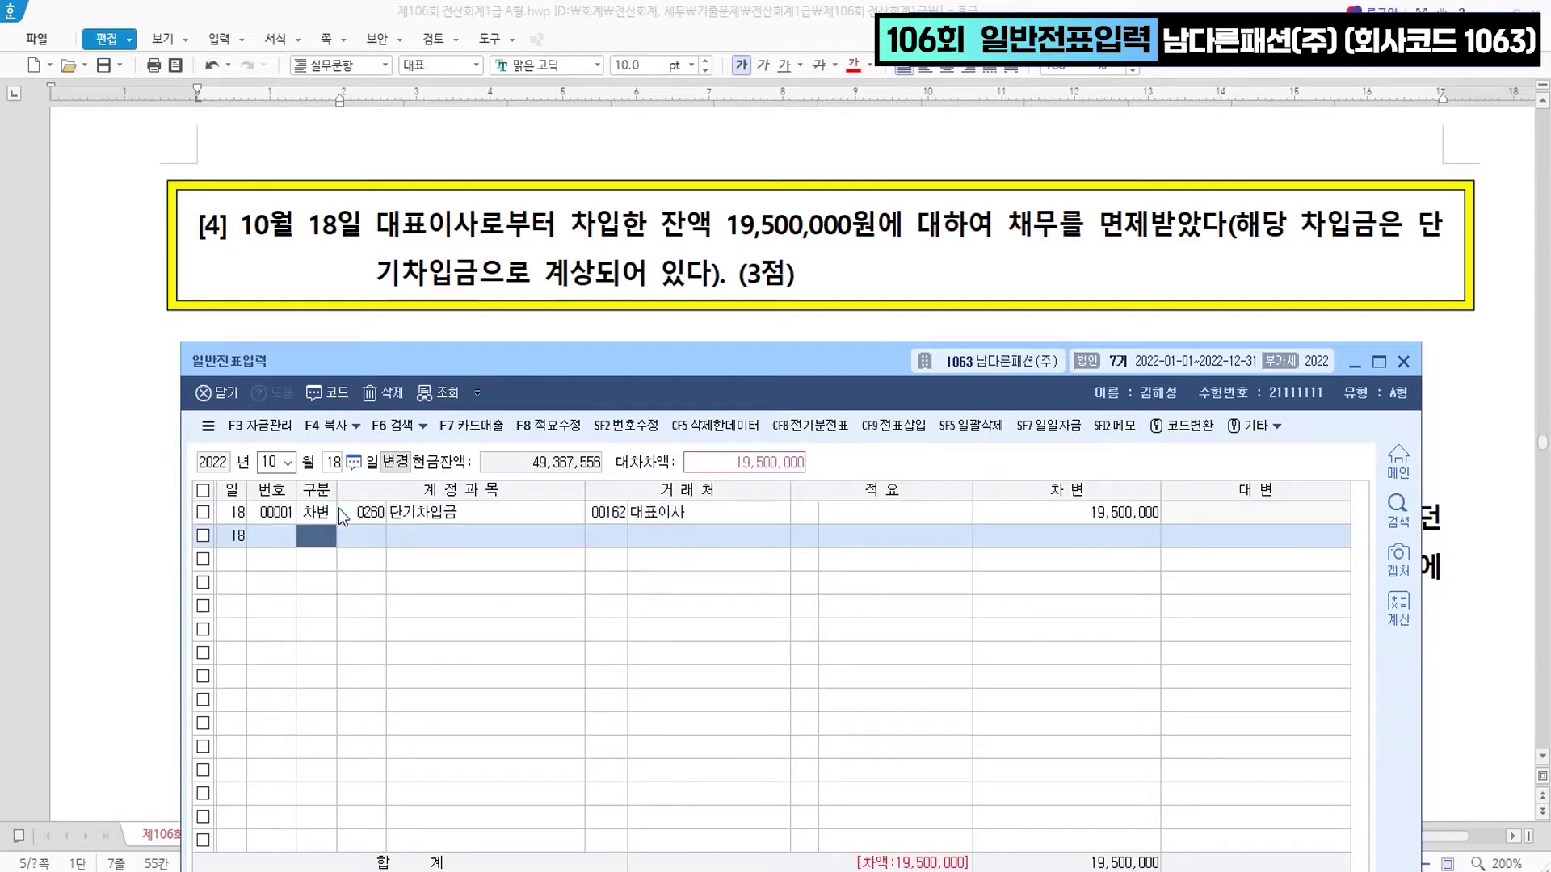
# - Enter a credit line for account 0918 채무면제이익 without a customer, accepting the remaining 19,500,000 as the amount
pyautogui.write('4')
pyautogui.press('Return')
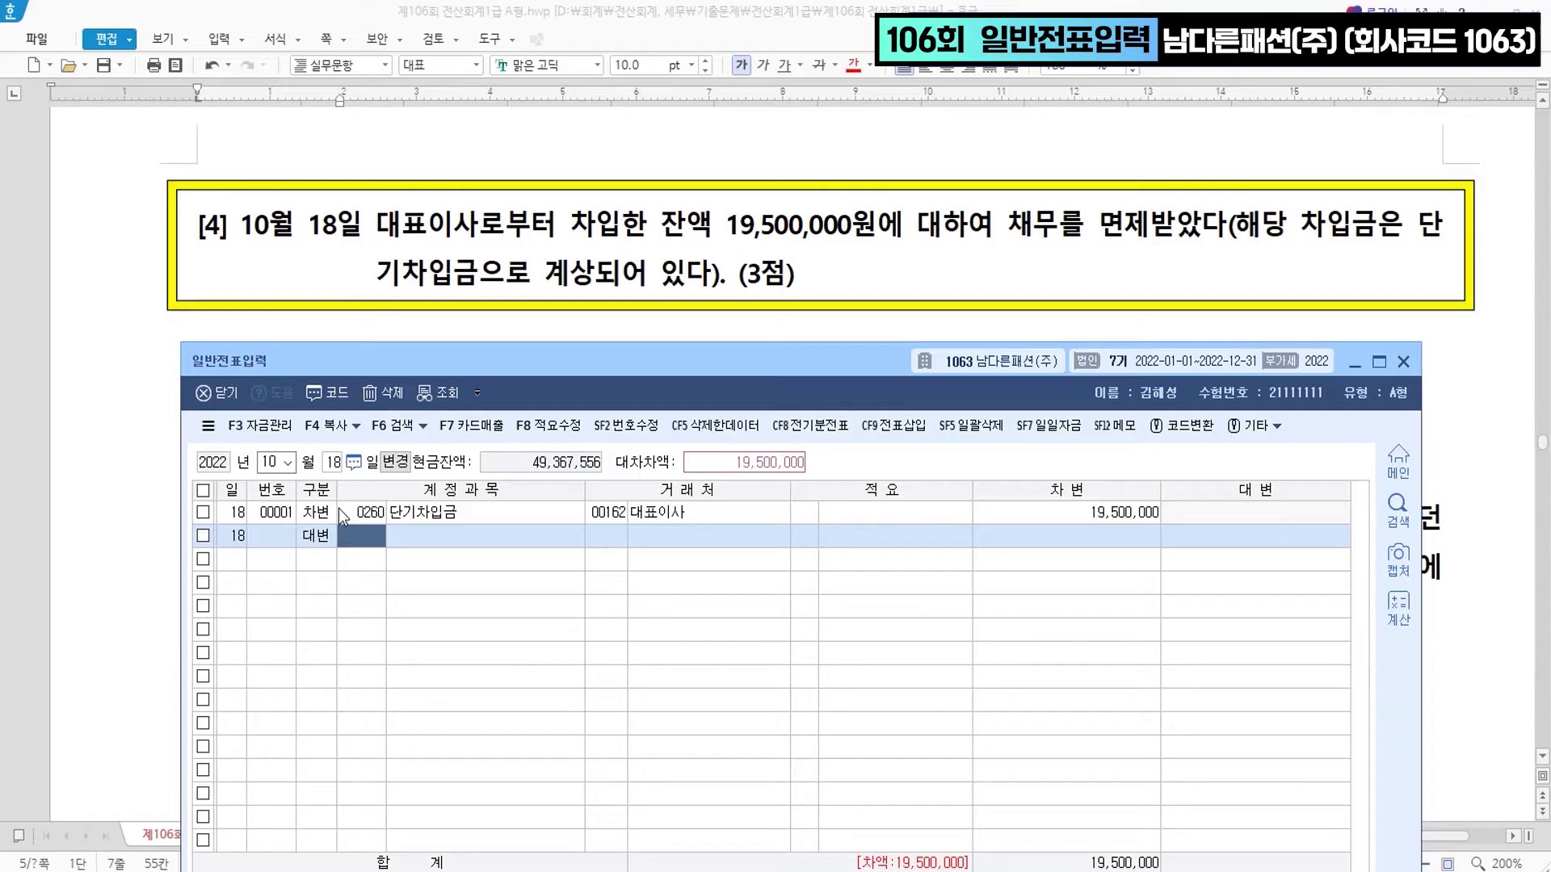
pyautogui.write('채무')
pyautogui.press('Return')
pyautogui.press('Down')
pyautogui.press('Return')
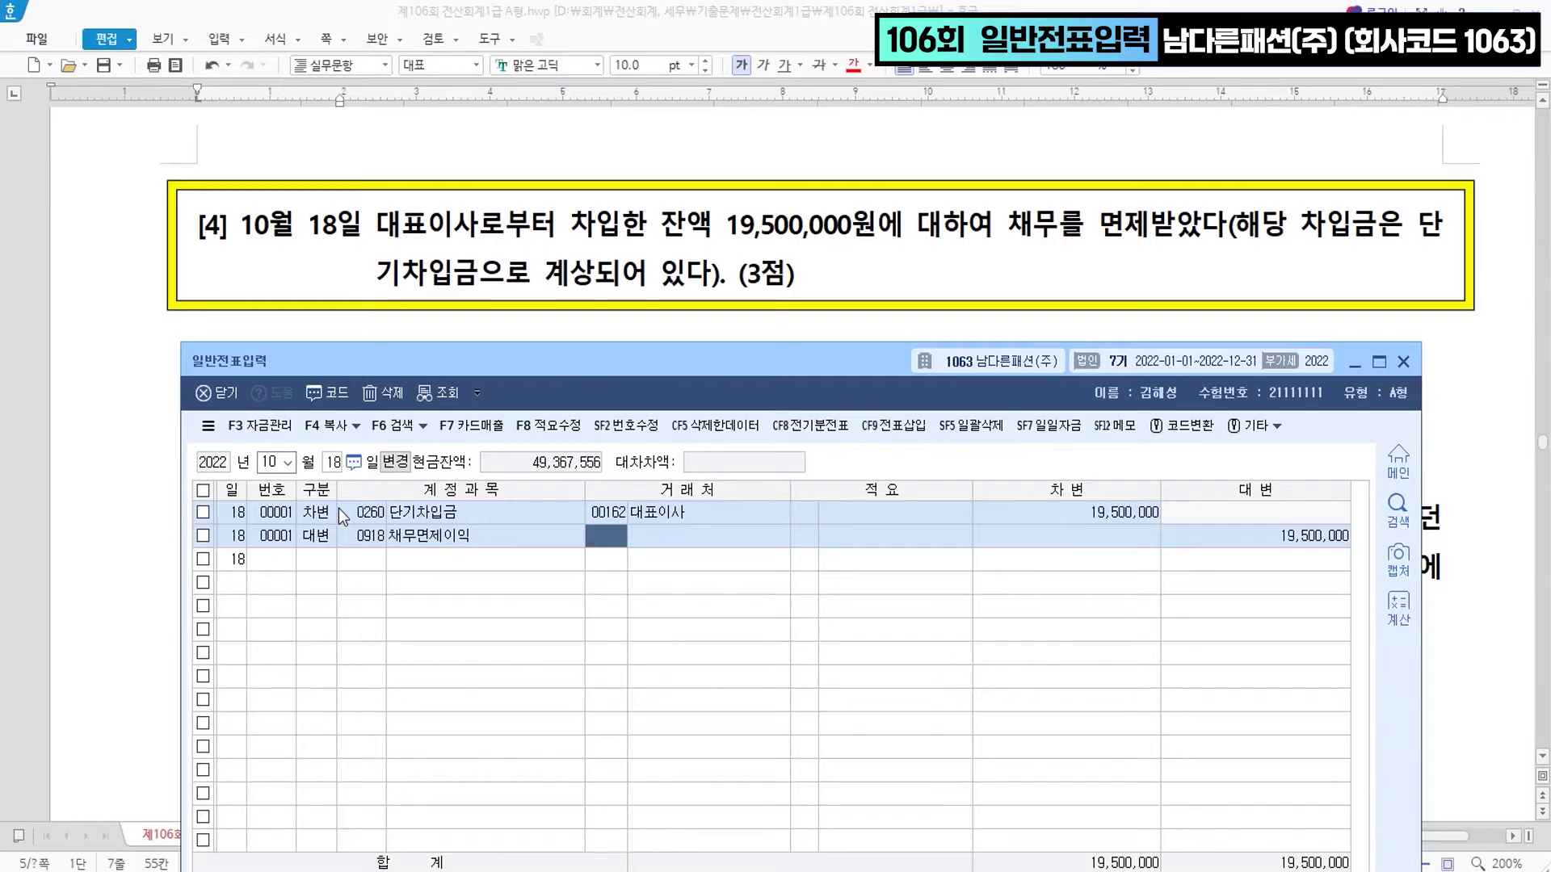
pyautogui.press('Return')
pyautogui.press('Return')
pyautogui.press('Return')
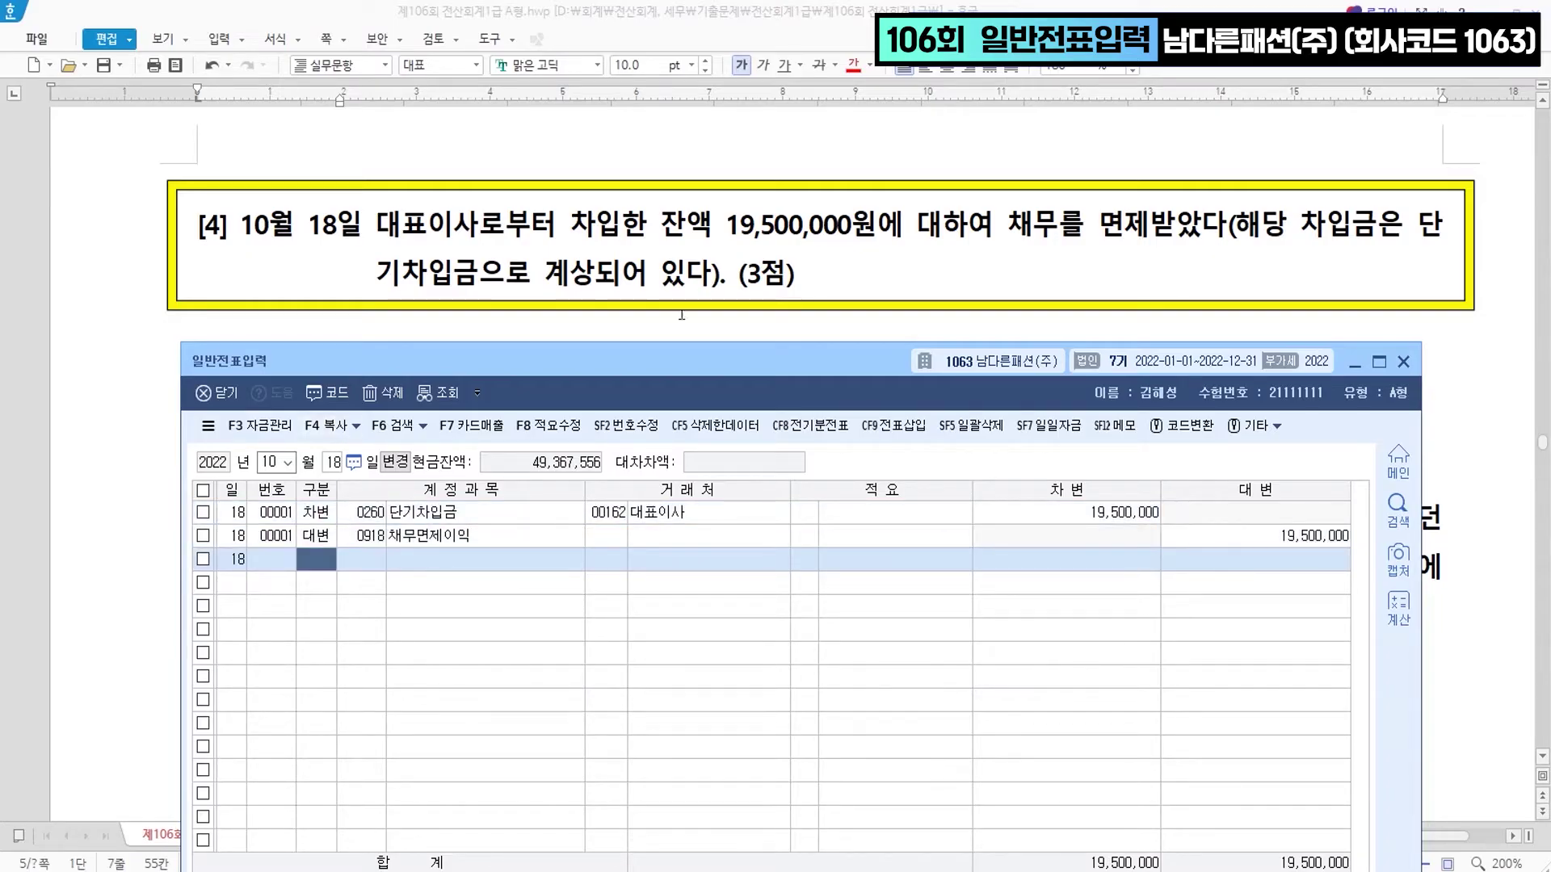
# - For question [5], look up the 가지급금 balance in the 합계잔액시산표 as of October 25, 2022, and close the report
pyautogui.scroll(-5, 783, 283)
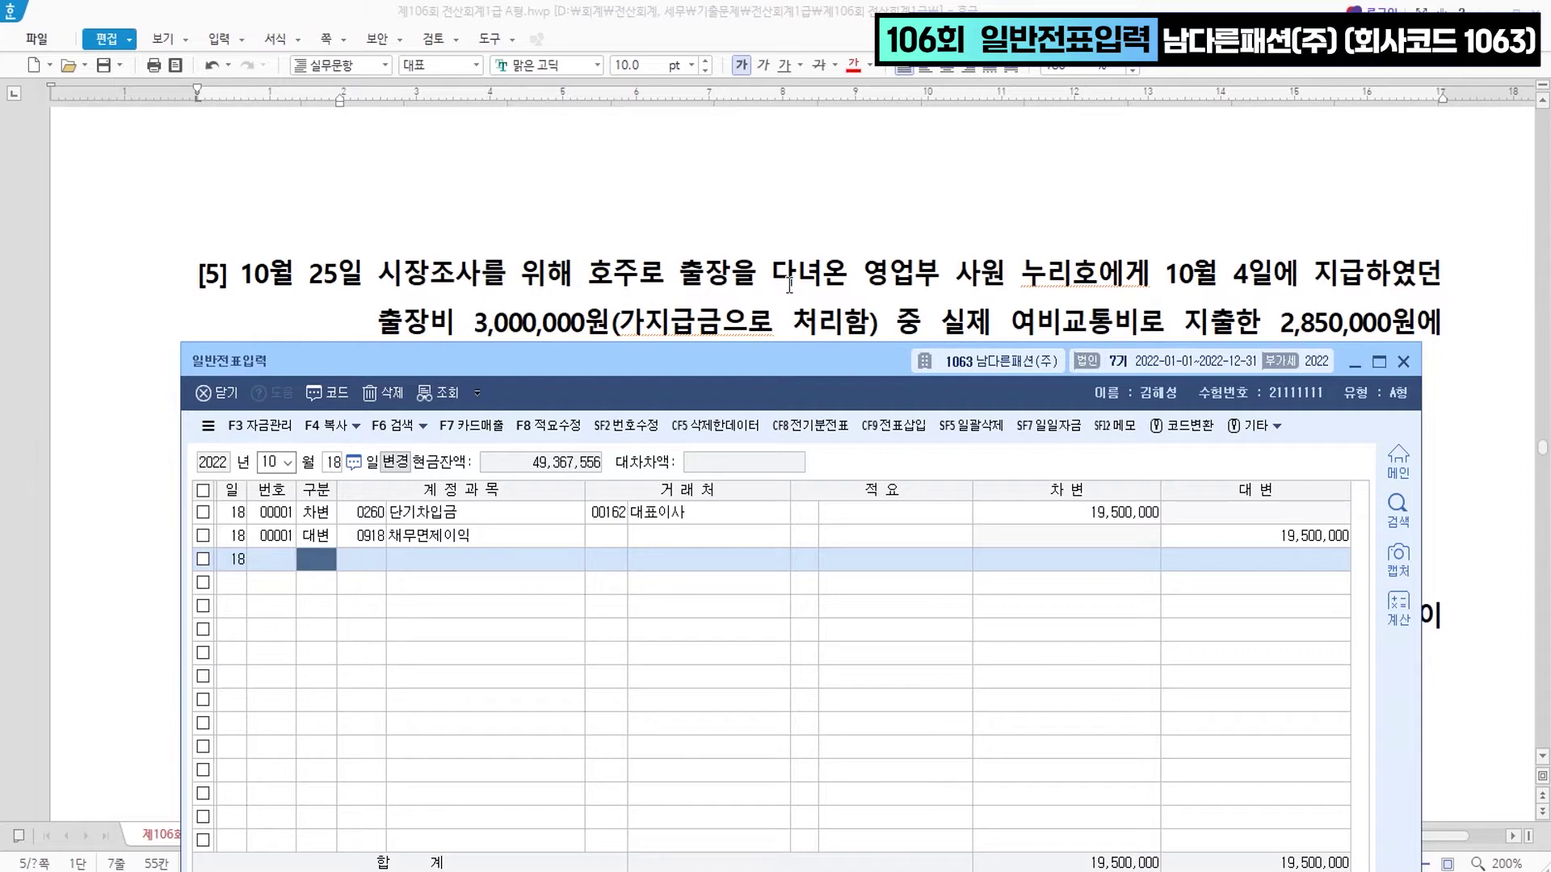
pyautogui.scroll(-3, 789, 285)
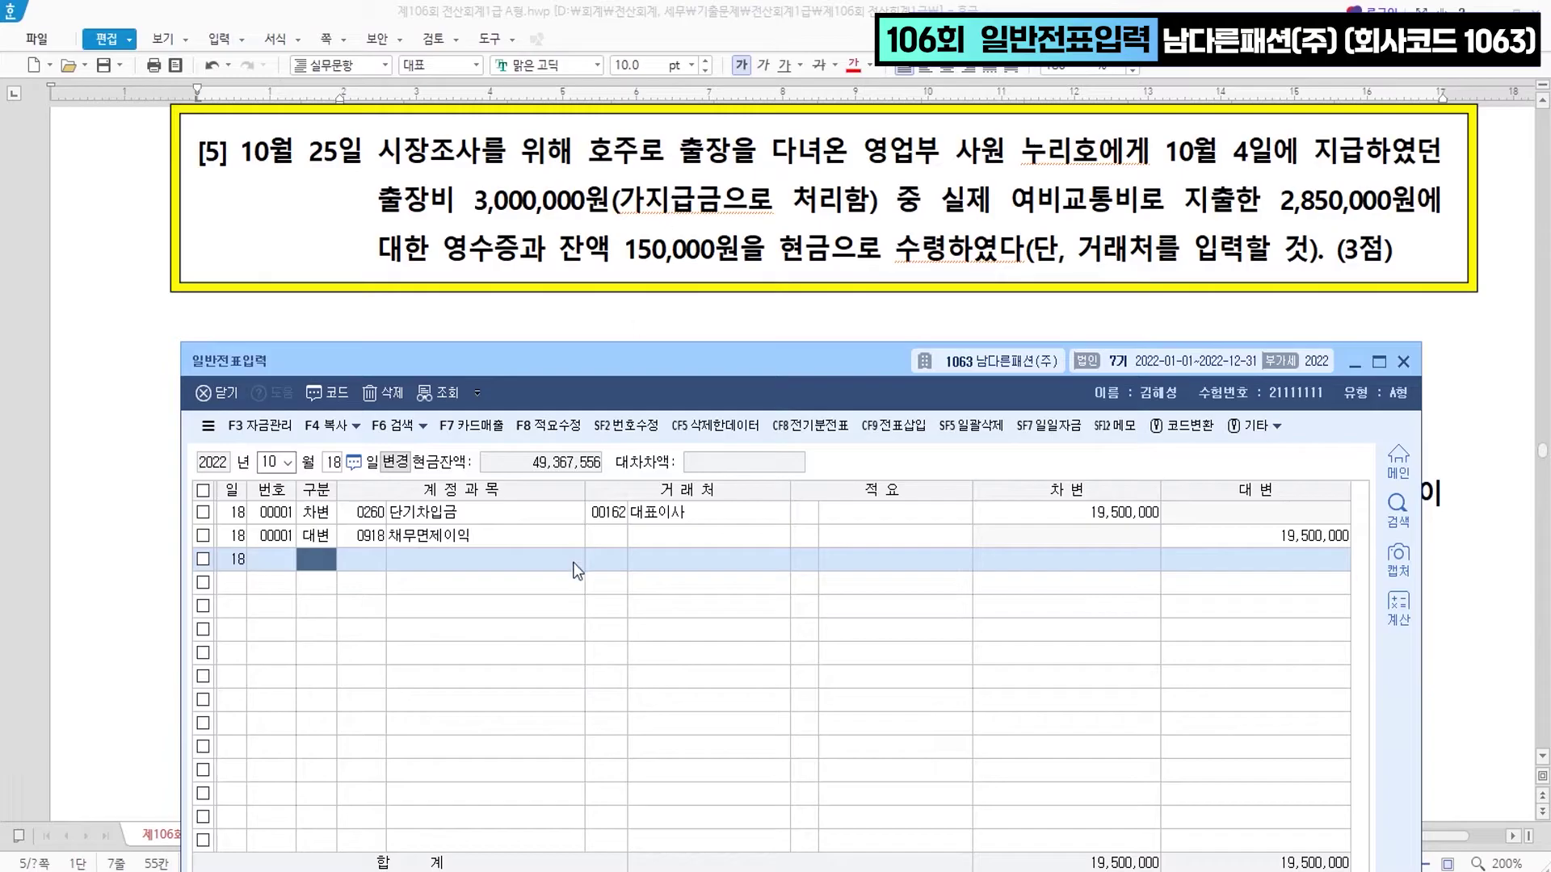
pyautogui.hotkey('ctrl', 'f')
pyautogui.write('ㅎㄱㅈ')
pyautogui.press('Return')
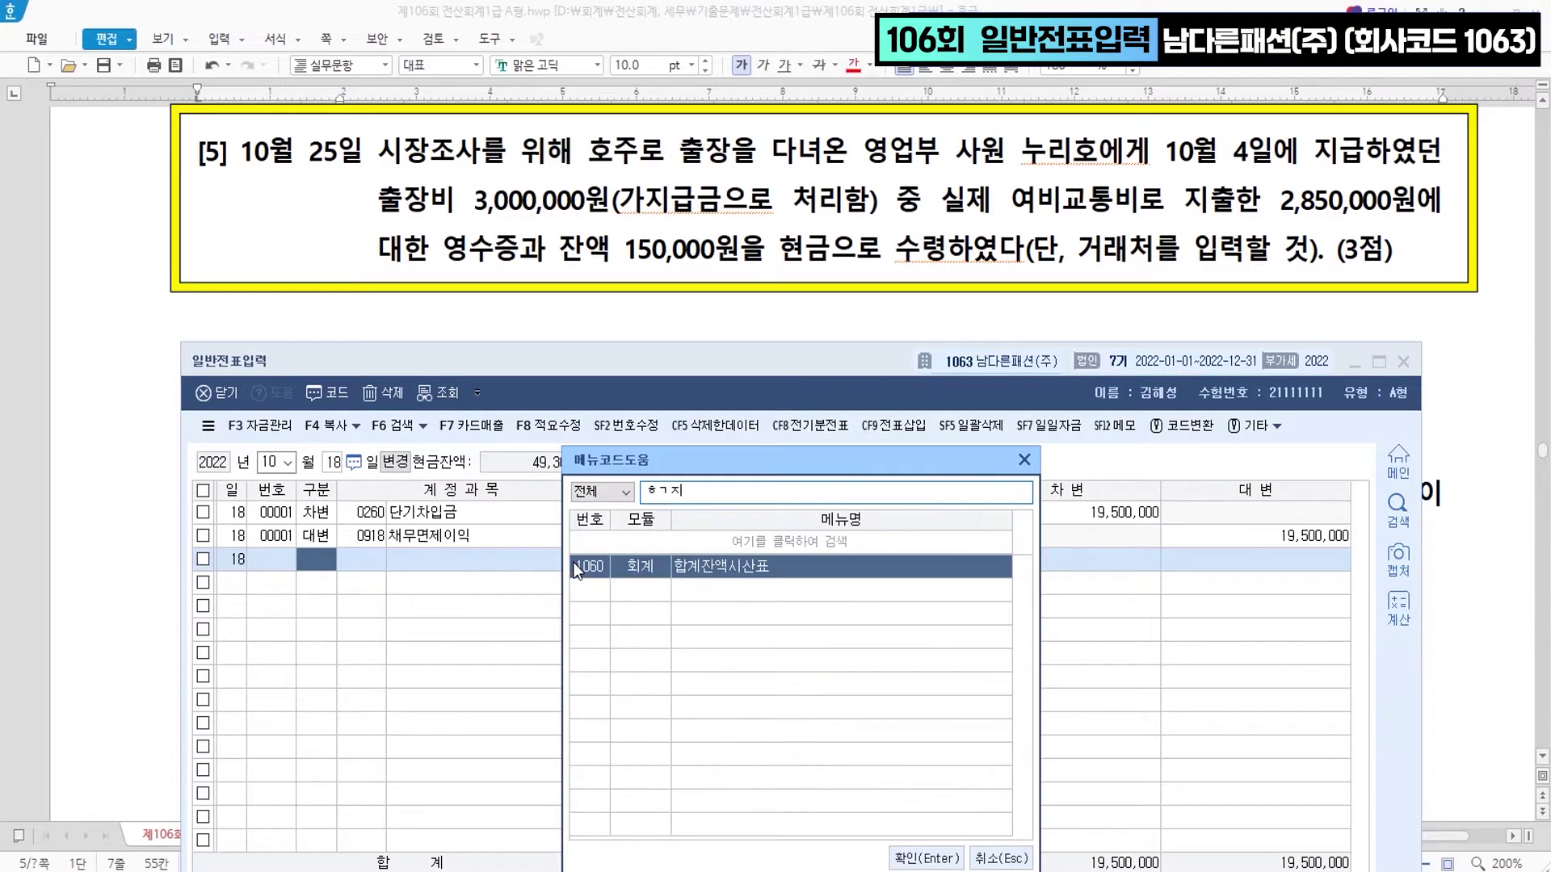
pyautogui.doubleClick(577, 567)
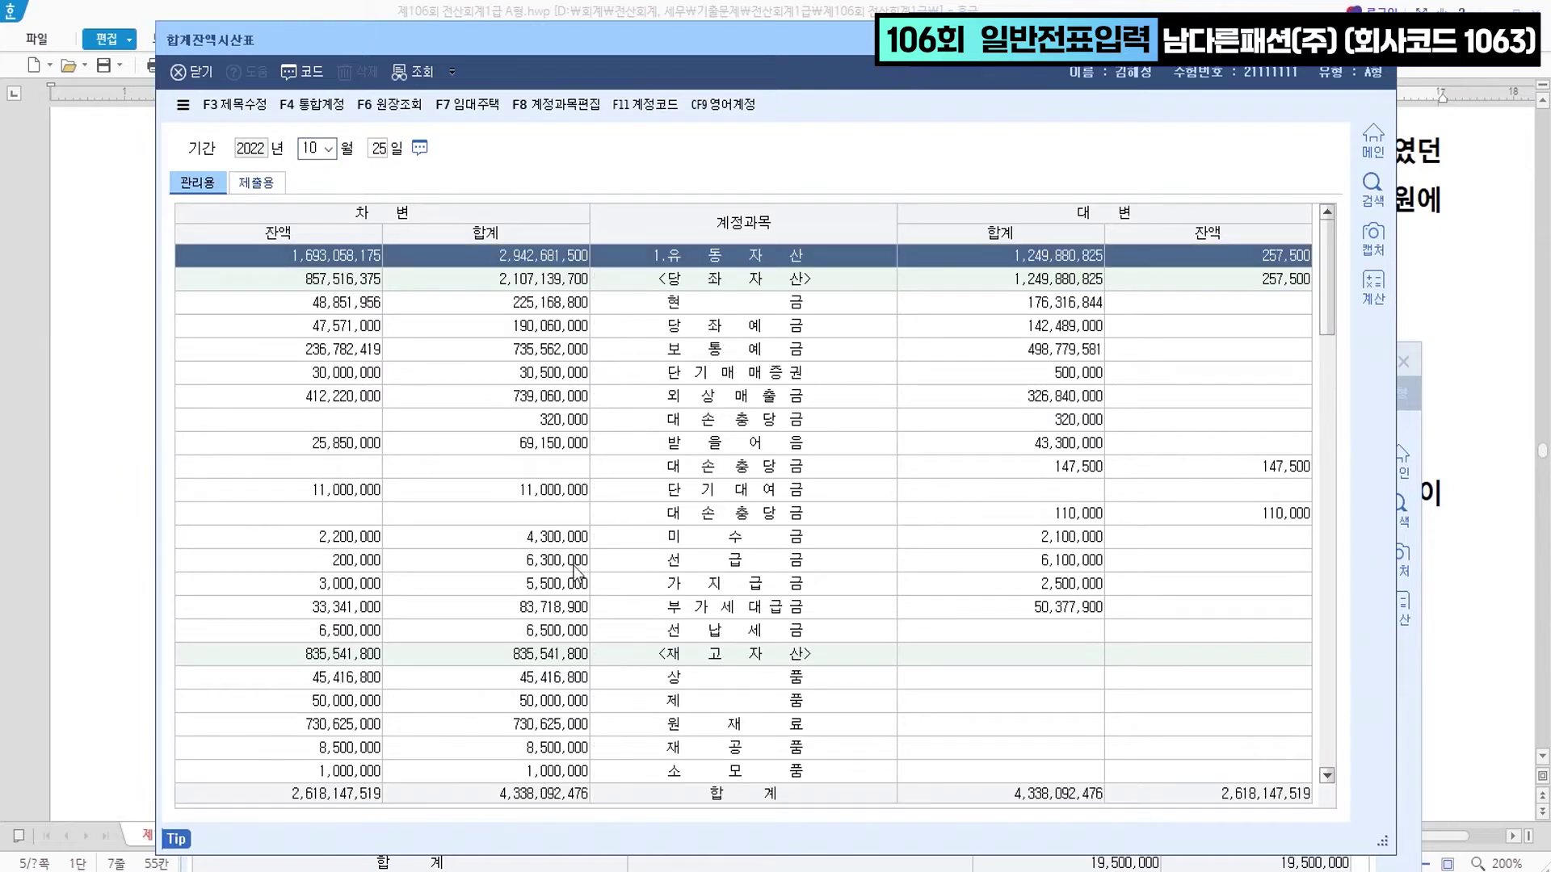
pyautogui.click(722, 588)
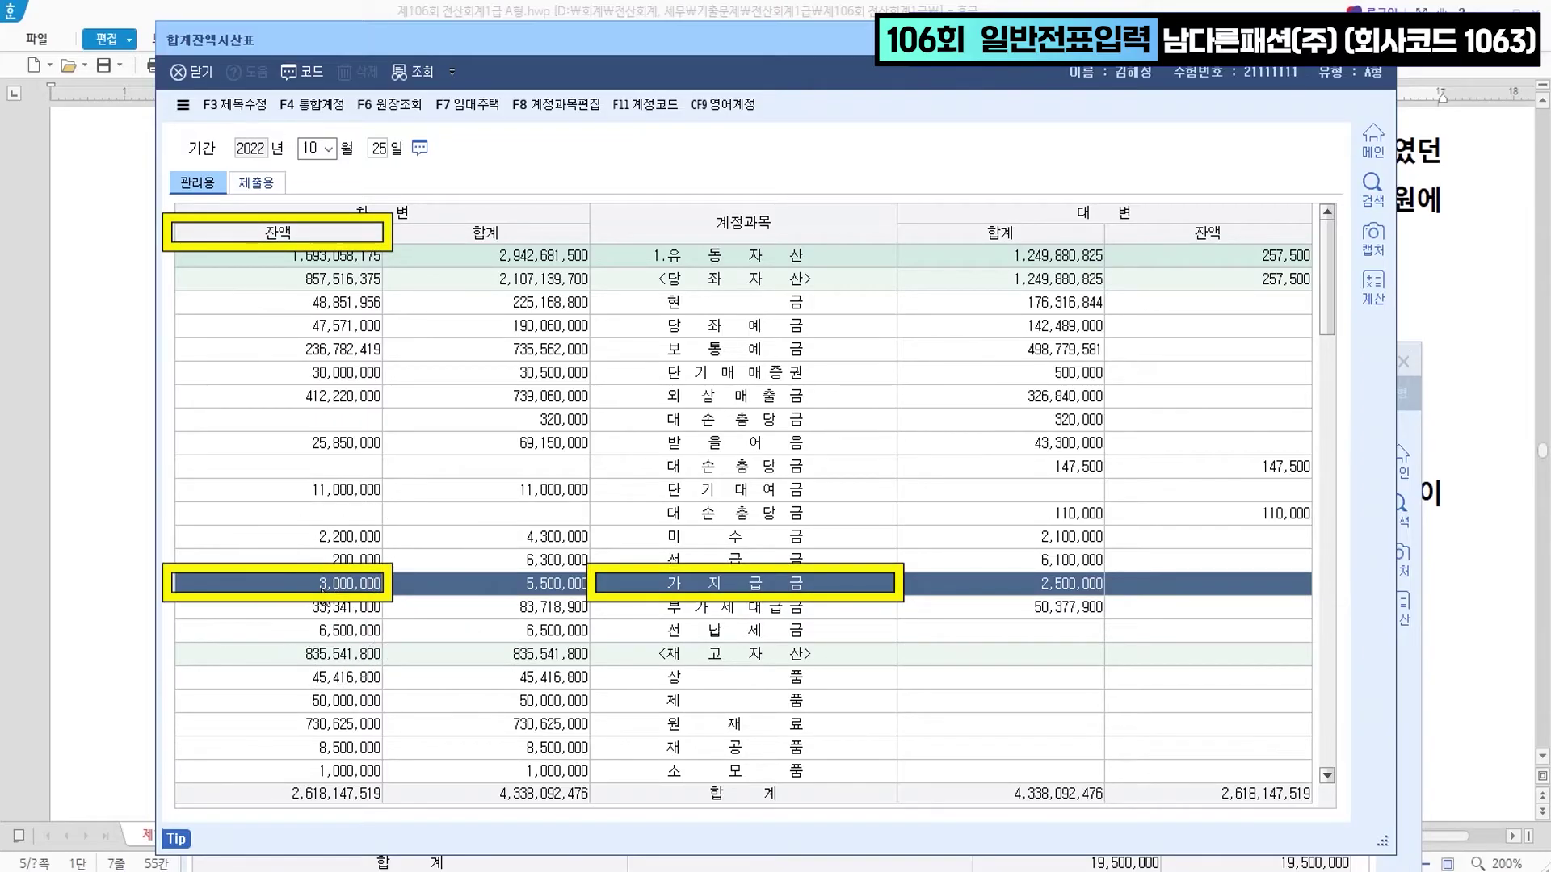
pyautogui.press('Escape')
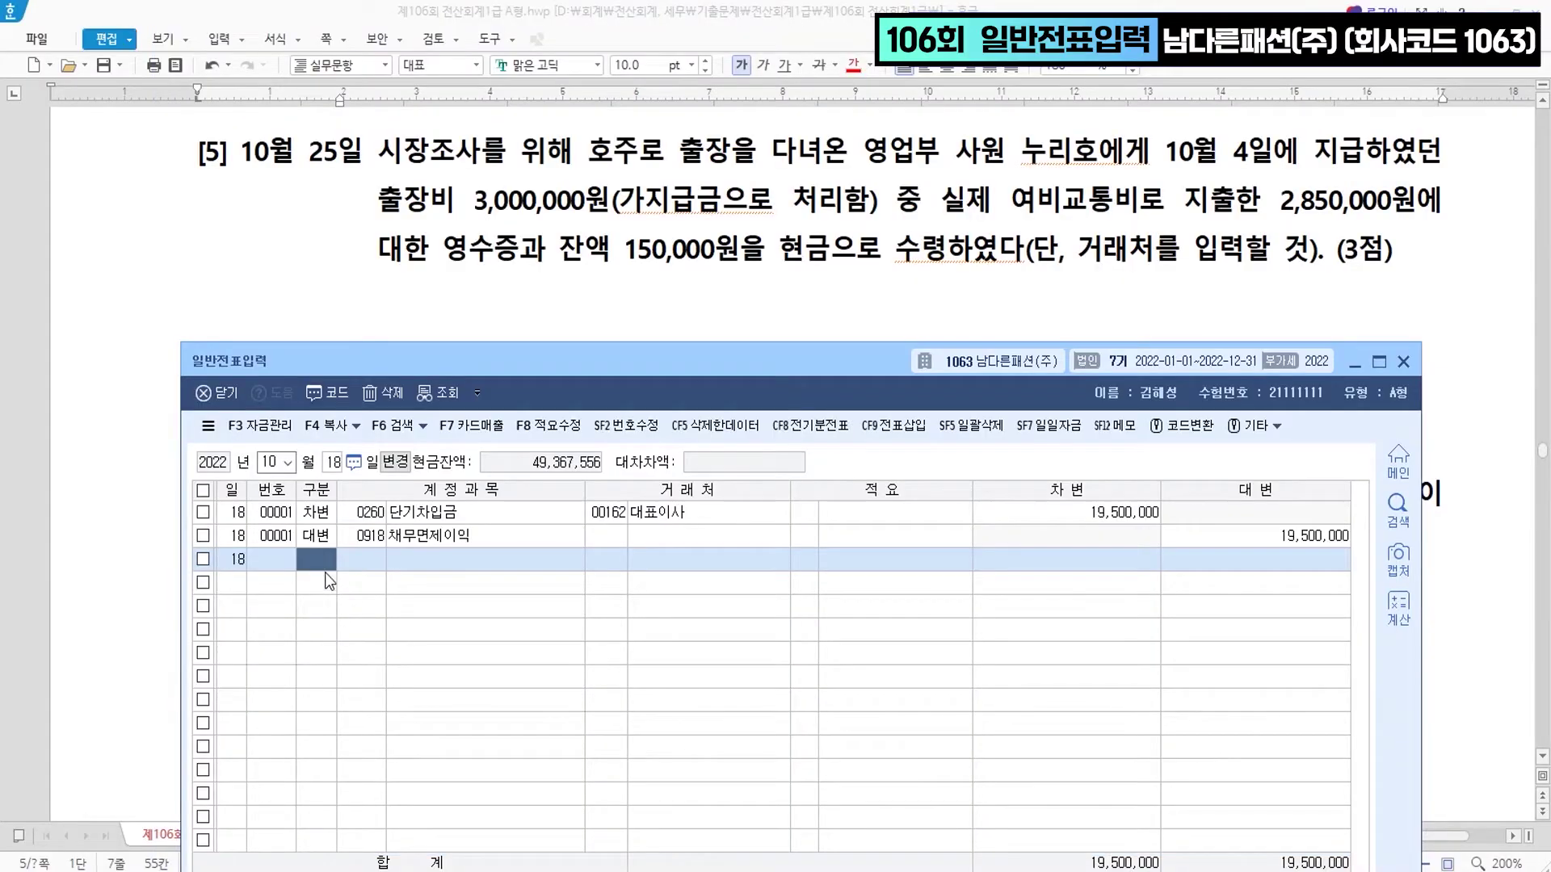
# - Set the voucher date to October 25 for the business trip settlement in question [5]
pyautogui.write('21')
pyautogui.press('Return')
pyautogui.press('Escape')
pyautogui.write('25')
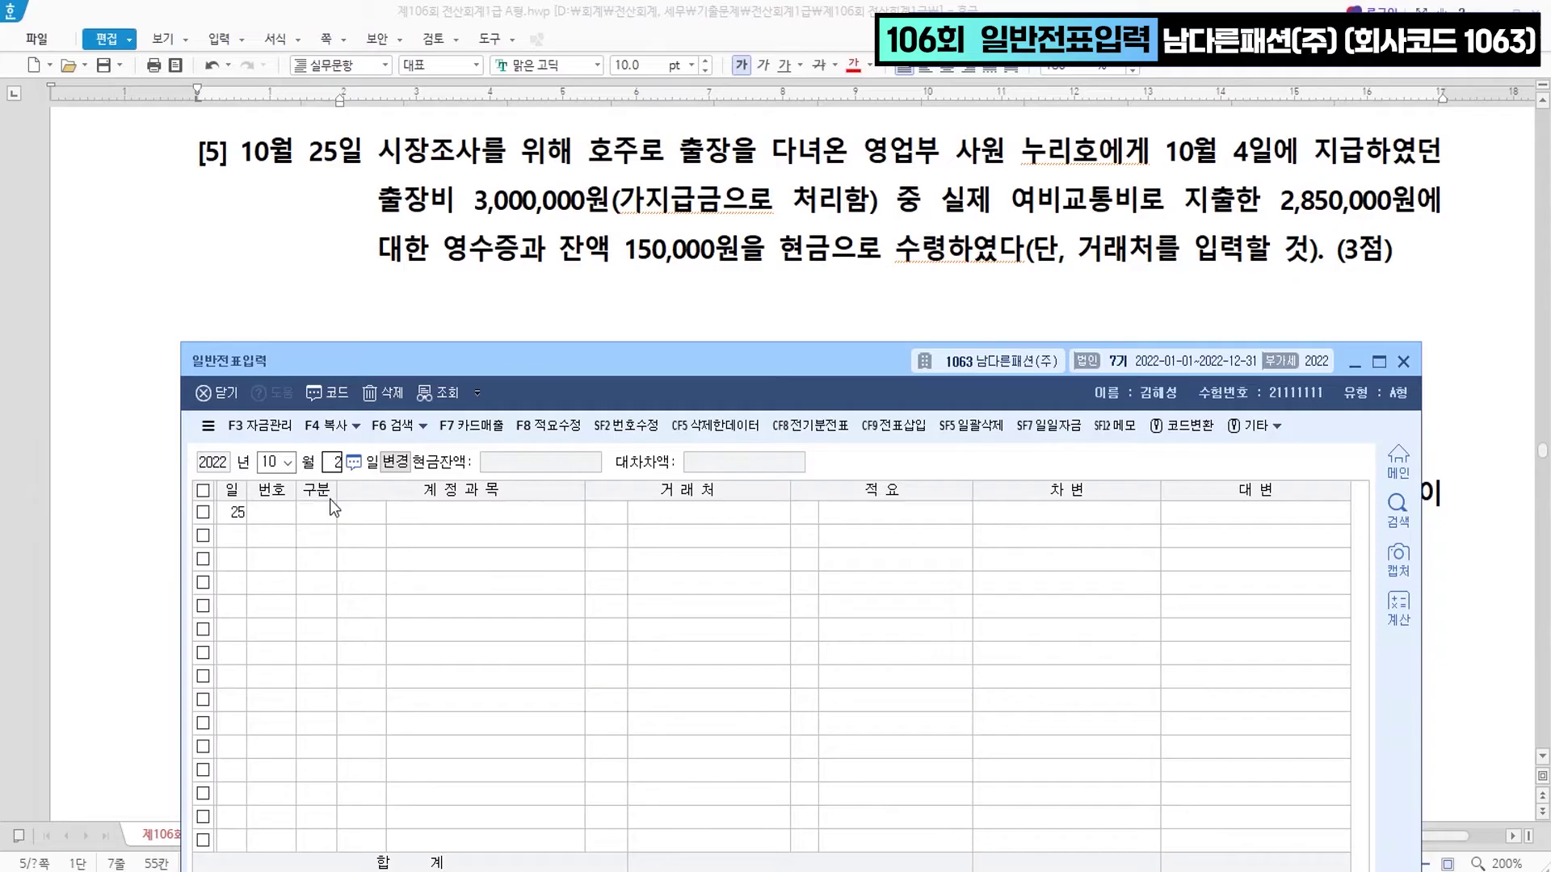
pyautogui.press('Return')
# - Enter a credit line for account 0134 가지급금 with the travelling employee as customer and an amount of 3,000,000
pyautogui.write('4')
pyautogui.press('Return')
pyautogui.write('134')
pyautogui.press('Return')
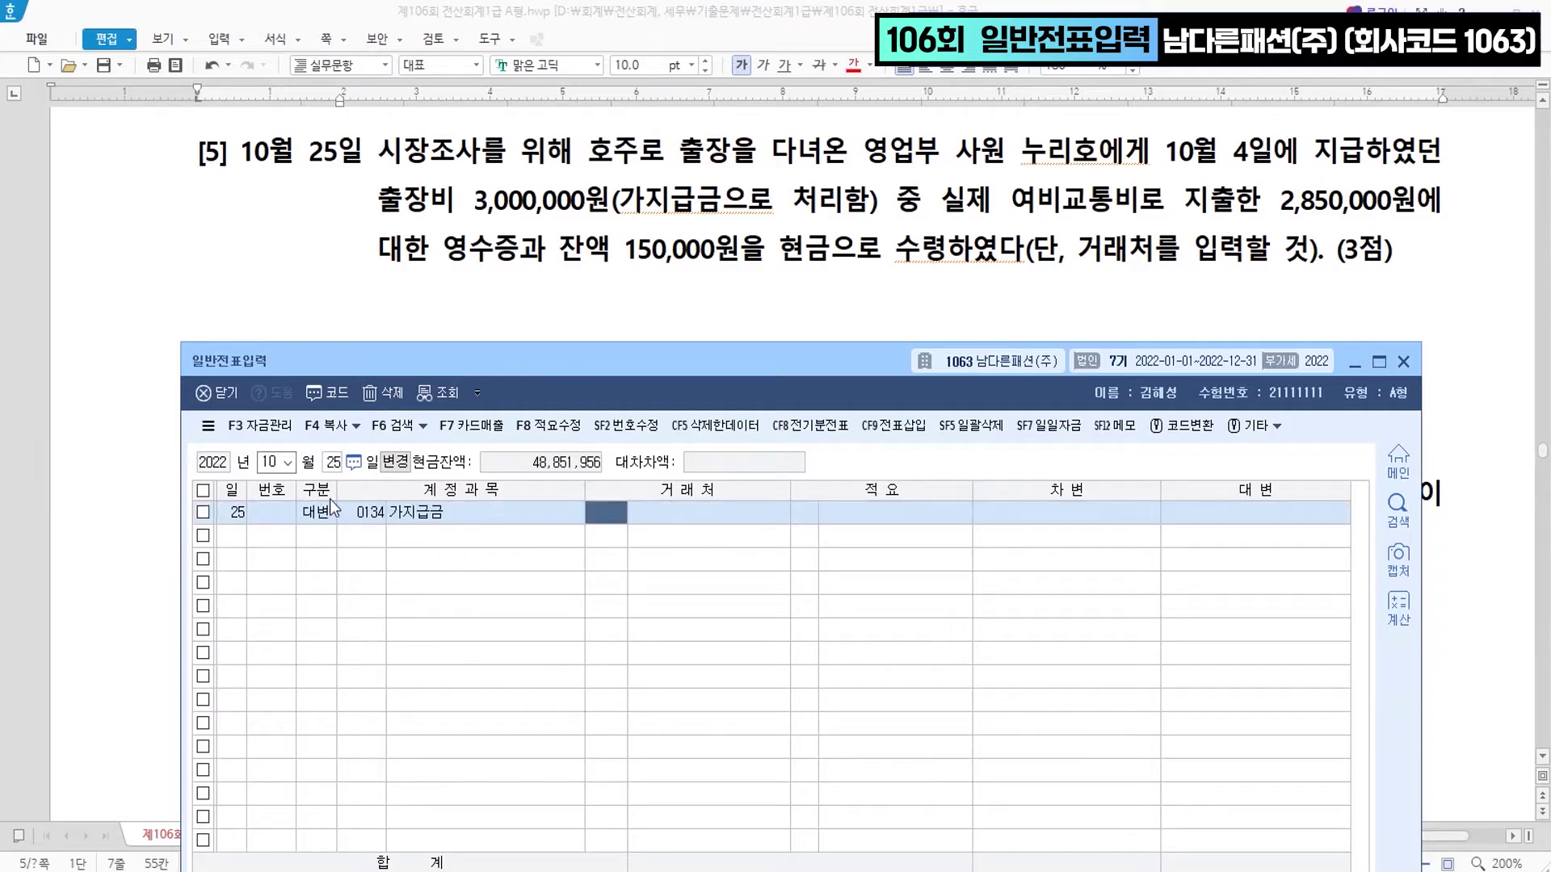
pyautogui.write('누리호')
pyautogui.press('Return')
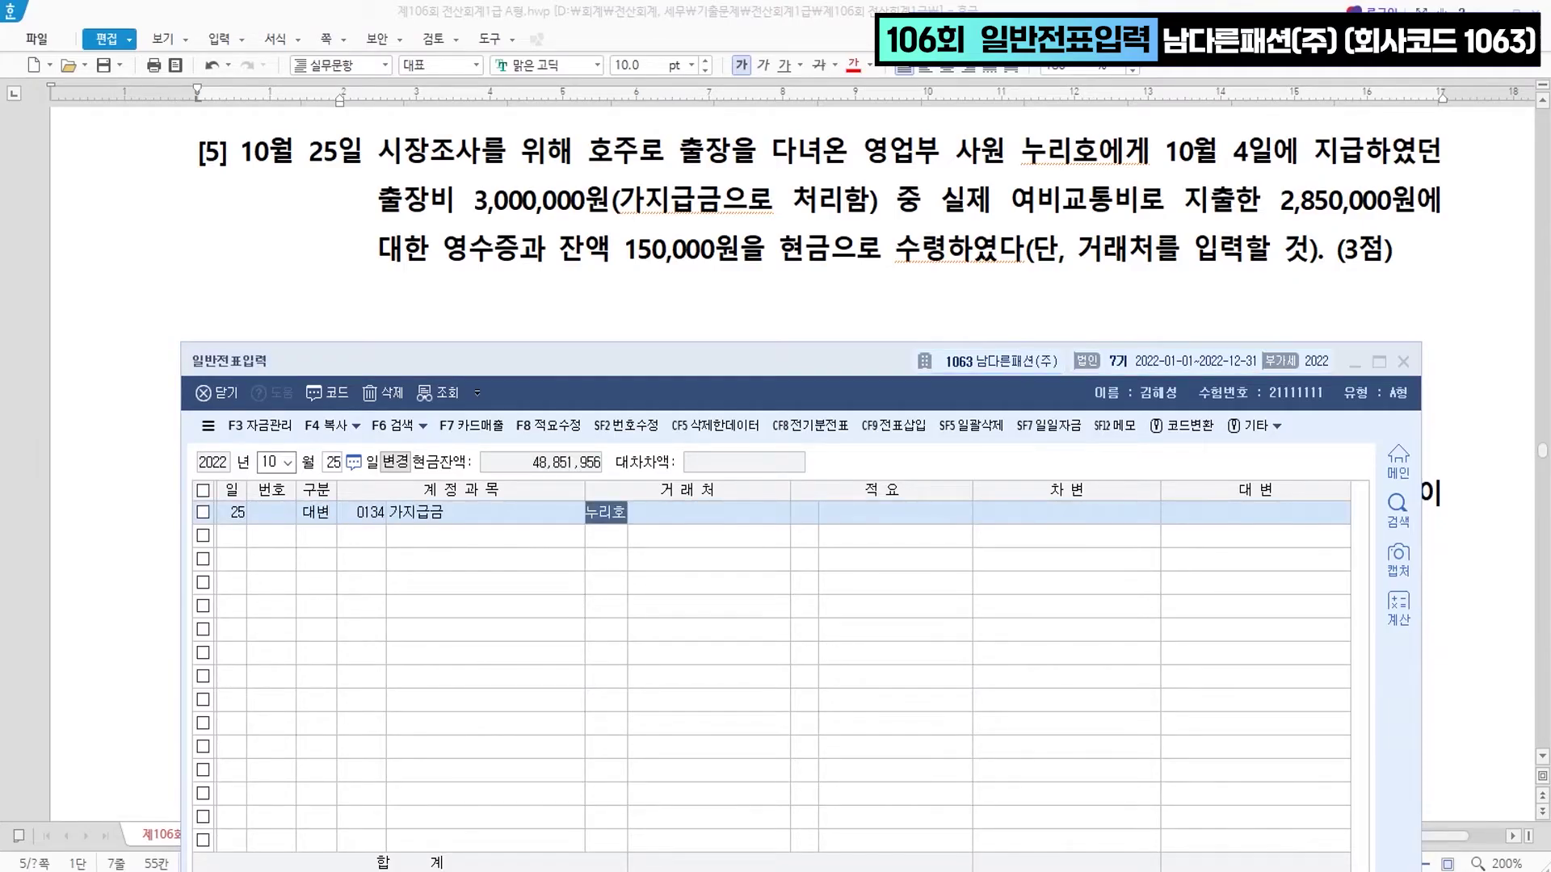
pyautogui.press('Return')
pyautogui.press('Return')
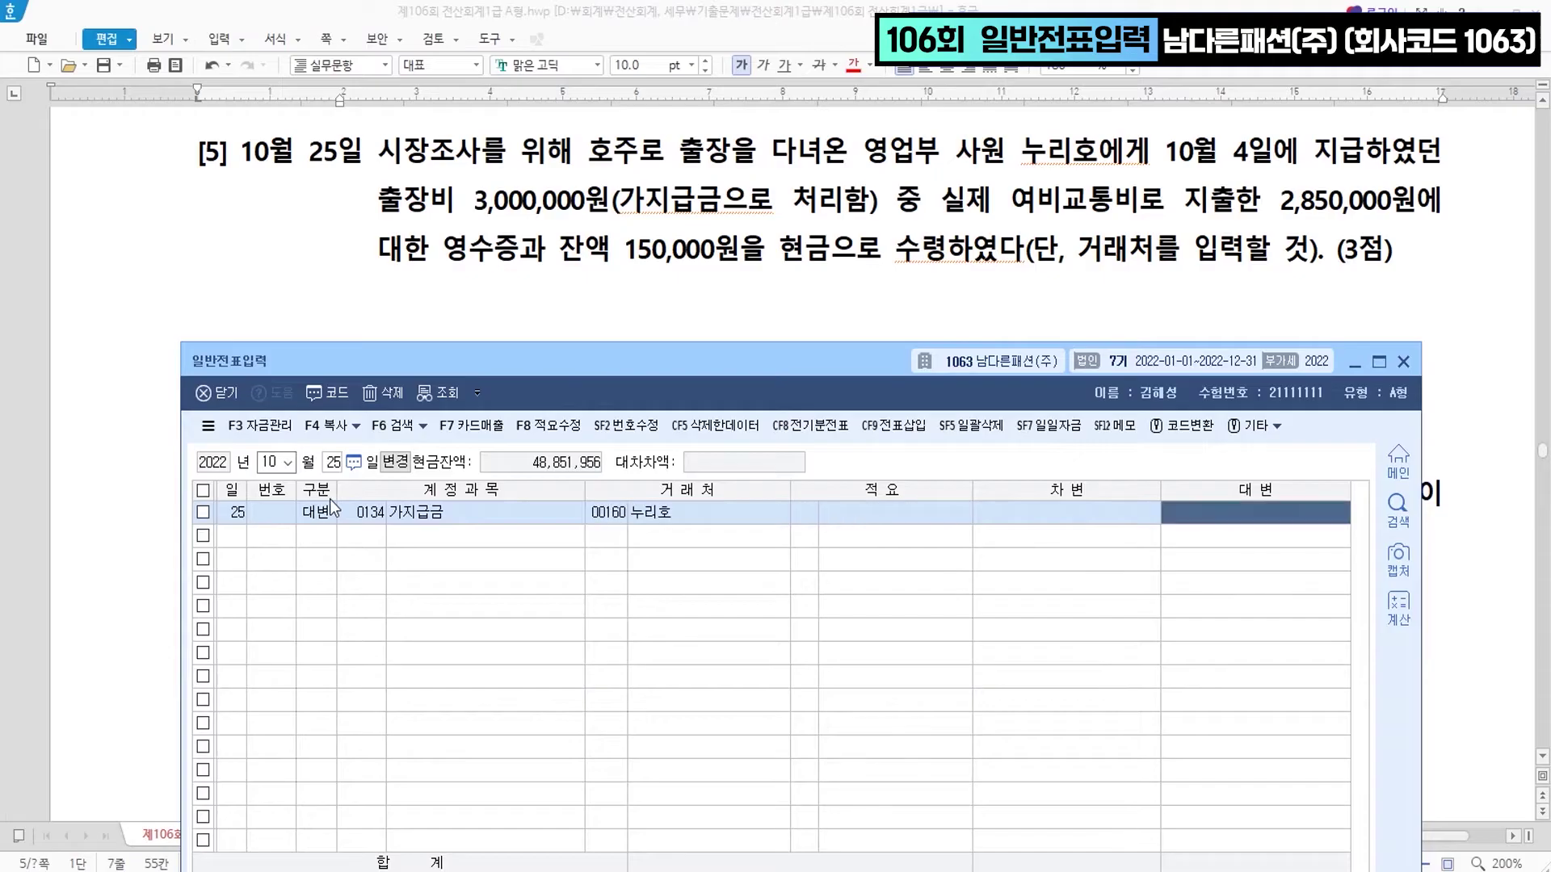
pyautogui.write('3000000')
pyautogui.press('Return')
# - Enter a debit line for account 0812 여비교통비 without a customer and set its amount to 2,850,000
pyautogui.write('3')
pyautogui.press('Return')
pyautogui.write('812')
pyautogui.press('Return')
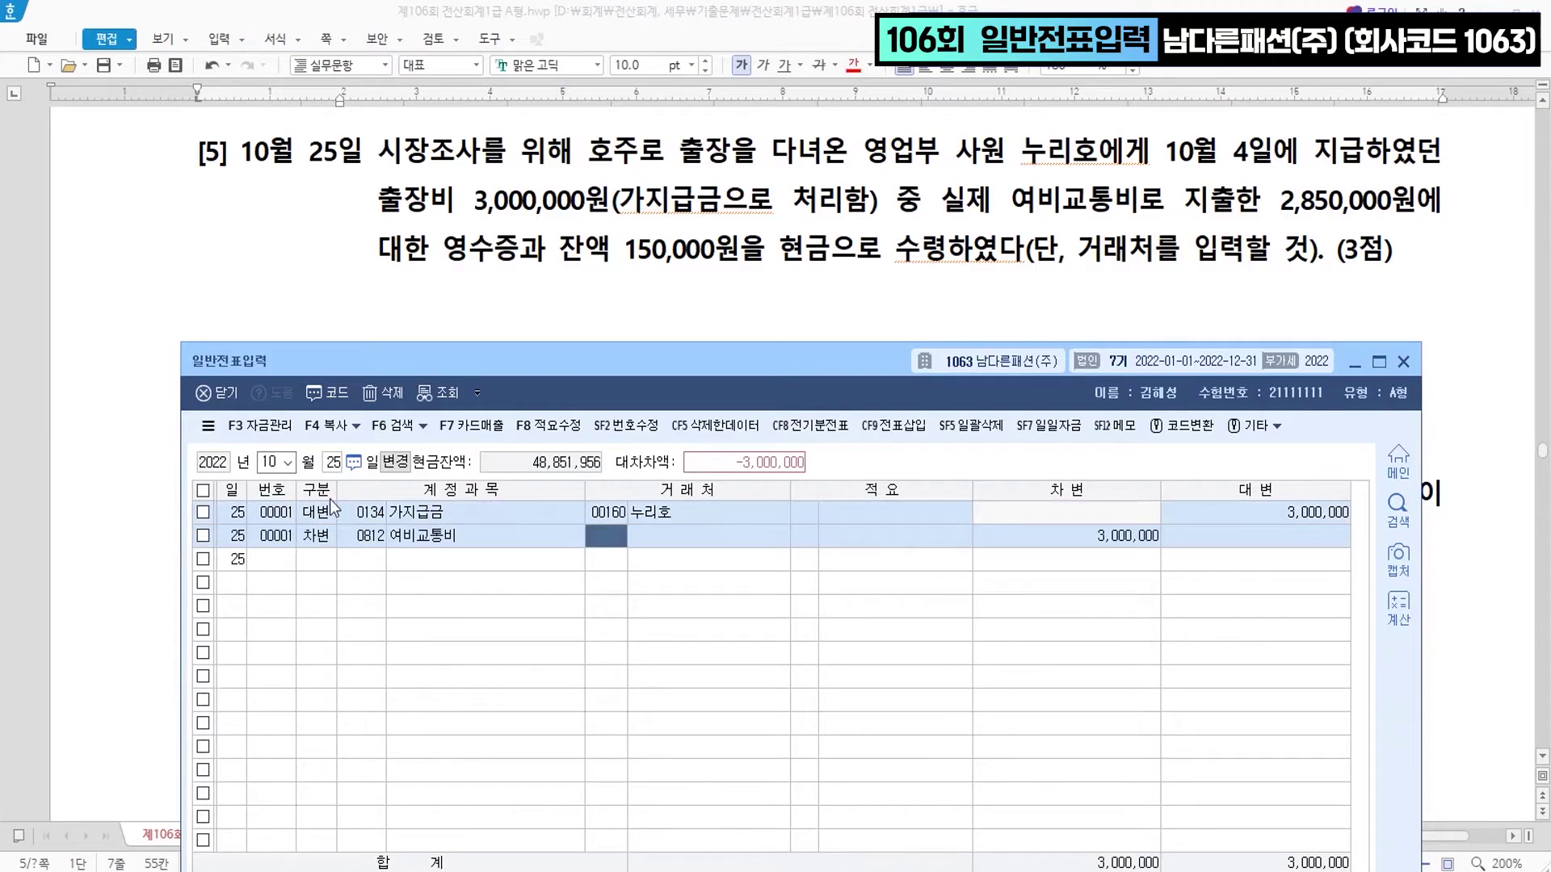
pyautogui.press('Return')
pyautogui.press('Return')
pyautogui.write('2')
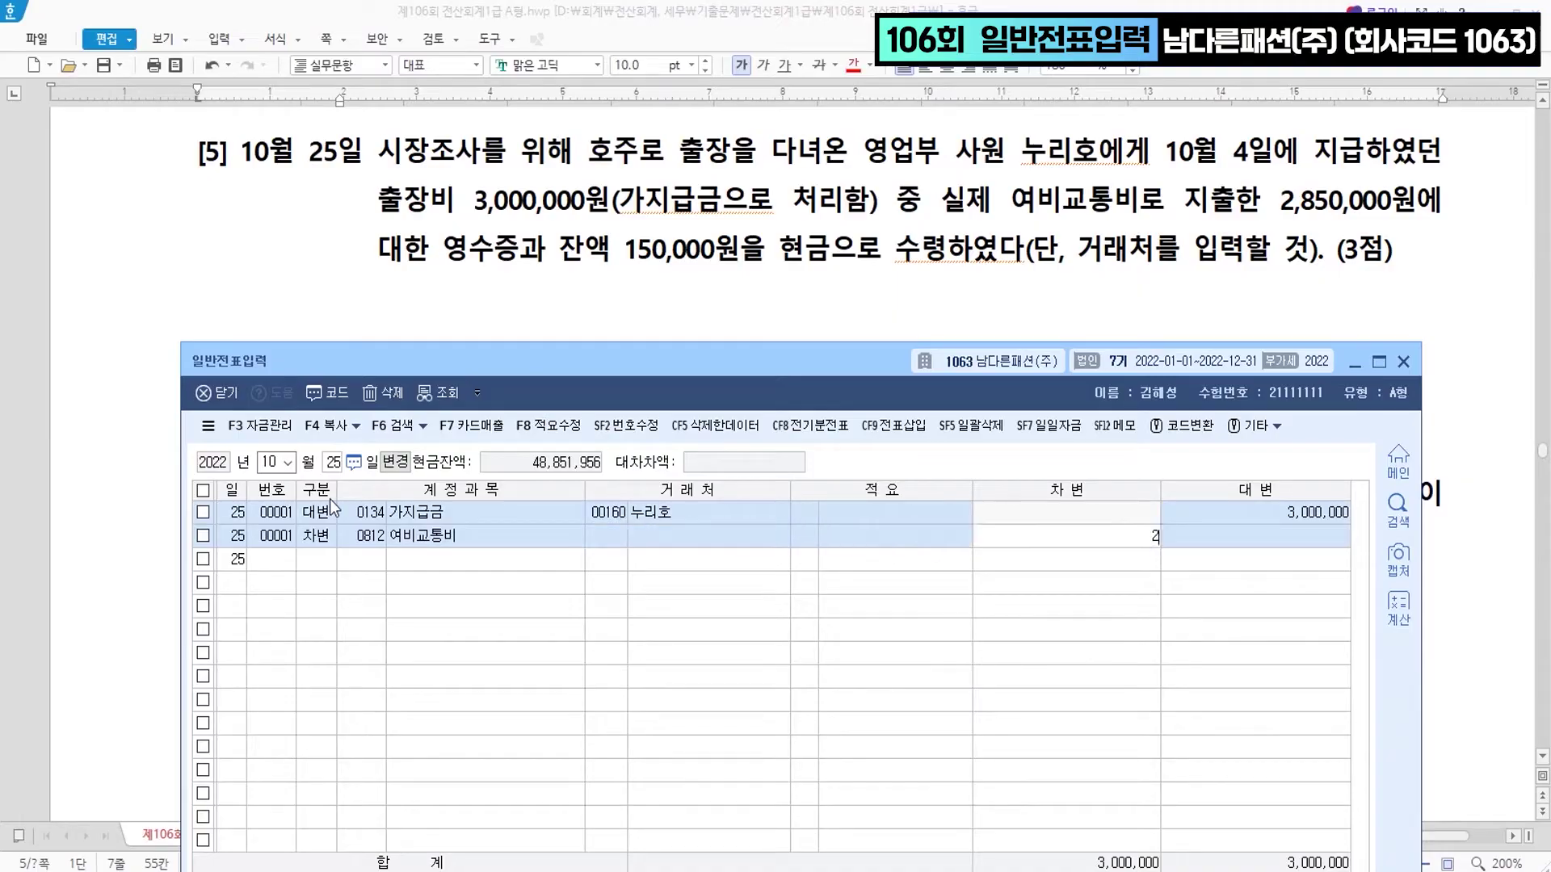
pyautogui.write(',850,000')
pyautogui.press('Return')
# - Enter a debit line for account 0101 현금, accepting the remaining 150,000 as the amount
pyautogui.write('3')
pyautogui.press('Return')
pyautogui.write('101')
pyautogui.press('Return')
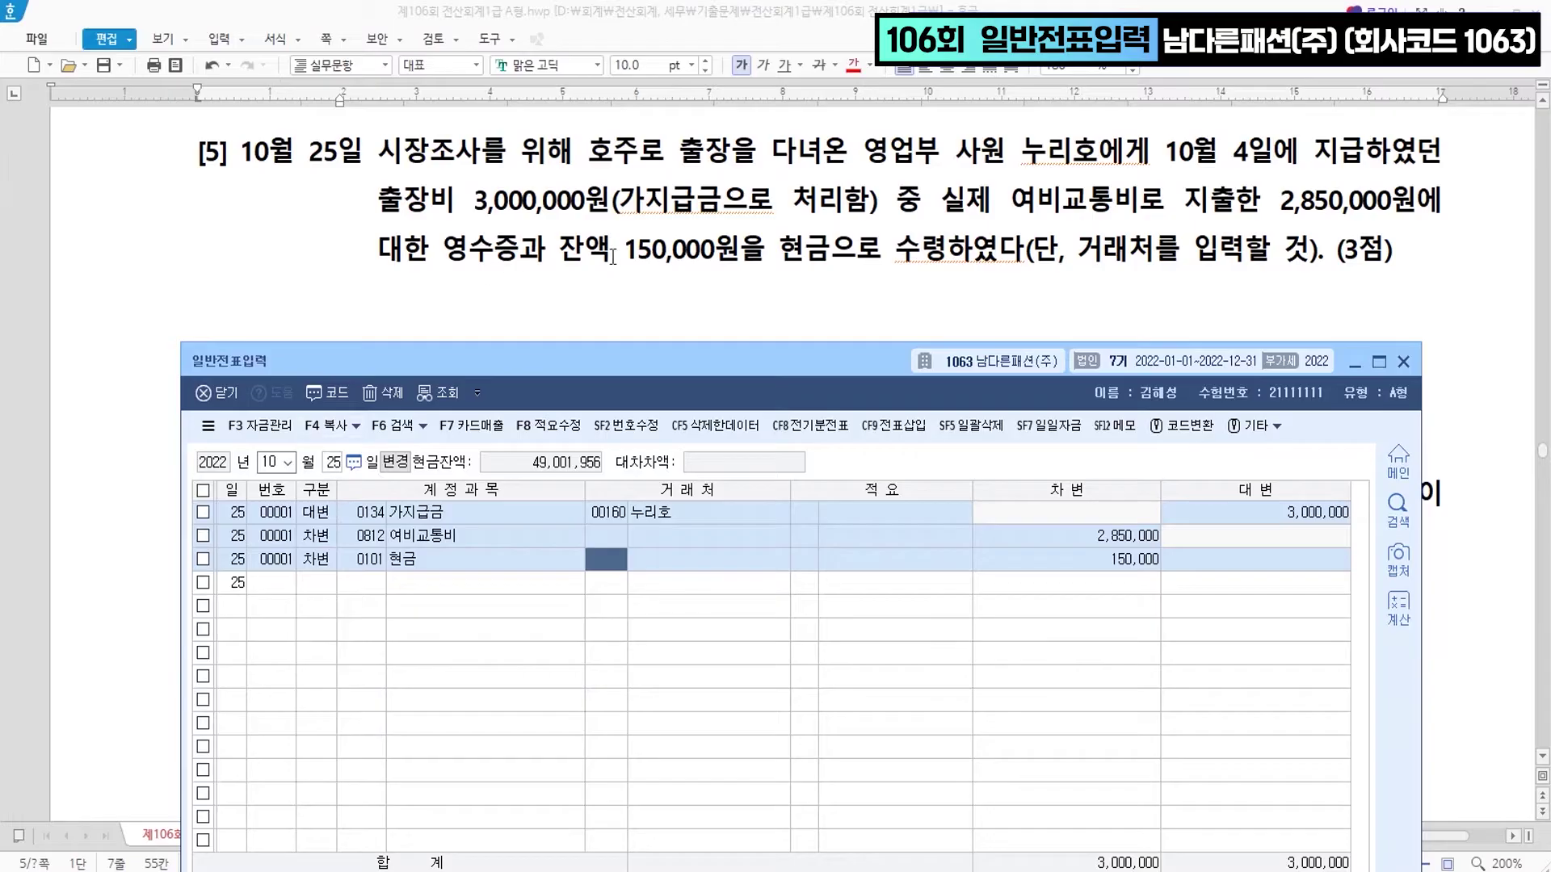
# - Go to question [6] in the exam document and set the voucher date to November 4
pyautogui.scroll(-5, 617, 260)
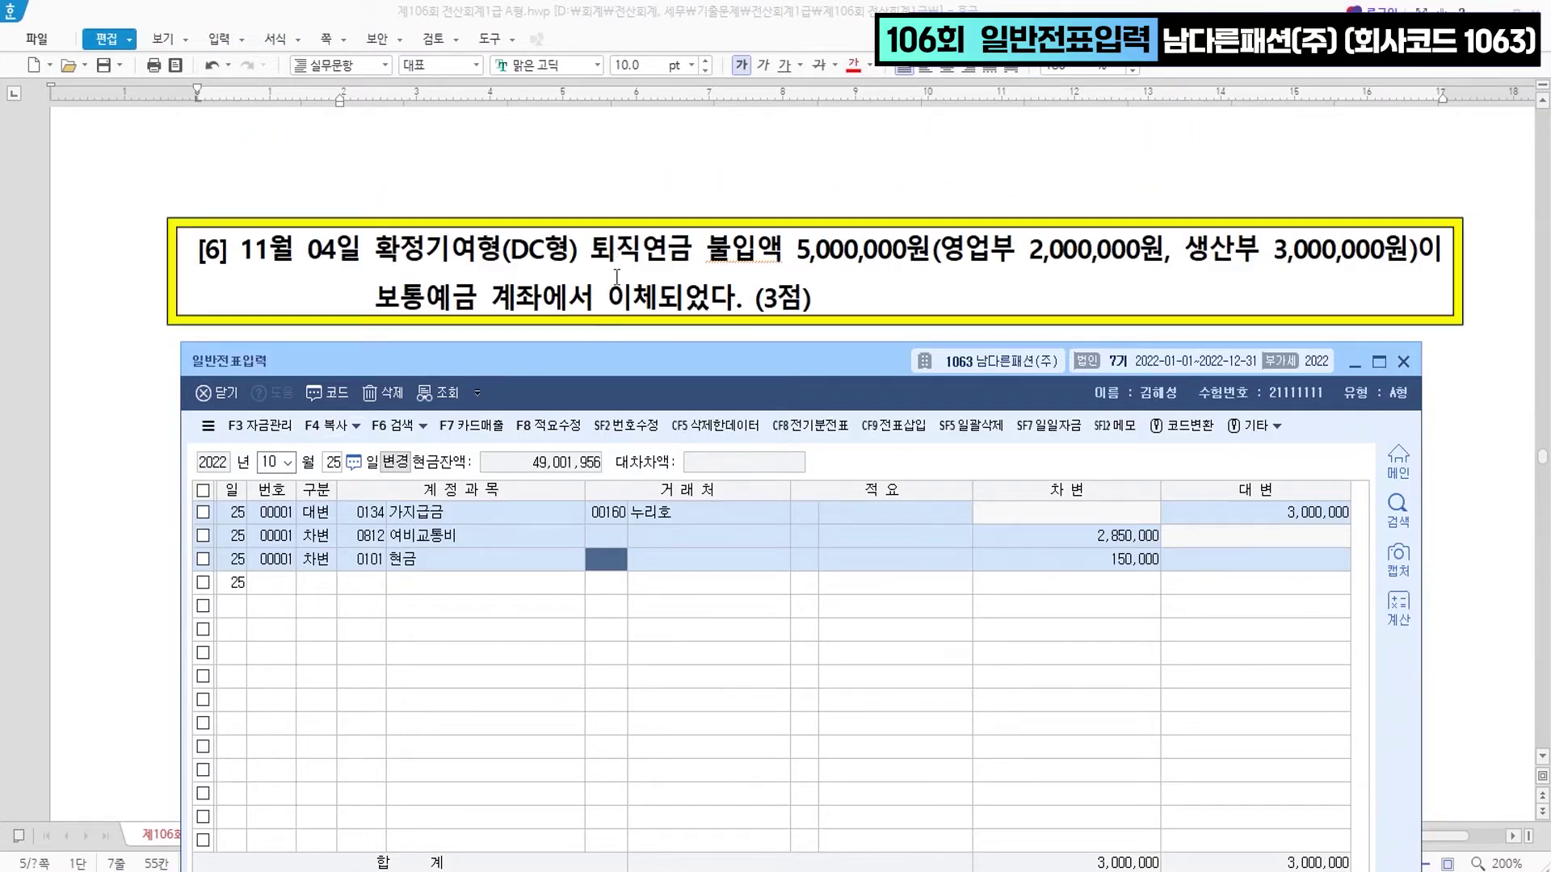
pyautogui.click(274, 464)
pyautogui.write('11')
pyautogui.press('Return')
pyautogui.write('4')
pyautogui.press('Return')
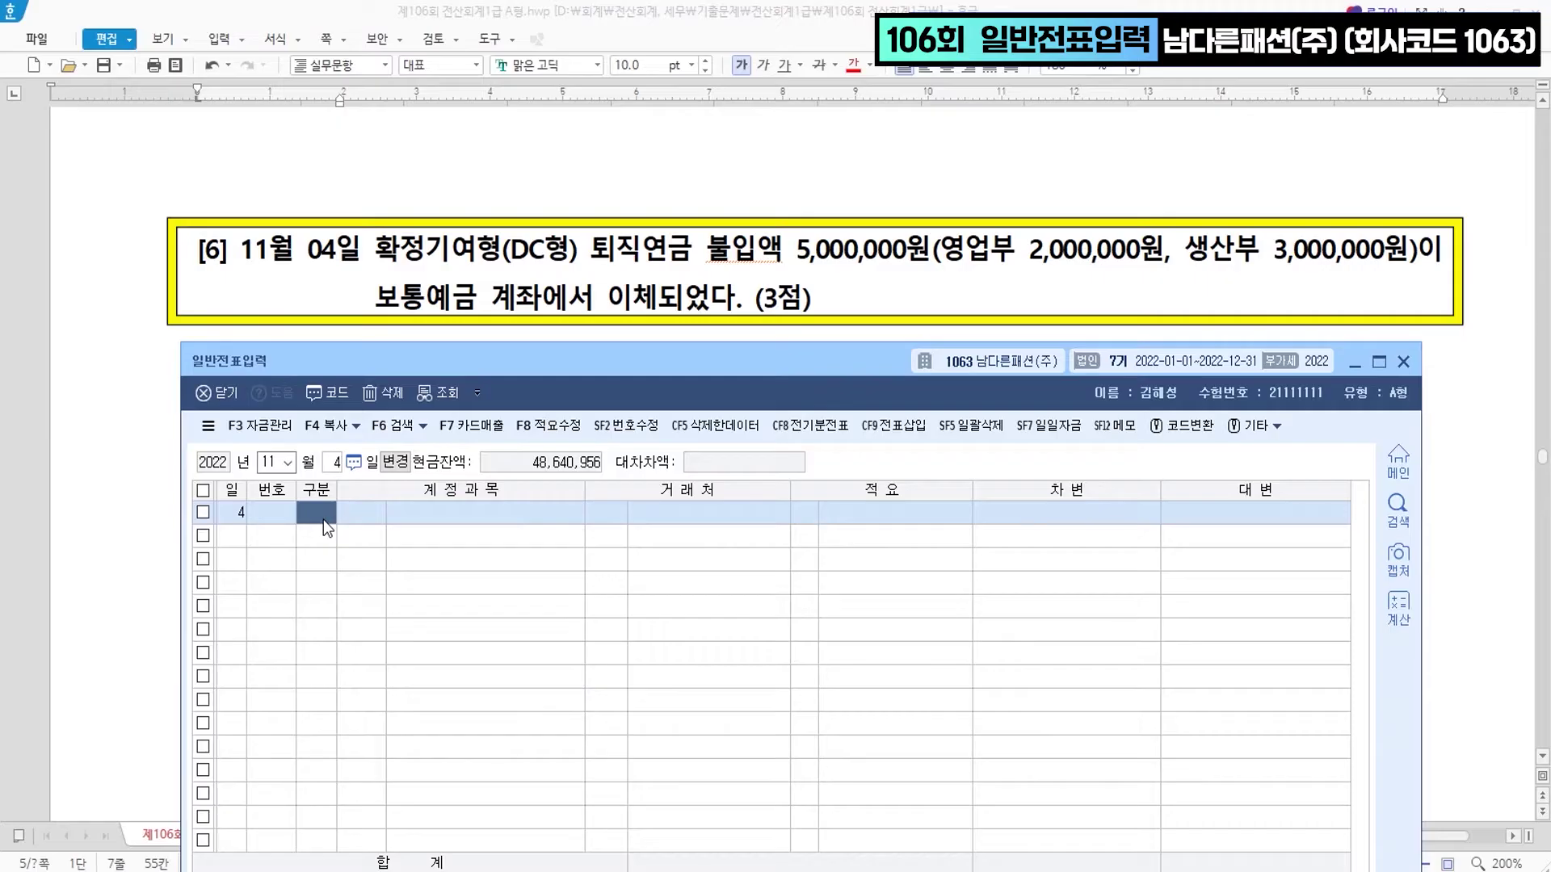
# - Enter a debit line for account 0806 퇴직급여 (판매관리비) without a customer and an amount of 2,000,000
pyautogui.press('3')
pyautogui.press('Return')
pyautogui.write('퇴직ㄱㅡㅂ')
pyautogui.press('Return')
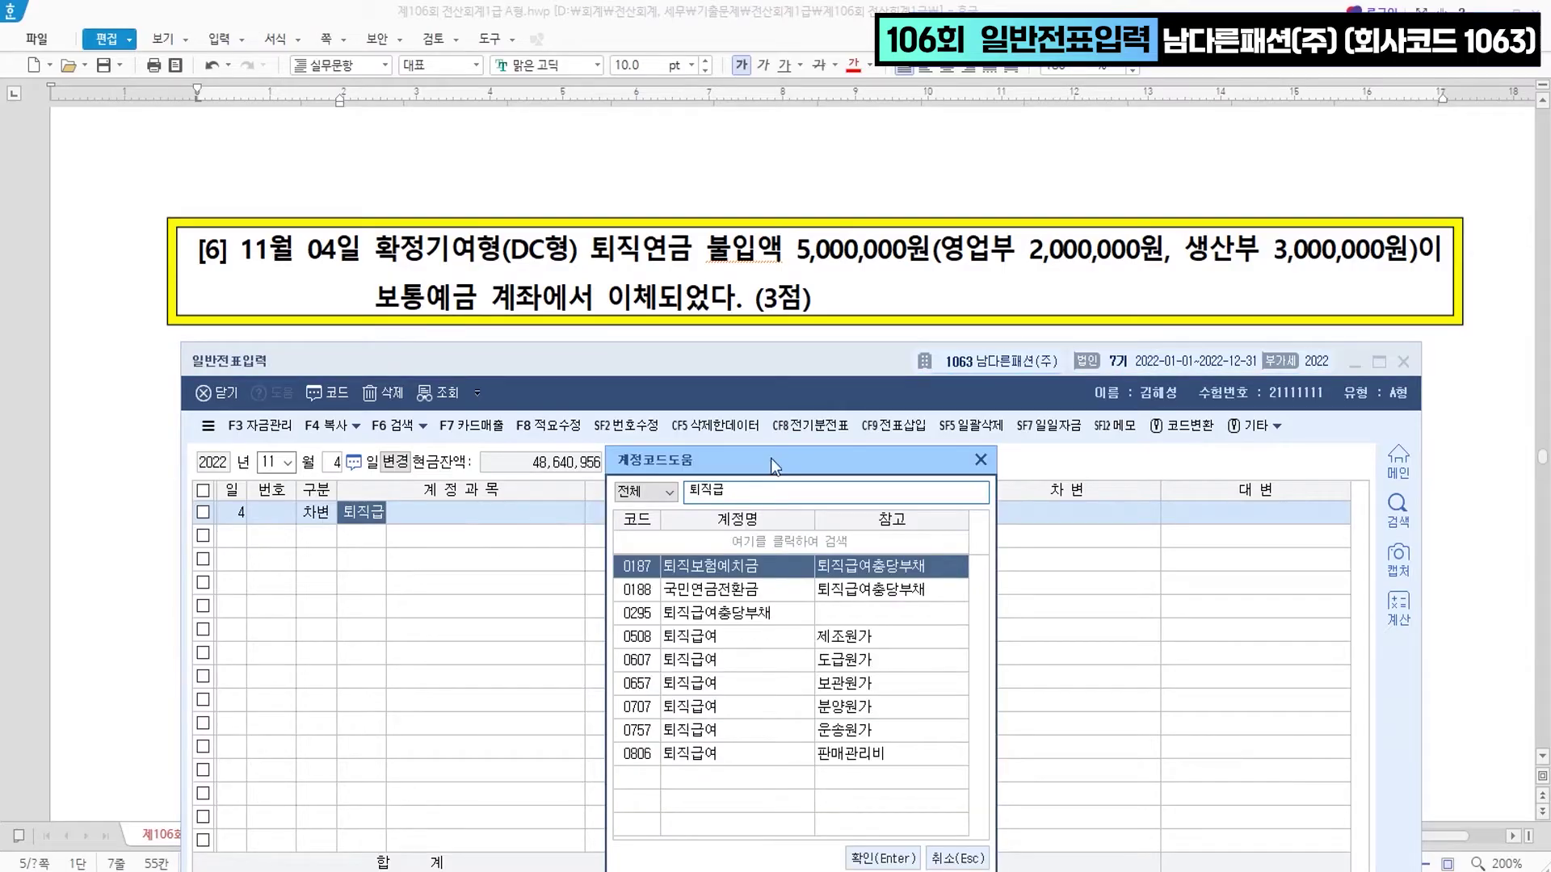
pyautogui.click(725, 758)
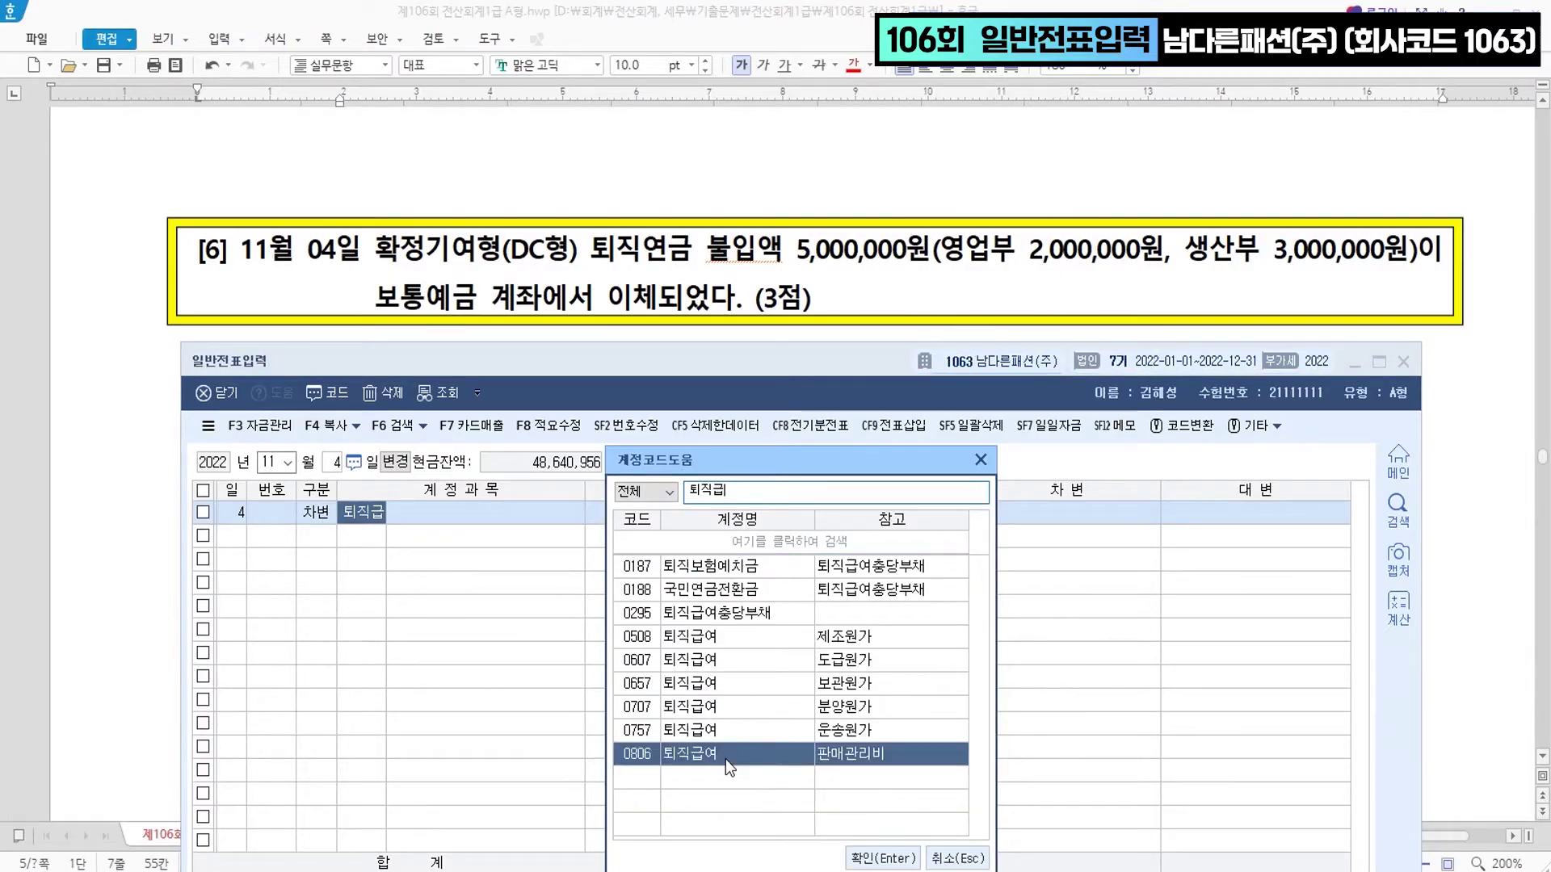
pyautogui.click(877, 857)
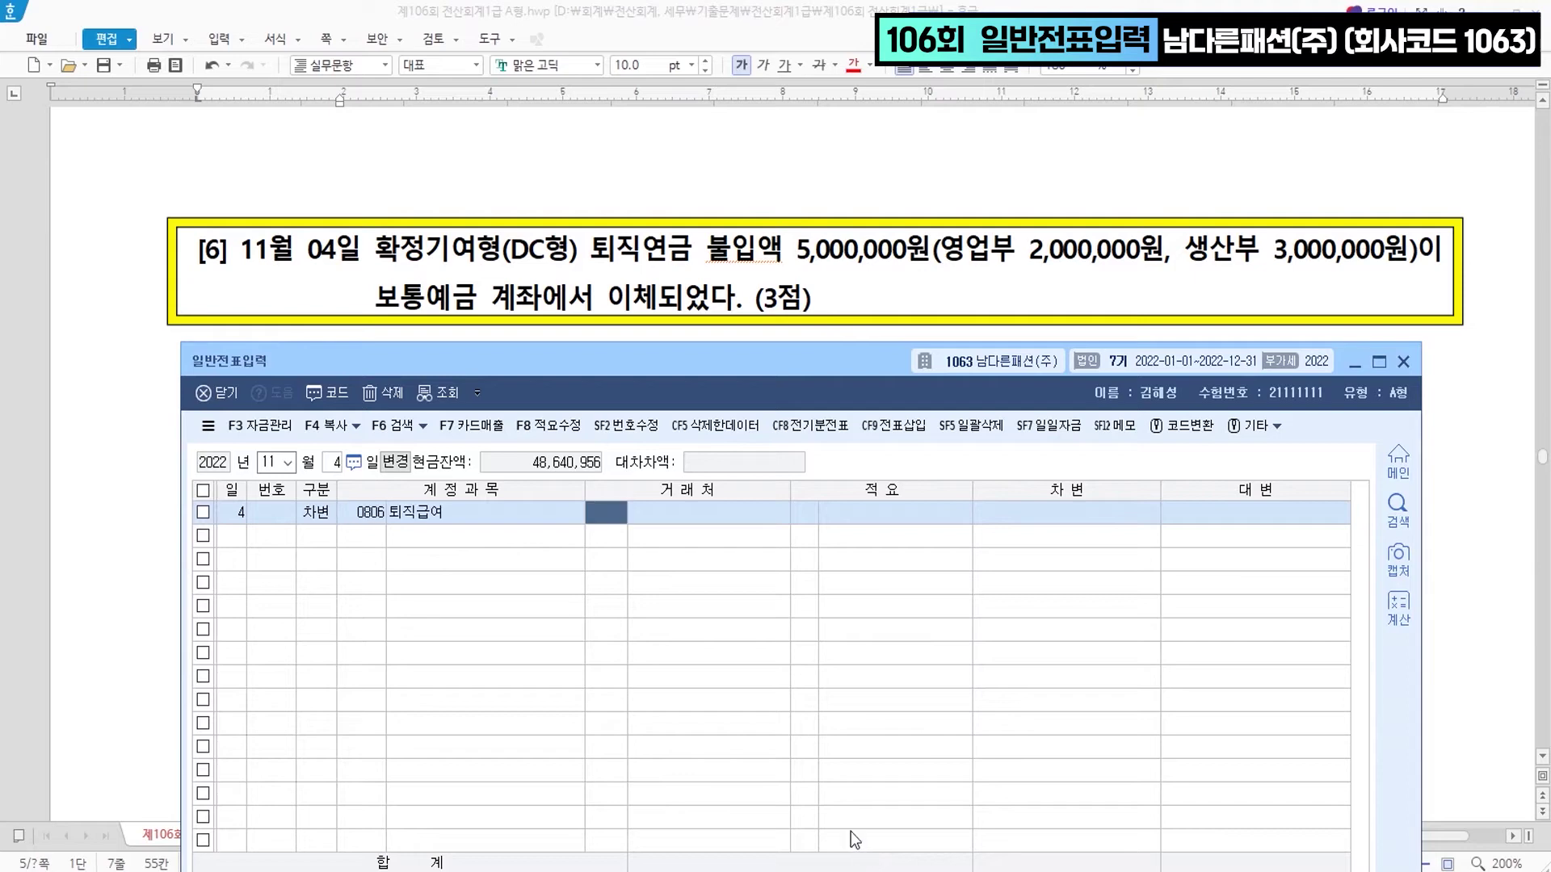
pyautogui.press('Return')
pyautogui.press('Return')
pyautogui.write('2000000')
pyautogui.press('Return')
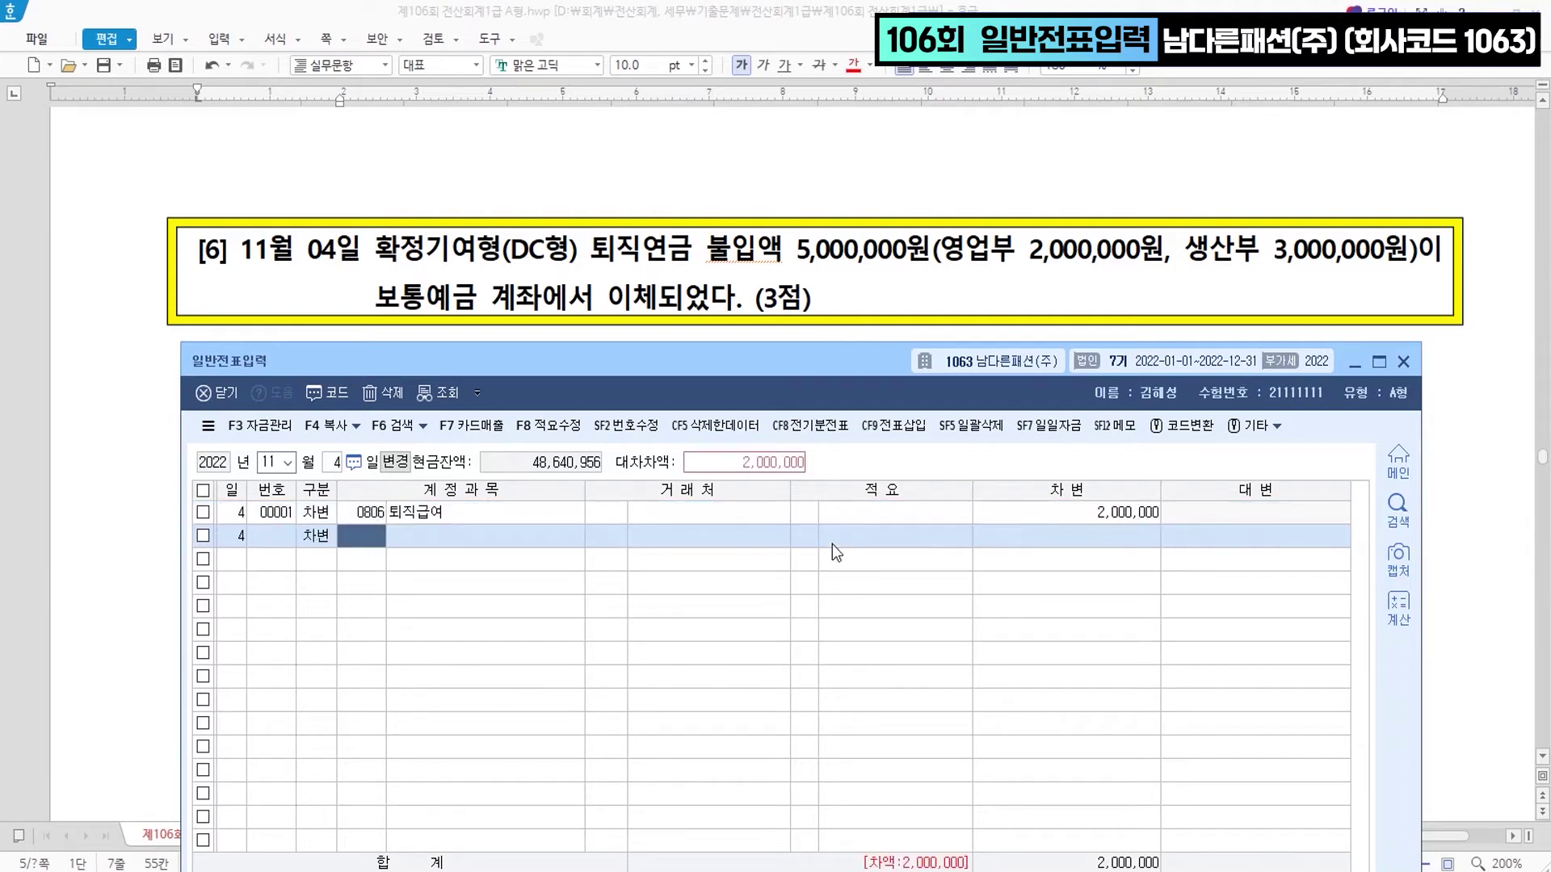
# - Enter a second debit line for account 0508 퇴직급여 (제조원가) without a customer and an amount of 3,000,000
pyautogui.write('퇴직급')
pyautogui.press('Return')
pyautogui.press('Down')
pyautogui.press('Down')
pyautogui.press('Down')
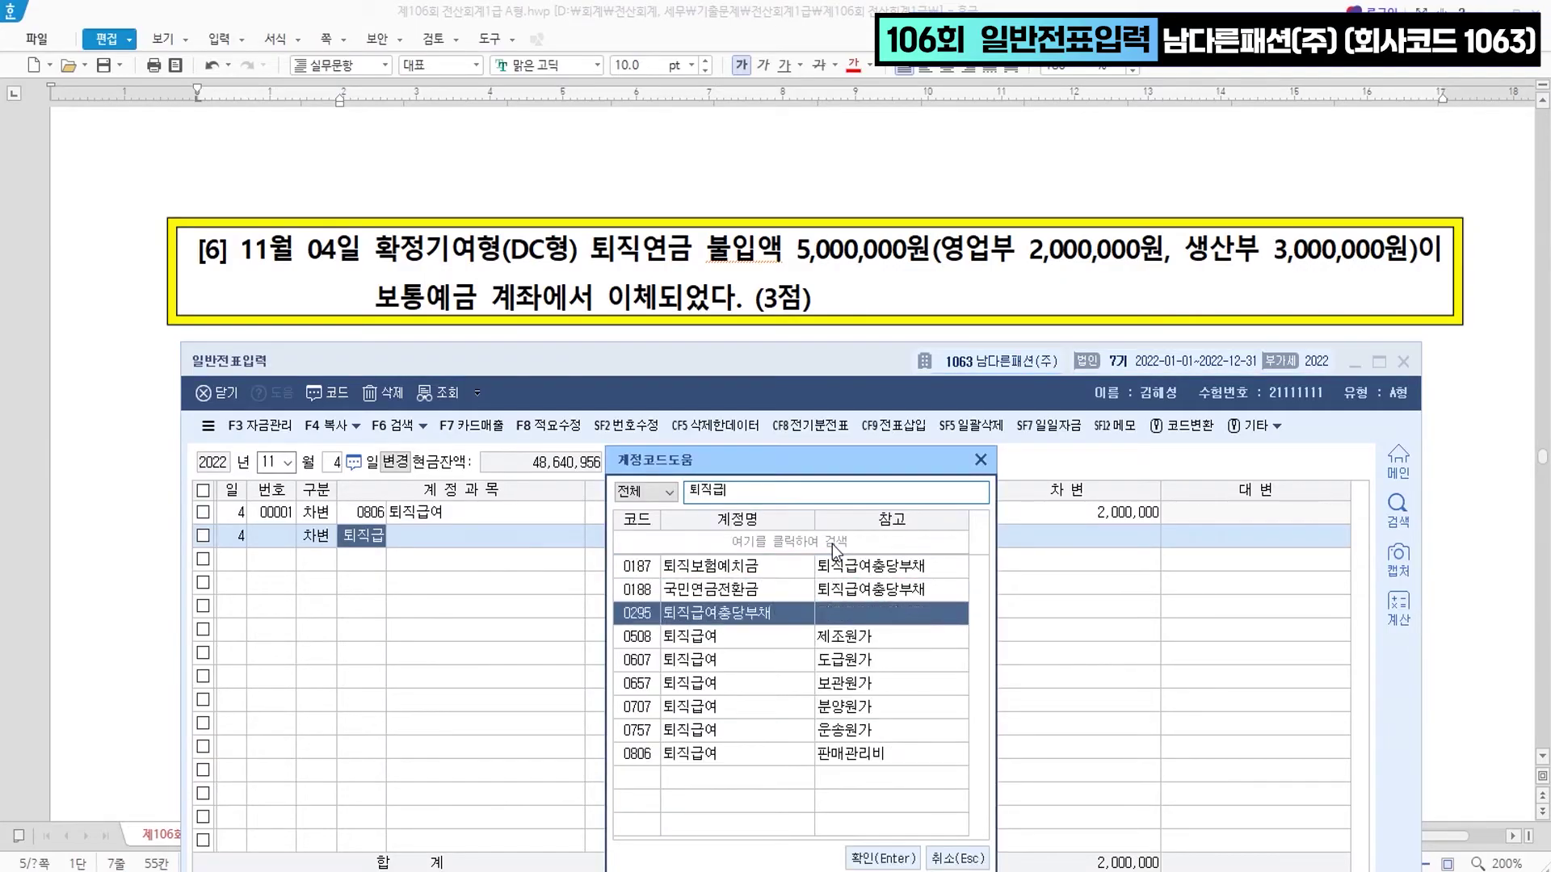
pyautogui.press('Return')
pyautogui.press('Return')
pyautogui.press('Return')
pyautogui.press('Return')
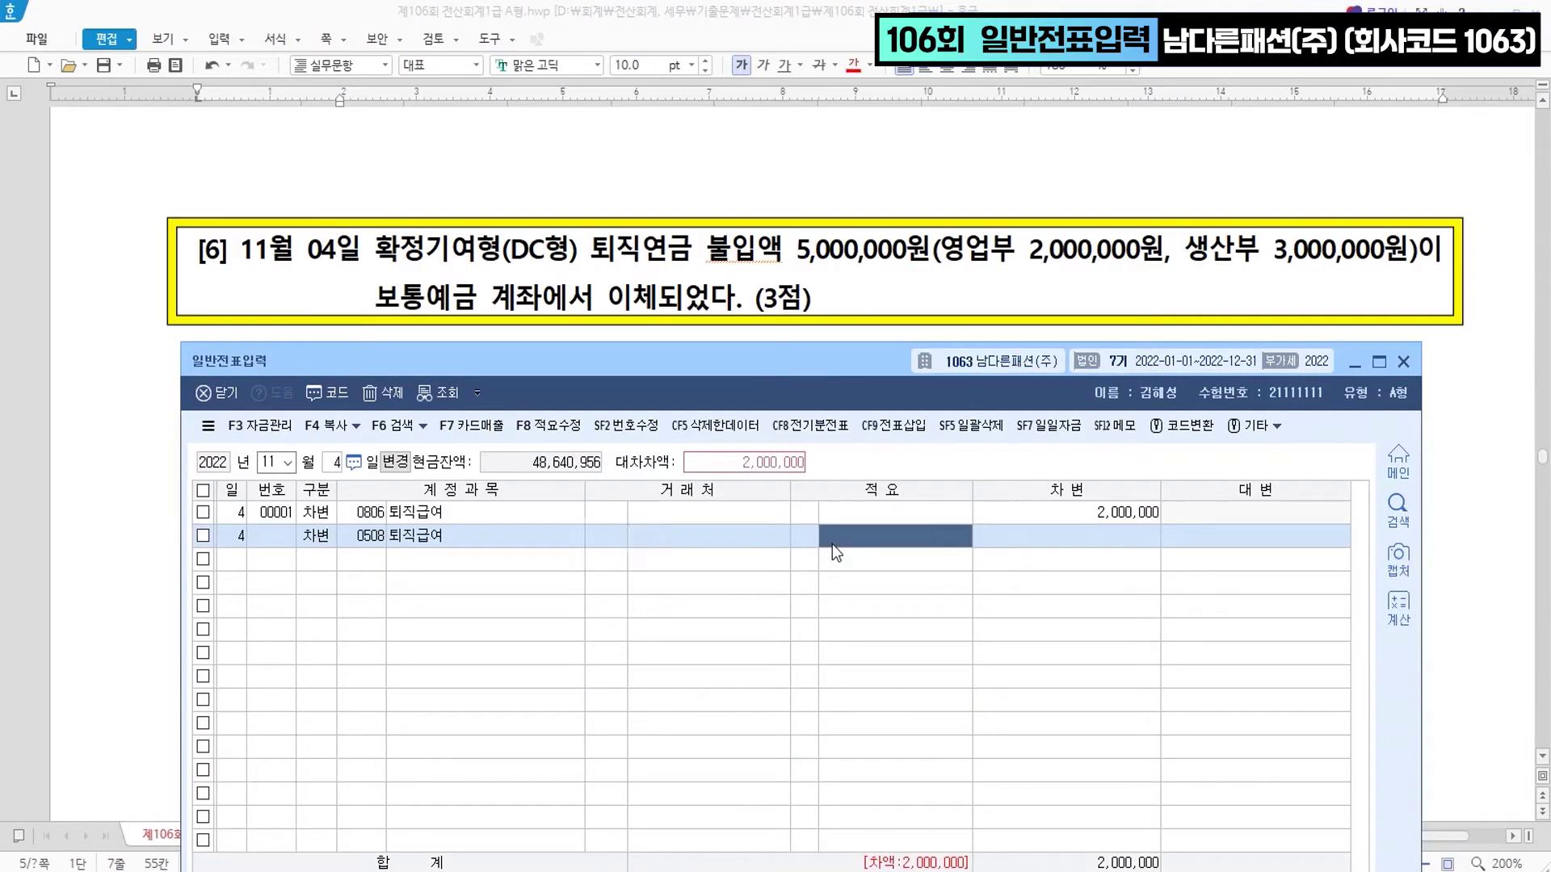
pyautogui.write('3000000')
pyautogui.press('Return')
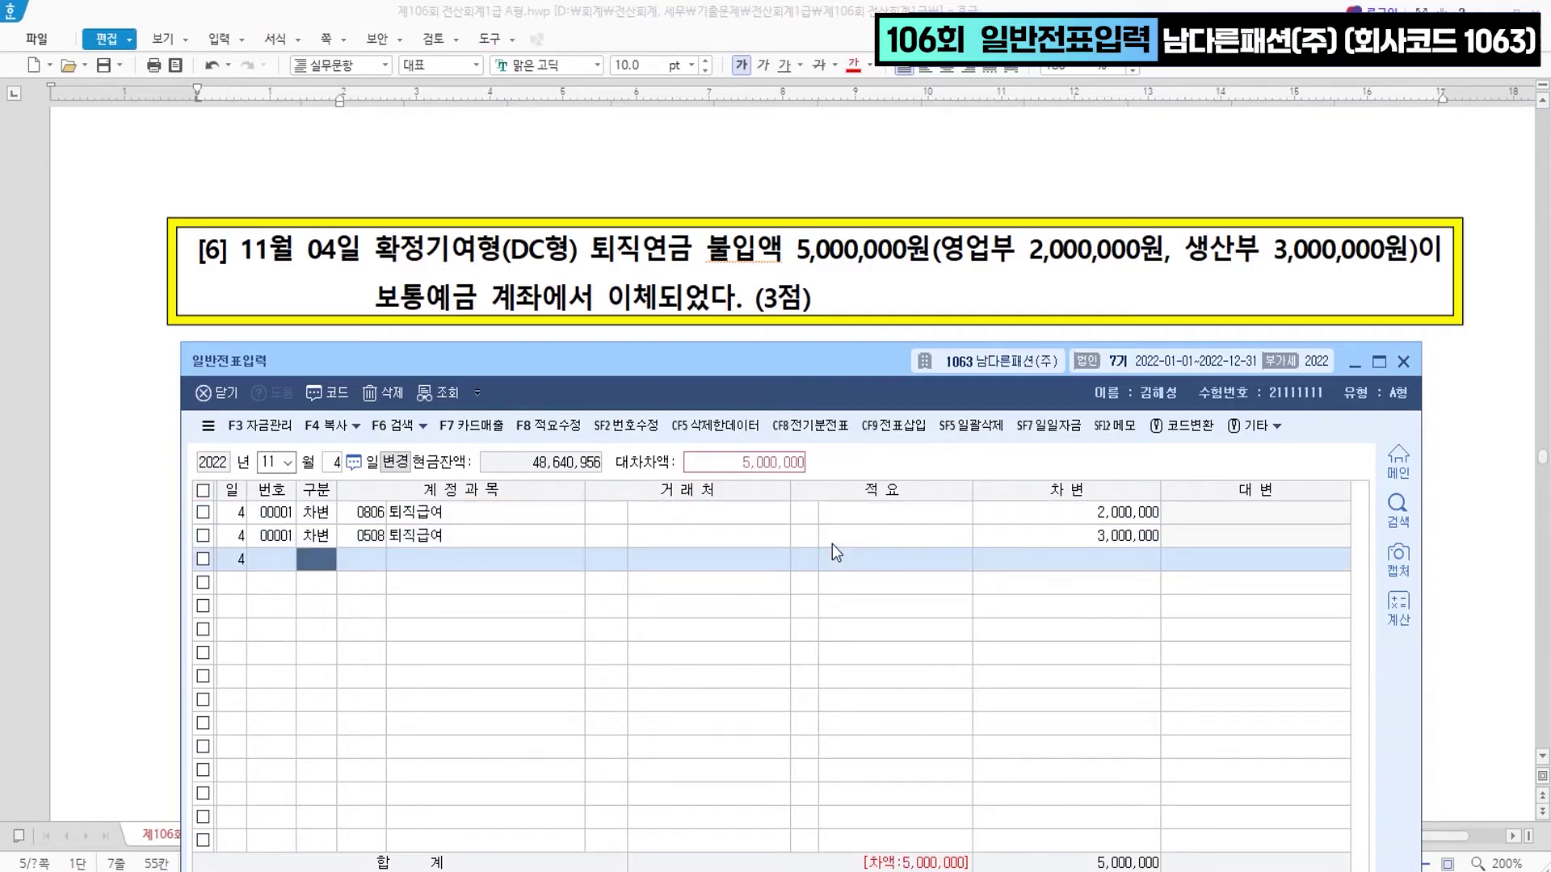
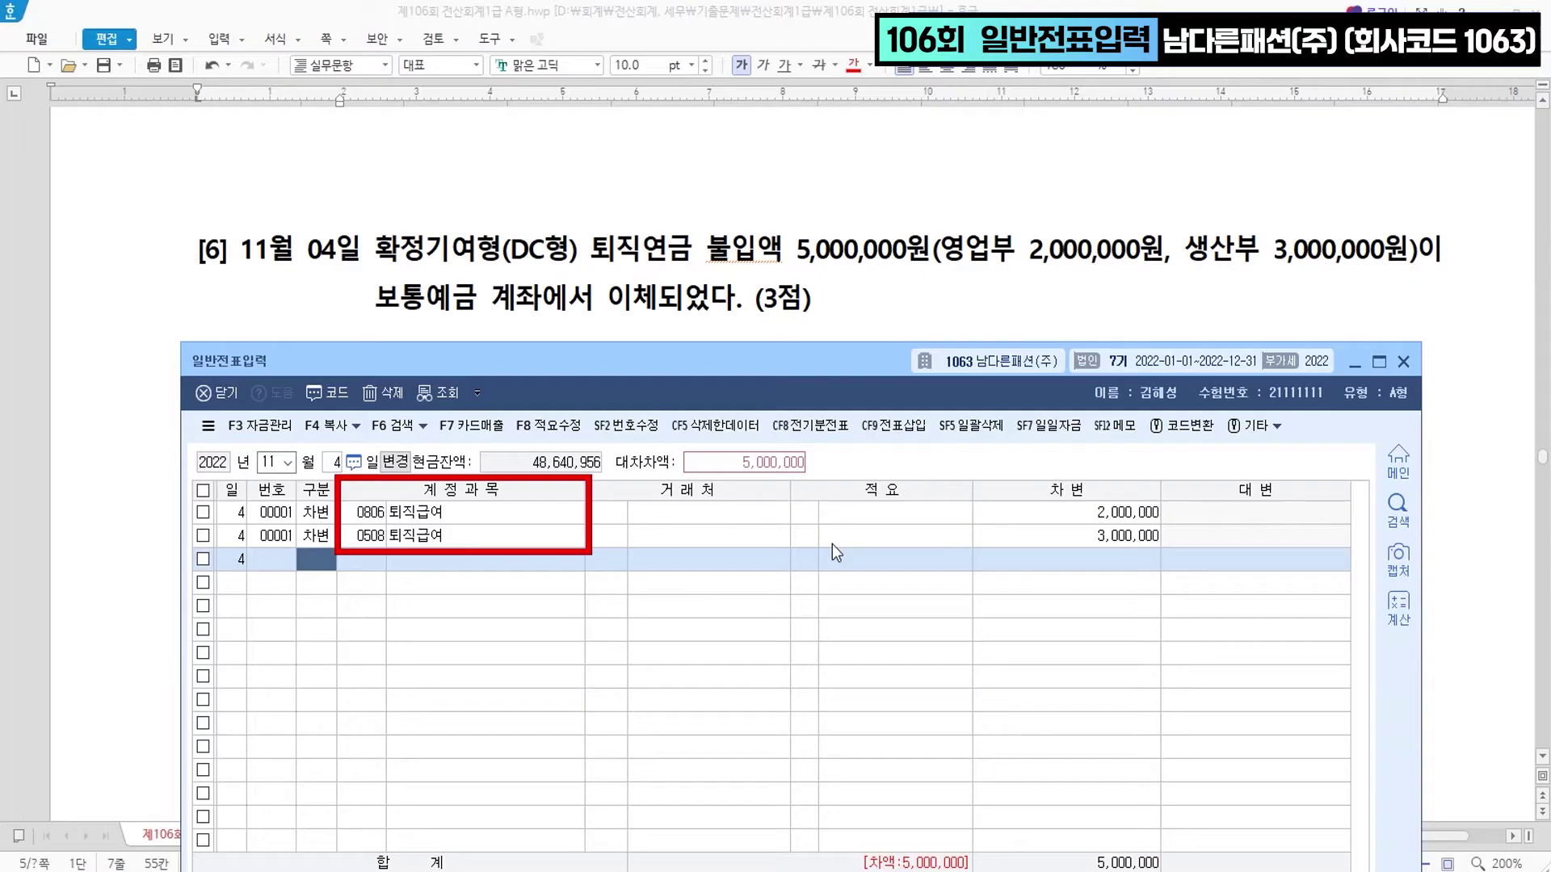
# - Enter a credit line for account 0103 보통예금 without a customer, accepting the remaining 5,000,000 as the amount
pyautogui.write('4')
pyautogui.press('Return')
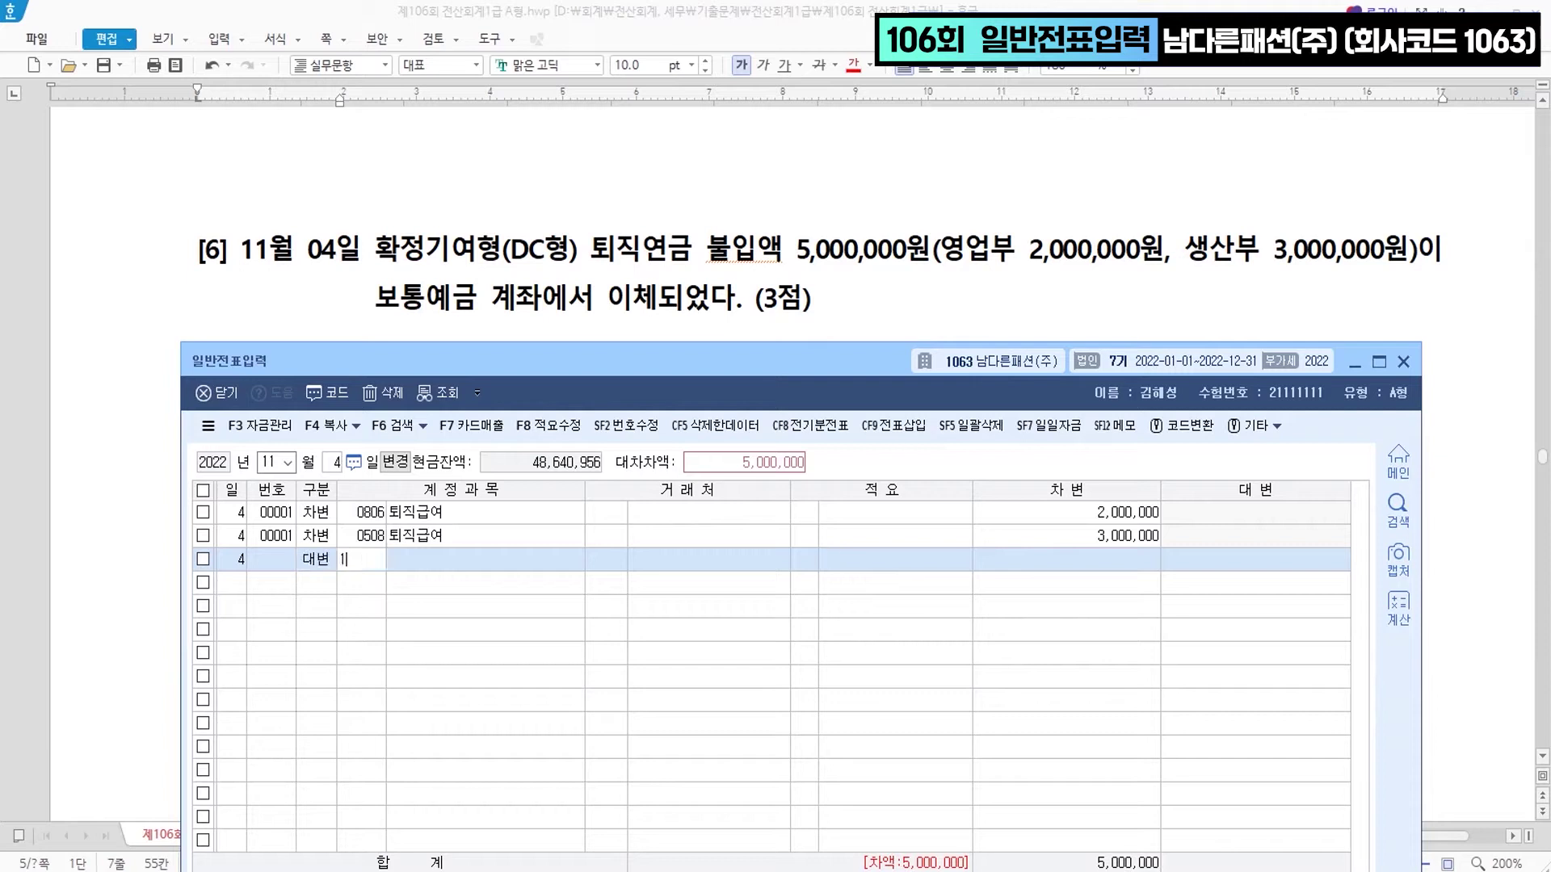
pyautogui.write('103')
pyautogui.press('Return')
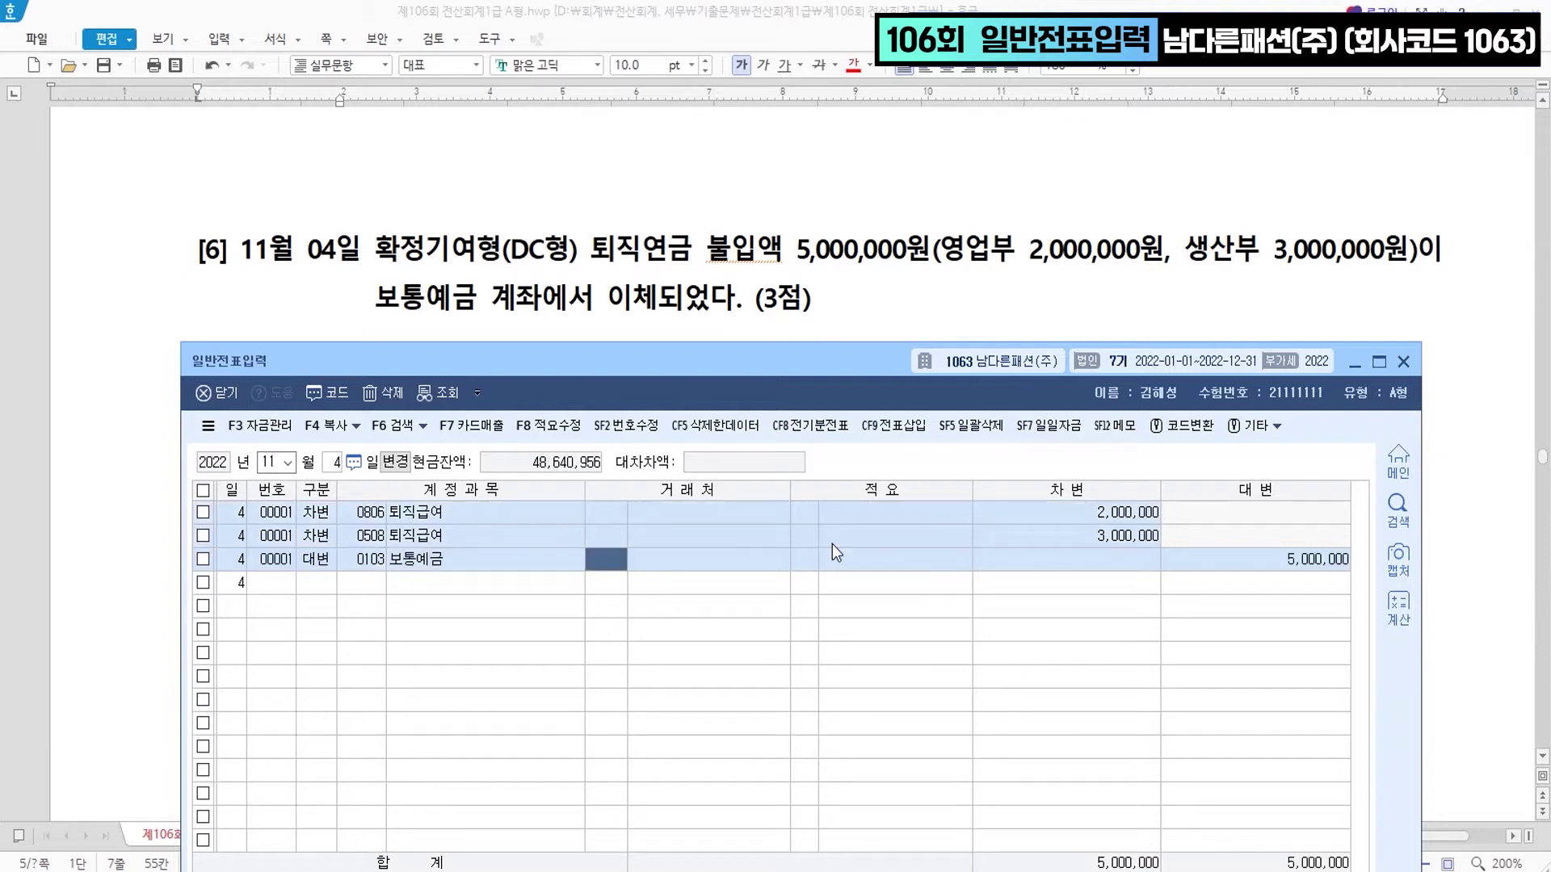
pyautogui.press('Return')
pyautogui.press('Return')
pyautogui.press('Return')
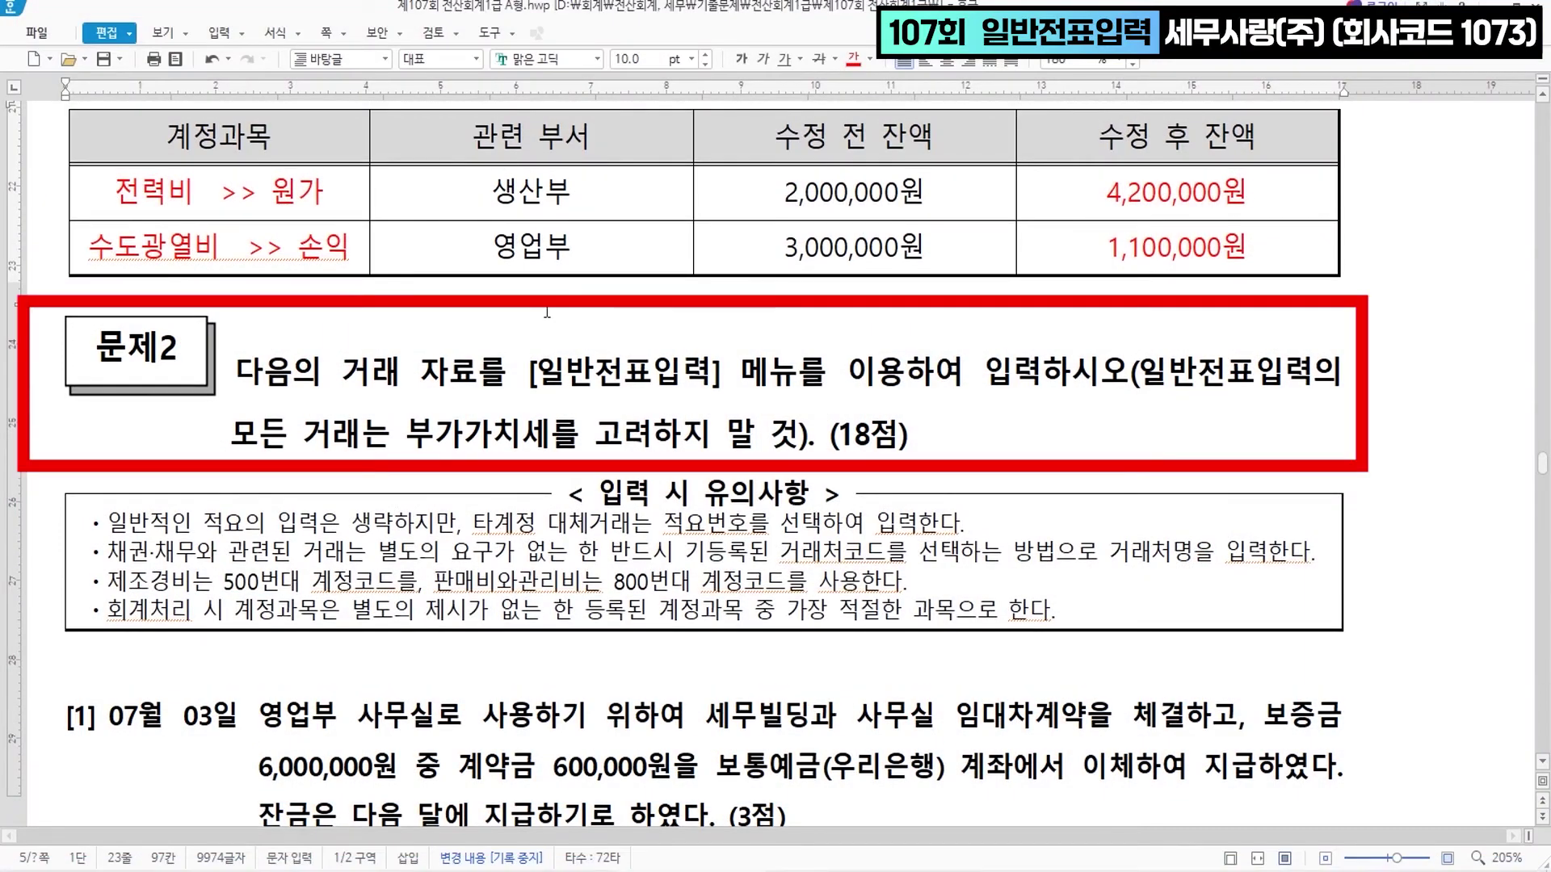
# - In the 107th exam document, colour [일반전표입력] in the 문제2 instruction and the date 07월 03일 in question [1] red
pyautogui.moveTo(533, 380); pyautogui.dragTo(738, 380)
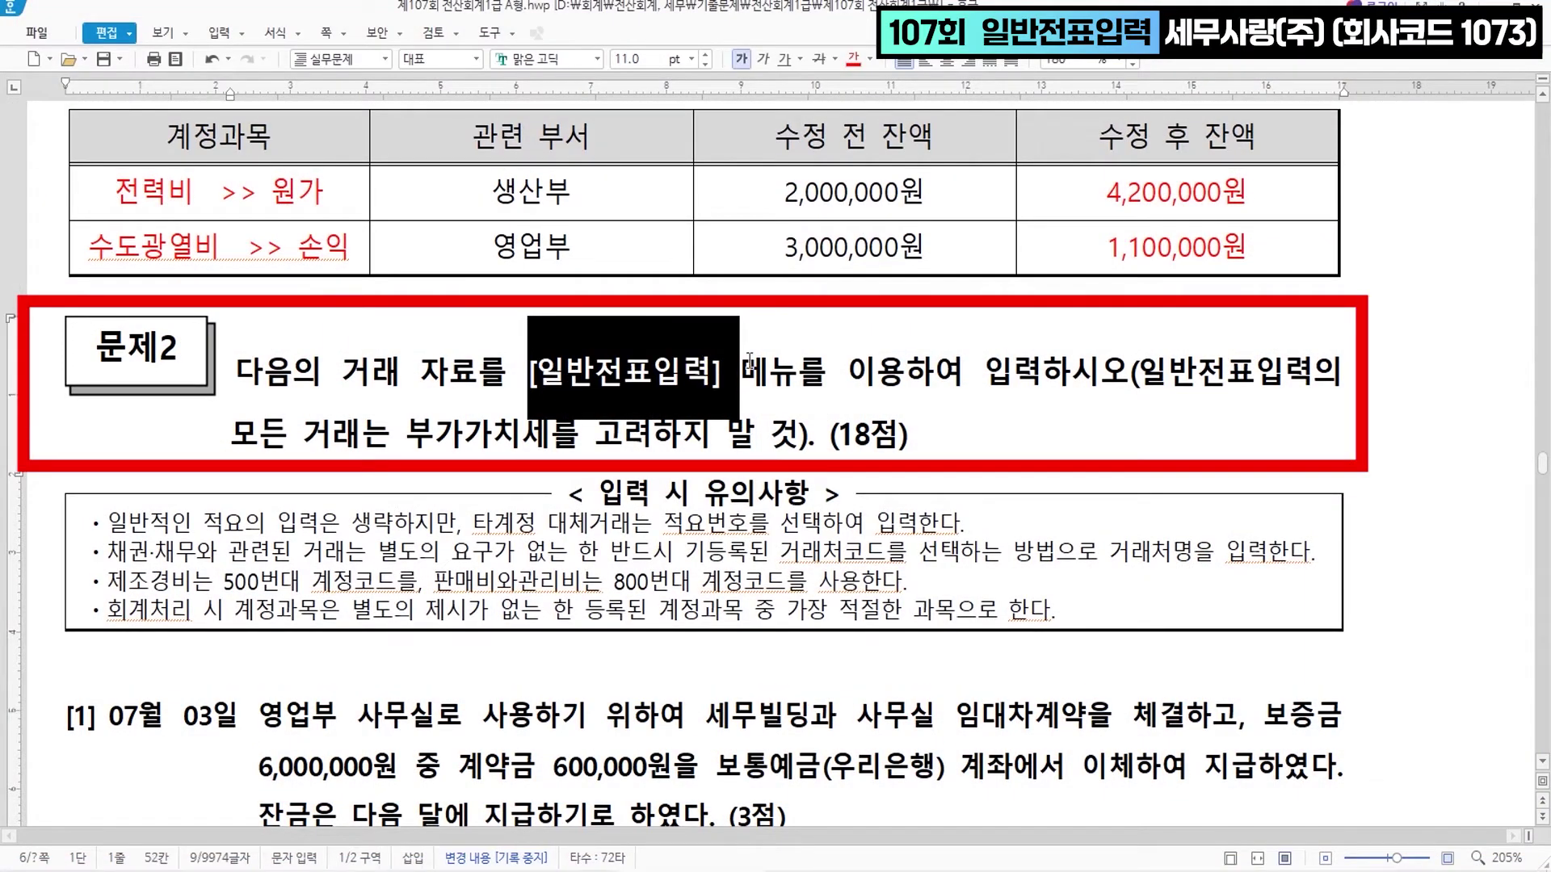
pyautogui.click(853, 62)
pyautogui.scroll(-5, 833, 597)
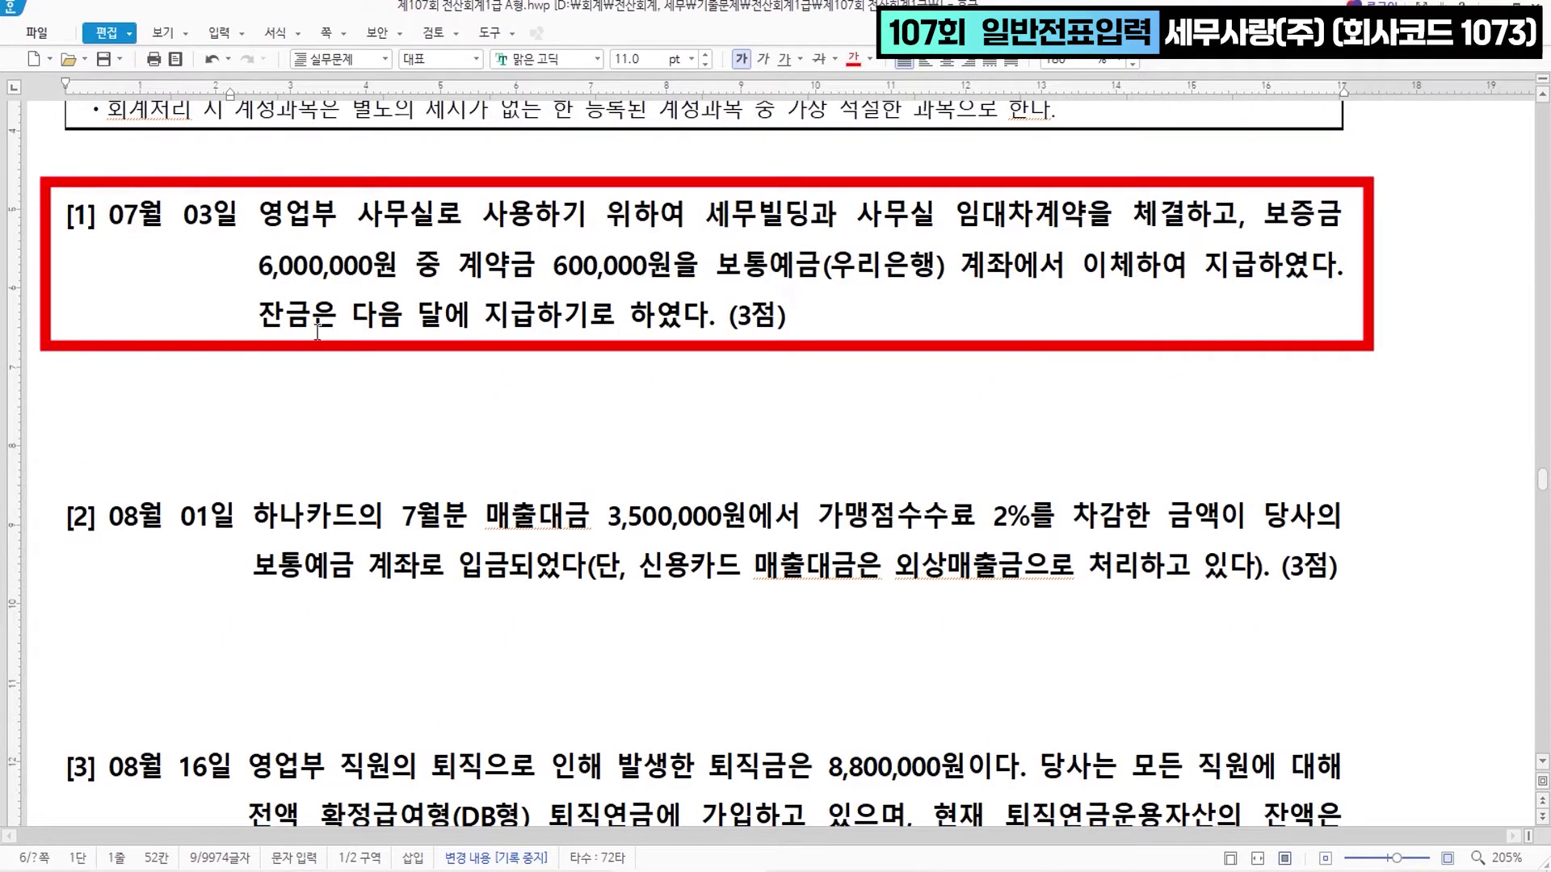
pyautogui.moveTo(108, 215); pyautogui.dragTo(239, 217)
pyautogui.click(853, 61)
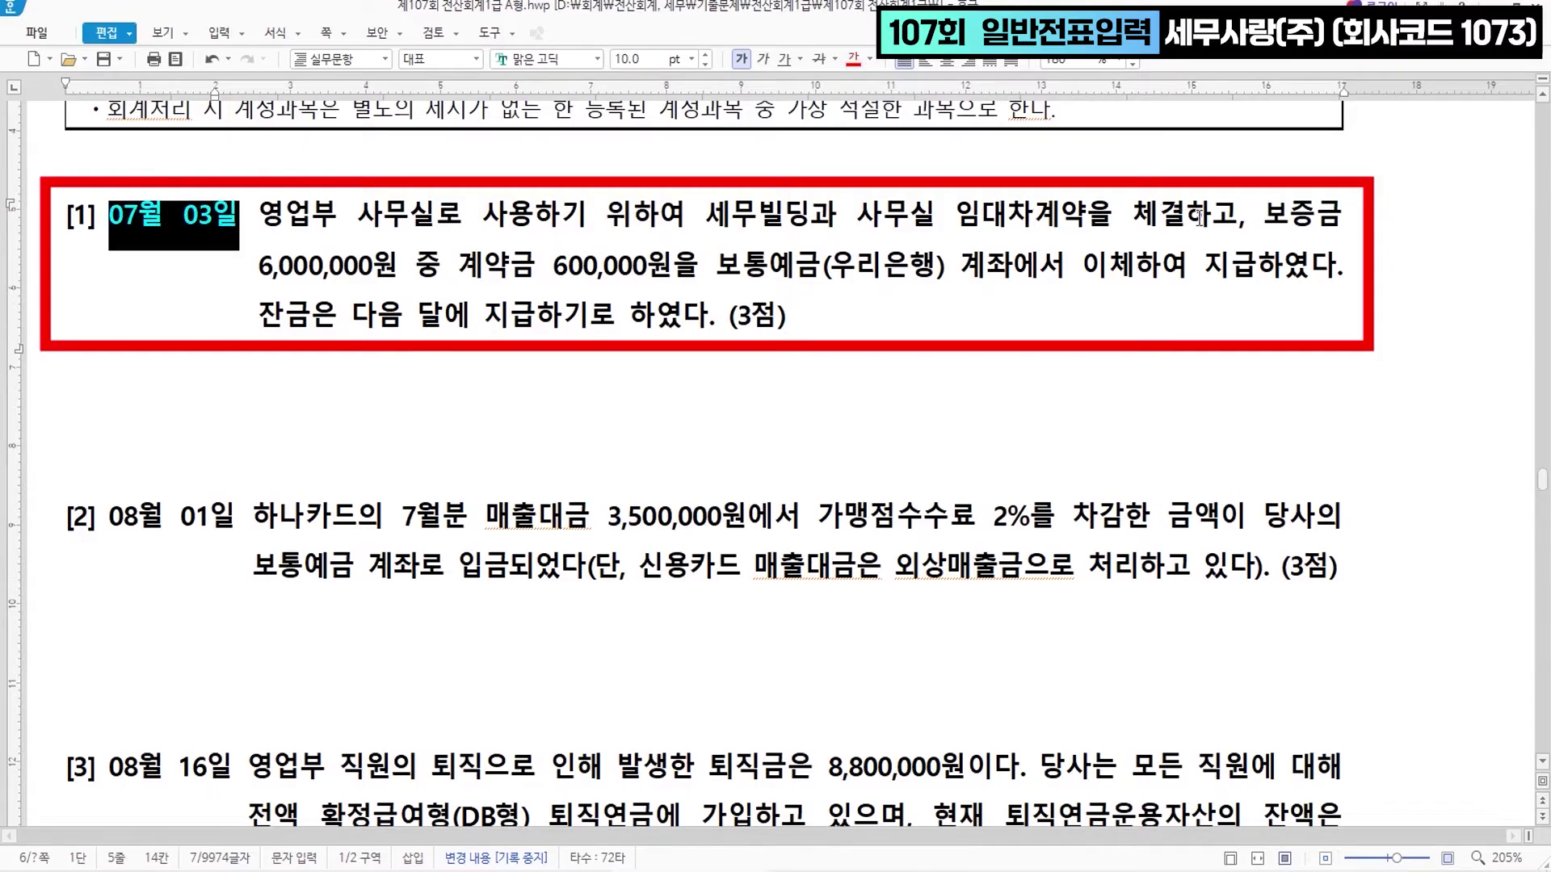
# - Colour 보증금 6,000,000원 and 계약금 600,000원을 보통예금 in question [1] red
pyautogui.moveTo(1262, 217); pyautogui.dragTo(398, 266)
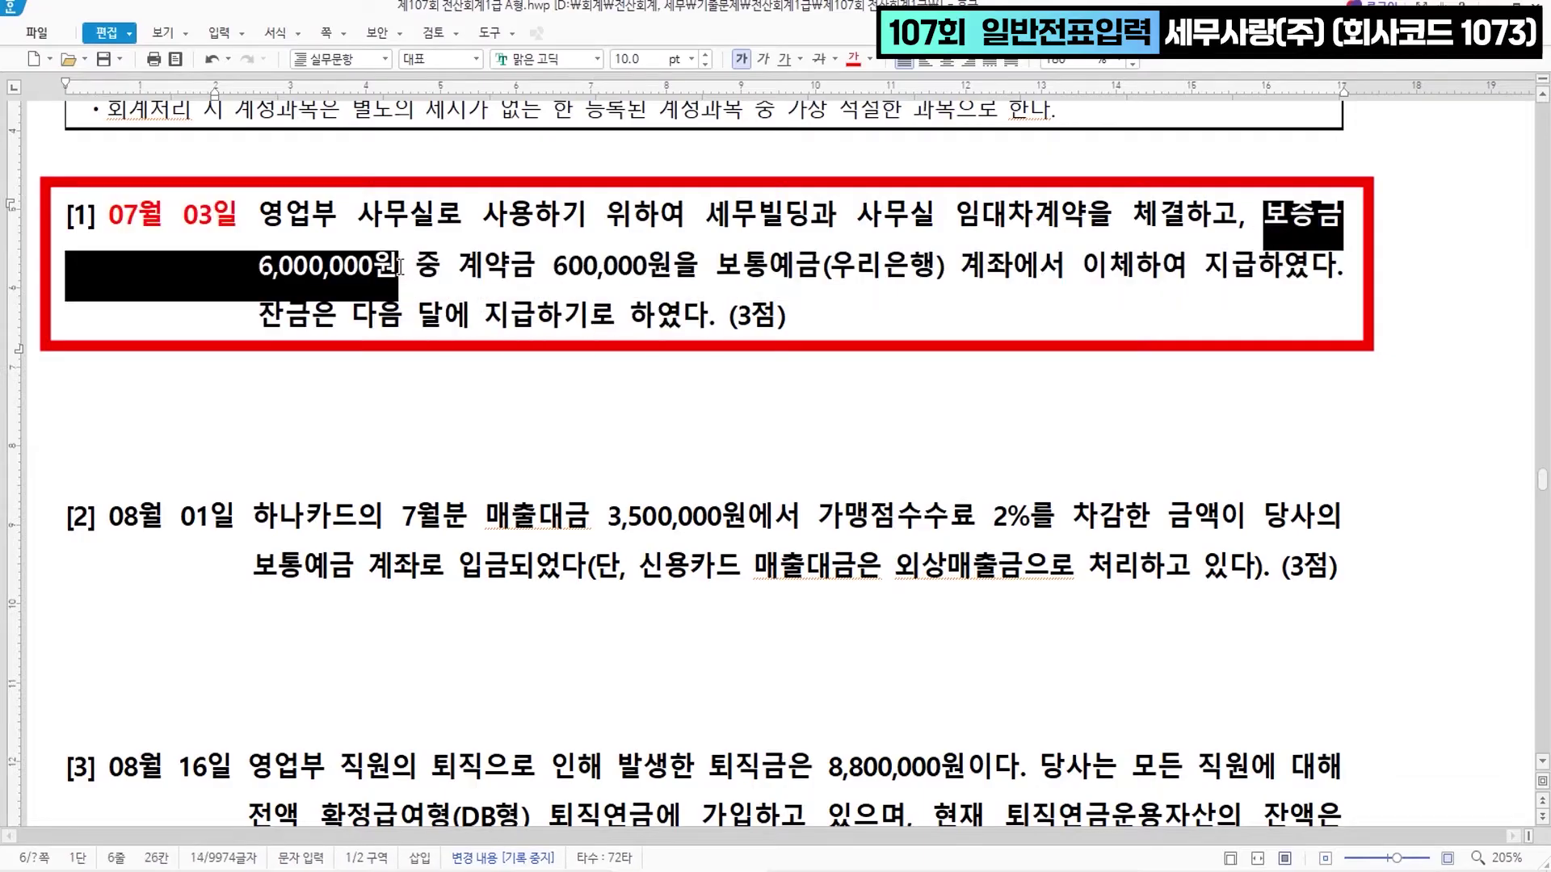
pyautogui.click(853, 59)
pyautogui.moveTo(461, 275); pyautogui.dragTo(672, 283)
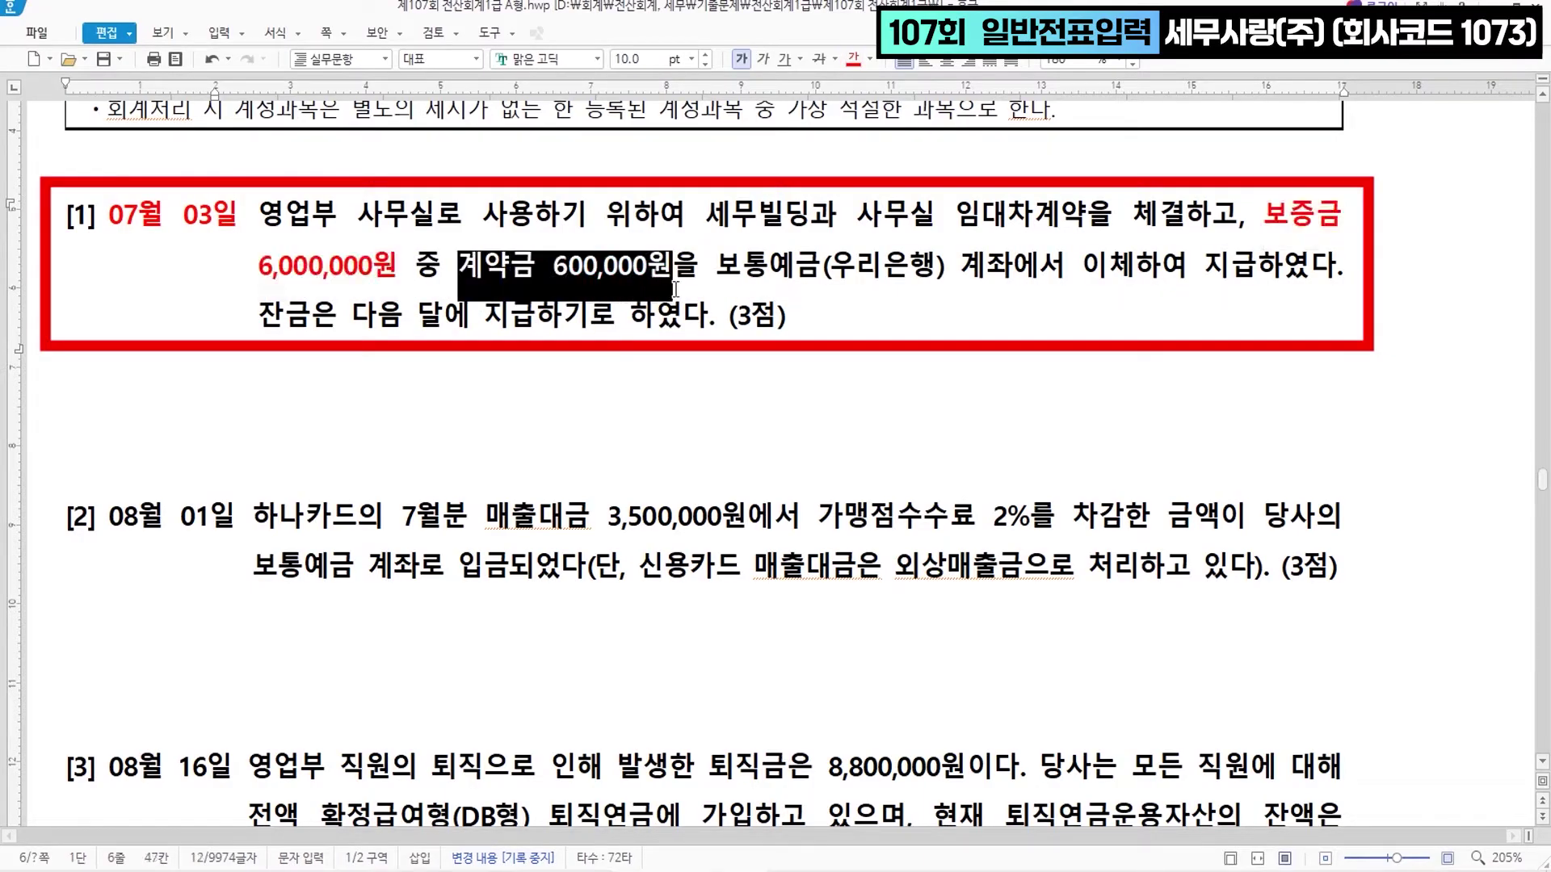
pyautogui.click(852, 60)
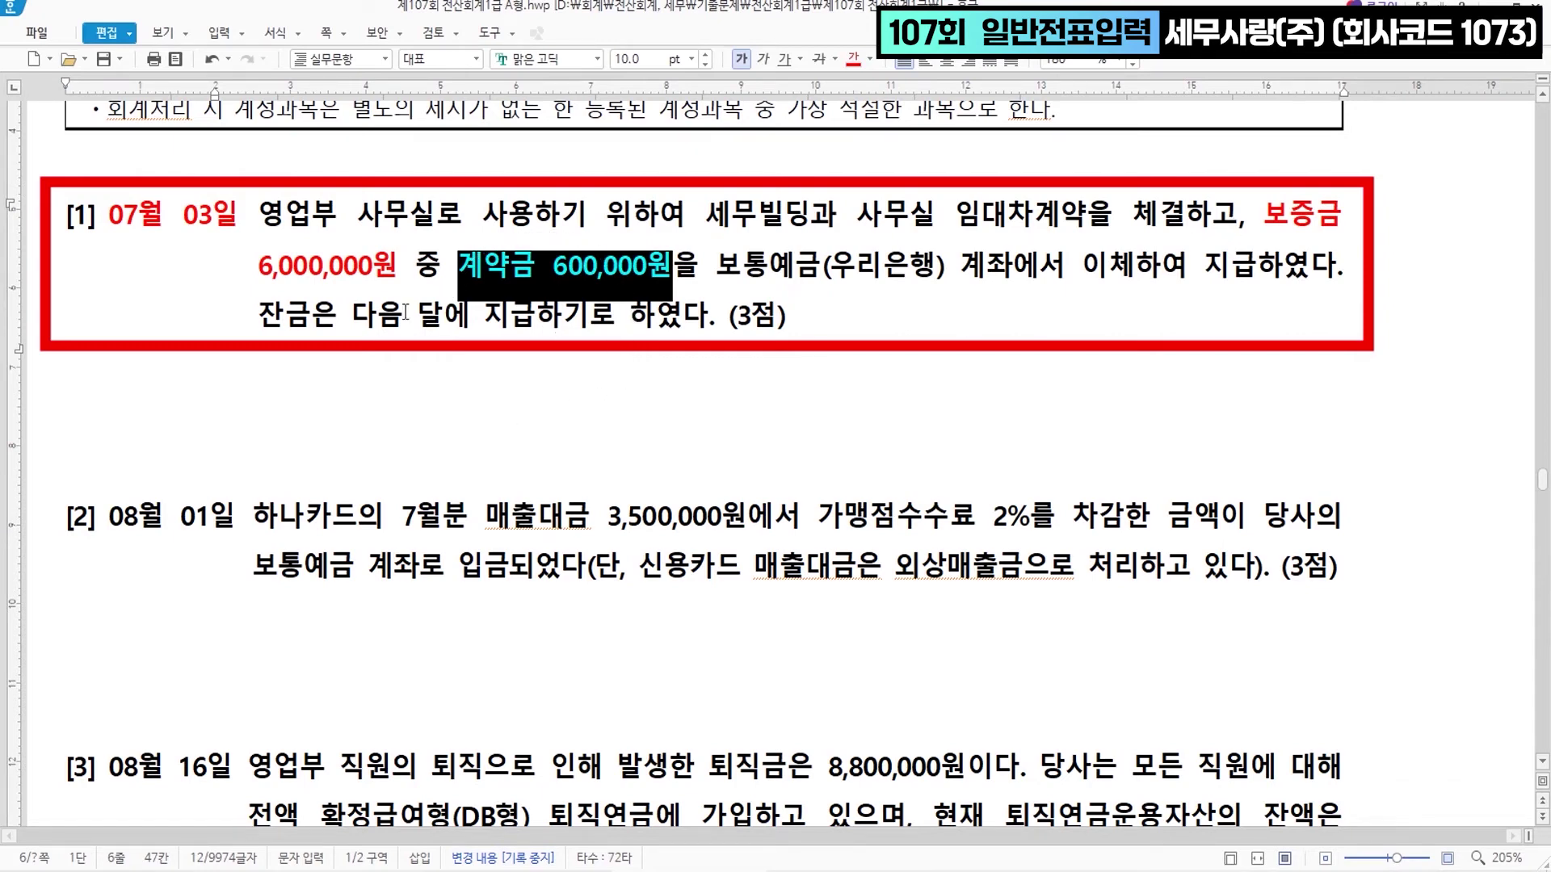
pyautogui.click(514, 284)
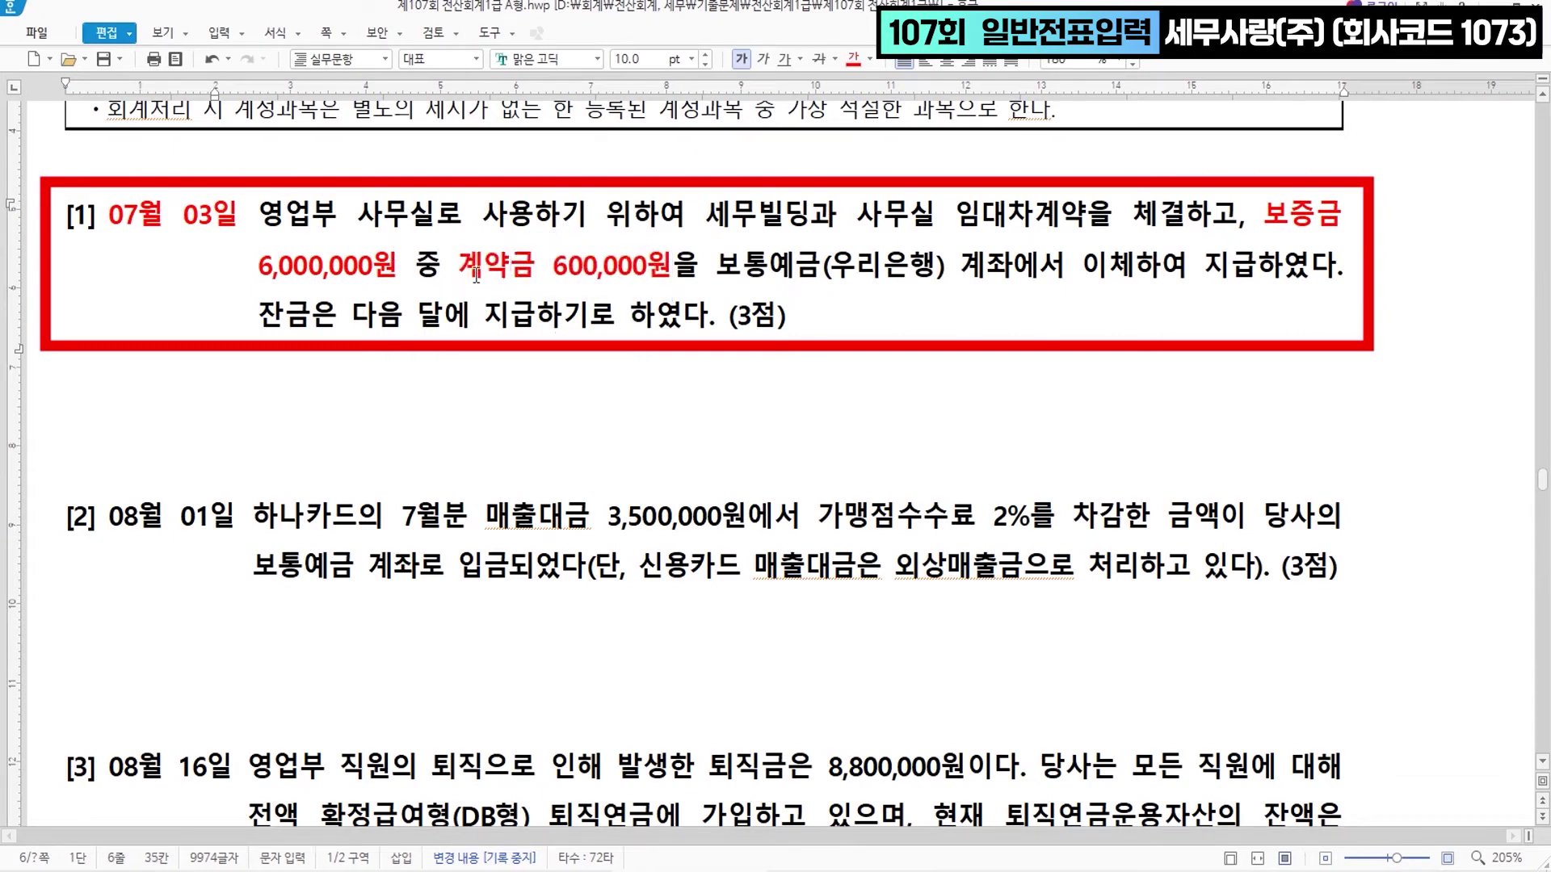
pyautogui.moveTo(456, 270); pyautogui.dragTo(821, 283)
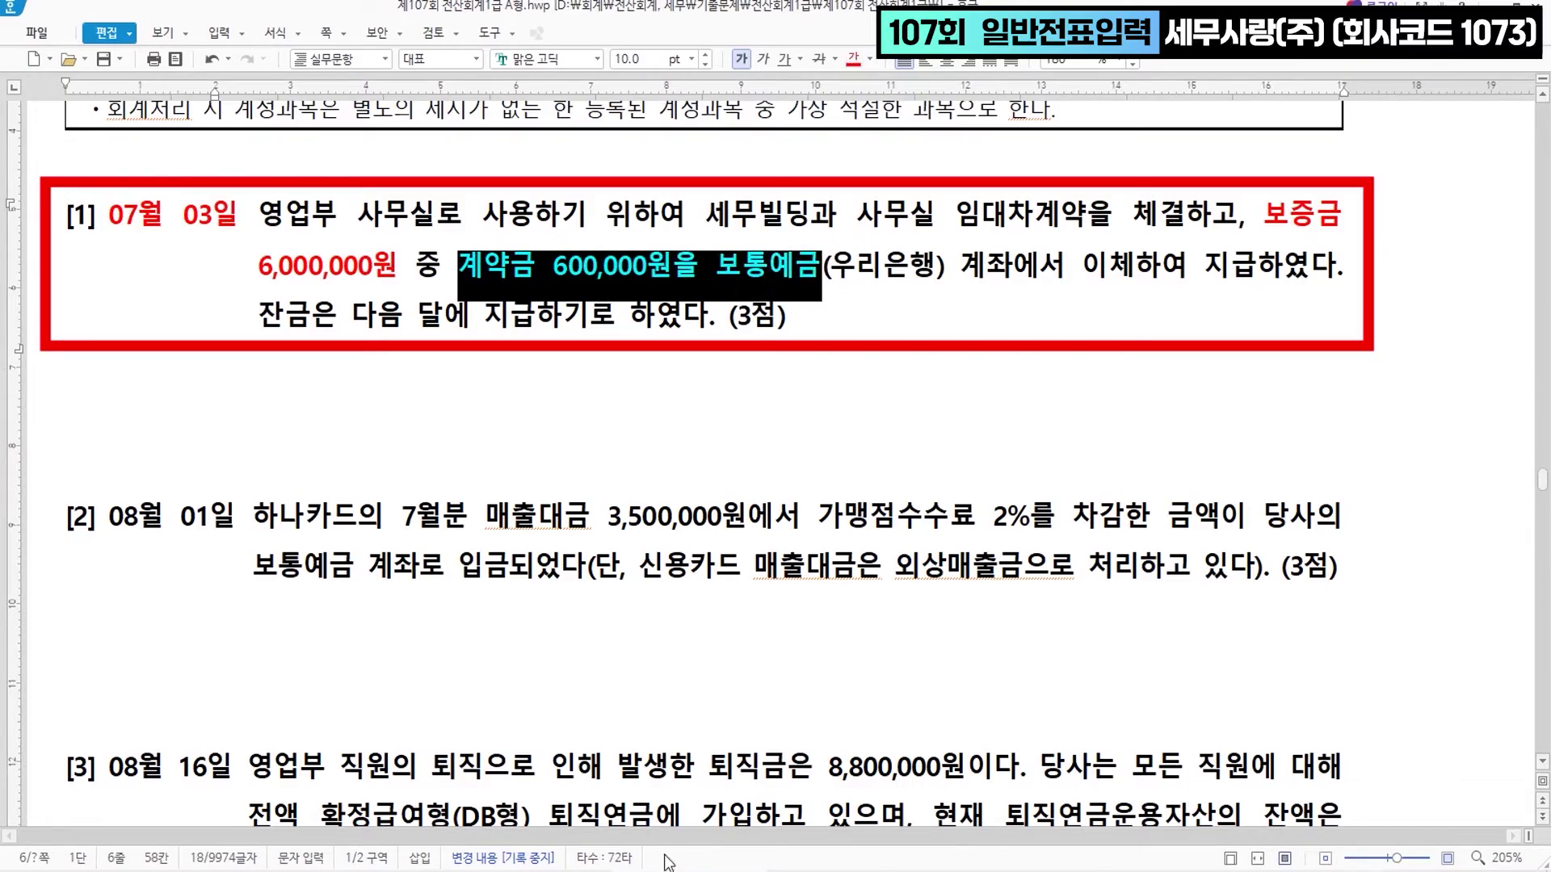
# - Switch to the general voucher entry of 세무사랑(주) in KcLep and set the voucher date to July 3, 2023
pyautogui.hotkey('alt', 'Tab')
pyautogui.click(355, 213)
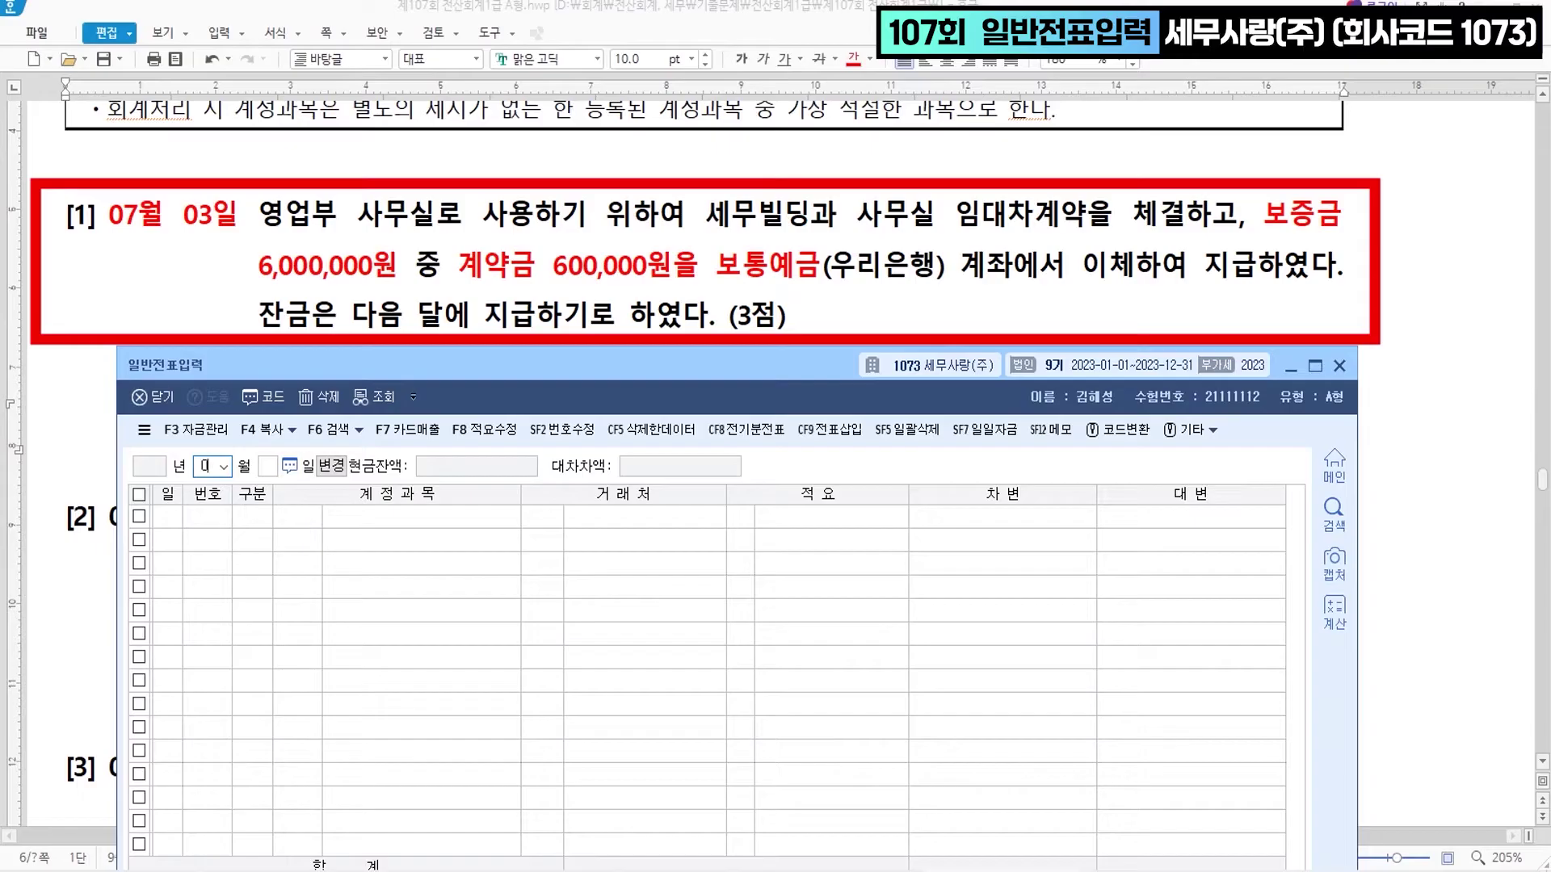
pyautogui.write('3')
pyautogui.press('Return')
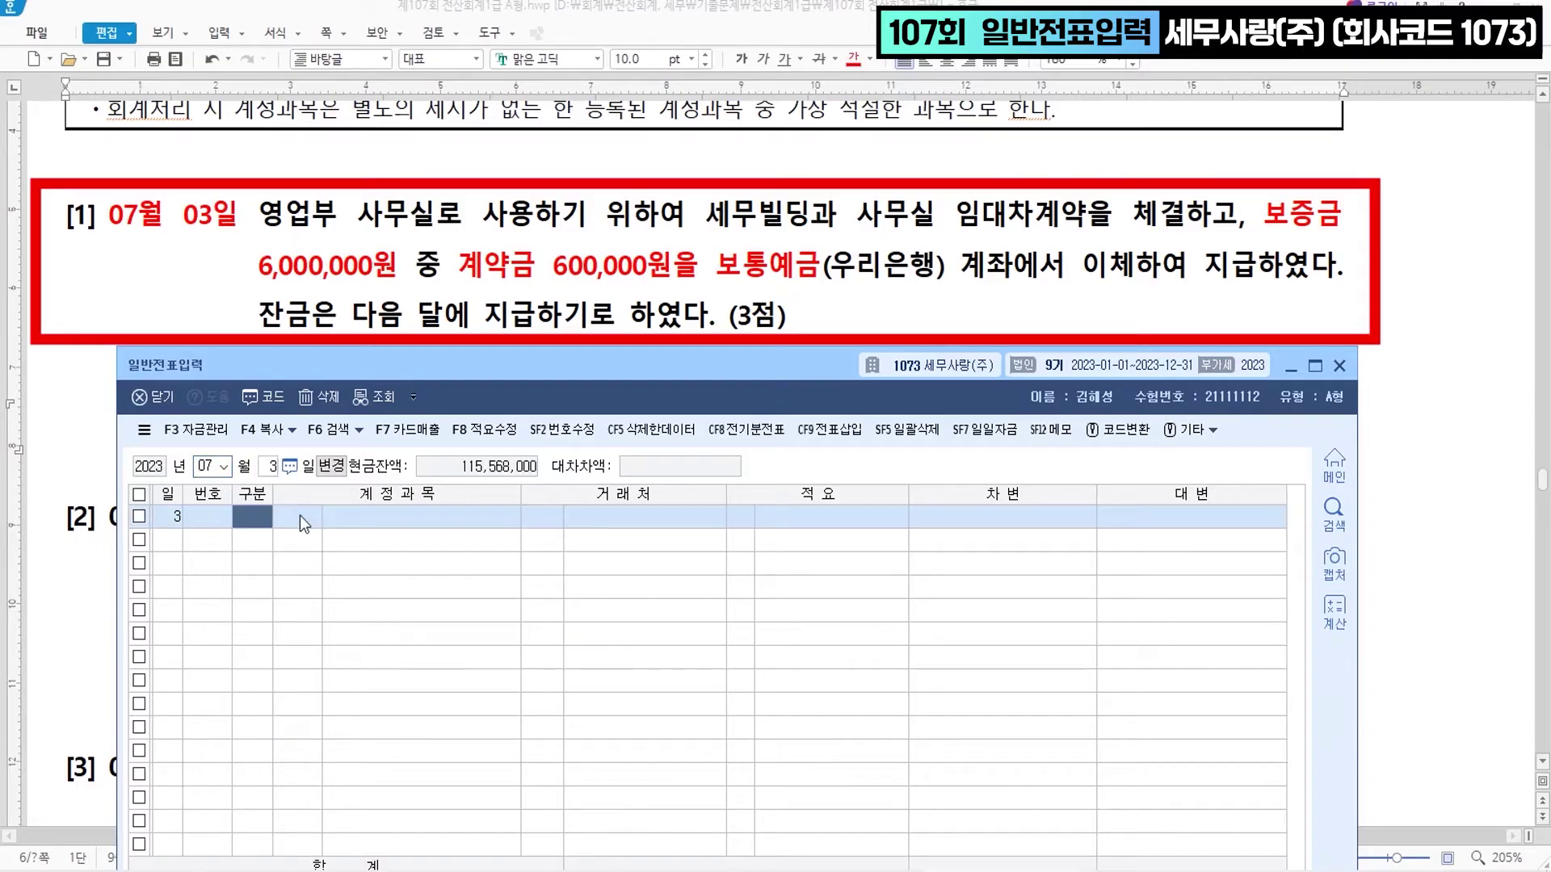
# - Enter a credit line for account 0103 보통예금 without a customer and an amount of 600,000
pyautogui.write('4')
pyautogui.press('Return')
pyautogui.write('103')
pyautogui.press('Return')
pyautogui.press('Return')
pyautogui.press('Return')
pyautogui.press('Return')
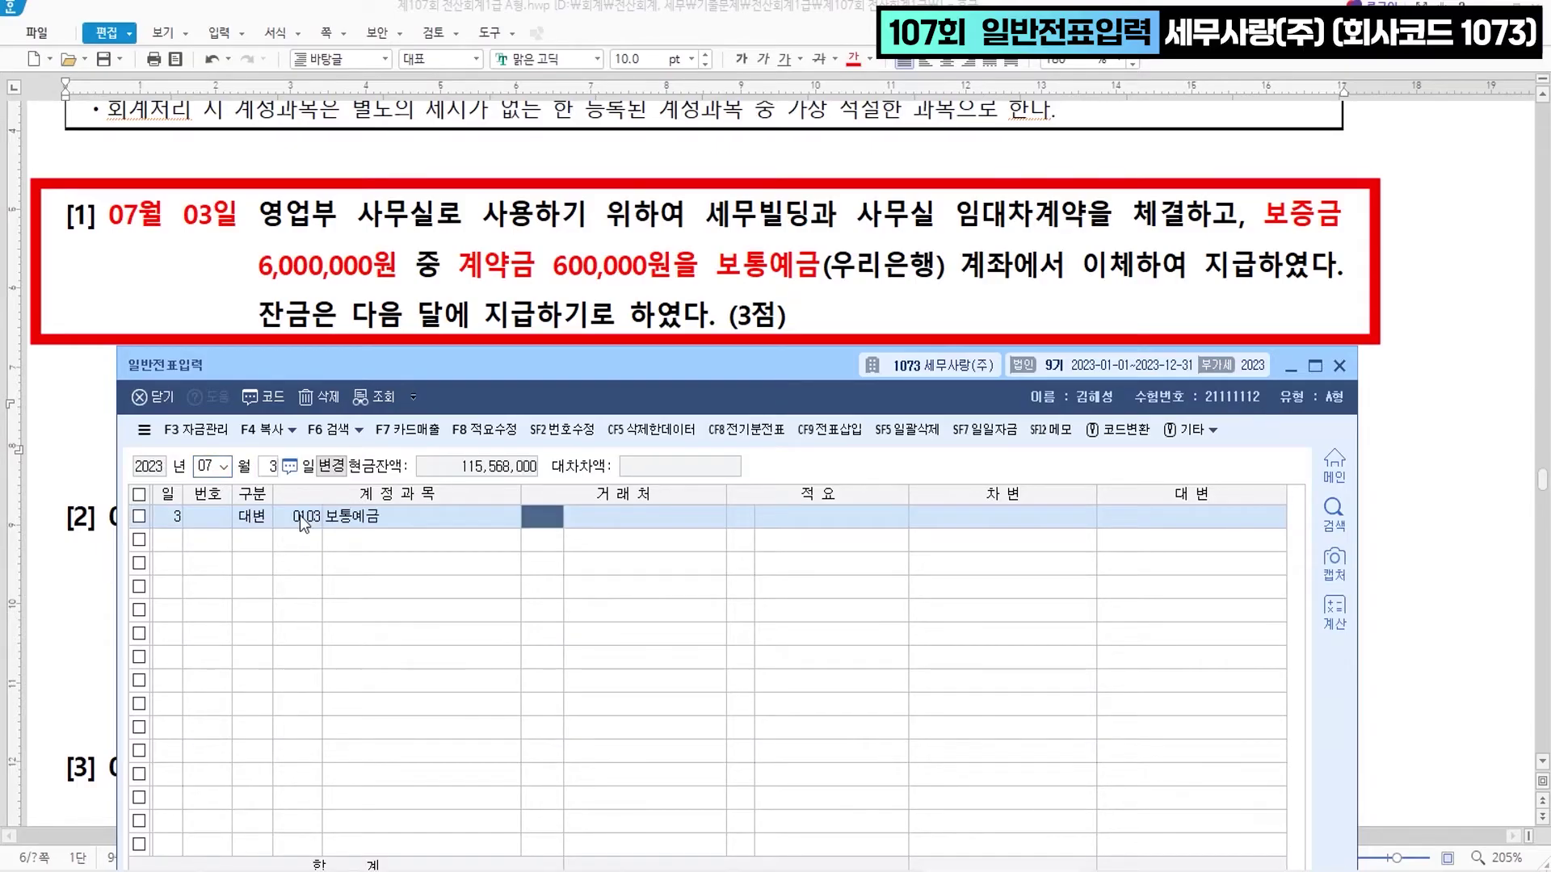
pyautogui.write('6000000')
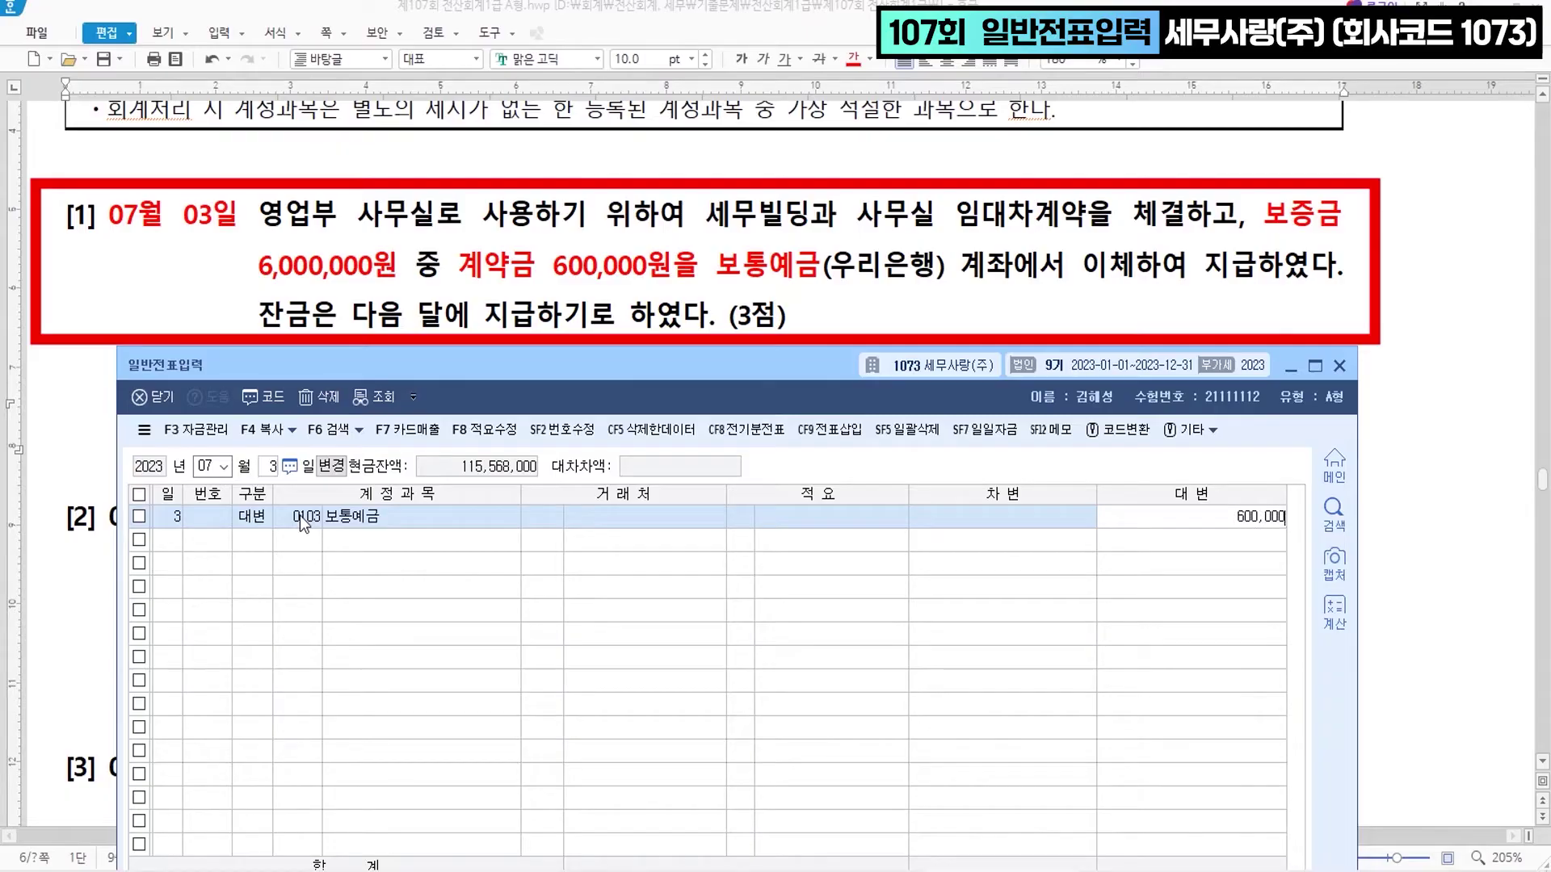
pyautogui.press('Return')
# - Add a debit line for account 0131 선급금 with customer 00191 세무빌딩 and an amount of 600,000
pyautogui.write('3')
pyautogui.press('Return')
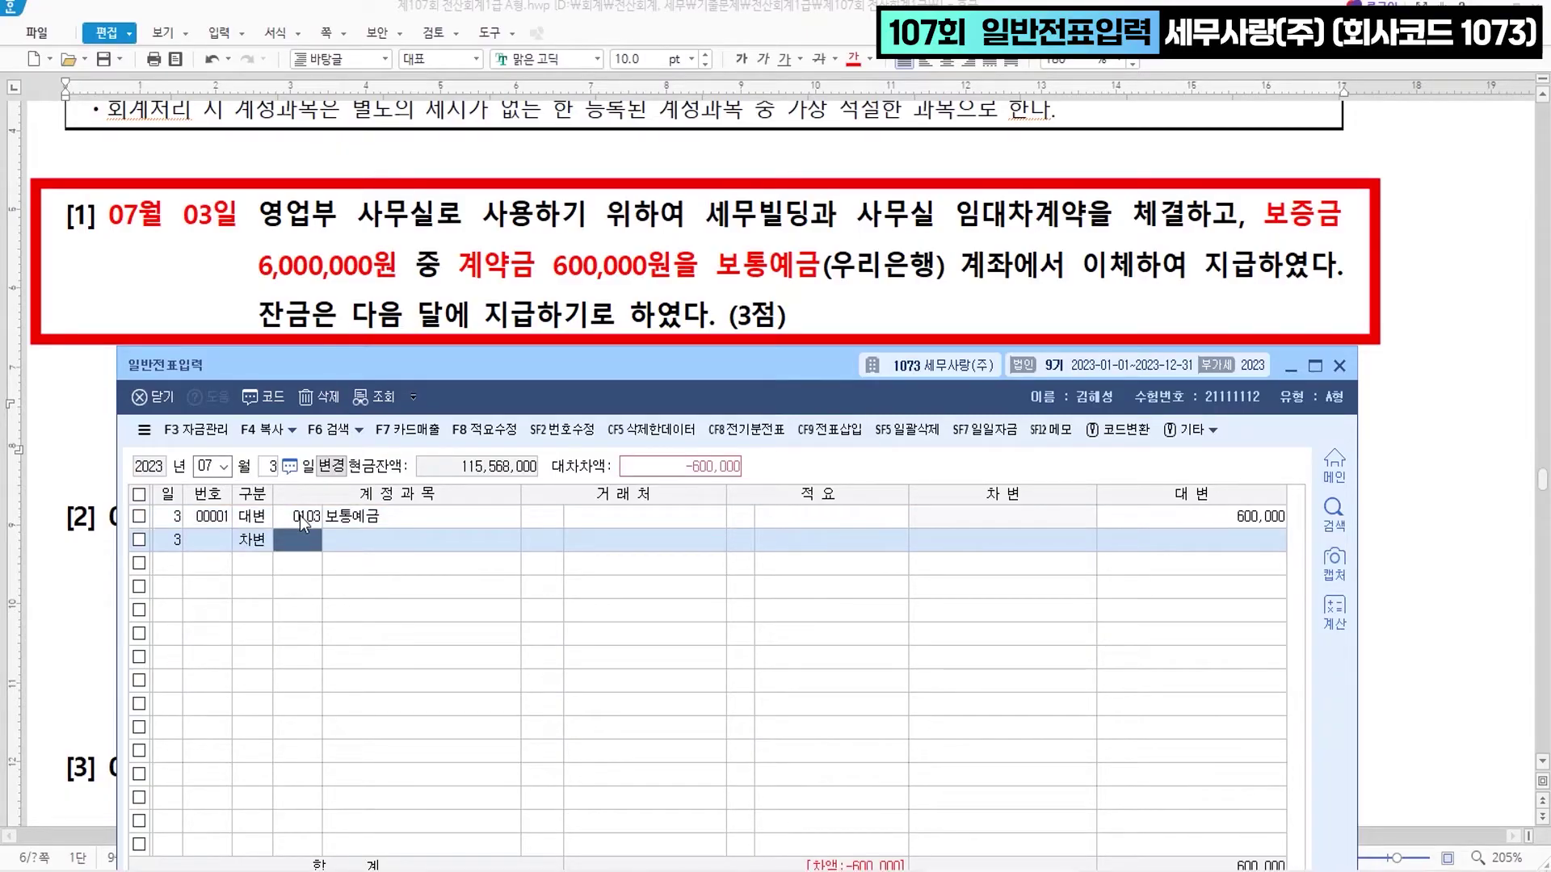
pyautogui.write('131')
pyautogui.press('Return')
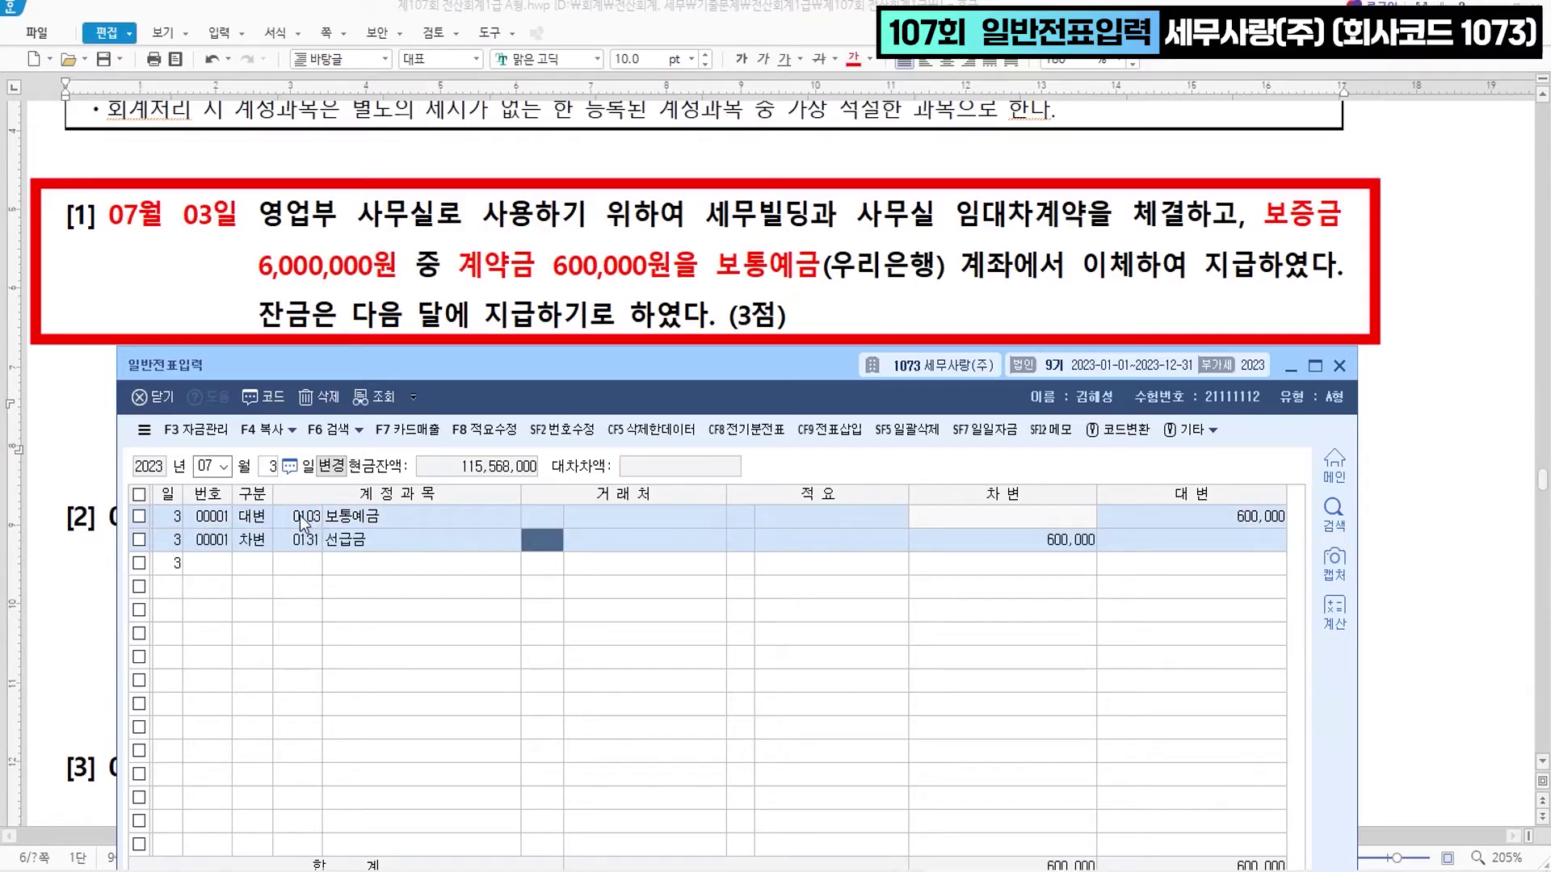
pyautogui.write('세무')
pyautogui.press('Return')
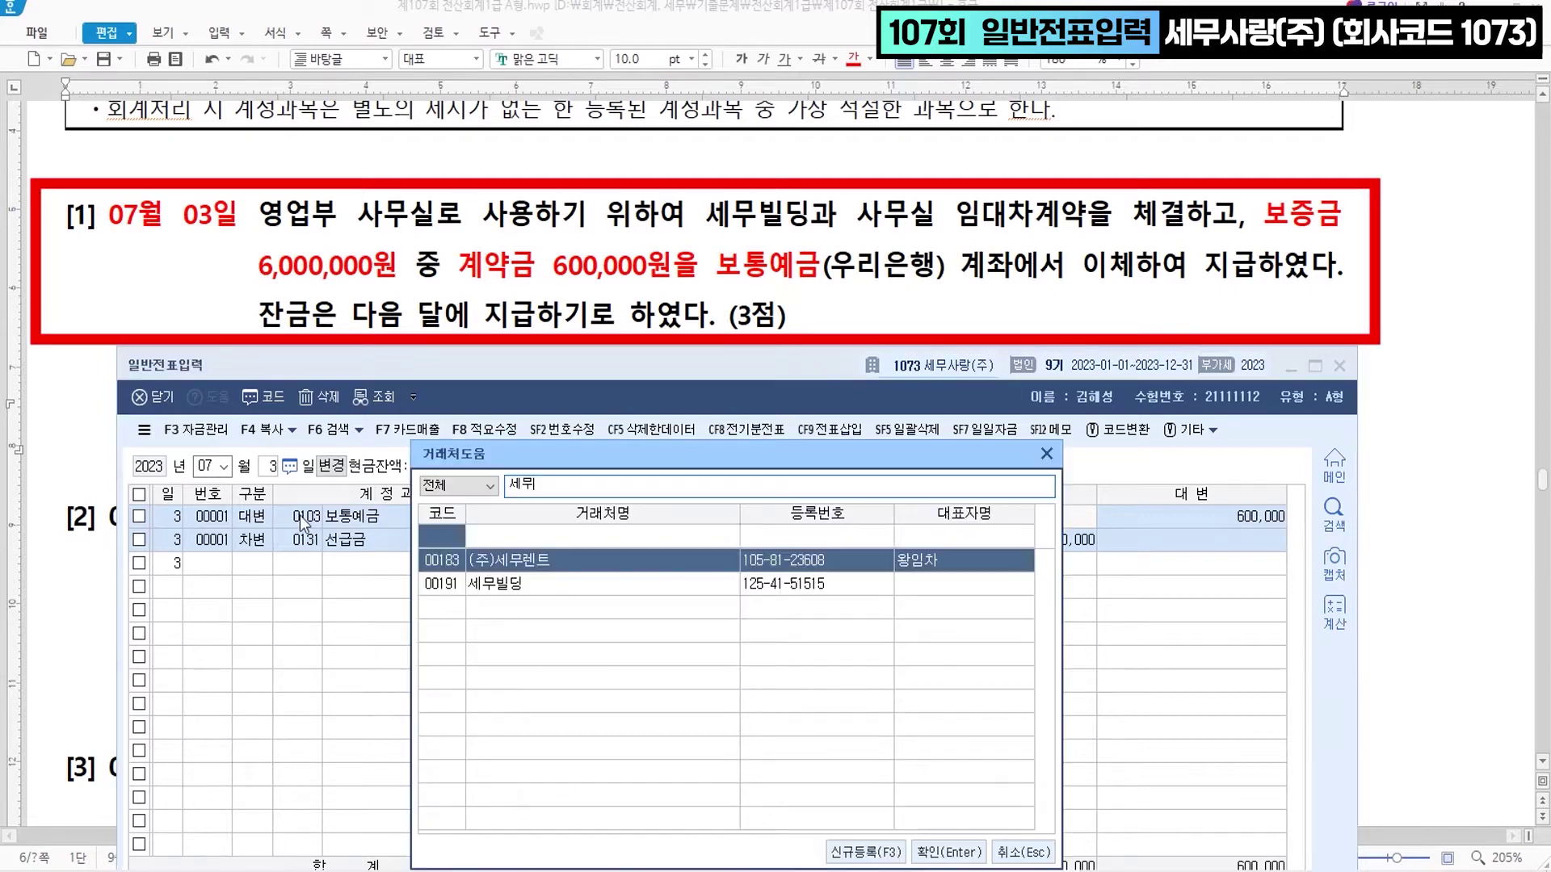
pyautogui.press('Down')
pyautogui.press('Return')
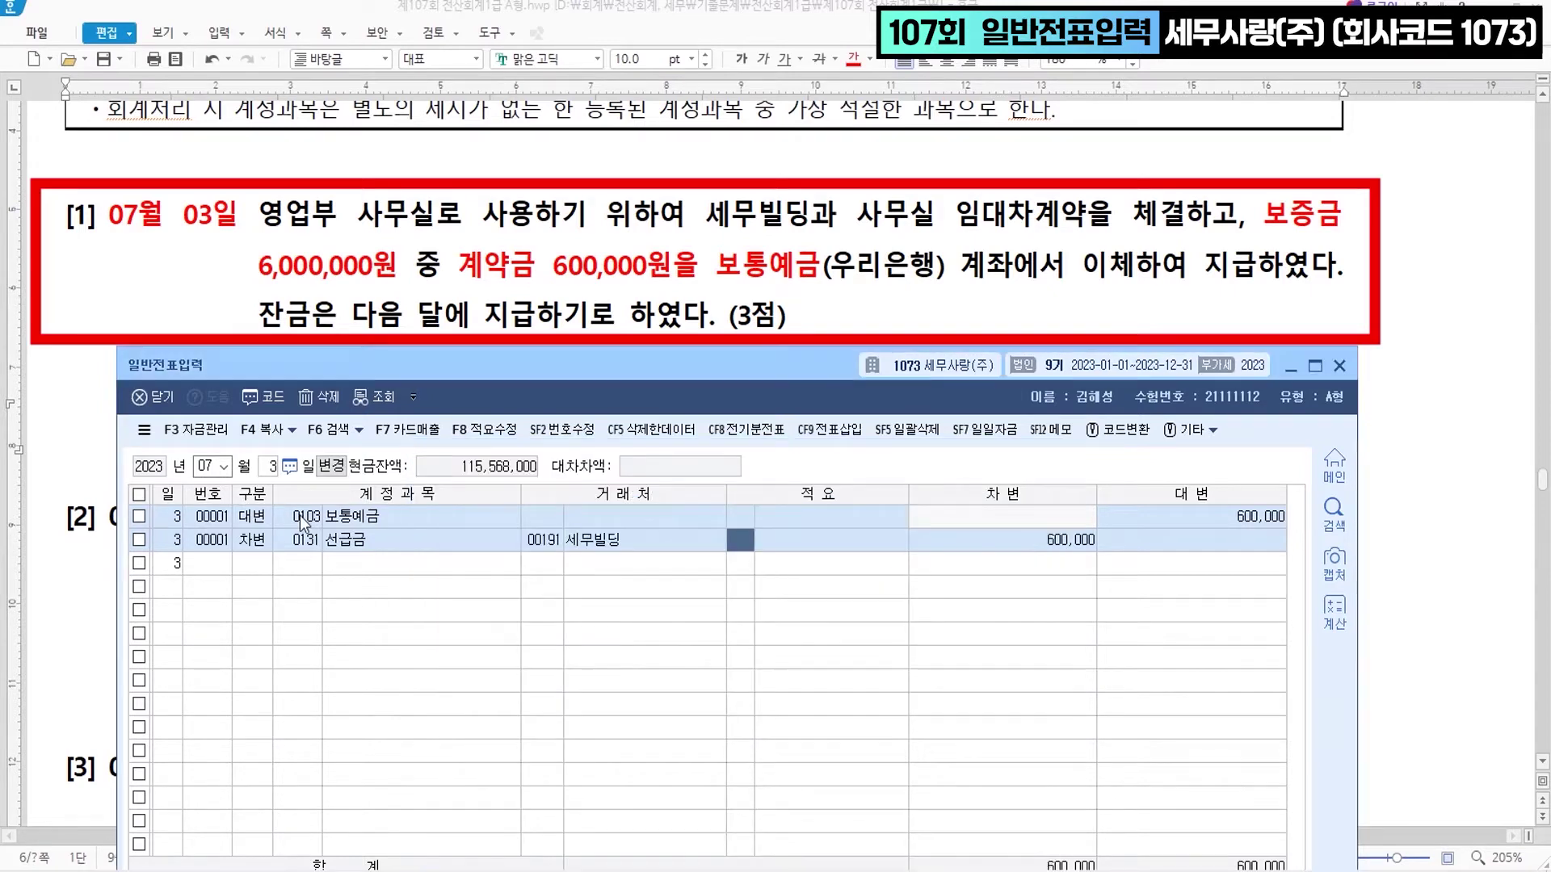
# - Switch to the 107th exam document and colour the customer name 세무빌딩 in question [1] red
pyautogui.click(718, 212)
pyautogui.moveTo(810, 214); pyautogui.dragTo(705, 214)
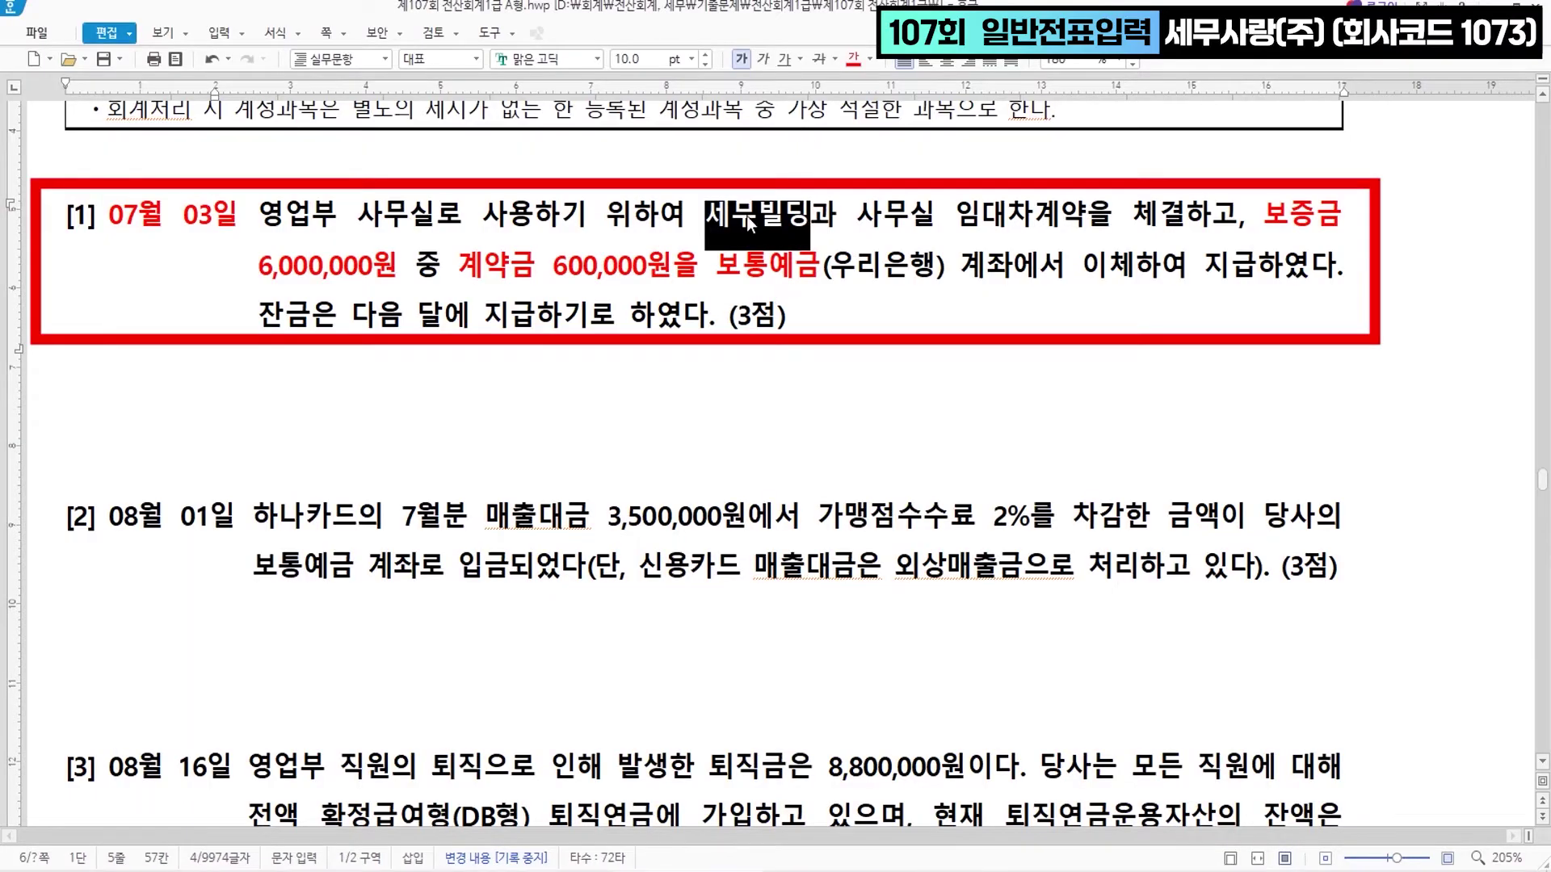
pyautogui.click(853, 65)
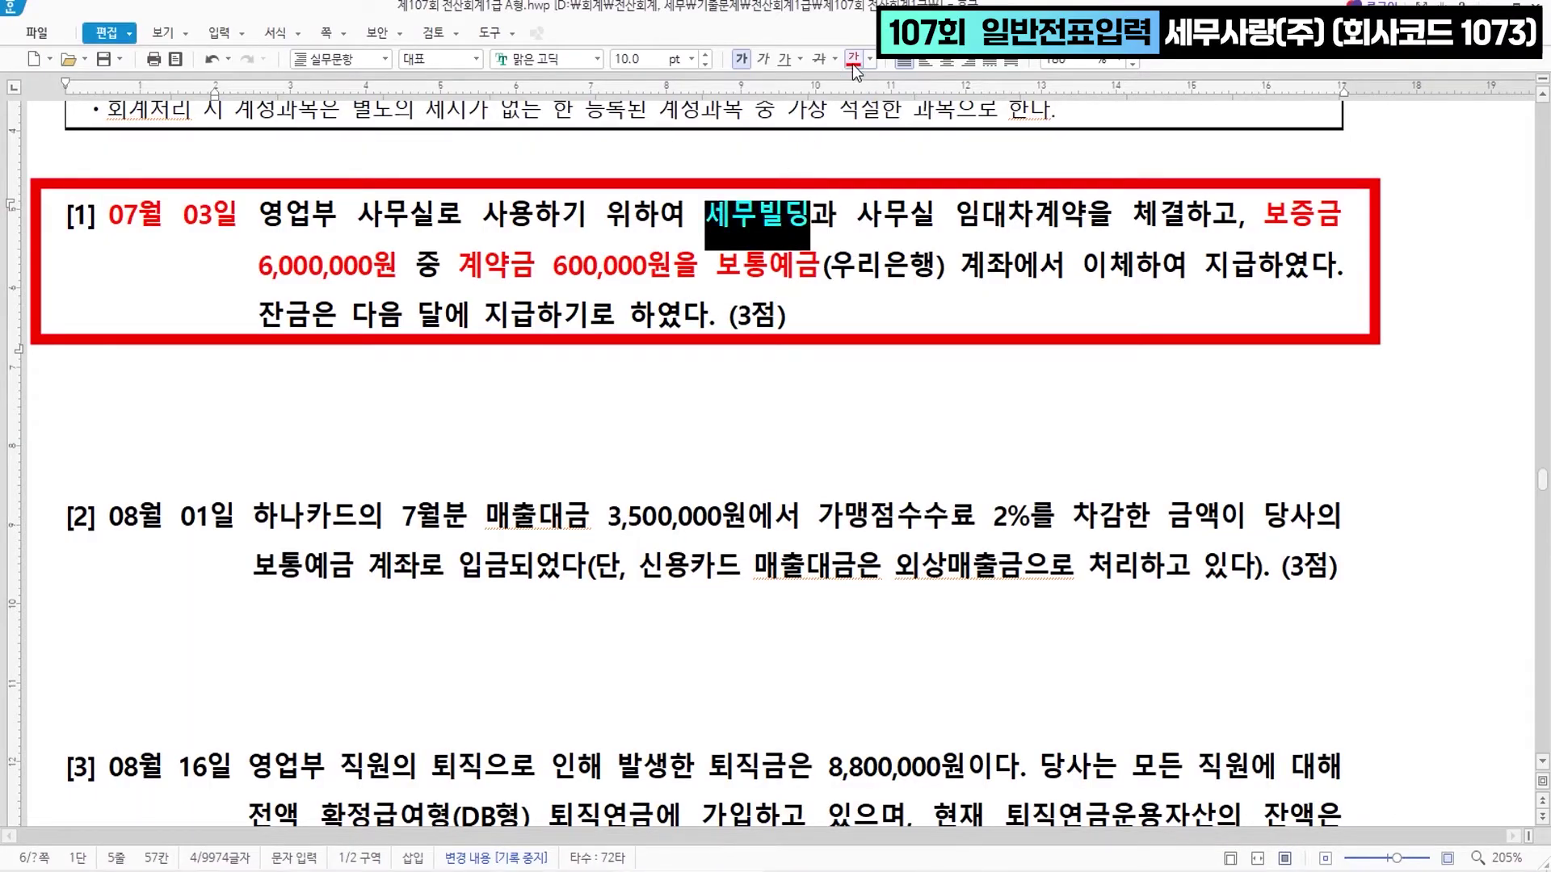
pyautogui.click(772, 357)
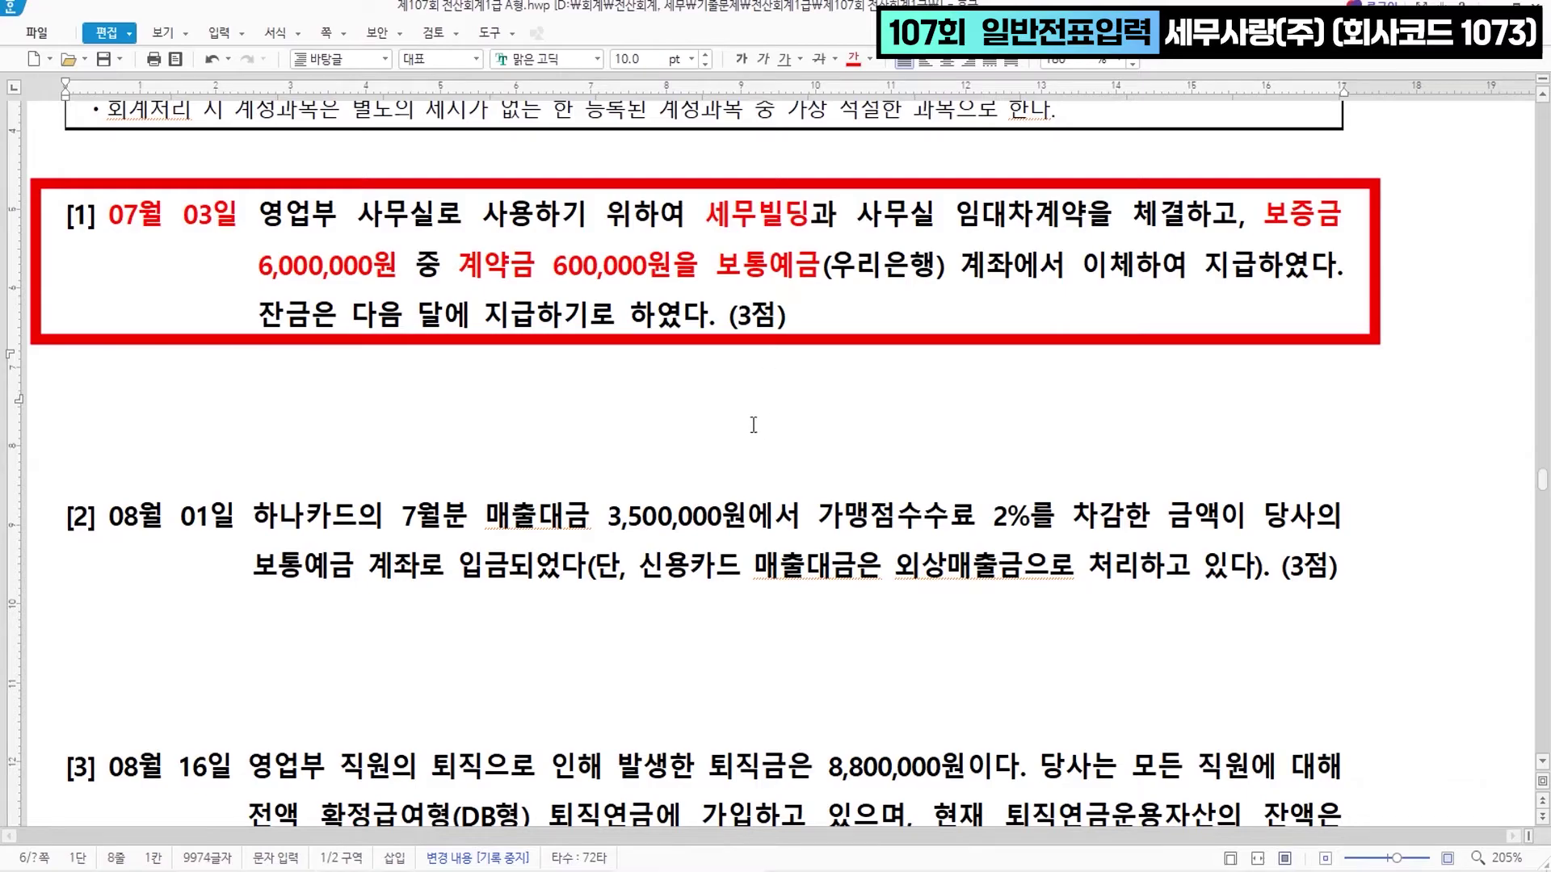
# - Colour the date 08월 01일 and 매출대금 3,500,000원 in question [2] red
pyautogui.scroll(-3, 809, 441)
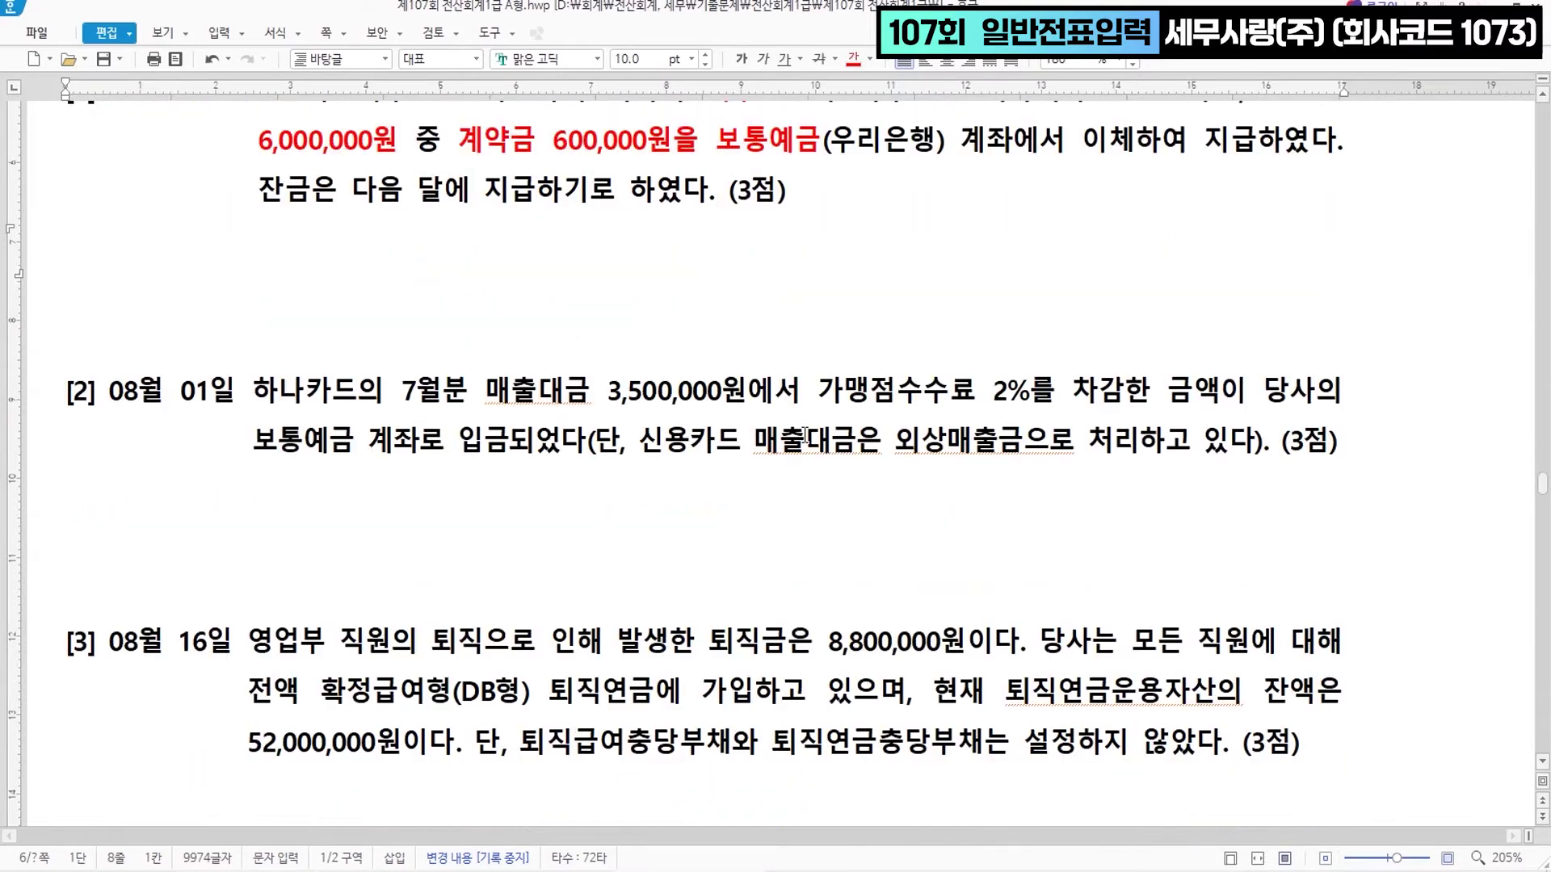
pyautogui.scroll(-2, 805, 439)
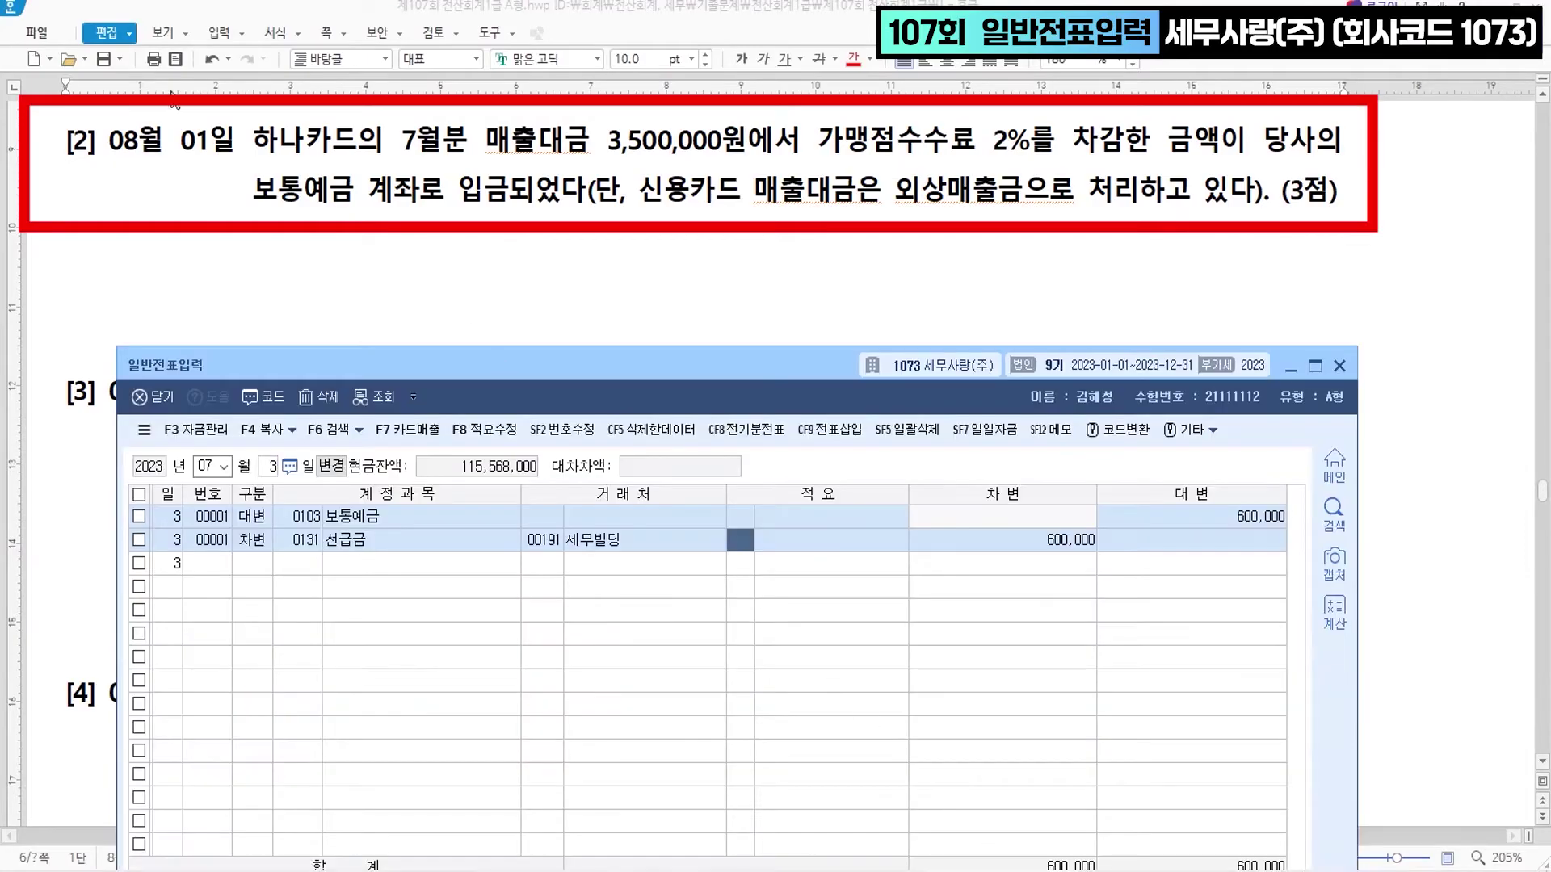
pyautogui.click(105, 123)
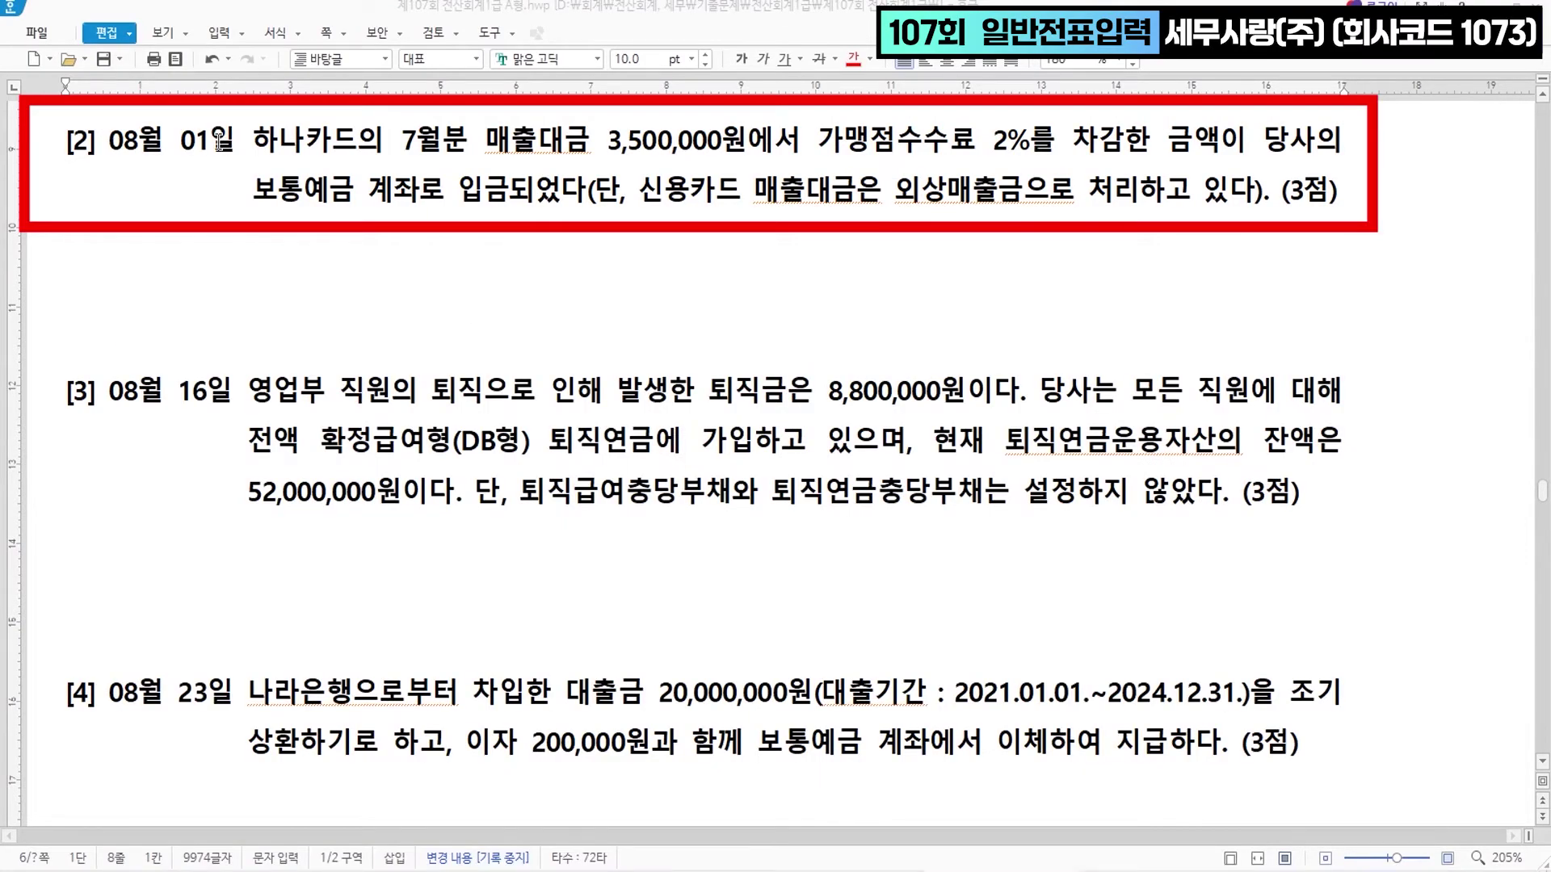
pyautogui.moveTo(109, 142); pyautogui.dragTo(235, 142)
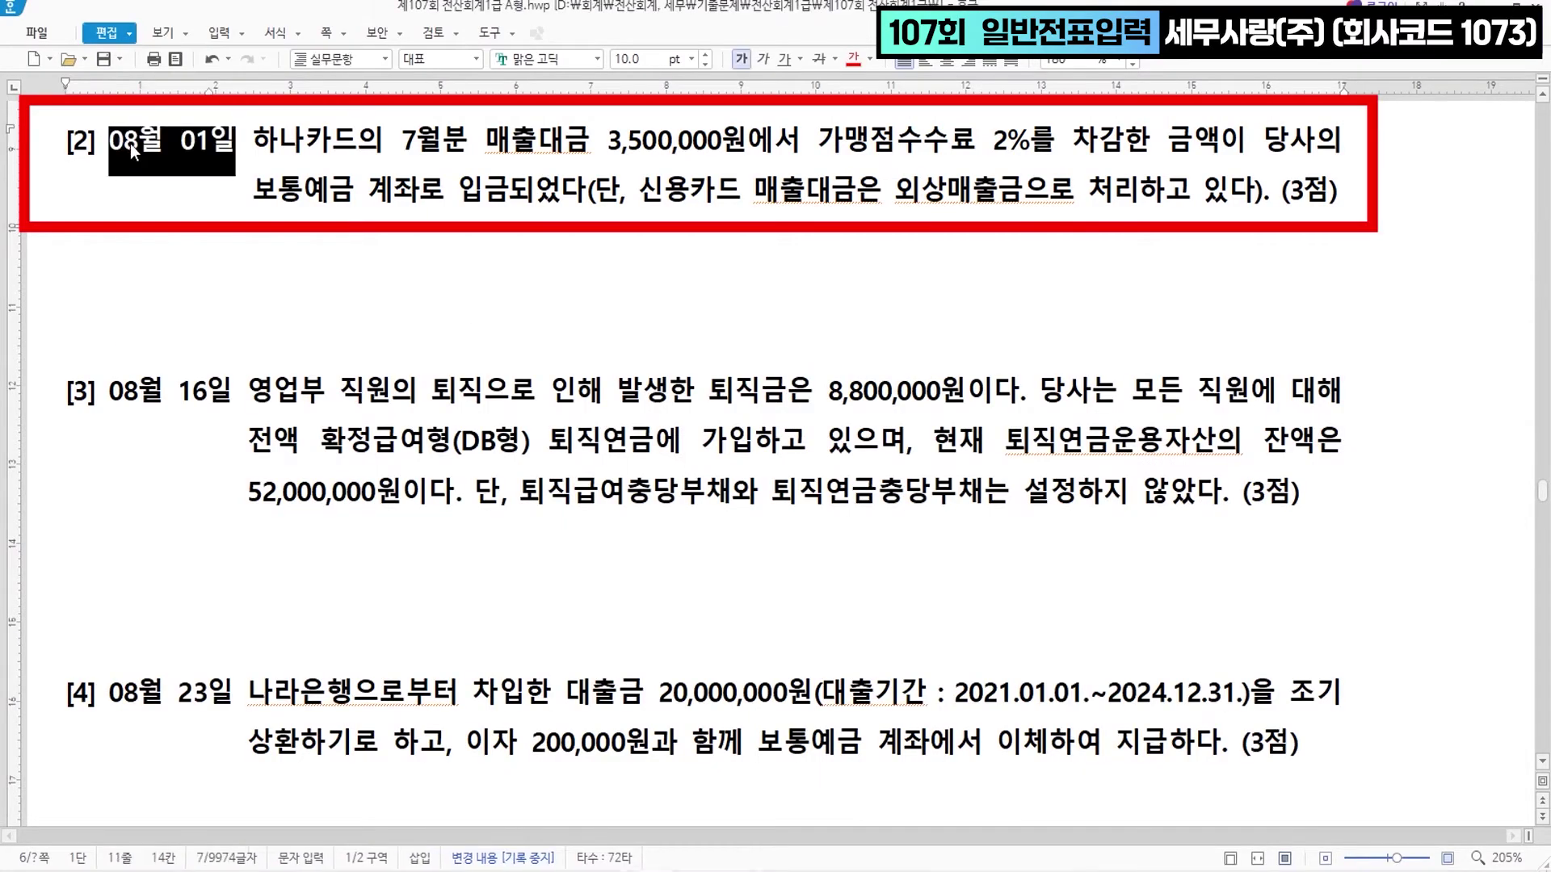
pyautogui.click(854, 59)
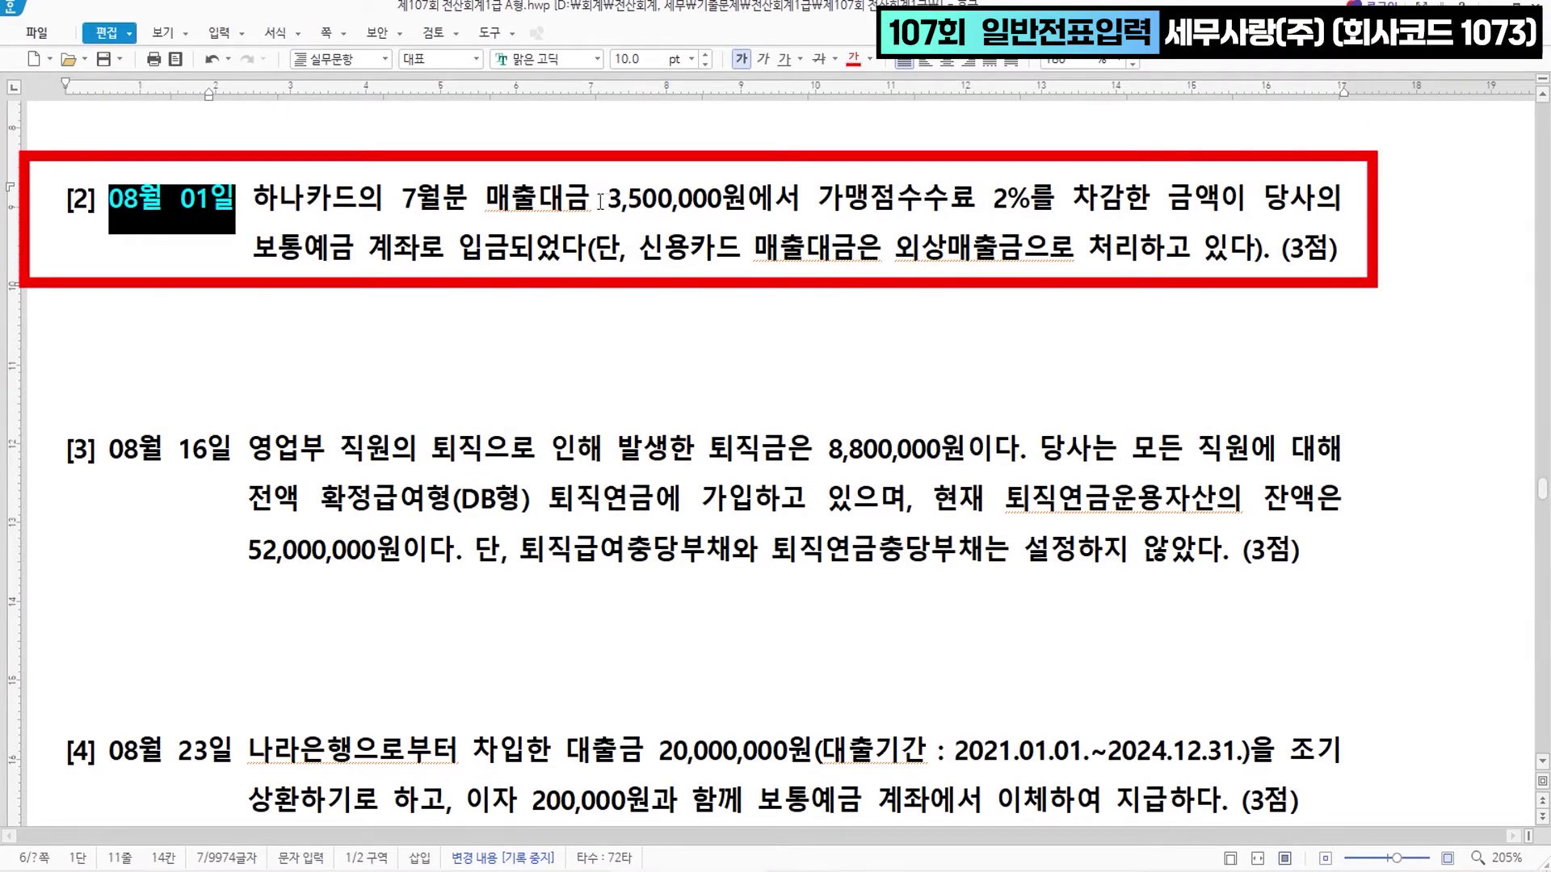
pyautogui.moveTo(486, 198); pyautogui.dragTo(739, 198)
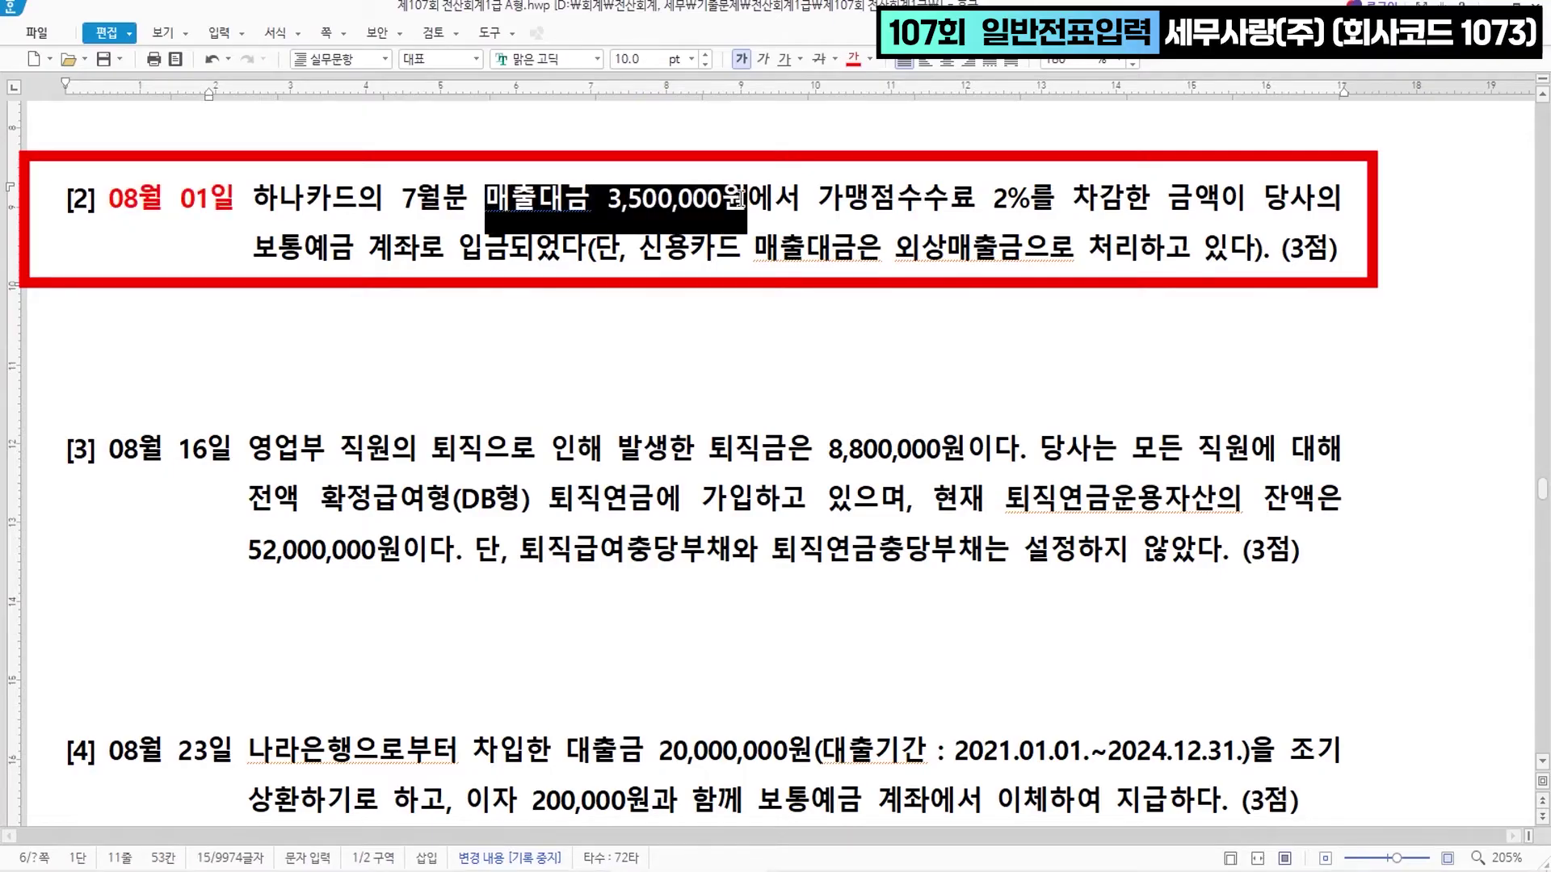
pyautogui.click(854, 59)
# - Colour 2%, 보통예금 계좌로 입금 and 외상매출금 in question [2] red
pyautogui.moveTo(993, 198); pyautogui.dragTo(1042, 201)
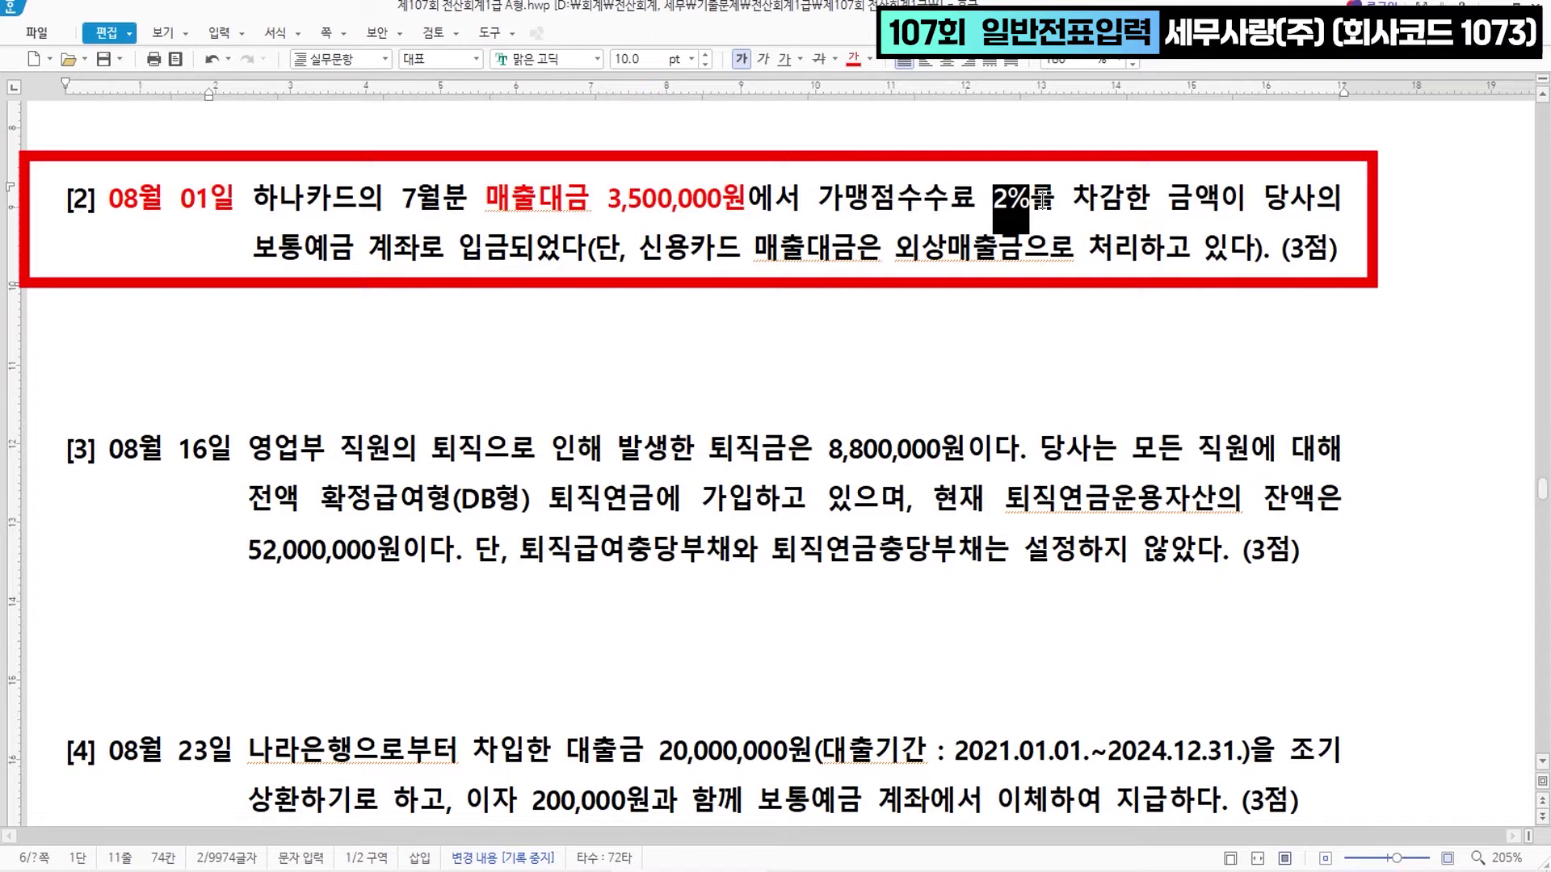
pyautogui.click(854, 59)
pyautogui.moveTo(262, 248); pyautogui.dragTo(504, 259)
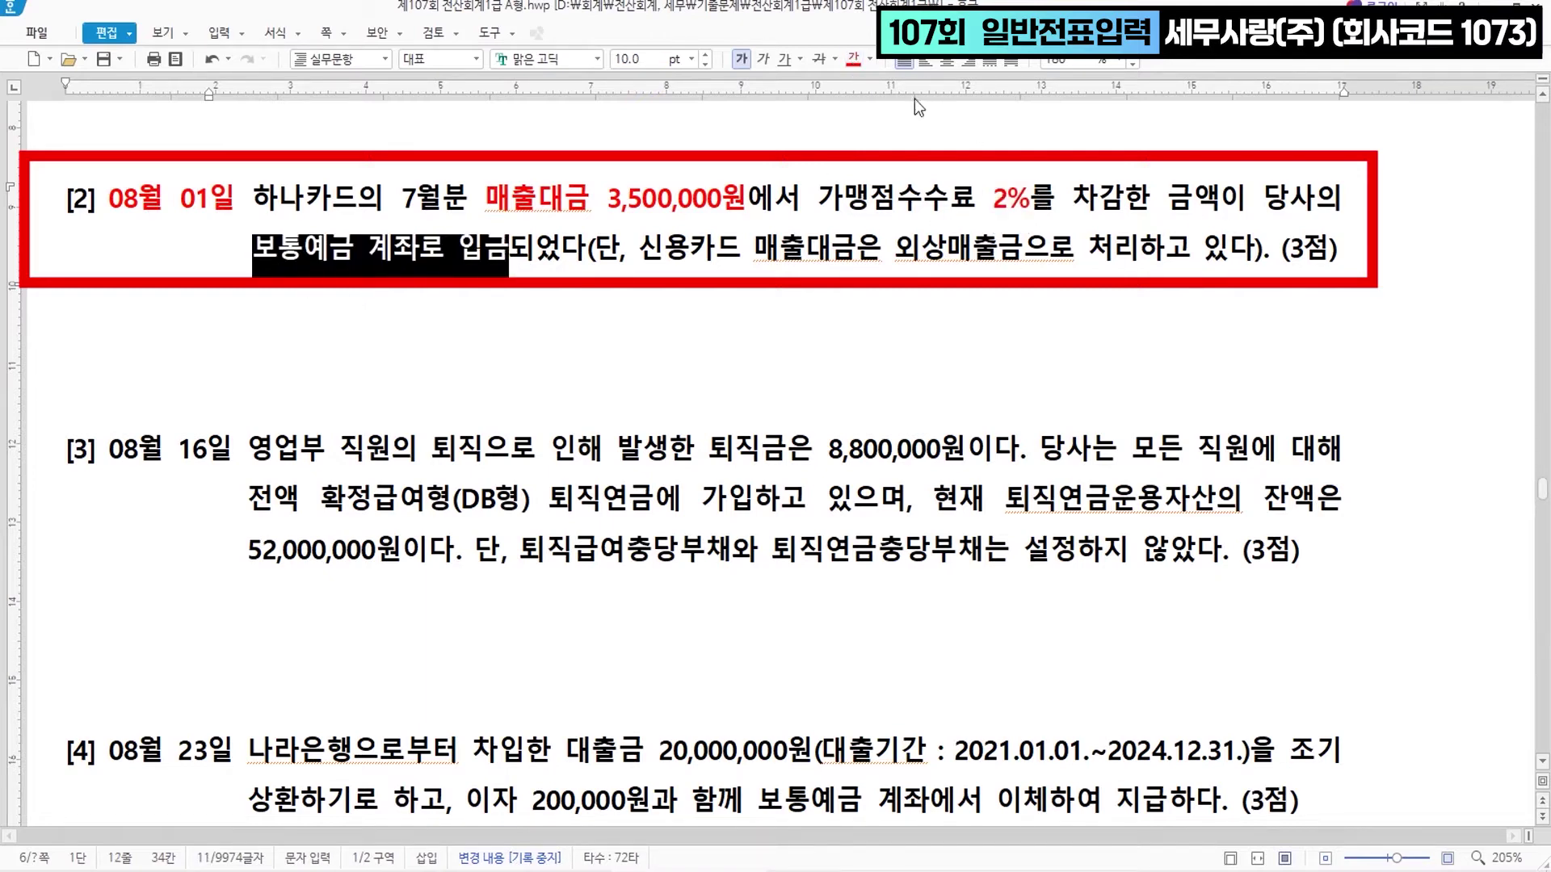
pyautogui.click(853, 59)
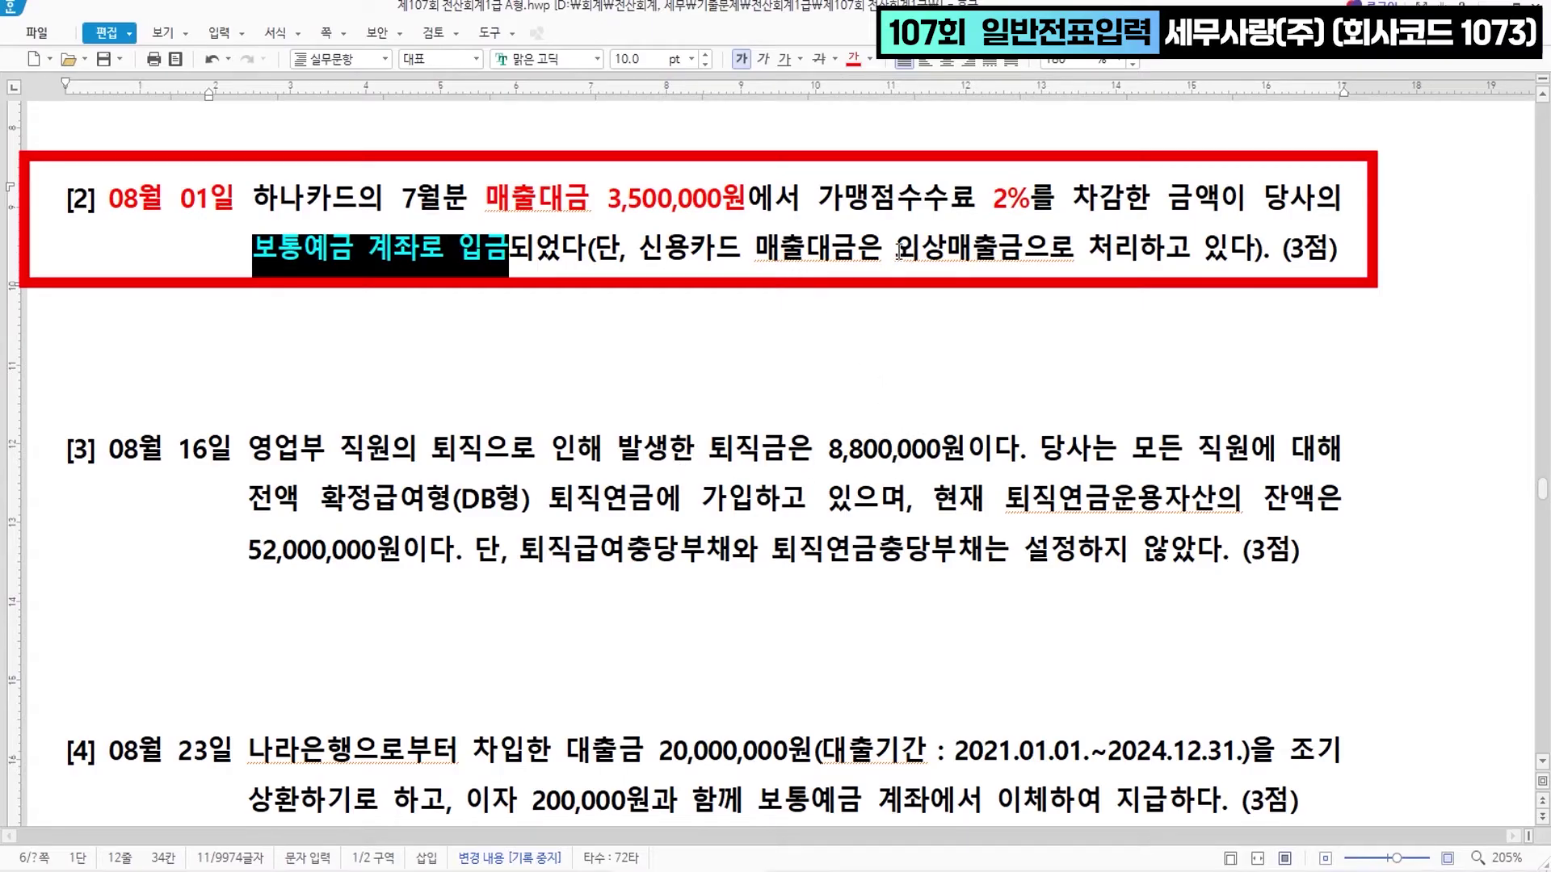
pyautogui.moveTo(892, 249); pyautogui.dragTo(1015, 249)
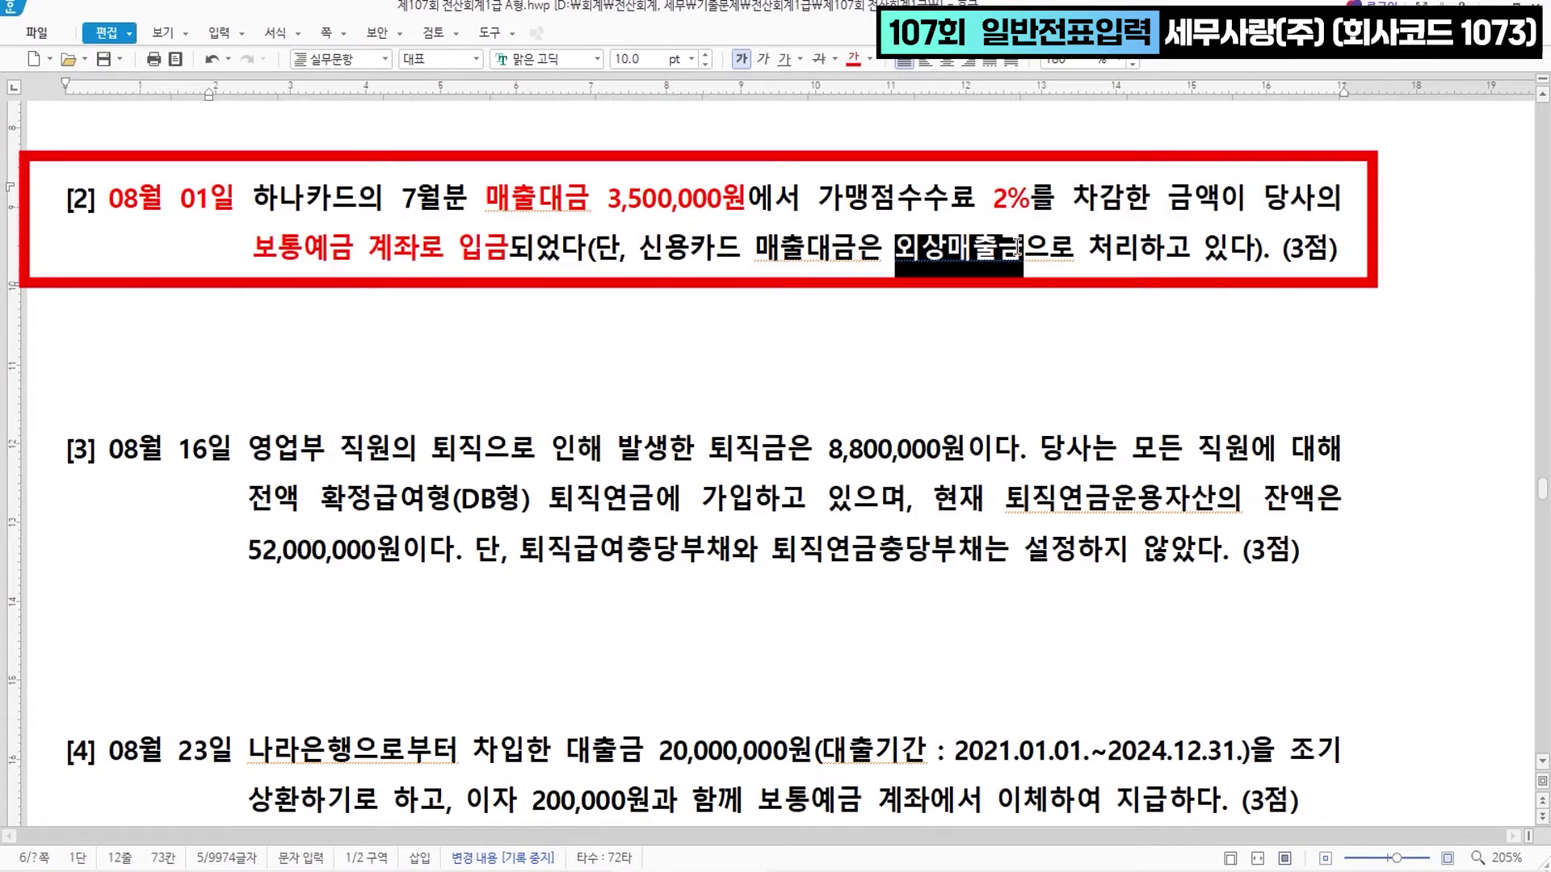
pyautogui.click(854, 59)
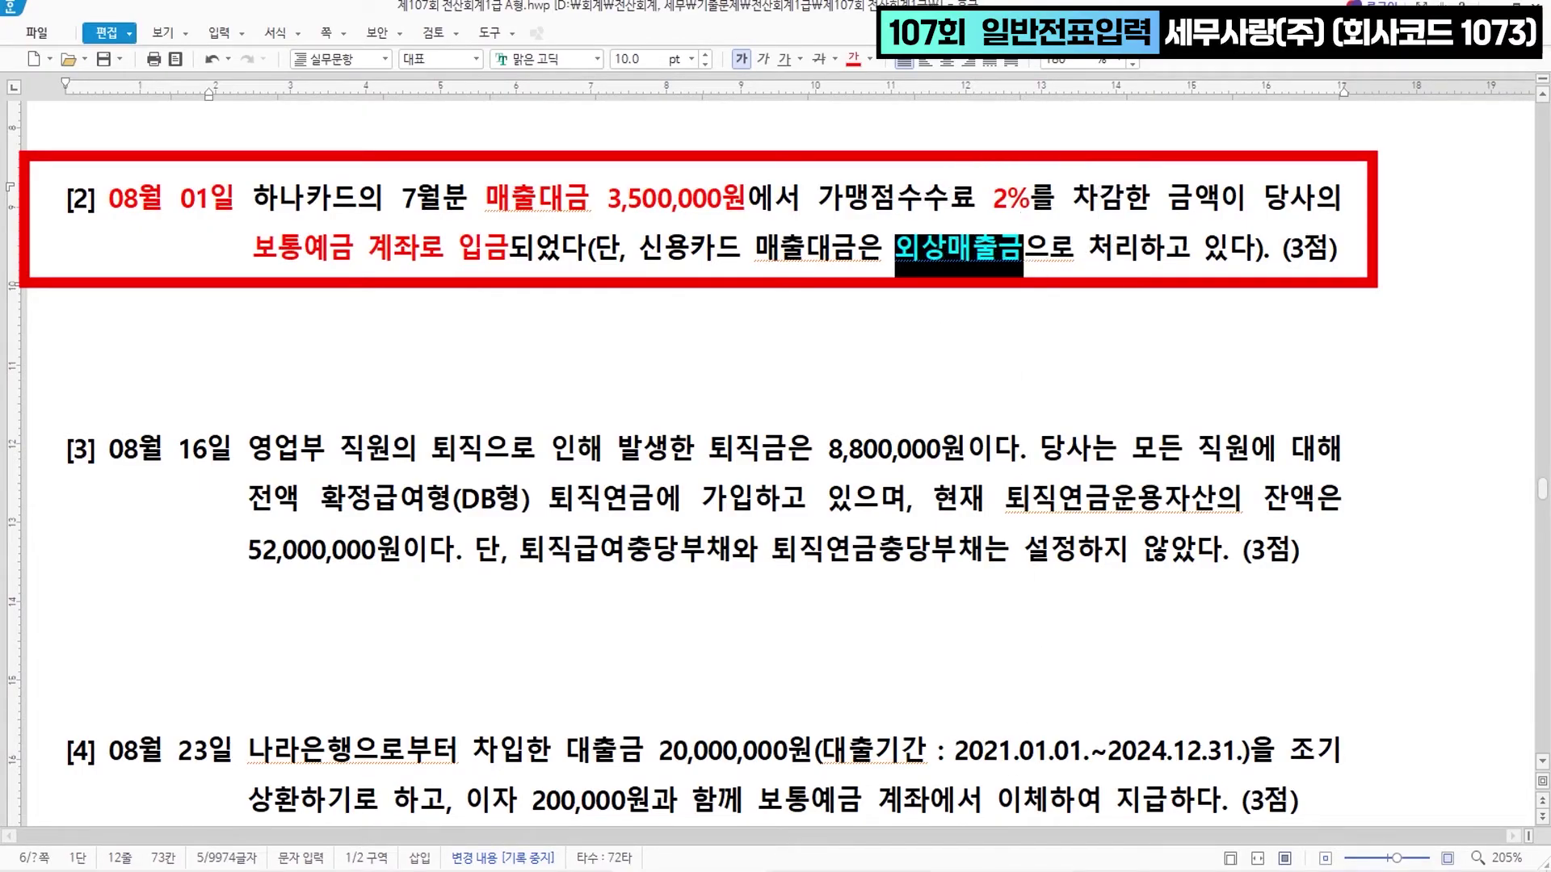
# - Switch to the general voucher entry of 세무사랑(주) in KcLep and set the voucher date to August 1, 2023
pyautogui.hotkey('alt', 'Tab')
pyautogui.click(361, 466)
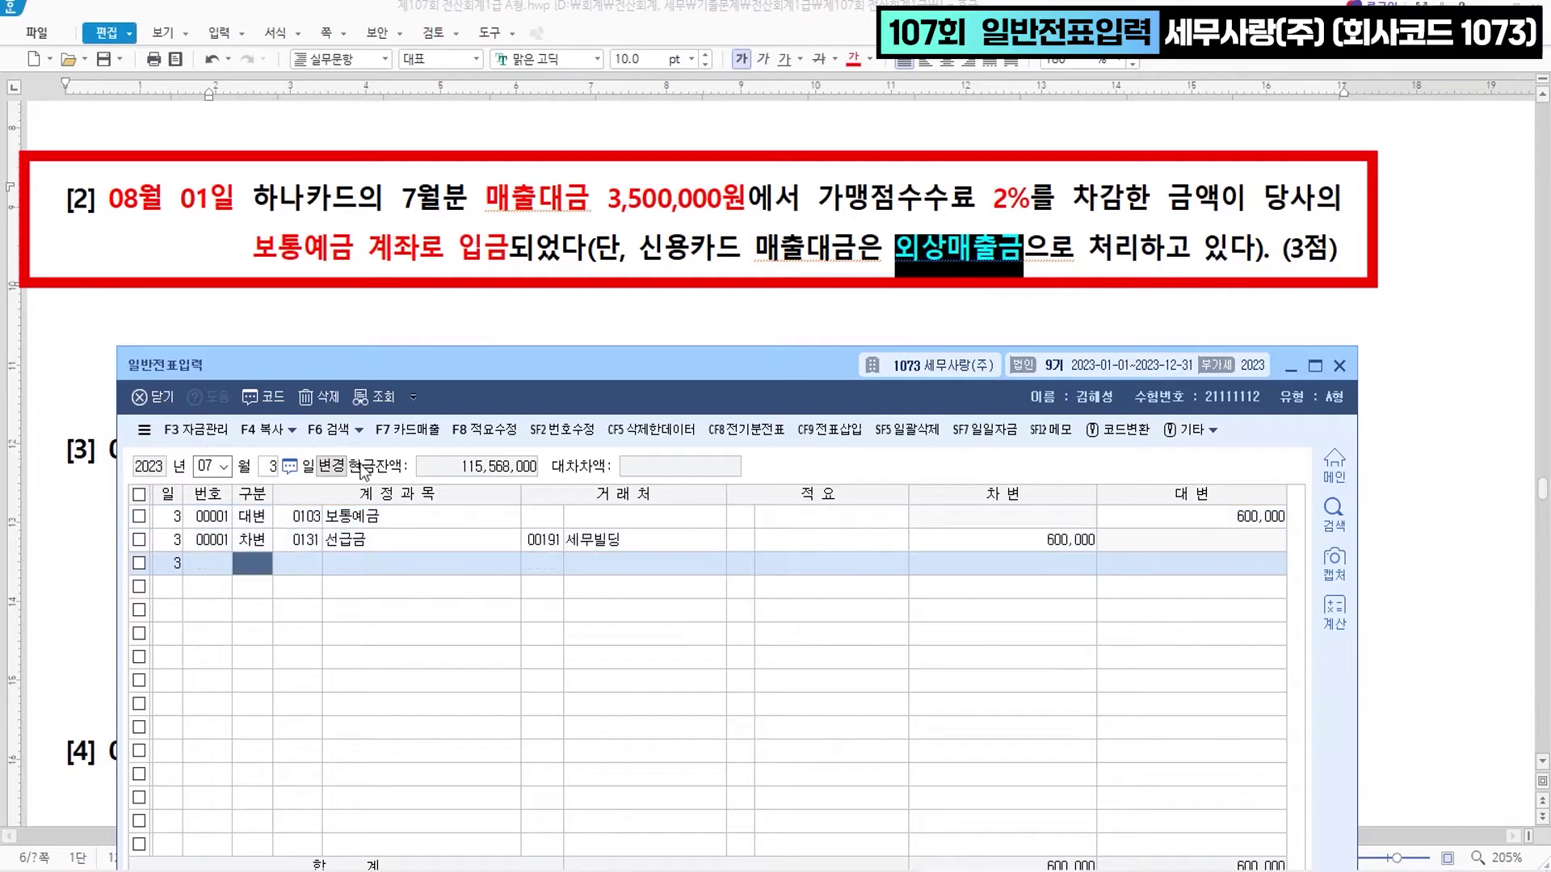
pyautogui.hotkey('shift', 'Tab')
pyautogui.write('081')
pyautogui.press('Return')
# - Enter a credit line for account 0108 외상매출금 with customer 99604 하나카드 and an amount of 3,500,000
pyautogui.write('4')
pyautogui.press('Return')
pyautogui.write('108')
pyautogui.press('Return')
pyautogui.write('하나')
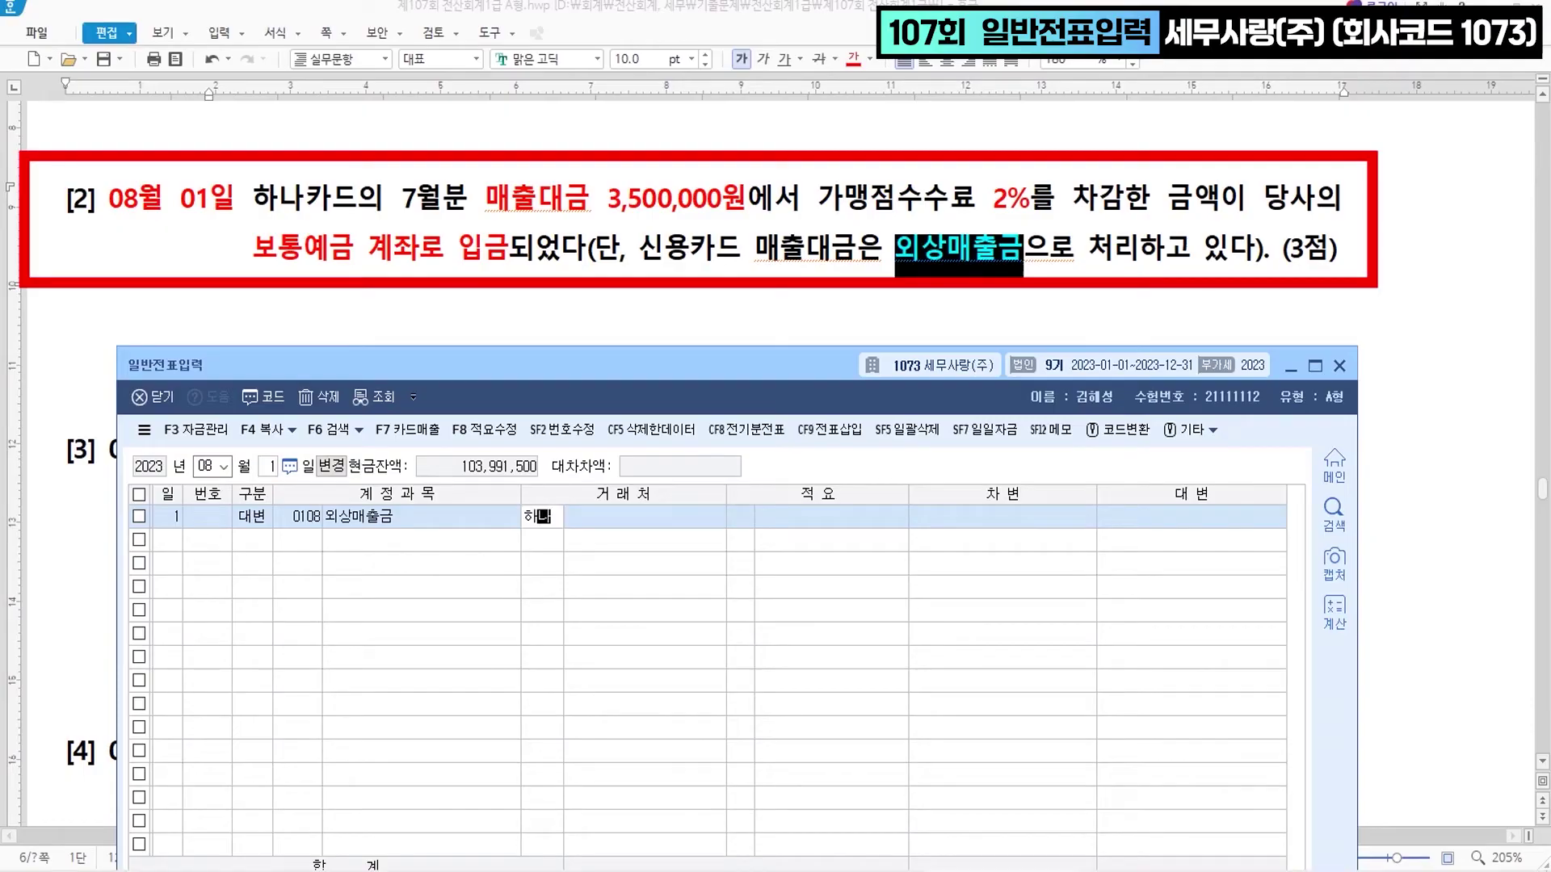
pyautogui.press('Return')
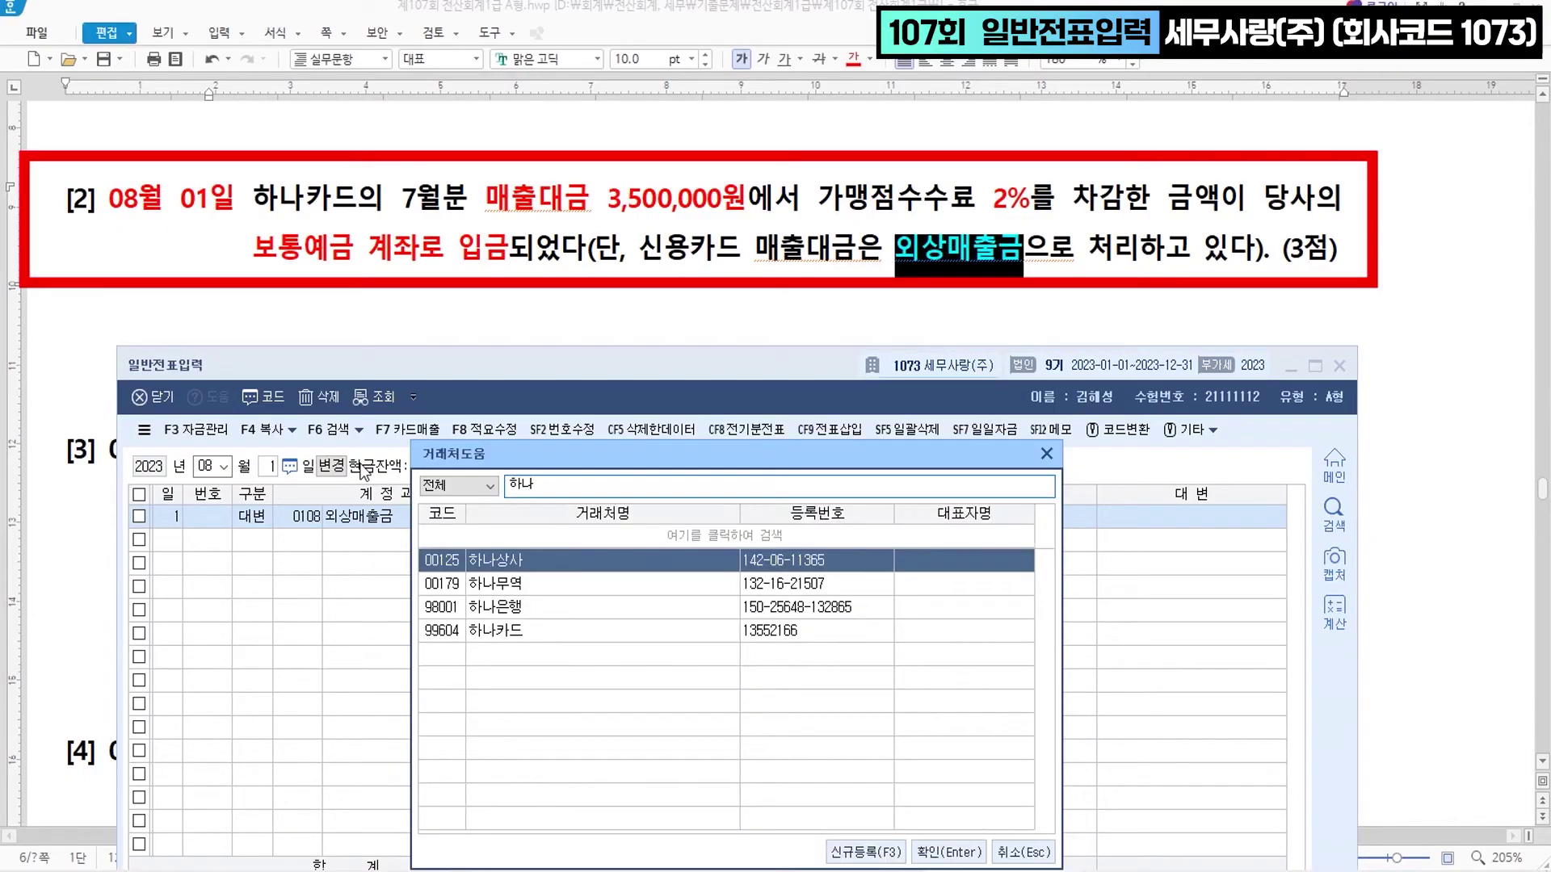
pyautogui.press('Down')
pyautogui.press('Down')
pyautogui.press('Down')
pyautogui.press('Return')
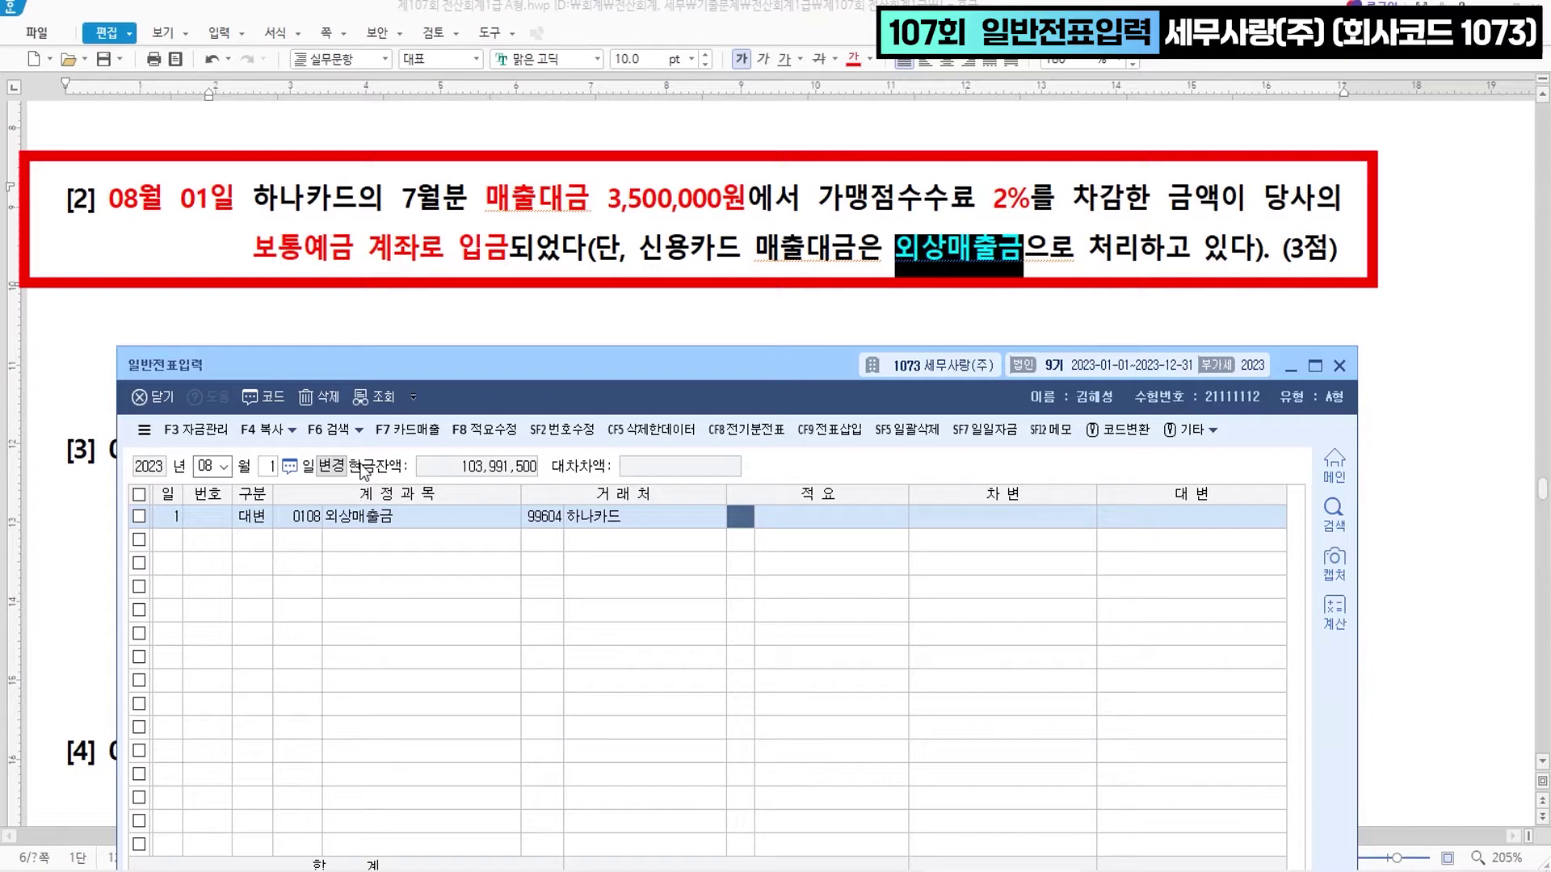
pyautogui.press('Return')
pyautogui.write('3500000')
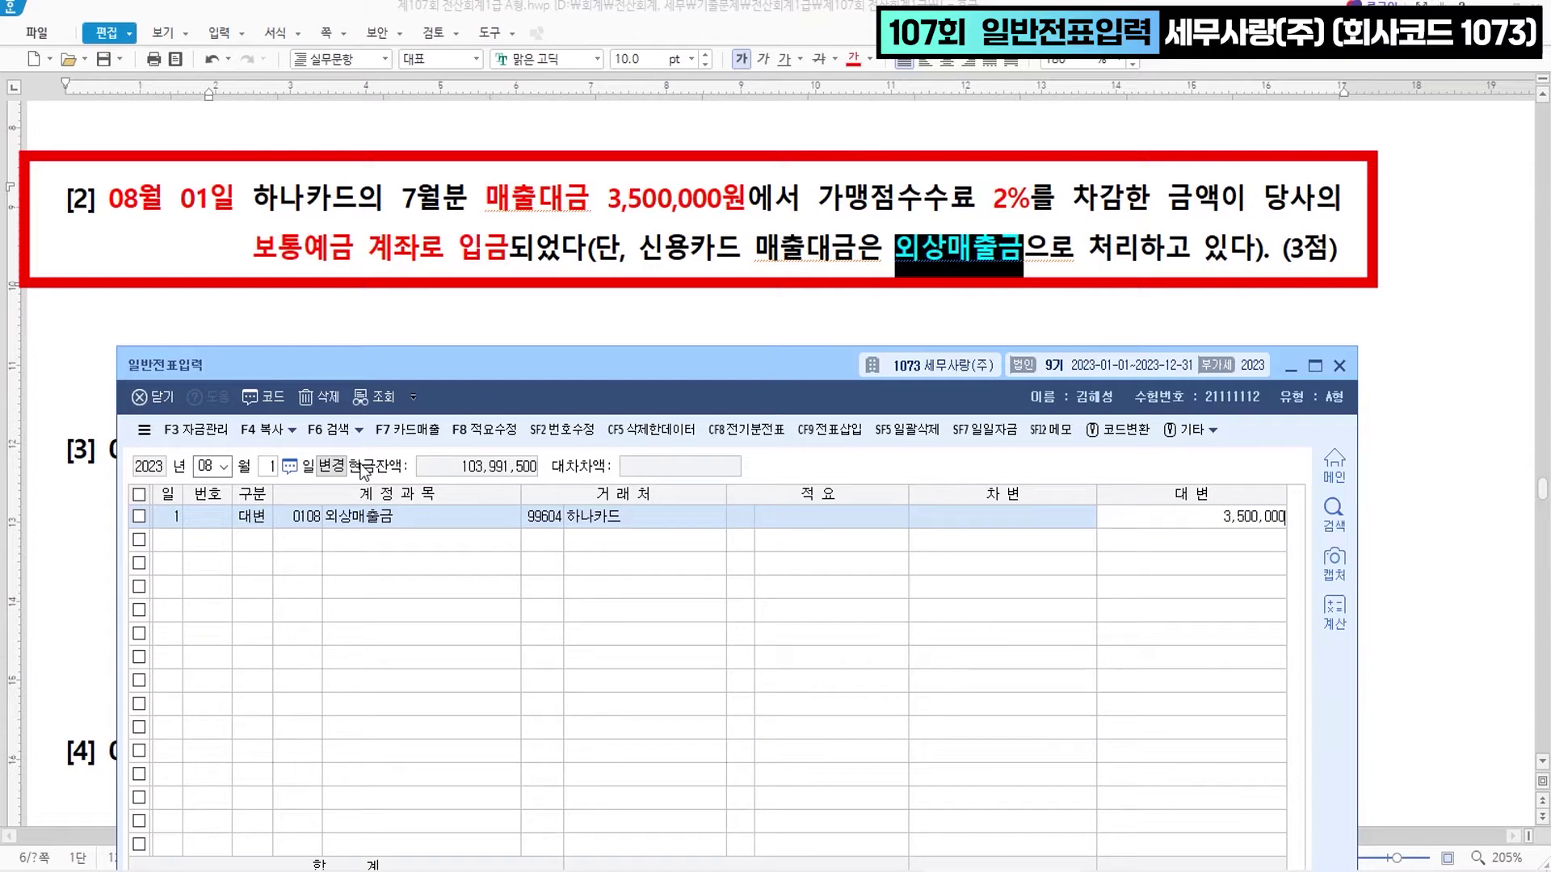
pyautogui.press('Return')
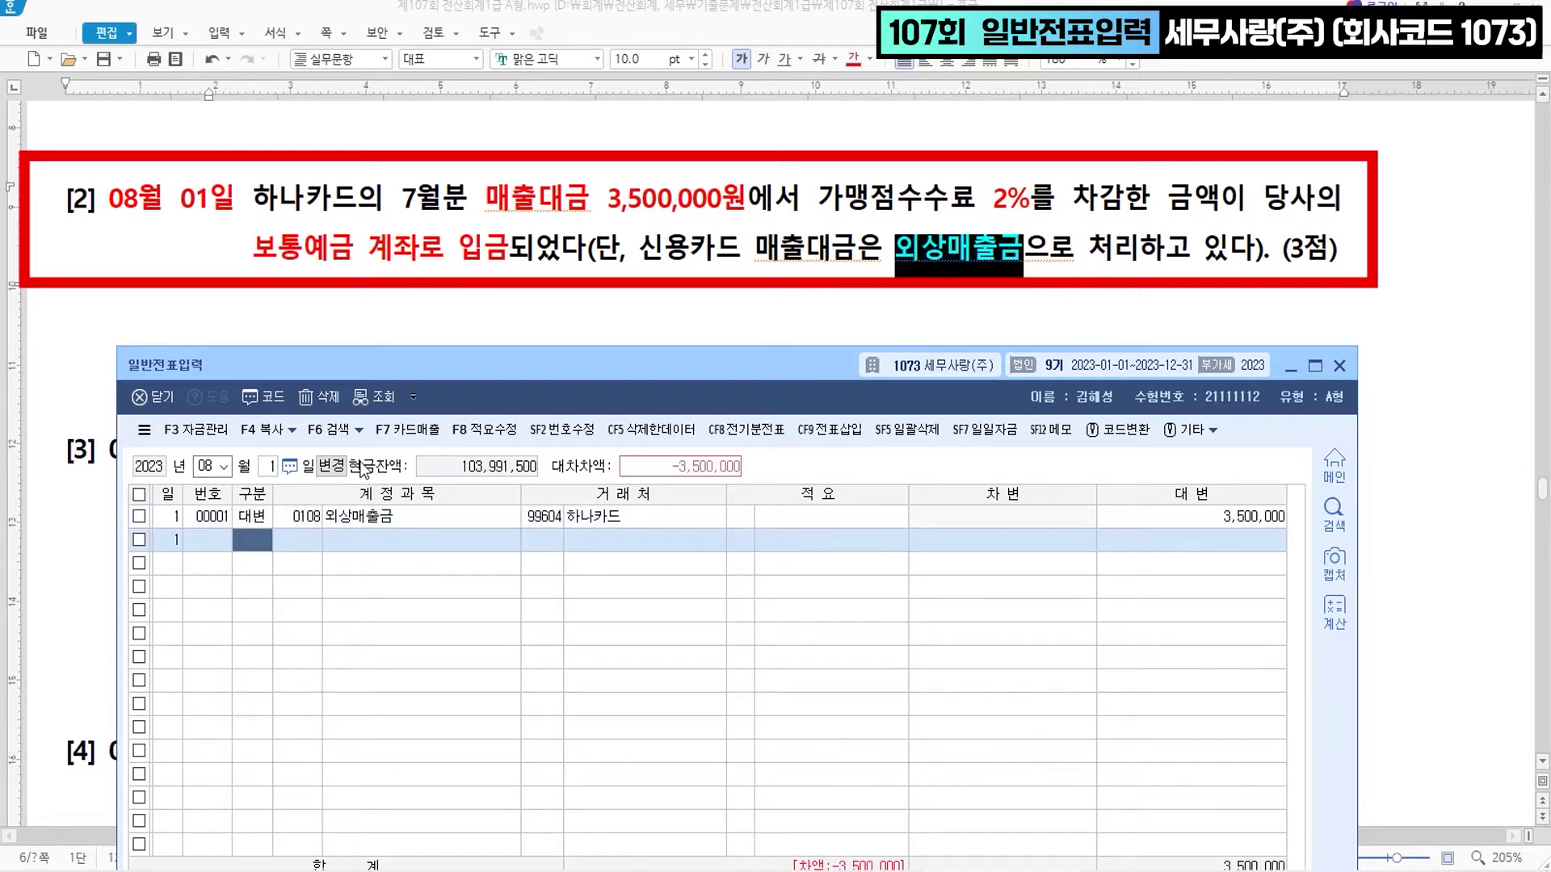
# - Add a debit line for the 판매관리비 account 0831 수수료비용 without a customer and an amount of 70,000
pyautogui.press('3')
pyautogui.press('Return')
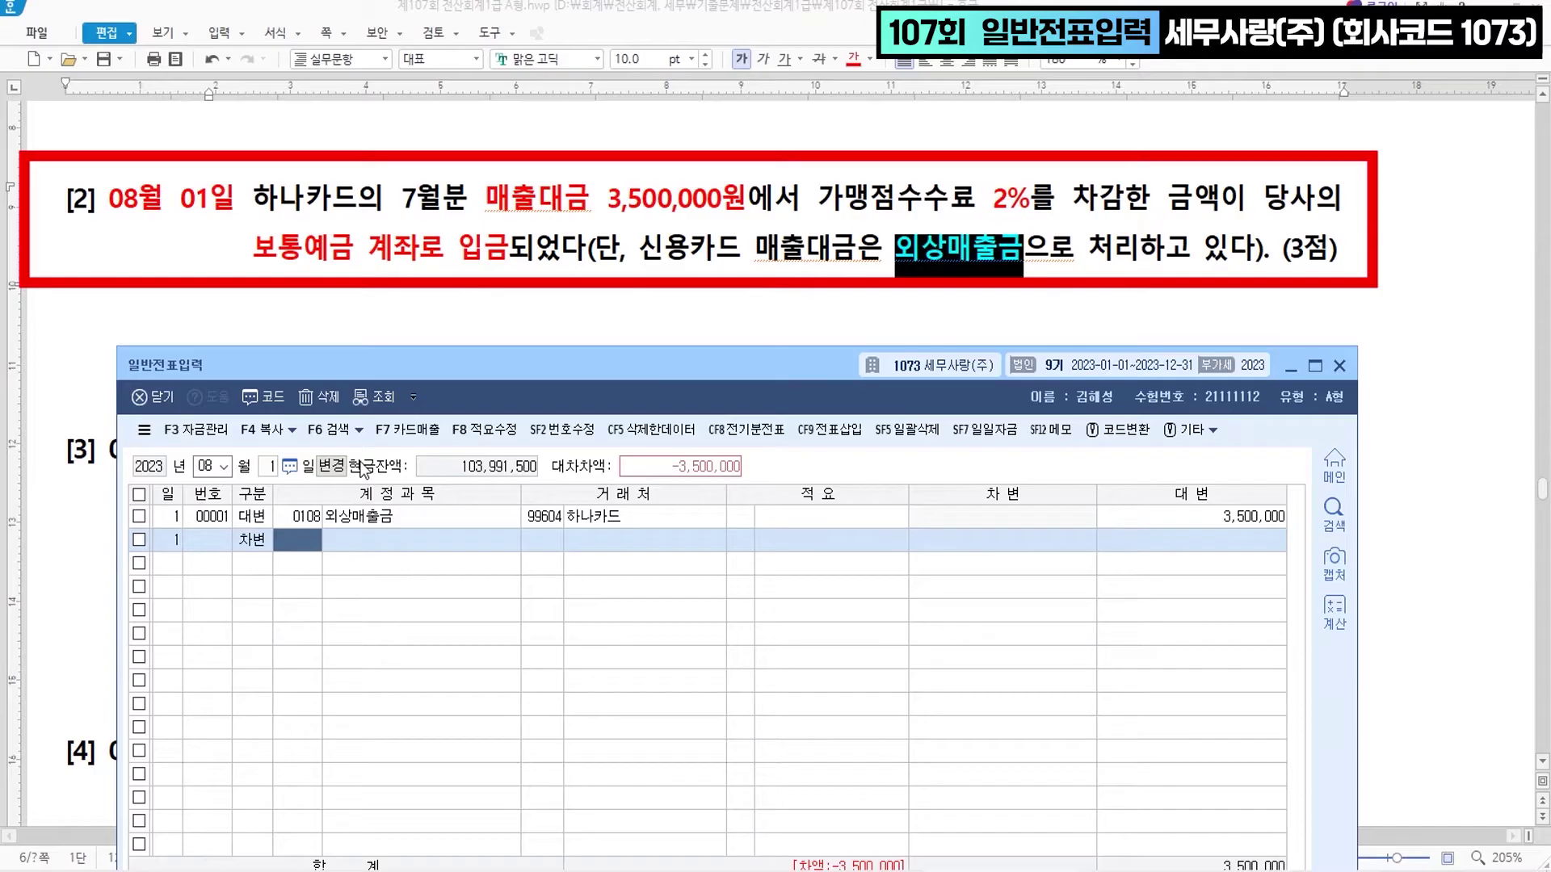
pyautogui.write('수수')
pyautogui.press('Return')
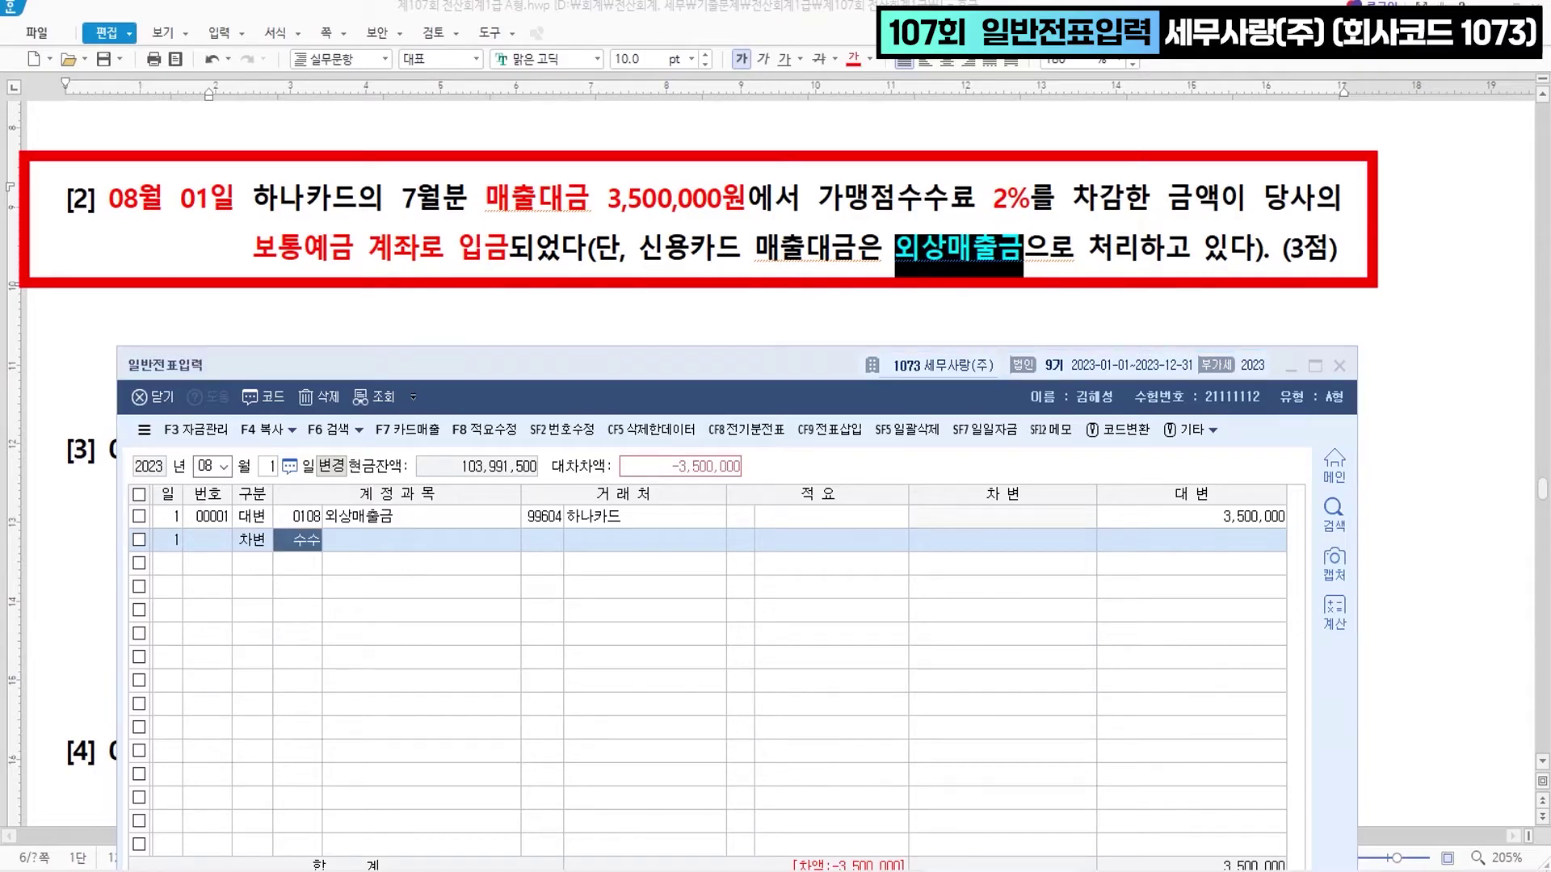
pyautogui.press('Down')
pyautogui.press('Down')
pyautogui.press('Down')
pyautogui.press('Down')
pyautogui.press('Down')
pyautogui.press('Down')
pyautogui.press('Down')
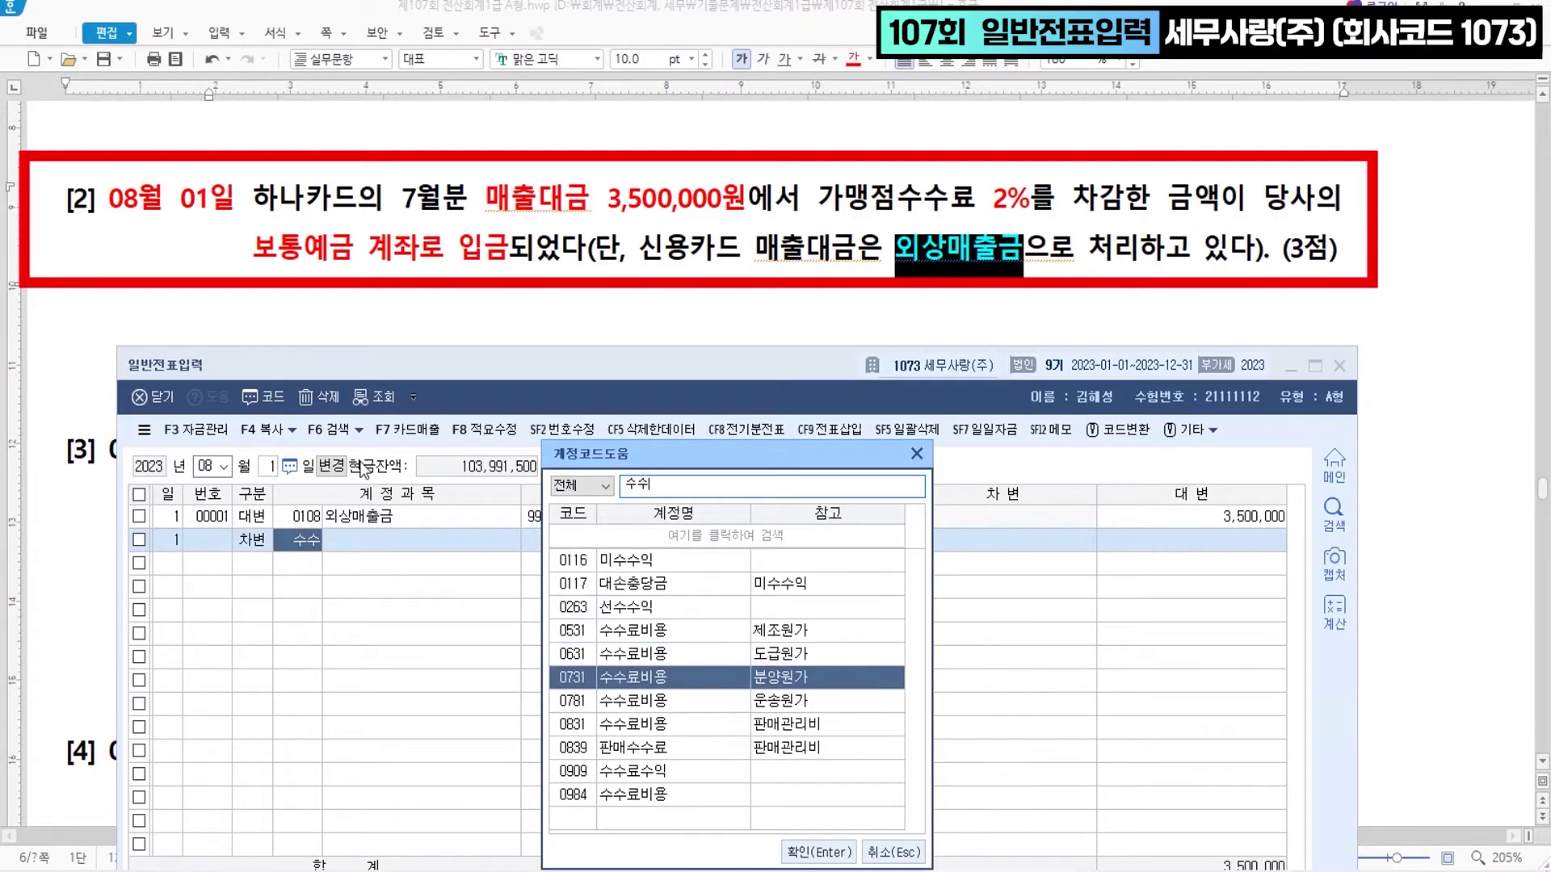
pyautogui.press('Return')
pyautogui.press('Return')
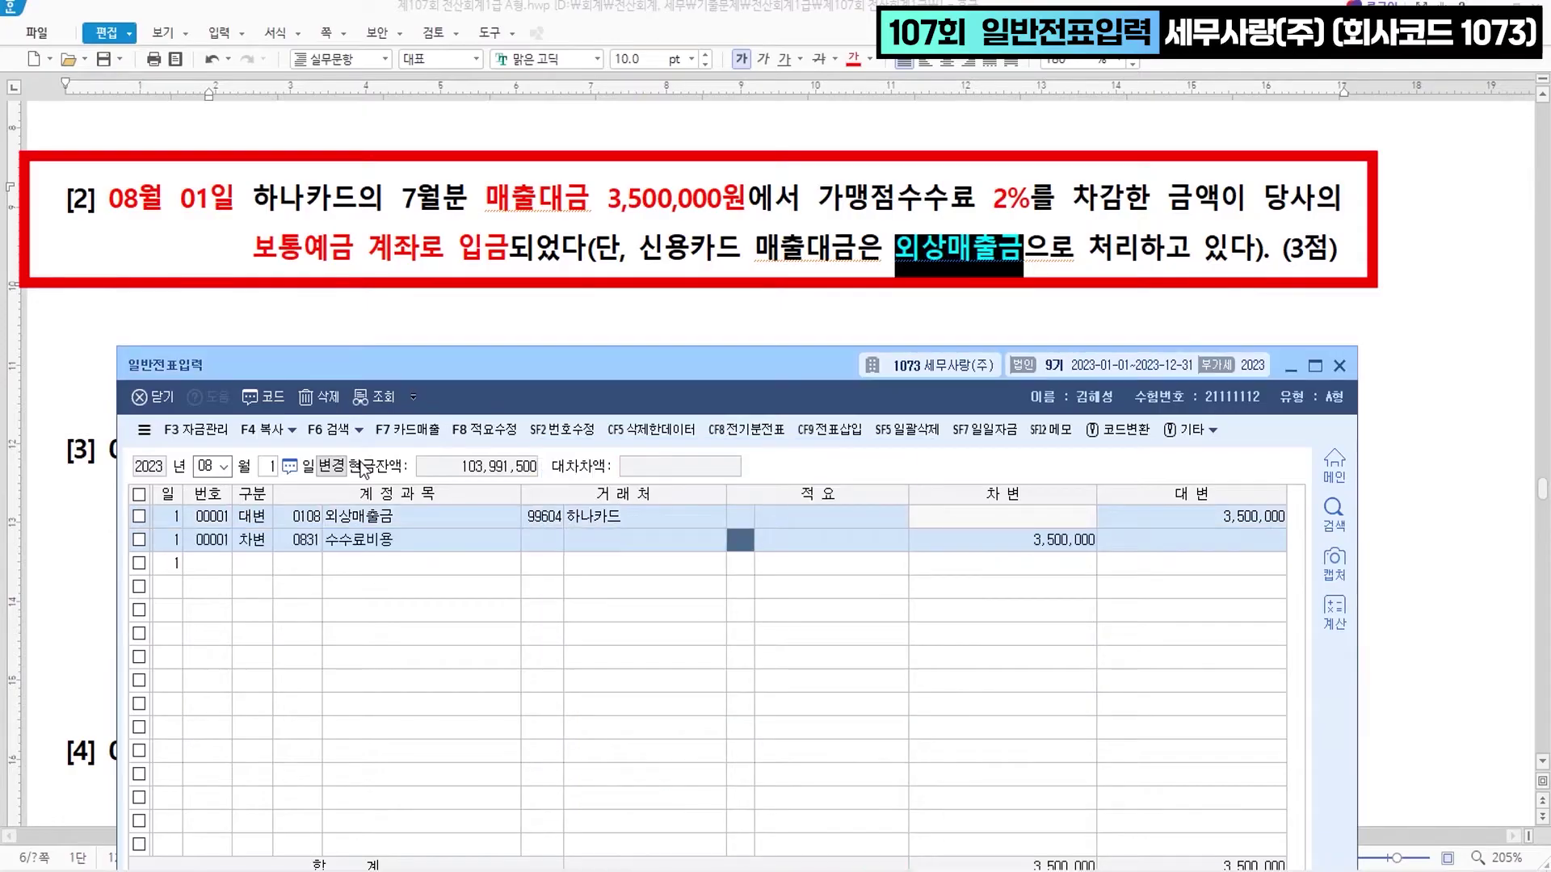
pyautogui.press('Return')
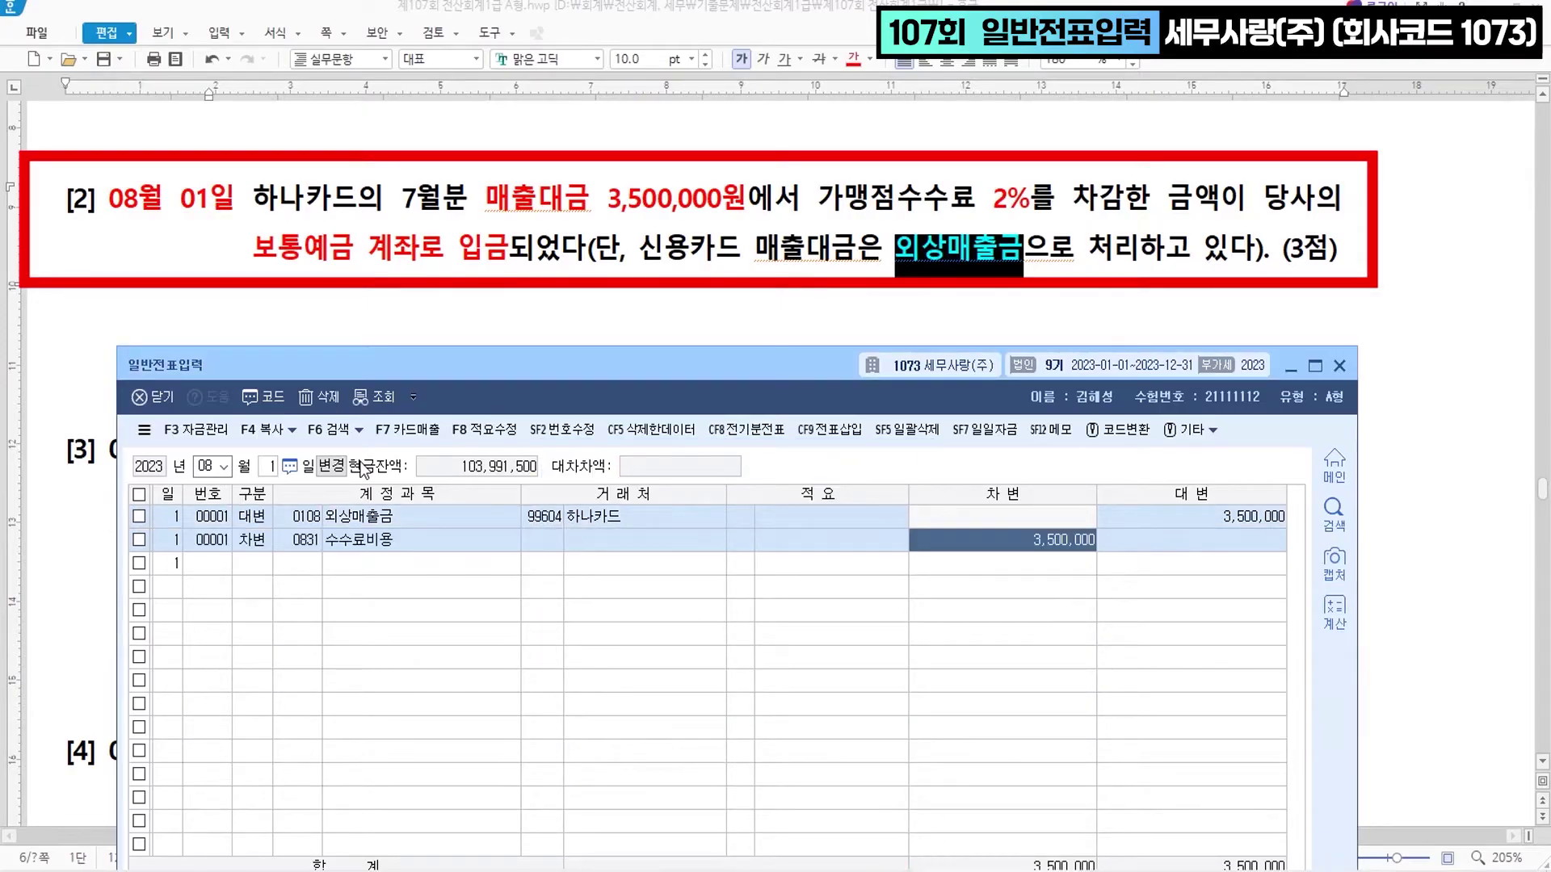
pyautogui.write('70000')
pyautogui.press('Return')
# - Add a debit line for account 0103 보통예금 with the remaining amount of 3,430,000
pyautogui.write('3')
pyautogui.press('Return')
pyautogui.write('103')
pyautogui.press('Return')
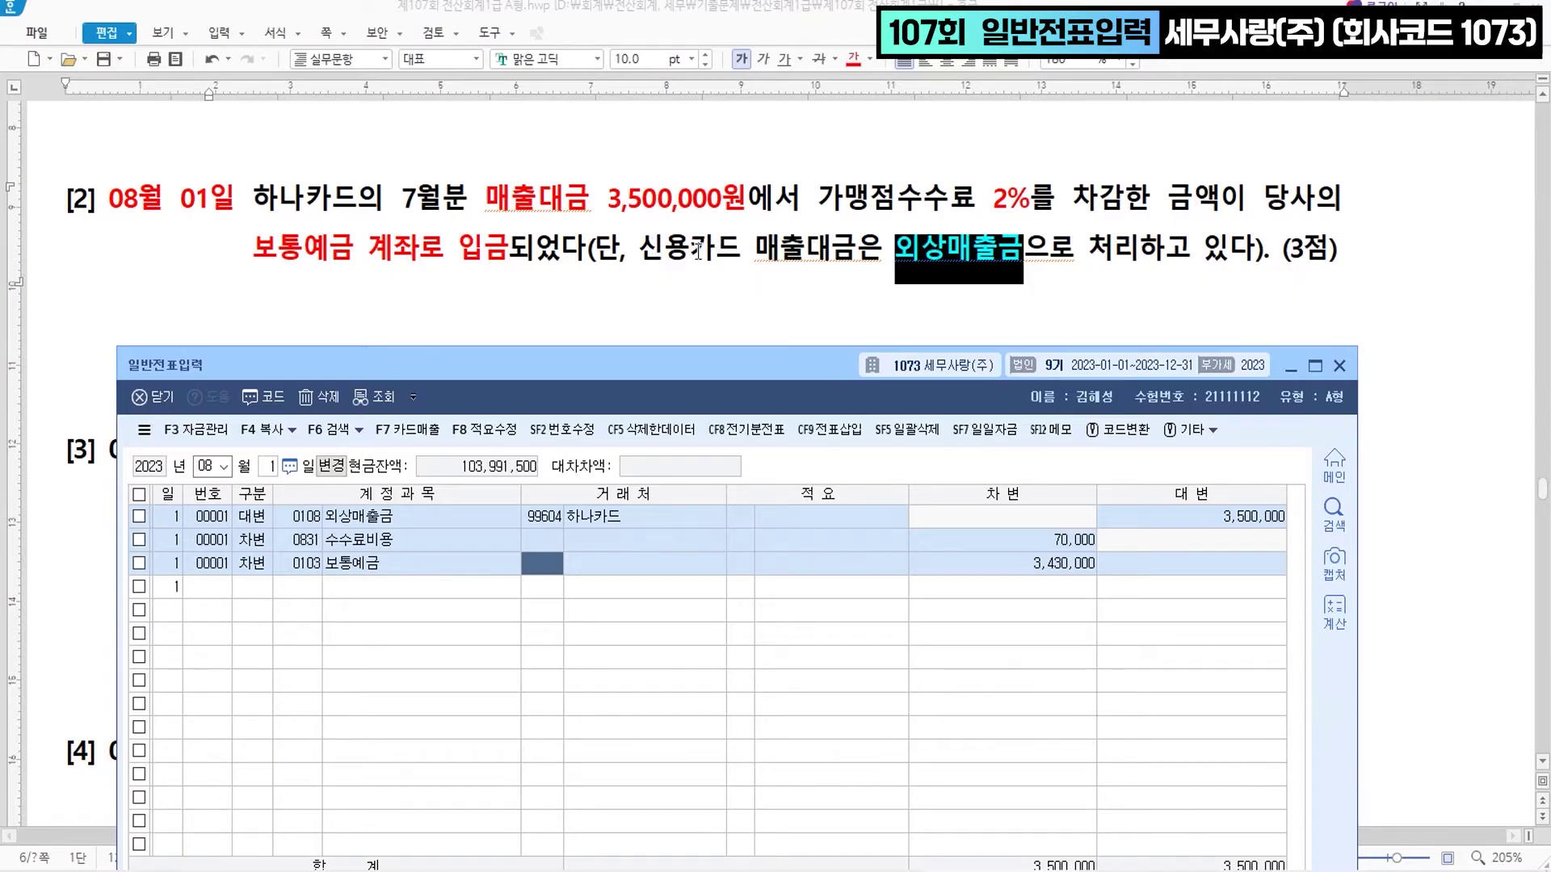
# - In the exam document, colour the date 08월 16일 and 퇴직금은 8,800,000원 in question [3] red
pyautogui.scroll(-4, 696, 251)
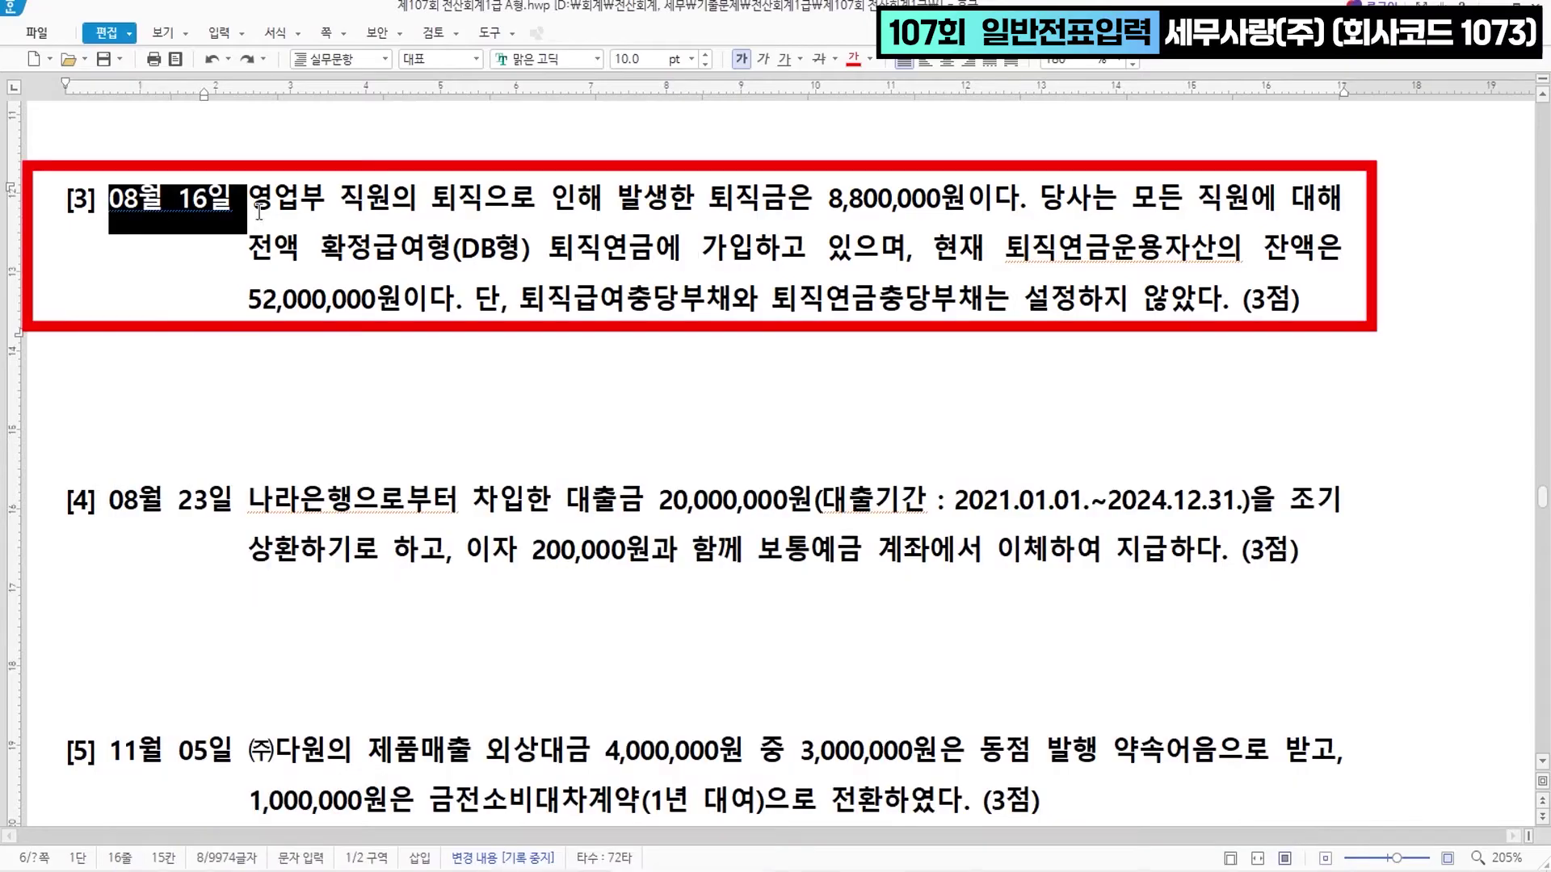
pyautogui.moveTo(257, 212); pyautogui.dragTo(225, 214)
pyautogui.click(853, 58)
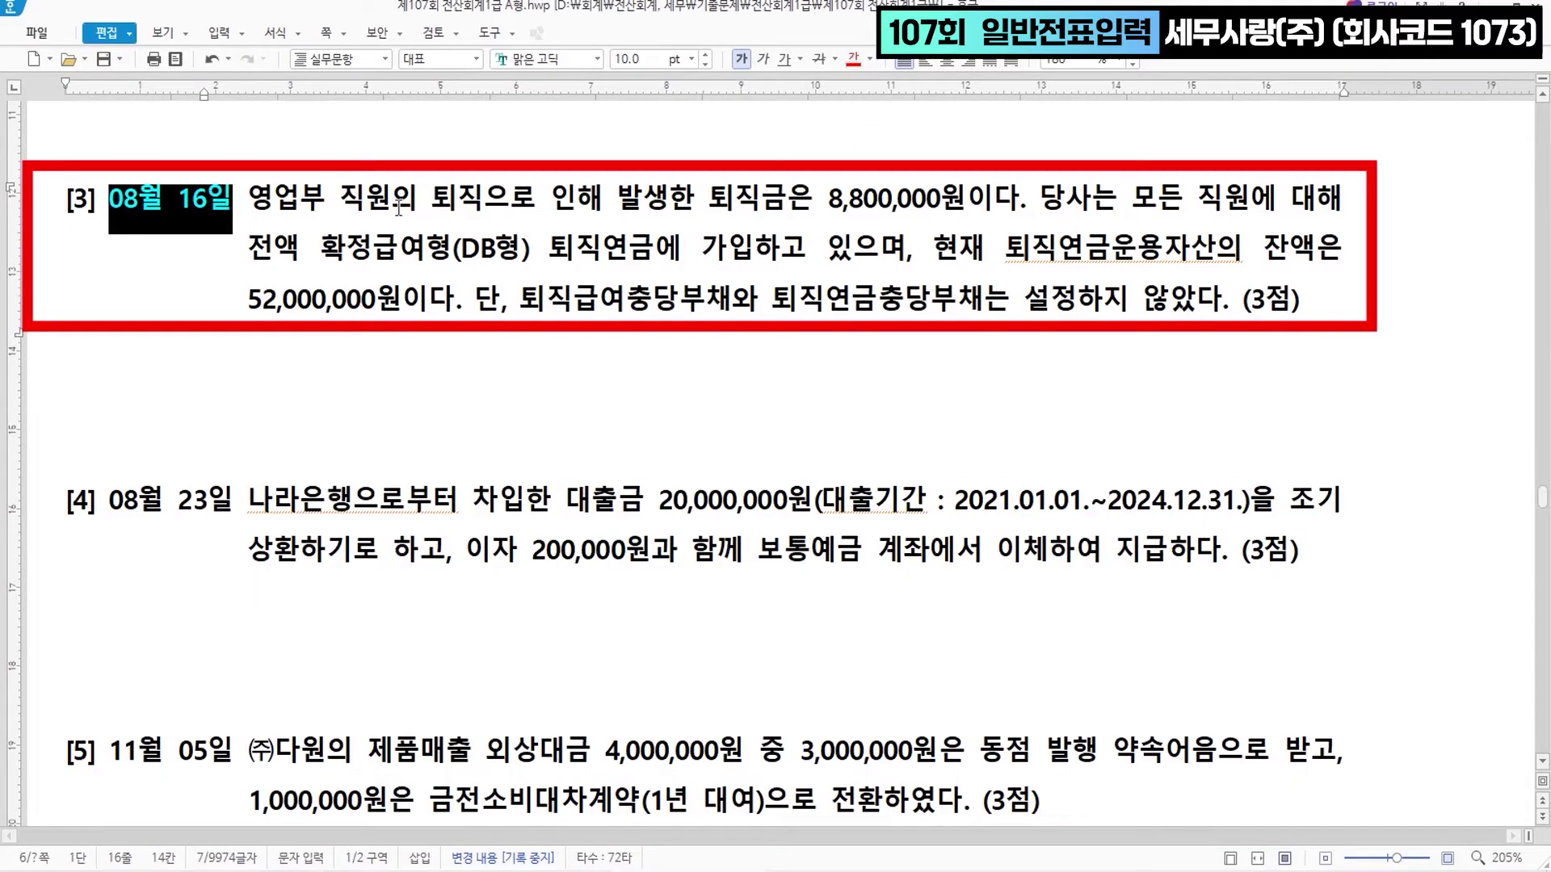
pyautogui.moveTo(710, 202); pyautogui.dragTo(965, 197)
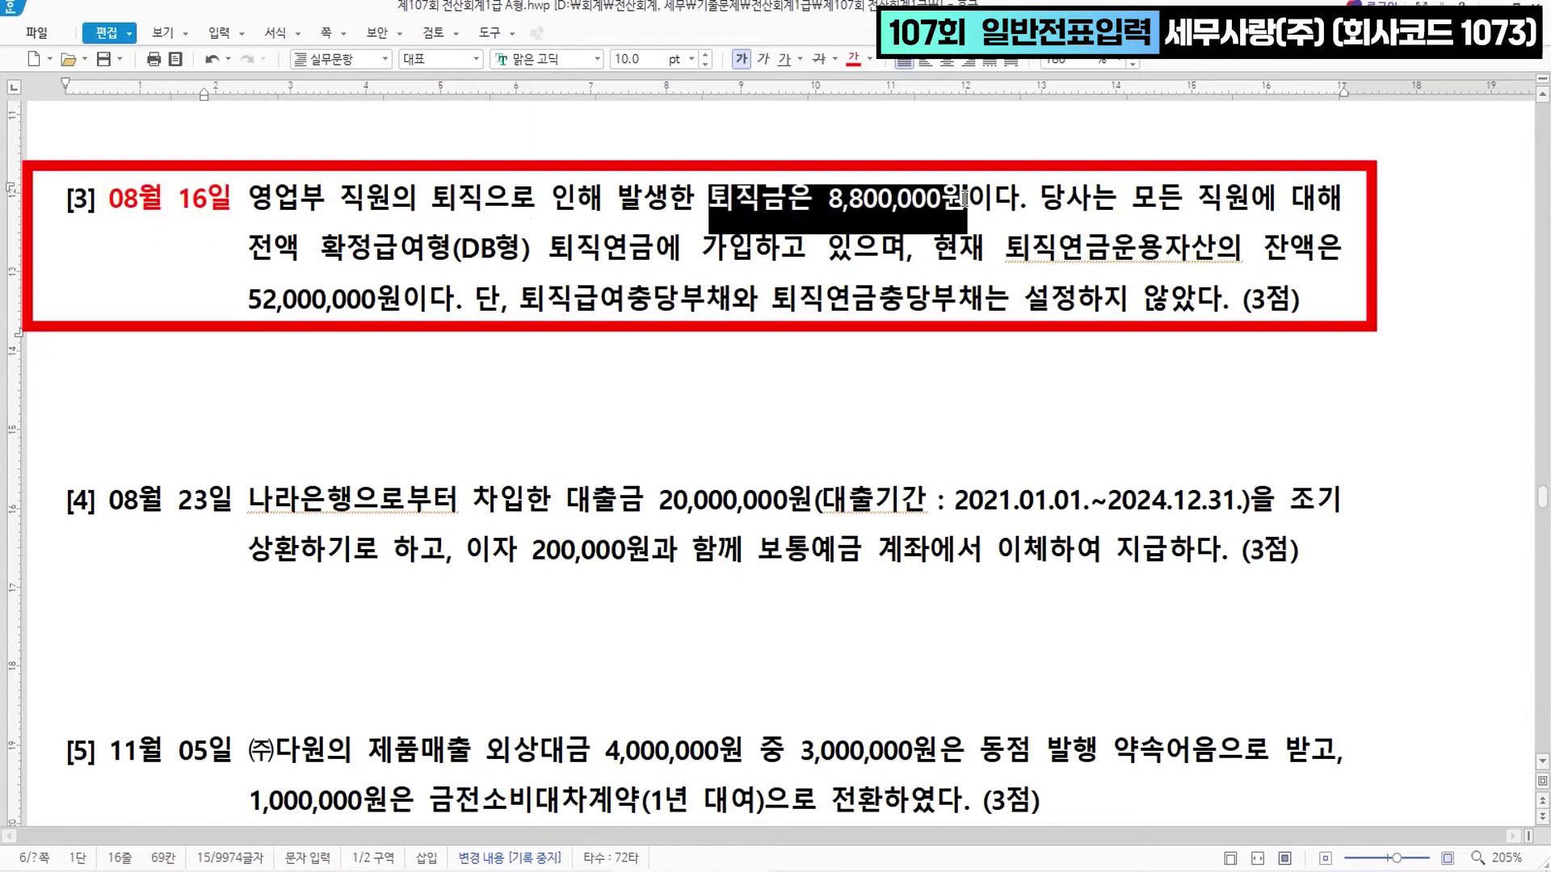
pyautogui.click(853, 58)
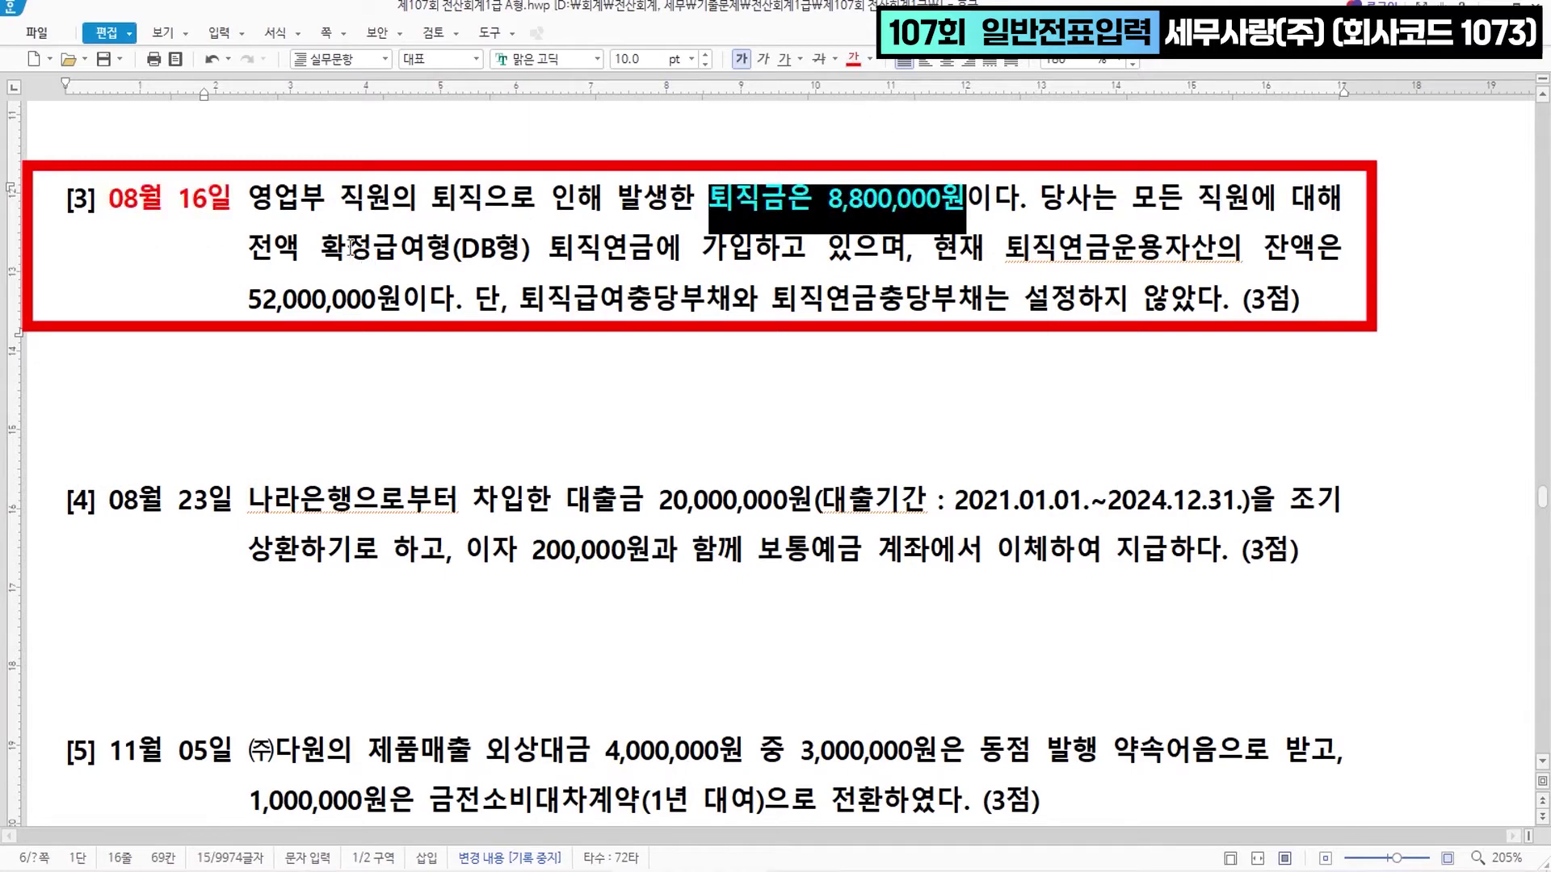
# - In question [3], colour 확정급여형(DB형) 퇴직연금 red and insert the note ">> 퇴직연금운용자산" after (DB형)
pyautogui.moveTo(322, 250); pyautogui.dragTo(654, 260)
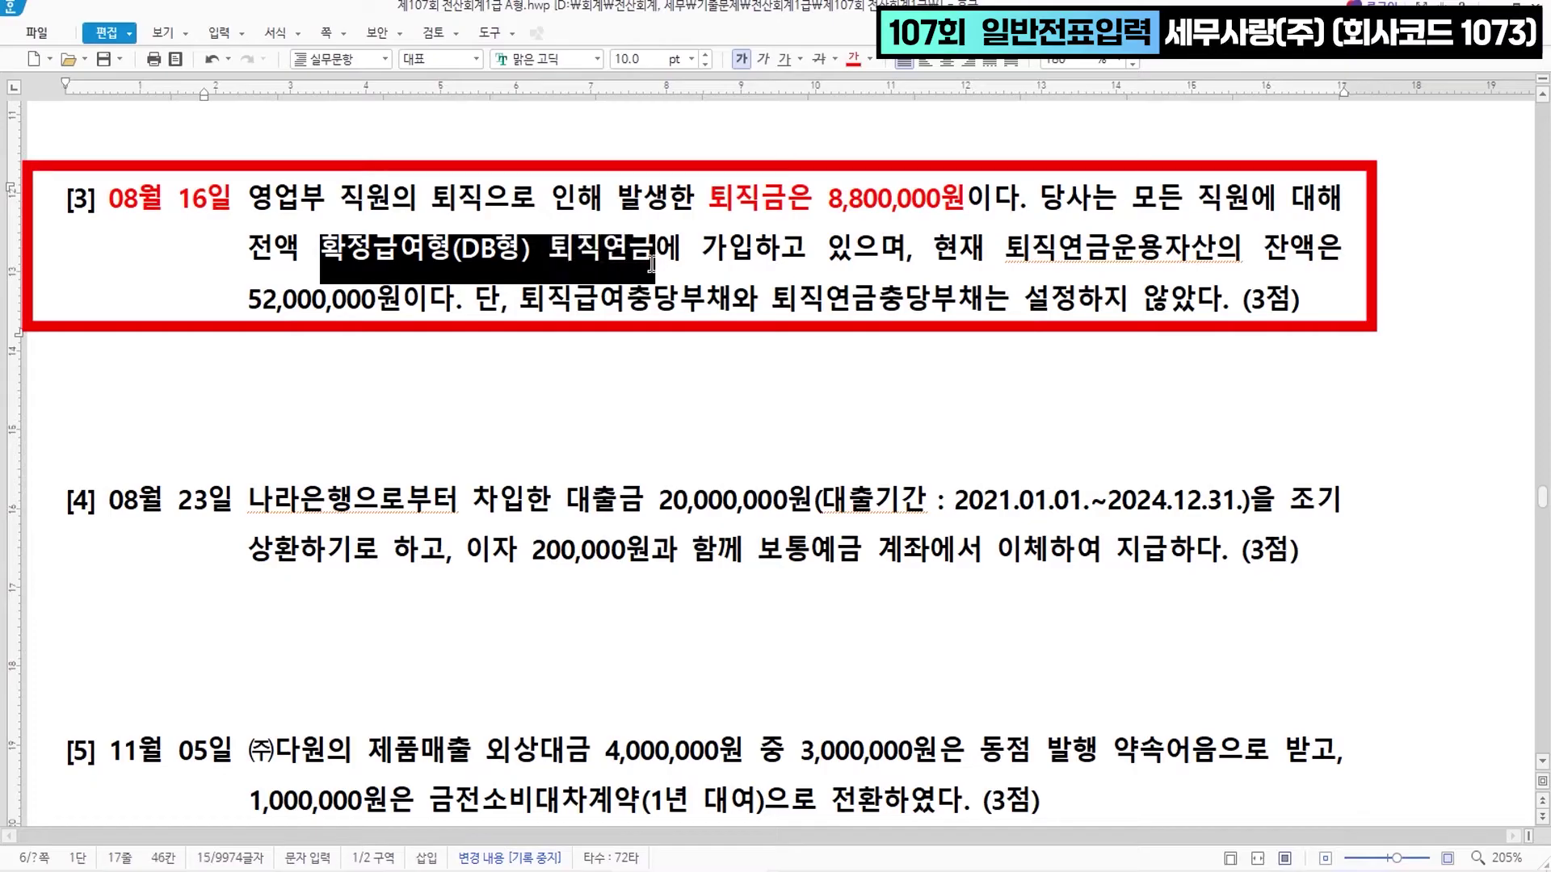
pyautogui.click(853, 58)
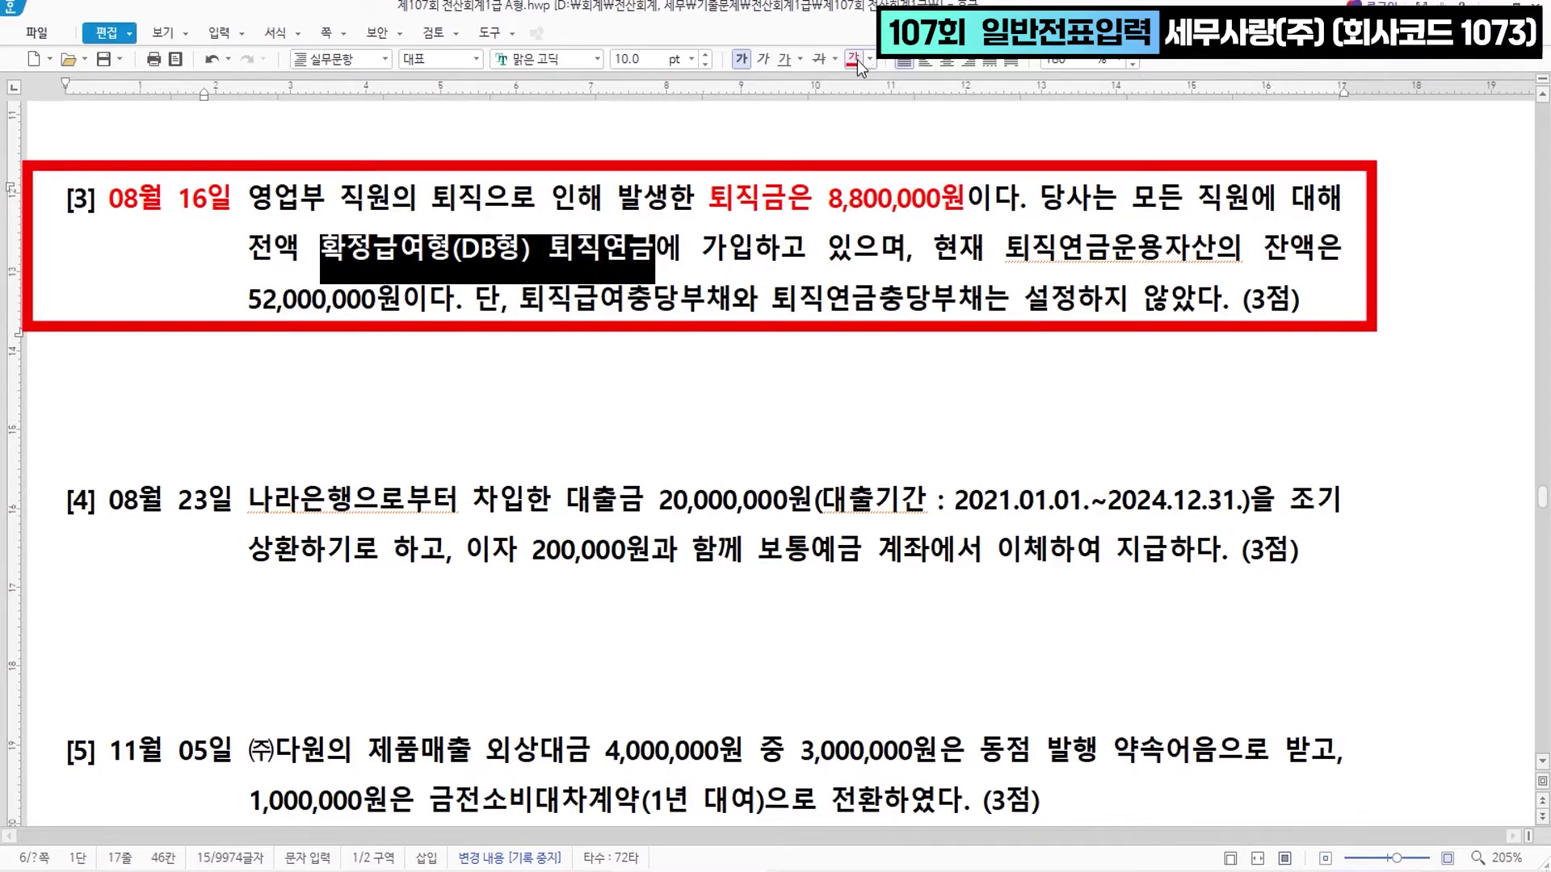
pyautogui.click(541, 251)
pyautogui.write('>>')
pyautogui.write(' ㅣ')
pyautogui.write('퇴직연금우')
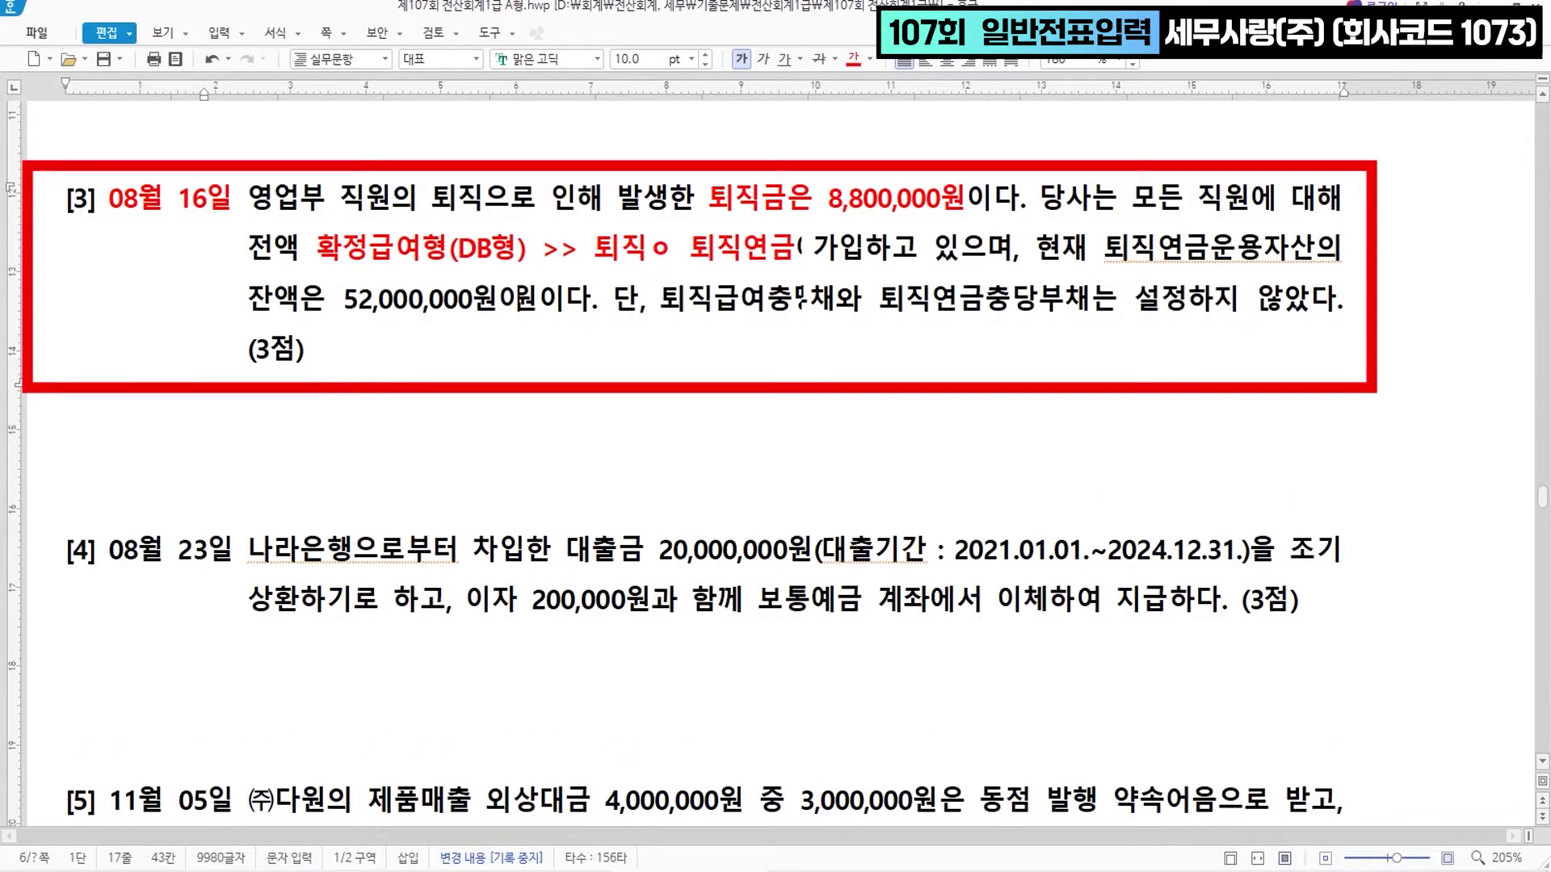
pyautogui.write('ㄴ용자산')
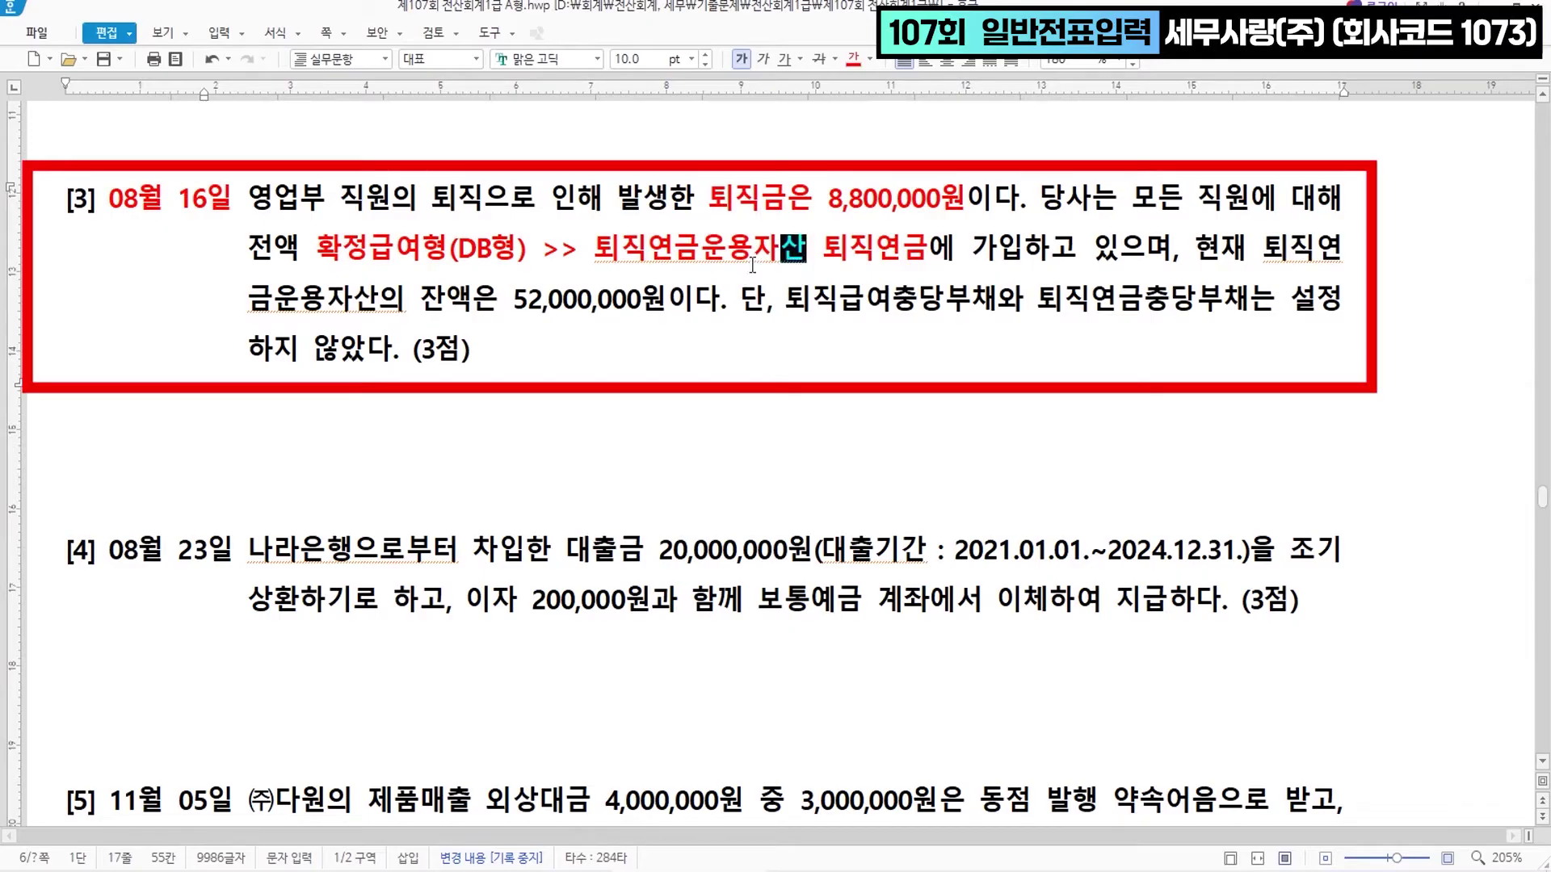
# - Colour the phrase 퇴직급여충당부채와 퇴직연금충당부채는 설정하지 않았다 and the inserted note text 퇴직연금운용자산 blue in question [3]
pyautogui.click(519, 304)
pyautogui.click(790, 306)
pyautogui.moveTo(790, 305); pyautogui.dragTo(391, 361)
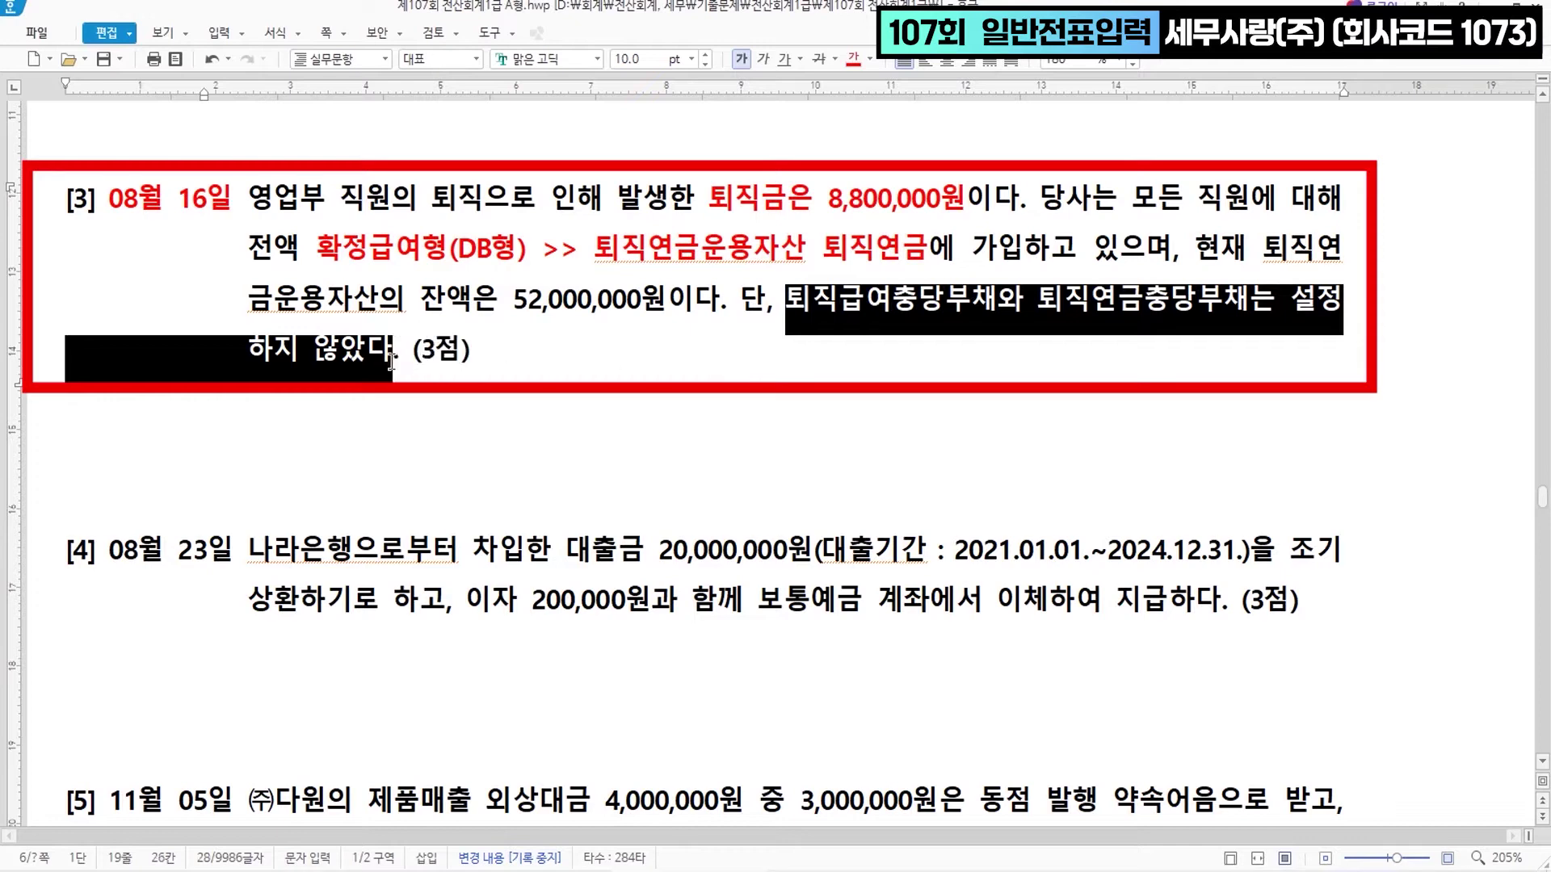
pyautogui.click(871, 68)
pyautogui.click(952, 143)
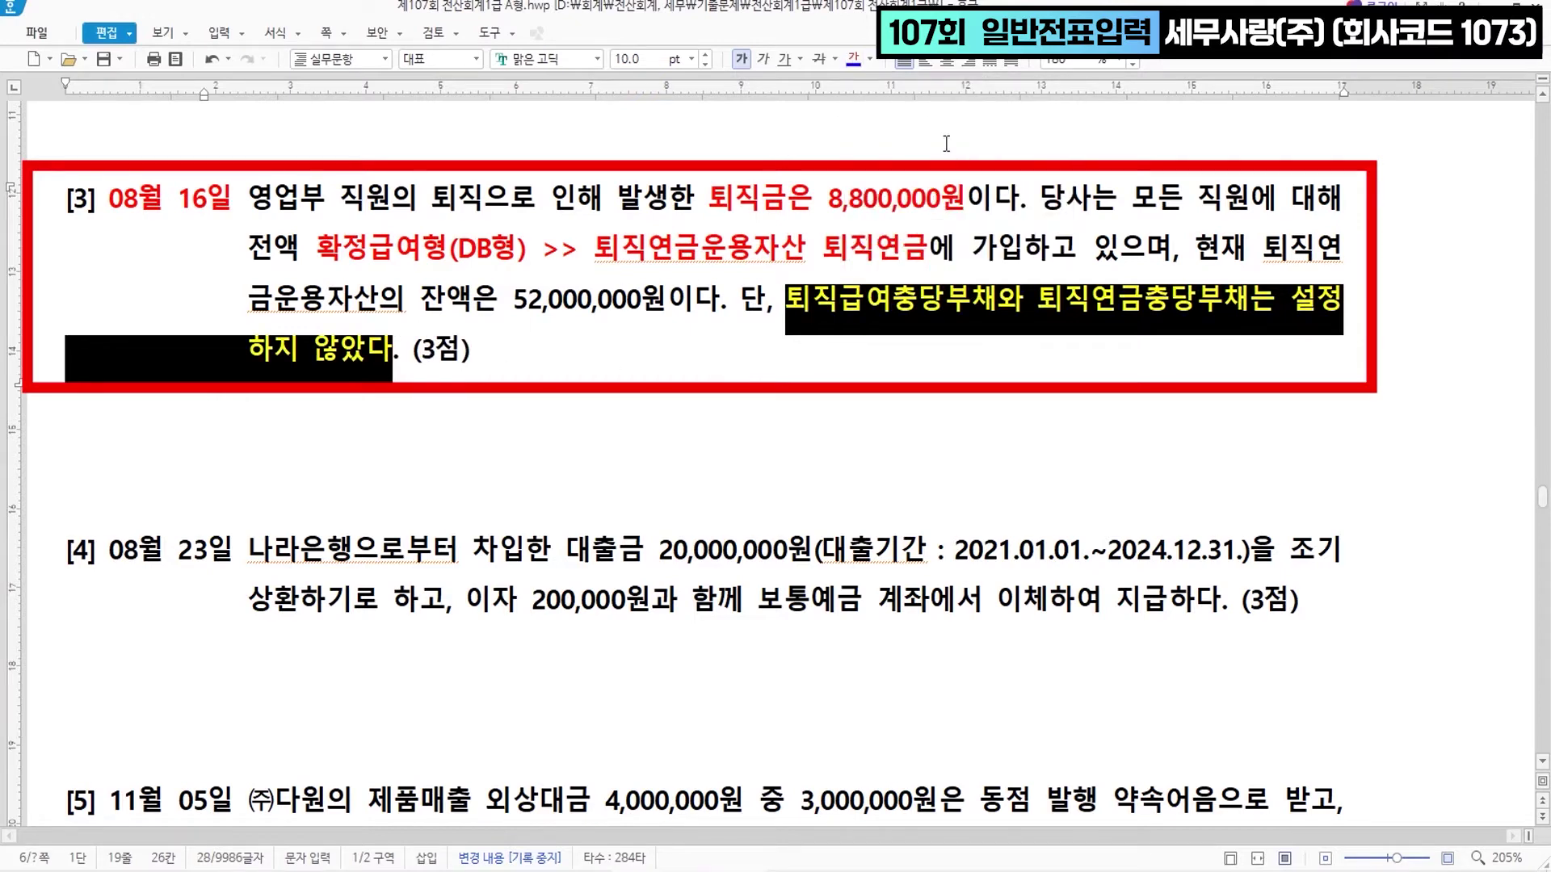
pyautogui.click(725, 357)
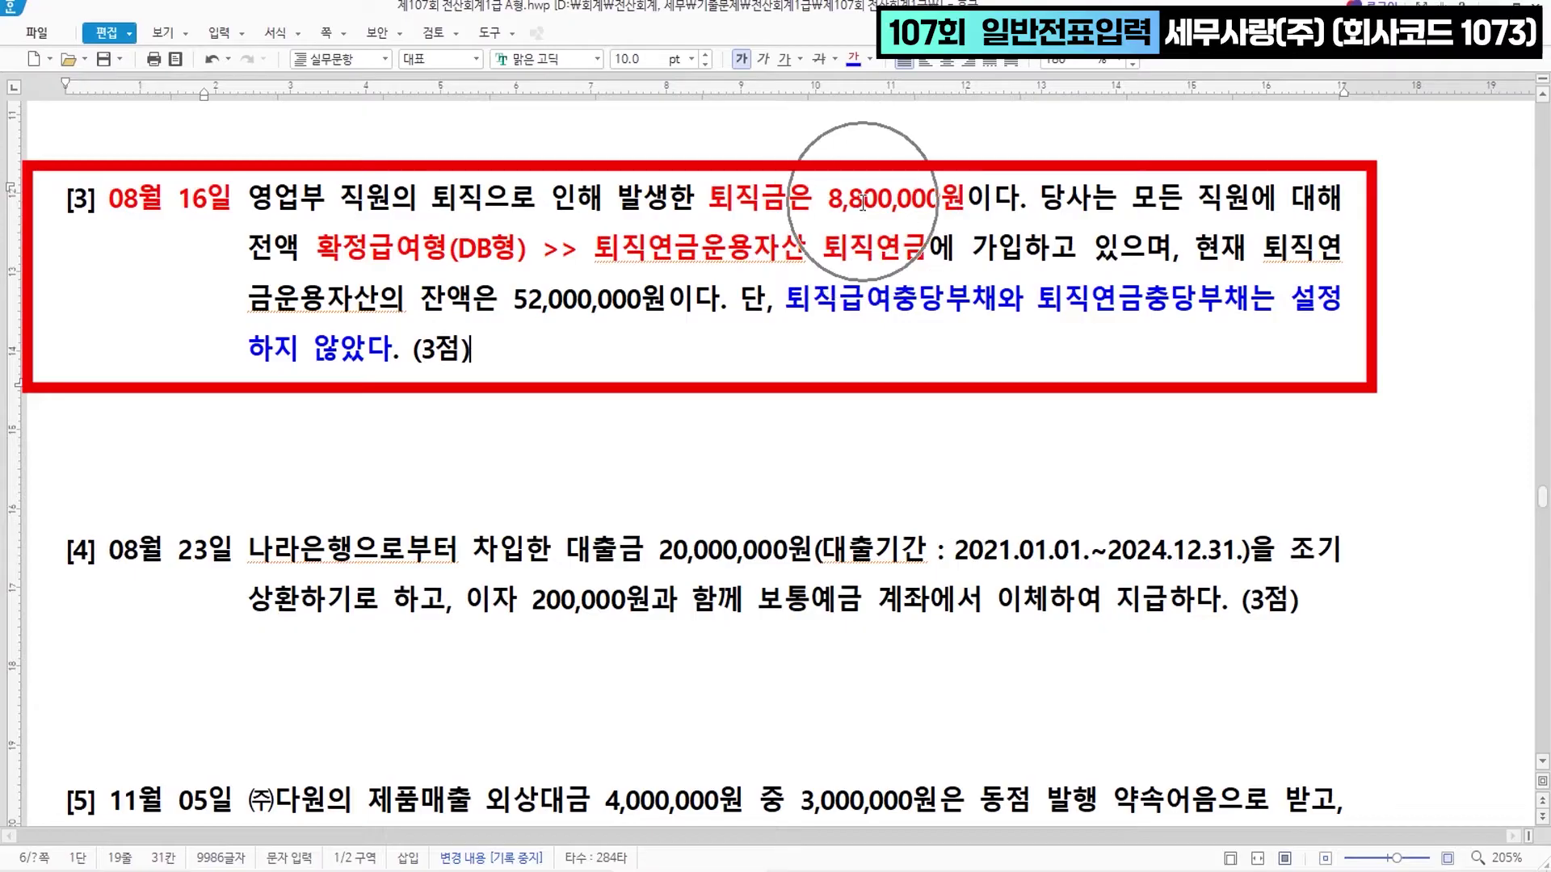
pyautogui.moveTo(590, 250); pyautogui.dragTo(810, 245)
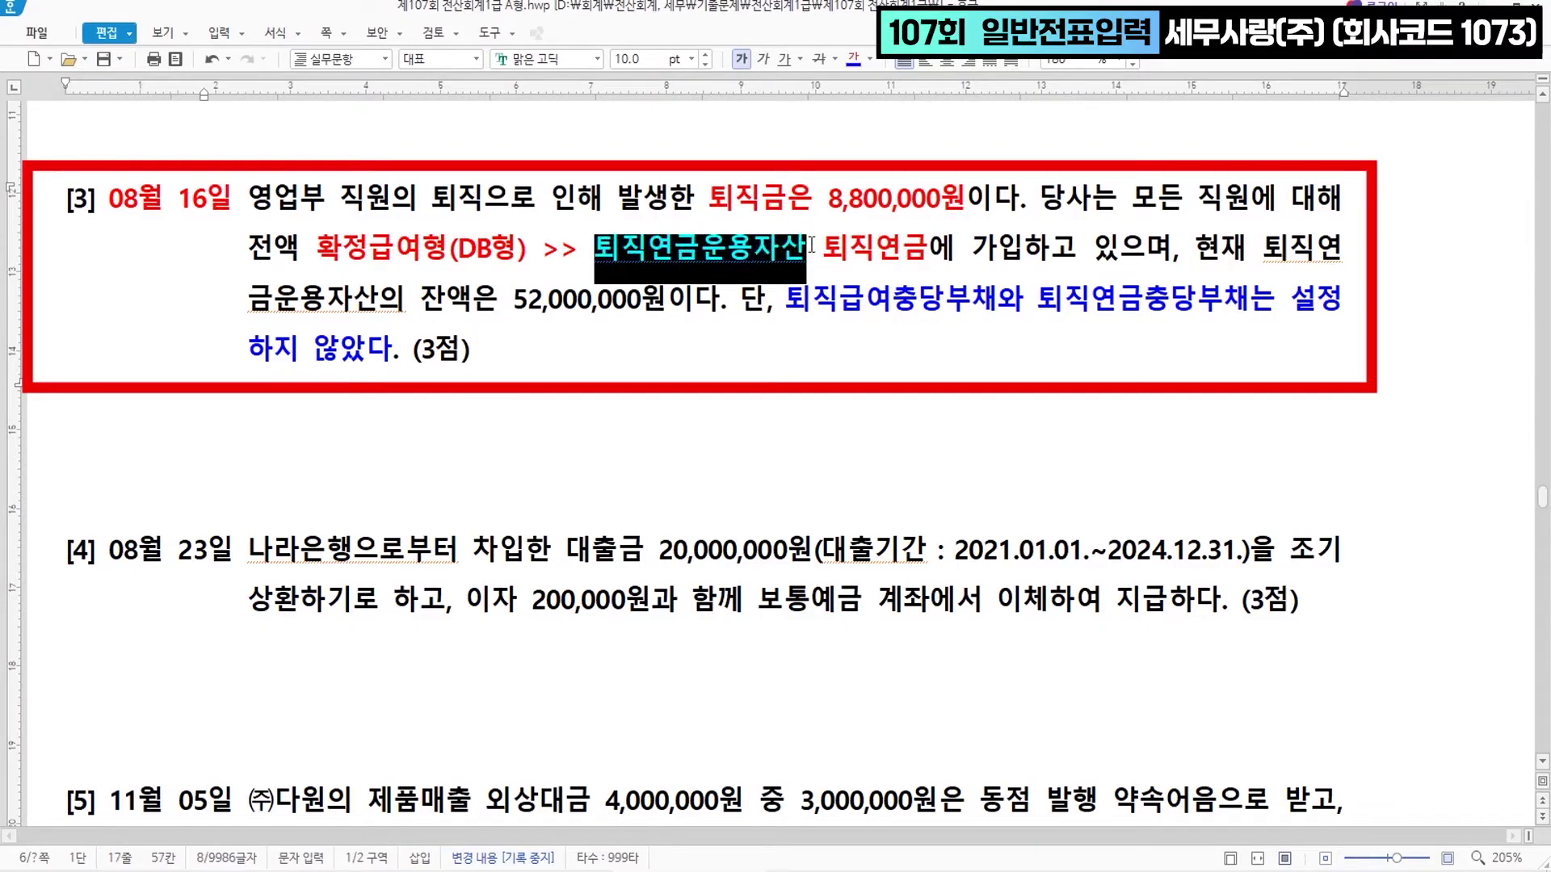
pyautogui.click(851, 60)
pyautogui.click(735, 420)
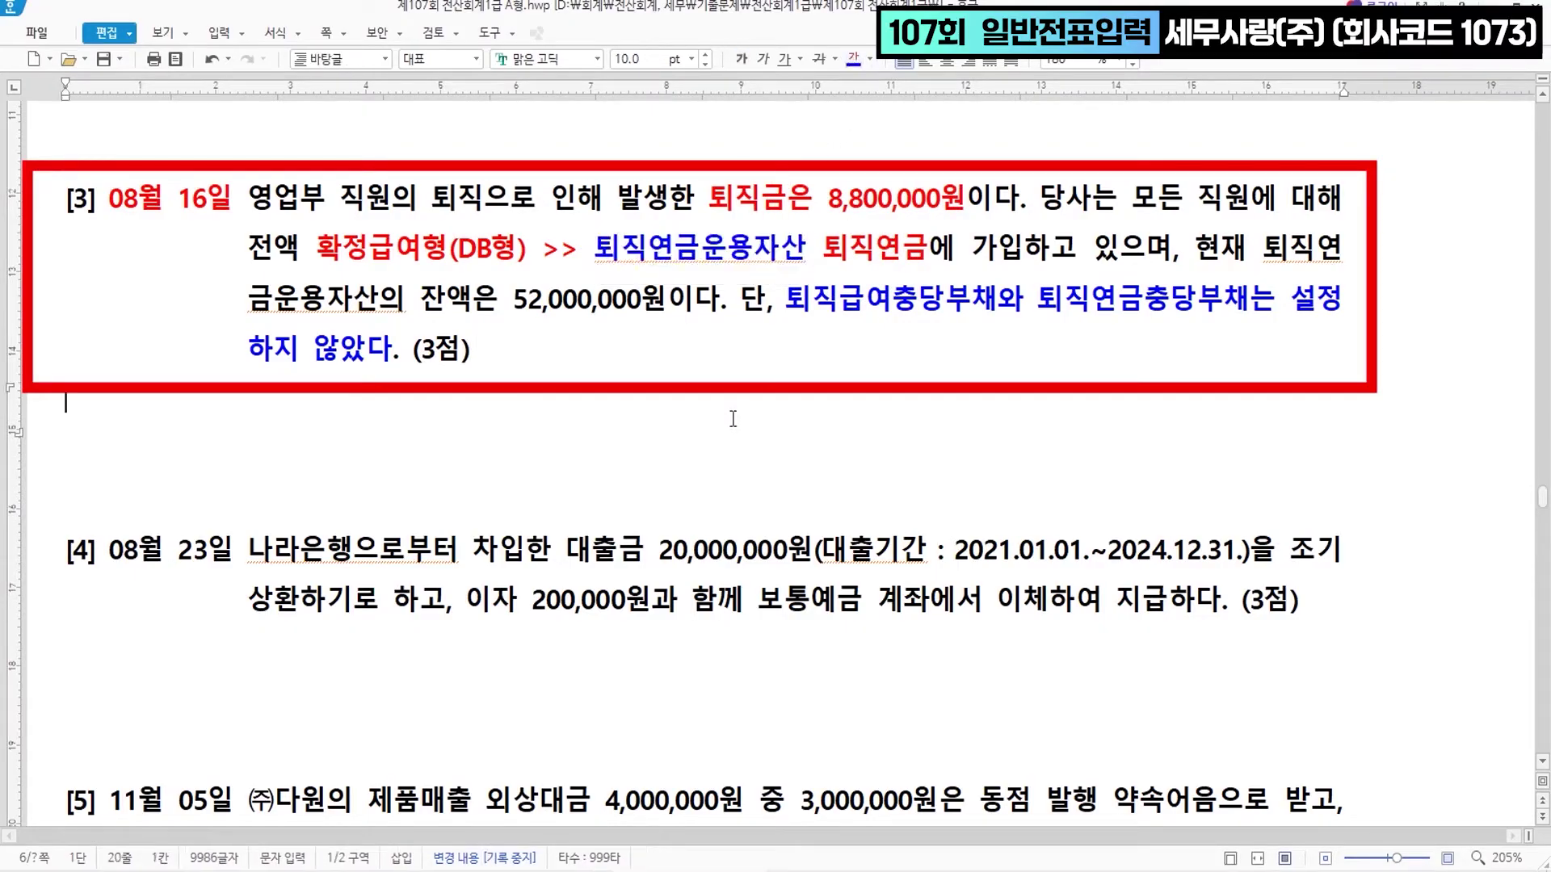
# - Switch to KcLep and, for 16 August, enter a credit line for account 0186 퇴직연금운용자산 with an amount of 8,800,000
pyautogui.hotkey('alt', 'Tab')
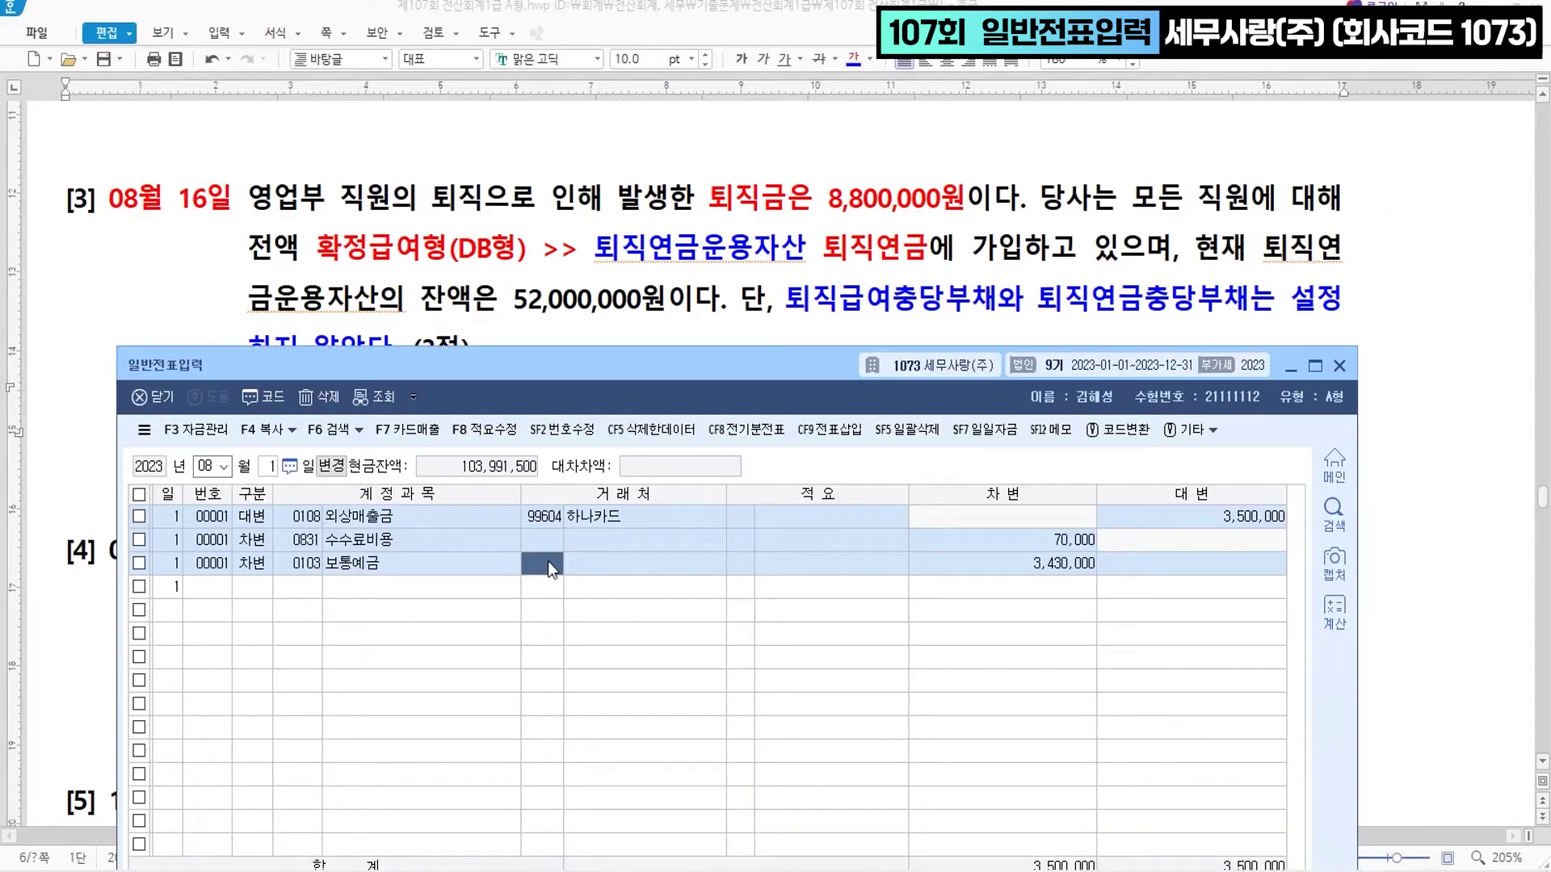
pyautogui.write('16')
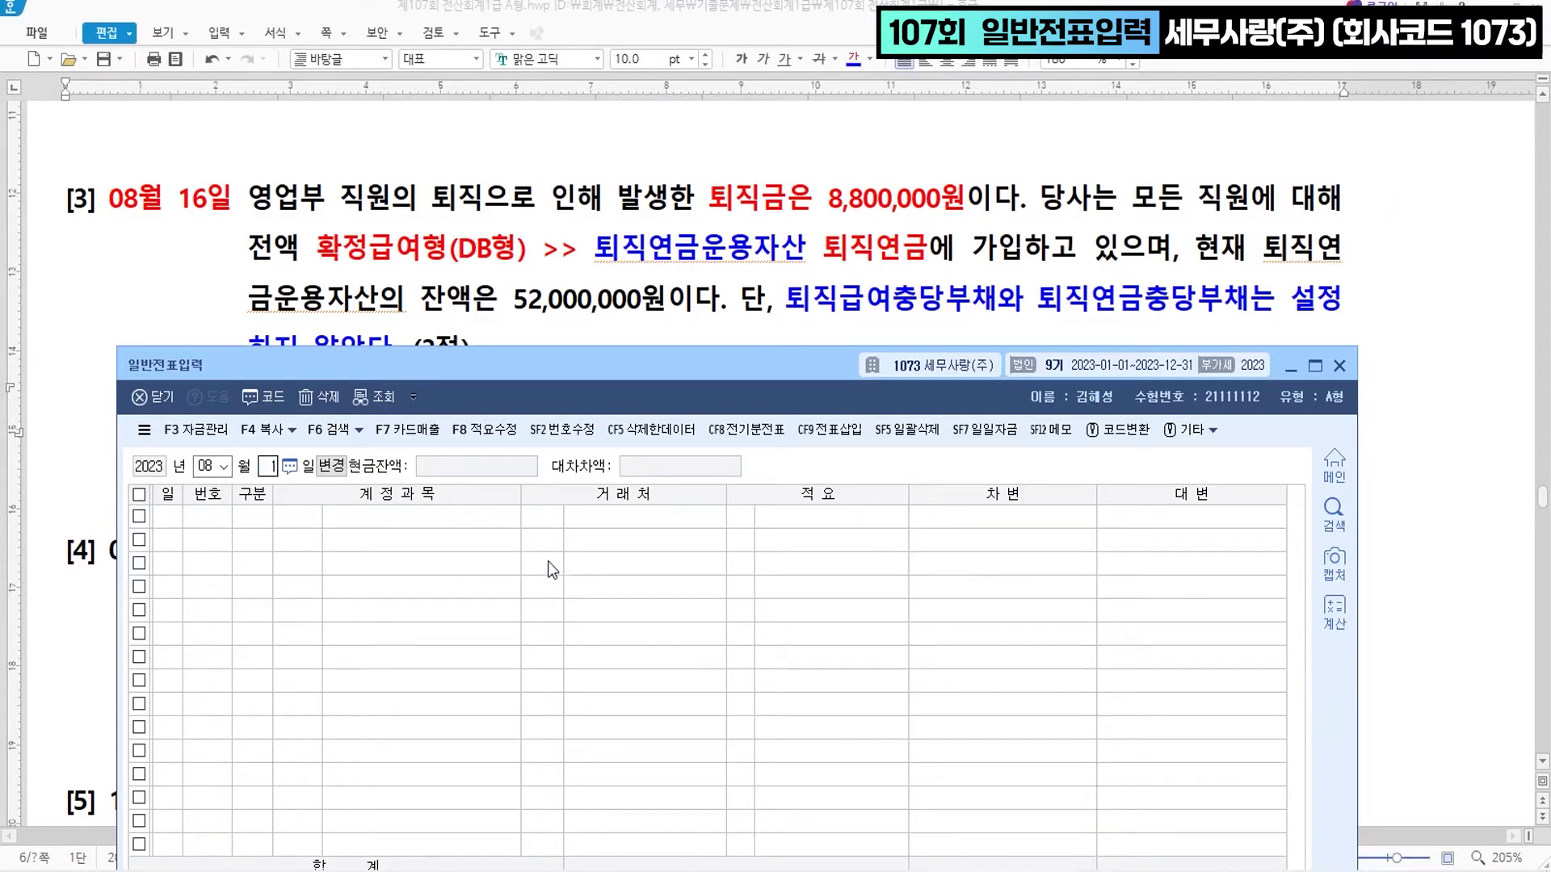
pyautogui.press('Return')
pyautogui.write('4')
pyautogui.press('Return')
pyautogui.write('퇴직연')
pyautogui.press('Return')
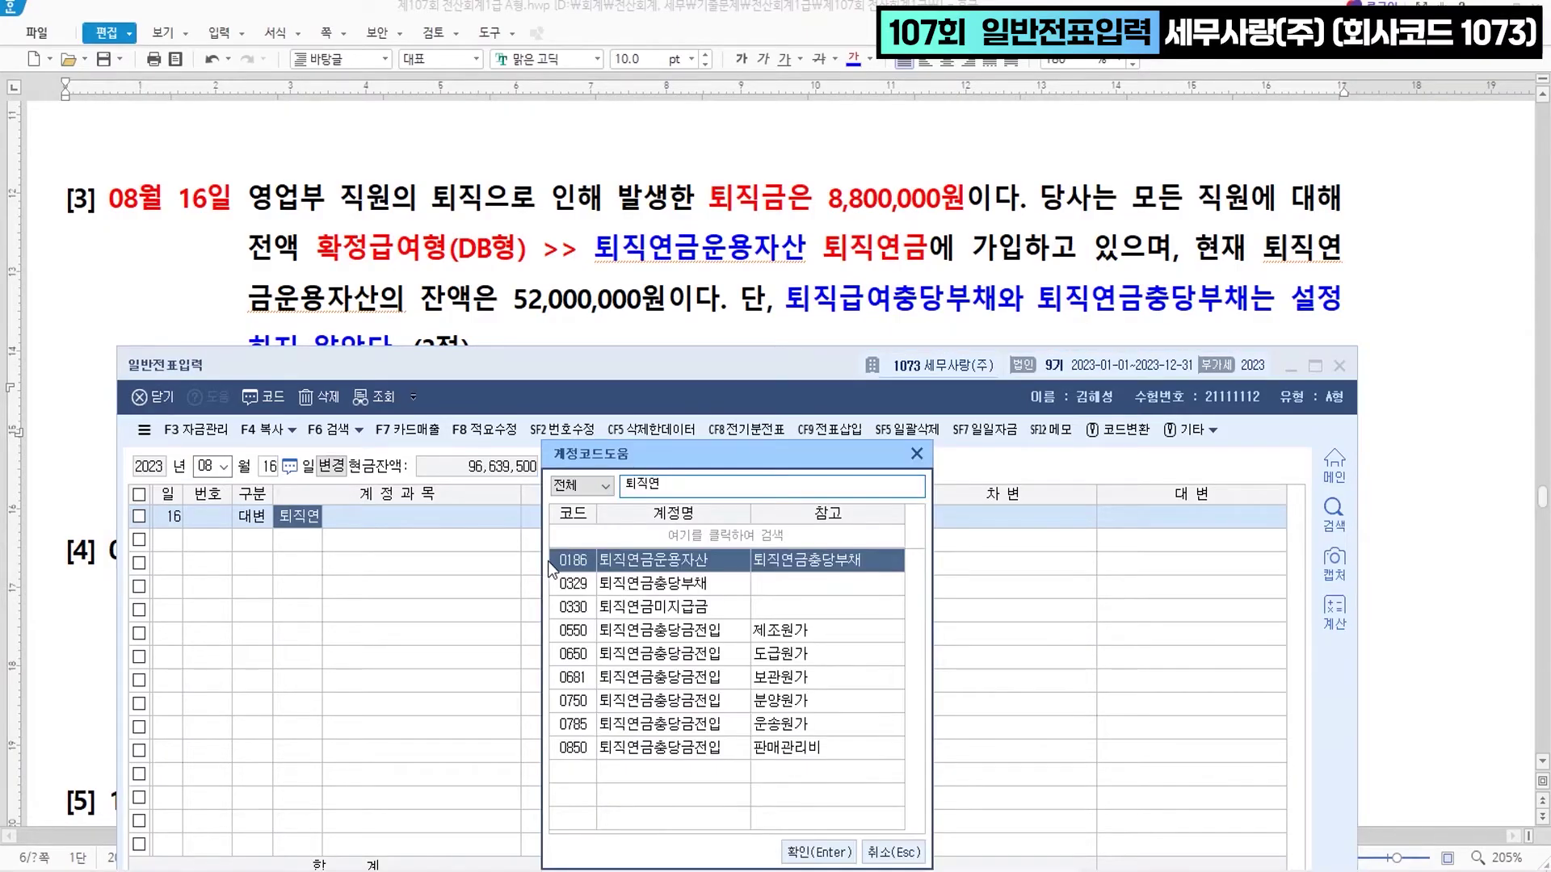
pyautogui.press('Return')
pyautogui.press('Return')
pyautogui.press('Return')
pyautogui.write('8800000')
pyautogui.press('Return')
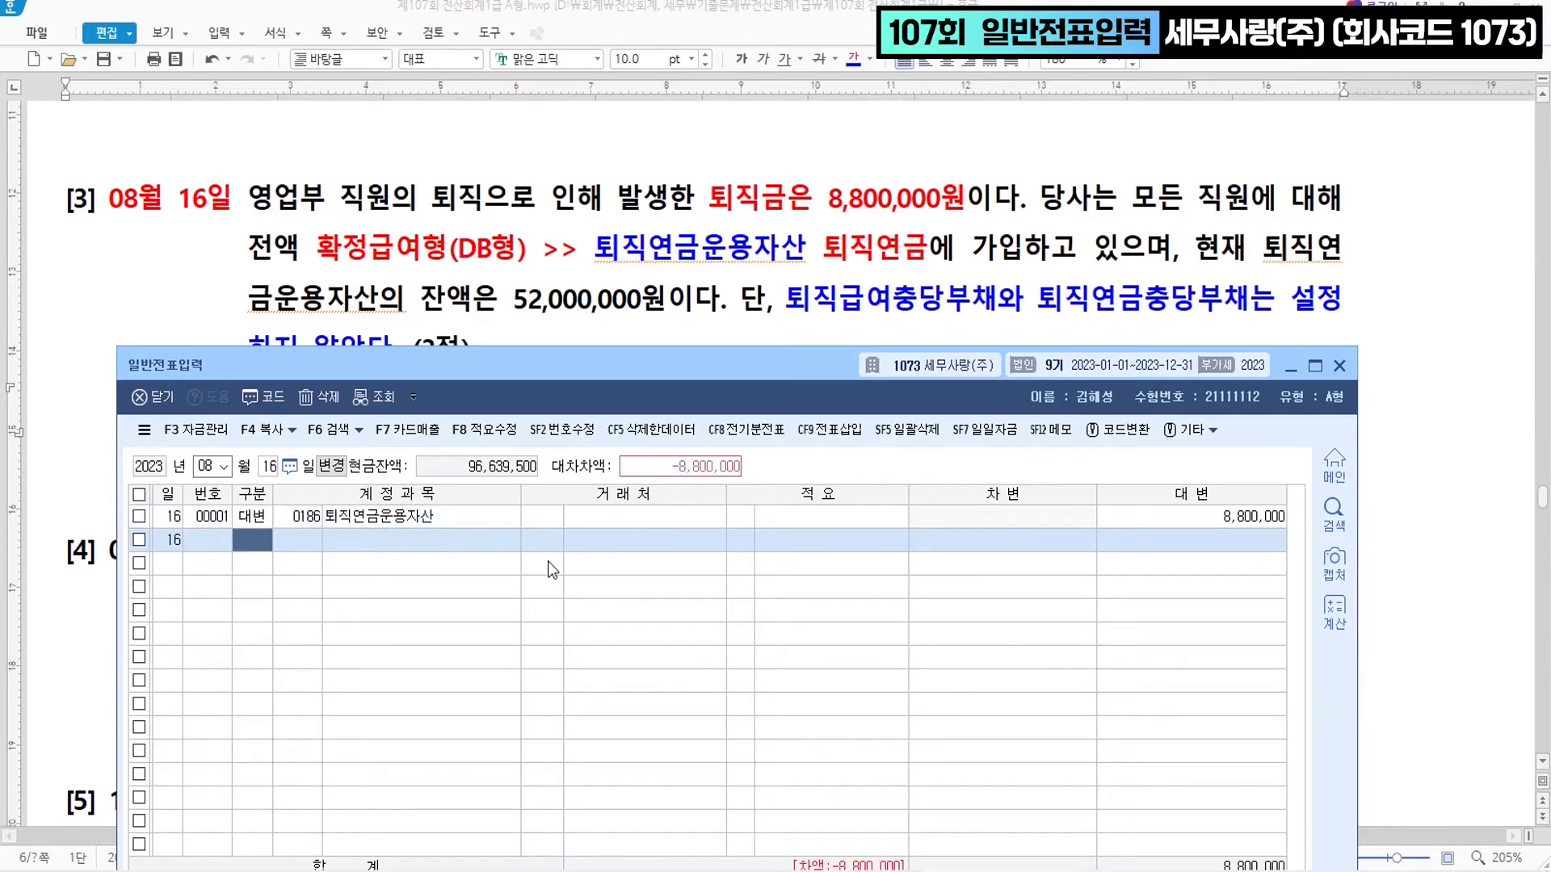
# - Add a debit line for the 판매관리비 account 0806 퇴직급여 without a customer and an amount of 8,800,000
pyautogui.write('3')
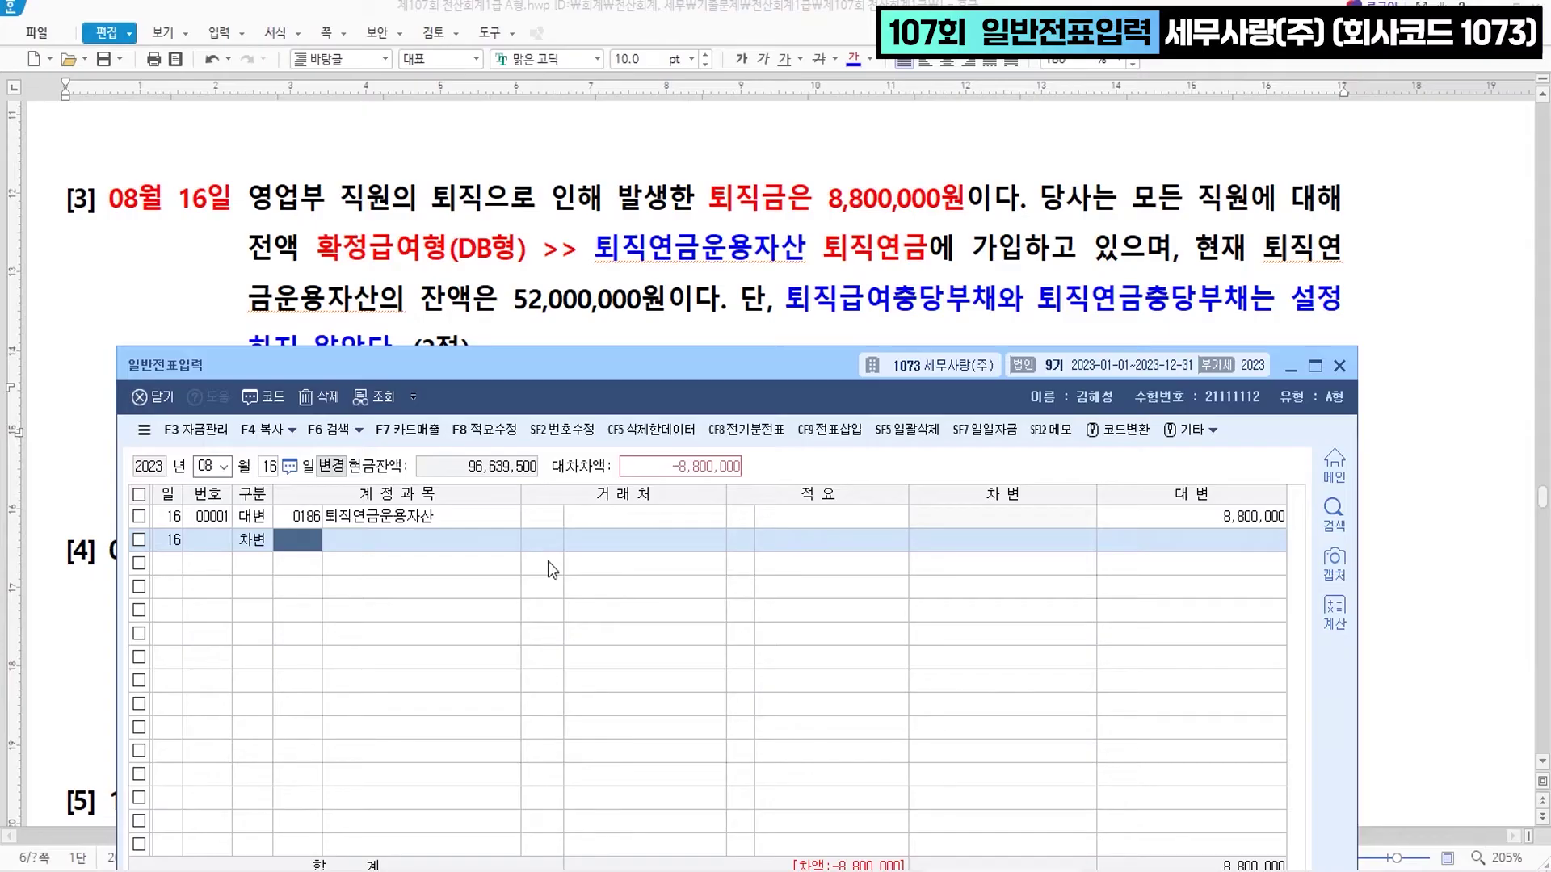
pyautogui.write('퇴직급')
pyautogui.press('Return')
pyautogui.press('Down')
pyautogui.press('Down')
pyautogui.press('Down')
pyautogui.press('Down')
pyautogui.press('Down')
pyautogui.press('Down')
pyautogui.press('Down')
pyautogui.press('Down')
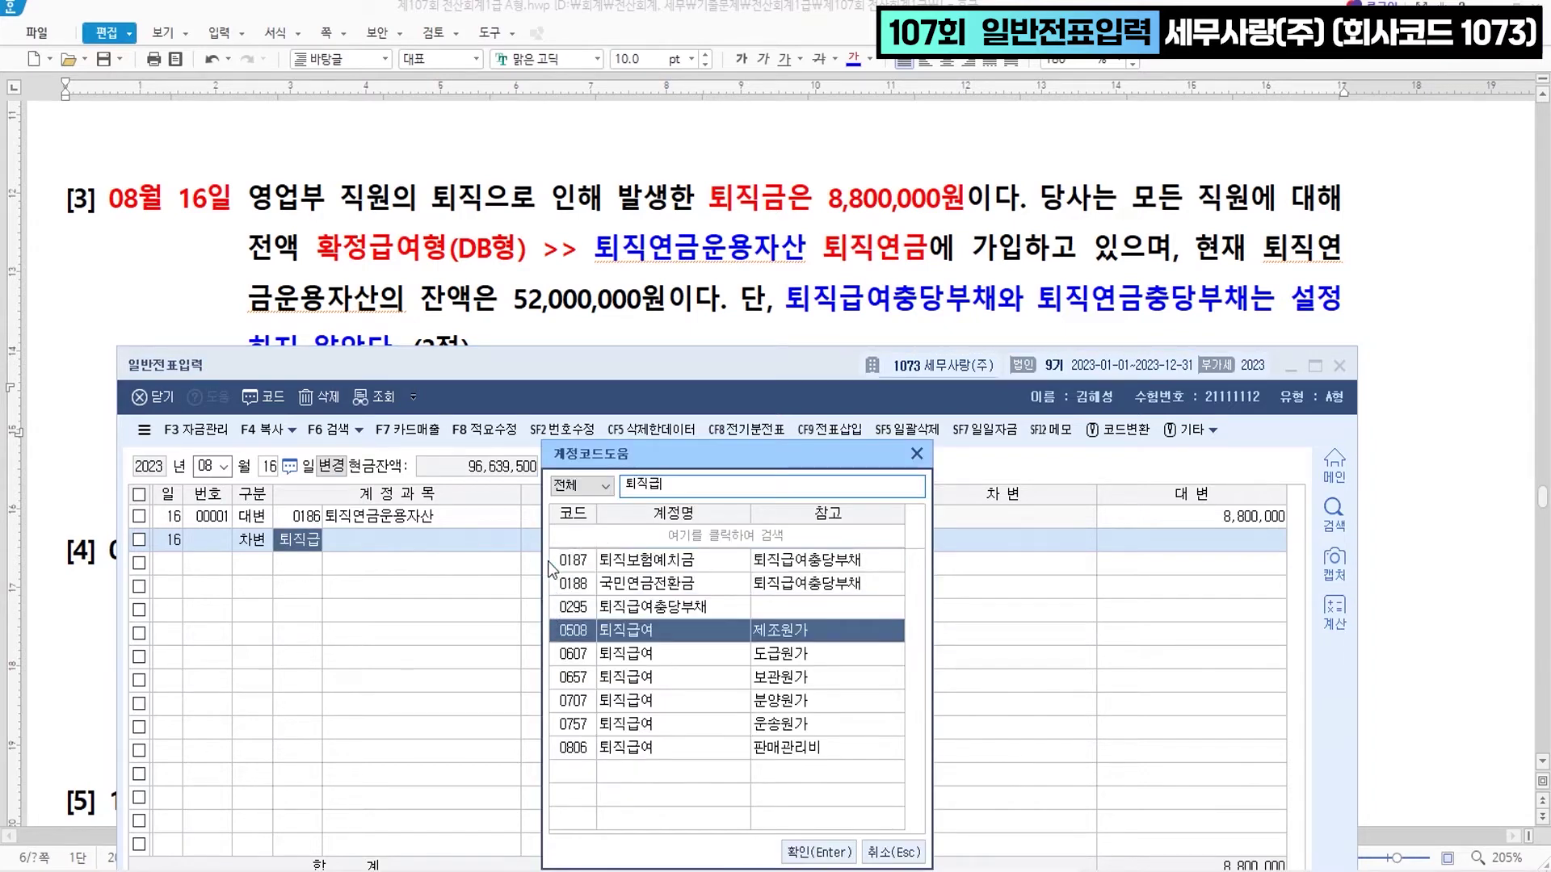
pyautogui.press('Return')
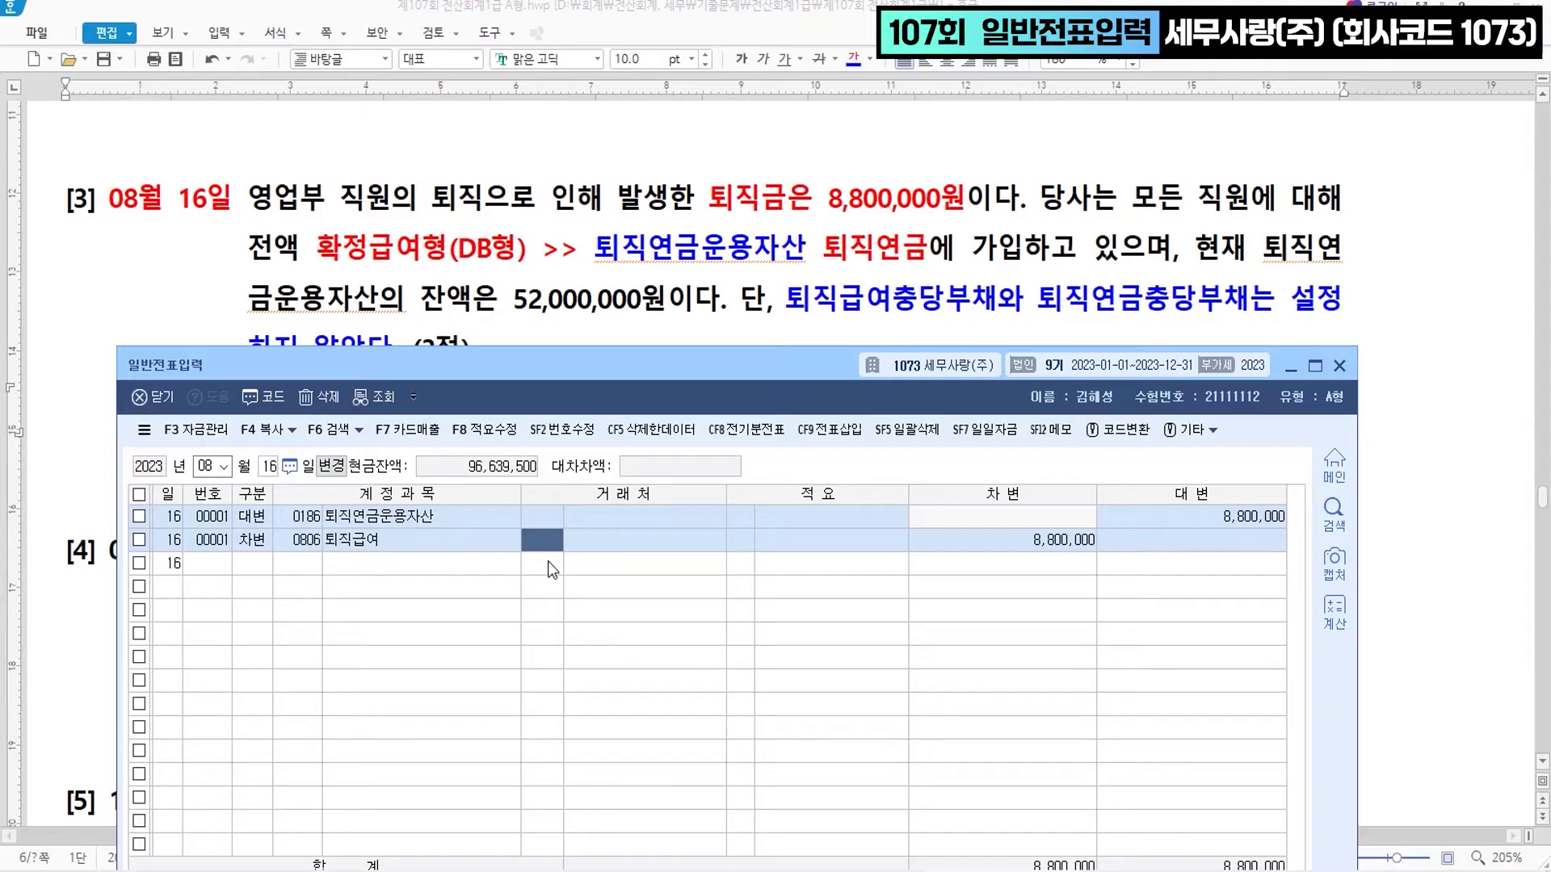
pyautogui.press('Return')
pyautogui.press('Return')
pyautogui.press('Return')
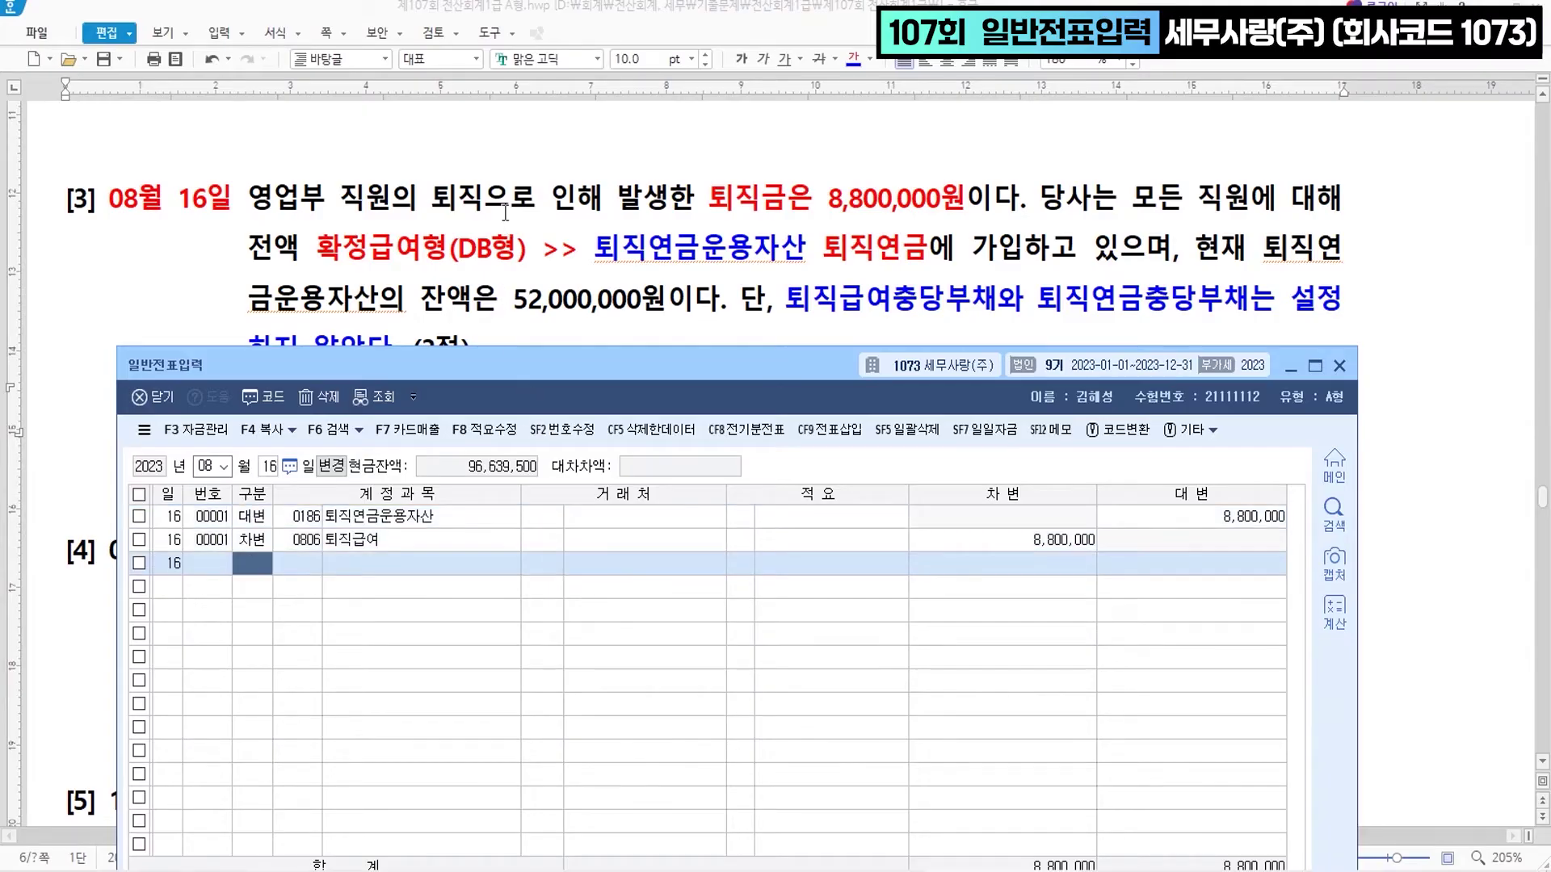
# - In the exam document, colour 08월 23일, 상환 and 이자 200,000원과 함께 보통예금 계좌에서 이체하여 지급 in question [4] blue
pyautogui.scroll(-3, 504, 210)
pyautogui.scroll(-2, 504, 212)
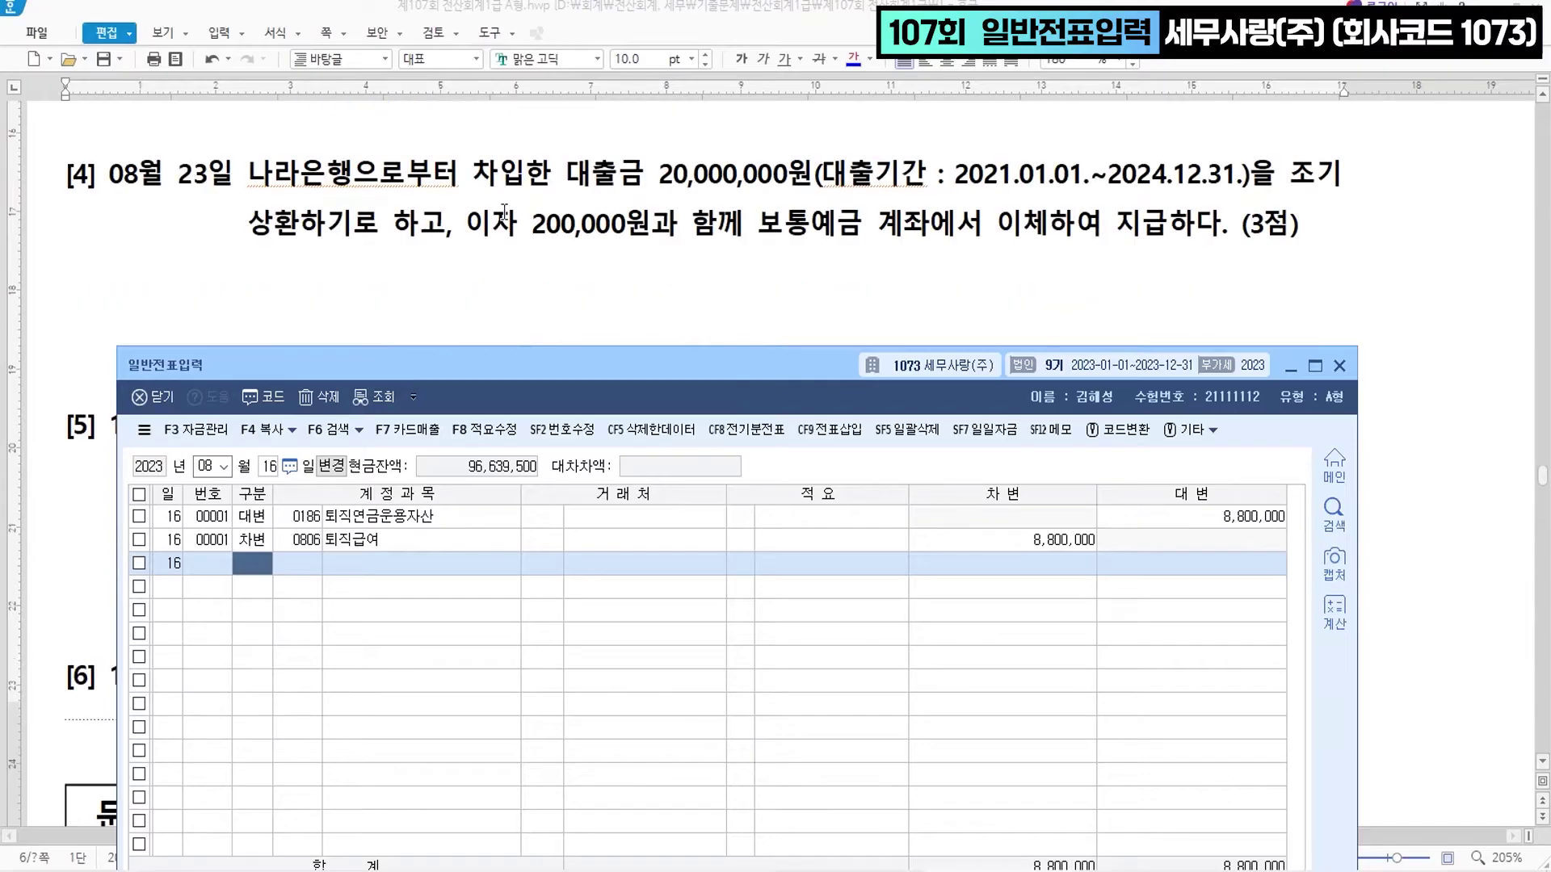
pyautogui.click(374, 246)
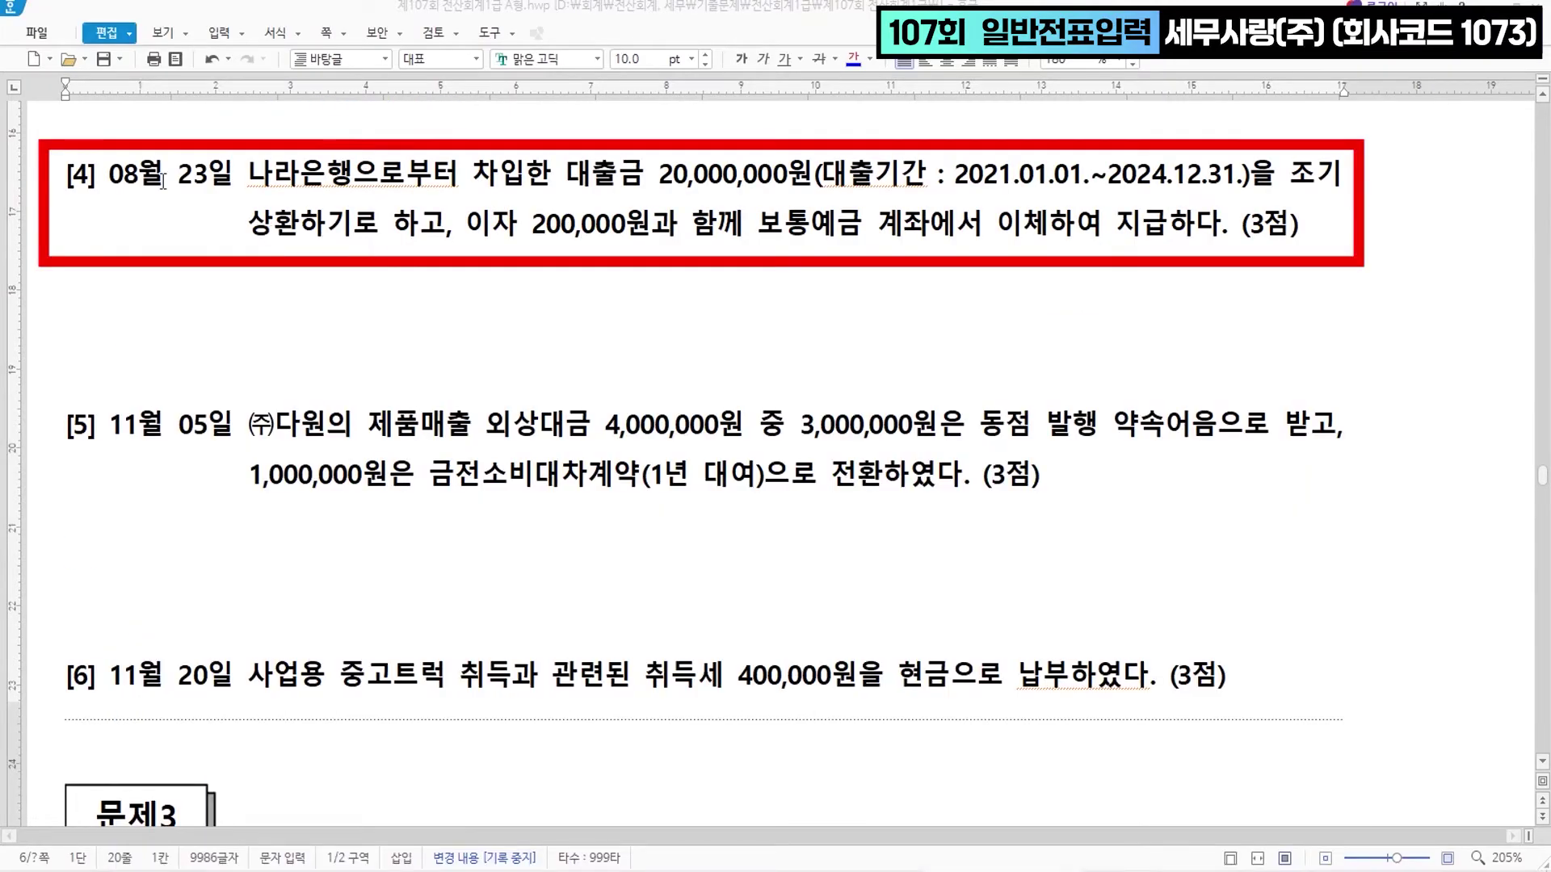
pyautogui.moveTo(107, 175); pyautogui.dragTo(234, 176)
pyautogui.click(856, 59)
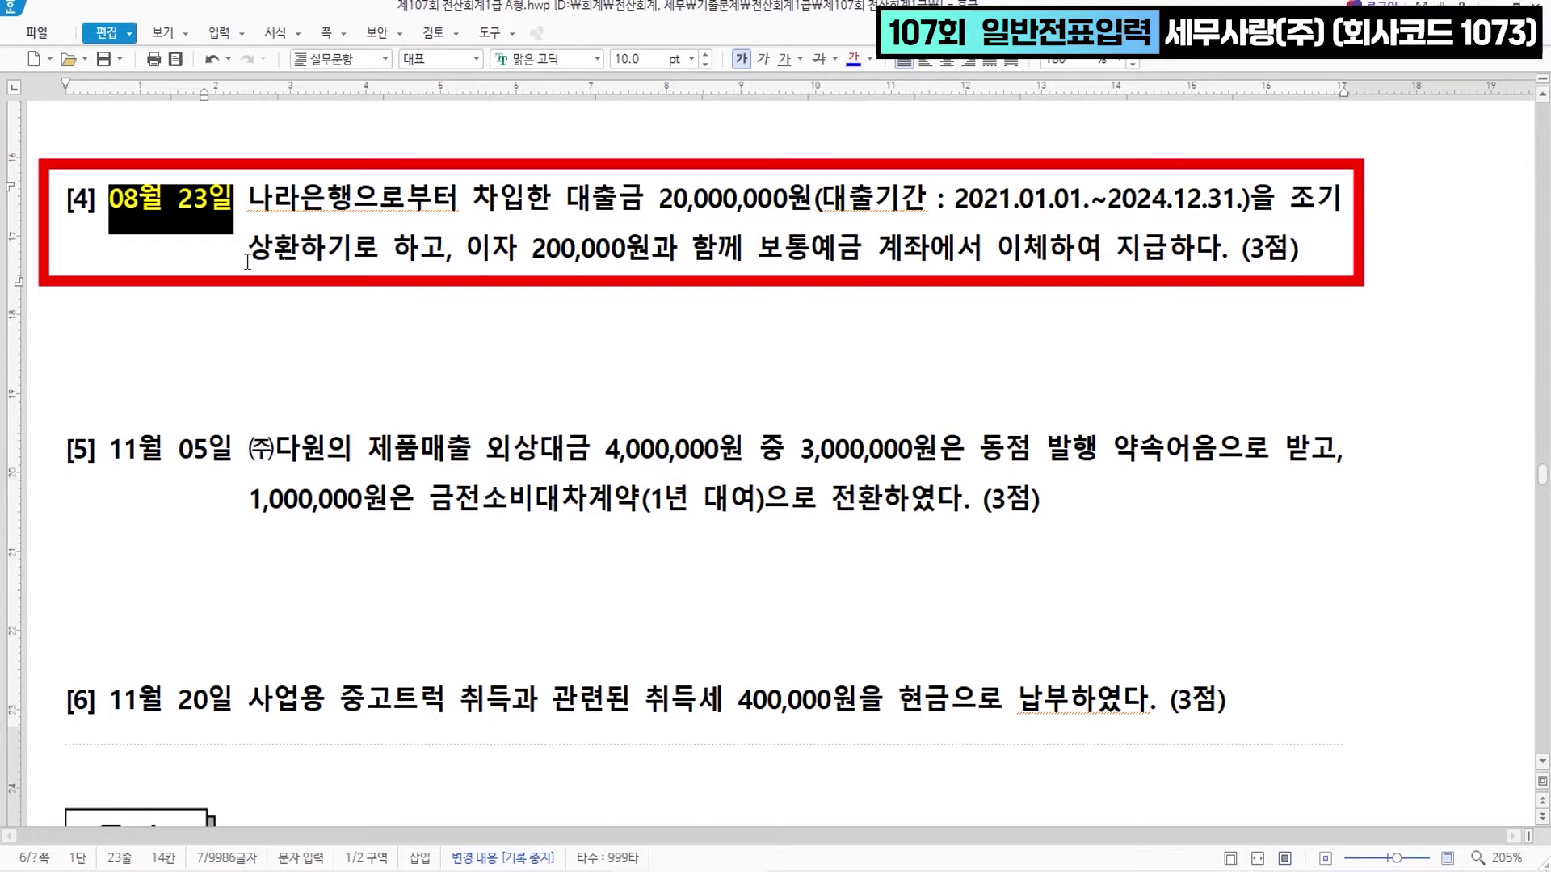
pyautogui.moveTo(248, 252); pyautogui.dragTo(296, 251)
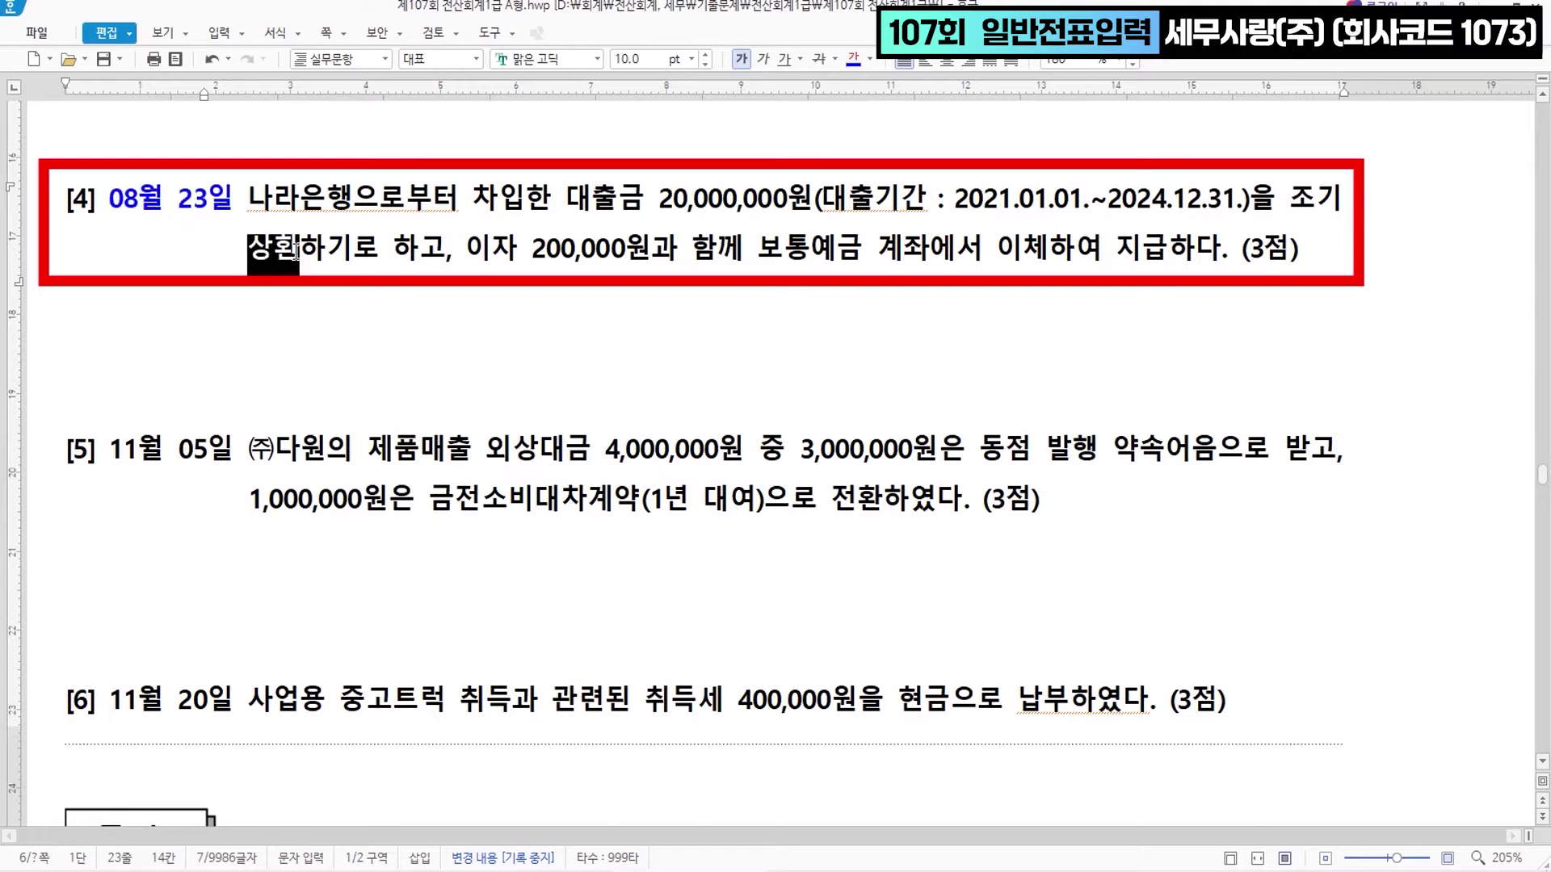
pyautogui.click(854, 60)
pyautogui.moveTo(466, 247); pyautogui.dragTo(1171, 247)
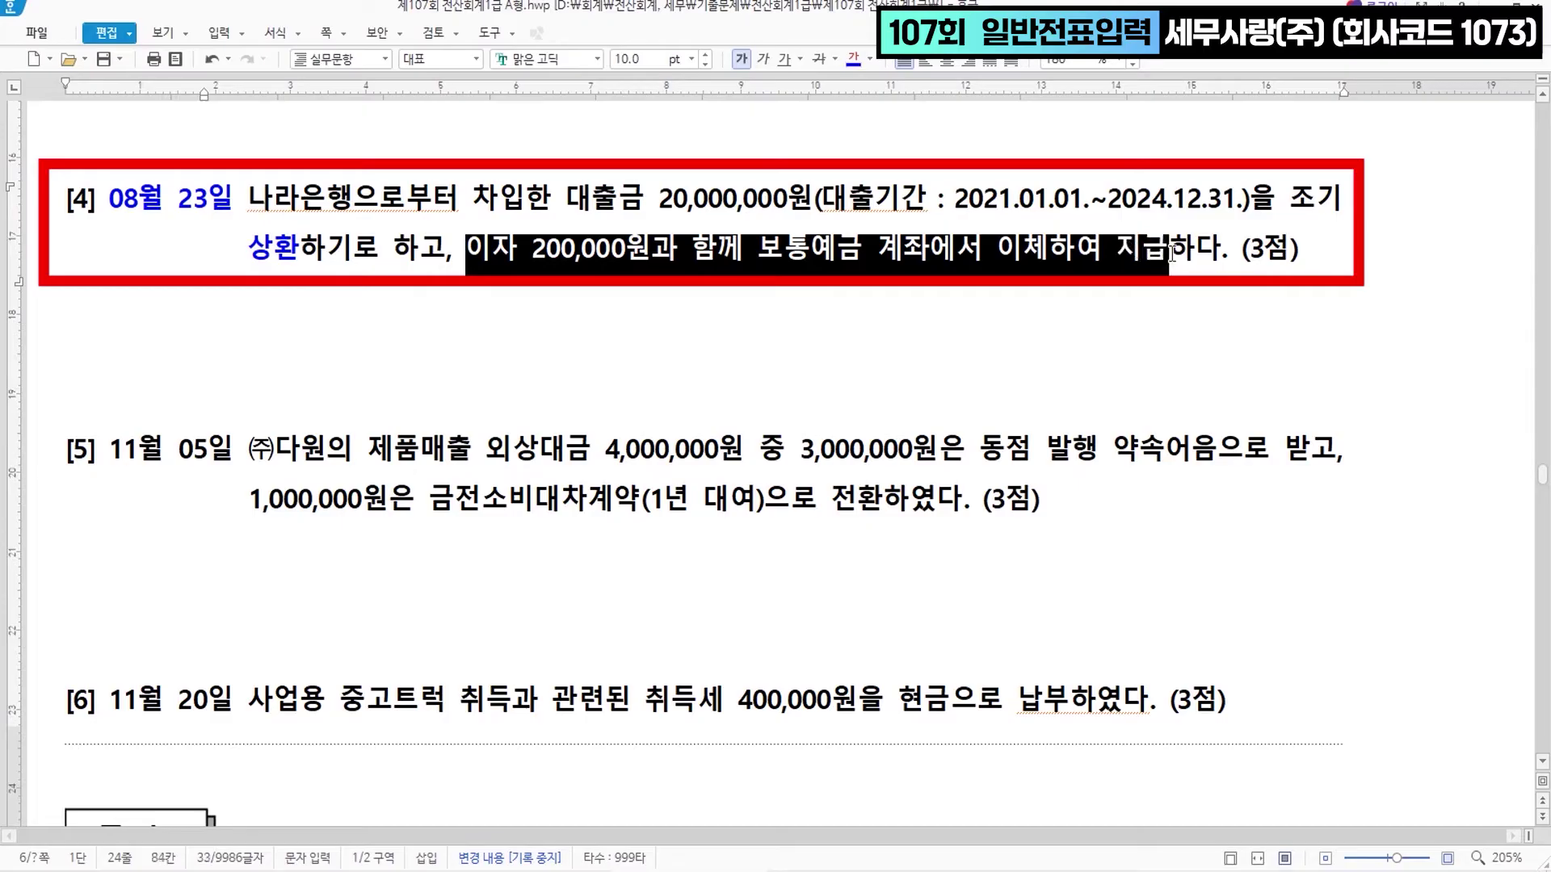
pyautogui.click(854, 60)
pyautogui.click(729, 338)
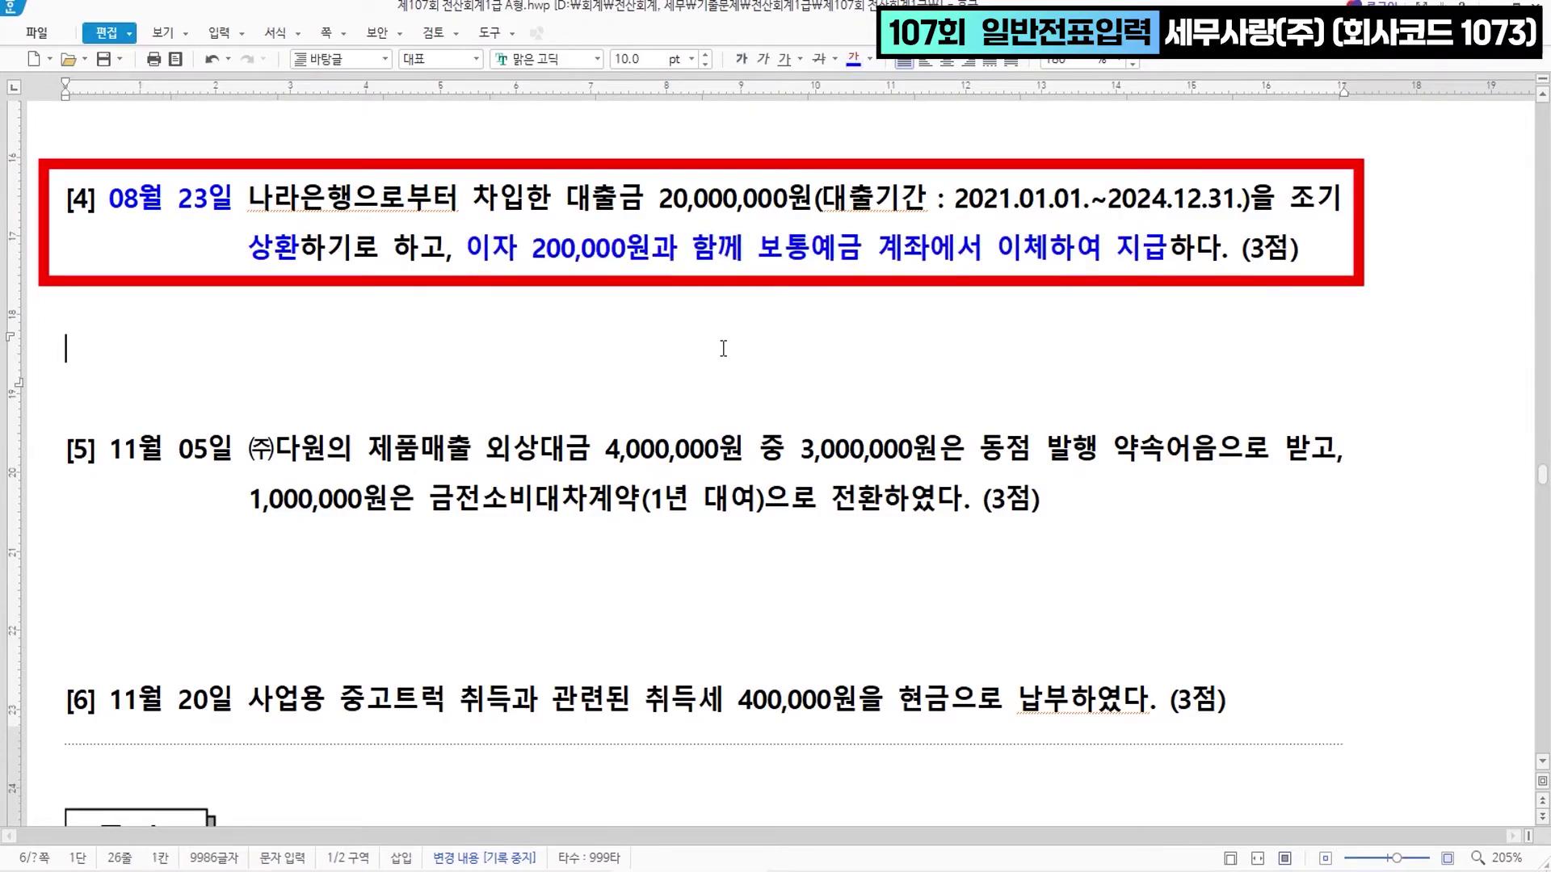
# - Switch to KcLep and, for 23 August, enter a credit line for account 0103 보통예금 of 20,200,000, and start a debit line
pyautogui.hotkey('alt', 'Tab')
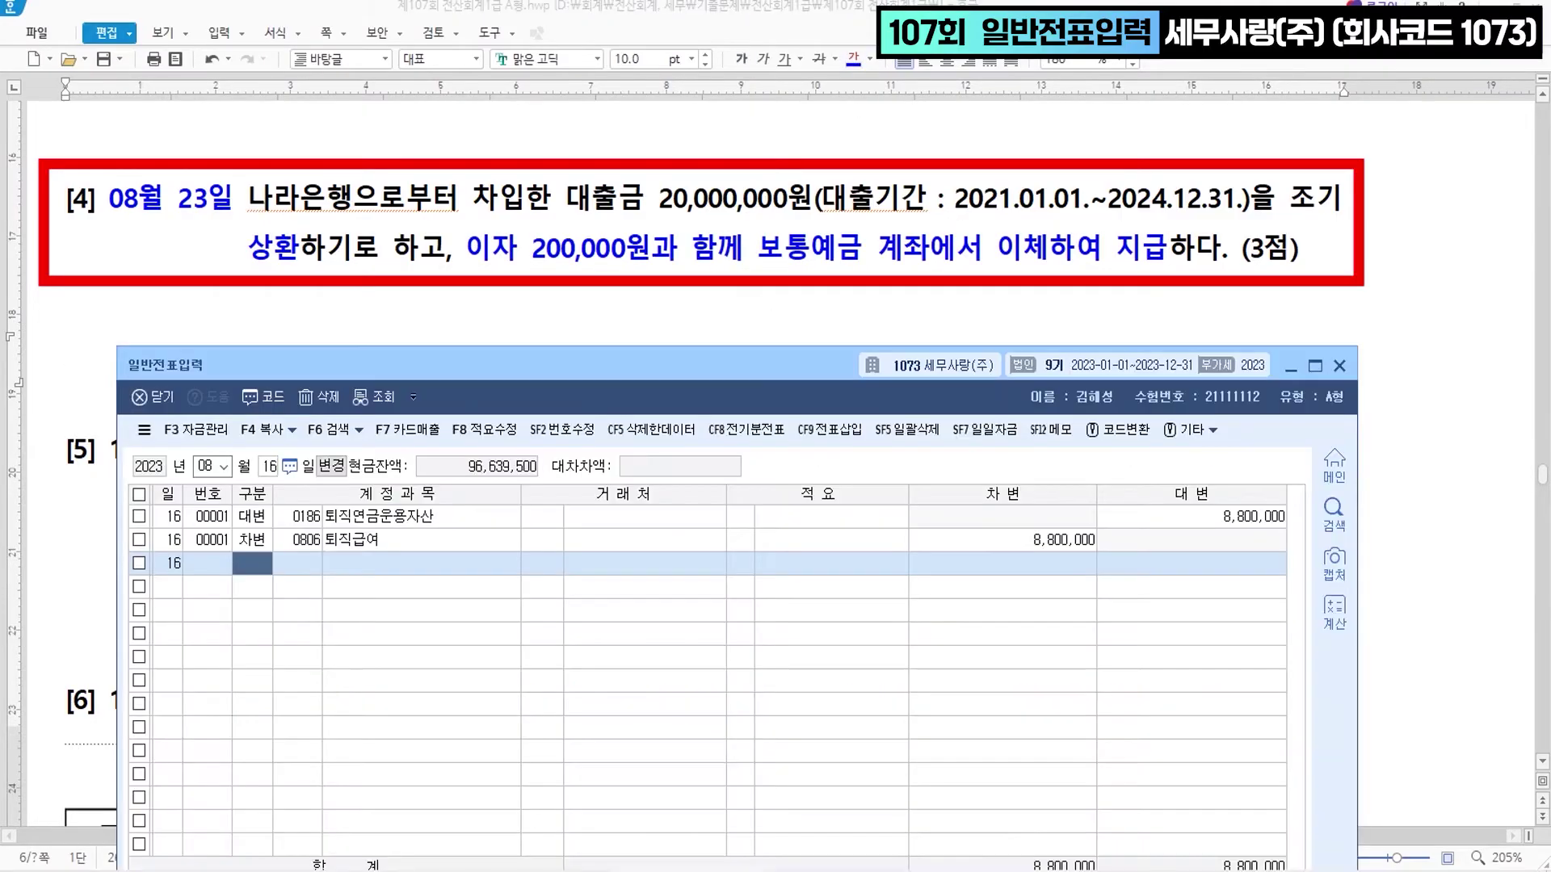
pyautogui.press('Escape')
pyautogui.write('23')
pyautogui.press('Return')
pyautogui.write('4')
pyautogui.press('Return')
pyautogui.write('103')
pyautogui.press('Return')
pyautogui.press('Return')
pyautogui.press('Return')
pyautogui.press('Return')
pyautogui.write('2')
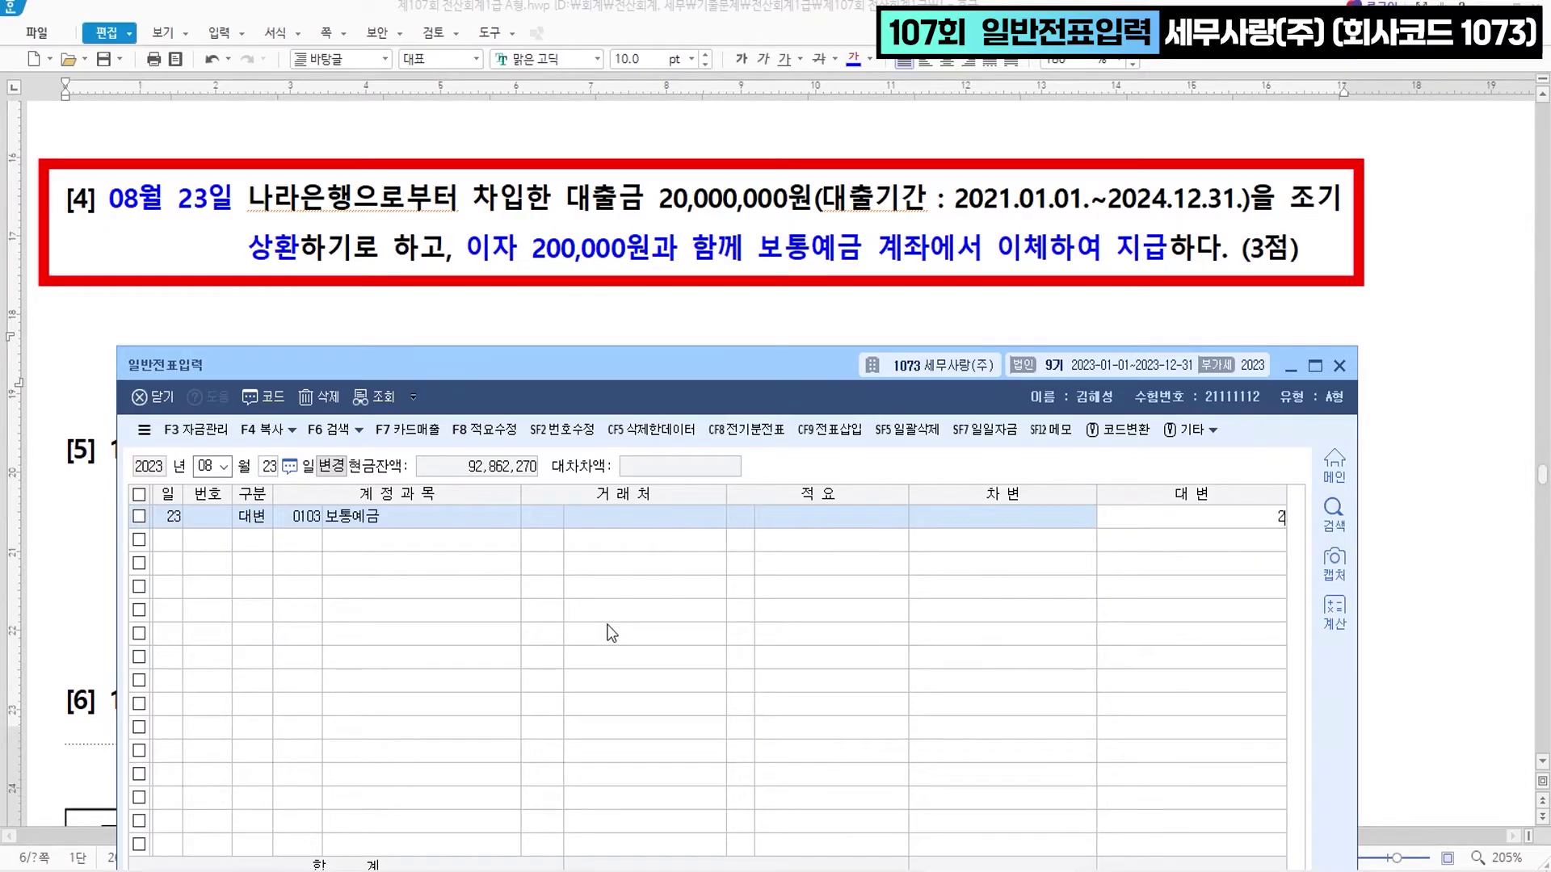
pyautogui.write('0,200,000')
pyautogui.press('Return')
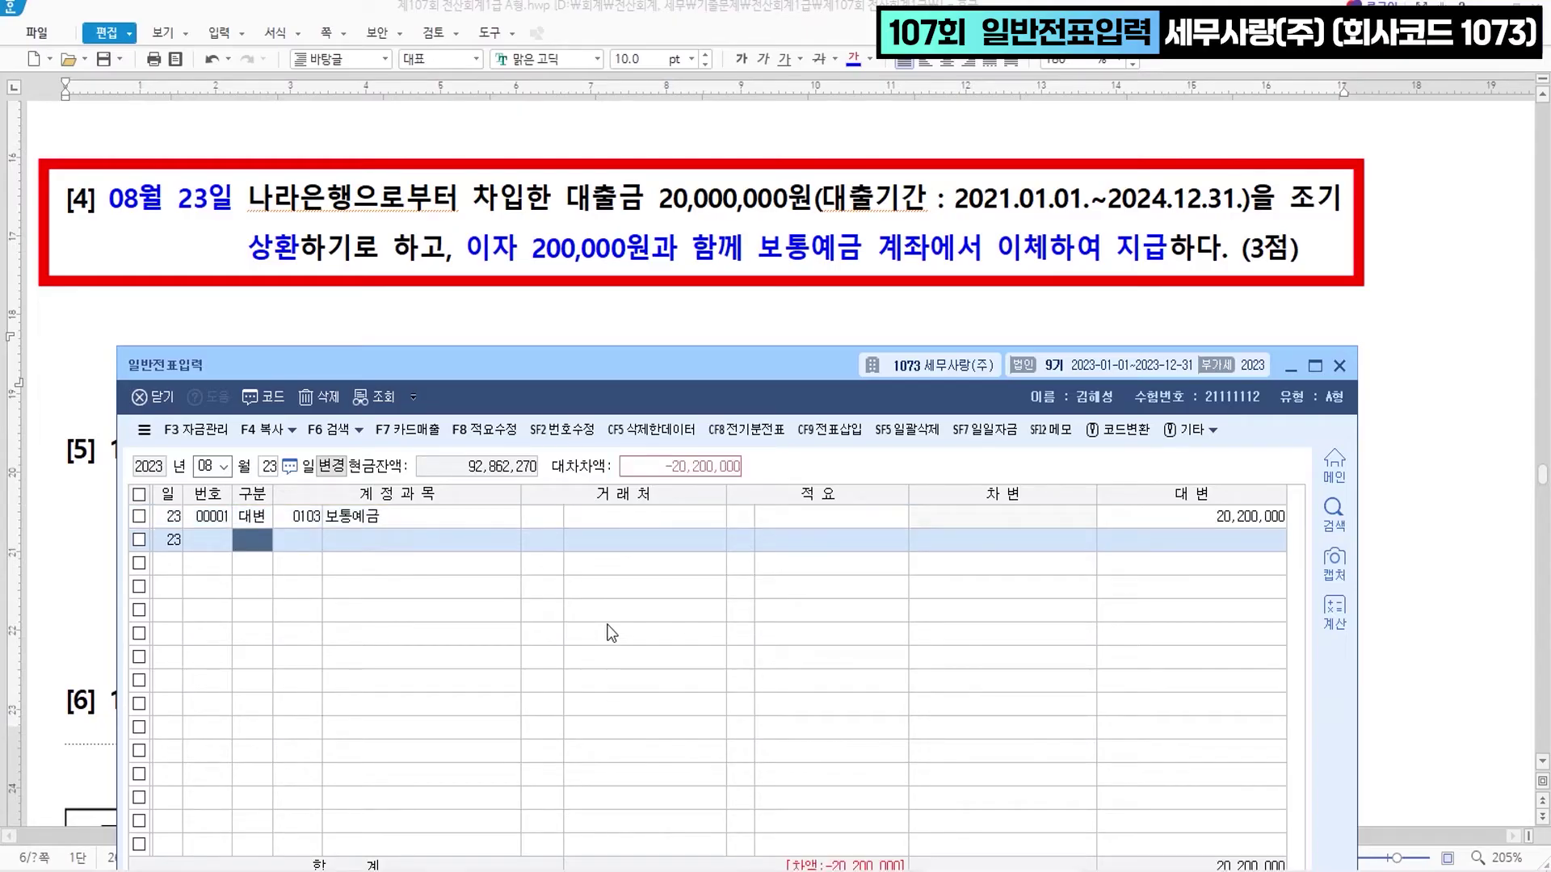
pyautogui.write('3')
pyautogui.press('Return')
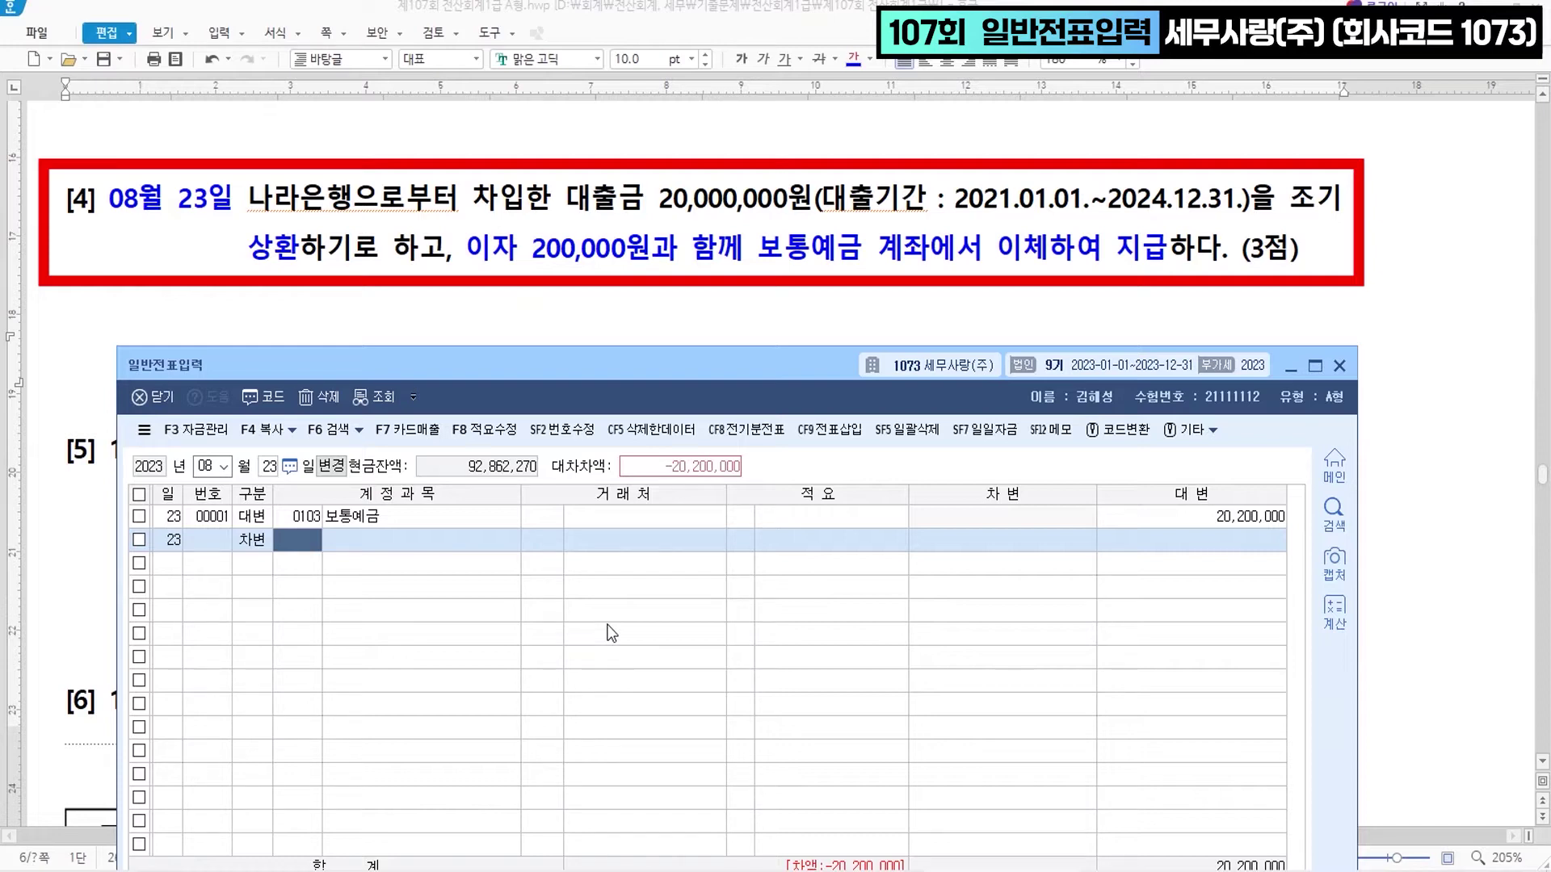
# - Open the 합계잔액시산표 as of 23 August 2023 and decline to view the debit and credit difference details
pyautogui.write('ㅎㄱㅈ')
pyautogui.press('Return')
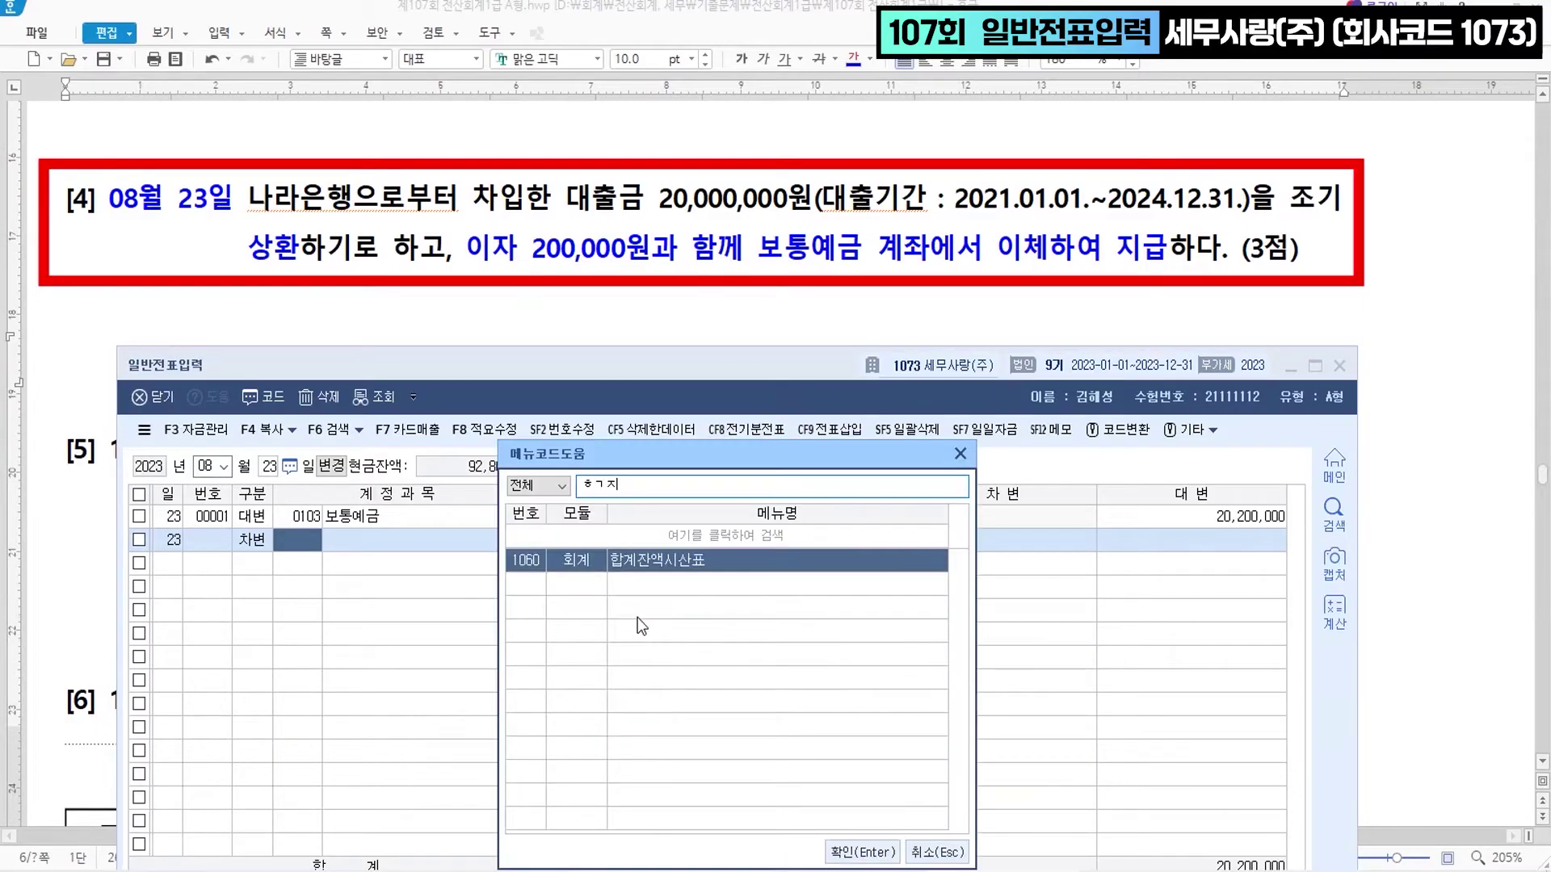
pyautogui.press('Return')
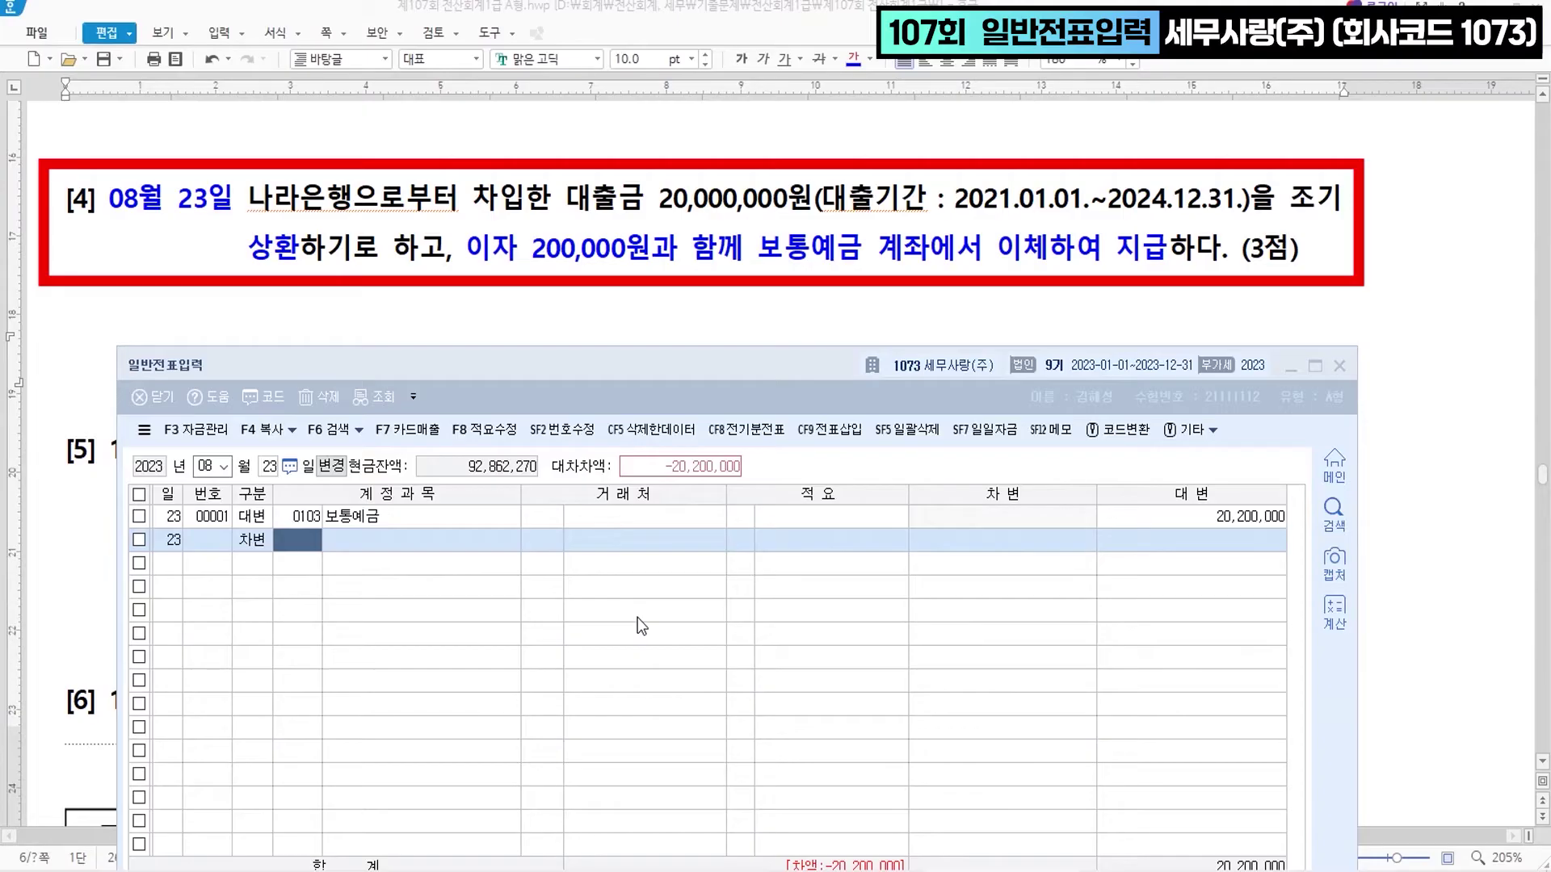
pyautogui.write('8')
pyautogui.press('Return')
pyautogui.write('23')
pyautogui.press('Return')
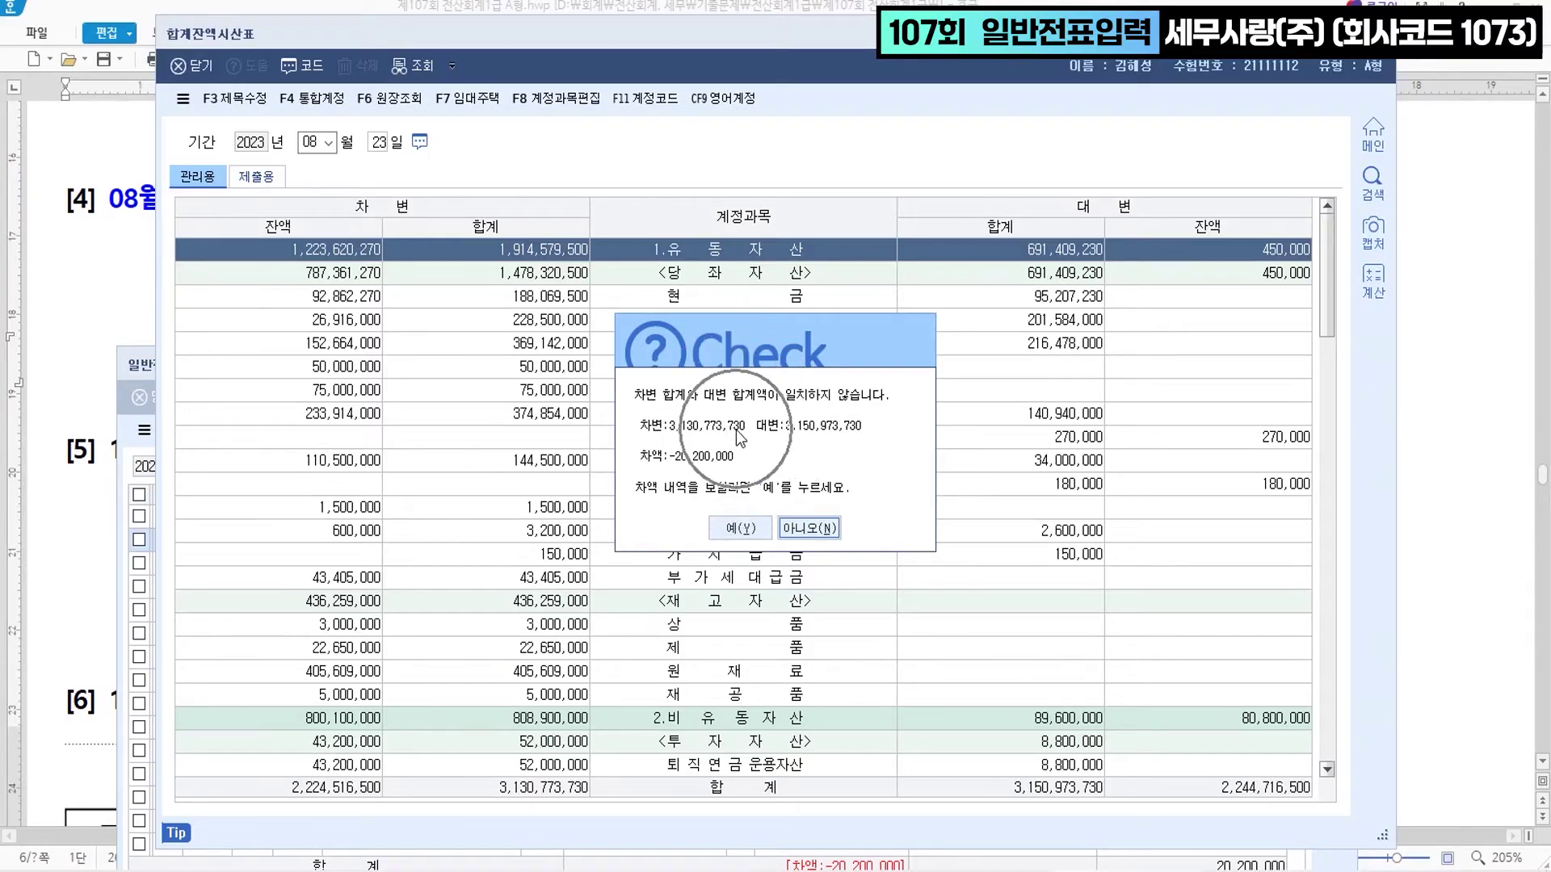
pyautogui.click(809, 527)
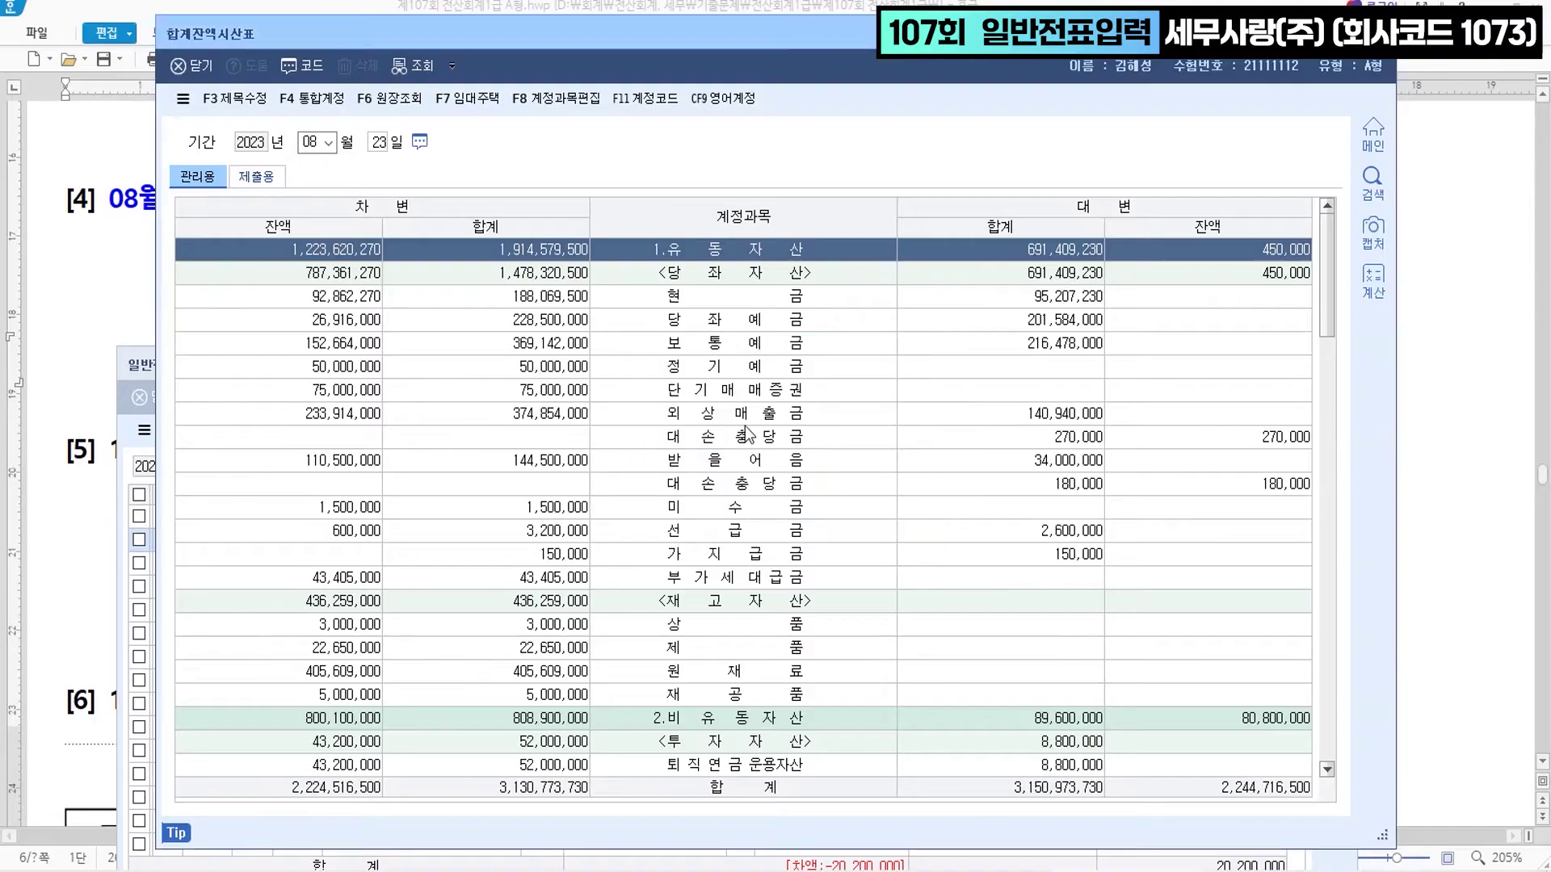
# - Examine the liabilities in the 합계잔액시산표, comparing 단기차입금 under 유동부채 with 장기차입금 under 비유동부채
pyautogui.scroll(-10, 808, 513)
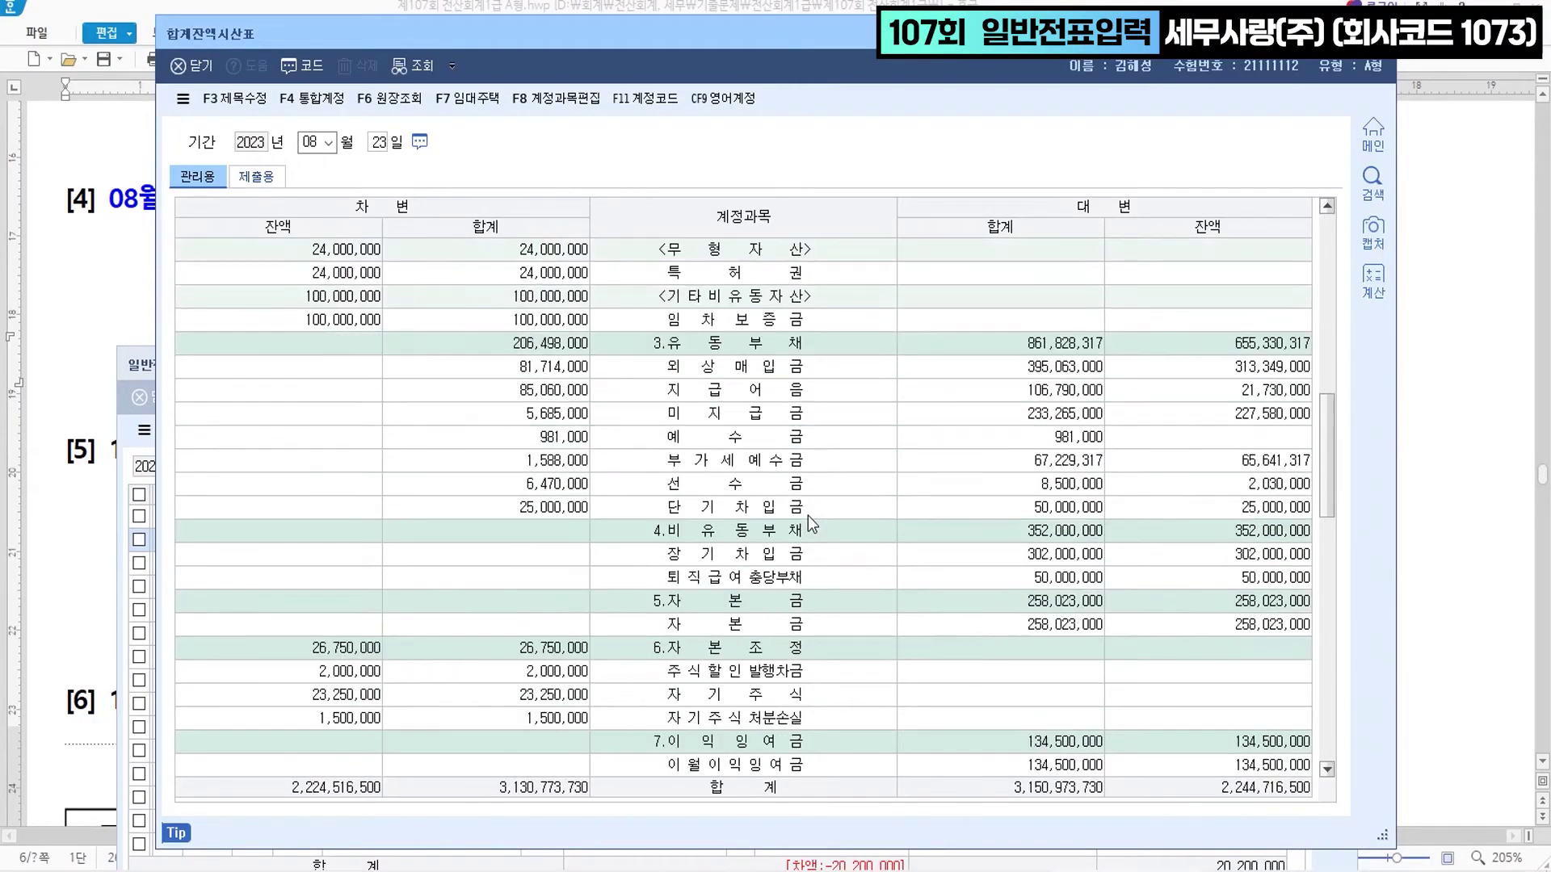
pyautogui.click(759, 343)
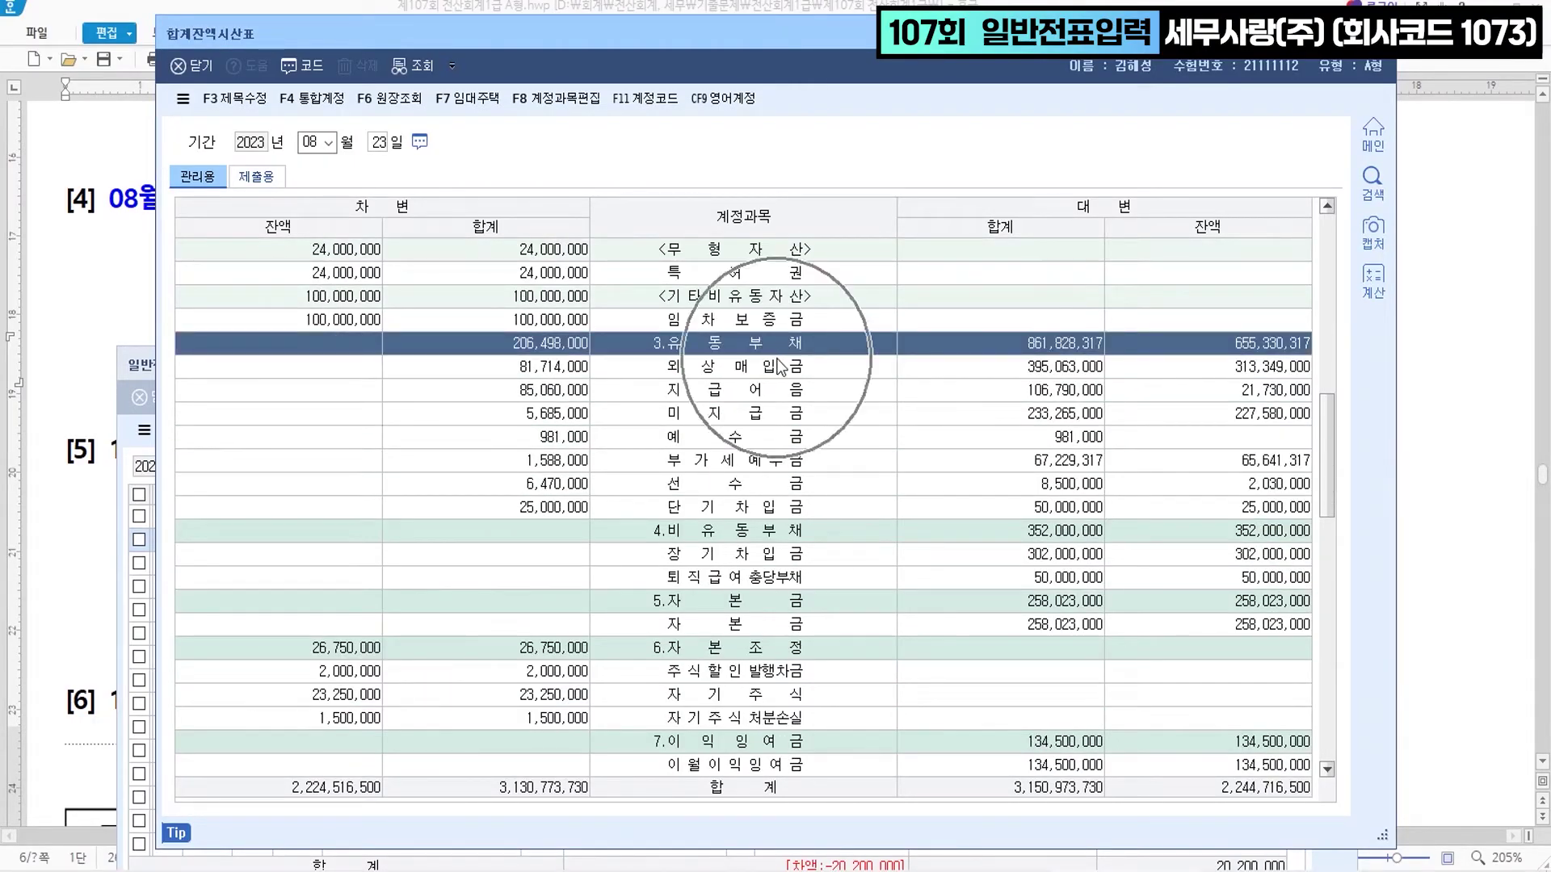
pyautogui.click(776, 510)
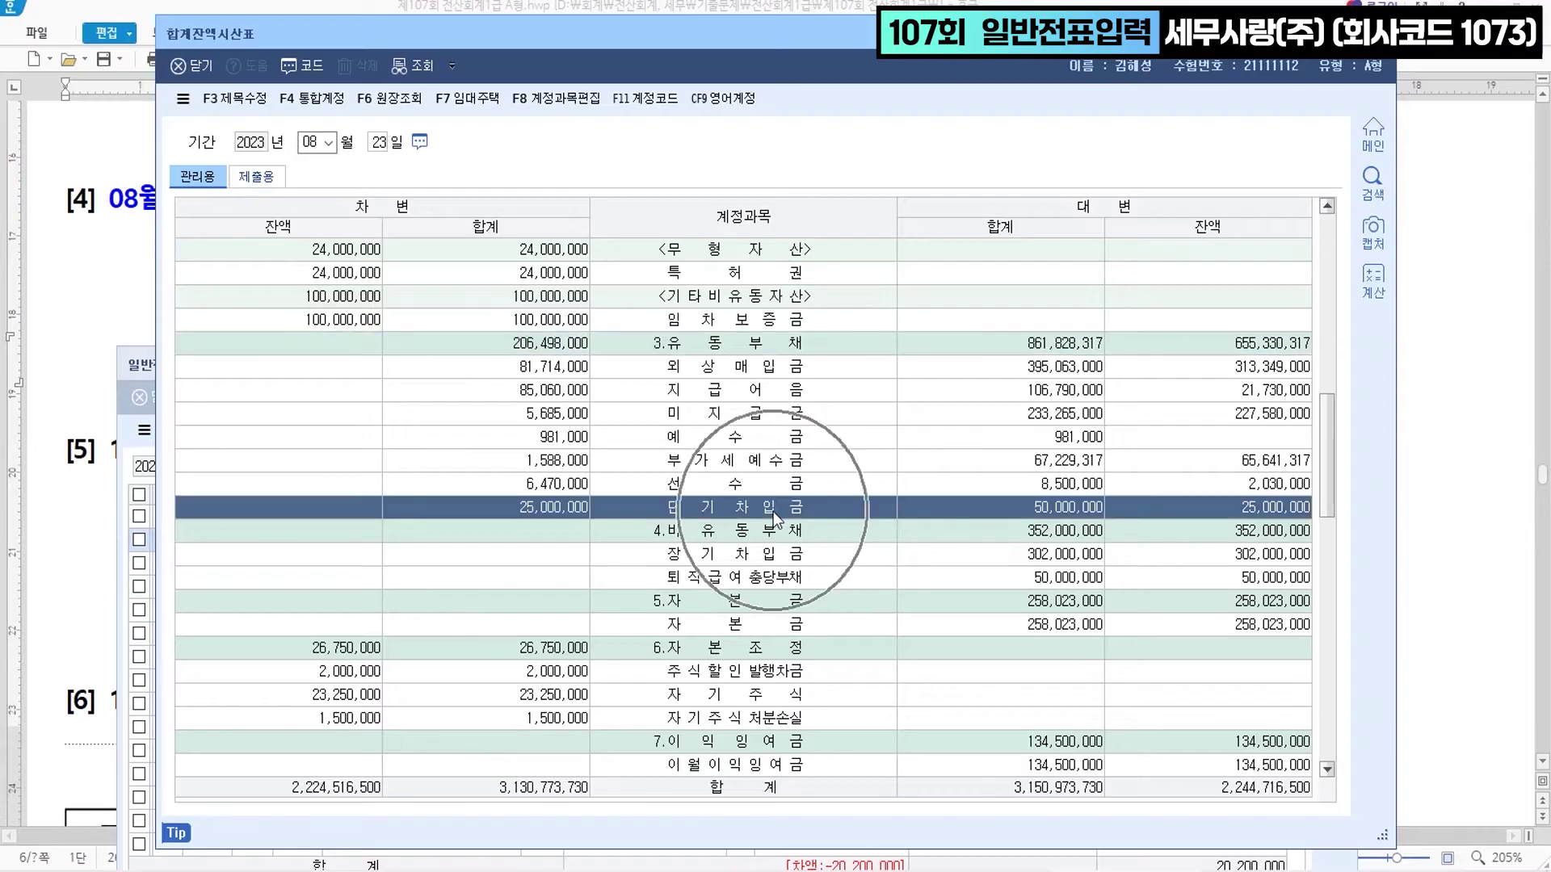
pyautogui.click(780, 531)
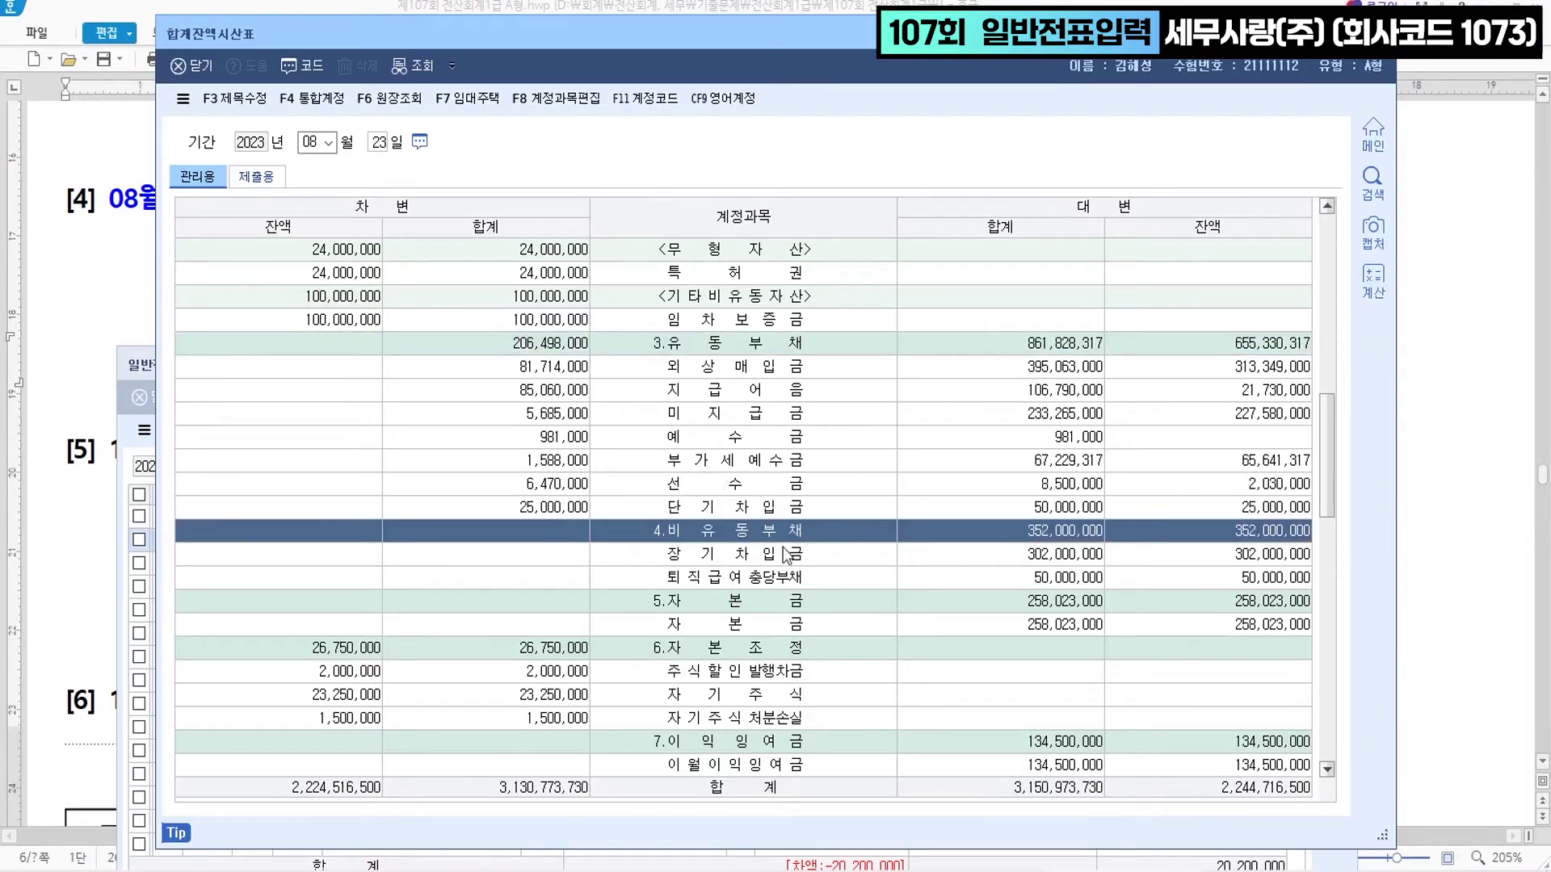
pyautogui.click(776, 558)
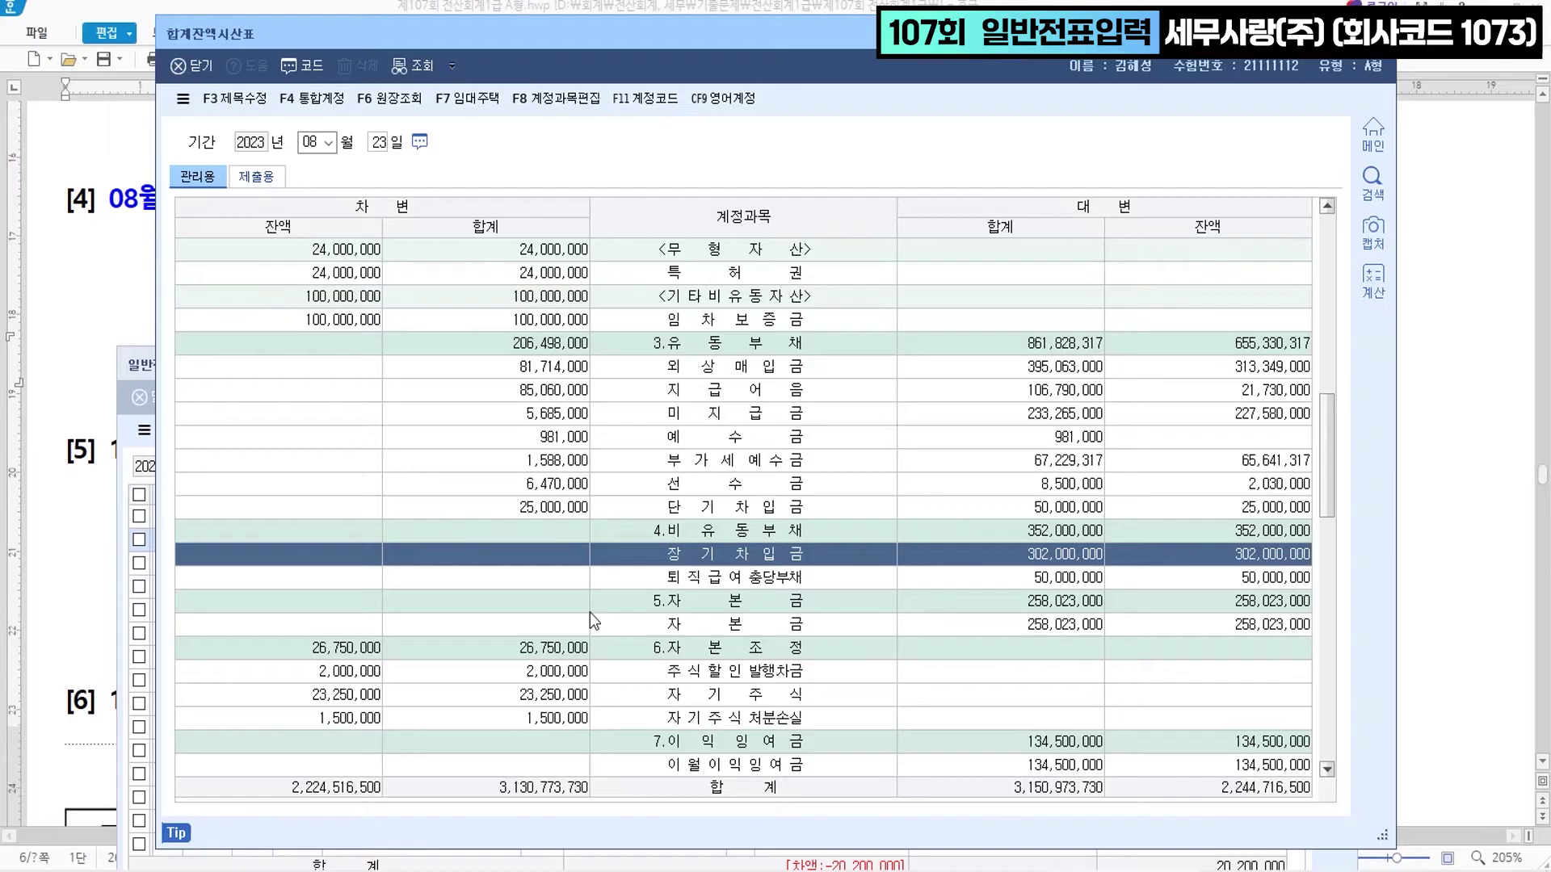
# - Switch to the exam document and check the loan period and its end date in question [4]
pyautogui.click(91, 287)
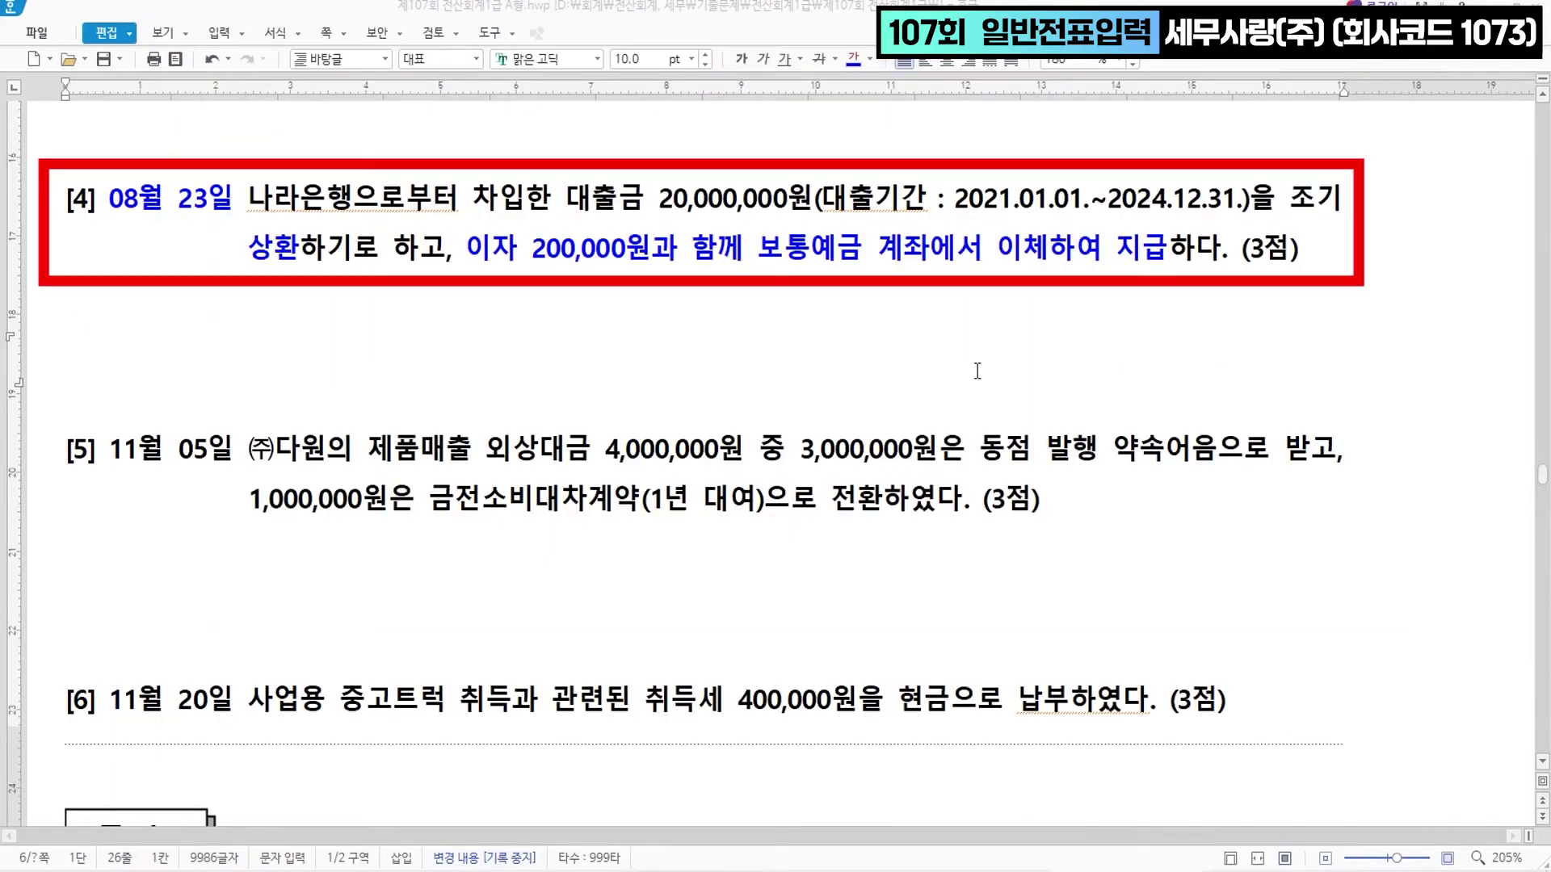
pyautogui.click(1005, 196)
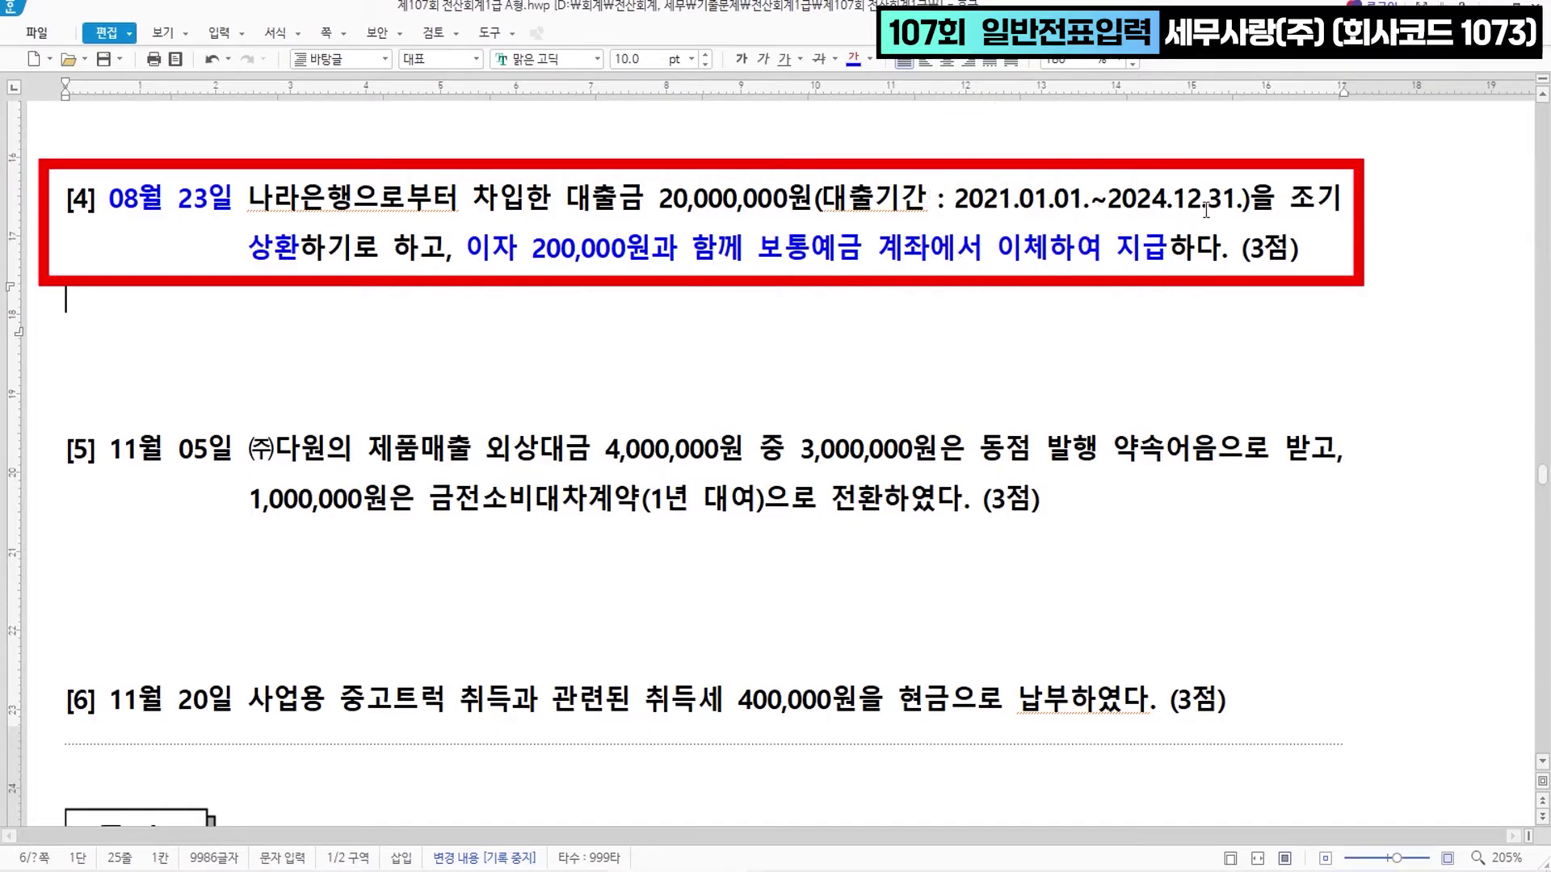
pyautogui.click(1167, 204)
pyautogui.press('ctrl')
# - Switch to KcLep and search the account codes for 장기, selecting 0293 장기차입금 for the open debit line
pyautogui.hotkey('alt', 'Tab')
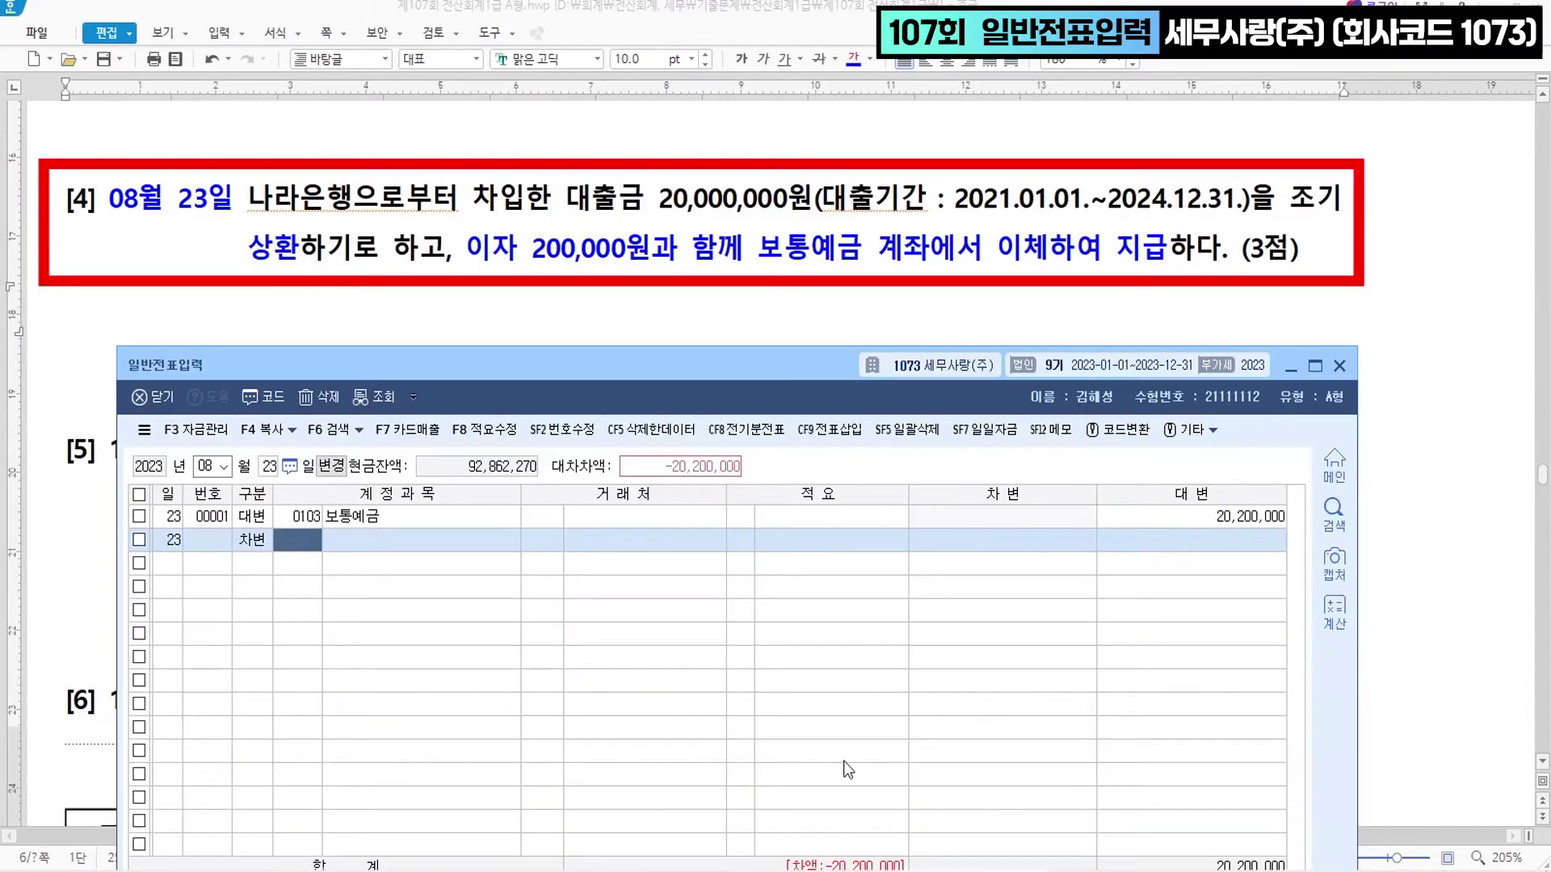
pyautogui.write('장기')
pyautogui.press('Return')
pyautogui.press('Down')
pyautogui.press('Down')
pyautogui.press('Down')
pyautogui.press('Down')
pyautogui.press('Down')
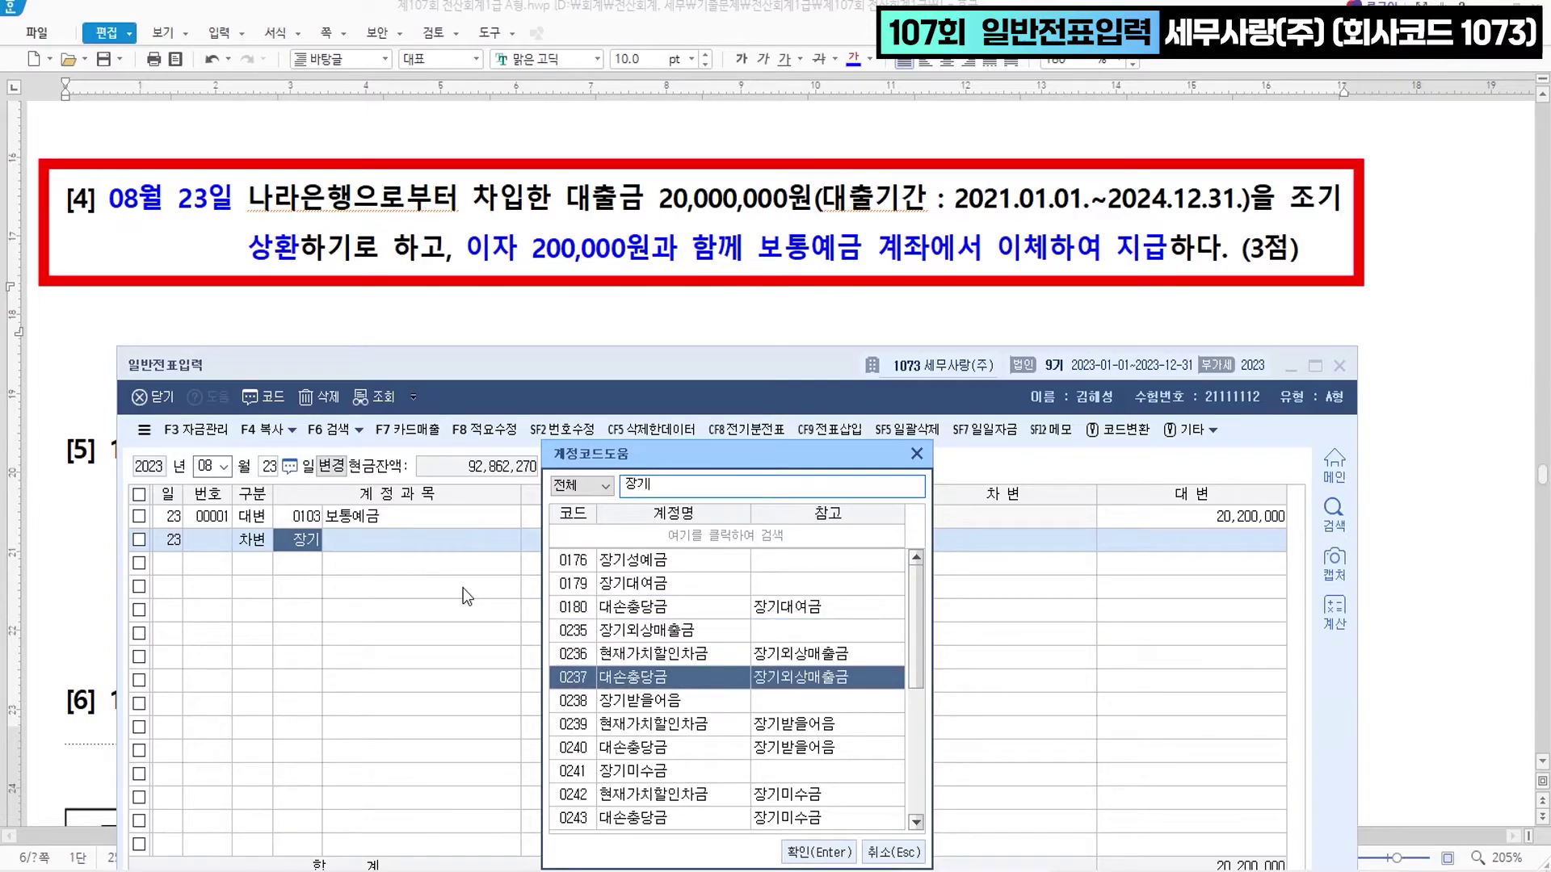
pyautogui.press('Down')
pyautogui.press('Down')
pyautogui.press('Down')
pyautogui.press('Down')
pyautogui.press('Down')
pyautogui.press('Down')
pyautogui.press('Down')
pyautogui.press('Down')
pyautogui.press('Down')
pyautogui.press('Down')
pyautogui.press('Down')
pyautogui.press('Down')
pyautogui.press('Down')
pyautogui.press('Escape')
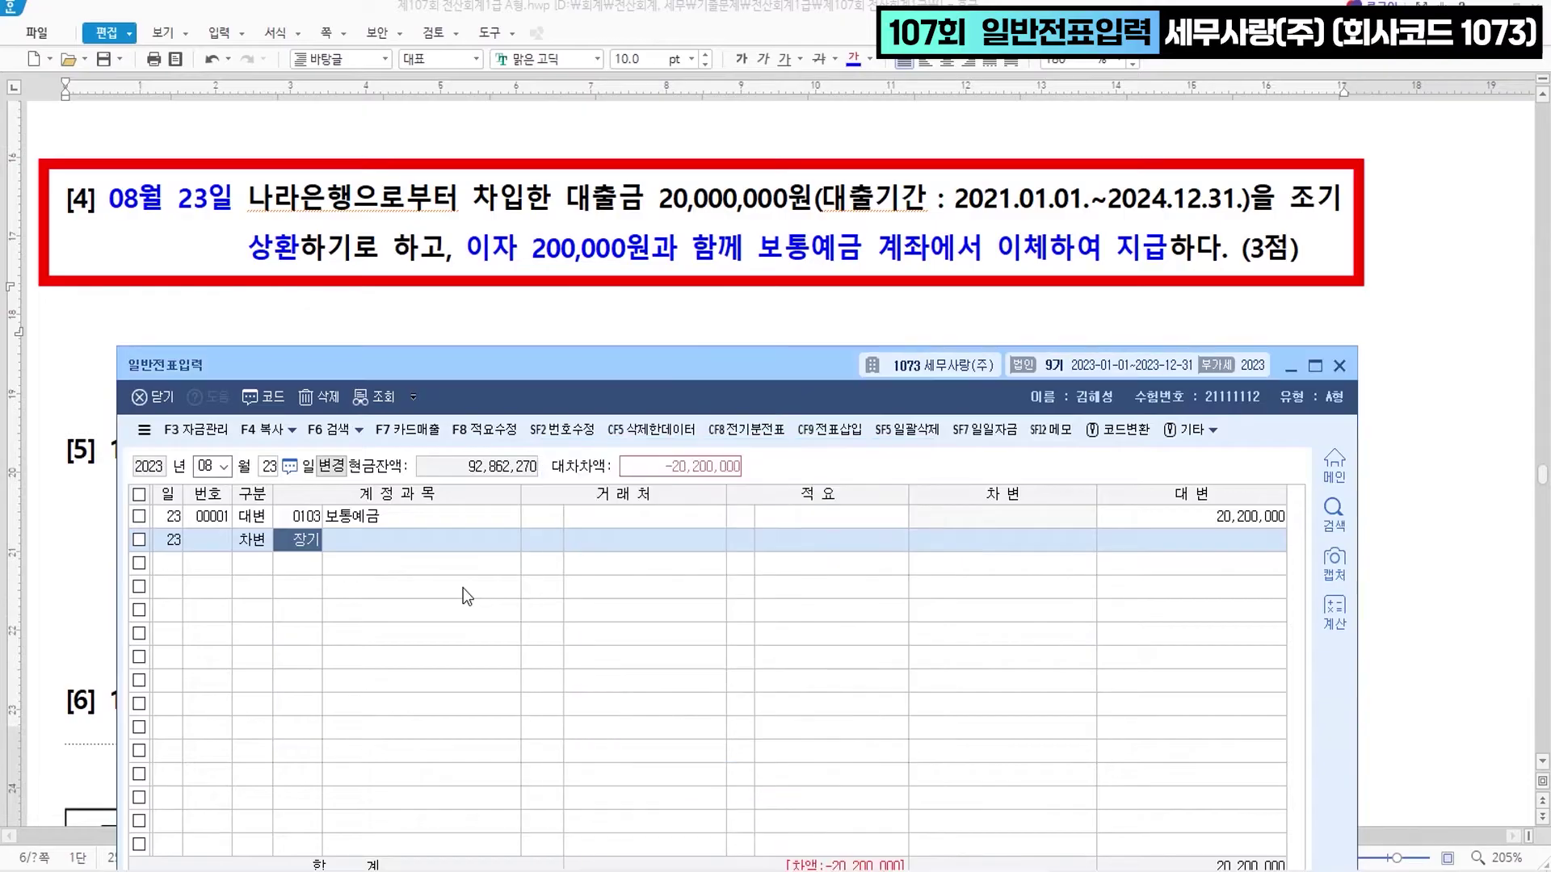
# - Set the 장기차입금 debit line's customer to 나라은행 and its amount to 20,000,000
pyautogui.write('나래')
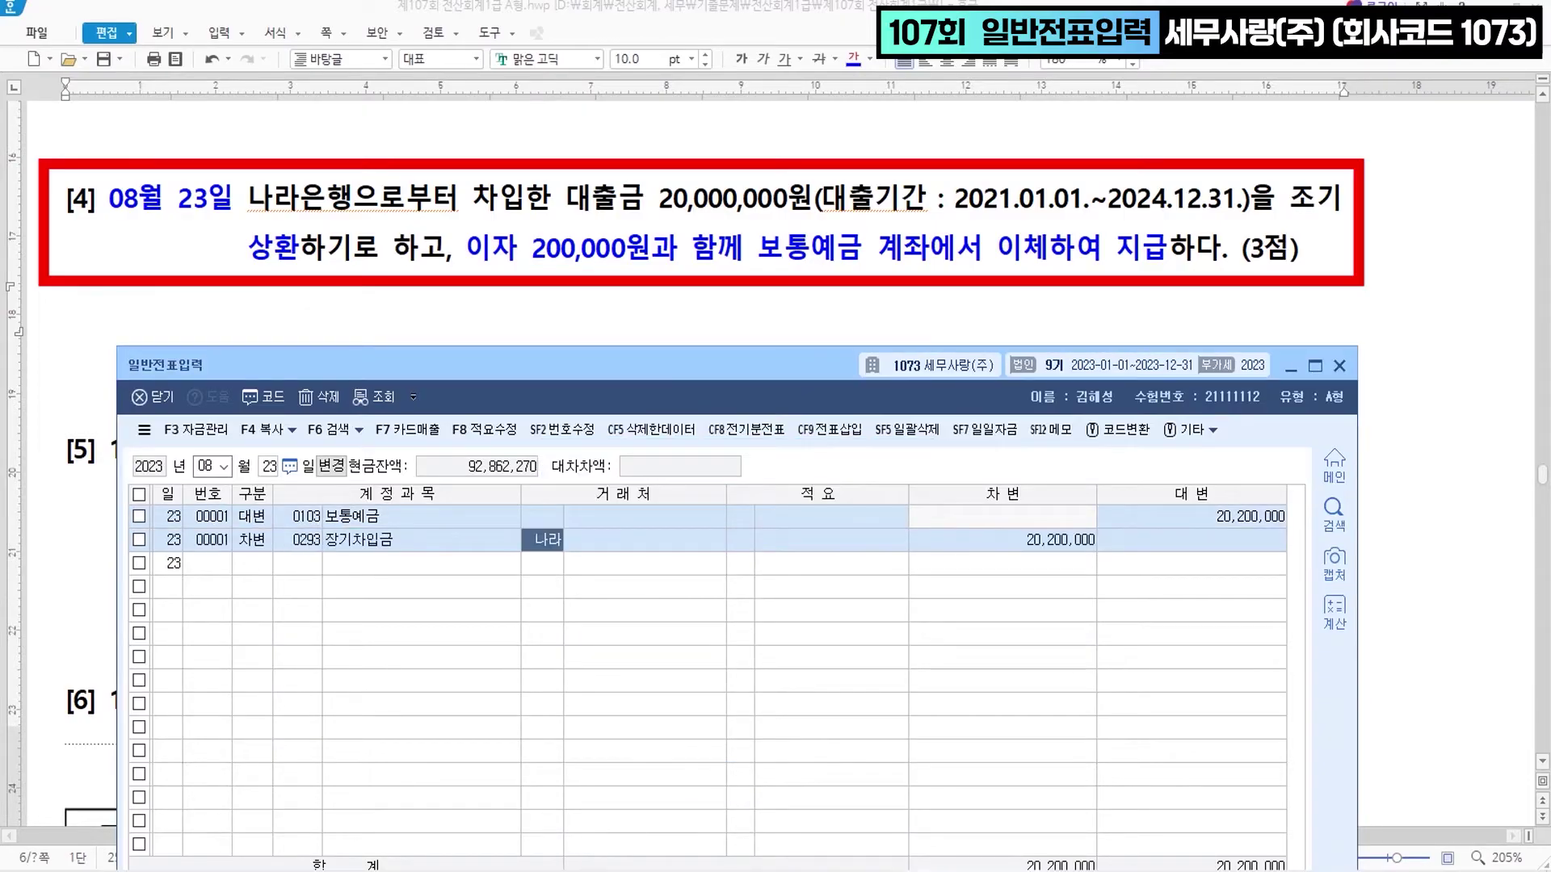
pyautogui.press('Return')
pyautogui.press('Return')
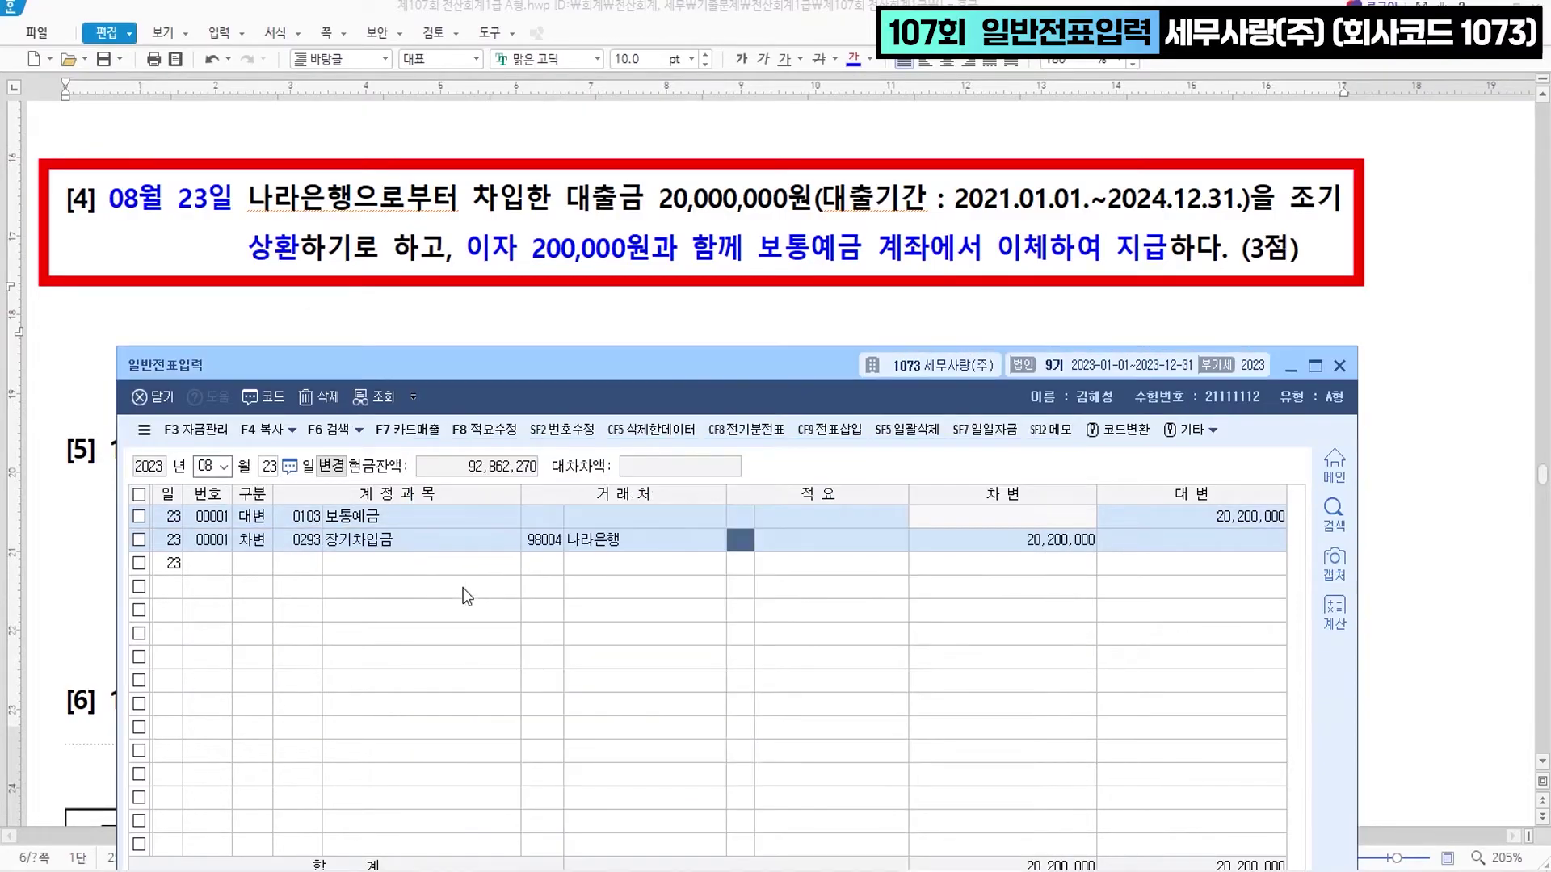
pyautogui.press('Return')
pyautogui.write('20,000,000')
pyautogui.press('Return')
# - Add a debit line for account 0951 이자비용 without a customer and with an amount of 200,000
pyautogui.write('3')
pyautogui.write('951')
pyautogui.press('Return')
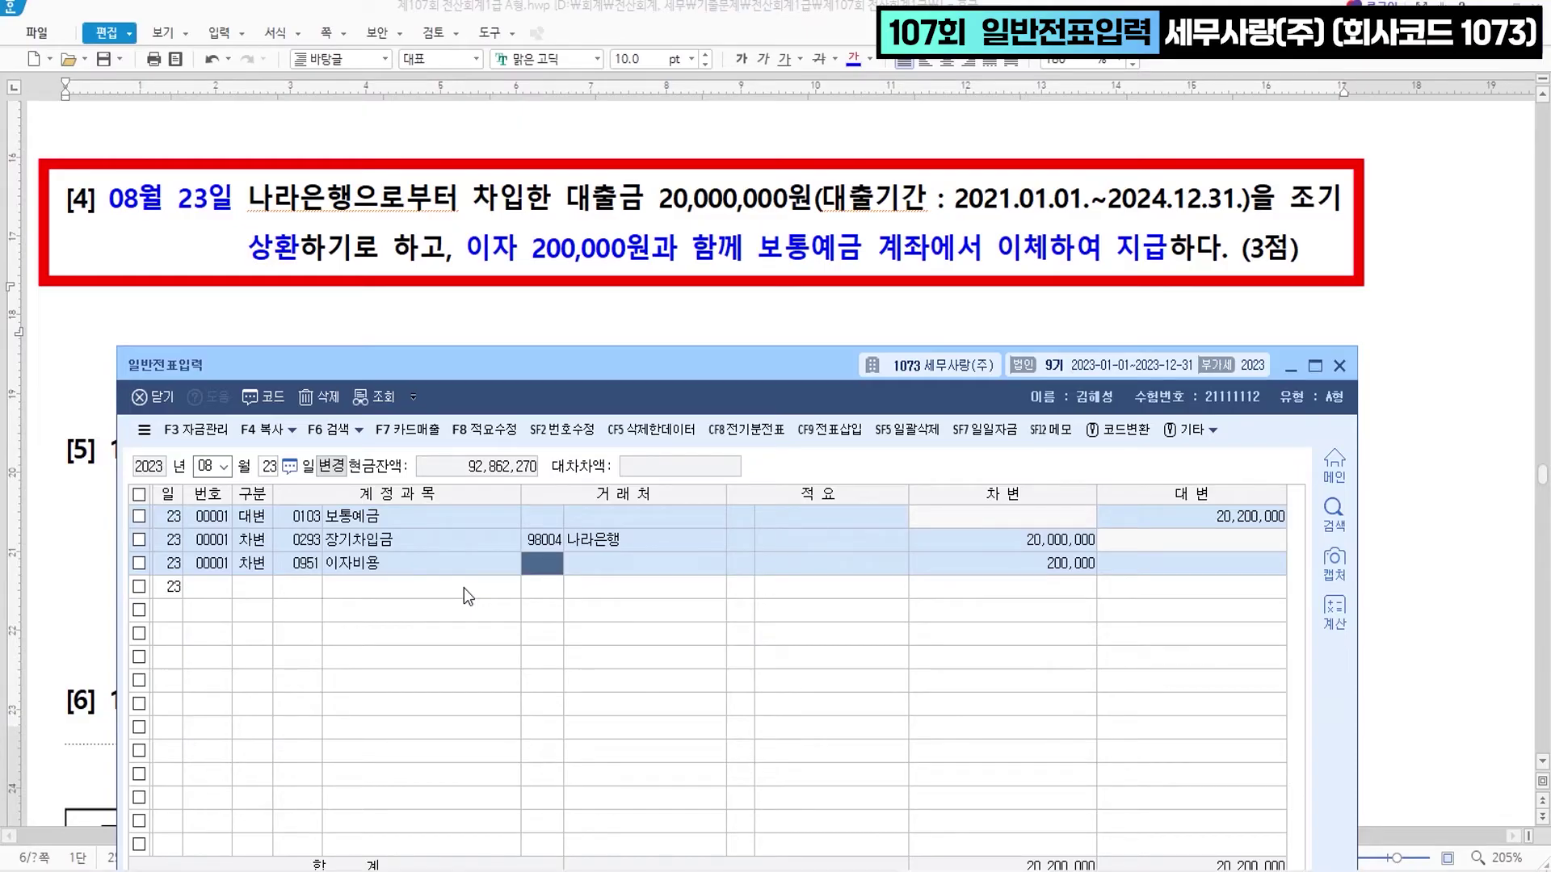
pyautogui.press('Return')
pyautogui.press('Return')
pyautogui.press('Return')
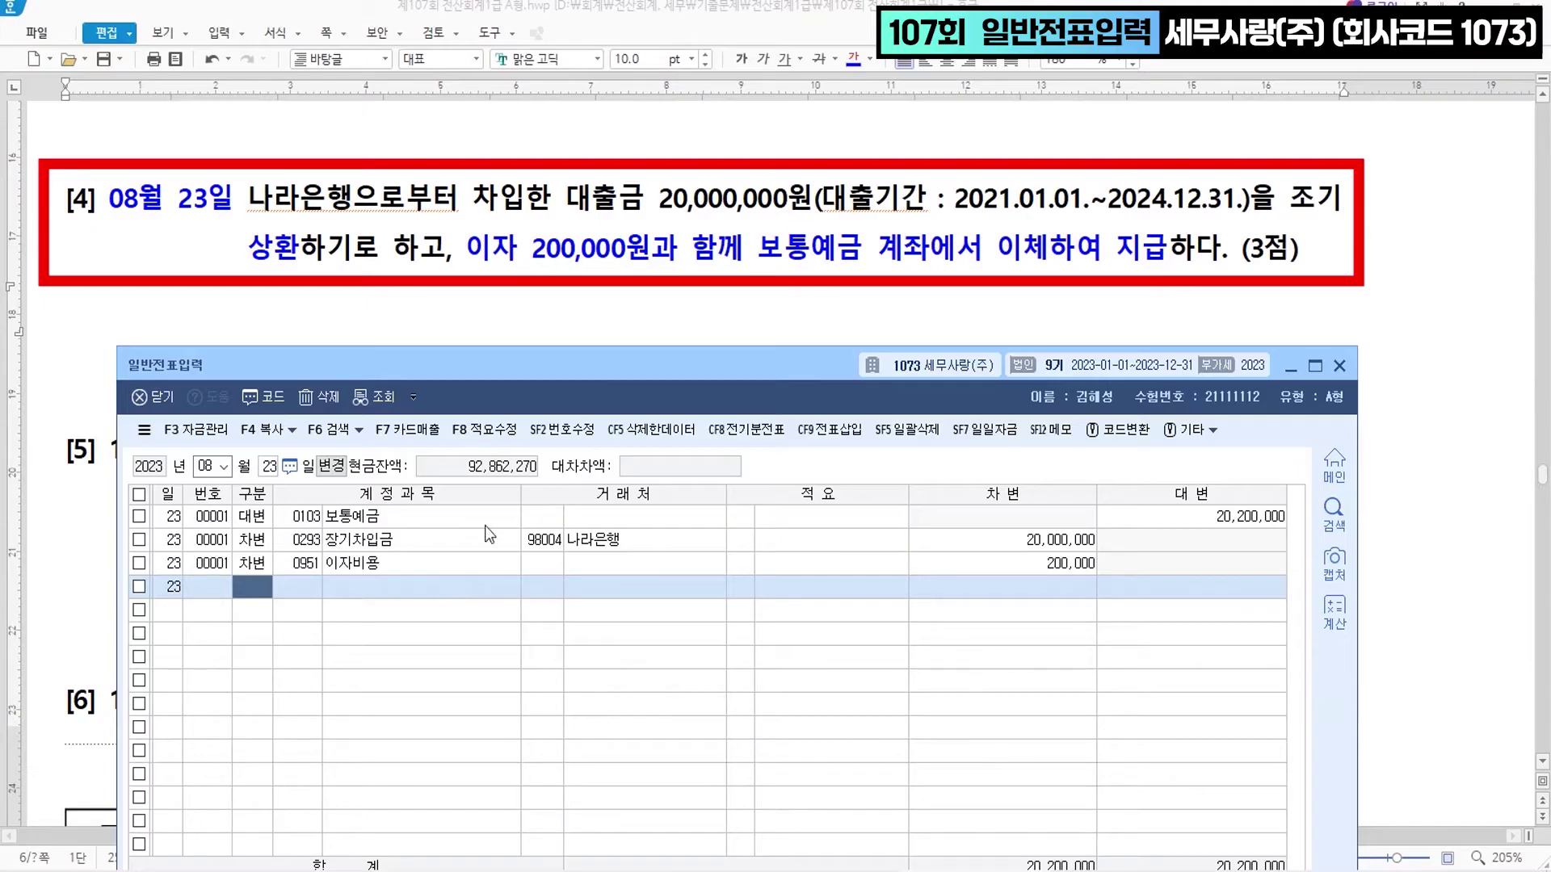
# - In the exam document, colour 11월 05 and 동점 발행 약속어음으로 받고 in question [5] blue
pyautogui.scroll(-2, 538, 292)
pyautogui.scroll(-2, 538, 293)
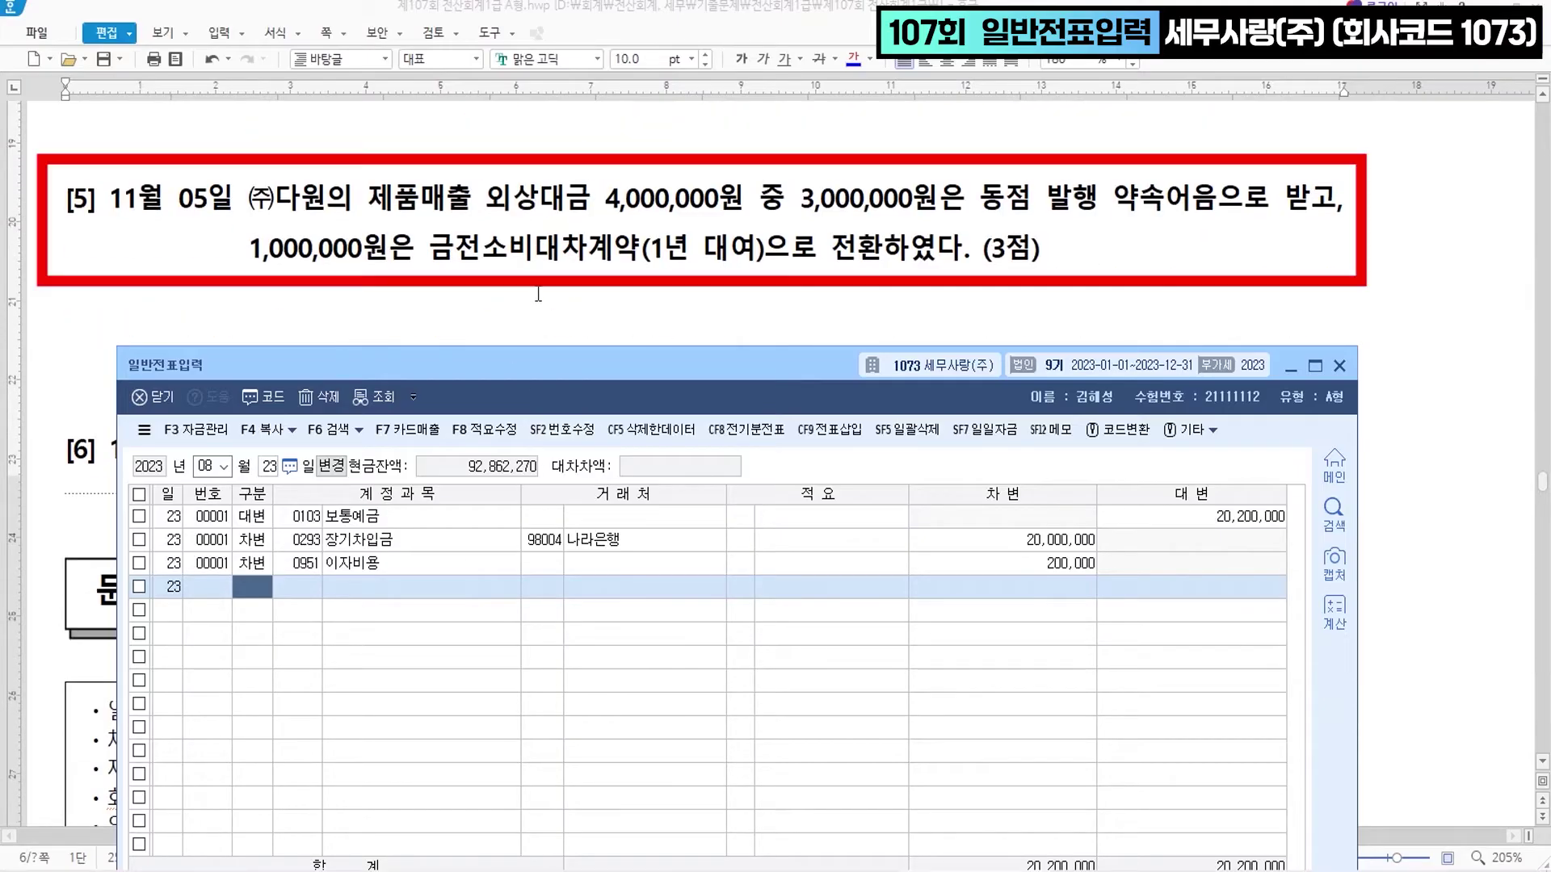
pyautogui.click(119, 226)
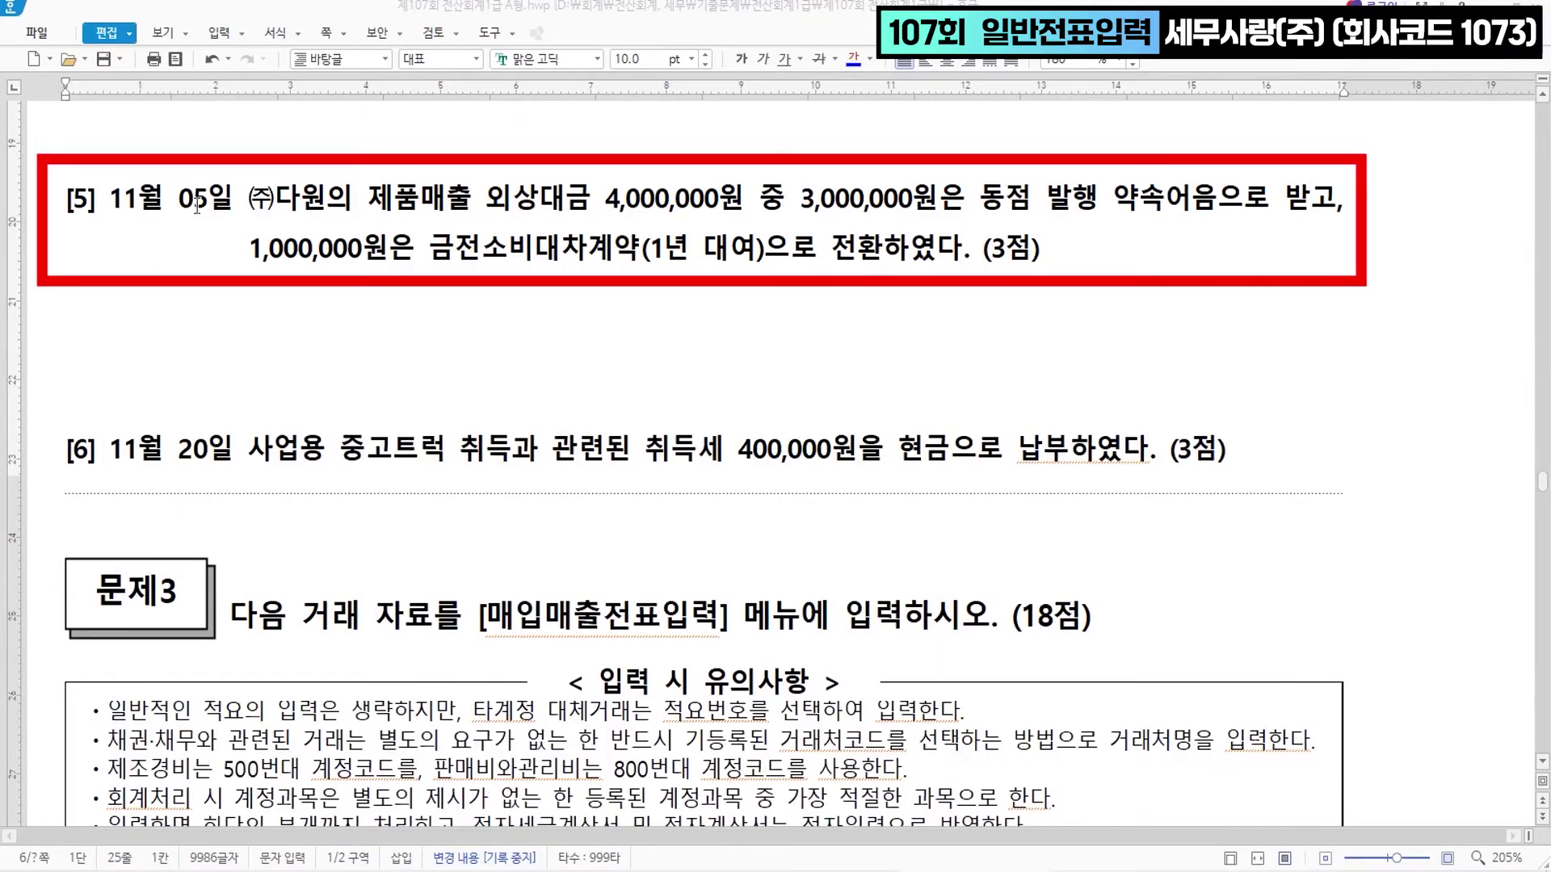
pyautogui.moveTo(110, 197); pyautogui.dragTo(208, 198)
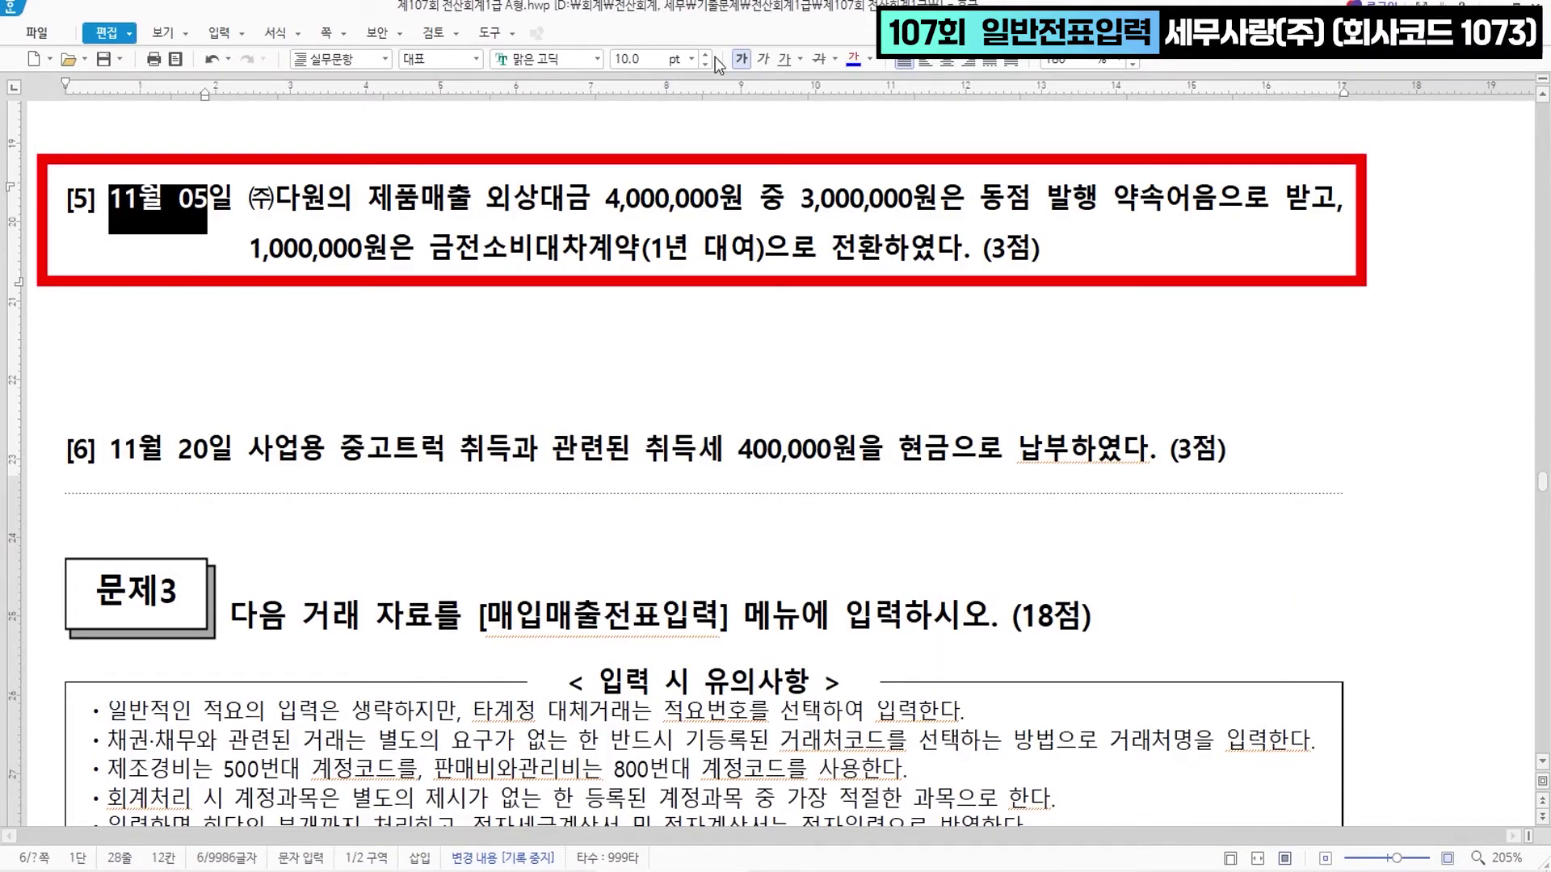
pyautogui.click(853, 64)
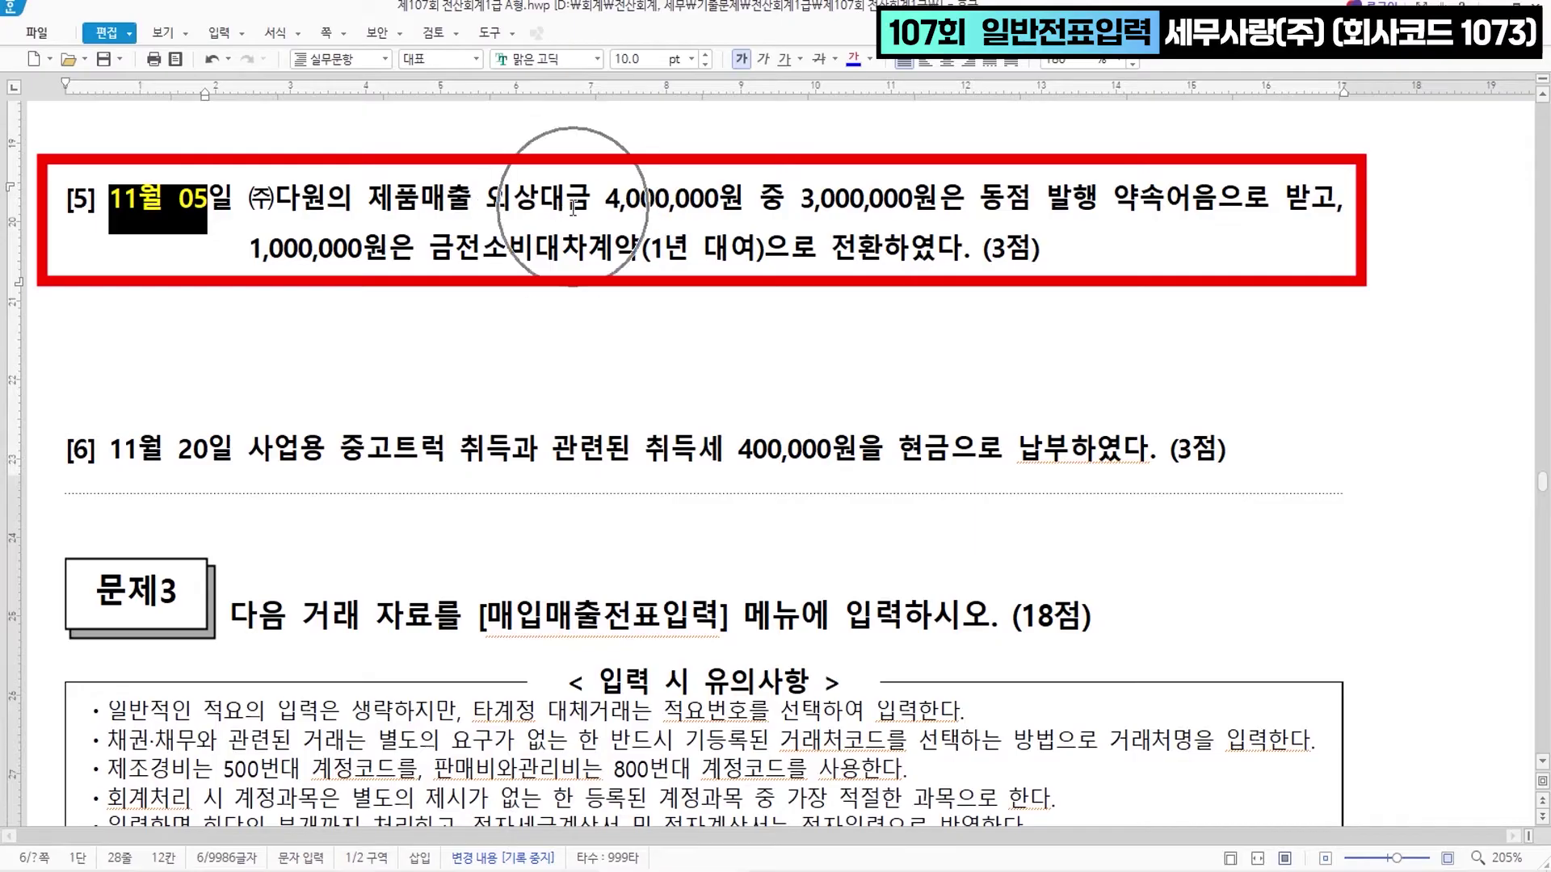
pyautogui.moveTo(980, 198); pyautogui.dragTo(1330, 198)
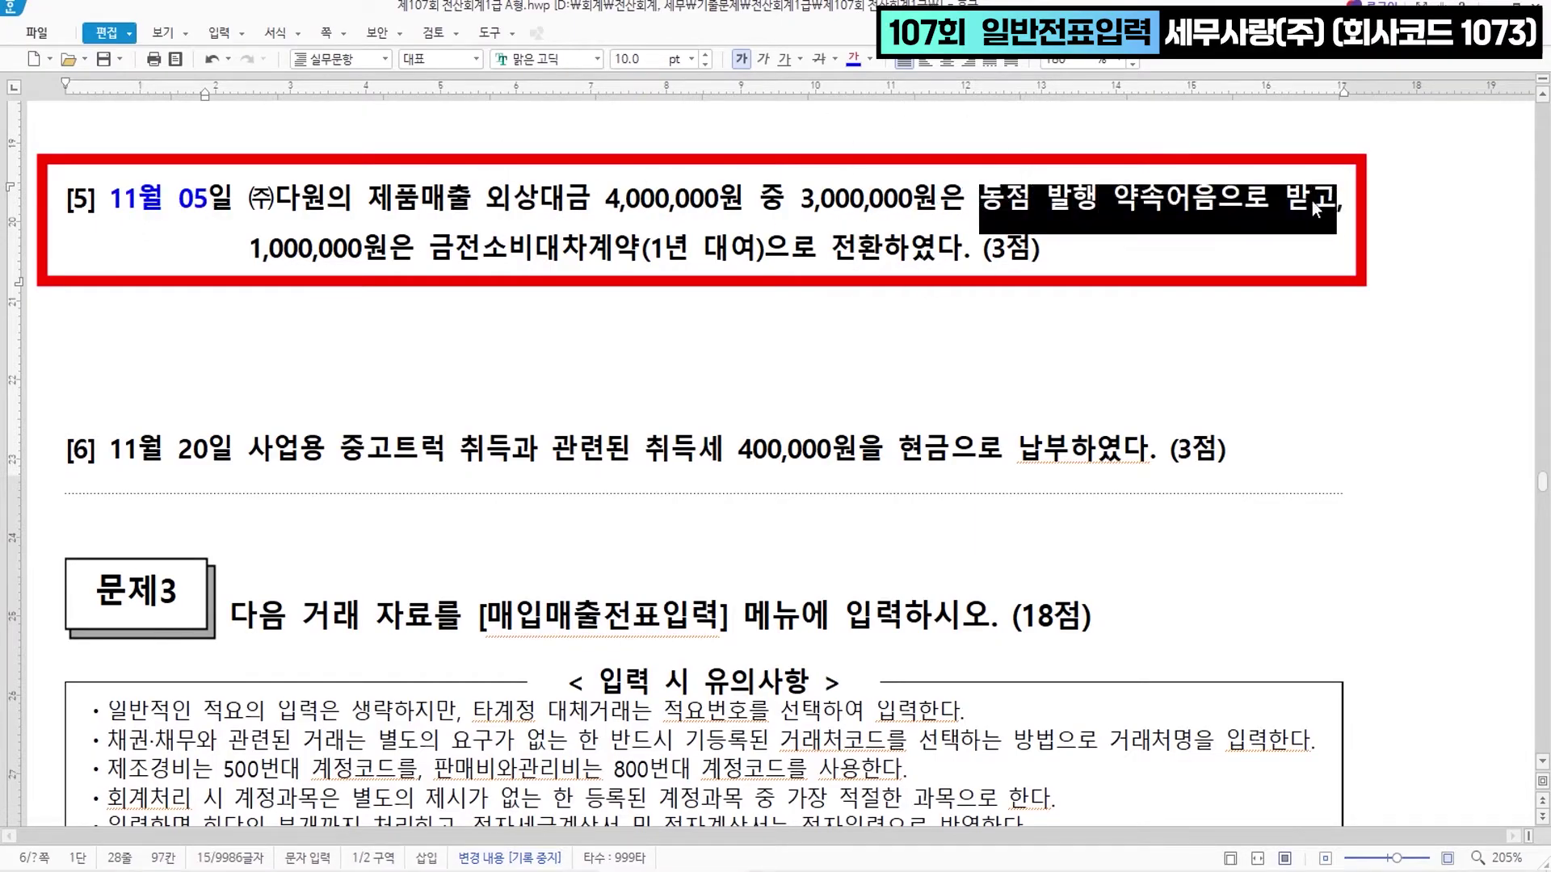
pyautogui.click(851, 60)
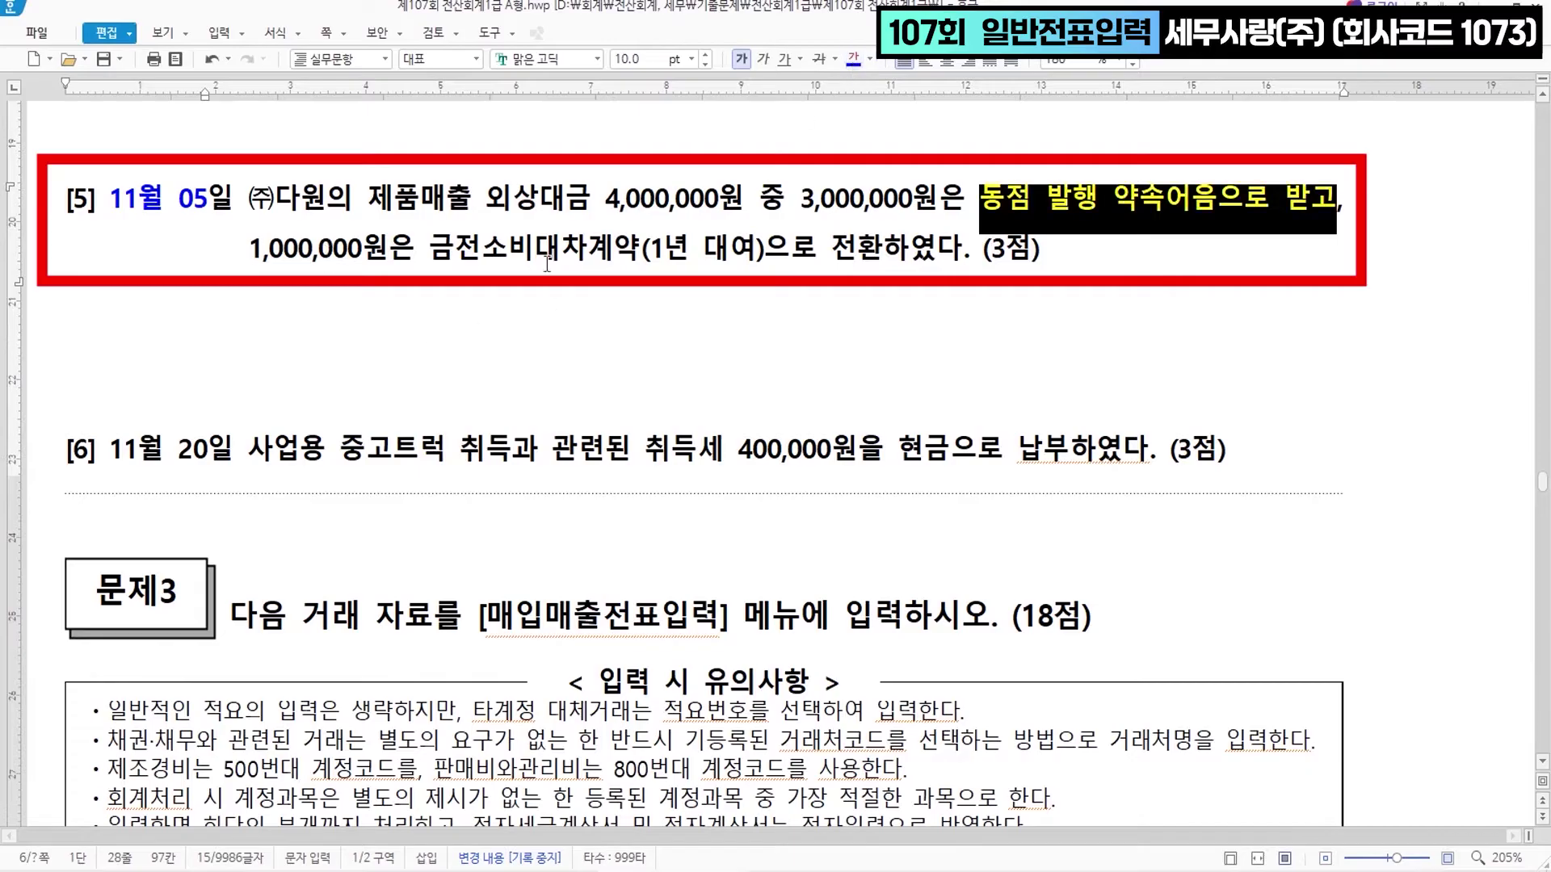
# - Colour 금전소비대차계약(1년 대여)으로 전환 in question [5] blue and insert ">> 단기대여금" after (1년 대여)
pyautogui.moveTo(430, 251); pyautogui.dragTo(883, 260)
pyautogui.click(855, 60)
pyautogui.click(756, 331)
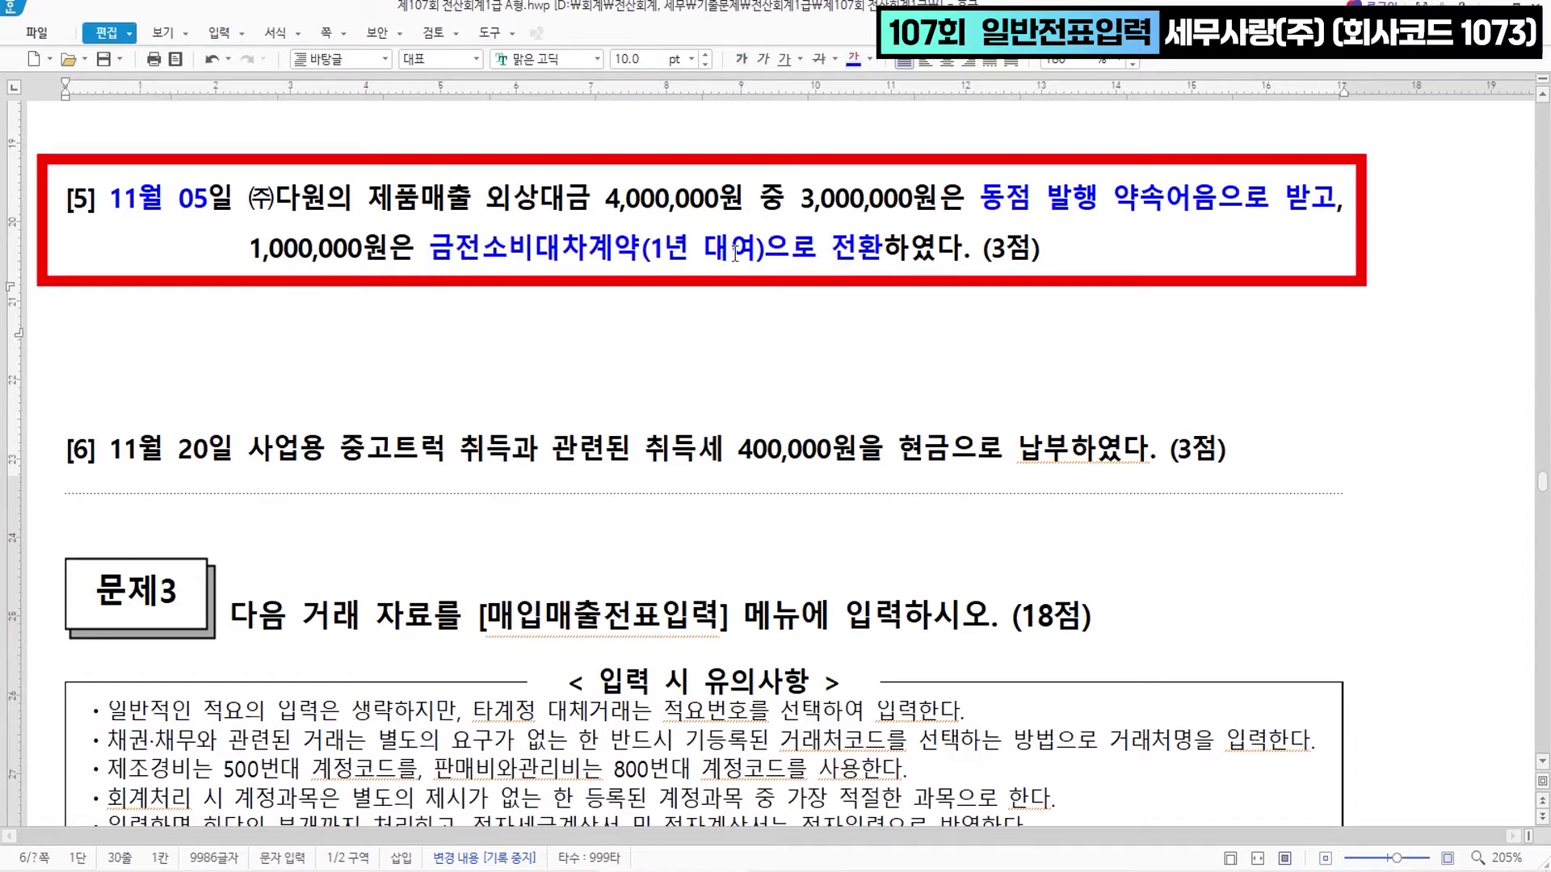
pyautogui.click(766, 257)
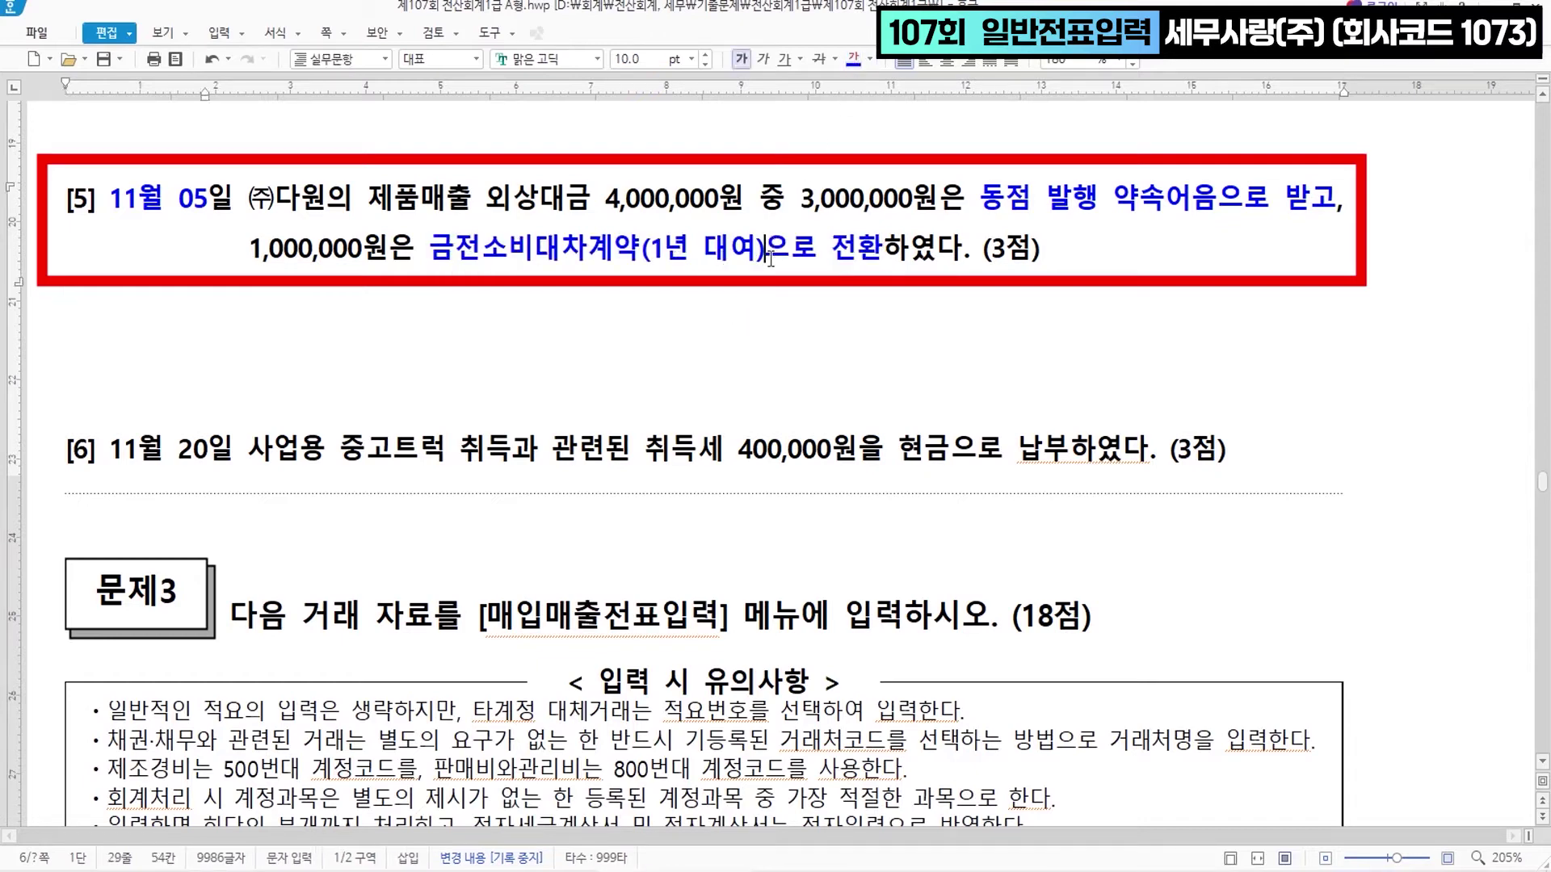
pyautogui.write('>> 단기대여금')
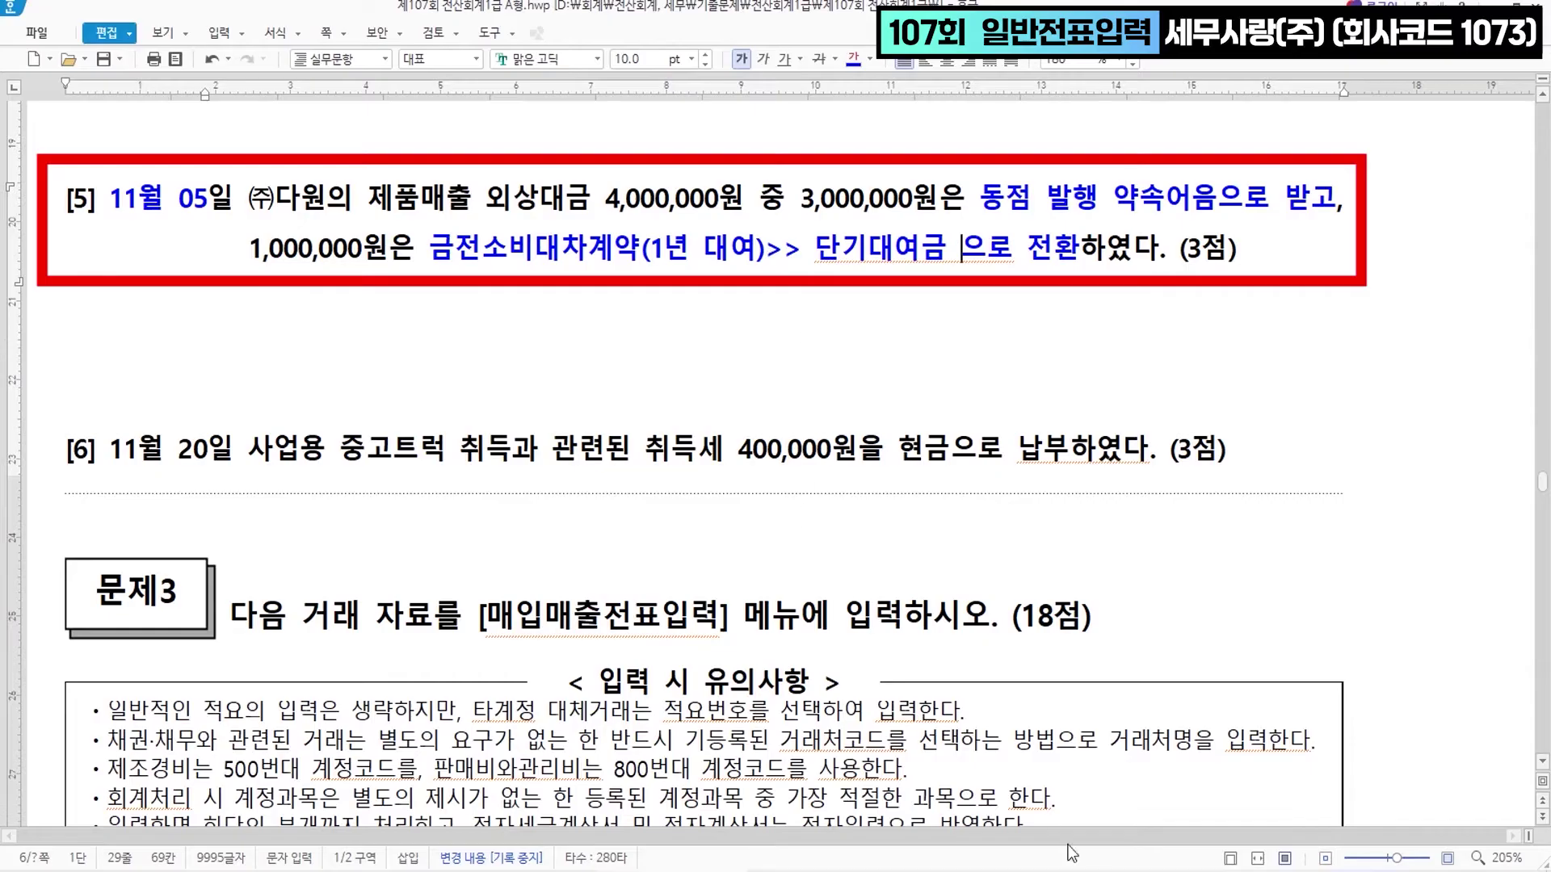
# - Switch to KcLep and, for 5 November, enter a credit line for account 0108 외상매출금 with customer (주)다원 and an amount of 4,000,000
pyautogui.hotkey('alt', 'Tab')
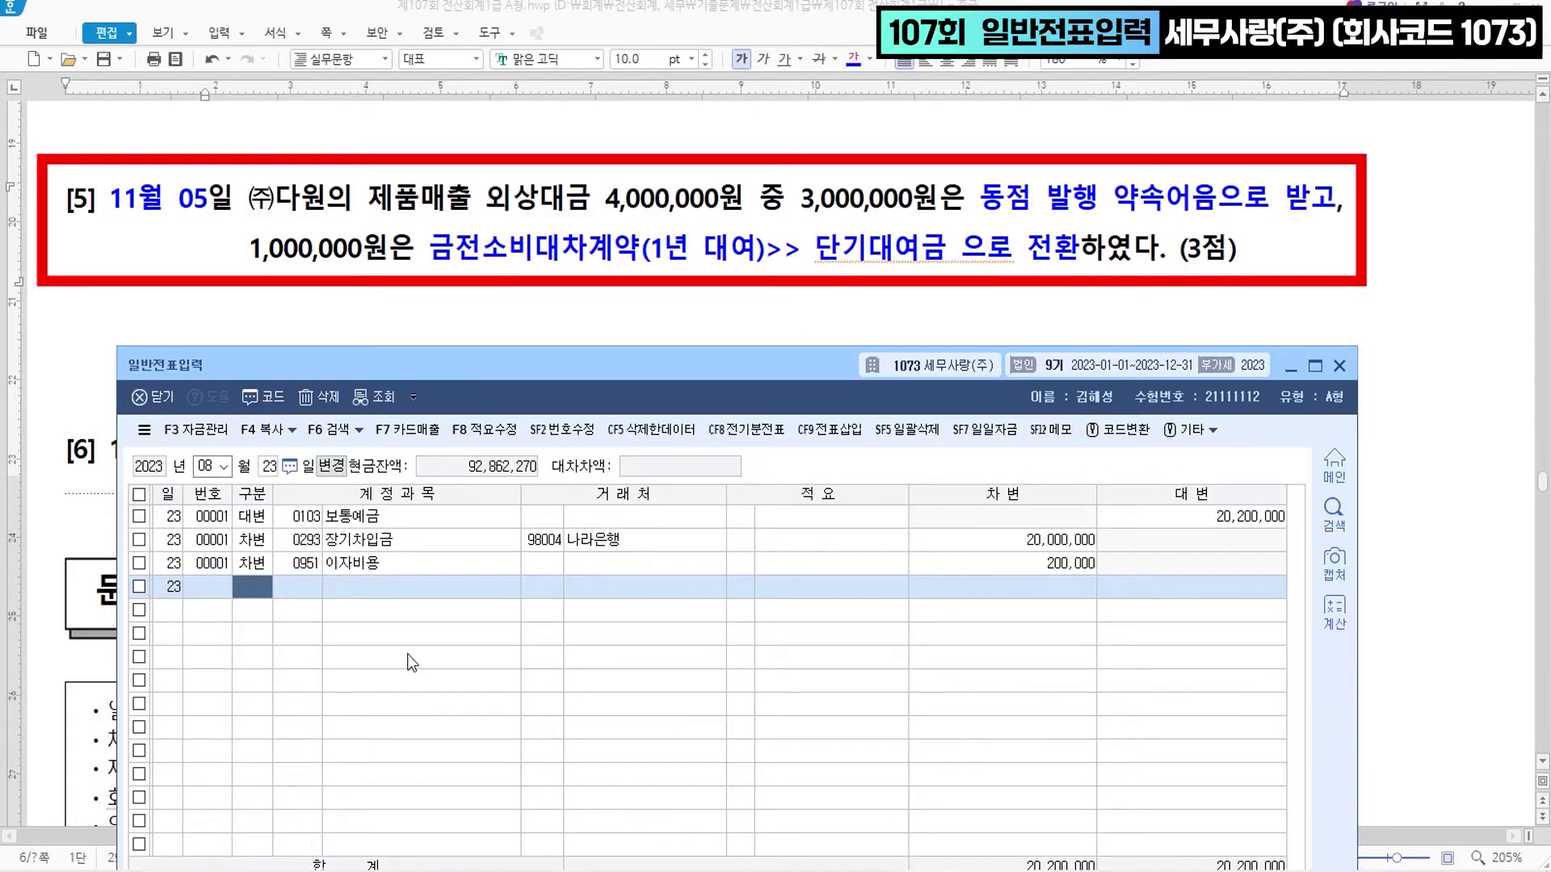
pyautogui.hotkey('shift', 'Tab')
pyautogui.hotkey('shift', 'Tab')
pyautogui.write('11')
pyautogui.press('Return')
pyautogui.write('5')
pyautogui.press('Return')
pyautogui.press('Return')
pyautogui.write('4')
pyautogui.press('Return')
pyautogui.write('108')
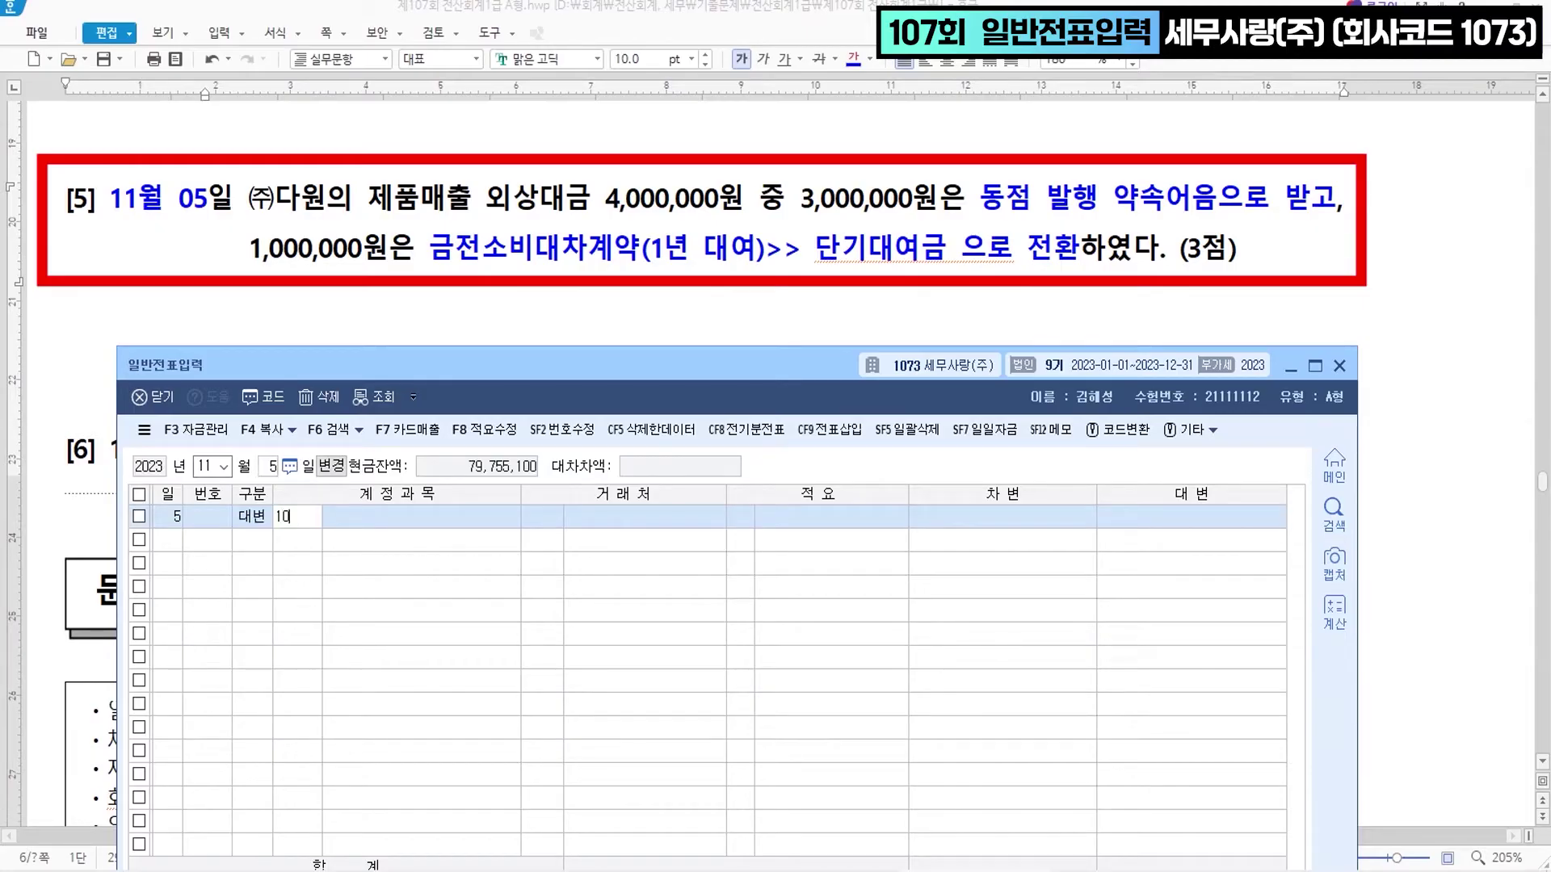
pyautogui.press('Return')
pyautogui.write('다원')
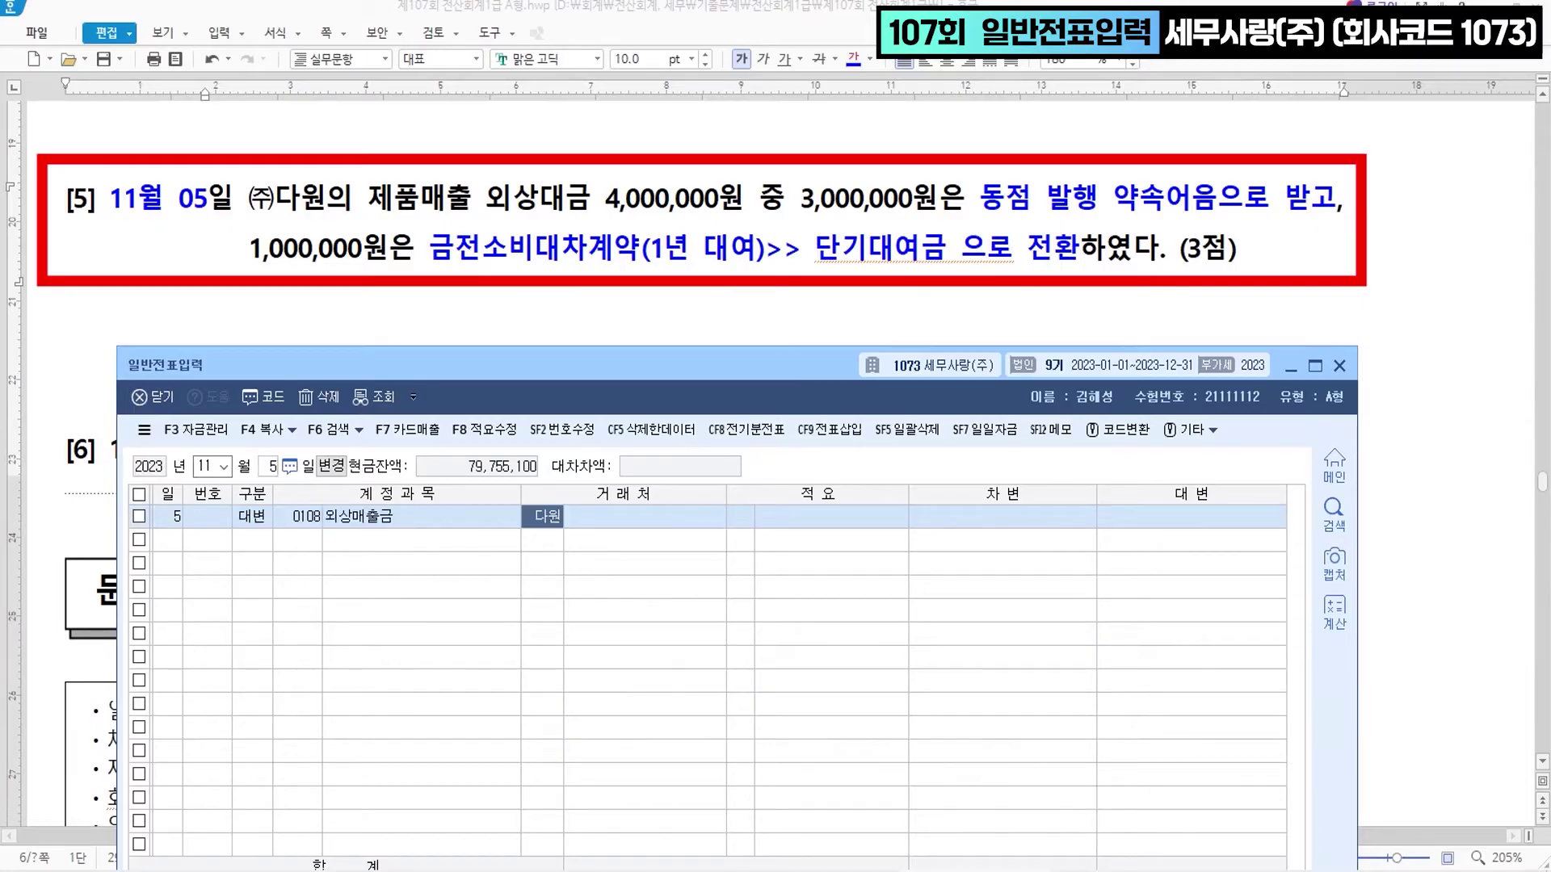
pyautogui.press('Return')
pyautogui.press('Return')
pyautogui.press('Return')
pyautogui.write('4++')
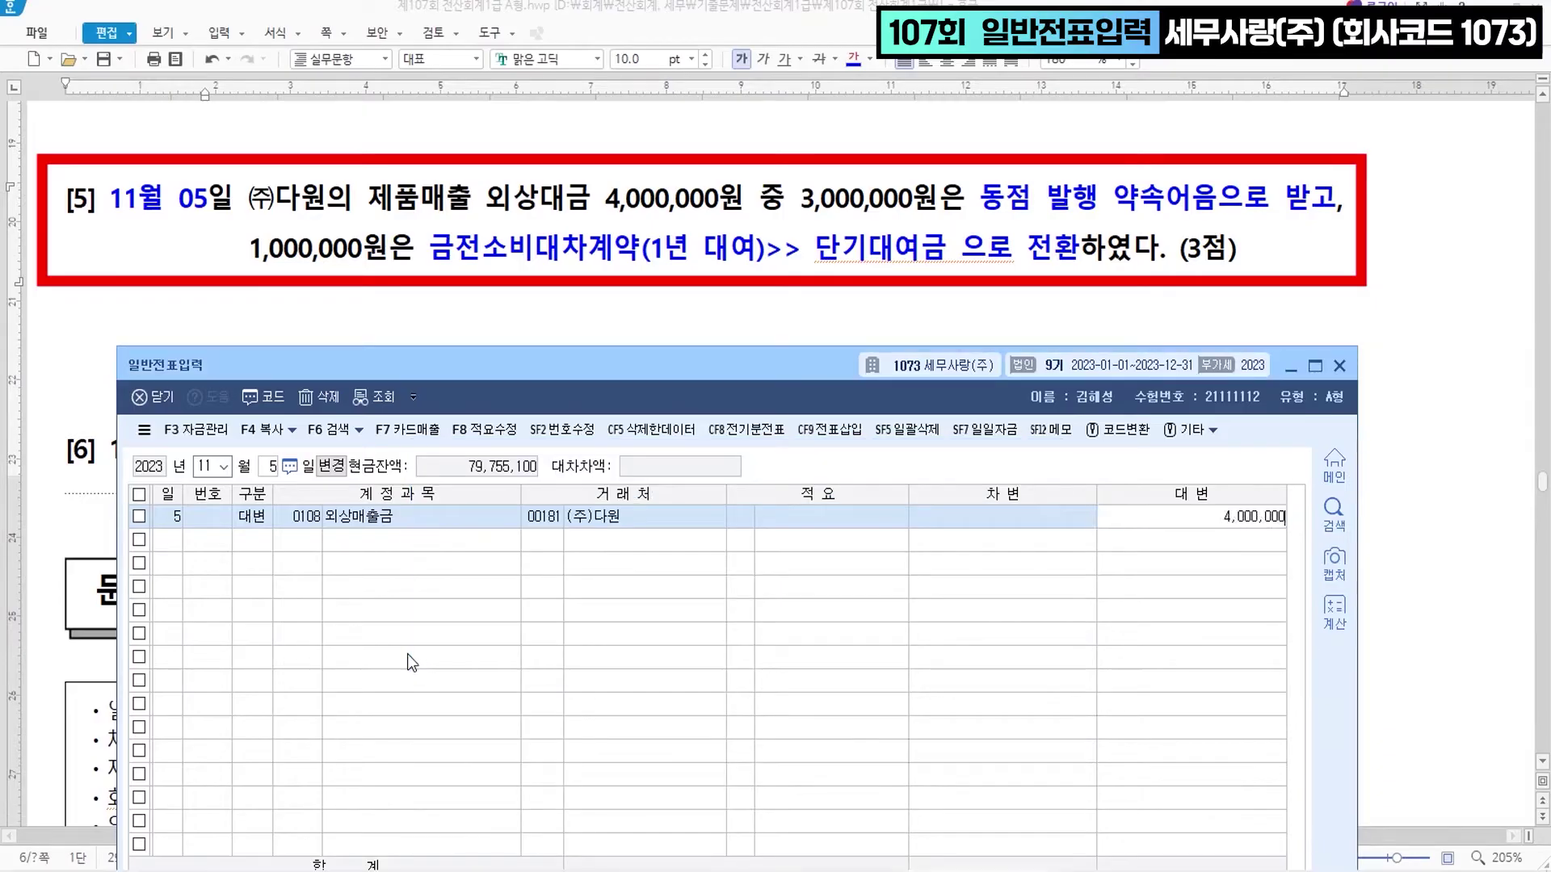
pyautogui.press('Return')
# - Add a debit line for account 0110 받을어음 with customer (주)다원 and an amount of 3,000,000
pyautogui.write('3110')
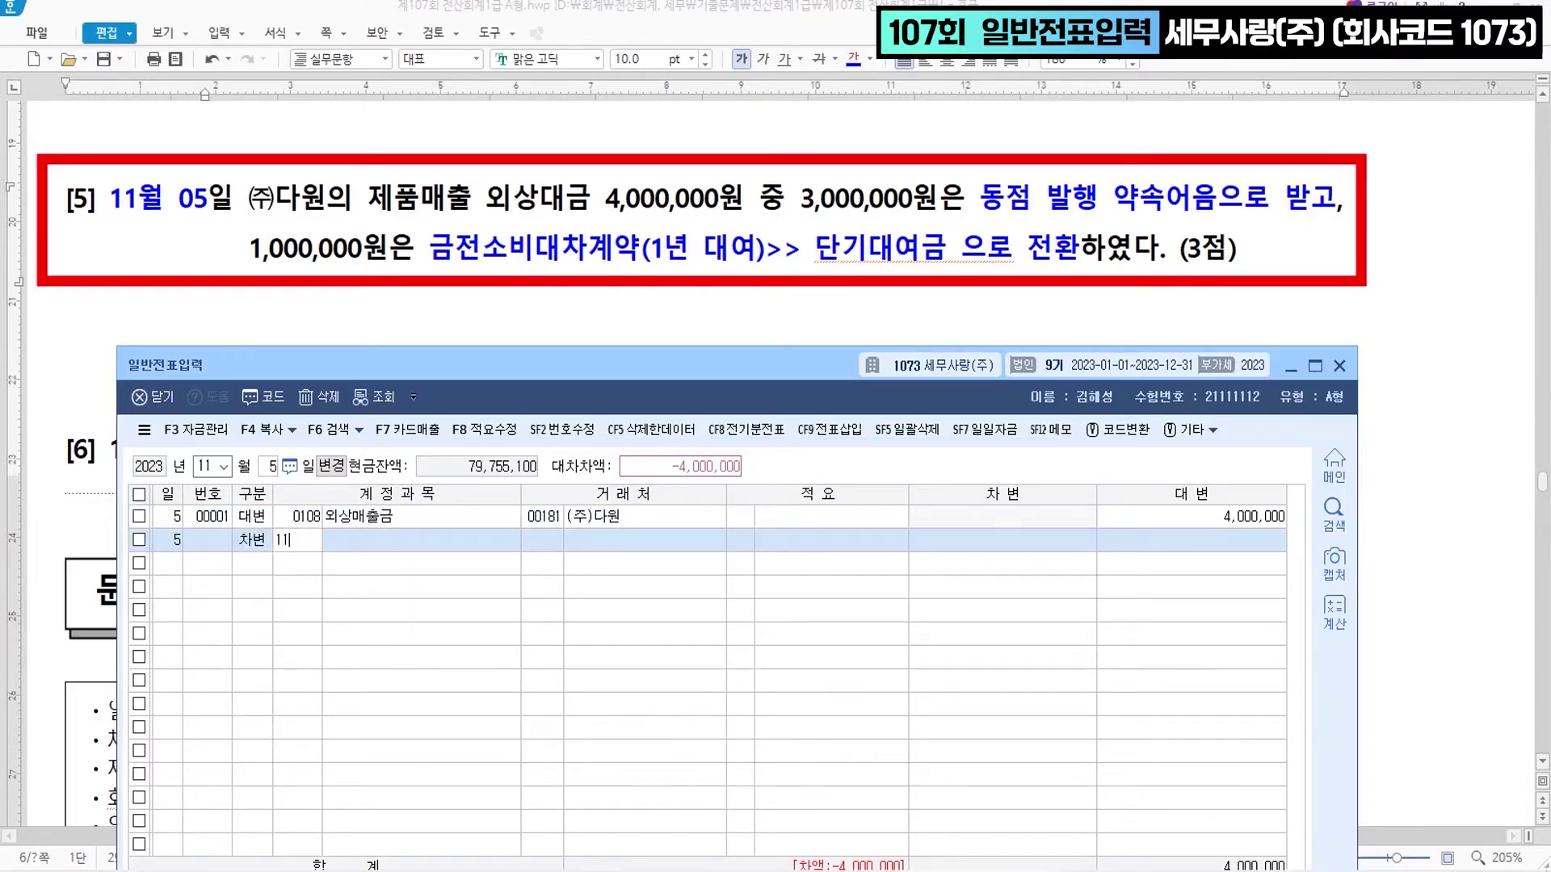
pyautogui.press('Return')
pyautogui.write('다원')
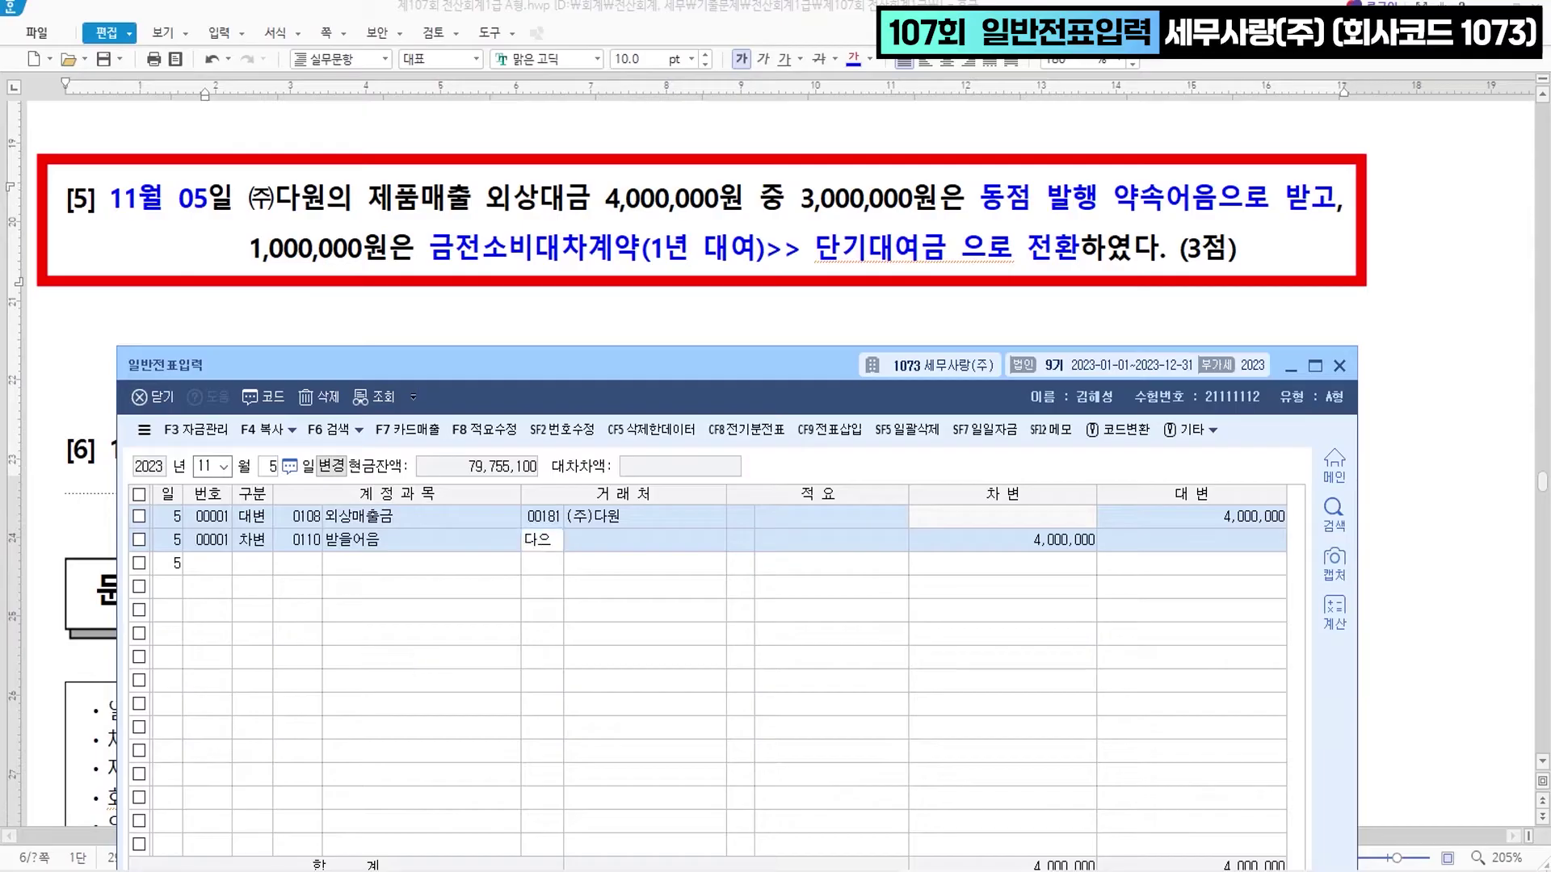
pyautogui.press('Return')
pyautogui.press('Return')
pyautogui.press('Return')
pyautogui.press('Return')
pyautogui.press('Return')
pyautogui.write('3000000')
pyautogui.press('Return')
# - Add a debit line for account 0114 단기대여금 with an amount of 1,000,000
pyautogui.write('3')
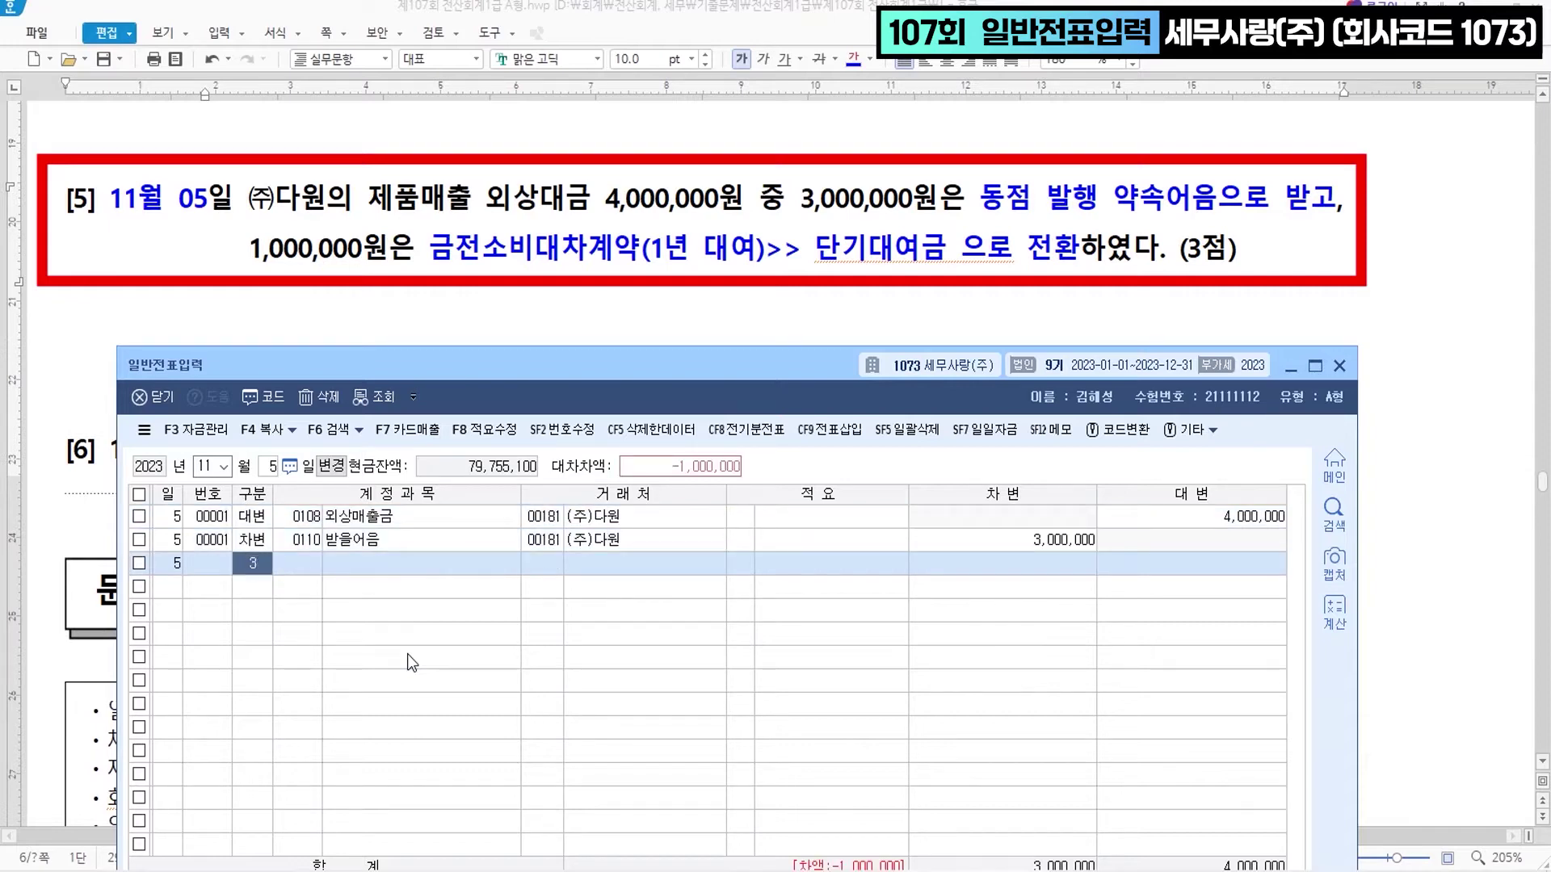
pyautogui.press('Return')
pyautogui.write('단기대')
pyautogui.press('Return')
pyautogui.press('Return')
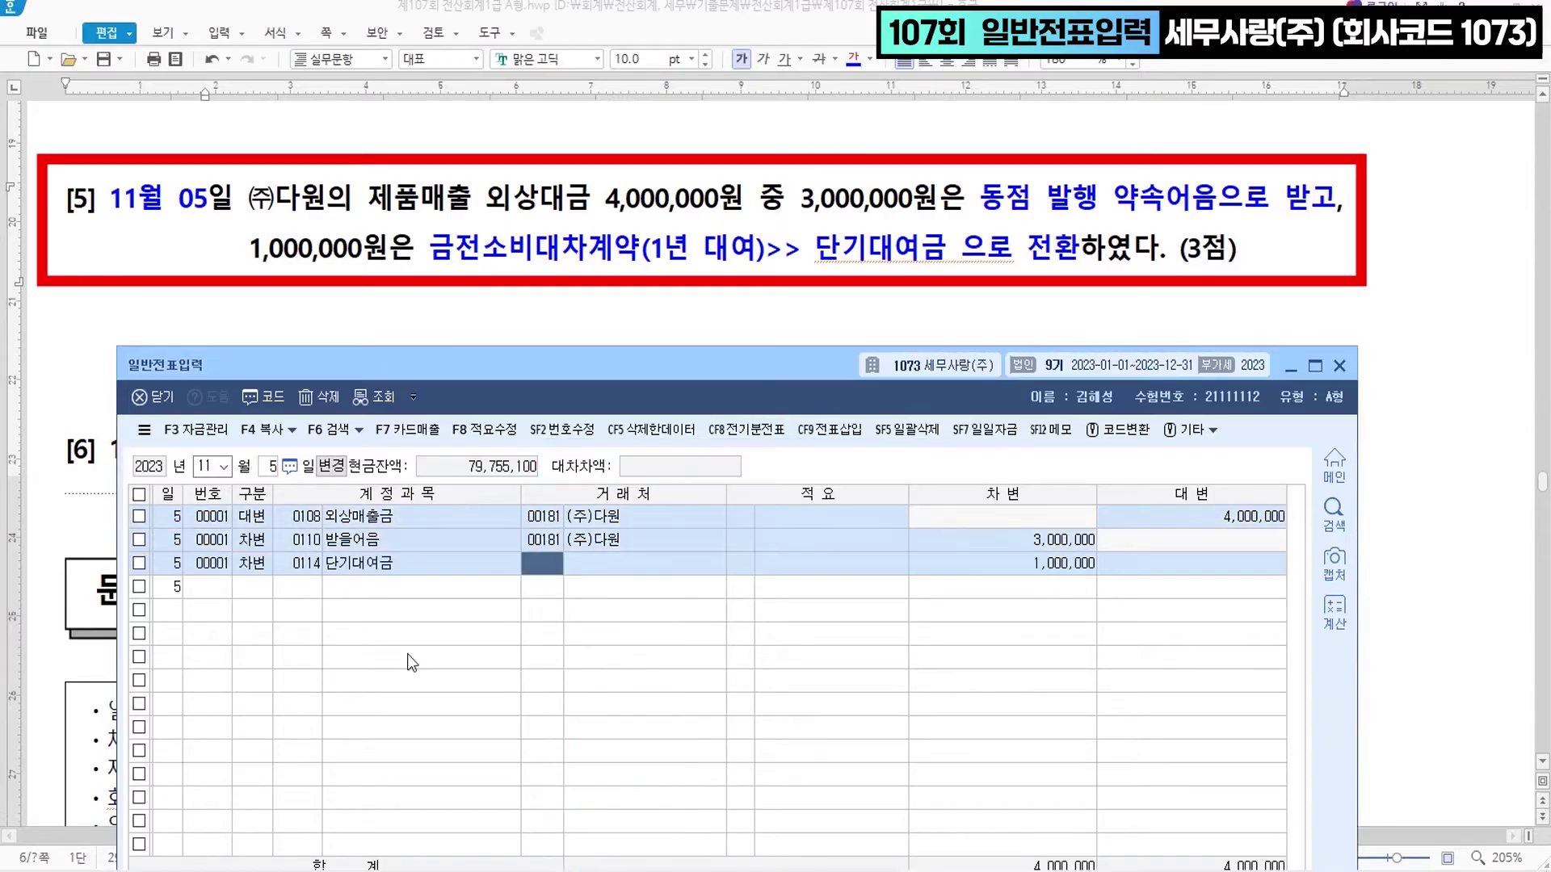
# - Complete the 0114 단기대여금 debit line of November 5 with (주)다원 as its counterparty
pyautogui.press('Return')
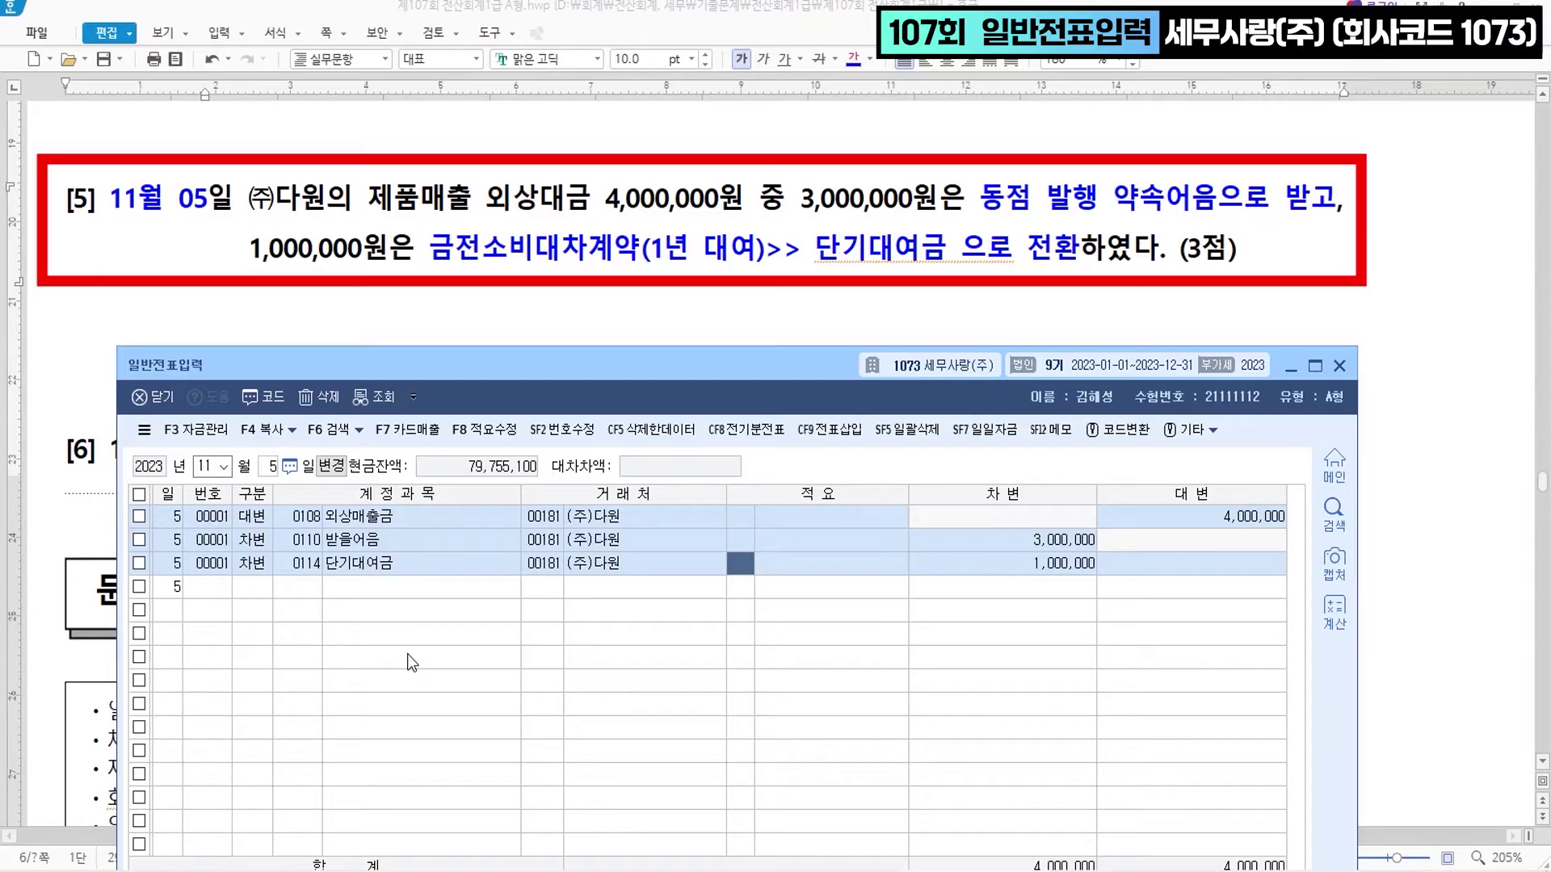
pyautogui.press('Return')
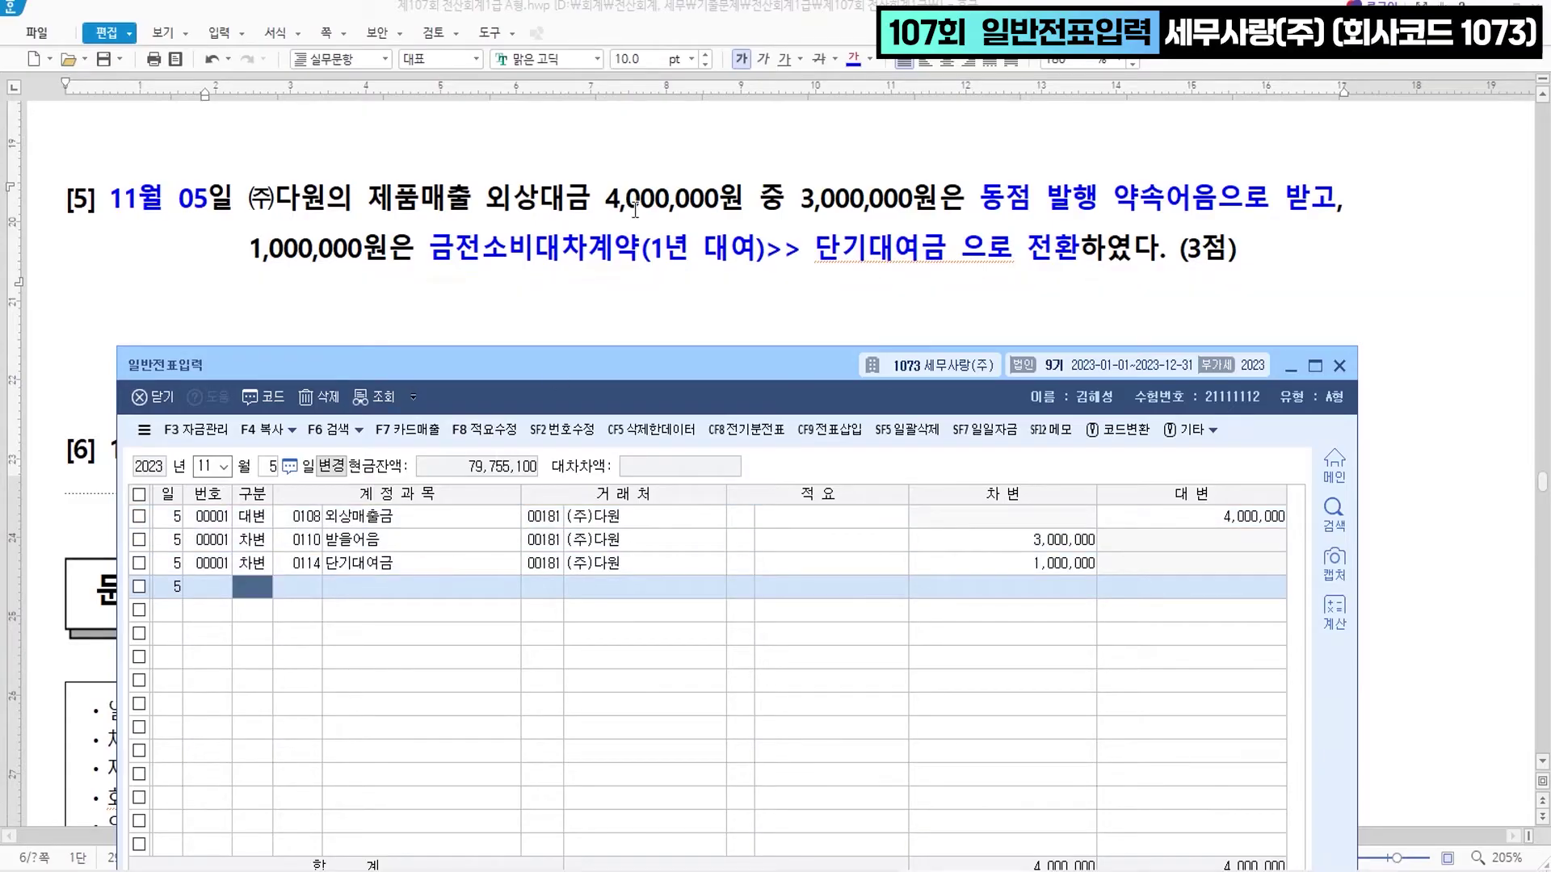
# - Colour the phrases "11월 20일", "취득세 400,000원" and "중고트럭 취득" blue in question [6] of the exam document
pyautogui.scroll(-3, 635, 212)
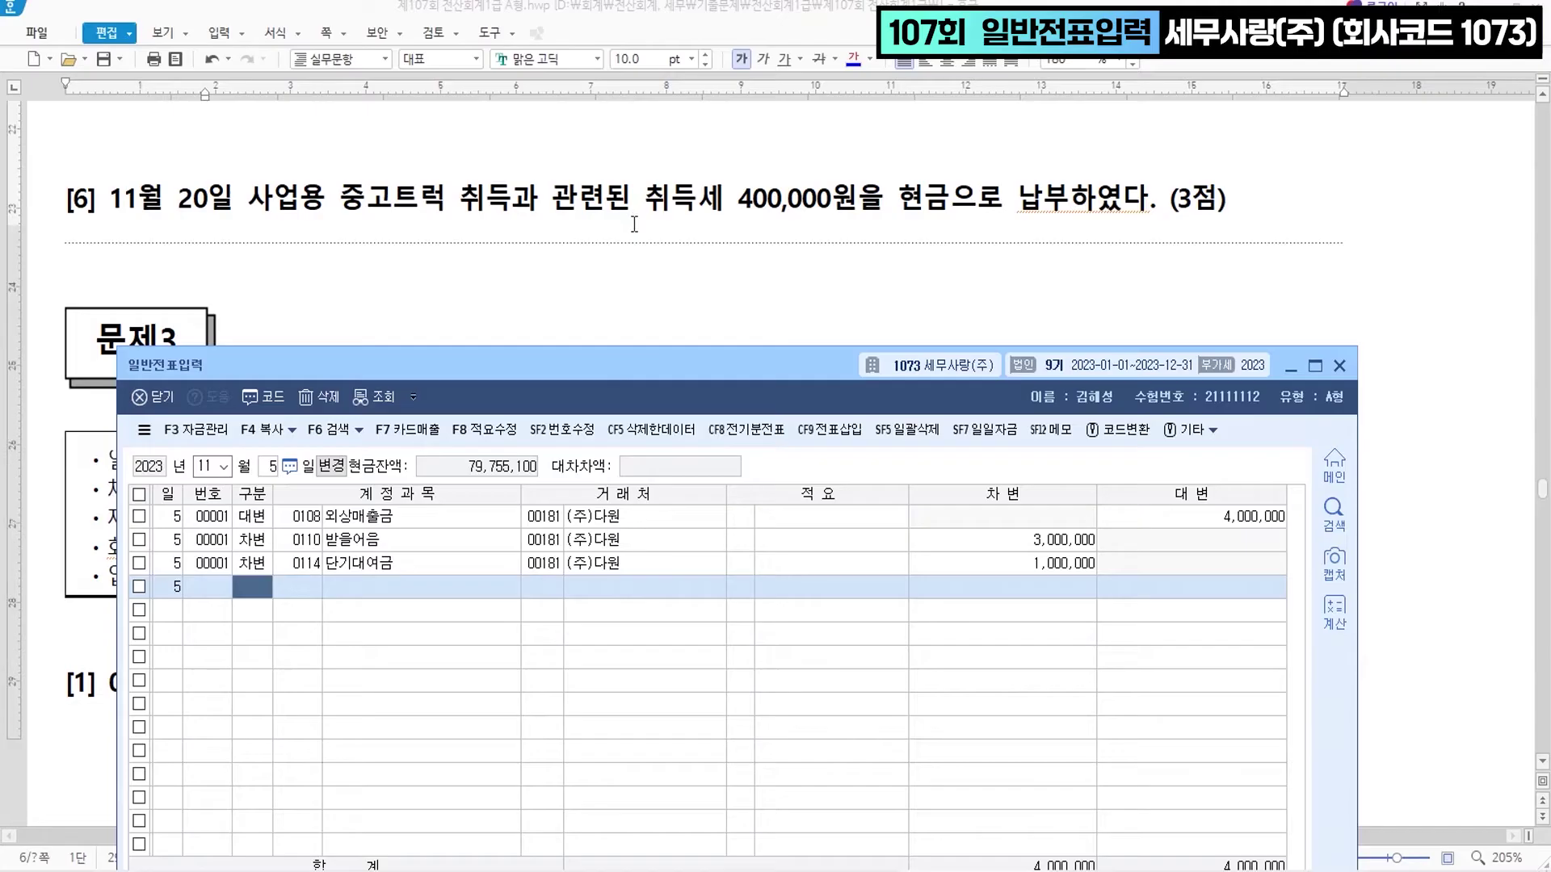
pyautogui.click(114, 201)
pyautogui.keyDown('shift'); pyautogui.click(229, 201); pyautogui.keyUp('shift')
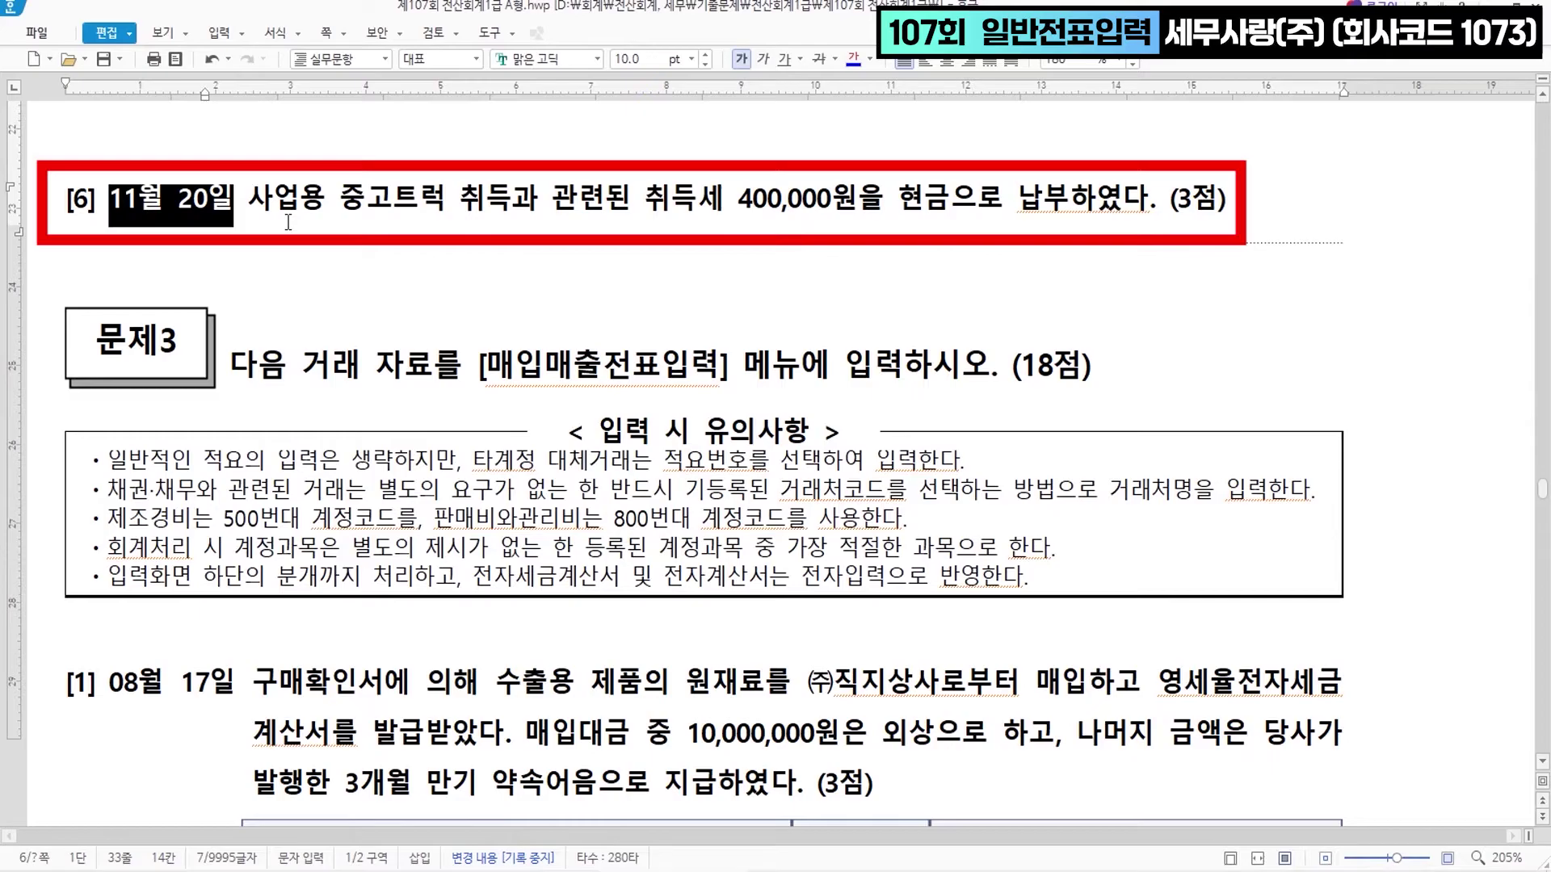
pyautogui.click(856, 63)
pyautogui.click(646, 205)
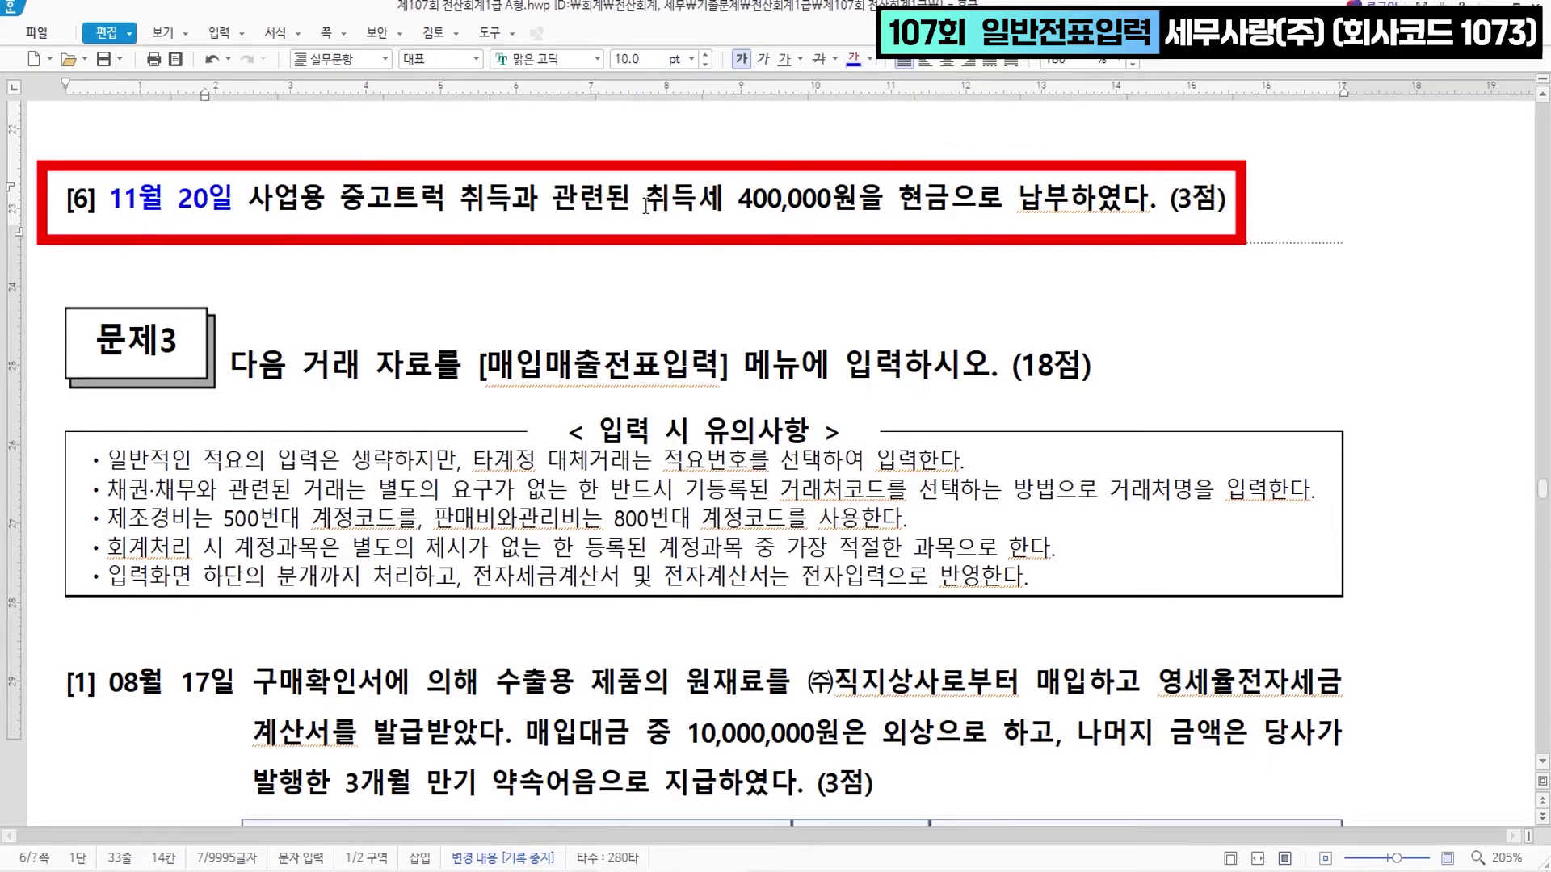
pyautogui.moveTo(646, 205); pyautogui.dragTo(858, 206)
pyautogui.click(852, 63)
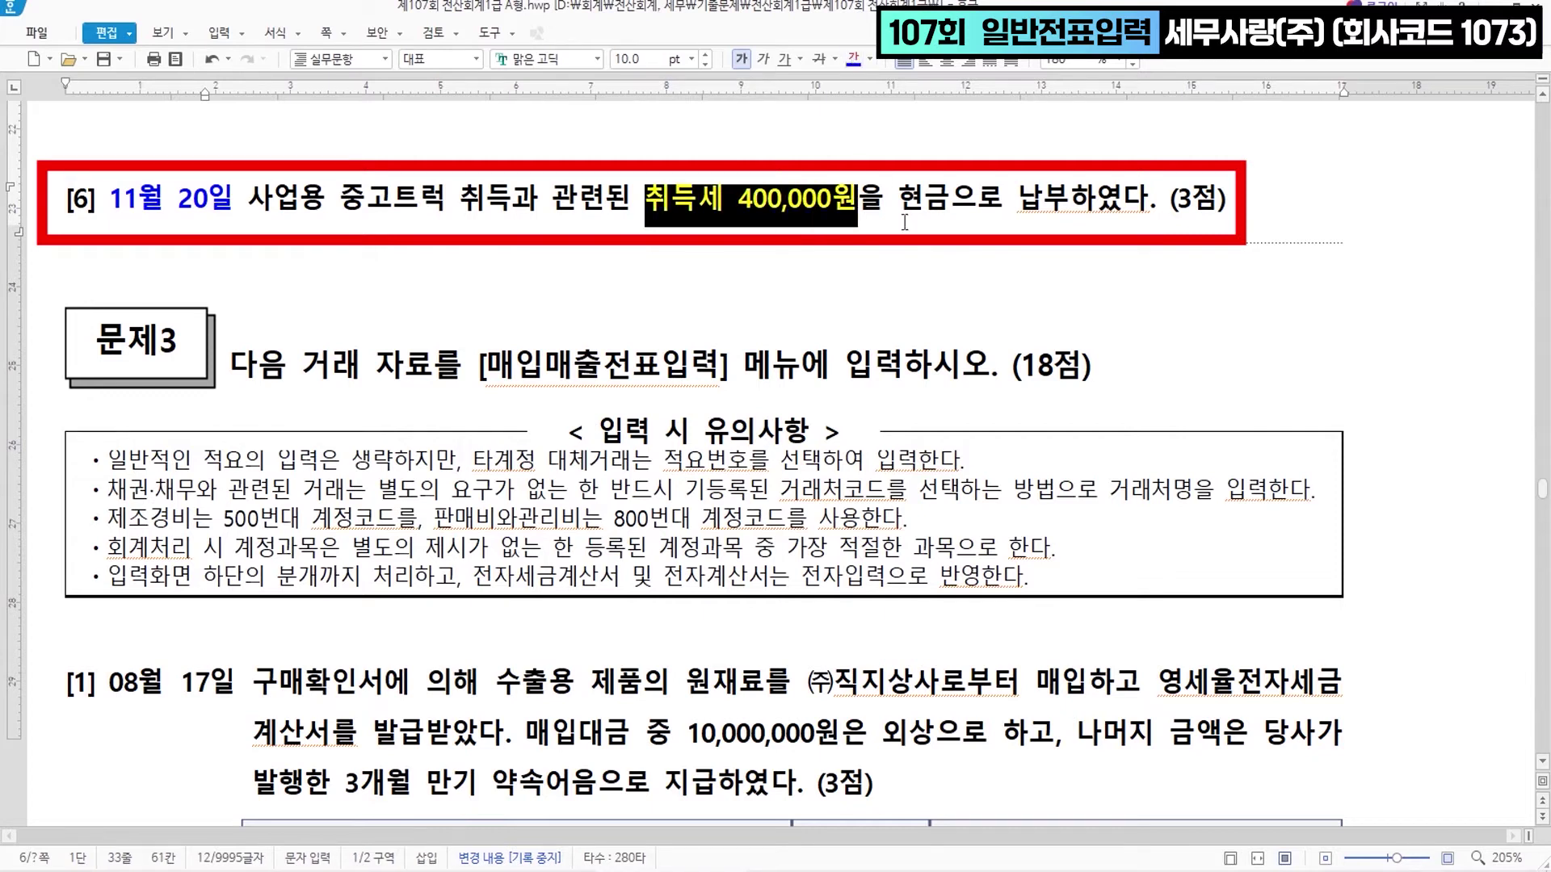
pyautogui.click(349, 202)
pyautogui.moveTo(350, 202); pyautogui.dragTo(502, 209)
pyautogui.click(848, 59)
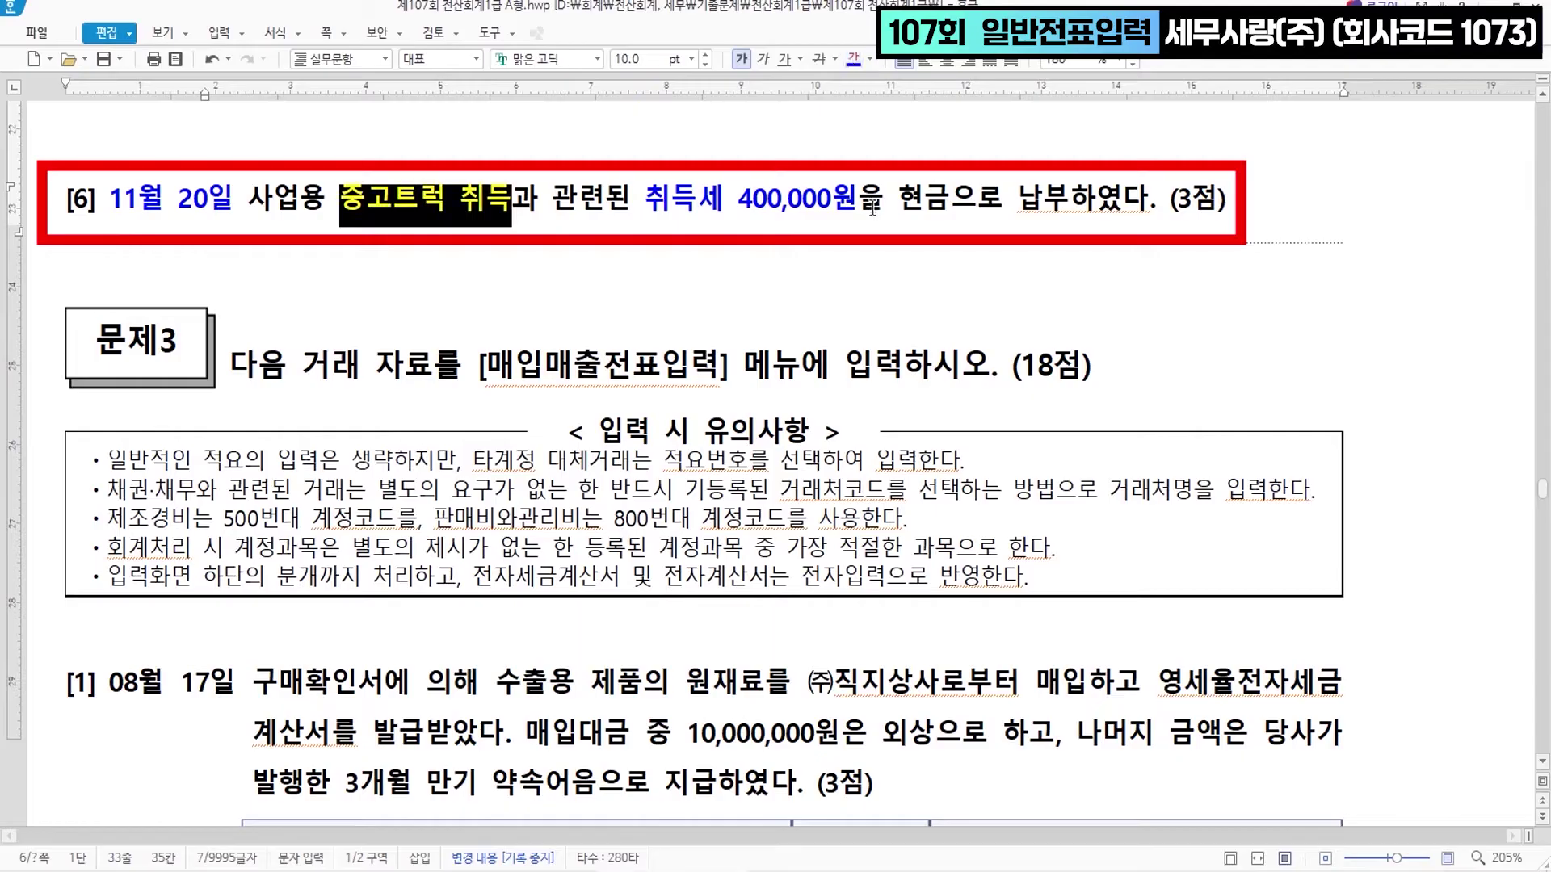
# - Switch to the 일반전표입력 window and enter a credit line for November 20 with account 0101 현금 and amount 400,000
pyautogui.hotkey('alt', 'Tab')
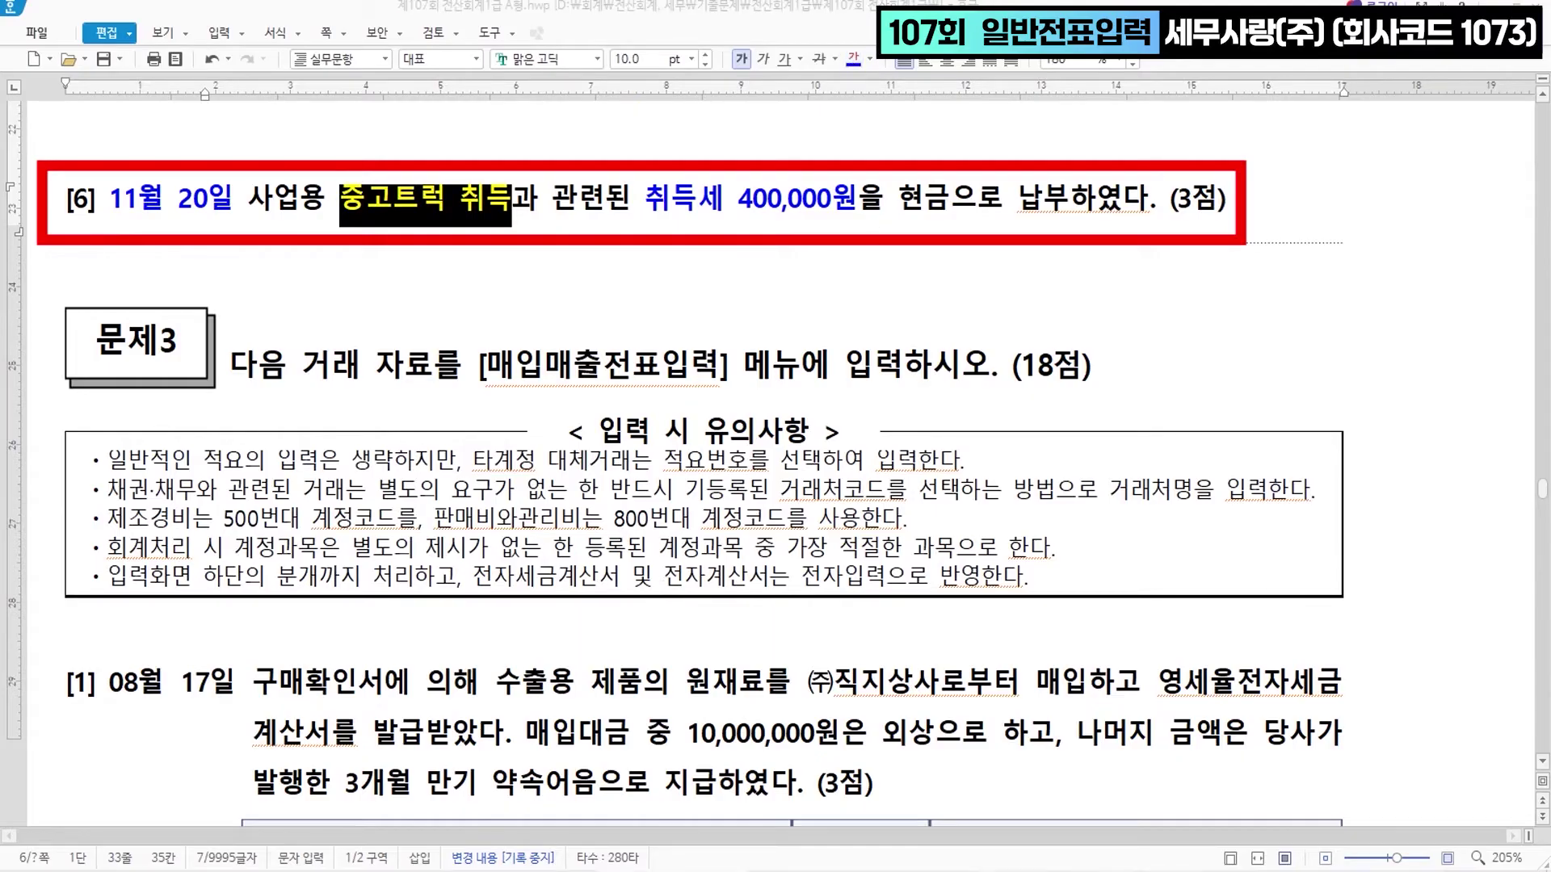
pyautogui.write('20')
pyautogui.press('Return')
pyautogui.write('4')
pyautogui.press('Return')
pyautogui.write('101')
pyautogui.press('Return')
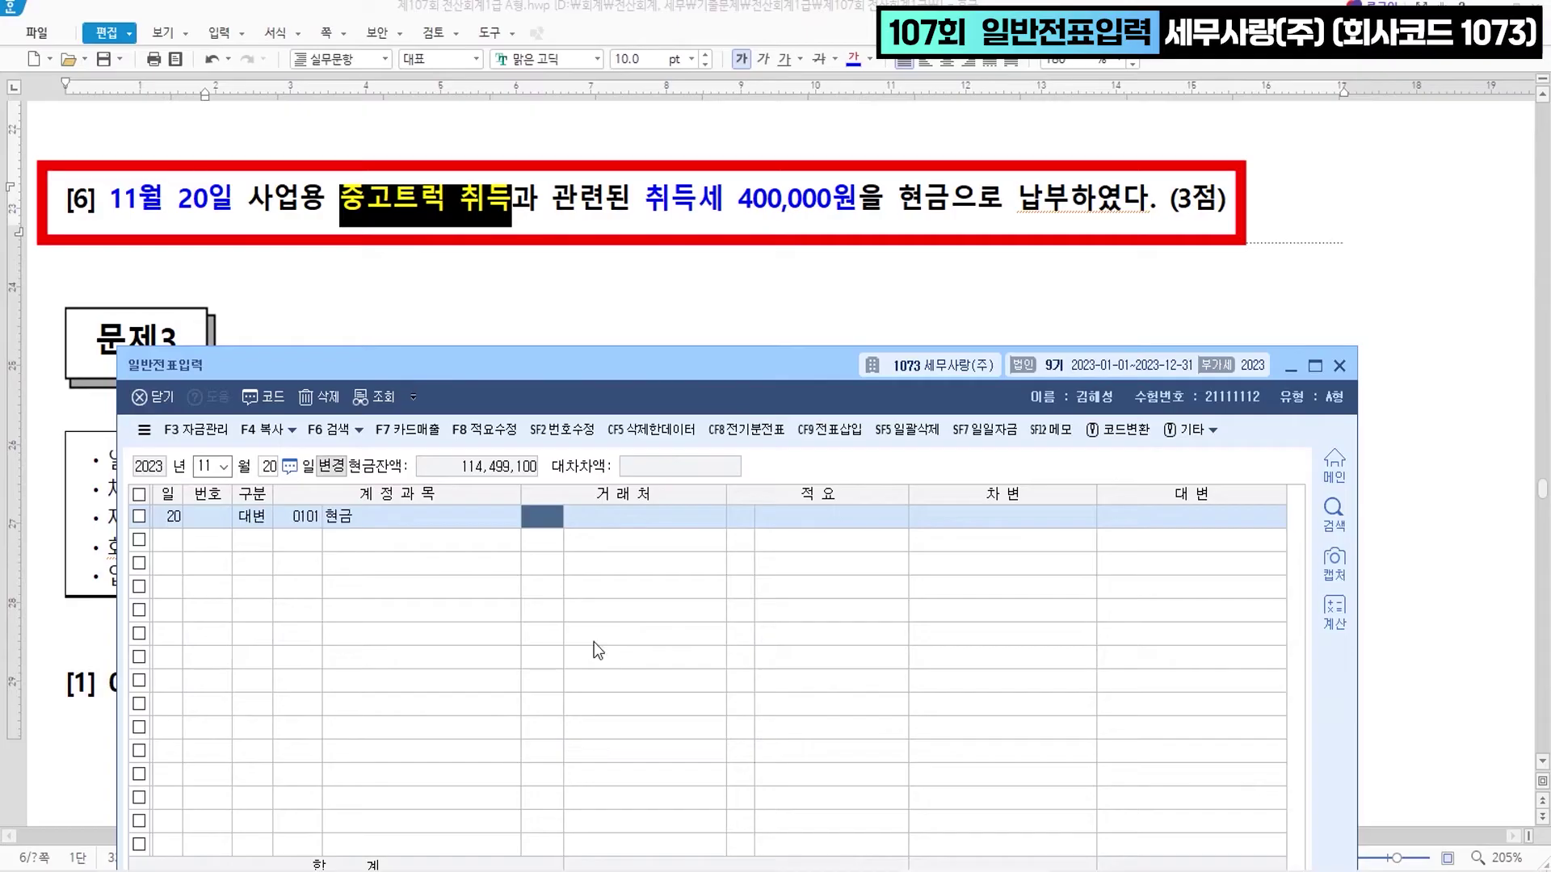
pyautogui.press('Return')
pyautogui.press('Return')
pyautogui.write('400+')
pyautogui.press('Return')
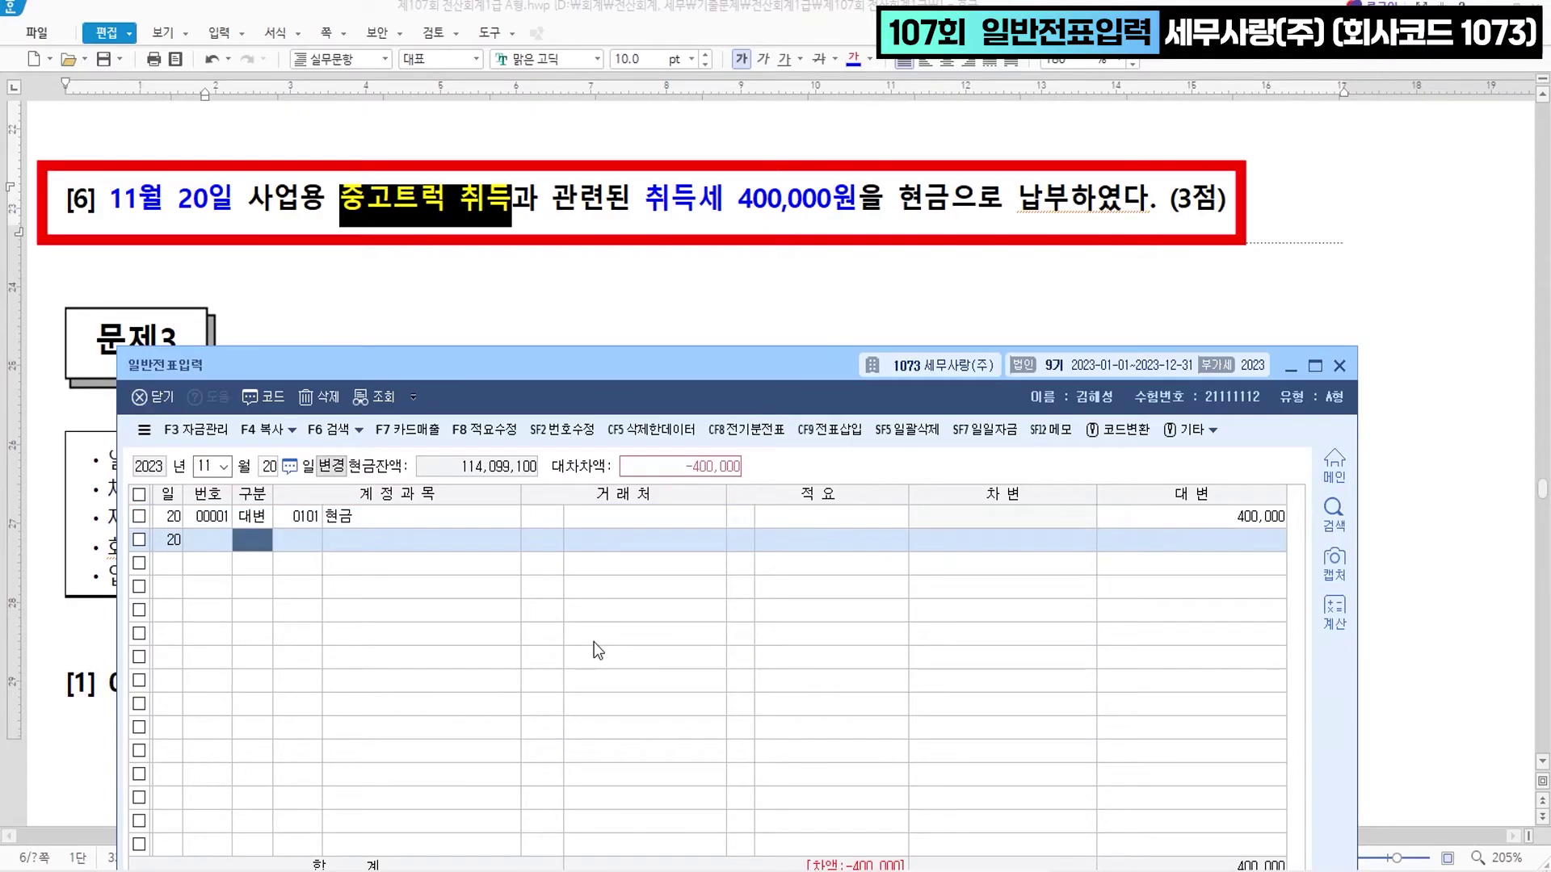
# - Add the matching debit line with account 0208 차량운반구 for 400,000, without a counterparty
pyautogui.write('3')
pyautogui.press('Return')
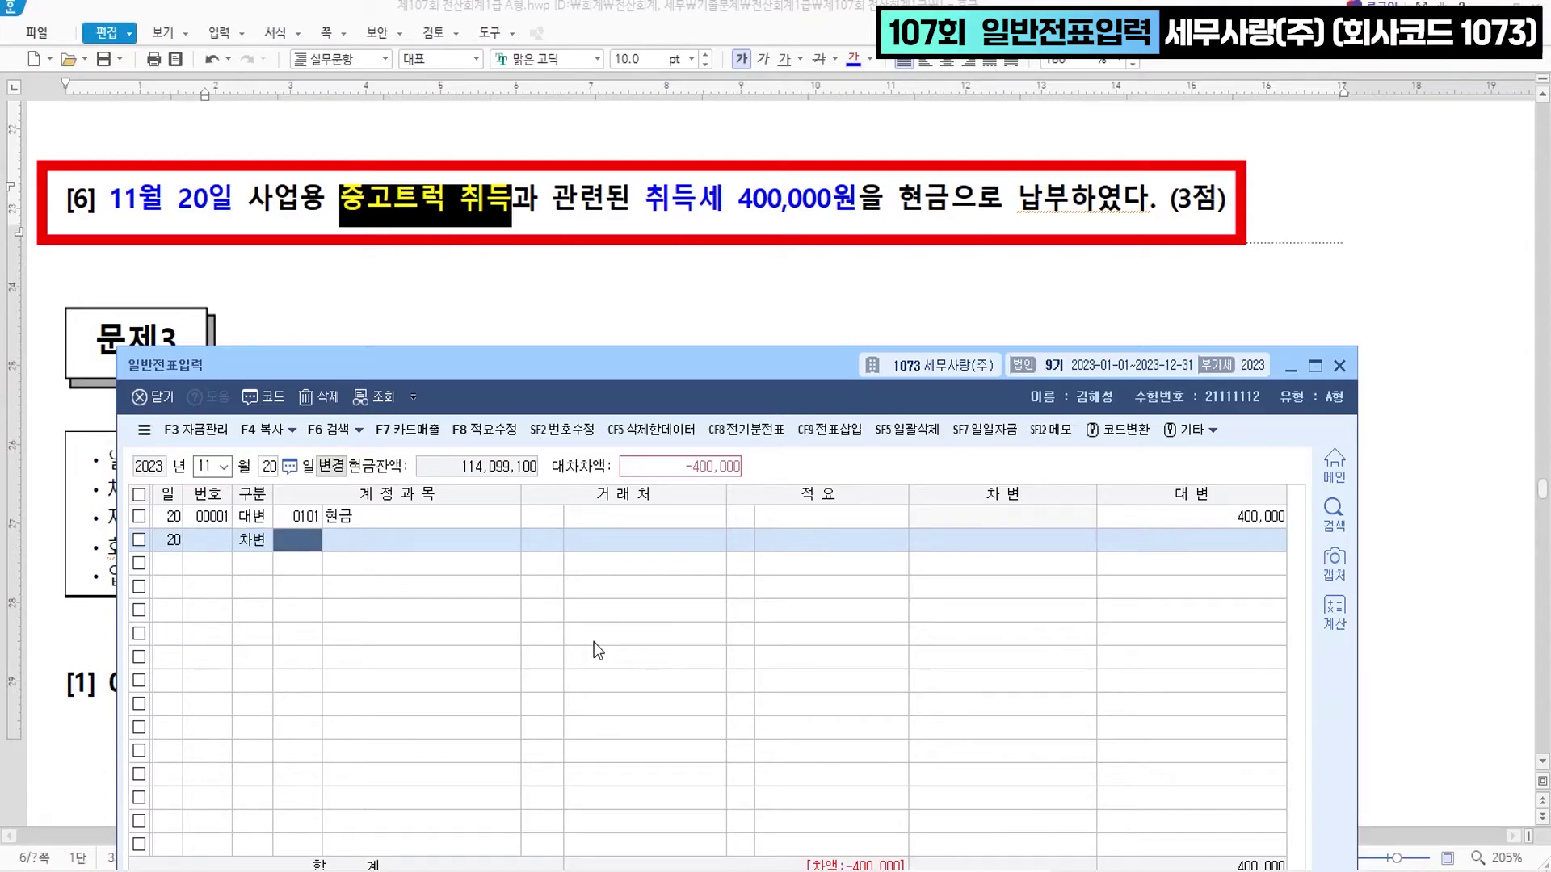
pyautogui.write('208')
pyautogui.press('Return')
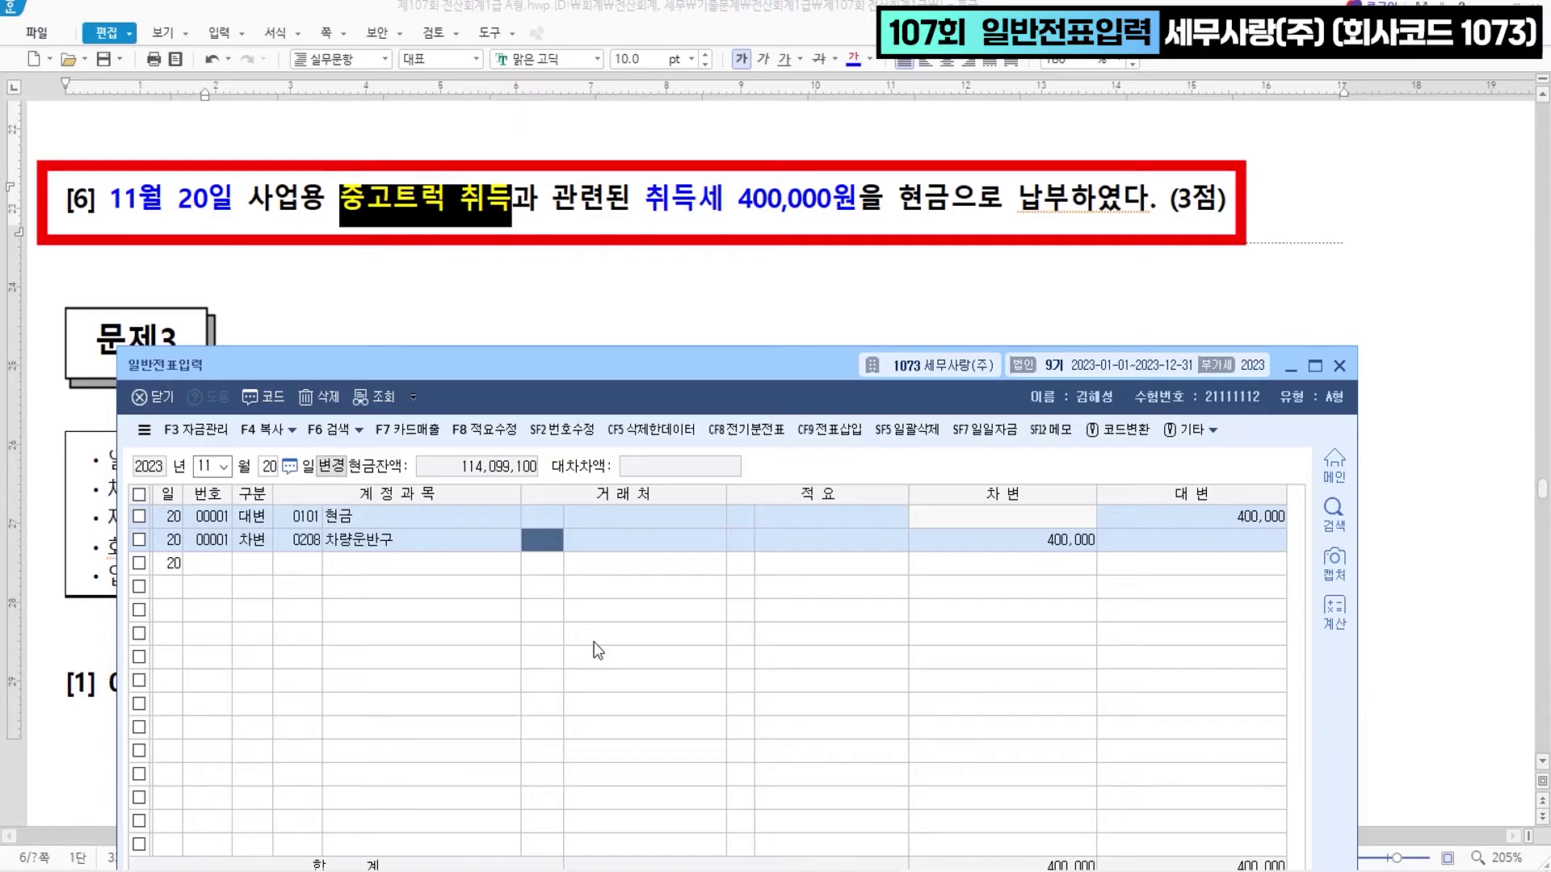
pyautogui.press('Return')
pyautogui.press('Return')
pyautogui.press('Return')
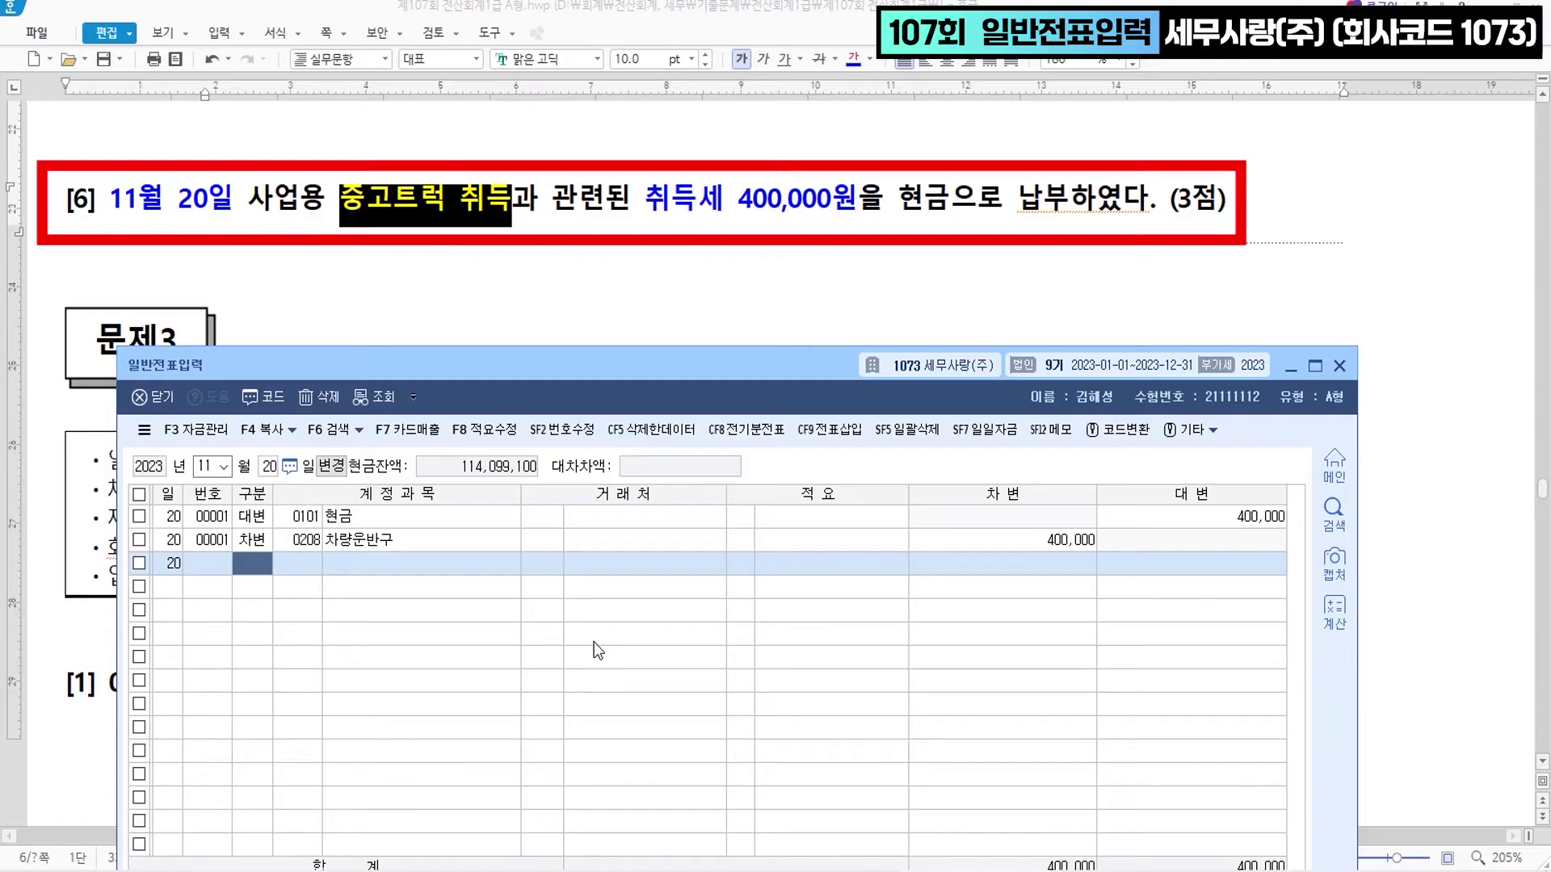
pyautogui.press('ctrl')
pyautogui.press('ctrl')
pyautogui.press('ctrl')
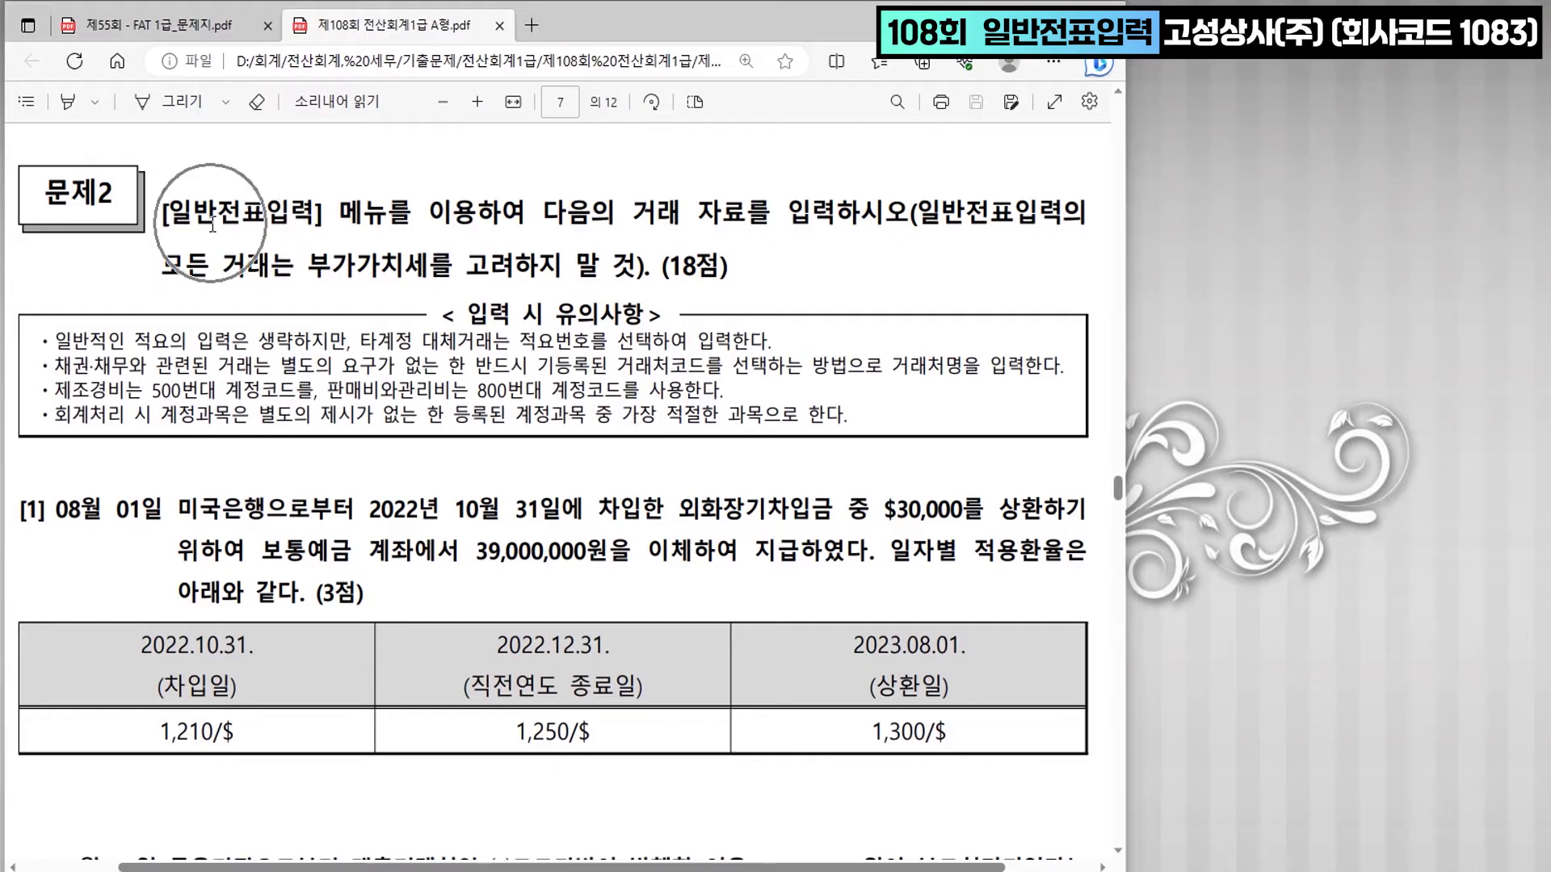
# - Switch to KcLep, open 일반전표입력 for 고성상사(주) below question [1], and set the entry date to August 1
pyautogui.scroll(-4, 602, 266)
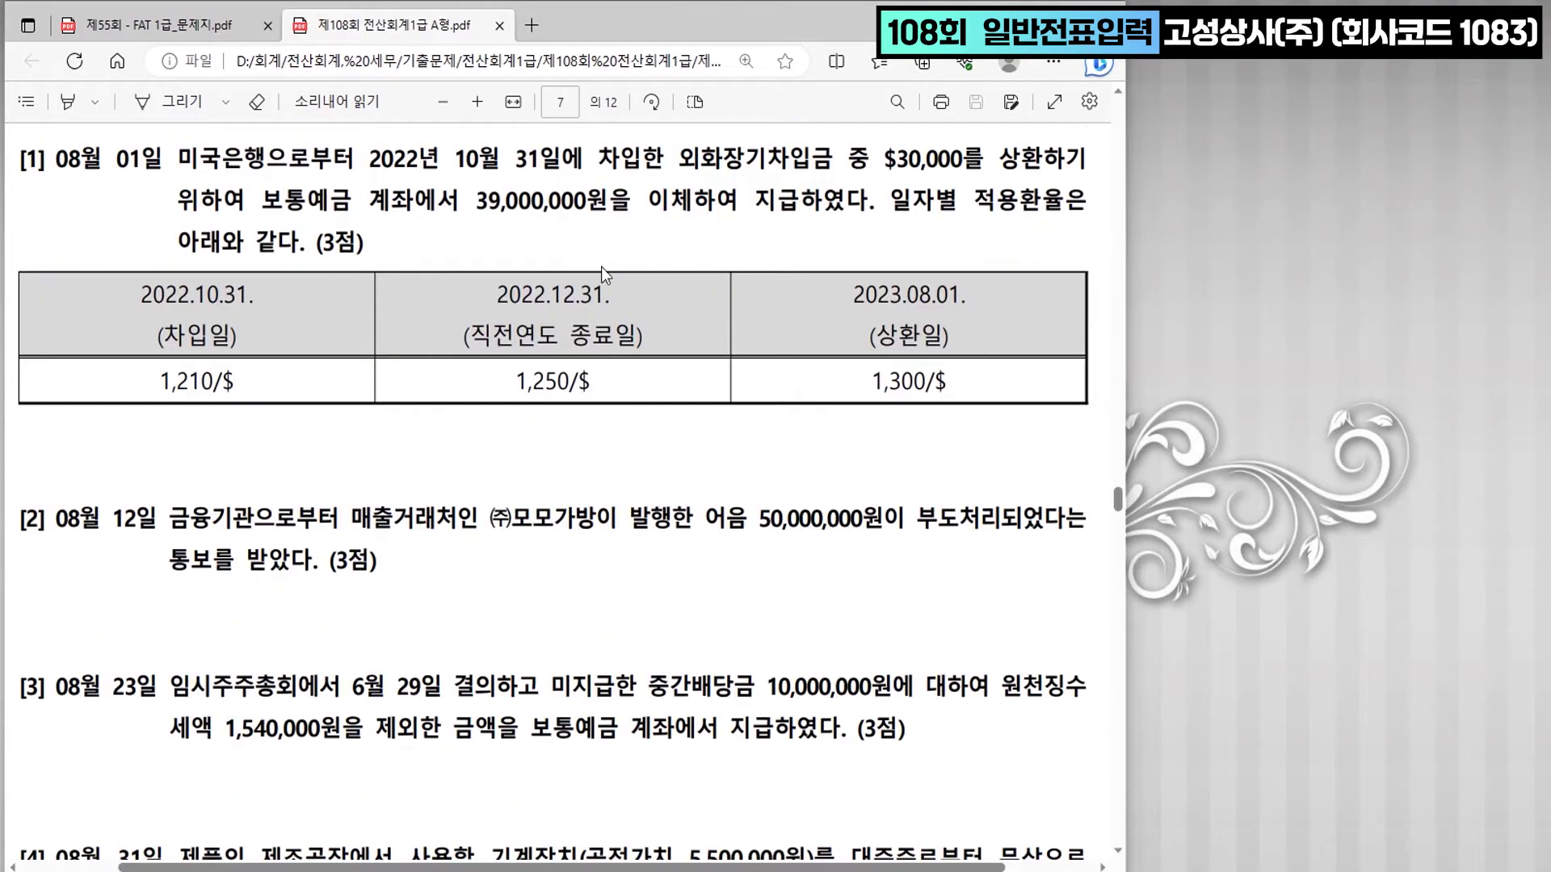
pyautogui.hotkey('alt', 'Tab')
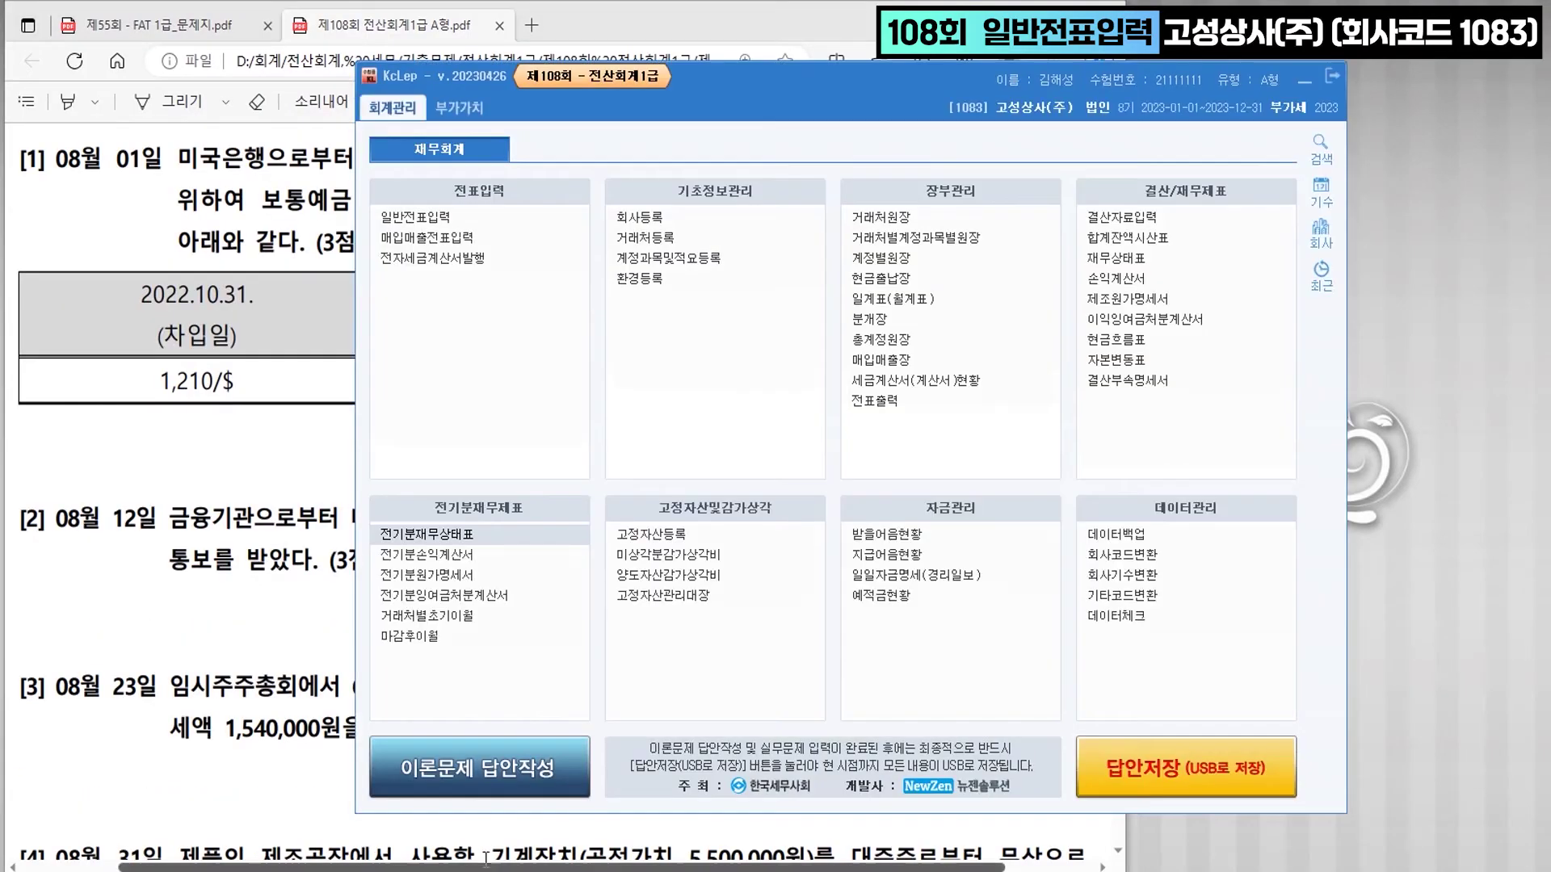
pyautogui.click(420, 217)
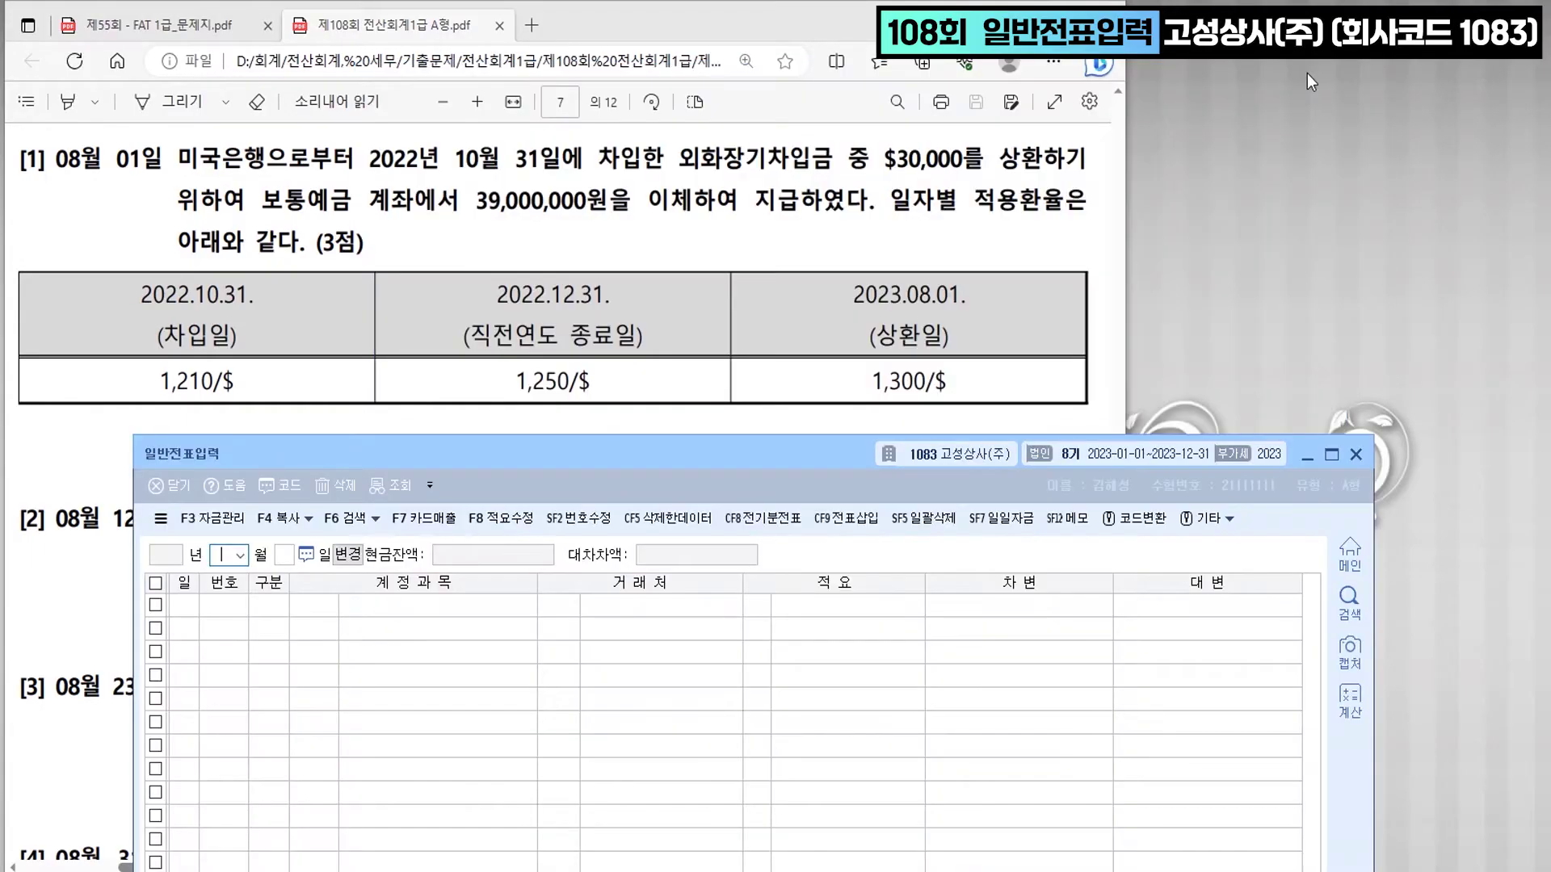
pyautogui.moveTo(719, 464); pyautogui.dragTo(637, 429)
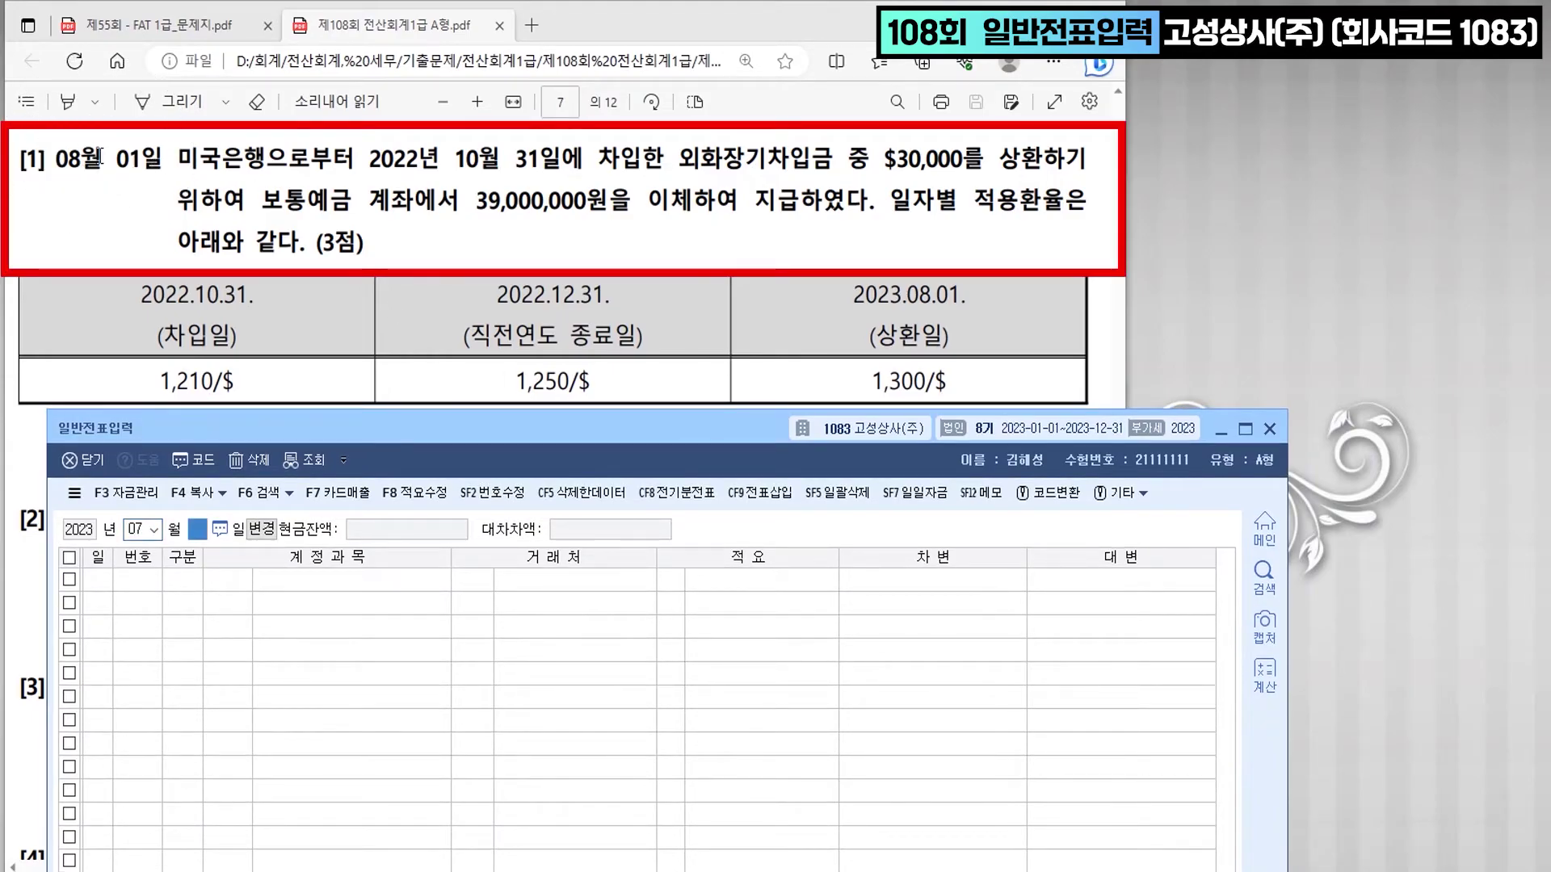
pyautogui.write('08')
pyautogui.press('Return')
pyautogui.write('1')
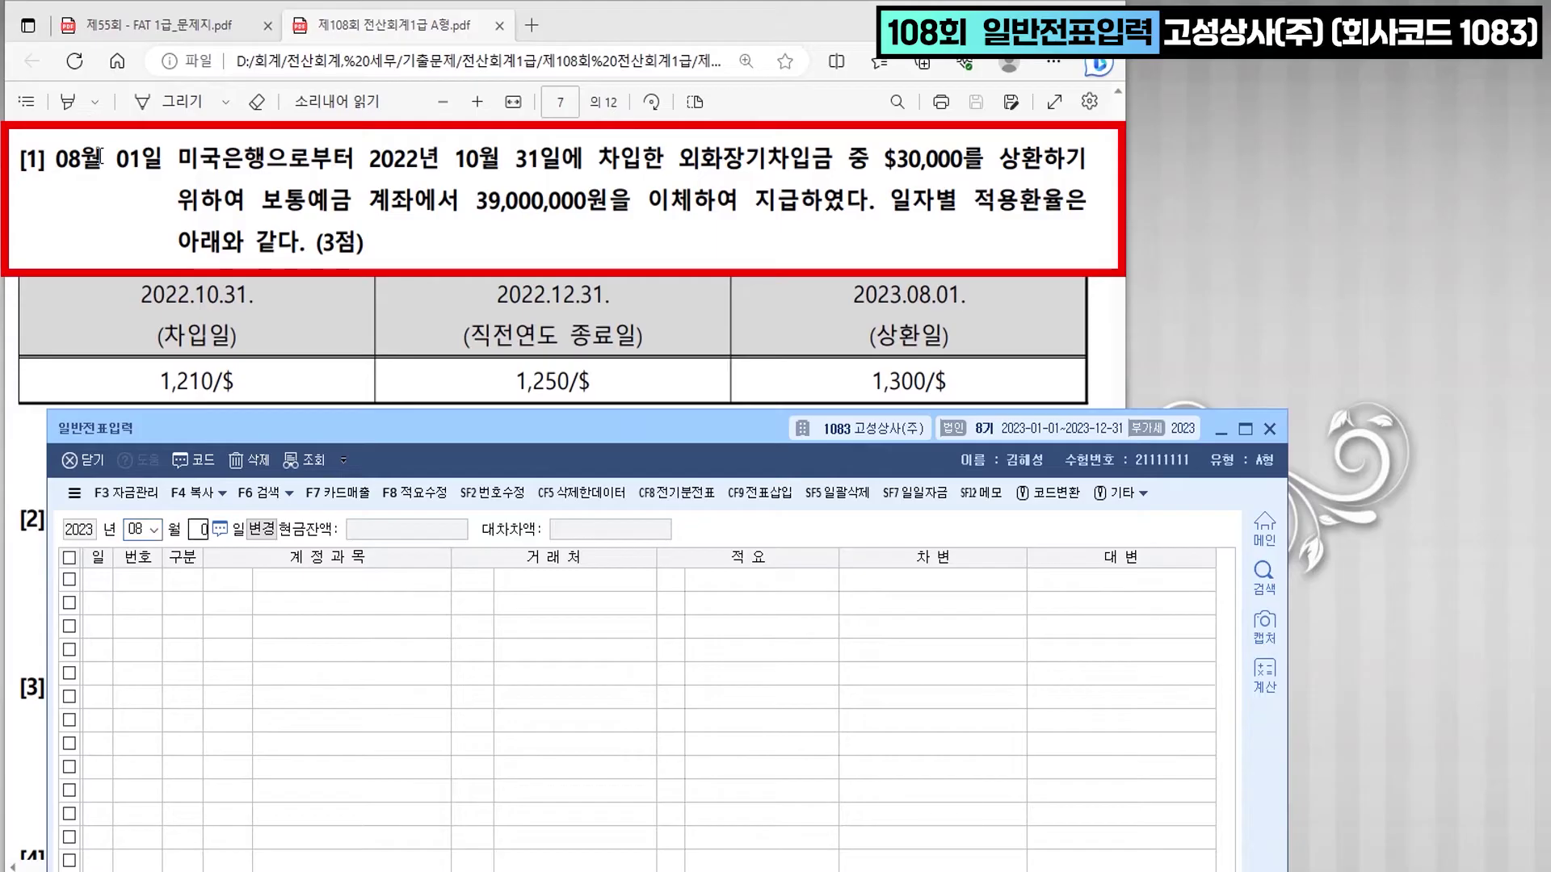
pyautogui.press('Return')
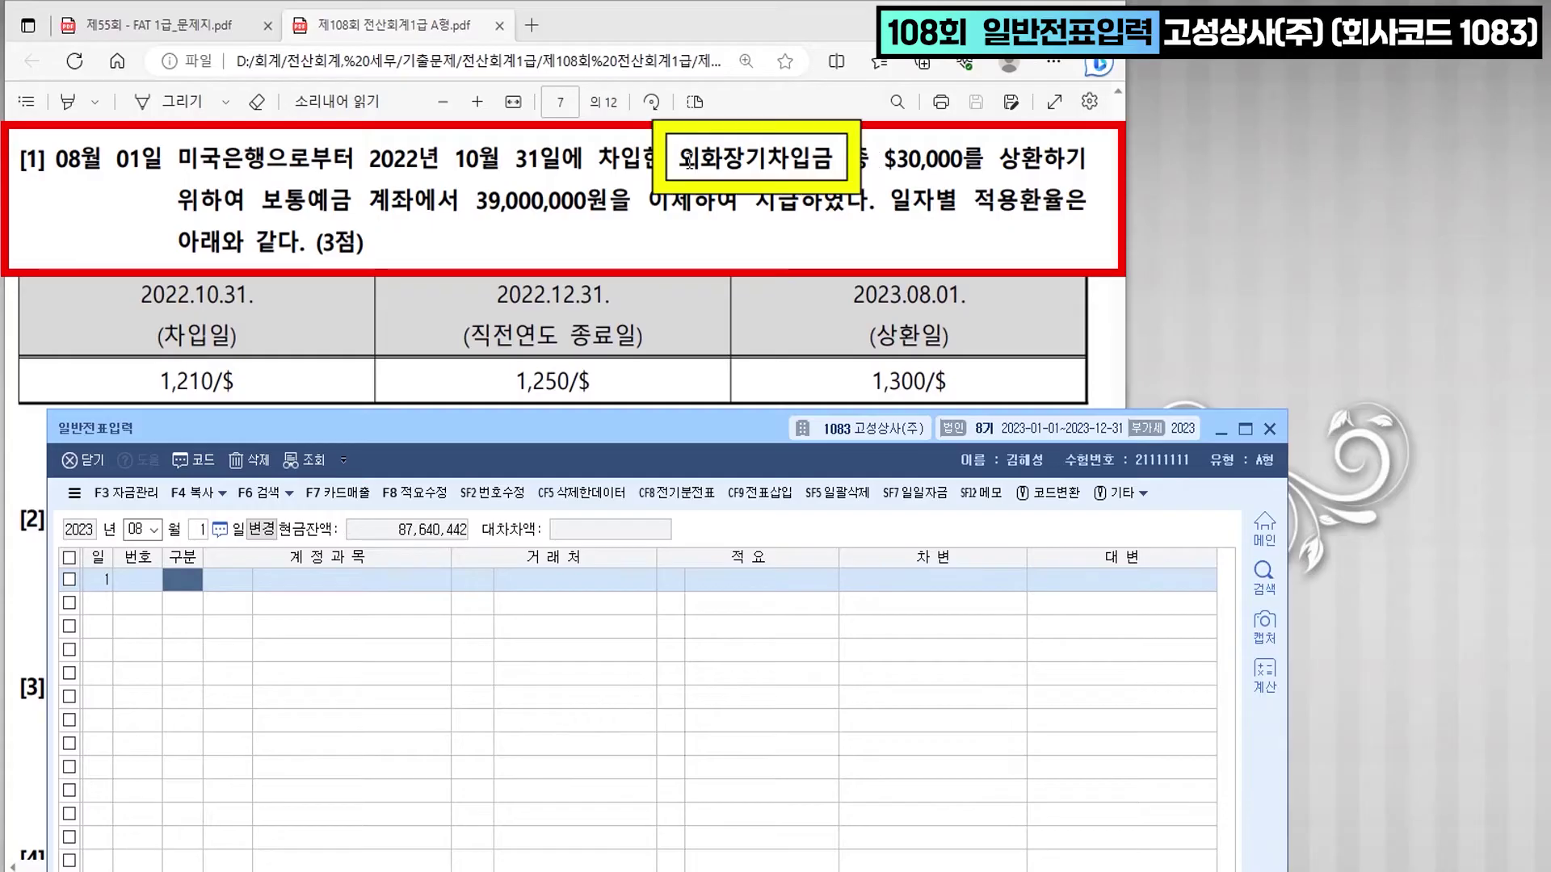
pyautogui.moveTo(678, 161); pyautogui.dragTo(864, 161)
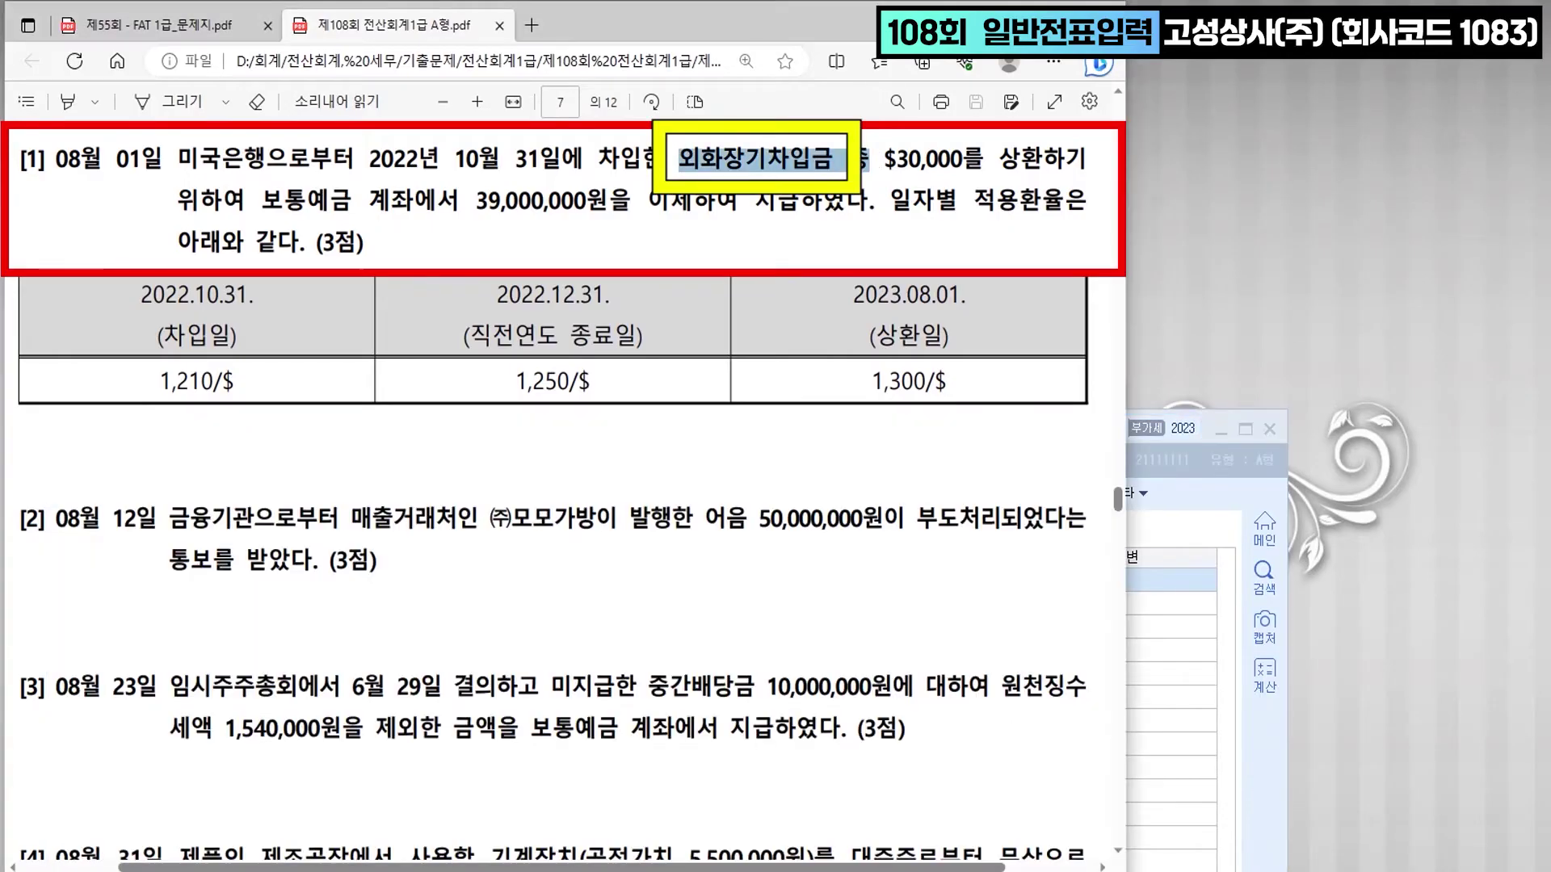
pyautogui.click(980, 176)
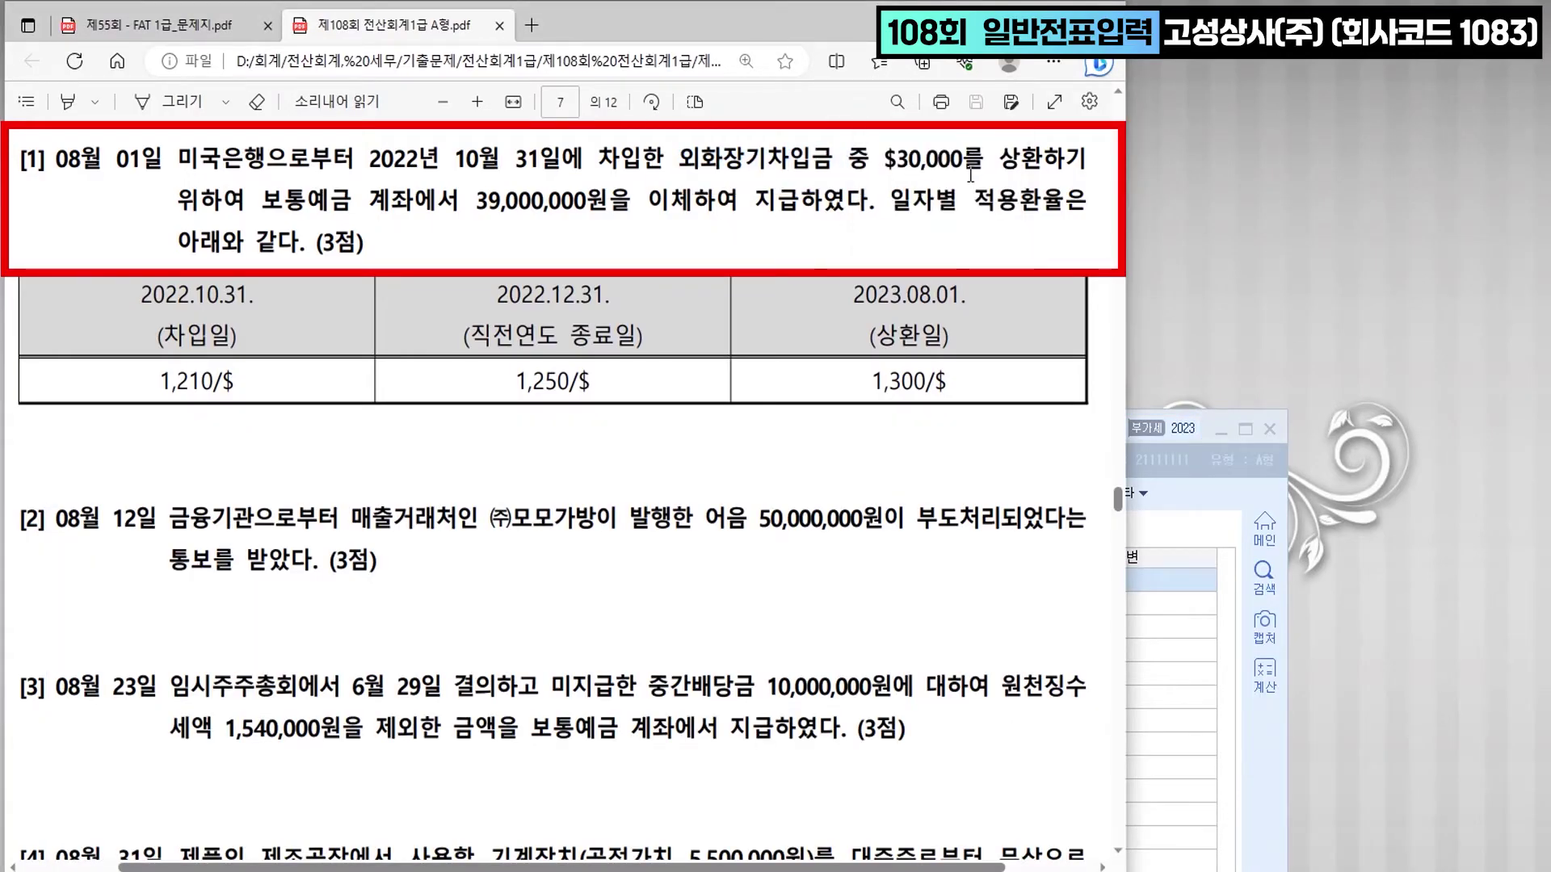
pyautogui.click(965, 179)
pyautogui.click(501, 216)
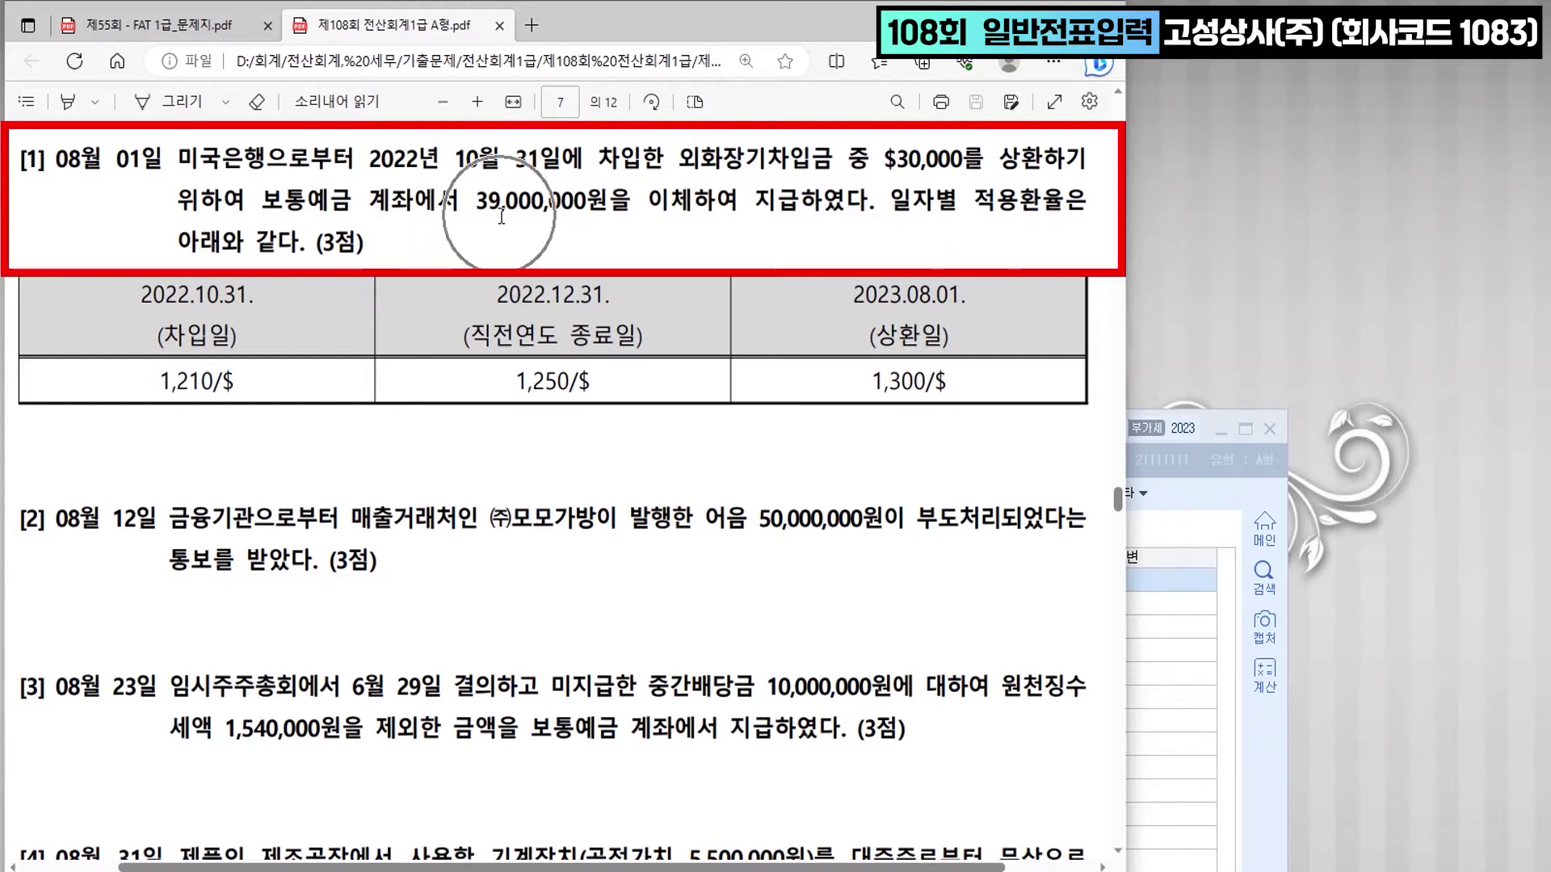
# - Enter a credit line for August 1 with account 0103 보통예금 and amount 39,000,000
pyautogui.click(1186, 622)
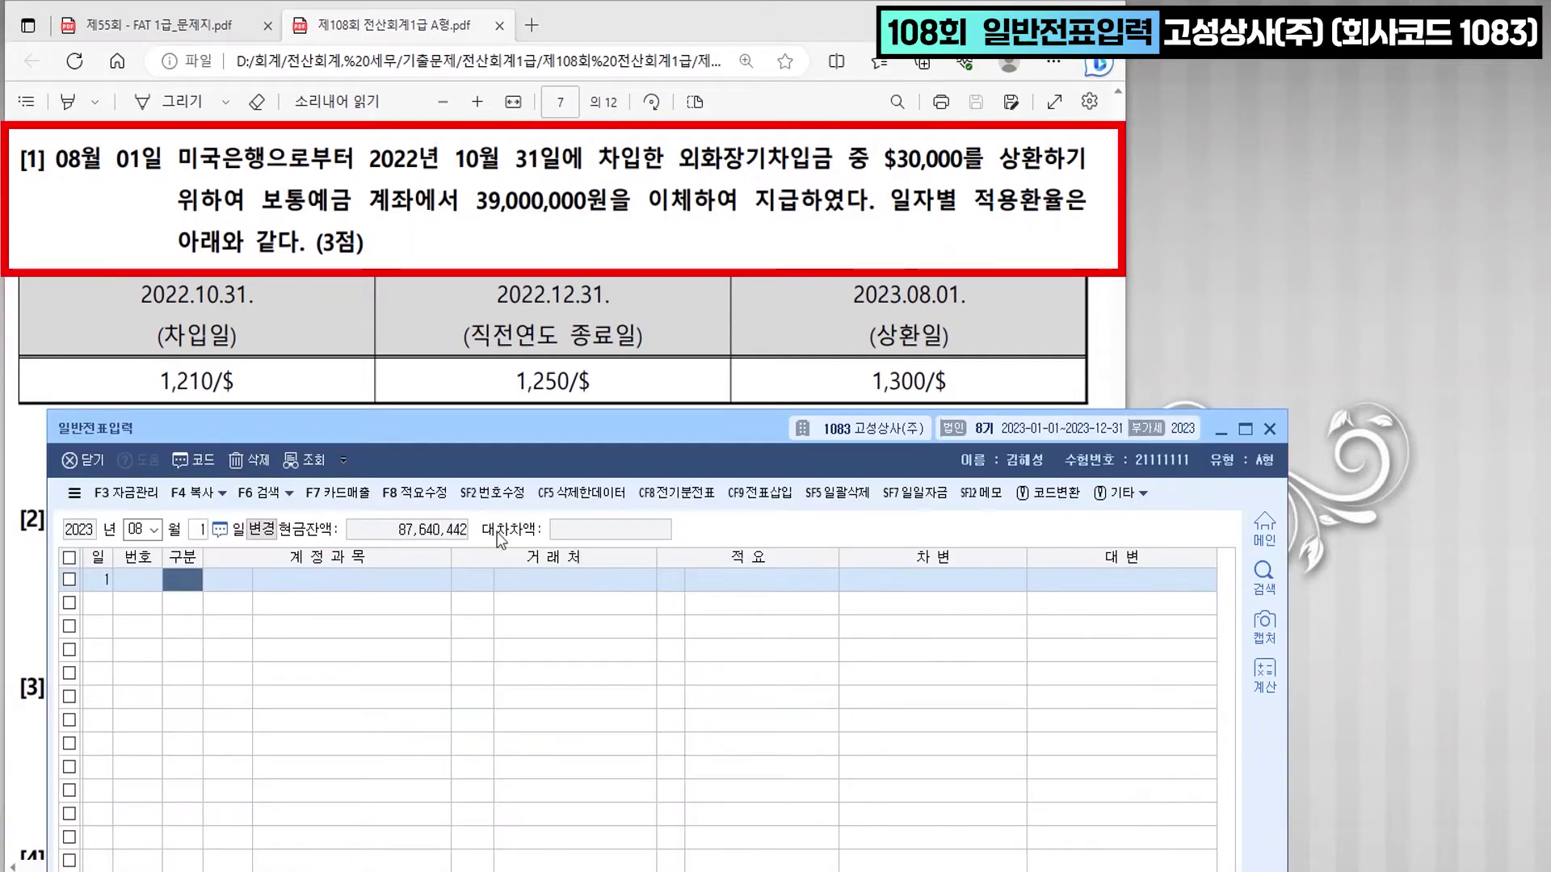
pyautogui.write('4')
pyautogui.press('Return')
pyautogui.write('103')
pyautogui.press('Return')
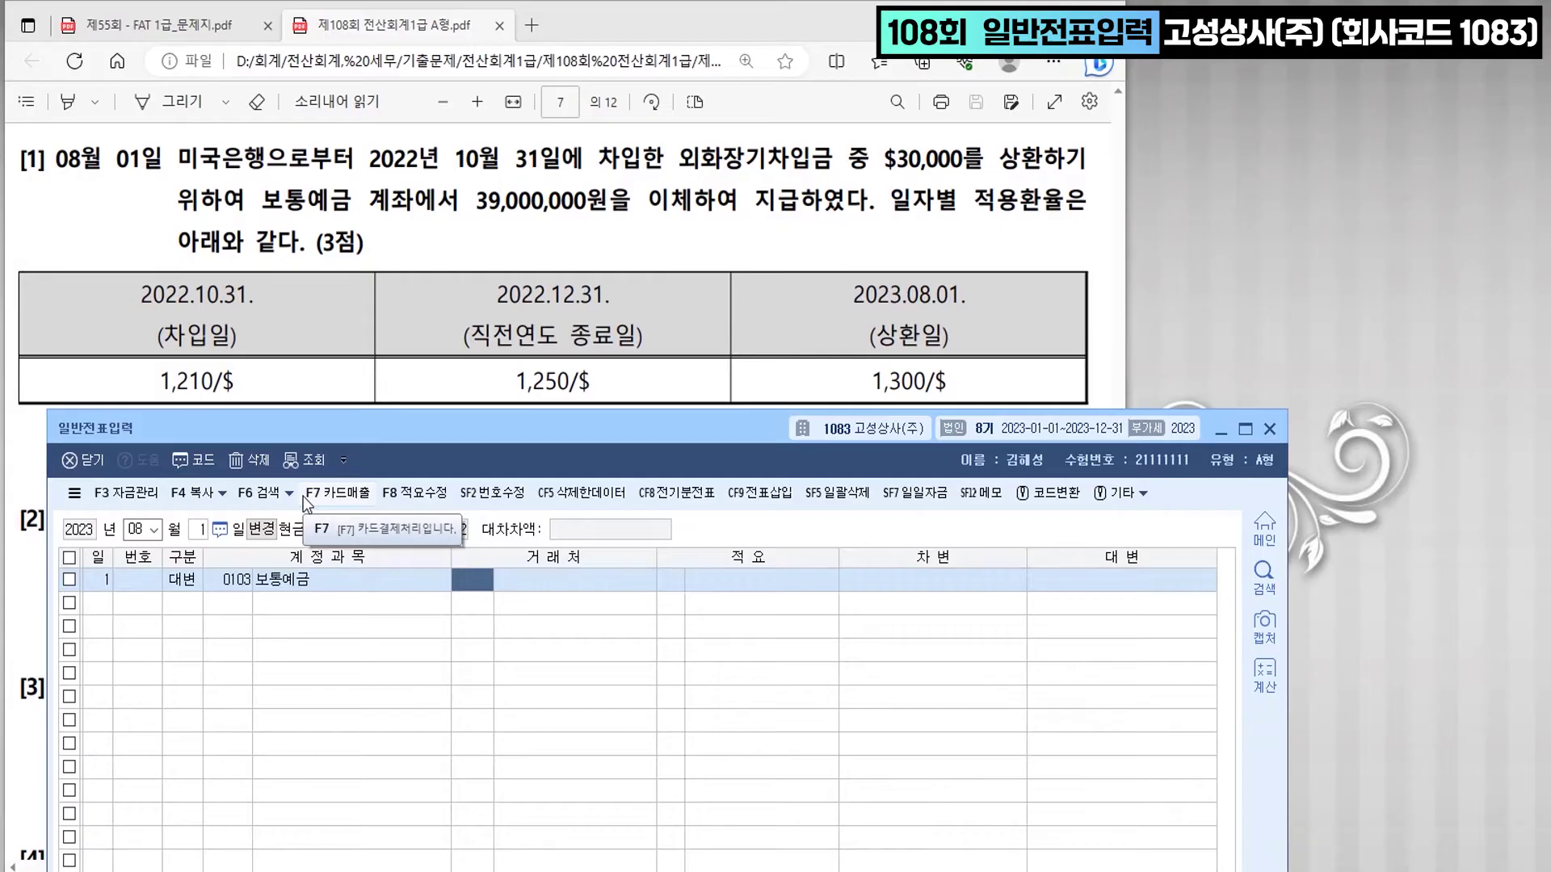
pyautogui.press('Return')
pyautogui.press('Return')
pyautogui.write('39,000,000')
pyautogui.press('Return')
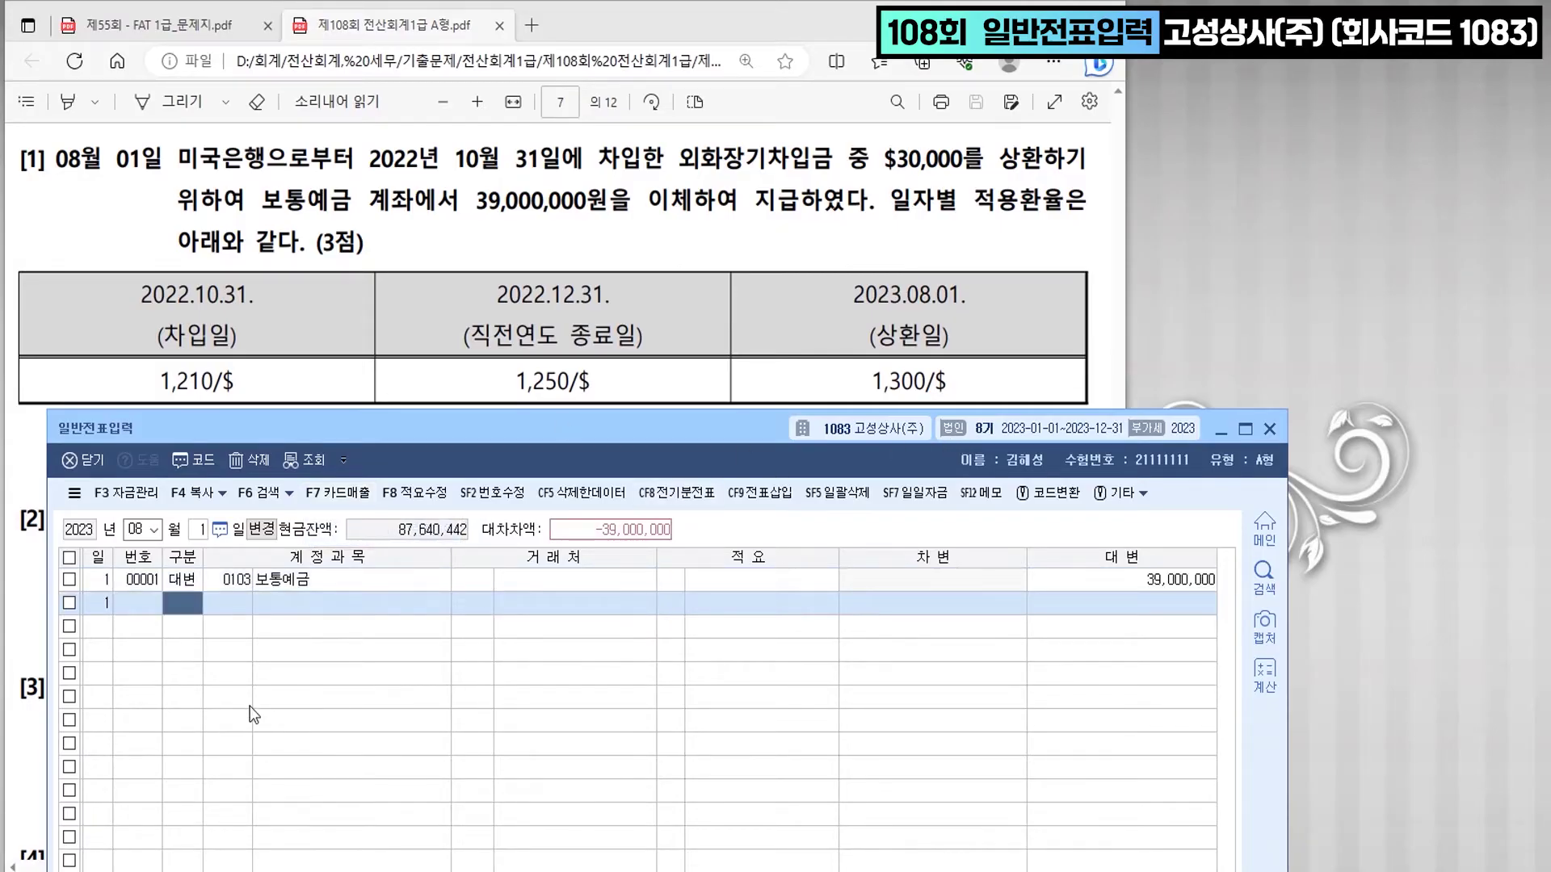
# - Add a debit line with account 0305 외화장기차입금 and counterparty 98006 미국은행
pyautogui.write('3')
pyautogui.press('Return')
pyautogui.write('외화')
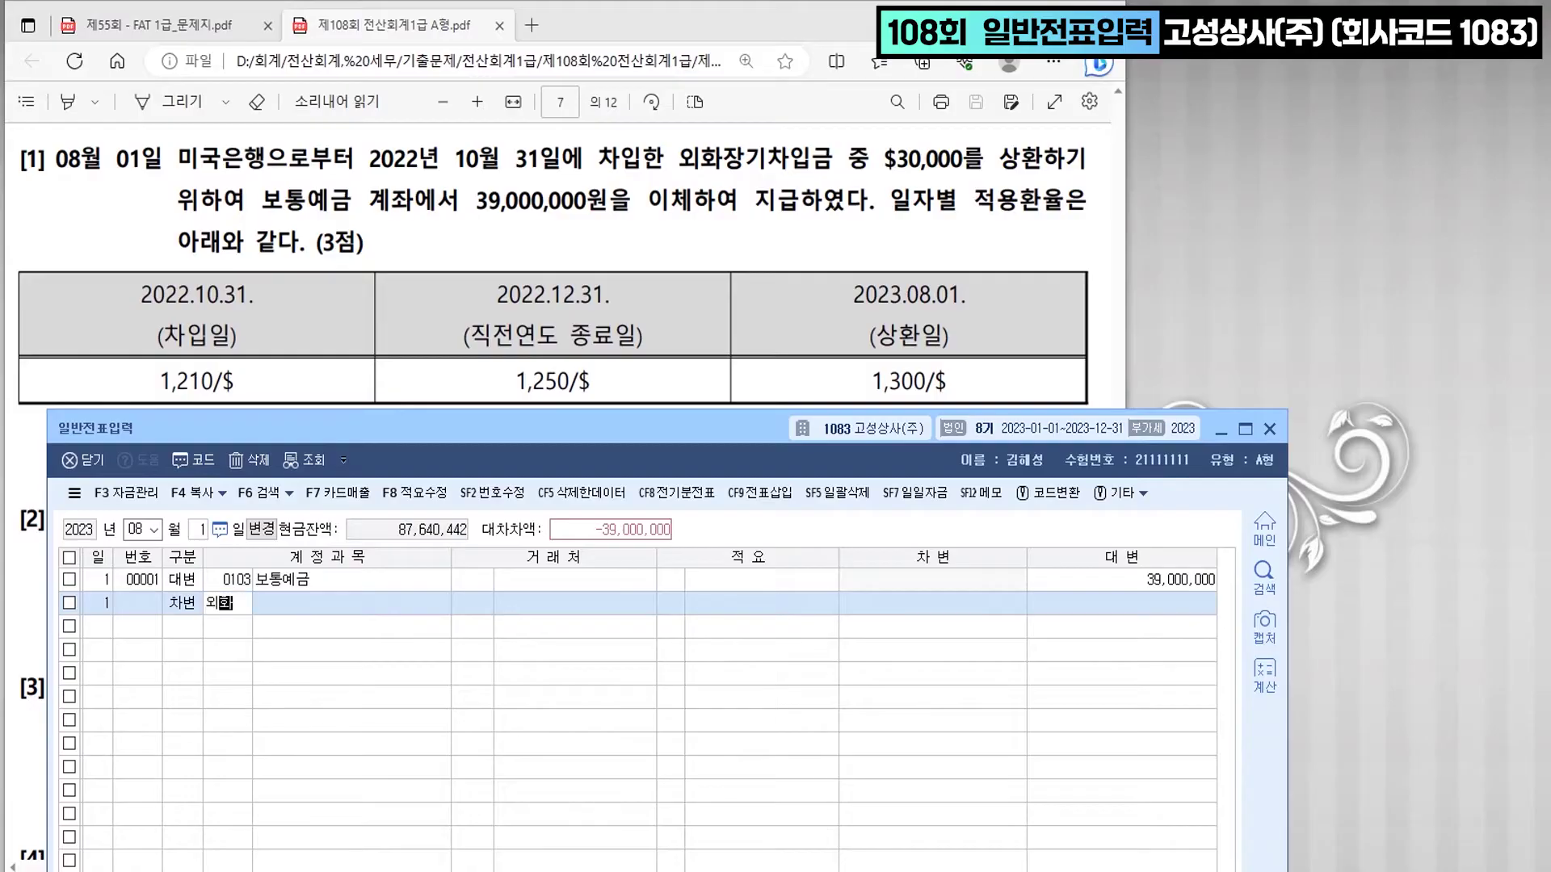
pyautogui.press('Return')
pyautogui.press('Return')
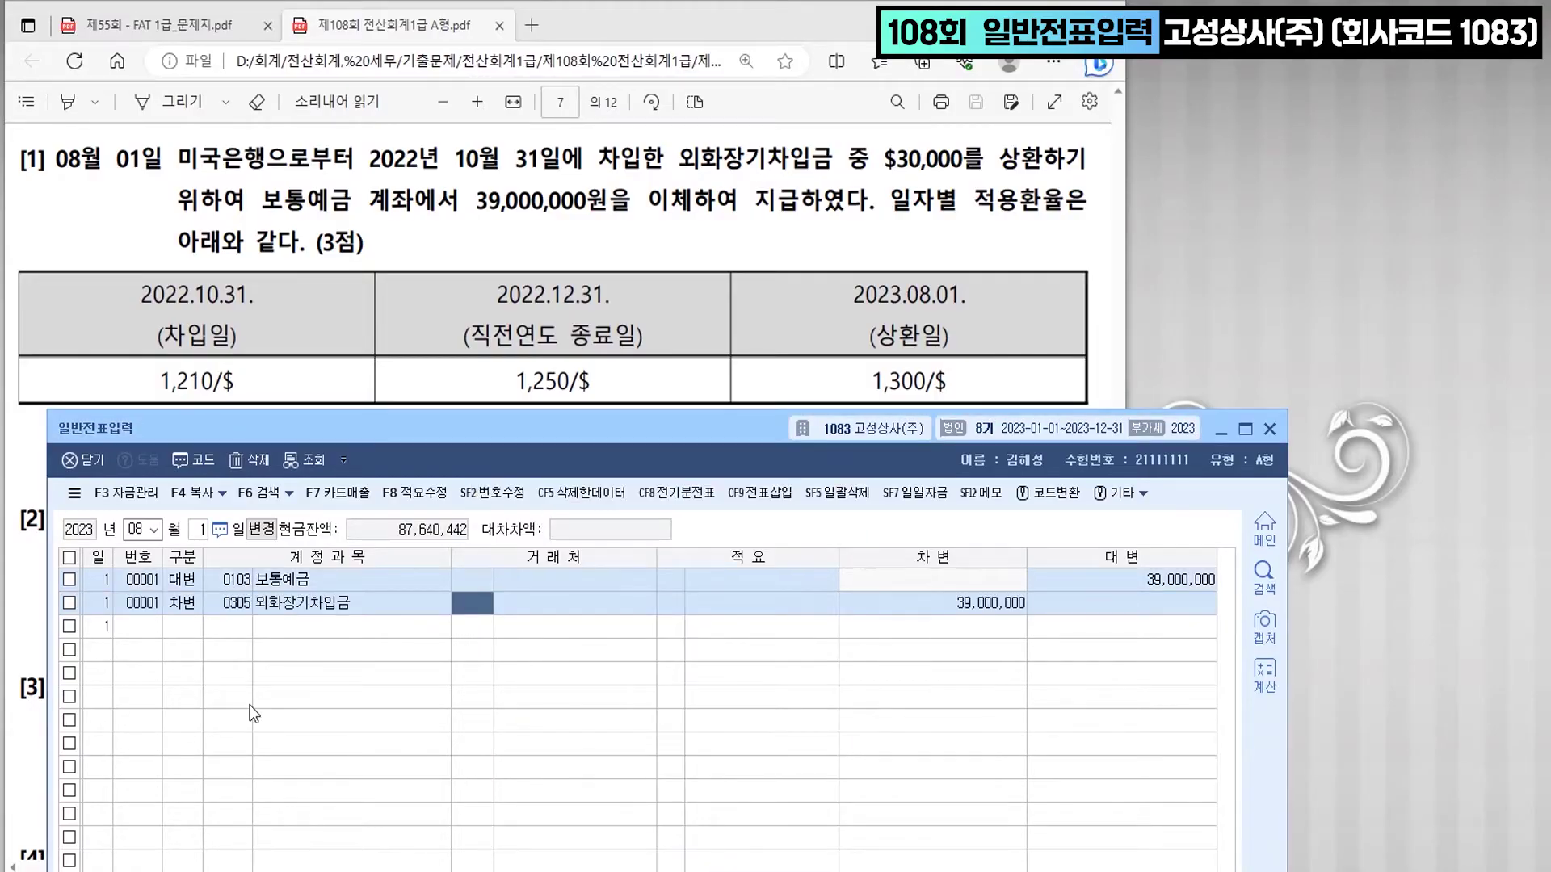
pyautogui.write('미국')
pyautogui.press('Return')
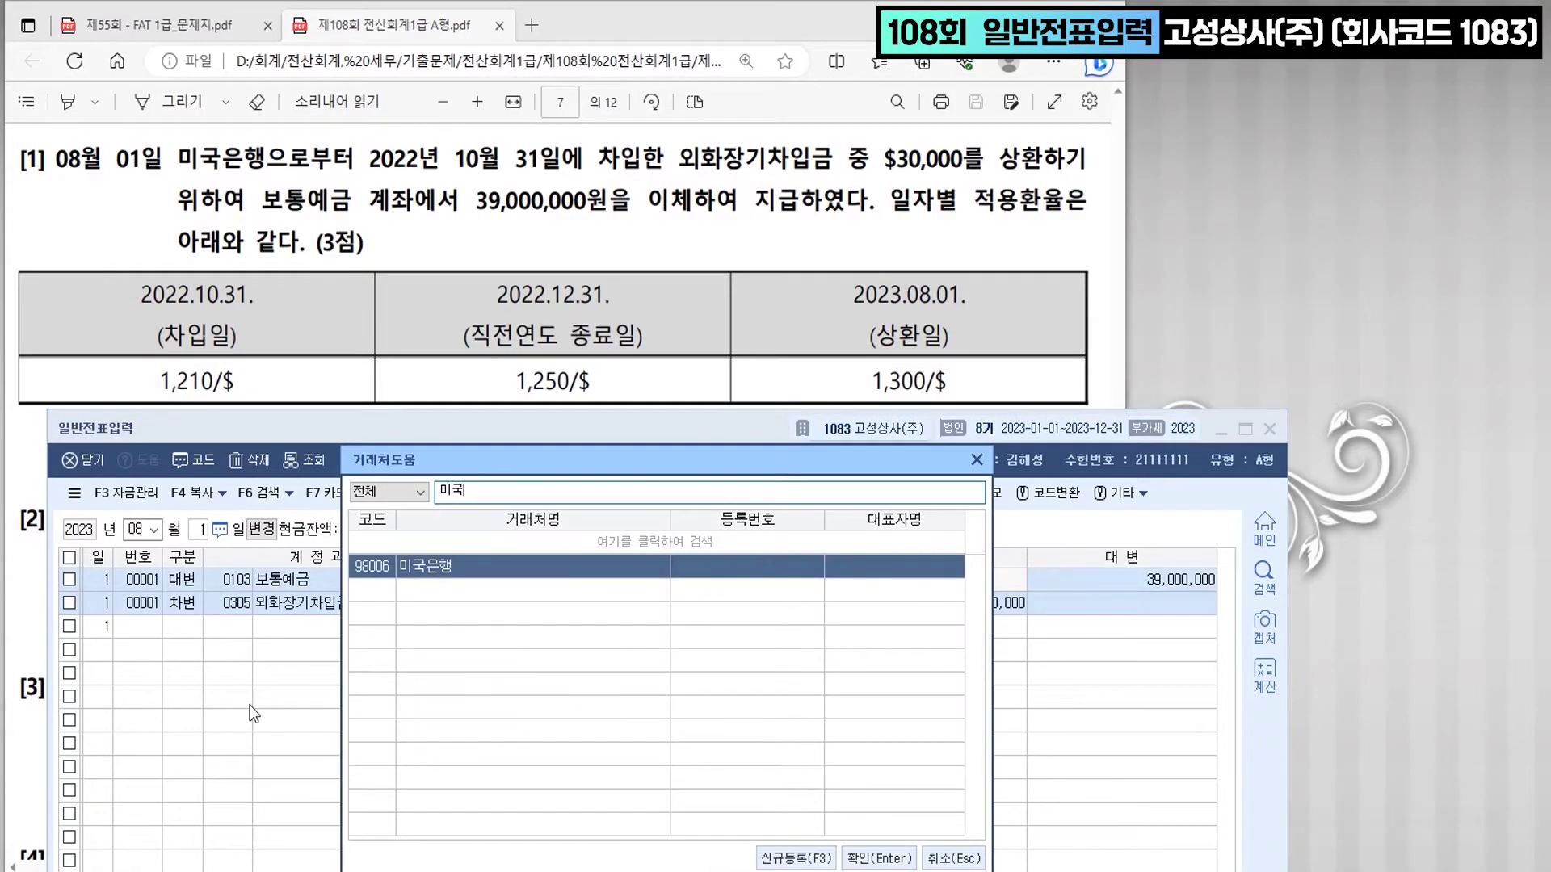
pyautogui.press('Return')
pyautogui.press('Return')
pyautogui.press('Return')
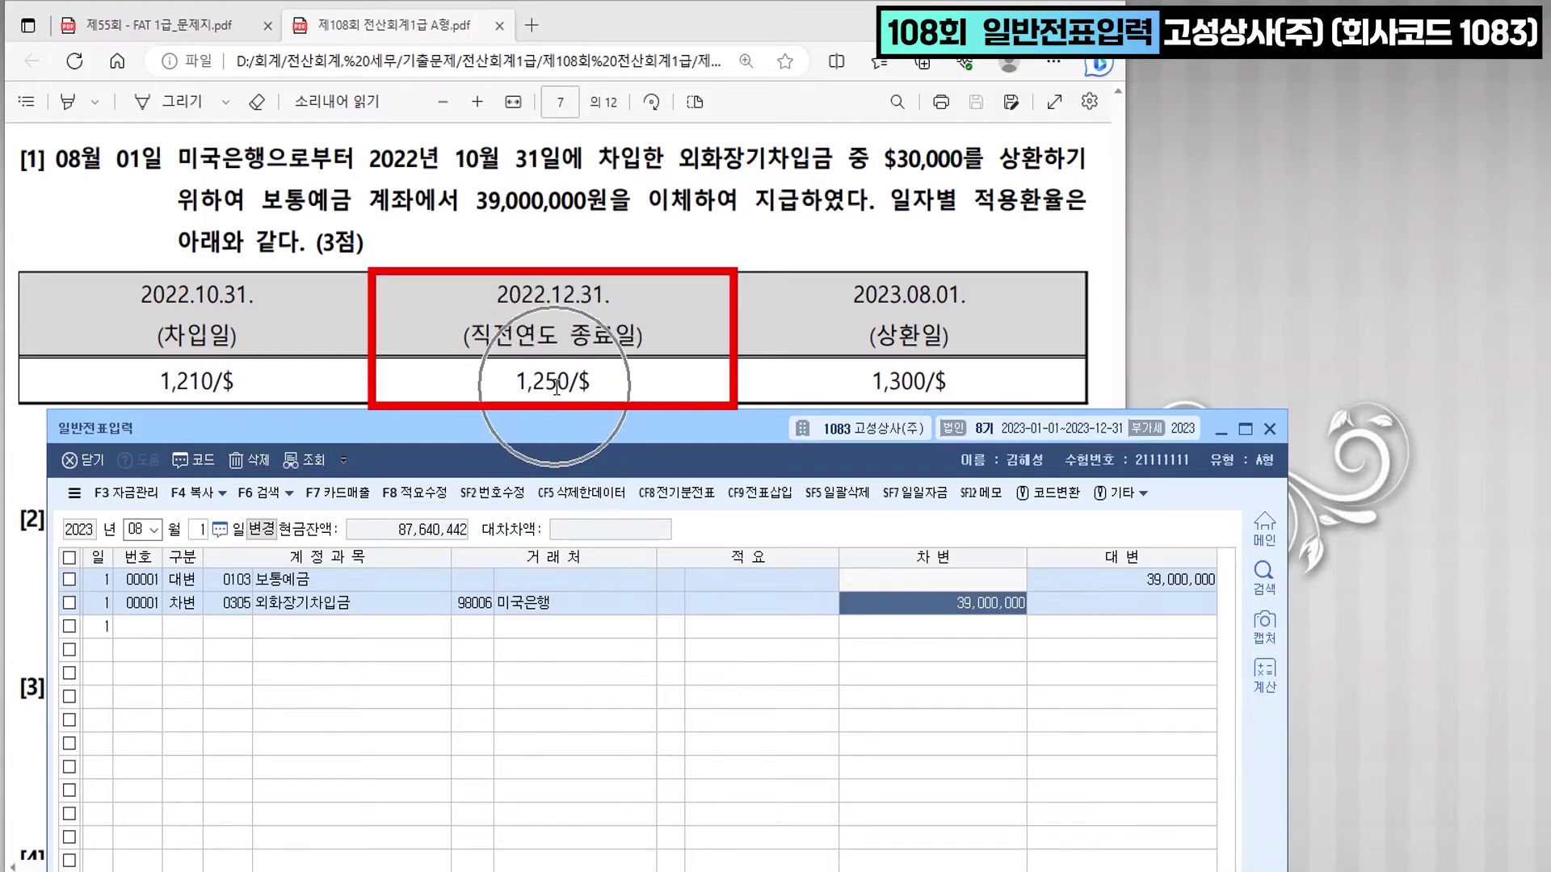
# - Calculate 30,000 × 1,250 in the calculator and set the 외화장기차입금 debit amount to 37,500,000
pyautogui.press('XF86Calculator')
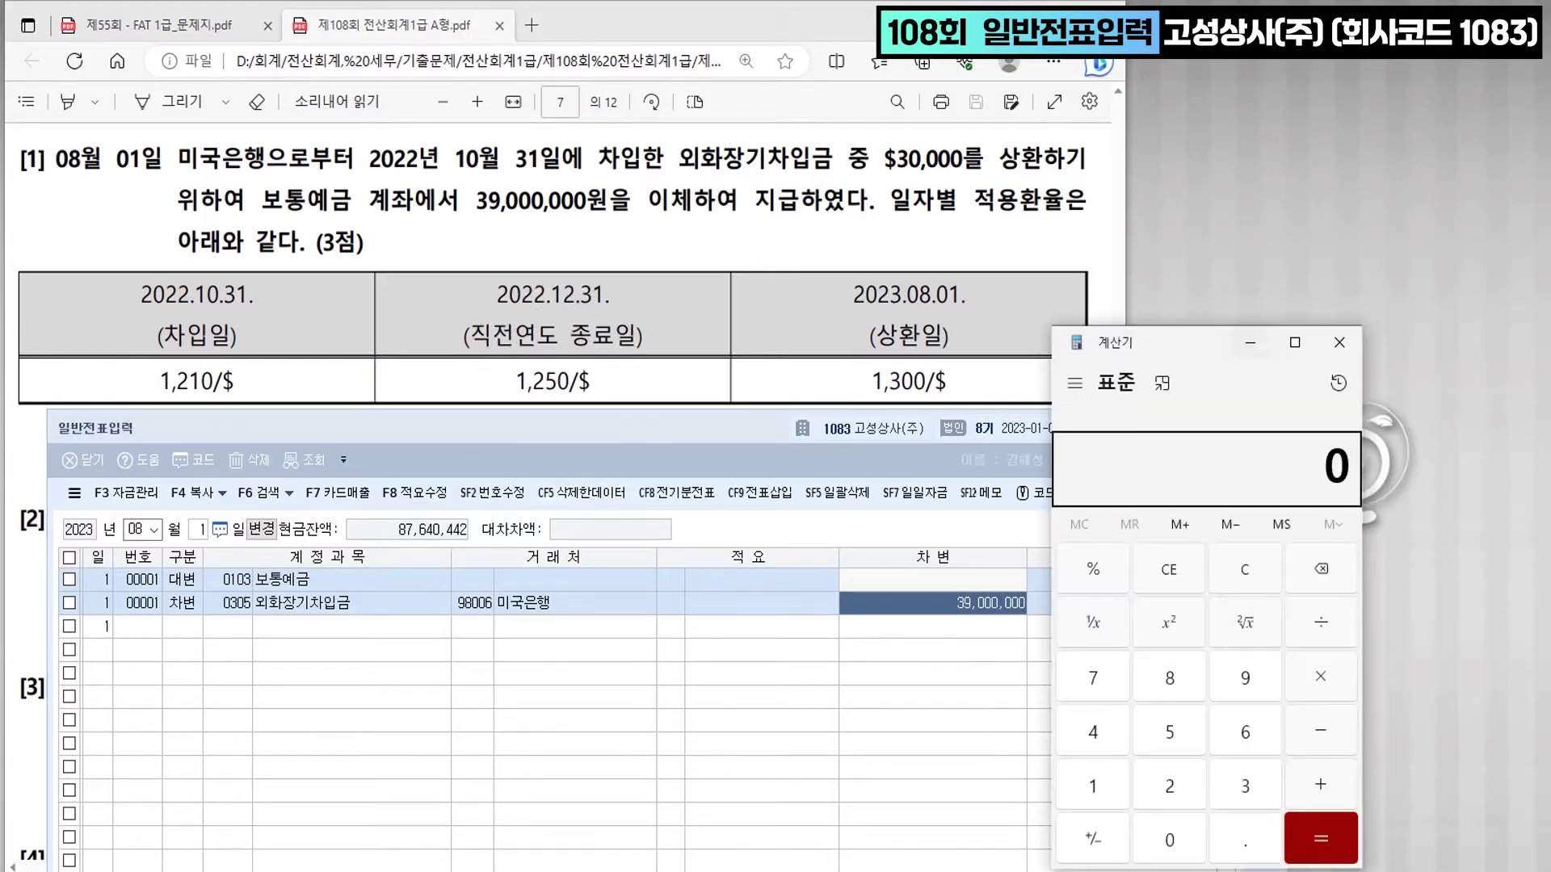
pyautogui.write('300000')
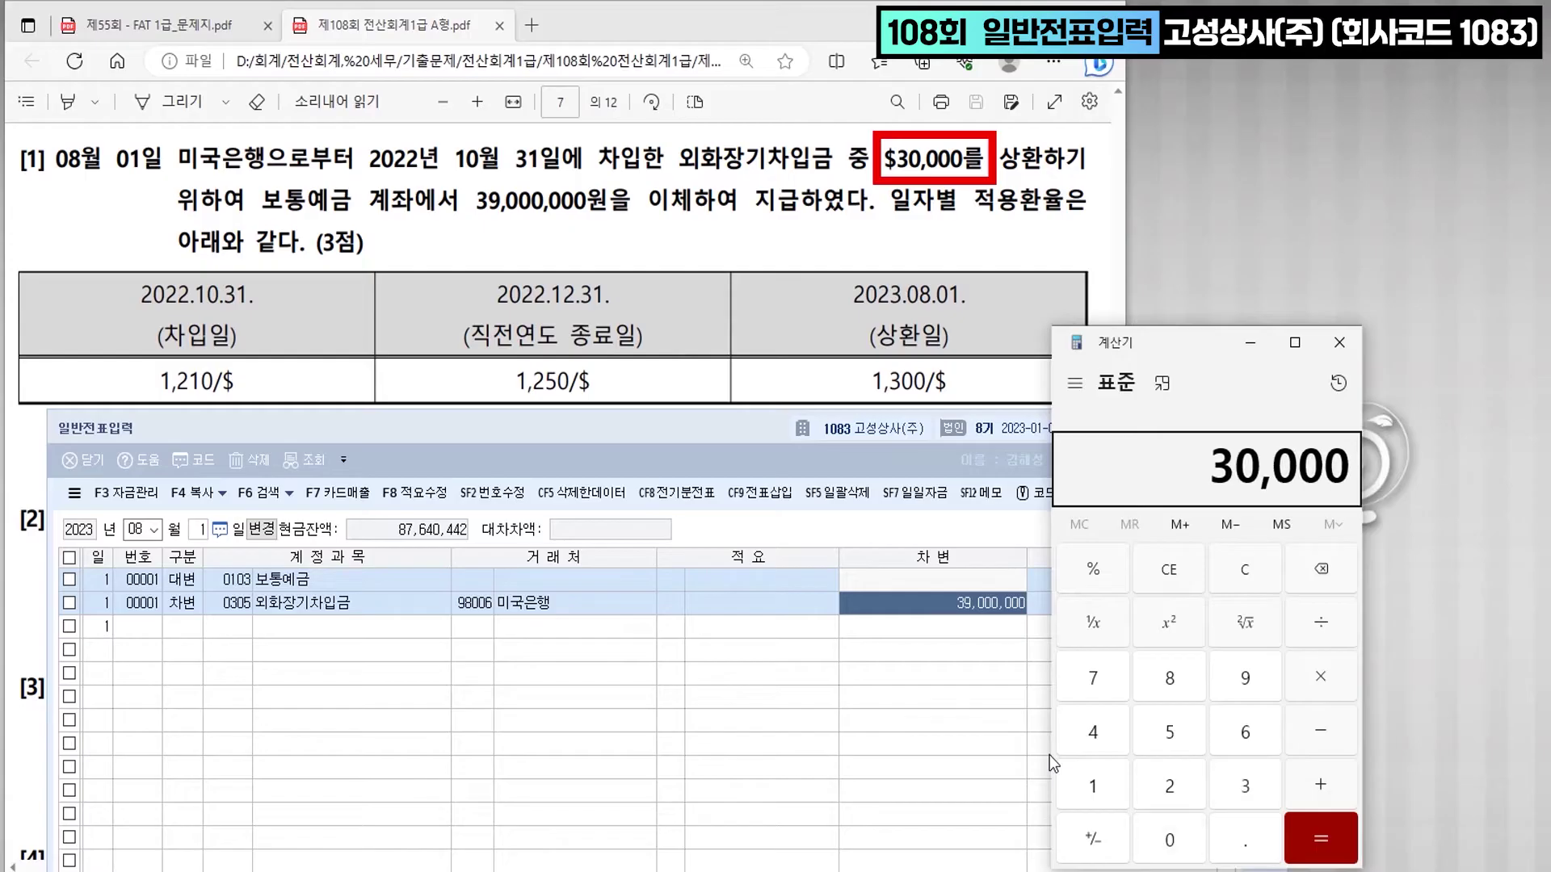
pyautogui.write('*1250')
pyautogui.press('Return')
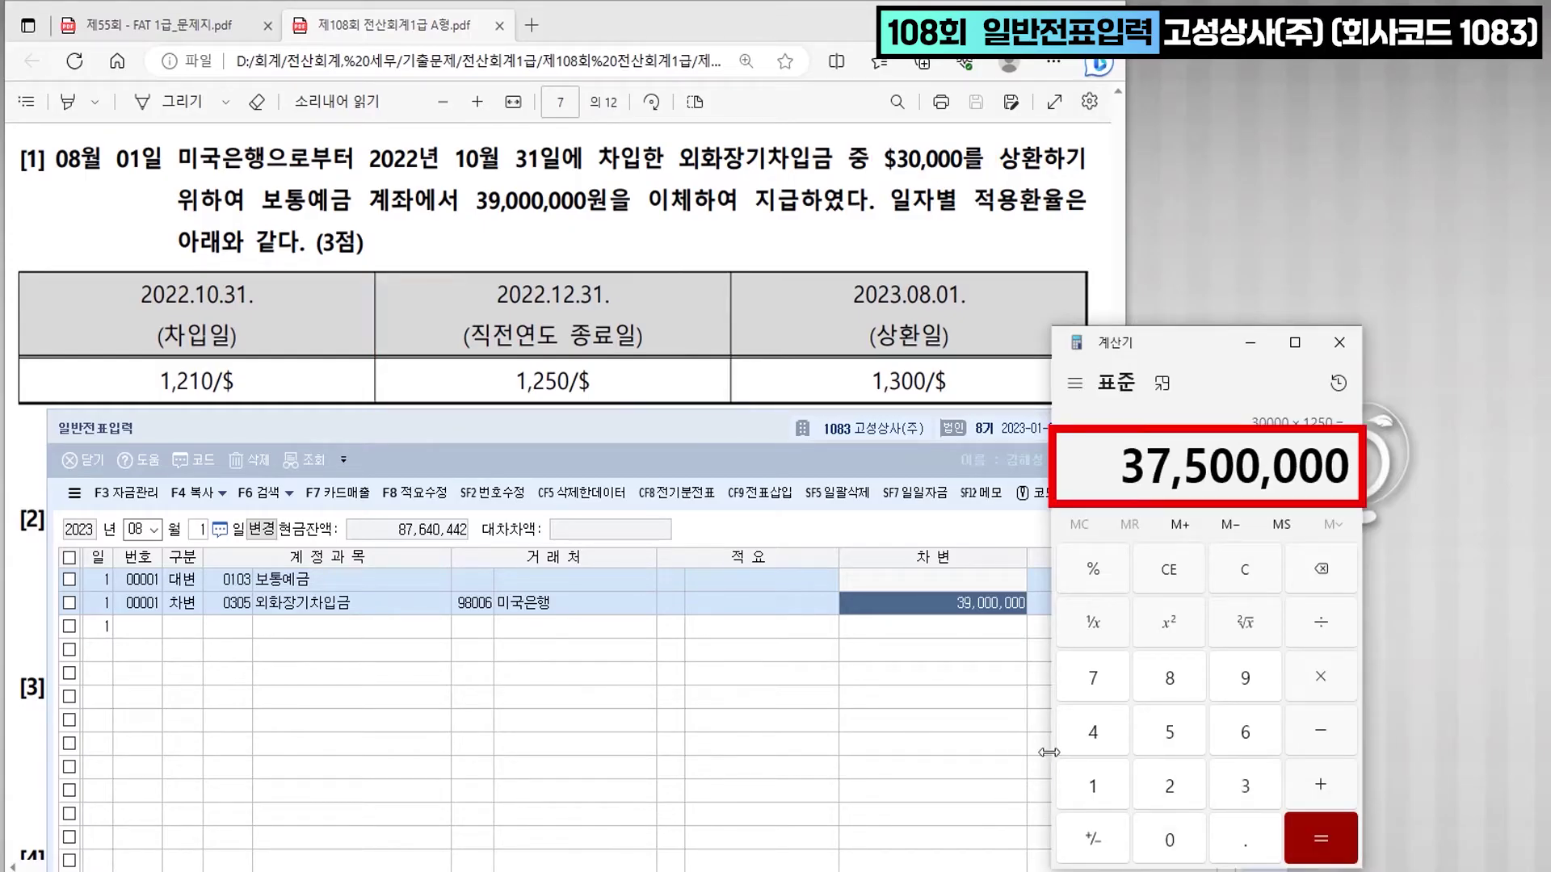
pyautogui.click(1250, 343)
pyautogui.write('37500000')
pyautogui.press('Return')
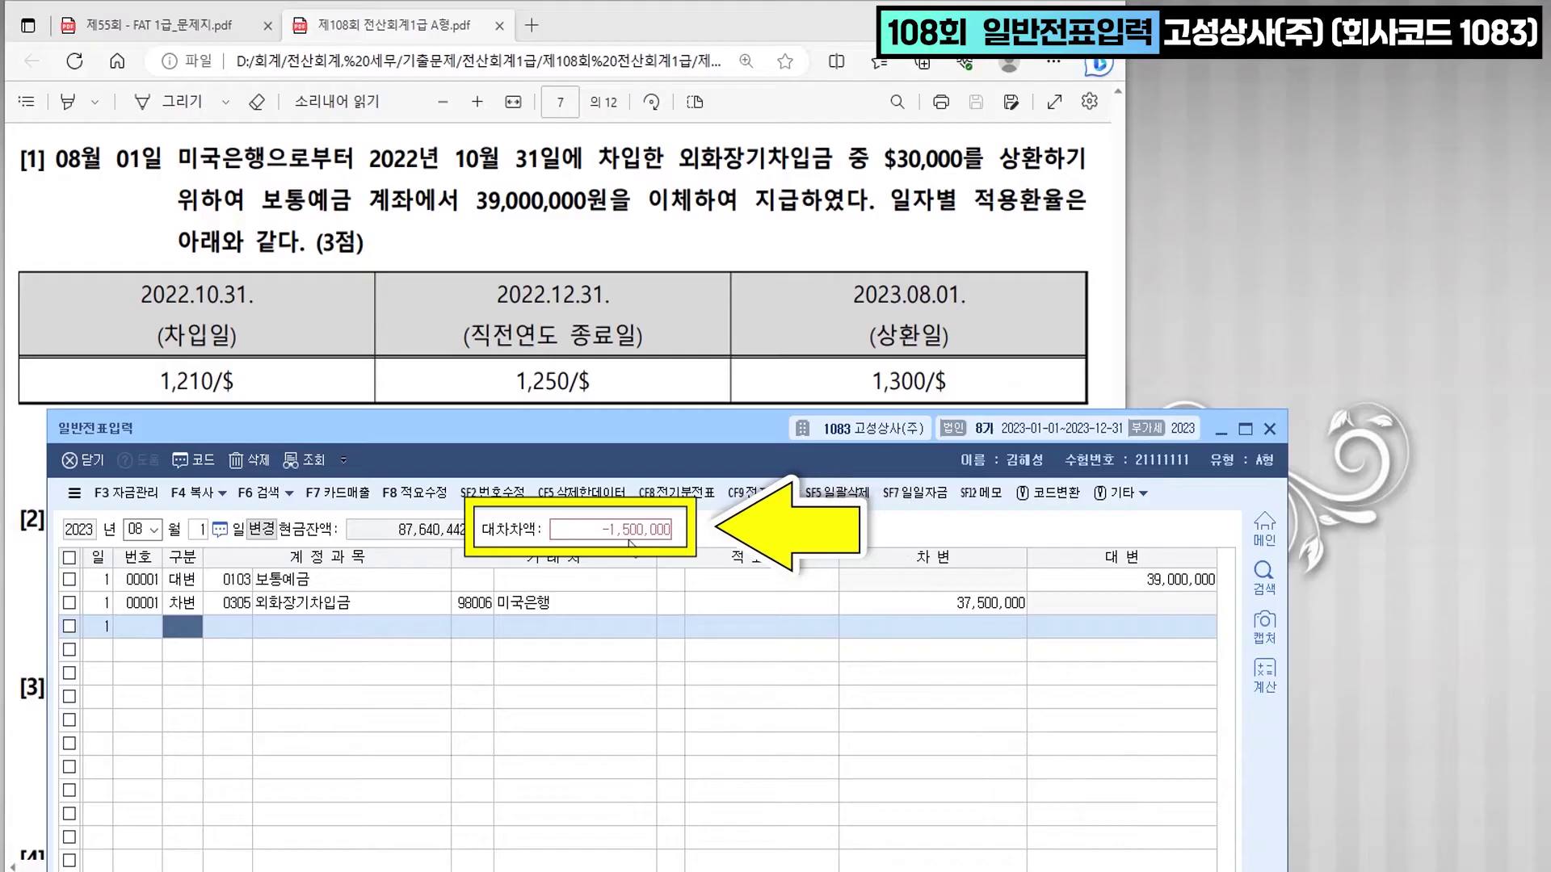
# - Add a debit line with account 0952 외환차손 for the remaining 1,500,000 of the August 1 entry
pyautogui.write('3외환')
pyautogui.press('Return')
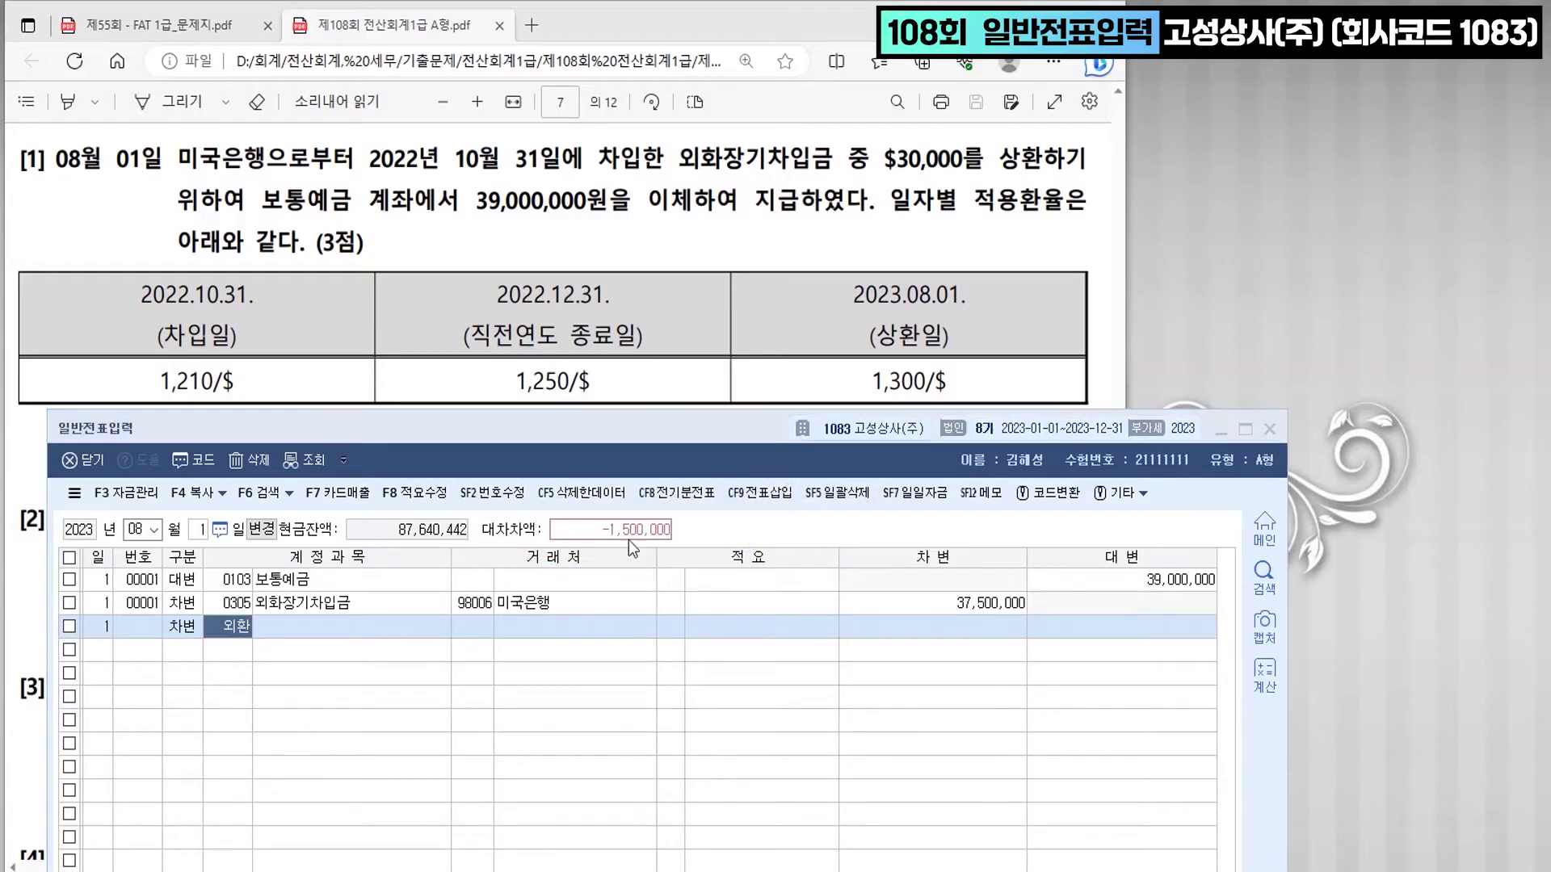
pyautogui.press('Down')
pyautogui.press('Return')
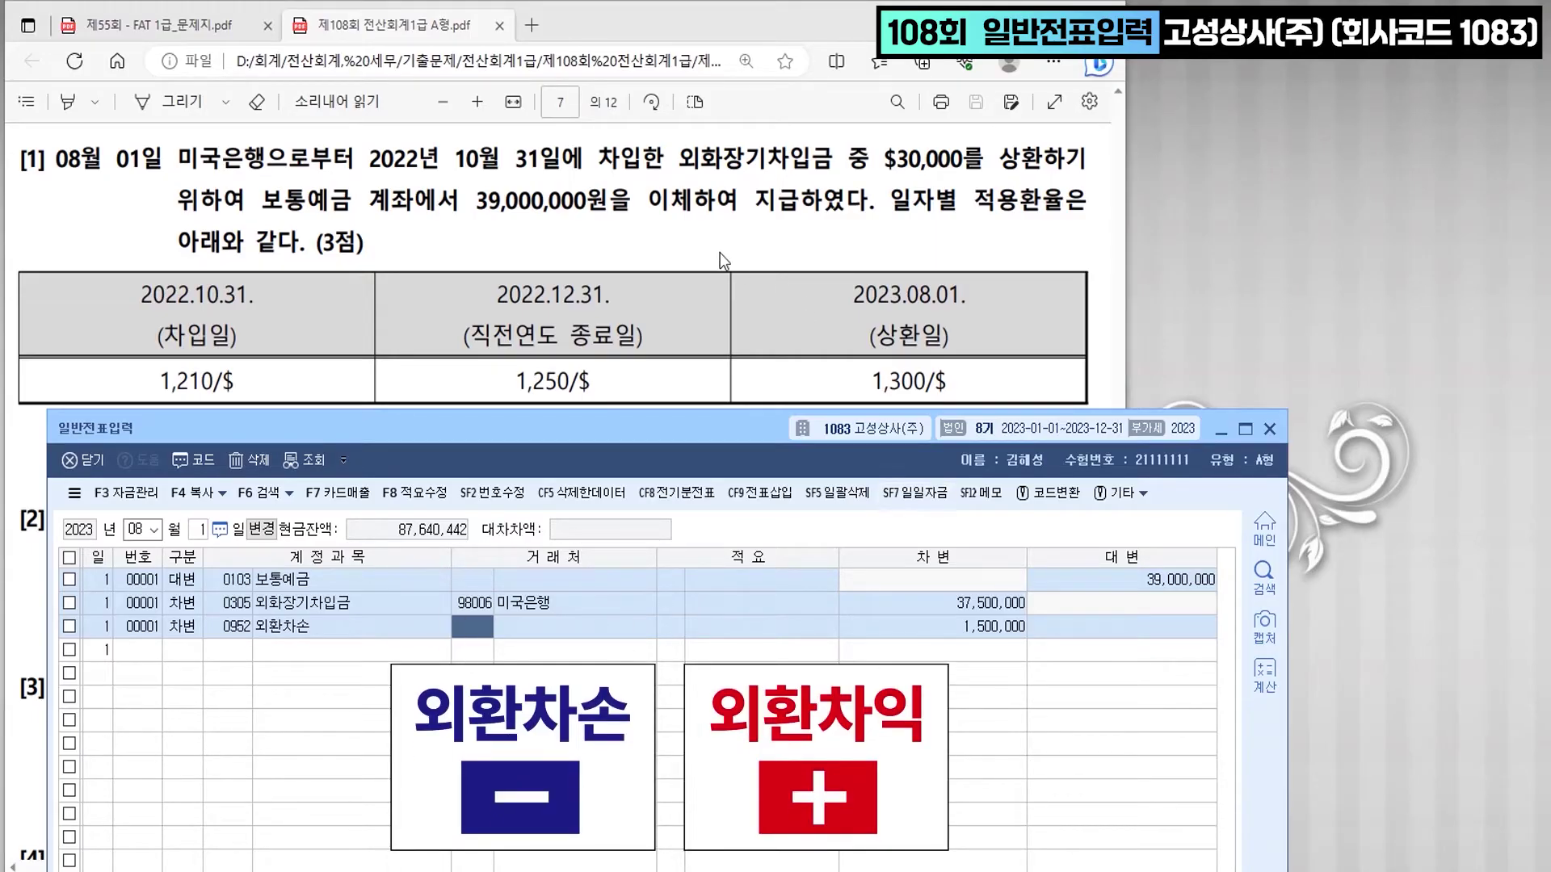
# - Bring up question [2] and set the entry date to August 12
pyautogui.scroll(-4, 717, 253)
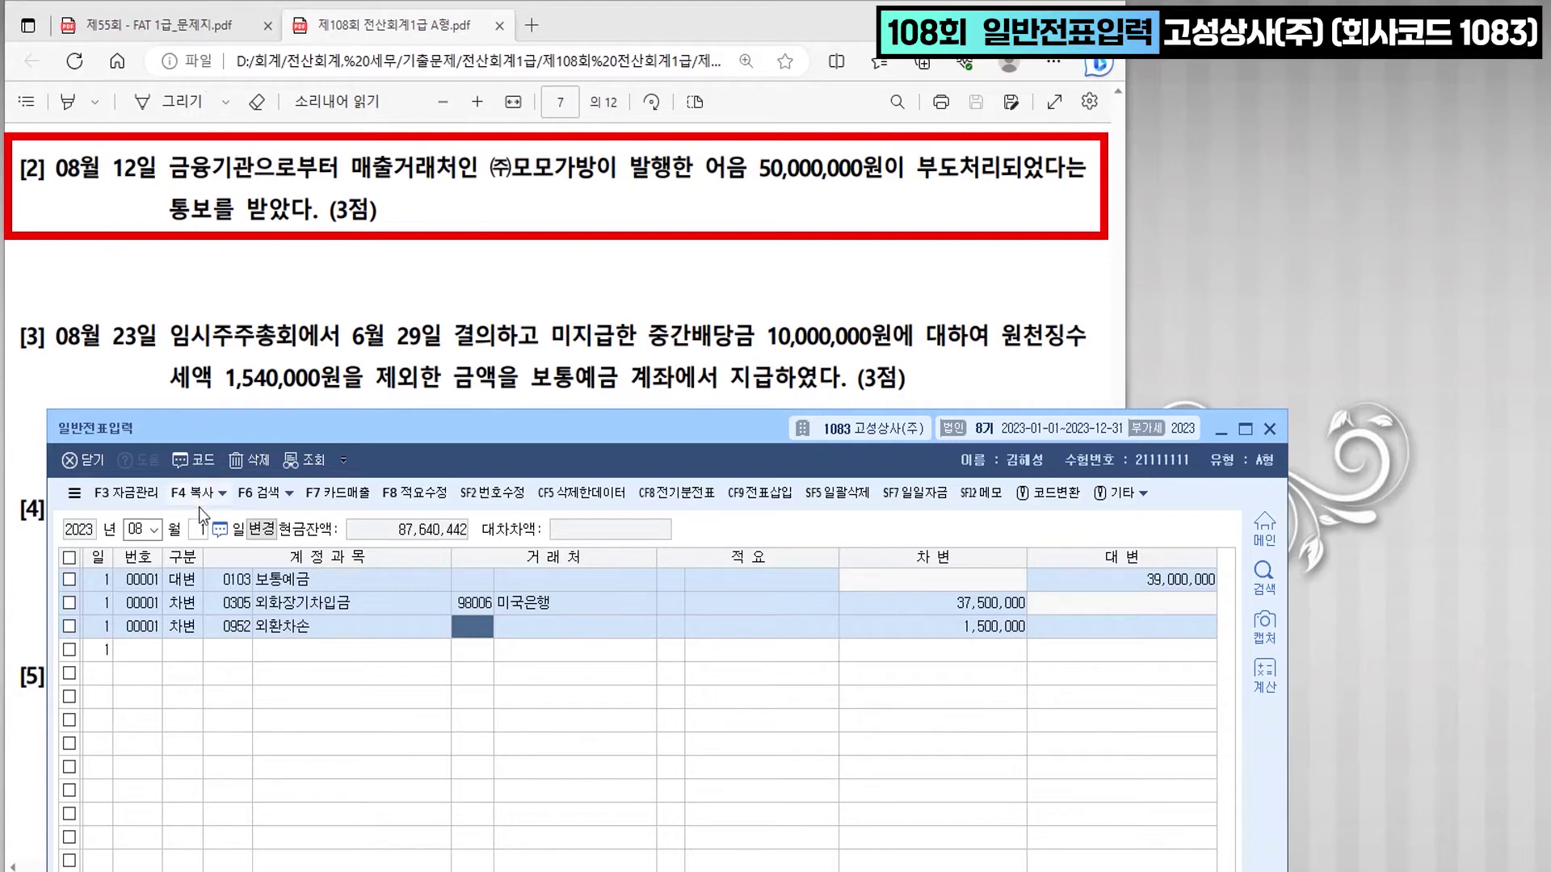
pyautogui.click(199, 530)
pyautogui.write('2')
pyautogui.press('Return')
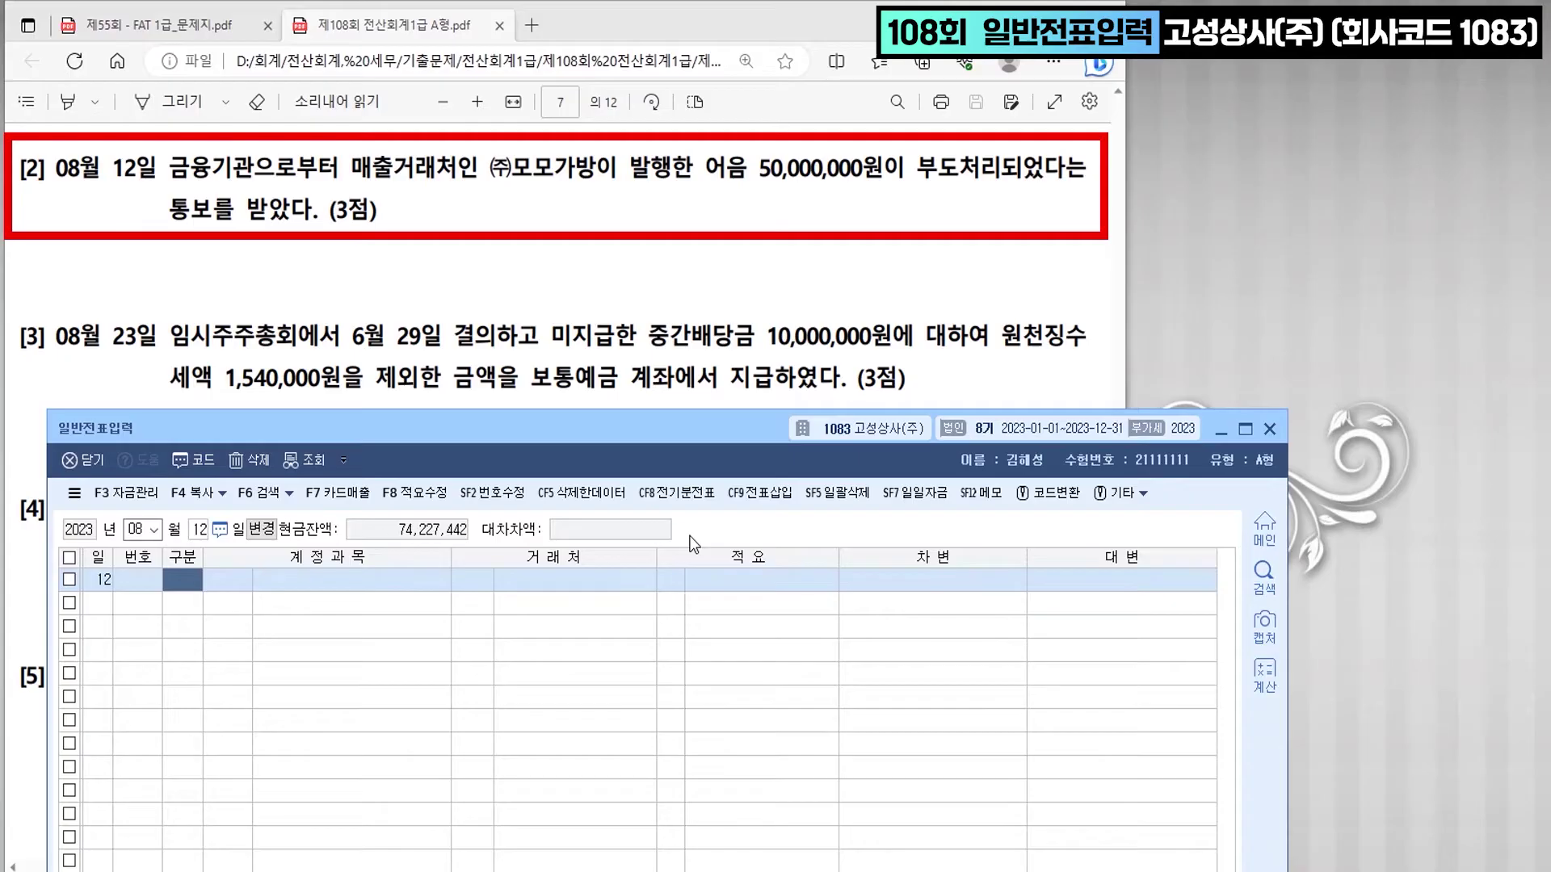
# - Enter a credit line with account 0110 받을어음, counterparty 01122 (주)모모가방 and amount 50,000,000
pyautogui.write('4')
pyautogui.press('Return')
pyautogui.write('110')
pyautogui.press('Return')
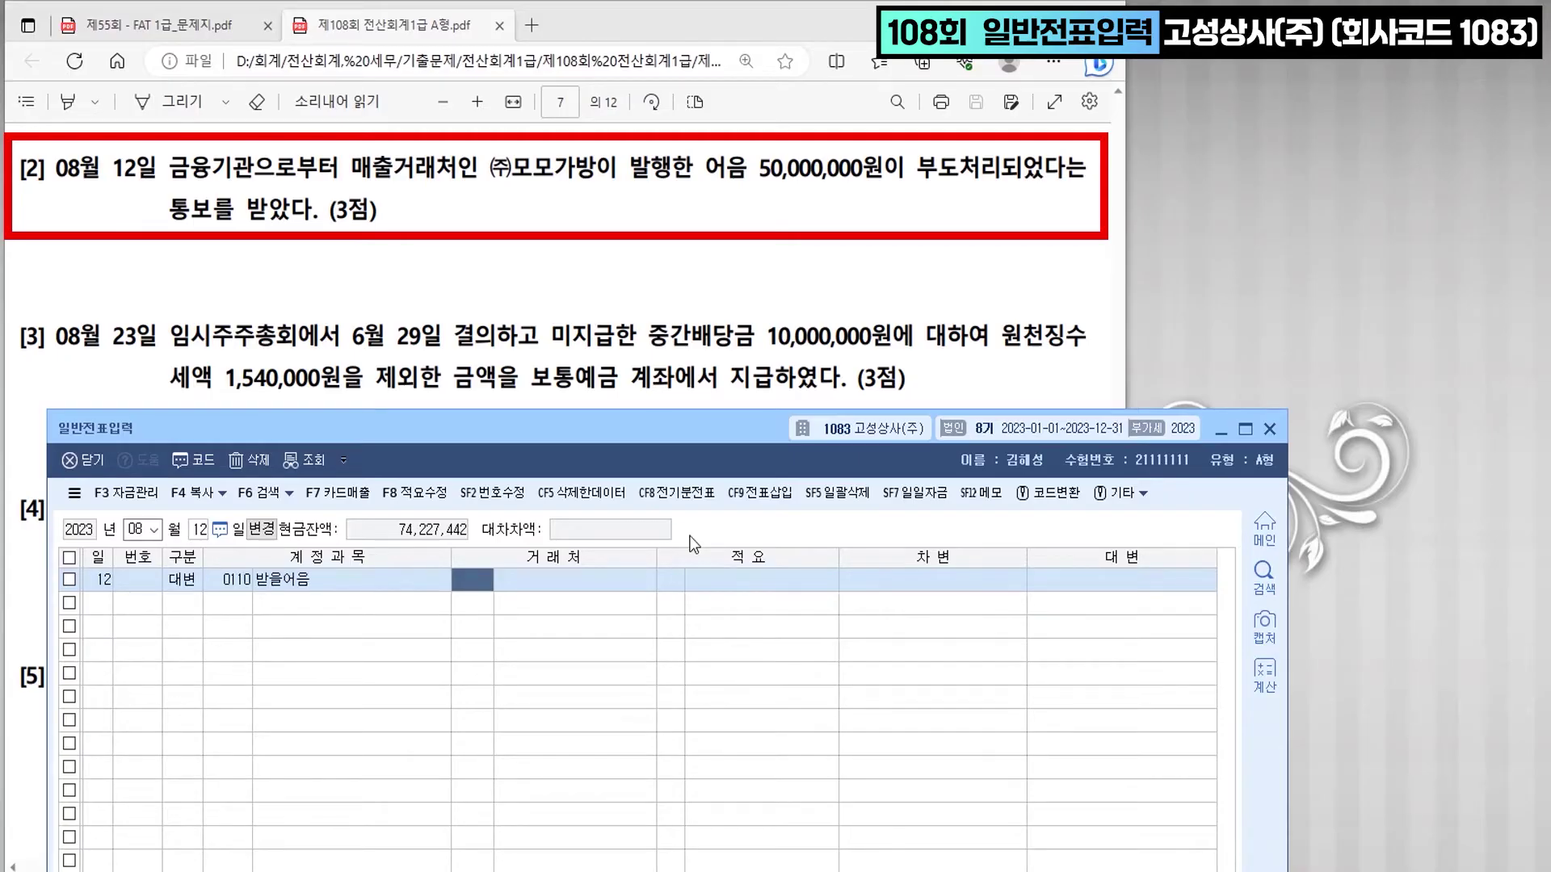
pyautogui.write('모모')
pyautogui.press('Return')
pyautogui.press('Return')
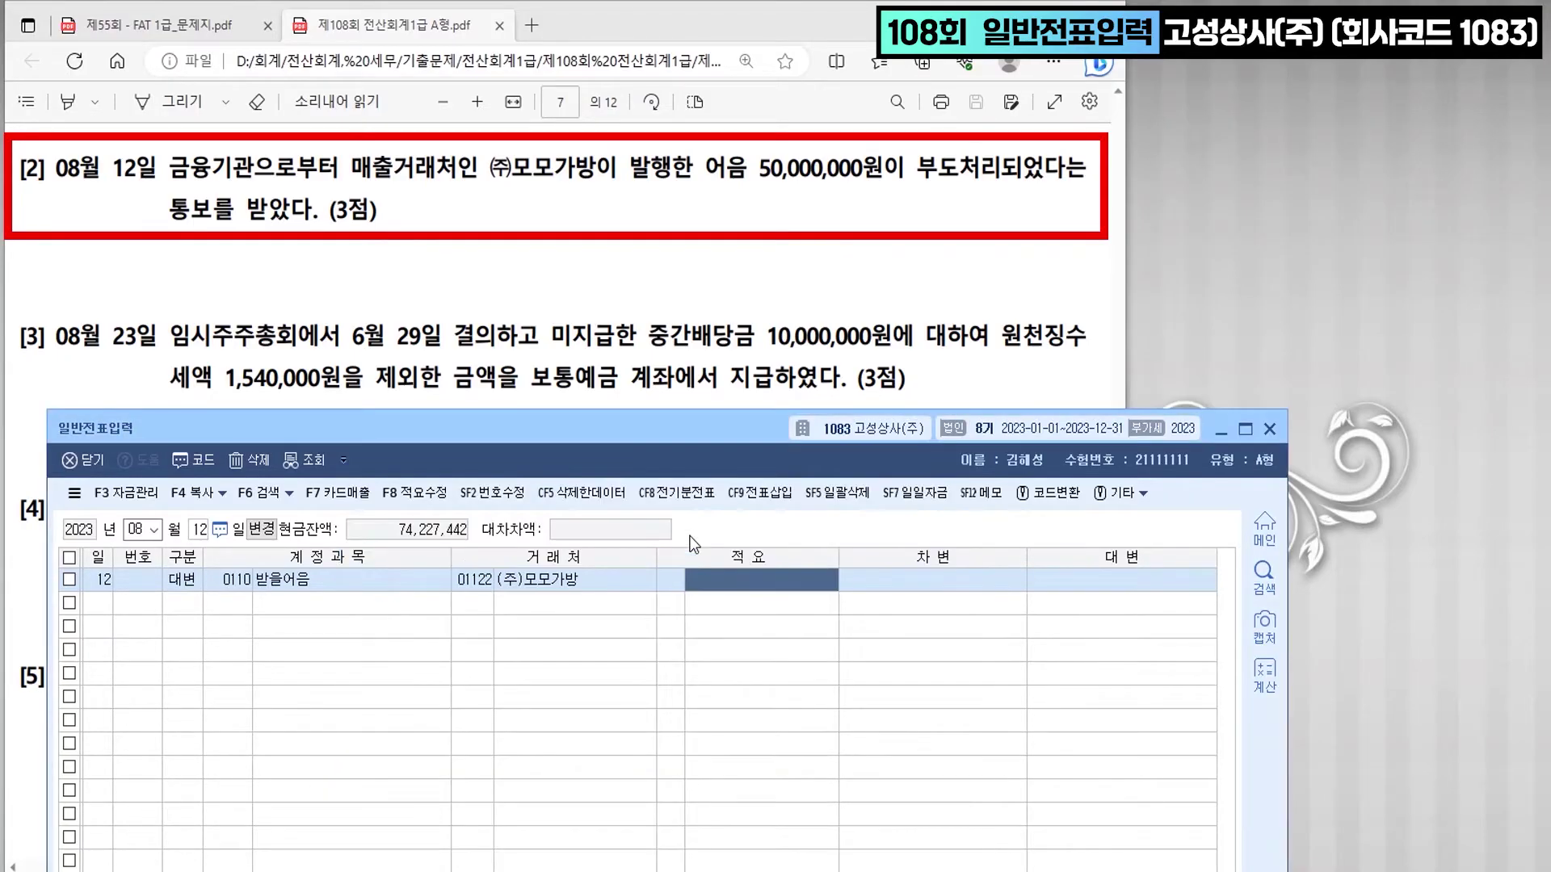
pyautogui.press('Return')
pyautogui.write('50000000')
pyautogui.press('Return')
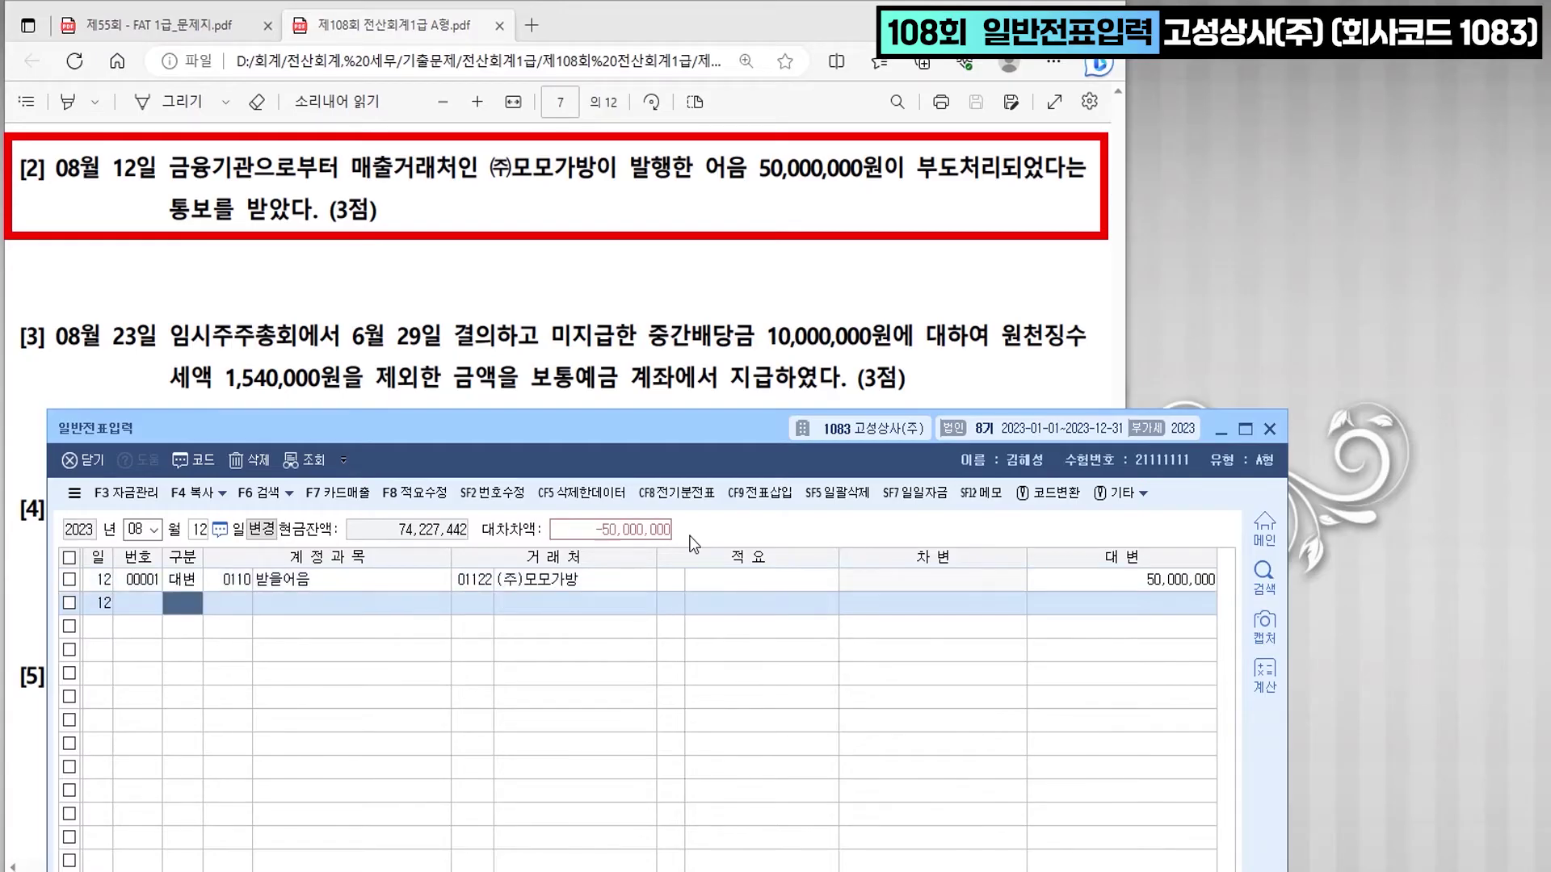
# - Add a debit line of 50,000,000 with account 0246 부도어음과수표 and counterparty 01122 (주)모모가방
pyautogui.write('3')
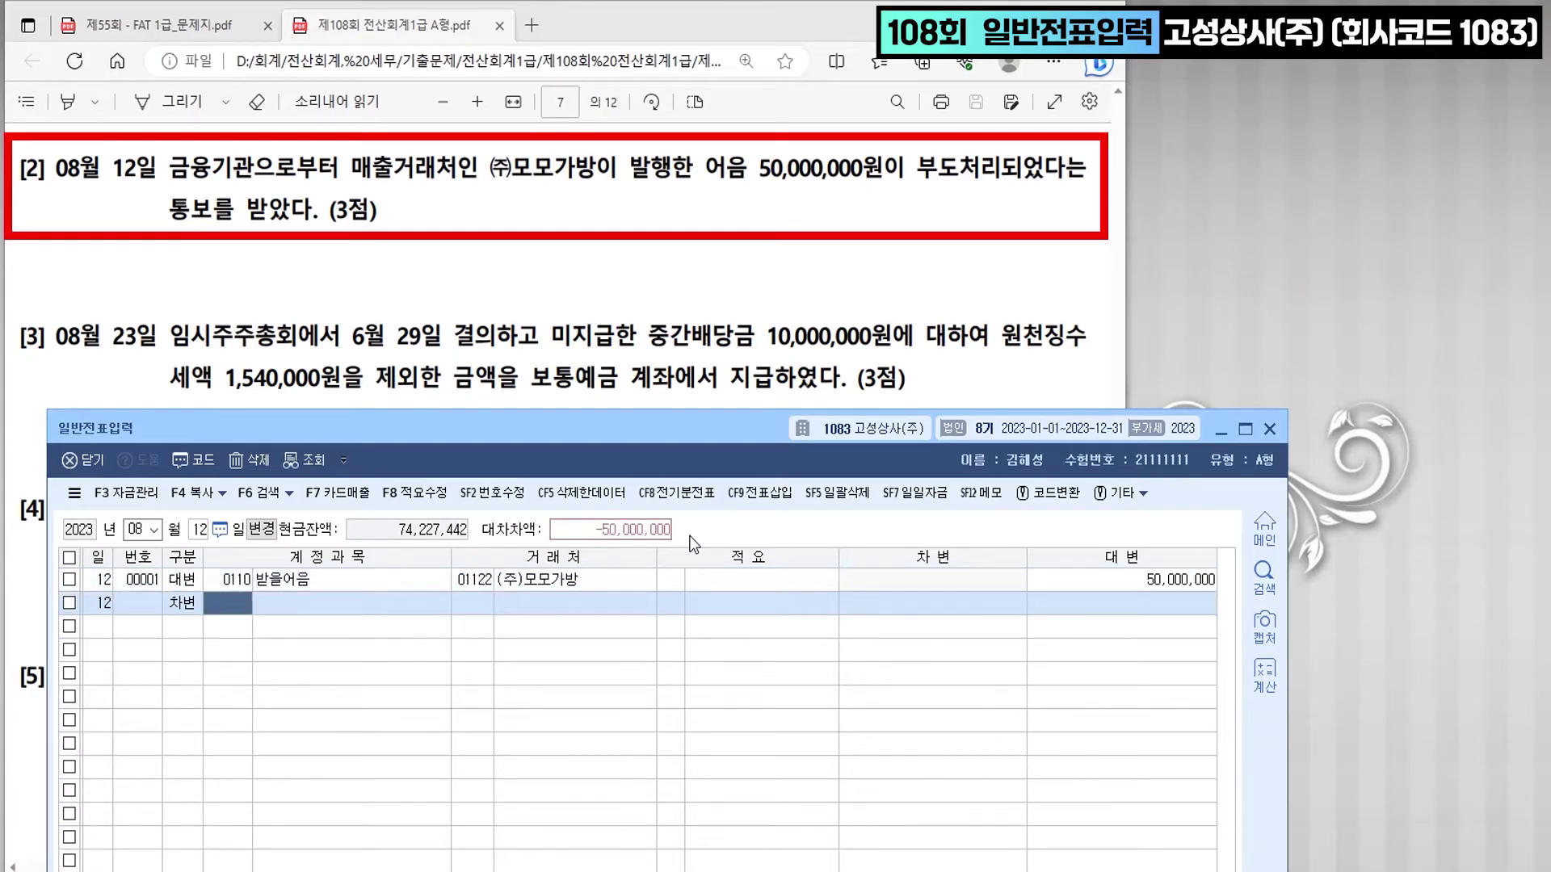
pyautogui.write('부도')
pyautogui.press('Return')
pyautogui.press('Return')
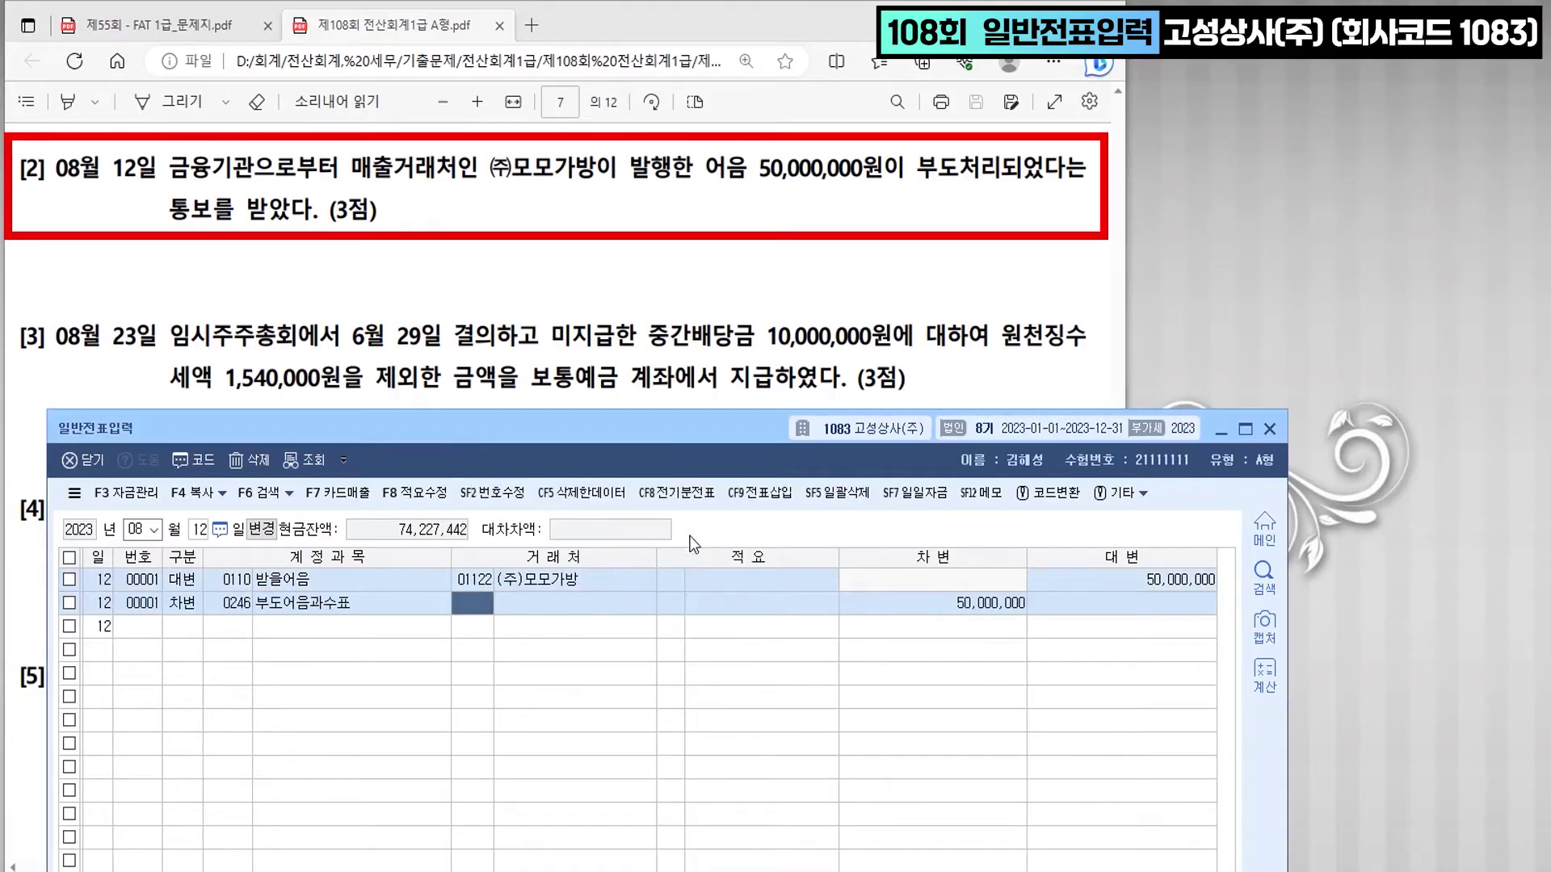
pyautogui.write('01122')
pyautogui.press('Return')
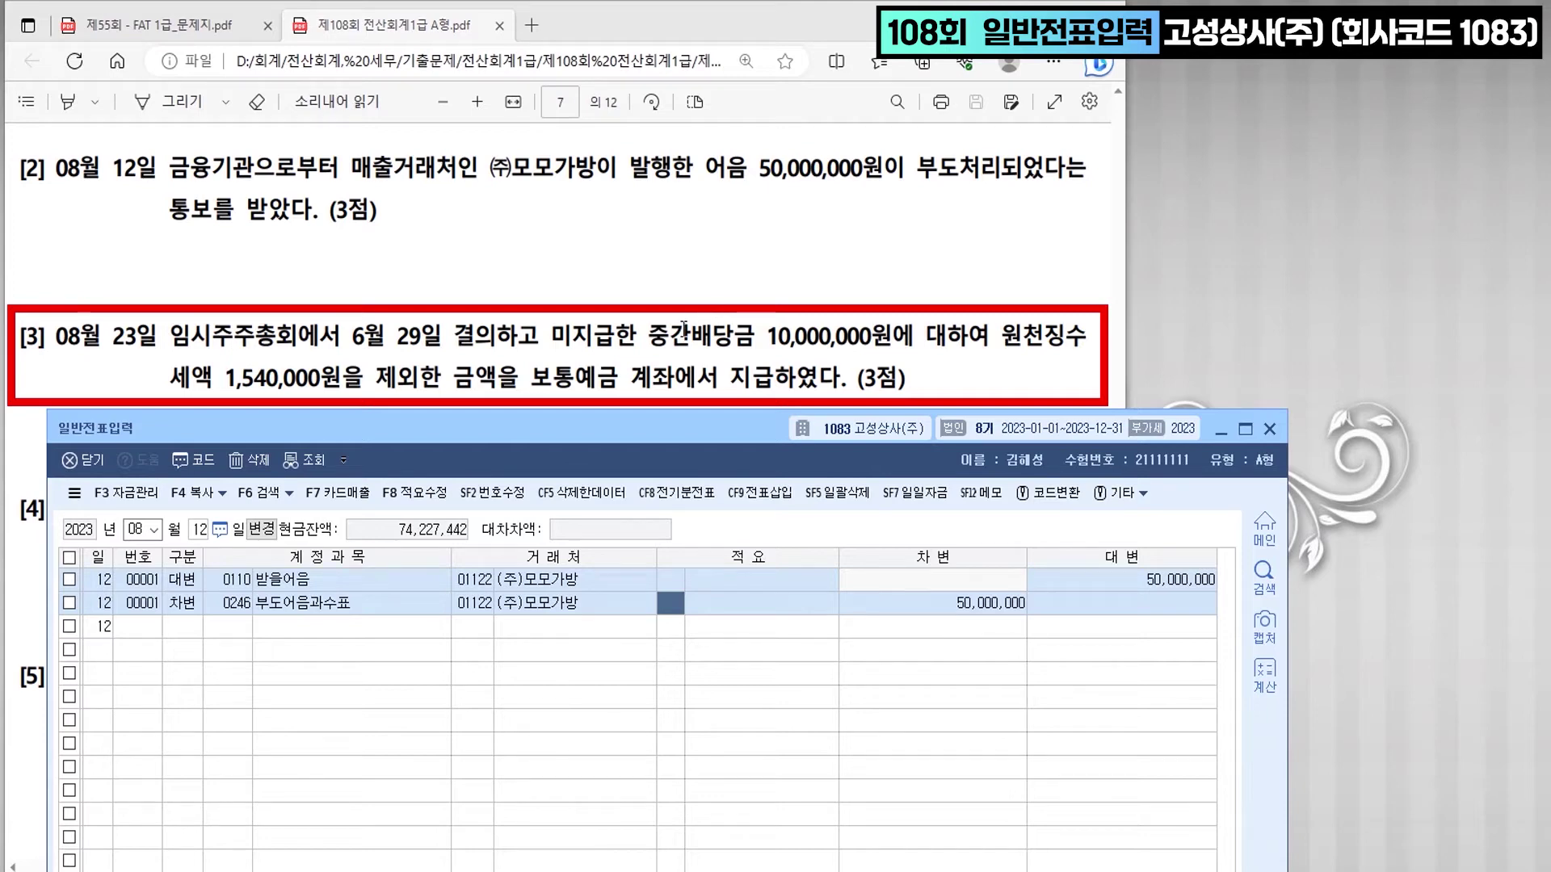
# - Reposition the 일반전표입력 window just below question [3] and set the entry date to August 23
pyautogui.scroll(-1, 684, 329)
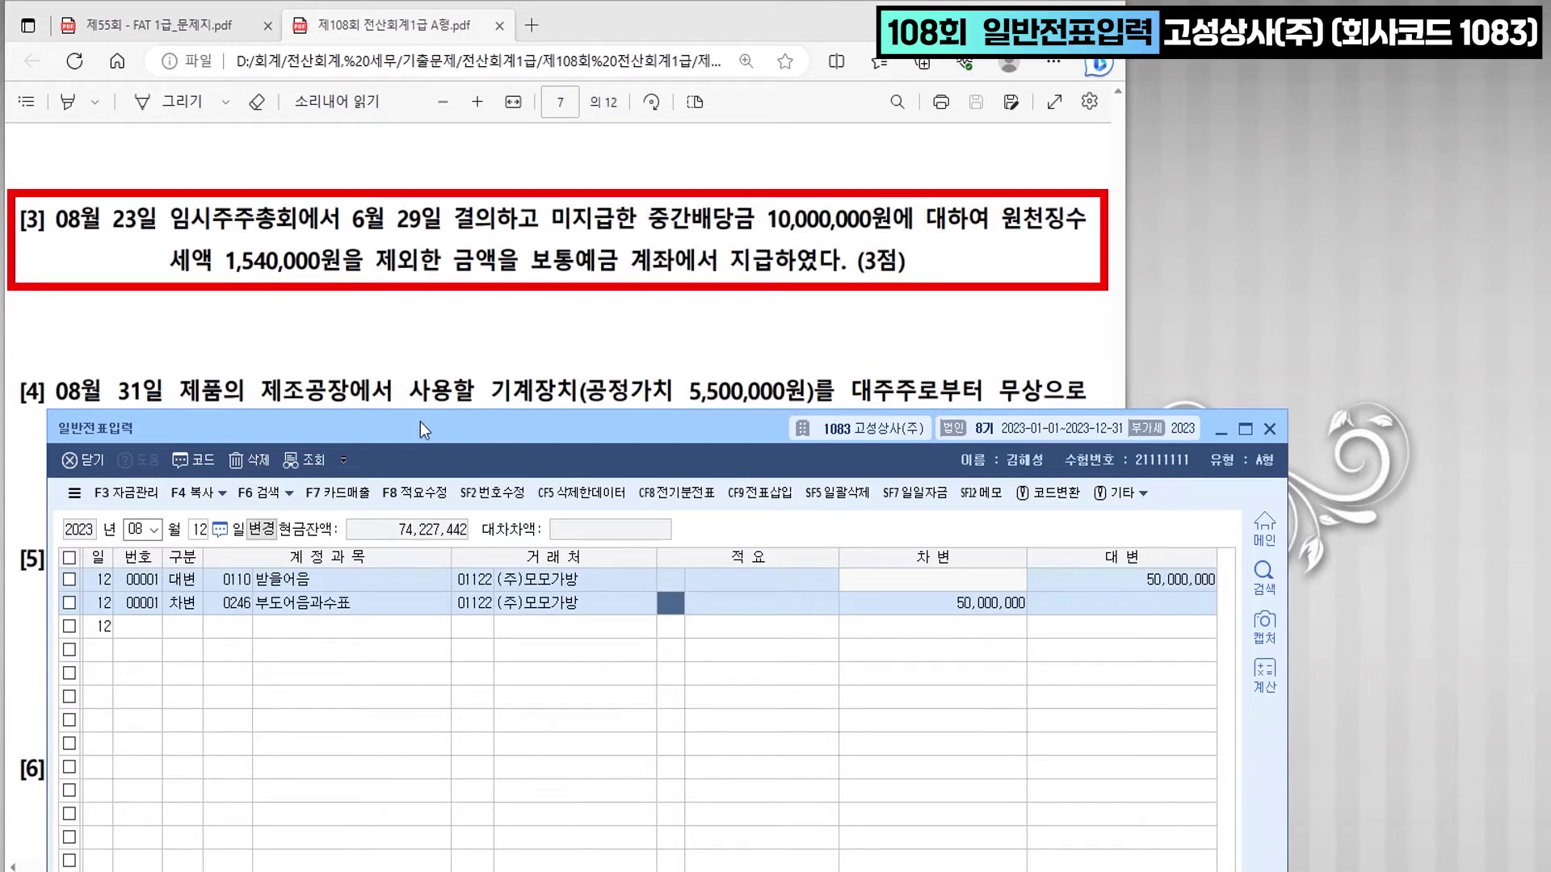
pyautogui.moveTo(432, 434); pyautogui.dragTo(401, 369)
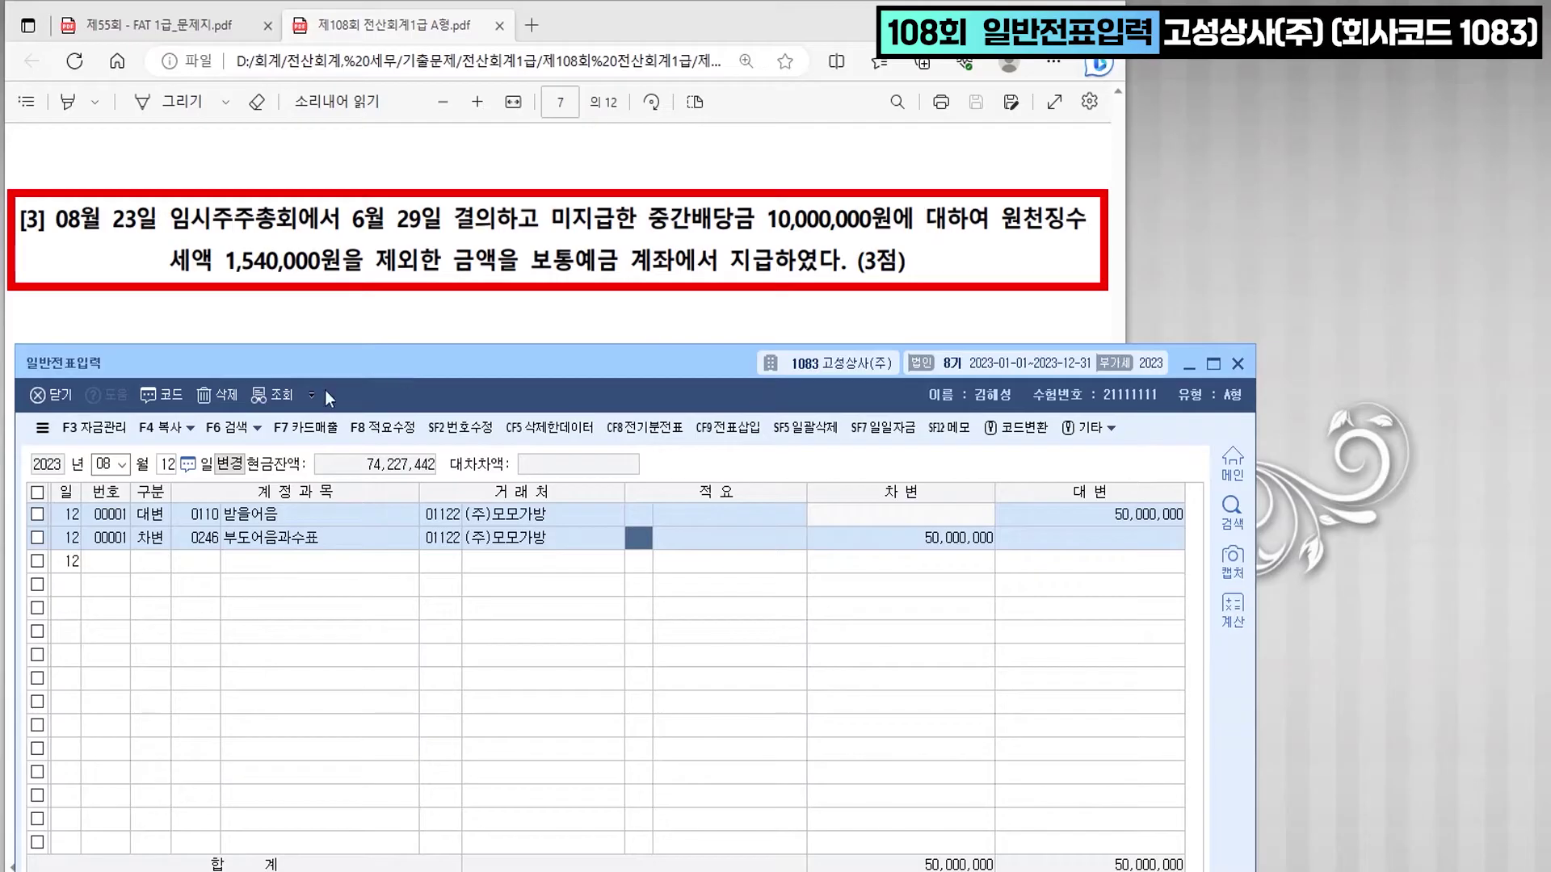
pyautogui.click(166, 465)
pyautogui.write('23')
pyautogui.press('Return')
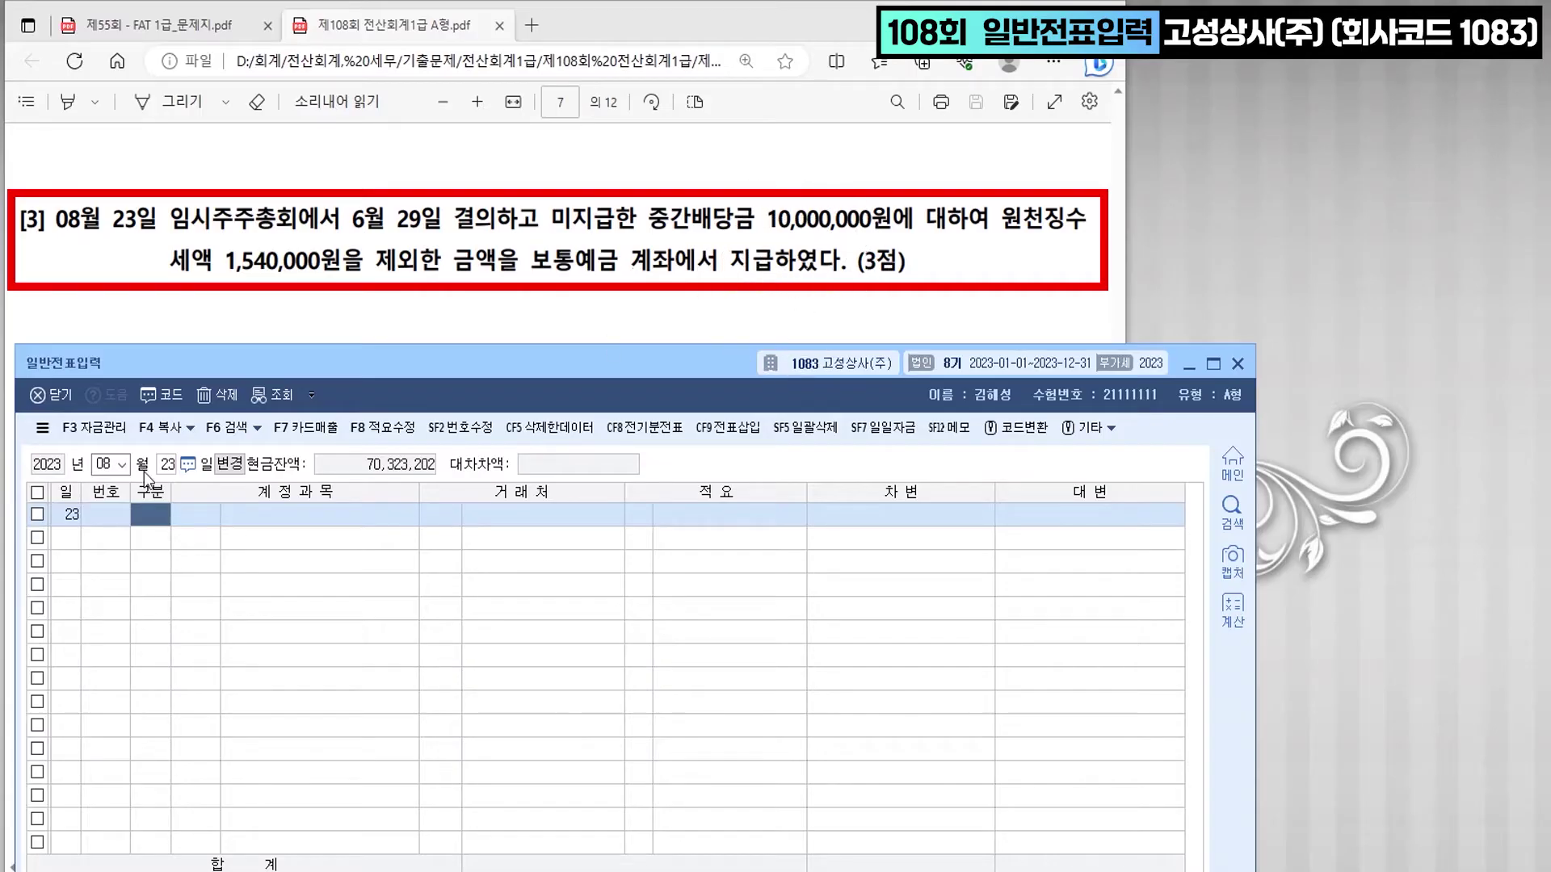
# - Look up the June 29 journal entry to check which account was used for the unpaid interim dividend
pyautogui.write('06')
pyautogui.press('Return')
pyautogui.write('29')
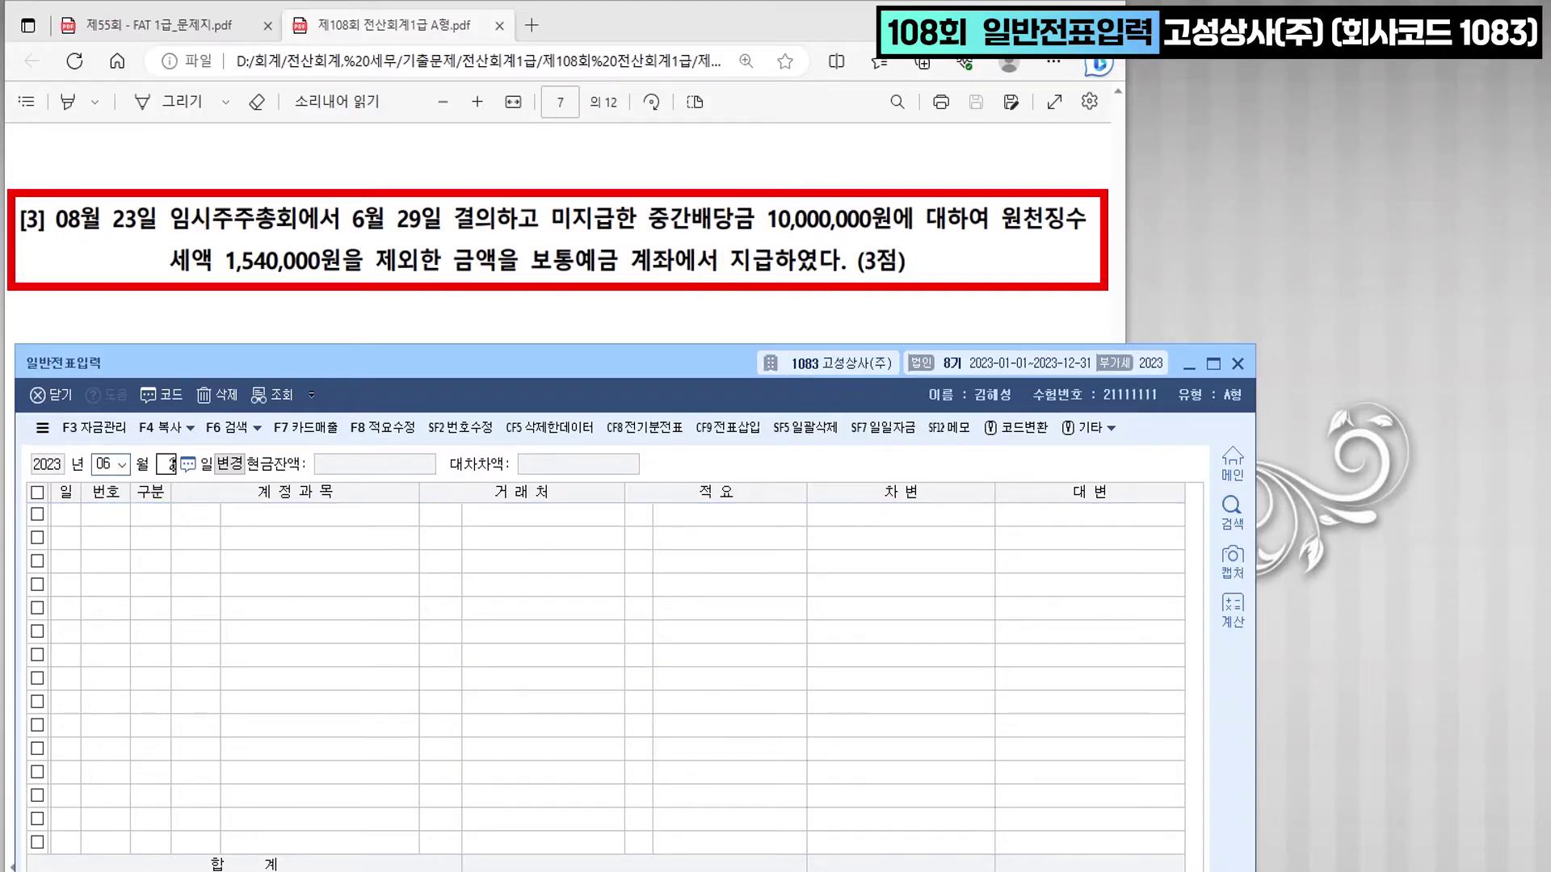
pyautogui.press('Return')
pyautogui.click(318, 544)
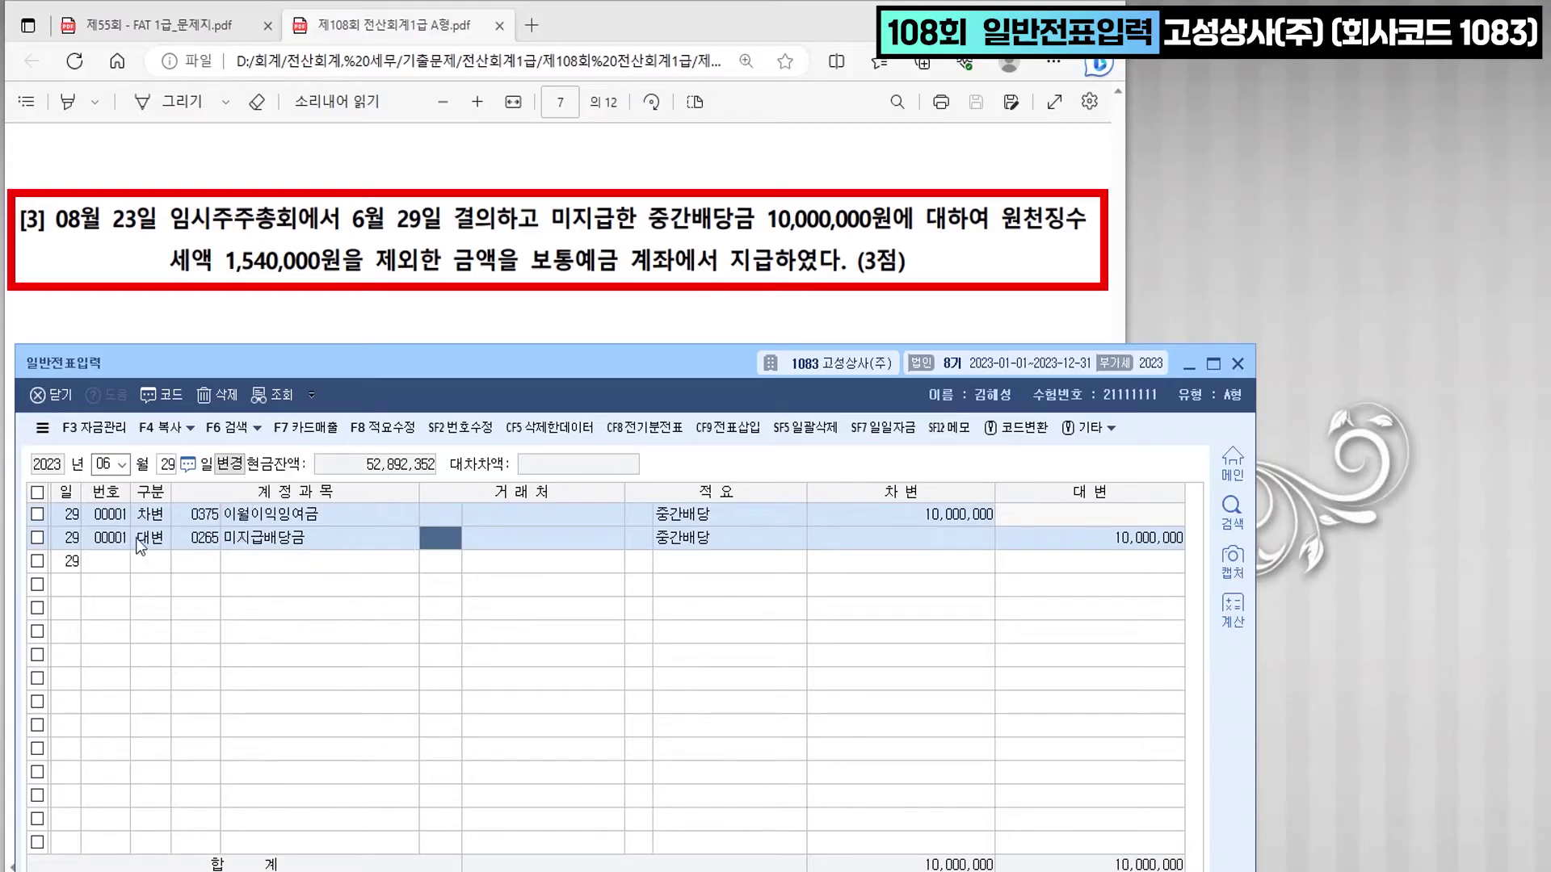
# - Return the entry date to August 23 for the dividend payment
pyautogui.click(111, 465)
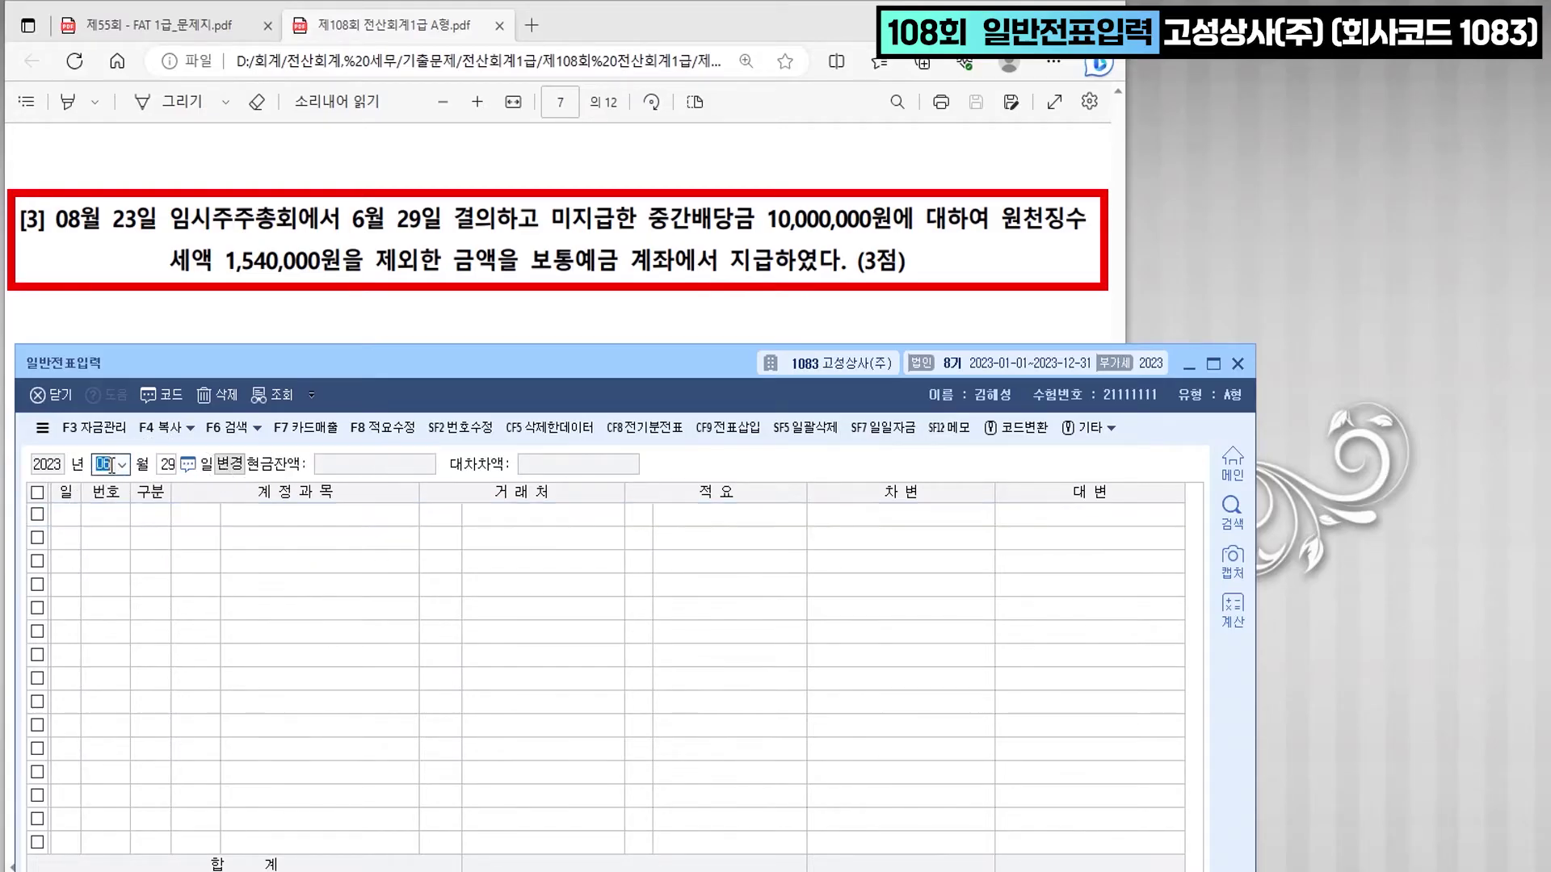
pyautogui.write('08')
pyautogui.press('Return')
pyautogui.write('23')
pyautogui.press('Return')
# - Enter a debit line for August 23 with account 0265 미지급배당금 and amount 10,000,000
pyautogui.write('3')
pyautogui.press('Return')
pyautogui.write('미지')
pyautogui.press('Return')
pyautogui.press('Down')
pyautogui.press('Down')
pyautogui.press('Down')
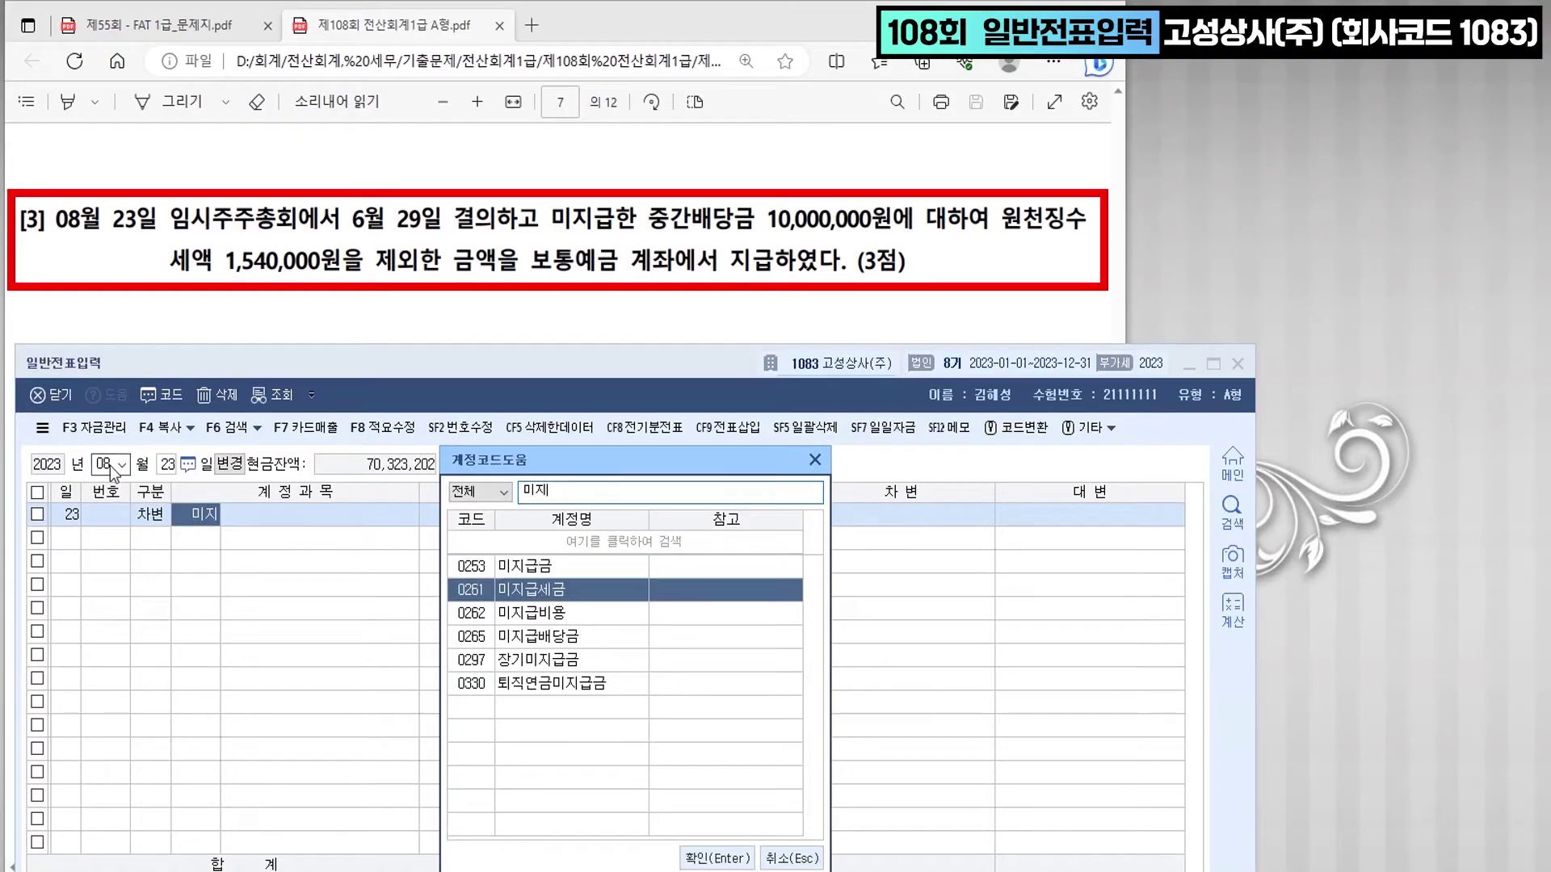
pyautogui.press('Return')
pyautogui.press('Return')
pyautogui.press('Return')
pyautogui.write('10,000,000')
pyautogui.press('Return')
# - Add a credit line with account 0254 예수금 and amount 1,540,000 for the withheld tax
pyautogui.write('4')
pyautogui.press('Return')
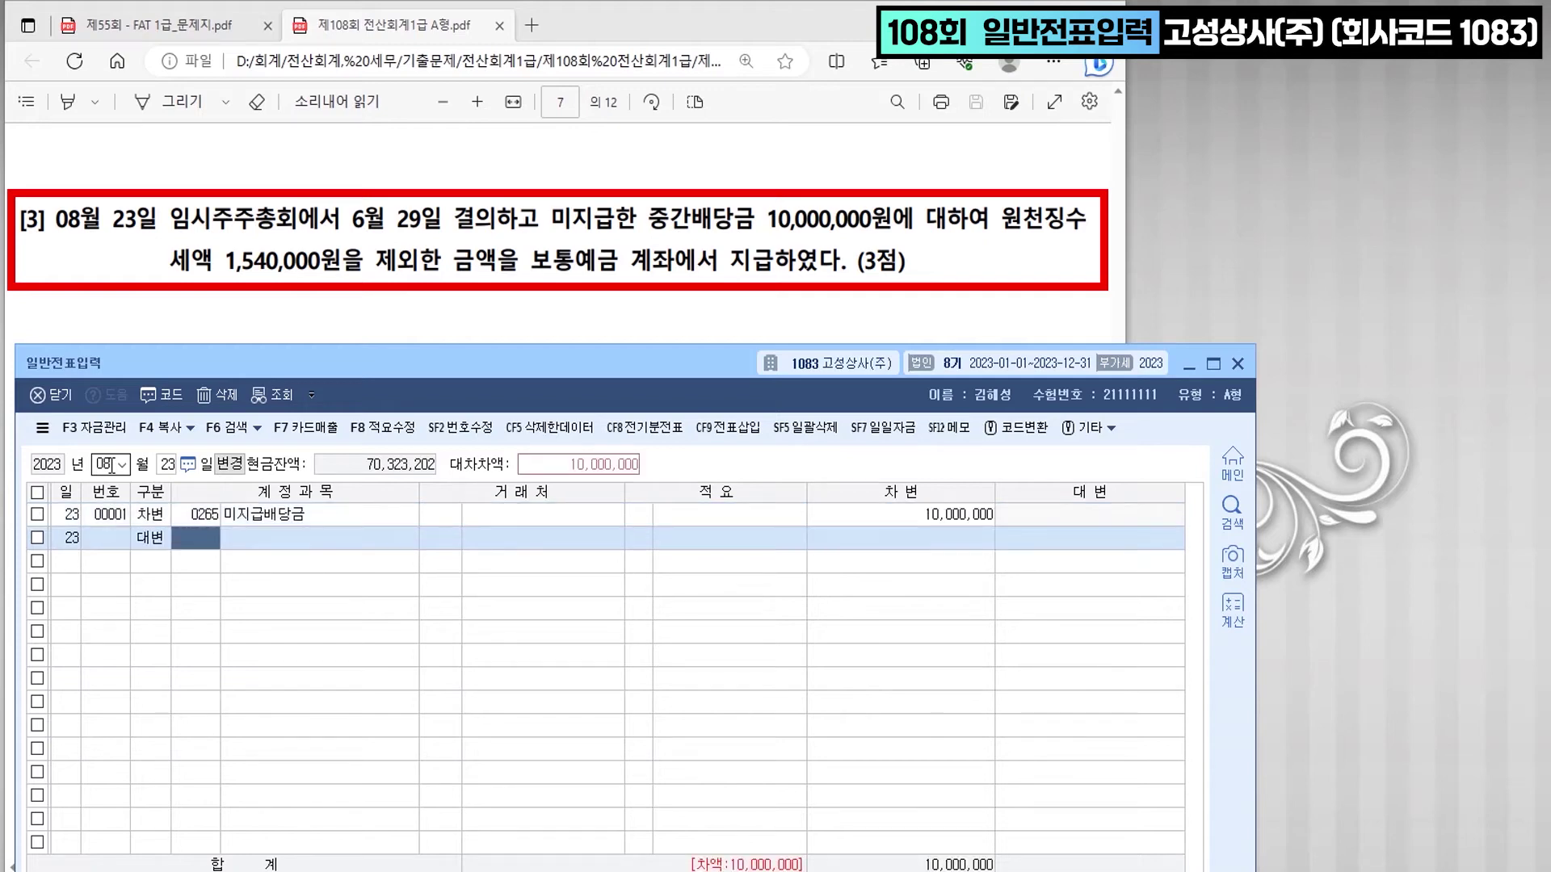
pyautogui.write('254')
pyautogui.press('Return')
pyautogui.press('Return')
pyautogui.press('Return')
pyautogui.press('Return')
pyautogui.write('1540000')
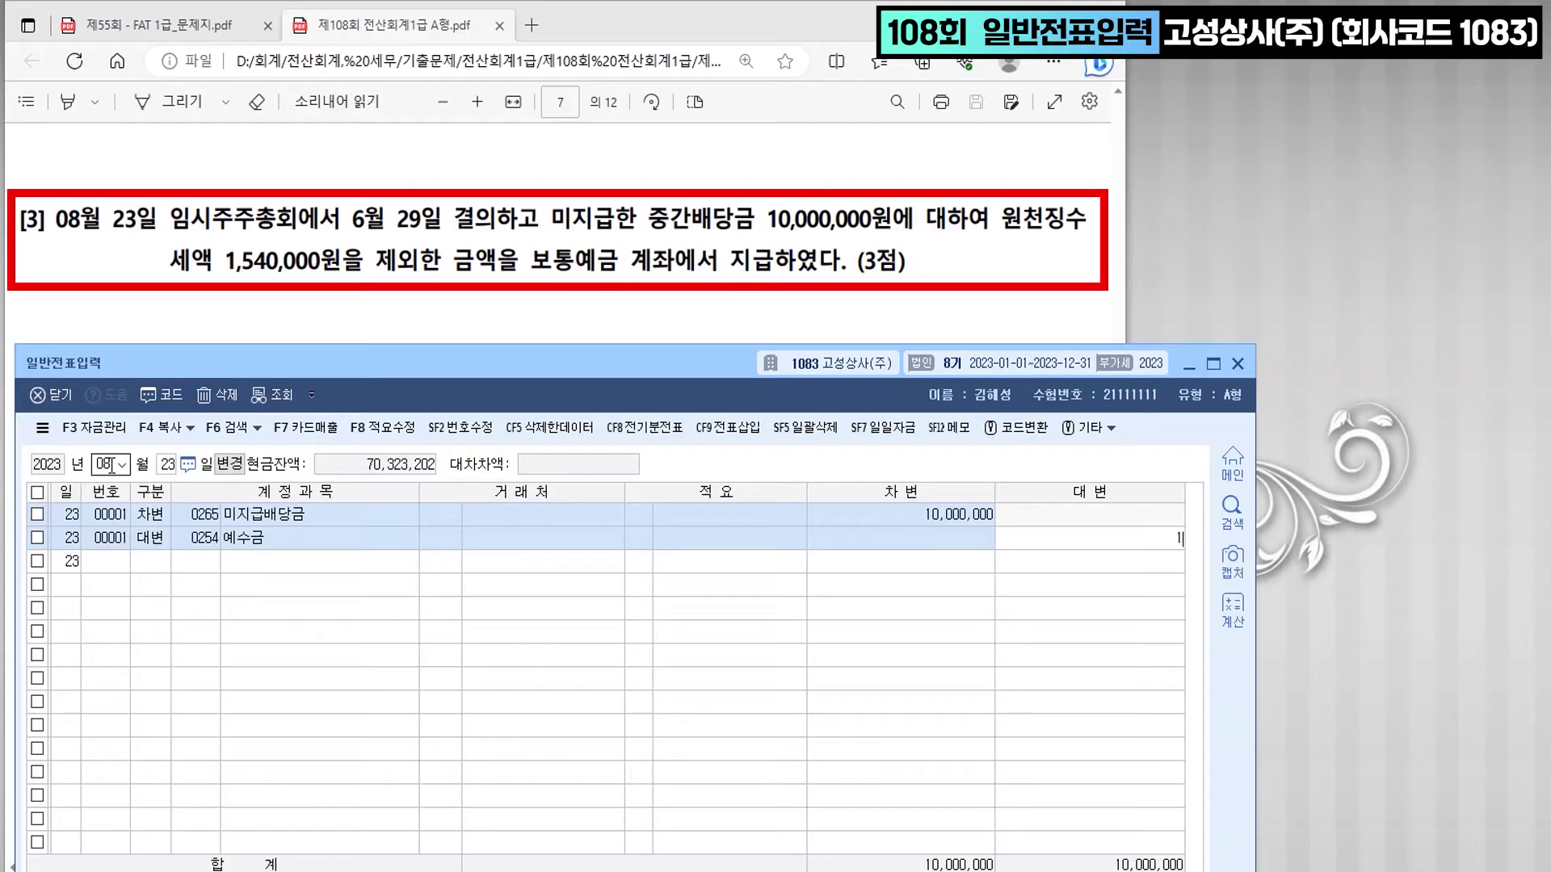
pyautogui.press('Return')
# - Add a credit line with account 0103 보통예금 for the remaining 8,460,000
pyautogui.write('4')
pyautogui.press('Return')
pyautogui.write('103')
pyautogui.press('Return')
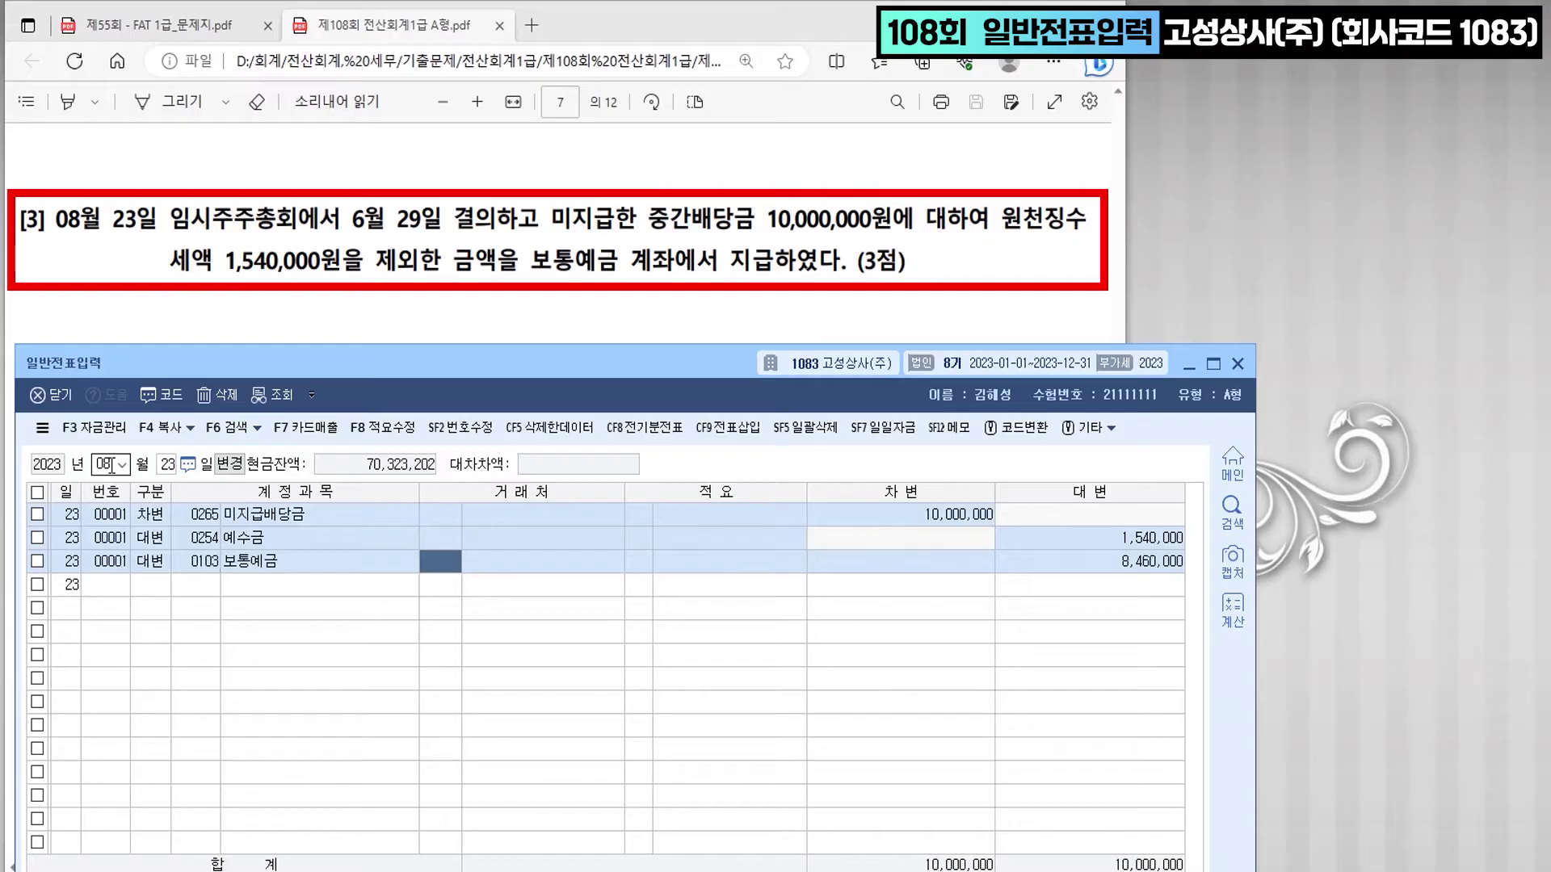
pyautogui.press('Return')
# - Bring up question [4] and set the entry date to August 31
pyautogui.scroll(-3, 525, 227)
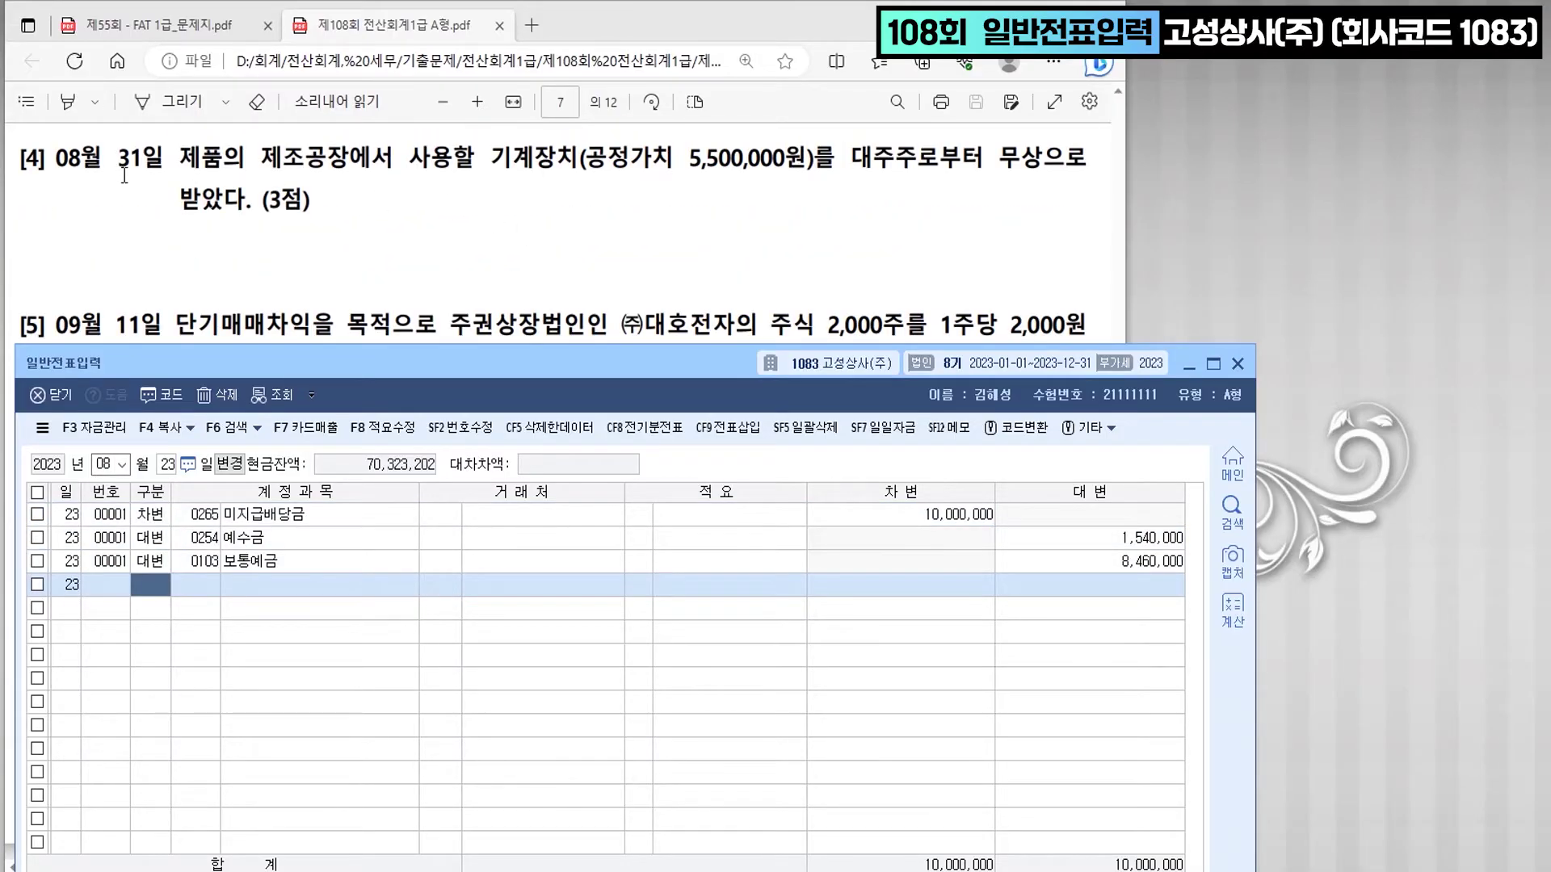
pyautogui.click(166, 465)
pyautogui.write('31')
pyautogui.press('Return')
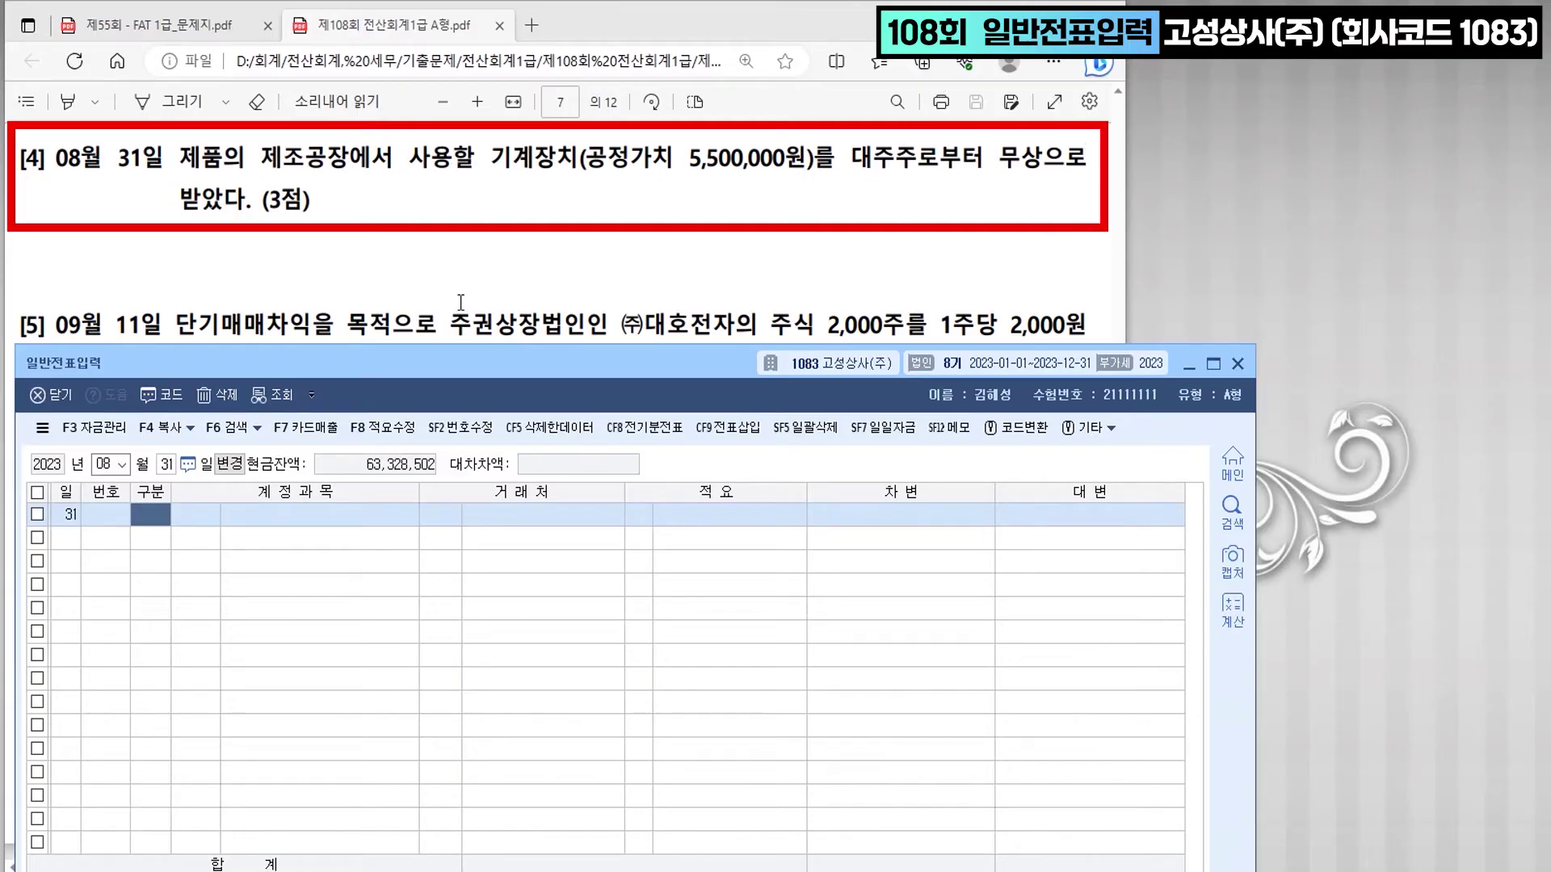
# - Enter a debit line for August 31 with account 0206 기계장치 and amount 5,500,000
pyautogui.write('3')
pyautogui.press('Return')
pyautogui.write('206')
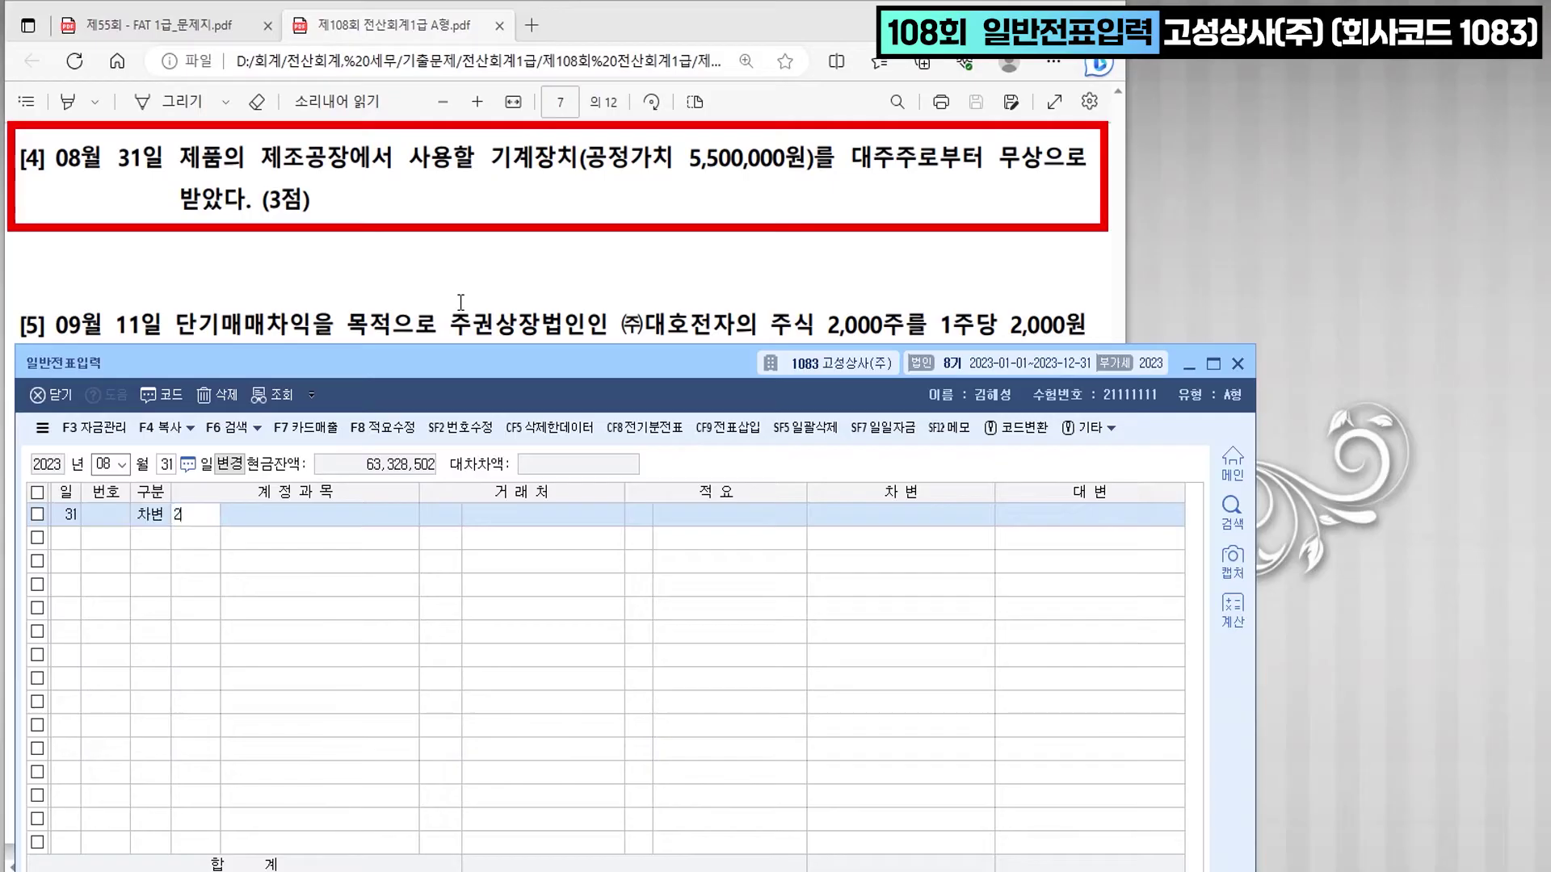
pyautogui.press('Return')
pyautogui.press('Return')
pyautogui.press('Return')
pyautogui.press('Return')
pyautogui.write('5,500,000')
pyautogui.press('Return')
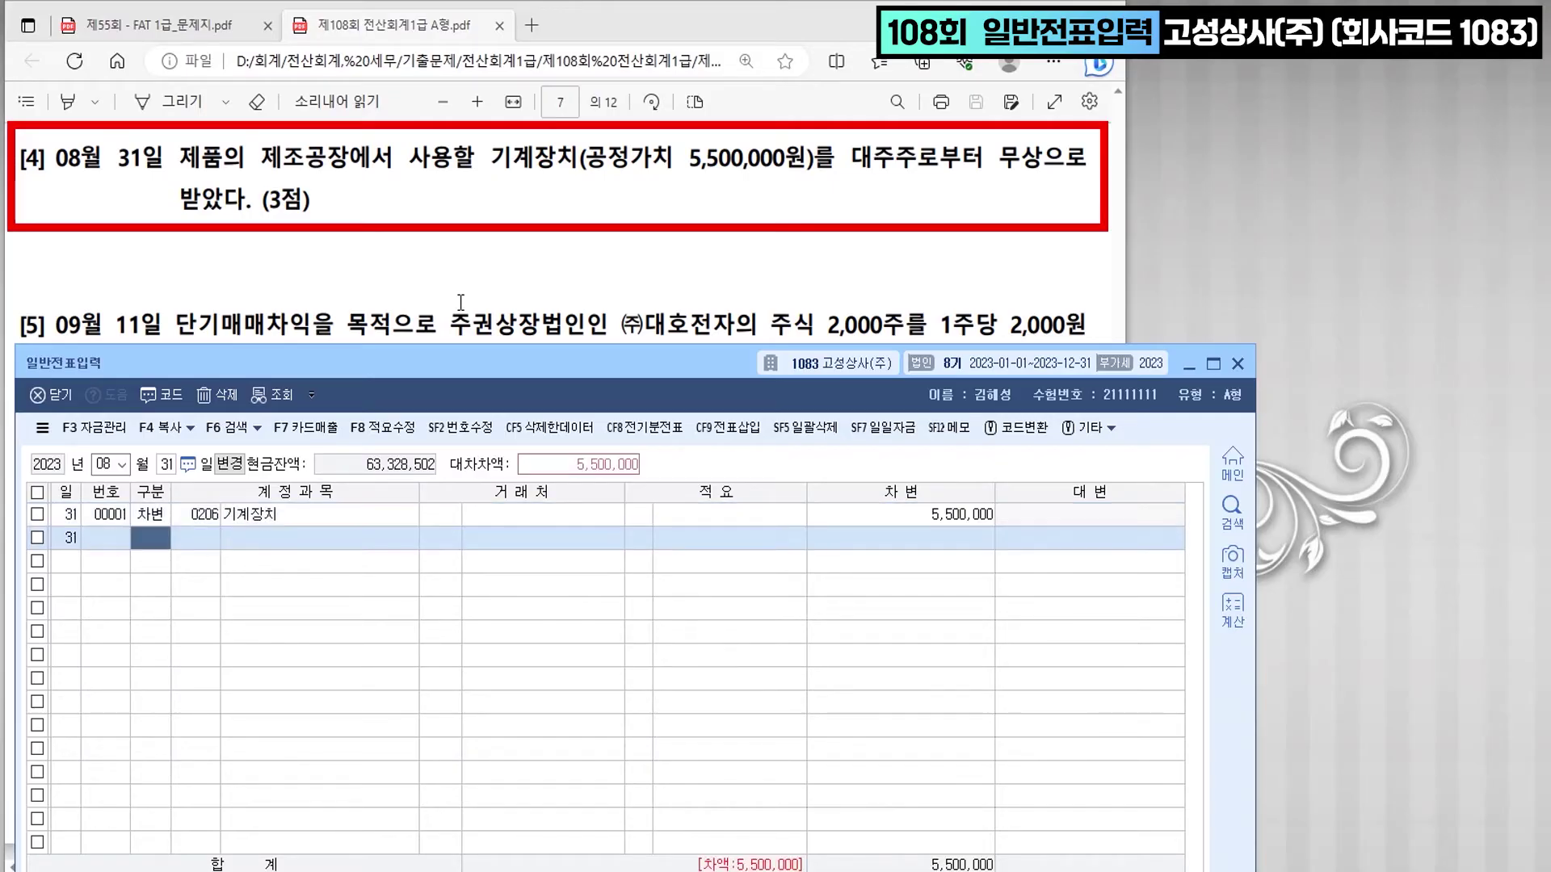
# - Add a credit line of 5,500,000 with account 0917 자산수증이익 to complete the donated machinery entry
pyautogui.write('4')
pyautogui.press('Return')
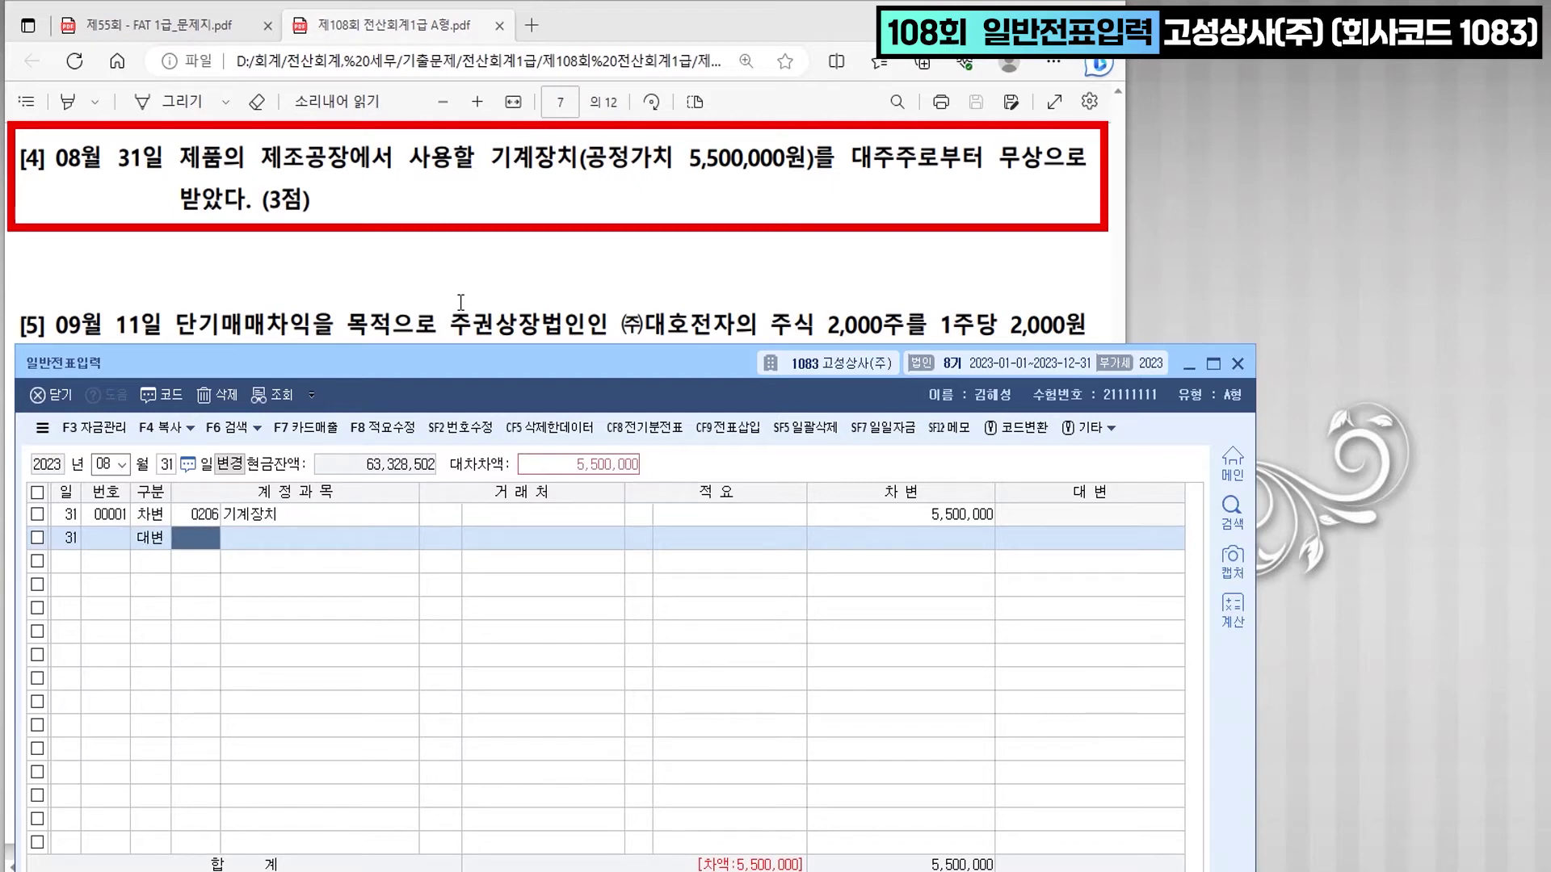
pyautogui.write('자산수')
pyautogui.press('Return')
pyautogui.press('Return')
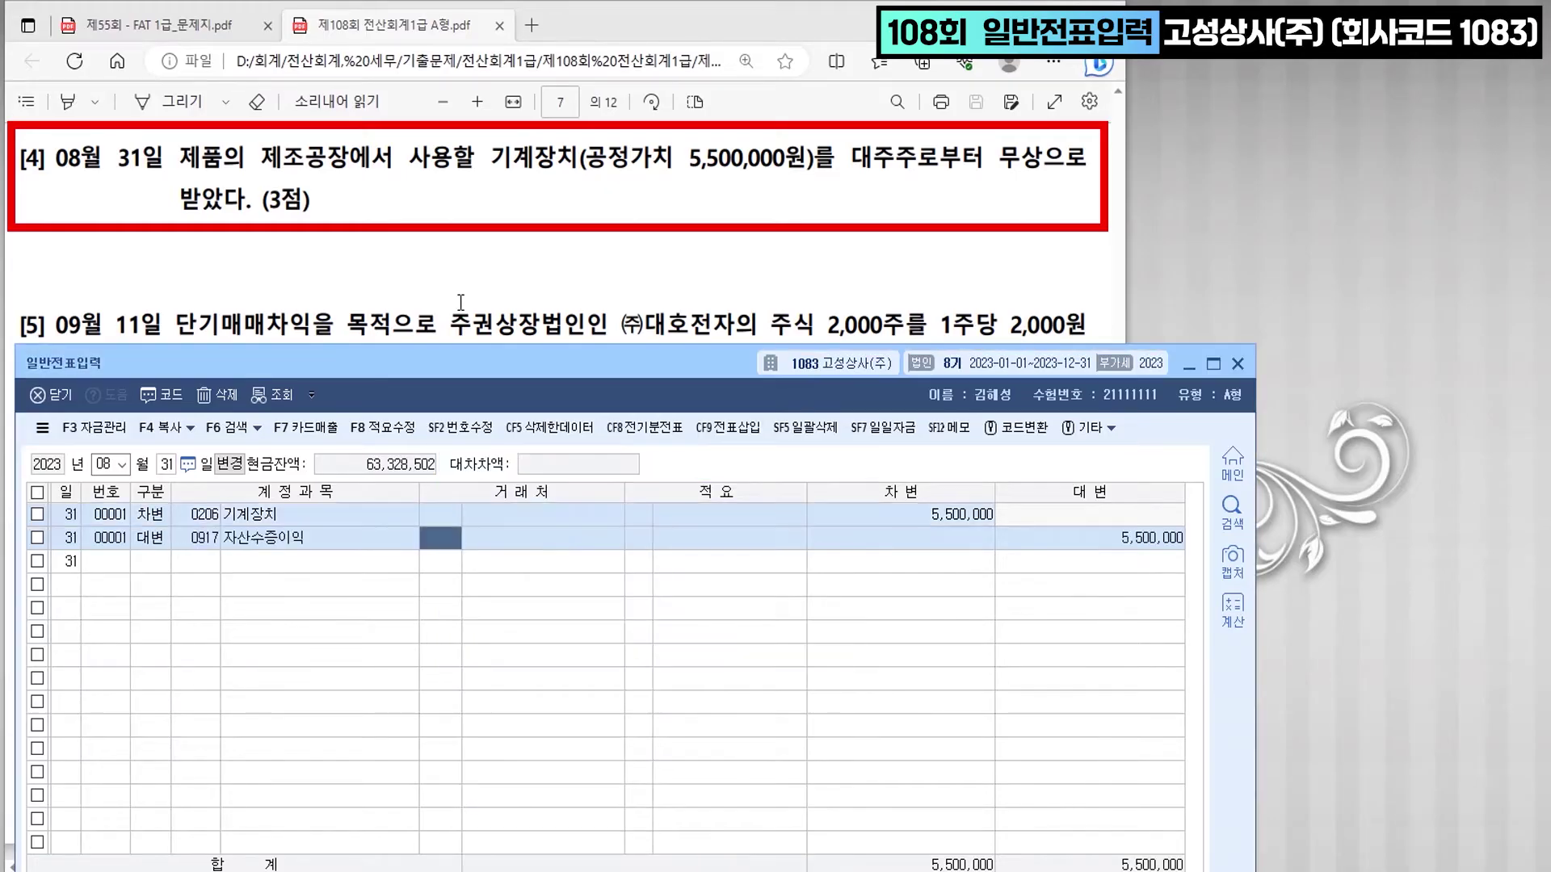
pyautogui.press('Return')
pyautogui.press('Return')
pyautogui.press('Return')
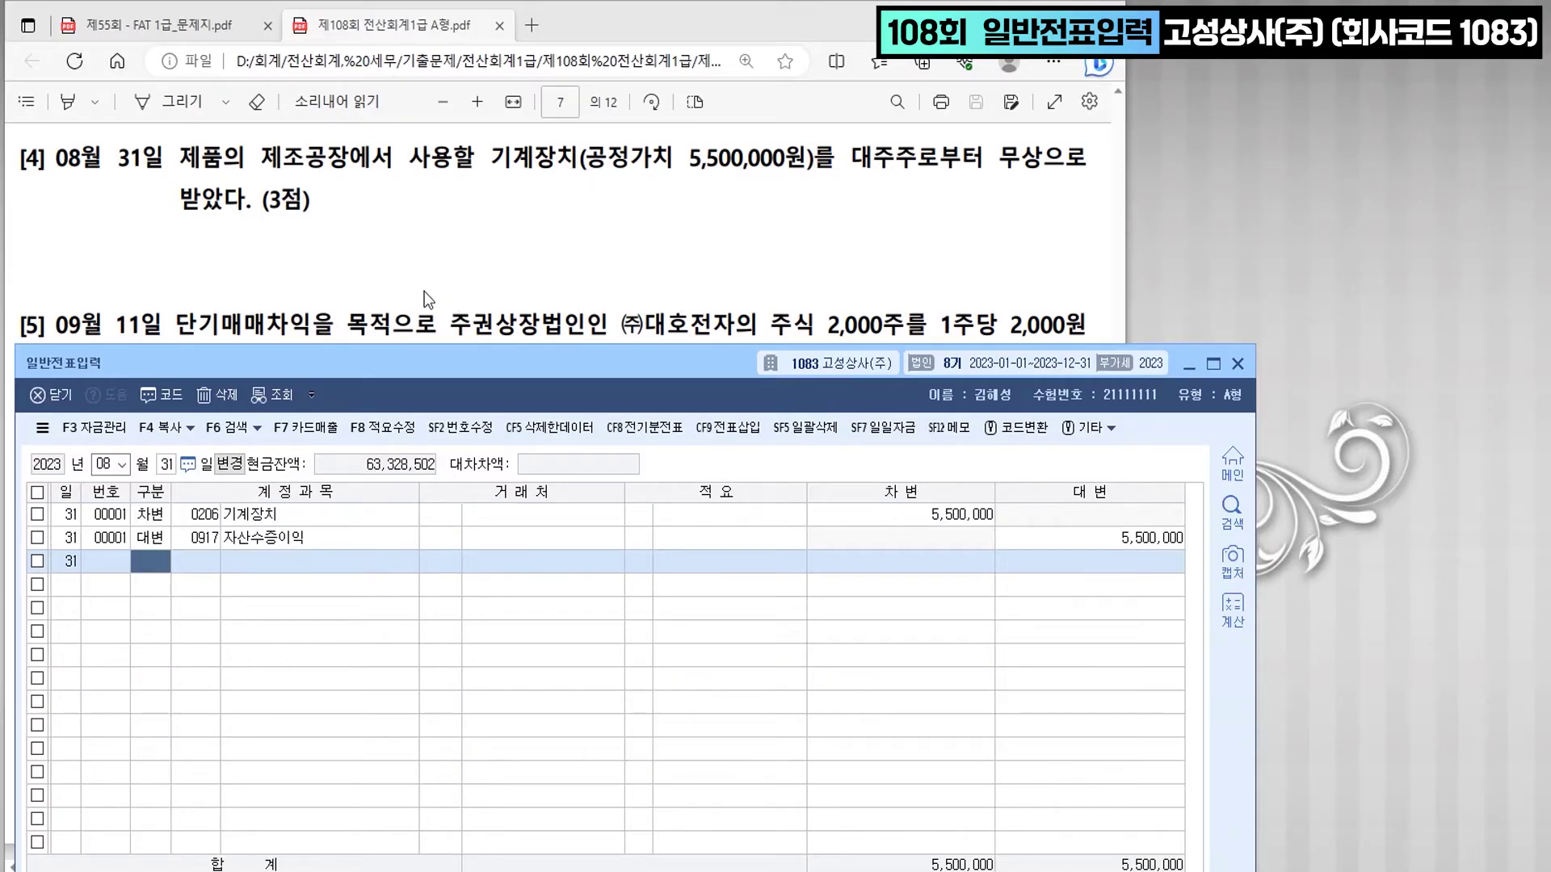
# - Bring up question [5] and set the entry date to September 11
pyautogui.scroll(-3, 550, 222)
pyautogui.scroll(1, 549, 223)
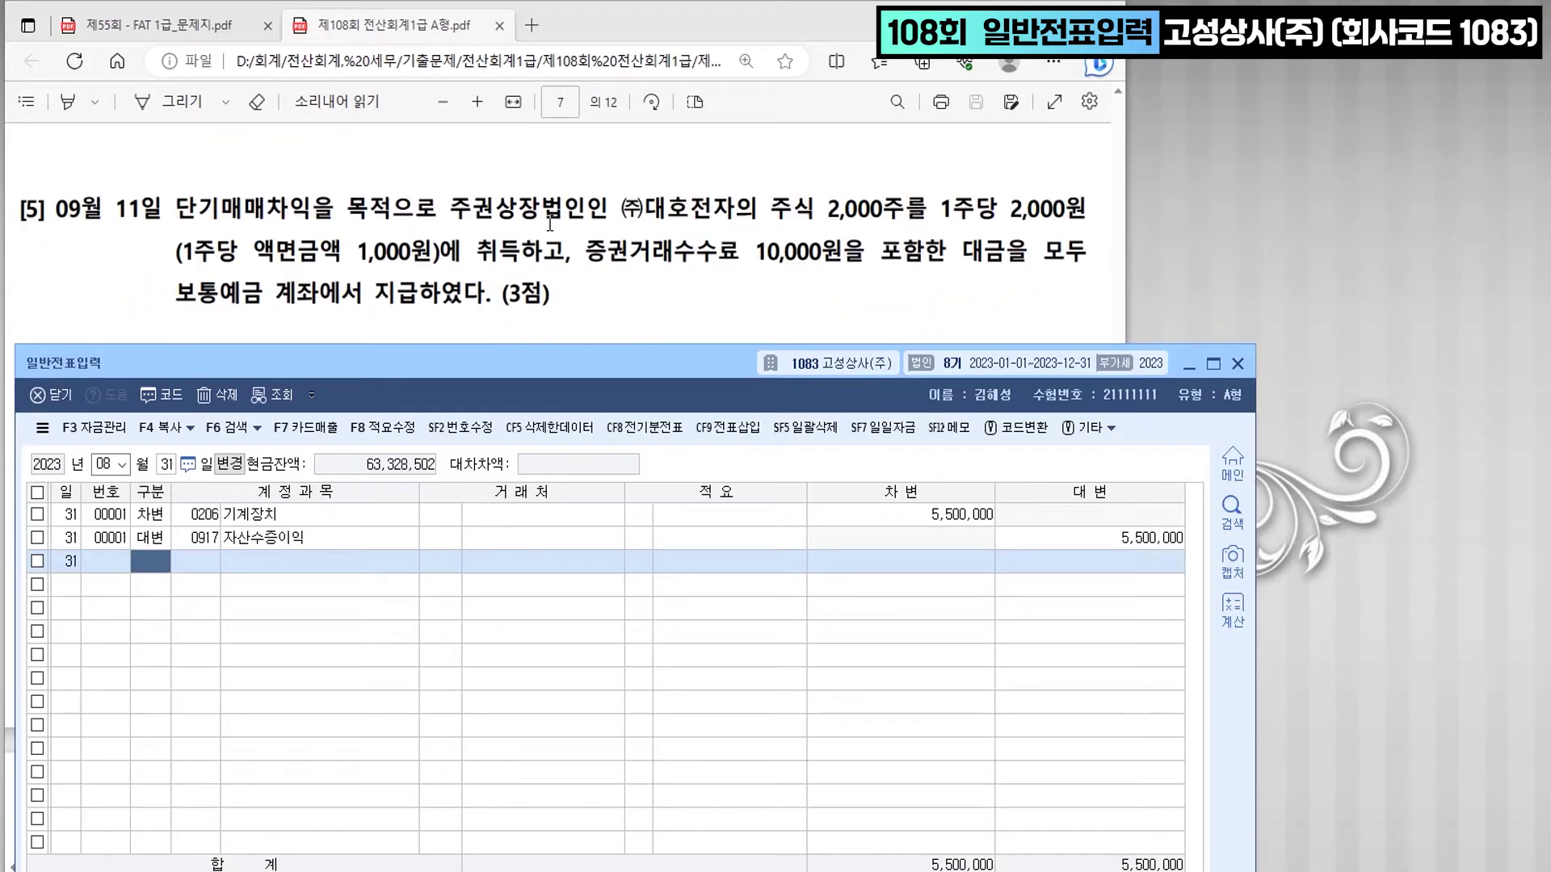
pyautogui.click(110, 468)
pyautogui.write('09')
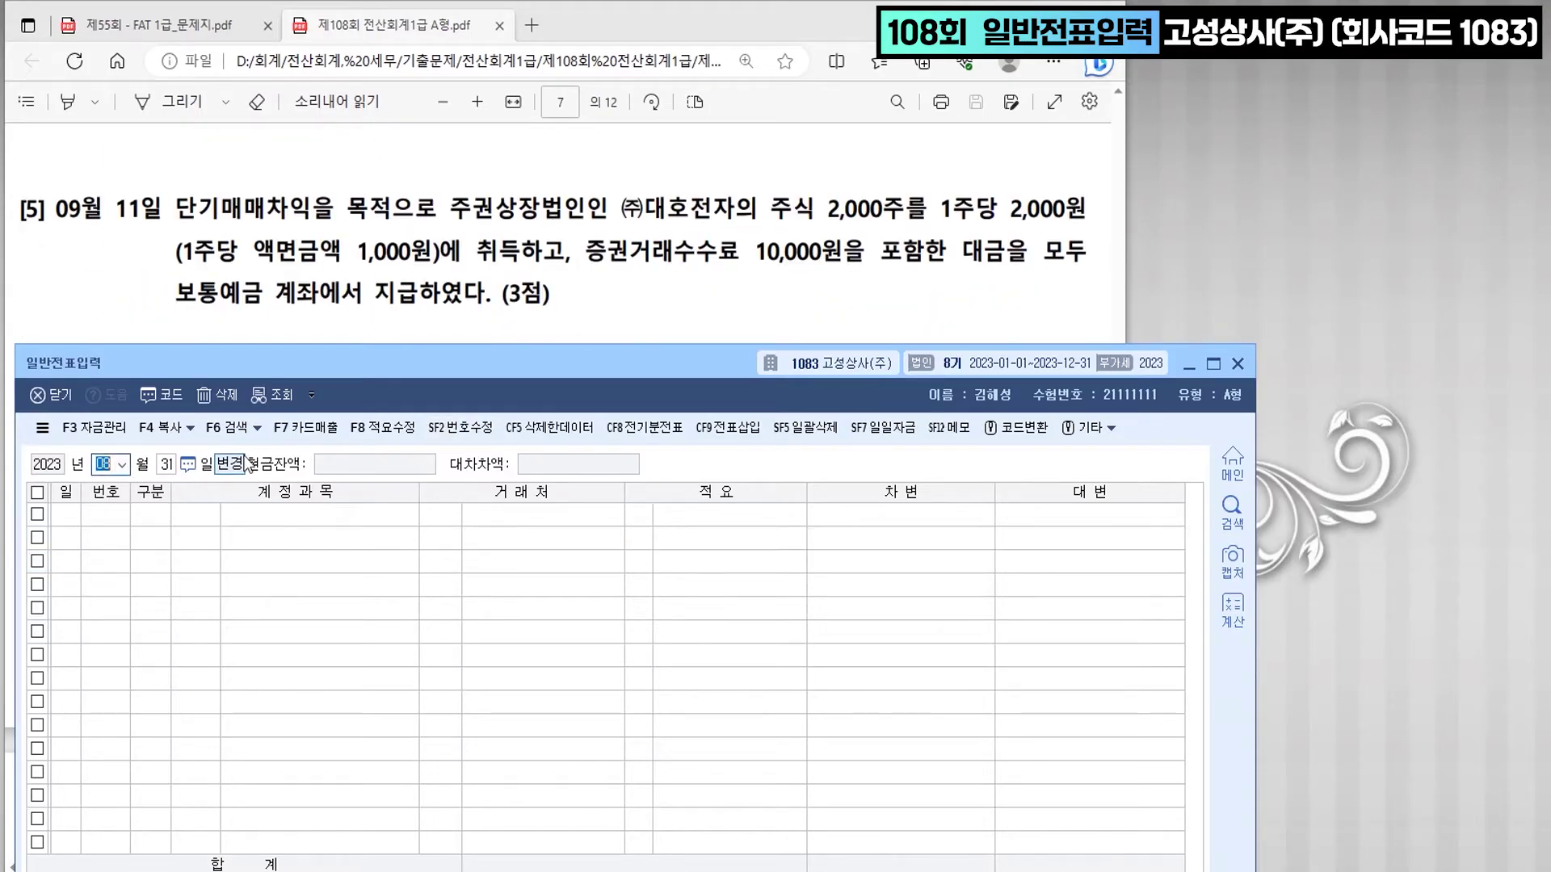
pyautogui.press('Return')
pyautogui.write('11')
pyautogui.press('Return')
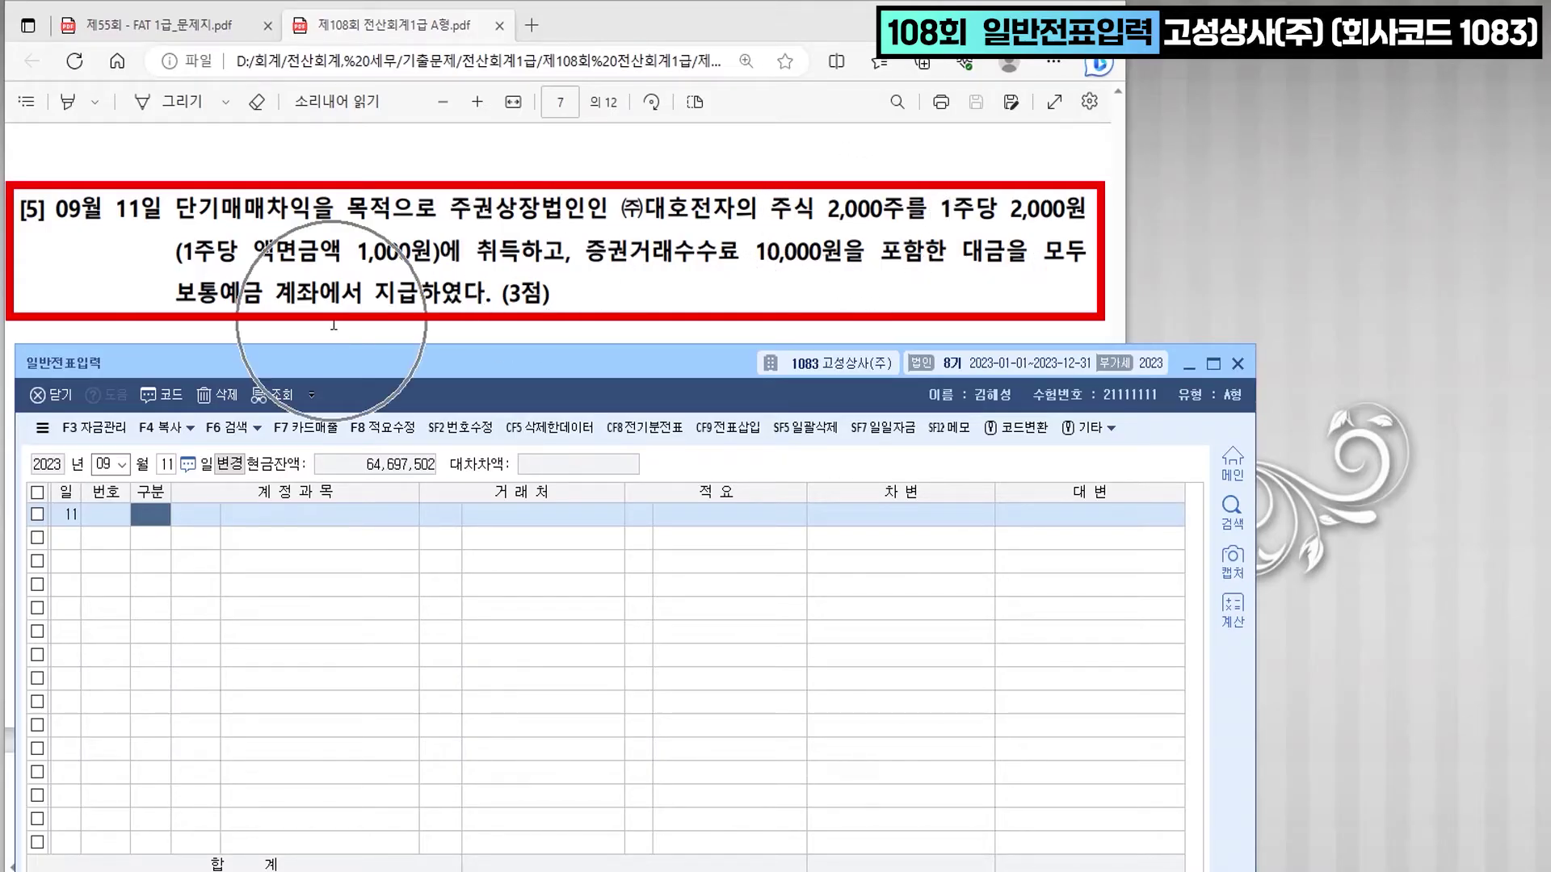
# - Enter a debit line for September 11 with account 0107 단기매매증권 and amount 4,000,000
pyautogui.write('3')
pyautogui.press('Return')
pyautogui.write('107')
pyautogui.press('Return')
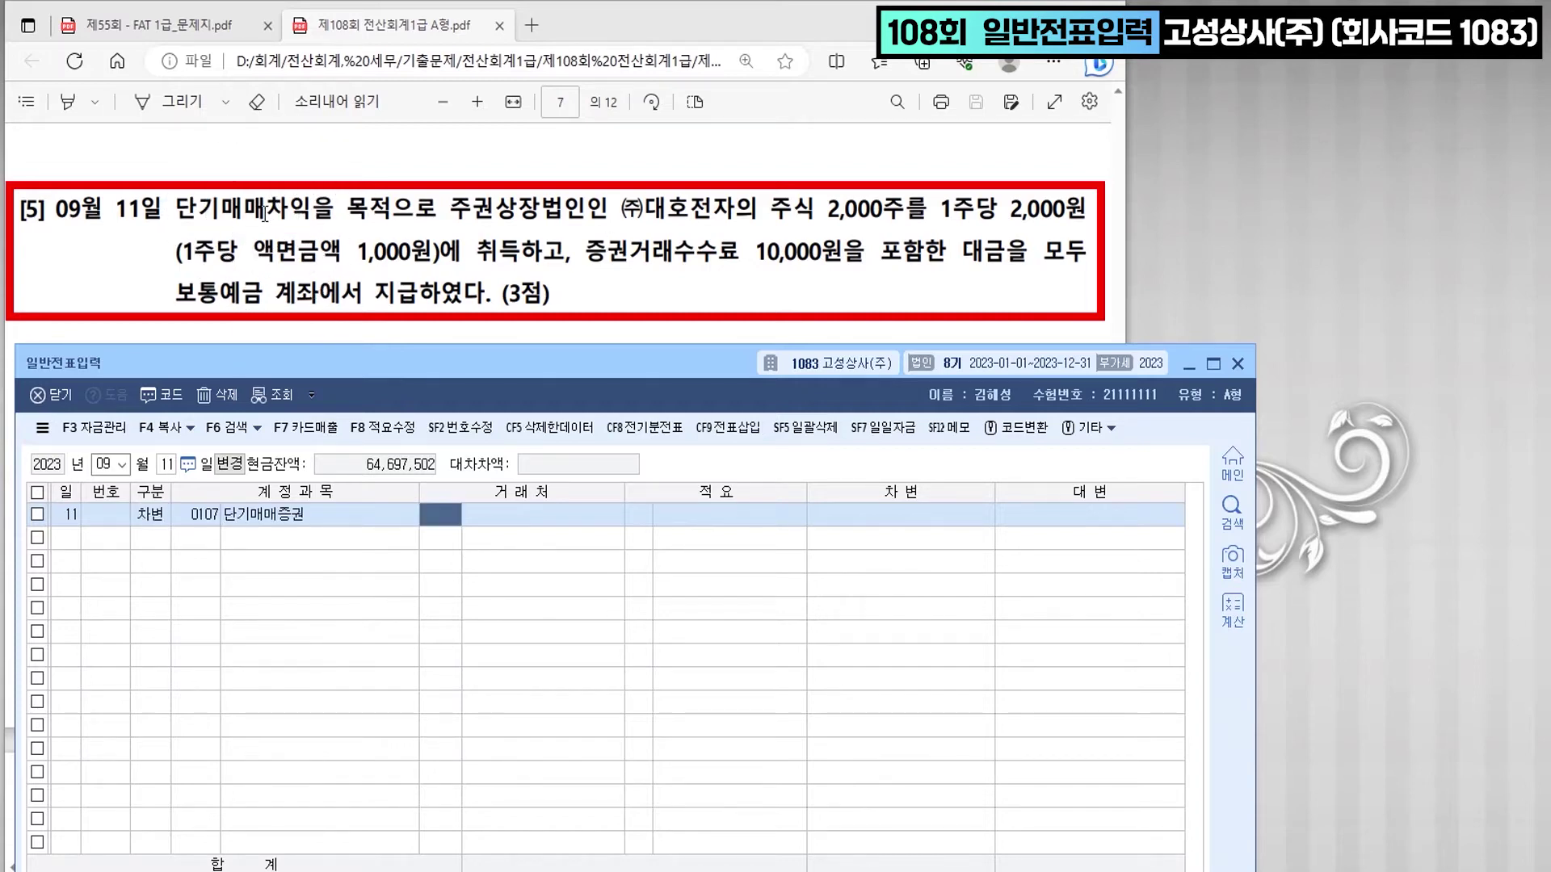
pyautogui.press('Return')
pyautogui.press('Return')
pyautogui.press('Return')
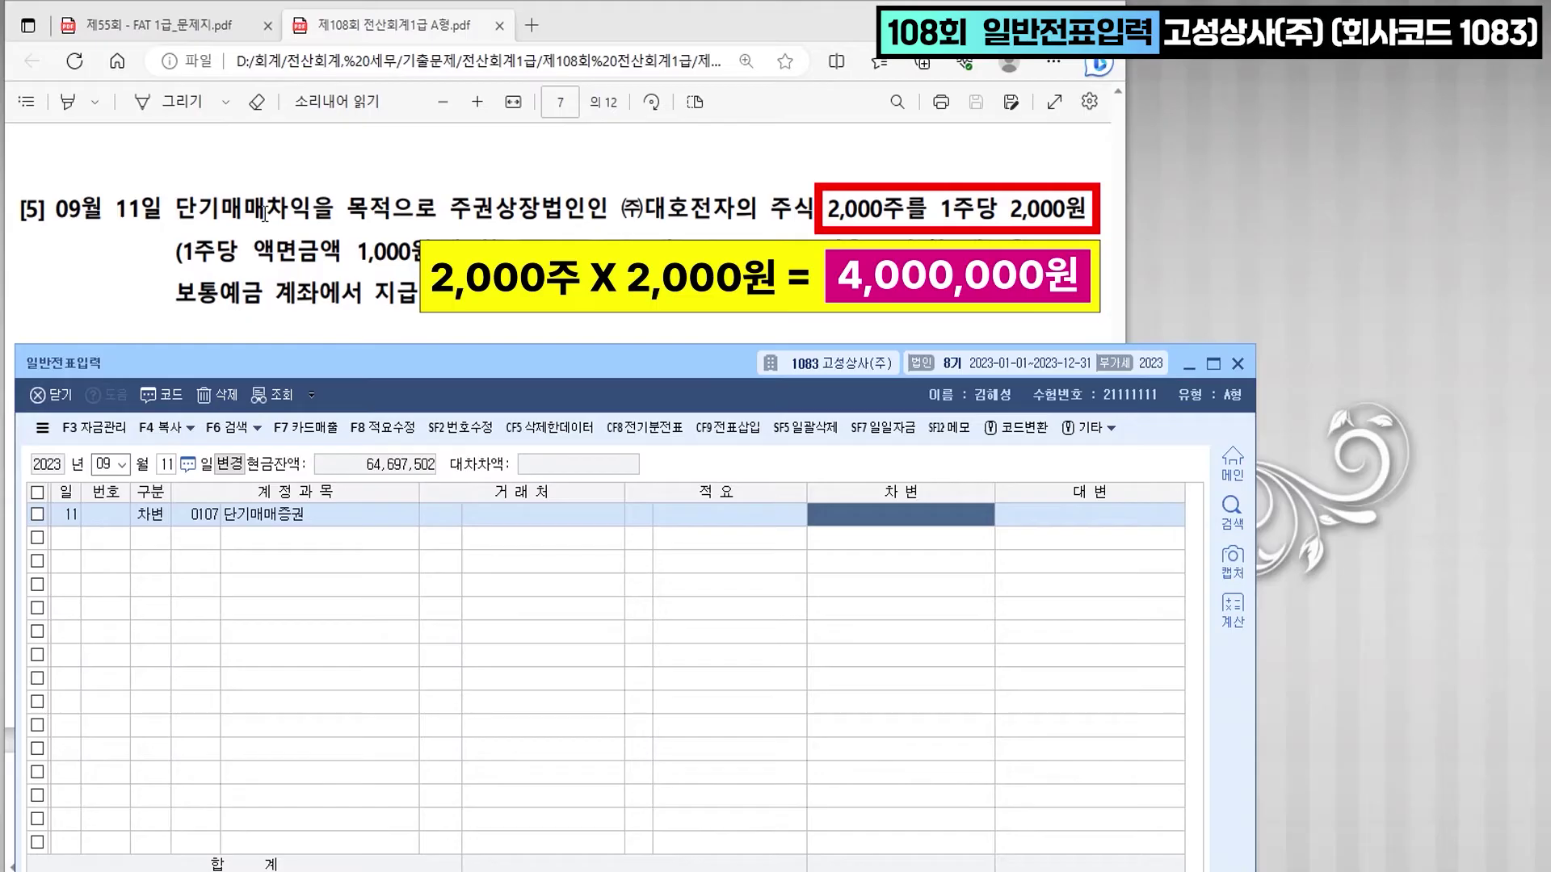
pyautogui.write('4000000')
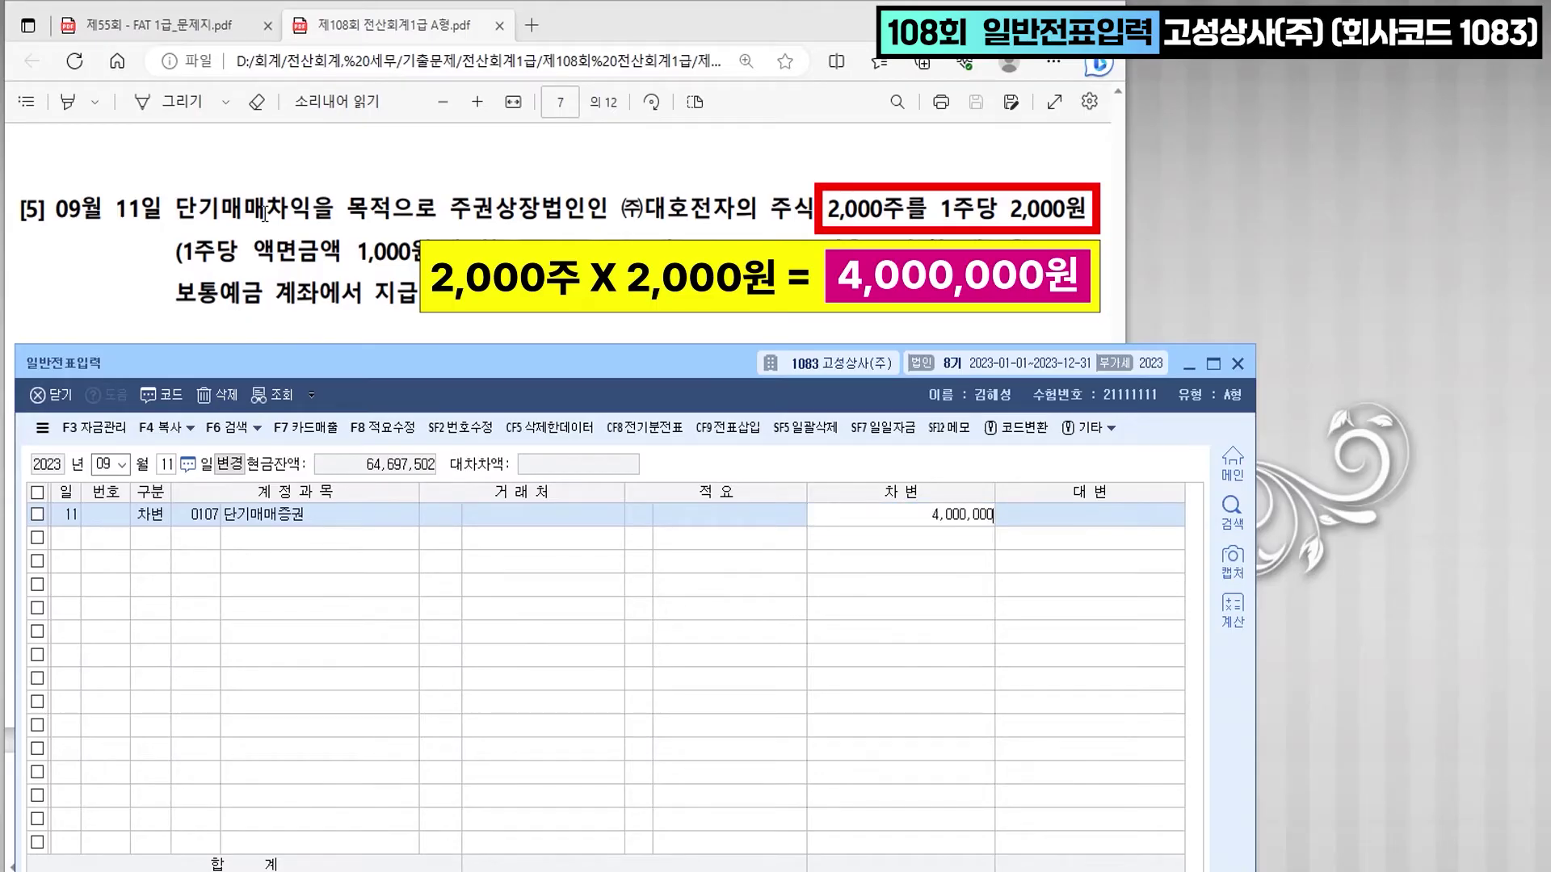
pyautogui.press('Return')
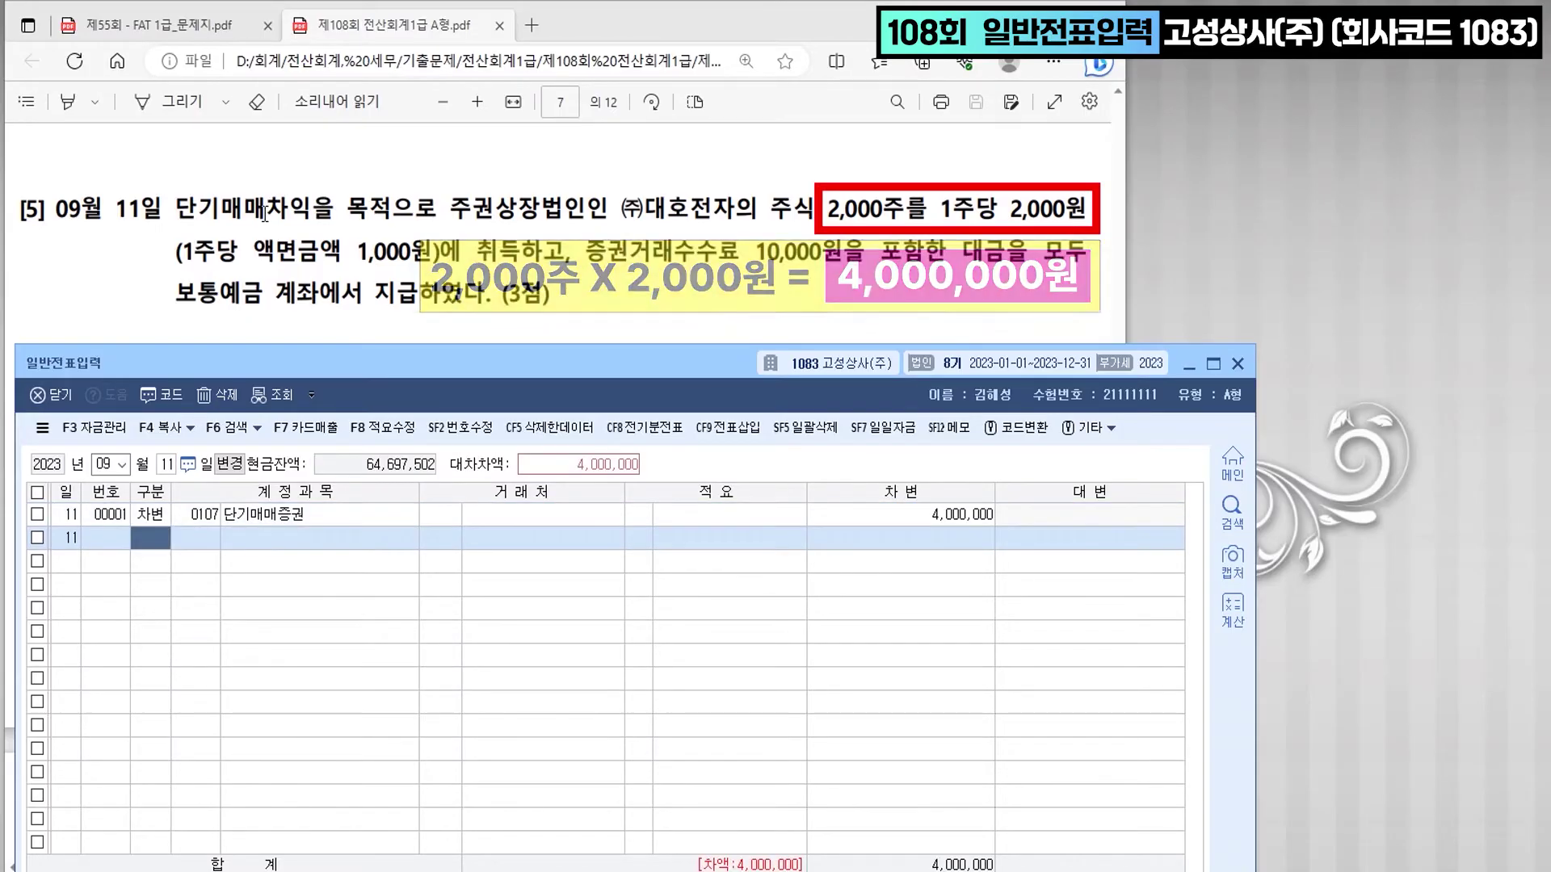
# - Add a debit line for the securities trading fee with account 0984 수수료비용 and amount 10,000
pyautogui.press('3')
pyautogui.scroll(-1, 575, 284)
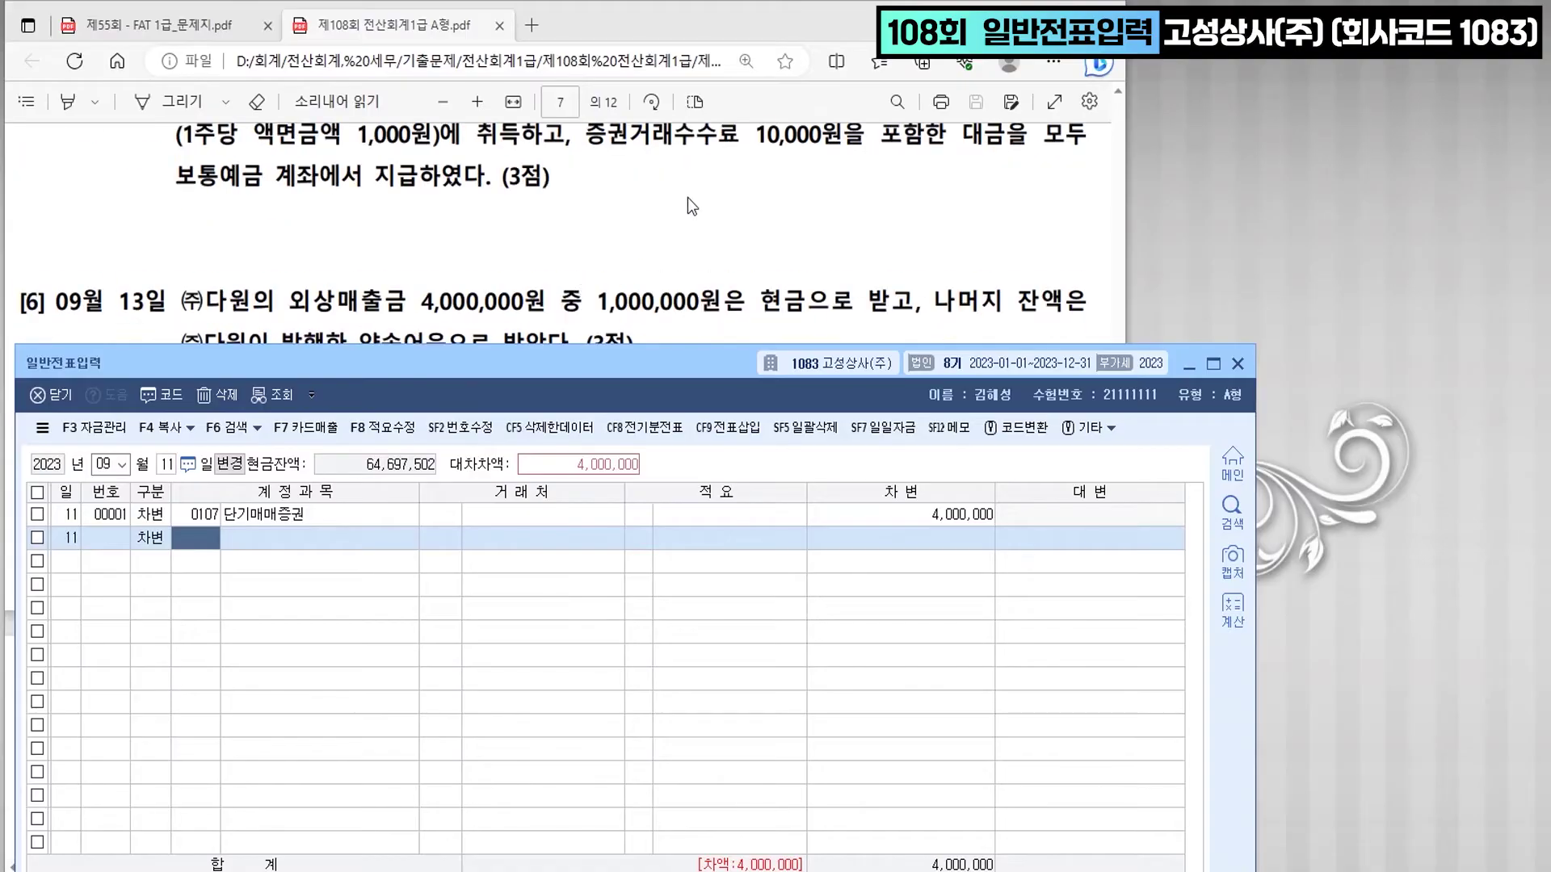
pyautogui.scroll(1, 693, 206)
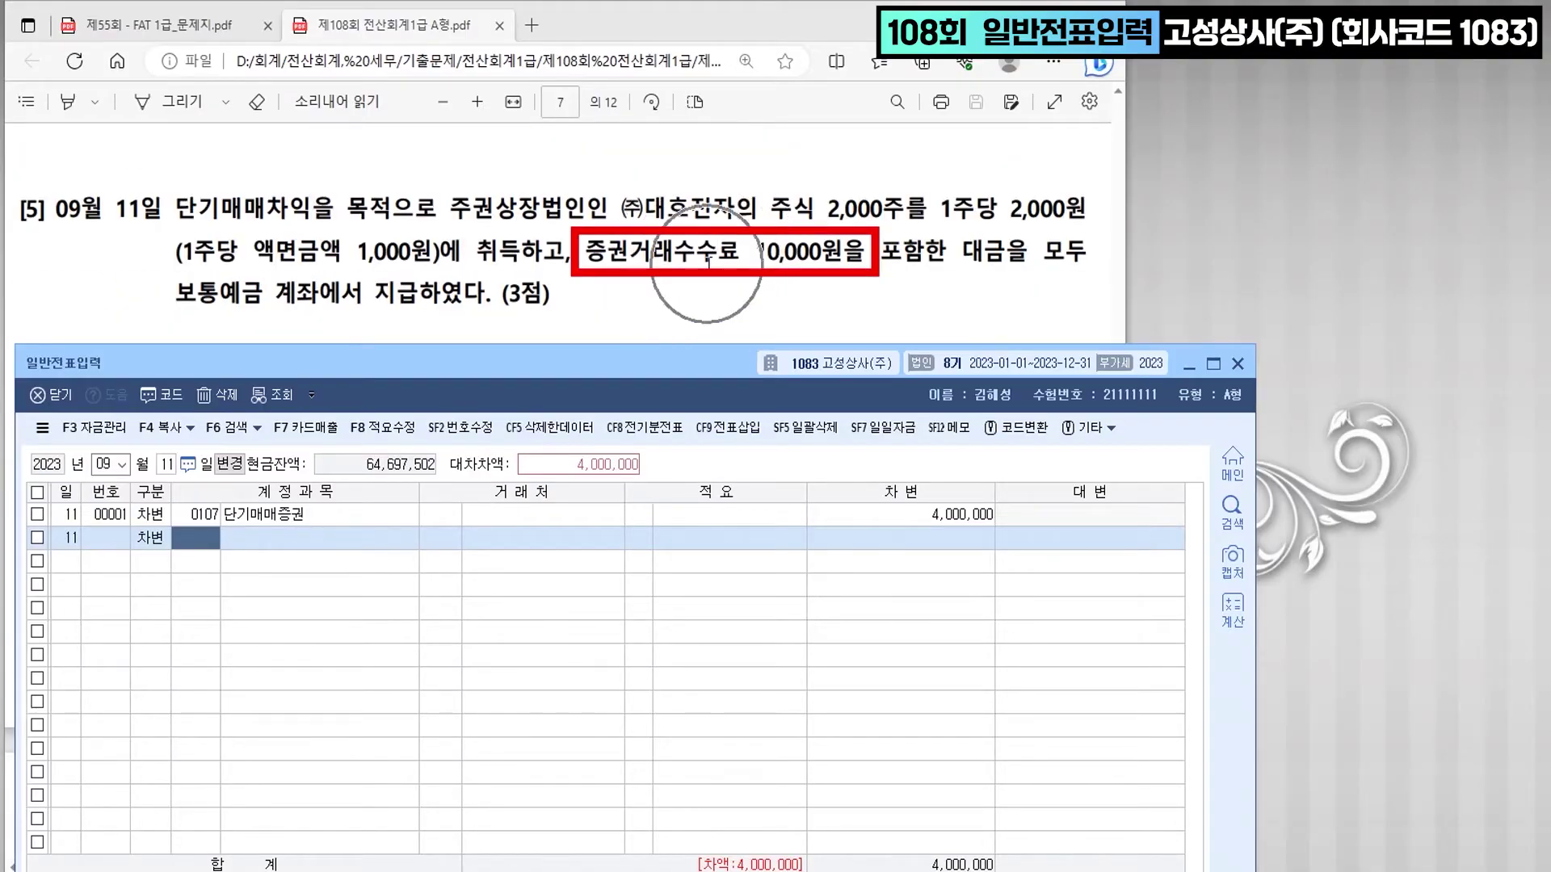
pyautogui.write('수수')
pyautogui.press('Return')
pyautogui.press('Down')
pyautogui.press('Down')
pyautogui.press('Down')
pyautogui.press('Down')
pyautogui.press('Down')
pyautogui.press('Down')
pyautogui.press('Down')
pyautogui.press('Down')
pyautogui.press('Down')
pyautogui.press('Down')
pyautogui.press('Return')
pyautogui.press('Return')
pyautogui.press('Return')
pyautogui.write('100000')
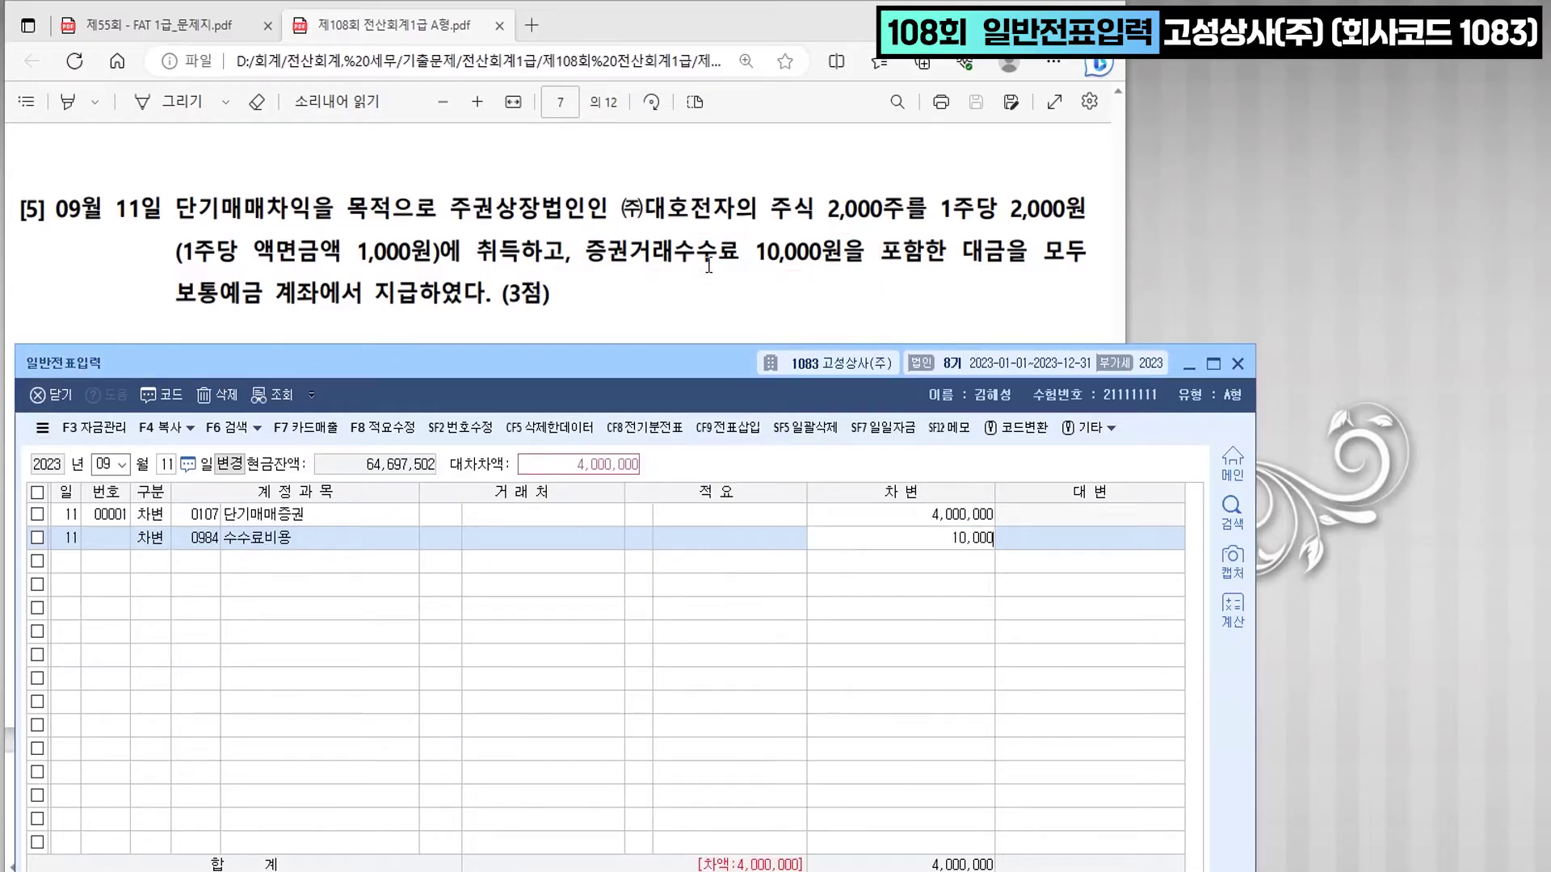
pyautogui.press('Return')
# - Add a credit line of 4,010,000 with account 0103 보통예금 to complete the September 11 entry
pyautogui.write('4')
pyautogui.press('Return')
pyautogui.write('103')
pyautogui.press('Return')
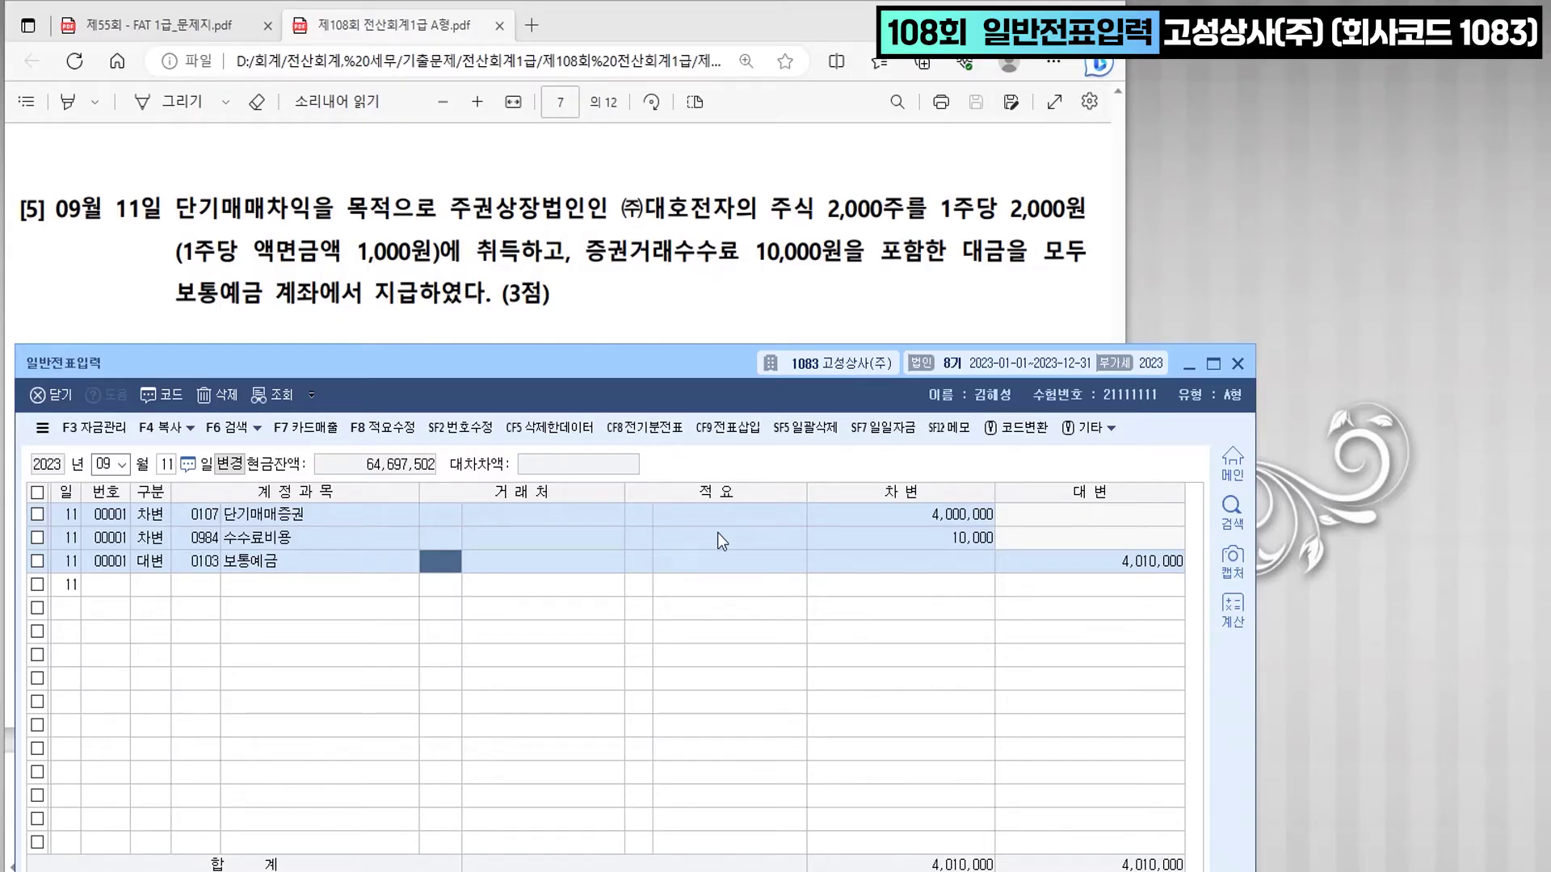
# - Bring up question [6] and set the entry date to September 13
pyautogui.scroll(-5, 565, 226)
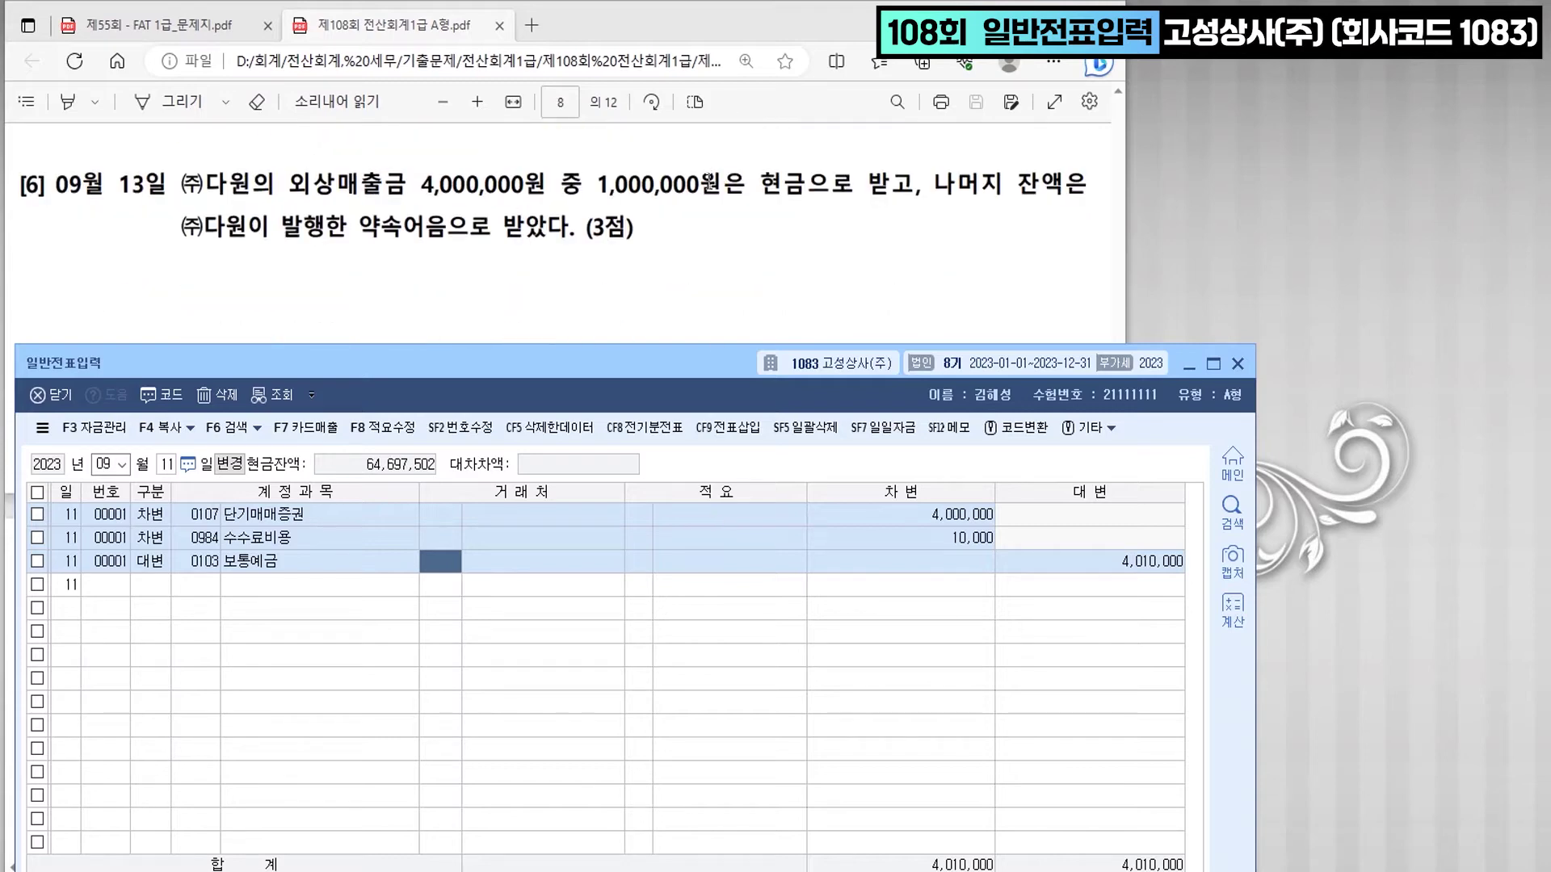
pyautogui.click(165, 465)
pyautogui.write('13')
pyautogui.press('Return')
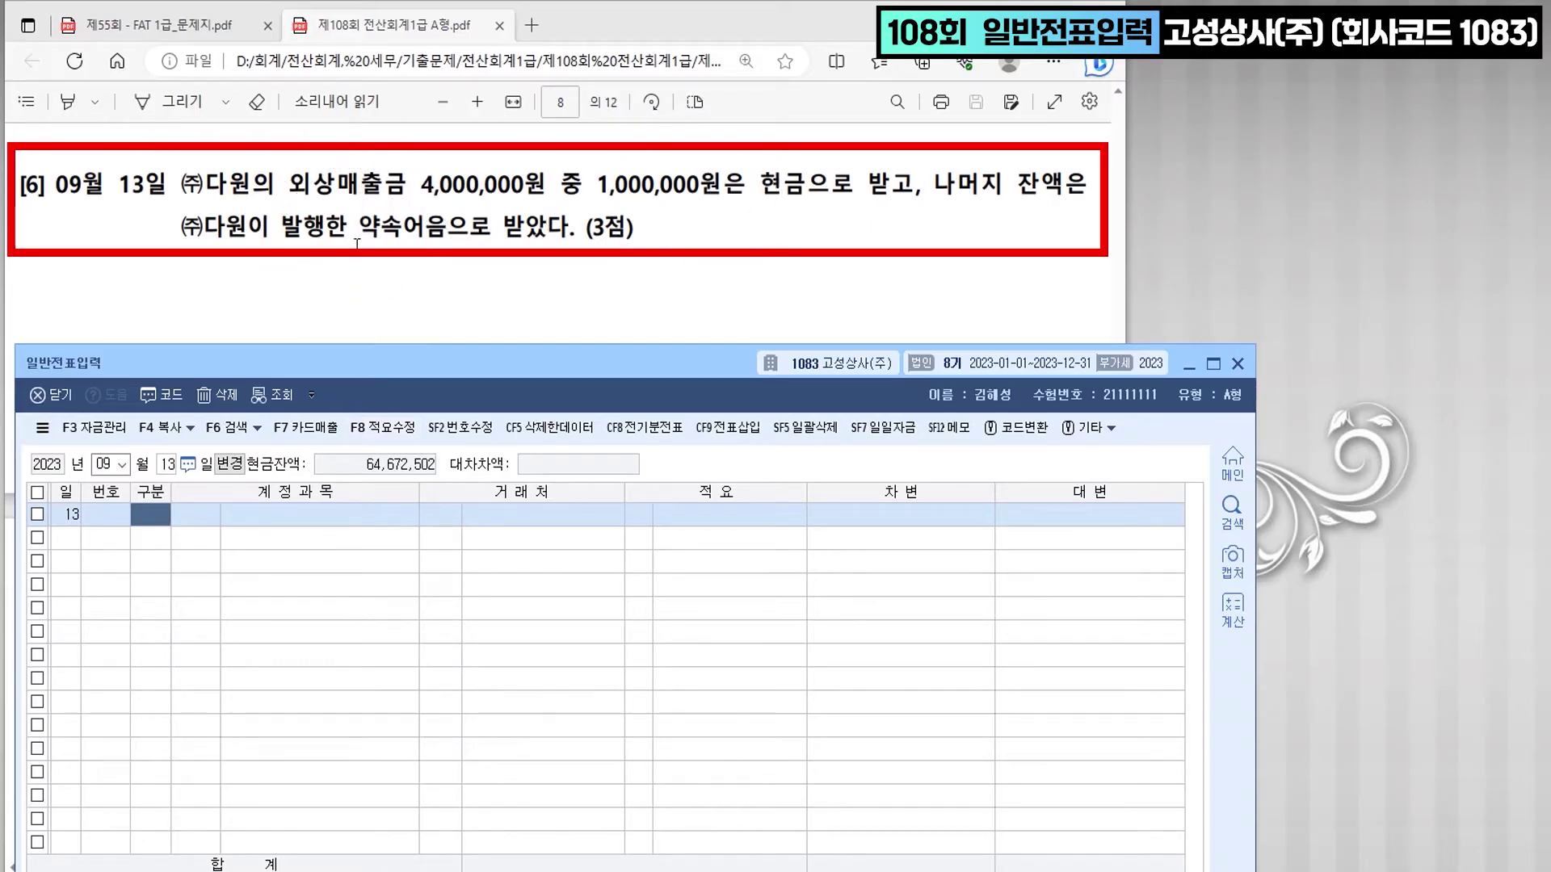
# - Enter a debit line for September 13 with account 0101 현금 and amount 1,000,000
pyautogui.write('3')
pyautogui.press('Return')
pyautogui.write('101')
pyautogui.press('Return')
pyautogui.press('Return')
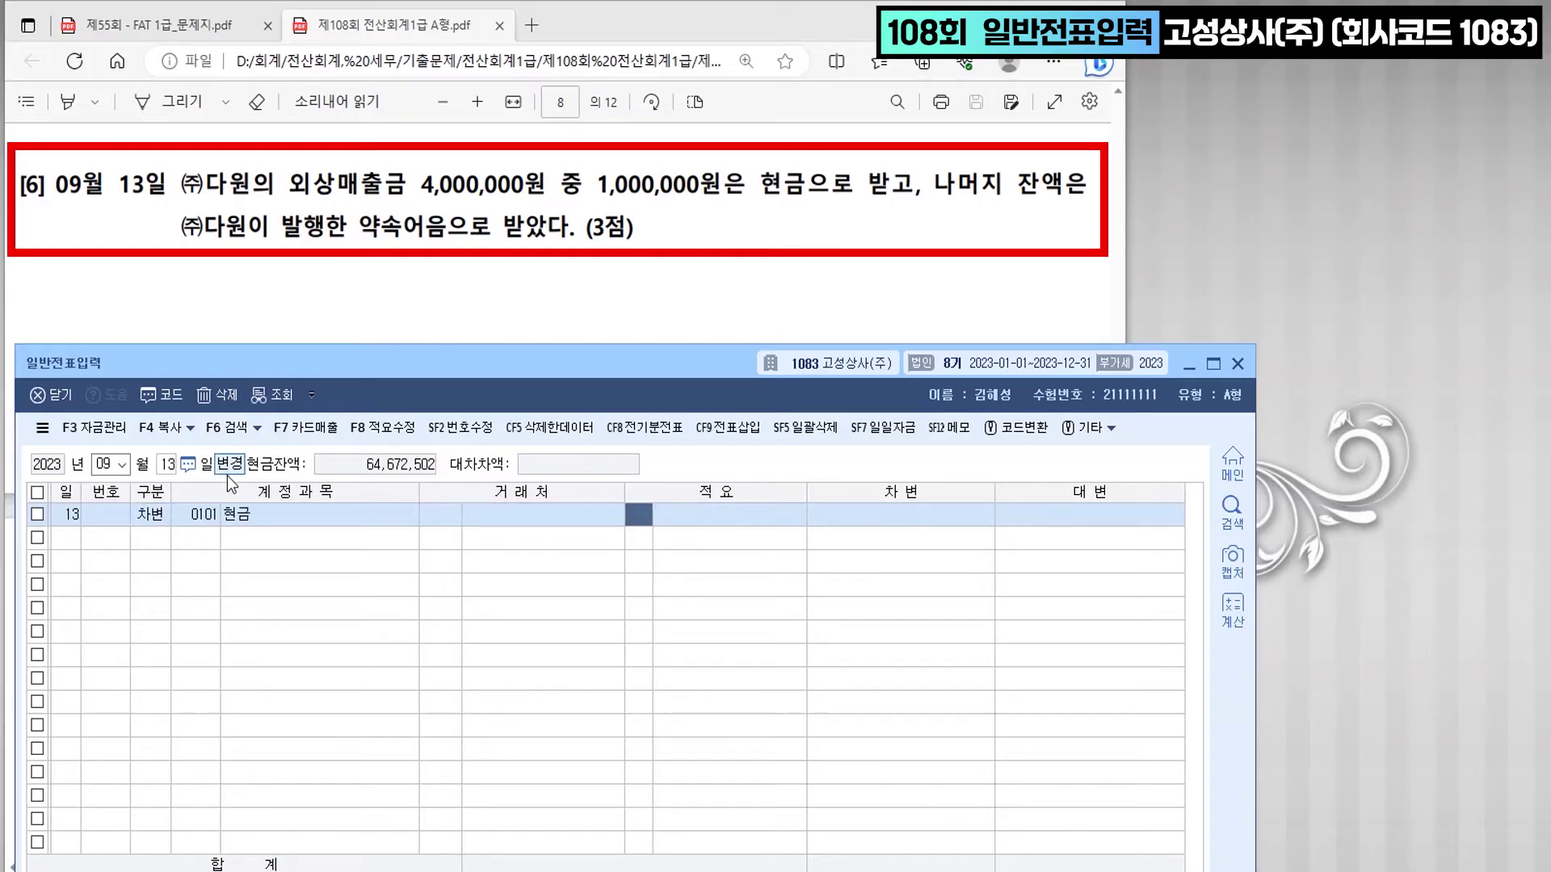
pyautogui.press('Return')
pyautogui.write('1000000')
pyautogui.press('Return')
# - Add a credit line with account 0108 외상매출금, trading partner (주)다원 and amount 4,000,000
pyautogui.write('4')
pyautogui.press('Return')
pyautogui.write('108')
pyautogui.press('Return')
pyautogui.write('다원')
pyautogui.press('Return')
pyautogui.press('Return')
pyautogui.press('Return')
pyautogui.press('Return')
pyautogui.press('Up')
pyautogui.press('Return')
pyautogui.press('Return')
pyautogui.press('Return')
pyautogui.press('Return')
pyautogui.write('4,000,000')
pyautogui.press('Return')
# - Add a debit line of 3,000,000 with account 0110 받을어음 and trading partner (주)다원 to complete the entry
pyautogui.write('3')
pyautogui.press('Return')
pyautogui.write('110')
pyautogui.press('Return')
pyautogui.write('다원')
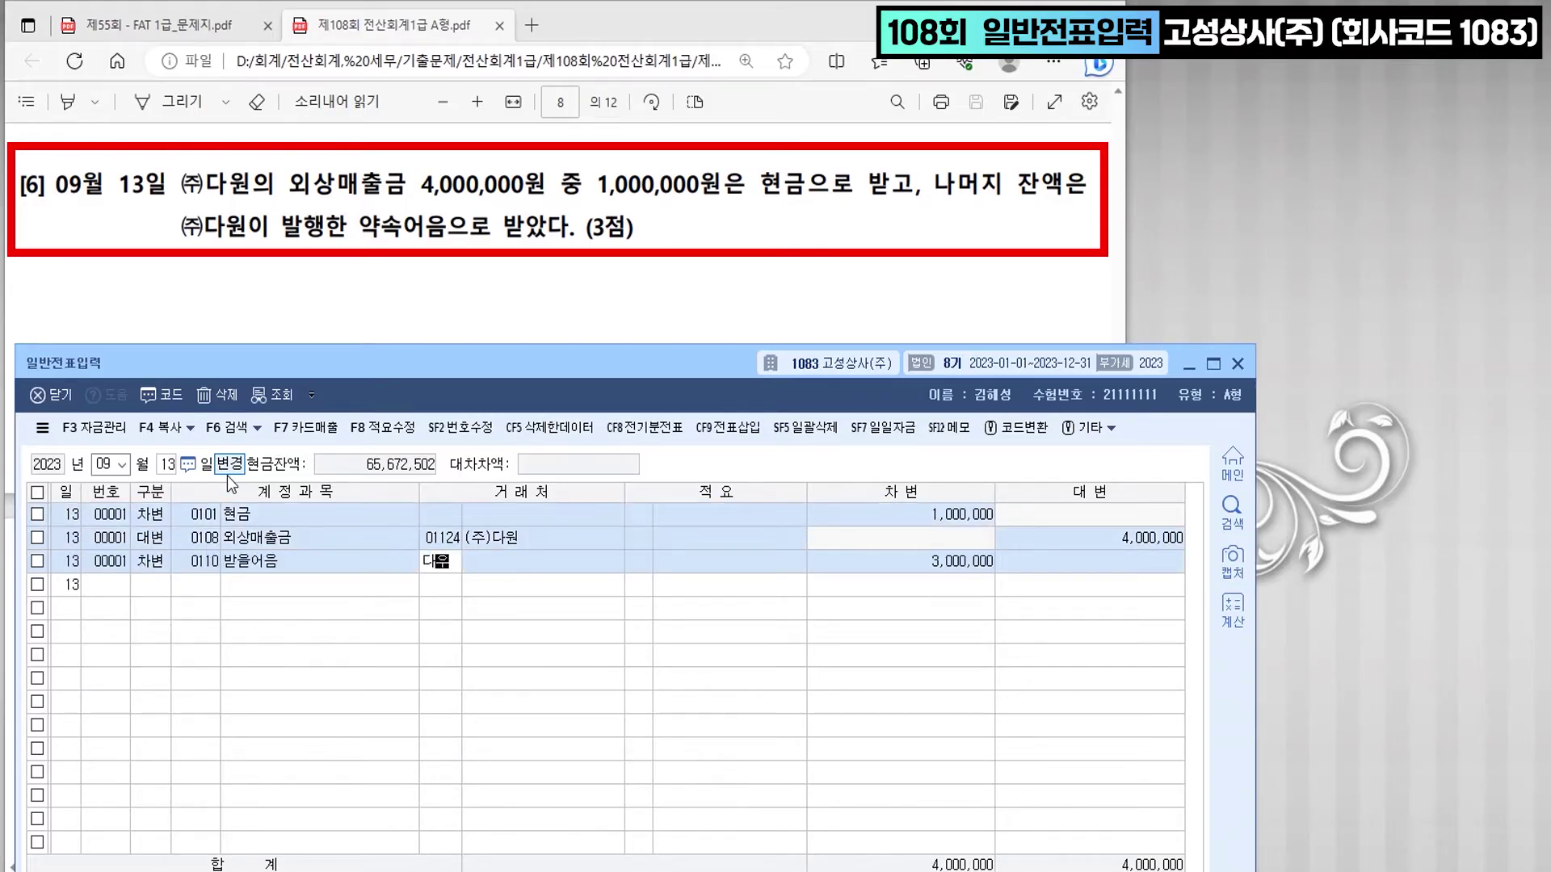
pyautogui.press('Return')
pyautogui.press('Return')
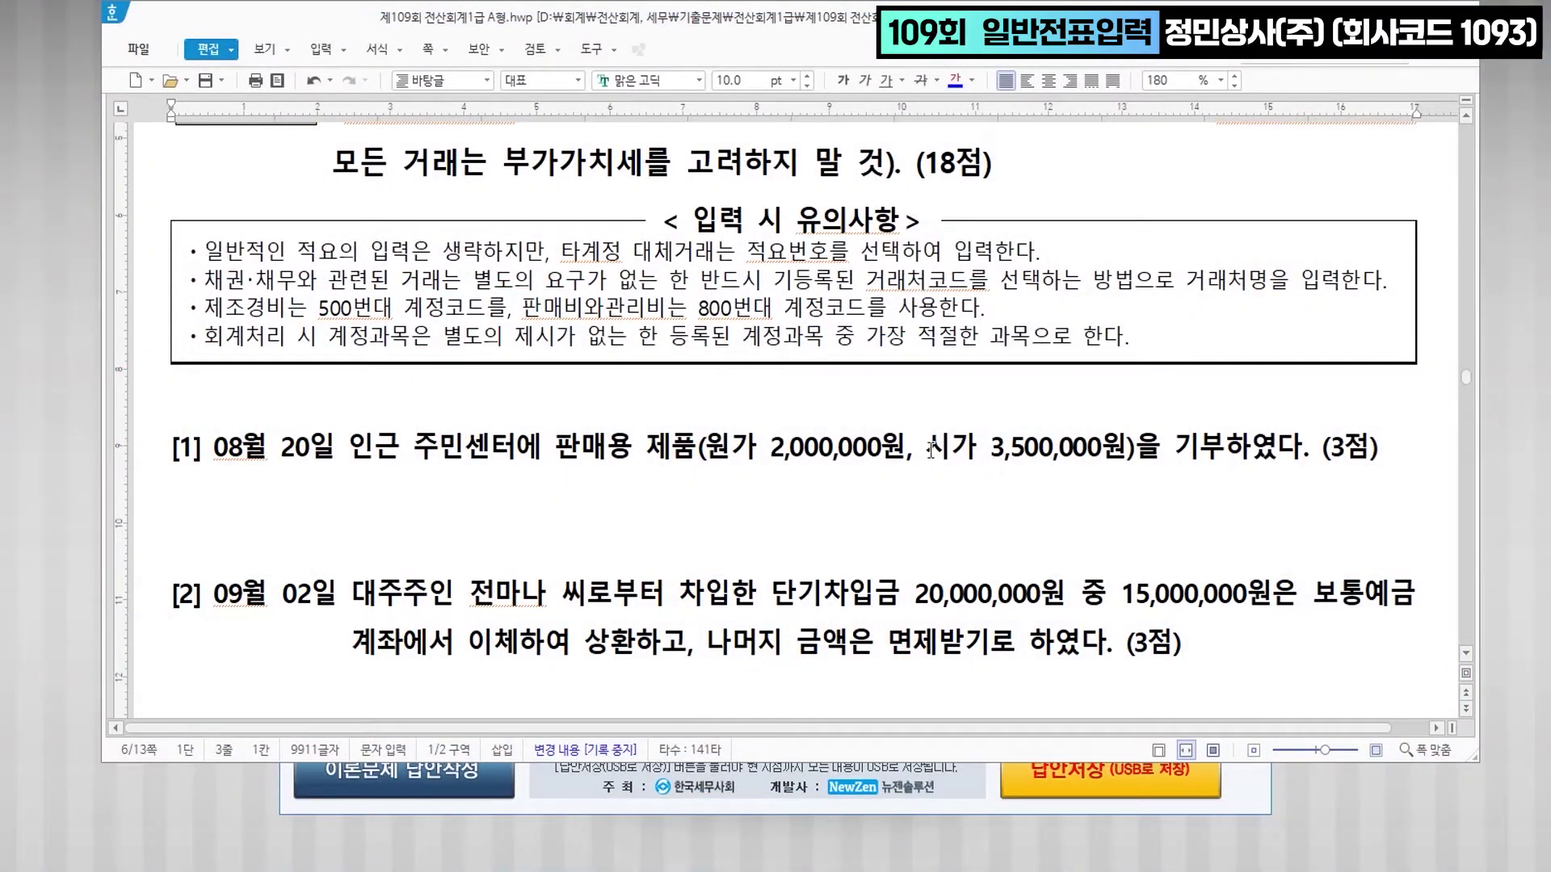
# - In the 109th exam document, color the date 08월 20일 of question [1] blue
pyautogui.scroll(2, 917, 319)
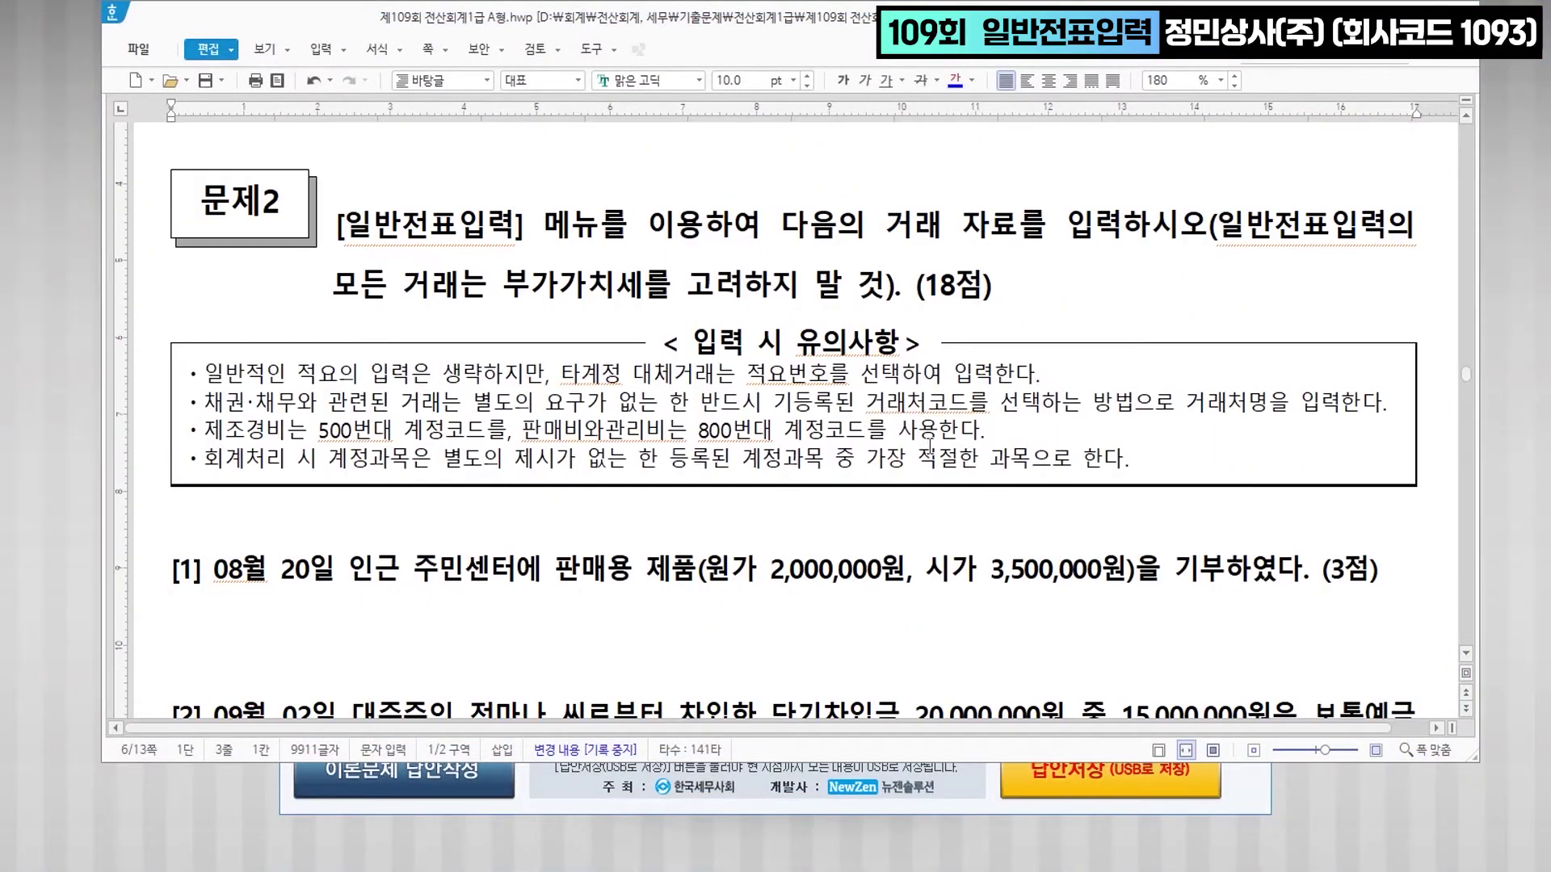
pyautogui.moveTo(347, 226); pyautogui.dragTo(513, 227)
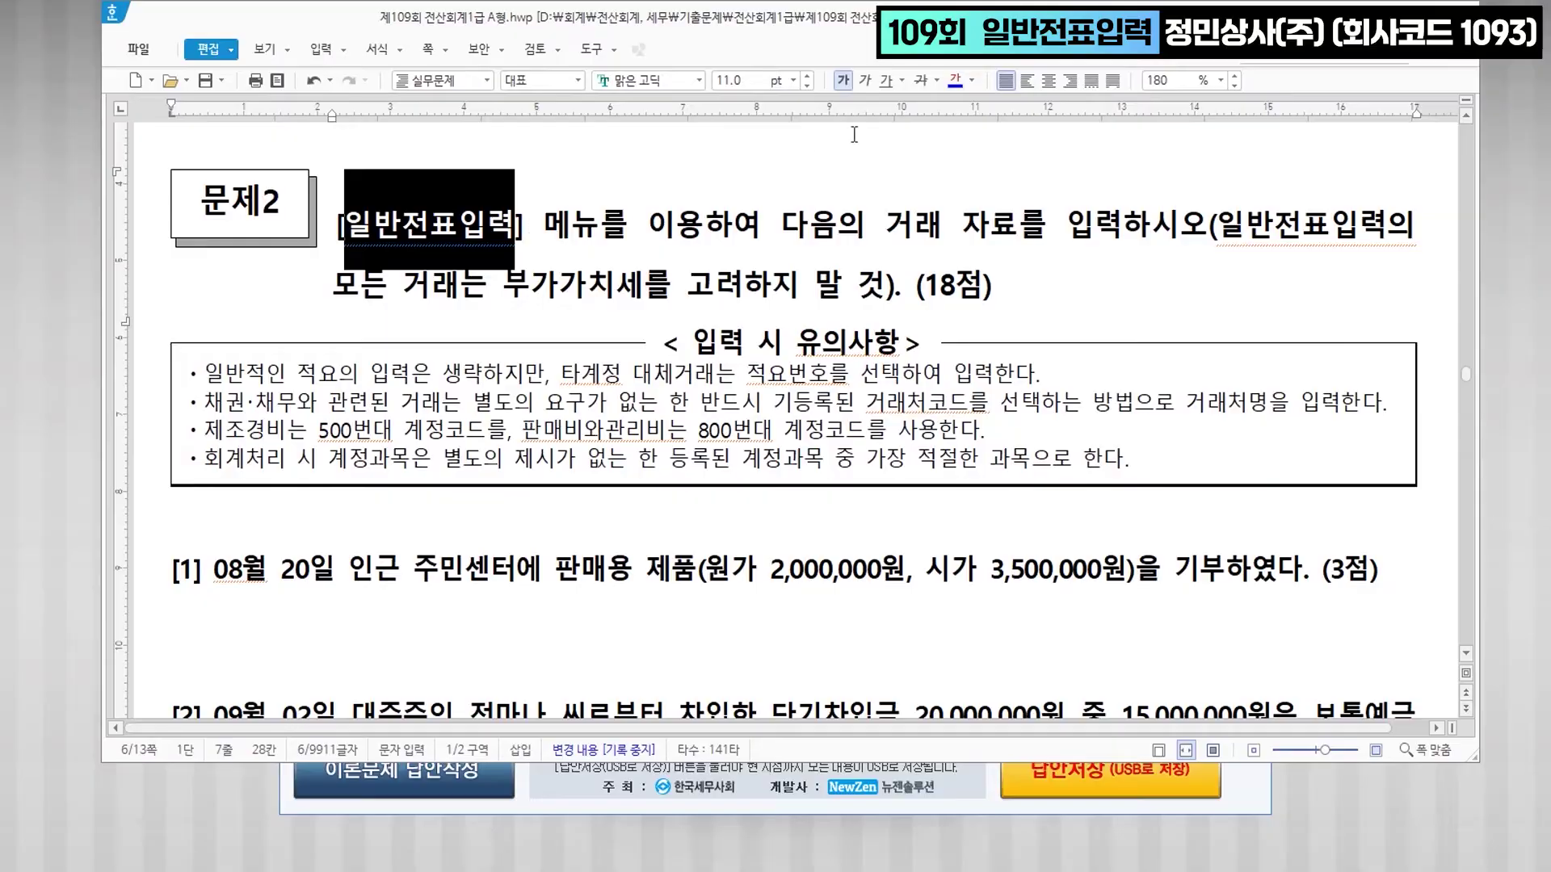
pyautogui.scroll(-3, 217, 361)
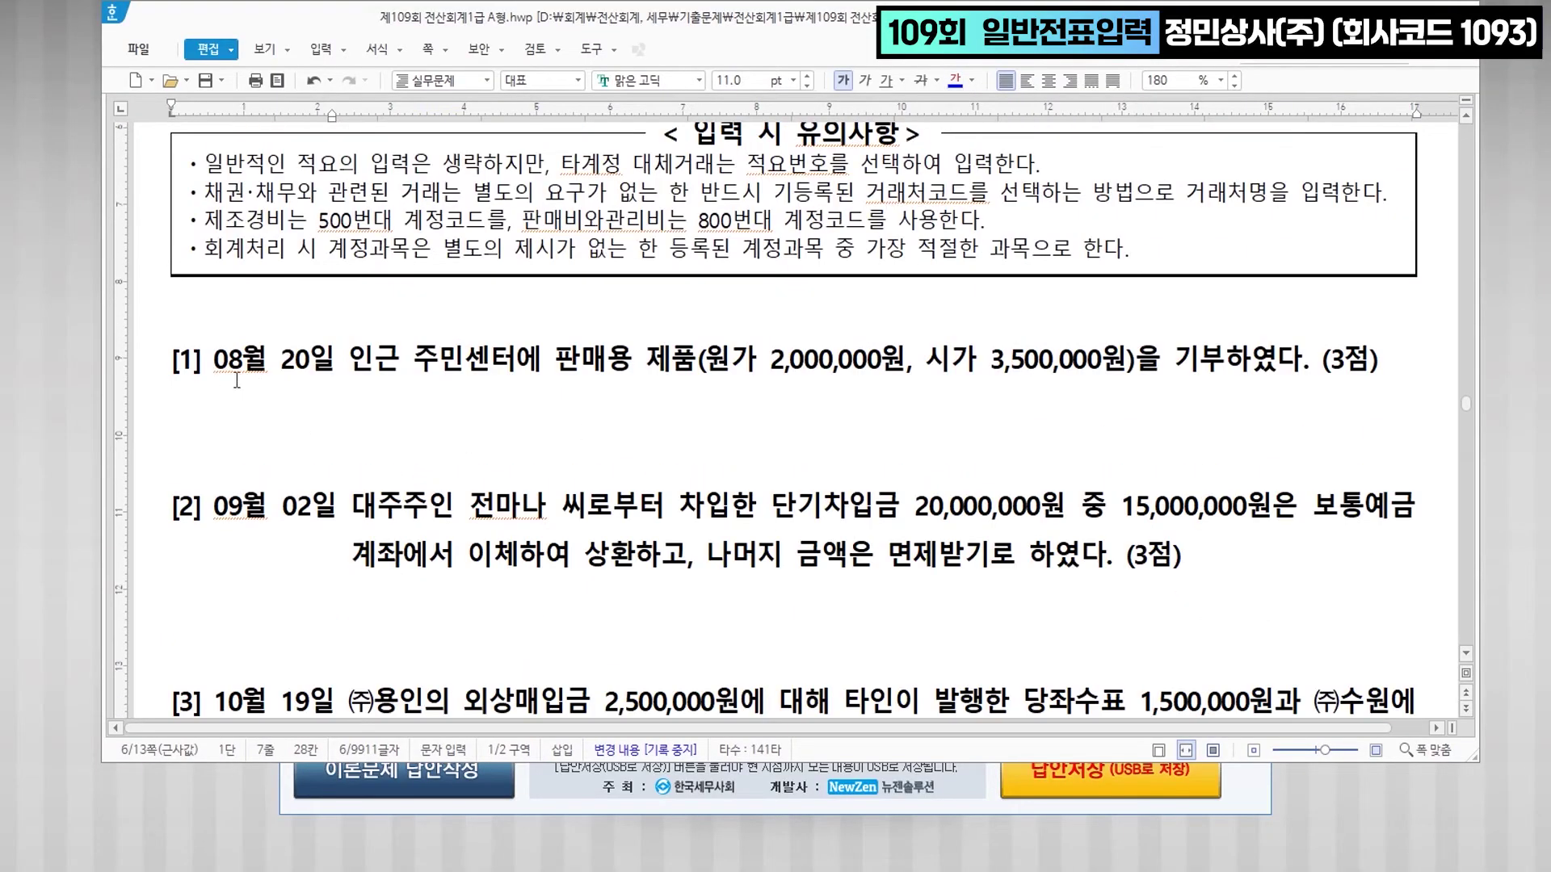
pyautogui.moveTo(216, 361); pyautogui.dragTo(334, 361)
pyautogui.click(953, 80)
pyautogui.scroll(-2, 1024, 378)
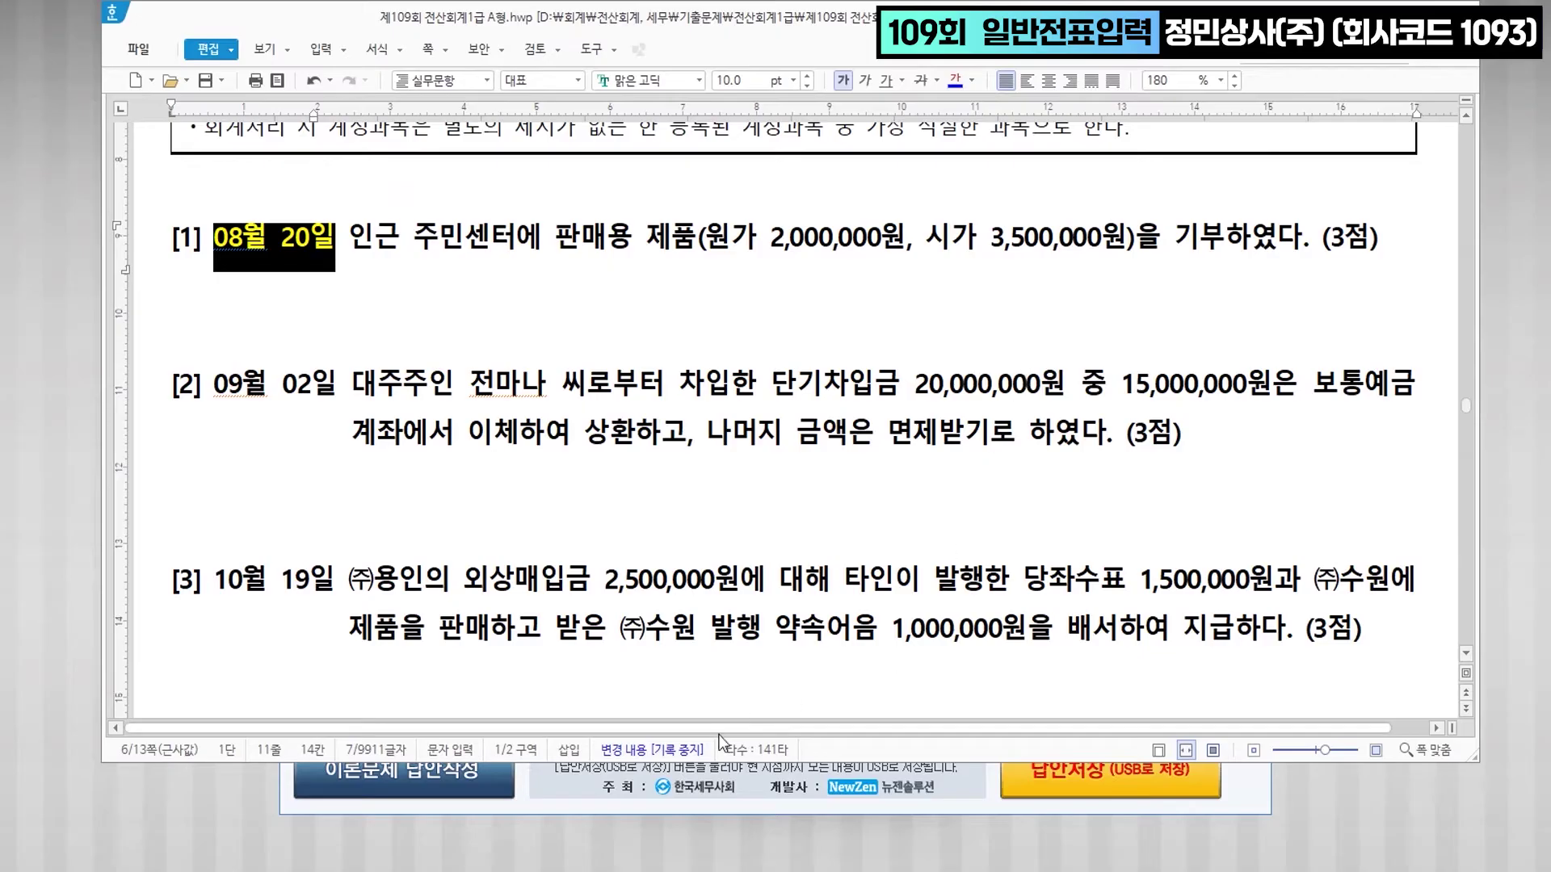
# - Switch to KcLep, open 일반전표입력 for company 1093 정민상사(주) and set the entry date to August 20
pyautogui.click(630, 787)
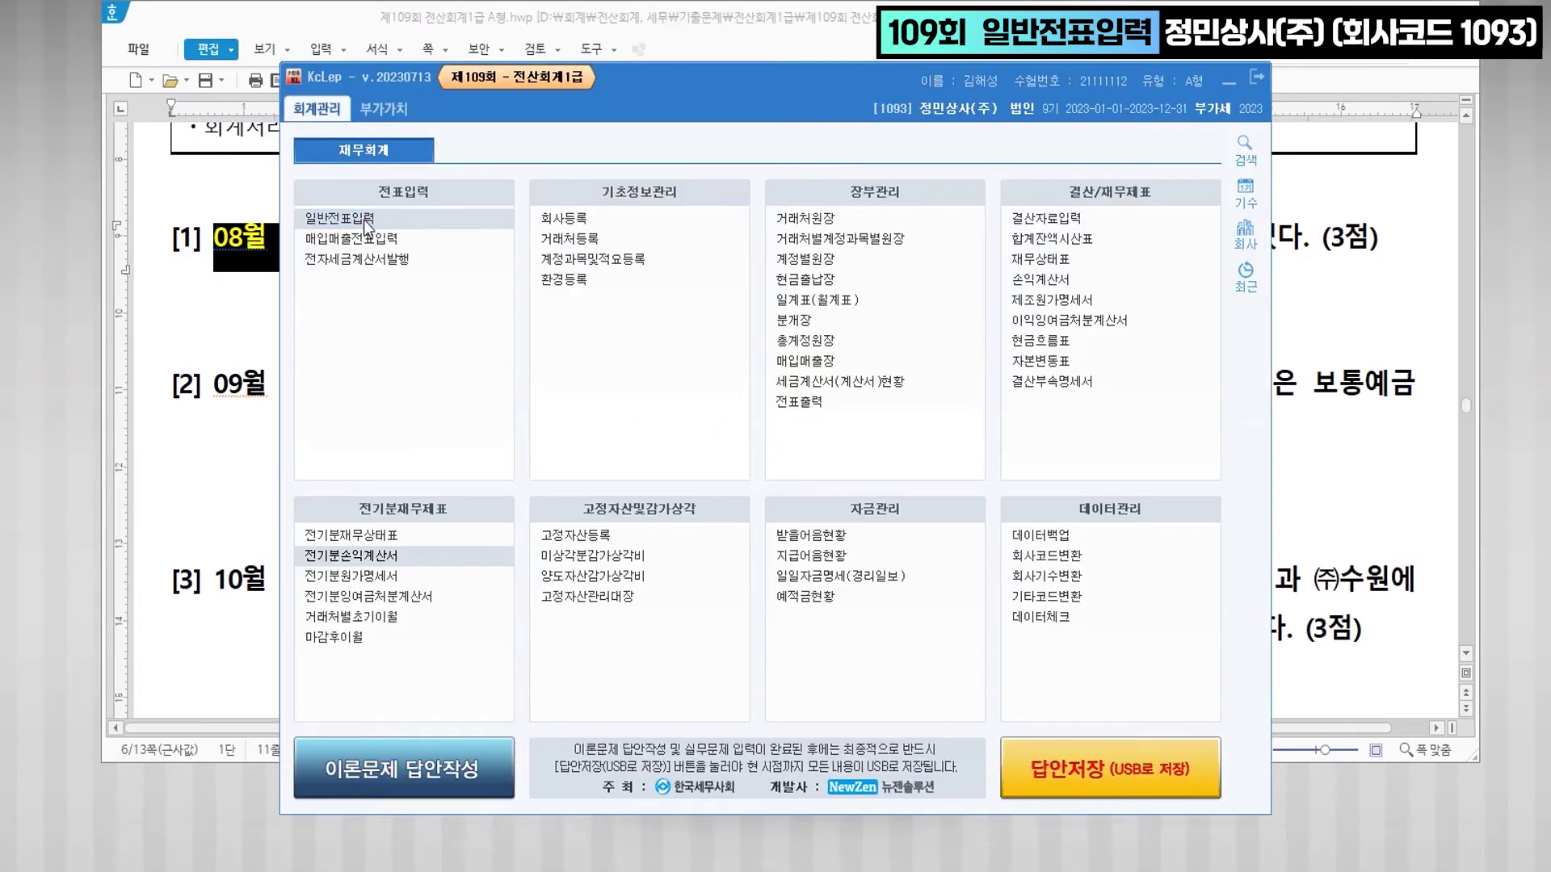
pyautogui.click(339, 218)
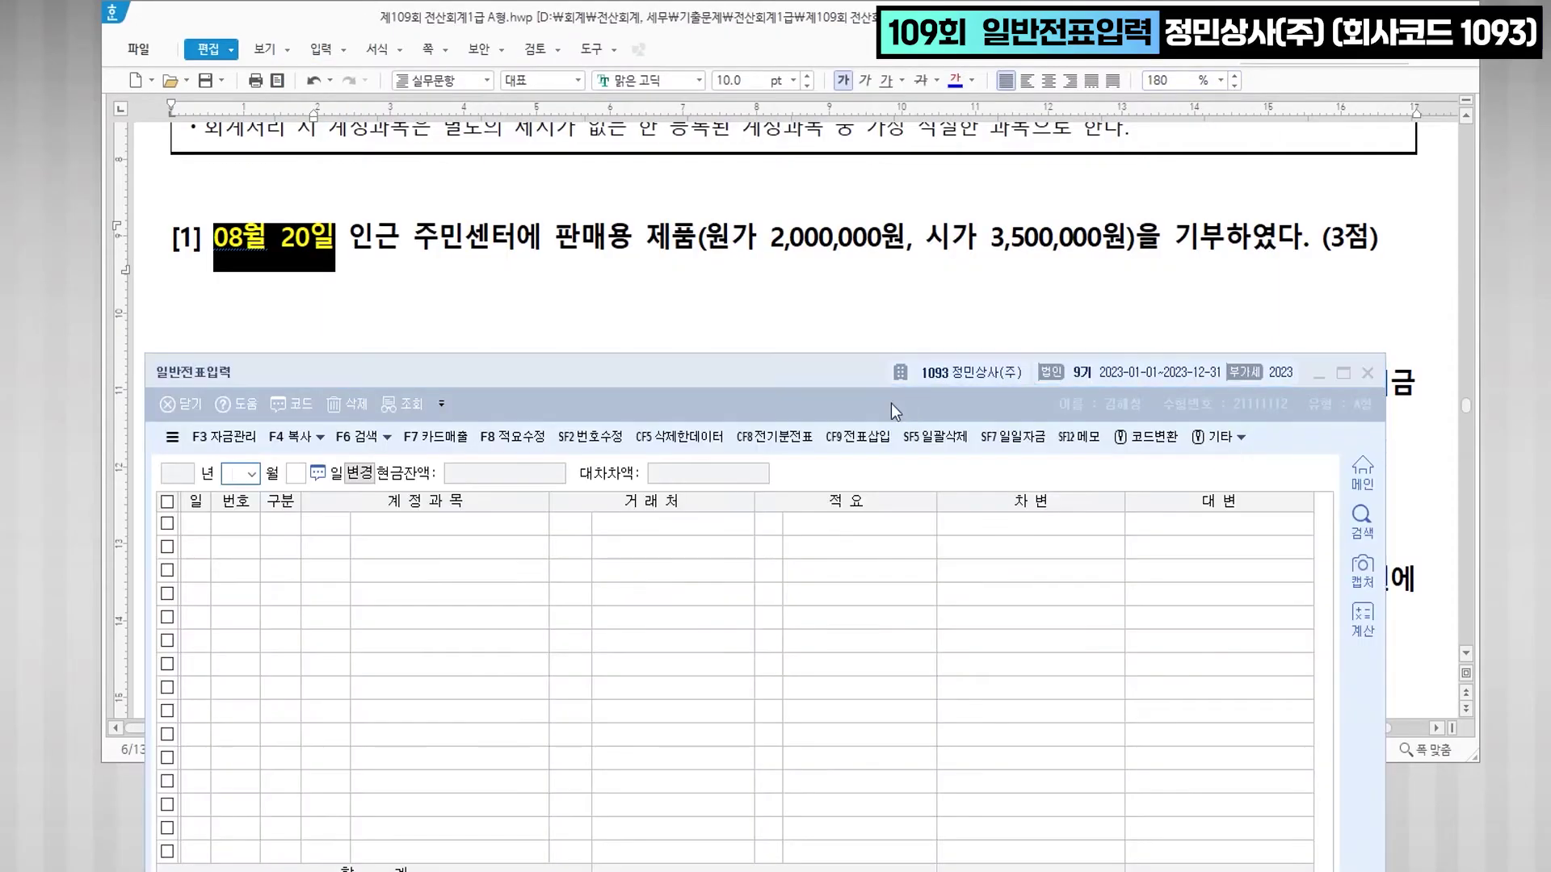
pyautogui.write('08')
pyautogui.press('Return')
pyautogui.write('20')
pyautogui.press('Return')
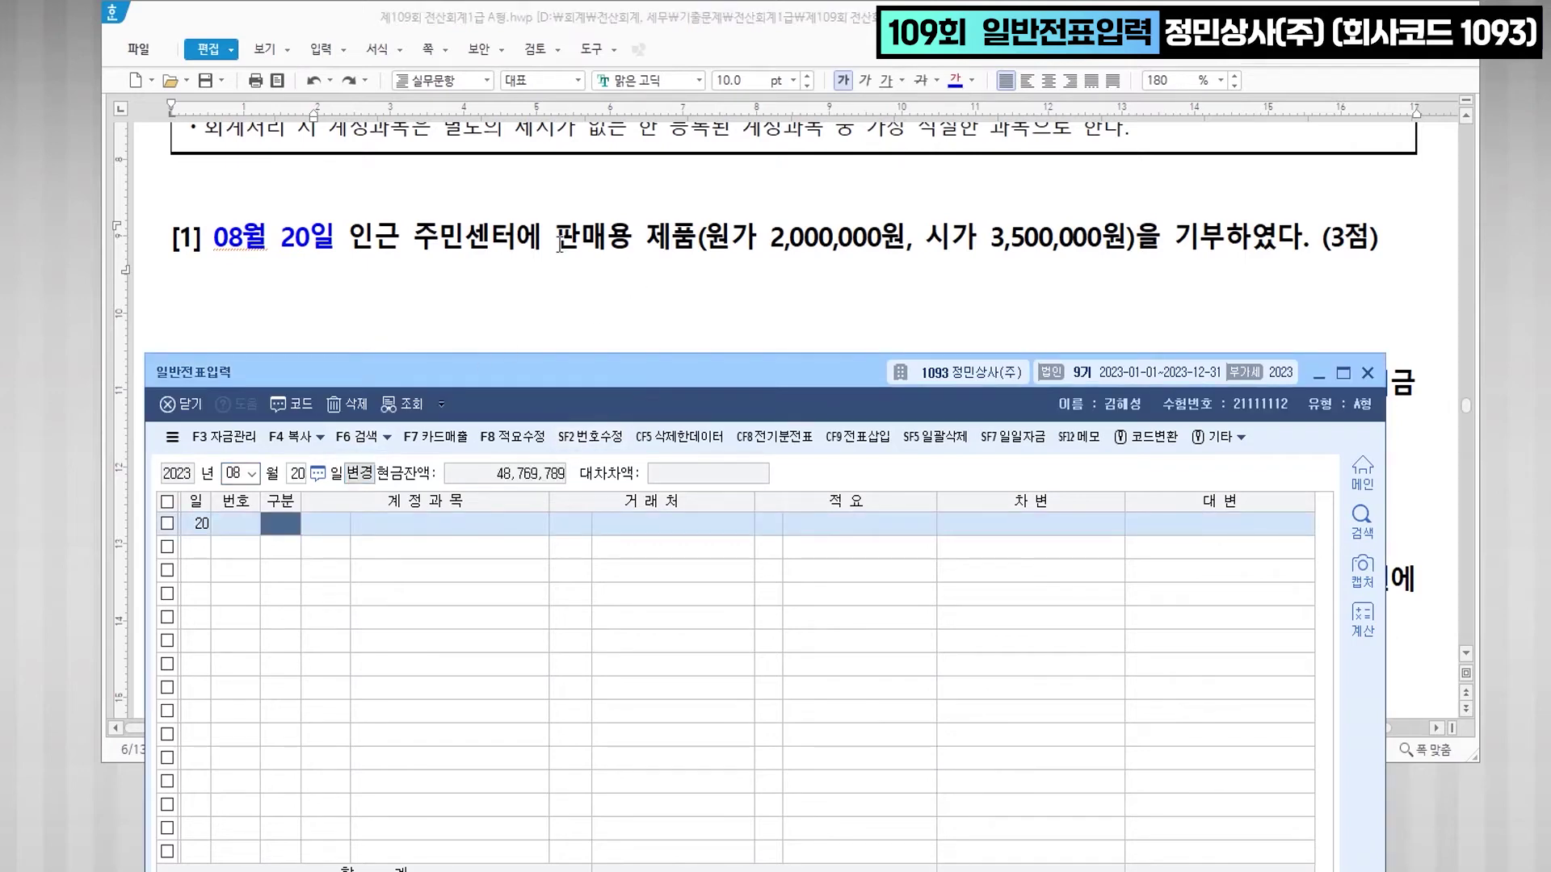
# - Switch to the exam document and write the note "내것이 나가면..... 원가" below question [1]
pyautogui.press('ctrl')
pyautogui.press('ctrl')
pyautogui.press('ctrl')
pyautogui.click(1051, 307)
pyautogui.write('냌것')
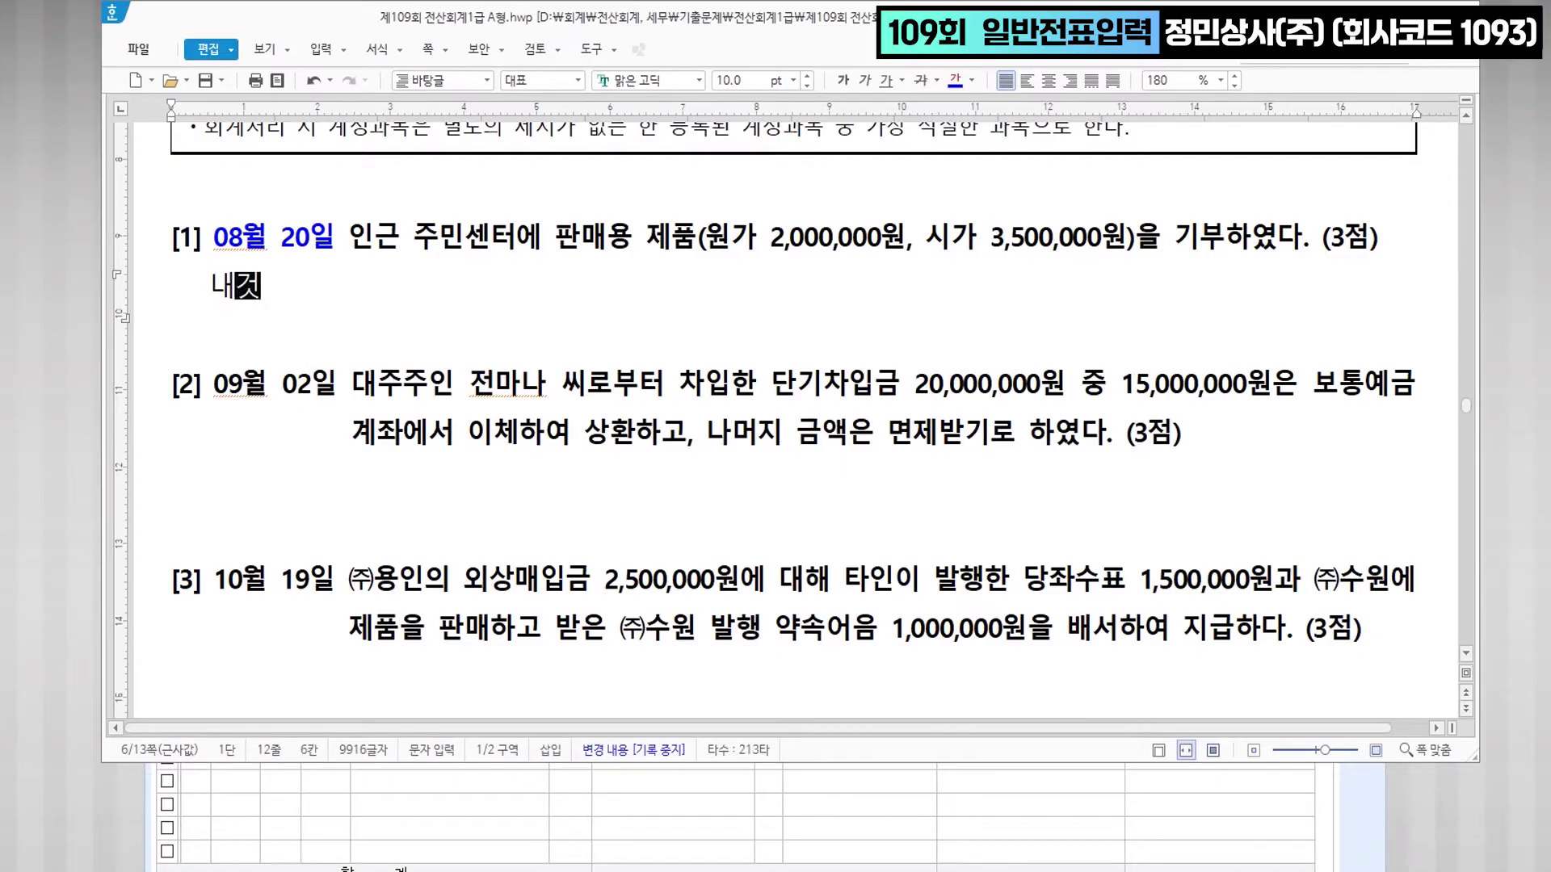
pyautogui.write('이 나가면.....')
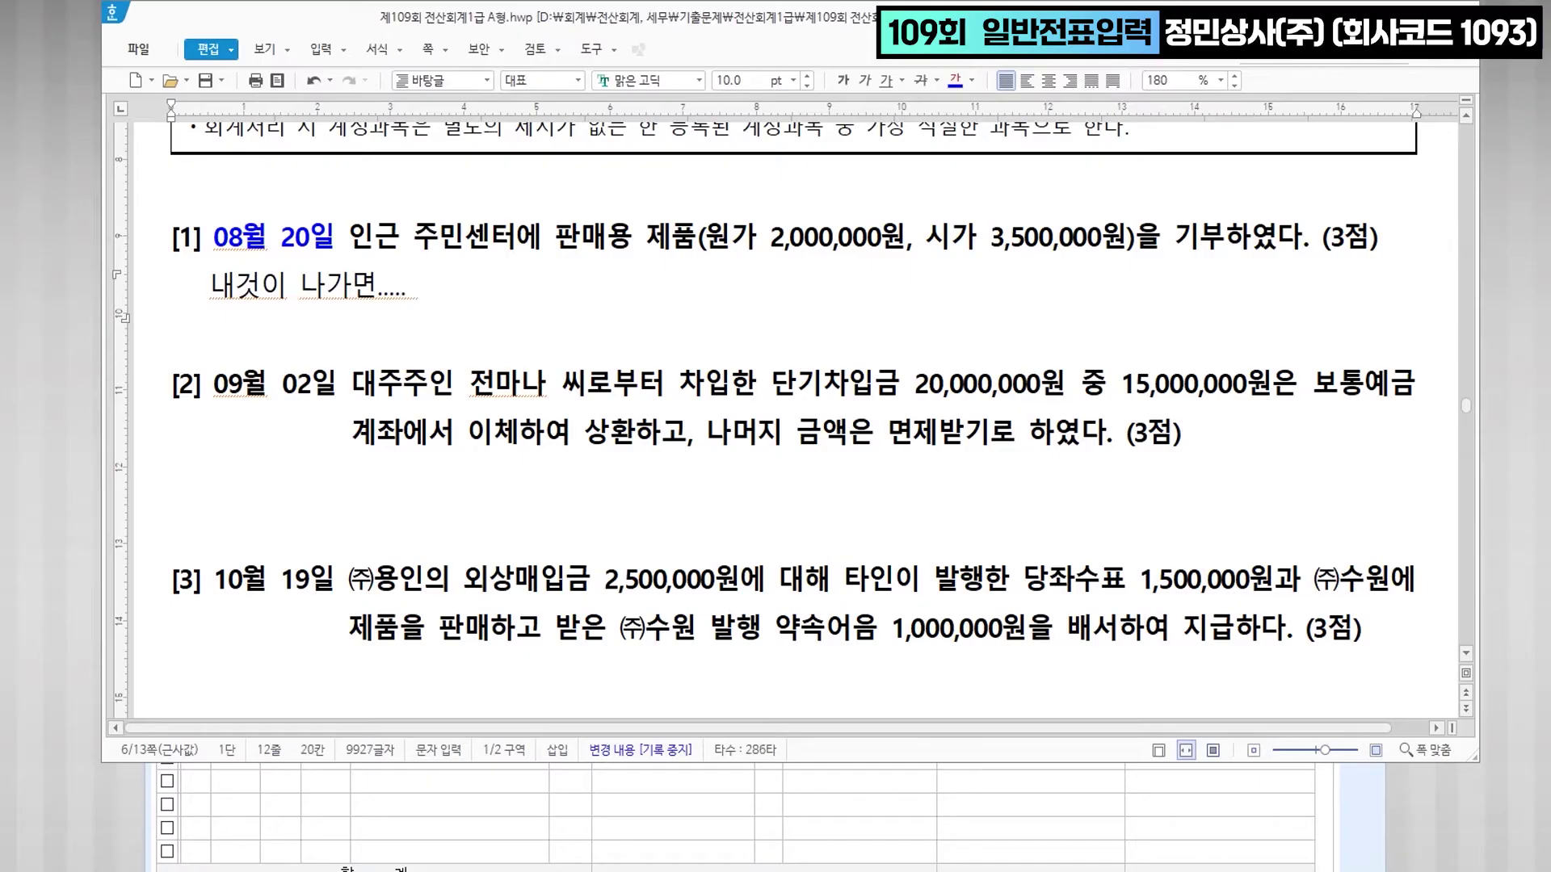
pyautogui.write('우원가')
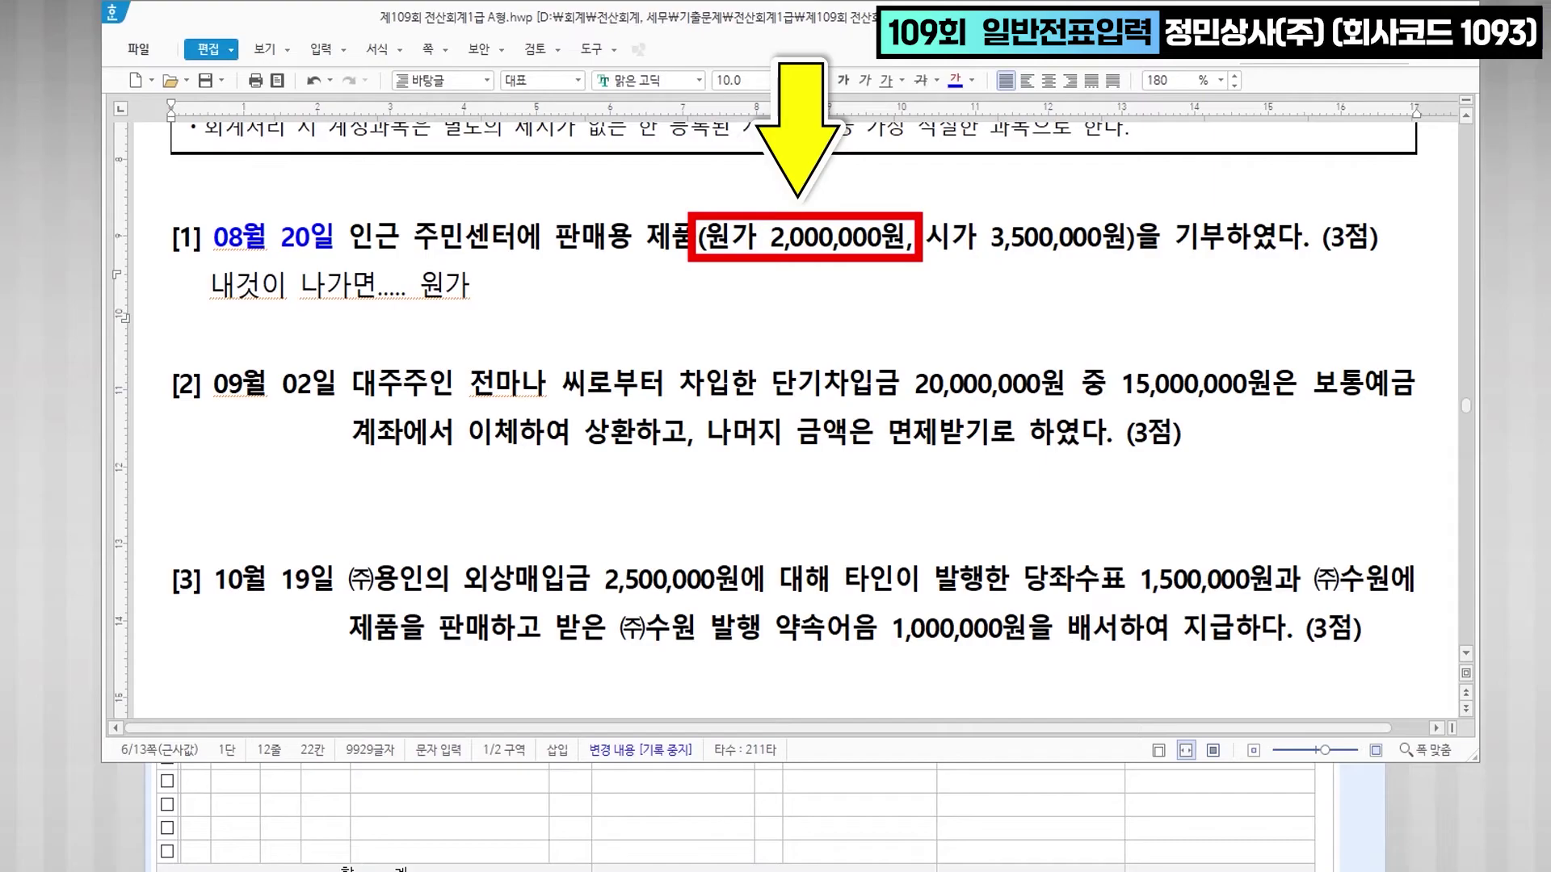
# - Switch to KcLep and enter an August 20 credit line with account 0150 제품, summary number 8 and amount 2,000,000
pyautogui.hotkey('alt', 'Tab')
pyautogui.write('4')
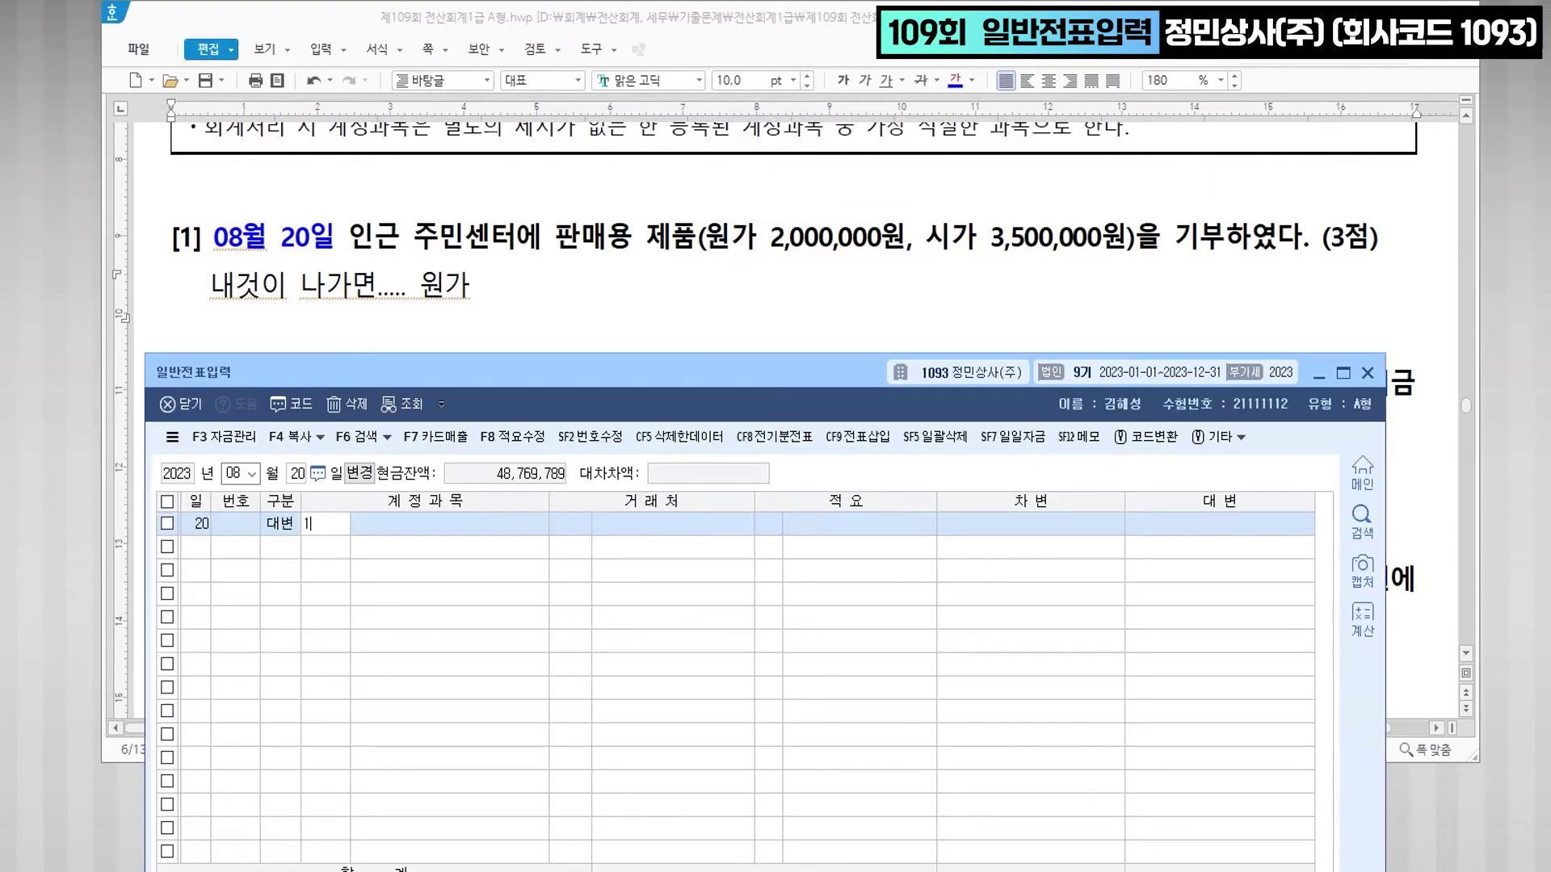
pyautogui.write('150')
pyautogui.press('Return')
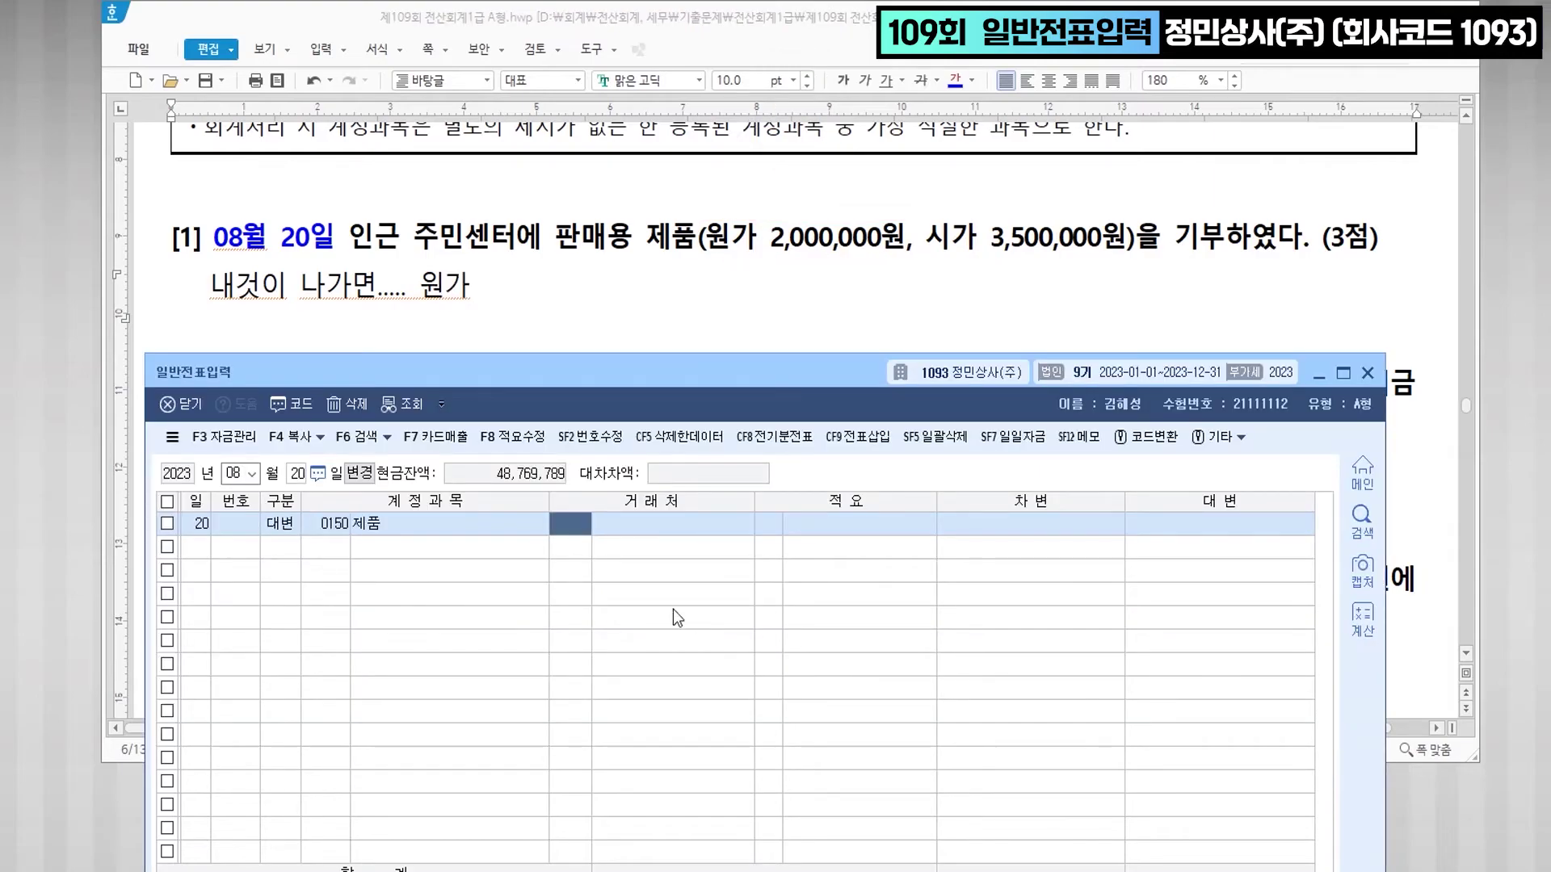
pyautogui.press('Return')
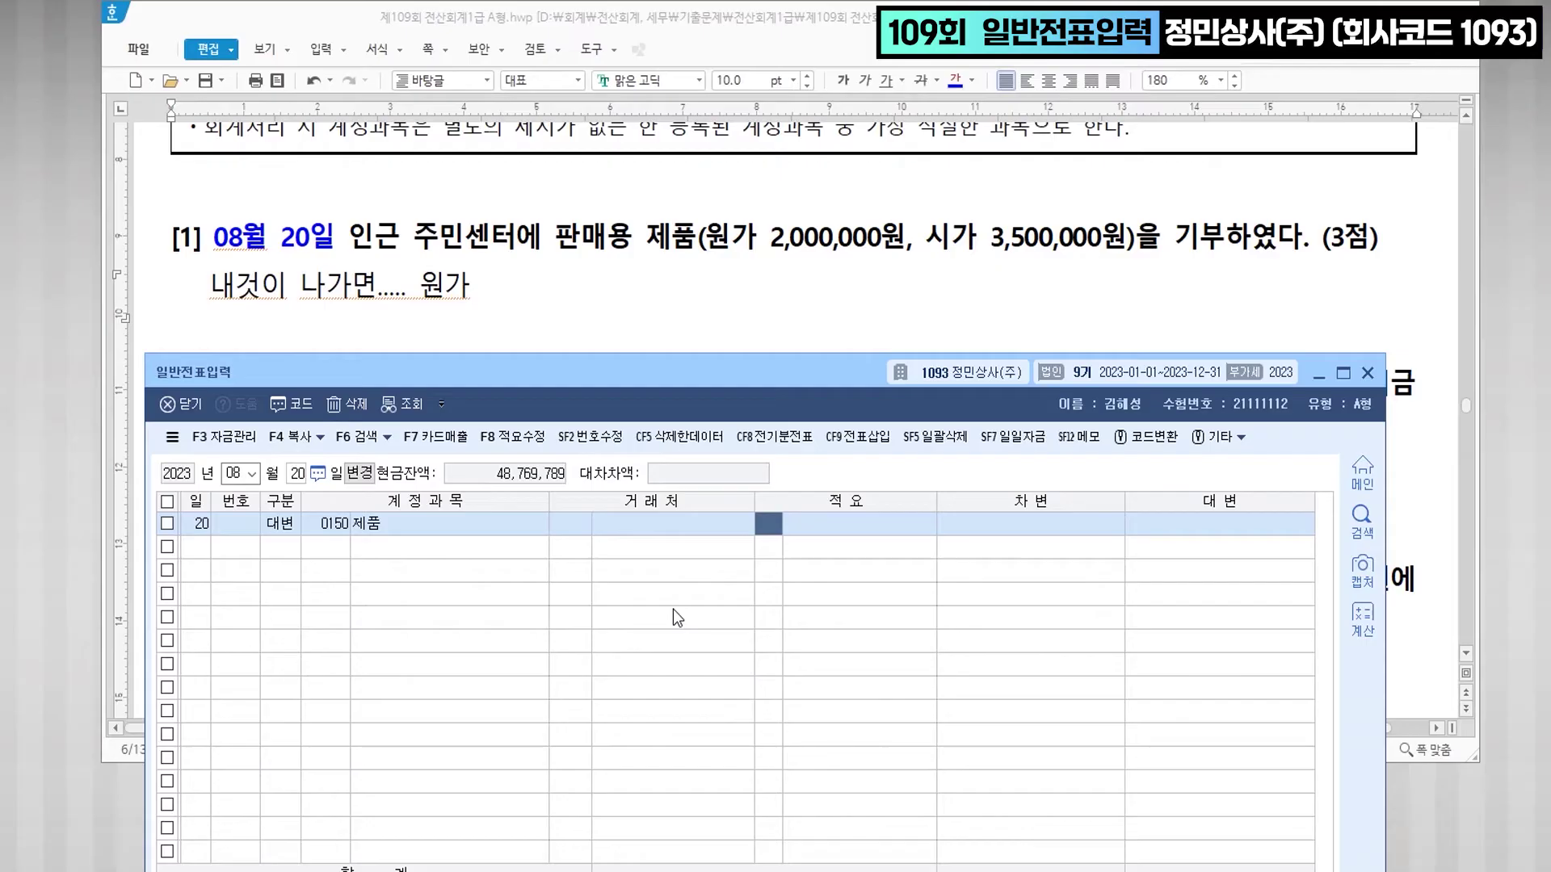
pyautogui.write('8')
pyautogui.press('Return')
pyautogui.press('Return')
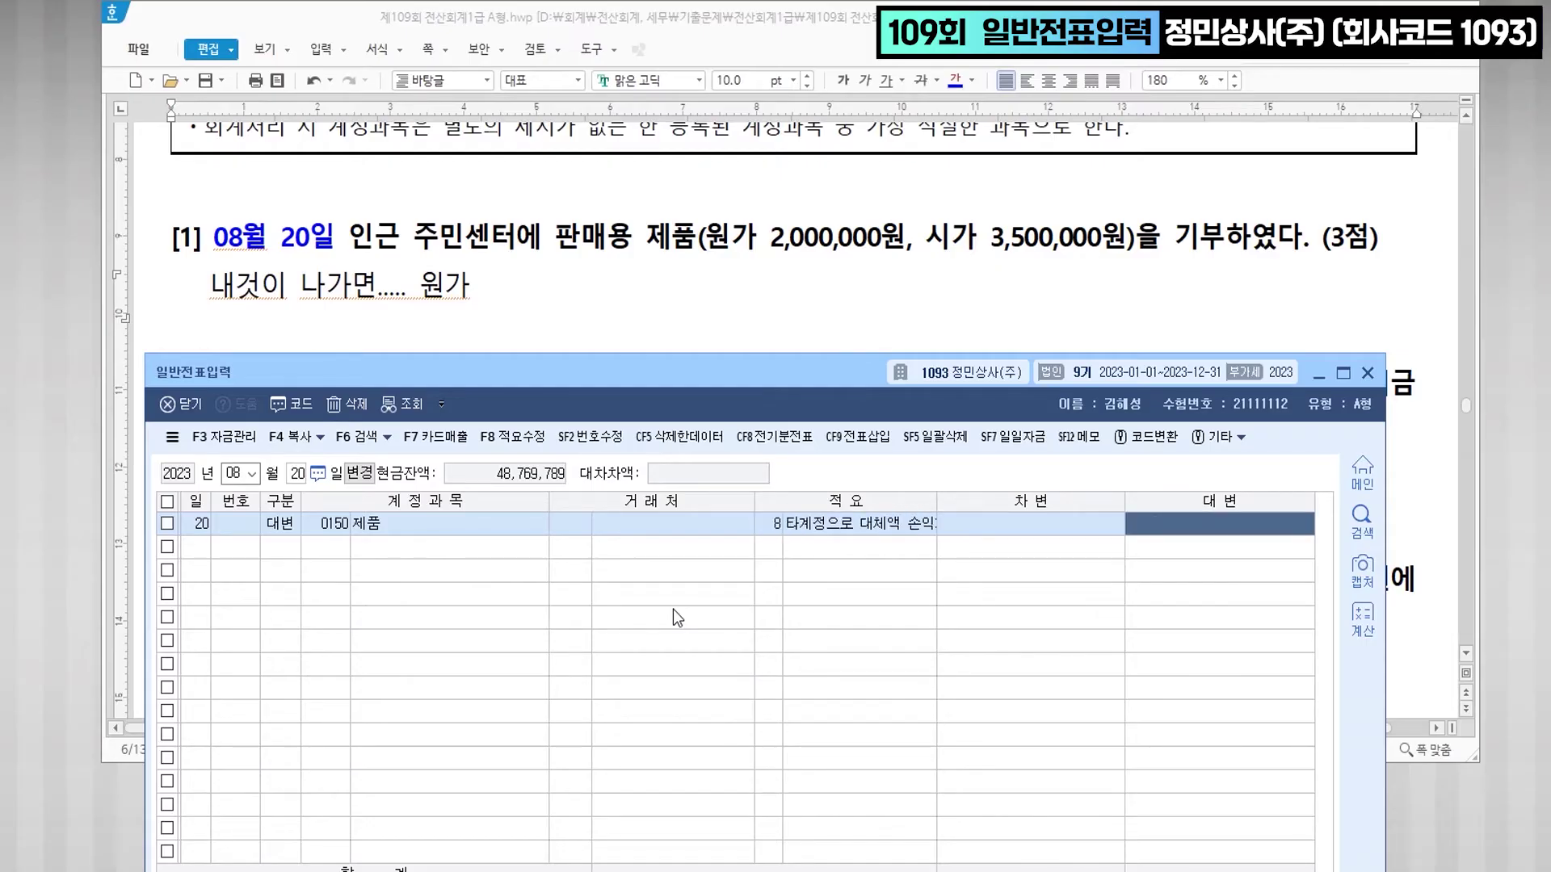
pyautogui.write('2000000')
pyautogui.press('Return')
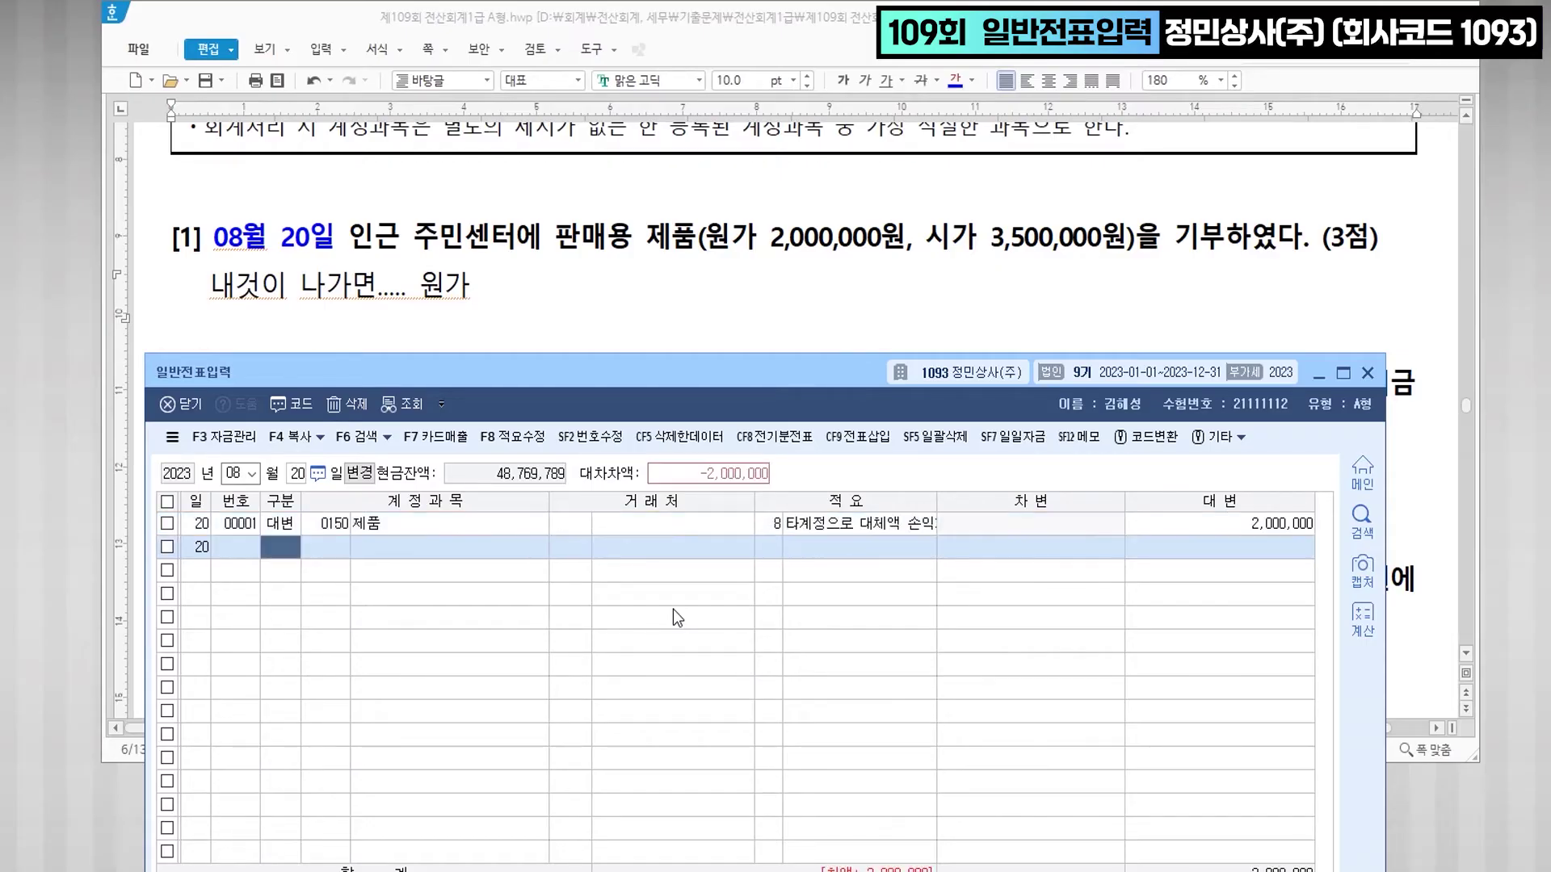
# - Add a debit line of 2,000,000 with account 0953 기부금 to complete the donated goods entry
pyautogui.write('3')
pyautogui.press('Return')
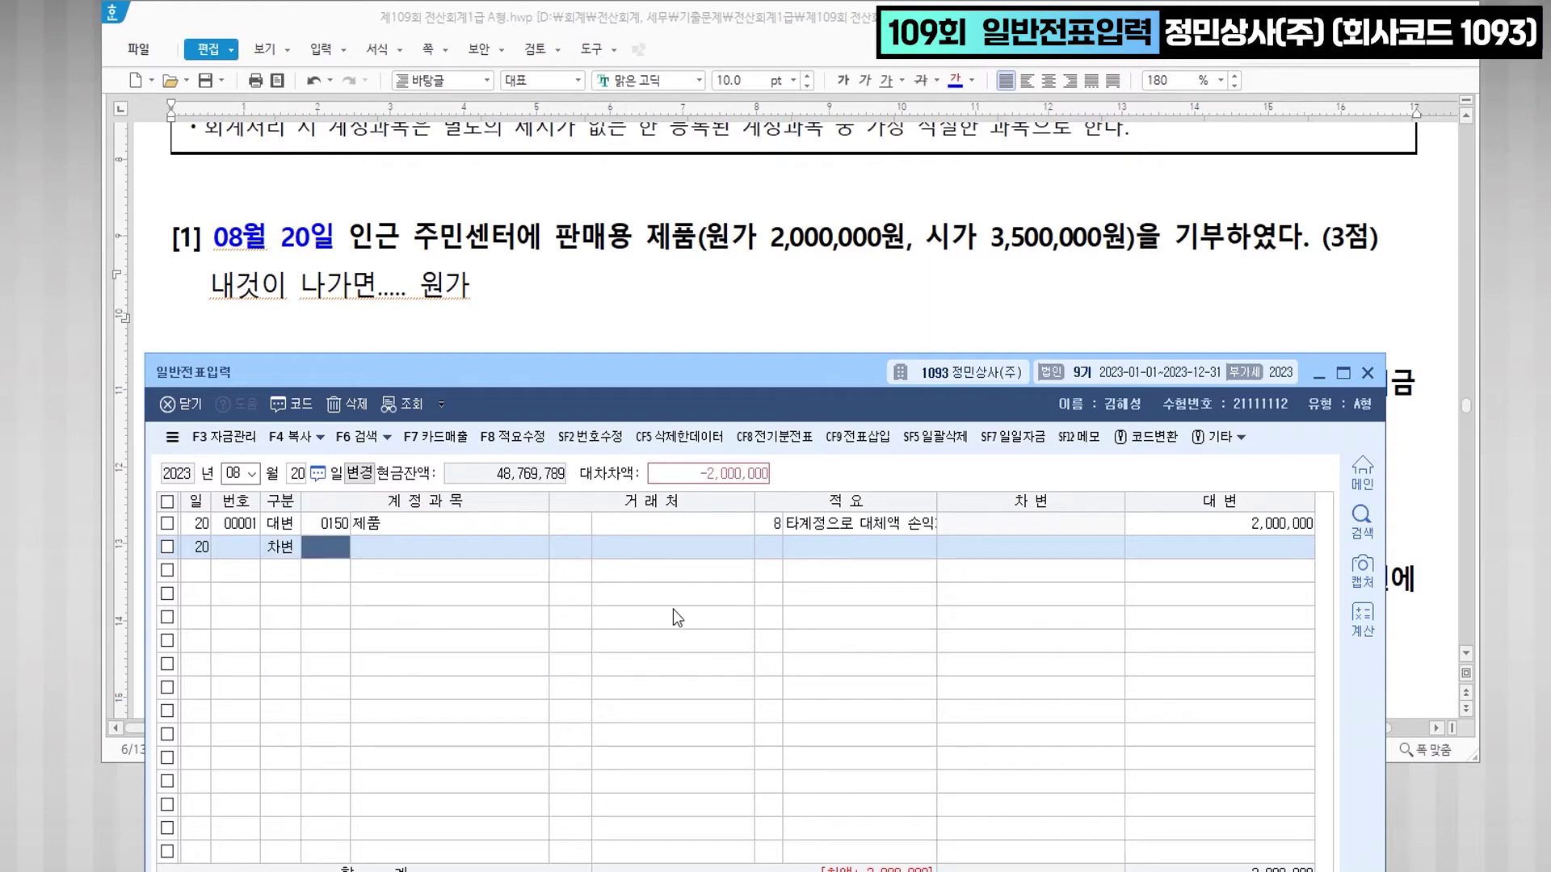
pyautogui.write('기부')
pyautogui.press('Return')
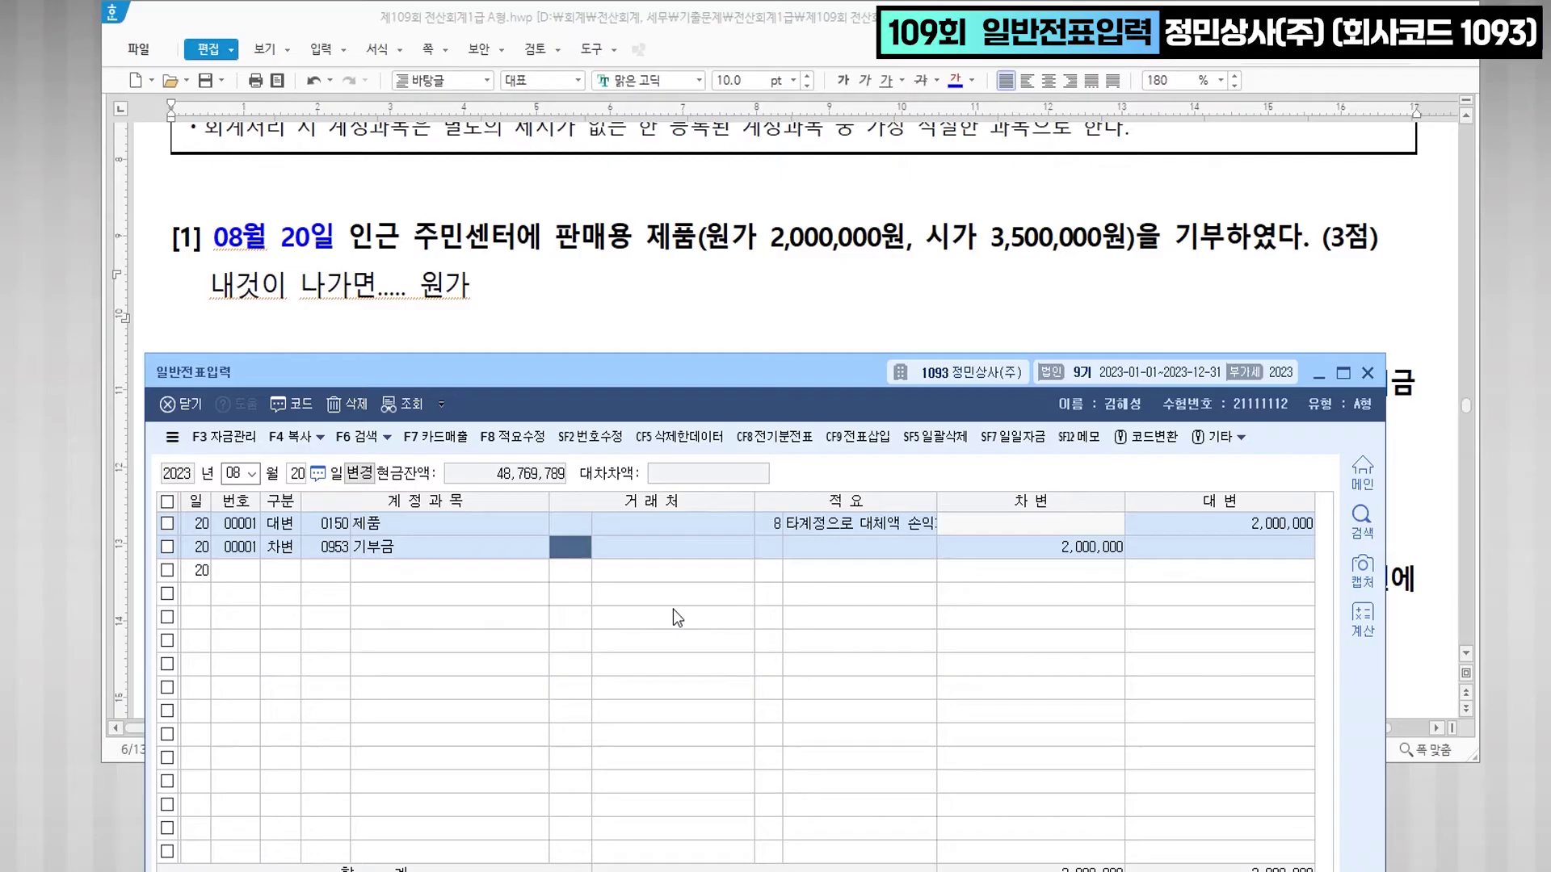
pyautogui.press('Return')
pyautogui.press('Return')
pyautogui.press('Return')
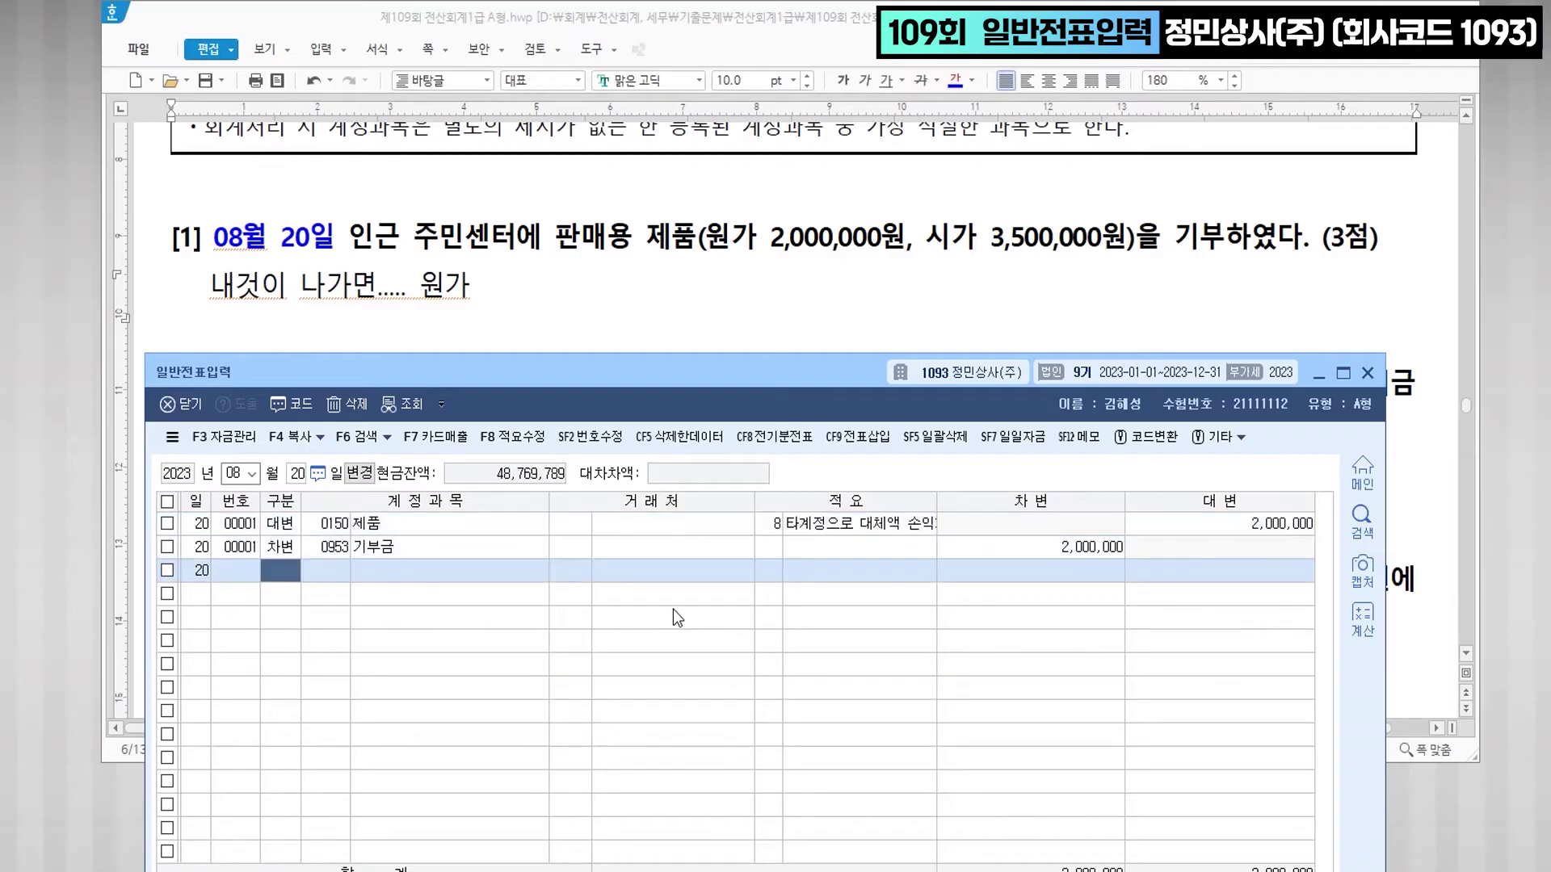
# - Switch to the exam document and color the date 09월 02일 of question [2] blue
pyautogui.click(712, 296)
pyautogui.scroll(-3, 713, 296)
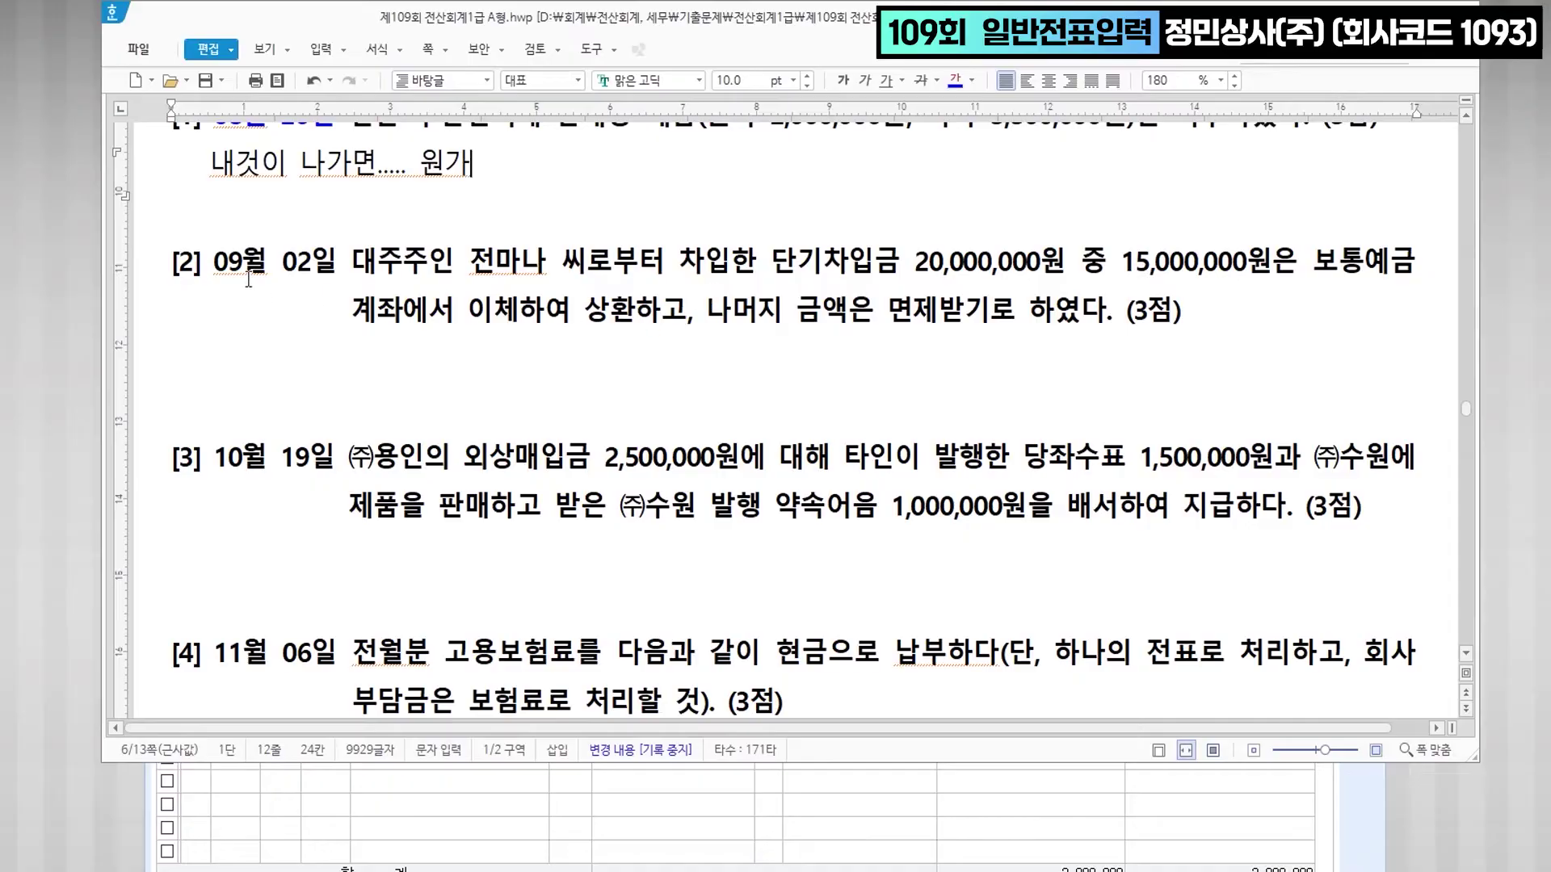
pyautogui.moveTo(215, 266); pyautogui.dragTo(344, 266)
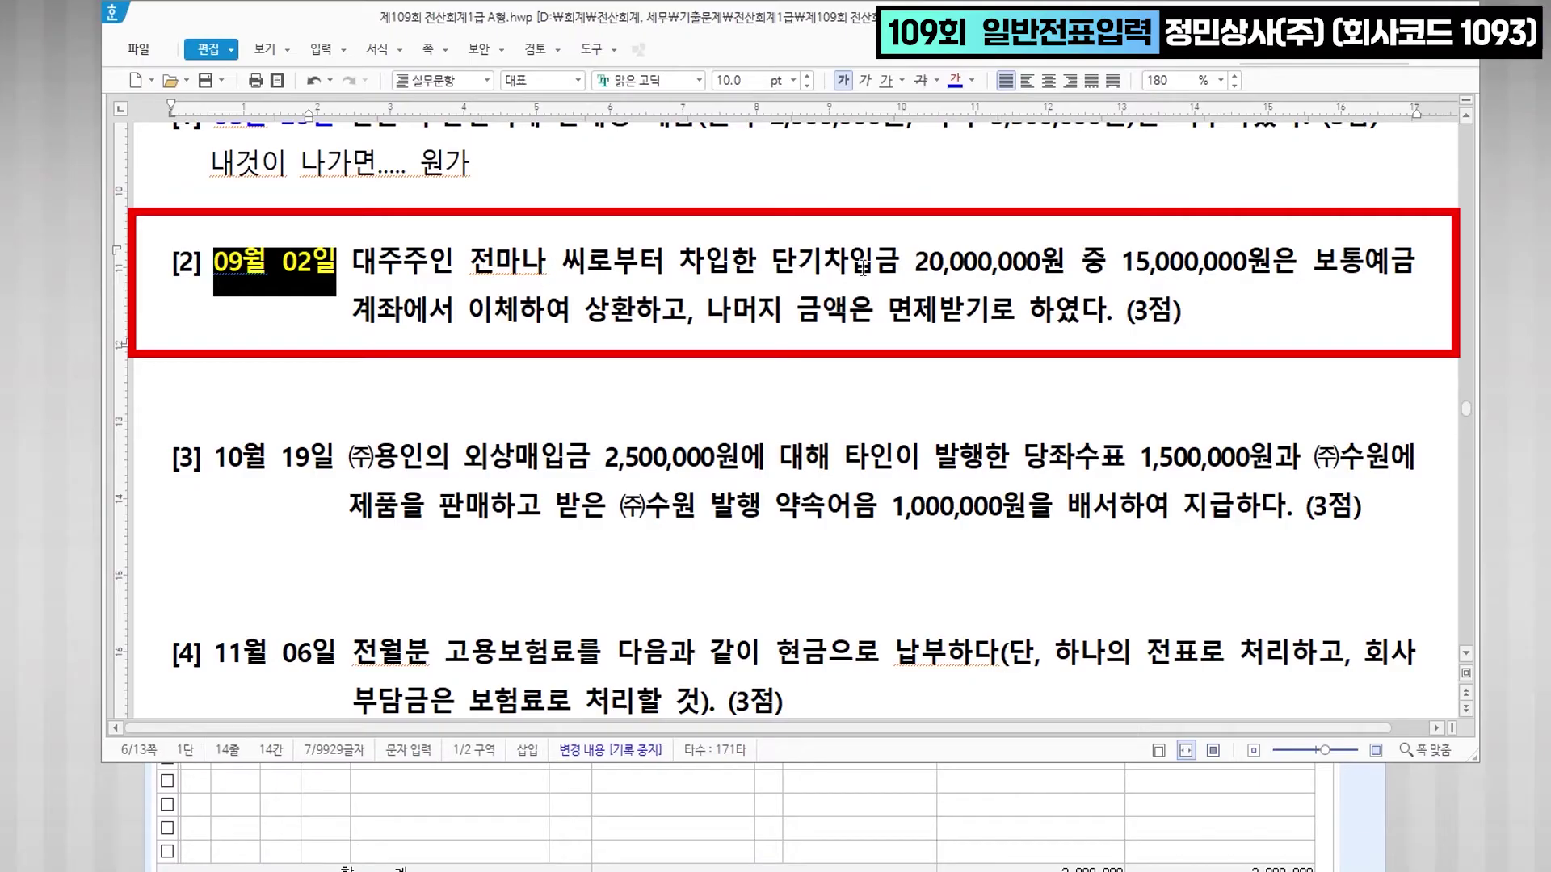
# - Color the word 상환 in question [2] blue
pyautogui.moveTo(771, 263); pyautogui.dragTo(1048, 267)
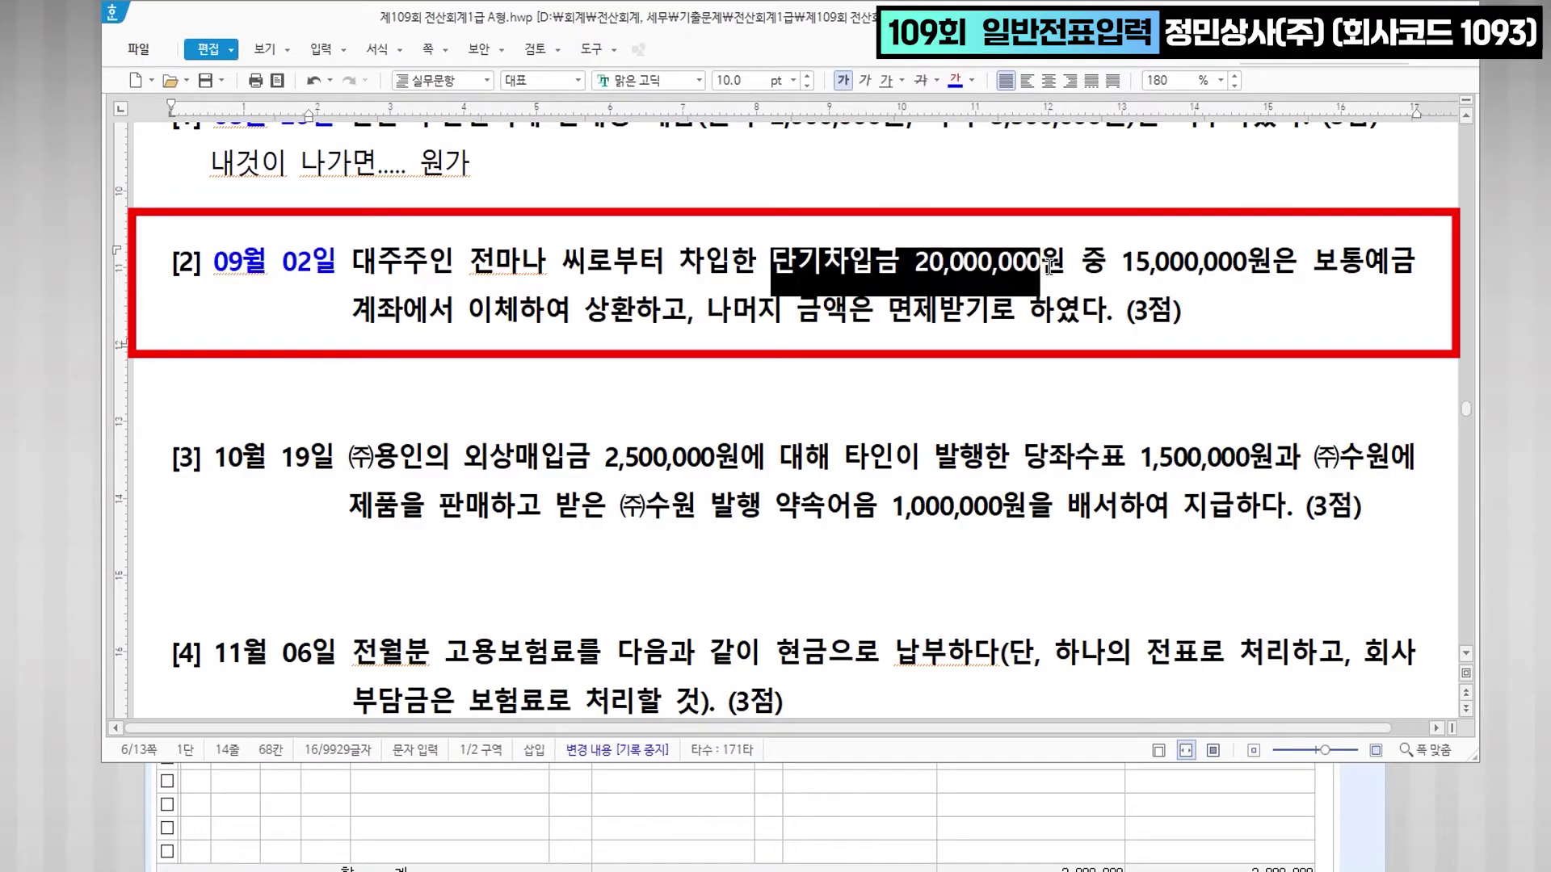
pyautogui.click(1153, 267)
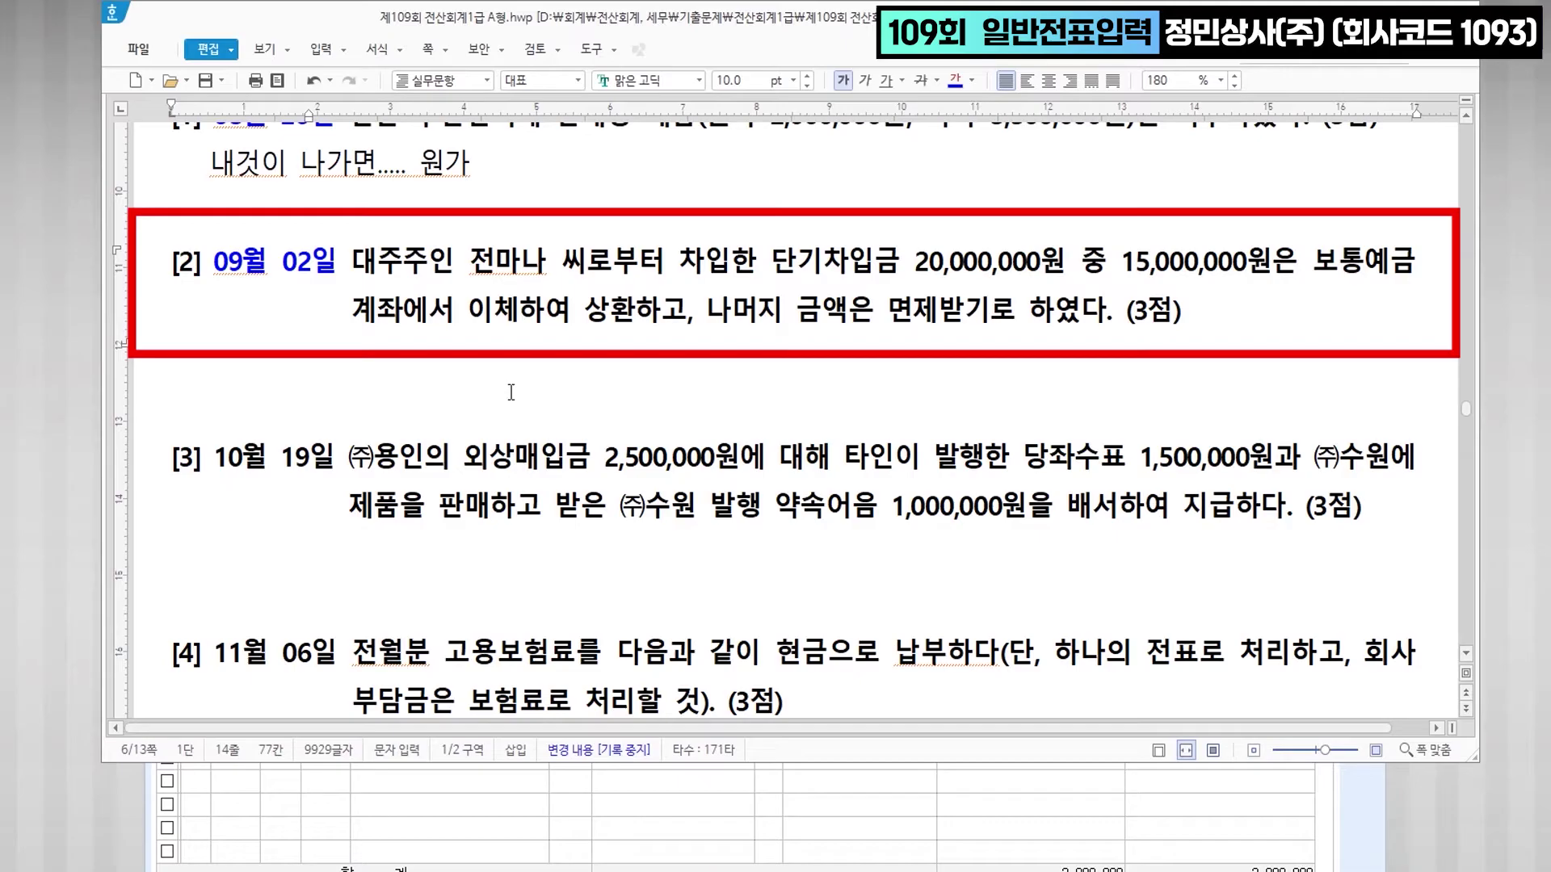
pyautogui.doubleClick(626, 311)
pyautogui.click(953, 87)
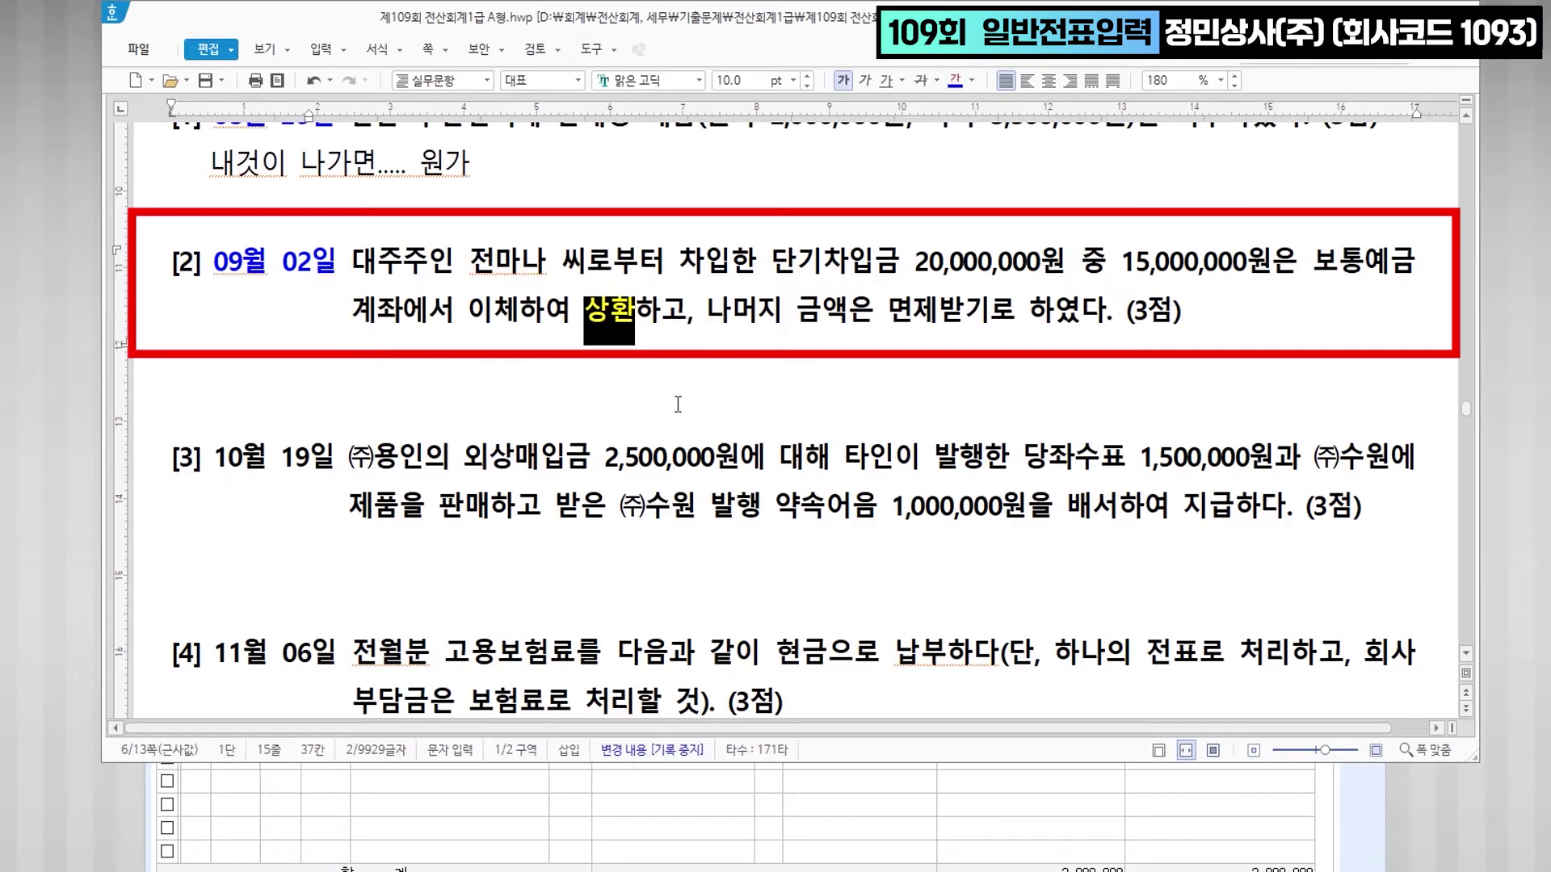
pyautogui.click(659, 386)
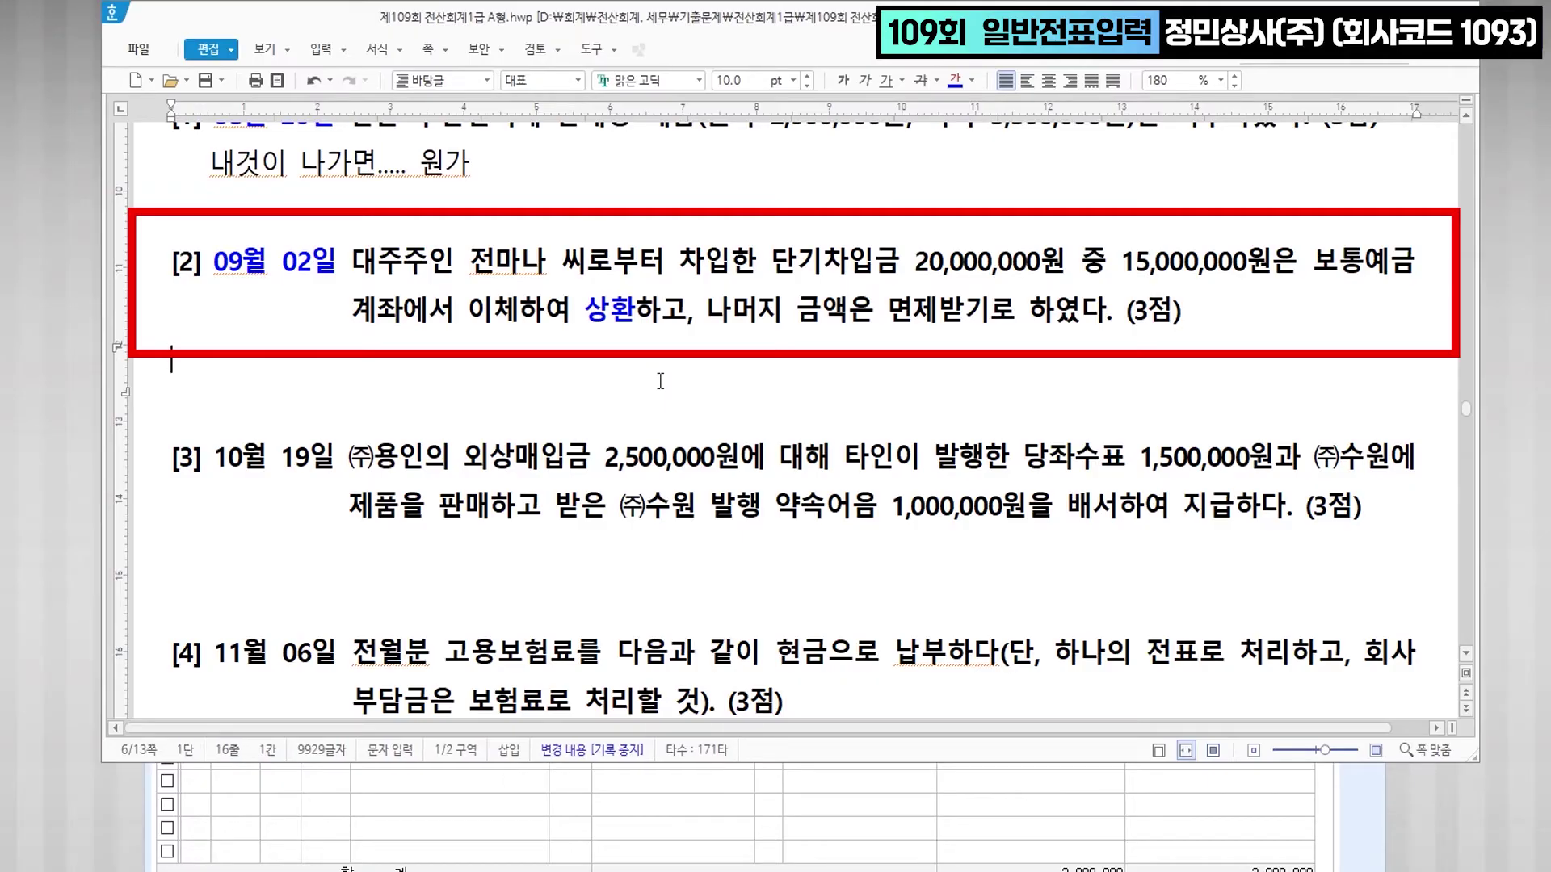
# - Color the phrase 단기차입금 20,000,000원 in question [2] blue
pyautogui.moveTo(772, 263); pyautogui.dragTo(1077, 264)
pyautogui.hotkey('ctrl', 'm')
pyautogui.press('b')
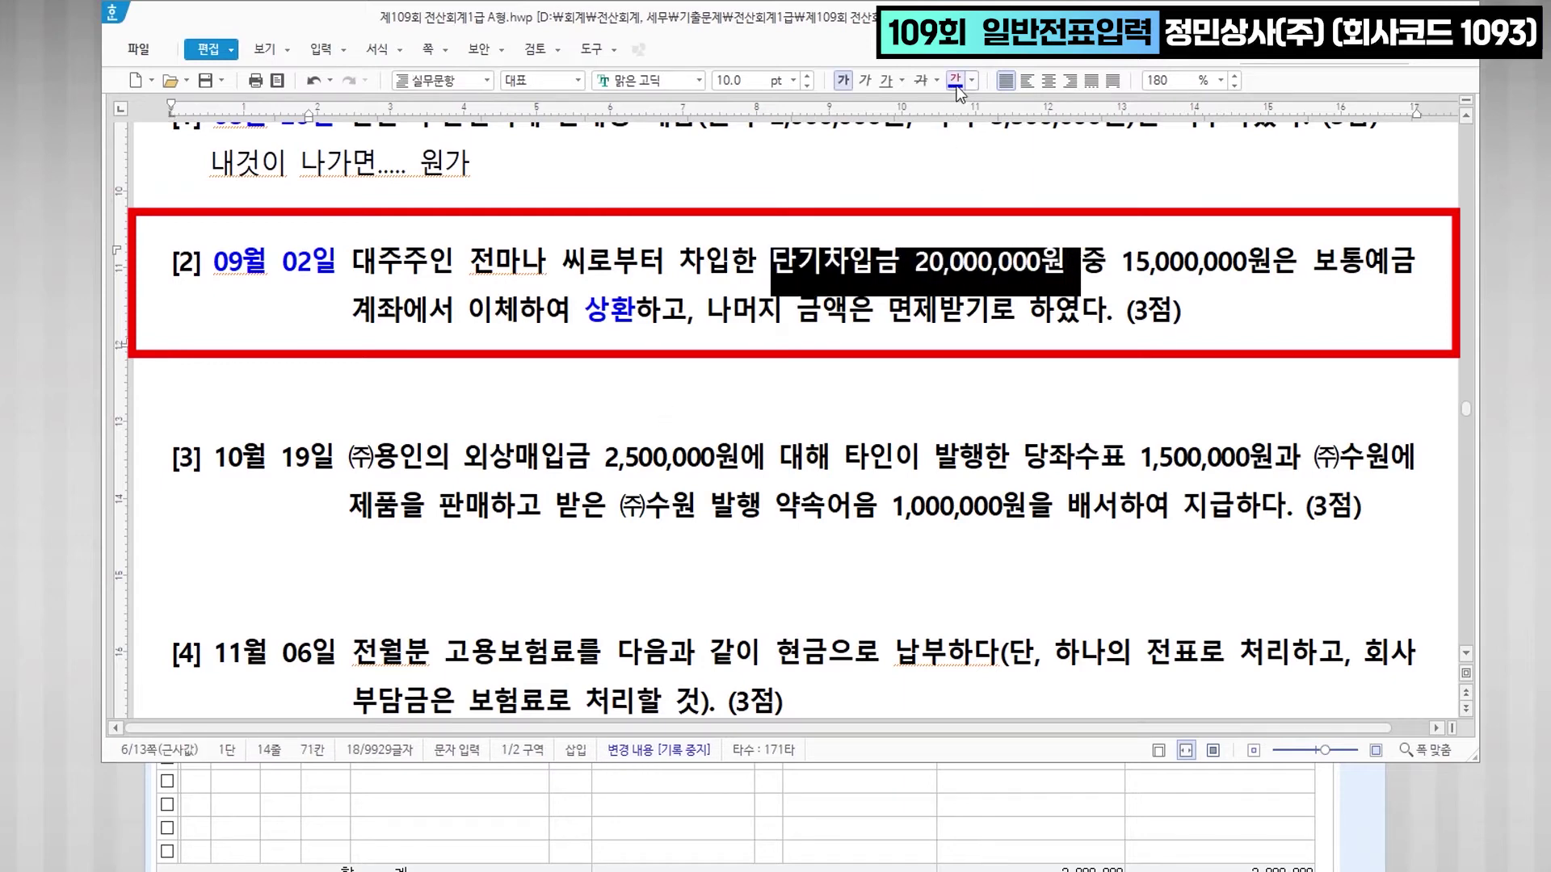
pyautogui.click(775, 353)
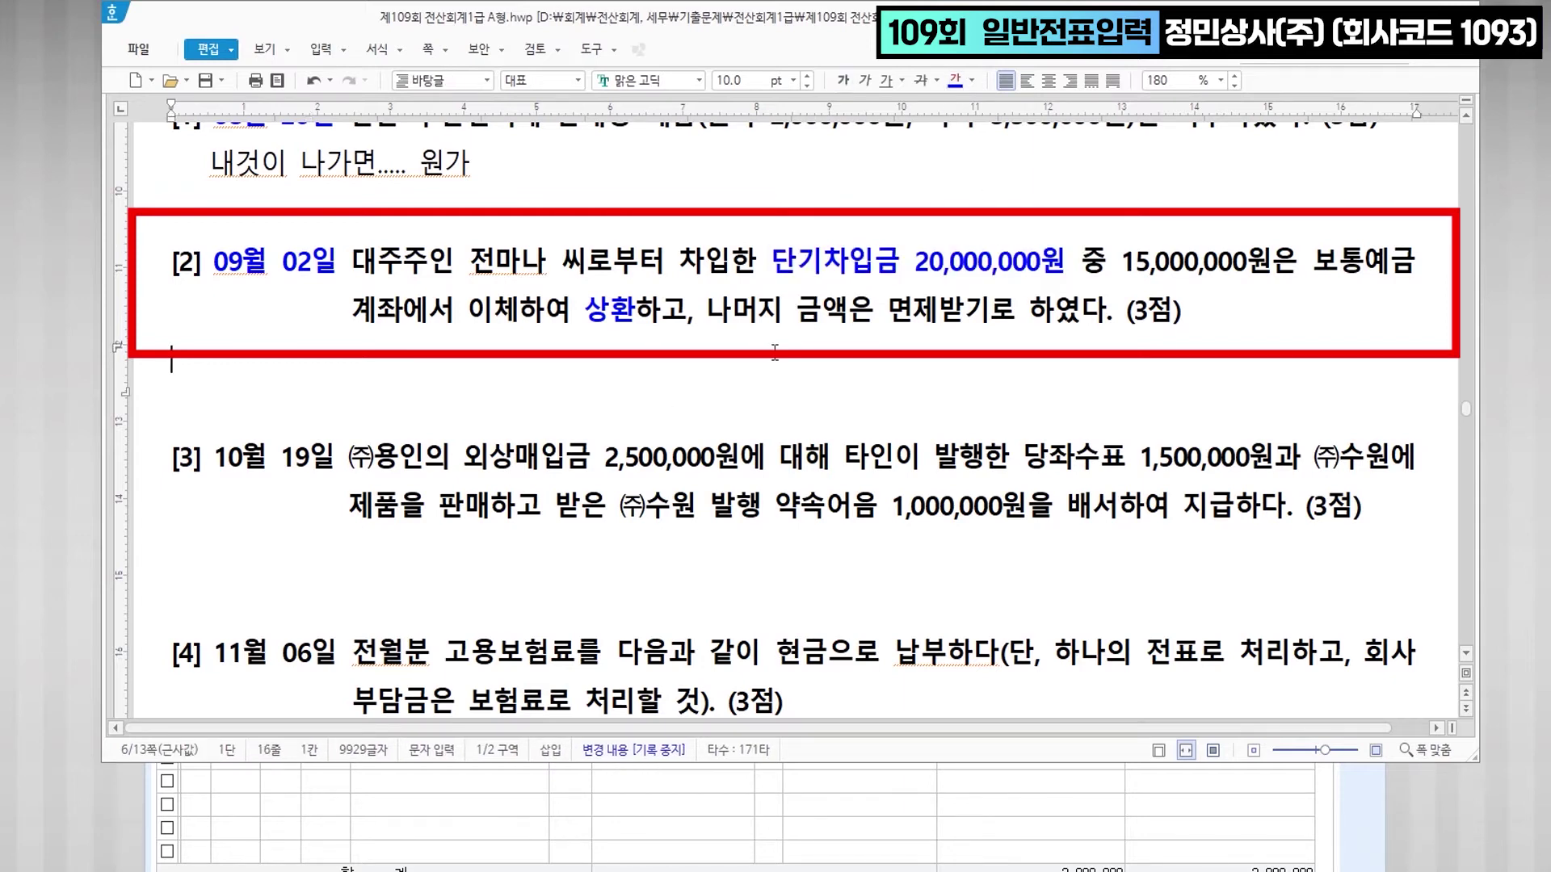
# - Switch to the KcLep general journal and set the entry date to September 2
pyautogui.click(752, 835)
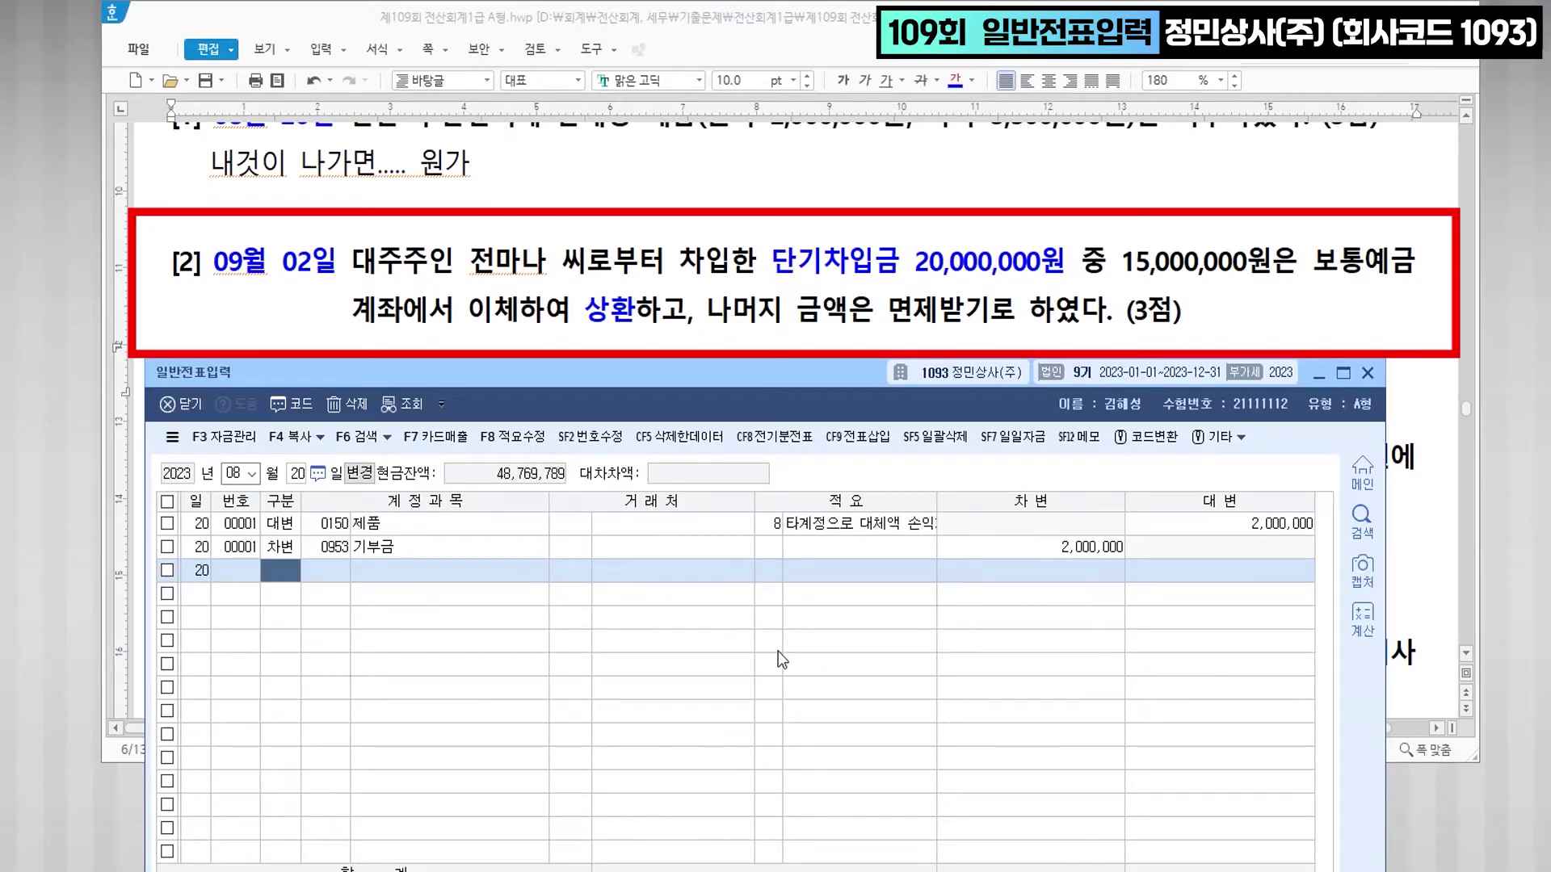
pyautogui.hotkey('shift', 'Tab')
pyautogui.hotkey('shift', 'Tab')
pyautogui.write('09 월 ')
pyautogui.write('2')
pyautogui.press('Return')
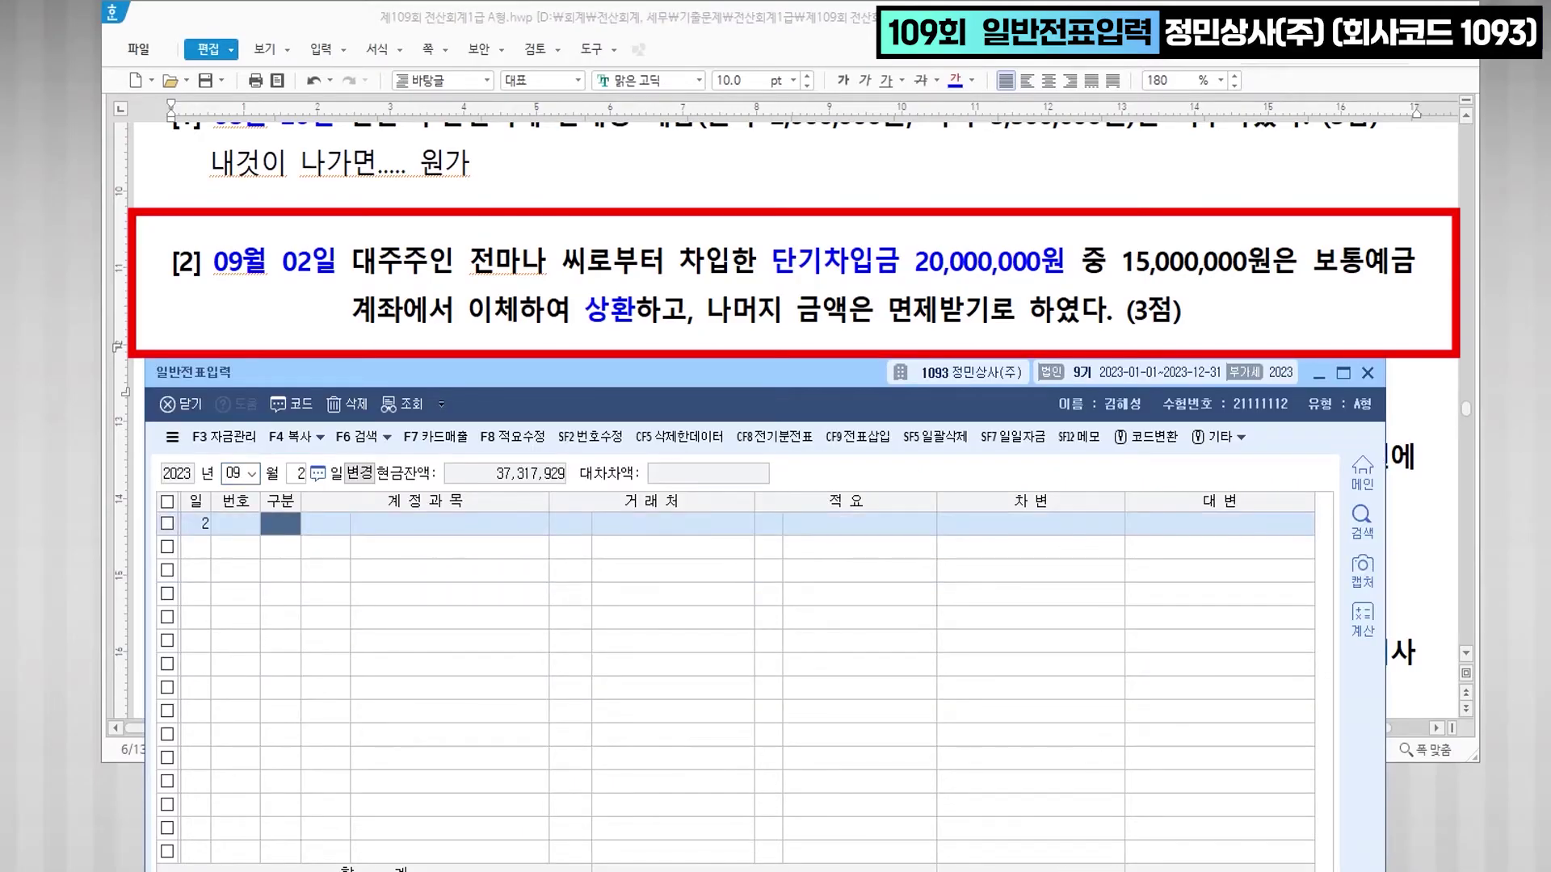
# - Add a debit line of 20,000,000 with account 0260 단기차입금 and the lending shareholder as the counterparty
pyautogui.write('3')
pyautogui.press('Return')
pyautogui.write('단기차')
pyautogui.press('Return')
pyautogui.press('Return')
pyautogui.write('전마')
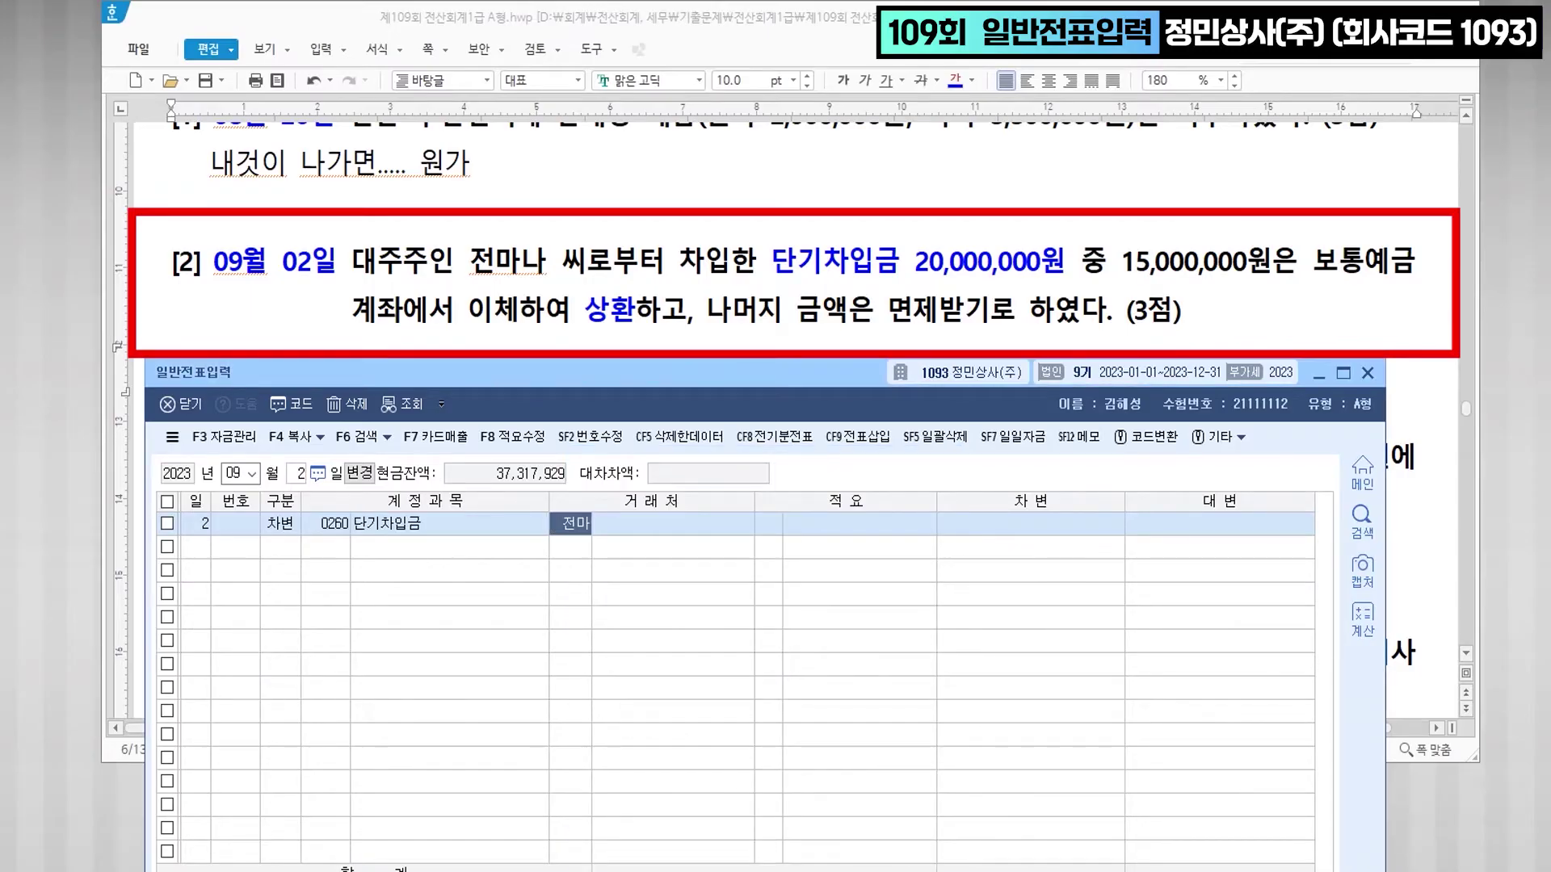
pyautogui.press('Return')
pyautogui.press('Return')
pyautogui.press('Return')
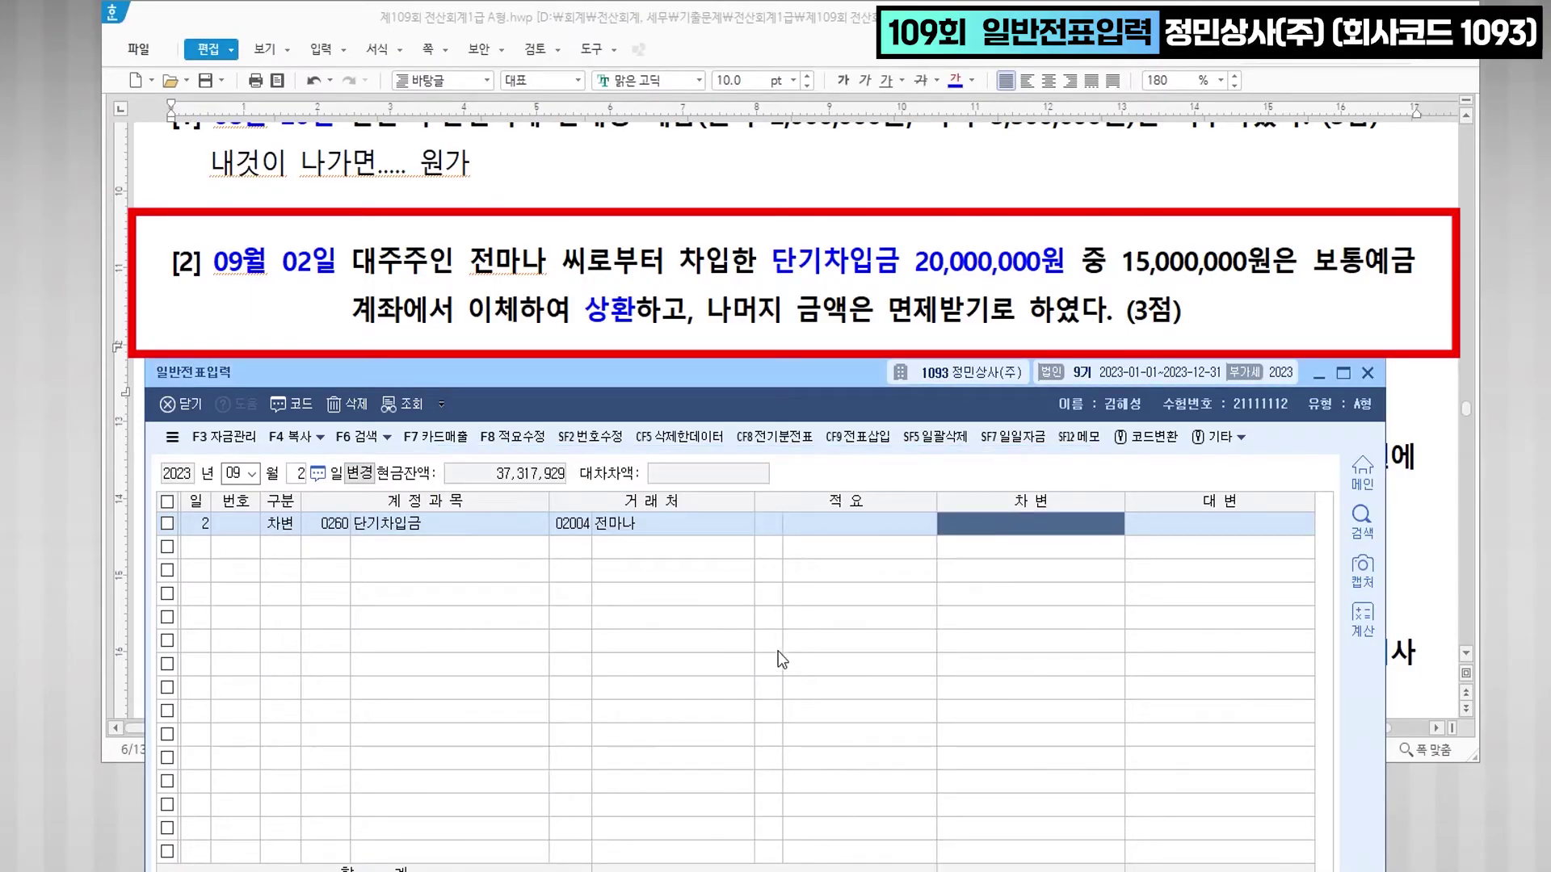
pyautogui.write('20000000')
pyautogui.press('Return')
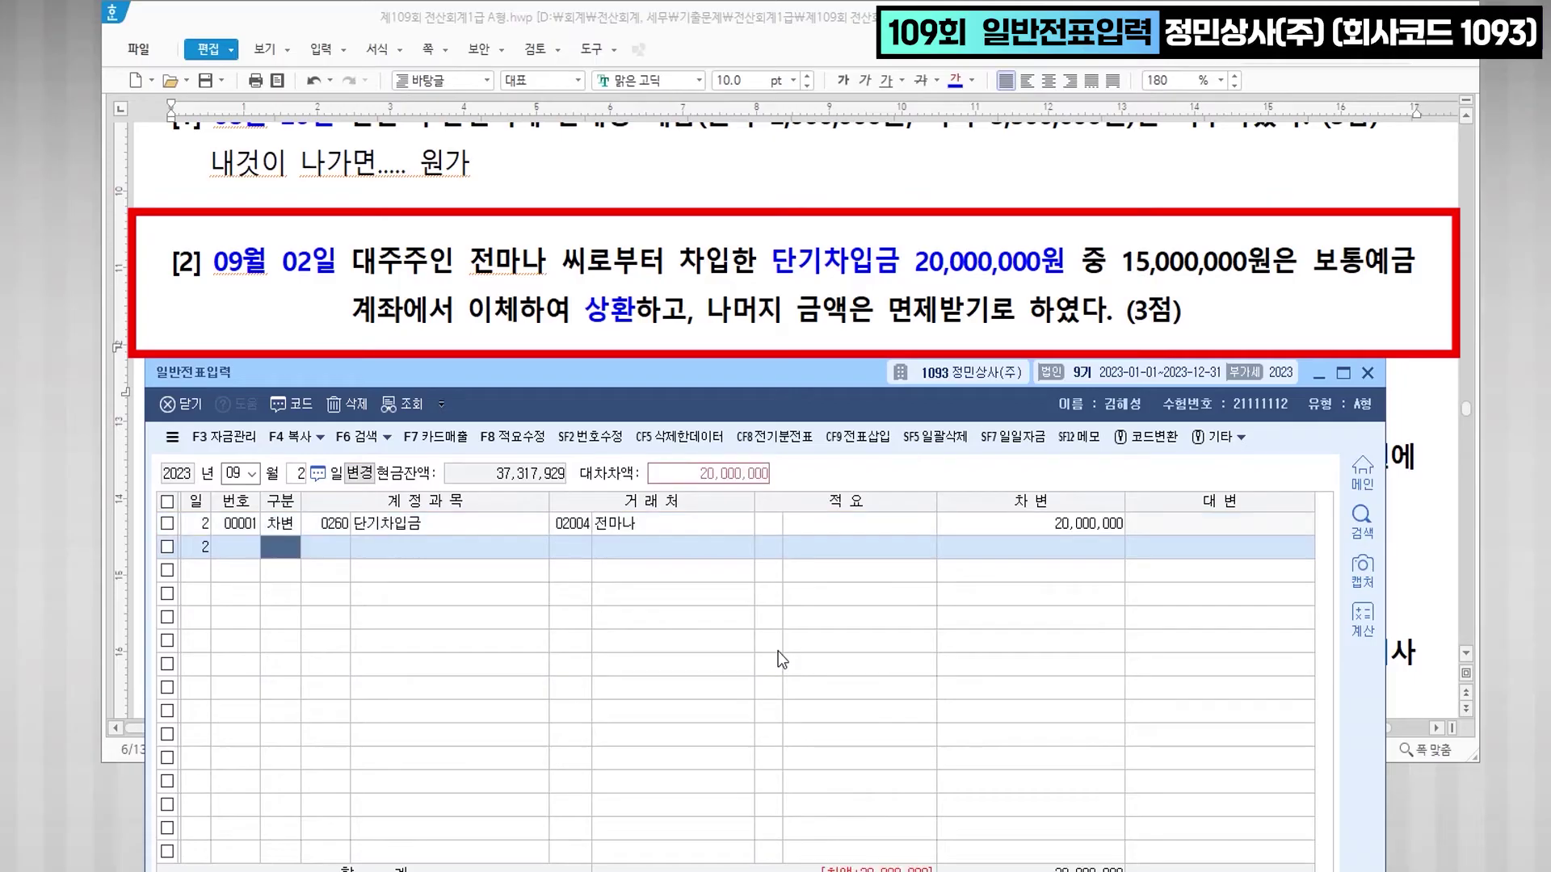
# - Add a credit line with account 0103 보통예금 and set its amount to 15,000,000
pyautogui.write('4103')
pyautogui.press('Return')
pyautogui.press('Return')
pyautogui.press('Return')
pyautogui.press('Return')
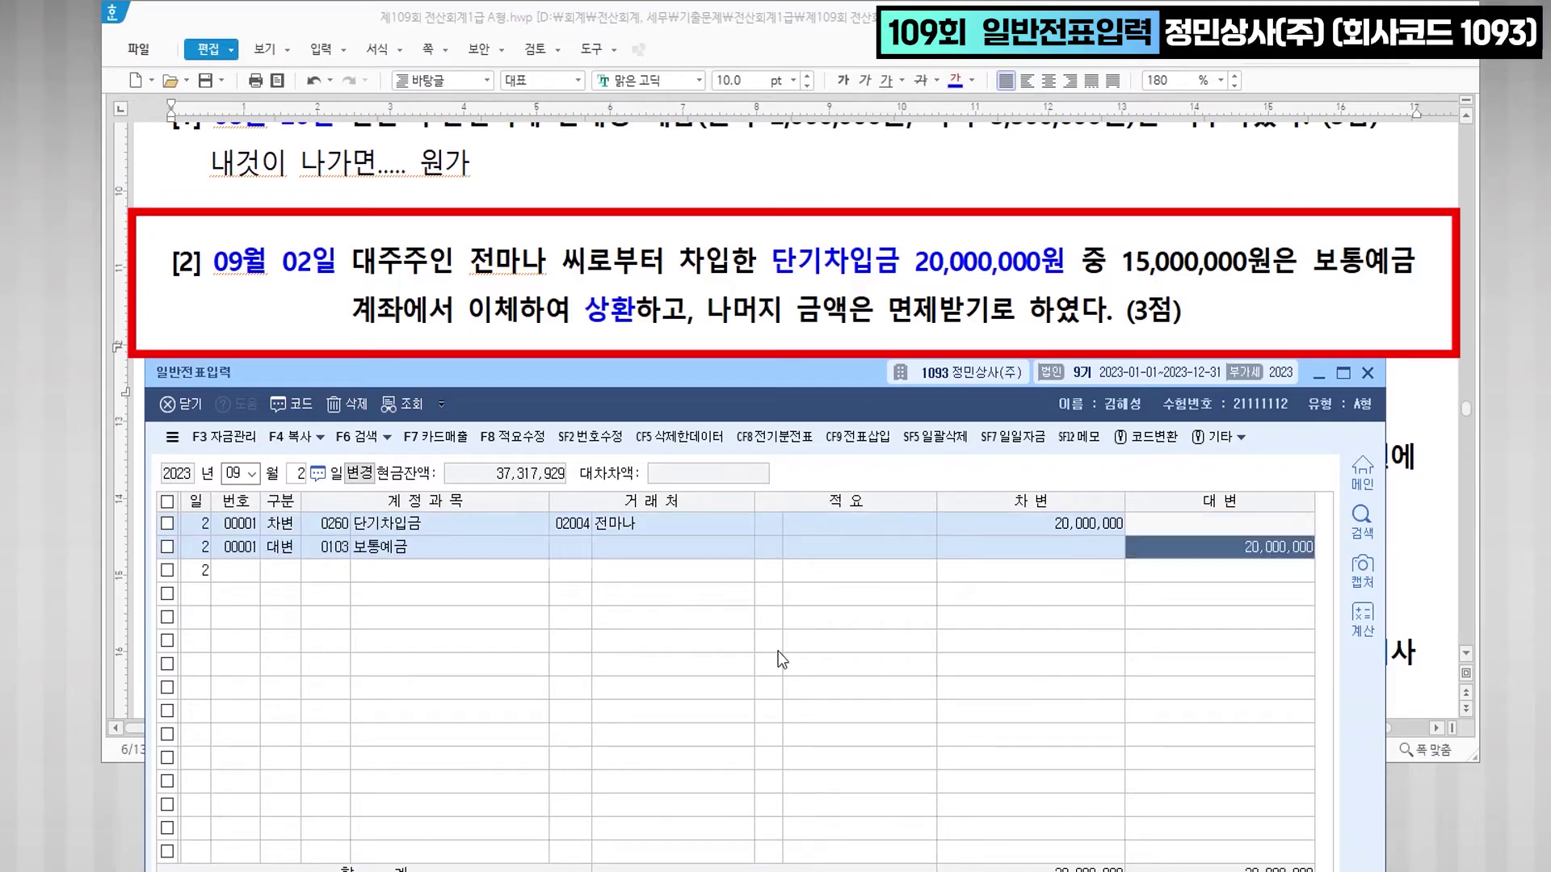
pyautogui.write('15000000')
pyautogui.press('Return')
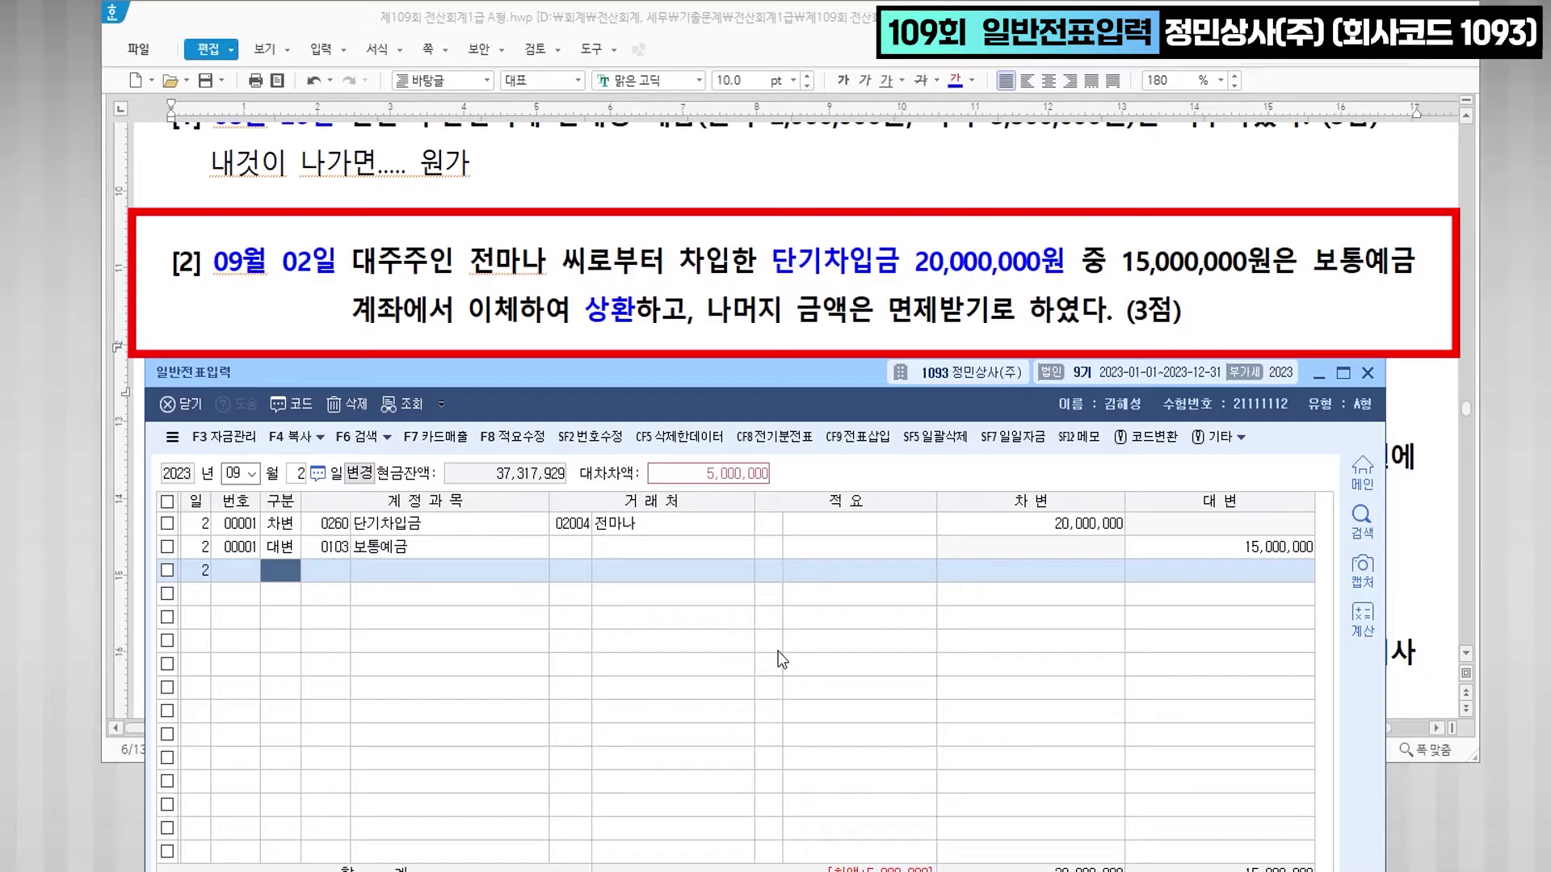
# - Complete the loan repayment entry with a credit line of 5,000,000 to account 0918 채무면제이익
pyautogui.write('4')
pyautogui.press('Return')
pyautogui.write('채무면')
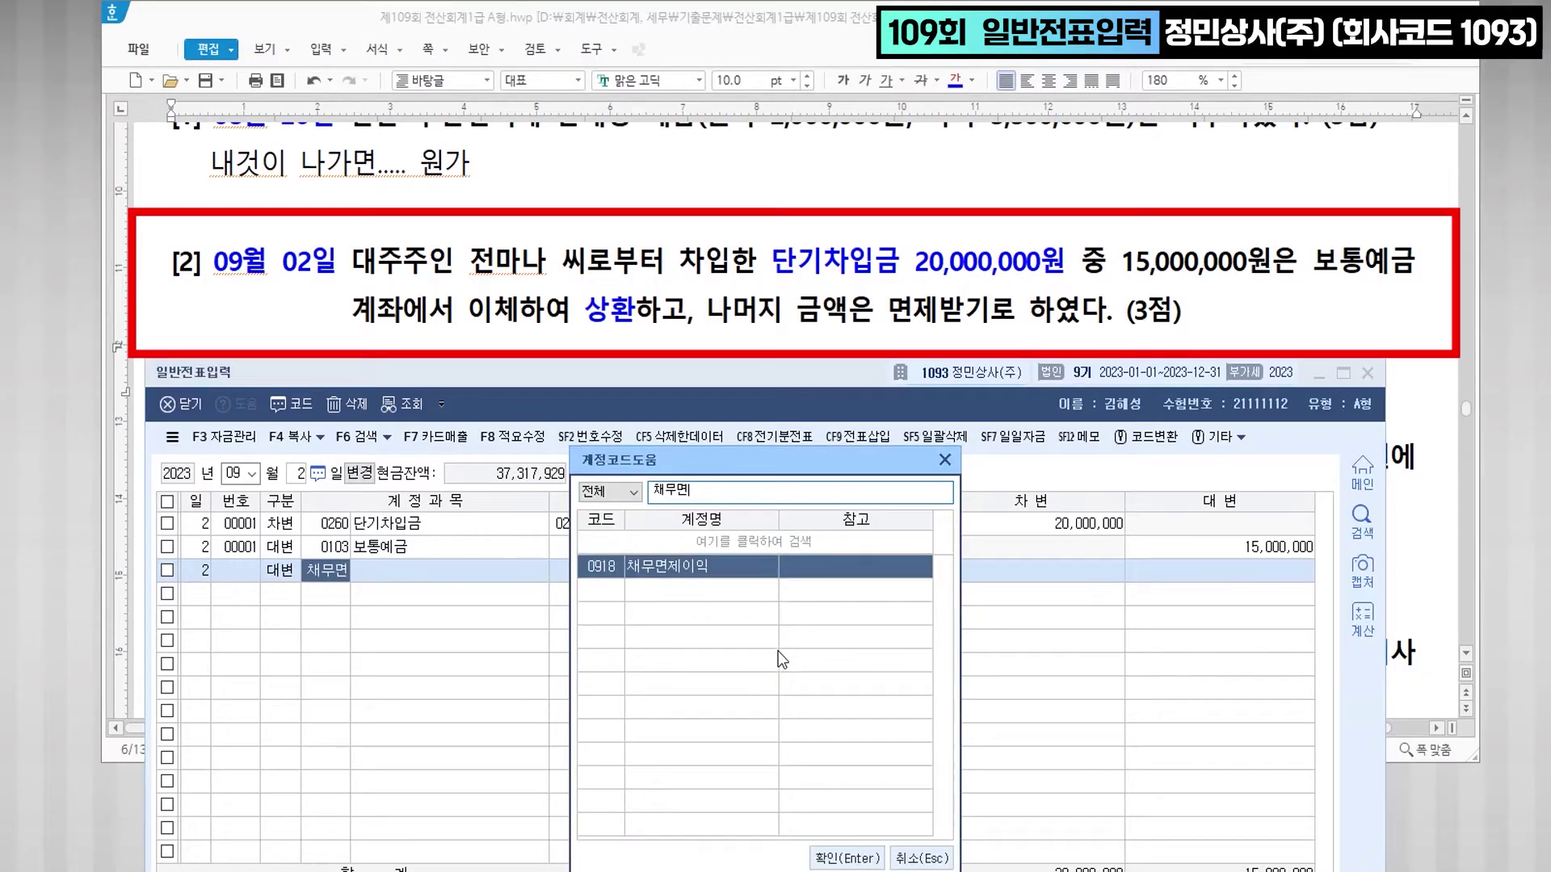
pyautogui.press('Return')
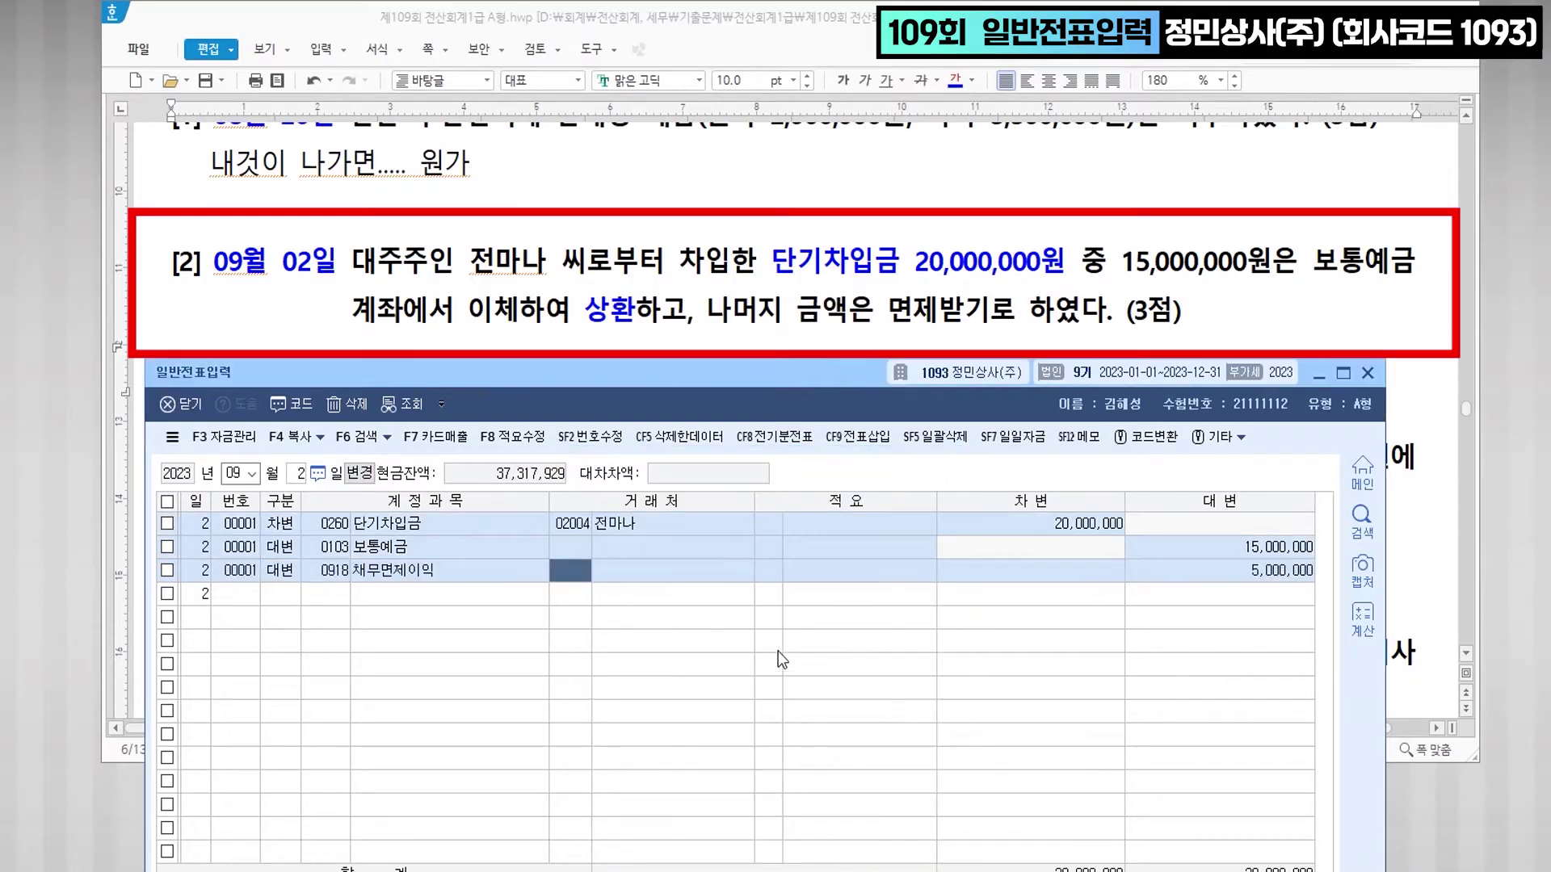
pyautogui.press('Return')
pyautogui.press('Return')
pyautogui.press('Return')
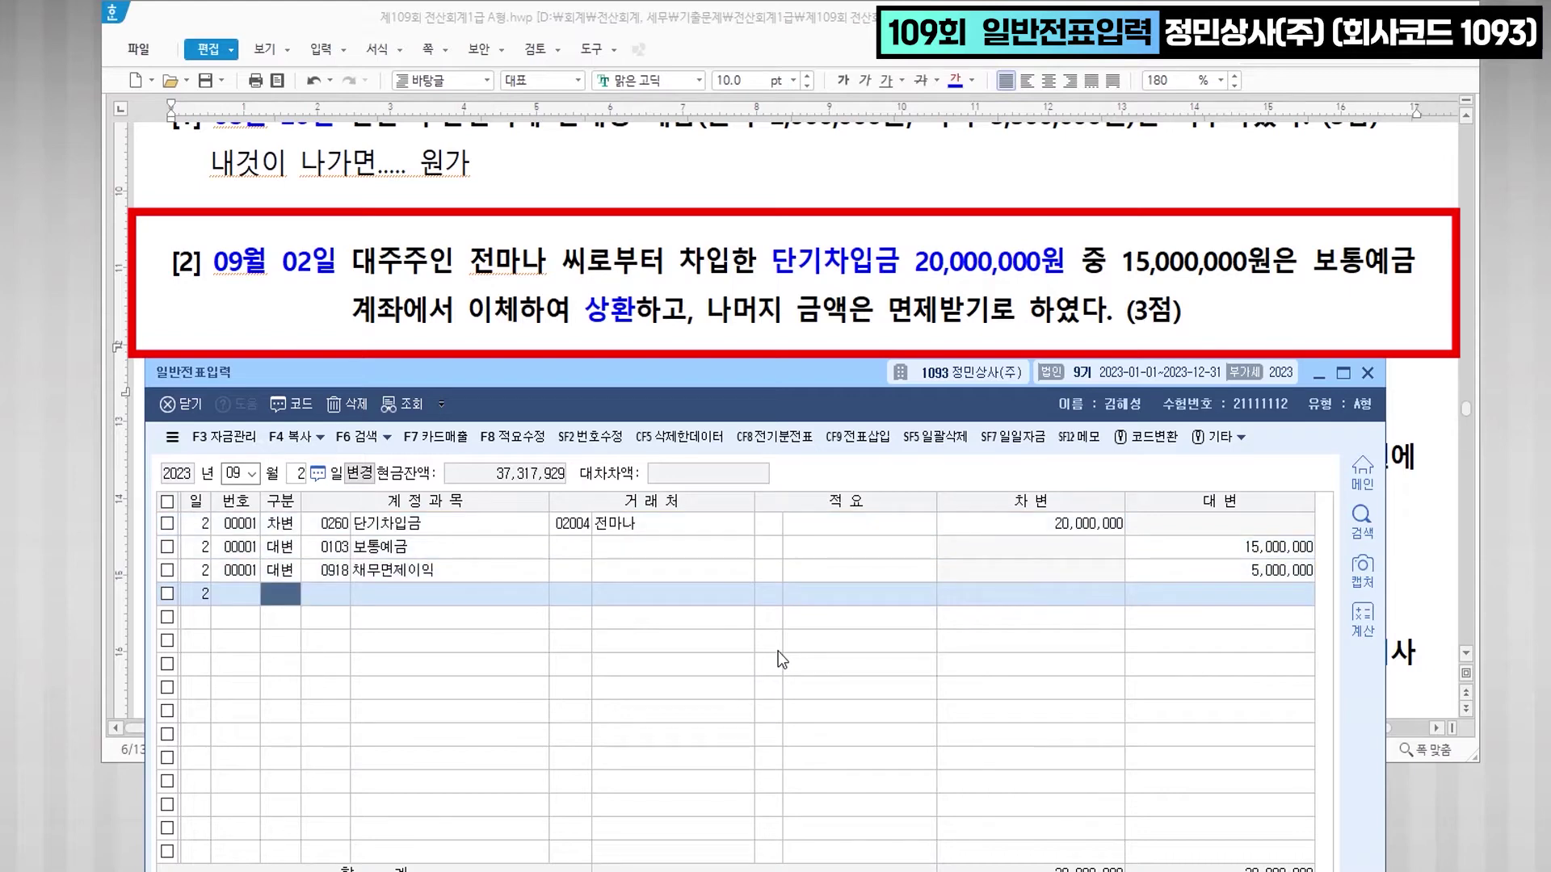
# - Switch to the exam document, color 면제 in question [2] red and insert (채무면제이익) after it
pyautogui.click(931, 325)
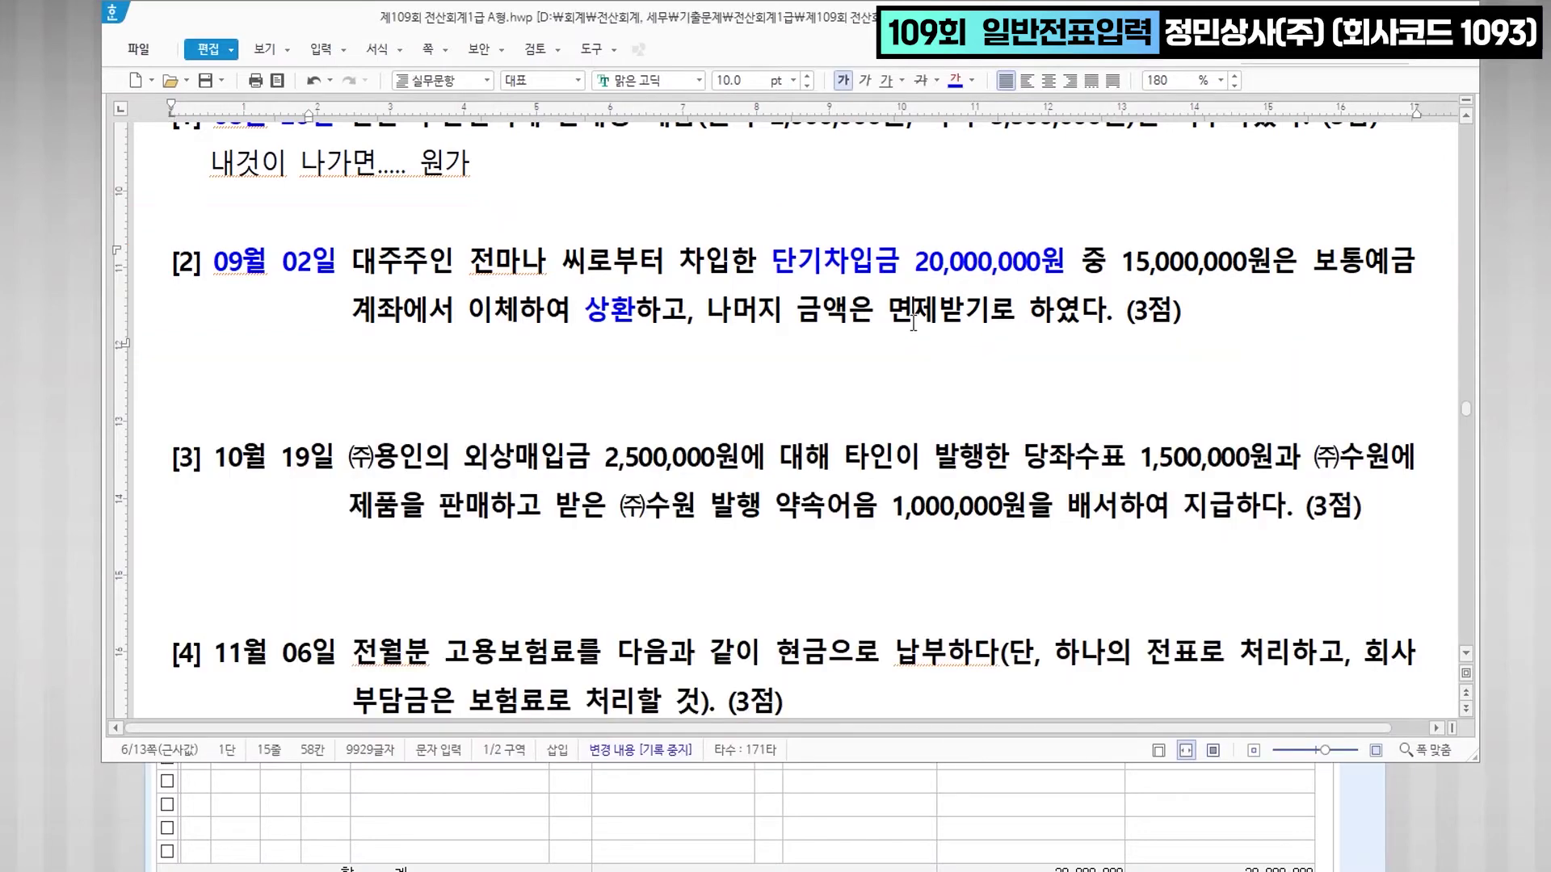
pyautogui.moveTo(888, 311); pyautogui.dragTo(931, 311)
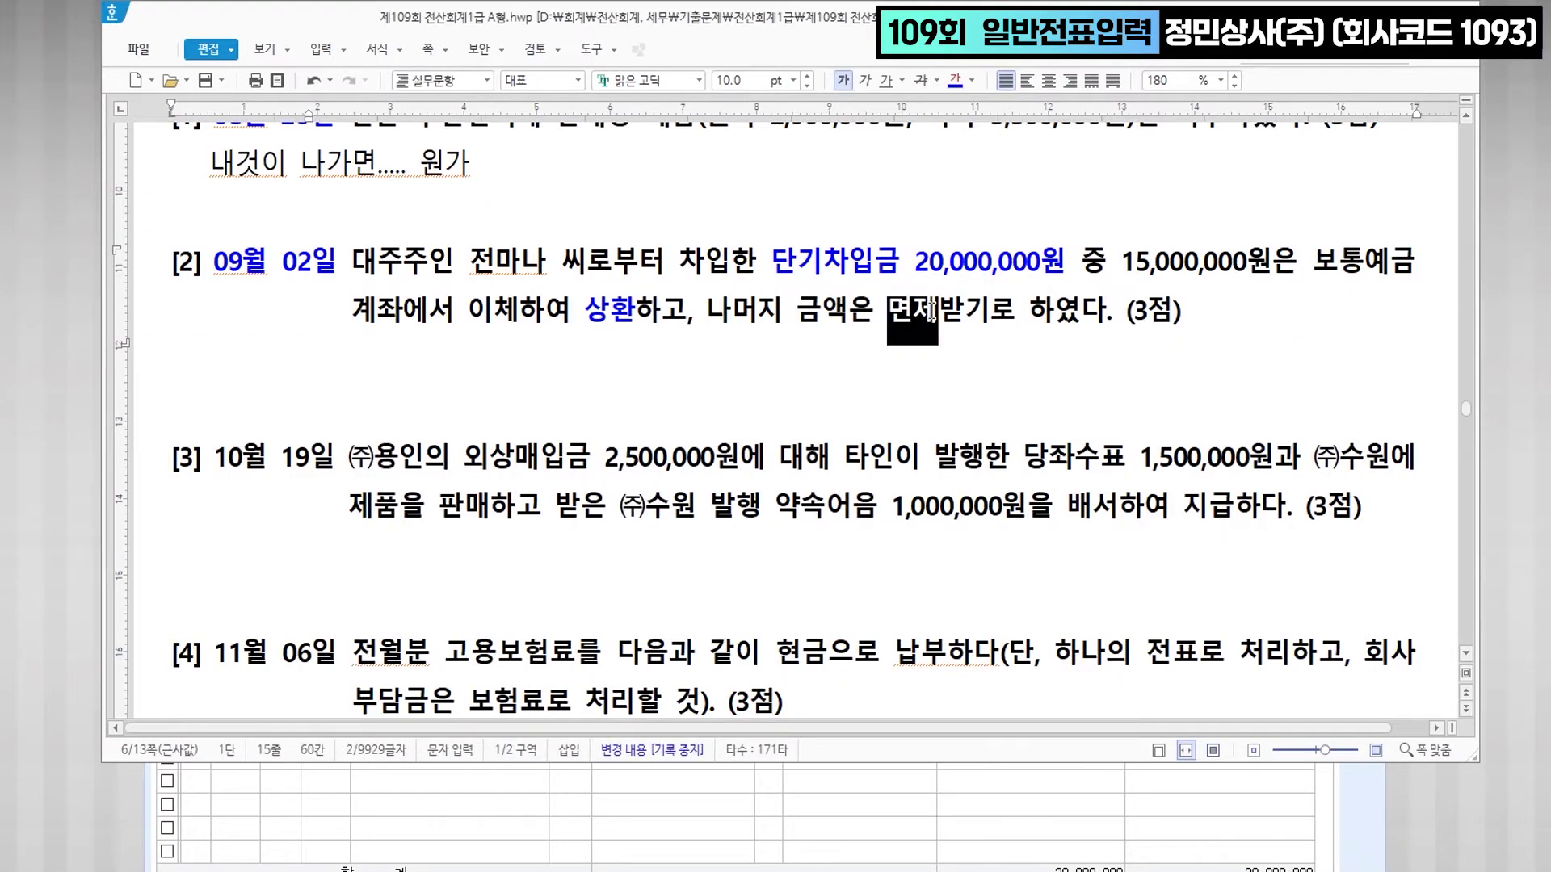
pyautogui.click(971, 80)
pyautogui.click(976, 168)
pyautogui.press('Right')
pyautogui.write('(ㅊㅐ무면젱')
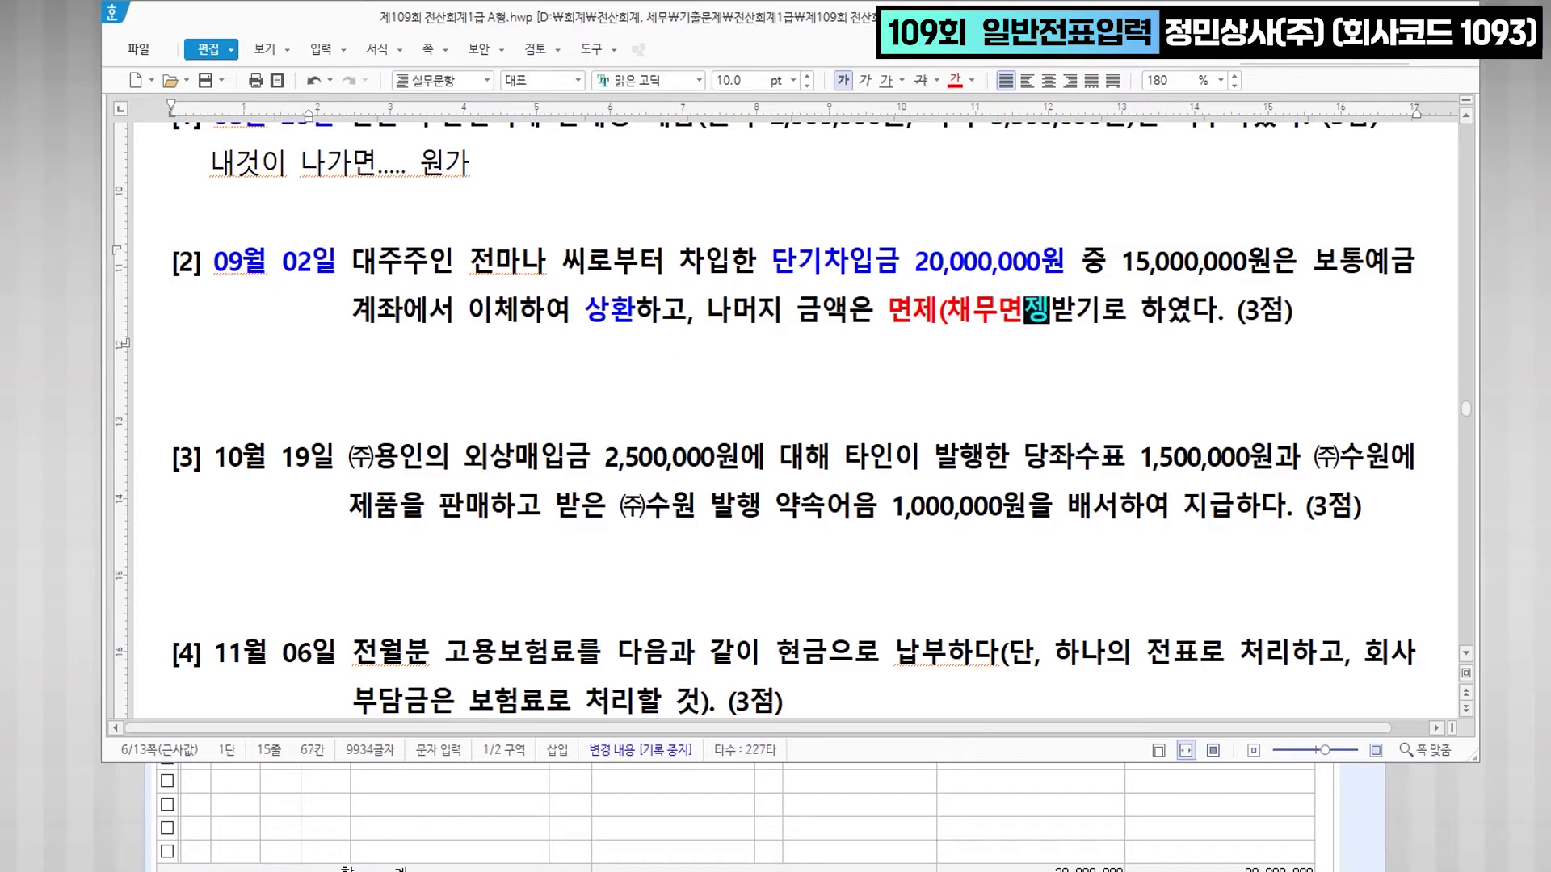
pyautogui.write('ㅣ익)')
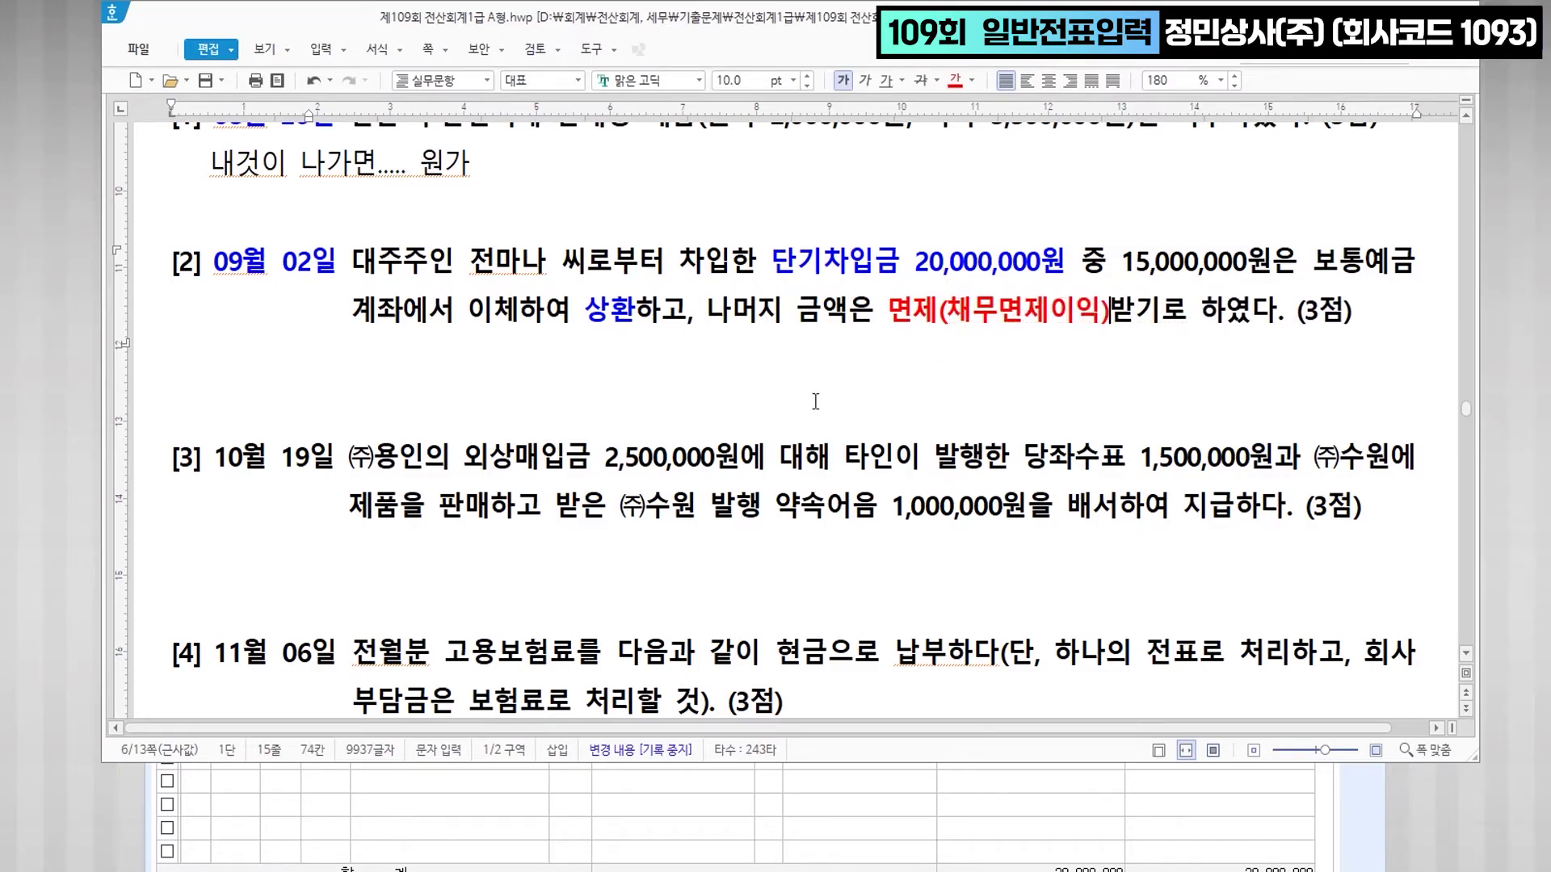
# - Color the phrase 타인이 발행한 당좌수표 1,500,000원 in question [3] blue
pyautogui.scroll(-3, 816, 402)
pyautogui.moveTo(220, 214); pyautogui.dragTo(324, 216)
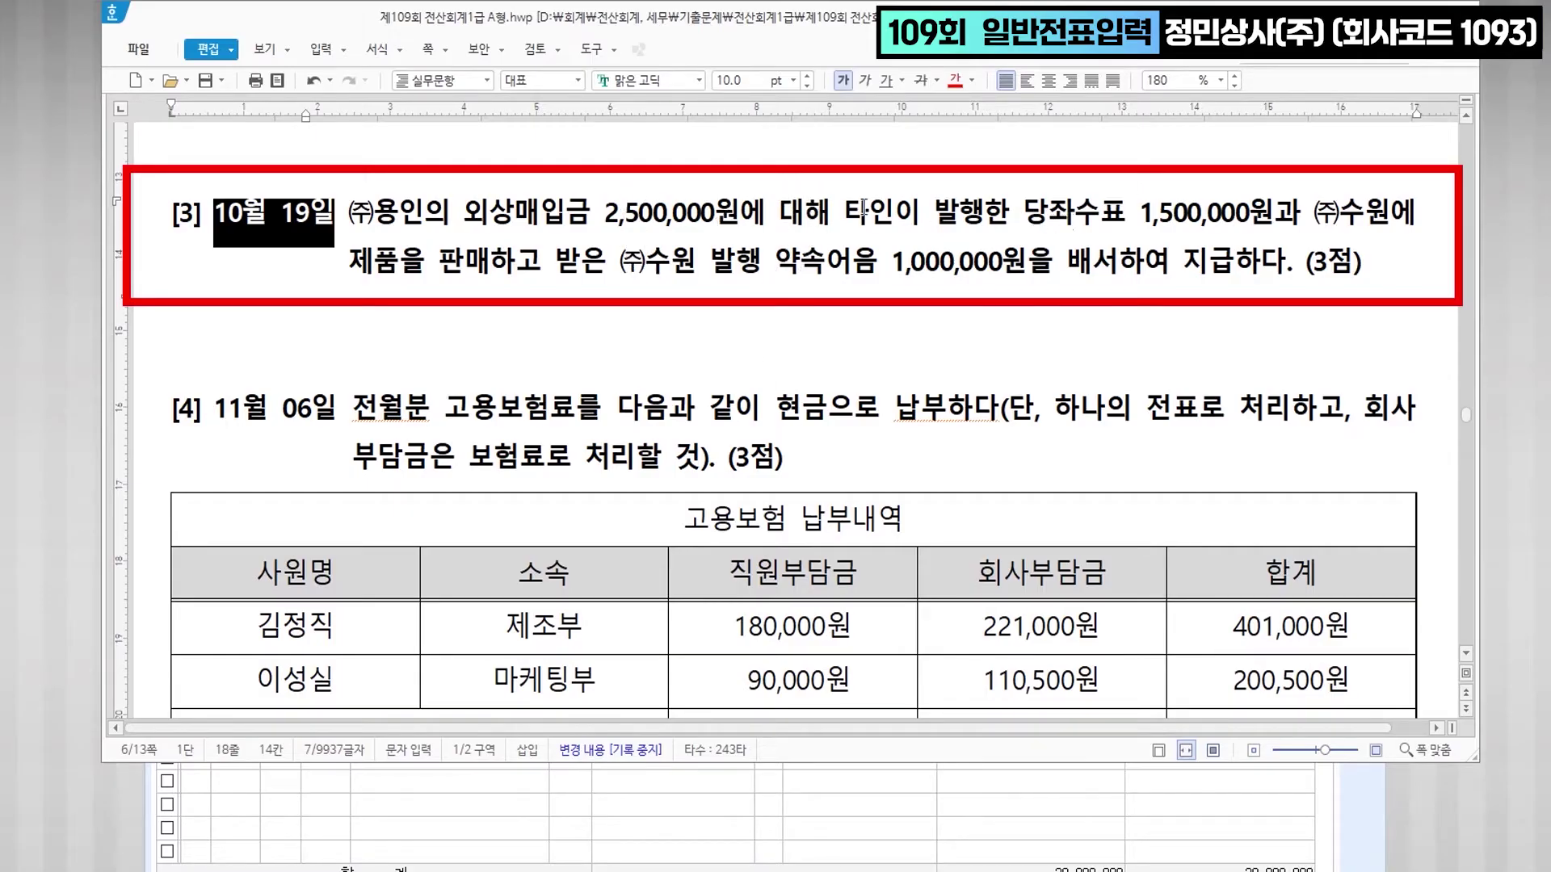
pyautogui.moveTo(846, 215); pyautogui.dragTo(1268, 218)
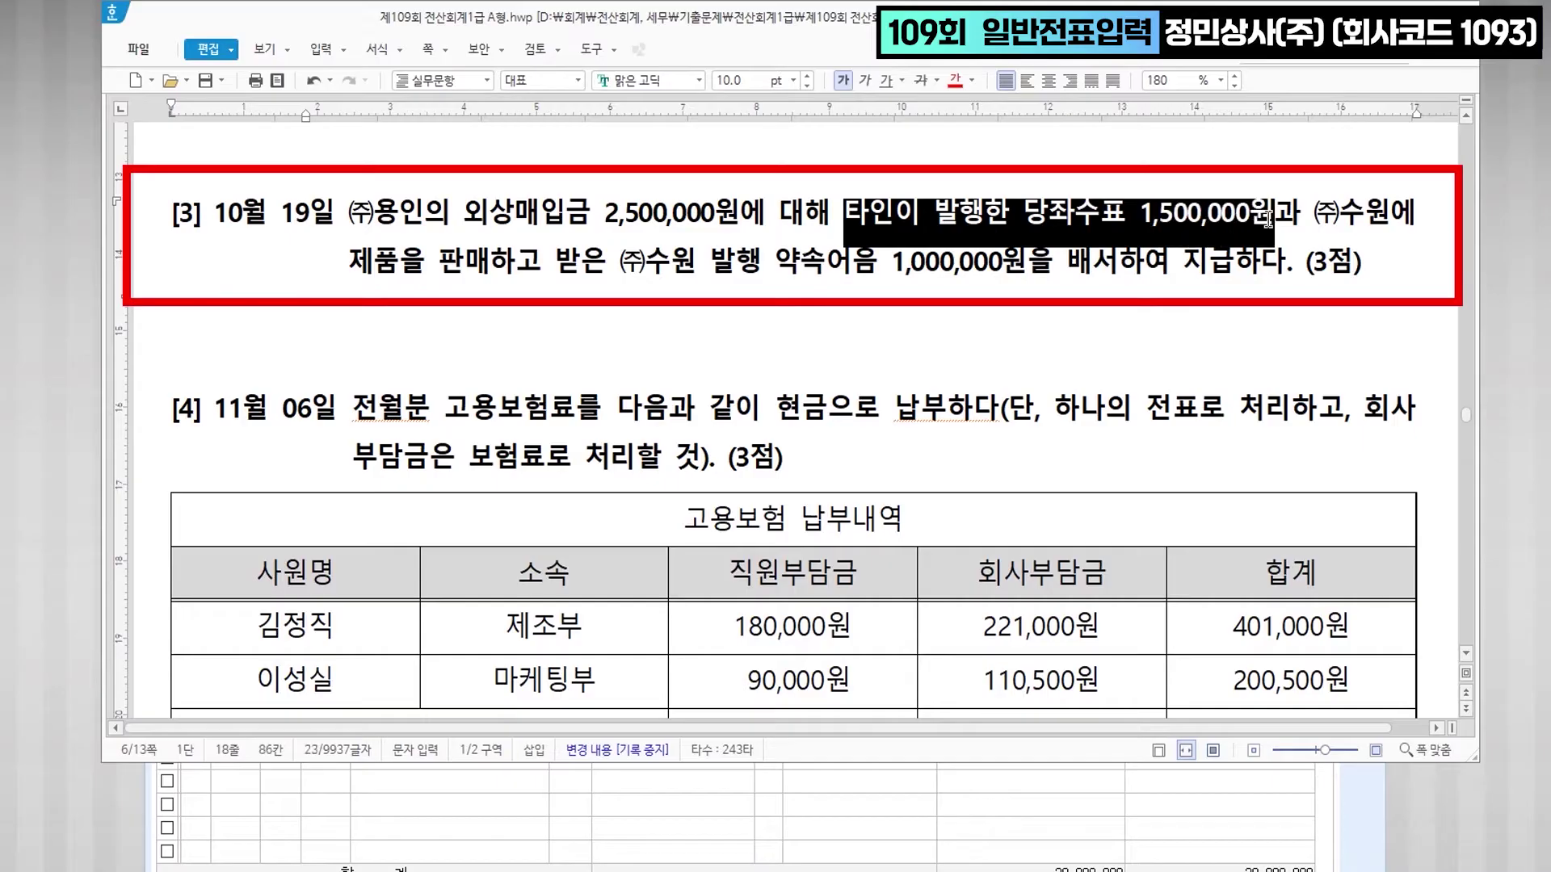
pyautogui.click(972, 81)
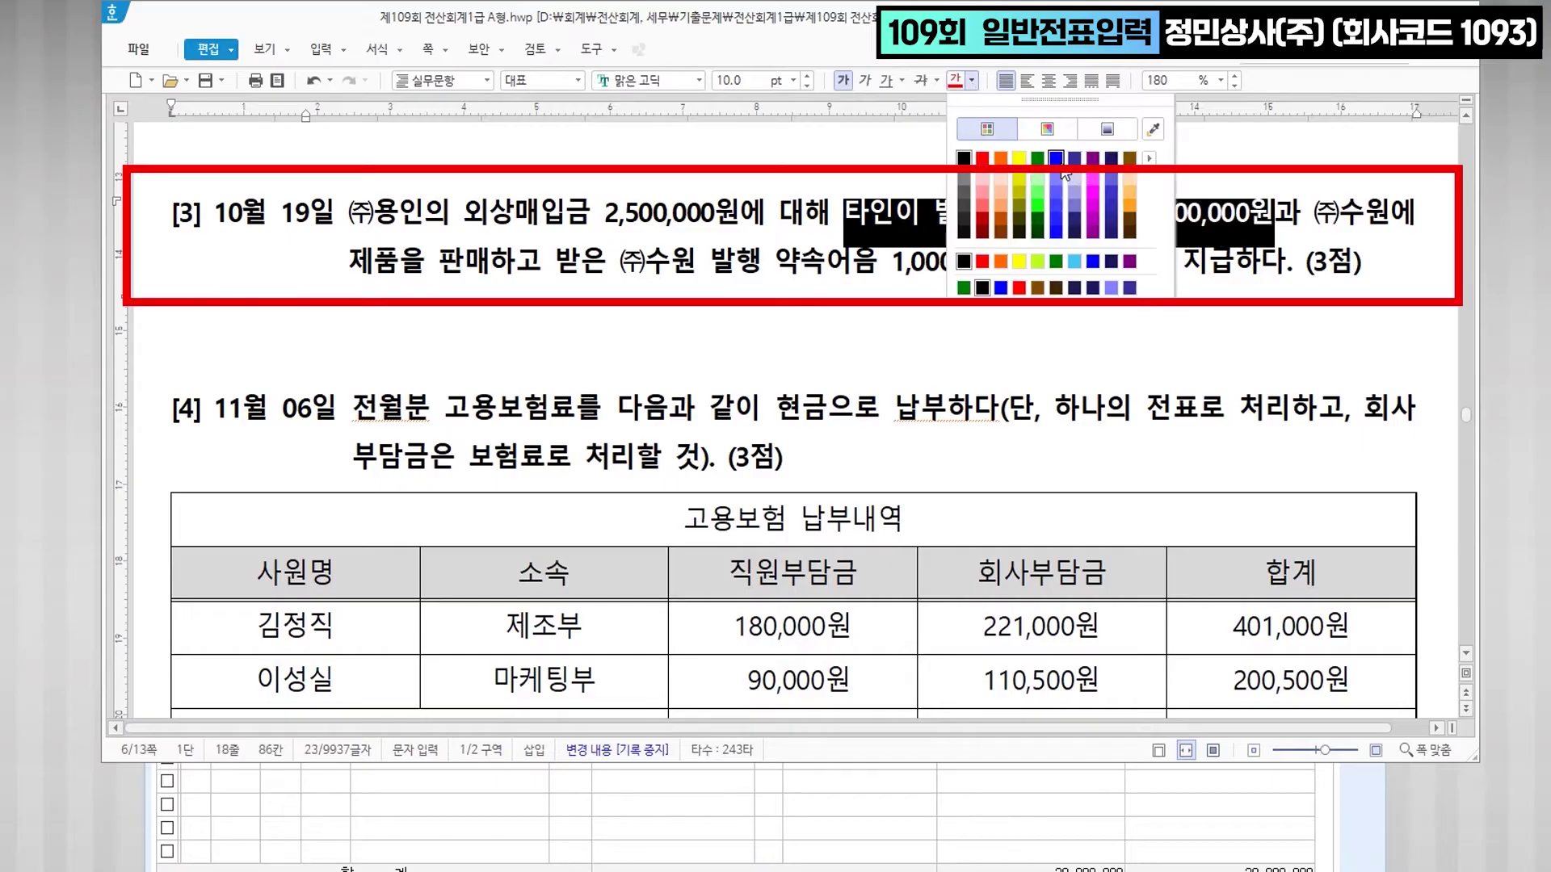
pyautogui.click(1057, 156)
pyautogui.click(1165, 290)
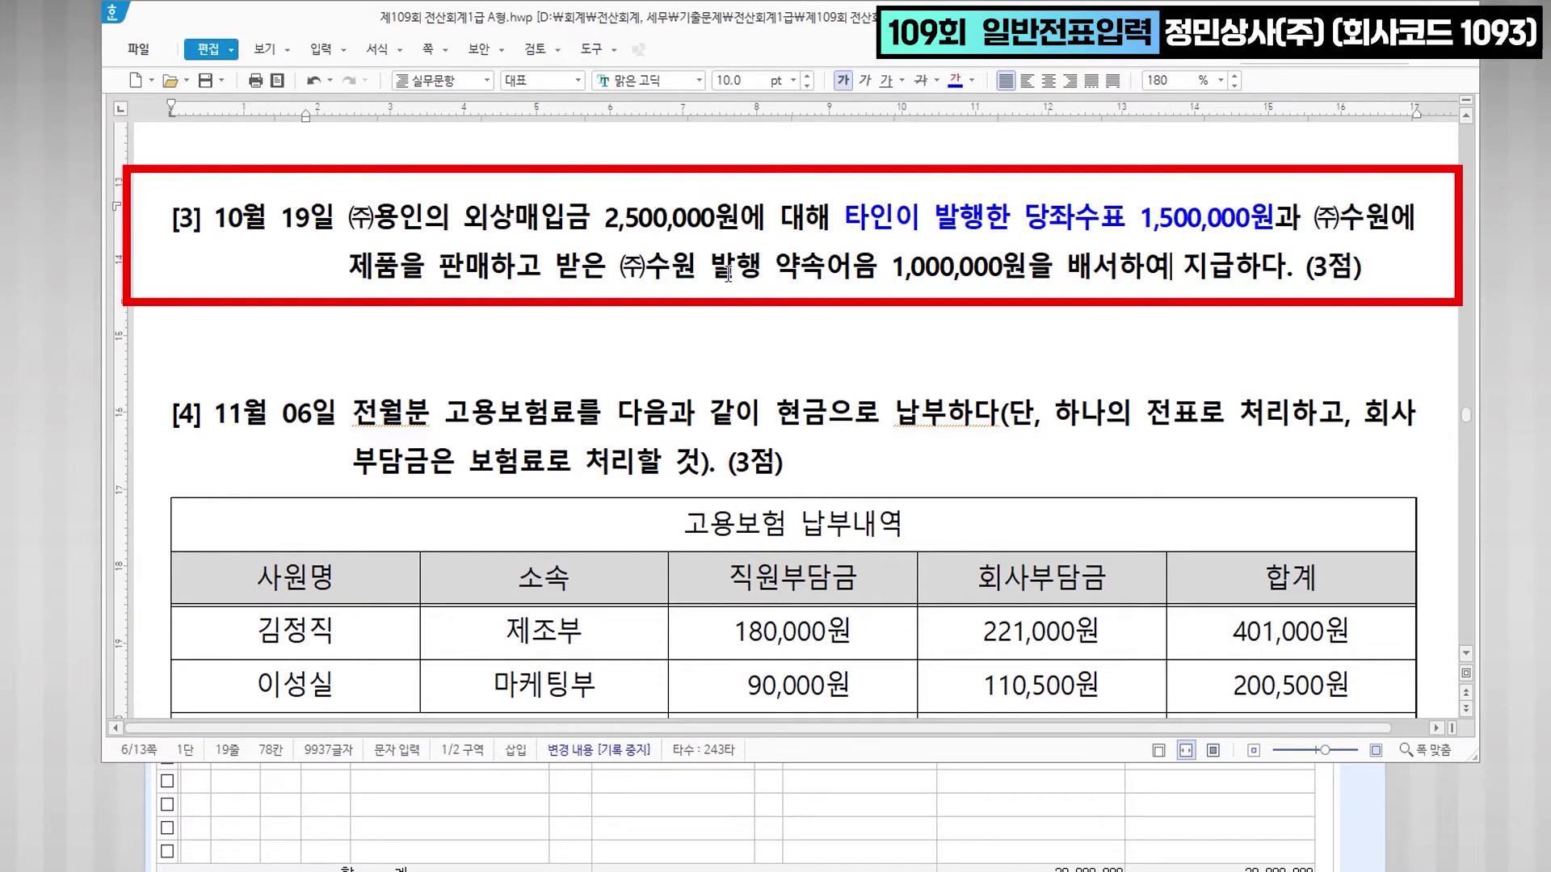
# - Color 1,000,000원을 배서하여 지급 in question [3] blue and insert (받을어음 대변) after 배서
pyautogui.moveTo(893, 273); pyautogui.dragTo(1234, 283)
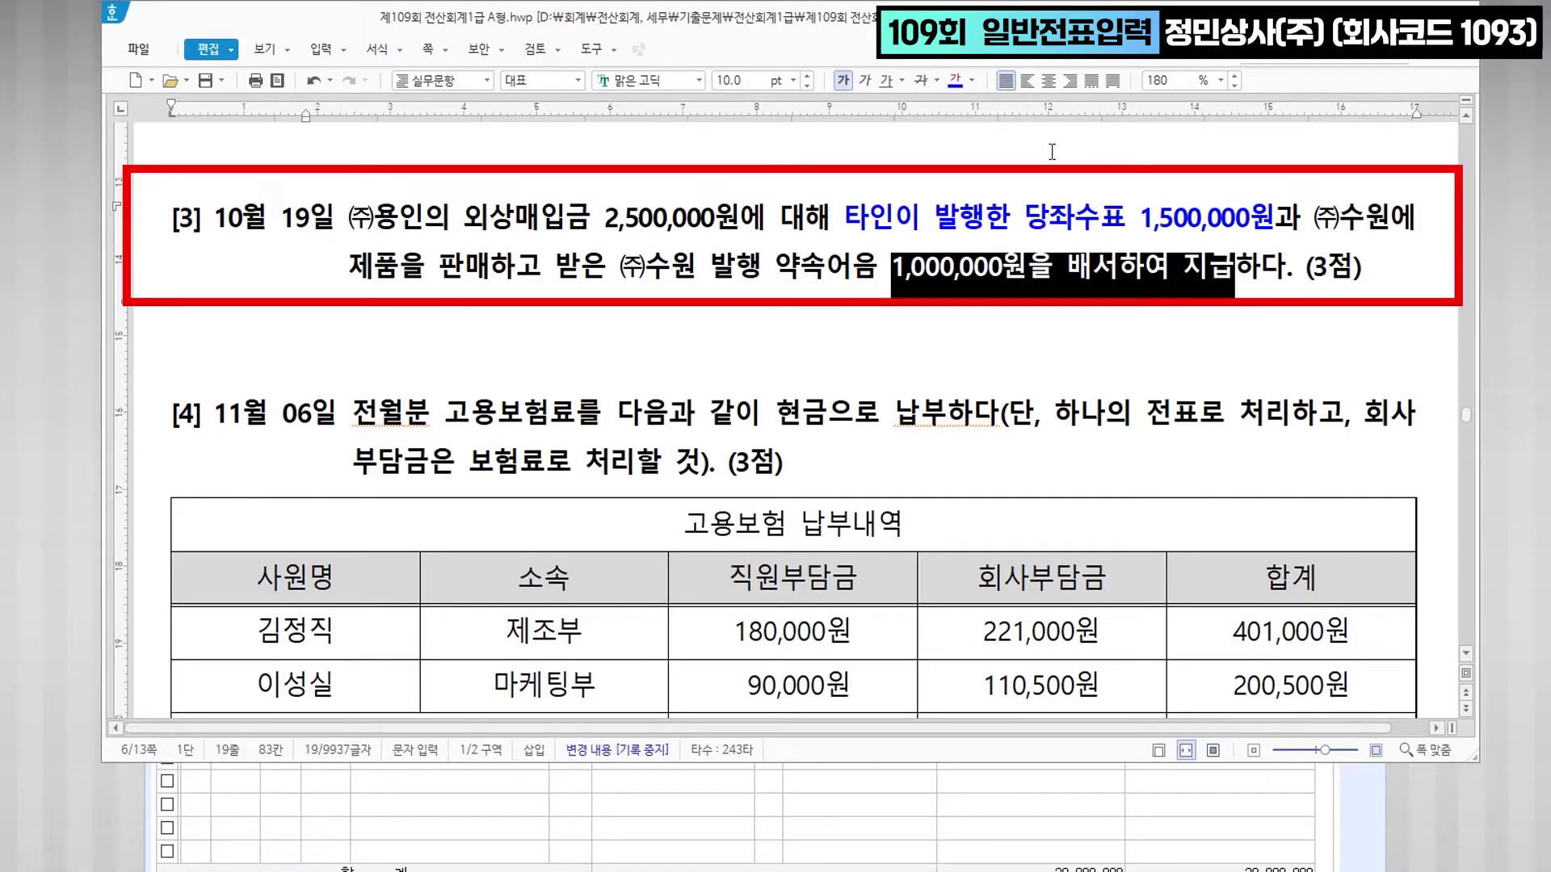
pyautogui.click(956, 83)
pyautogui.click(1112, 273)
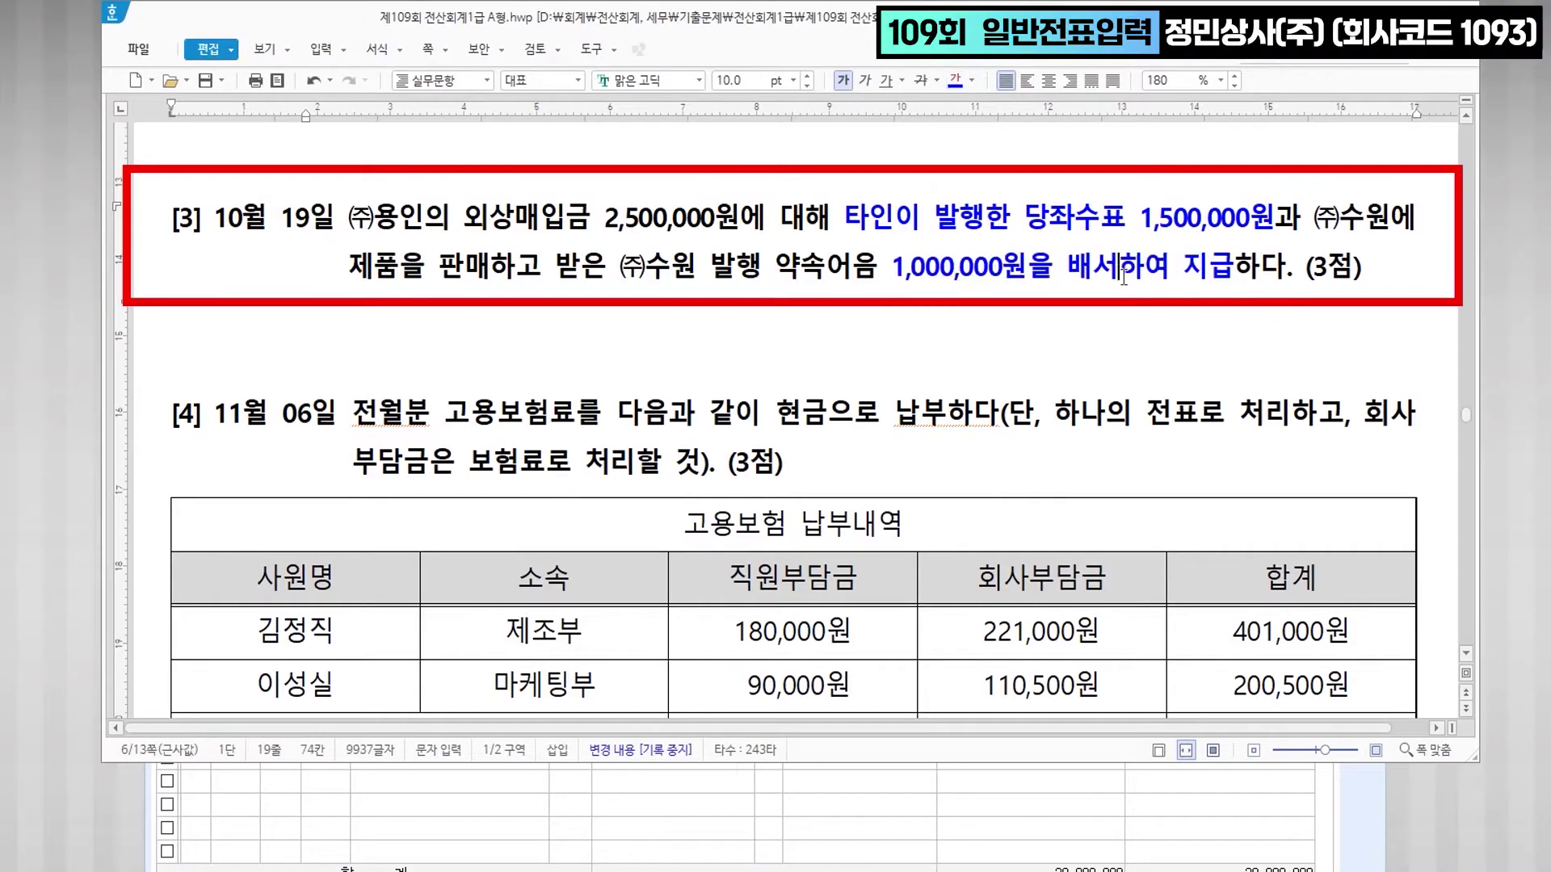
pyautogui.write('(받을어')
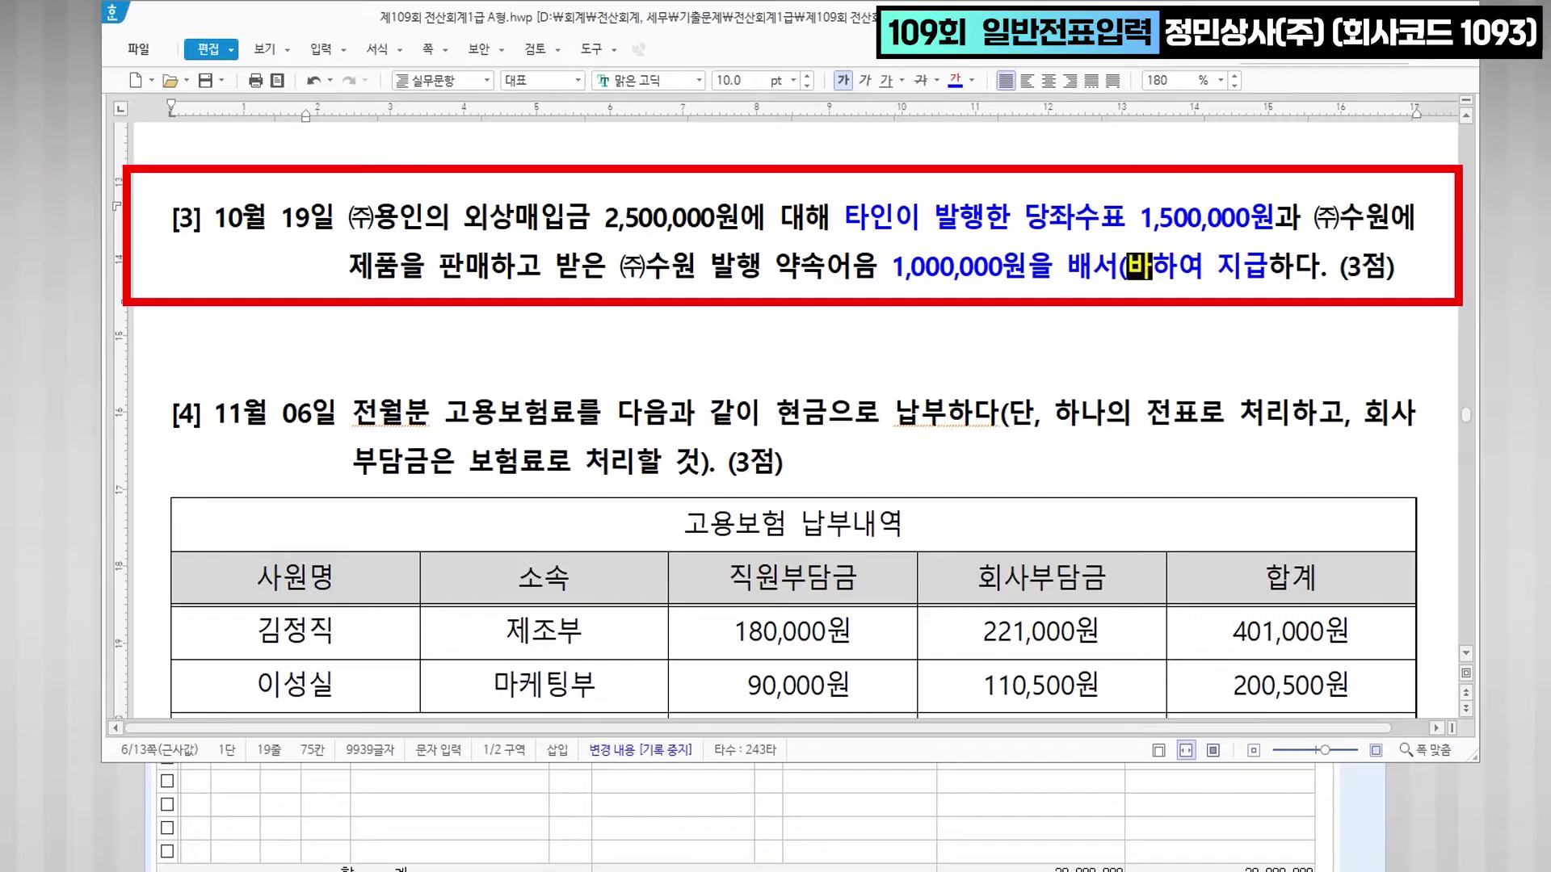
pyautogui.write('음 ')
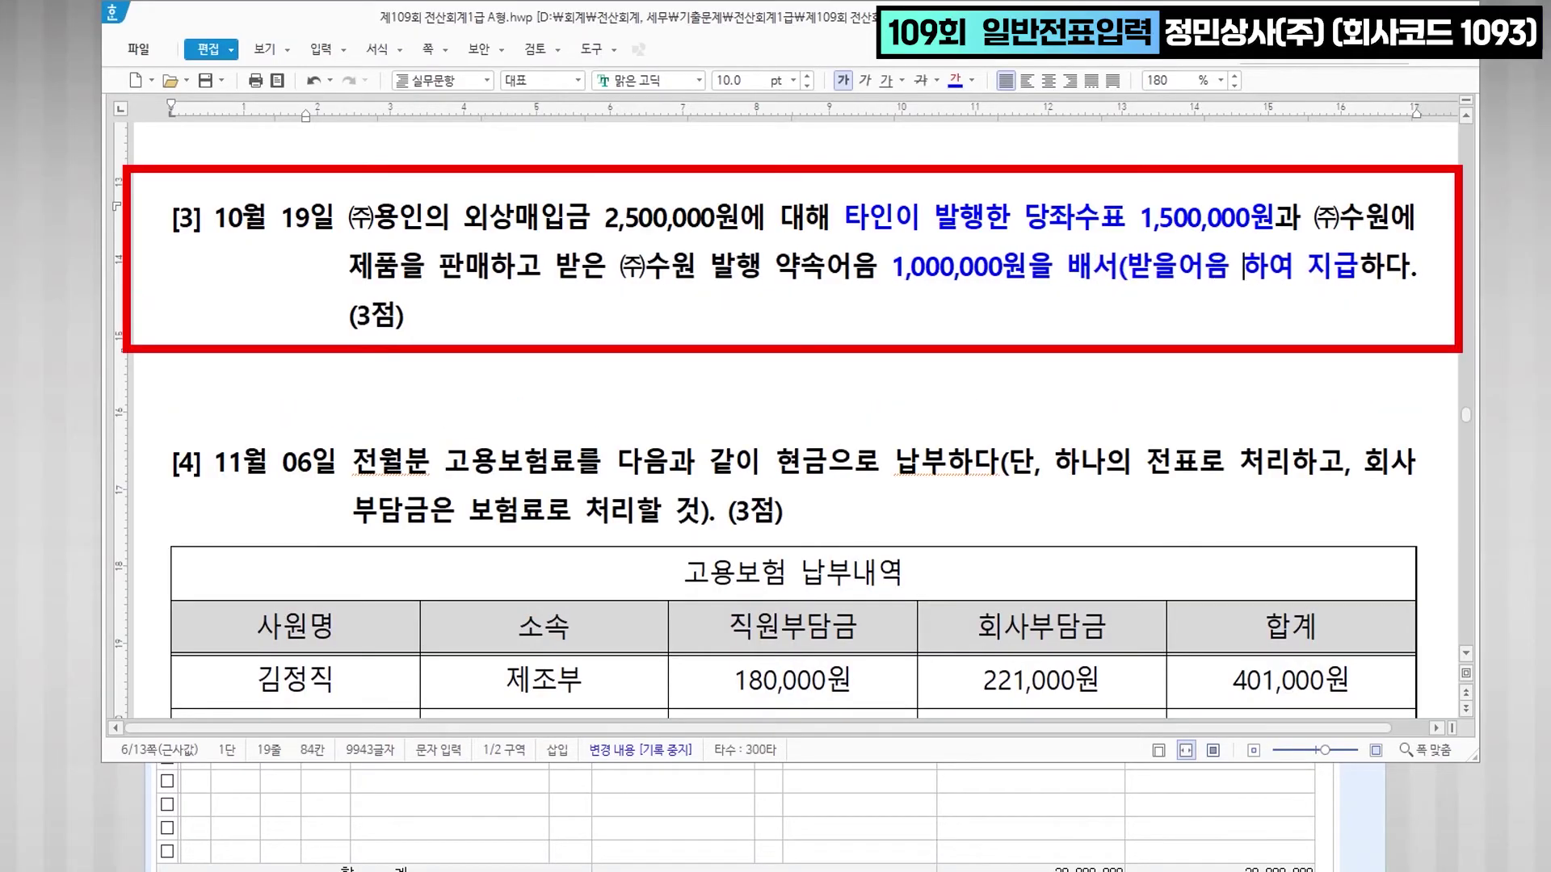
pyautogui.write('대변)')
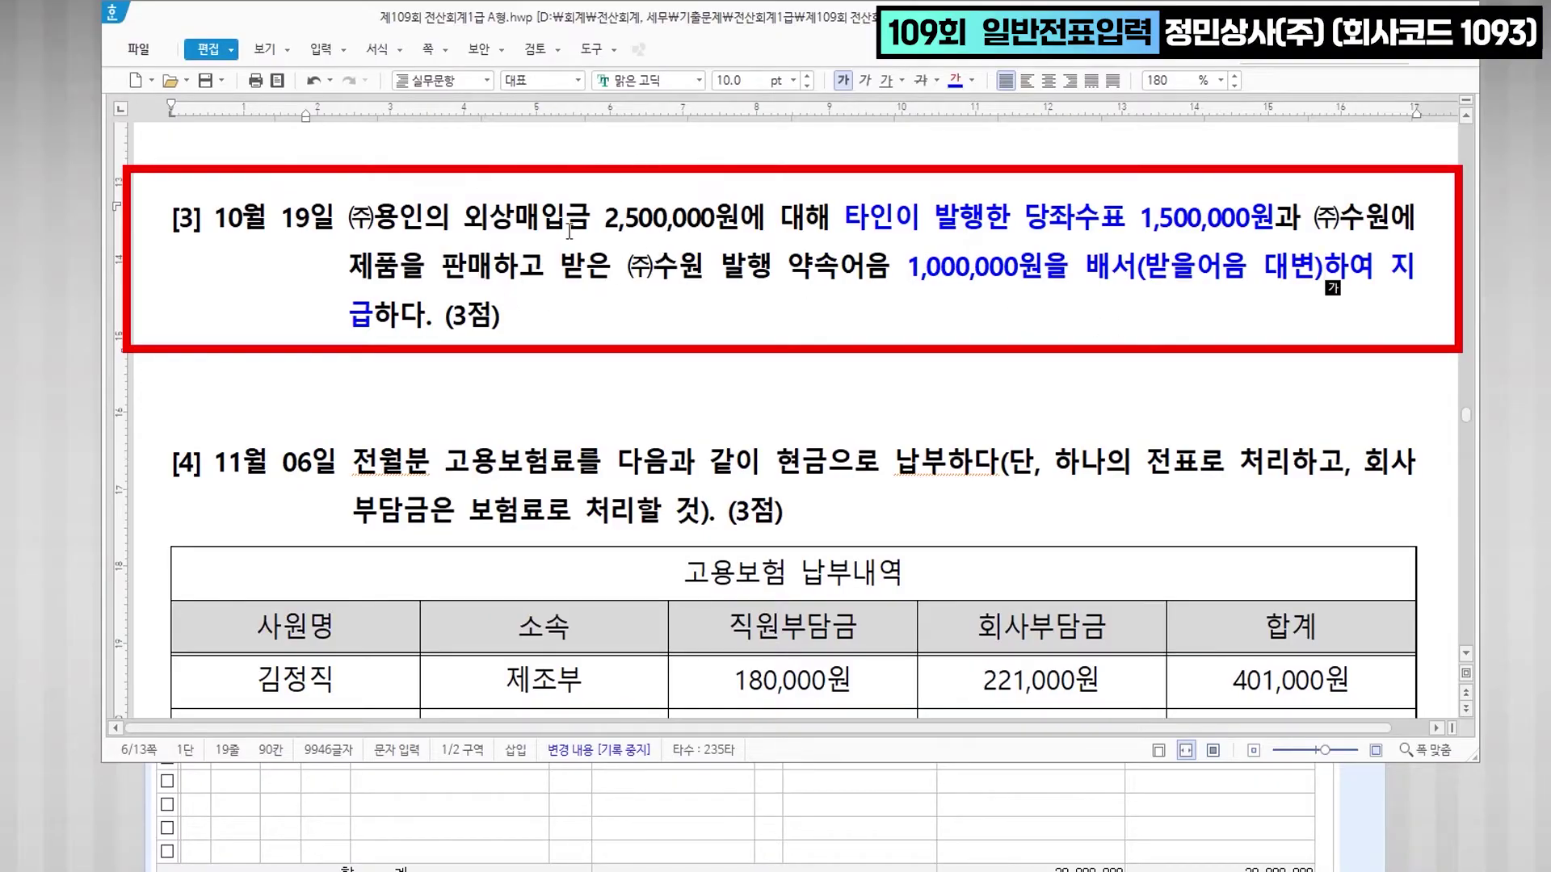
# - Switch to the KcLep general journal and set the entry date to October 19
pyautogui.click(754, 779)
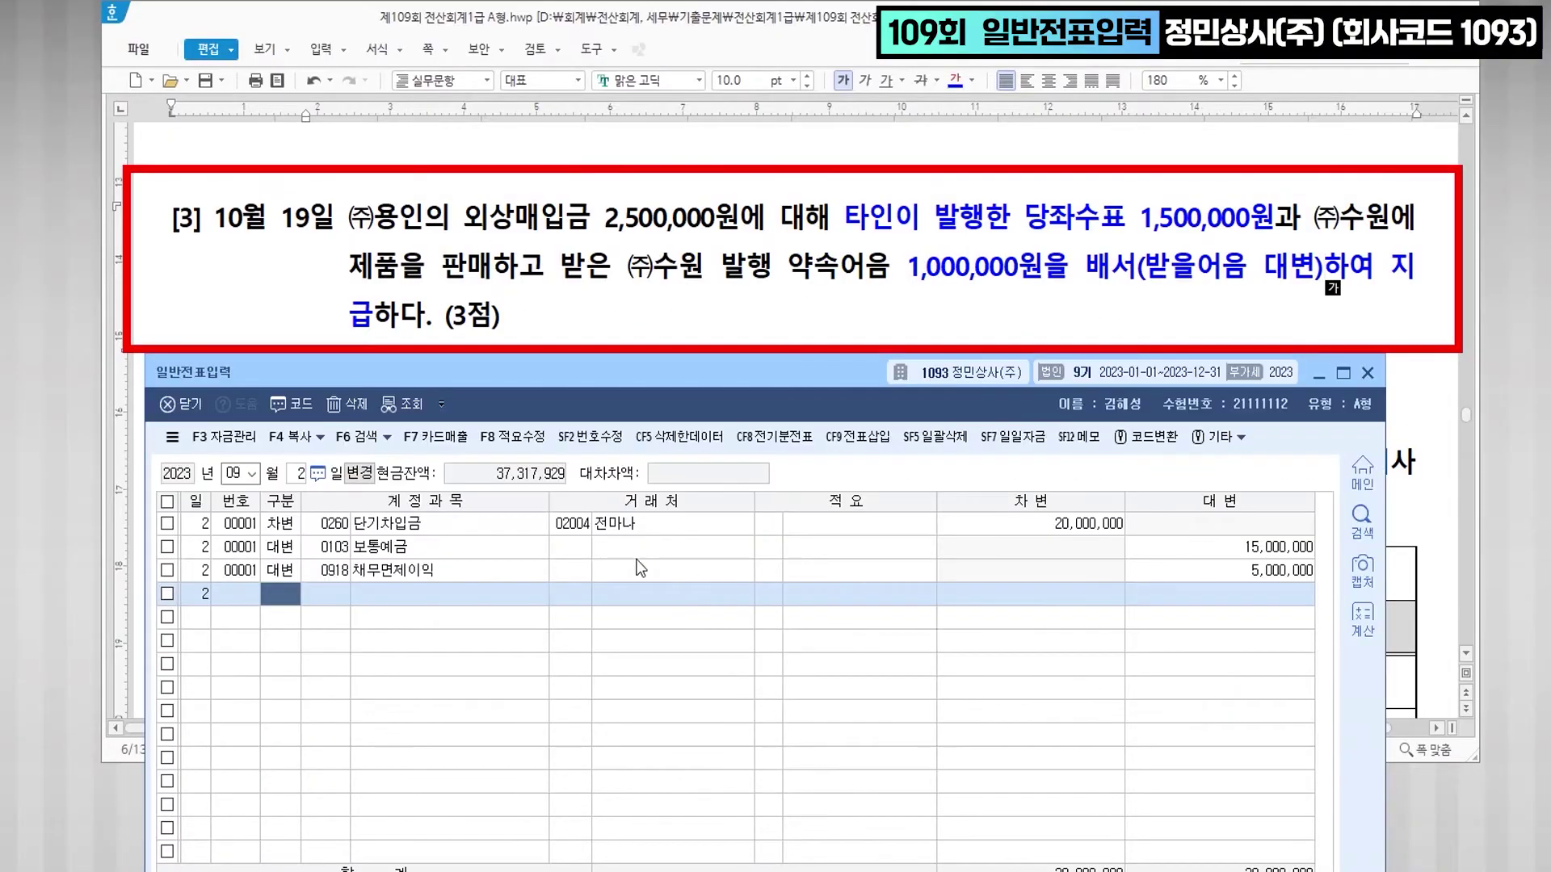
pyautogui.write('10')
pyautogui.press('Return')
pyautogui.write('1')
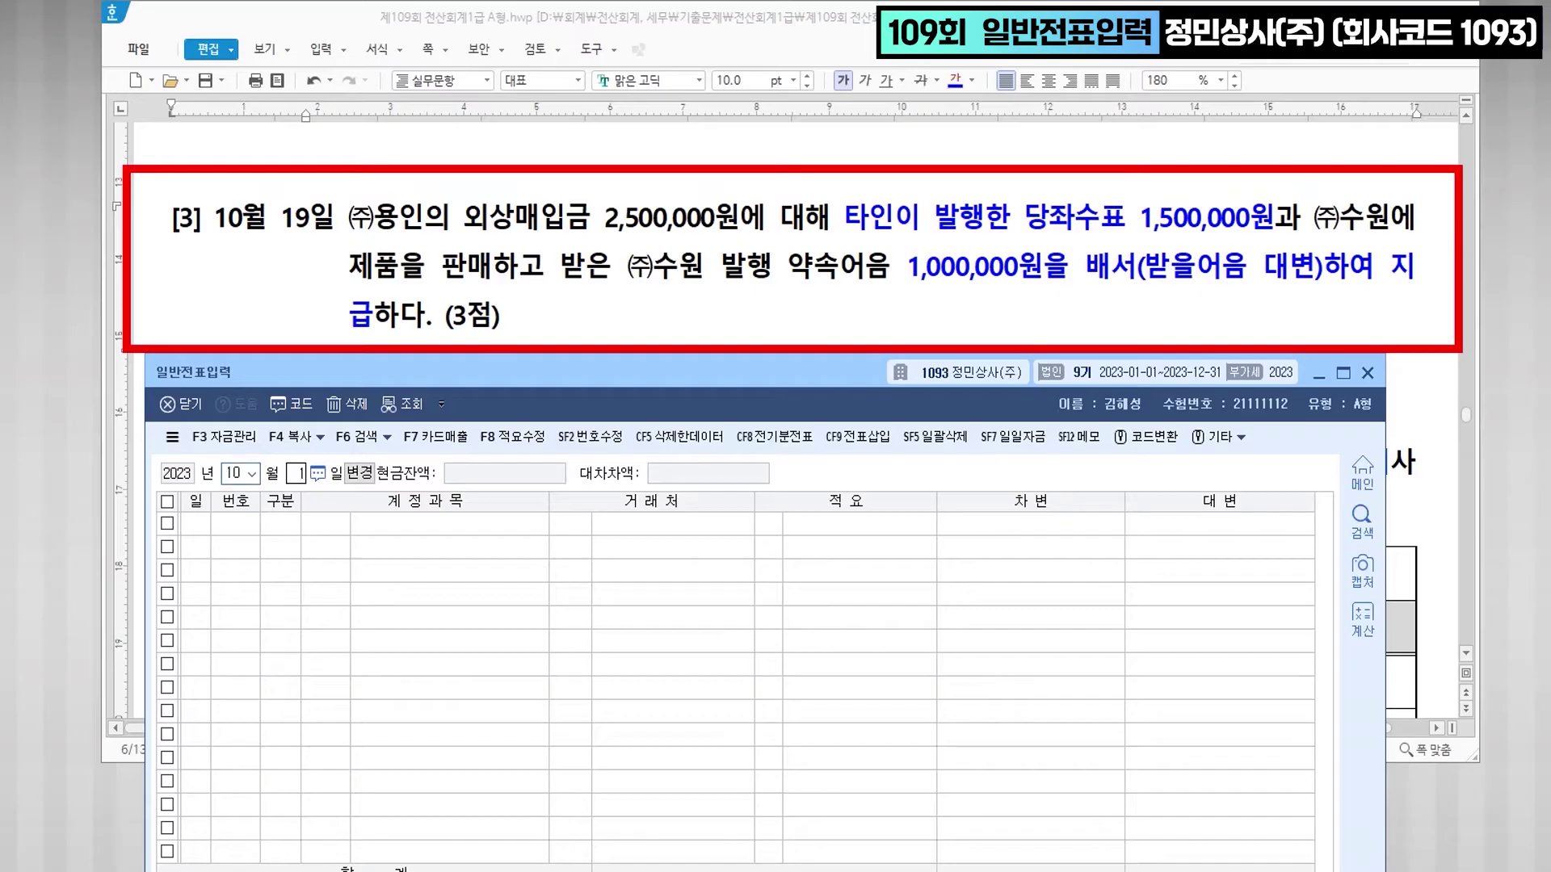
pyautogui.write('9')
pyautogui.press('Return')
# - Add a debit line of 2,500,000 with account 0251 외상매입금 and counterparty (주)용인
pyautogui.write('3')
pyautogui.press('Return')
pyautogui.write('251')
pyautogui.press('Return')
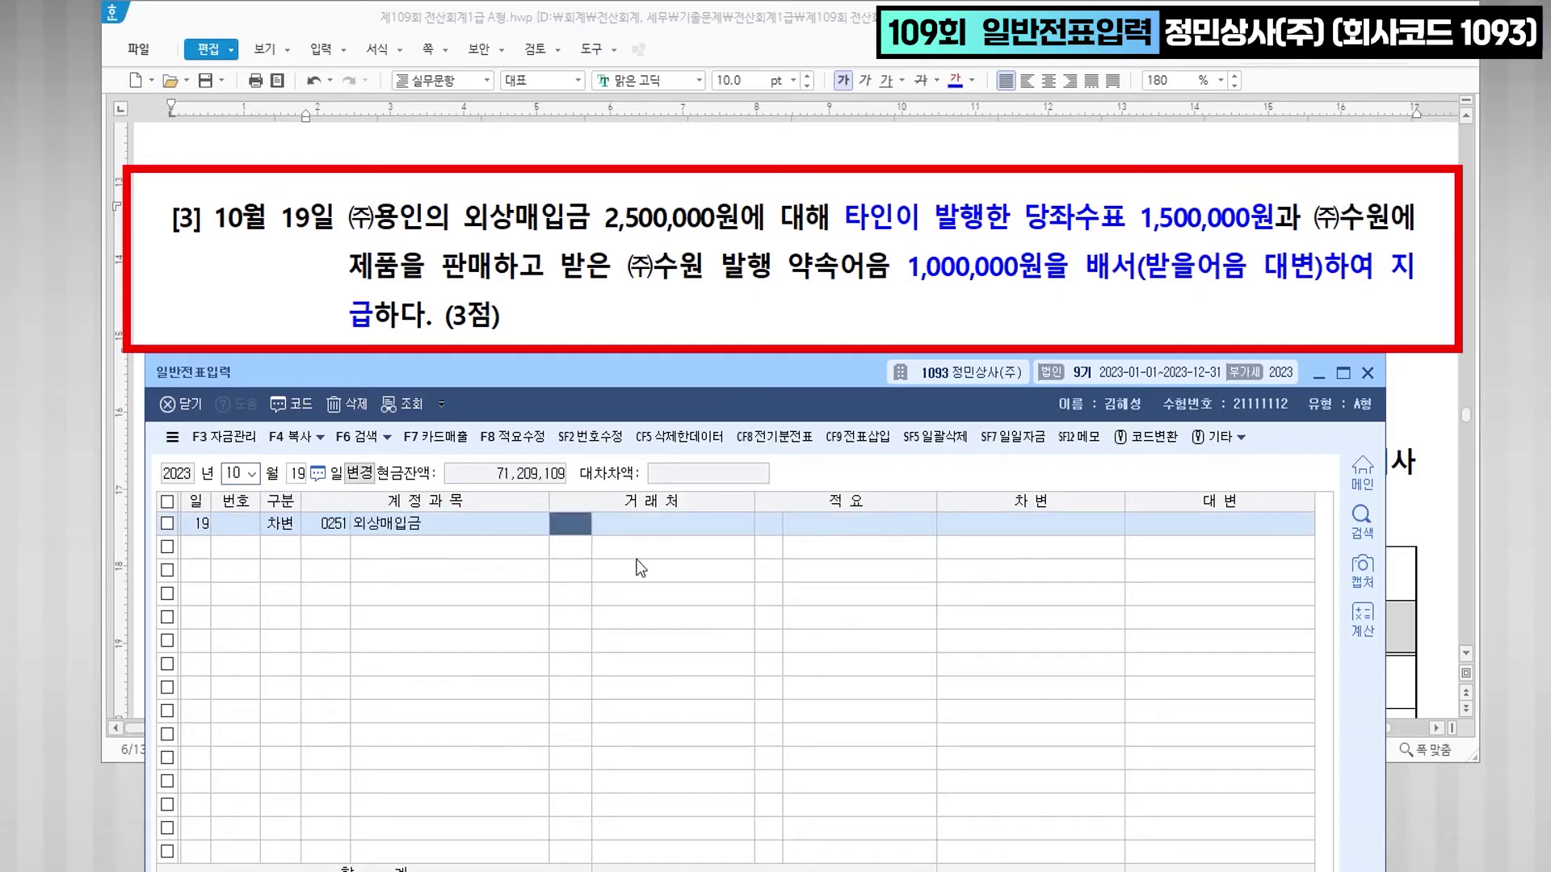
pyautogui.write('용인')
pyautogui.press('Return')
pyautogui.press('Return')
pyautogui.press('Return')
pyautogui.write('2500000')
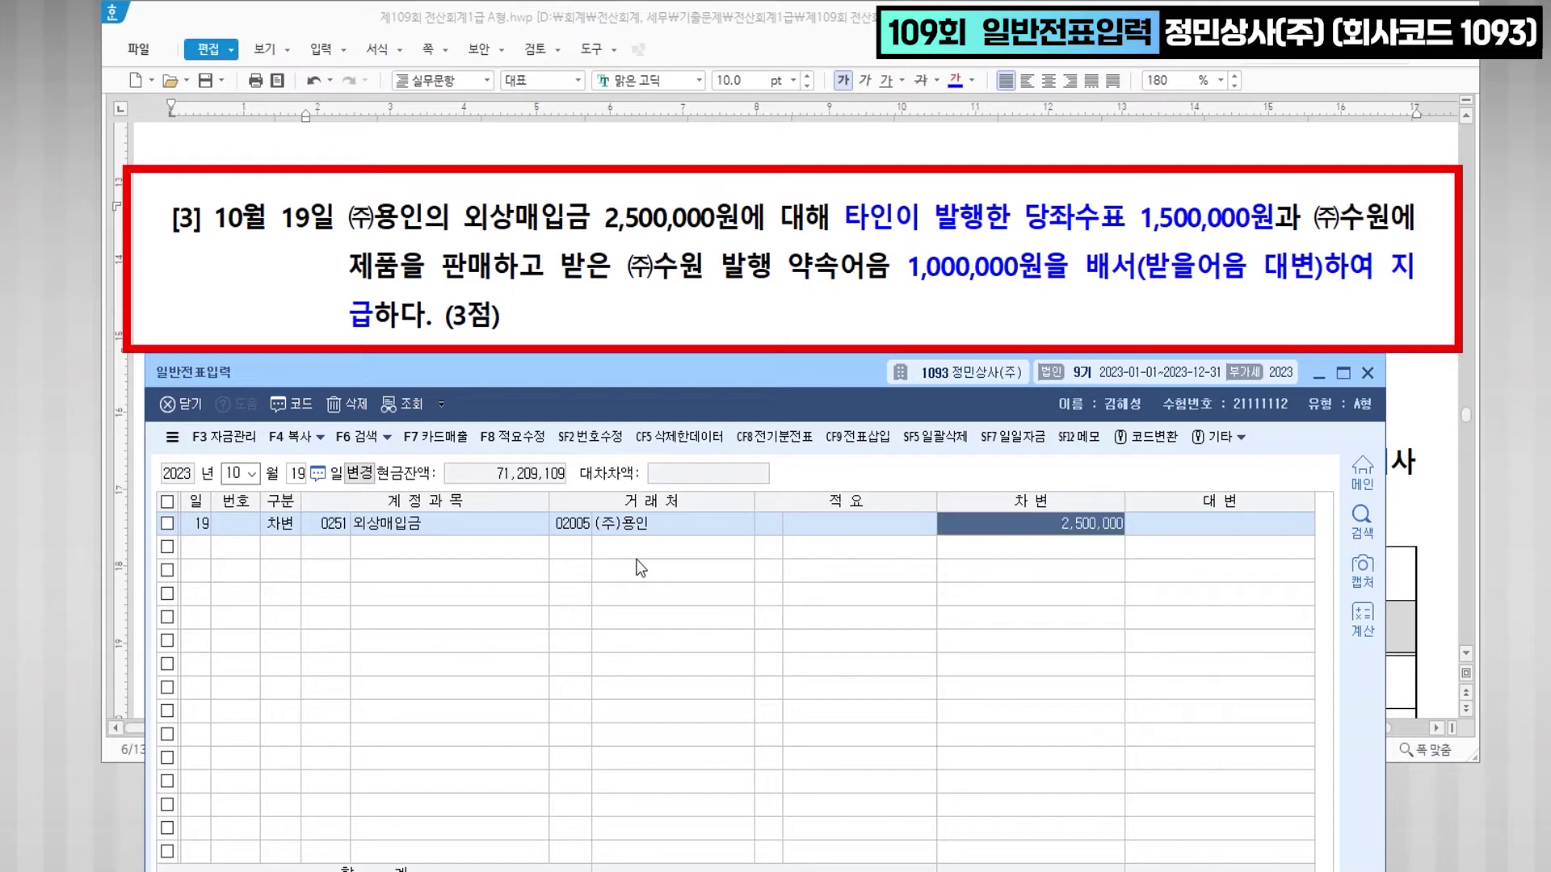
pyautogui.press('Return')
# - Add a credit line of 1,500,000 with account 0101 현금 for the cheque issued by a third party
pyautogui.write('4')
pyautogui.press('Return')
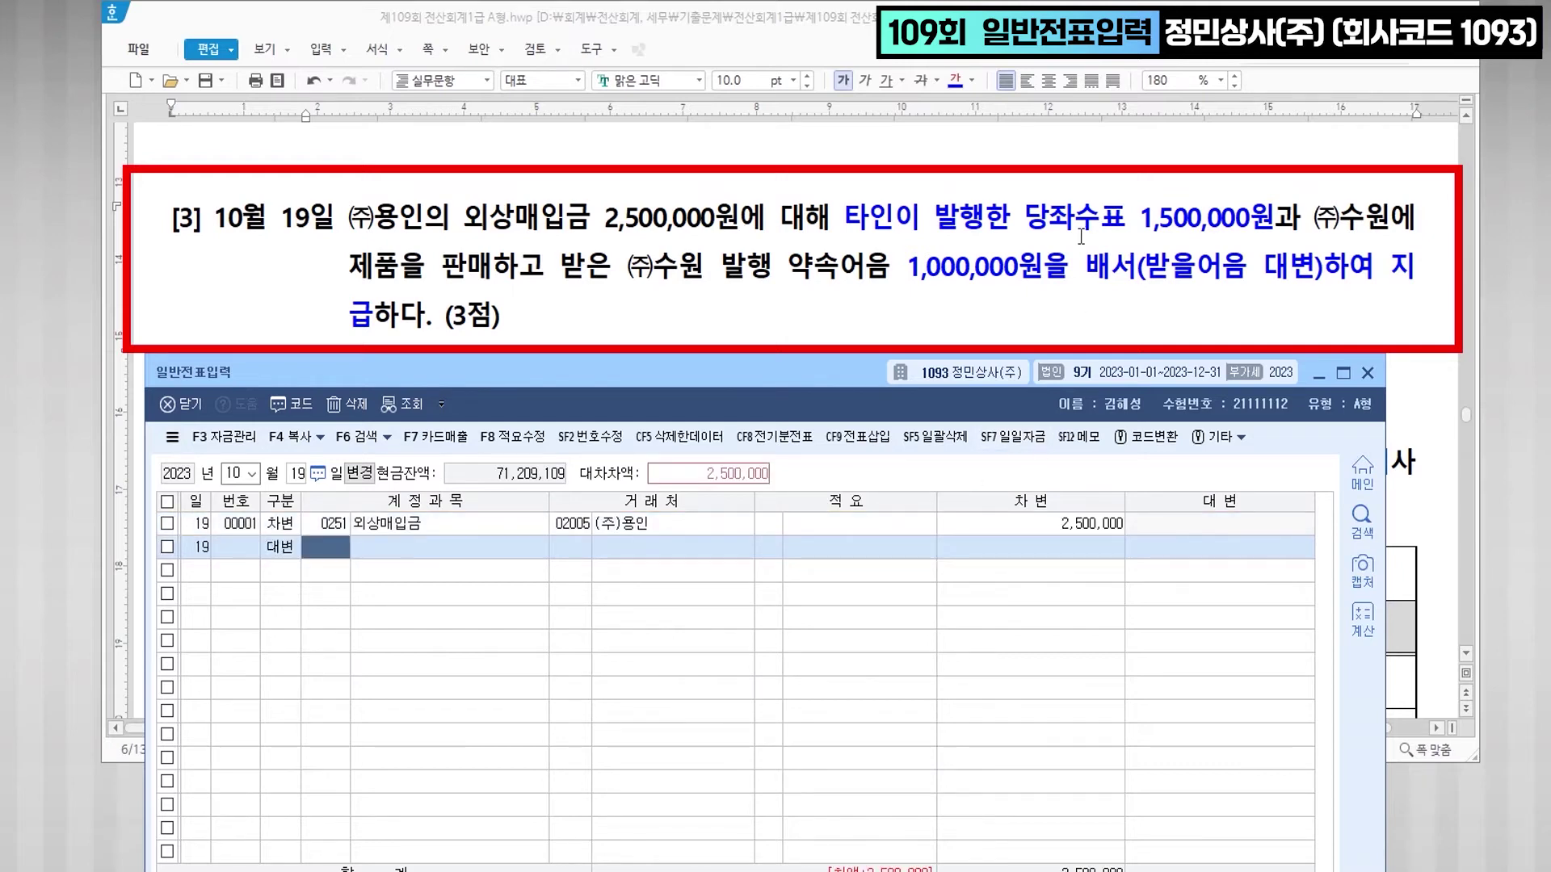
pyautogui.write('101')
pyautogui.press('Return')
pyautogui.press('Return')
pyautogui.press('Return')
pyautogui.write('1,500,000')
pyautogui.press('Return')
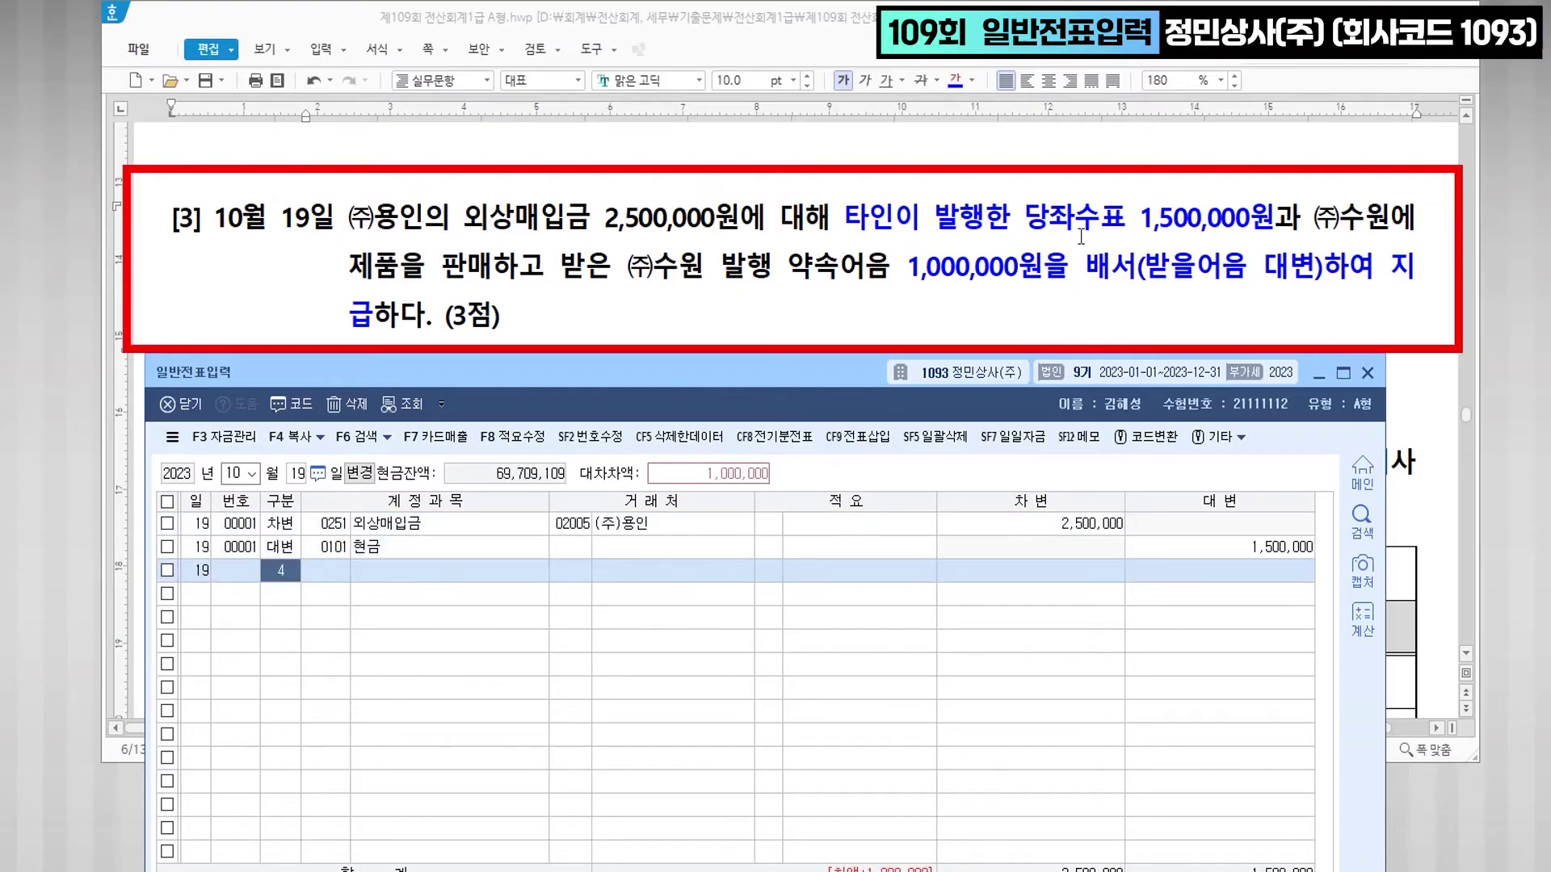
# - Complete the October 19 entry with a credit line of 1,000,000 to account 0110 받을어음, counterparty (주)수원
pyautogui.write('4')
pyautogui.press('Return')
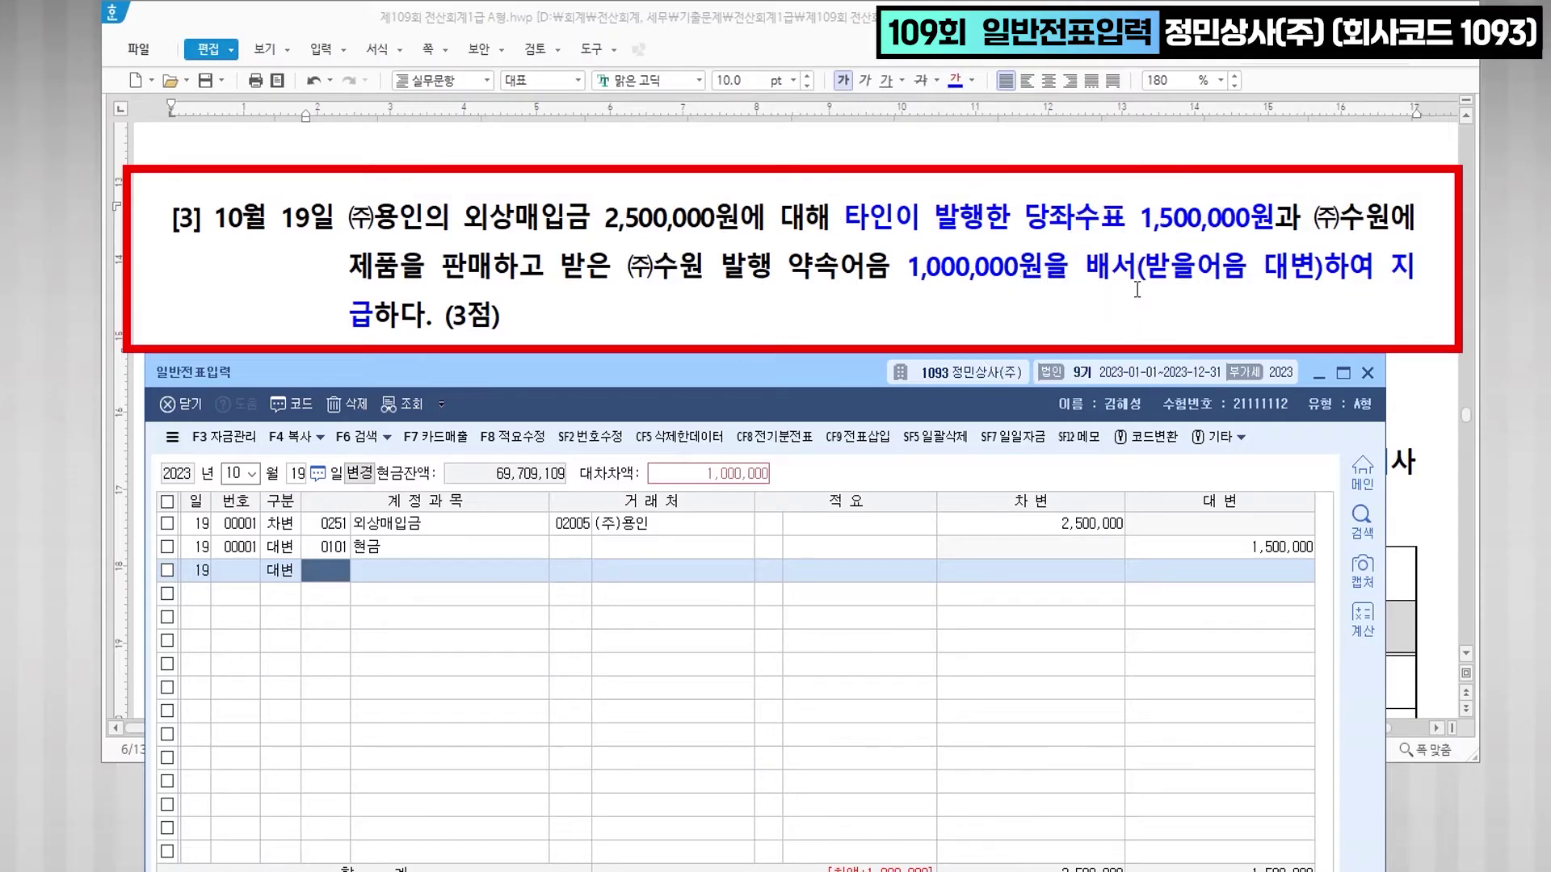
pyautogui.write('4110')
pyautogui.press('Return')
pyautogui.write('수원')
pyautogui.press('Return')
pyautogui.press('Return')
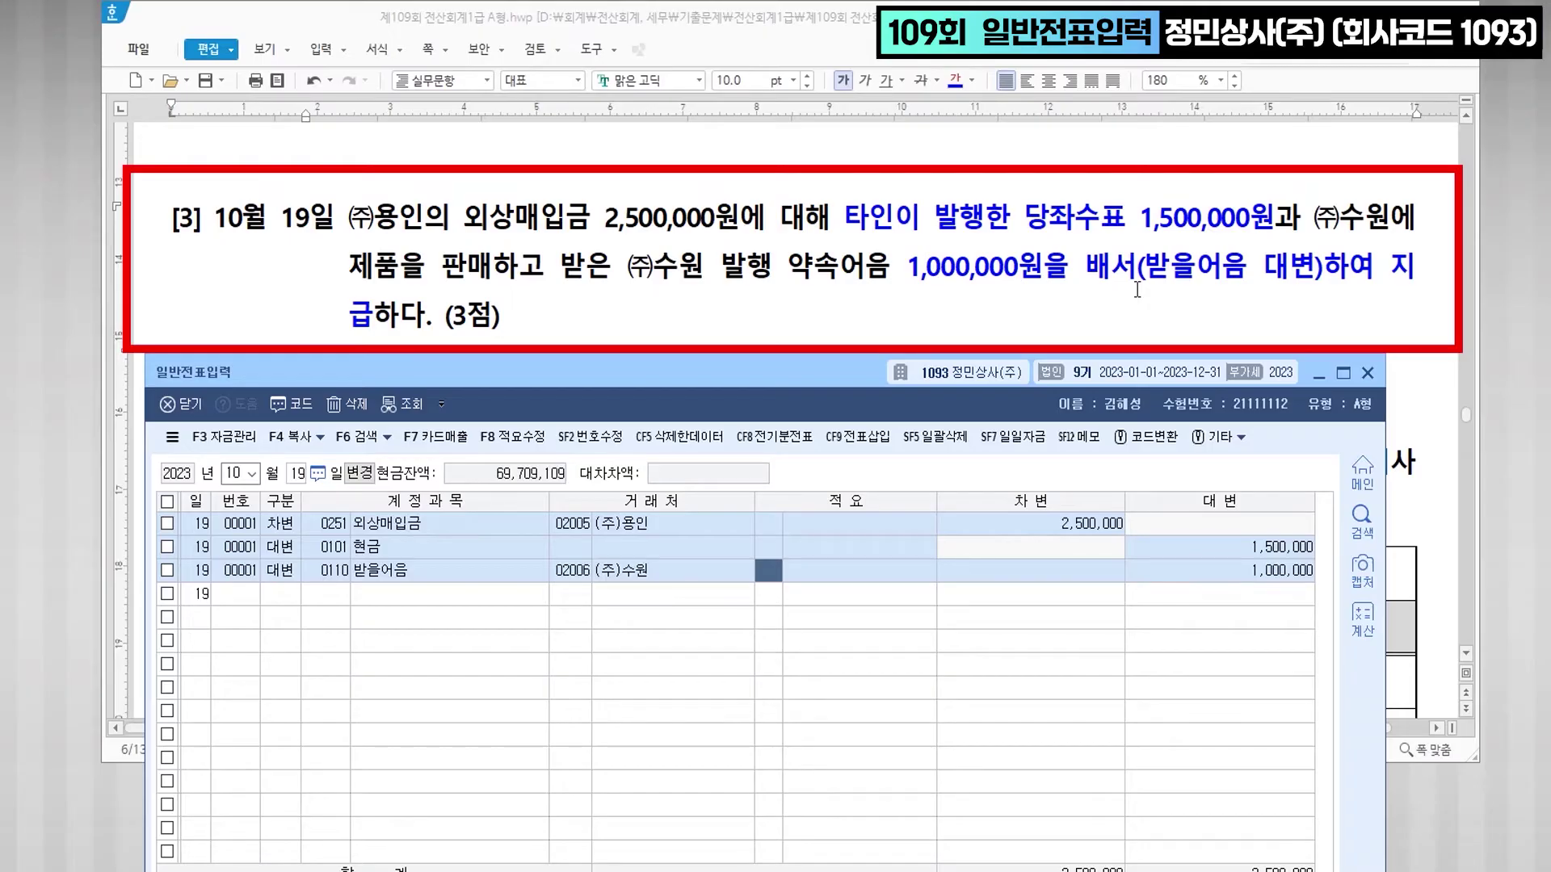
pyautogui.press('Return')
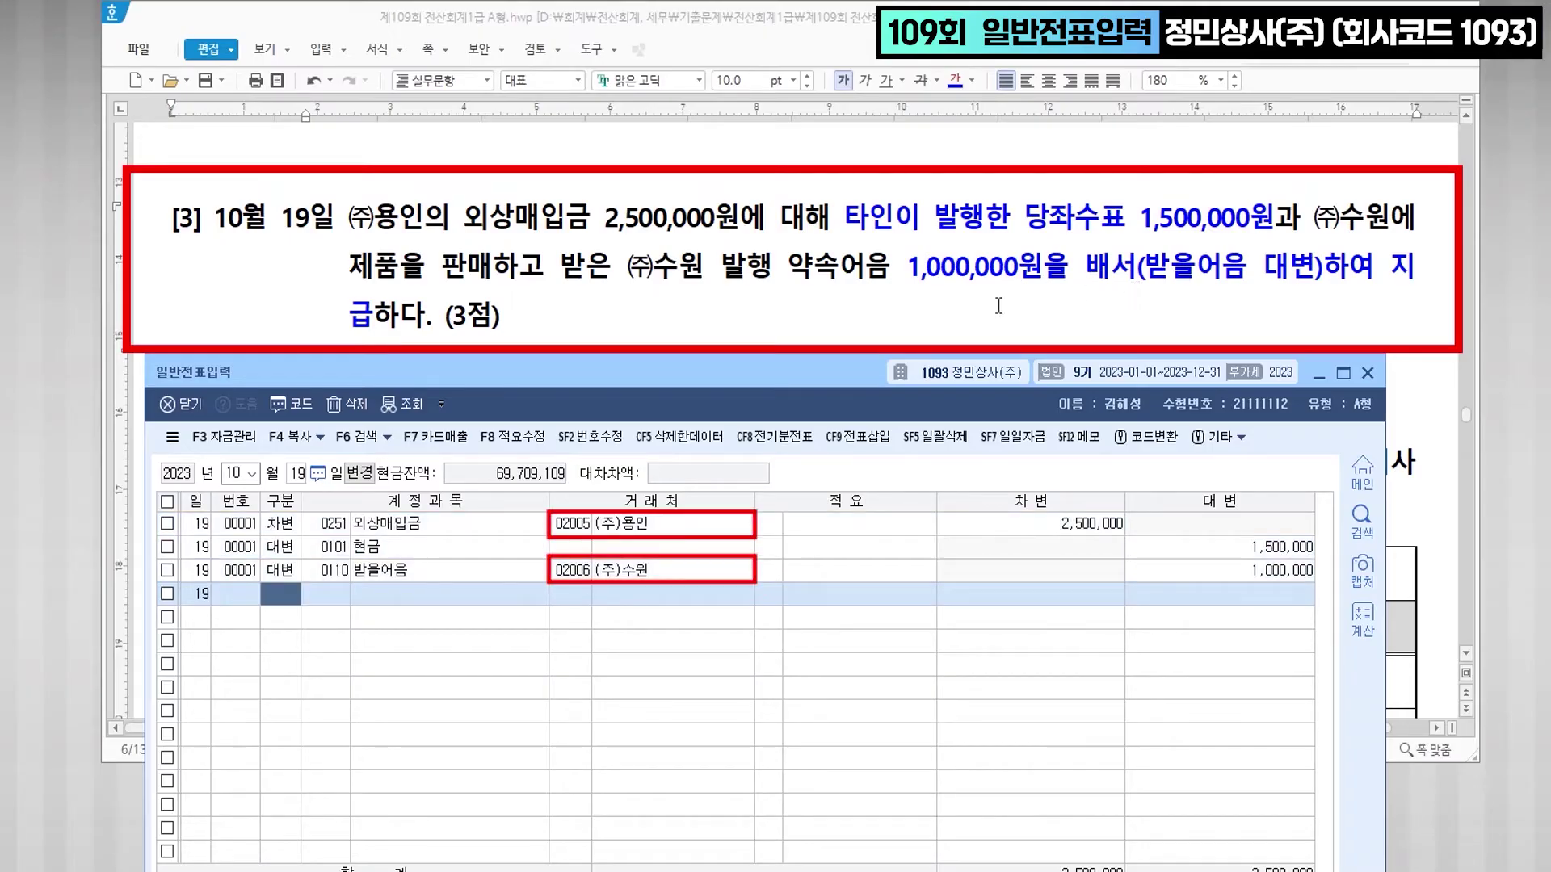
# - Minimize the journal window and color the date 11월 06일 of question [4] blue in the exam document
pyautogui.scroll(-5, 814, 240)
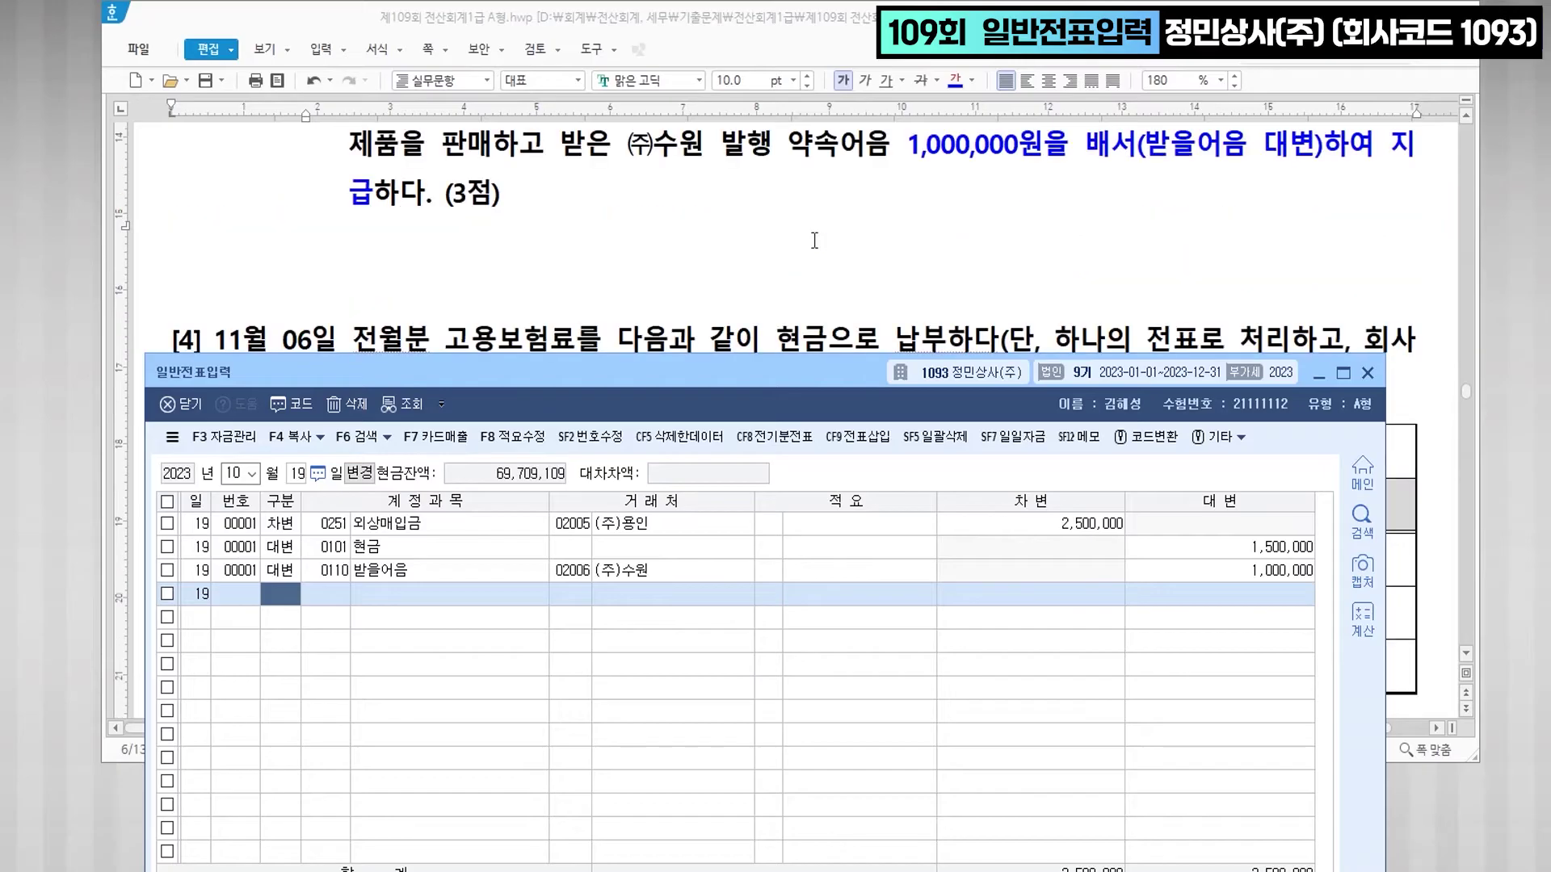
pyautogui.click(1318, 373)
pyautogui.moveTo(218, 223); pyautogui.dragTo(338, 224)
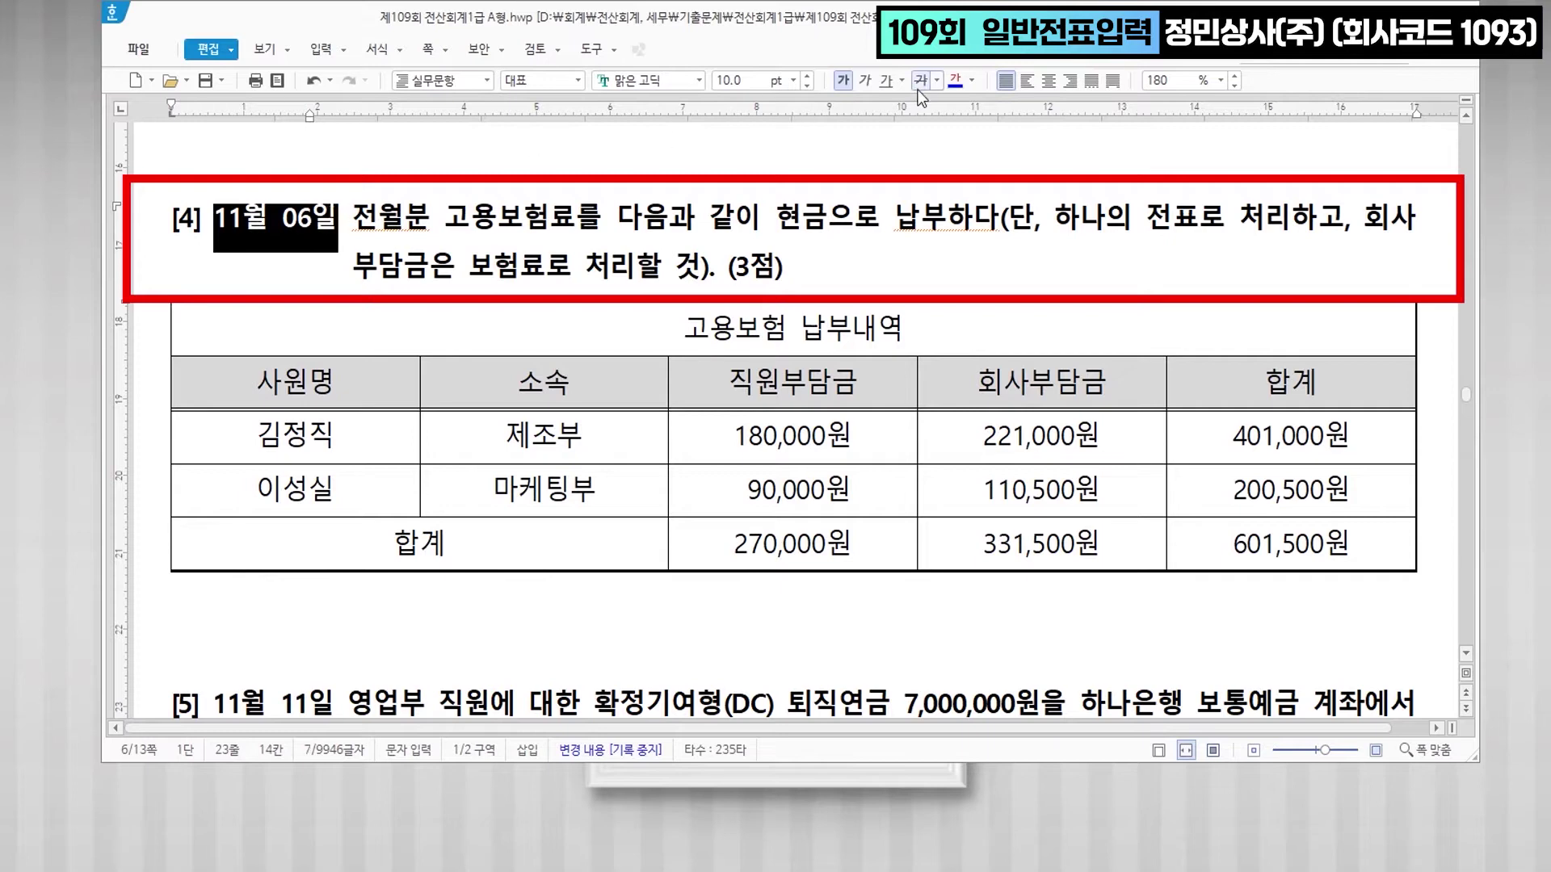
pyautogui.click(952, 81)
pyautogui.click(461, 242)
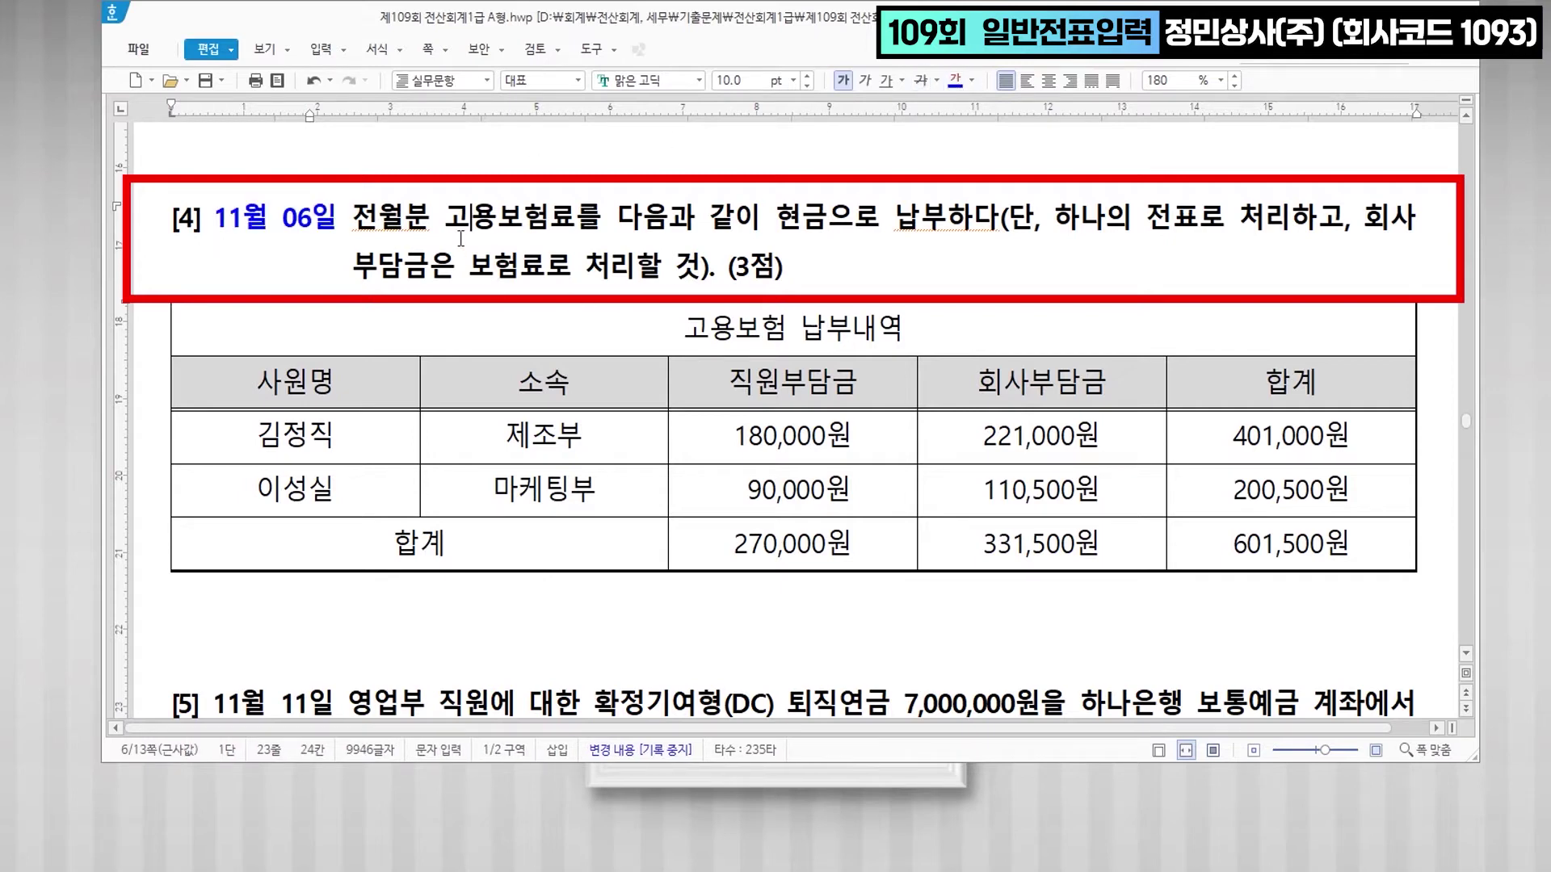
# - Color the phrases 고용보험료 and 현금으로 납부 in question [4] blue
pyautogui.moveTo(449, 225); pyautogui.dragTo(574, 216)
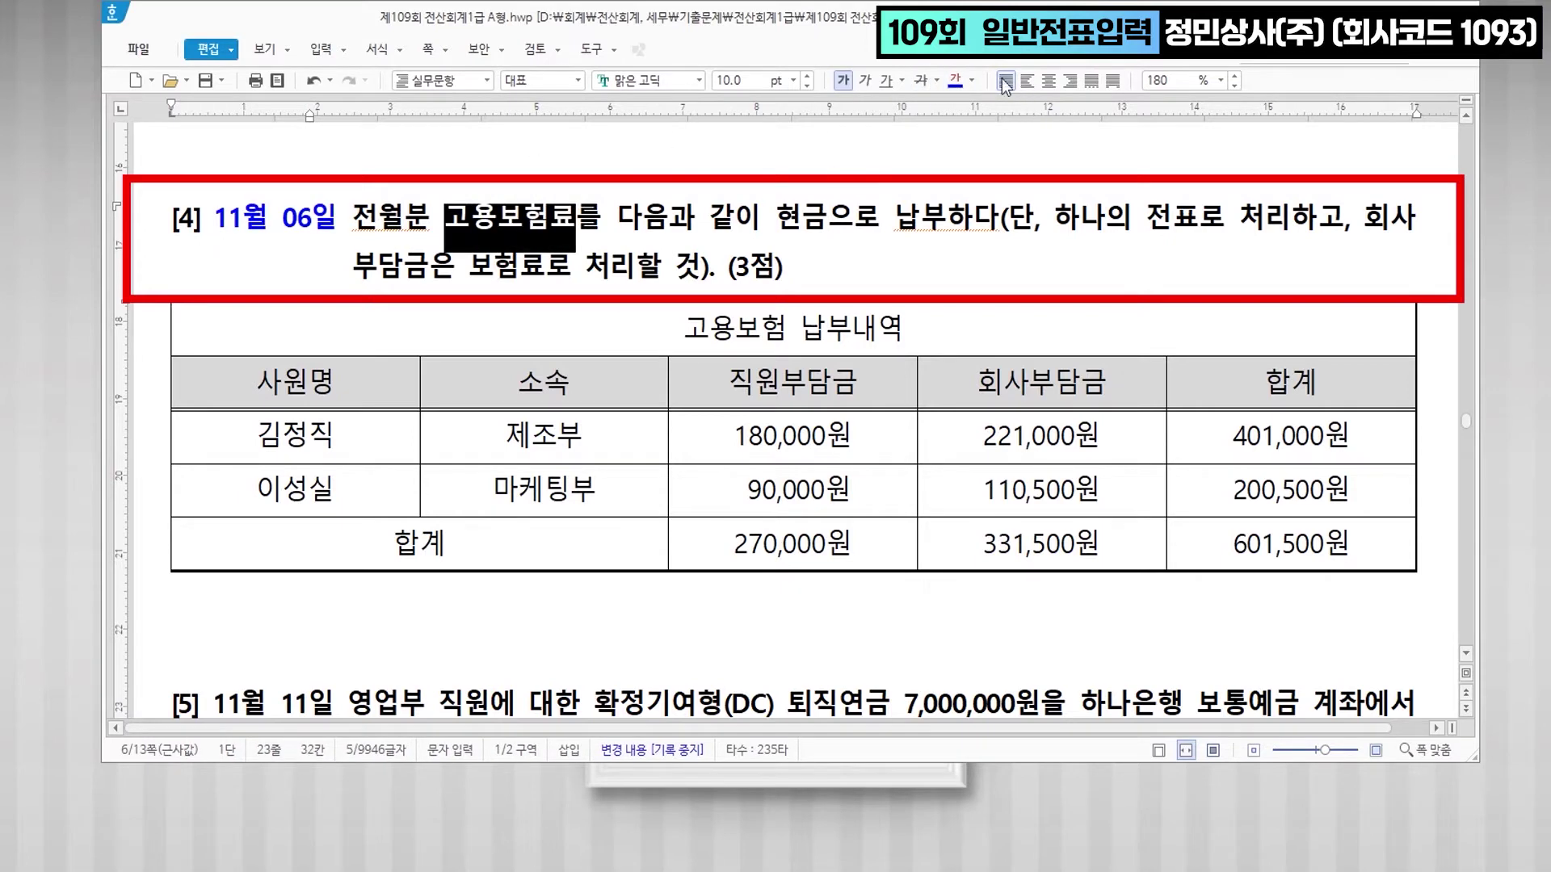
pyautogui.click(955, 81)
pyautogui.moveTo(778, 218); pyautogui.dragTo(948, 219)
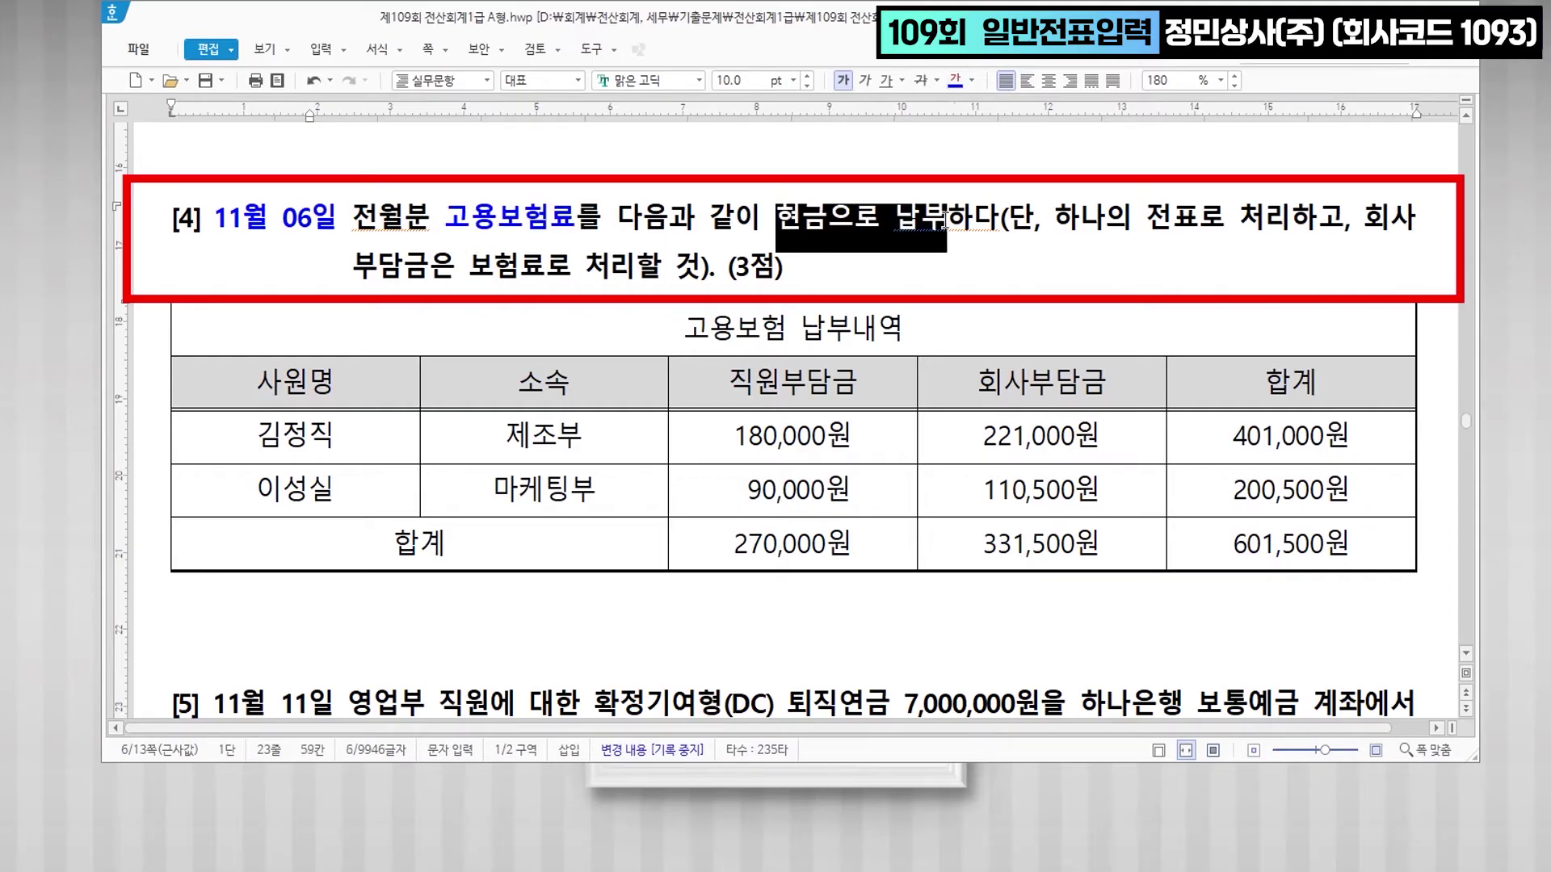
pyautogui.click(955, 82)
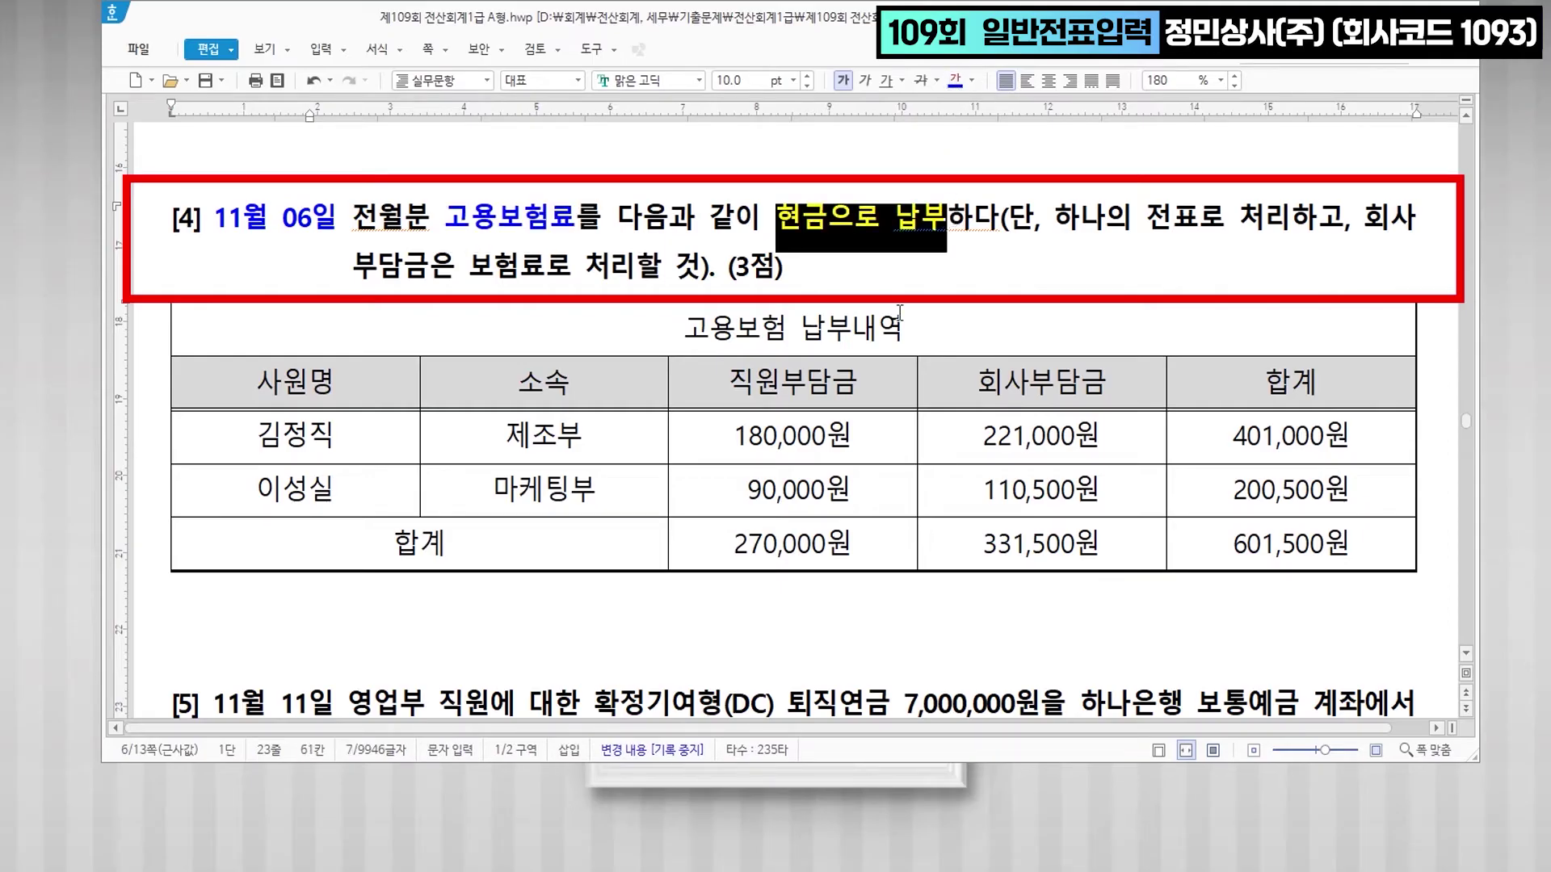
pyautogui.click(894, 268)
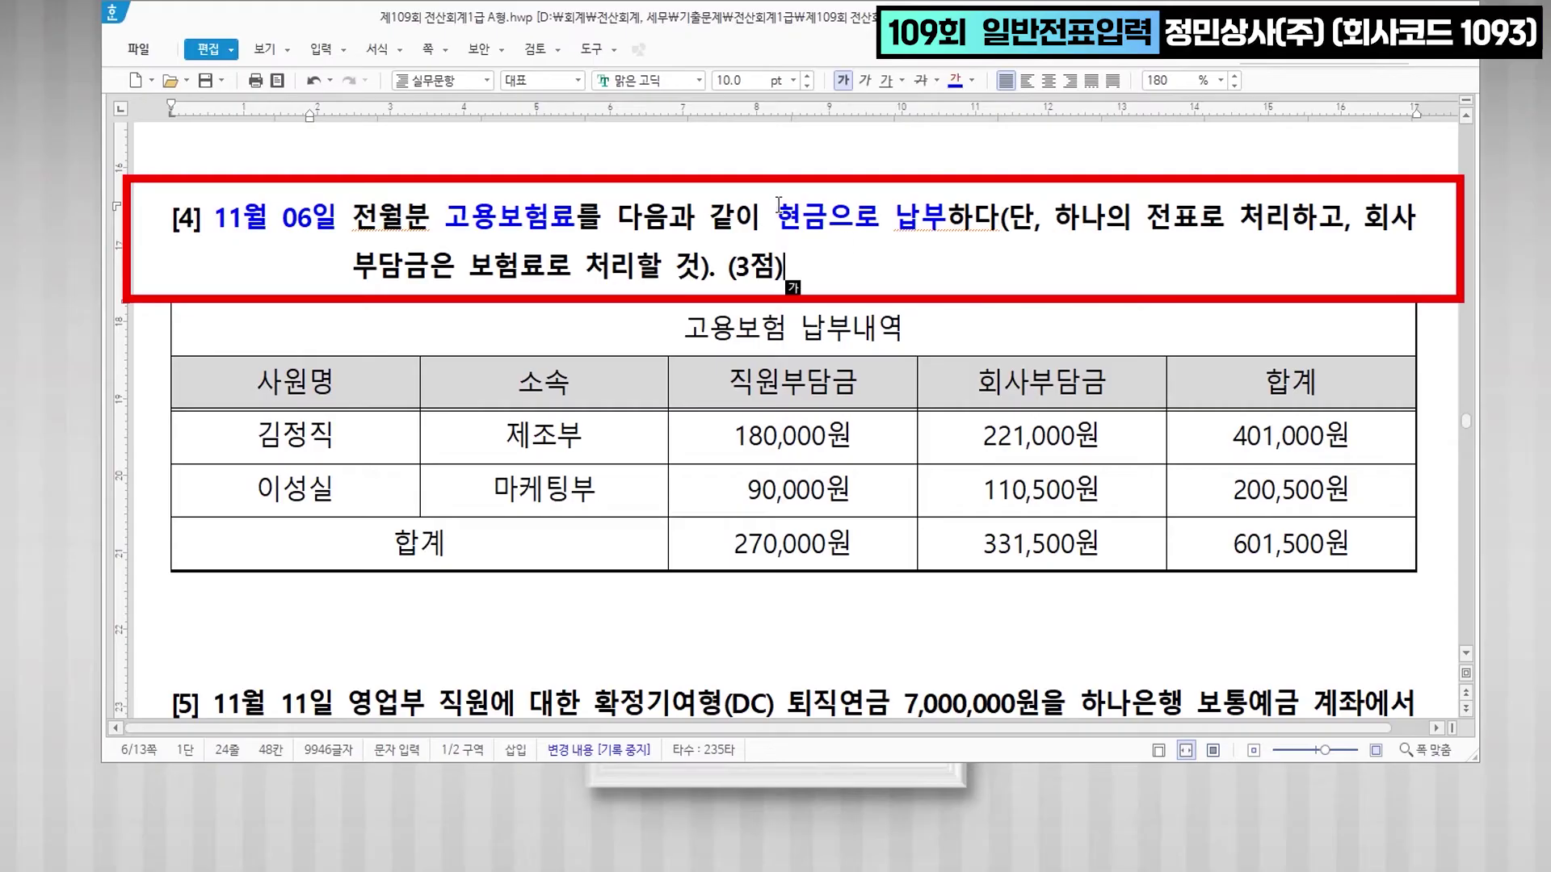
# - Color the employee share total 270,000원 in the table blue and add the note ( 예수금 ) after it
pyautogui.click(844, 542)
pyautogui.moveTo(727, 545); pyautogui.dragTo(860, 548)
pyautogui.click(955, 80)
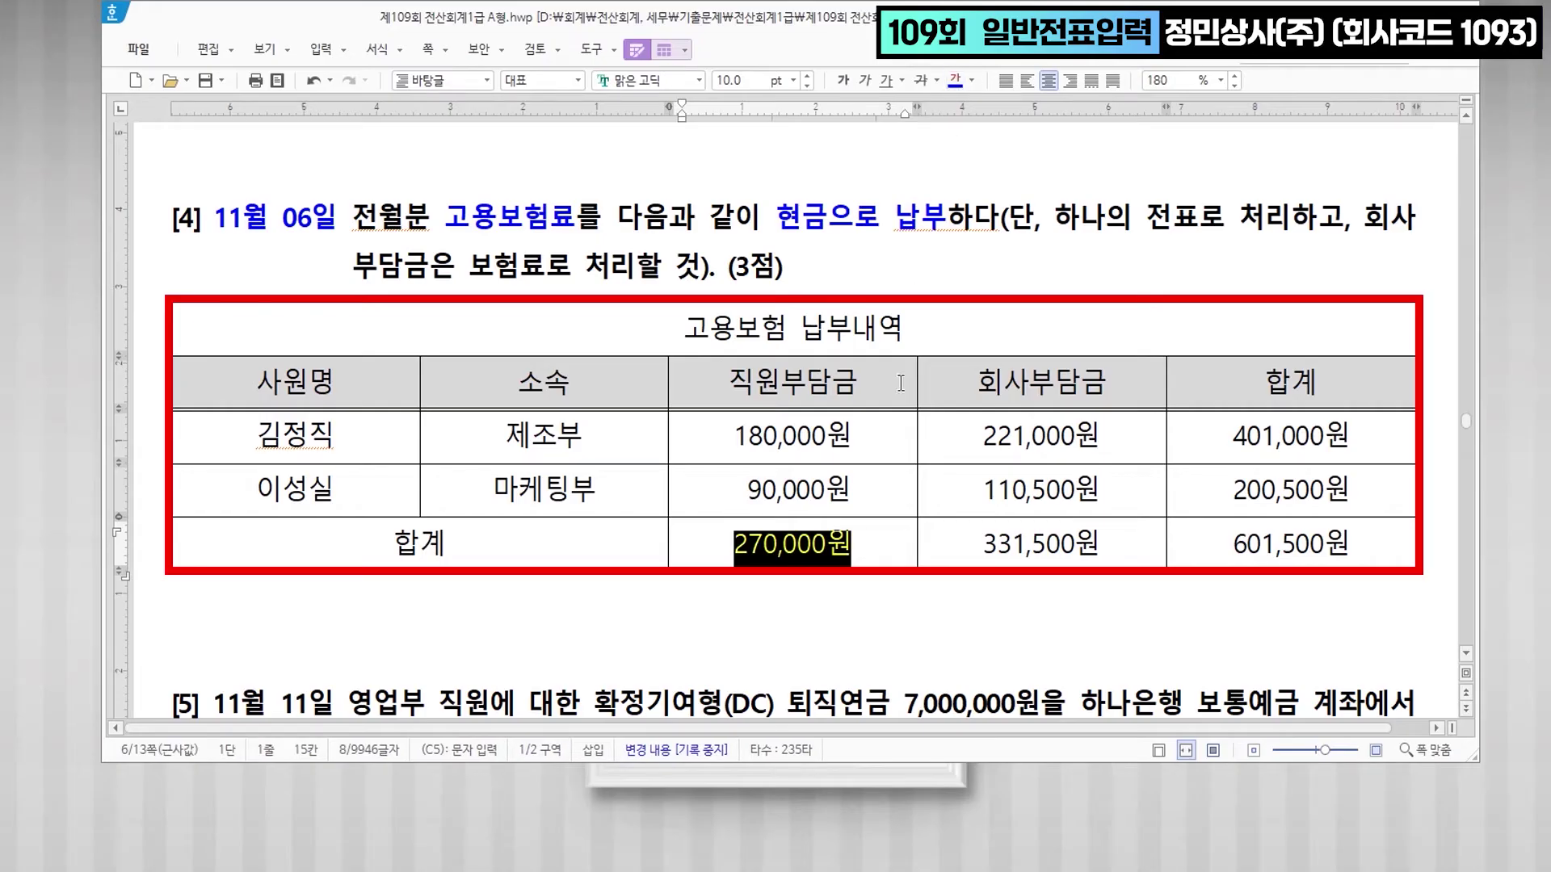
pyautogui.click(878, 543)
pyautogui.write('( ')
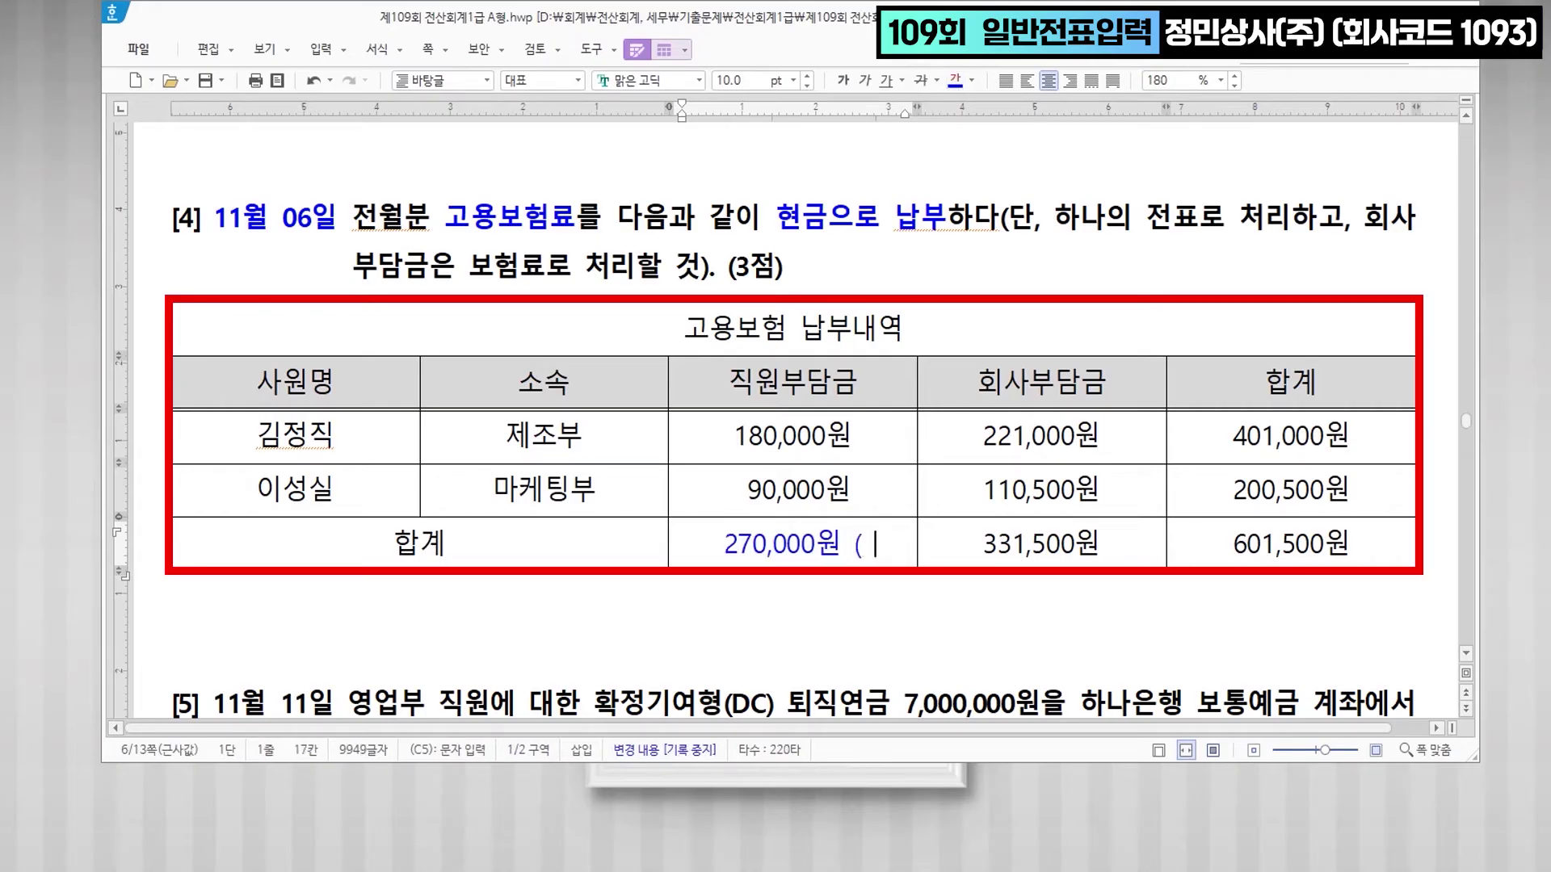
pyautogui.write('예')
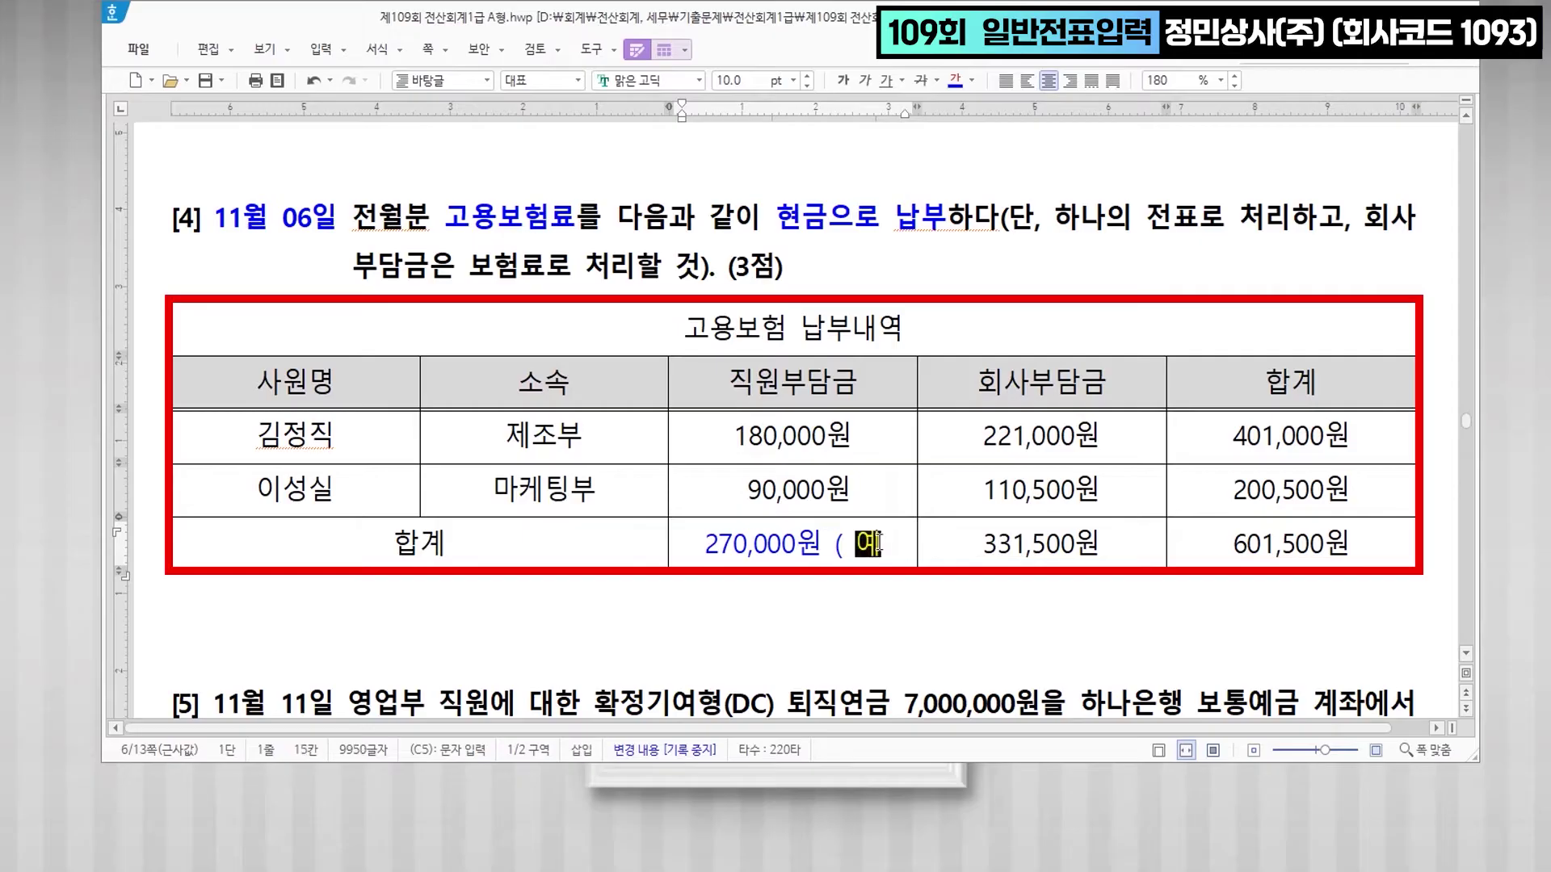
pyautogui.write('수금 )')
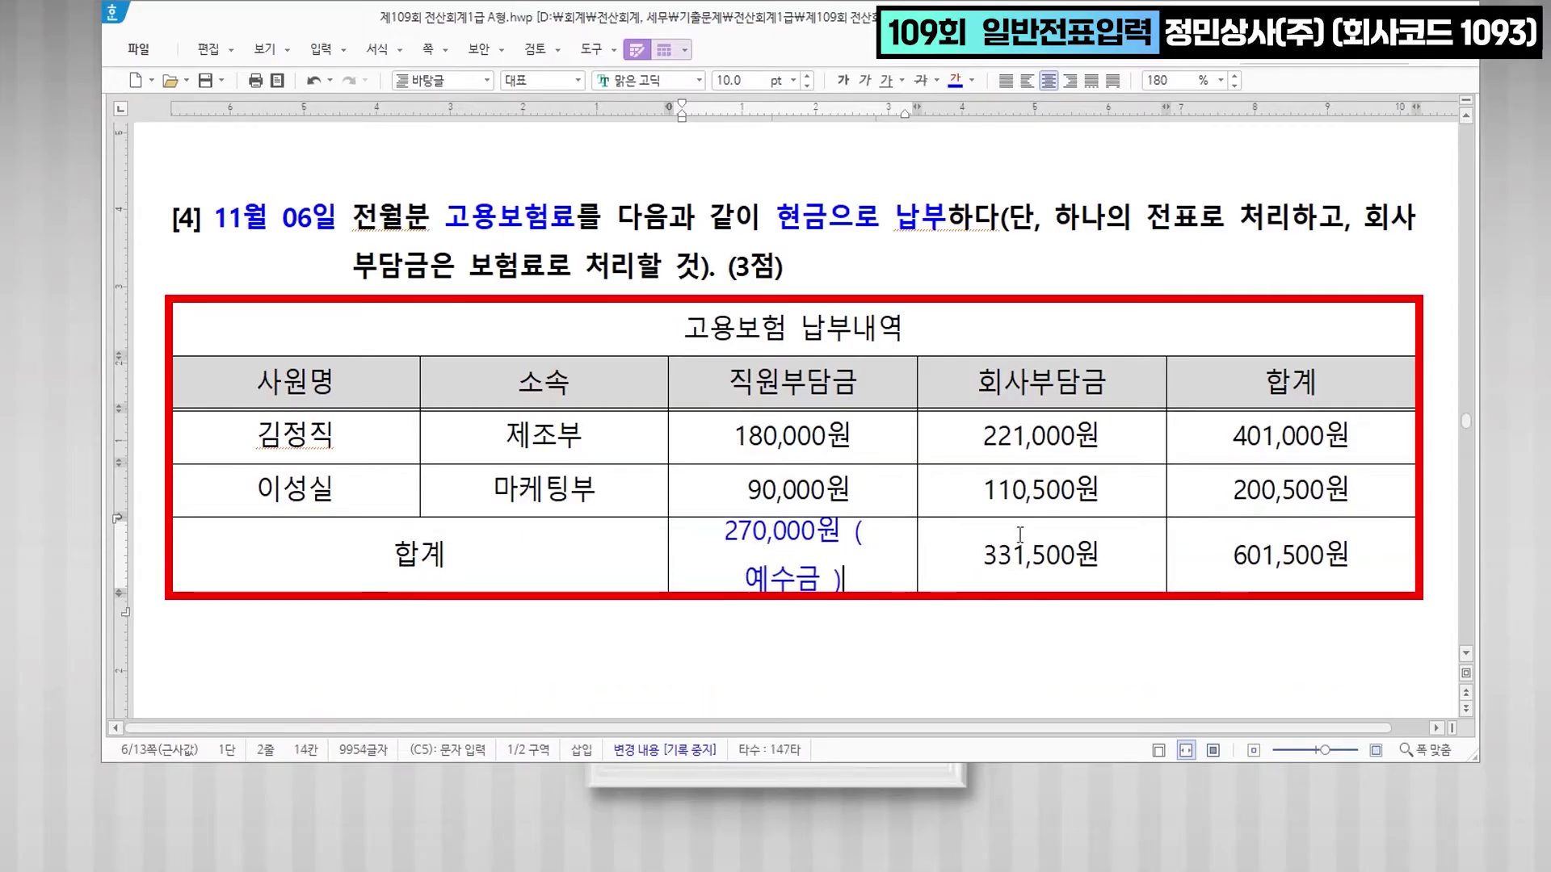
# - Color the departments 제조부 and 마케팅부 and their company shares 221,000원 and 110,500원 blue
pyautogui.moveTo(984, 556); pyautogui.dragTo(1144, 561)
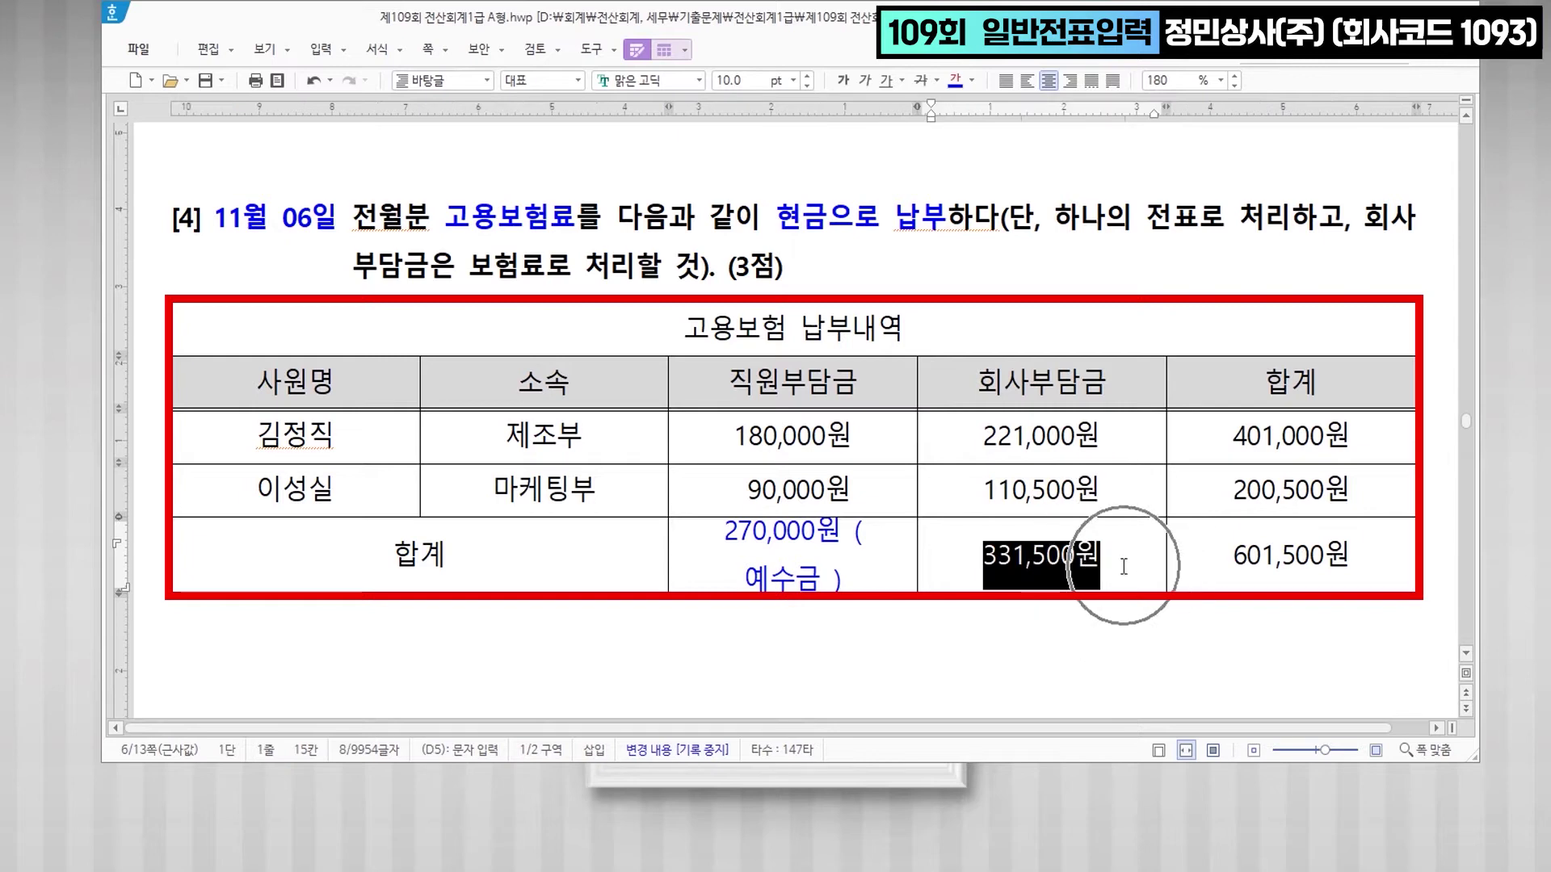
pyautogui.moveTo(508, 436); pyautogui.dragTo(594, 442)
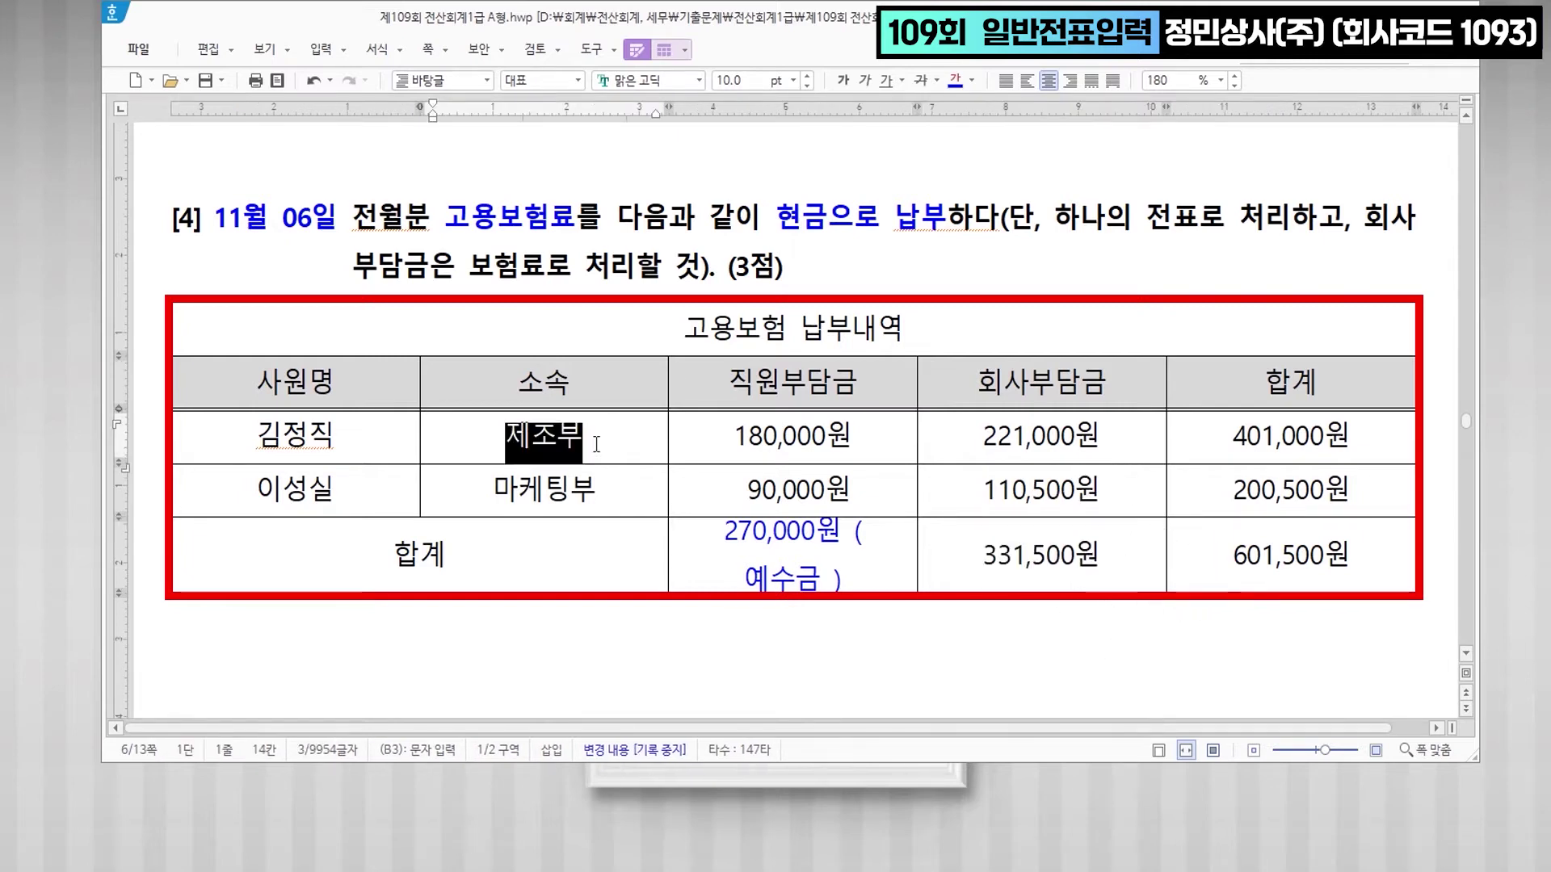
pyautogui.click(955, 80)
pyautogui.moveTo(494, 488); pyautogui.dragTo(614, 489)
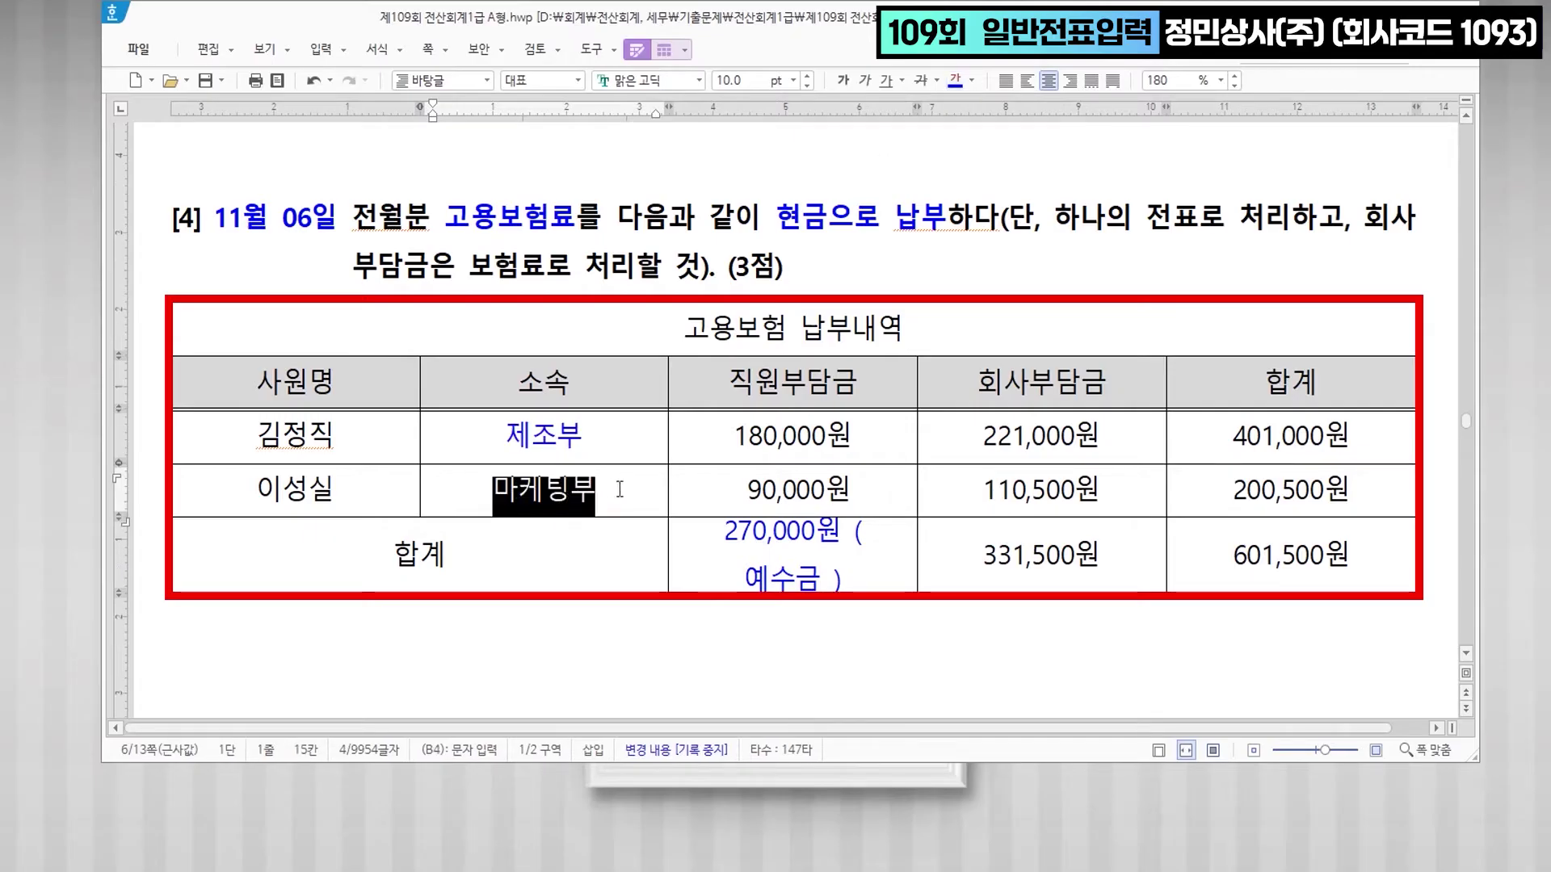
pyautogui.click(956, 82)
pyautogui.moveTo(982, 436); pyautogui.dragTo(1107, 444)
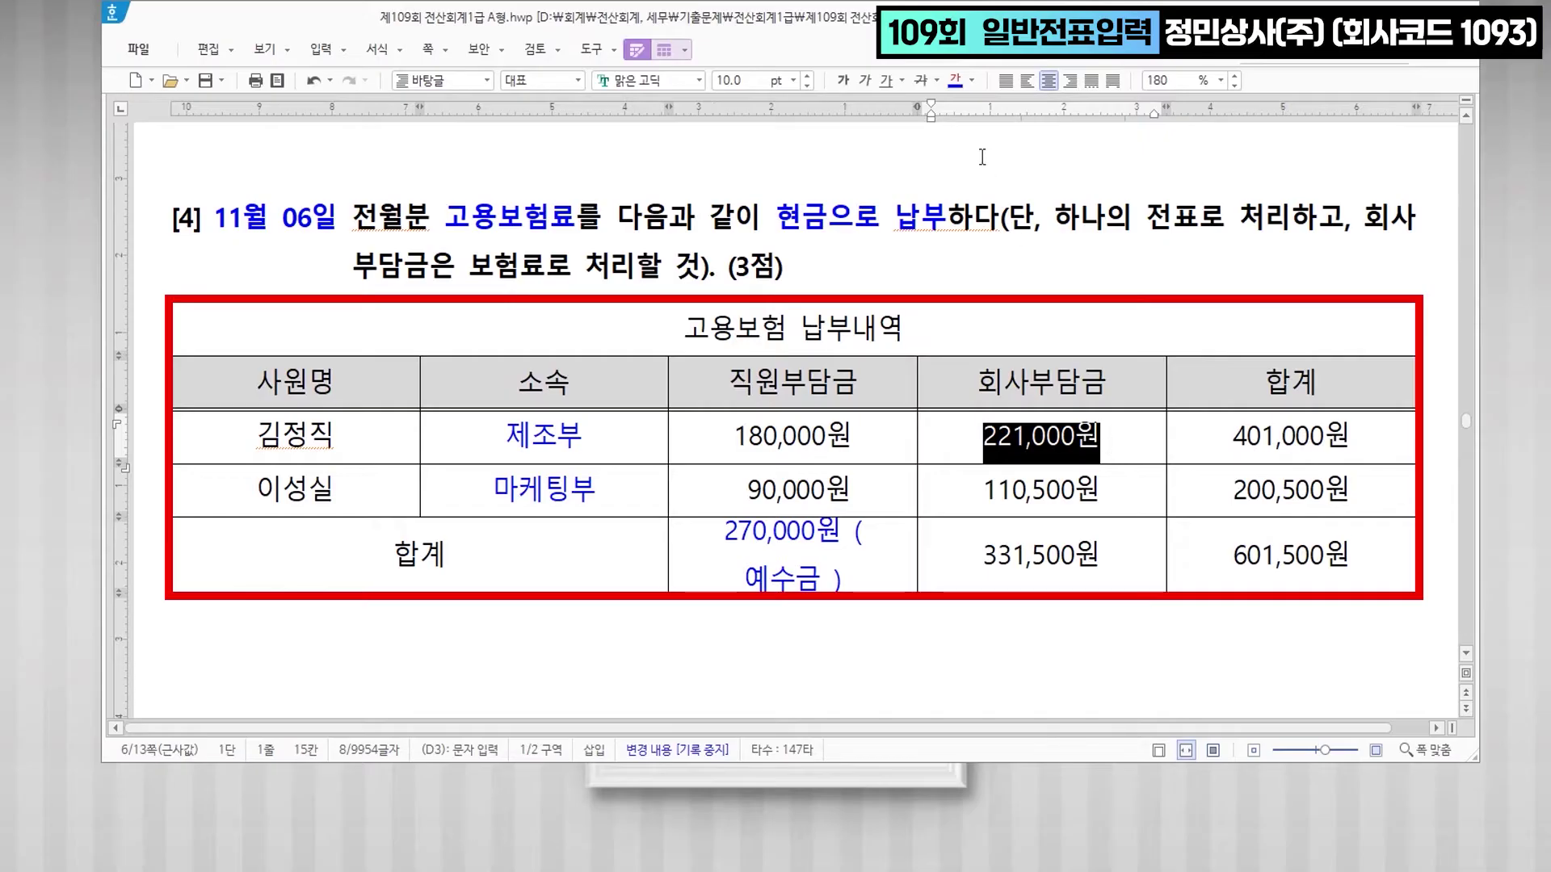
pyautogui.click(956, 80)
pyautogui.moveTo(985, 494); pyautogui.dragTo(1103, 493)
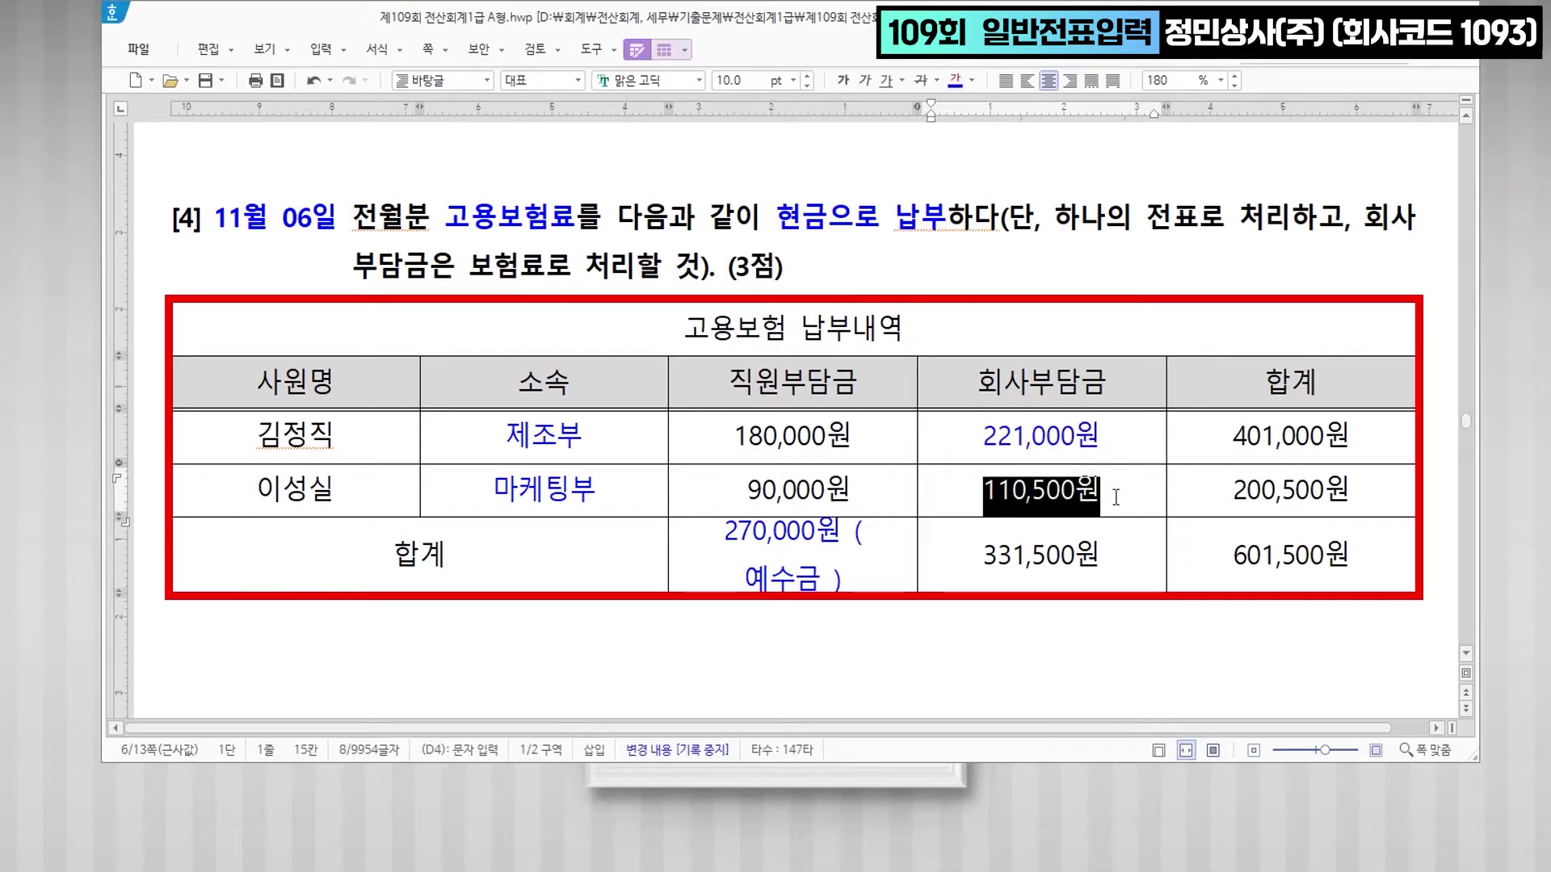
pyautogui.click(954, 81)
# - Add the note line 건강보험 >>> 복리후생비 directly below the employment insurance table
pyautogui.scroll(-2, 963, 639)
pyautogui.click(827, 538)
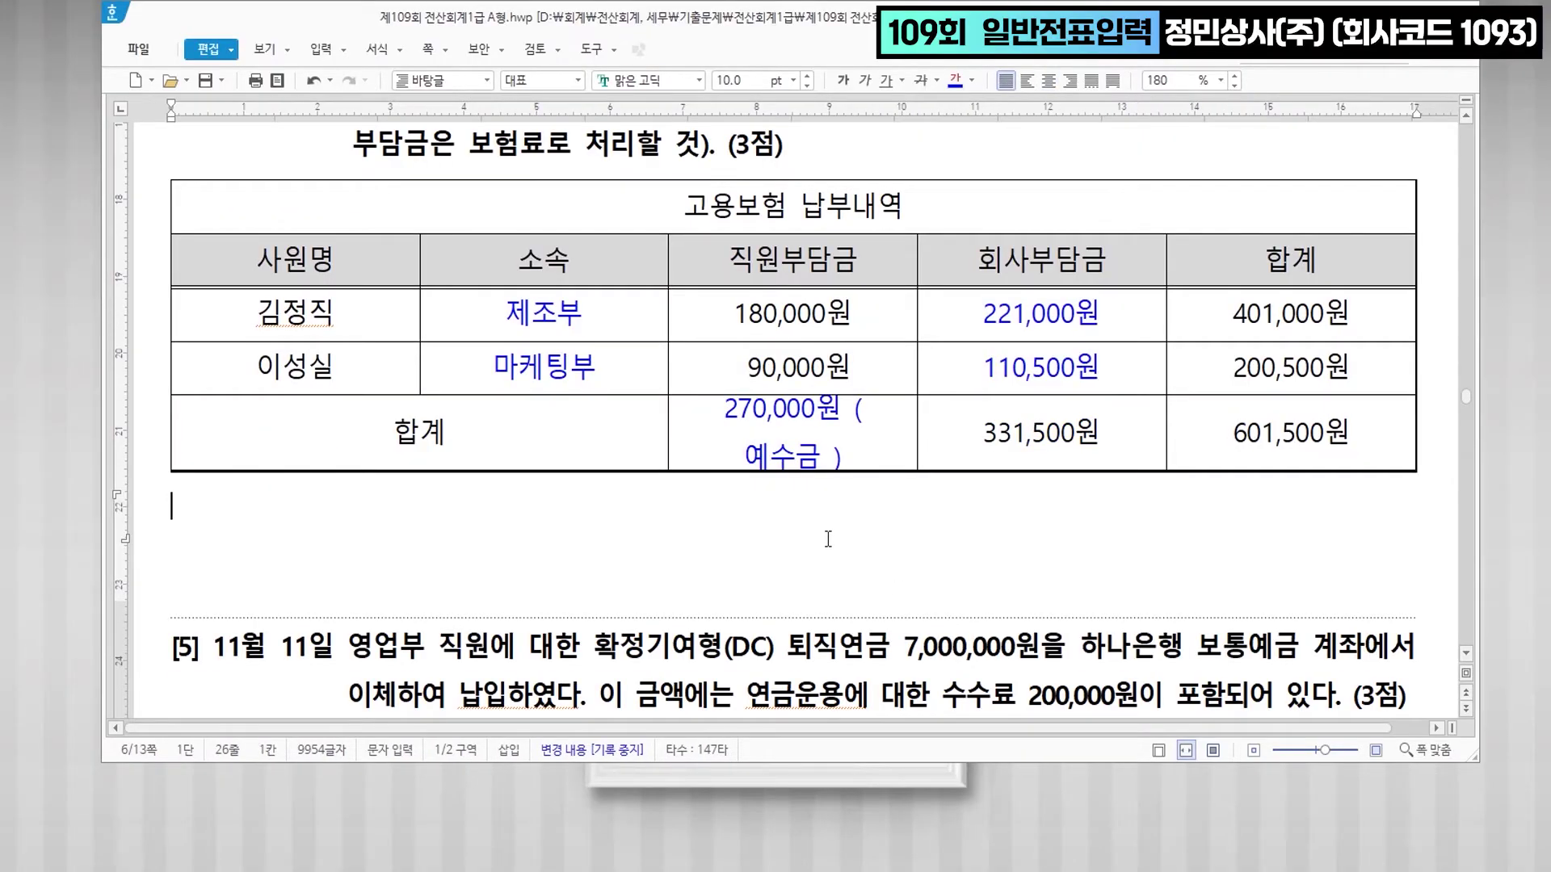
pyautogui.write('건강보험')
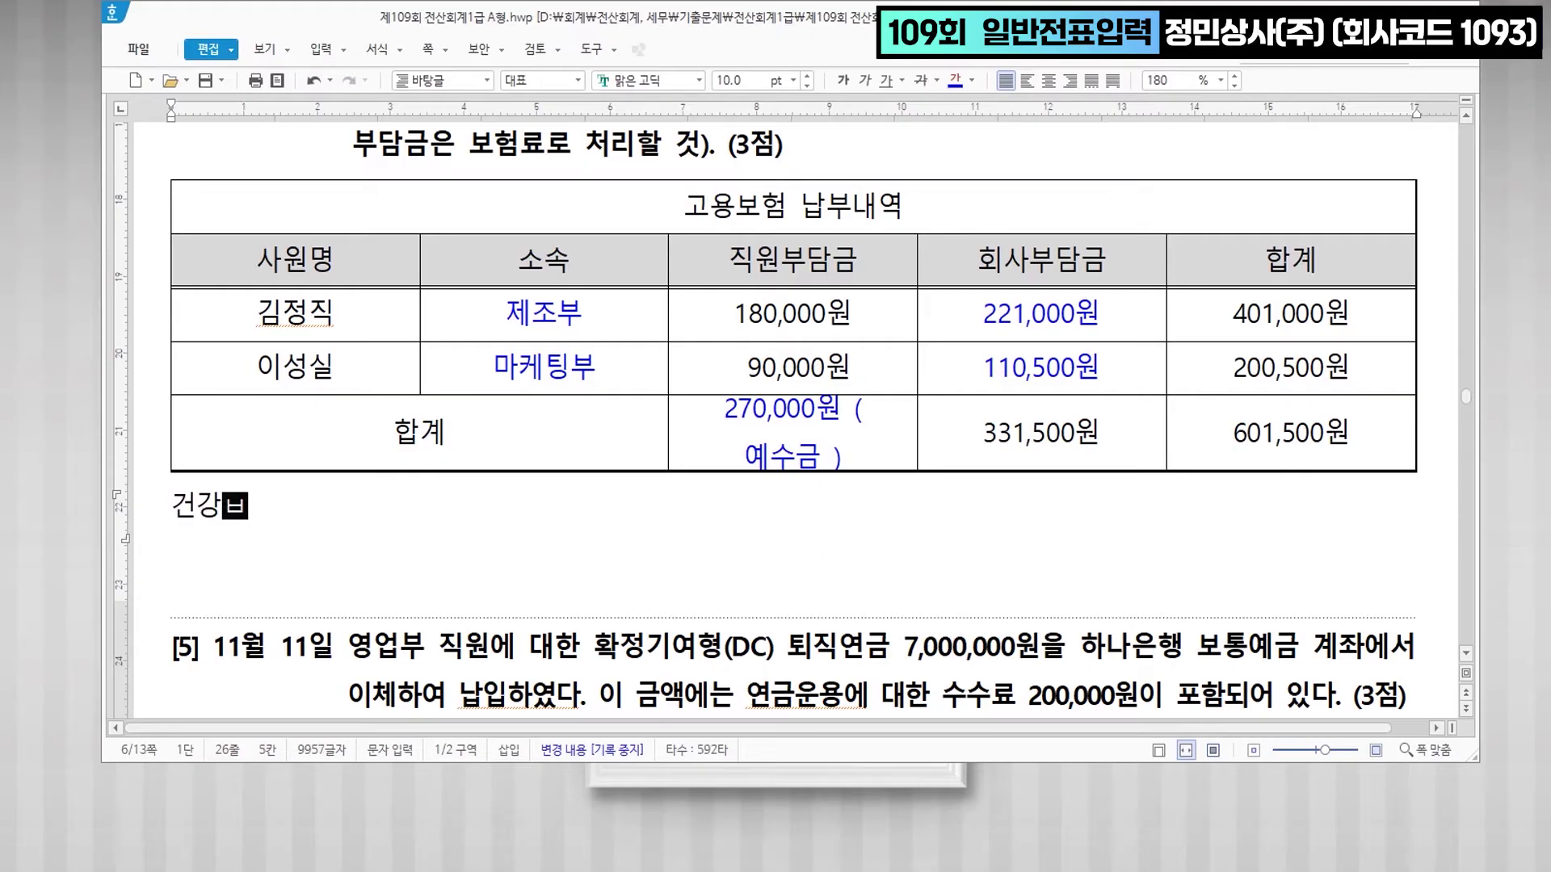
pyautogui.write('>>> ')
pyautogui.write('복리후생ㅂ')
pyautogui.write('ㅣ')
pyautogui.press('Return')
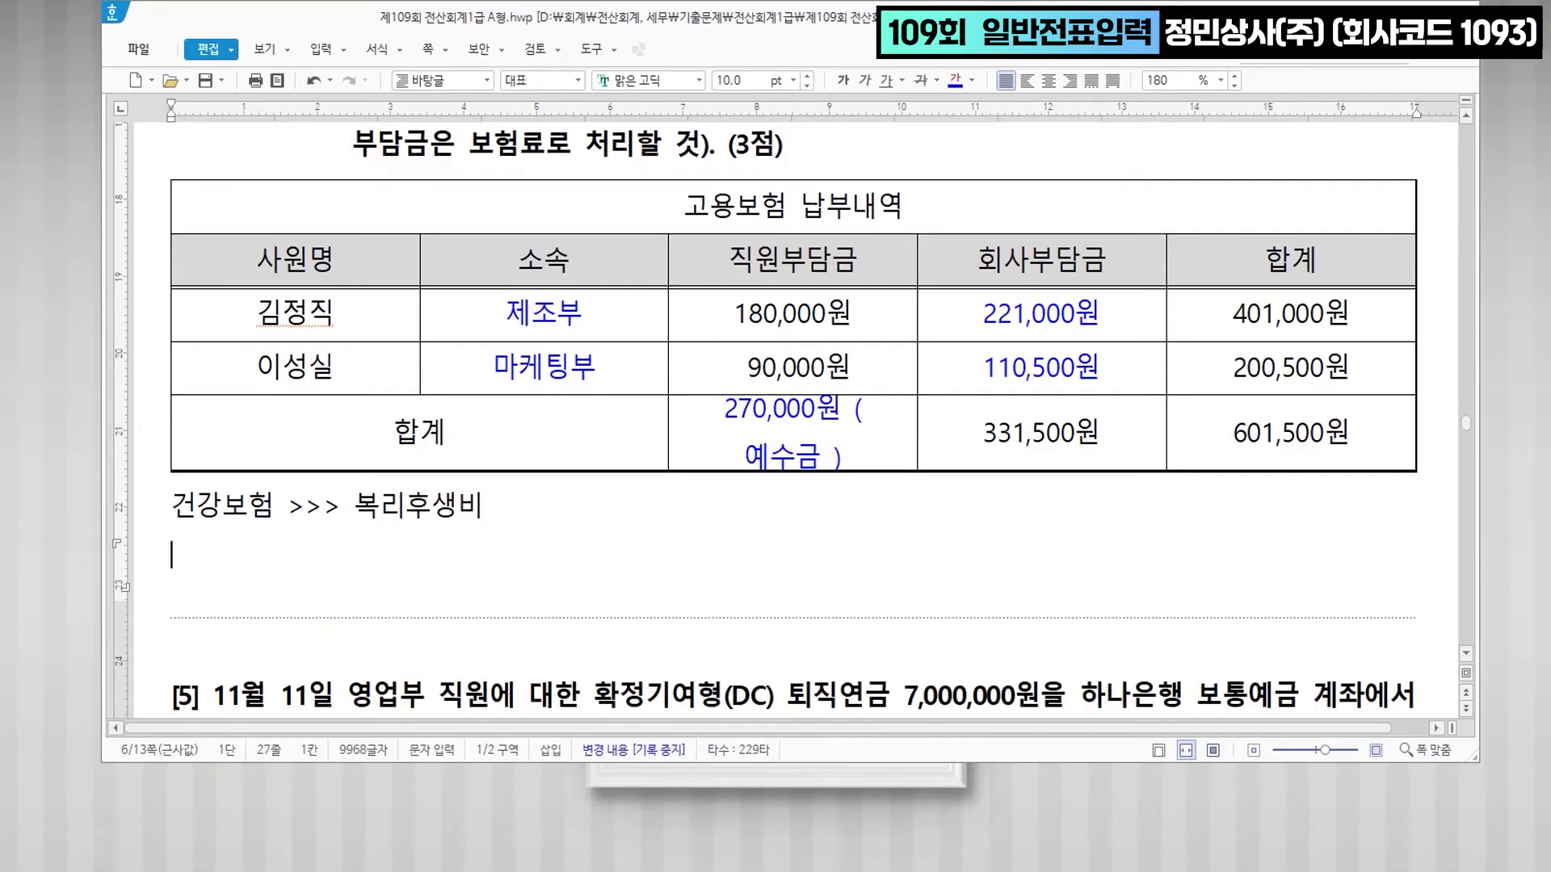
# - Add the note lines 국민연금 >>> 세금과공과 and 고용보험료 >>> 보험료 under the health insurance note
pyautogui.write('국민연금 >>>')
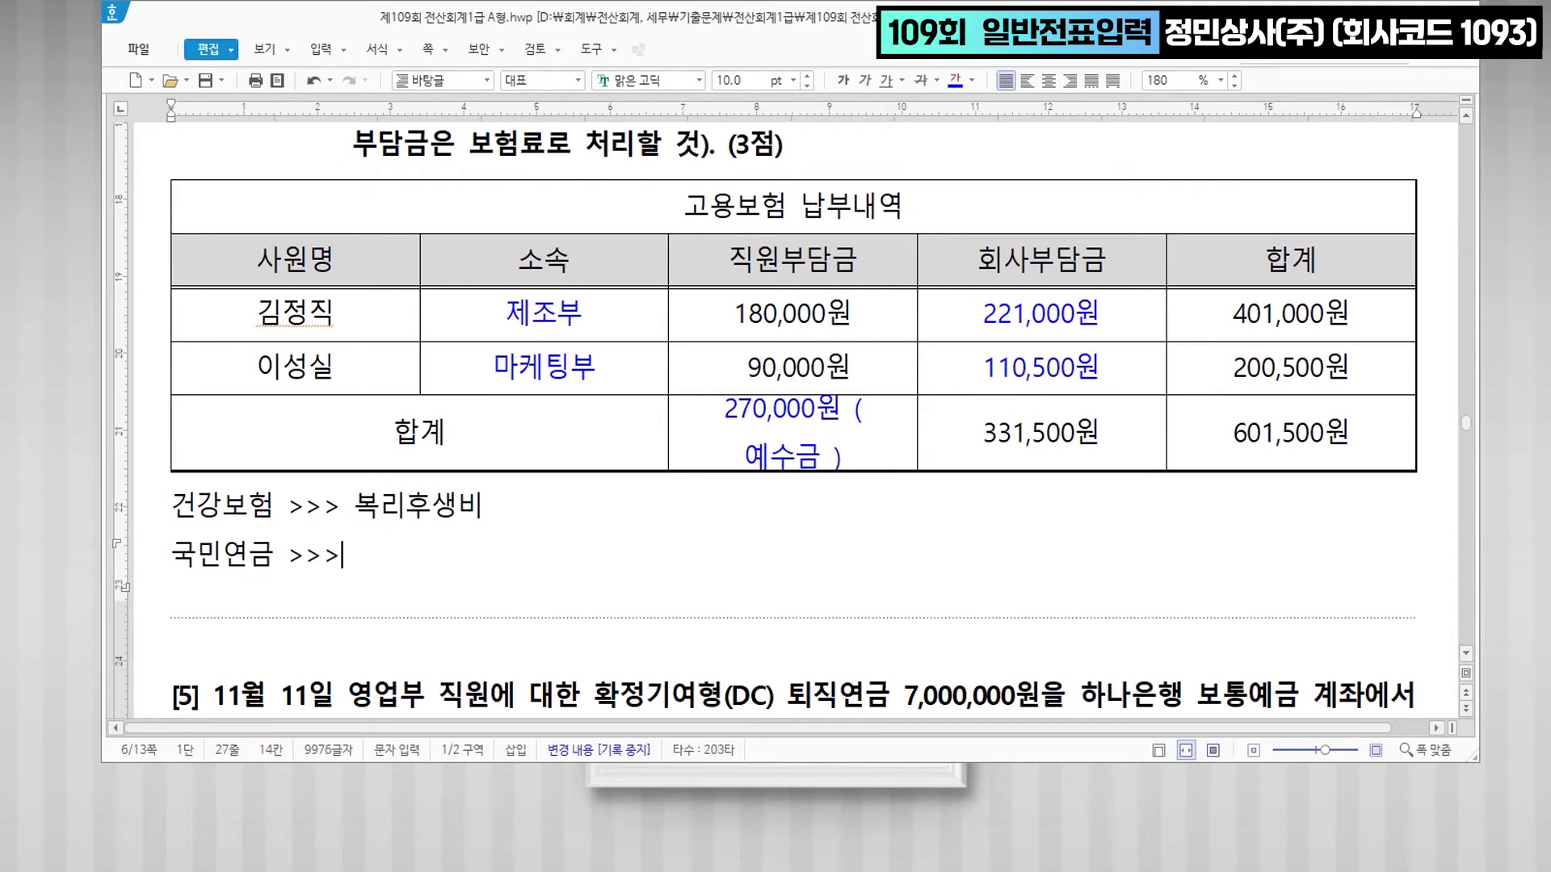
pyautogui.write(' 세금과공과')
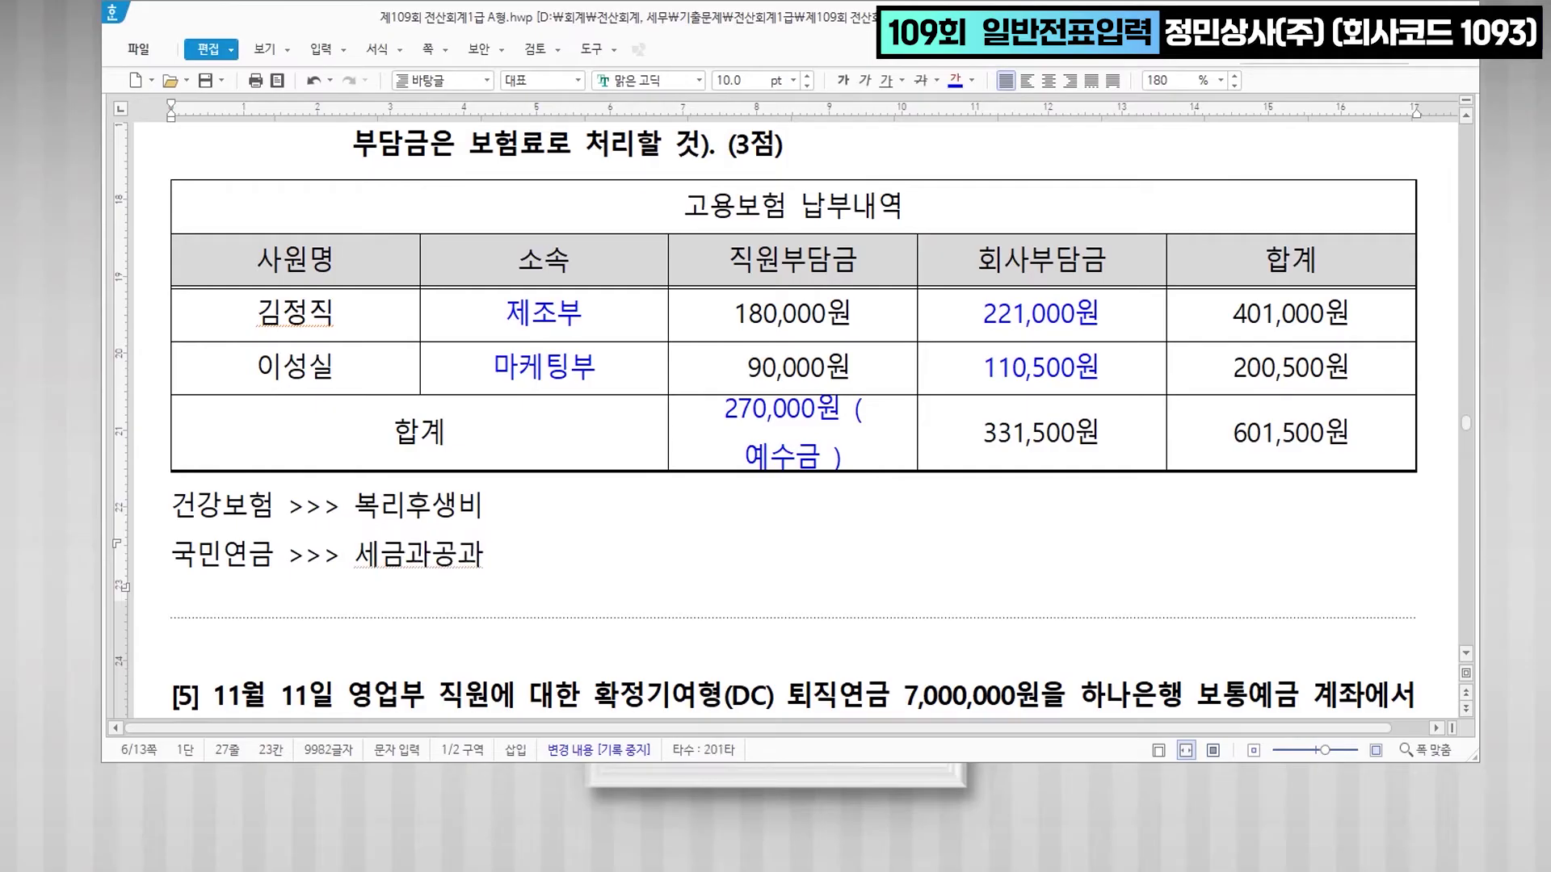
pyautogui.press('Down')
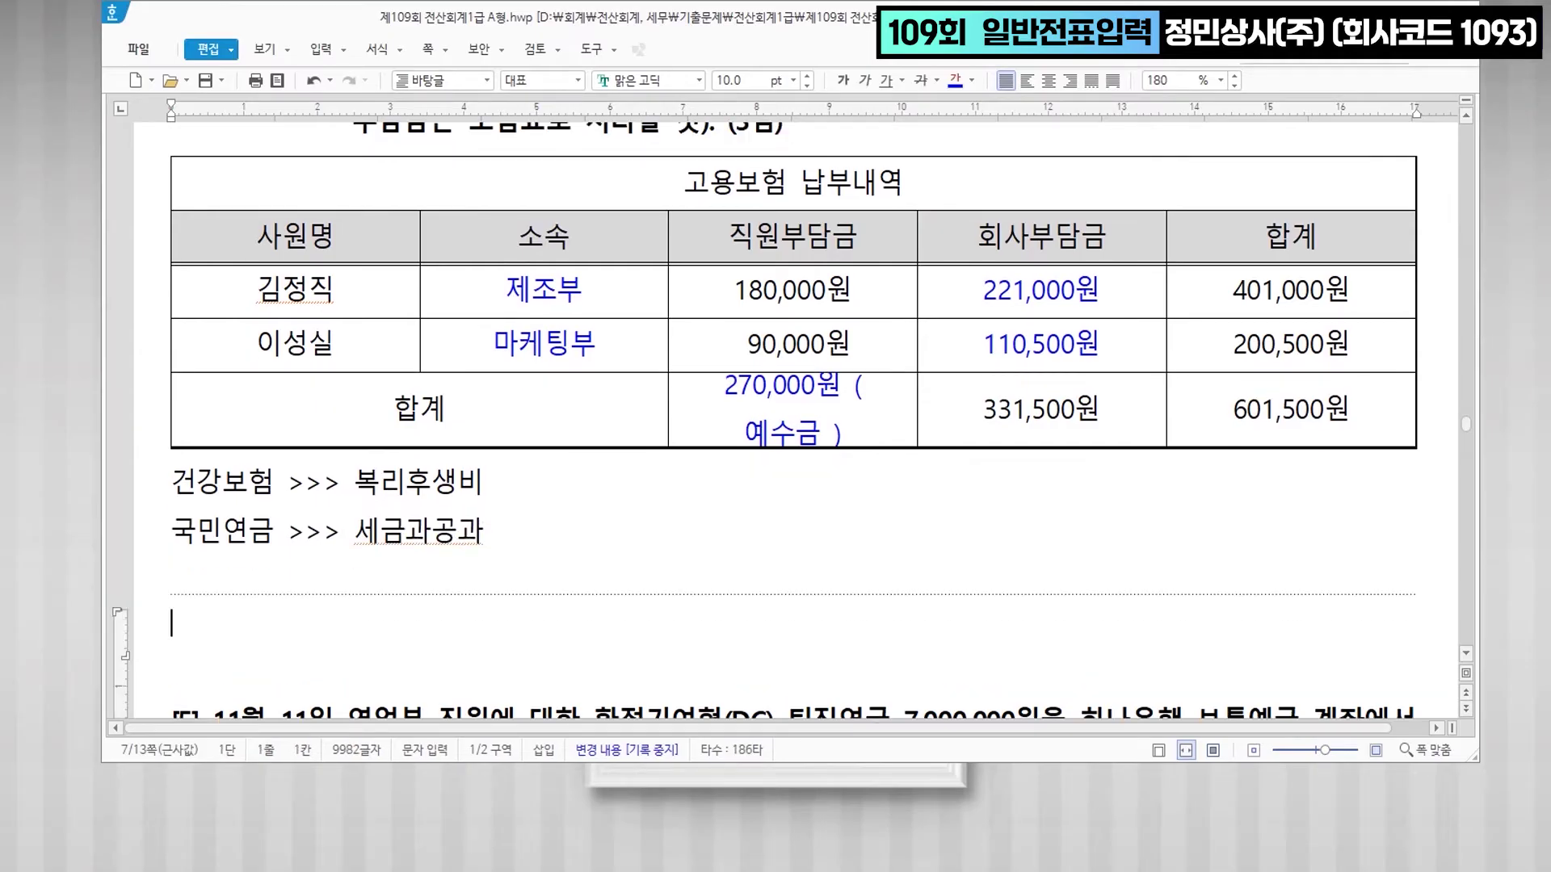
pyautogui.write('고')
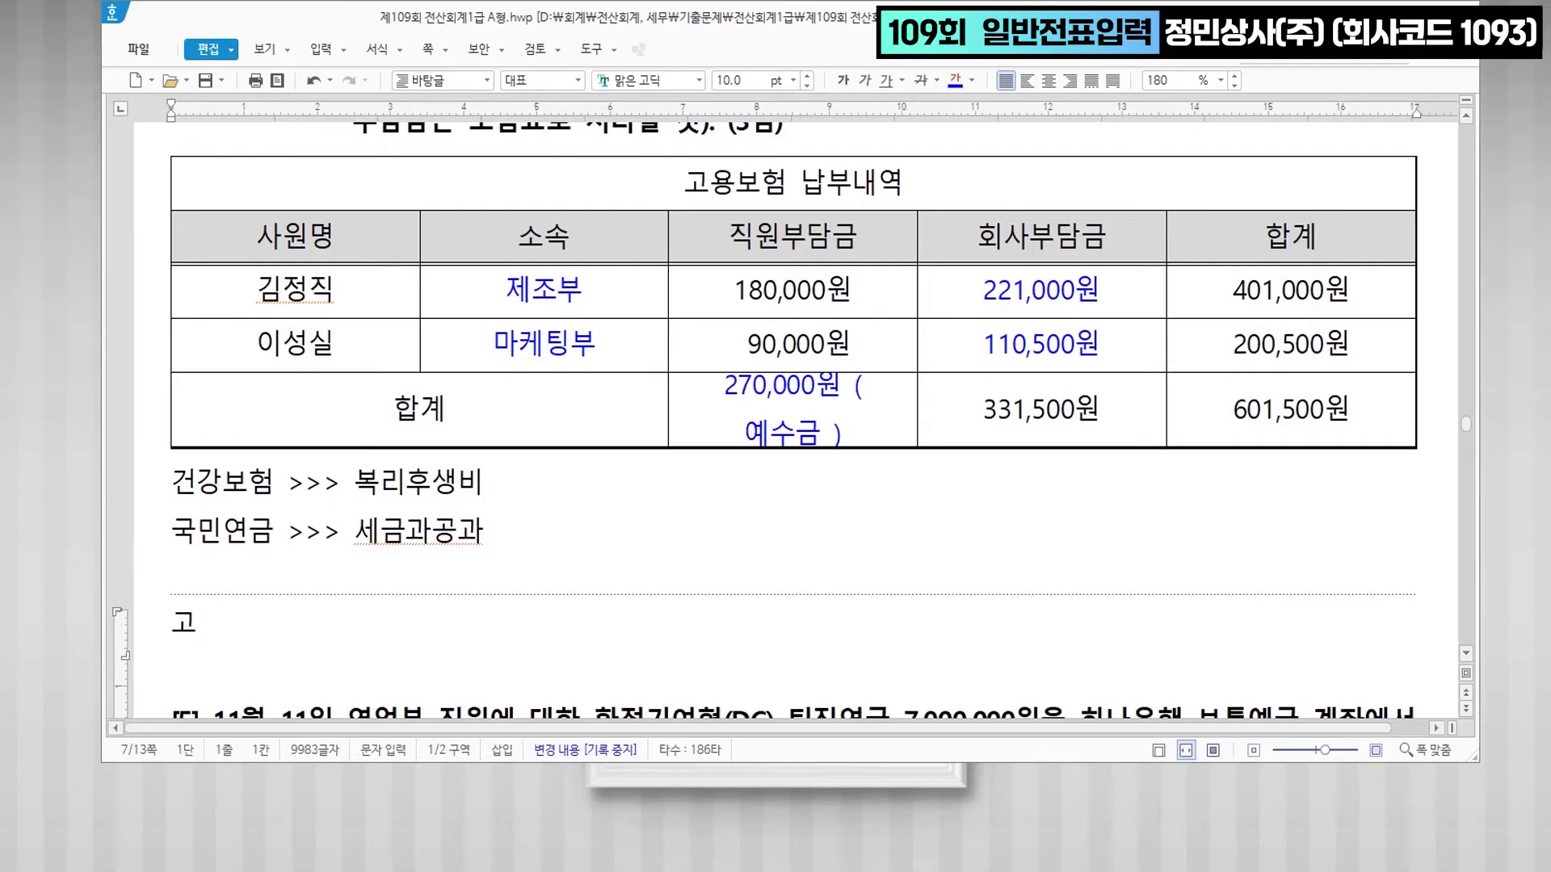
pyautogui.write('용봏험료 ')
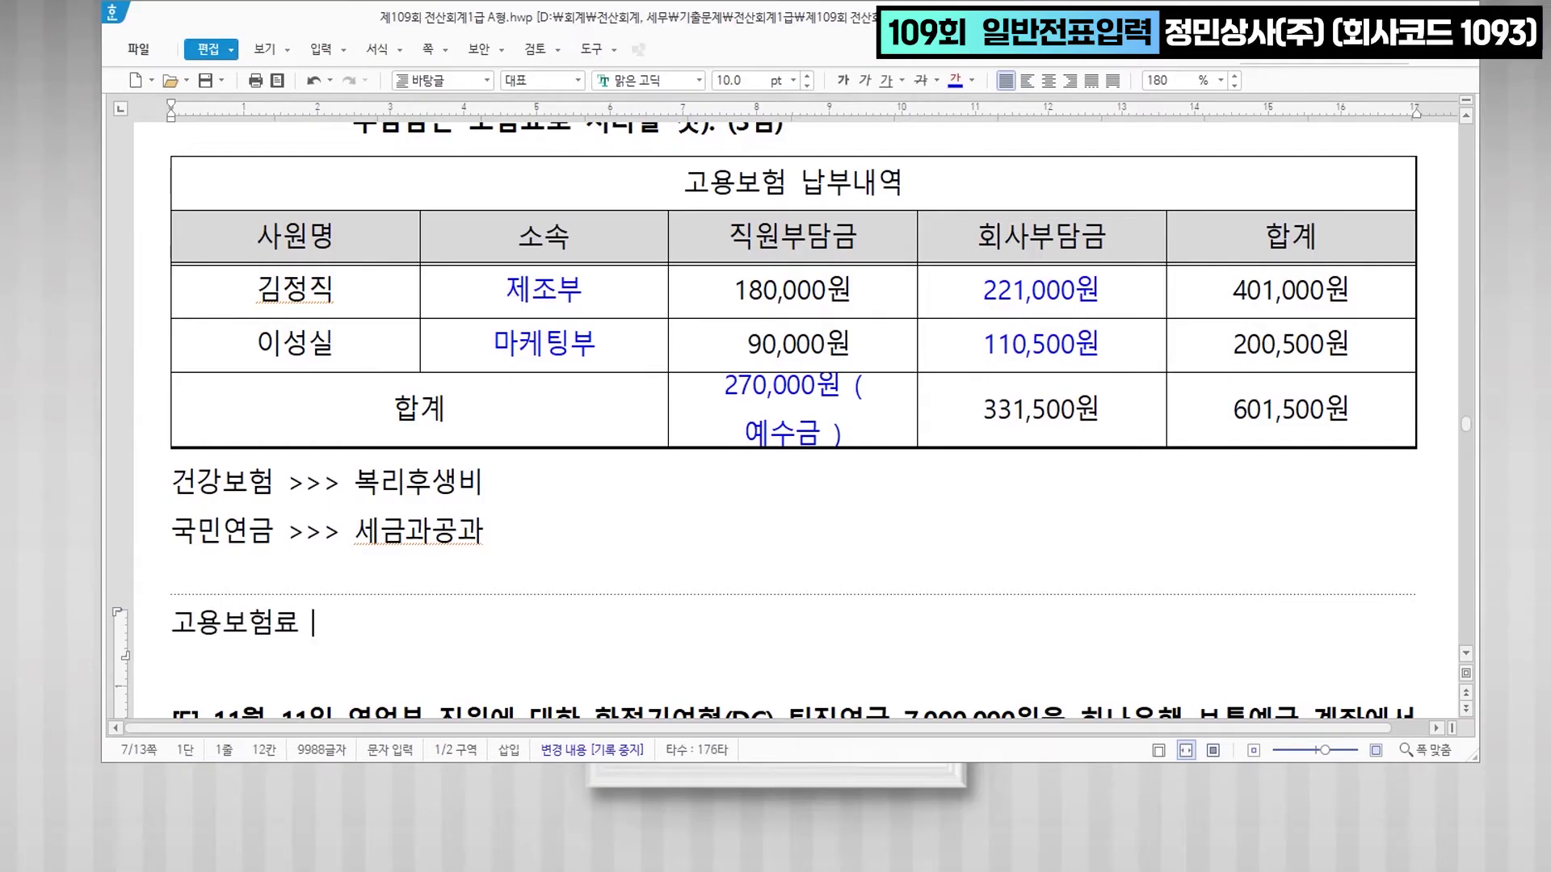
pyautogui.write('>>> 보험료')
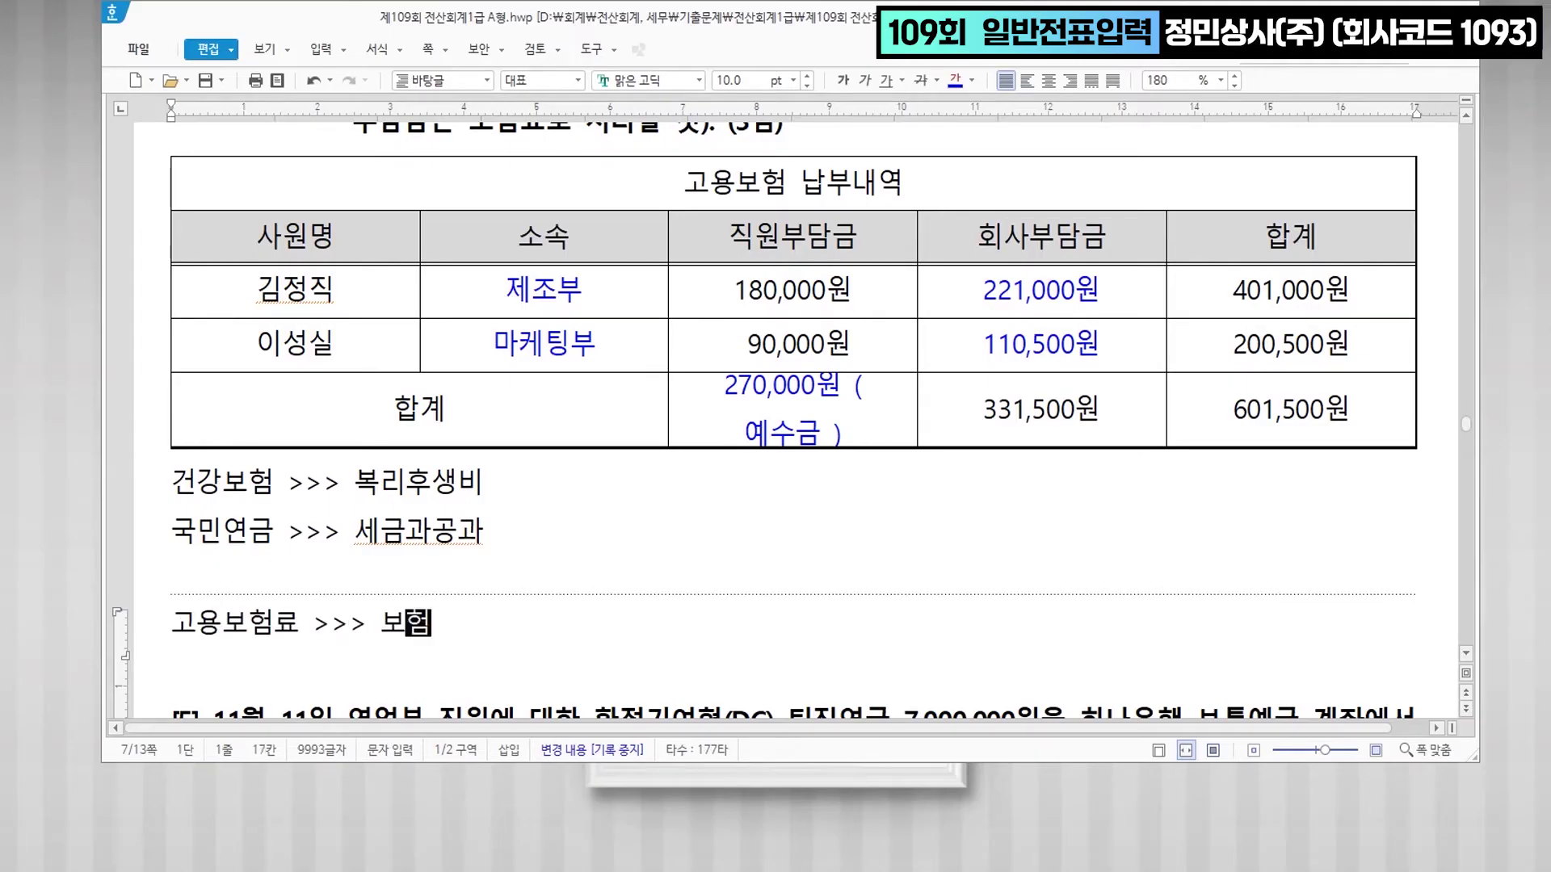
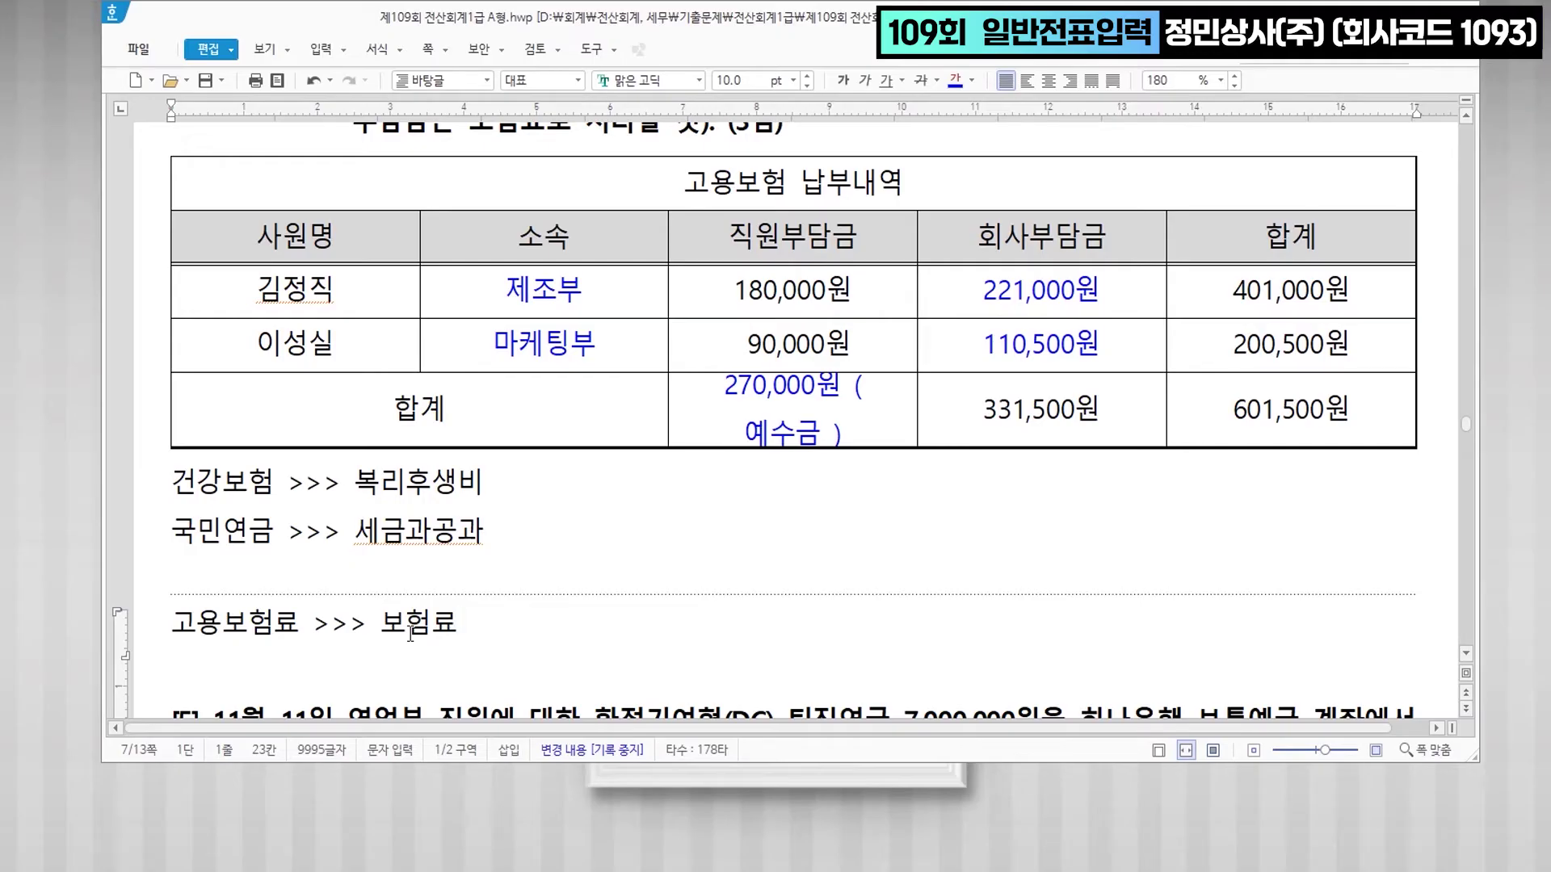
# - Color the condition 회사부담금은 보험료로 처리할 것 in question [4] red
pyautogui.scroll(3, 568, 634)
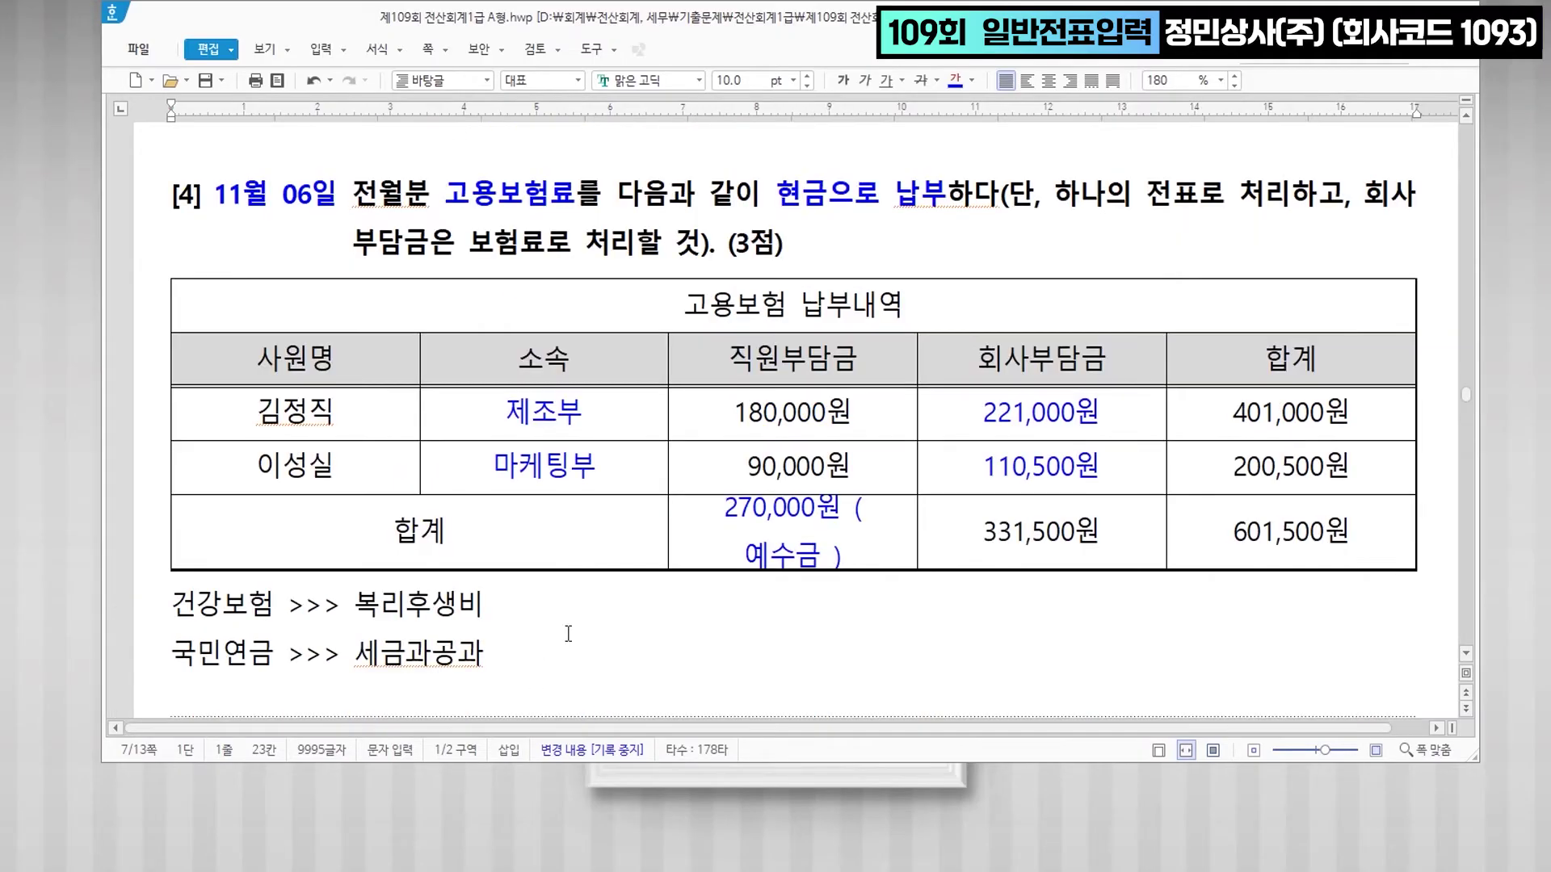
pyautogui.moveTo(1365, 194)
pyautogui.mouseDown()
pyautogui.moveTo(1008, 286)
pyautogui.moveTo(575, 250)
pyautogui.moveTo(699, 250)
pyautogui.mouseUp()
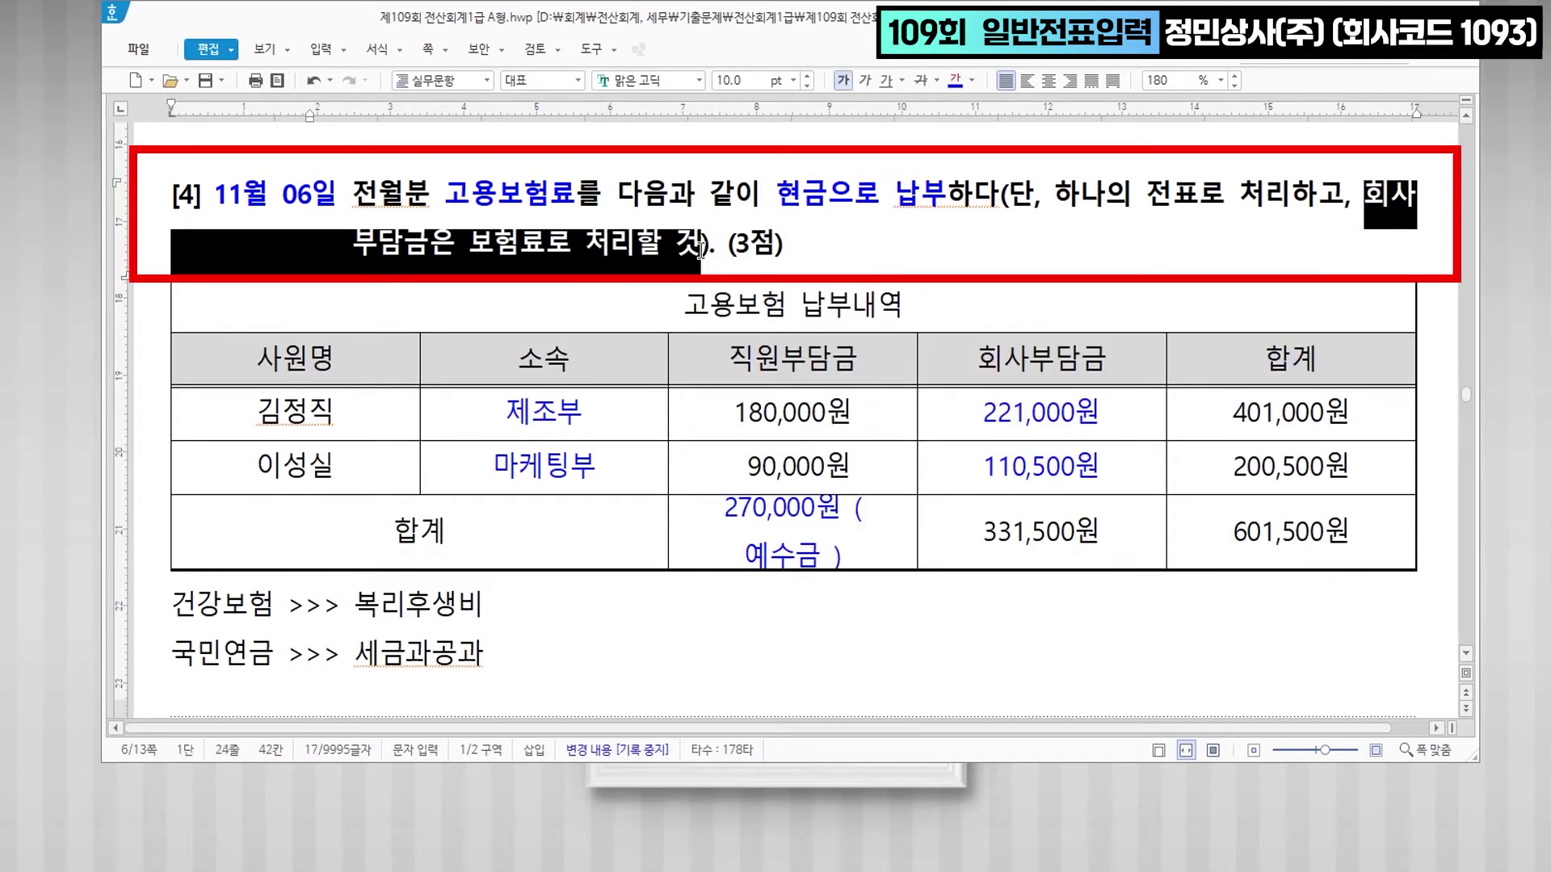
pyautogui.click(972, 80)
pyautogui.click(982, 159)
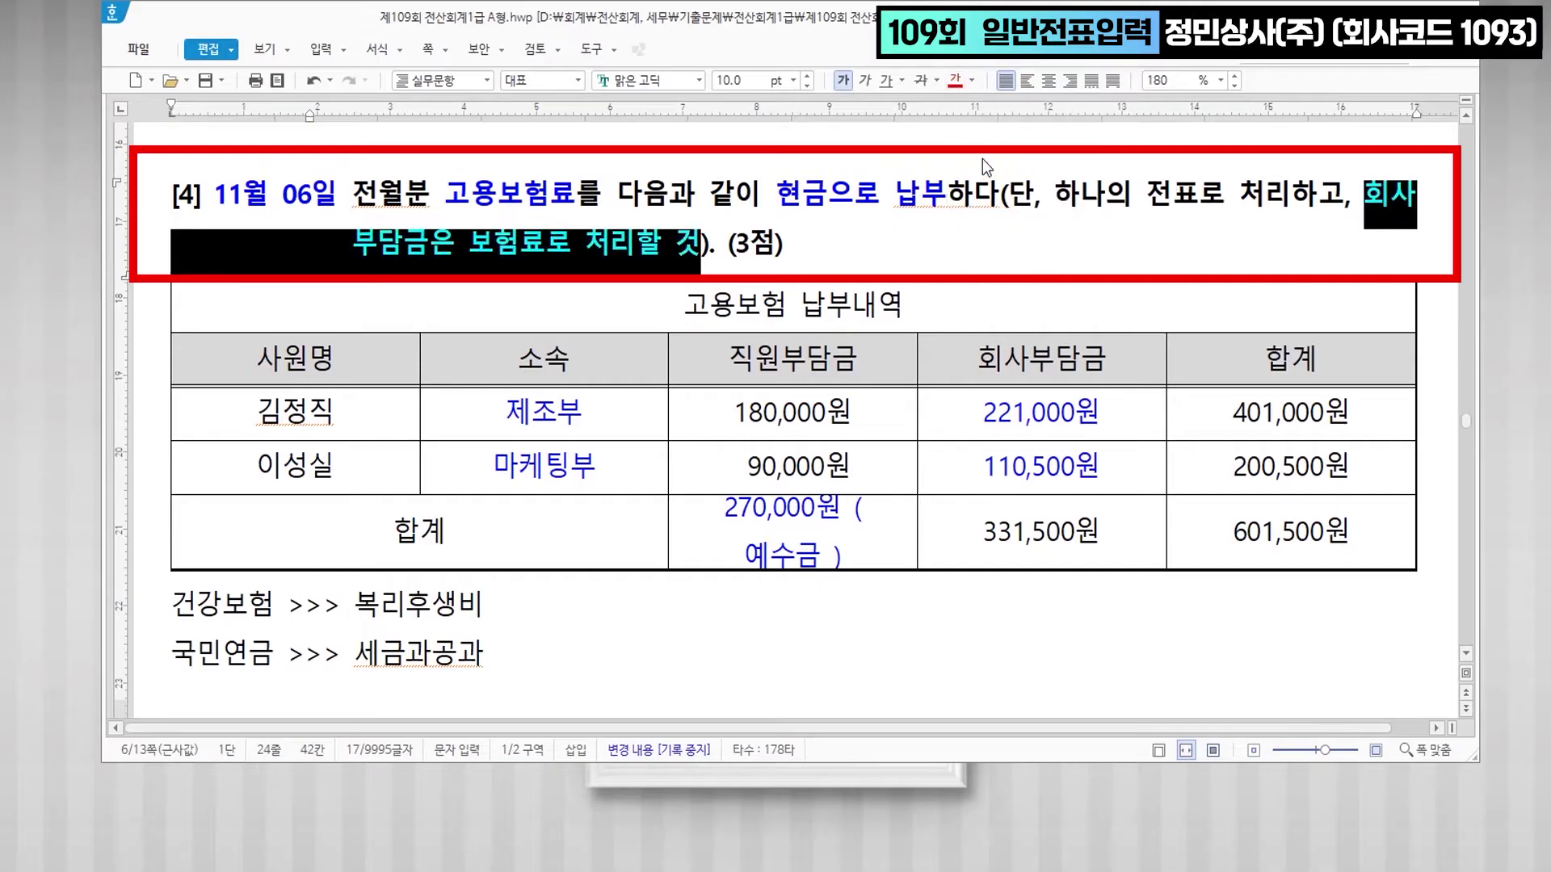
pyautogui.click(664, 260)
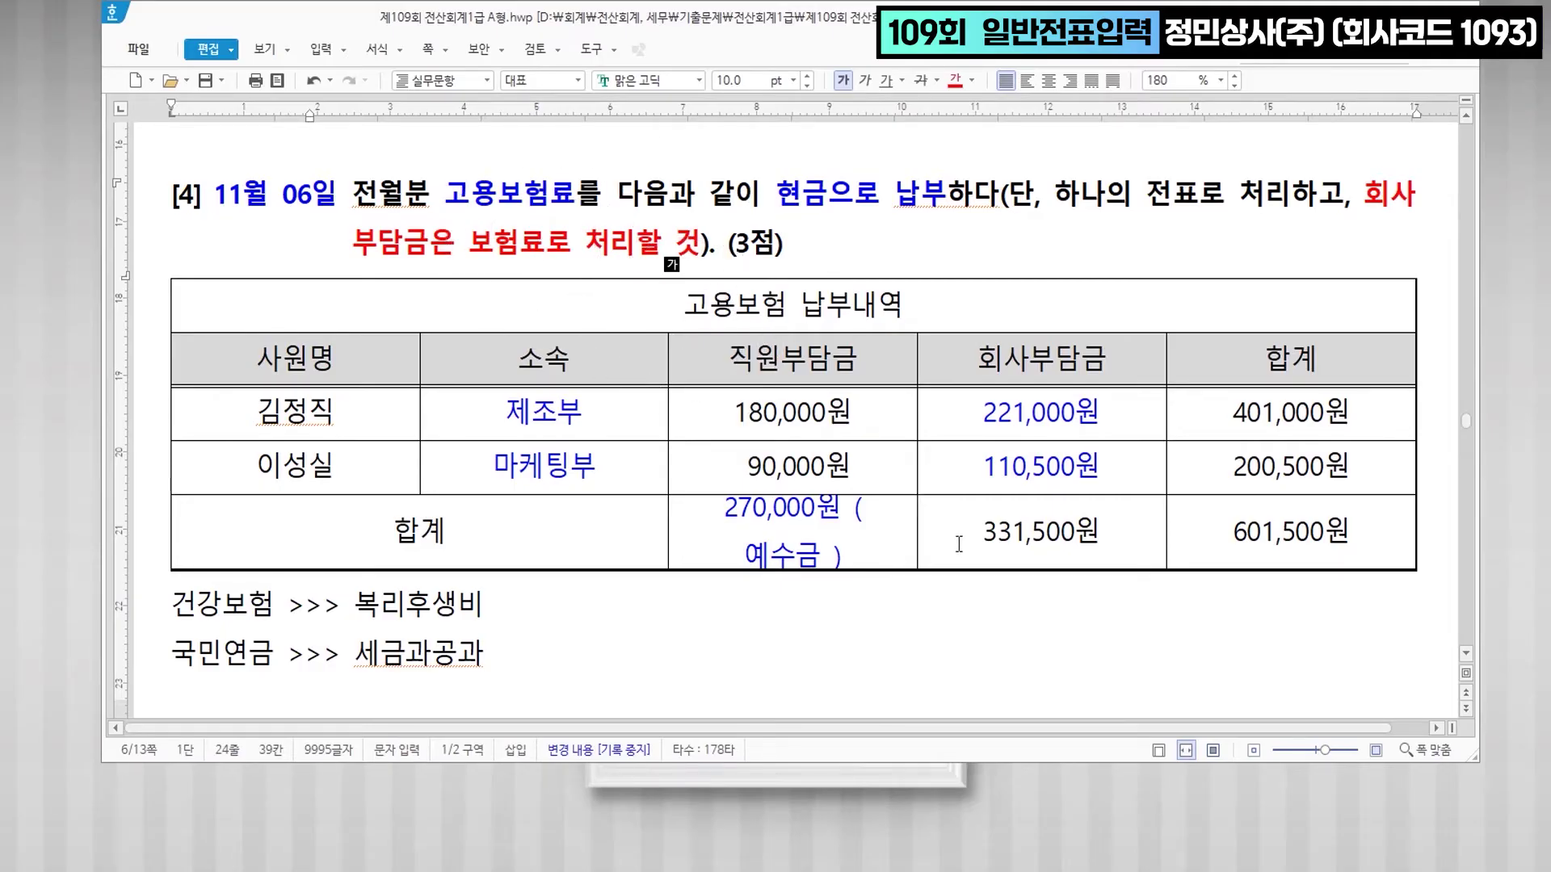
# - Switch to the KcLep journal window 일반전표입력 and set the entry date to November 6
pyautogui.scroll(-2, 958, 543)
pyautogui.scroll(-2, 958, 544)
pyautogui.hotkey('alt', 'Tab')
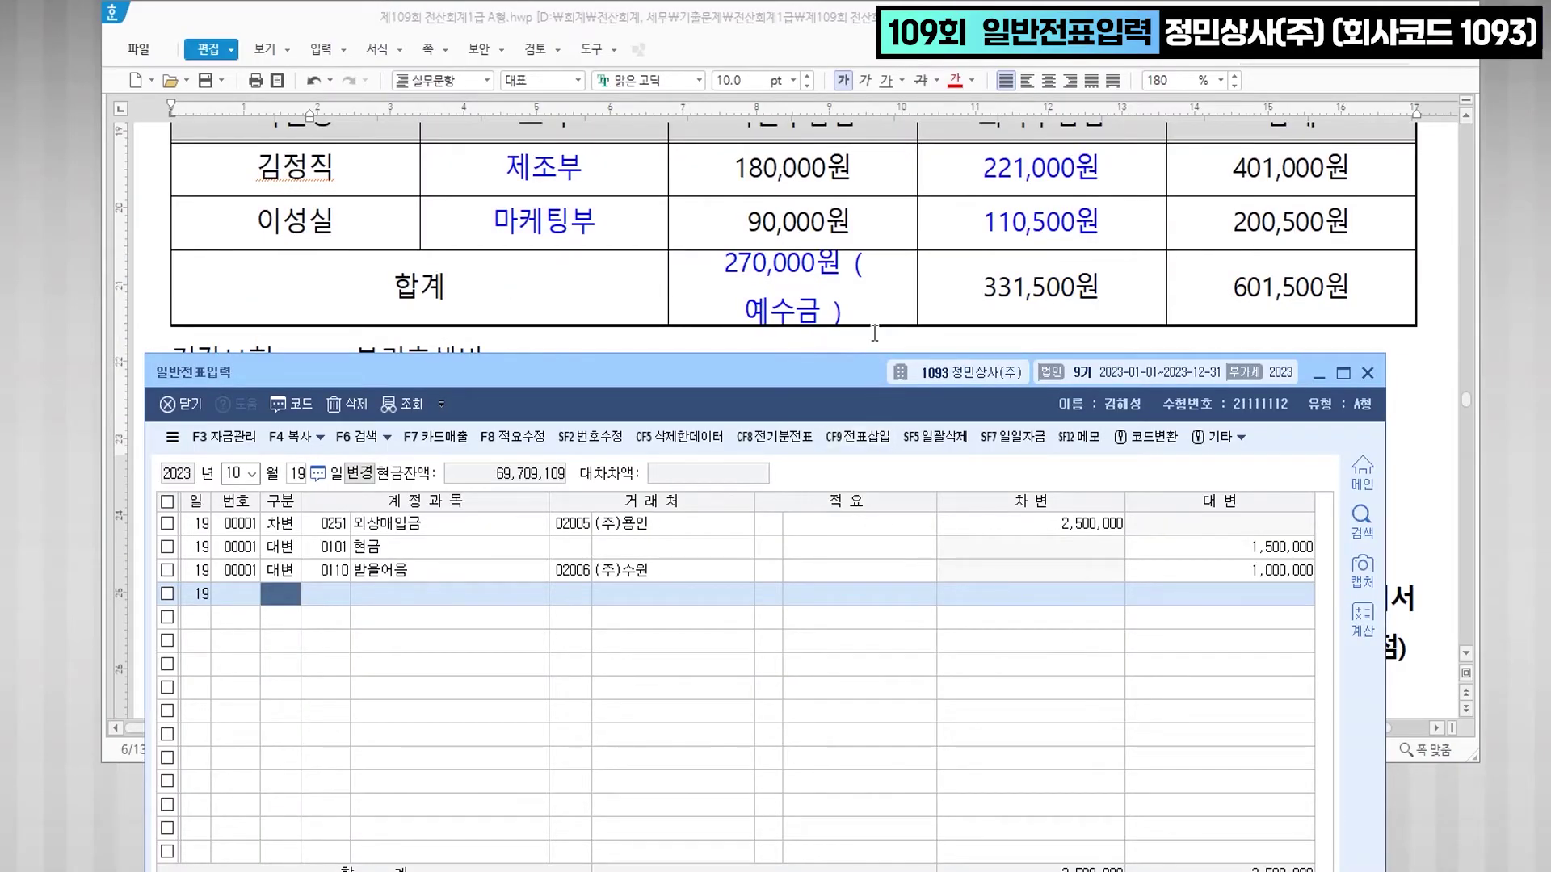
pyautogui.scroll(4, 868, 307)
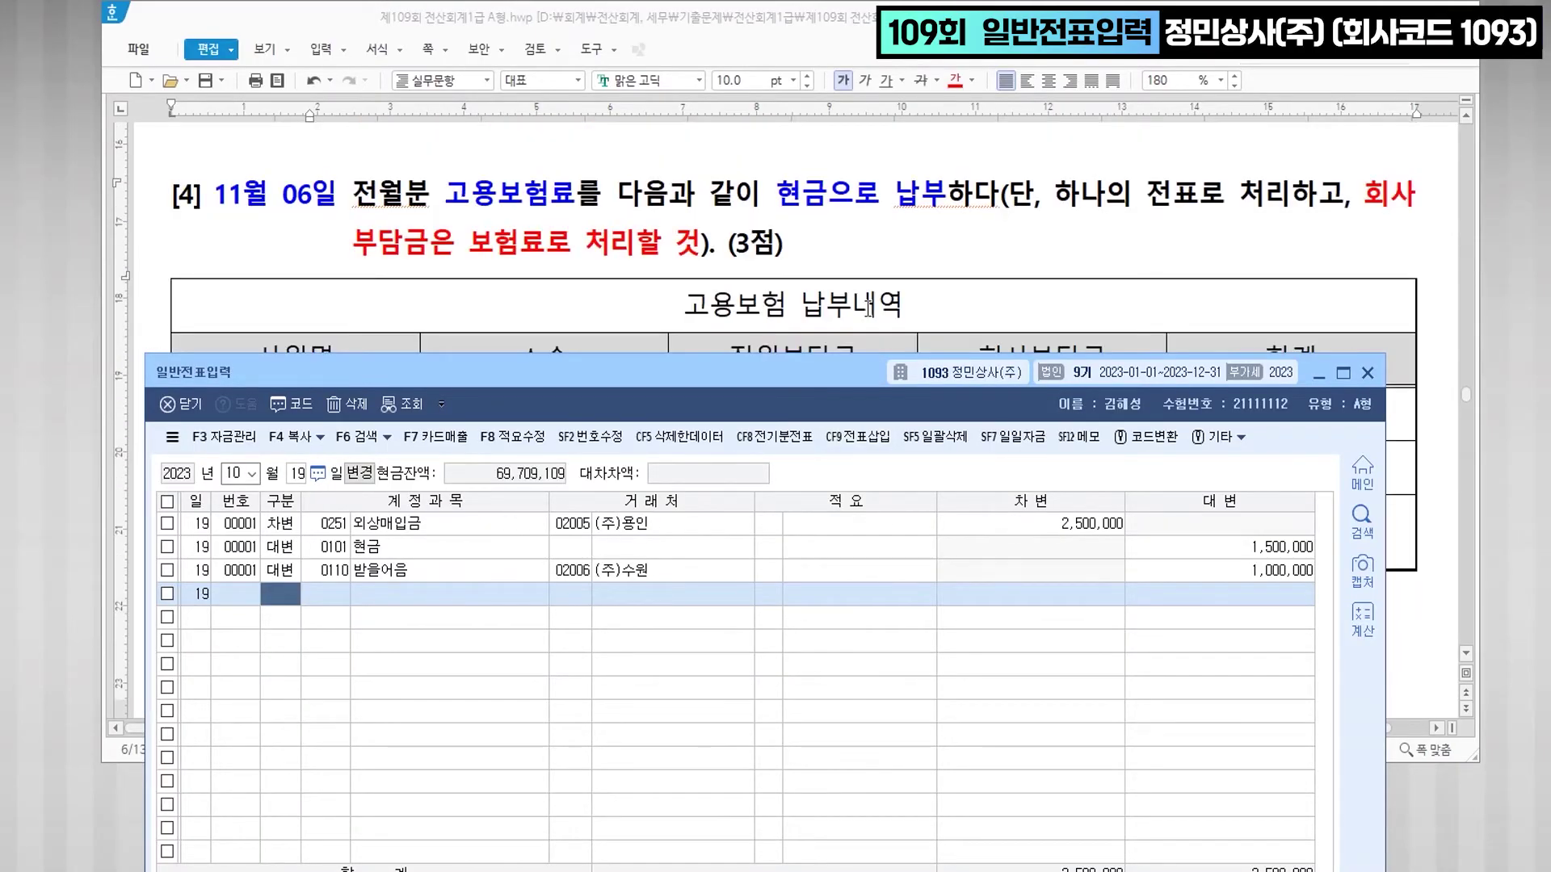
pyautogui.click(612, 575)
pyautogui.write('11')
pyautogui.press('Return')
pyautogui.write('6')
pyautogui.press('Return')
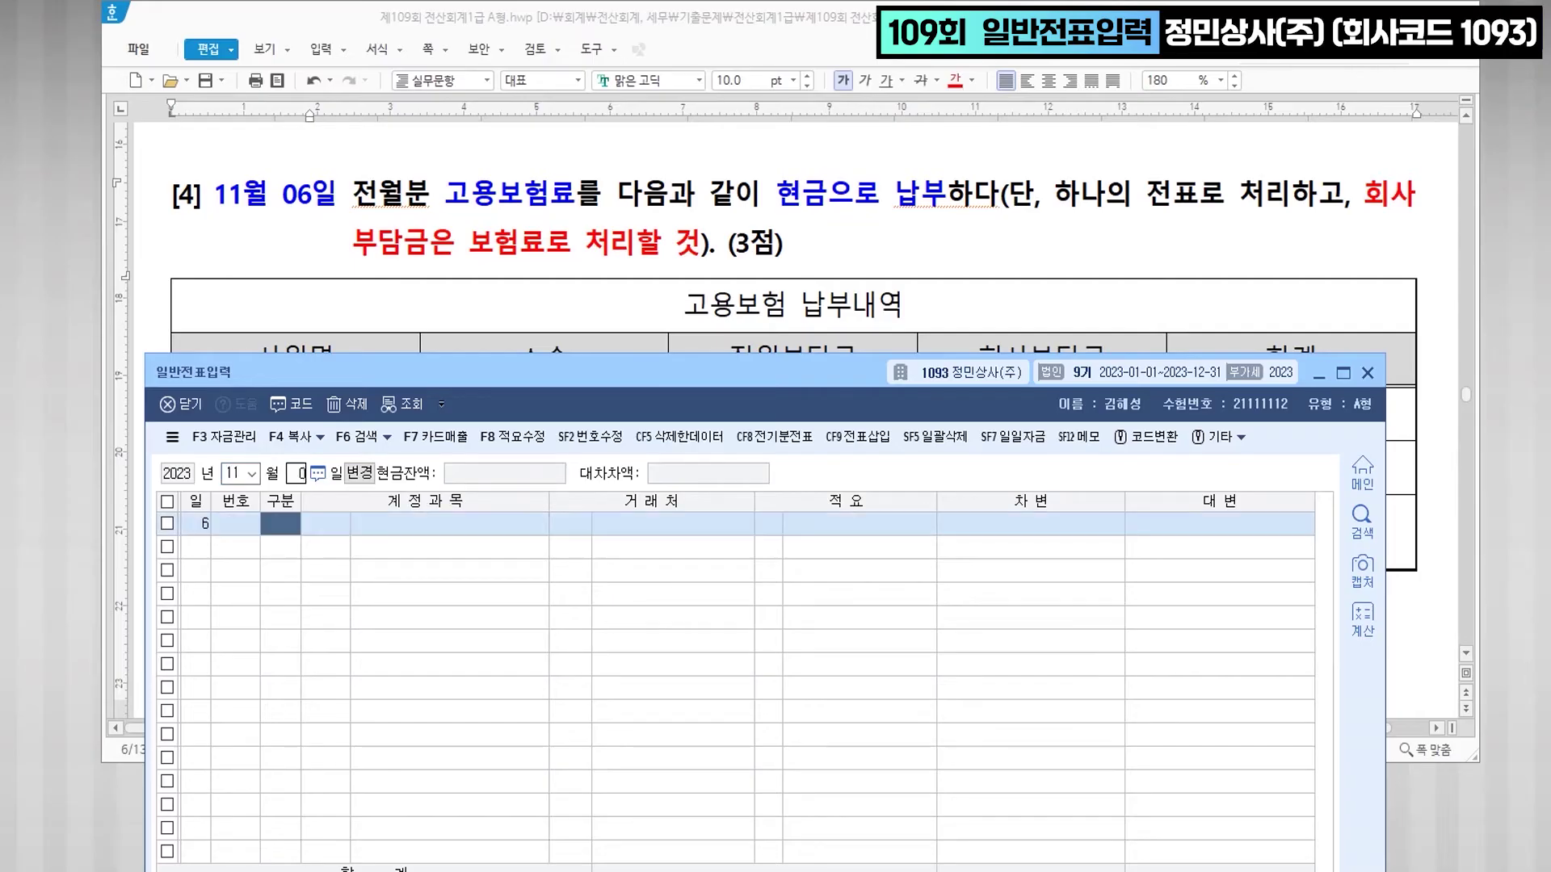
# - Add a debit line of 270,000 with account 0254 예수금 for the employees' share
pyautogui.write('3')
pyautogui.press('Return')
pyautogui.write('254')
pyautogui.press('Return')
pyautogui.scroll(-3, 897, 239)
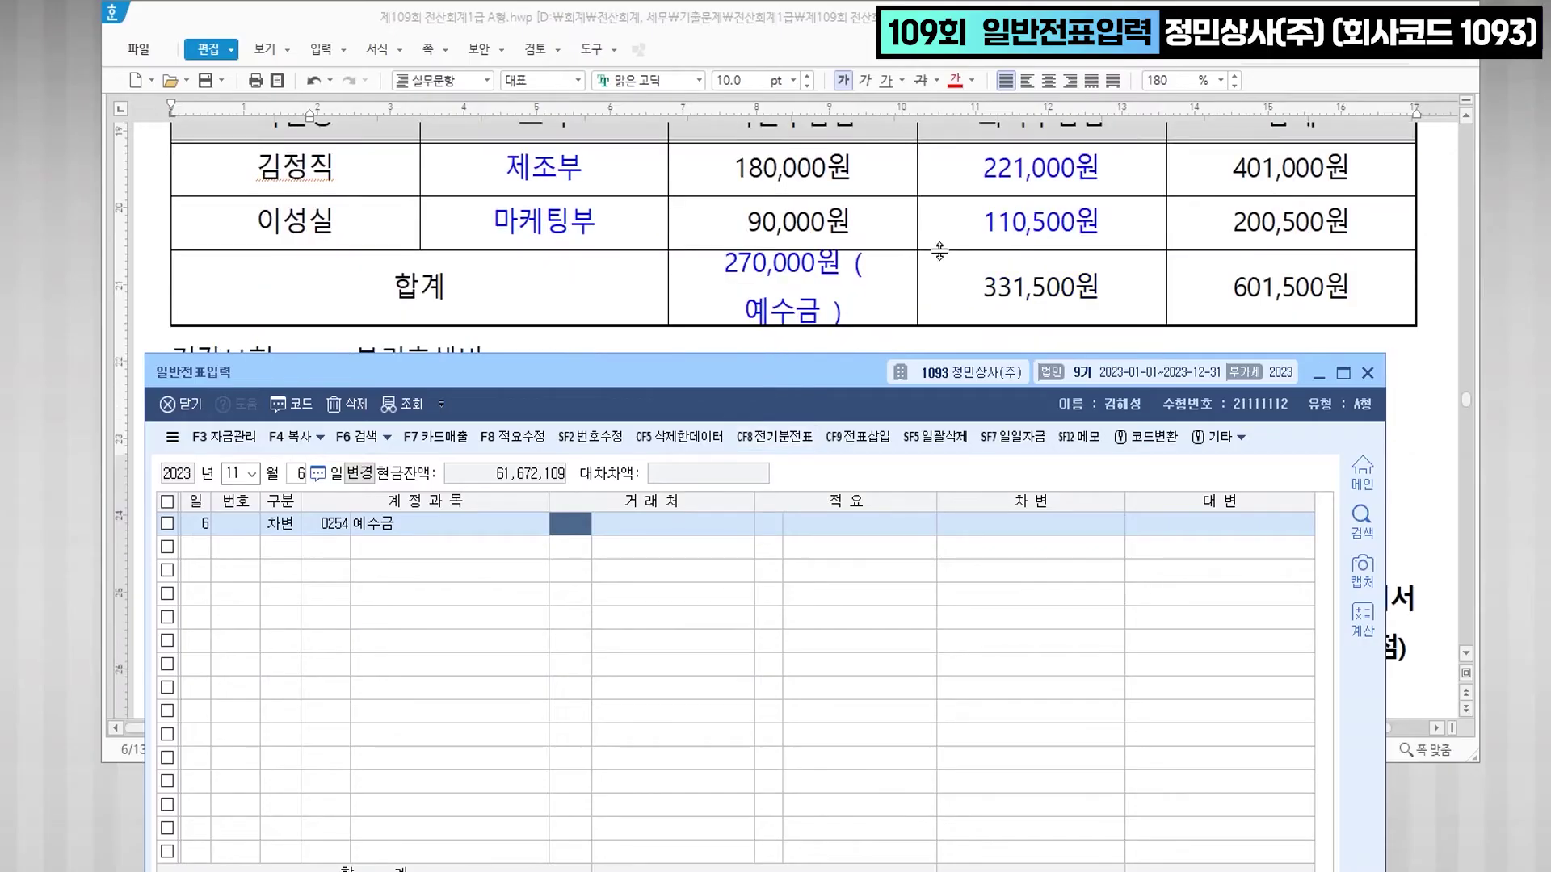
pyautogui.press('Return')
pyautogui.press('Return')
pyautogui.write('270000')
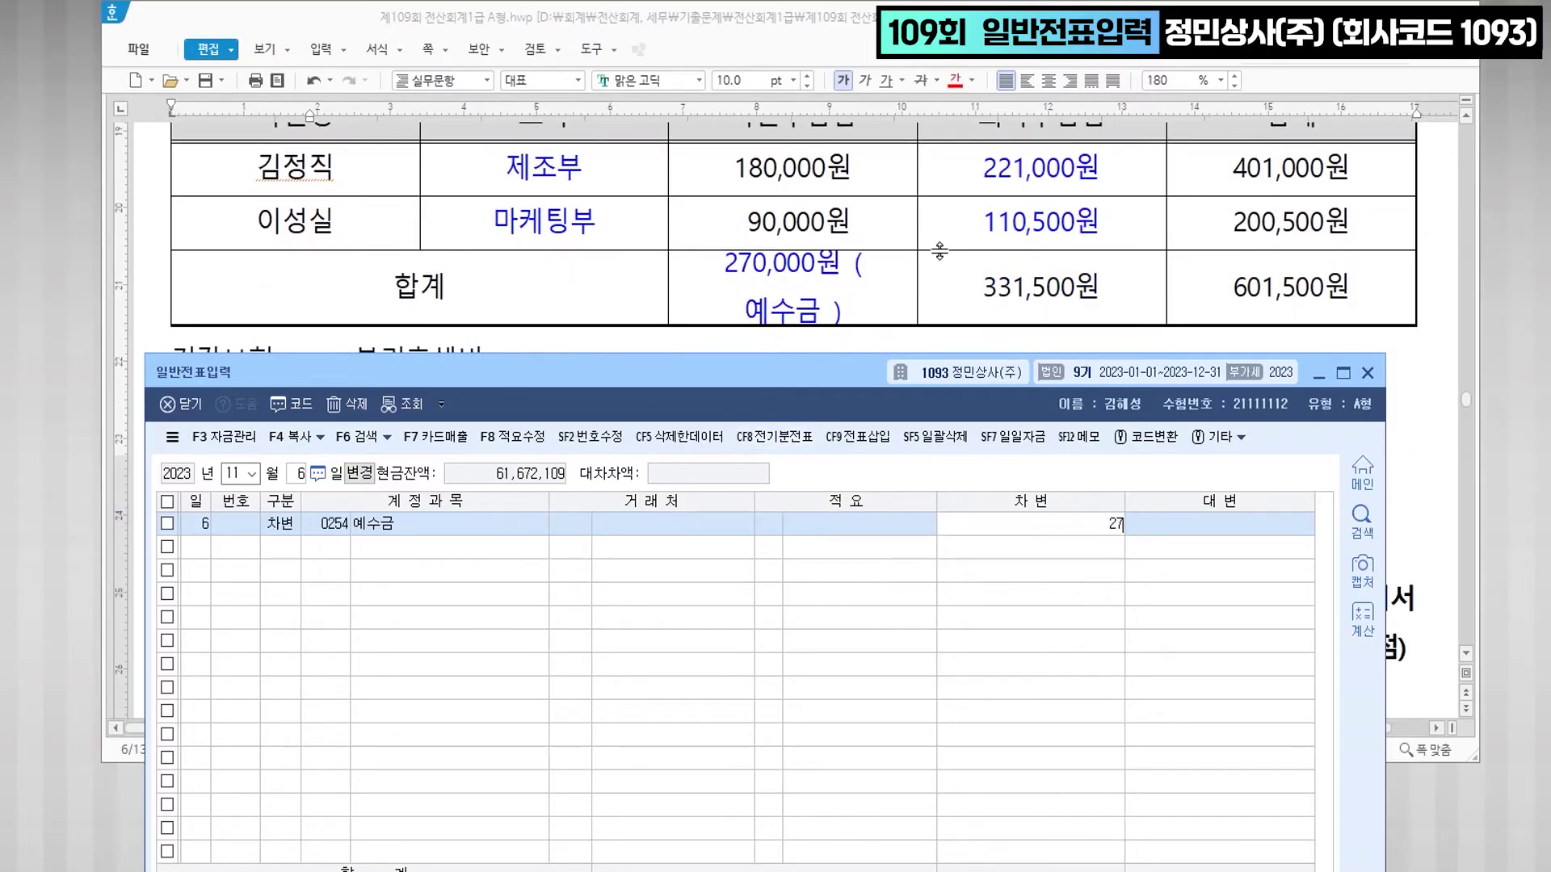
pyautogui.press('Return')
# - Add a debit line of 110,500 with account 0821 보험료 for the marketing department's company share
pyautogui.write('821')
pyautogui.press('Return')
pyautogui.press('Return')
pyautogui.press('Return')
pyautogui.press('Return')
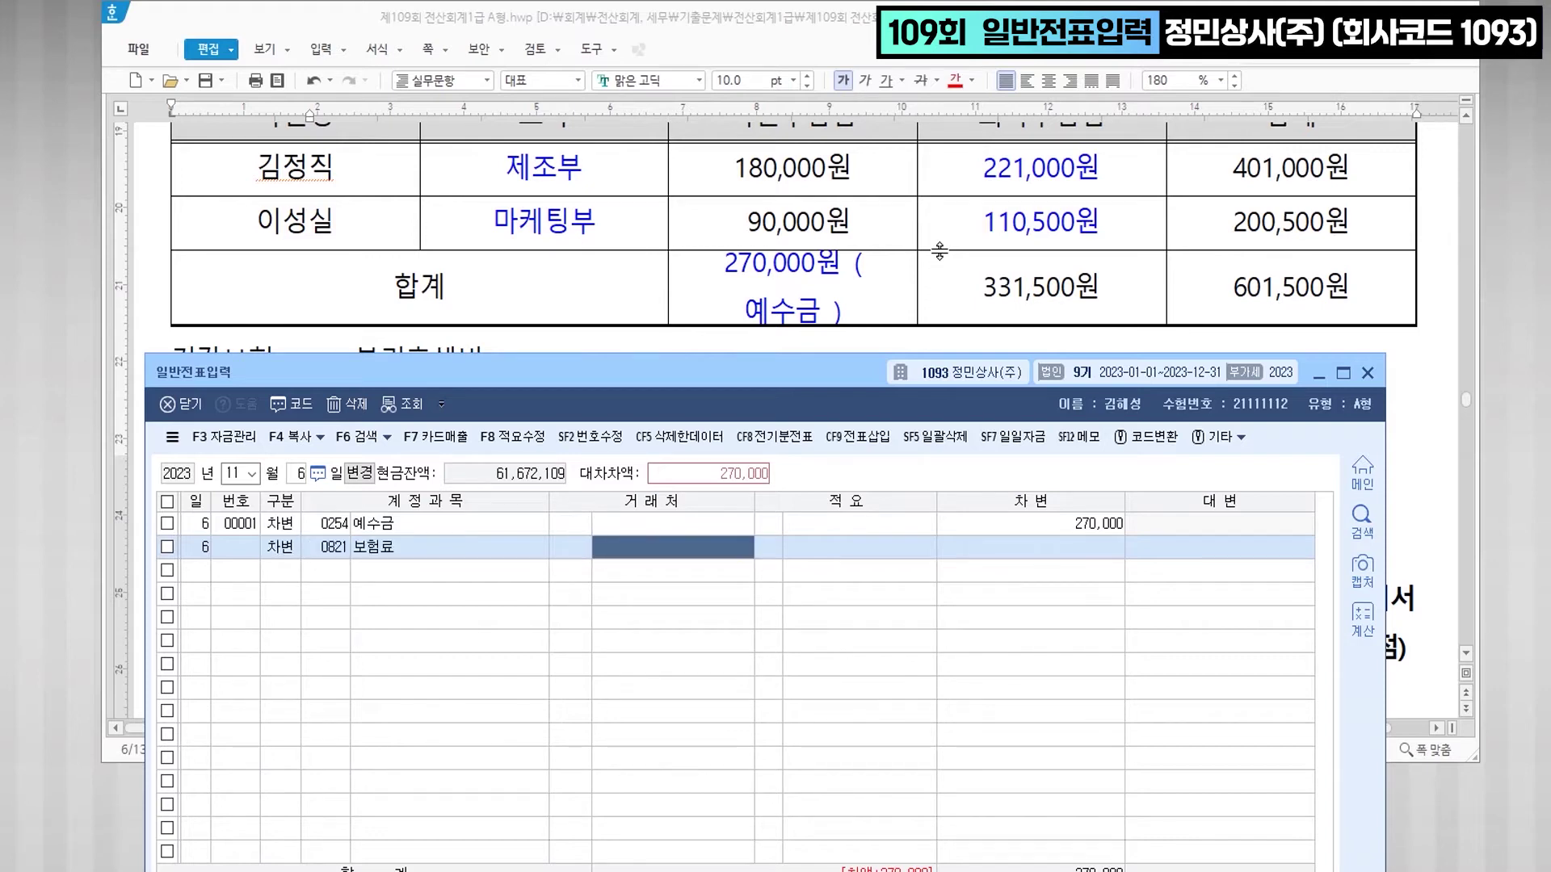
pyautogui.write('110,50')
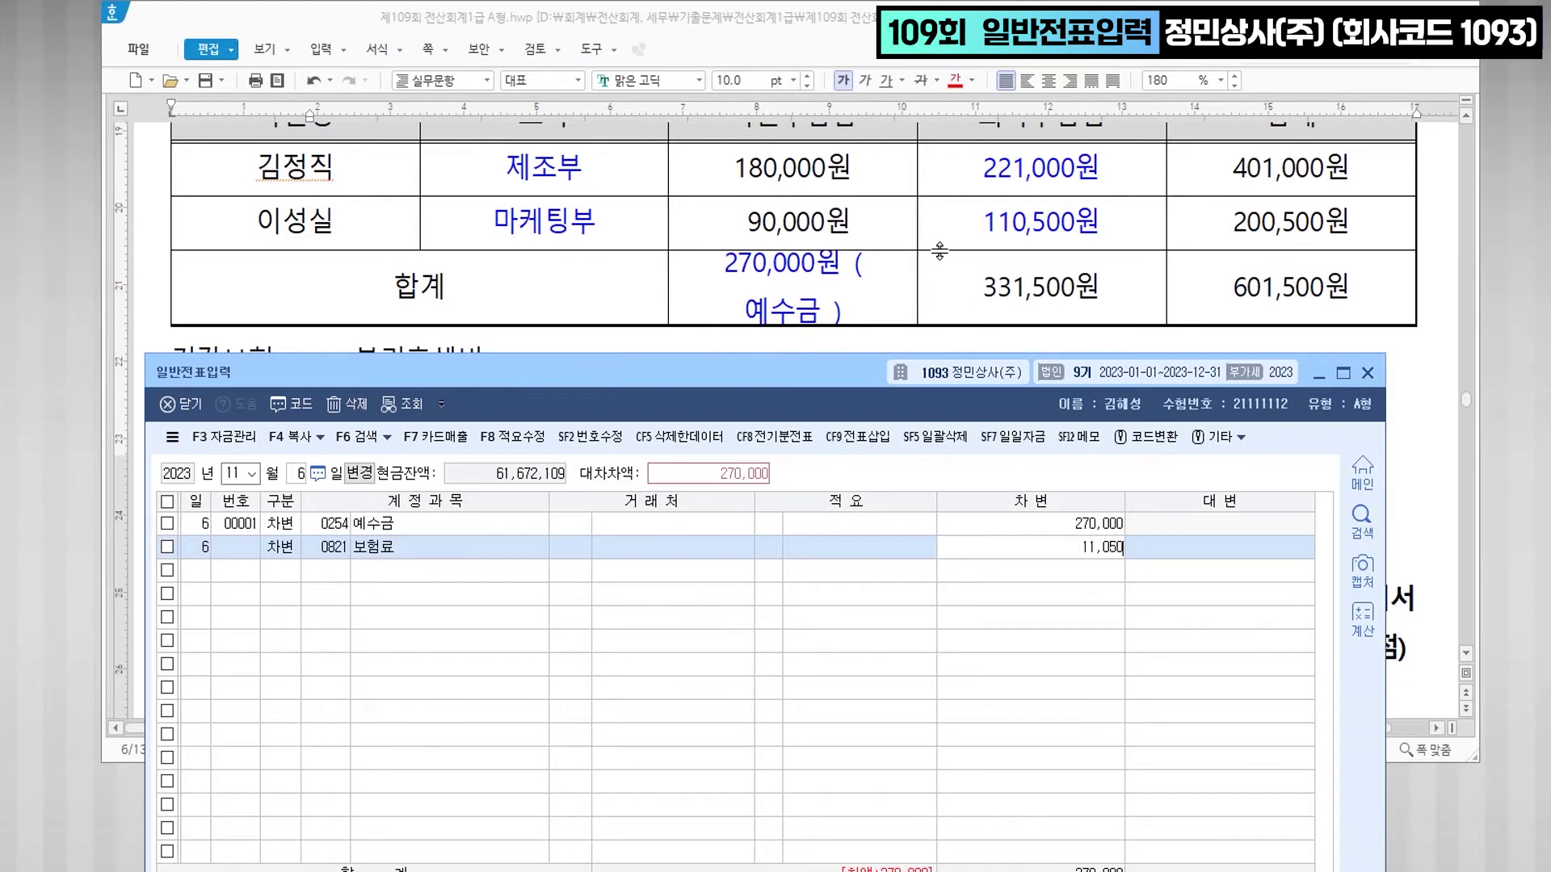
pyautogui.write('0')
pyautogui.press('Return')
# - Add a debit line of 221,000 with account 0521 보험료 for the manufacturing department's company share
pyautogui.write('3521')
pyautogui.press('Return')
pyautogui.press('Return')
pyautogui.press('Return')
pyautogui.press('Return')
pyautogui.write('221,000')
pyautogui.press('Return')
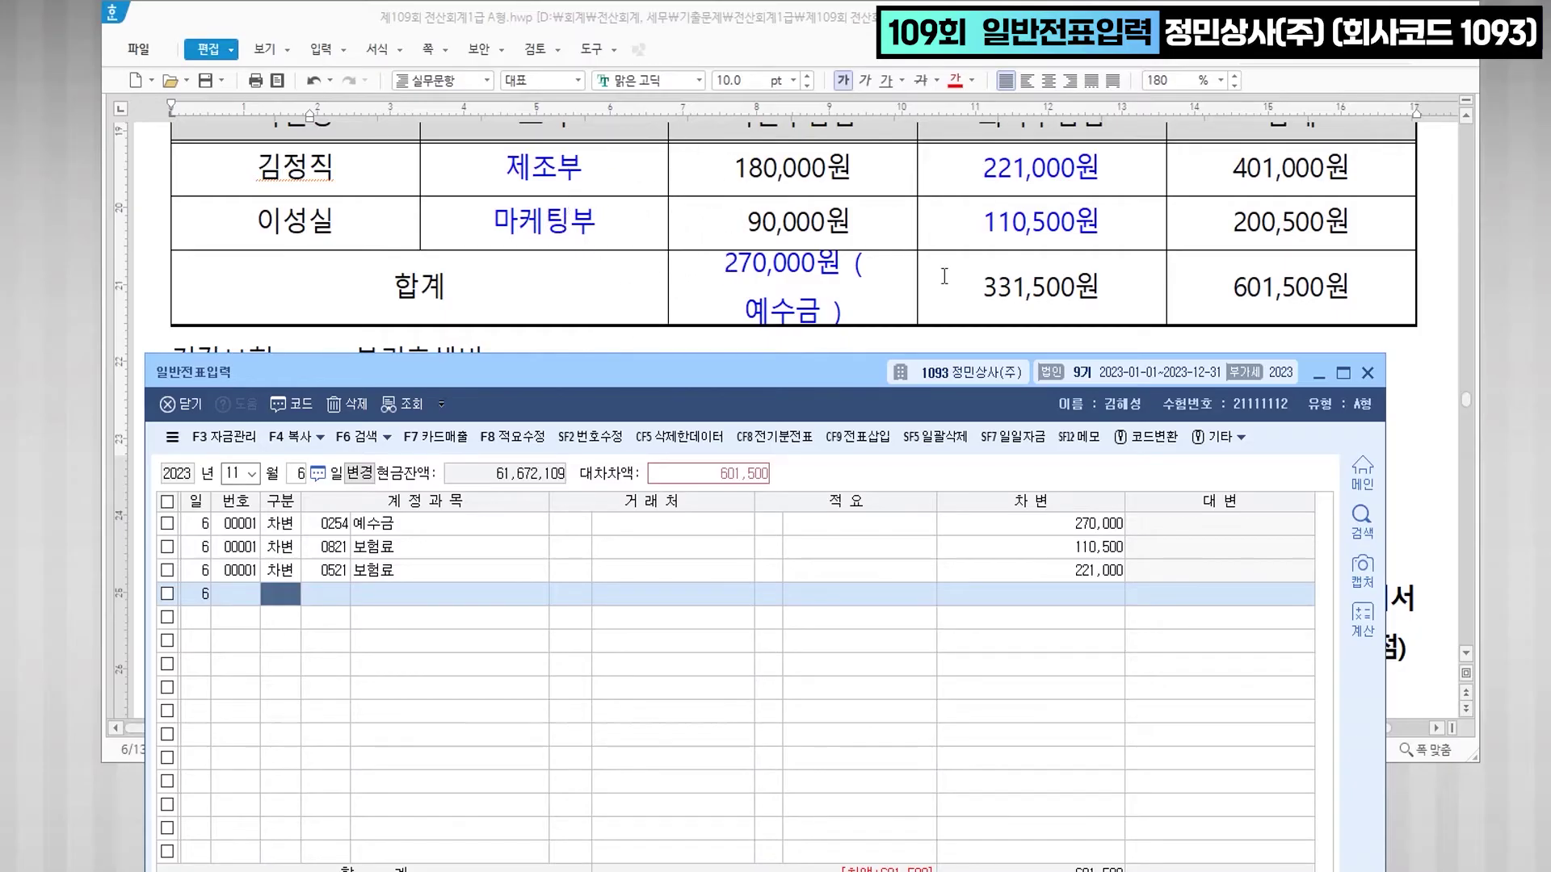
# - Add a credit line with account 0101 현금 for 601,500 to complete the November 6 entry
pyautogui.write('4')
pyautogui.press('Return')
pyautogui.write('101')
pyautogui.press('Return')
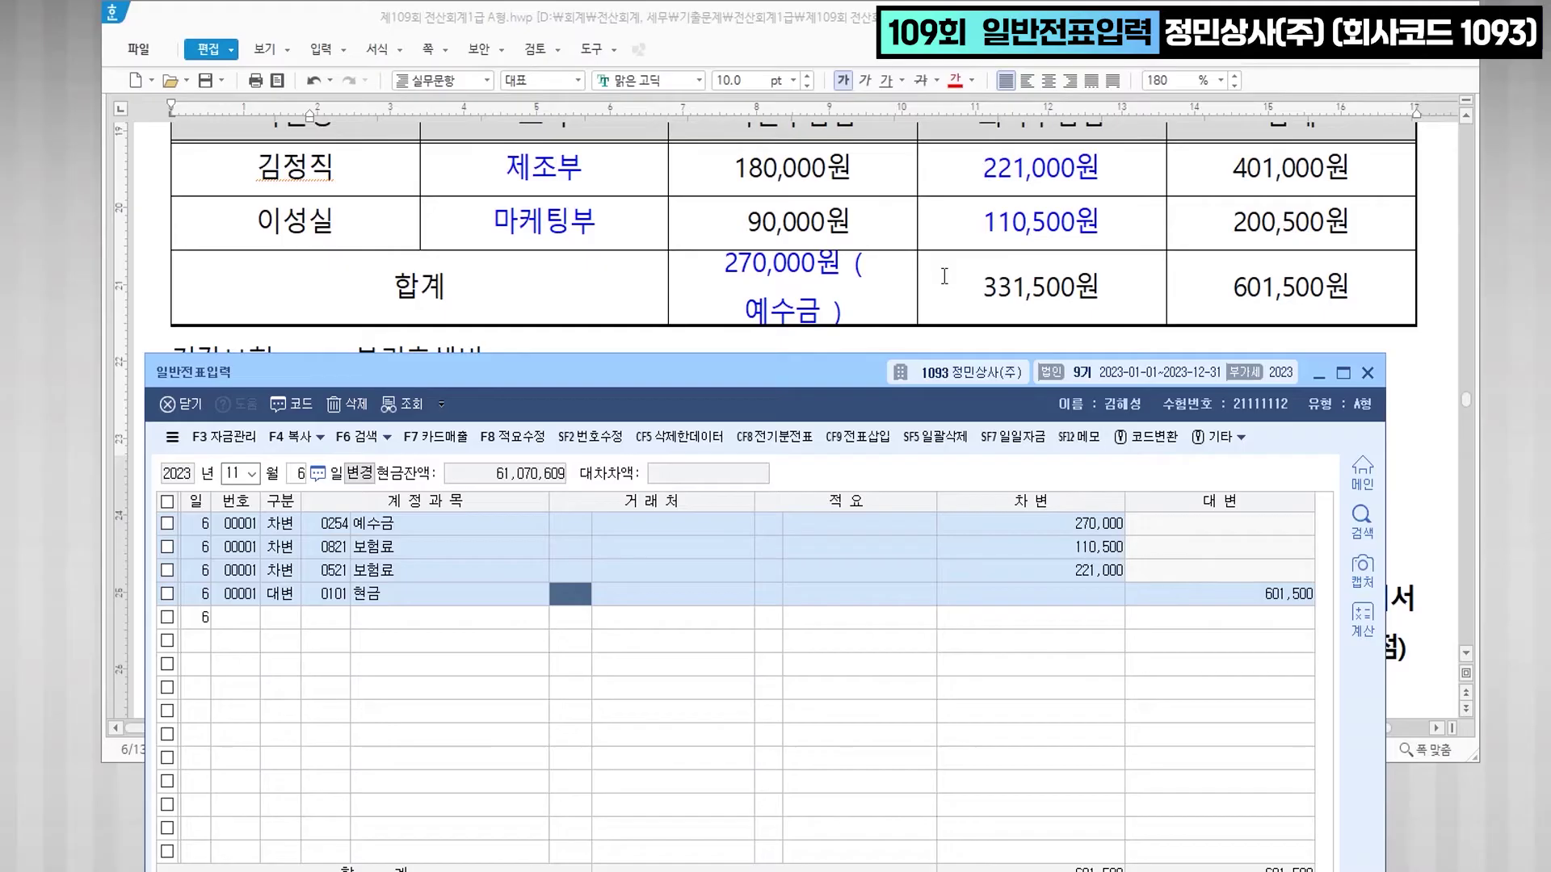
# - Switch to the exam document and color 확정기여형(DC) 퇴직연금, 보통예금 계좌 and 수수료 200,000원이 포함 red in question 5
pyautogui.click(749, 317)
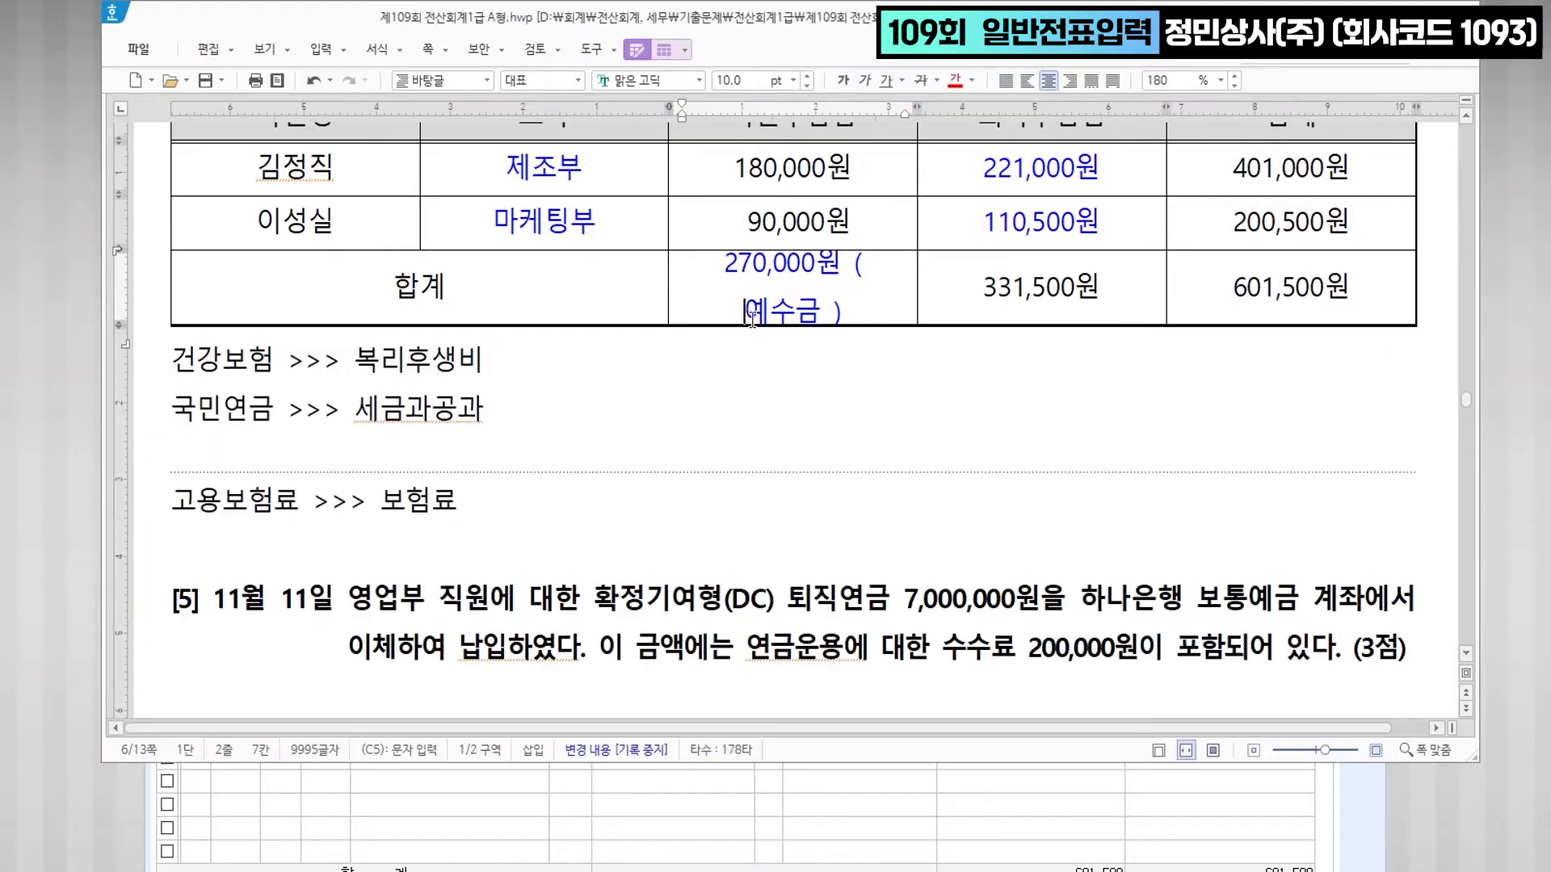
pyautogui.scroll(-3, 916, 437)
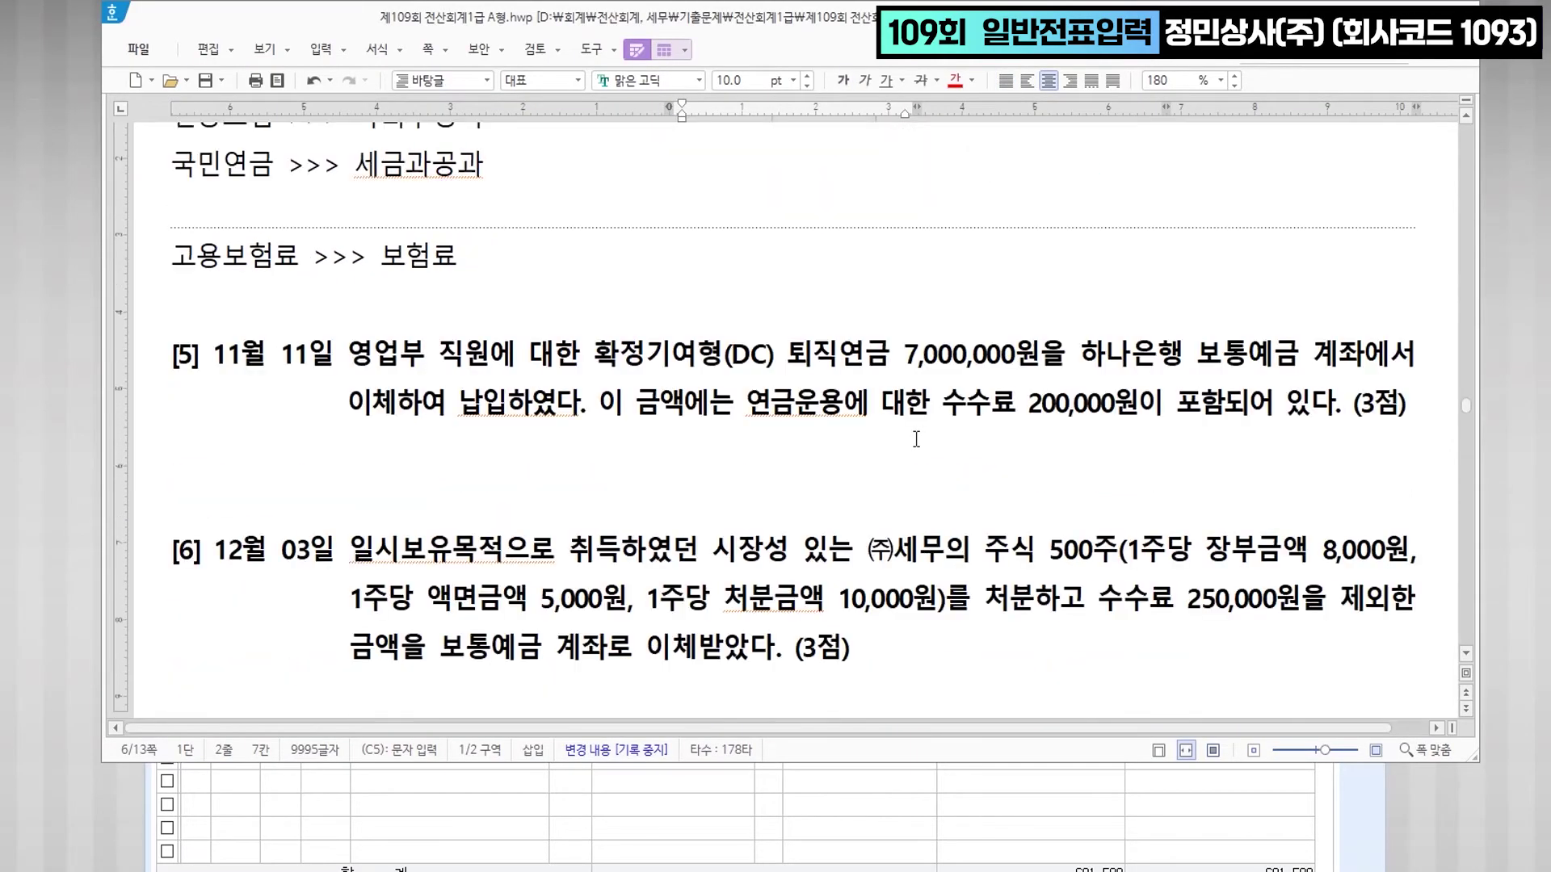
pyautogui.scroll(-2, 916, 438)
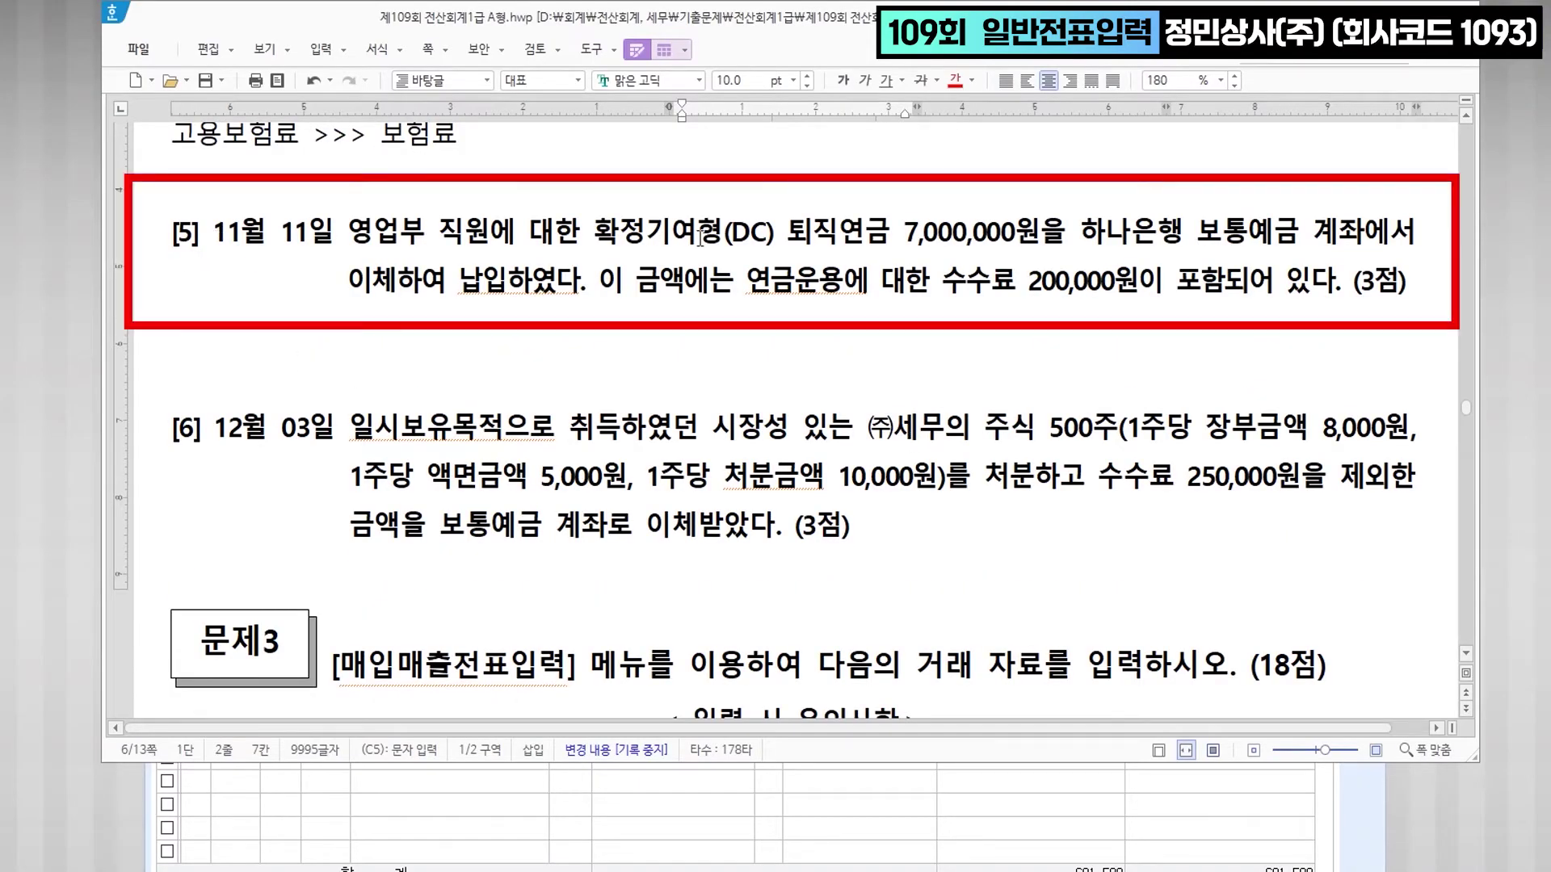
pyautogui.moveTo(600, 232); pyautogui.dragTo(886, 233)
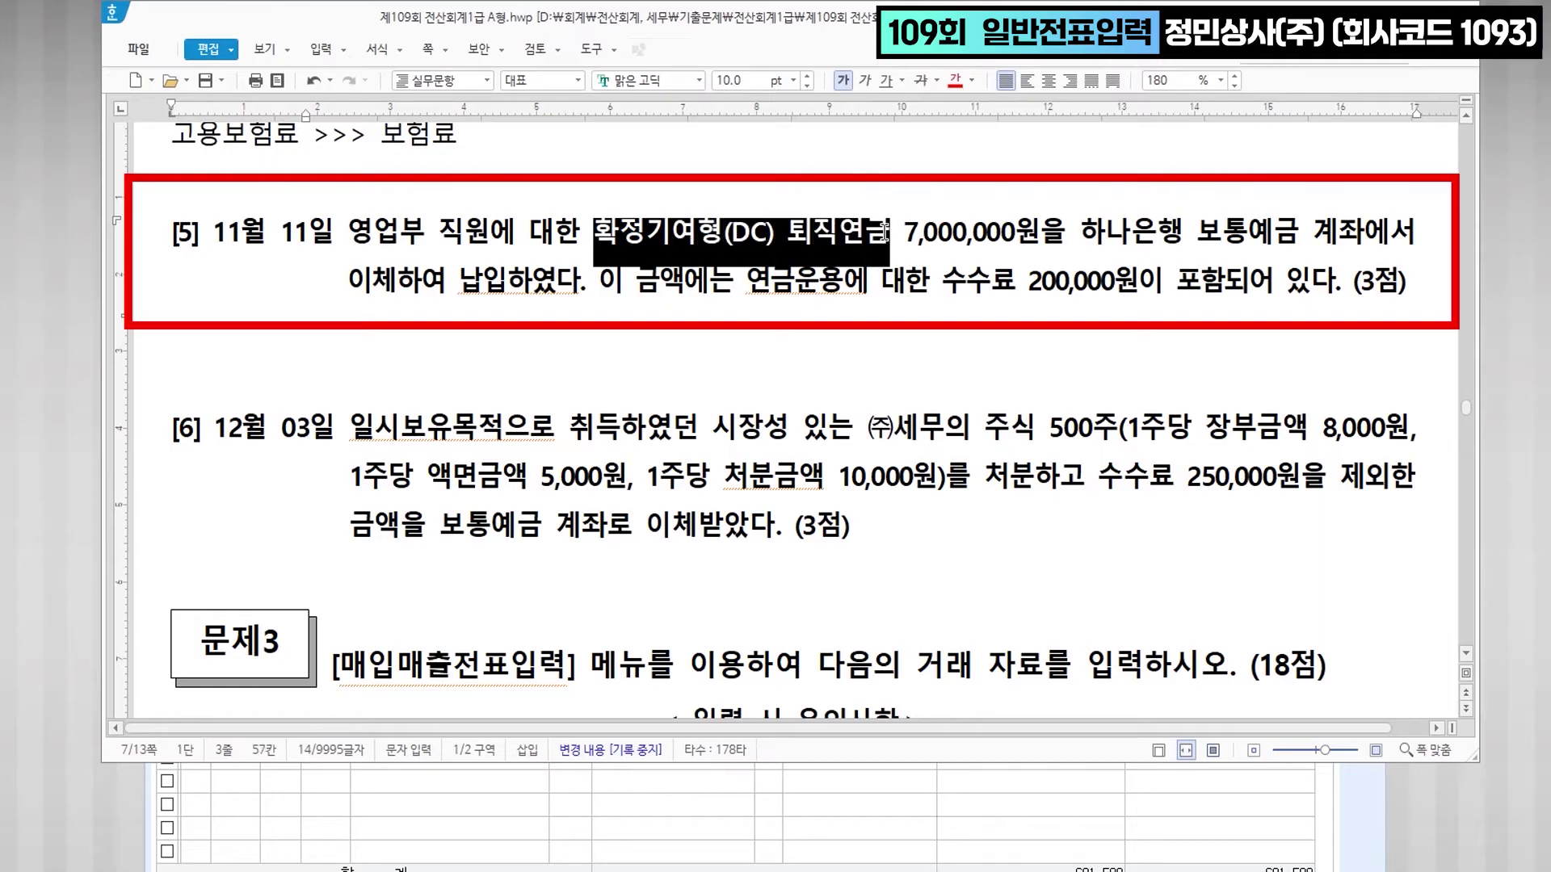
pyautogui.click(954, 80)
pyautogui.moveTo(1201, 233); pyautogui.dragTo(1364, 232)
pyautogui.click(954, 80)
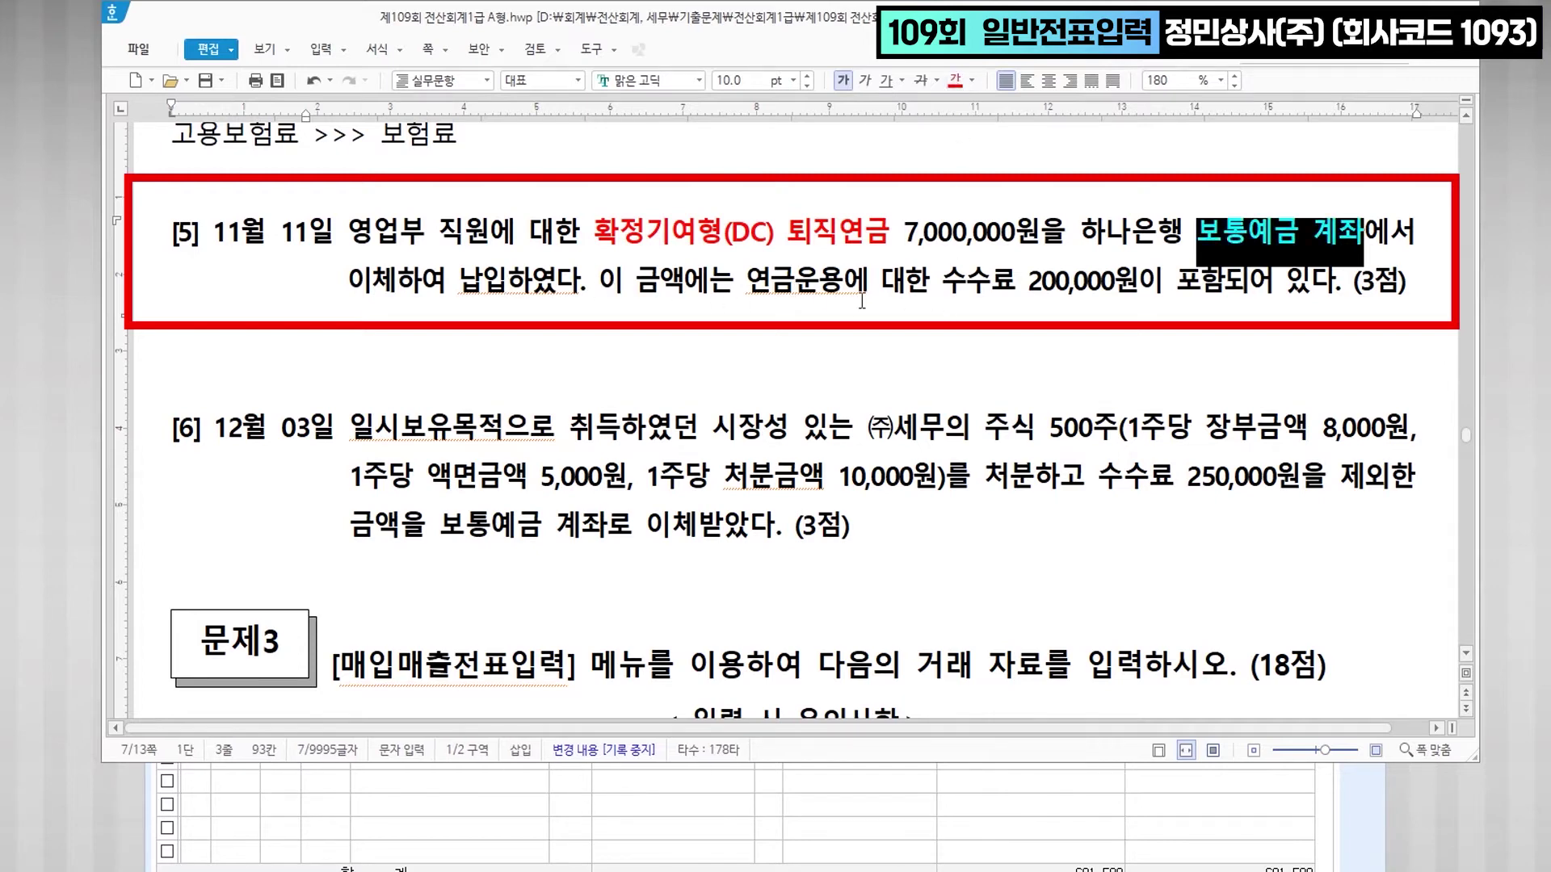
pyautogui.moveTo(945, 283); pyautogui.dragTo(1225, 282)
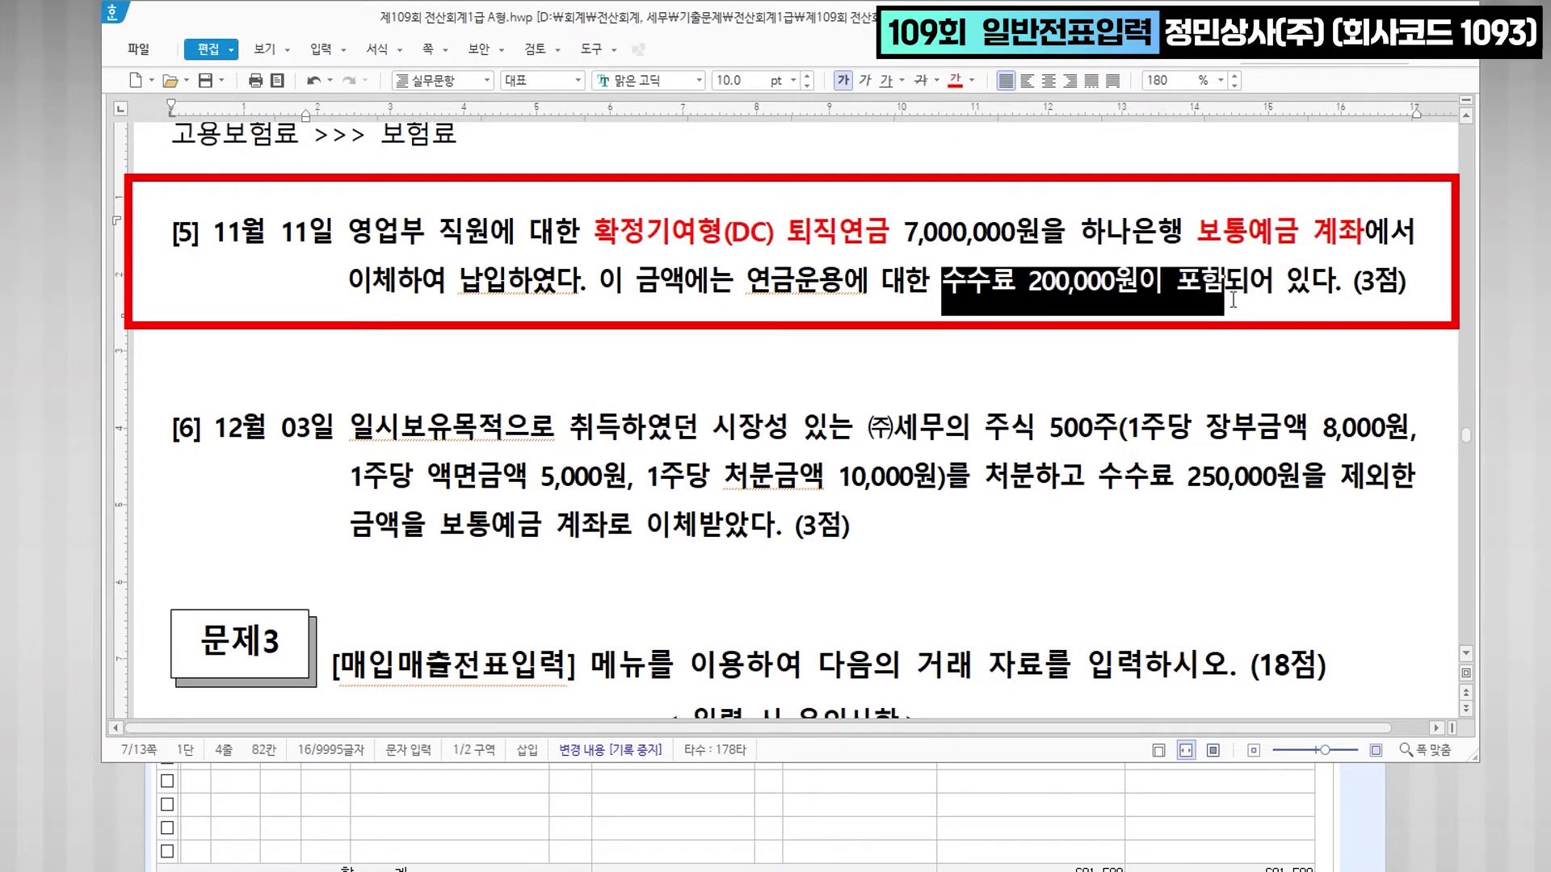
pyautogui.click(954, 82)
pyautogui.click(969, 347)
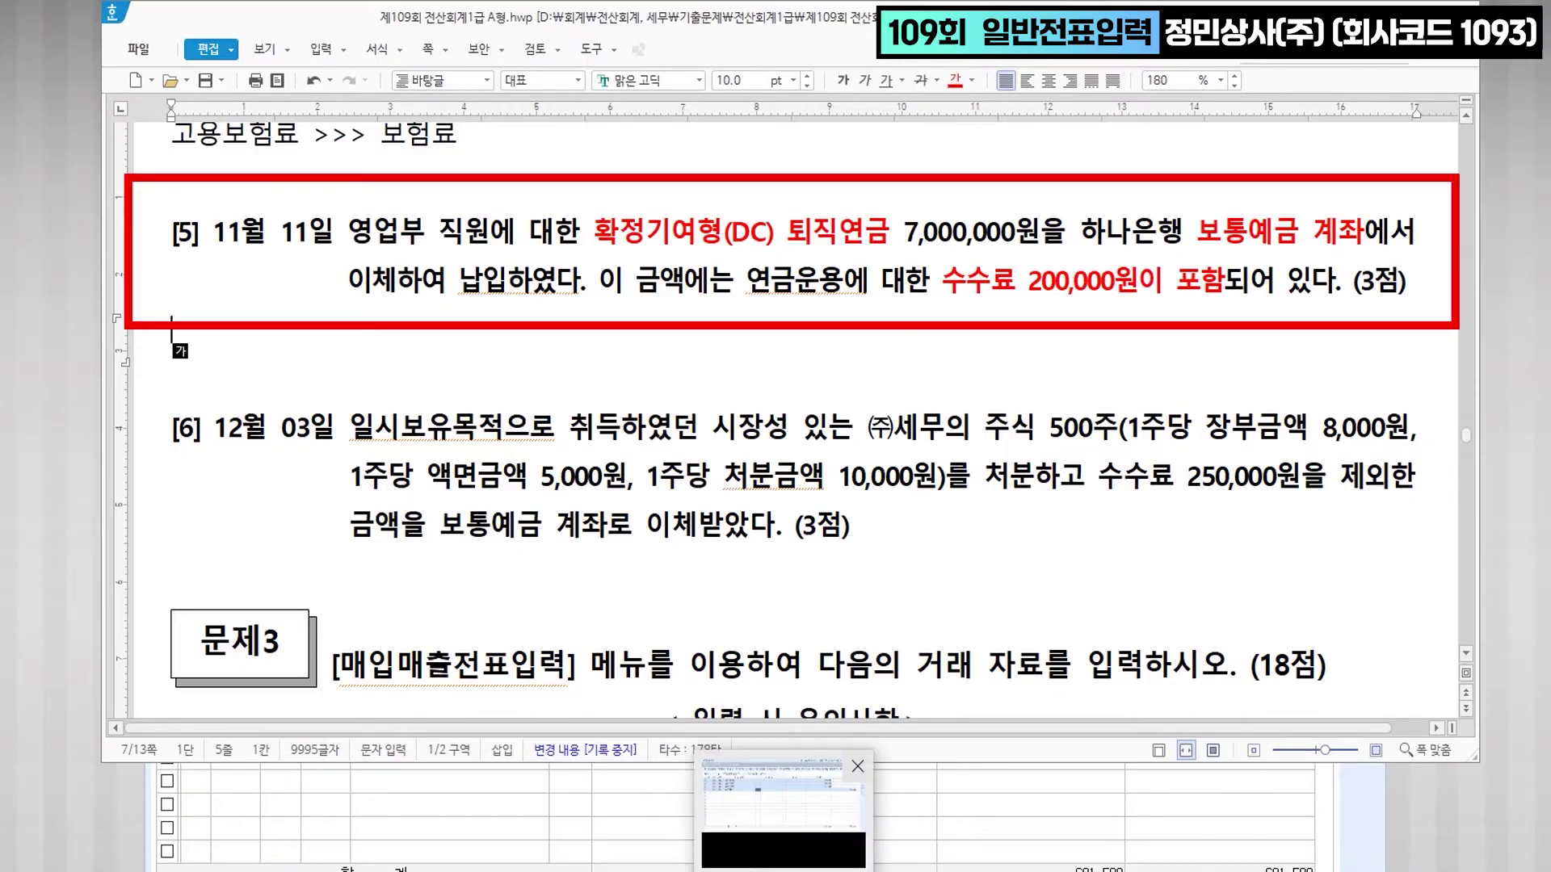
# - Switch to the KcLep journal window 일반전표입력 and set the entry date to November 11
pyautogui.click(782, 844)
pyautogui.press('Return')
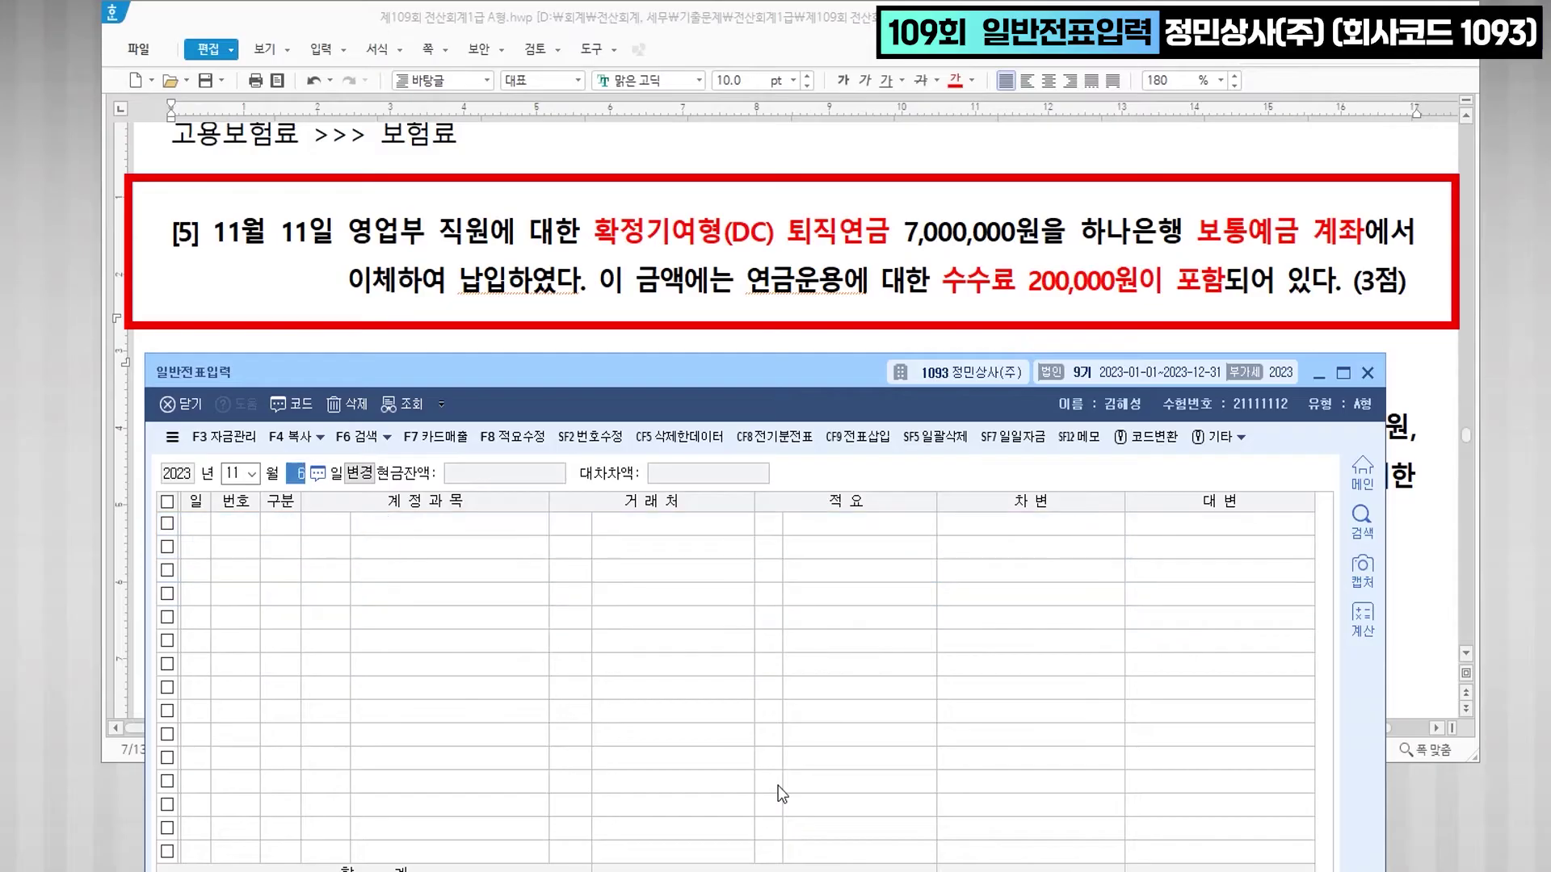
pyautogui.write('11')
pyautogui.press('Return')
# - Add a debit line of 6,800,000 with the selling and administrative account 0806 퇴직급여
pyautogui.write('3')
pyautogui.press('Return')
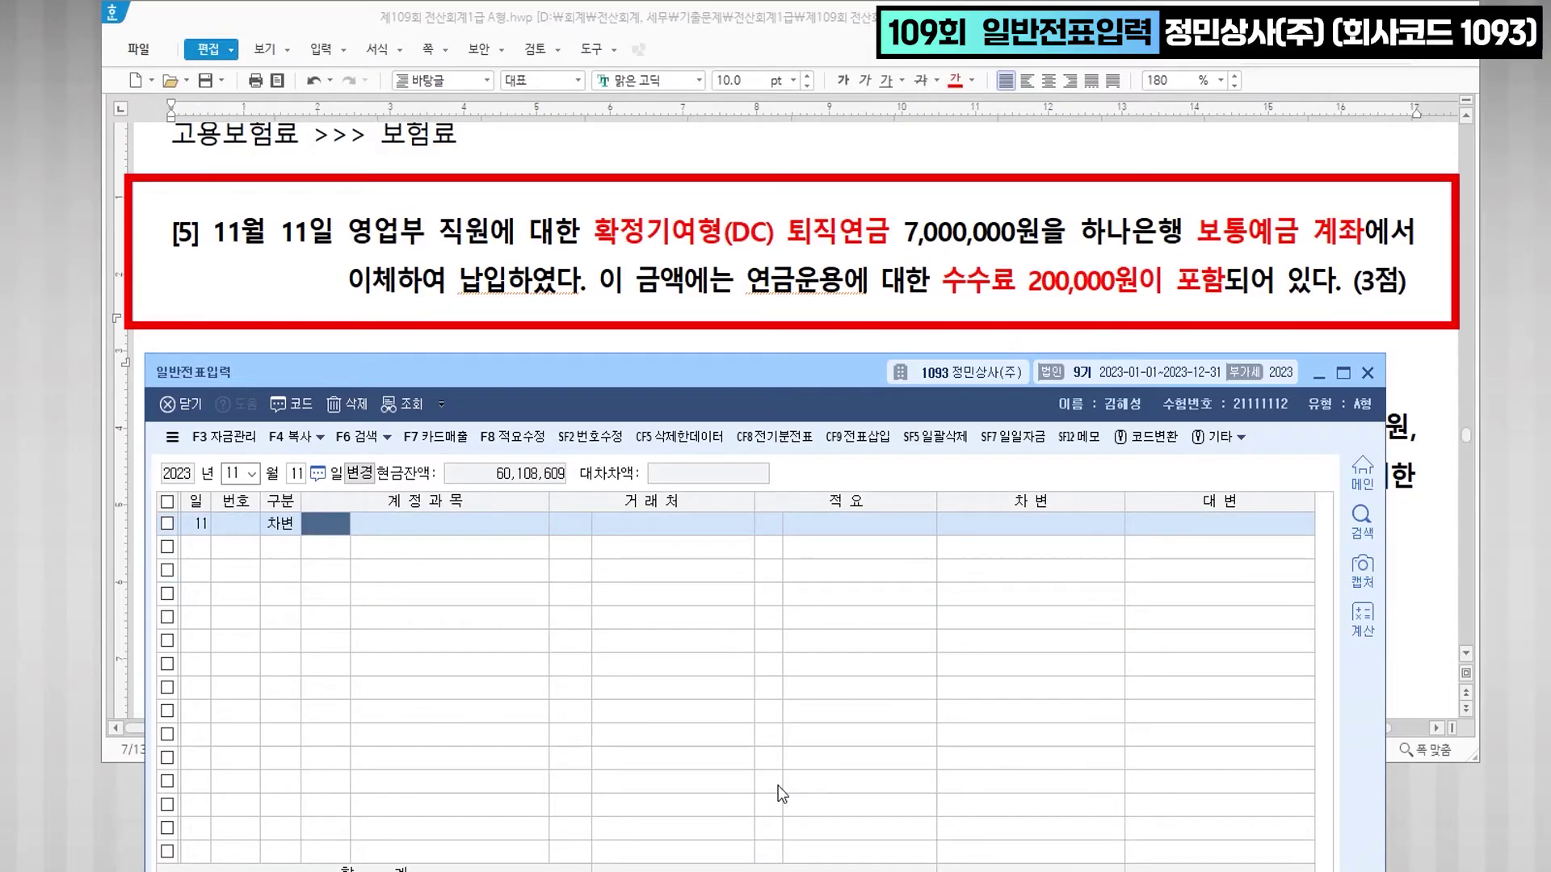
pyautogui.write('퇴직급')
pyautogui.press('Return')
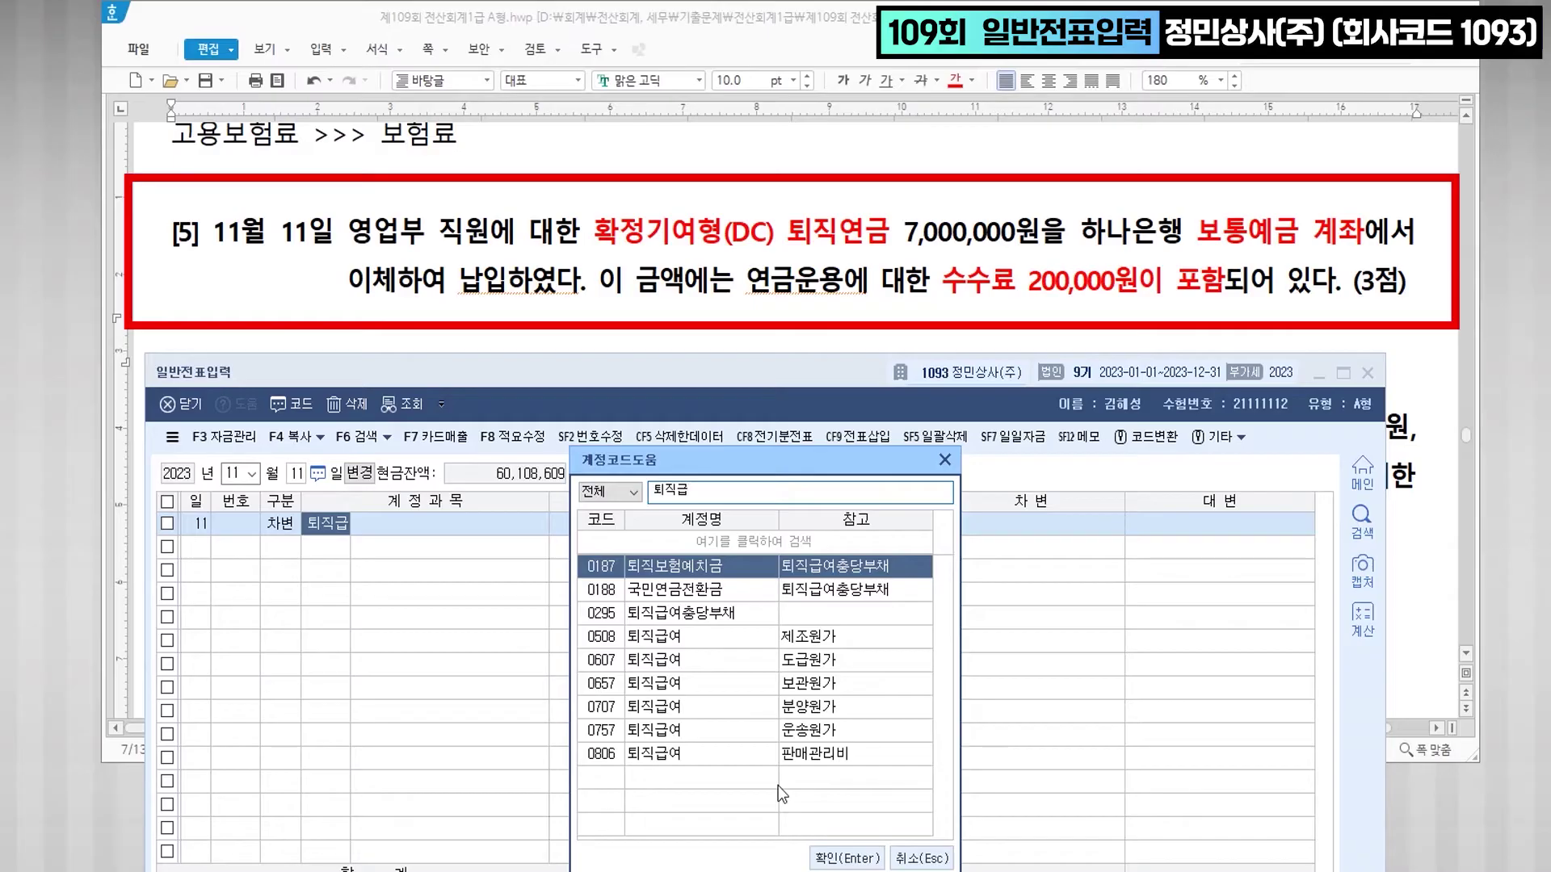
pyautogui.press('Down')
pyautogui.press('End')
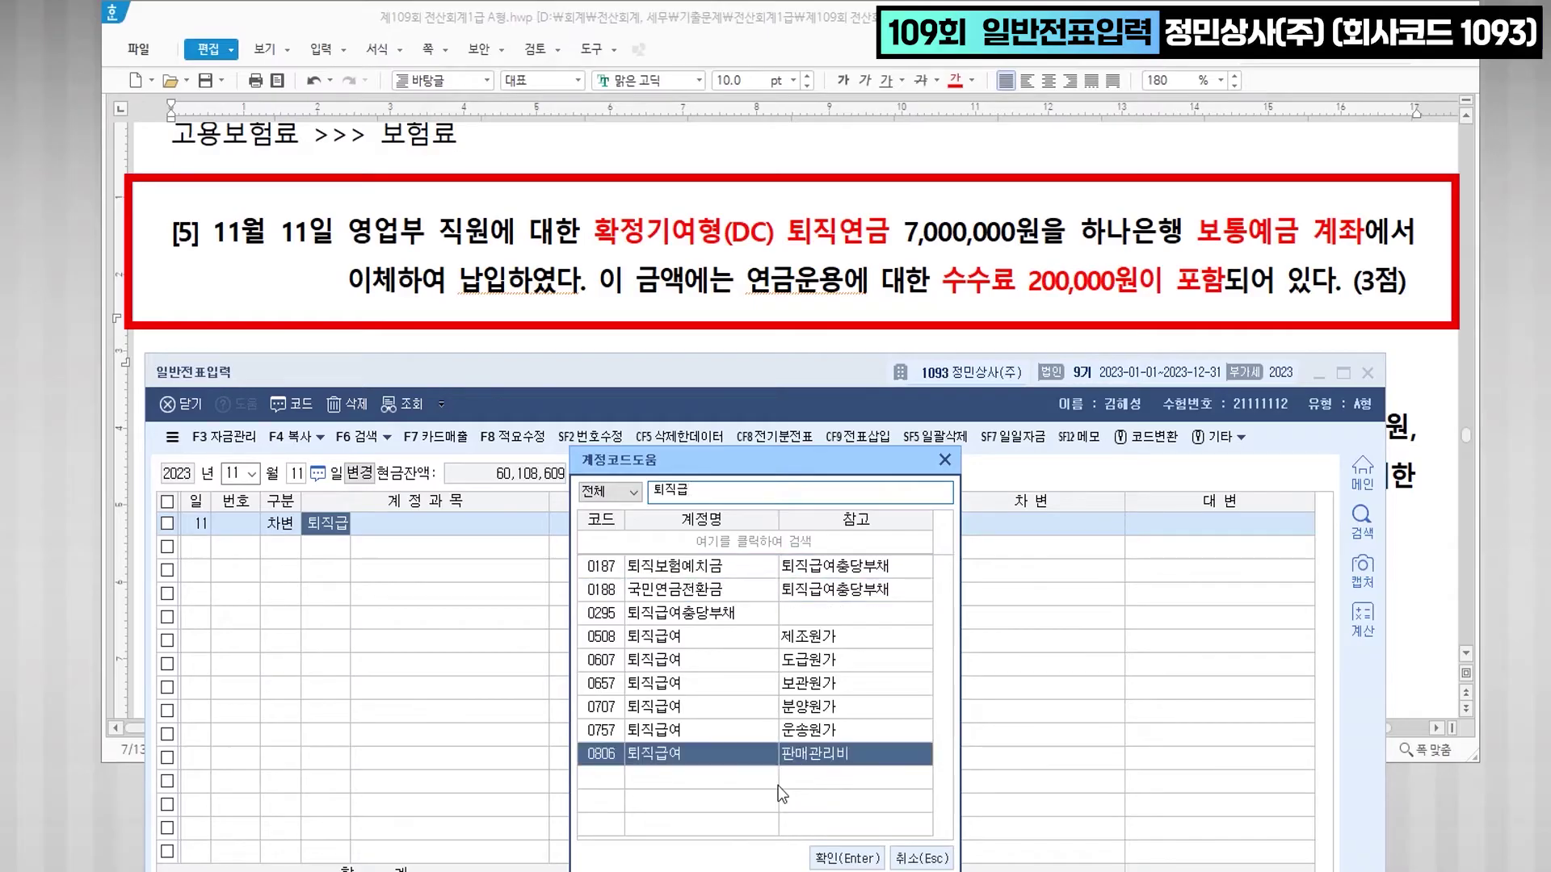
pyautogui.press('Return')
pyautogui.press('Return')
pyautogui.press('Return')
pyautogui.press('Return')
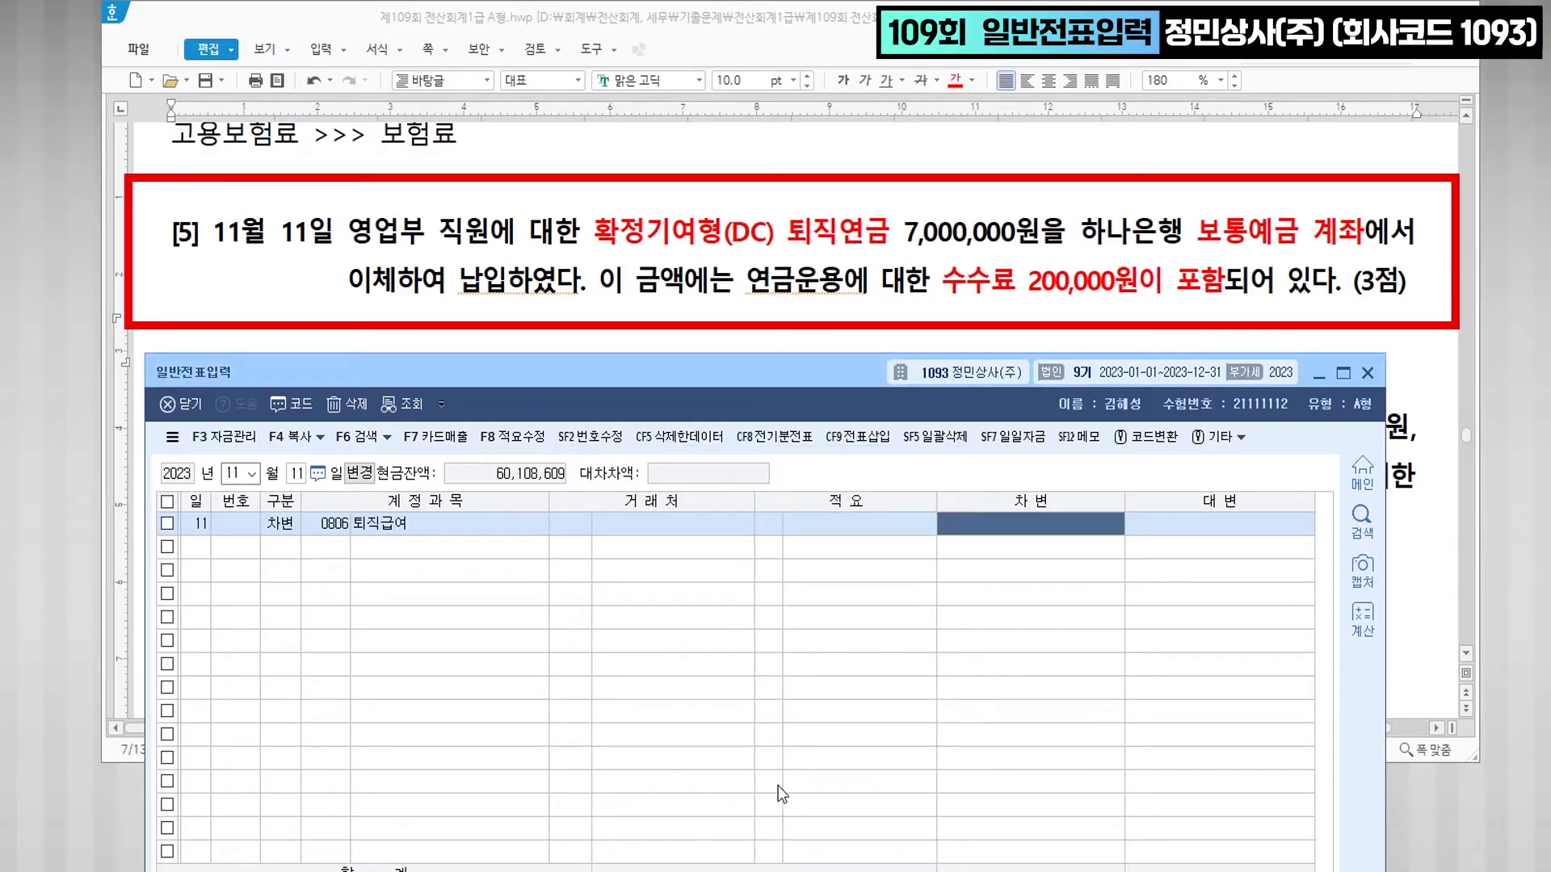
pyautogui.write('6,800,000')
pyautogui.press('Return')
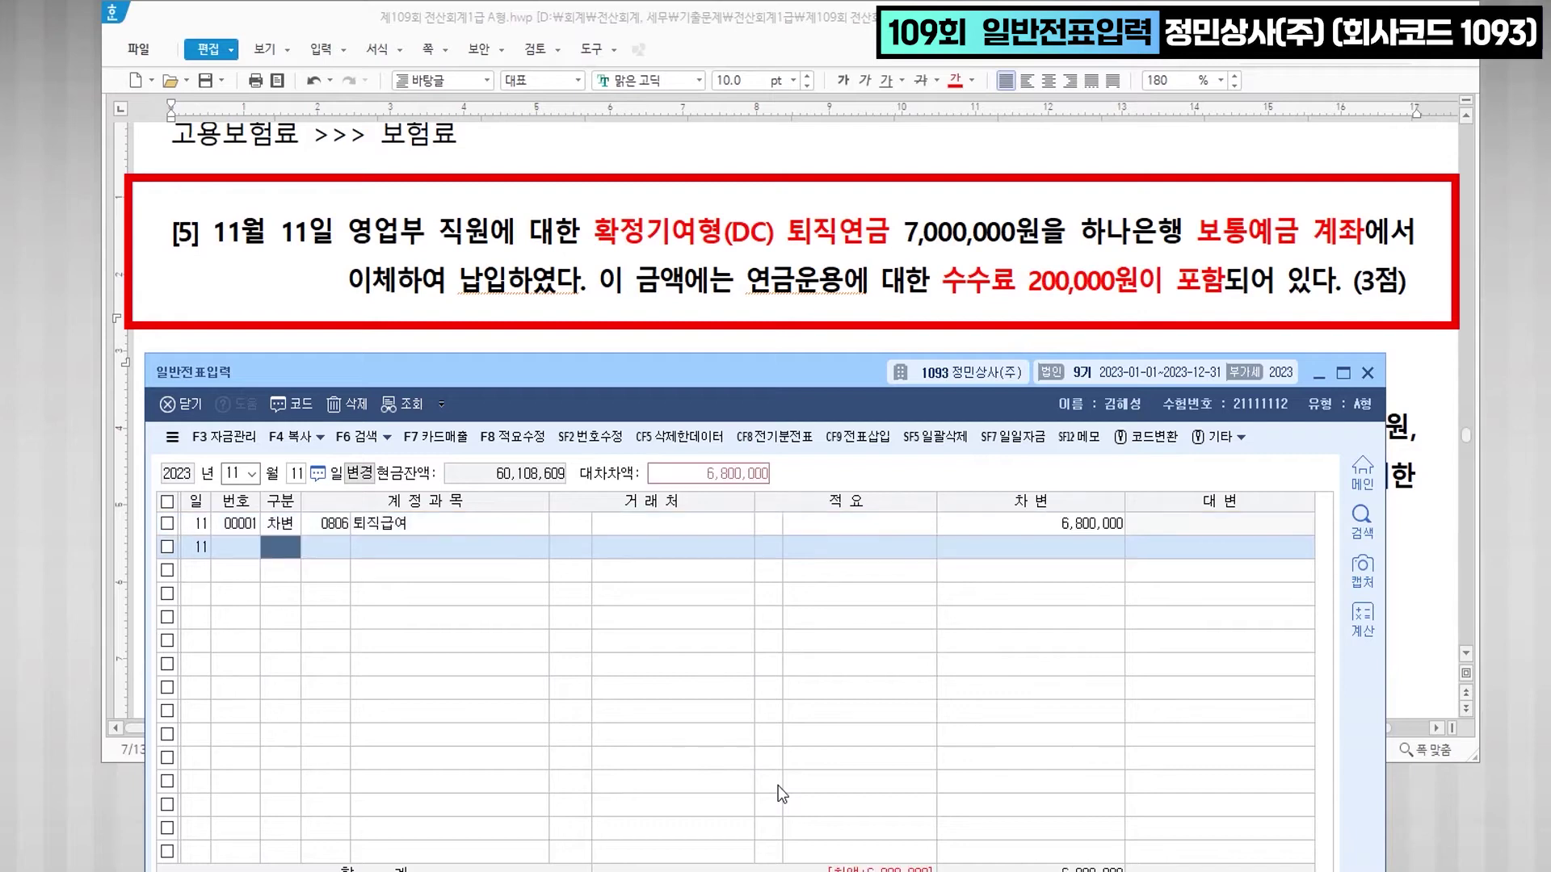
# - Add a debit line of 200,000 with account 0831 수수료비용 for the pension management fee
pyautogui.press('Return')
pyautogui.write('831')
pyautogui.press('Return')
pyautogui.press('Return')
pyautogui.press('Return')
pyautogui.write('2000000')
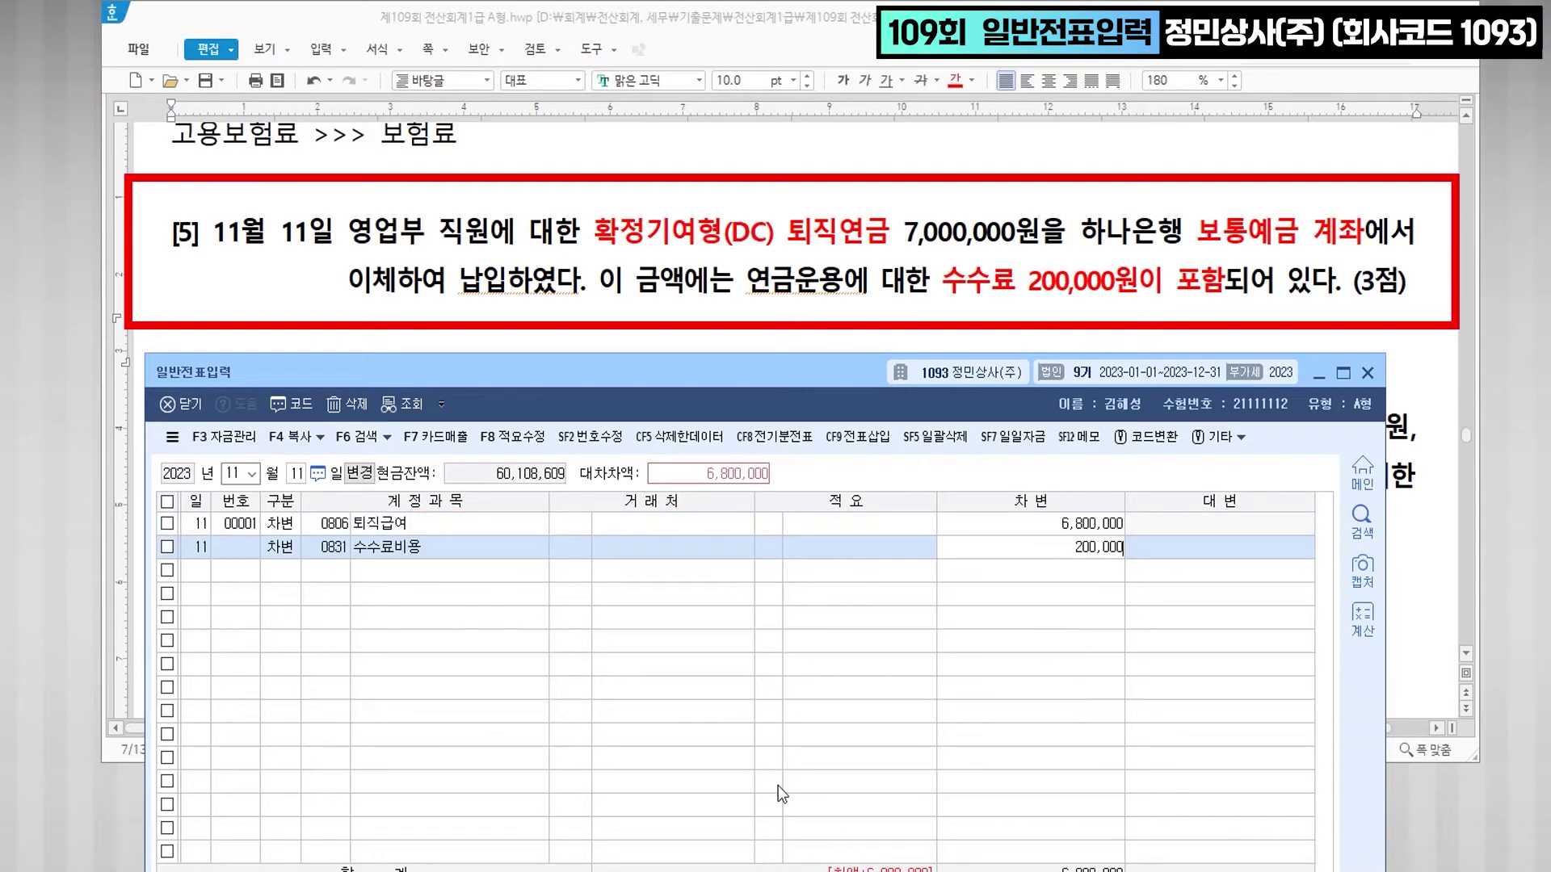
pyautogui.press('Return')
# - Add a credit line with account 0103 보통예금 for 7,000,000 to complete the November 11 entry
pyautogui.write('4')
pyautogui.press('Return')
pyautogui.write('103')
pyautogui.press('Return')
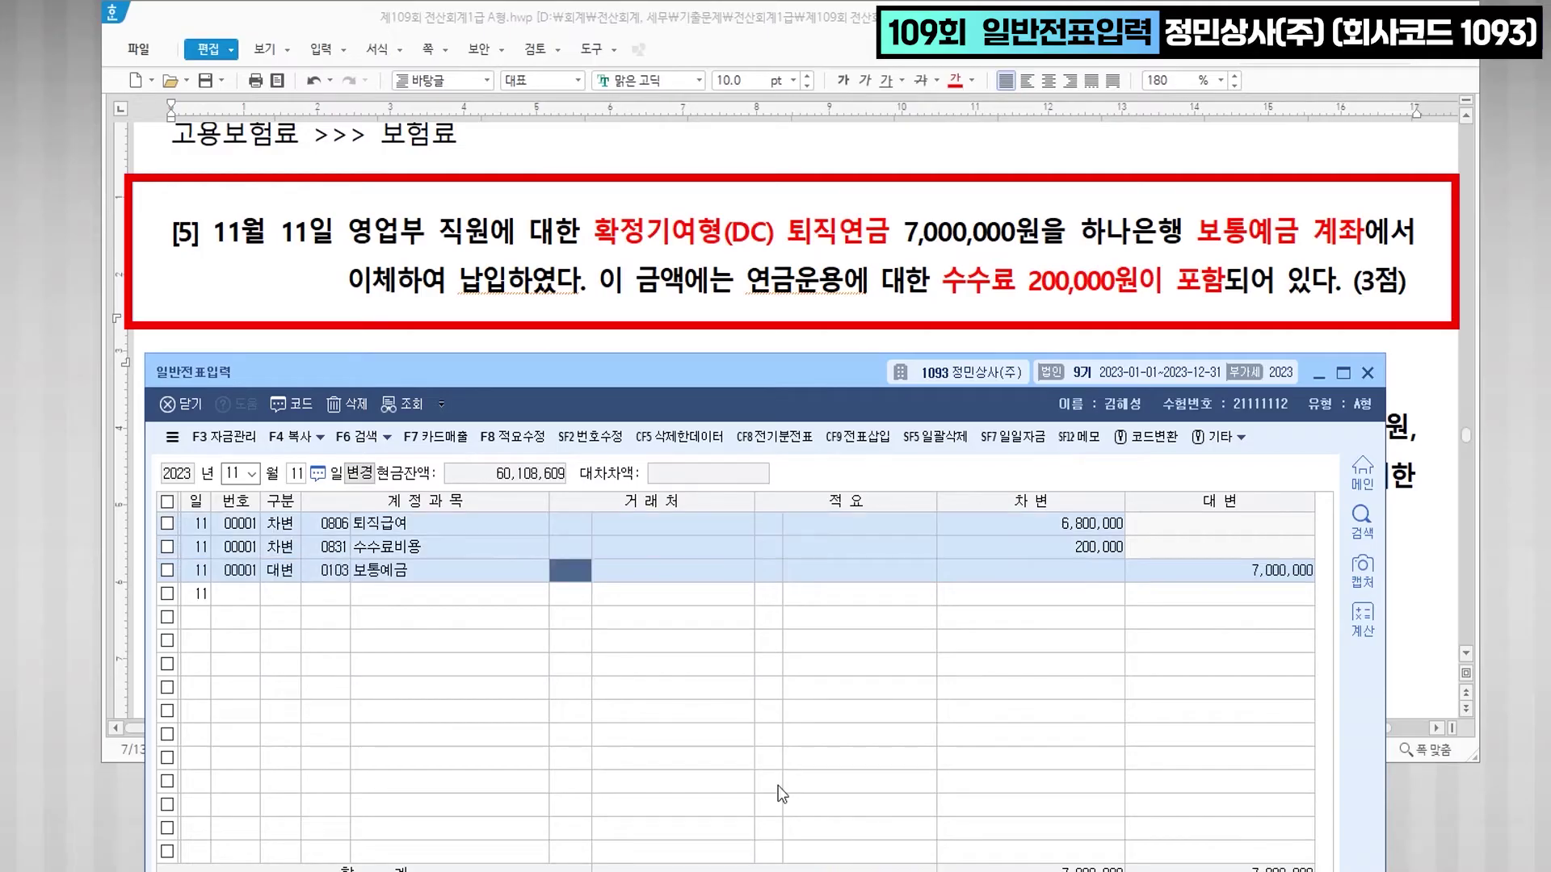
pyautogui.press('Return')
pyautogui.press('Return')
pyautogui.press('Return')
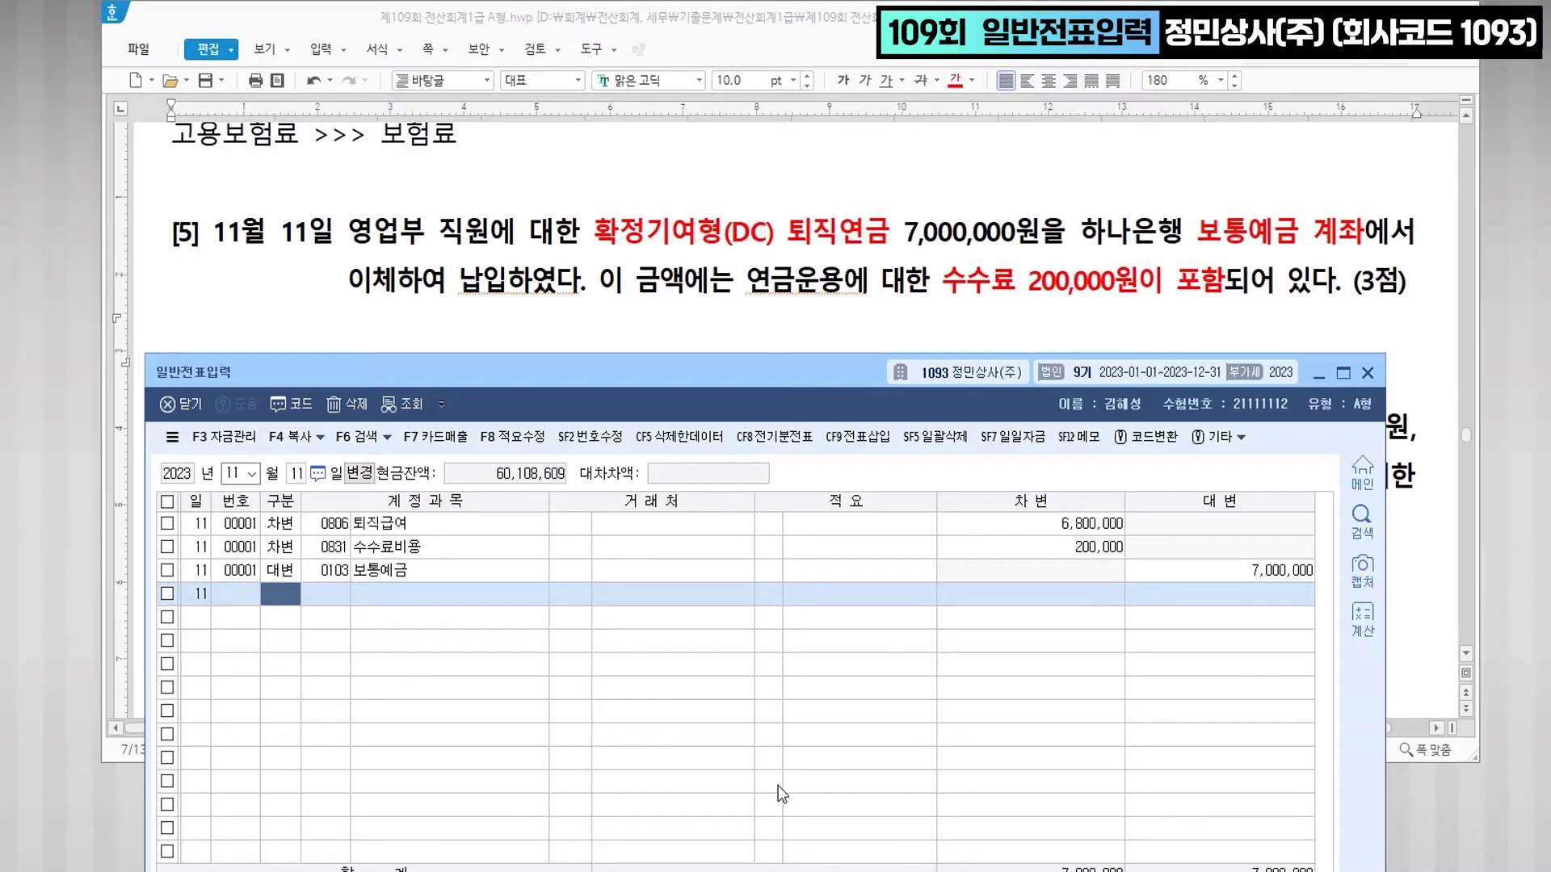
# - In question 6 of the exam document, color 주식 500주, 장부금액 8,000원 and 처분금액 10,000원 red
pyautogui.scroll(-5, 759, 240)
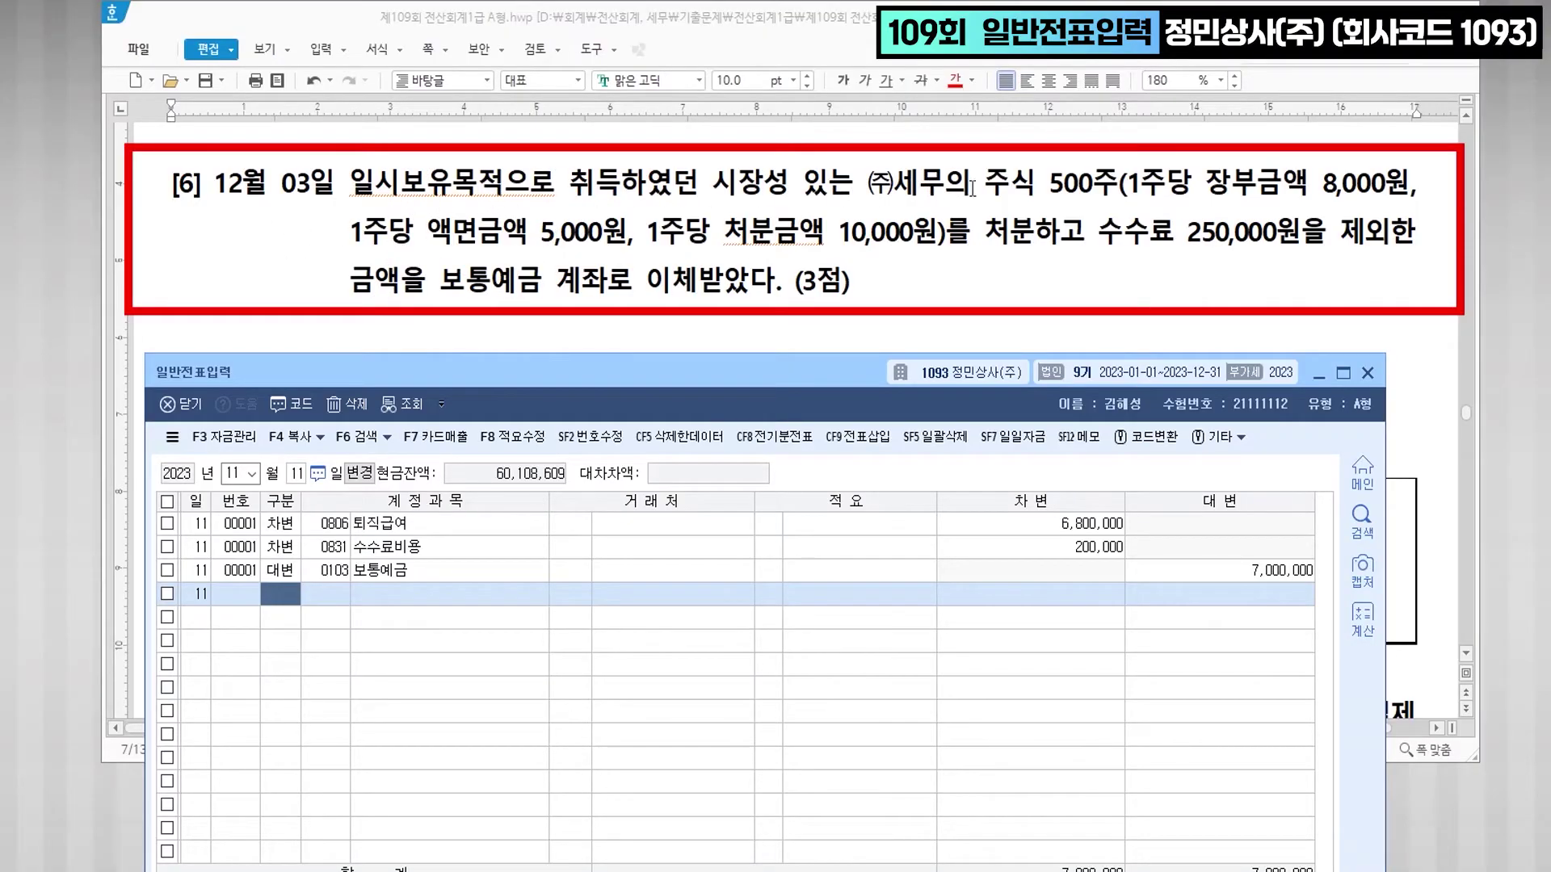
pyautogui.moveTo(984, 186); pyautogui.dragTo(1118, 186)
pyautogui.click(955, 80)
pyautogui.scroll(1, 1248, 262)
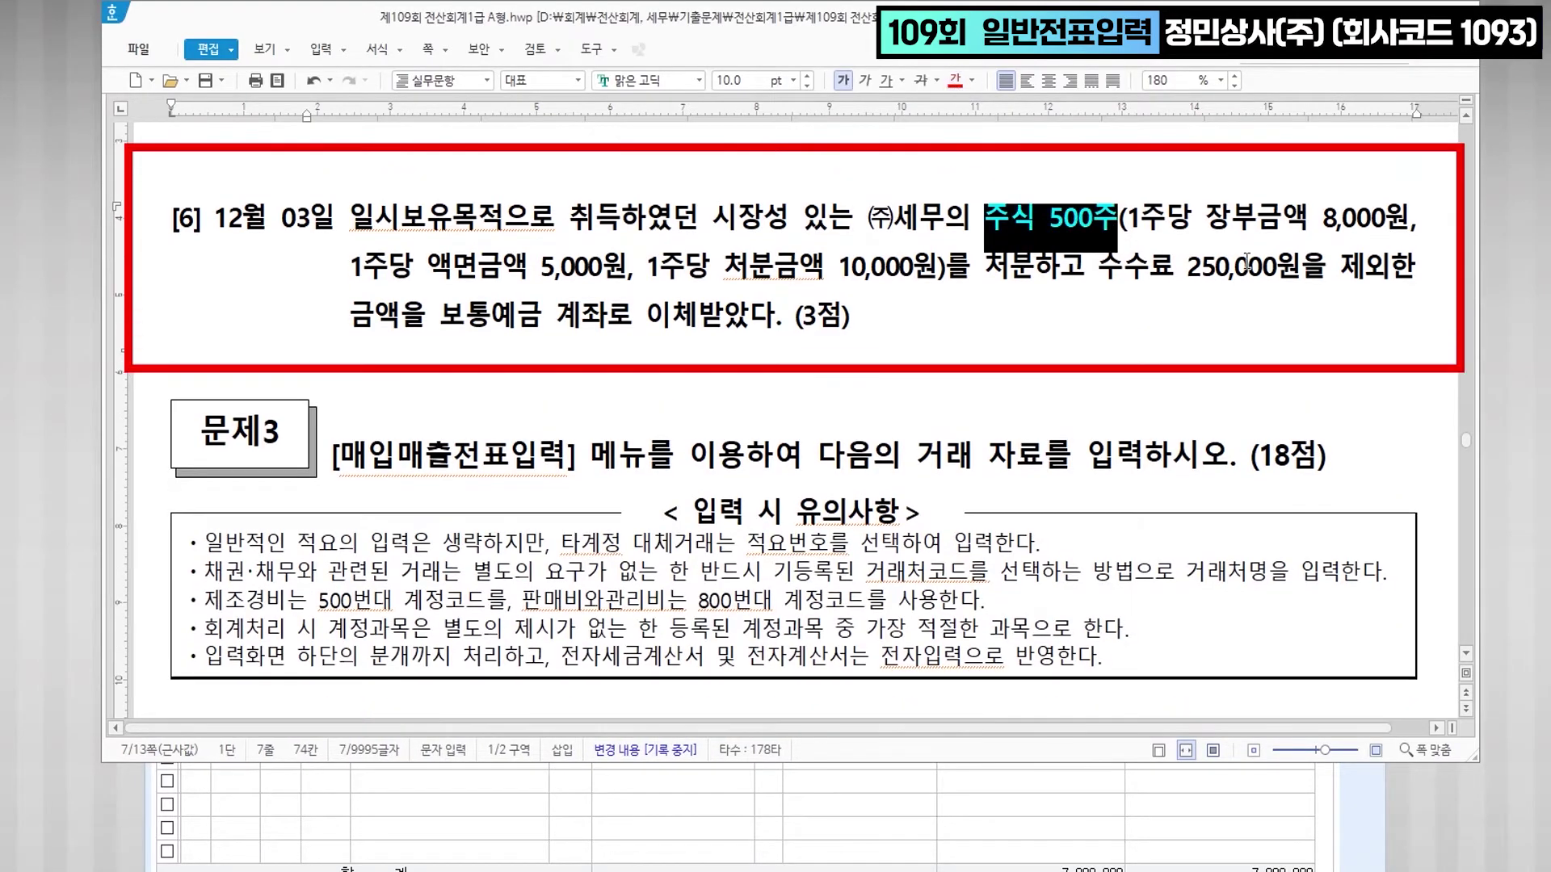
pyautogui.moveTo(1194, 220); pyautogui.dragTo(1402, 226)
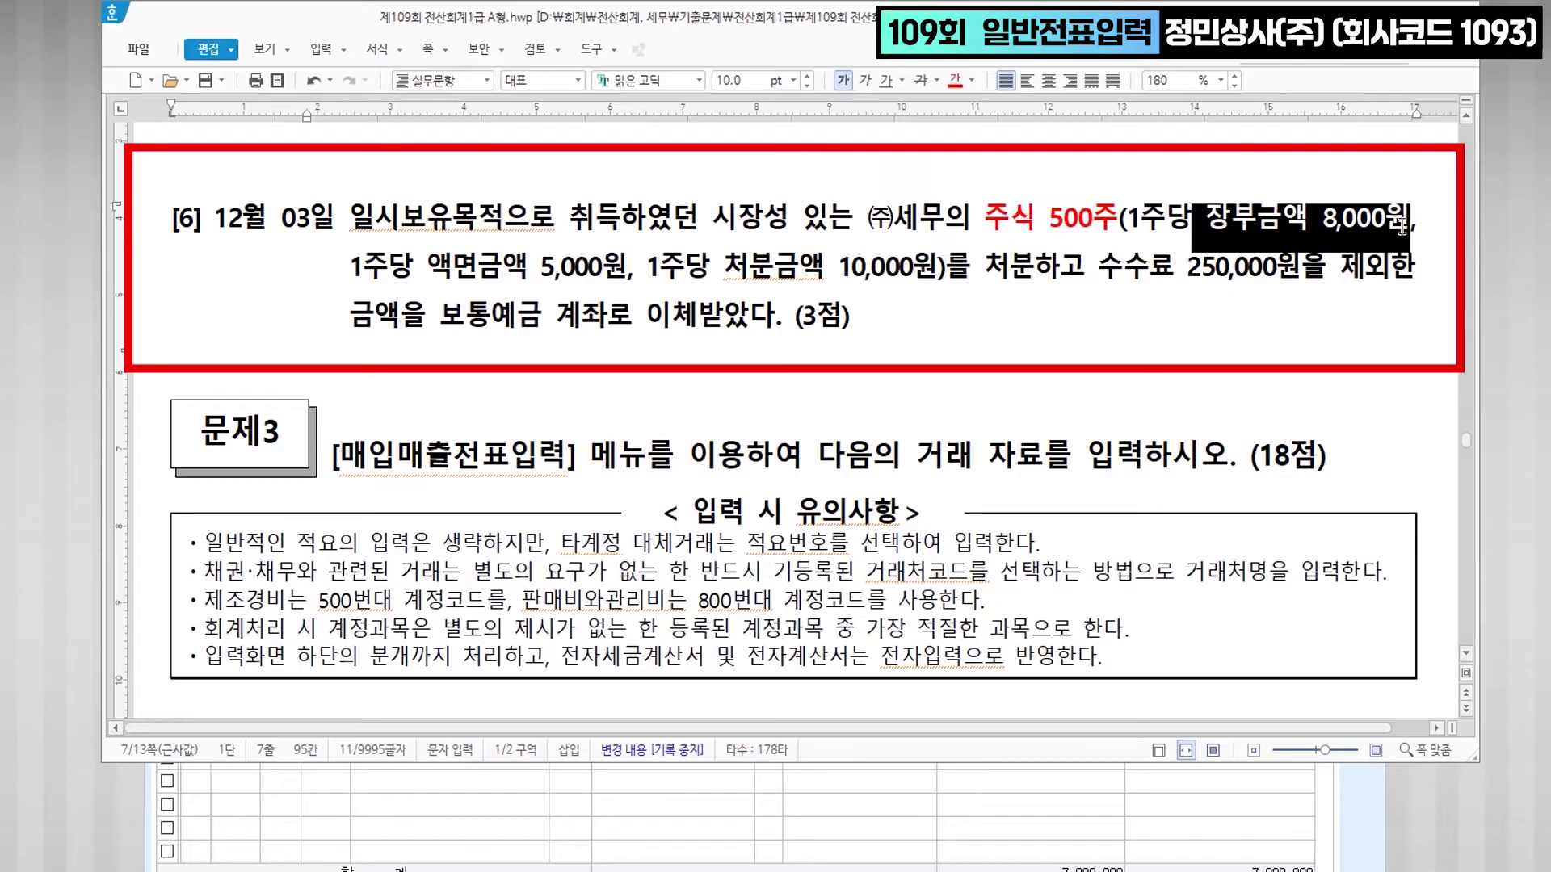
pyautogui.click(956, 80)
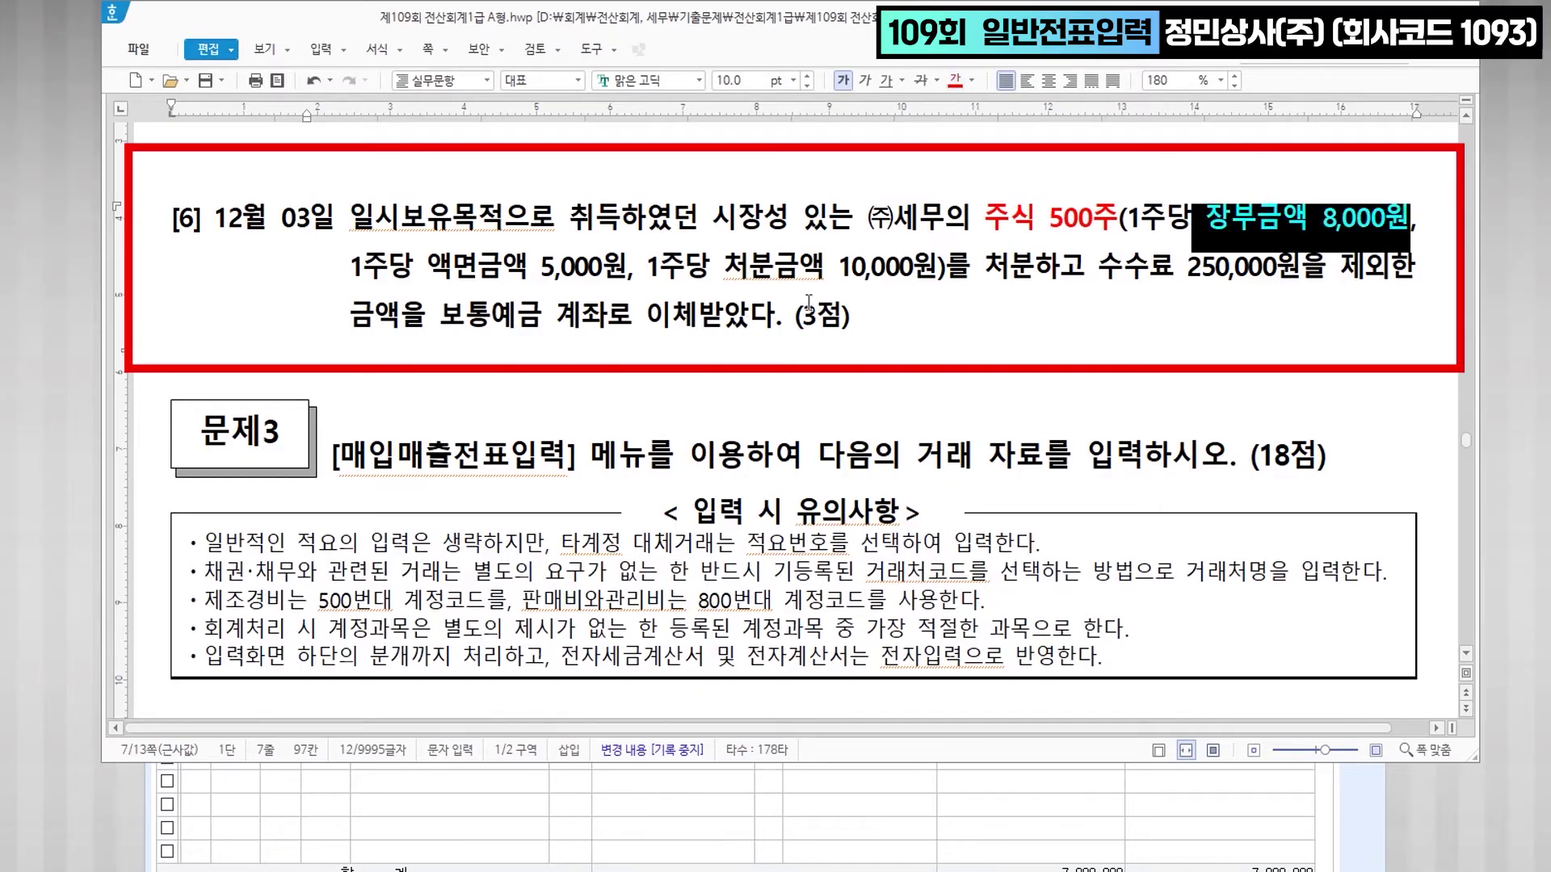
pyautogui.moveTo(749, 266); pyautogui.dragTo(934, 281)
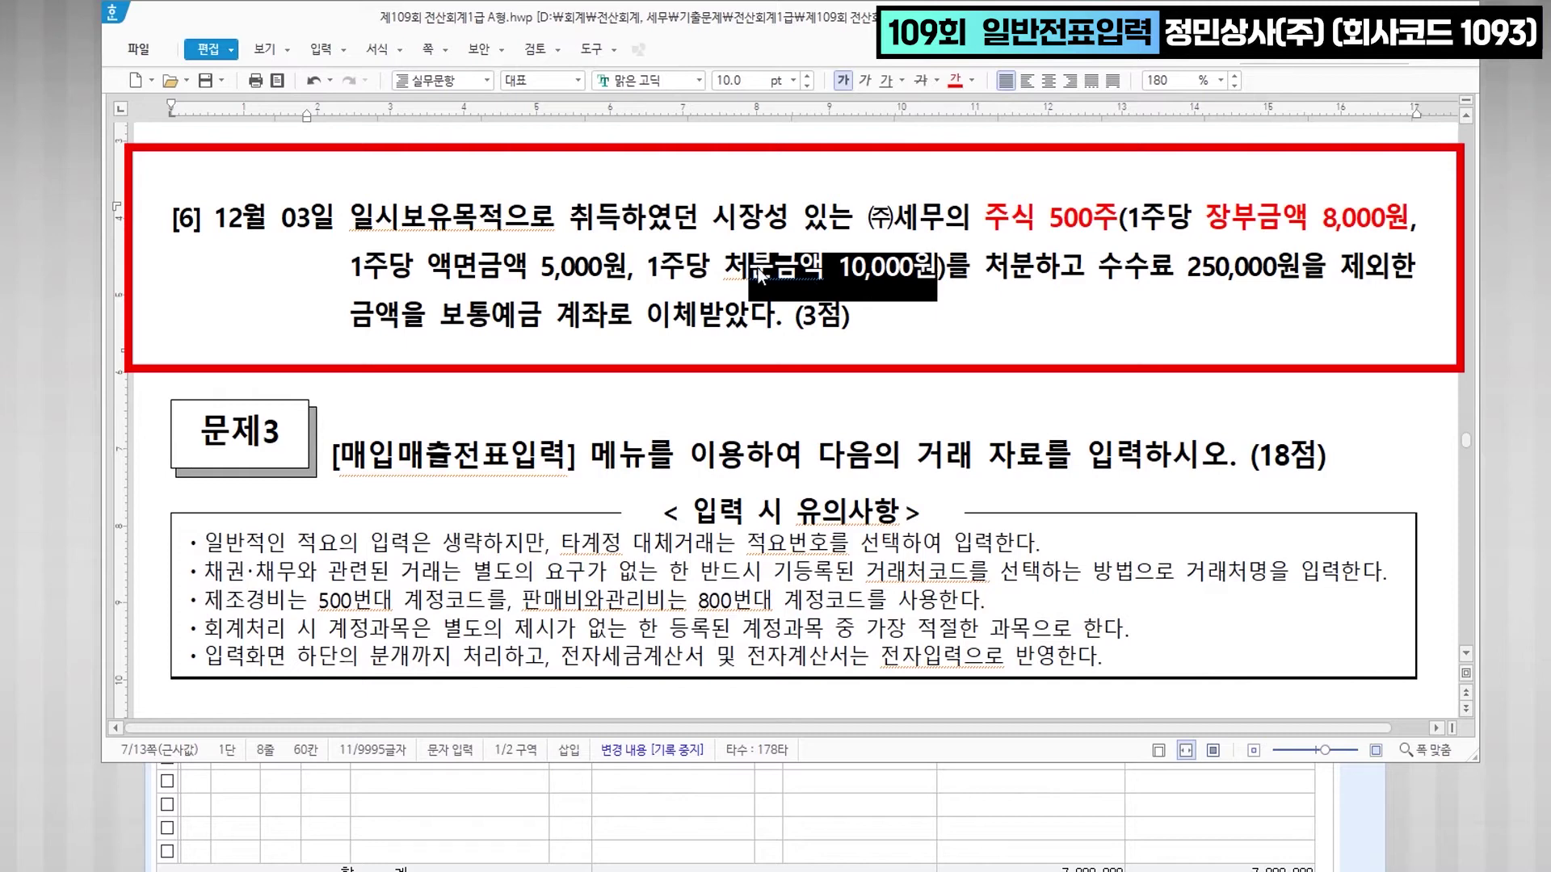
pyautogui.moveTo(724, 268); pyautogui.dragTo(937, 283)
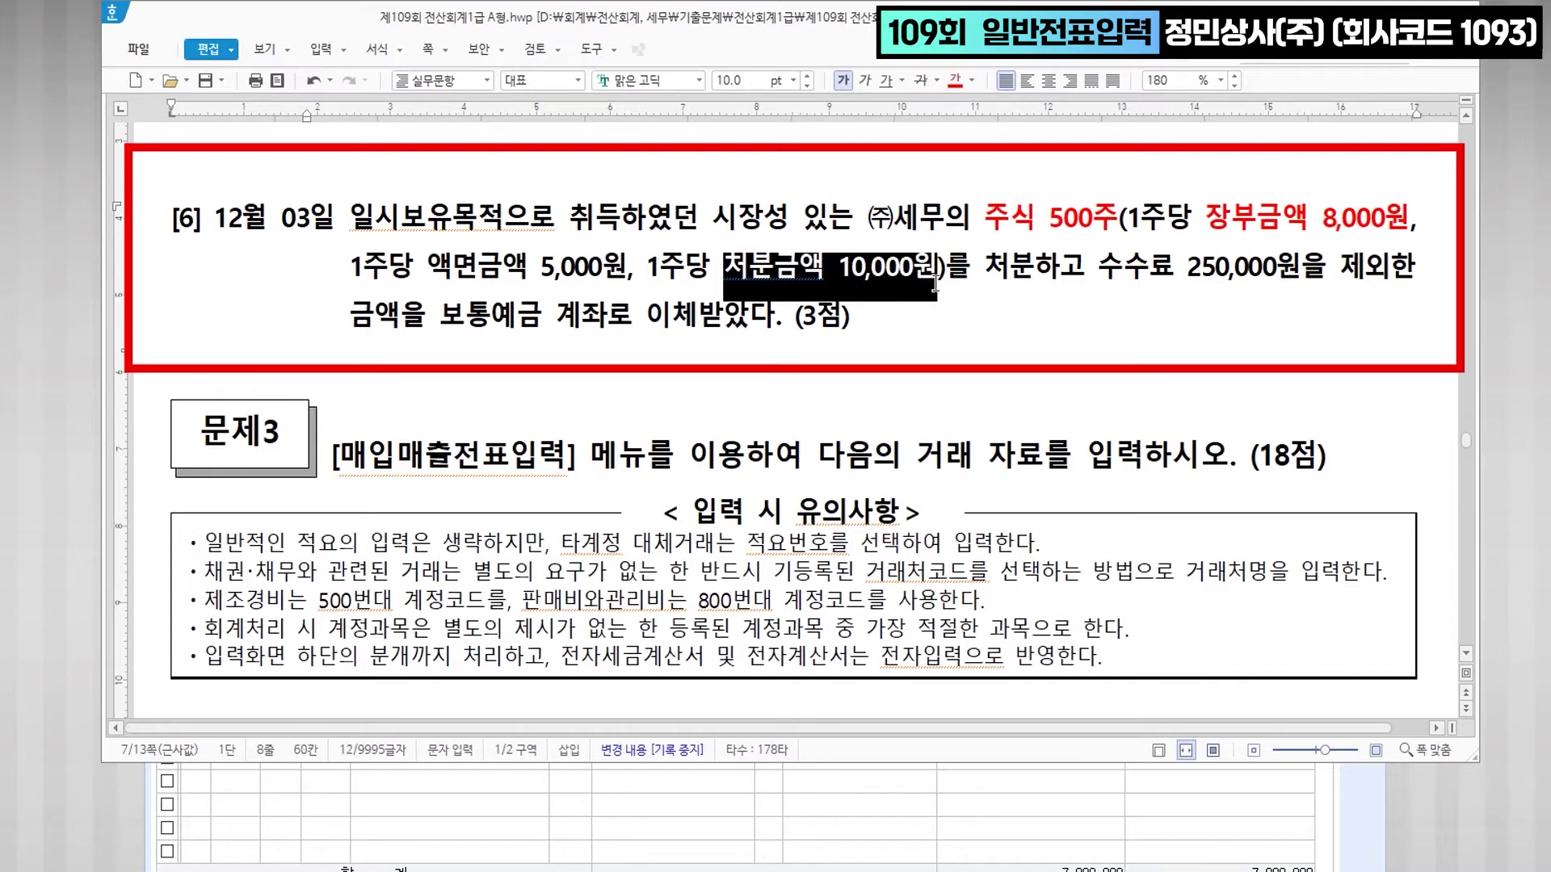
pyautogui.click(958, 84)
# - Color 처분하고 수수료 250,000원 and 보통예금 계좌로 이체 red in question 6
pyautogui.moveTo(987, 275); pyautogui.dragTo(1302, 280)
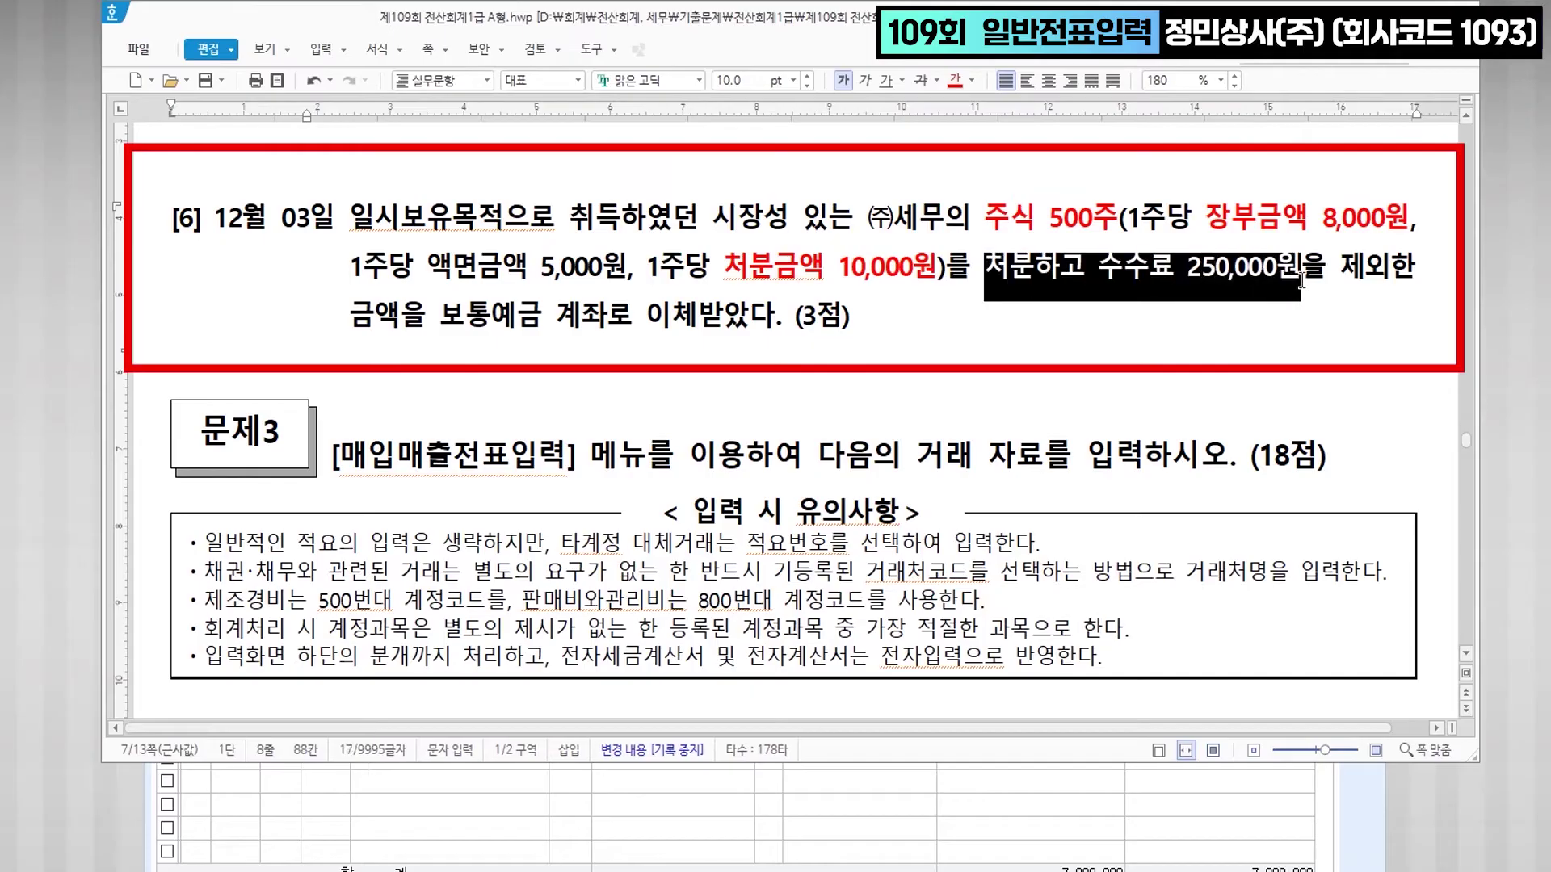
pyautogui.click(958, 84)
pyautogui.moveTo(440, 319); pyautogui.dragTo(699, 330)
pyautogui.click(955, 84)
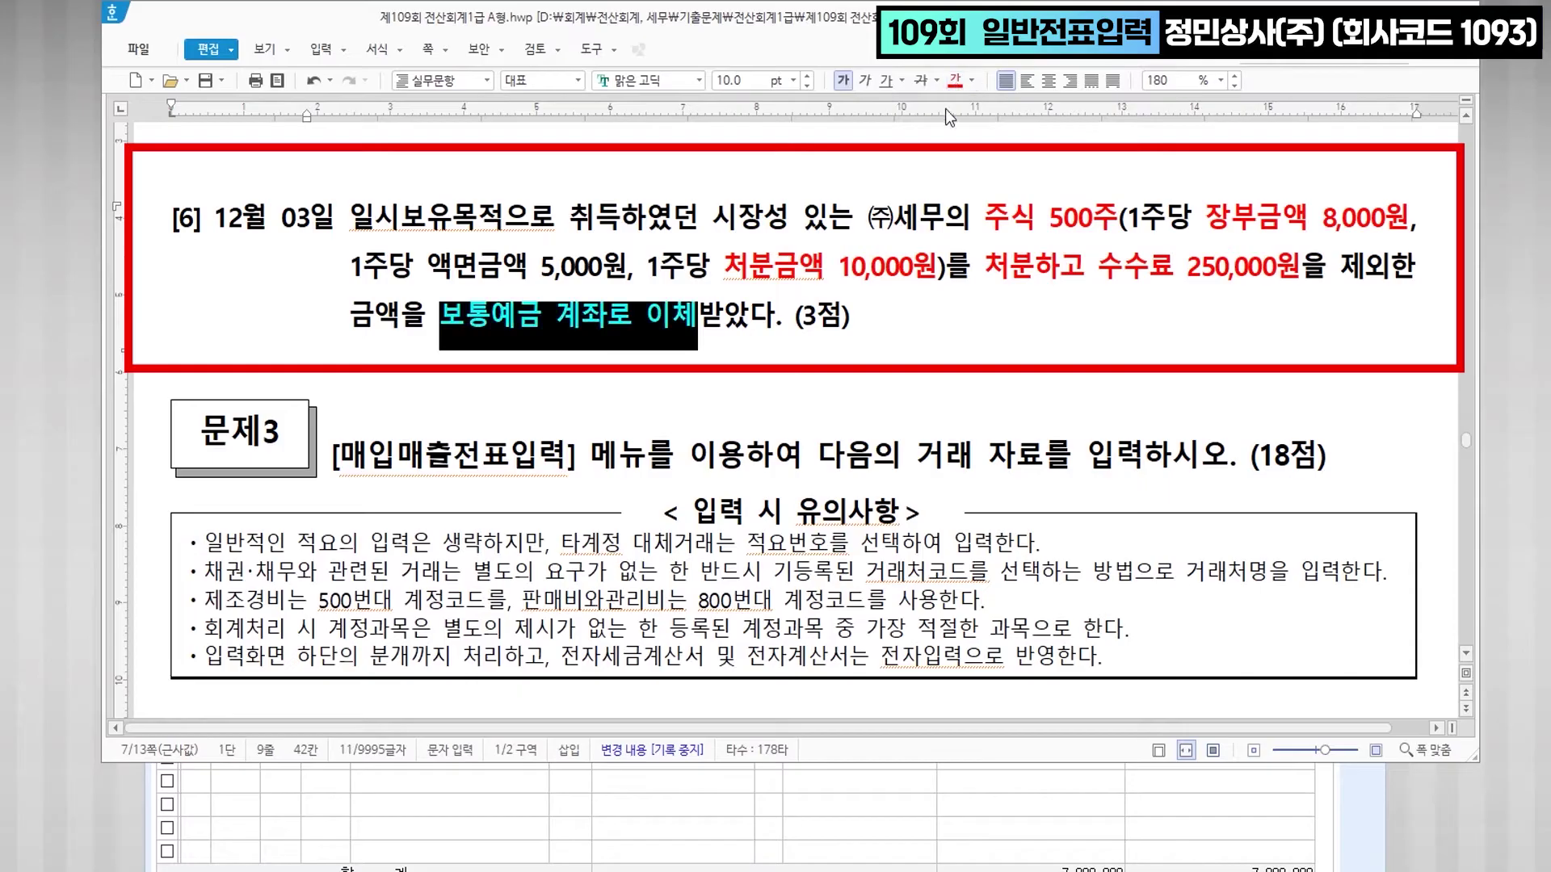
# - Add the note "모든 자산 처분시 제비용 및 수수료는 >>> 처분가에서 차감 >> 비용처리 X" on a new line below question 6
pyautogui.click(893, 340)
pyautogui.press('Return')
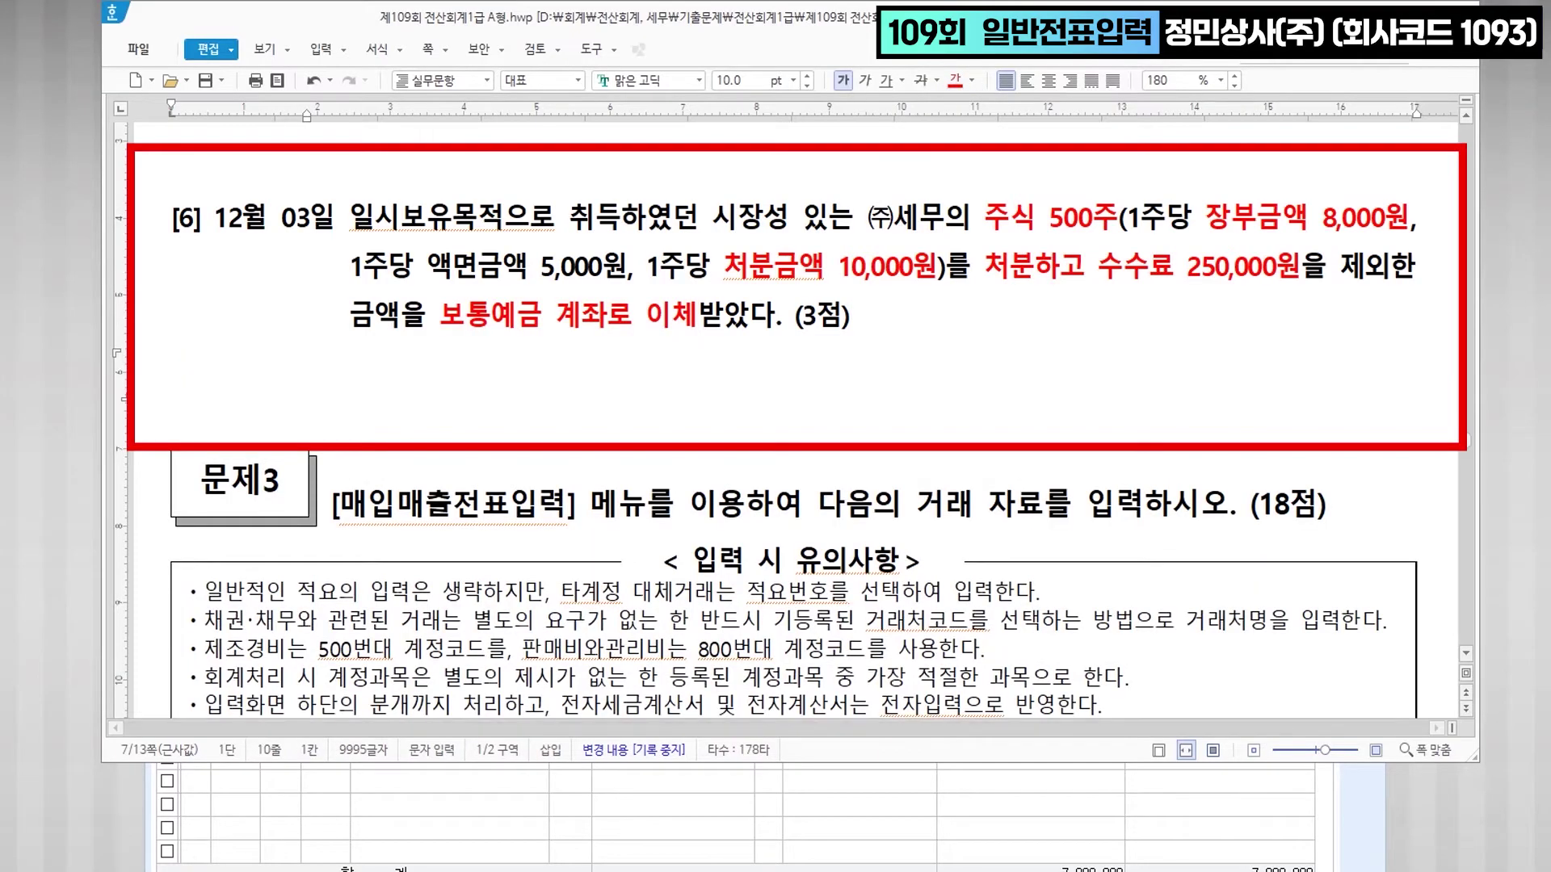
pyautogui.write('모든ㅊ')
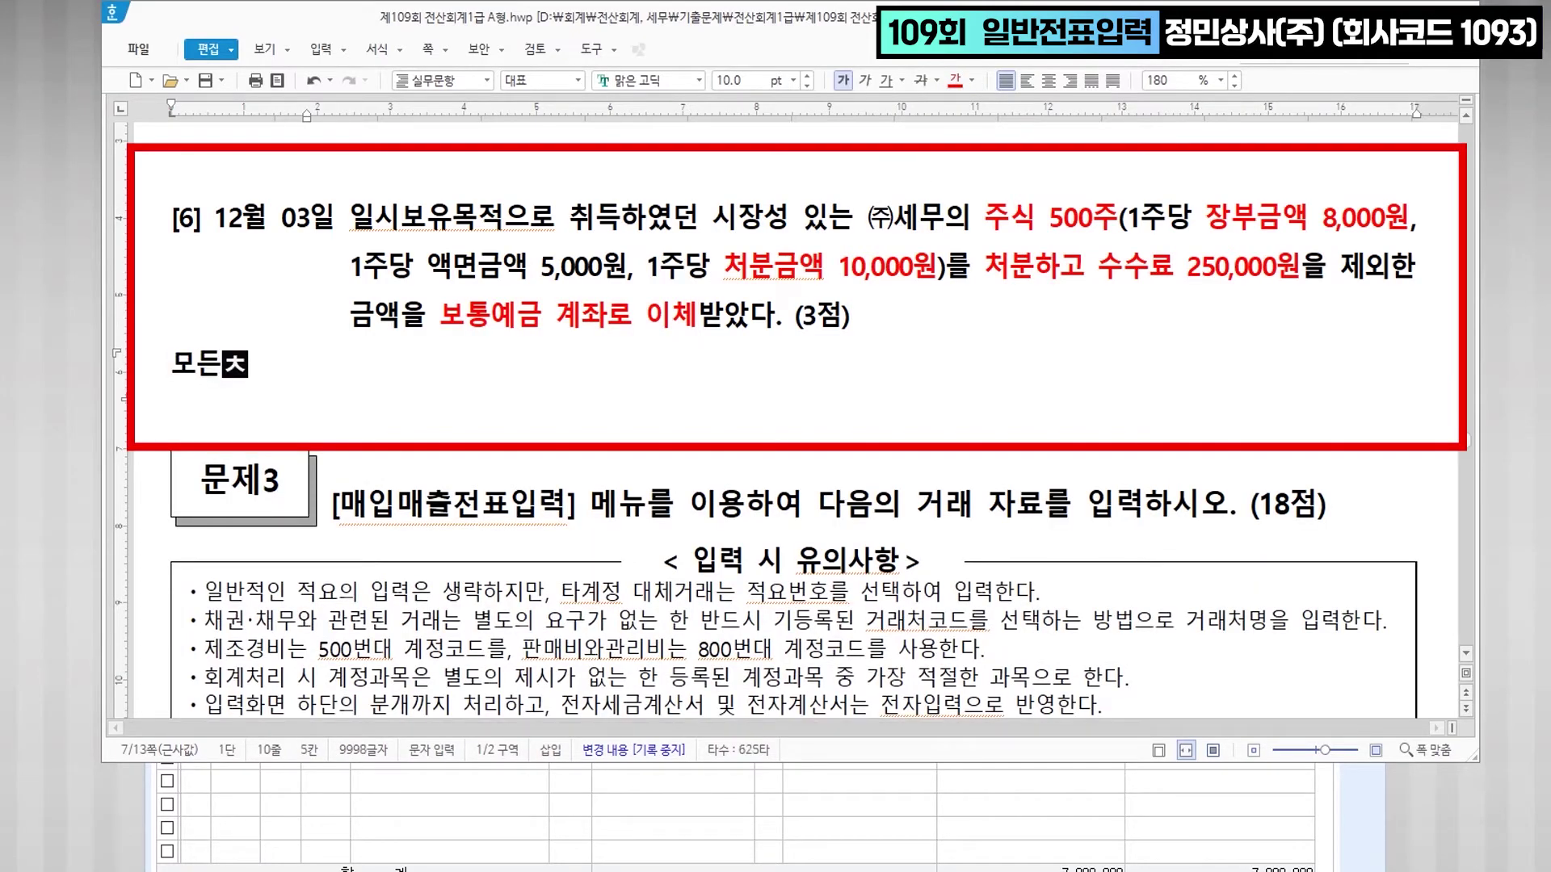
pyautogui.press('BackSpace')
pyautogui.write('자')
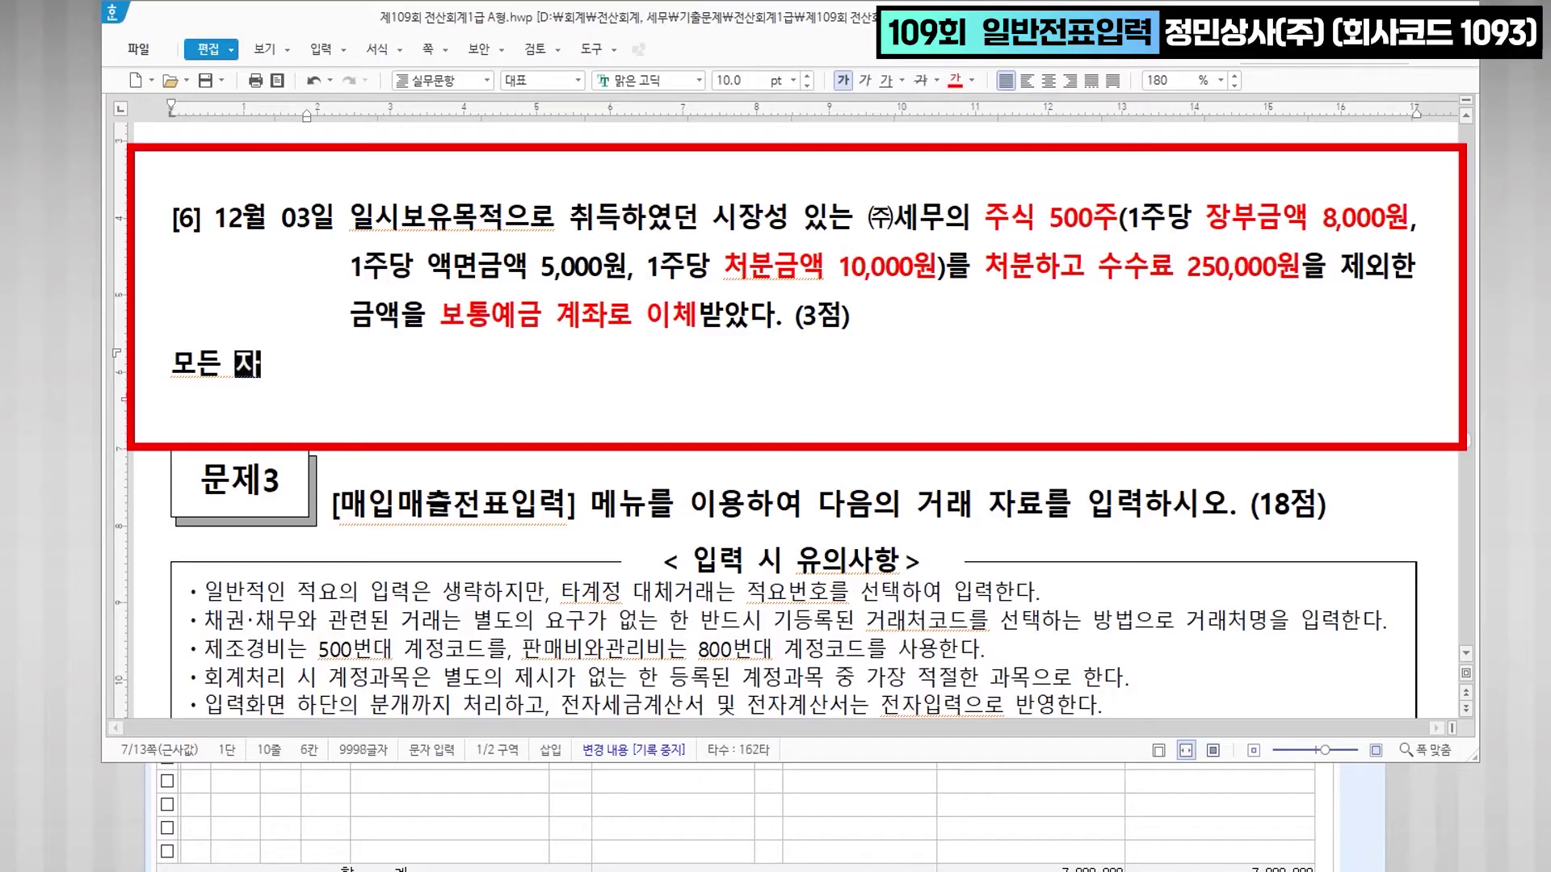
pyautogui.write('산 처분시 ')
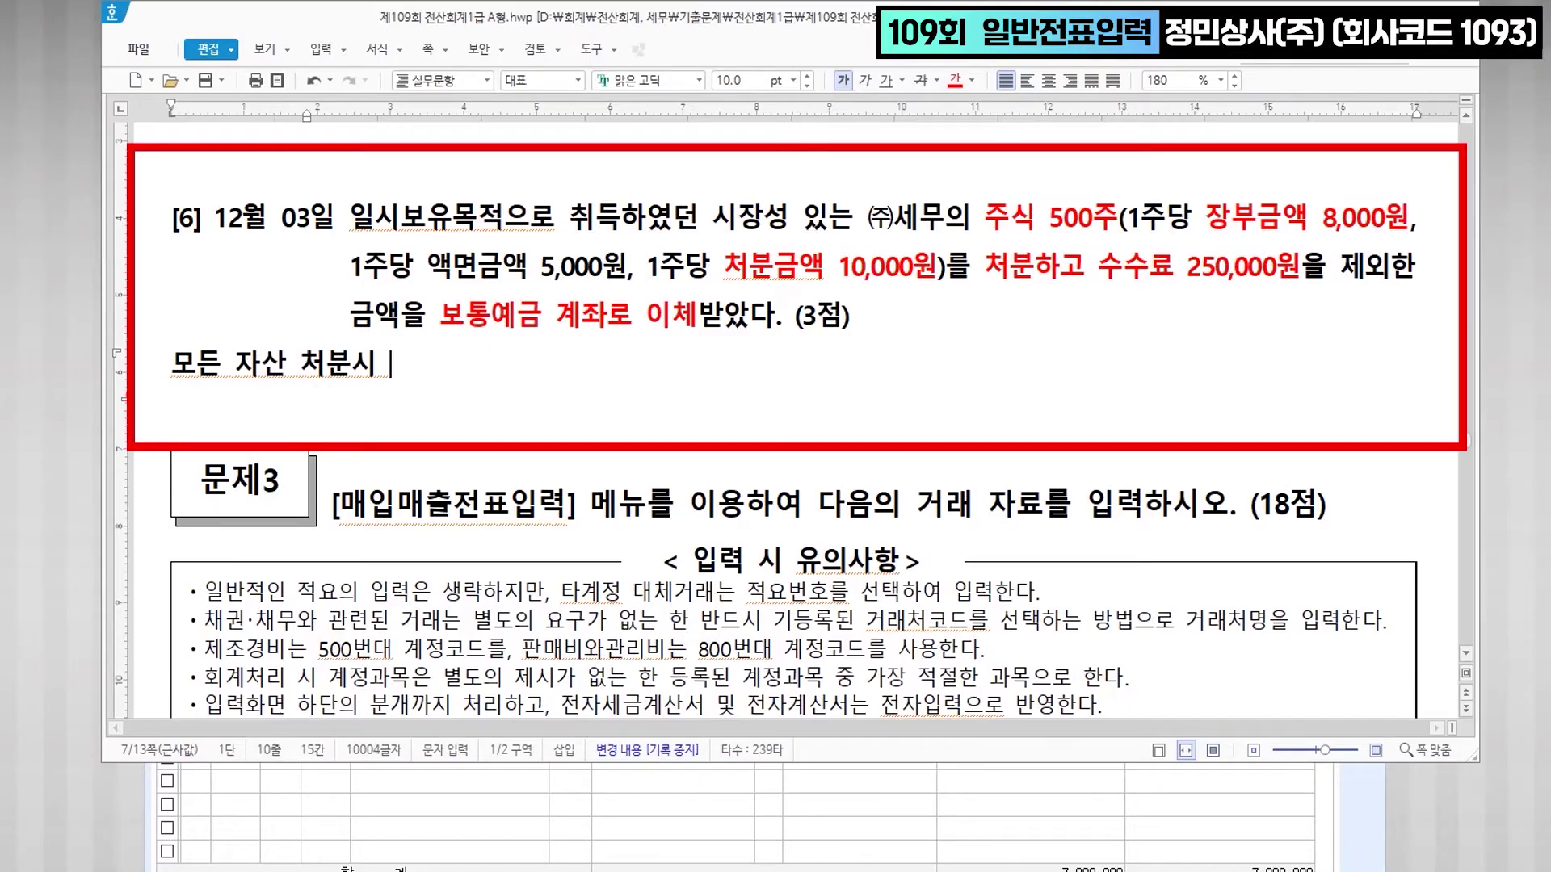
pyautogui.write('젊비용 및 ')
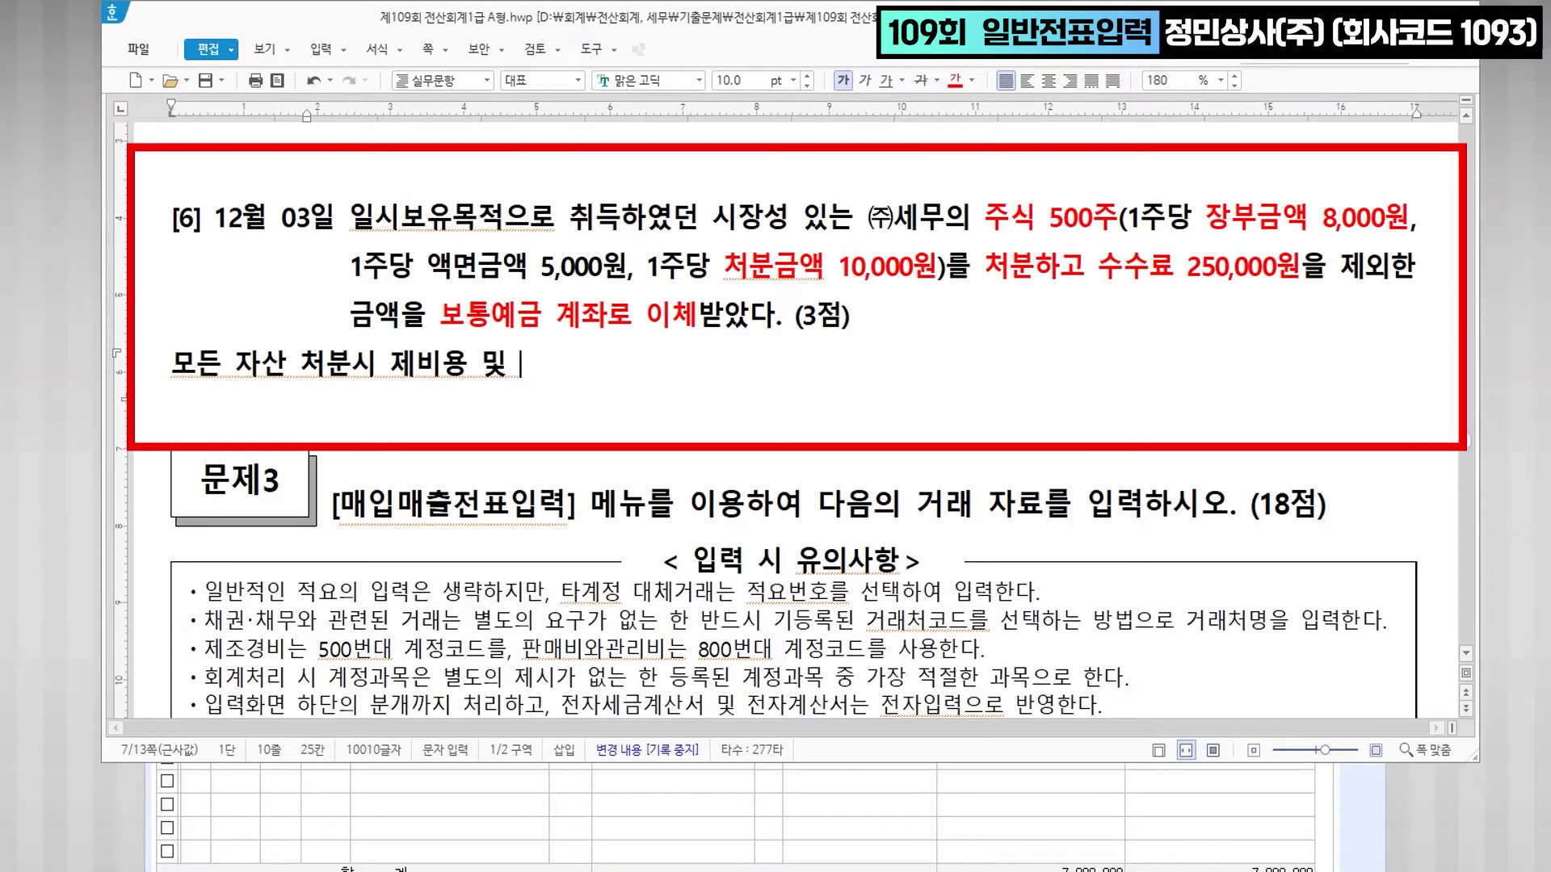
pyautogui.write('수수료는 ')
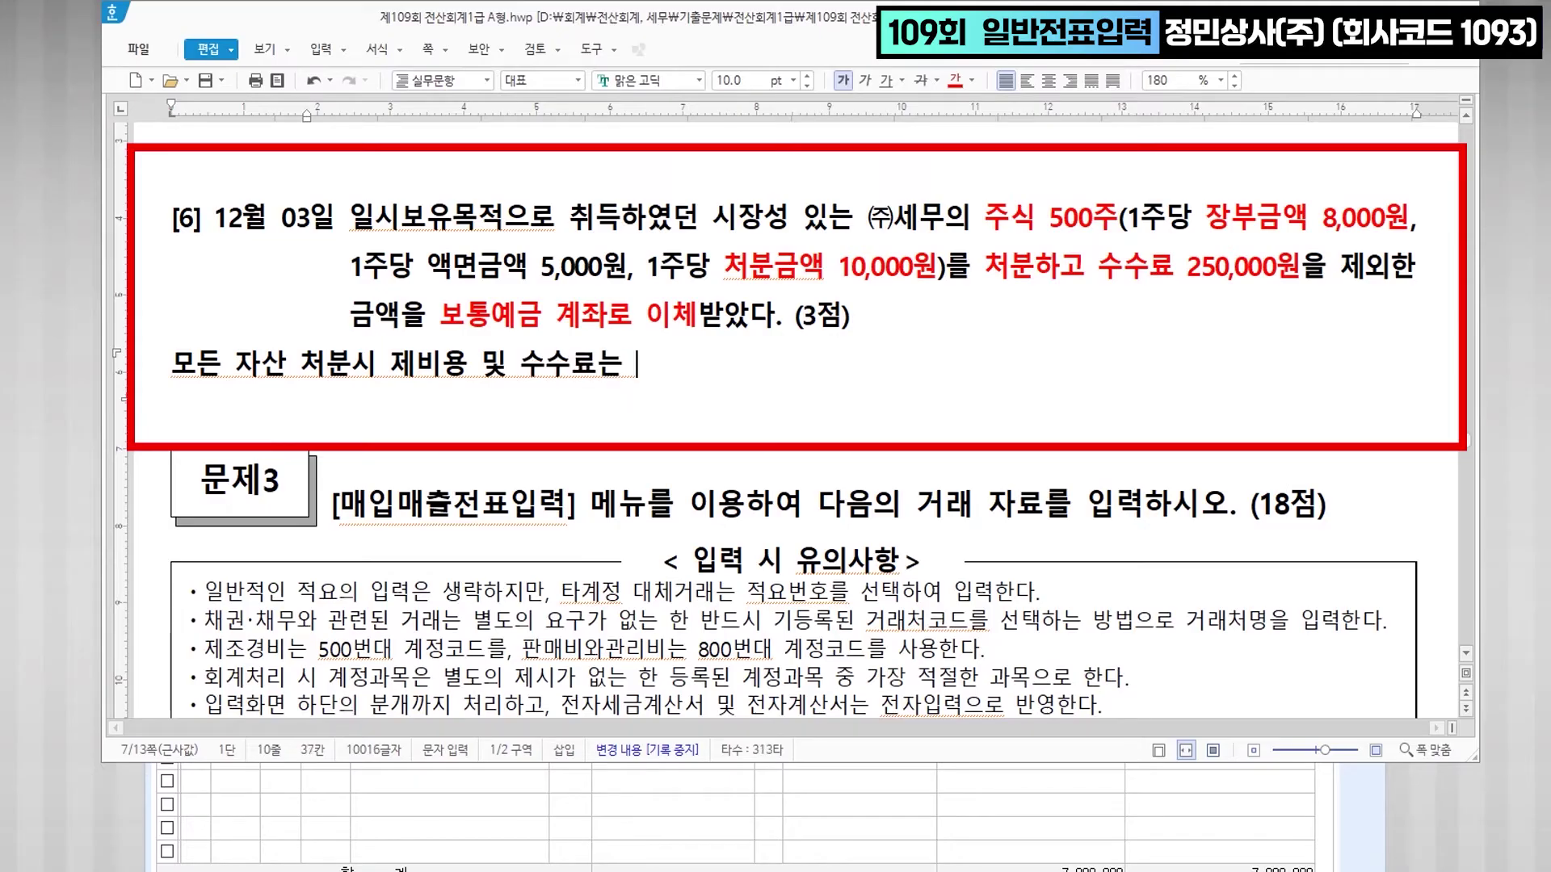
pyautogui.write('>>> ')
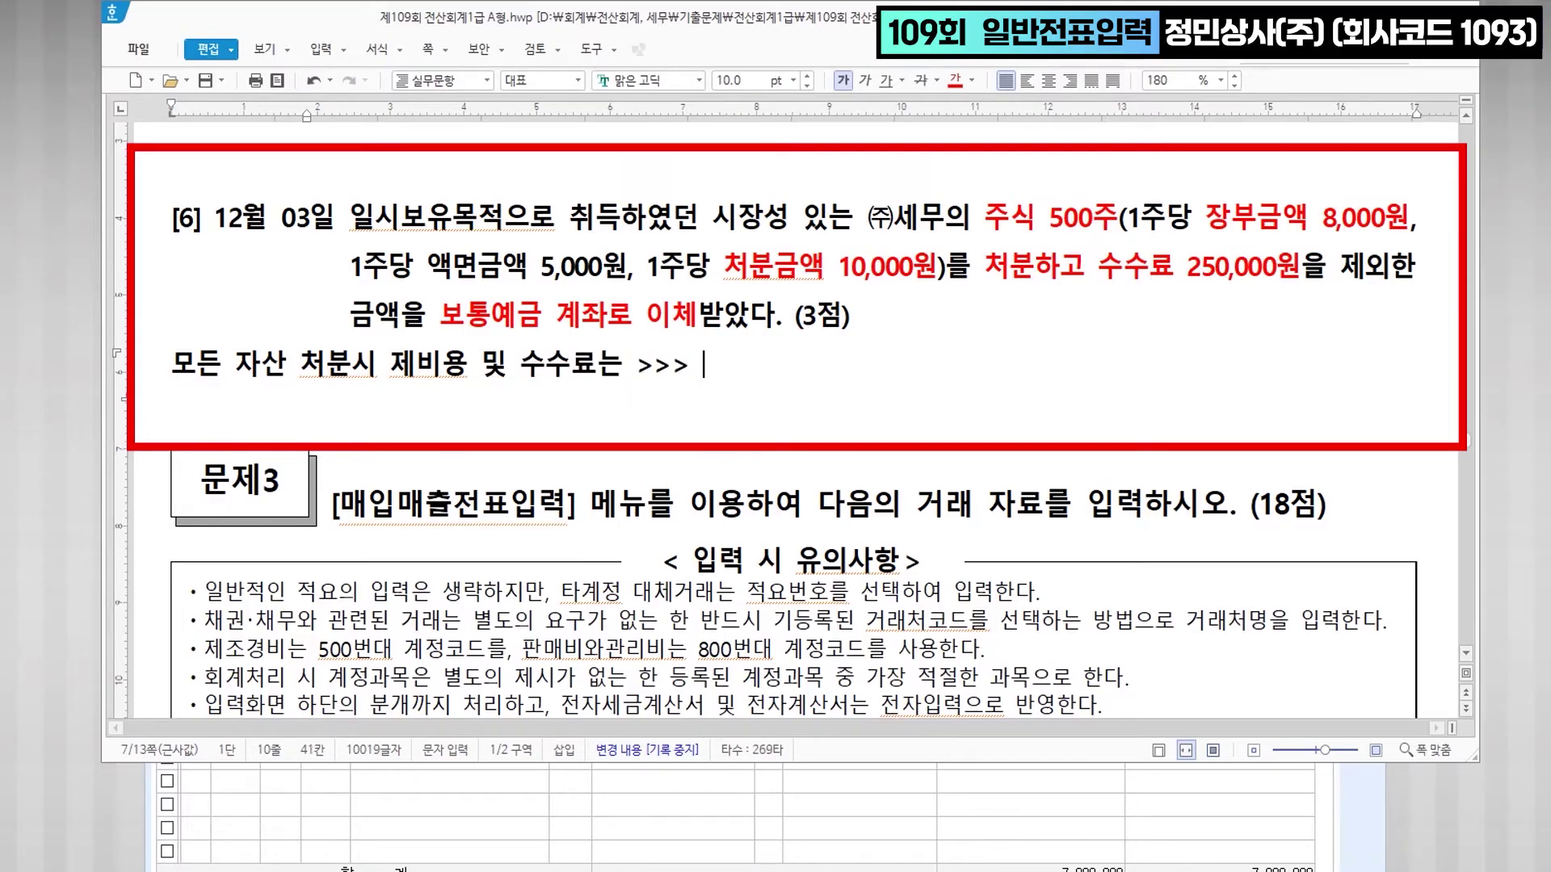
pyautogui.write('처분가에서 차감  ')
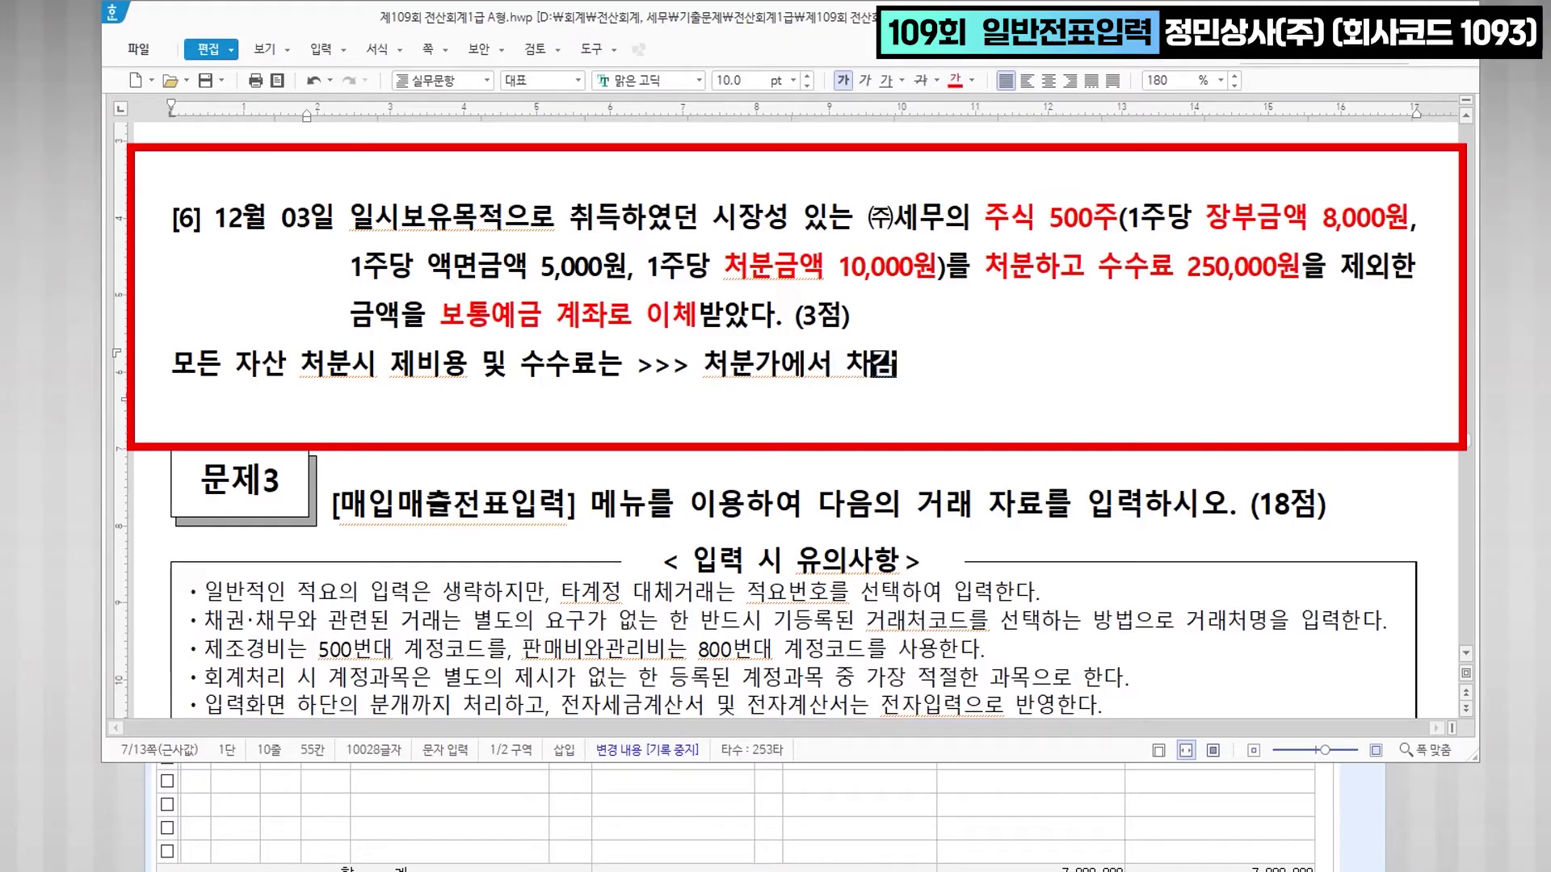
pyautogui.write('>> 비용처')
pyautogui.write('리 X')
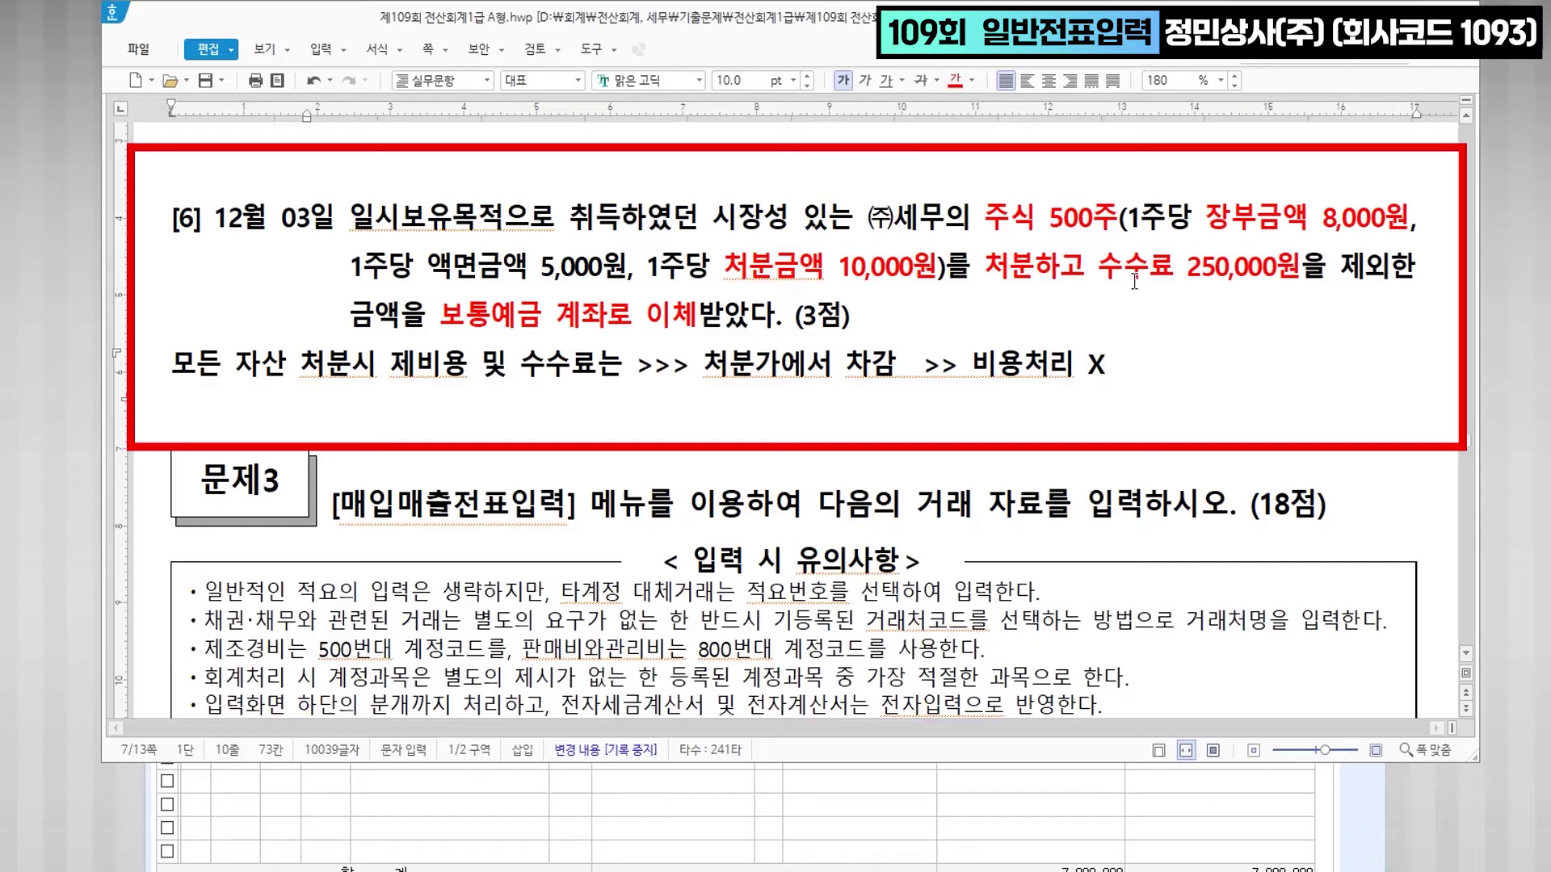
# - Switch back to the KcLep journal window 일반전표입력
pyautogui.press('Hangul')
pyautogui.click(879, 782)
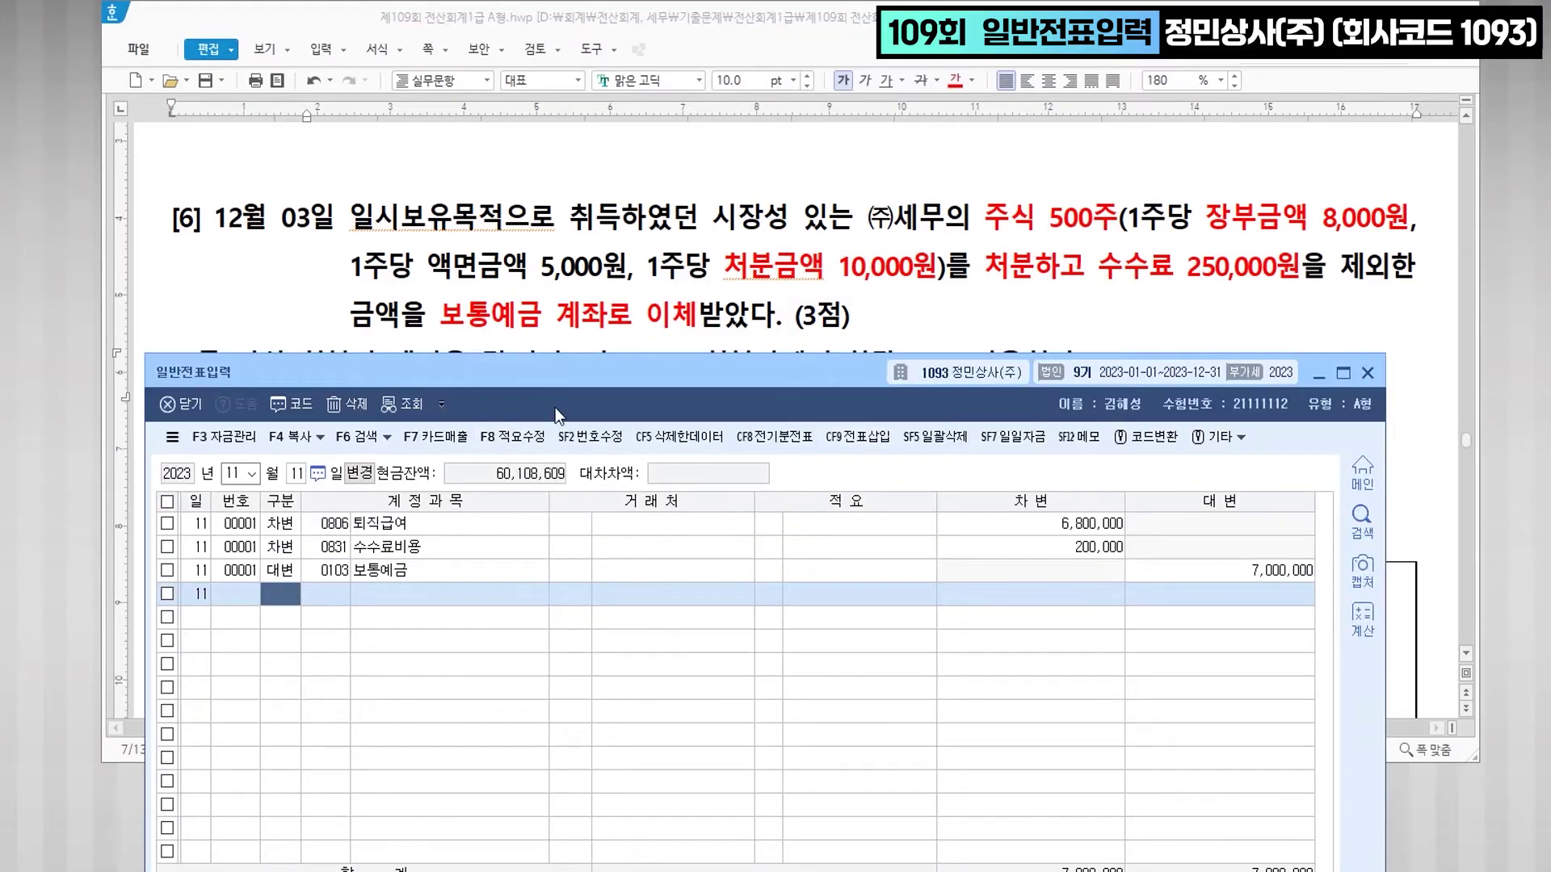
# - Move the journal window below the note under question 6 and set the voucher date to December 3
pyautogui.moveTo(629, 378); pyautogui.dragTo(642, 424)
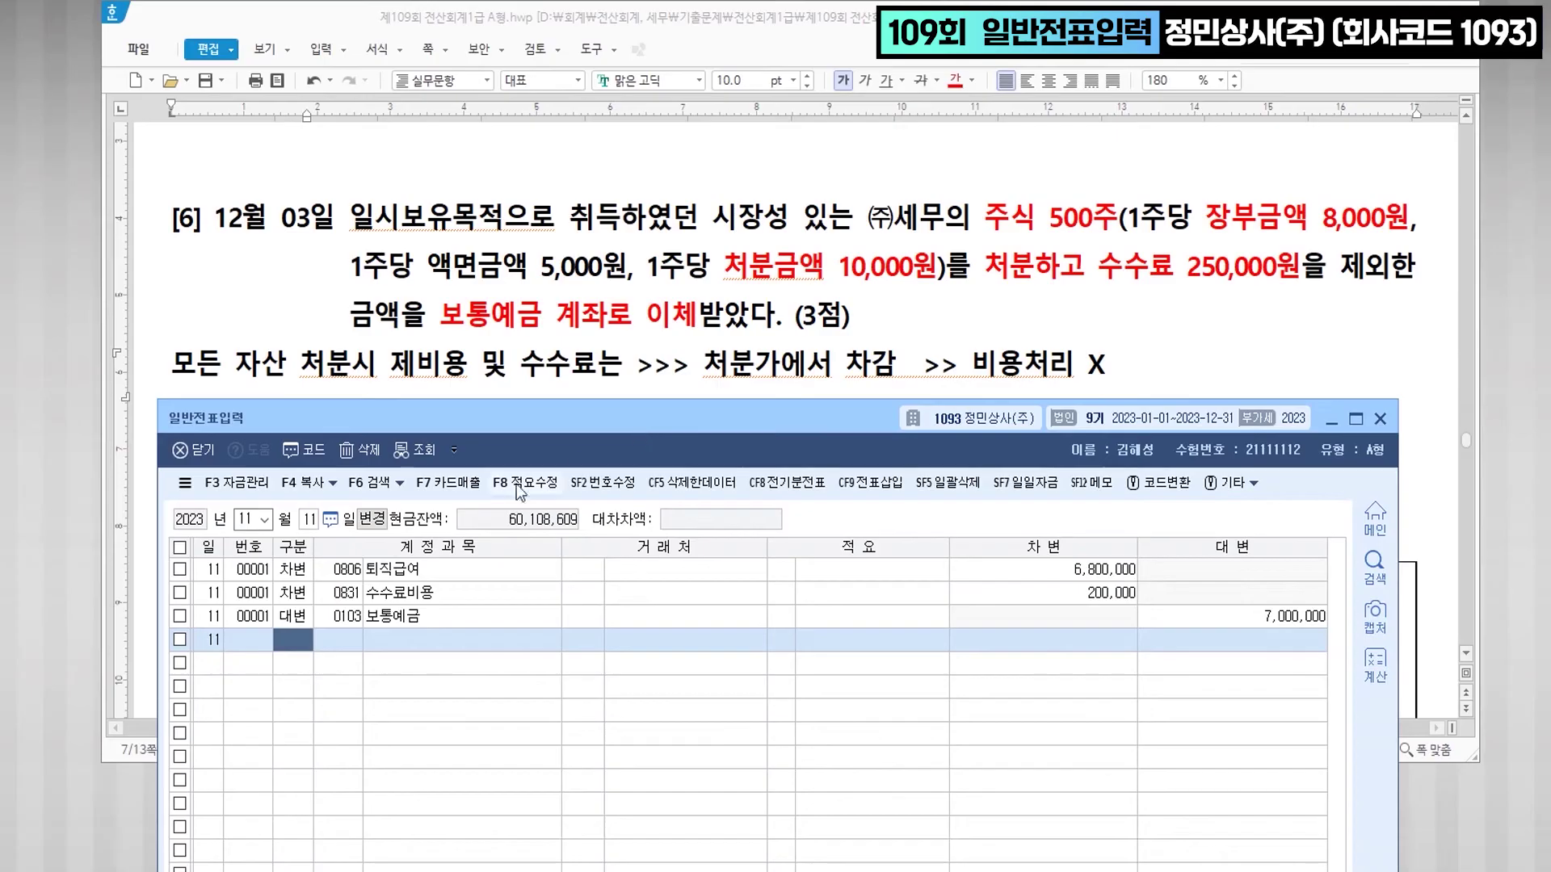
pyautogui.click(308, 520)
pyautogui.write('123')
pyautogui.press('Return')
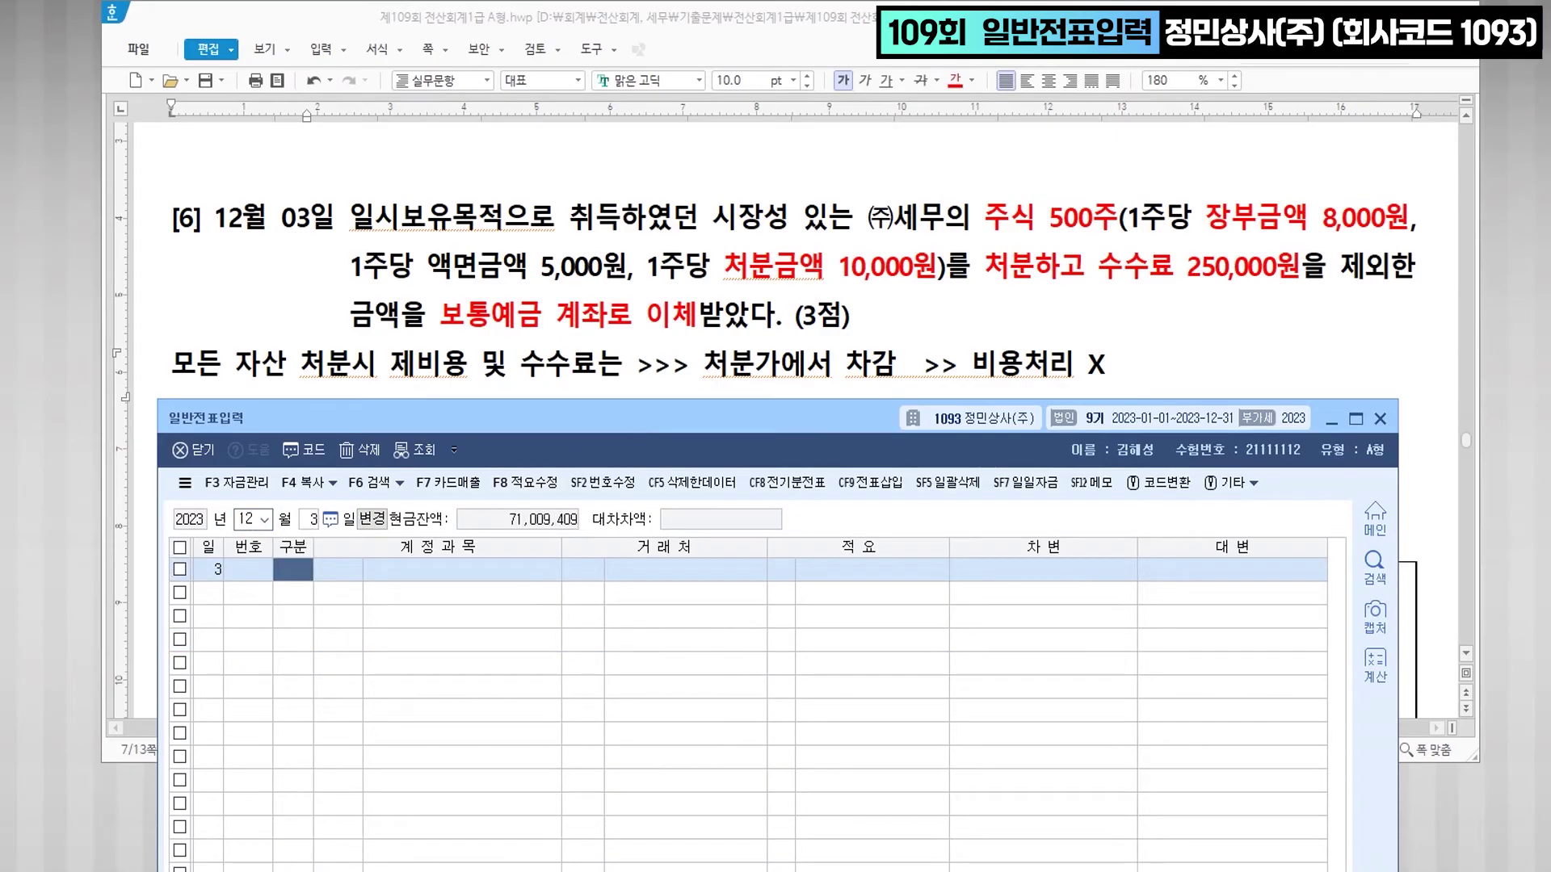
# - Enter a credit line for account 0107 단기매매증권 with an amount of 4,000,000
pyautogui.write('4107')
pyautogui.press('Return')
pyautogui.press('Return')
pyautogui.press('Return')
pyautogui.press('Return')
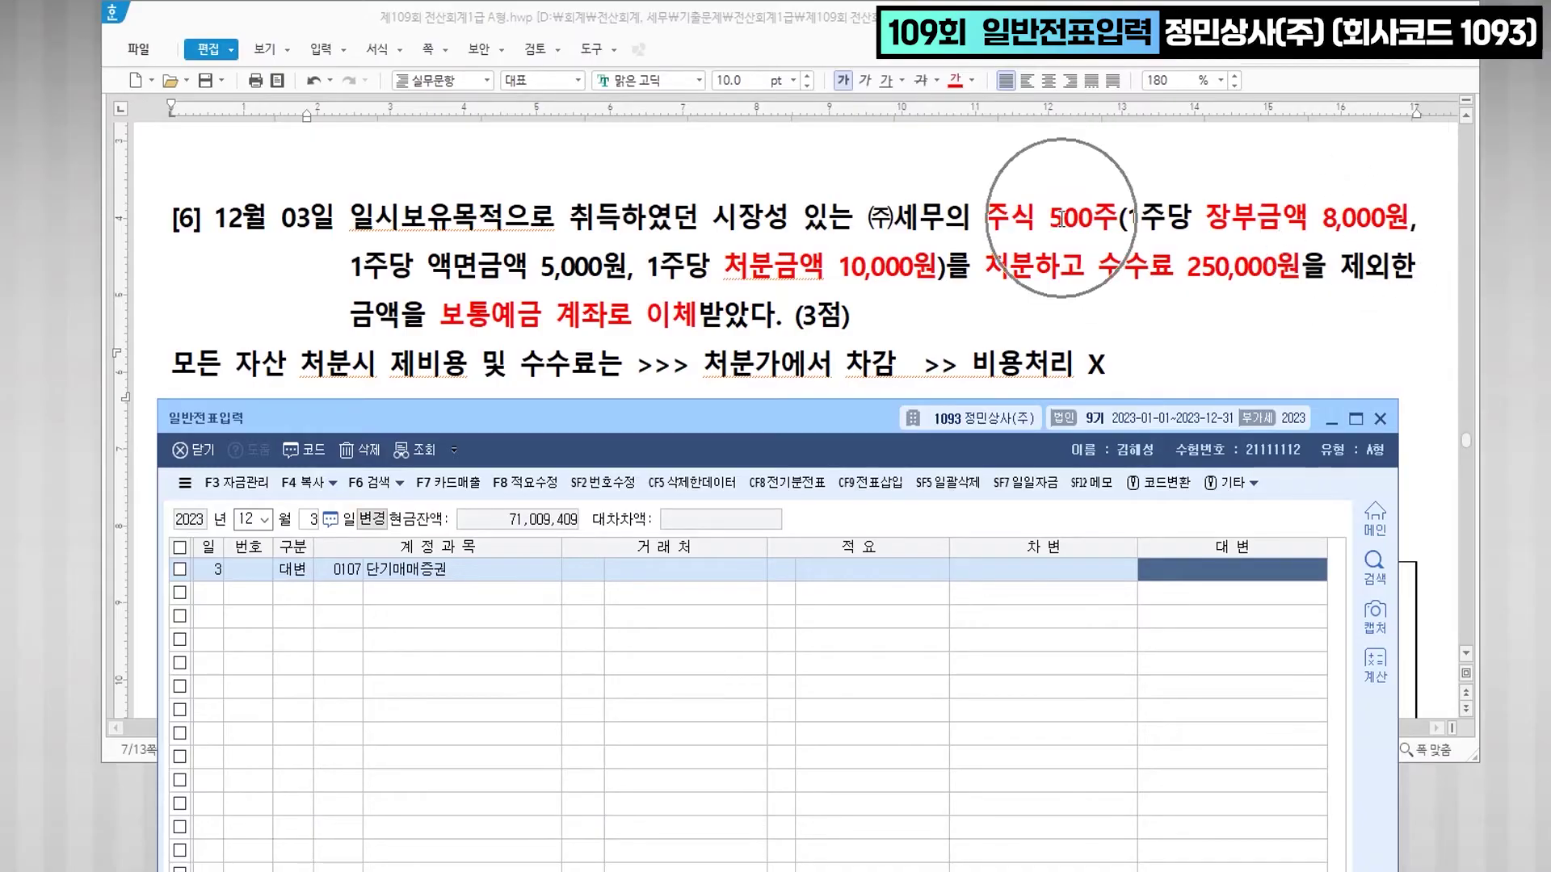
pyautogui.write('4000000')
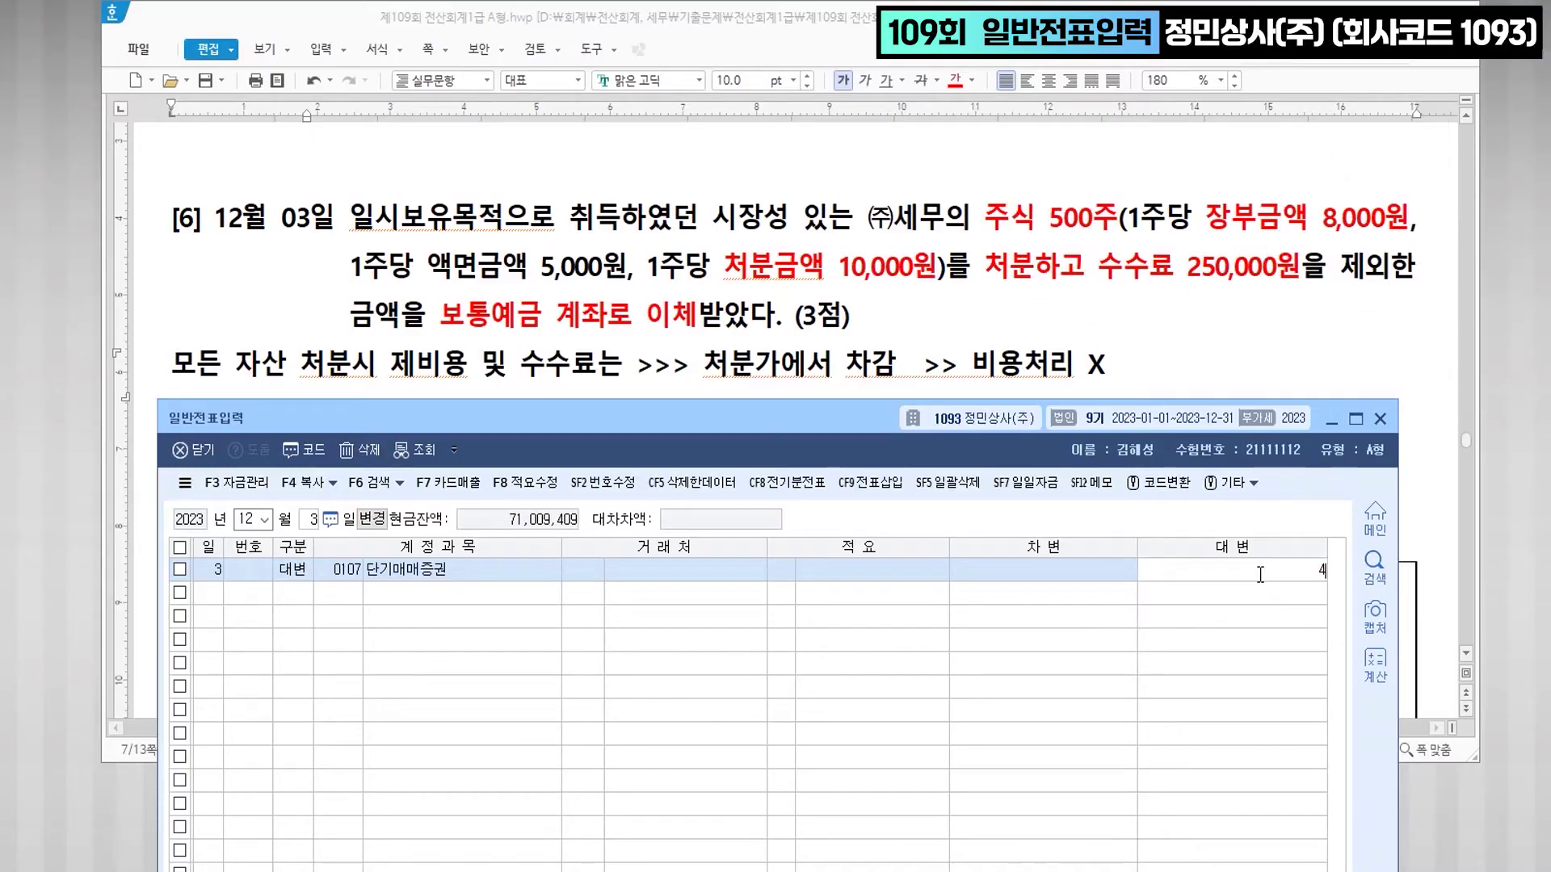
pyautogui.press('Return')
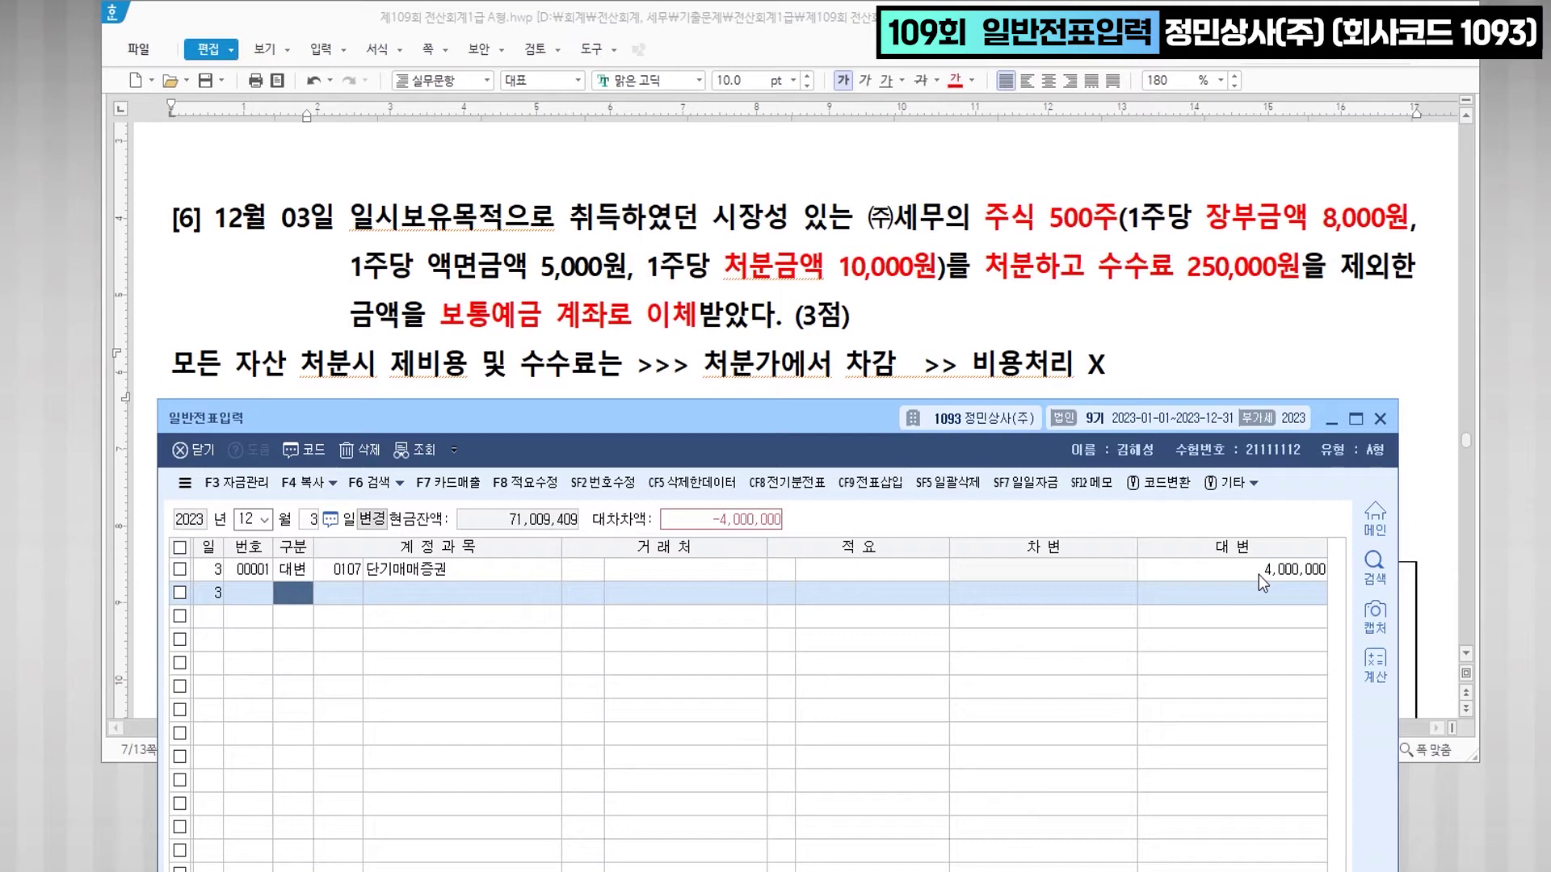
# - Add a debit line for account 0103 보통예금 with an amount of 4,750,000
pyautogui.press('3')
pyautogui.press('Return')
pyautogui.write('103')
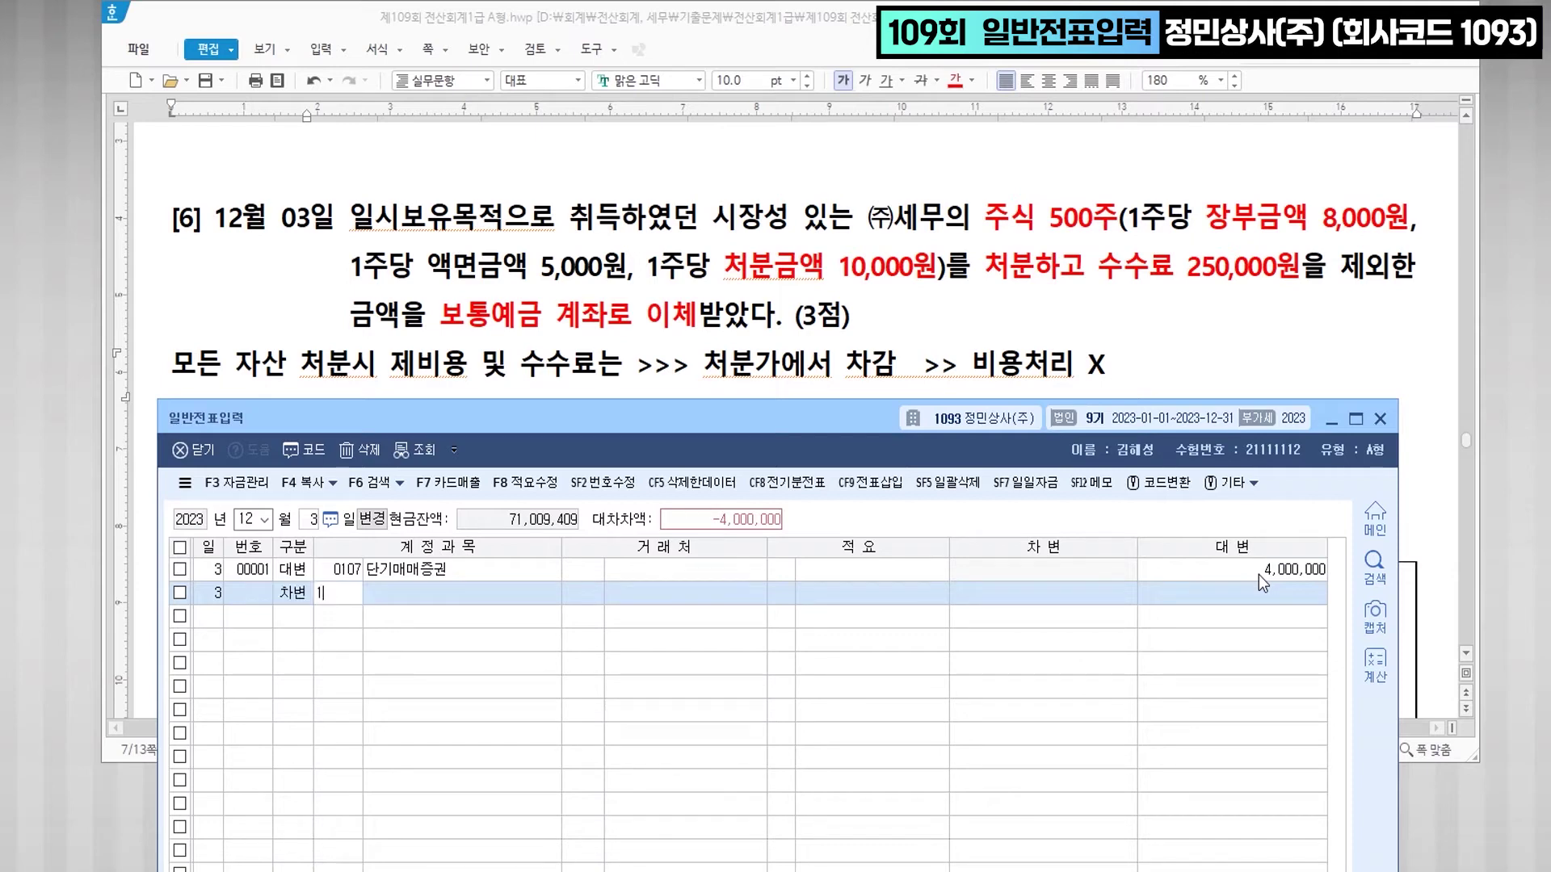
pyautogui.press('Return')
pyautogui.press('Return')
pyautogui.press('Return')
pyautogui.press('Return')
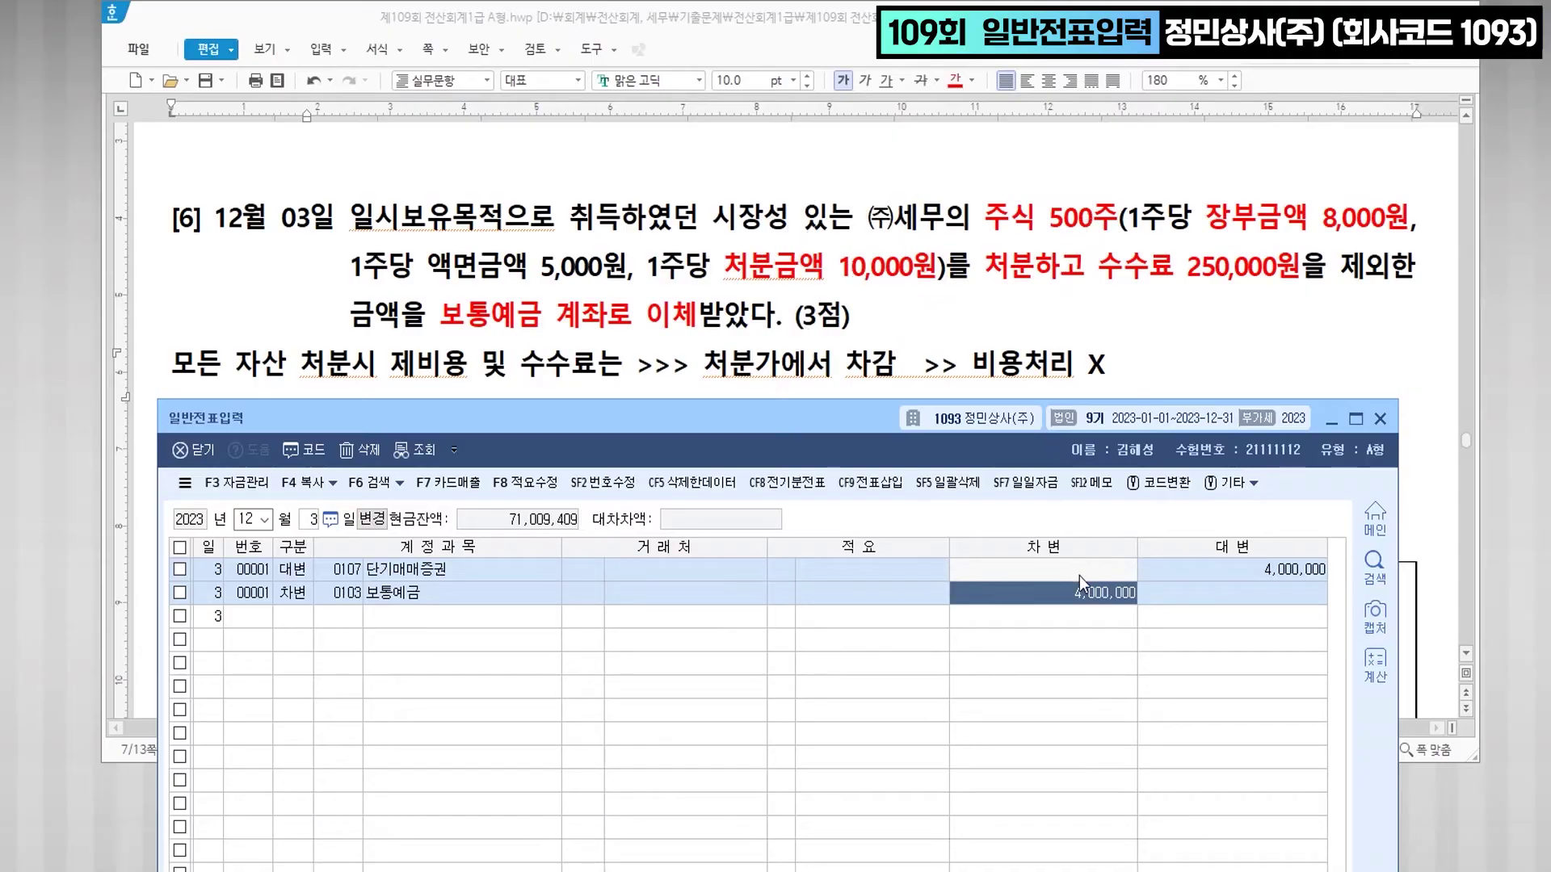
pyautogui.write('4750000')
pyautogui.press('Return')
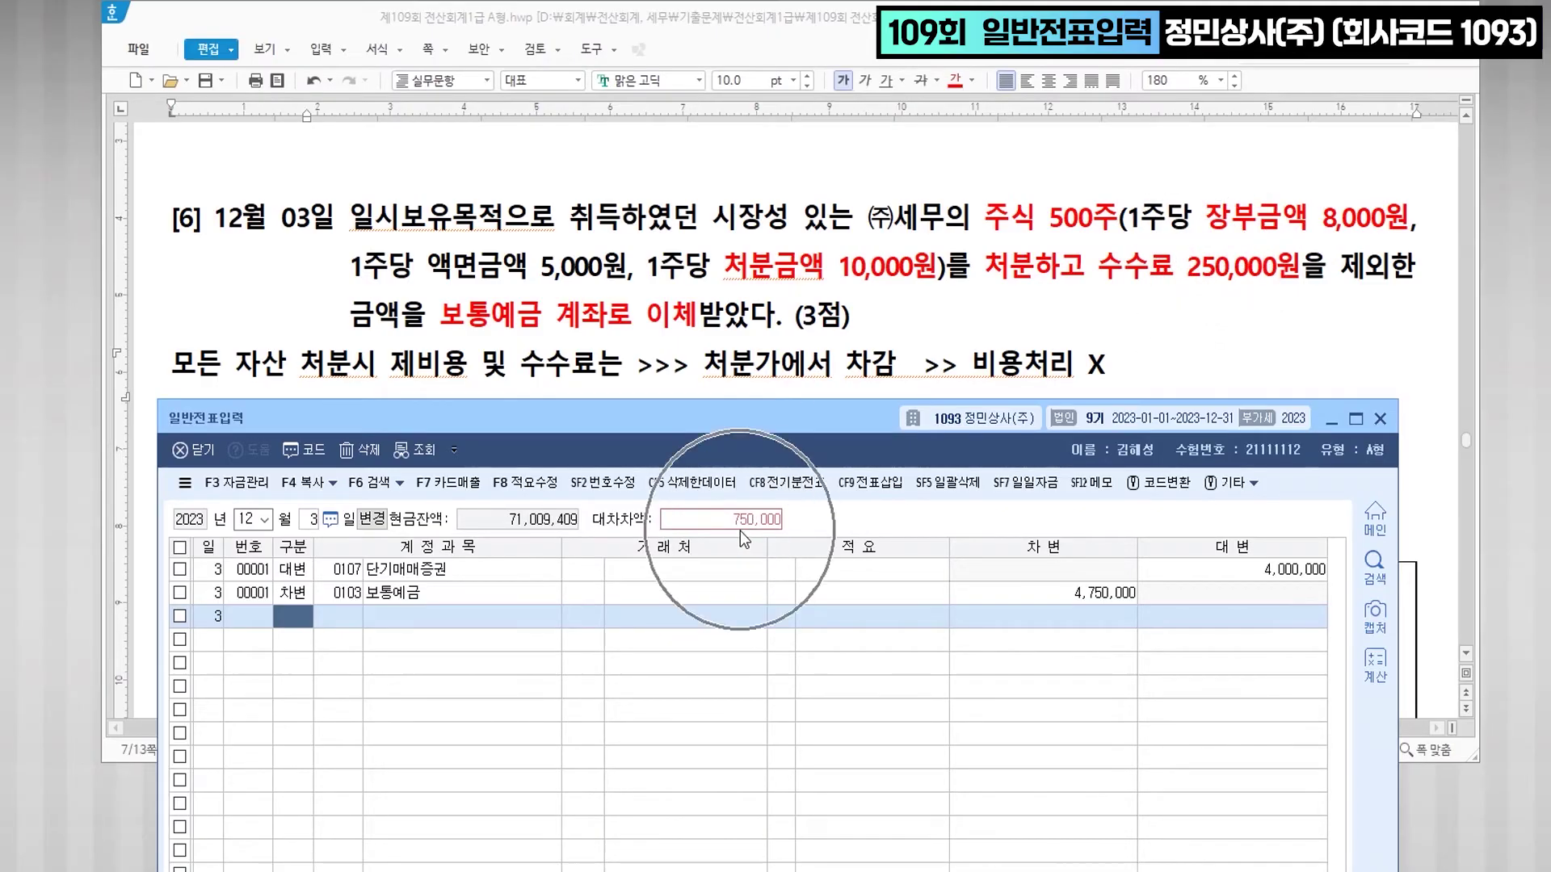
# - Add a credit line for account 0906 단기매매증권처분이익 with the remaining 750,000
pyautogui.write('4')
pyautogui.press('Return')
pyautogui.write('단기')
pyautogui.press('Return')
pyautogui.press('Down')
pyautogui.press('Down')
pyautogui.press('Down')
pyautogui.press('Down')
pyautogui.press('Down')
pyautogui.press('Down')
pyautogui.press('Return')
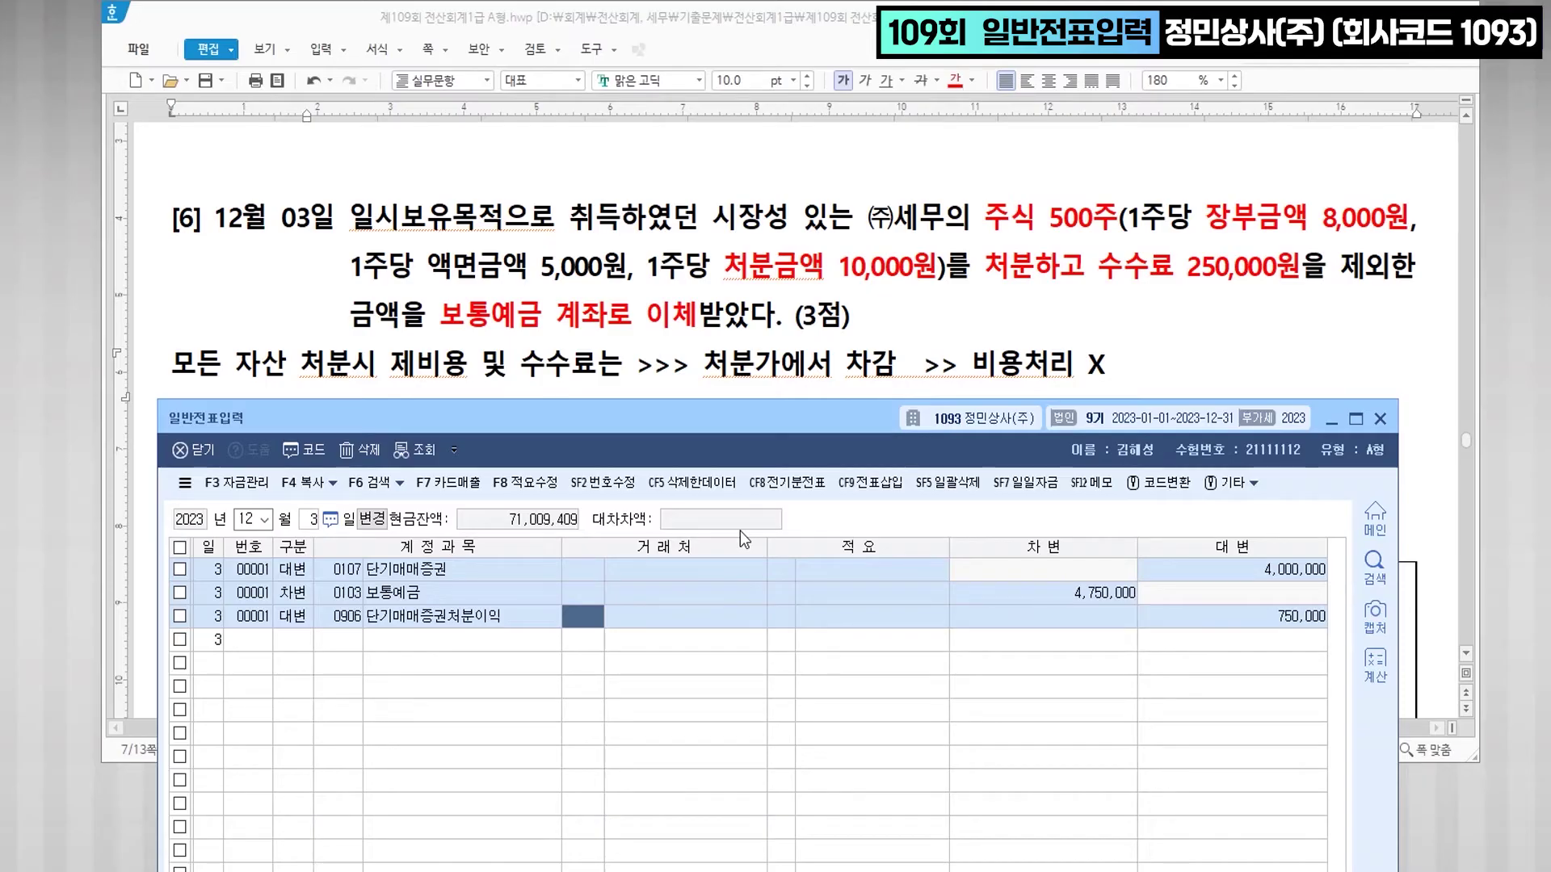
pyautogui.press('Return')
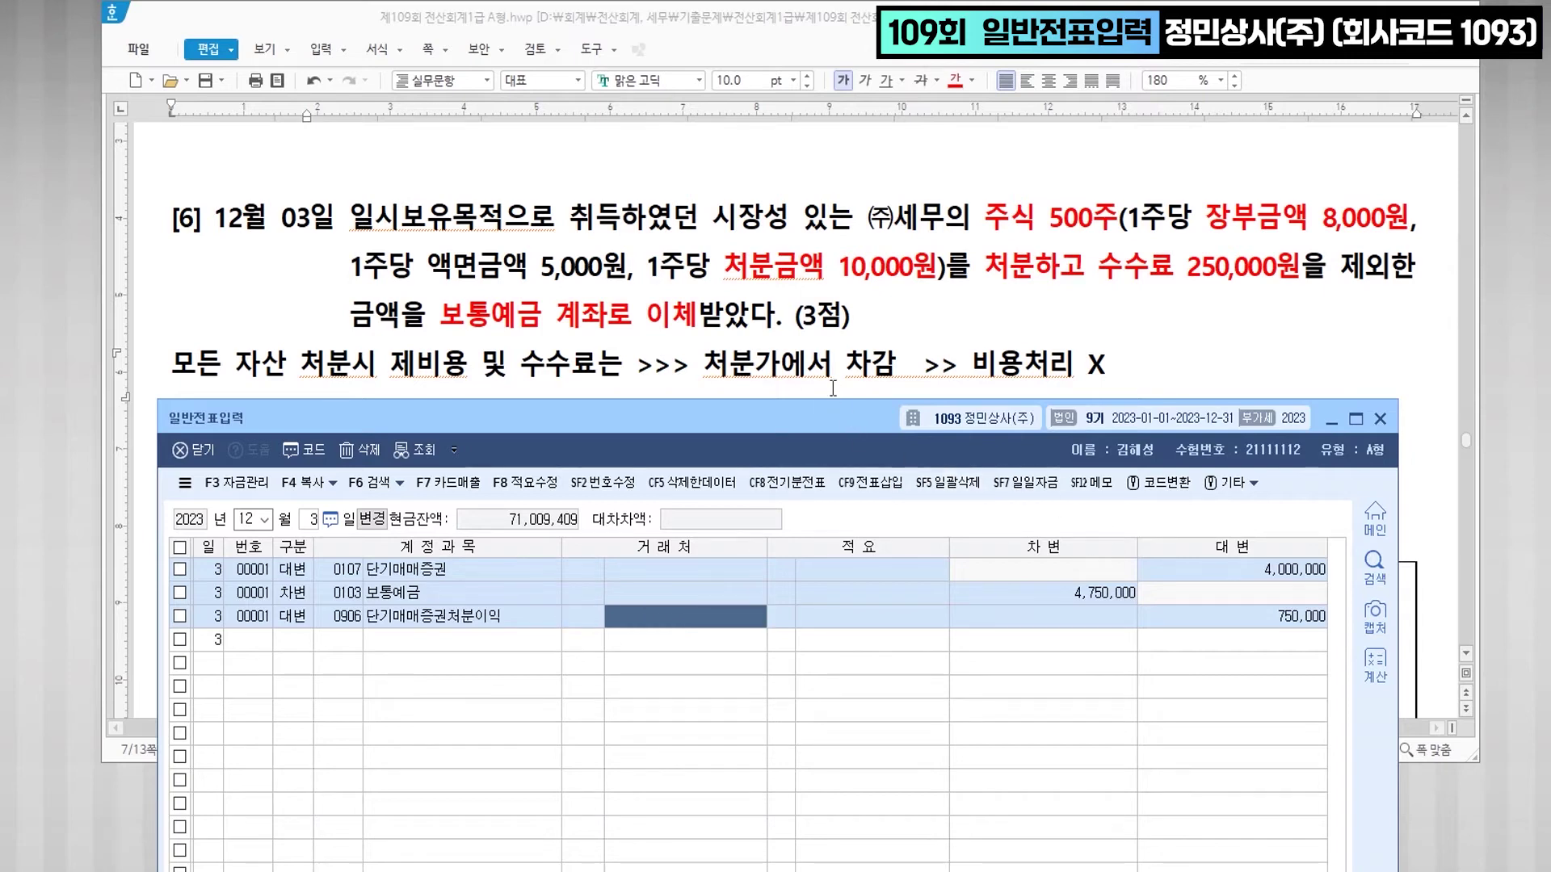
pyautogui.click(862, 376)
pyautogui.click(862, 376)
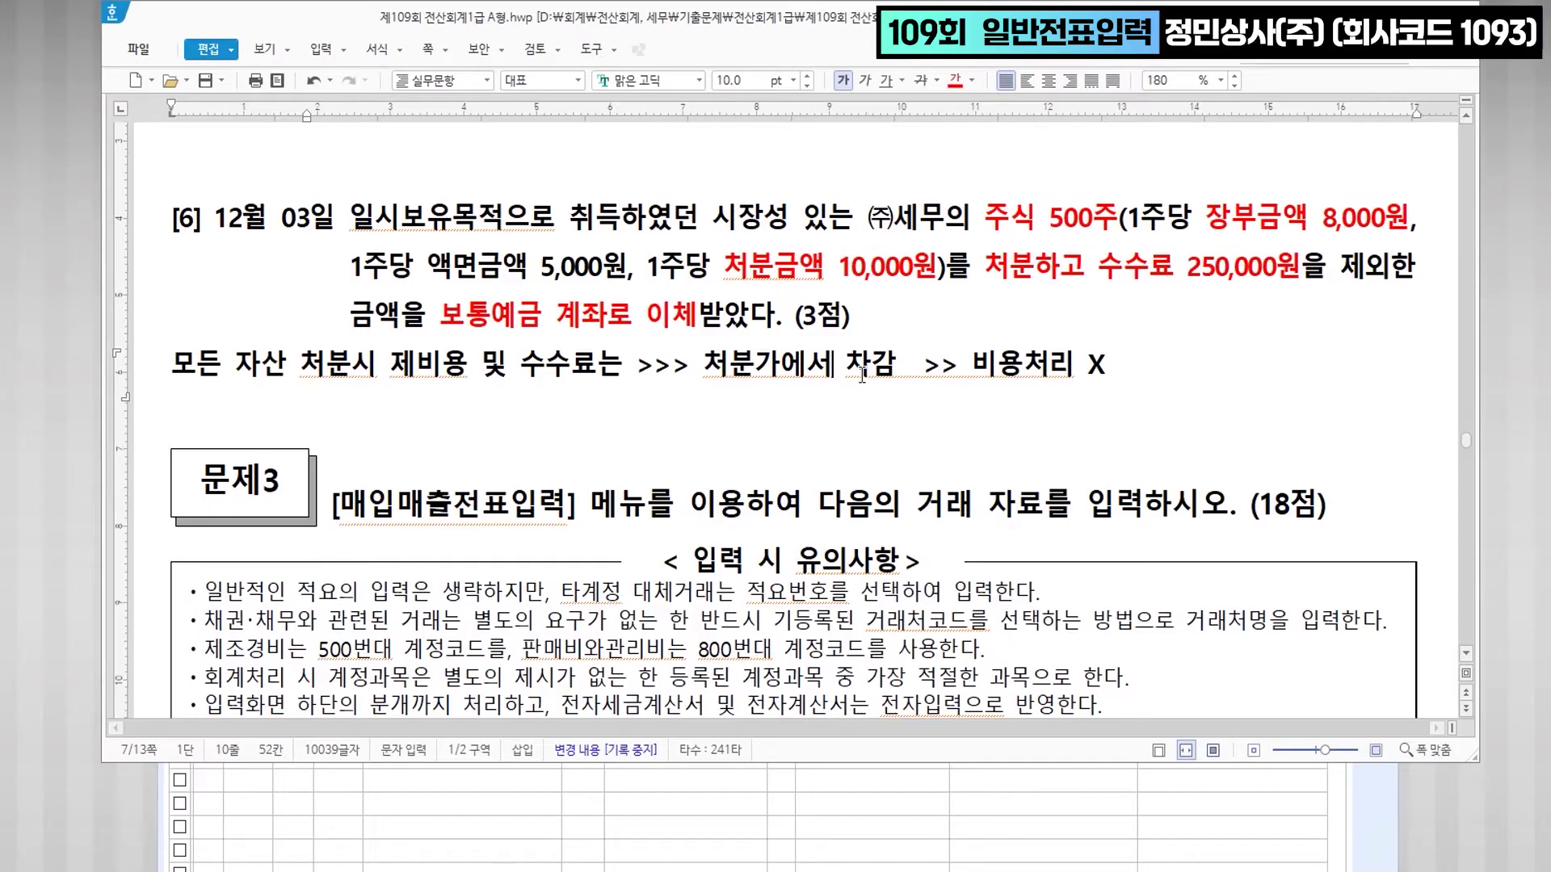
pyautogui.press('Hangul')
pyautogui.click(984, 836)
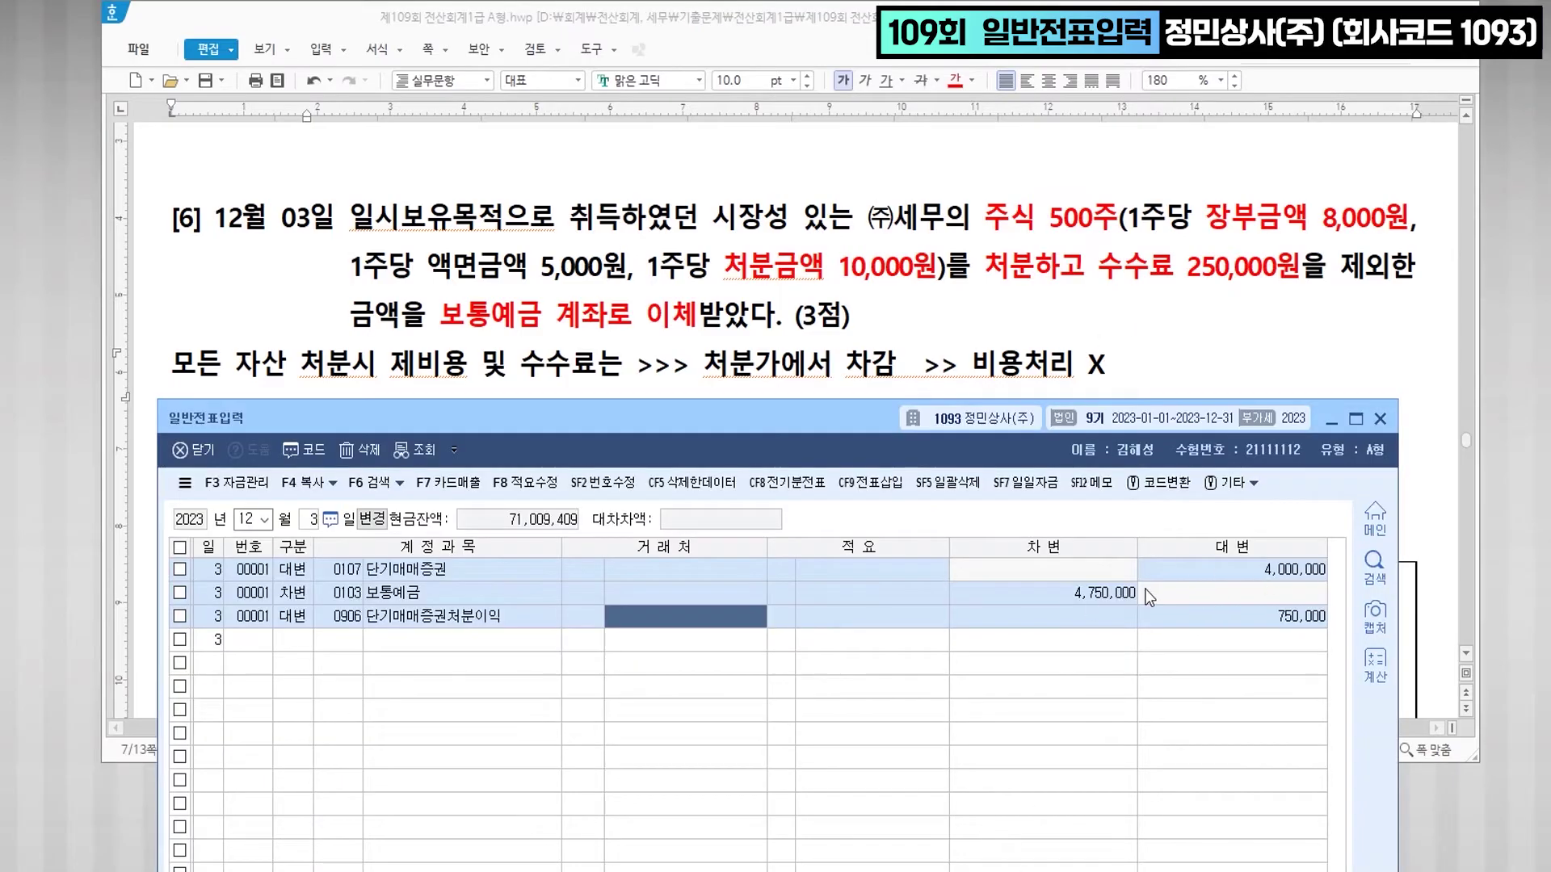
pyautogui.press('ctrl')
pyautogui.click(546, 641)
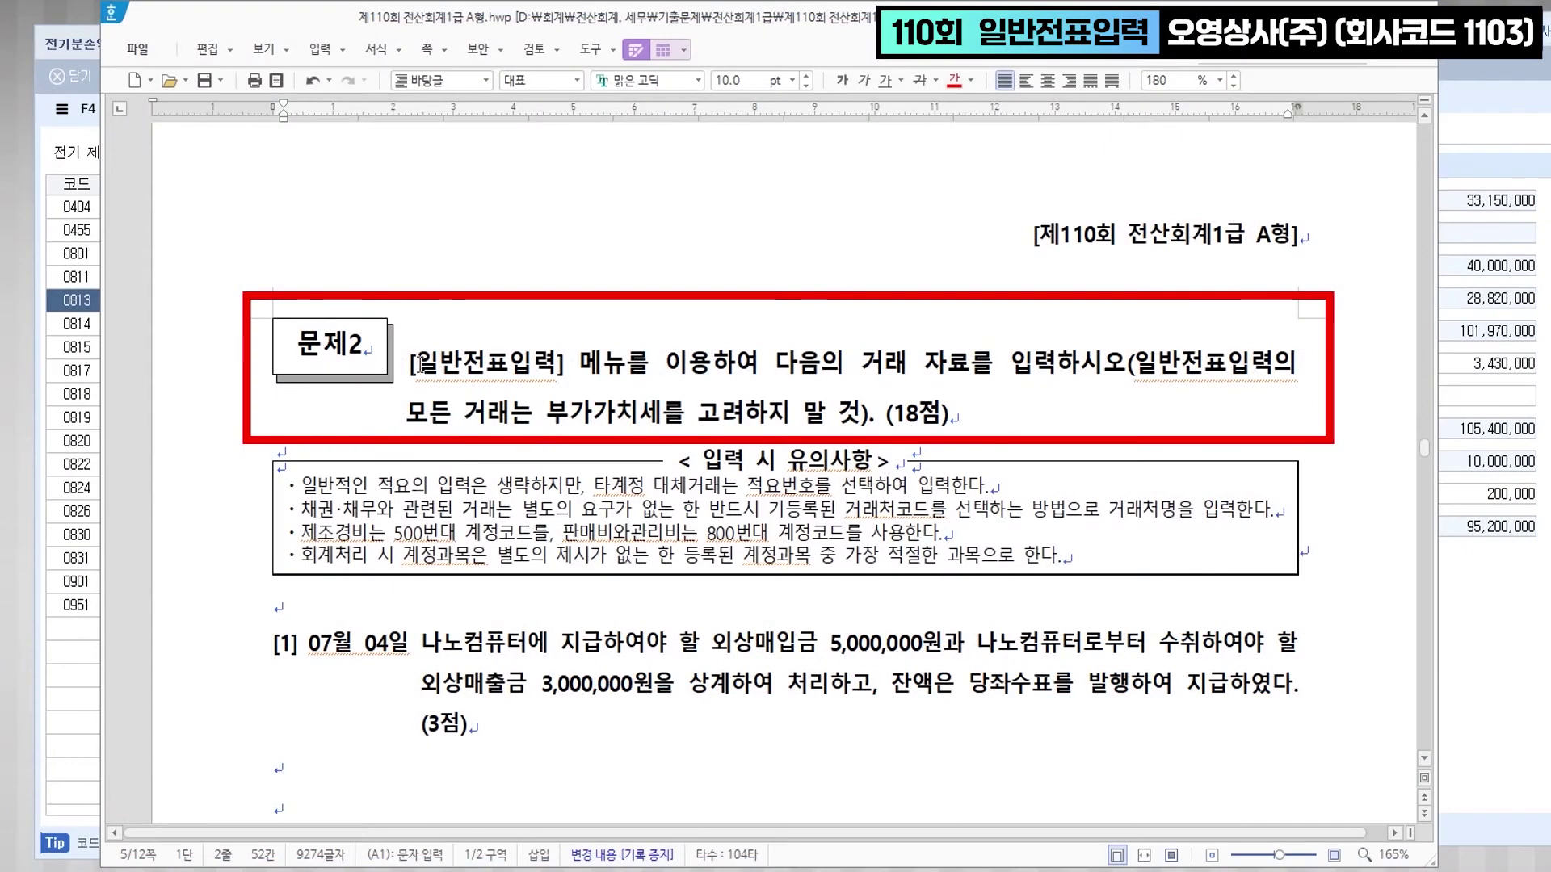
# - In question 1 of the 110th exam document, color the words 상계하여 처리 red
pyautogui.moveTo(416, 364); pyautogui.dragTo(557, 365)
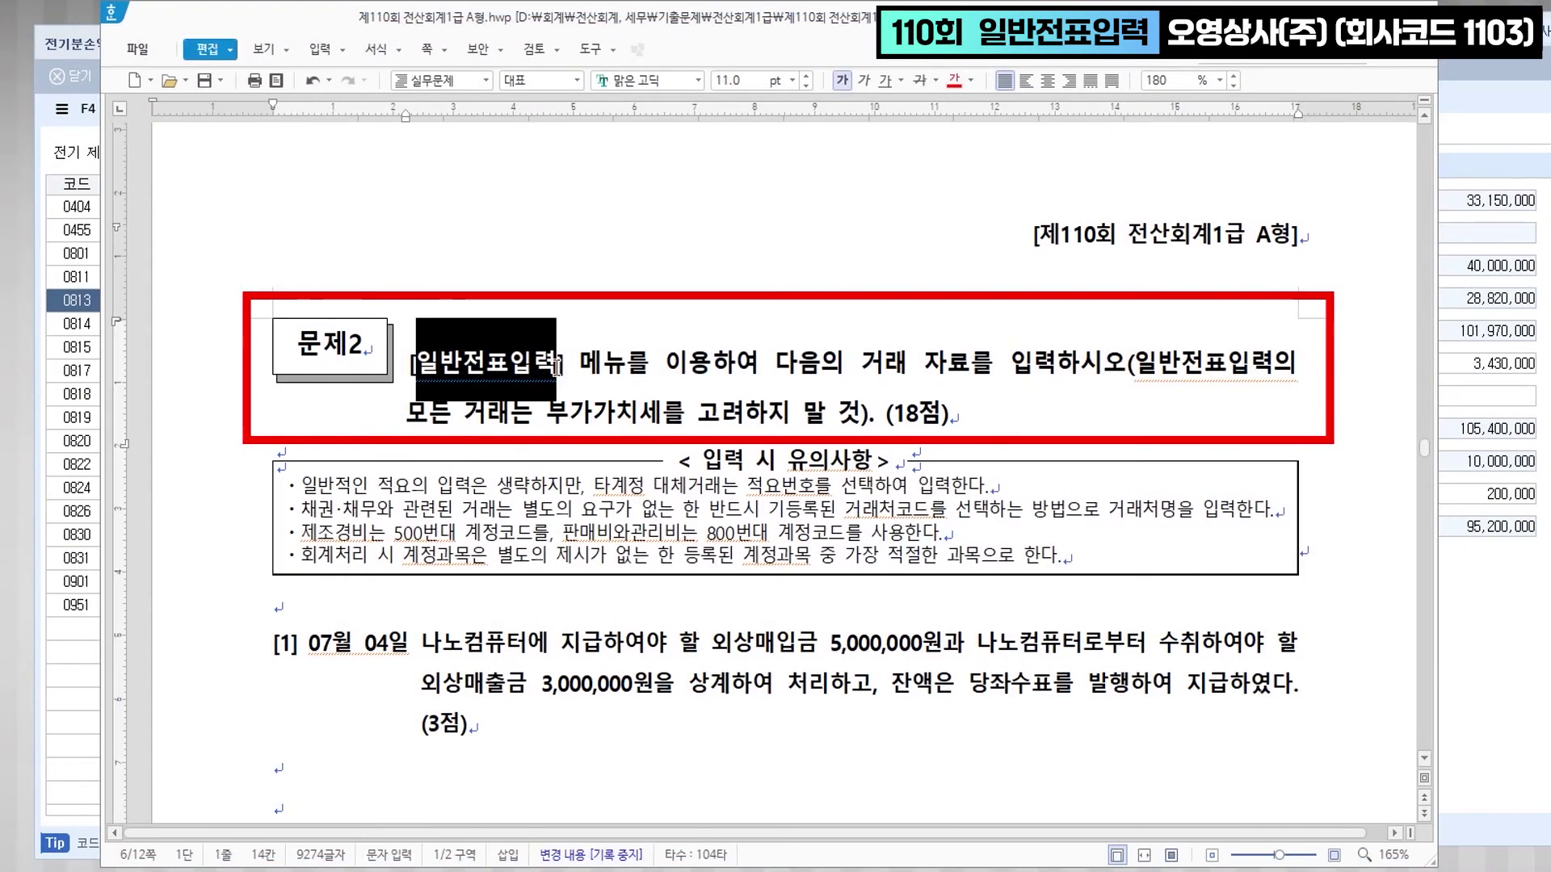
pyautogui.scroll(-2, 846, 472)
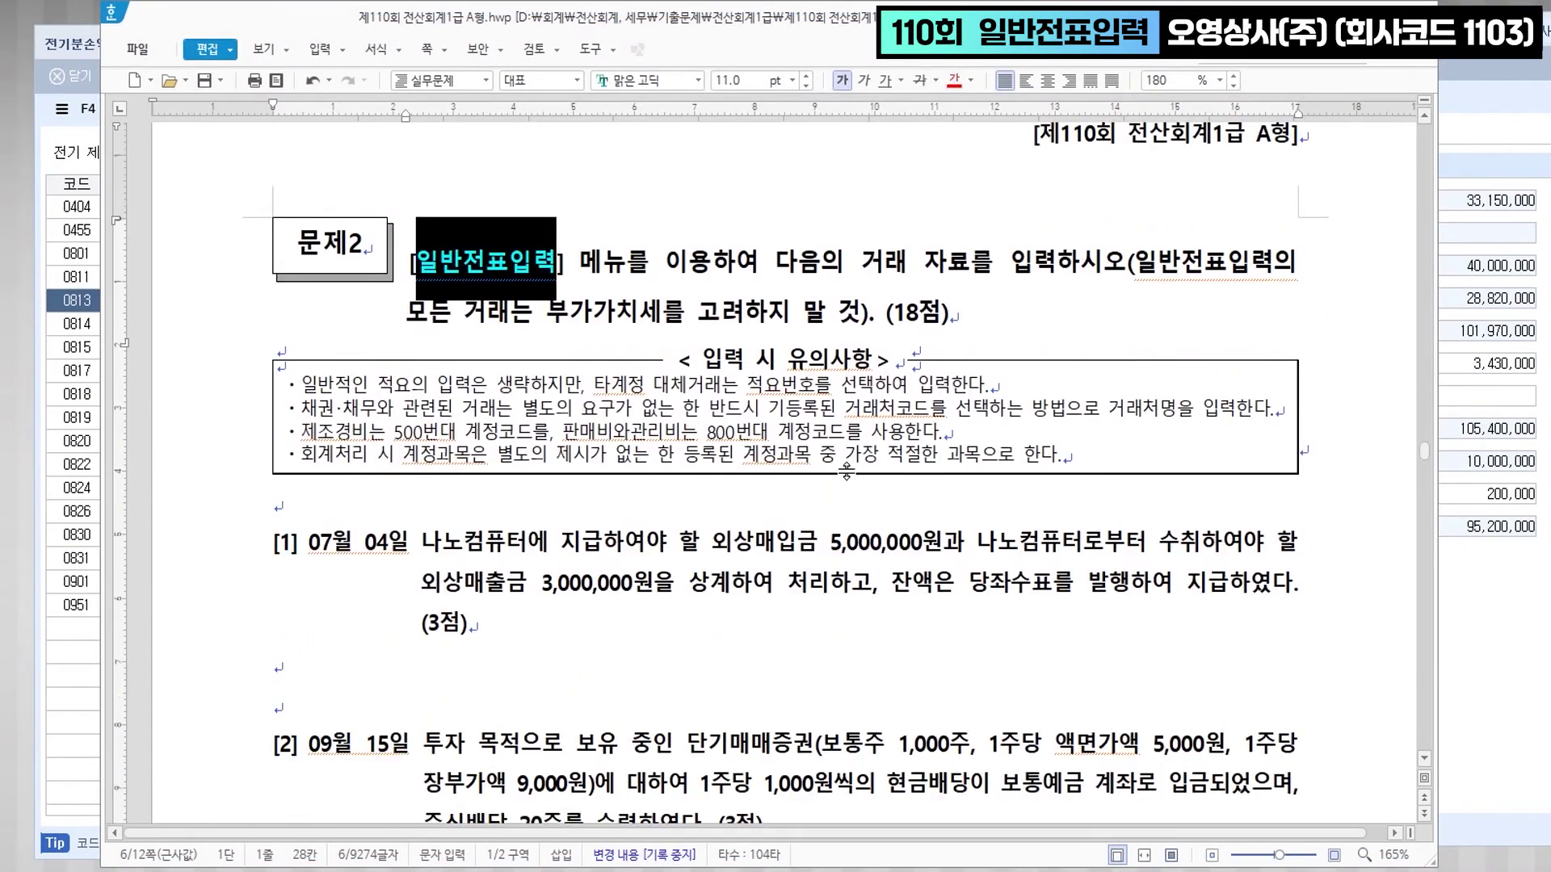
pyautogui.scroll(-3, 845, 471)
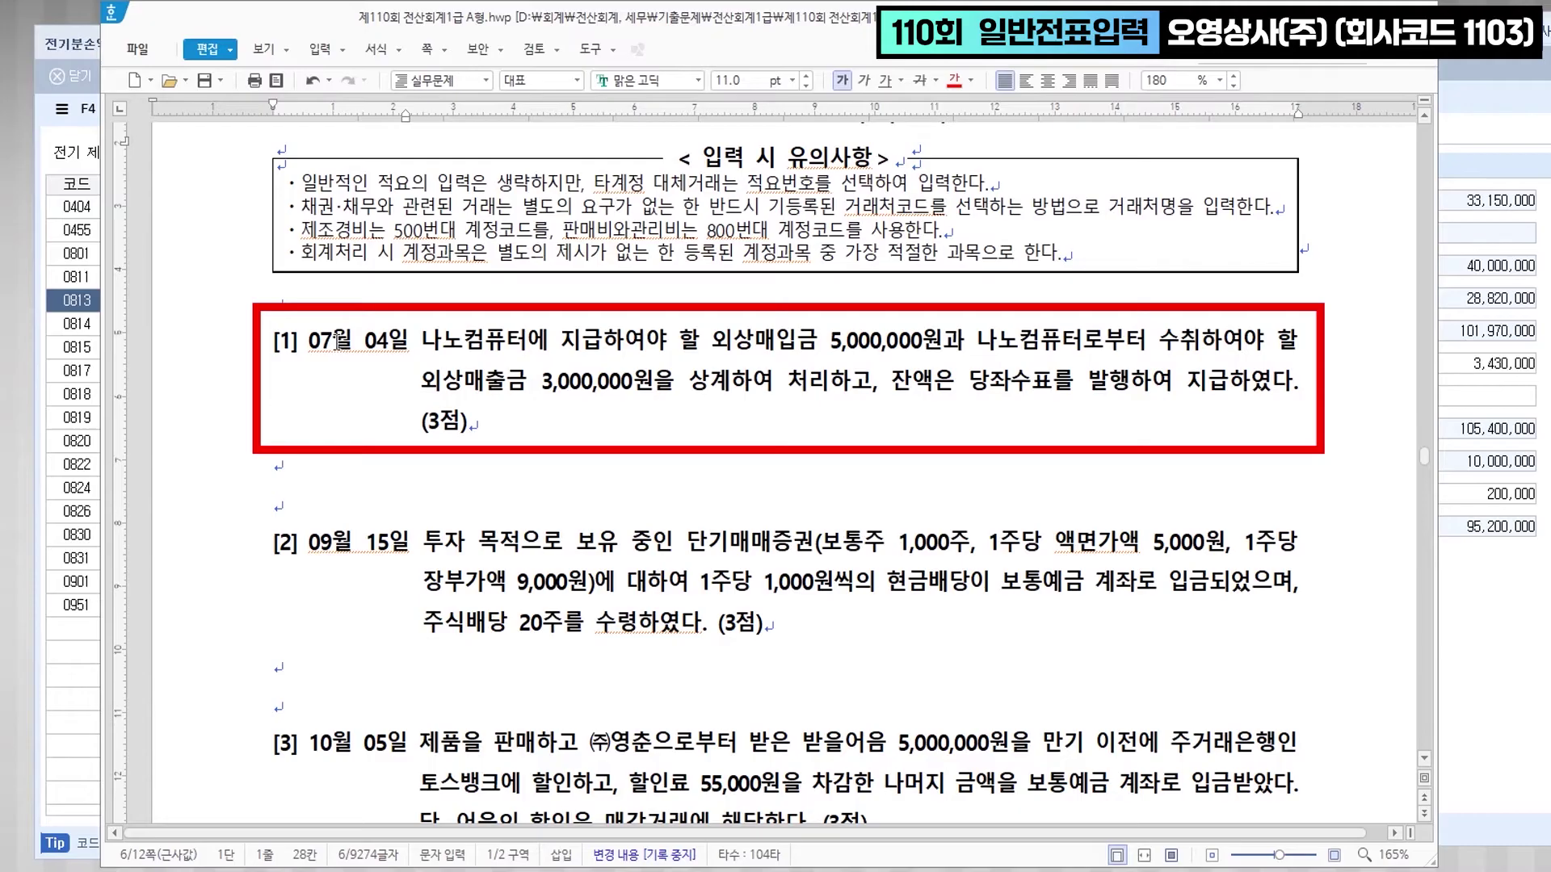
pyautogui.scroll(-2, 343, 355)
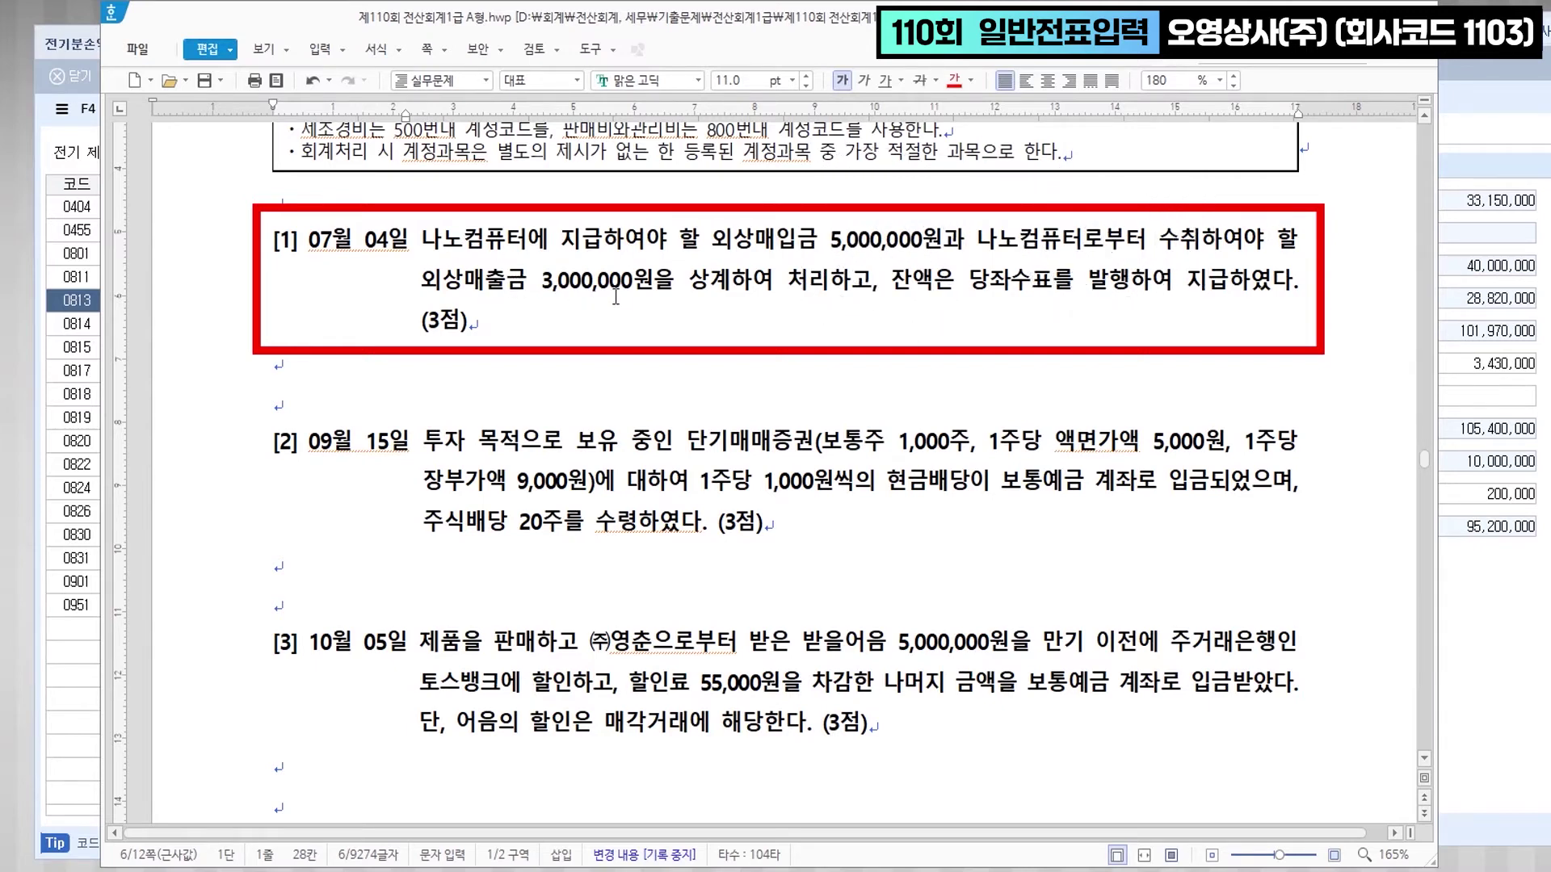
pyautogui.moveTo(690, 284); pyautogui.dragTo(825, 283)
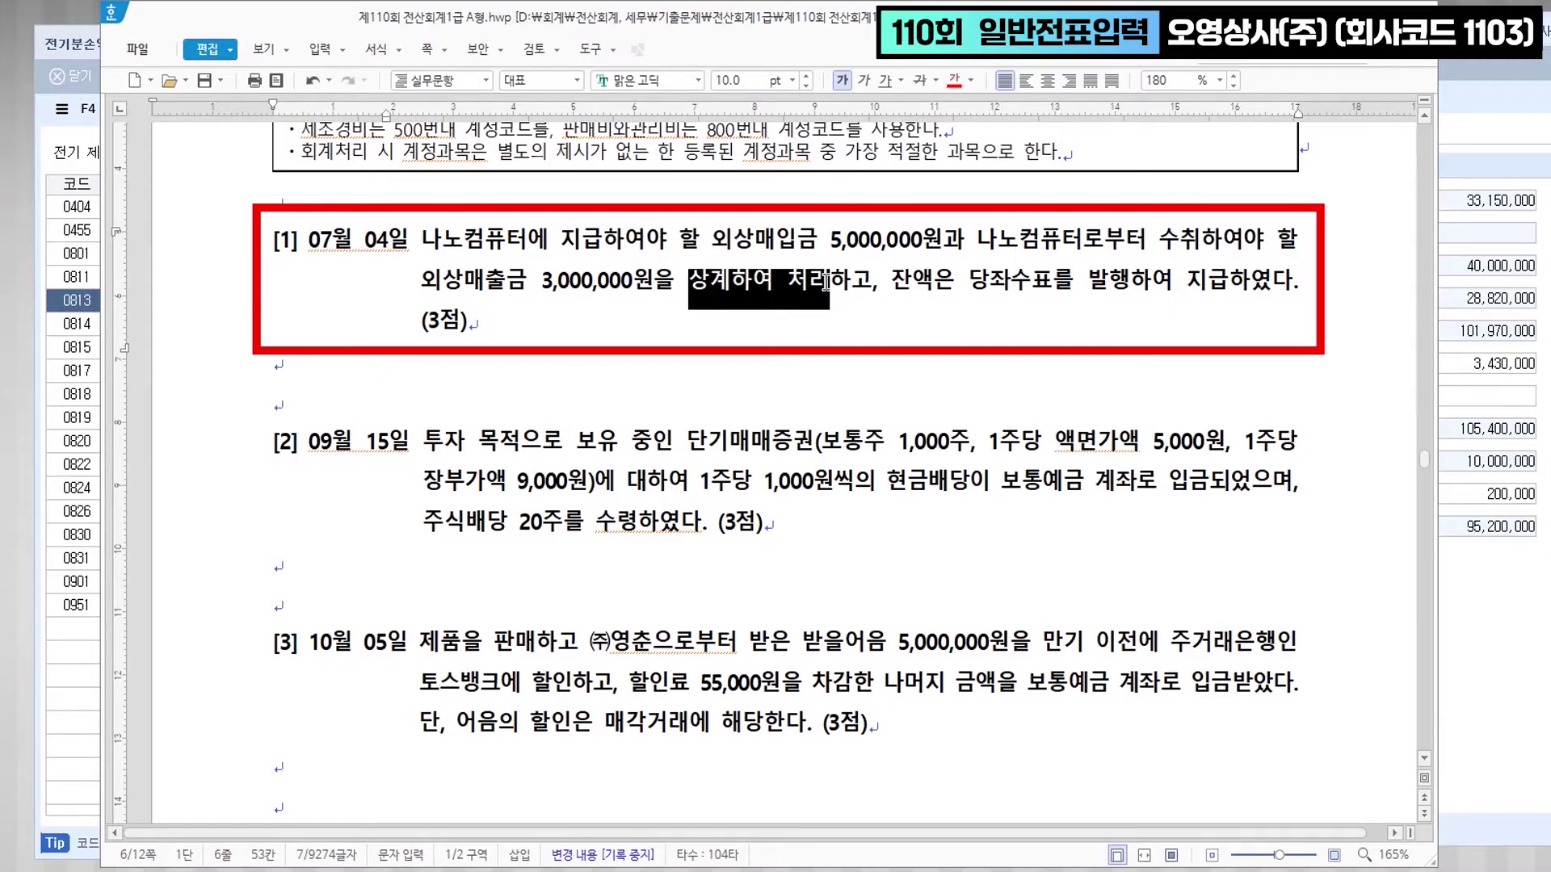
pyautogui.click(953, 80)
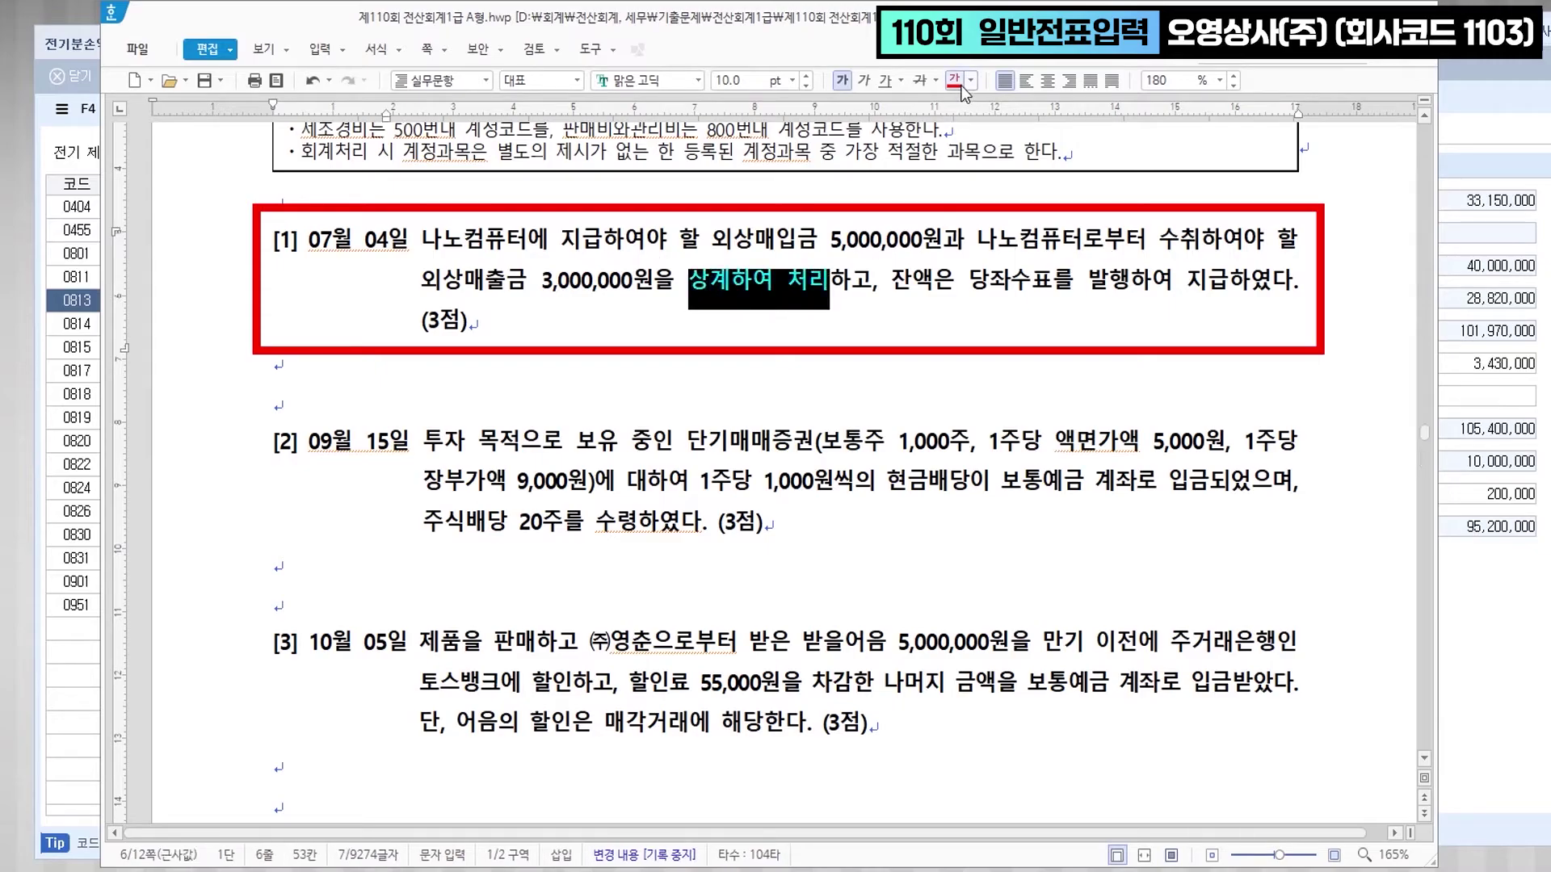
pyautogui.click(809, 314)
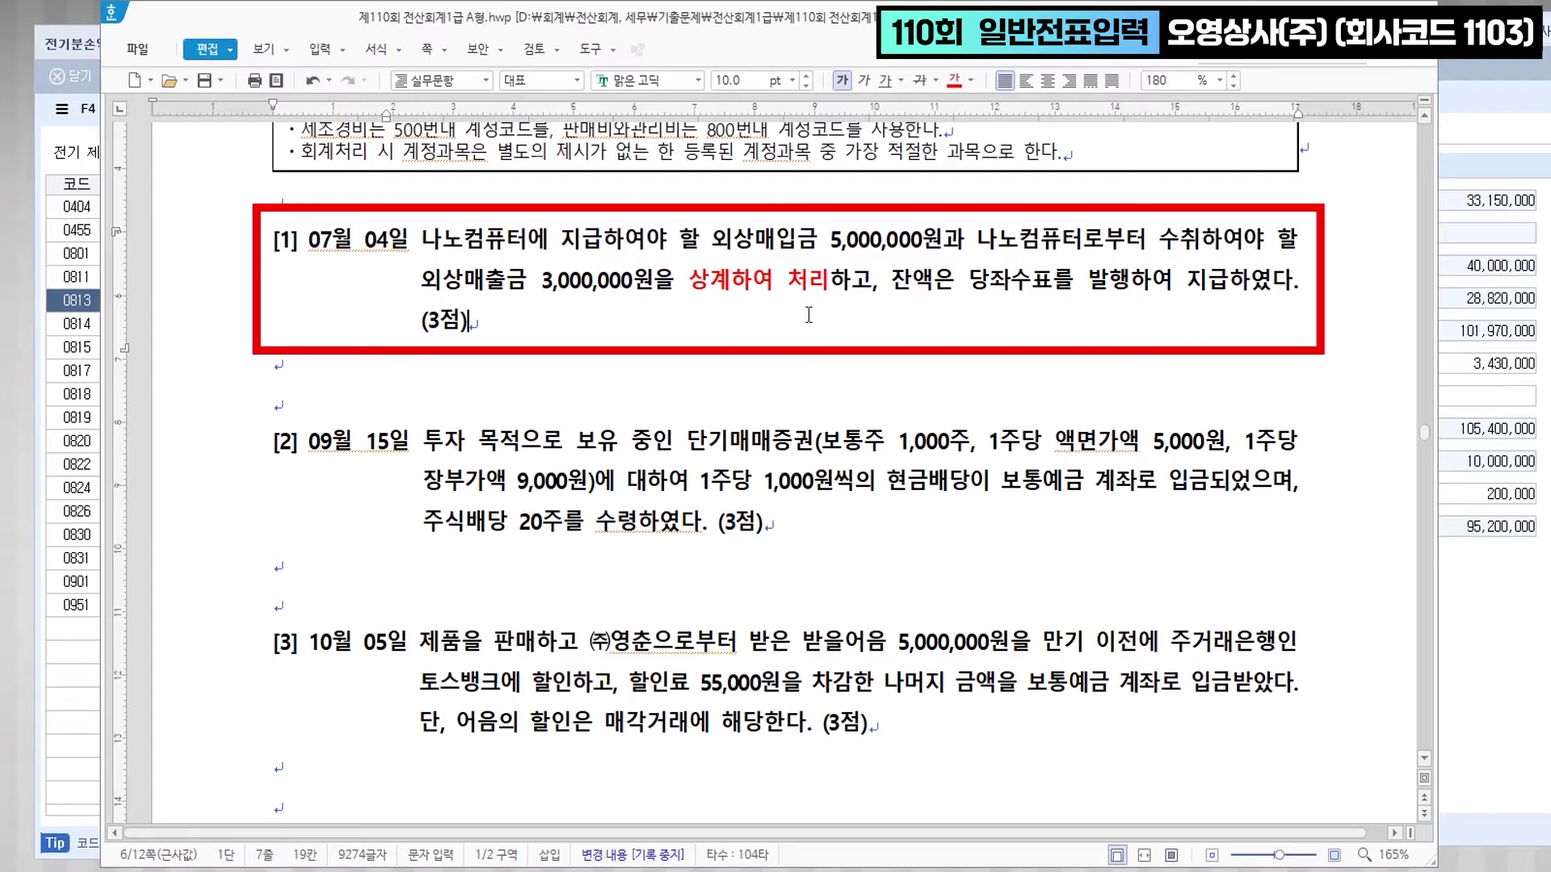
# - Insert ">> 분개" after 상계하여 처리 in question 1 and color 당좌수표를 발행 red
pyautogui.click(829, 282)
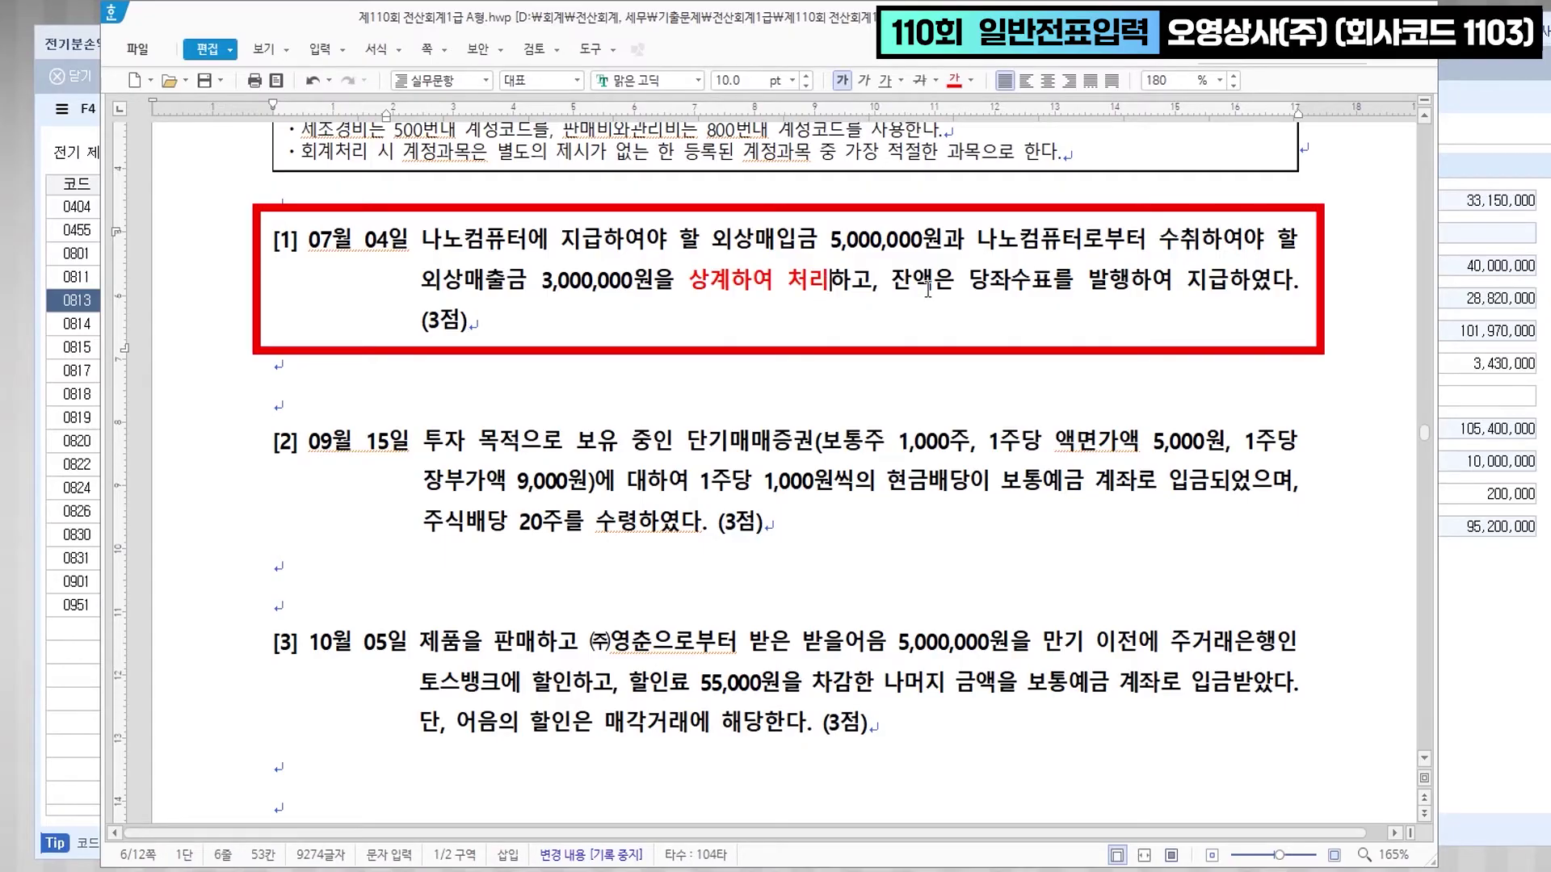
pyautogui.write('>> ')
pyautogui.write('분기')
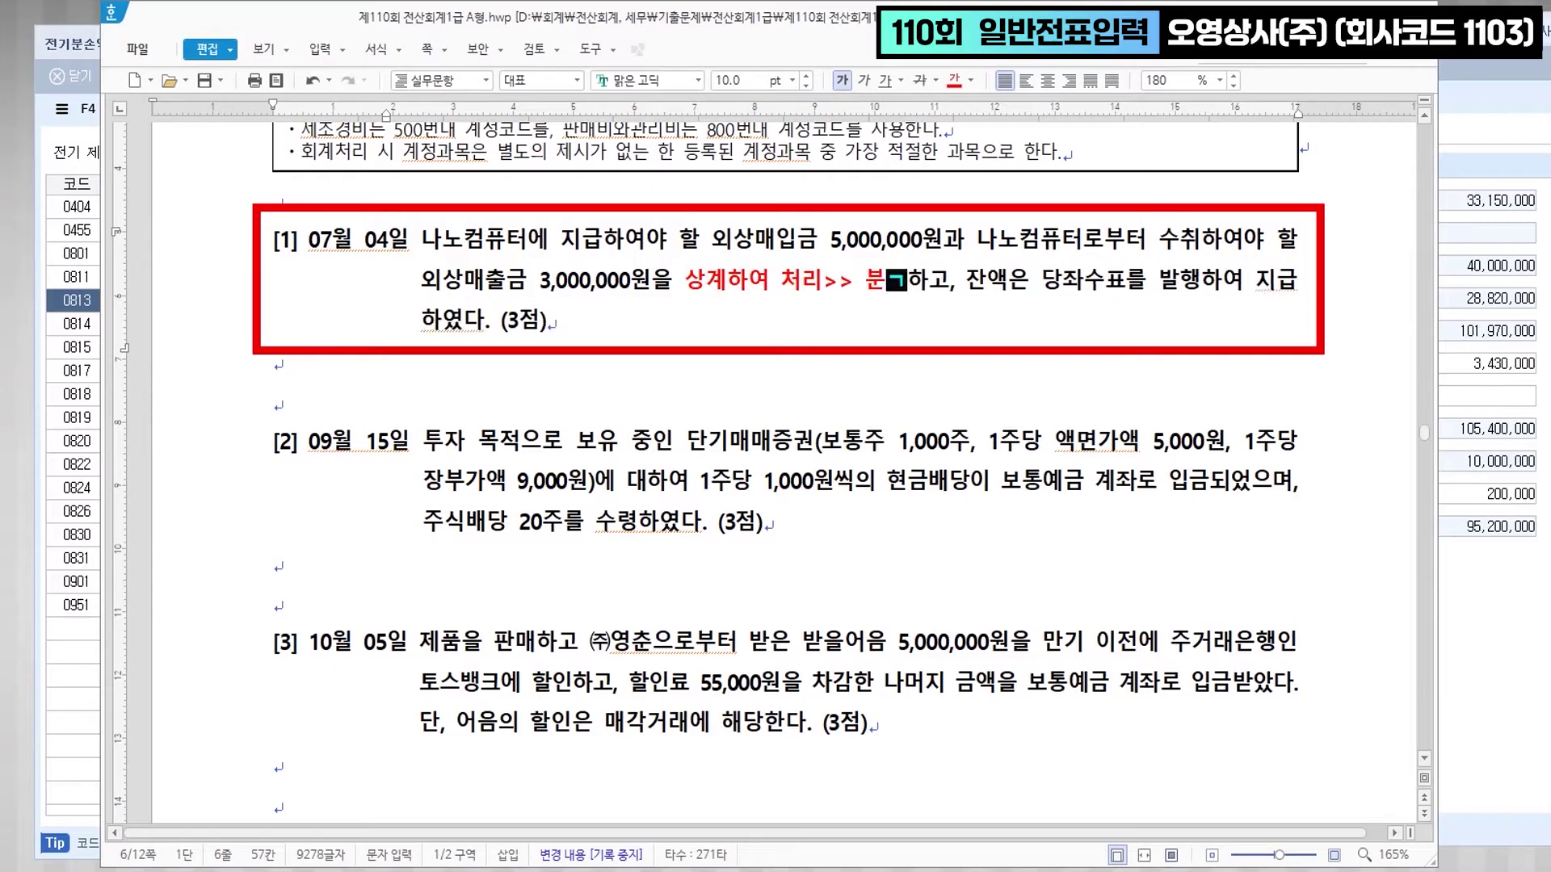
pyautogui.press('BackSpace')
pyautogui.write('개')
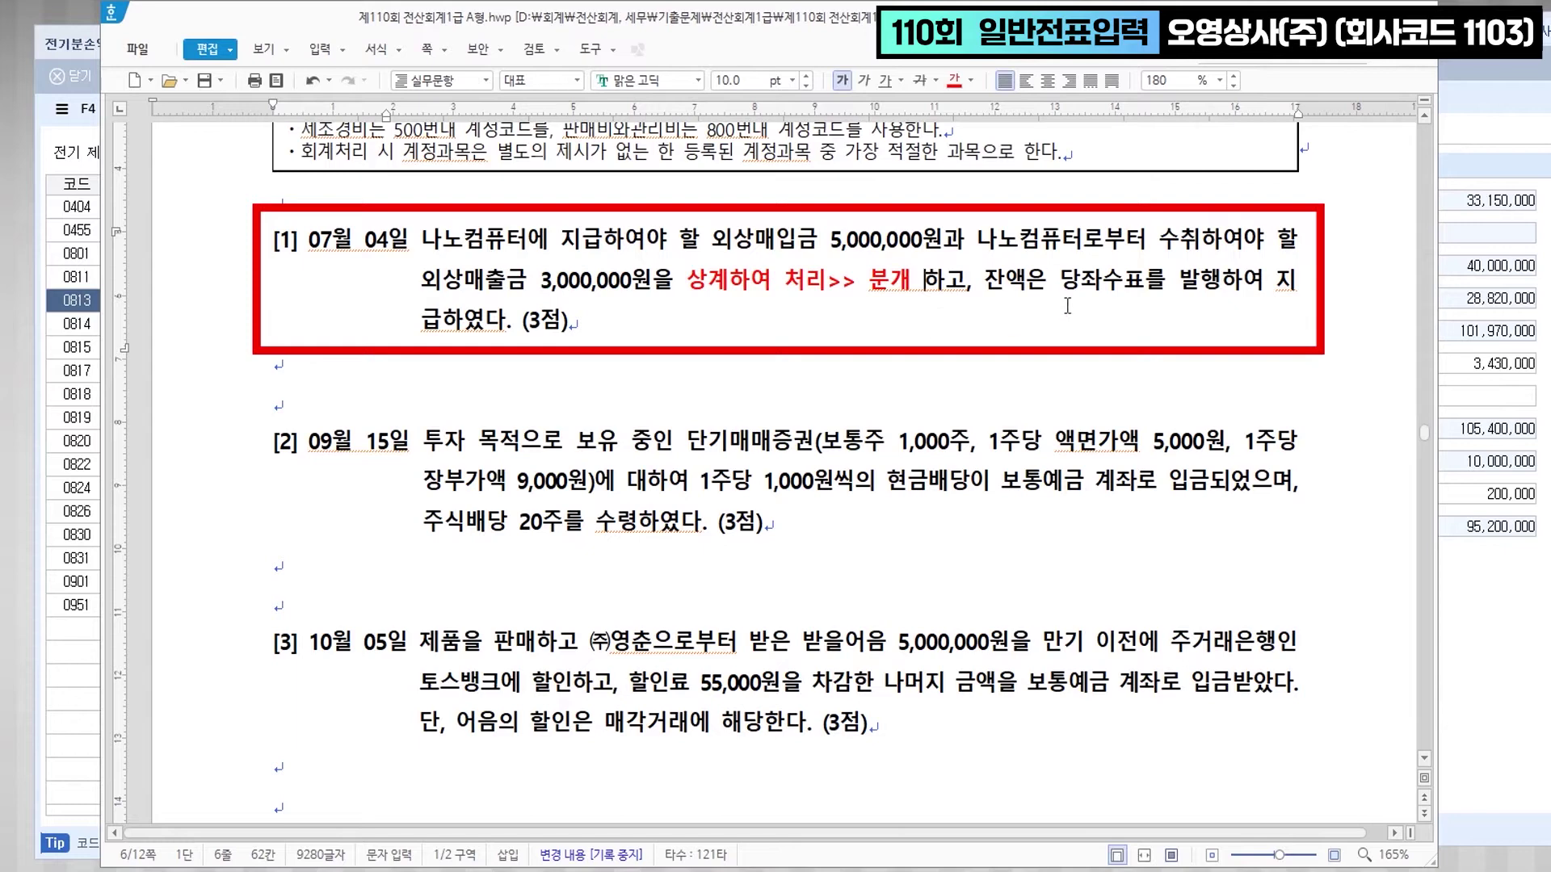
pyautogui.moveTo(1061, 285); pyautogui.dragTo(1224, 287)
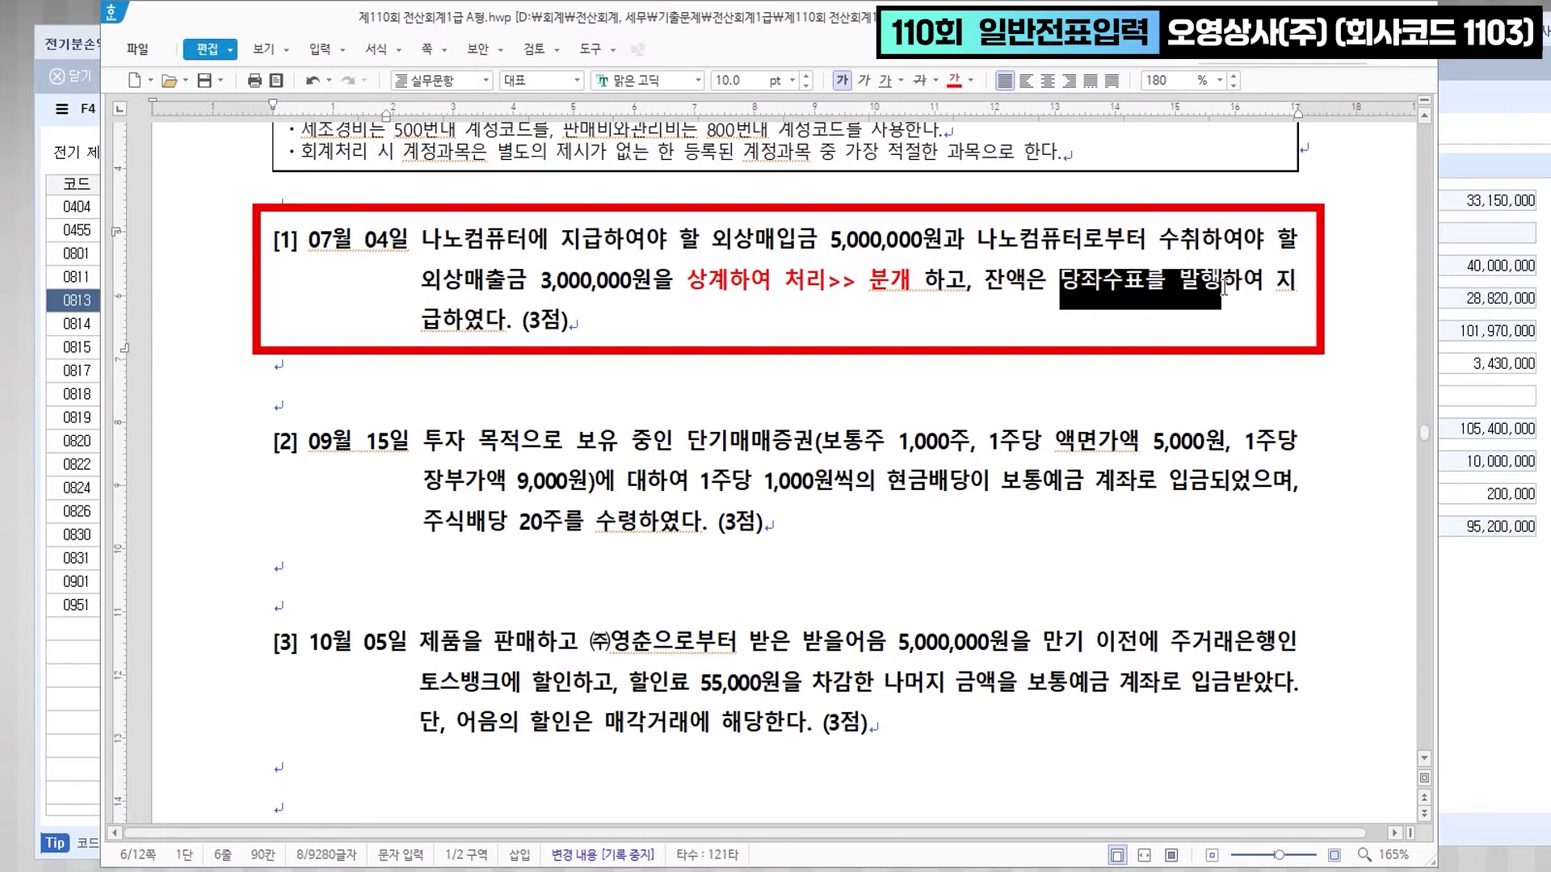
pyautogui.click(954, 80)
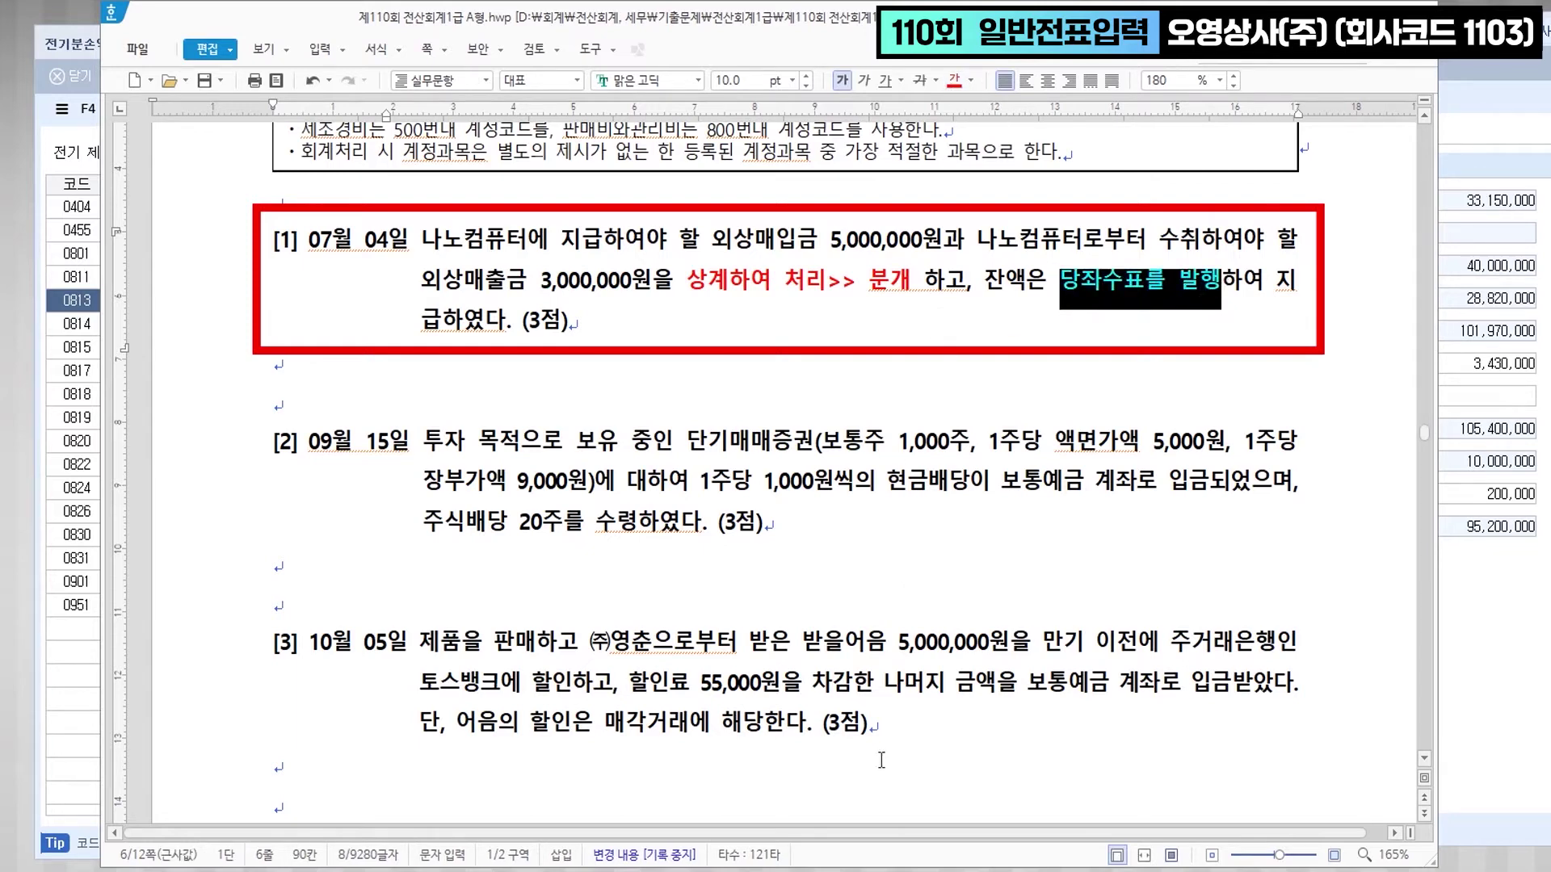
# - Switch to KcLep, open 일반전표입력 for company 1103 and set the voucher date to July 4
pyautogui.hotkey('alt', 'Tab')
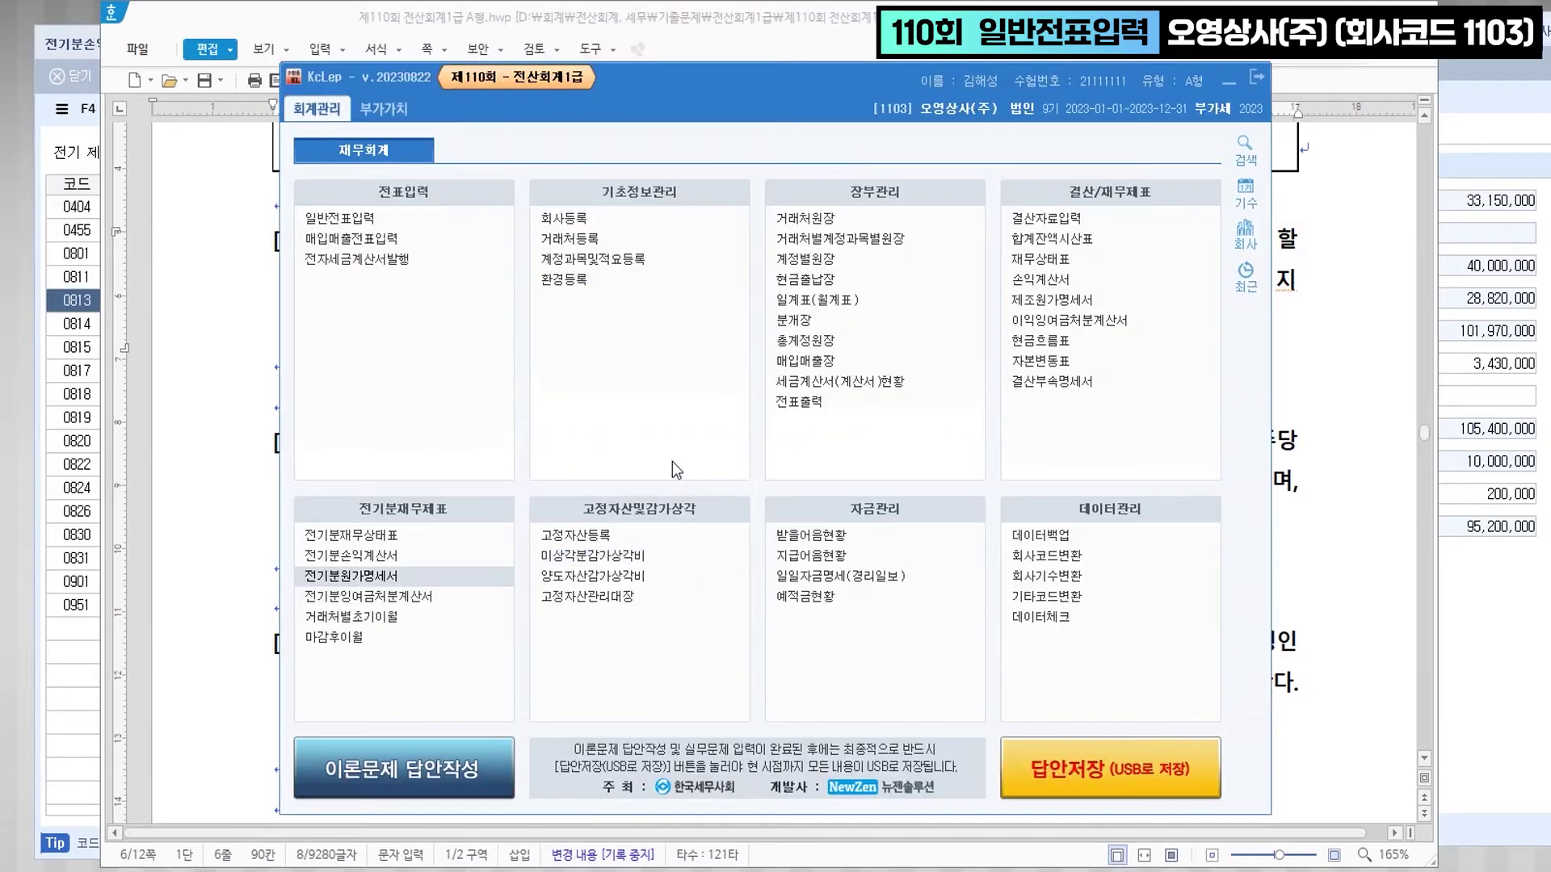
pyautogui.click(359, 220)
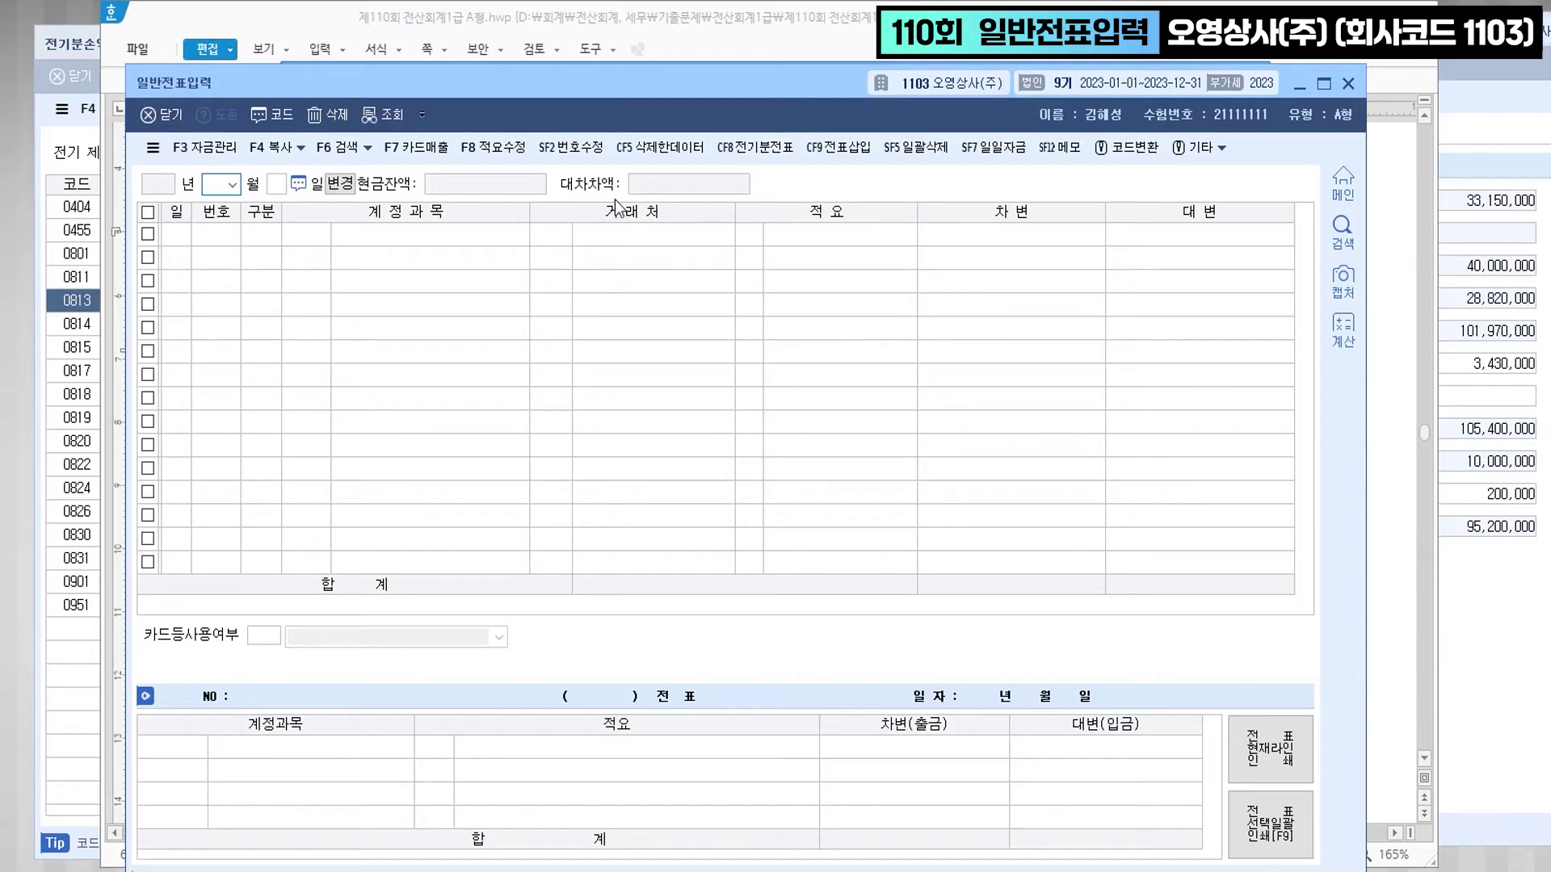
pyautogui.write('7')
pyautogui.press('Return')
pyautogui.write('4')
pyautogui.press('Return')
# - Place the journal window below question 1 so the question text stays readable above it
pyautogui.doubleClick(783, 89)
pyautogui.click(1133, 134)
pyautogui.click(1228, 82)
pyautogui.moveTo(817, 236); pyautogui.dragTo(802, 405)
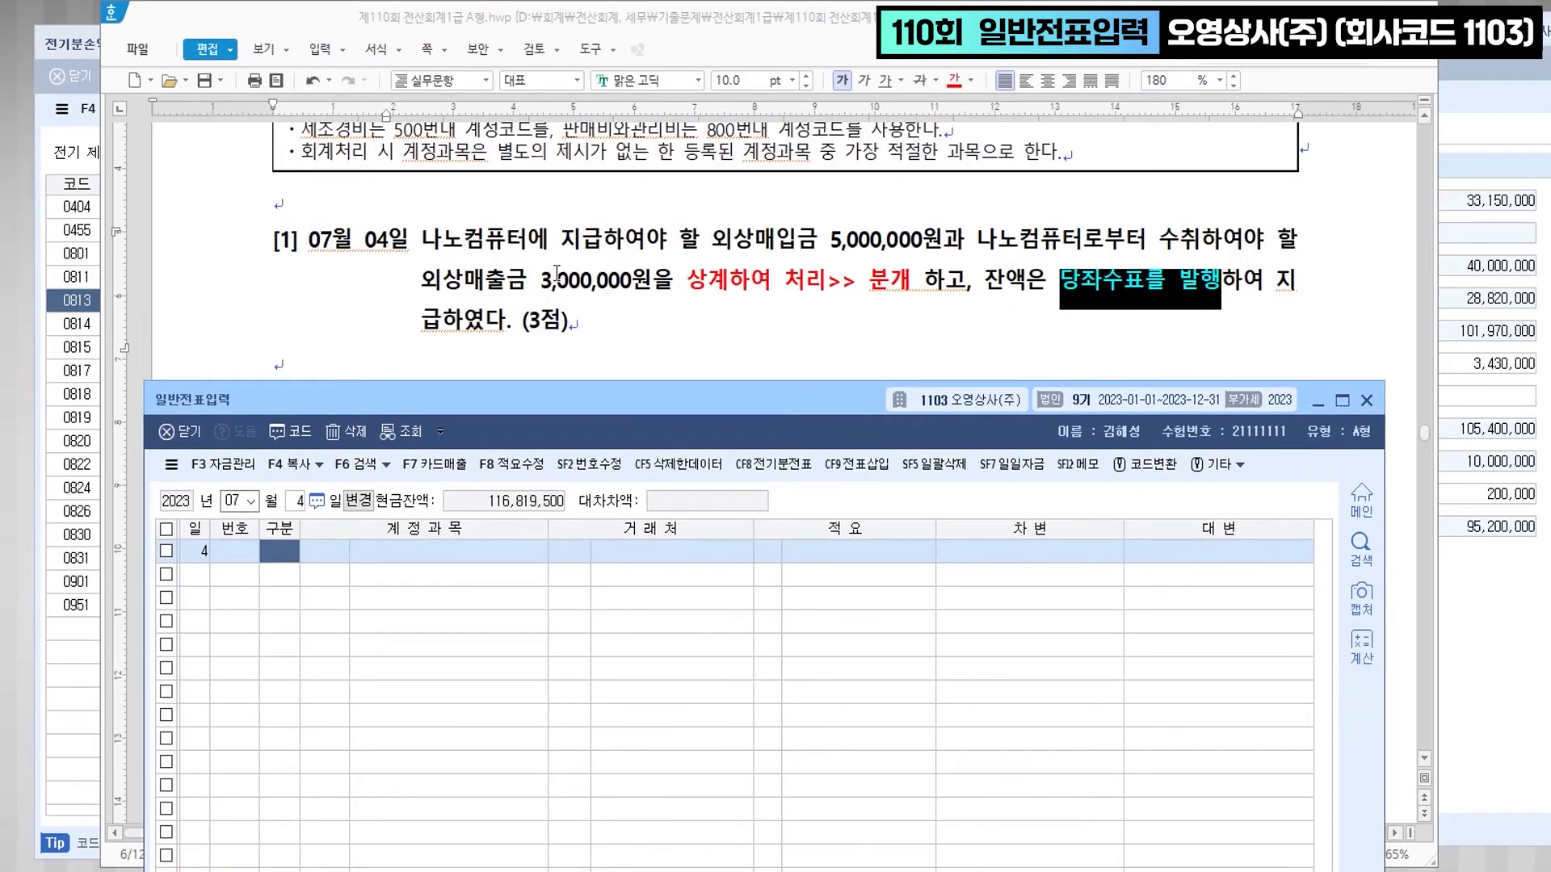
pyautogui.click(872, 247)
pyautogui.click(468, 336)
pyautogui.click(795, 243)
pyautogui.click(794, 243)
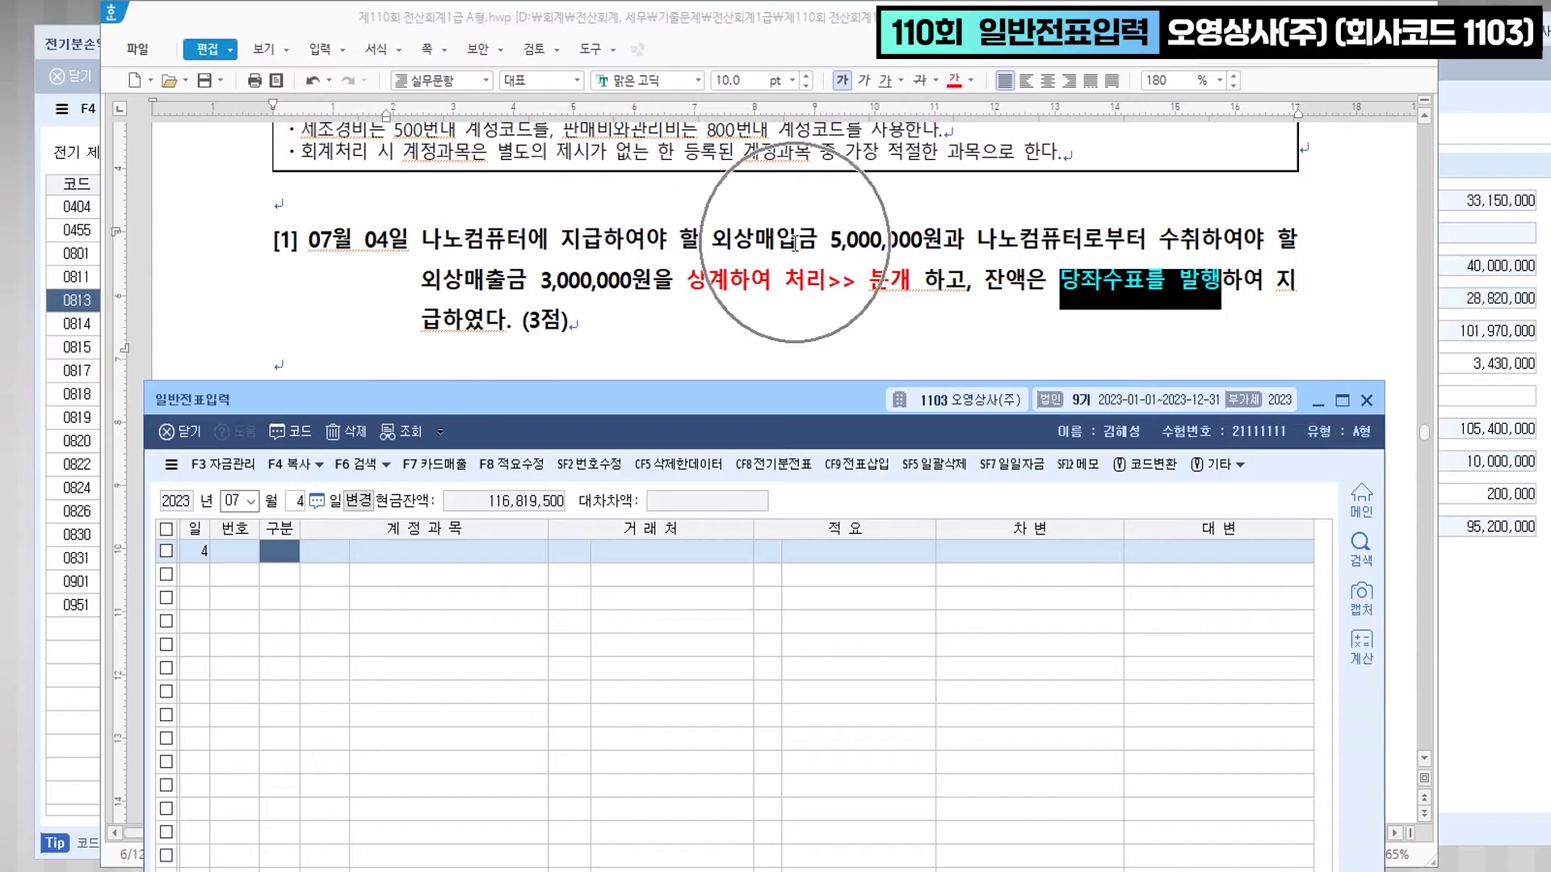
pyautogui.click(795, 243)
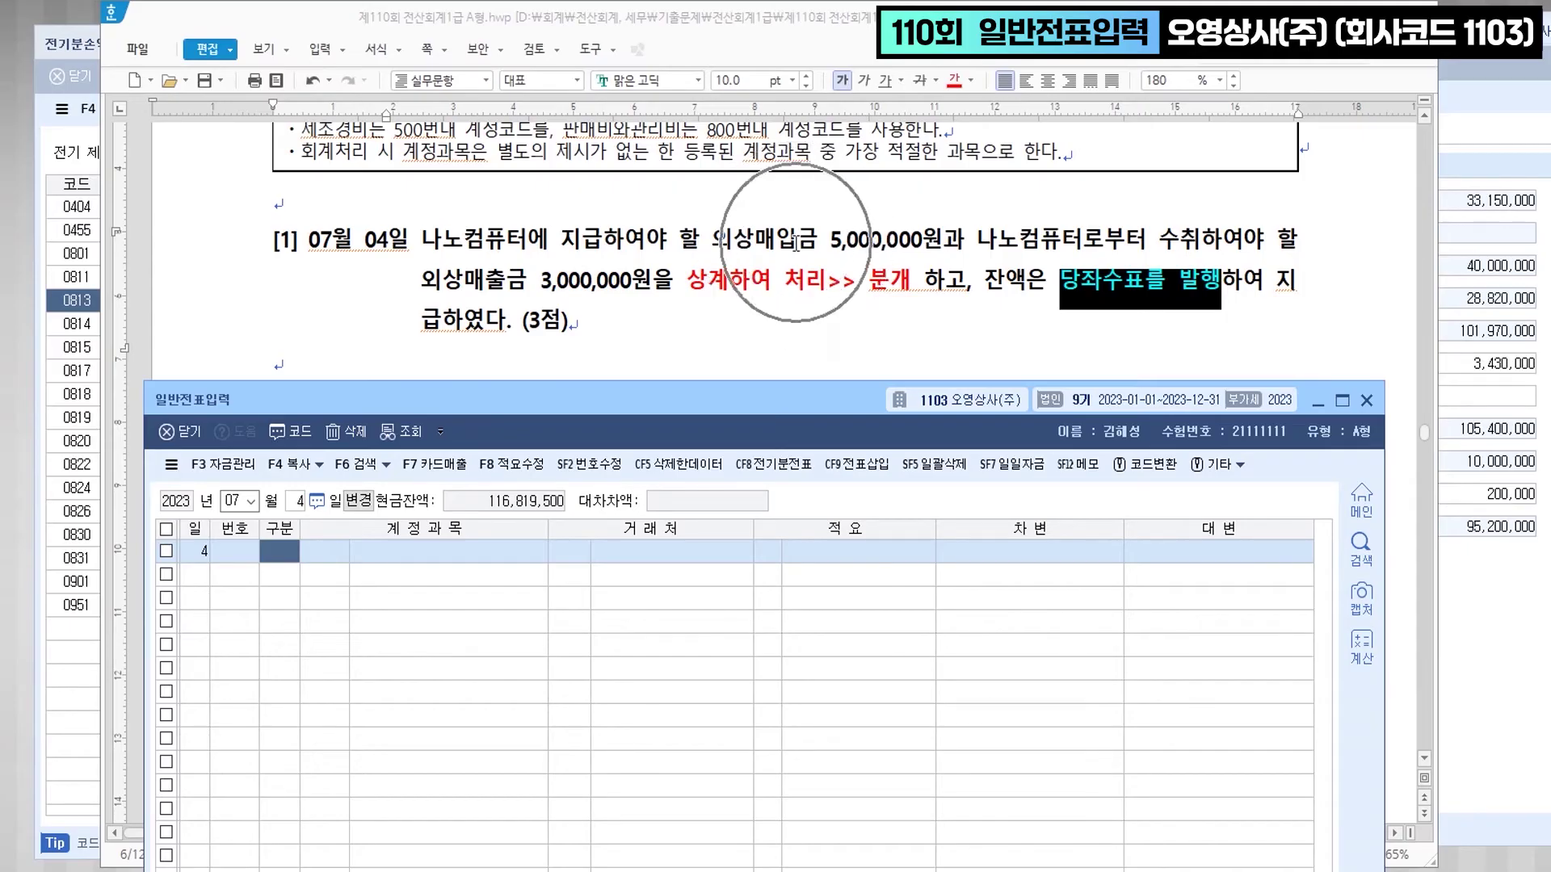
# - Enter a debit line for account 0251 외상매입금 with counterparty 나노컴퓨터 and an amount of 5,000,000
pyautogui.write('3')
pyautogui.press('Return')
pyautogui.write('2')
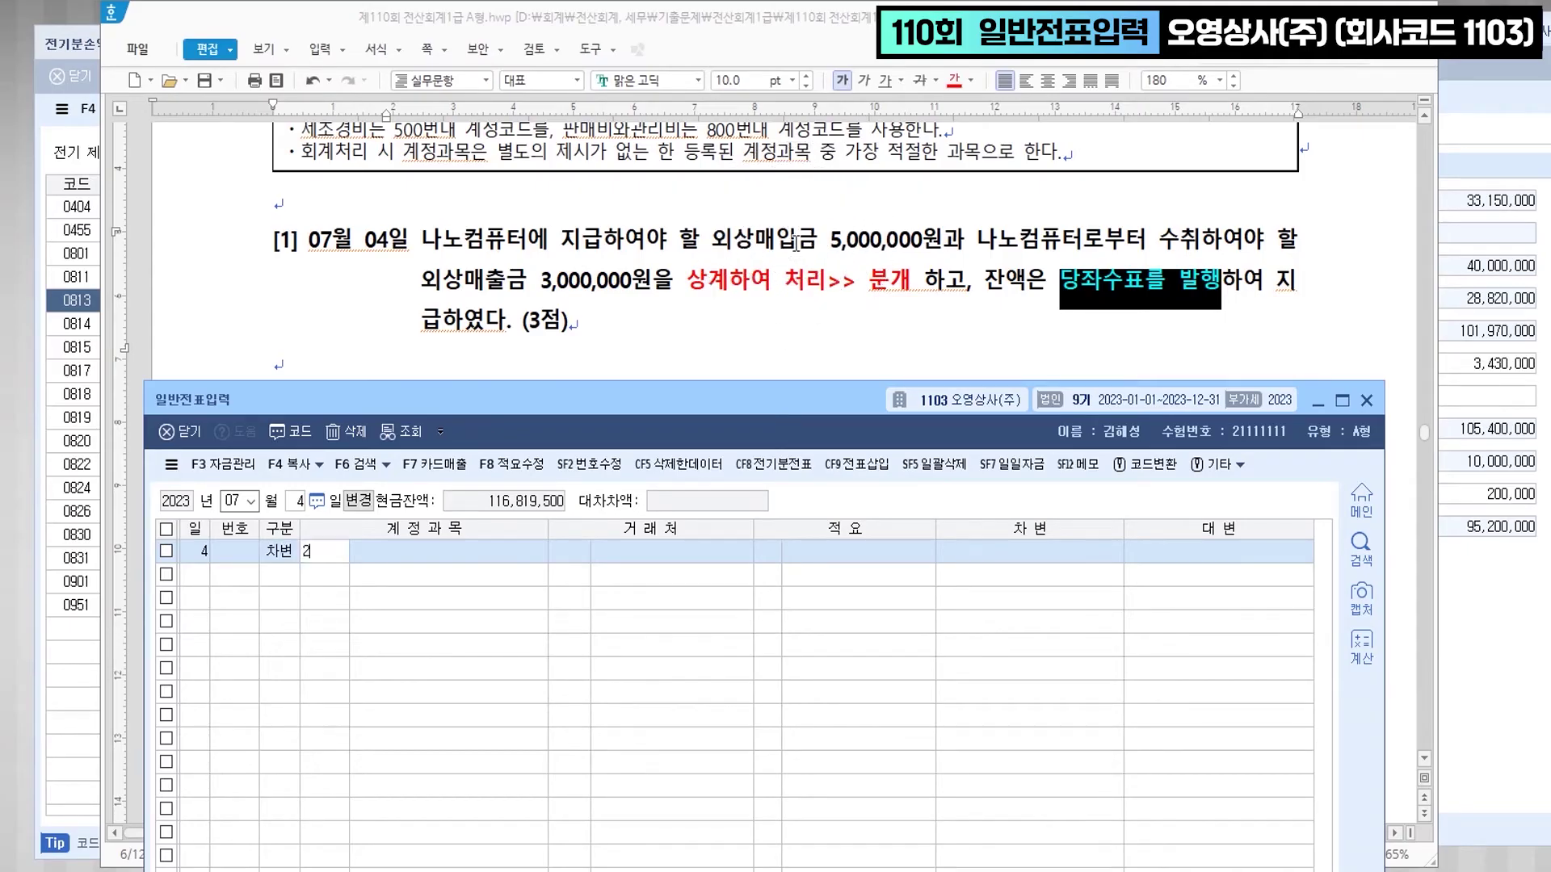
pyautogui.write('51')
pyautogui.press('Return')
pyautogui.write('나노')
pyautogui.press('Return')
pyautogui.press('Return')
pyautogui.press('Return')
pyautogui.write('5000000')
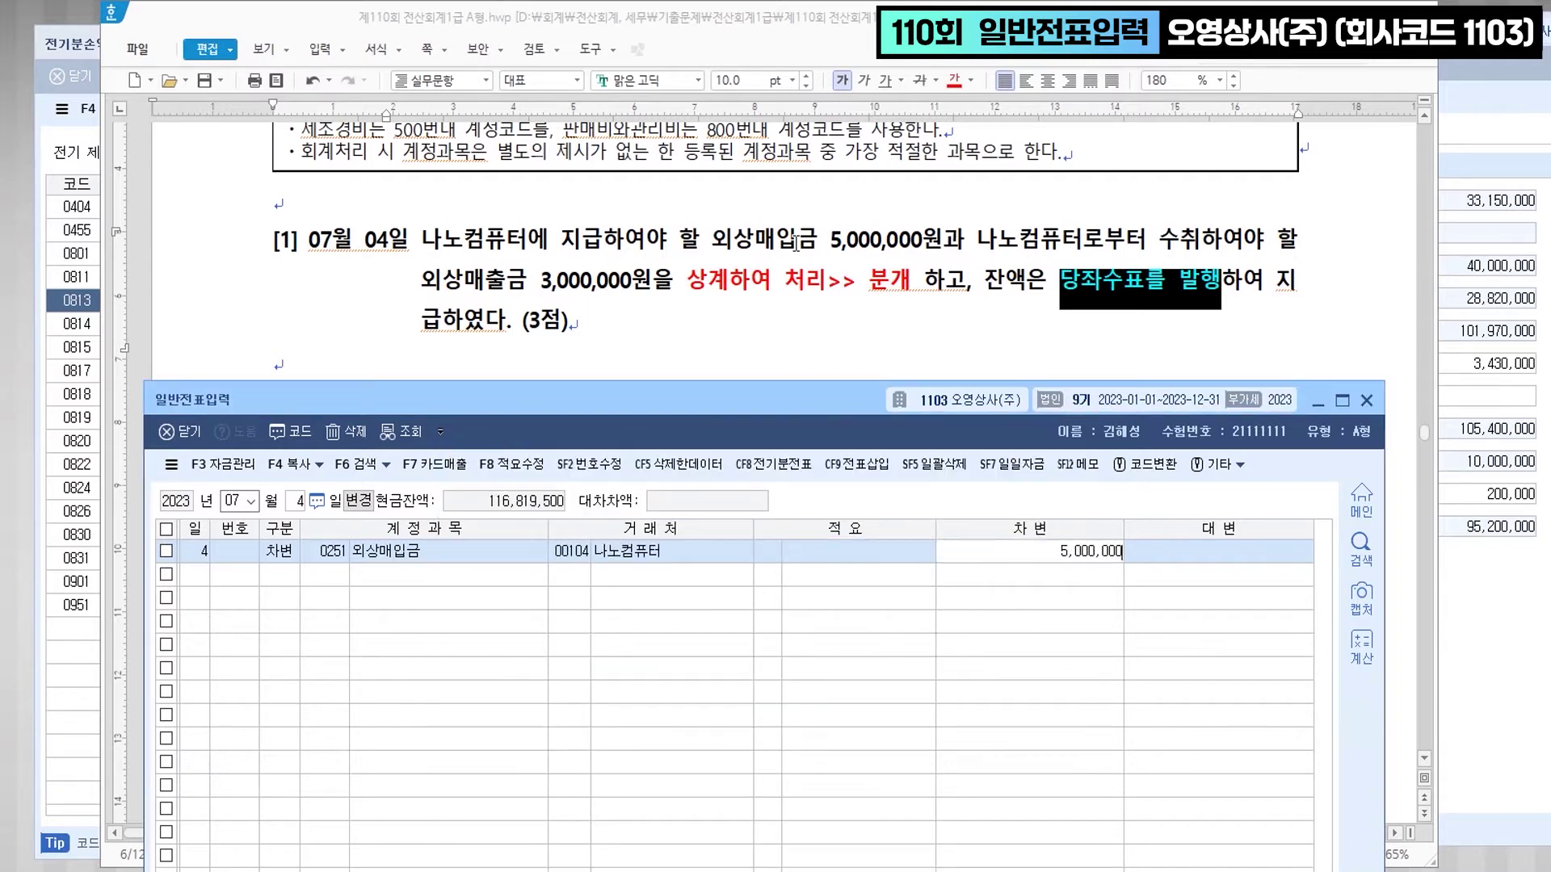
pyautogui.press('Return')
# - Add a credit line for account 0108 외상매출금 with counterparty 00104 나노컴퓨터 and an amount of 3,000,000
pyautogui.write('4')
pyautogui.press('Return')
pyautogui.write('108')
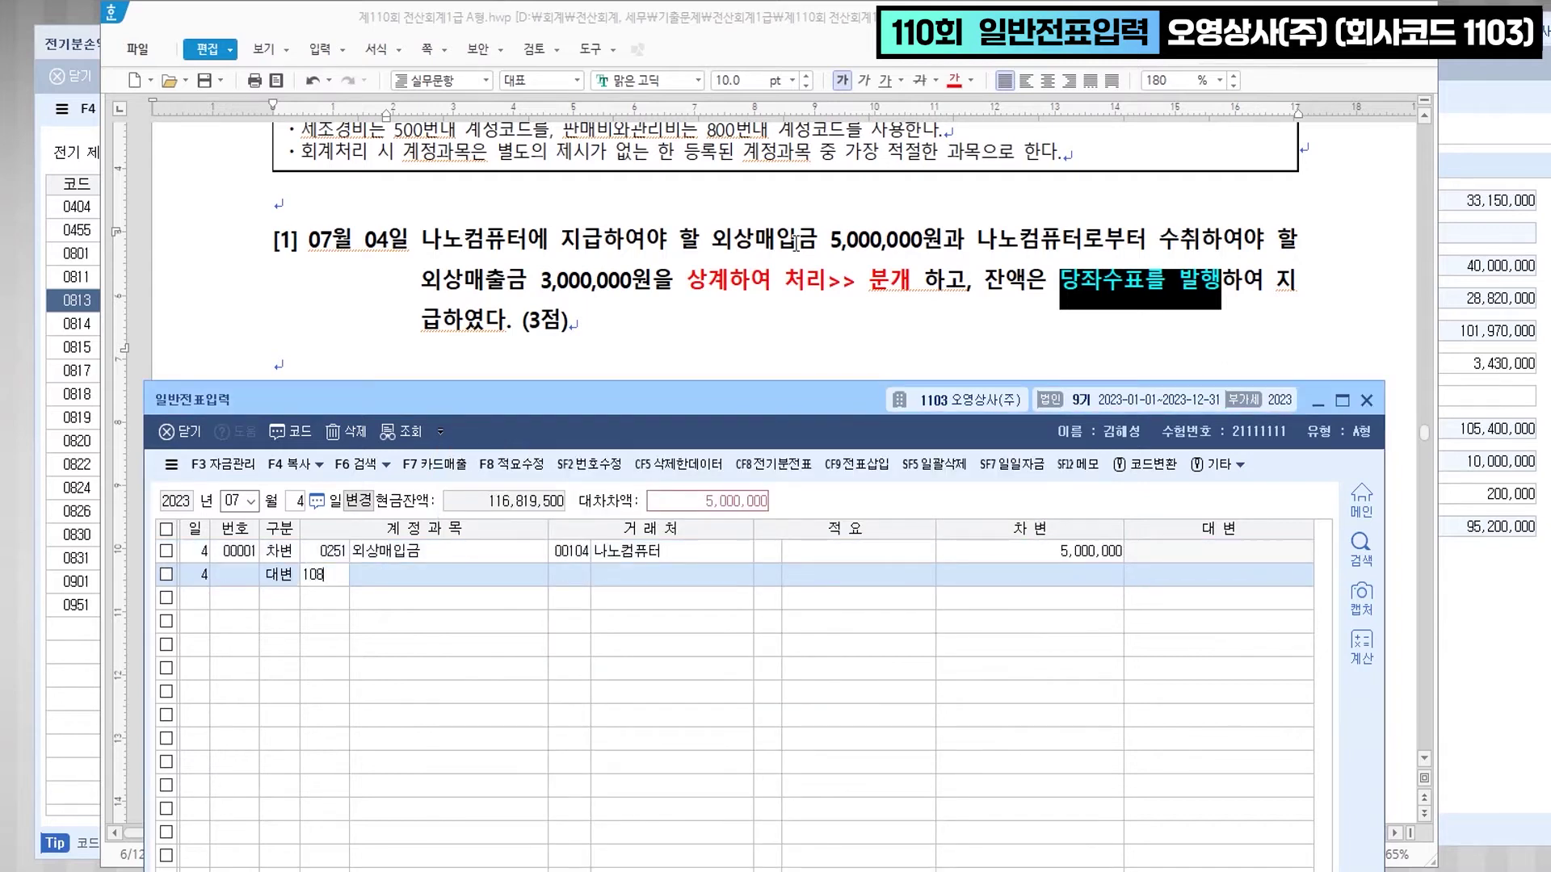
pyautogui.press('Return')
pyautogui.write('104')
pyautogui.press('Return')
pyautogui.press('Return')
pyautogui.press('Return')
pyautogui.write('3000000')
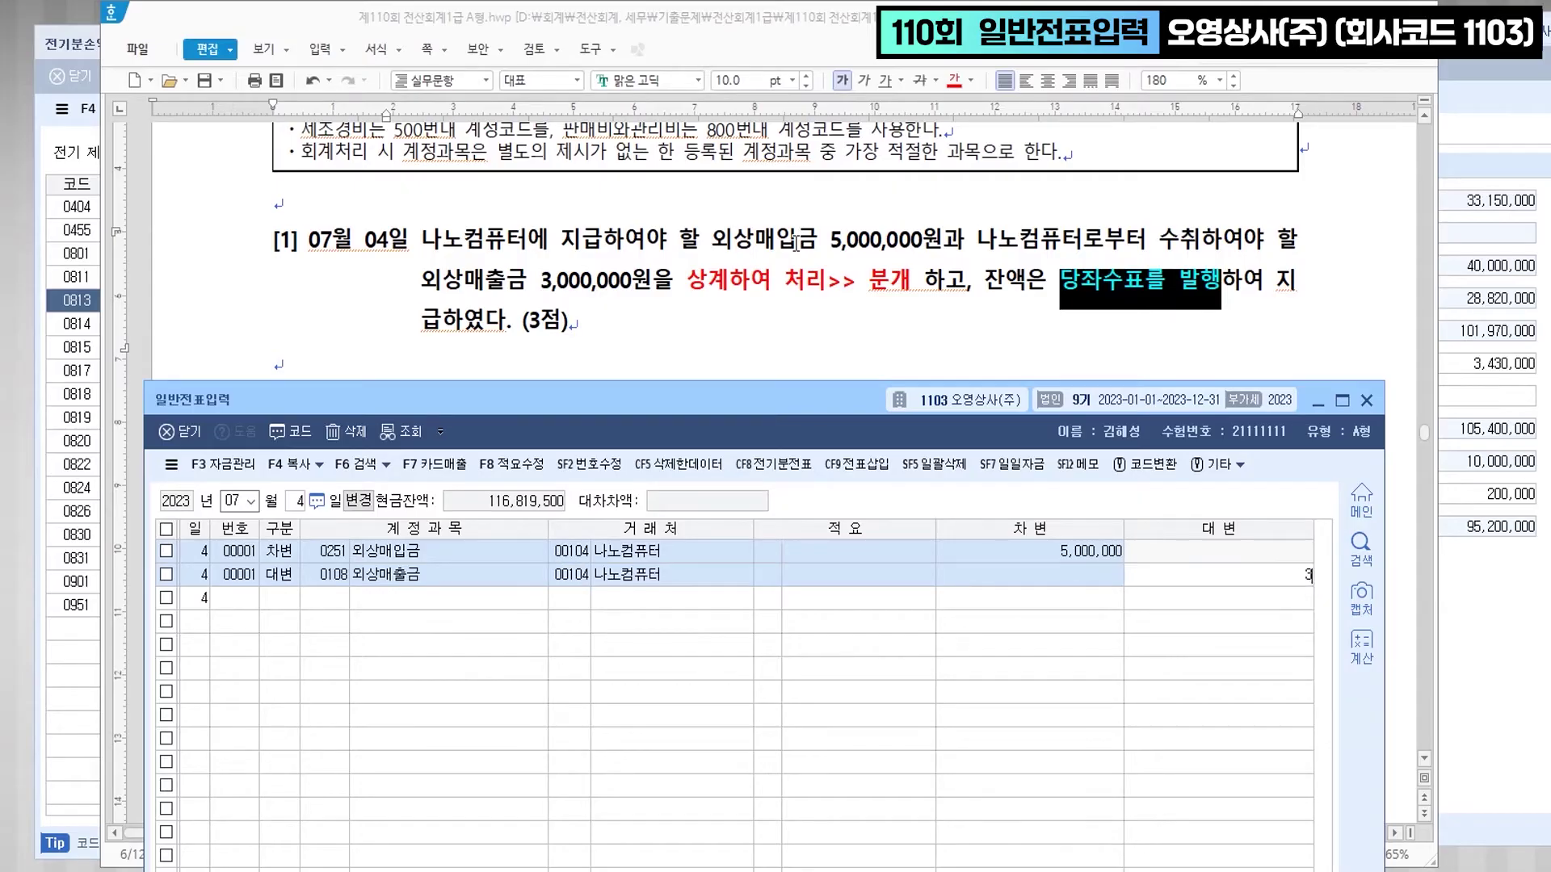
pyautogui.press('Return')
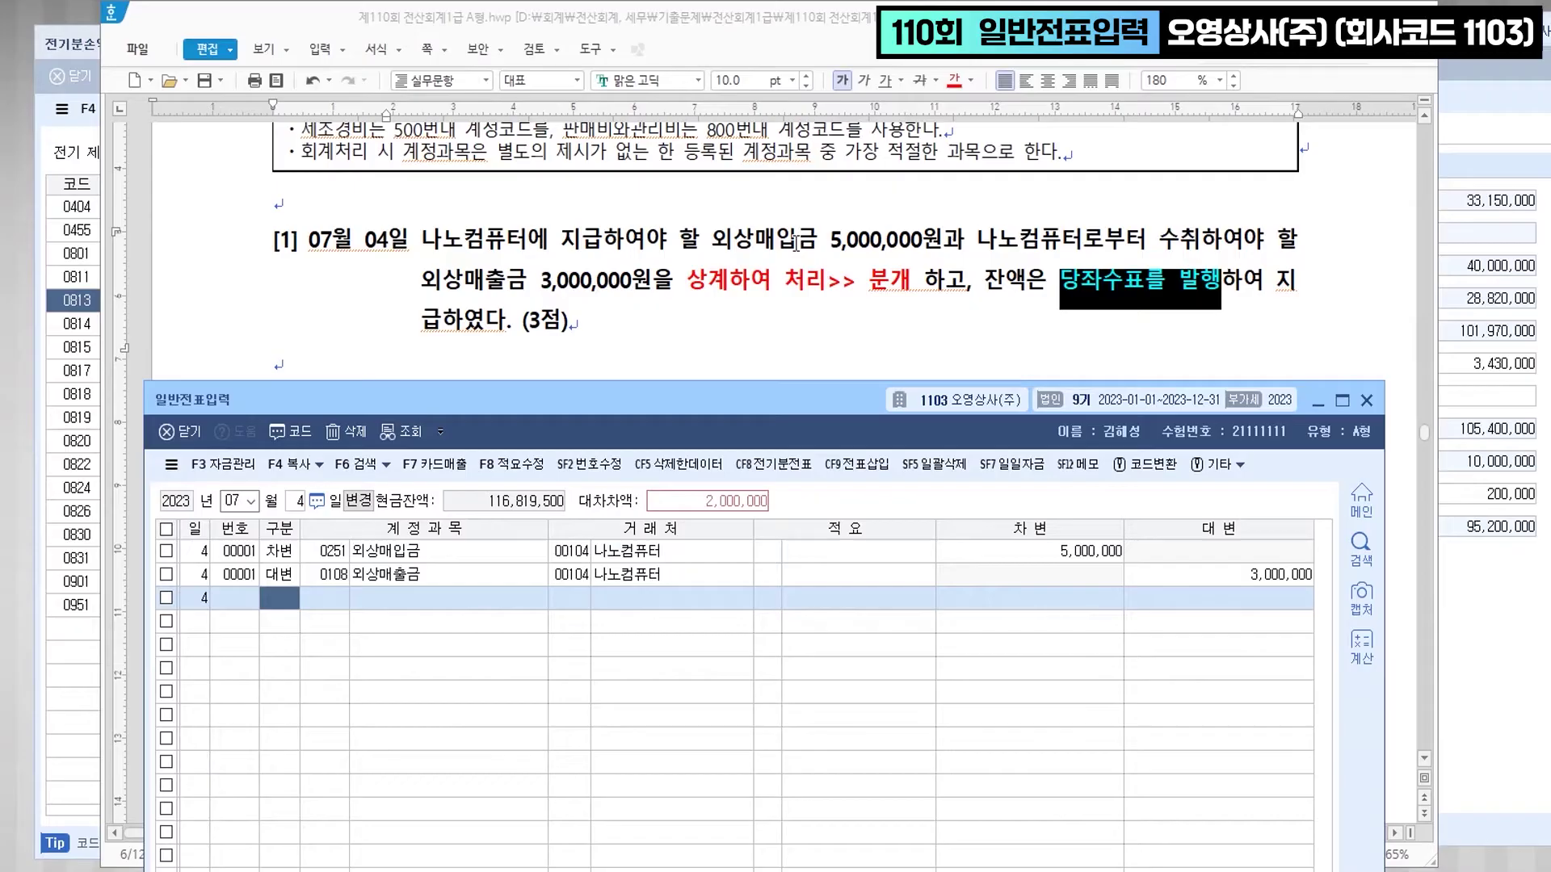
# - Complete the July 4 voucher with a credit line for account 0102 당좌예금 with an amount of 2,000,000
pyautogui.write('4')
pyautogui.press('Return')
pyautogui.write('102')
pyautogui.press('Return')
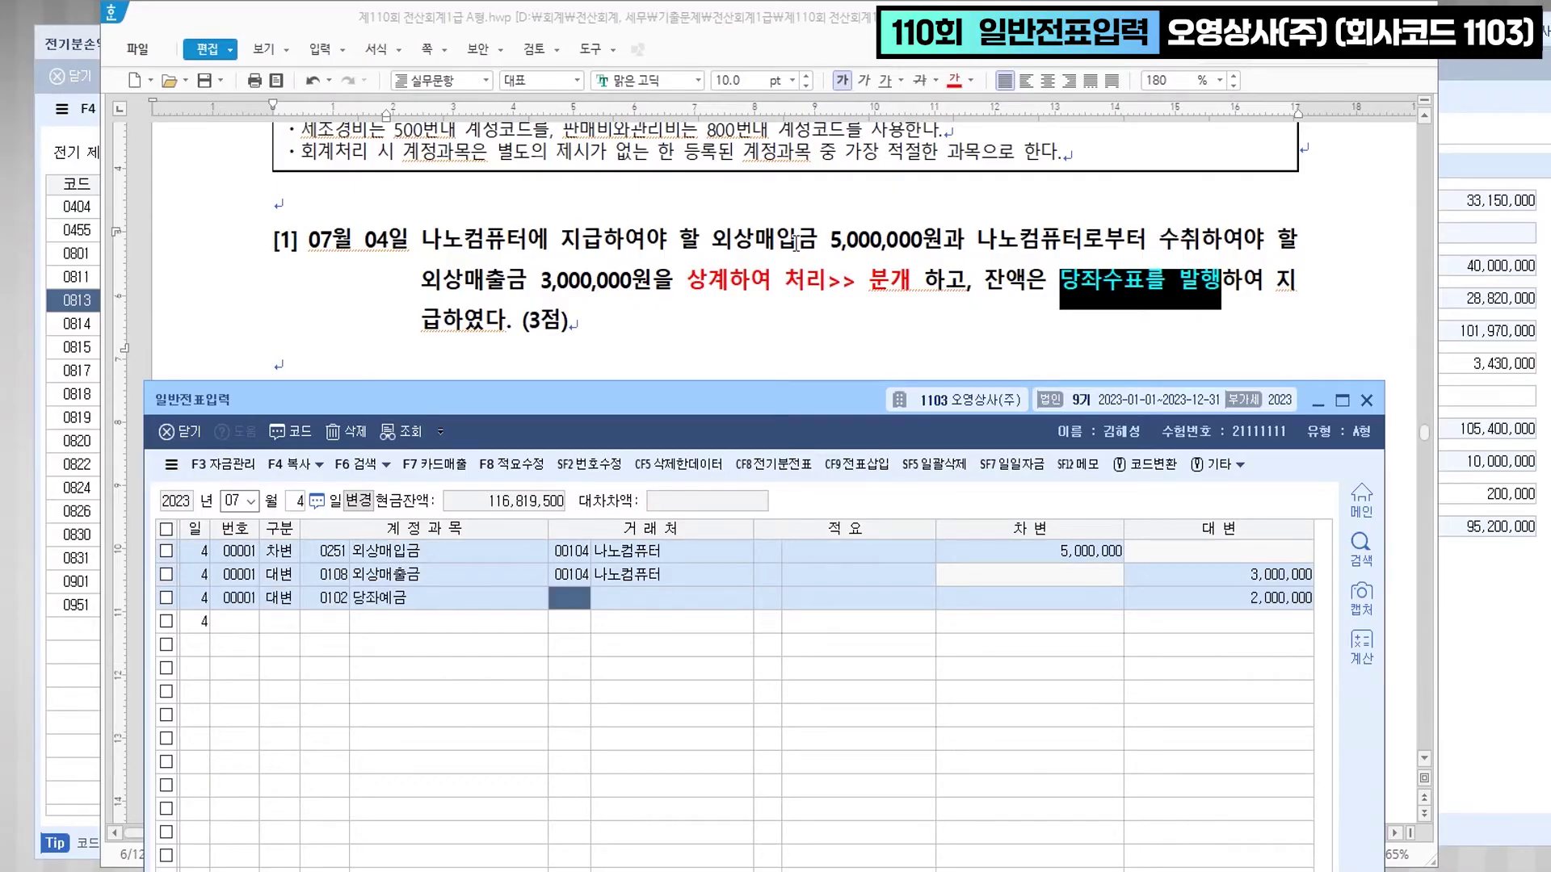
pyautogui.press('Return')
pyautogui.press('Return')
pyautogui.press('Return')
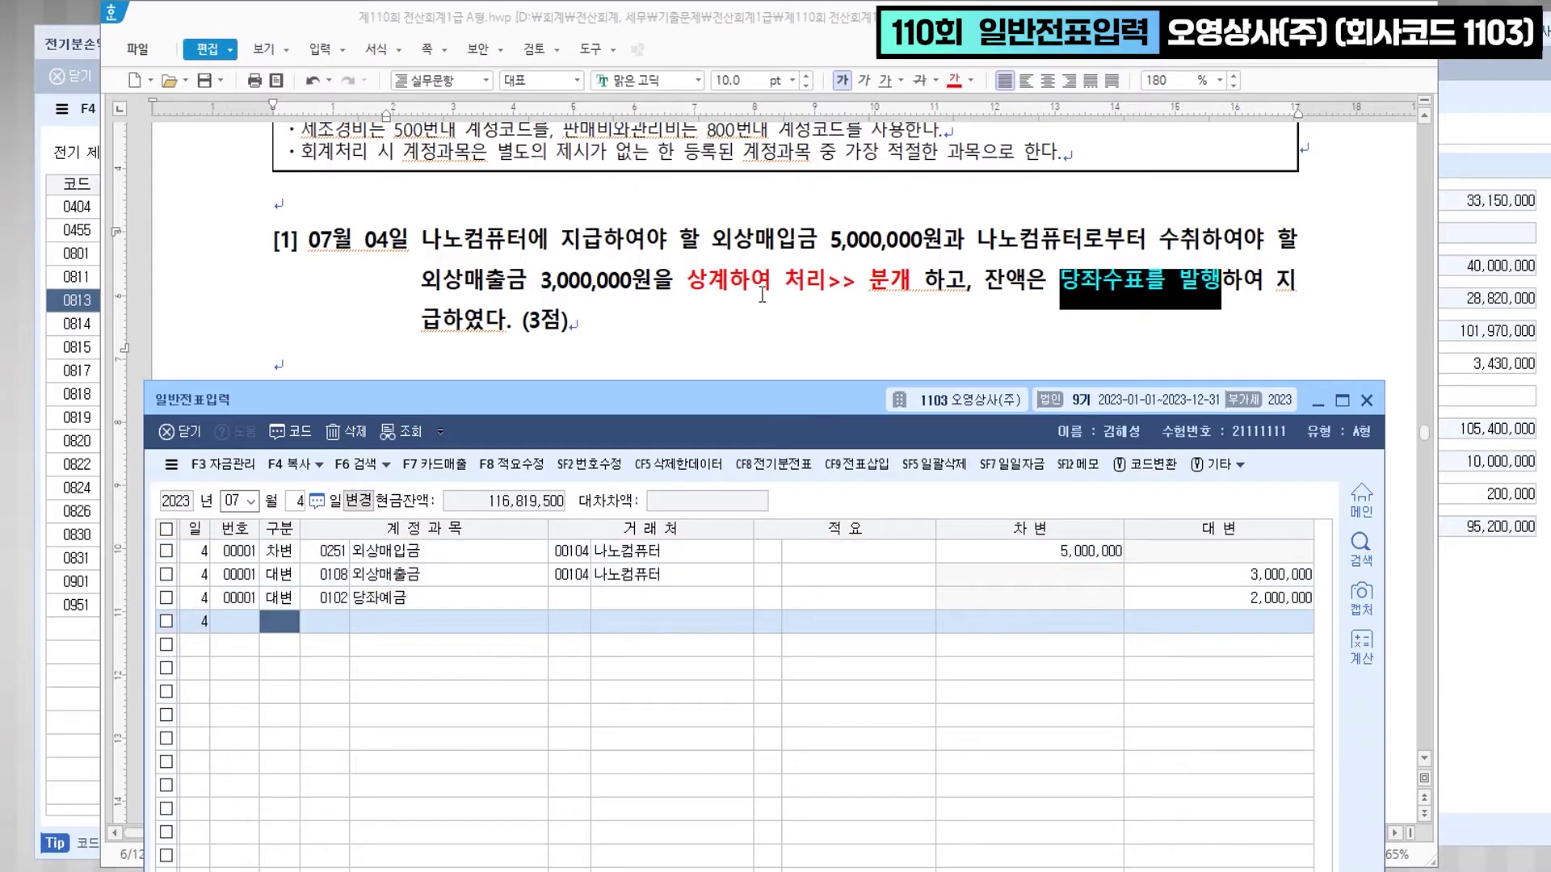
# - Switch to the exam document and colour 단기매매증권, 장부가액 9,000원 and 1,000주 in question 2 red
pyautogui.scroll(-2, 767, 287)
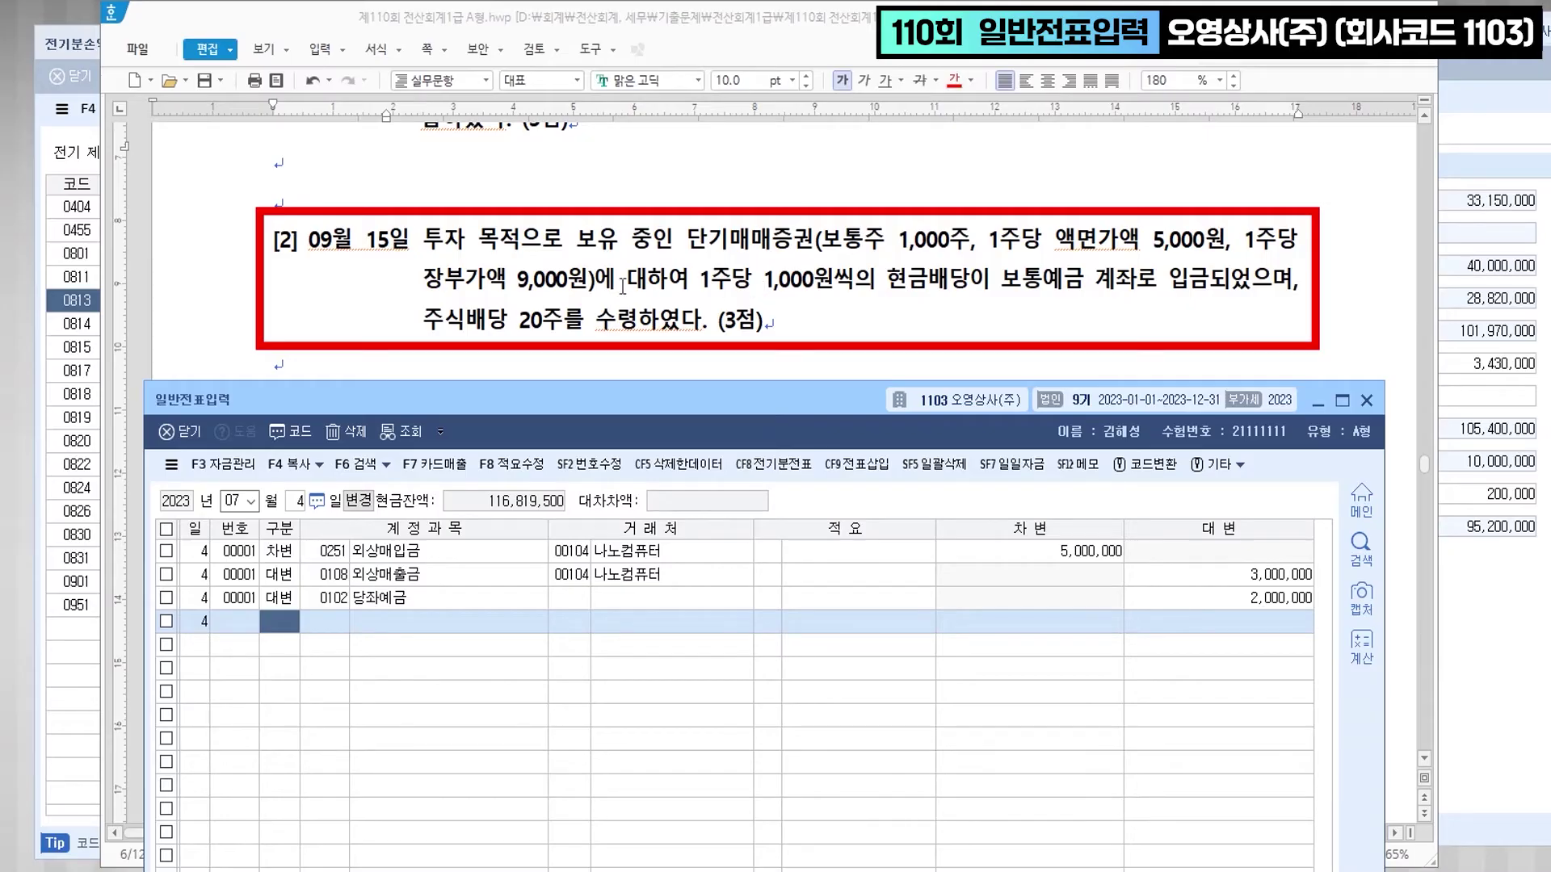
pyautogui.click(367, 240)
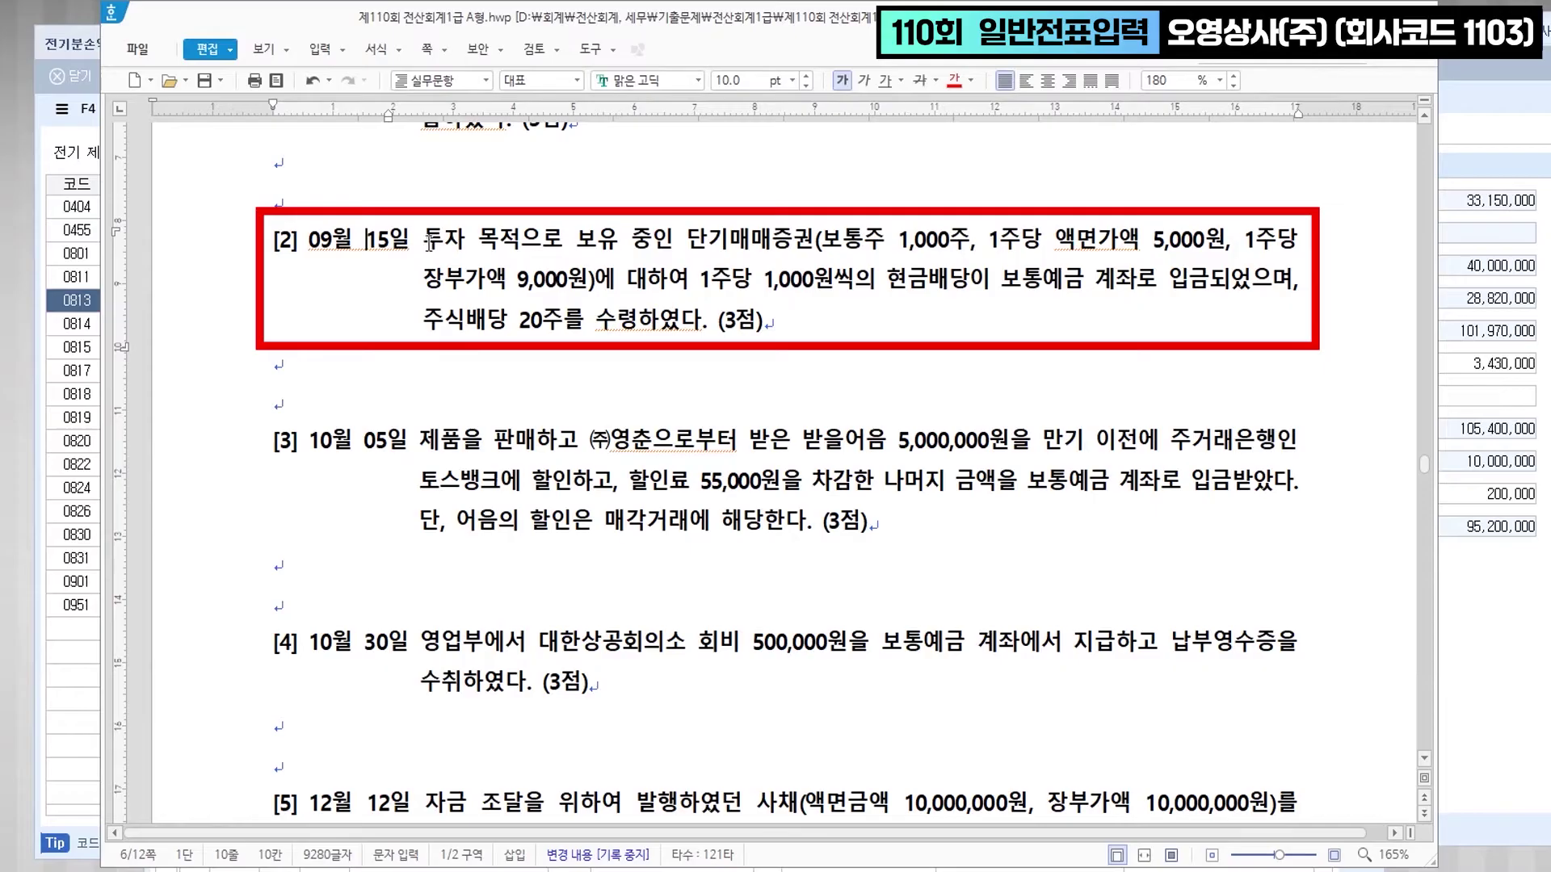
pyautogui.moveTo(423, 240); pyautogui.dragTo(808, 243)
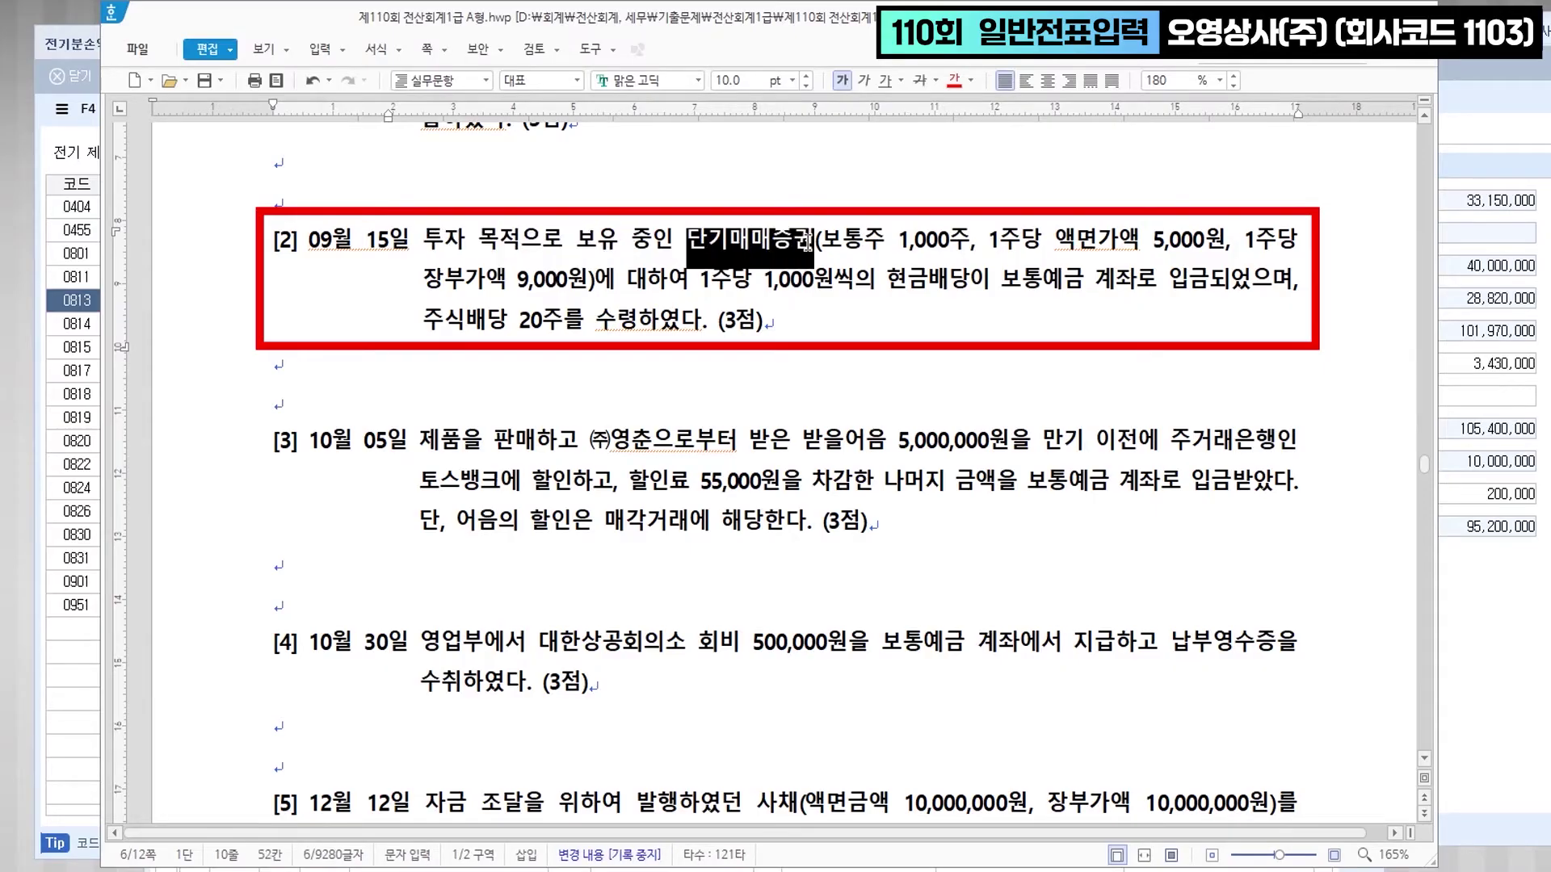
pyautogui.click(953, 80)
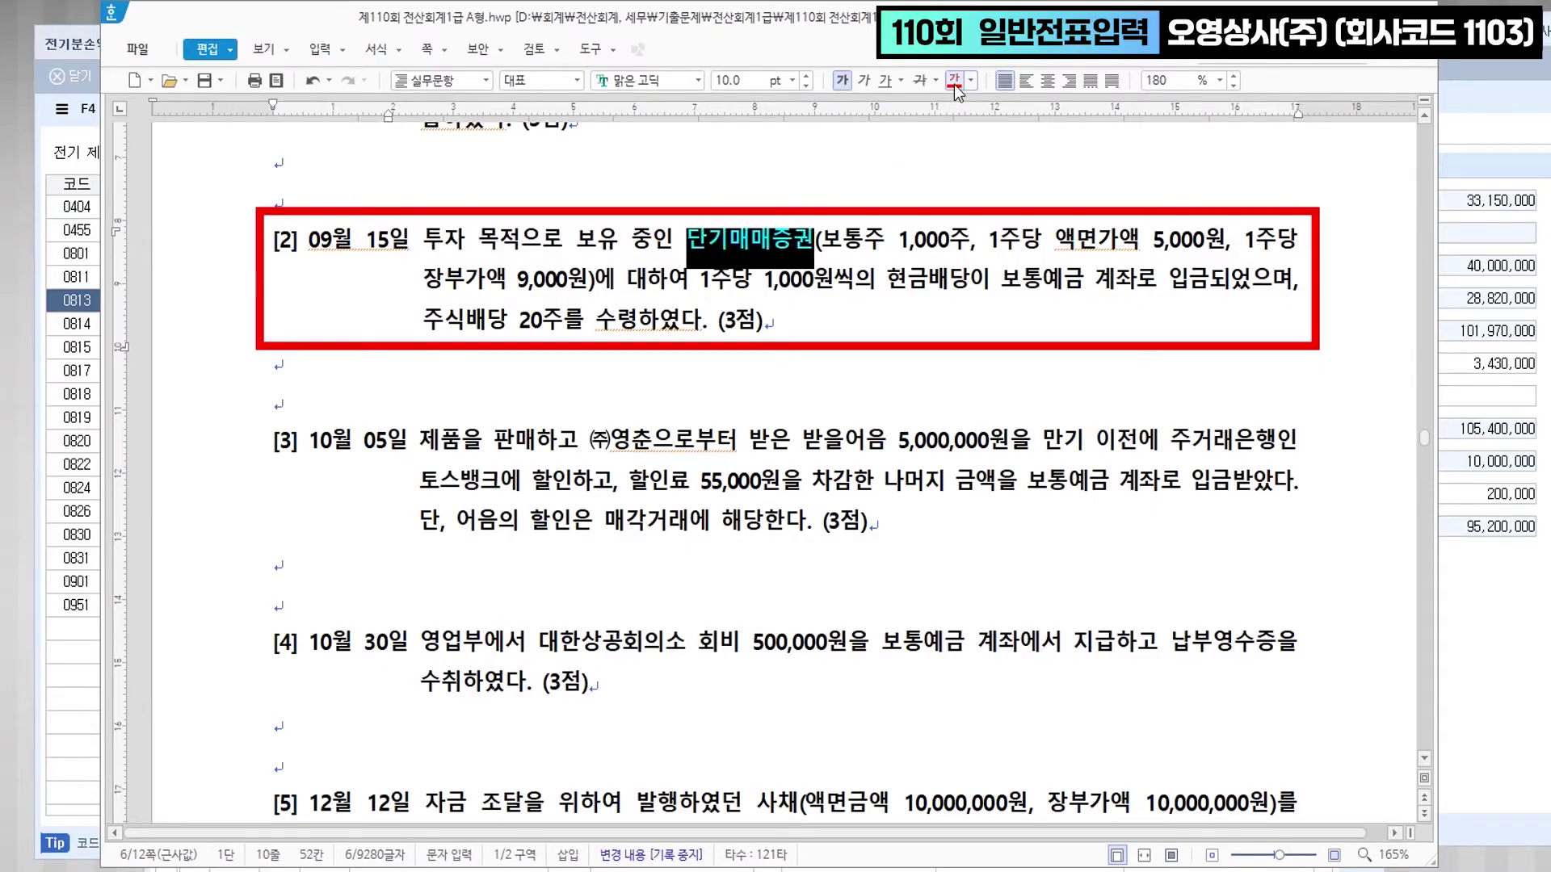
pyautogui.click(770, 253)
pyautogui.moveTo(424, 280); pyautogui.dragTo(587, 285)
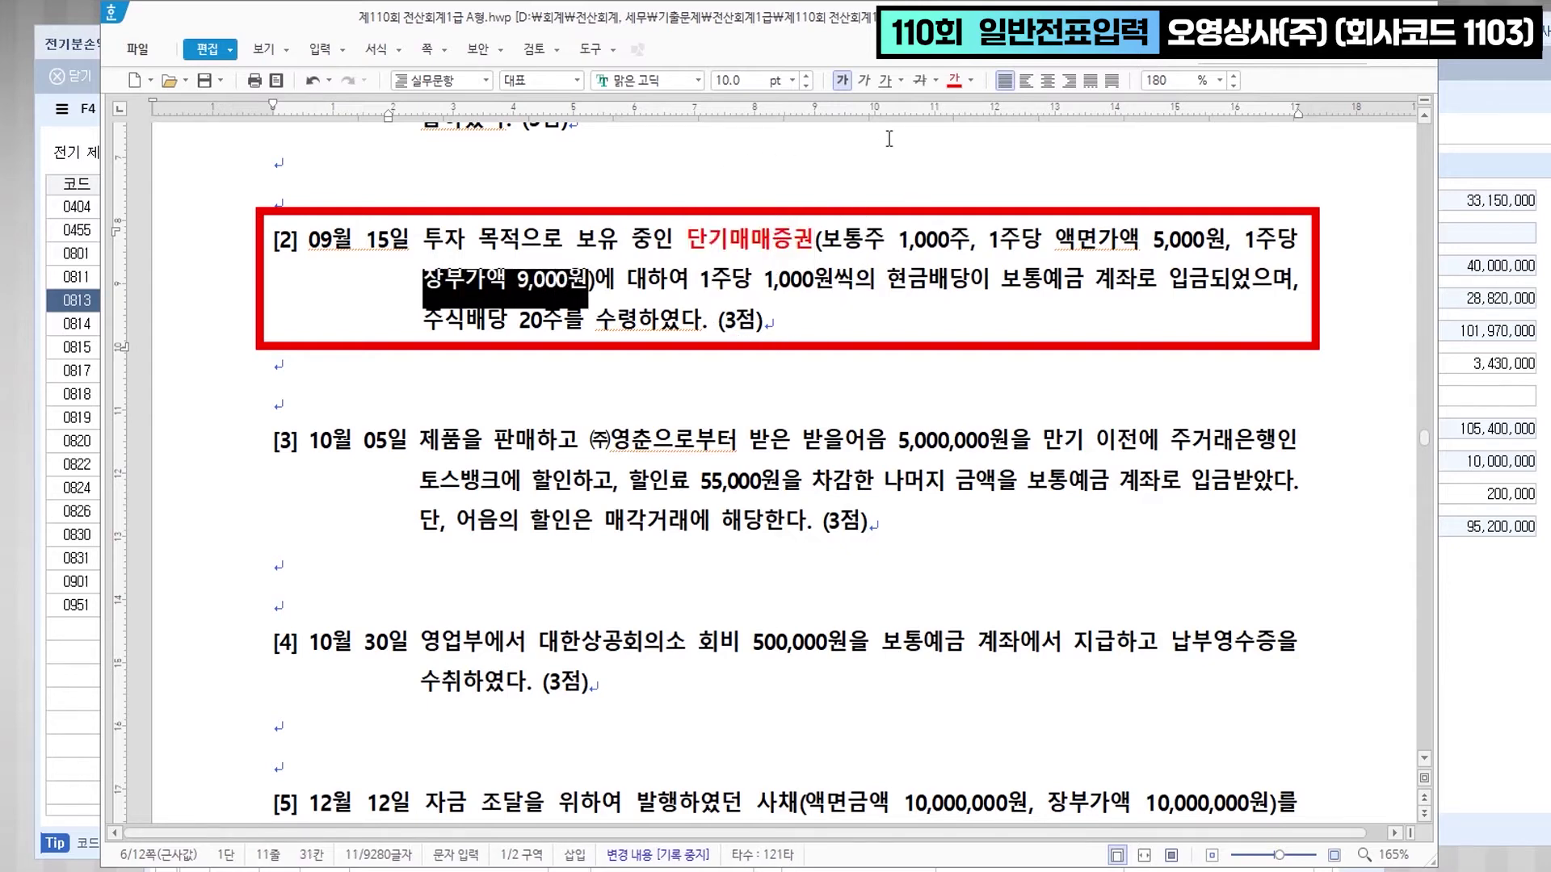
pyautogui.click(954, 81)
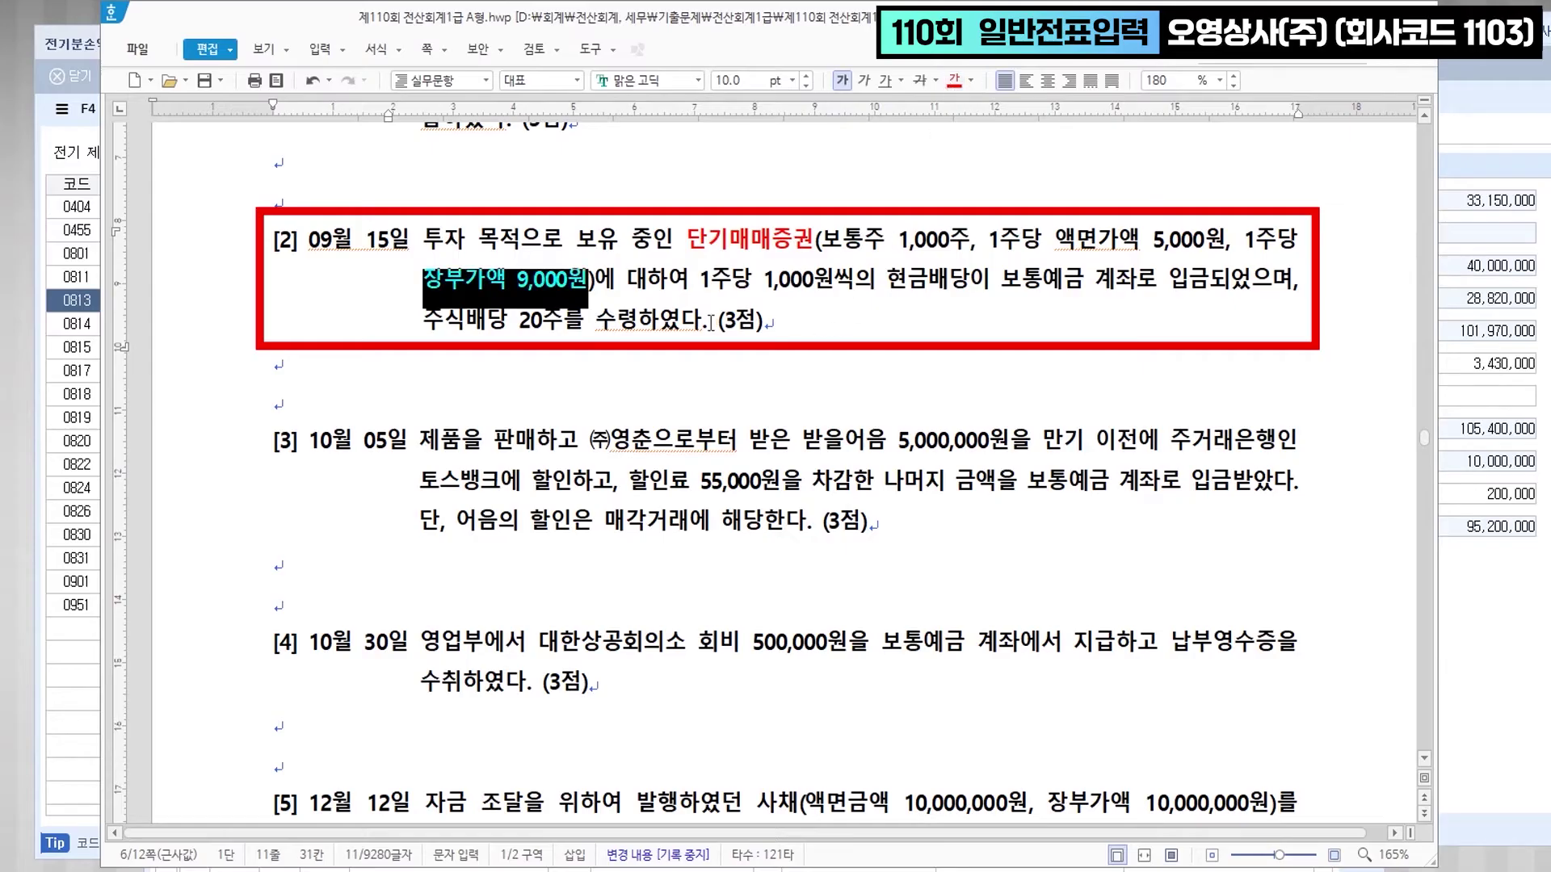
pyautogui.click(772, 321)
pyautogui.moveTo(899, 246); pyautogui.dragTo(971, 247)
pyautogui.click(952, 87)
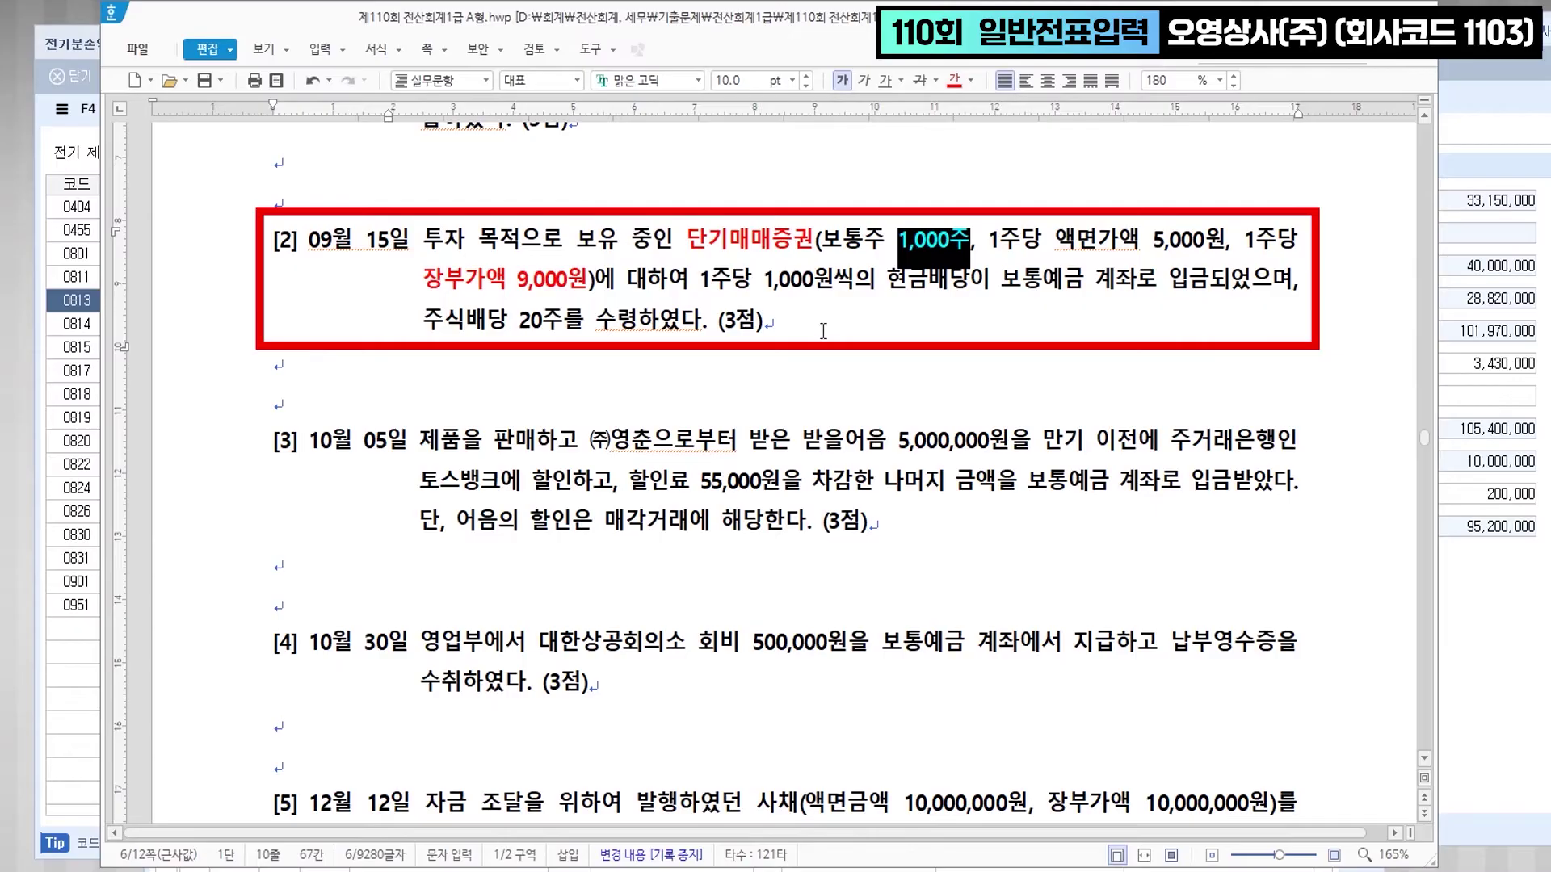
pyautogui.click(822, 327)
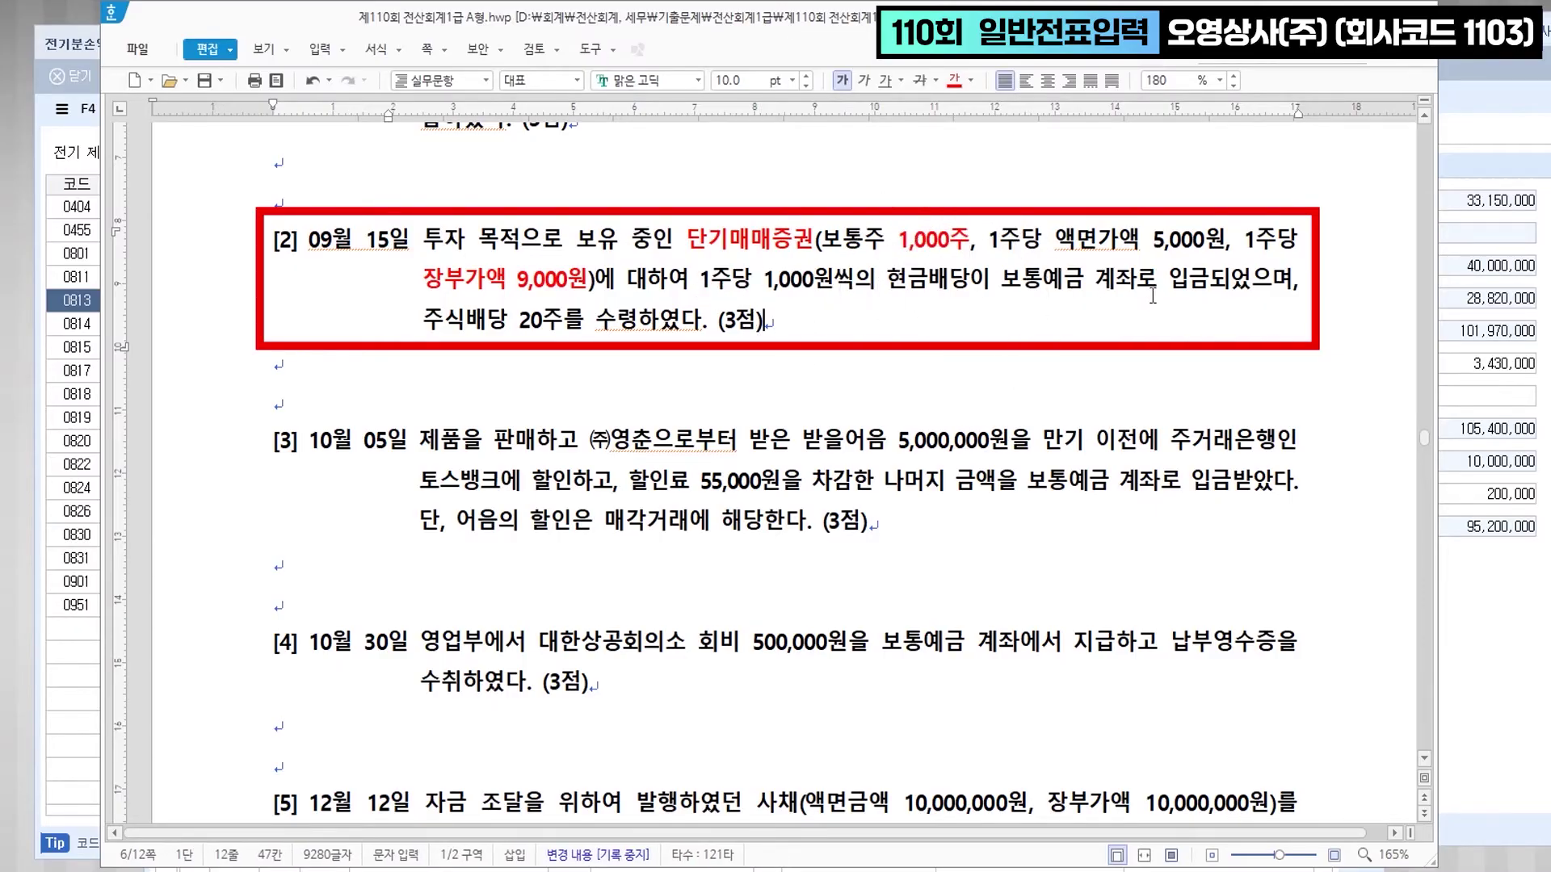
# - Colour the phrase 1,000원씩의 현금배당이 보통예금 계좌로 입금 in question 2 red and underline it
pyautogui.moveTo(1209, 283); pyautogui.dragTo(760, 284)
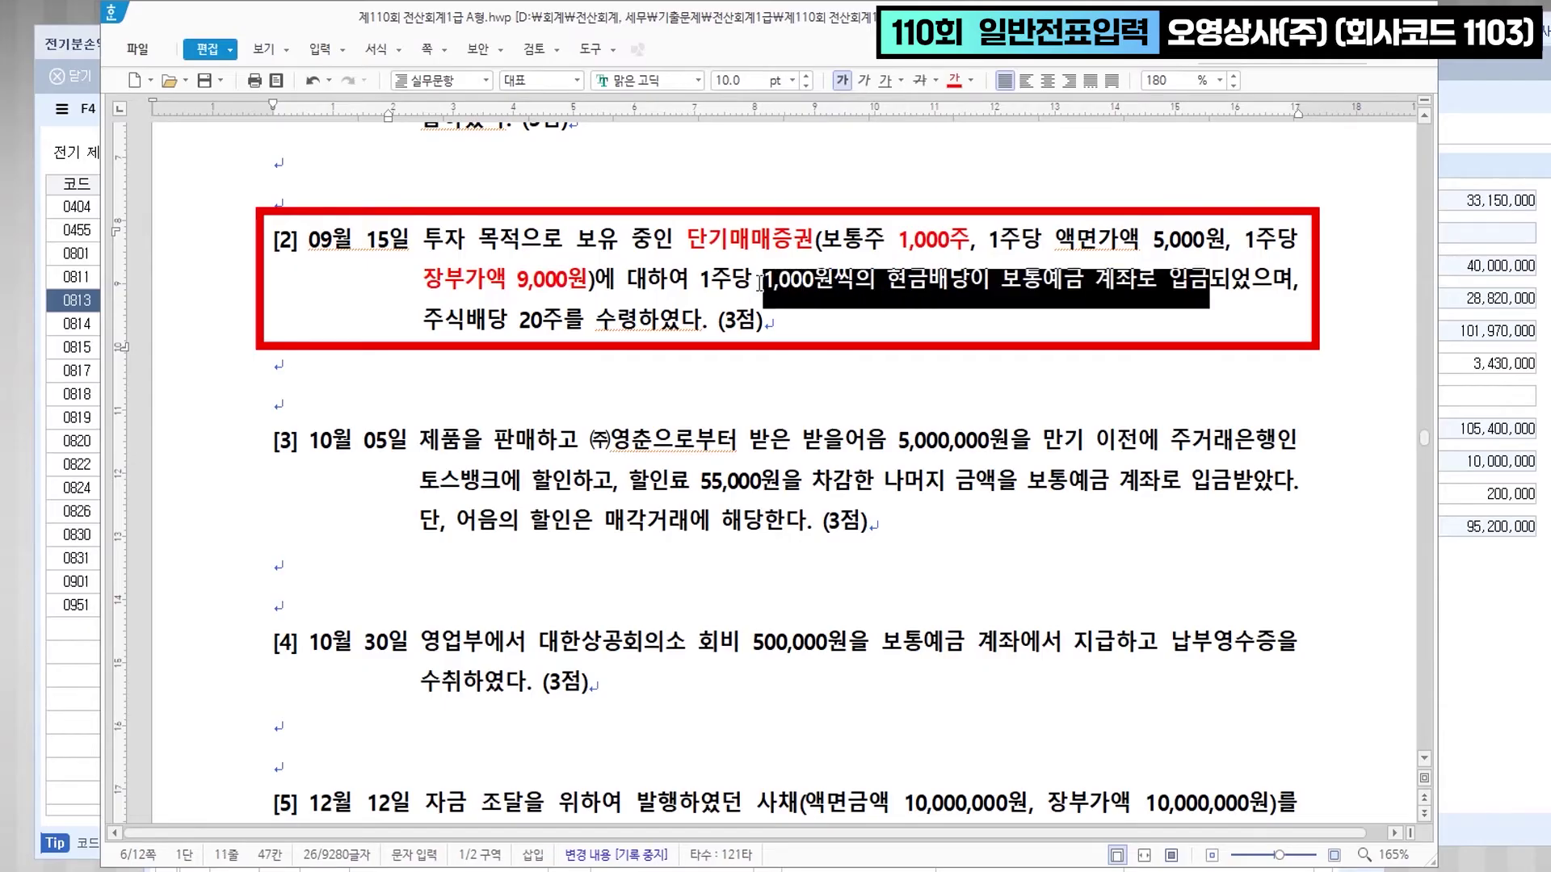
pyautogui.click(954, 80)
pyautogui.click(886, 81)
# - Add two note lines below question 2: "현금배당 >>> 1,000,000" and "주식배당 >>> 20주"
pyautogui.click(909, 355)
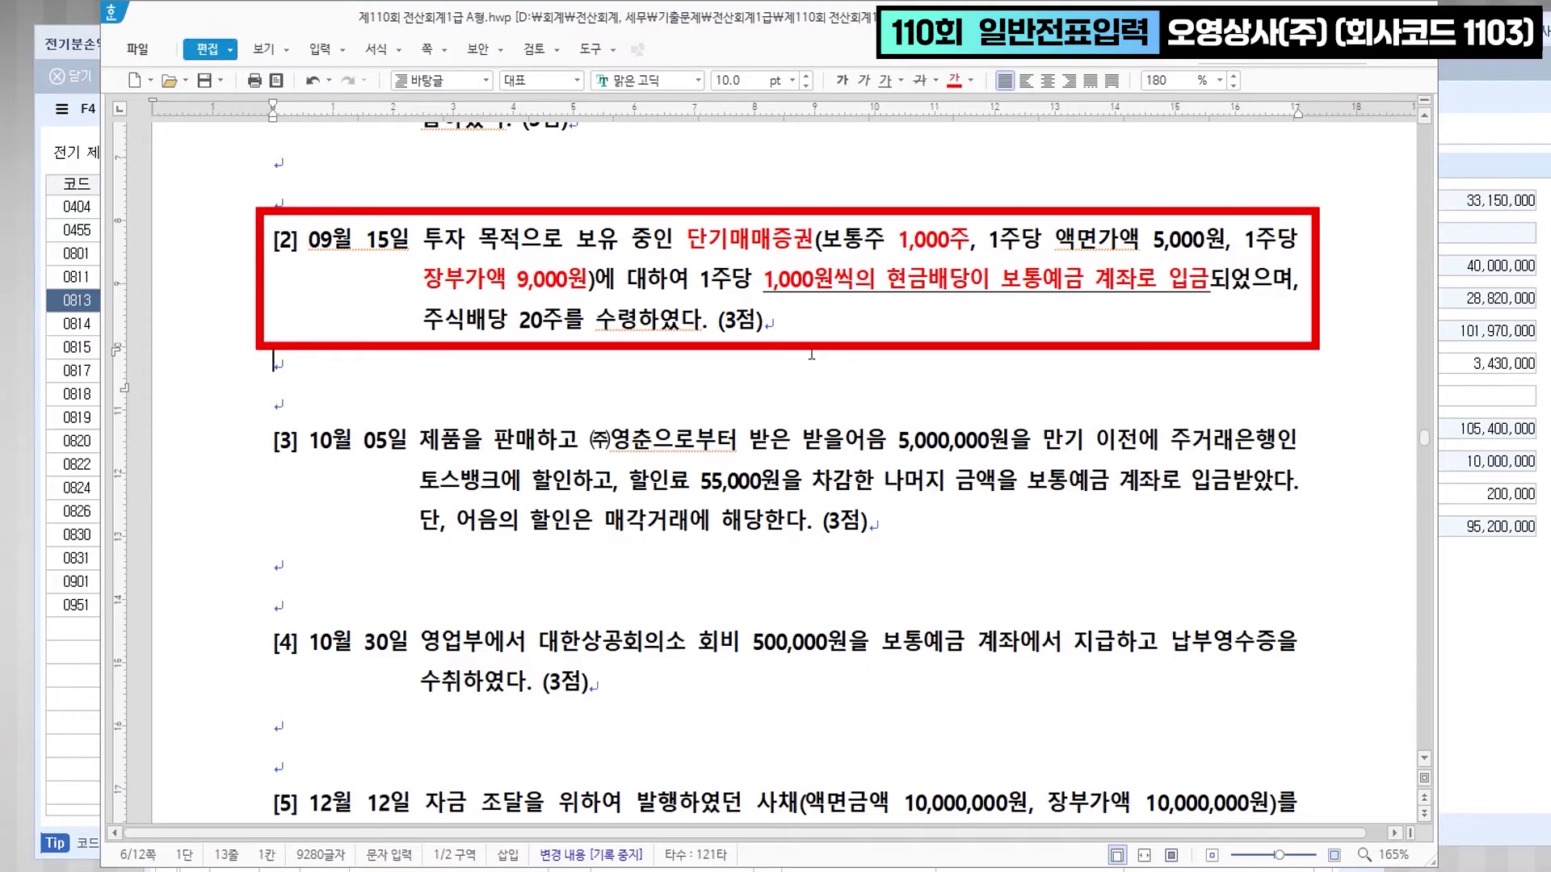
pyautogui.write('현금배당')
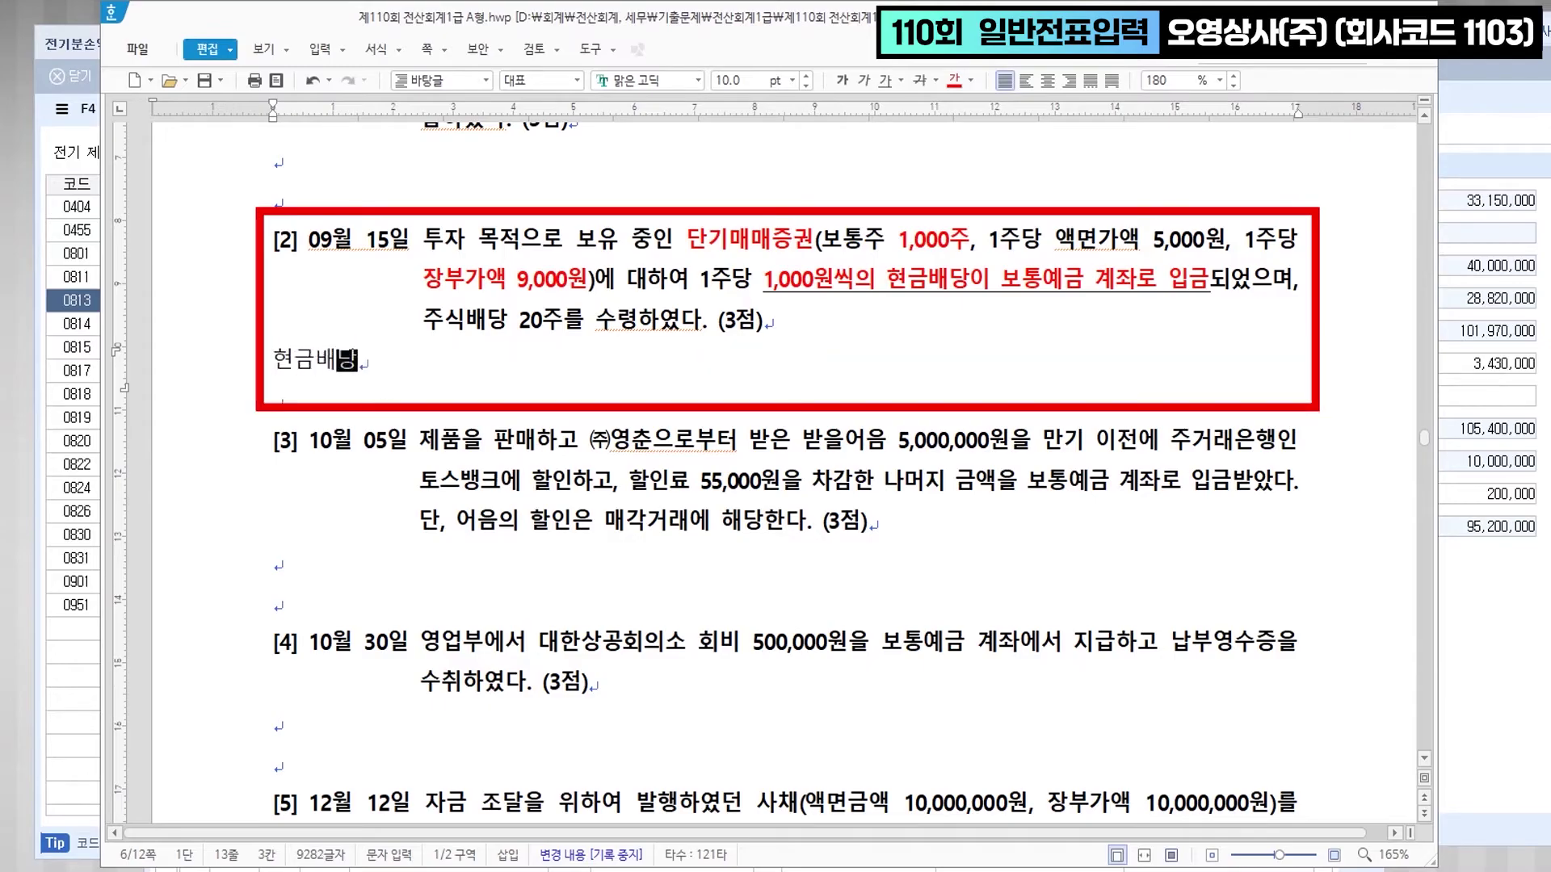
pyautogui.write(' >>> ')
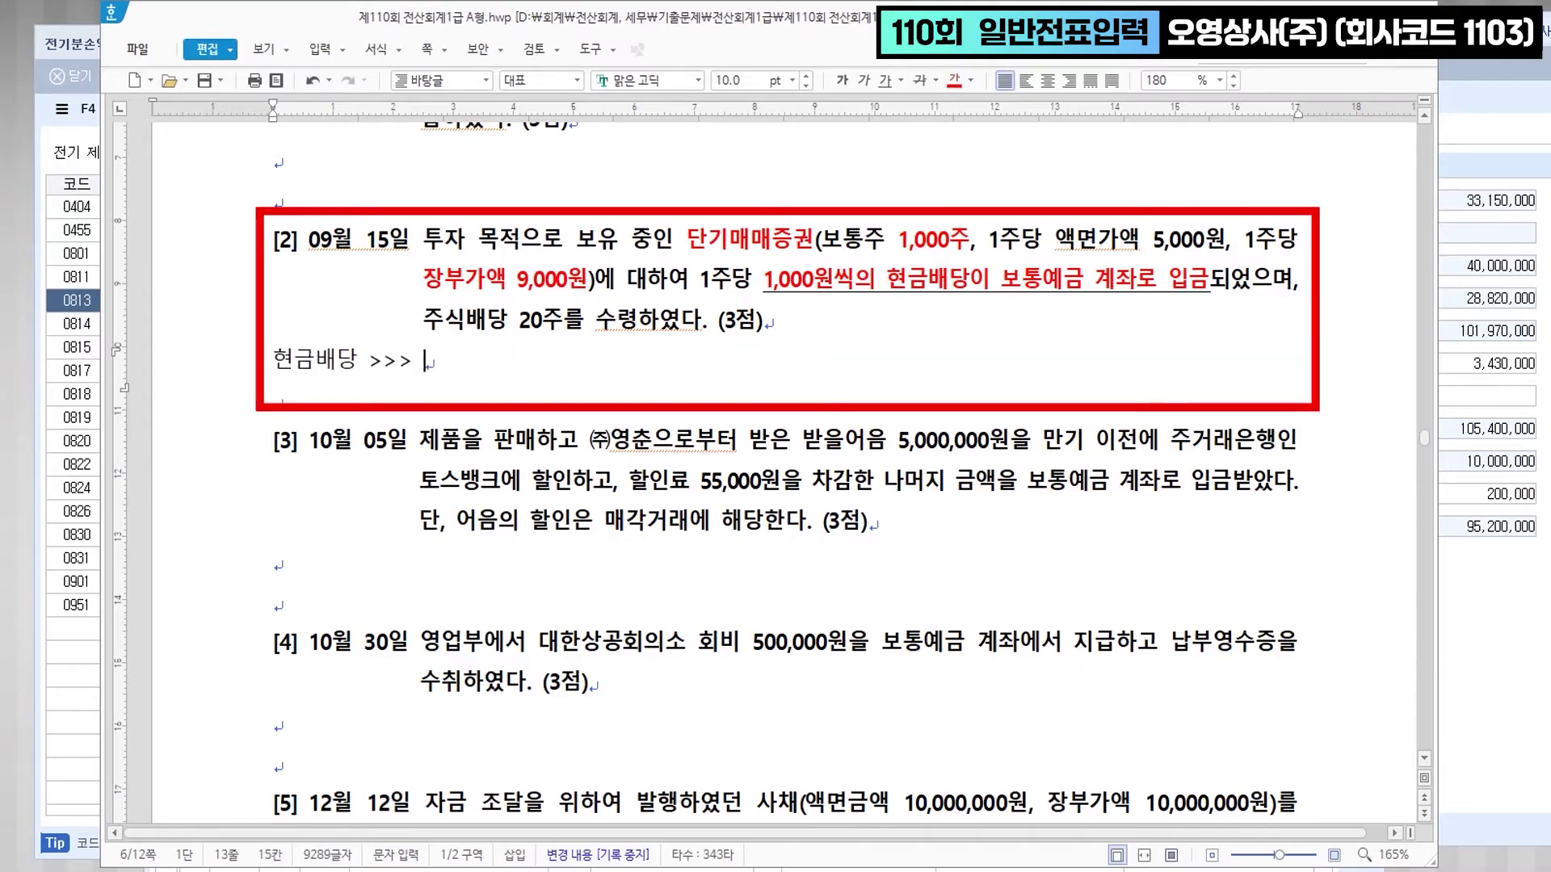
pyautogui.write('1,000,000')
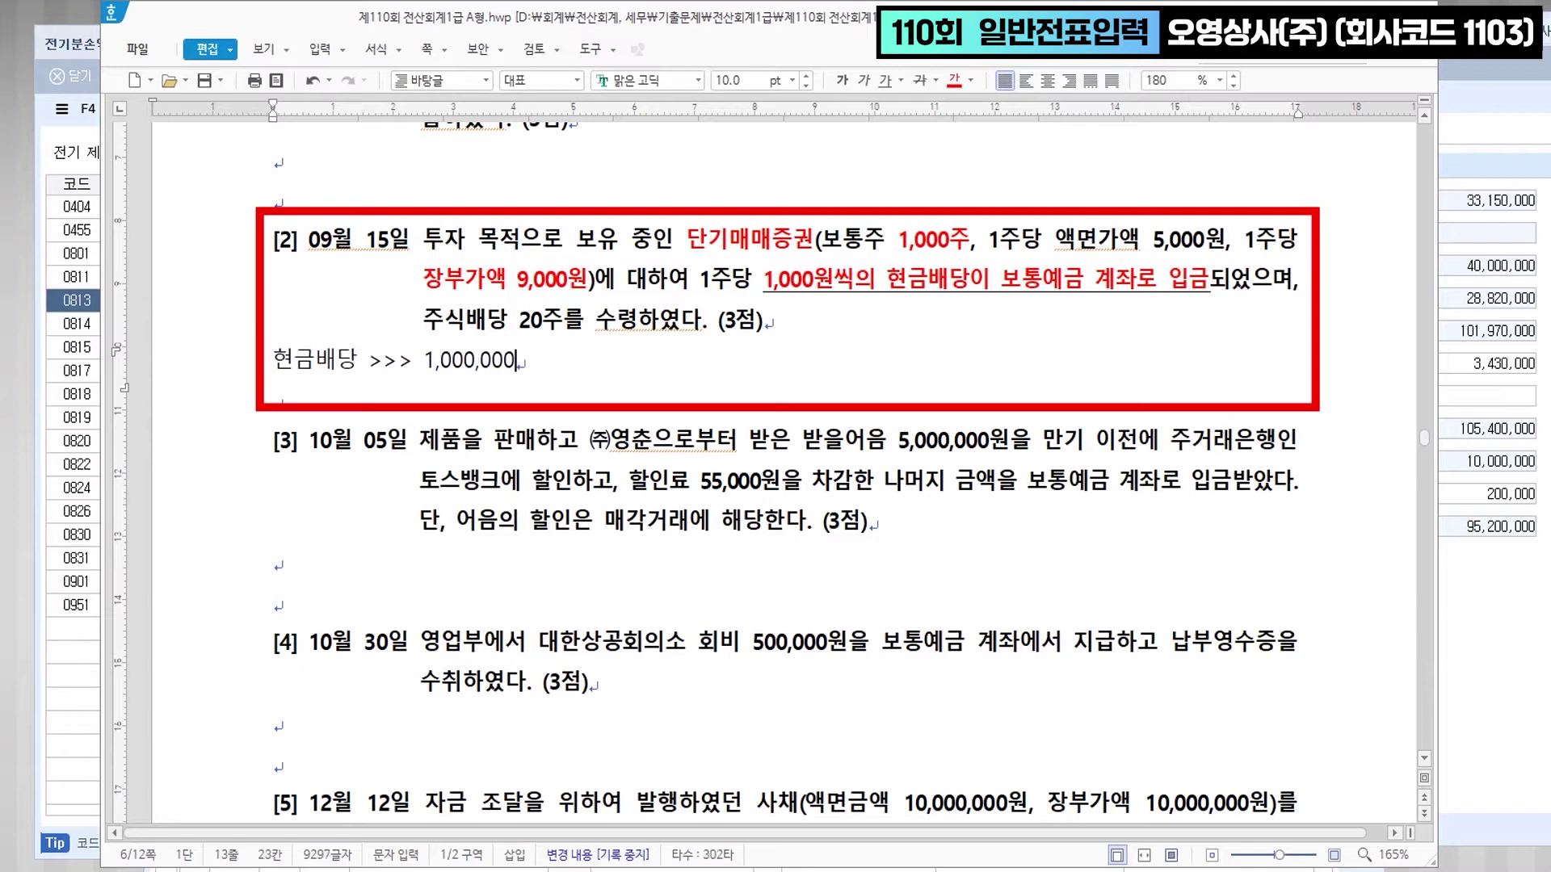
pyautogui.press('Return')
pyautogui.write('주식ㅂ')
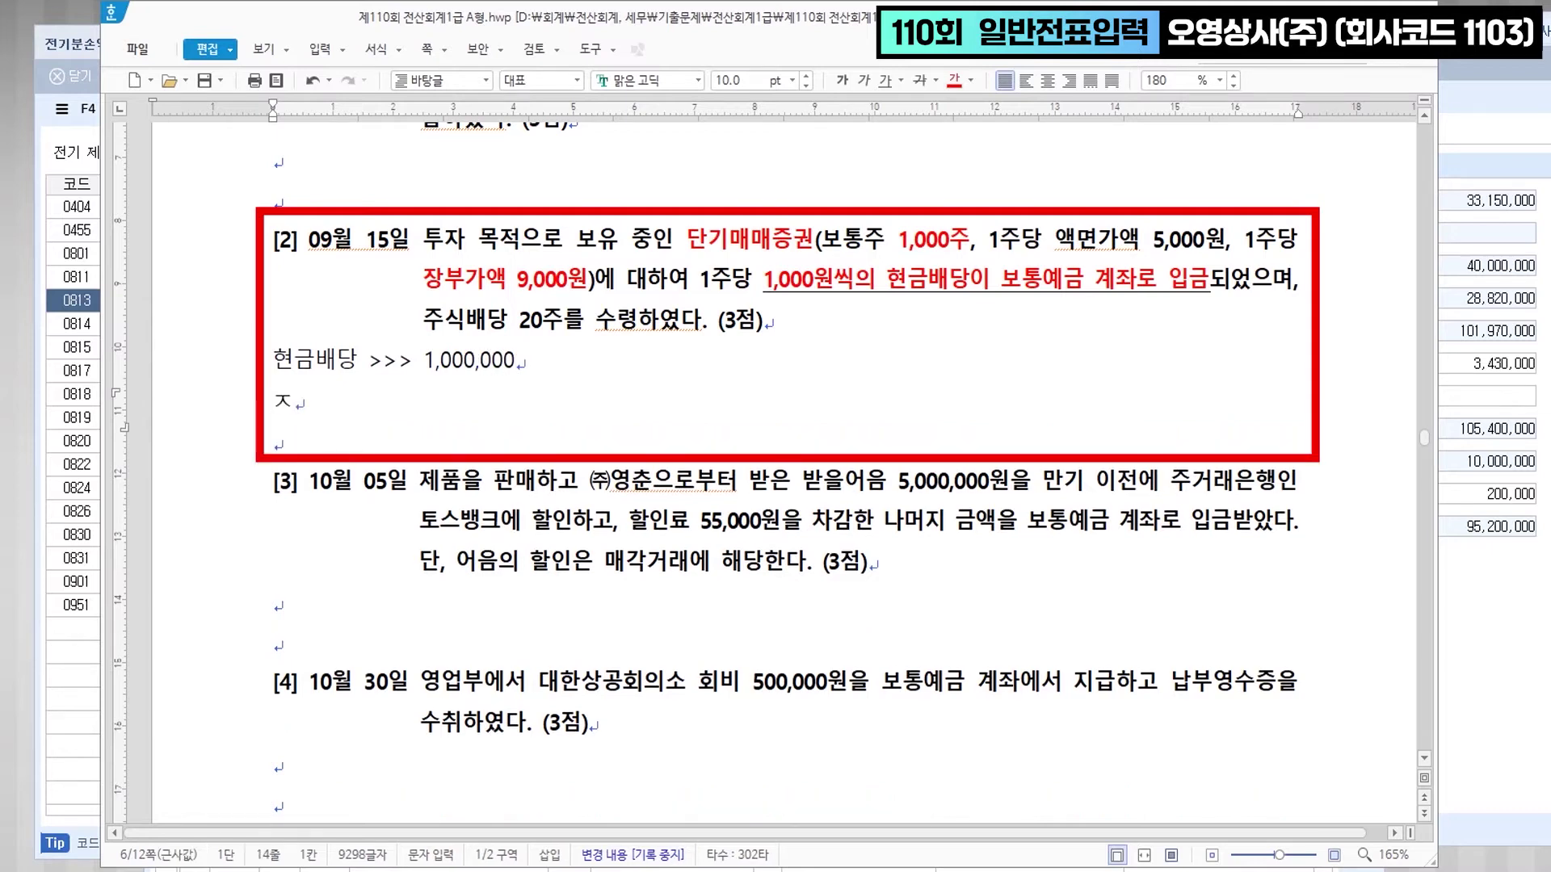
pyautogui.write('배당 >>>')
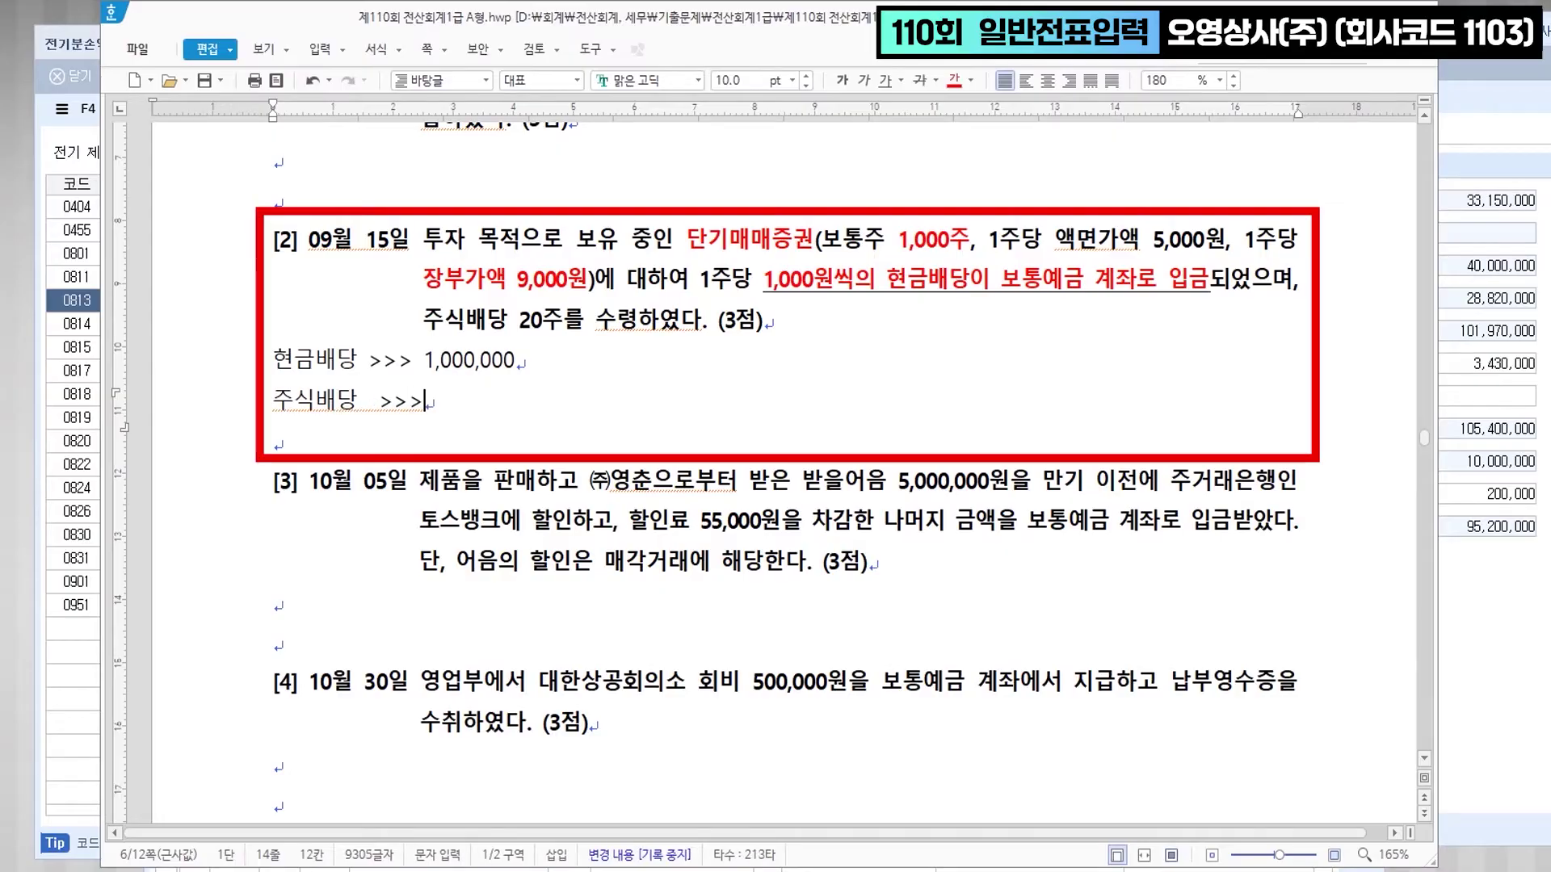
pyautogui.write('  20주')
# - Extend the cash dividend note with ">>> 배당금수익" and the stock dividend note with ">> 회계처리 하지 않는다."
pyautogui.click(543, 361)
pyautogui.press('Tab')
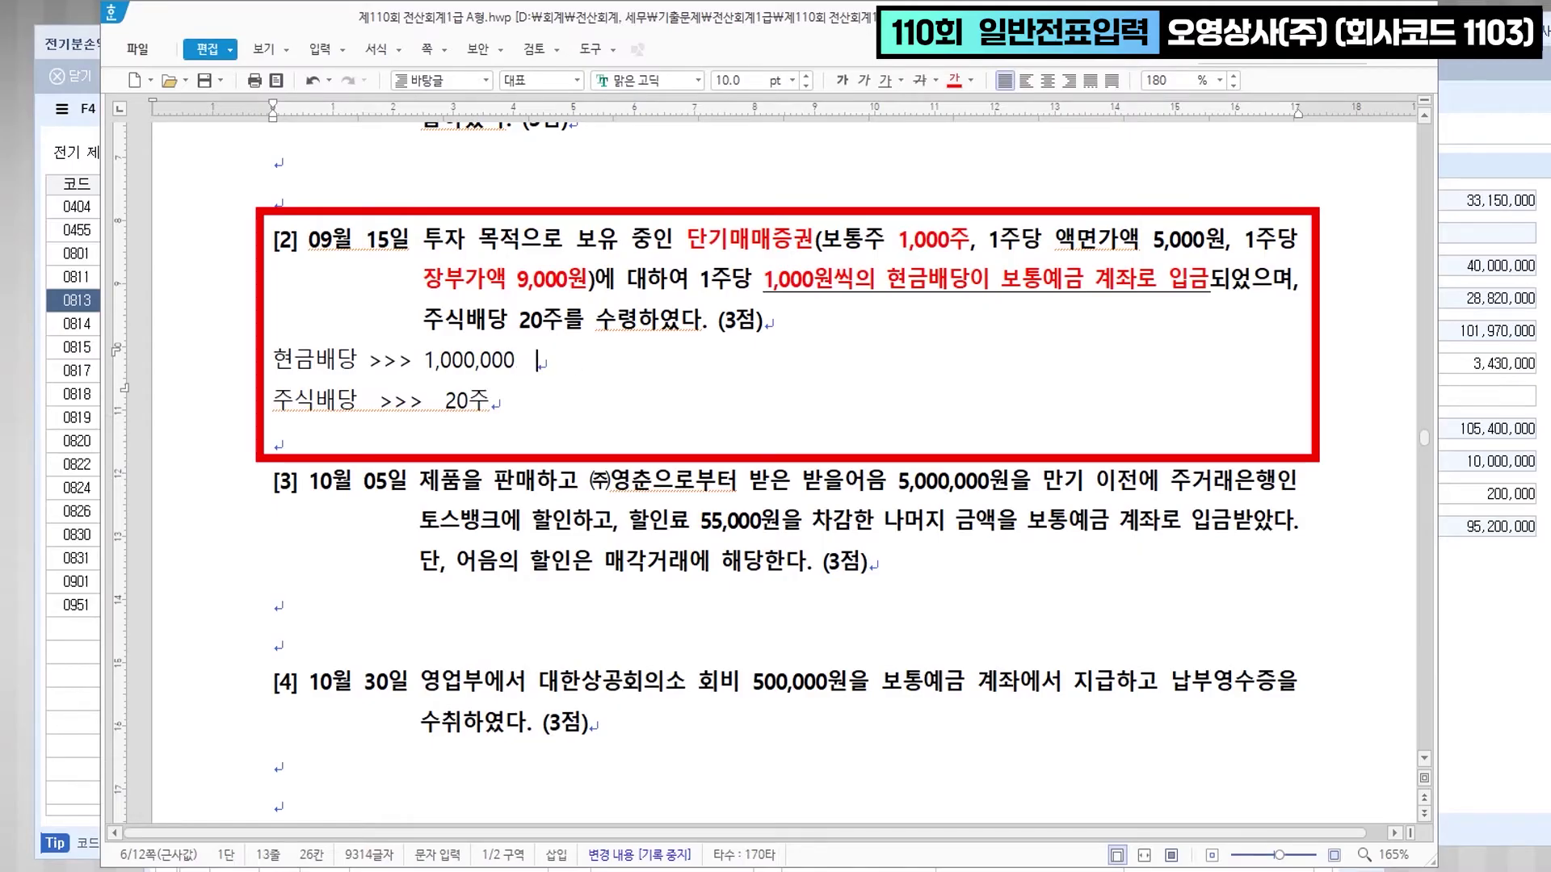
pyautogui.write('>>> 배당')
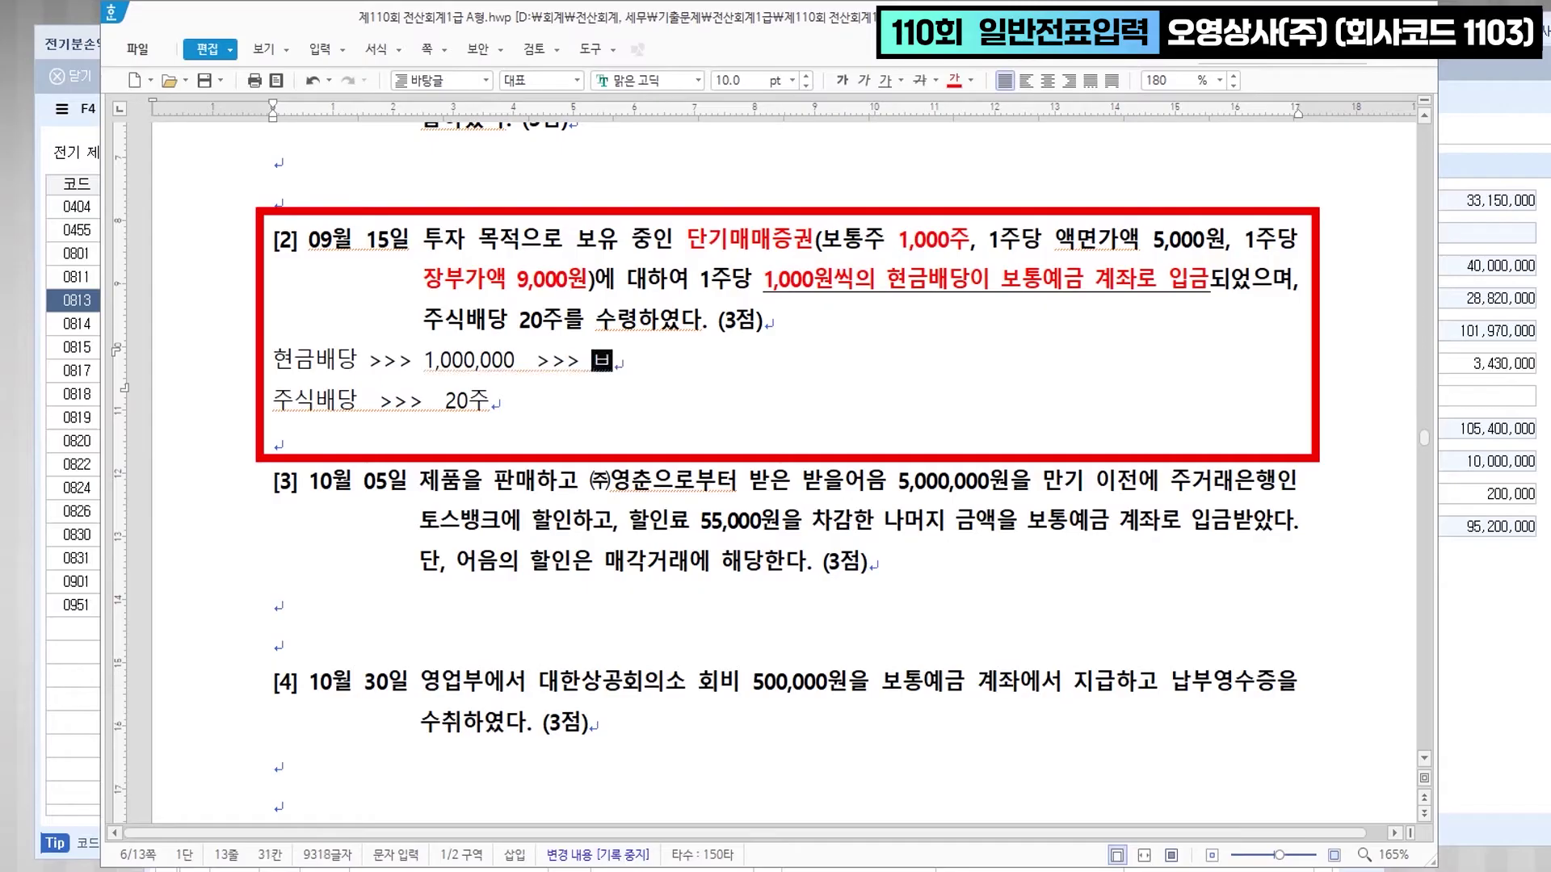
pyautogui.write('금수익')
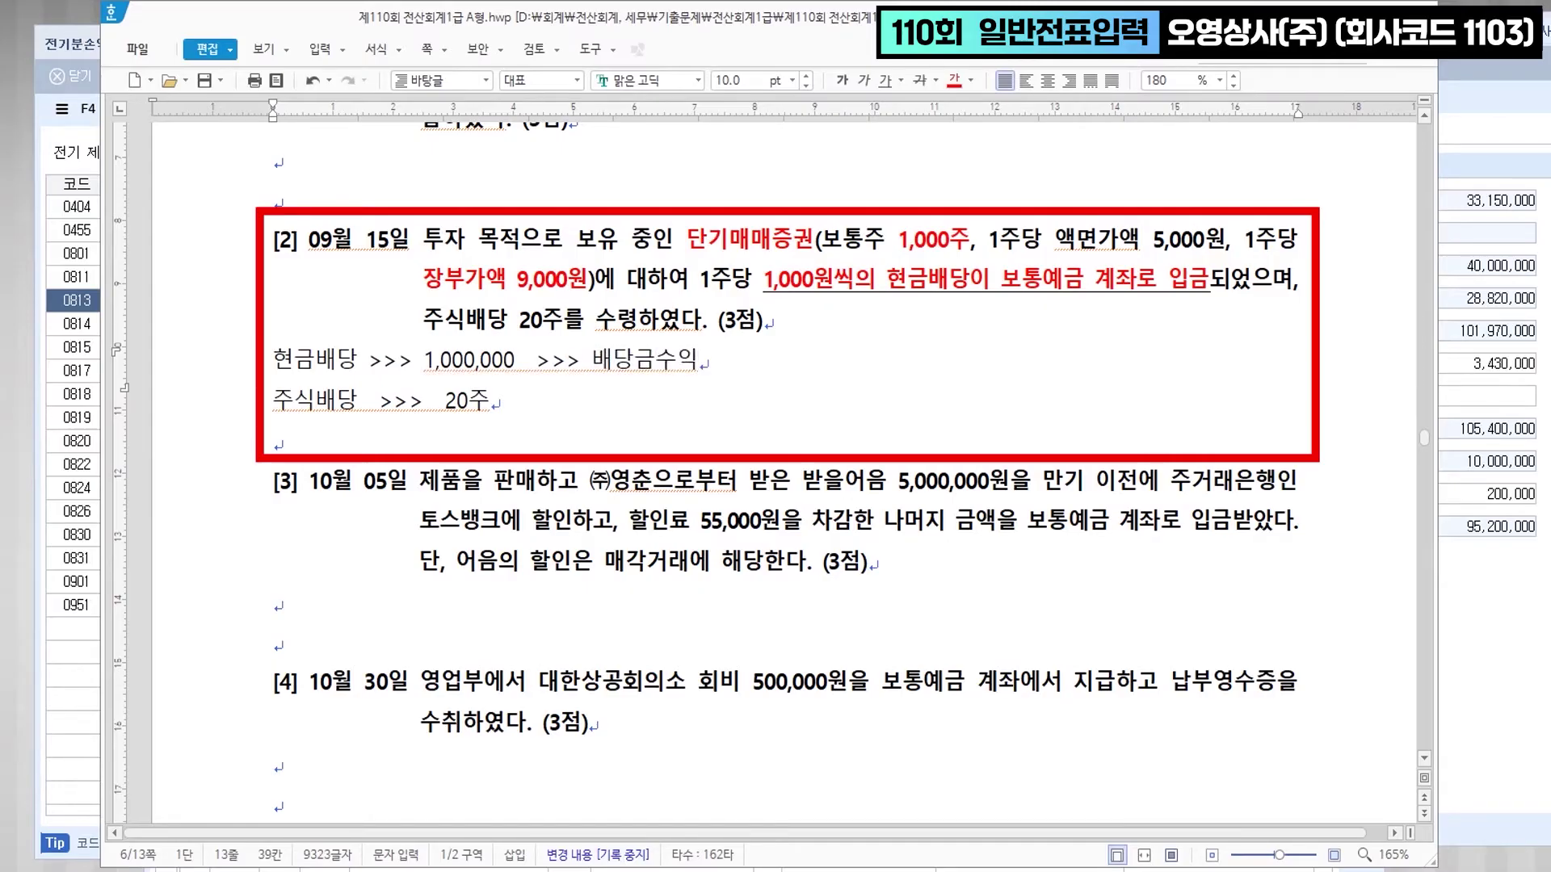
pyautogui.click(491, 400)
pyautogui.write('>>')
pyautogui.write(' 회계')
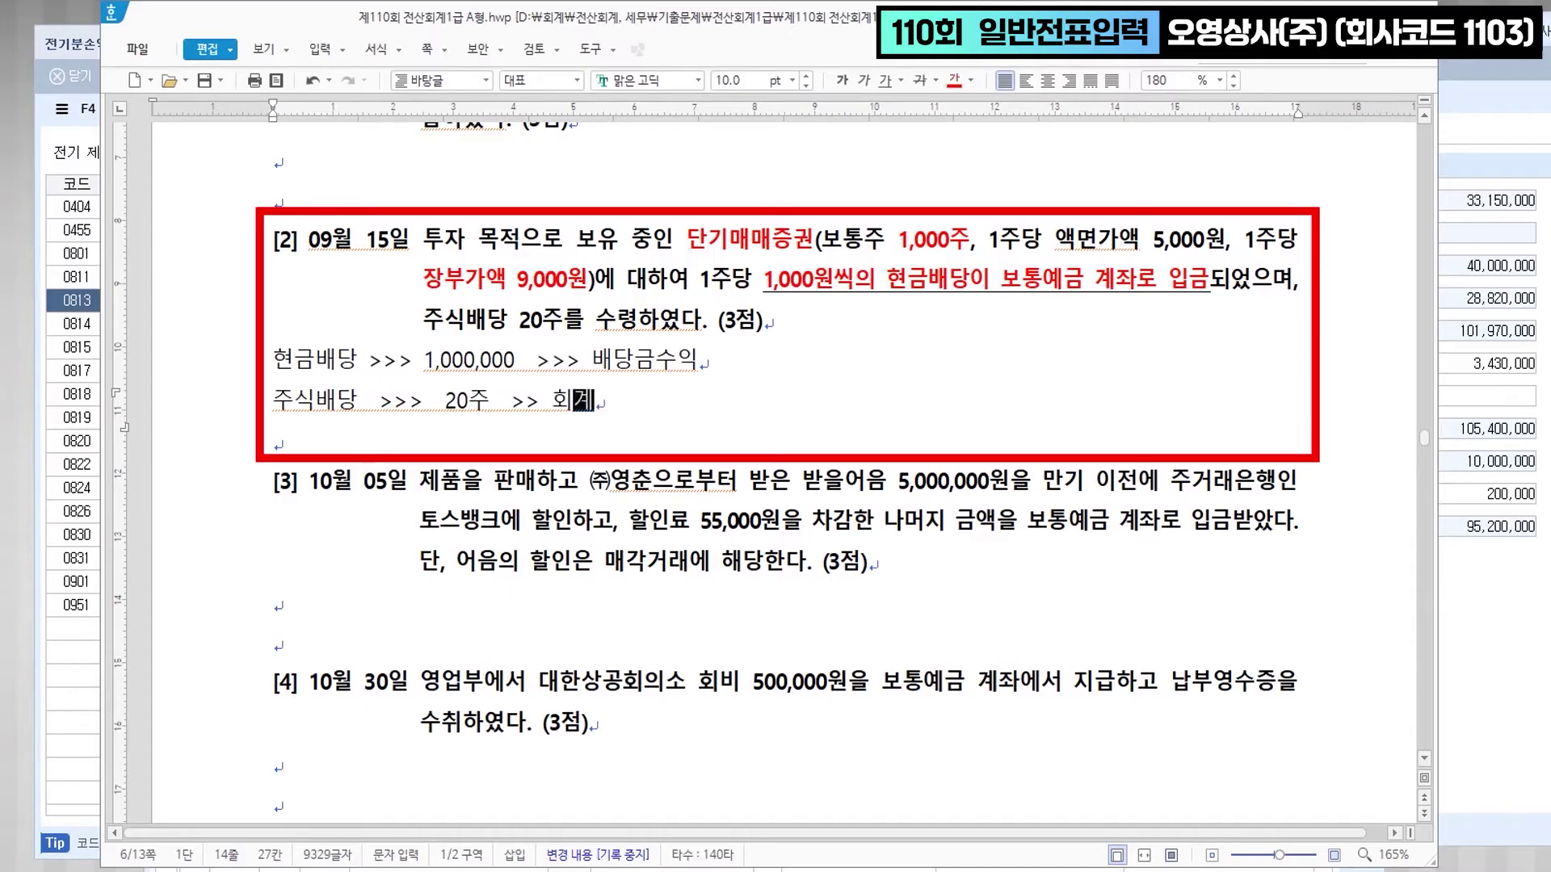
pyautogui.write('처리 하지 않')
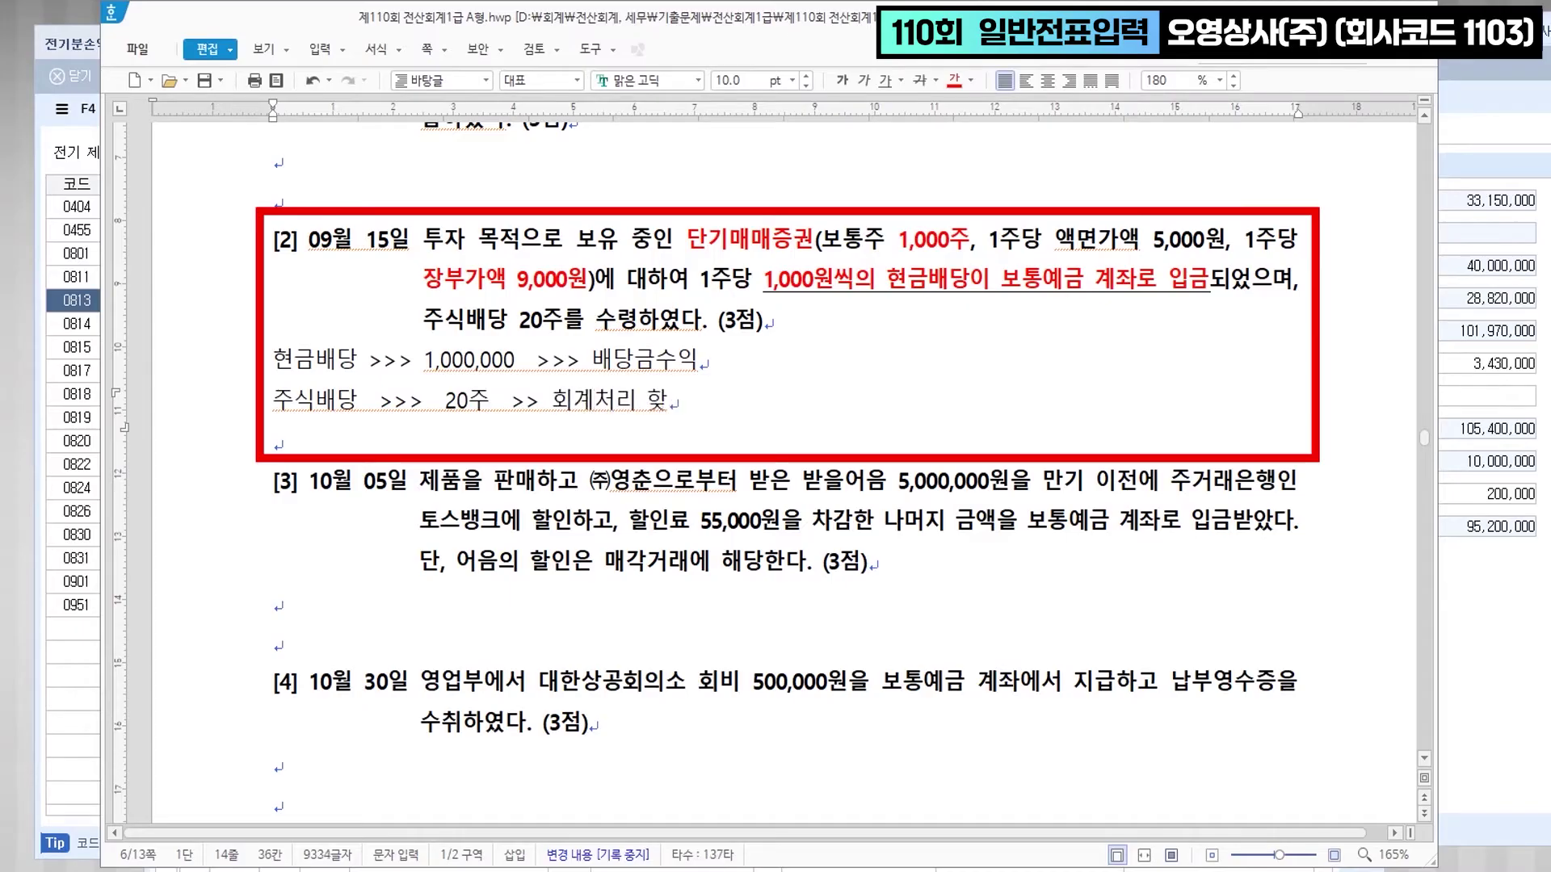
pyautogui.write('는다.')
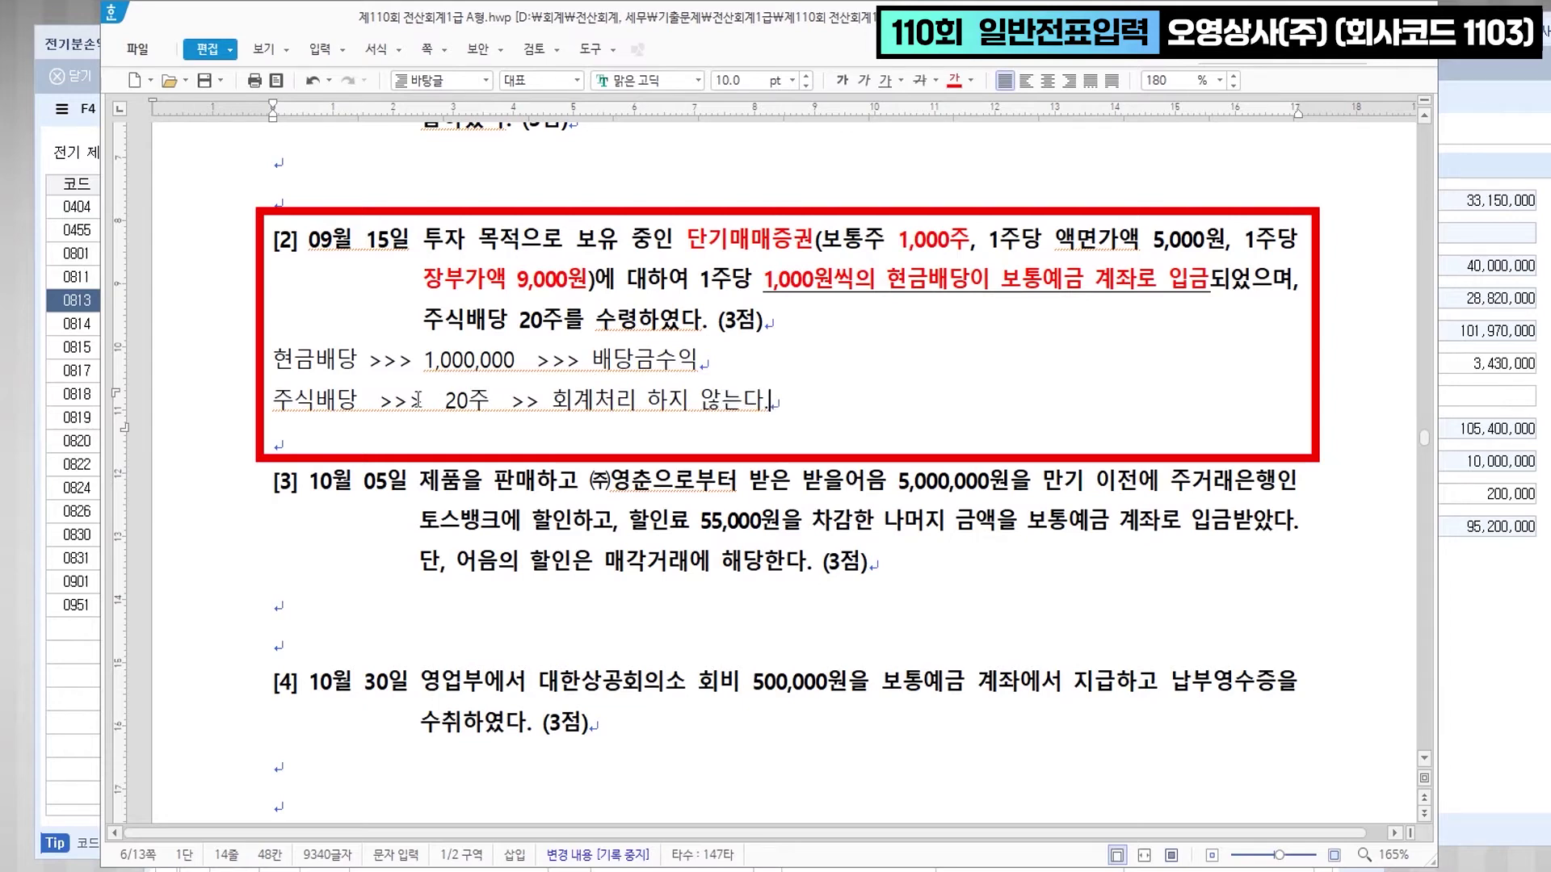
# - Make the whole 주식배당 note line below question 2 bold and red
pyautogui.moveTo(279, 399); pyautogui.dragTo(771, 403)
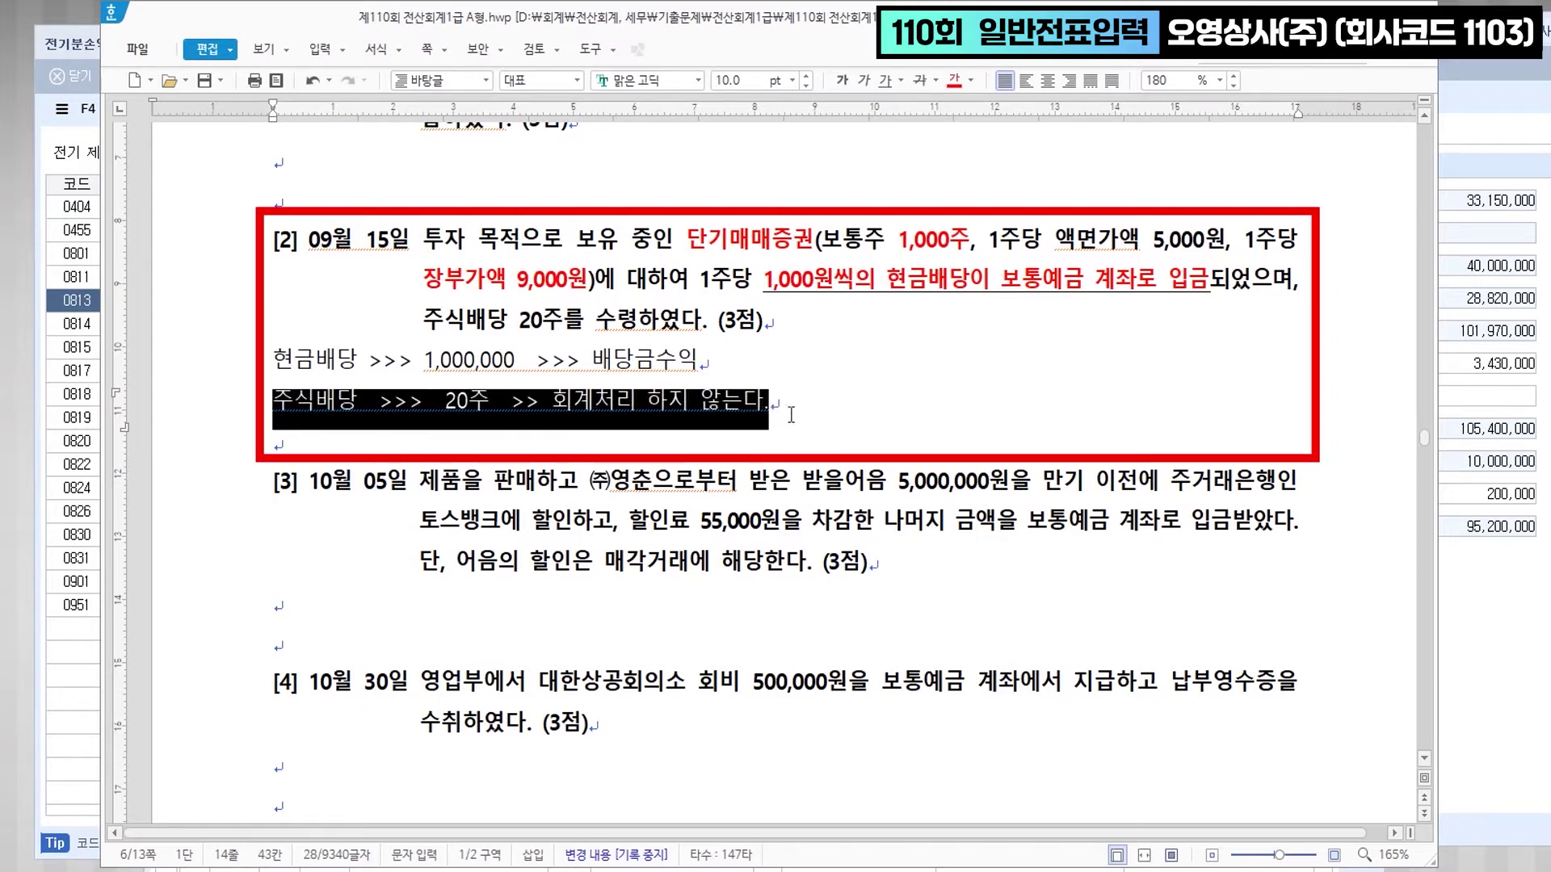
pyautogui.click(842, 86)
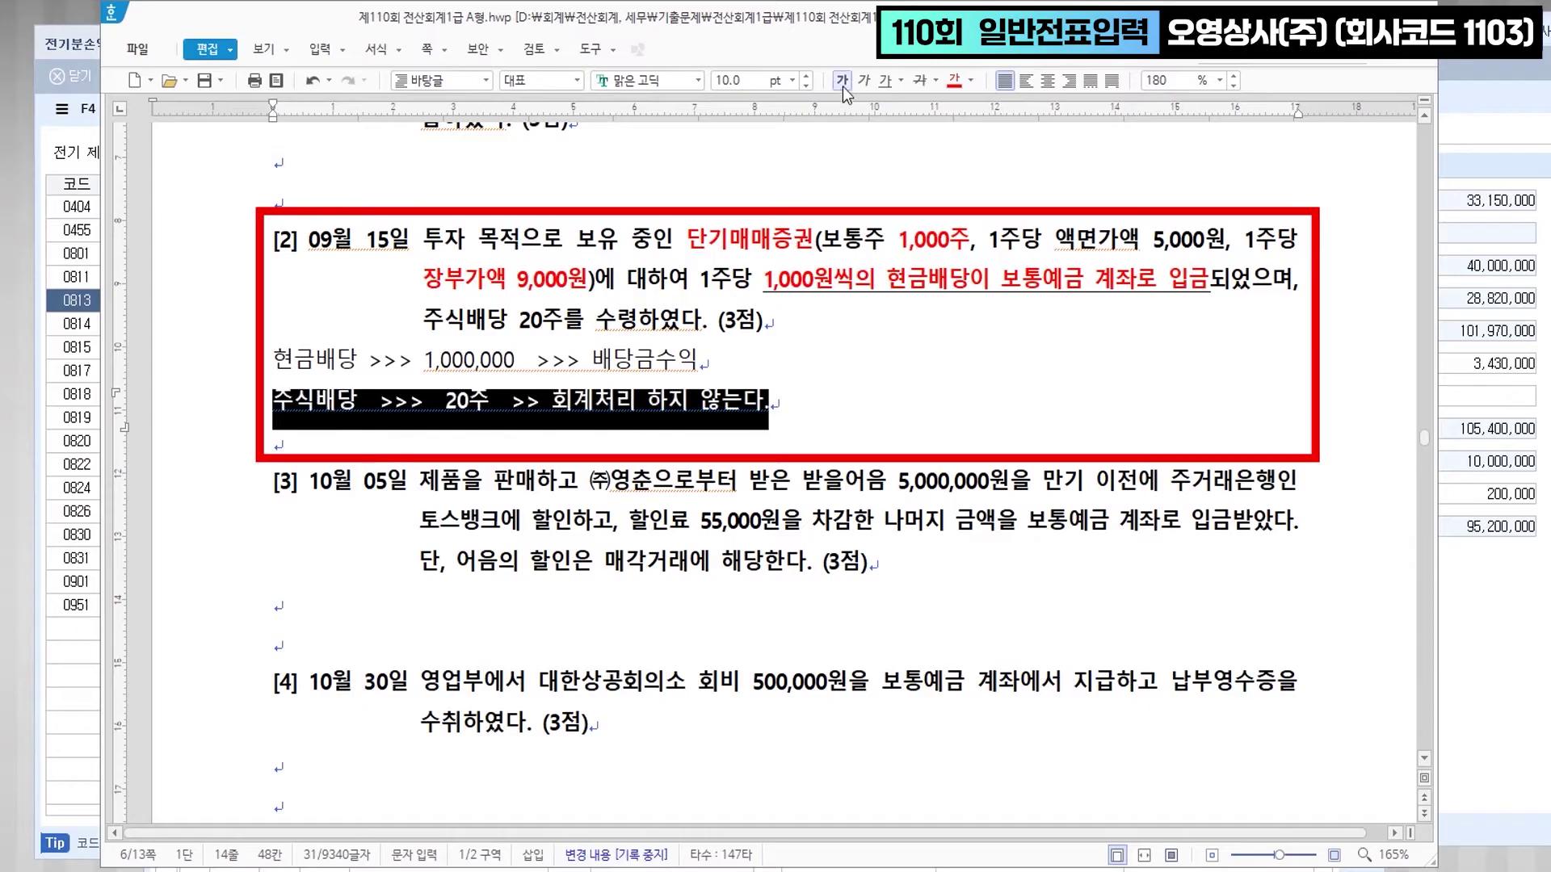
pyautogui.click(958, 86)
pyautogui.click(873, 379)
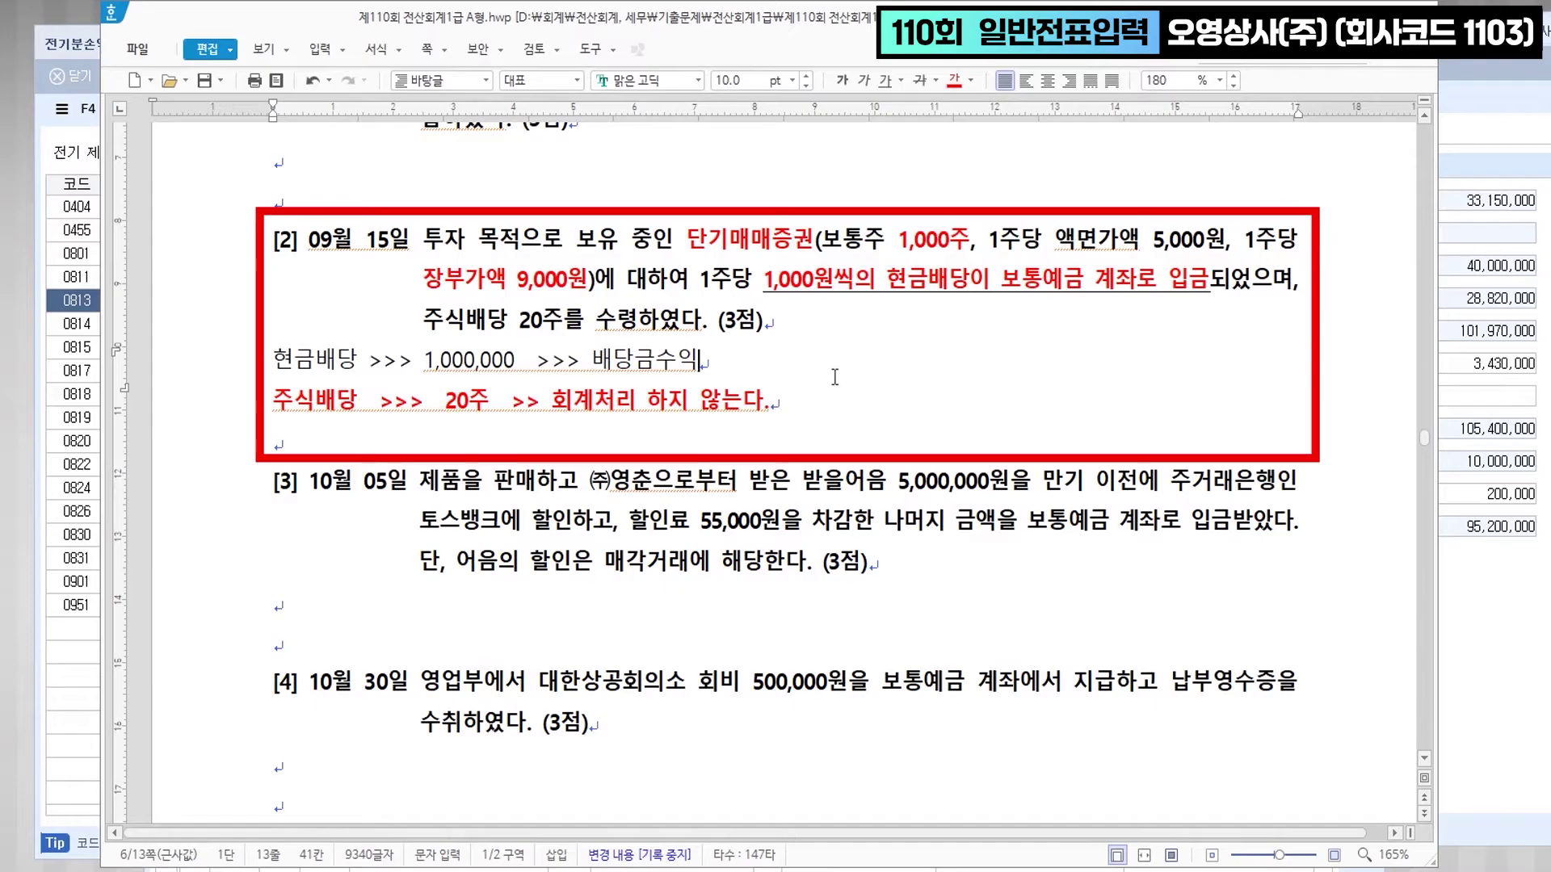
# - Highlight "1,000,000 >>> 배당금수익" in the cash dividend note, then switch to KcLep and set the voucher date to September 15
pyautogui.moveTo(724, 363); pyautogui.dragTo(420, 361)
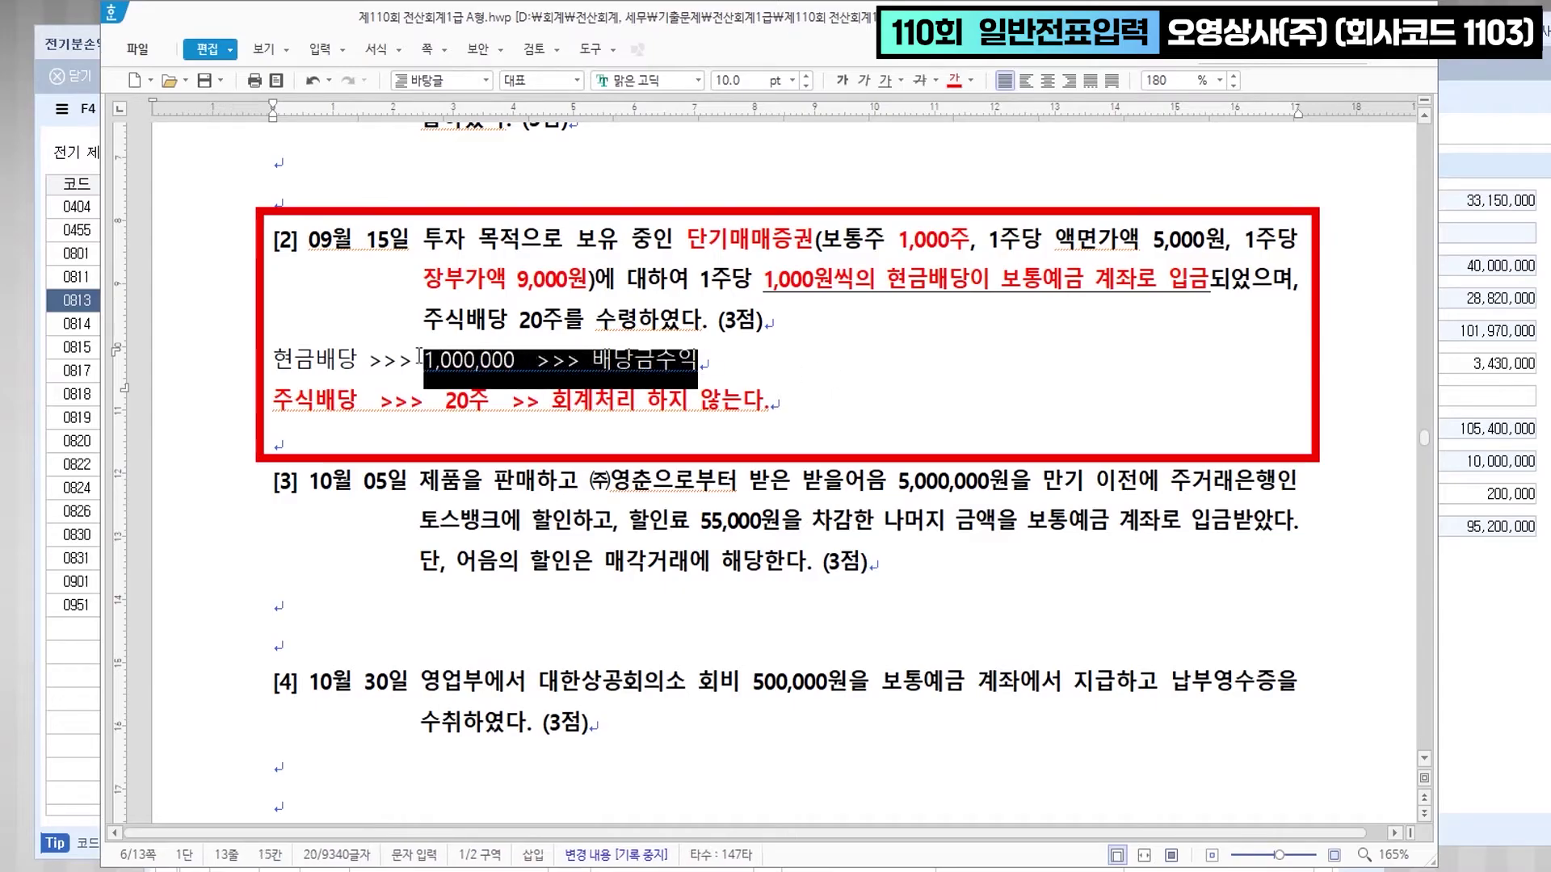
pyautogui.scroll(-2, 946, 515)
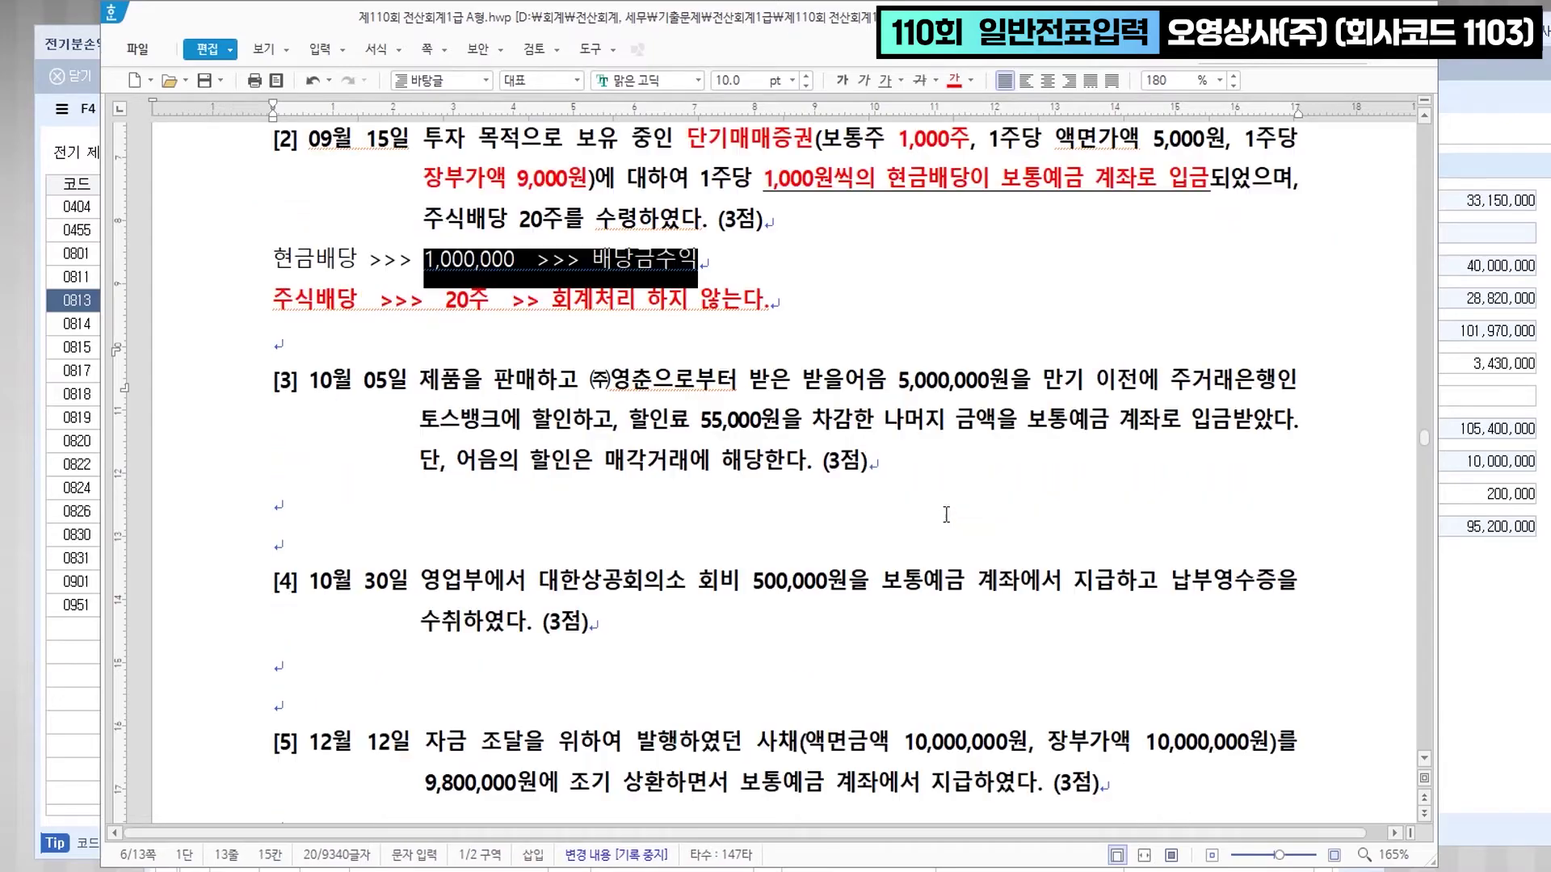
pyautogui.hotkey('alt', 'Tab')
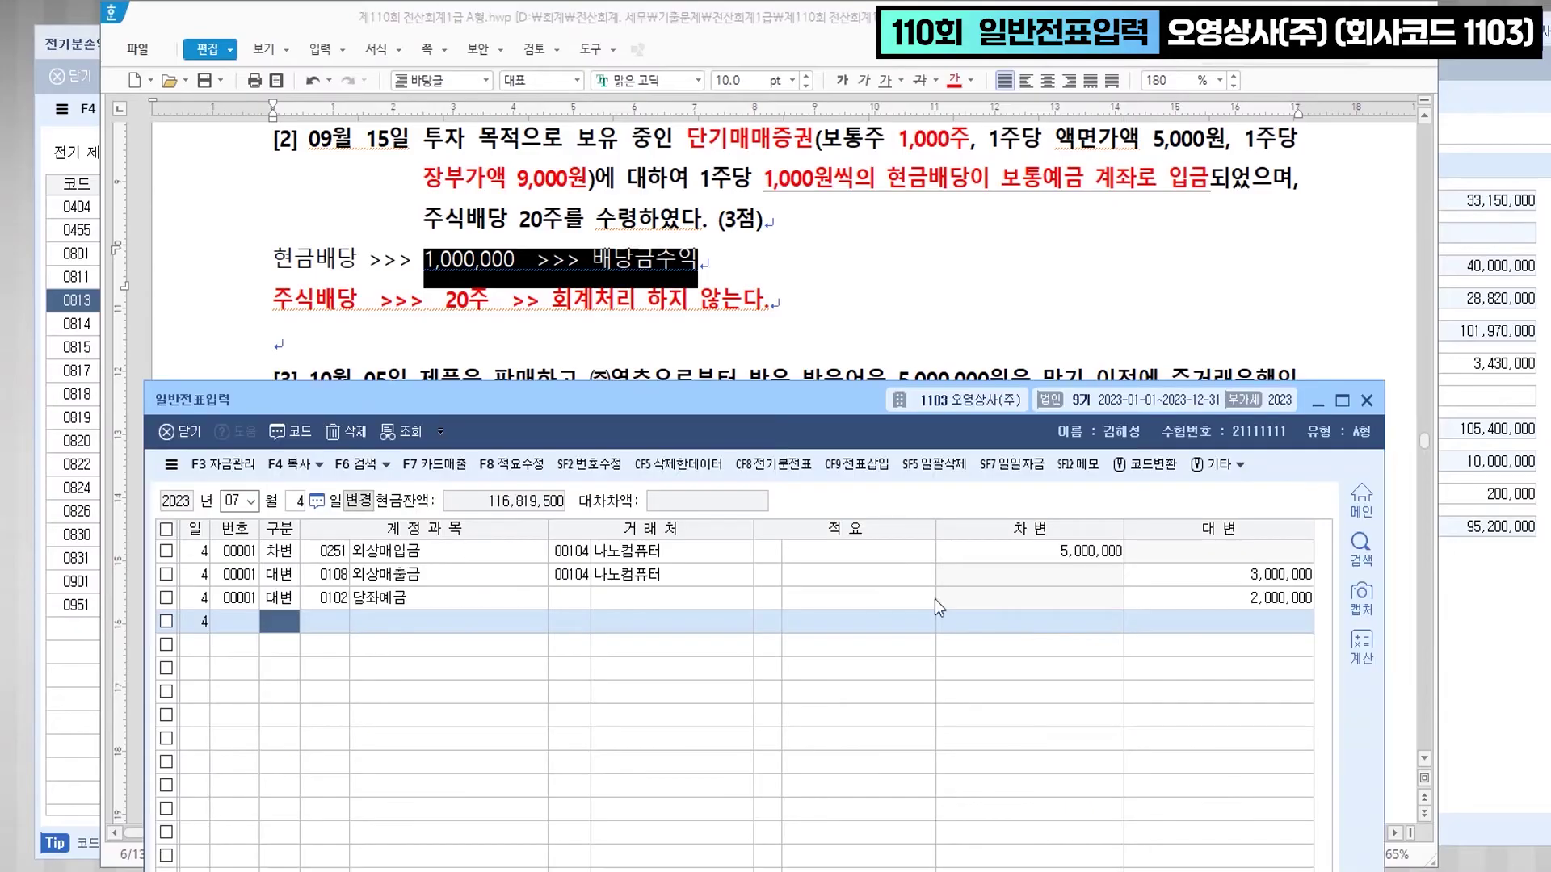
pyautogui.write('09')
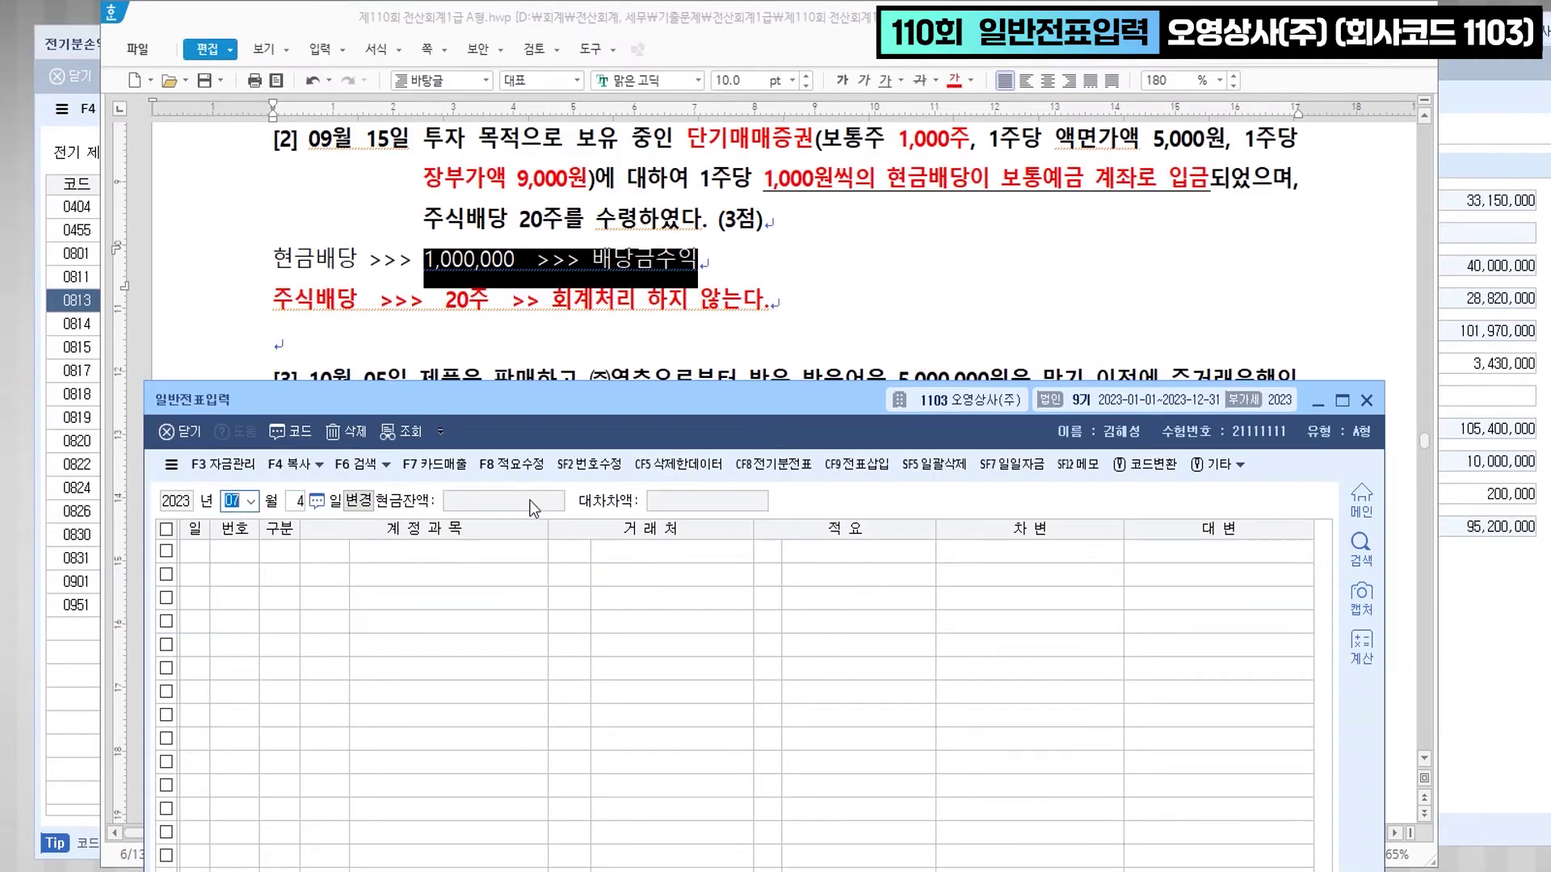
pyautogui.write('15')
pyautogui.press('Return')
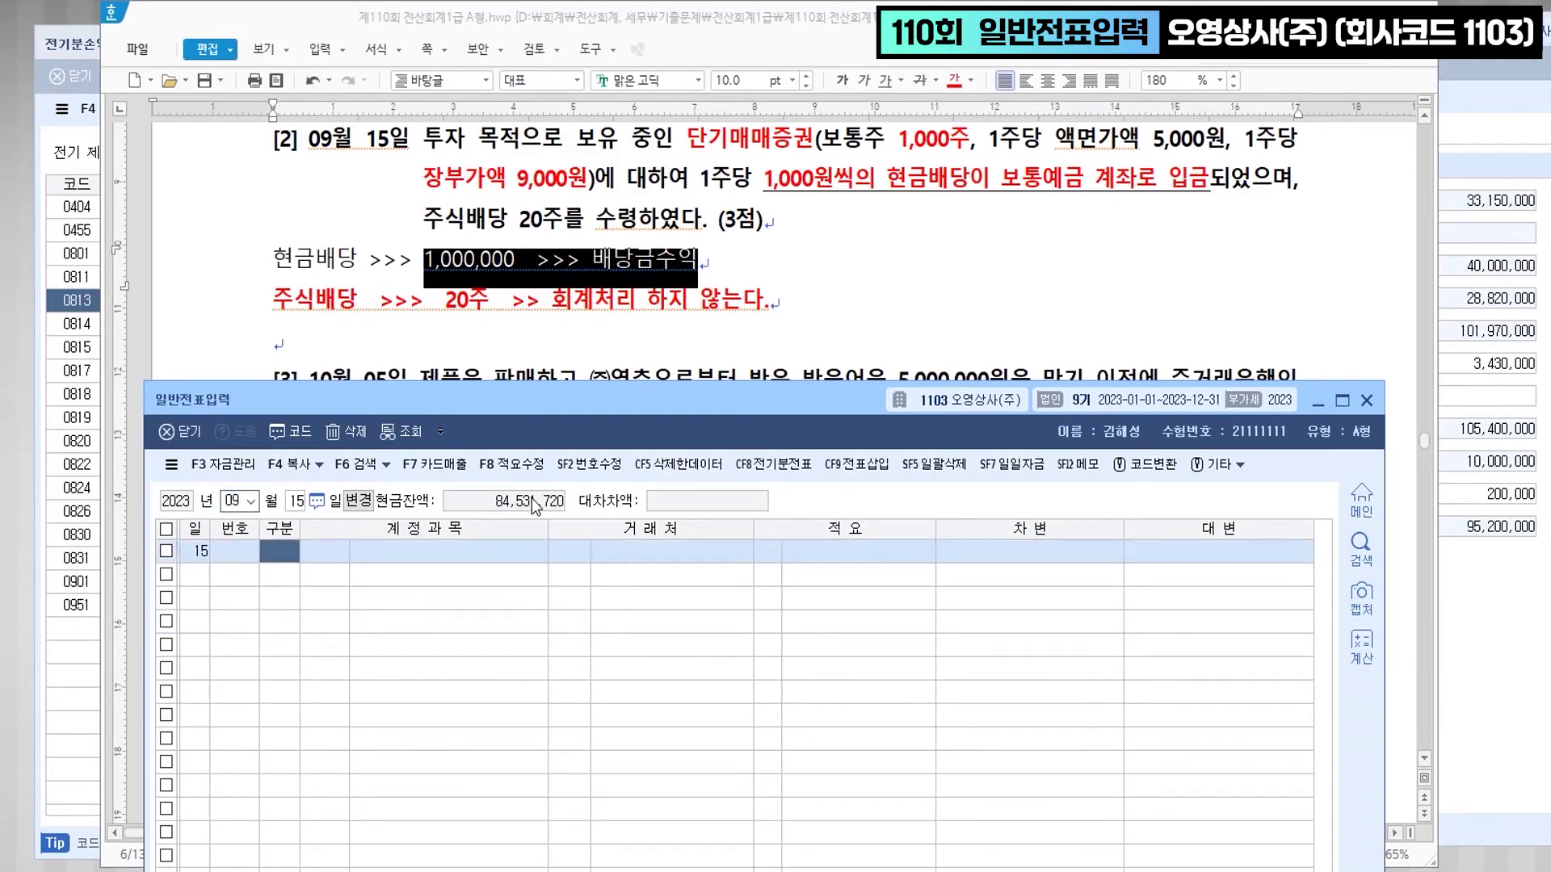
# - Enter a debit line for account 0103 보통예금 with an amount of 1,000,000 and no counterparty
pyautogui.write('3')
pyautogui.press('Return')
pyautogui.write('103')
pyautogui.press('Return')
pyautogui.press('Return')
pyautogui.press('Return')
pyautogui.write('1000000')
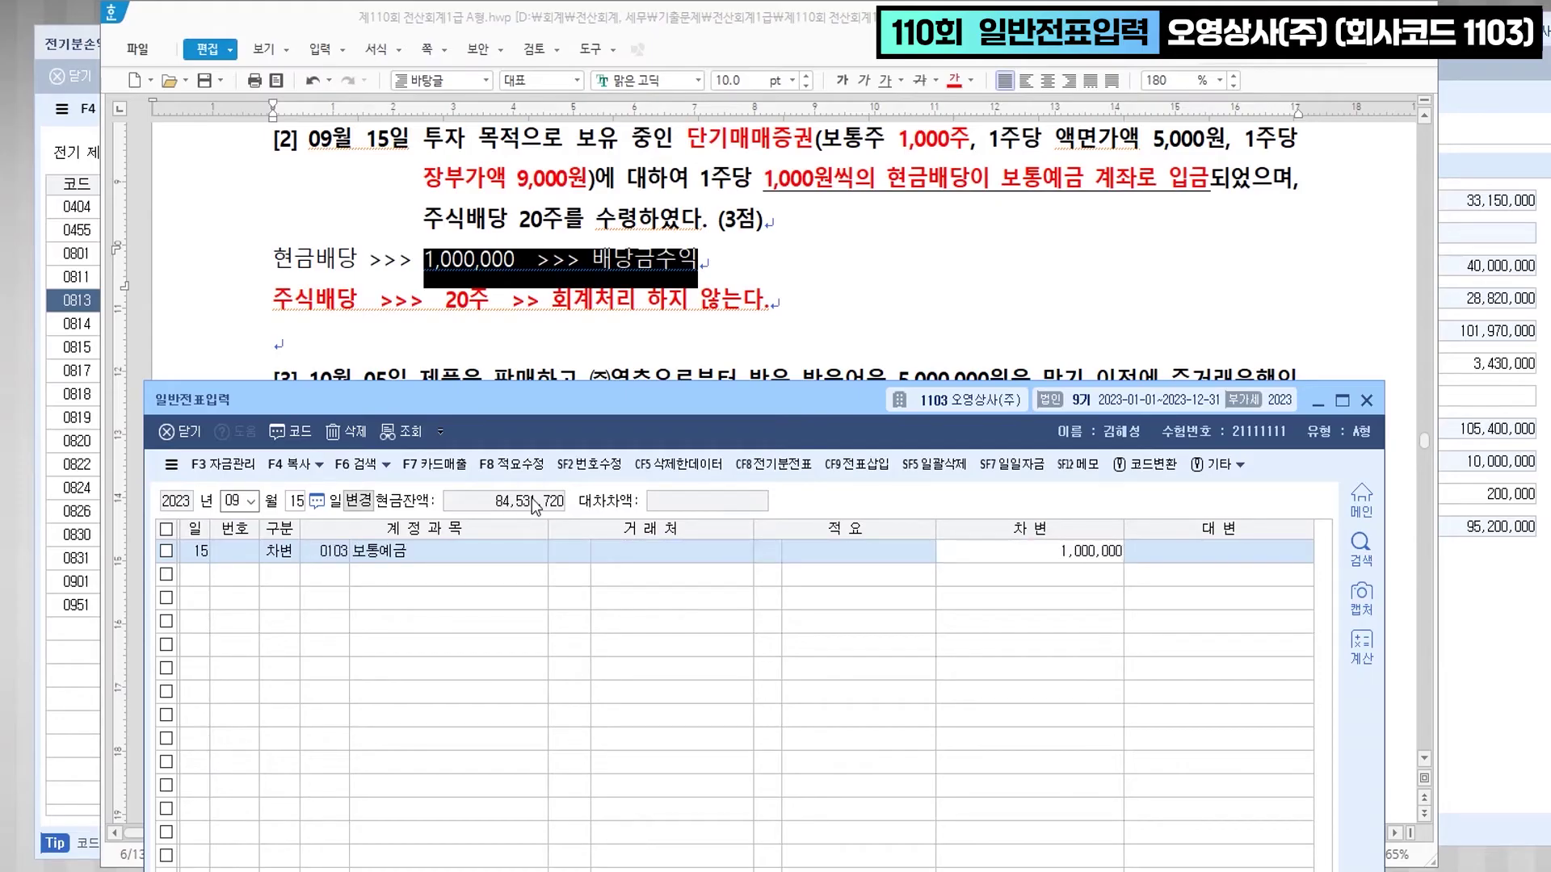
pyautogui.press('Return')
# - Add a credit line for account 0903 배당금수익, found by searching accounts for 배당, with an amount of 1,000,000
pyautogui.write('4')
pyautogui.press('Return')
pyautogui.write('배당')
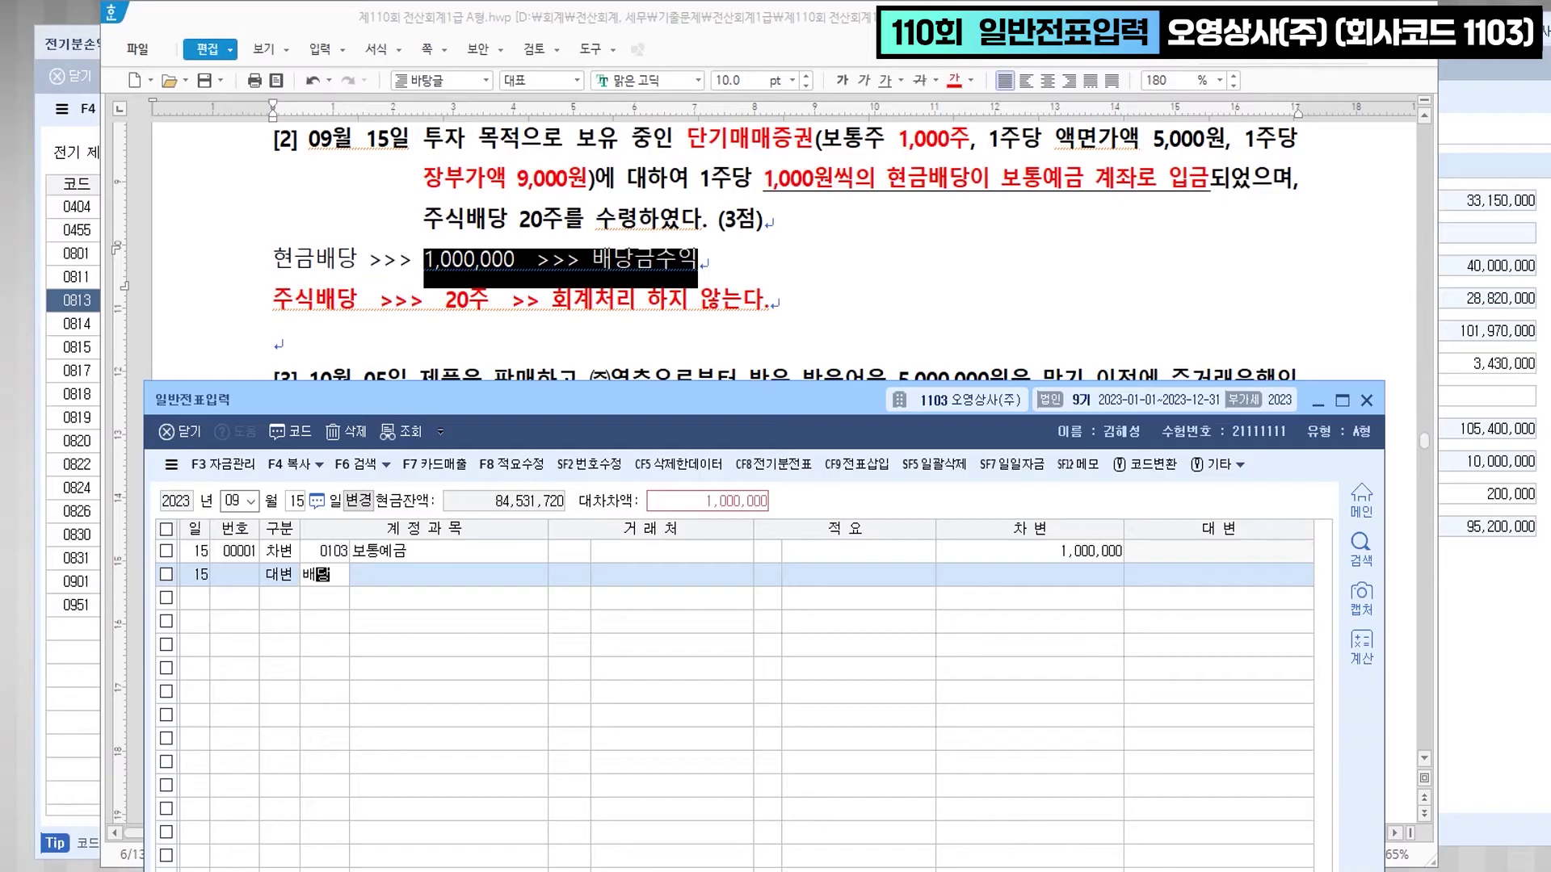
pyautogui.press('Return')
pyautogui.press('Down')
pyautogui.press('Down')
pyautogui.press('Down')
pyautogui.press('Down')
pyautogui.press('Down')
pyautogui.press('Down')
pyautogui.press('Down')
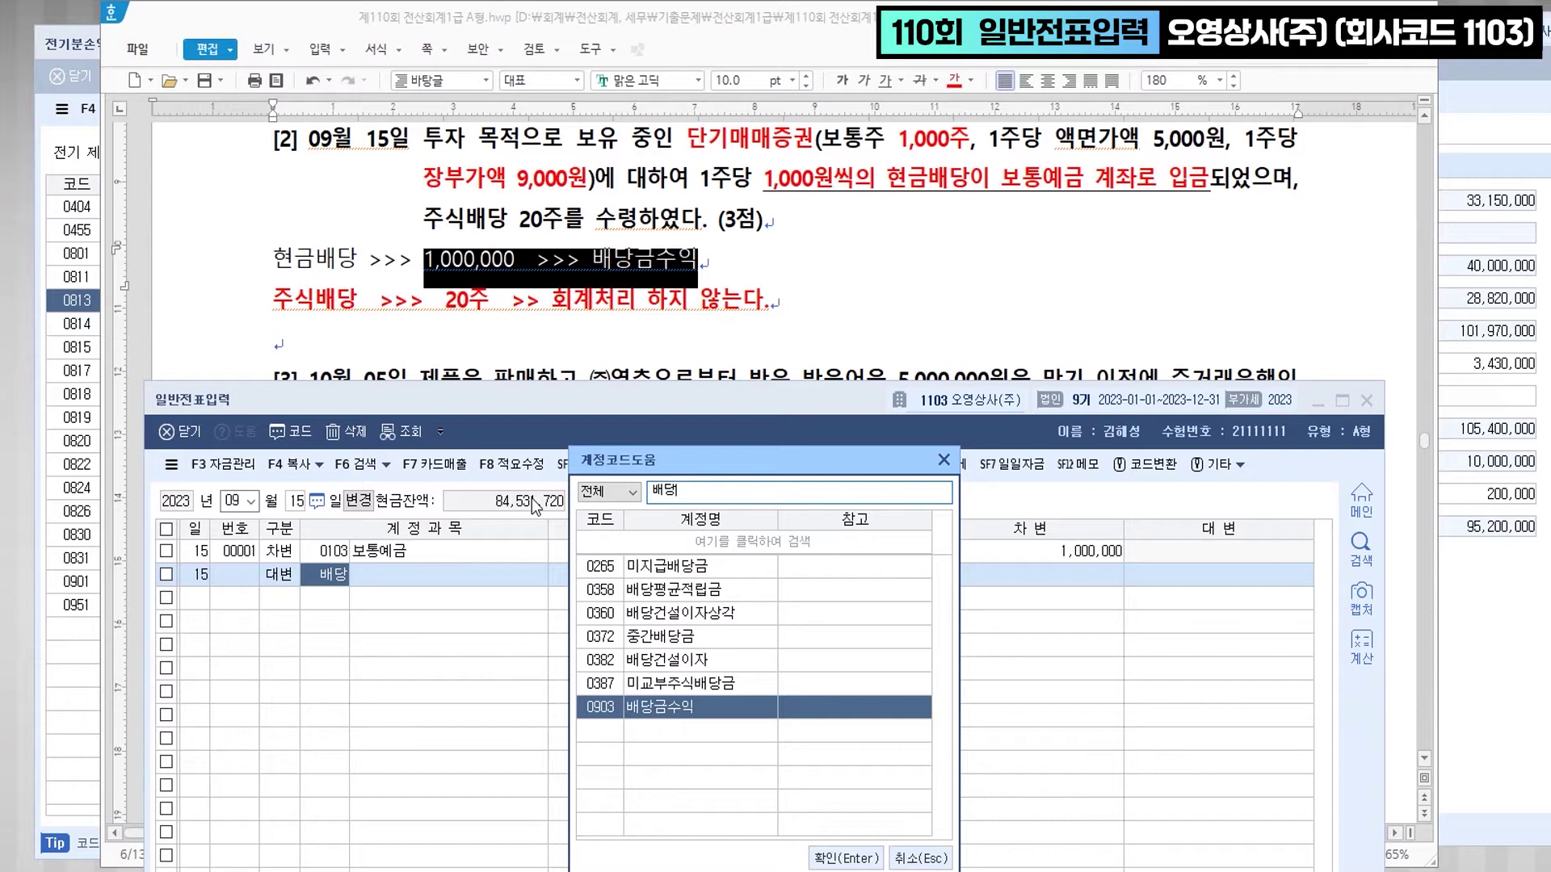
pyautogui.press('Return')
pyautogui.press('Return')
pyautogui.press('Return')
pyautogui.press('Return')
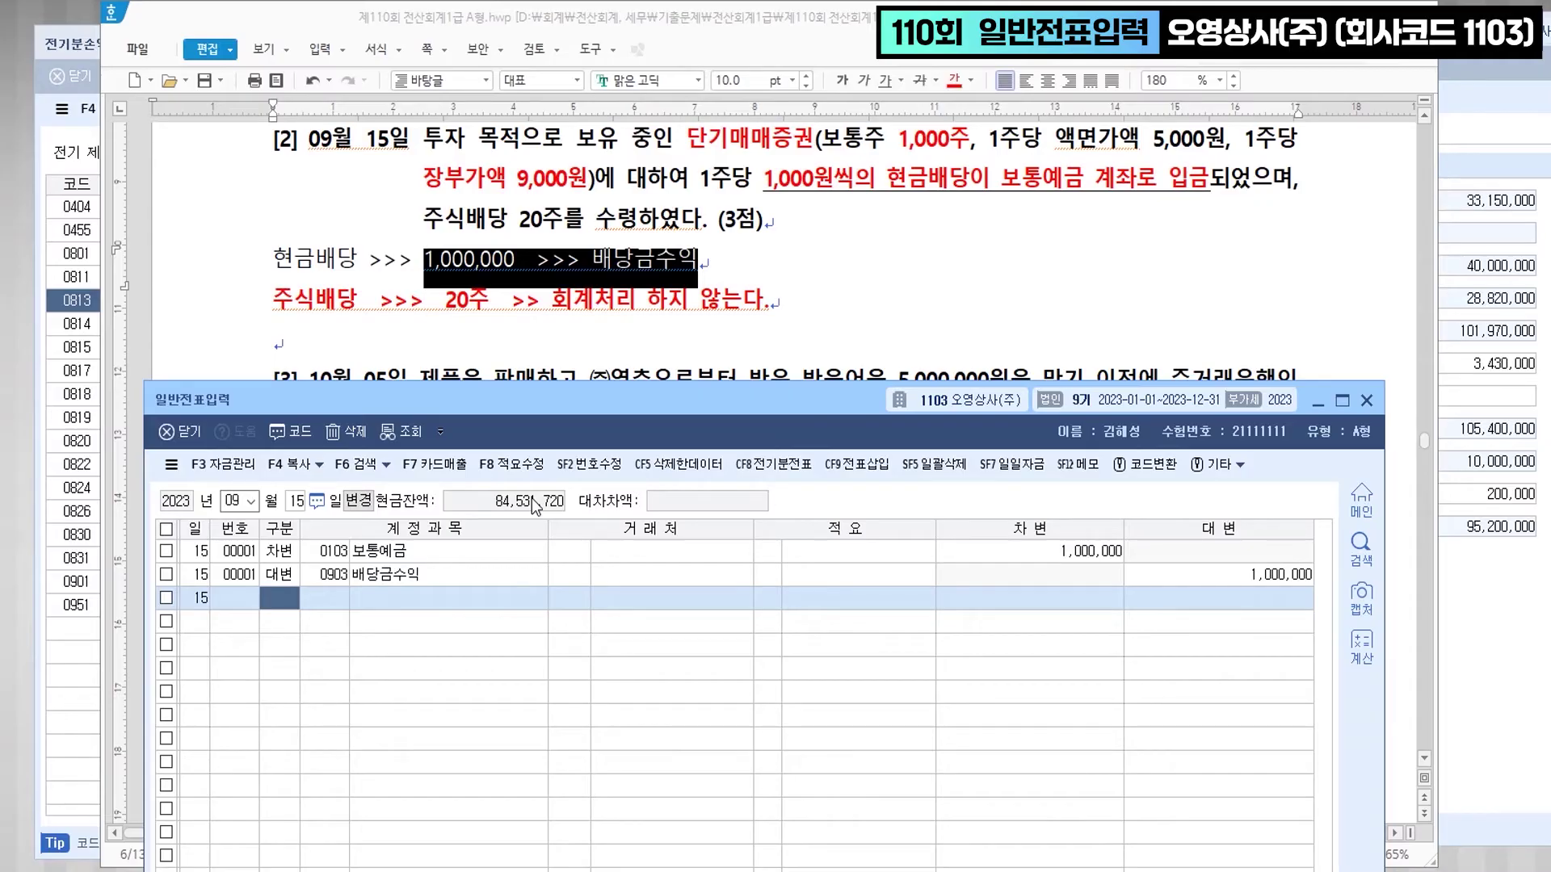
# - Colour "받을어음 5,000,000원" and the first "할인" red in the text of question 3
pyautogui.scroll(-3, 755, 218)
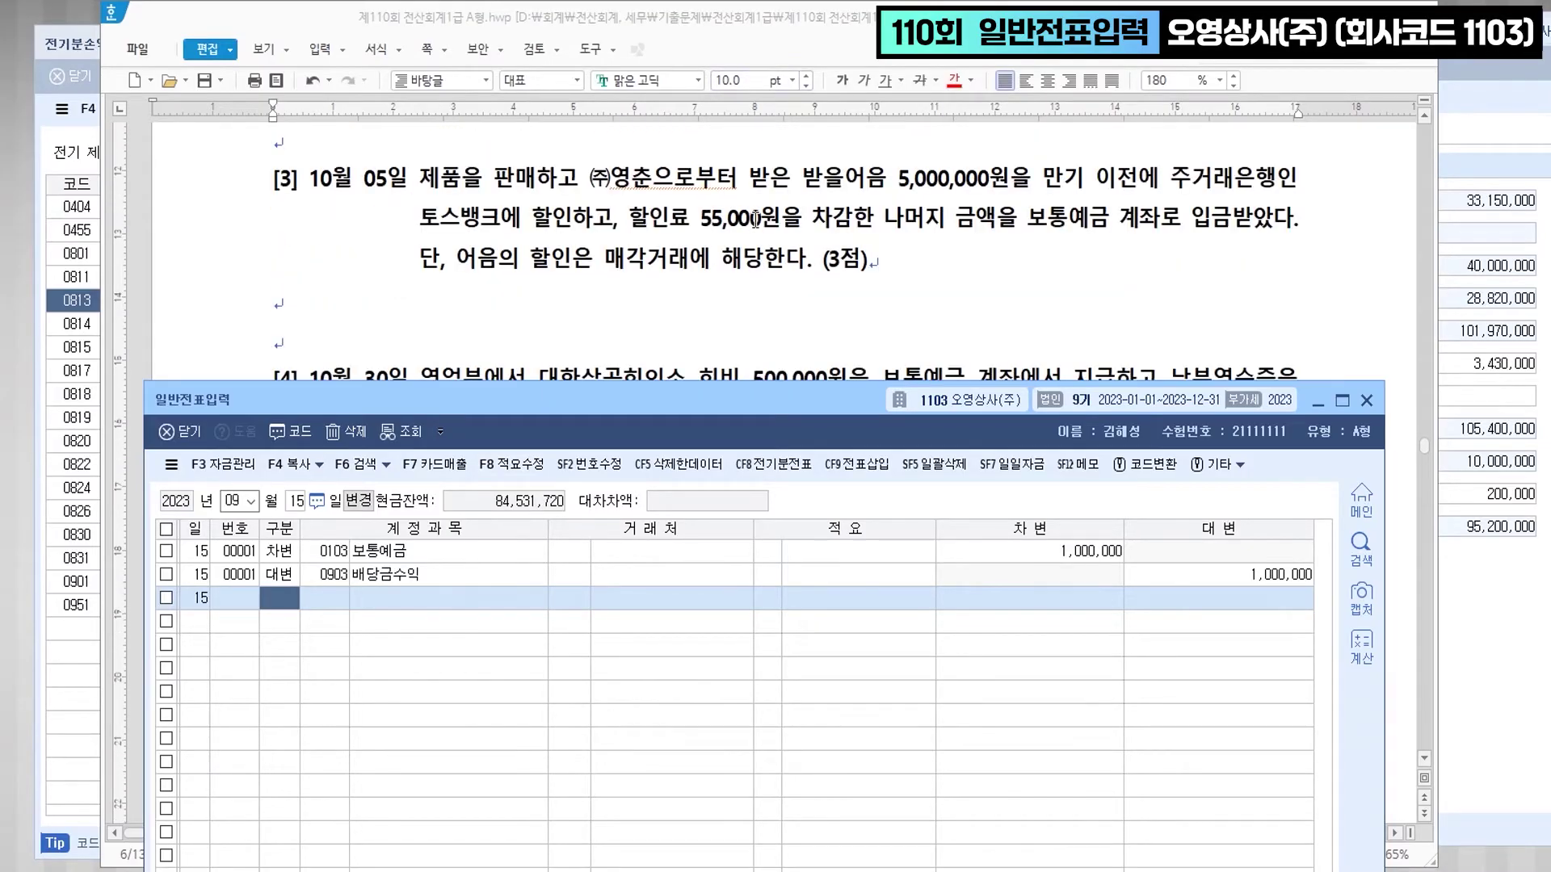
pyautogui.click(369, 174)
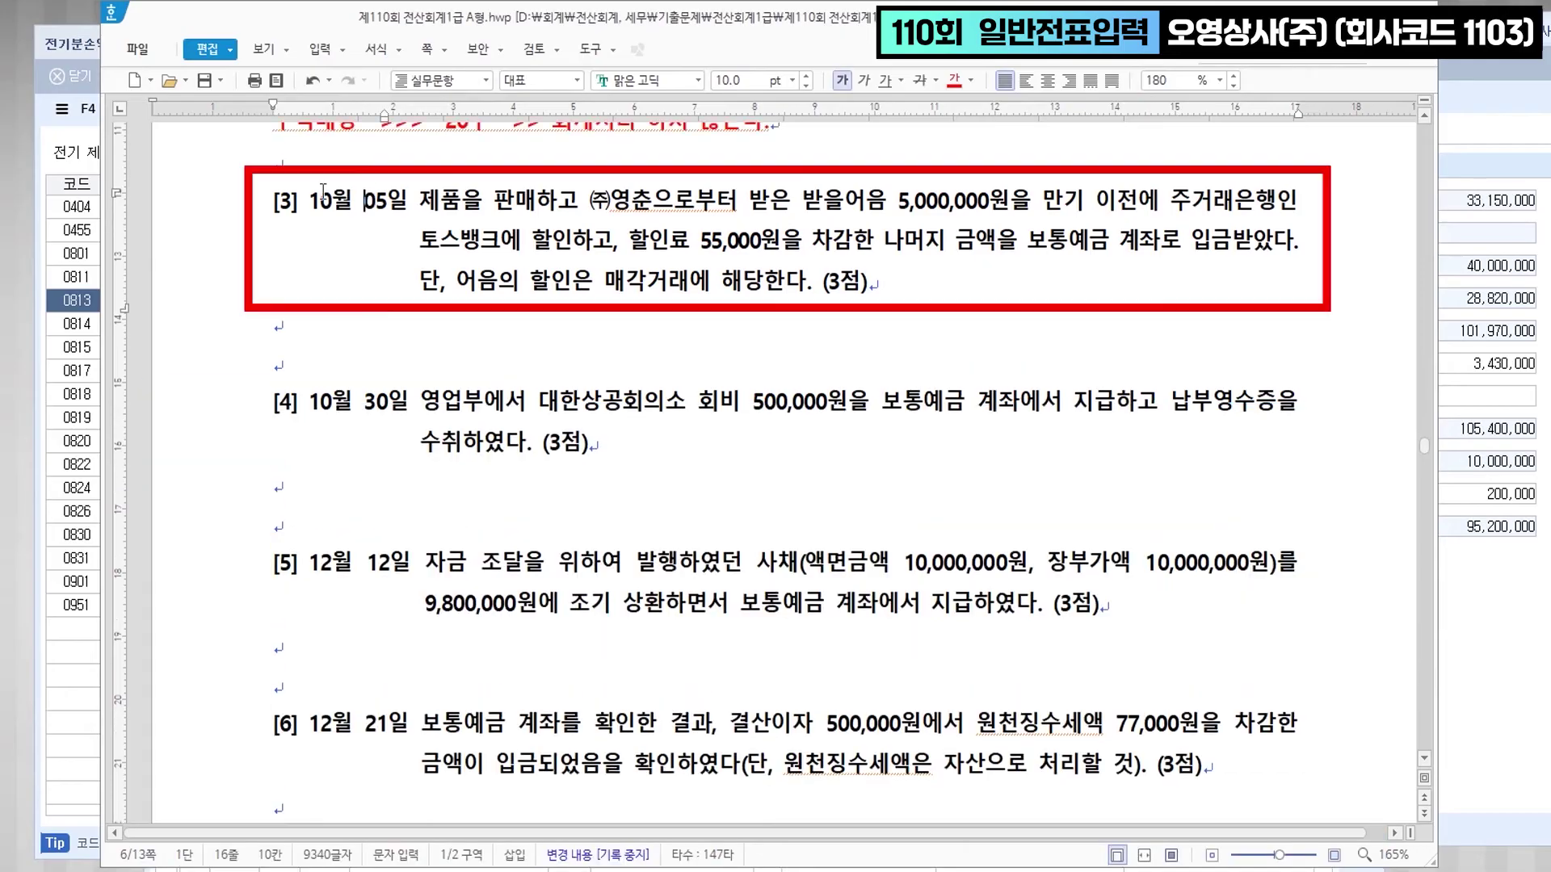
pyautogui.click(365, 201)
pyautogui.moveTo(802, 202); pyautogui.dragTo(1005, 209)
pyautogui.click(954, 80)
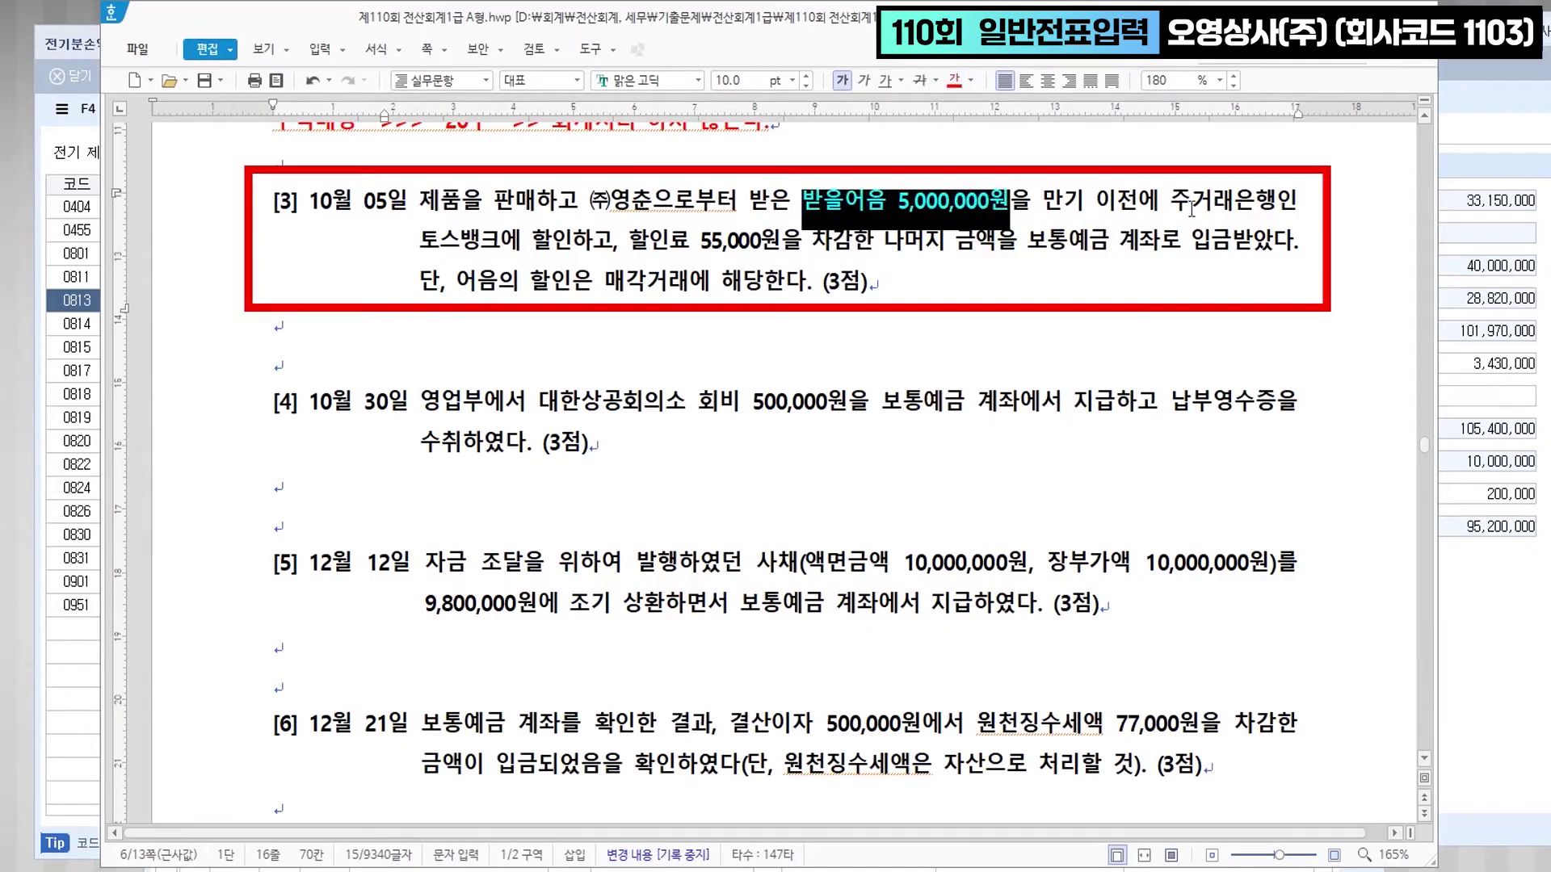
pyautogui.moveTo(533, 242); pyautogui.dragTo(570, 242)
pyautogui.click(954, 80)
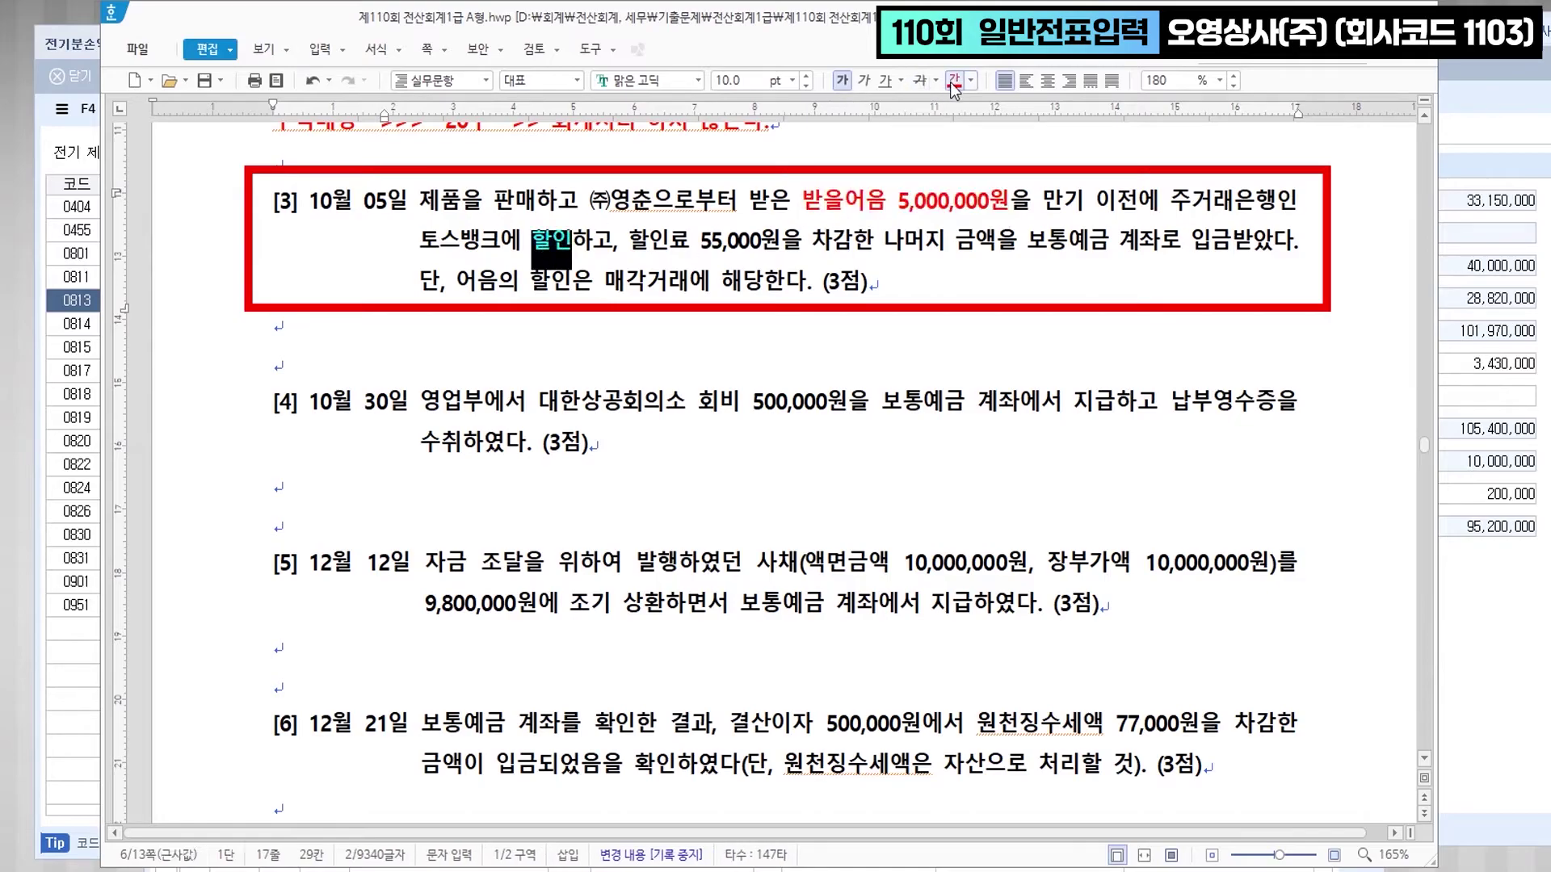
pyautogui.press('Escape')
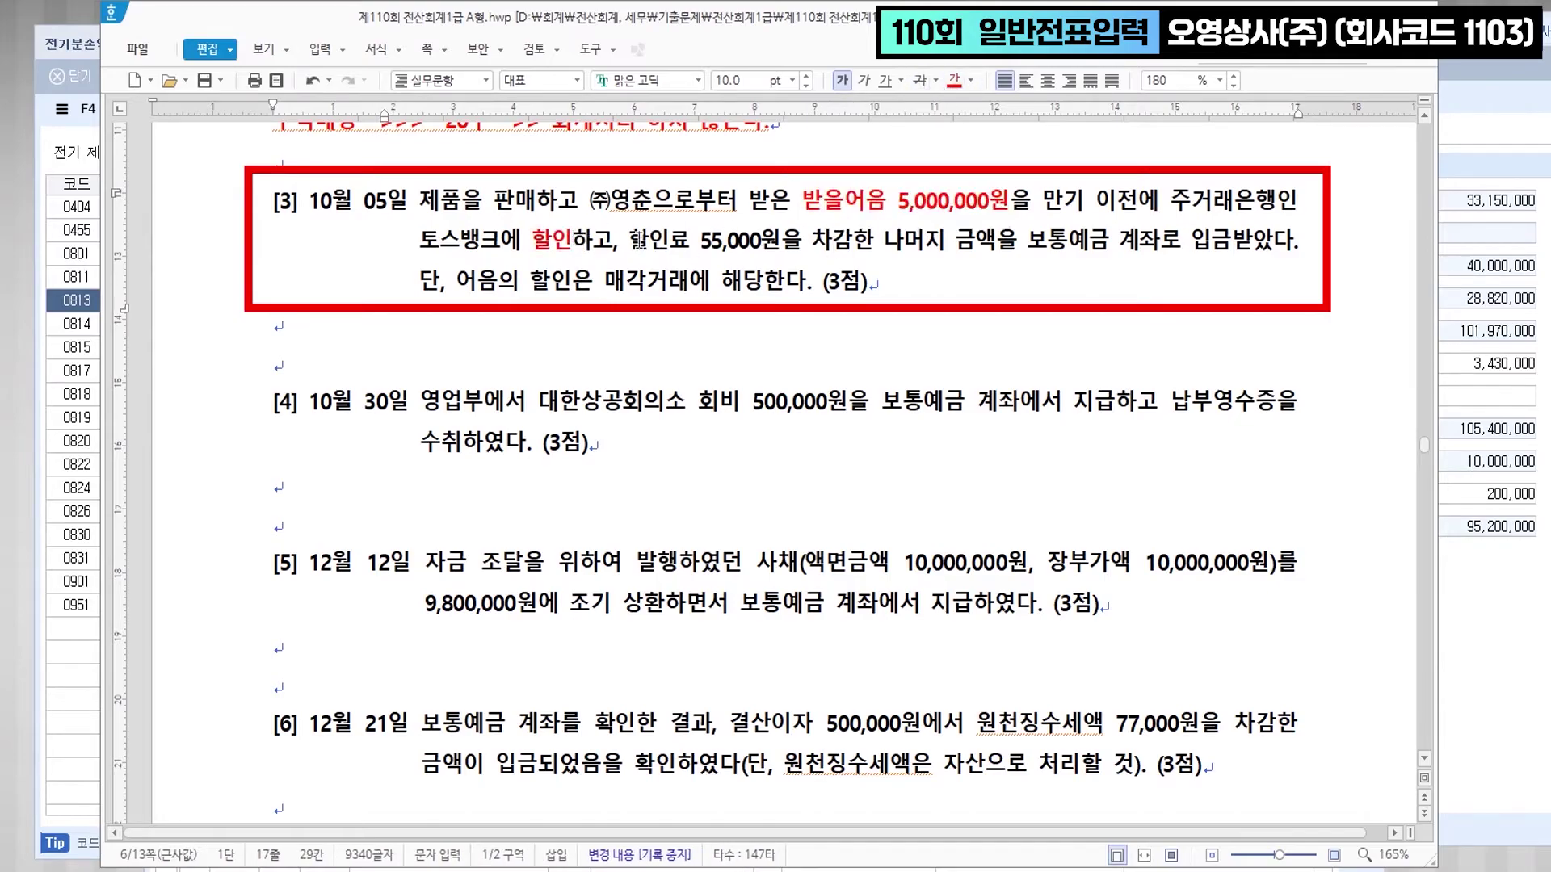
# - Colour "할인료 55,000원" red in question 3 and add ">> 매출채권처분손실" right after it
pyautogui.moveTo(628, 240); pyautogui.dragTo(781, 240)
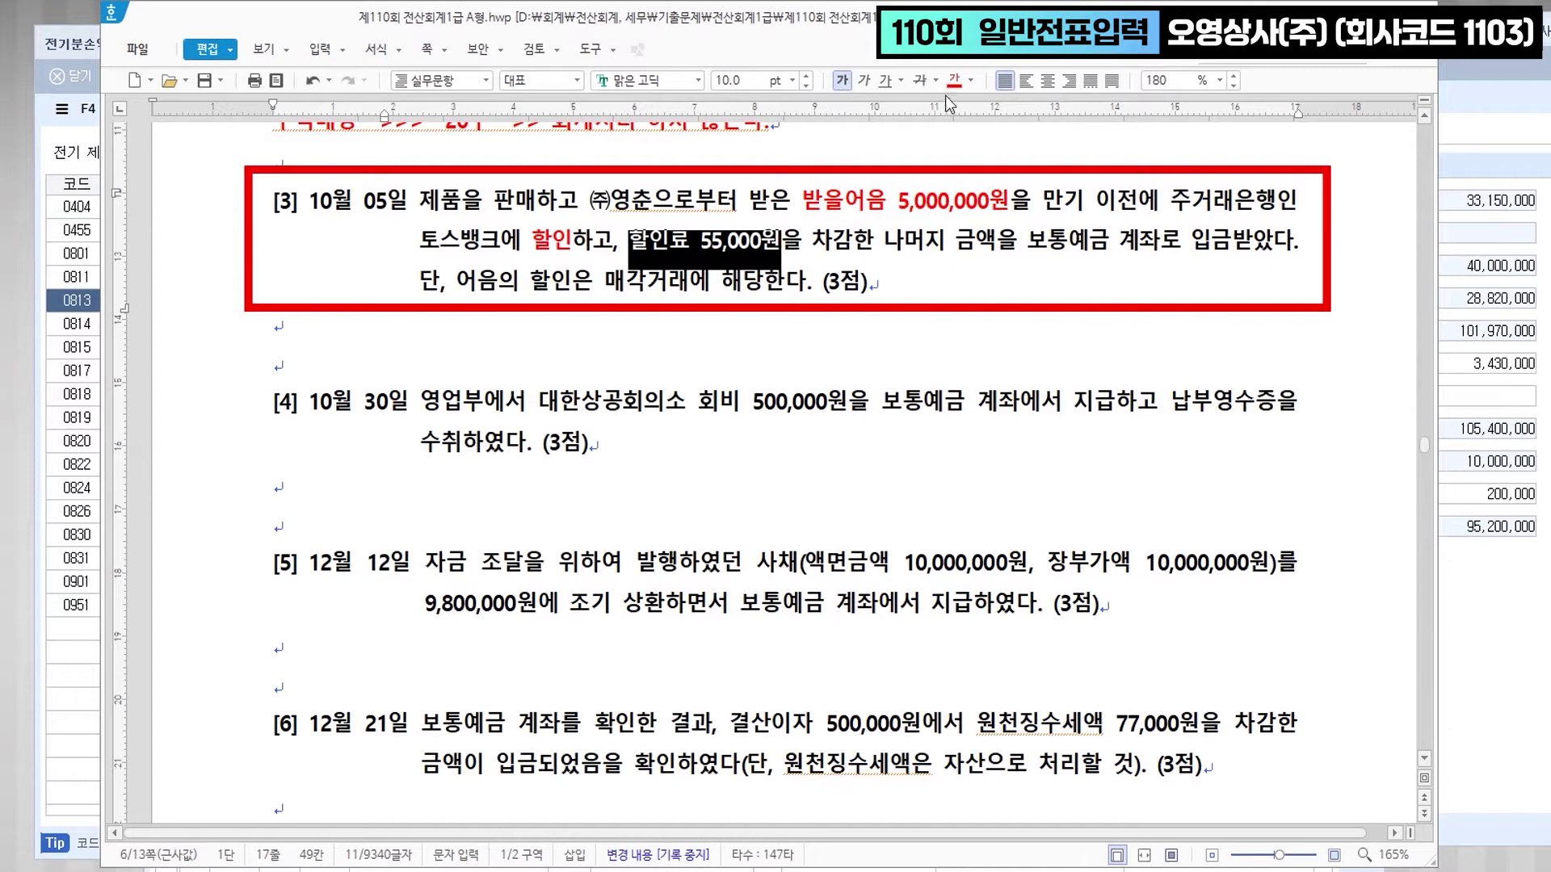
pyautogui.click(782, 240)
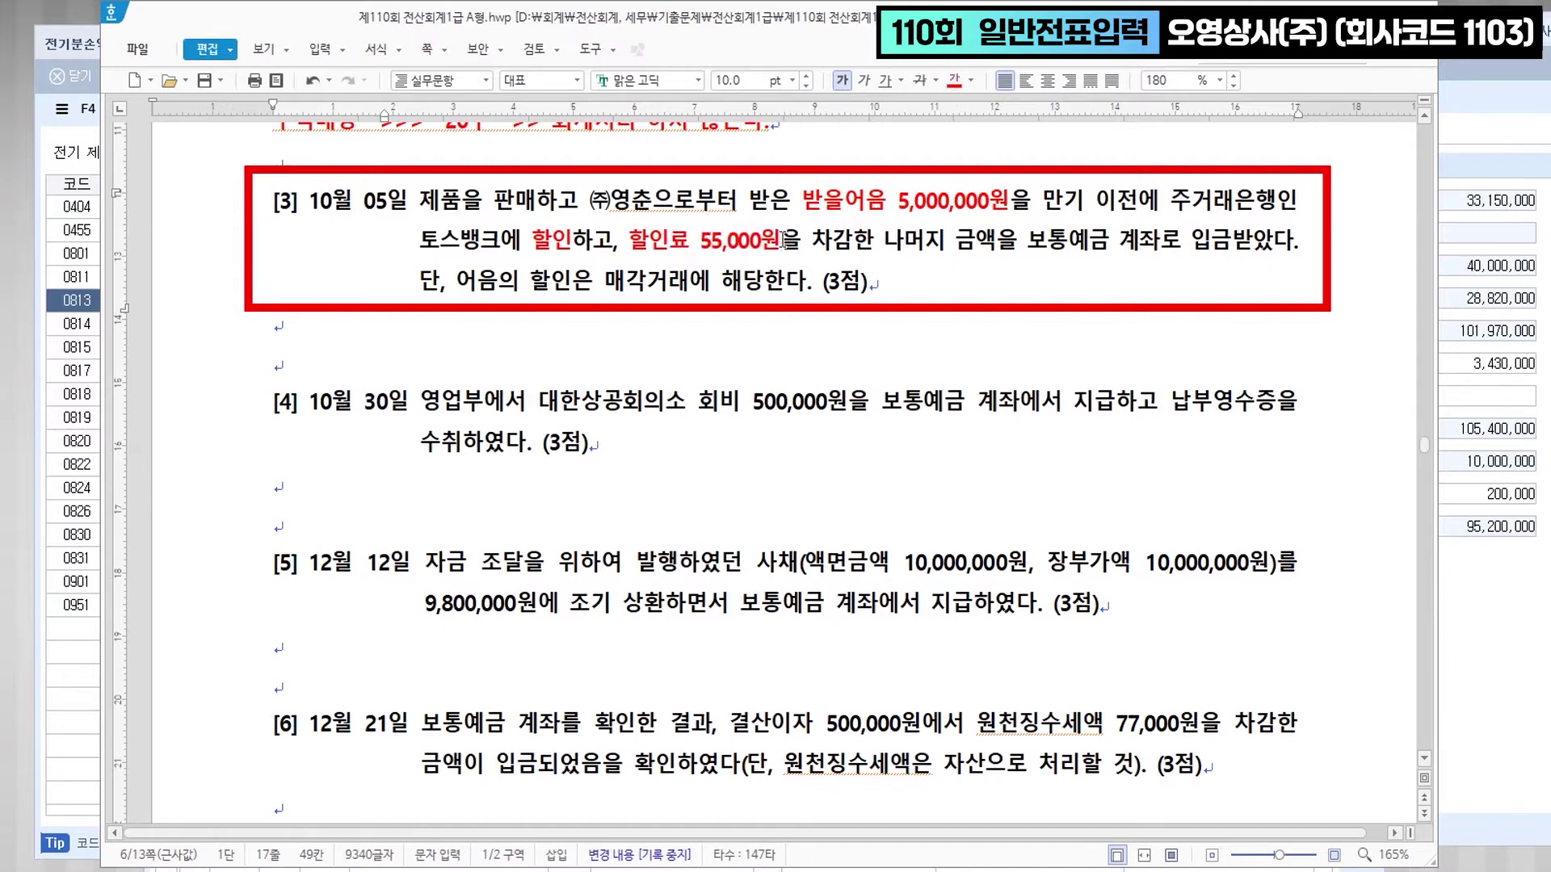
pyautogui.write('>> 매')
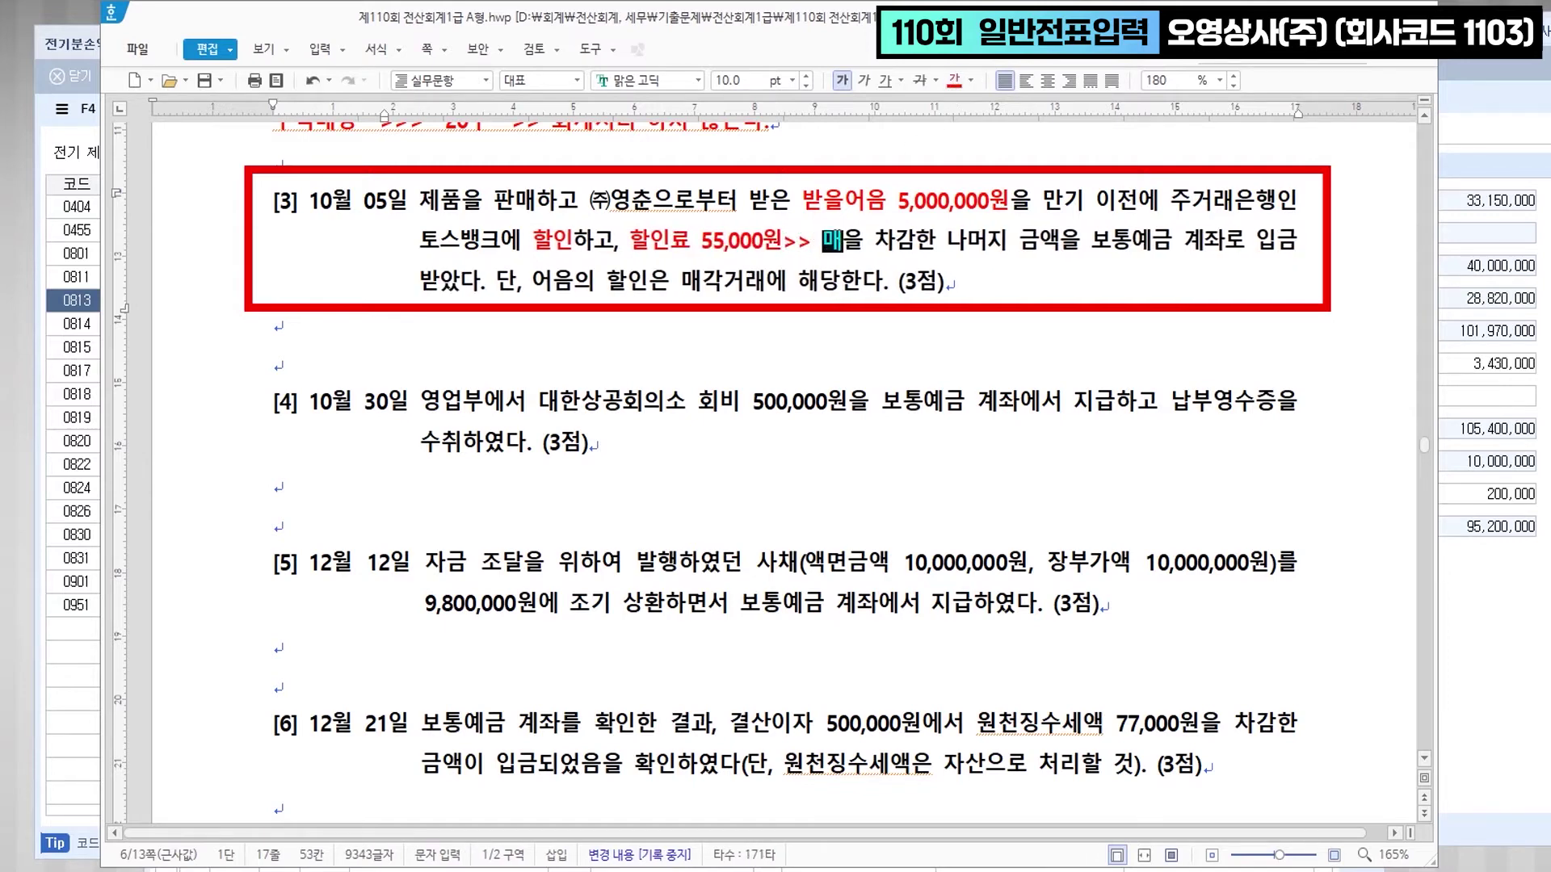
pyautogui.write('출채권첩')
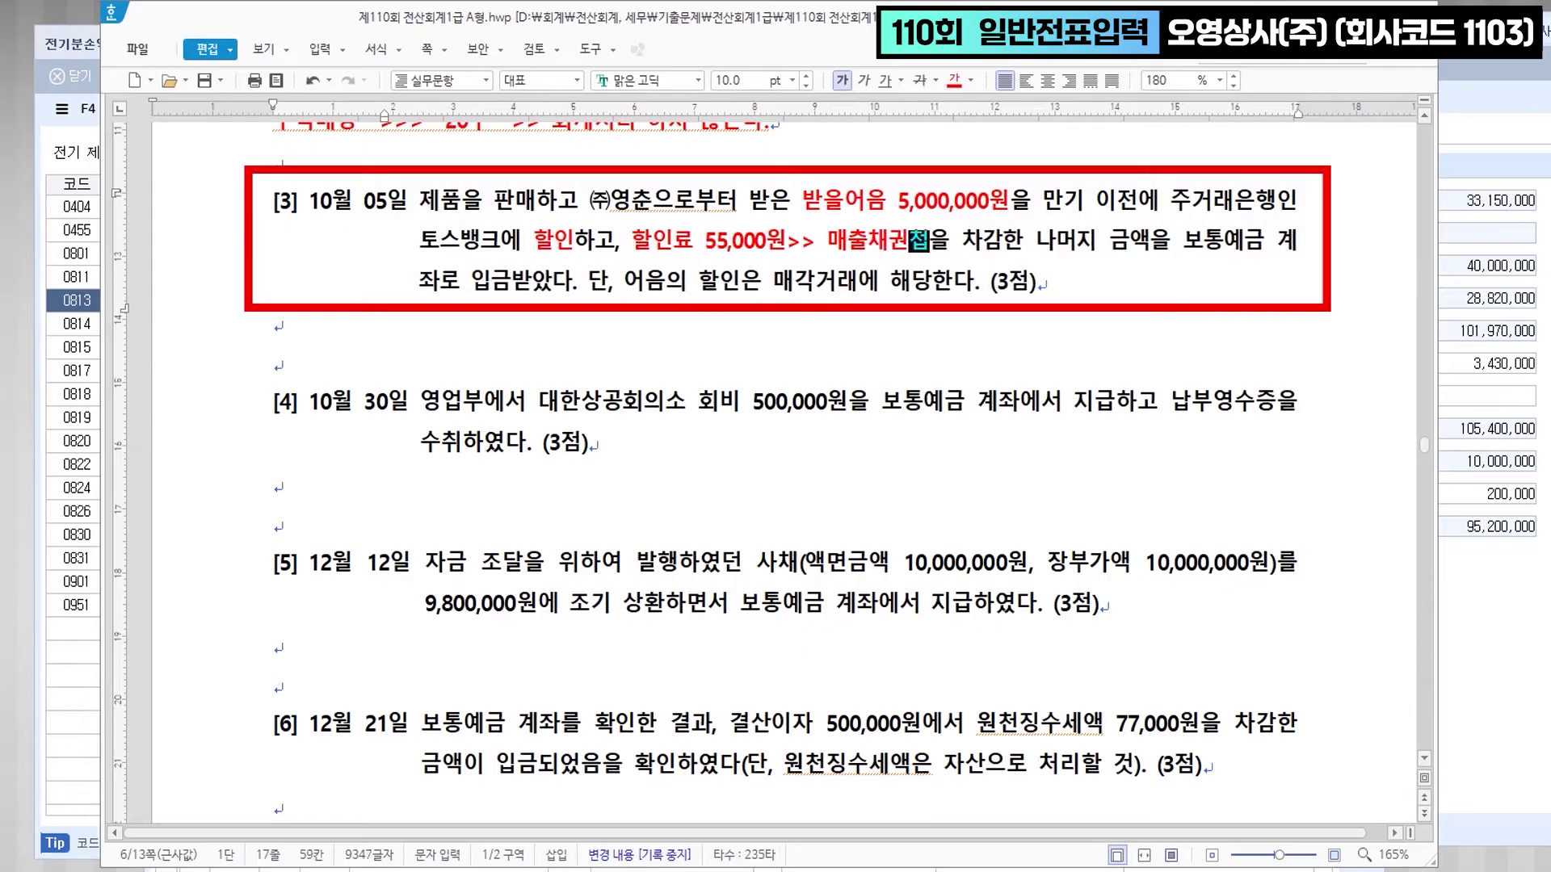
pyautogui.write('분손실')
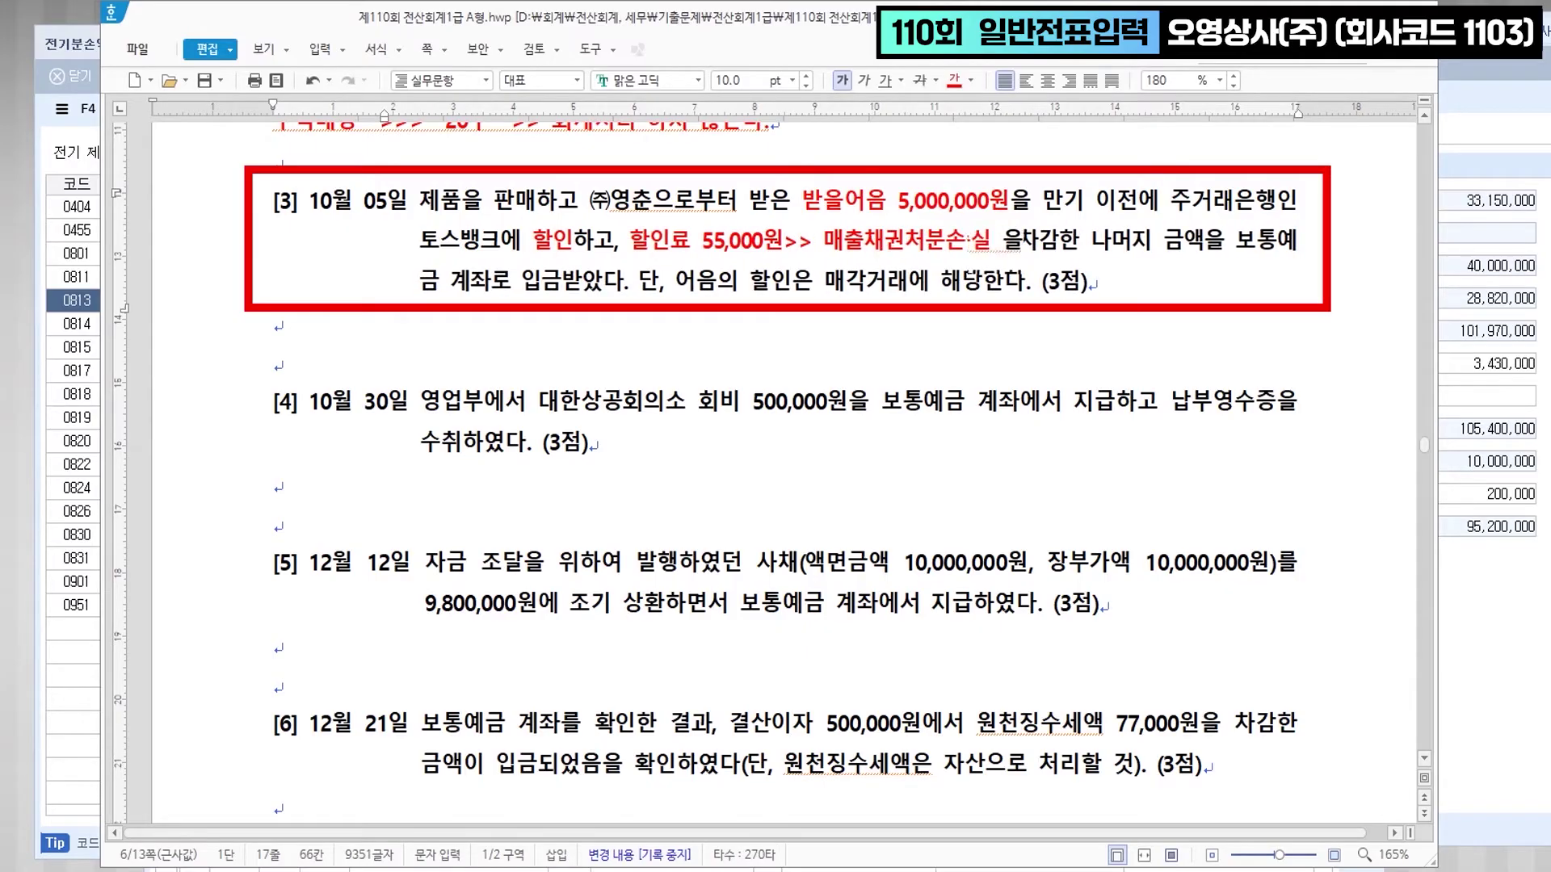
pyautogui.press('Right')
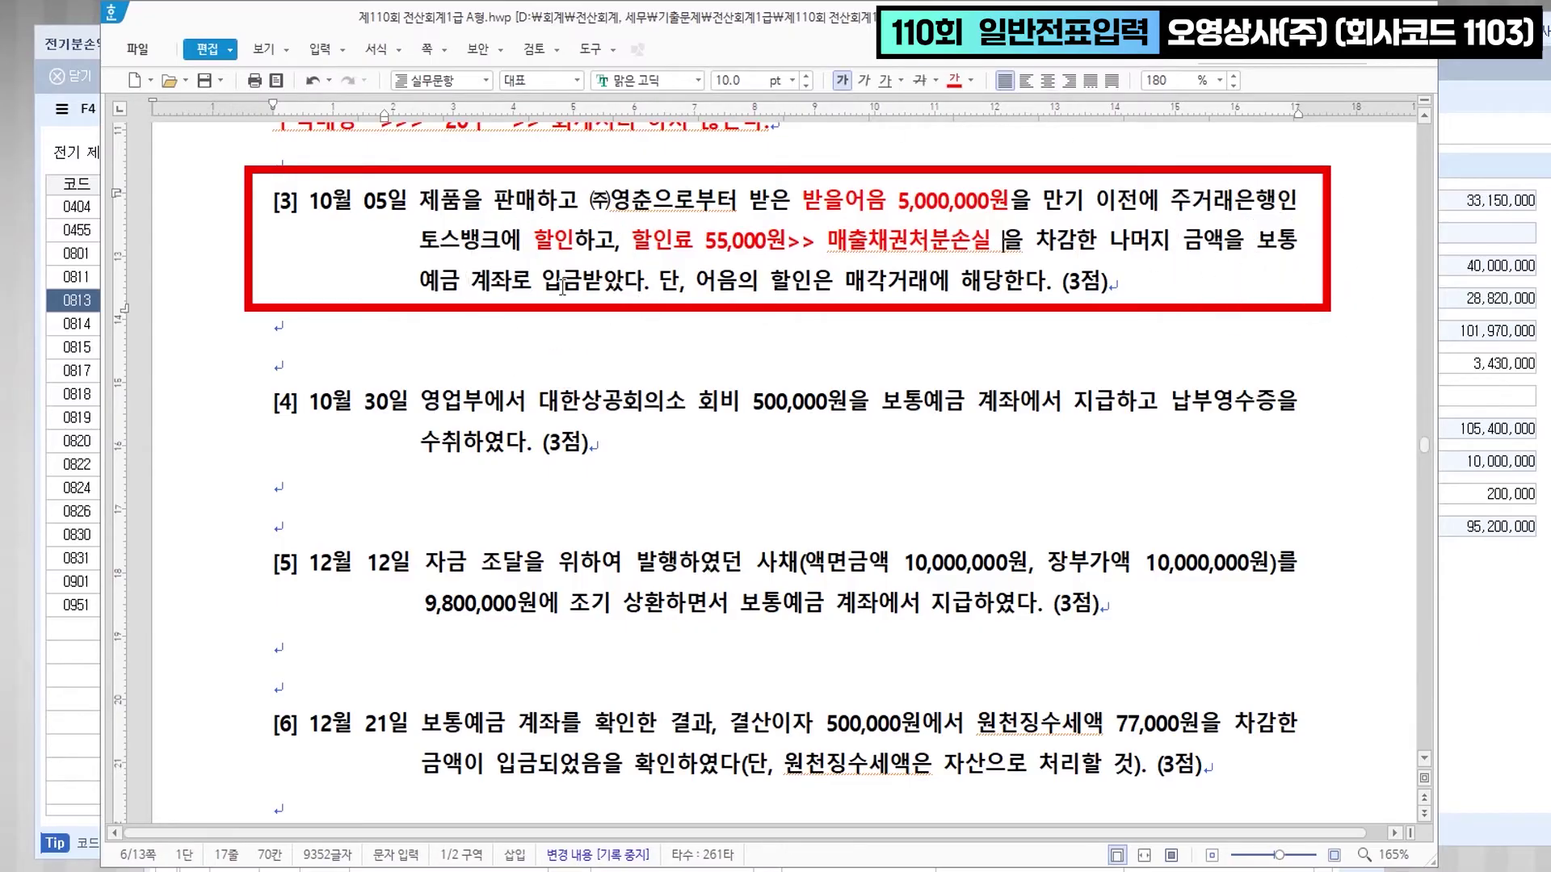
# - Switch to KcLep and set the voucher date to October 5
pyautogui.hotkey('alt', 'Tab')
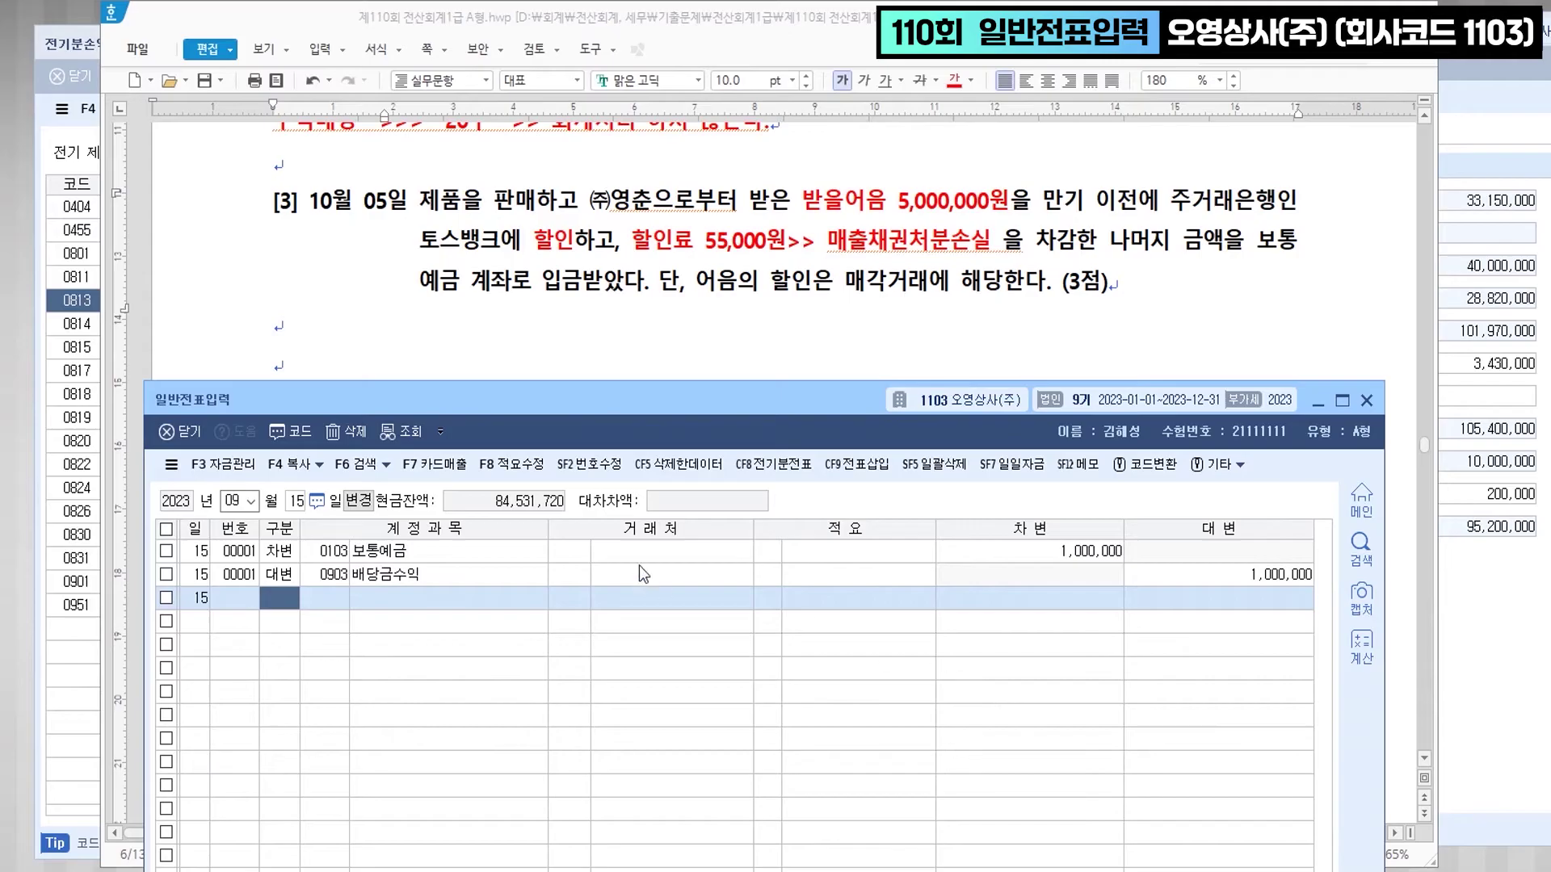
pyautogui.write('10')
pyautogui.press('Return')
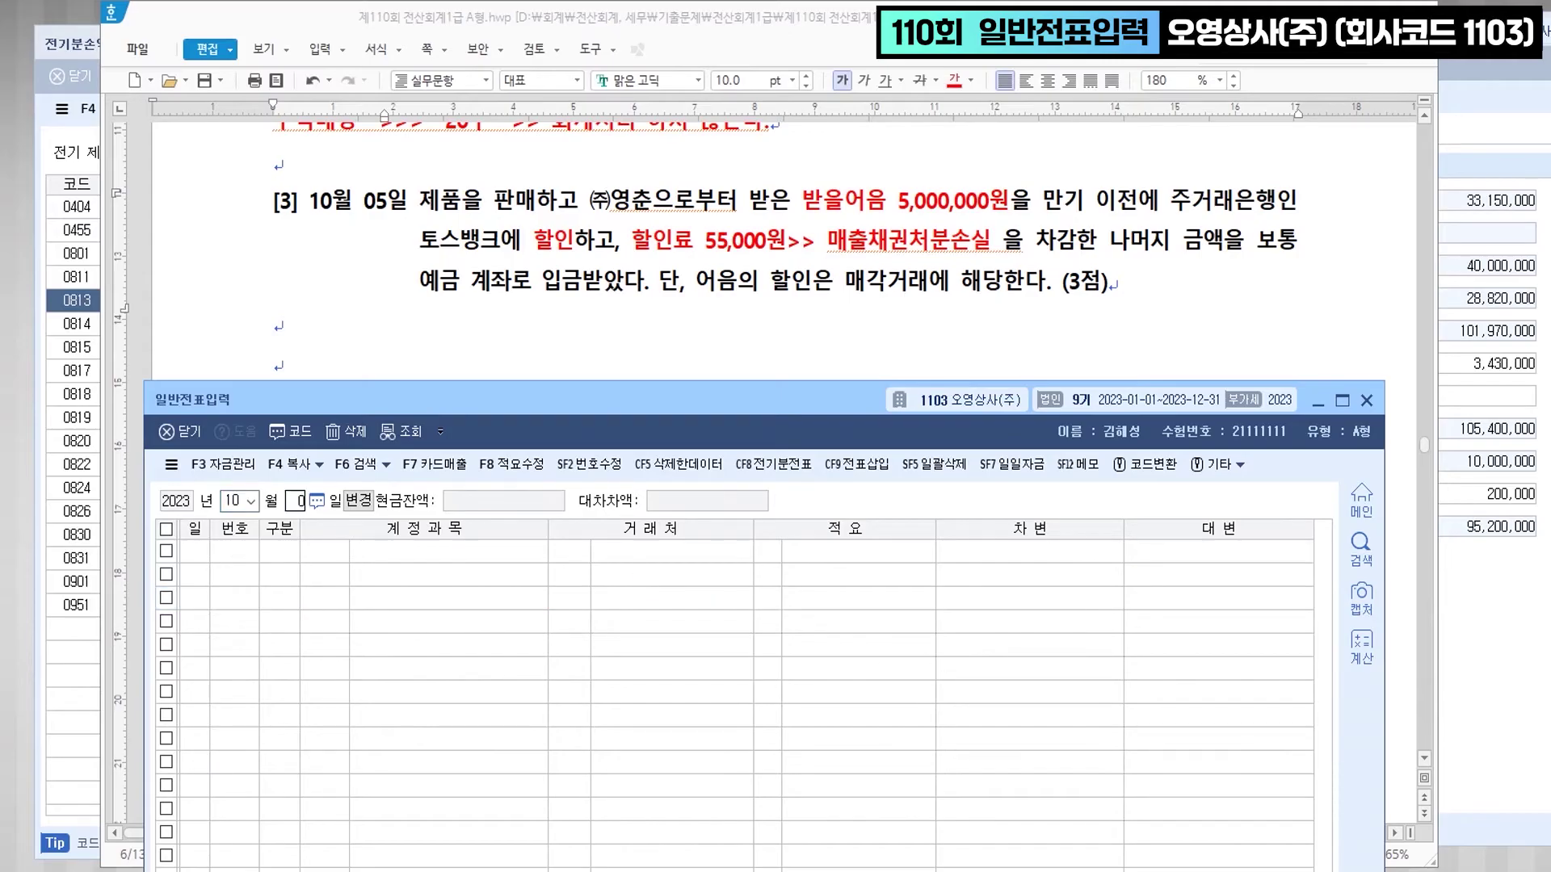
pyautogui.write('5')
pyautogui.press('Return')
# - Enter a credit line for account 0110 받을어음 with counterparty (주)영춘 and an amount of 5,000,000
pyautogui.write('4')
pyautogui.press('Return')
pyautogui.write('110')
pyautogui.press('Return')
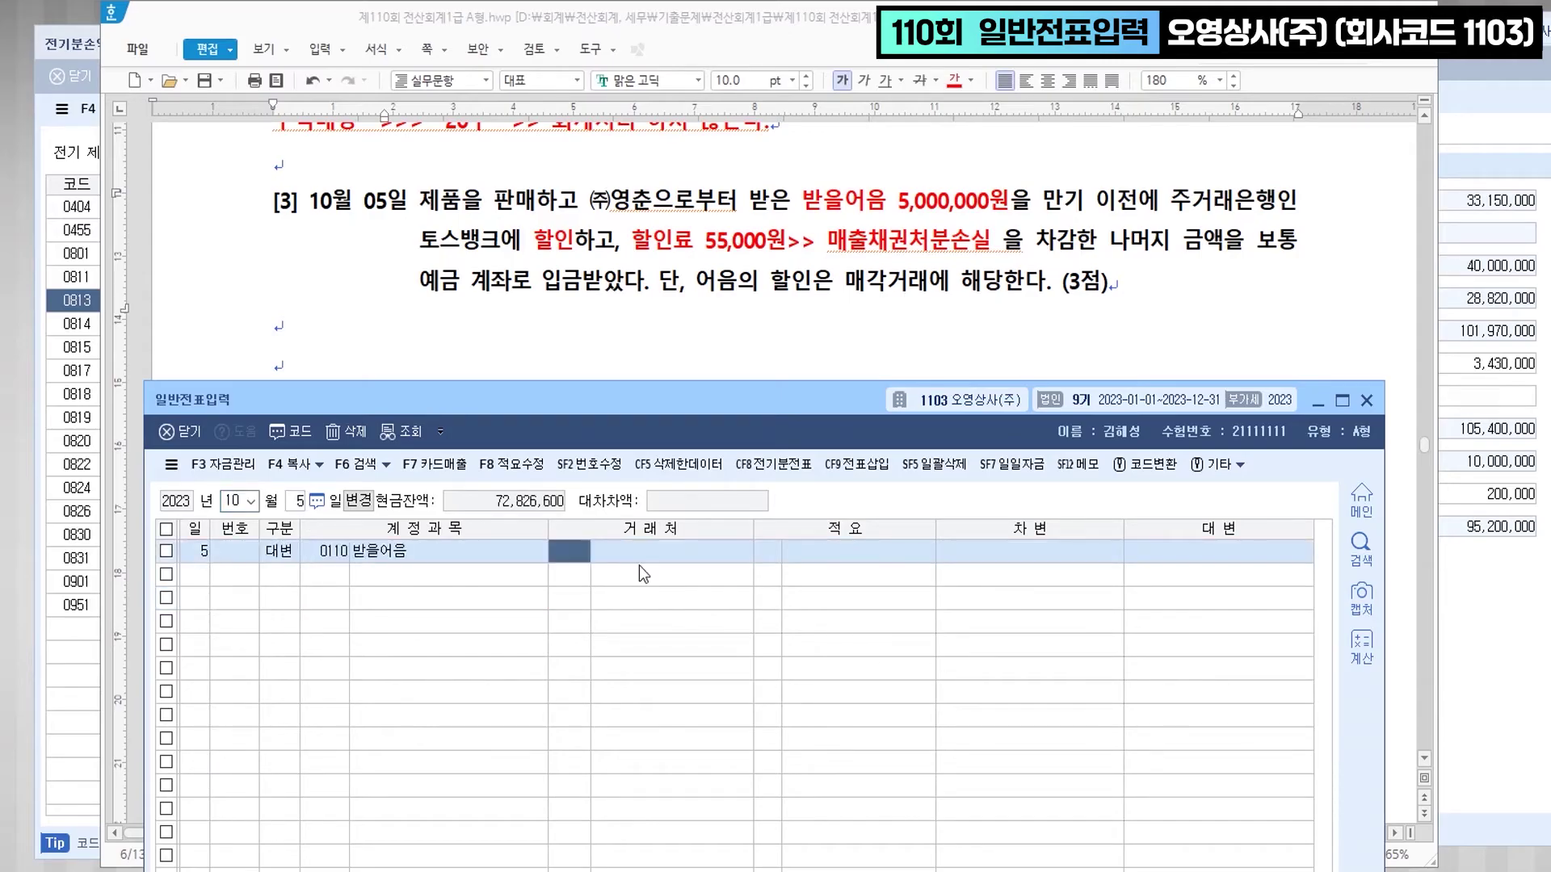
pyautogui.write('영춘')
pyautogui.press('Return')
pyautogui.press('Return')
pyautogui.press('Return')
pyautogui.write('5000000')
pyautogui.press('Return')
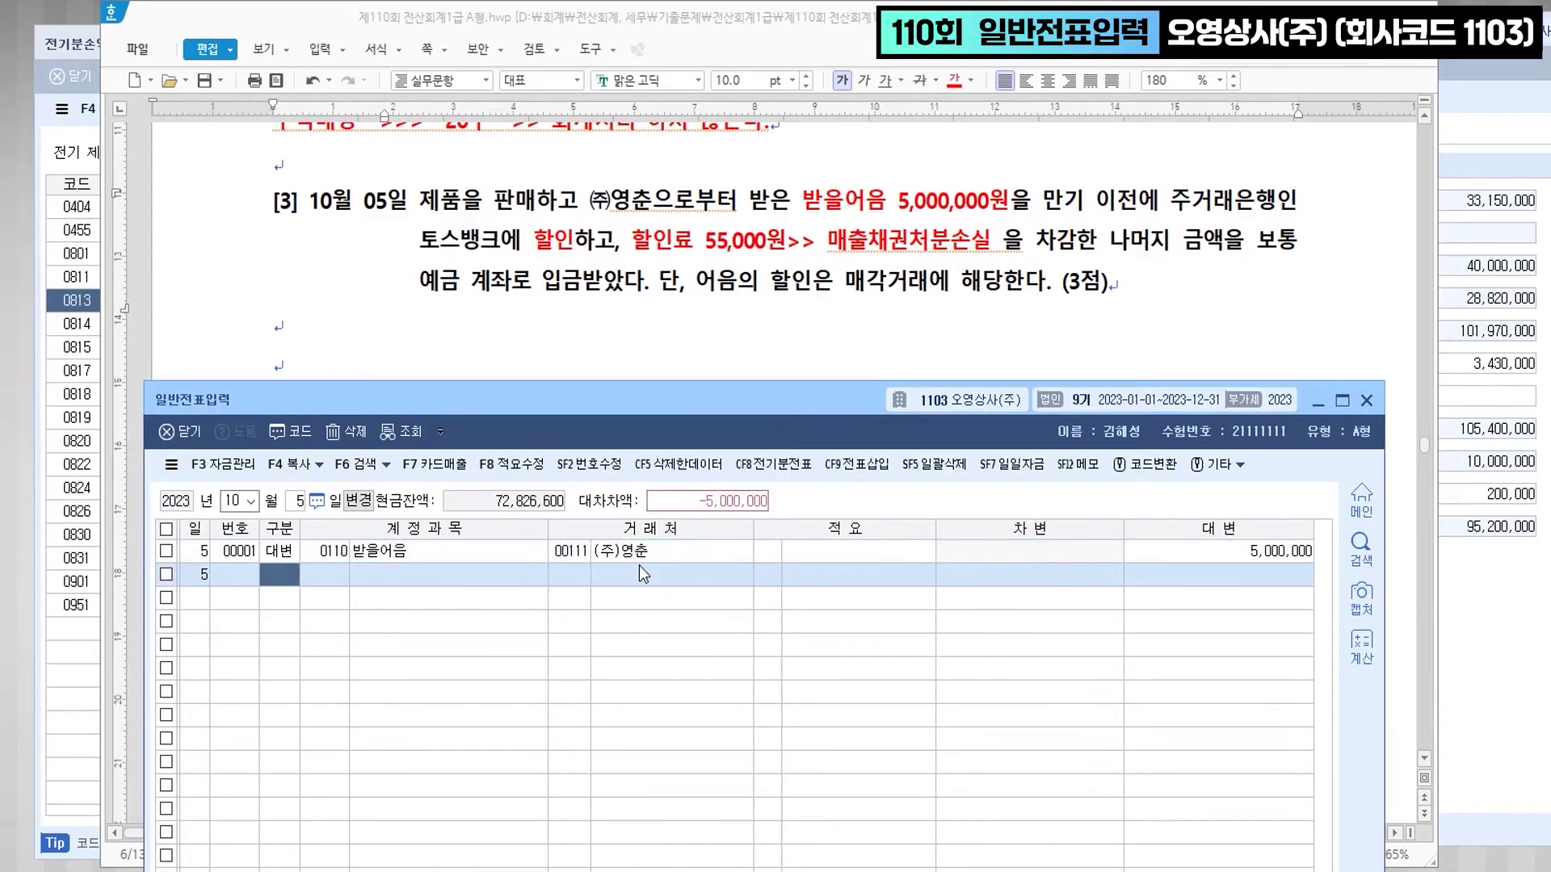
# - Add a debit line for account 0956 매출채권처분손실, found by searching accounts for 매출채, with an amount of 55,000
pyautogui.write('3')
pyautogui.press('Return')
pyautogui.write('매출채')
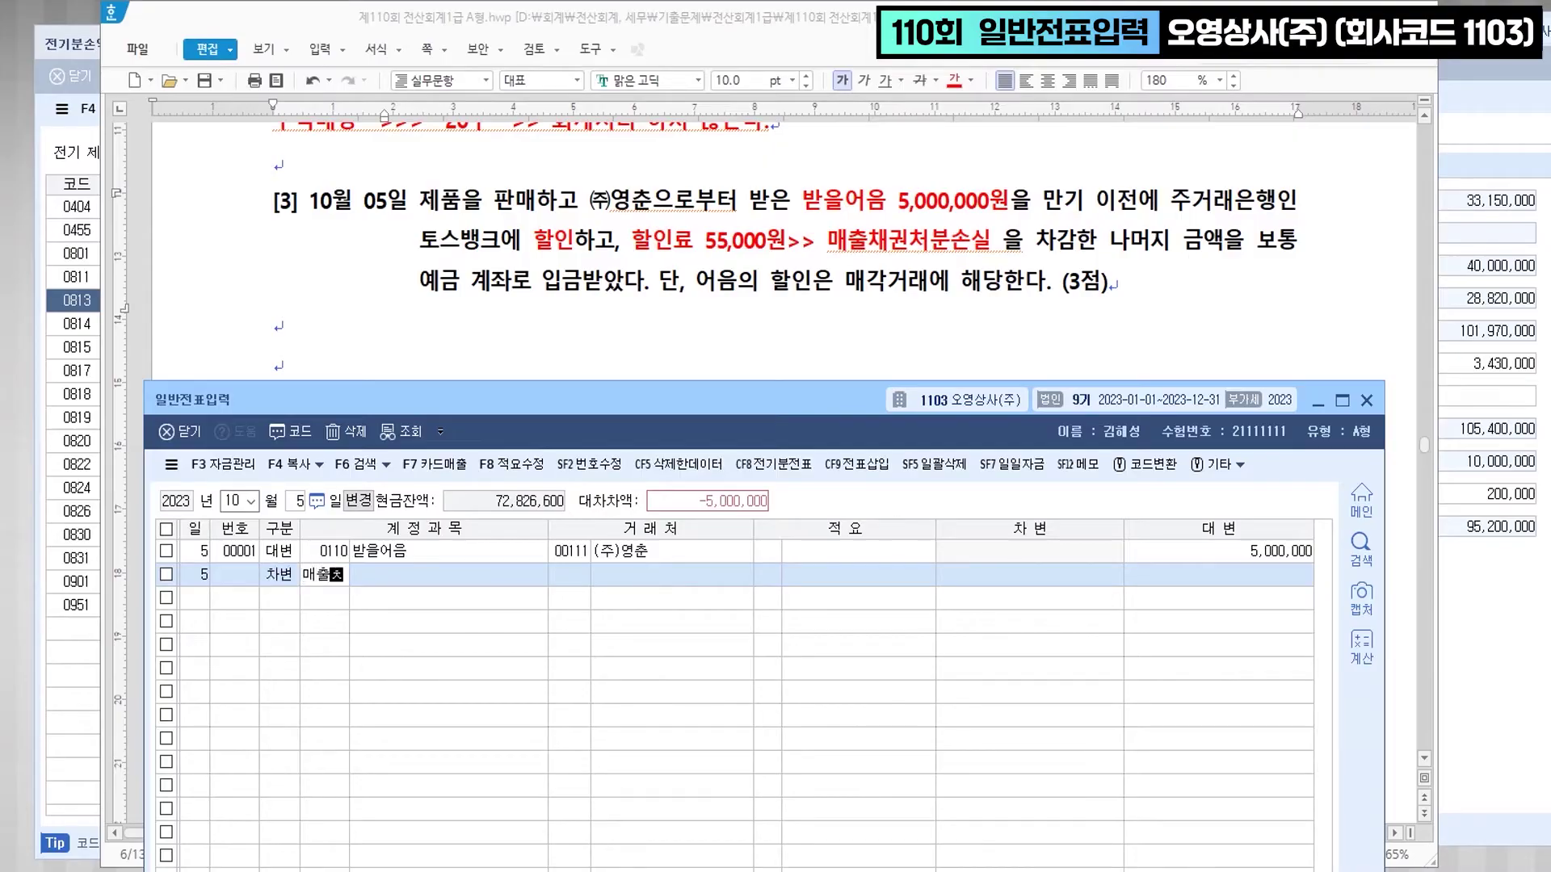
pyautogui.press('Return')
pyautogui.press('Return')
pyautogui.press('Return')
pyautogui.press('Return')
pyautogui.press('Return')
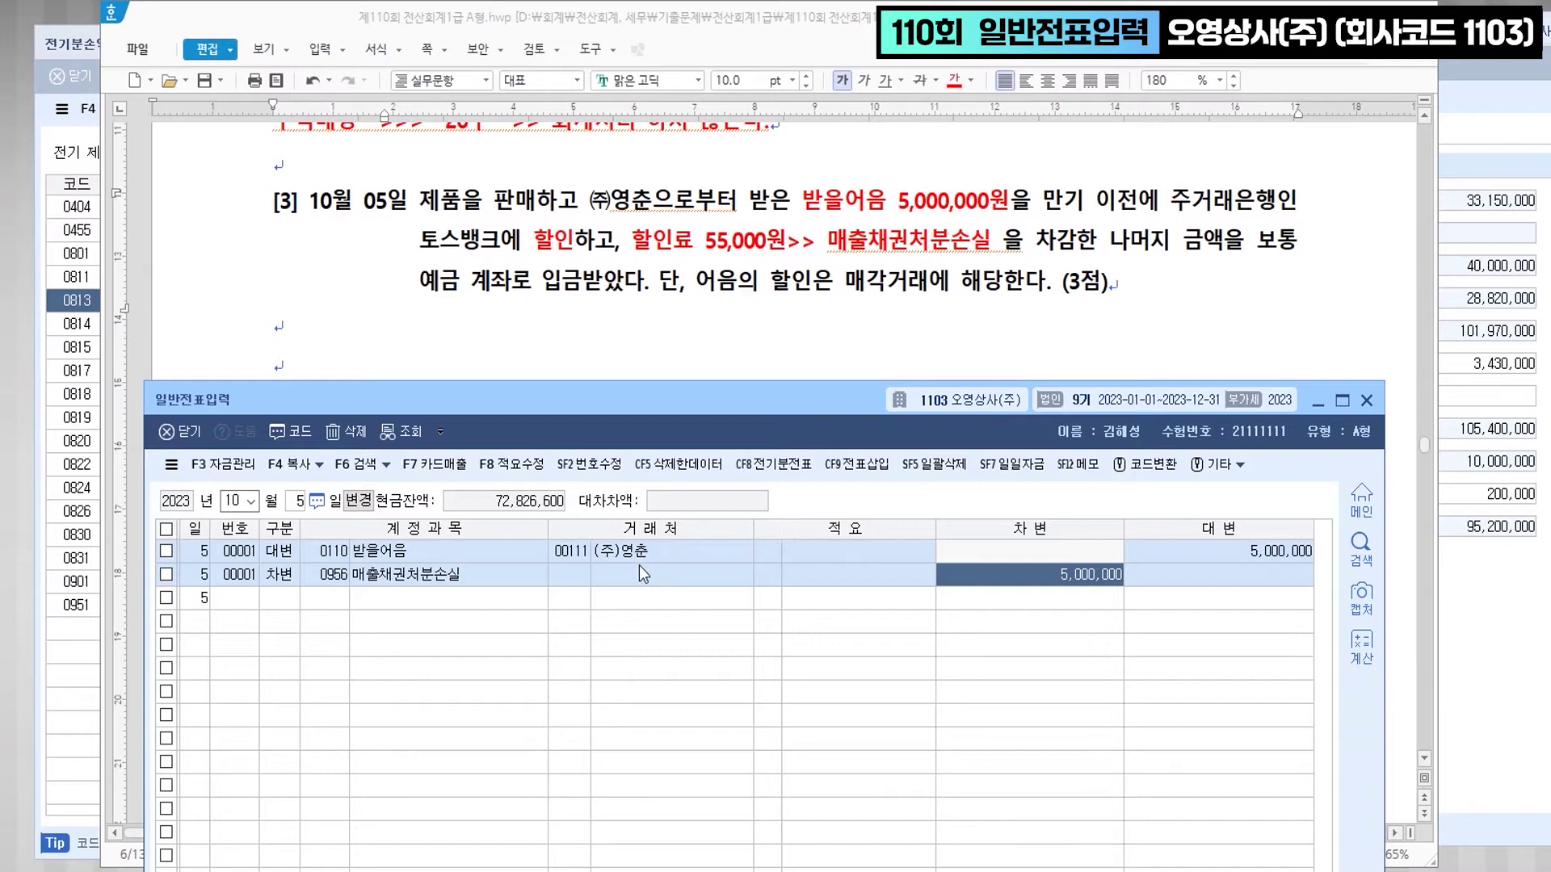
pyautogui.write('55000')
pyautogui.press('Return')
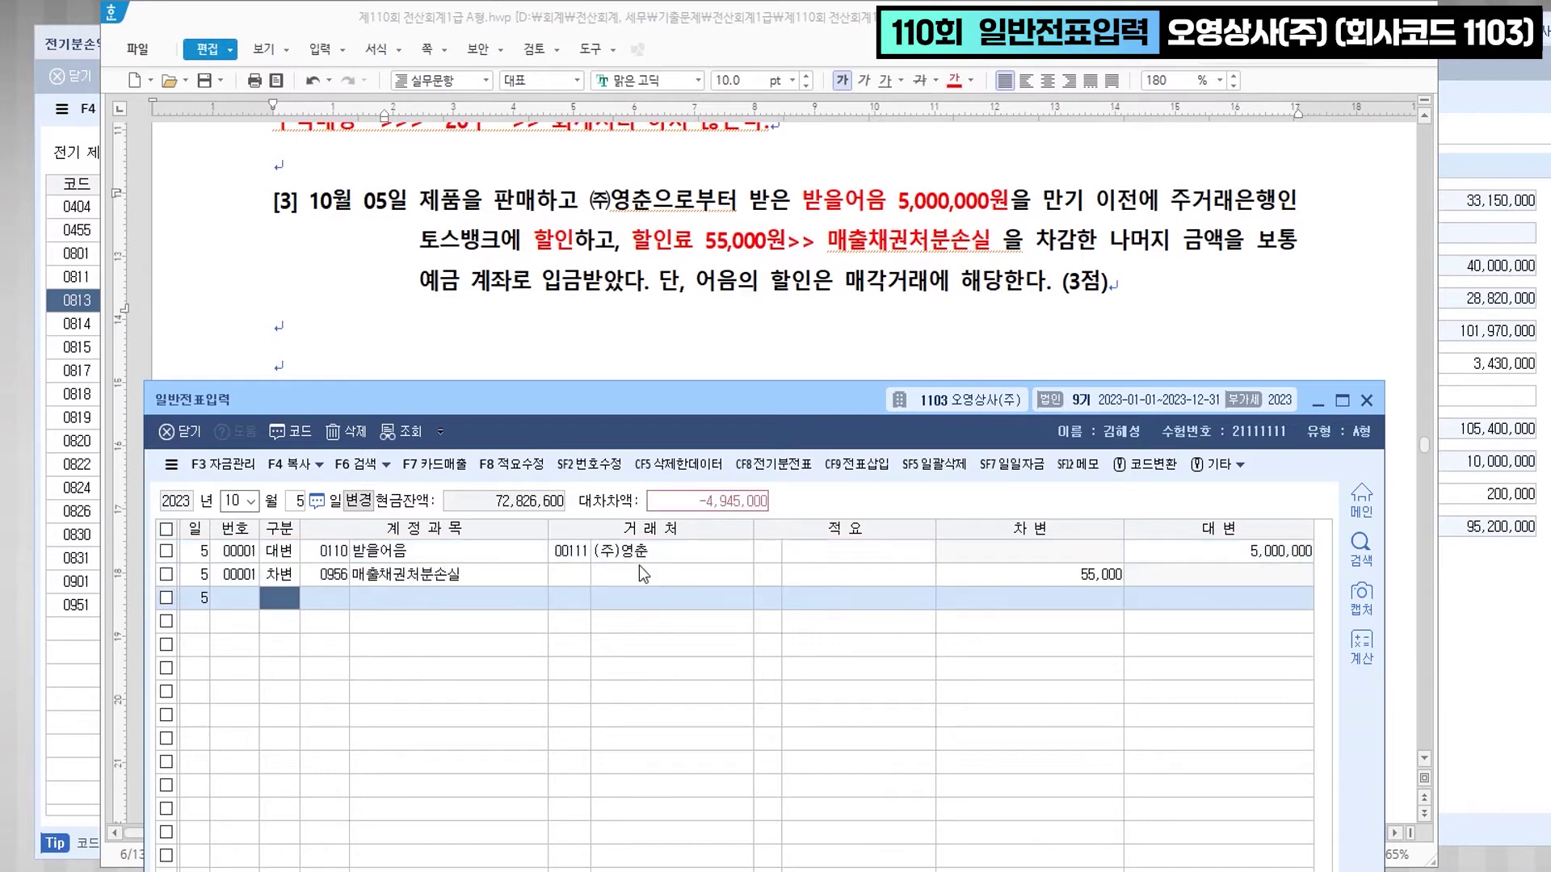
# - Add a debit line for account 0103 보통예금 with the remaining amount of 4,945,000
pyautogui.press('Return')
pyautogui.write('103')
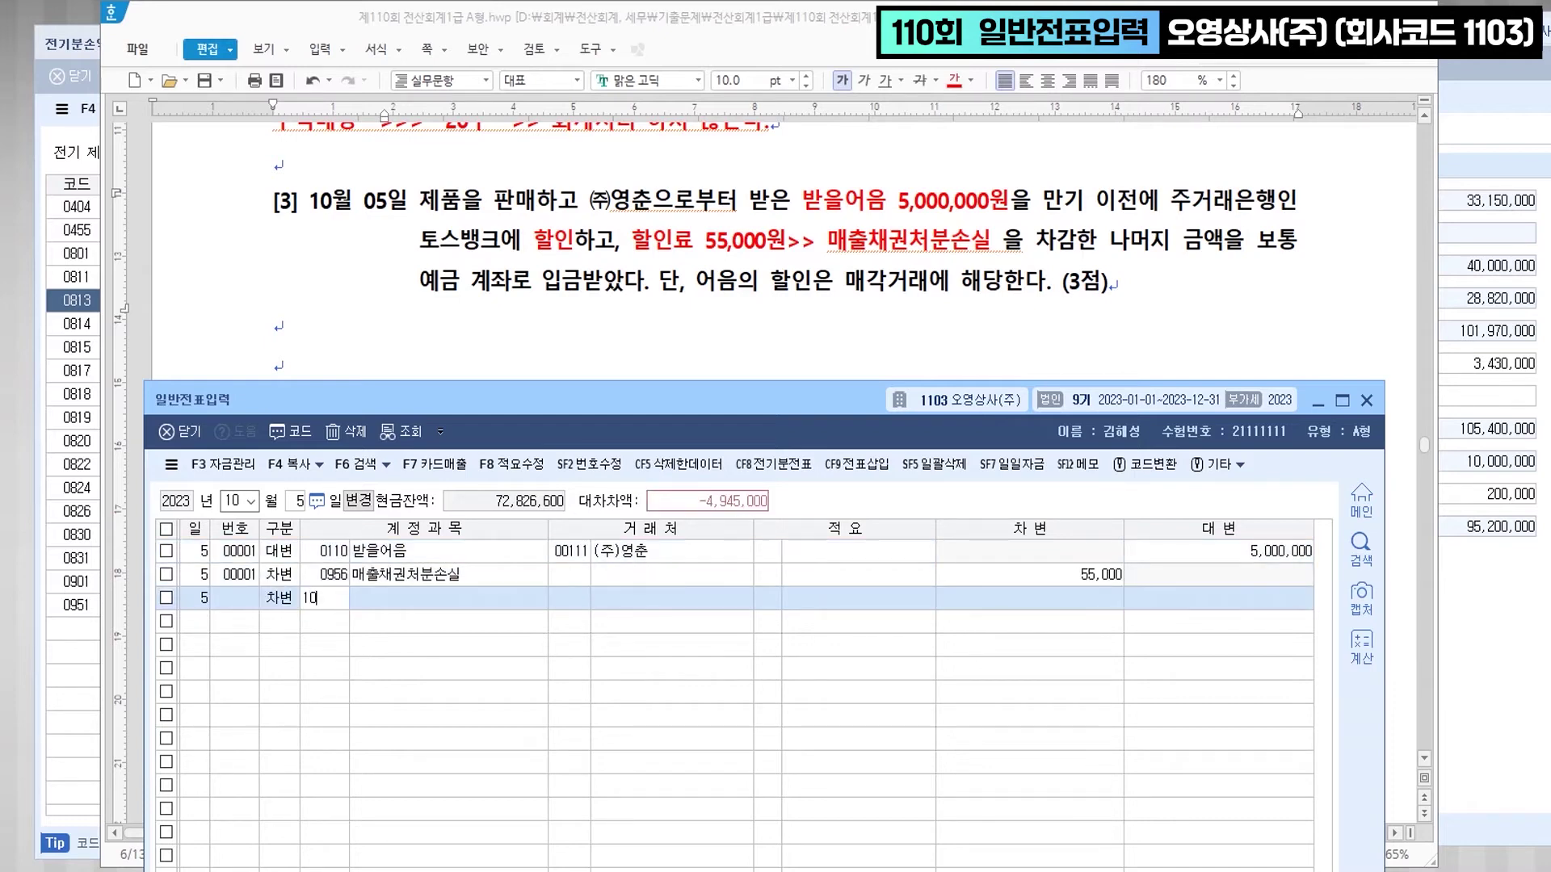
pyautogui.press('Return')
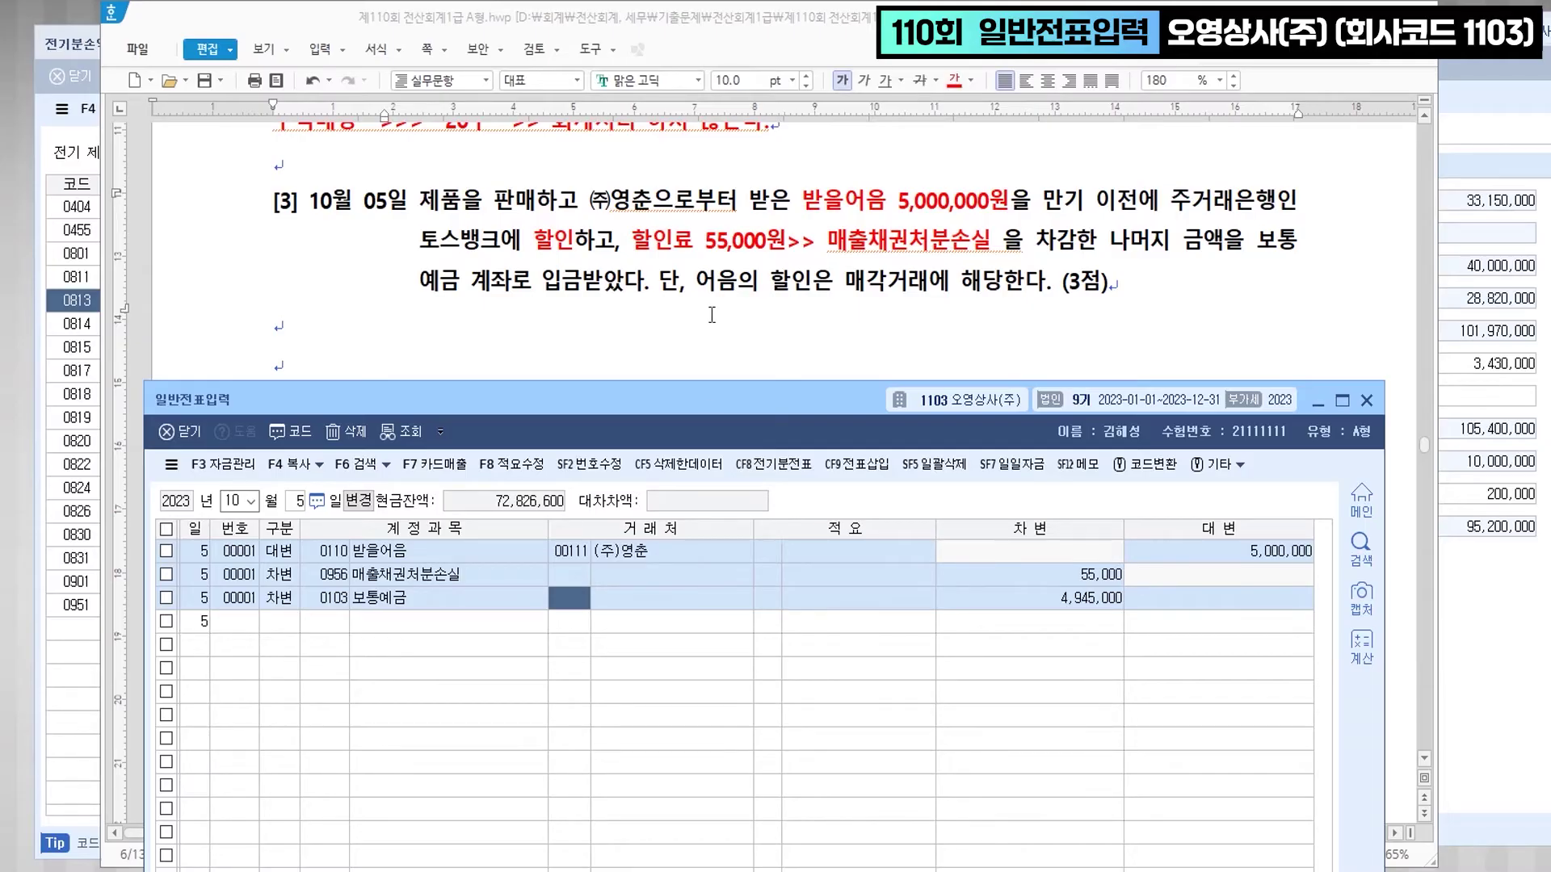
# - Return to the exam document and colour "대한상공회의소 회비" red in question 4
pyautogui.scroll(-3, 711, 315)
pyautogui.click(489, 208)
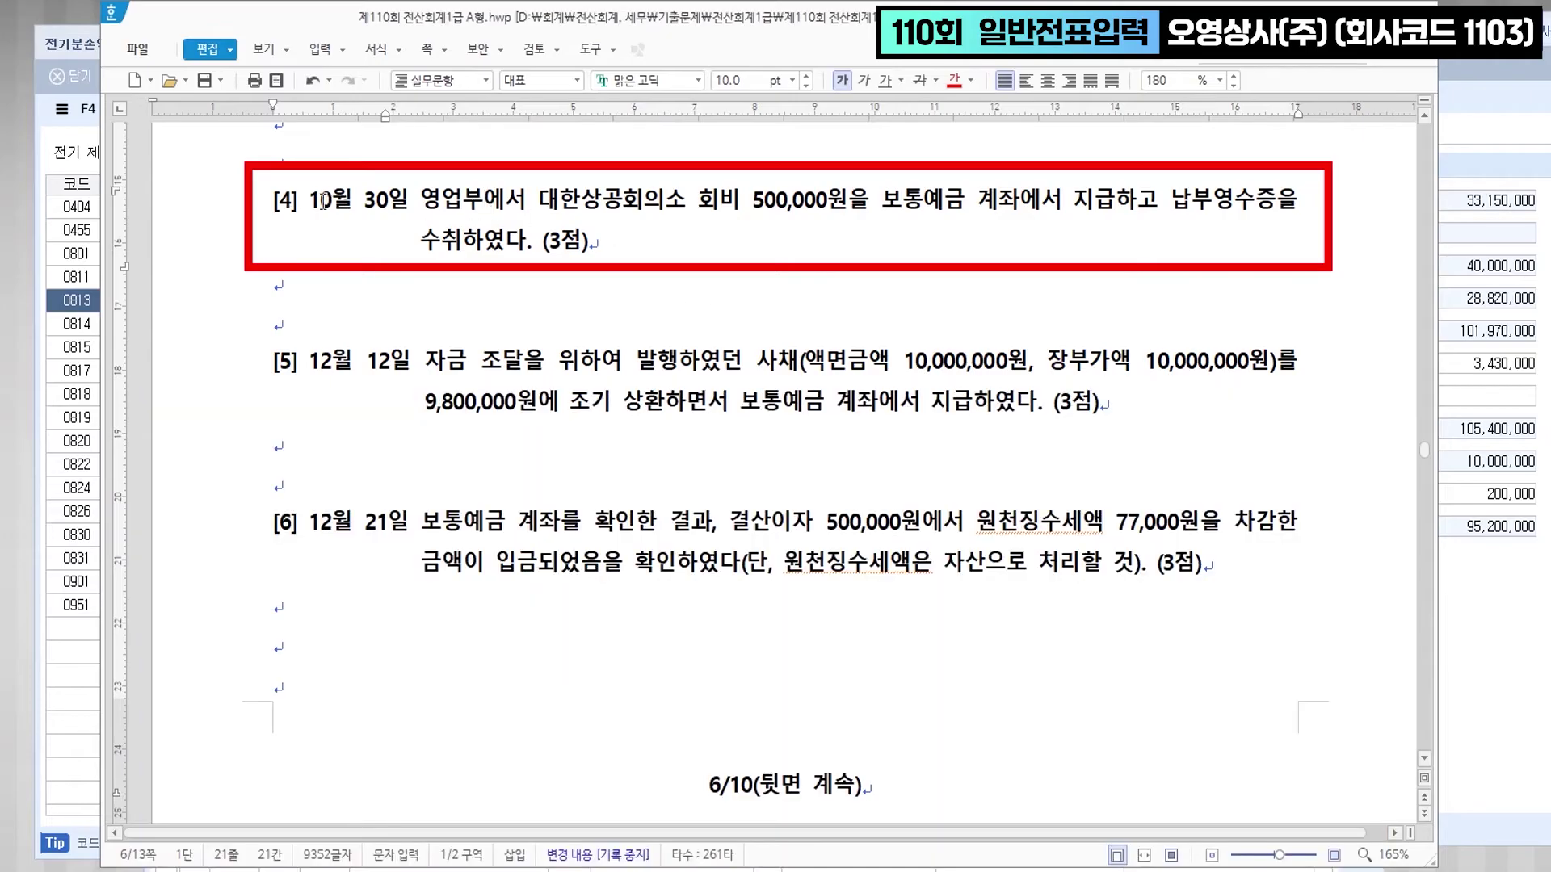
pyautogui.moveTo(311, 200); pyautogui.dragTo(409, 202)
pyautogui.moveTo(540, 202); pyautogui.dragTo(739, 209)
pyautogui.click(955, 86)
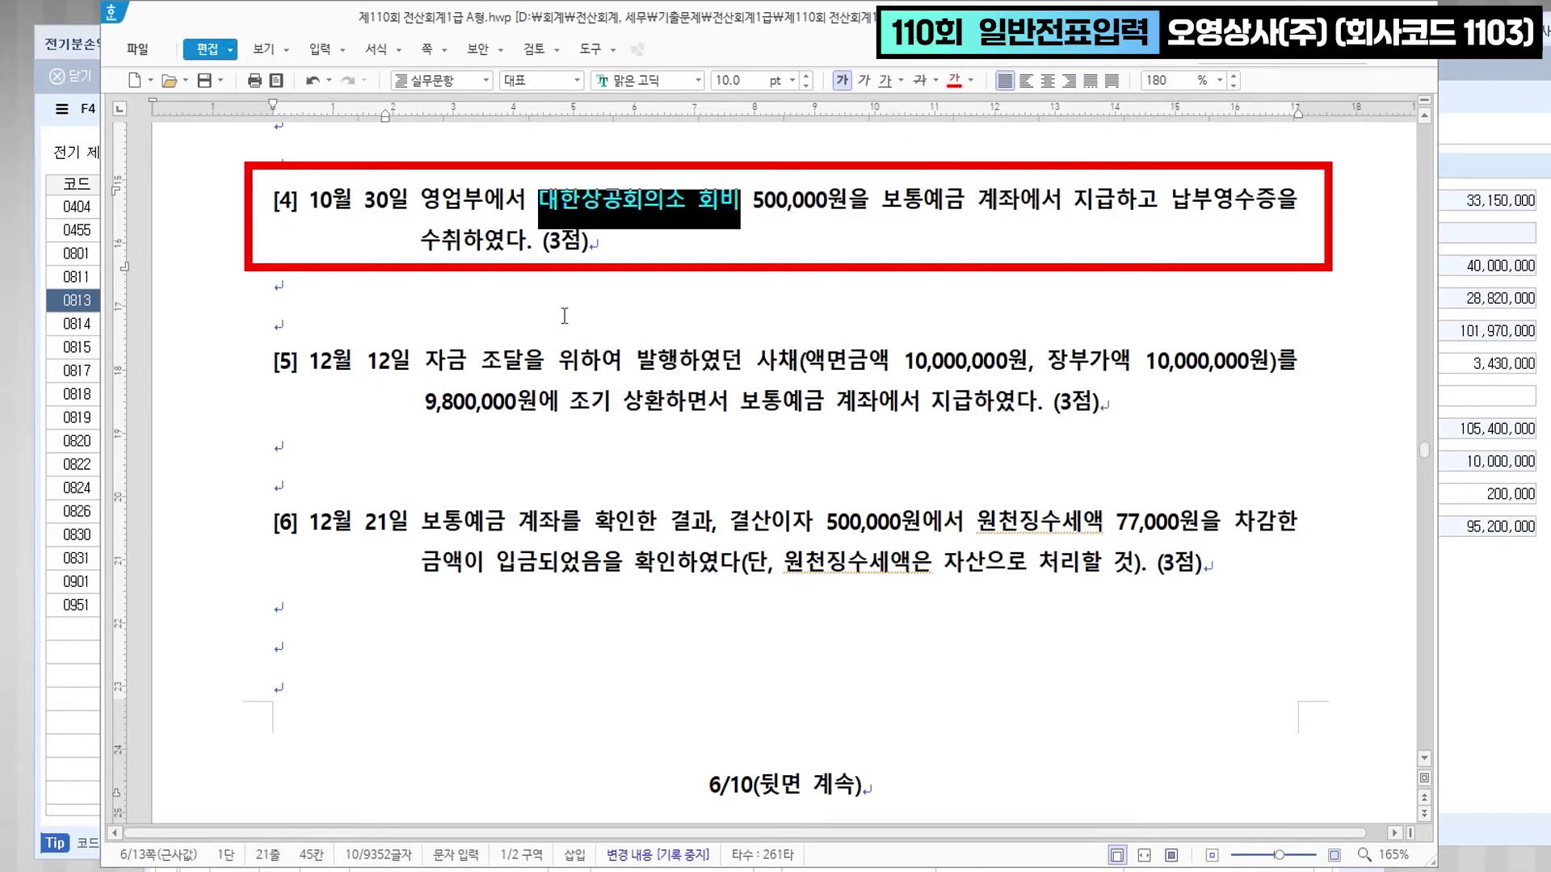
# - Write the note "세금과공과 >>> 재산세, 자동차세, ~~~ 회비" on the empty line below question 4
pyautogui.click(598, 309)
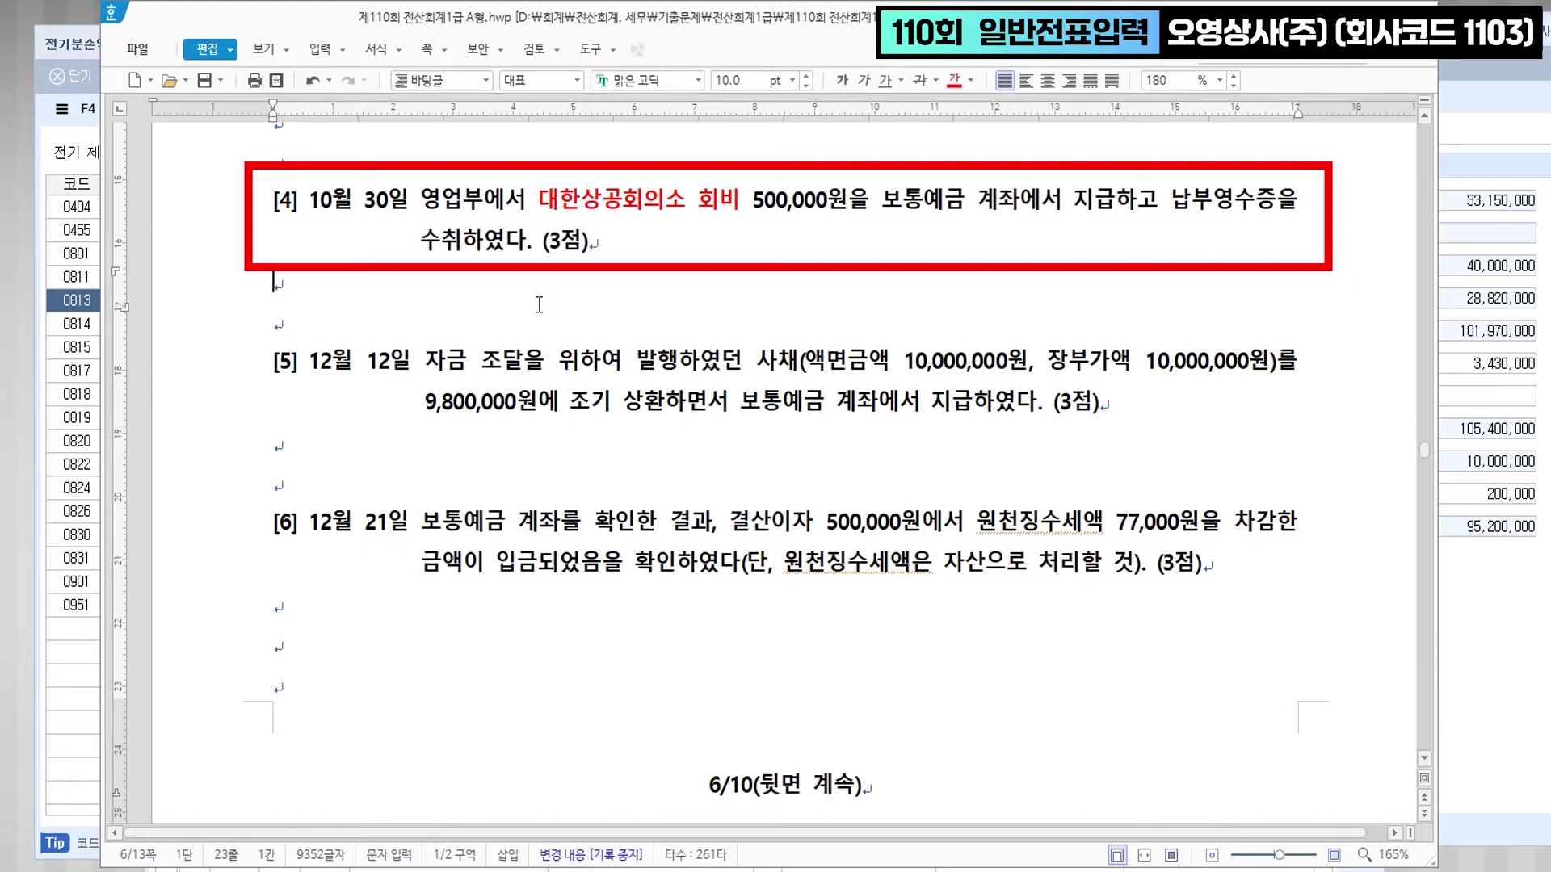
pyautogui.write('세금')
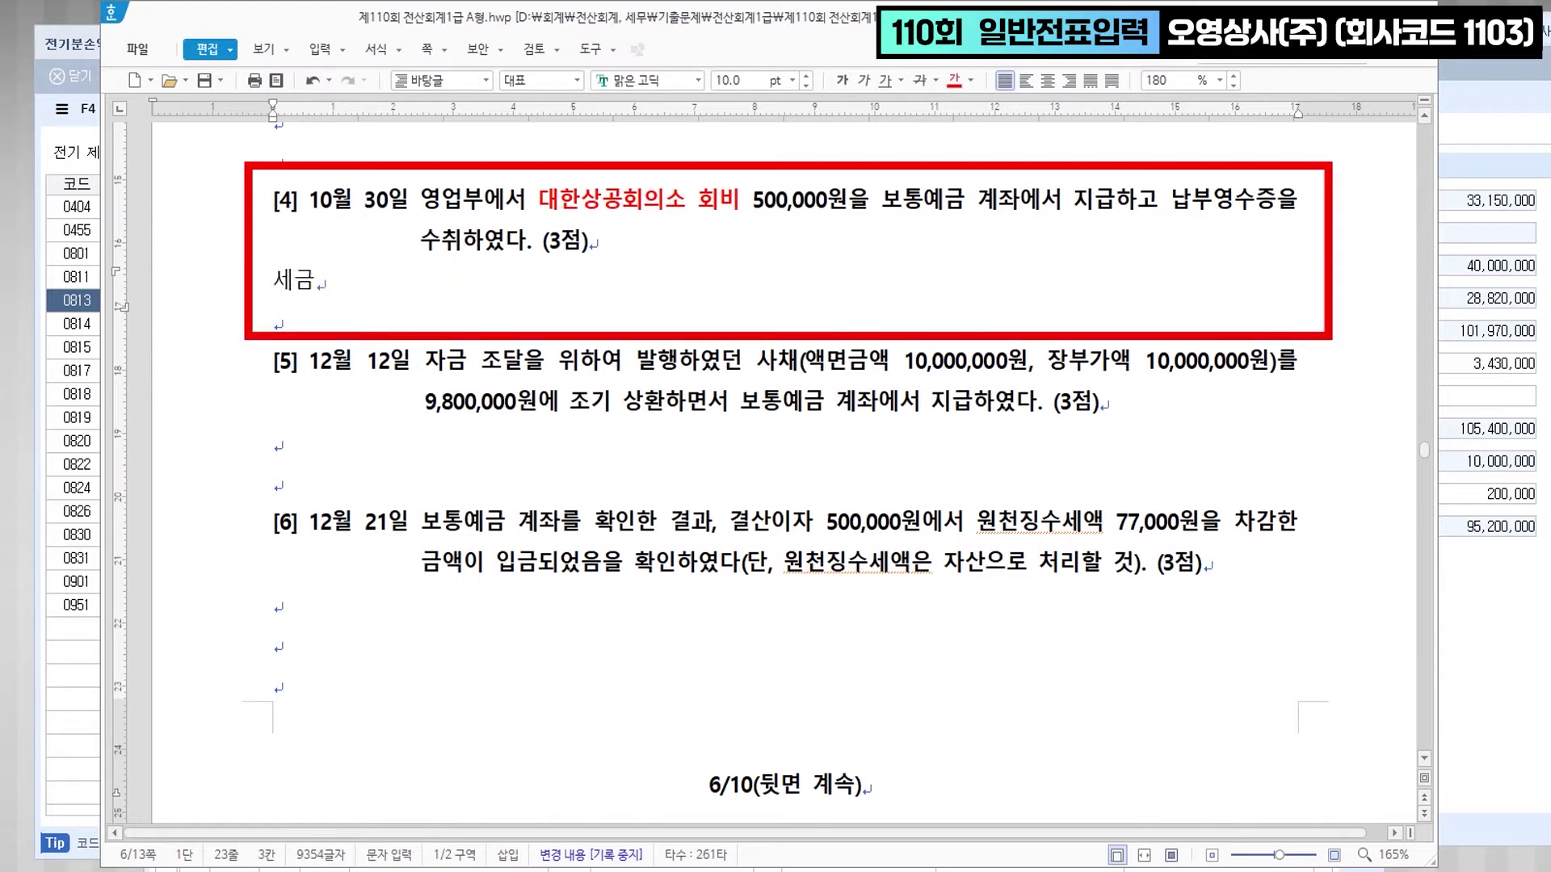
pyautogui.write('과공과  >>>  재')
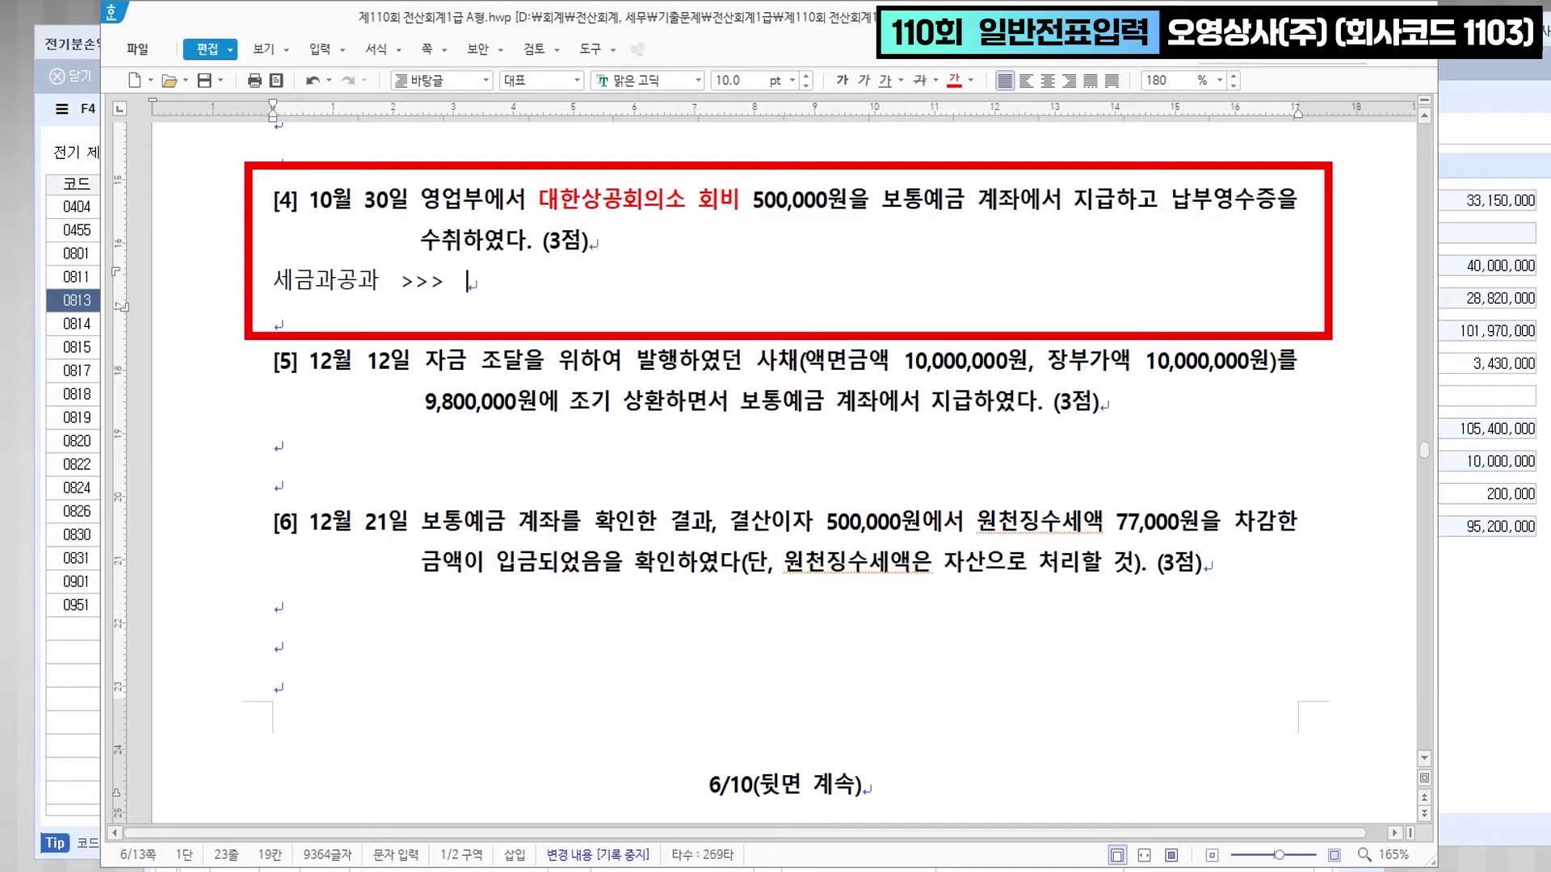
pyautogui.write('산세, 자')
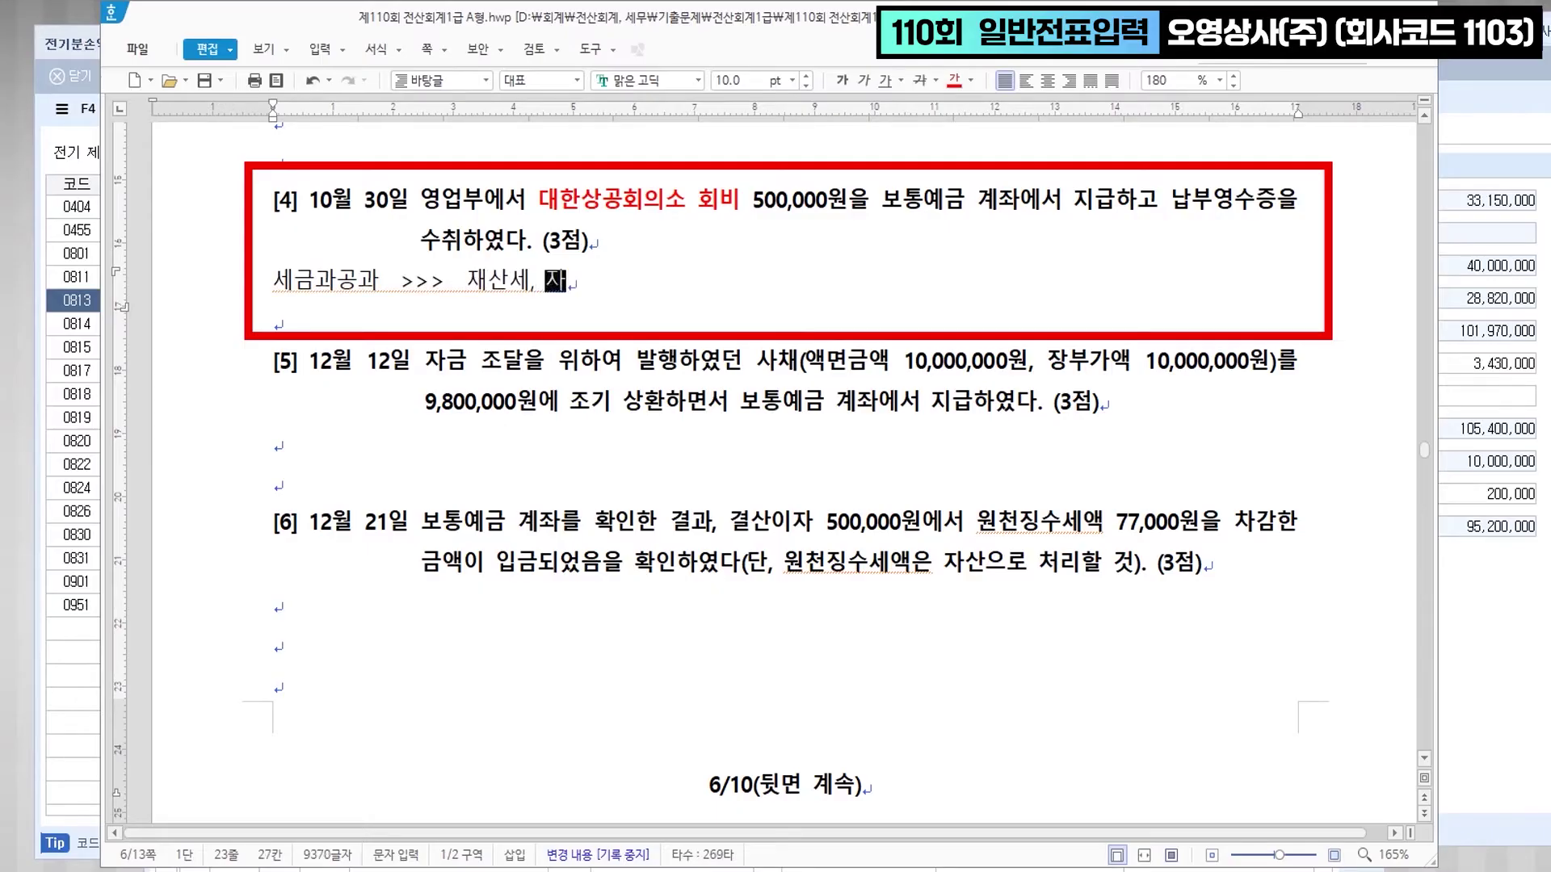
pyautogui.write('동차세, ')
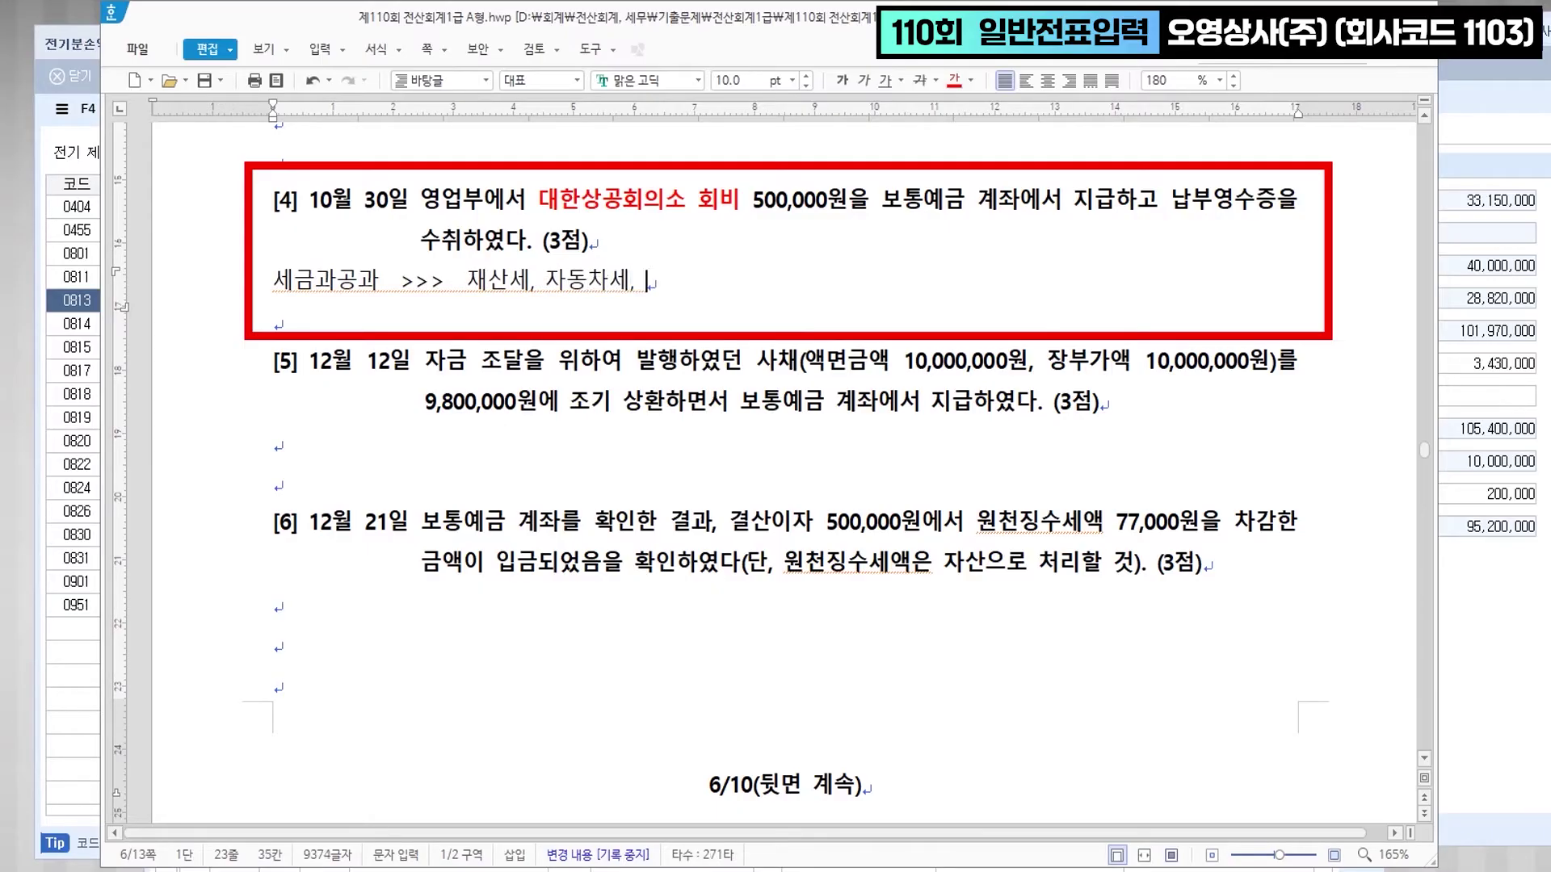
pyautogui.write('~~~ 회비')
pyautogui.press('Right')
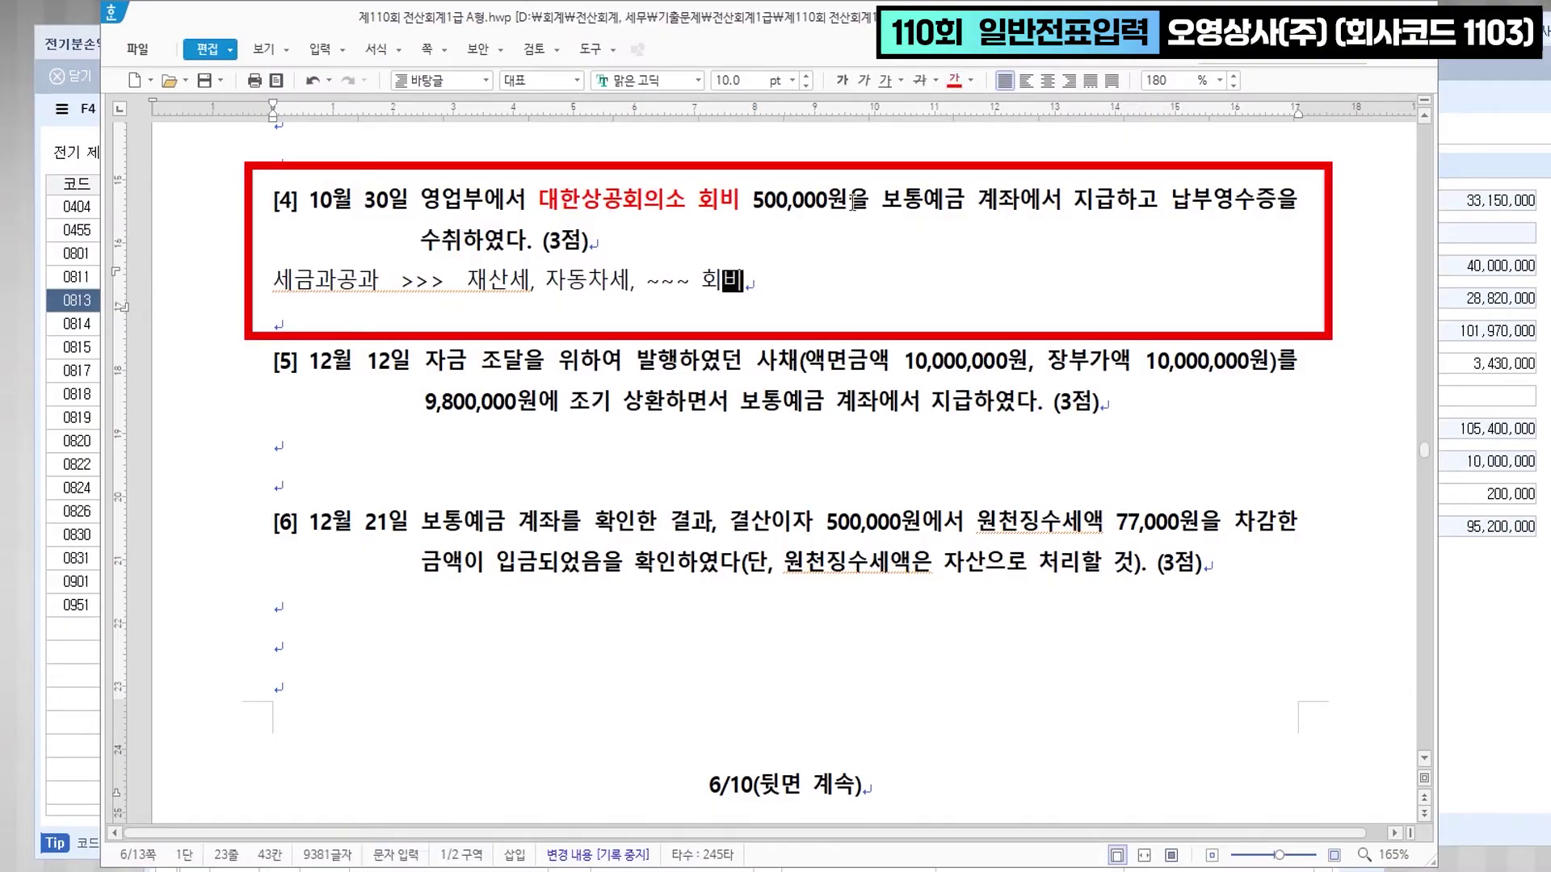
# - Switch to KcLep and set the voucher date to October 30
pyautogui.hotkey('alt', 'Tab')
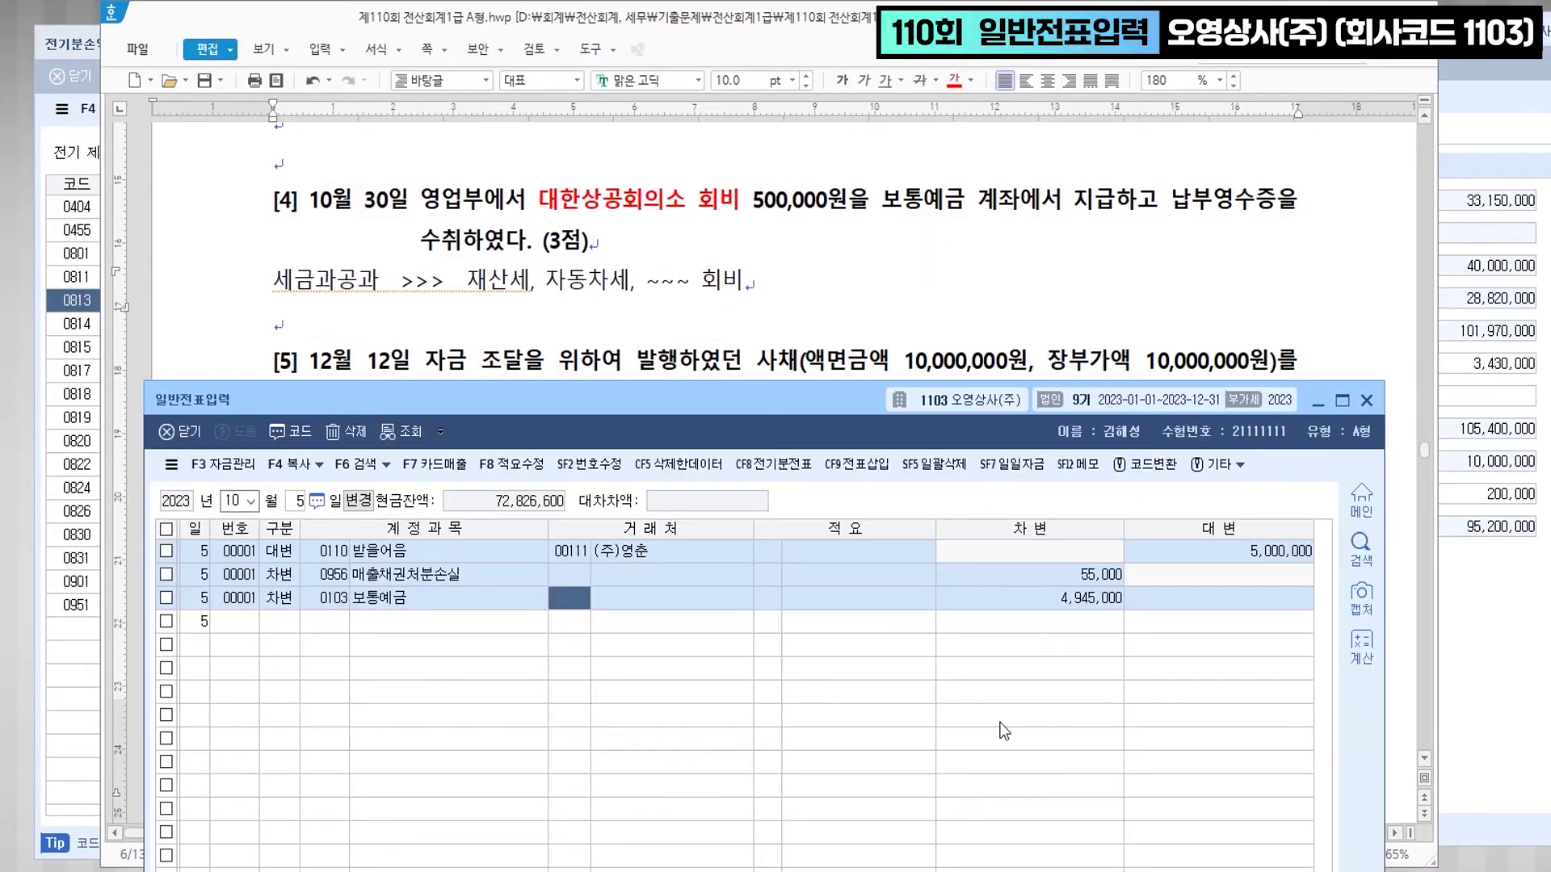
pyautogui.write('30')
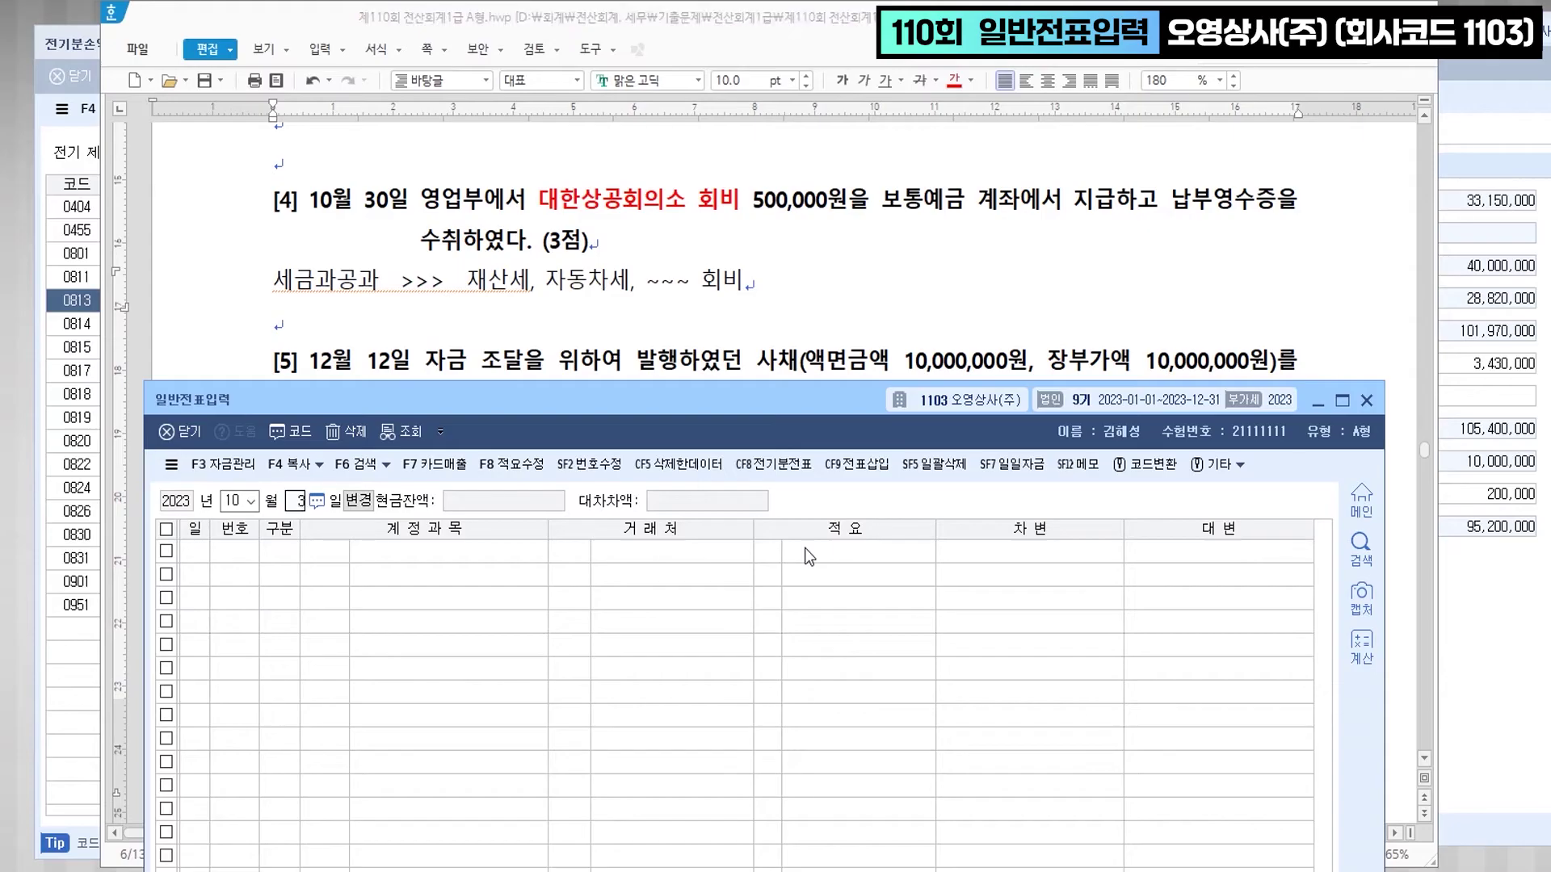
pyautogui.press('Return')
# - Enter a credit line for account 0103 보통예금 with an amount of 500,000 and no counterparty
pyautogui.write('4')
pyautogui.press('Return')
pyautogui.write('103')
pyautogui.press('Return')
pyautogui.press('Return')
pyautogui.press('Return')
pyautogui.press('Return')
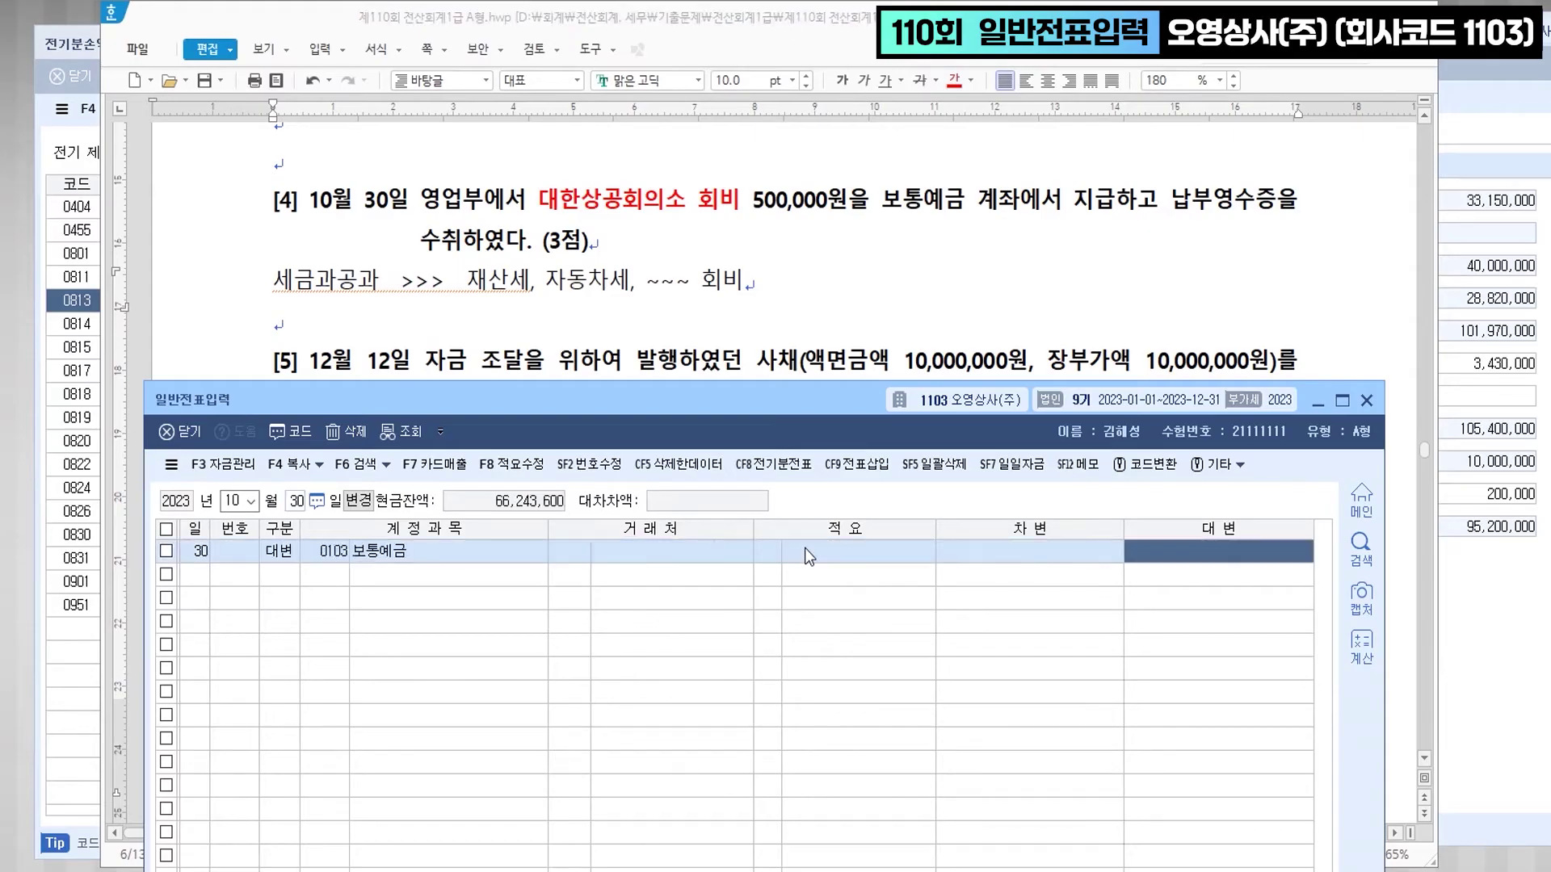
pyautogui.write('500000')
pyautogui.press('Return')
# - Add a debit line for account 0817 세금과공과 with an amount of 500,000 and no counterparty
pyautogui.write('3')
pyautogui.press('Return')
pyautogui.write('817')
pyautogui.press('Return')
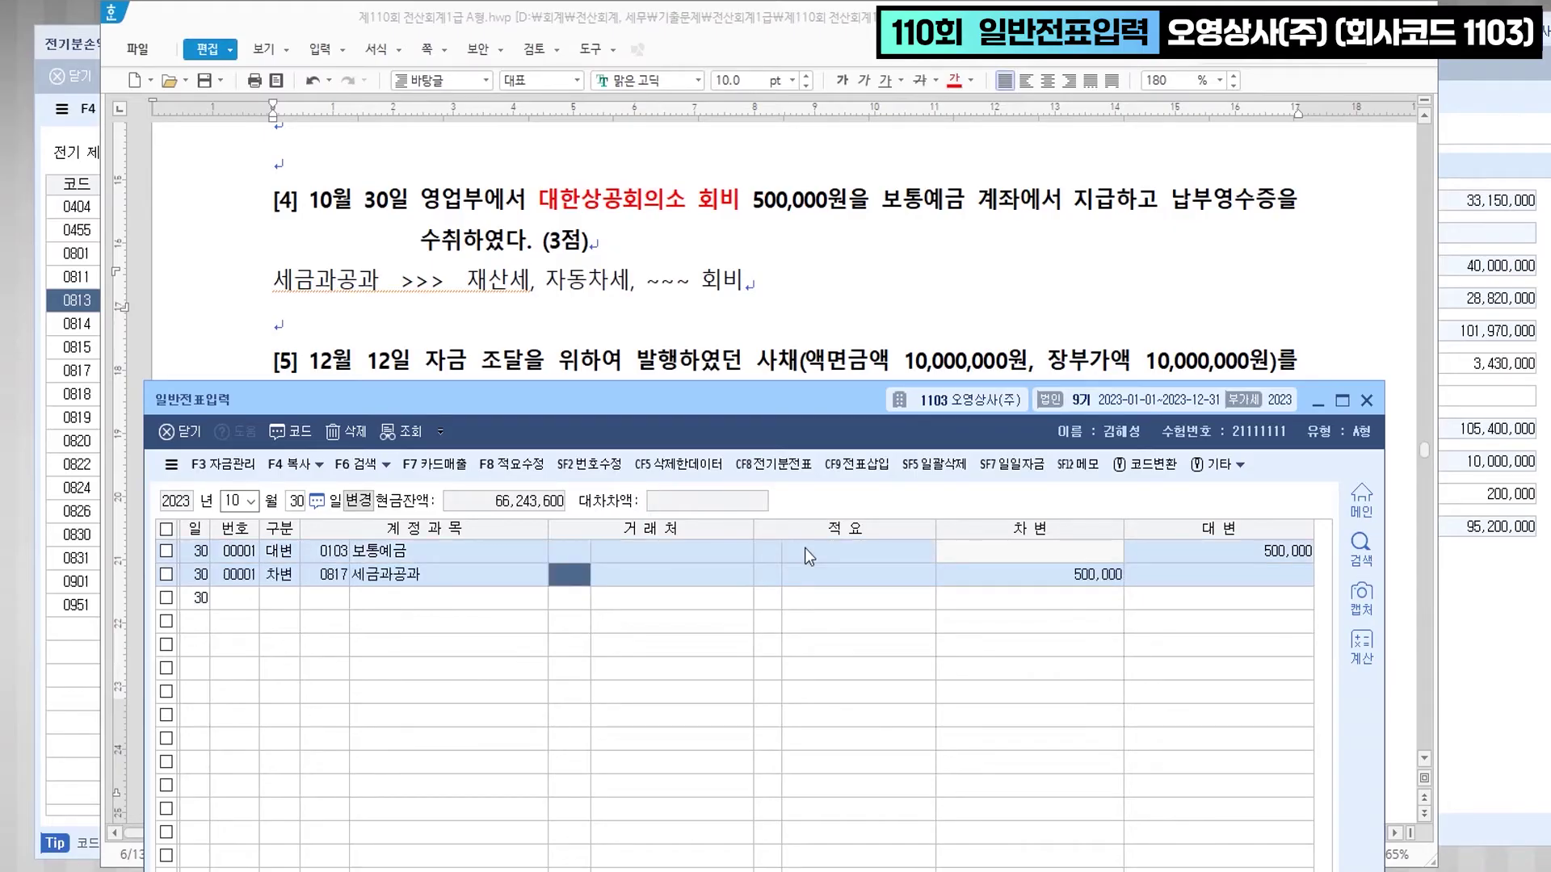
pyautogui.press('Return')
pyautogui.press('Return')
pyautogui.press('Return')
pyautogui.press('Return')
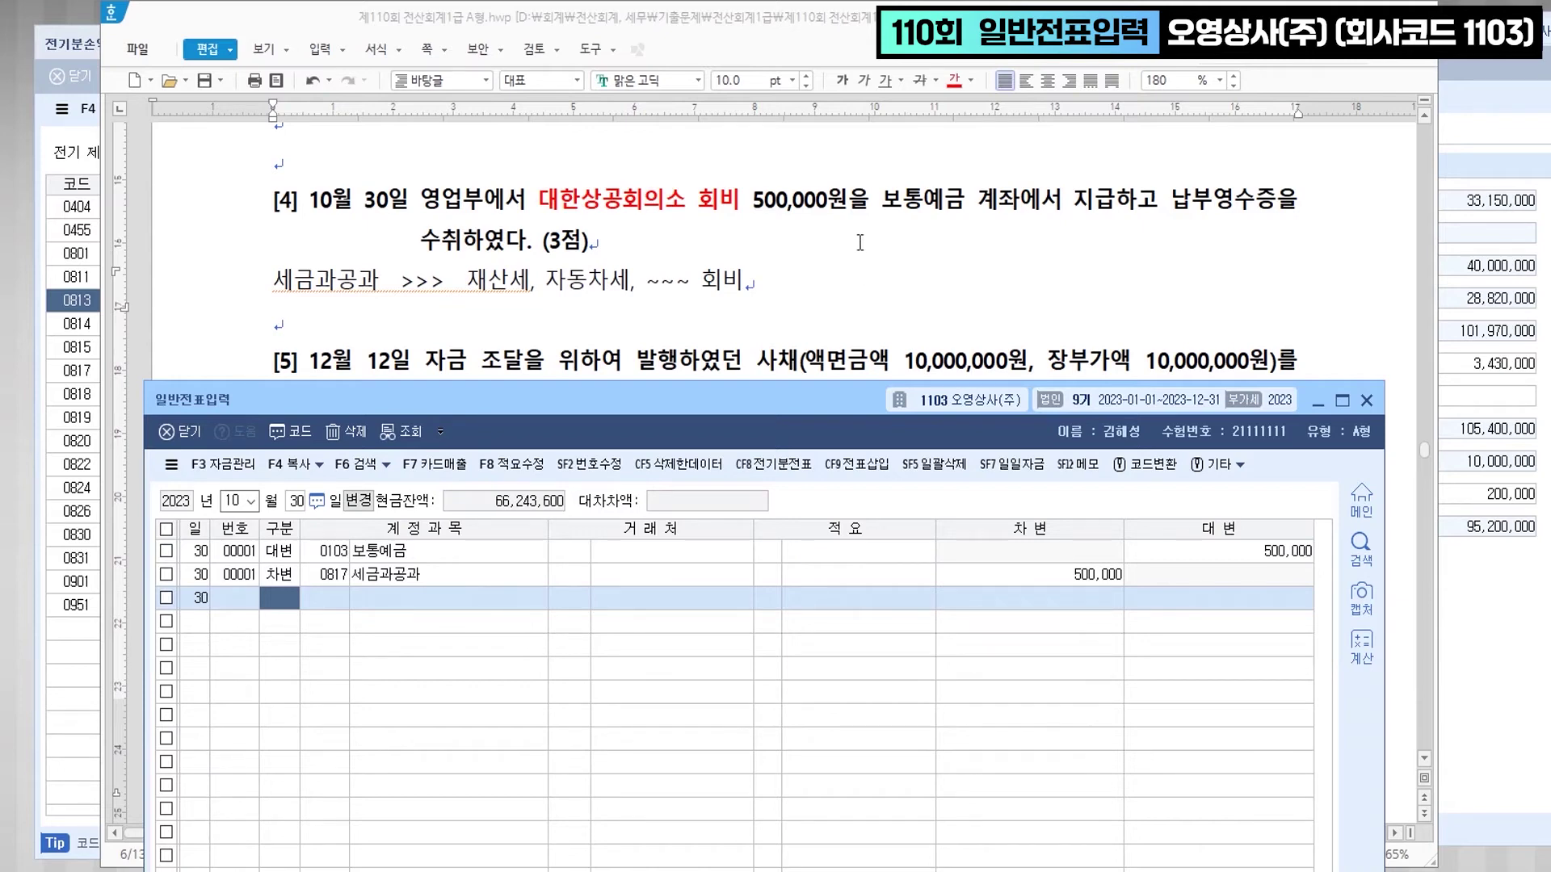
# - Colour "사채" and "액면금액 10,000,000원" red in question 5
pyautogui.scroll(-2, 860, 242)
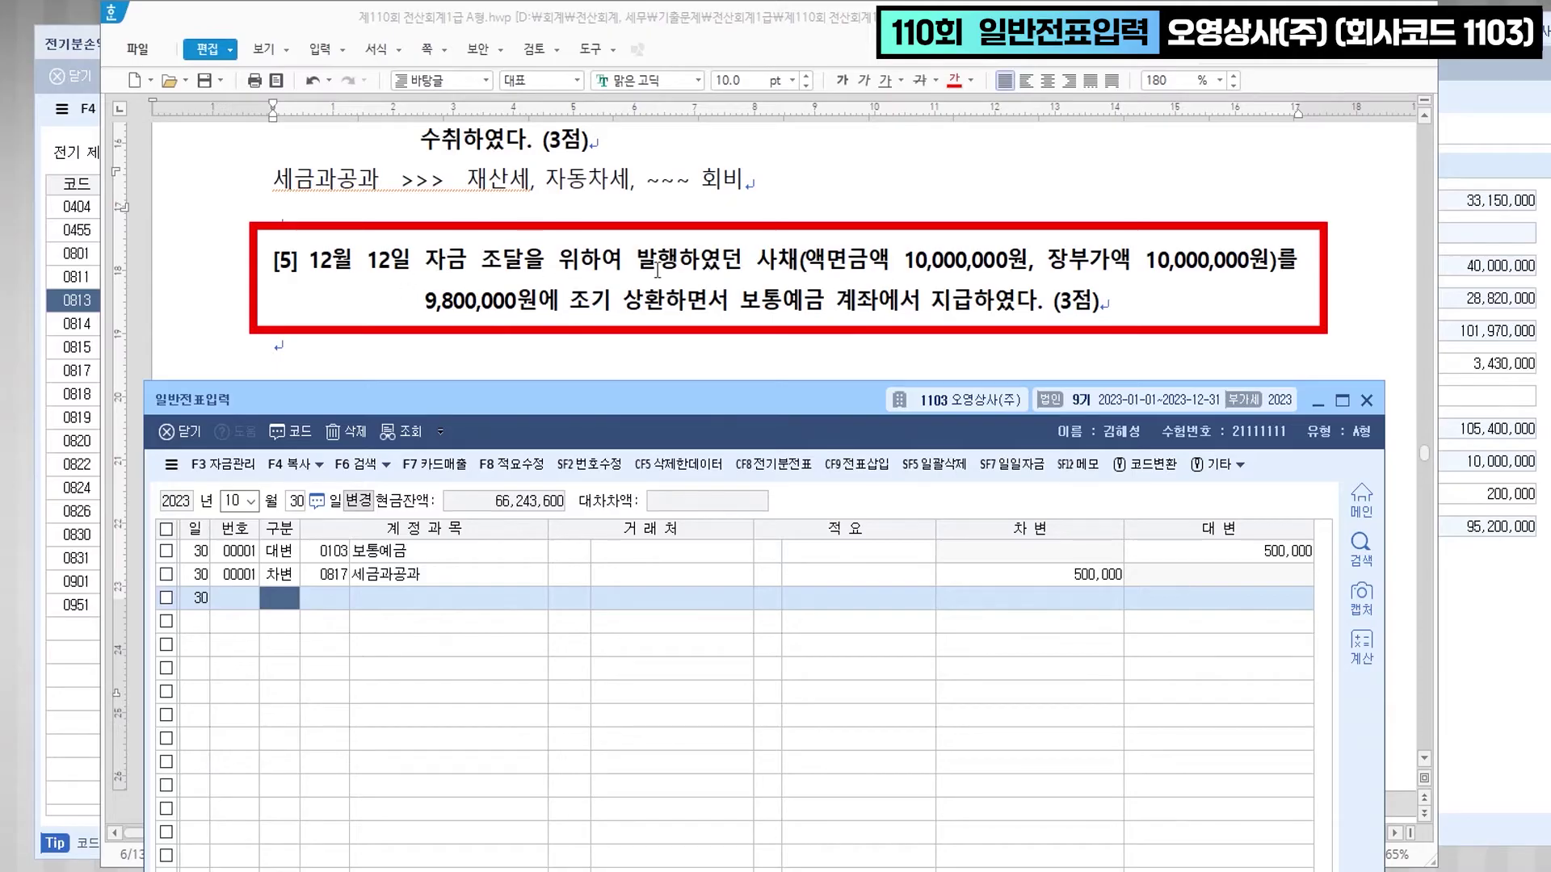
pyautogui.moveTo(763, 260); pyautogui.dragTo(794, 260)
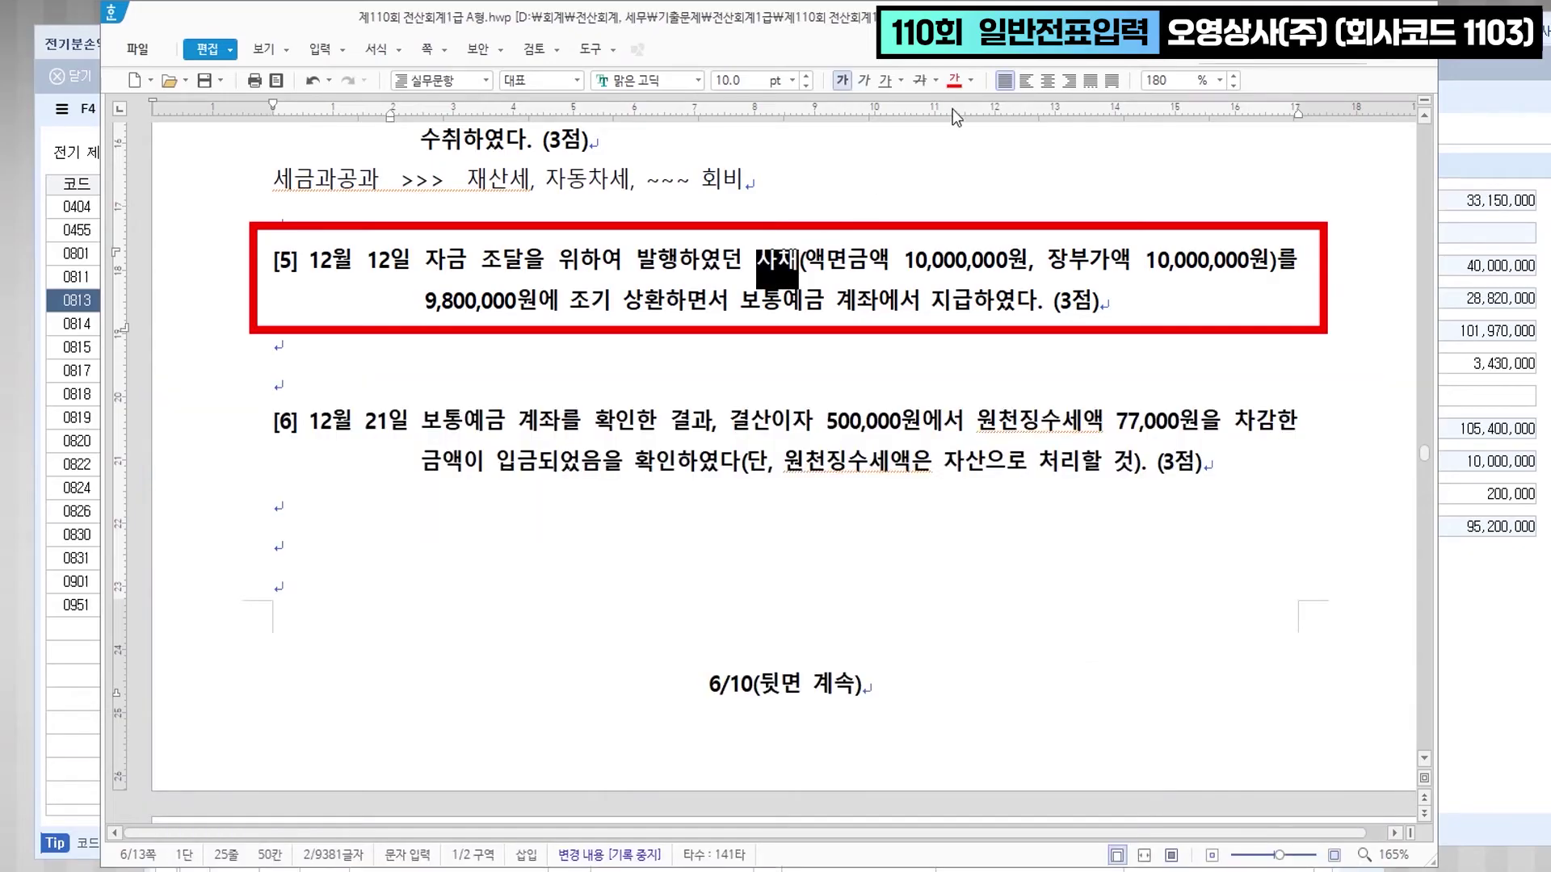
pyautogui.moveTo(806, 267); pyautogui.dragTo(1028, 266)
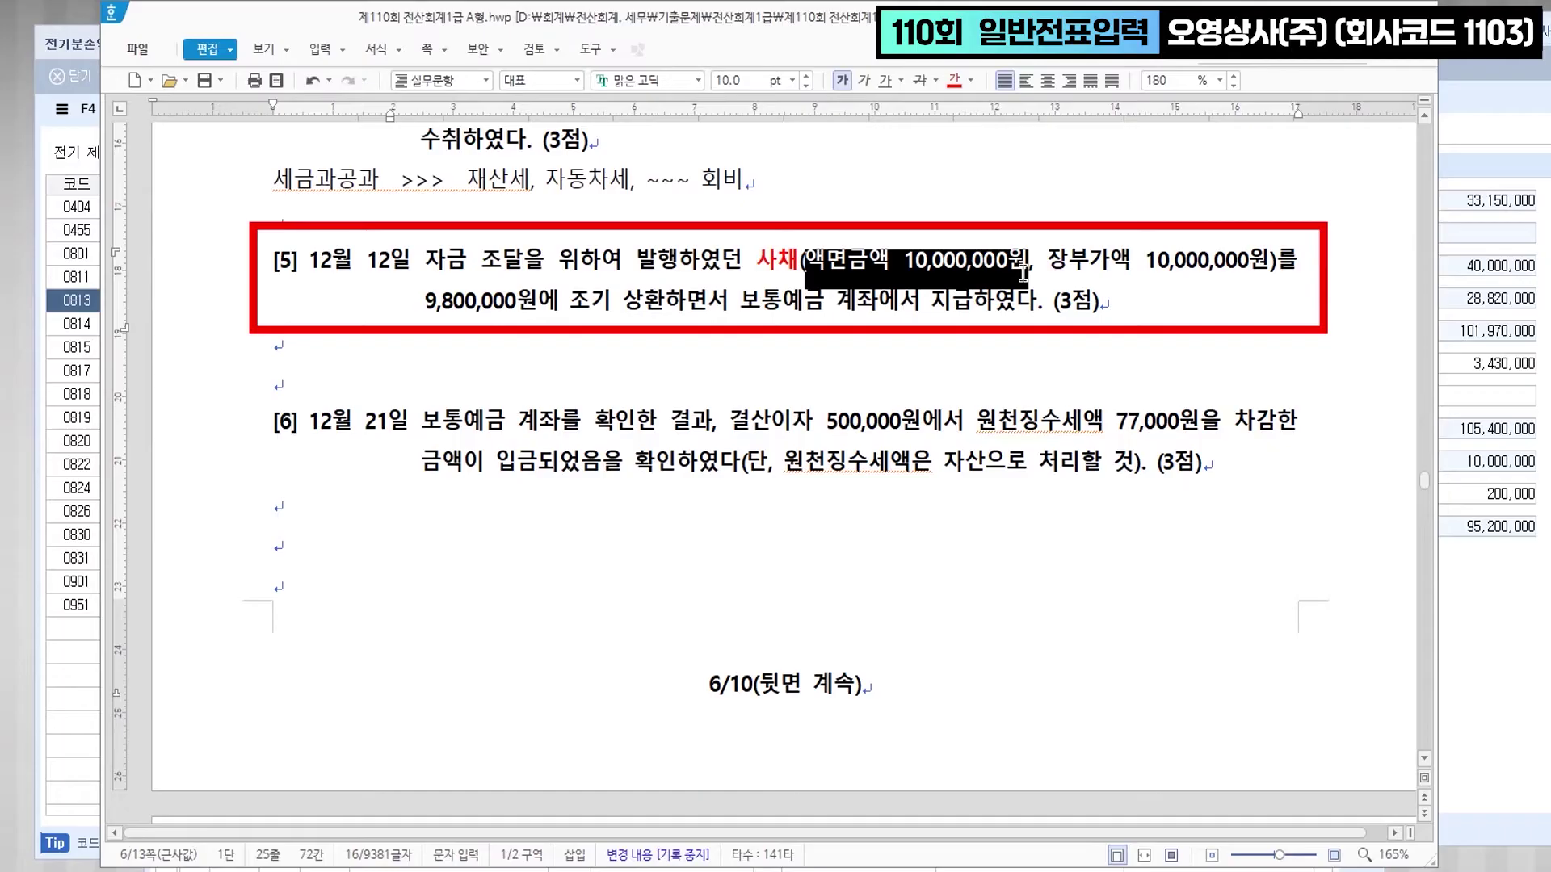
pyautogui.click(954, 80)
pyautogui.click(916, 270)
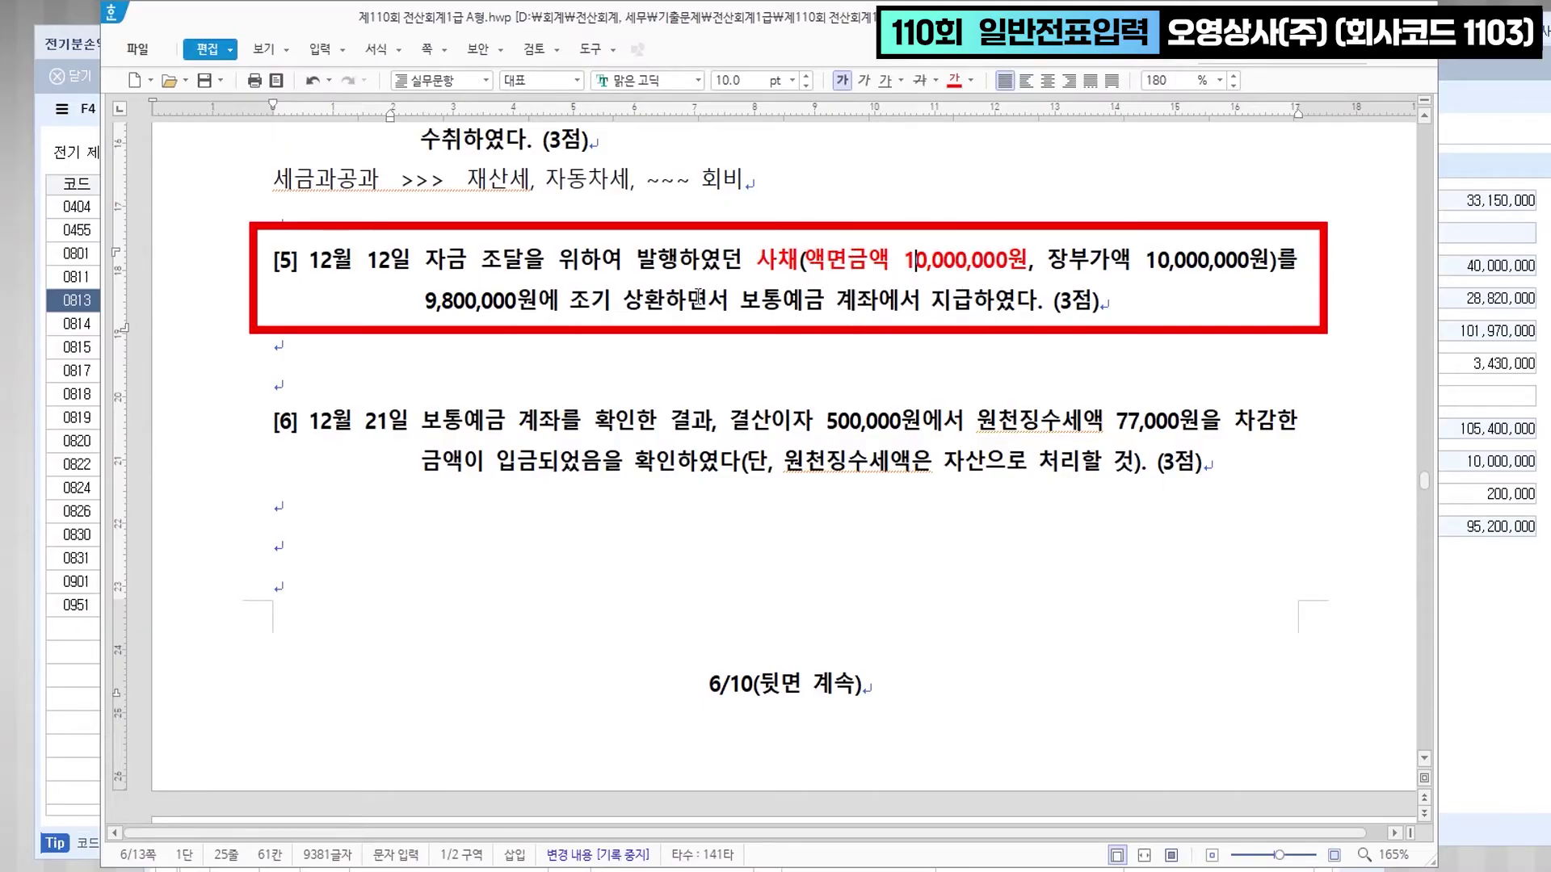
# - Colour "9,800,000원에 조기 상환" red in question 5 and insert the note ">> 갚았다" right after it
pyautogui.moveTo(426, 302); pyautogui.dragTo(662, 310)
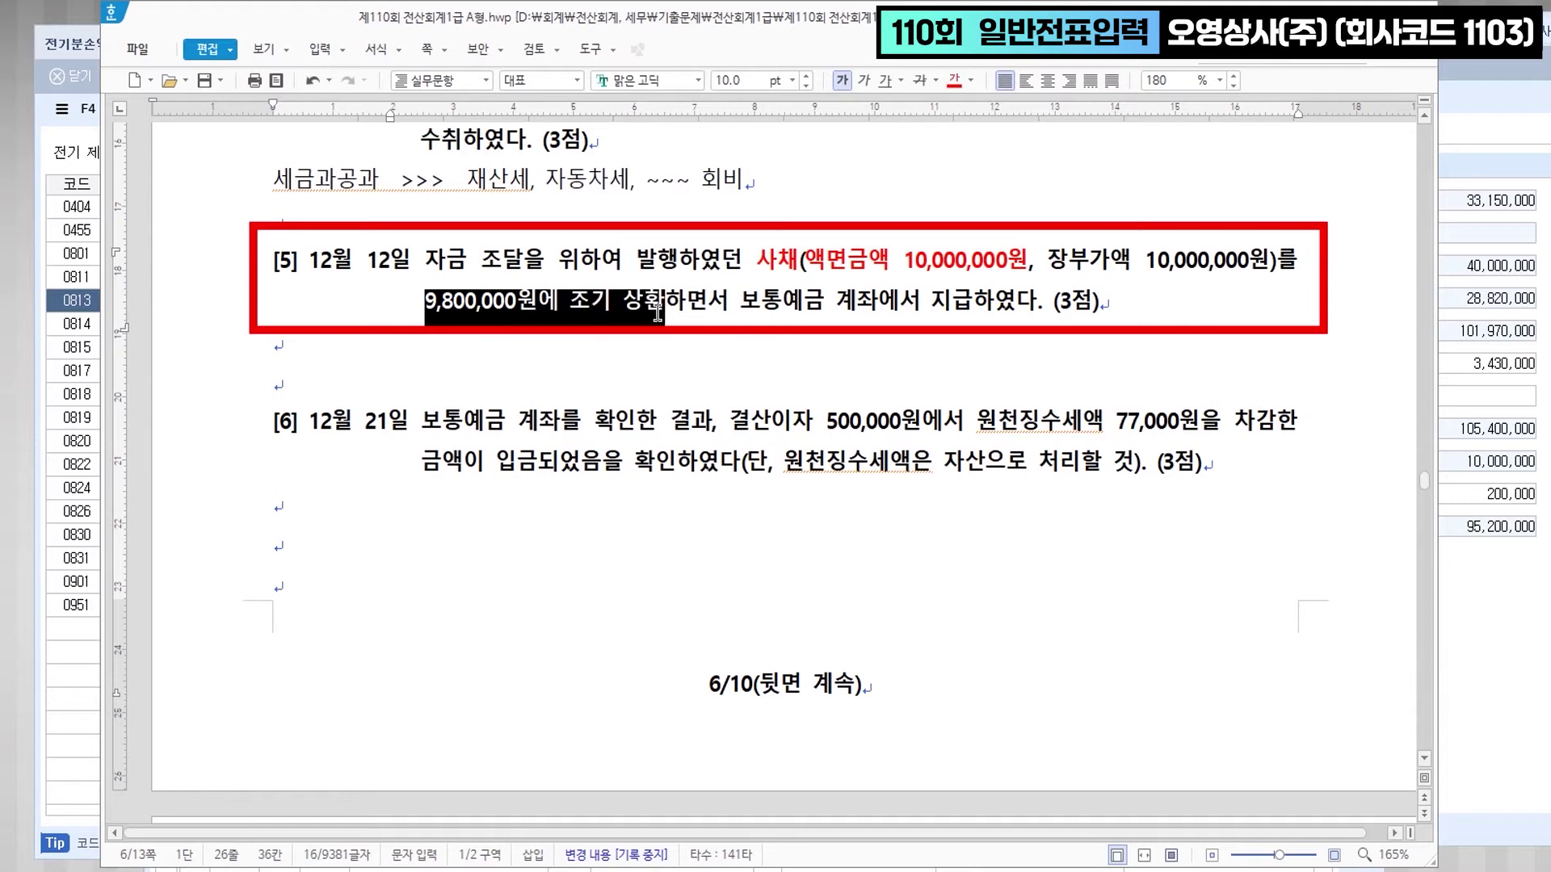
pyautogui.click(957, 81)
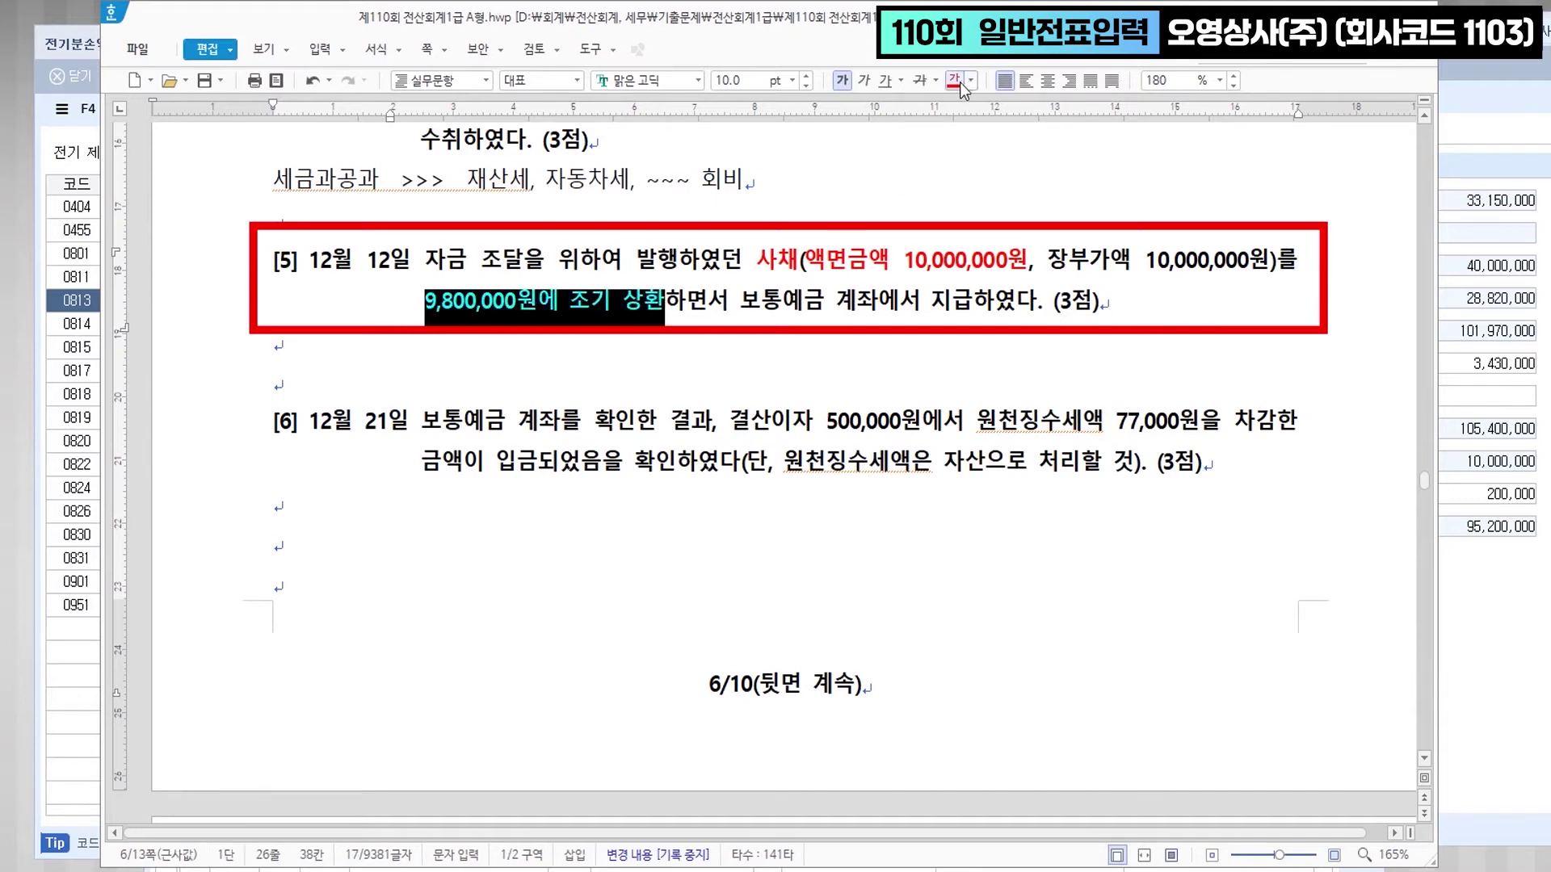
pyautogui.press('Escape')
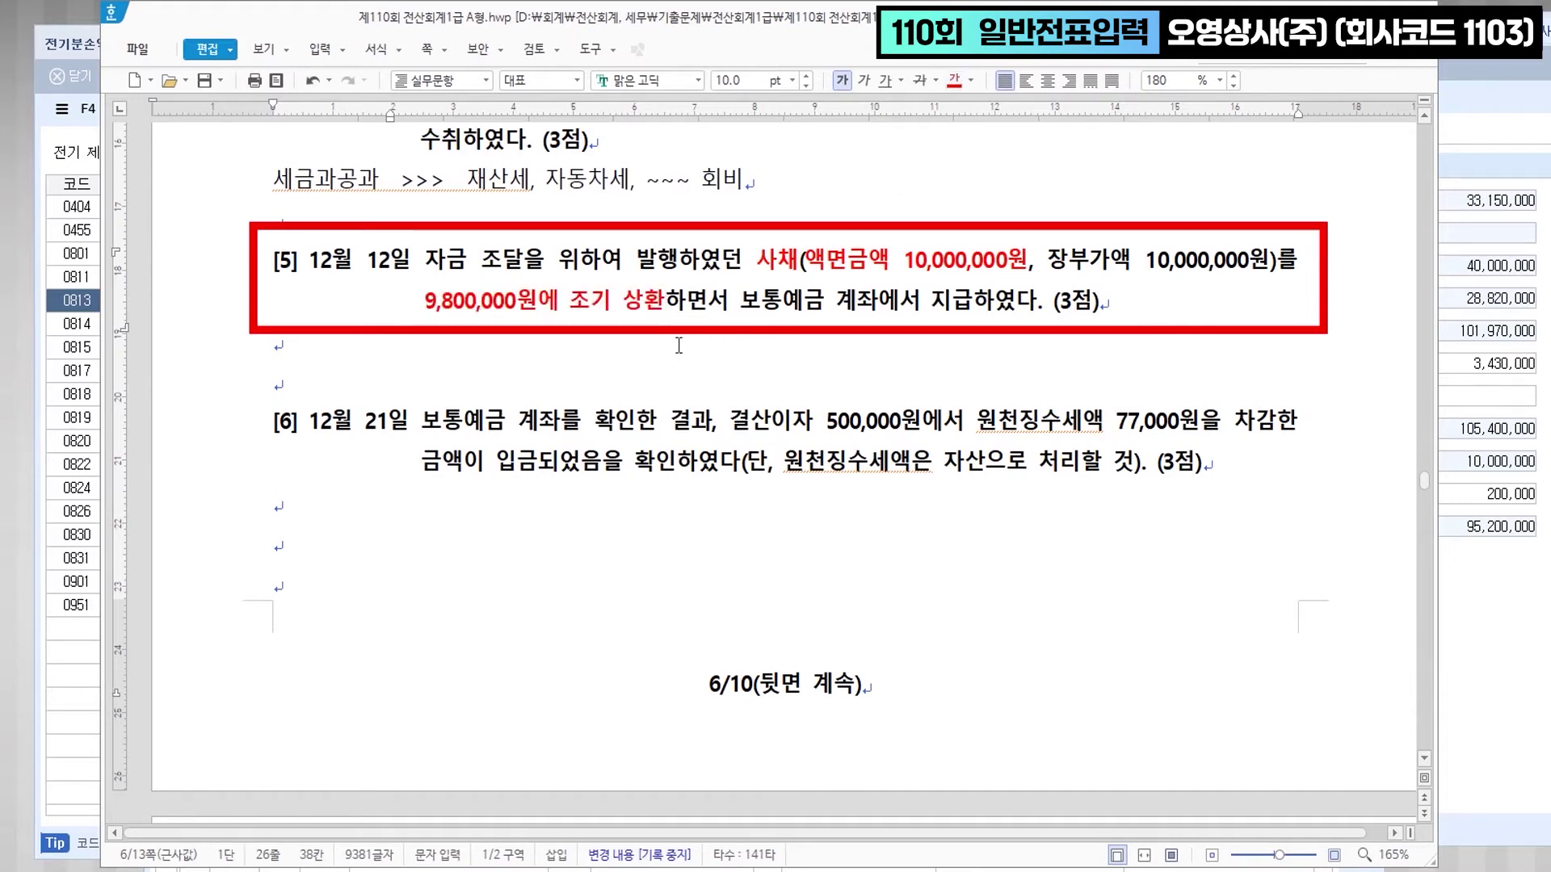
pyautogui.write('>> 갚았다')
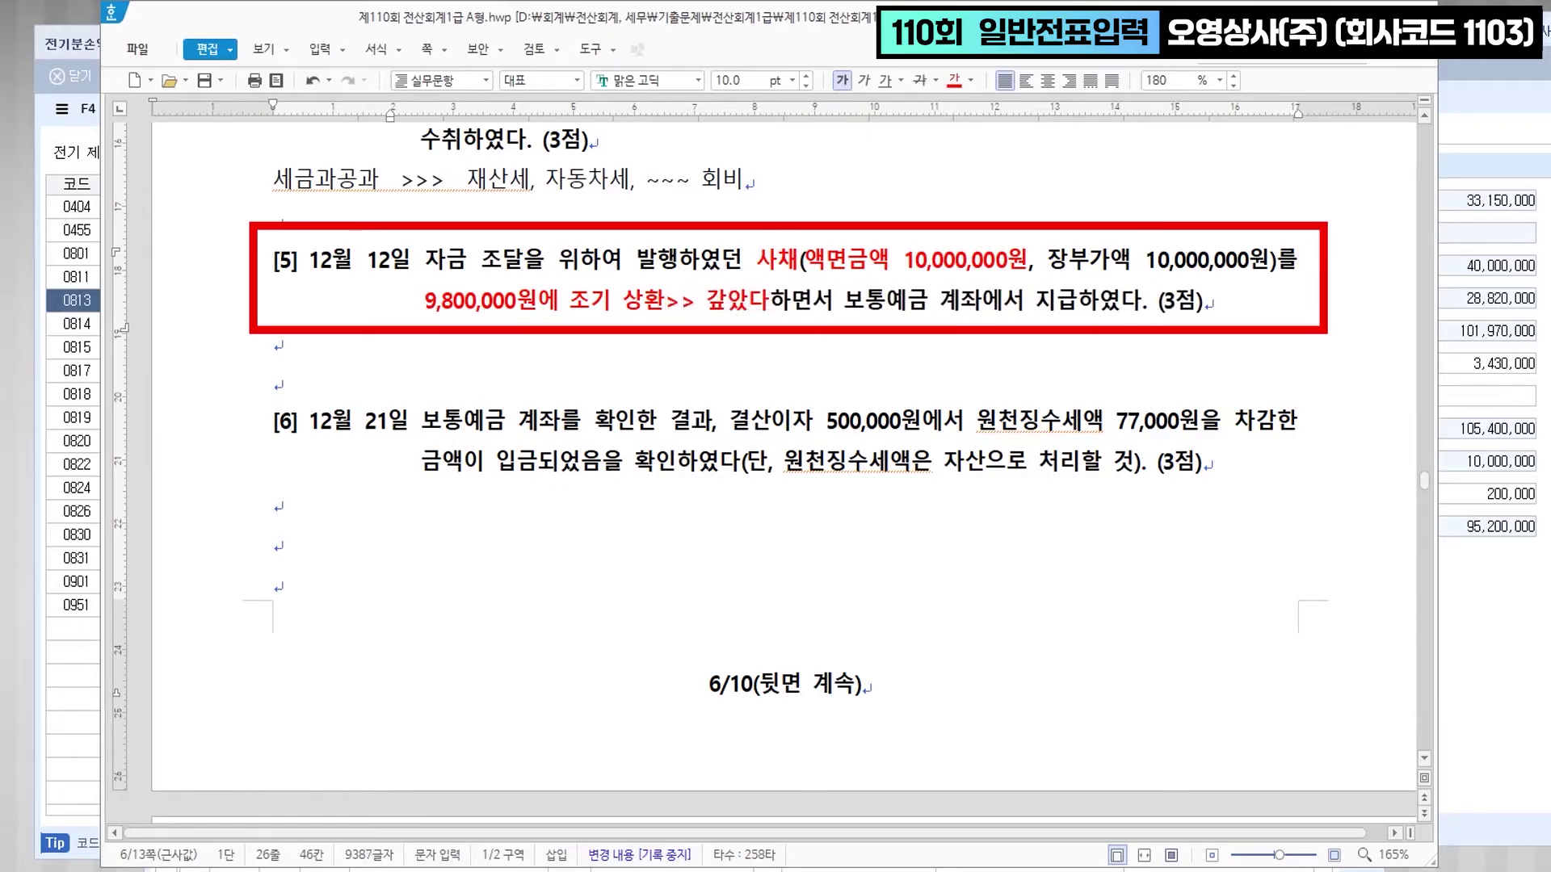
pyautogui.click(888, 310)
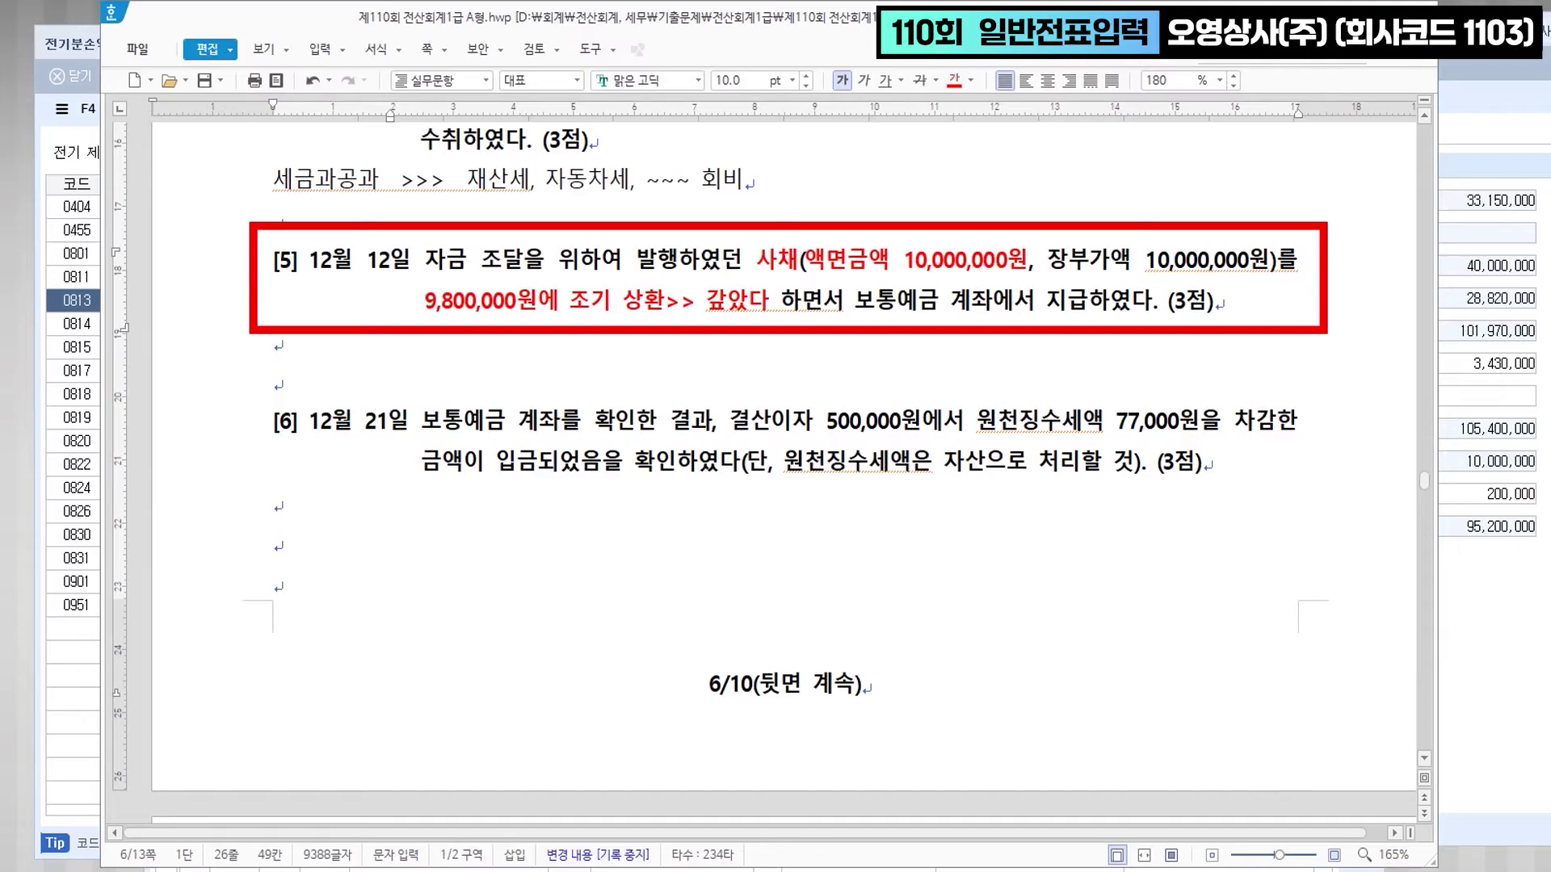
# - Switch to KcLep and set the voucher date to December 12
pyautogui.hotkey('alt', 'Tab')
pyautogui.write('1212')
pyautogui.press('Return')
# - Enter a credit line for account 0103 보통예금 with an amount of 9,800,000 and no counterparty
pyautogui.write('4')
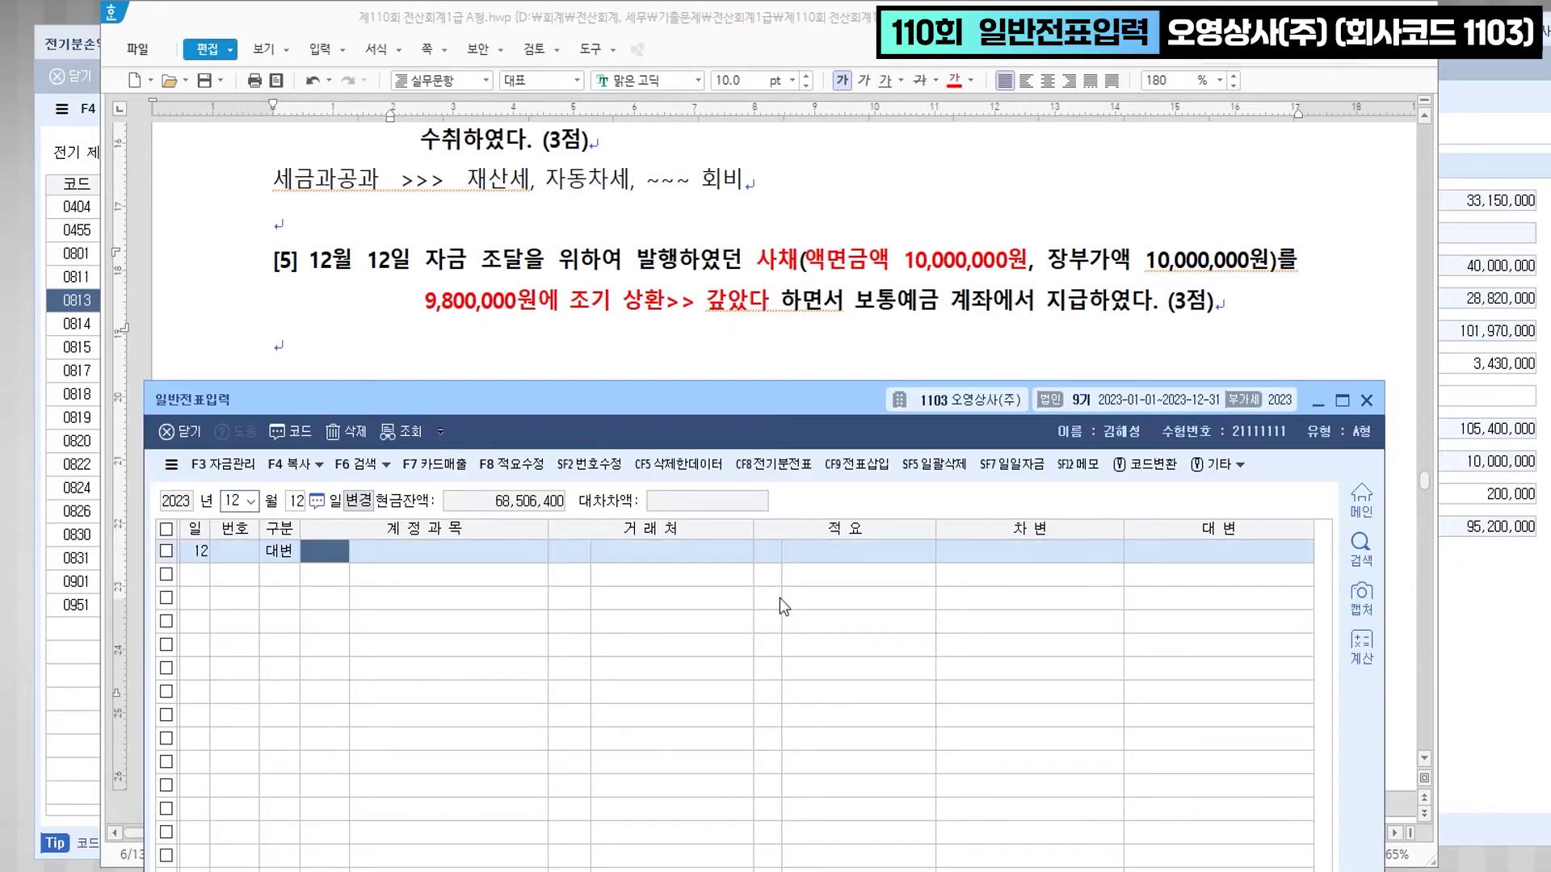
pyautogui.write('103')
pyautogui.press('Return')
pyautogui.press('Return')
pyautogui.press('Return')
pyautogui.press('Return')
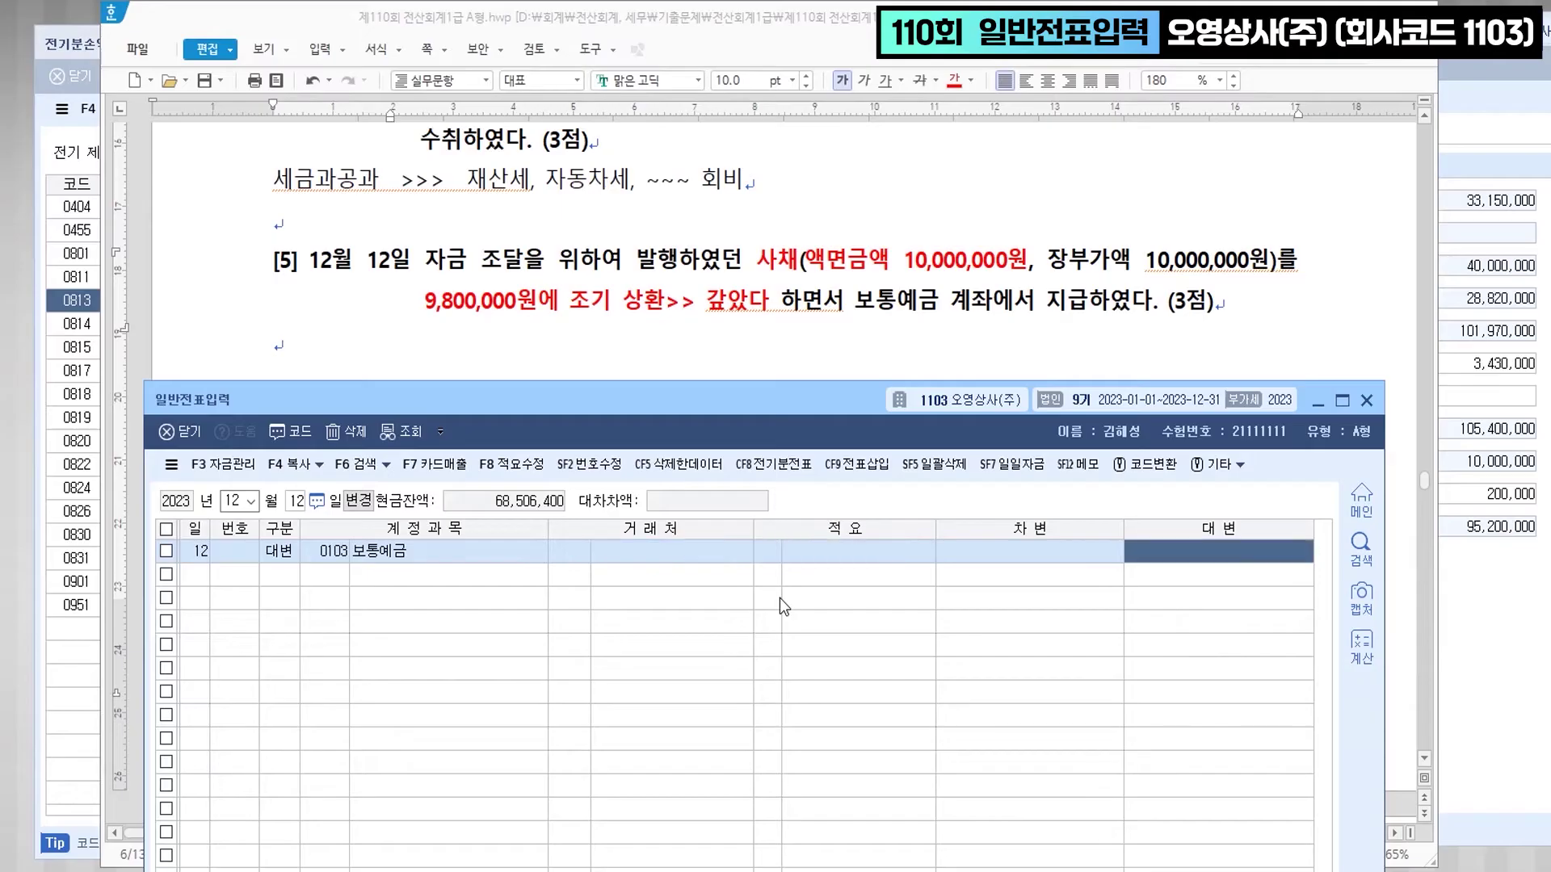
pyautogui.write('9800000')
pyautogui.press('Return')
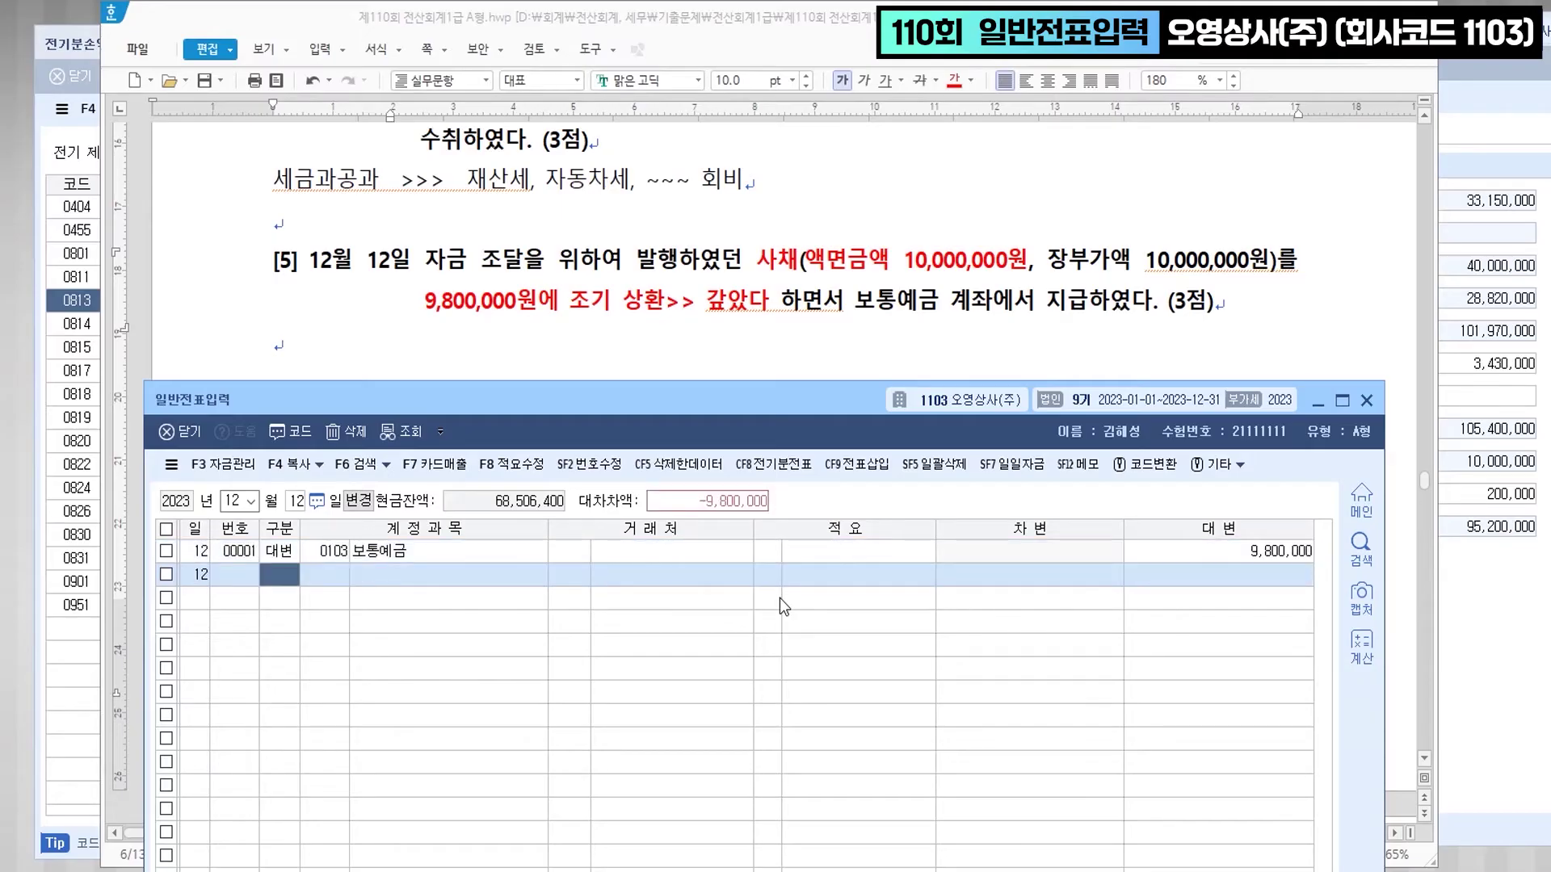
# - Add a debit line for account 0291 사채 with an amount of 10,000,000 and no counterparty
pyautogui.write('3291')
pyautogui.press('Return')
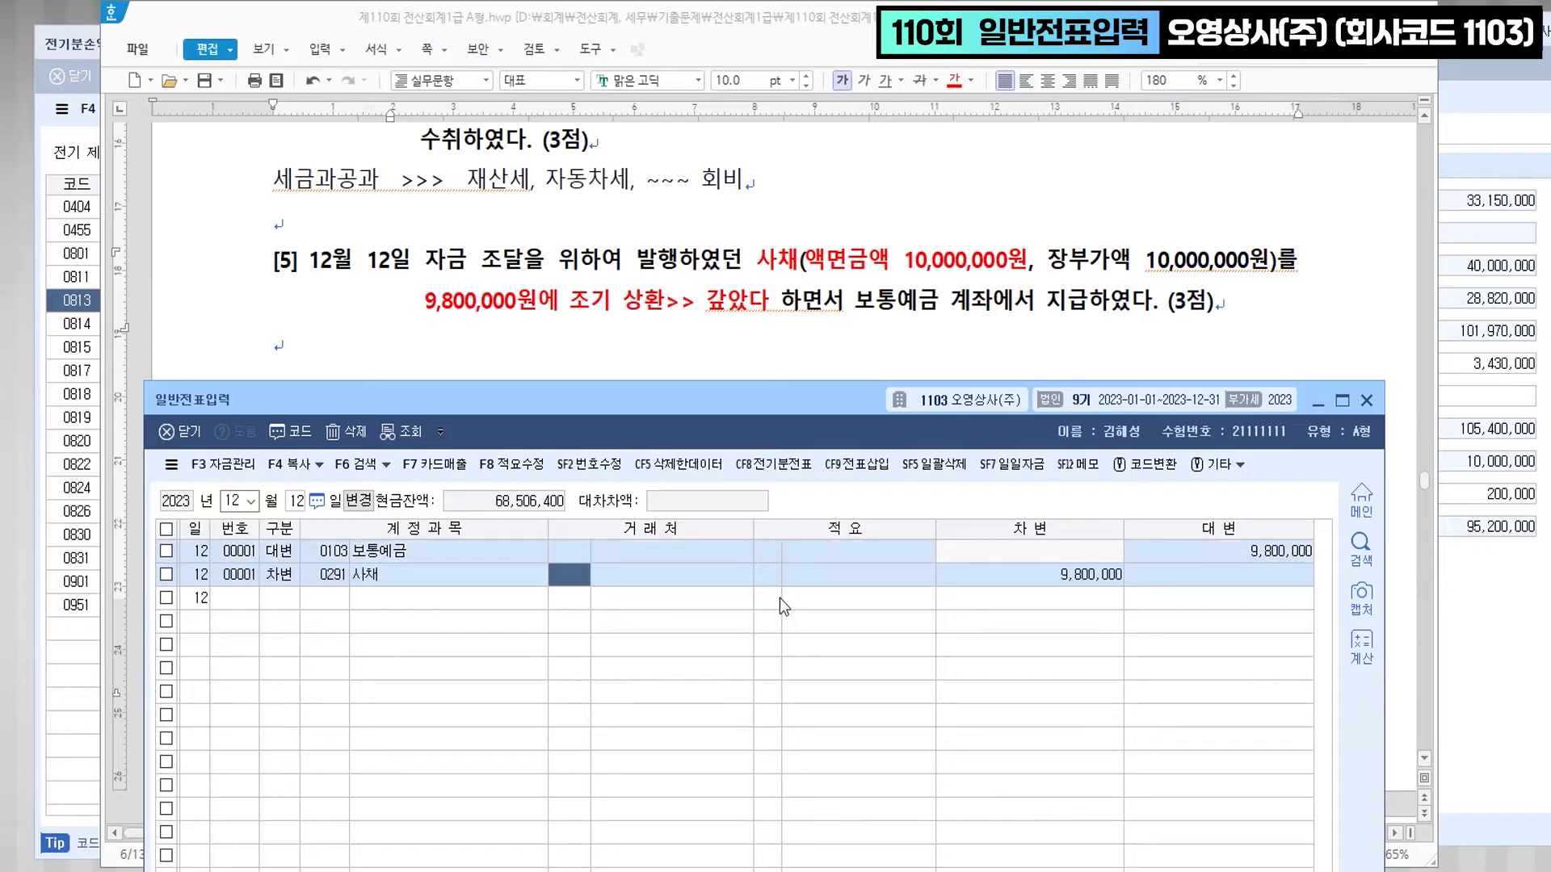
pyautogui.press('Return')
pyautogui.press('Return')
pyautogui.press('Return')
pyautogui.press('Return')
pyautogui.write('10000000')
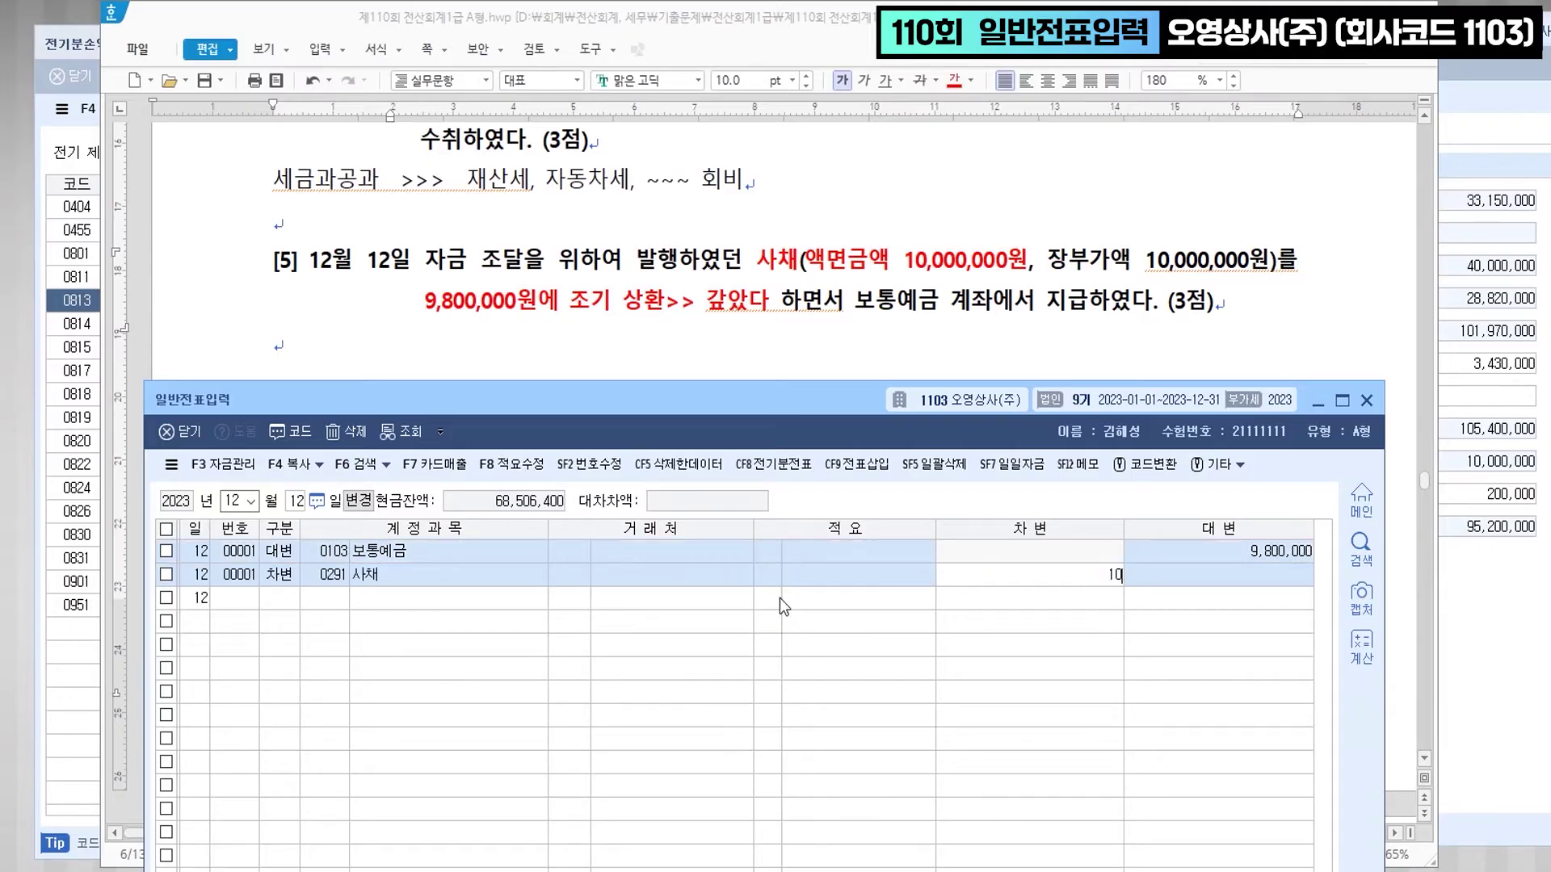
pyautogui.press('Return')
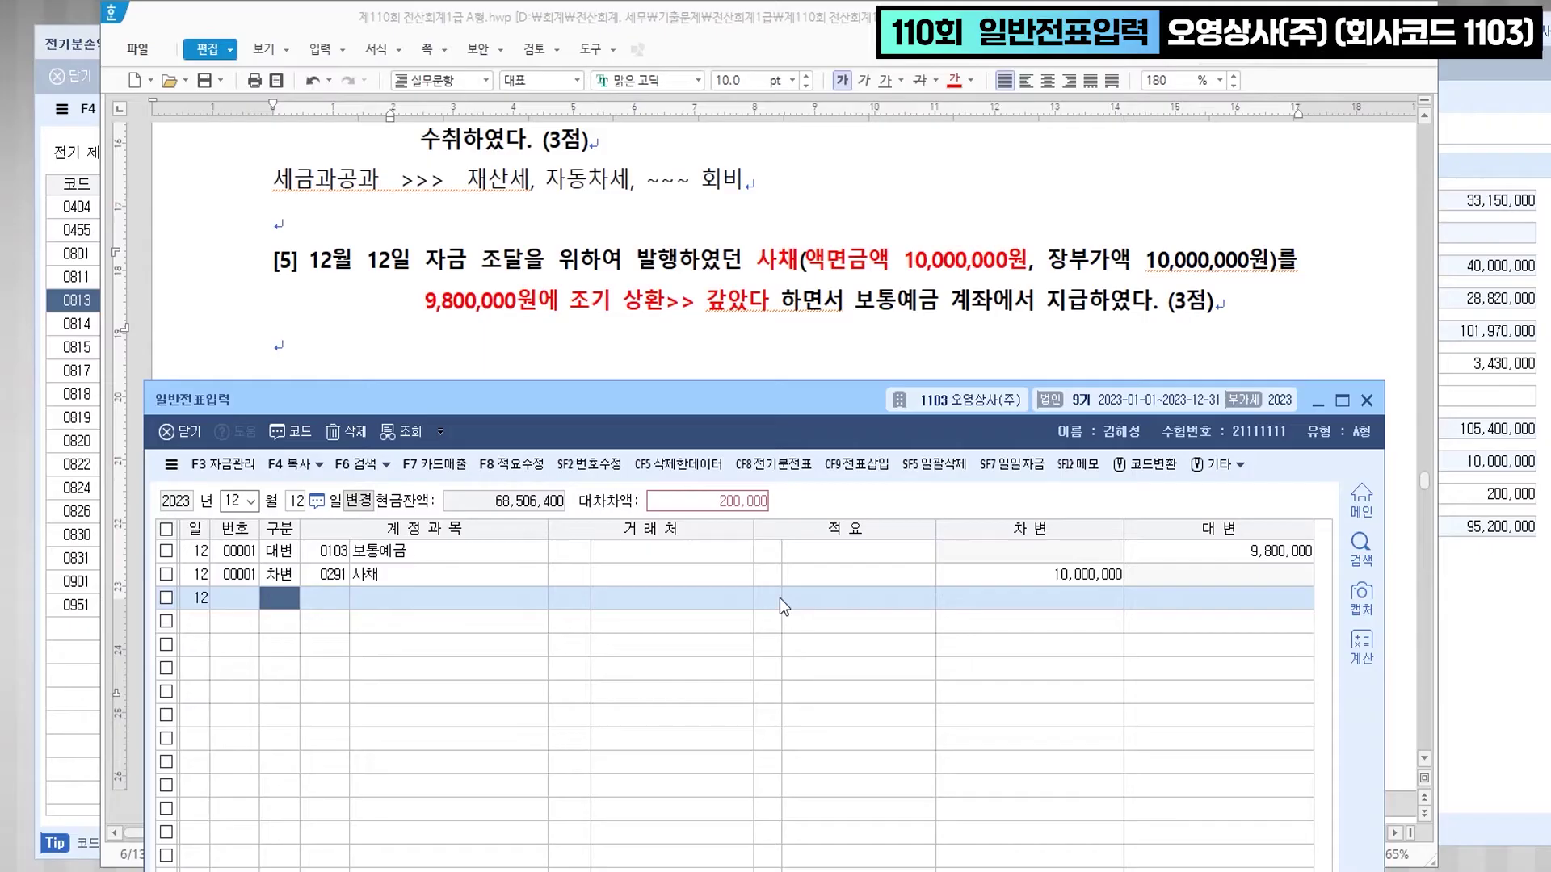
# - Start another credit line and search the account codes for "사채상"
pyautogui.write('4')
pyautogui.press('Return')
pyautogui.write('사채상')
pyautogui.press('Return')
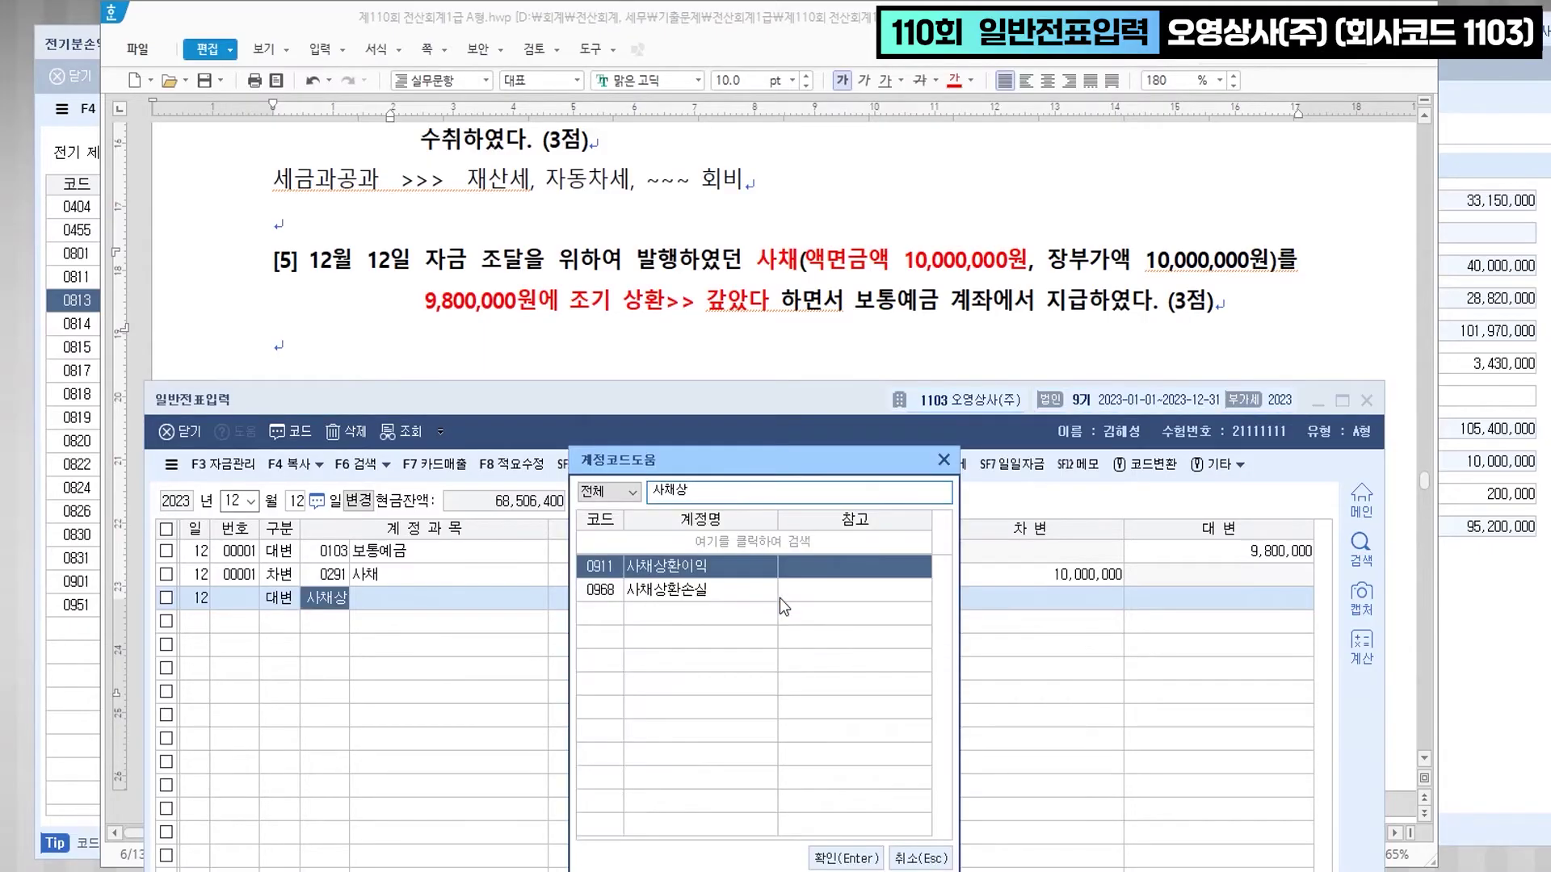
pyautogui.press('Return')
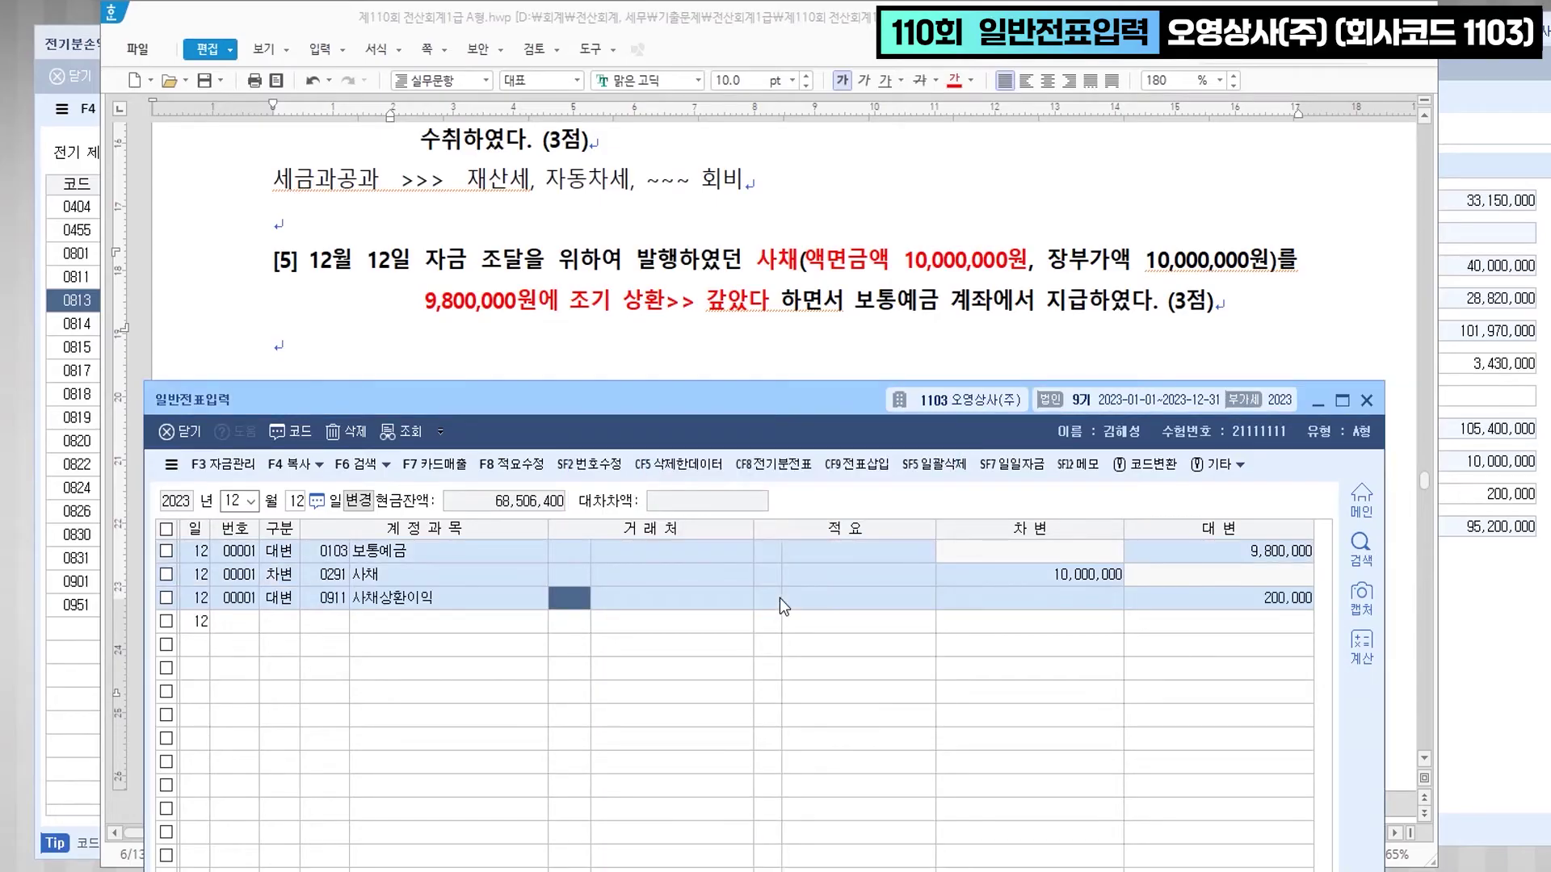
pyautogui.press('F5')
pyautogui.press('Return')
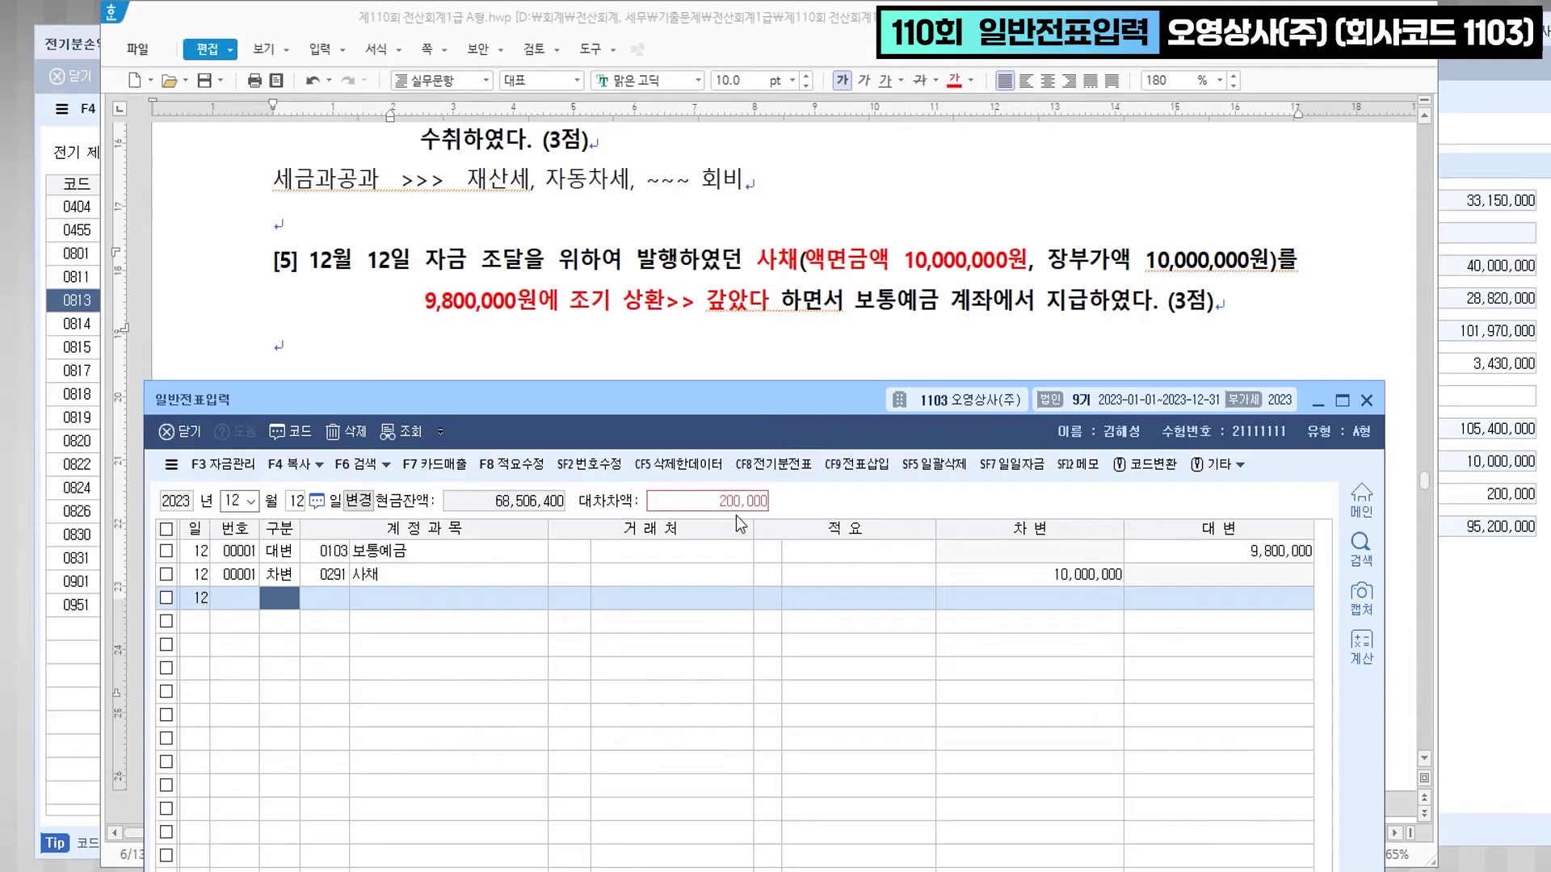
# - Add a credit line for 사채상환이익 (0911) of 200,000 to the December 12 voucher
pyautogui.write('4')
pyautogui.press('Return')
pyautogui.write('사채상')
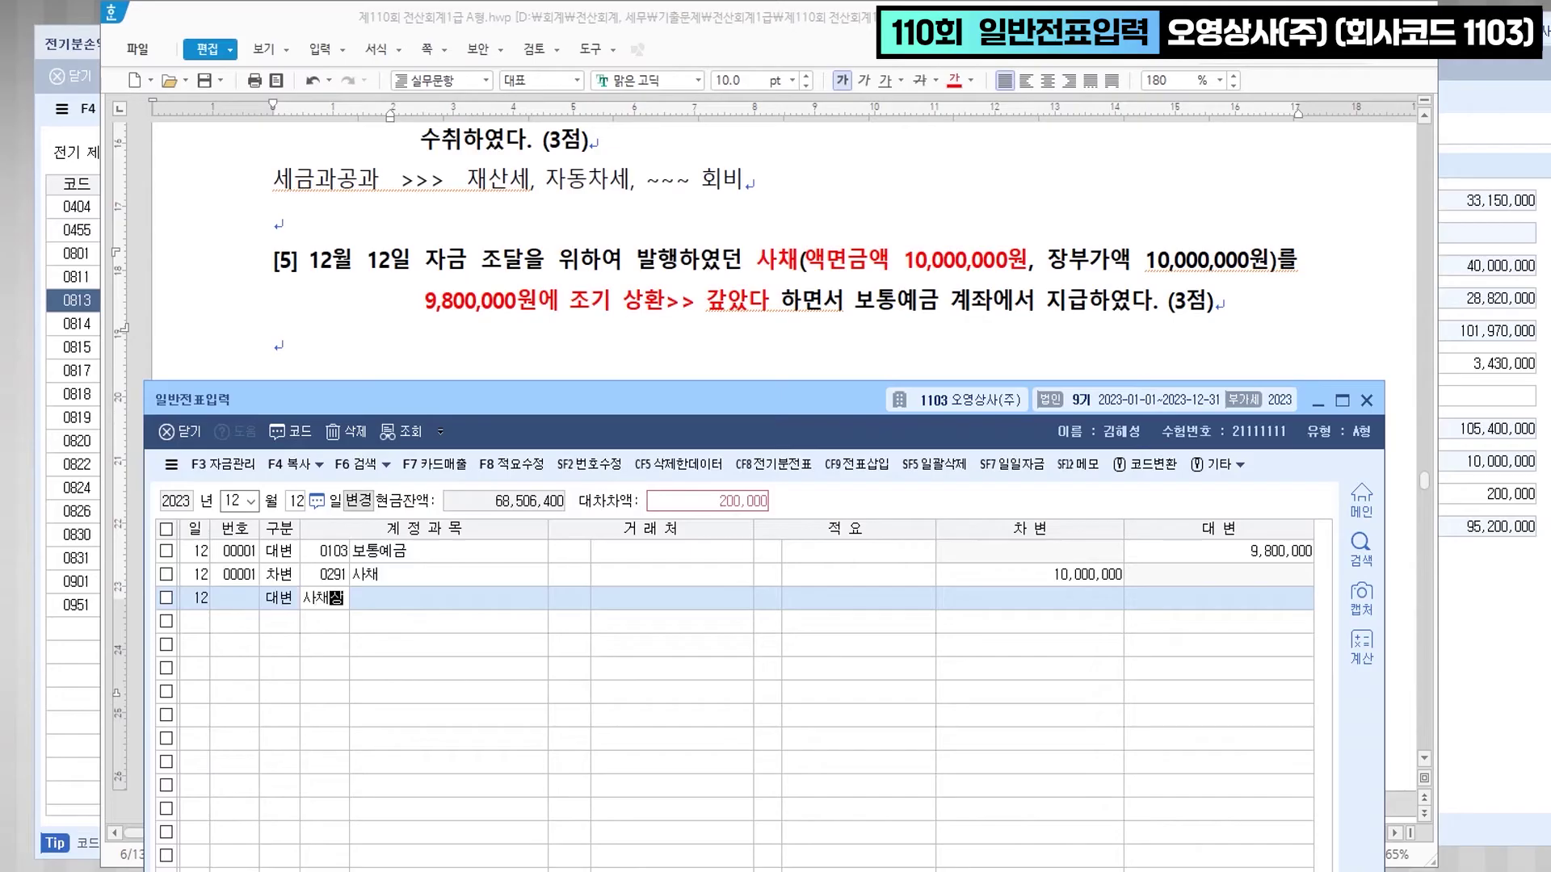
pyautogui.press('Return')
pyautogui.press('Return')
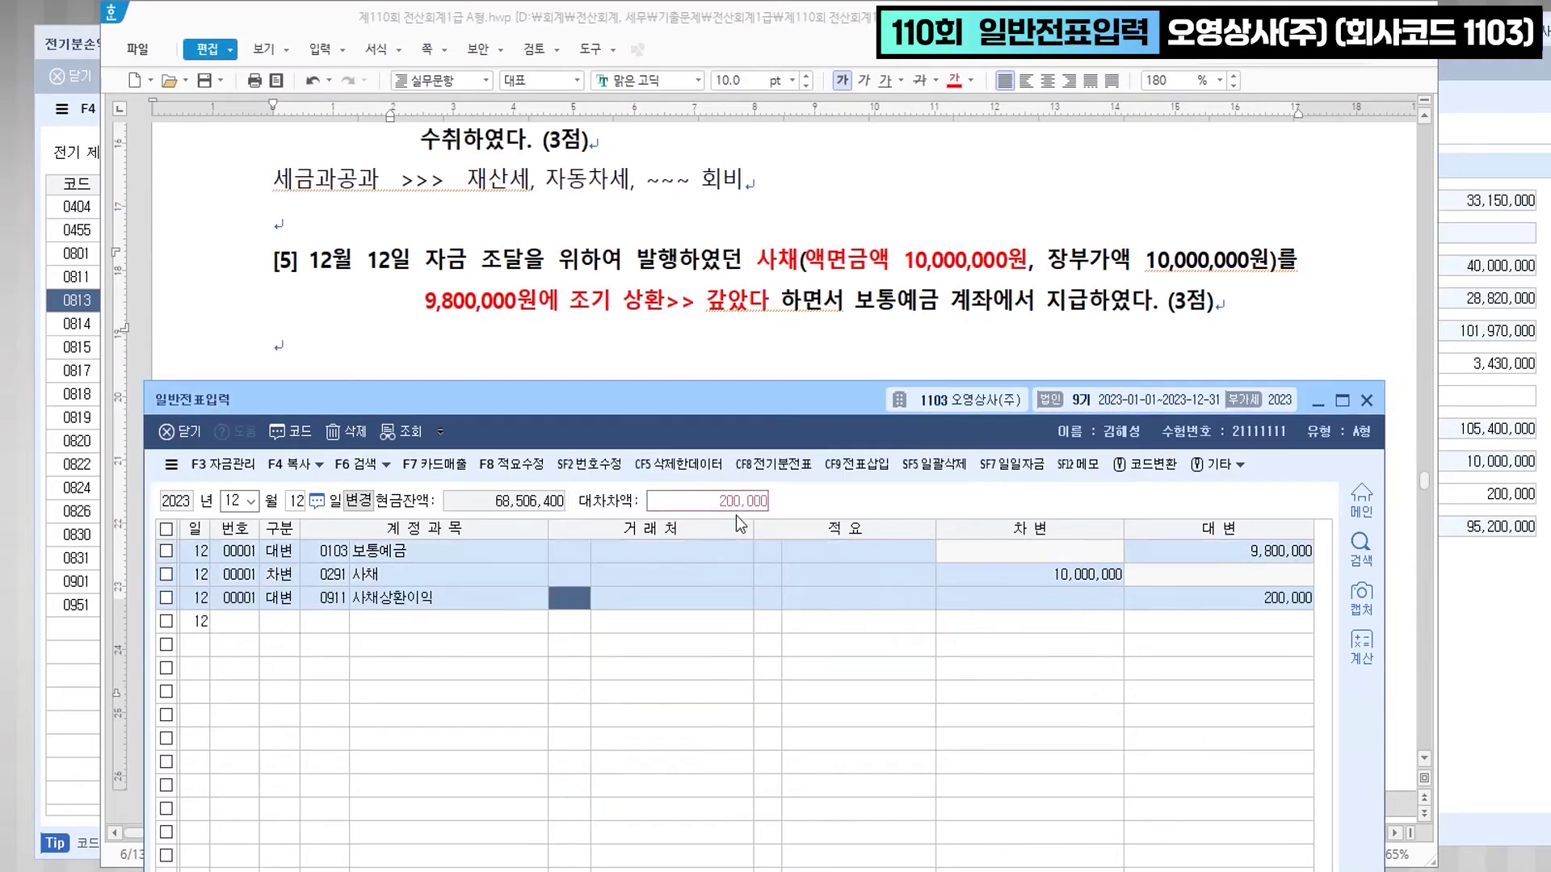
pyautogui.press('Return')
pyautogui.press('Return')
pyautogui.press('Return')
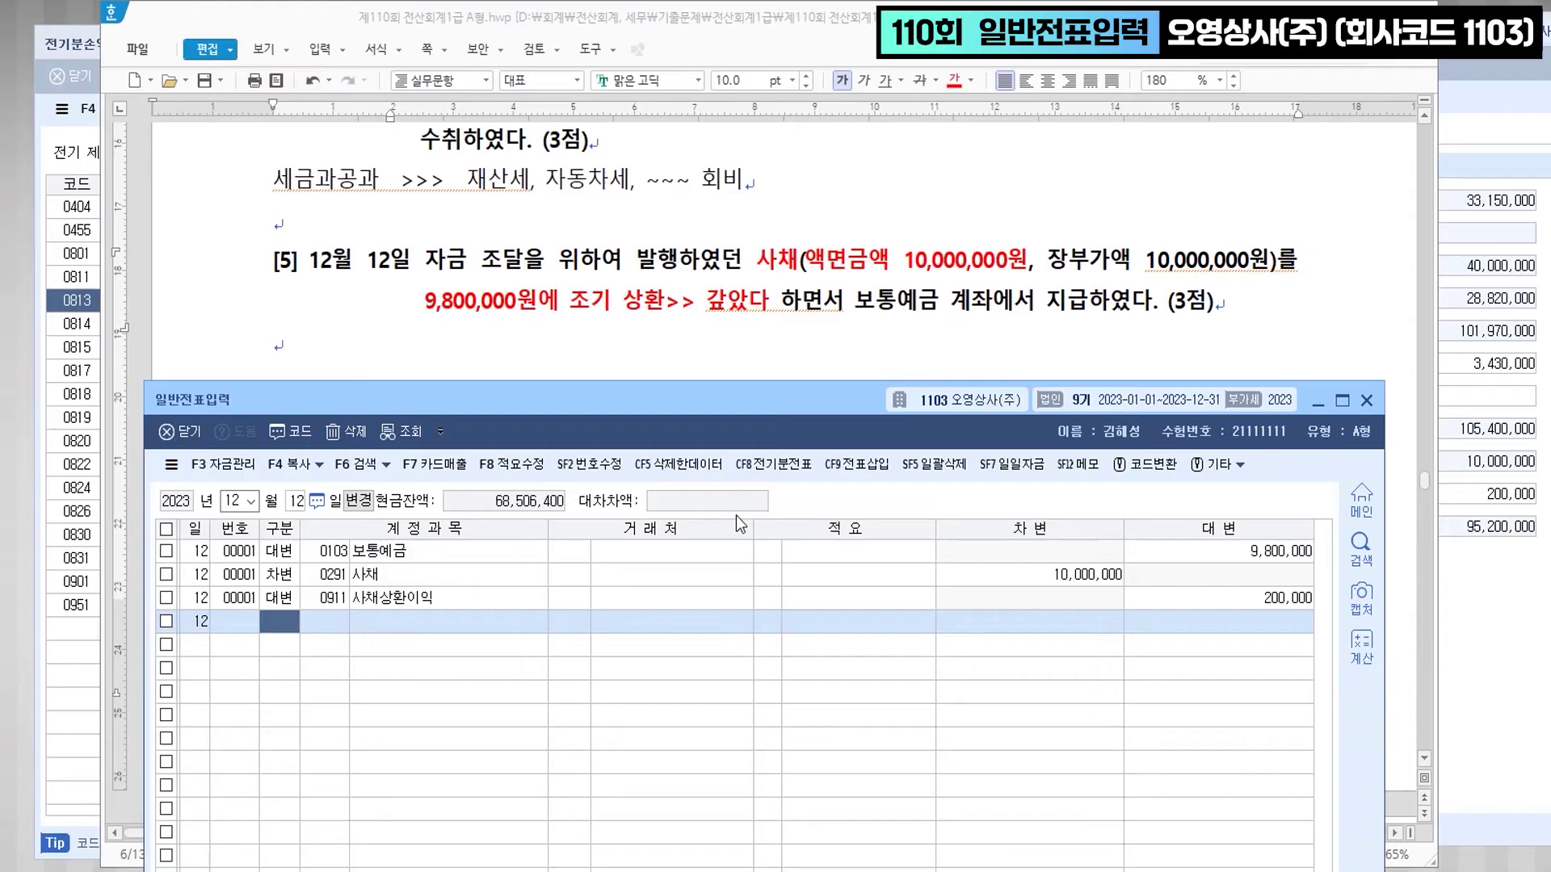
# - Colour the phrases 결산이자 500,000원, 원천징수세액 77,000원 and 입금 red in question [6] of the exam document
pyautogui.scroll(-5, 773, 264)
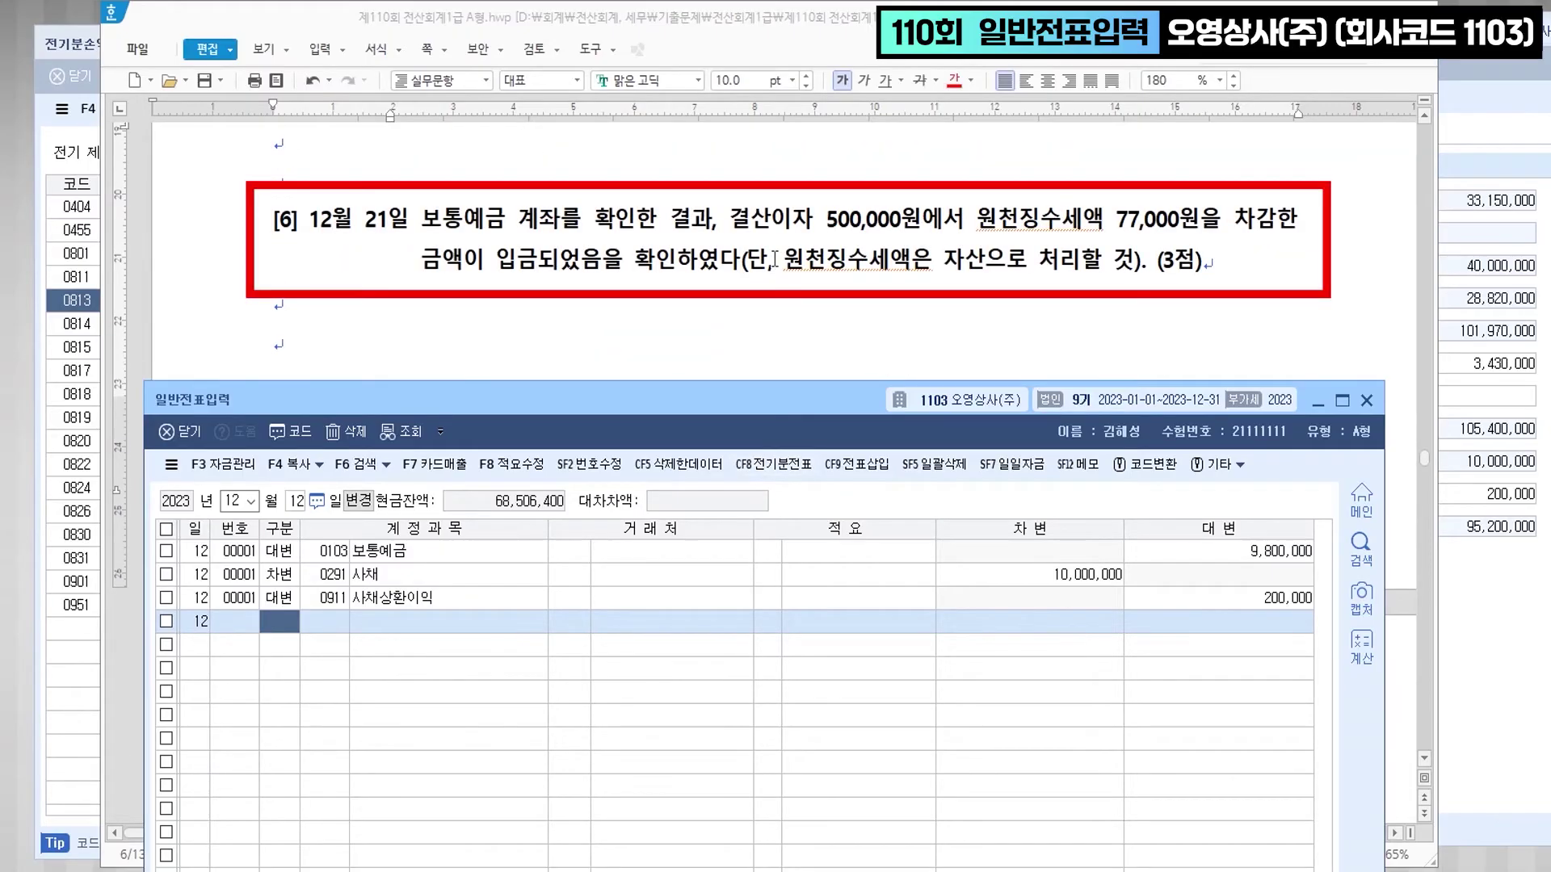
pyautogui.click(587, 219)
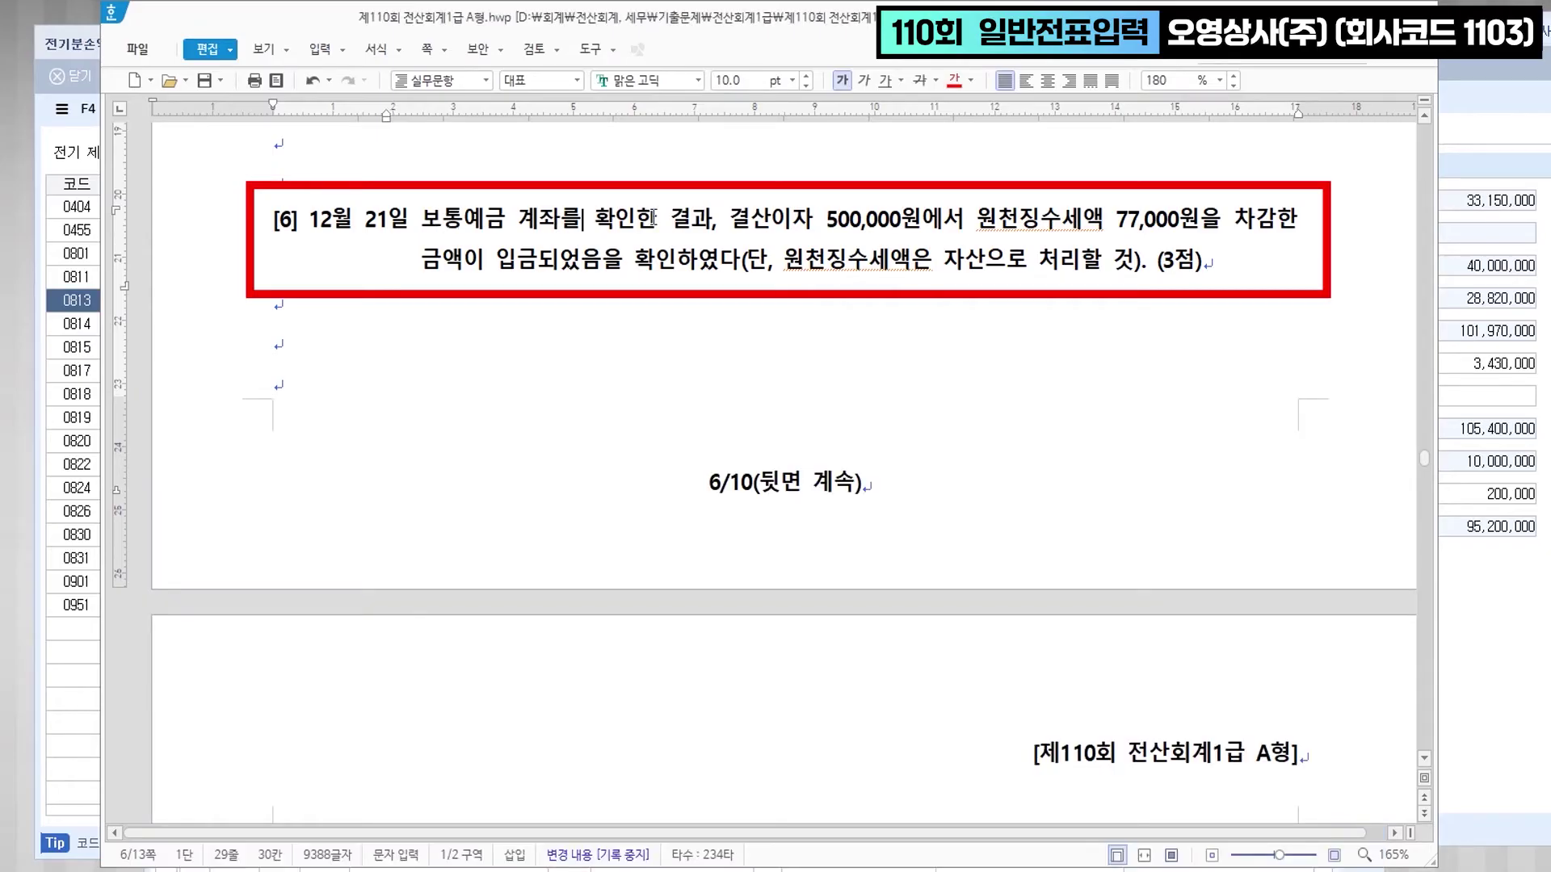
pyautogui.moveTo(729, 219); pyautogui.dragTo(1200, 219)
pyautogui.click(954, 80)
pyautogui.click(953, 80)
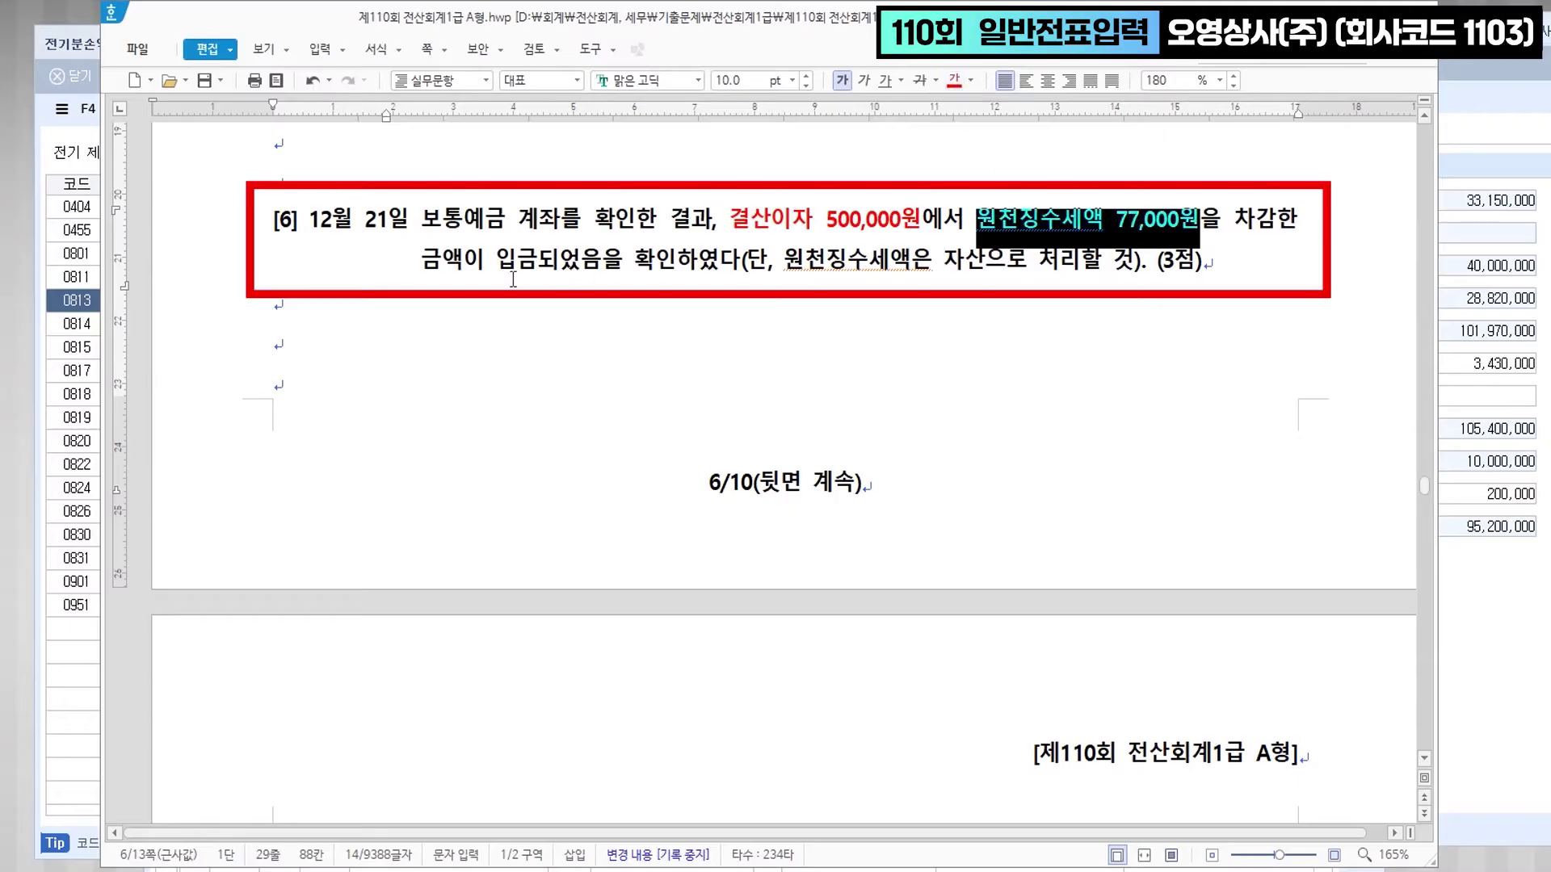
pyautogui.moveTo(495, 261); pyautogui.dragTo(536, 260)
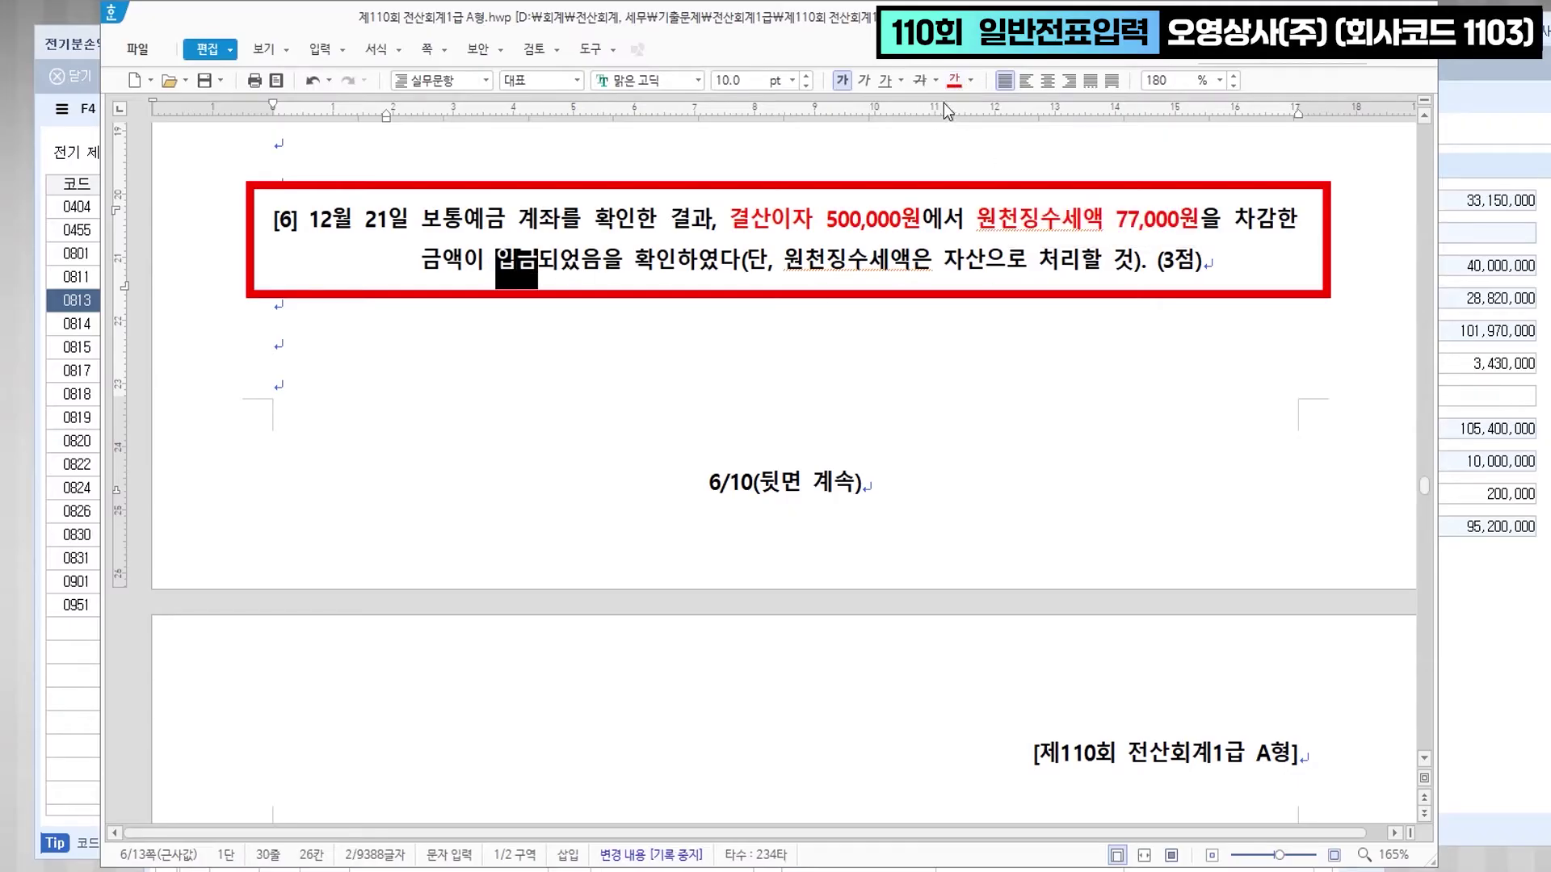
pyautogui.click(954, 80)
pyautogui.click(685, 279)
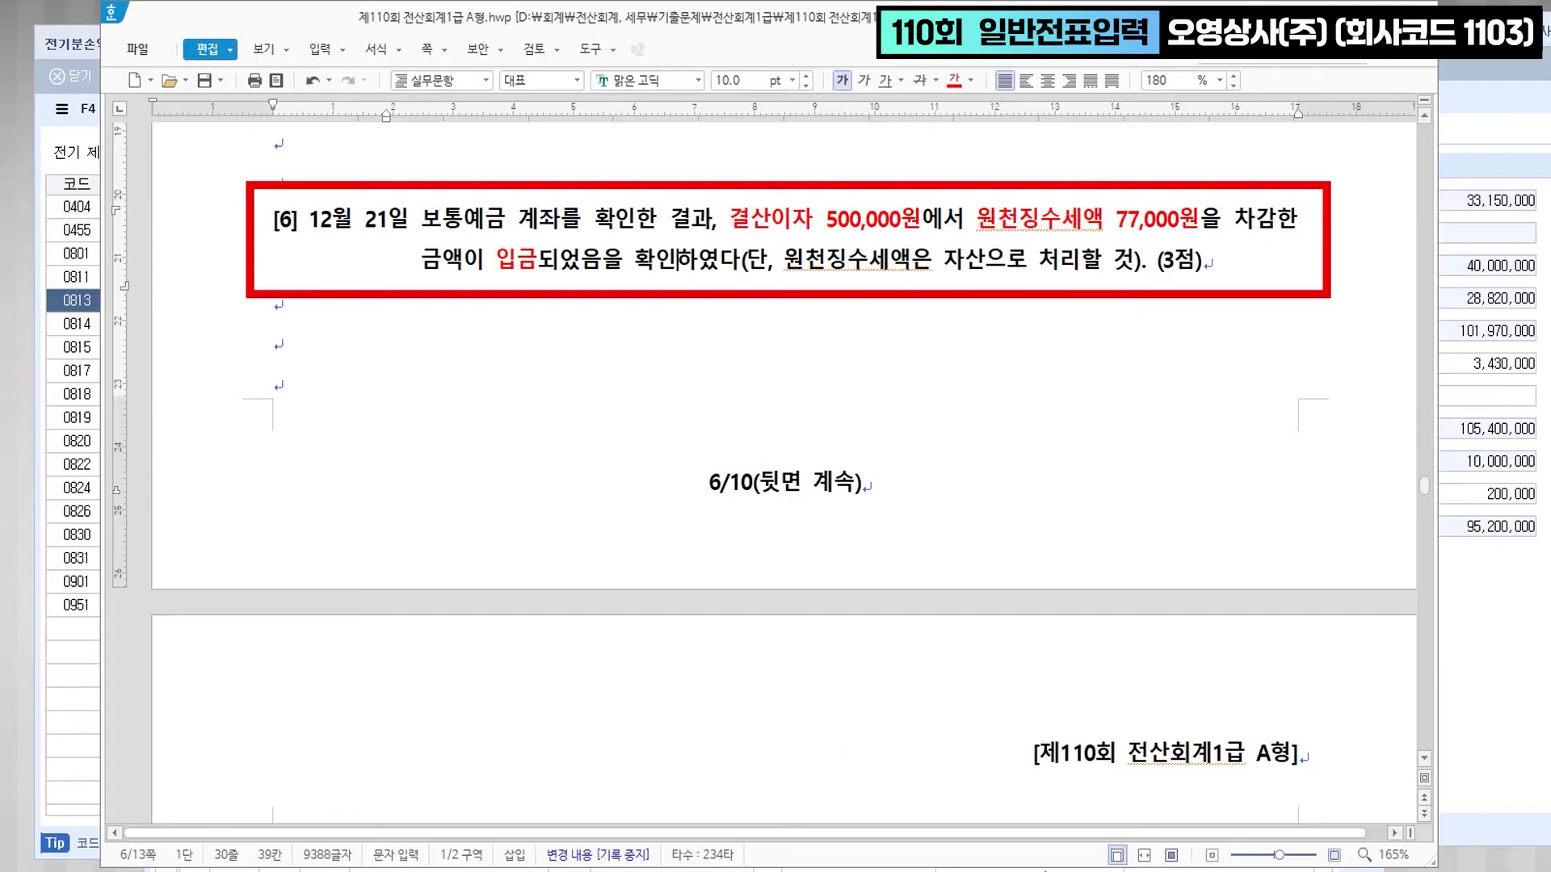
# - Switch to the voucher entry window and add a credit line dated December 21 for 이자수익 (0901) of 500,000
pyautogui.hotkey('alt', 'Tab')
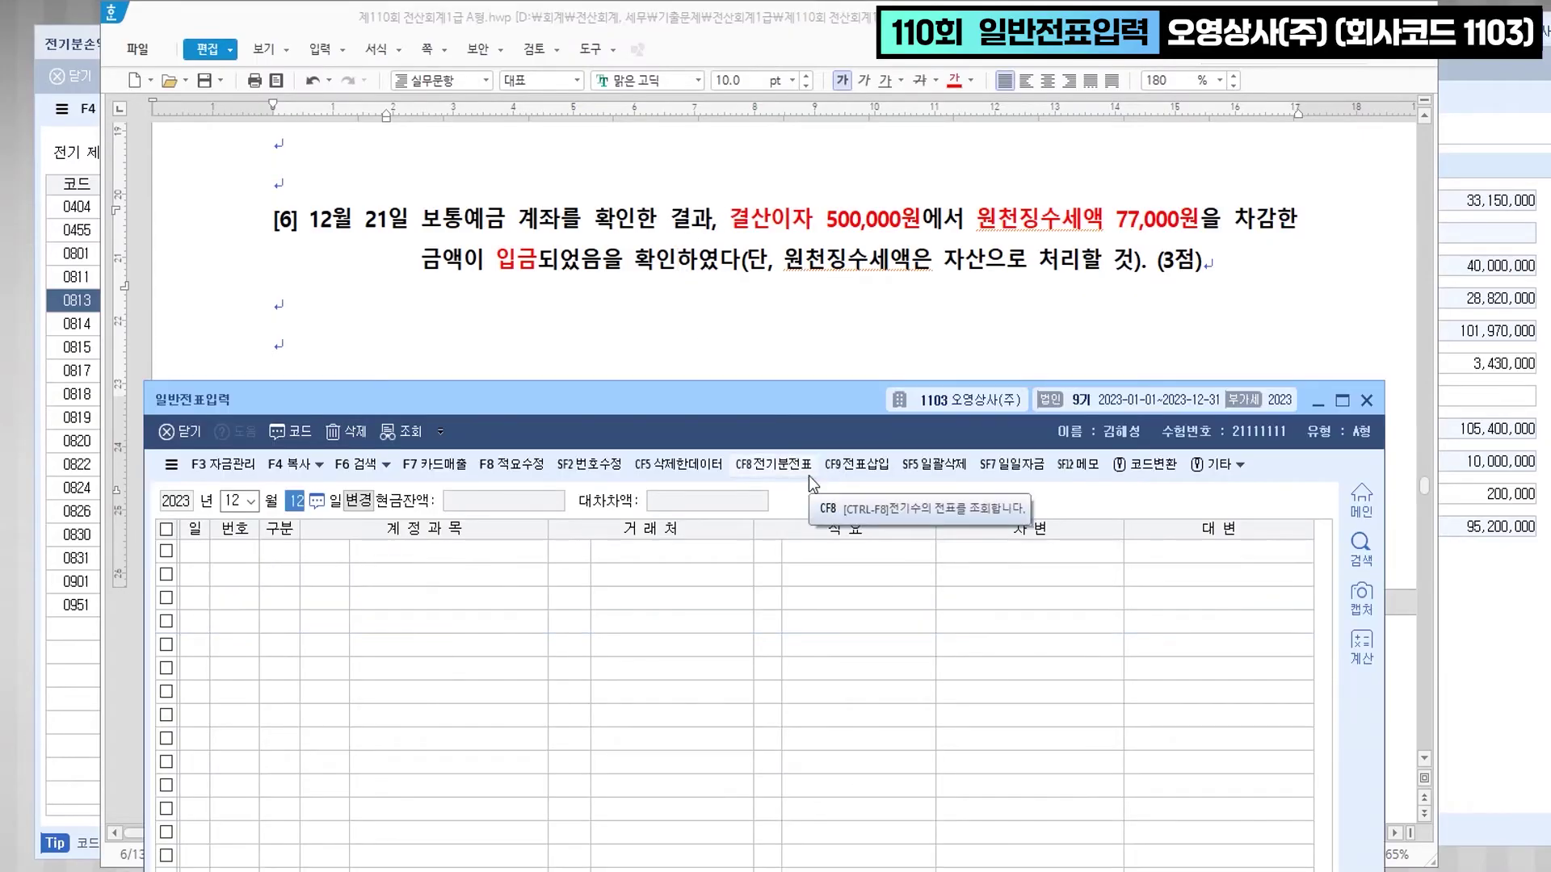
pyautogui.write('21')
pyautogui.press('Return')
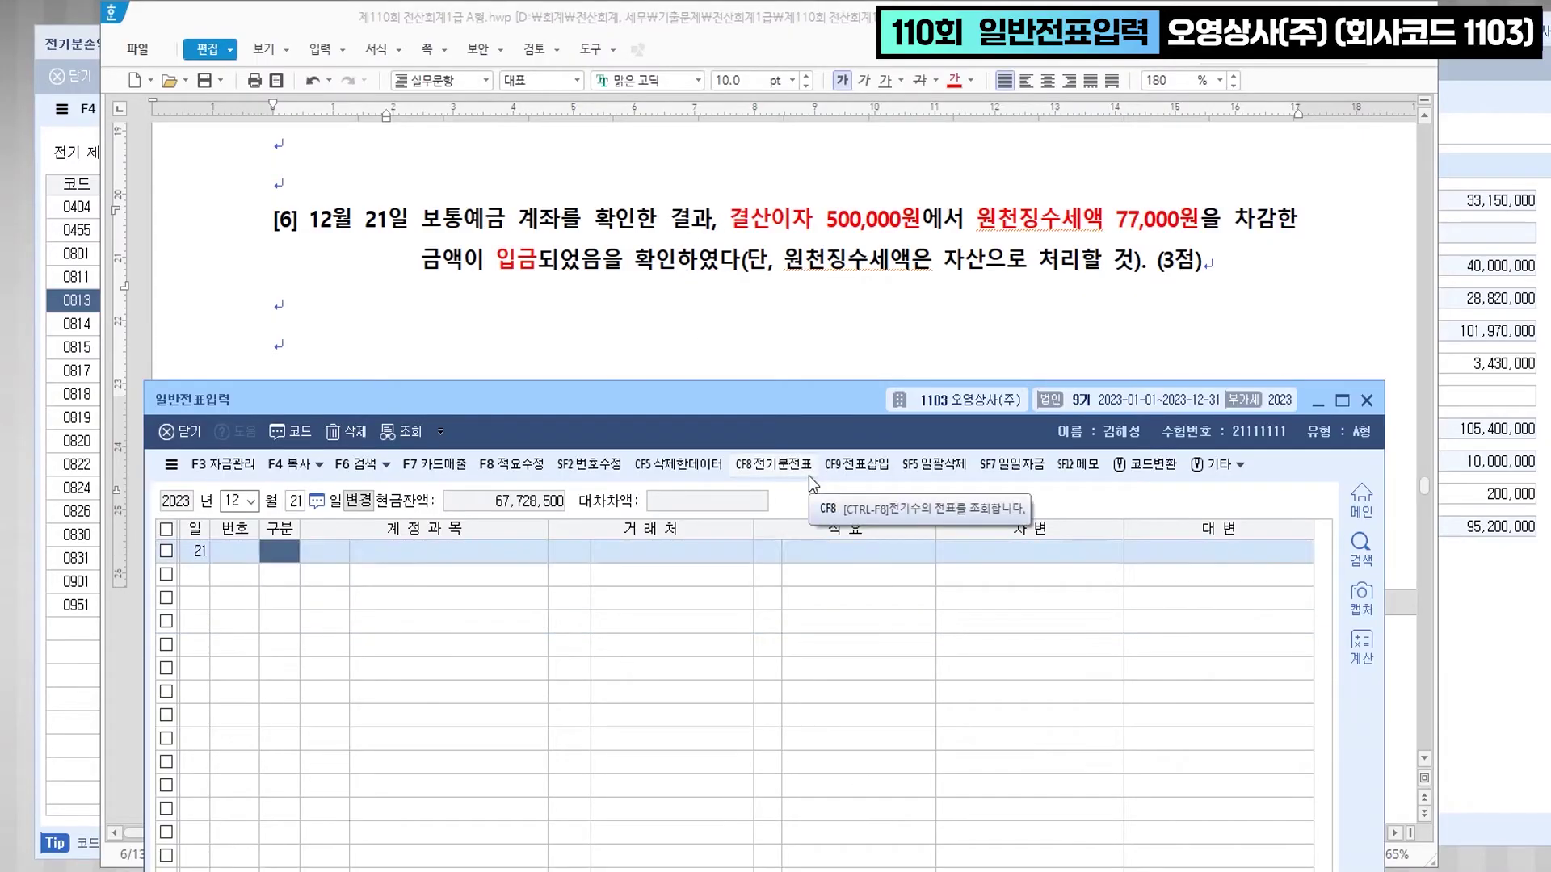
pyautogui.write('4')
pyautogui.press('Return')
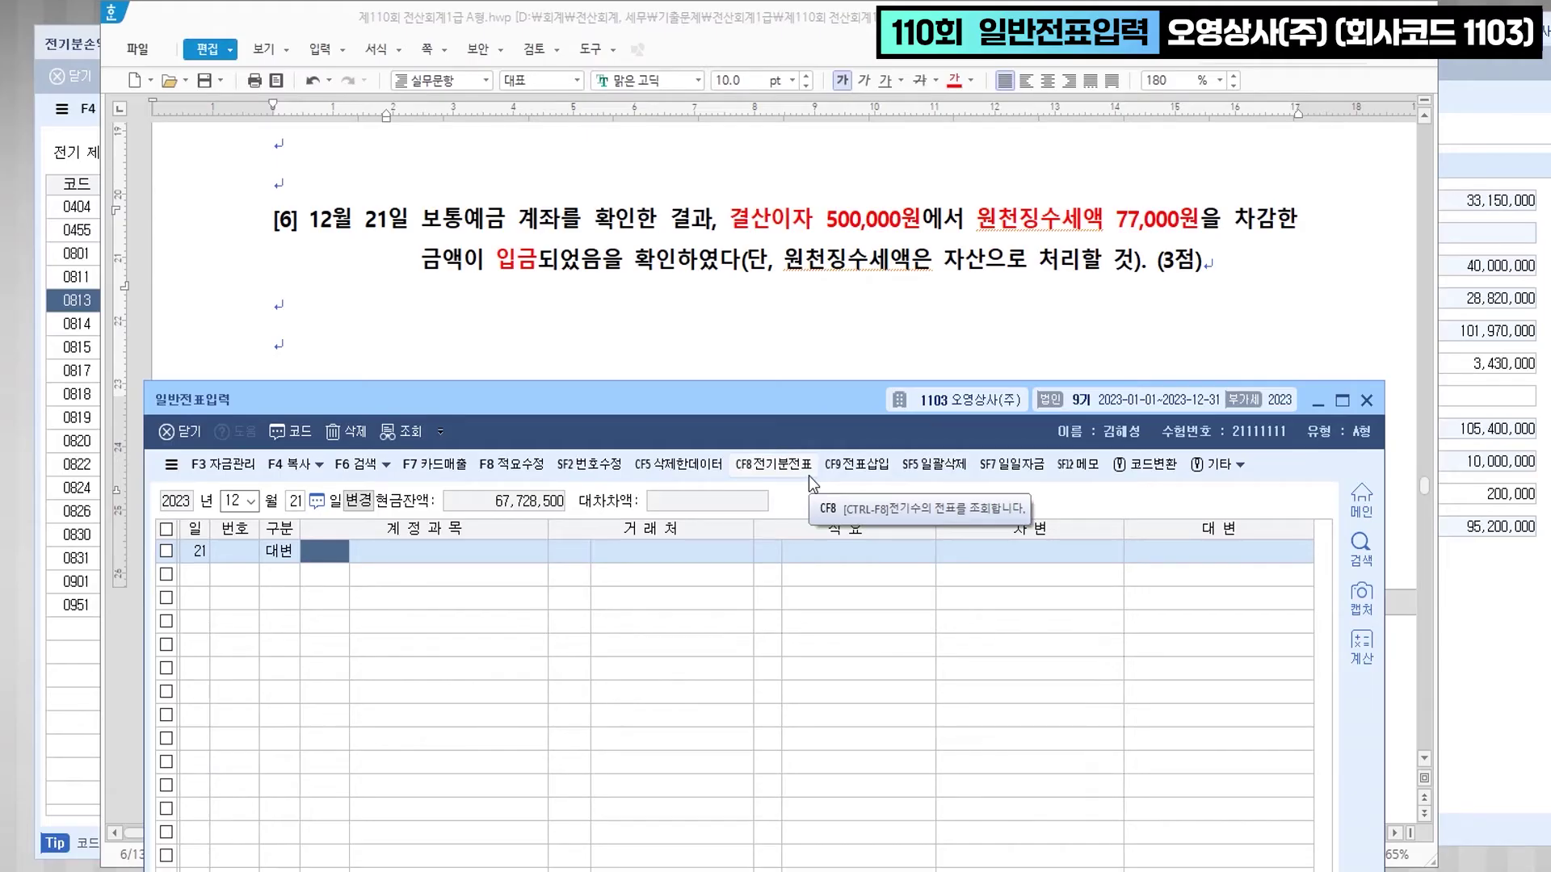
pyautogui.write('901')
pyautogui.press('Return')
pyautogui.press('Return')
pyautogui.press('Return')
pyautogui.write('500,000')
pyautogui.press('Return')
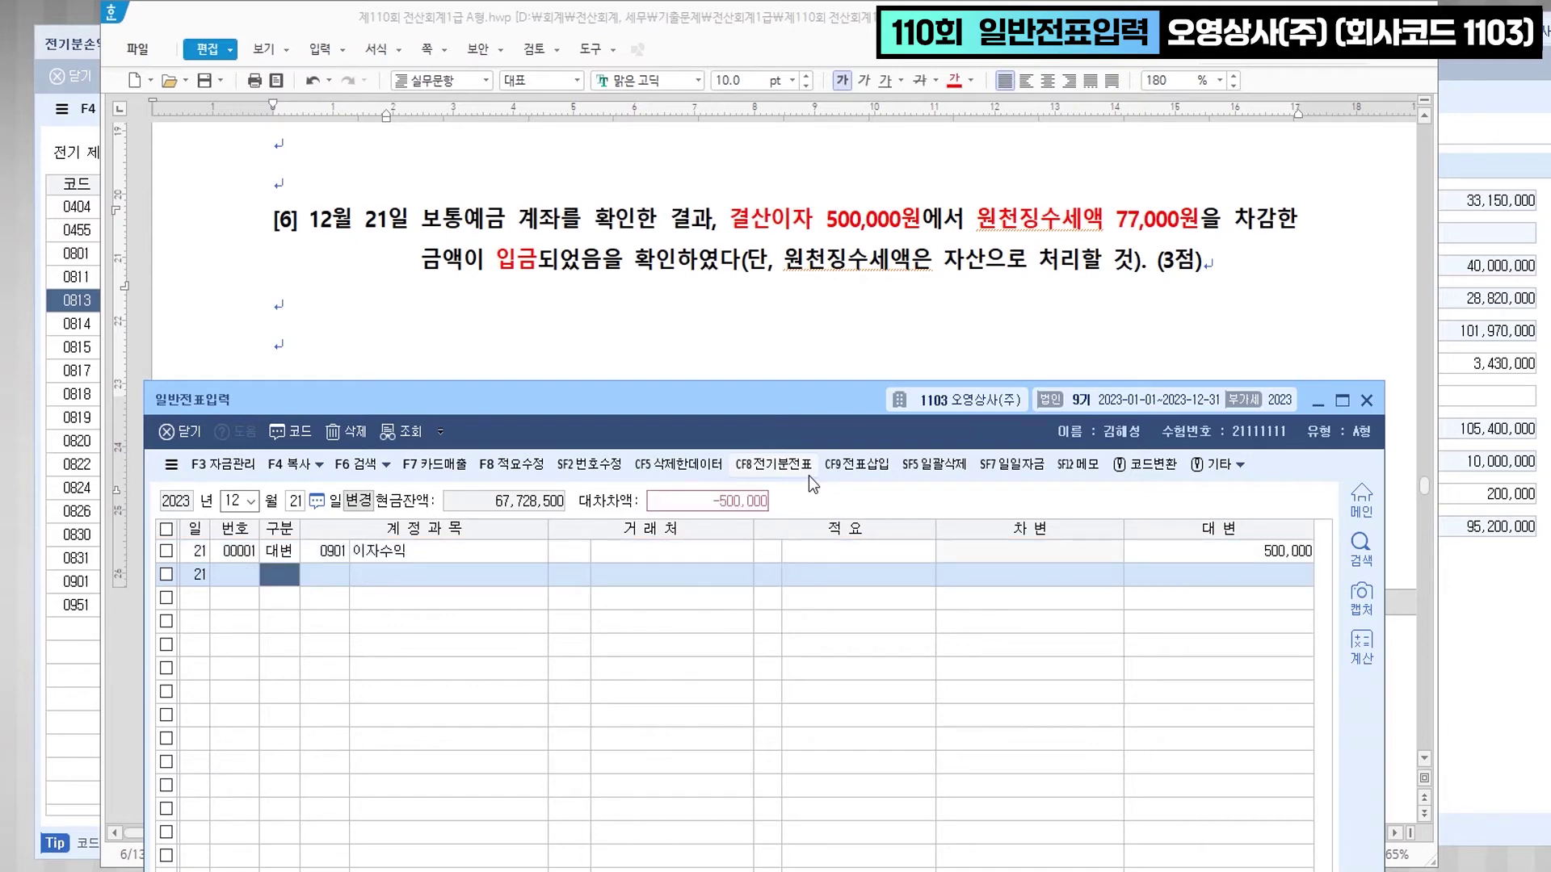
# - Add a debit line for 선납세금 (0136) of 77,000 to the December 21 voucher
pyautogui.write('3')
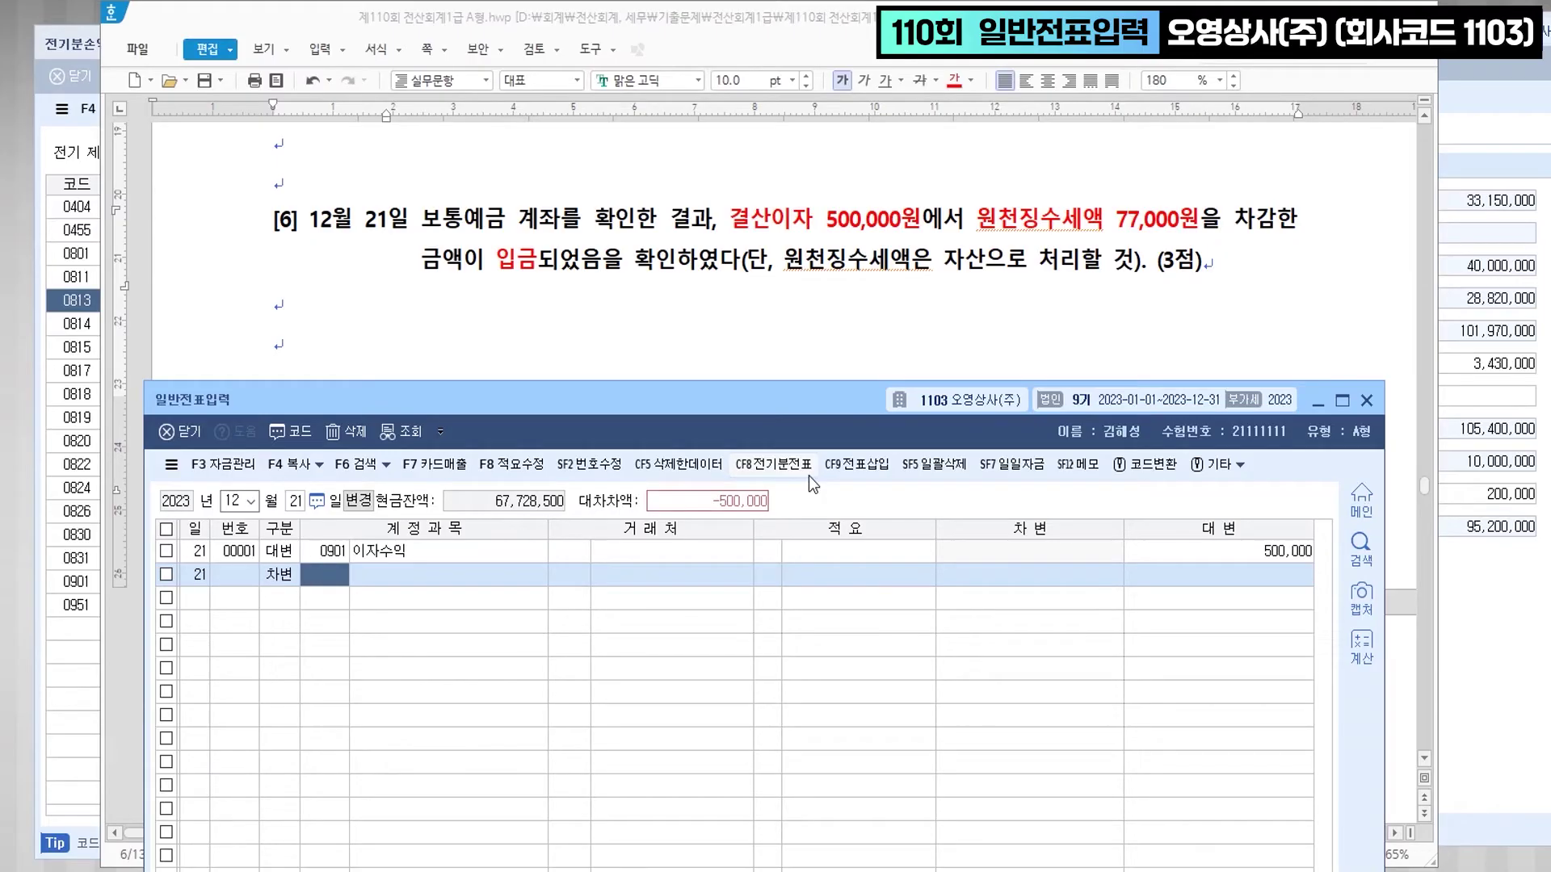
pyautogui.write('136')
pyautogui.press('Return')
pyautogui.press('Return')
pyautogui.press('Return')
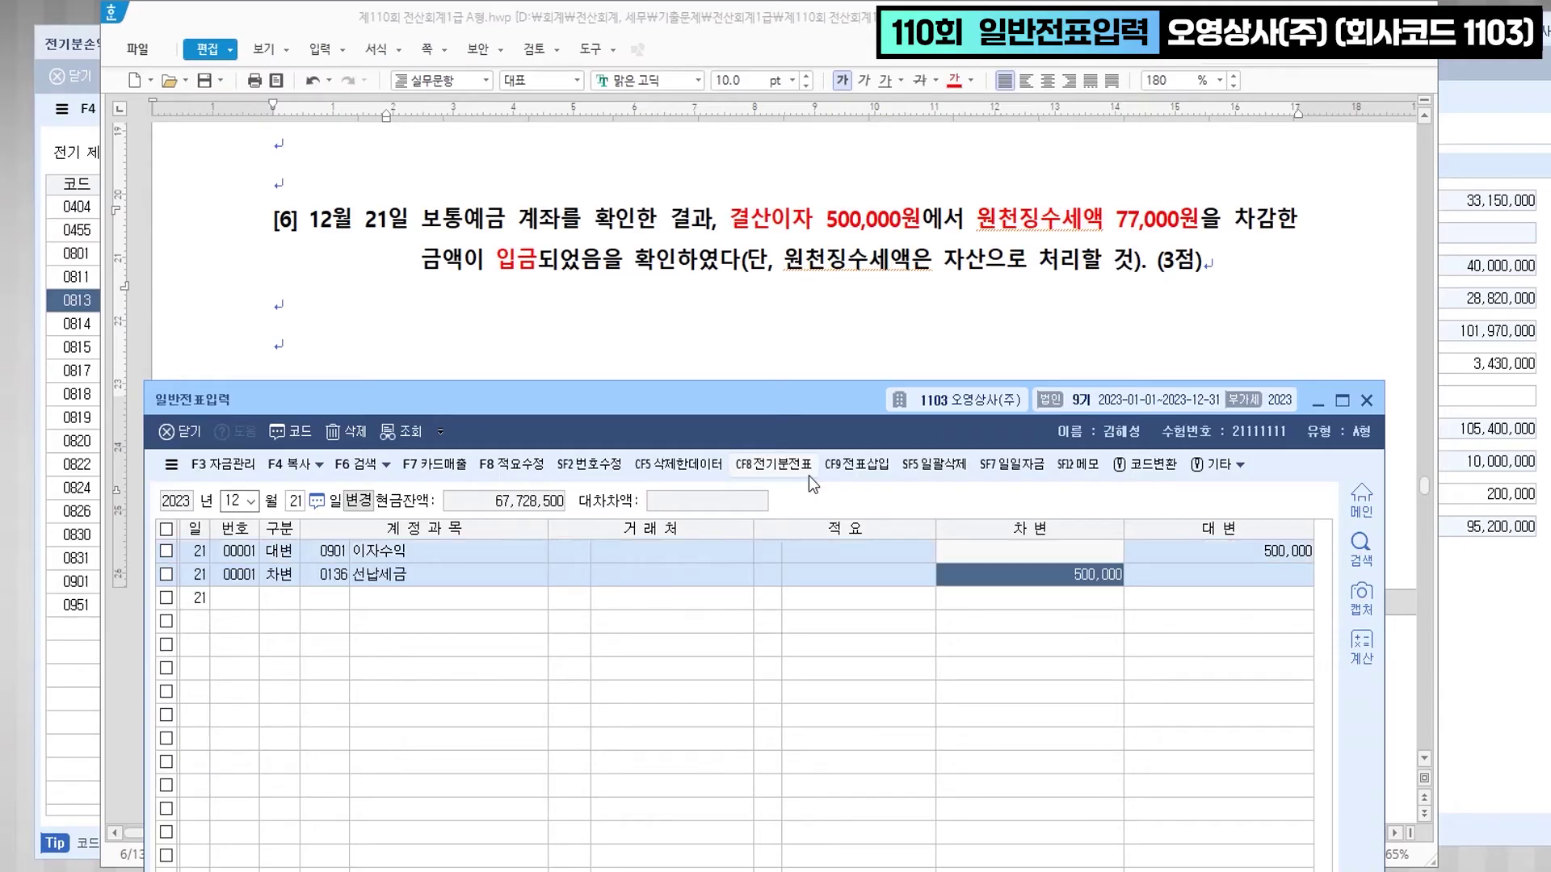
pyautogui.write('77000')
pyautogui.press('Return')
# - Add a debit line for 보통예금 (0103) with the remaining 423,000 to the December 21 voucher
pyautogui.write('3')
pyautogui.press('Return')
pyautogui.write('103')
pyautogui.press('Return')
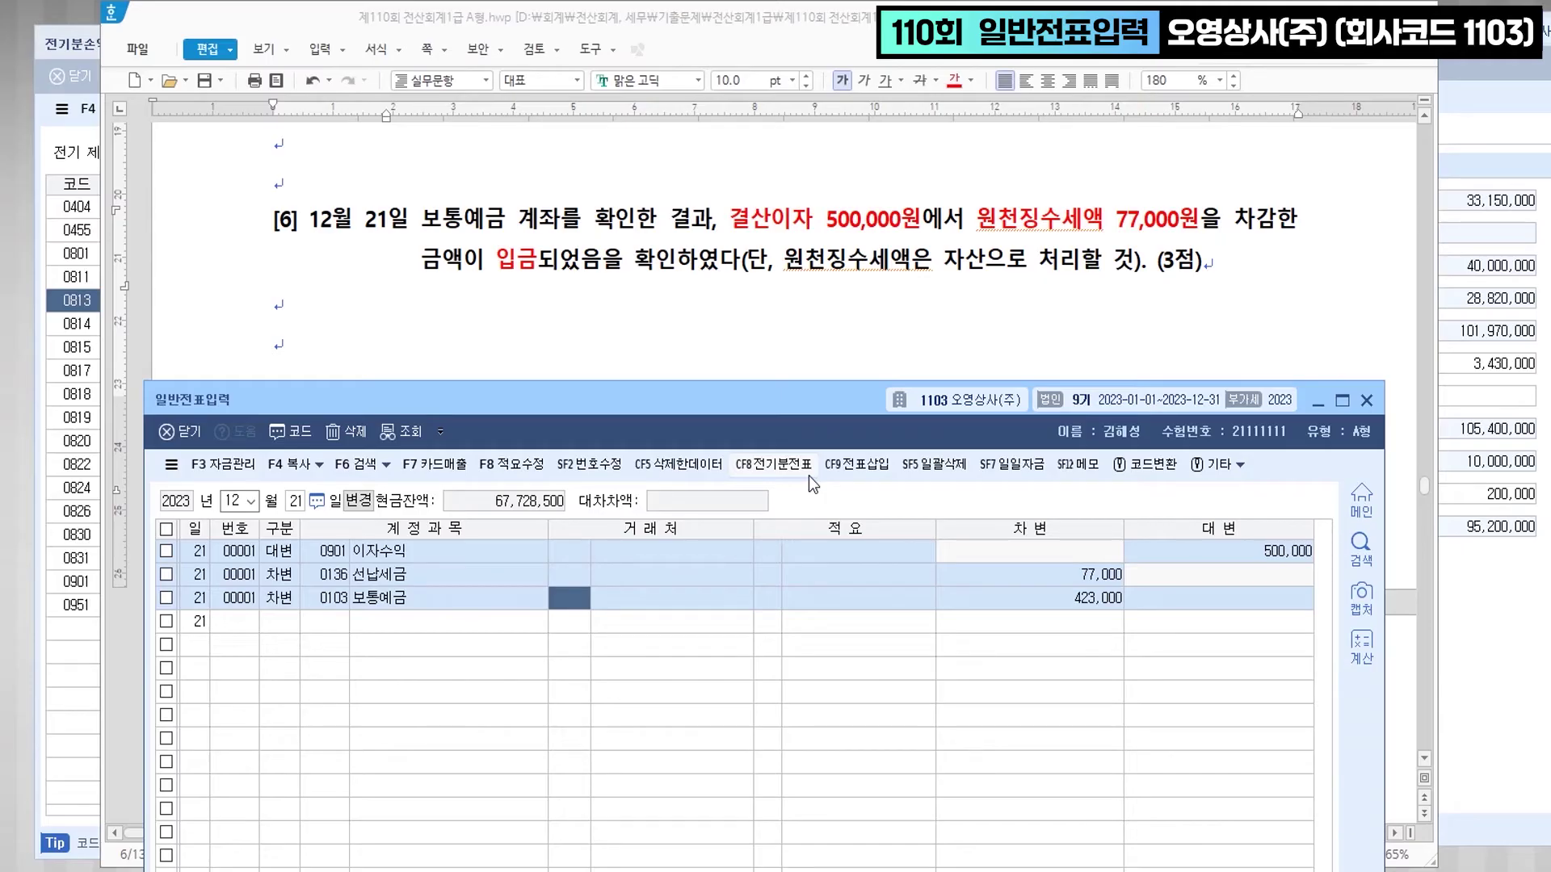
# - Write the notes "이자수익 >>> 선납세금" and "이자비용 >>> 예수금" on two lines below question [6] in the exam document
pyautogui.click(679, 335)
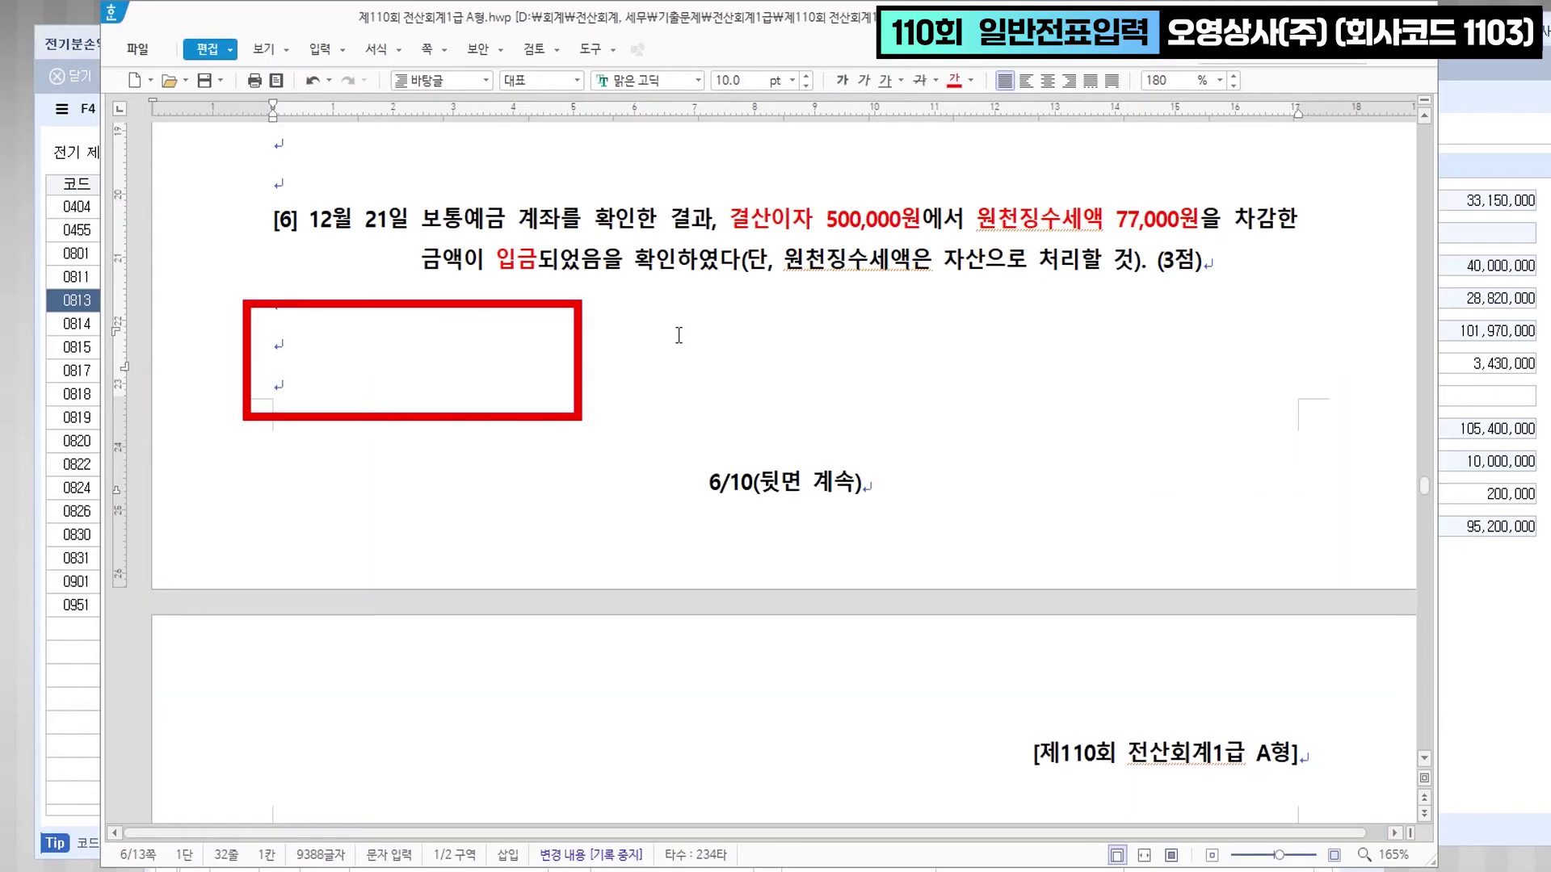
pyautogui.write('이자수')
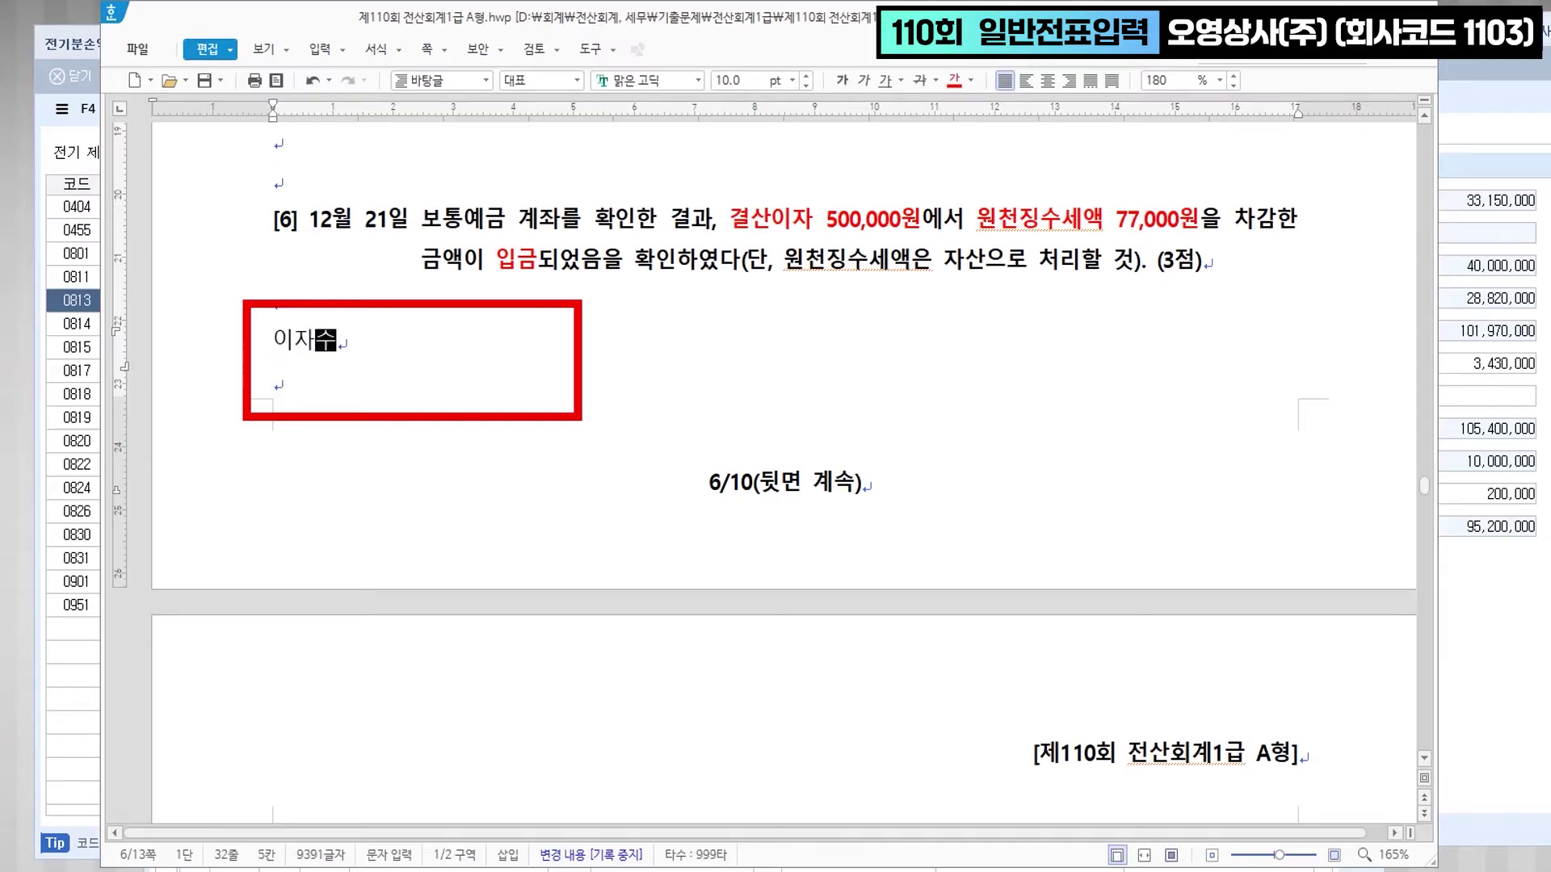
pyautogui.write('익   >>> ㅅ')
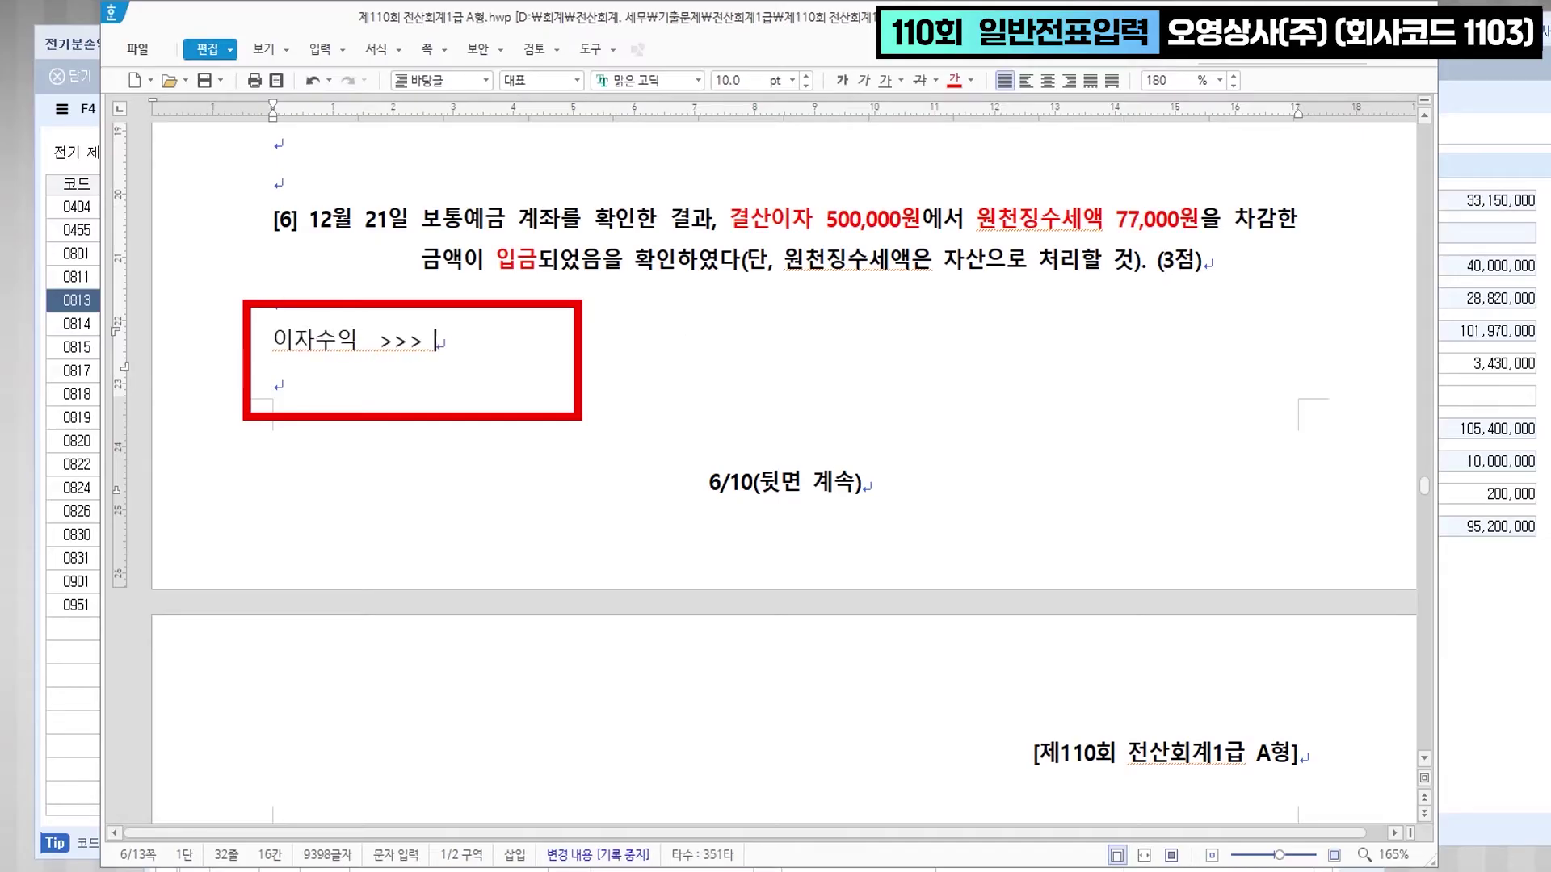
pyautogui.write('선납세금')
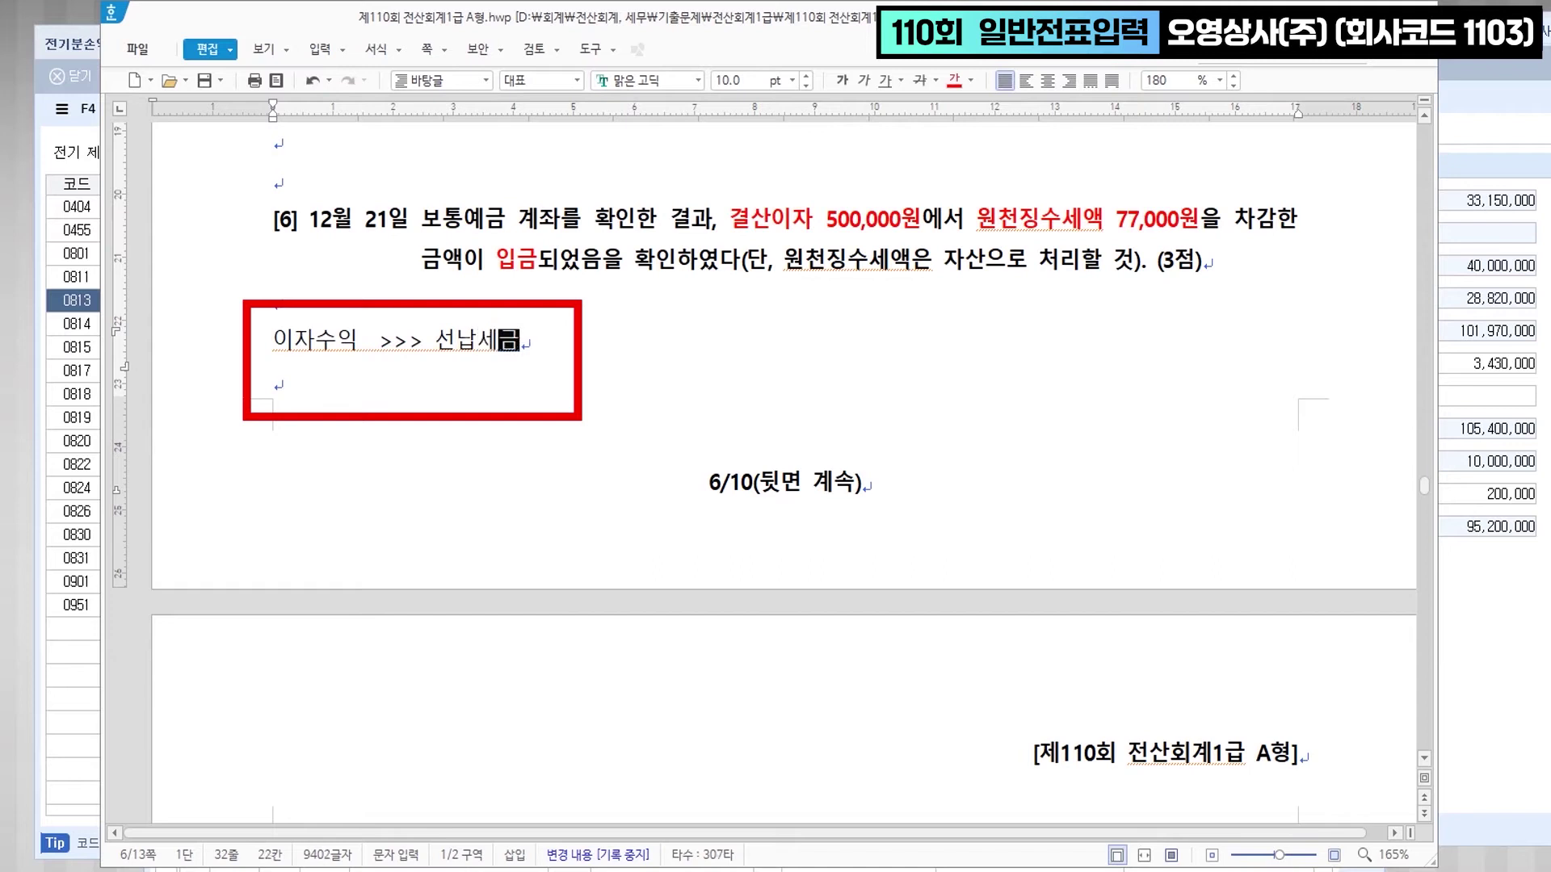
pyautogui.click(274, 383)
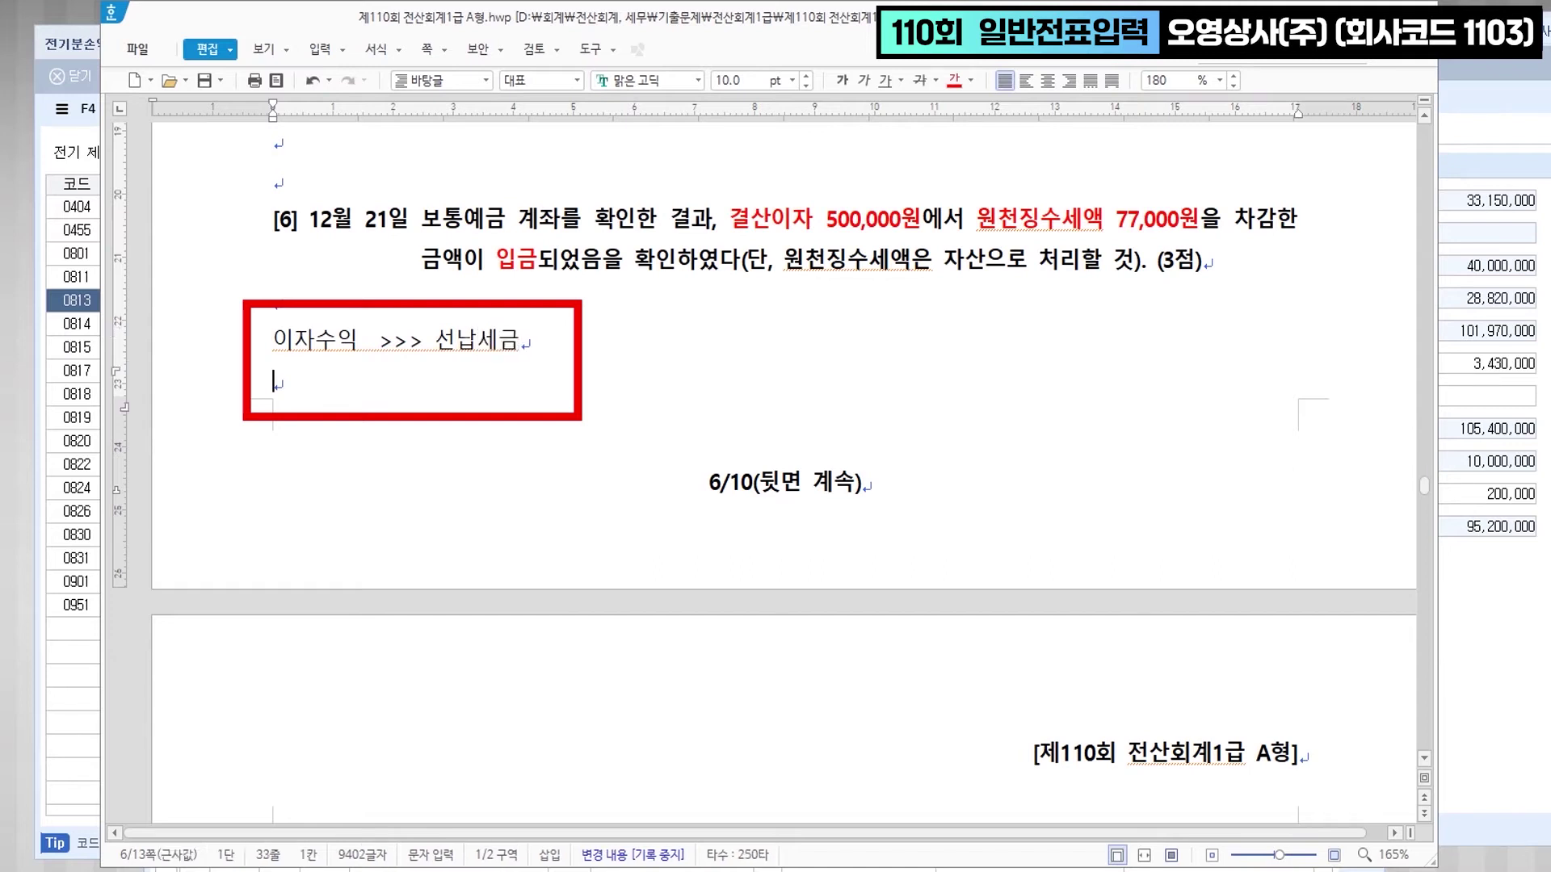
pyautogui.write('이자비용  >>> ')
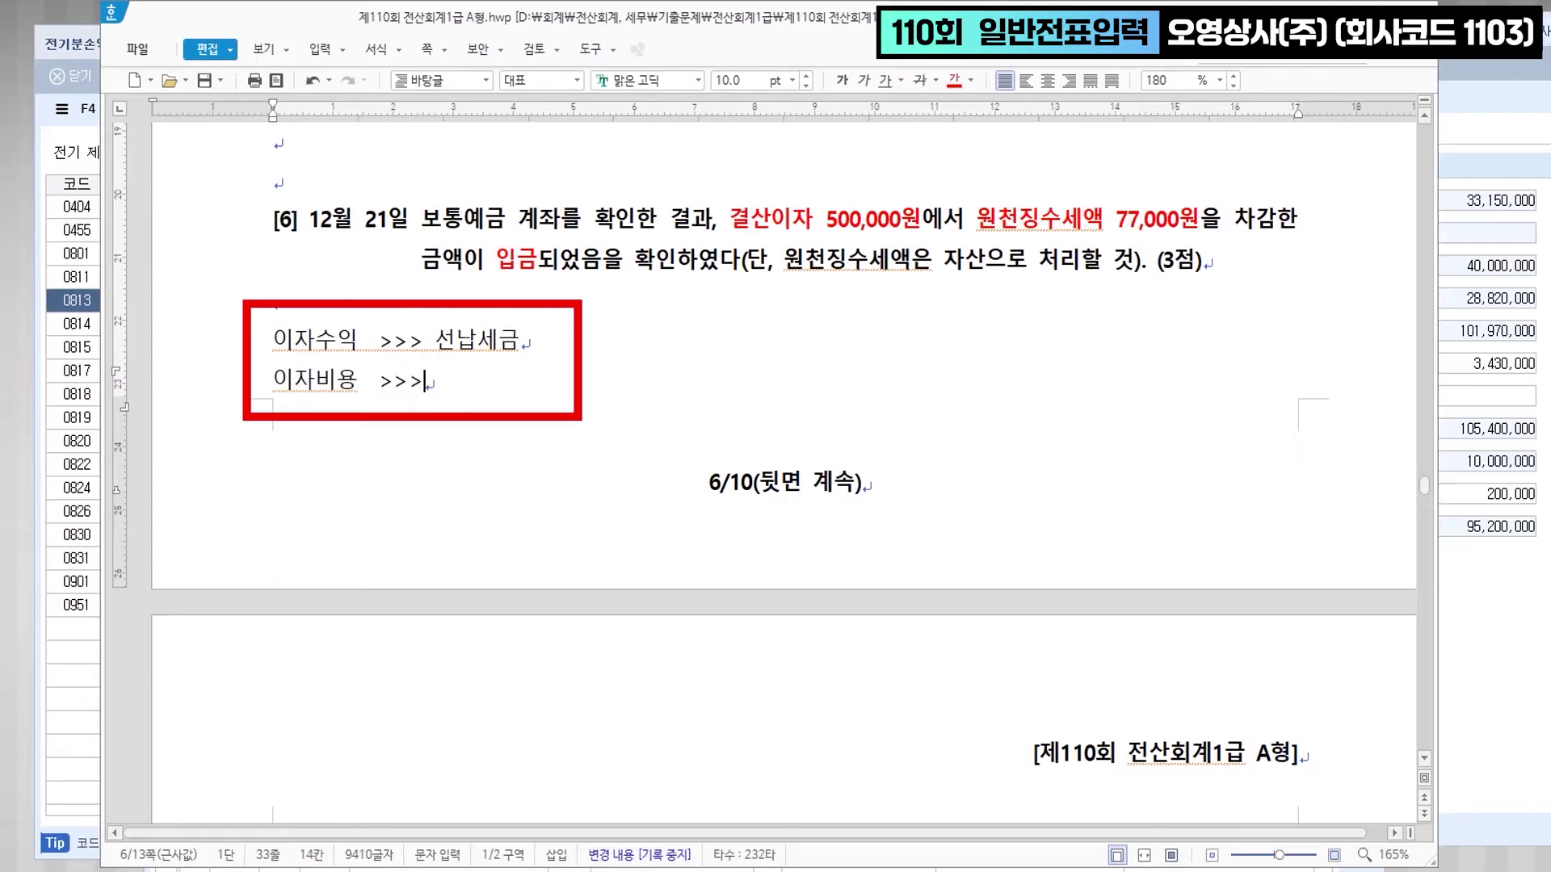
pyautogui.write('예수금')
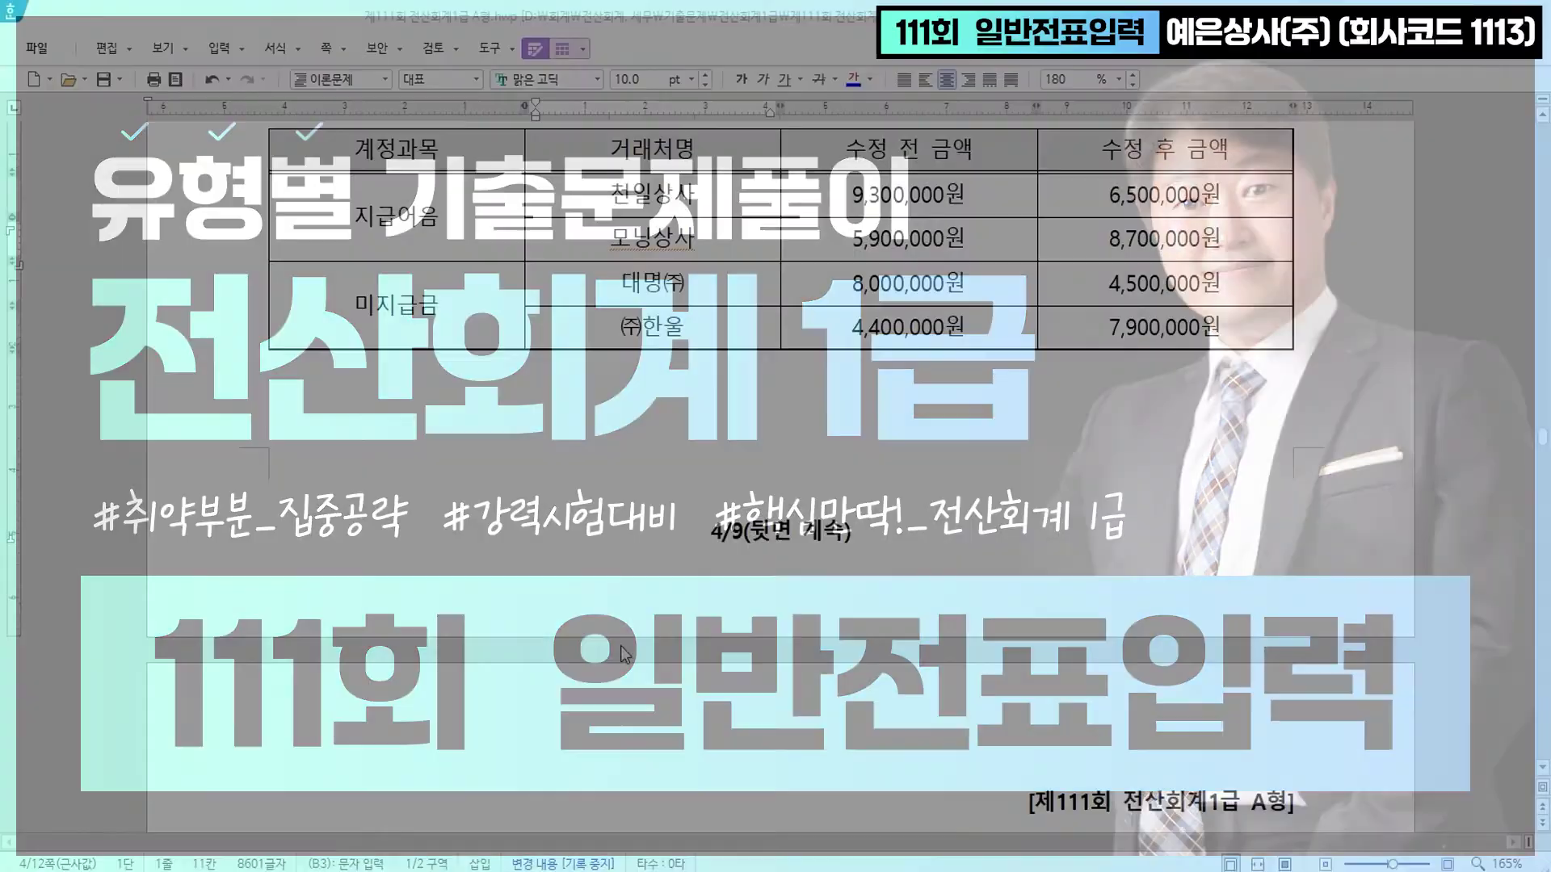
# - Colour the date 07월 10일 and the phrase 원천징수한 근로소득세 blue in question [1] of the 111th exam document
pyautogui.scroll(-10, 730, 586)
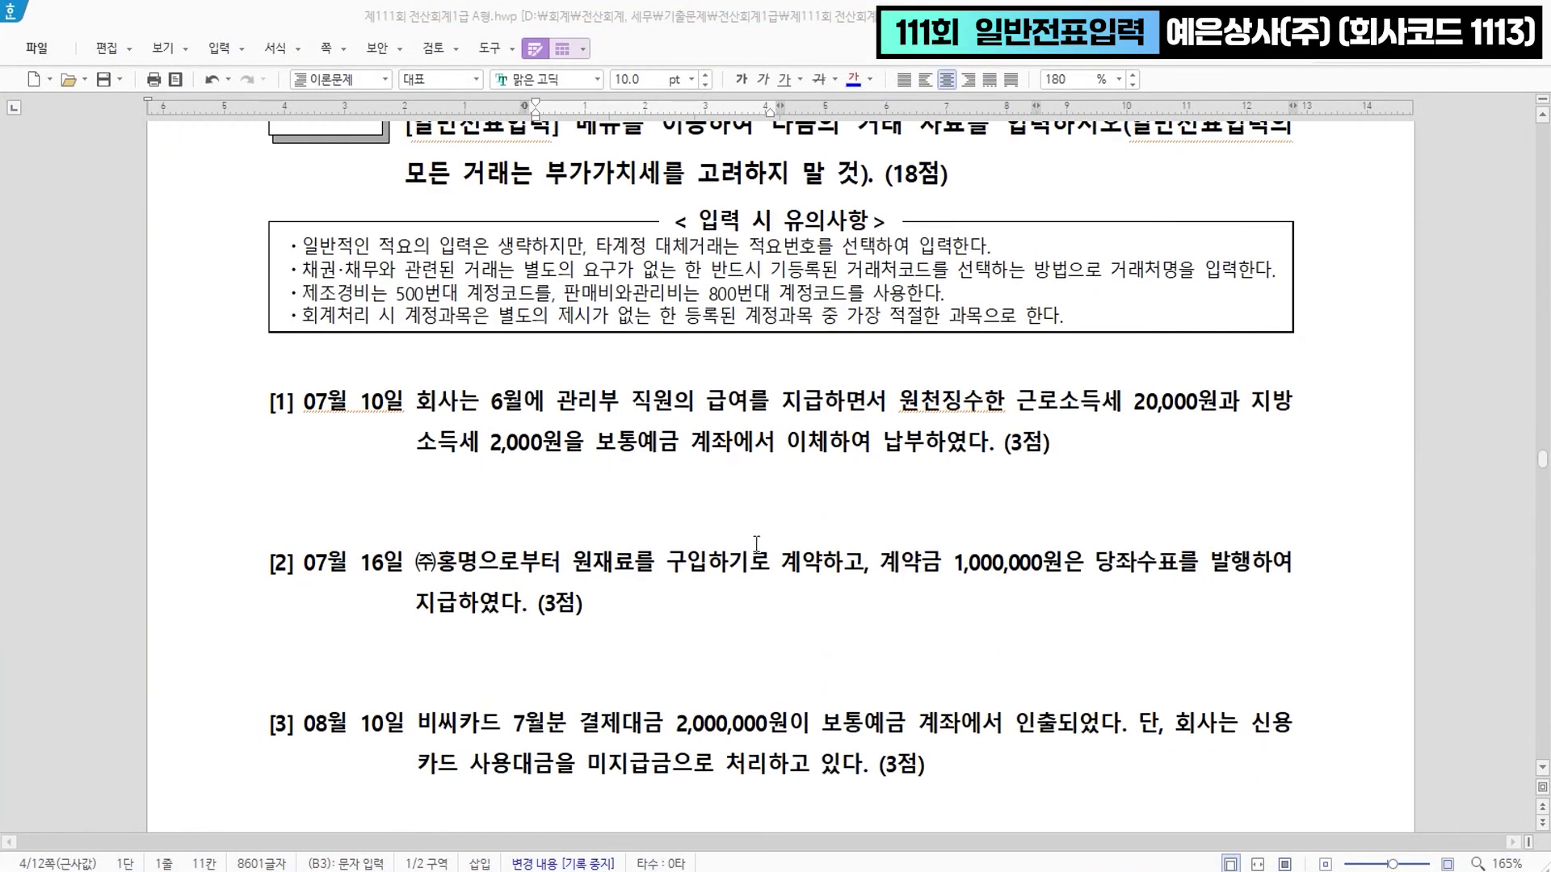
pyautogui.scroll(-3, 659, 494)
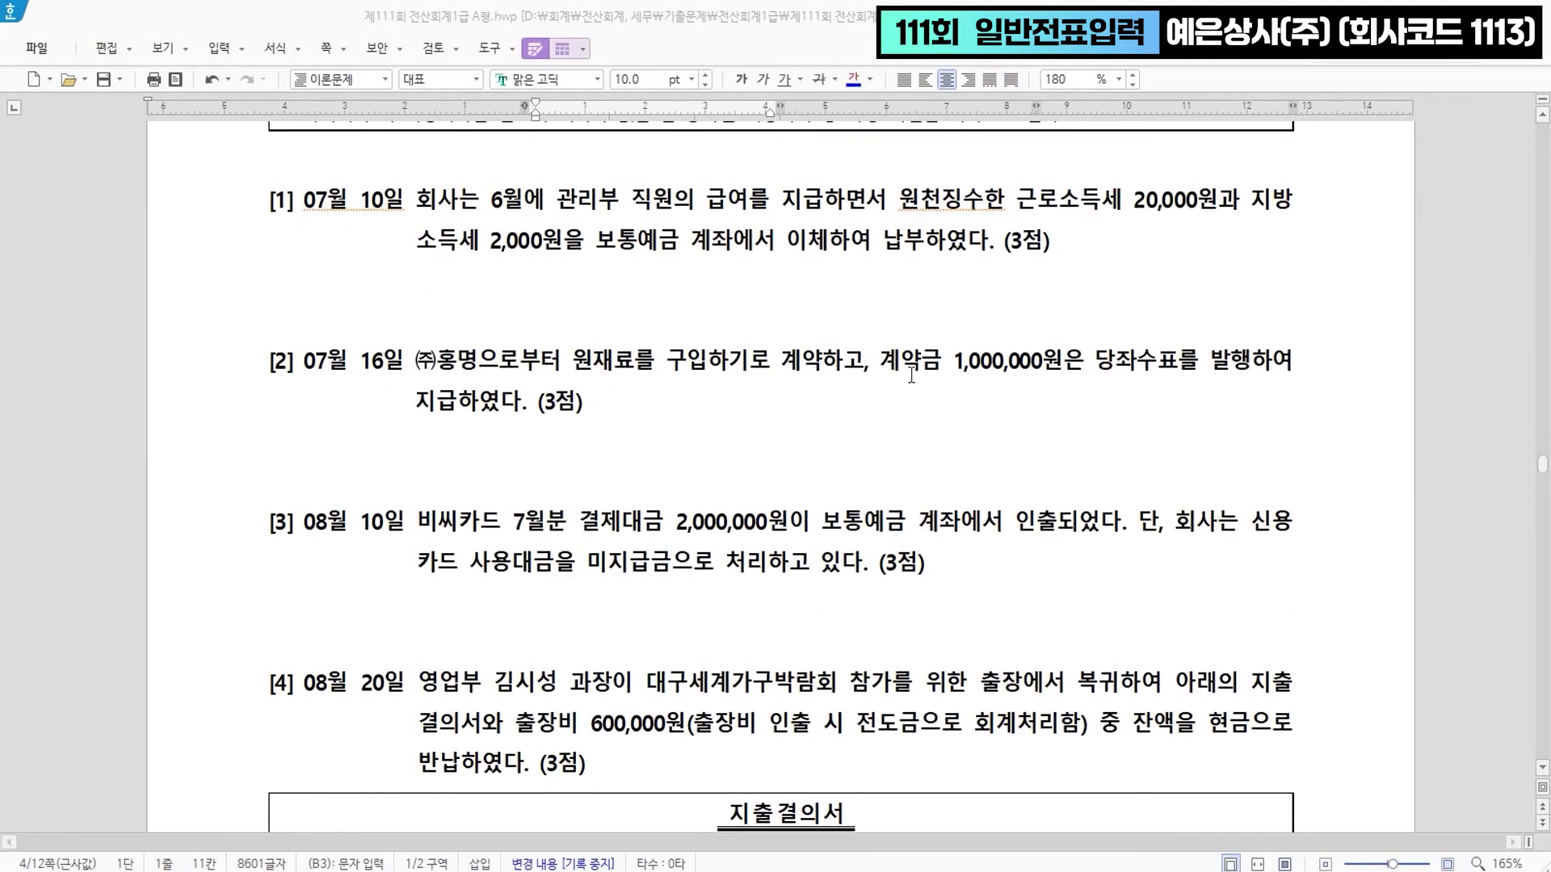
pyautogui.moveTo(305, 201); pyautogui.dragTo(403, 202)
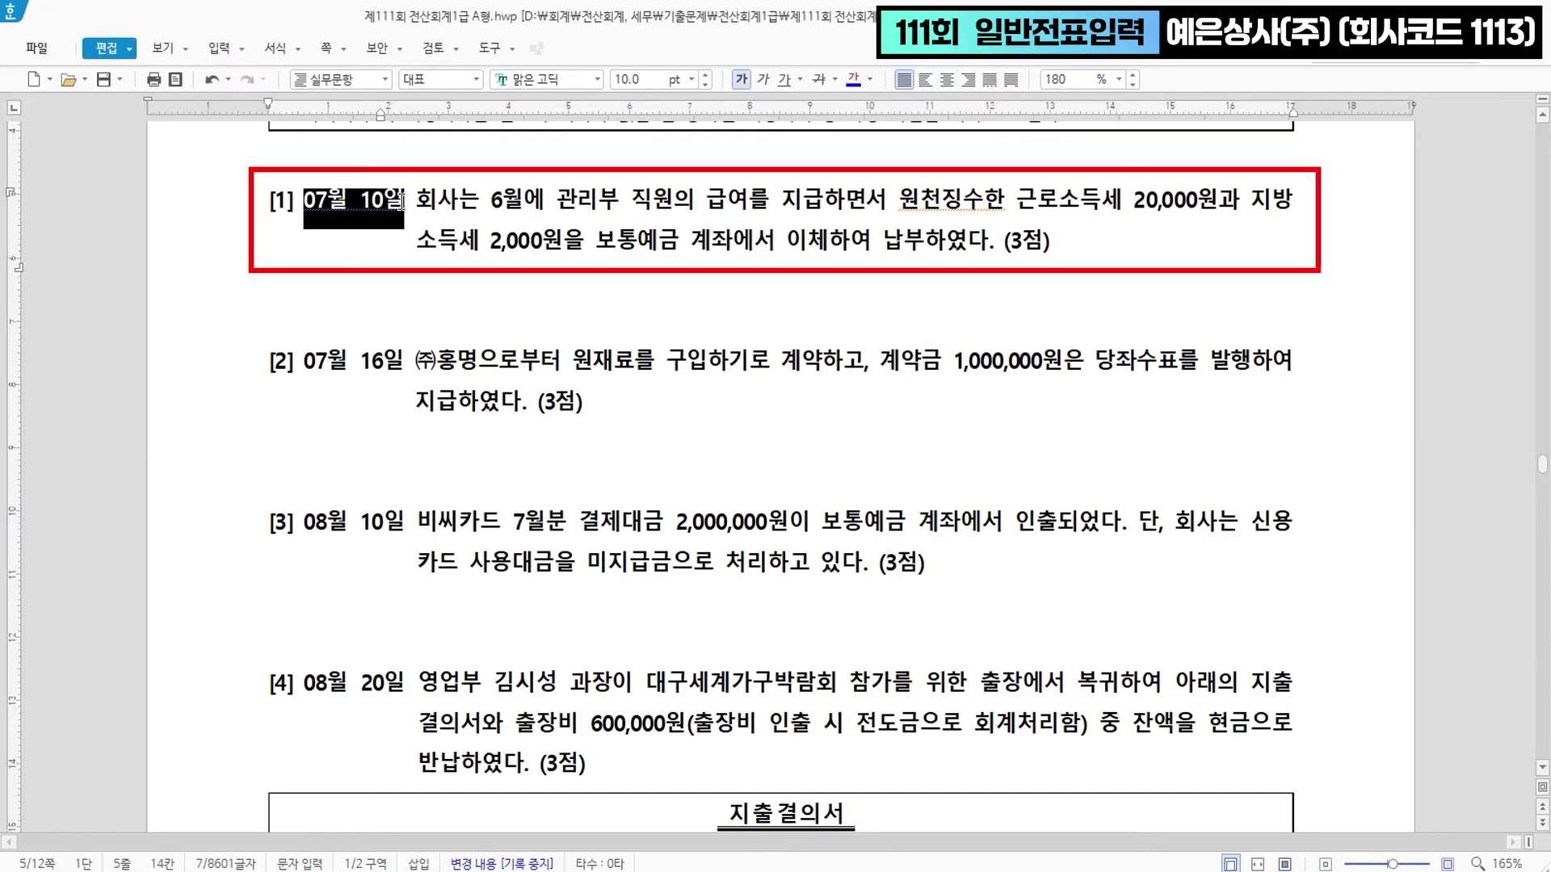
pyautogui.click(851, 84)
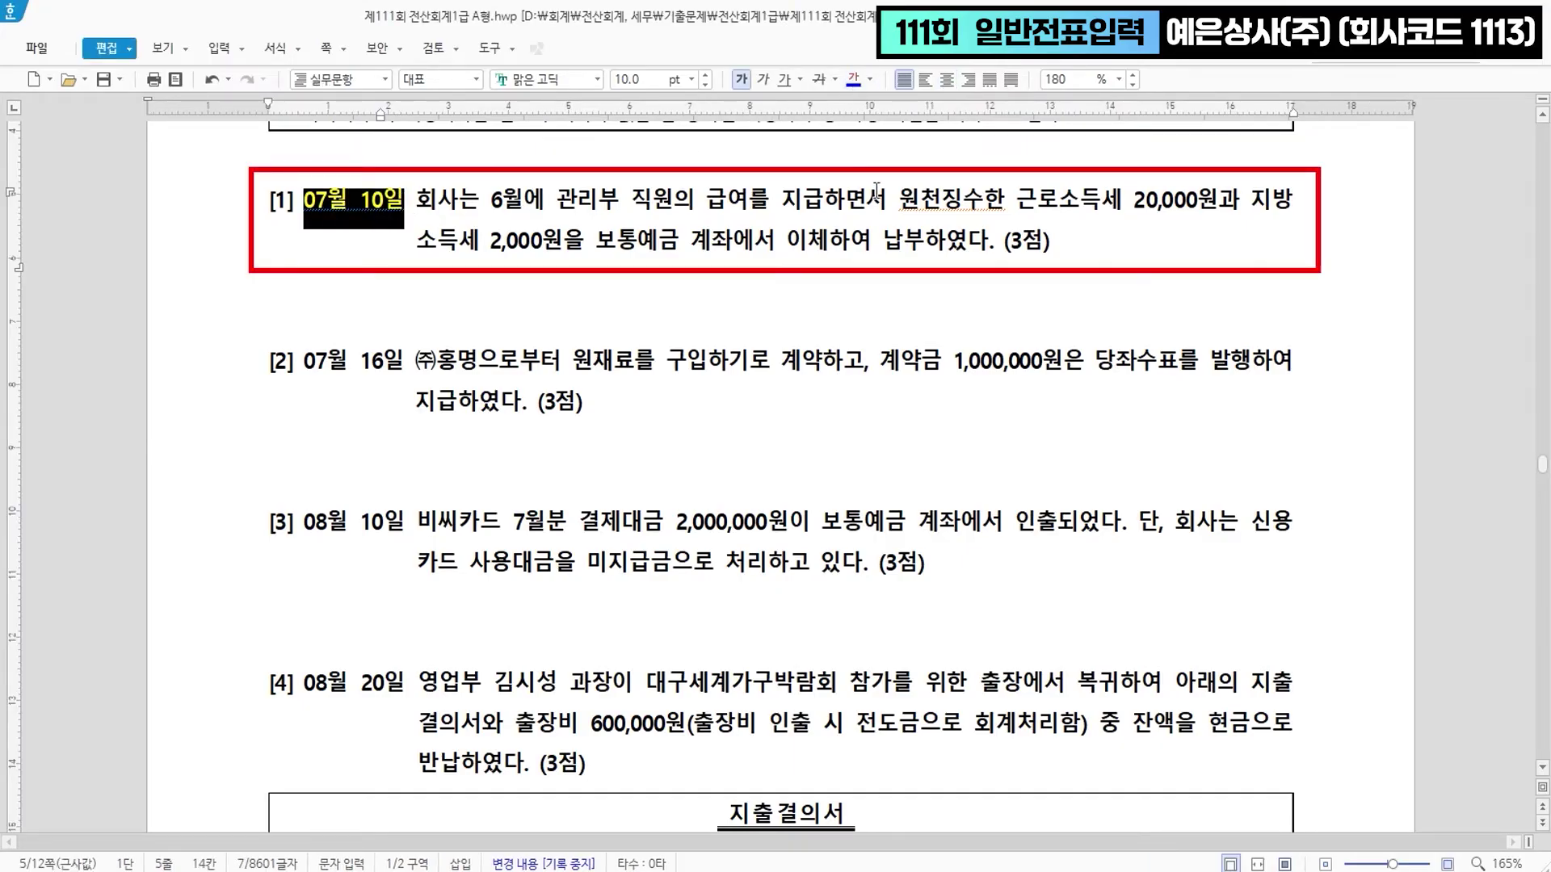
pyautogui.moveTo(899, 202); pyautogui.dragTo(1123, 209)
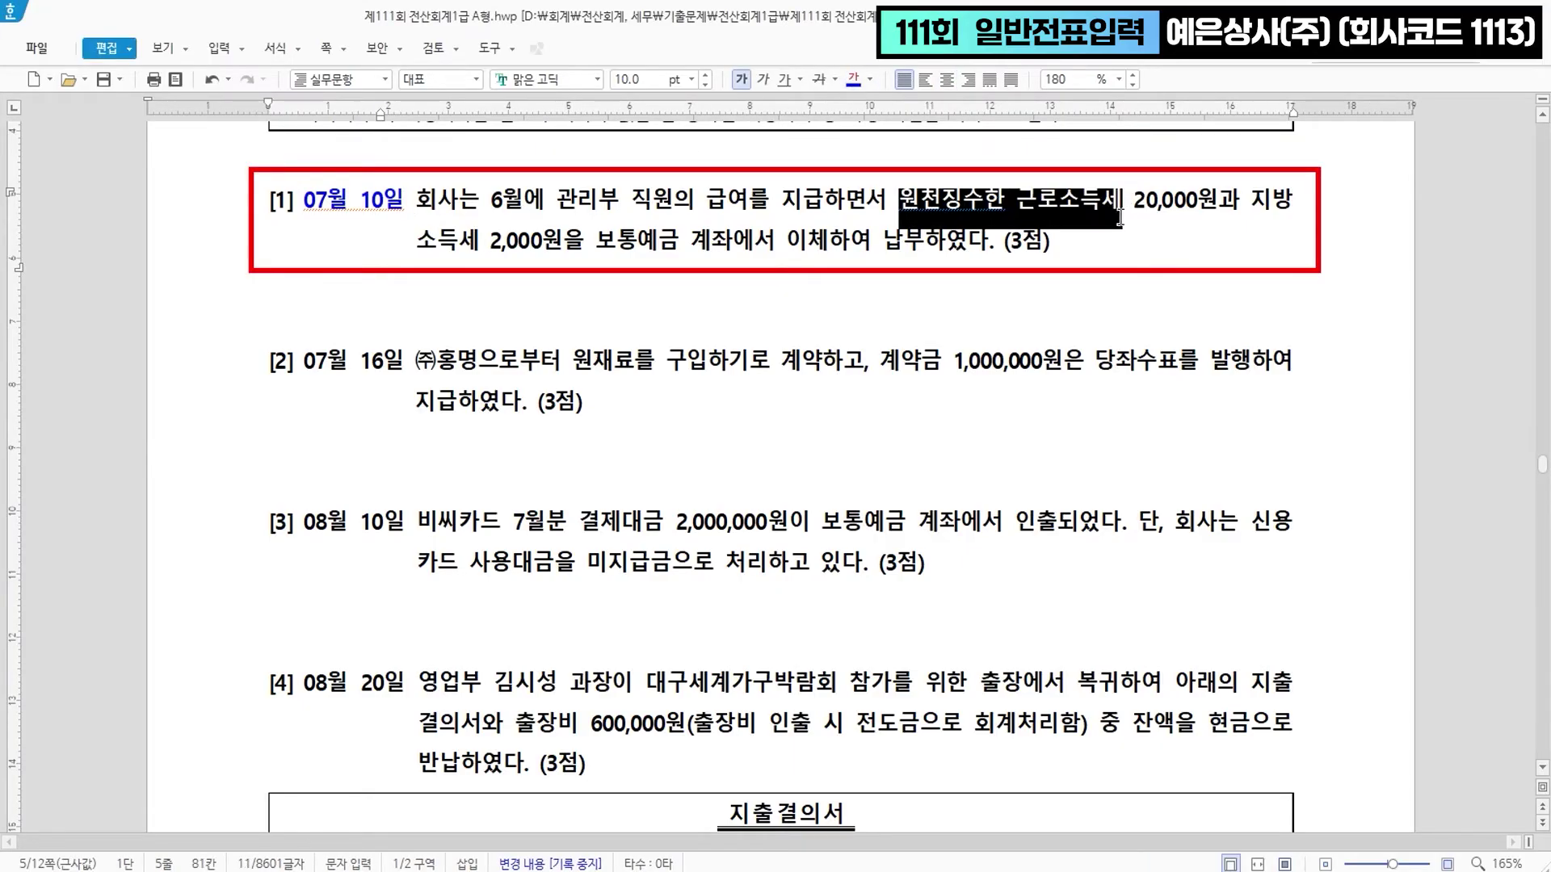
pyautogui.click(853, 79)
# - Insert the note ">> 예수금" right after 근로소득세 in question [1]
pyautogui.click(1125, 201)
pyautogui.write('>> ')
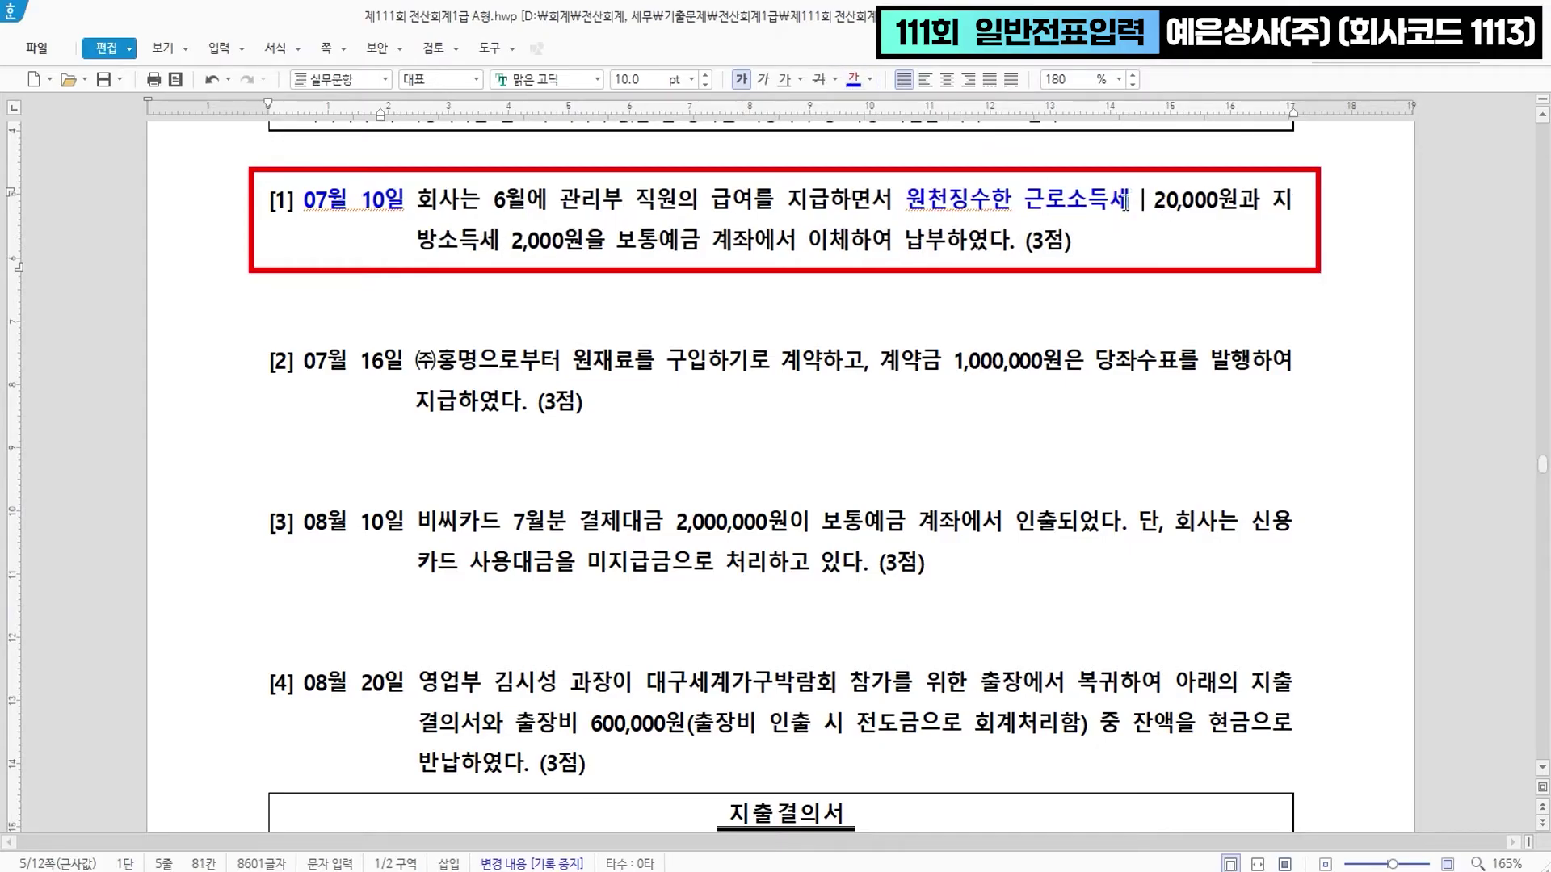
pyautogui.write('예수금')
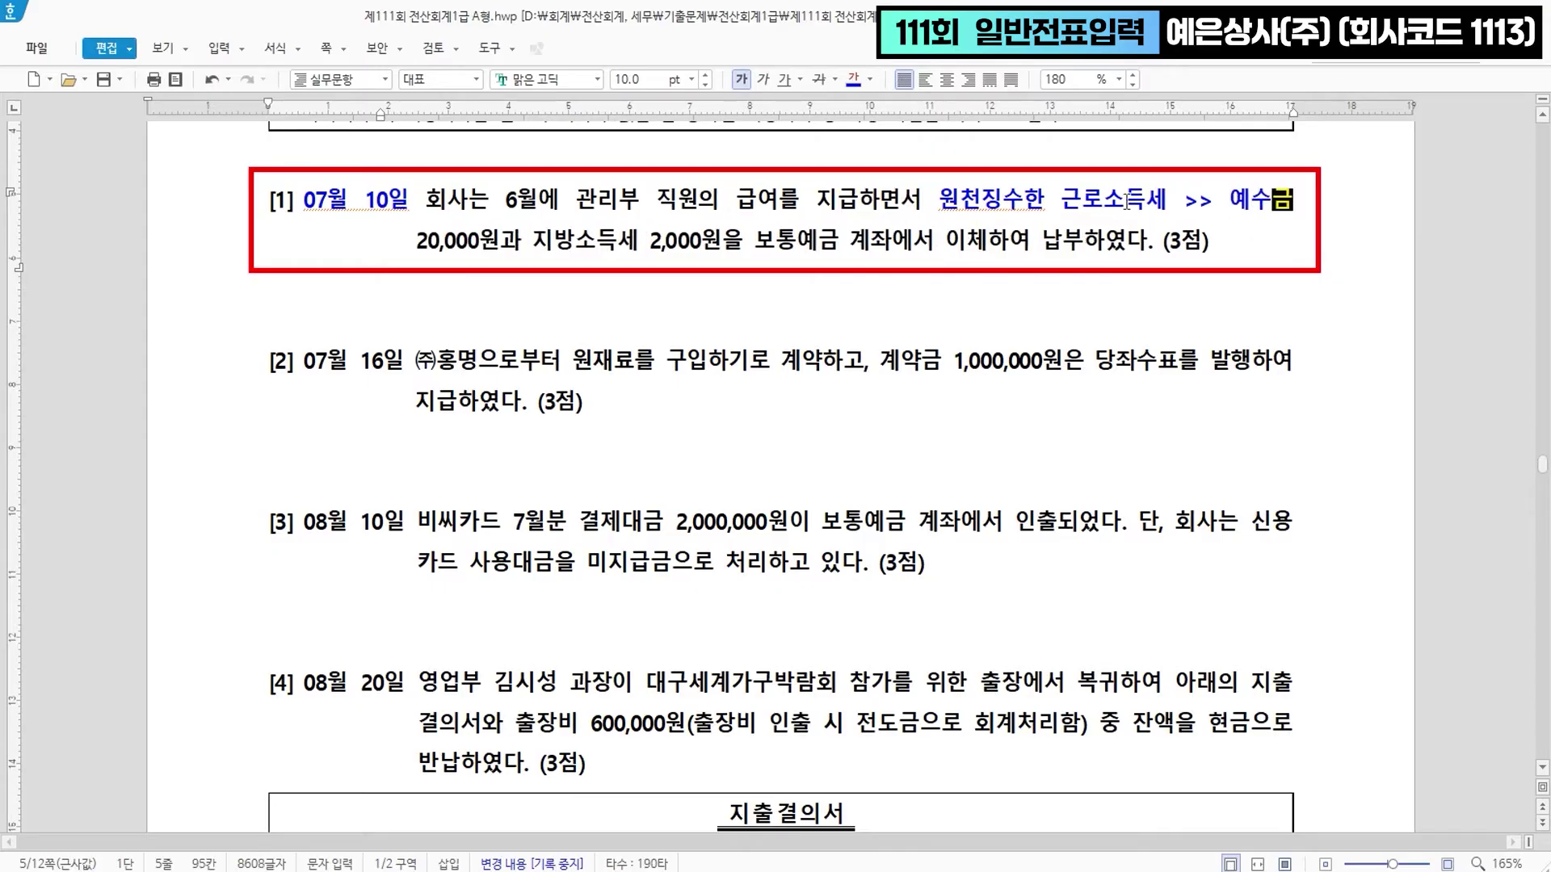
pyautogui.click(666, 255)
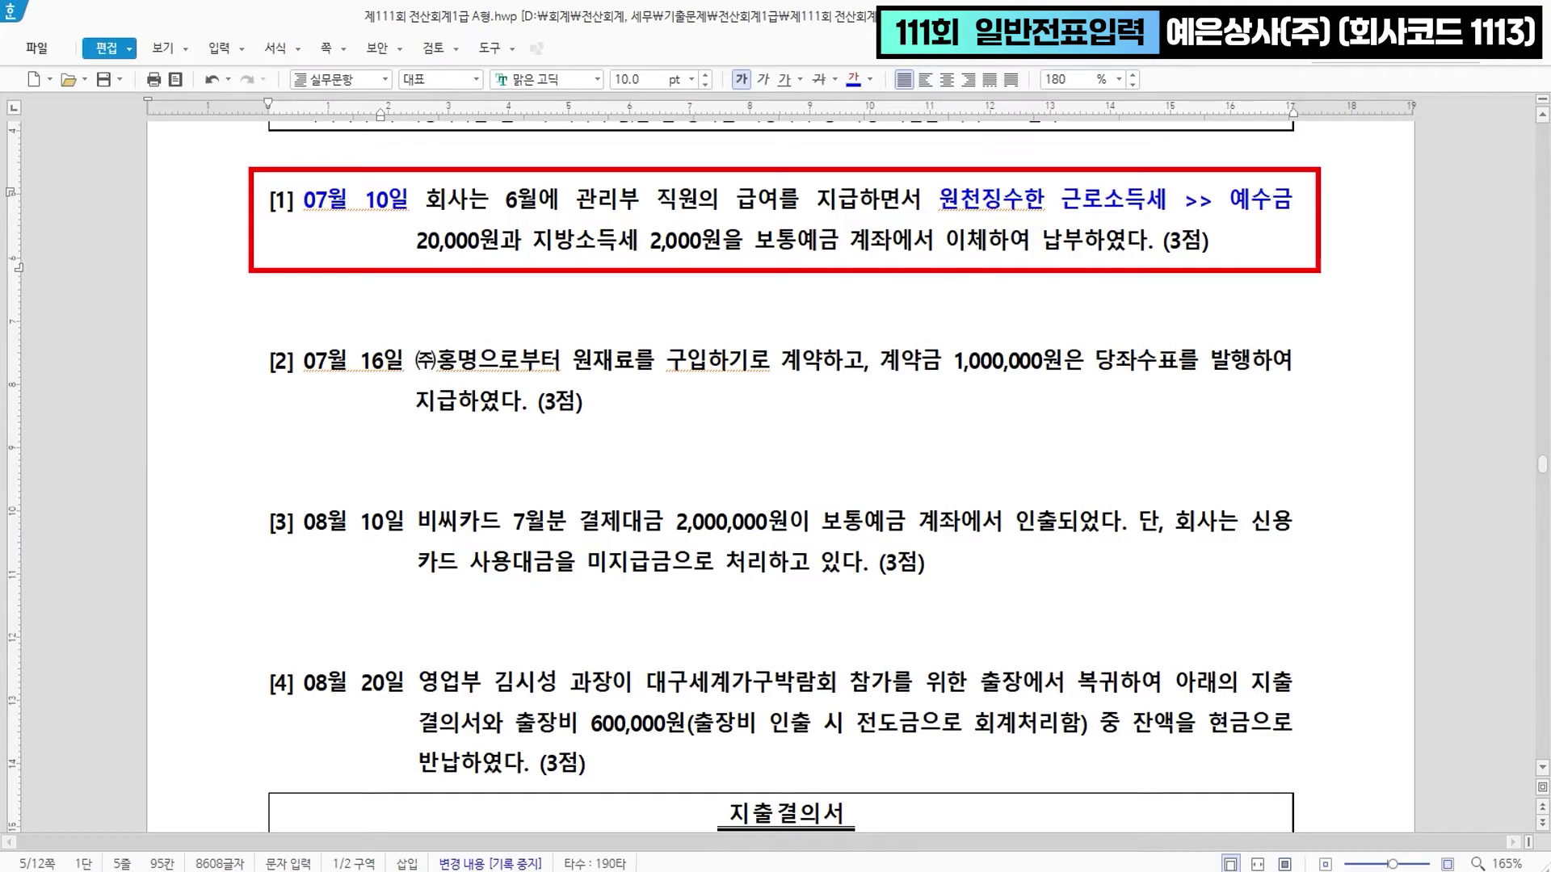
# - Switch to KcLep, open 일반전표입력 placed below question [1], and set the voucher date to July 10
pyautogui.hotkey('alt', 'Tab')
pyautogui.click(367, 219)
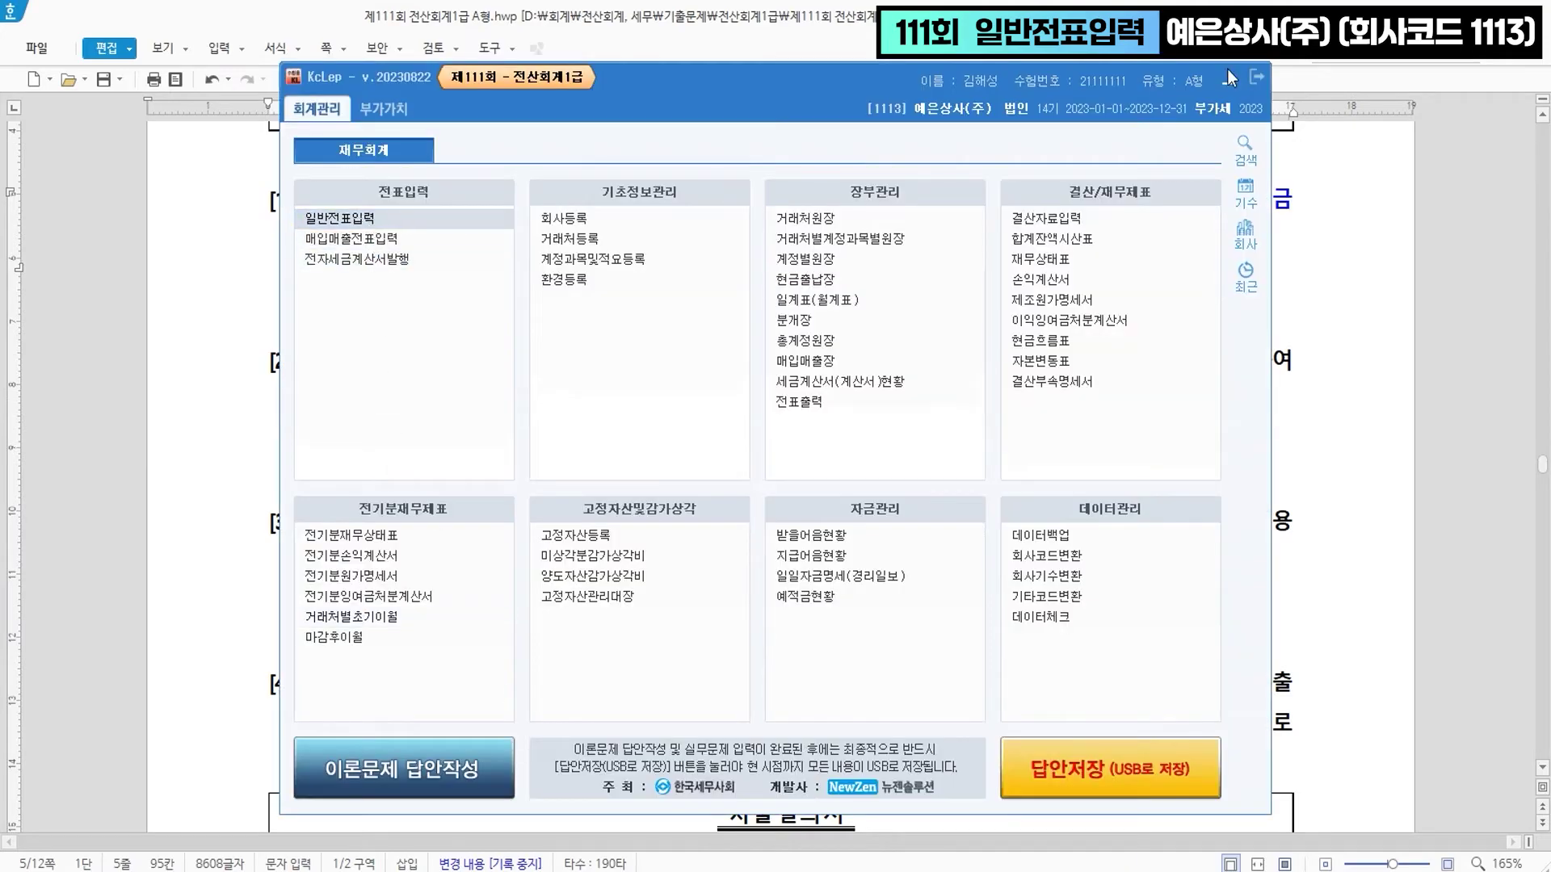
pyautogui.moveTo(807, 206); pyautogui.dragTo(809, 347)
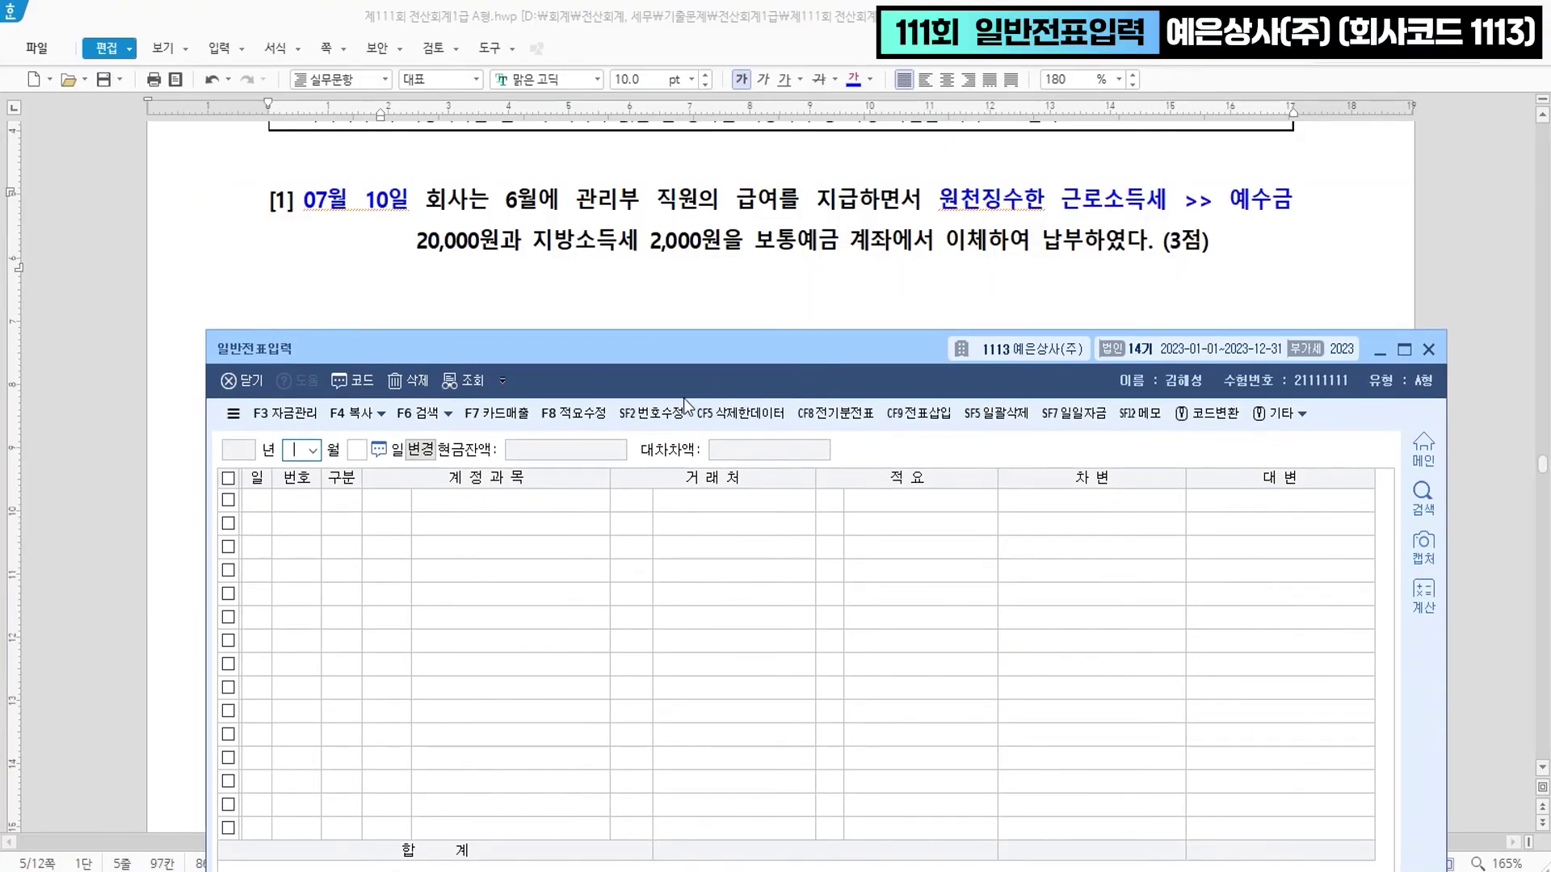
pyautogui.write('7')
pyautogui.press('Return')
pyautogui.write('10')
pyautogui.press('Return')
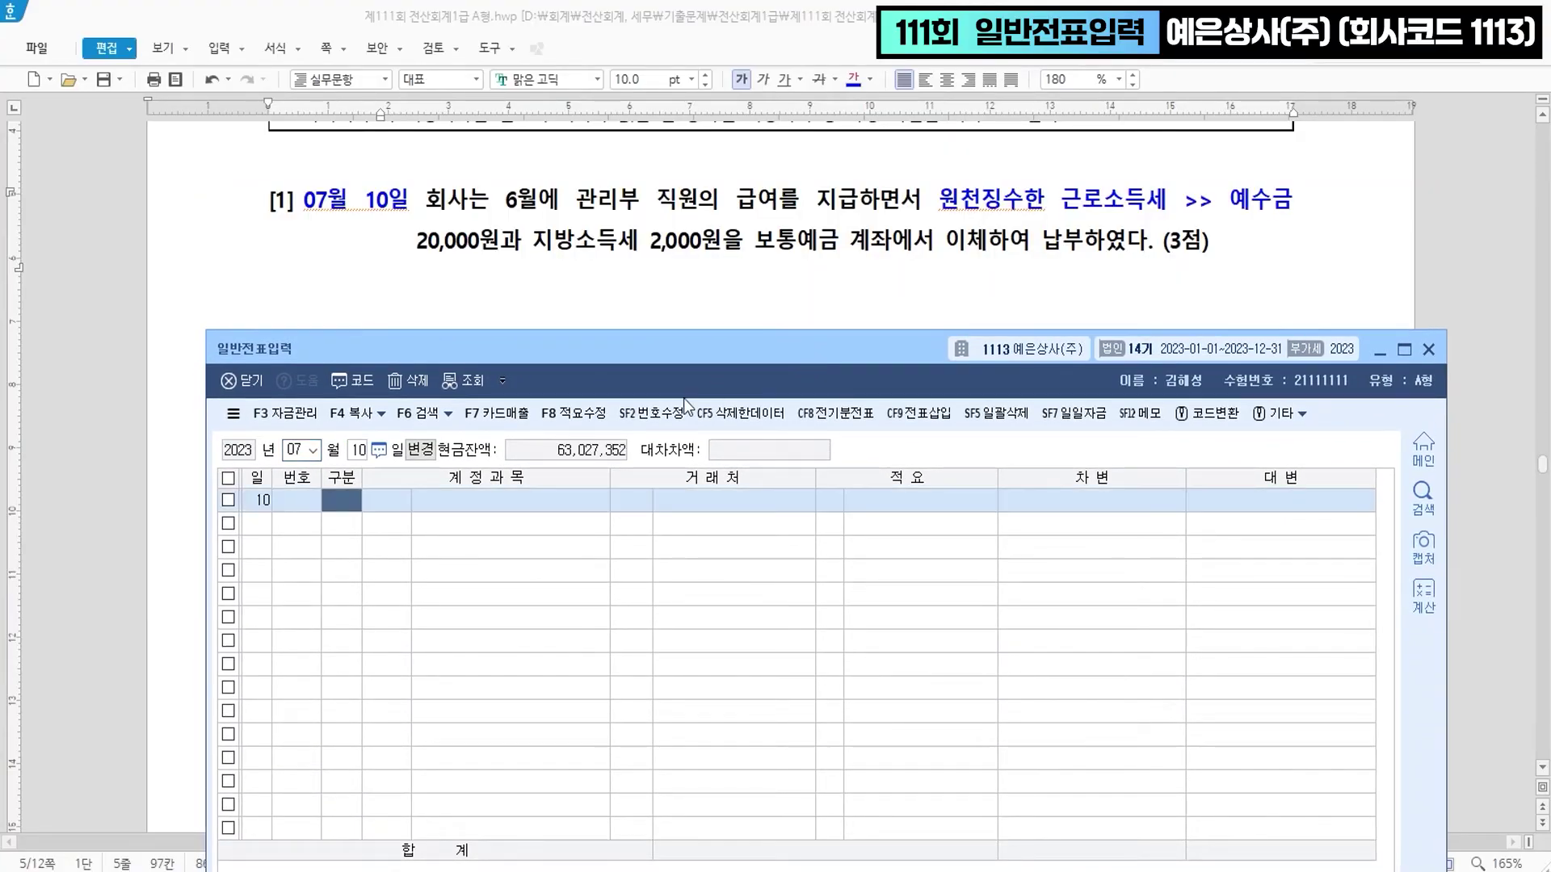
# - Enter a debit line for 0254 예수금 with the amount 22,000 in the July 10 voucher
pyautogui.write('3')
pyautogui.press('Return')
pyautogui.write('251')
pyautogui.press('Return')
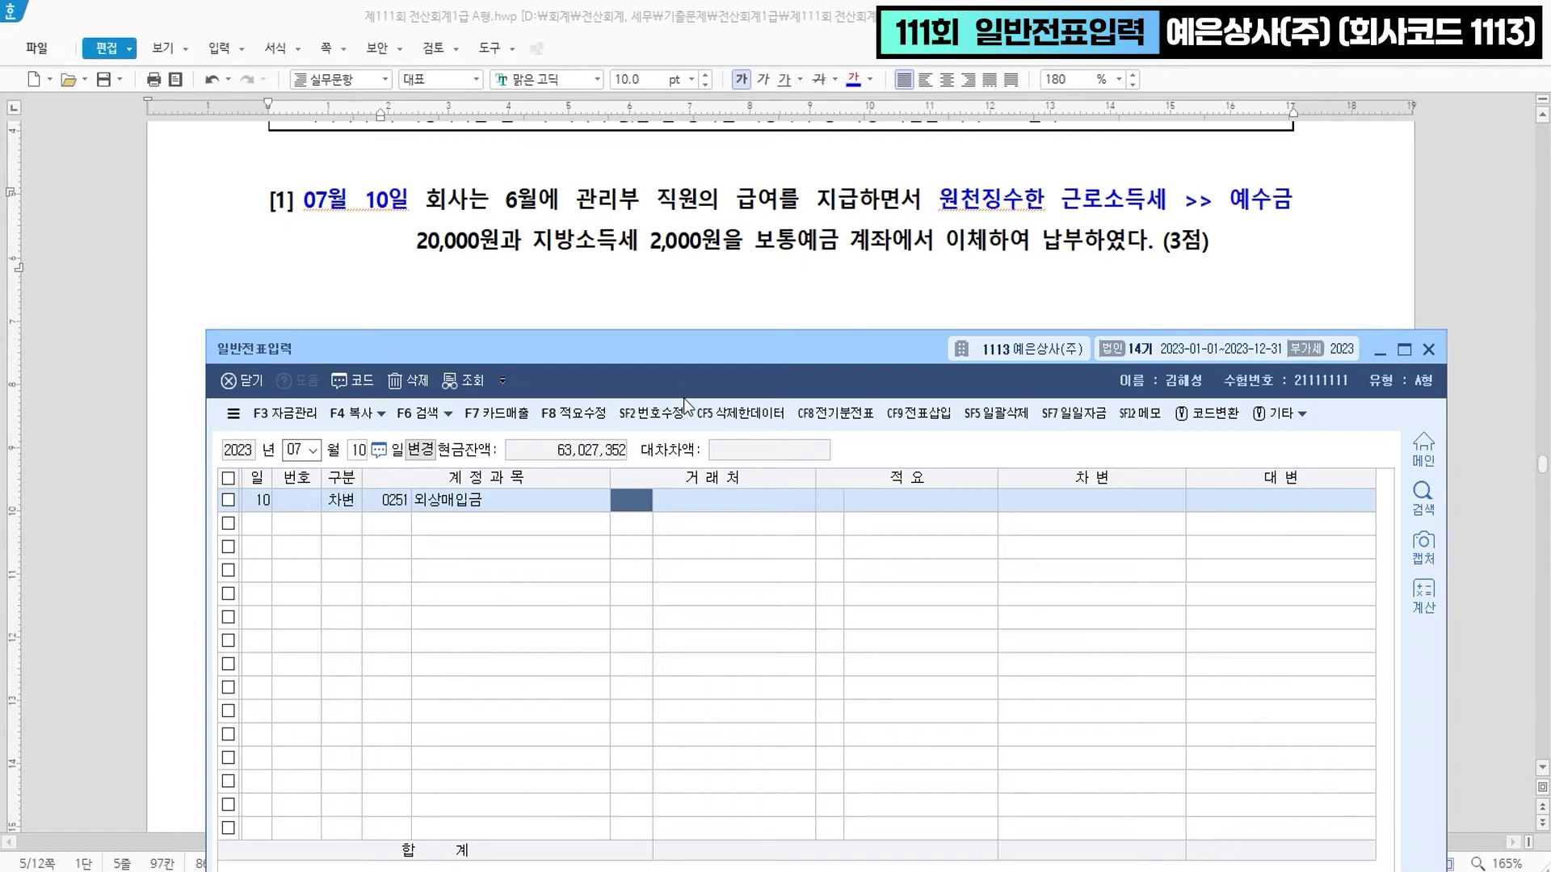
pyautogui.press('Left')
pyautogui.press('Left')
pyautogui.press('Return')
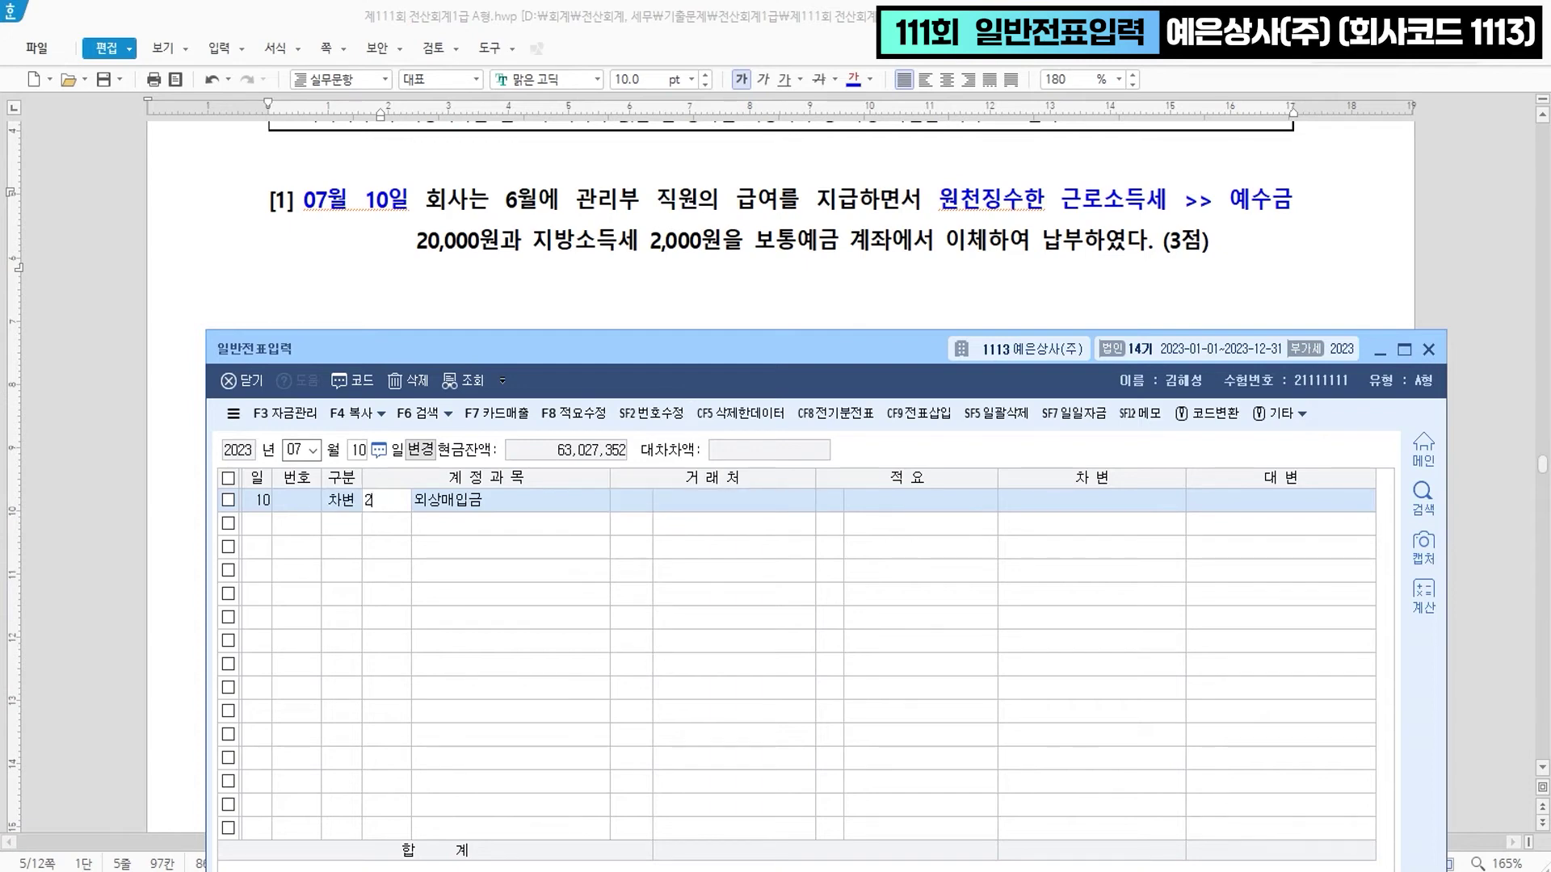
pyautogui.write('254')
pyautogui.press('Return')
pyautogui.press('Return')
pyautogui.press('Return')
pyautogui.press('Return')
pyautogui.write('22000')
pyautogui.press('Return')
# - Add the balancing credit line for 0103 보통예금, 22,000, to the July 10 voucher
pyautogui.write('4')
pyautogui.press('Return')
pyautogui.write('103')
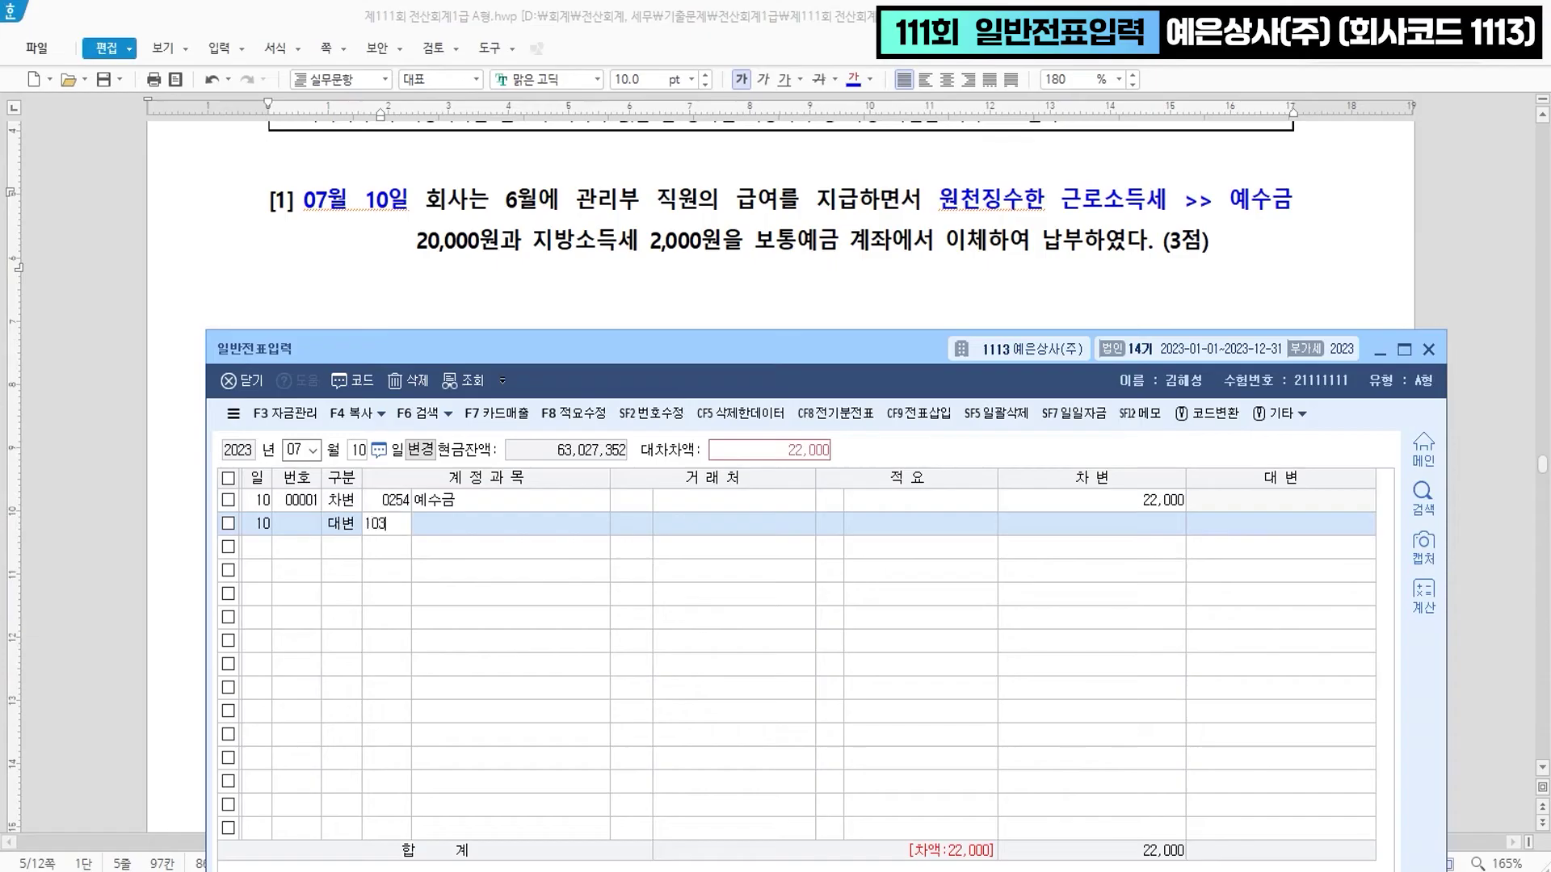
pyautogui.press('Return')
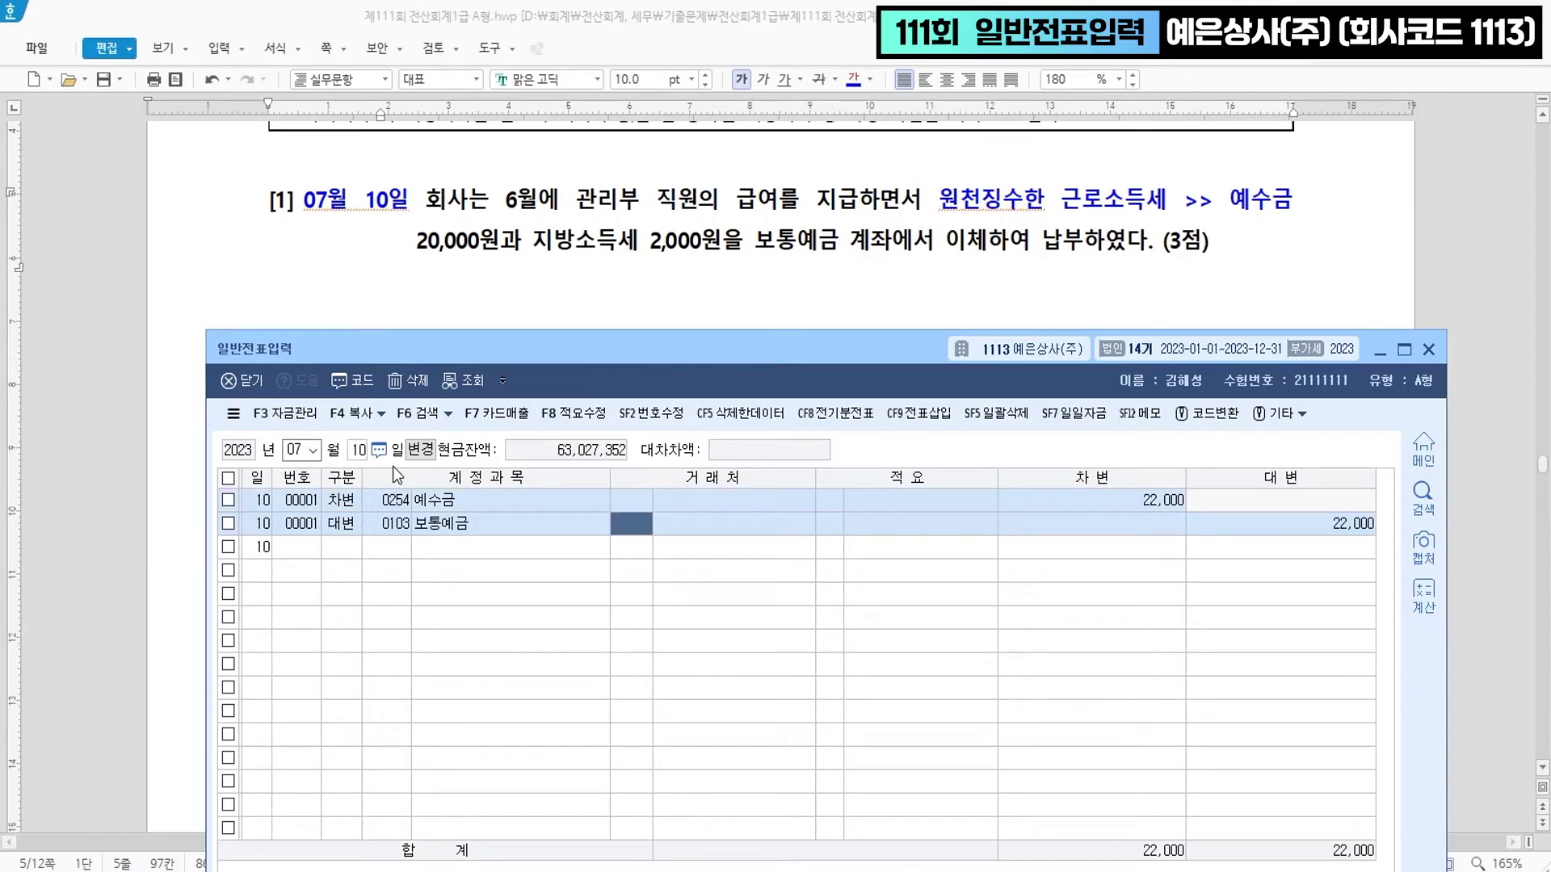
pyautogui.click(401, 517)
# - Colour 계약금 1,000,000원 blue in question [2] of the exam document and insert the note ">> 선급금" after 계약금
pyautogui.scroll(-3, 772, 255)
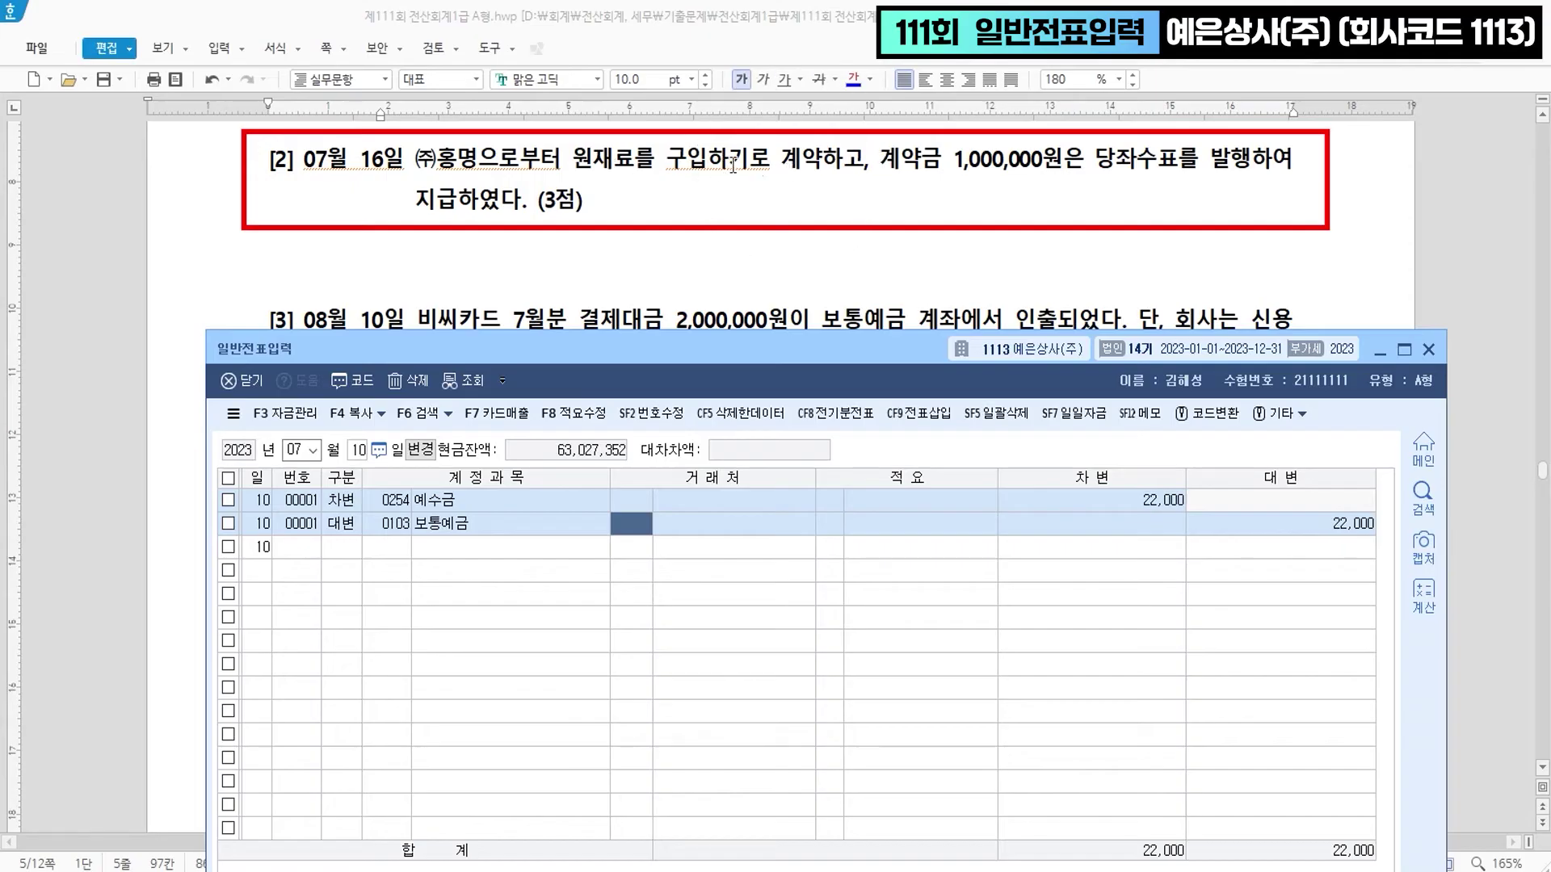
pyautogui.moveTo(884, 158); pyautogui.dragTo(1059, 160)
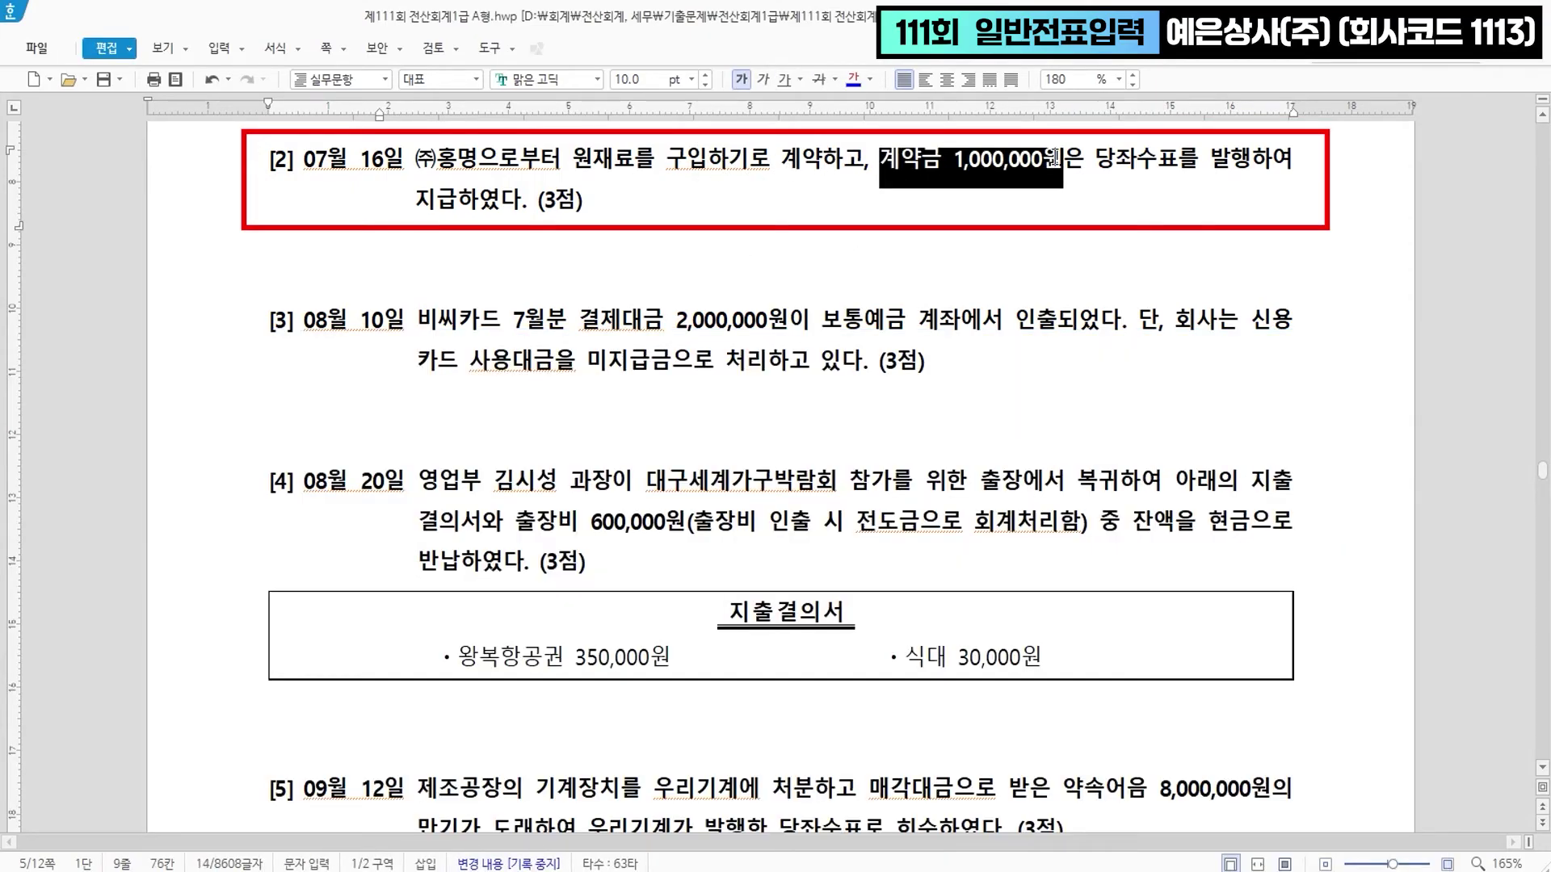
pyautogui.click(855, 81)
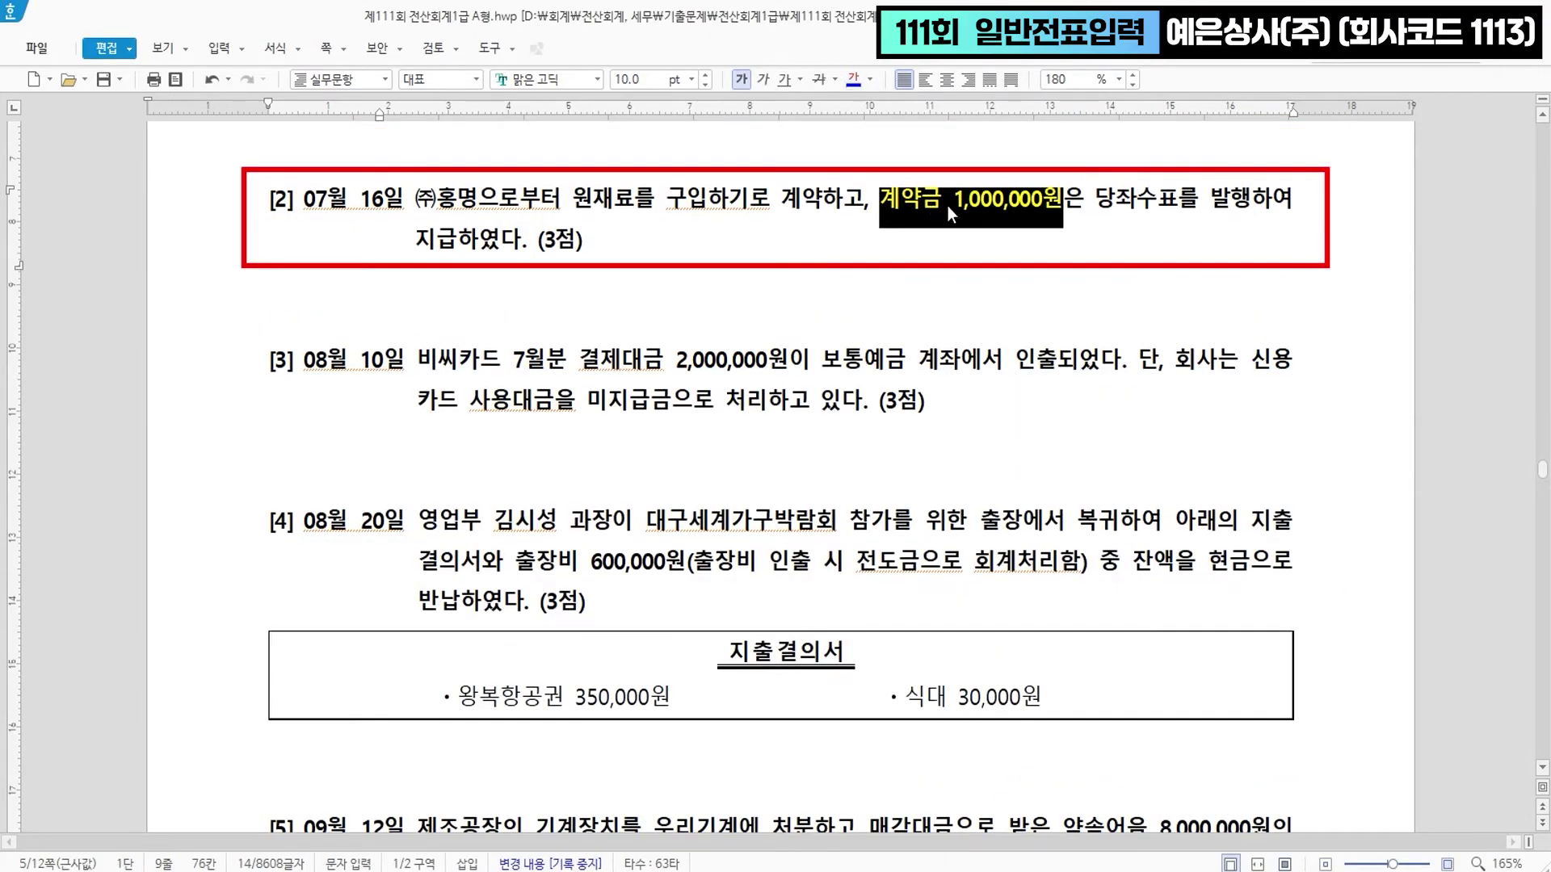
pyautogui.click(951, 211)
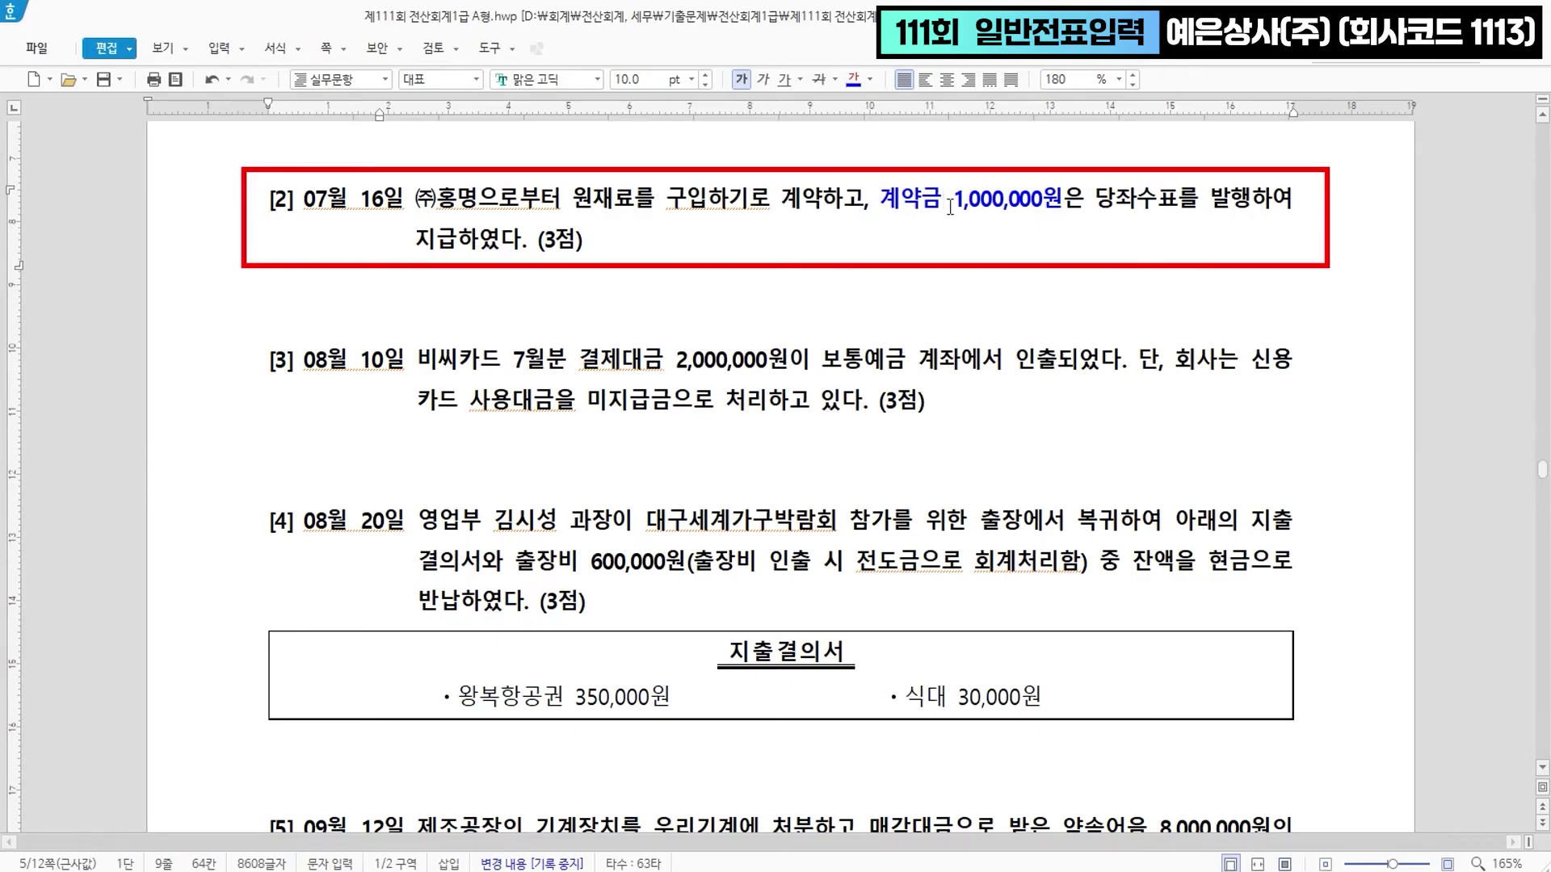
pyautogui.write('>> ㅅ')
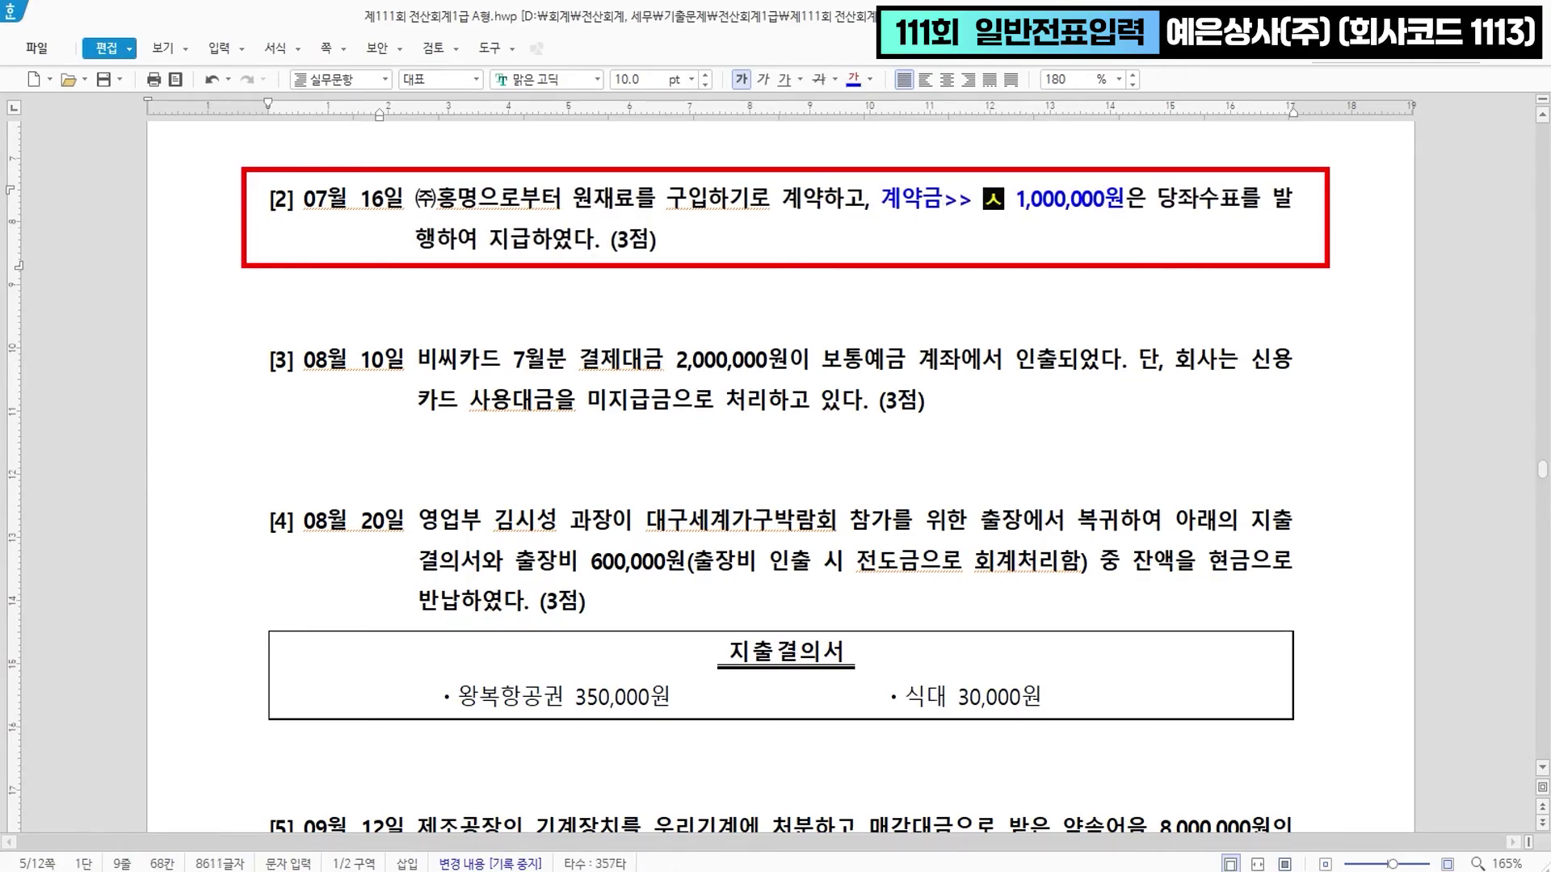
pyautogui.write('ㅓㄴ급금')
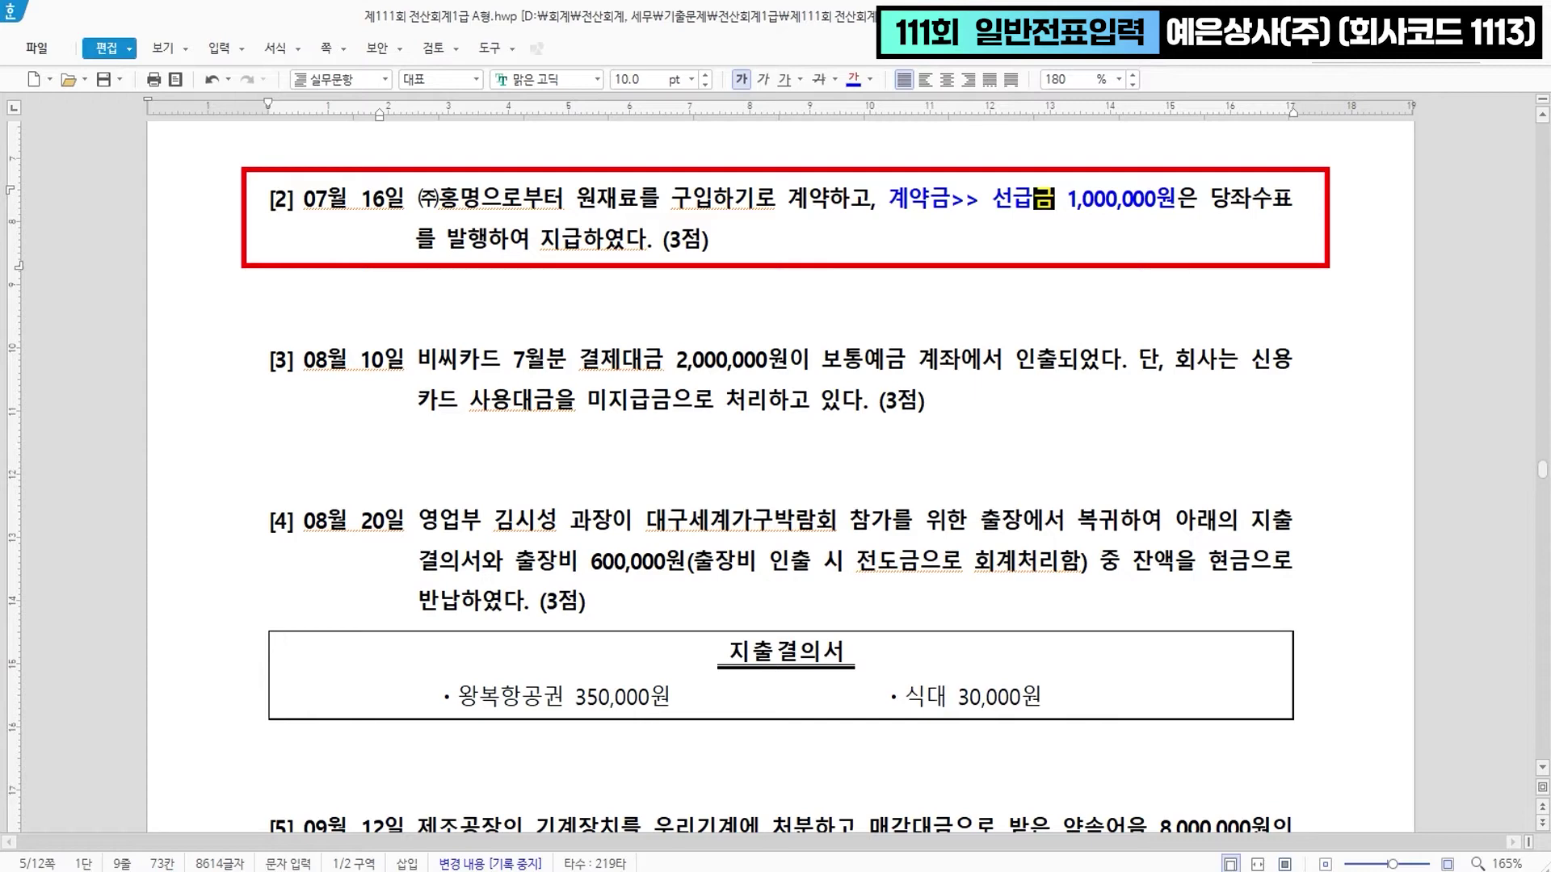
# - Colour the phrase 당좌수표를 발행 blue in question [2] and insert the note ">> 당좌예금" right after it
pyautogui.moveTo(1210, 202); pyautogui.dragTo(486, 255)
pyautogui.hotkey('ctrl', 'm')
pyautogui.press('b')
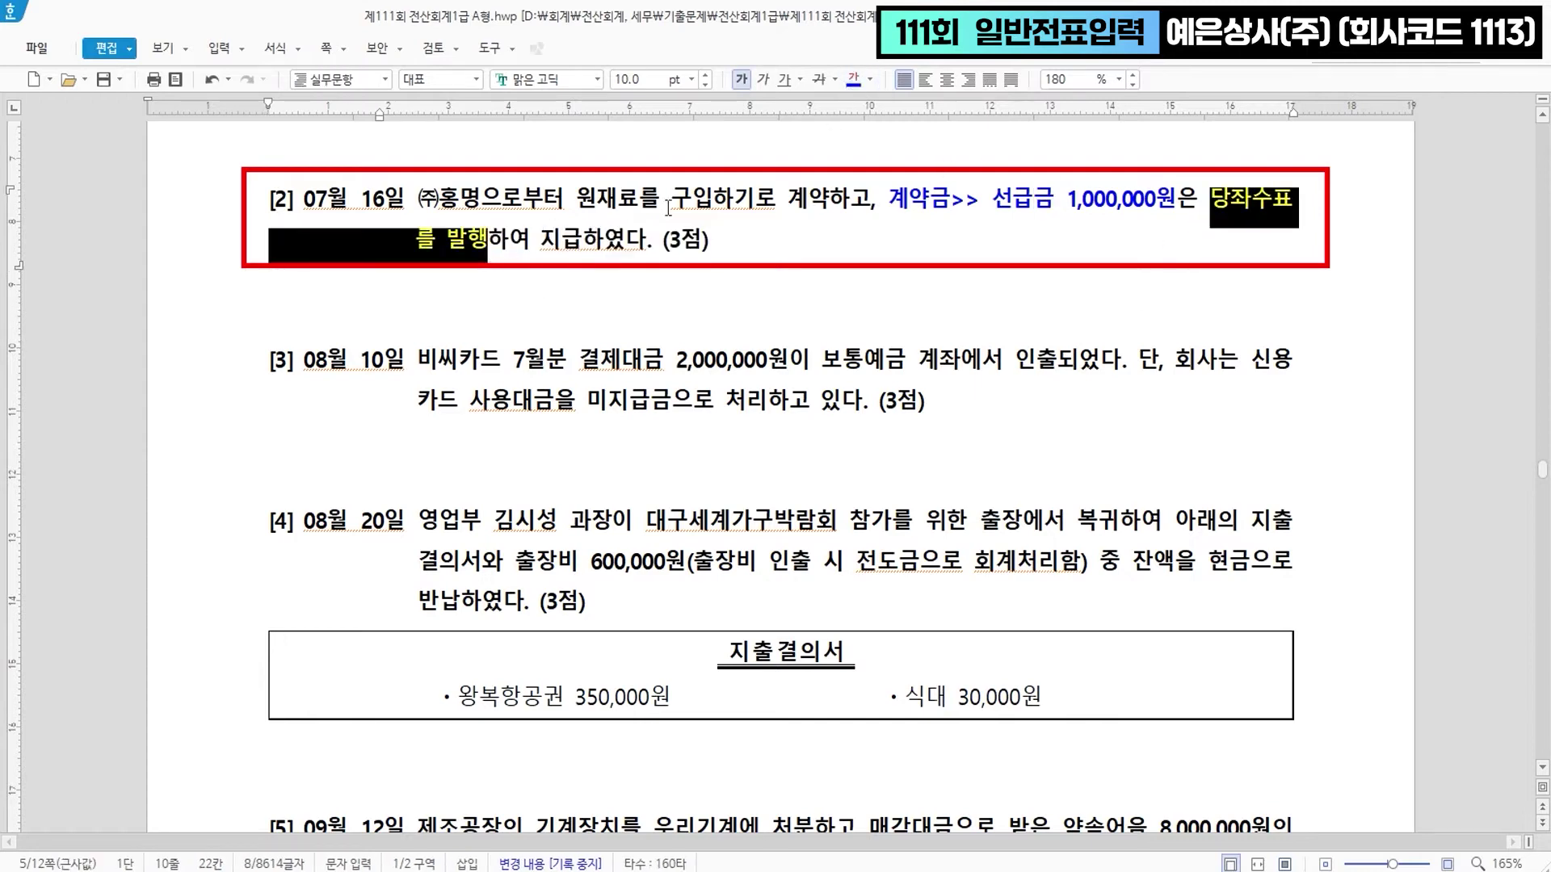
pyautogui.click(496, 240)
pyautogui.write('>> 당')
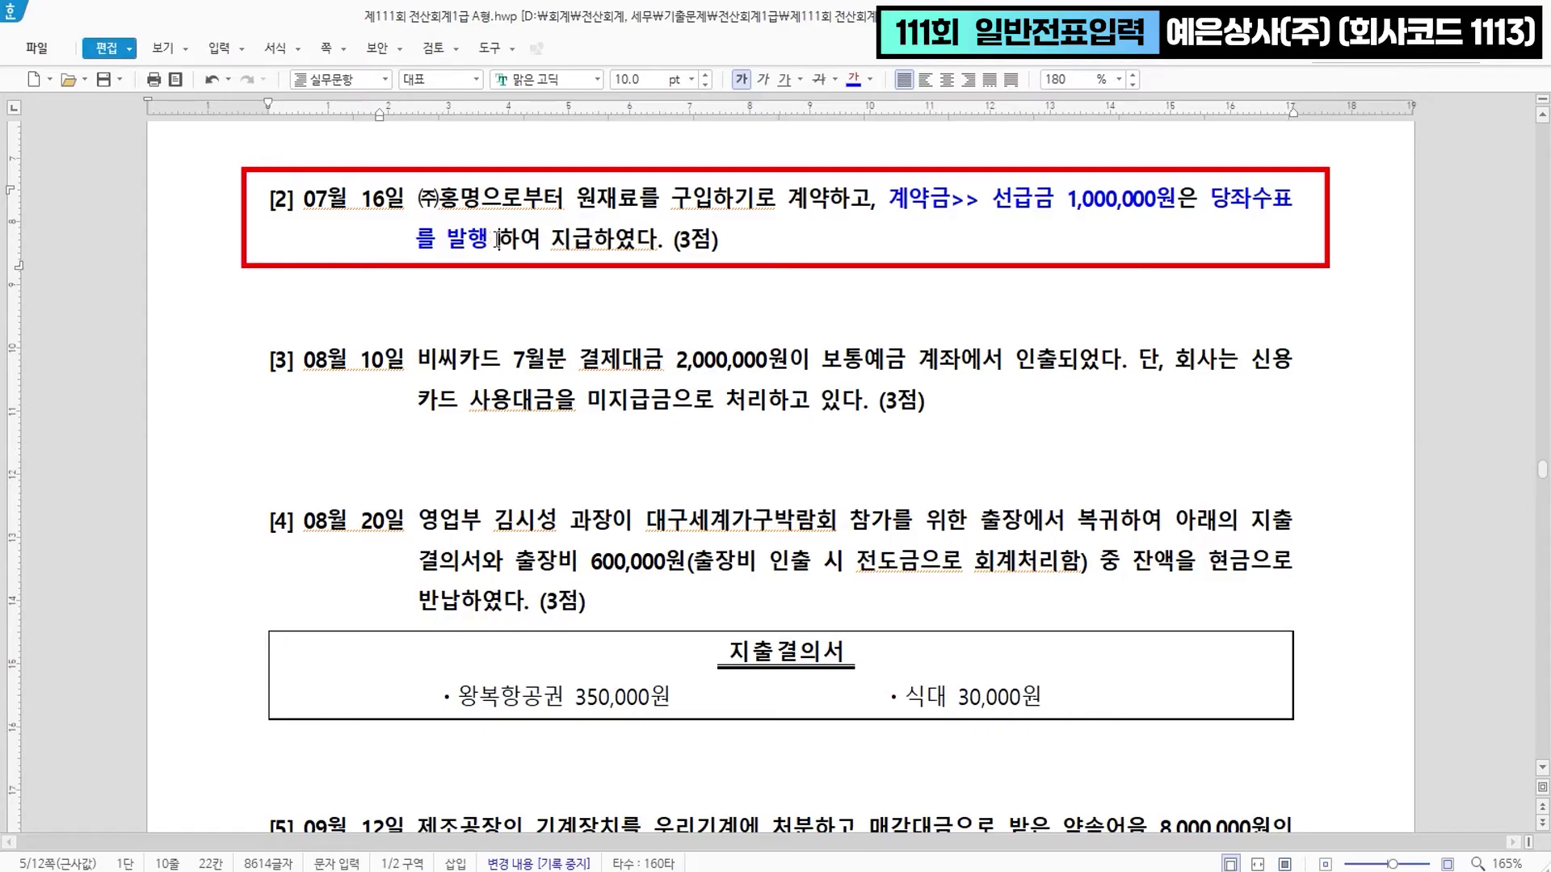
pyautogui.write('좌예금')
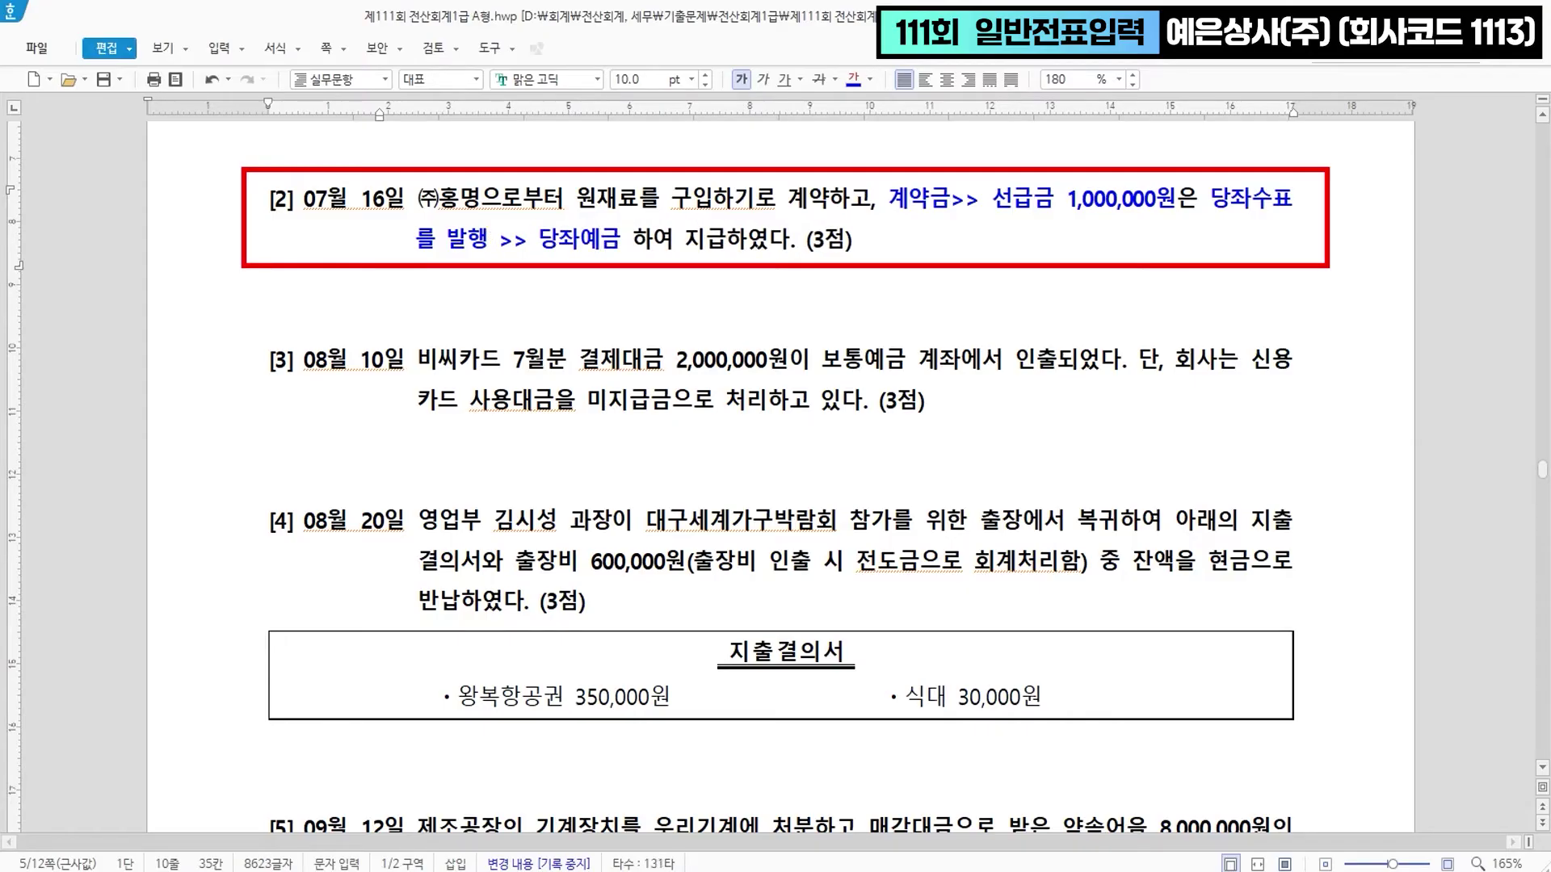
# - Switch to KcLep and set the voucher date to July 16 in 일반전표입력
pyautogui.hotkey('alt', 'Tab')
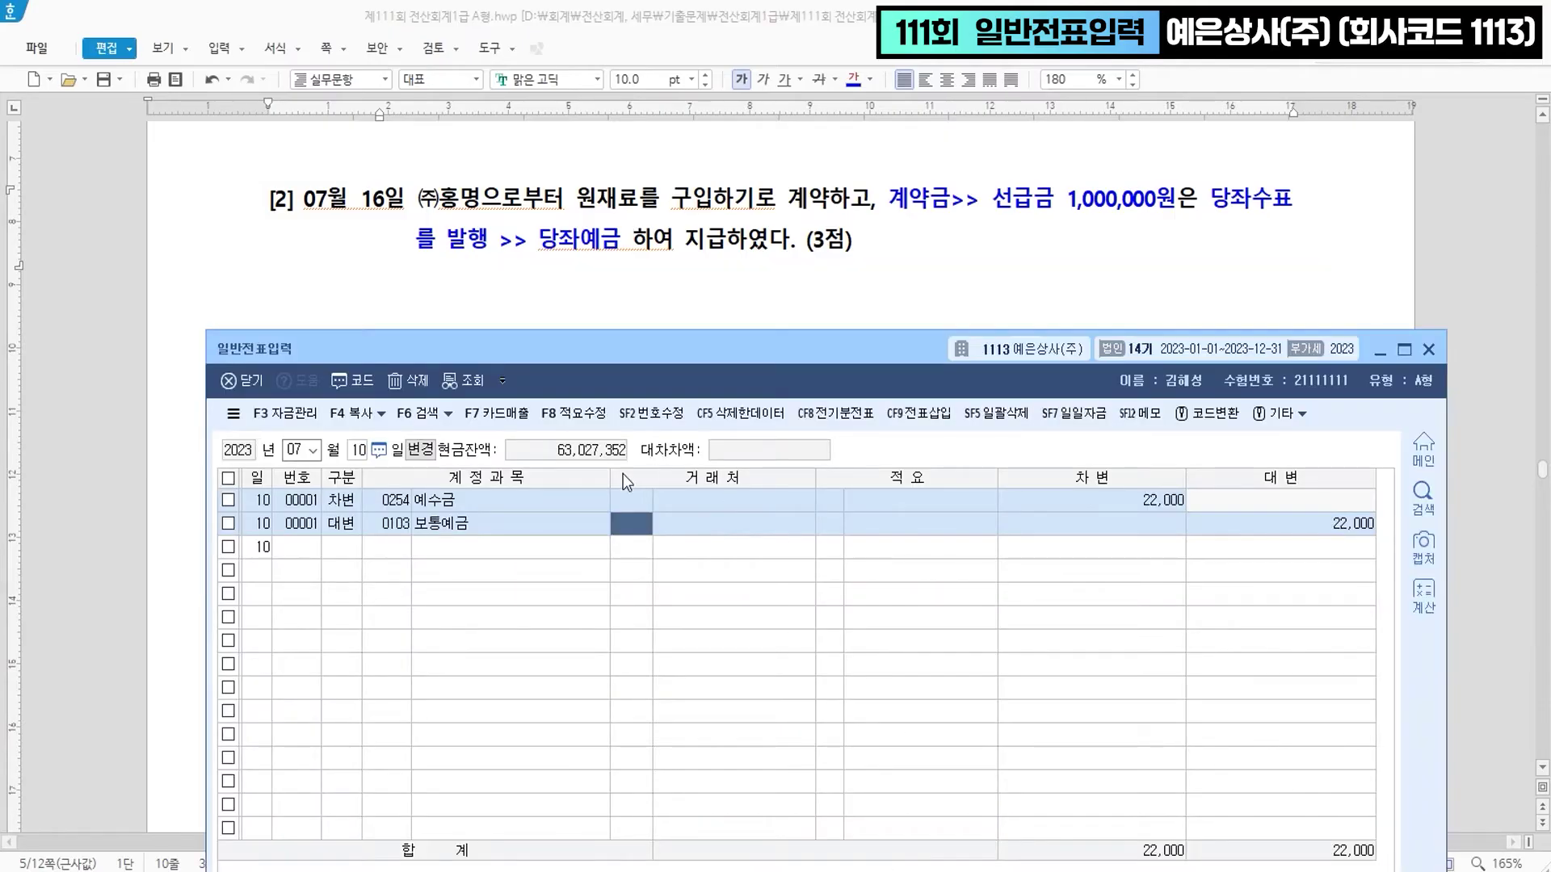
pyautogui.hotkey('shift', 'Tab')
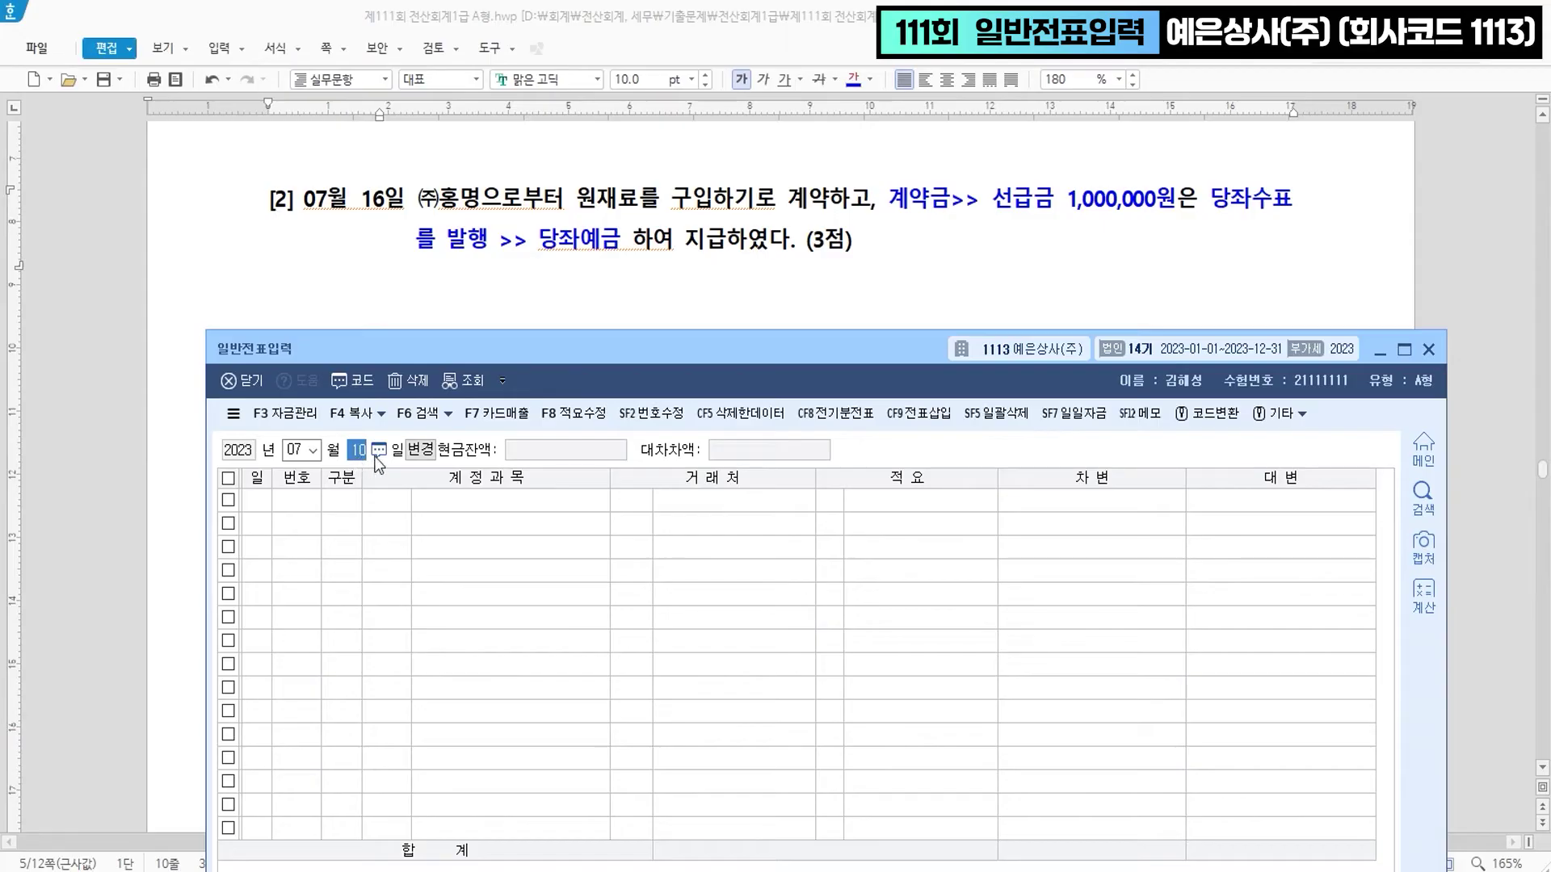
pyautogui.write('16')
pyautogui.press('Return')
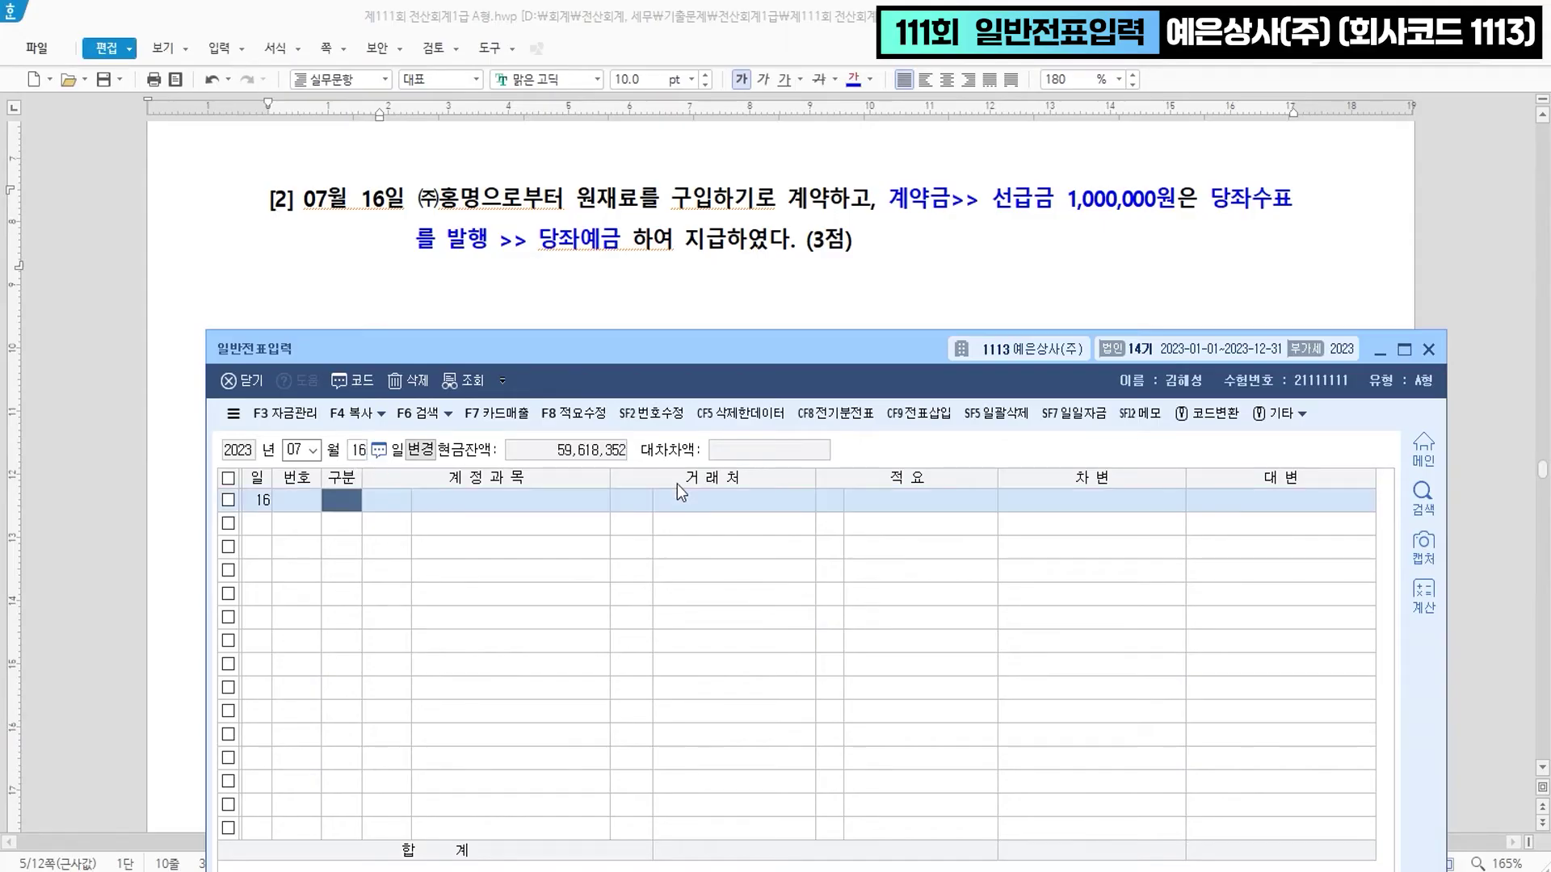
# - Enter a debit line for 0131 선급금 with the counterparty (주)홍명 and the amount 1,000,000
pyautogui.write('3')
pyautogui.press('Return')
pyautogui.write('선ㄱㄱ')
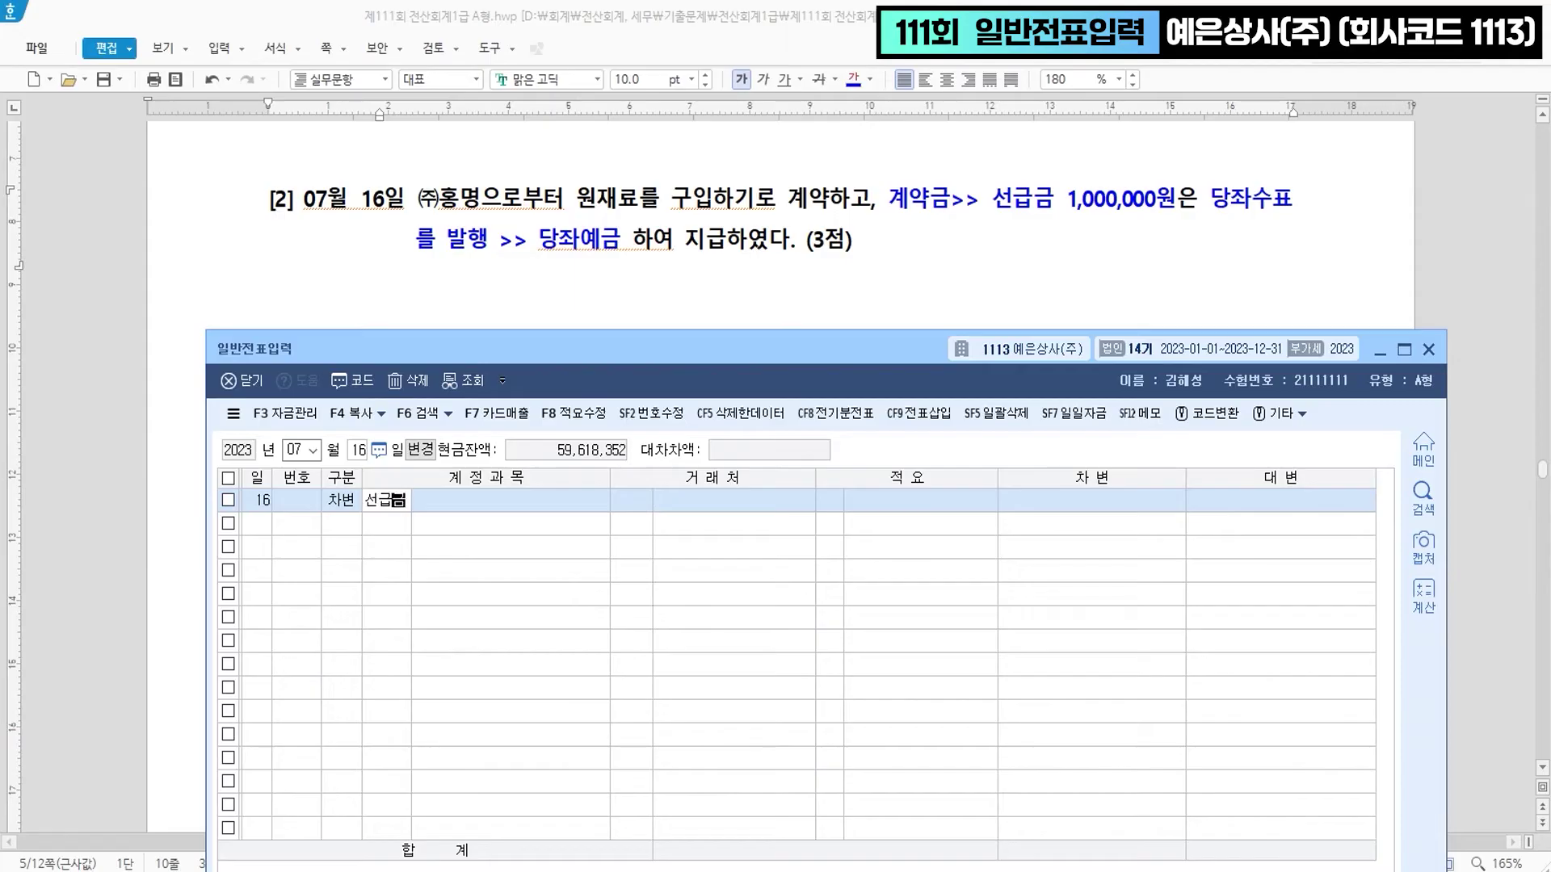
pyautogui.press('Return')
pyautogui.write('홍명')
pyautogui.press('Return')
pyautogui.press('Return')
pyautogui.press('Return')
pyautogui.write('1000000')
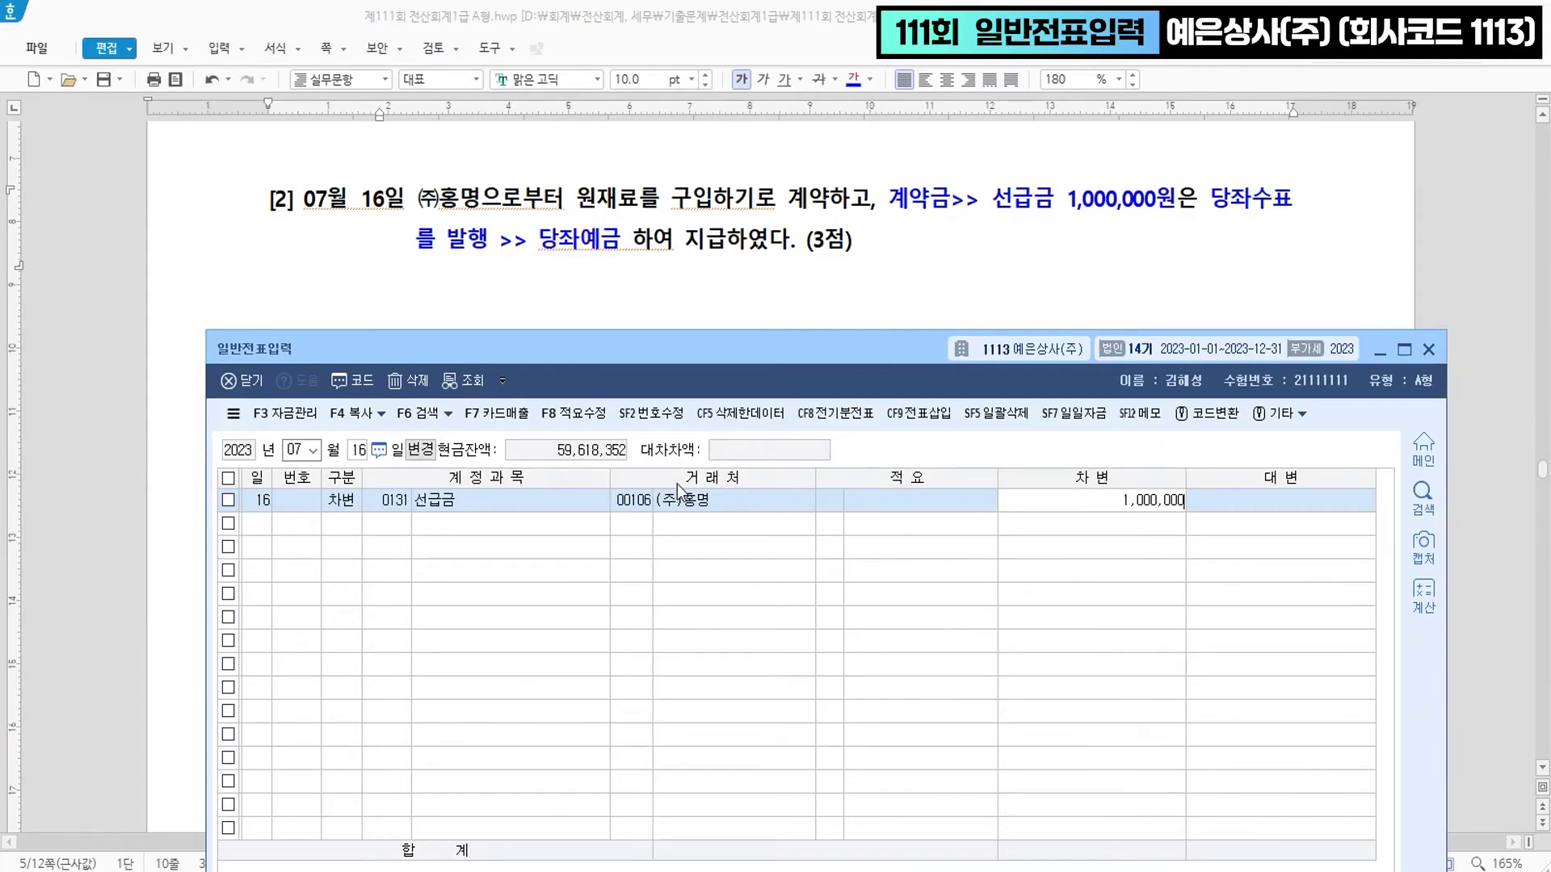
pyautogui.press('Return')
# - Add the balancing credit line for 0102 당좌예금, 1,000,000, to the July 16 voucher
pyautogui.write('4')
pyautogui.press('Return')
pyautogui.write('102')
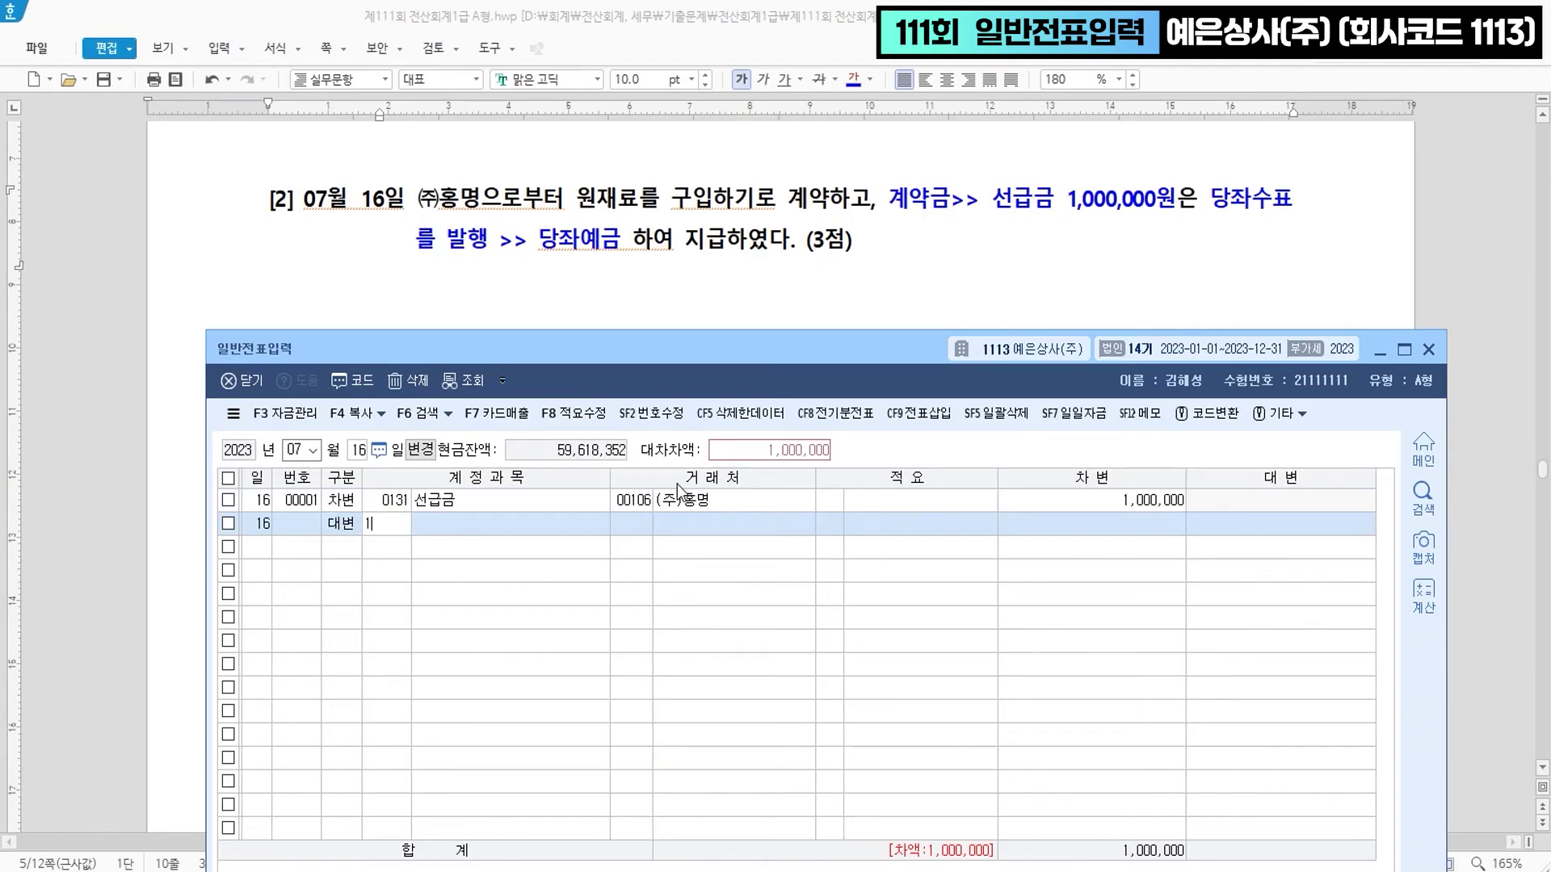
pyautogui.press('Return')
pyautogui.press('Return')
pyautogui.press('Return')
pyautogui.press('Return')
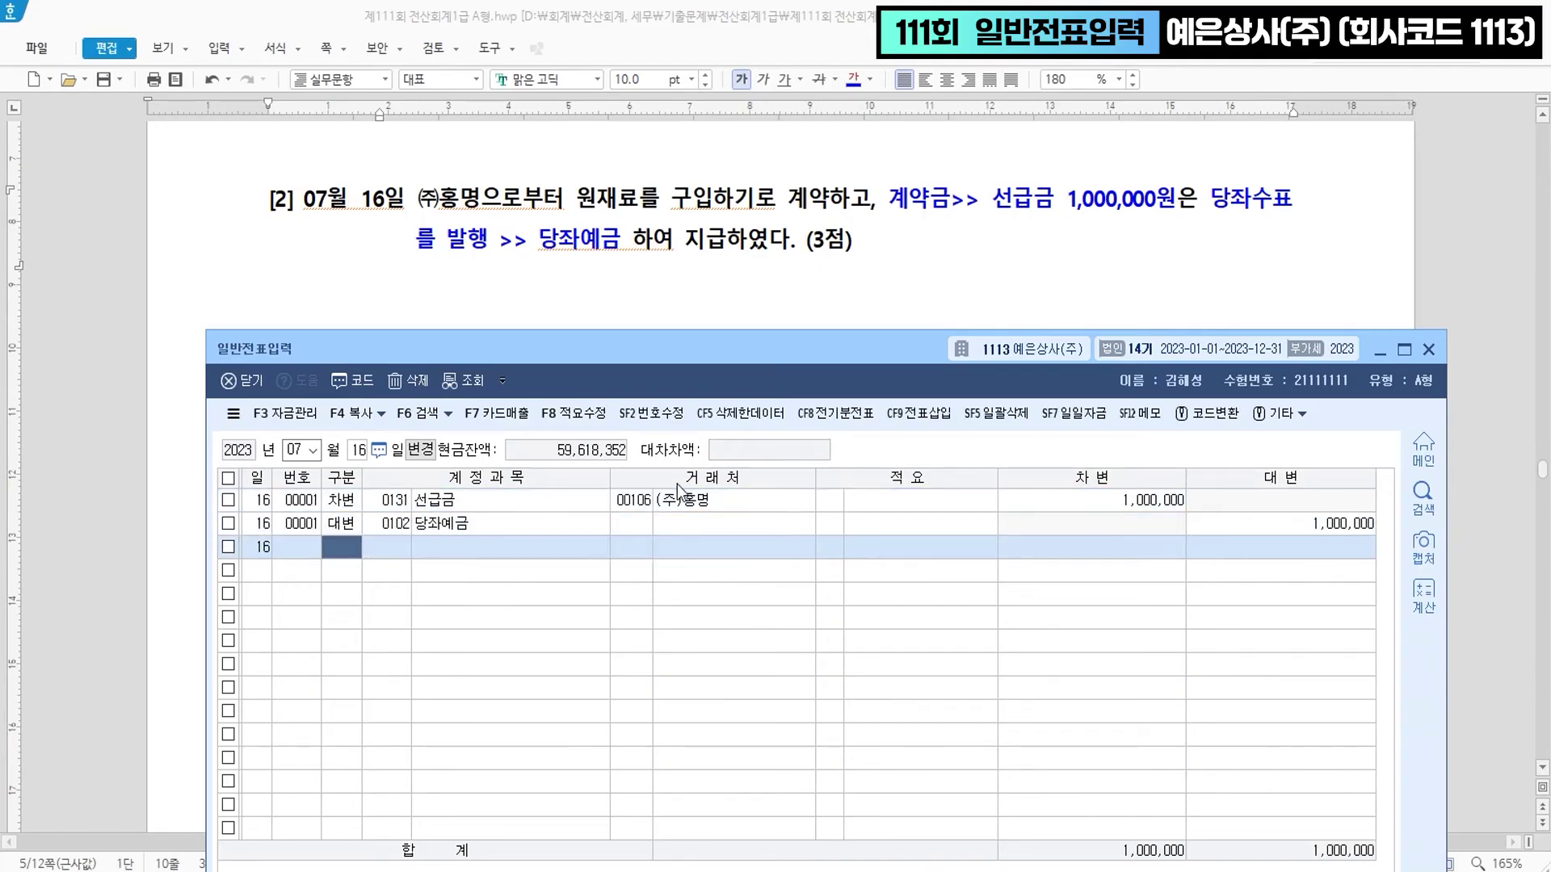
# - Colour the date 08월 10일 blue in question [3] of the exam document
pyautogui.scroll(-2, 872, 226)
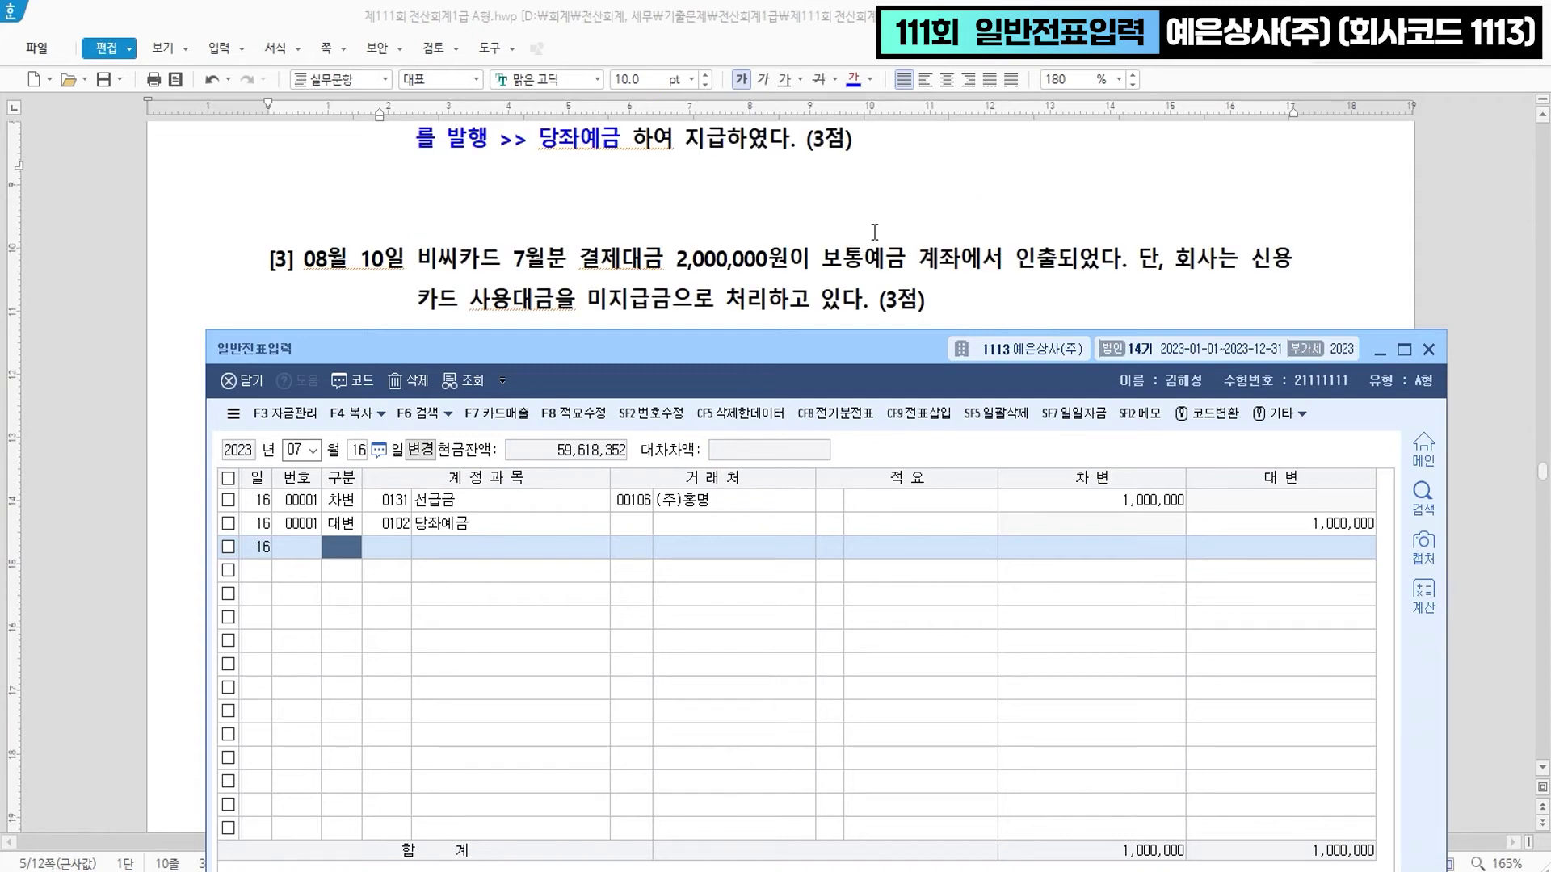
pyautogui.scroll(-2, 872, 231)
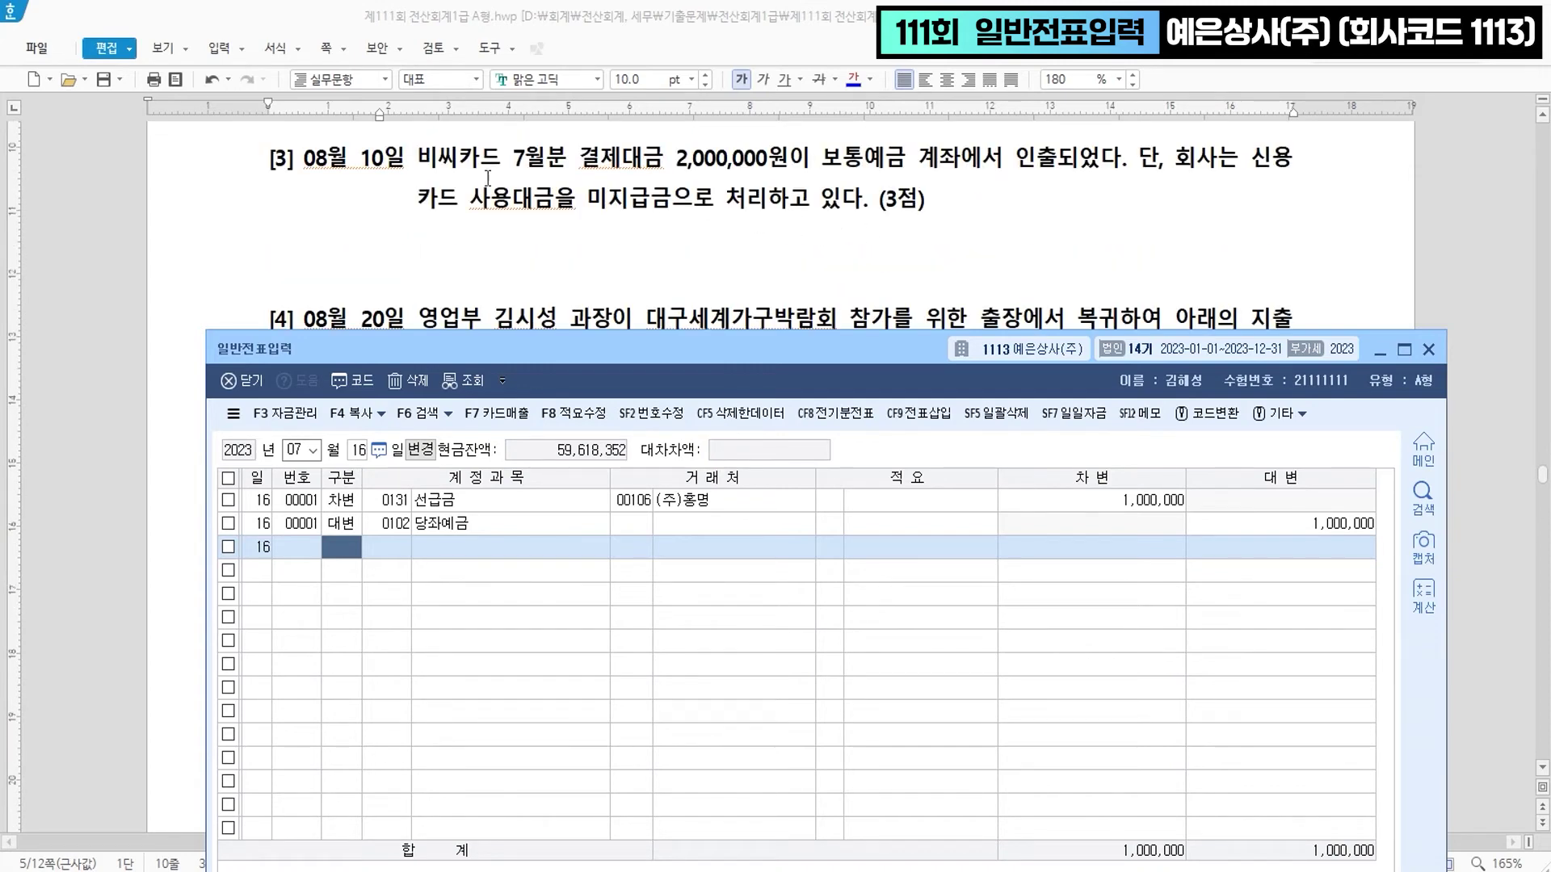
pyautogui.moveTo(306, 157); pyautogui.dragTo(393, 155)
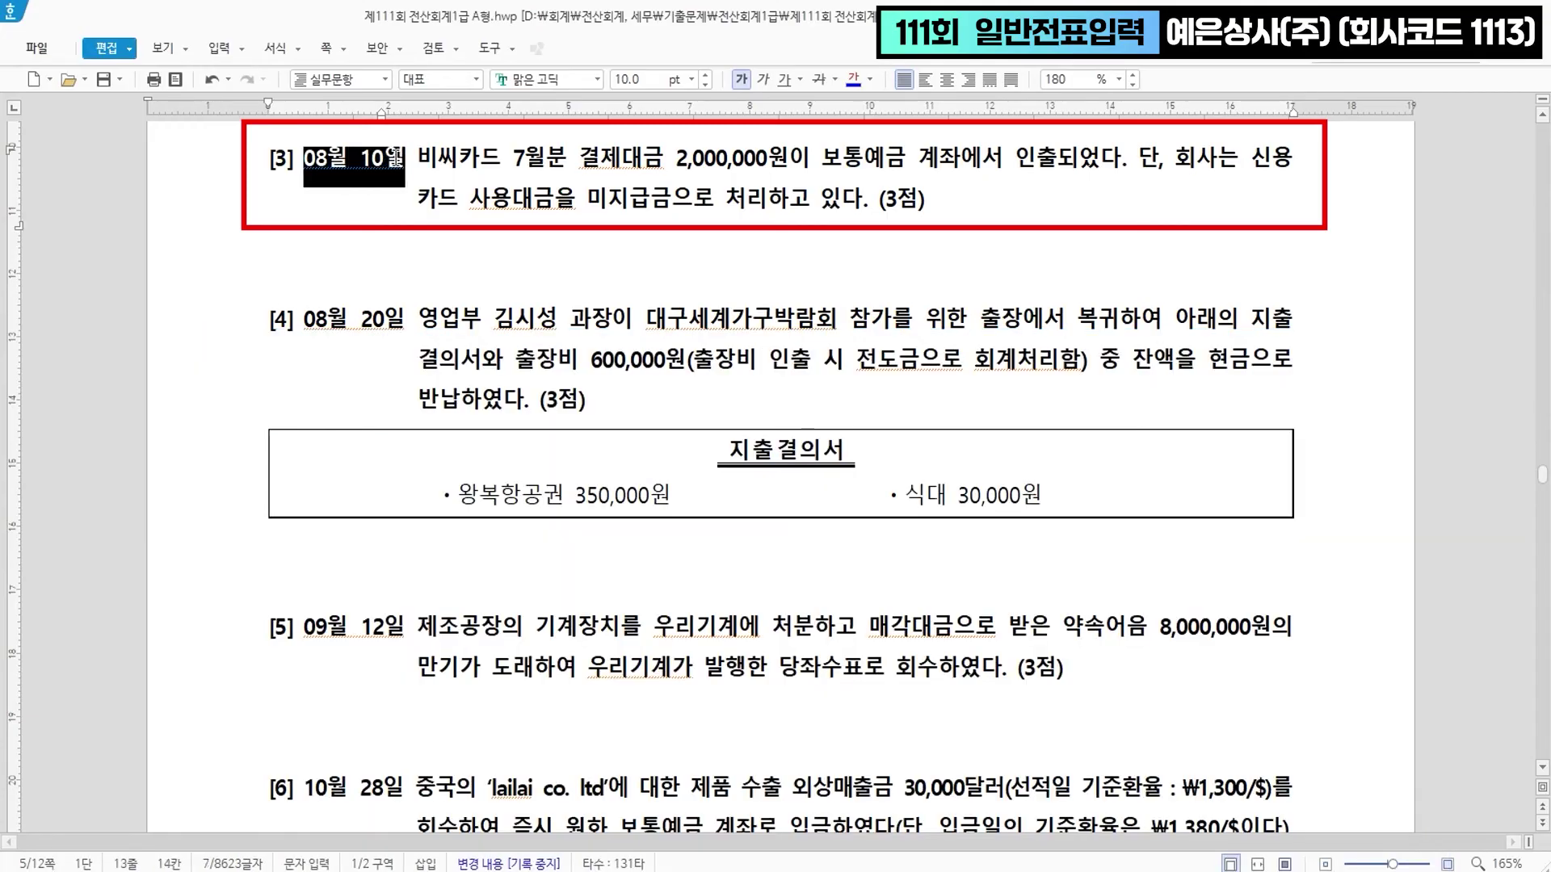
pyautogui.click(853, 79)
pyautogui.press('ctrl')
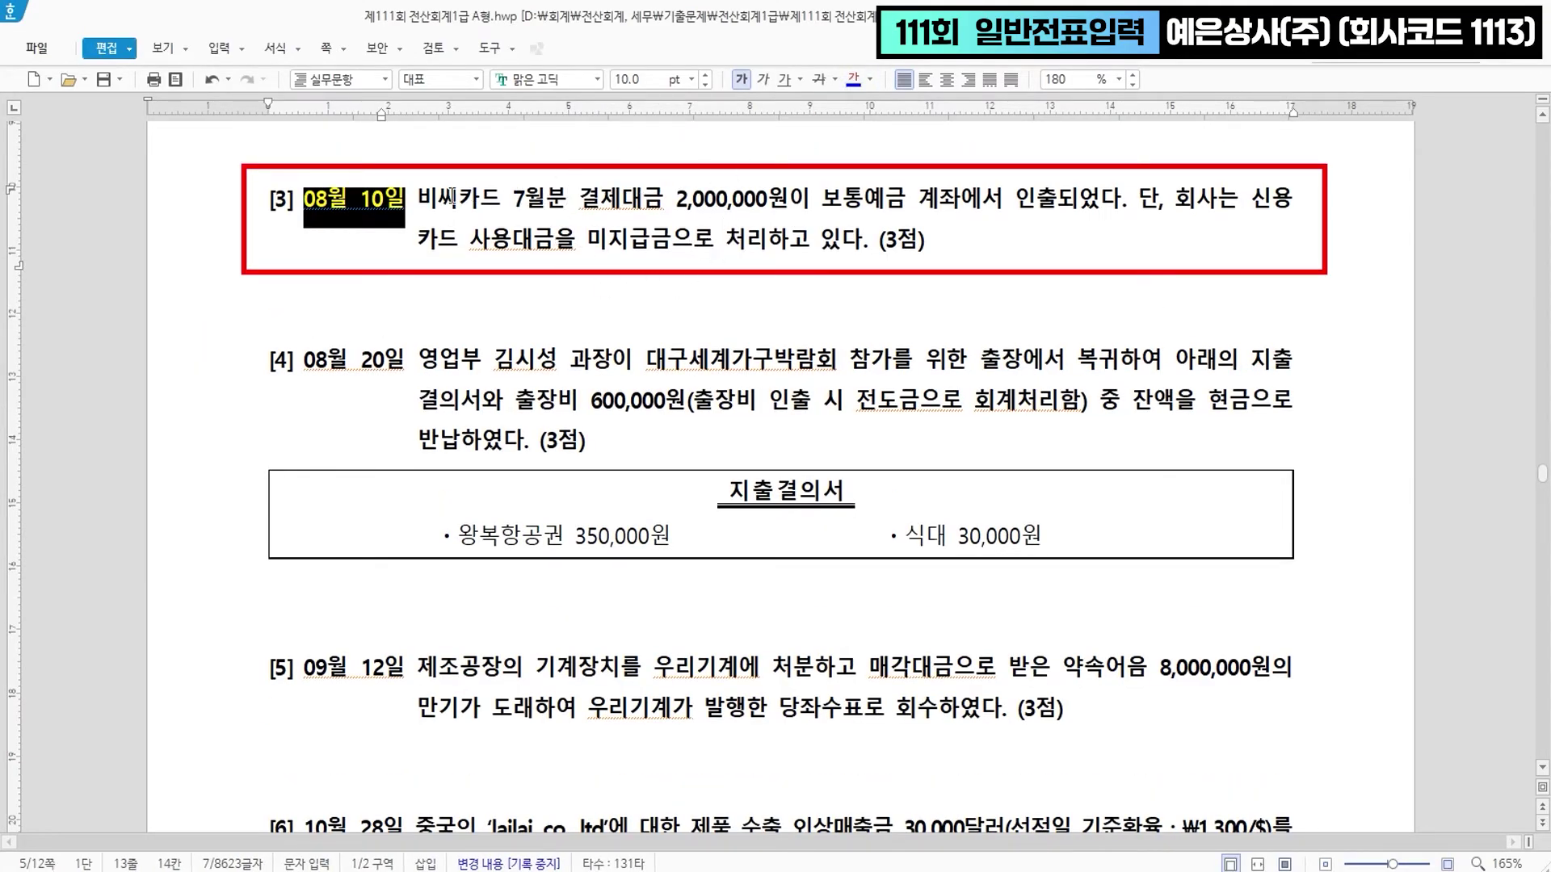
# - Colour 카드 7월분 결제대금 blue in question [3] and insert the note ">> 미지급금" right after it
pyautogui.moveTo(458, 196); pyautogui.dragTo(663, 197)
pyautogui.hotkey('ctrl', 'm')
pyautogui.press('b')
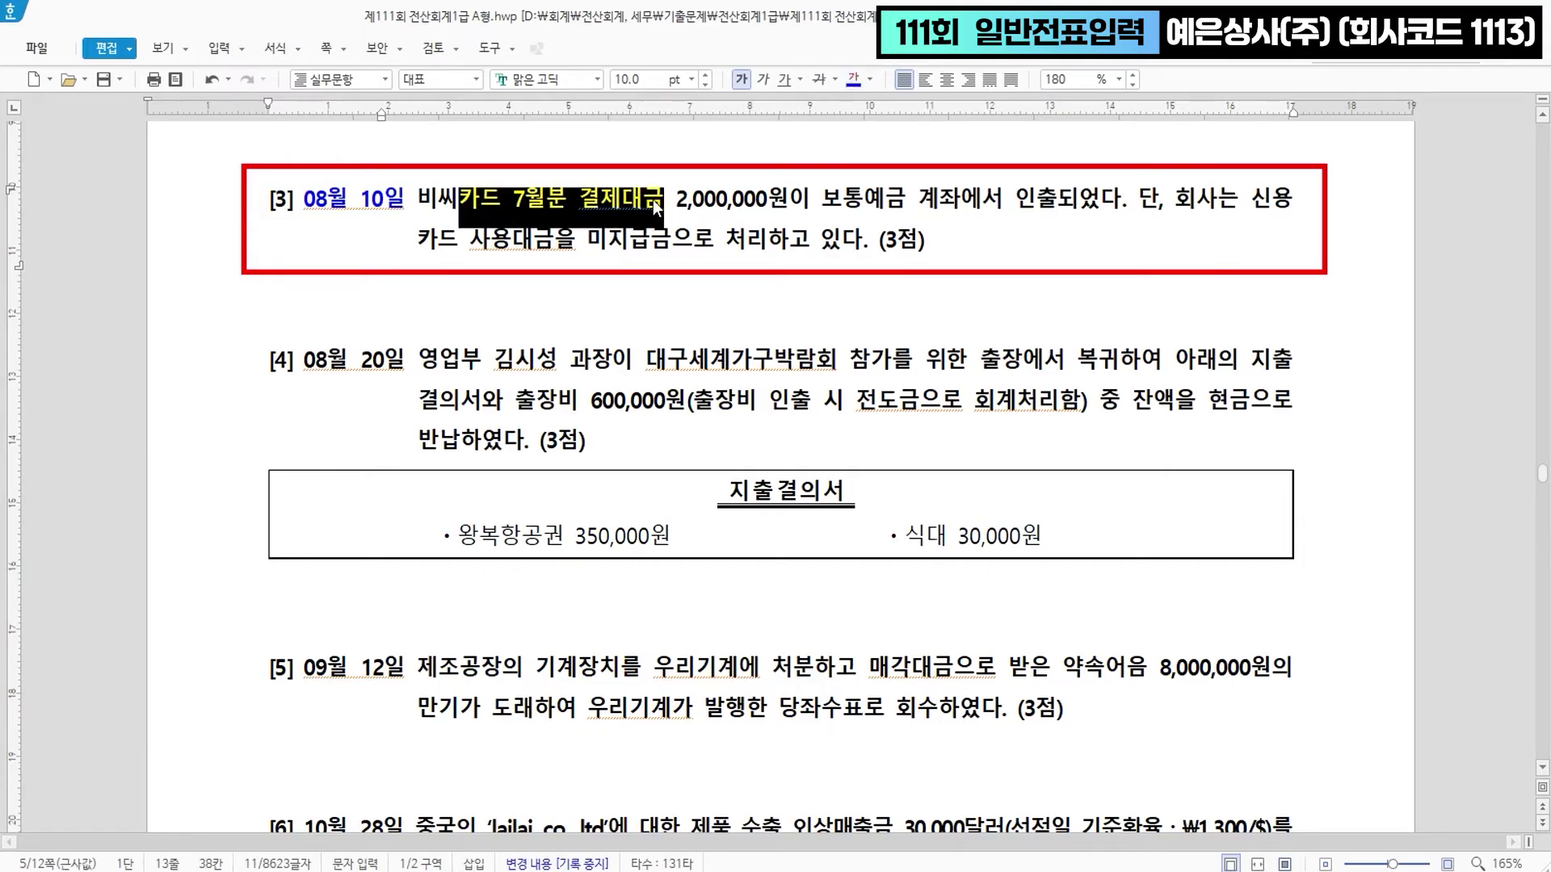
pyautogui.click(663, 197)
pyautogui.write('>> ')
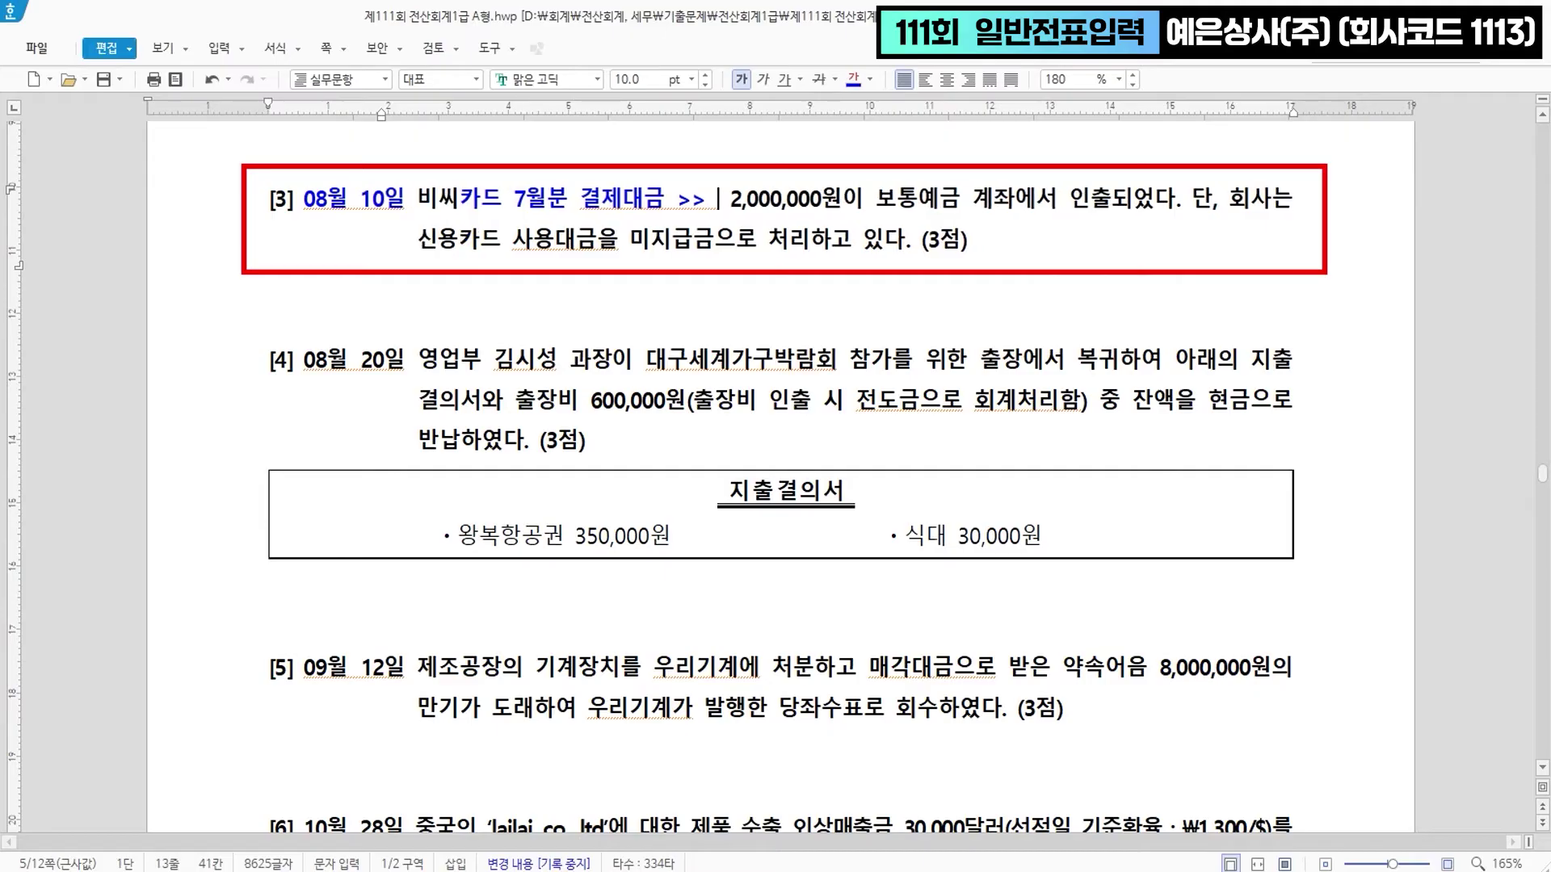
pyautogui.write('미지급금')
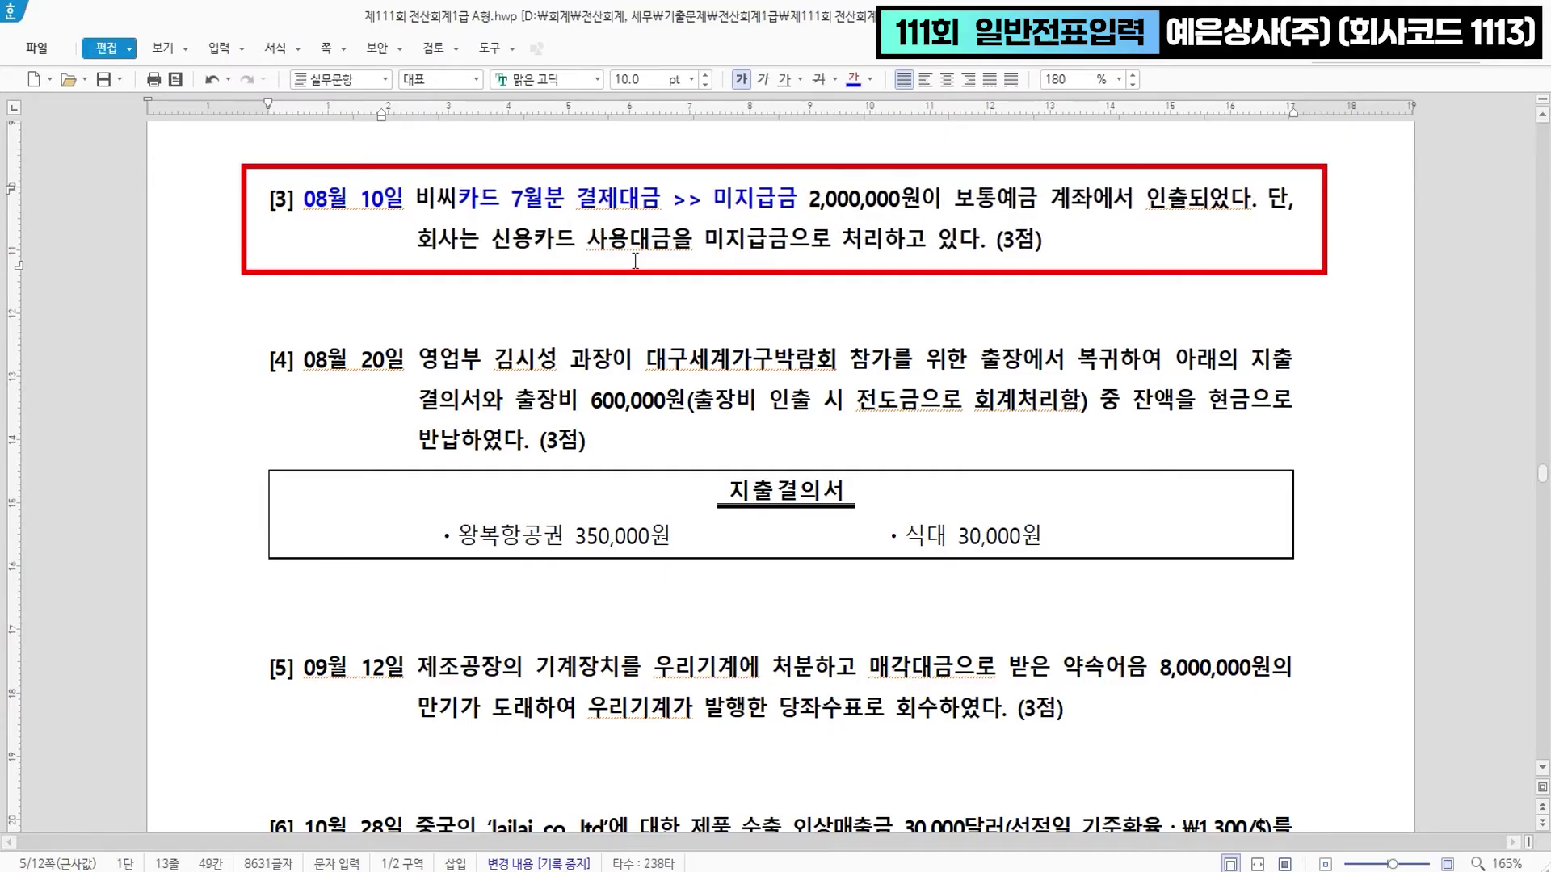
# - Underline the phrase 신용카드 사용대금을 미지급금으로 처리하고 있다 in question [3], keeping it bold
pyautogui.moveTo(494, 255); pyautogui.dragTo(987, 242)
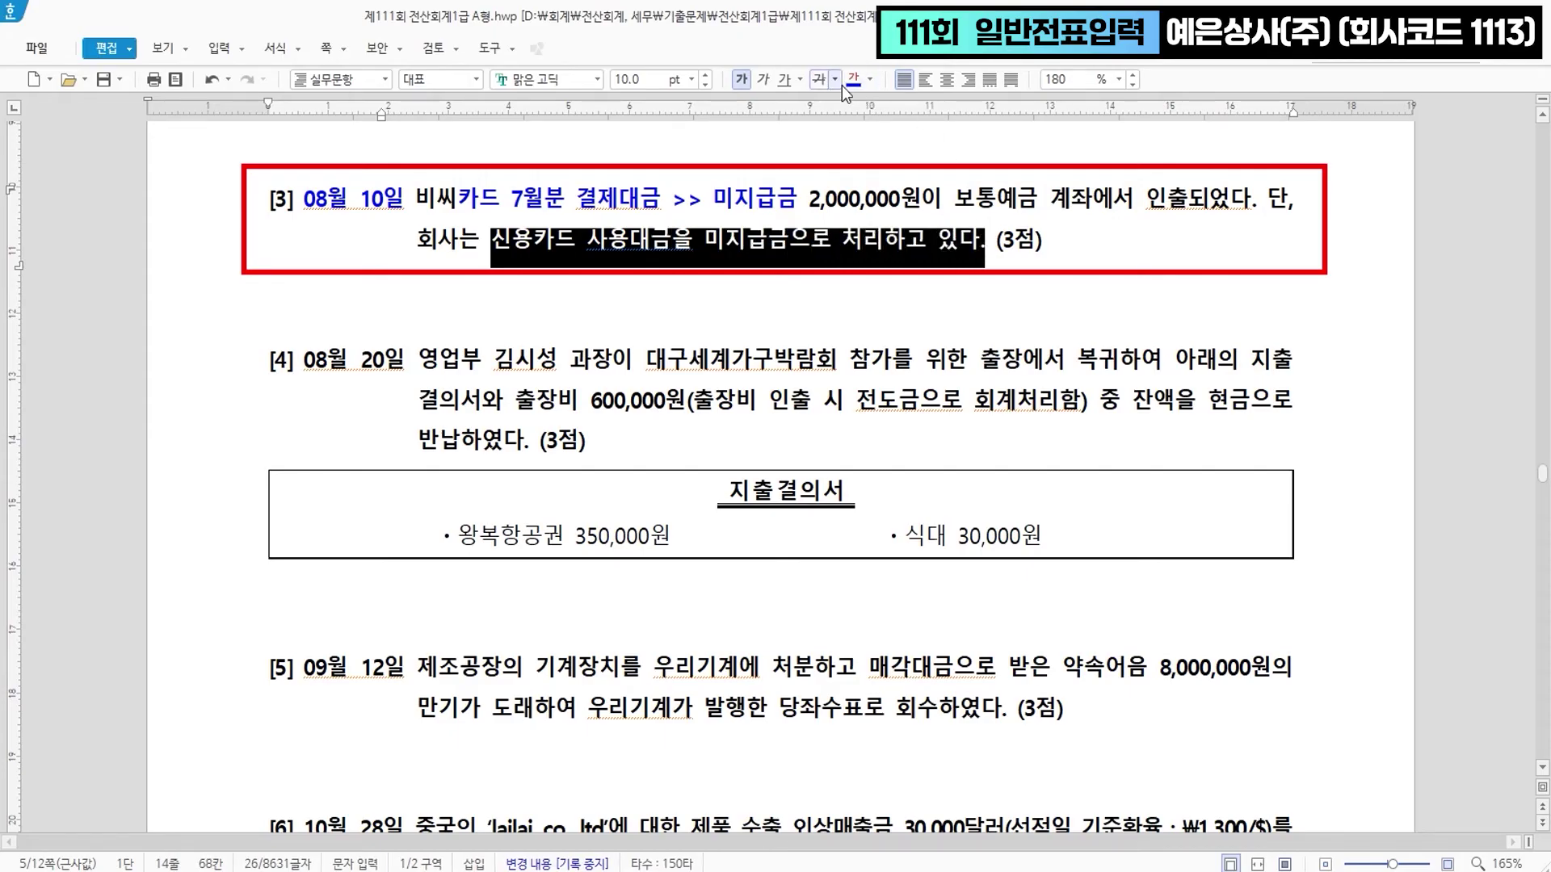
pyautogui.click(784, 80)
pyautogui.click(740, 79)
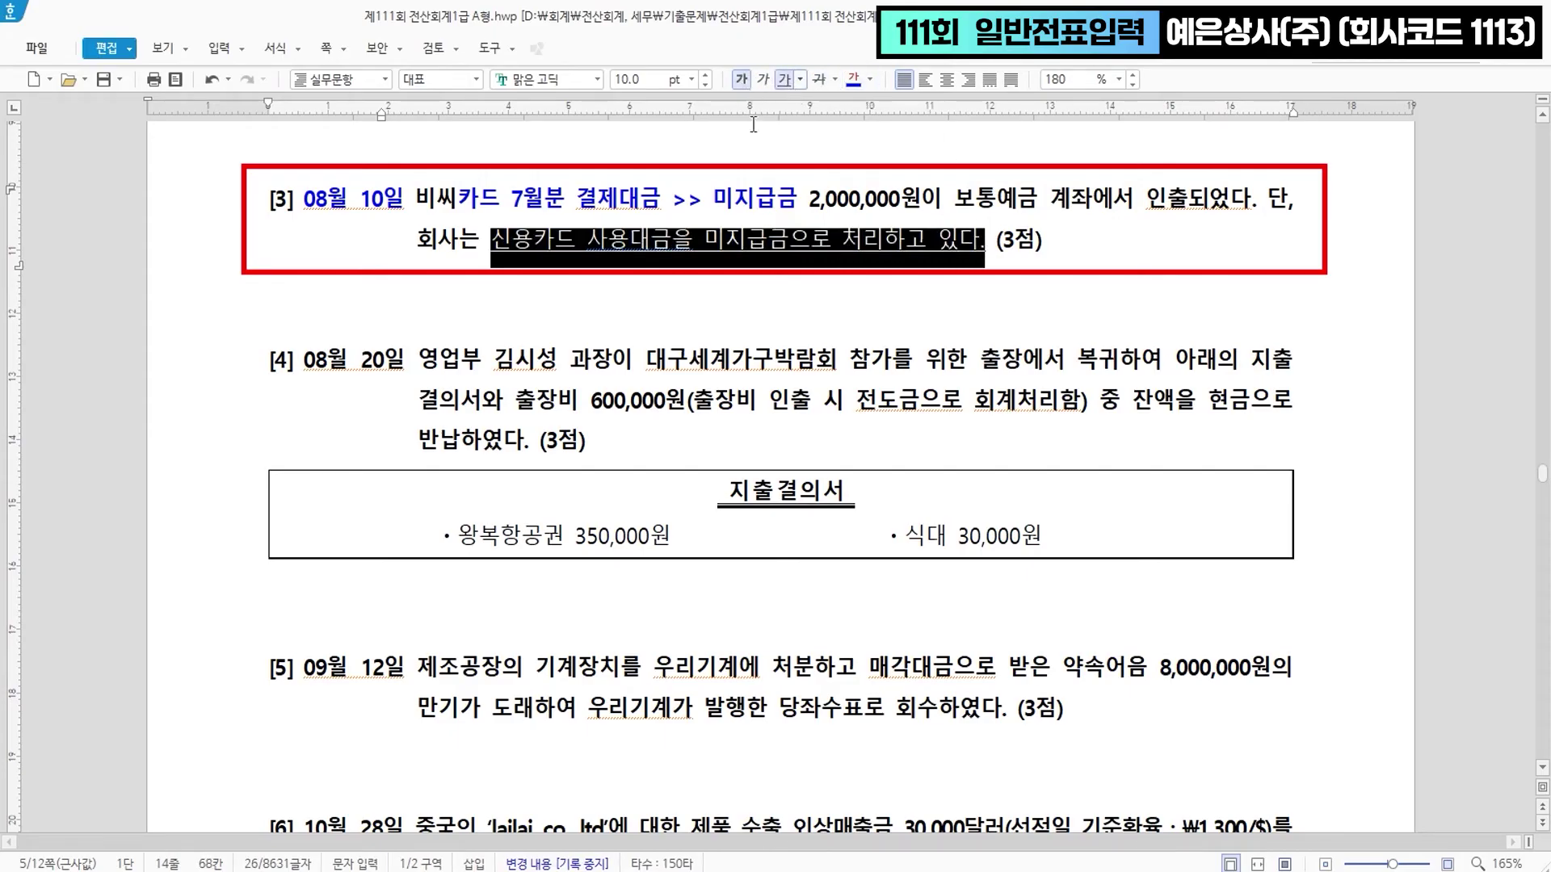
pyautogui.click(740, 79)
pyautogui.click(735, 260)
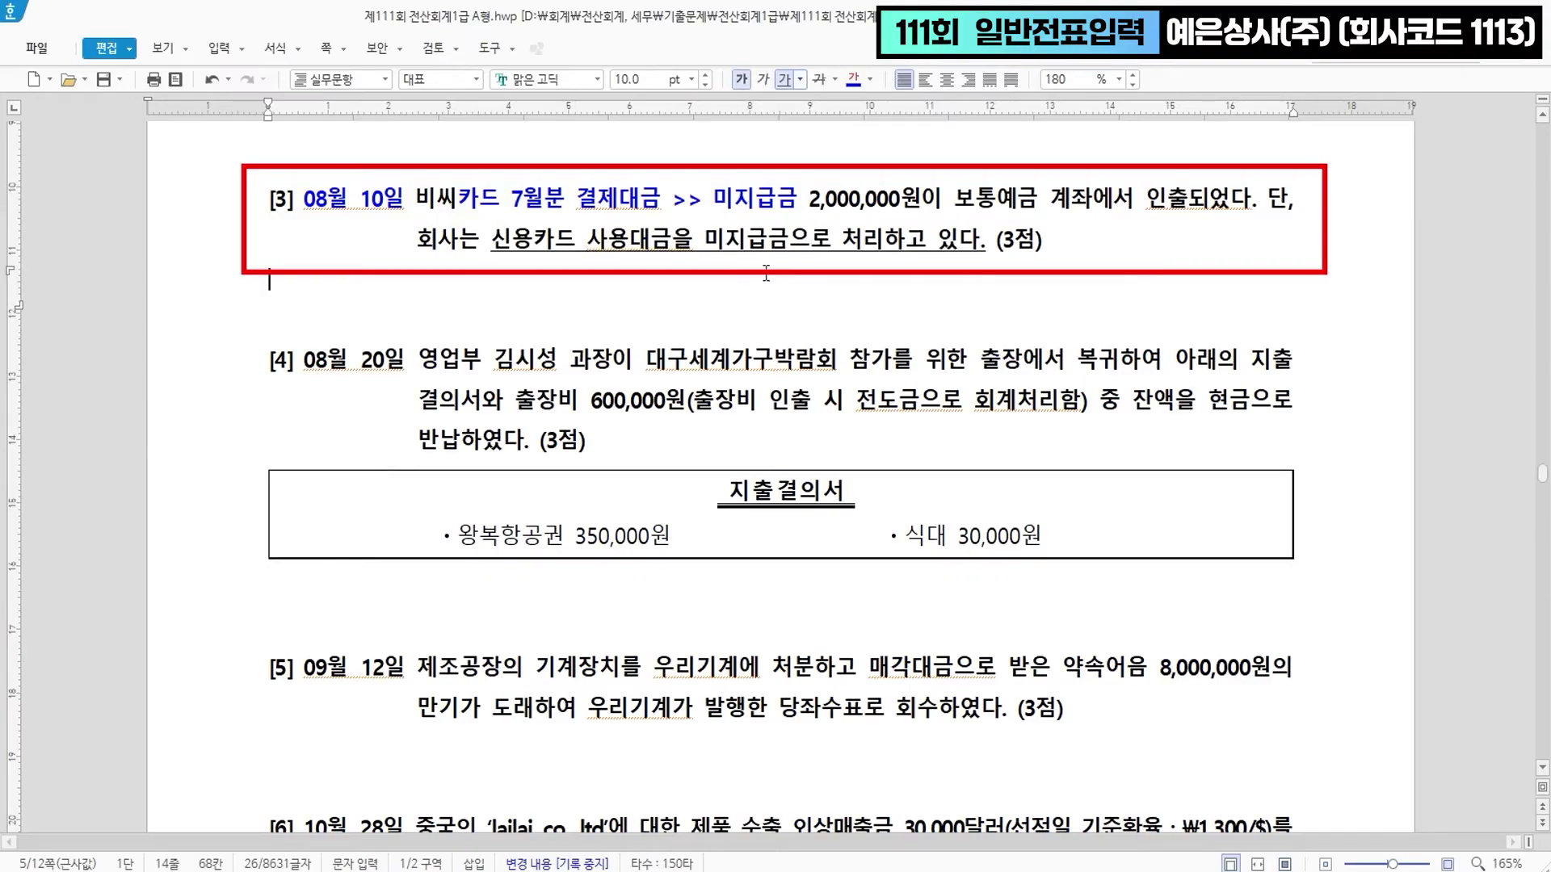
pyautogui.press('ctrl')
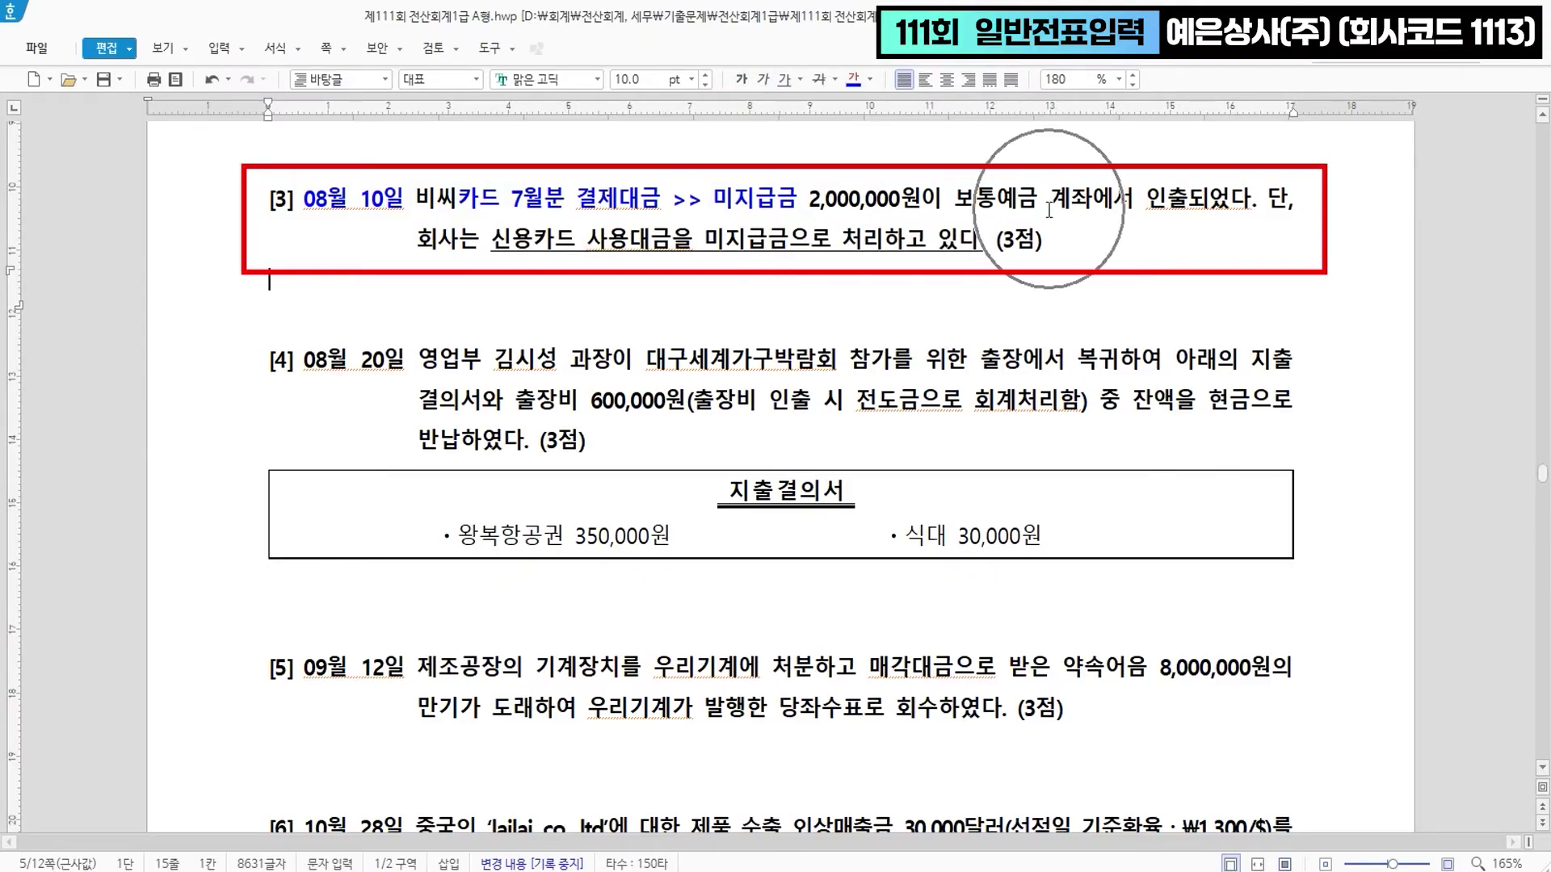
# - Switch to KcLep and set the voucher date to August 10 in 일반전표입력
pyautogui.hotkey('alt', 'Tab')
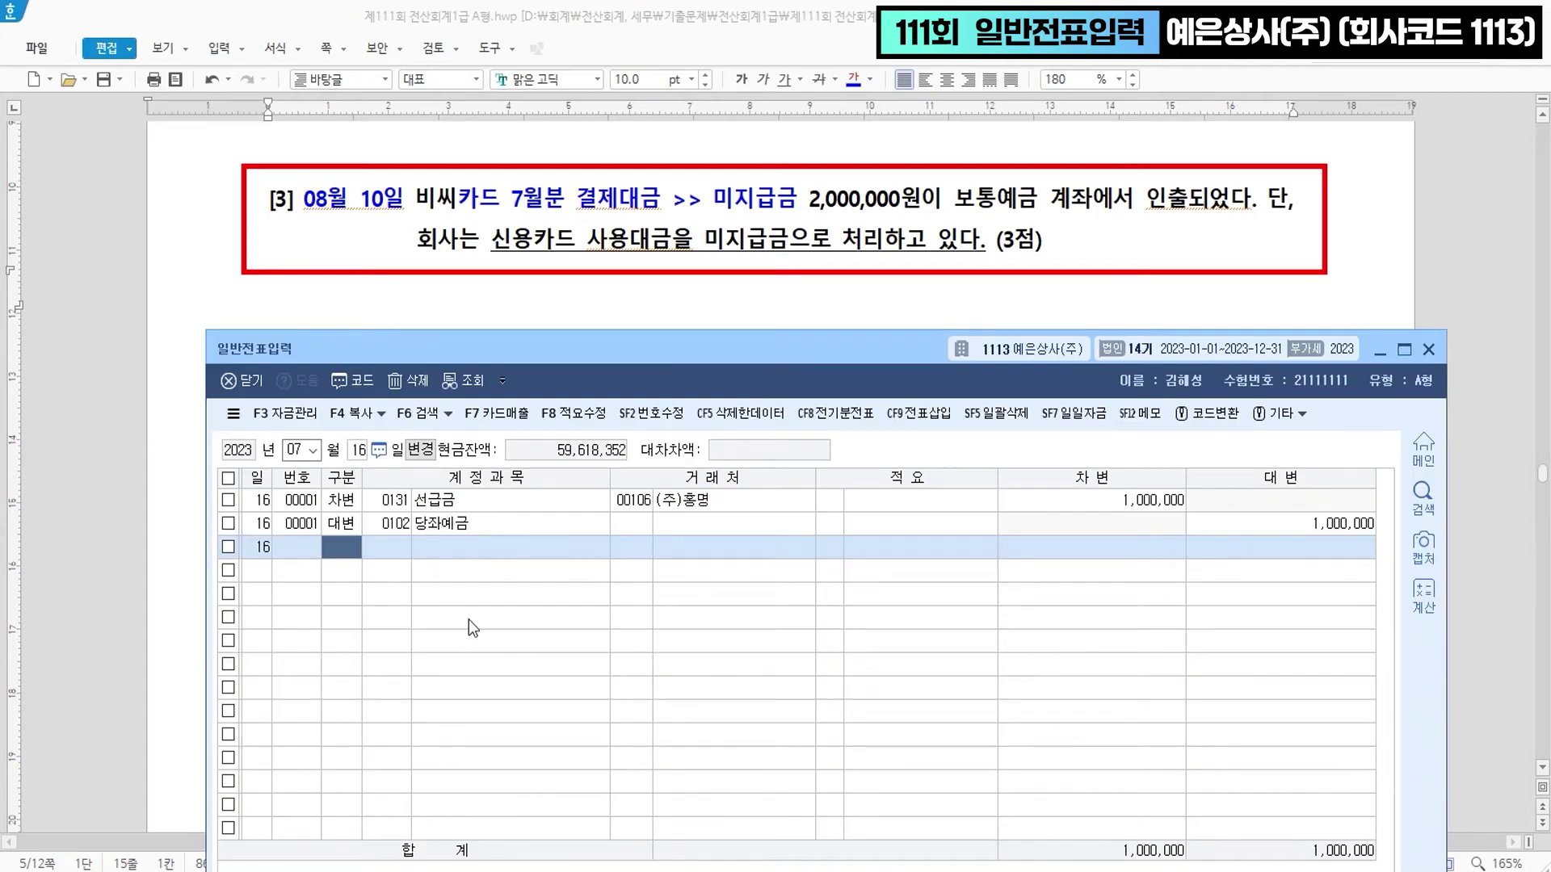
pyautogui.press('Escape')
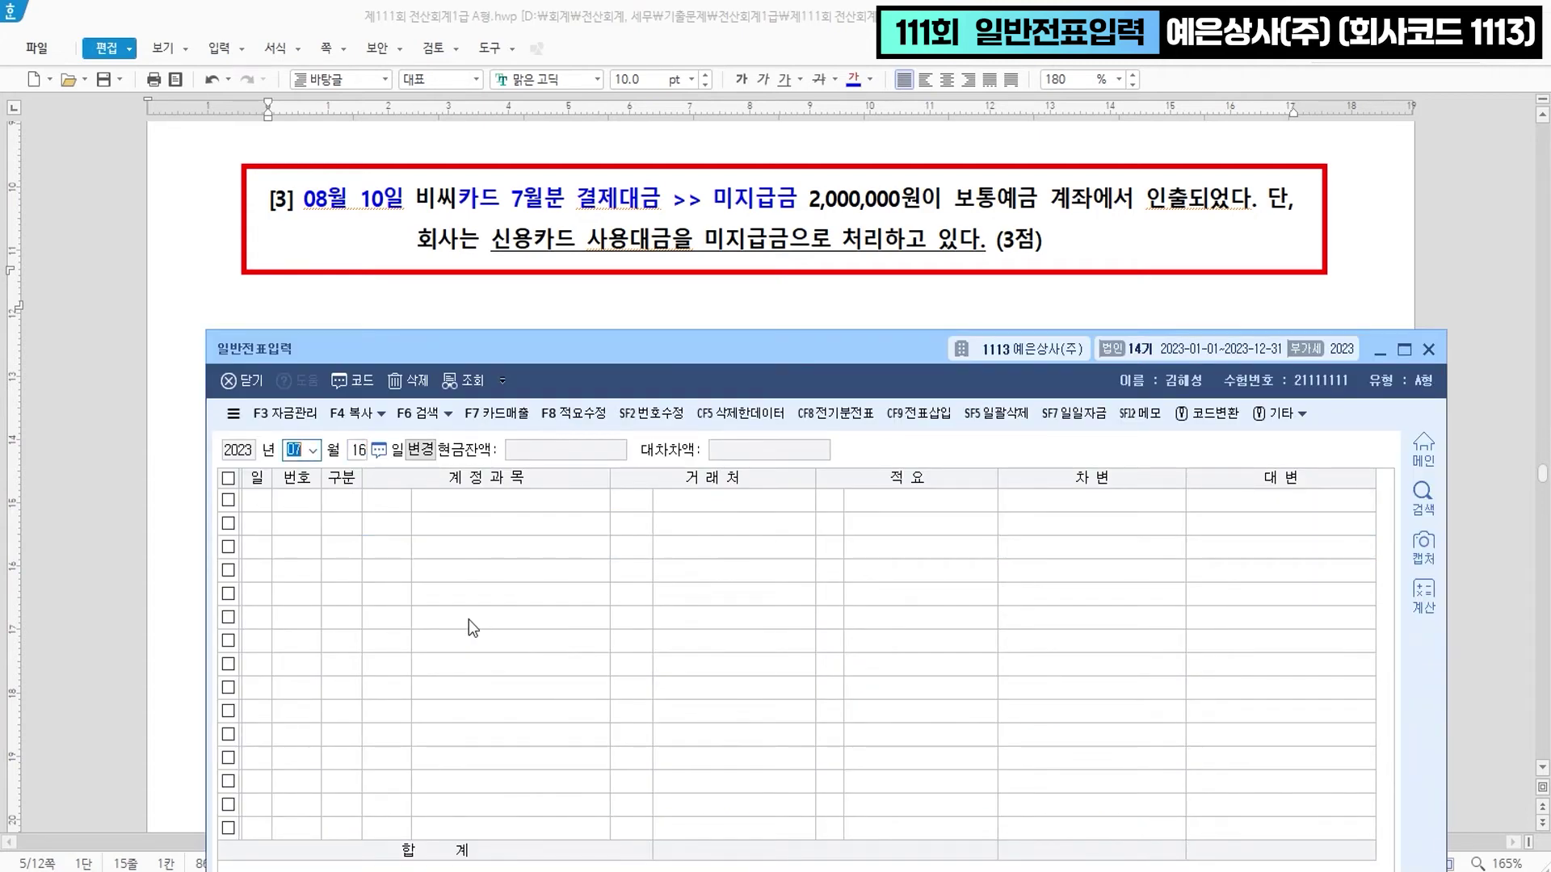
pyautogui.write('08')
pyautogui.press('Return')
pyautogui.write('10')
pyautogui.press('Return')
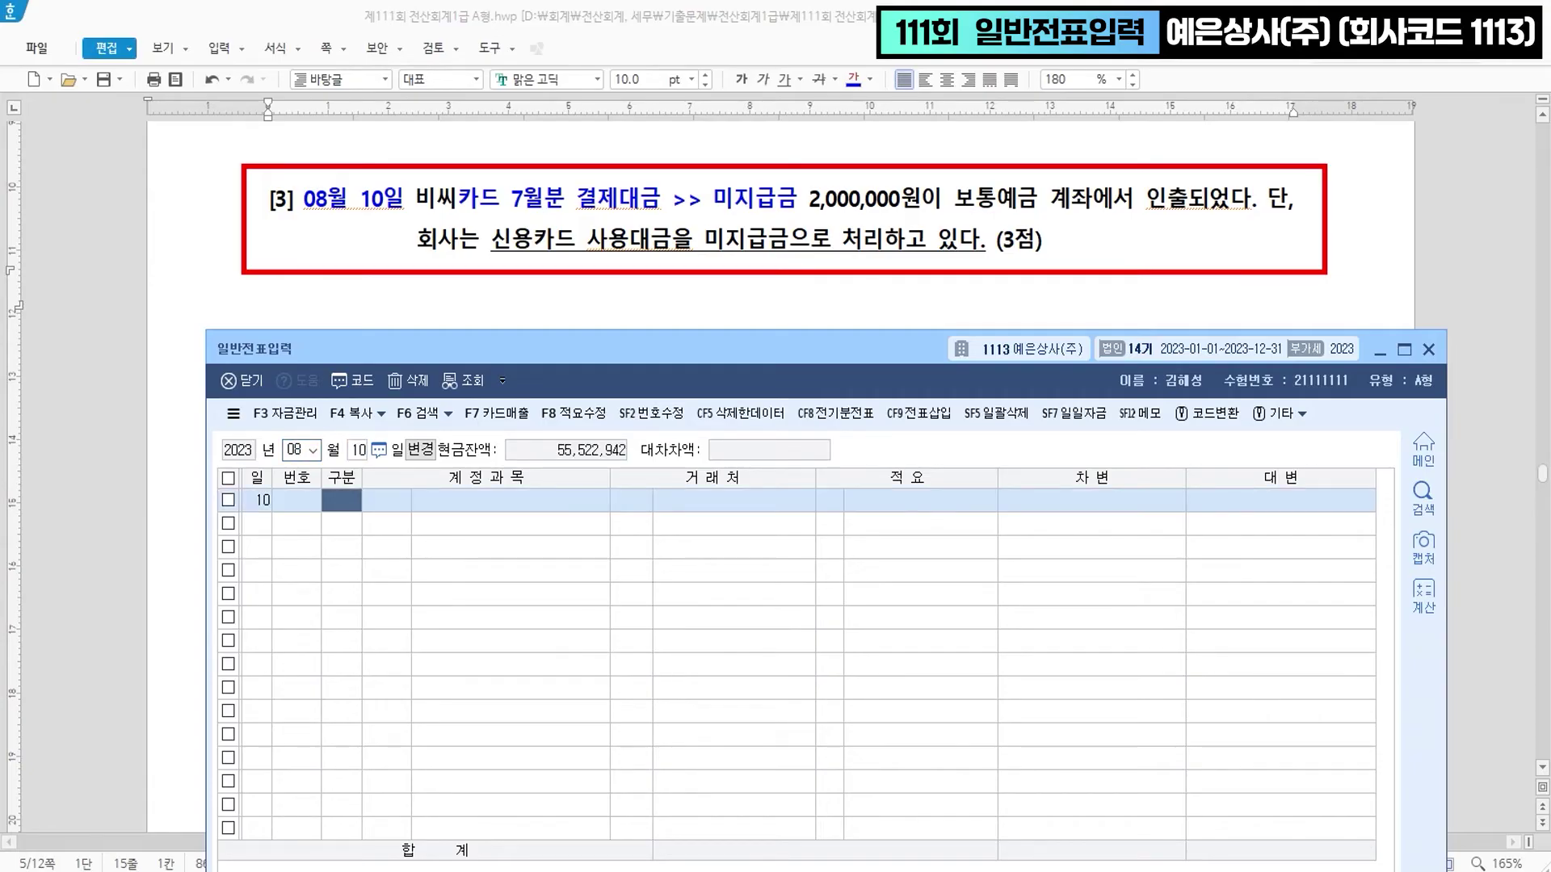
# - Enter a credit line for 0103 보통예금 with the amount 2,000,000 in the August 10 voucher
pyautogui.write('4')
pyautogui.press('Return')
pyautogui.write('103')
pyautogui.press('Return')
pyautogui.press('Return')
pyautogui.press('Return')
pyautogui.write('2000000')
pyautogui.press('Return')
# - Enter a debit line for 0253 미지급금 with 비씨카드 as the trading partner and 2,000,000 in the August 10 voucher
pyautogui.write('3')
pyautogui.press('Return')
pyautogui.write('253')
pyautogui.press('Return')
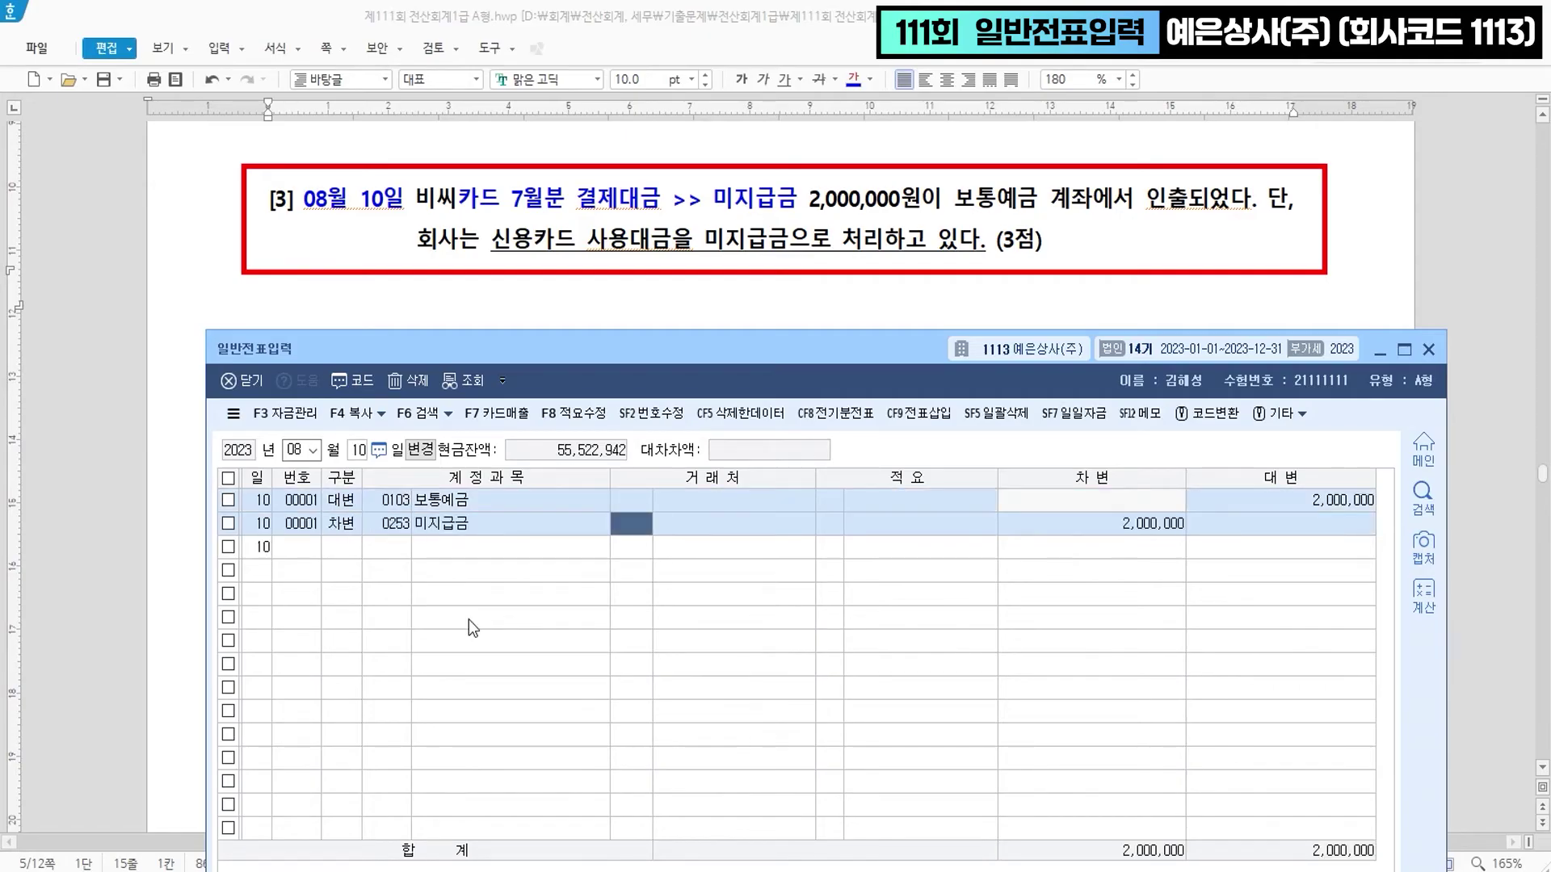
pyautogui.write('비씨')
pyautogui.press('Return')
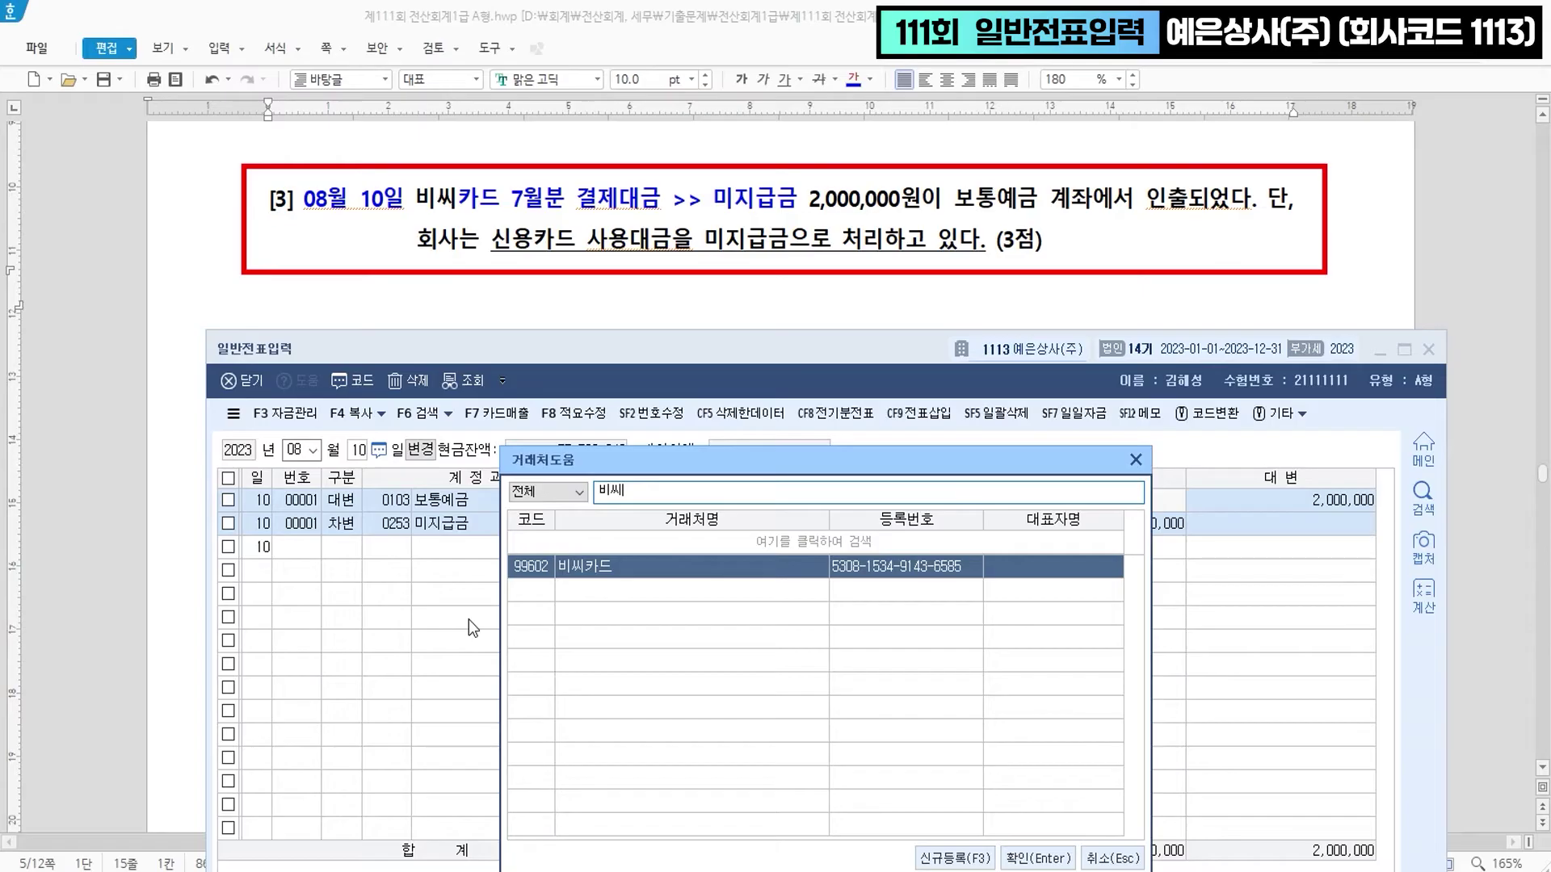
pyautogui.press('Return')
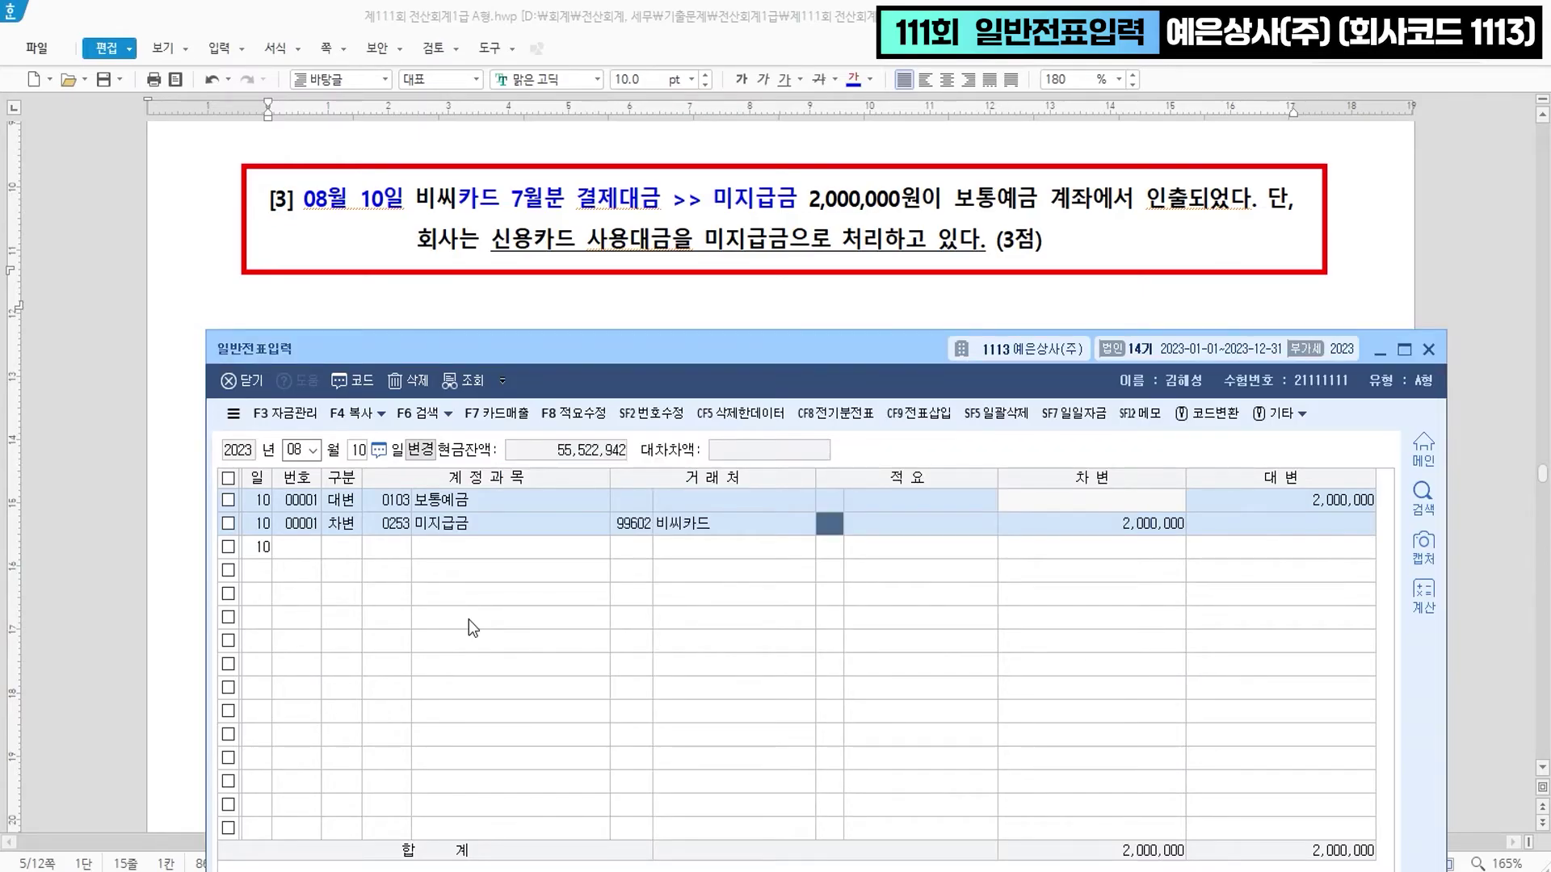
pyautogui.press('Return')
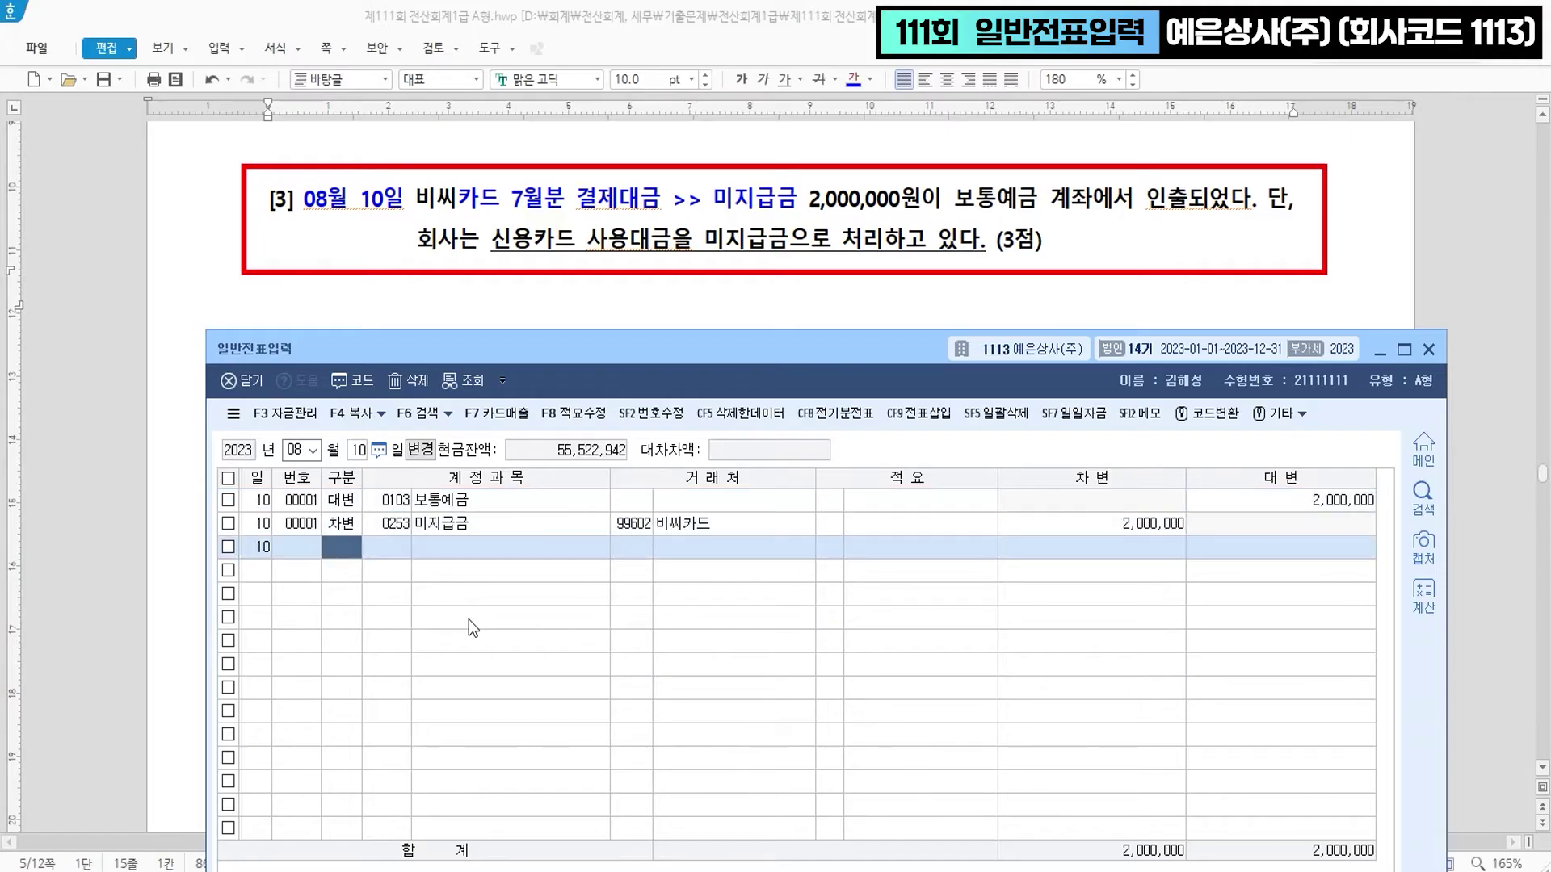
# - Return to the exam document and colour 08월 20일 and 출장비 600,000원 blue in question [4]
pyautogui.scroll(-3, 763, 291)
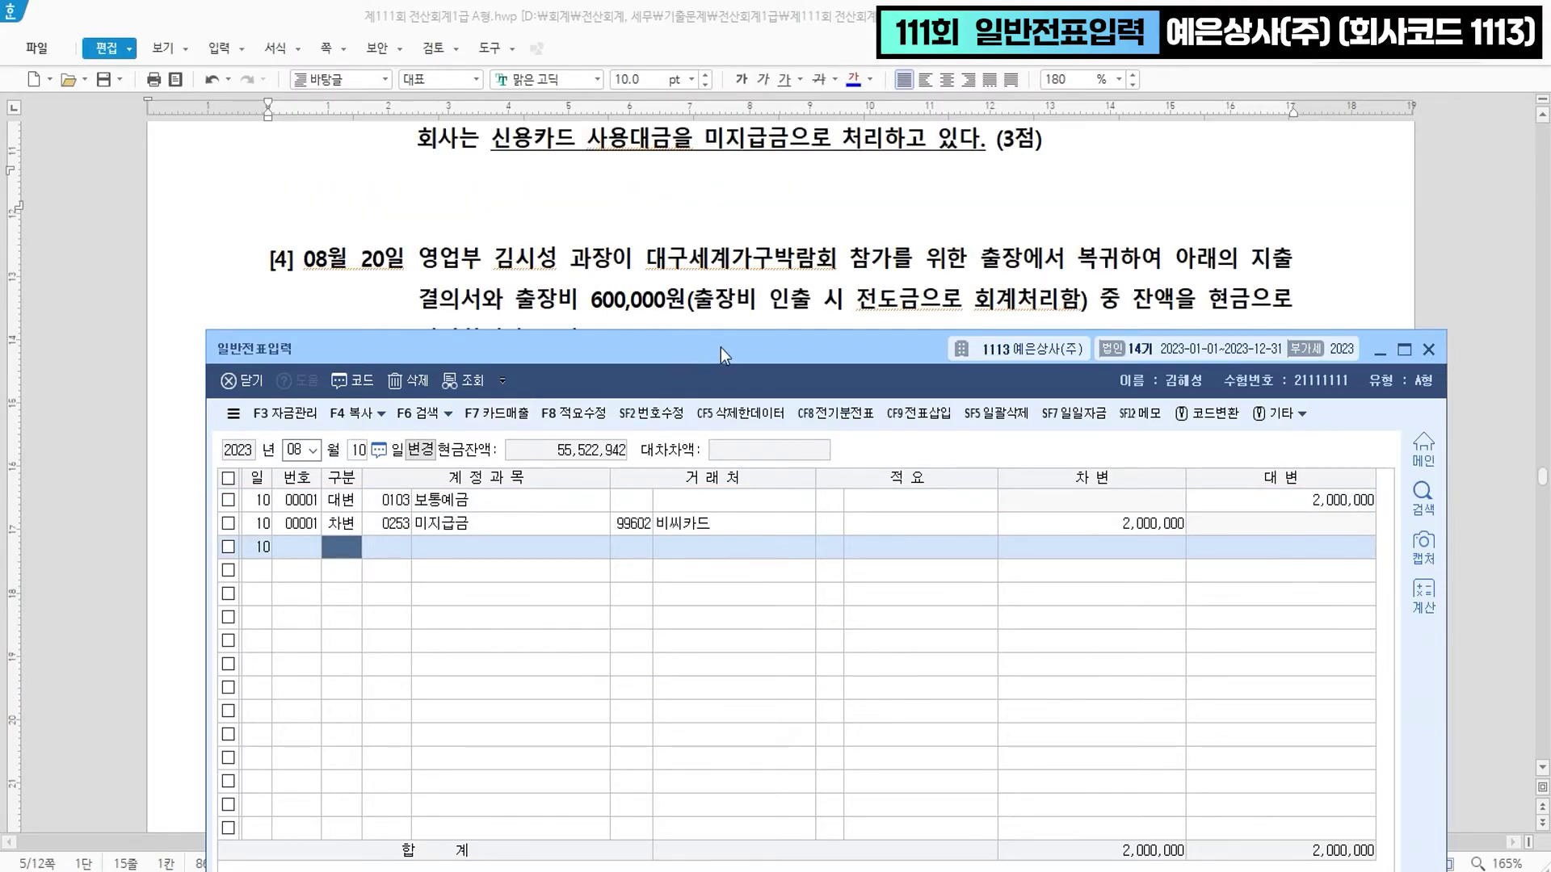
pyautogui.moveTo(721, 348); pyautogui.dragTo(715, 443)
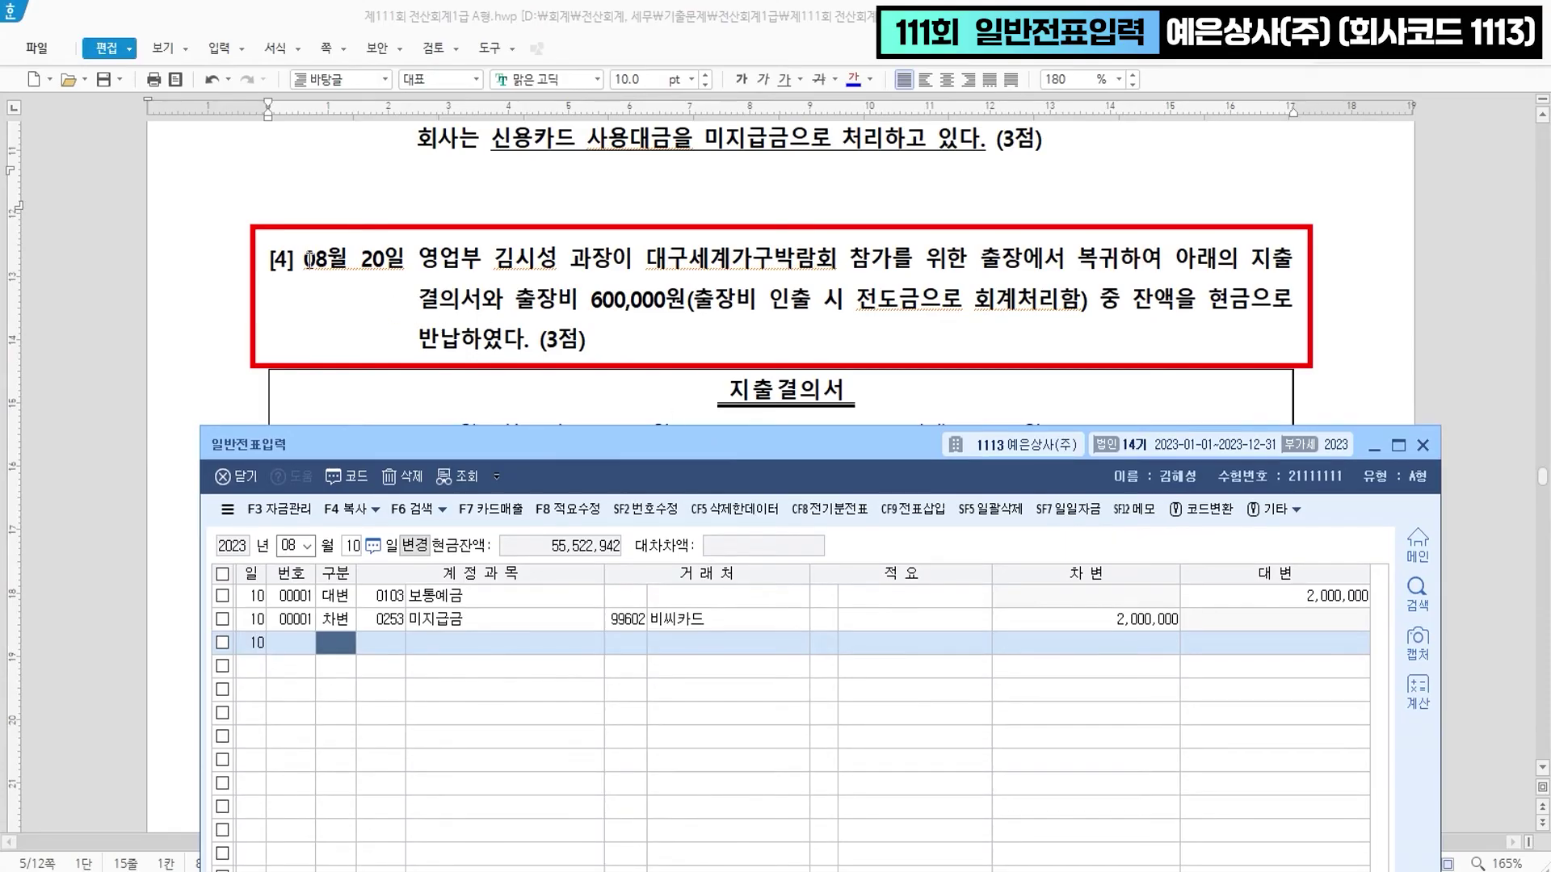
pyautogui.moveTo(303, 260); pyautogui.dragTo(403, 260)
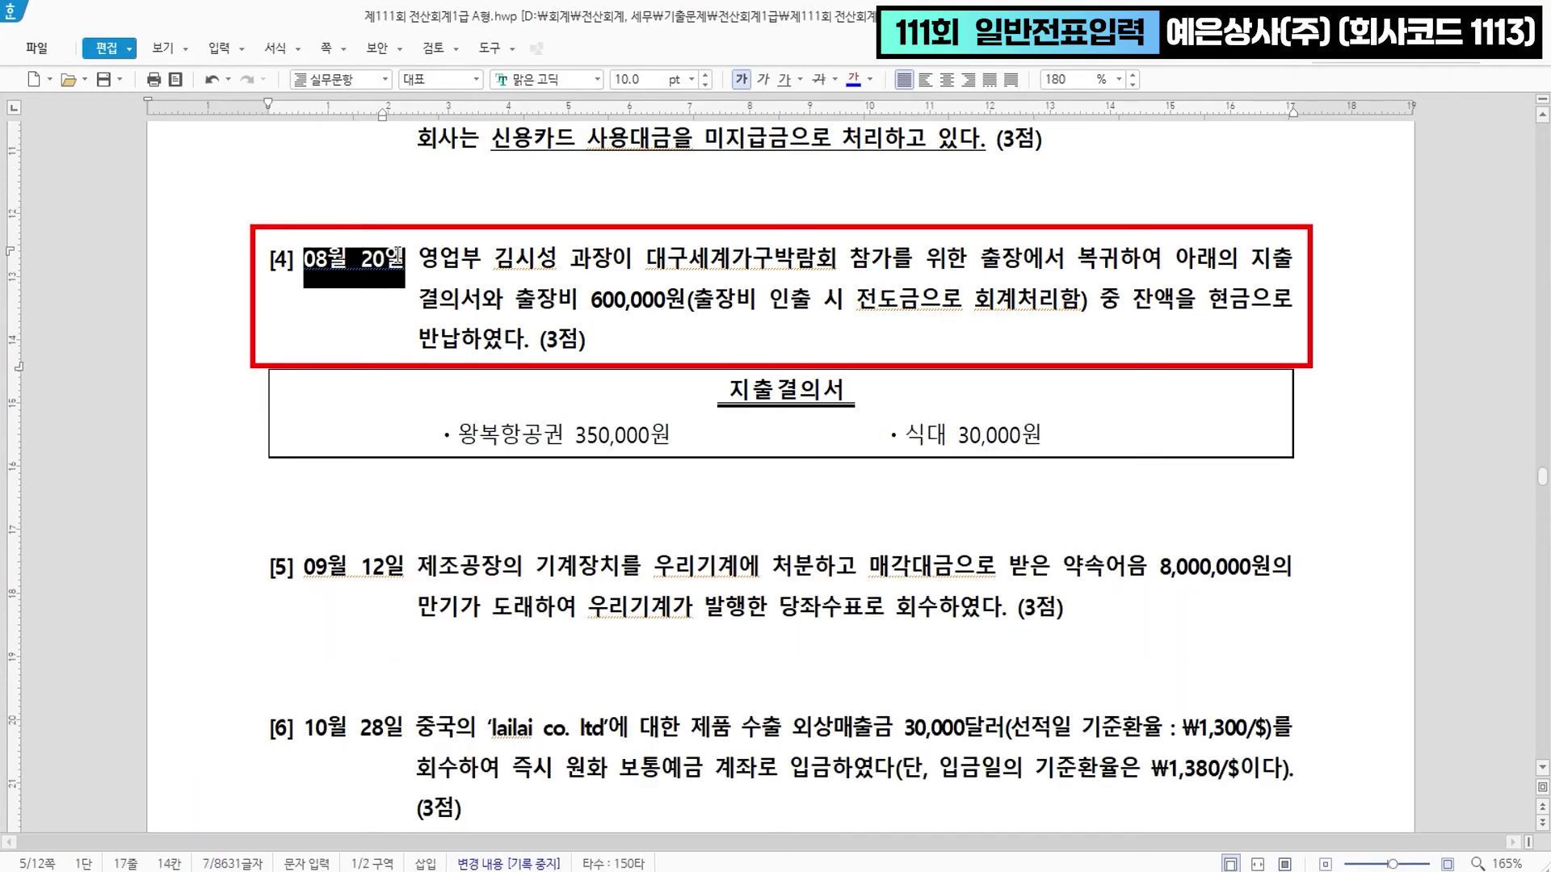
pyautogui.click(853, 80)
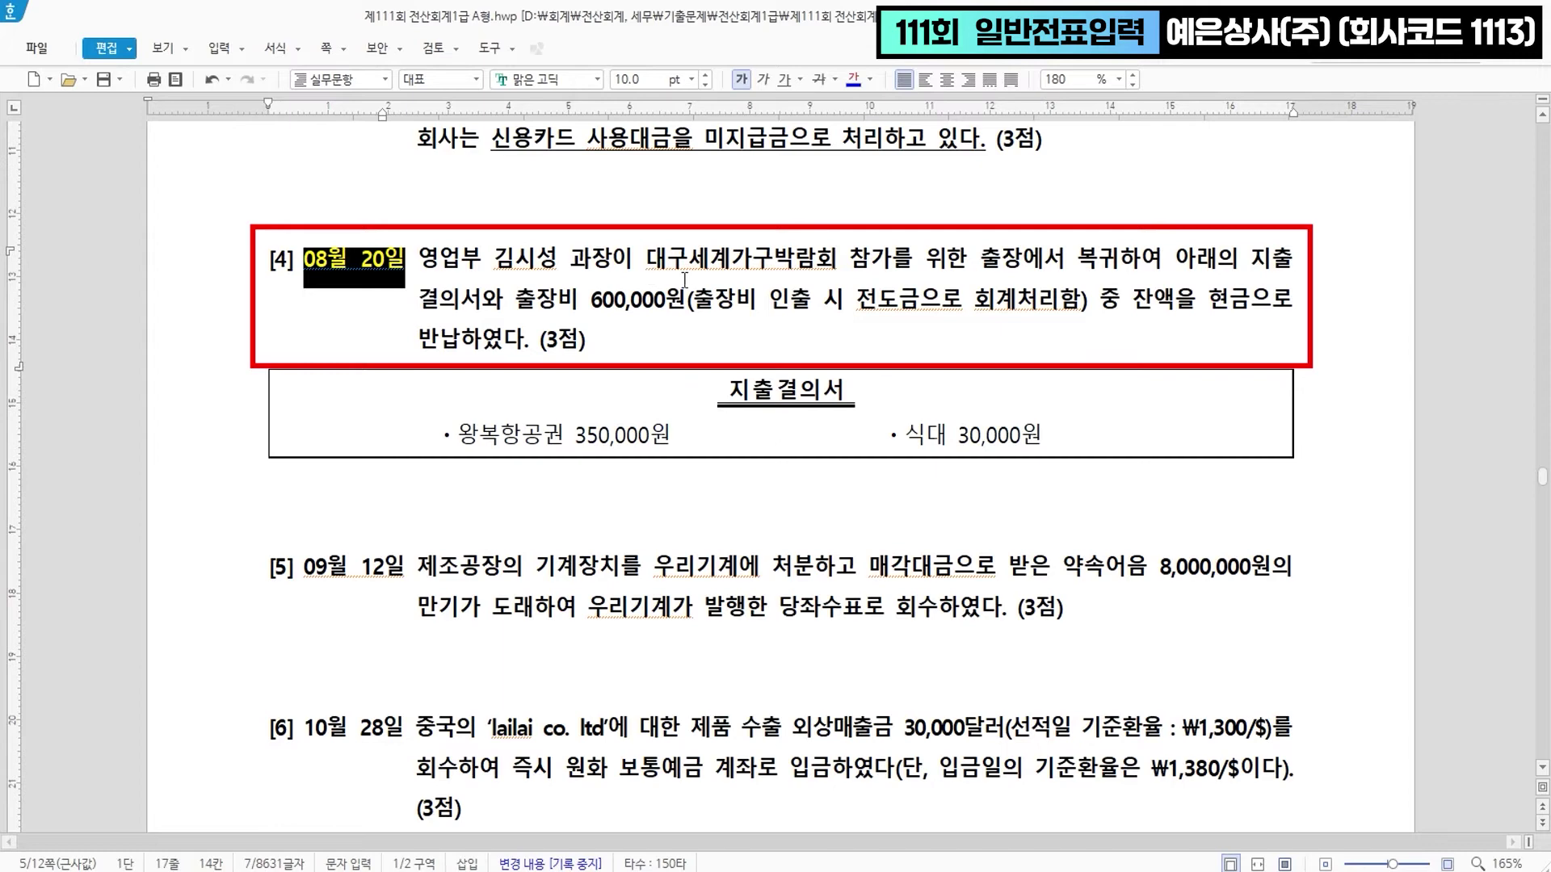
pyautogui.click(683, 277)
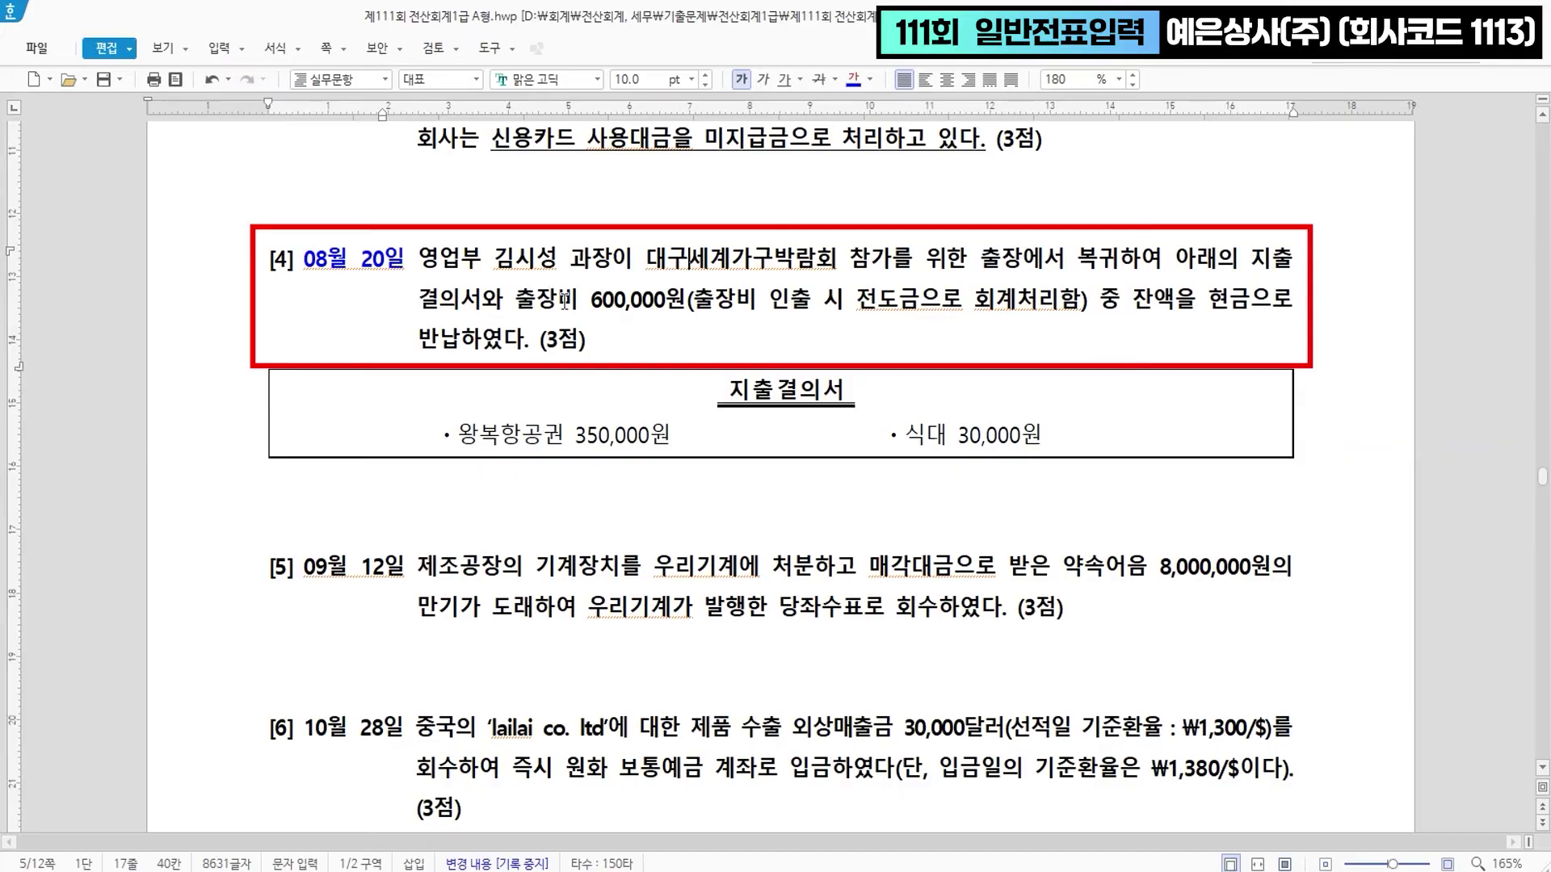
pyautogui.moveTo(516, 299); pyautogui.dragTo(685, 305)
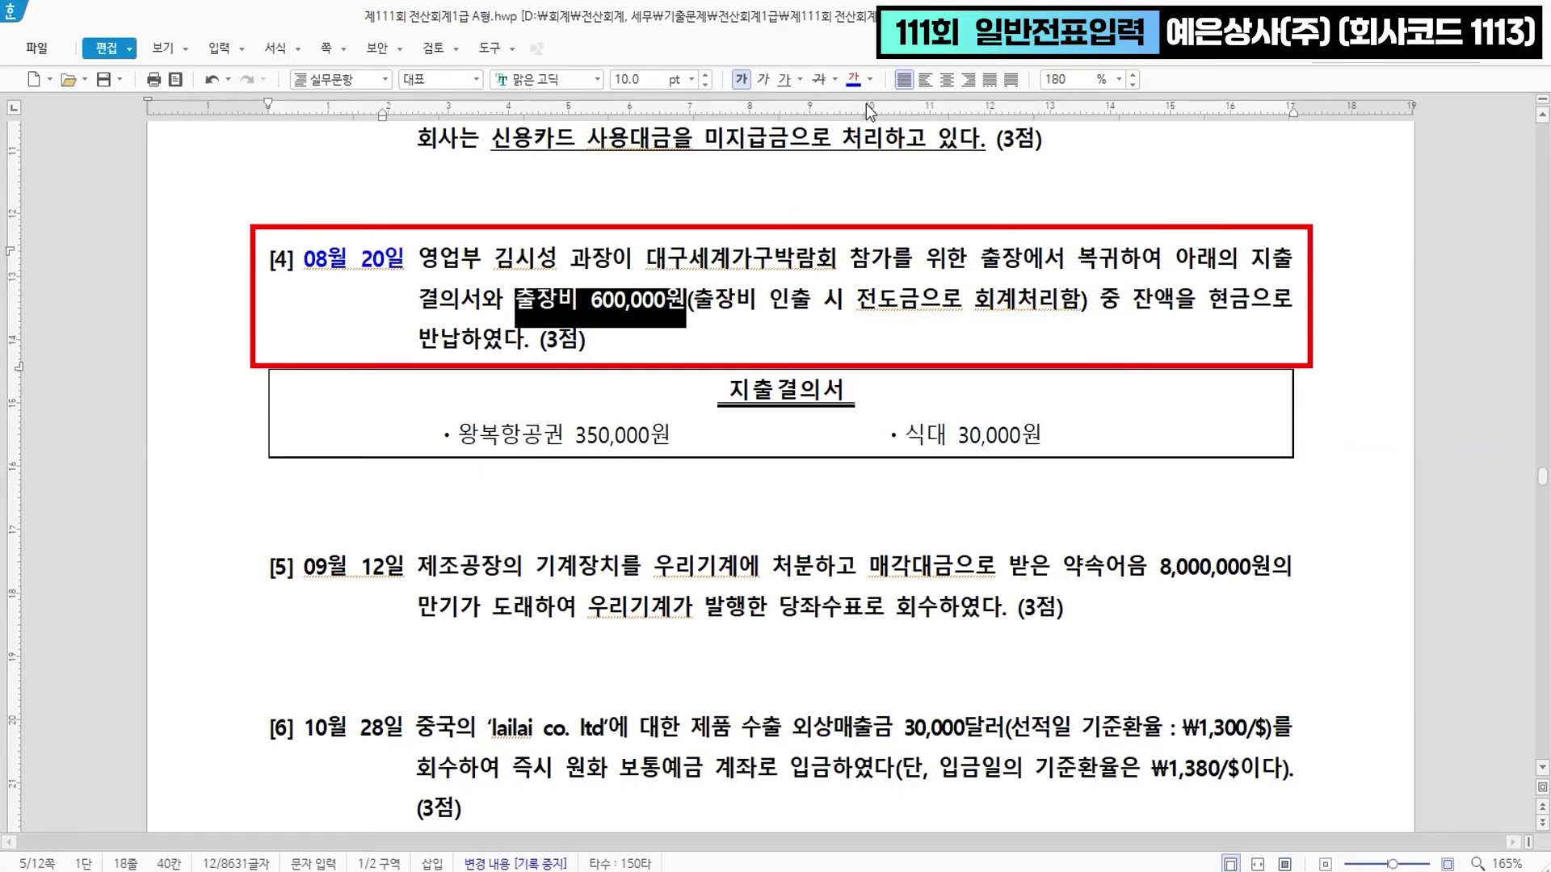
pyautogui.click(854, 79)
# - Colour the phrase 전도금으로 회계처리함 blue in question [4] and enlarge it to 14 pt
pyautogui.moveTo(857, 299); pyautogui.dragTo(1070, 301)
pyautogui.click(854, 79)
pyautogui.click(692, 79)
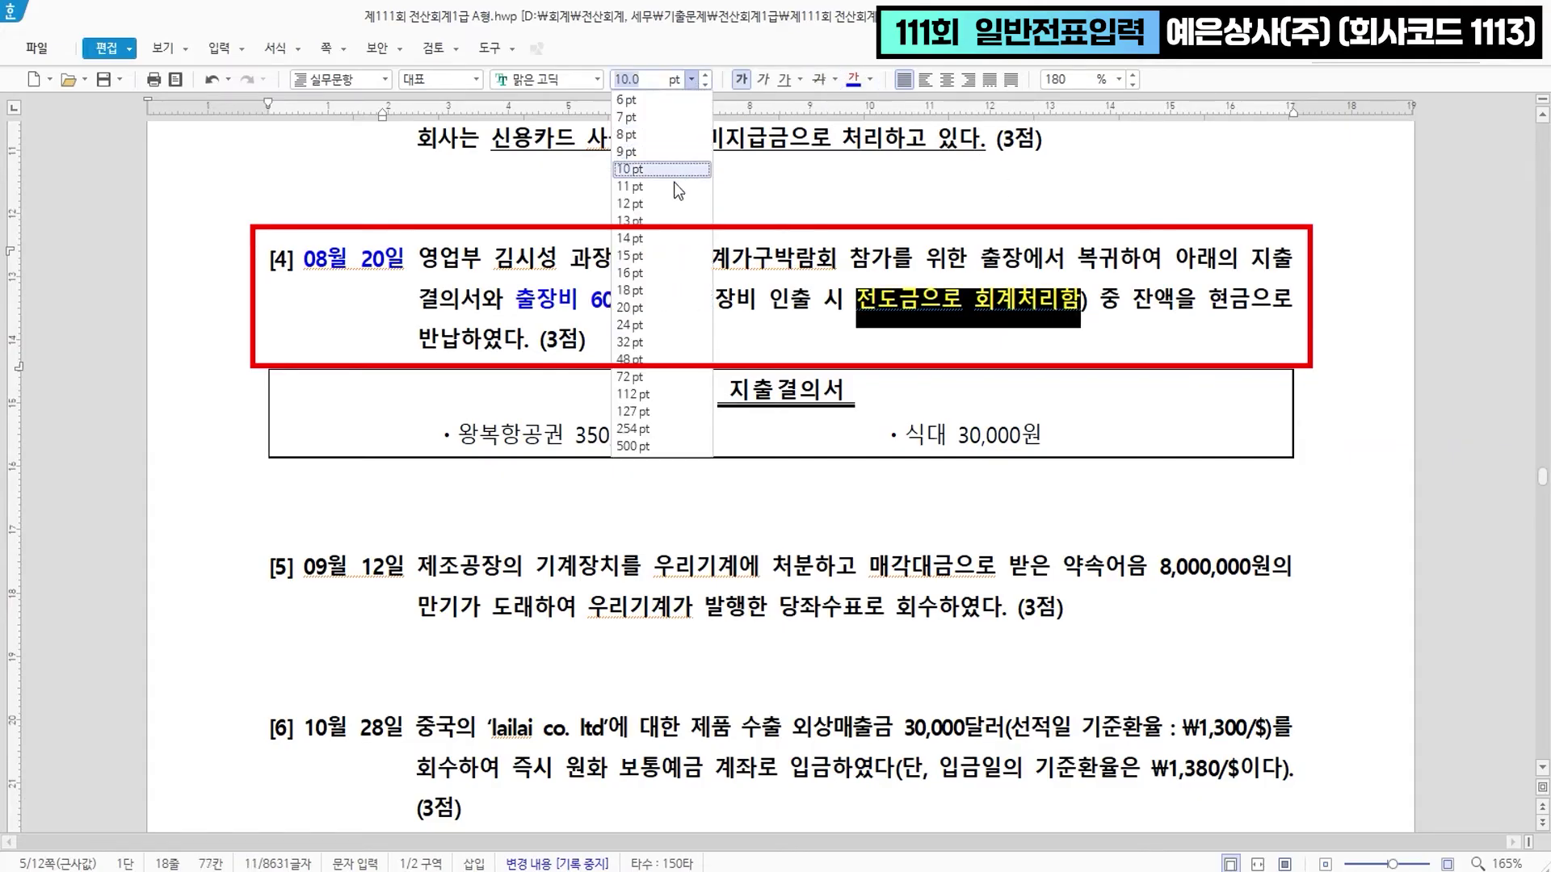
pyautogui.click(657, 240)
pyautogui.click(519, 358)
pyautogui.moveTo(414, 356); pyautogui.dragTo(620, 352)
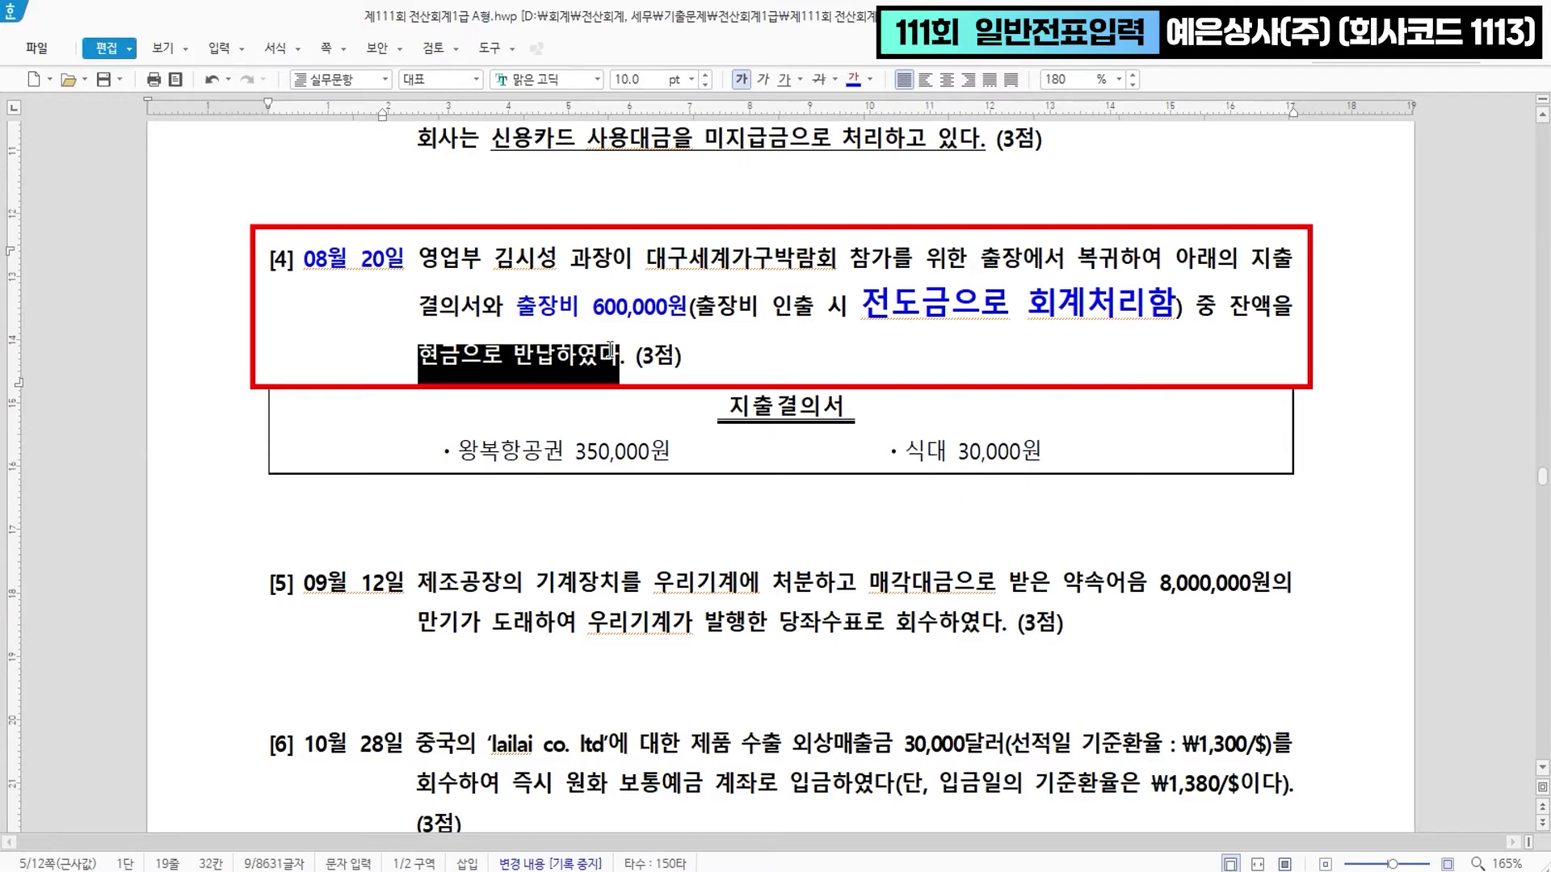
pyautogui.click(644, 308)
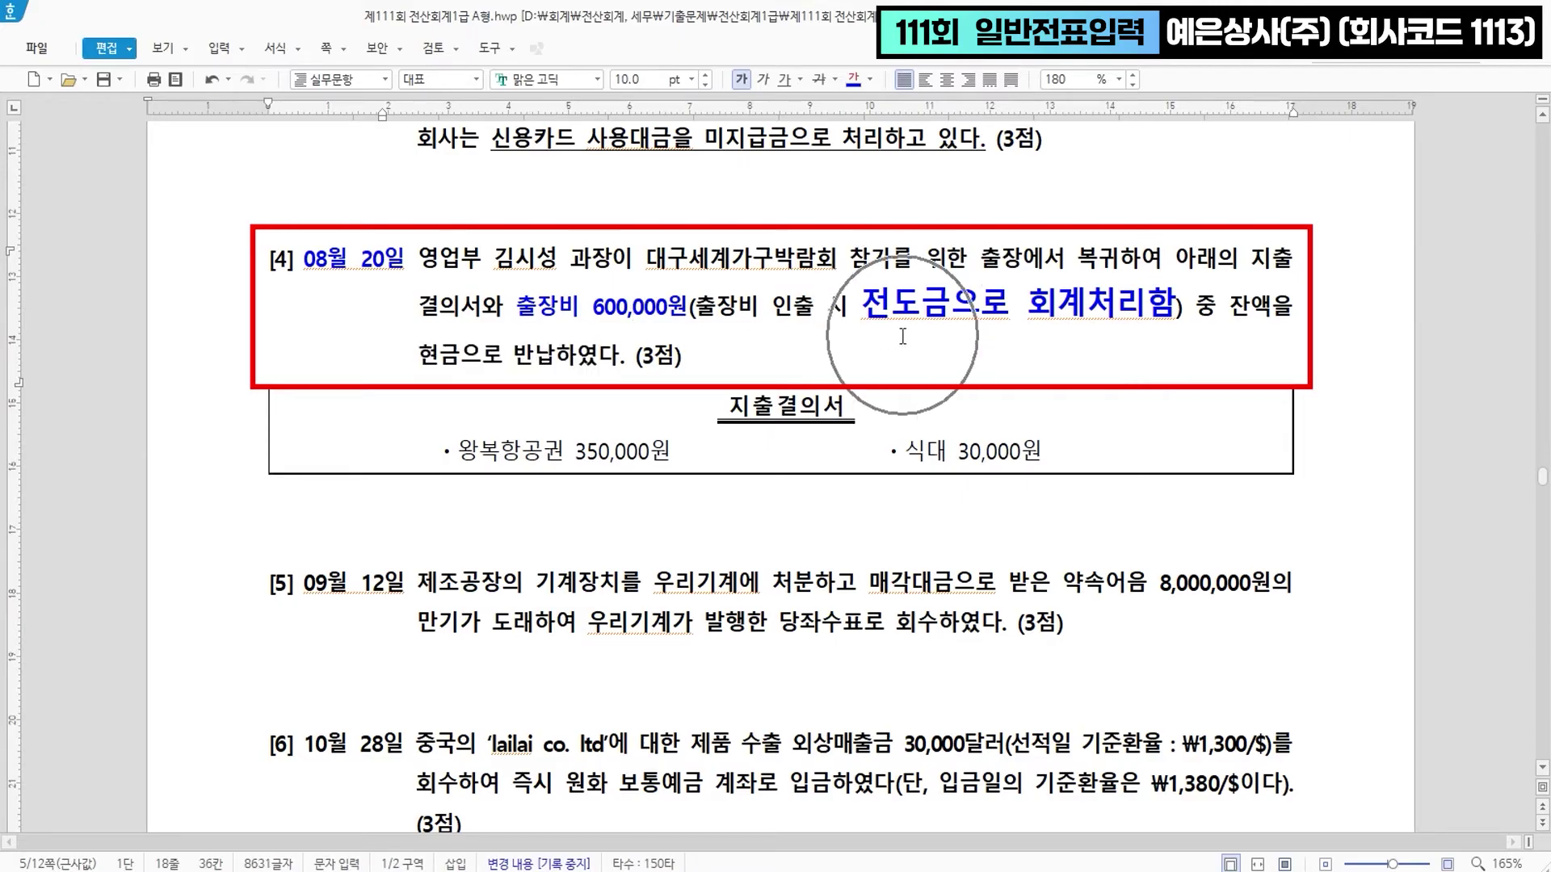
# - Add the note "지급시에 전도금 | 현금" on a new line below the text of question [4]
pyautogui.click(805, 362)
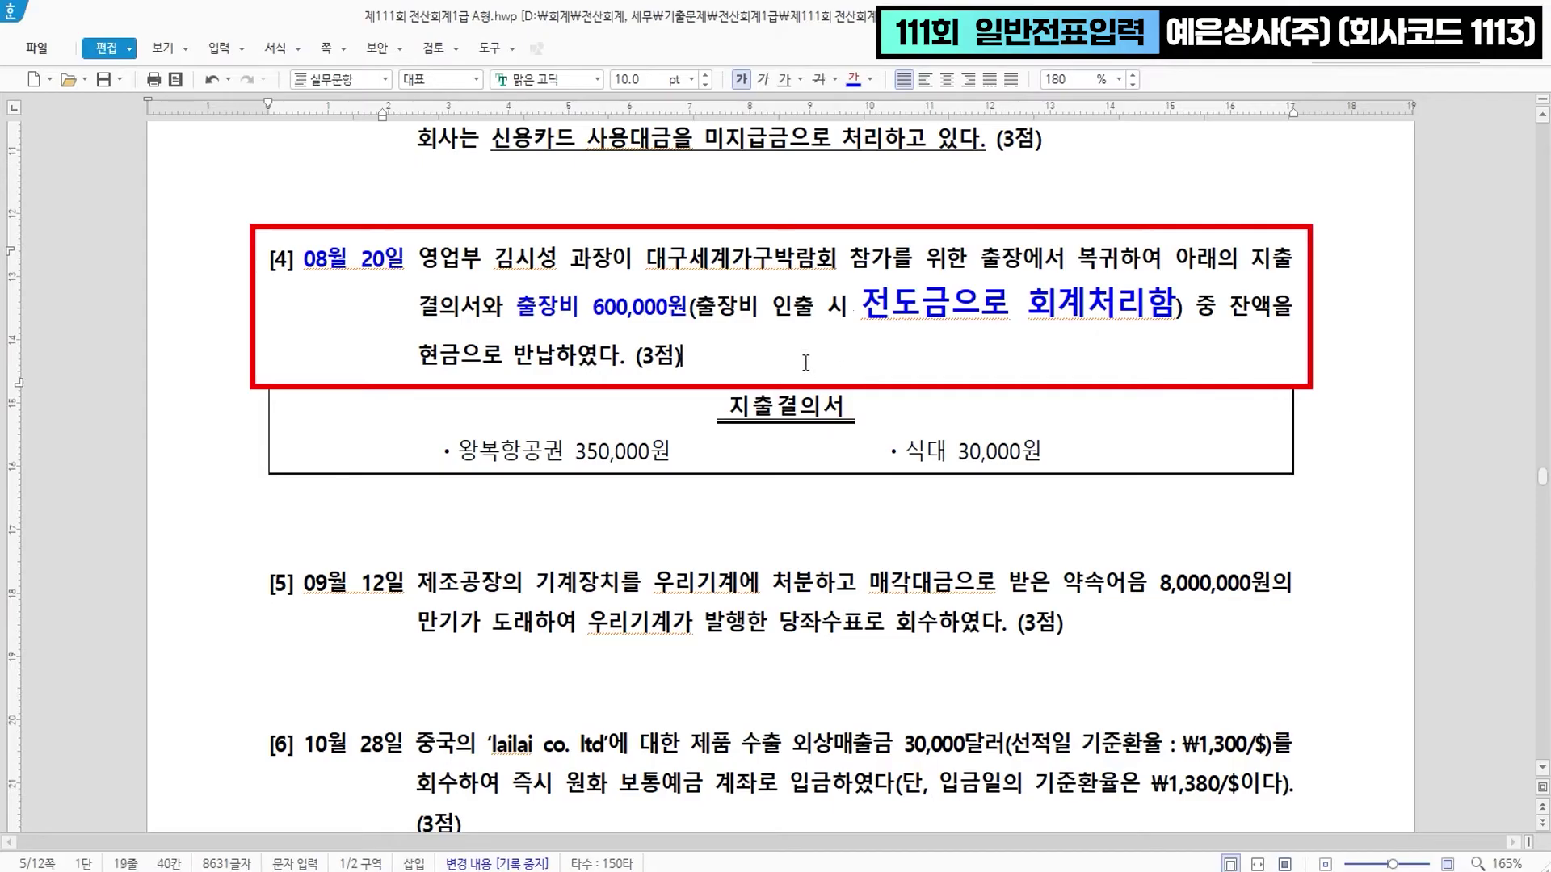
pyautogui.press('Return')
pyautogui.press('BackSpace')
pyautogui.press('Return')
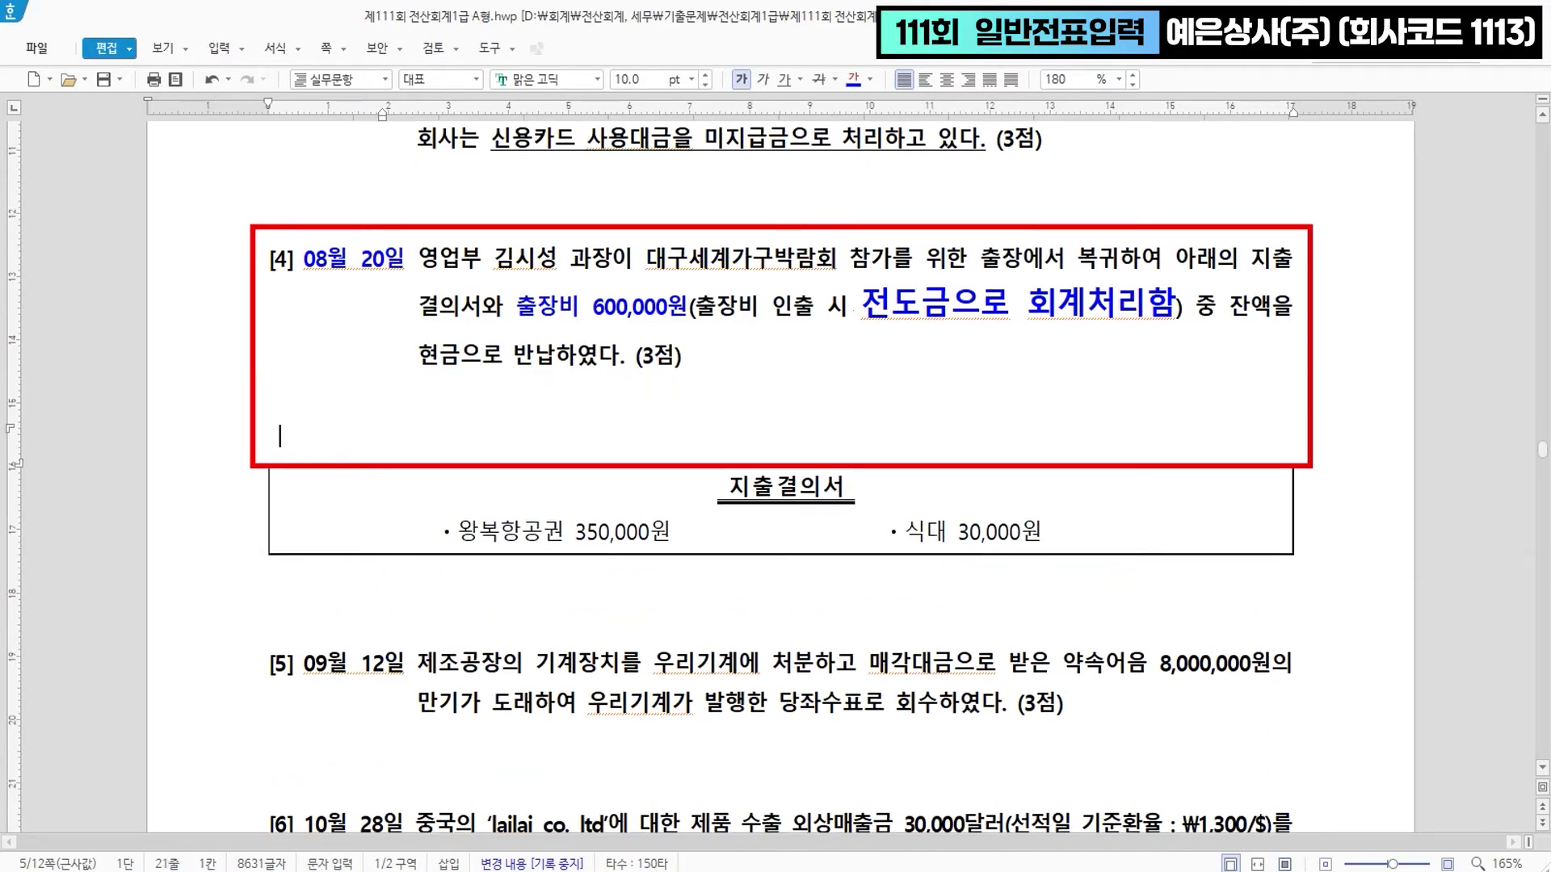
pyautogui.write('지급시에    전도금')
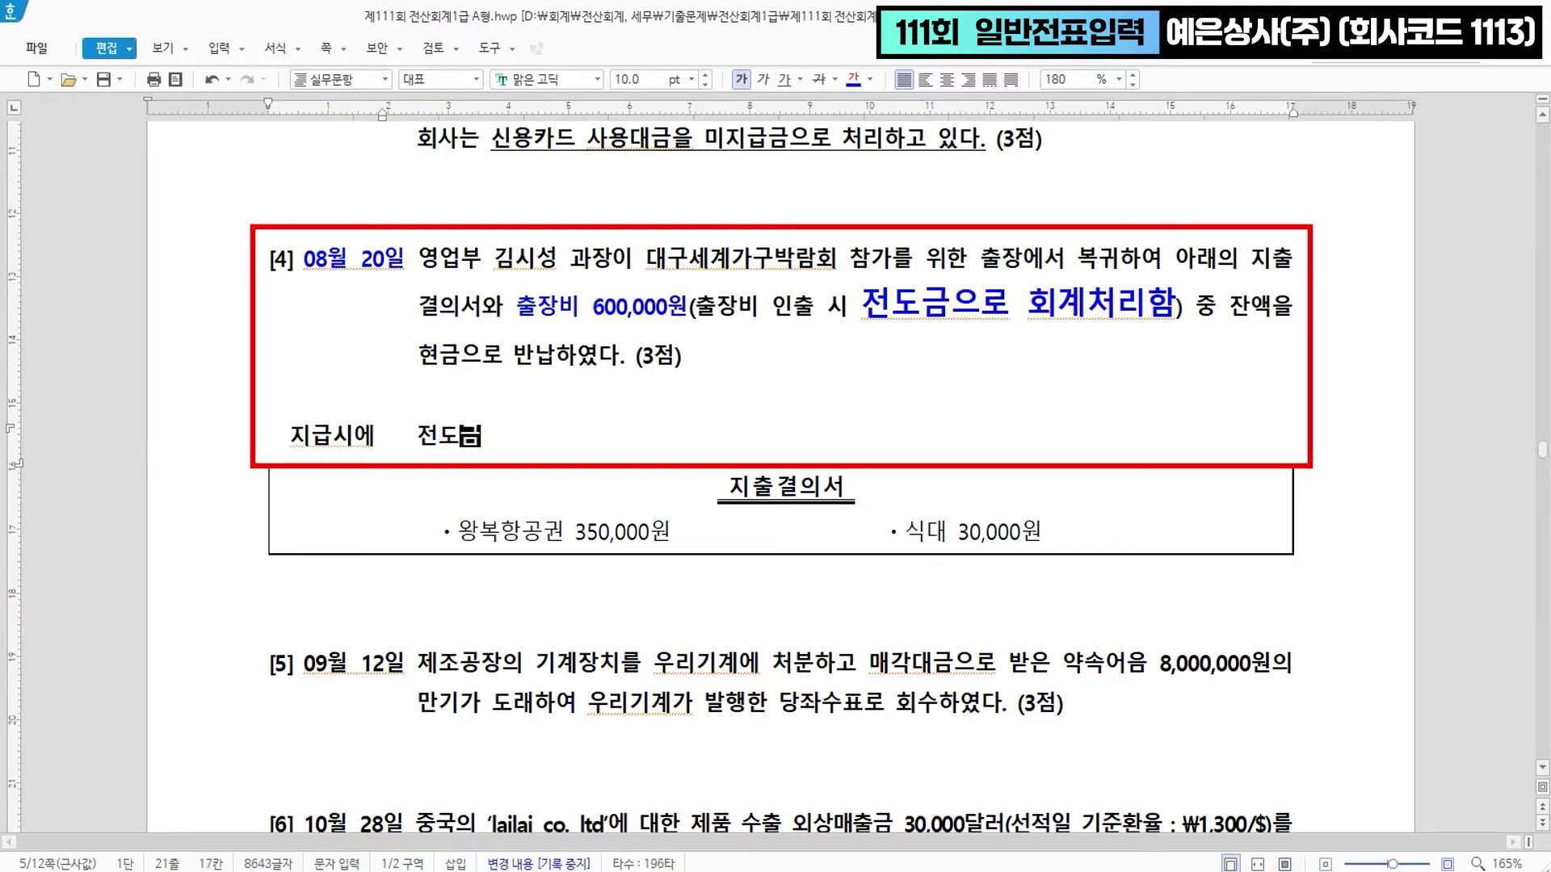
pyautogui.write('    ||')
pyautogui.write('현금')
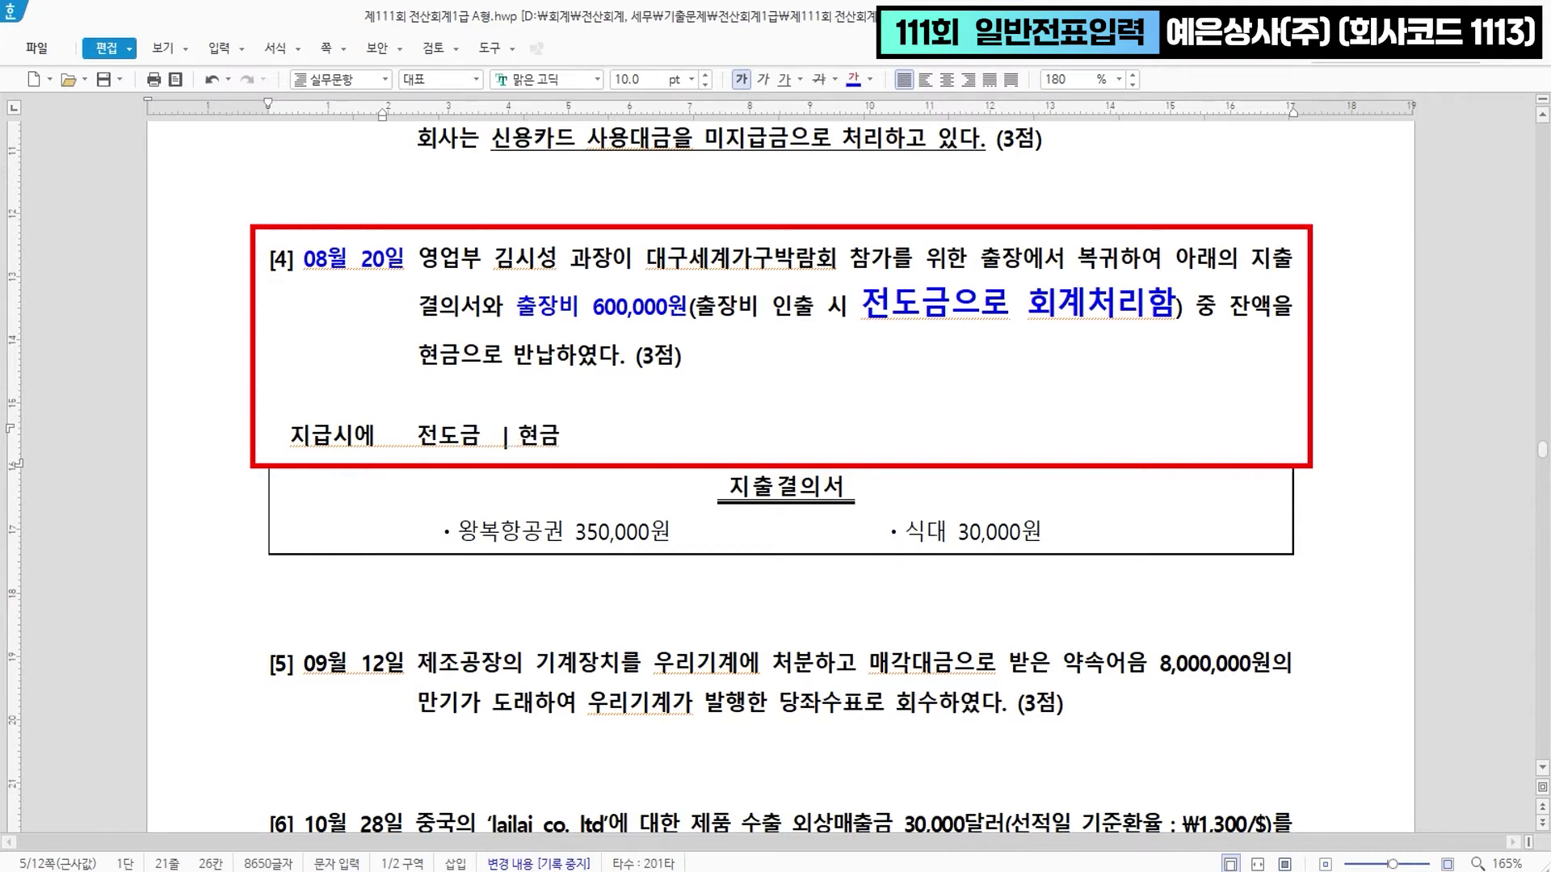
# - Colour 전도금 in the new note and the 왕복항공권 and 식대 items in the 지출결의서 table blue
pyautogui.moveTo(417, 436); pyautogui.dragTo(479, 434)
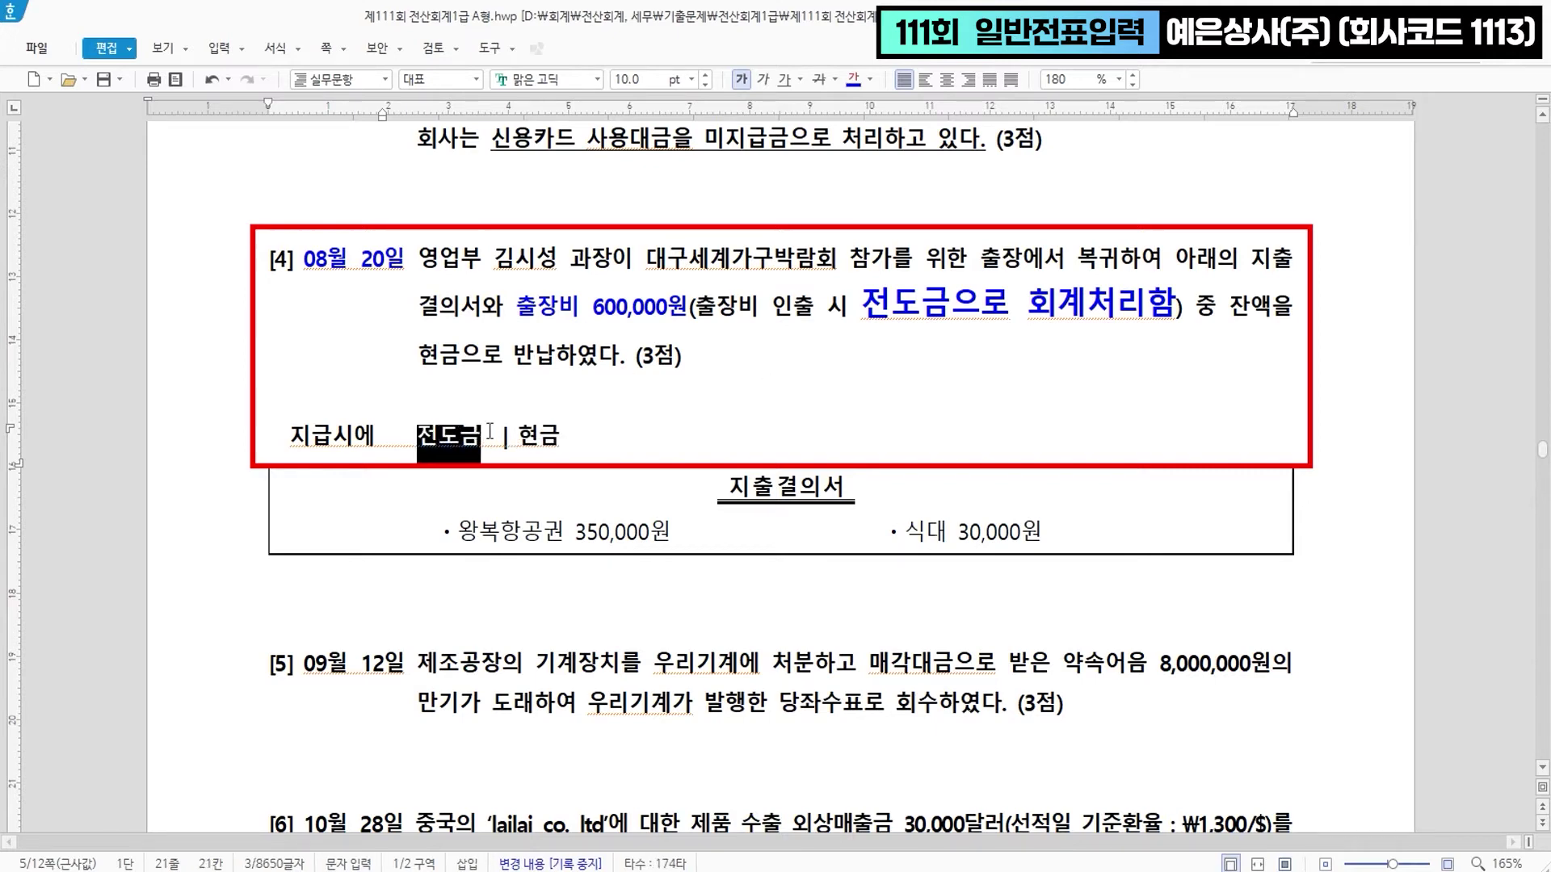
pyautogui.click(858, 80)
pyautogui.click(464, 449)
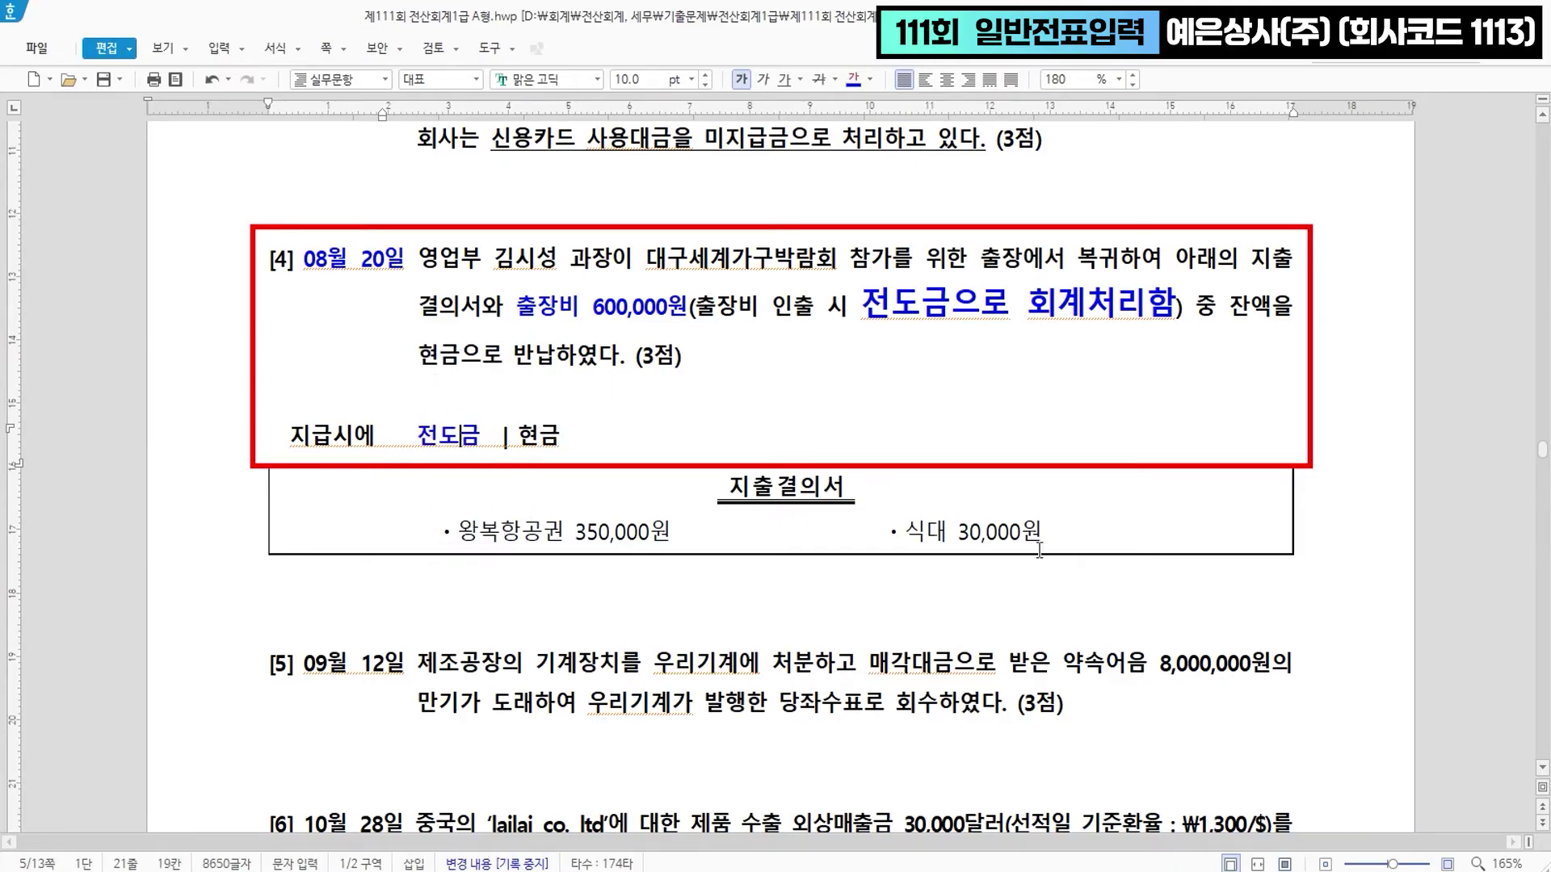
pyautogui.moveTo(1060, 529); pyautogui.dragTo(484, 519)
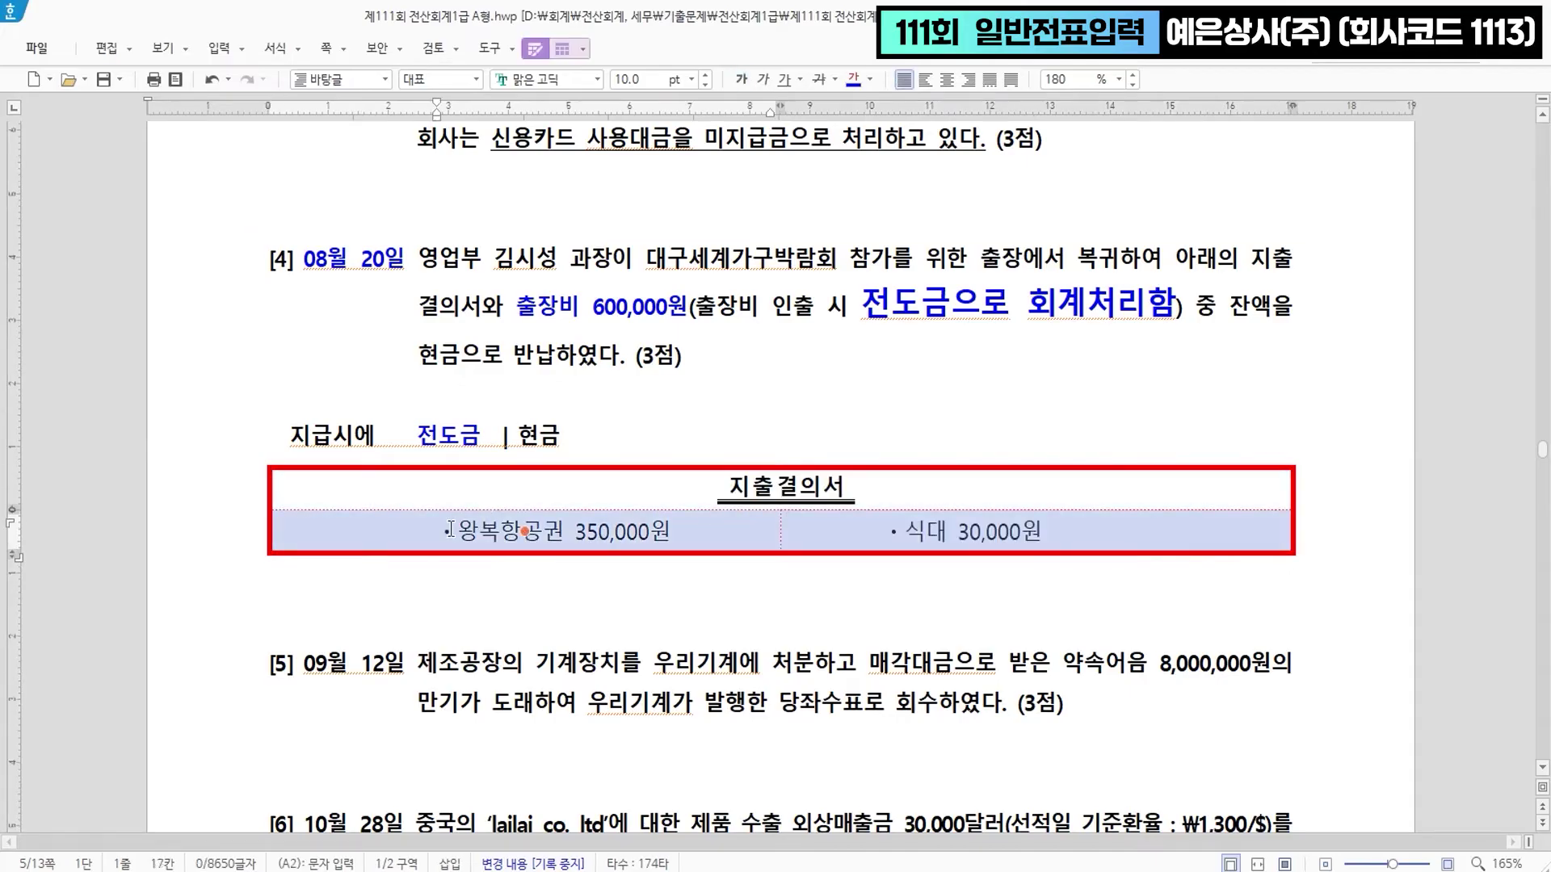
pyautogui.click(852, 79)
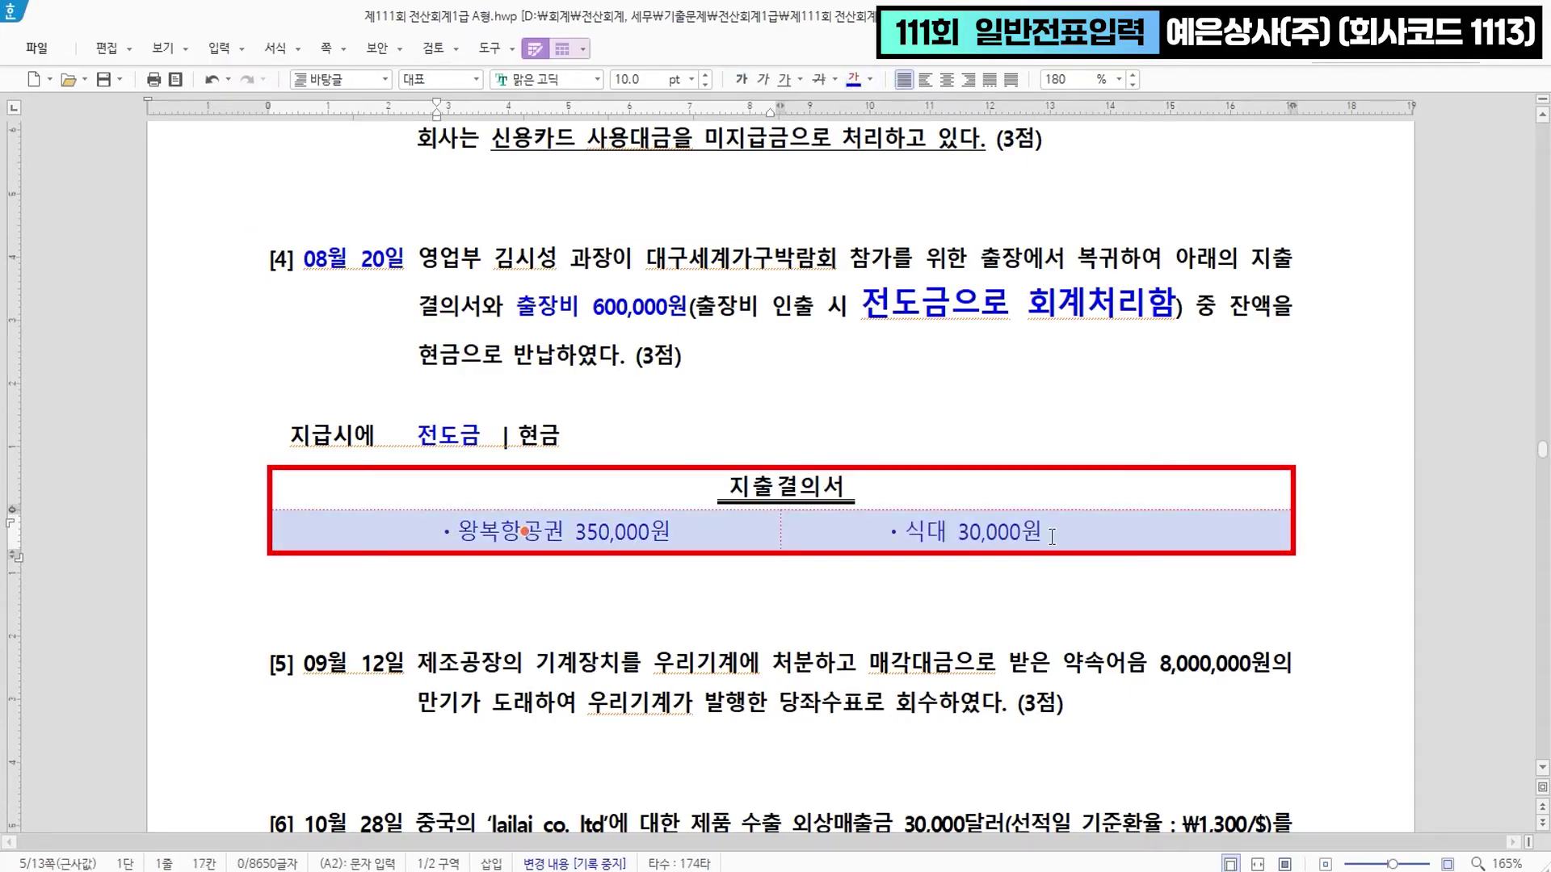
pyautogui.click(1095, 533)
# - Append ">>> 여비교통비" to the 지출결의서 heading and add a blank line below the table
pyautogui.click(954, 490)
pyautogui.click(955, 490)
pyautogui.hotkey('shift', 'Home')
pyautogui.click(867, 489)
pyautogui.write('>>>')
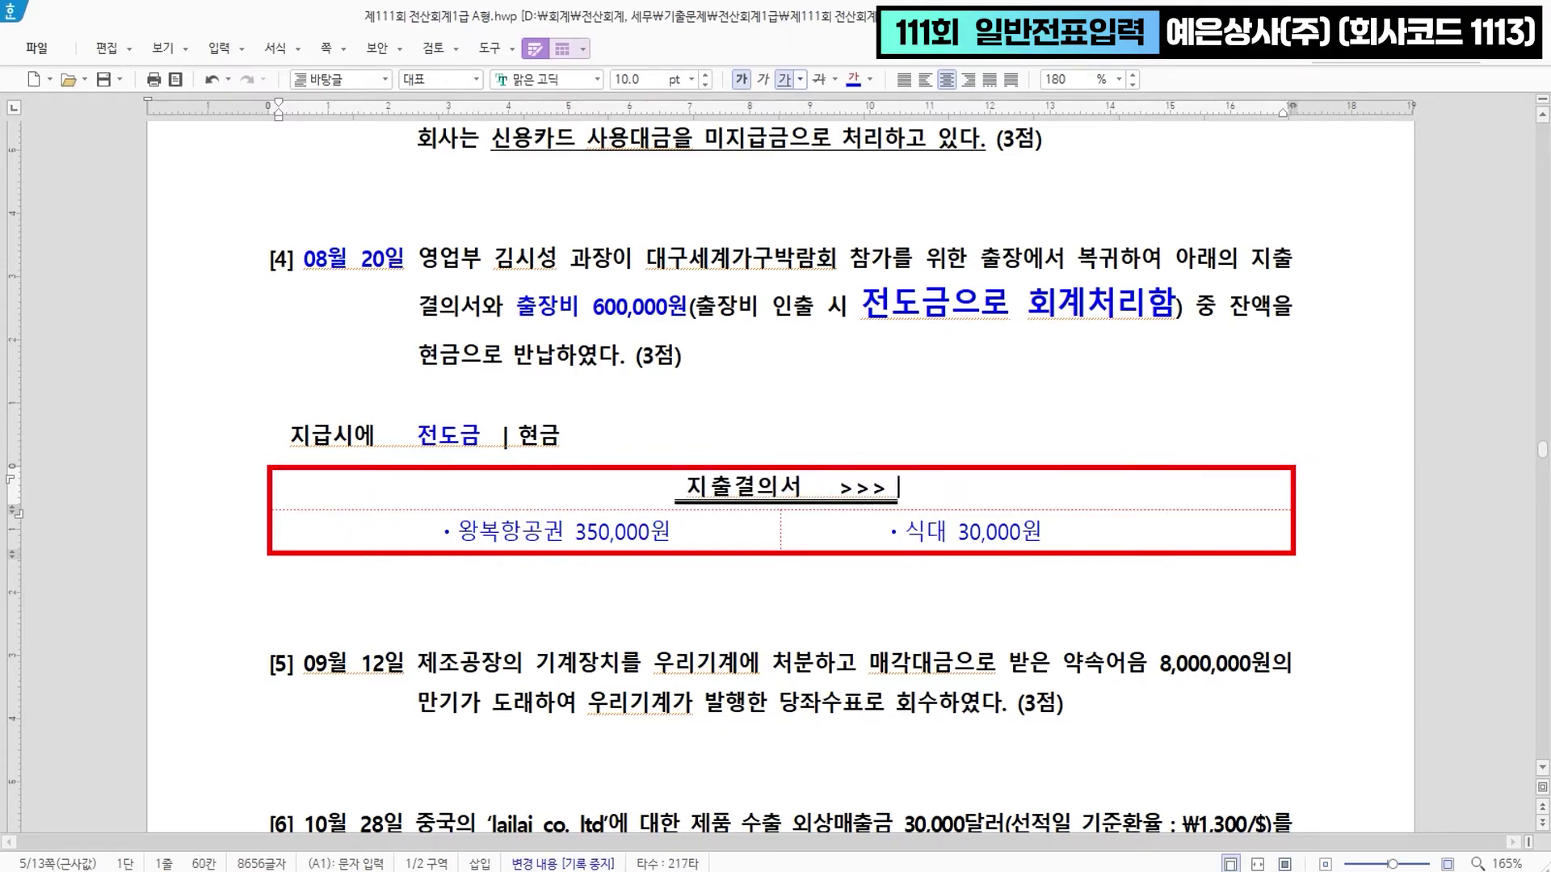
pyautogui.write(' 여비교')
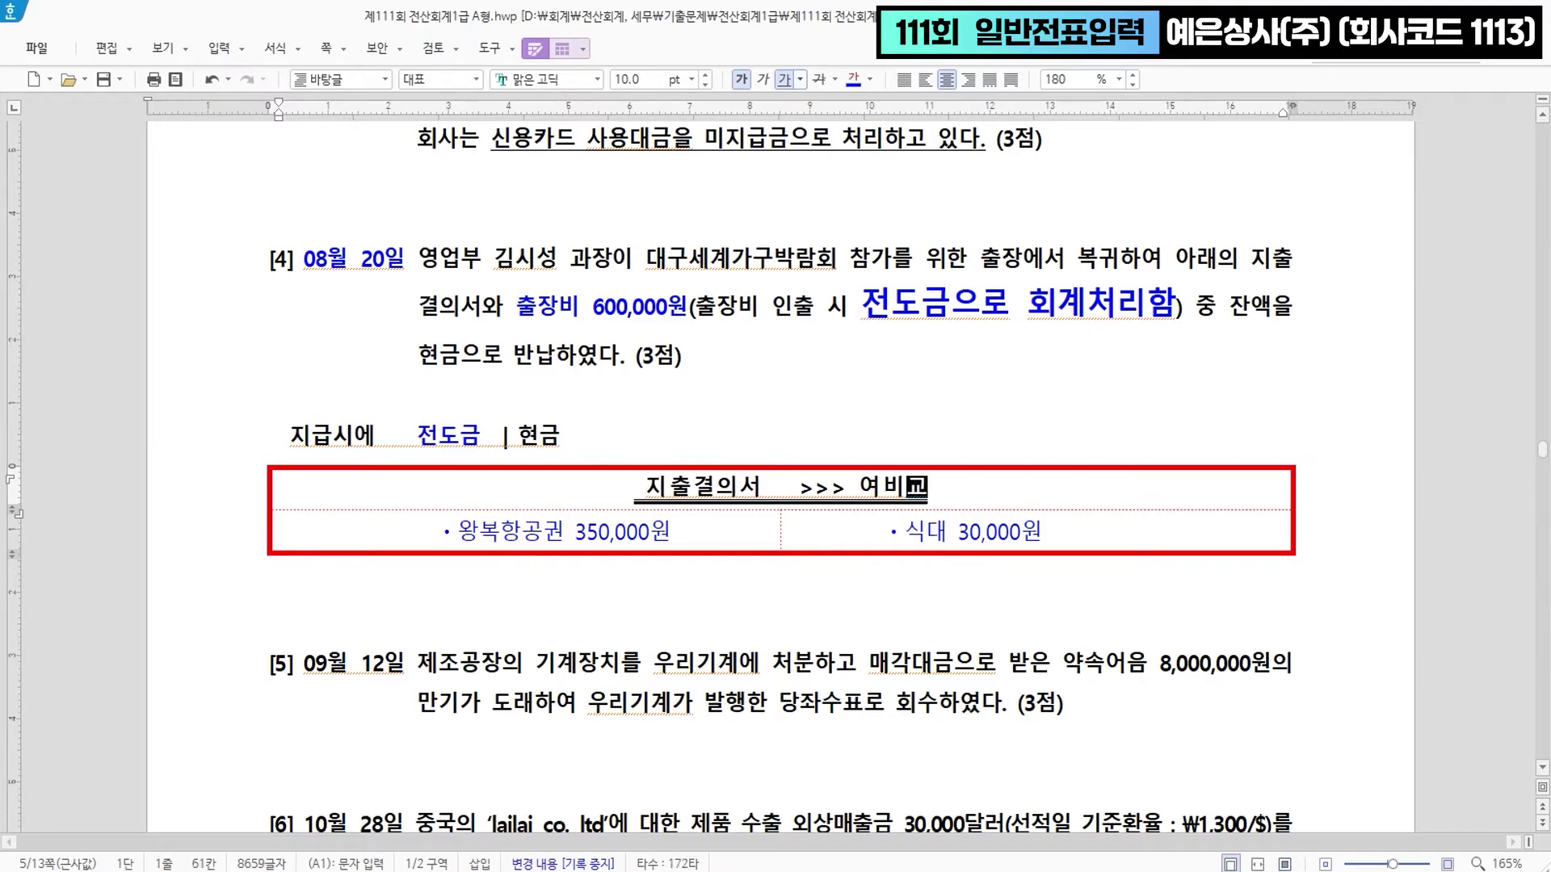
pyautogui.write('통비')
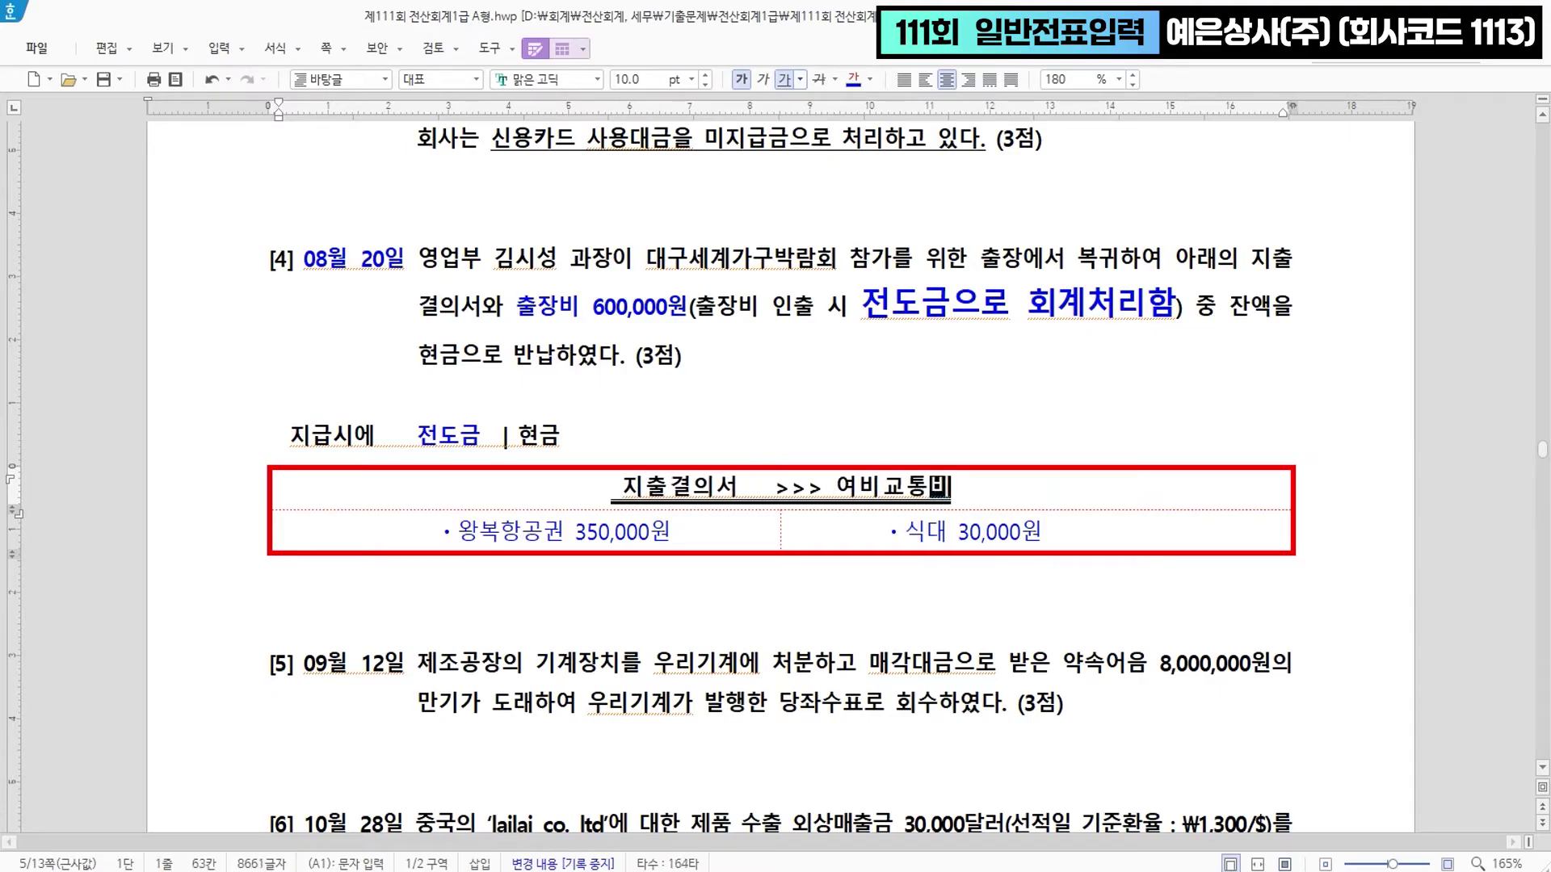
pyautogui.click(853, 597)
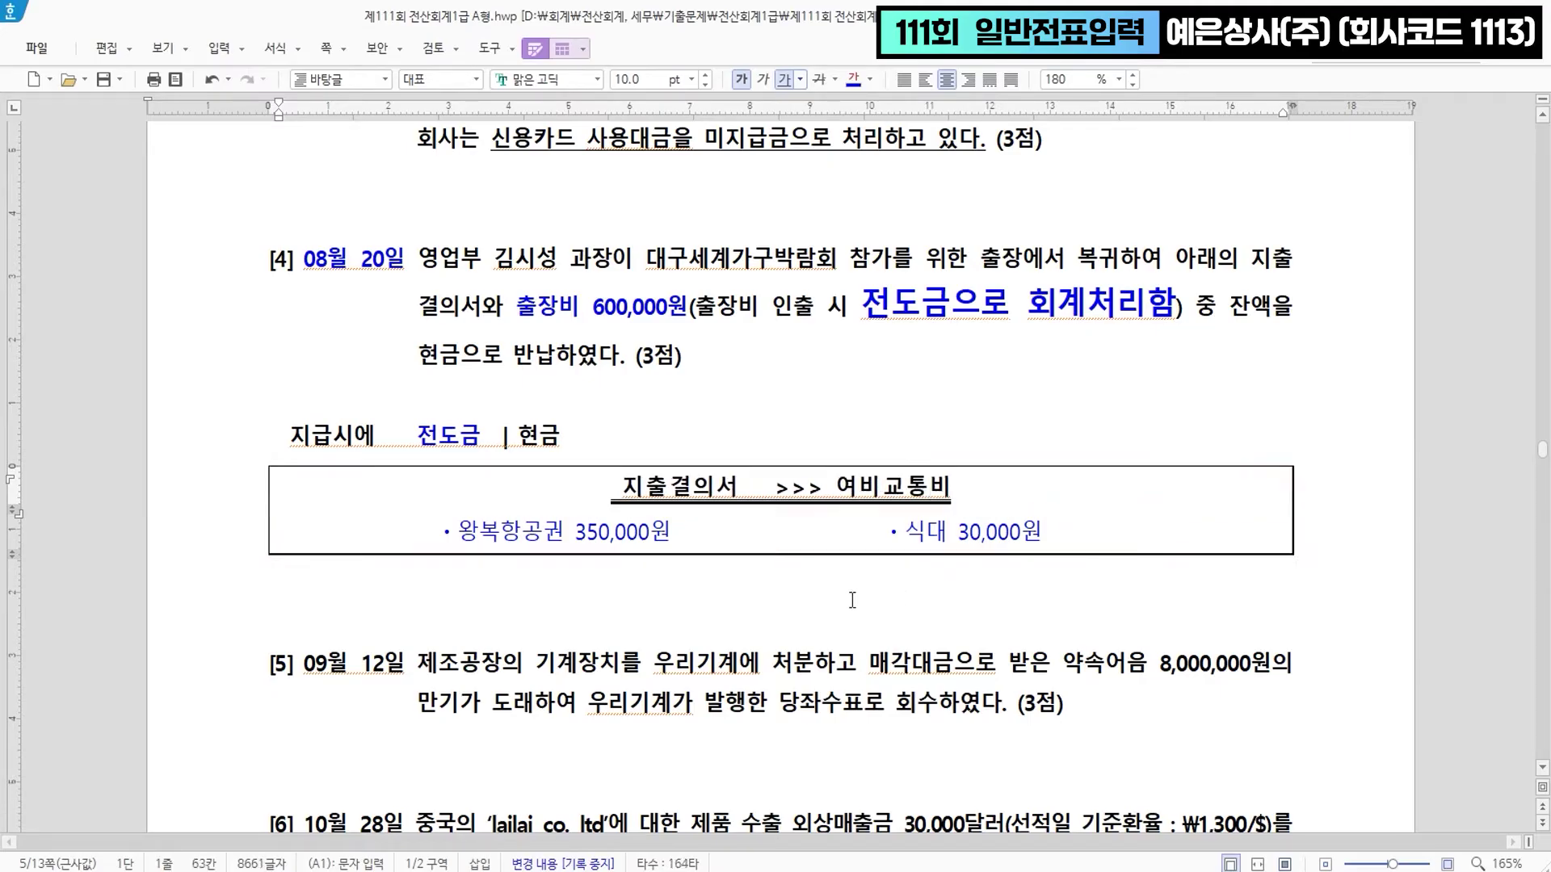
pyautogui.press('Return')
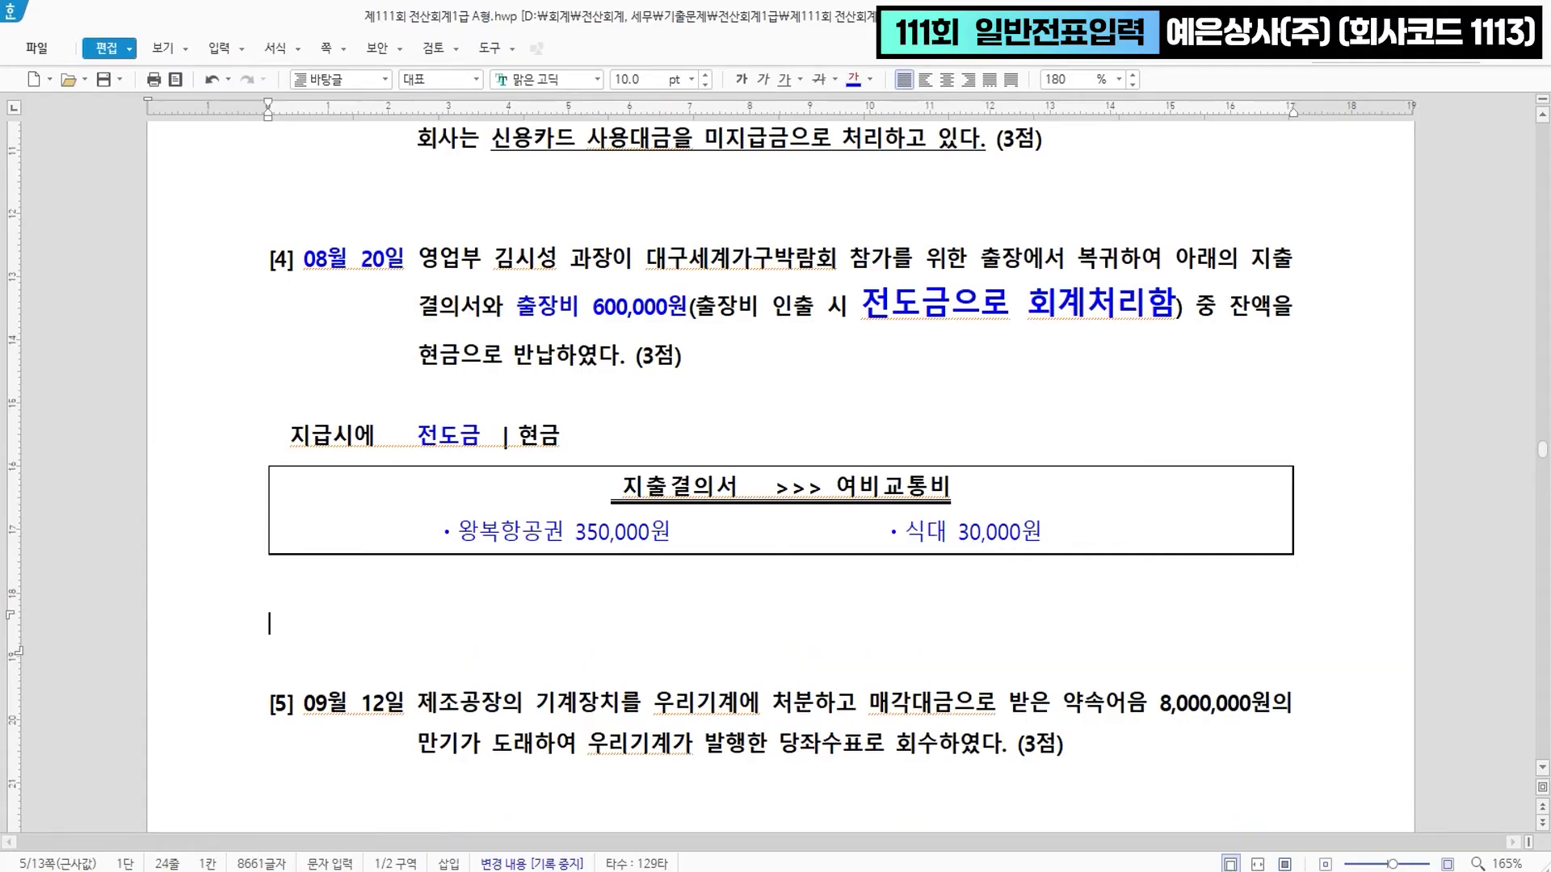
# - Switch to KcLep and set the voucher date to August 20 in 일반전표입력
pyautogui.scroll(-2, 864, 561)
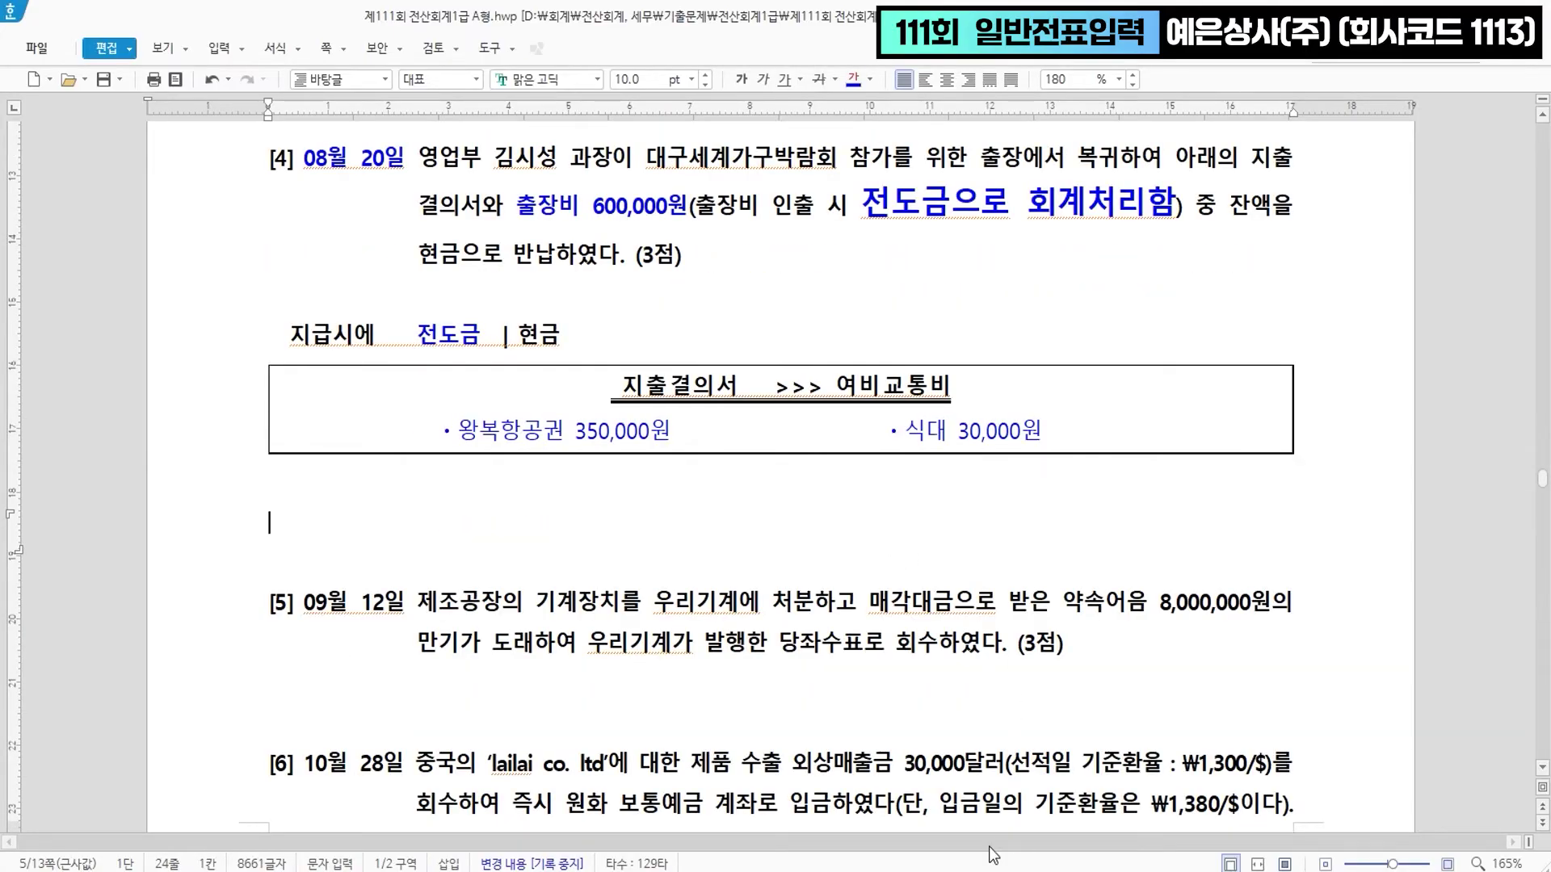
pyautogui.click(989, 869)
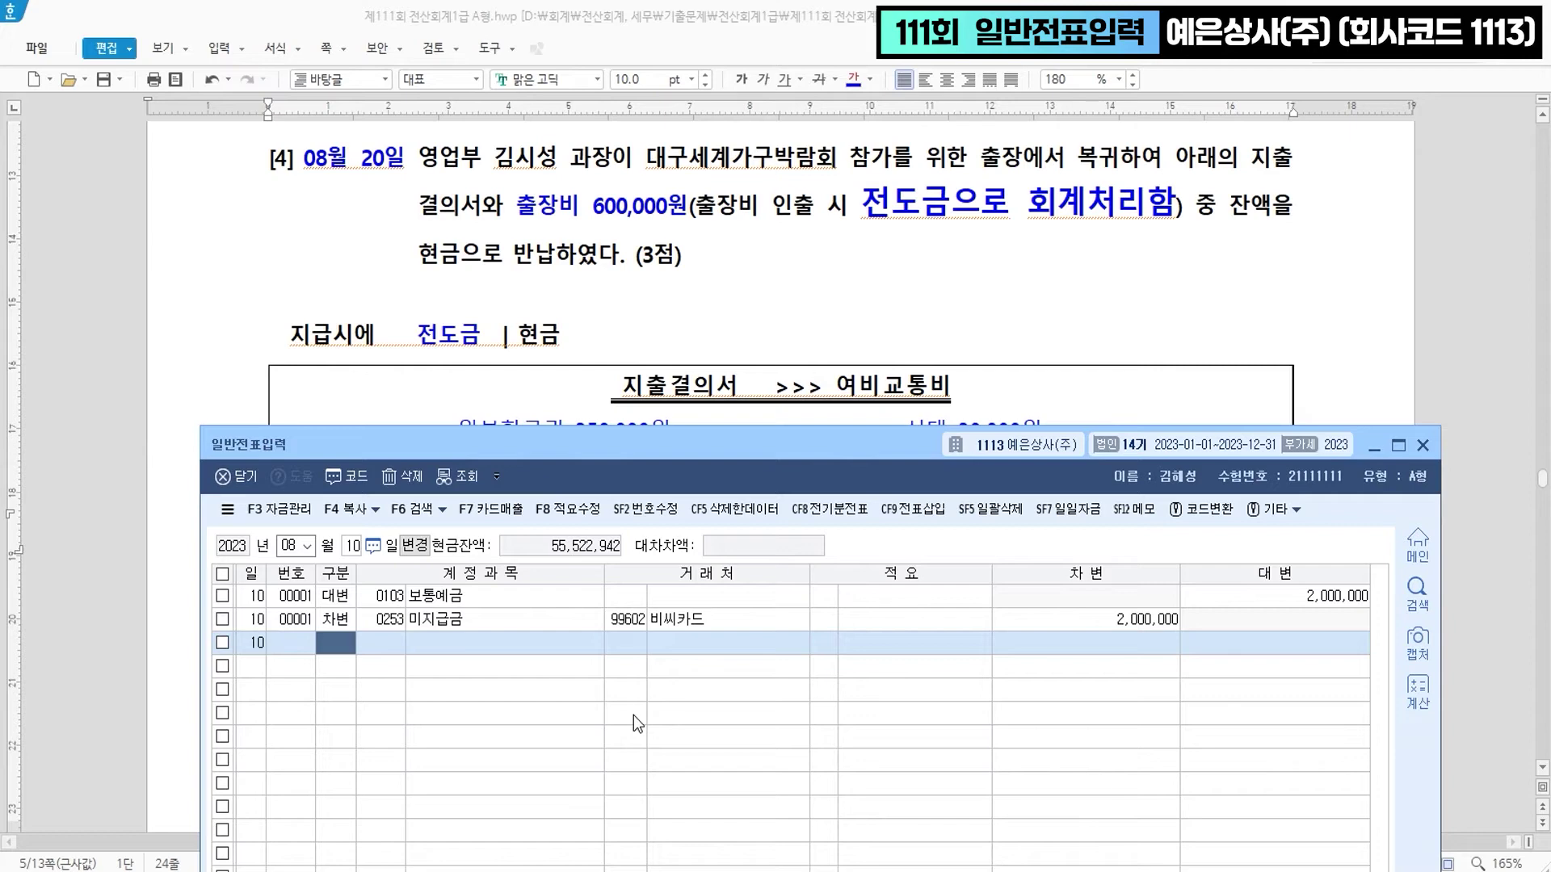
pyautogui.write('20')
pyautogui.press('Return')
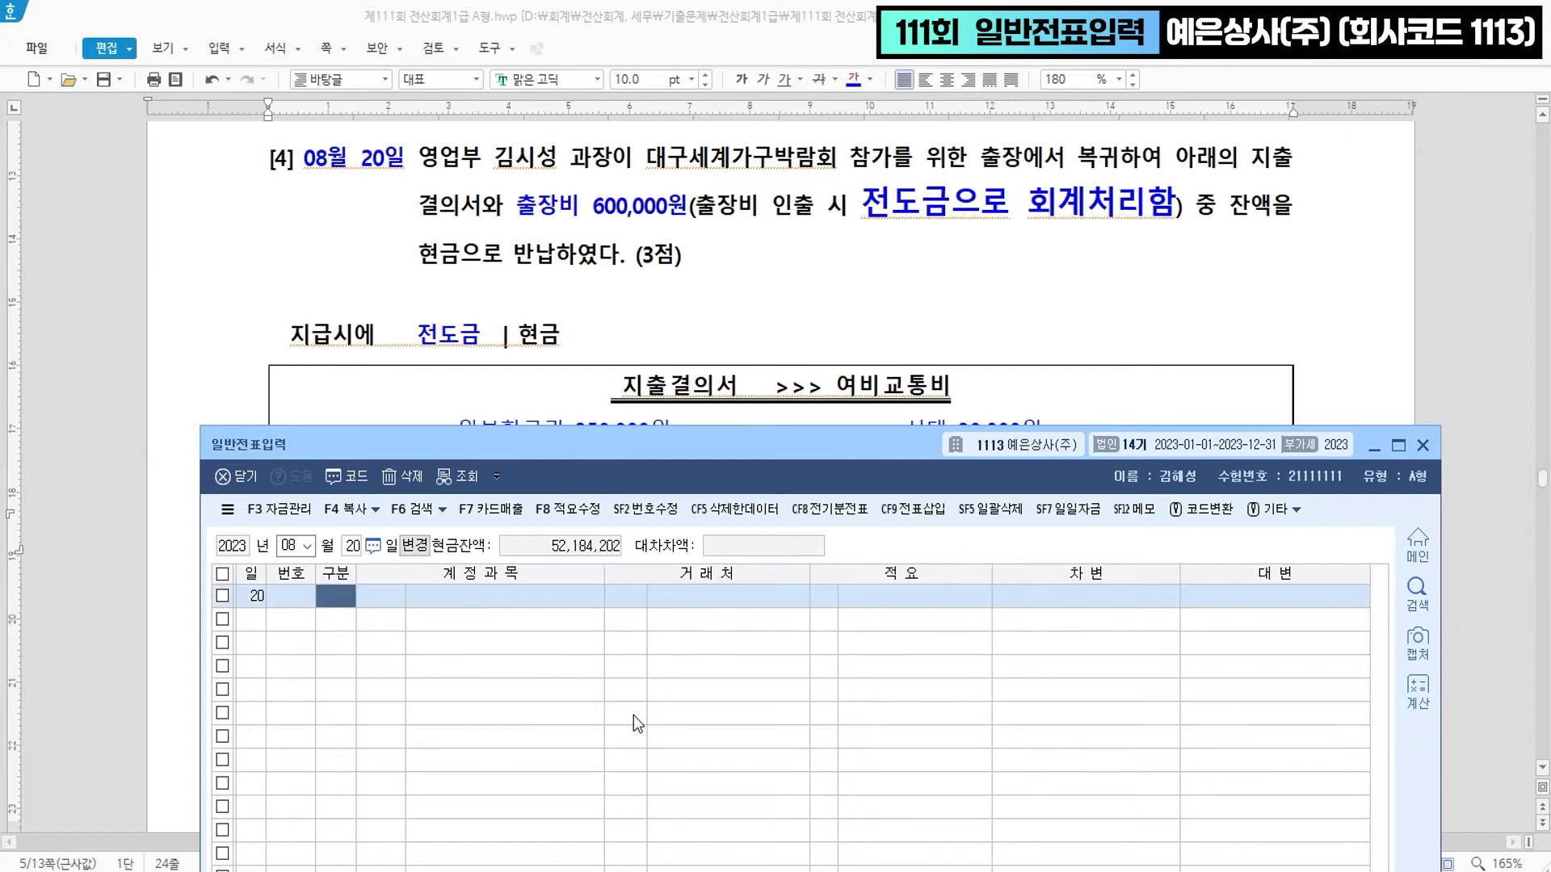
# - Enter a credit line for 0138 전도금 with the manager from question [4] as the trading partner and the amount 600,000
pyautogui.press('Return')
pyautogui.write('0138')
pyautogui.press('Return')
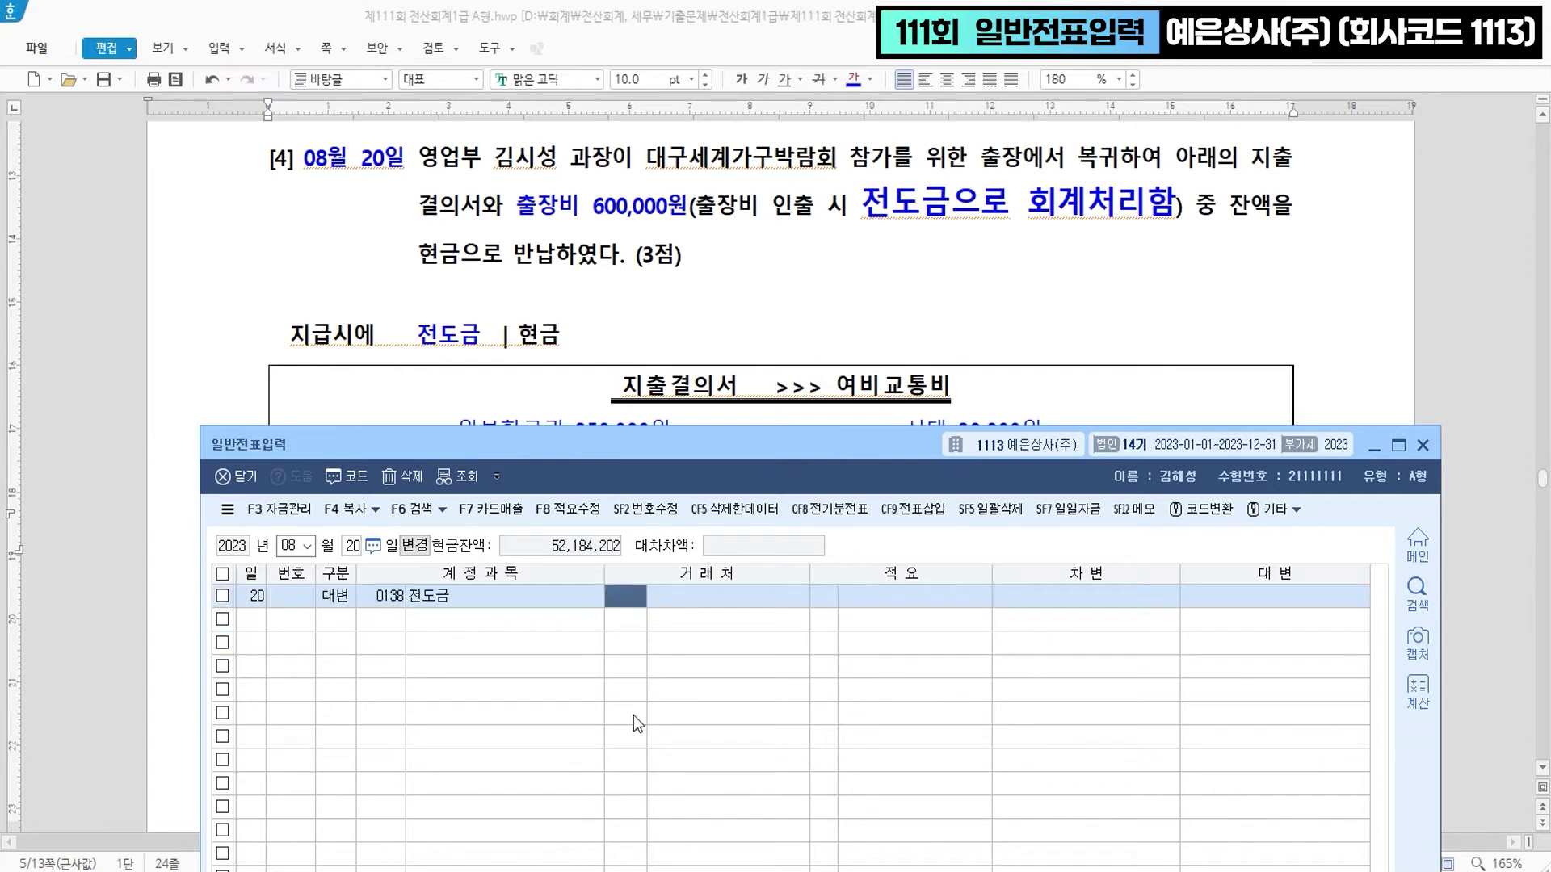
pyautogui.write('김시성')
pyautogui.press('Return')
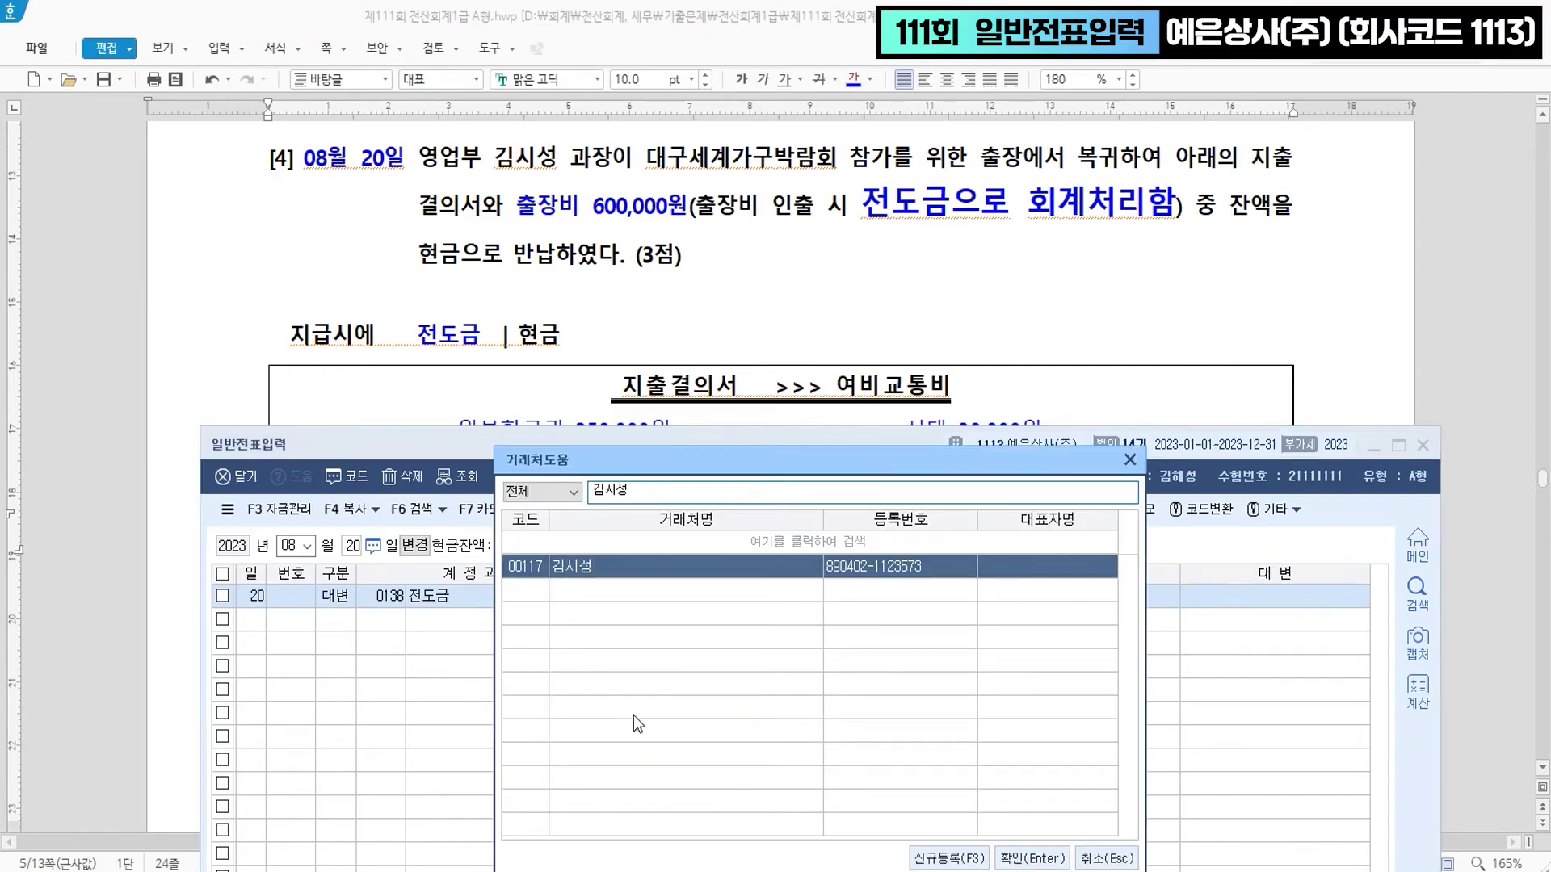
pyautogui.press('Return')
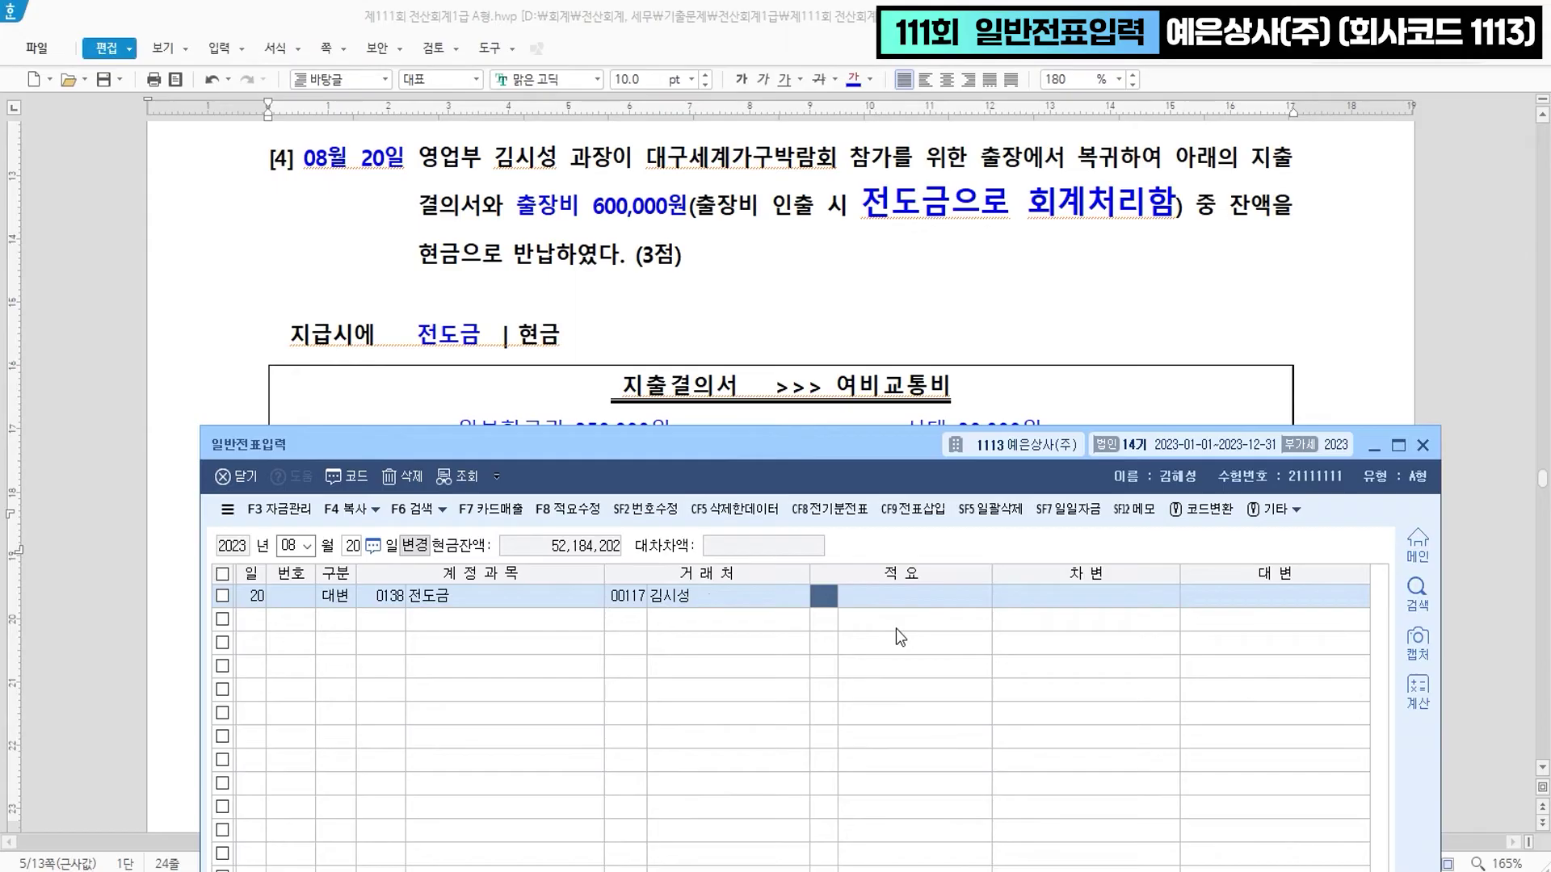
pyautogui.press('Return')
pyautogui.press('Return')
pyautogui.write('600000')
pyautogui.press('Return')
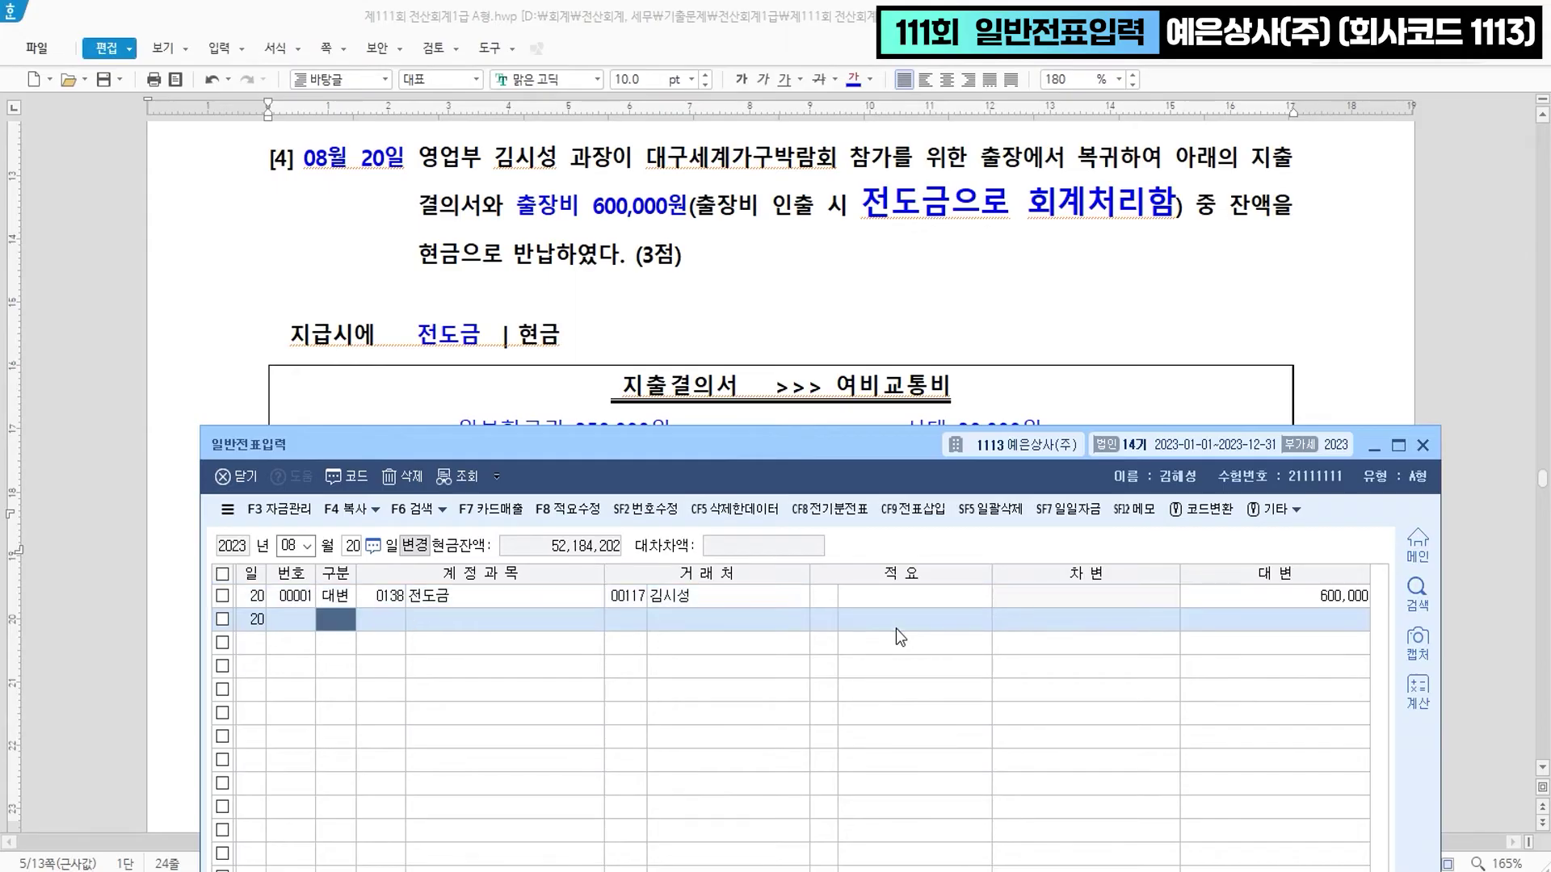
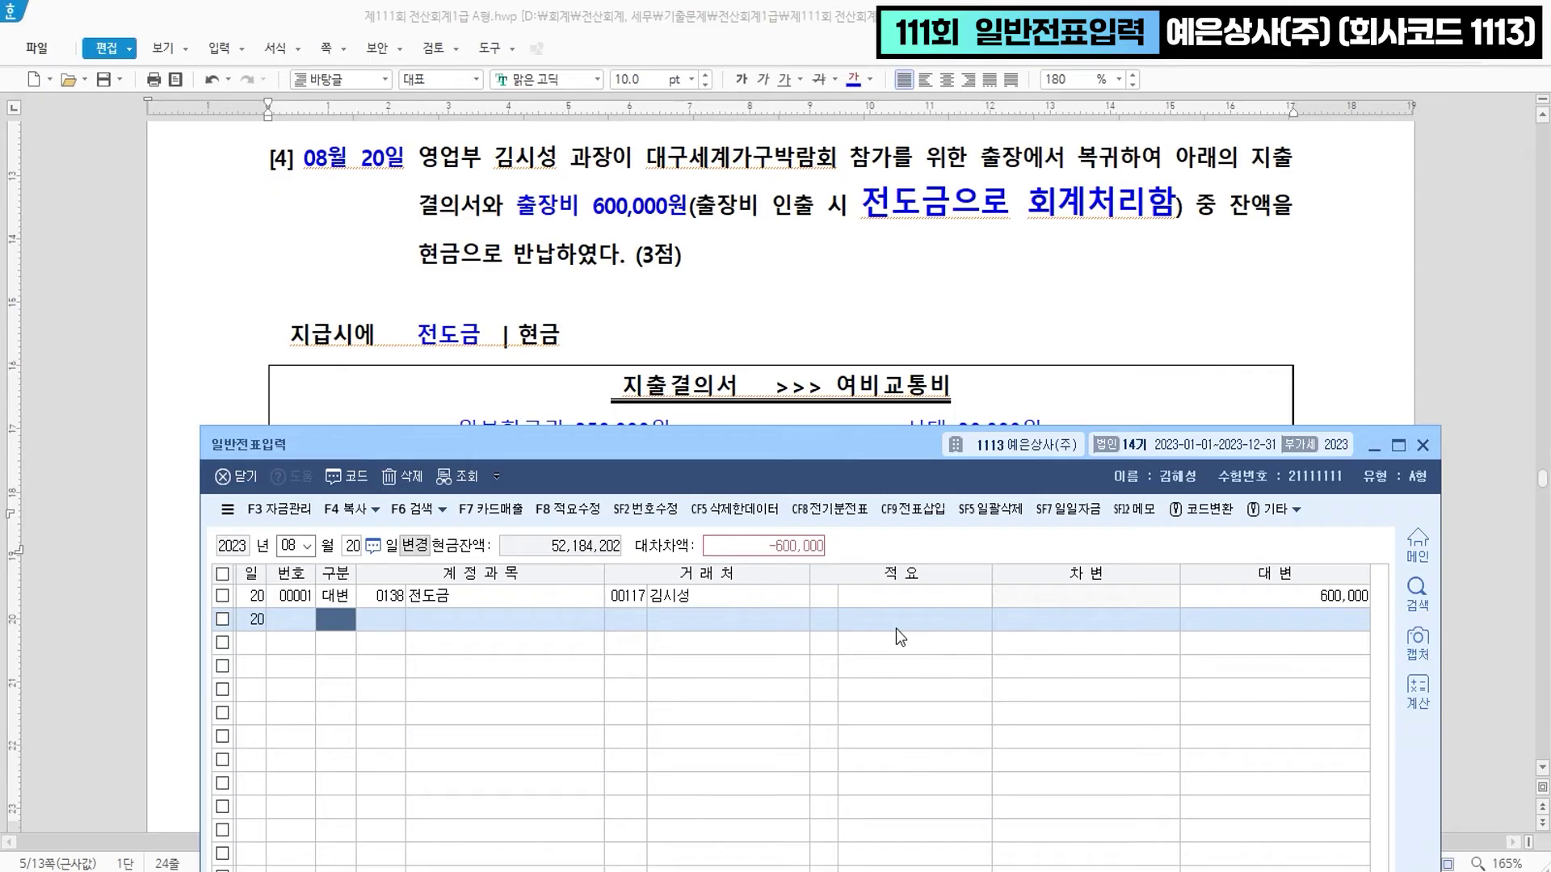
# - Enter a debit line for 0812 여비교통비 with the amount 380,000 in the August 20 voucher
pyautogui.write('3')
pyautogui.press('Return')
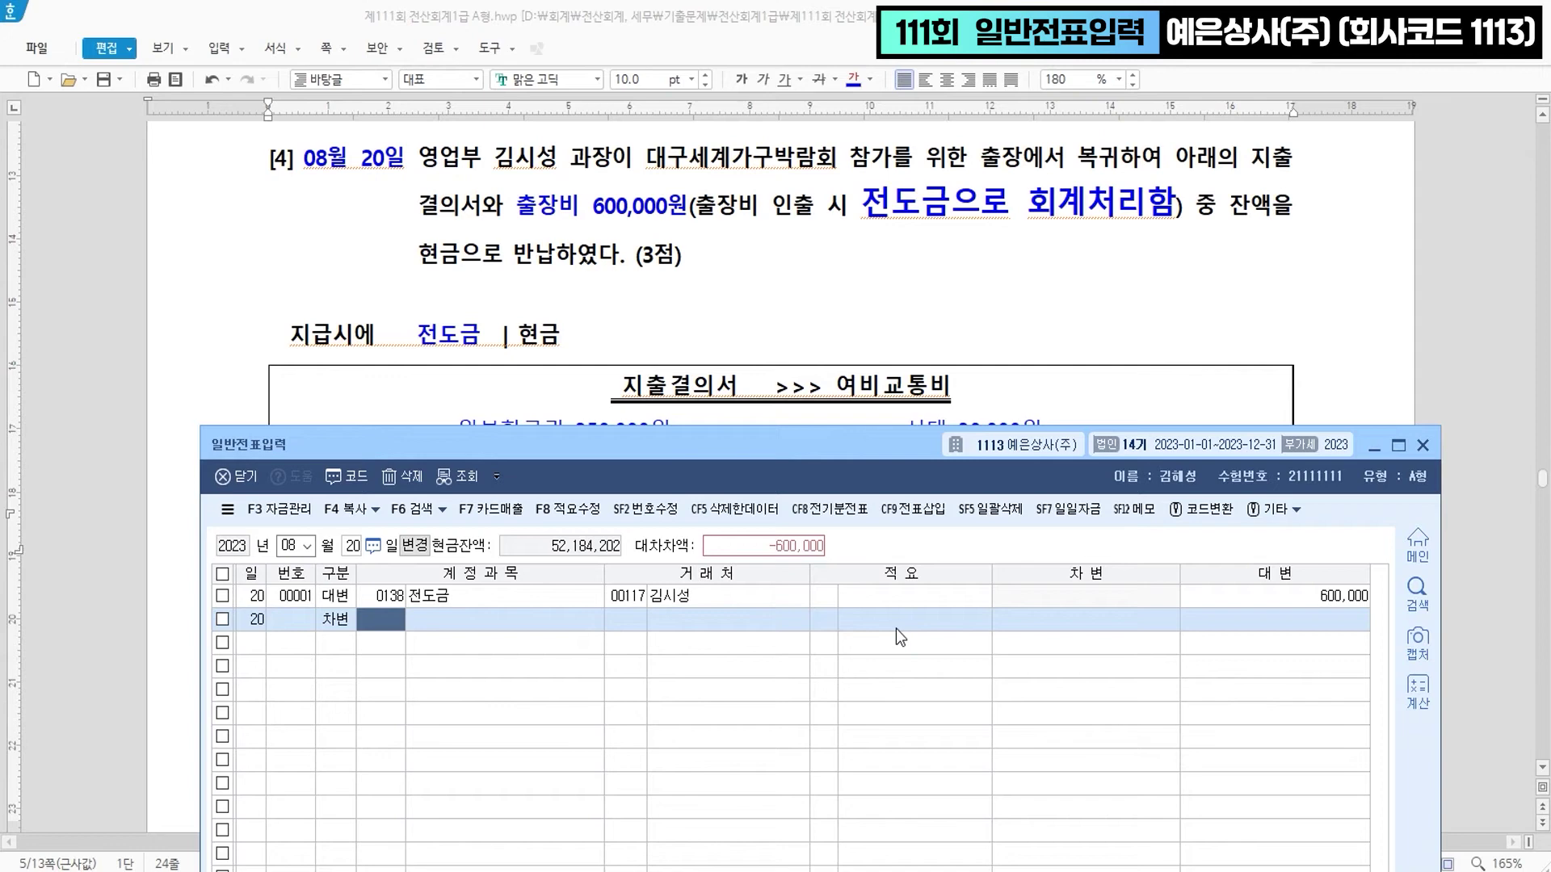
pyautogui.write('812')
pyautogui.press('Return')
pyautogui.press('Return')
pyautogui.press('Return')
pyautogui.press('Return')
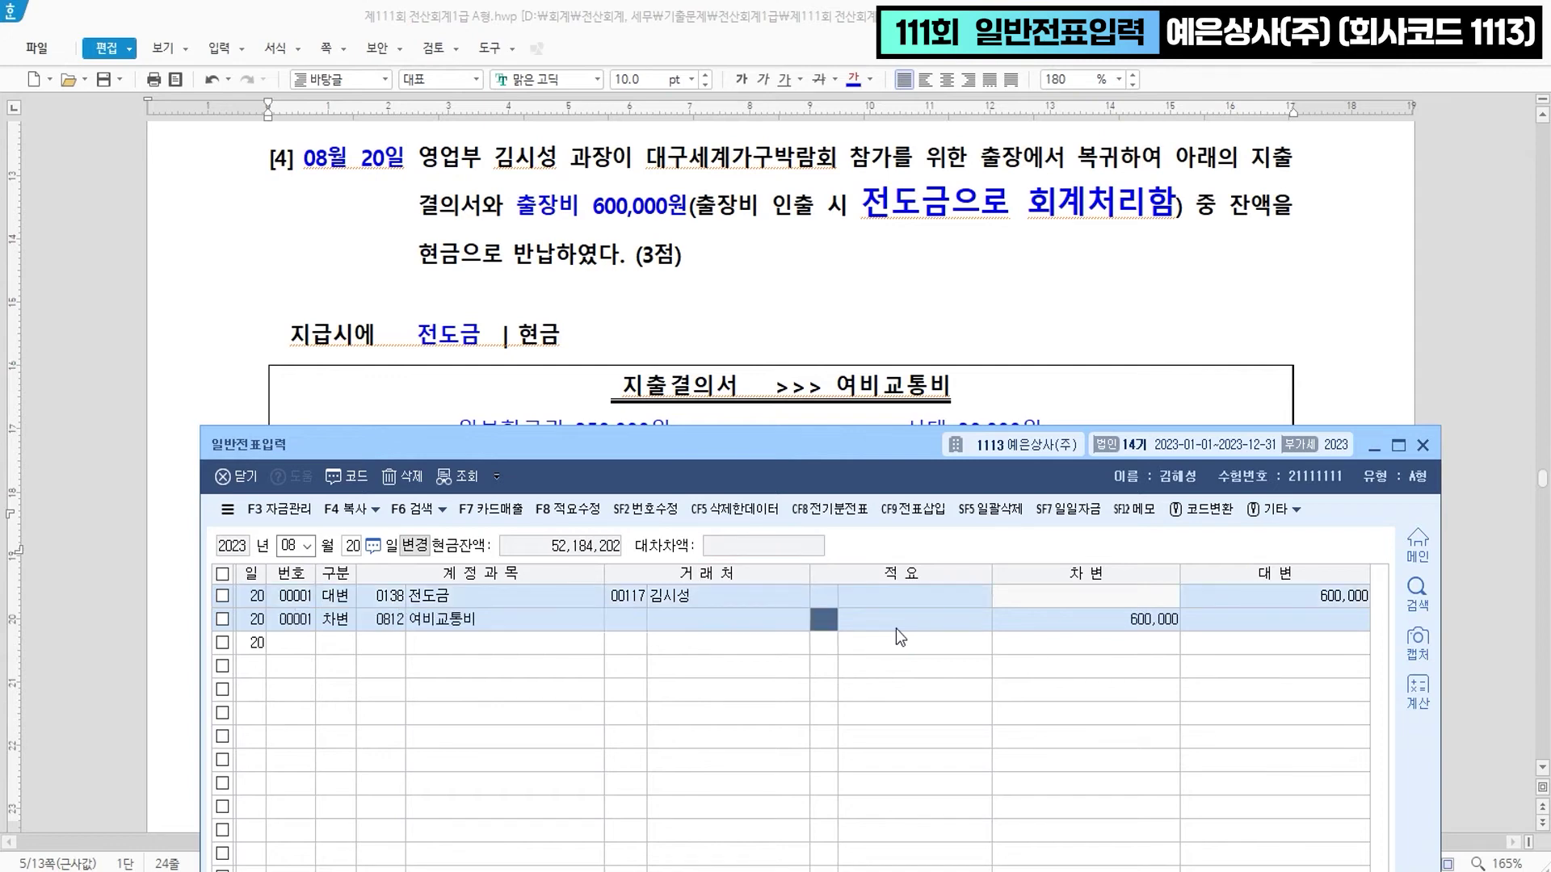
pyautogui.scroll(-2, 778, 332)
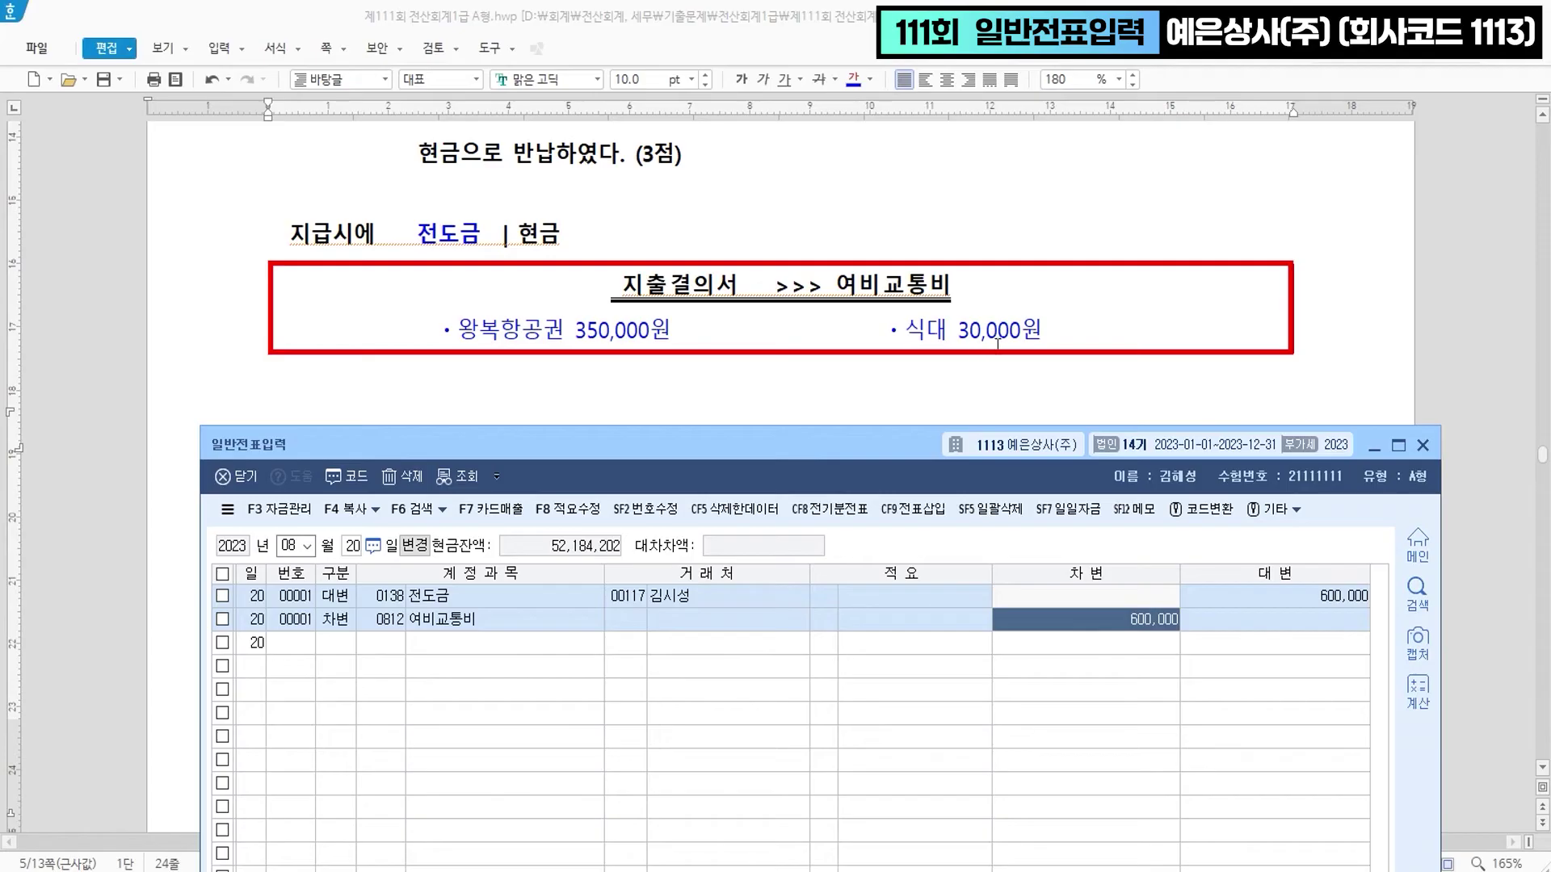
pyautogui.write('380,000')
pyautogui.press('Return')
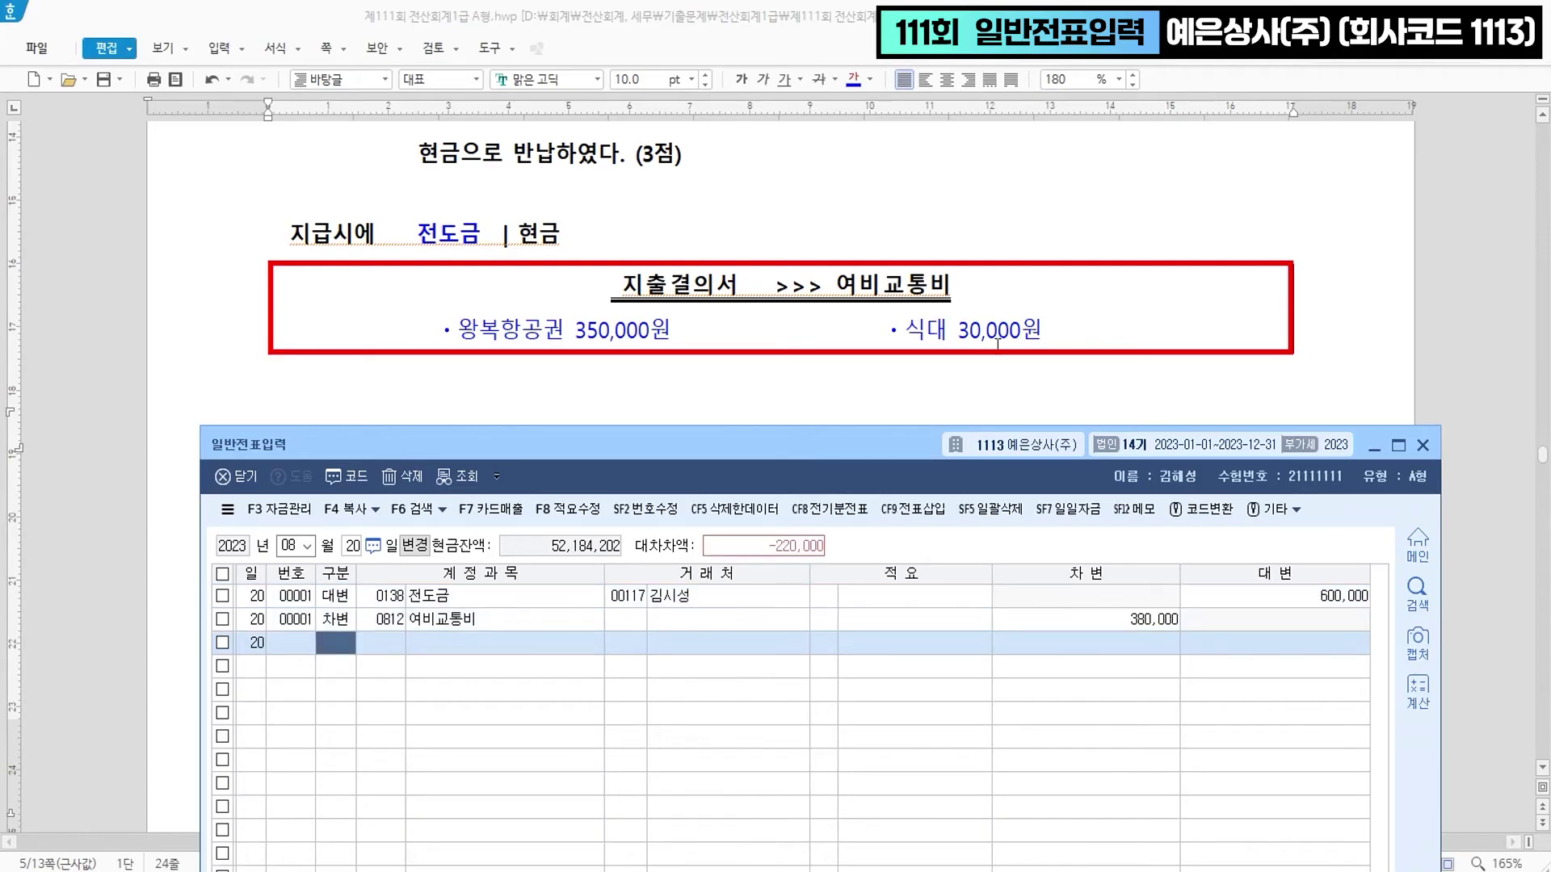
# - Enter a debit line for 0101 현금 with the remaining 220,000 to complete the August 20 voucher
pyautogui.write('3')
pyautogui.press('Return')
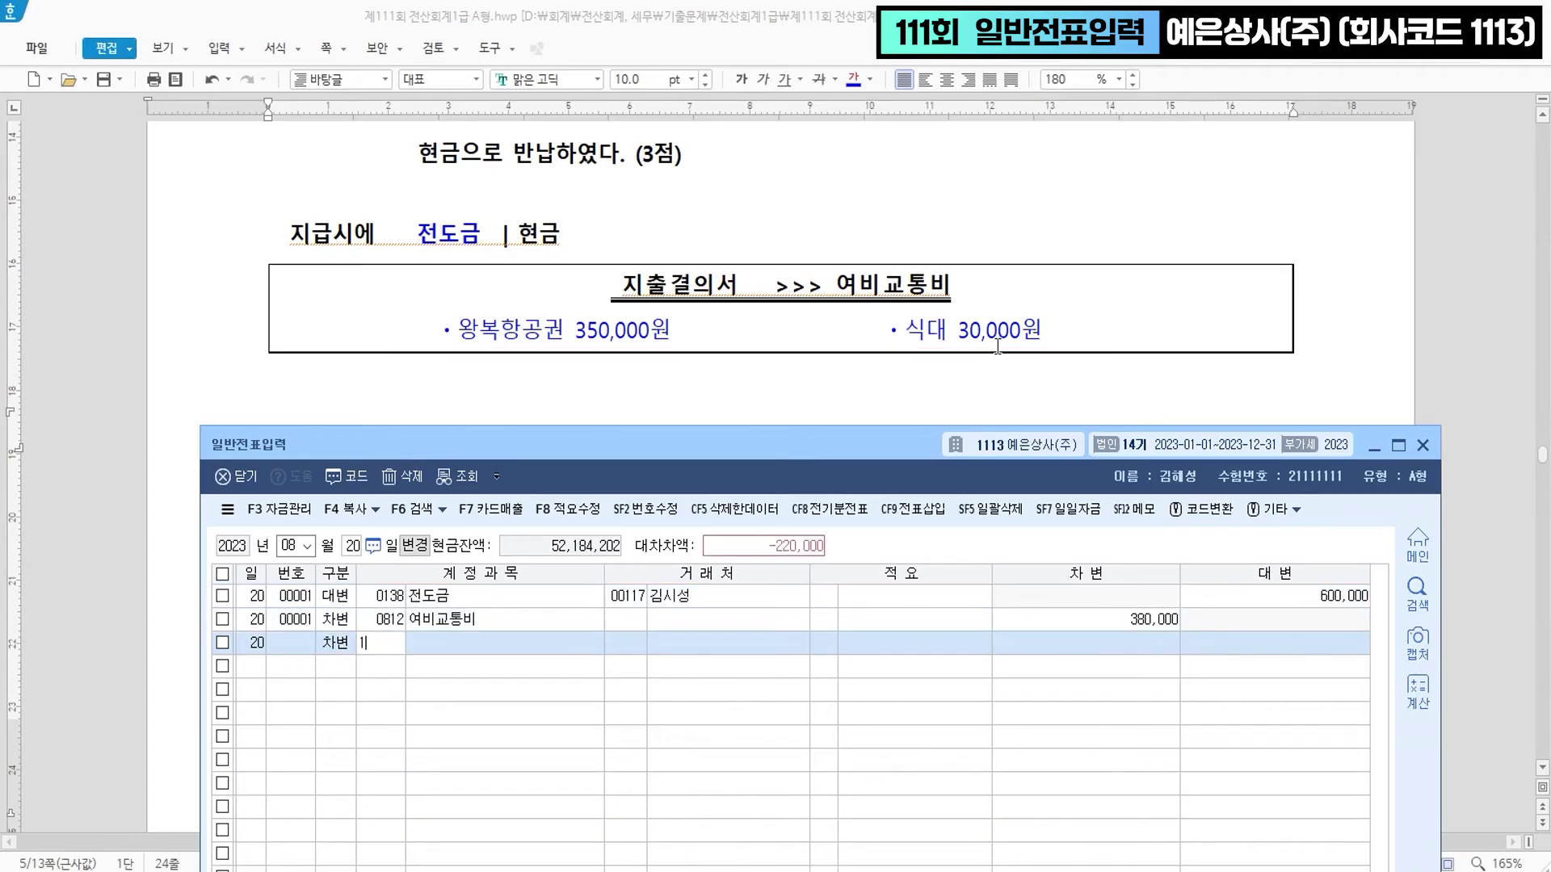
pyautogui.write('101')
pyautogui.press('Return')
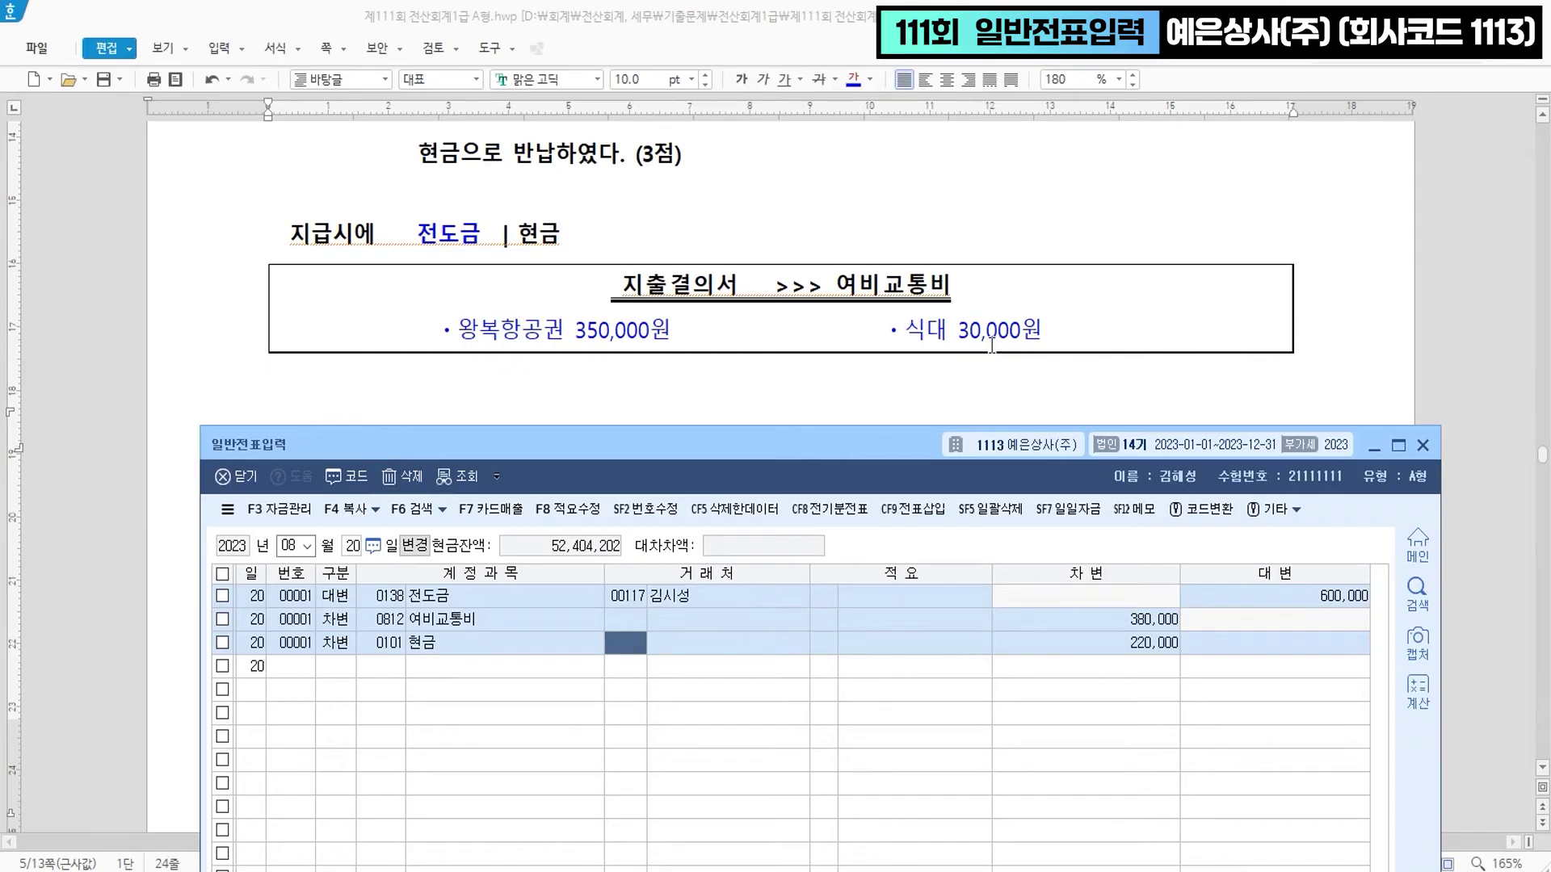
pyautogui.click(730, 593)
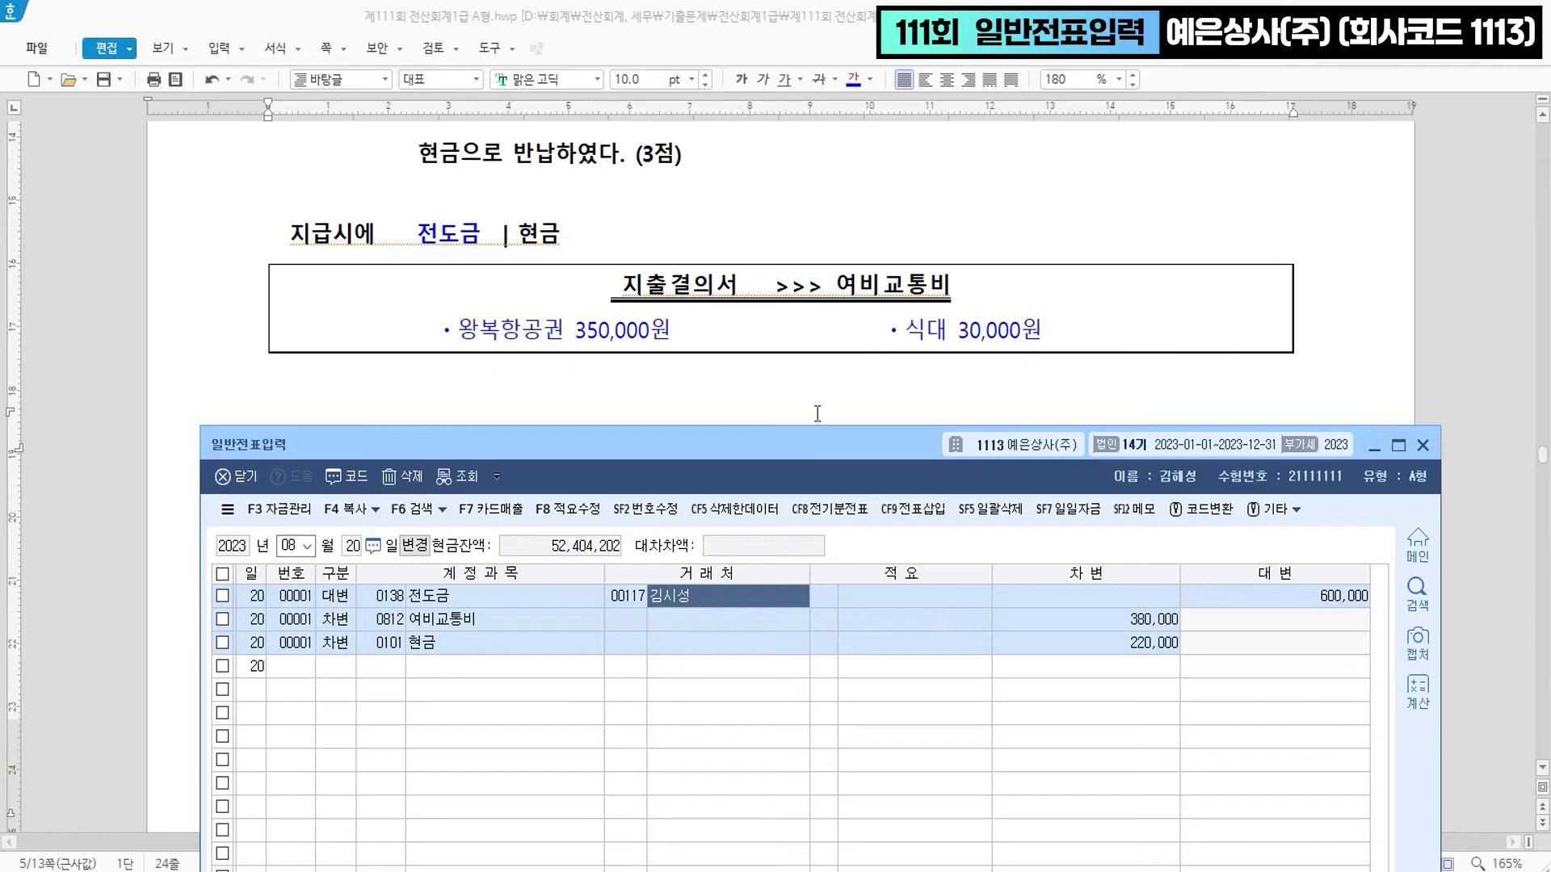
pyautogui.click(567, 667)
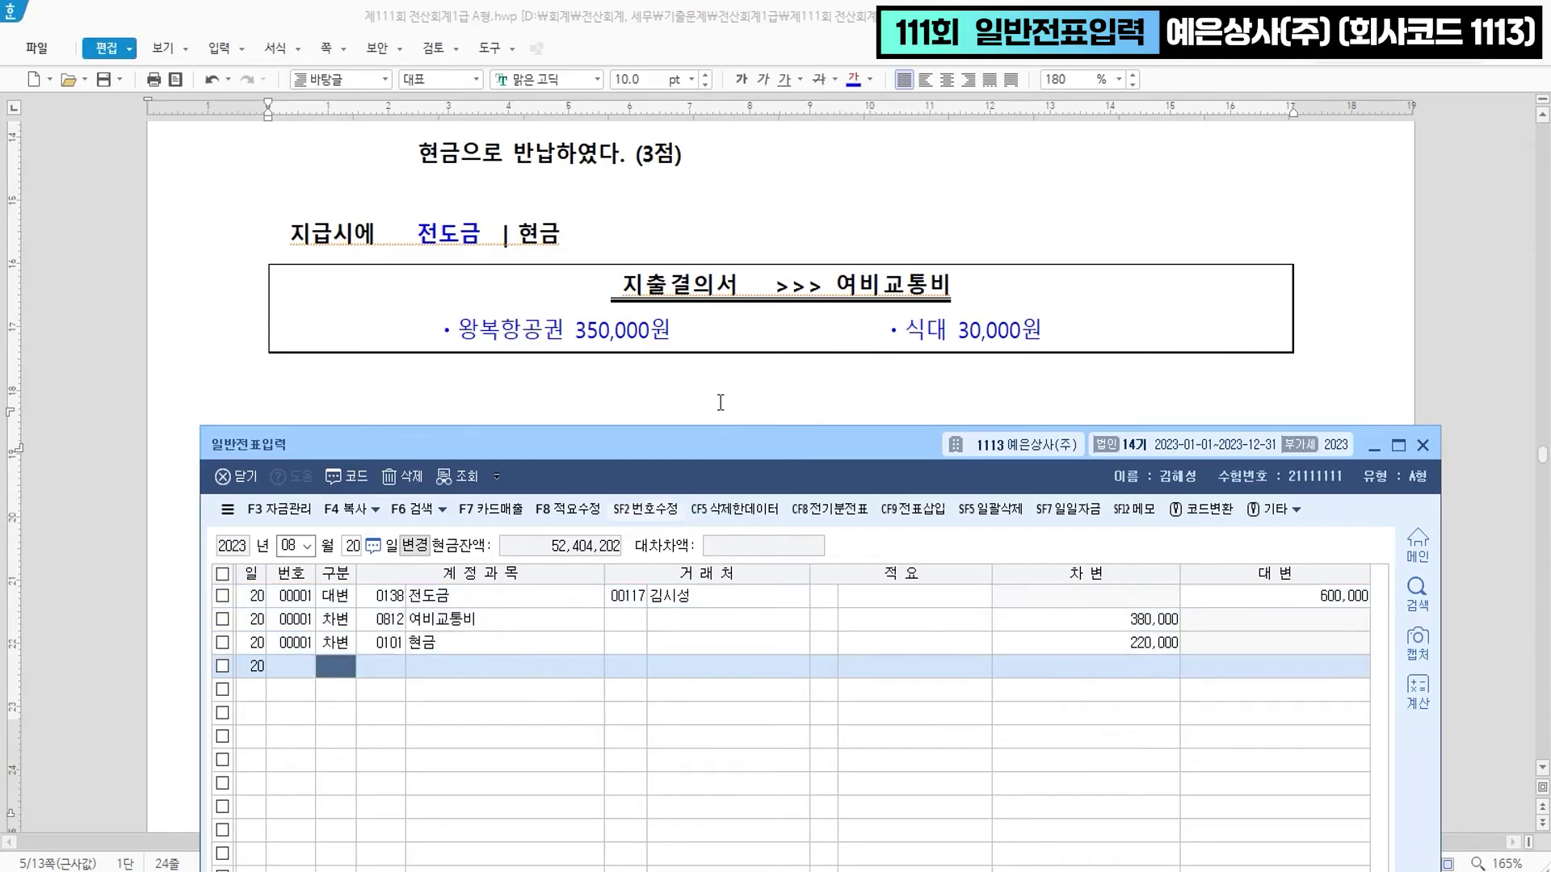
# - Switch to the Hangul exam document and colour the date and "우리기계가 발행한 당좌수표로 회수" in question [5] blue
pyautogui.scroll(-3, 838, 303)
pyautogui.scroll(-2, 838, 303)
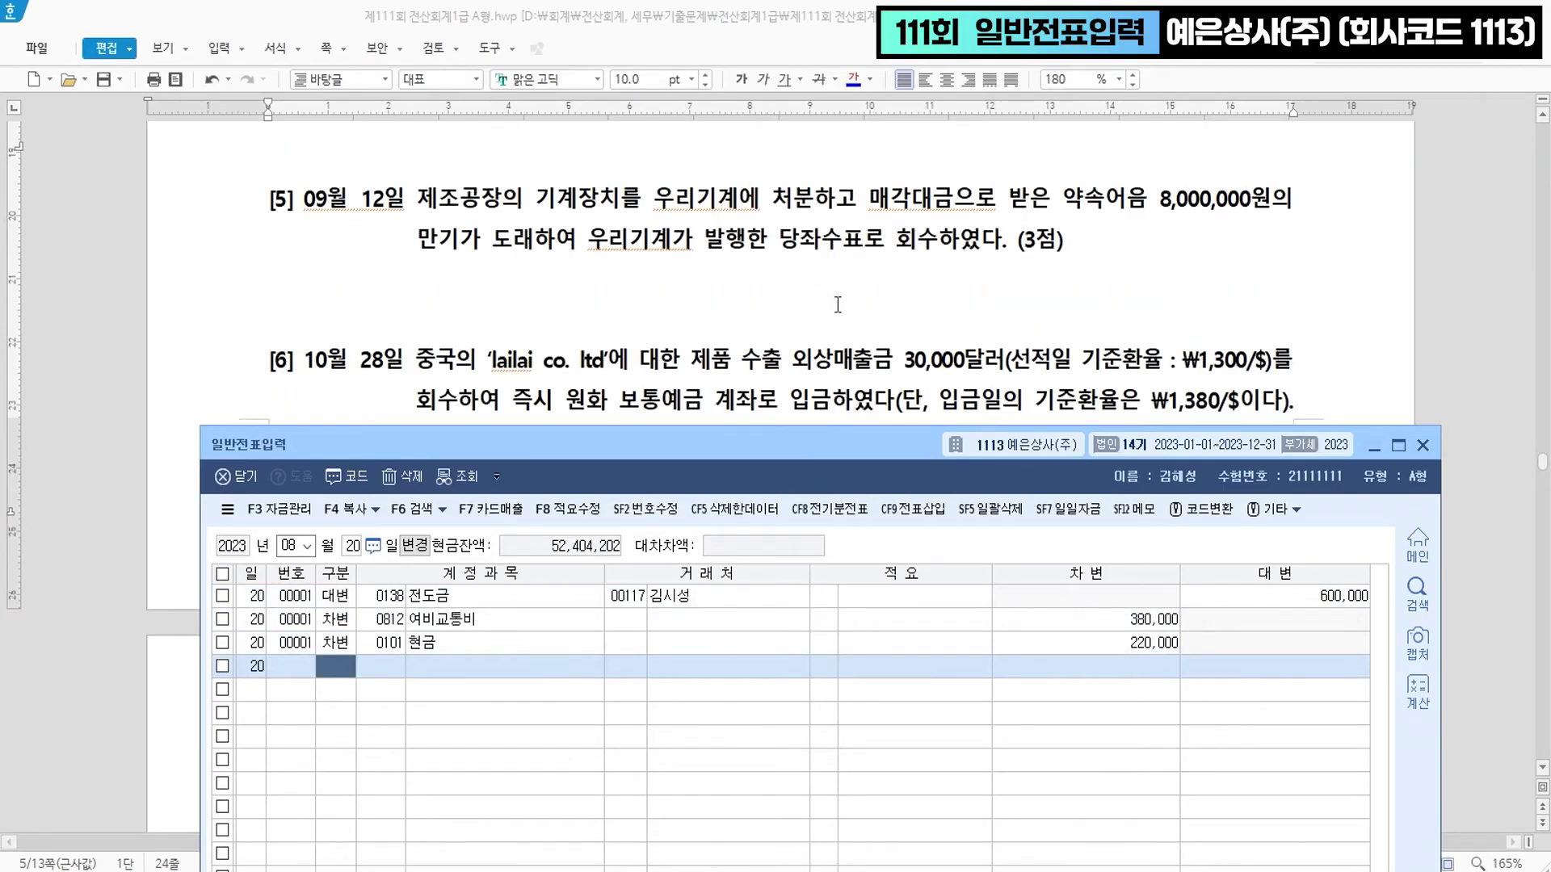
pyautogui.moveTo(299, 202); pyautogui.dragTo(406, 202)
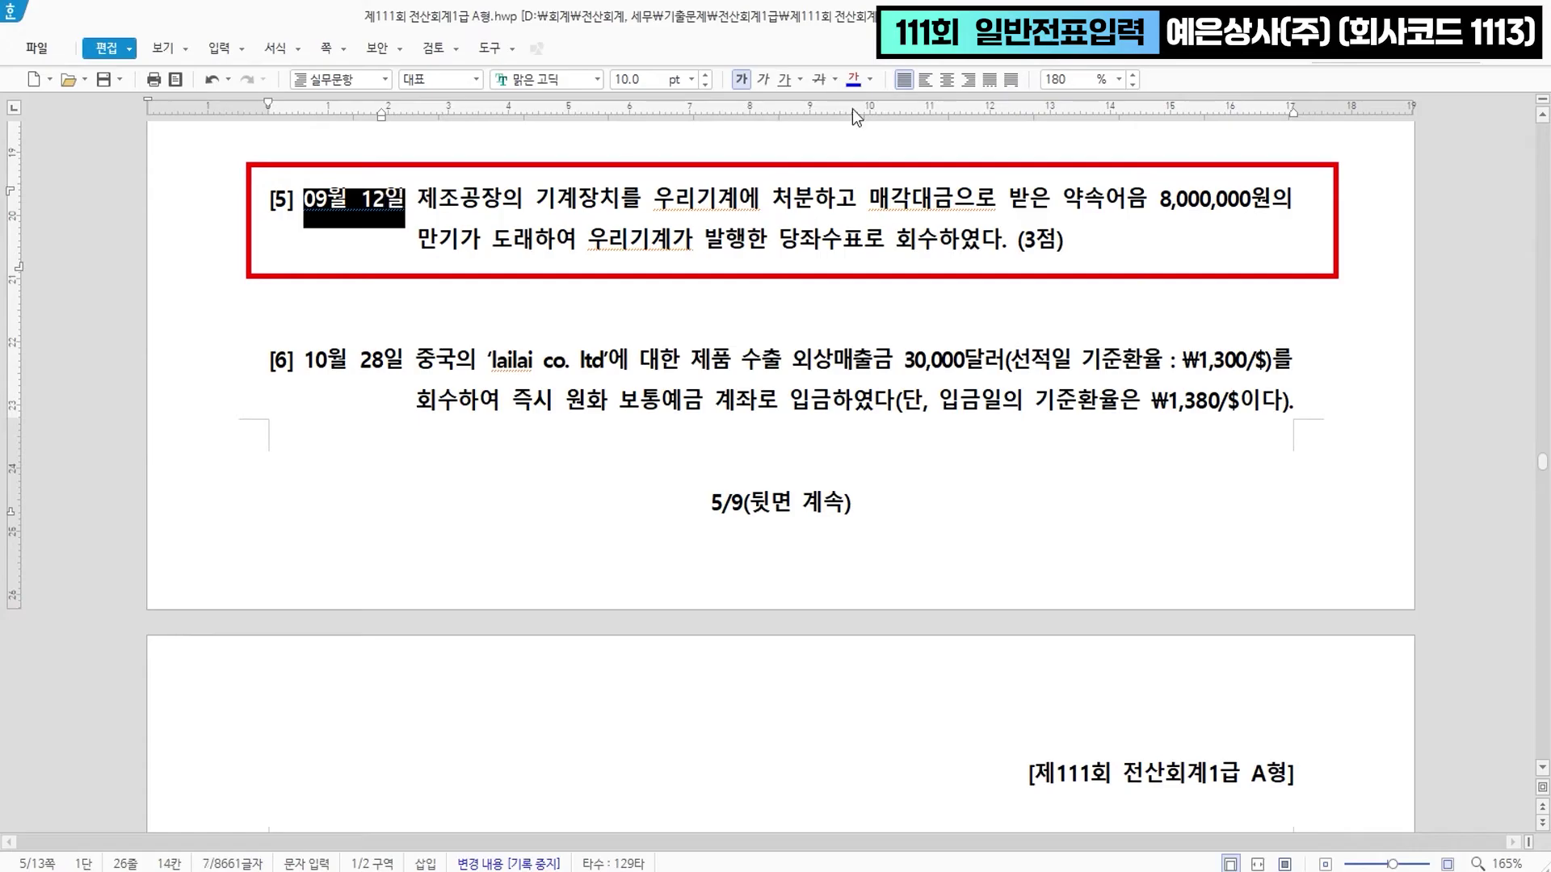
pyautogui.click(859, 79)
pyautogui.moveTo(1062, 200); pyautogui.dragTo(1270, 200)
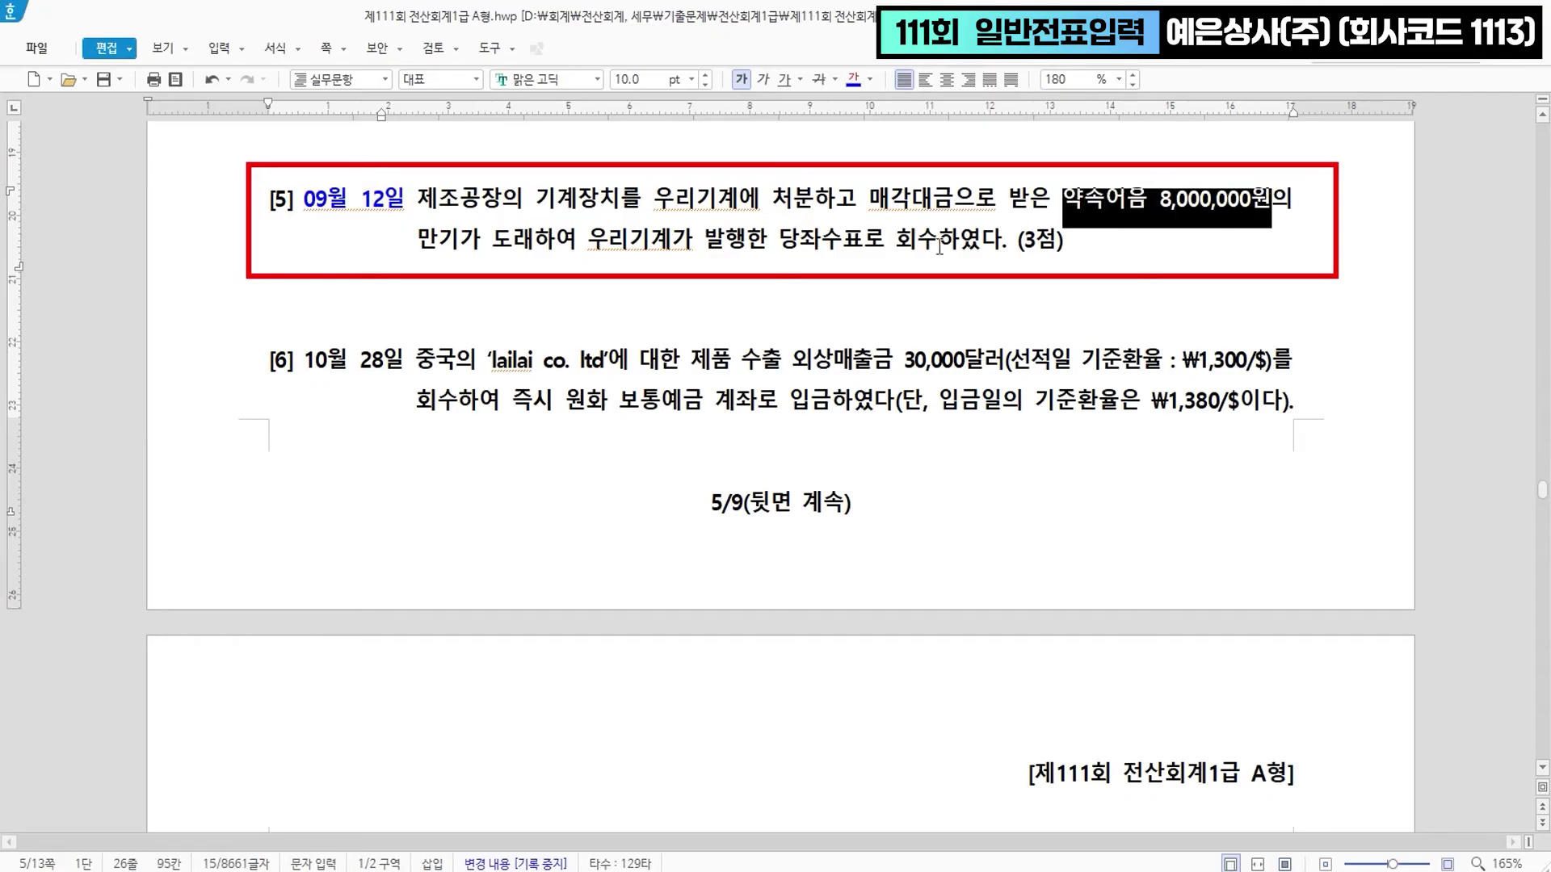
pyautogui.click(600, 238)
pyautogui.moveTo(600, 238); pyautogui.dragTo(941, 249)
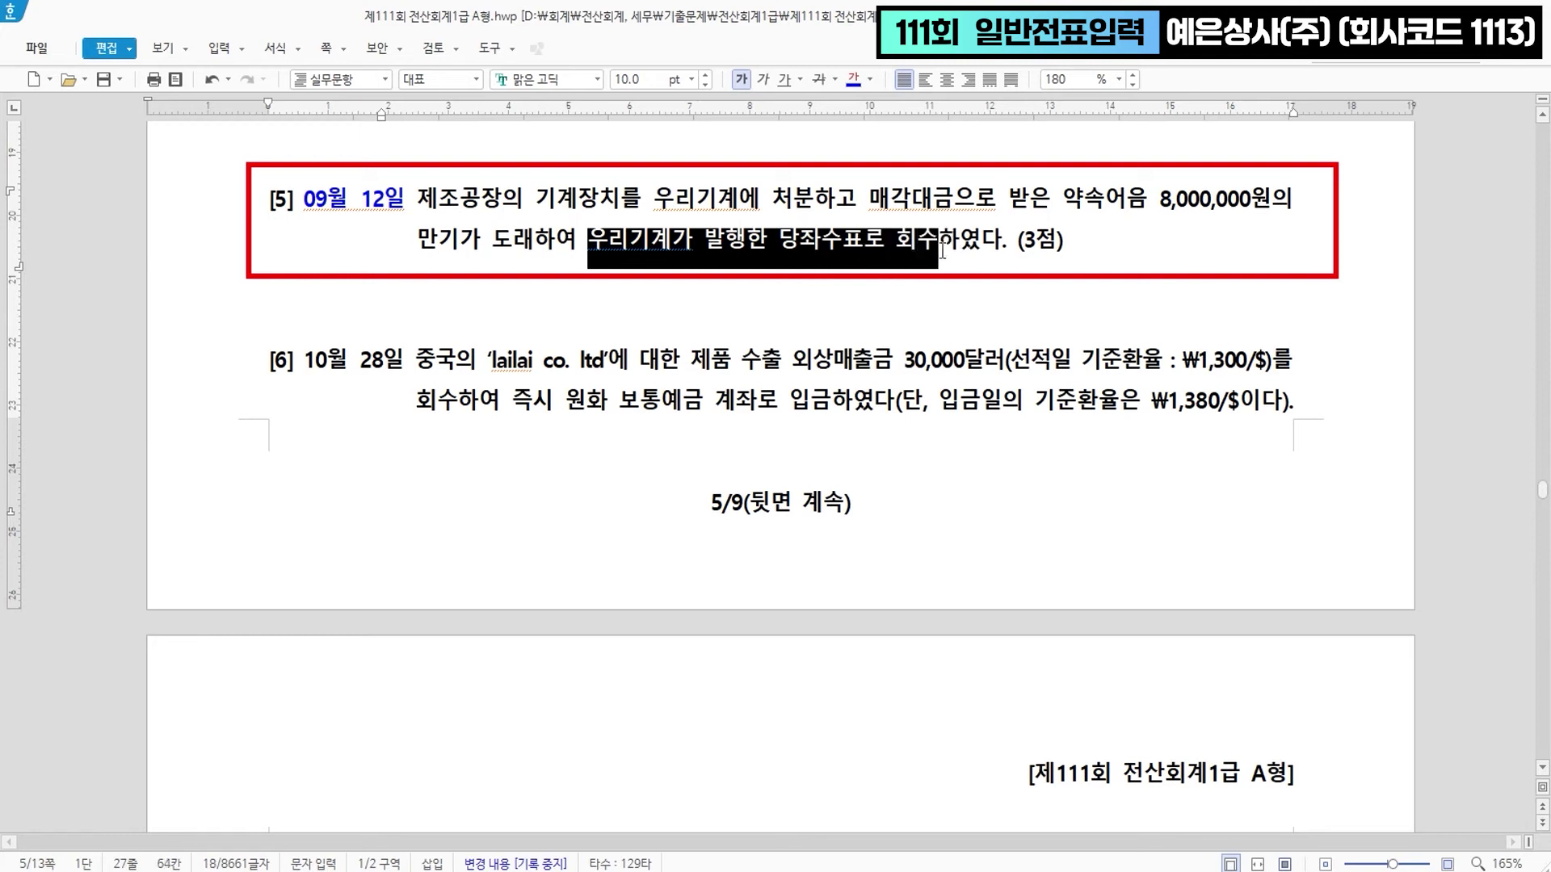
pyautogui.click(861, 82)
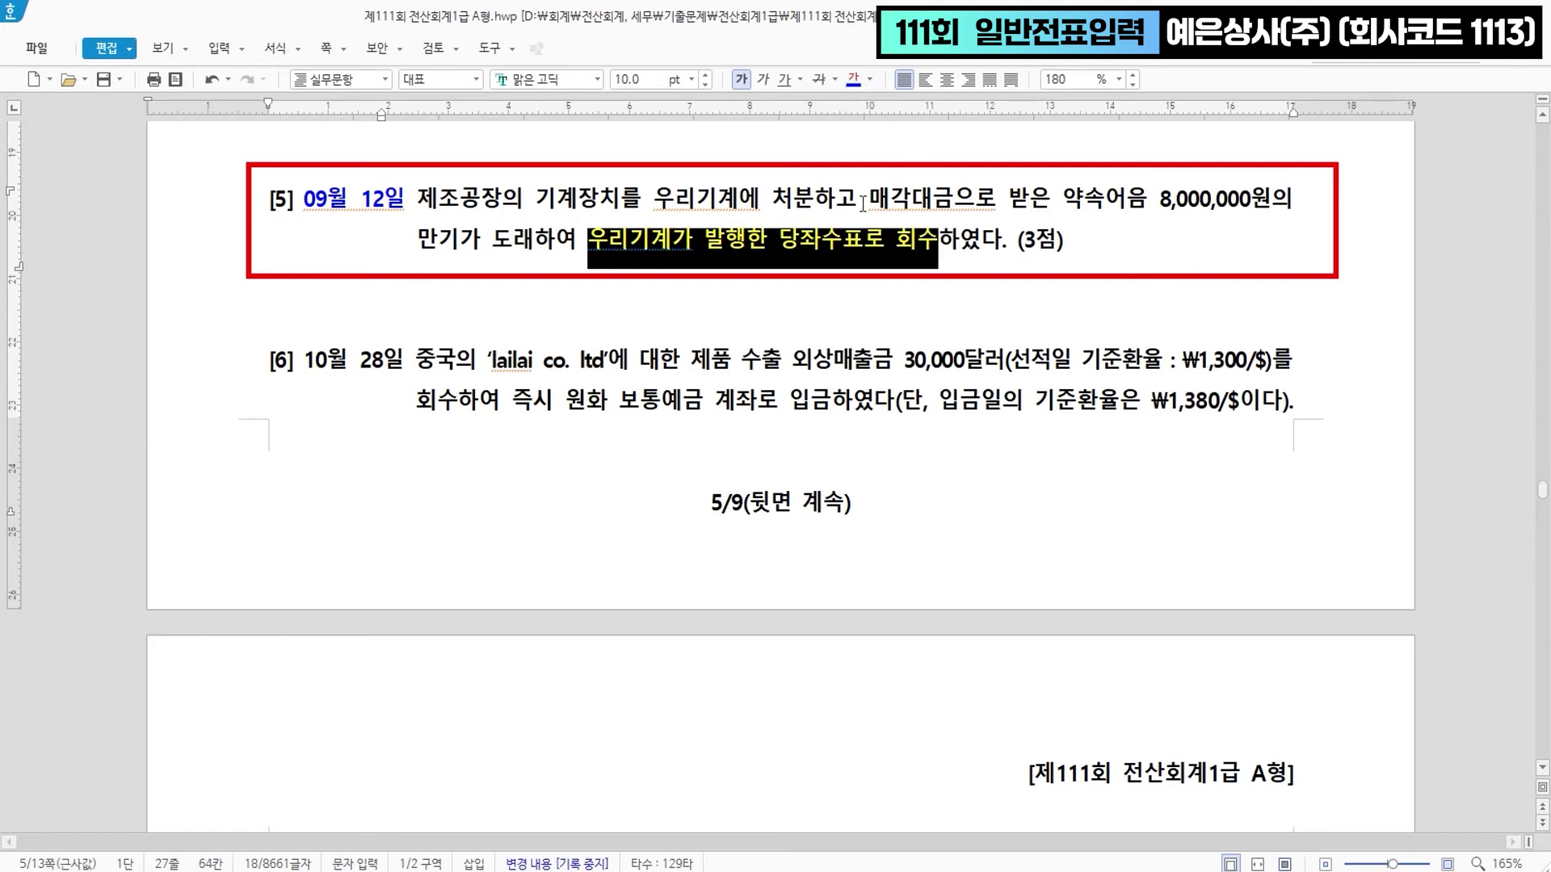
# - Insert the note ">>> 현금" directly after 당좌수표 in question [5]
pyautogui.click(859, 239)
pyautogui.write('>>> 현금')
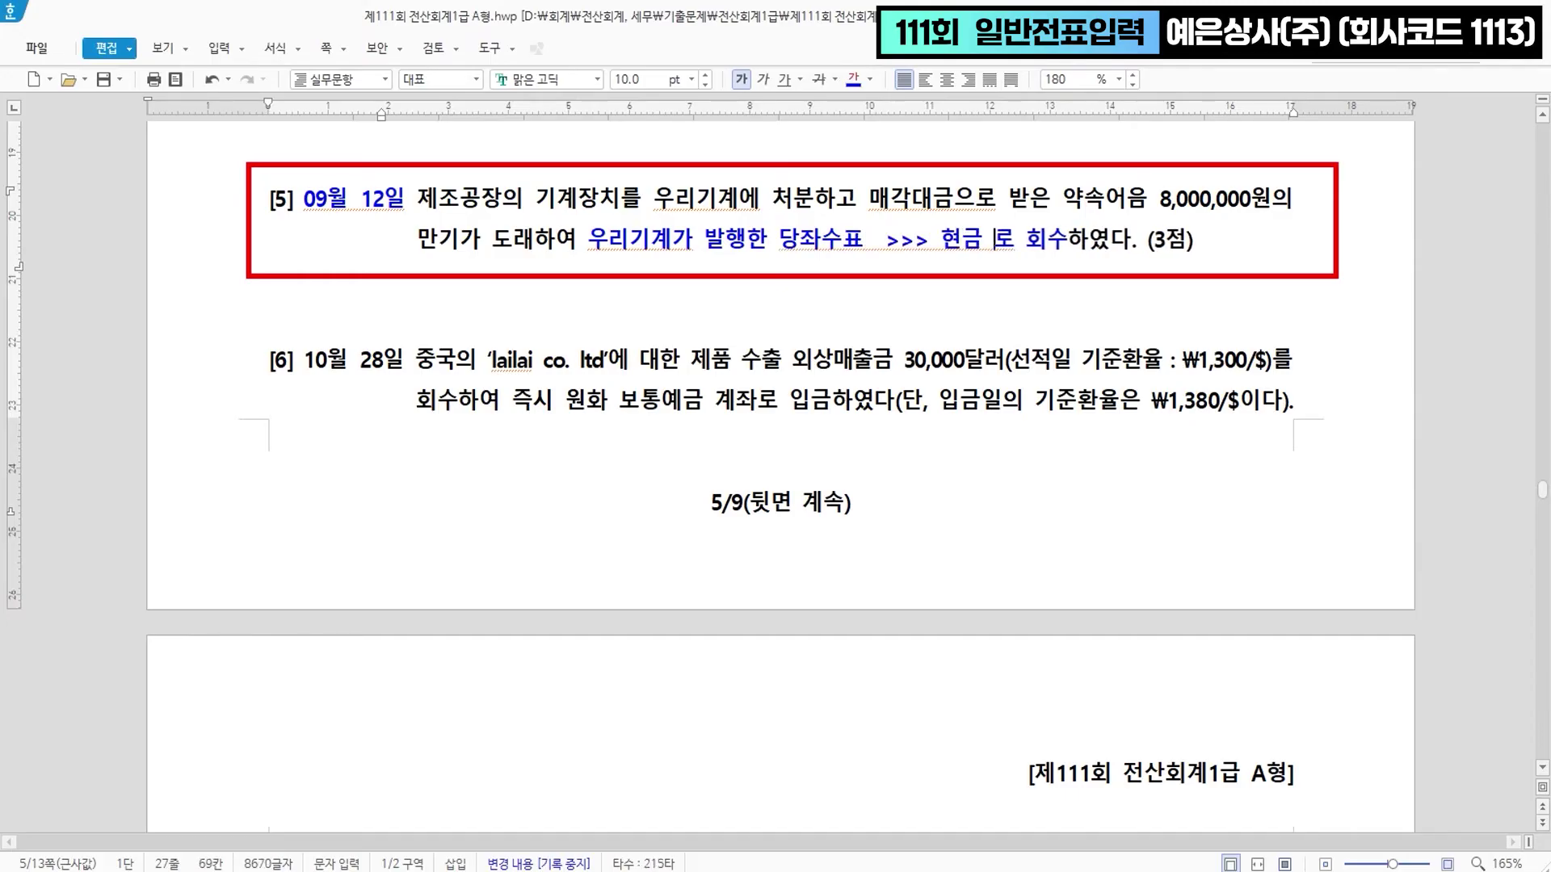
pyautogui.moveTo(982, 243); pyautogui.dragTo(590, 241)
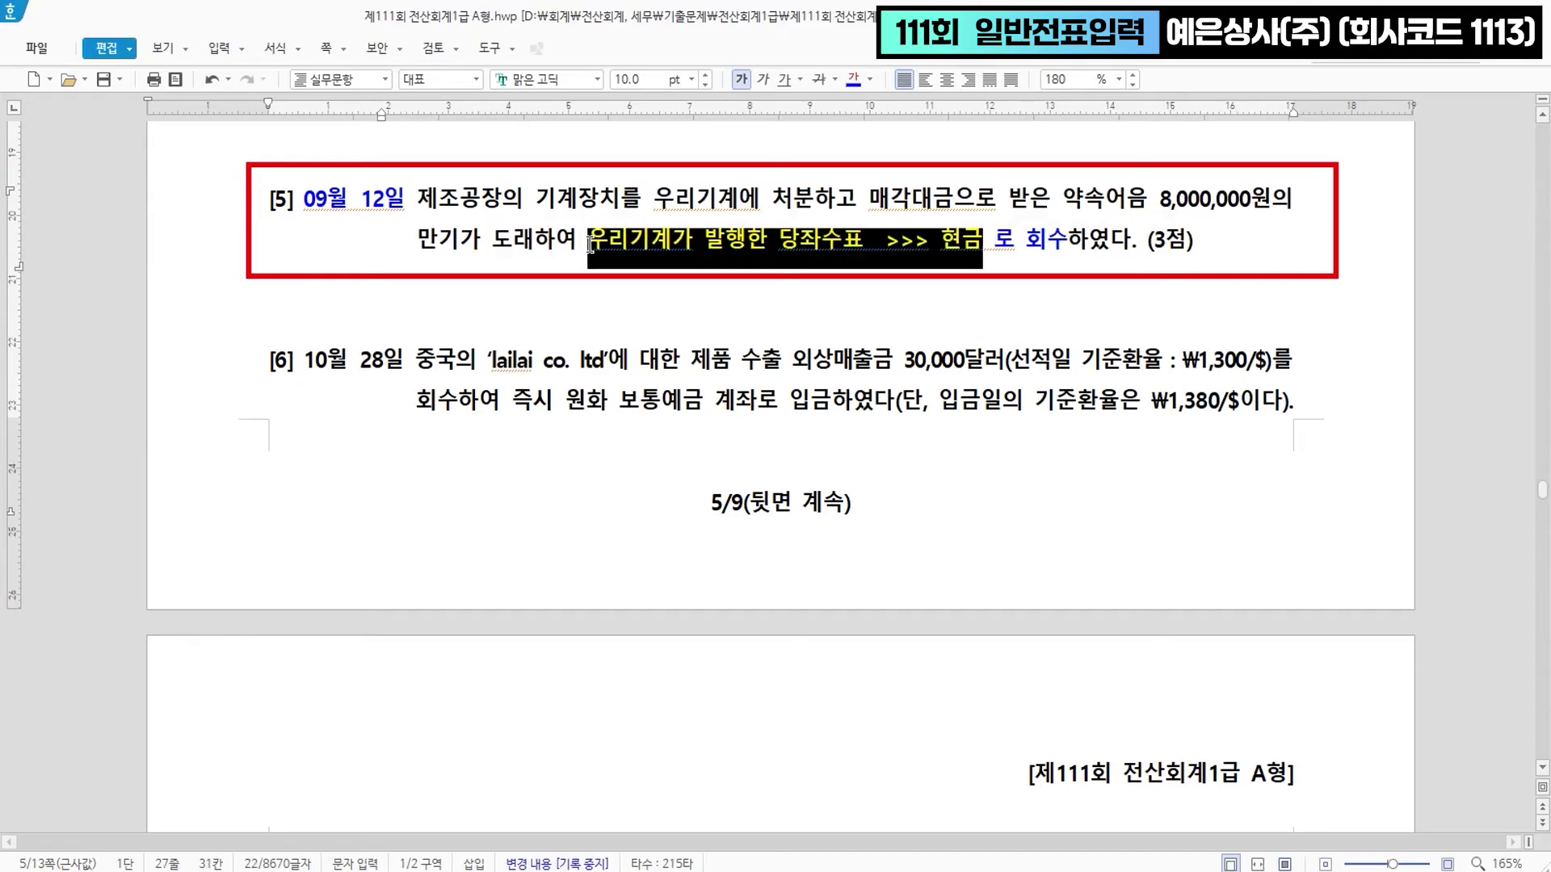
pyautogui.press('Down')
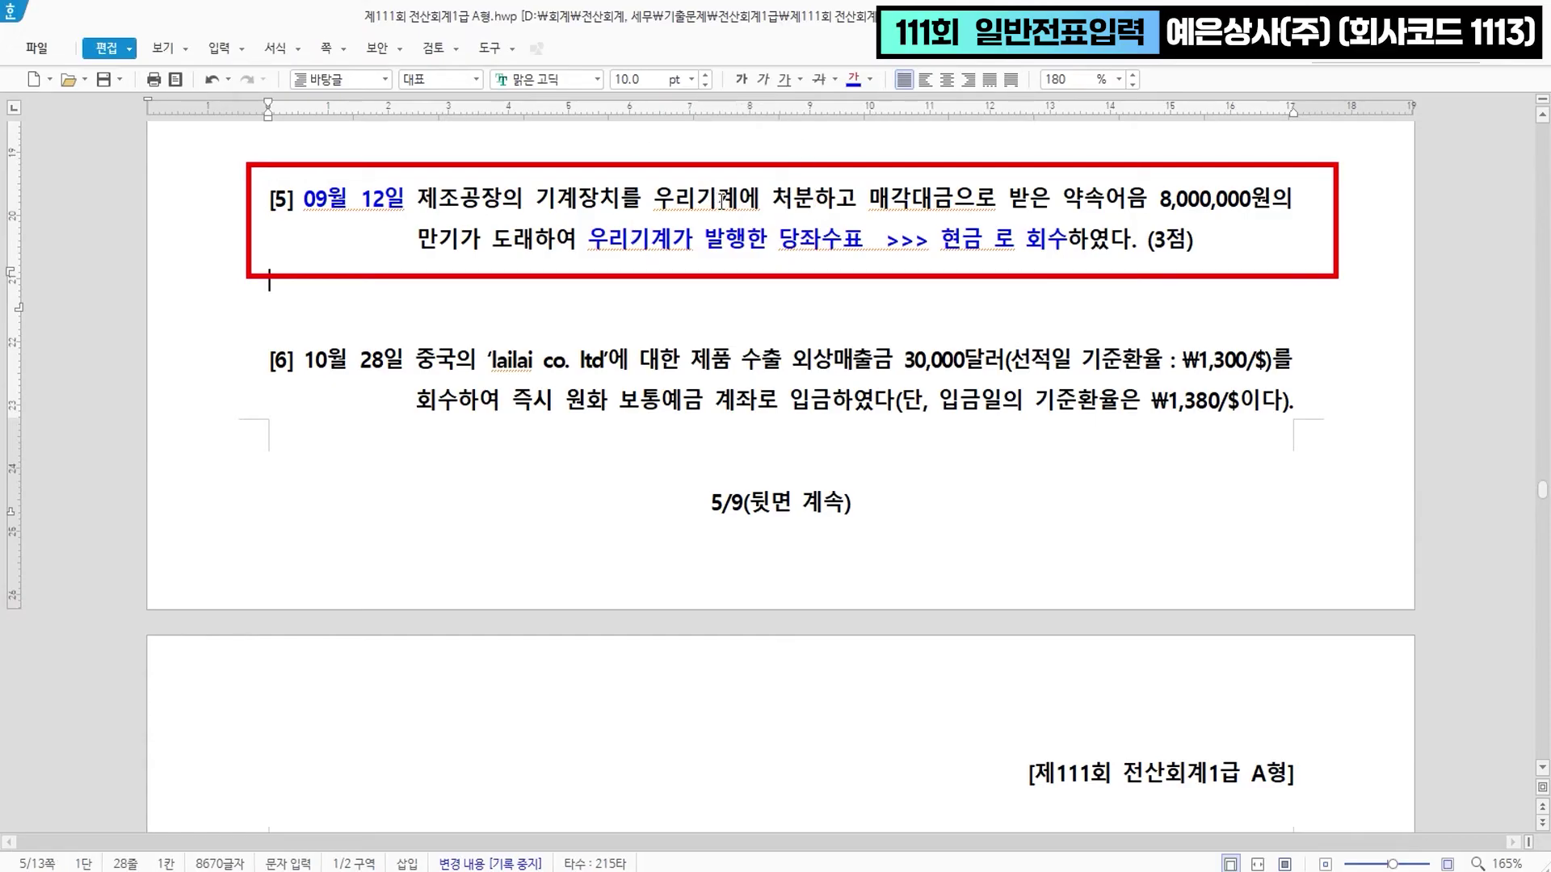
# - Colour 기계장치, 매각 and "받은 약속어음" in question [5] red
pyautogui.moveTo(535, 198); pyautogui.dragTo(617, 198)
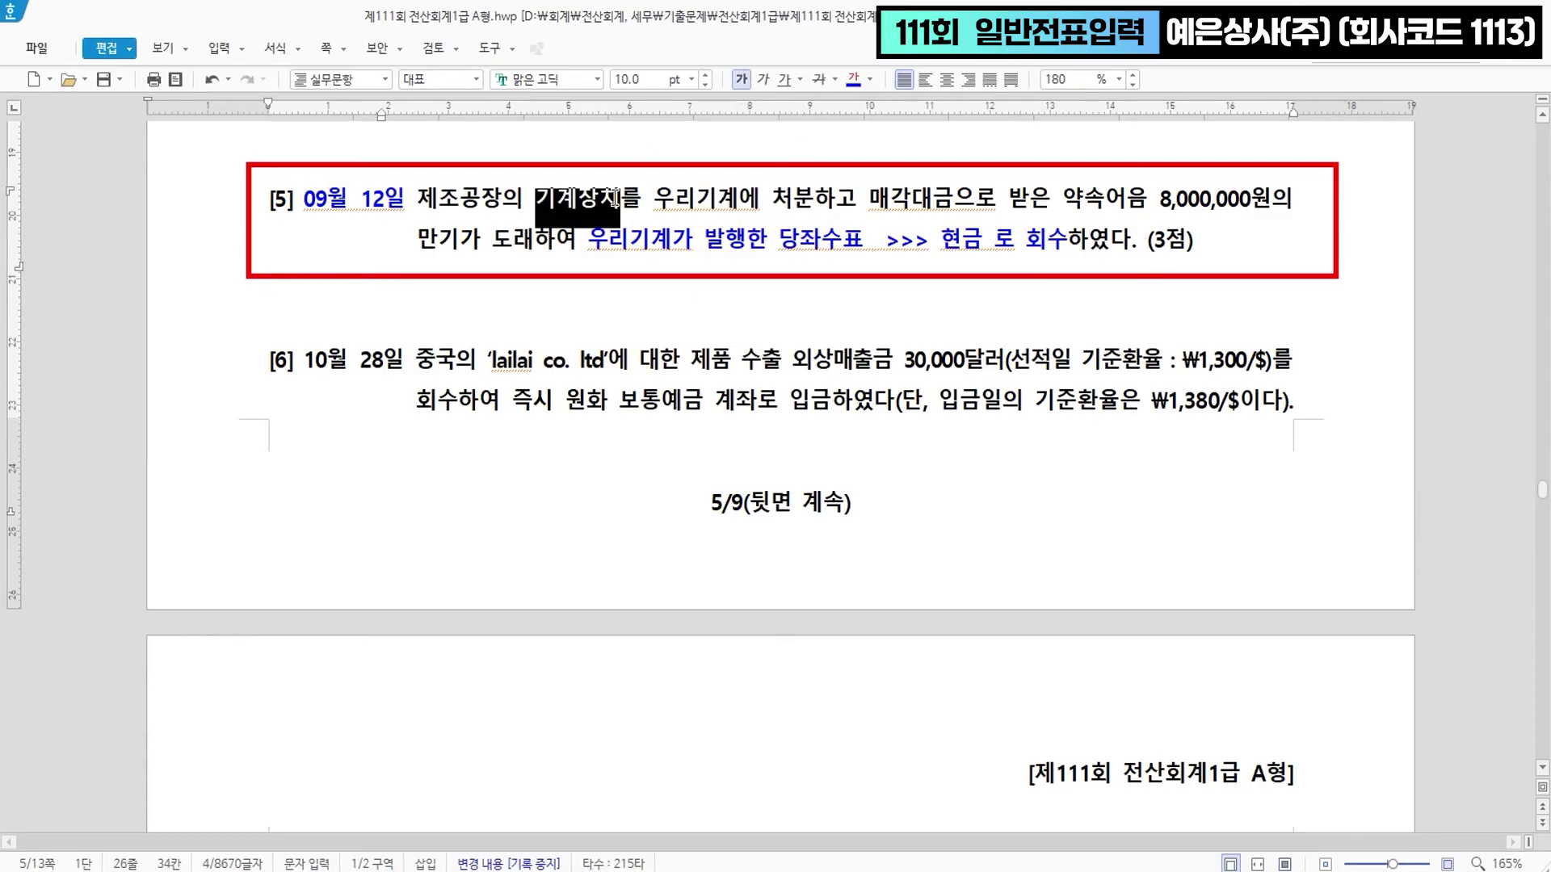
pyautogui.click(869, 79)
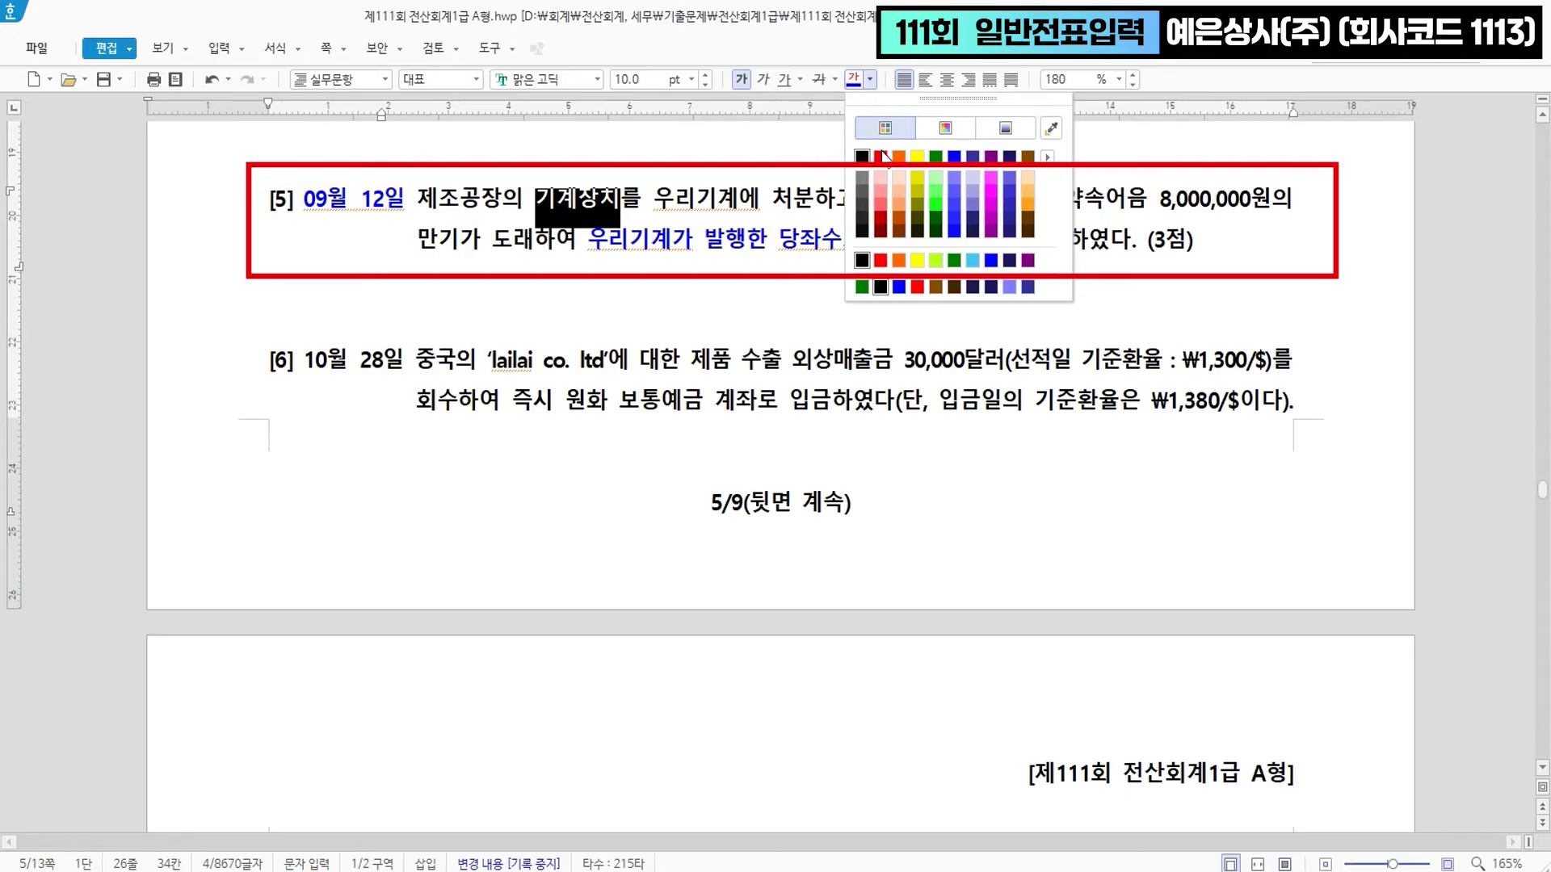
pyautogui.click(881, 155)
pyautogui.moveTo(869, 198); pyautogui.dragTo(906, 202)
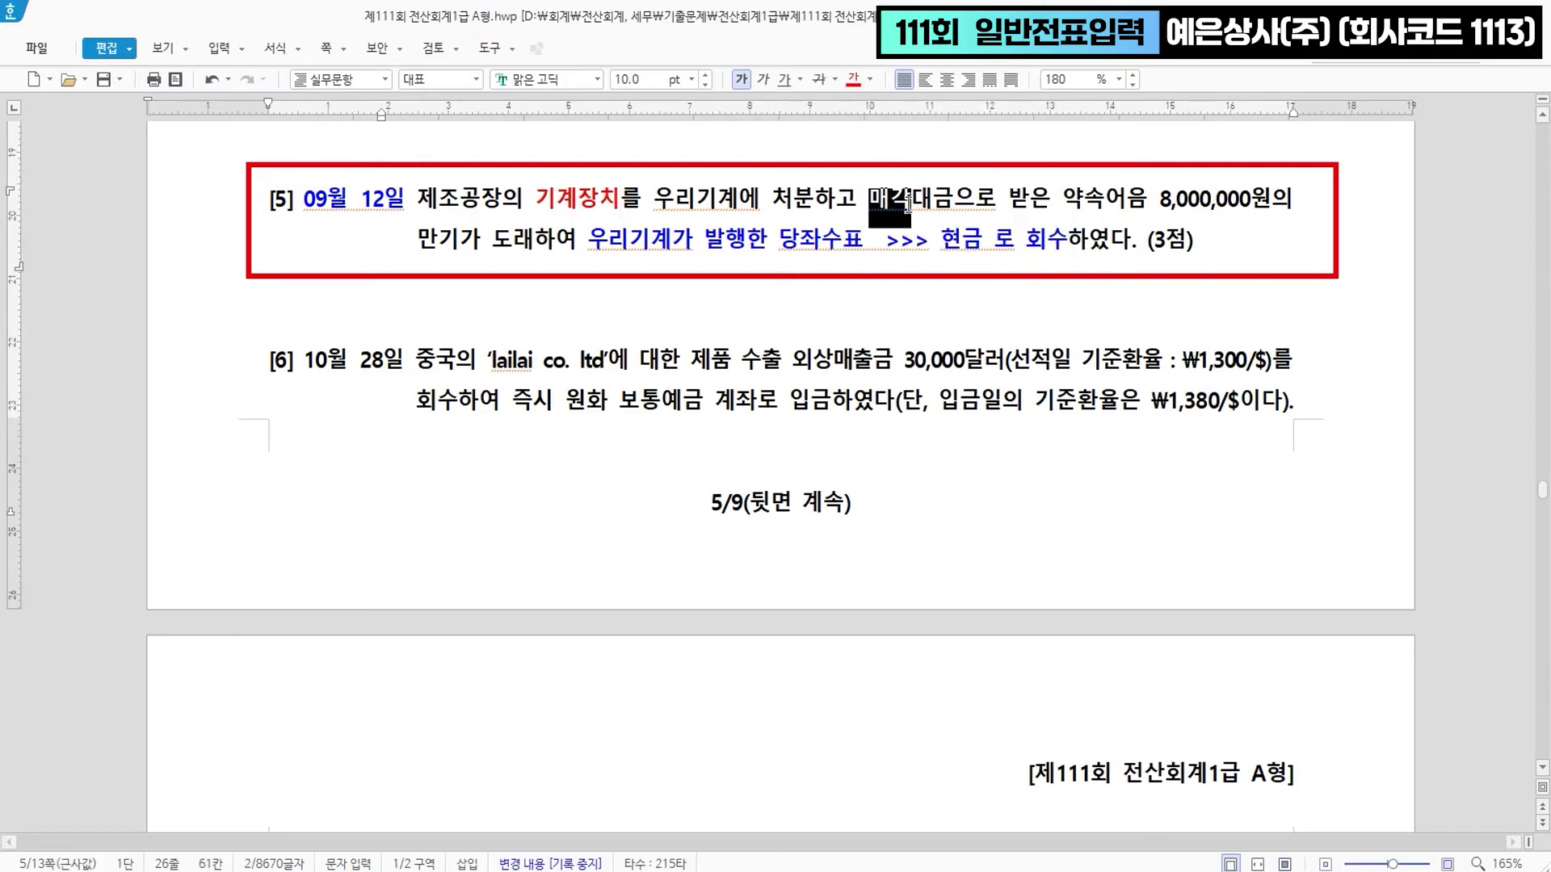
pyautogui.click(853, 79)
pyautogui.moveTo(1013, 198); pyautogui.dragTo(1139, 212)
pyautogui.click(856, 75)
# - Insert ">> 미수금" after 약속어음 in question [5] and enlarge the font of 미수금
pyautogui.press('Escape')
pyautogui.write('>> 미수금')
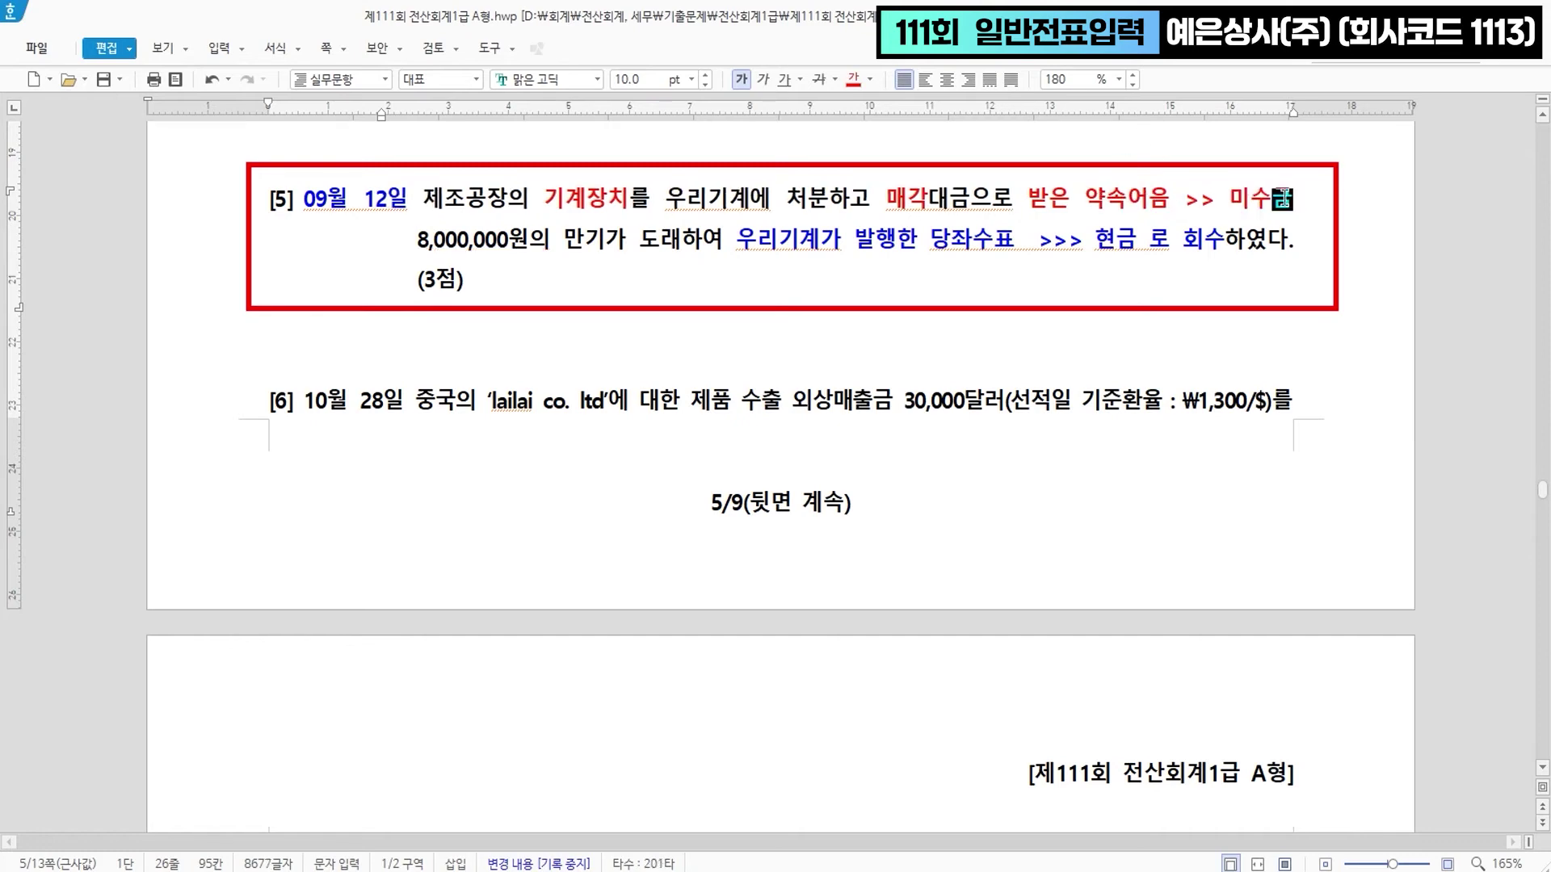
pyautogui.moveTo(1294, 201); pyautogui.dragTo(1235, 201)
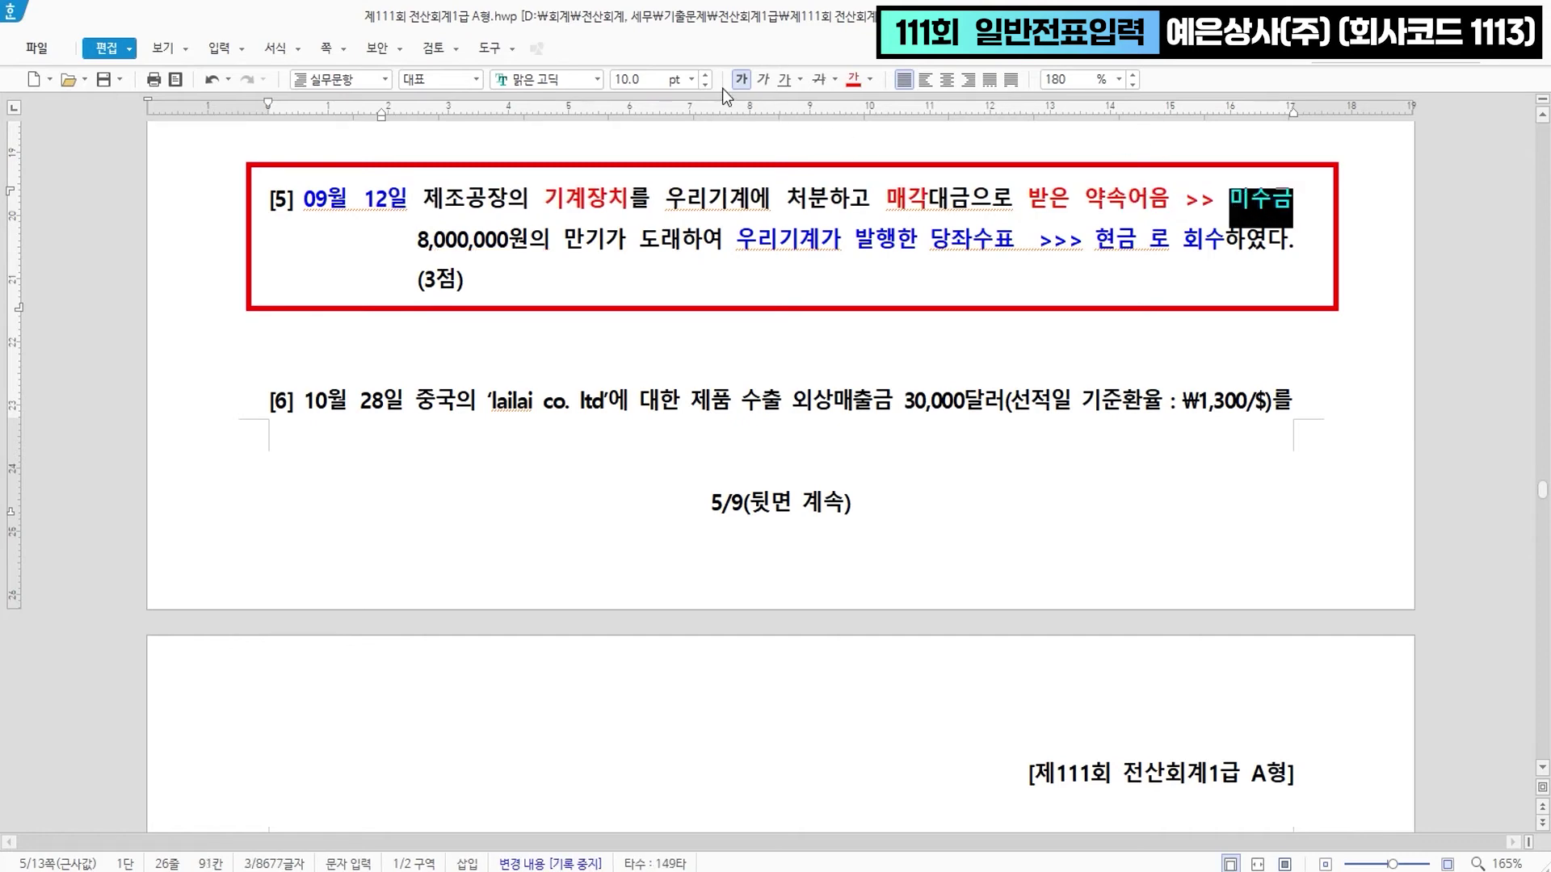
pyautogui.click(690, 79)
pyautogui.click(663, 201)
pyautogui.click(1090, 371)
pyautogui.click(1150, 247)
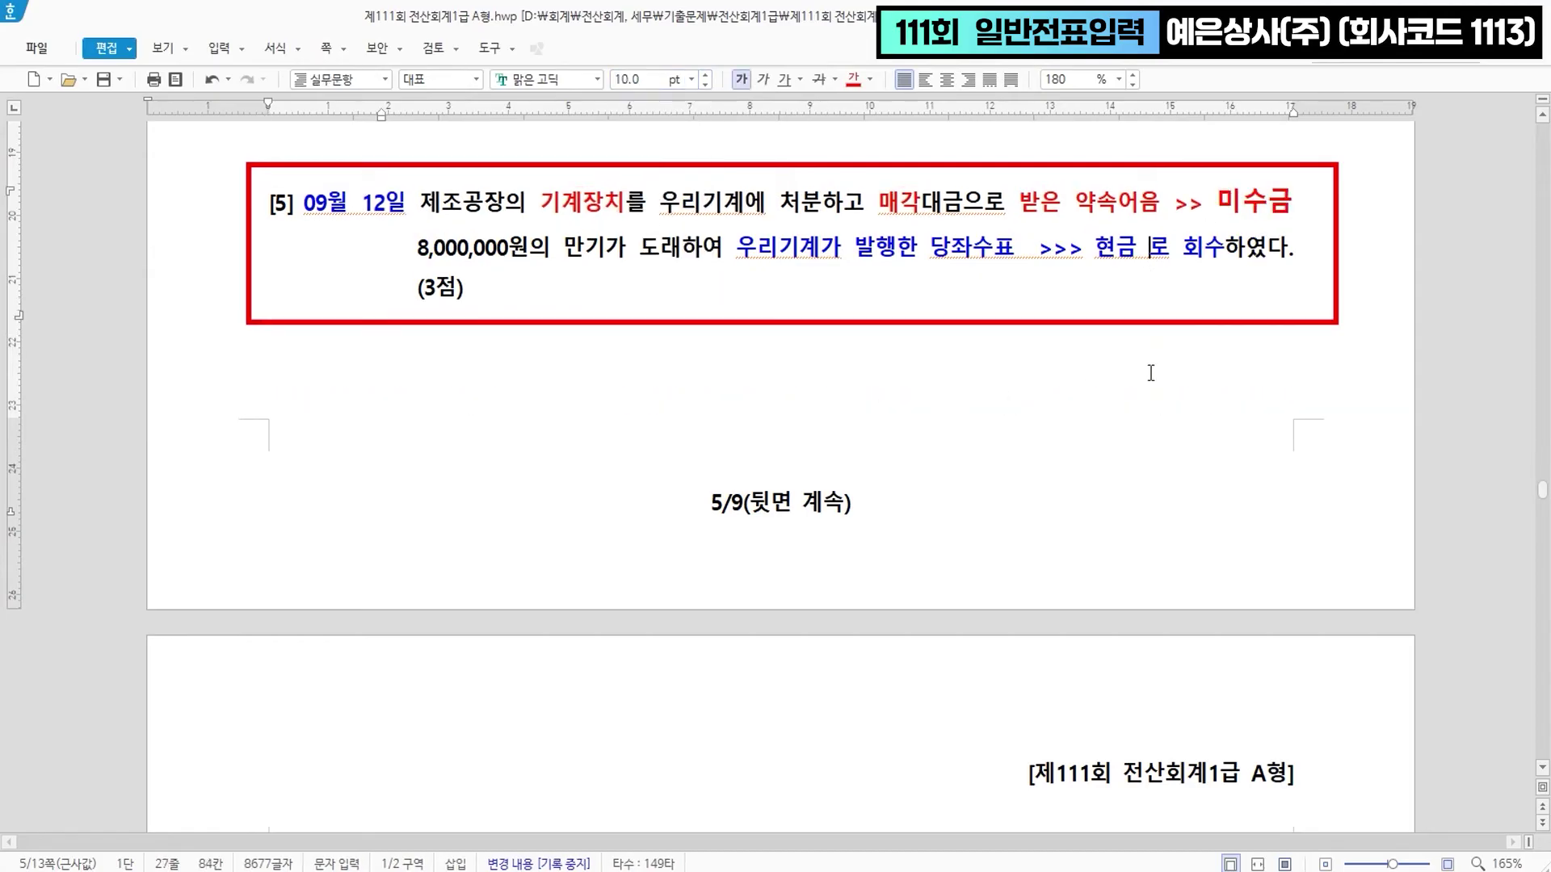
# - Switch to KcLep and set the voucher date to September 12 in 일반전표입력
pyautogui.scroll(-5, 996, 366)
pyautogui.scroll(5, 981, 243)
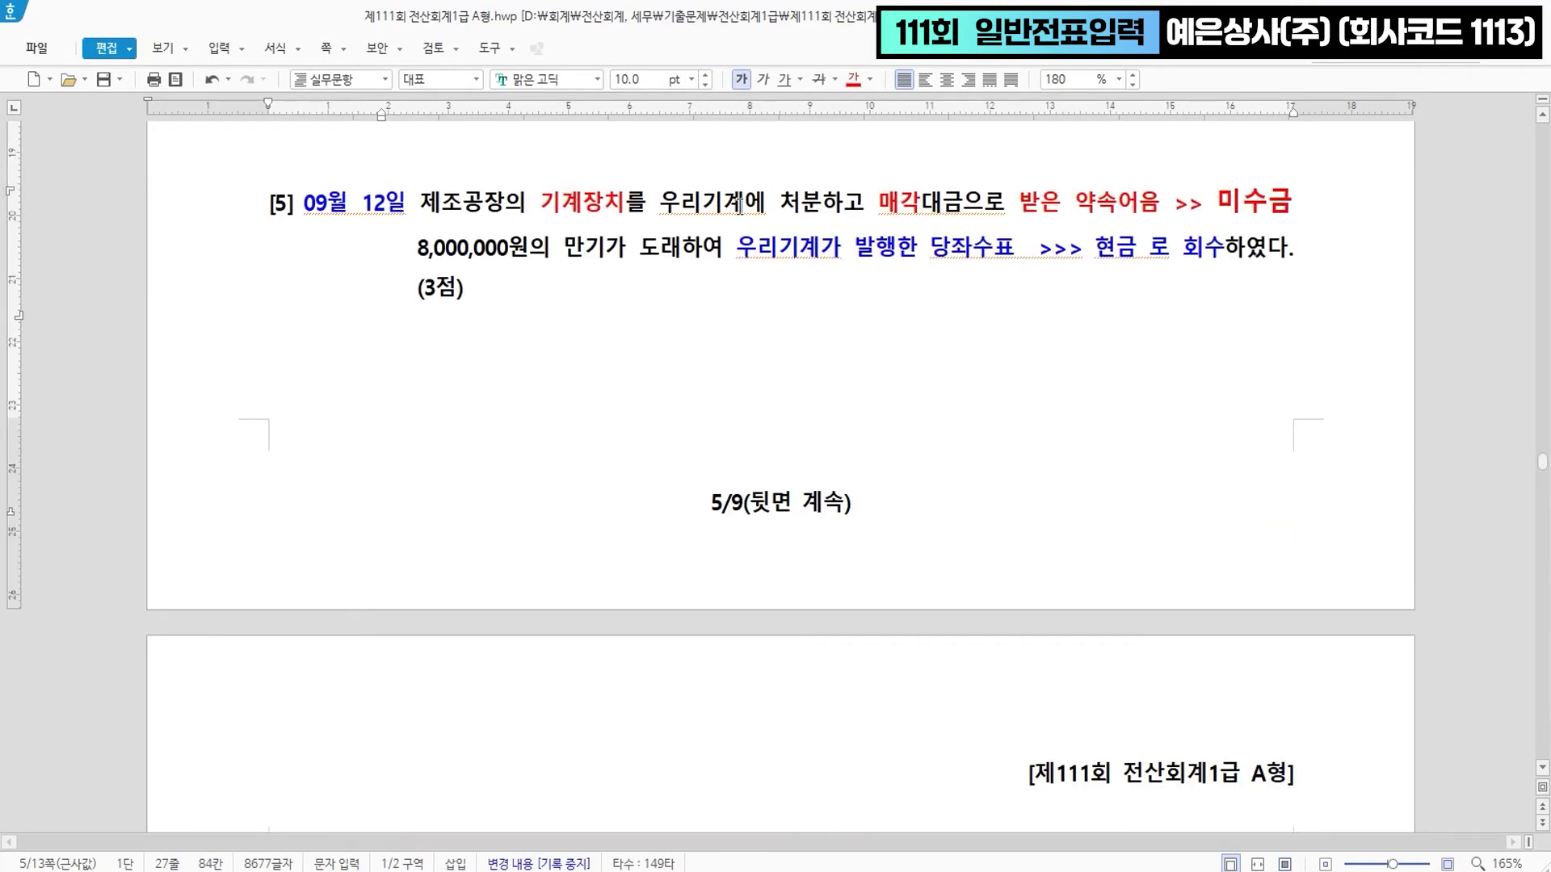
pyautogui.hotkey('alt', 'Tab')
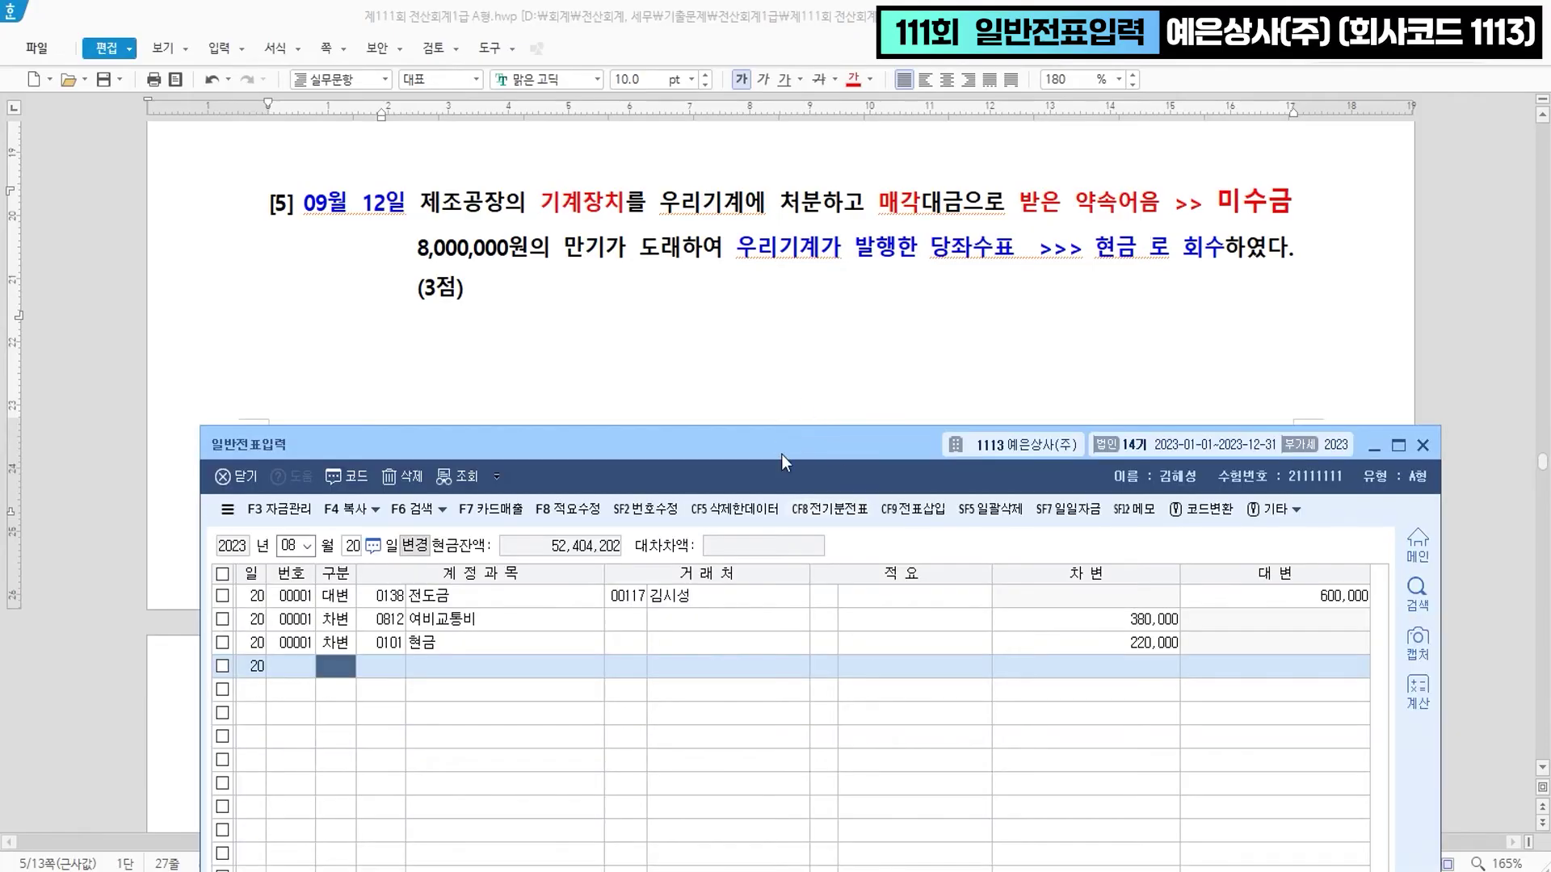
pyautogui.write('09')
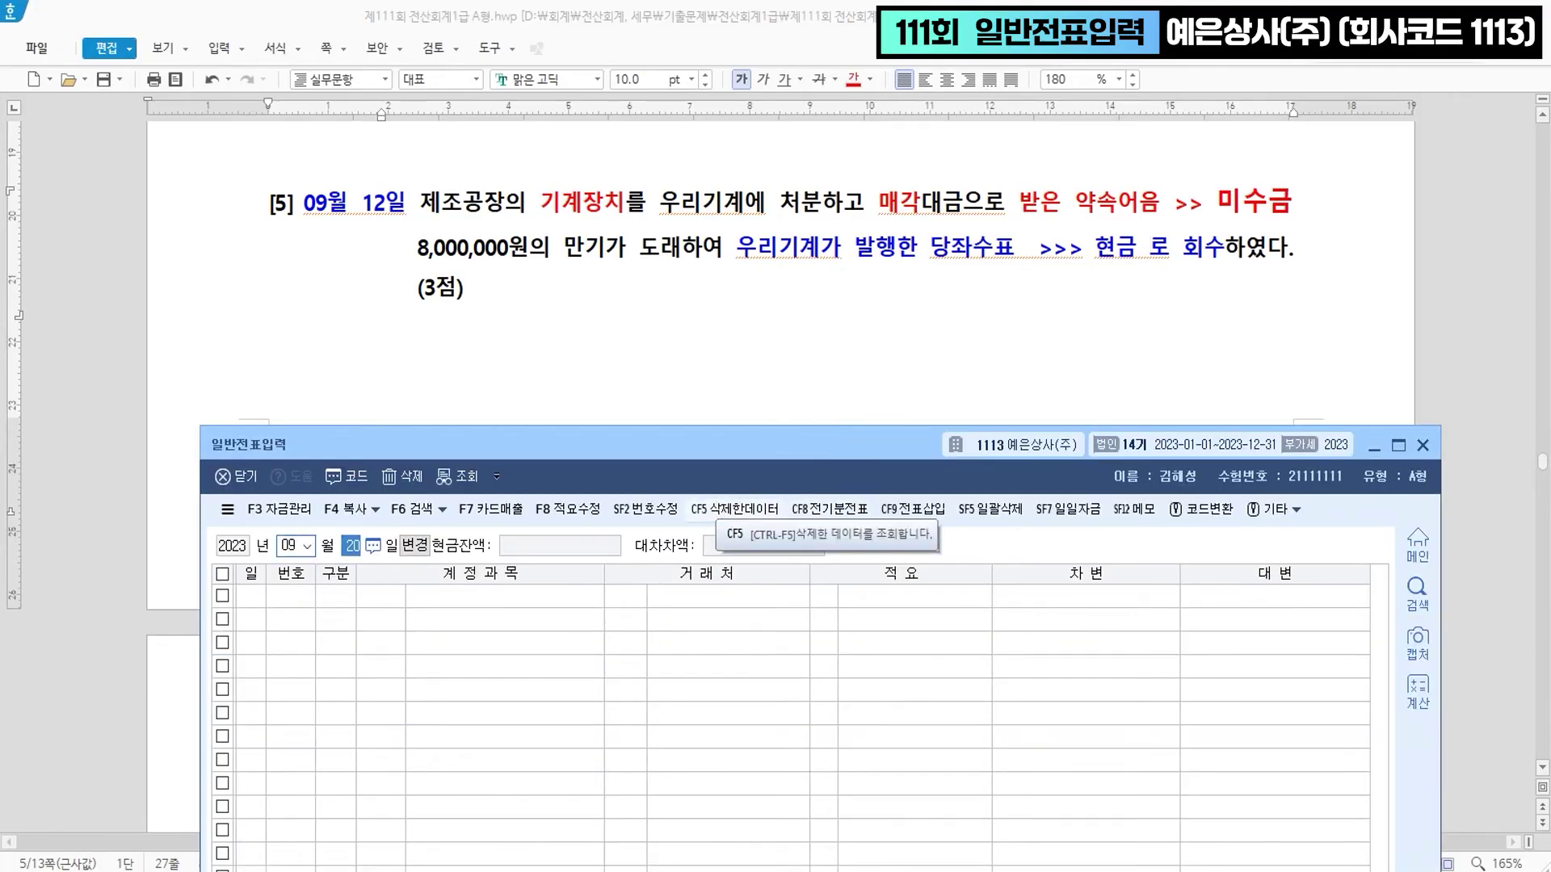
pyautogui.write('12')
pyautogui.press('Return')
# - Enter a debit line for 0101 현금 with the amount 8,000,000 in the September 12 voucher
pyautogui.write('3')
pyautogui.press('Return')
pyautogui.write('101')
pyautogui.press('Return')
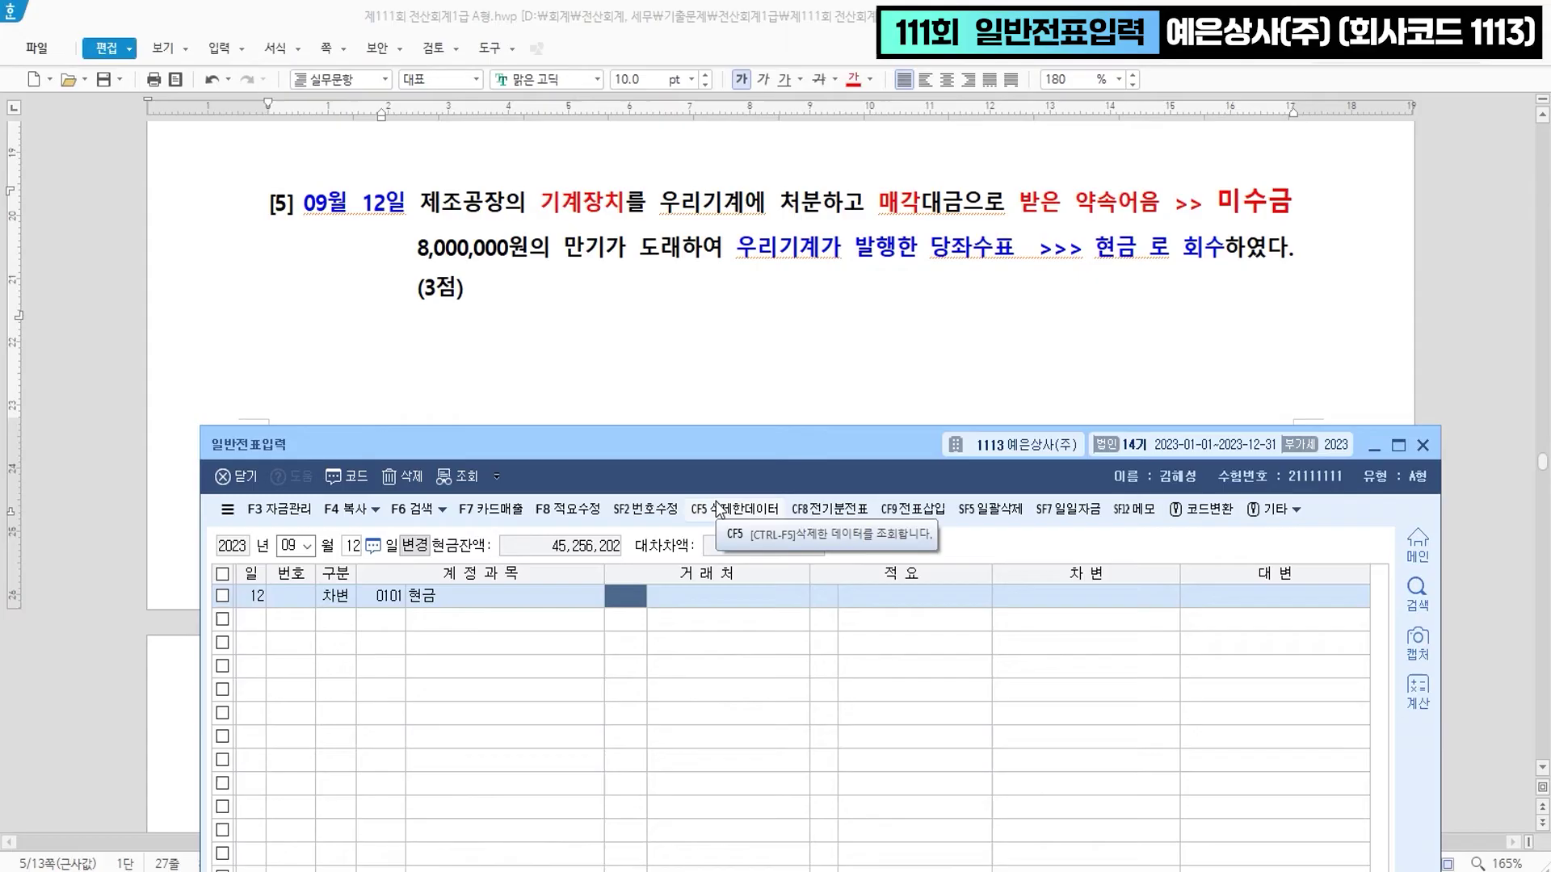
pyautogui.press('Return')
pyautogui.press('Return')
pyautogui.press('Return')
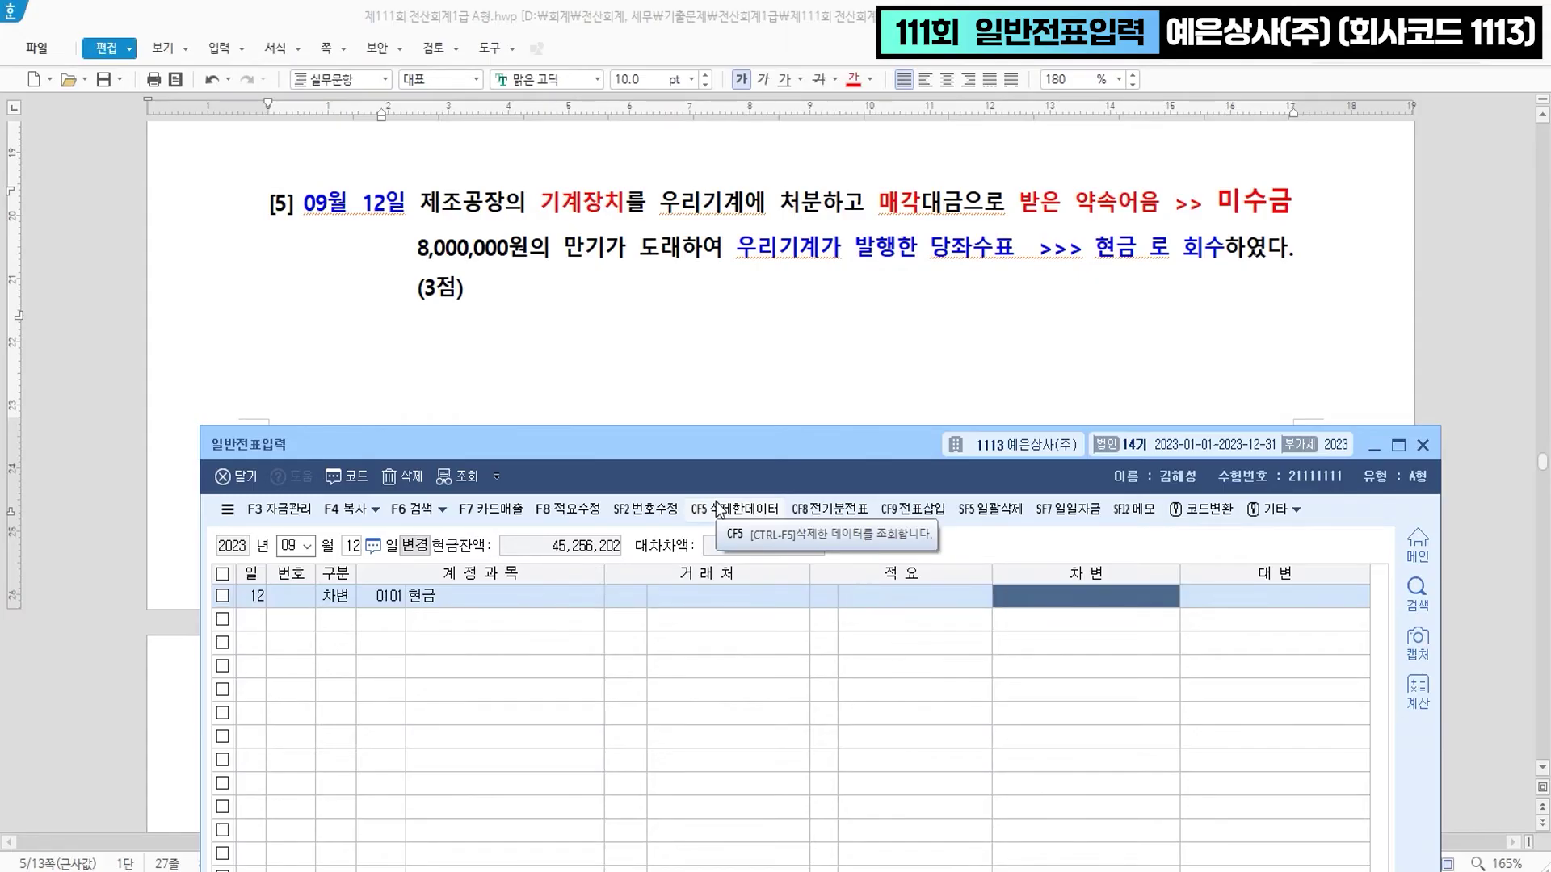
pyautogui.write('8000000')
pyautogui.press('Return')
# - Enter a credit line for 0120 미수금 with 우리기계 as the trading partner and the amount 8,000,000
pyautogui.write('4')
pyautogui.press('Return')
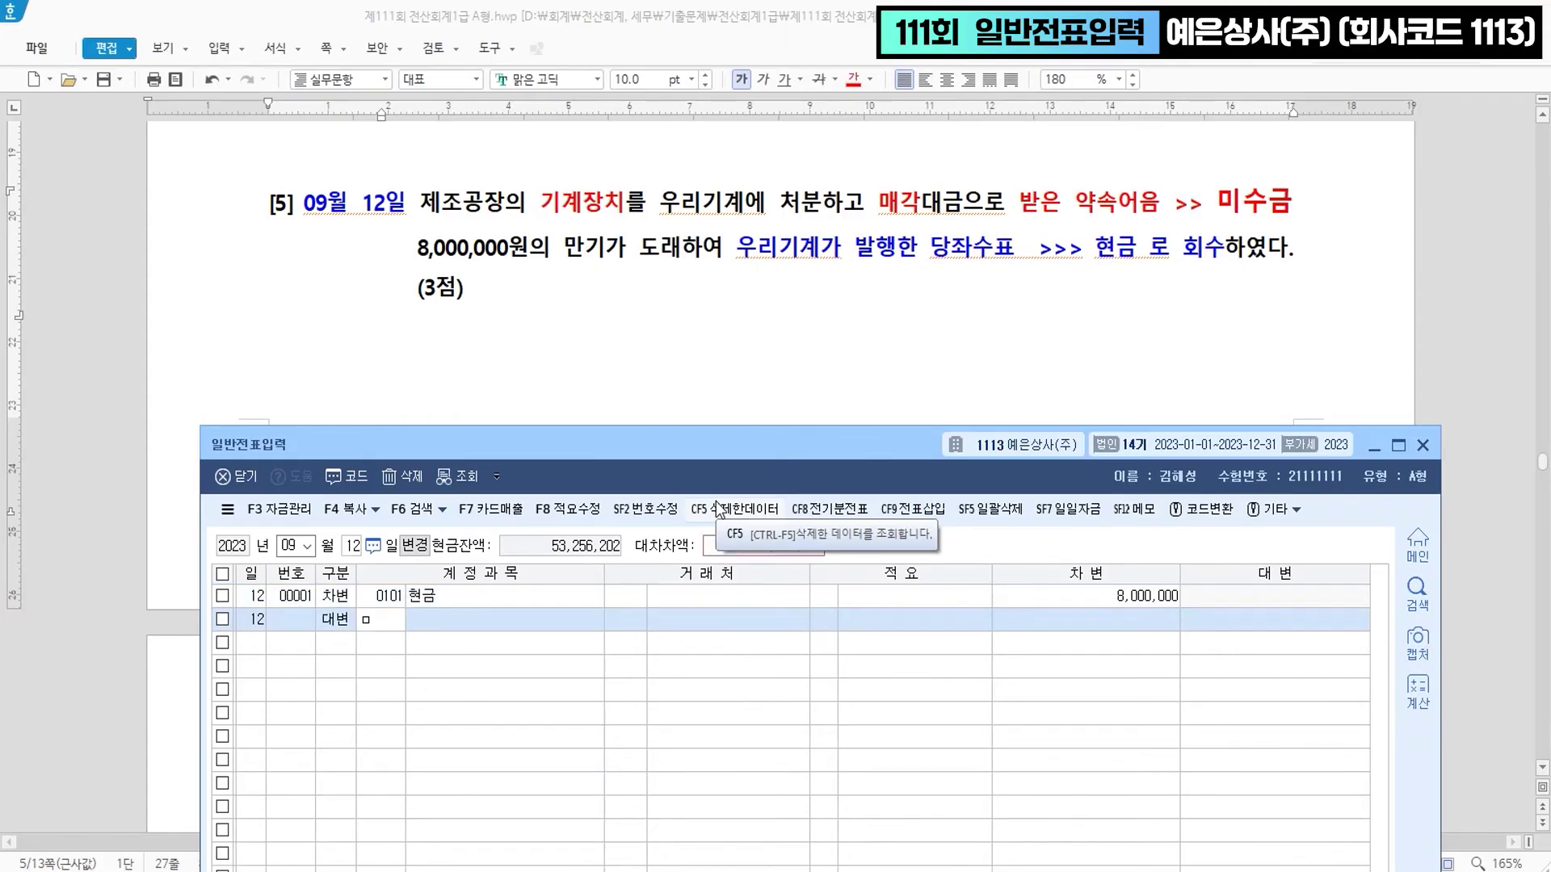
pyautogui.write('120')
pyautogui.press('Return')
pyautogui.write('우리')
pyautogui.press('Return')
pyautogui.press('Return')
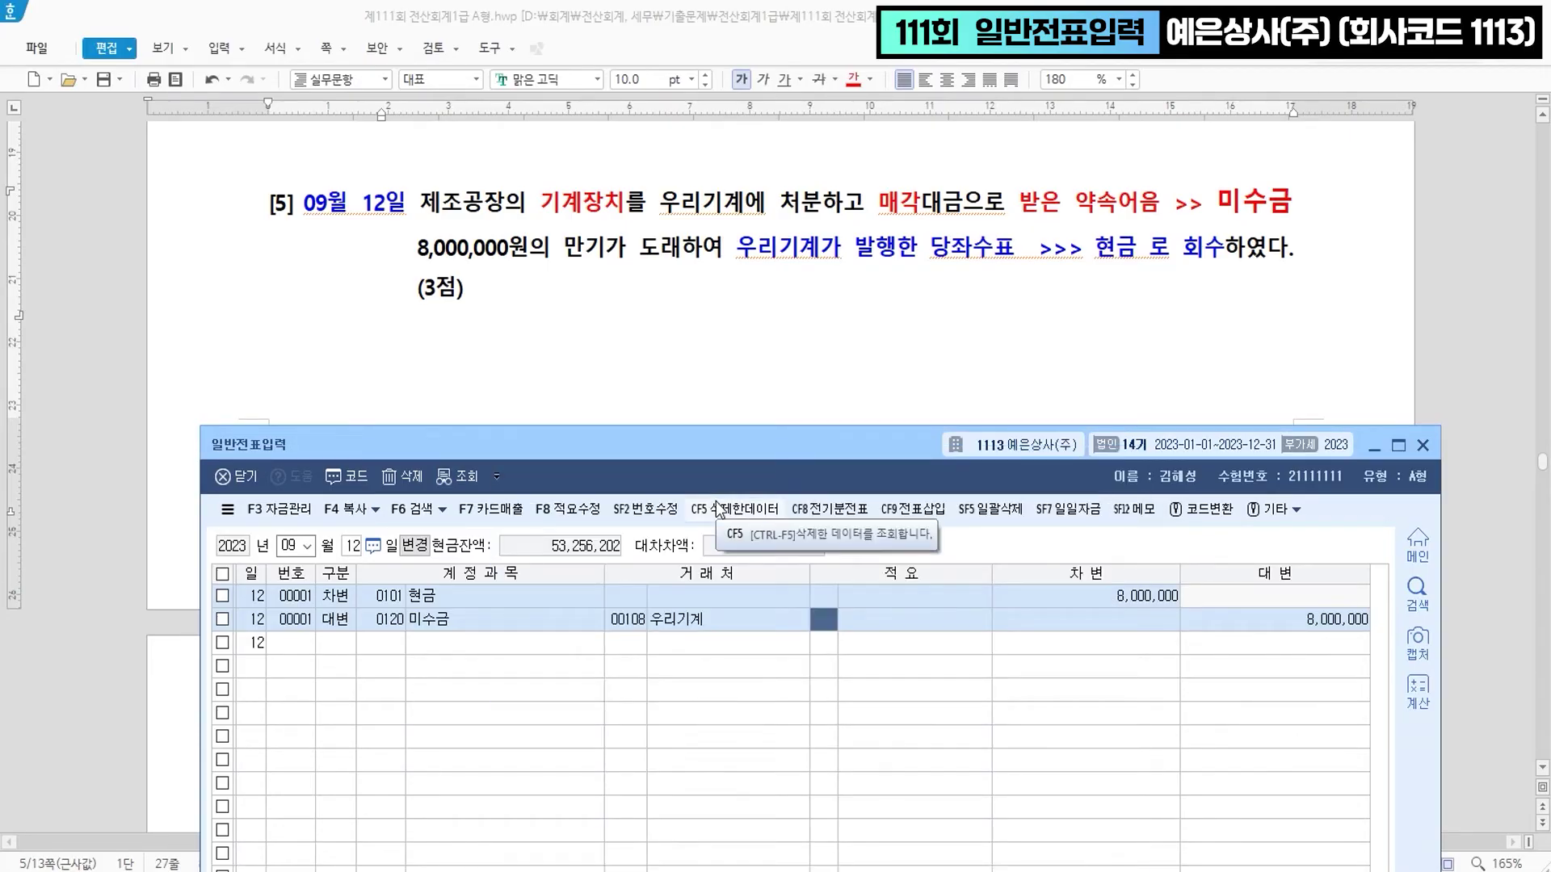
pyautogui.press('Return')
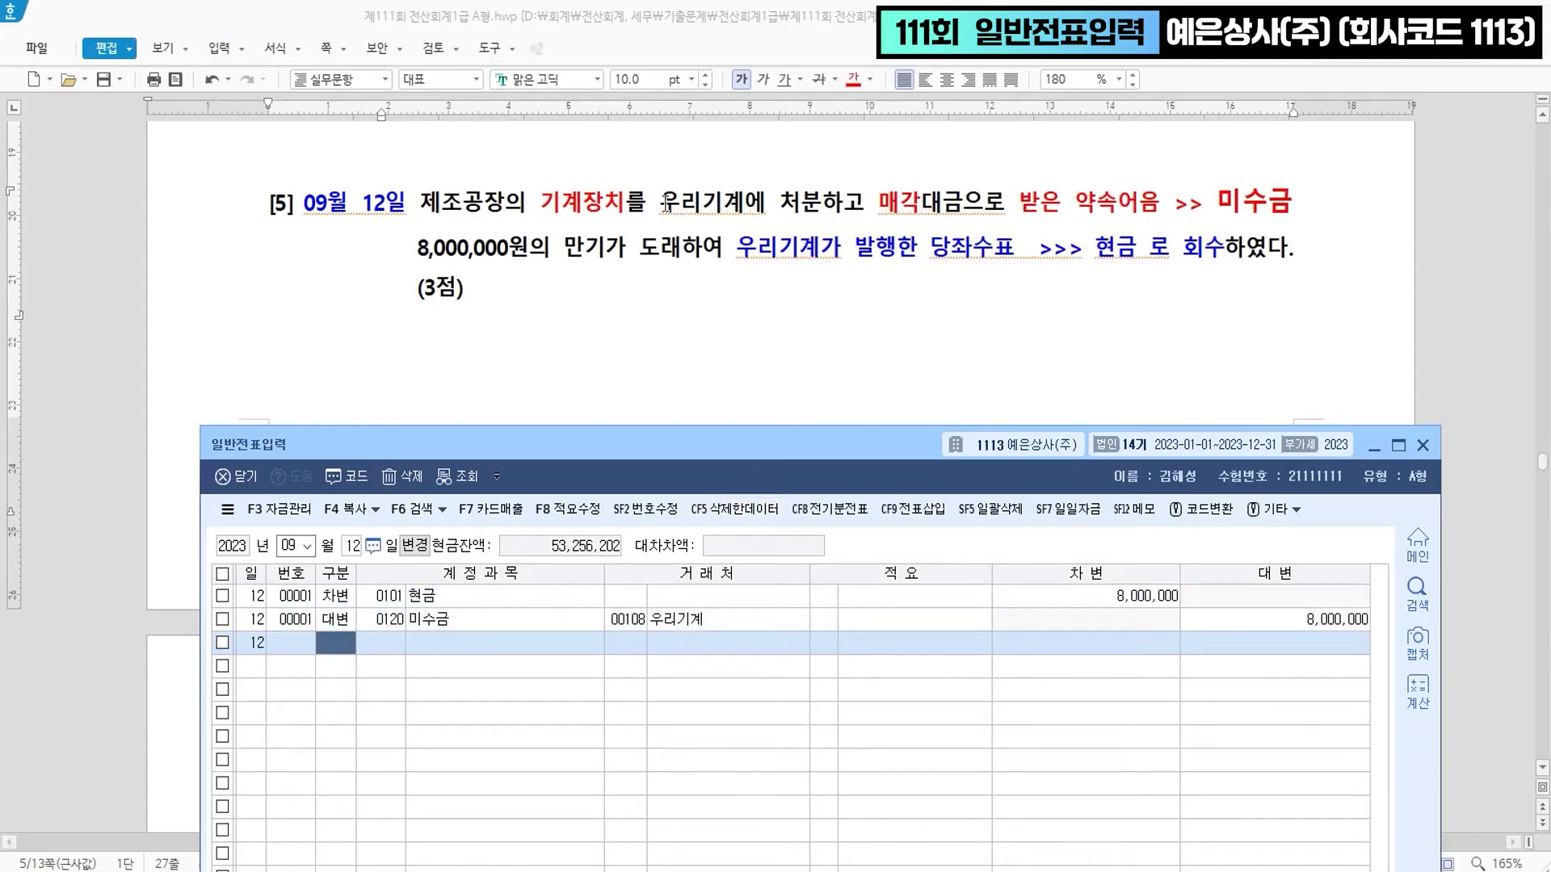
# - Switch back to the Hangul exam document and underline "기계장치를 우리기계에 처분" in question [5]
pyautogui.click(542, 201)
pyautogui.moveTo(546, 200); pyautogui.dragTo(822, 211)
pyautogui.click(786, 80)
pyautogui.press('Escape')
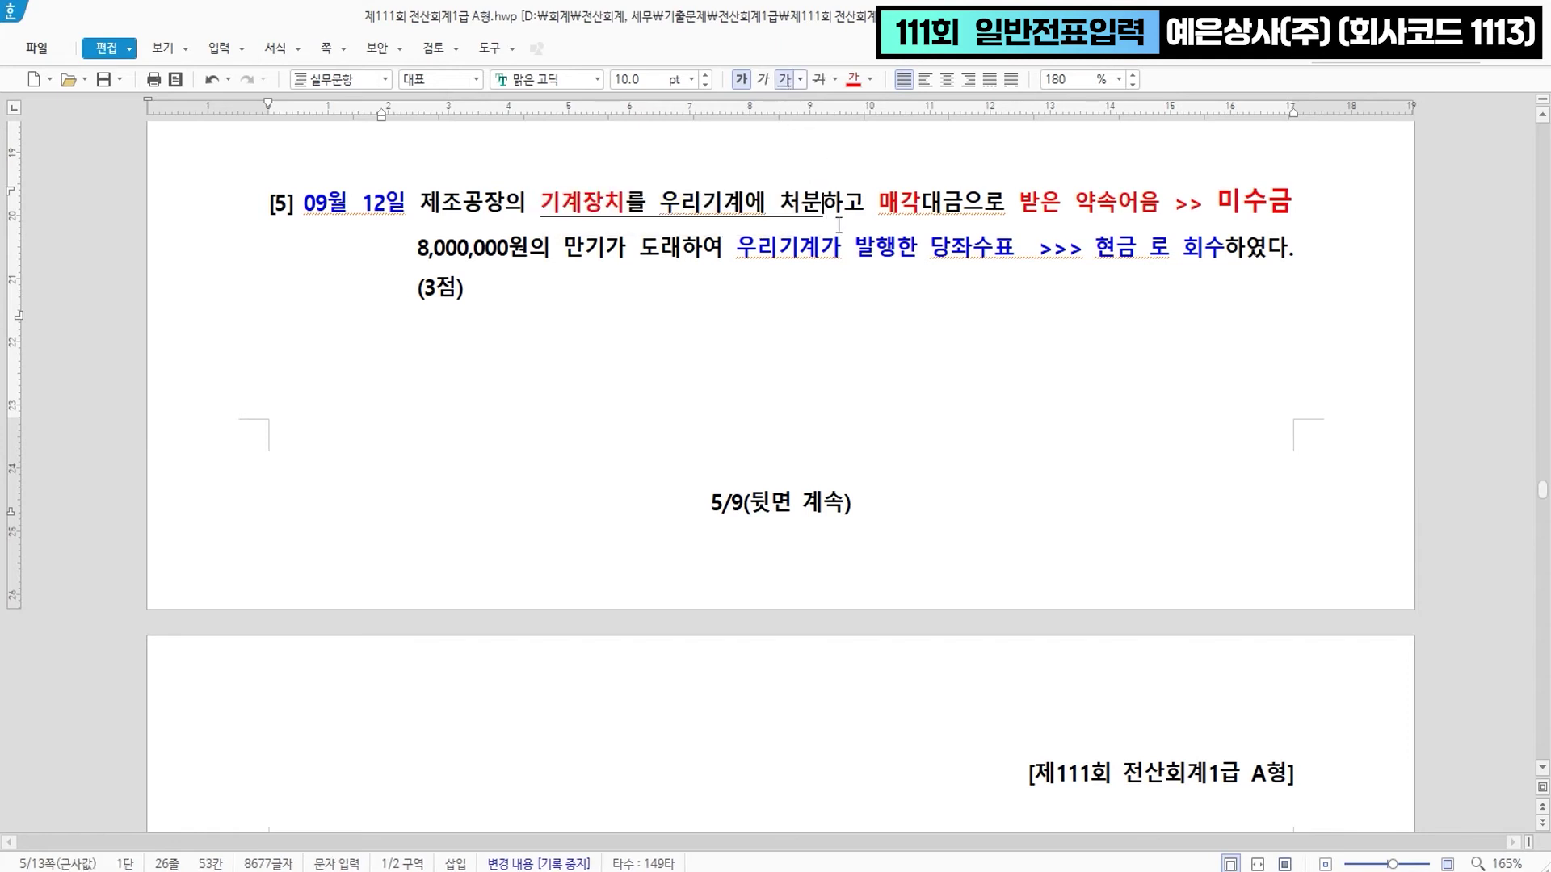
# - Insert "(외상, 어음 X)" after 처분 in question [5] and colour the inserted words red
pyautogui.write('(ㅇ')
pyautogui.write('상, 어음')
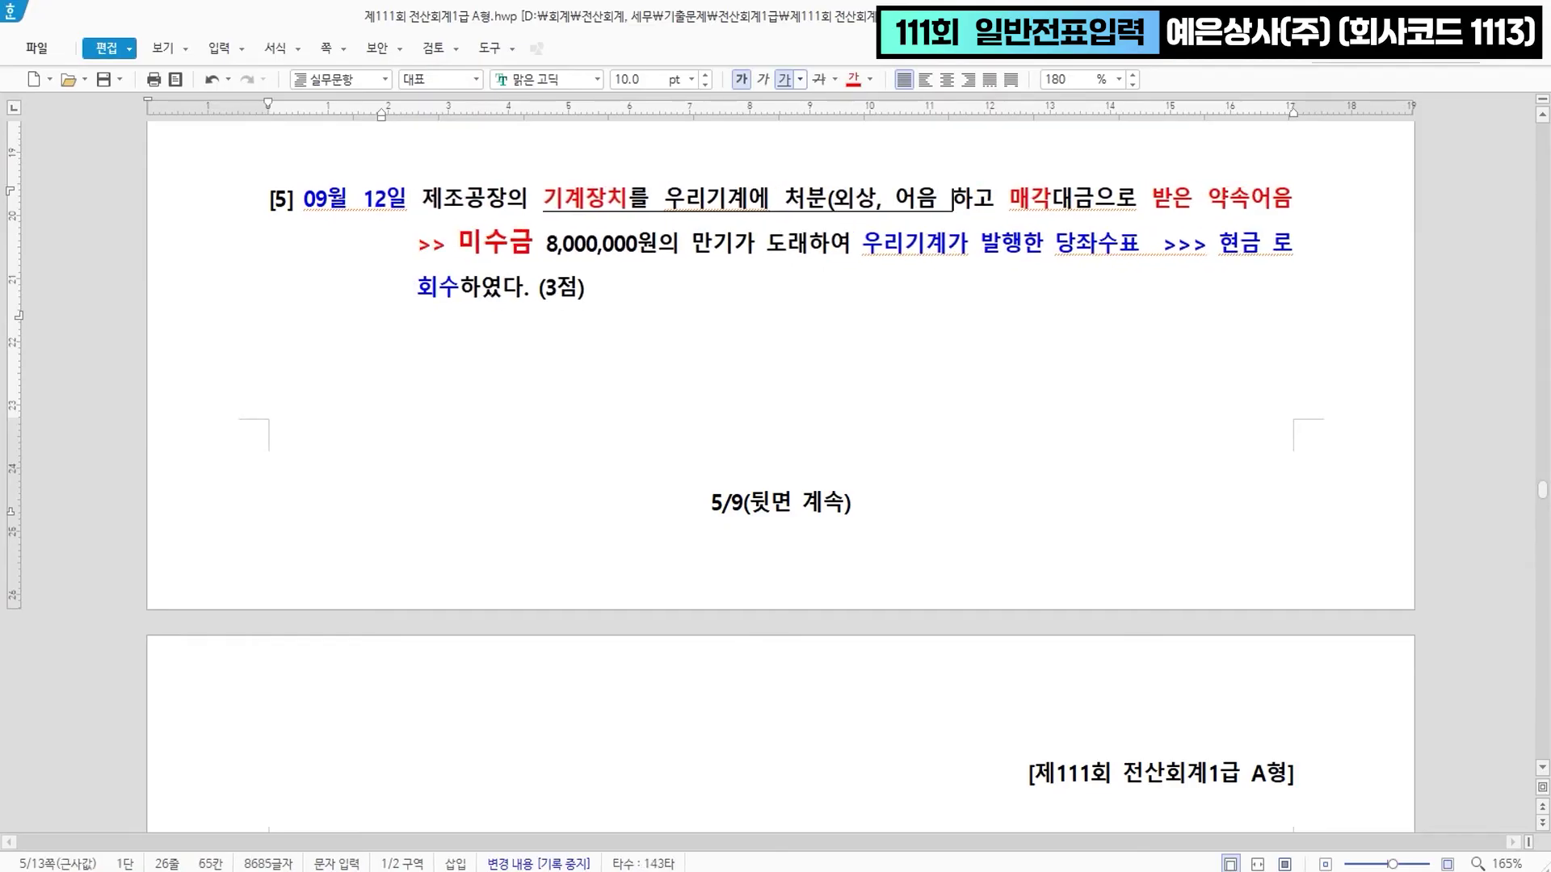
pyautogui.write(' X)')
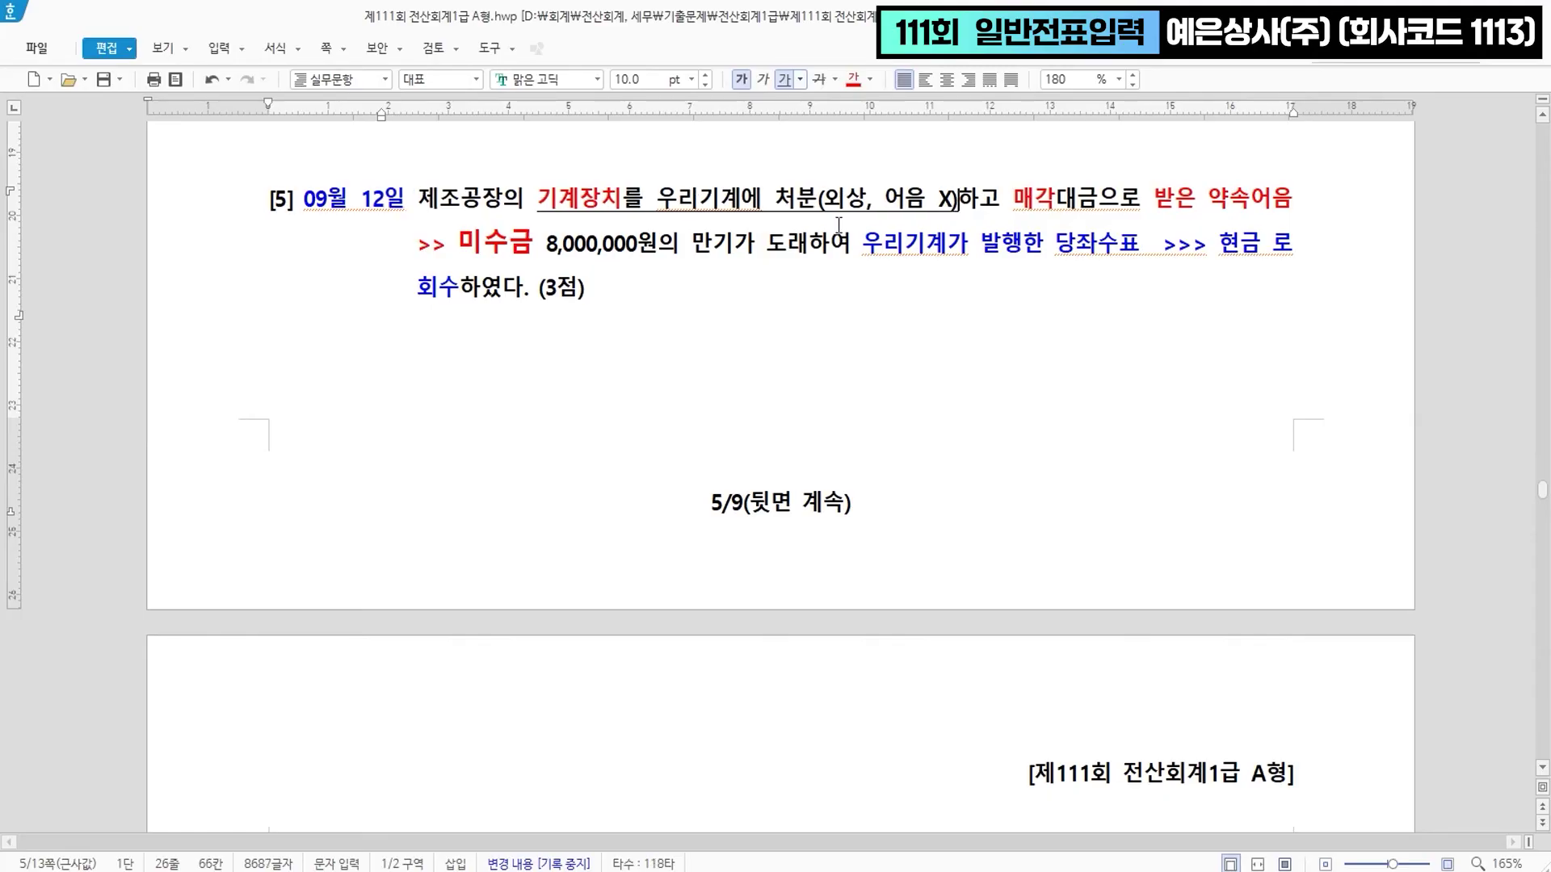
pyautogui.moveTo(958, 199); pyautogui.dragTo(830, 199)
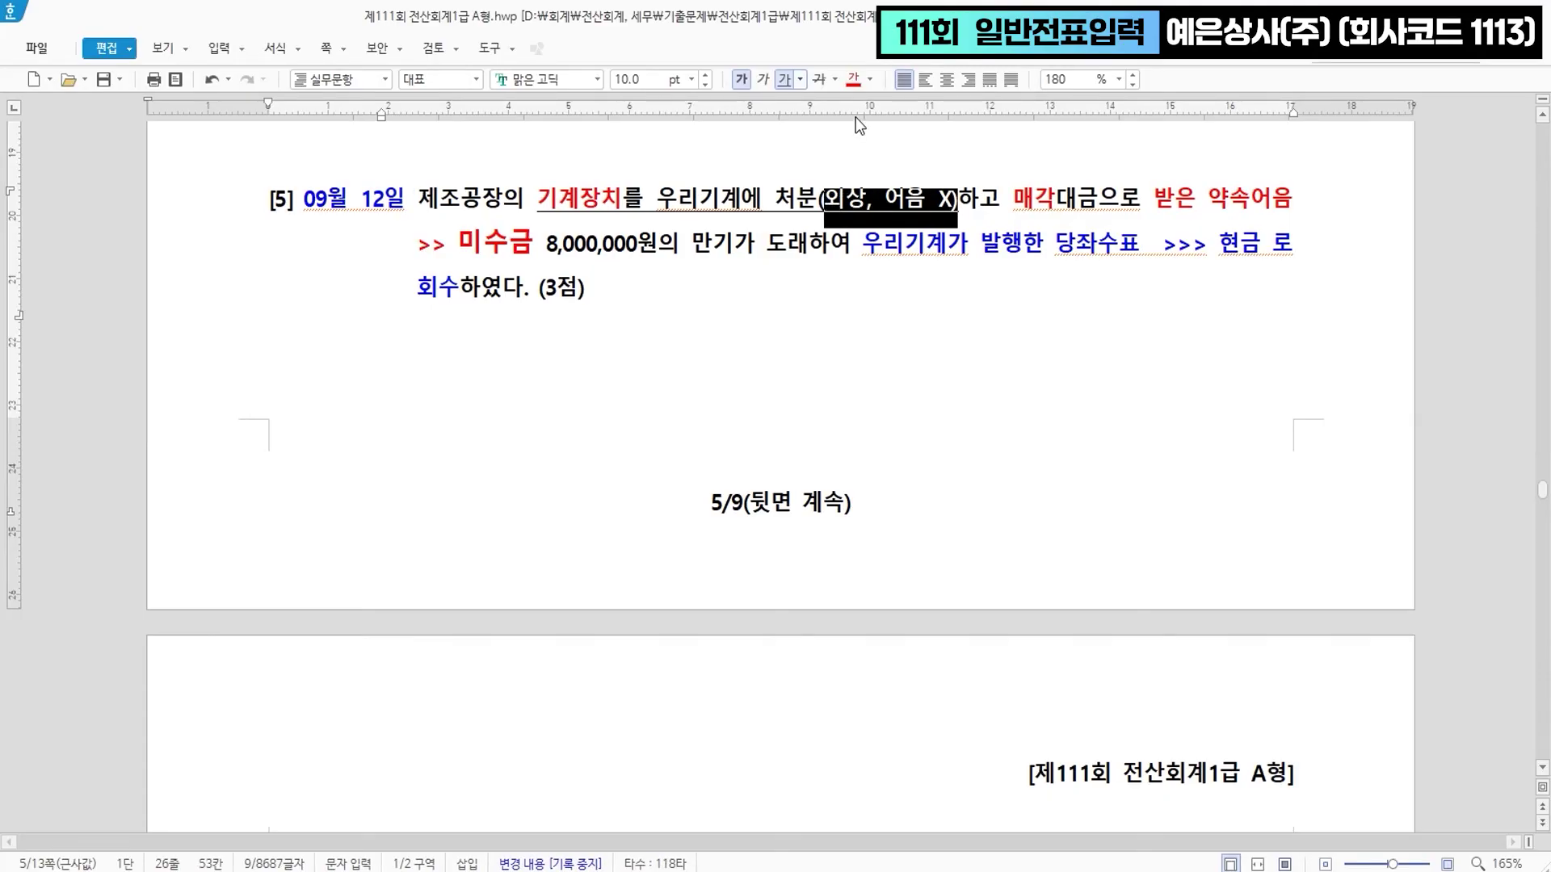
pyautogui.click(853, 79)
pyautogui.click(833, 243)
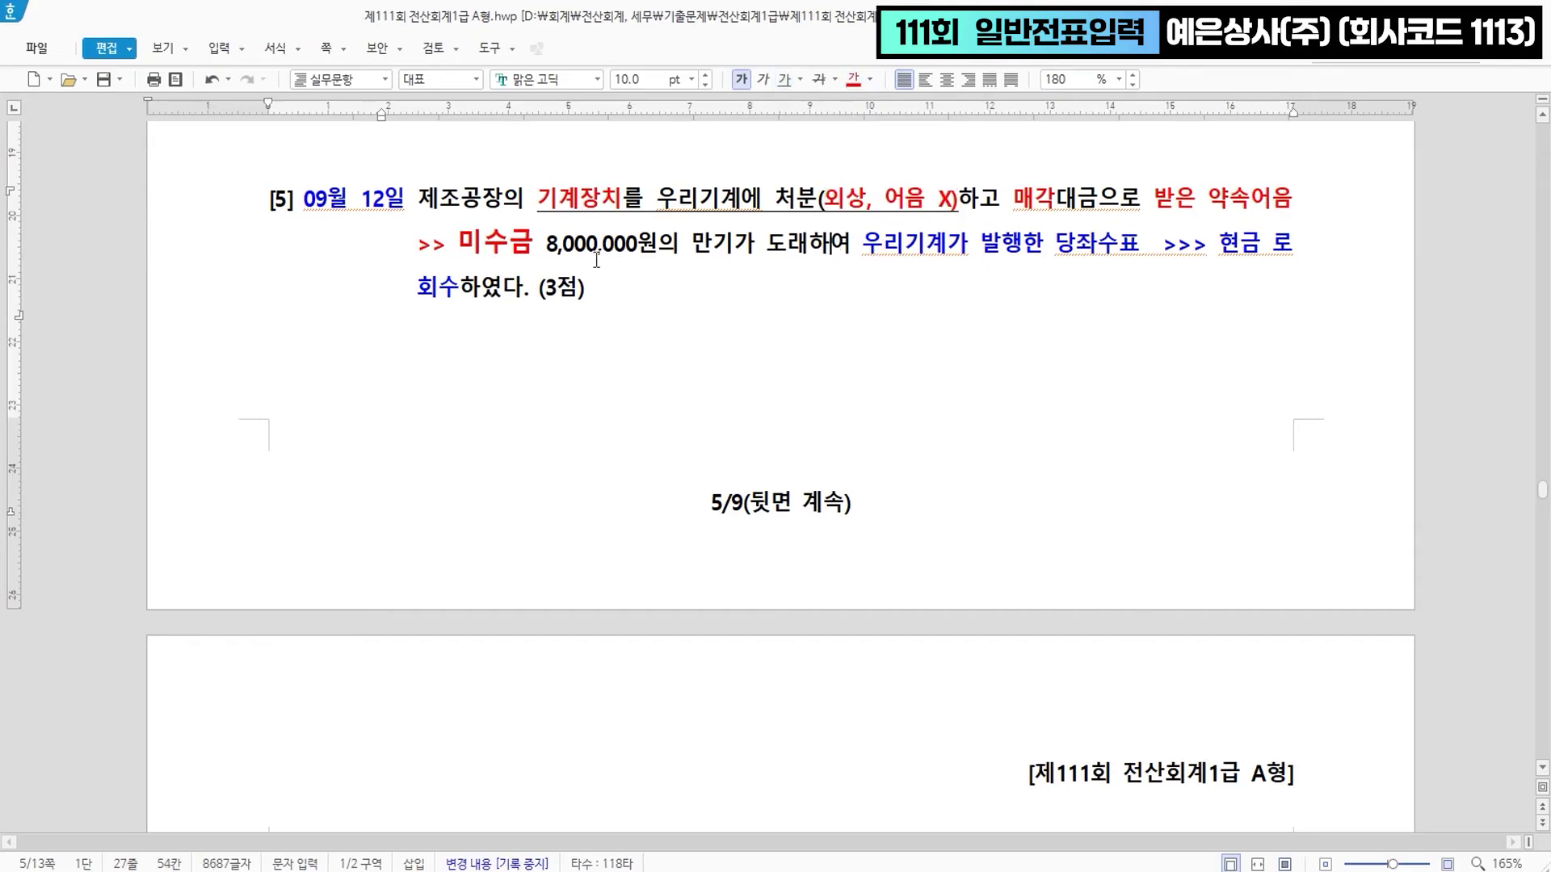
# - Below question [6], add a blank line and write the calculation line "수출시 >>> 30,000 * 1,300 = 39,000,000"
pyautogui.moveTo(461, 243); pyautogui.dragTo(523, 243)
pyautogui.scroll(-4, 930, 408)
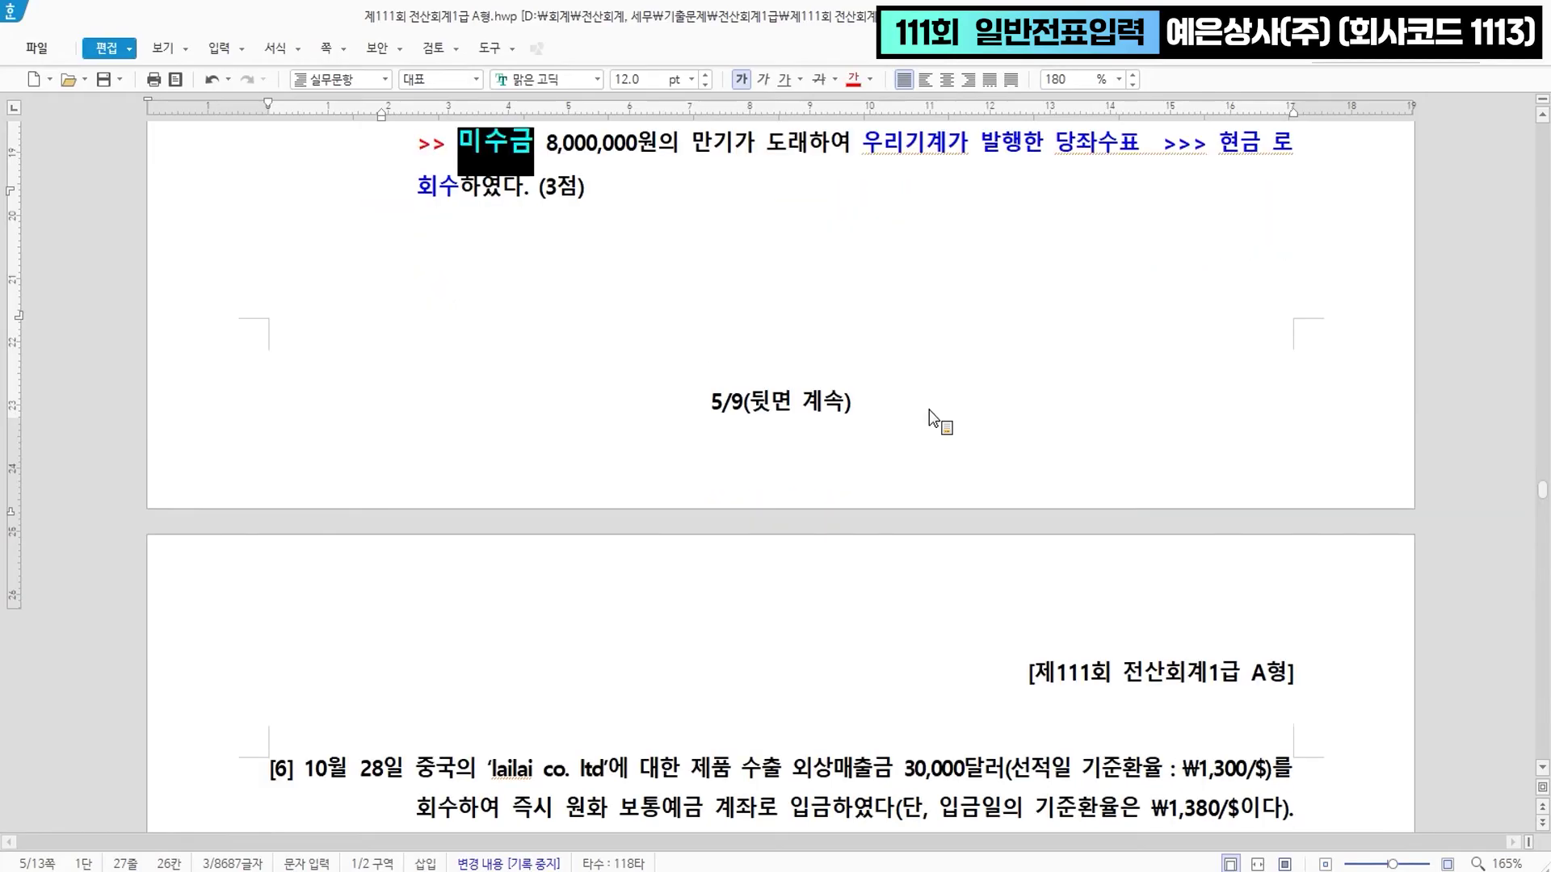
pyautogui.scroll(-3, 911, 408)
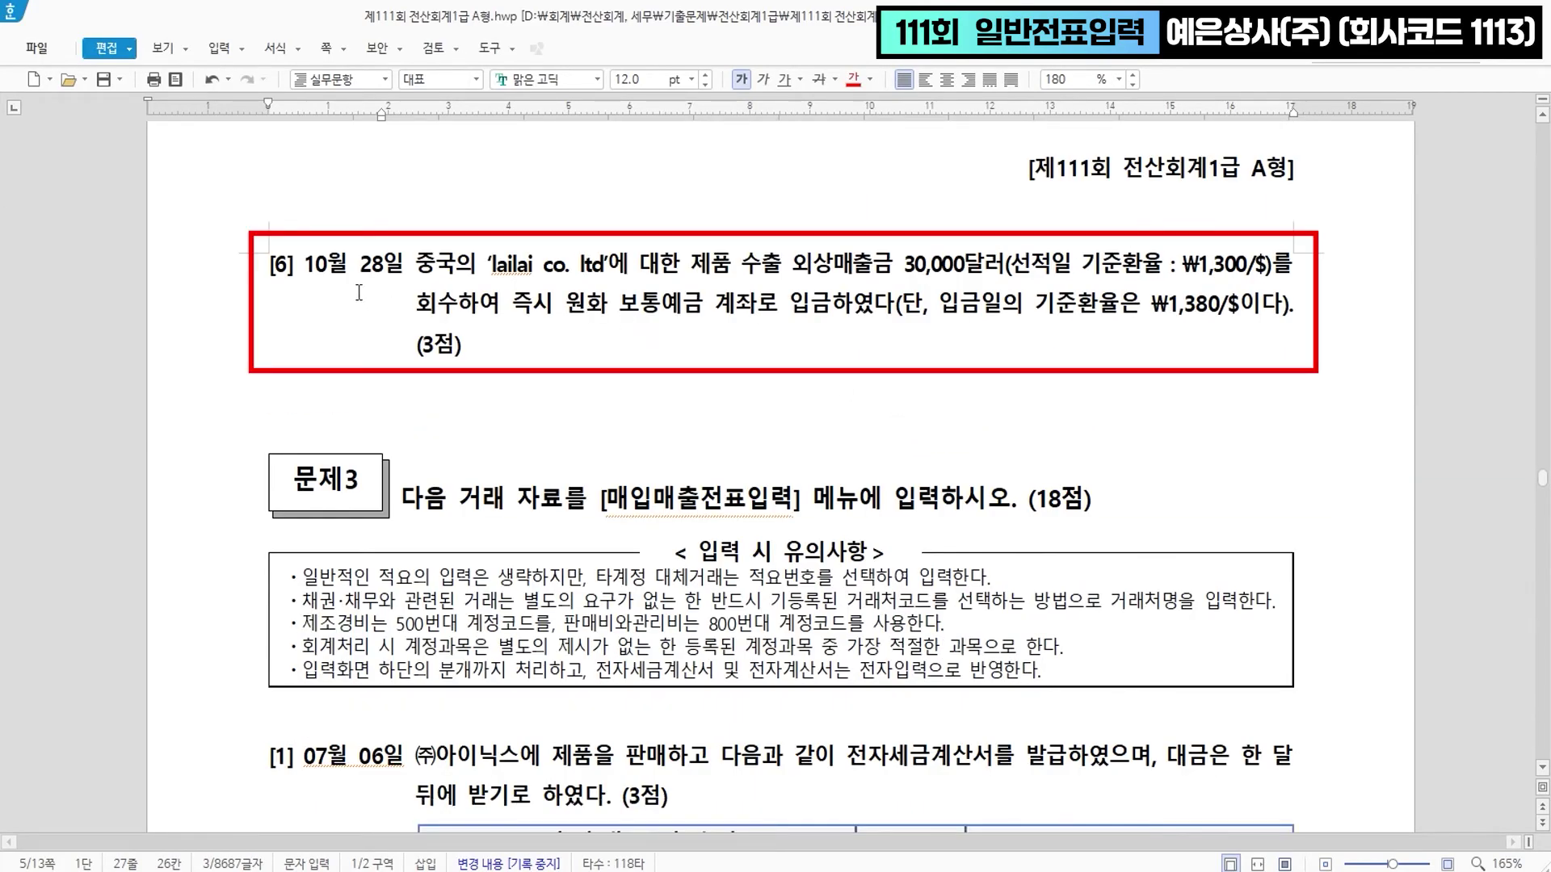
pyautogui.click(494, 359)
pyautogui.press('Return')
pyautogui.press('BackSpace')
pyautogui.press('Return')
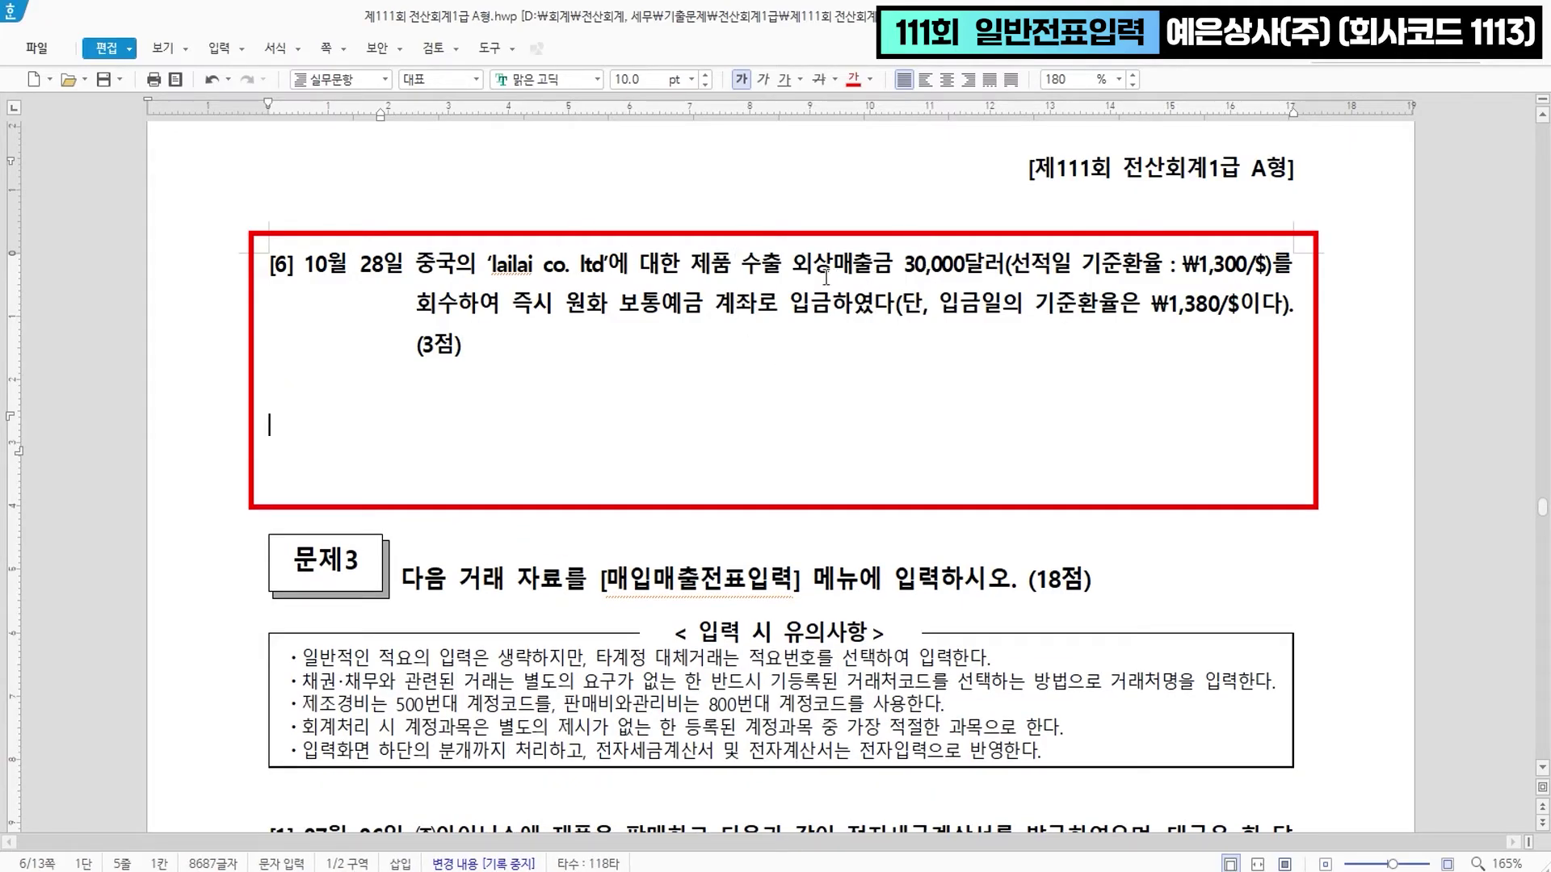
pyautogui.write('수출시  >>> ')
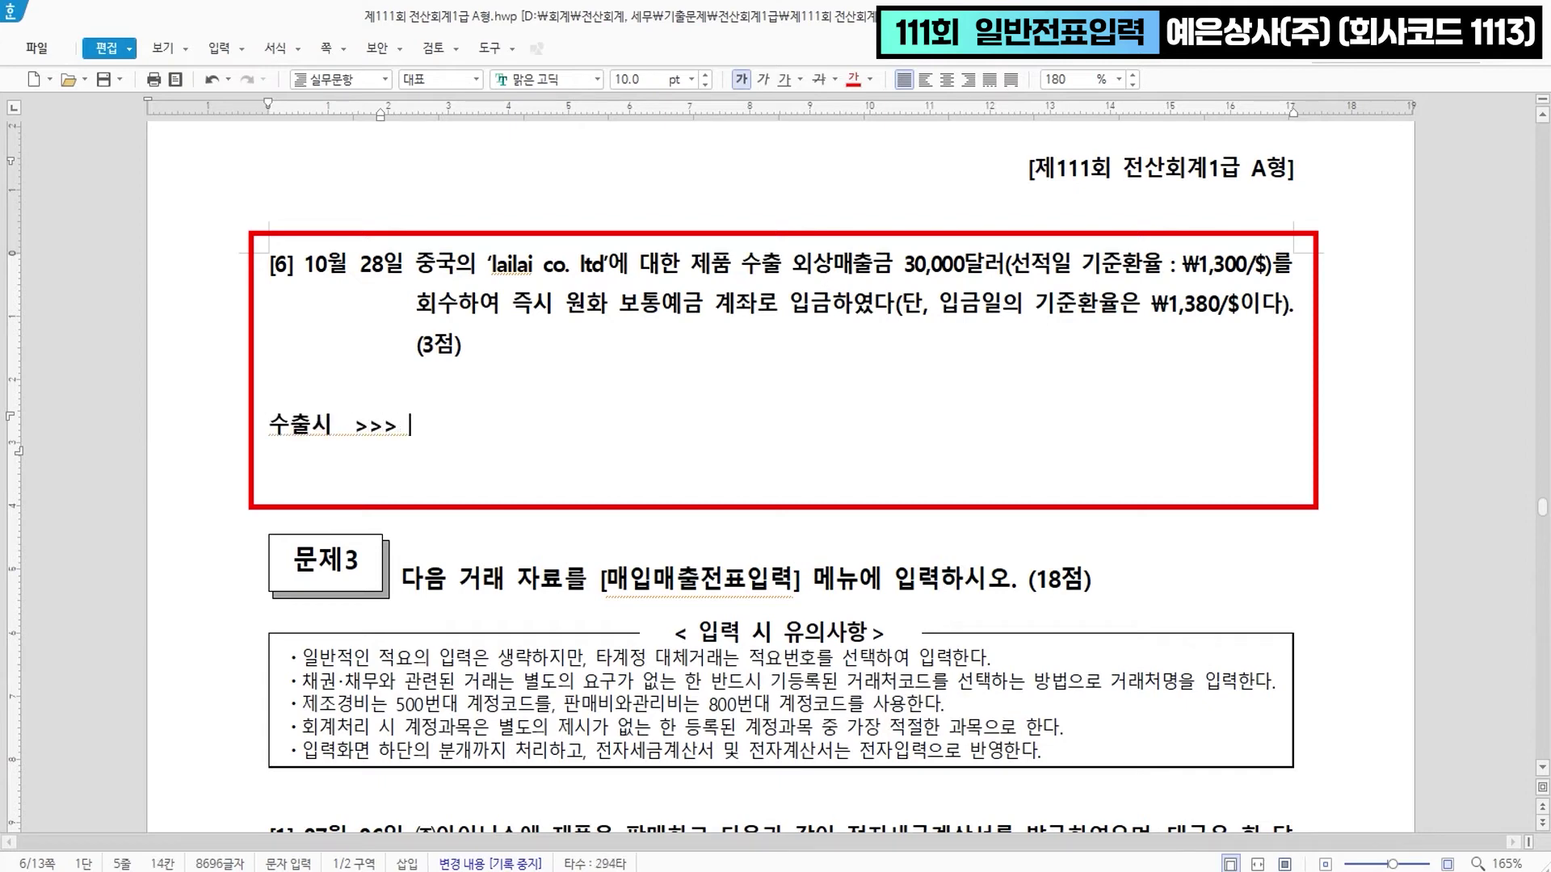
pyautogui.write('30,000  * 1,')
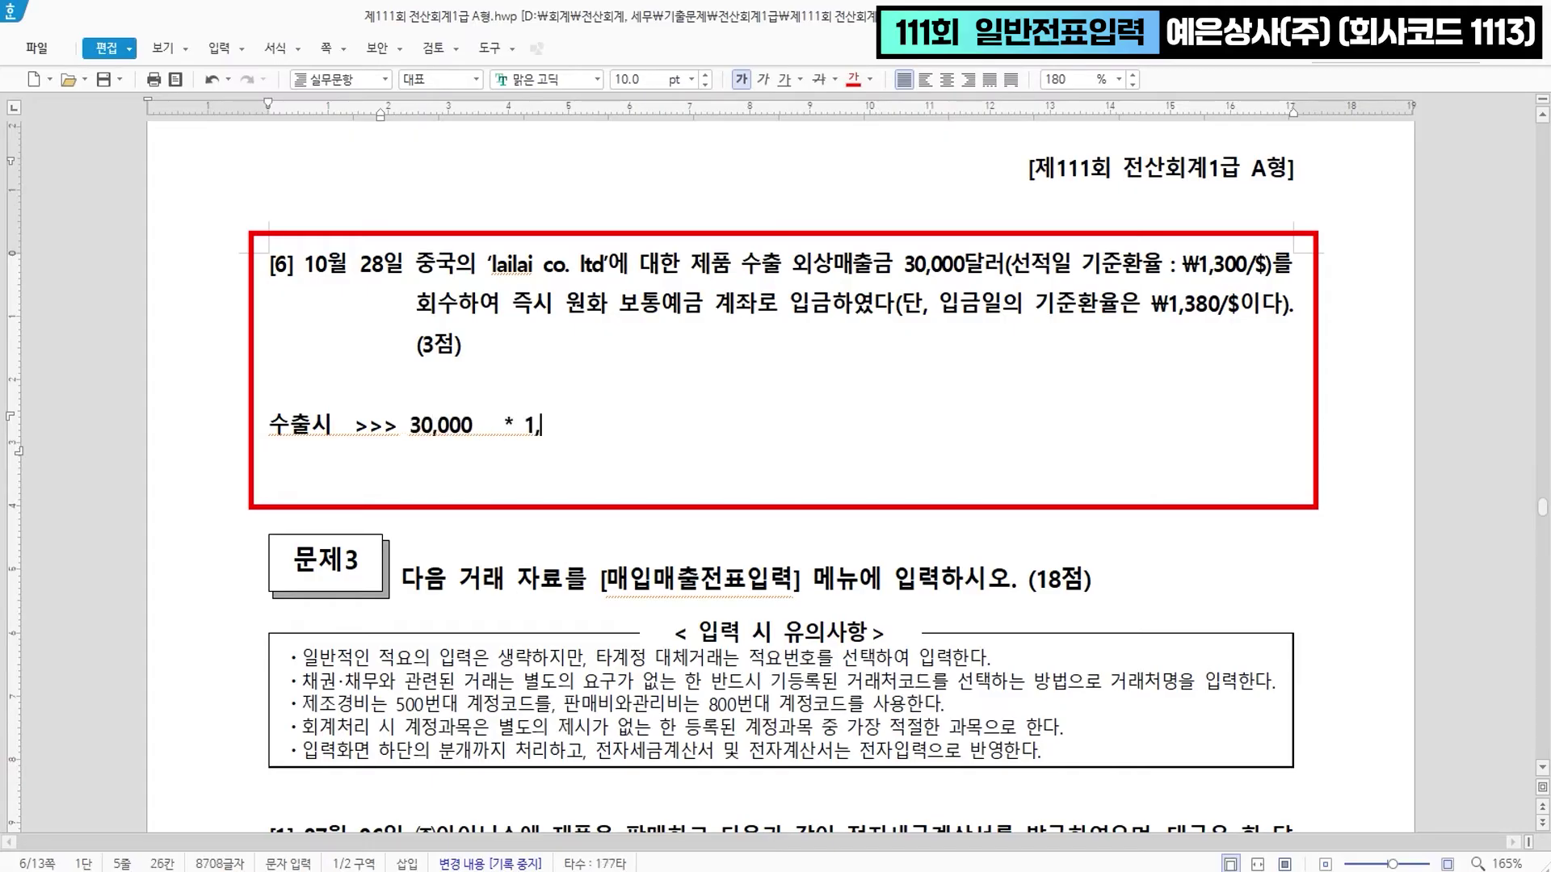
pyautogui.write('300 =  39')
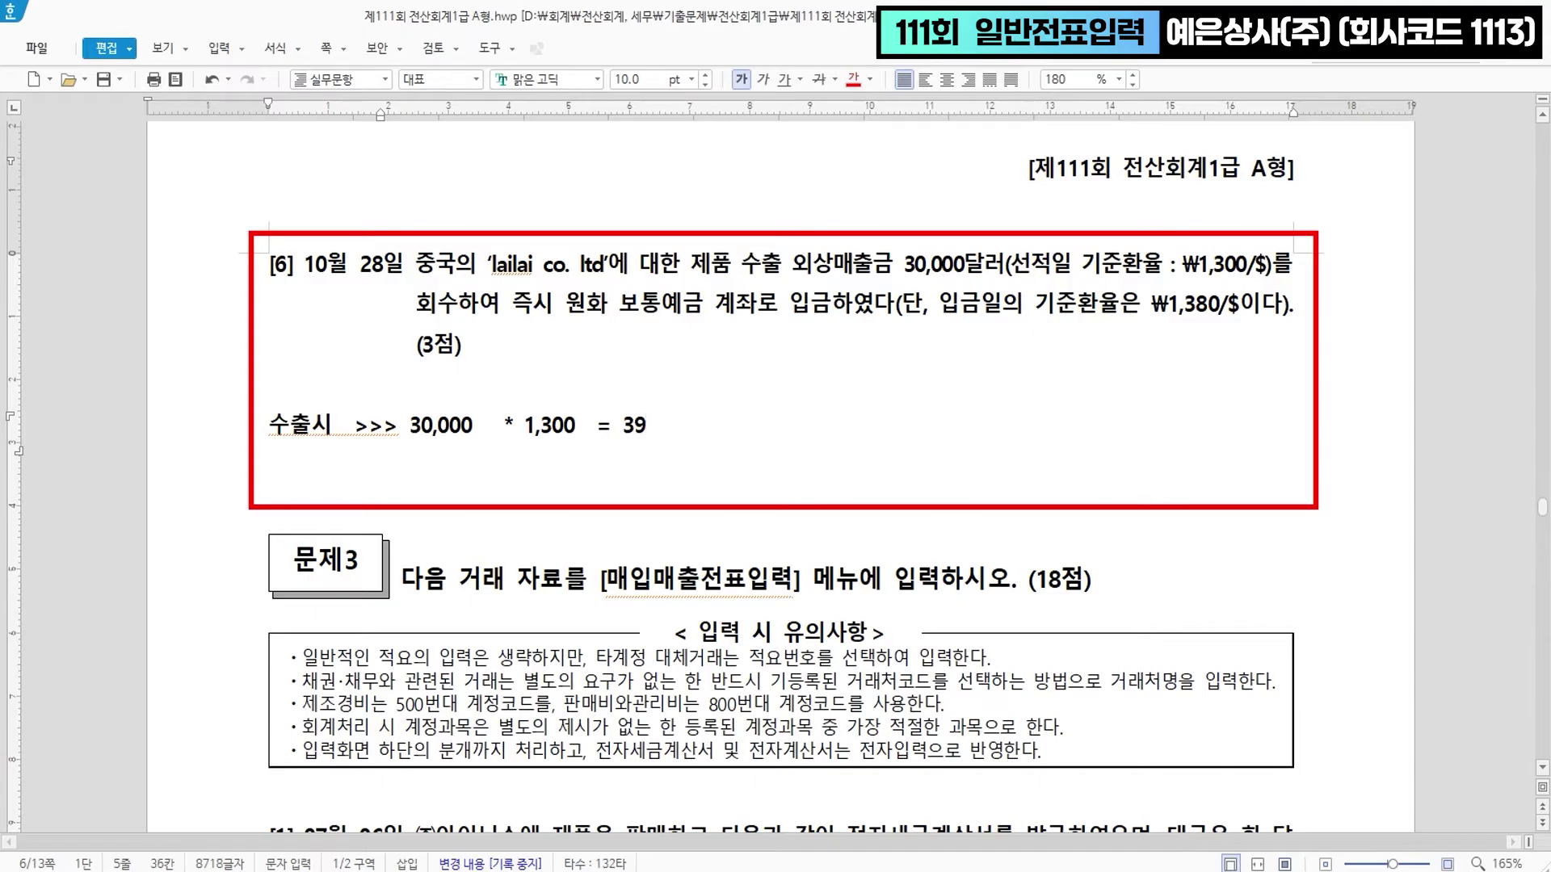
pyautogui.write(',000,000')
pyautogui.press('Return')
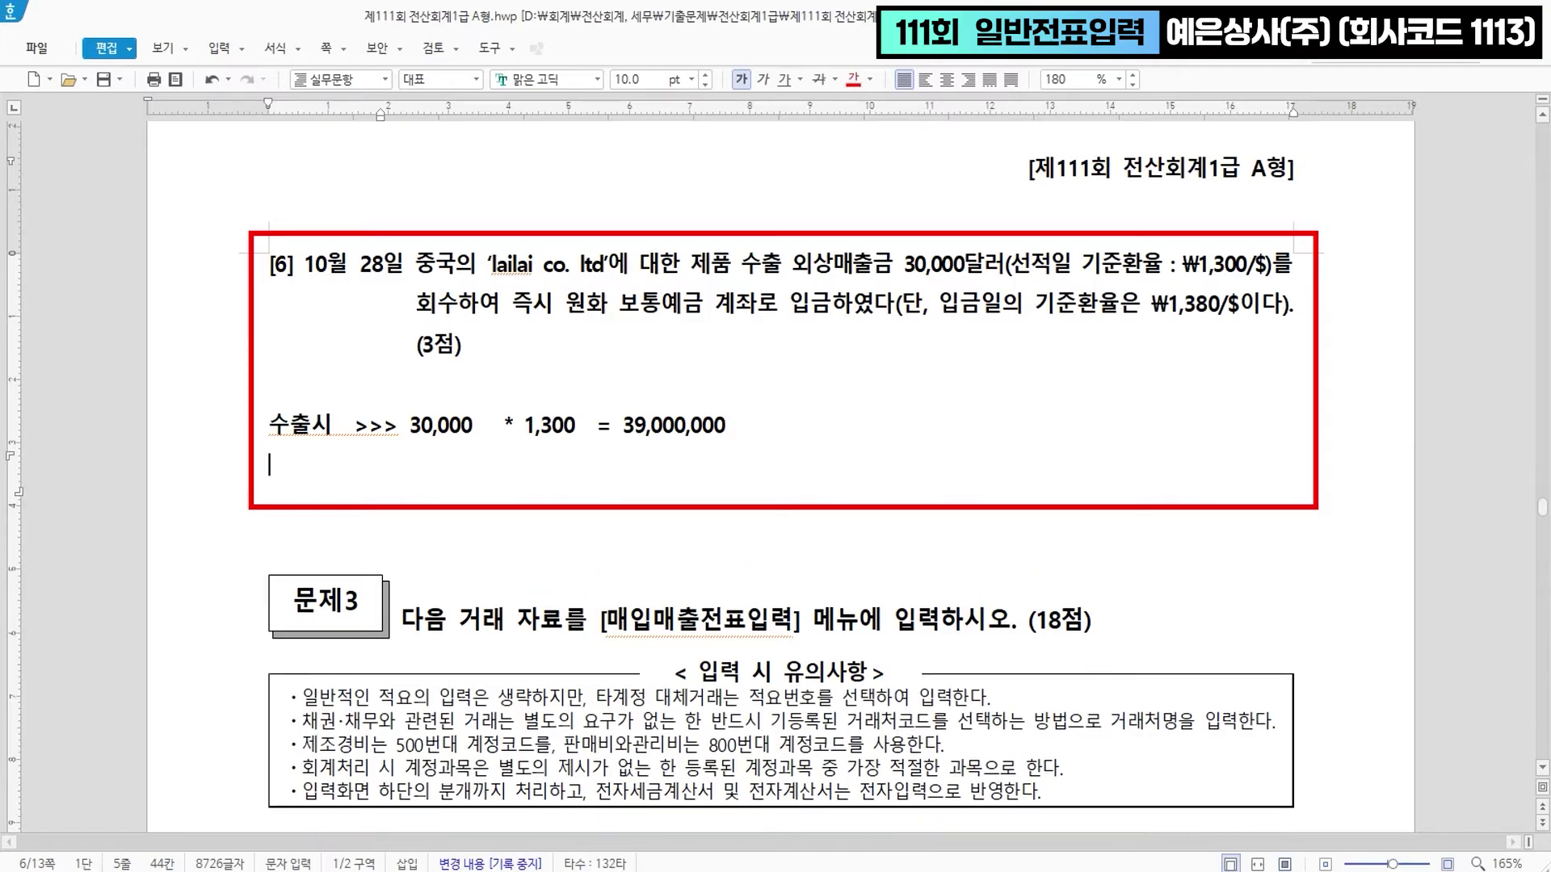
# - Write the second calculation line "입금시 >>> 30,000 * 1,380 = 41,400,000" under the 수출시 line
pyautogui.write('입금시 ')
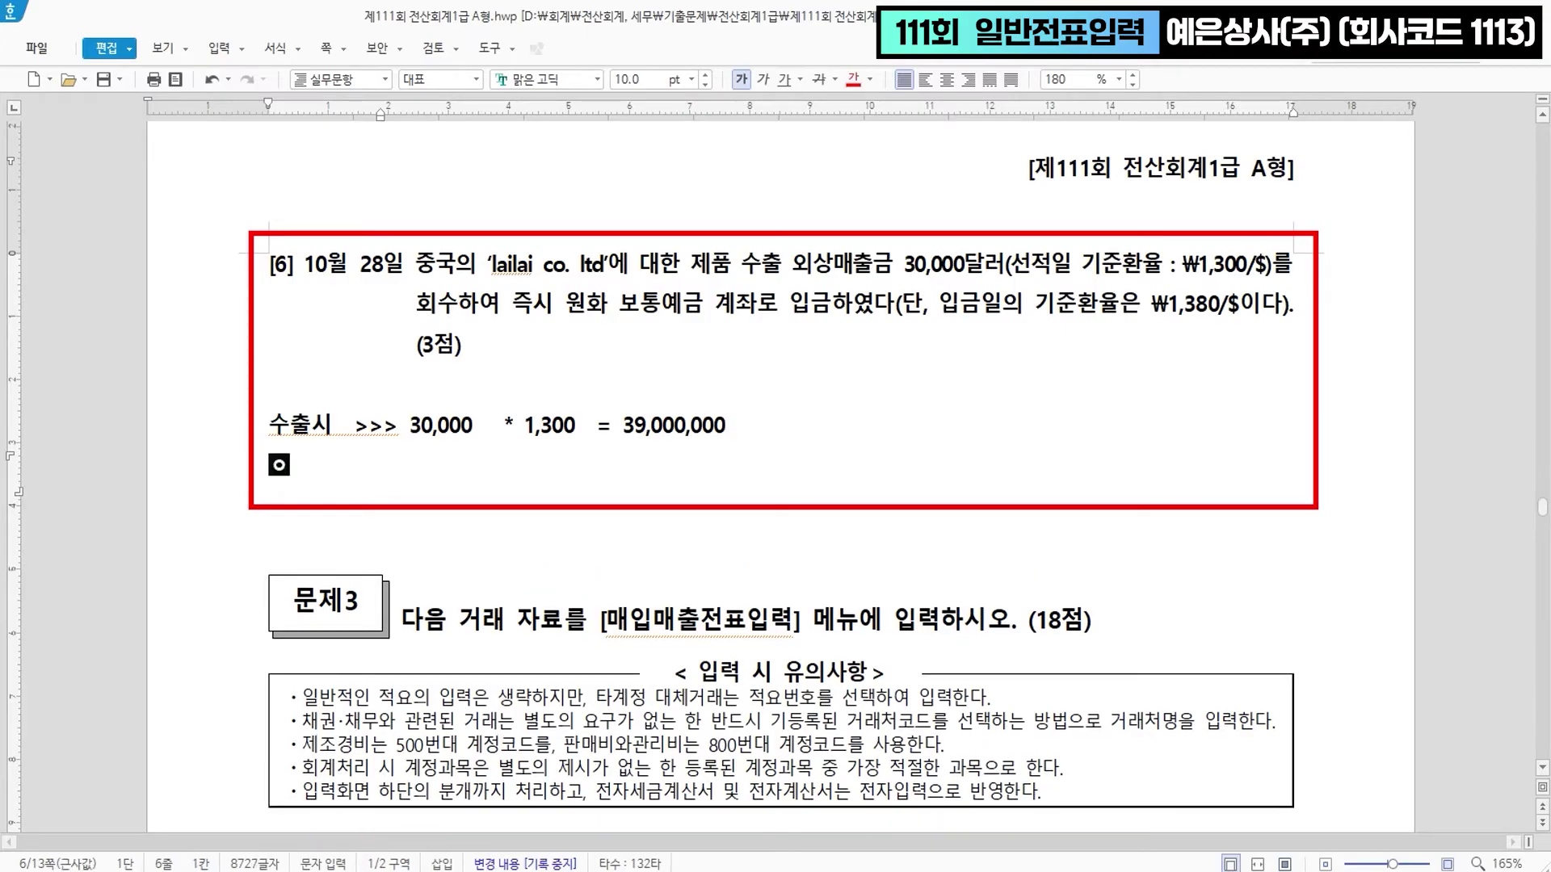
pyautogui.write(' >>> 30,000')
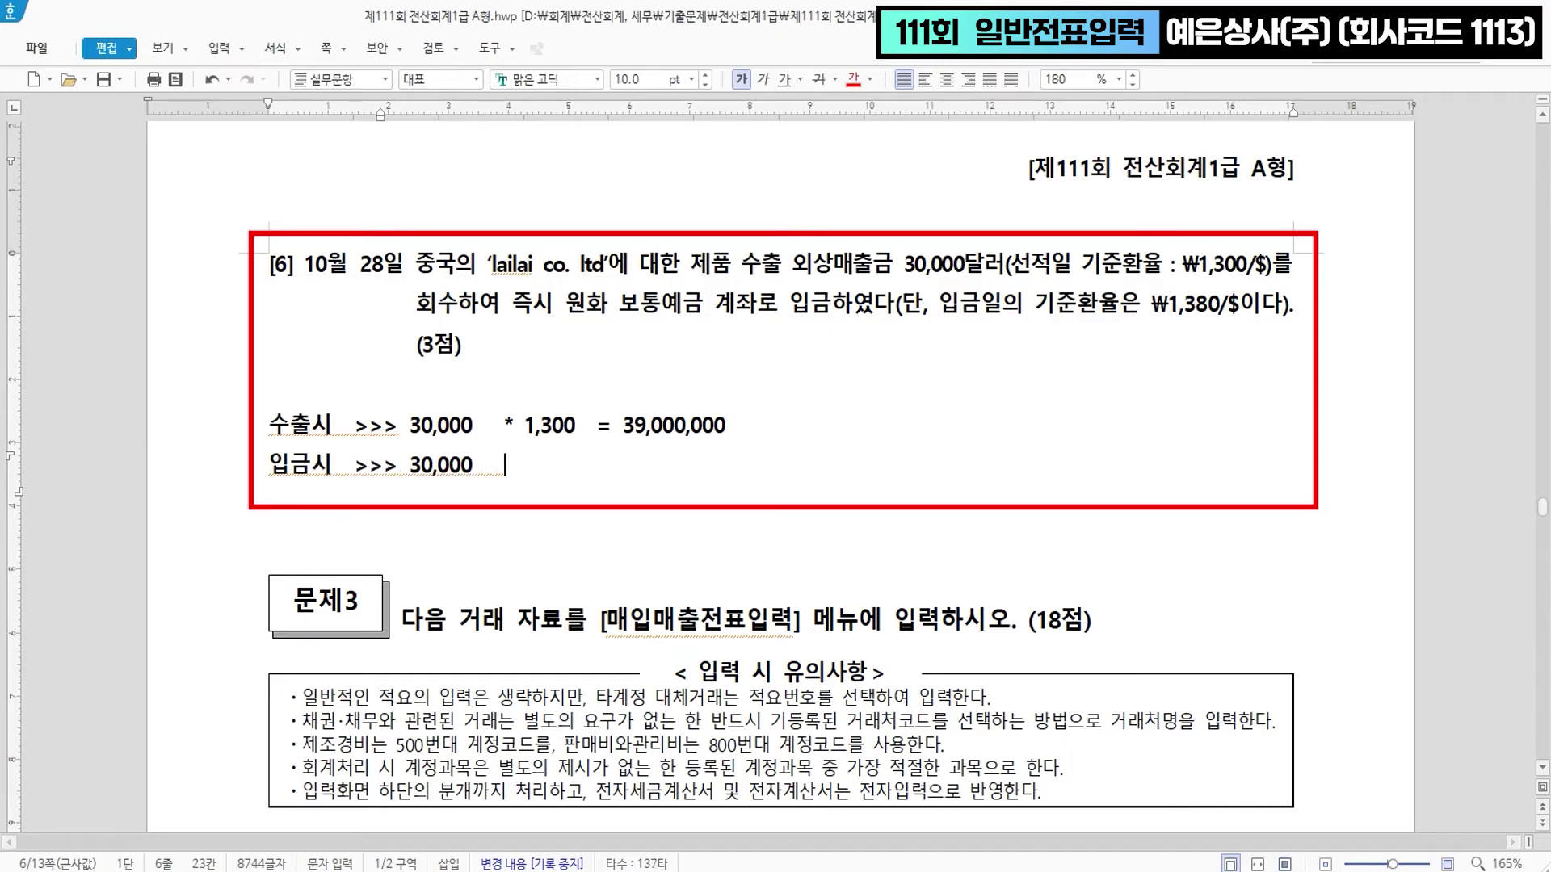
pyautogui.write('   * 1,380  = 41,400,000')
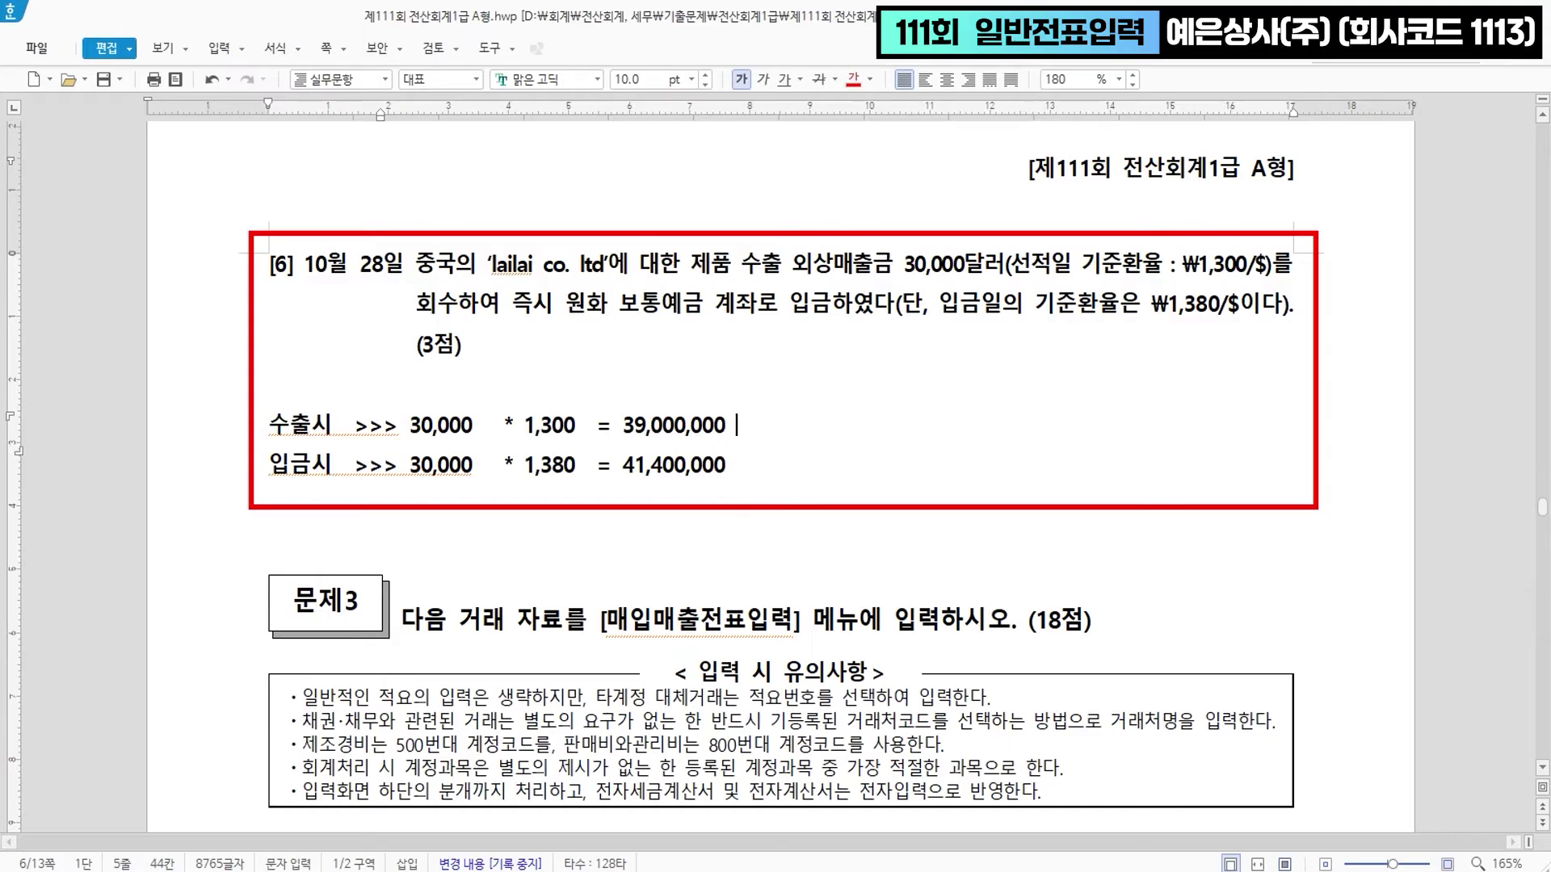
# - Label the 39,000,000 result "(외상매출금)" and the 41,400,000 result "(보통예금)"
pyautogui.write('(외상매출금')
pyautogui.click(740, 423)
pyautogui.press('Down')
pyautogui.write('(보통예금)')
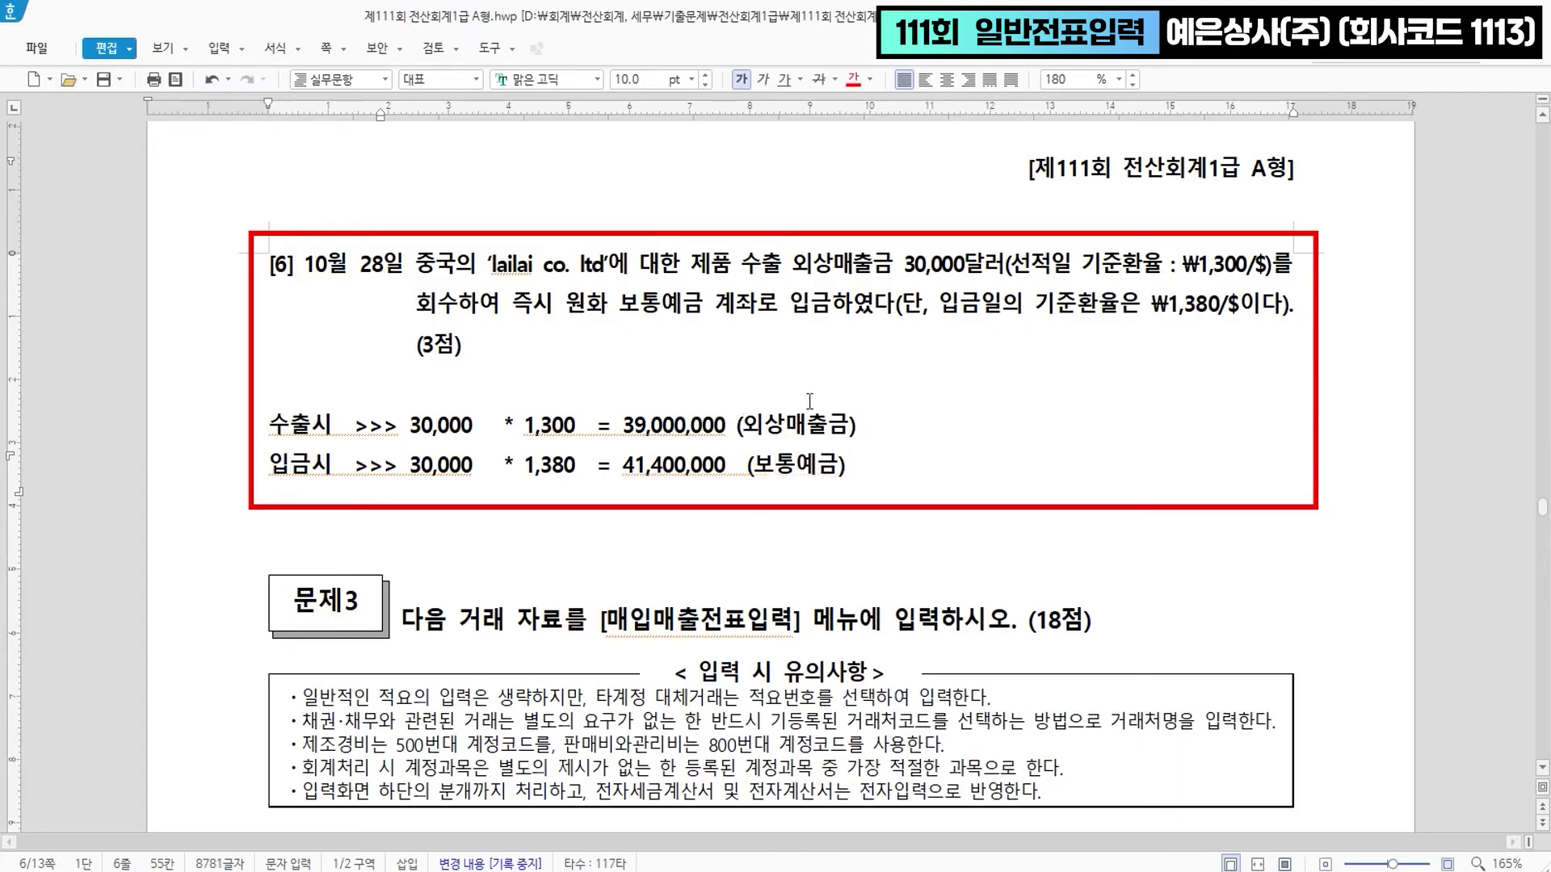
# - Append ">> 득" after (보통예금) on the 입금시 line
pyautogui.click(788, 467)
pyautogui.click(873, 466)
pyautogui.write('>>ㅊm')
pyautogui.press('BackSpace')
pyautogui.press('BackSpace')
pyautogui.press('BackSpace')
pyautogui.write('득')
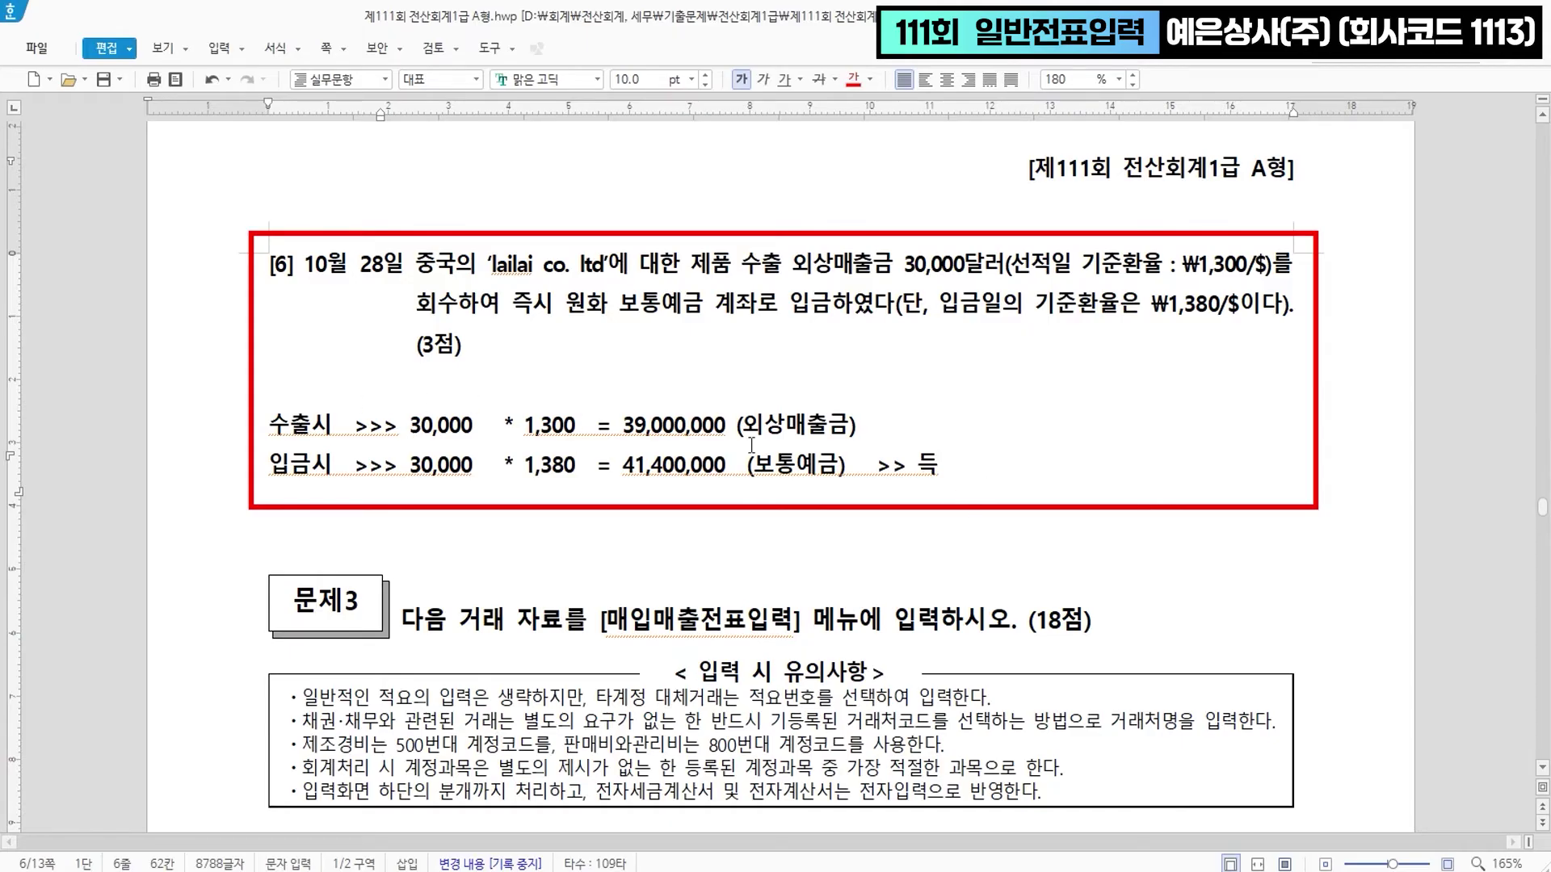
pyautogui.scroll(-2, 751, 445)
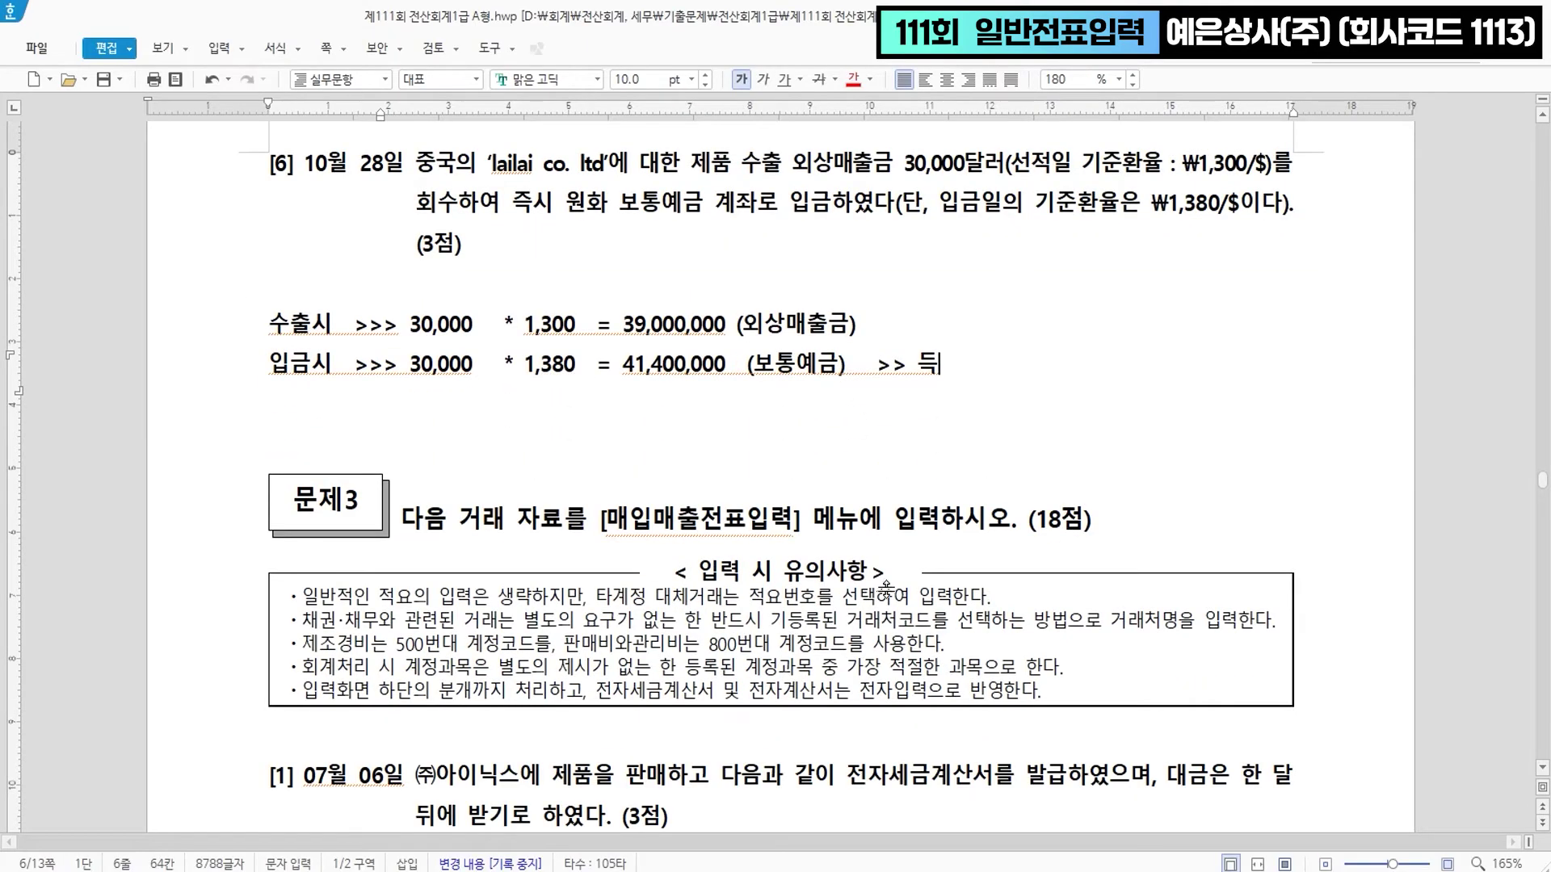
# - Switch to the 일반전표입력 window in KcLep and set the voucher date to October 28
pyautogui.hotkey('alt', 'Tab')
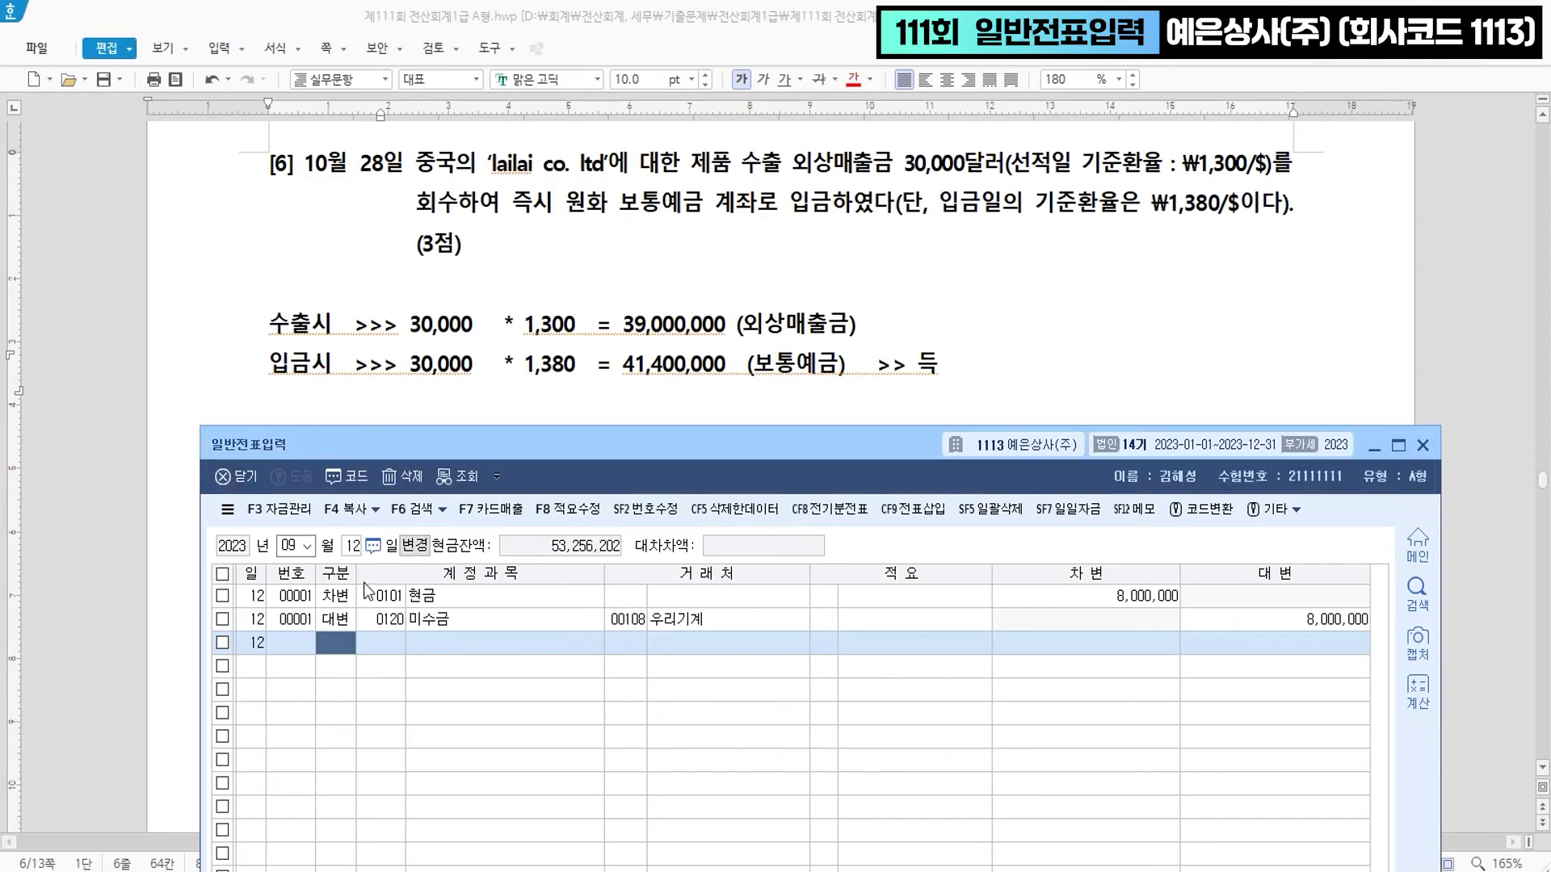
pyautogui.click(291, 546)
pyautogui.write('10')
pyautogui.press('Return')
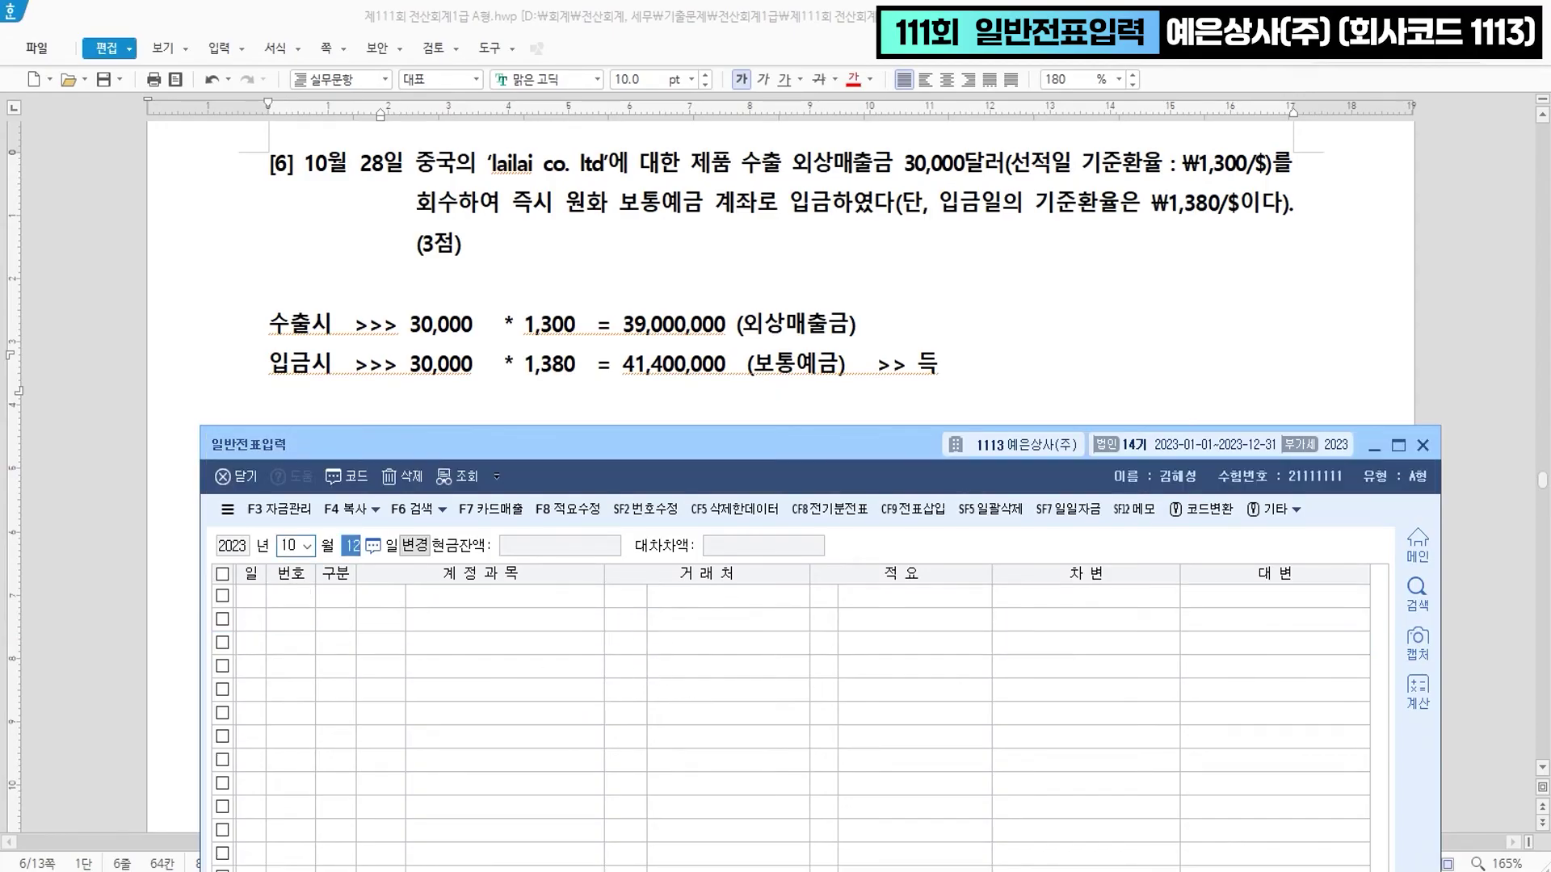
pyautogui.write('28')
pyautogui.press('Return')
# - Enter a credit line for 0108 외상매출금 with lailai co. ltd as the trading partner and the amount 39,000,000
pyautogui.write('4')
pyautogui.press('Return')
pyautogui.write('108')
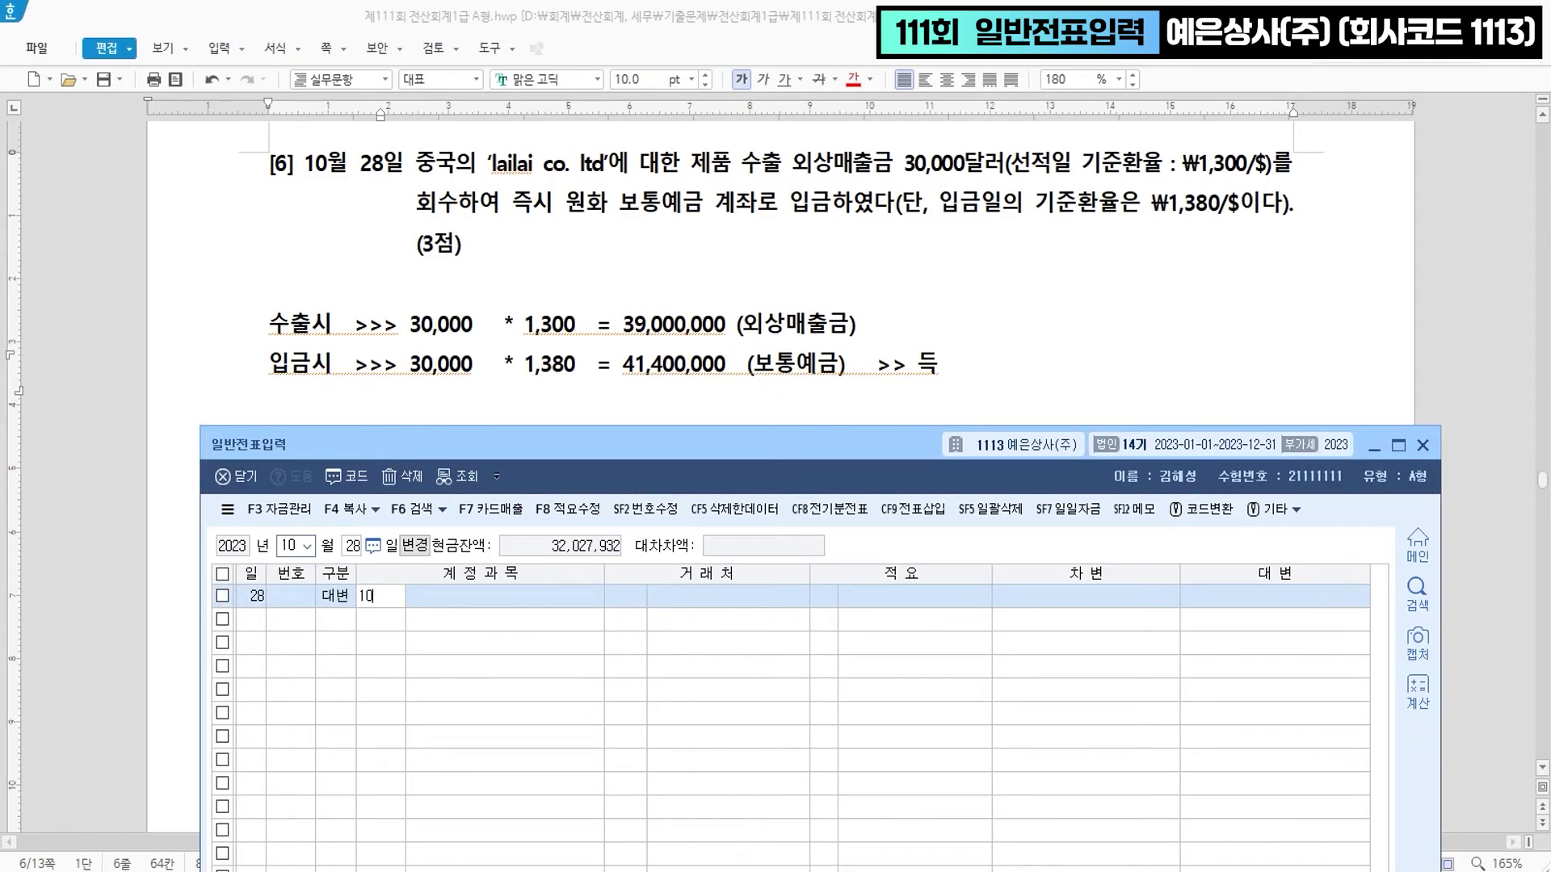
pyautogui.press('Return')
pyautogui.write('ll')
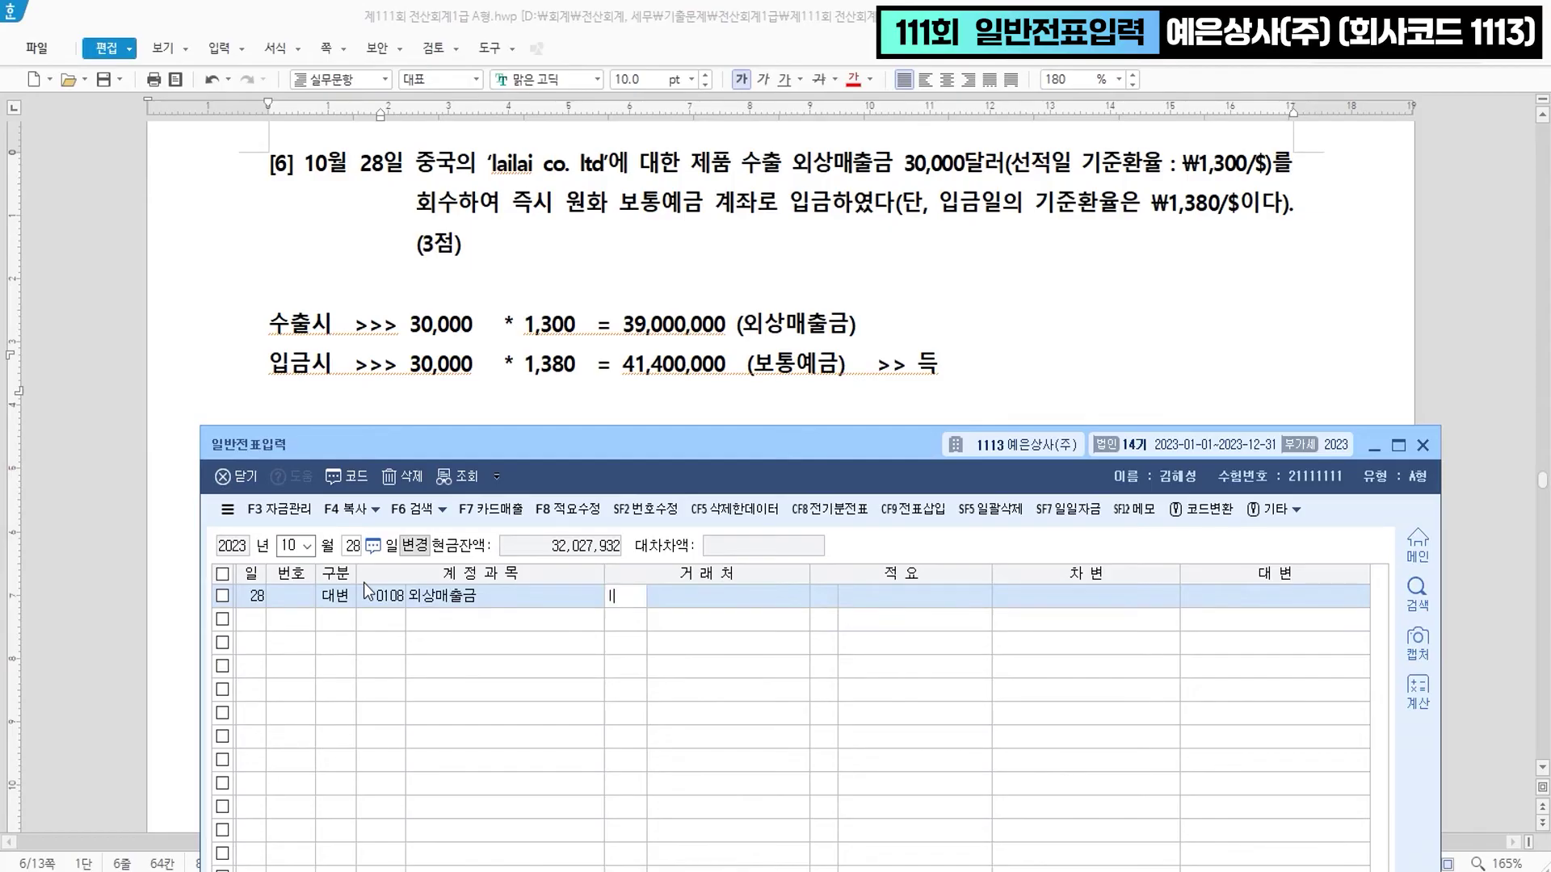
pyautogui.press('Return')
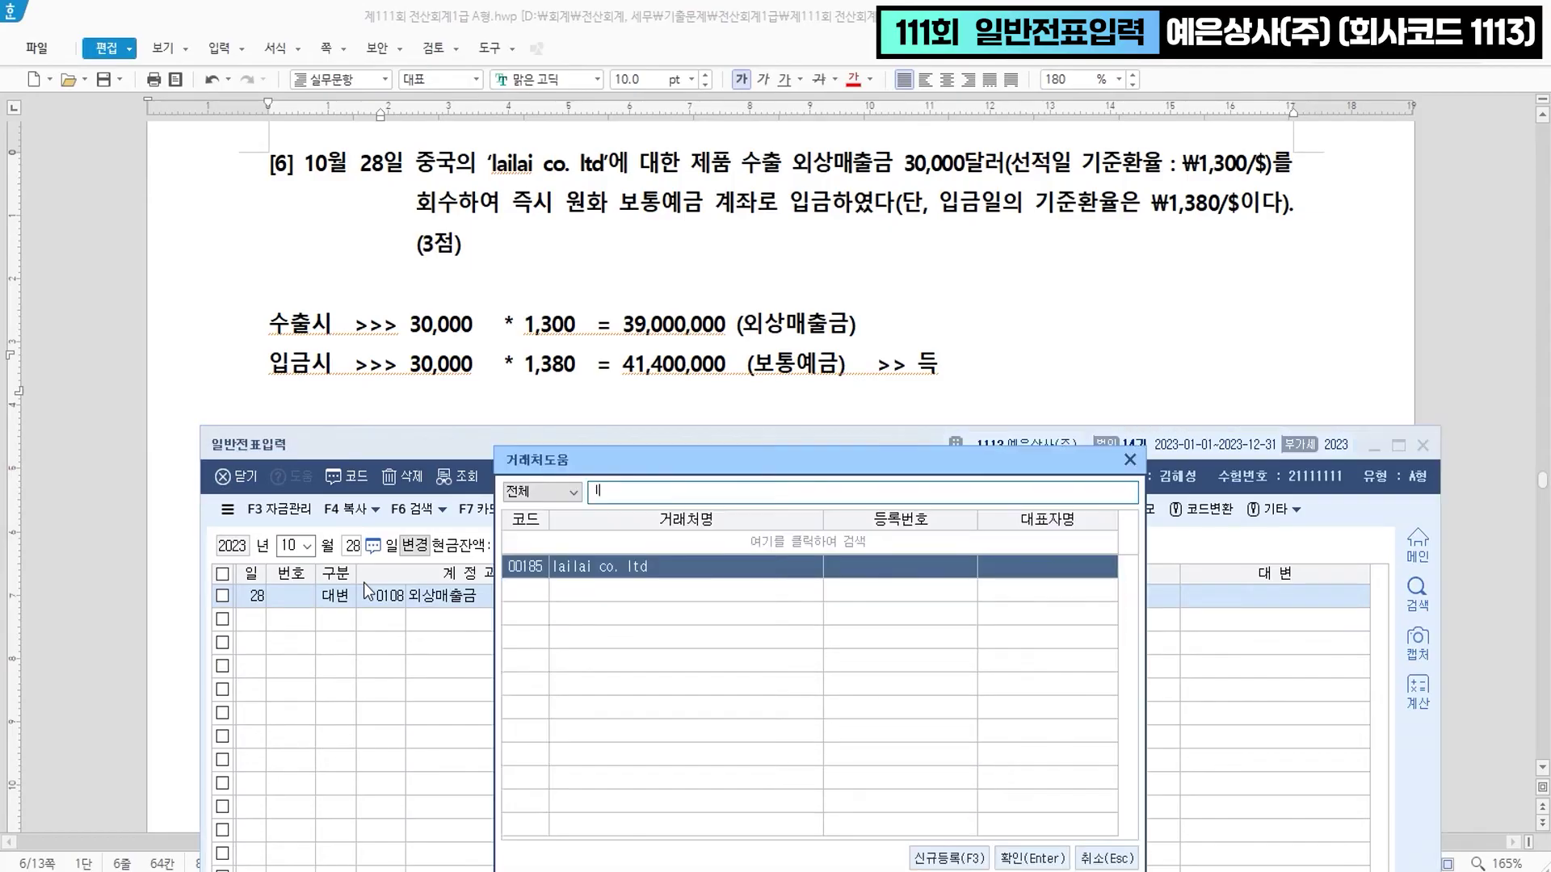
pyautogui.press('Return')
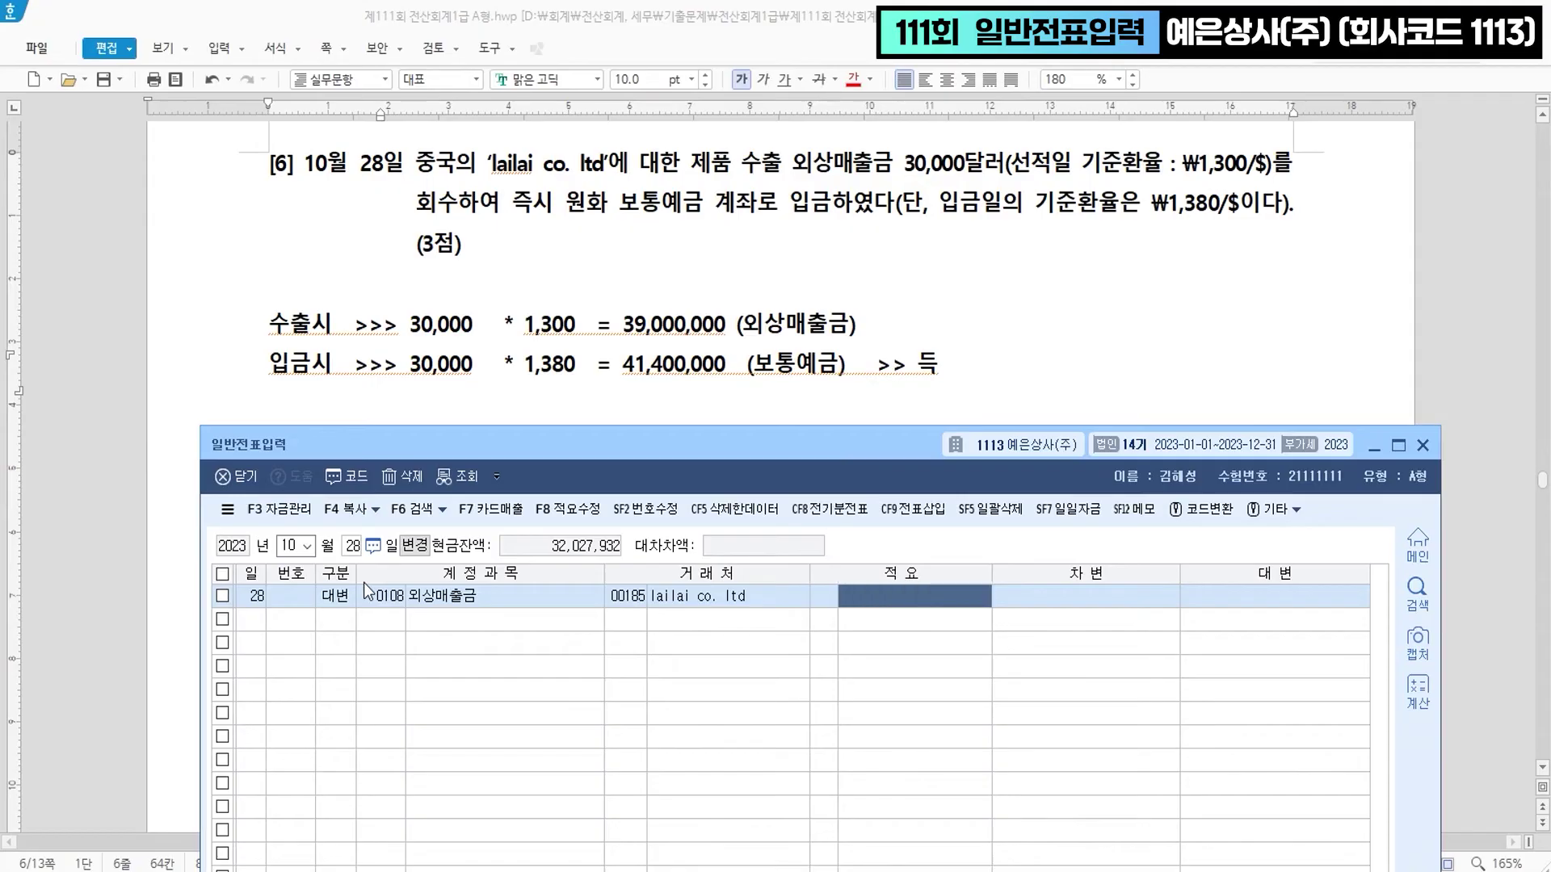
pyautogui.press('Return')
pyautogui.write('39000000')
pyautogui.press('Return')
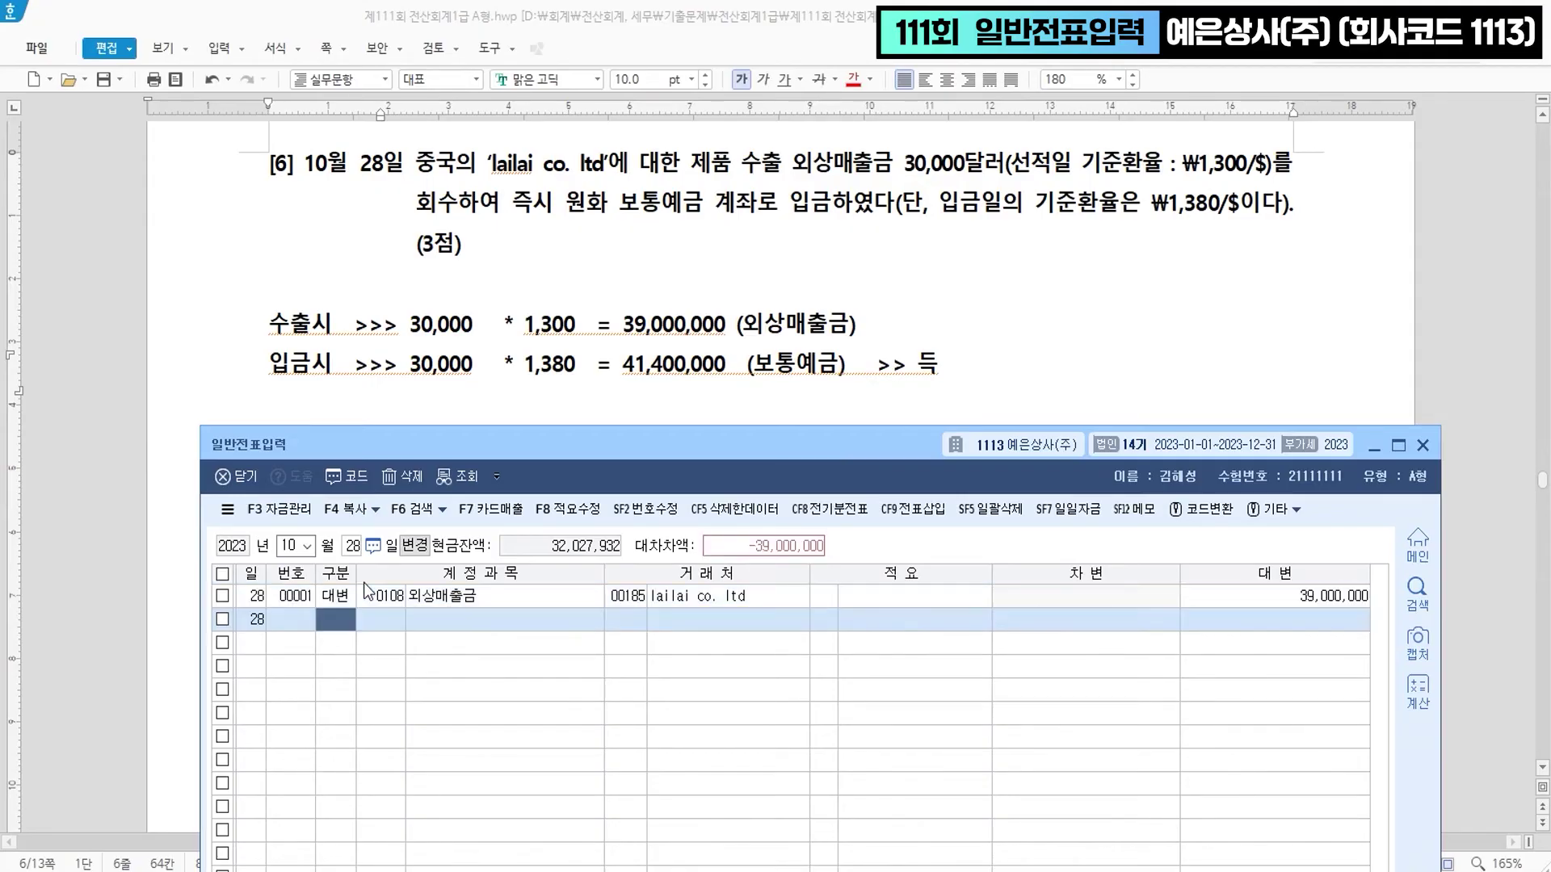
# - Enter a debit line for 0103 보통예금 with the amount 41,400,000 in the October 28 voucher
pyautogui.write('3')
pyautogui.press('Return')
pyautogui.write('103')
pyautogui.press('Return')
pyautogui.press('Return')
pyautogui.press('Return')
pyautogui.write('41400000')
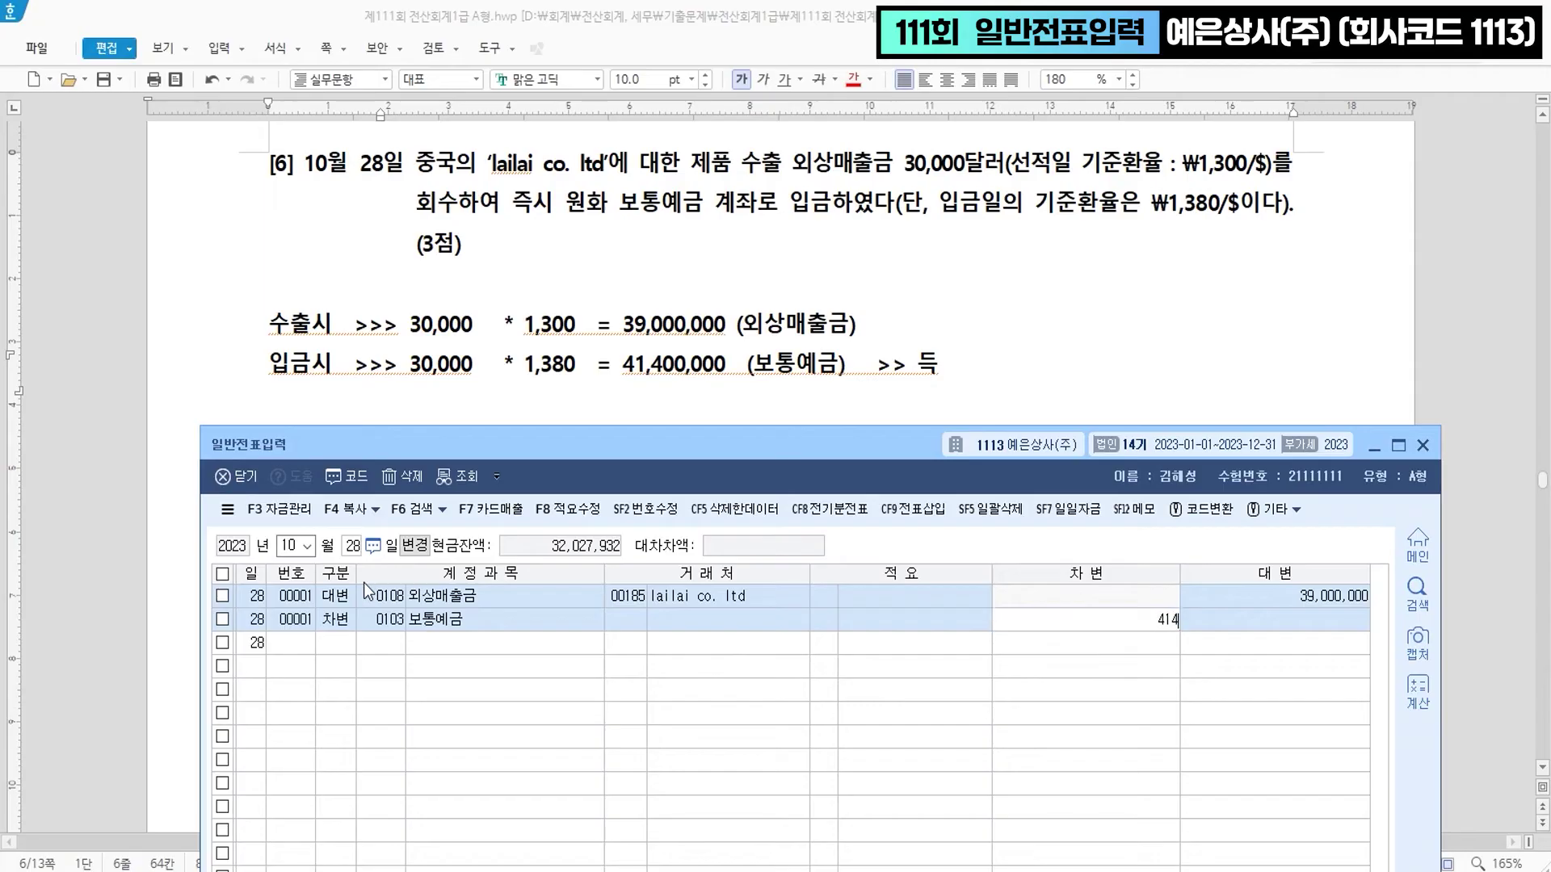
pyautogui.press('Return')
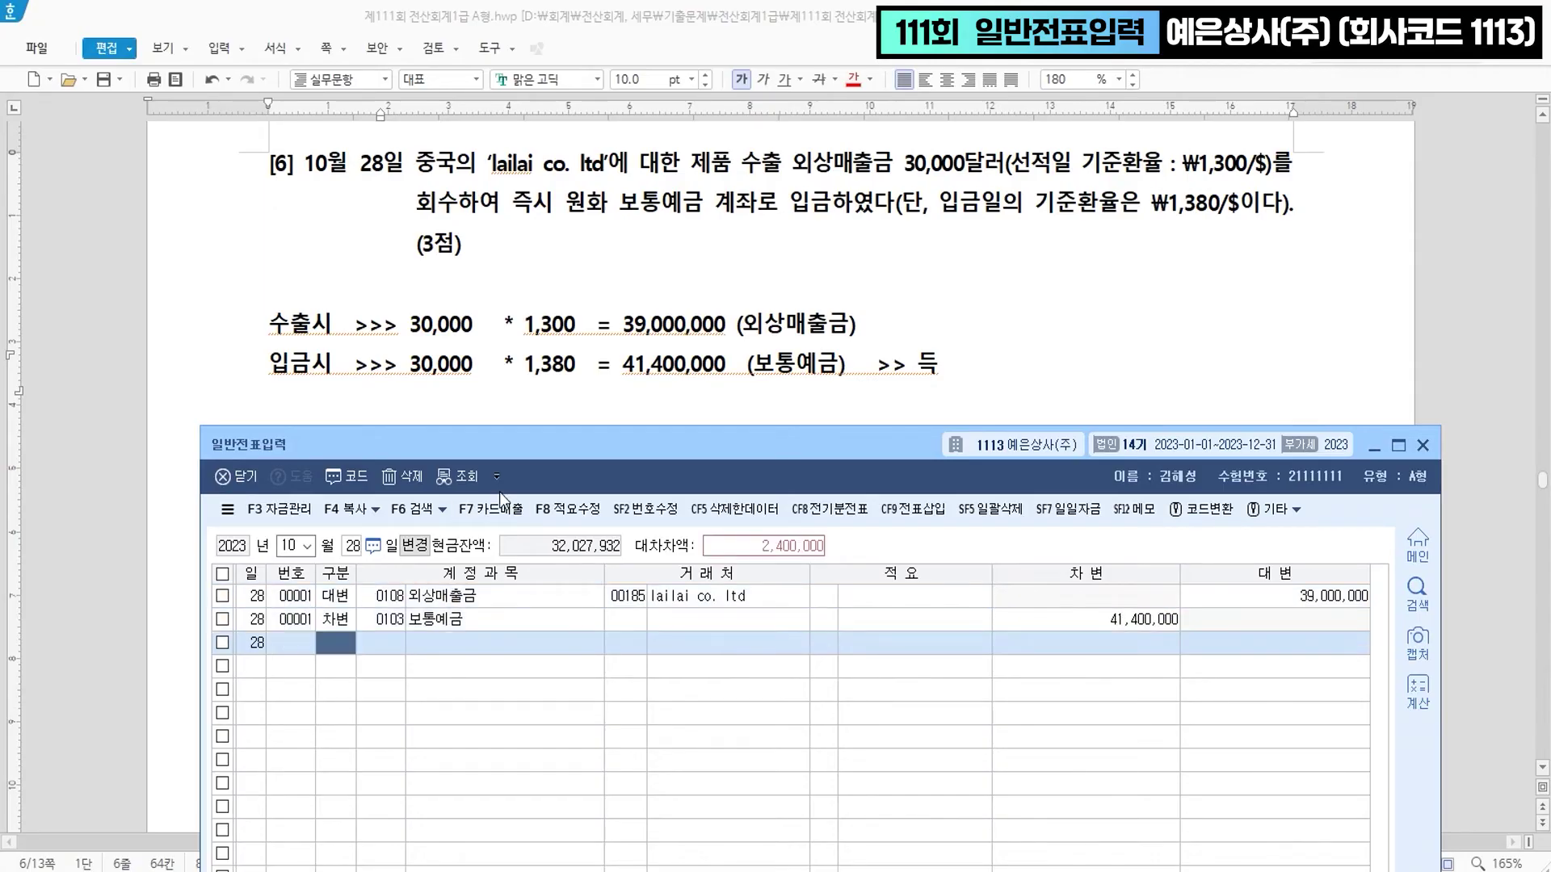
# - Enter a credit line for 0907 외환차익 with the remaining 2,400,000 in the October 28 voucher
pyautogui.click(794, 556)
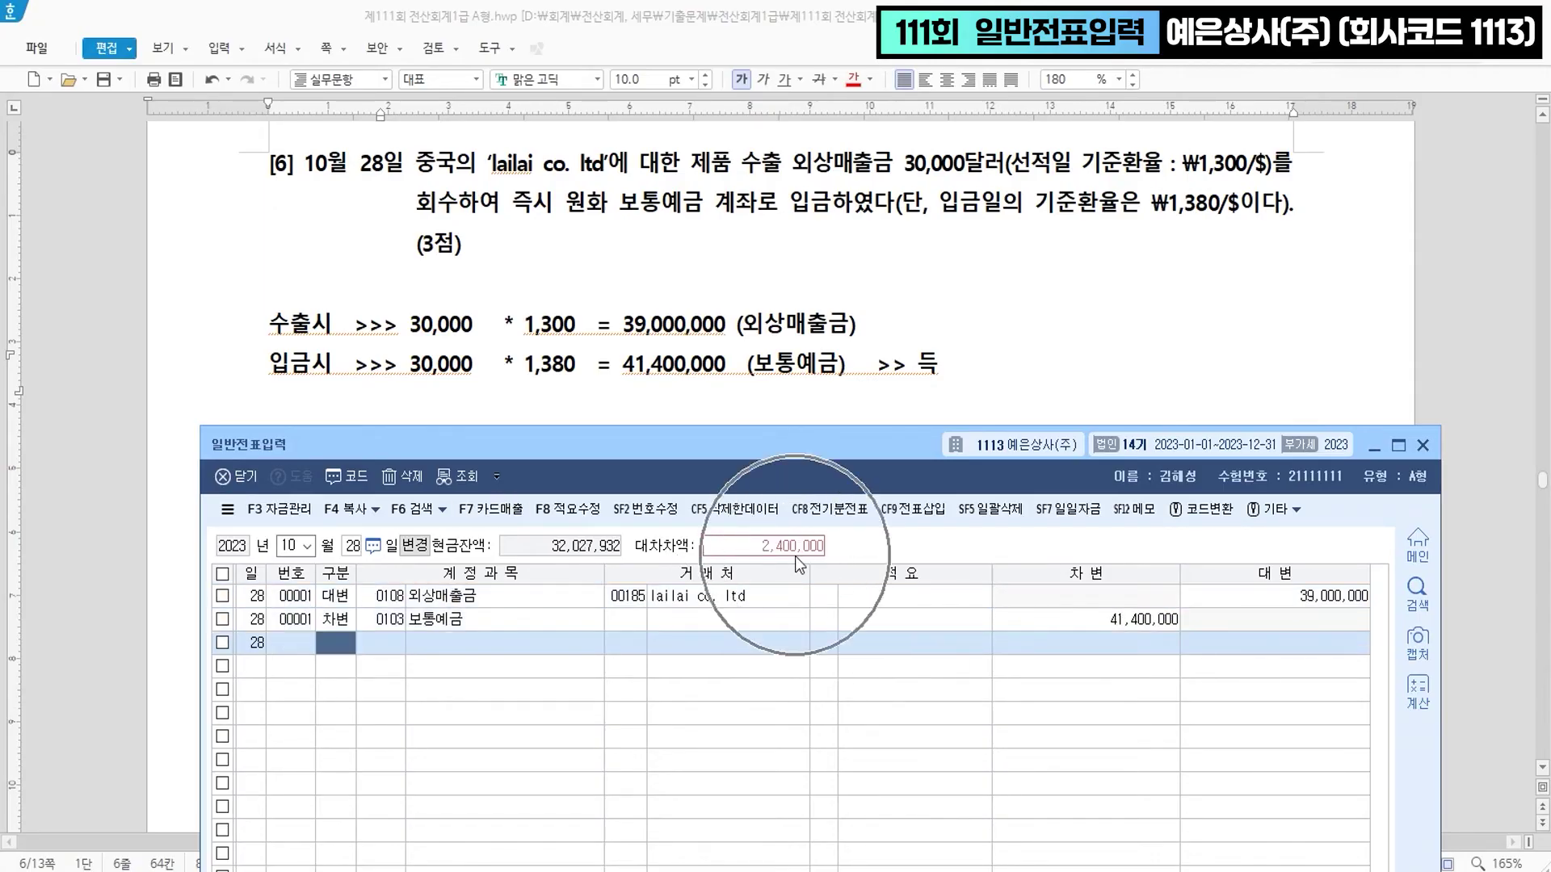
pyautogui.write('4dhl')
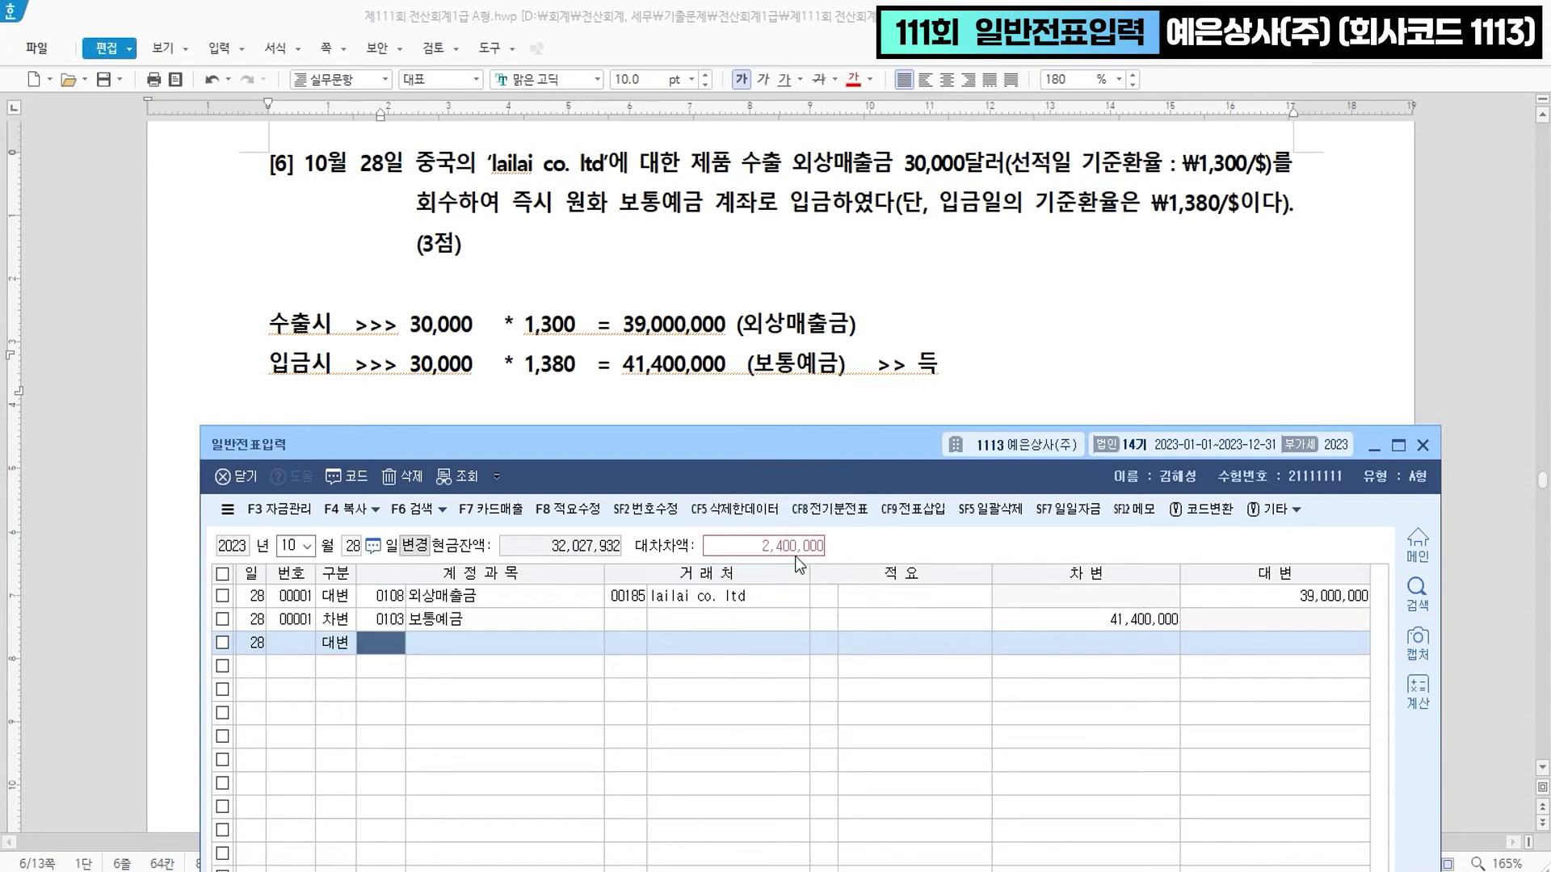
pyautogui.press('Return')
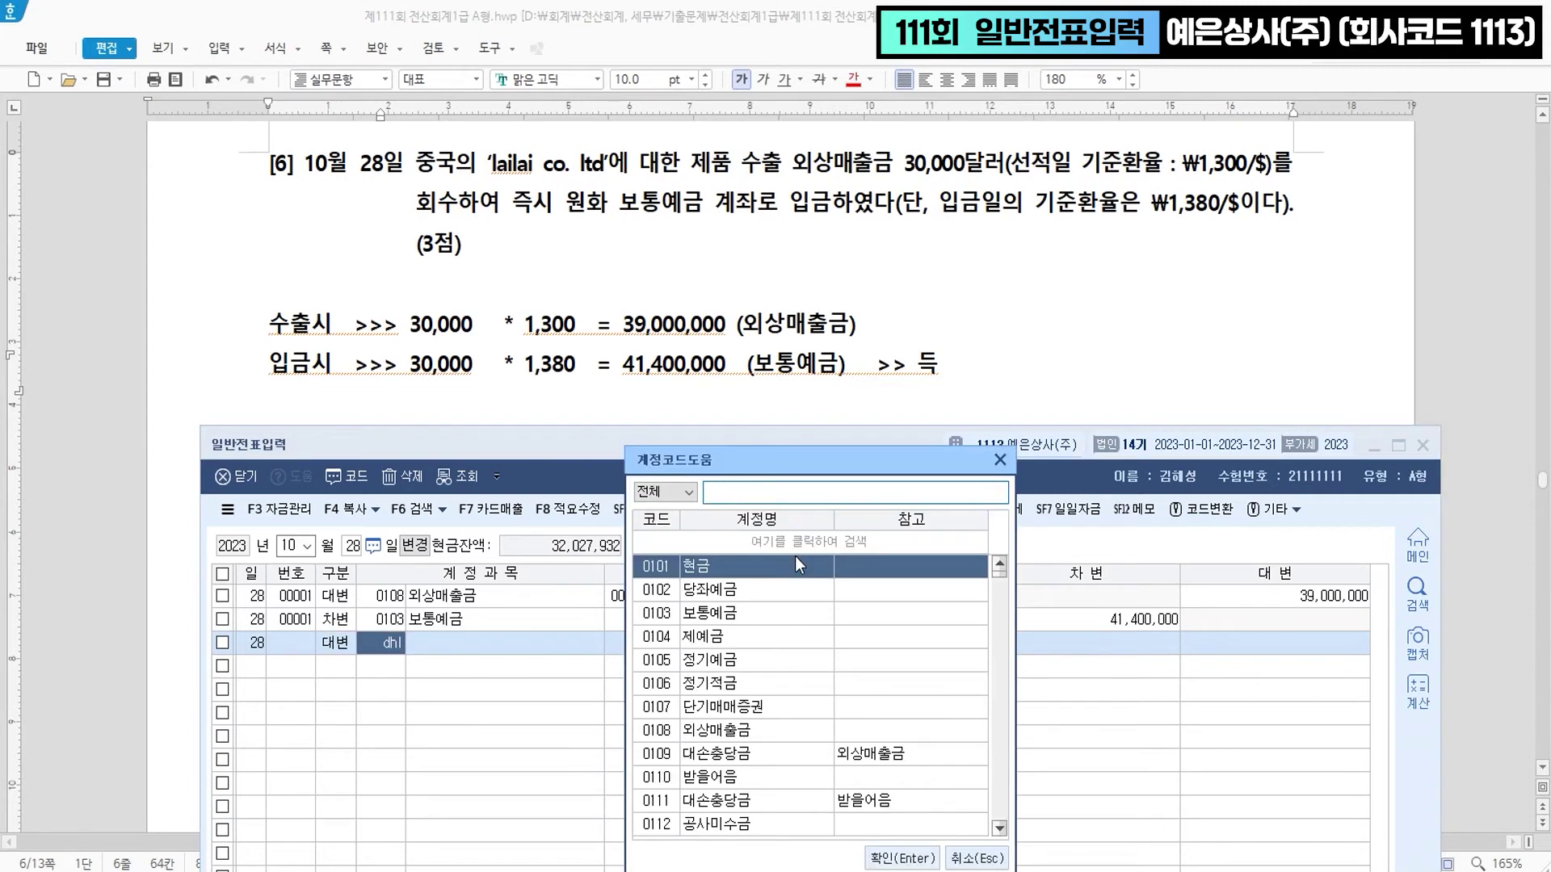
pyautogui.write('외환')
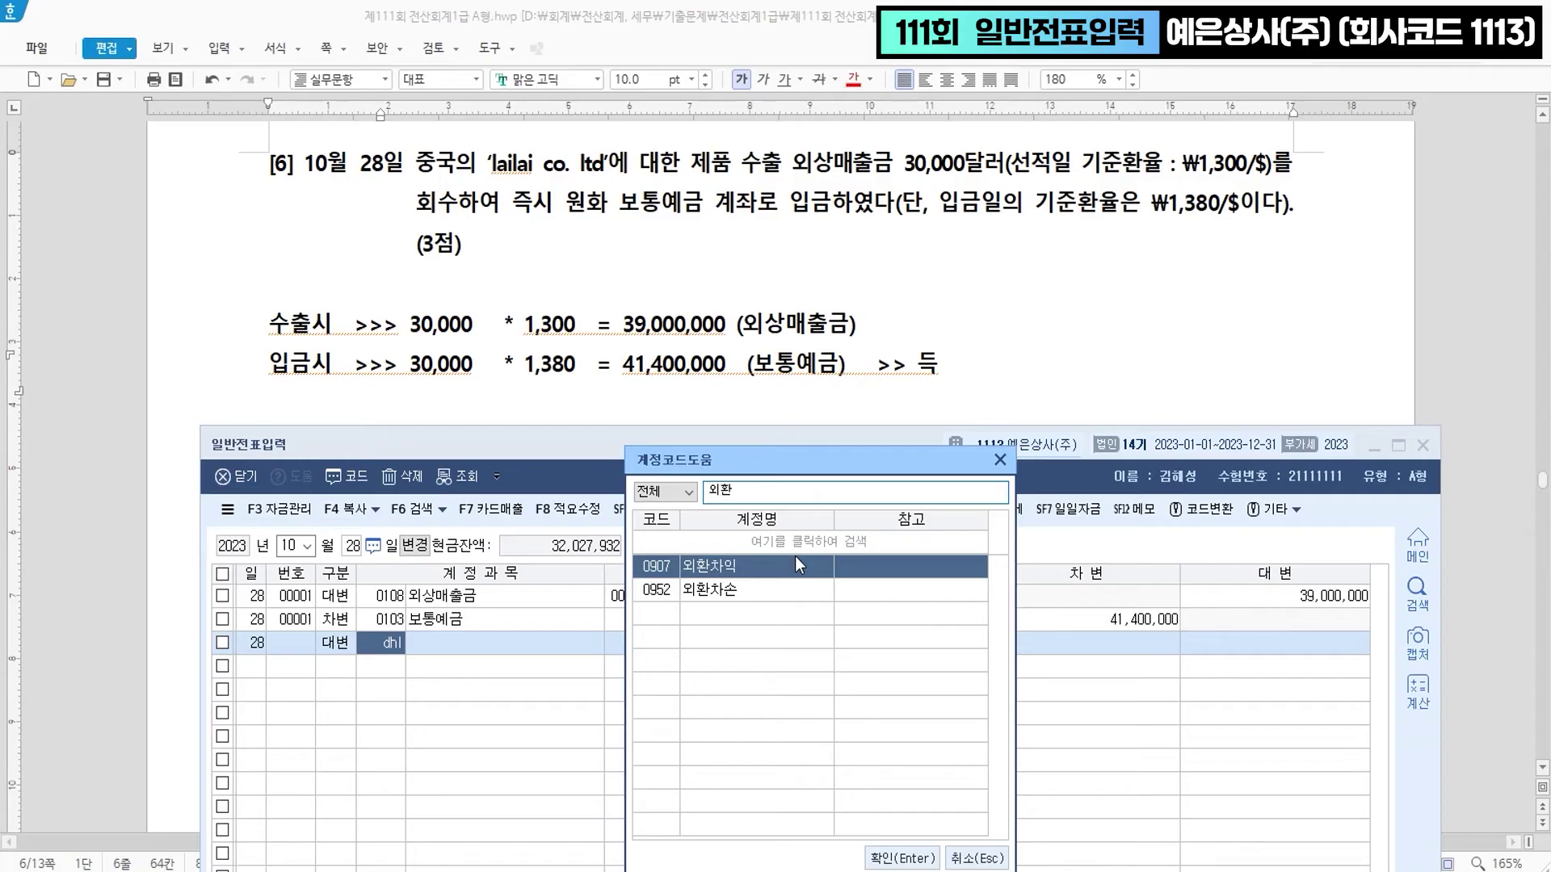
pyautogui.press('Return')
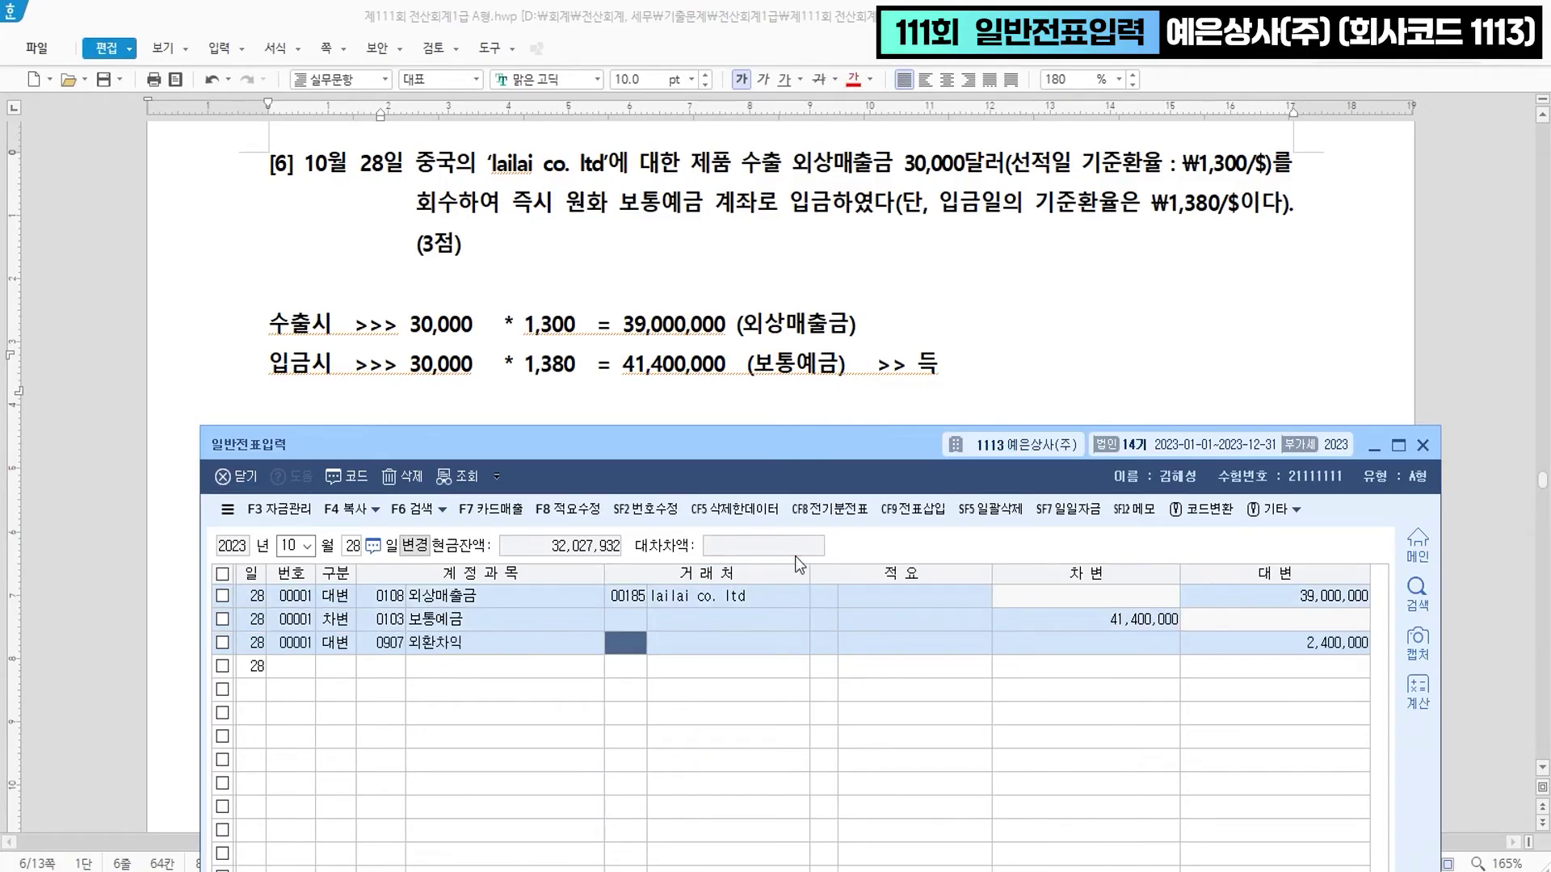
pyautogui.press('Return')
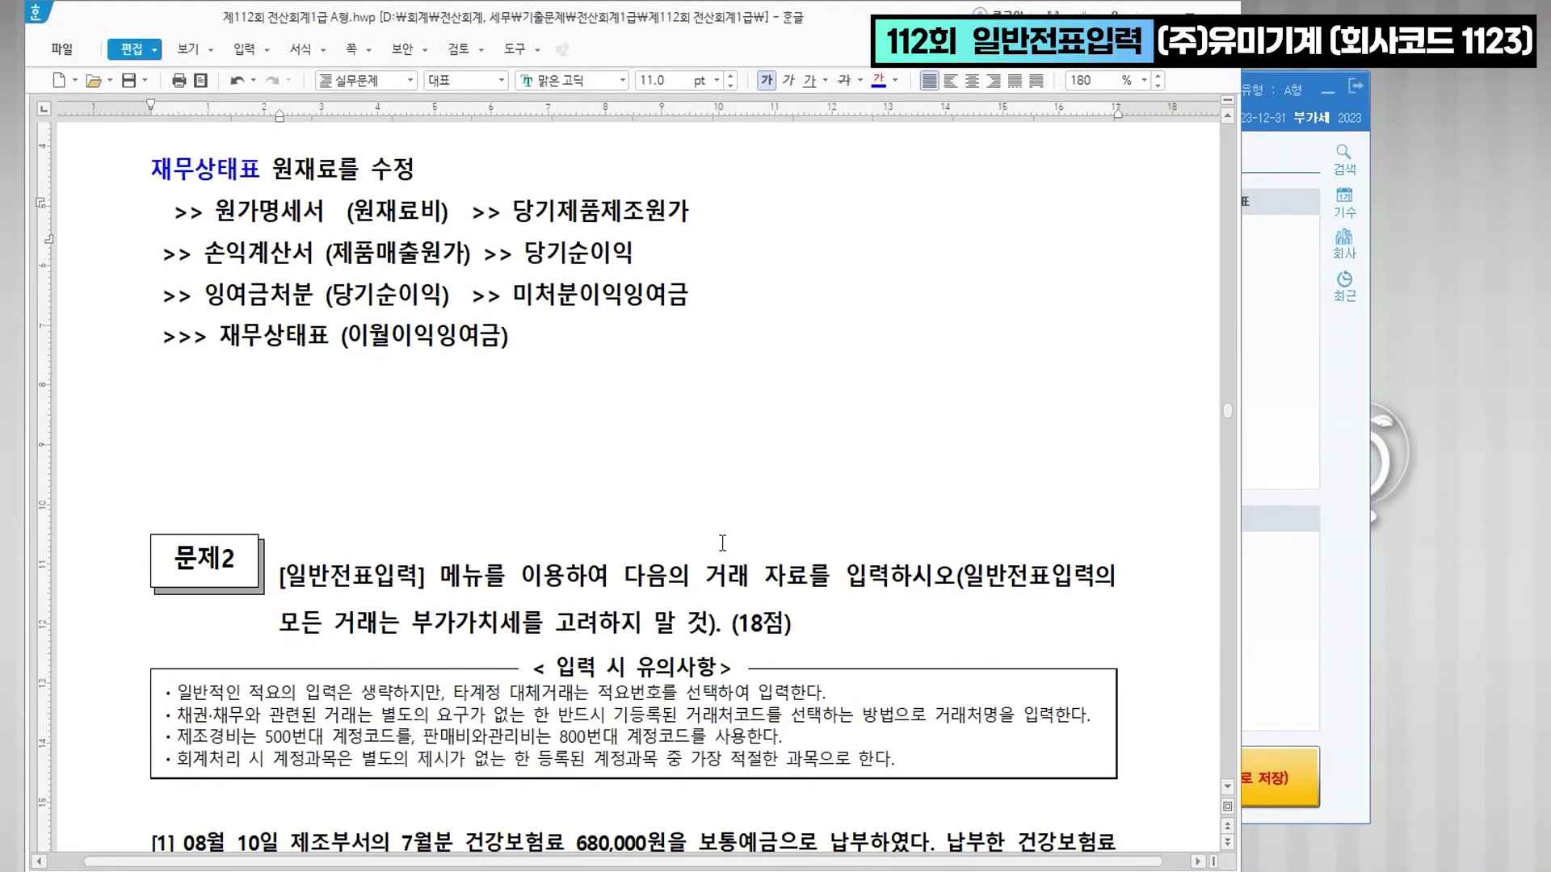
# - In the 112th exam document, colour "일반전표입력" in the 문제2 instruction and the date "08월 10일" of question [1] blue
pyautogui.scroll(-5, 722, 543)
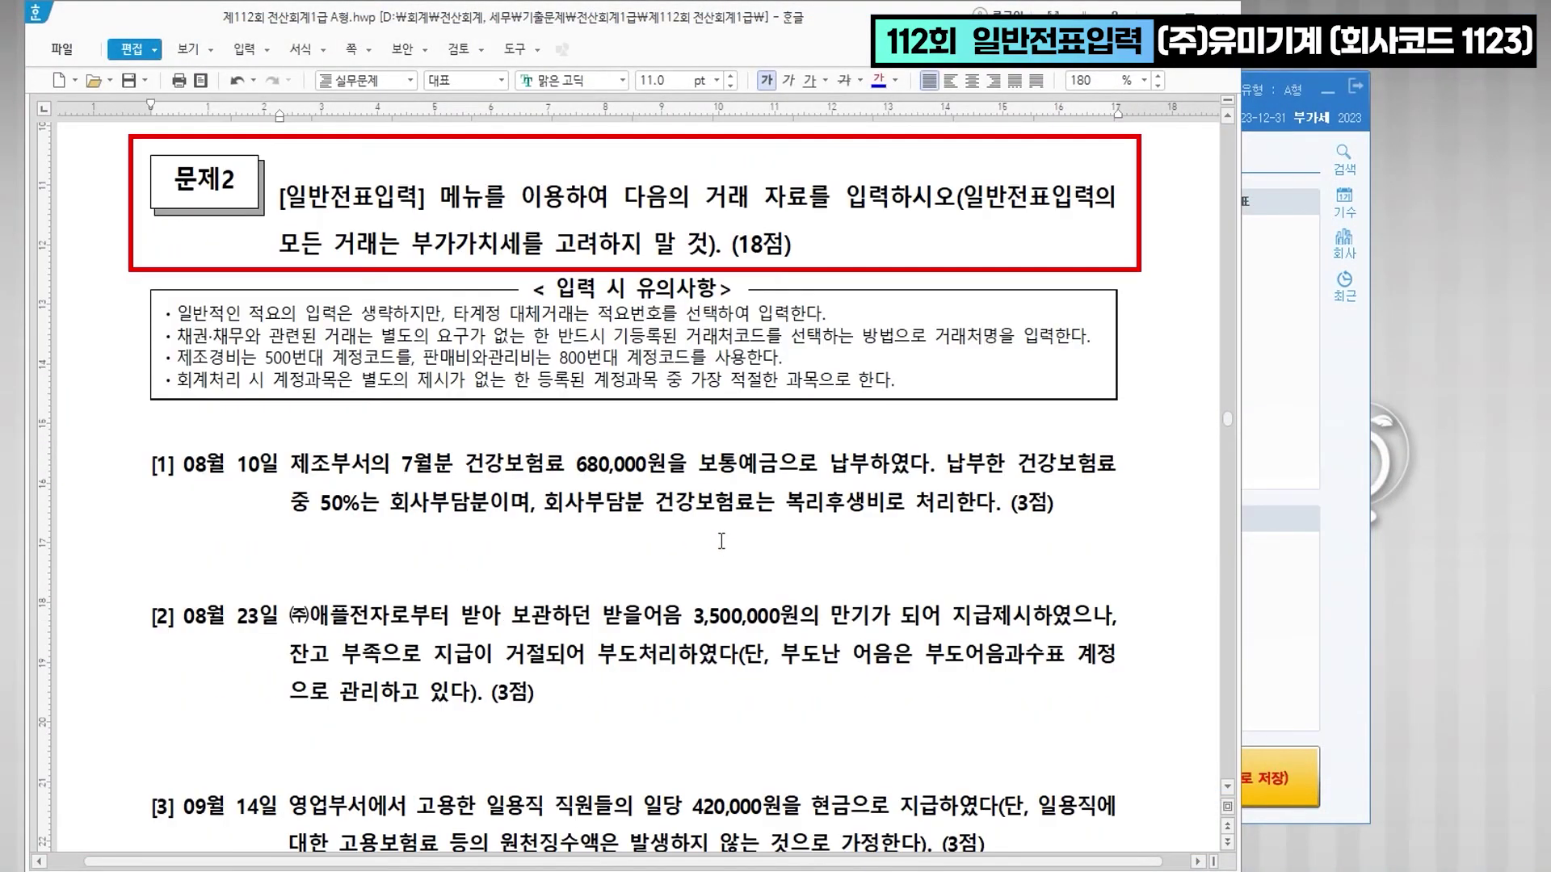
pyautogui.moveTo(288, 196); pyautogui.dragTo(416, 200)
pyautogui.scroll(1, 896, 109)
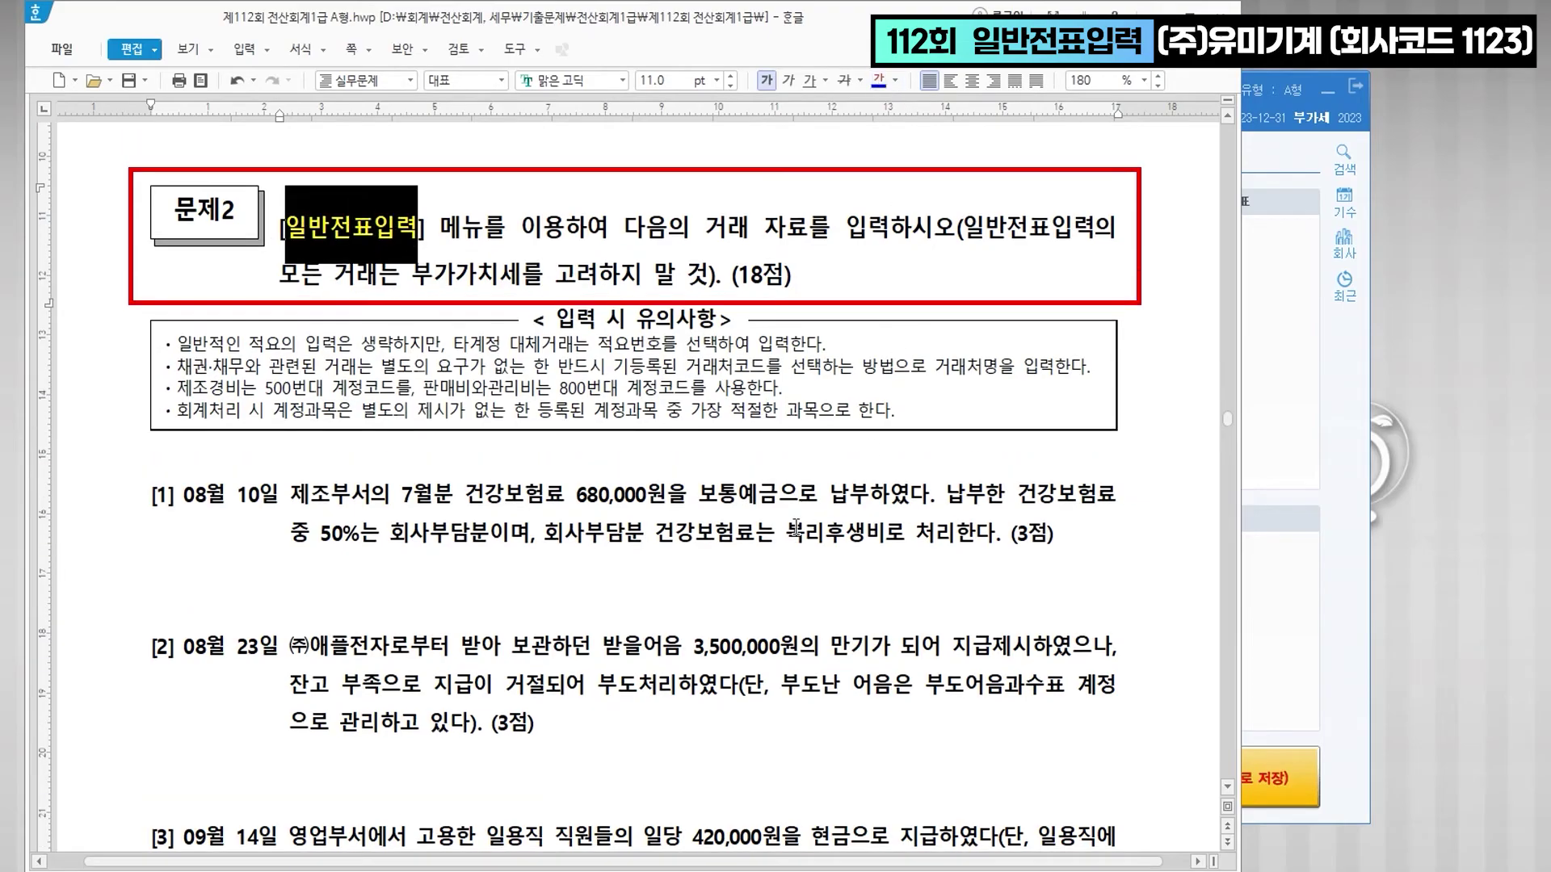
pyautogui.click(638, 495)
pyautogui.moveTo(185, 494); pyautogui.dragTo(289, 496)
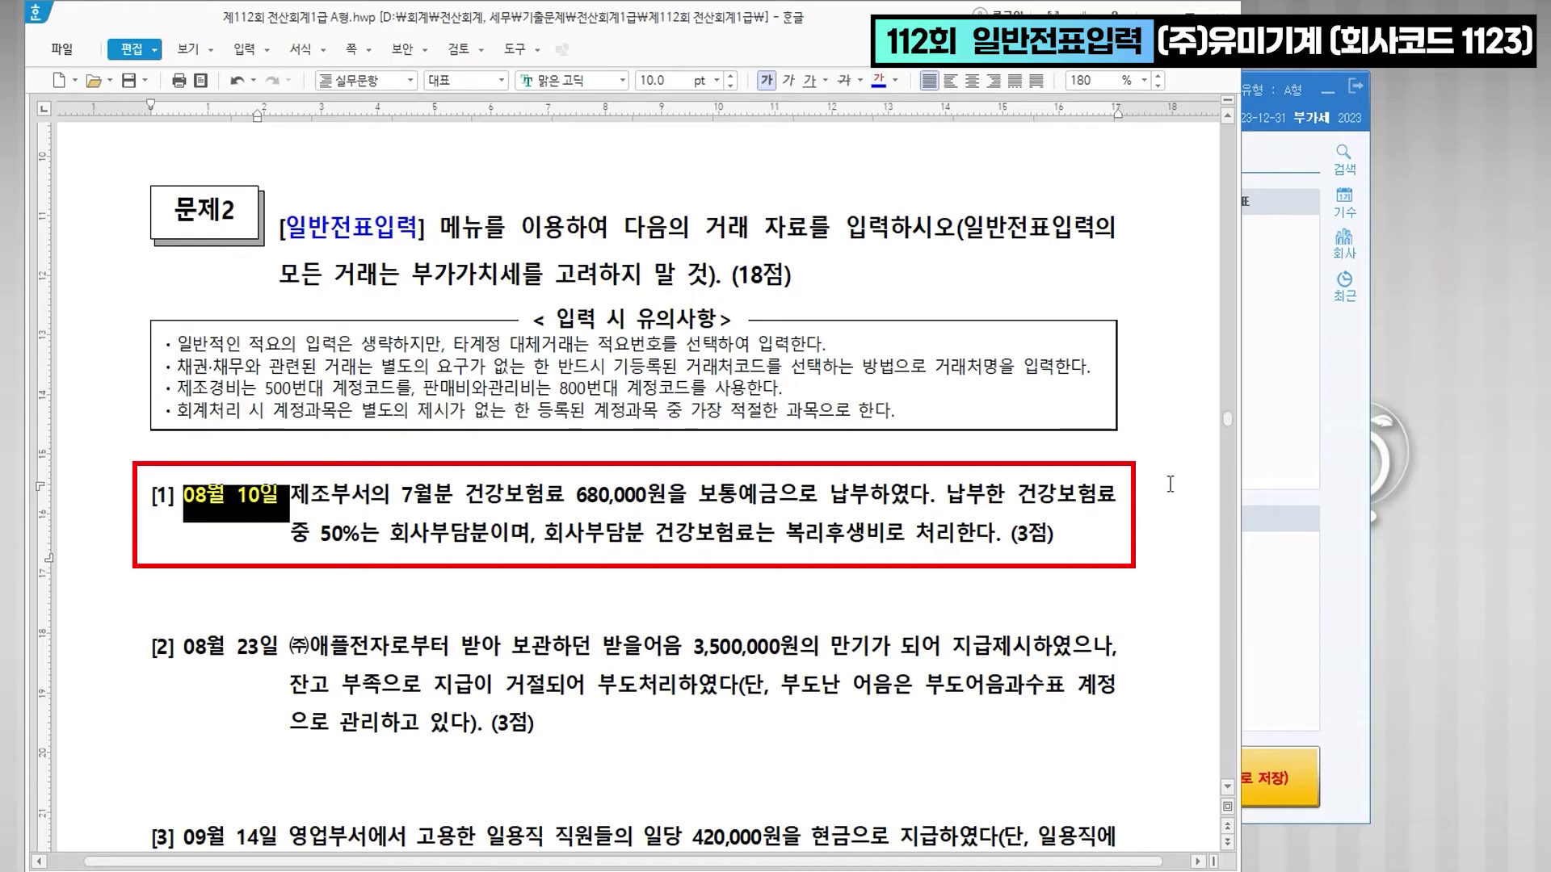
pyautogui.scroll(-9, 985, 474)
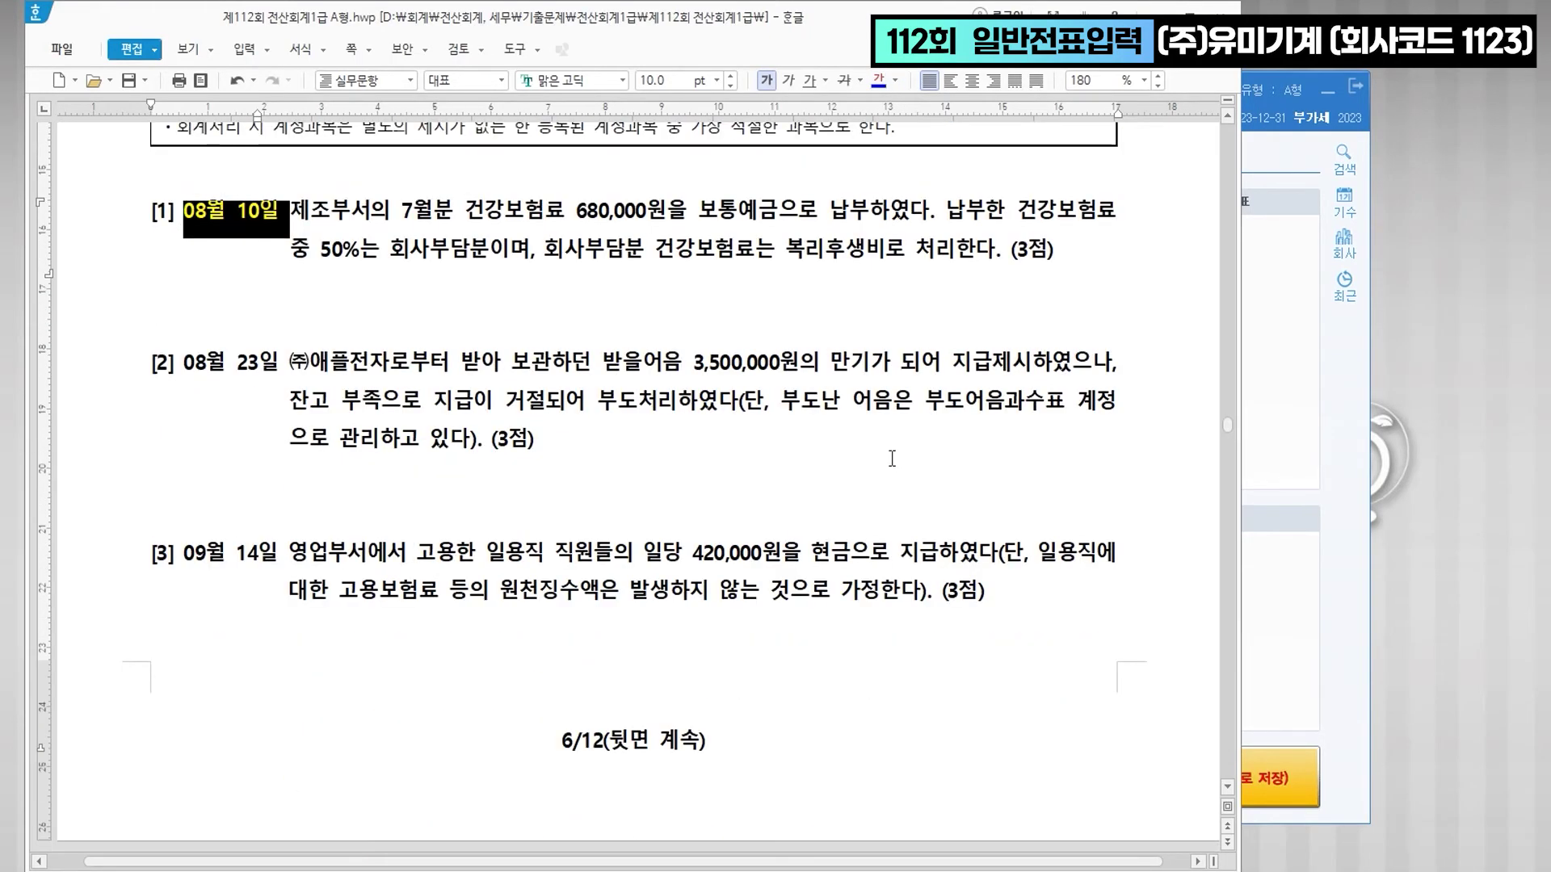
# - Switch to KcLep for (주)유미기계, open 일반전표입력 and set the voucher date to August 10
pyautogui.click(1298, 446)
pyautogui.click(453, 228)
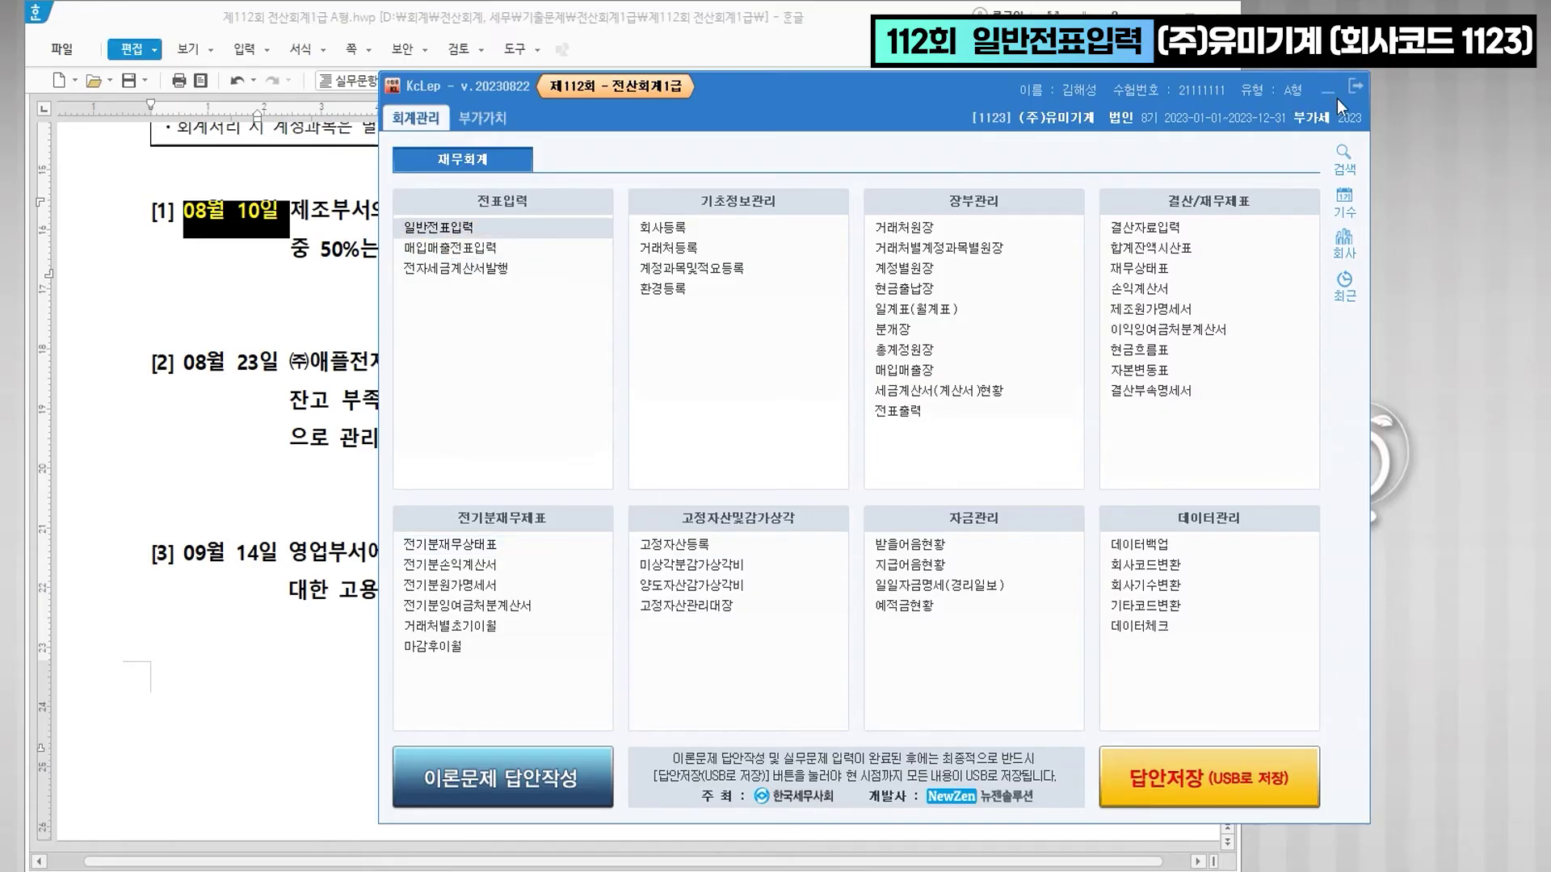
pyautogui.moveTo(822, 82); pyautogui.dragTo(687, 344)
pyautogui.write('08')
pyautogui.press('Return')
pyautogui.write('10')
pyautogui.press('Return')
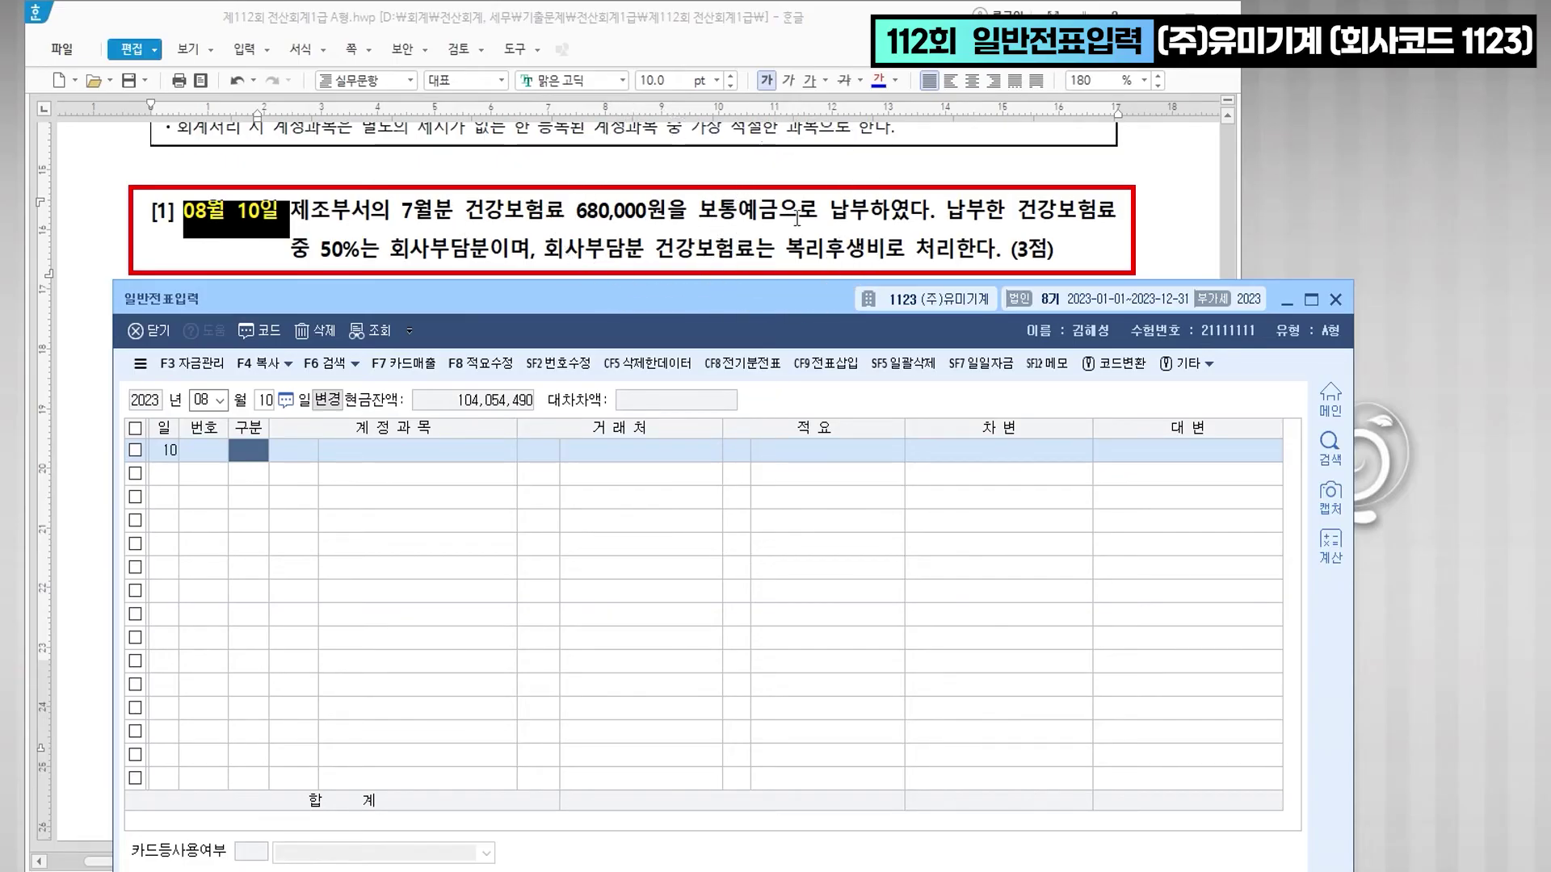
# - In the 112th exam document, colour "50%는 회사부담분" and "복리후생비" in question [1] blue
pyautogui.moveTo(322, 252); pyautogui.dragTo(489, 253)
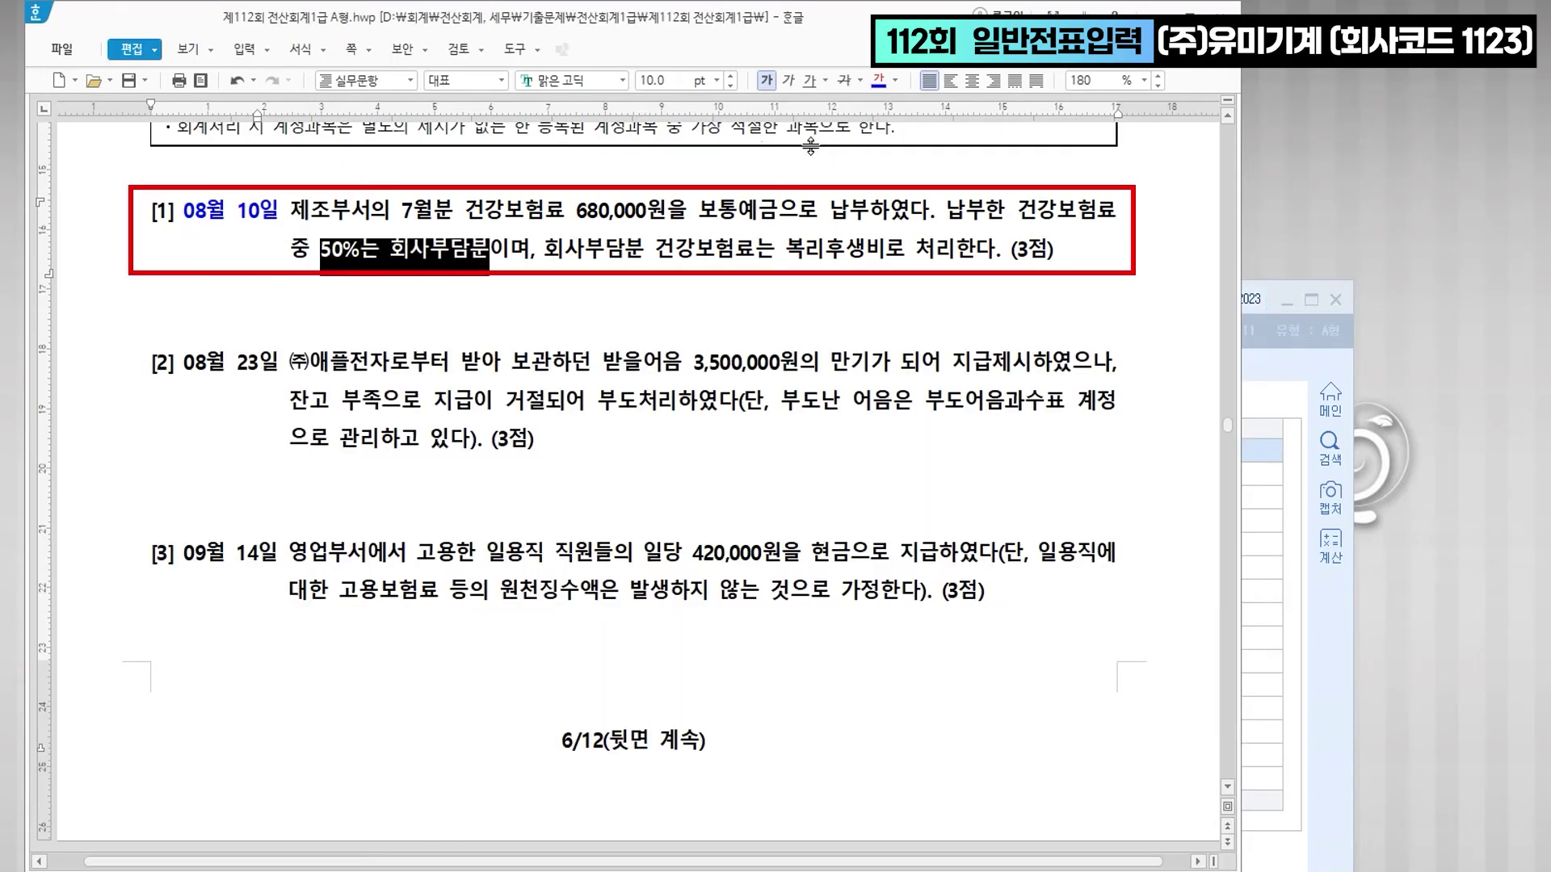
pyautogui.click(878, 80)
pyautogui.moveTo(788, 248); pyautogui.dragTo(886, 250)
pyautogui.click(882, 81)
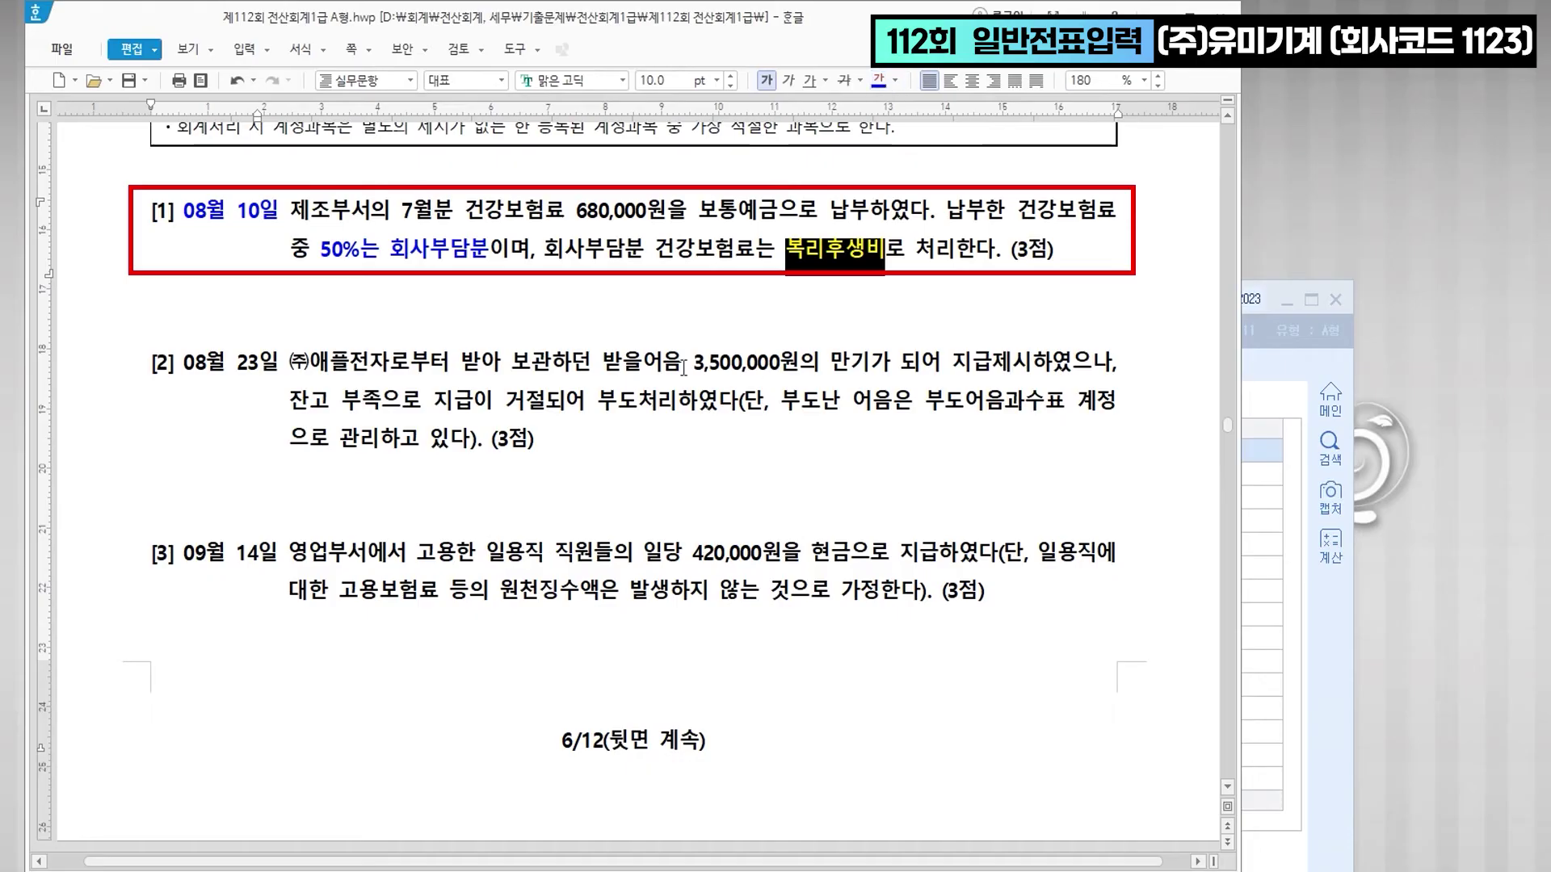
# - Format "제조부" at the start of question [1] in red at 12 pt
pyautogui.moveTo(291, 212); pyautogui.dragTo(342, 211)
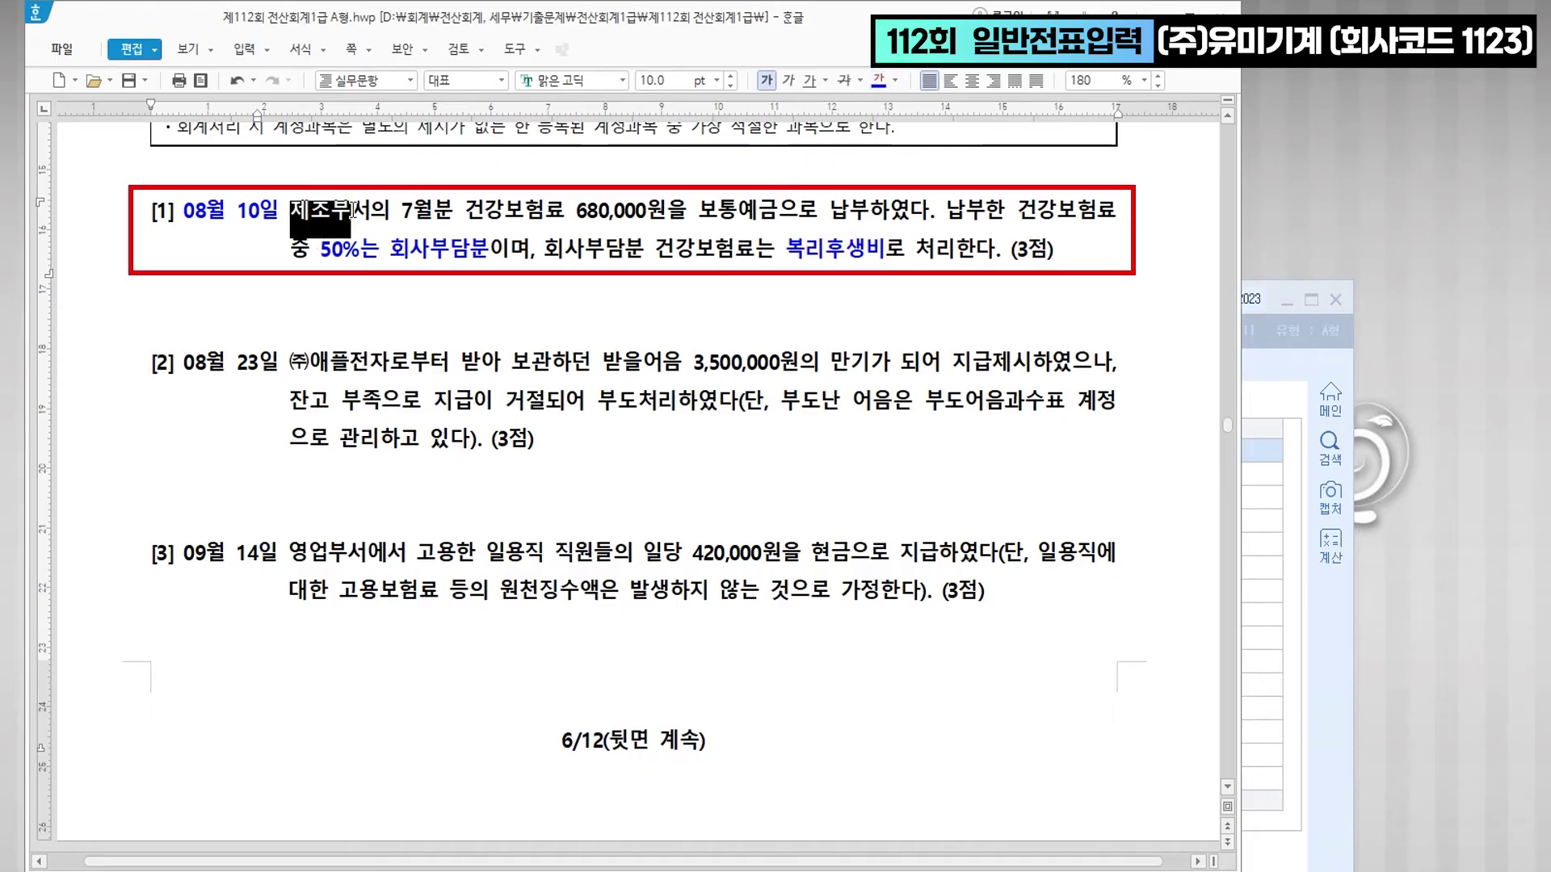
pyautogui.click(895, 81)
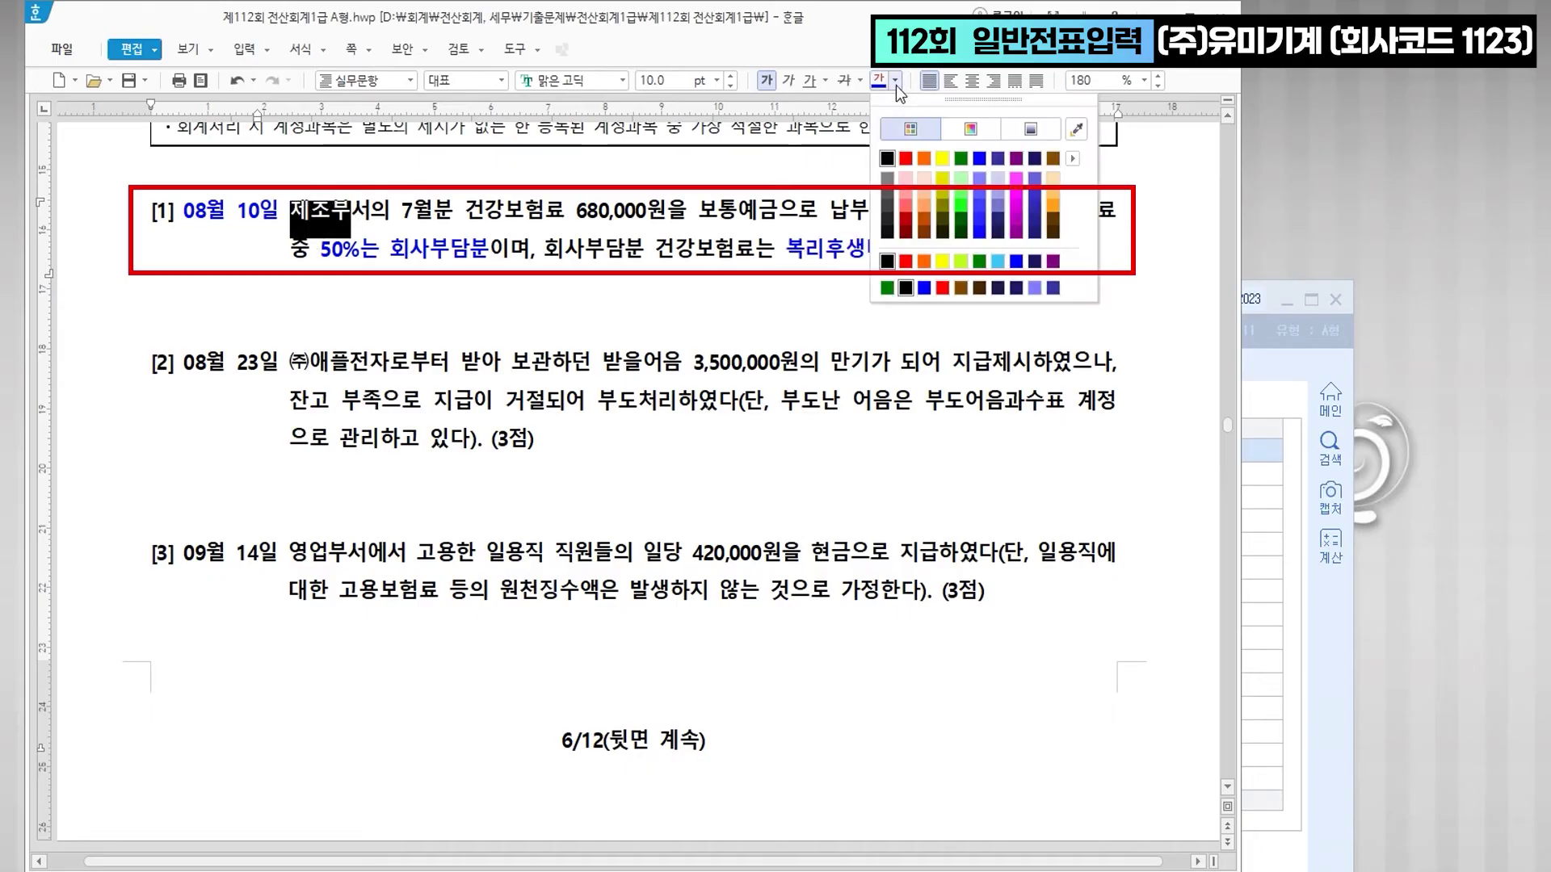
pyautogui.click(911, 161)
pyautogui.click(716, 80)
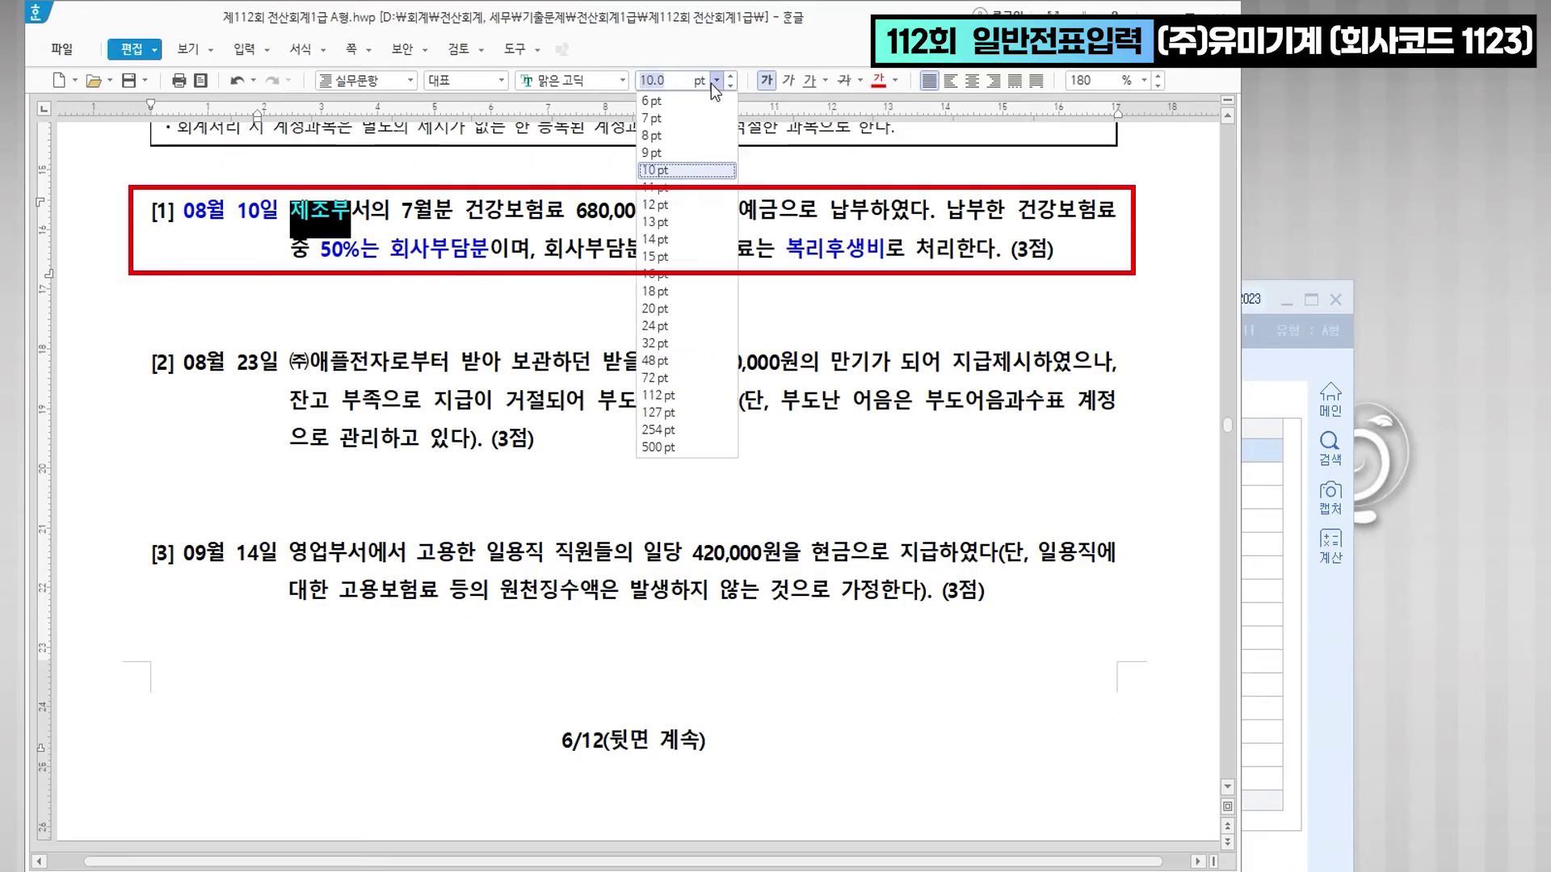
pyautogui.click(690, 206)
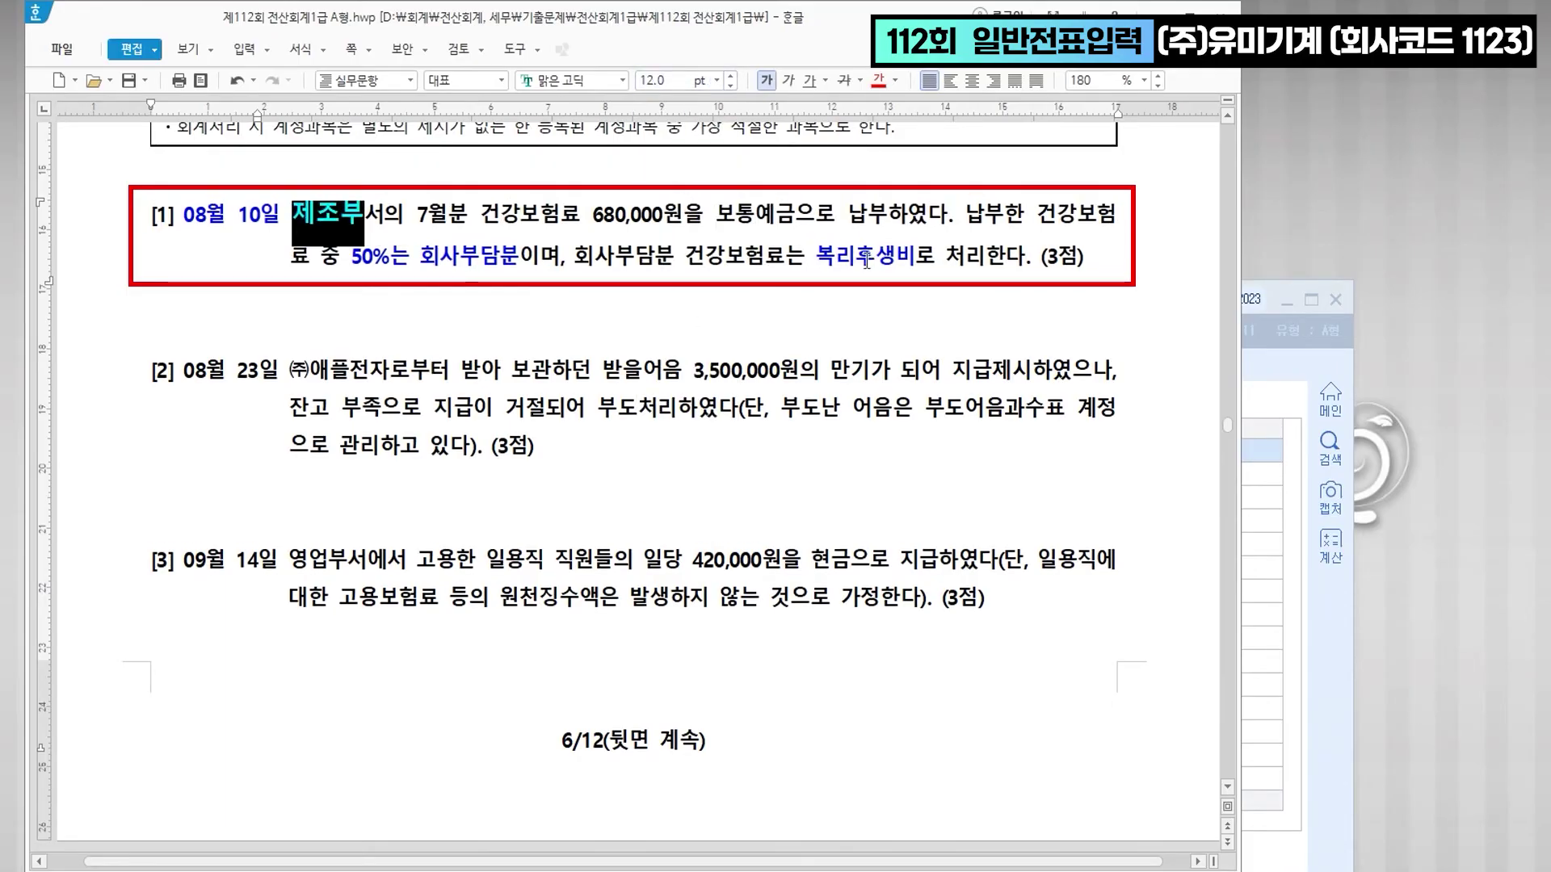
# - Format "복리후생비" in question [1] in red at 12 pt
pyautogui.moveTo(817, 258); pyautogui.dragTo(916, 258)
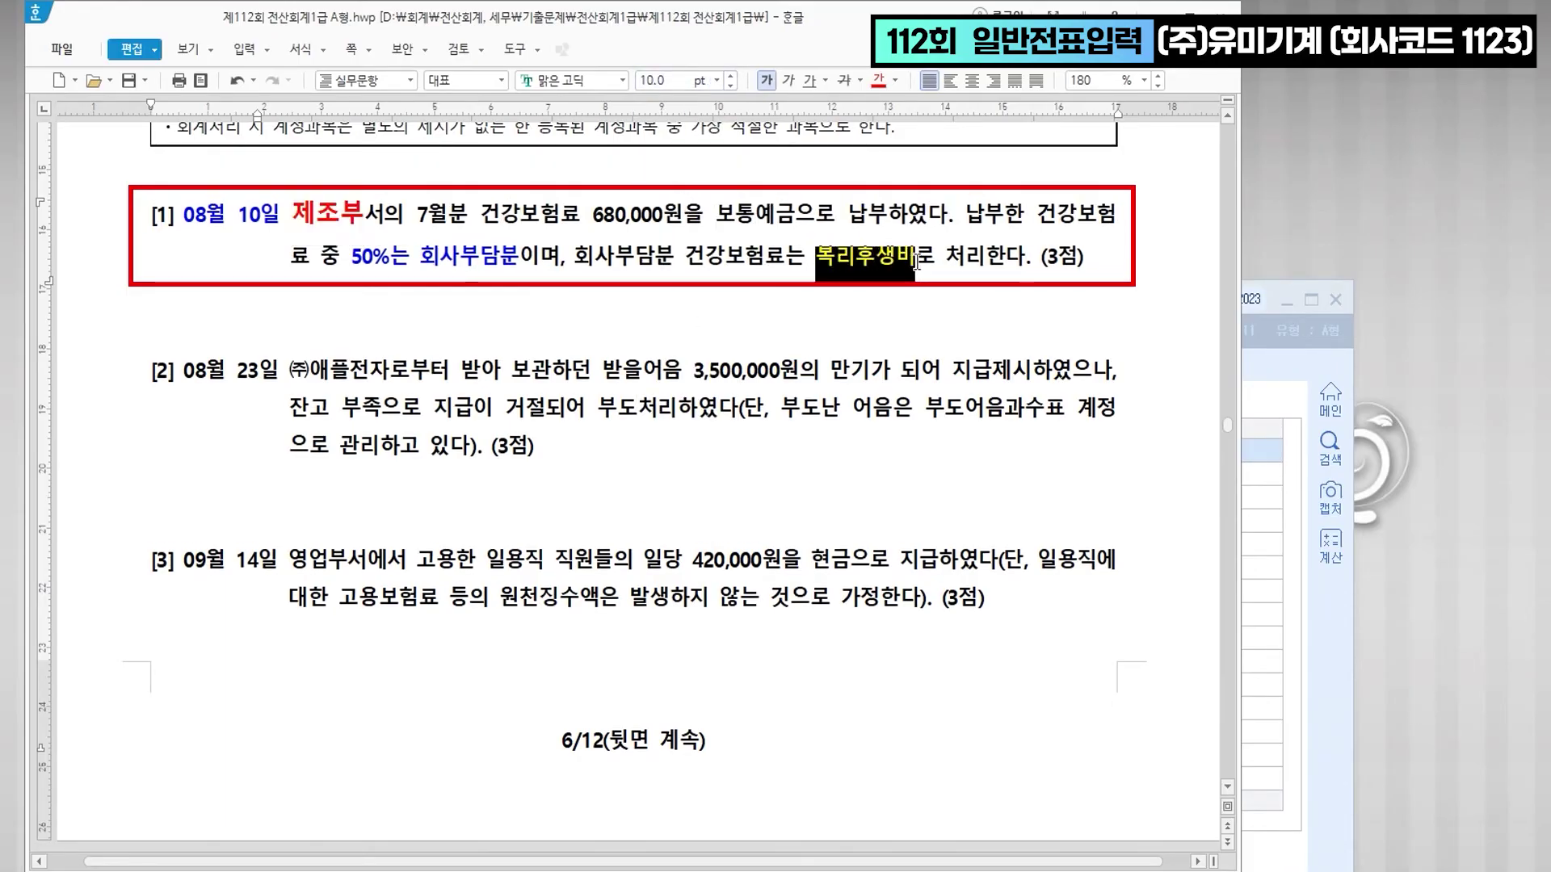
pyautogui.click(879, 83)
pyautogui.click(718, 81)
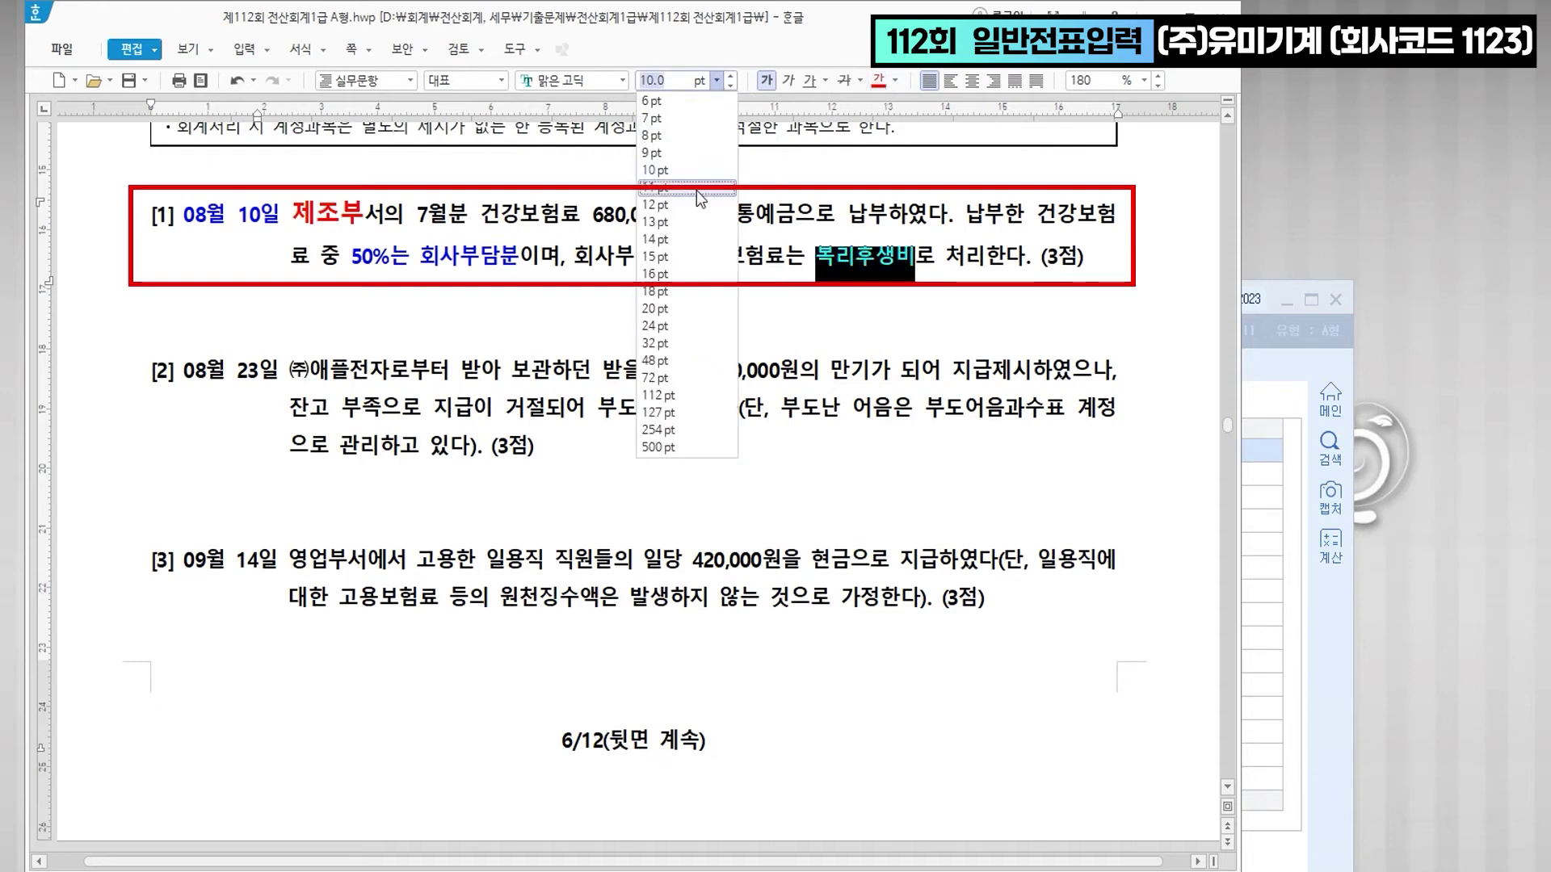
pyautogui.click(693, 212)
pyautogui.click(546, 339)
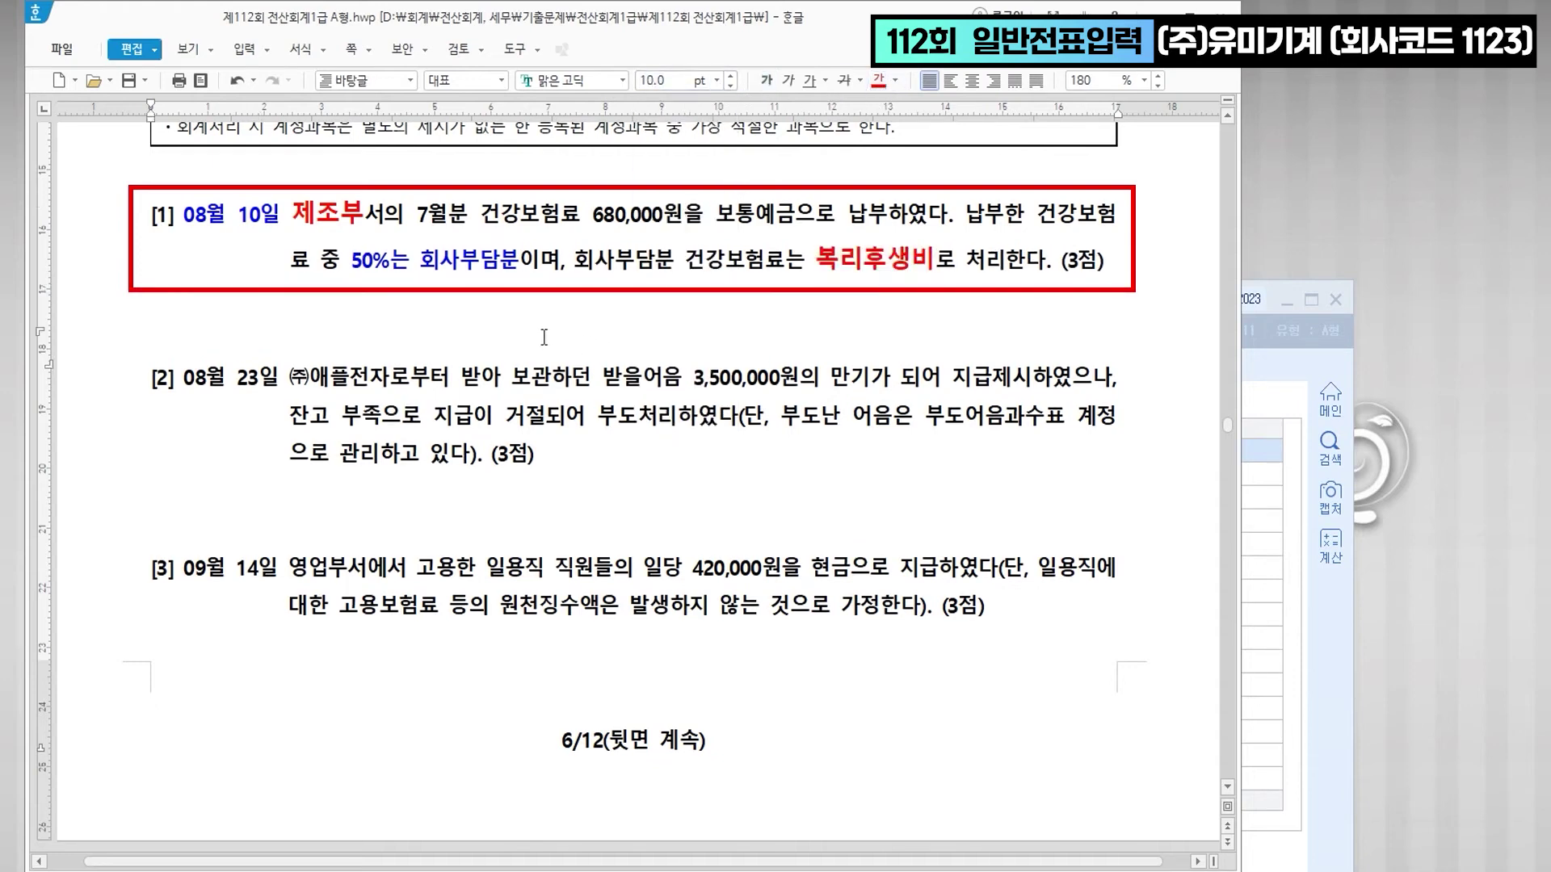
# - Add blank lines below question [1] and write the note "급여지급시 원천징수 >>> 예수금 >>> 340,000"
pyautogui.click(681, 326)
pyautogui.press('Return')
pyautogui.press('Return')
pyautogui.press('Up')
pyautogui.write('급여직스')
pyautogui.press('BackSpace')
pyautogui.press('BackSpace')
pyautogui.press('BackSpace')
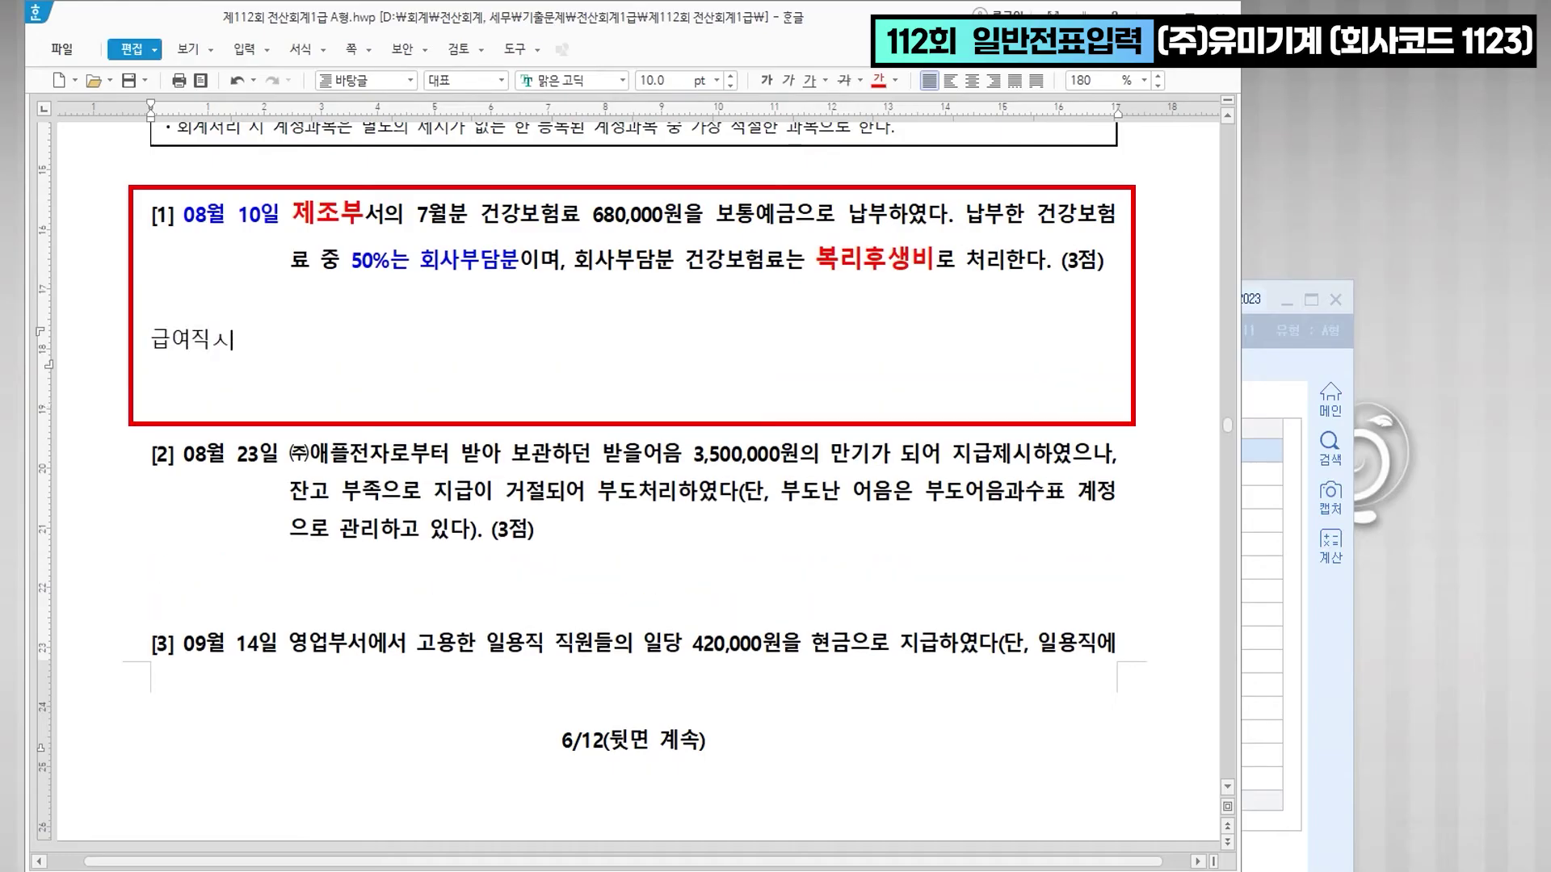
pyautogui.write('지급시 원천징수')
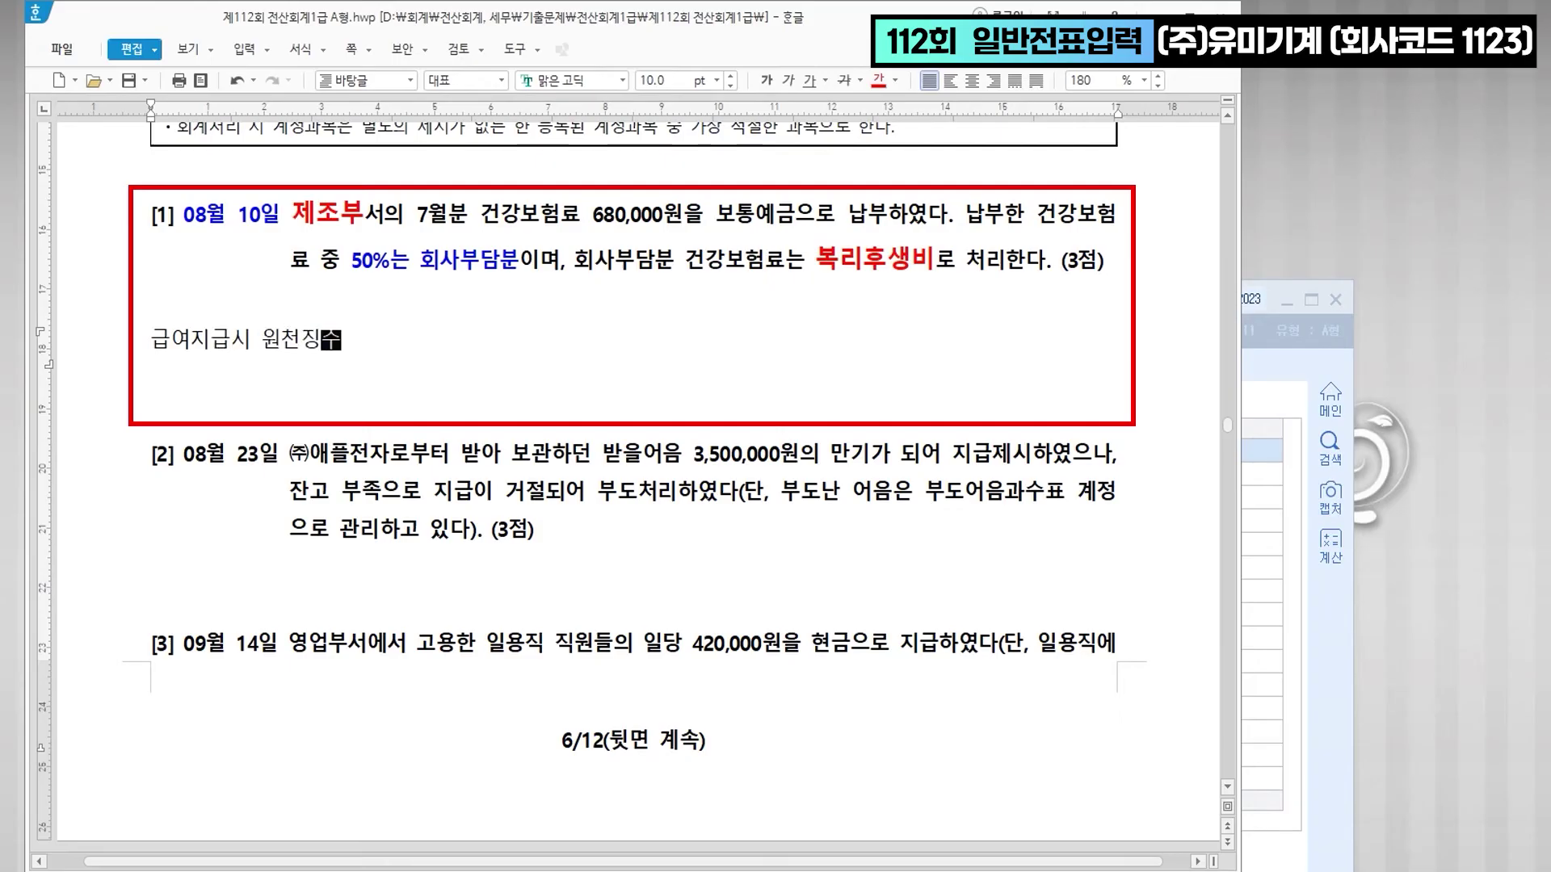
pyautogui.write('>>> ')
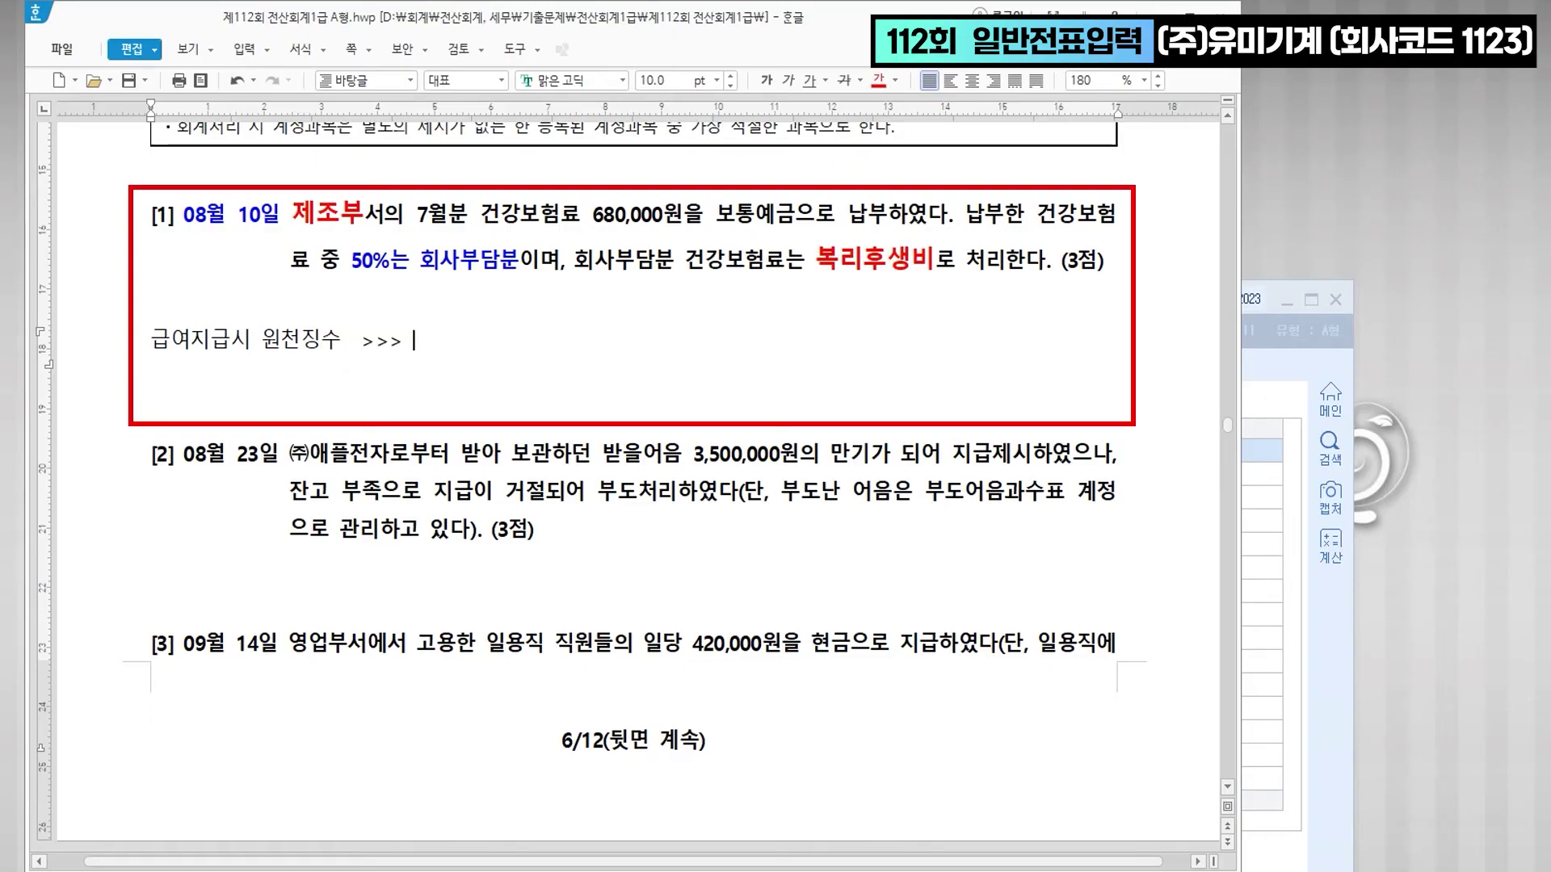
pyautogui.write('예수금  >>> 340,0')
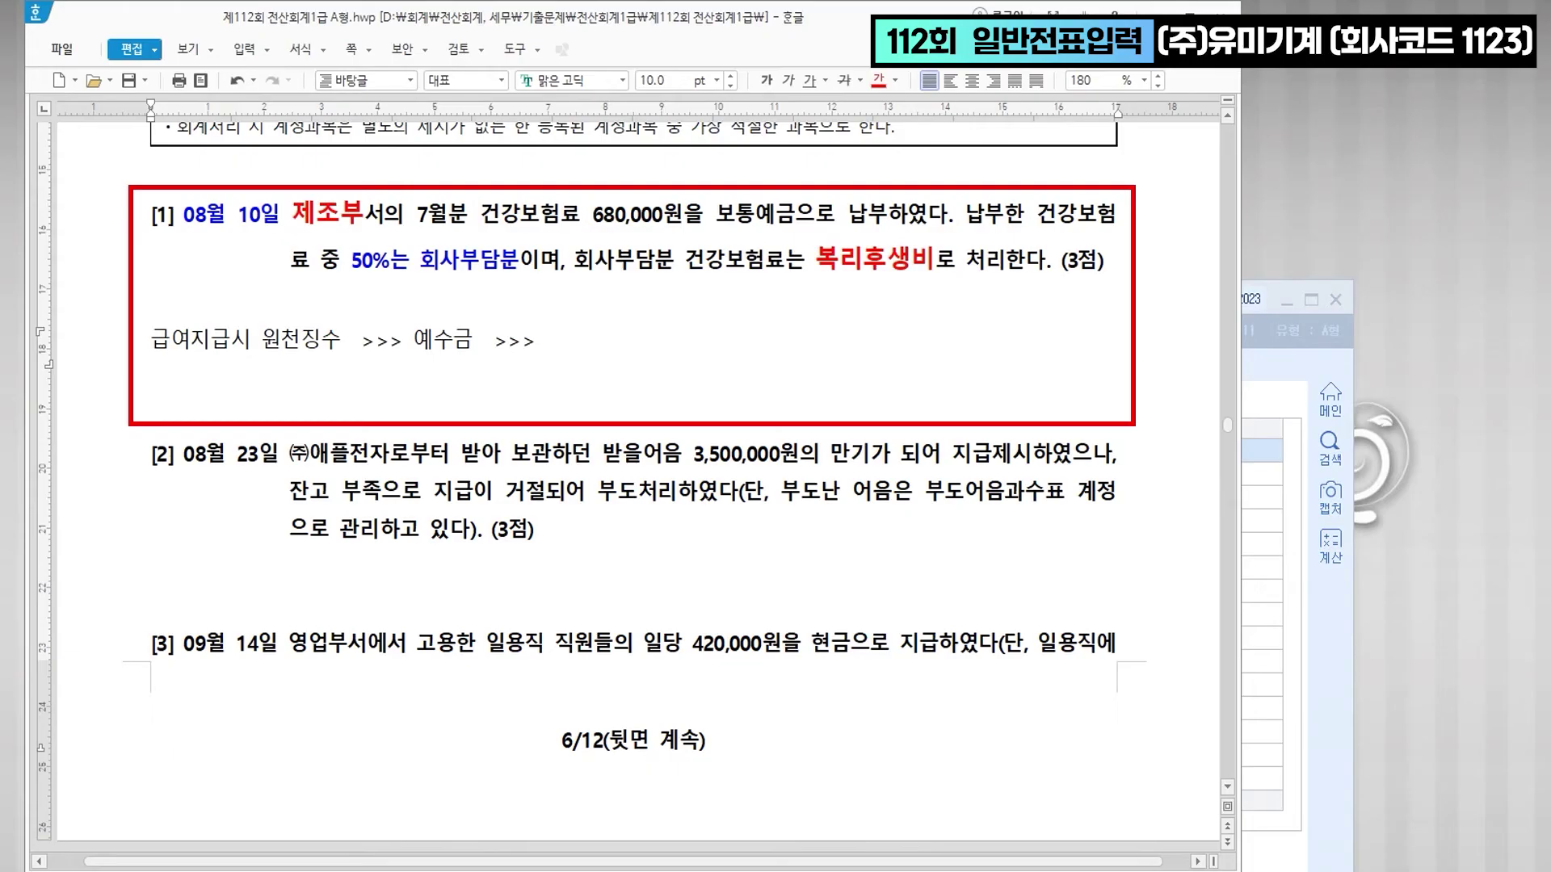
pyautogui.write('00')
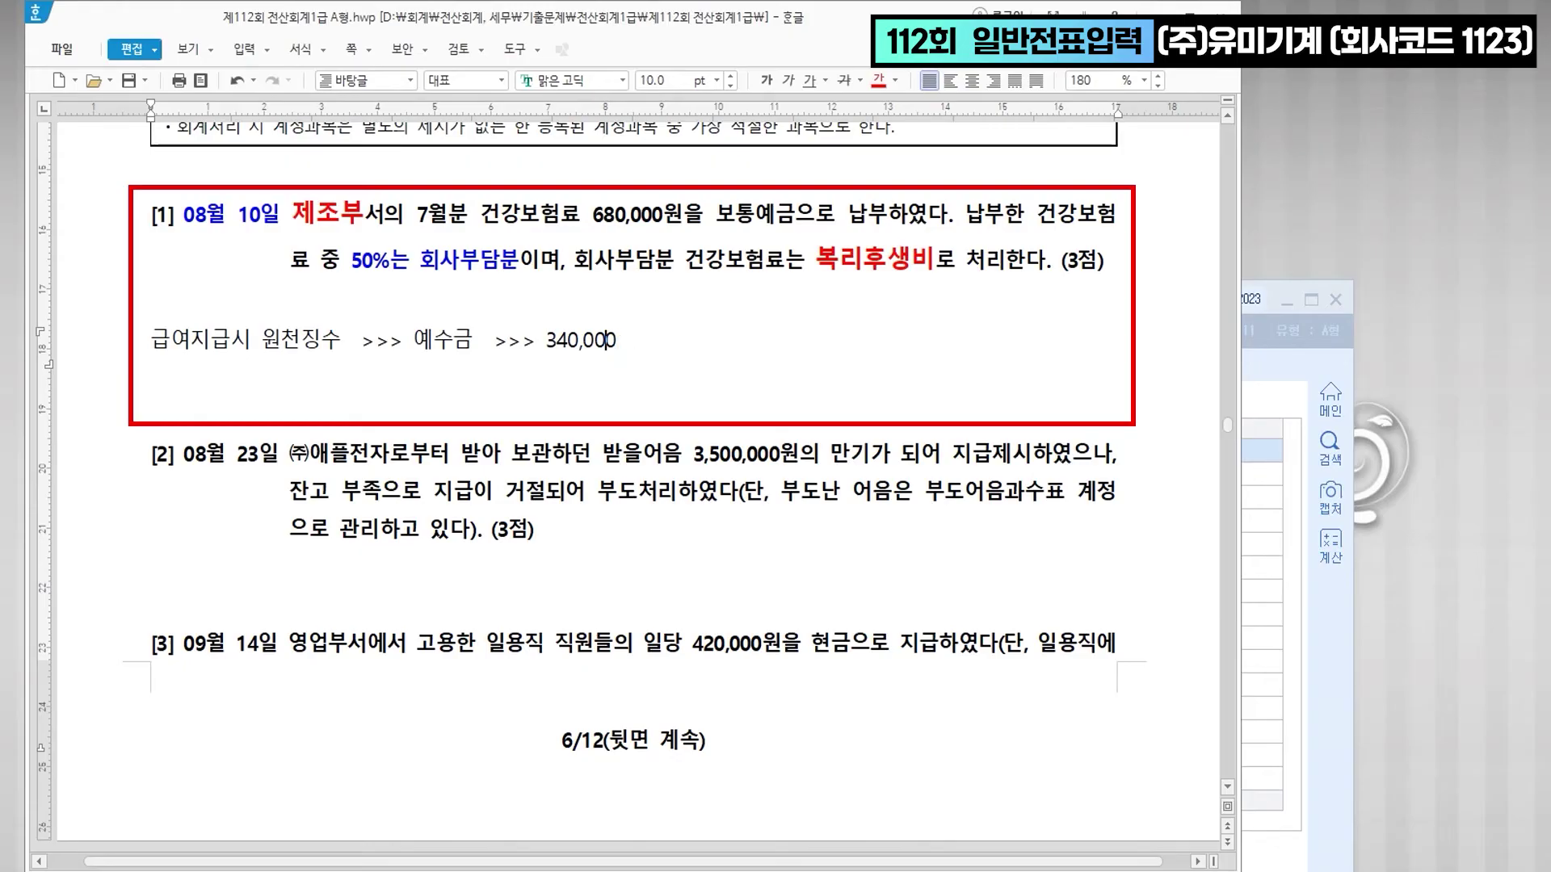
# - Insert "(대변)" after 예수금 in the note and append ">>> 차변으로" at its end
pyautogui.write('(대변')
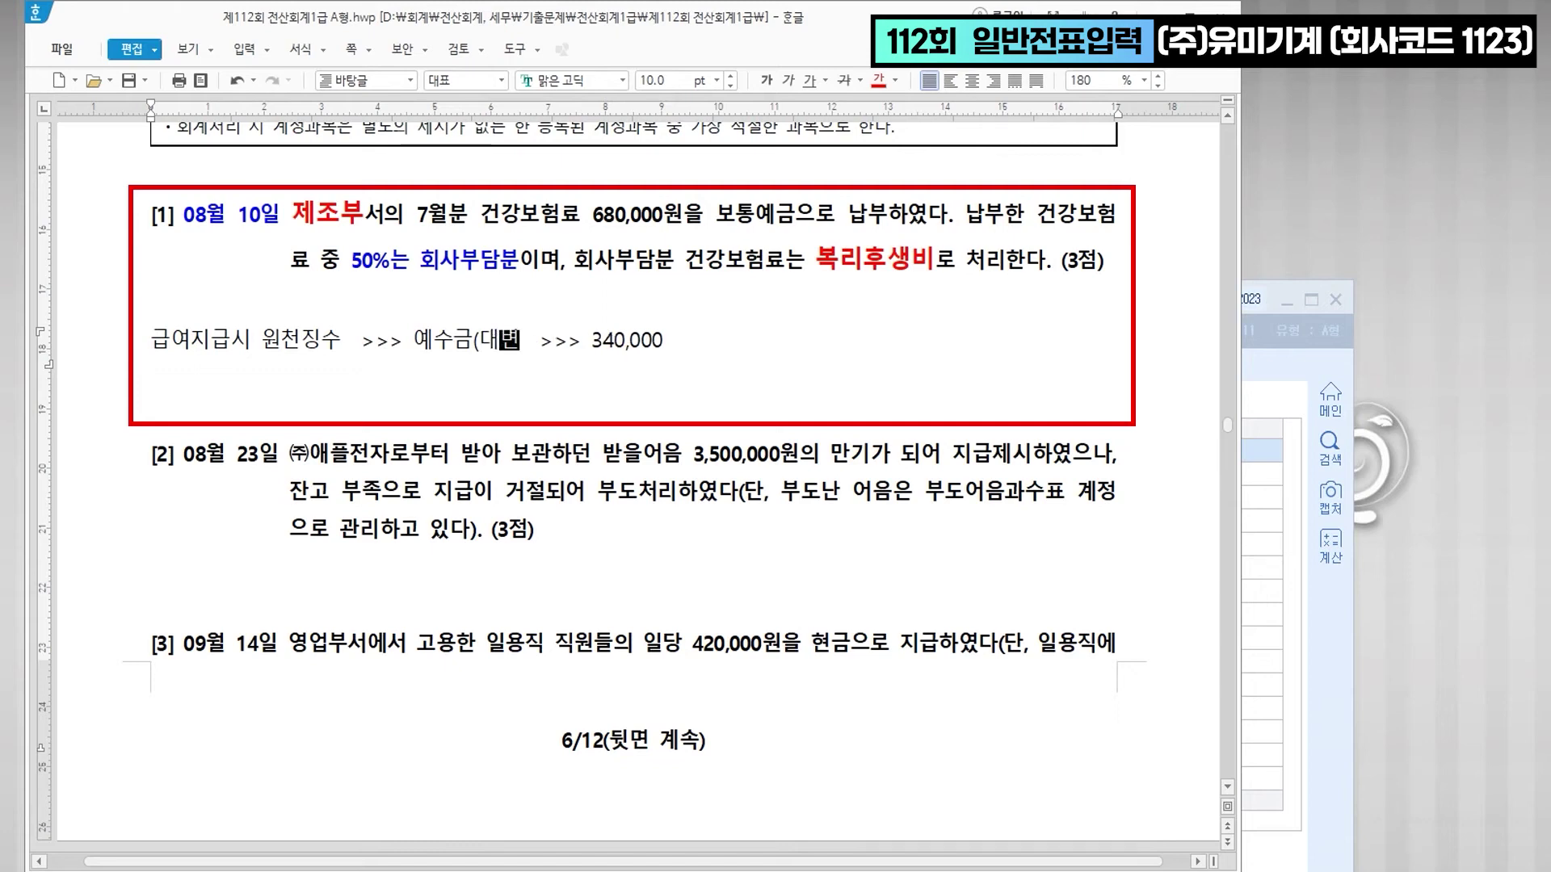
pyautogui.write(')')
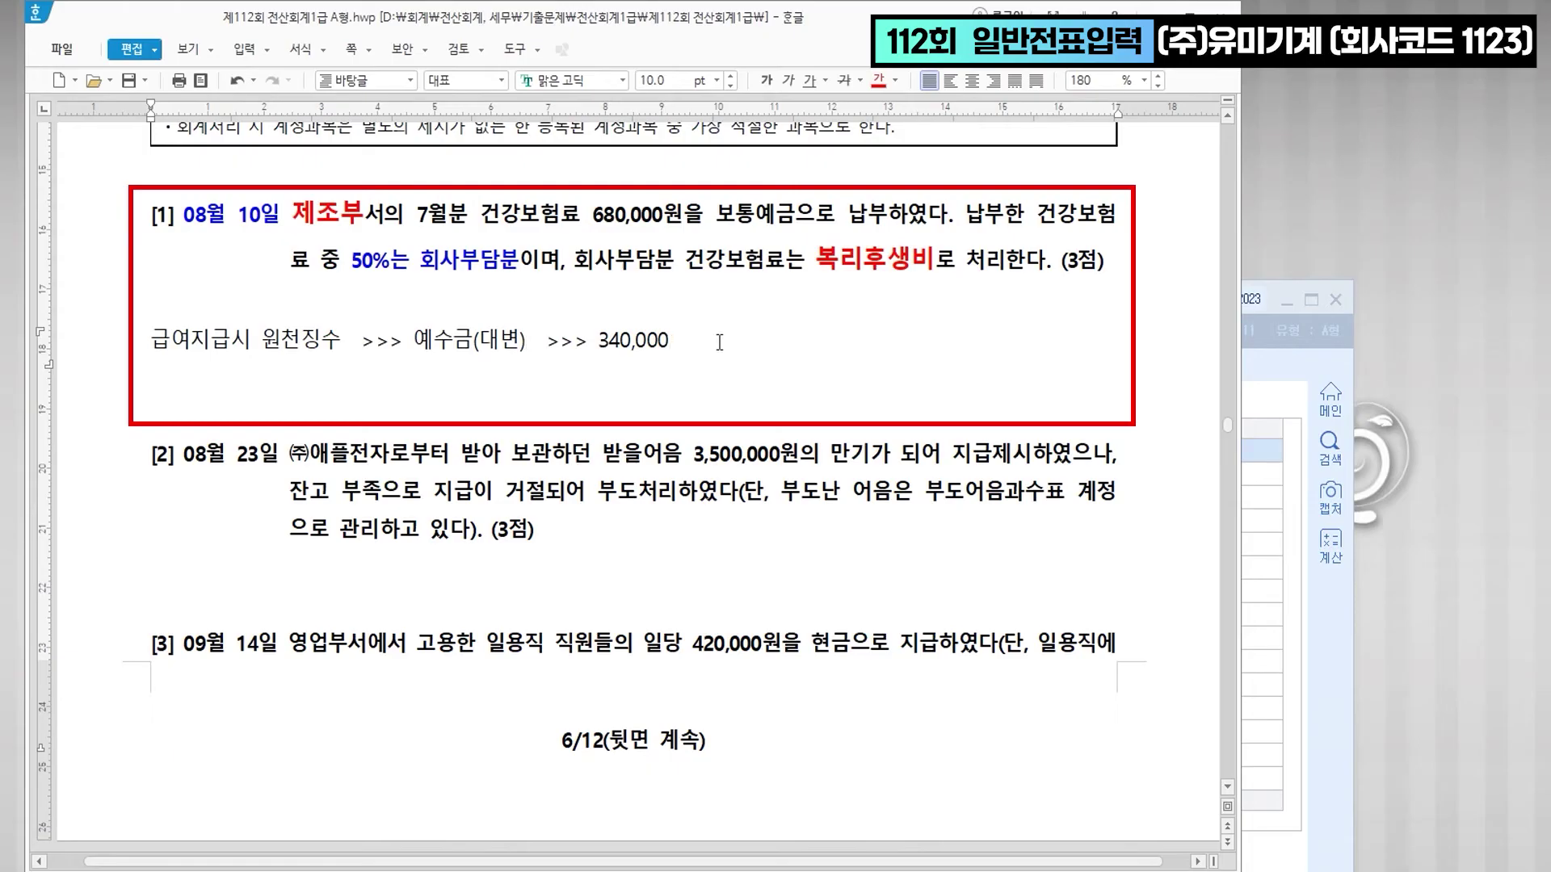
pyautogui.write('>> 차변으로')
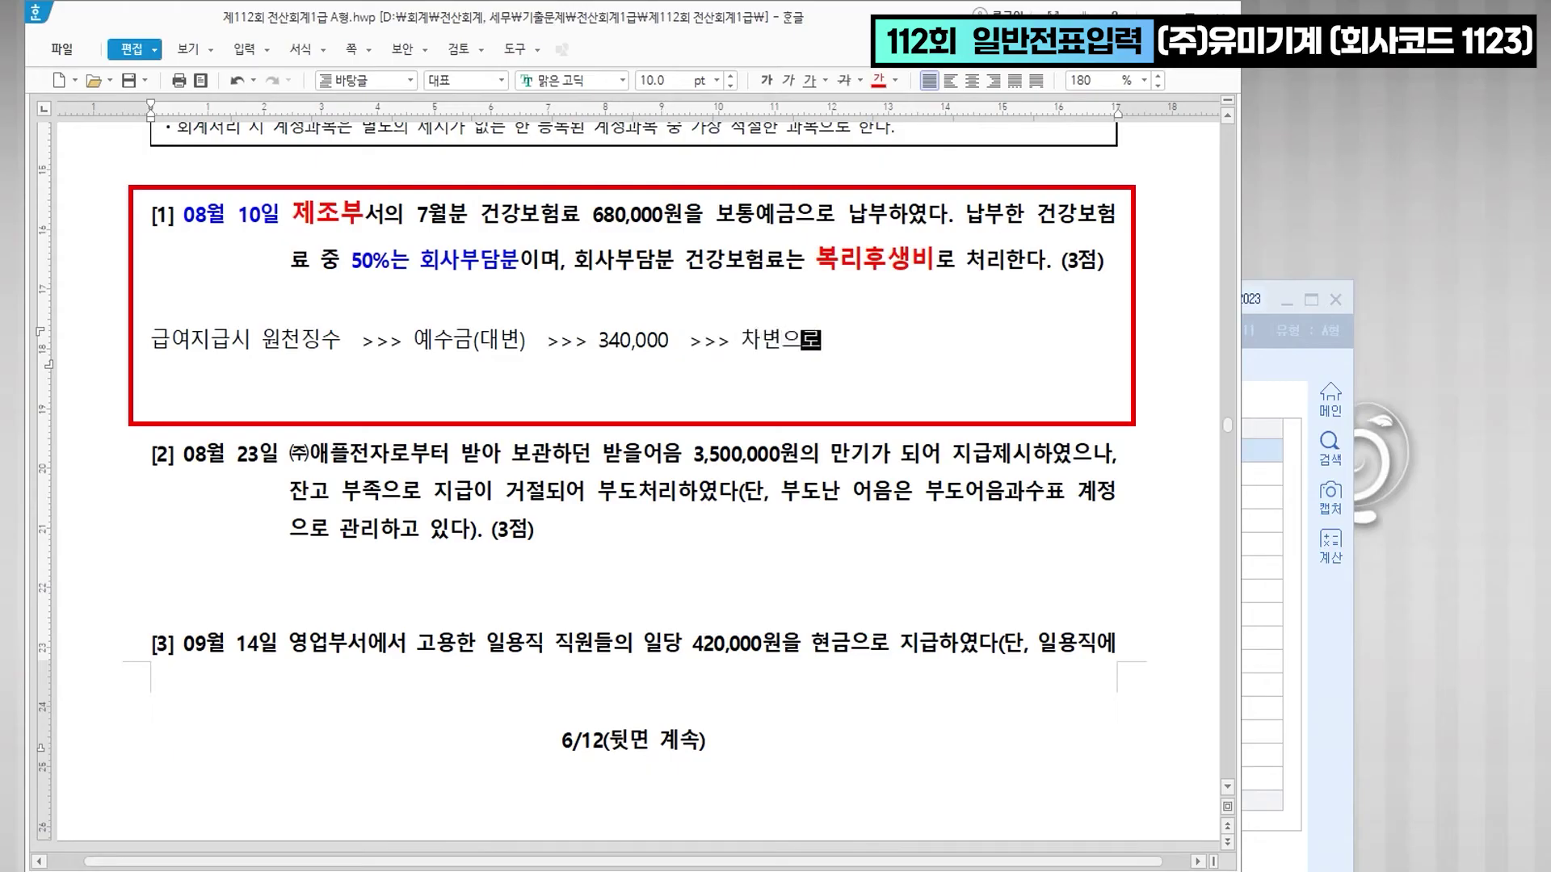
# - Switch to KcLep and enter a debit line for 0254 예수금 with 340,000 in the August 10 voucher
pyautogui.click(1249, 637)
pyautogui.moveTo(659, 314); pyautogui.dragTo(654, 415)
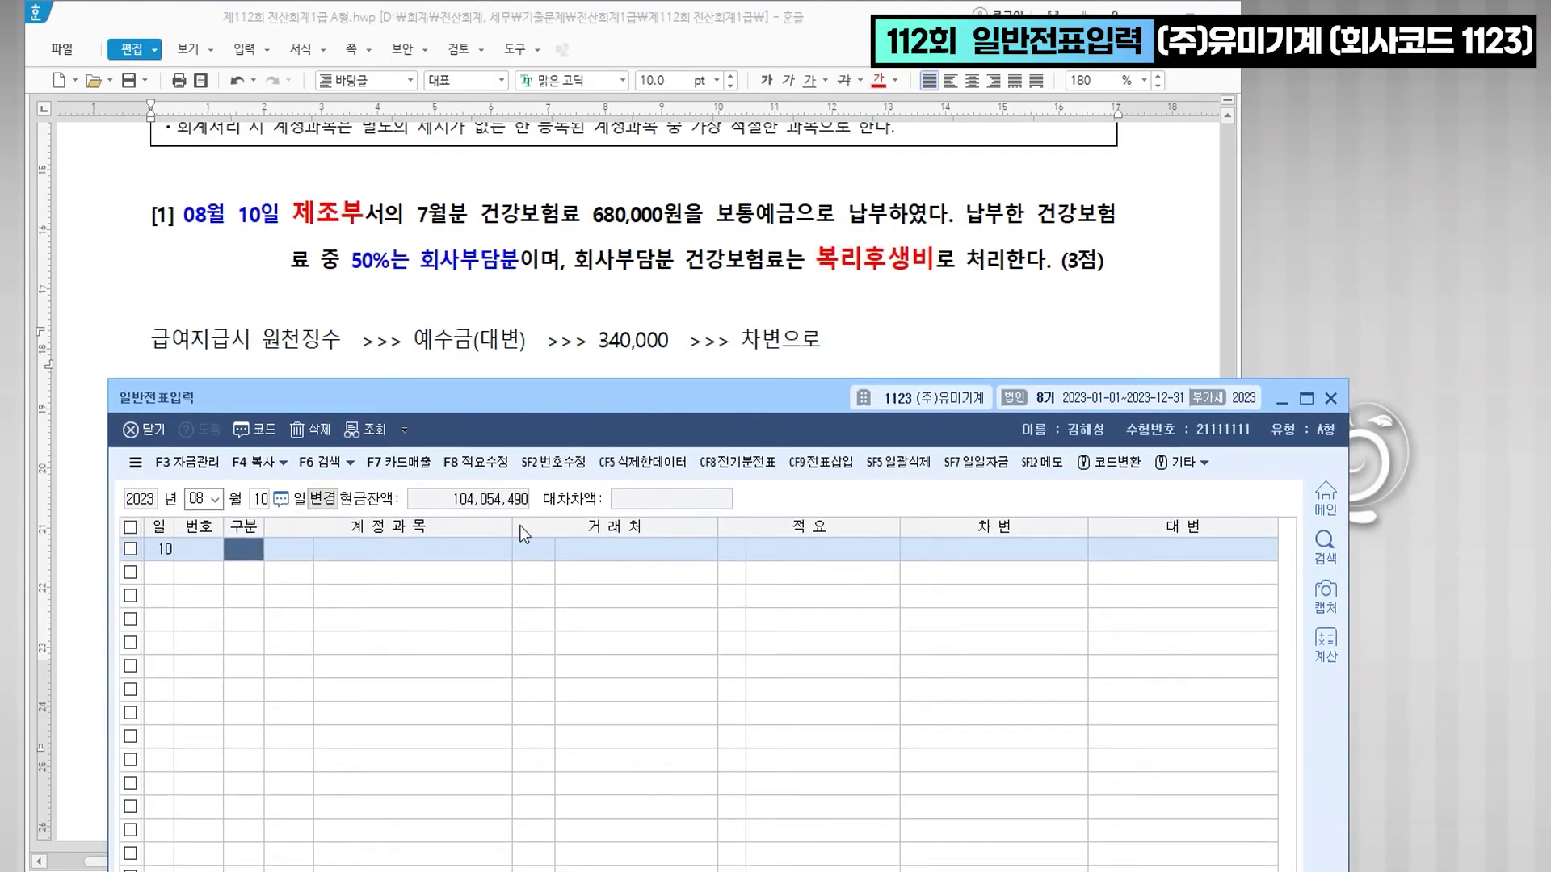
pyautogui.write('3')
pyautogui.press('Return')
pyautogui.write('254')
pyautogui.press('Return')
pyautogui.press('Return')
pyautogui.press('Return')
pyautogui.write('340000')
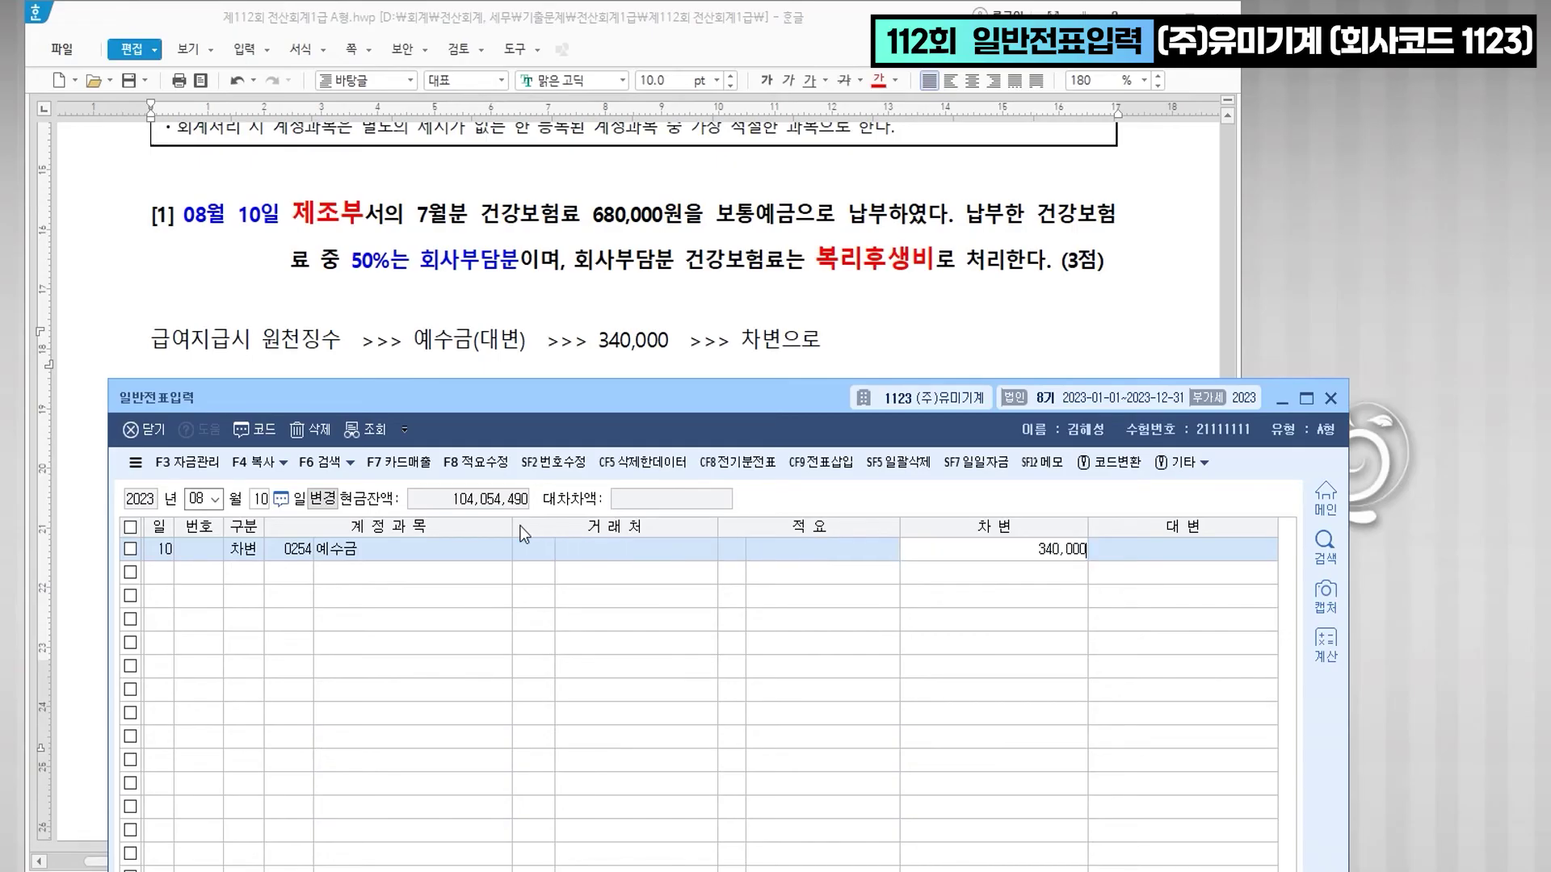
pyautogui.press('Return')
# - Enter a credit line for 0103 보통예금 with the amount 680,000 in the August 10 voucher
pyautogui.write('4')
pyautogui.press('Return')
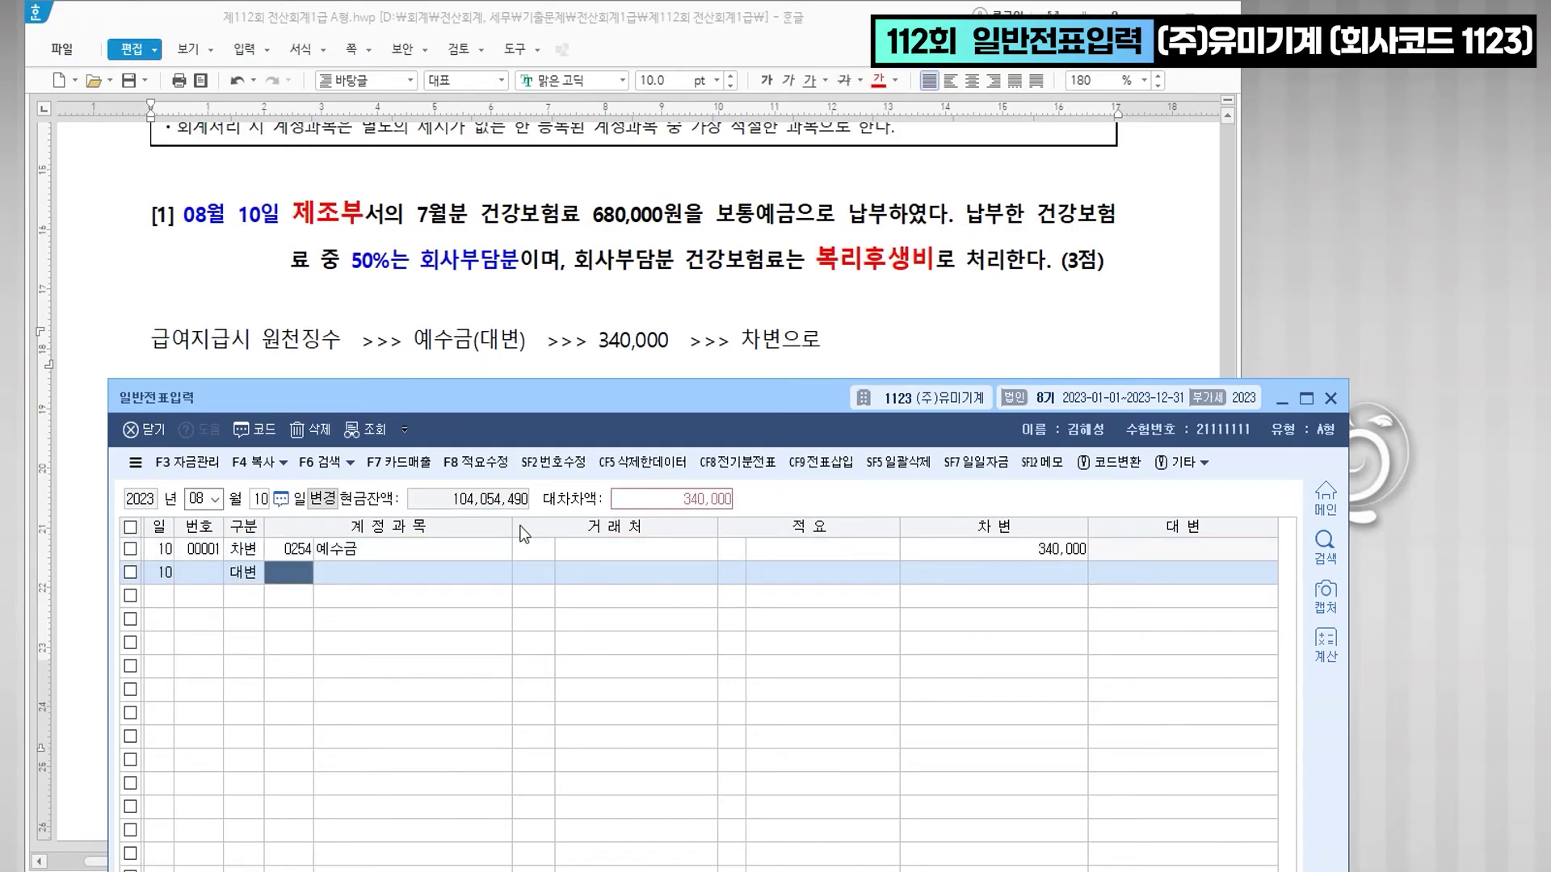
pyautogui.write('103')
pyautogui.press('Return')
pyautogui.press('Return')
pyautogui.press('Return')
pyautogui.write('6800000')
pyautogui.press('Return')
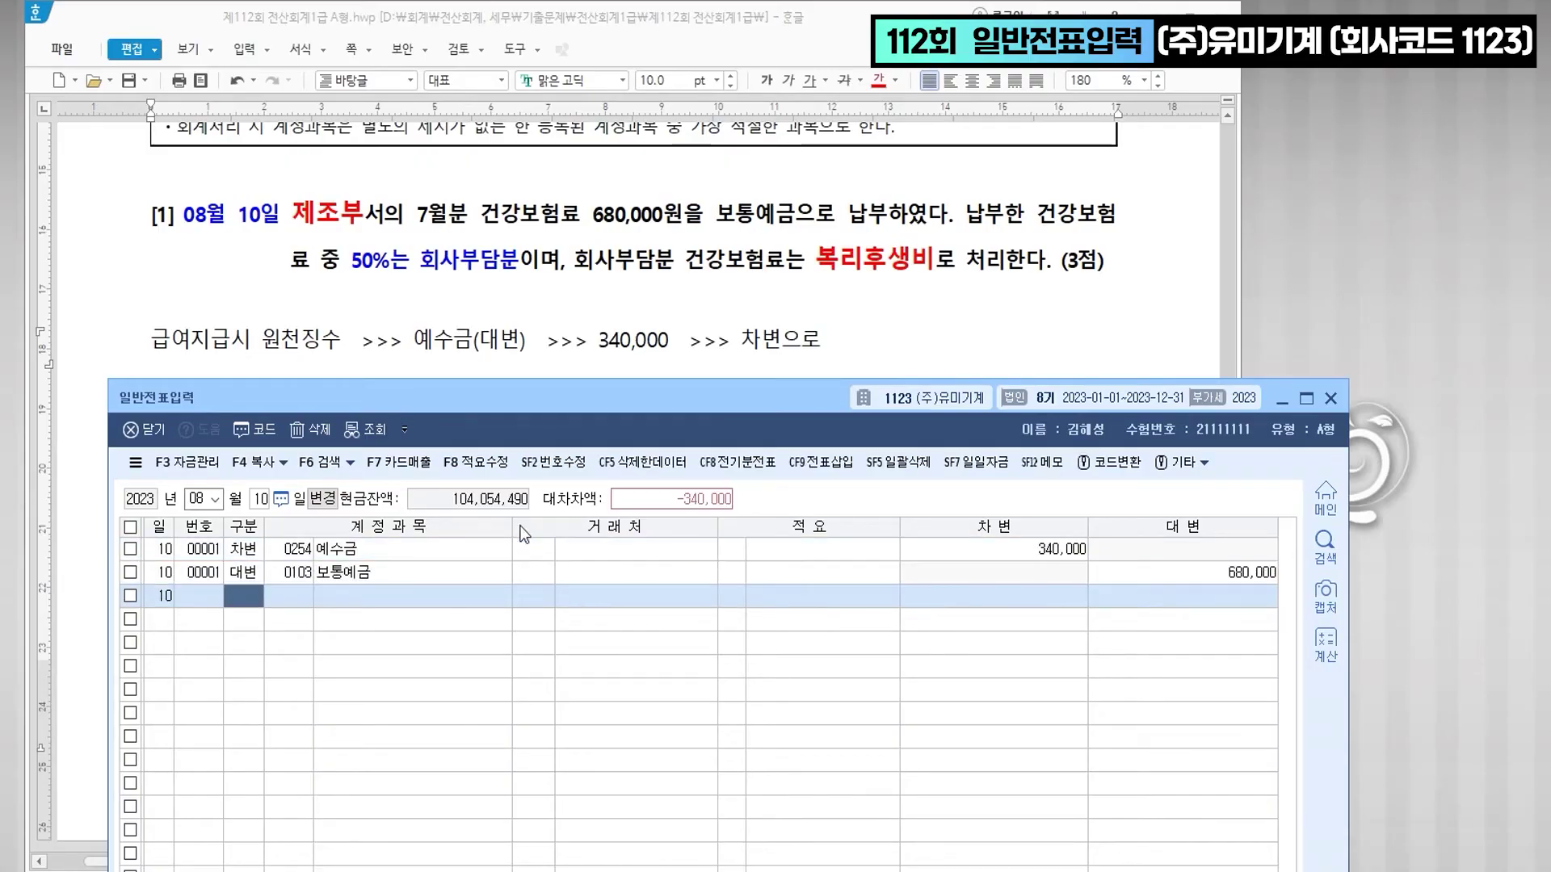
# - Enter a balancing debit line for 0511 복리후생비 with the remaining 340,000 in the August 10 voucher
pyautogui.click(706, 515)
pyautogui.write('5')
pyautogui.press('Return')
pyautogui.write('1')
pyautogui.press('BackSpace')
pyautogui.press('BackSpace')
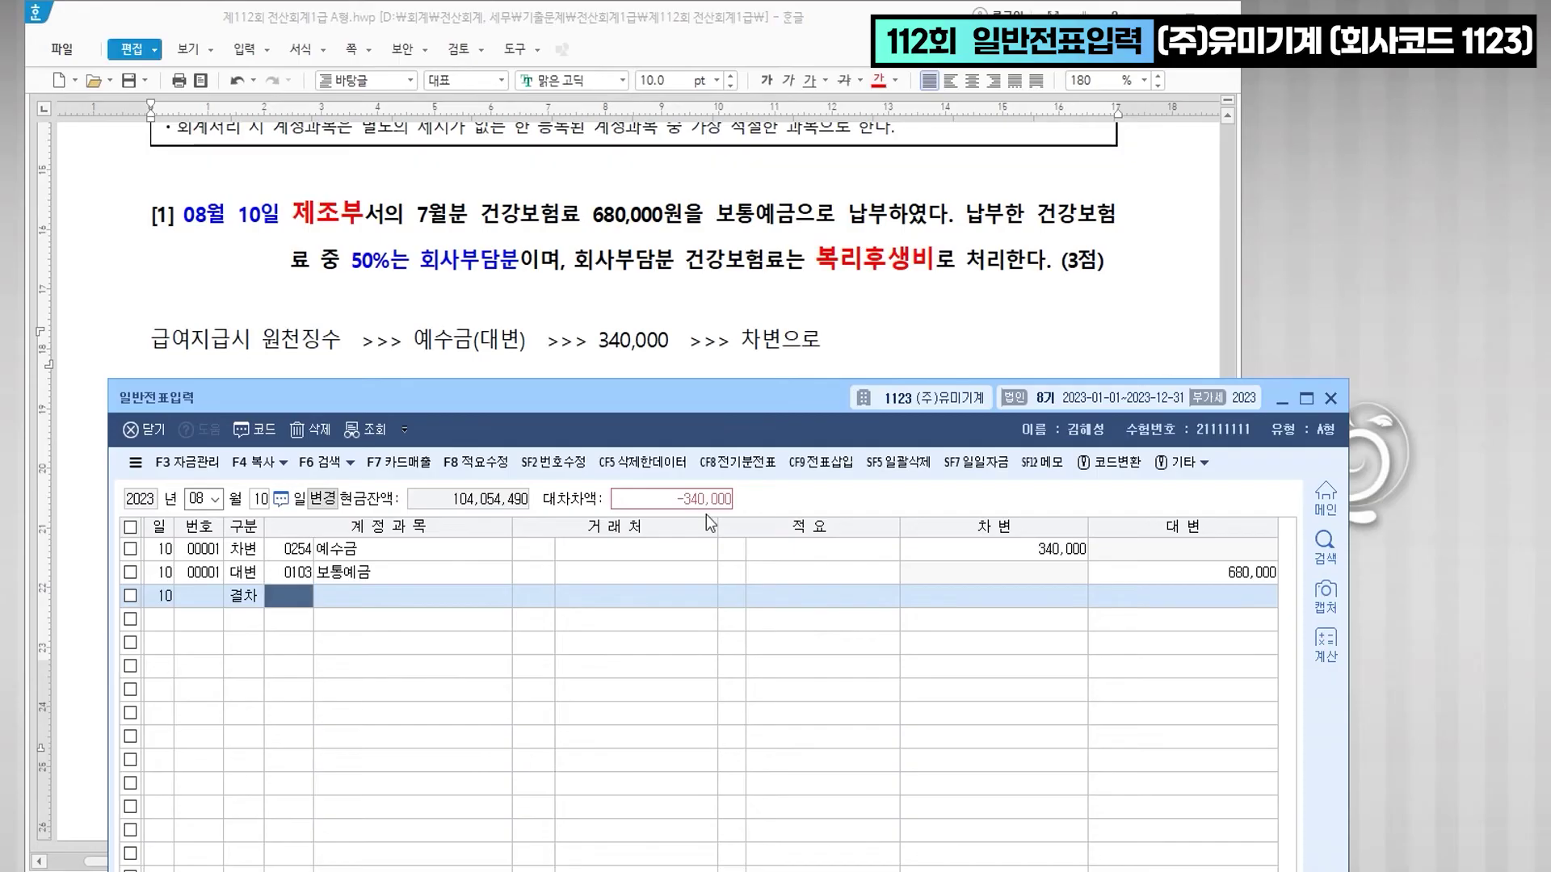
pyautogui.write('511')
pyautogui.press('Return')
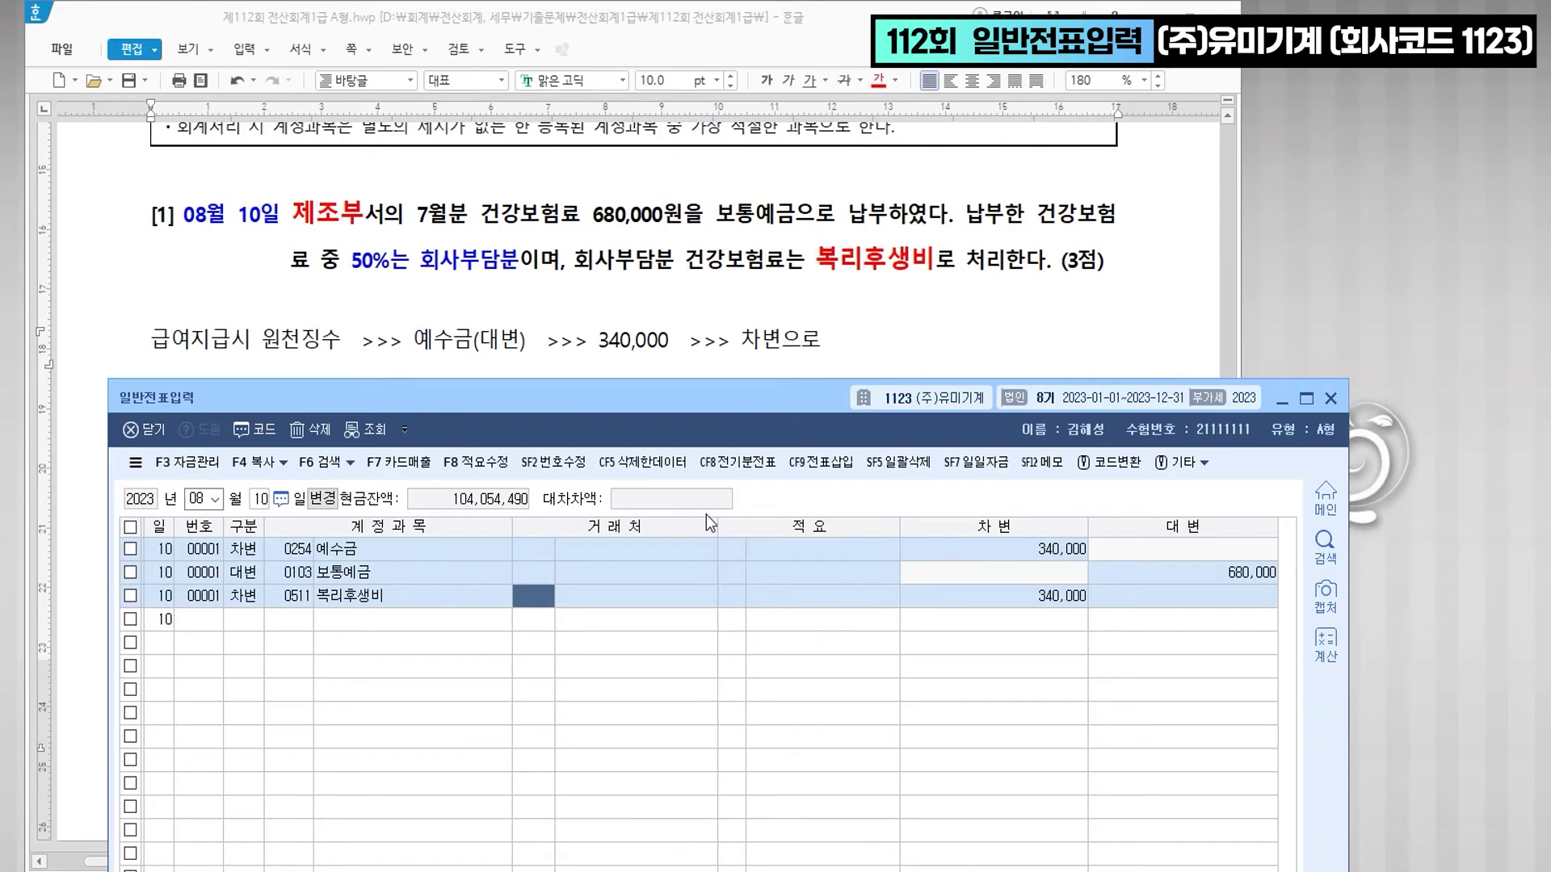
# - In the exam document's question [2], colour the date "08월 23일" and "보관하던 받을어음 3,500,000원" red
pyautogui.moveTo(678, 402); pyautogui.dragTo(647, 481)
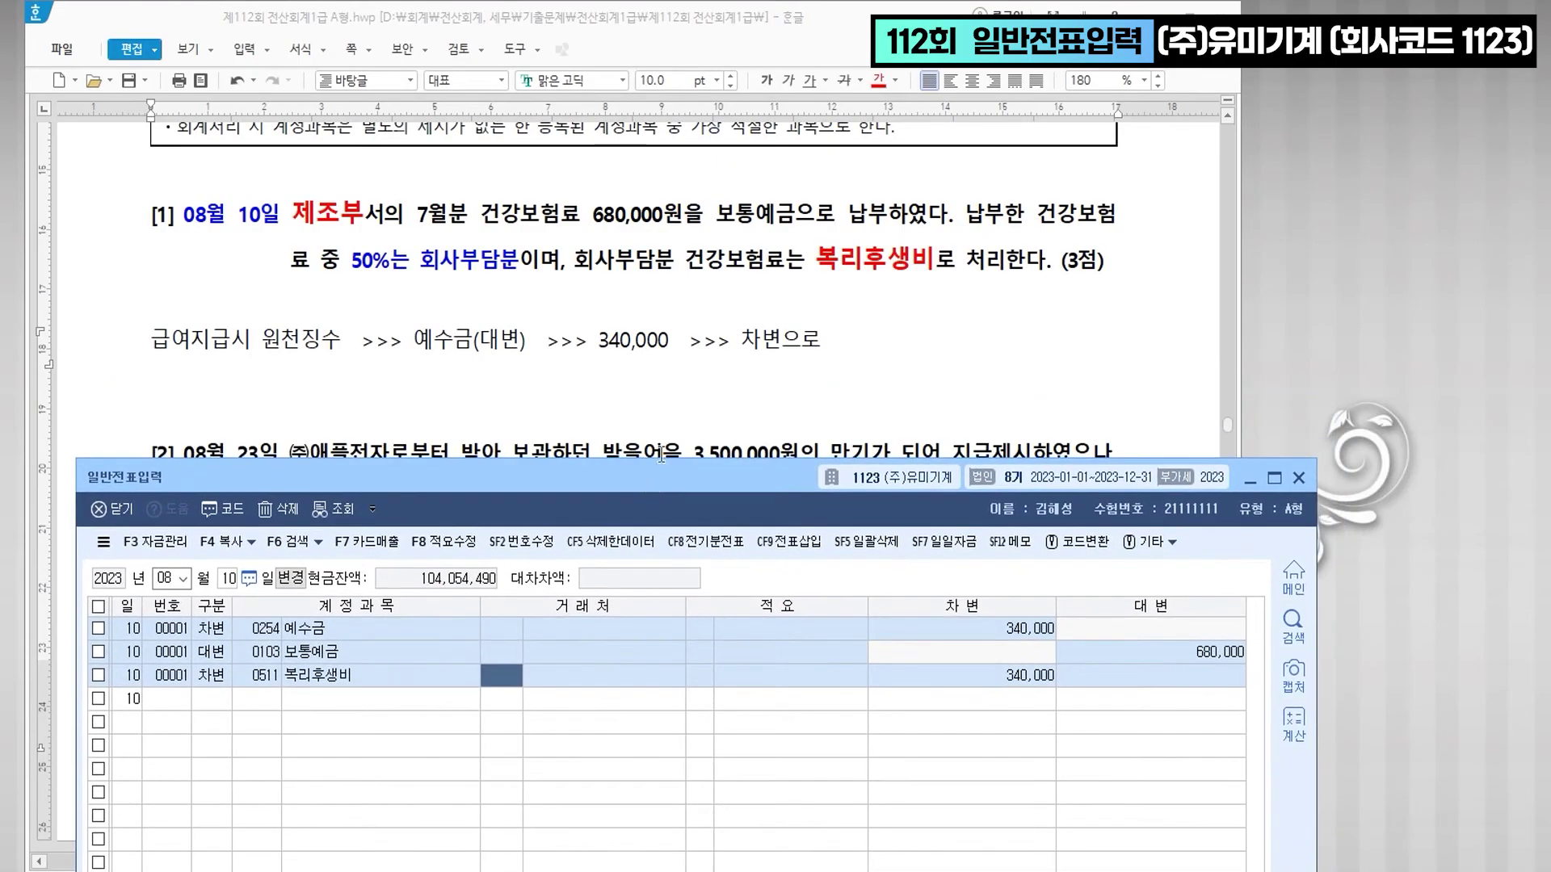
pyautogui.scroll(-2, 697, 314)
pyautogui.scroll(-4, 697, 313)
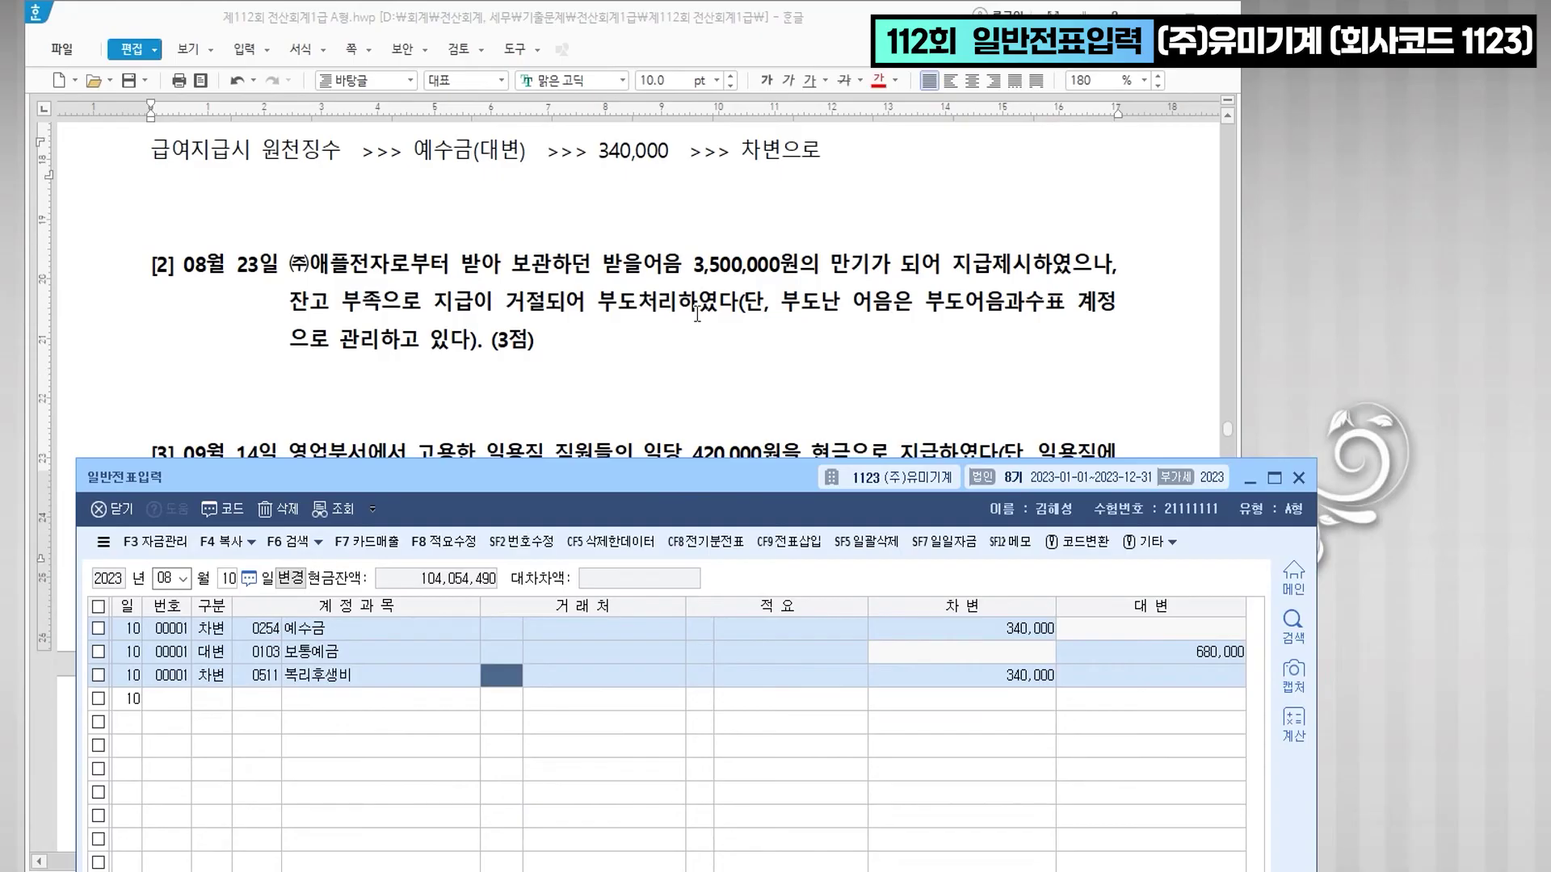
pyautogui.moveTo(185, 170); pyautogui.dragTo(272, 174)
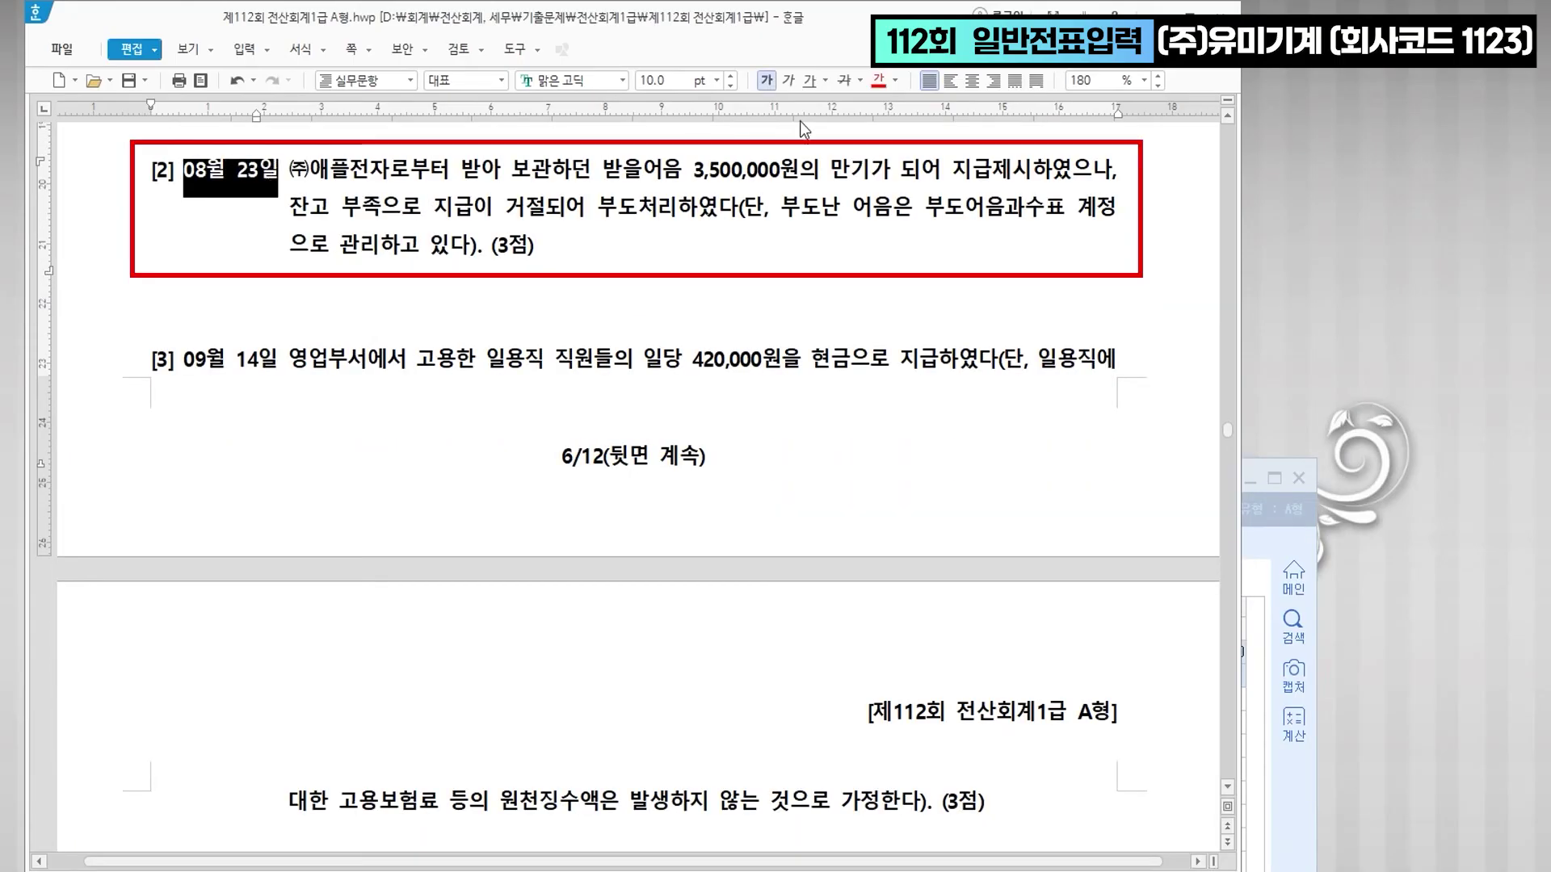
pyautogui.click(879, 80)
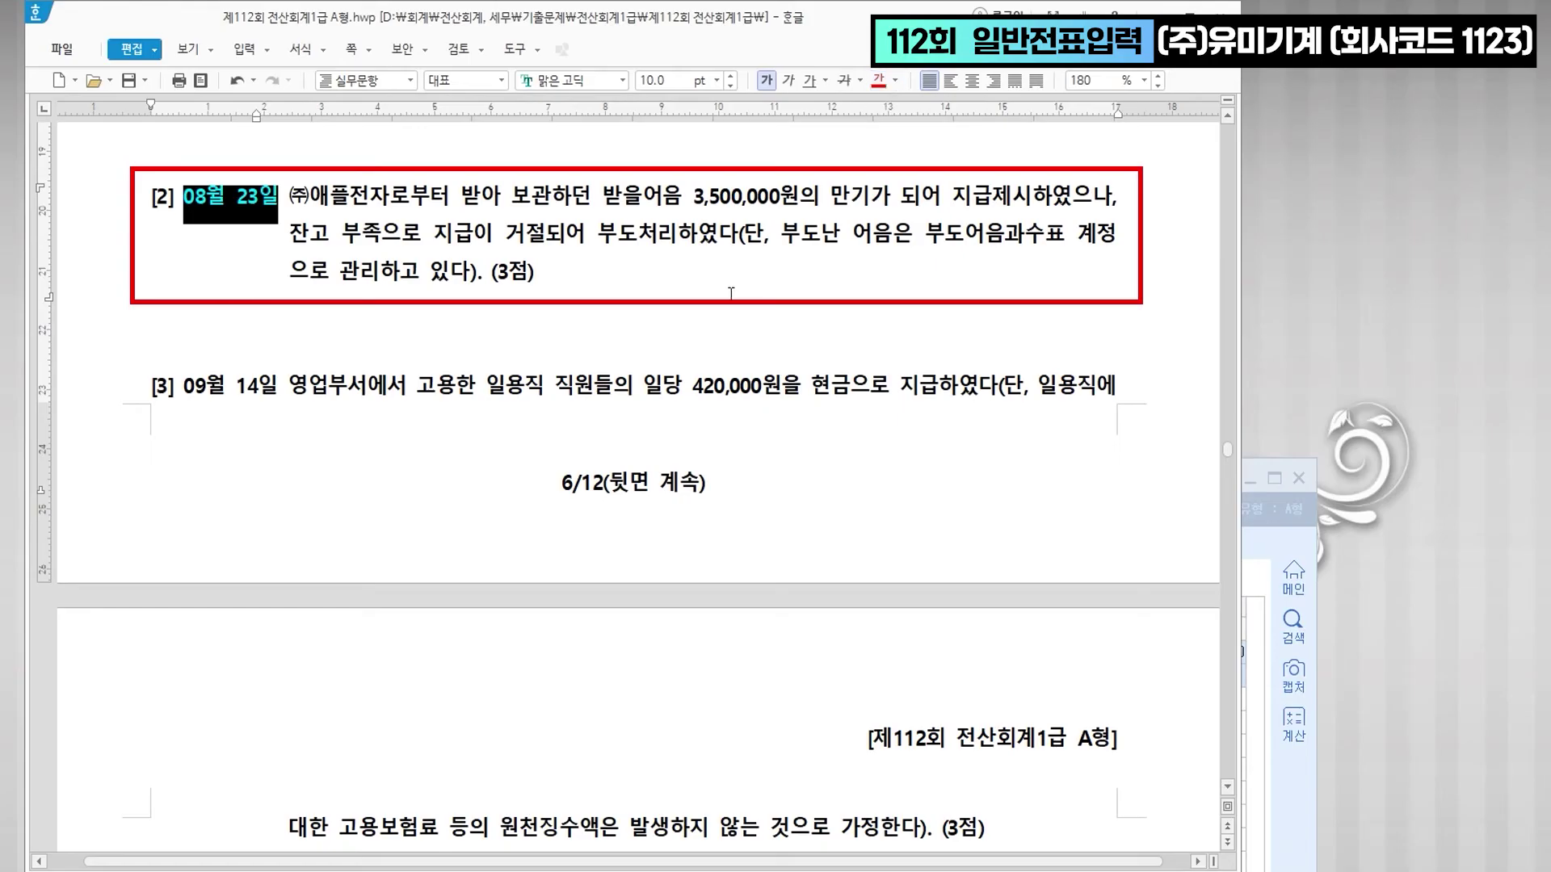
pyautogui.moveTo(514, 198); pyautogui.dragTo(800, 197)
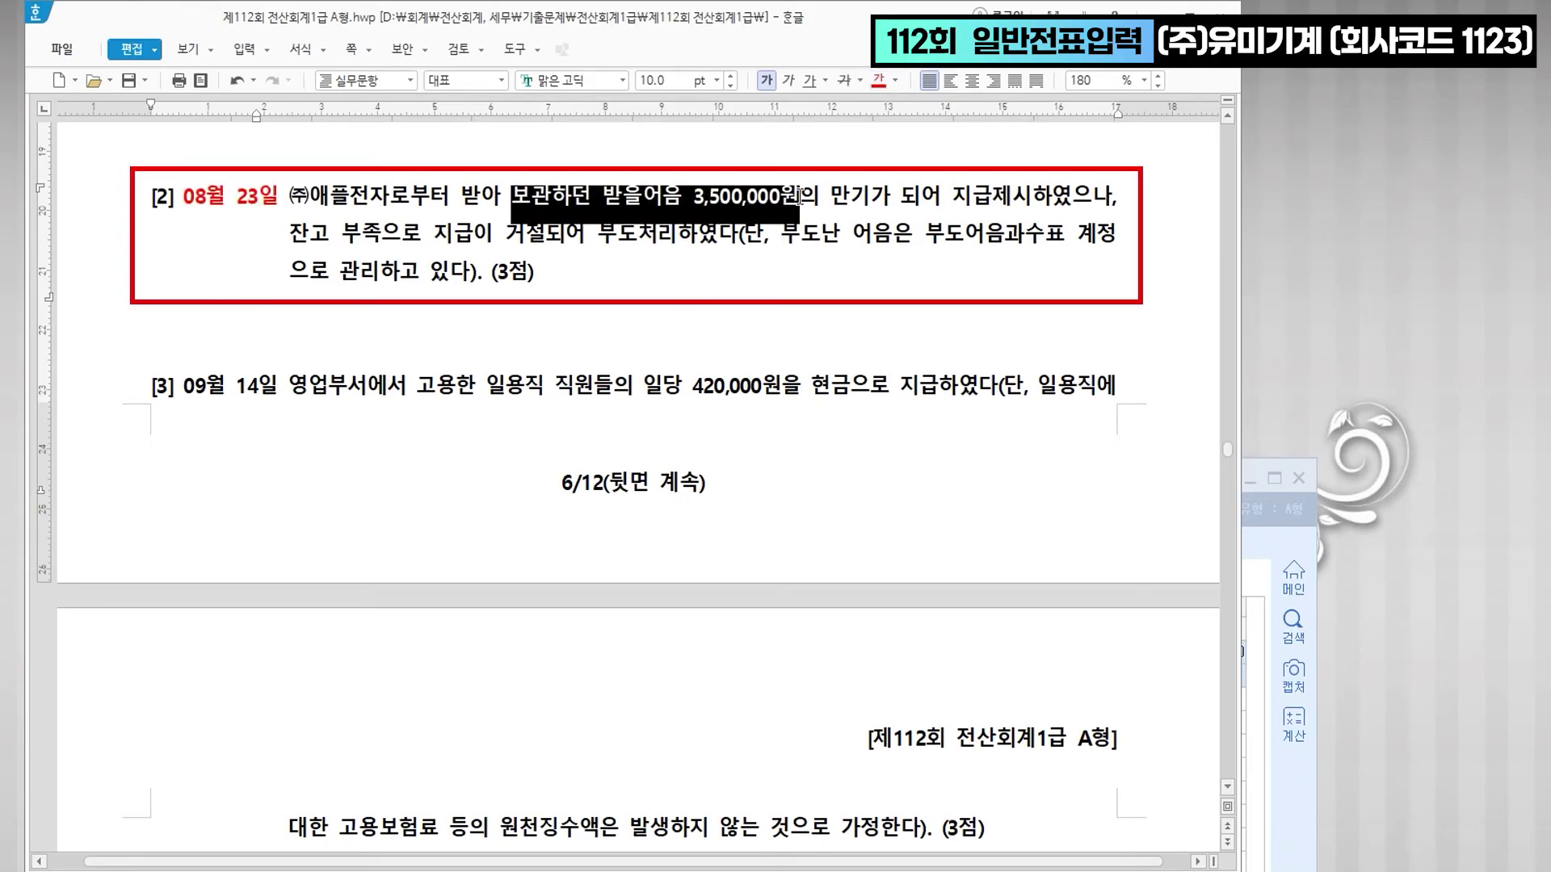
pyautogui.click(879, 80)
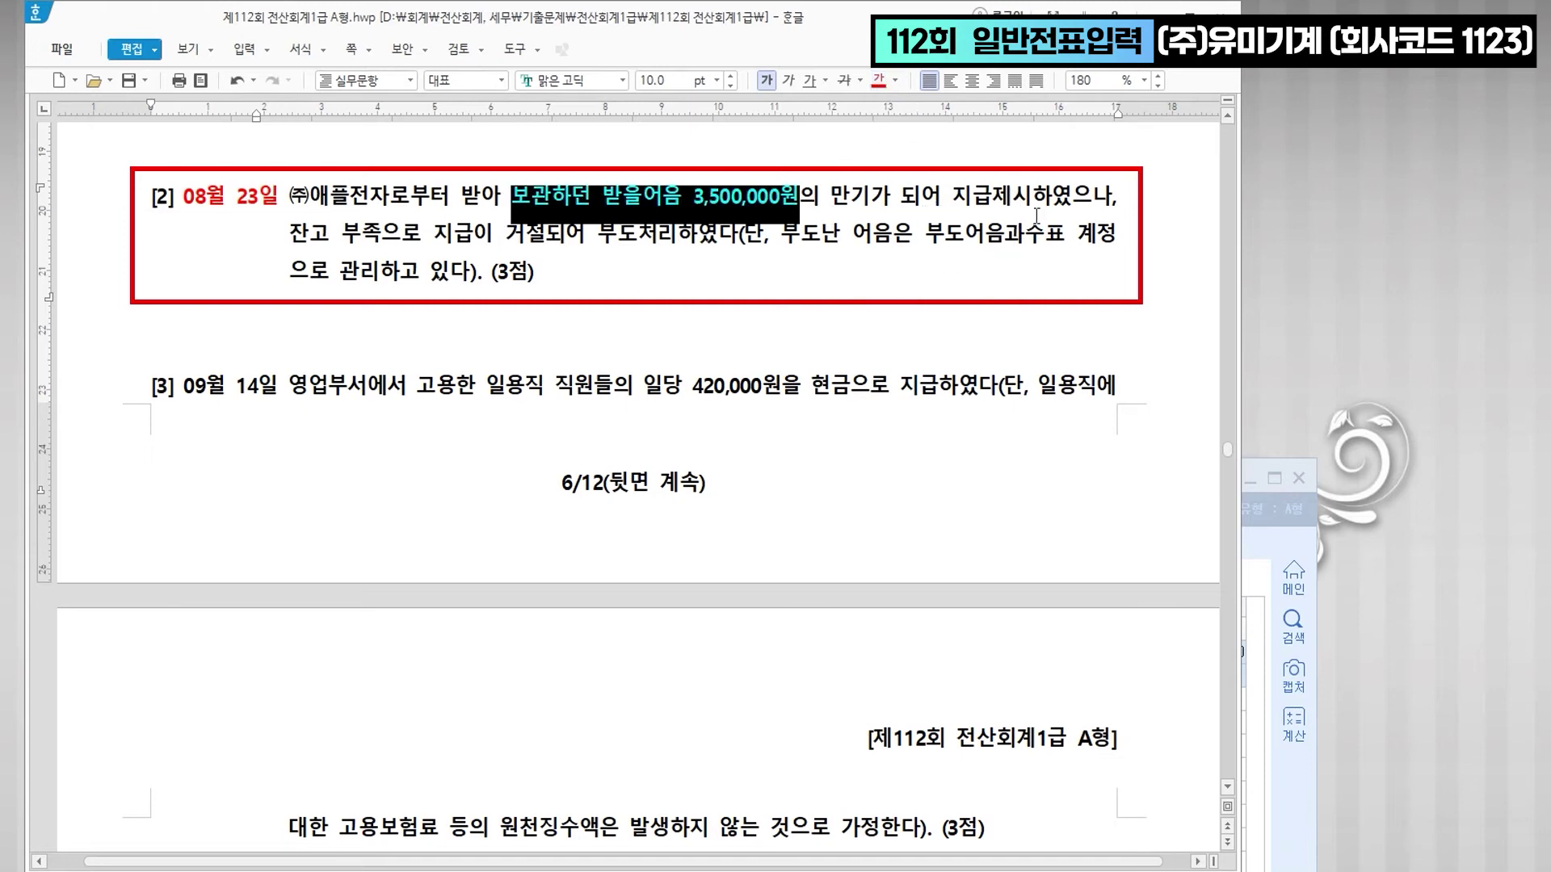
# - Colour "지급이 거절" red and "부도어음과수표" blue in question [2]
pyautogui.click(503, 238)
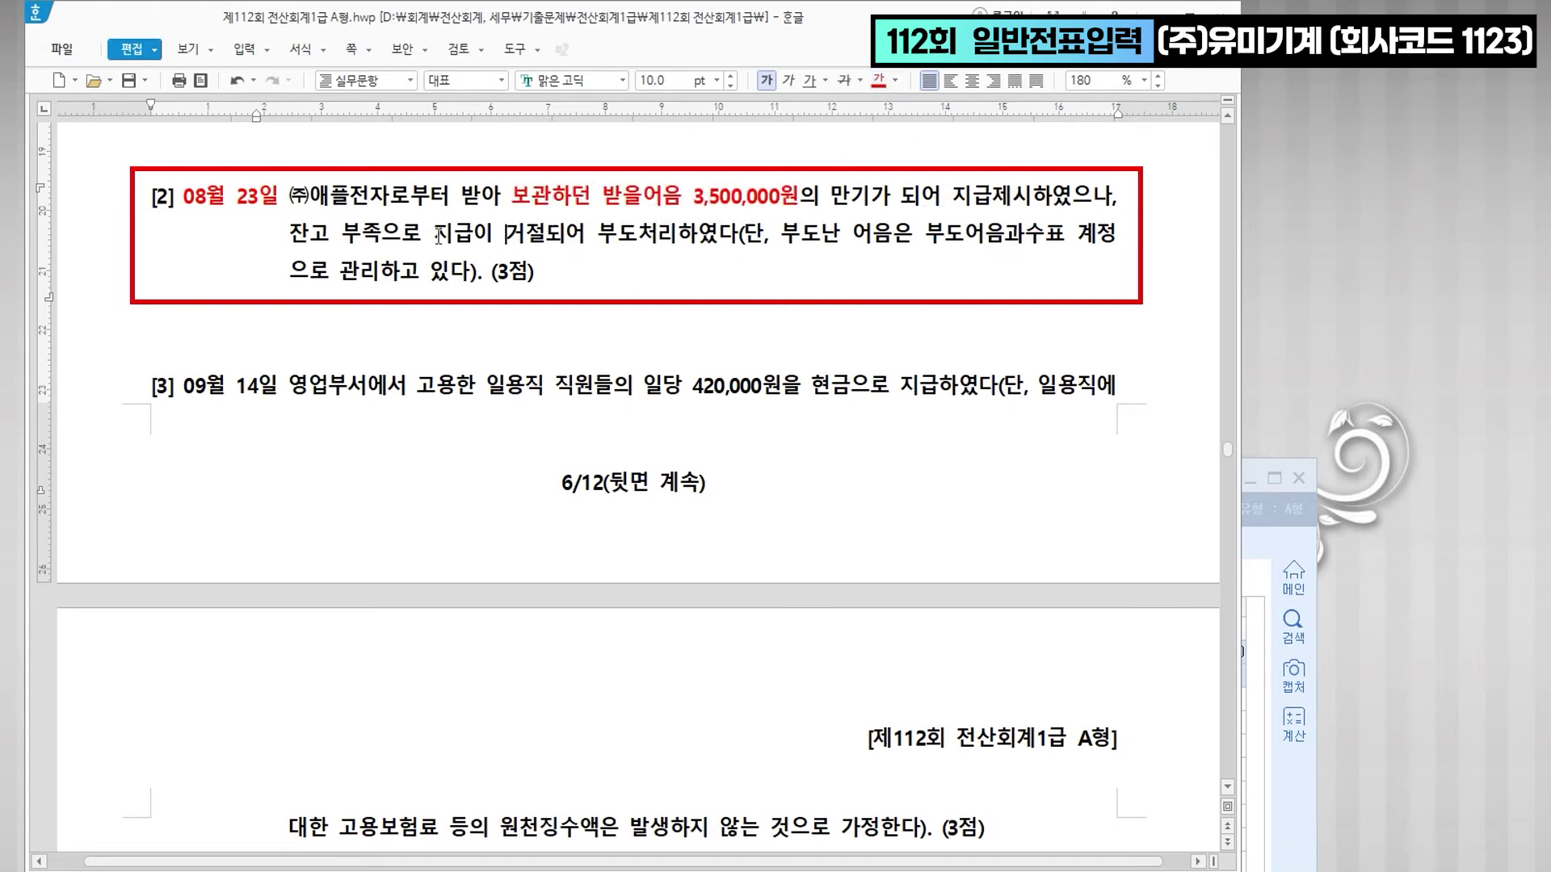
pyautogui.moveTo(434, 234); pyautogui.dragTo(541, 228)
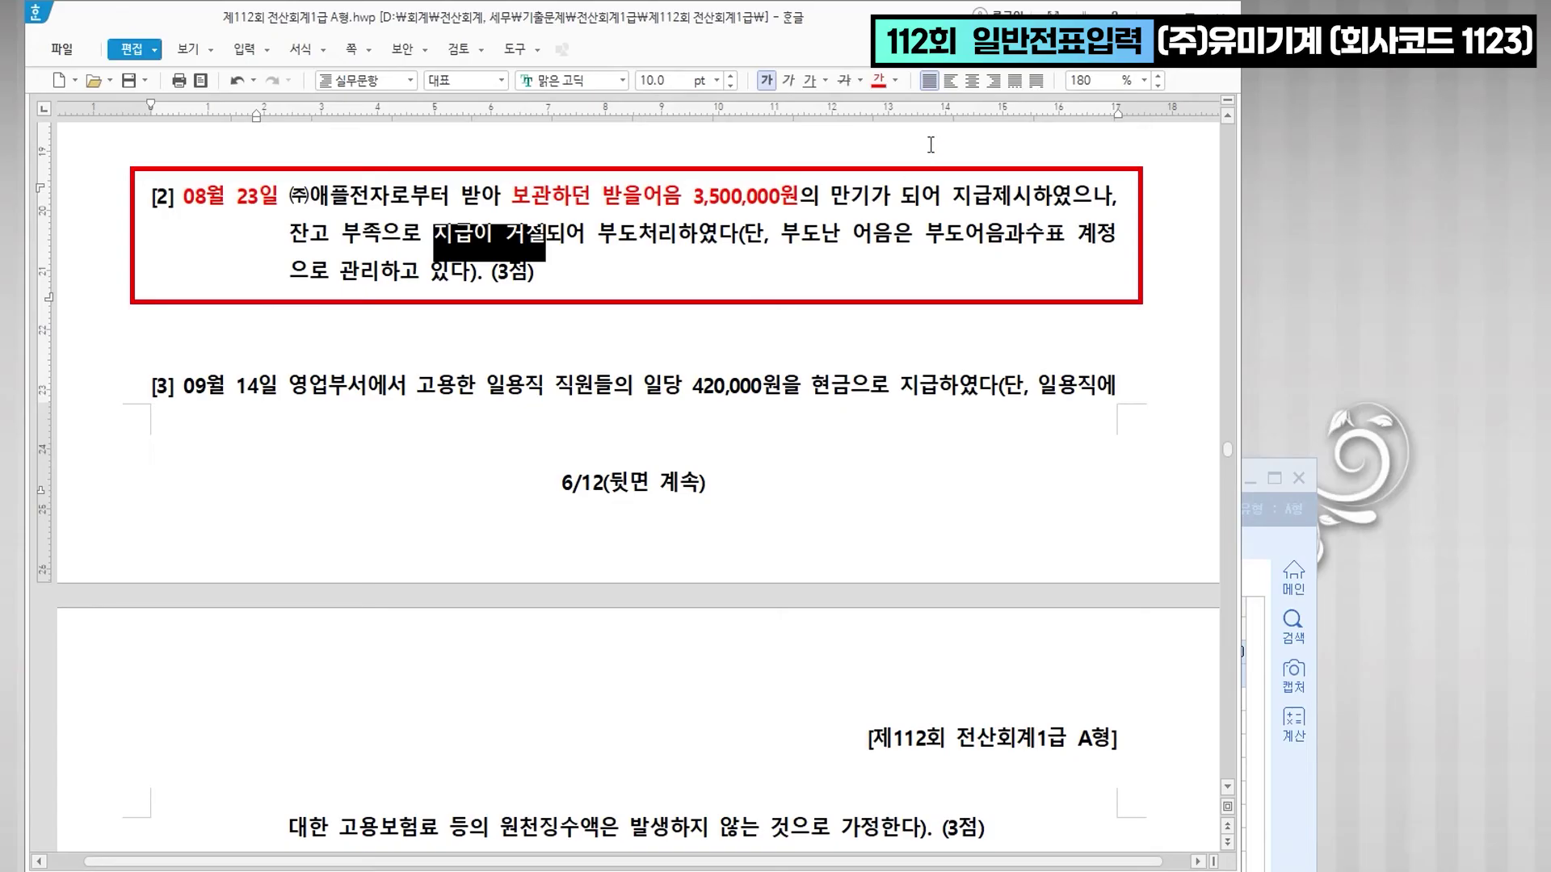
pyautogui.click(878, 80)
pyautogui.moveTo(927, 239); pyautogui.dragTo(1061, 234)
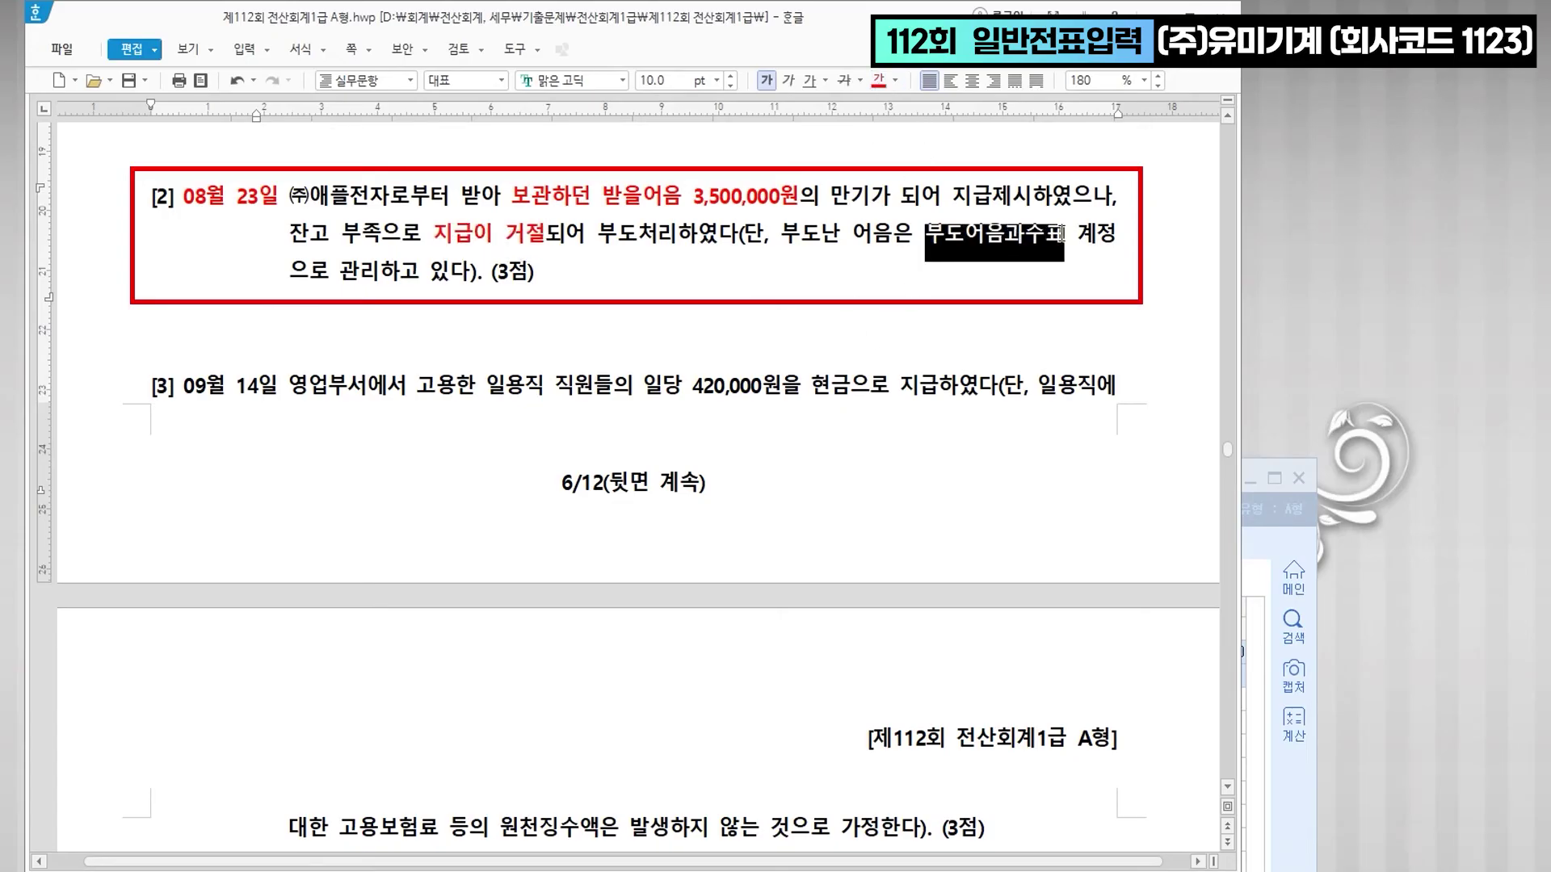
pyautogui.click(895, 80)
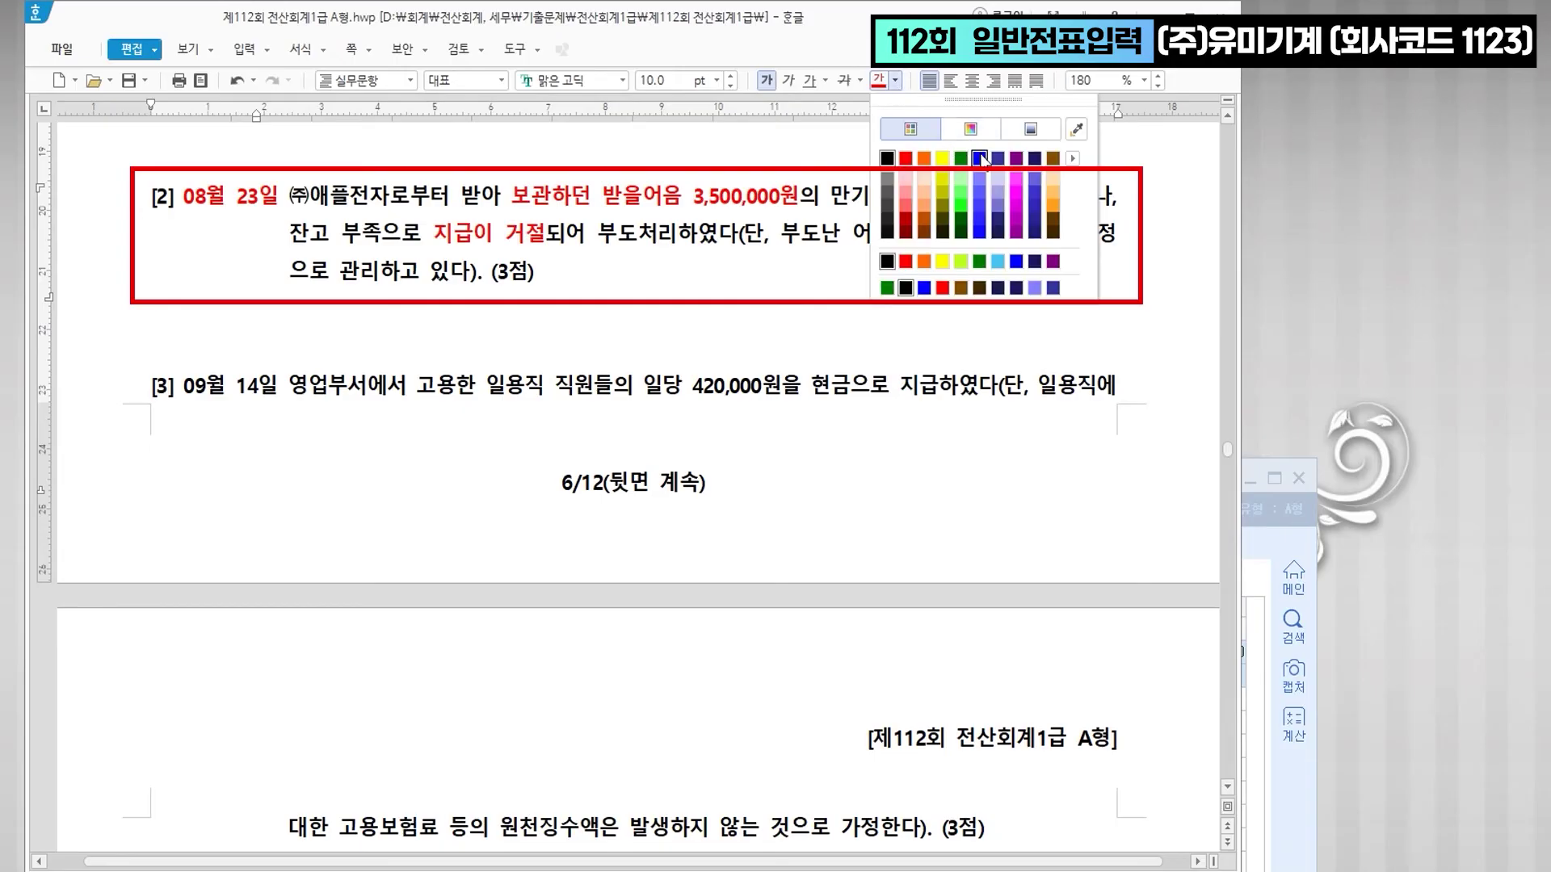
pyautogui.click(981, 158)
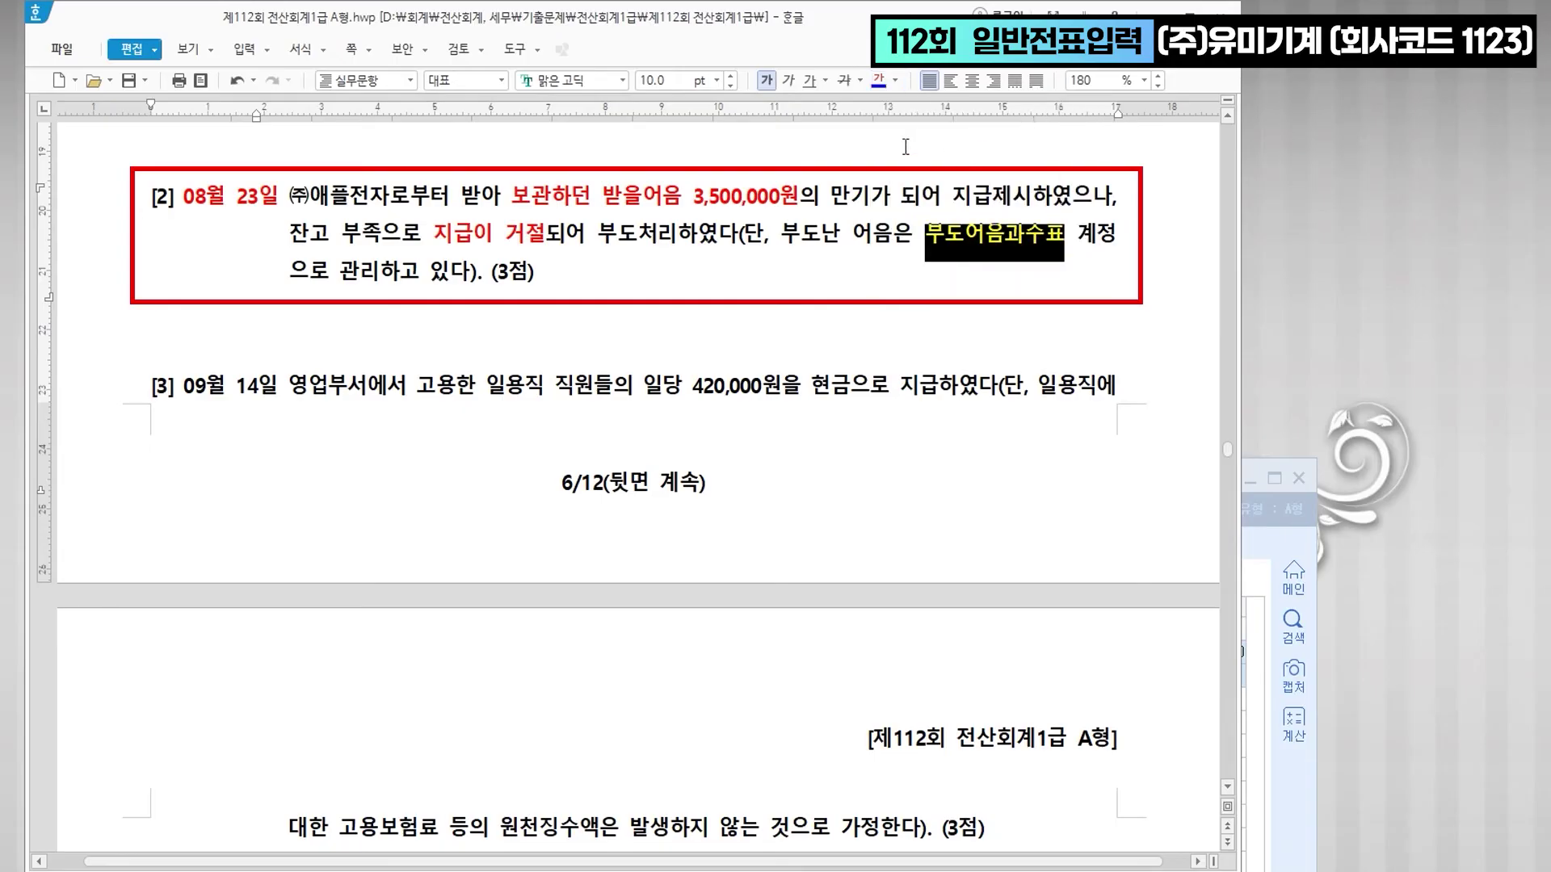
pyautogui.click(962, 252)
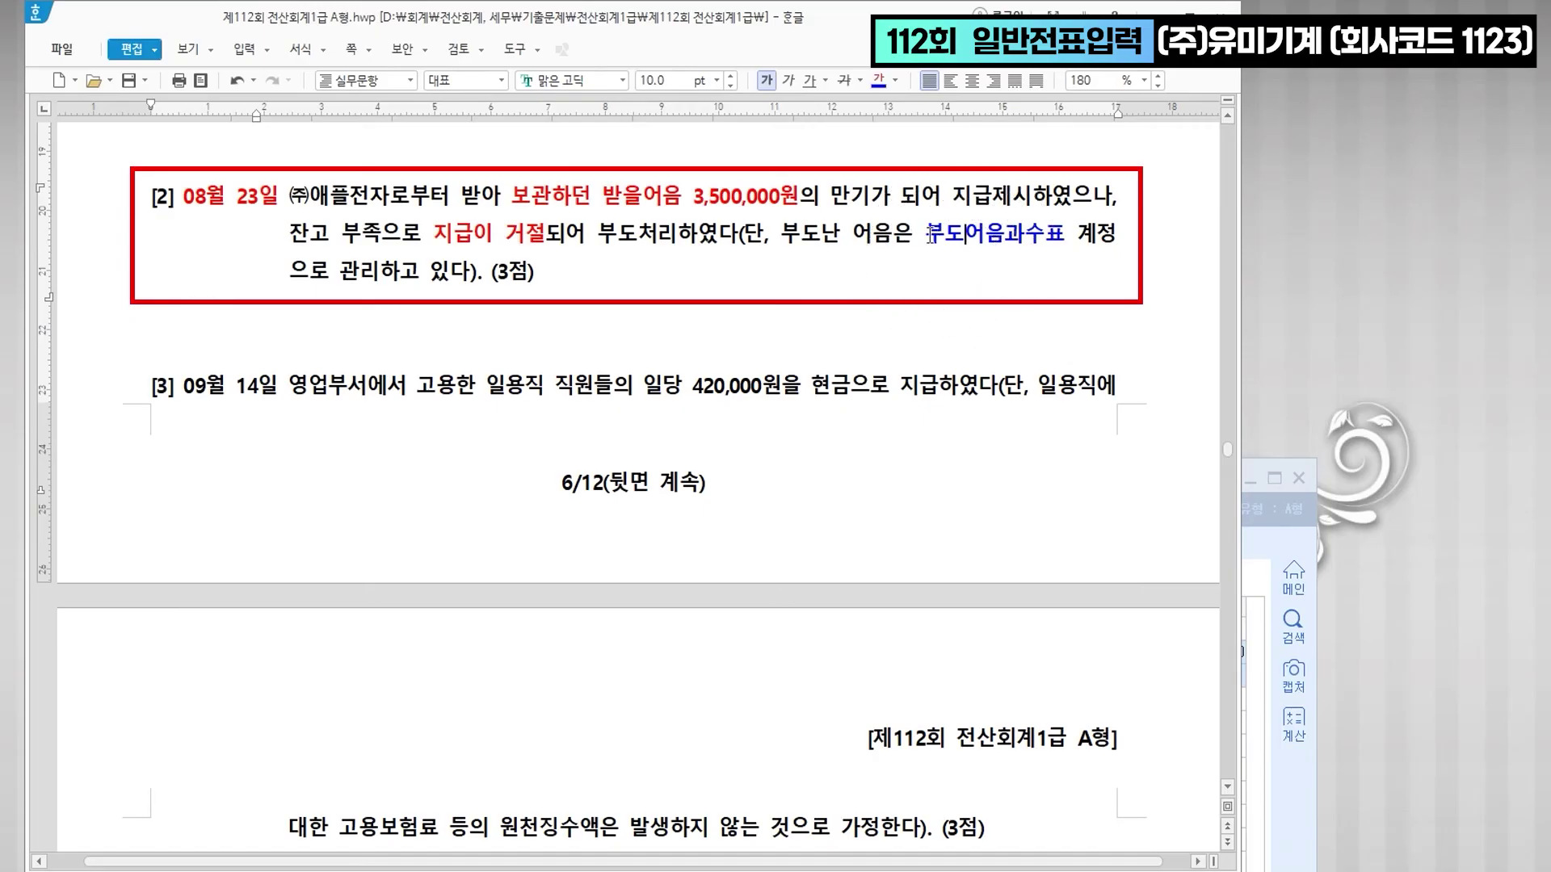
# - Move "부도어음과수표" in question [2] onto a new line and add the note ">> 거래처" after it
pyautogui.press('Return')
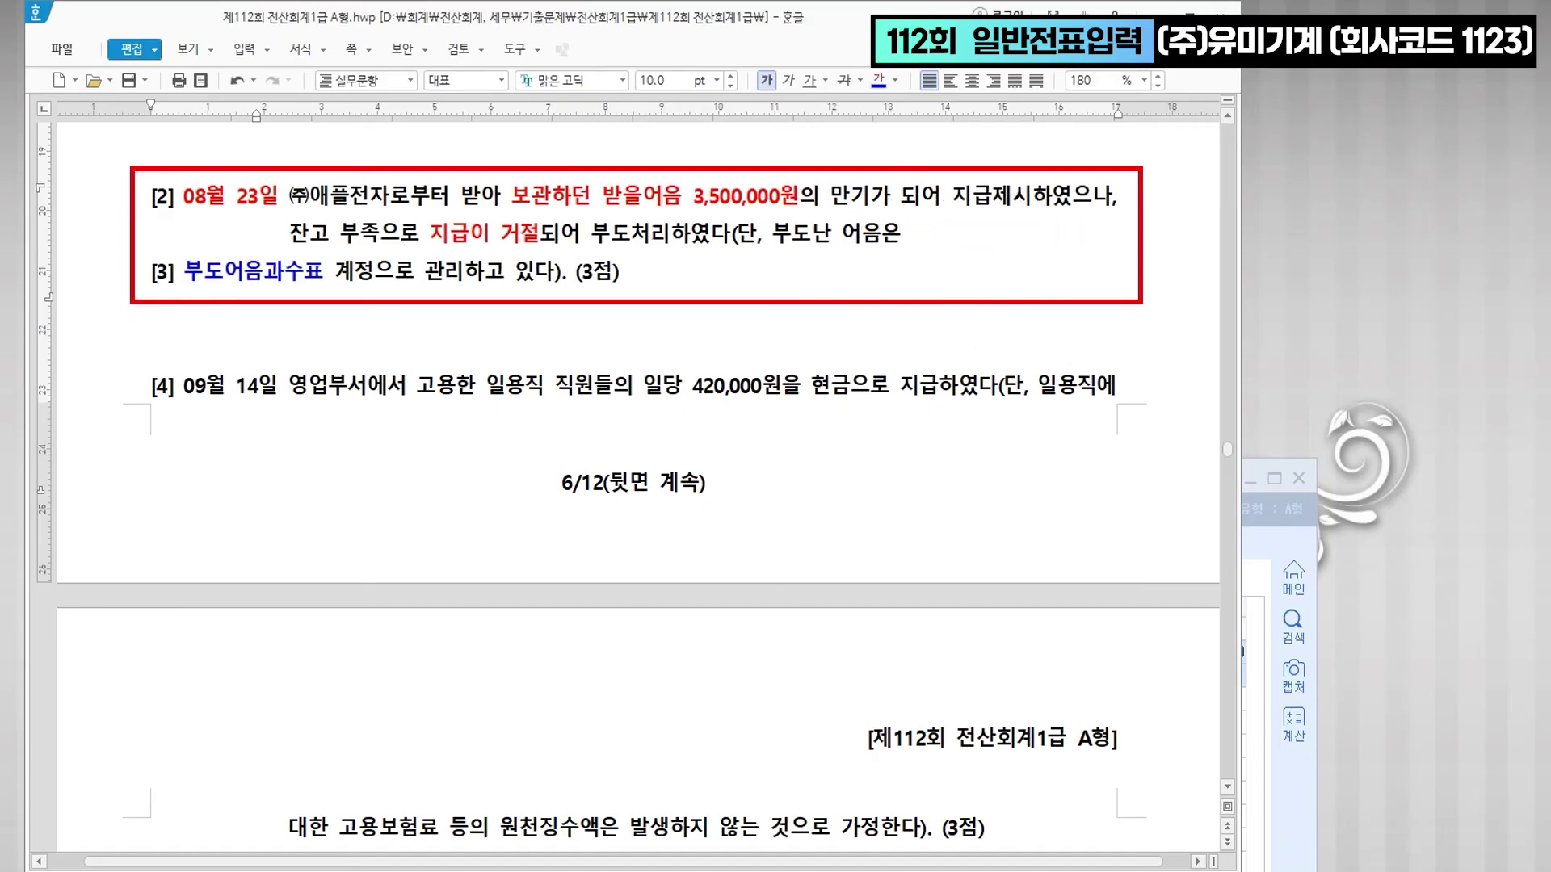
pyautogui.press('BackSpace')
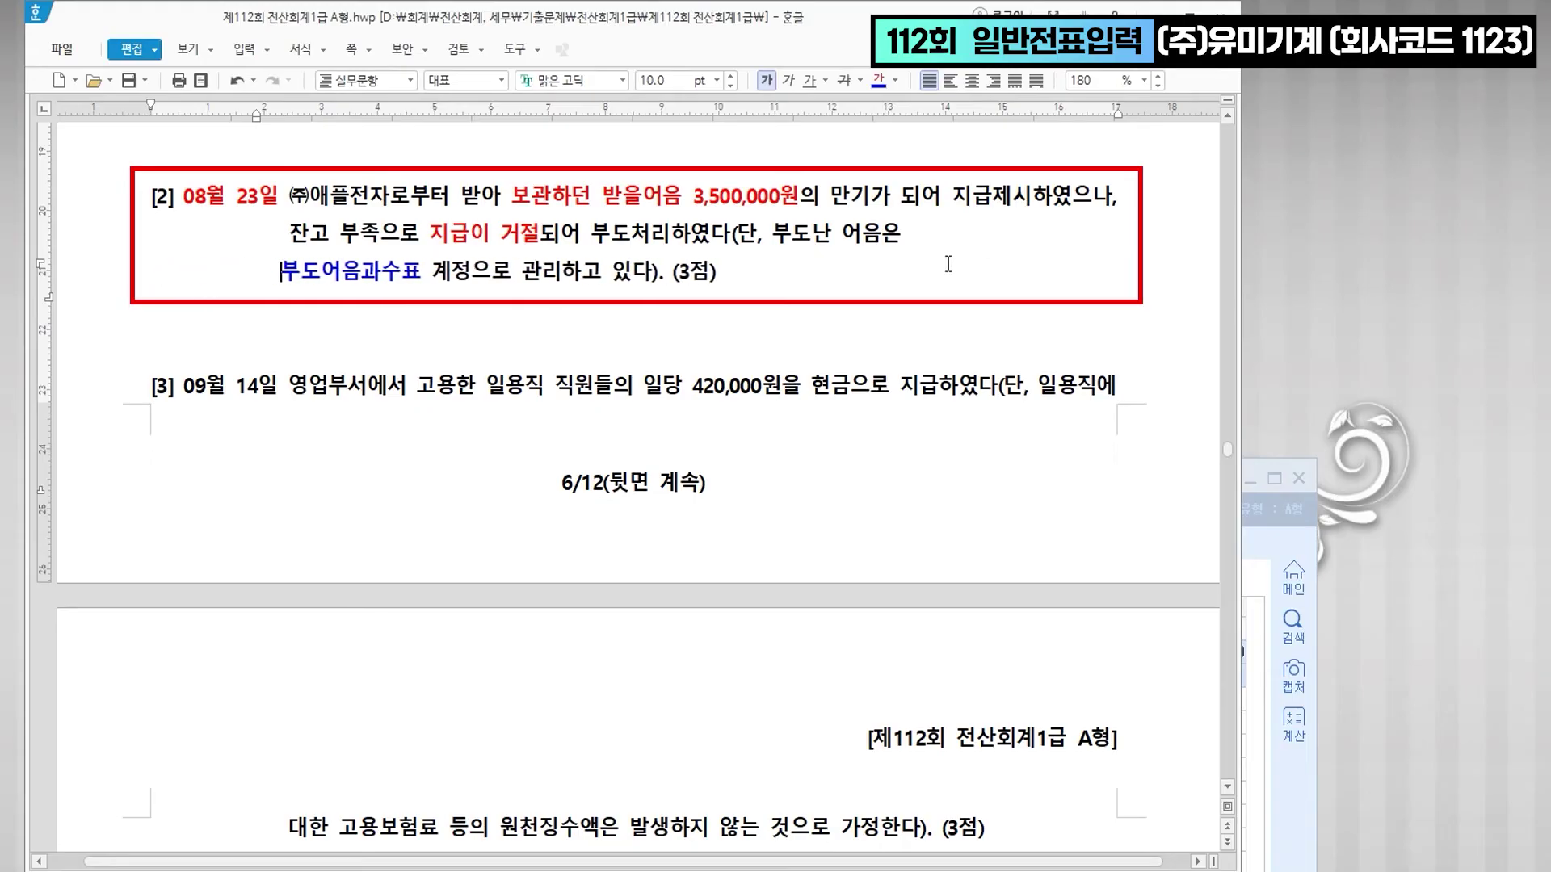
pyautogui.click(421, 272)
pyautogui.write('>> 걸')
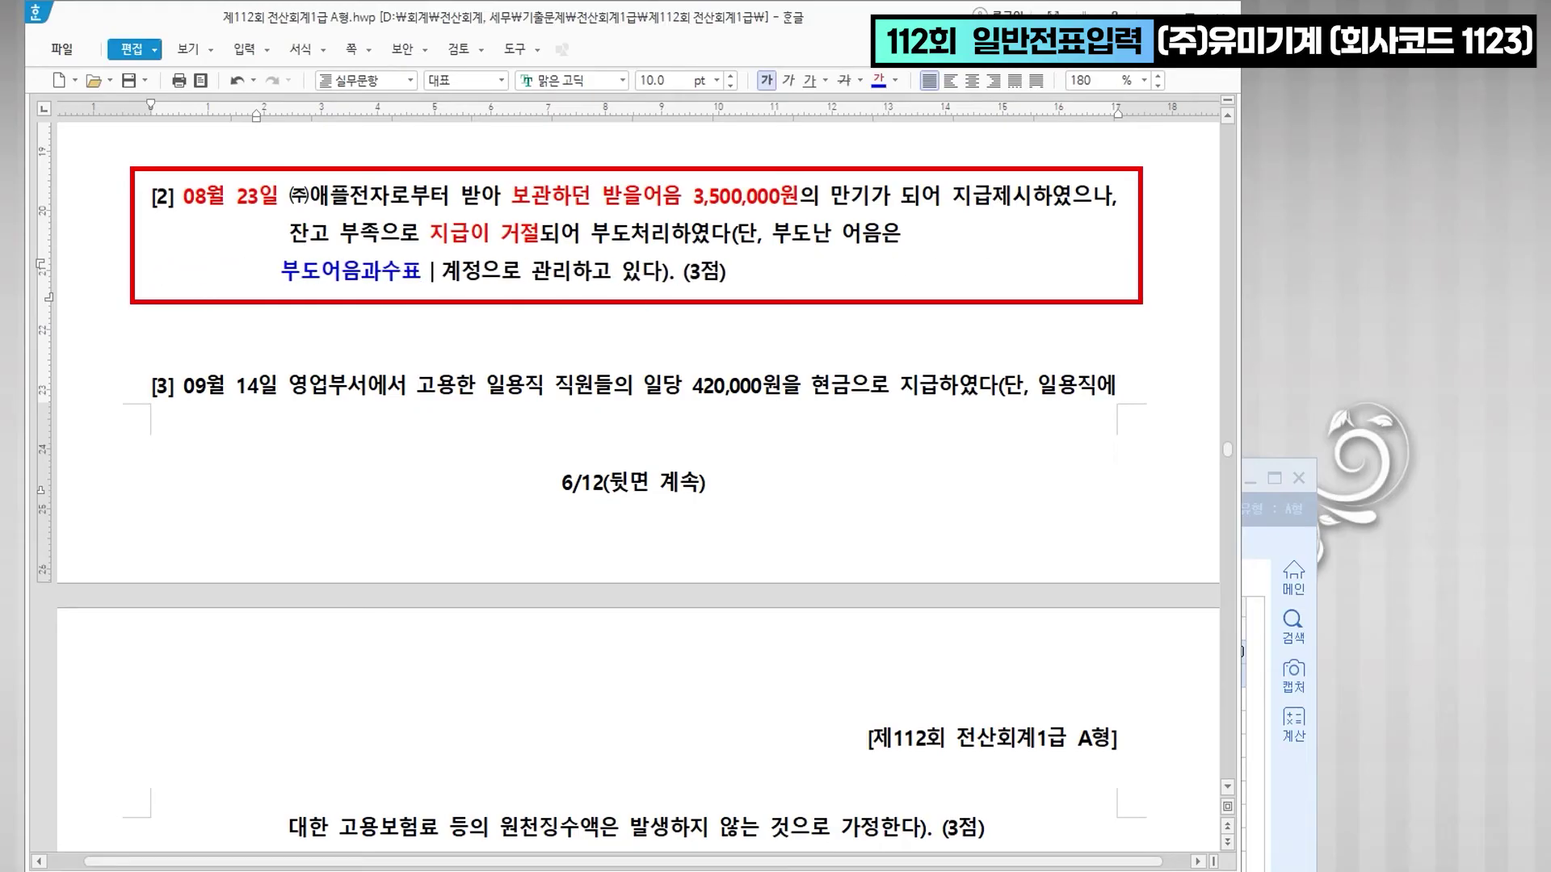
pyautogui.write('래처')
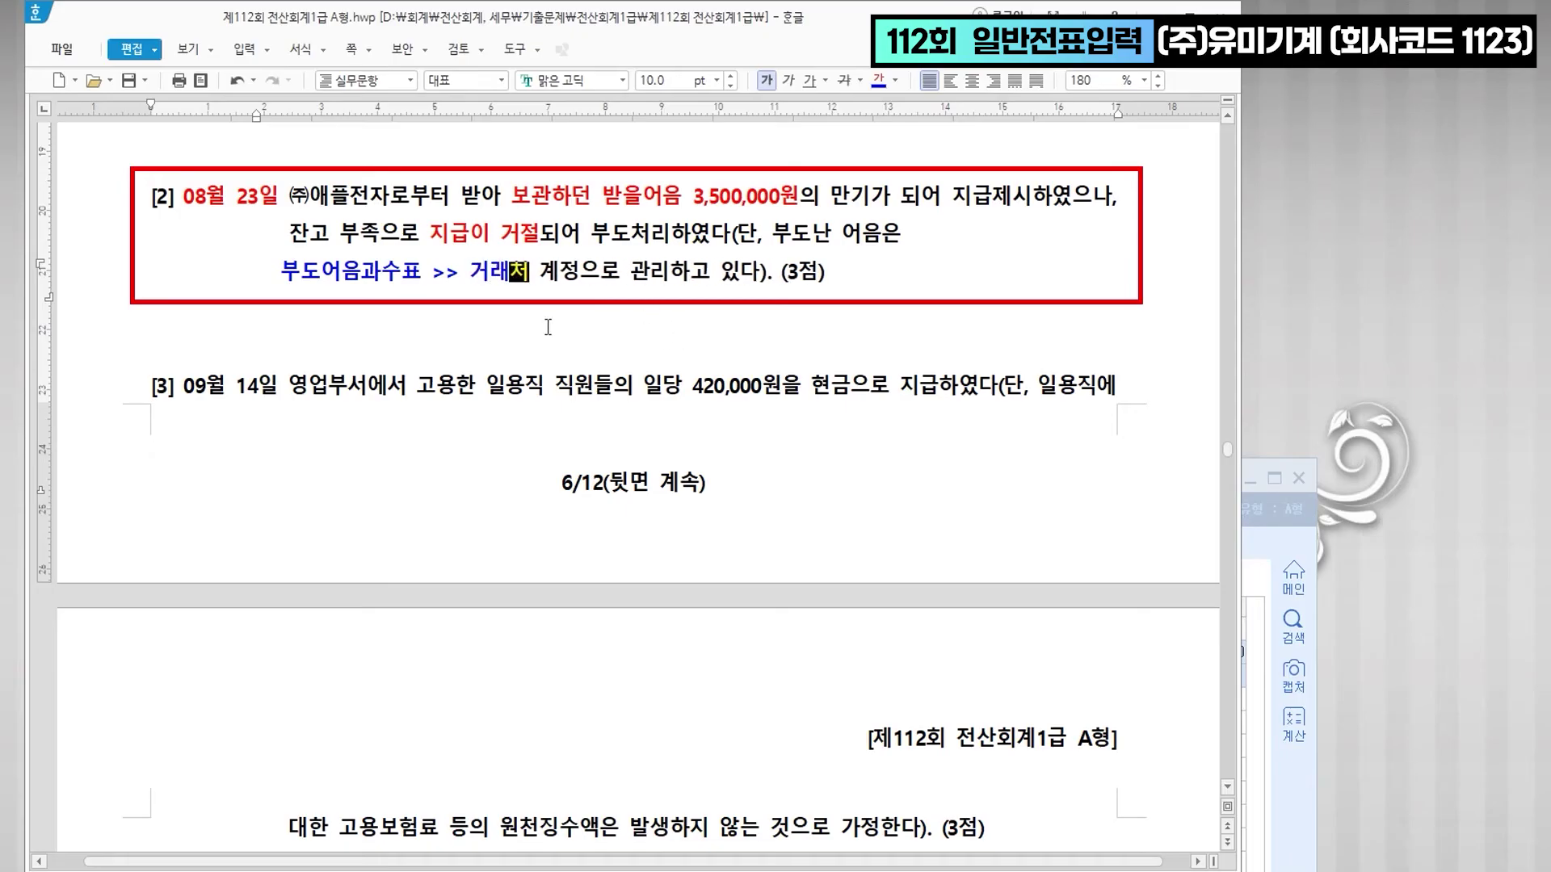
# - Colour the company name "㈜애플전자" blue in question [2]
pyautogui.moveTo(289, 196); pyautogui.dragTo(390, 199)
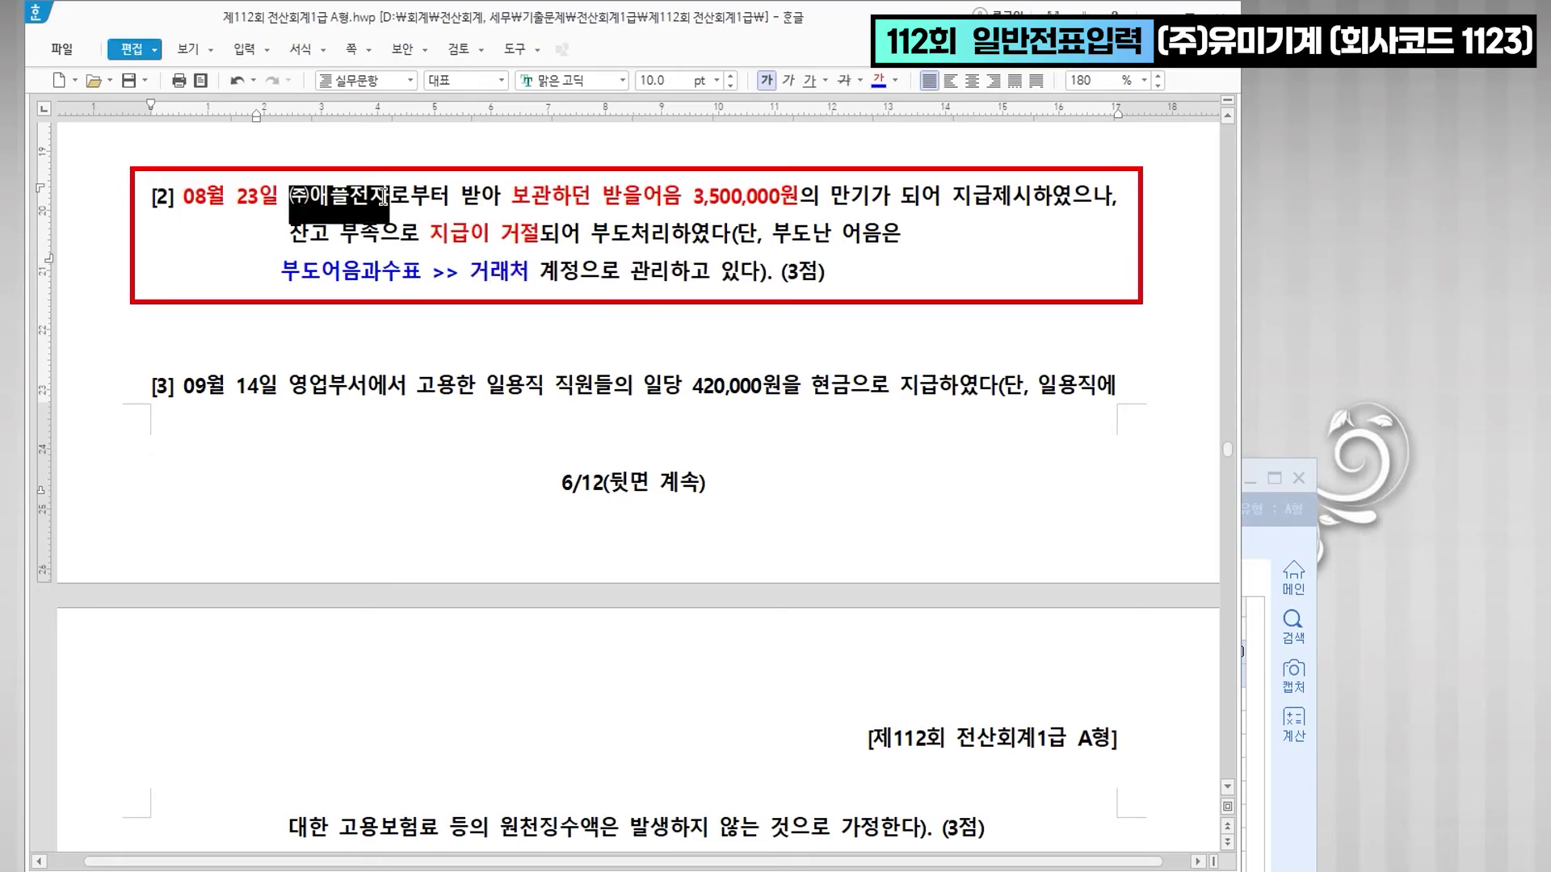
pyautogui.click(878, 80)
pyautogui.click(456, 452)
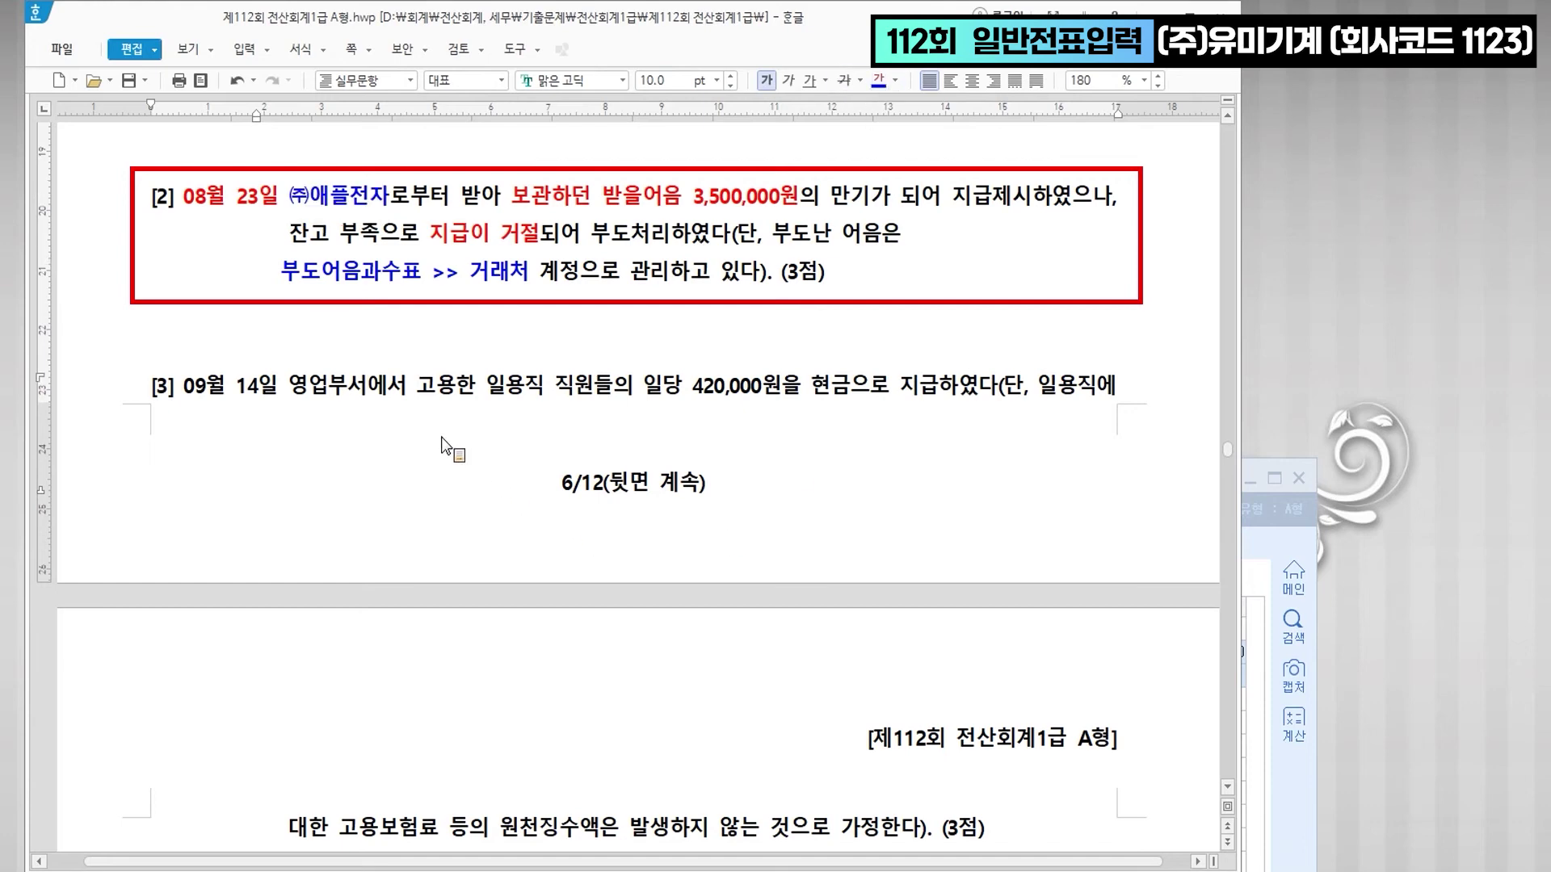
# - In KcLep's voucher entry for August 23, enter a credit line for 0110 받을어음 with counterparty (주)애플전자 and amount 3,500,000
pyautogui.hotkey('alt', 'Tab')
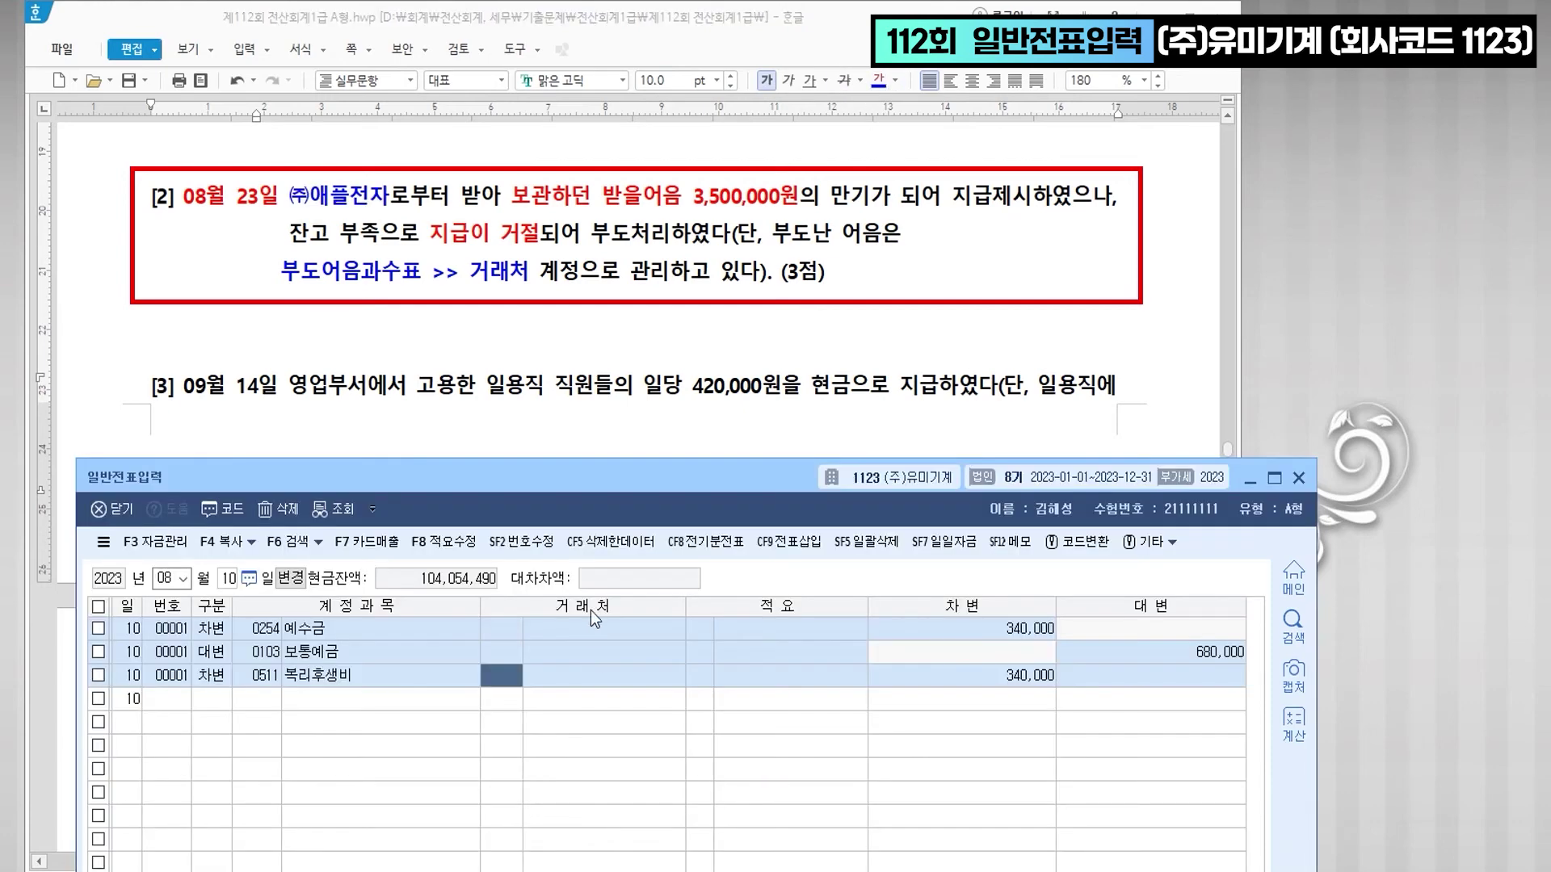
pyautogui.write('23')
pyautogui.press('Return')
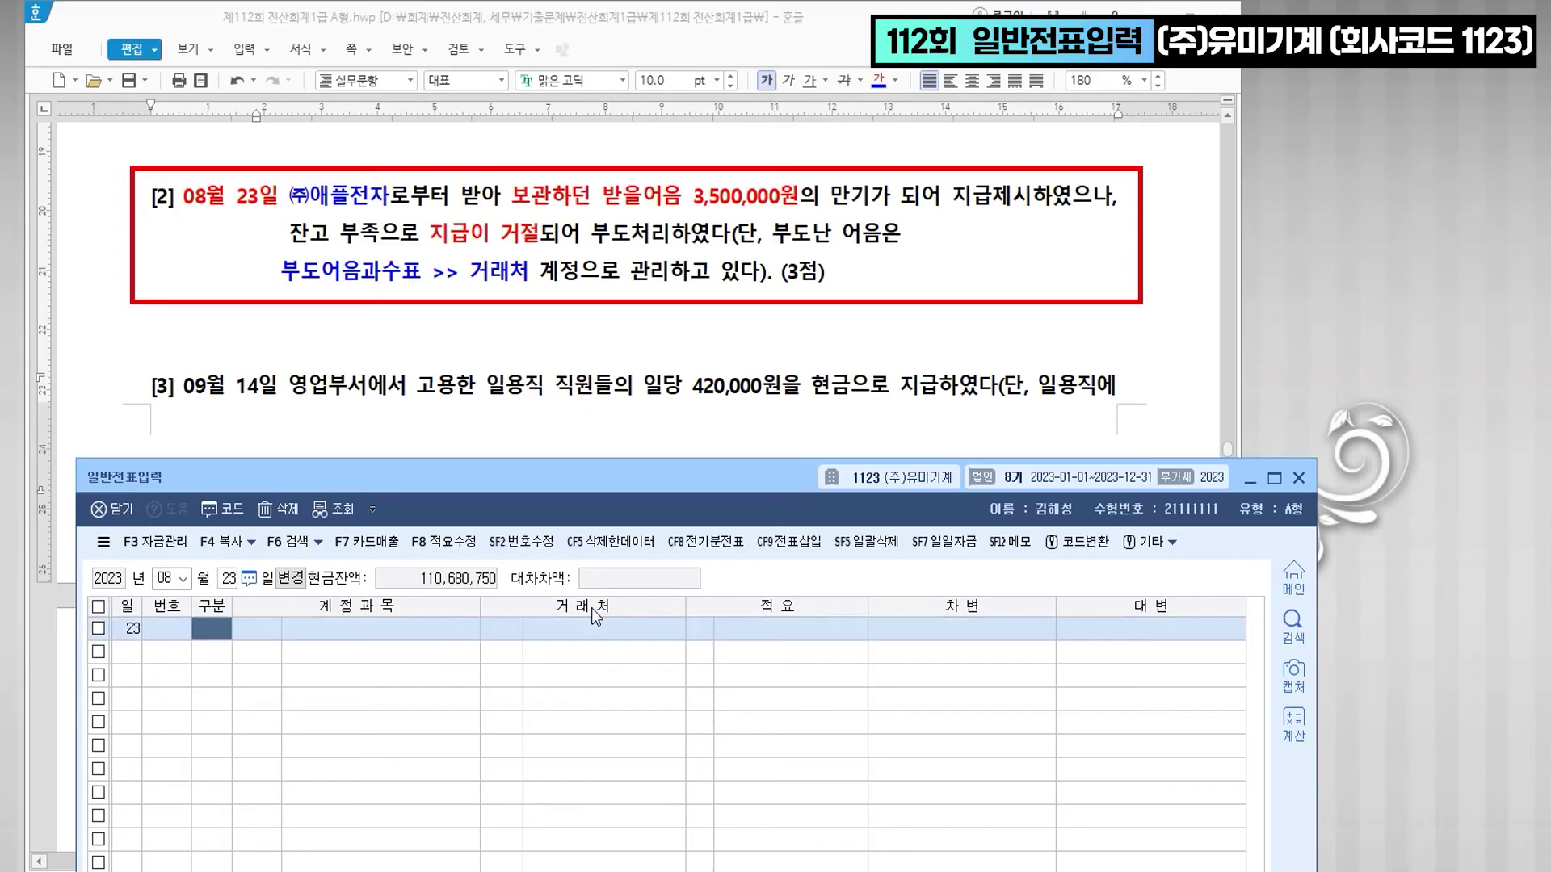
pyautogui.write('4')
pyautogui.press('Return')
pyautogui.write('110')
pyautogui.press('Return')
pyautogui.write('애플')
pyautogui.press('Return')
pyautogui.press('Return')
pyautogui.press('Return')
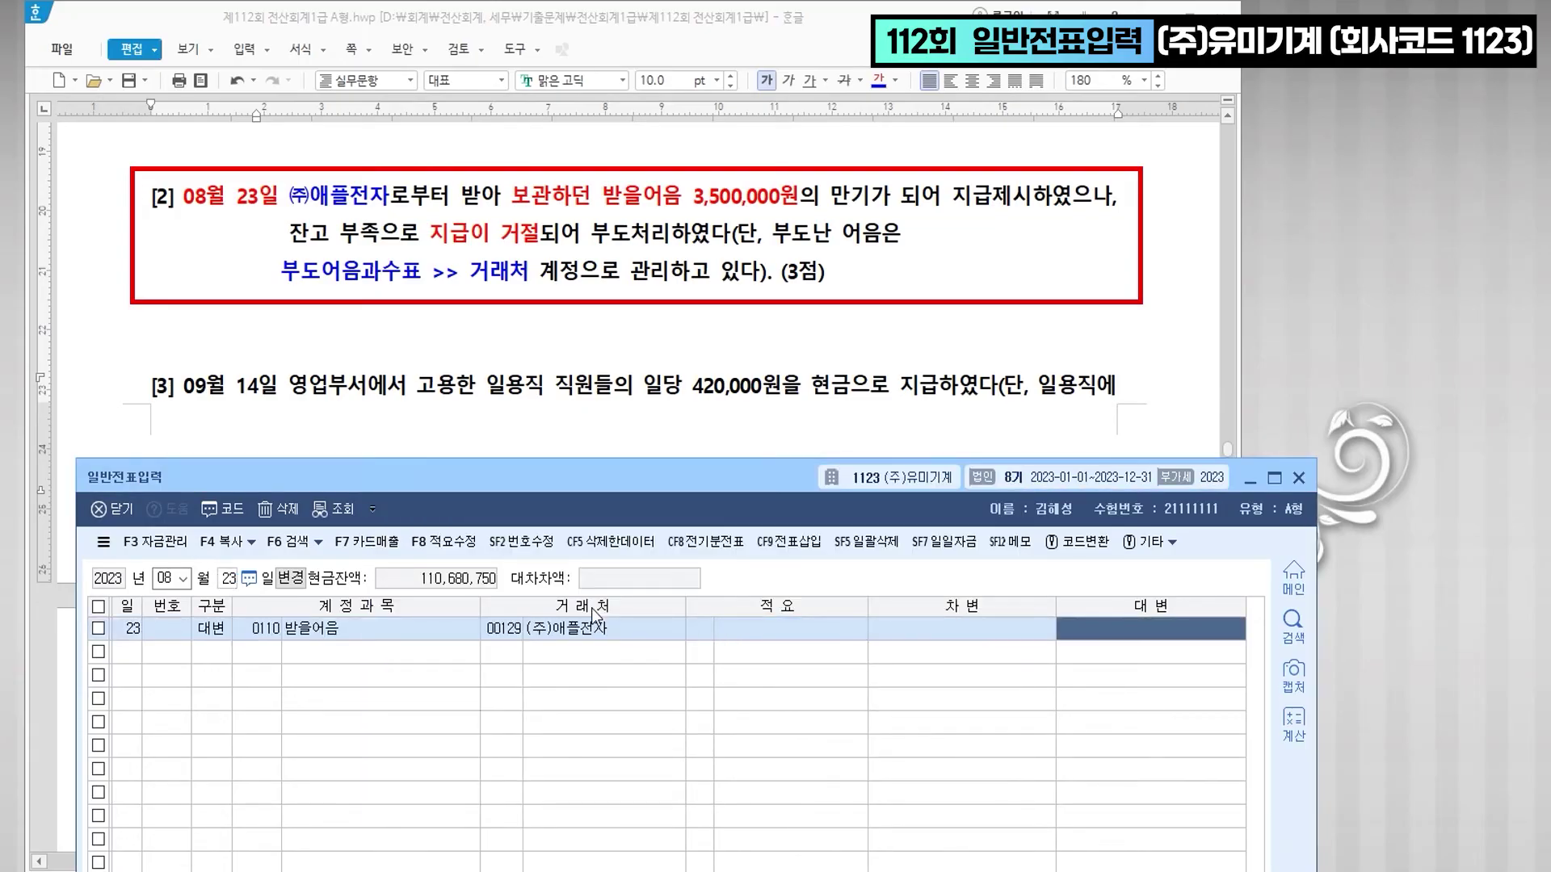
pyautogui.write('3,500,000')
pyautogui.press('Return')
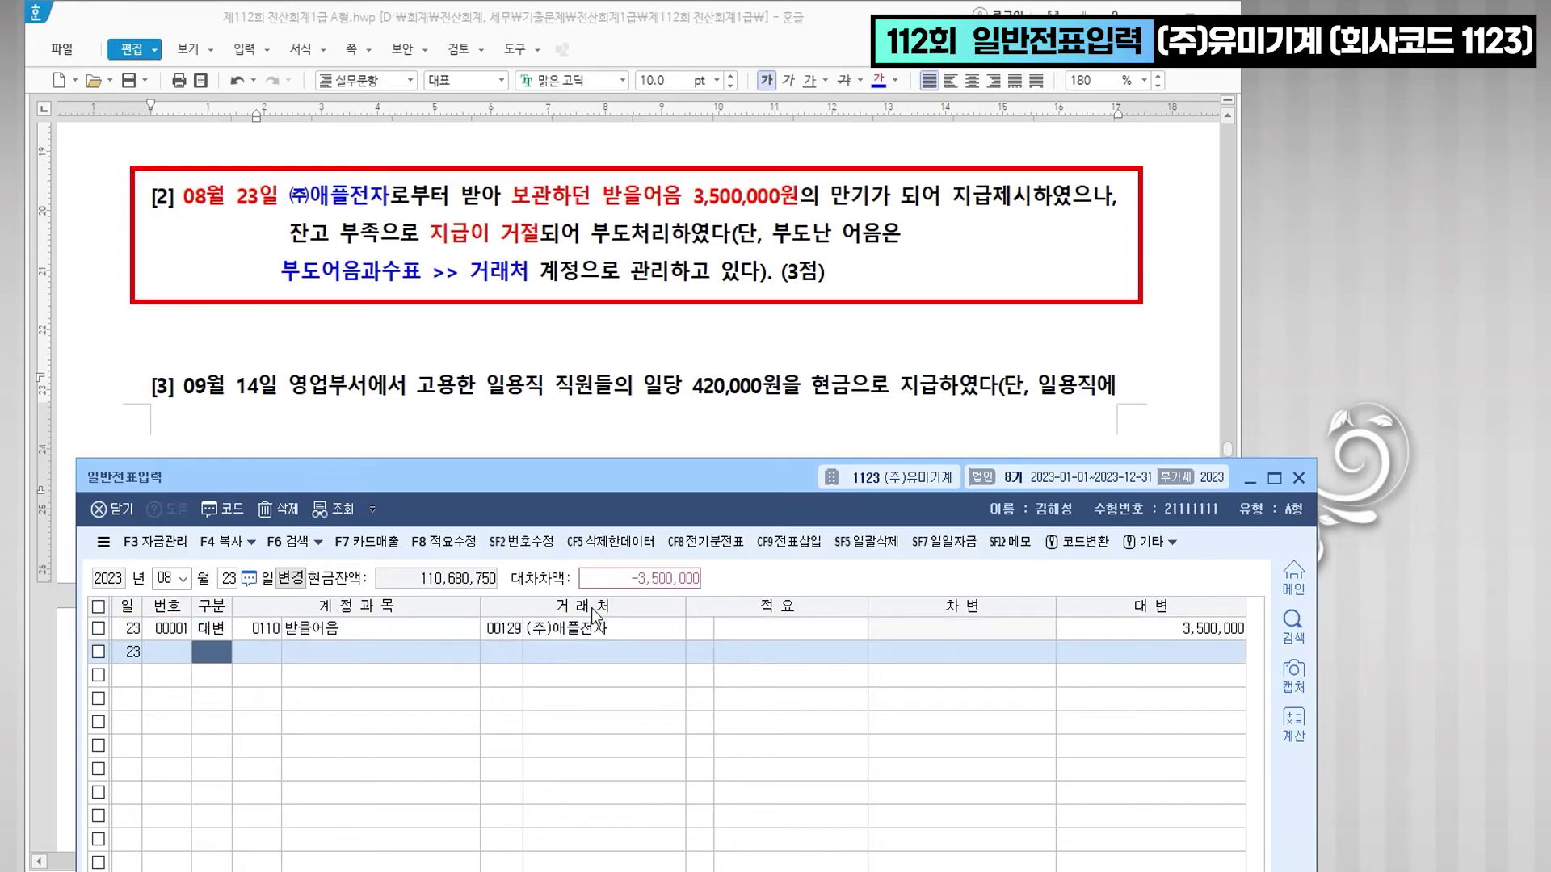
# - Enter a balancing debit line for 0246 부도어음과수표 of 3,500,000 with counterparty 00129 (주)애플전자 in the August 23 voucher
pyautogui.write('3')
pyautogui.press('Return')
pyautogui.write('부도')
pyautogui.press('Return')
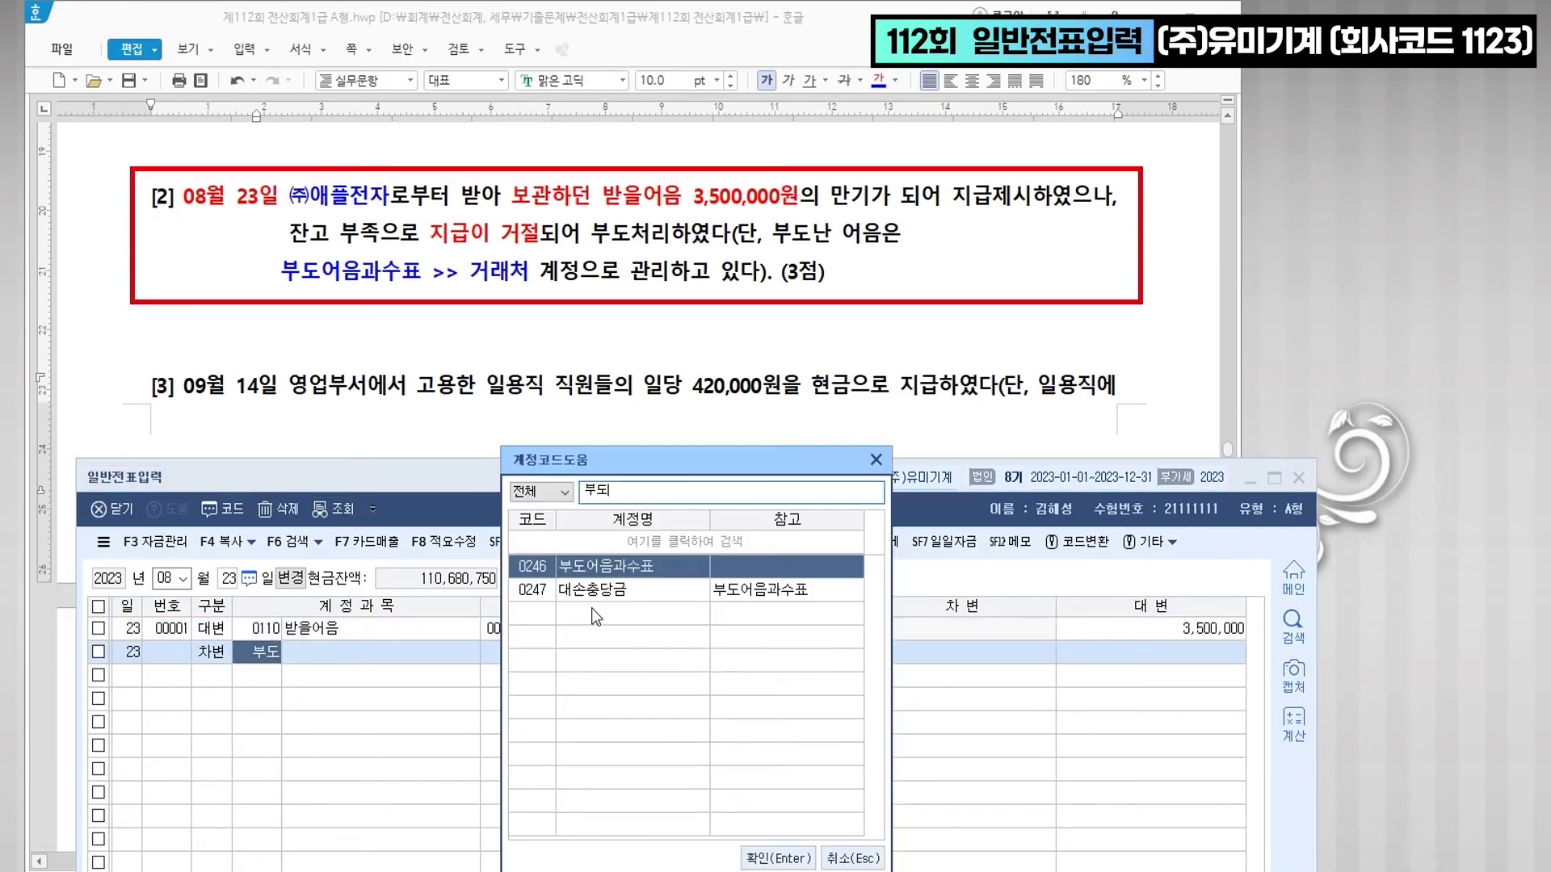
pyautogui.press('Return')
pyautogui.write('12')
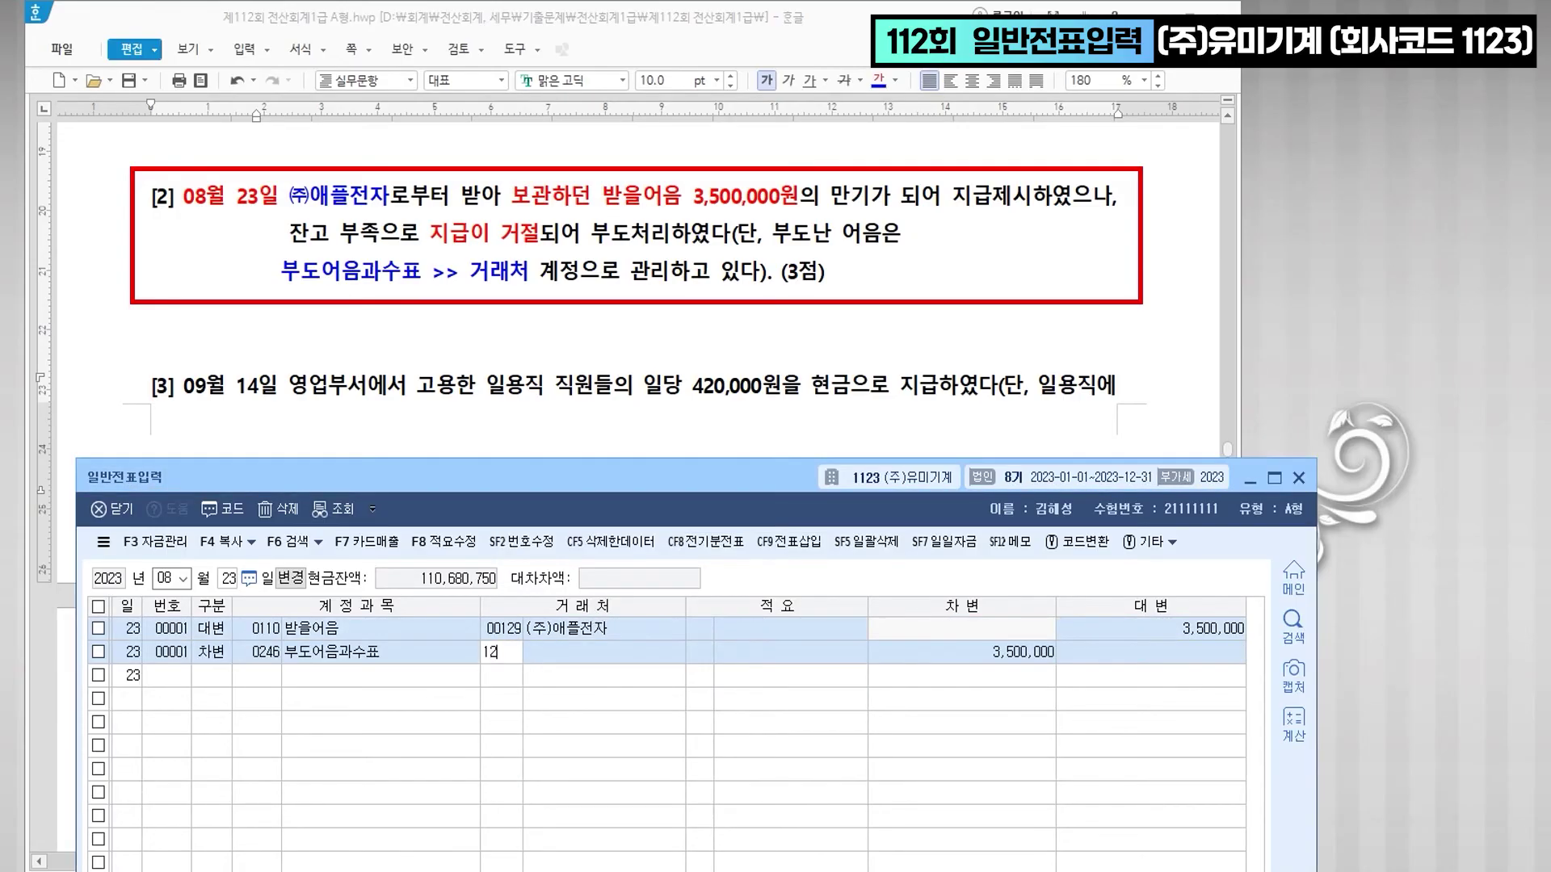
pyautogui.press('Return')
pyautogui.press('Return')
pyautogui.press('Return')
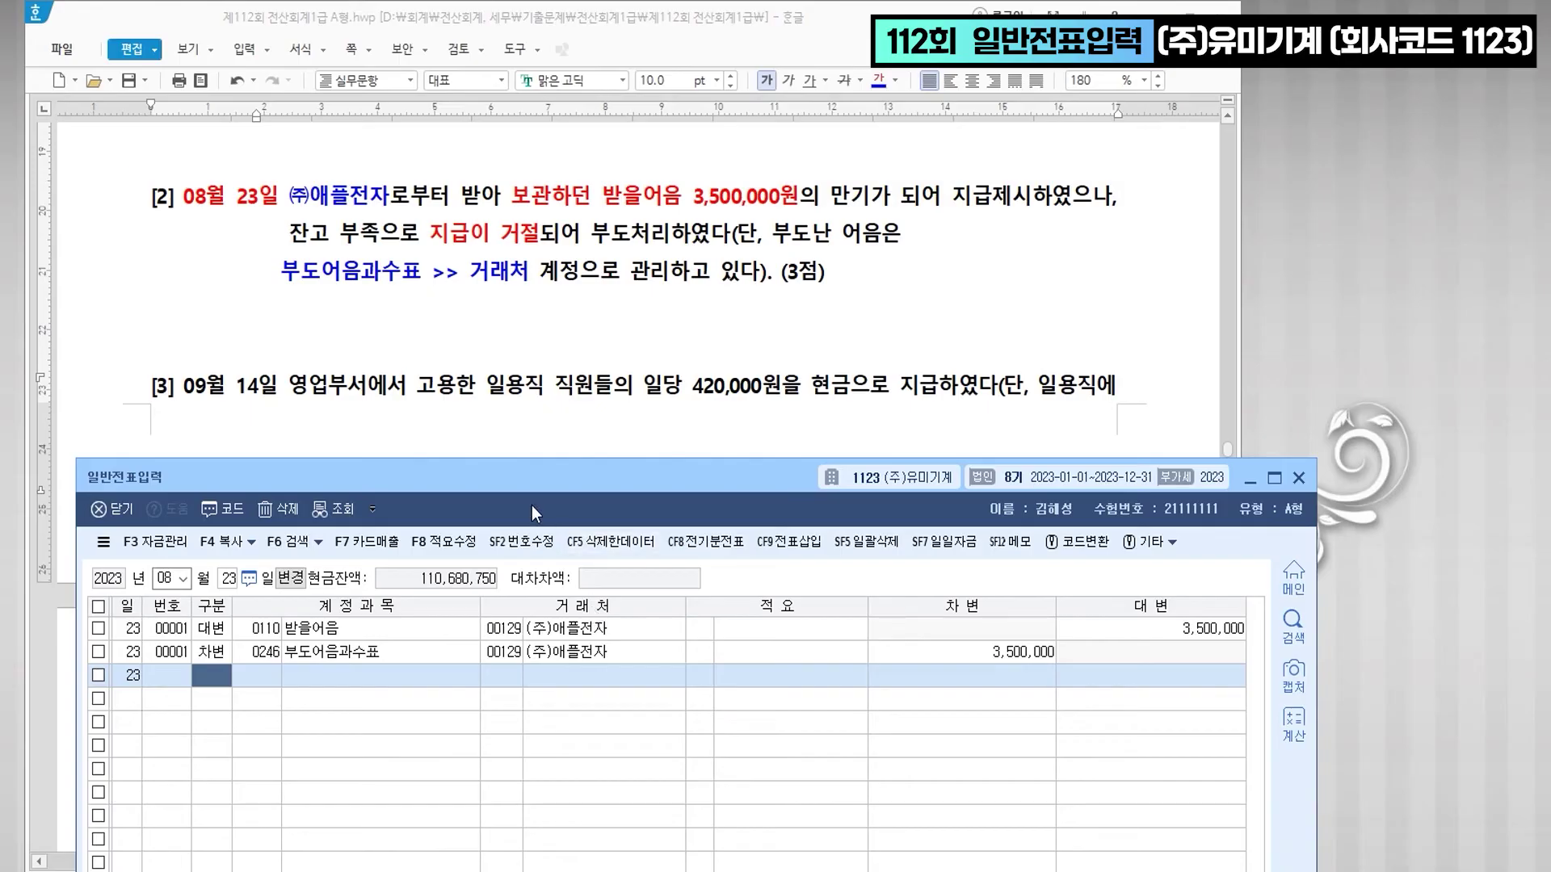
# - Return to the exam document and colour the date "09월 14일" blue in question [3]
pyautogui.click(353, 342)
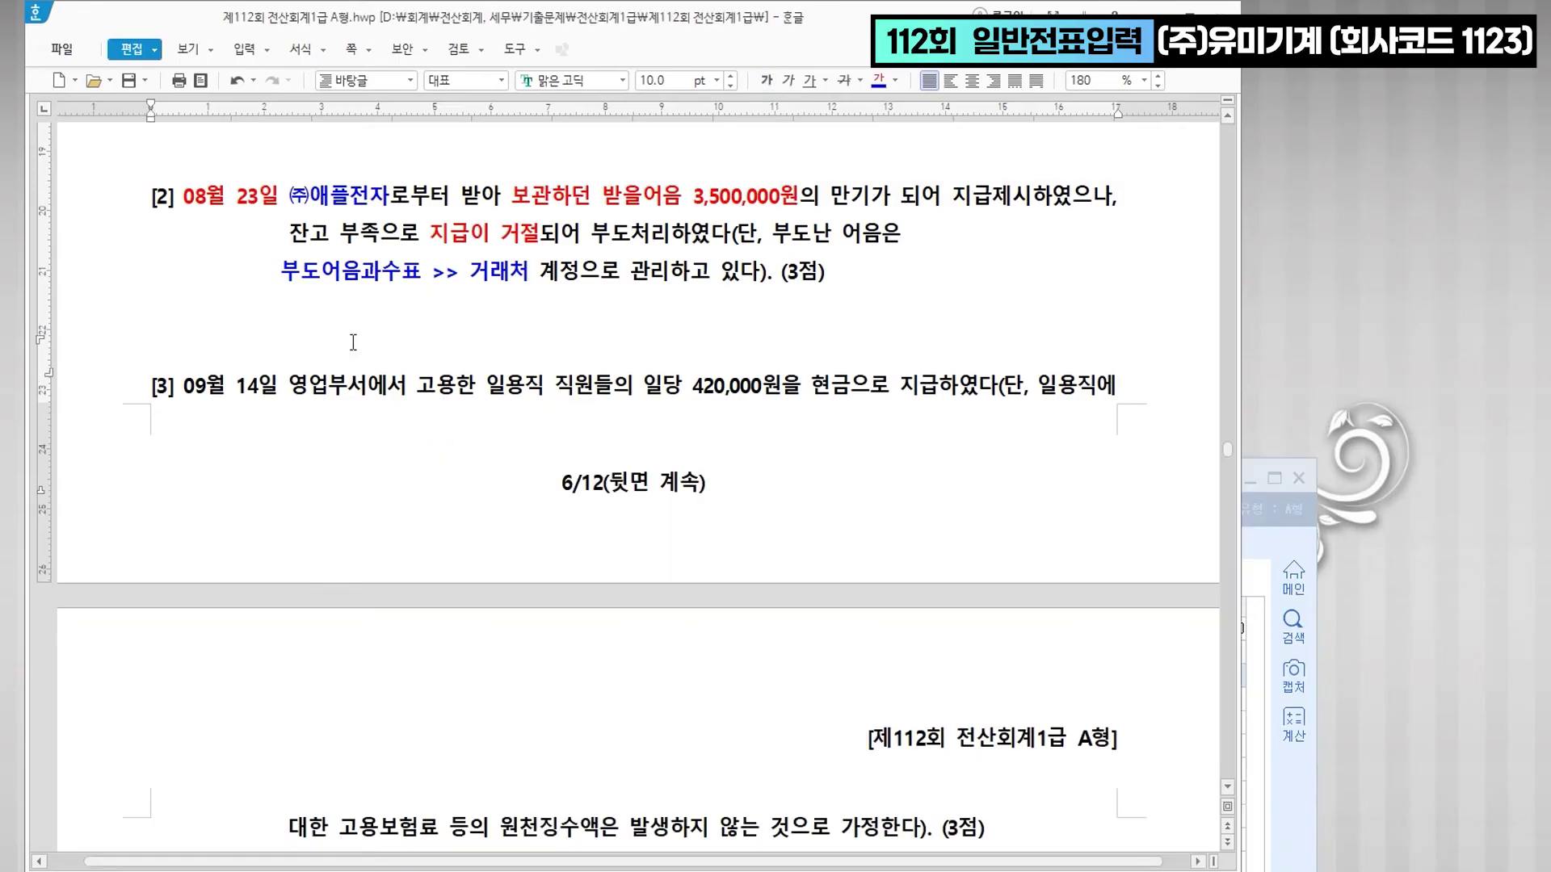
pyautogui.scroll(-6, 353, 343)
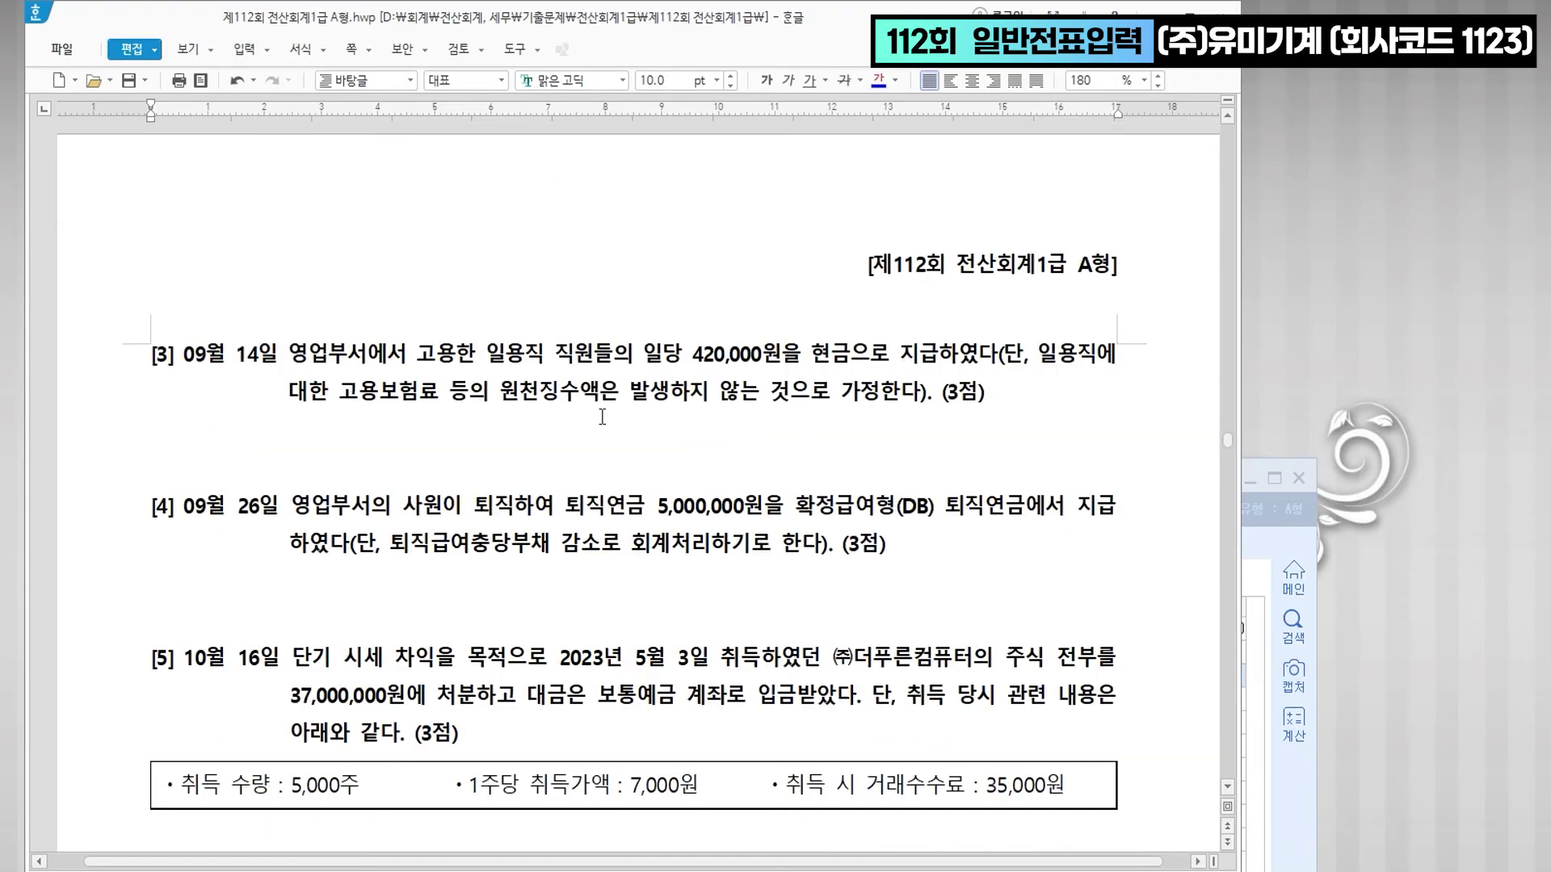
pyautogui.moveTo(185, 356); pyautogui.dragTo(279, 360)
pyautogui.click(879, 81)
pyautogui.click(491, 391)
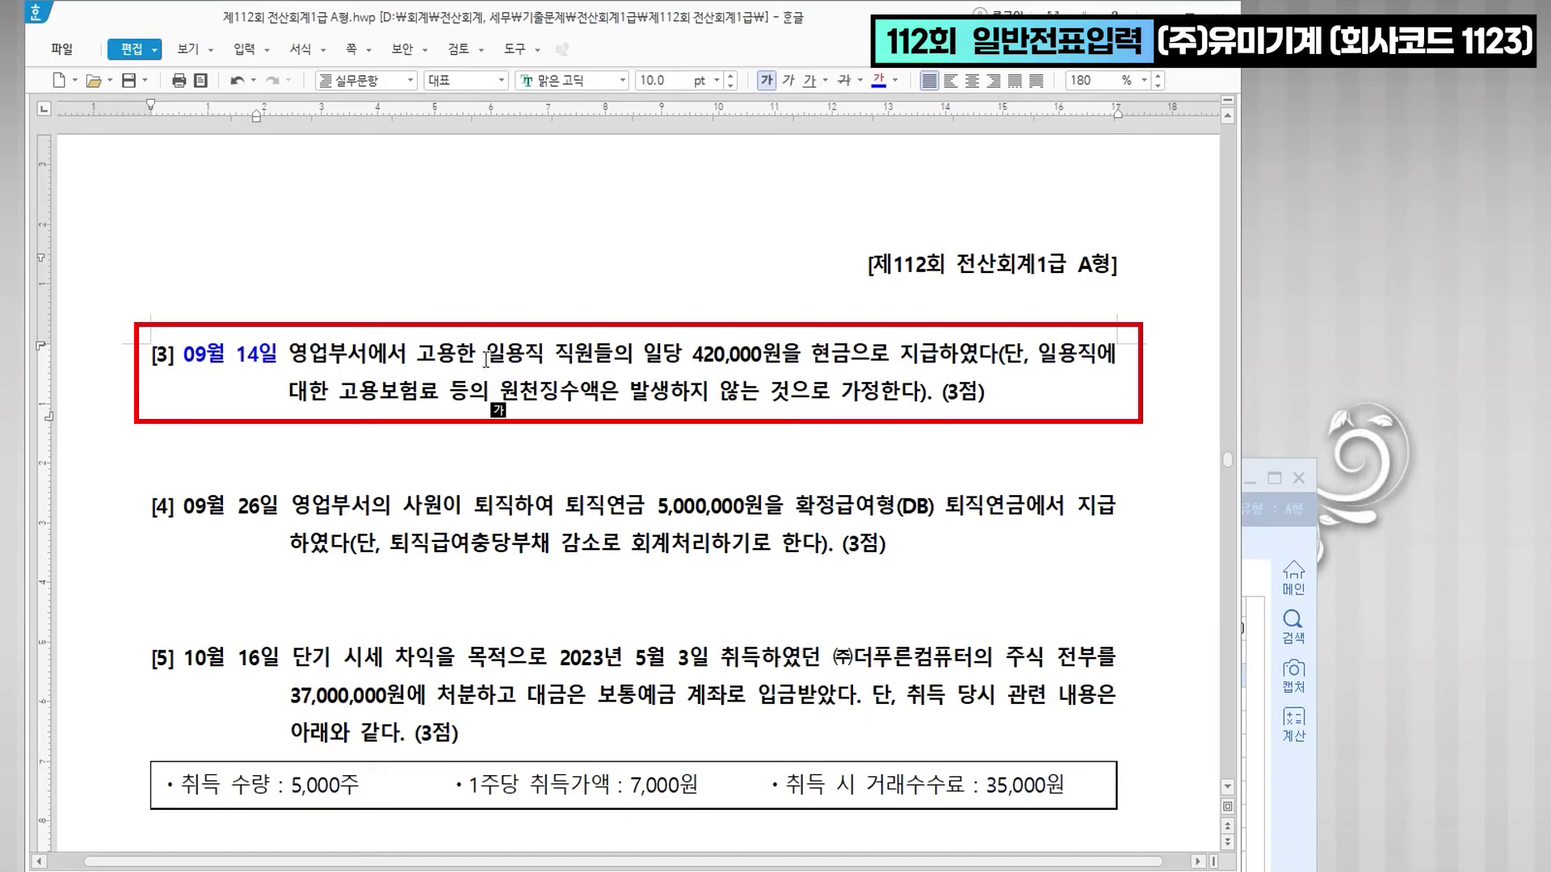
# - Colour "일용직 직원" blue in question [3] and add the note ">>> 잡급" after it
pyautogui.moveTo(485, 355); pyautogui.dragTo(595, 359)
pyautogui.click(878, 80)
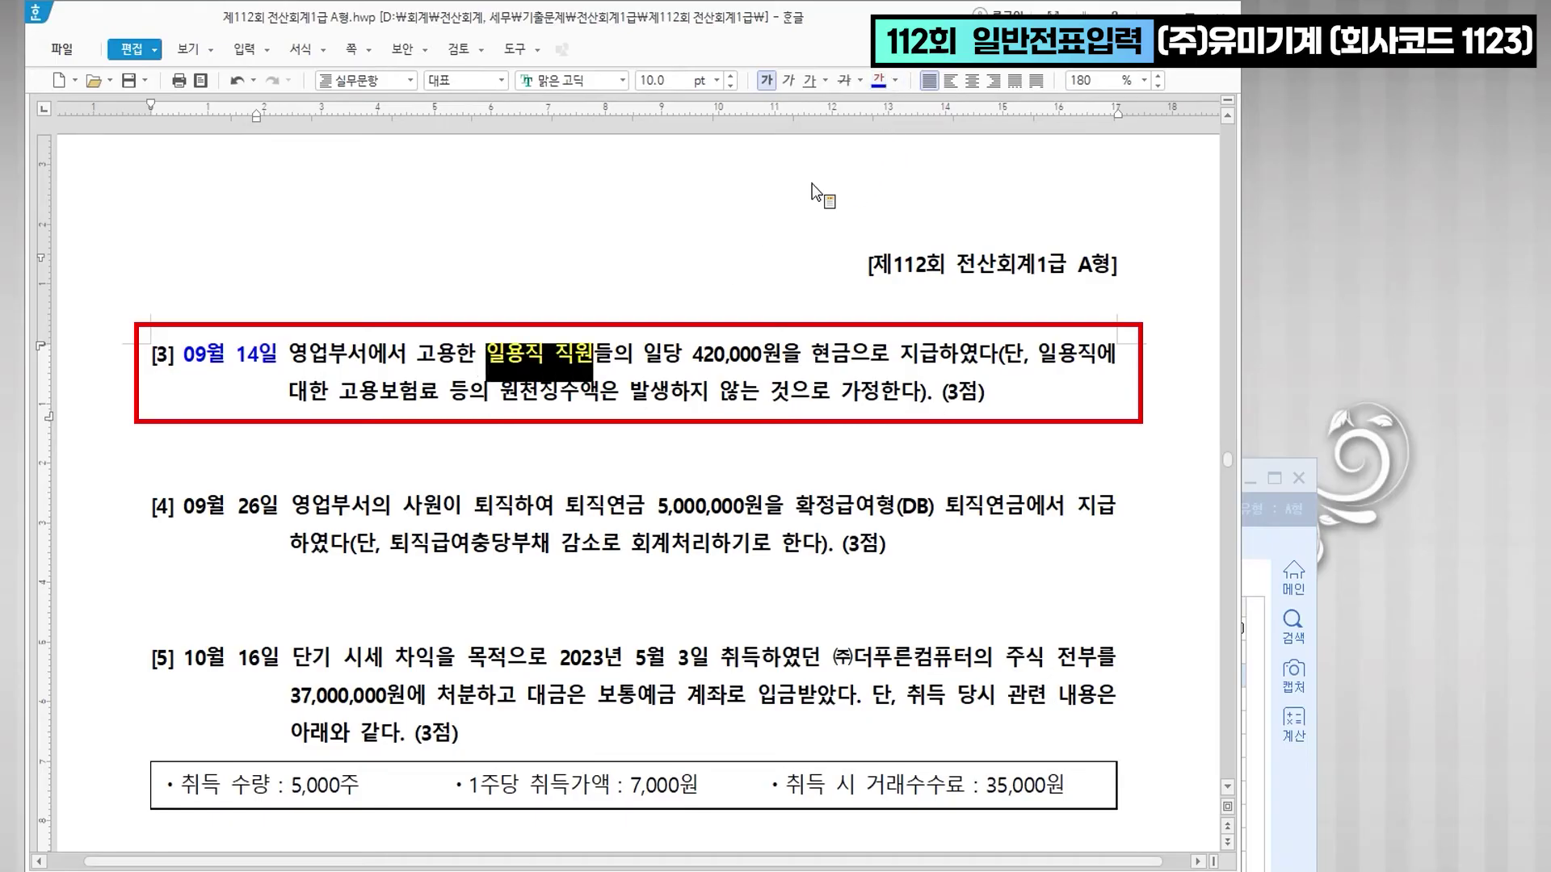
pyautogui.click(592, 357)
pyautogui.write('>>> ')
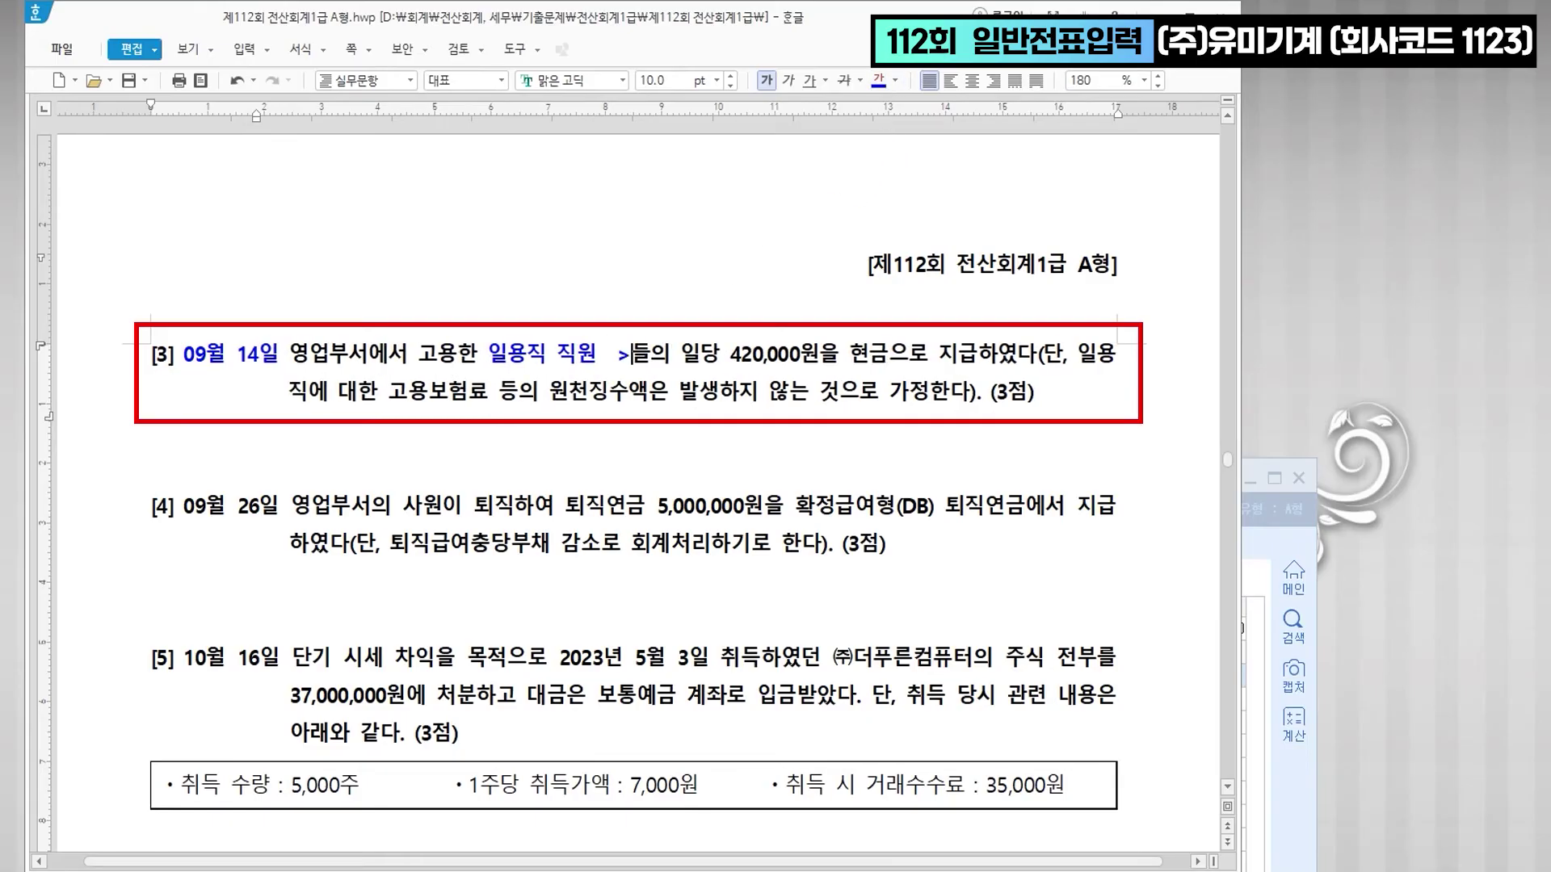
pyautogui.write('잡급')
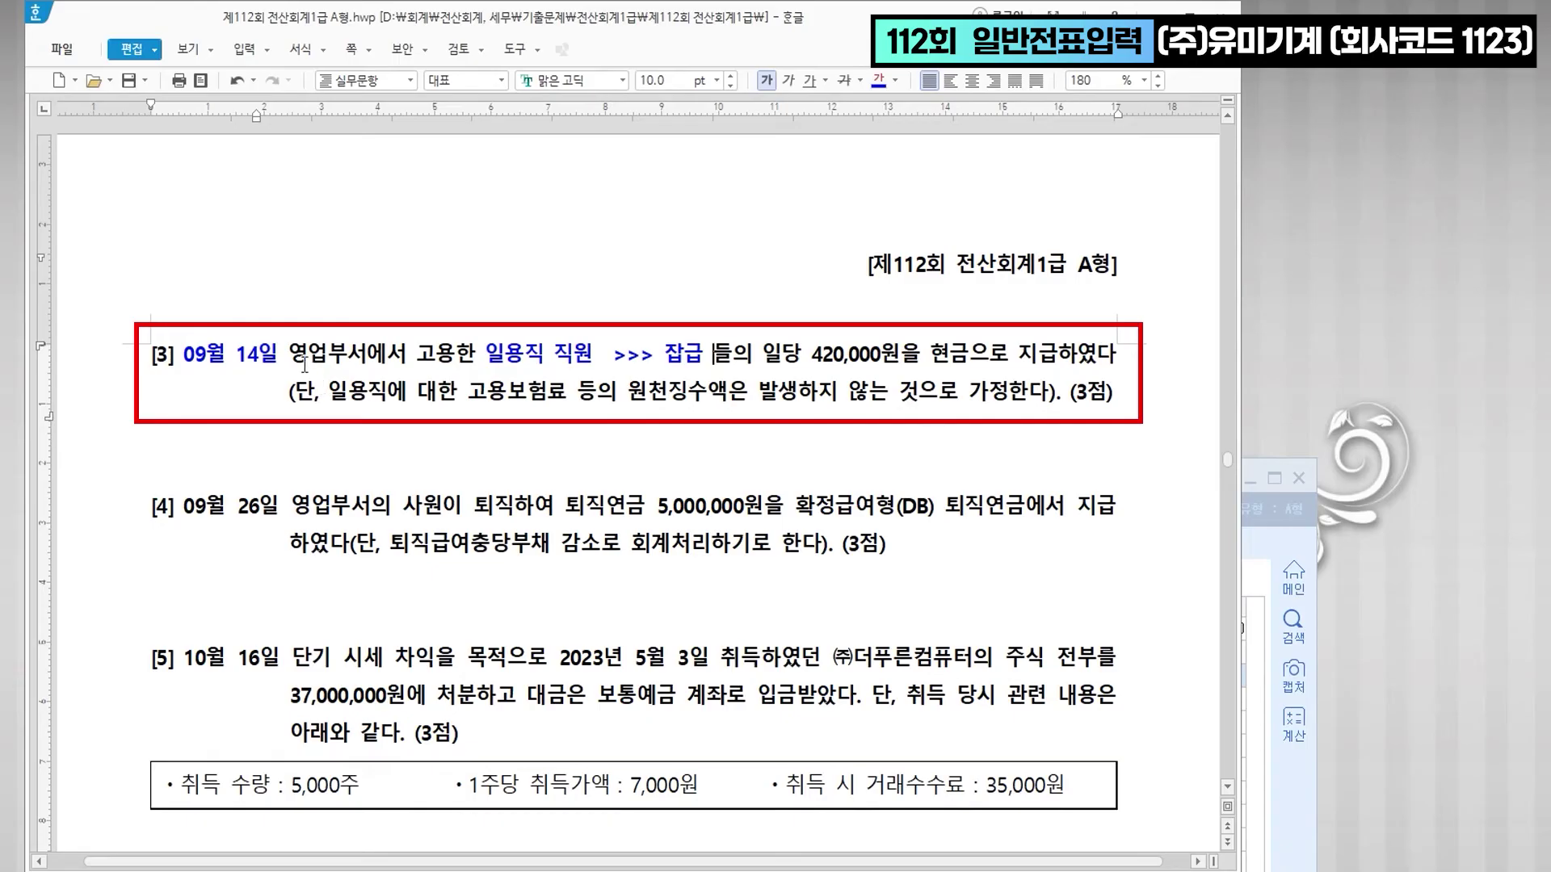
# - Colour "영업부" red in question [3]
pyautogui.moveTo(294, 350); pyautogui.dragTo(347, 357)
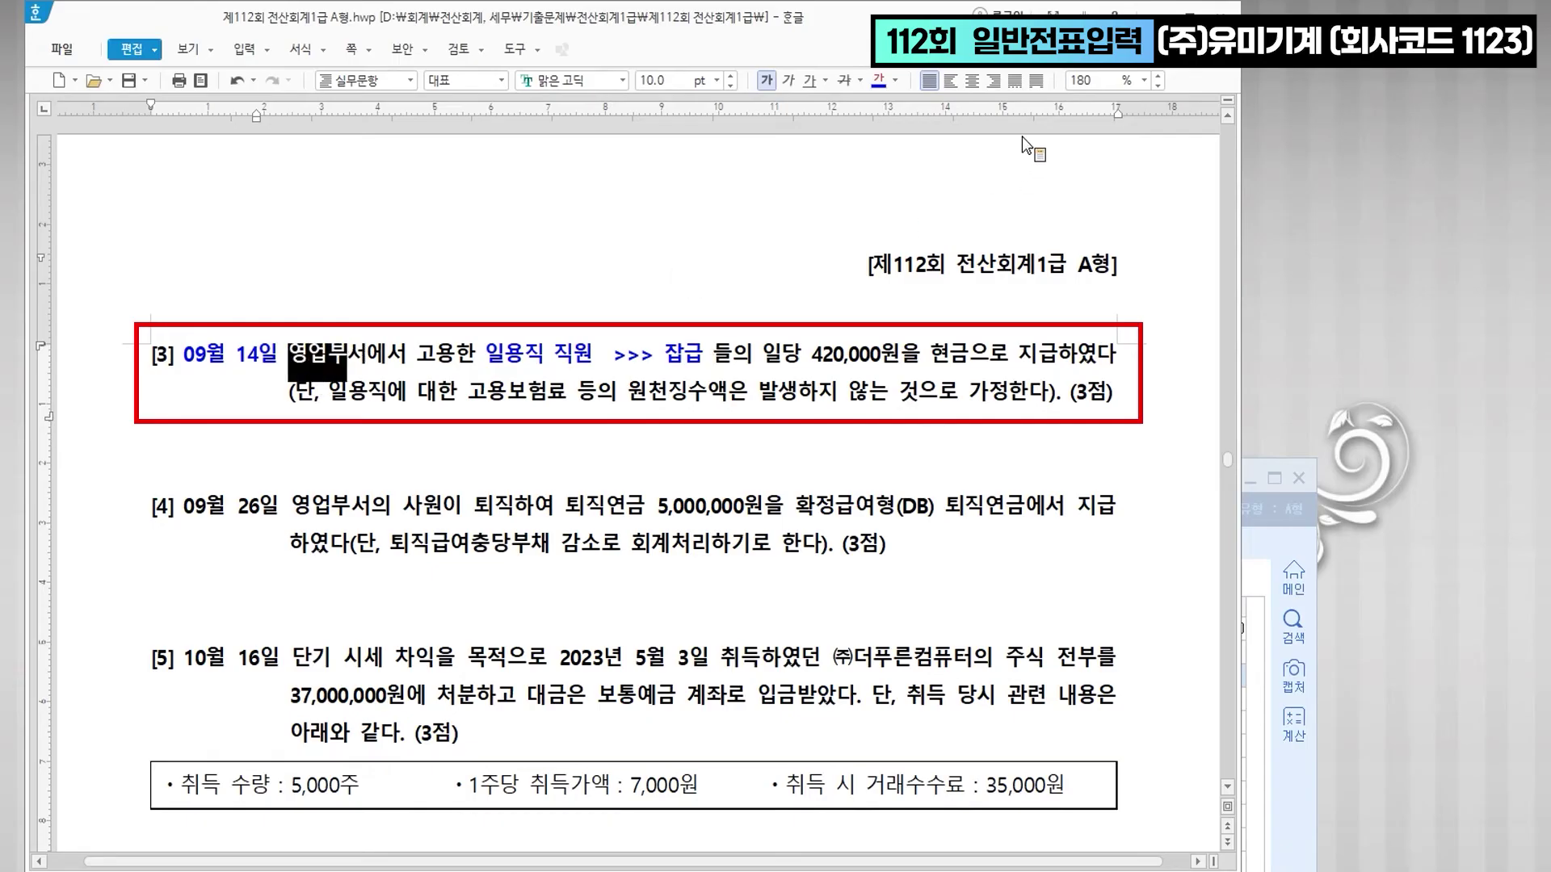
pyautogui.click(896, 82)
pyautogui.click(914, 164)
pyautogui.click(578, 438)
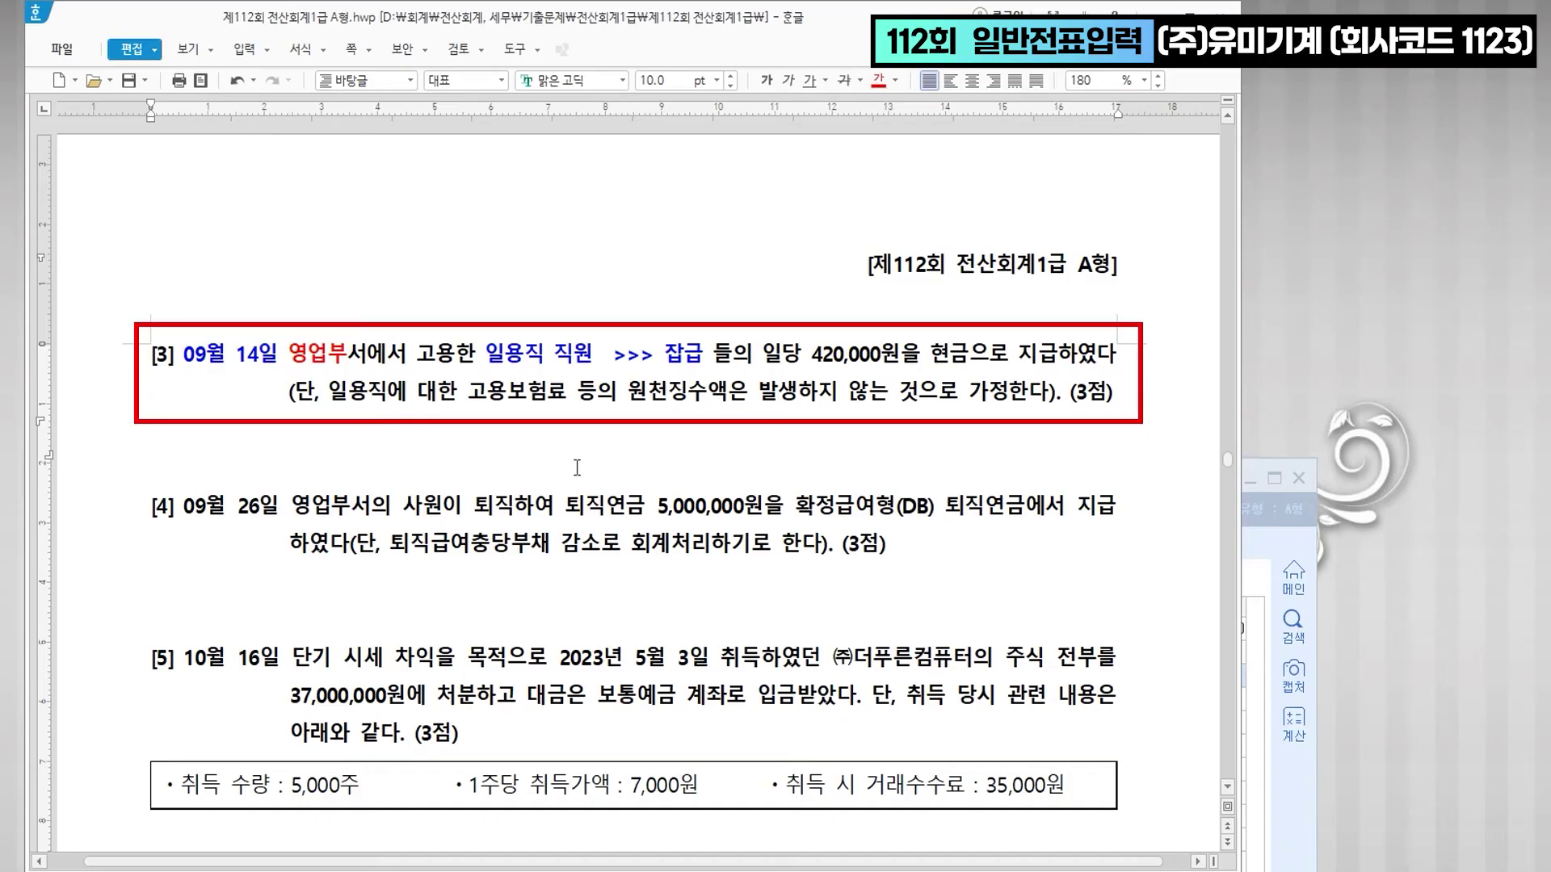
# - Switch to KcLep's general voucher entry and set the voucher date to September 14
pyautogui.click(1252, 690)
pyautogui.write('09')
pyautogui.press('Return')
pyautogui.write('14')
pyautogui.press('Return')
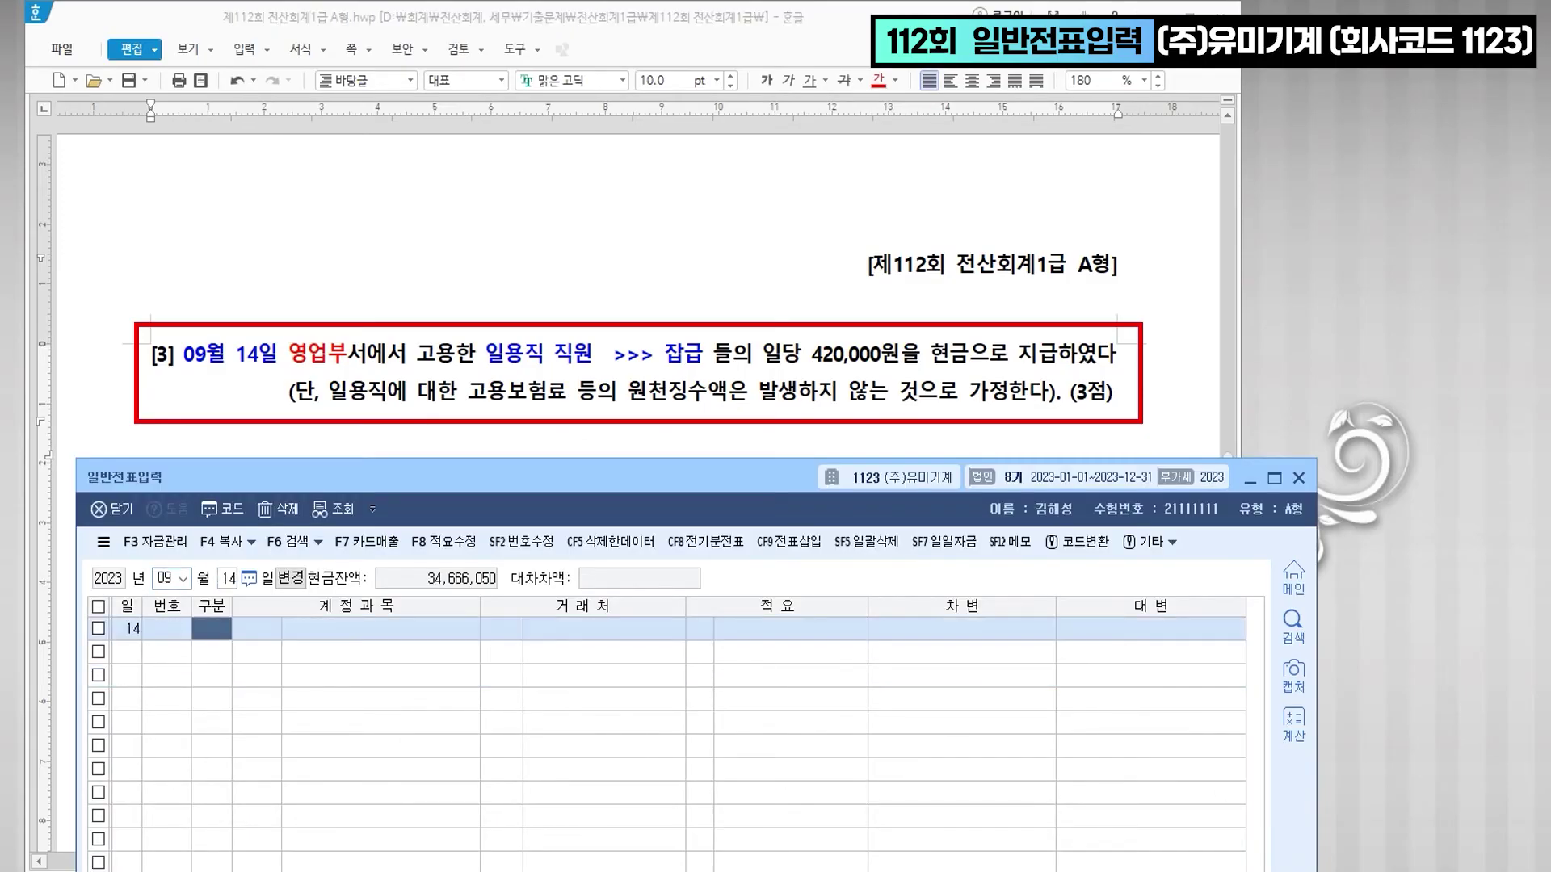
# - Enter a credit line for 0101 현금 with the amount 420,000 in the September 14 voucher
pyautogui.write('4')
pyautogui.press('Return')
pyautogui.write('101')
pyautogui.press('Return')
pyautogui.press('Return')
pyautogui.press('Return')
pyautogui.press('Return')
pyautogui.write('420000')
pyautogui.press('Return')
# - Enter a balancing debit line of 420,000 for the 판매관리비 account 0805 잡급 in the September 14 voucher
pyautogui.write('3')
pyautogui.press('Return')
pyautogui.write('잡급')
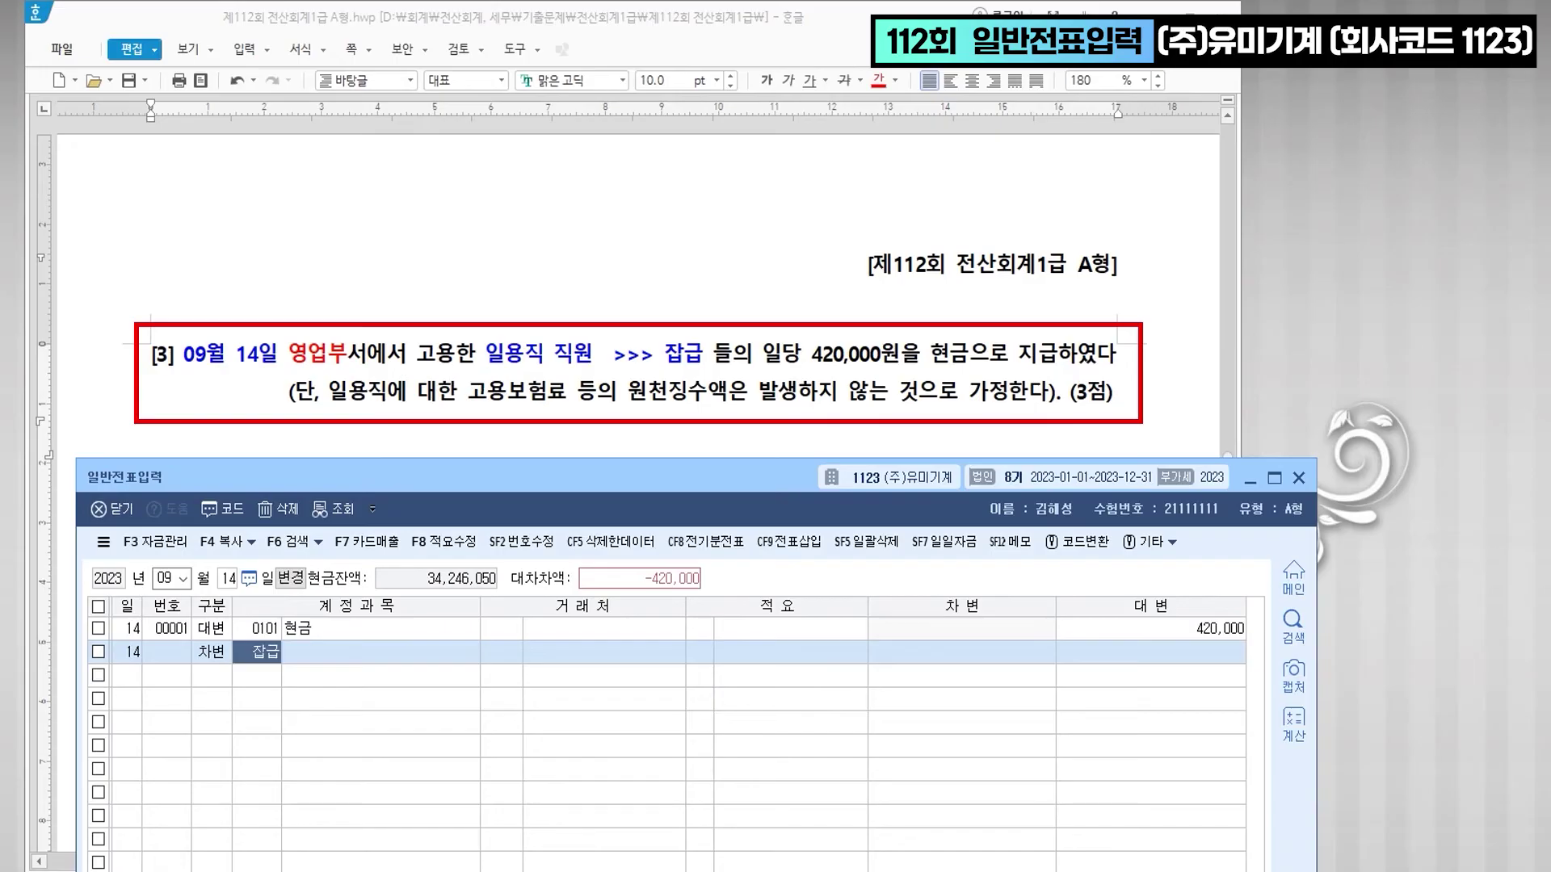
pyautogui.press('Return')
pyautogui.press('Down')
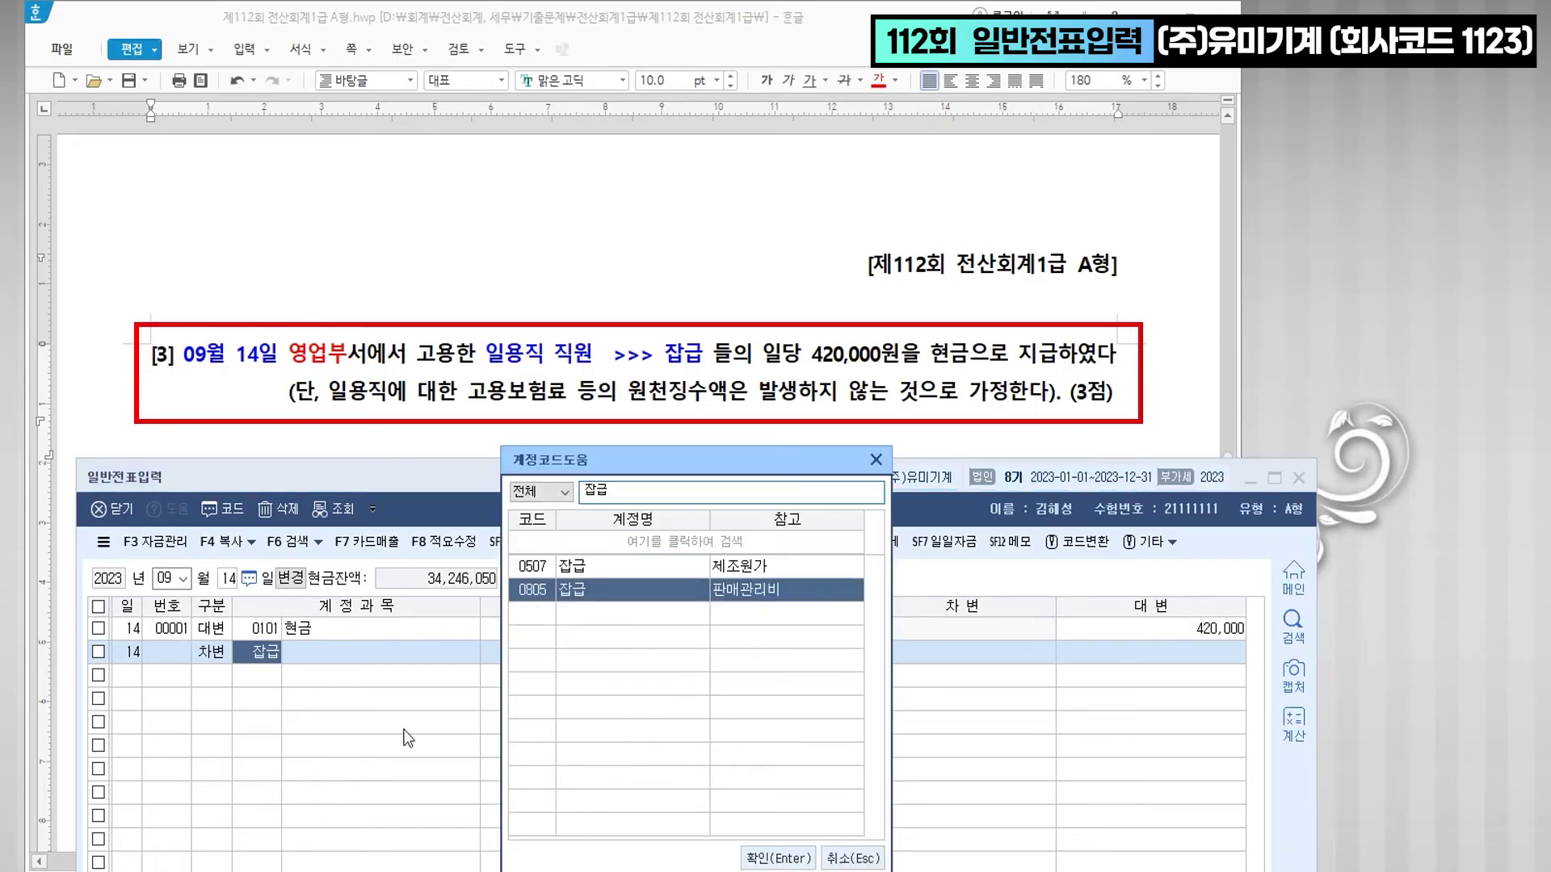
pyautogui.press('Return')
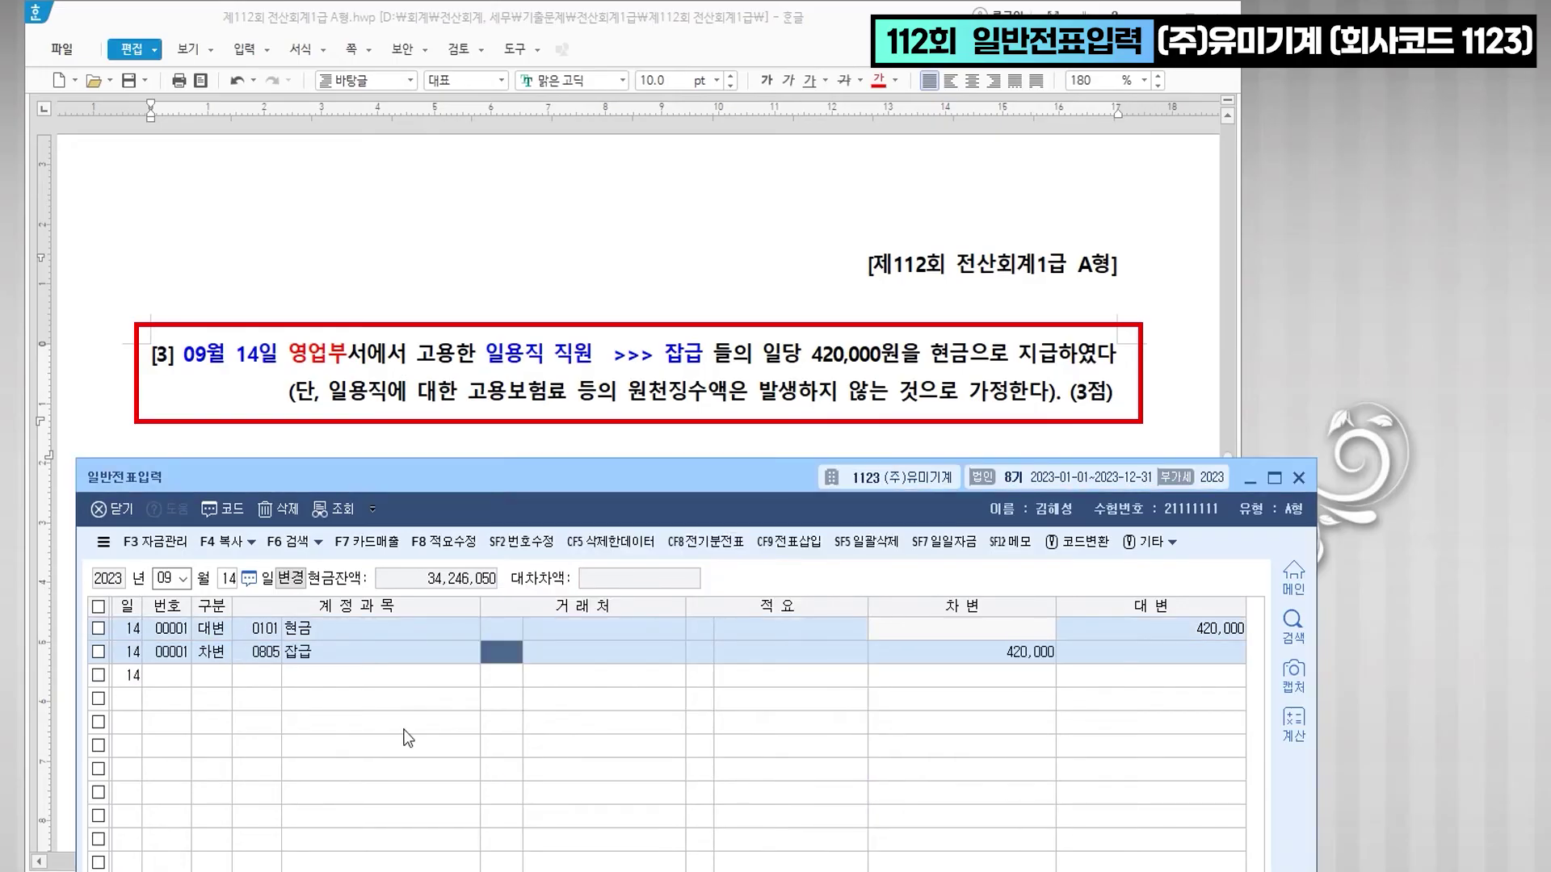
pyautogui.press('Return')
pyautogui.press('Return')
pyautogui.press('Return')
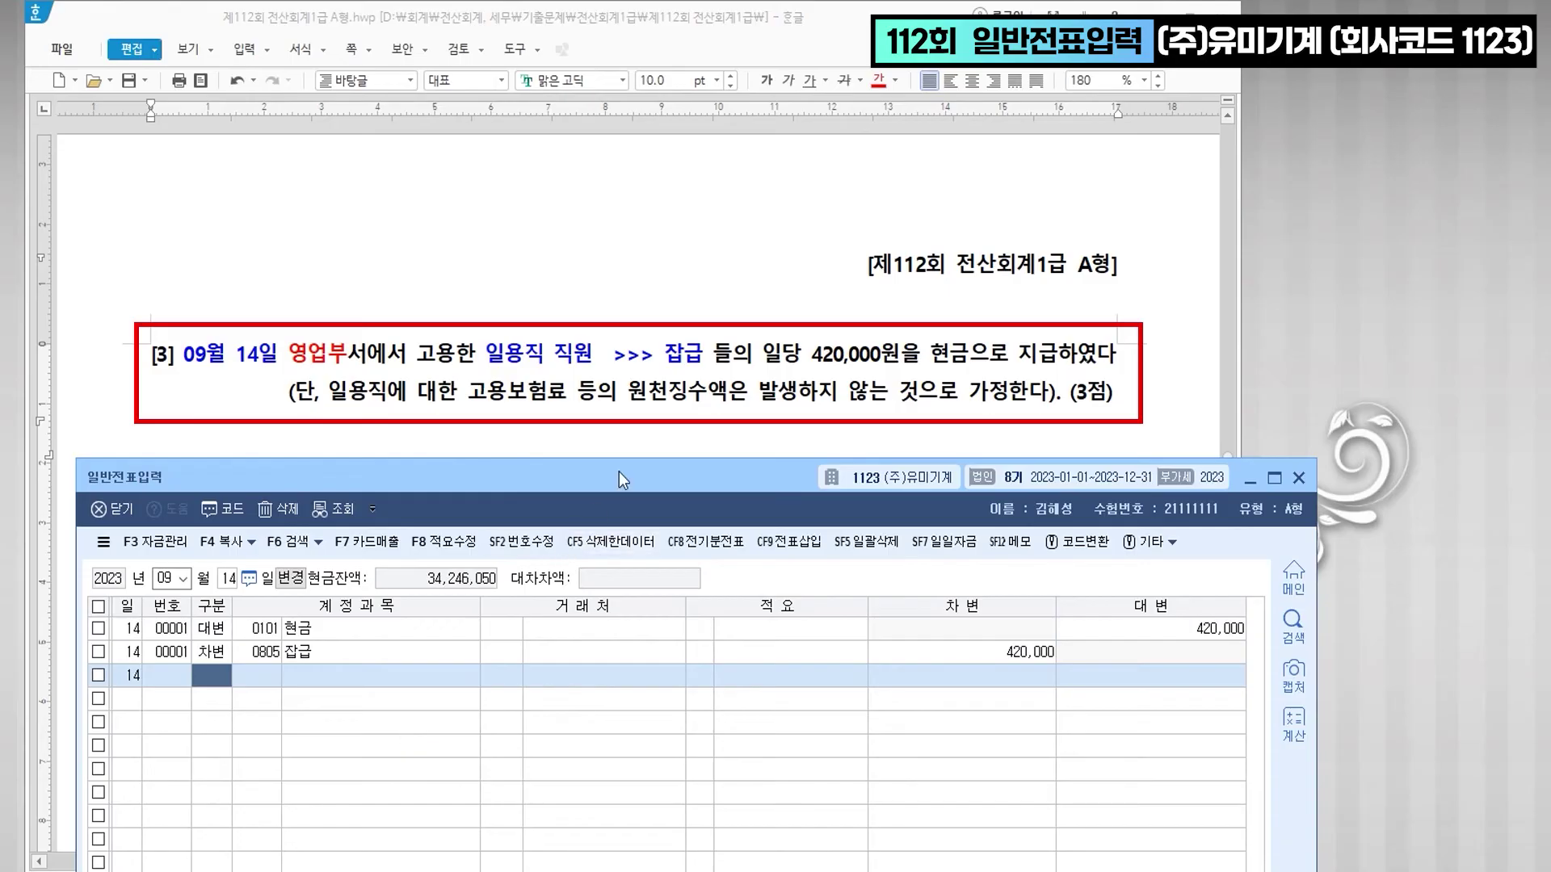
# - In the exam document's question [4], colour the date "09월 26일" and the phrase "사원이 퇴직" red
pyautogui.scroll(-3, 716, 309)
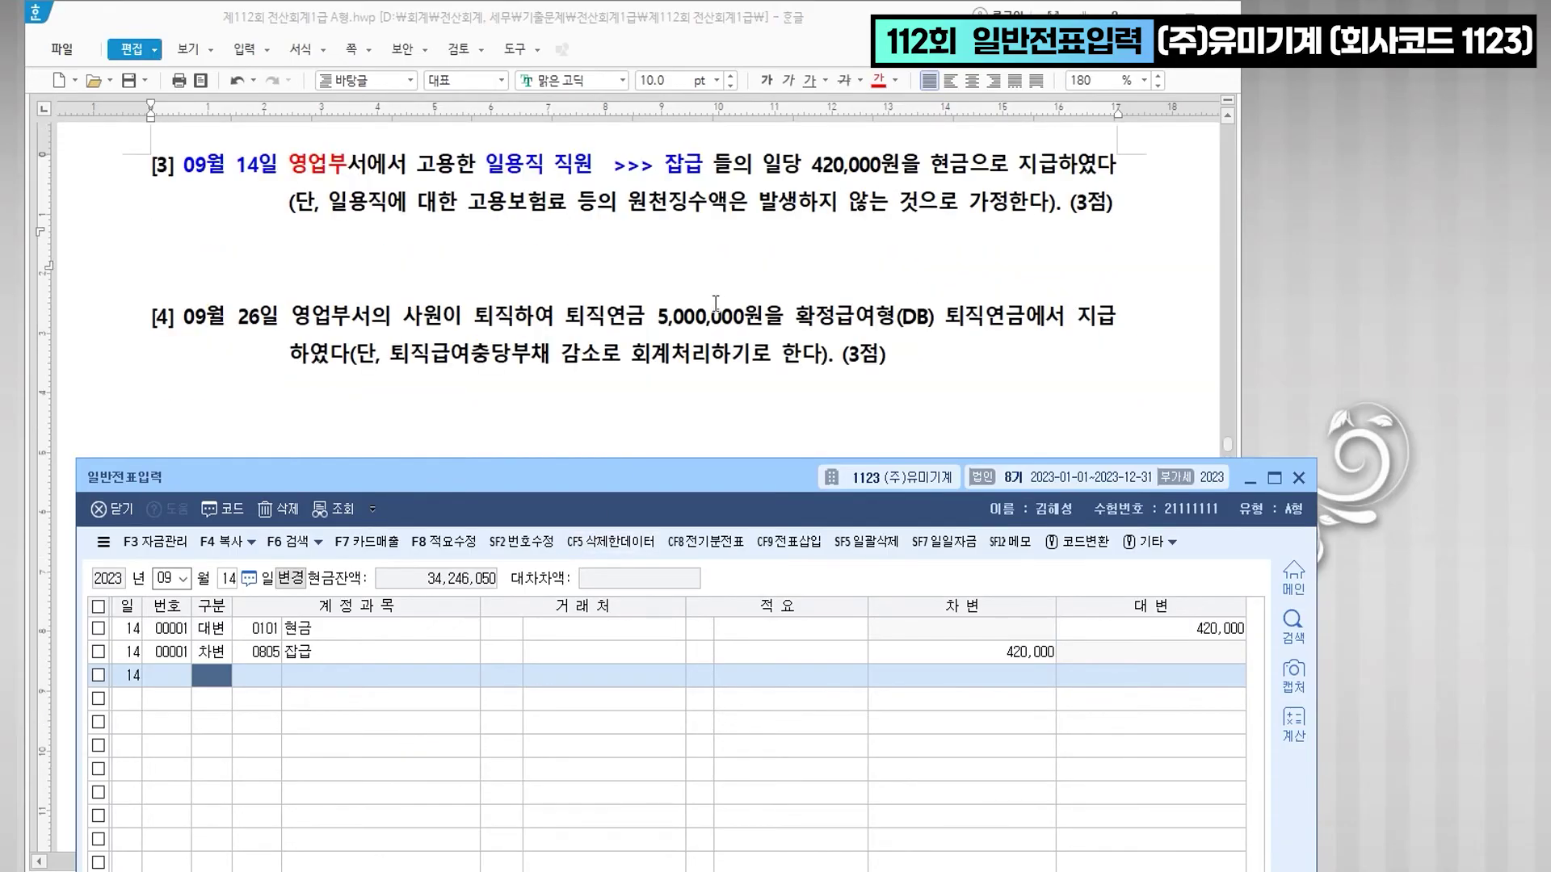
pyautogui.scroll(-2, 716, 303)
pyautogui.moveTo(184, 222); pyautogui.dragTo(279, 220)
pyautogui.click(878, 80)
pyautogui.click(683, 278)
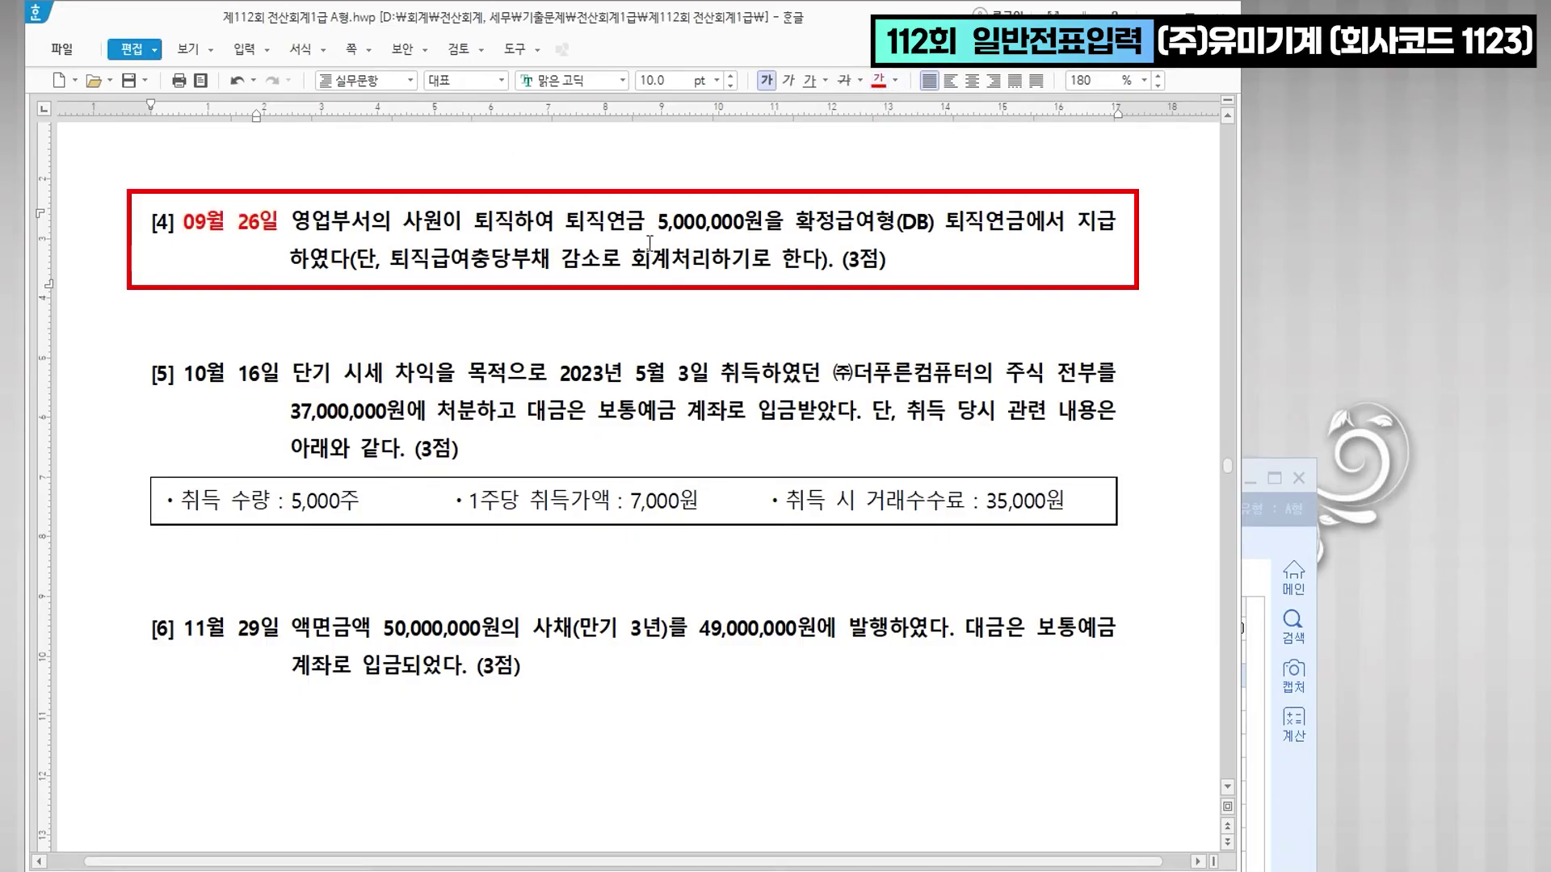
pyautogui.moveTo(405, 219); pyautogui.dragTo(513, 220)
pyautogui.click(877, 80)
pyautogui.click(565, 219)
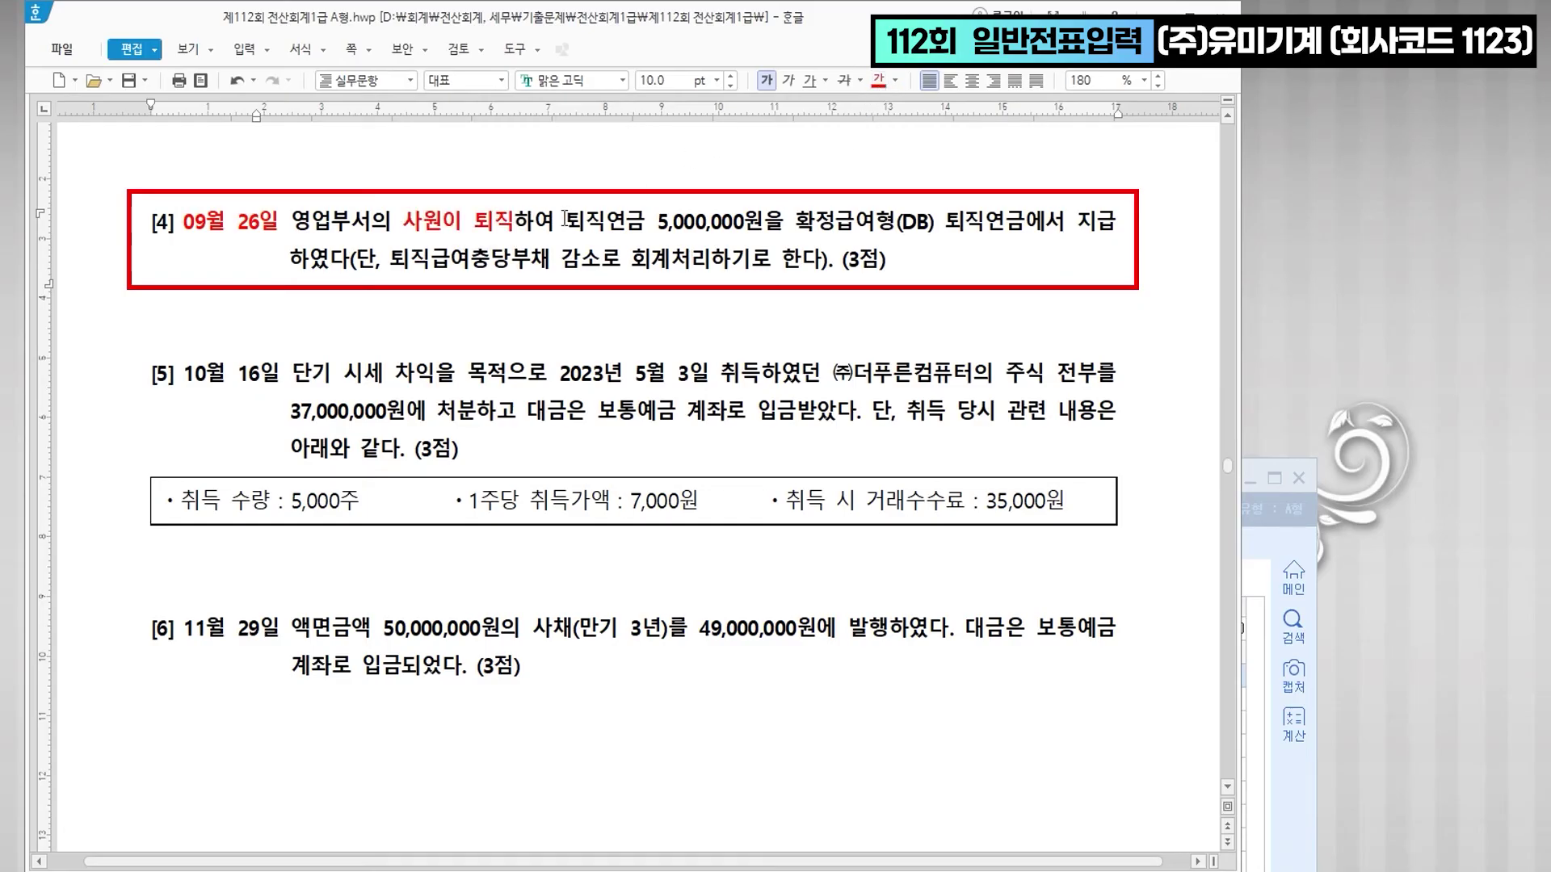
# - Colour "확정급여형(DB)" blue in question [4] and add the note ">> 퇴직연금운용자산" after it
pyautogui.moveTo(795, 220); pyautogui.dragTo(935, 220)
pyautogui.click(896, 81)
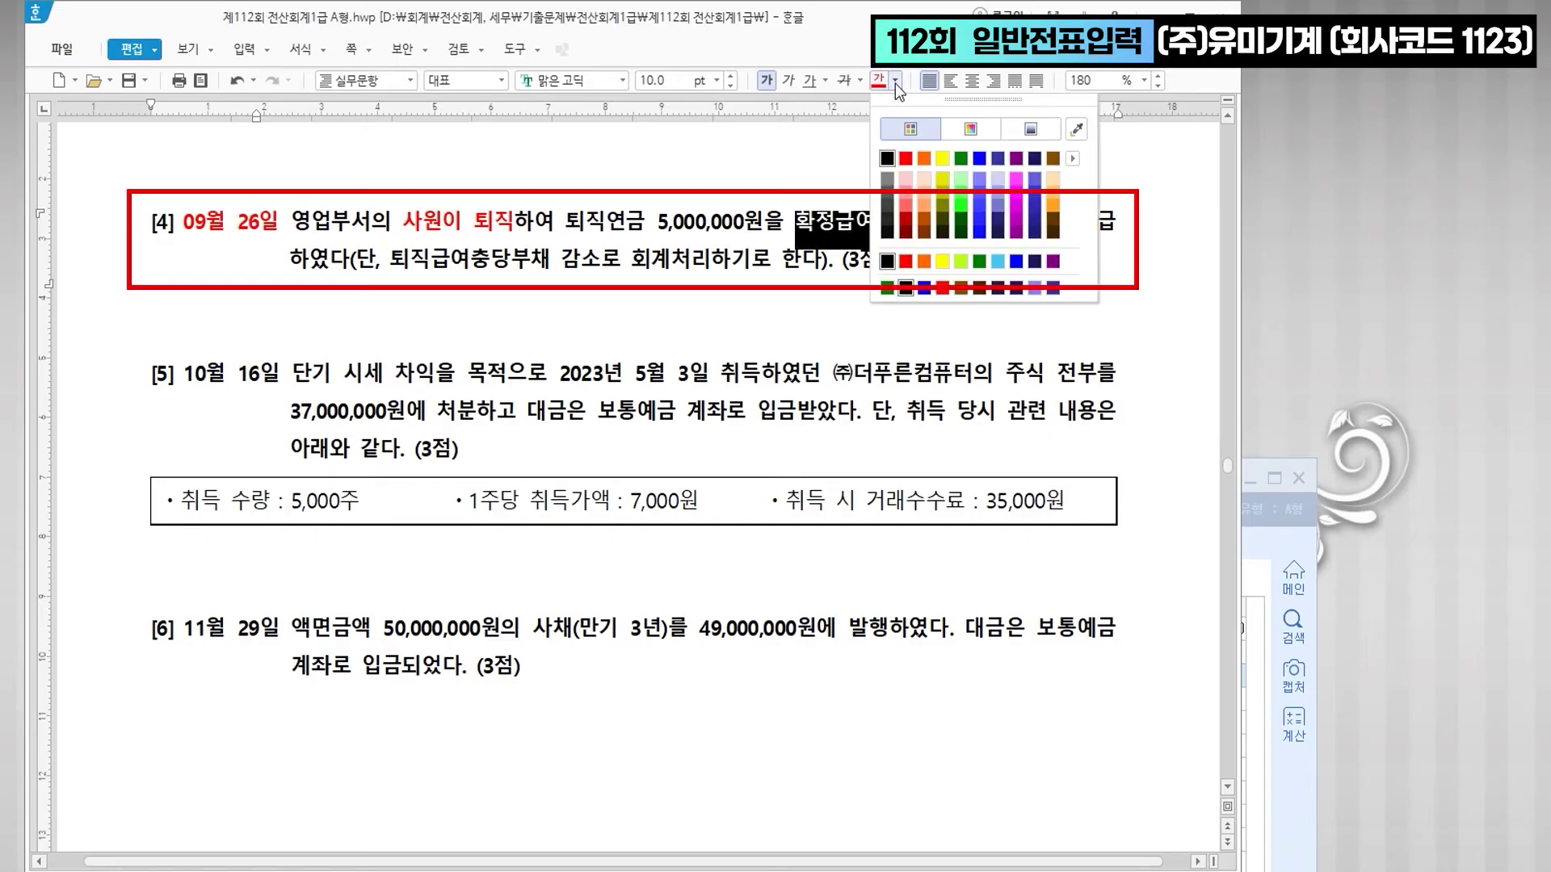
pyautogui.click(986, 162)
pyautogui.click(937, 224)
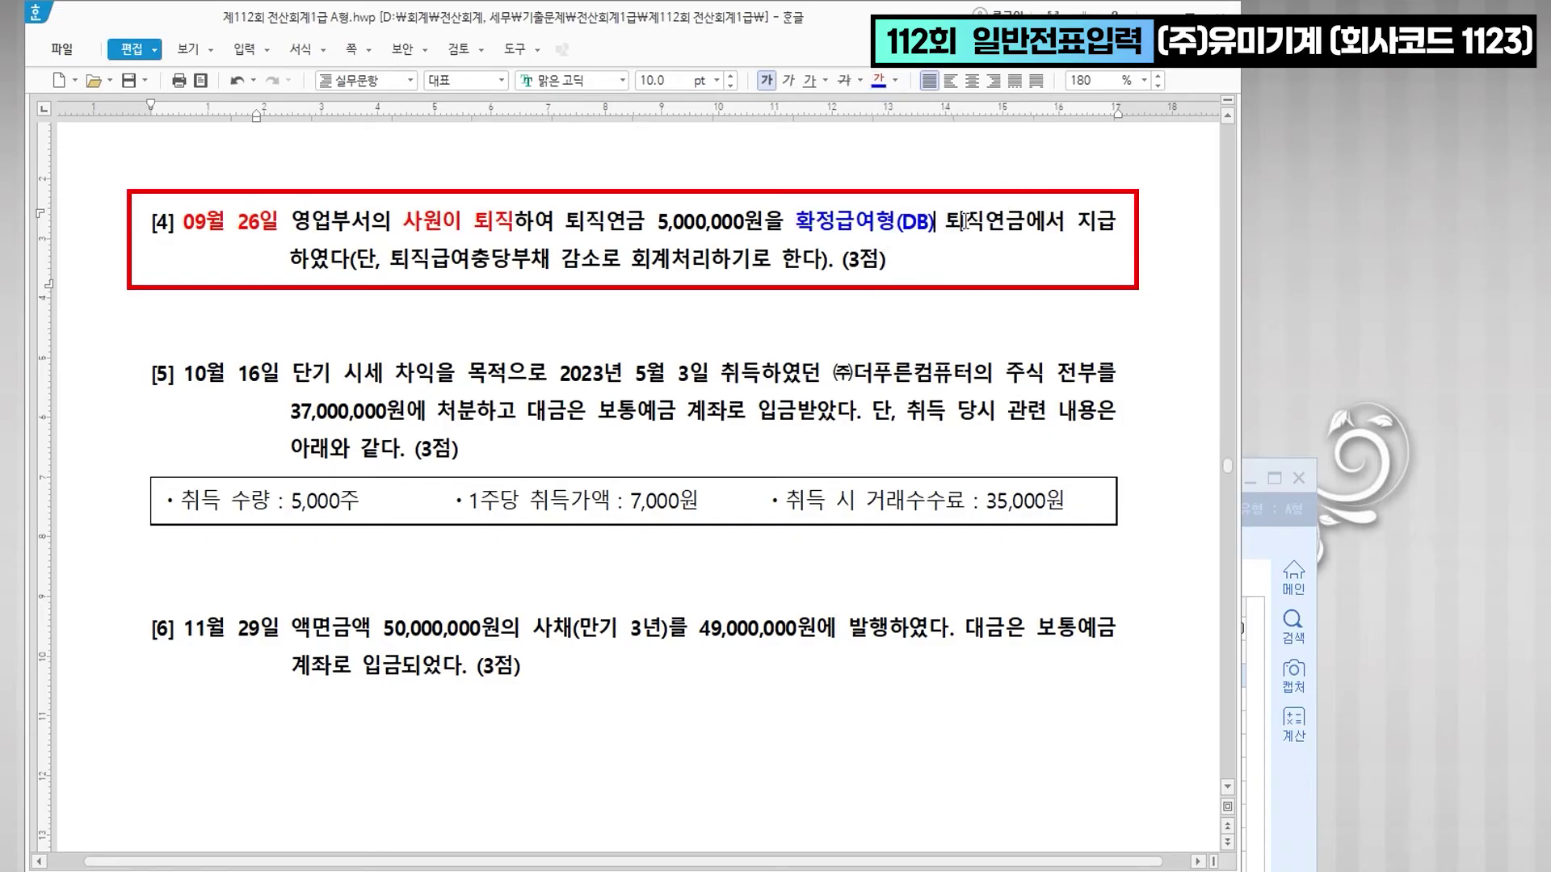
pyautogui.write('>>')
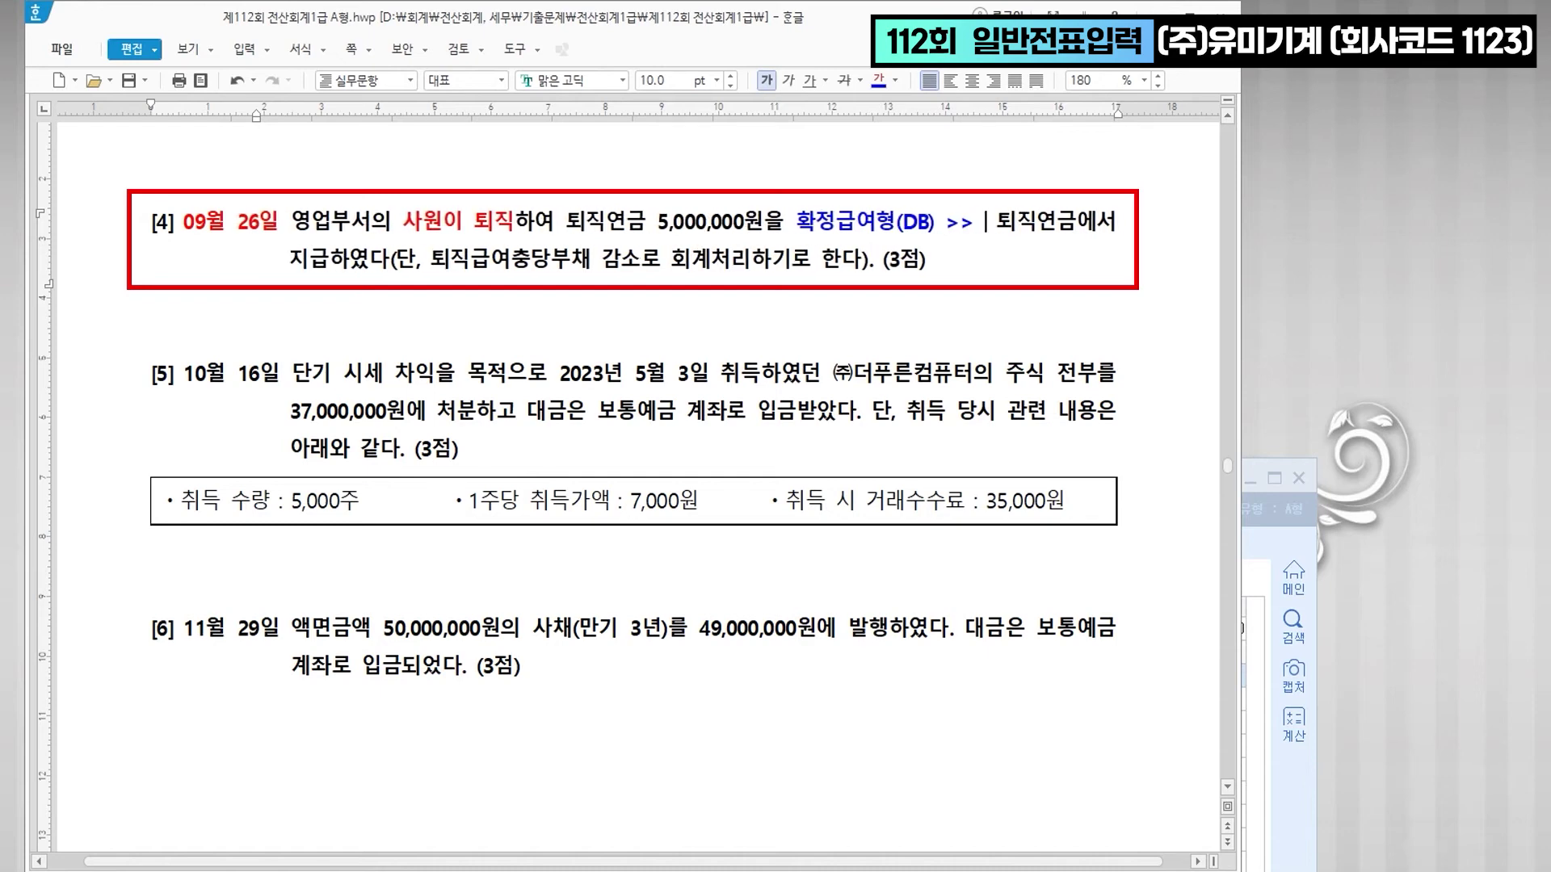
pyautogui.write(' 퇴직연')
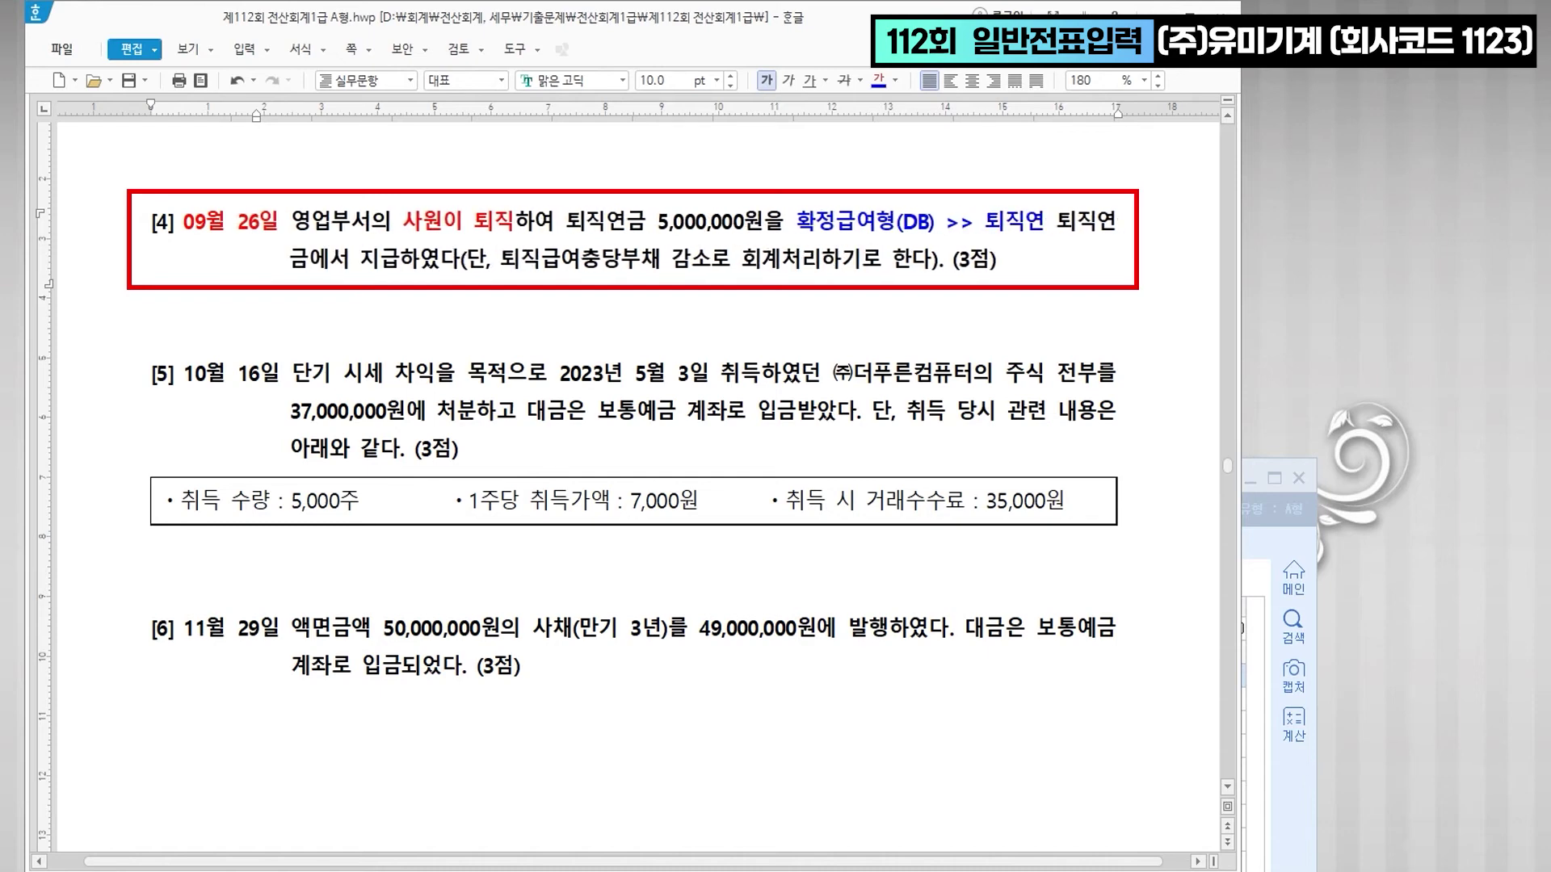
pyautogui.write('금유ㄴ요')
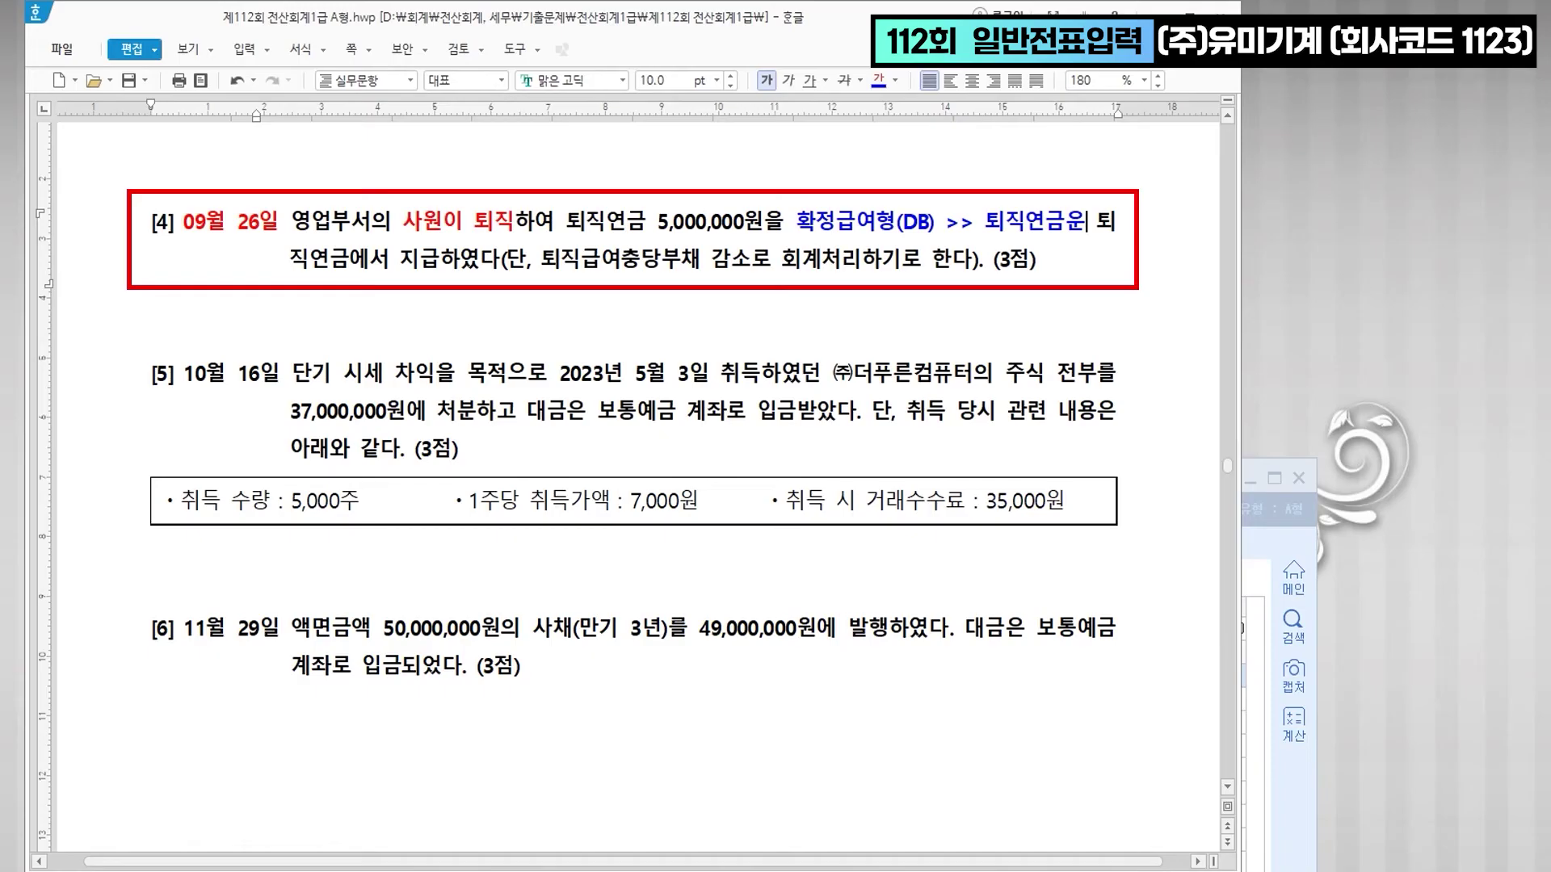
pyautogui.write('ㅇ자산')
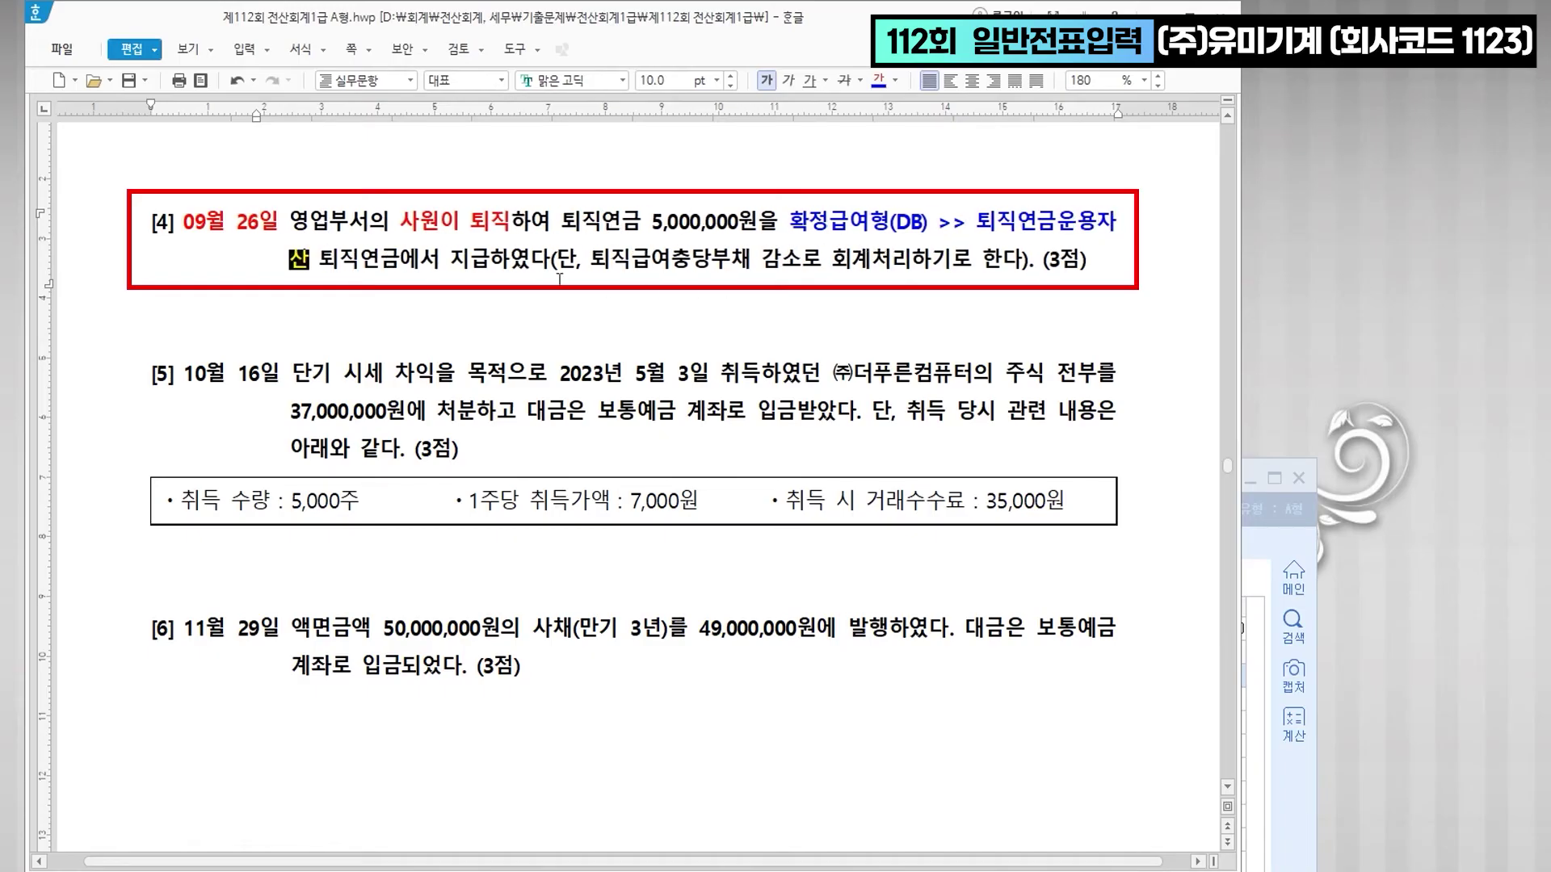
# - Colour "지급" and "퇴직급여충당부채" blue in question [4] and add the note "(대변) >> 차변" after the latter
pyautogui.moveTo(449, 260); pyautogui.dragTo(480, 258)
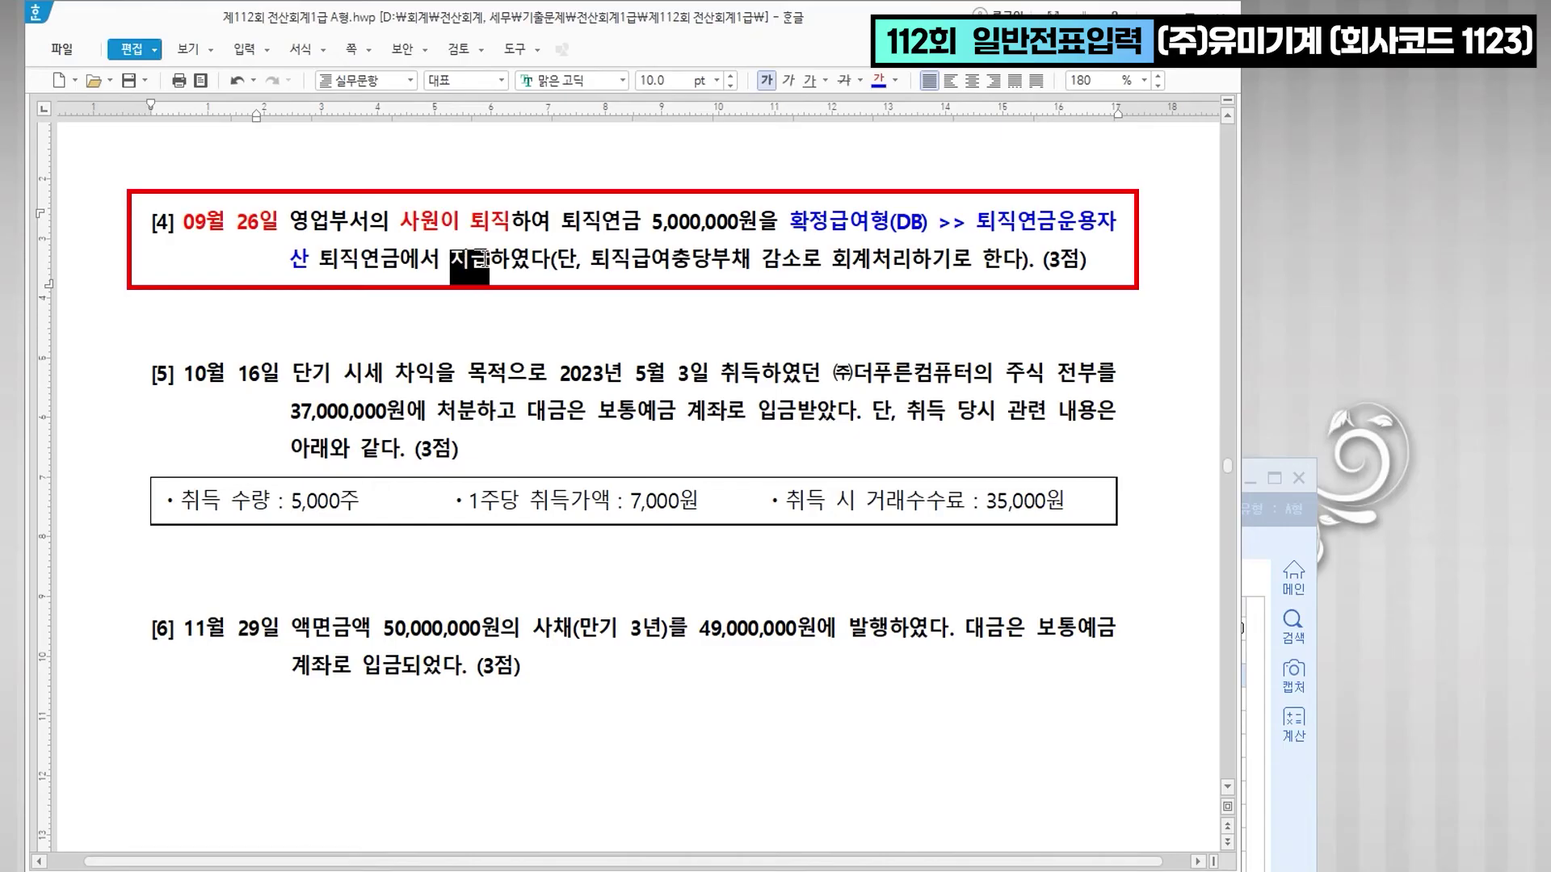
pyautogui.click(877, 80)
pyautogui.moveTo(598, 270); pyautogui.dragTo(755, 258)
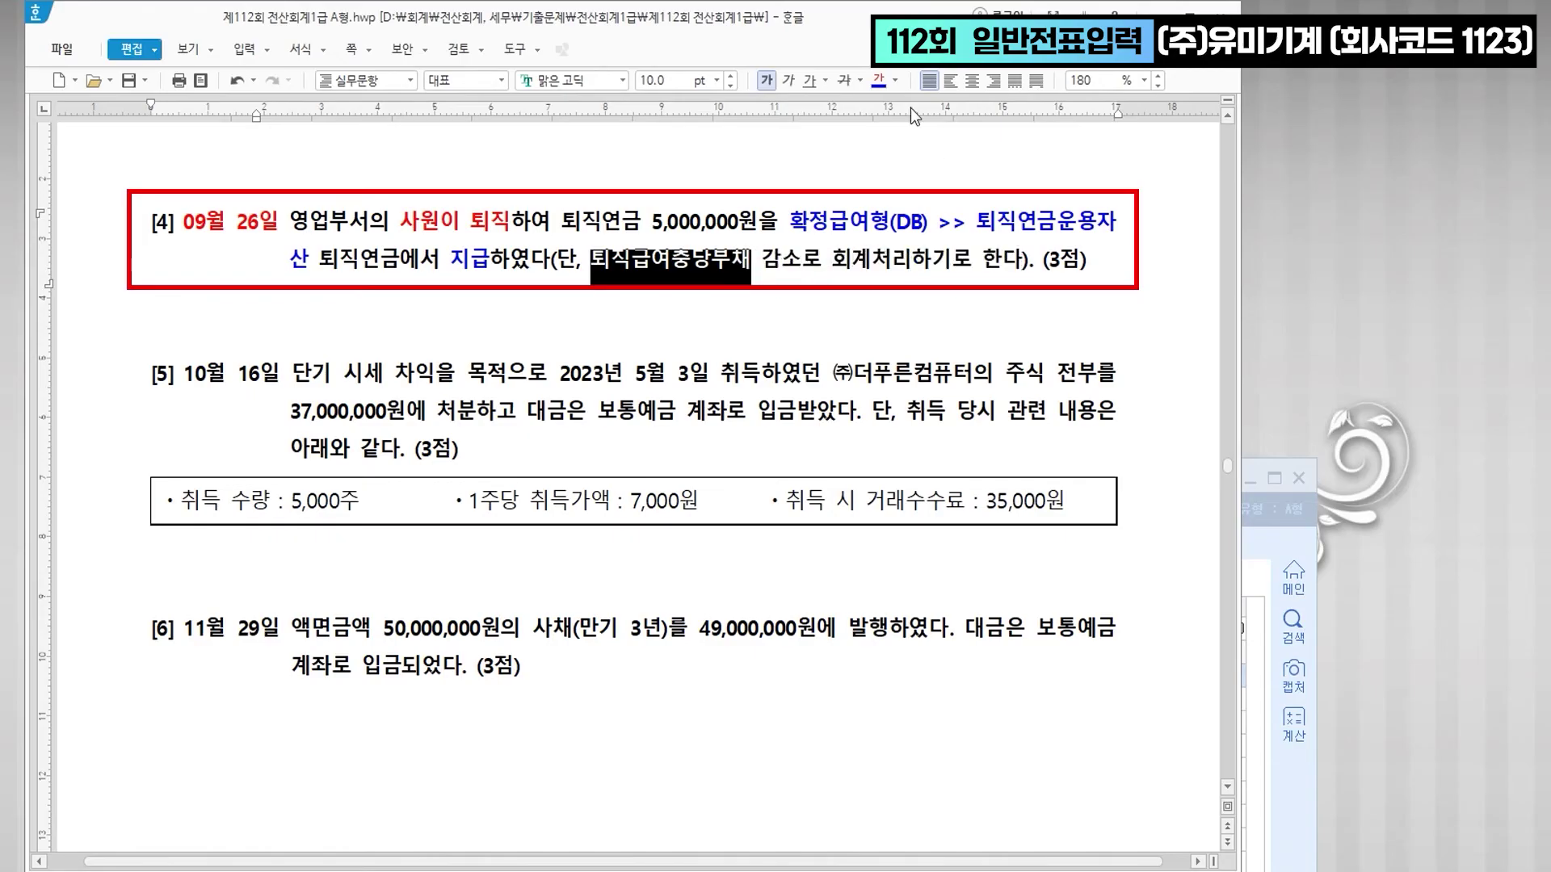
pyautogui.click(879, 80)
pyautogui.click(748, 268)
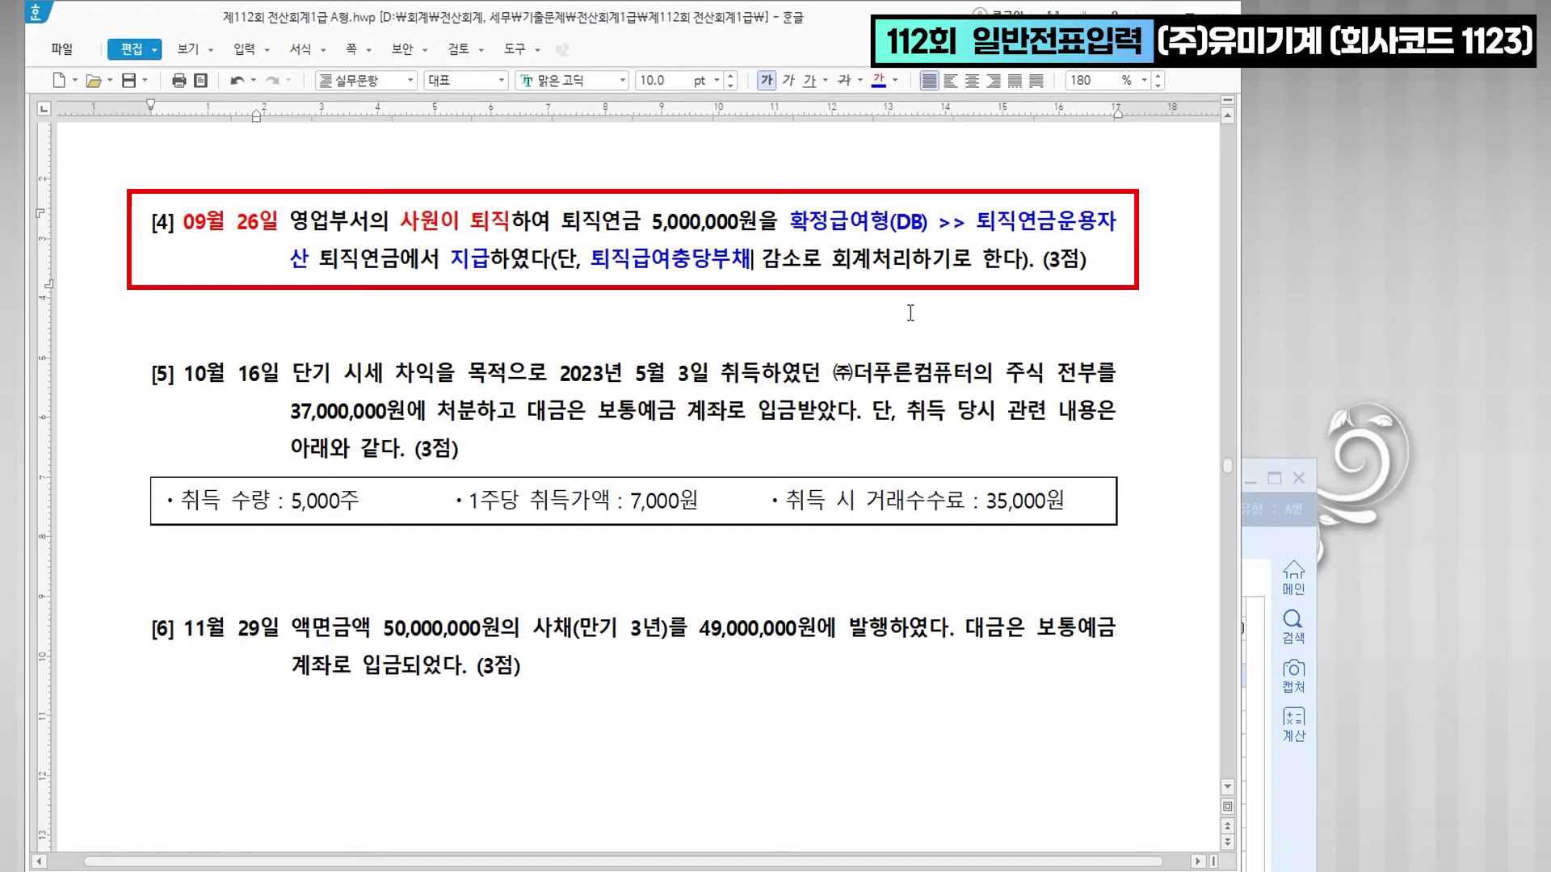
pyautogui.write('(대변)')
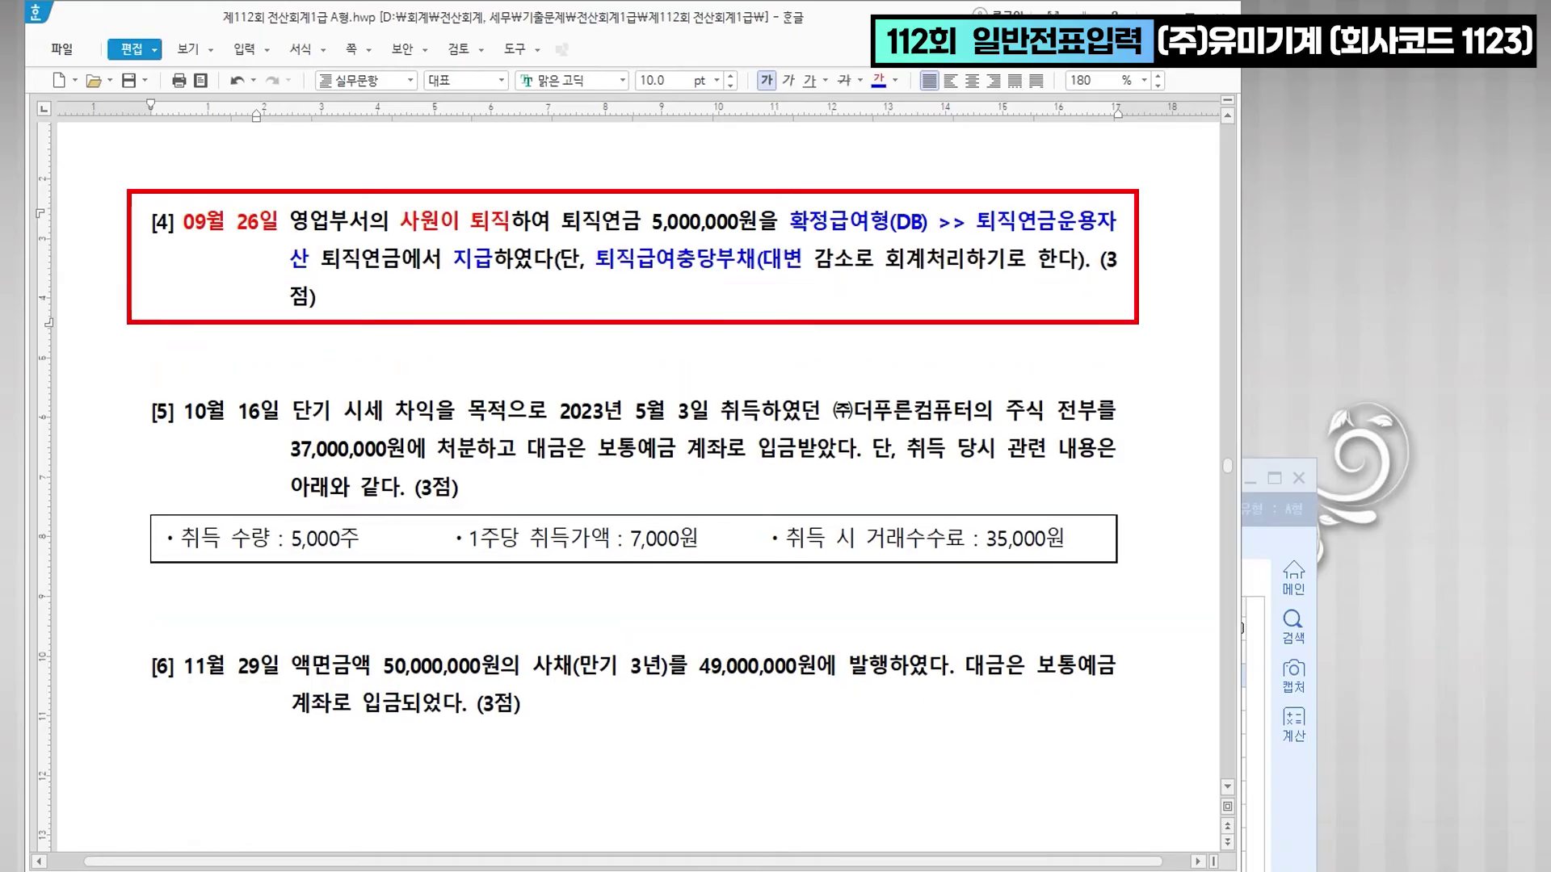
pyautogui.write('  >> ')
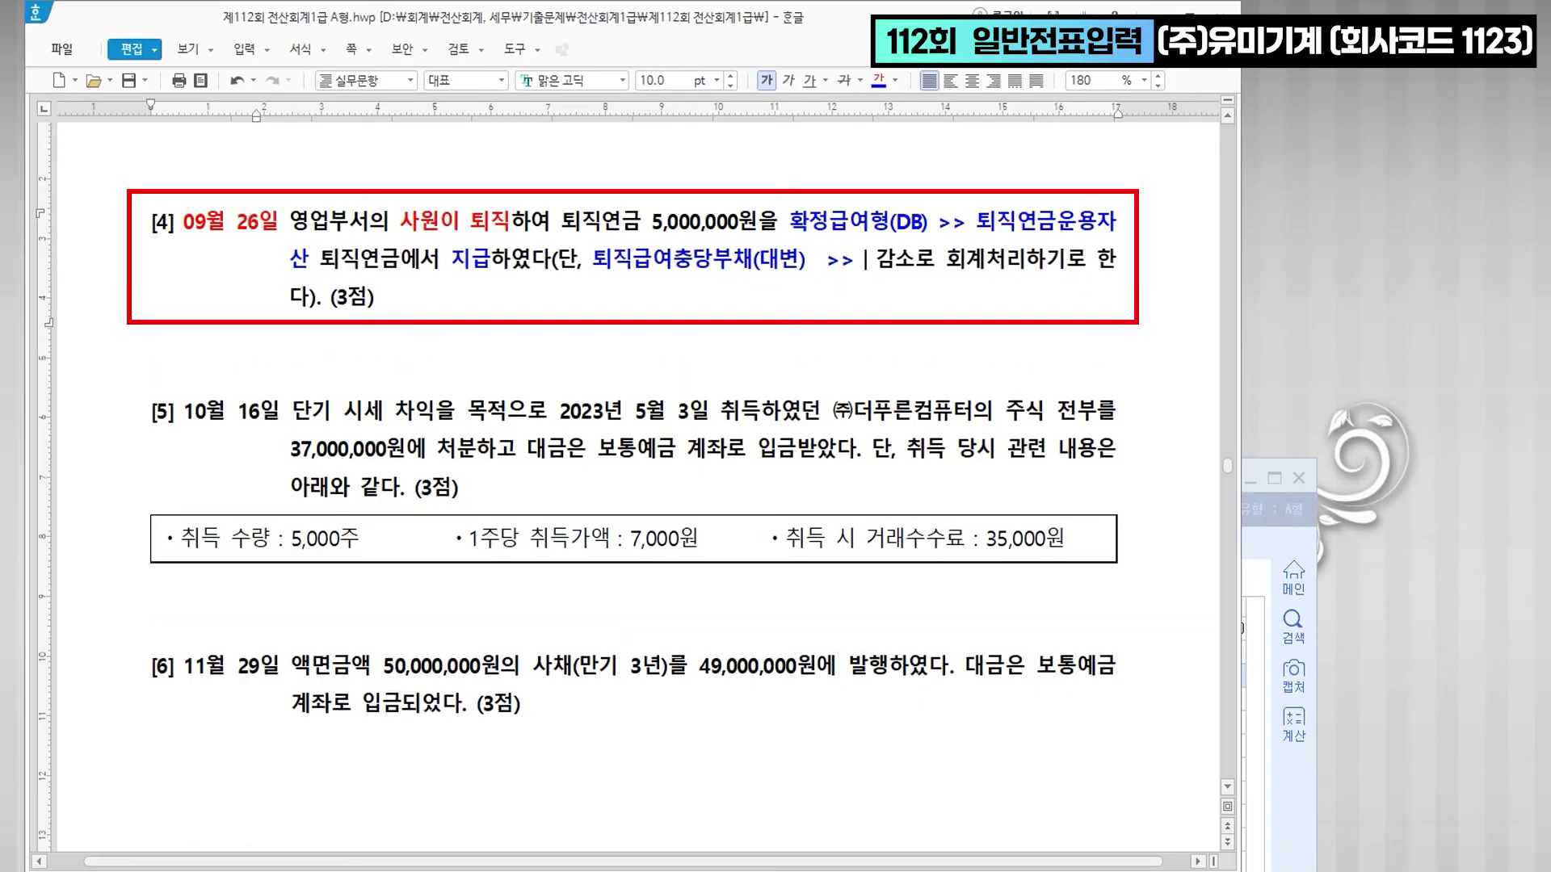
pyautogui.write('차변')
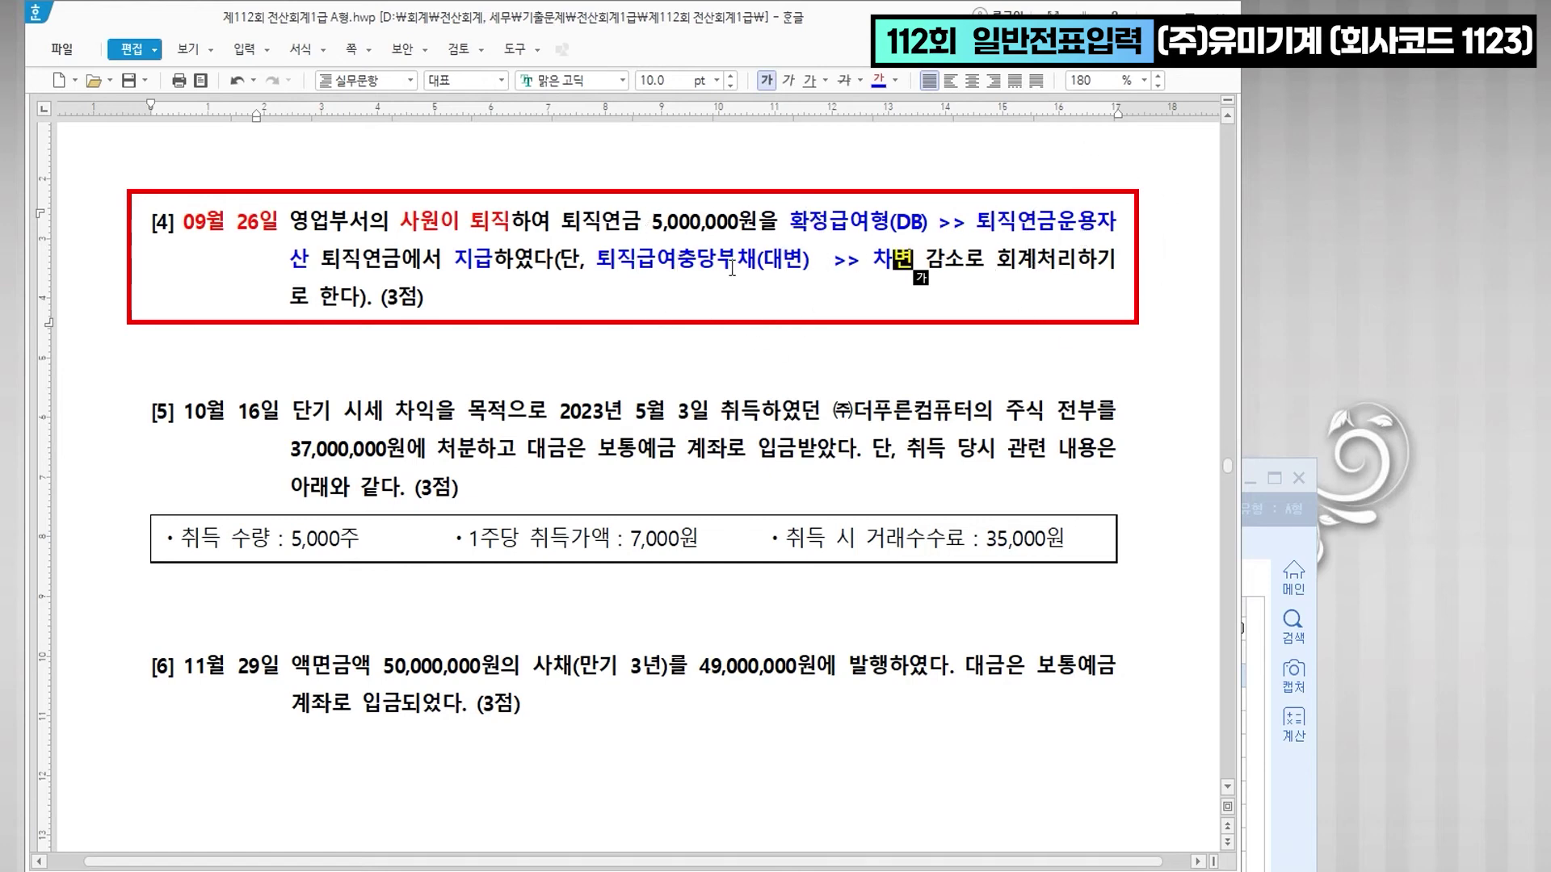
# - Switch to KcLep and check the 퇴직급여충당부채 balance in the 합계잔액시산표 as of September 26
pyautogui.click(1264, 818)
pyautogui.moveTo(710, 483); pyautogui.dragTo(734, 364)
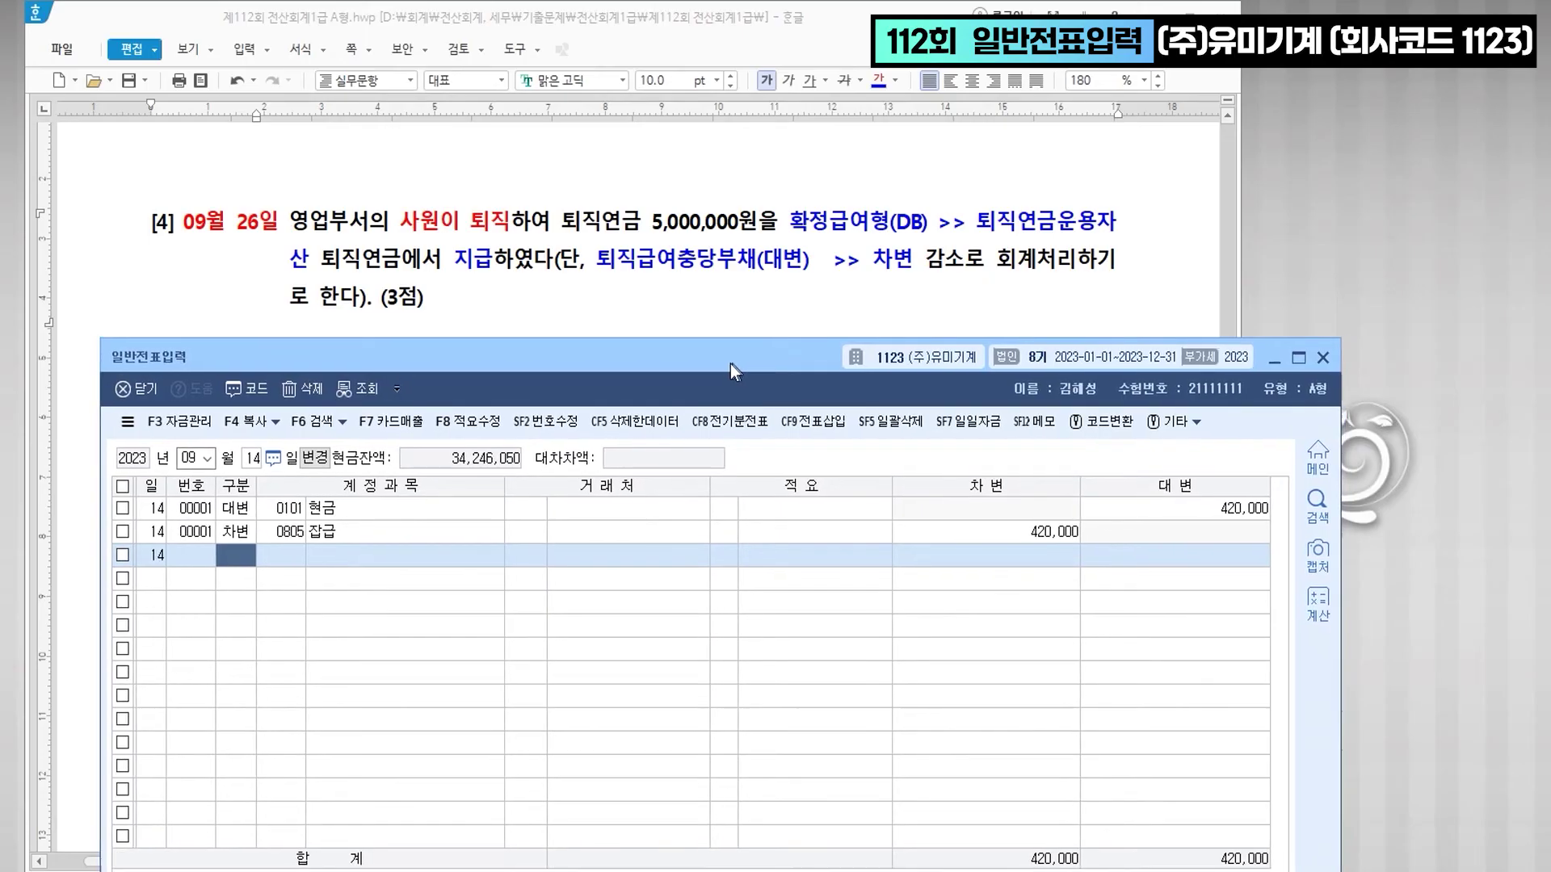
pyautogui.hotkey('ctrl', 'f')
pyautogui.write('ㅎㄱㅈ')
pyautogui.press('Return')
pyautogui.write('9')
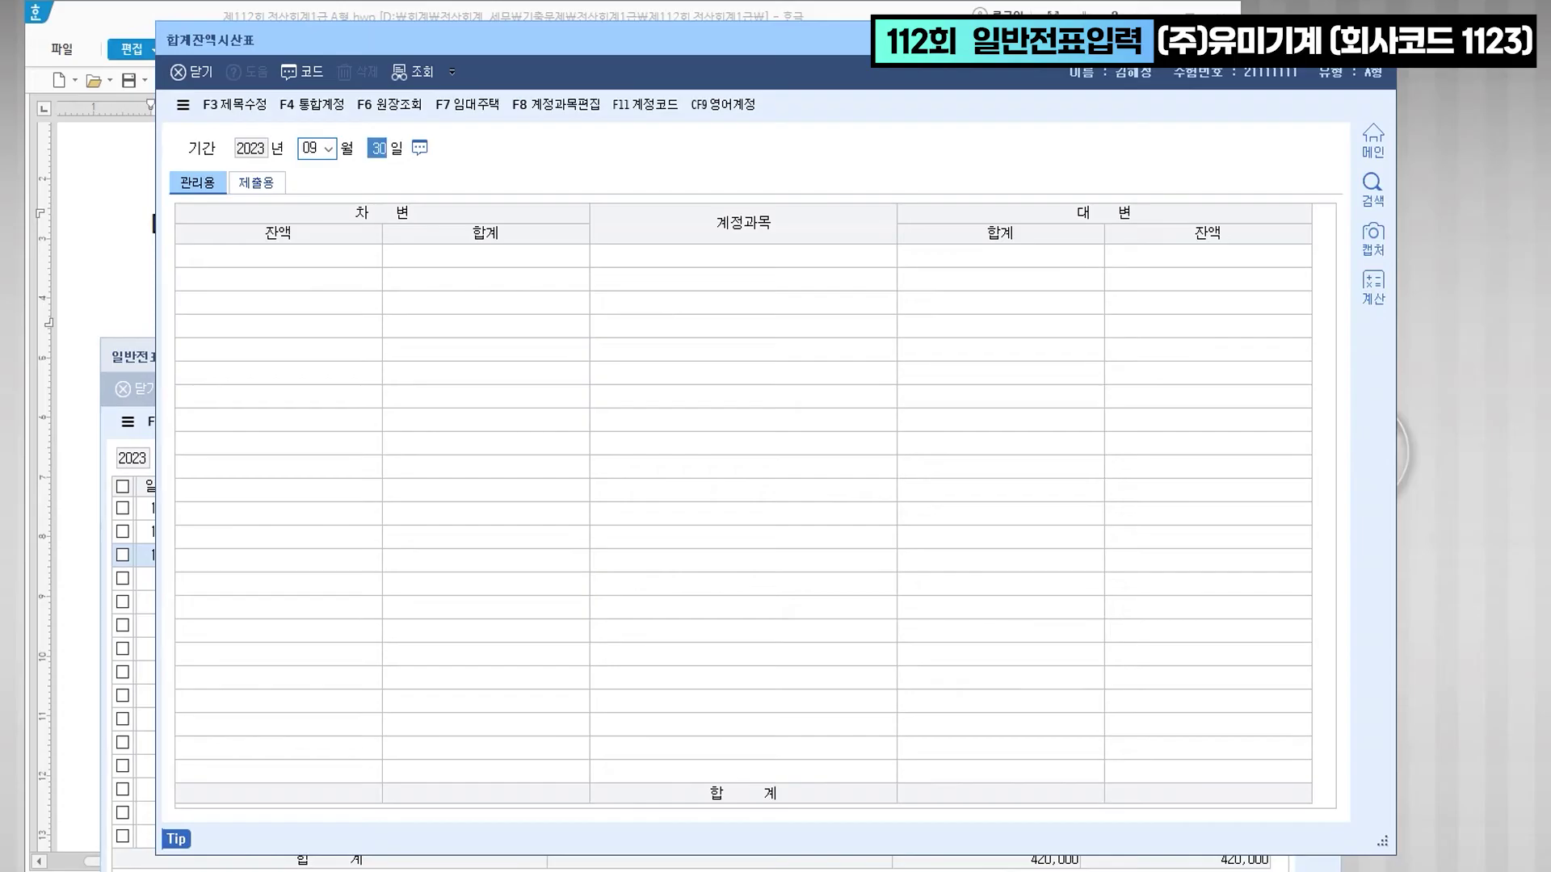
pyautogui.press('Return')
pyautogui.write('26')
pyautogui.press('Return')
pyautogui.scroll(-10, 814, 575)
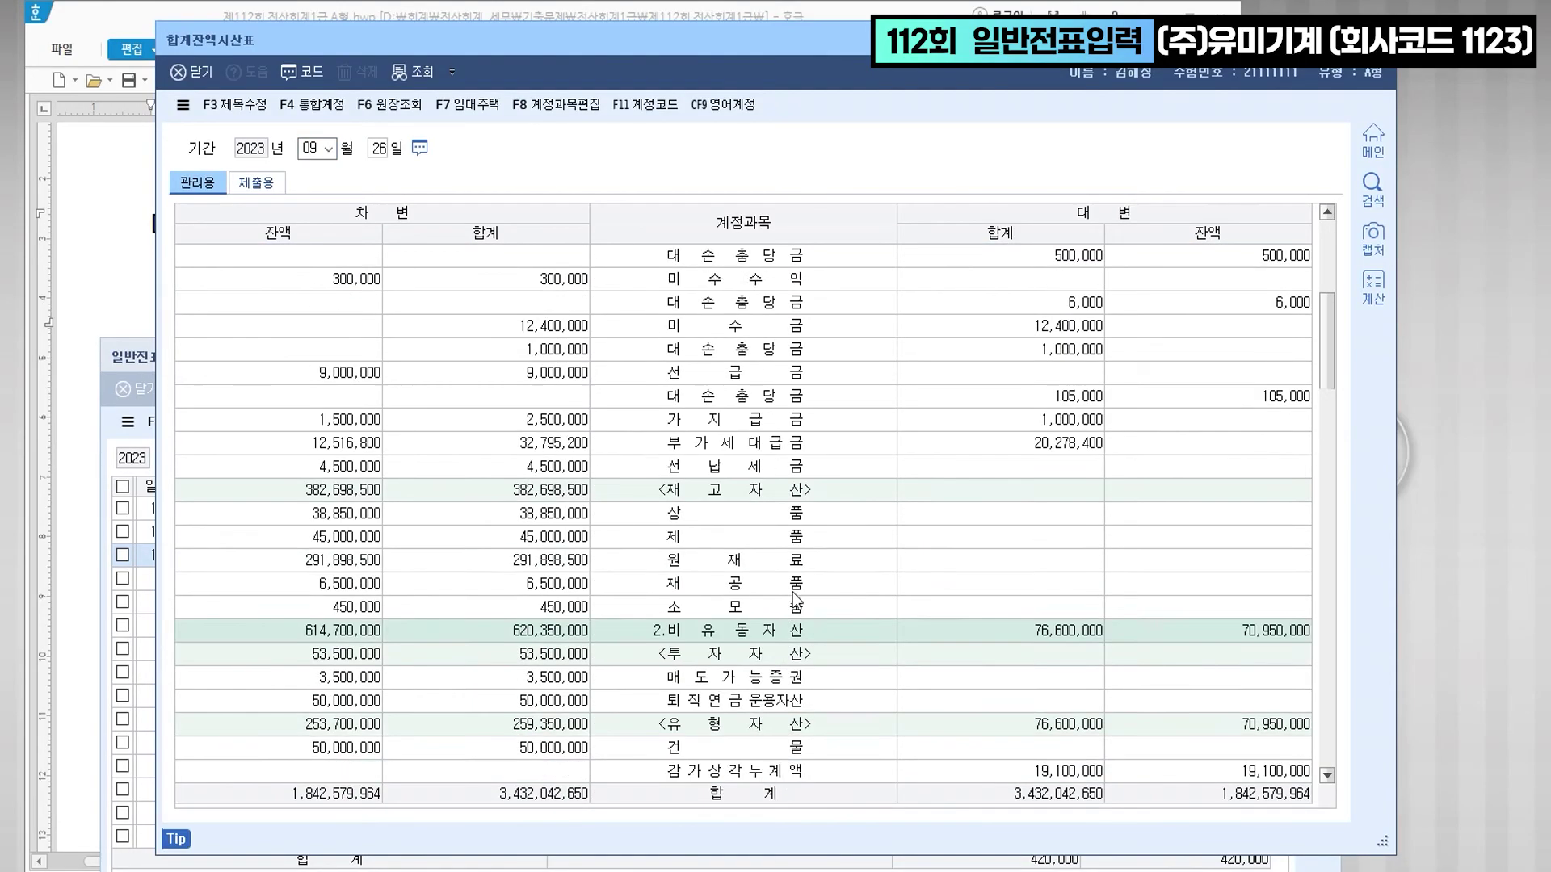
pyautogui.scroll(-6, 814, 575)
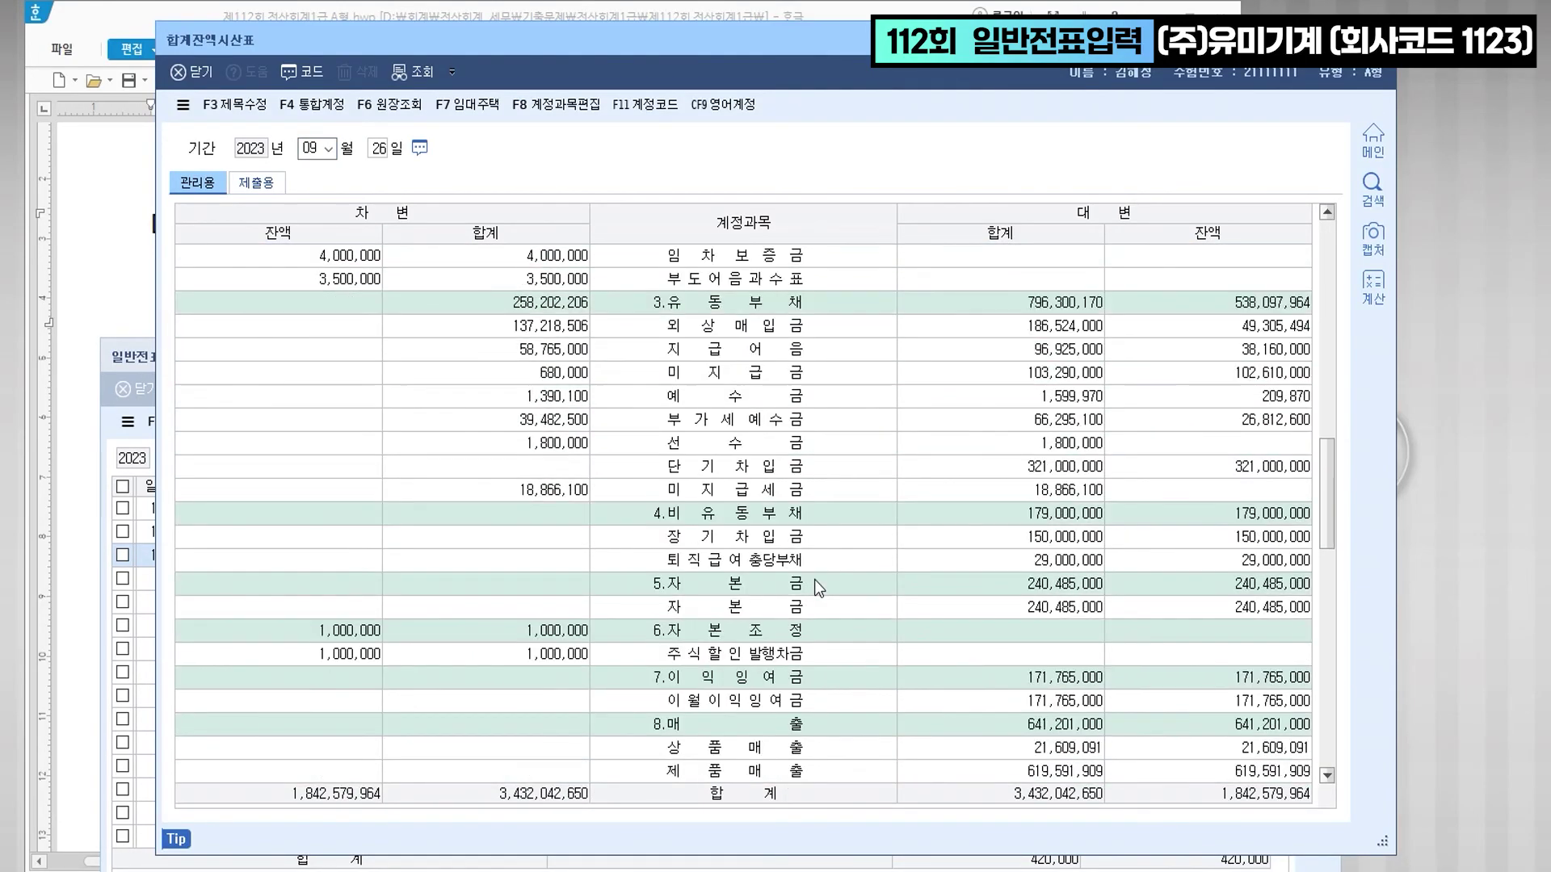
pyautogui.click(784, 563)
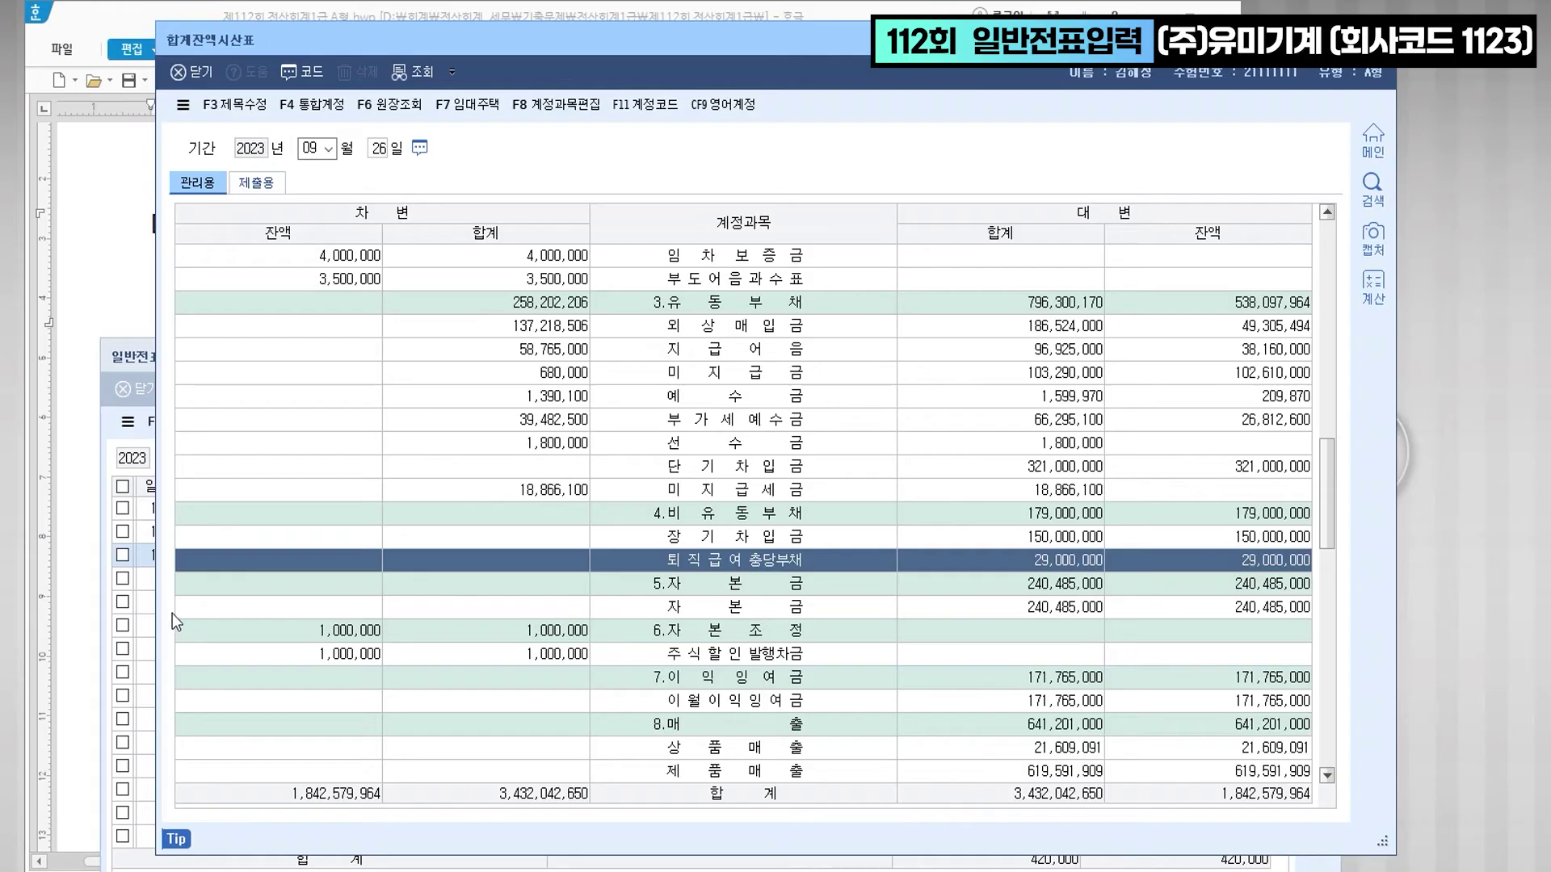
pyautogui.click(1377, 40)
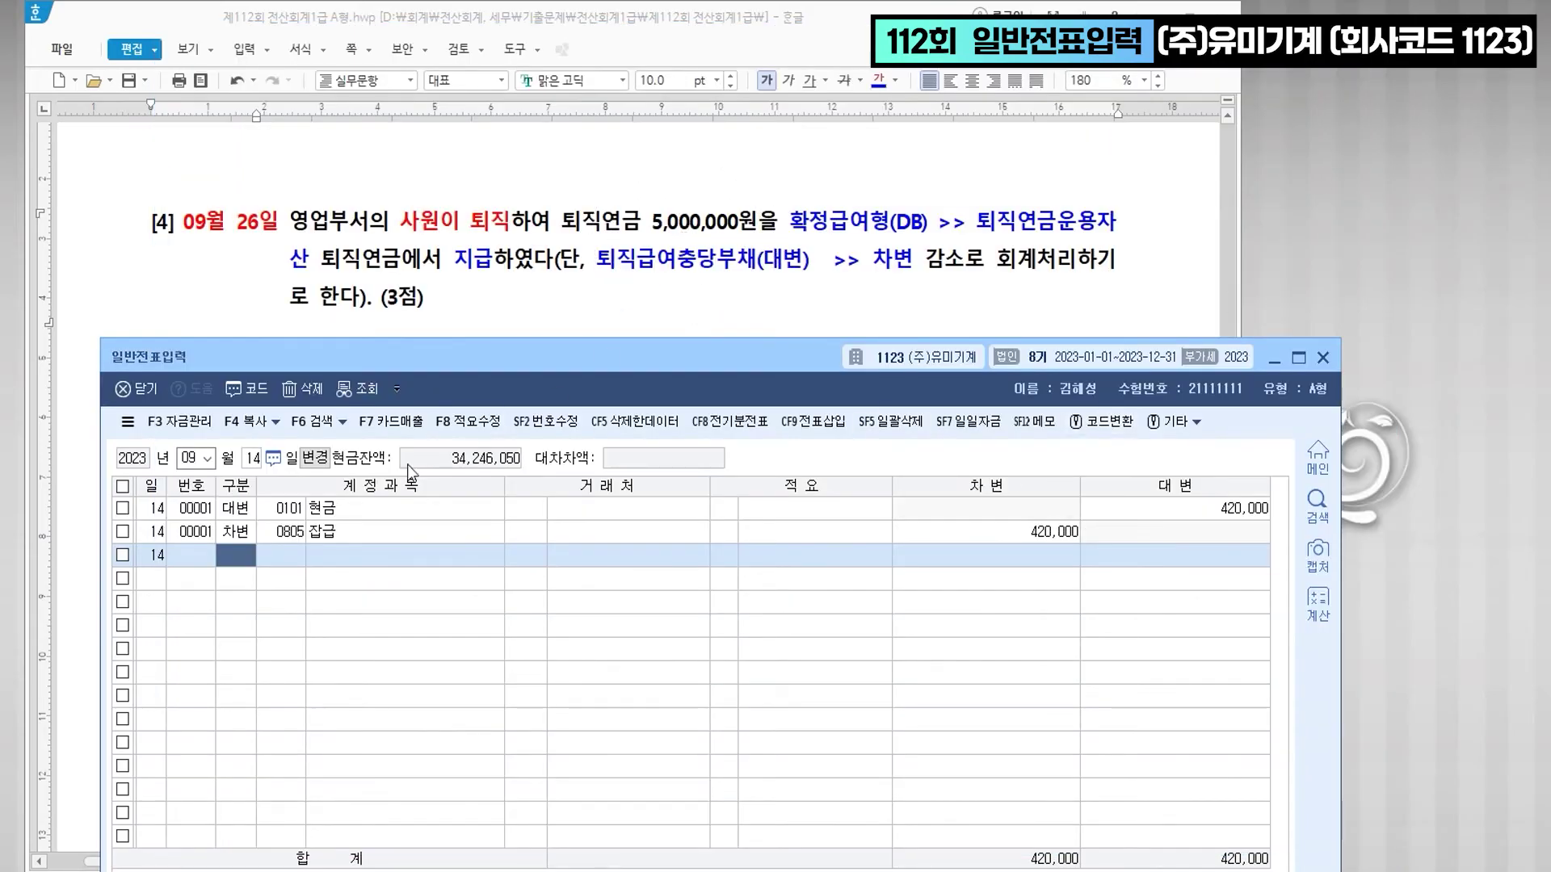
# - Set the voucher date to September 26 and enter a credit line for 0186 퇴직연금운용자산 with the amount 5,000,000
pyautogui.write('26')
pyautogui.press('Return')
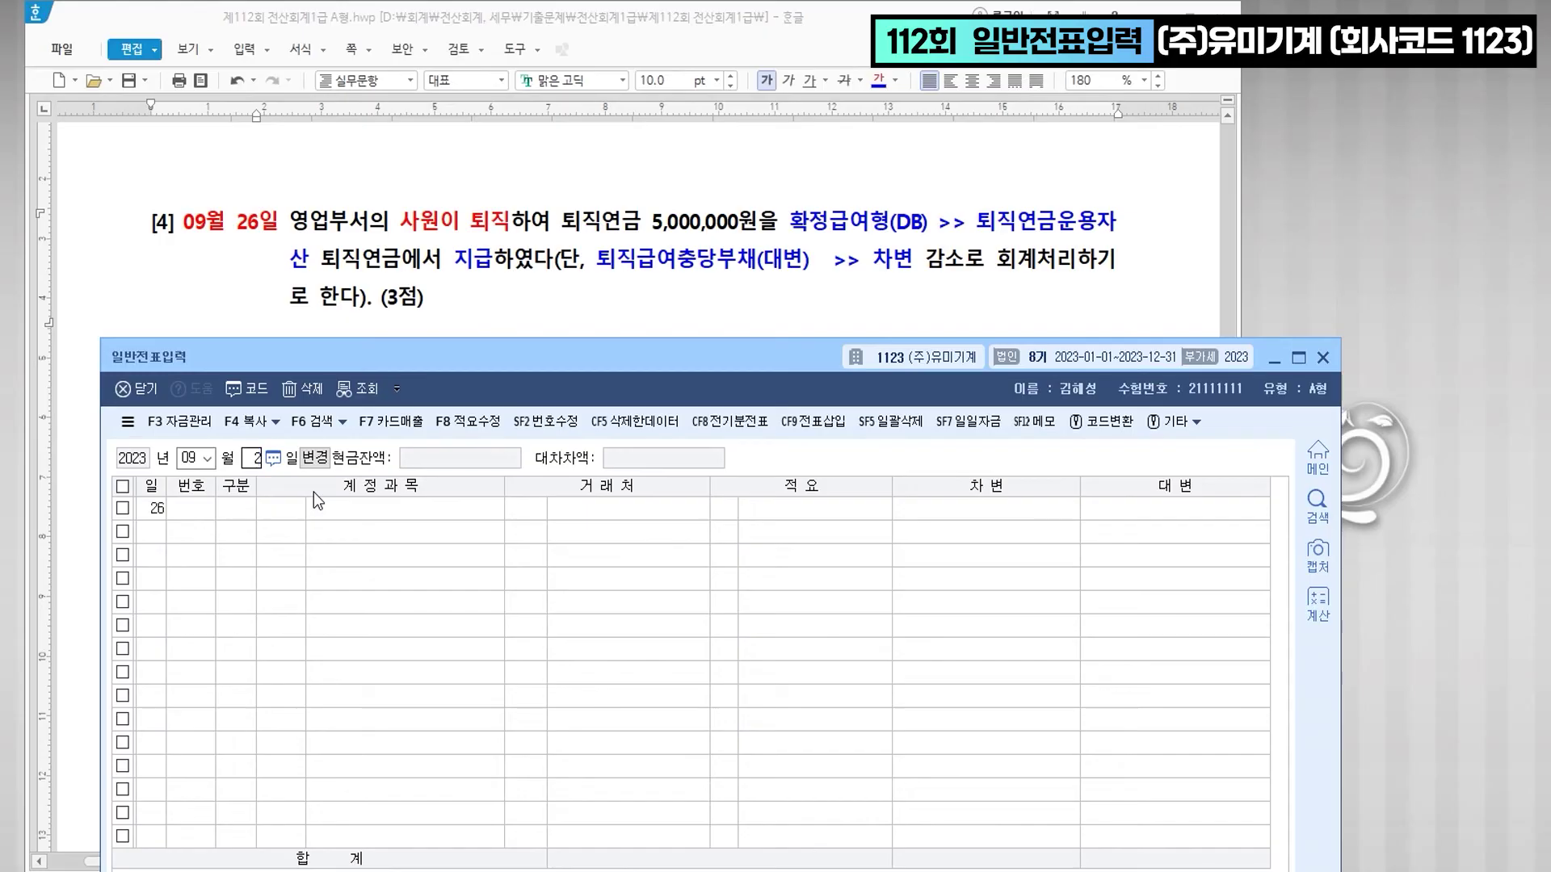
pyautogui.write('4')
pyautogui.press('Return')
pyautogui.write('퇴직연')
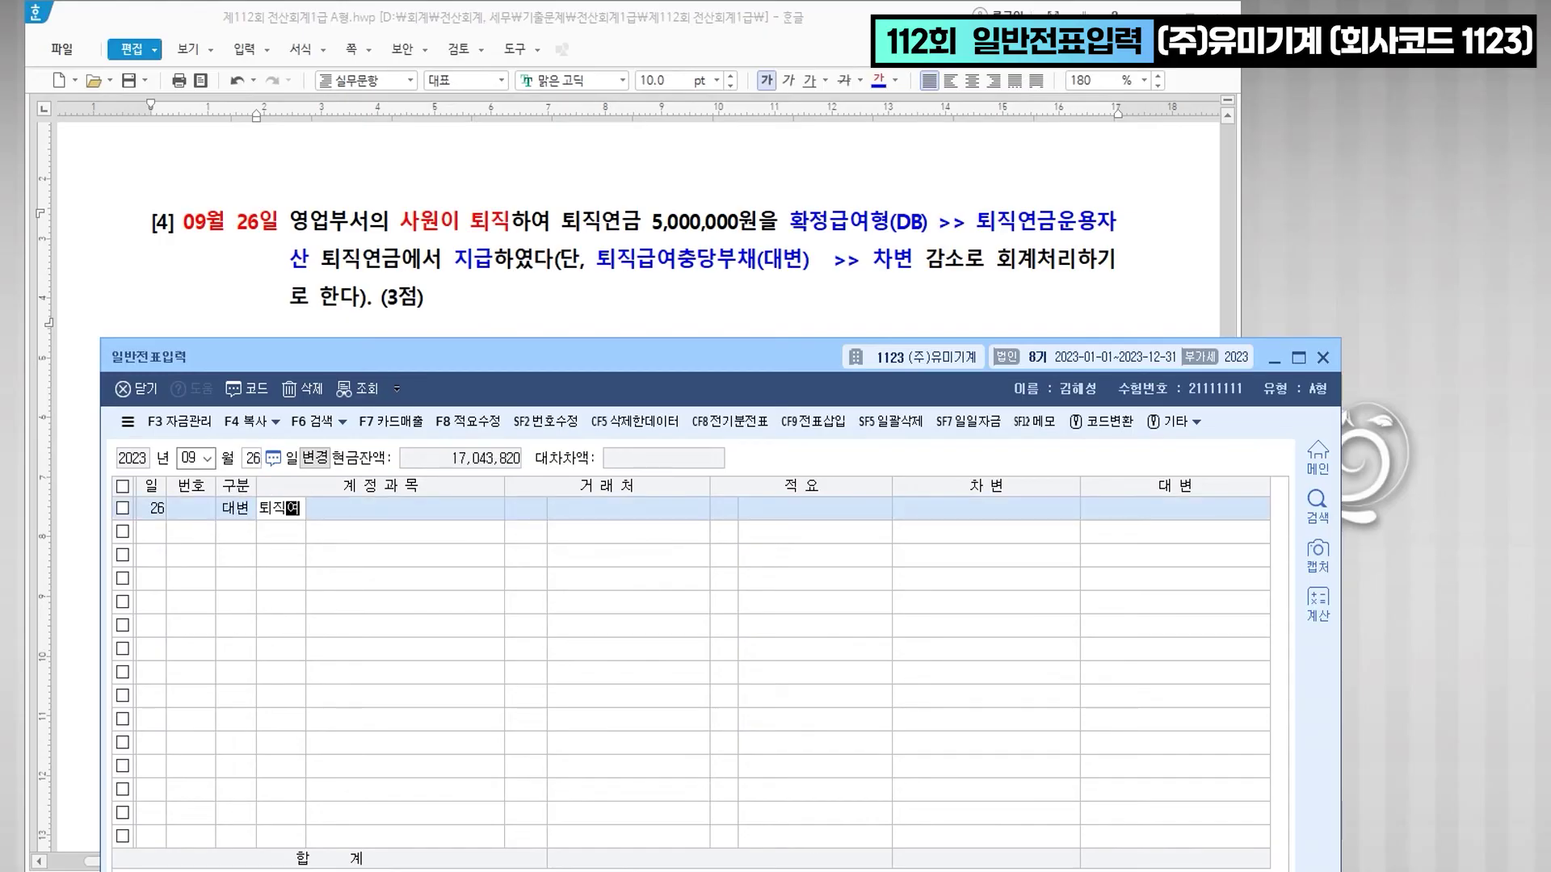
pyautogui.press('Return')
pyautogui.press('Return')
pyautogui.press('Return')
pyautogui.press('Return')
pyautogui.press('Return')
pyautogui.press('Return')
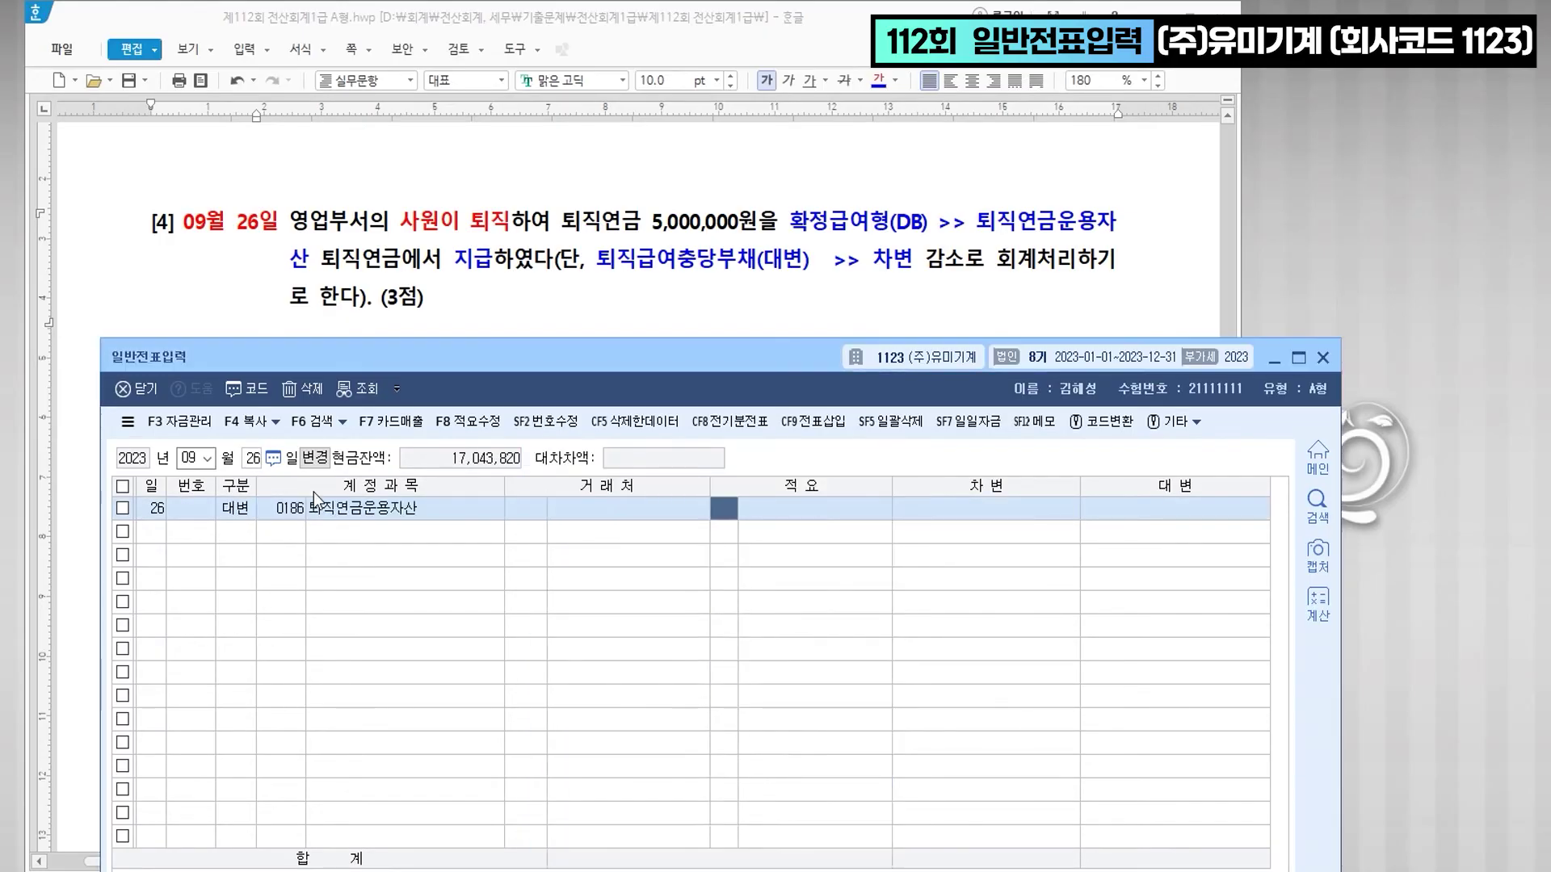
pyautogui.write('5000000')
pyautogui.press('Return')
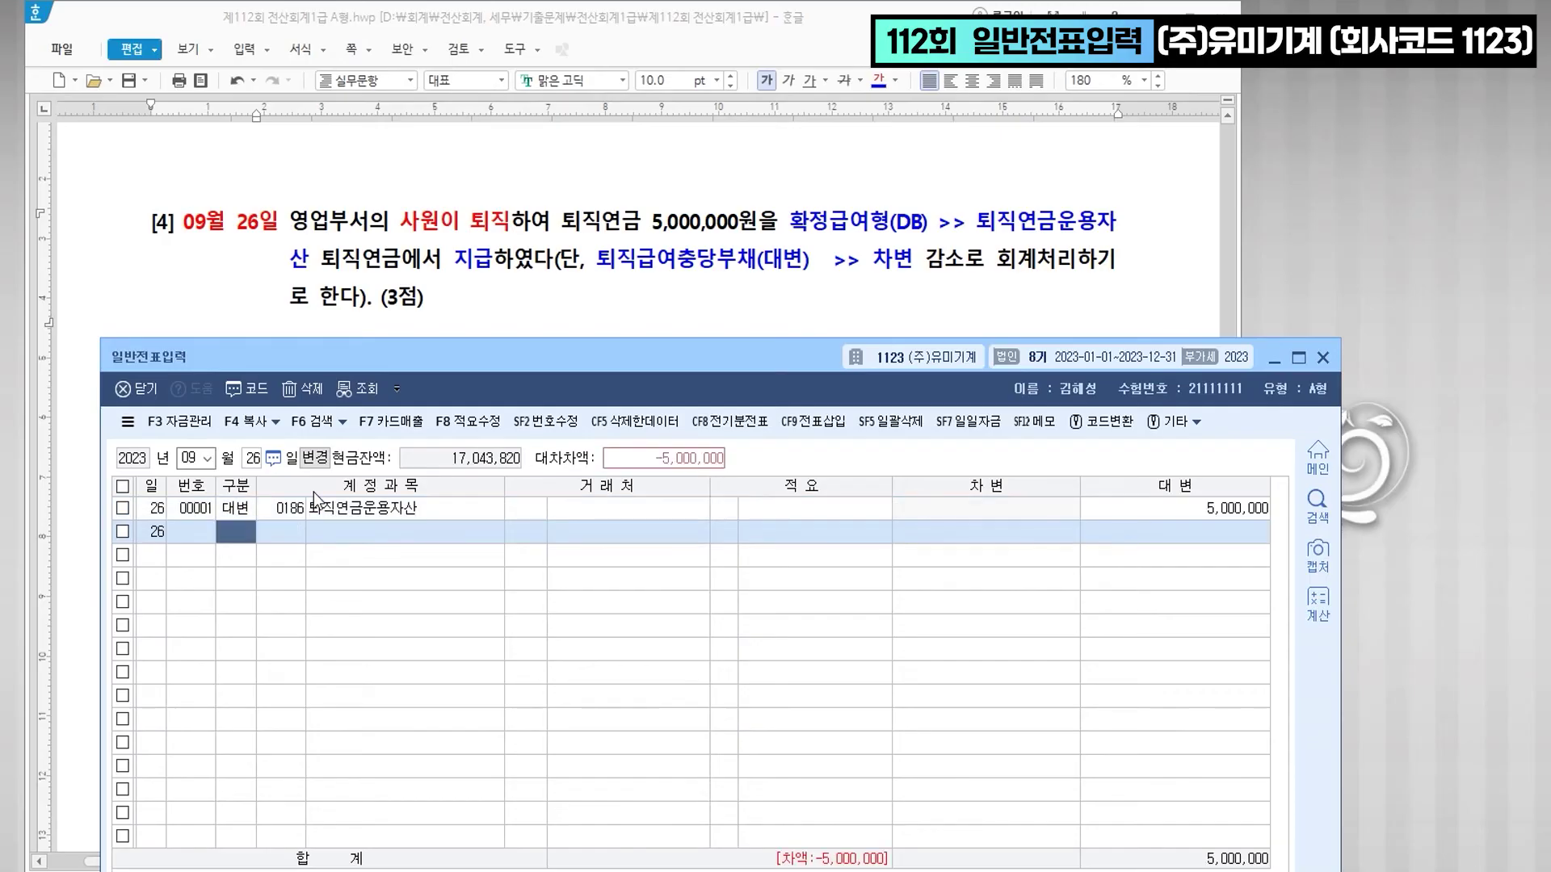
# - Enter a balancing debit line of 5,000,000 for 0295 퇴직급여충당부채 in the September 26 voucher
pyautogui.write('3')
pyautogui.press('Return')
pyautogui.write('295')
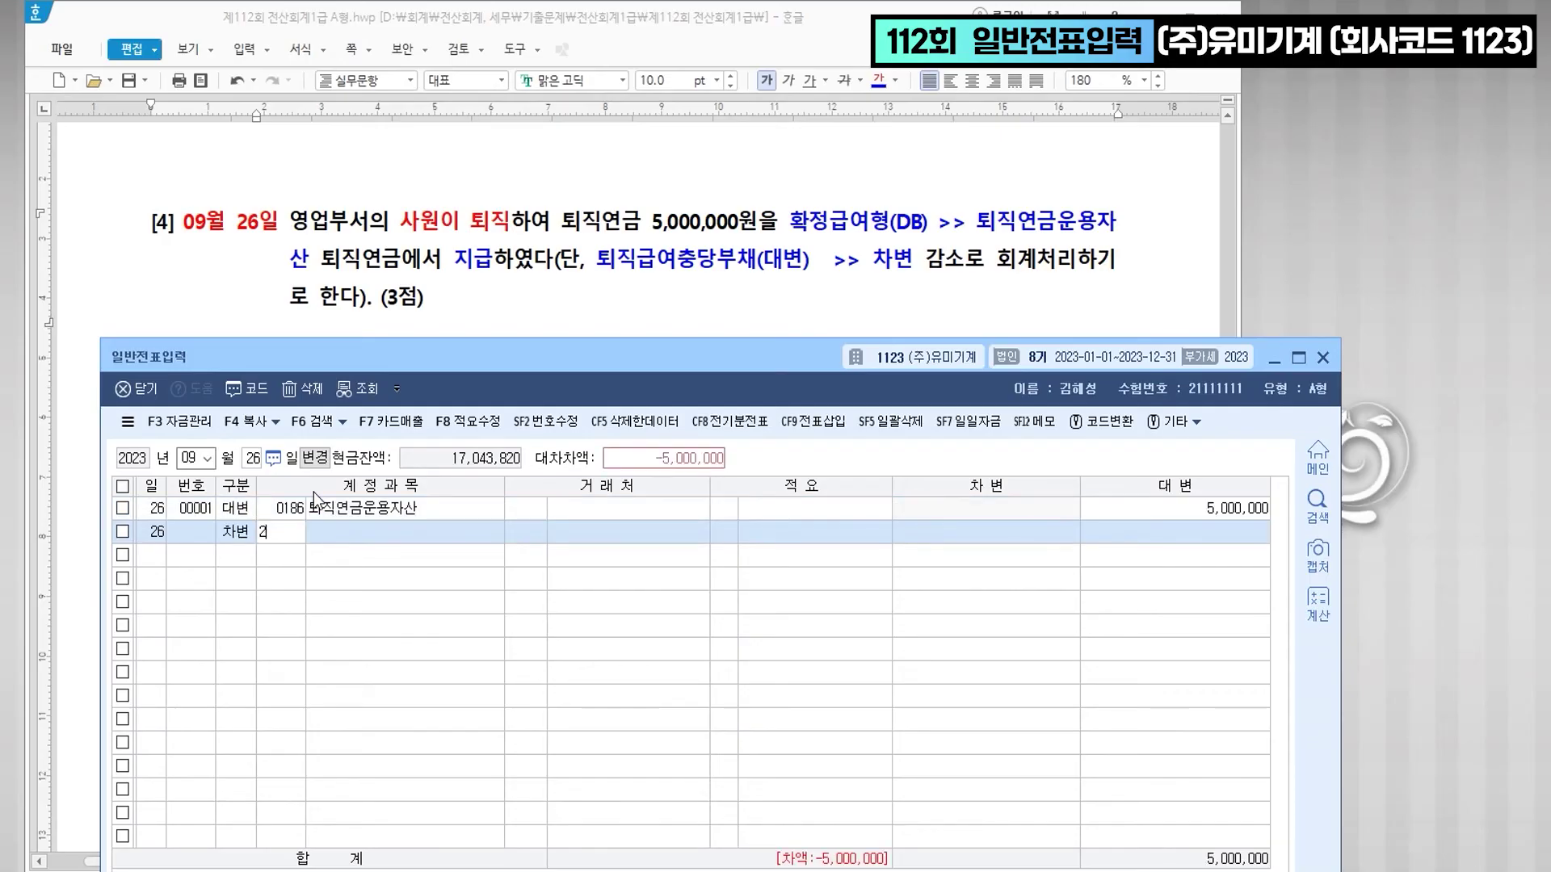
pyautogui.press('Return')
pyautogui.press('Return')
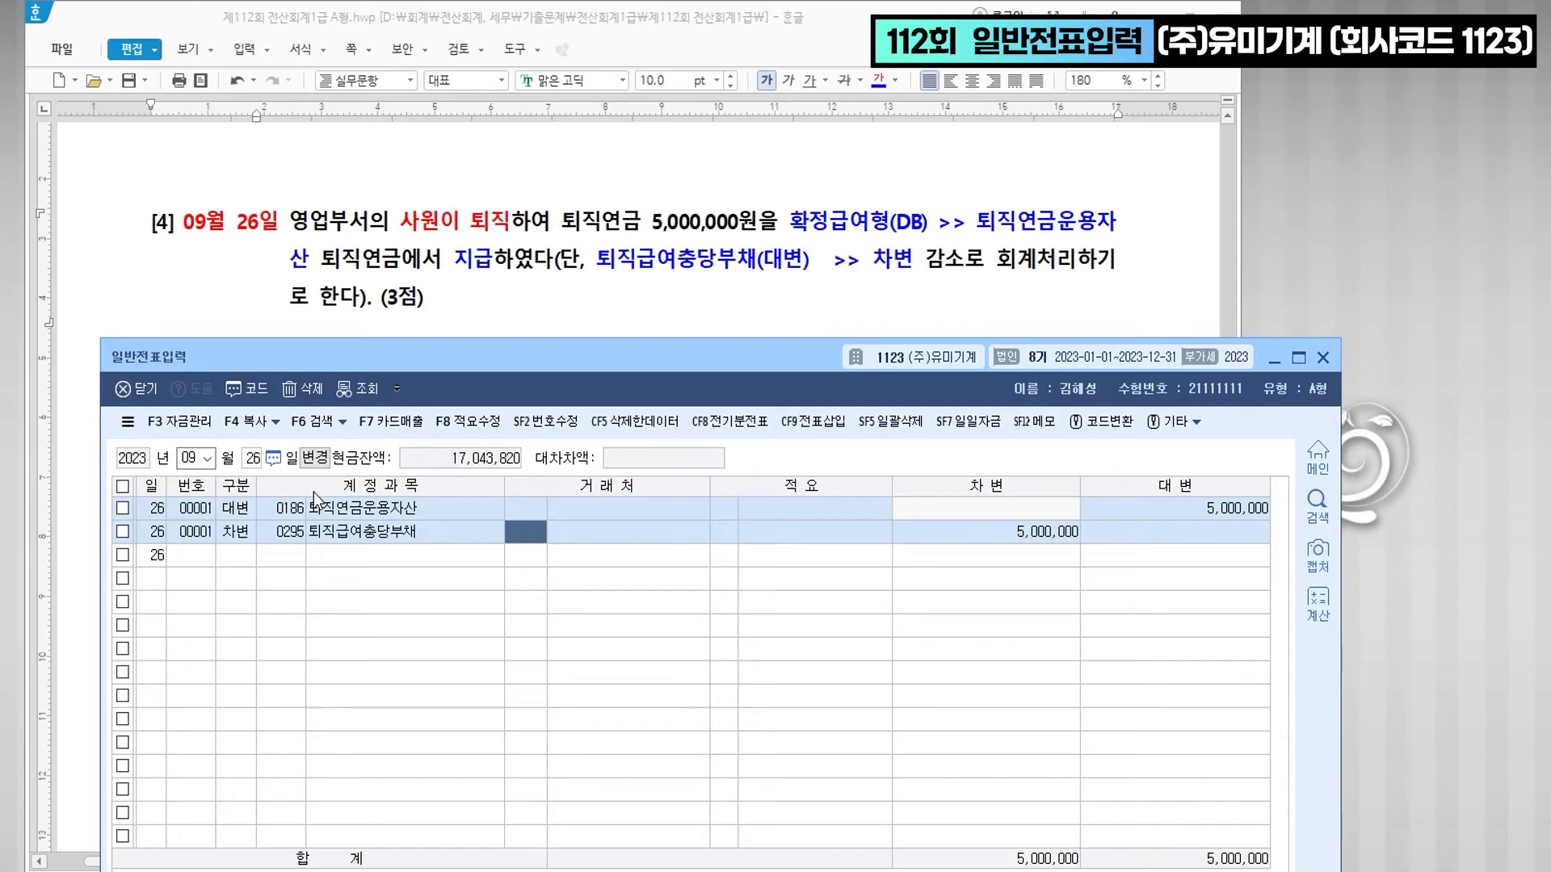
pyautogui.press('Return')
pyautogui.press('Return')
pyautogui.press('Return')
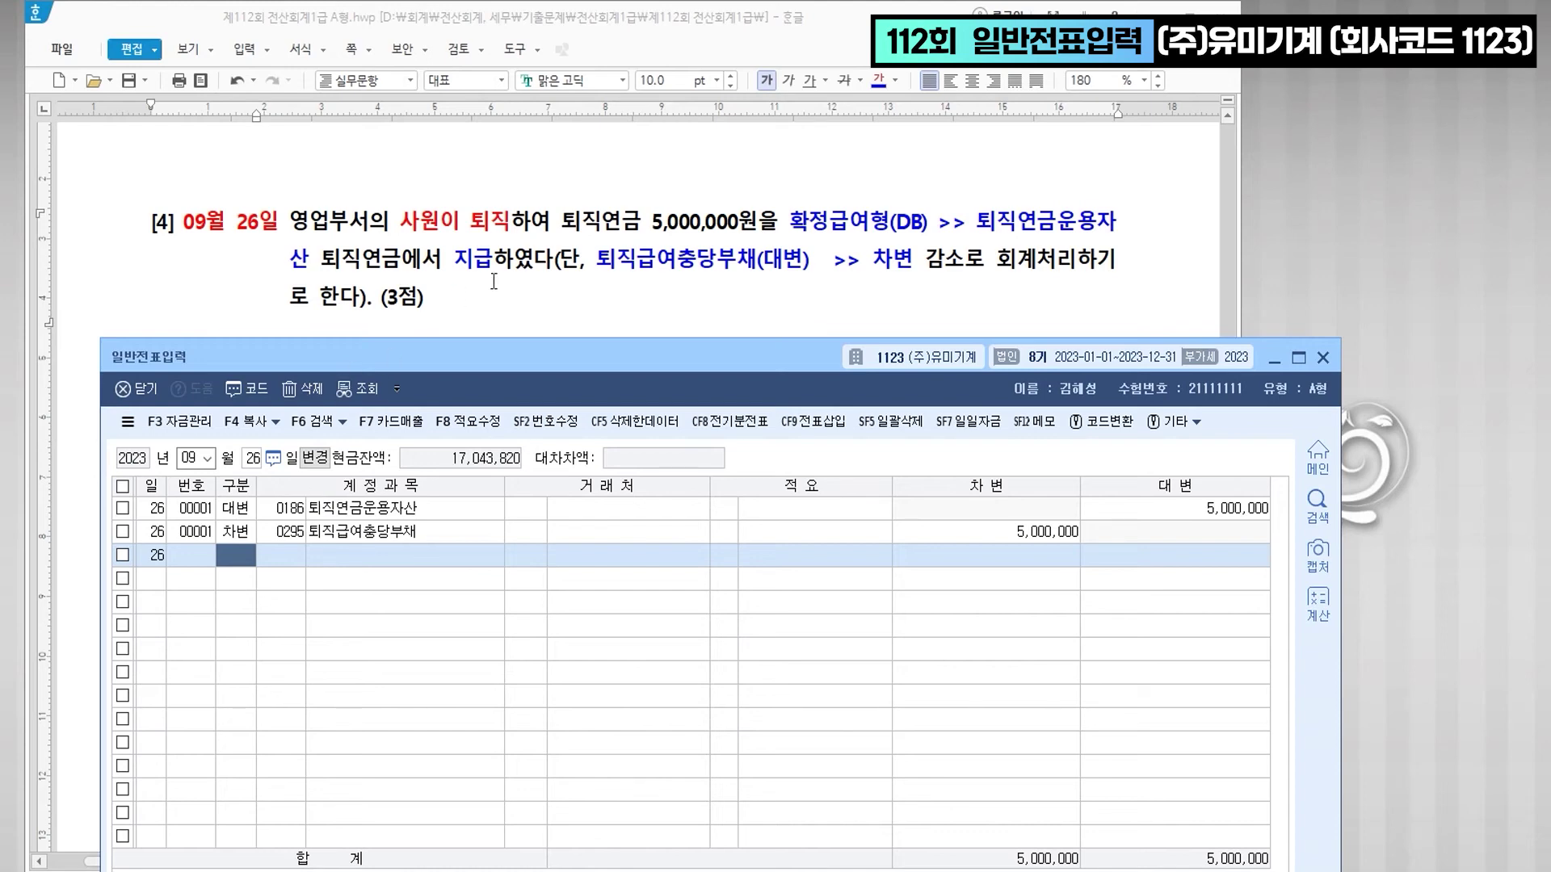
# - In the exam document's question [5], colour "10월 16일" blue and "단기 시세 차익을 목적" red, adding ">> 단기매매증권" after the phrase
pyautogui.scroll(-5, 547, 279)
pyautogui.scroll(3, 548, 279)
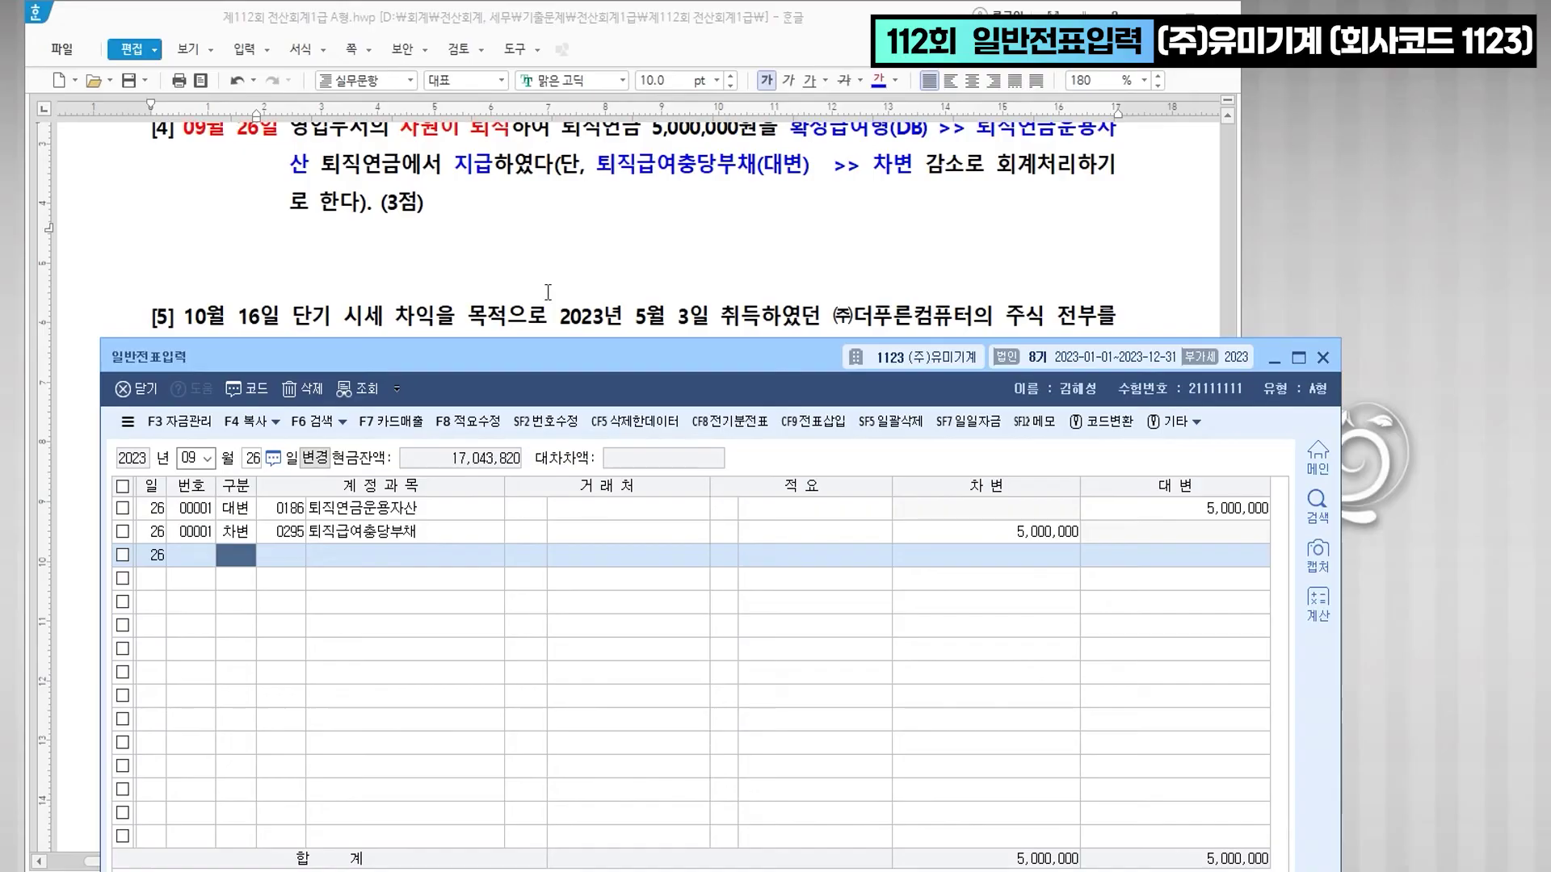
pyautogui.moveTo(582, 346); pyautogui.dragTo(560, 405)
pyautogui.scroll(-2, 616, 298)
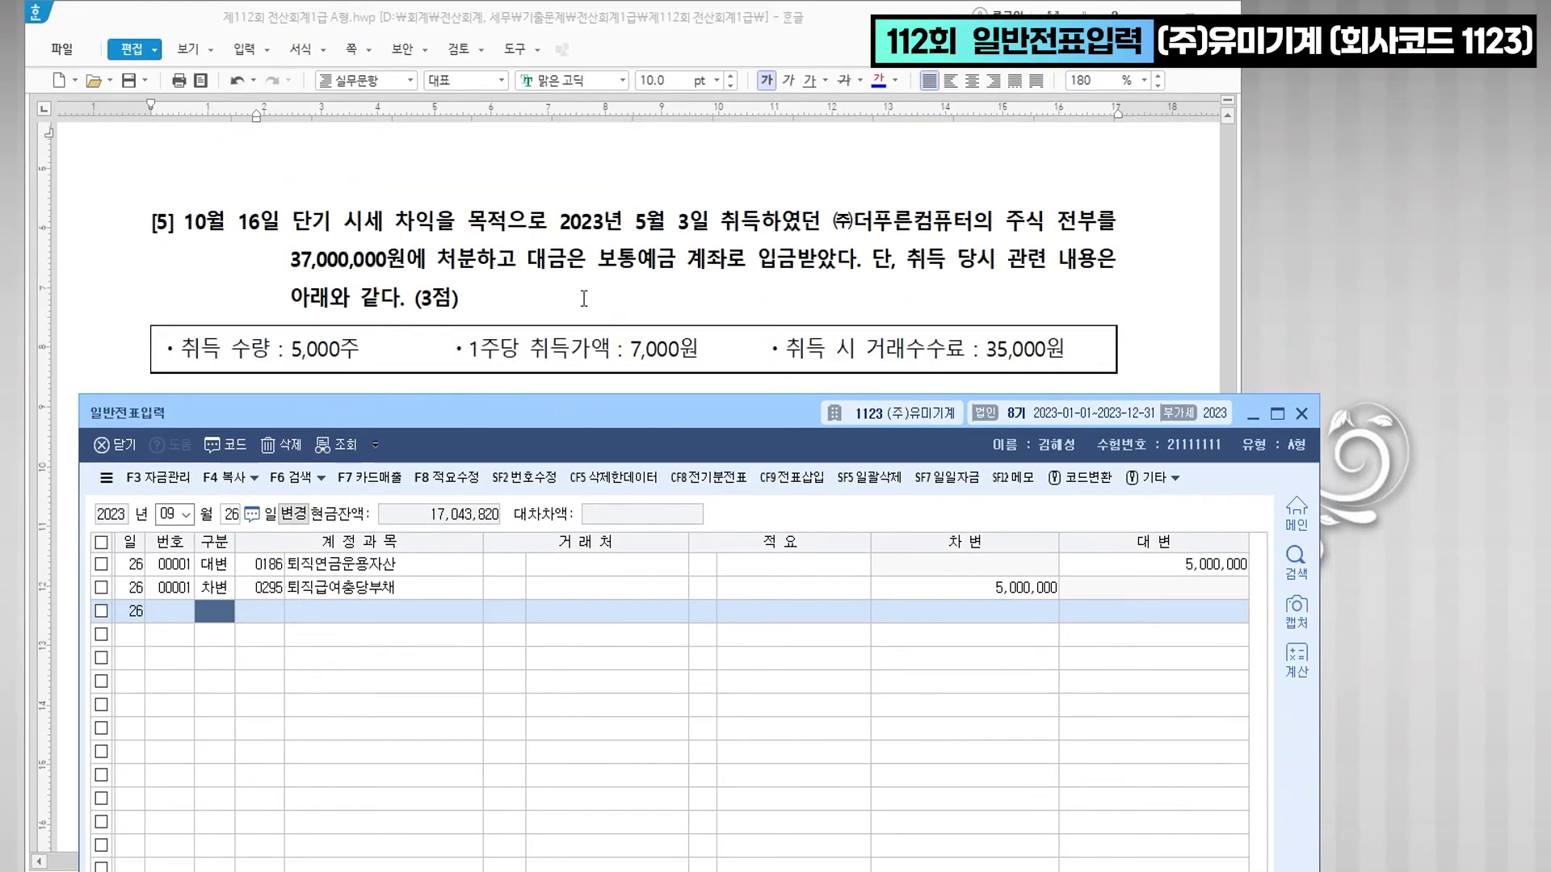
pyautogui.moveTo(184, 222); pyautogui.dragTo(504, 224)
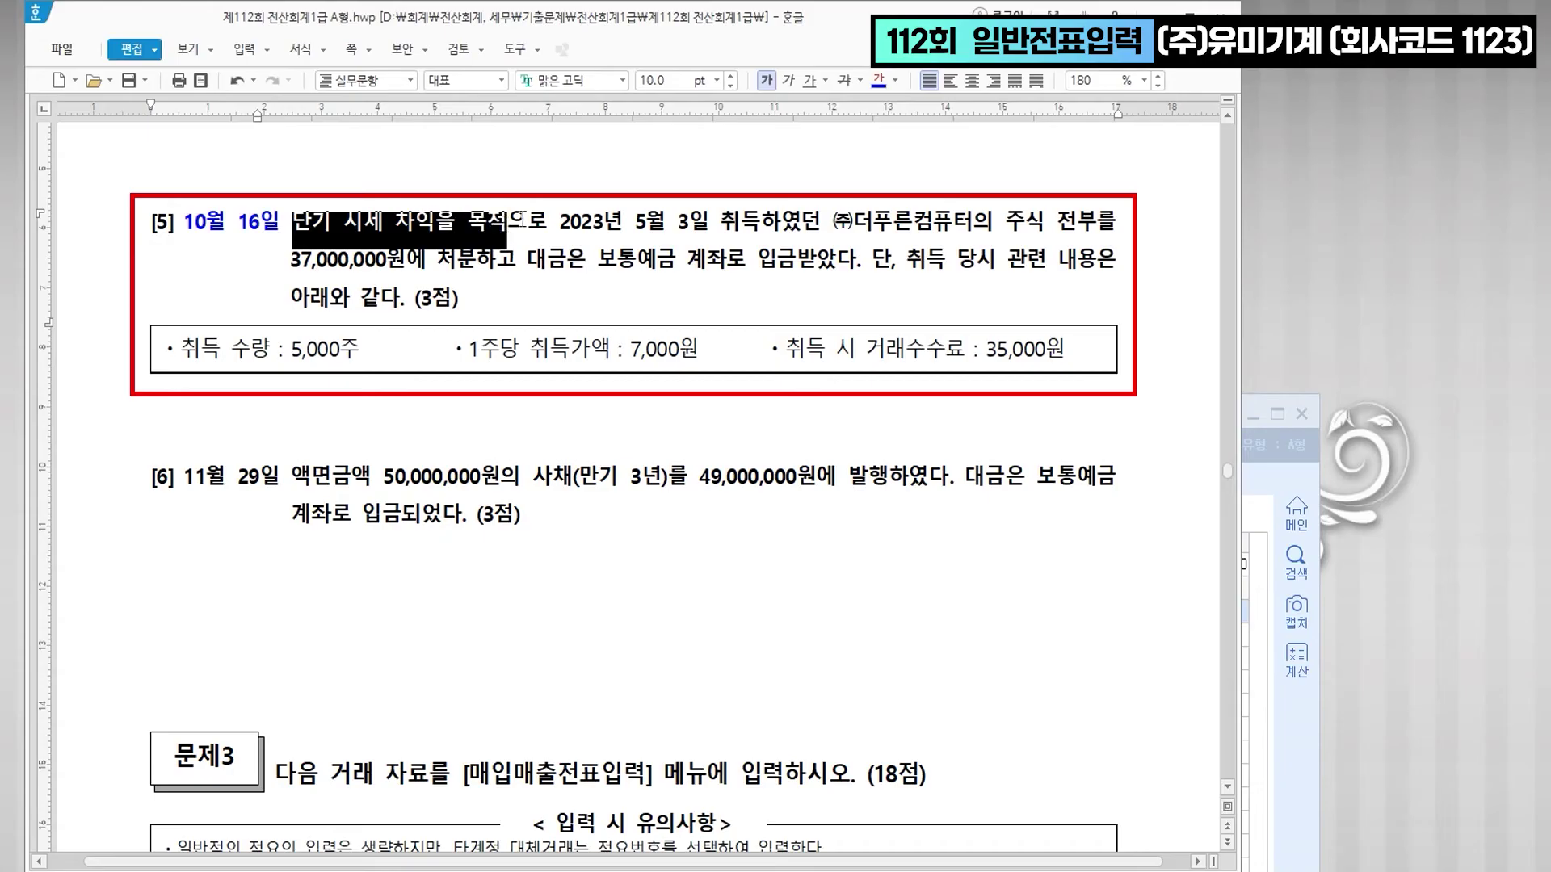
pyautogui.click(895, 80)
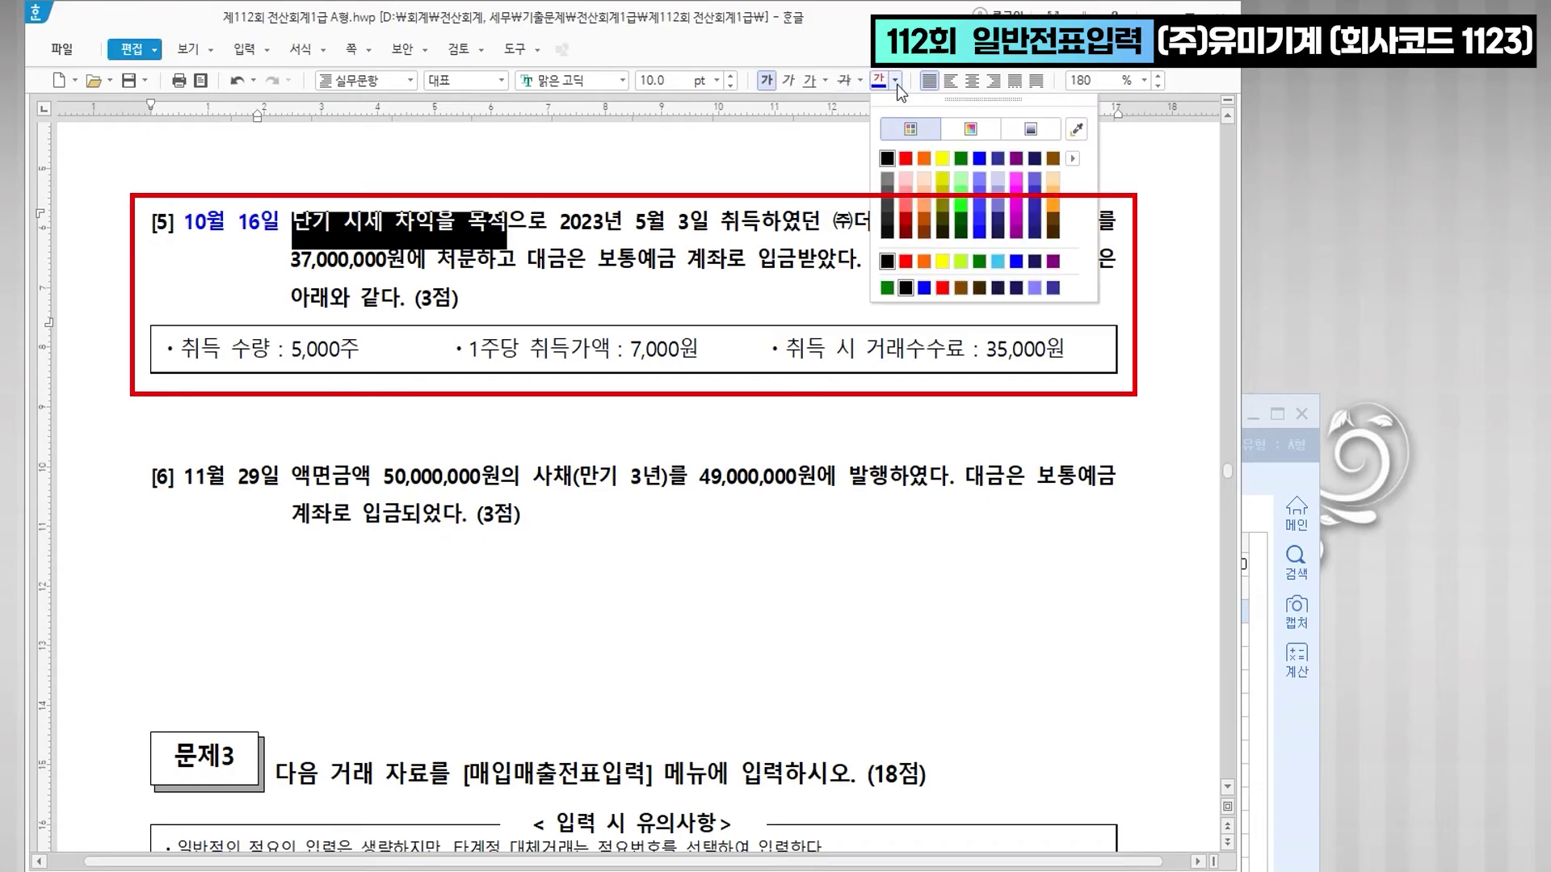
pyautogui.click(905, 158)
pyautogui.click(514, 222)
pyautogui.write('>> ')
pyautogui.write('단기매매증')
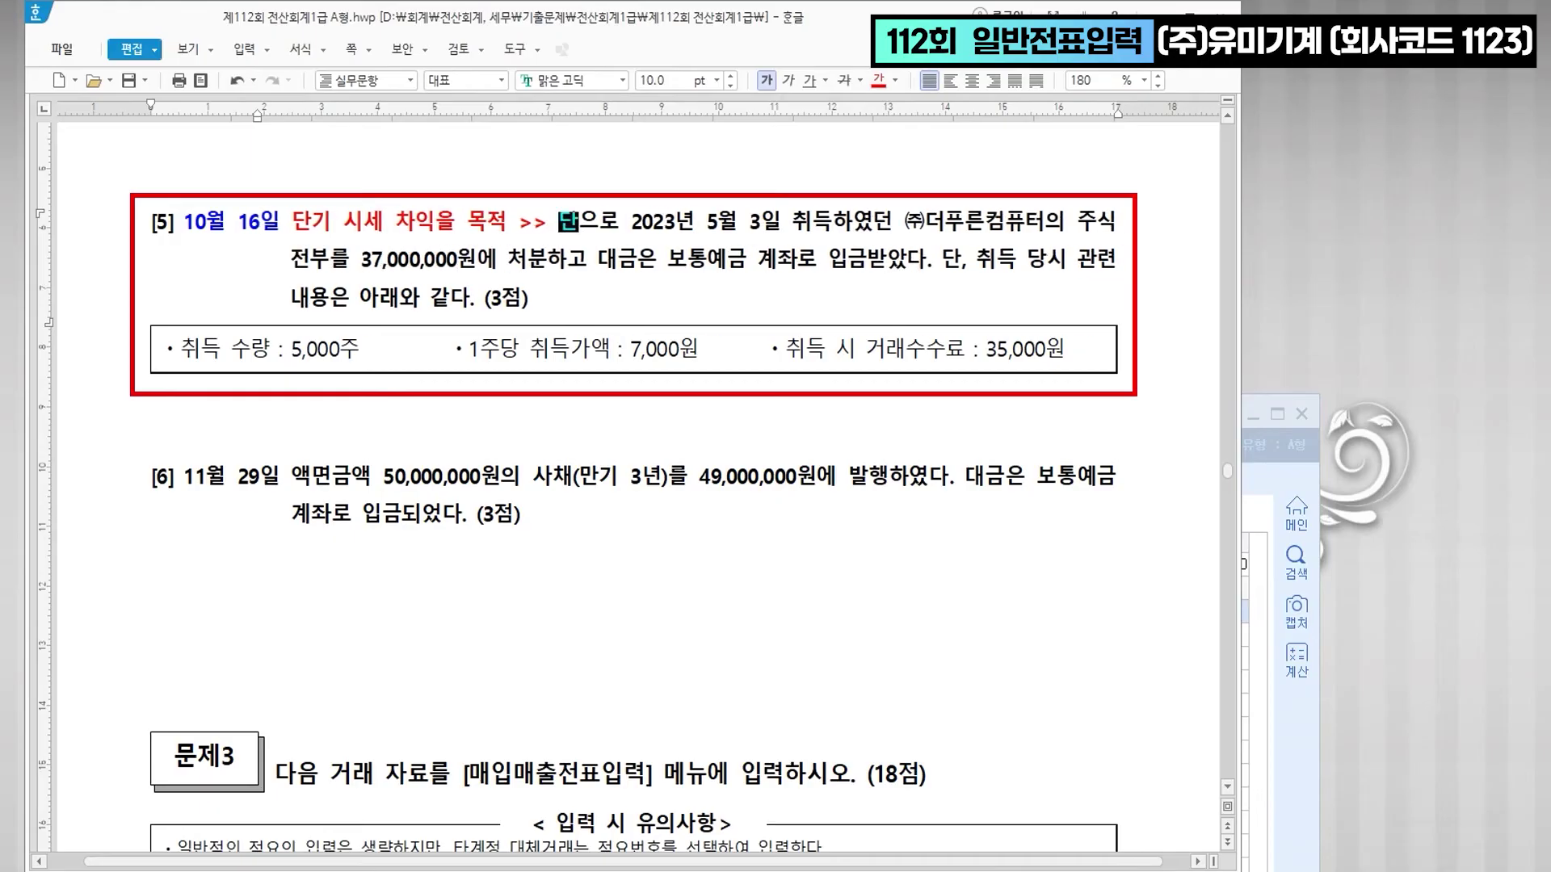
pyautogui.write('권')
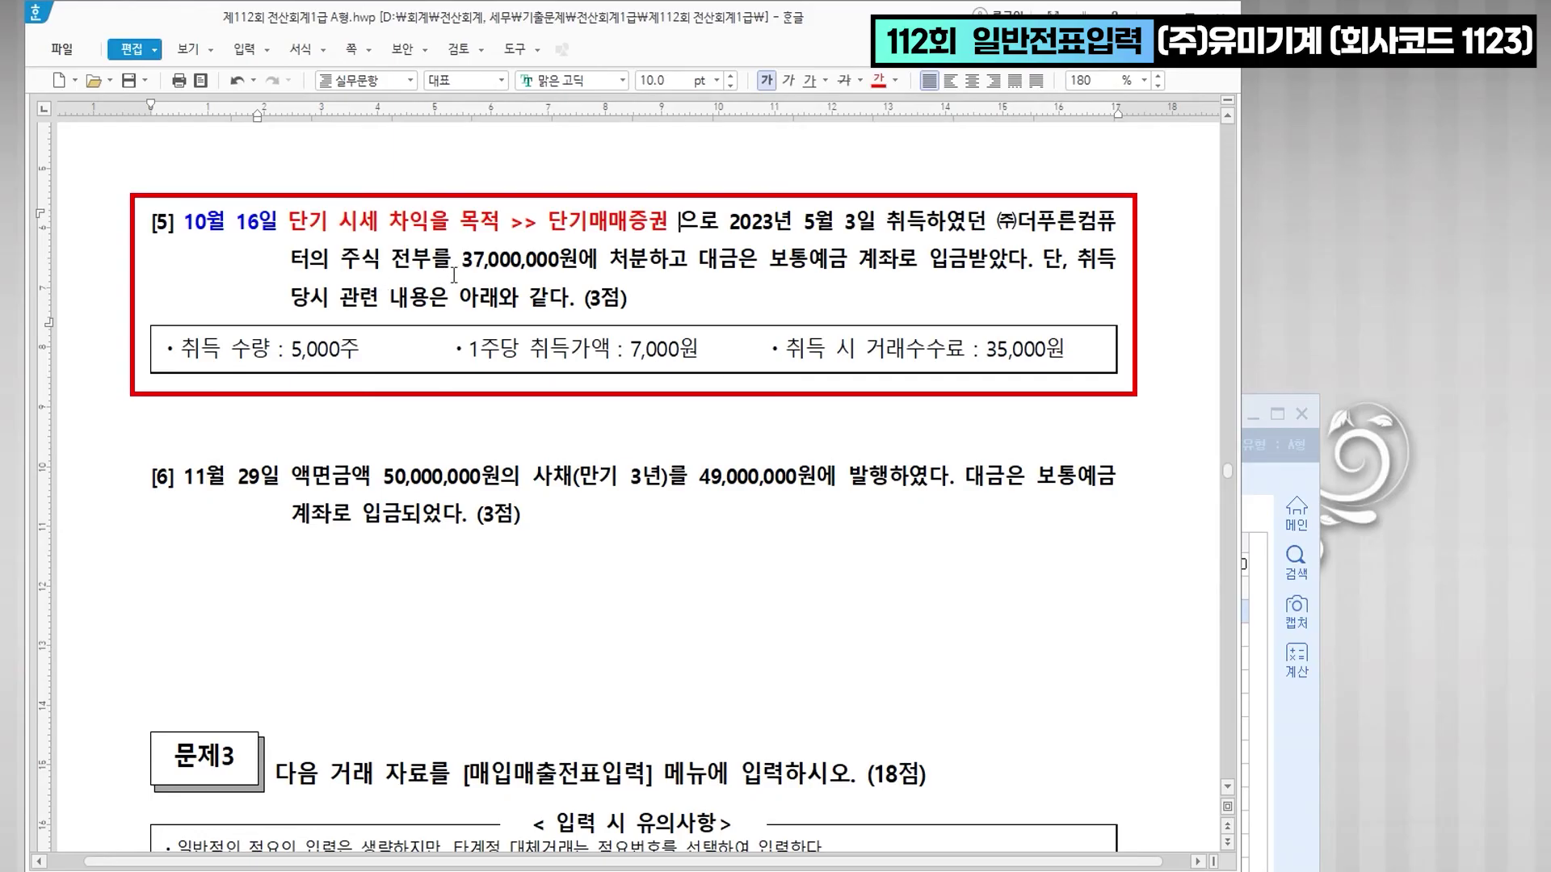
# - Colour "37,000,000원에 처분" blue in question [5] and strike through "취득 시 거래수수료 : 35,000원" in its table
pyautogui.moveTo(462, 261); pyautogui.dragTo(648, 271)
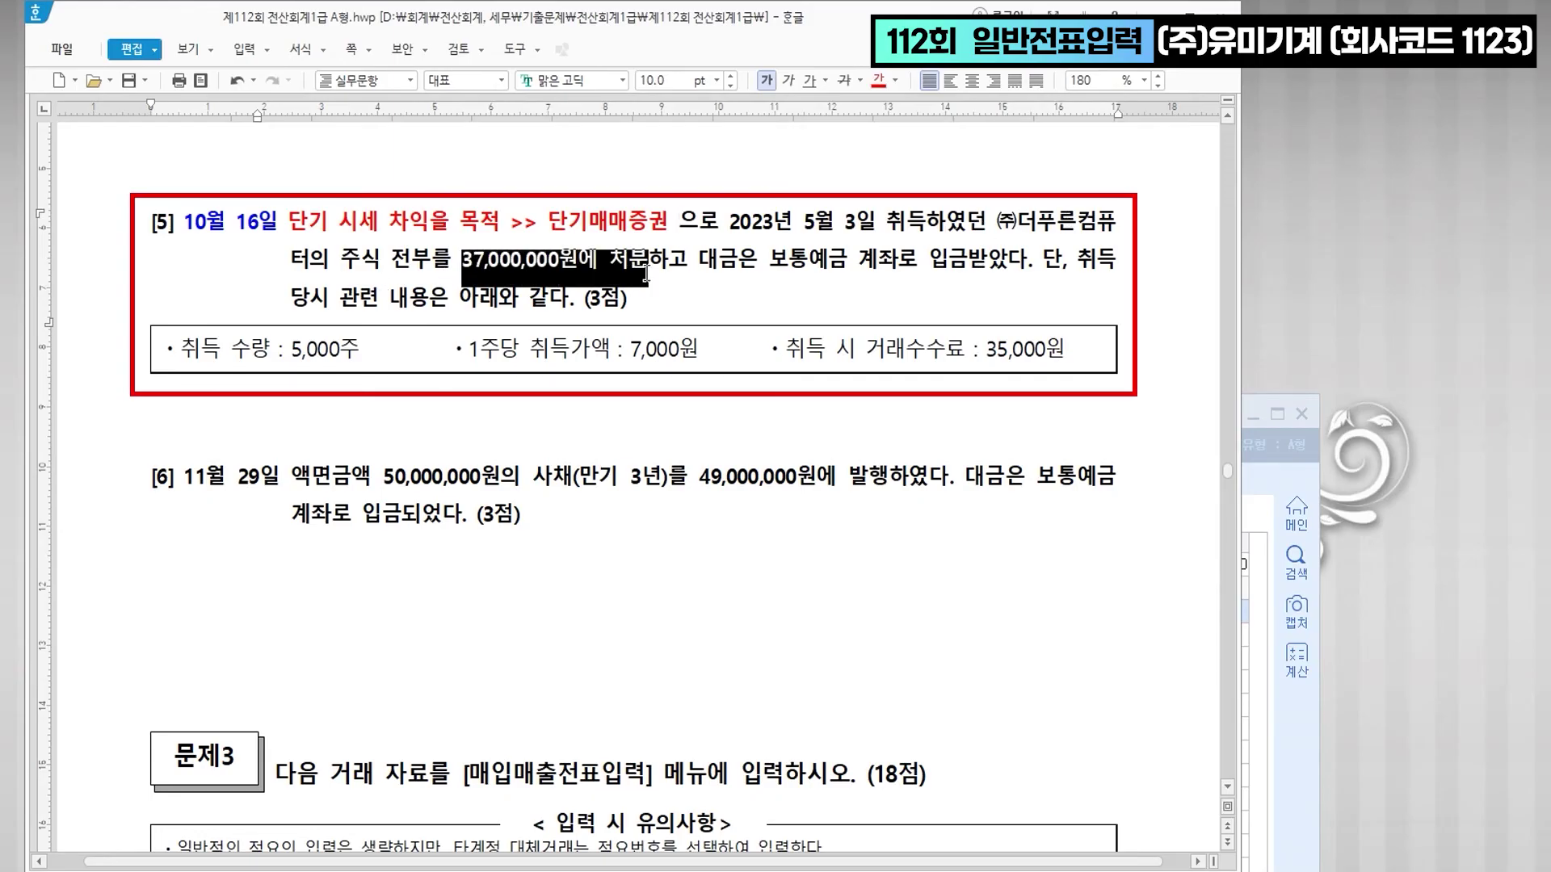
pyautogui.click(897, 81)
pyautogui.click(942, 158)
pyautogui.click(795, 349)
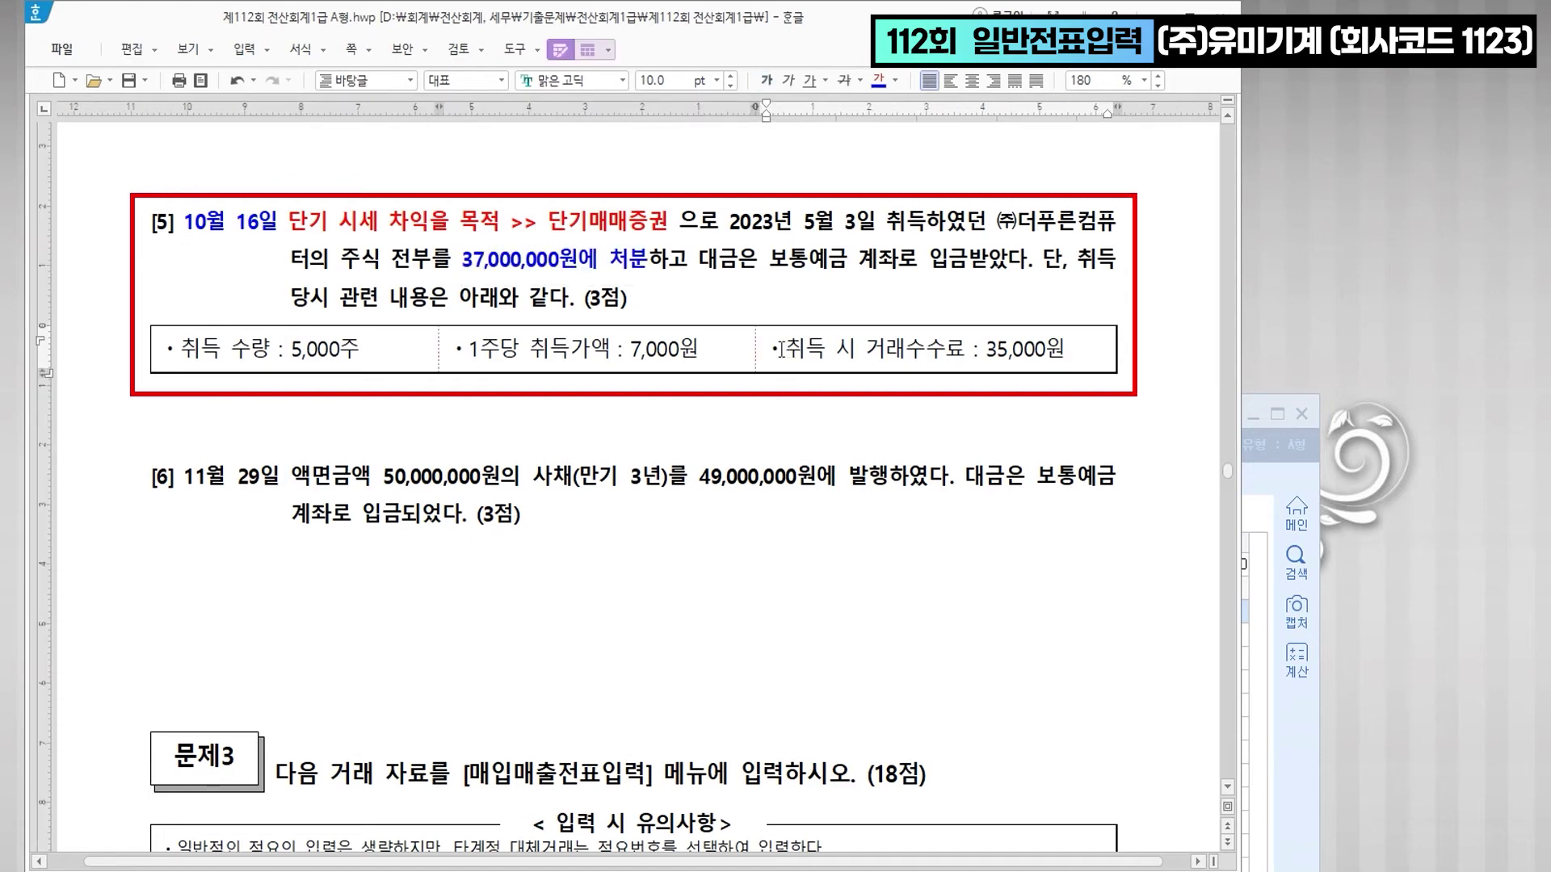
pyautogui.moveTo(771, 349); pyautogui.dragTo(1068, 346)
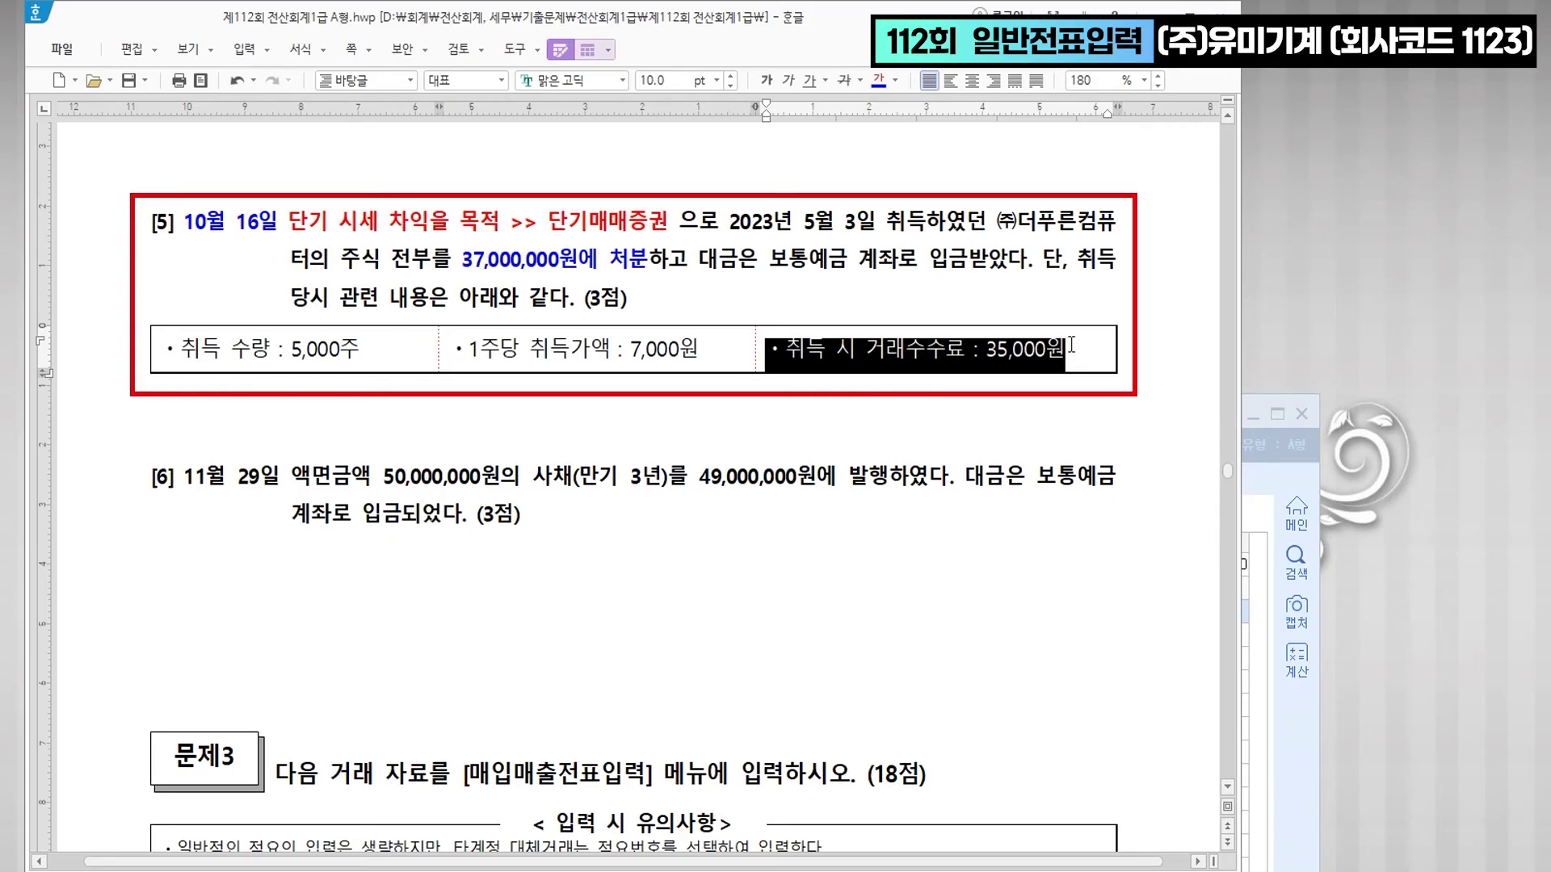
pyautogui.click(844, 80)
pyautogui.click(822, 408)
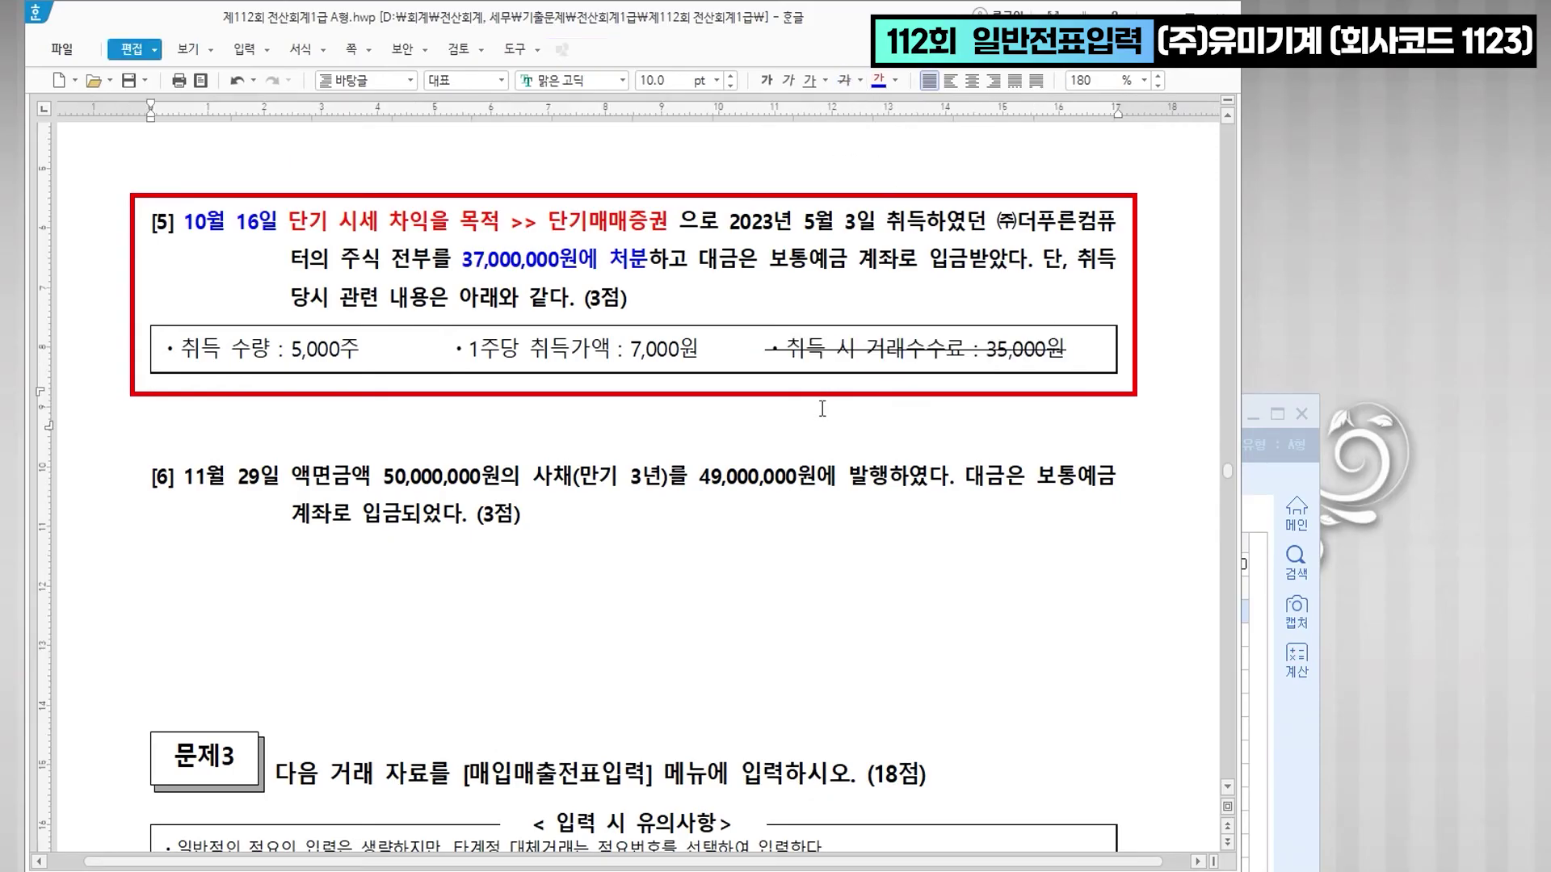
# - Add the note "35,000,000(취득원가) >>대변" on a new line under 취득 수량 and insert two blank lines below the table
pyautogui.click(684, 350)
pyautogui.click(340, 352)
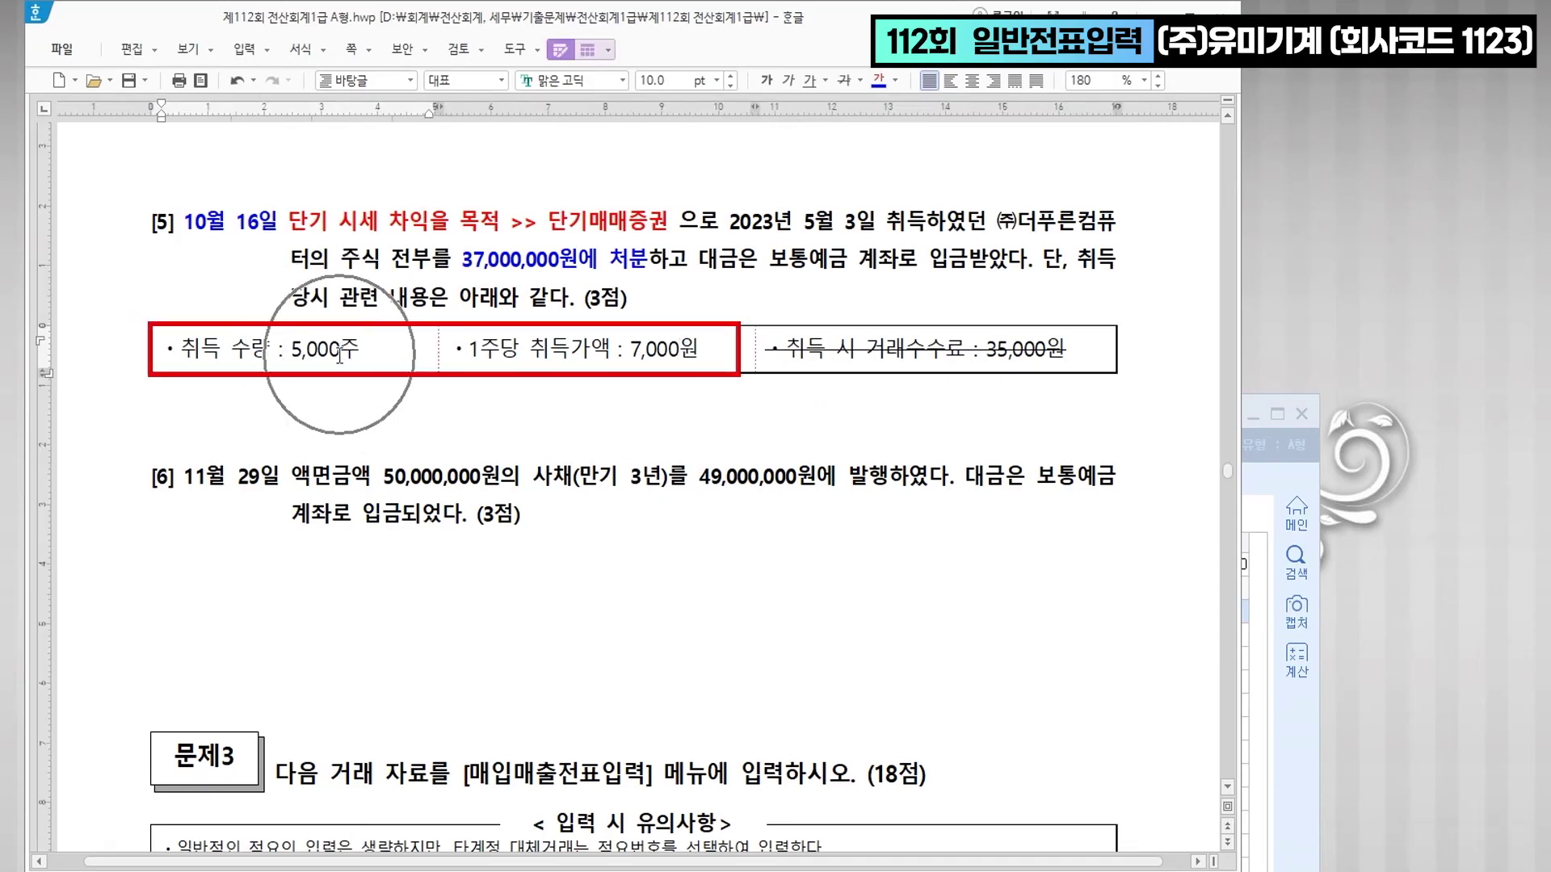
pyautogui.click(389, 350)
pyautogui.press('Return')
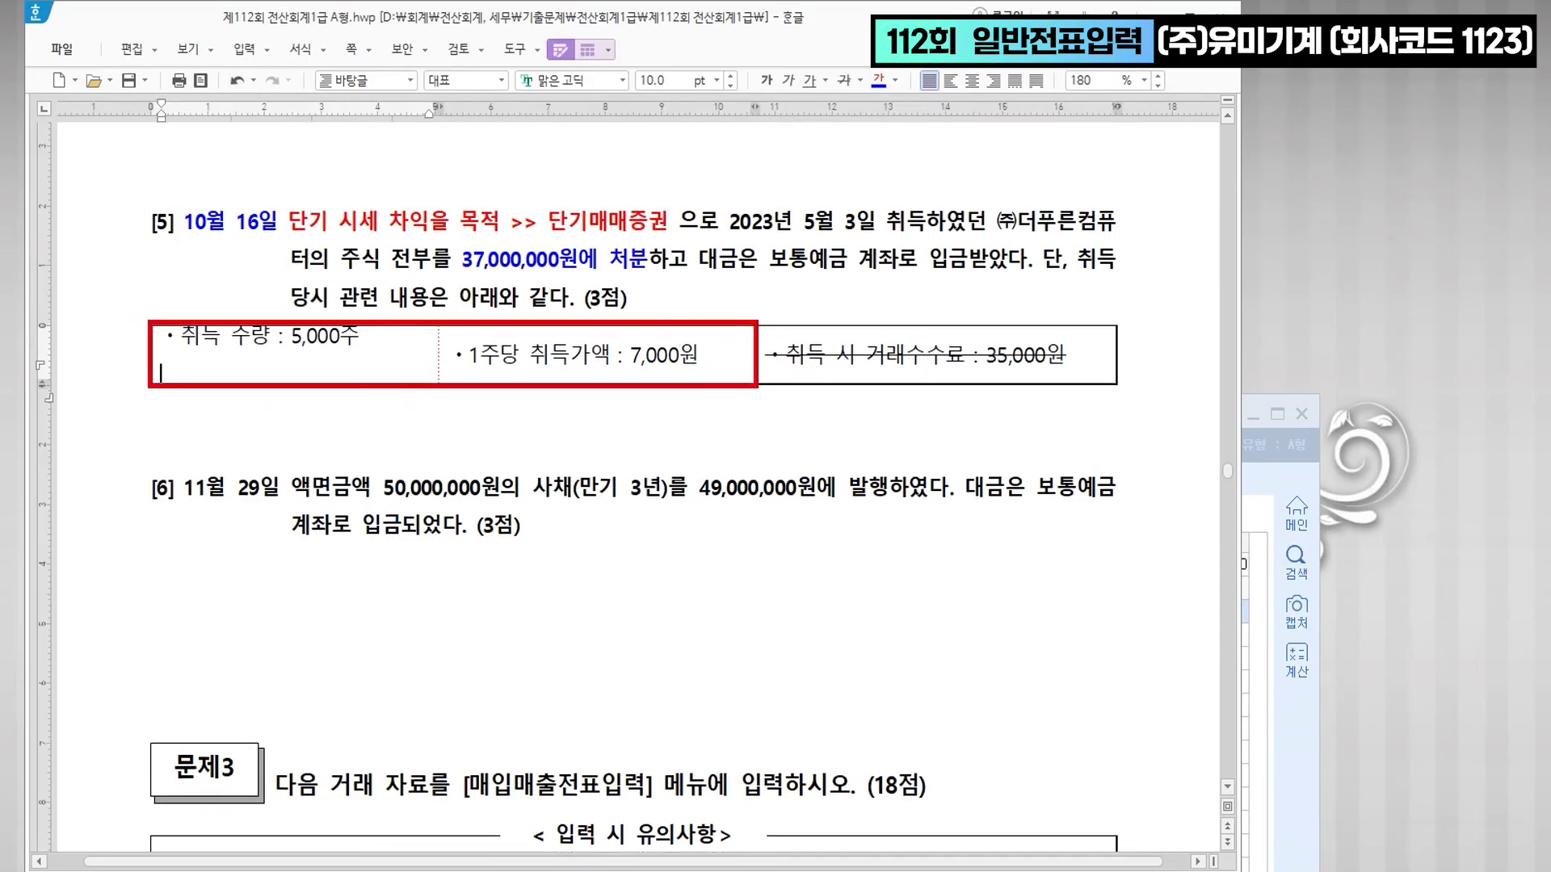
pyautogui.write('35,000,000(취득')
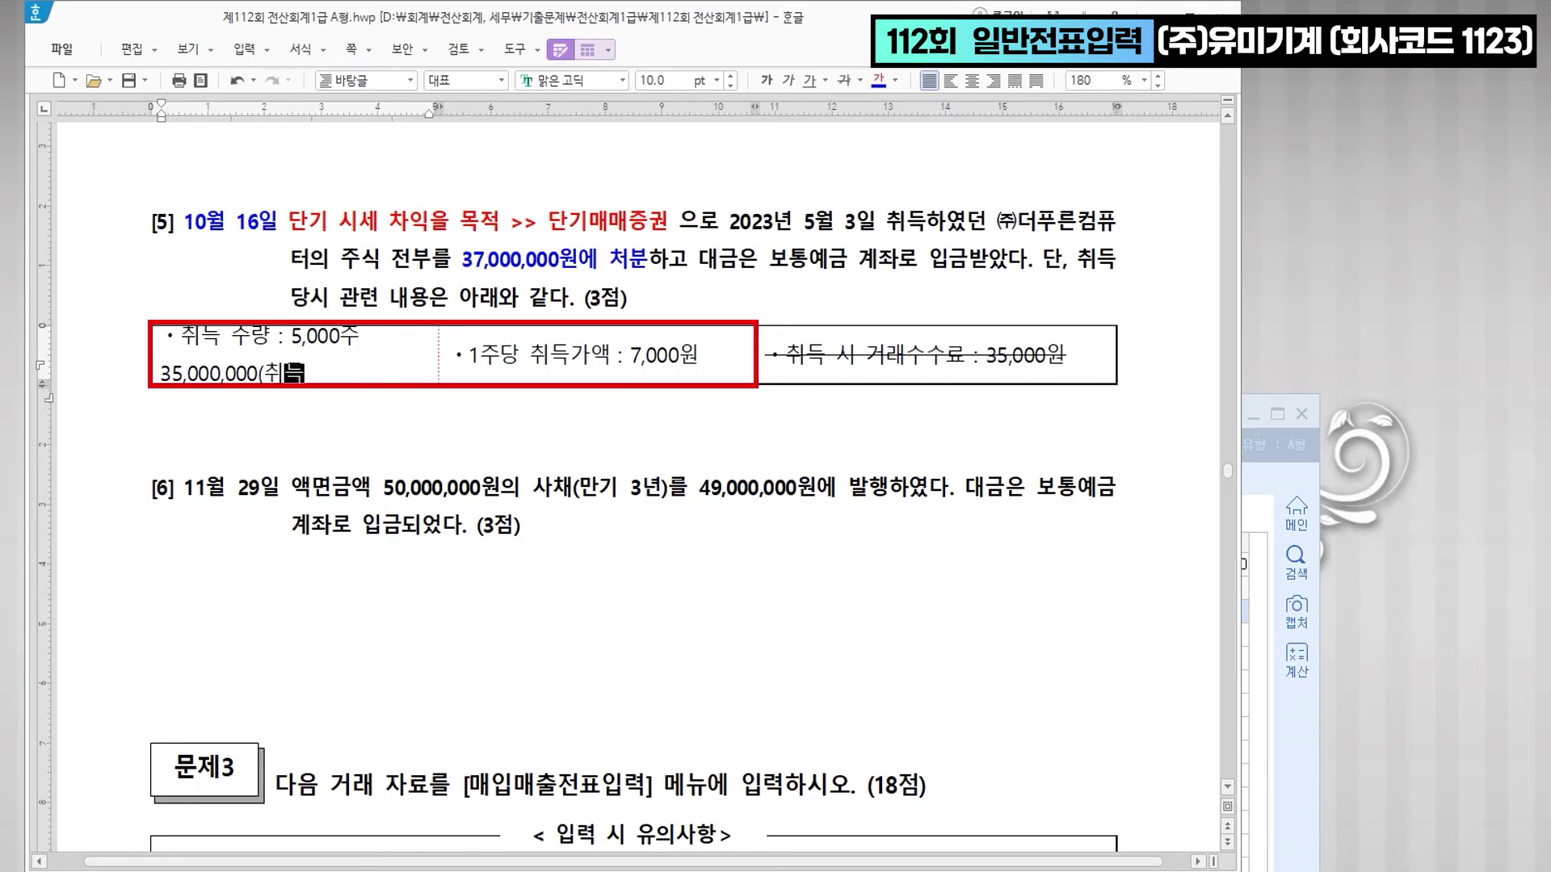
pyautogui.write('원ㄱㅏ')
pyautogui.click(463, 437)
pyautogui.press('Return')
pyautogui.press('Return')
pyautogui.click(470, 453)
pyautogui.click(382, 365)
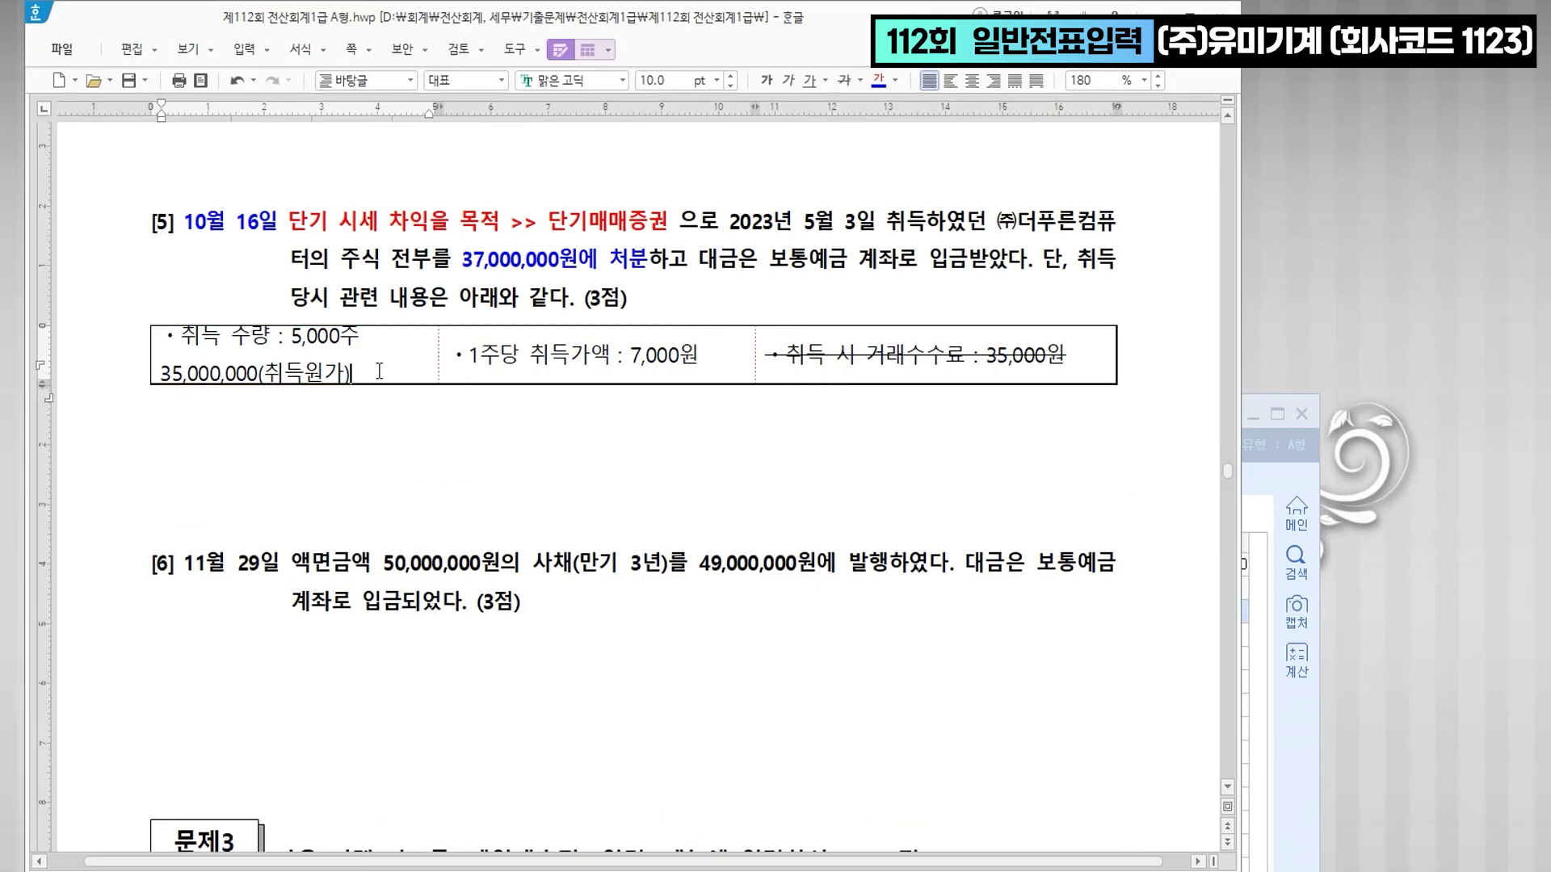
pyautogui.write('>>대변')
# - Colour "보통예금 계좌로 입금" blue in question [5] of the exam document
pyautogui.click(678, 262)
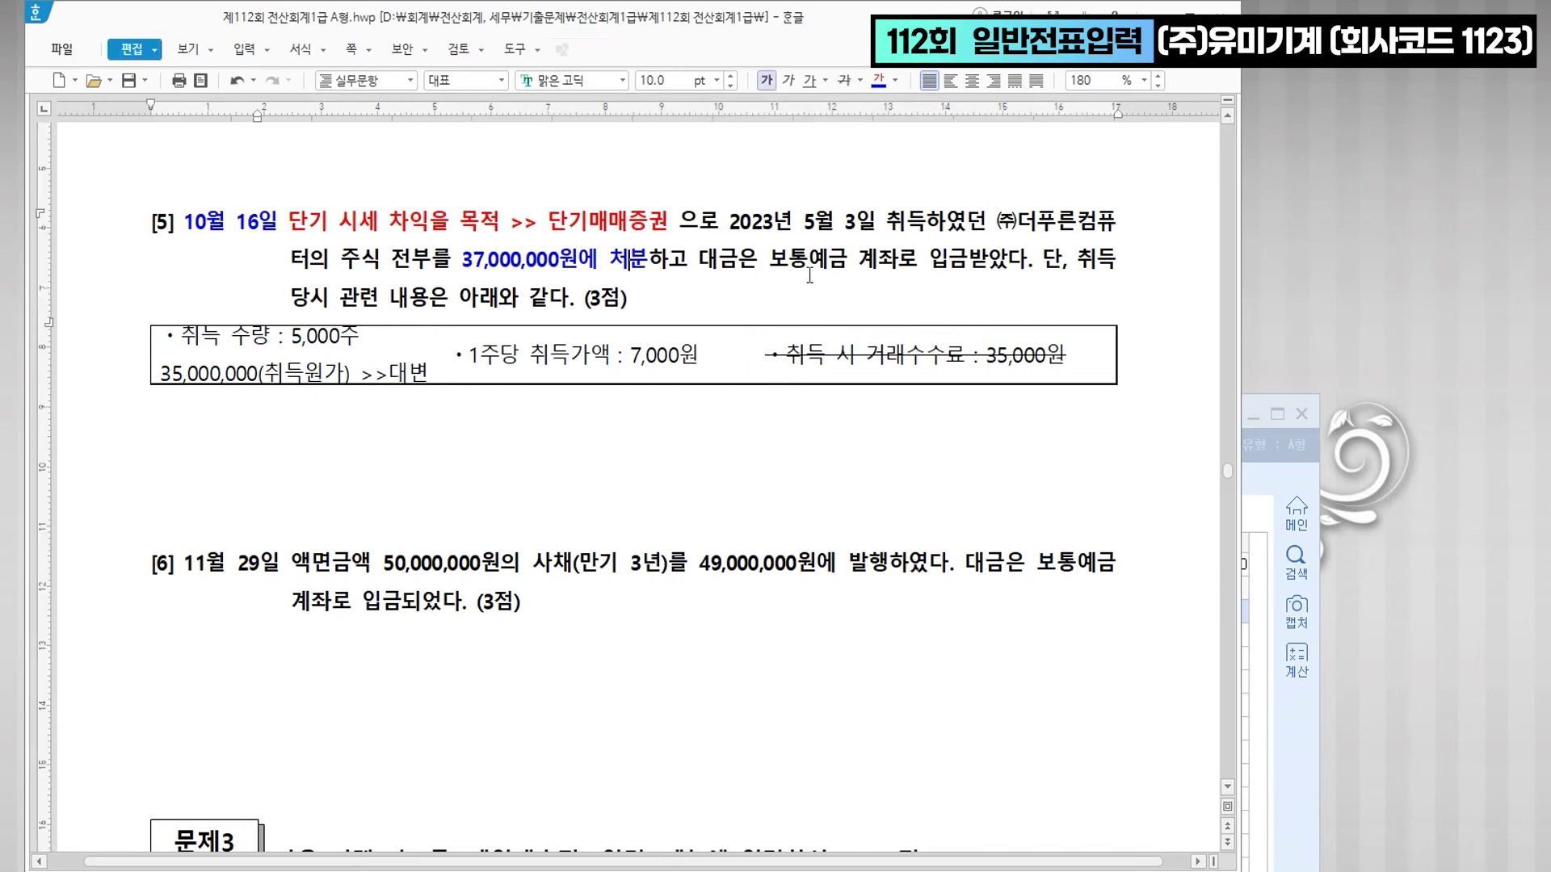
pyautogui.moveTo(769, 262); pyautogui.dragTo(967, 265)
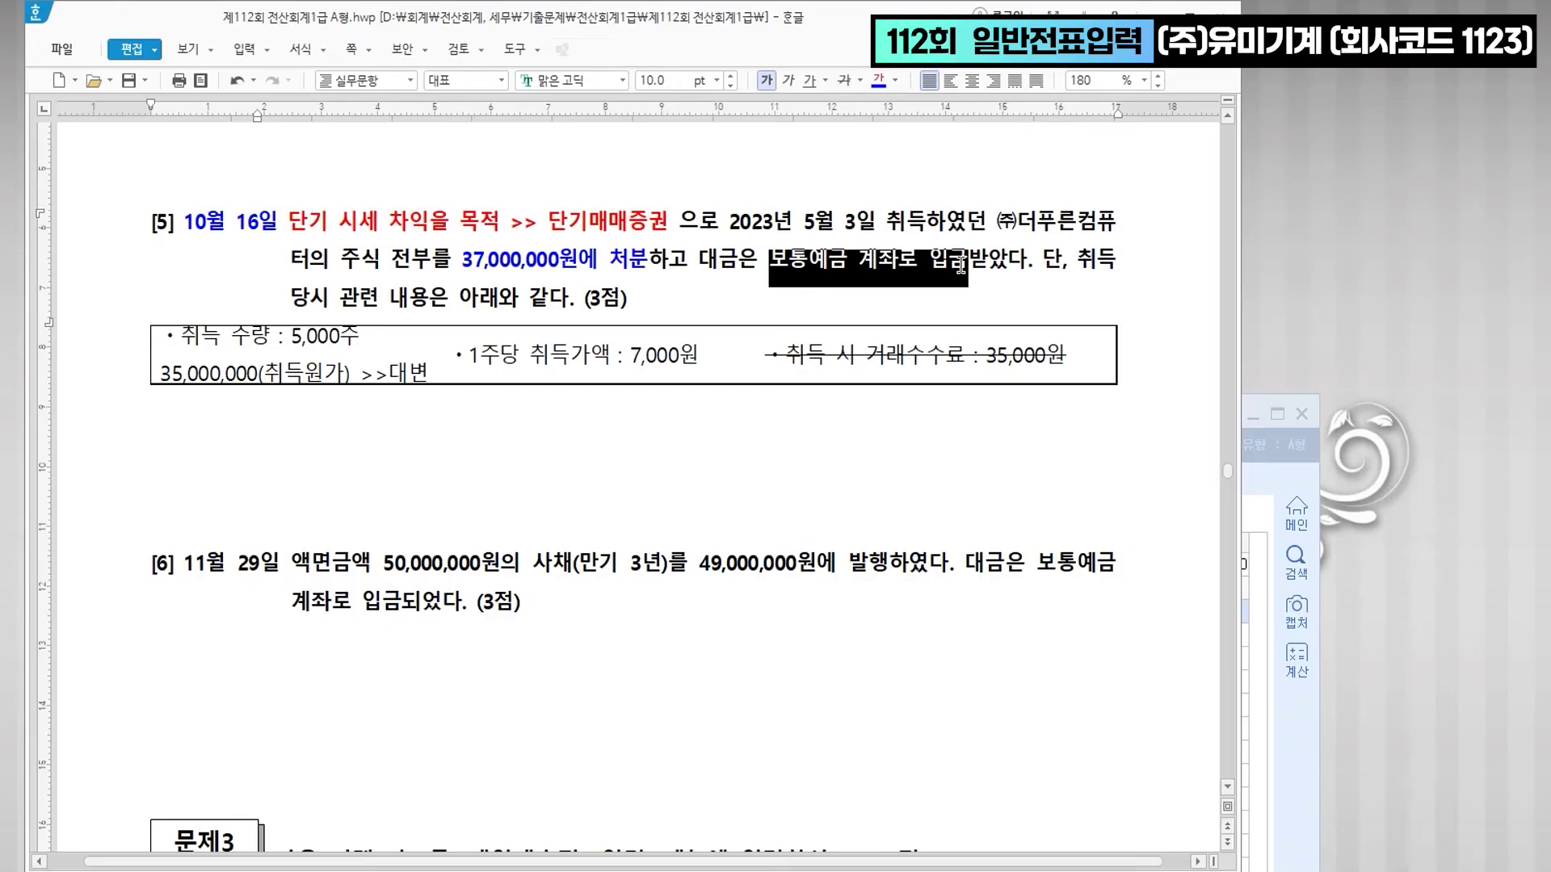
pyautogui.click(880, 84)
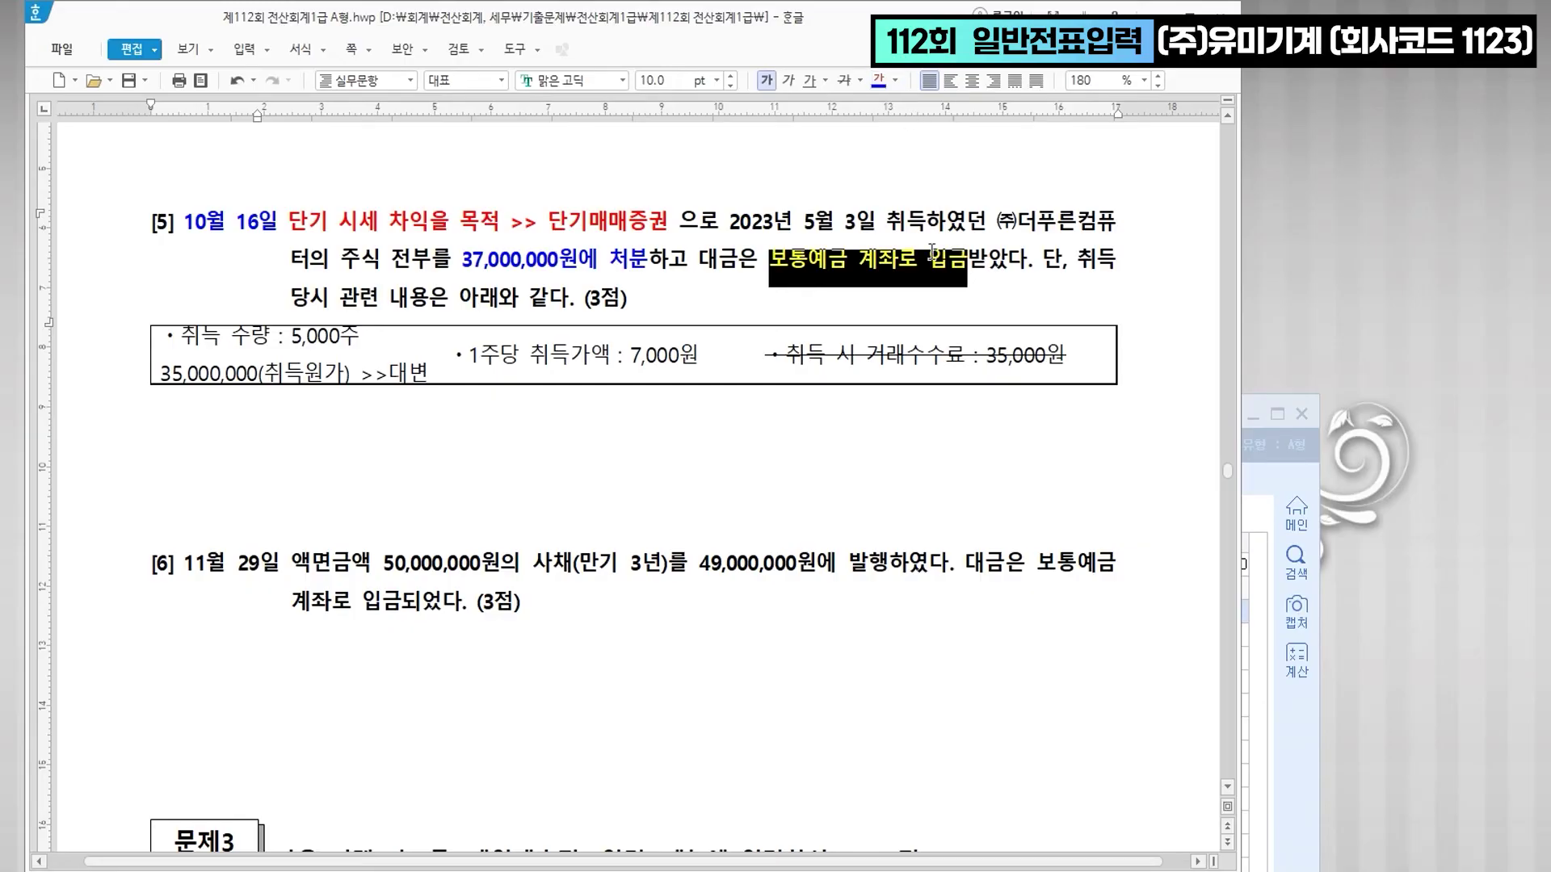
# - Switch to the KcLep general voucher entry and set the voucher date to October 16
pyautogui.click(1272, 714)
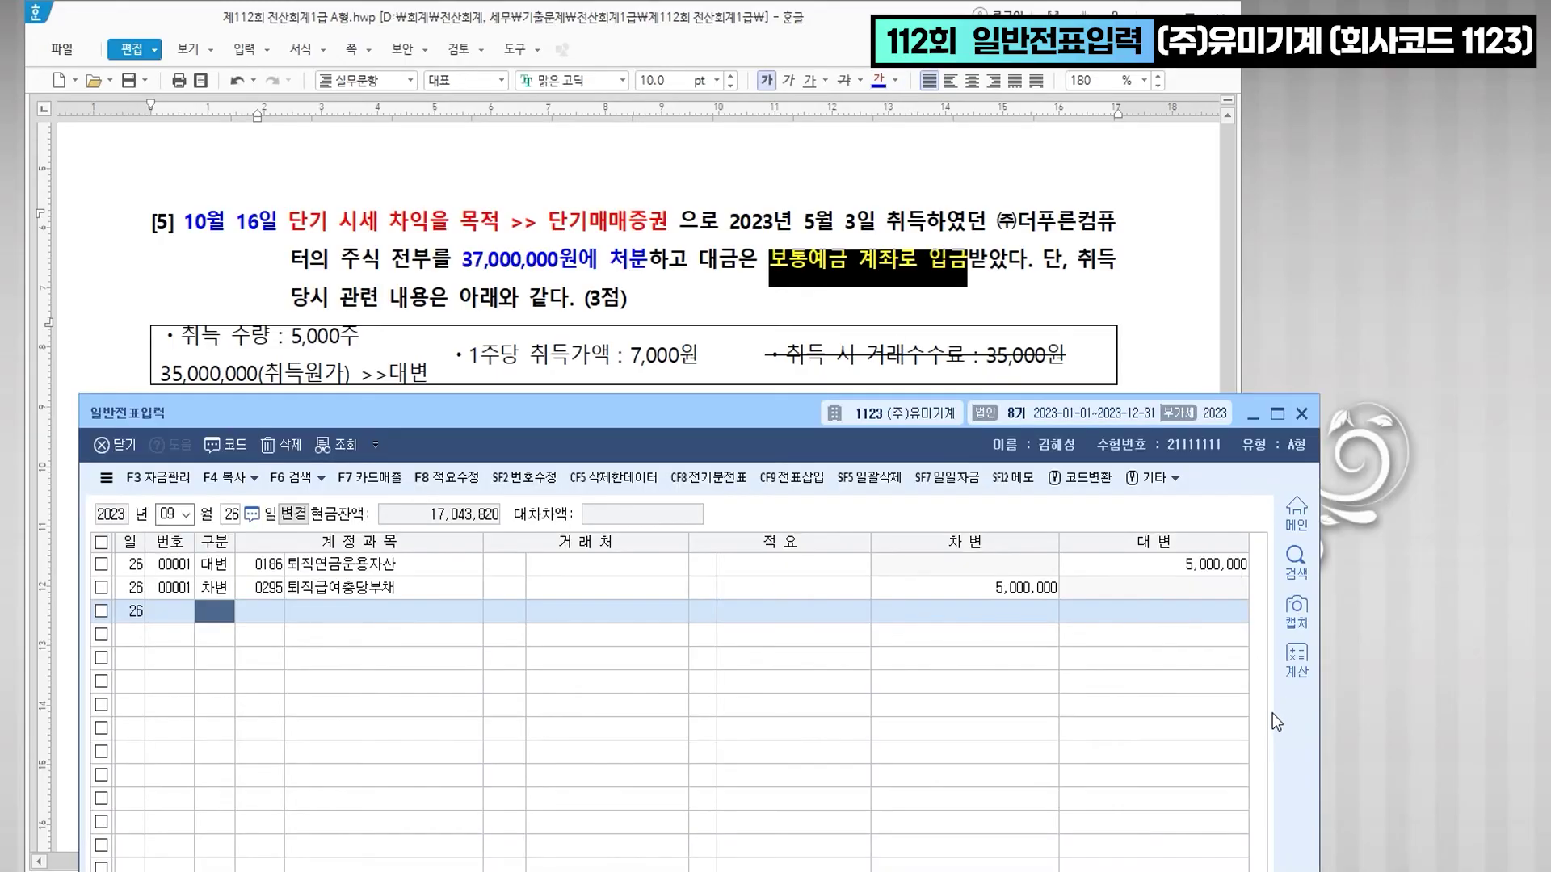
pyautogui.write('10')
pyautogui.press('Return')
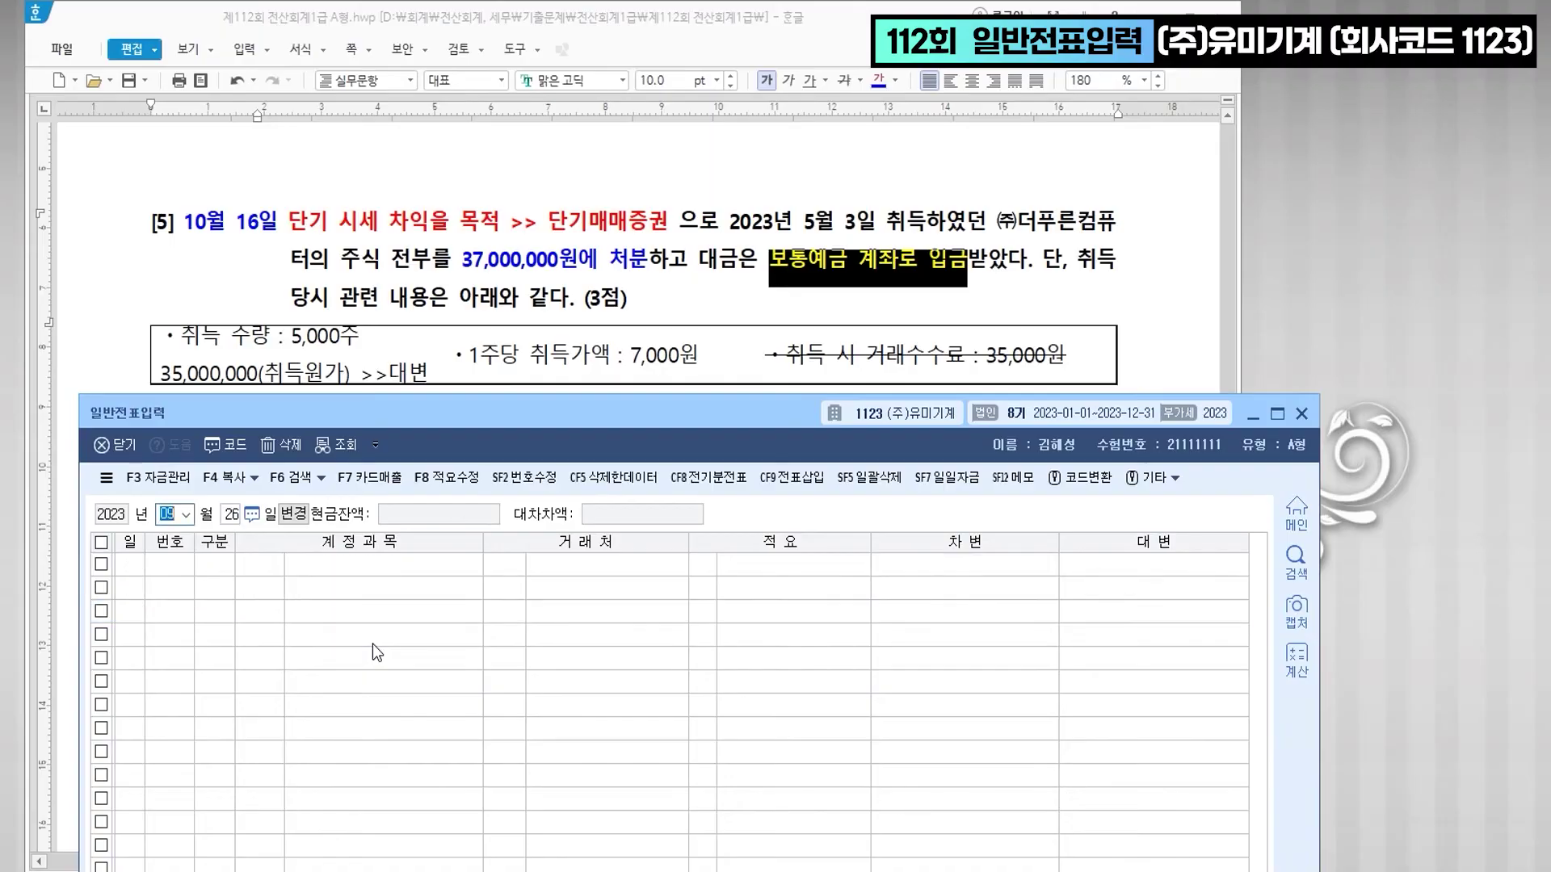
pyautogui.write('16')
pyautogui.press('Return')
# - Enter a credit line of 35,000,000 for account 0107 단기매매증권 in the October 16 voucher
pyautogui.write('4')
pyautogui.press('Return')
pyautogui.write('107')
pyautogui.press('Return')
pyautogui.press('Return')
pyautogui.press('Return')
pyautogui.press('Return')
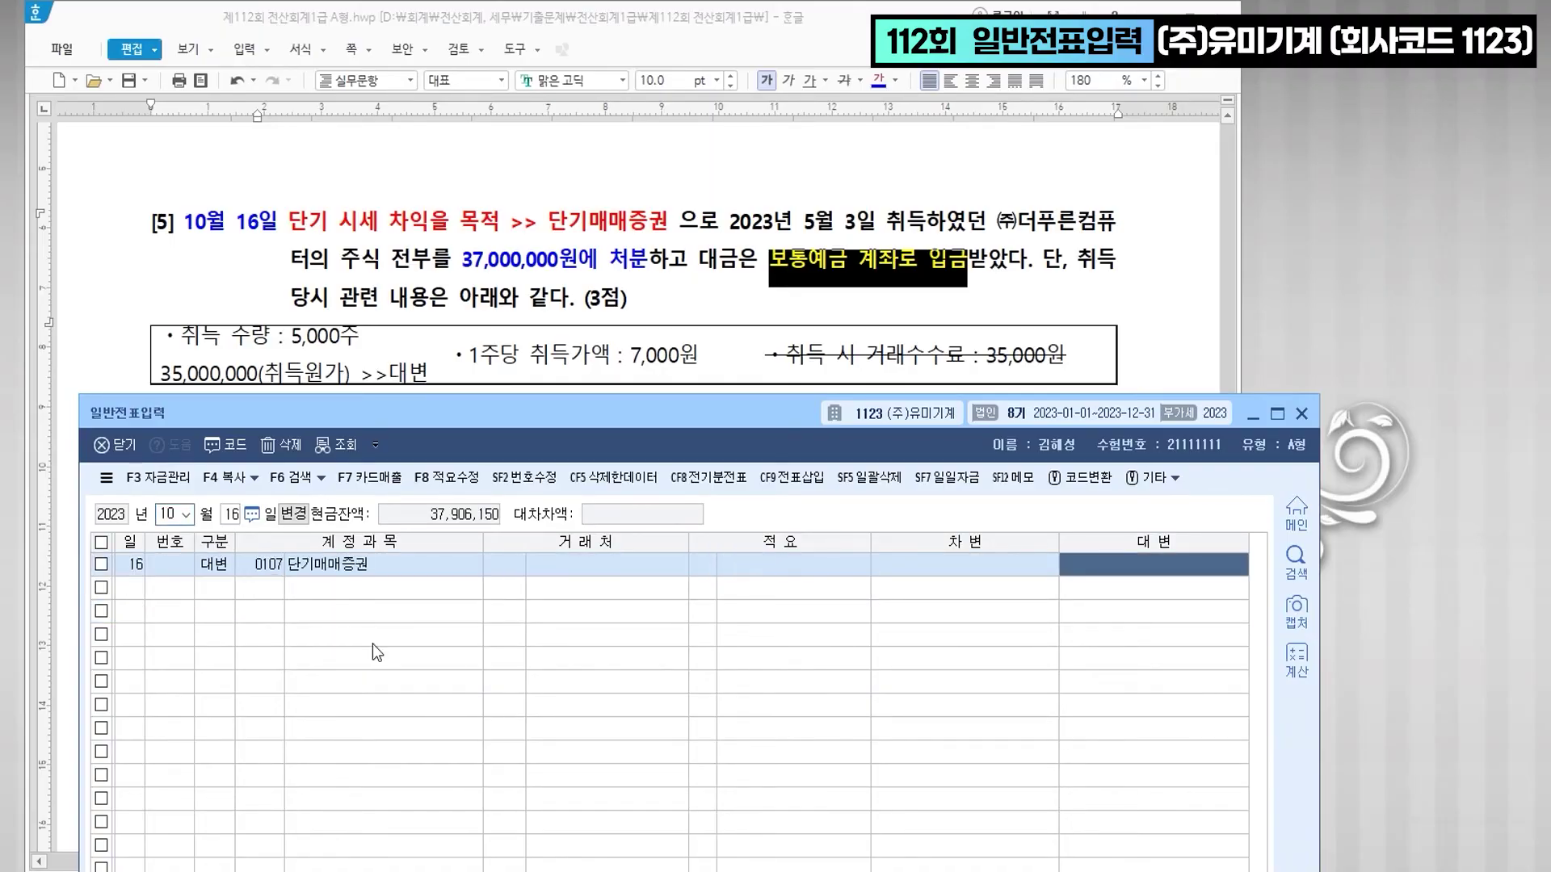
pyautogui.write('35000000')
pyautogui.press('Return')
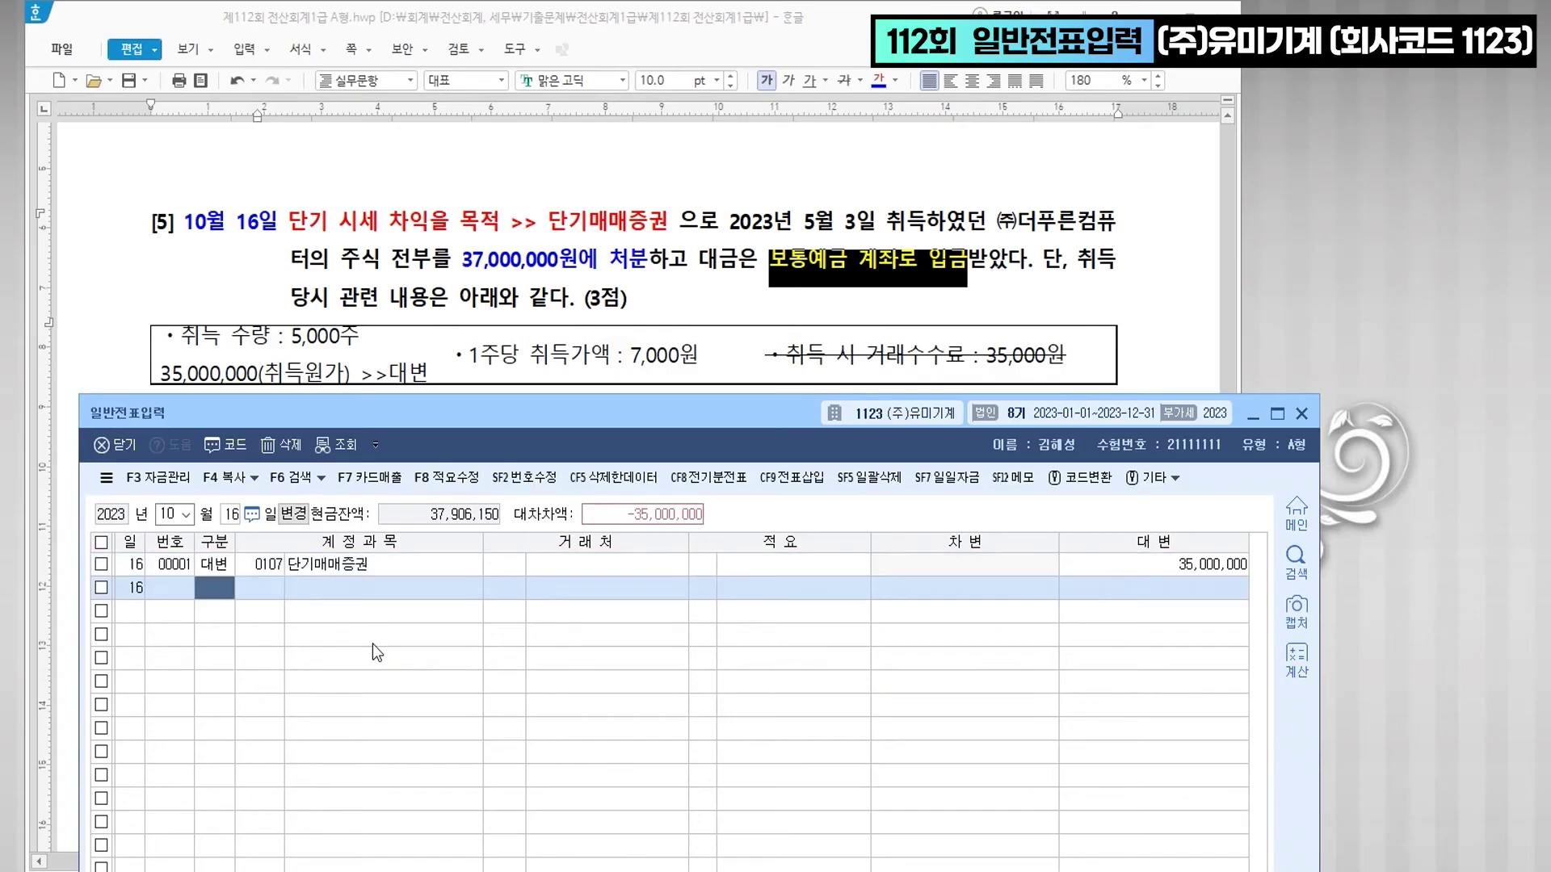
# - Enter a debit line of 37,000,000 for account 0103 보통예금 in the October 16 voucher
pyautogui.write('3')
pyautogui.press('Return')
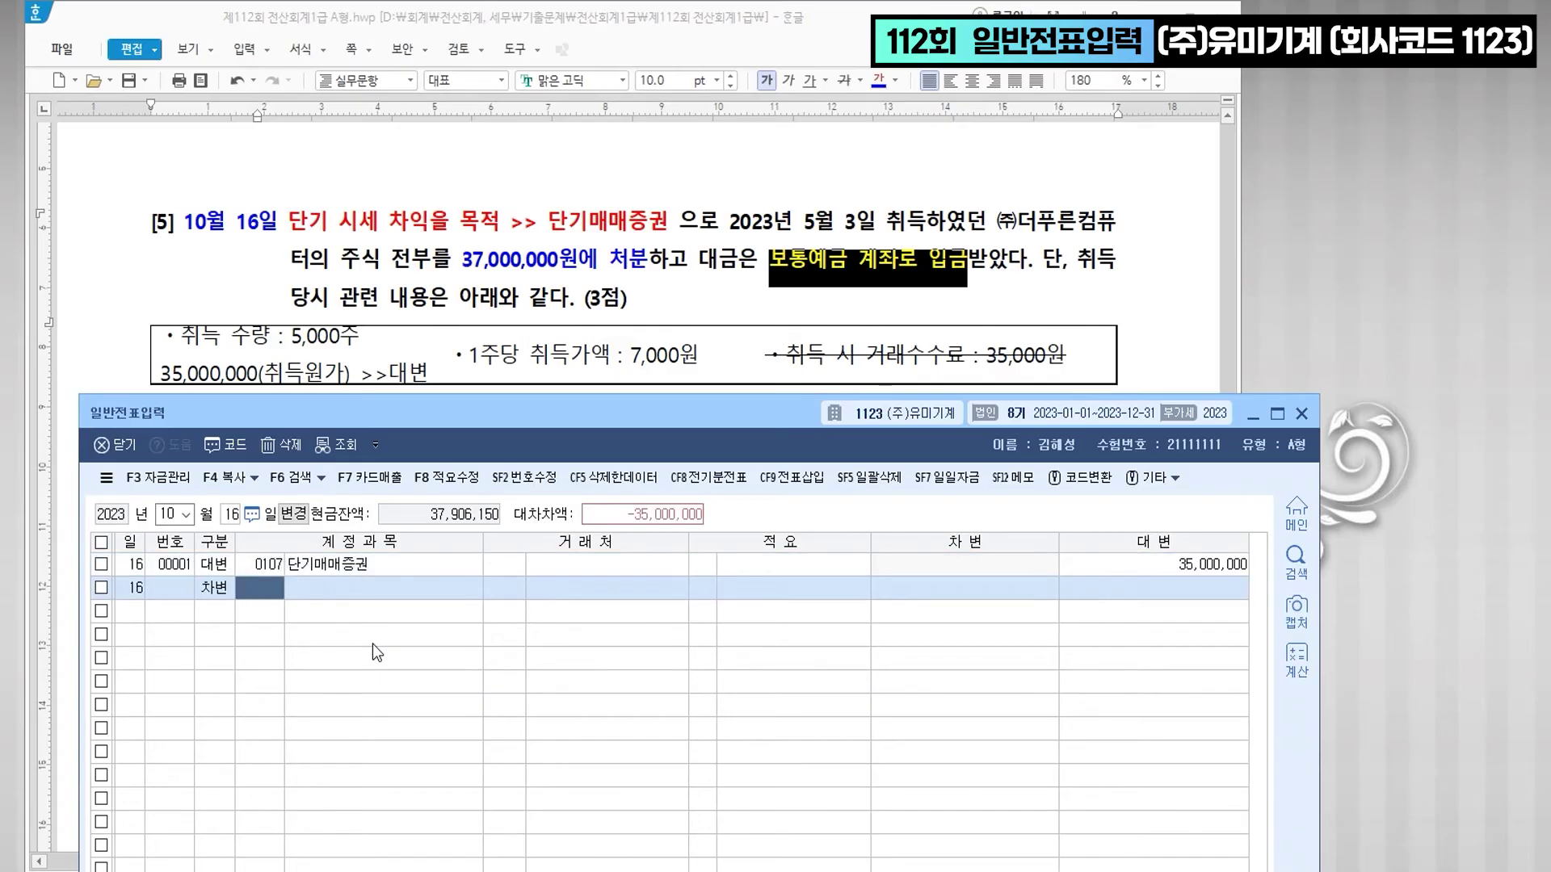
pyautogui.write('103')
pyautogui.press('Return')
pyautogui.press('Return')
pyautogui.press('Return')
pyautogui.press('Return')
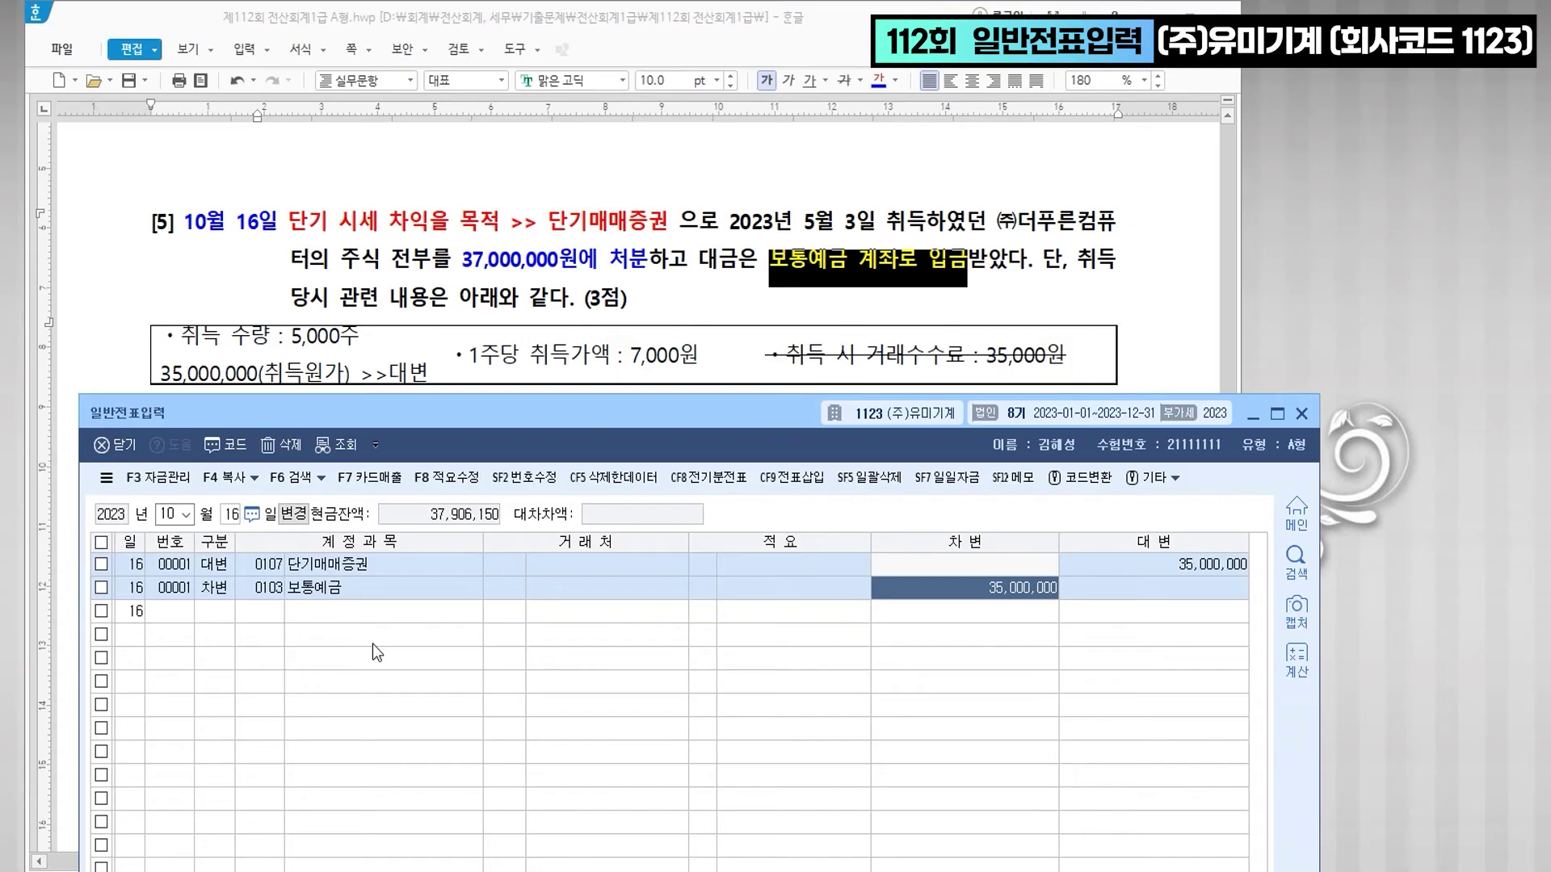
pyautogui.write('37000000')
pyautogui.press('Return')
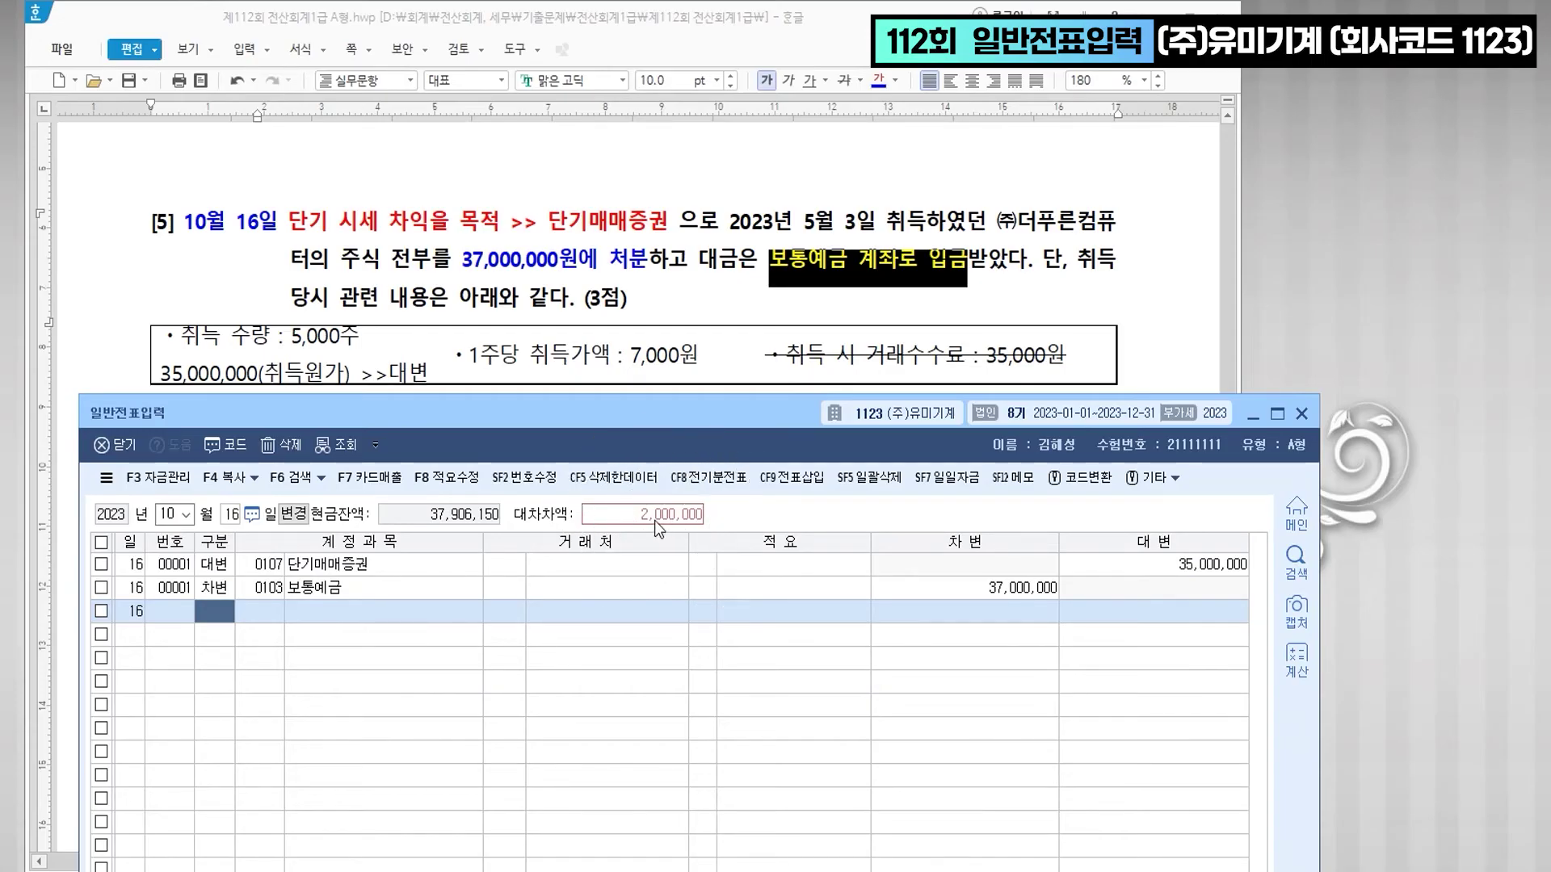
# - Enter a balancing credit line of 2,000,000 for account 0906 단기매매증권처분이익, found by searching the accounts for 단기
pyautogui.write('4')
pyautogui.press('Return')
pyautogui.write('단기')
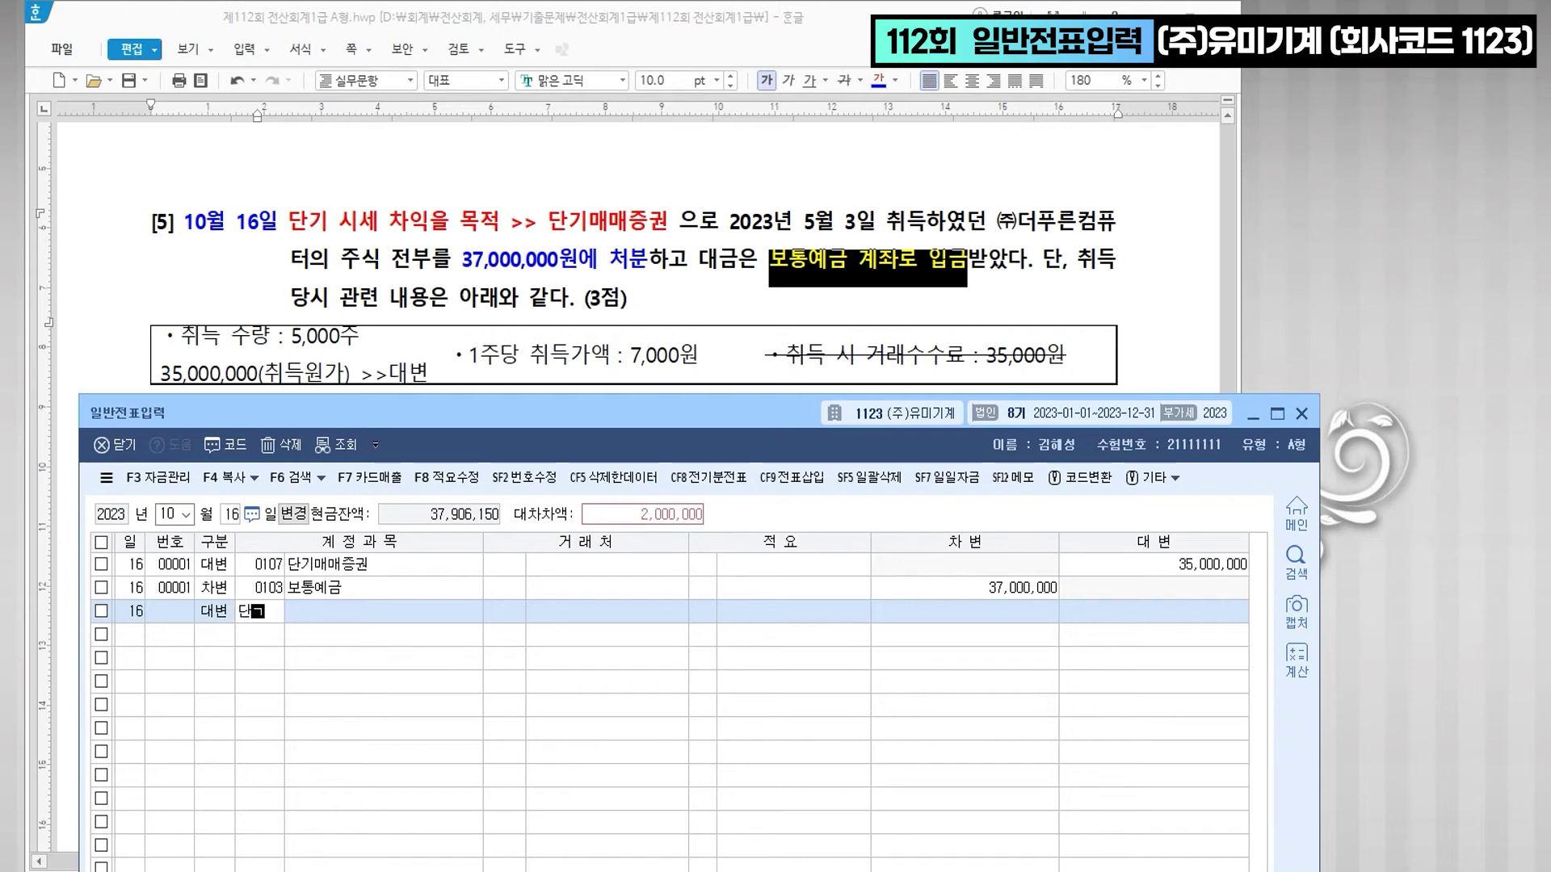
pyautogui.press('Return')
pyautogui.press('Down')
pyautogui.press('Down')
pyautogui.press('Down')
pyautogui.press('Down')
pyautogui.press('Down')
pyautogui.press('Down')
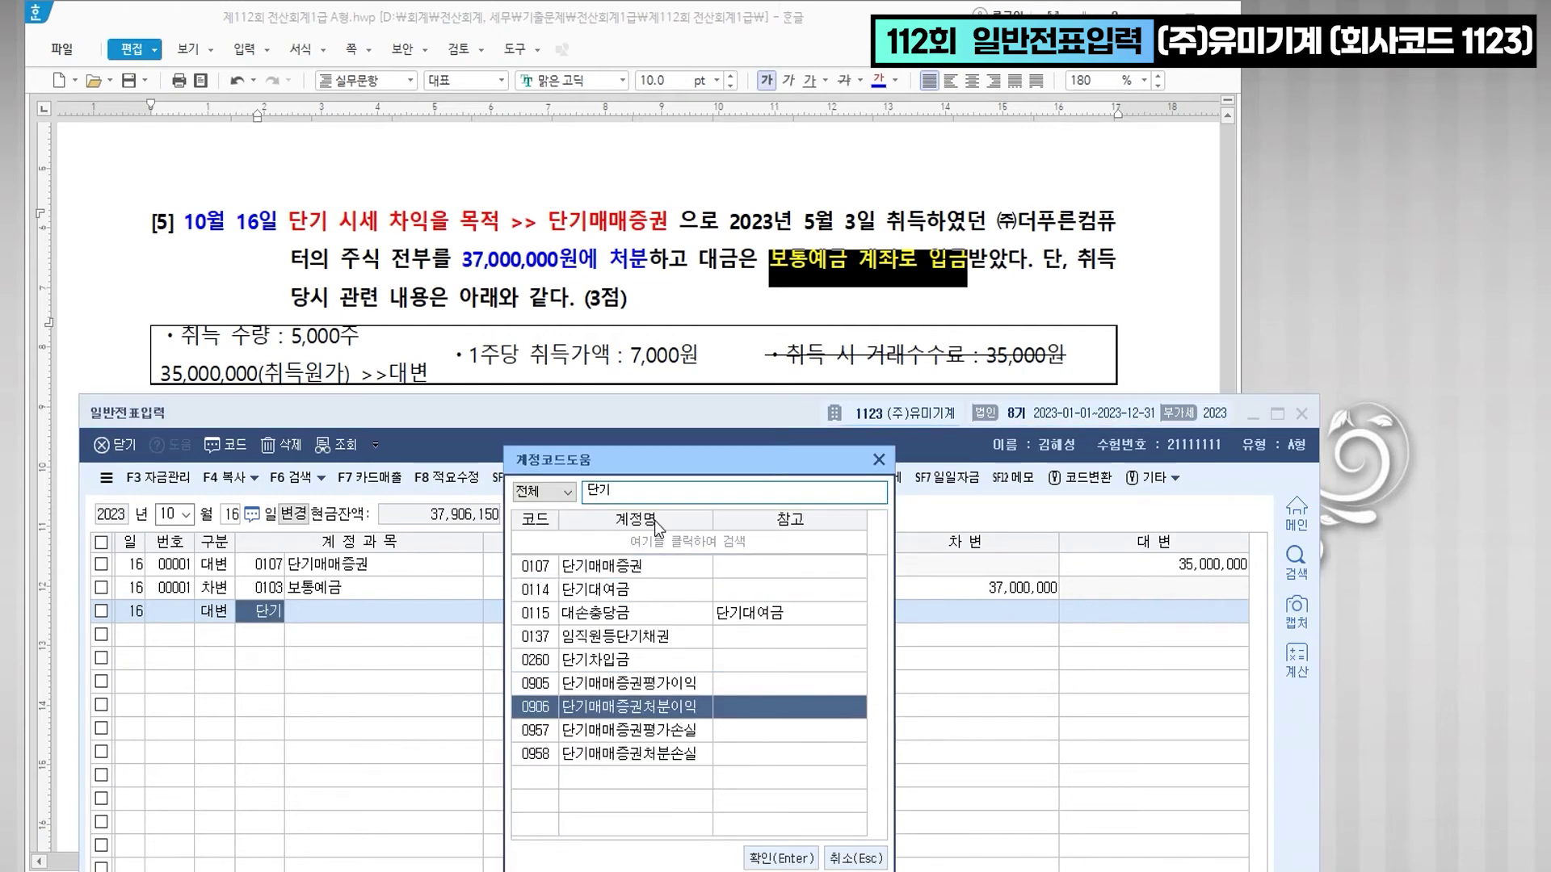
pyautogui.press('Return')
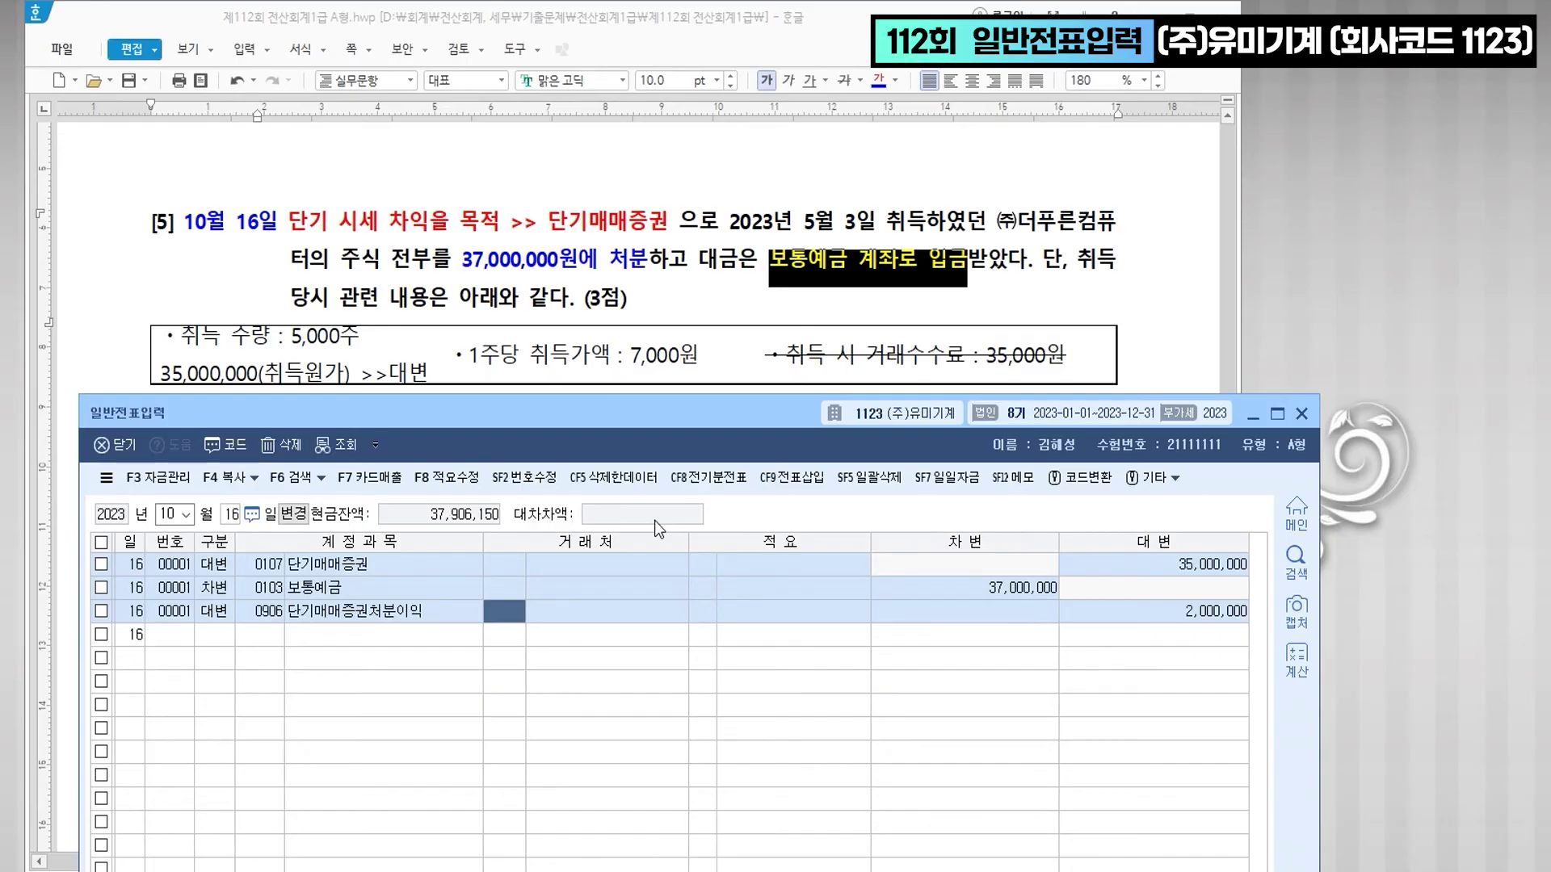
# - Fill in the 적요 of the three October 16 lines with "장부가", "처분가" and "양수 >>> 이익" in order
pyautogui.press('Up')
pyautogui.press('Up')
pyautogui.press('Return')
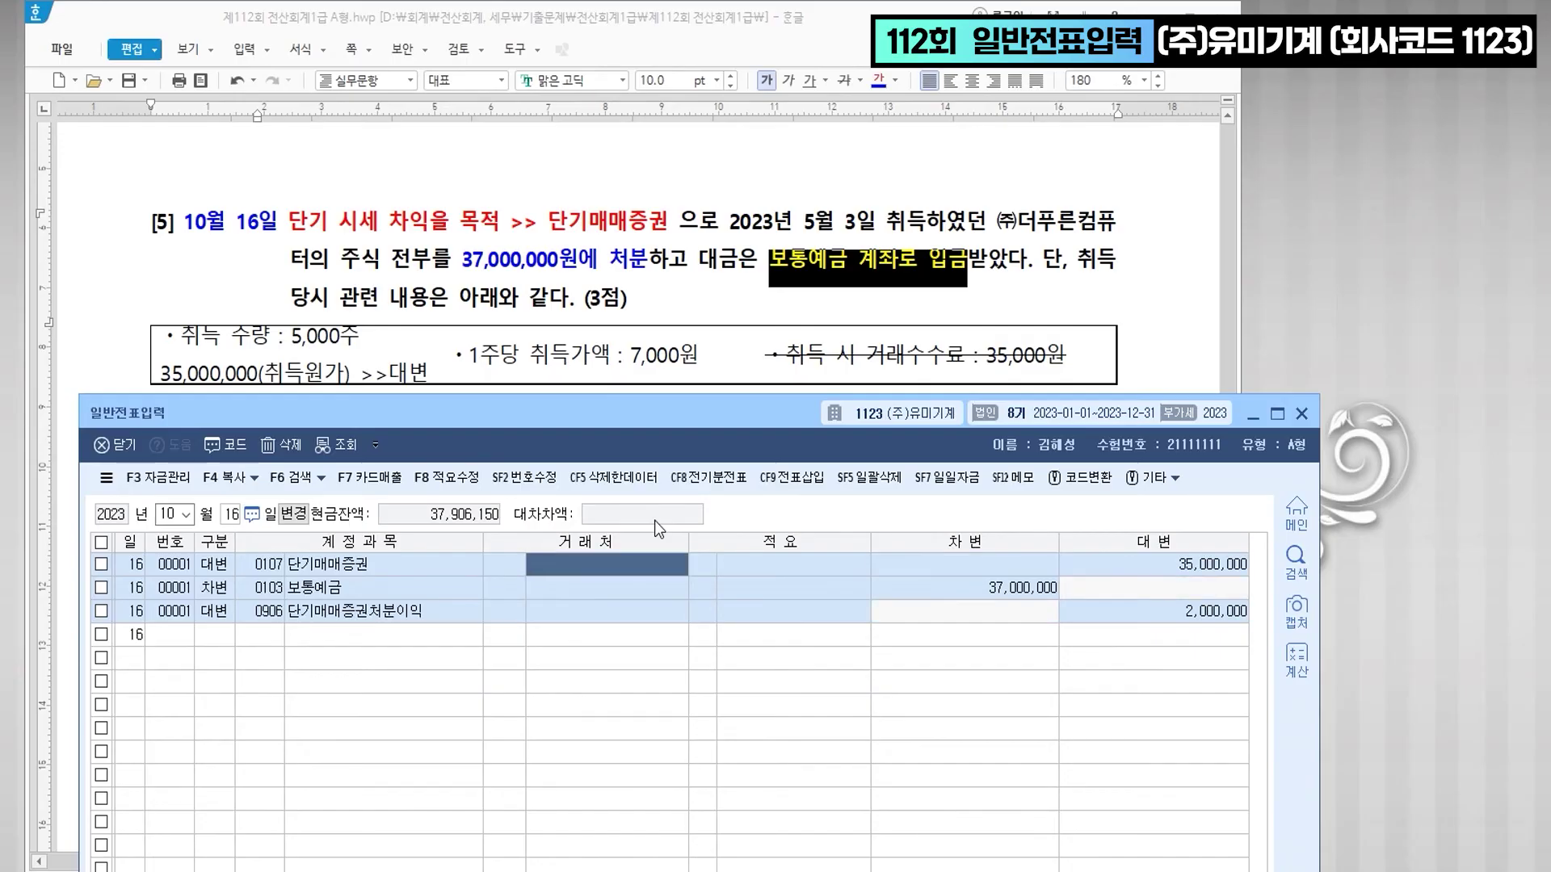
pyautogui.press('Return')
pyautogui.press('Return')
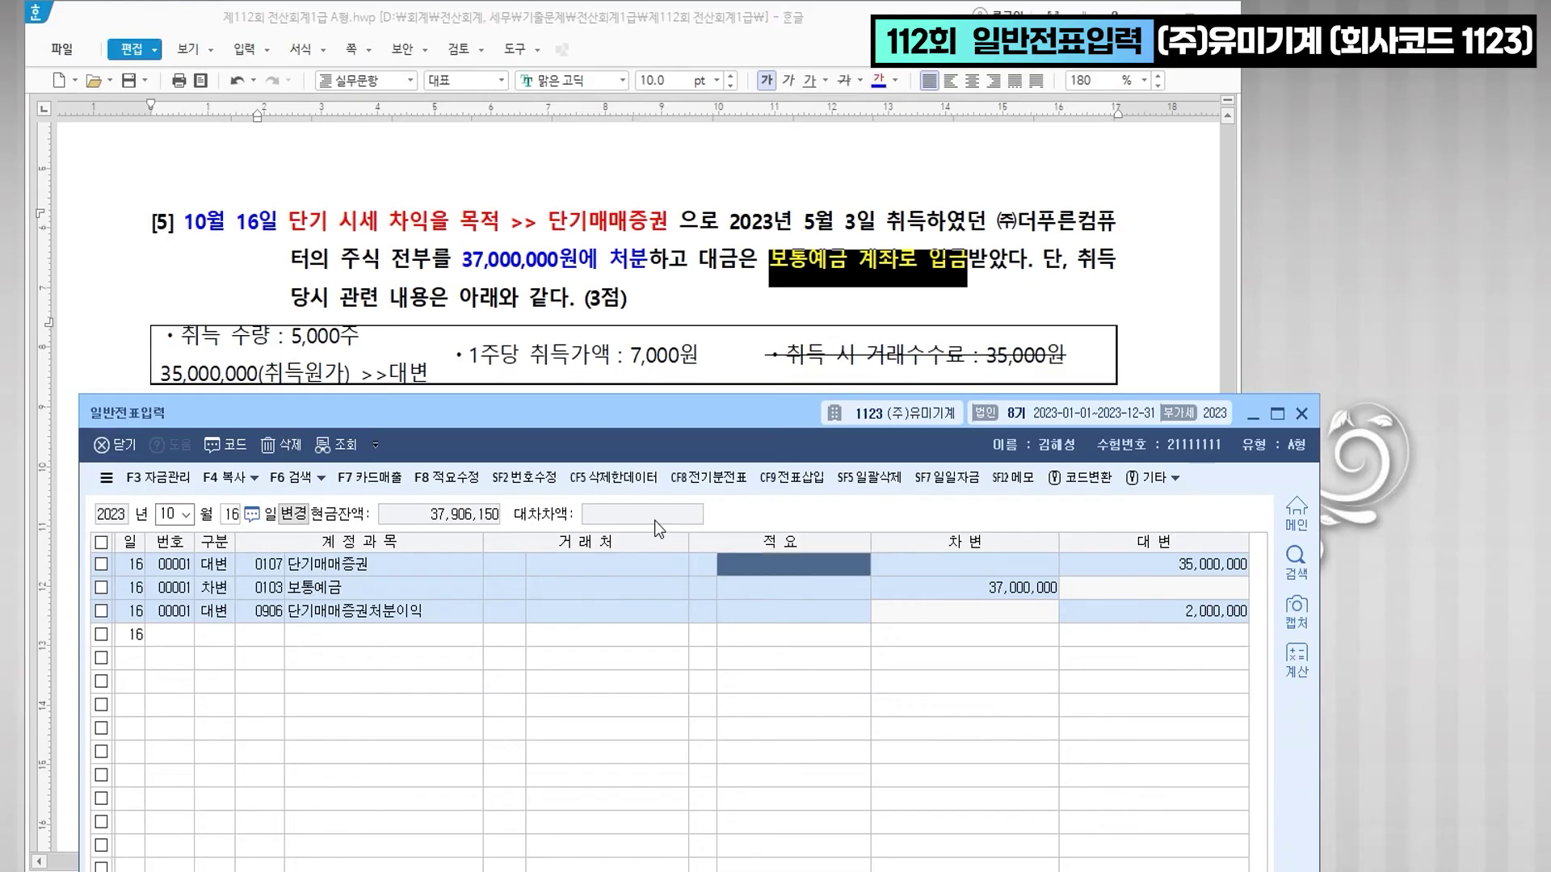
pyautogui.write('장부가')
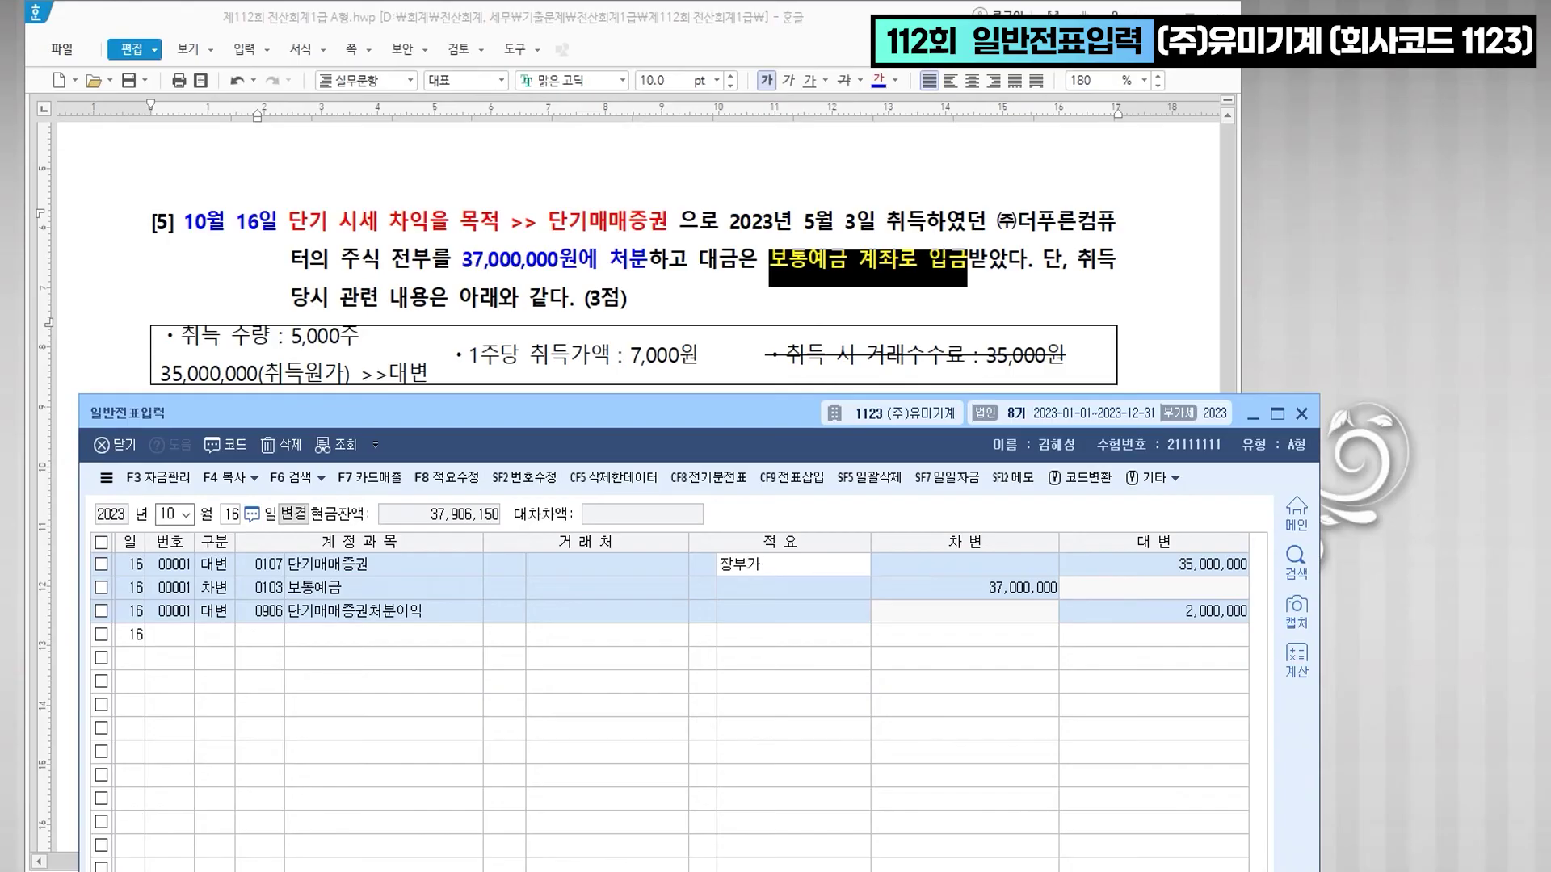
pyautogui.press('Down')
pyautogui.write('처분가')
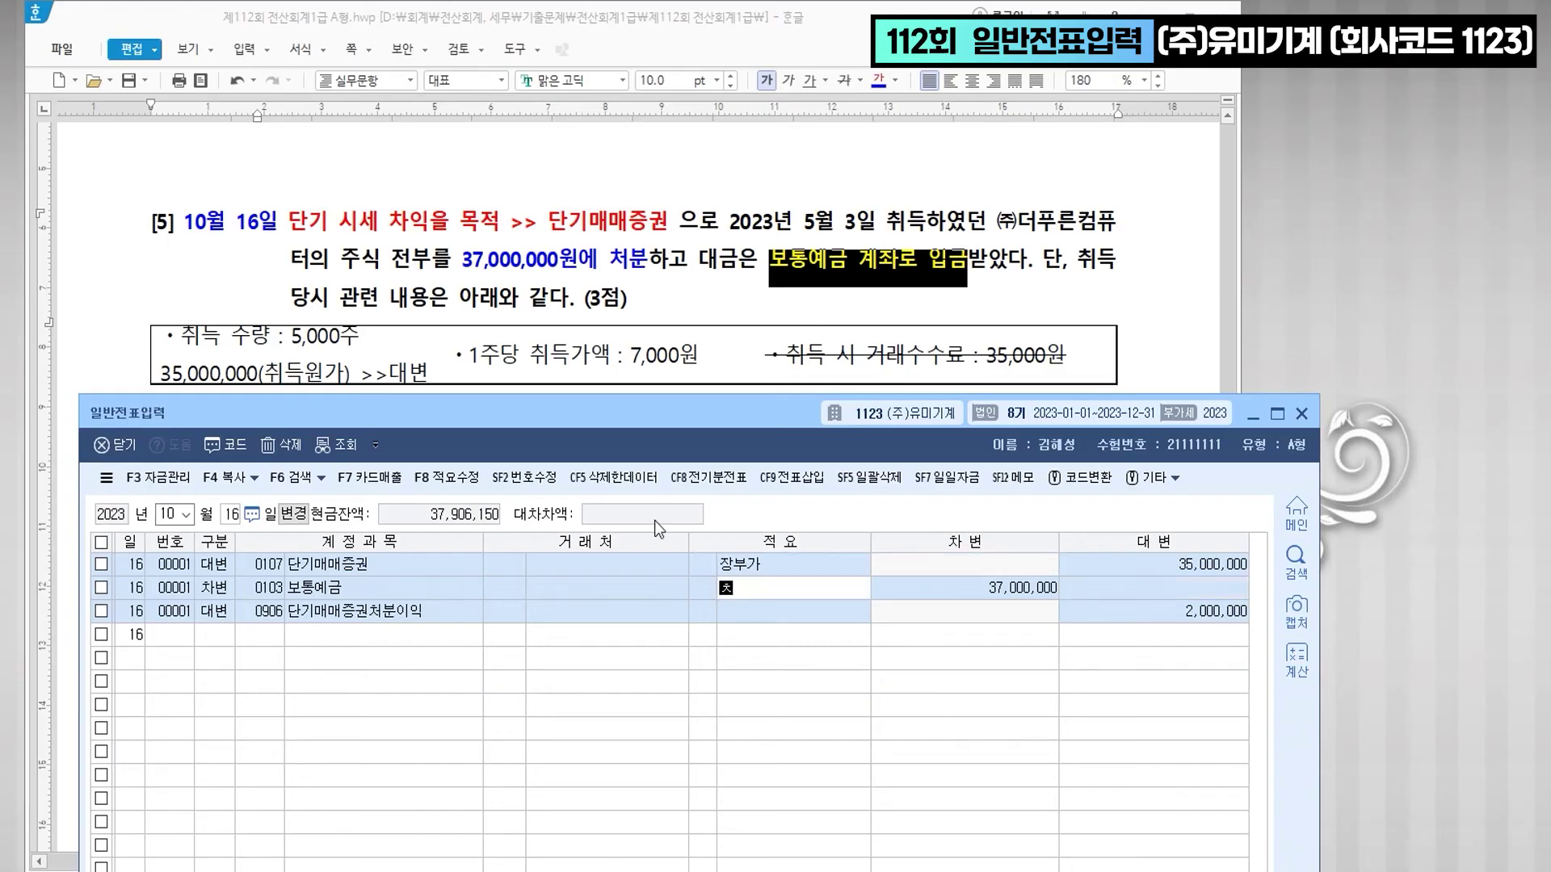
pyautogui.press('Return')
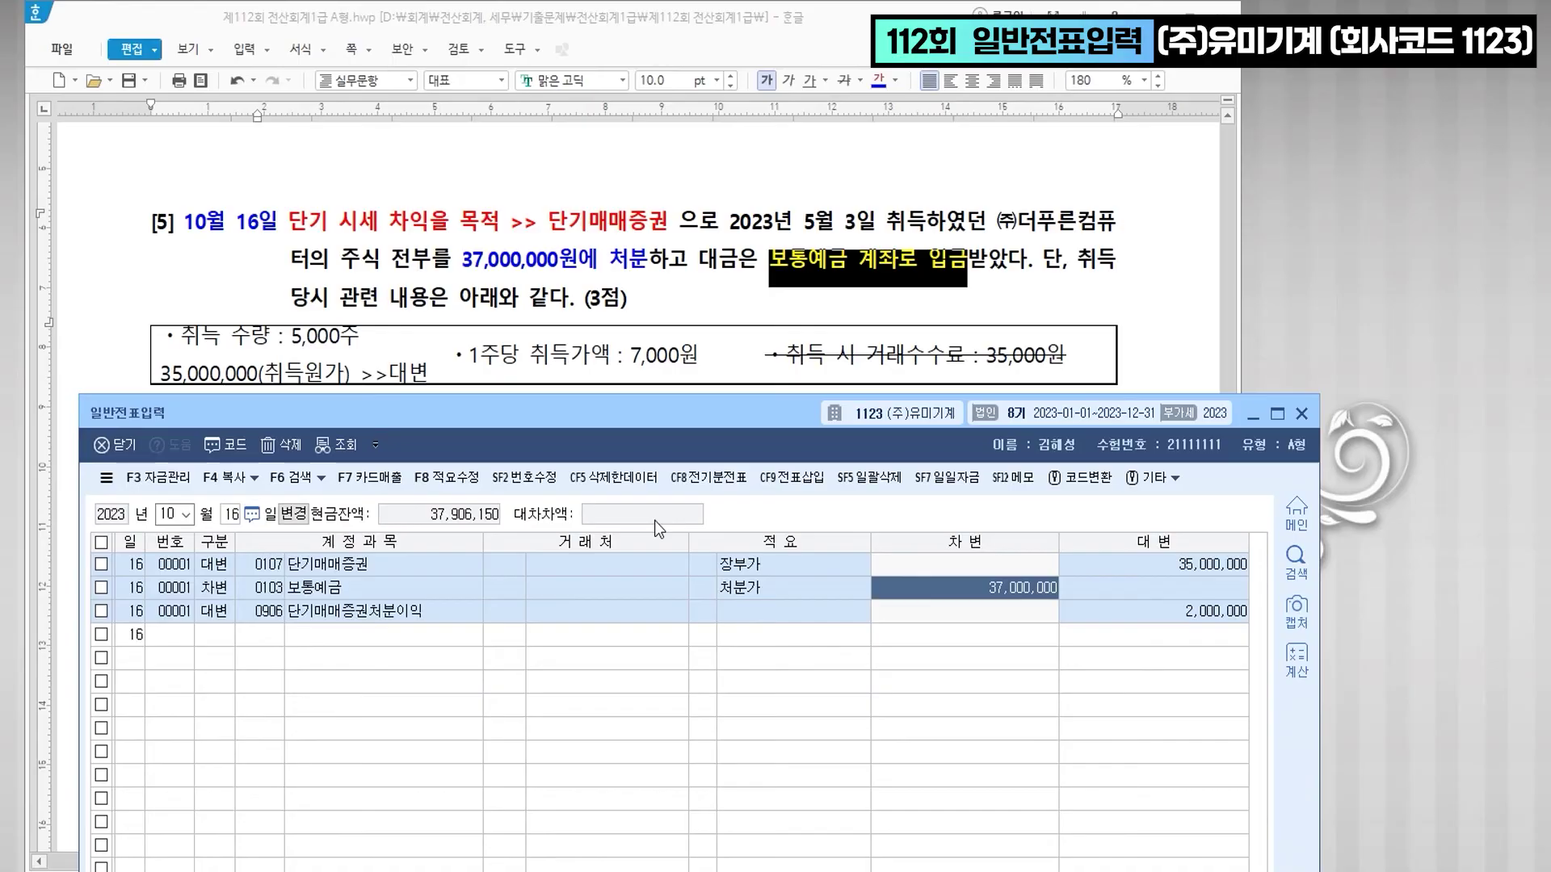
pyautogui.press('Return')
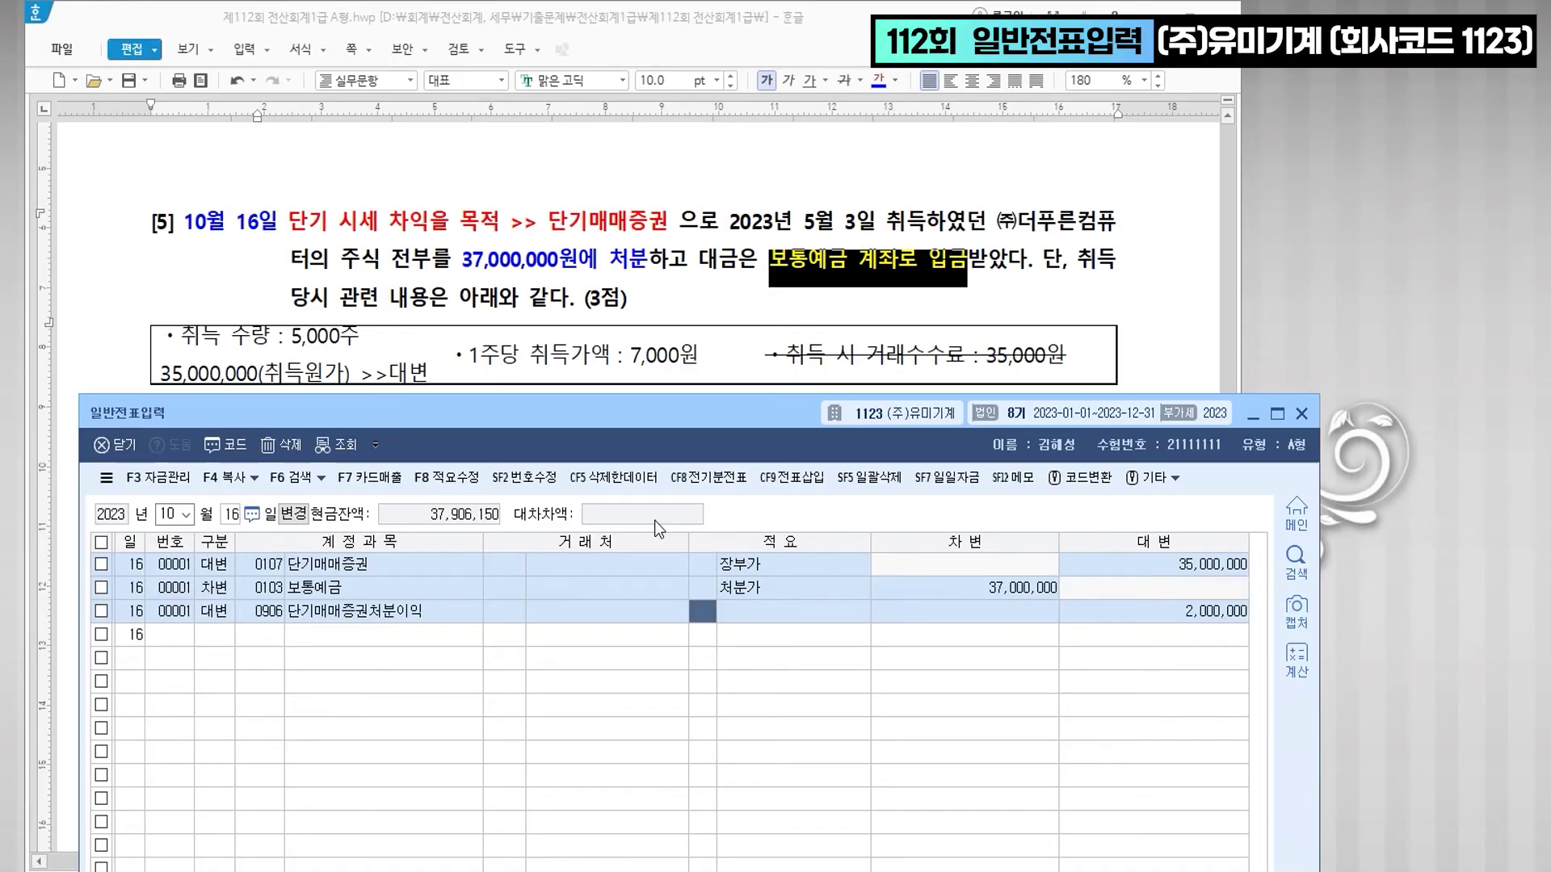
pyautogui.write('양수 ')
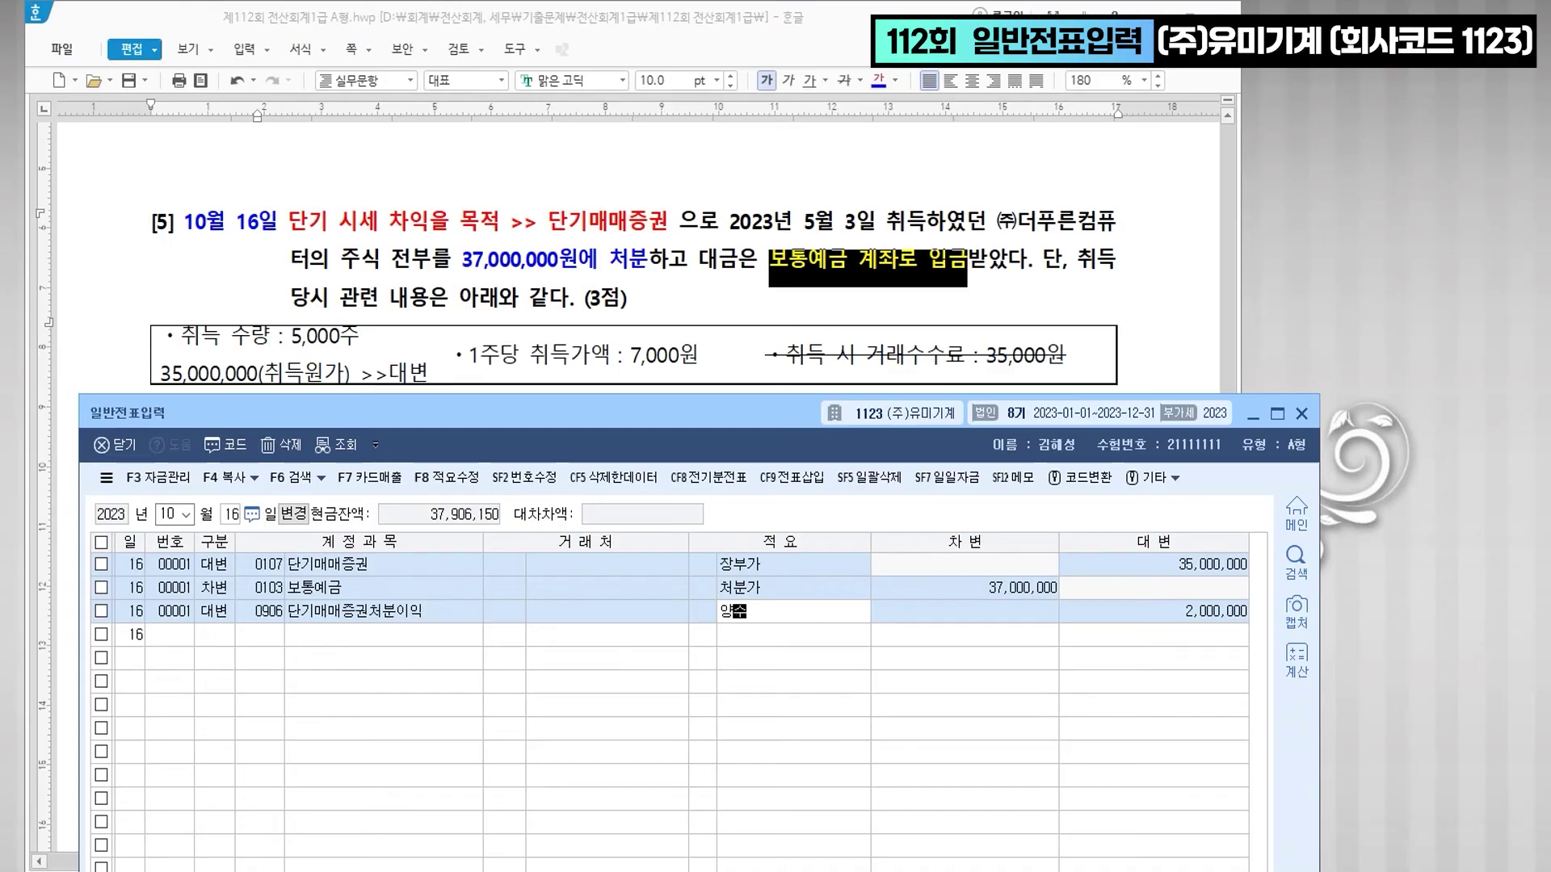
pyautogui.write('>>> 이익')
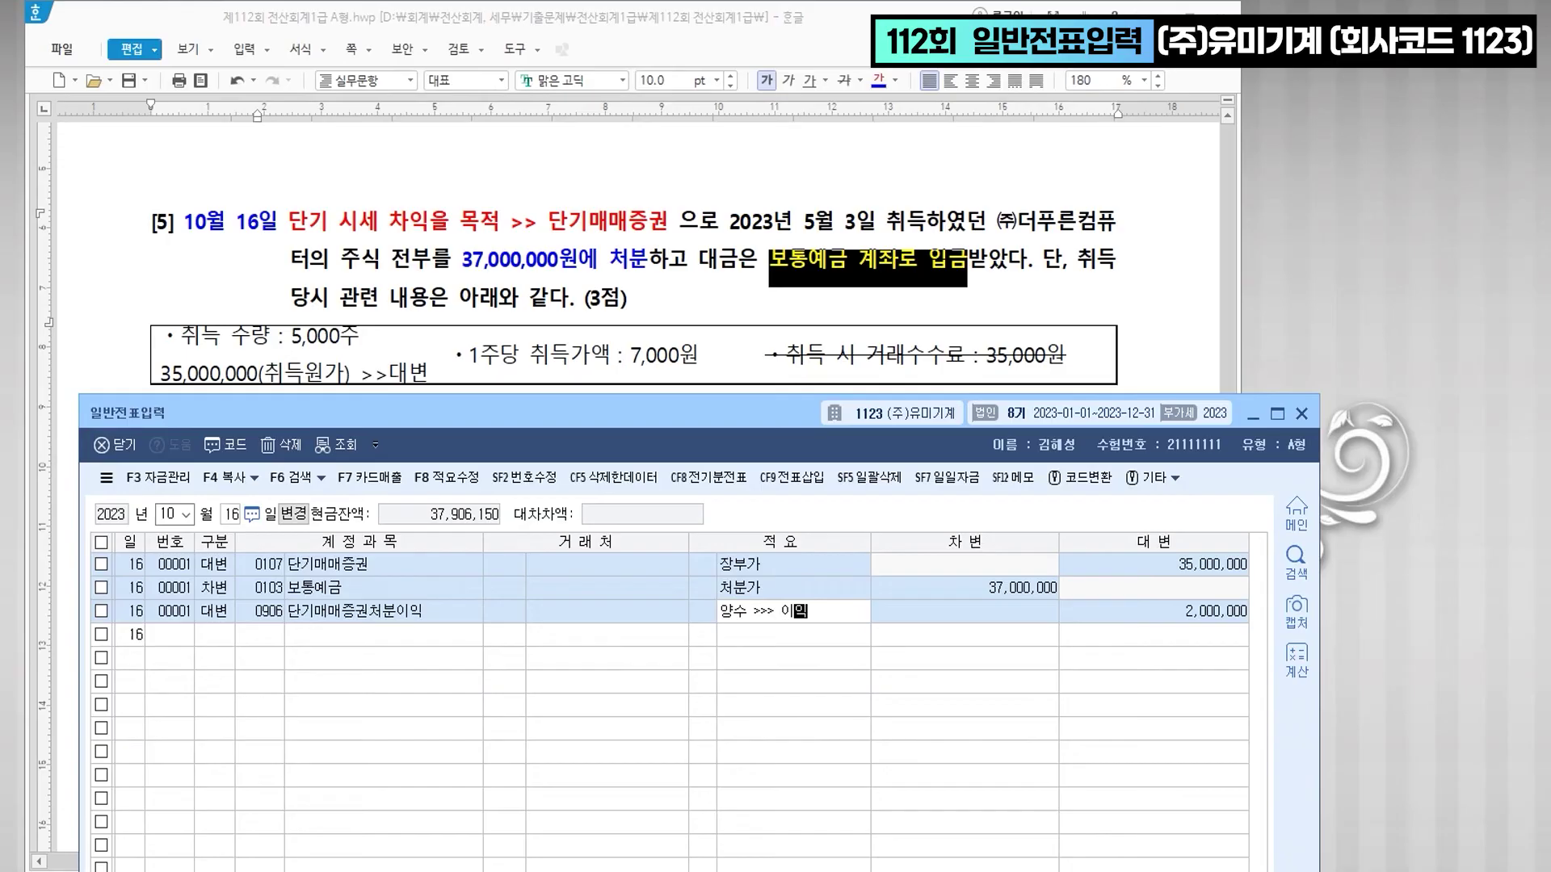
pyautogui.press('Return')
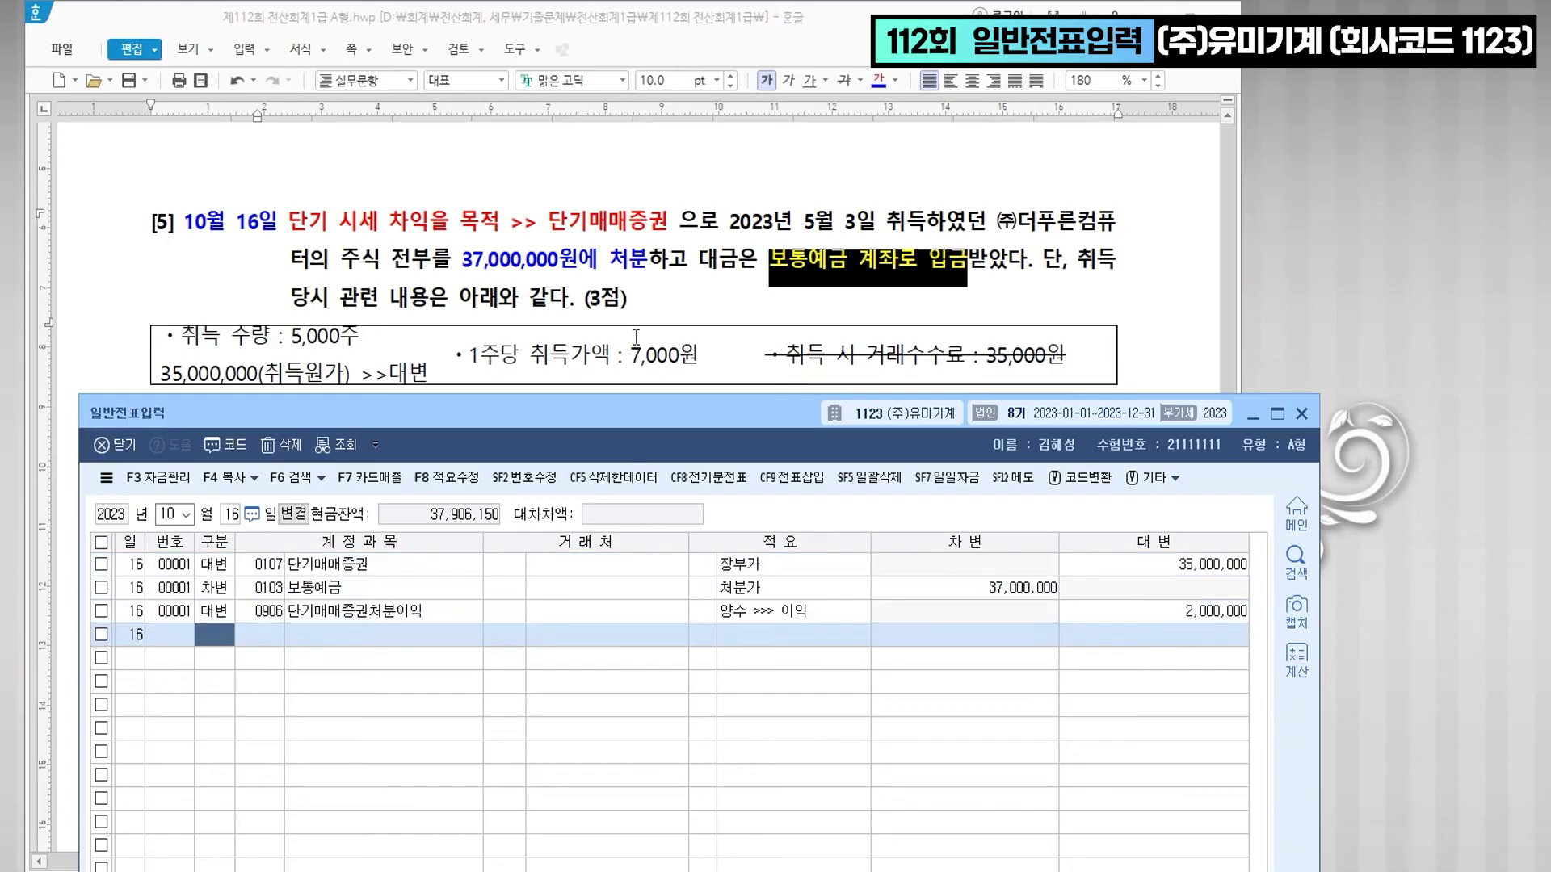
# - In the exam document's question [6], colour the date "11월 29일" blue
pyautogui.scroll(-2, 634, 335)
pyautogui.scroll(-3, 634, 335)
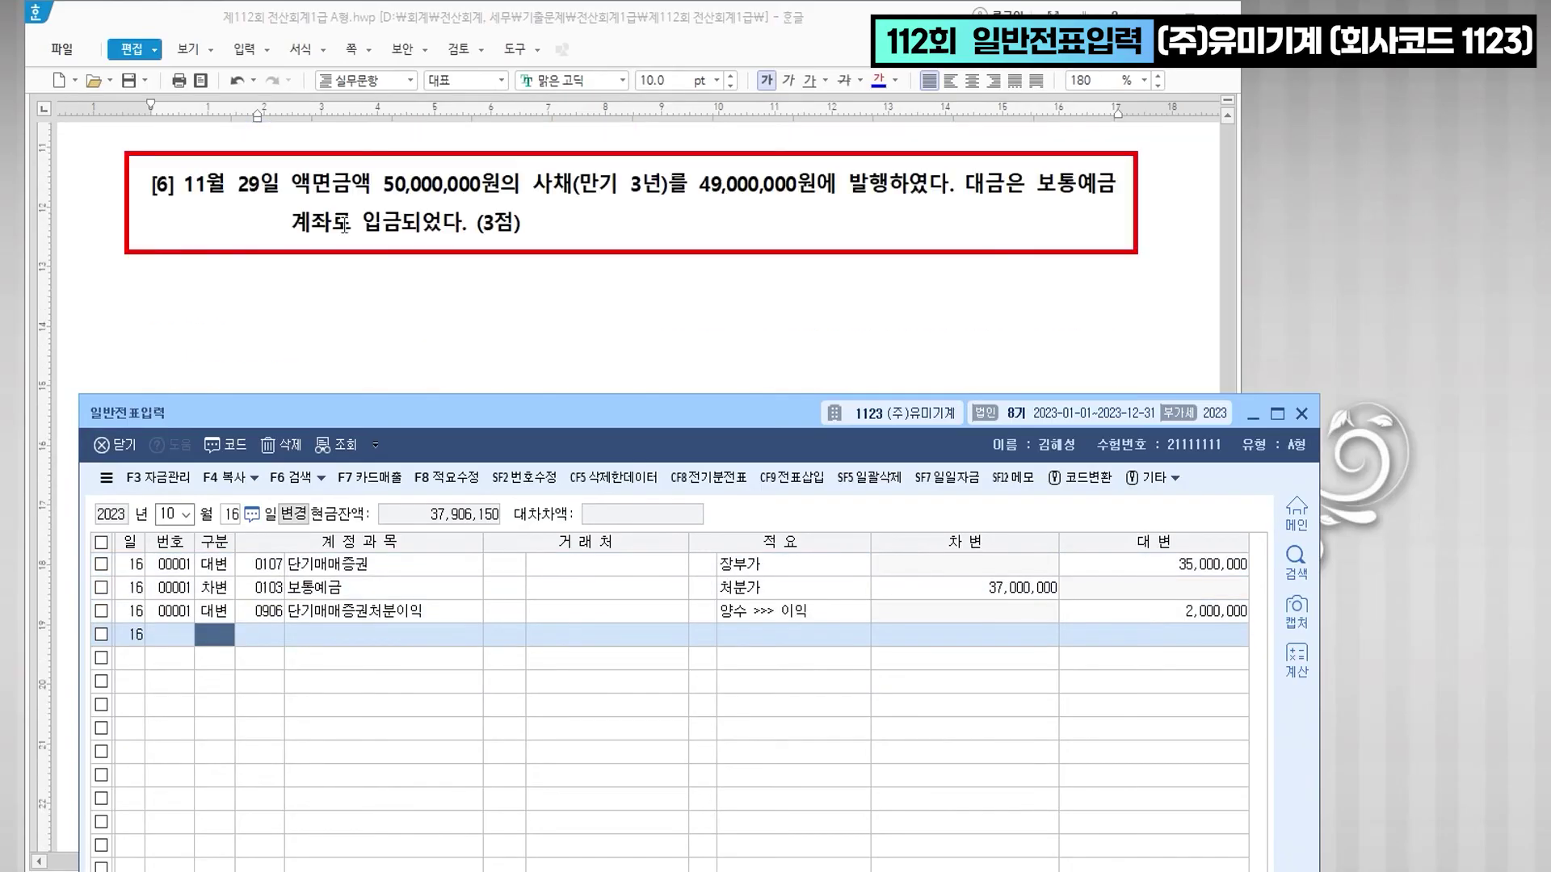
pyautogui.moveTo(182, 185); pyautogui.dragTo(279, 186)
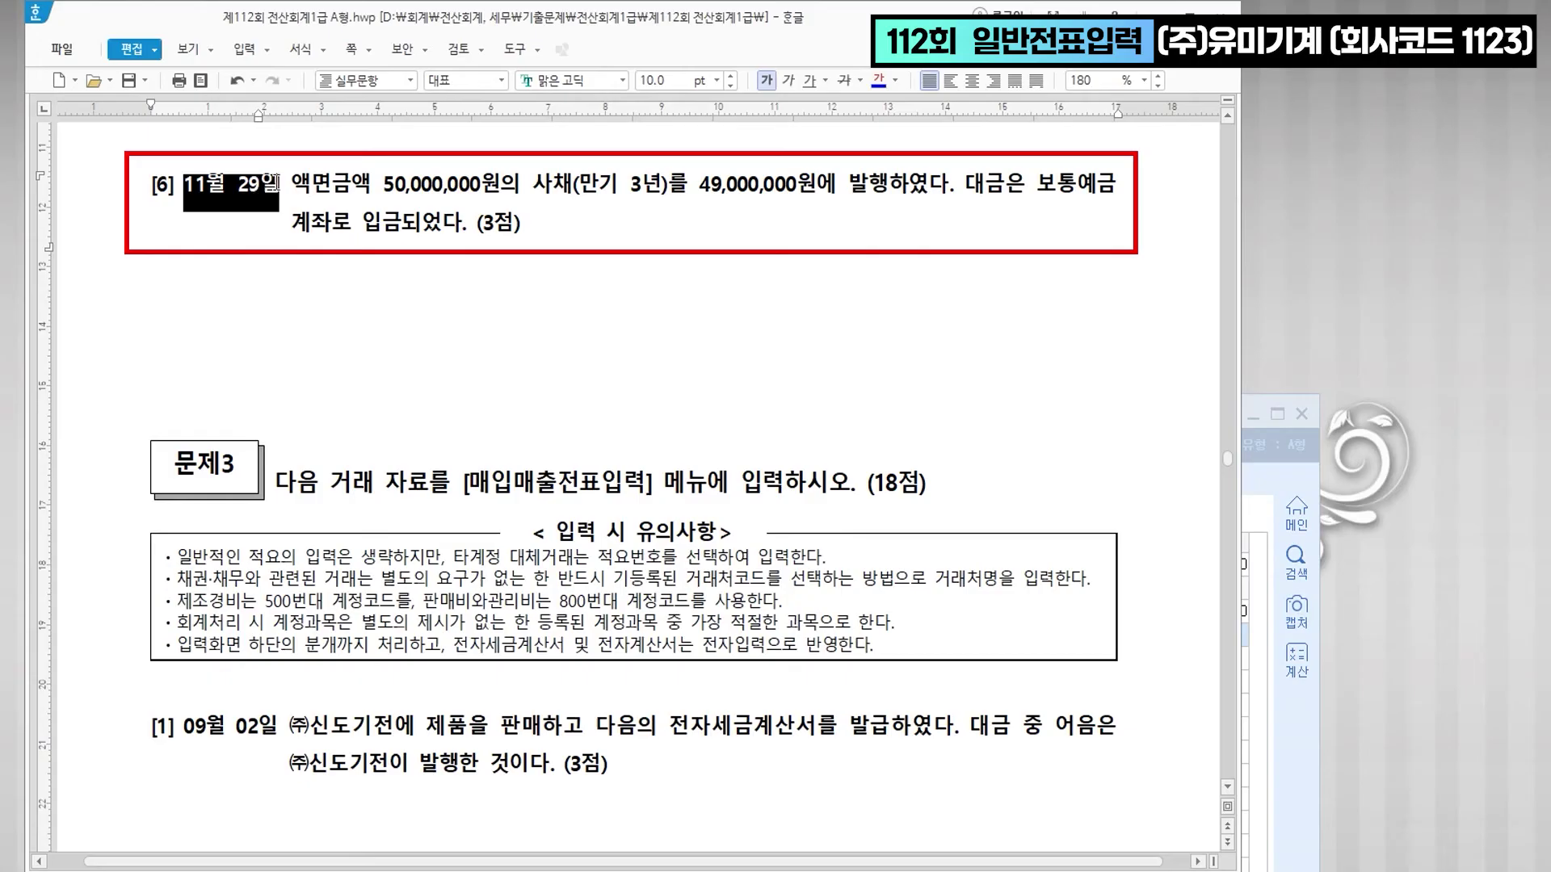
pyautogui.click(880, 81)
pyautogui.click(734, 283)
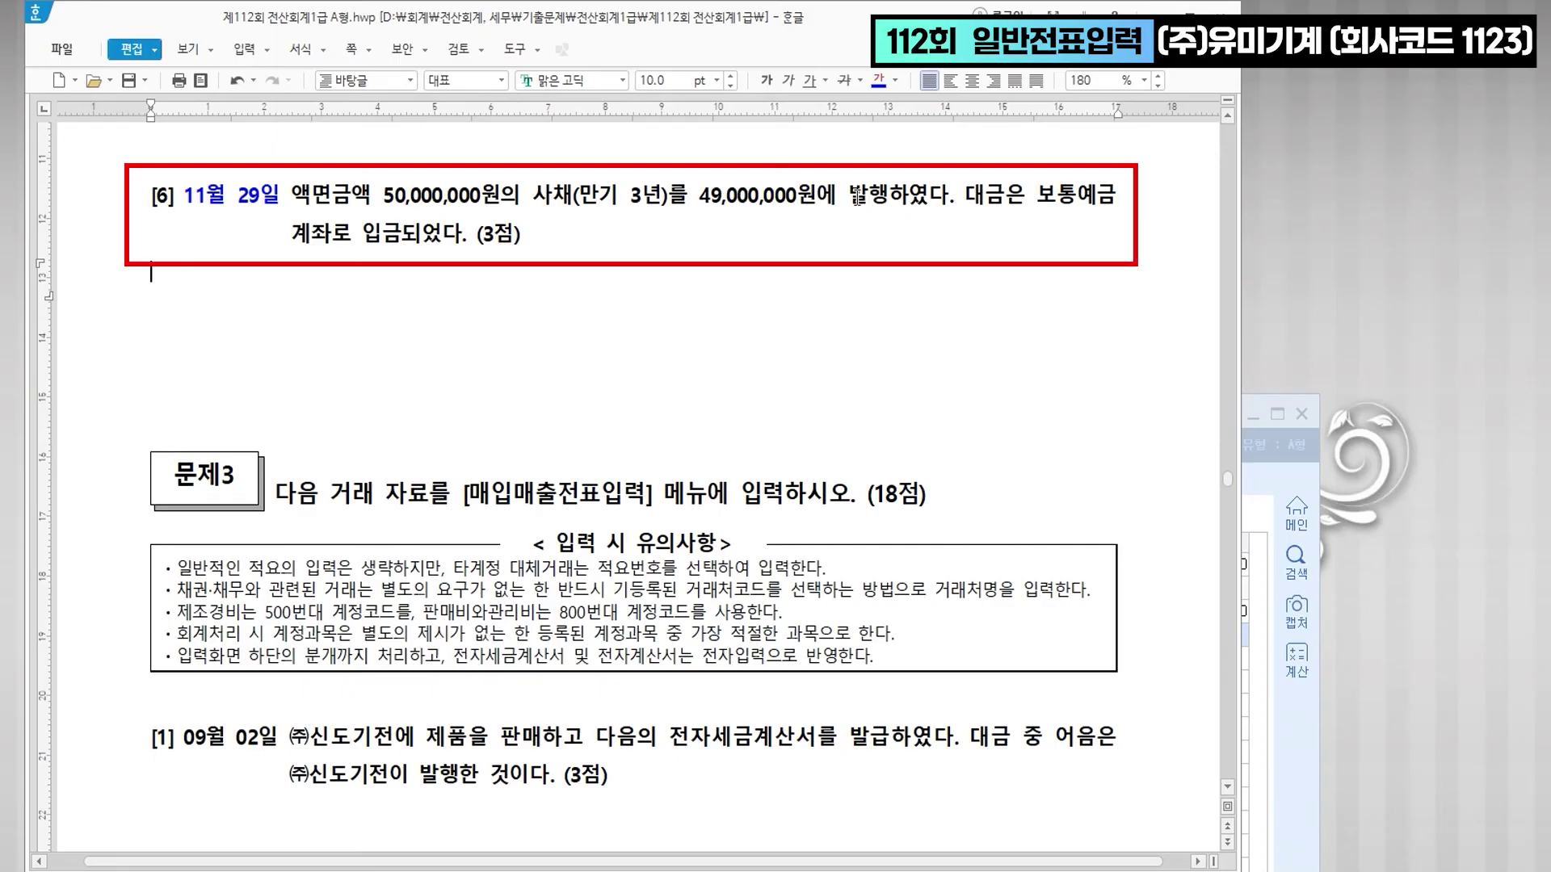
pyautogui.press('Hangul')
# - Colour "사채" and "발행" red in question [6] and enlarge "발행" to 14 pt
pyautogui.moveTo(534, 198); pyautogui.dragTo(572, 199)
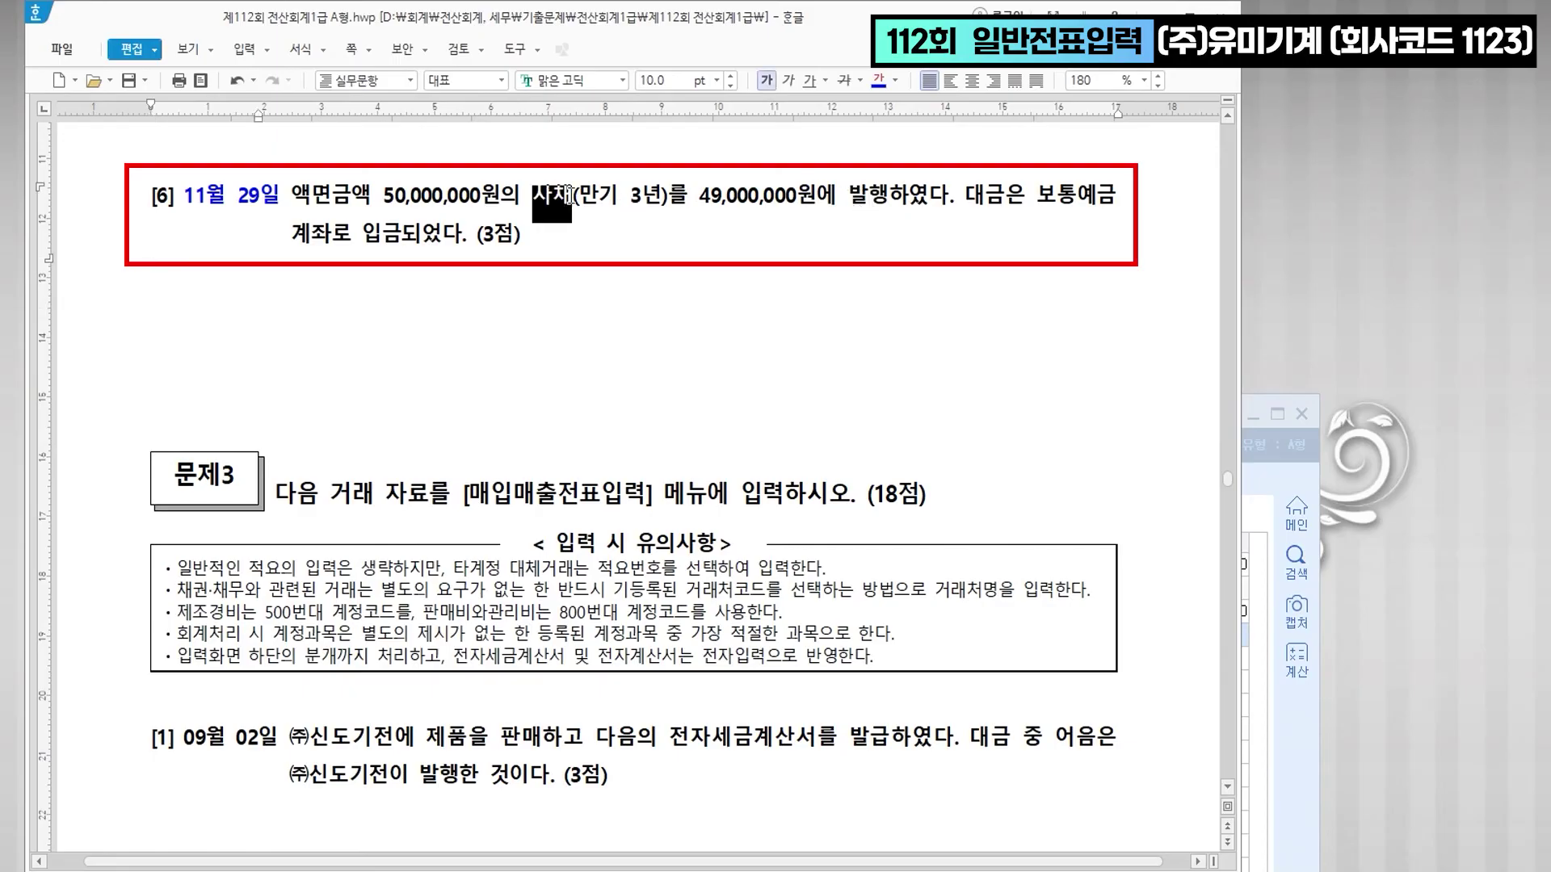
pyautogui.click(896, 82)
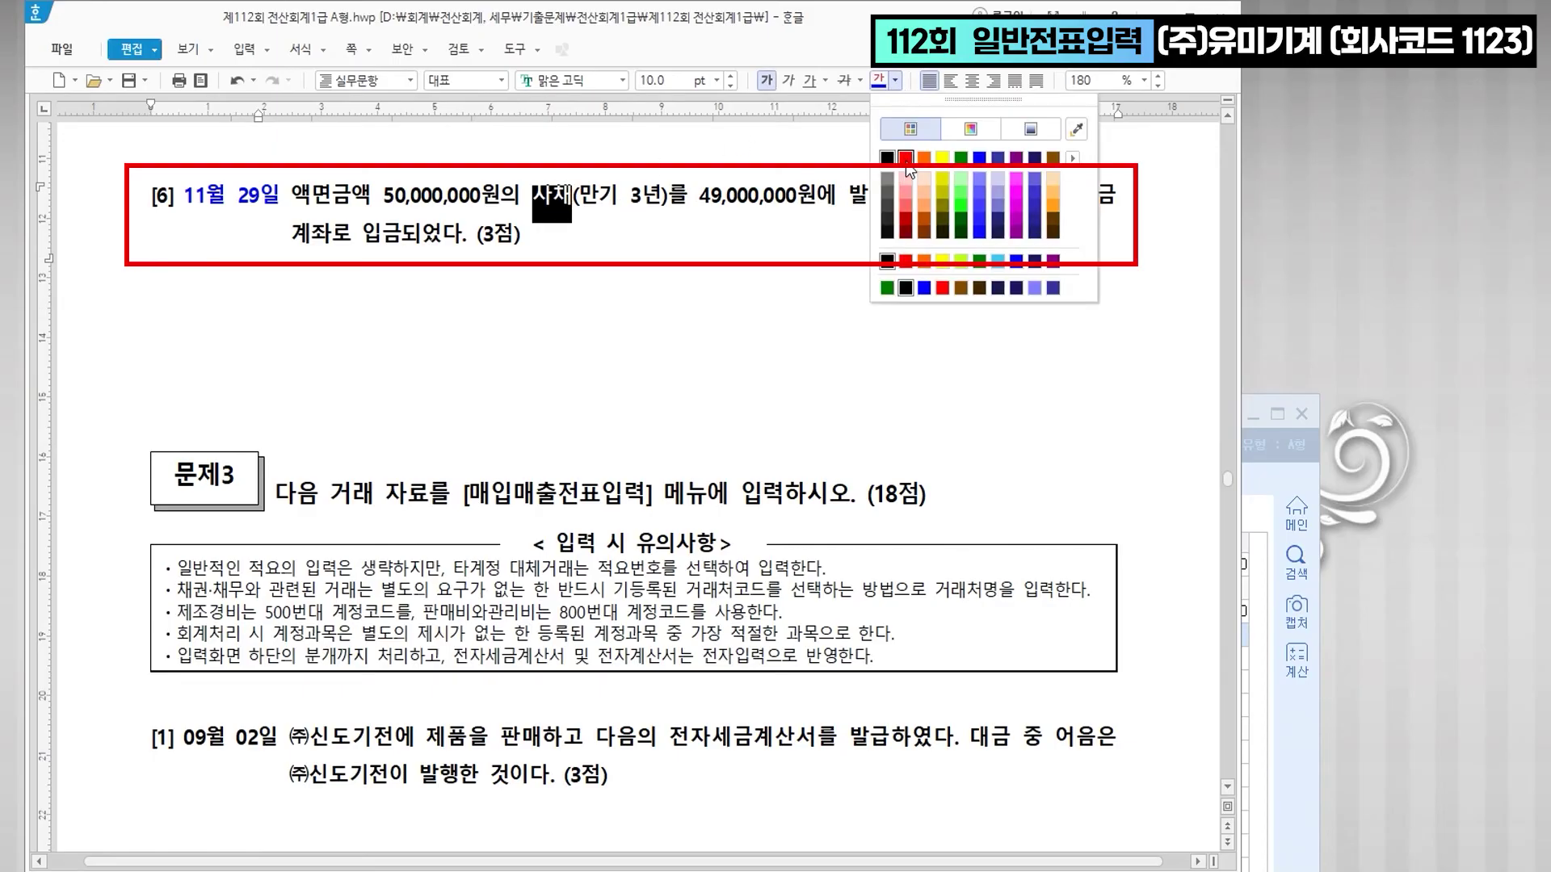
pyautogui.click(906, 162)
pyautogui.moveTo(849, 201); pyautogui.dragTo(889, 201)
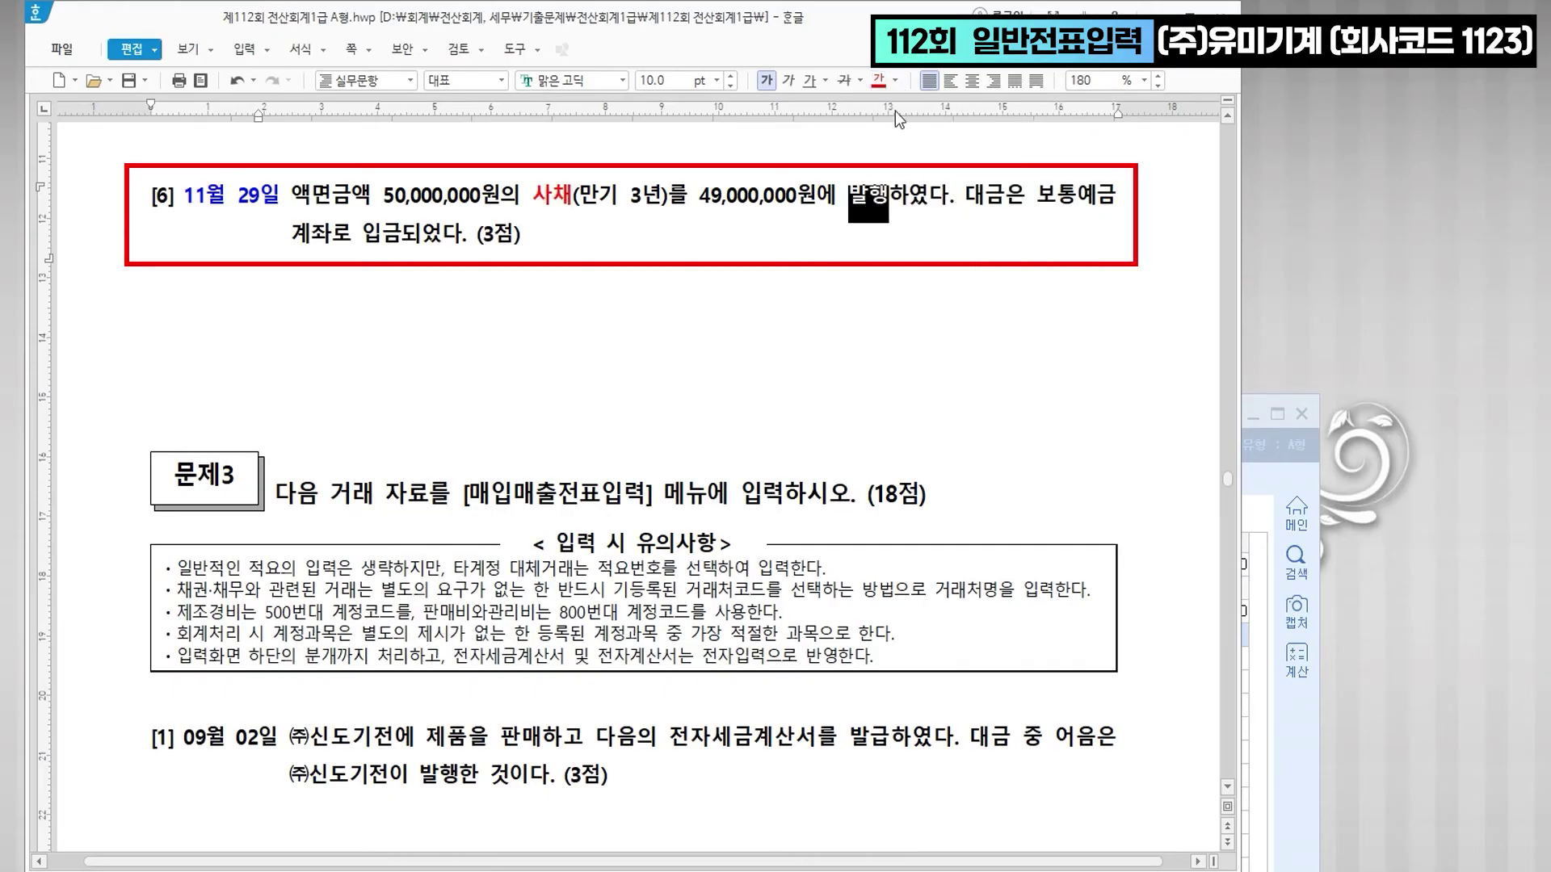
pyautogui.click(878, 82)
pyautogui.click(715, 82)
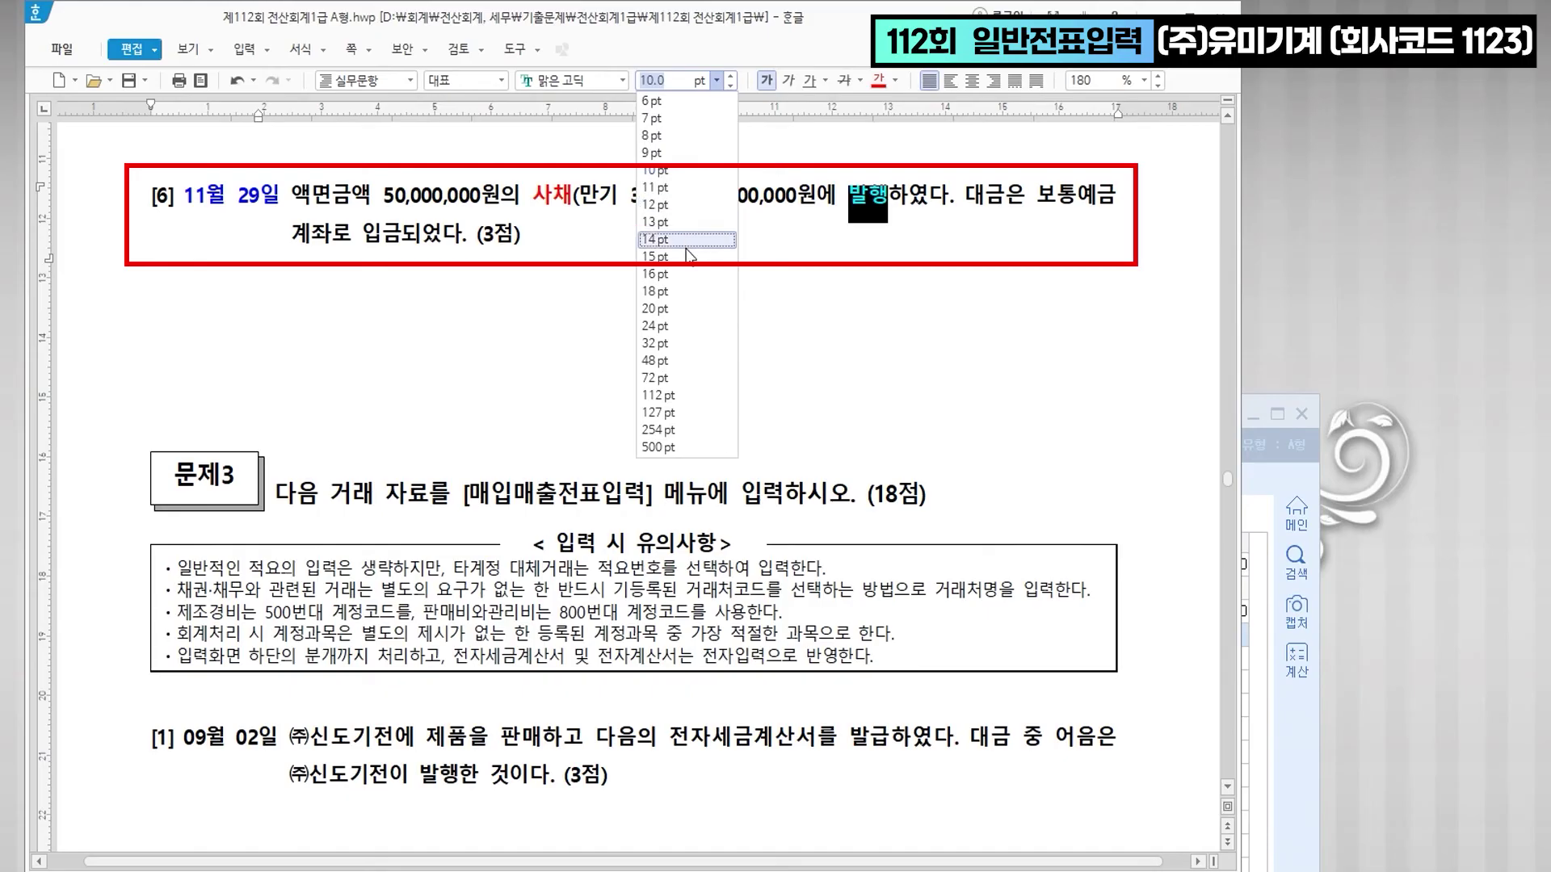
pyautogui.click(688, 245)
pyautogui.click(701, 244)
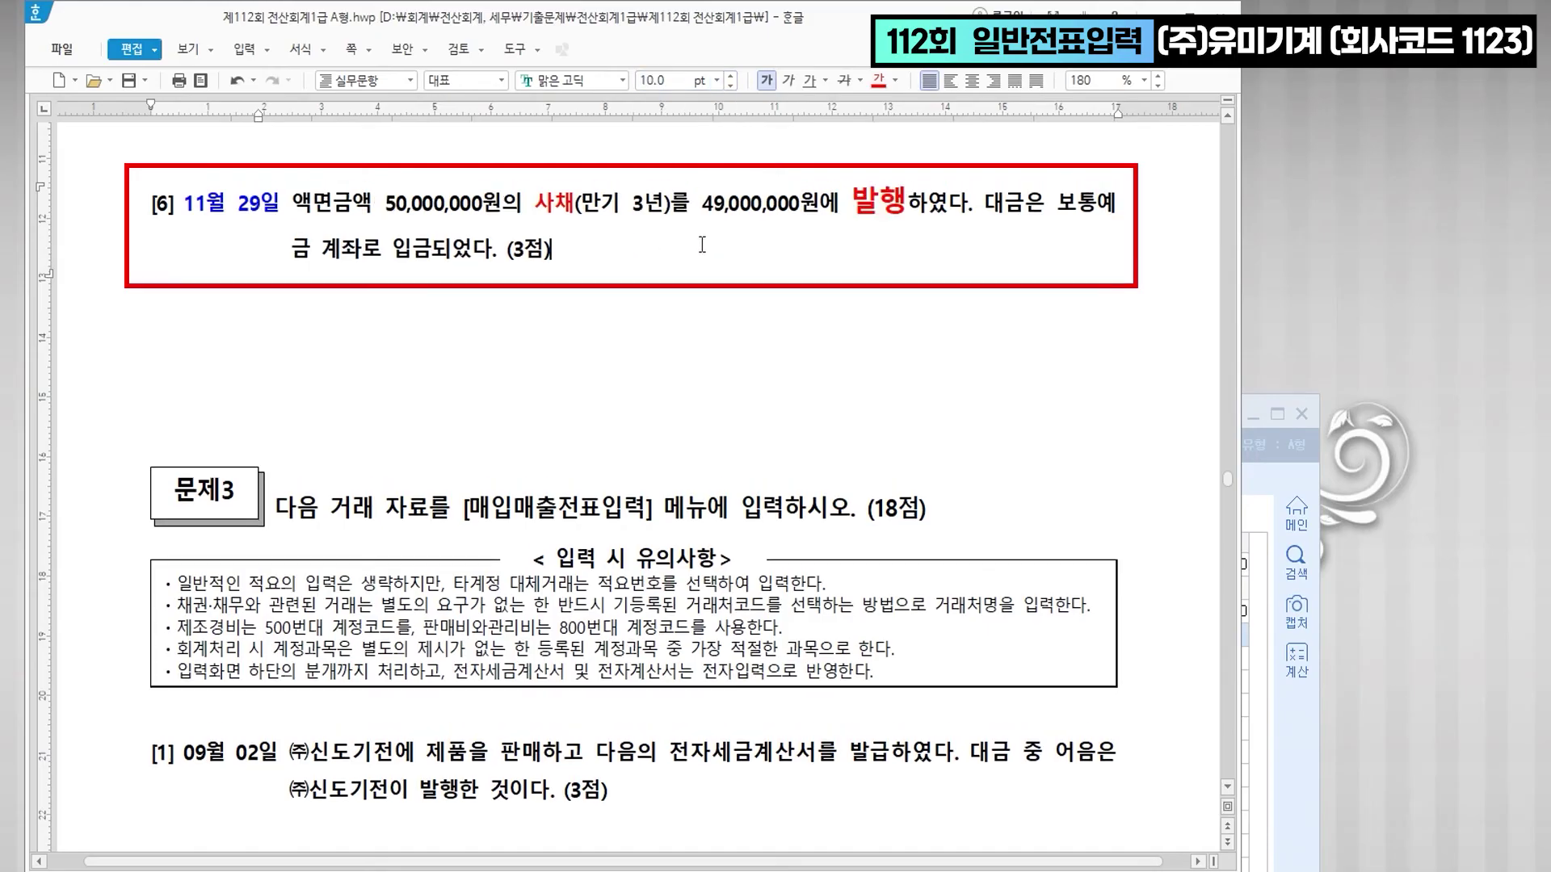
# - Insert blank lines below question [6] and write the journal note "돈 | 사채" there
pyautogui.click(664, 298)
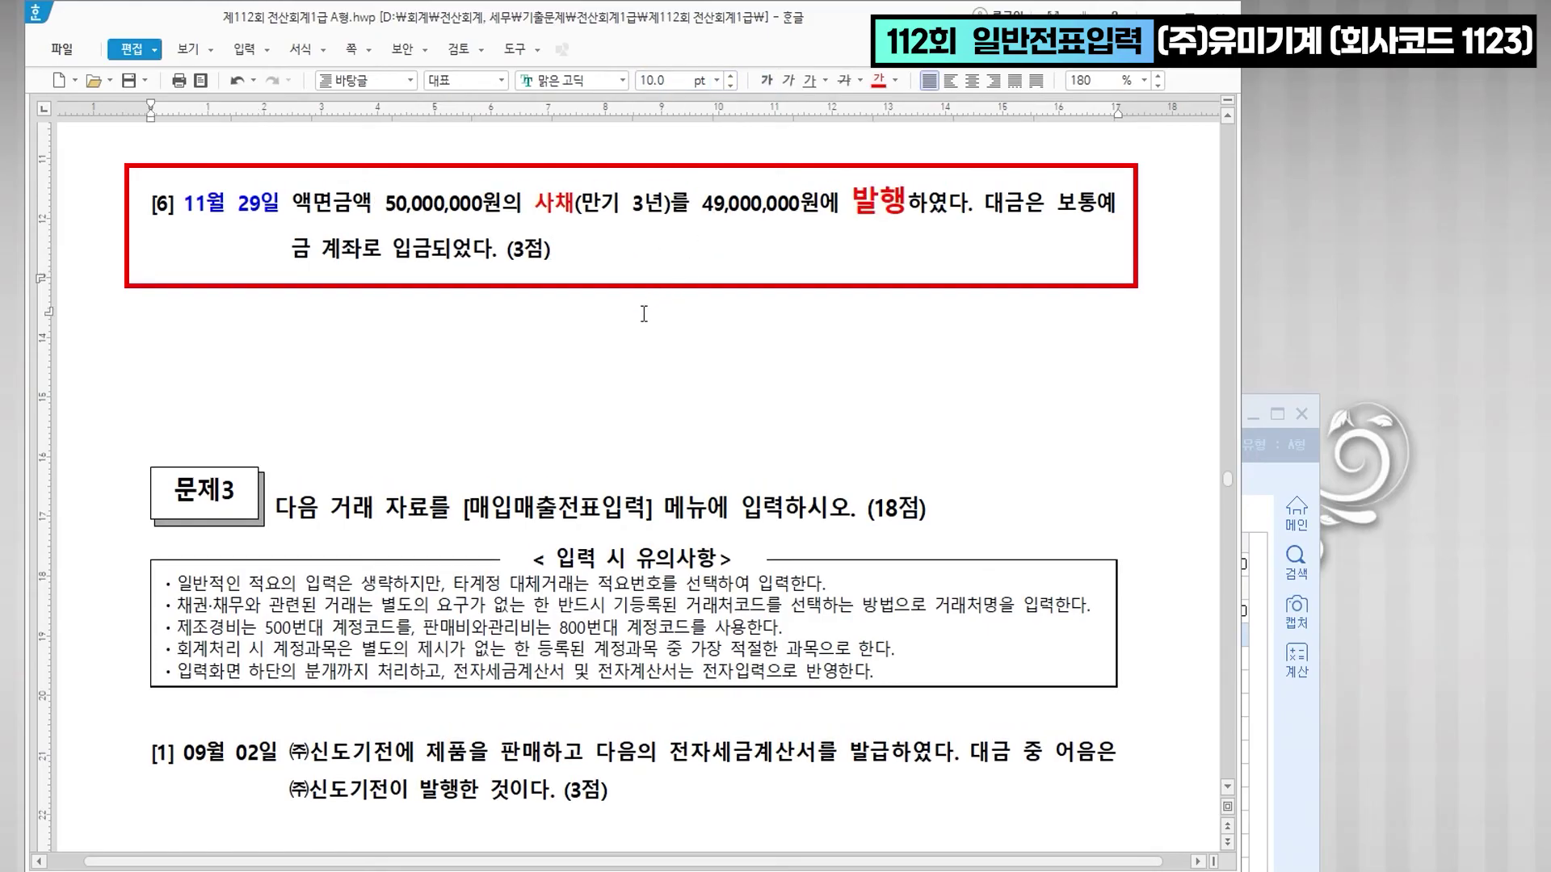
pyautogui.press('Return')
pyautogui.press('Return')
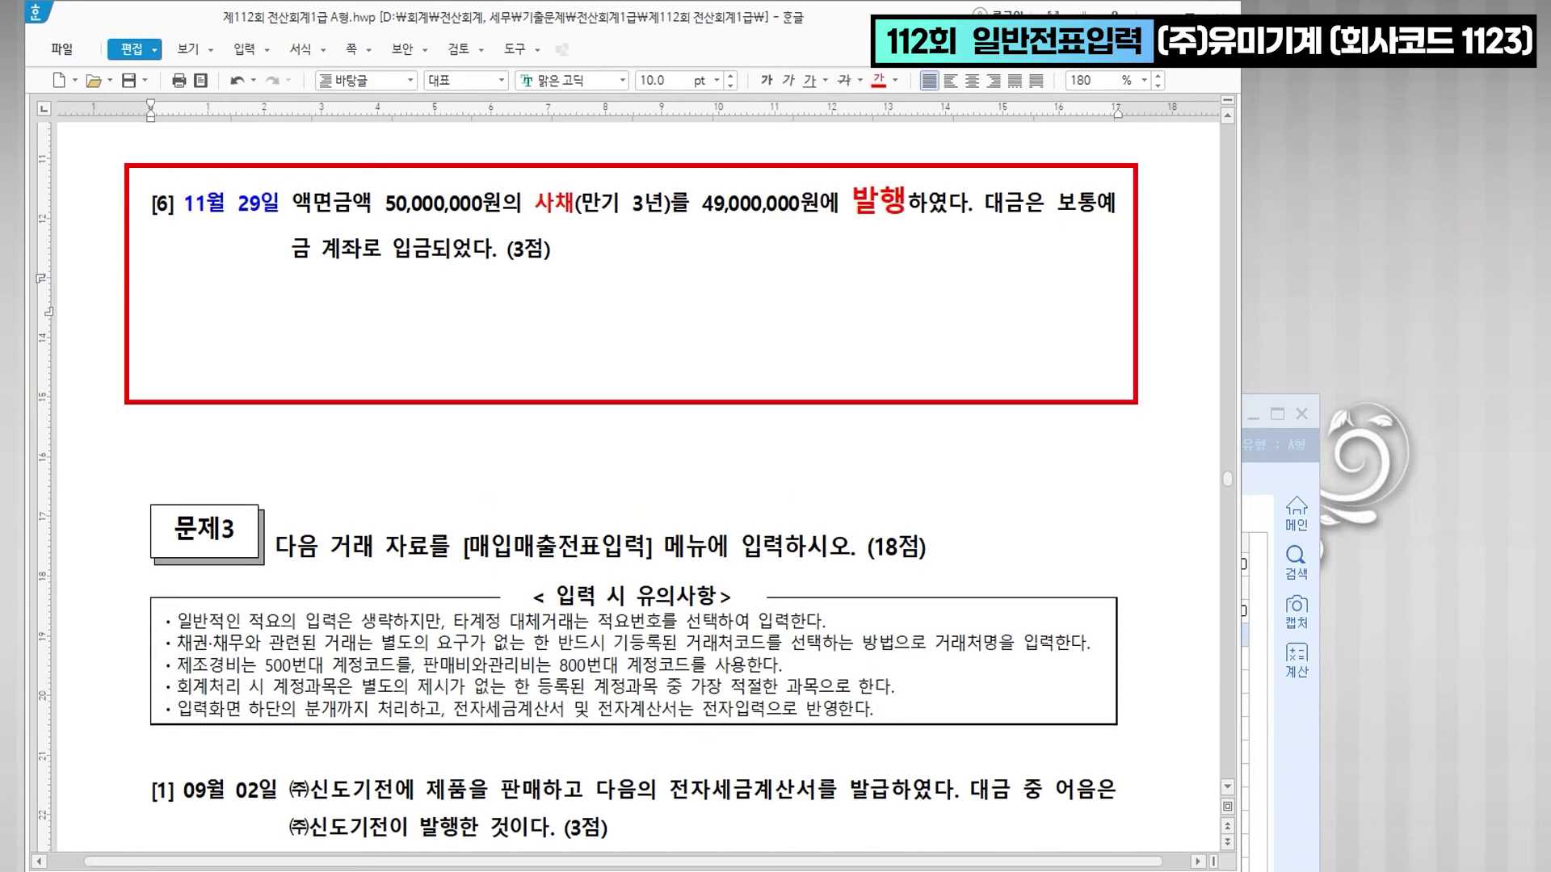
pyautogui.write('돈   ')
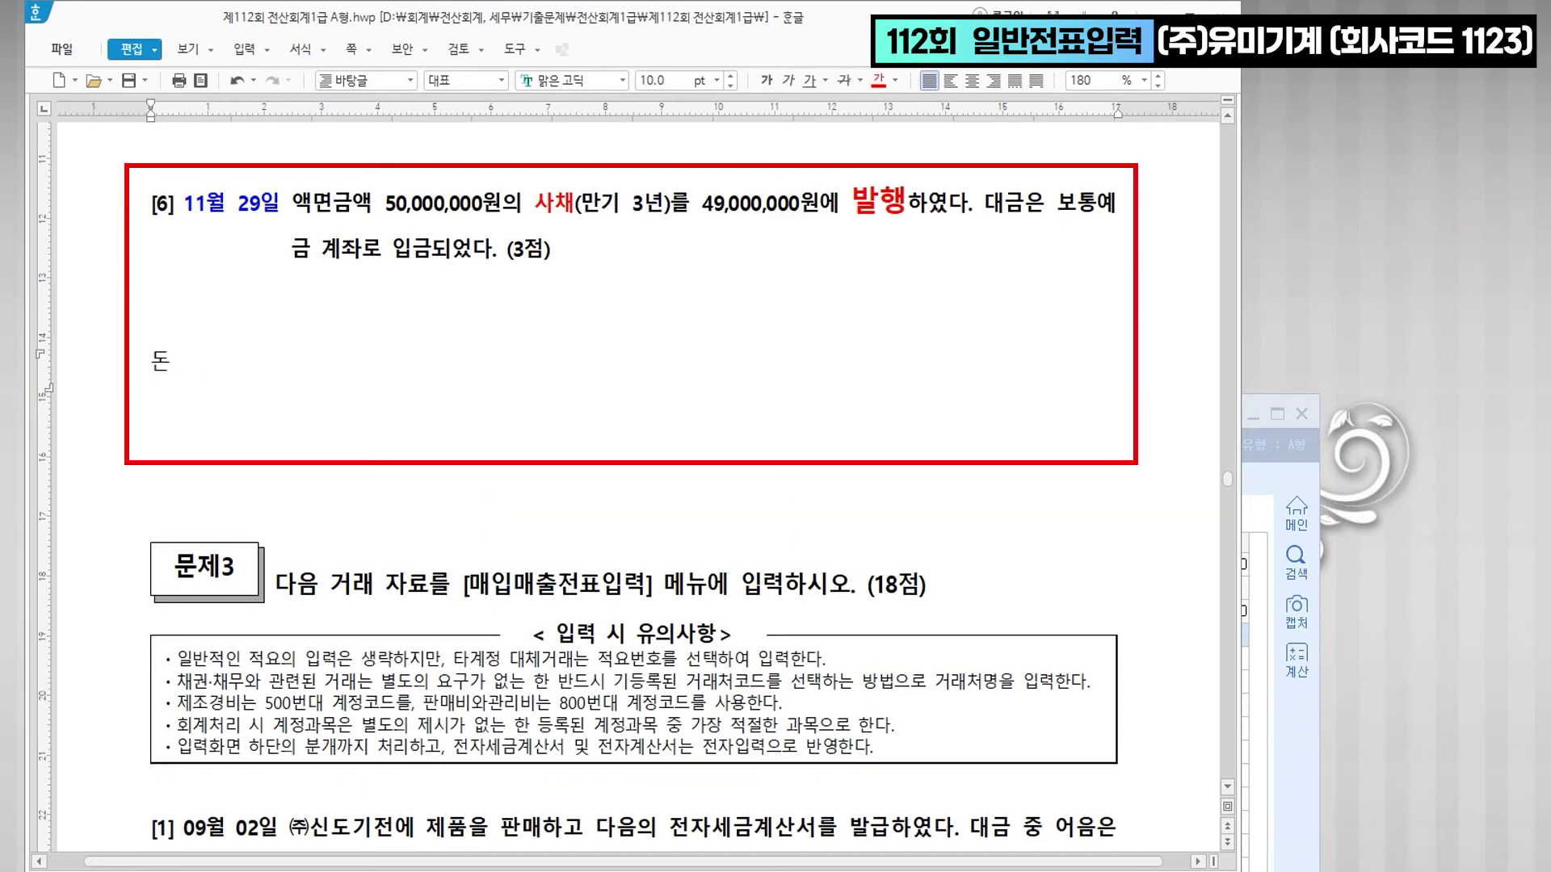
pyautogui.write('| 사채')
# - Extend the note with "(발행가액)" after 돈 and "(액면)" after 사채, ending it with a new line
pyautogui.press('Left')
pyautogui.press('Left')
pyautogui.press('Left')
pyautogui.press('Left')
pyautogui.press('Left')
pyautogui.write('(발행가액)')
pyautogui.press('Right')
pyautogui.press('Right')
pyautogui.press('Right')
pyautogui.press('Right')
pyautogui.press('Right')
pyautogui.press('Right')
pyautogui.press('Right')
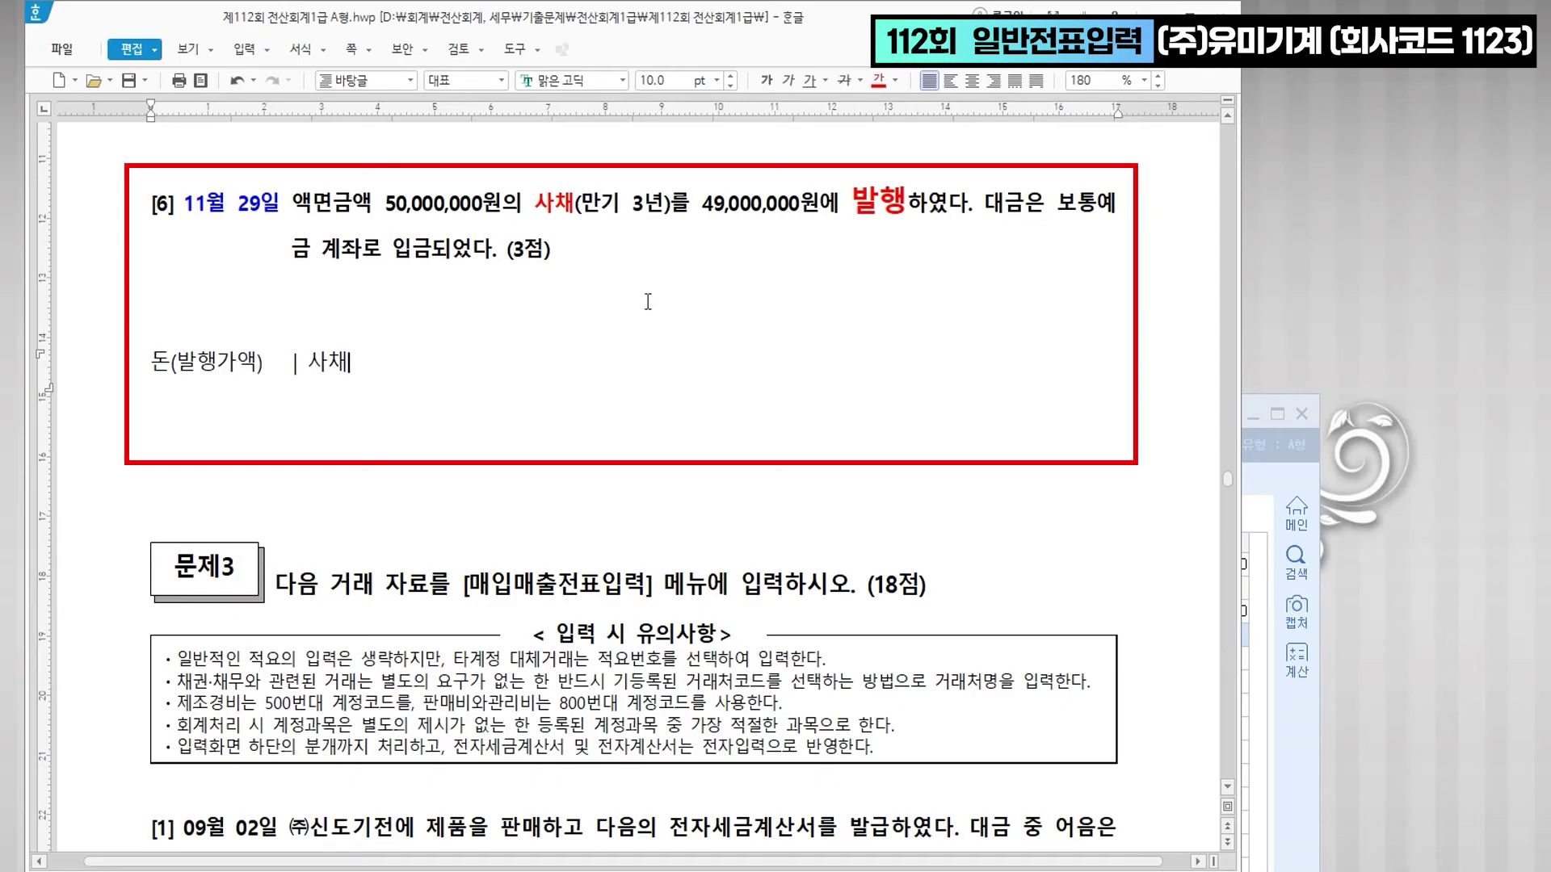
pyautogui.write('(액면)')
pyautogui.press('Return')
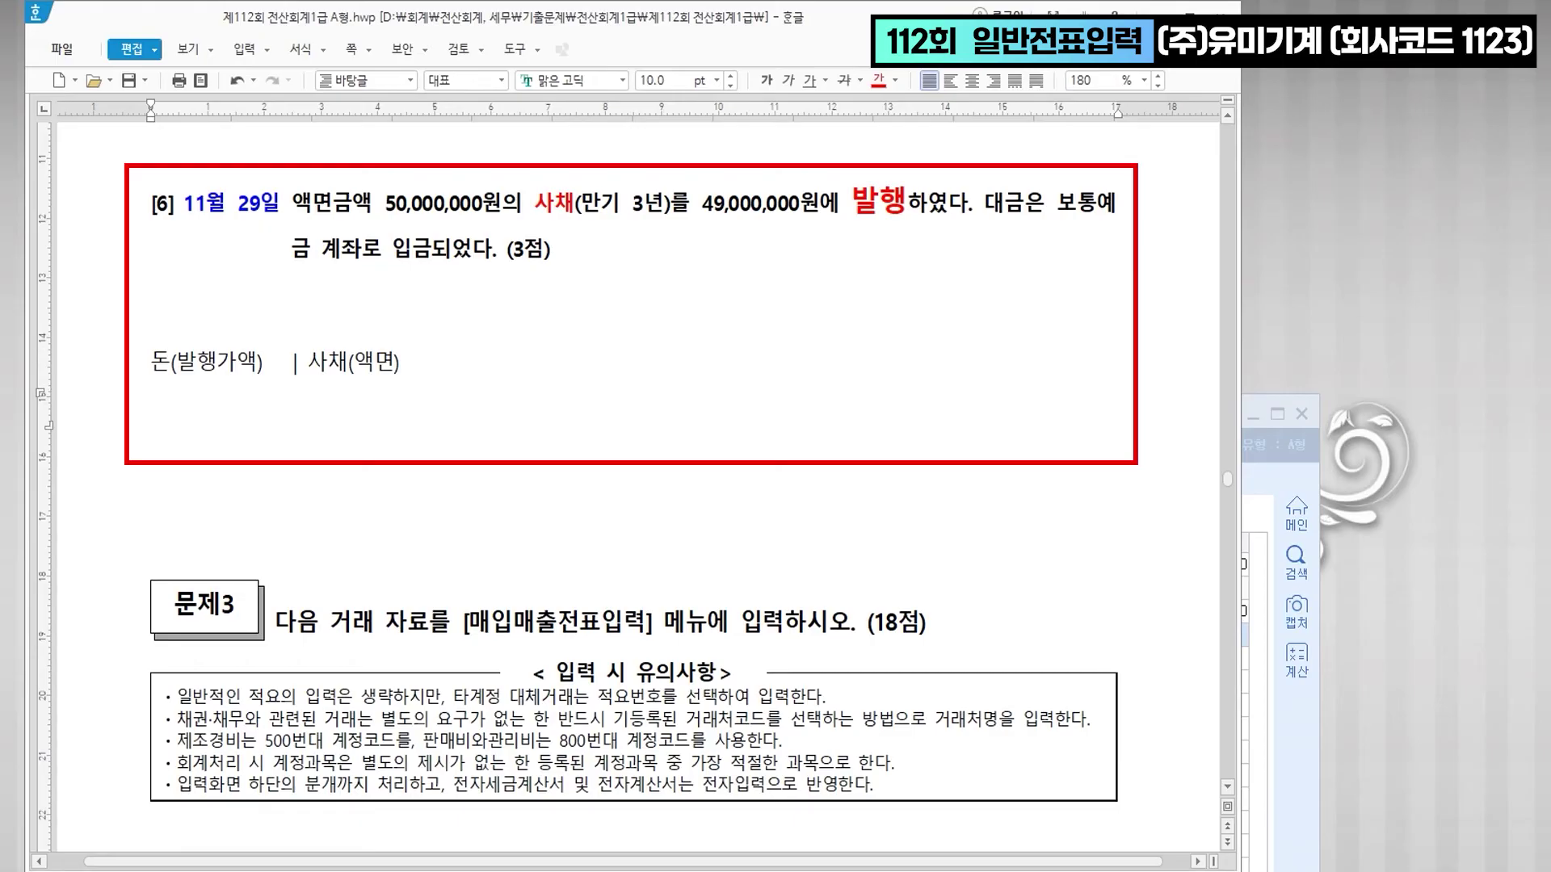
# - Write a second line "- 할인 | + 할증" under the journal note of question [6]
pyautogui.write('ㅓ')
pyautogui.write('  할인 ')
pyautogui.write('|')
pyautogui.write('  +')
pyautogui.write(' 할증')
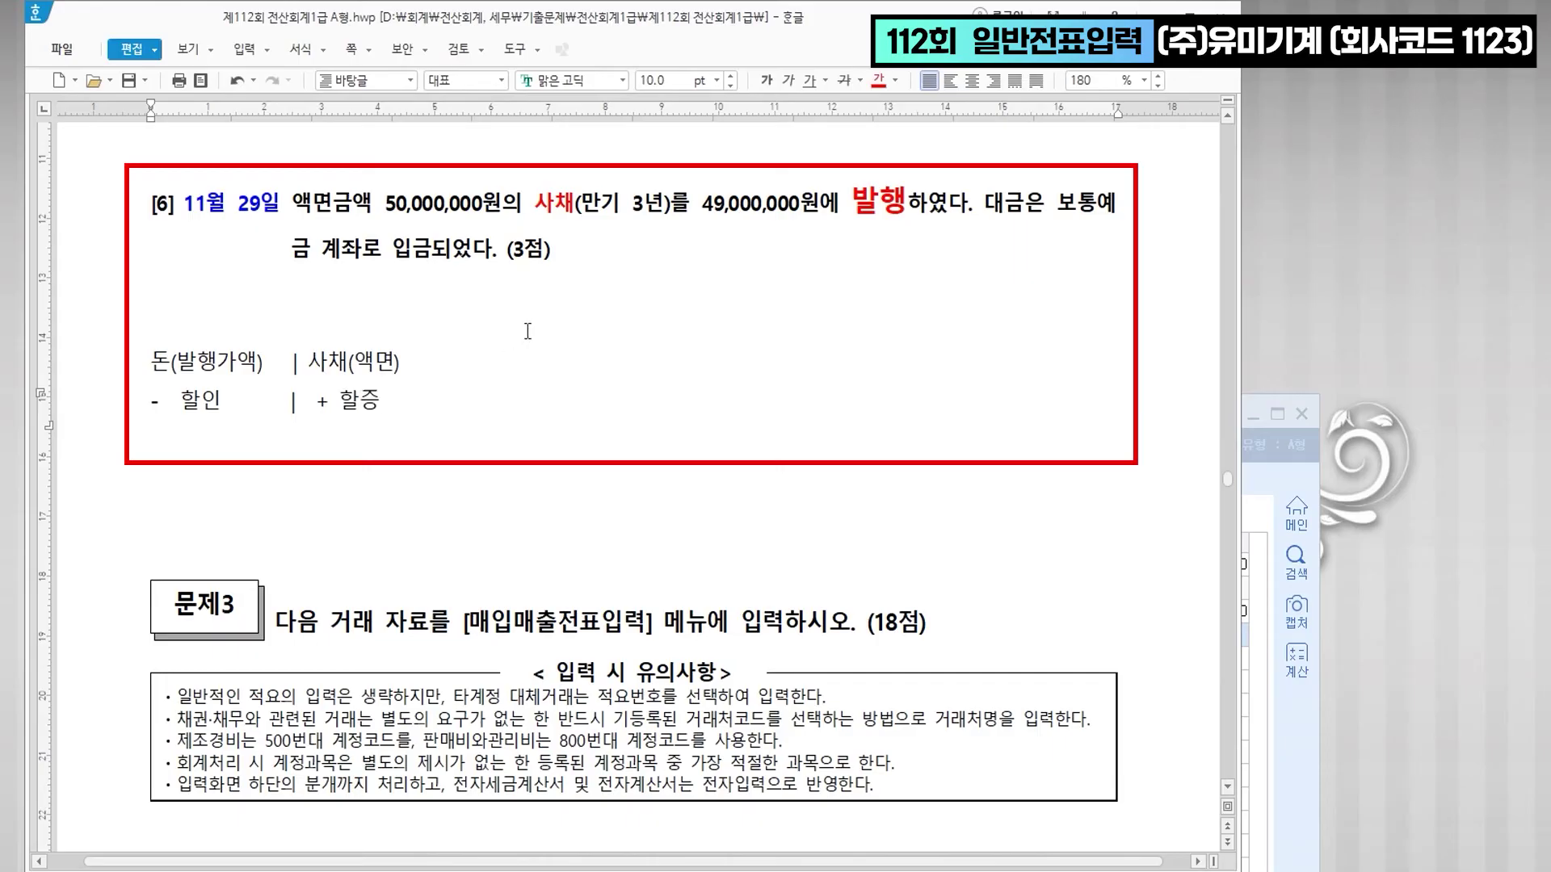
# - Format both lines of the journal note in red, bold, 18 pt text
pyautogui.moveTo(151, 363); pyautogui.dragTo(417, 425)
pyautogui.click(878, 80)
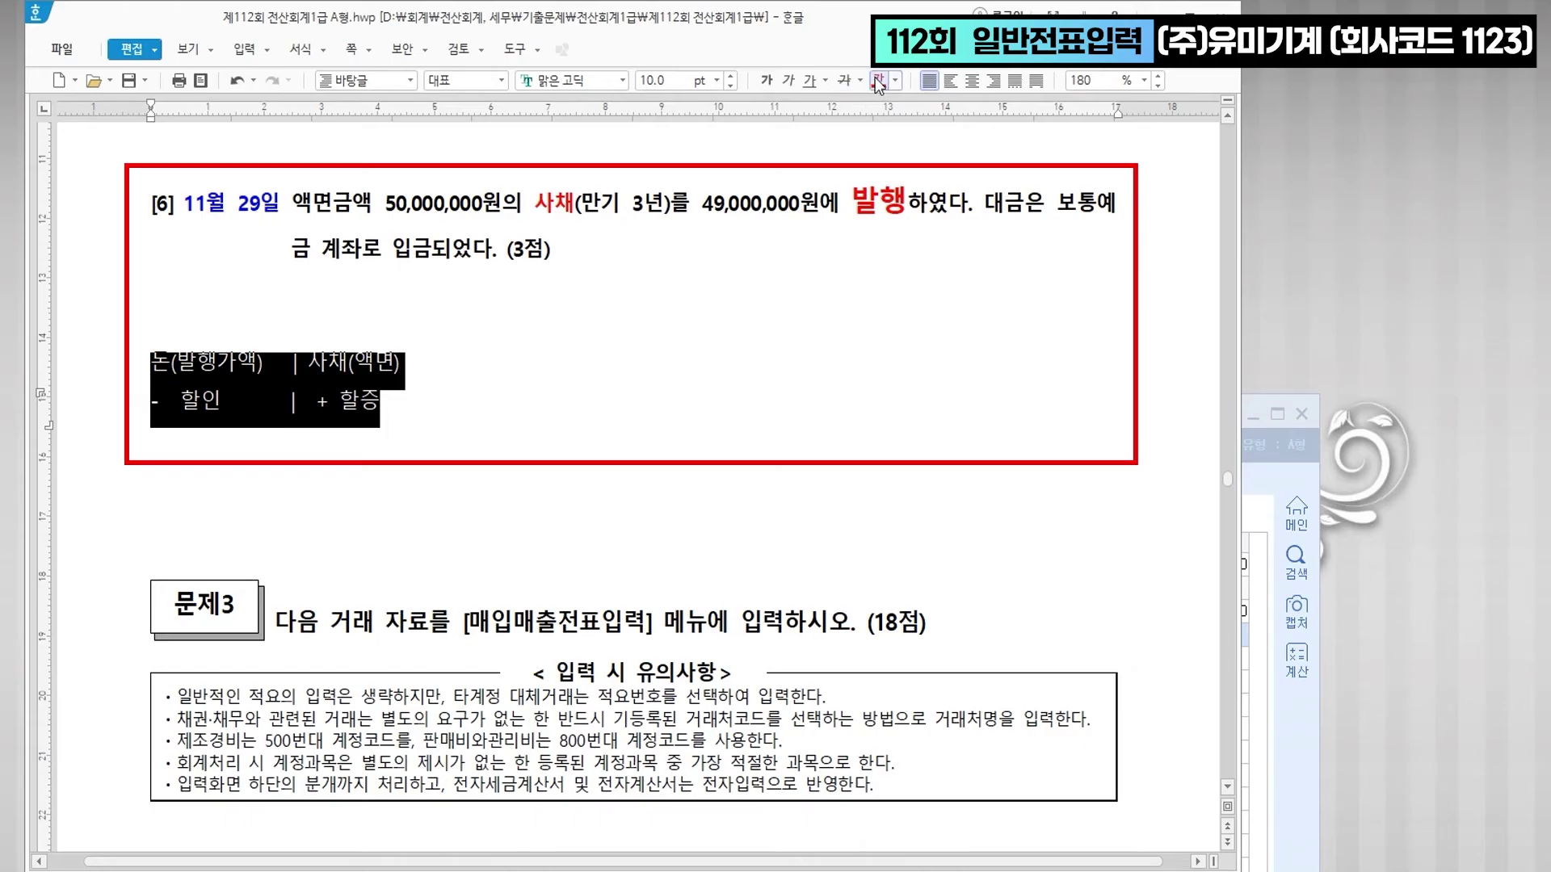
pyautogui.click(767, 80)
pyautogui.click(717, 80)
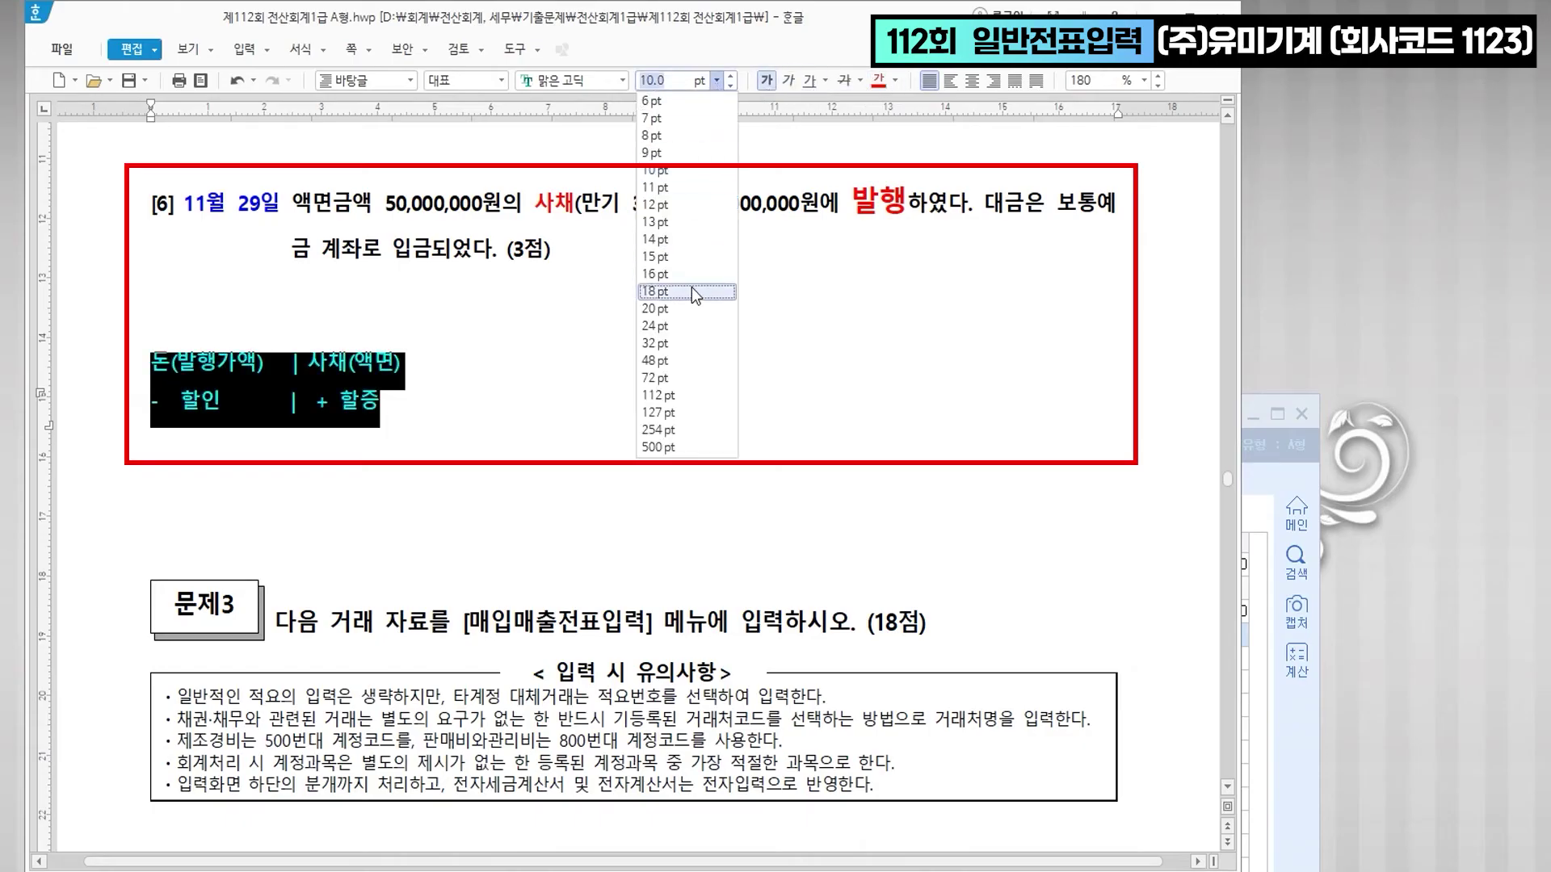
pyautogui.click(691, 291)
pyautogui.click(523, 512)
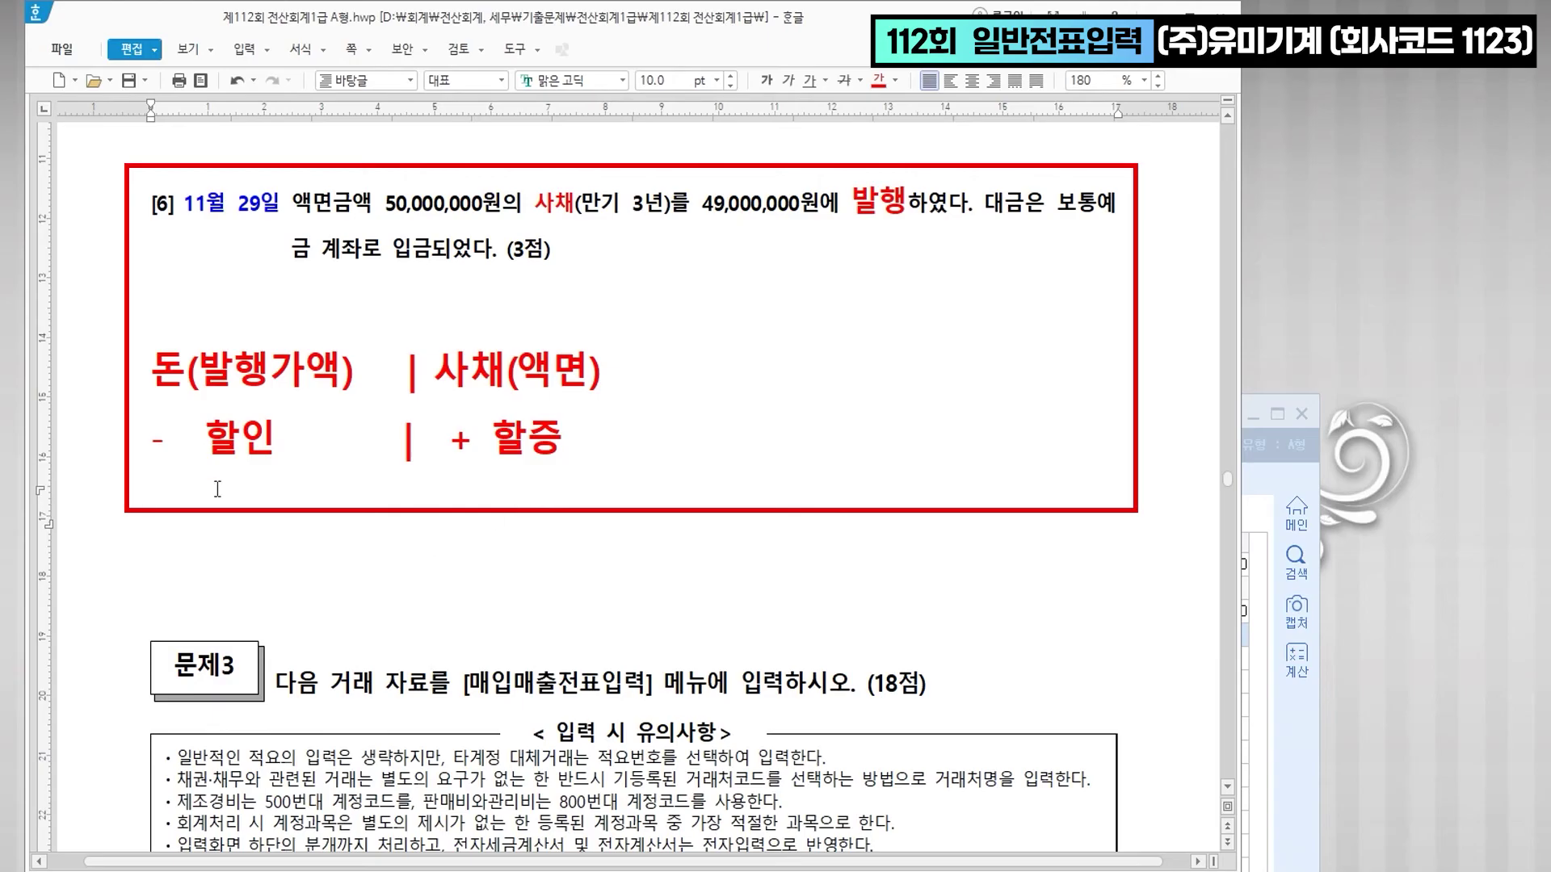
# - Colour "액면금액 50,000,000원" and "49,000,000원" blue in question [6]
pyautogui.click(663, 374)
pyautogui.click(369, 208)
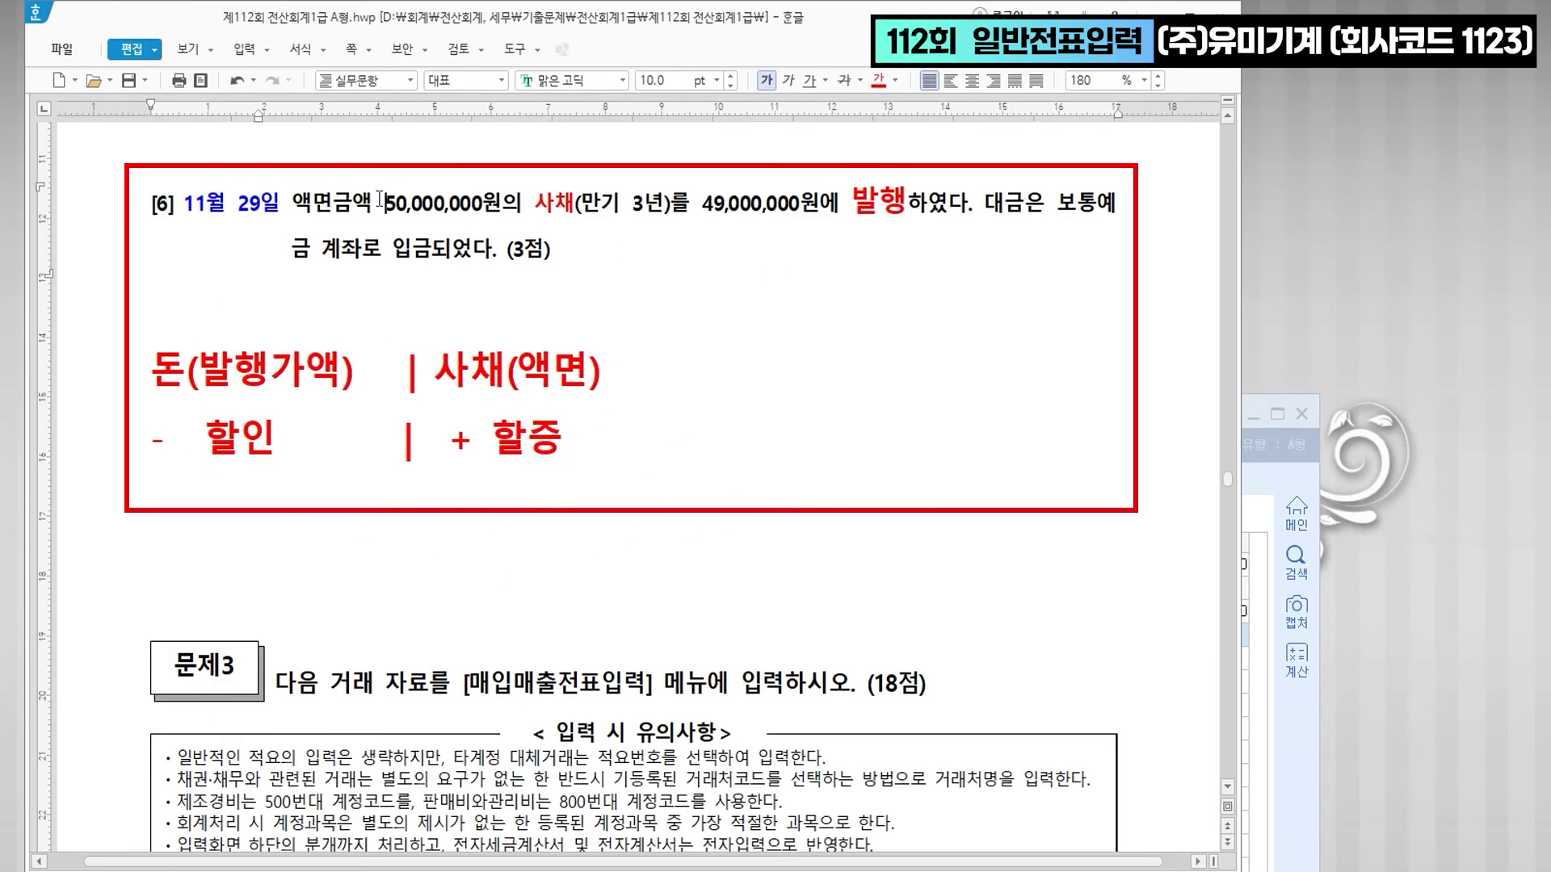
pyautogui.moveTo(292, 203); pyautogui.dragTo(502, 217)
pyautogui.click(897, 84)
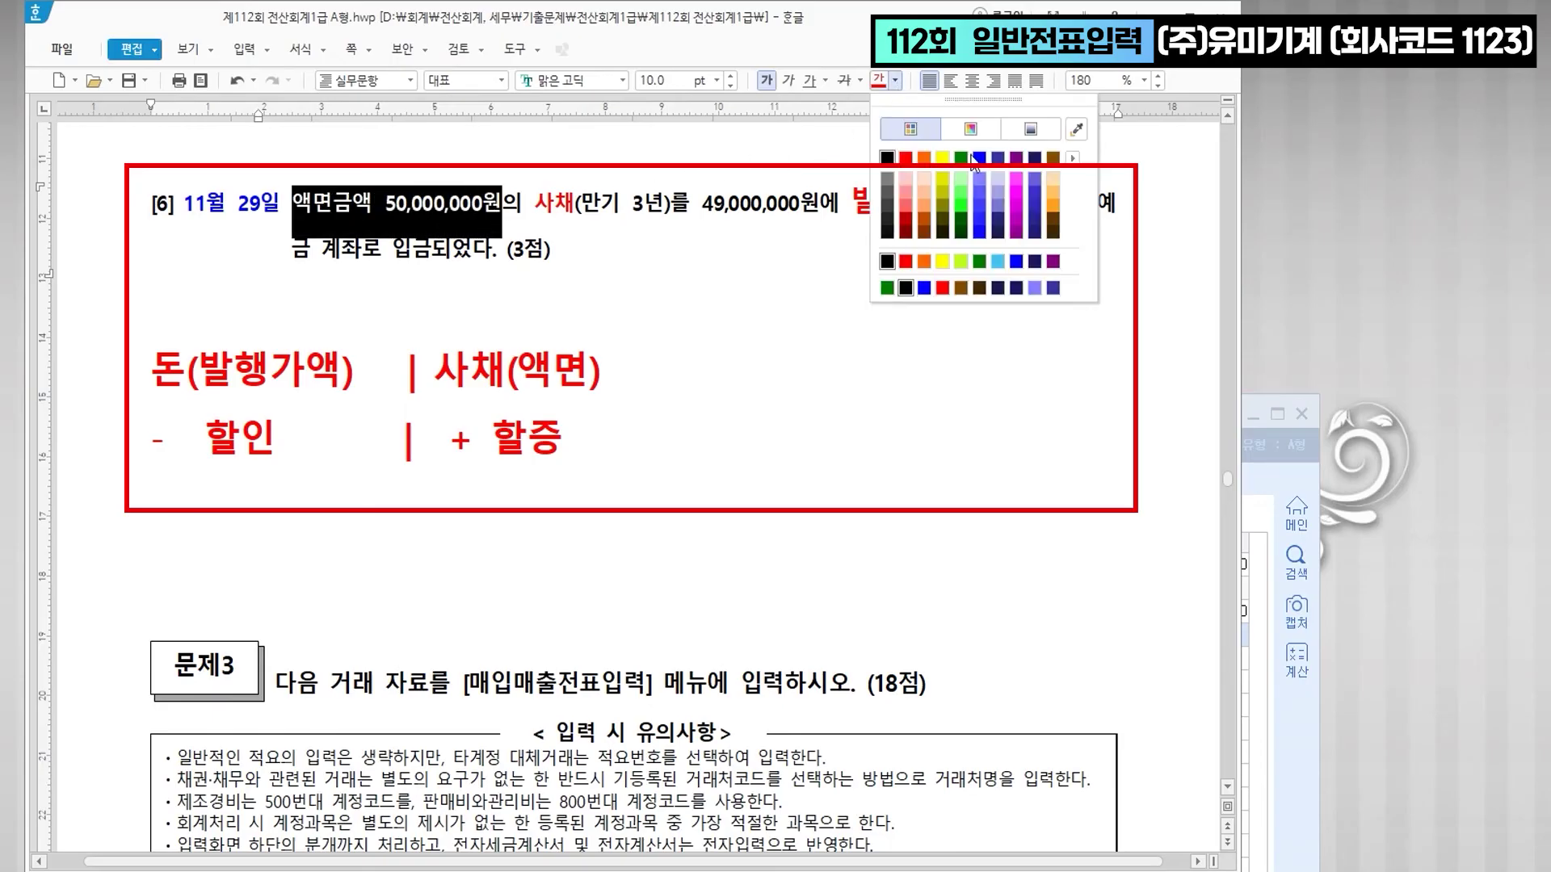
pyautogui.click(977, 167)
pyautogui.click(848, 401)
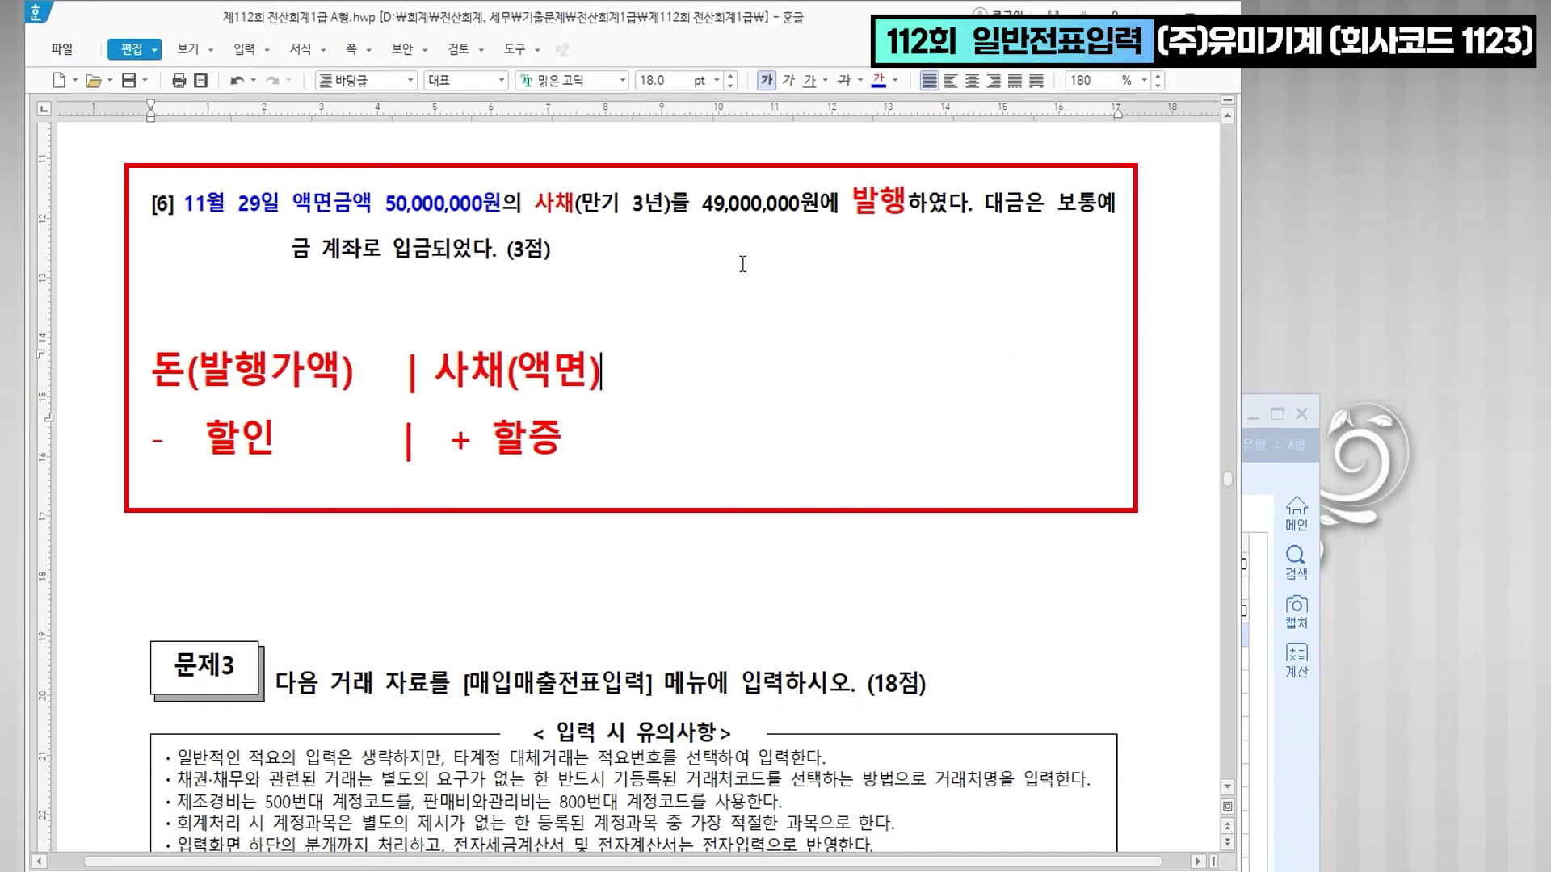
pyautogui.moveTo(701, 206); pyautogui.dragTo(819, 208)
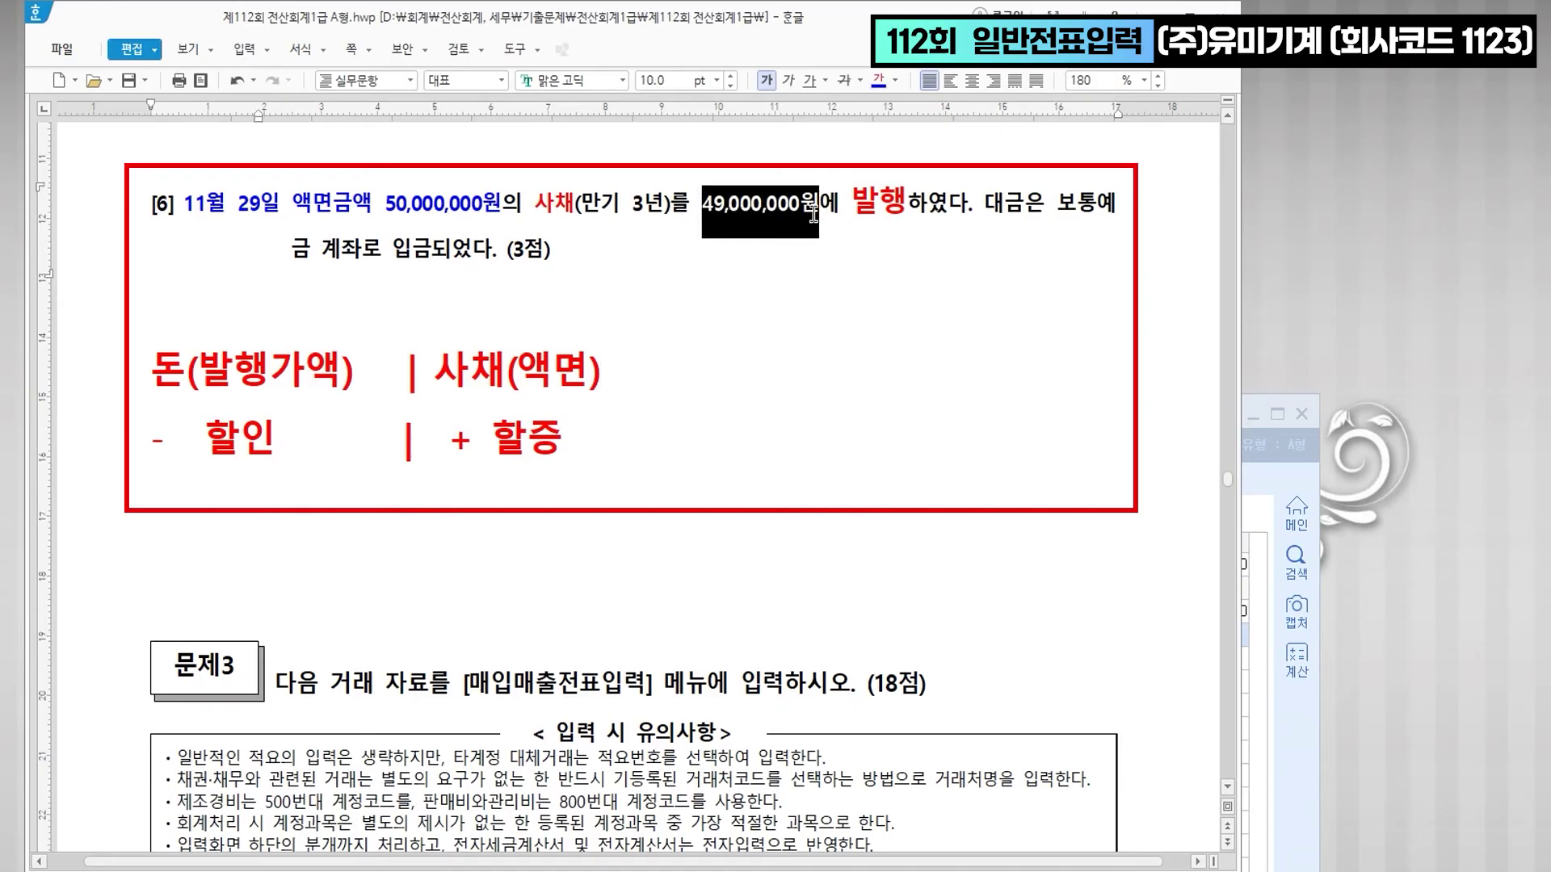
pyautogui.click(877, 81)
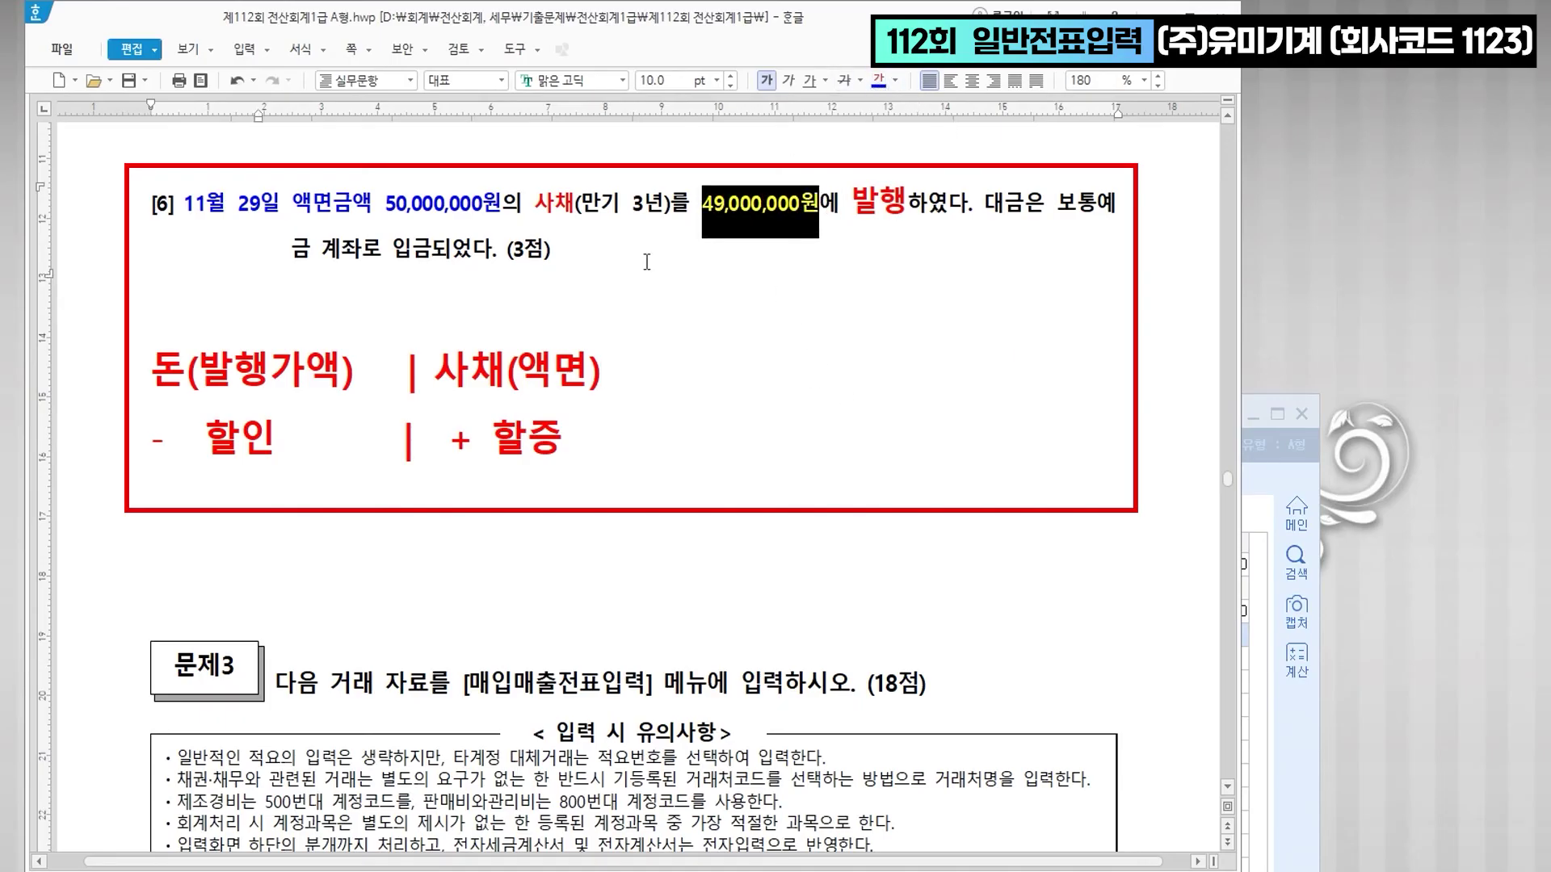
# - Add 49,000,000 after "돈(발행가액)" and 50,000,000 after "사채(액면)" in the journal note
pyautogui.click(373, 381)
pyautogui.write('49,000,000')
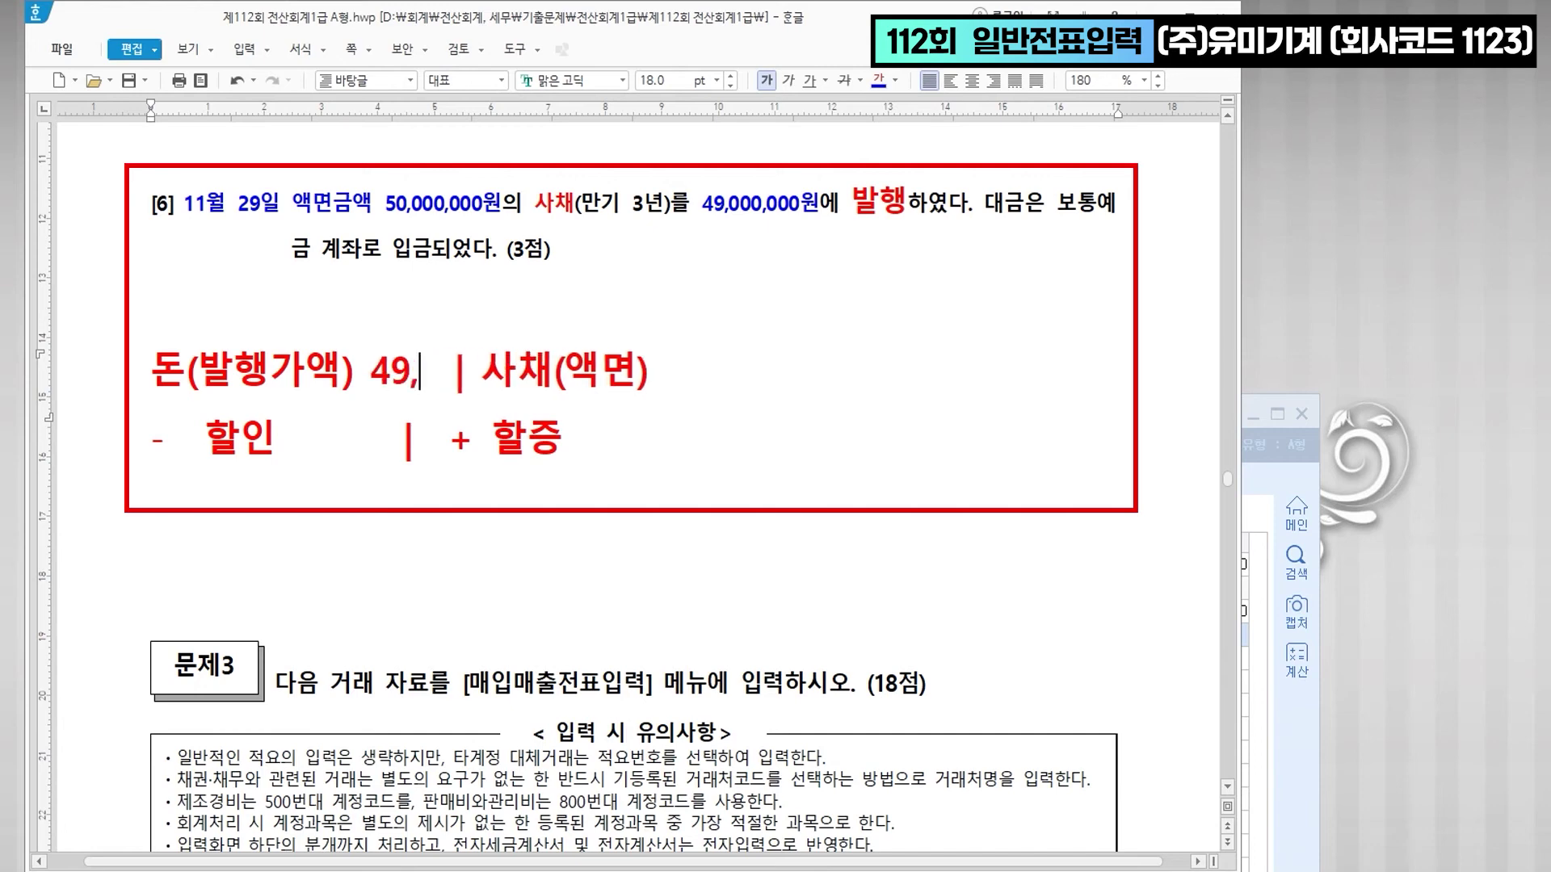
pyautogui.click(814, 378)
pyautogui.write('50.0')
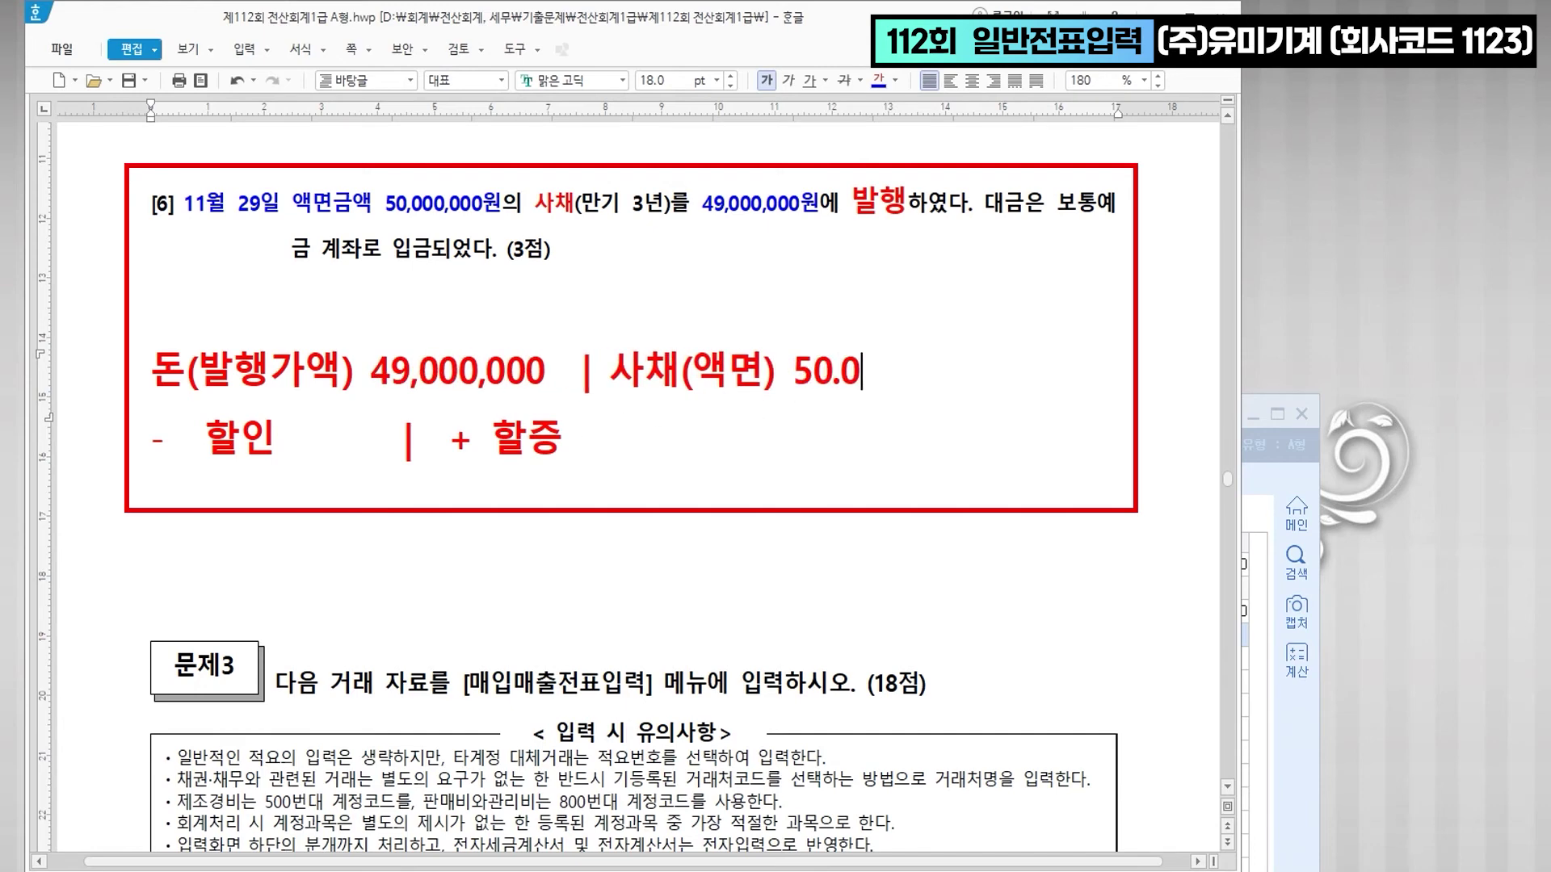
pyautogui.press('BackSpace')
pyautogui.press('BackSpace')
pyautogui.write(',000,000')
# - Add 1,000,000 after "할인" in the note's second line and remove the extra spaces before the divider
pyautogui.click(428, 374)
pyautogui.click(318, 439)
pyautogui.write('1')
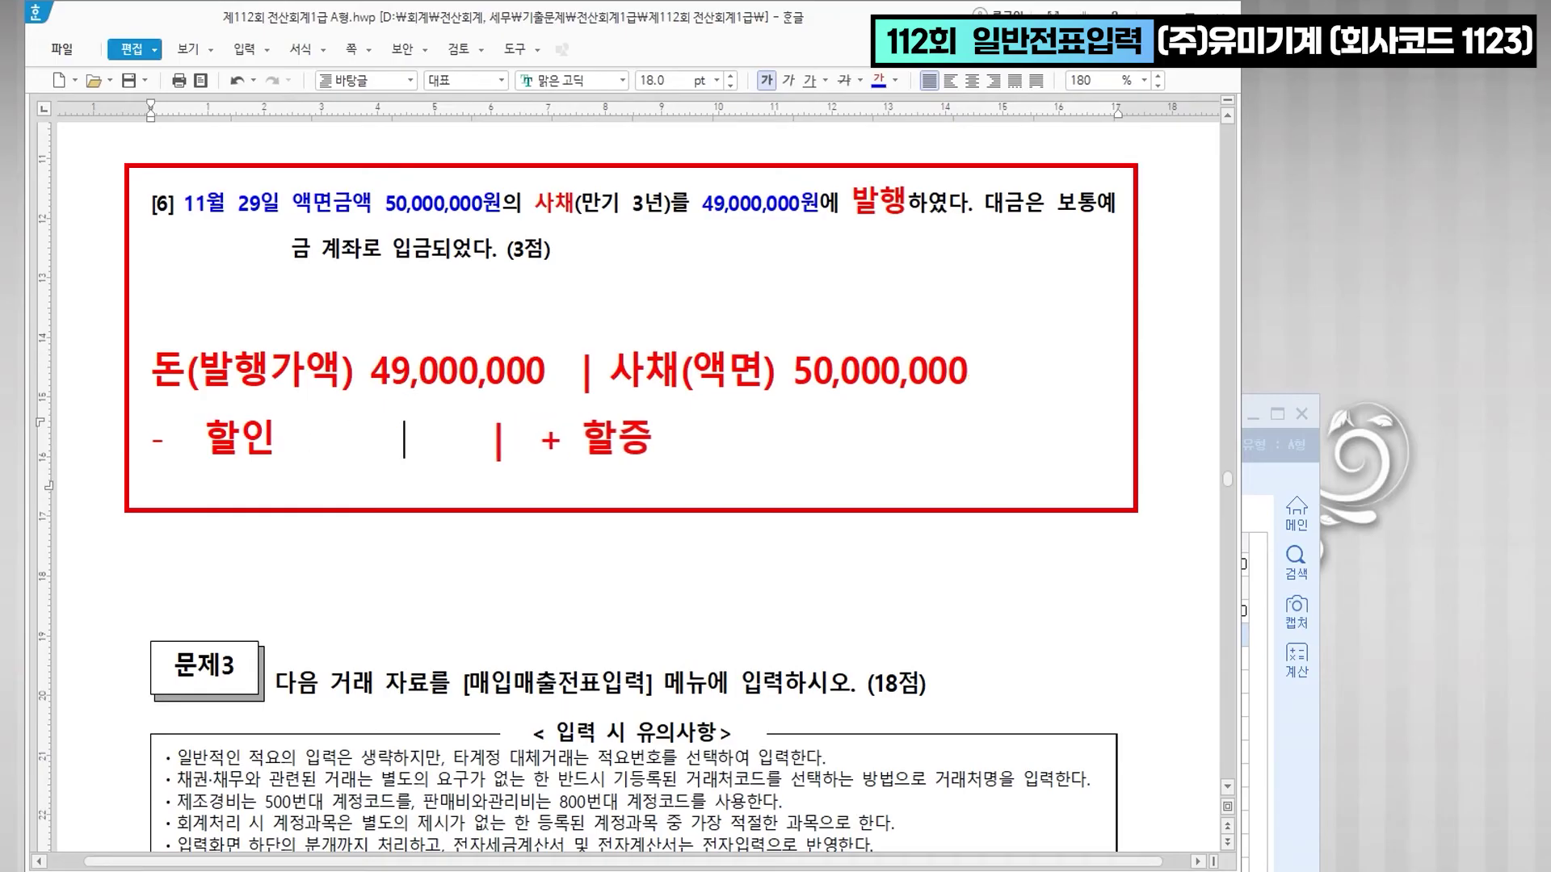
pyautogui.write(',000,000')
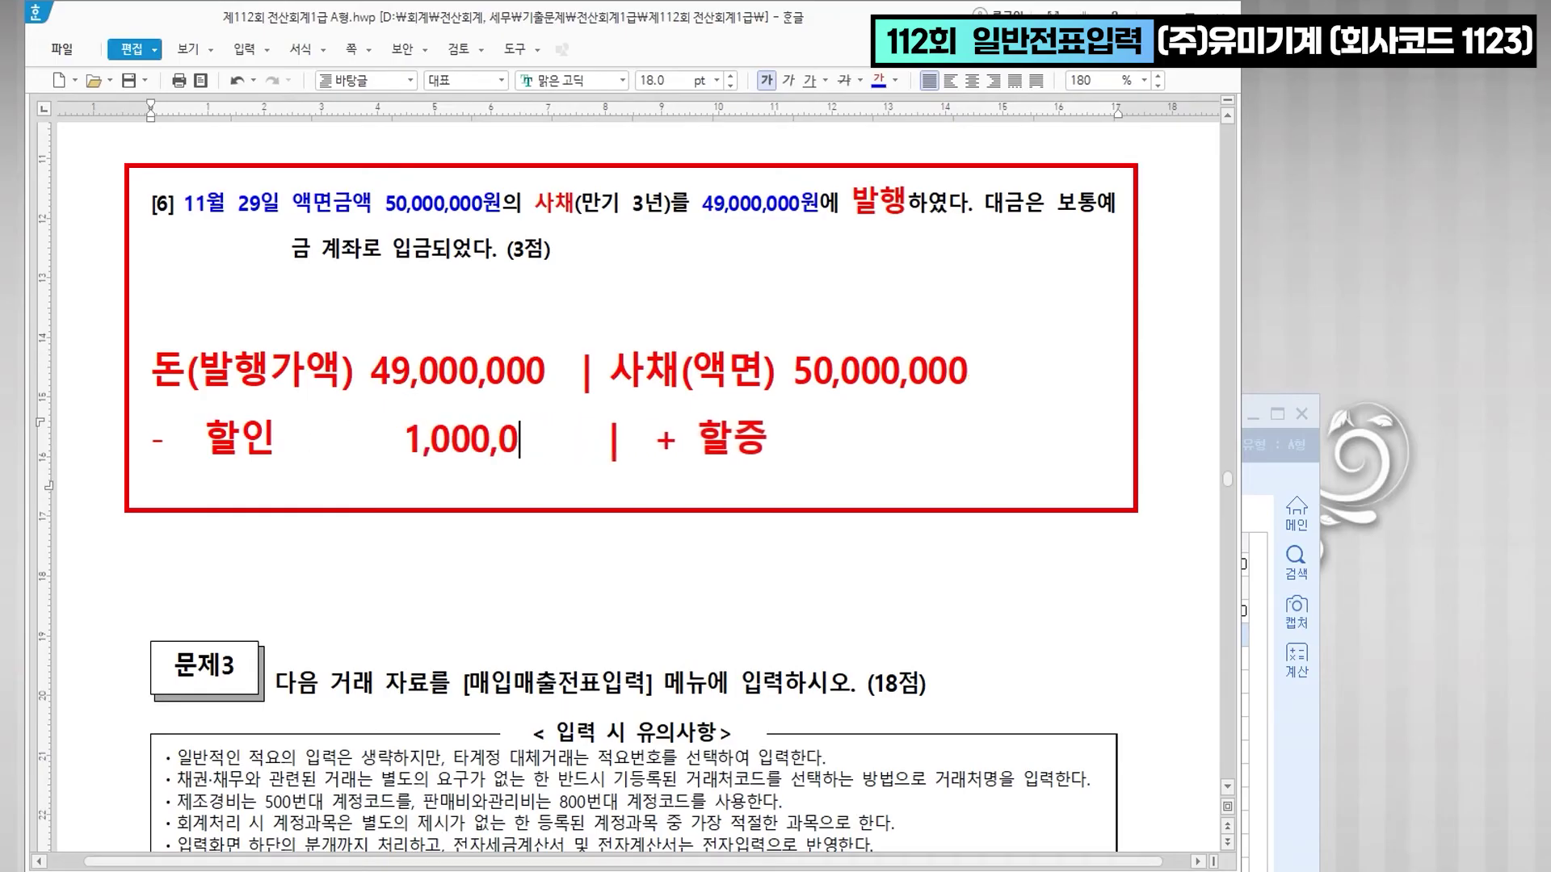
pyautogui.press('Delete')
pyautogui.press('Delete')
pyautogui.press('Delete')
pyautogui.press('Delete')
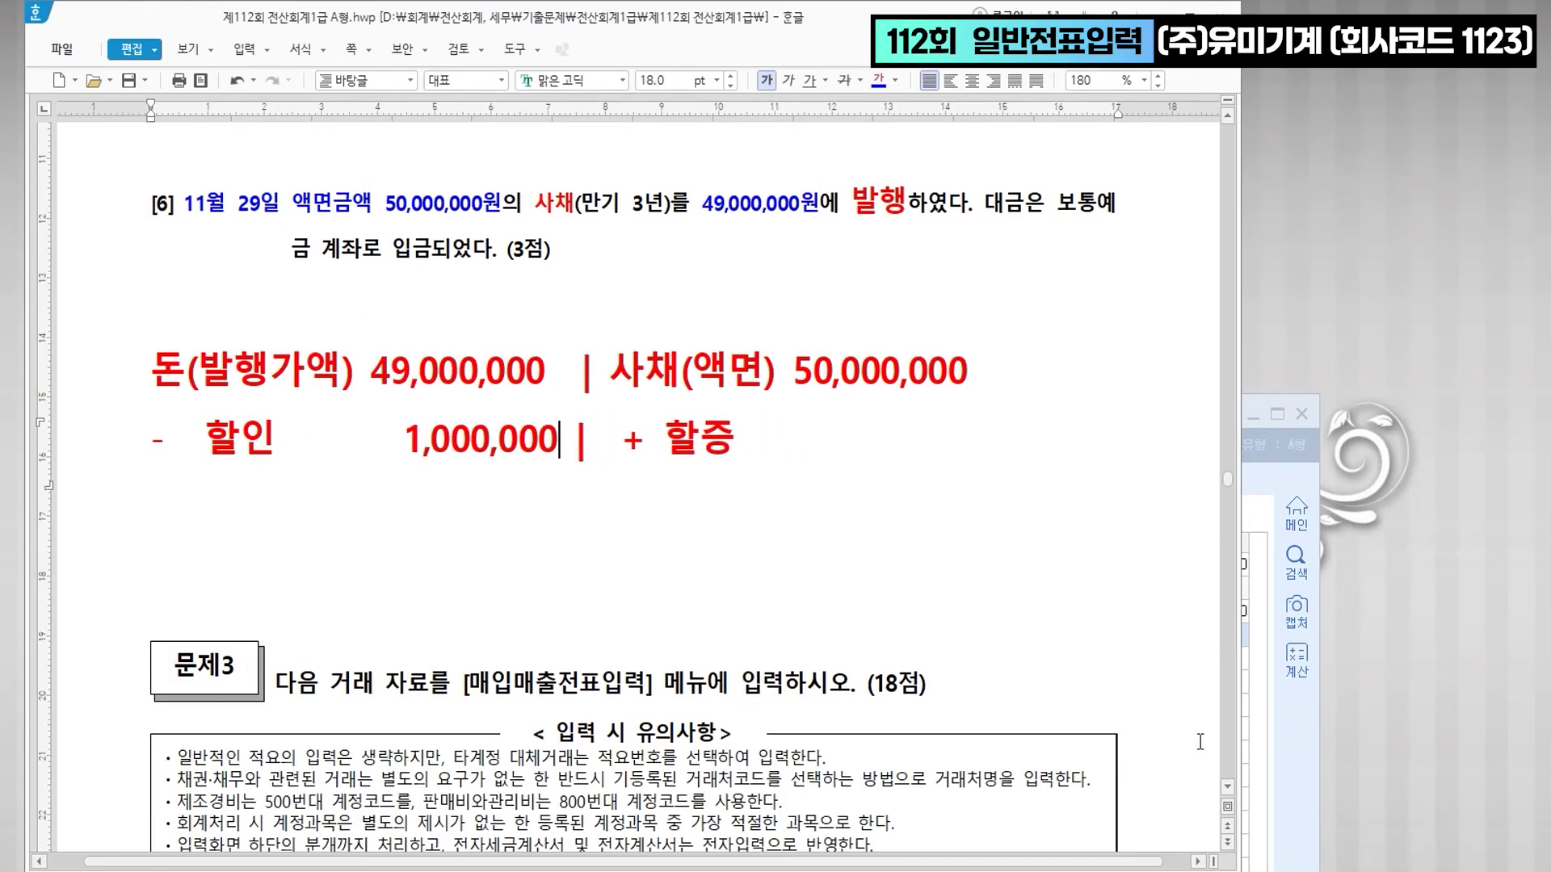
# - Switch to the KcLep general voucher window and set the entry date to November 29 (11월 29일)
pyautogui.click(1291, 757)
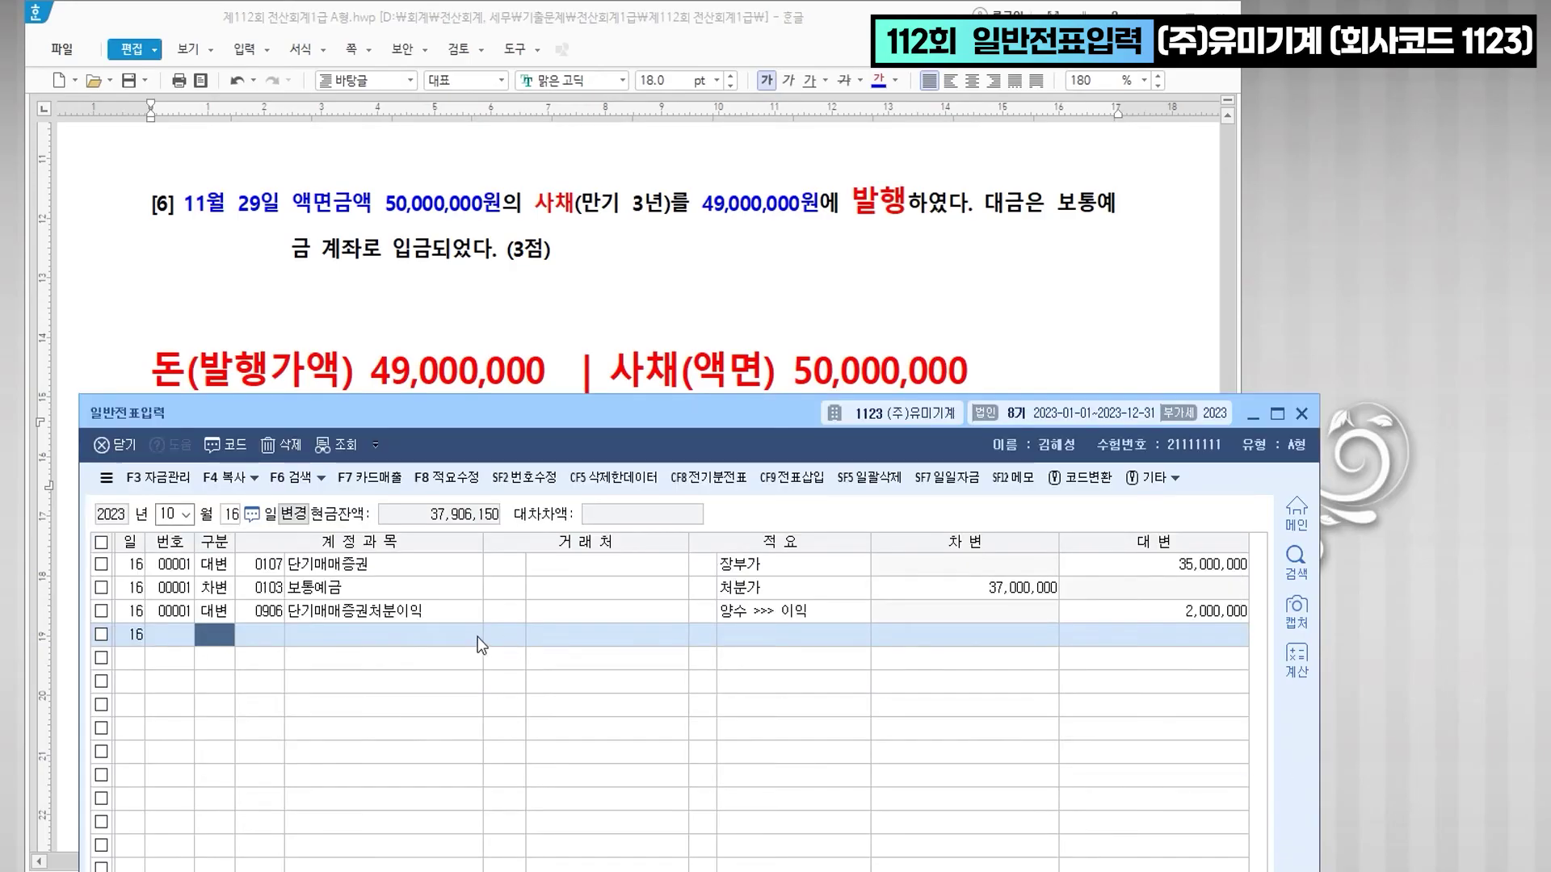
pyautogui.write('1129')
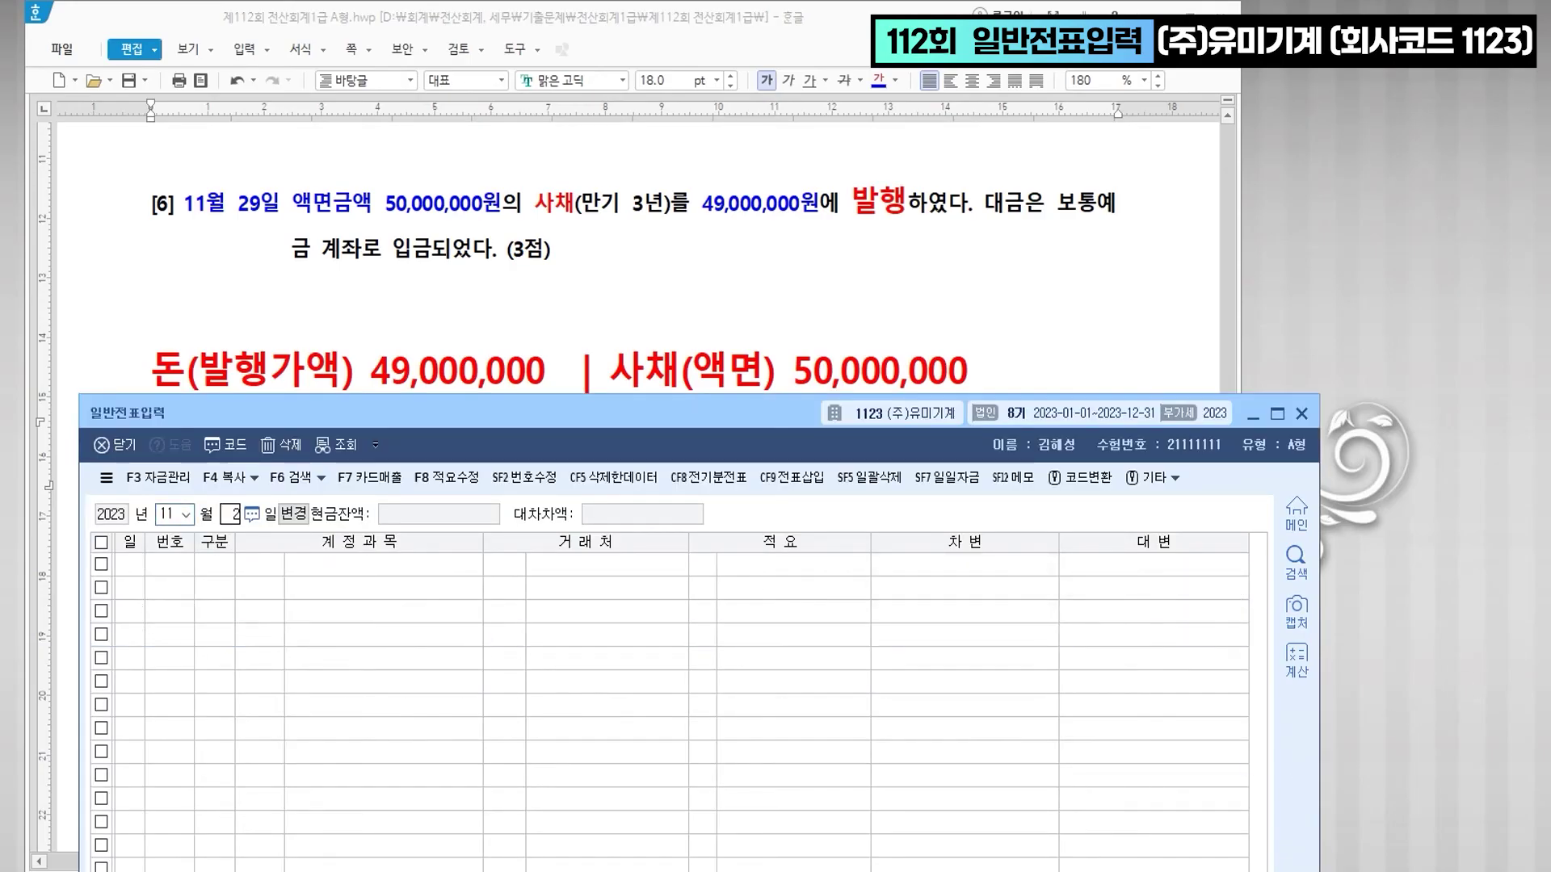
pyautogui.press('Return')
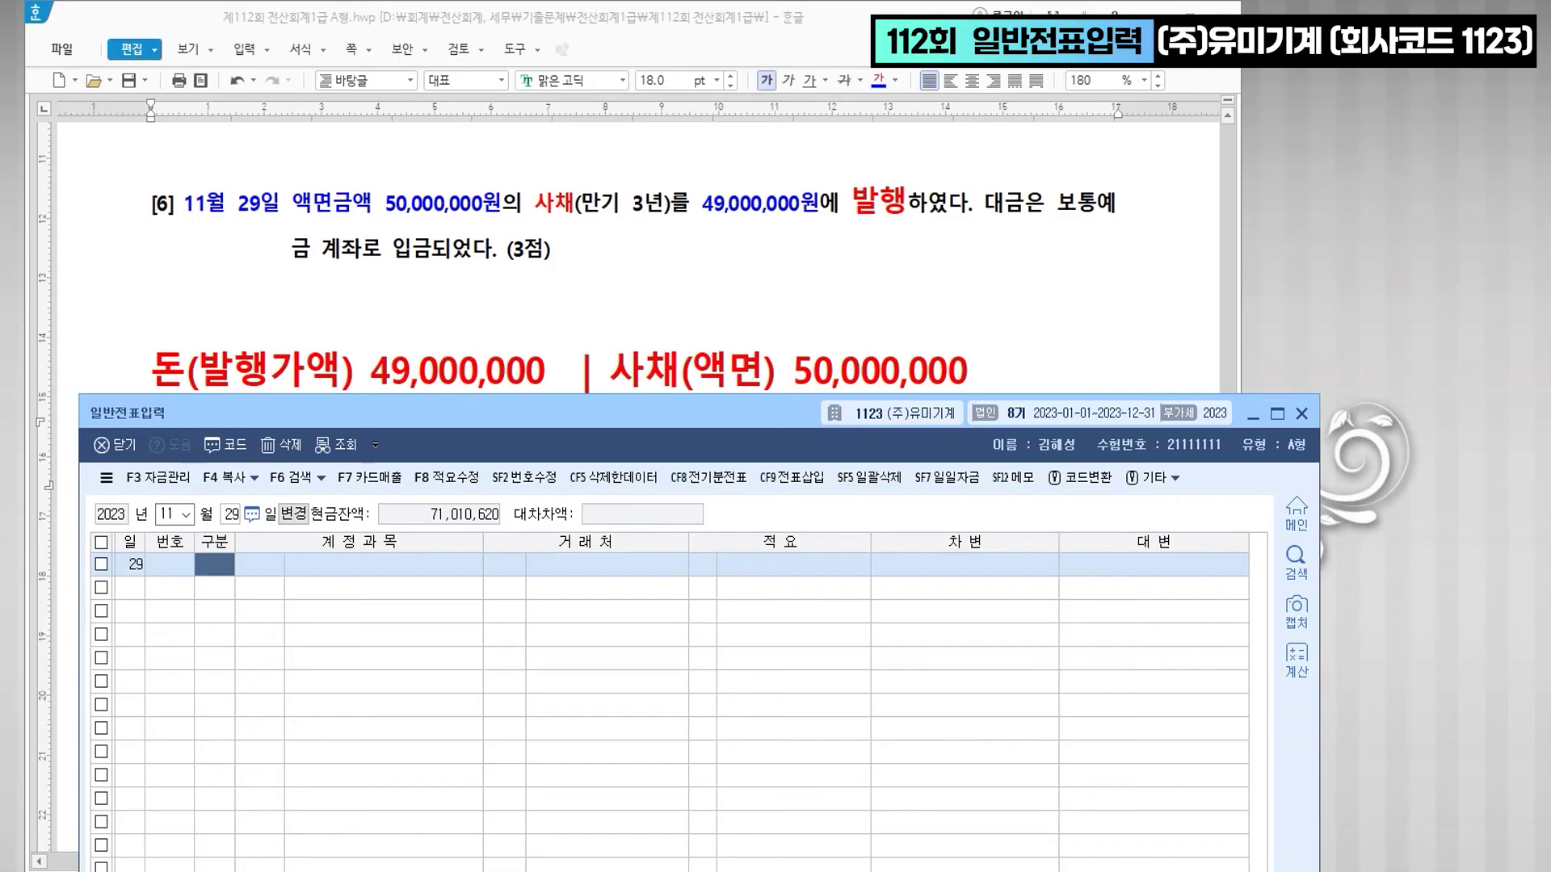
# - Enter a debit line for 보통예금 (account 103) of 49,000,000 in the November 29 voucher
pyautogui.write('3')
pyautogui.press('Return')
pyautogui.write('1')
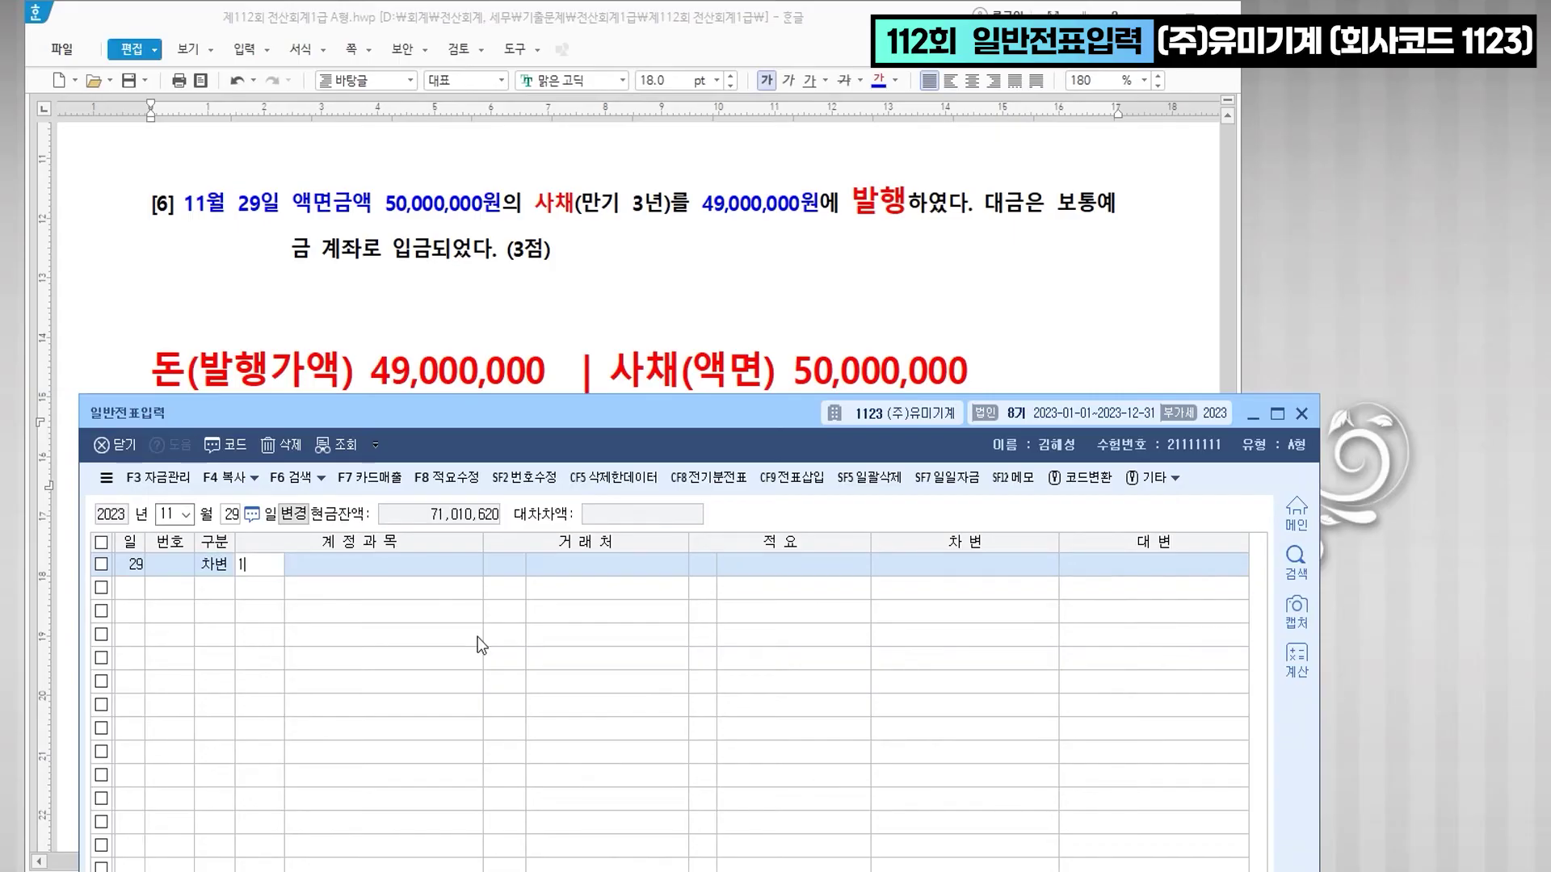
pyautogui.write('03')
pyautogui.press('Return')
pyautogui.press('Return')
pyautogui.press('Return')
pyautogui.press('Return')
pyautogui.write('49++')
pyautogui.press('Return')
# - Add a credit line for 사채 of 50,000,000 to the November 29 voucher
pyautogui.write('4')
pyautogui.press('Return')
pyautogui.write('사채')
pyautogui.press('Return')
pyautogui.press('Return')
pyautogui.press('Return')
pyautogui.write('50++')
pyautogui.press('Return')
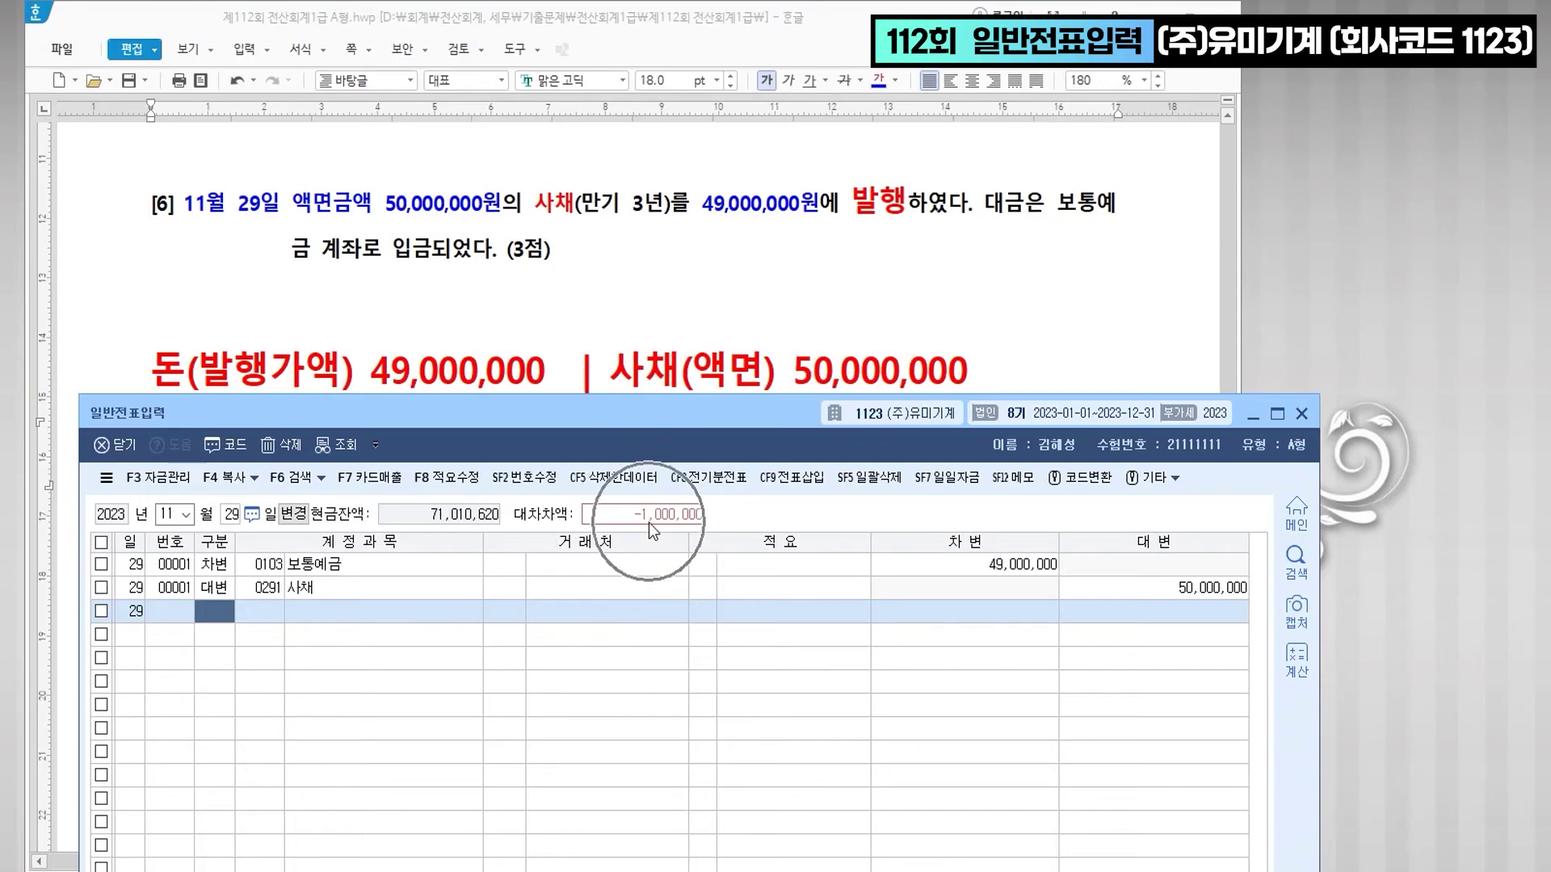
# - Balance the voucher with a debit line for 사채할인발행차금 of 1,000,000
pyautogui.write('3')
pyautogui.press('Return')
pyautogui.write('사채')
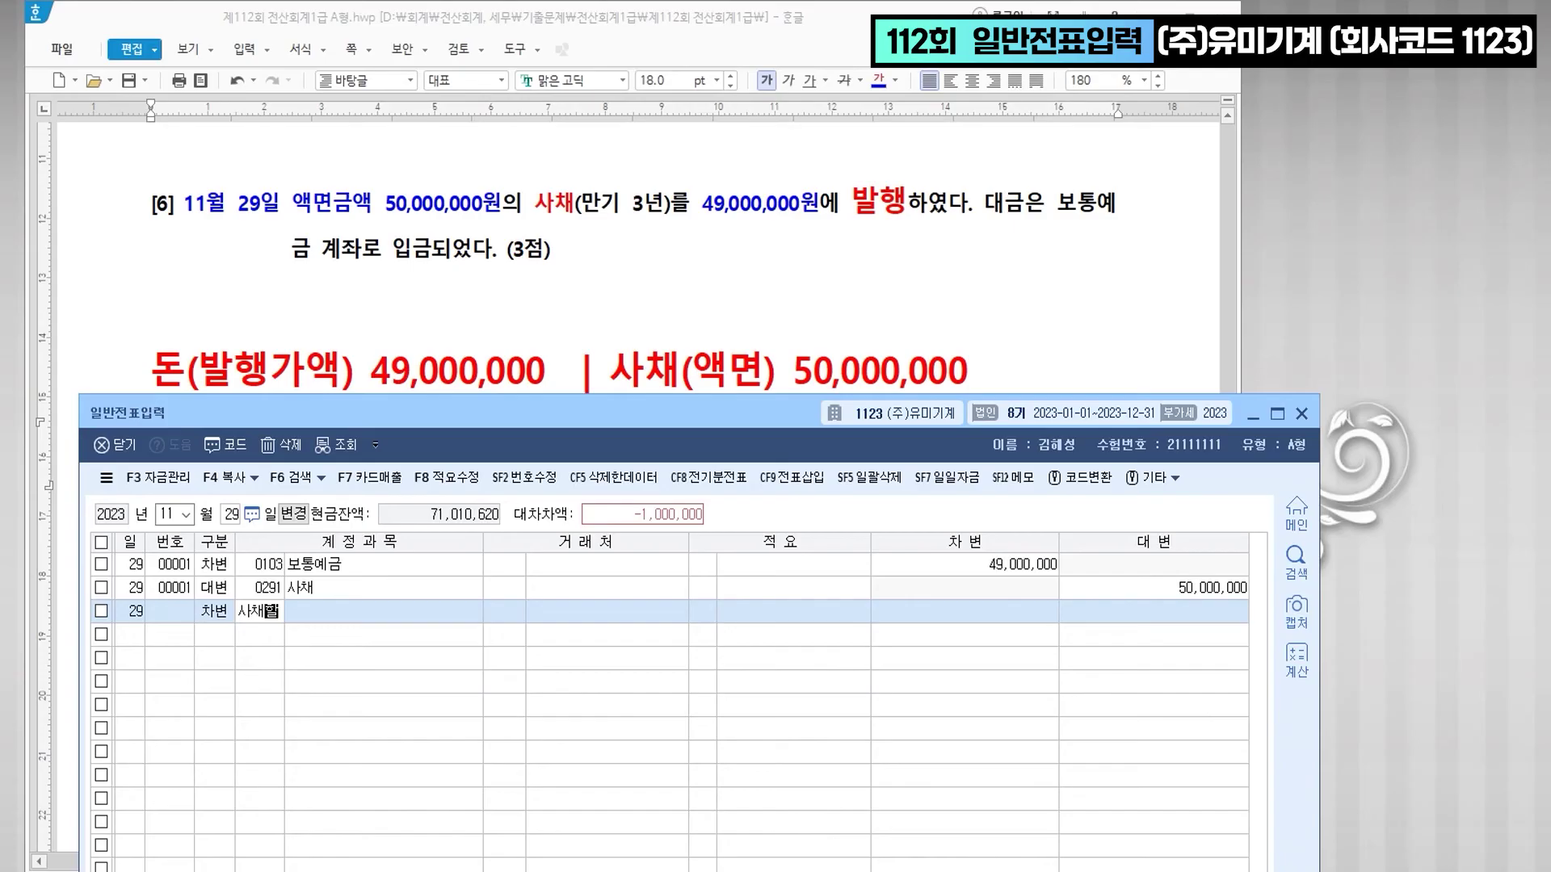
pyautogui.write('할')
pyautogui.press('Return')
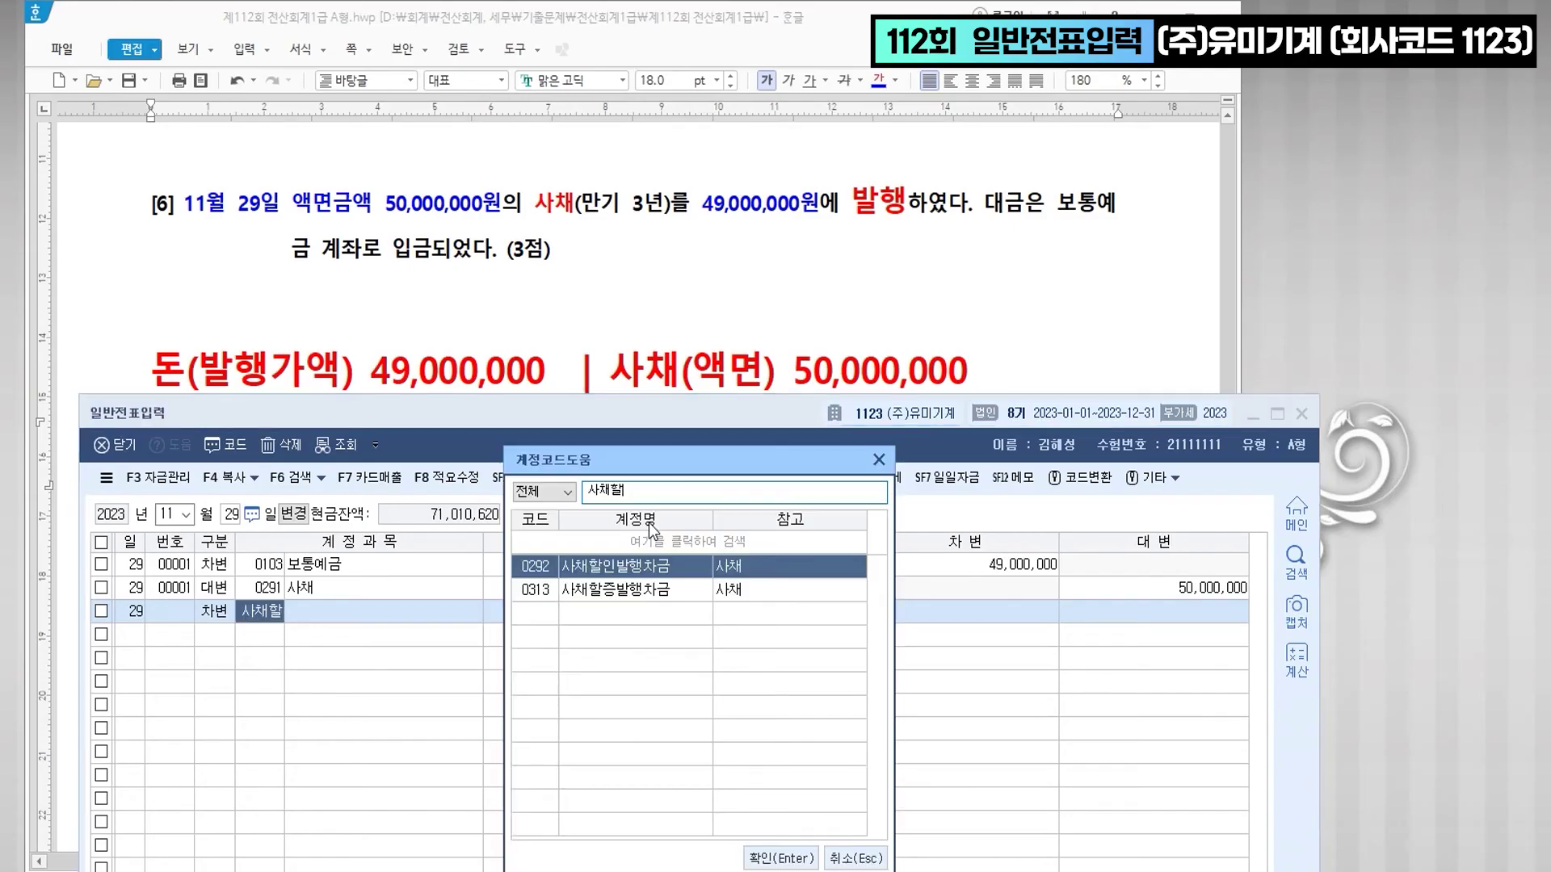
pyautogui.press('Return')
pyautogui.press('Return')
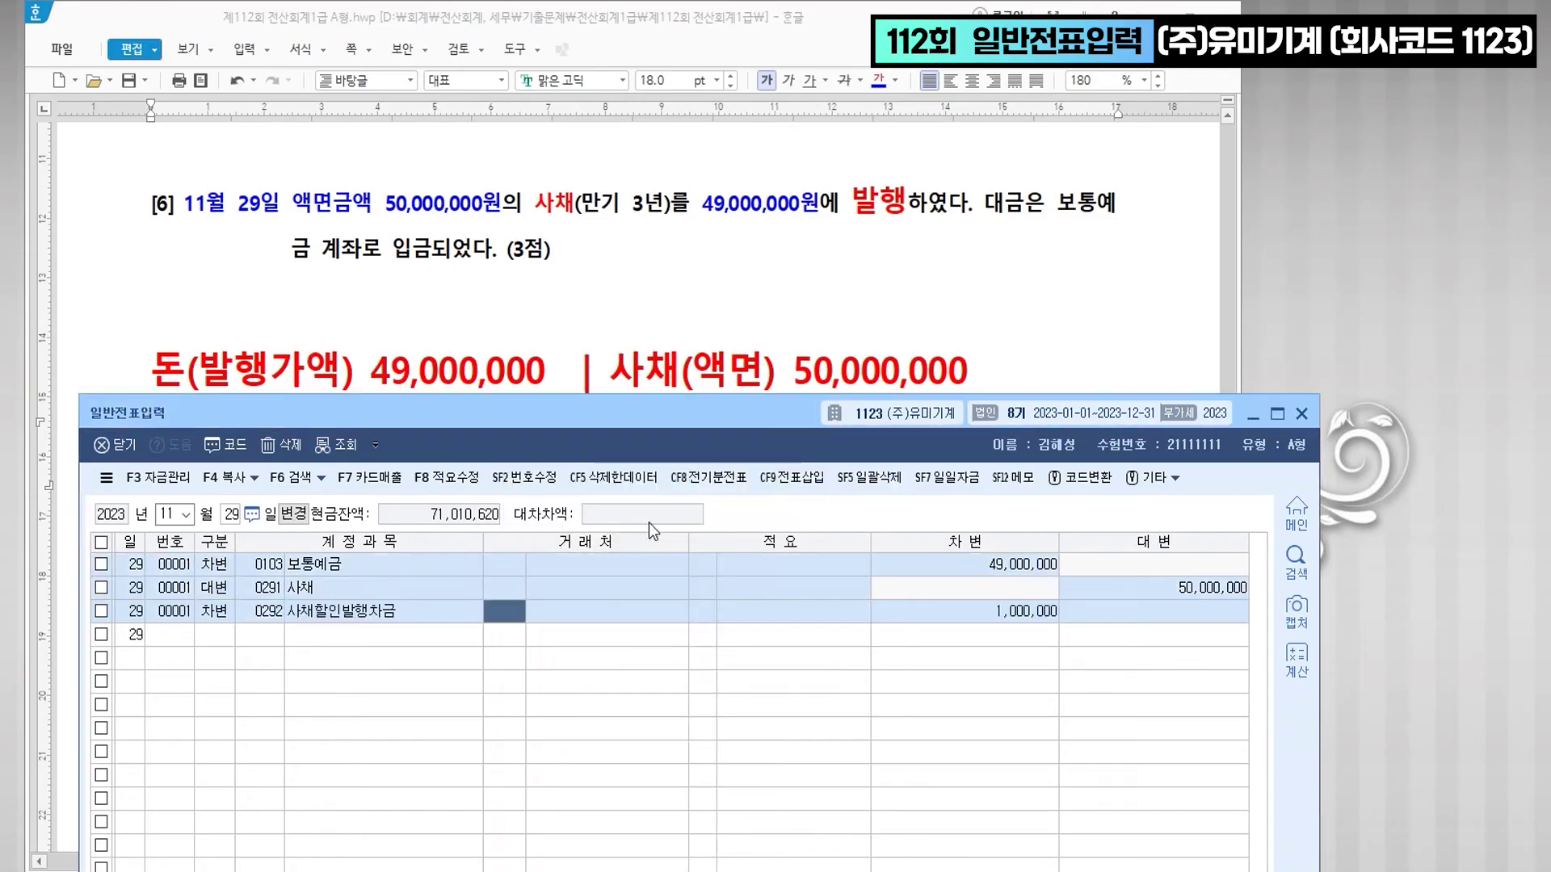
pyautogui.press('Return')
pyautogui.press('Return')
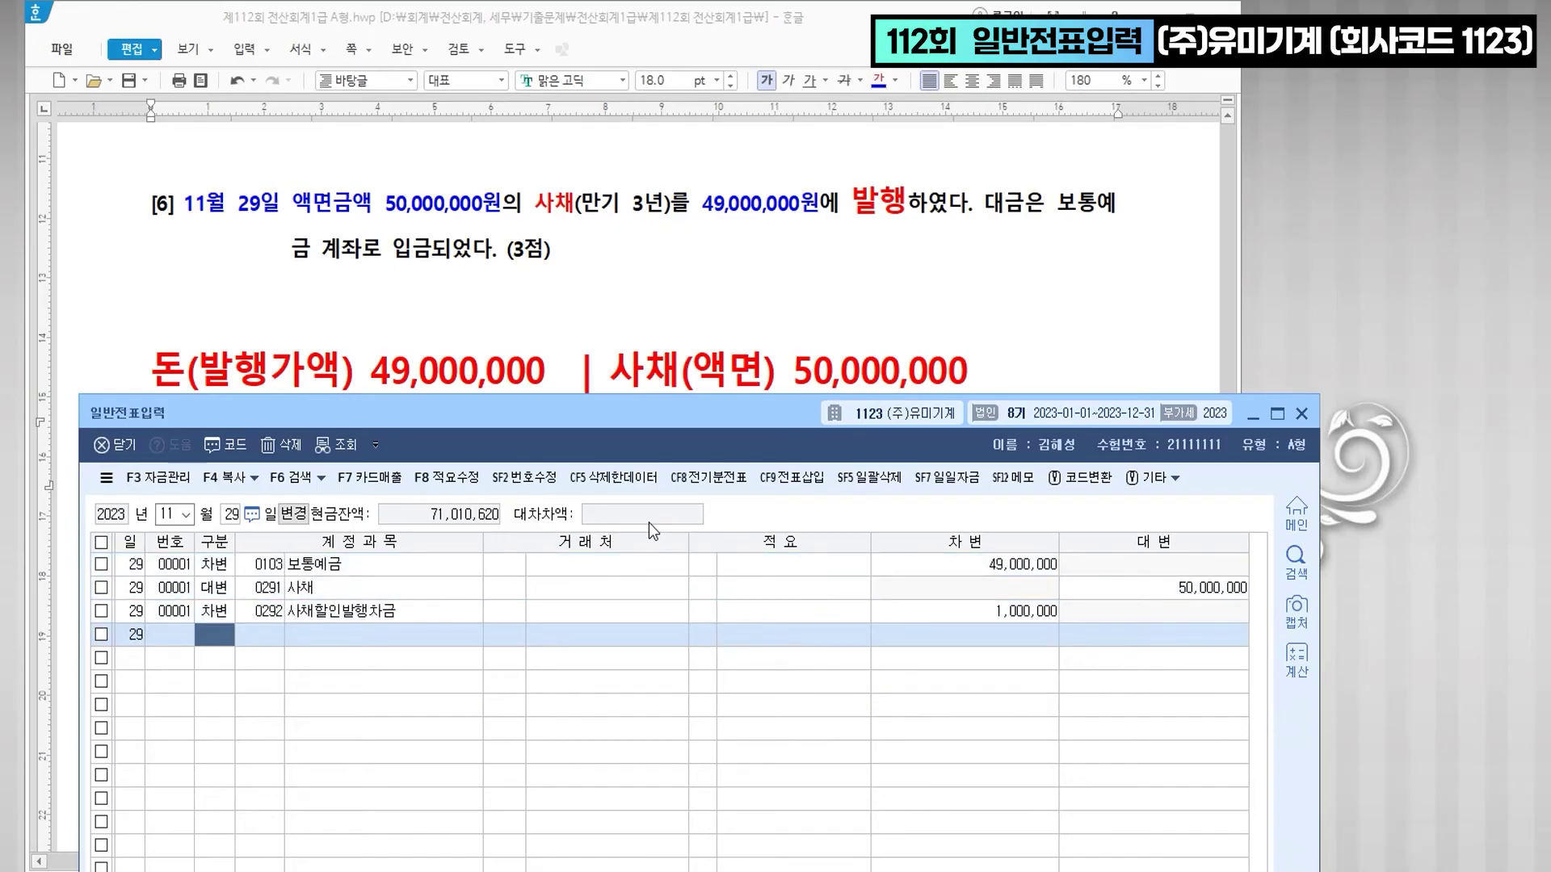
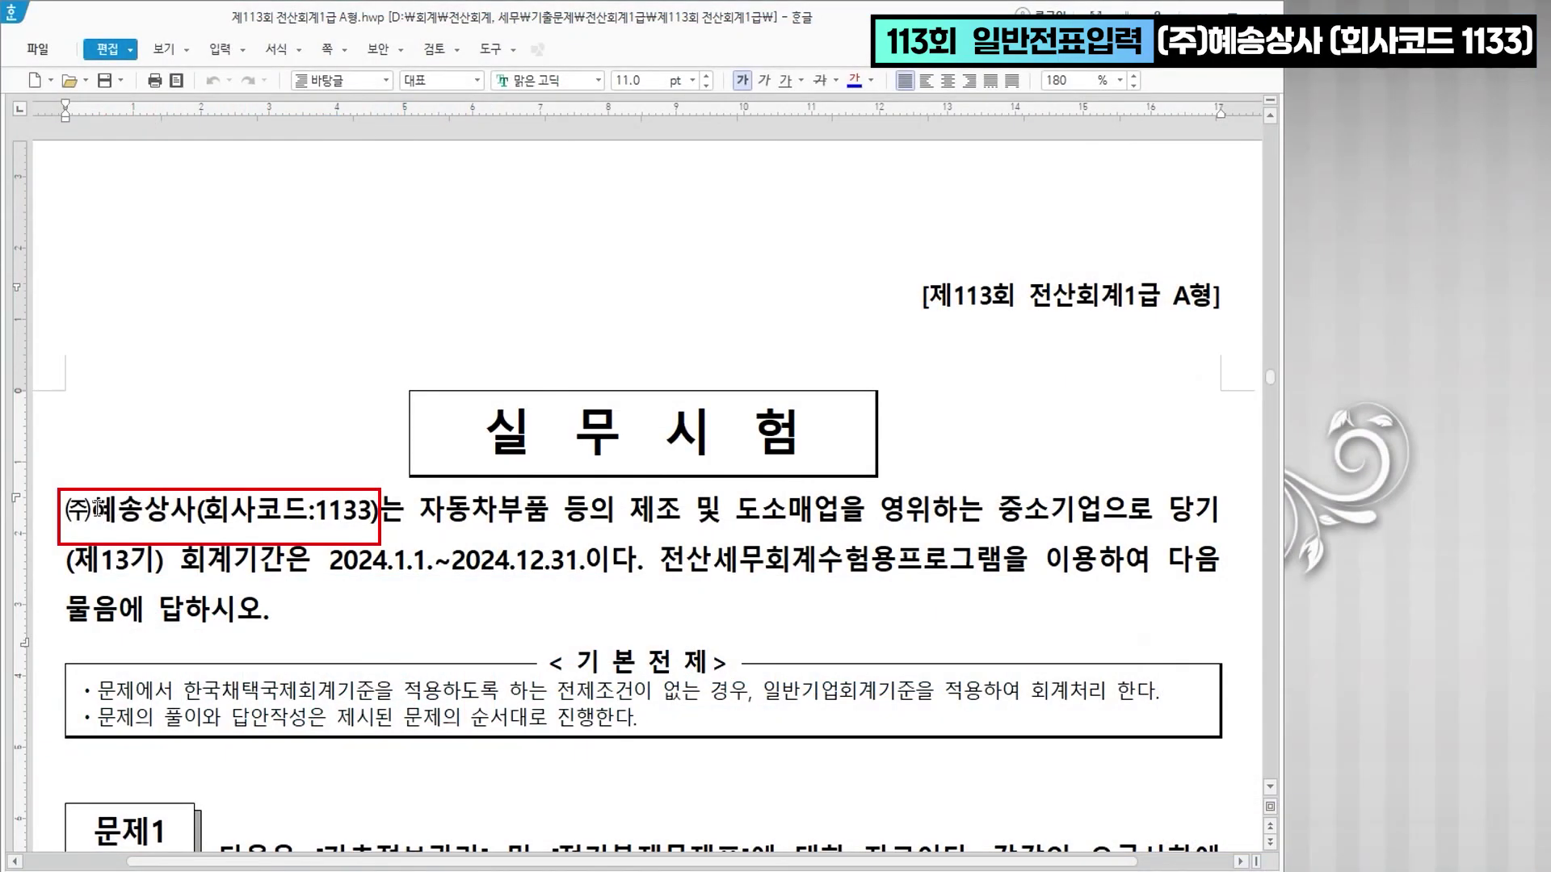
# - Colour the company name 혜송상사 and the accounting period 2024.1.1.~2024.12.31. blue in the exam document
pyautogui.moveTo(93, 509); pyautogui.dragTo(666, 261)
pyautogui.click(852, 81)
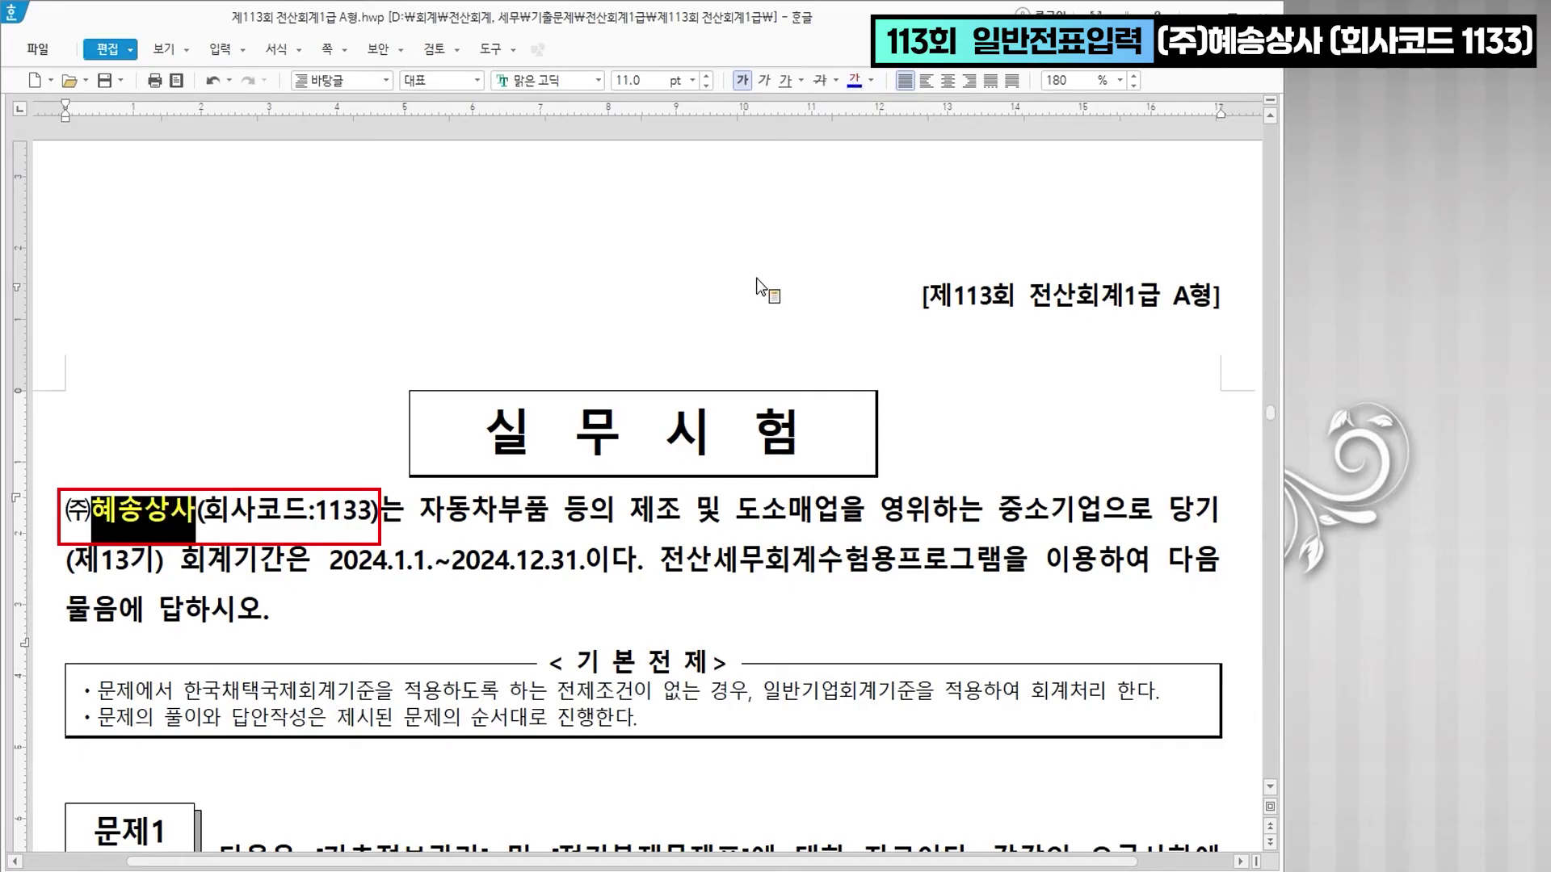
pyautogui.moveTo(329, 560); pyautogui.dragTo(583, 575)
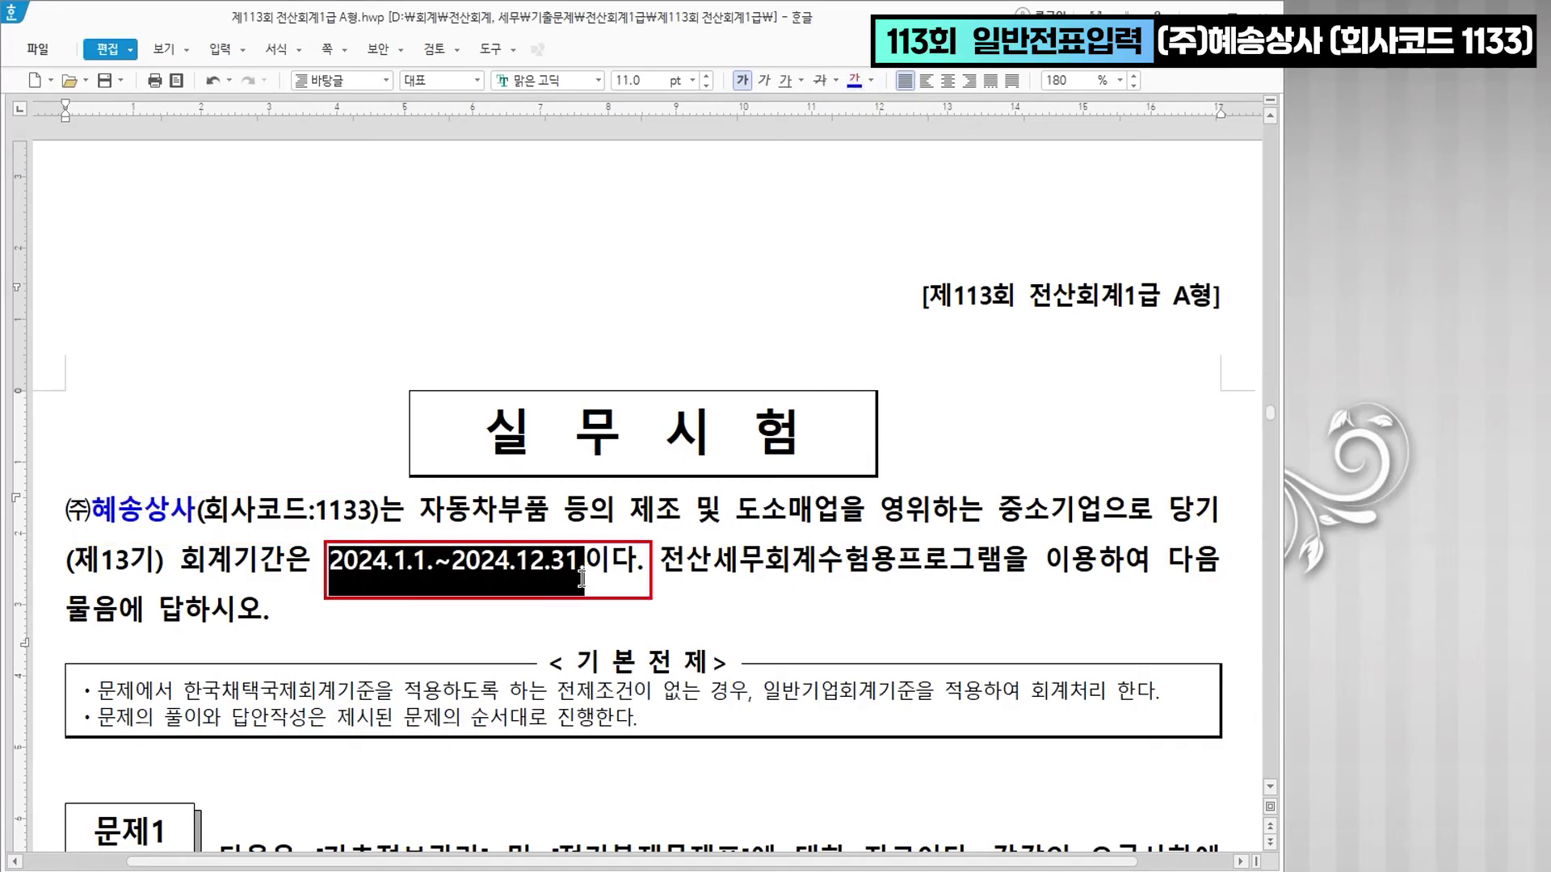
pyautogui.click(859, 81)
pyautogui.click(699, 585)
# - Switch to the KcLep accounting program and open 거래처등록 through a menu search for "ㄱㄹㅊ"
pyautogui.scroll(-10, 697, 604)
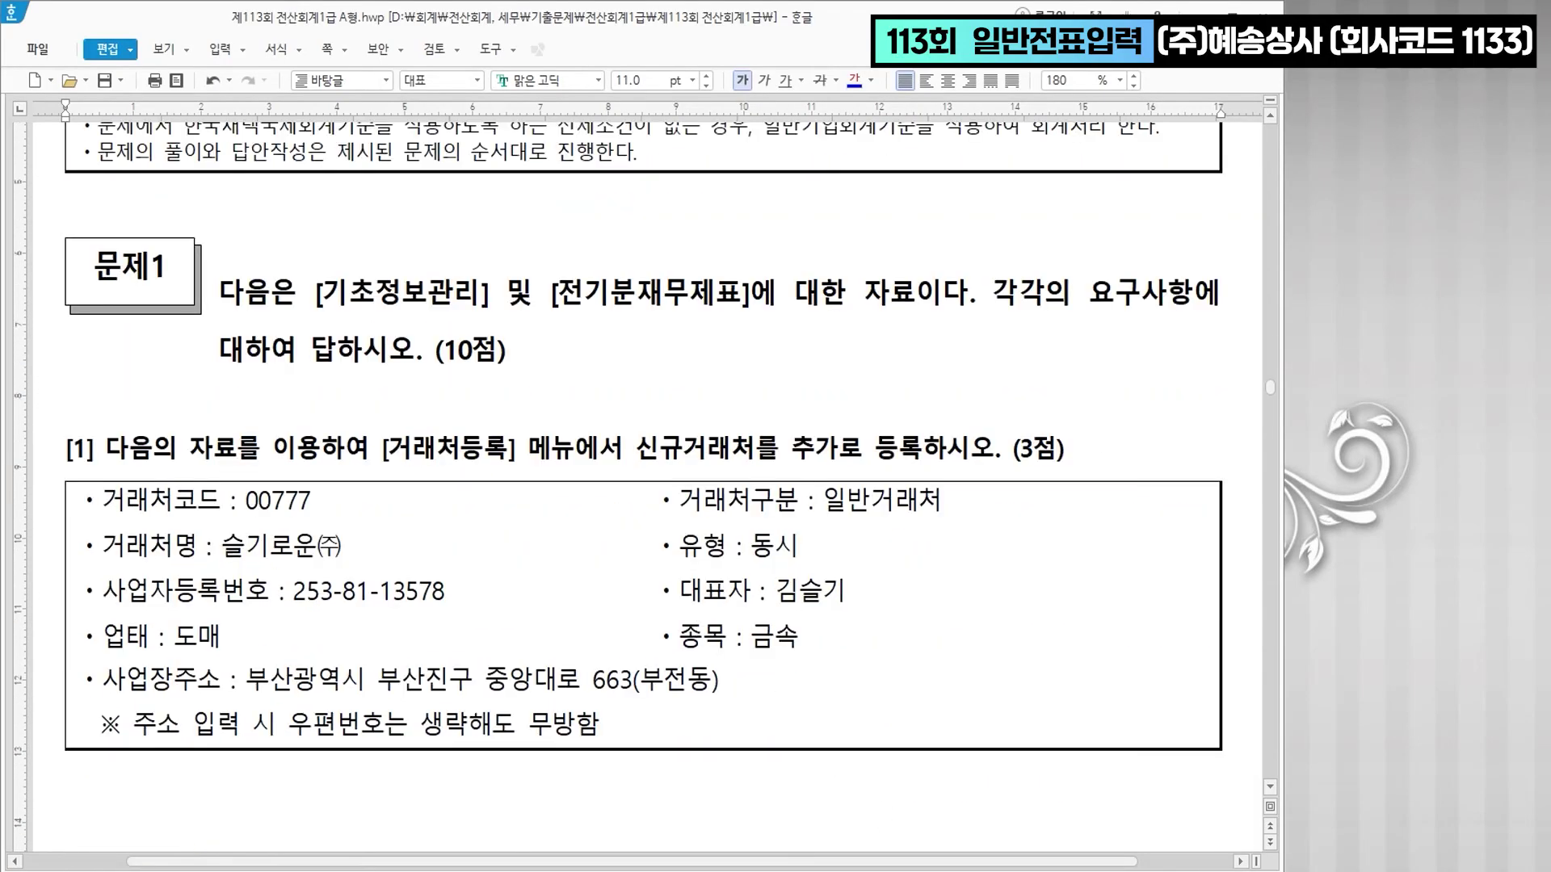
pyautogui.hotkey('alt', 'Tab')
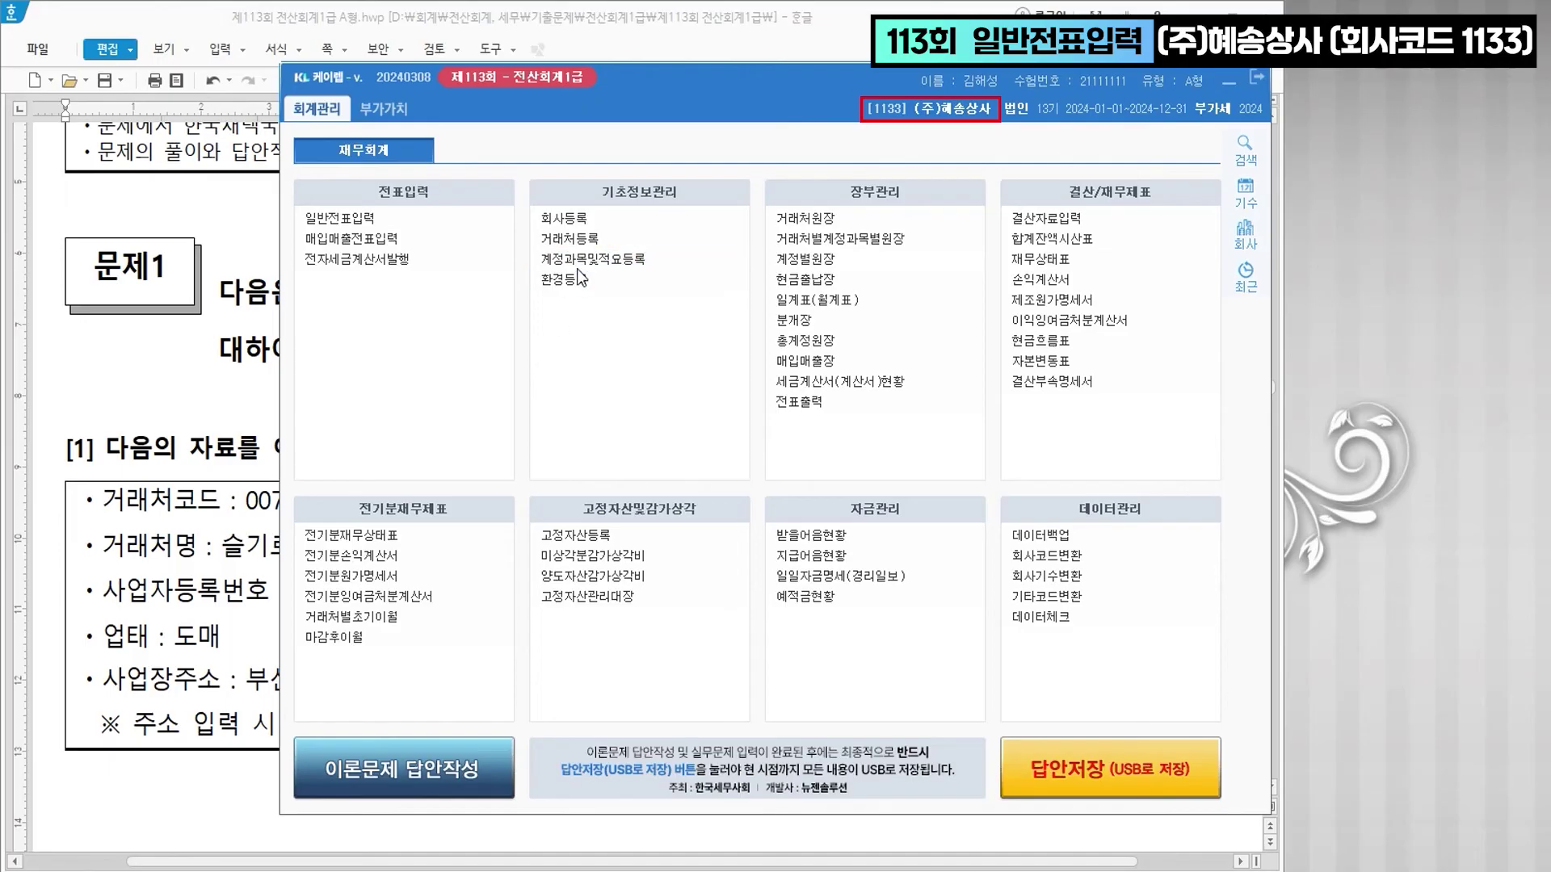
pyautogui.moveTo(749, 76); pyautogui.dragTo(672, 832)
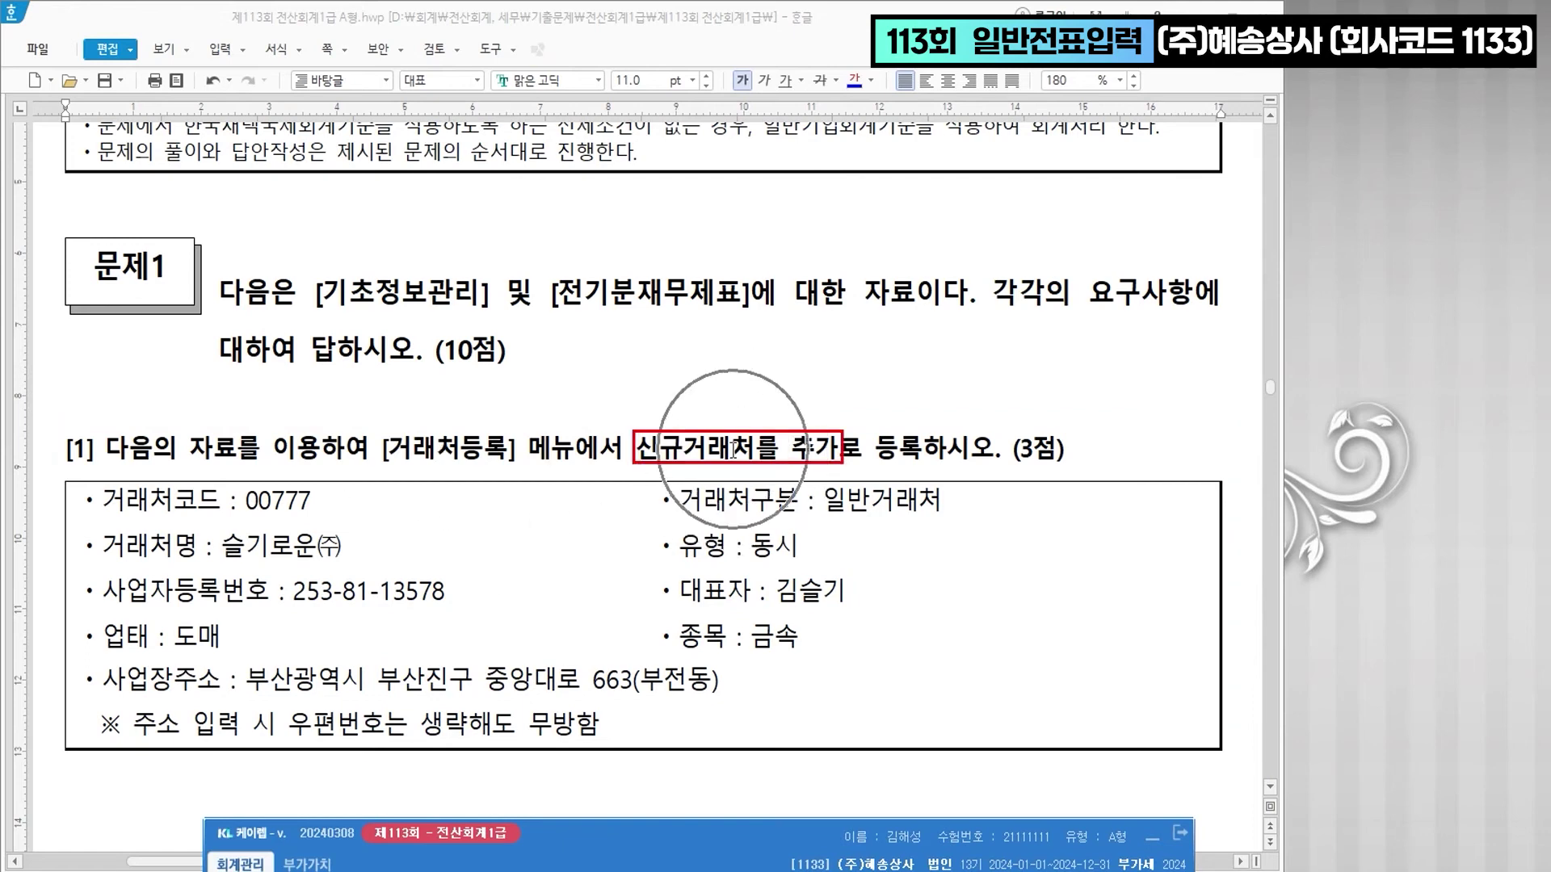
pyautogui.hotkey('ctrl', 'f')
pyautogui.write('ㄱㄹㅊ')
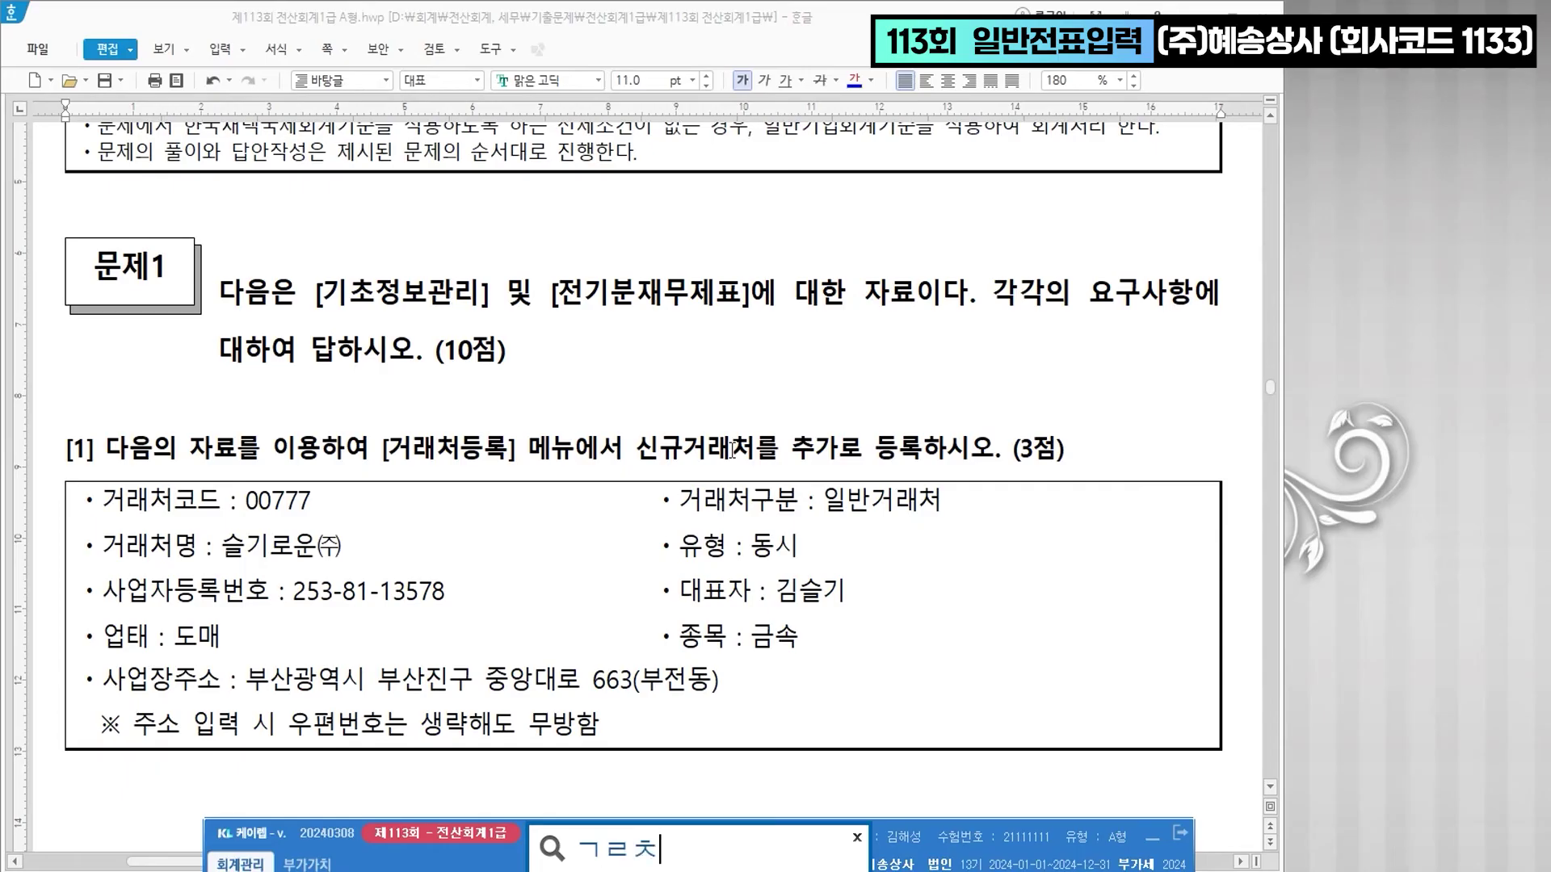
pyautogui.press('Return')
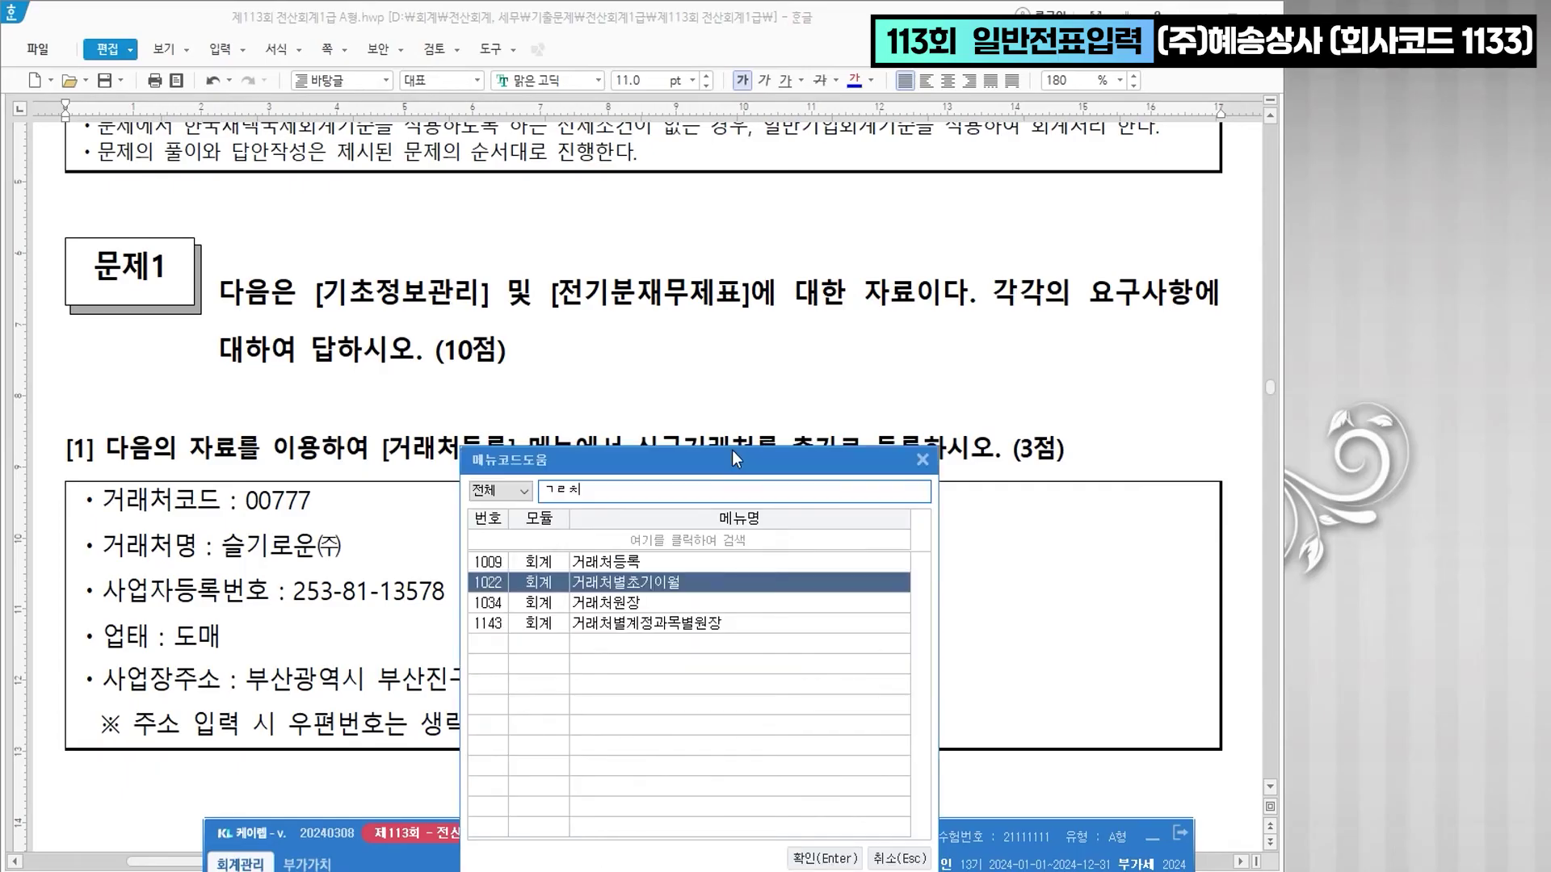
pyautogui.press('Return')
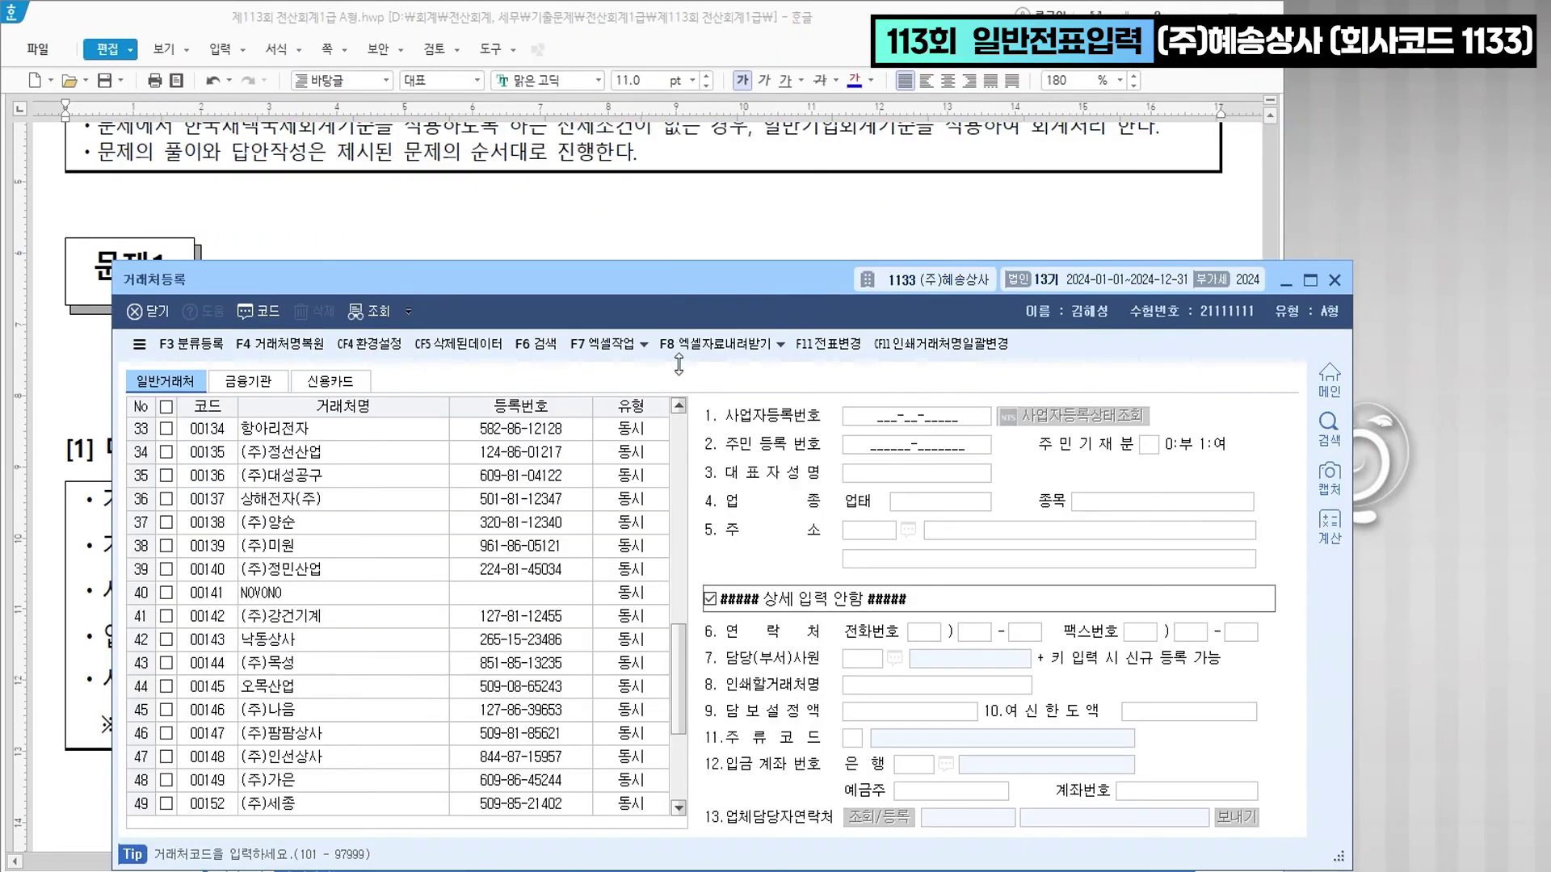
# - Add a general business partner in the first empty row with the code from the exam text, the name 슬기로운(주) and the type 동시
pyautogui.moveTo(696, 284); pyautogui.dragTo(683, 743)
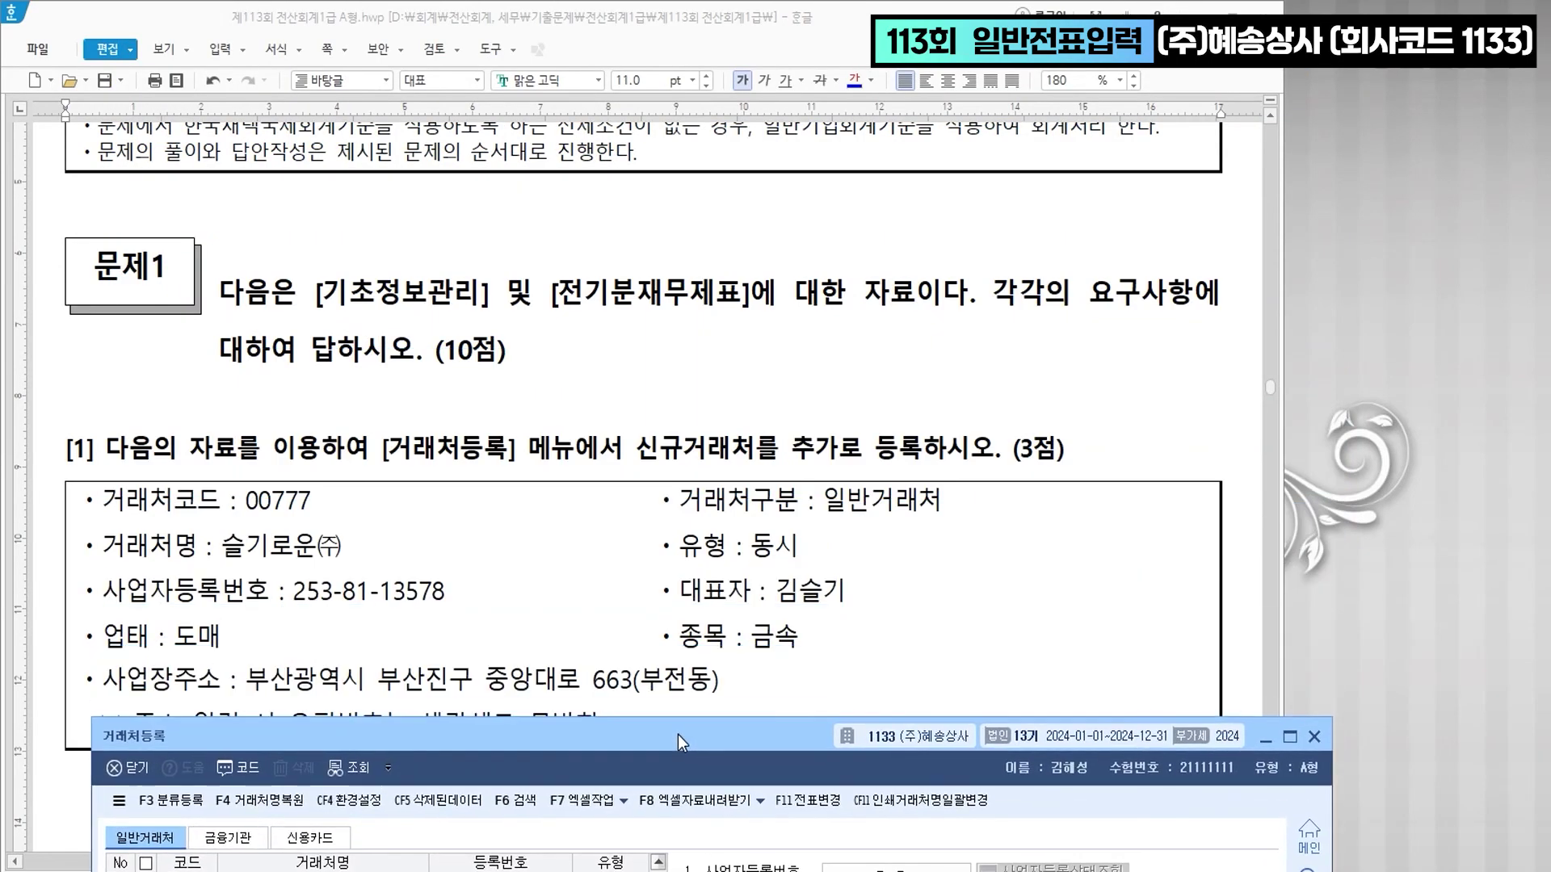
pyautogui.scroll(-5, 719, 519)
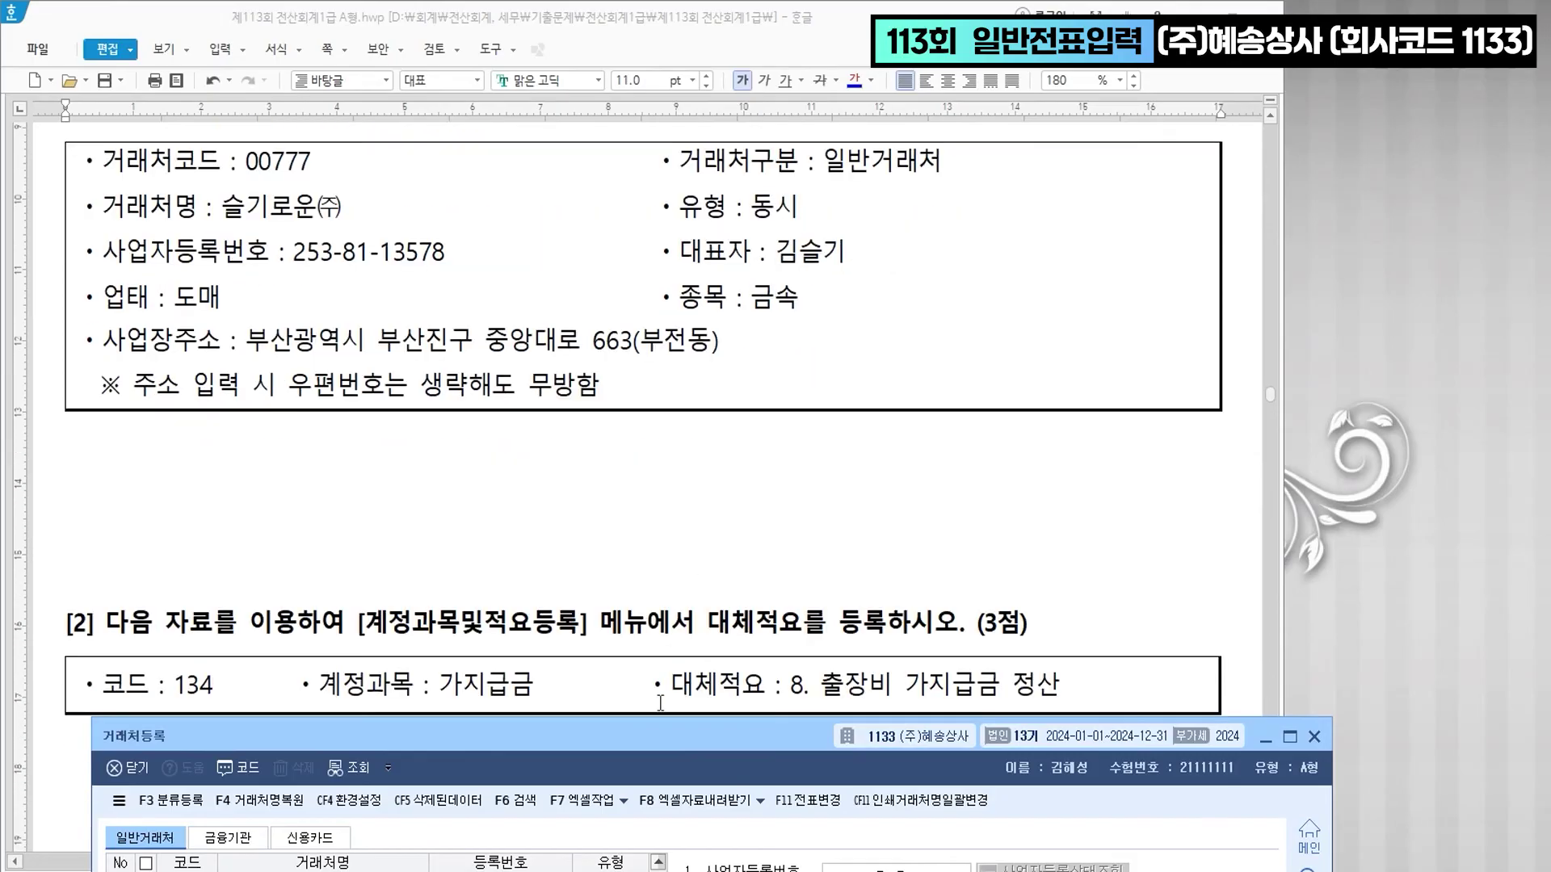
pyautogui.moveTo(667, 737)
pyautogui.mouseDown()
pyautogui.moveTo(675, 351)
pyautogui.moveTo(656, 260)
pyautogui.moveTo(656, 293)
pyautogui.mouseUp()
pyautogui.click(224, 828)
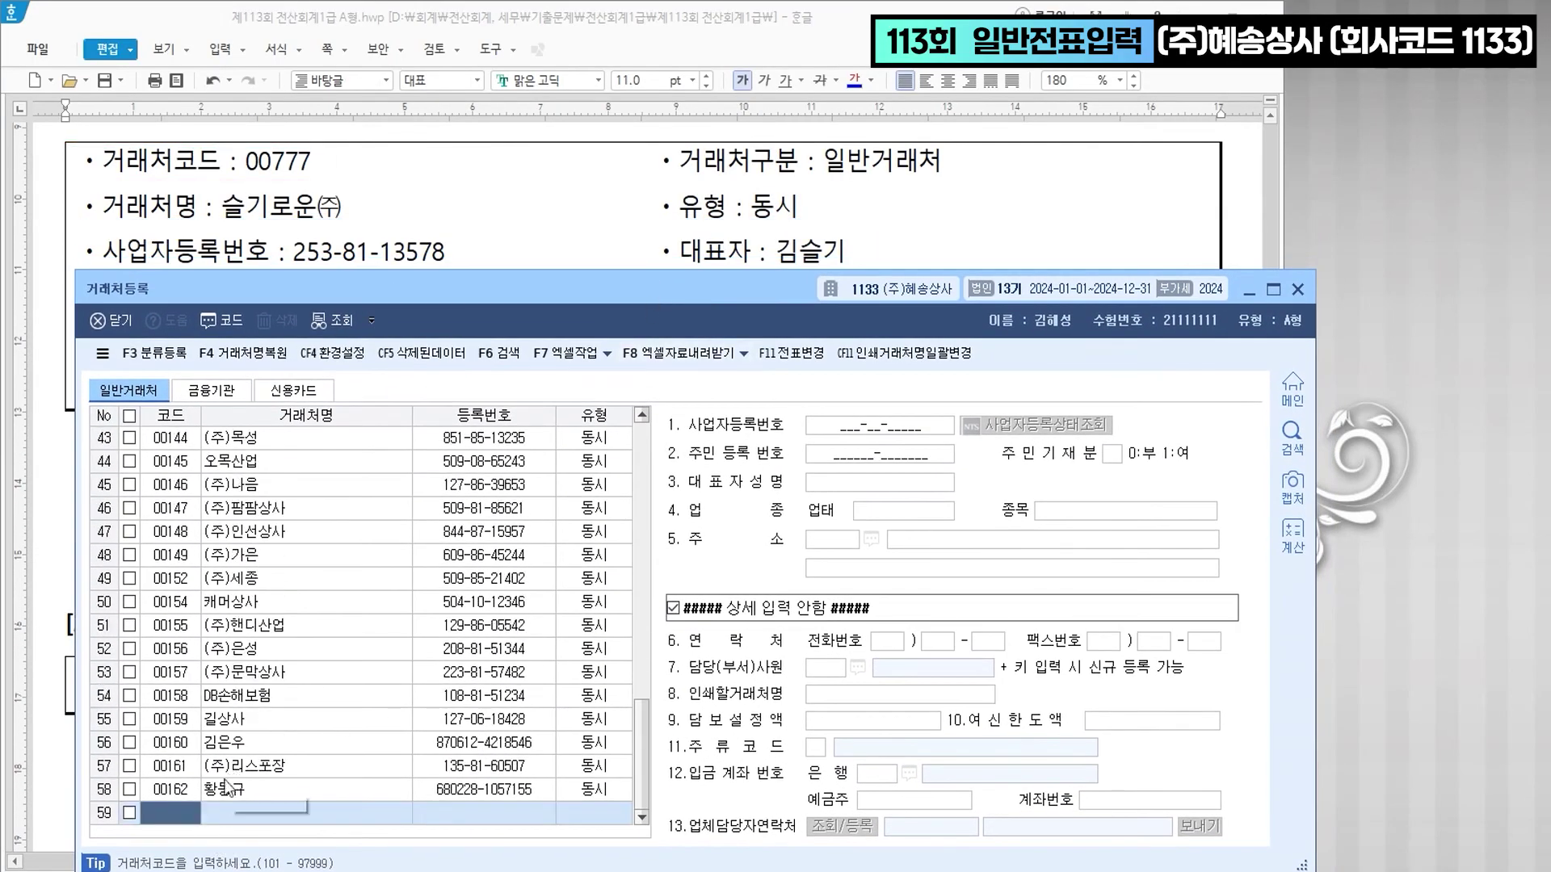
pyautogui.write('00777')
pyautogui.press('Return')
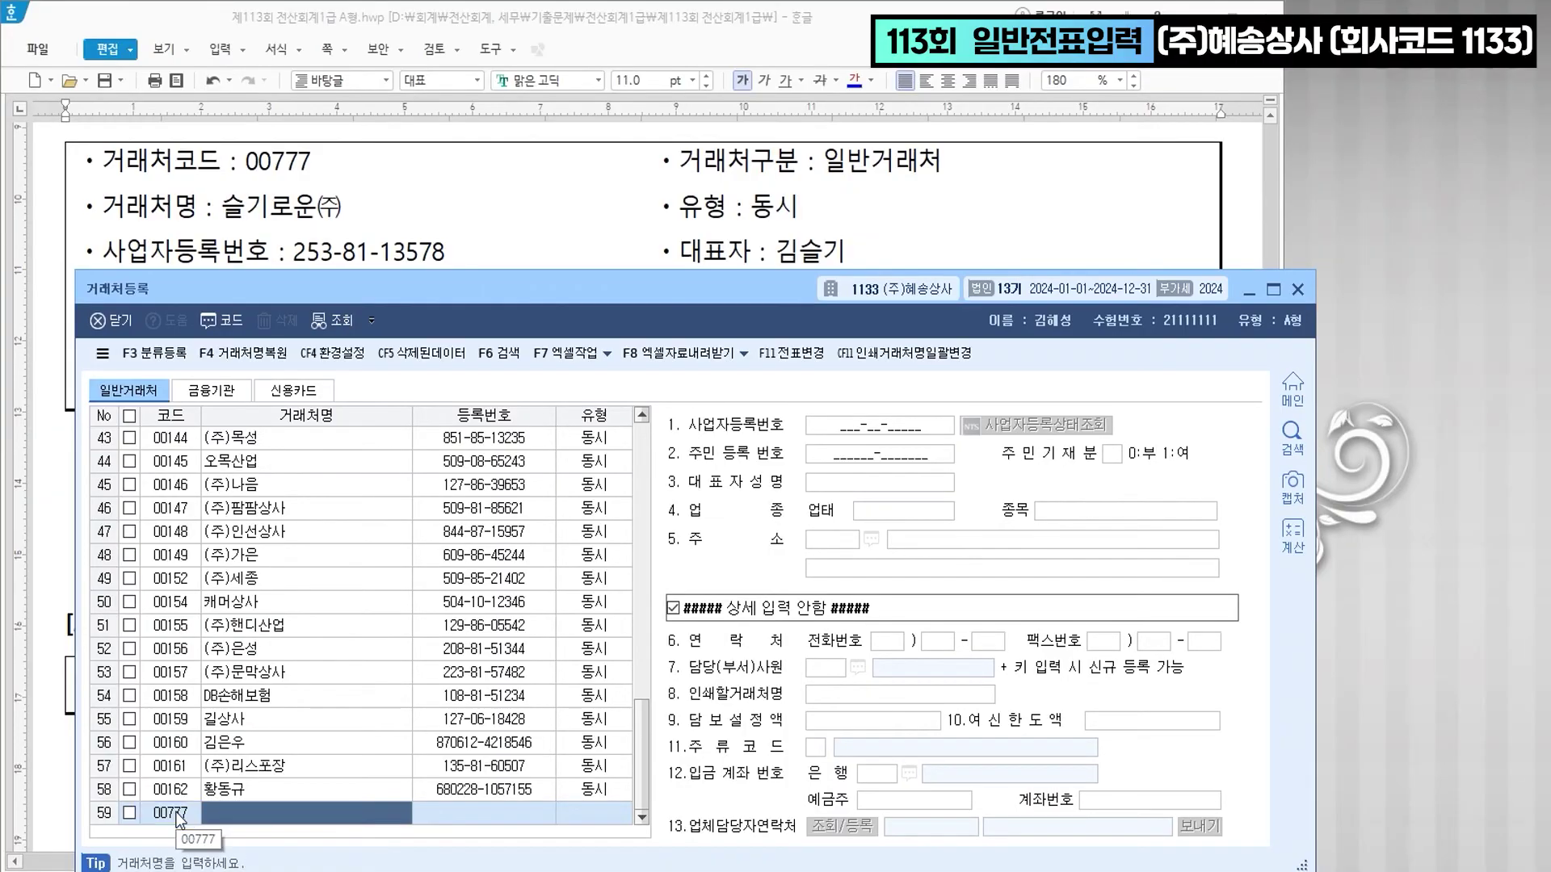
pyautogui.write('슬')
pyautogui.write('기로운(ㅈ')
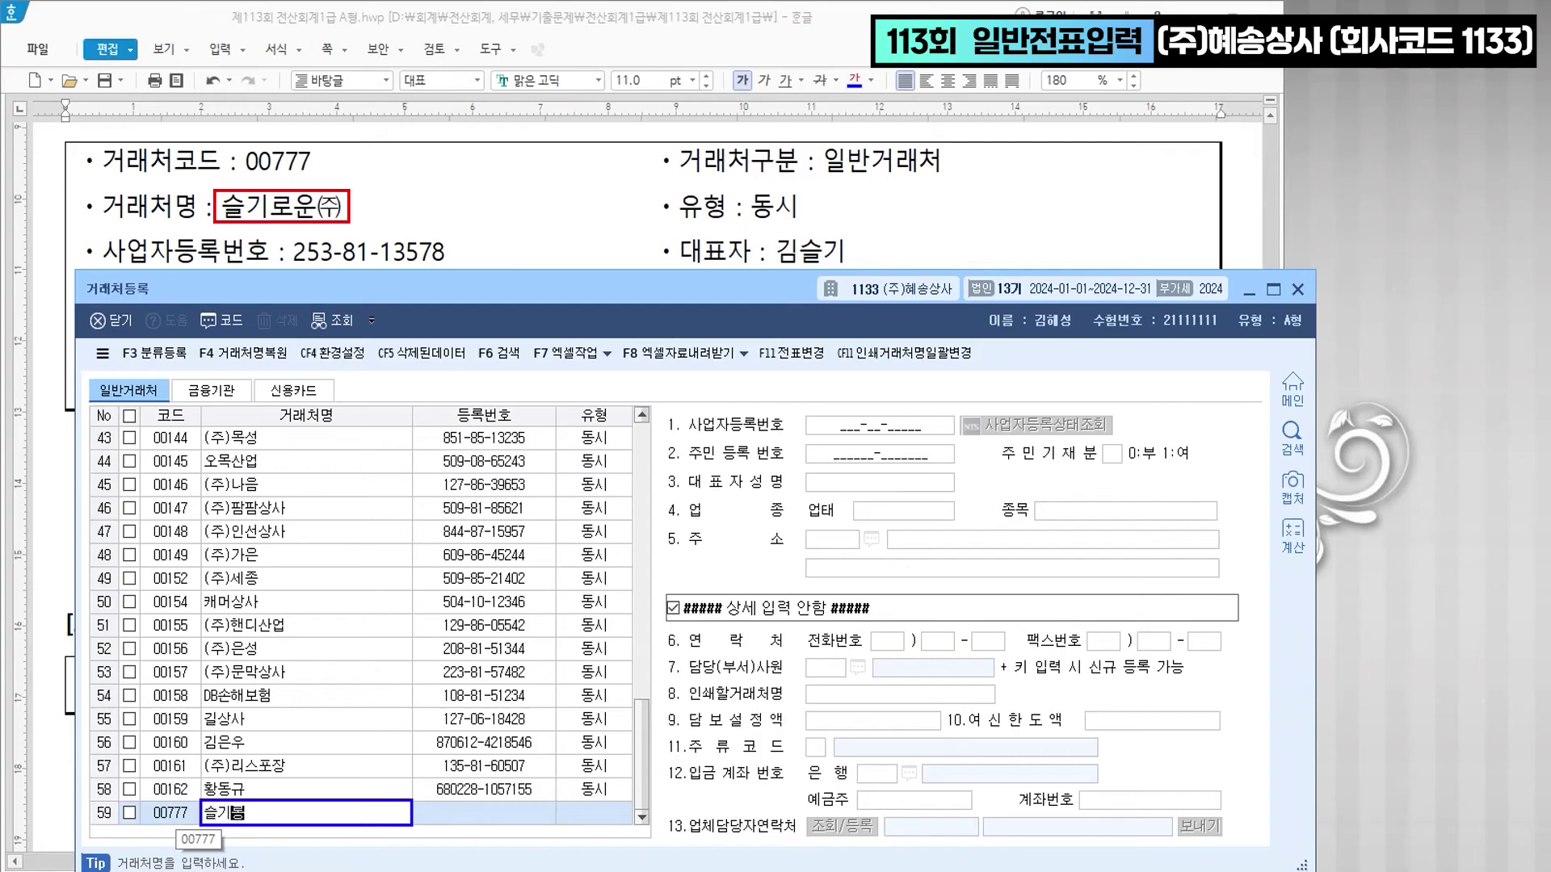
pyautogui.write('ㅜ)')
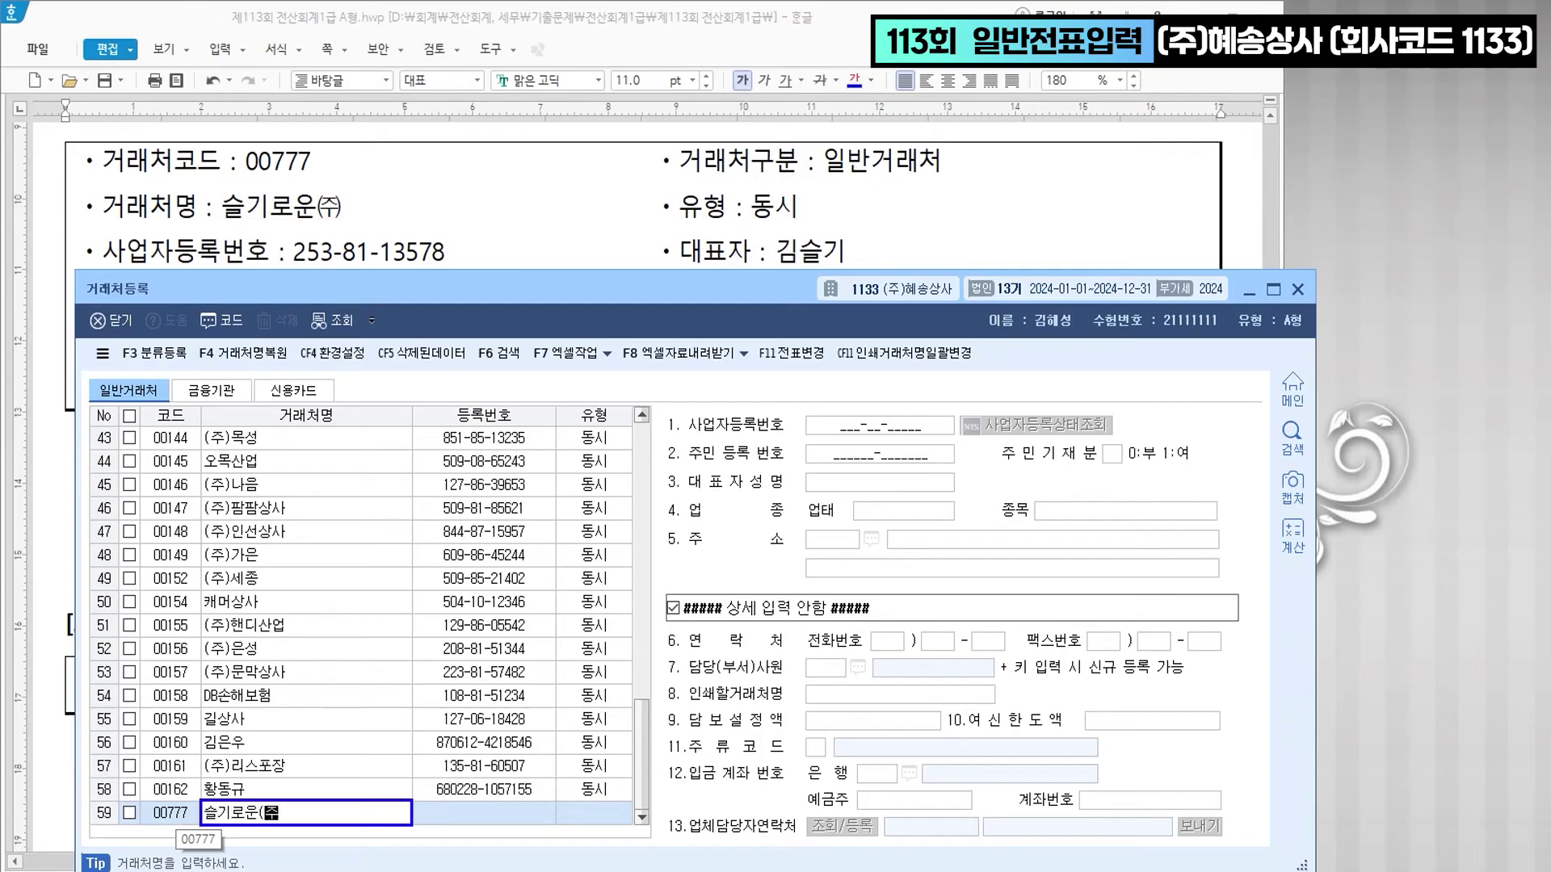
pyautogui.press('Return')
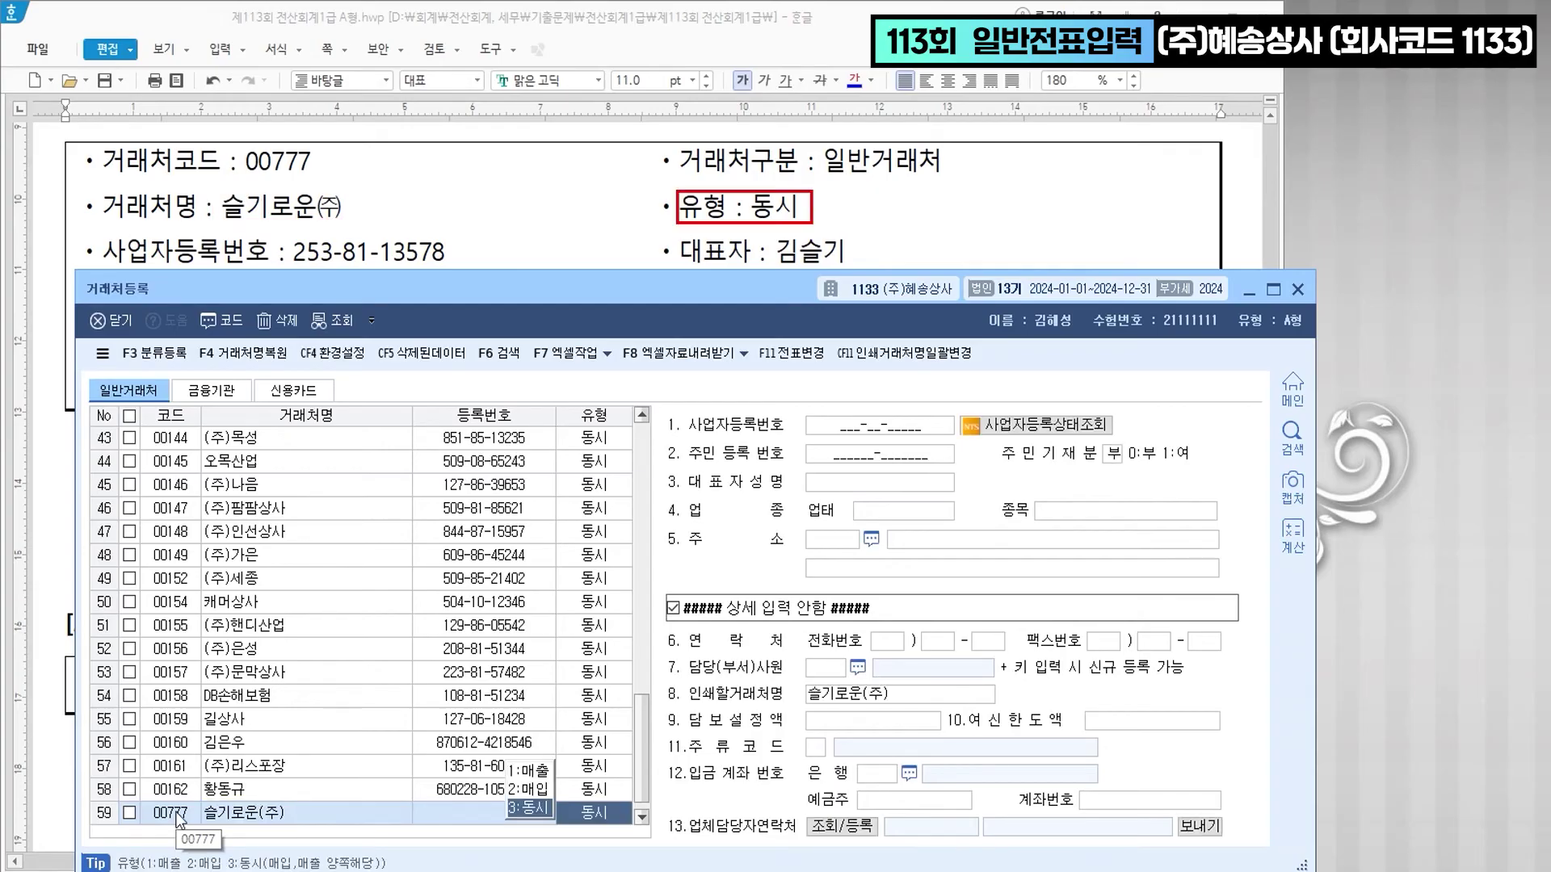
pyautogui.press('Return')
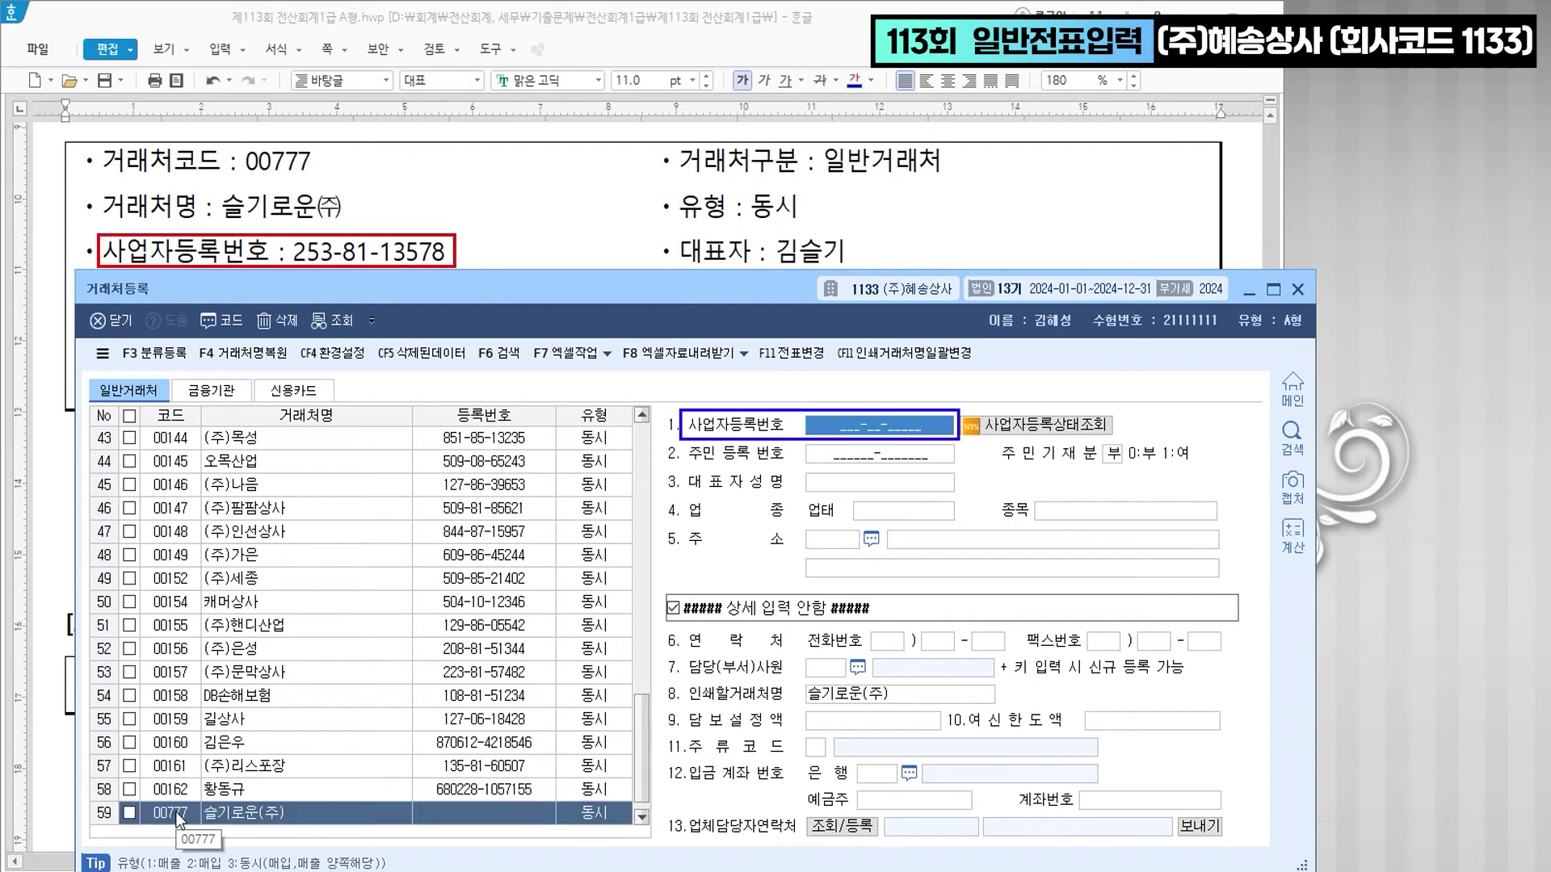
# - Fill in the new partner's business registration number and representative's name as given in the exam text
pyautogui.write('253-')
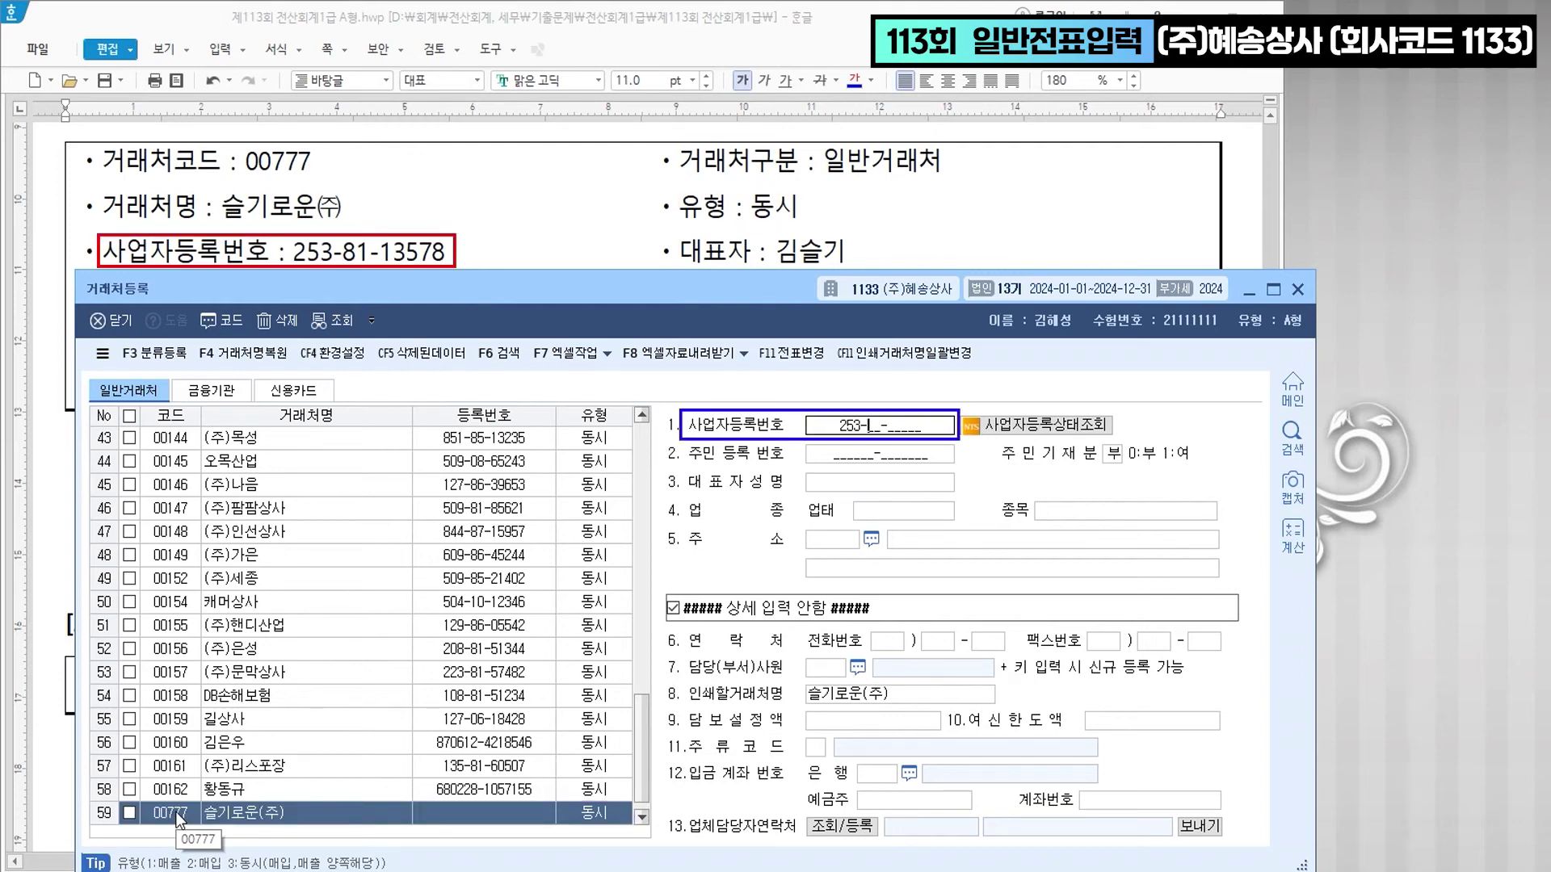
pyautogui.write('81-13578')
pyautogui.press('Return')
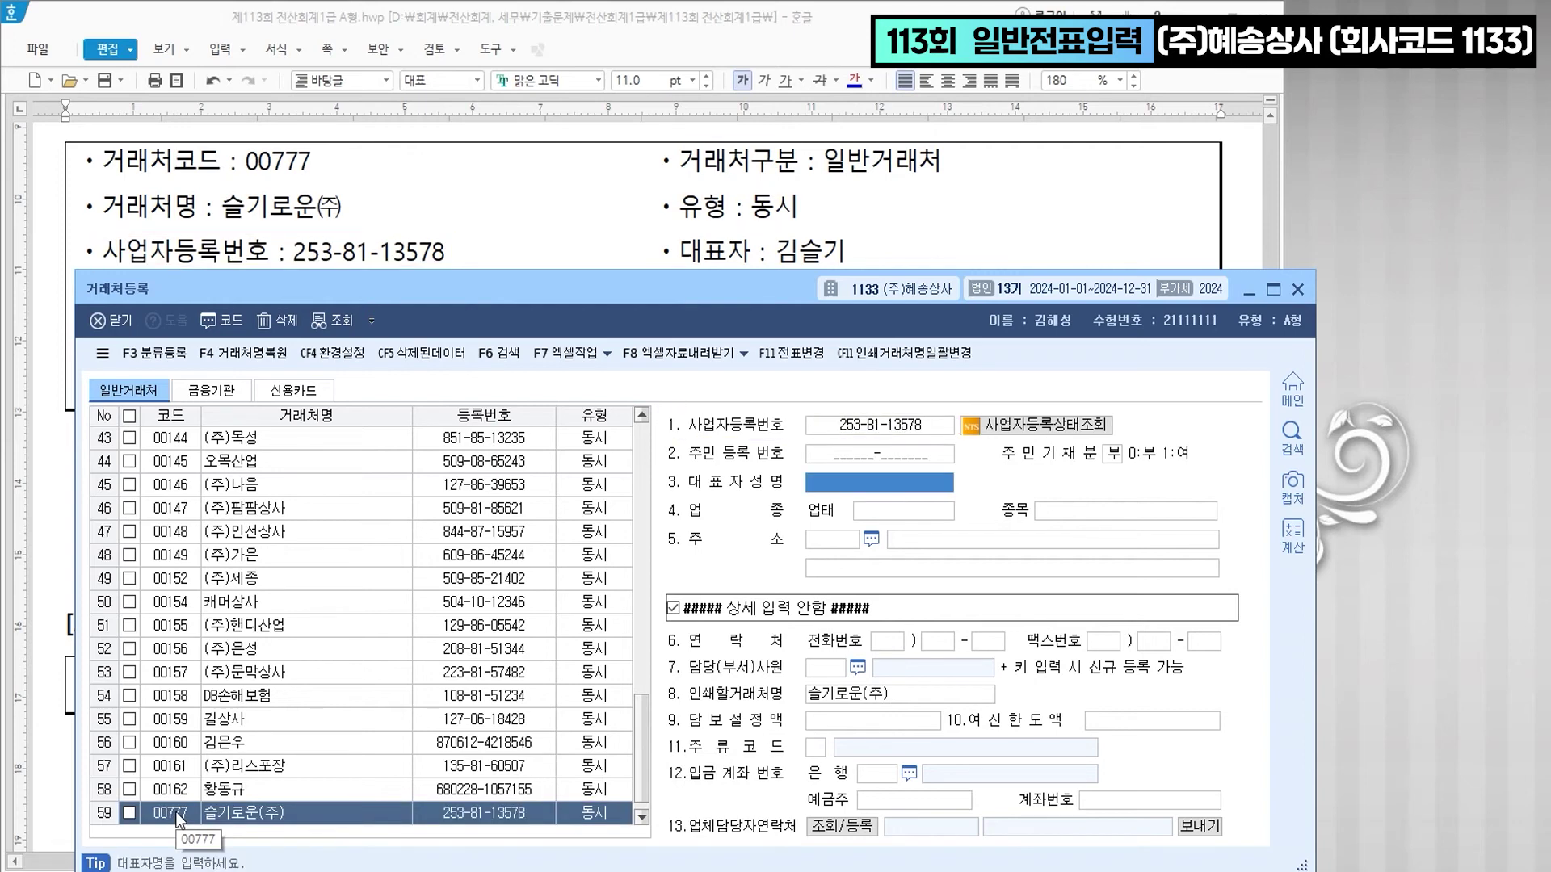
pyautogui.write('김슬기')
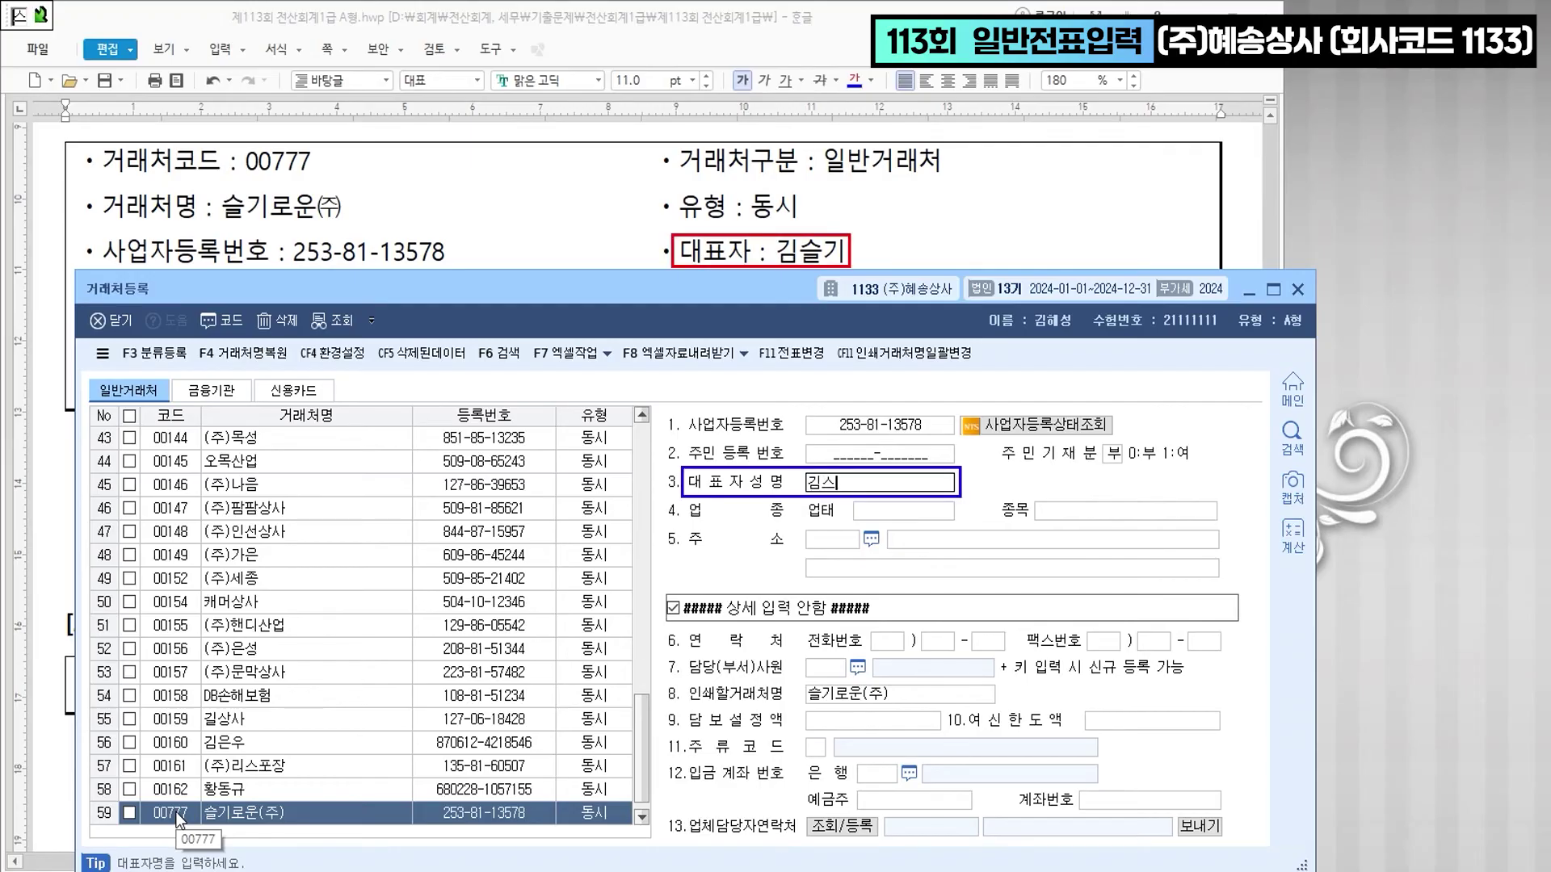
pyautogui.press('Return')
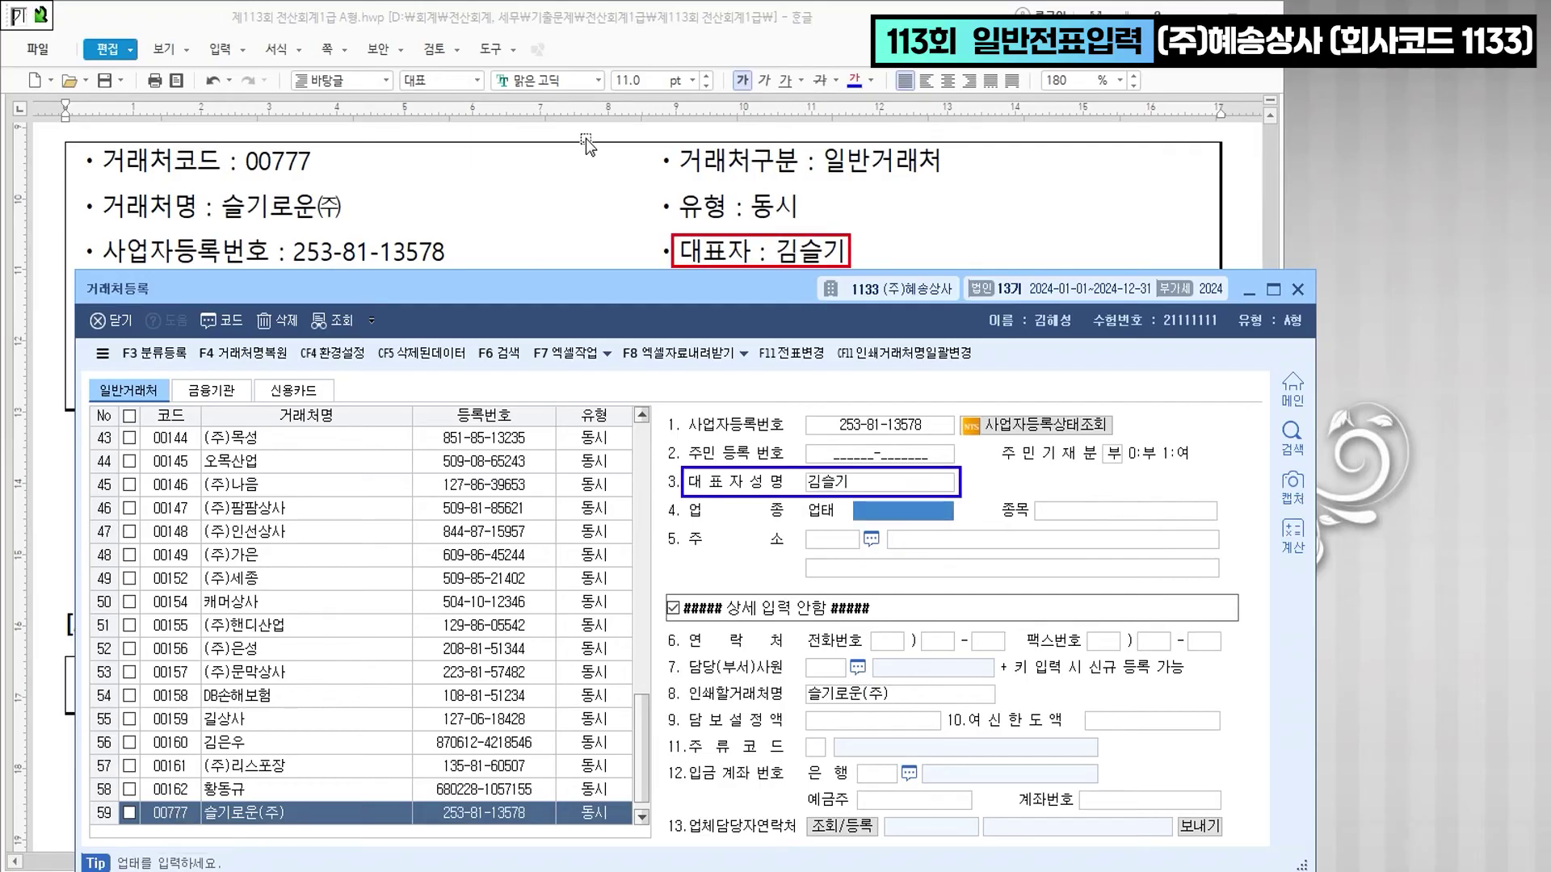
# - Set the new partner's 업태 to 도매 and 종목 to 금속, leaving the postal code blank
pyautogui.scroll(-3, 614, 189)
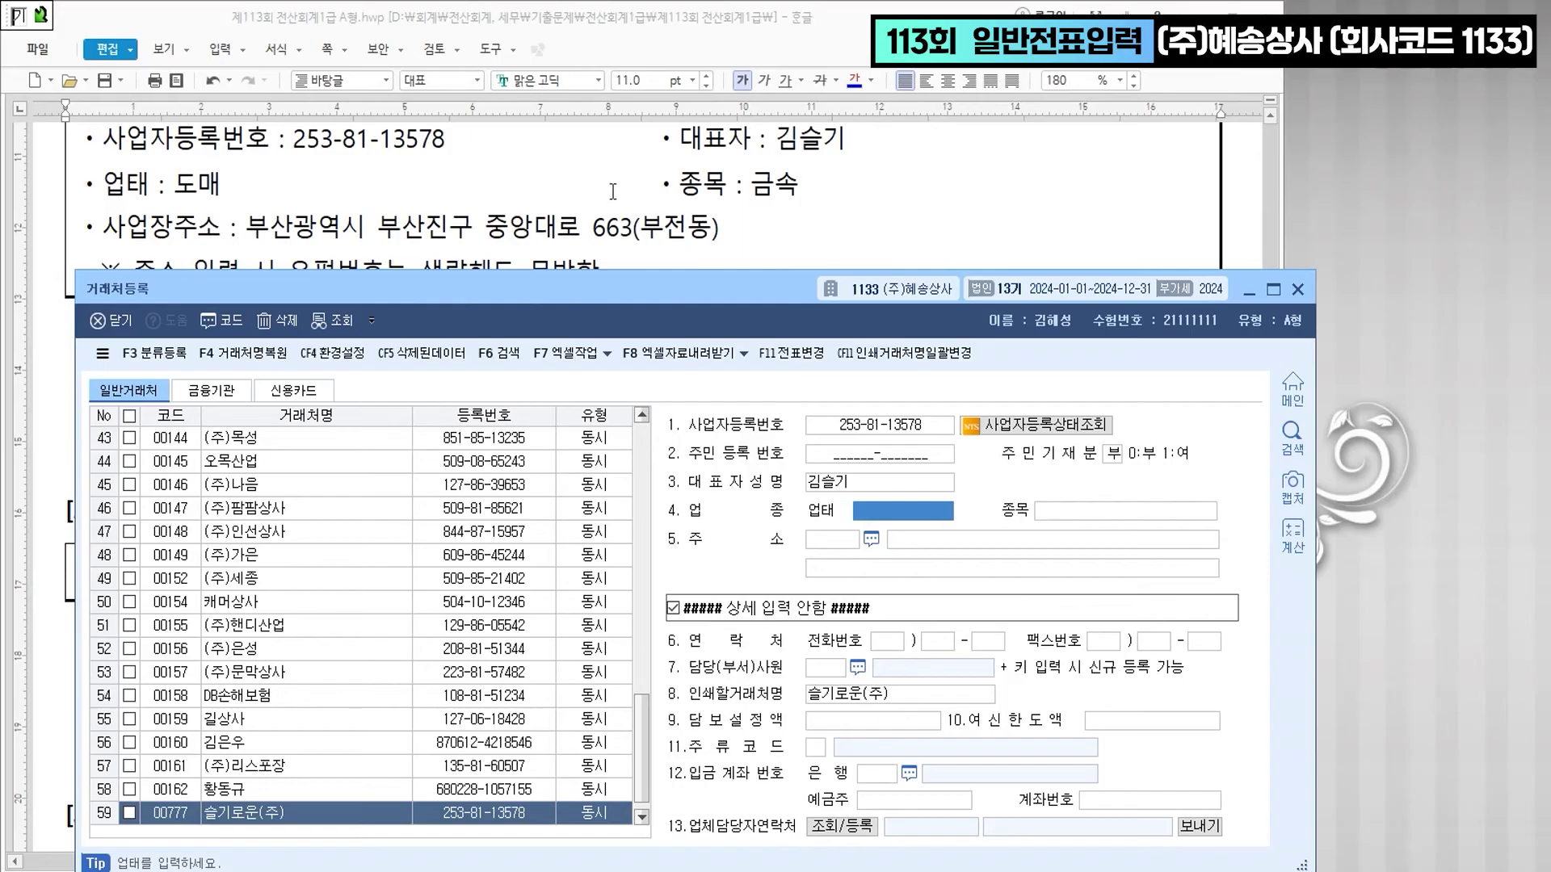
pyautogui.write('도매')
pyautogui.press('Return')
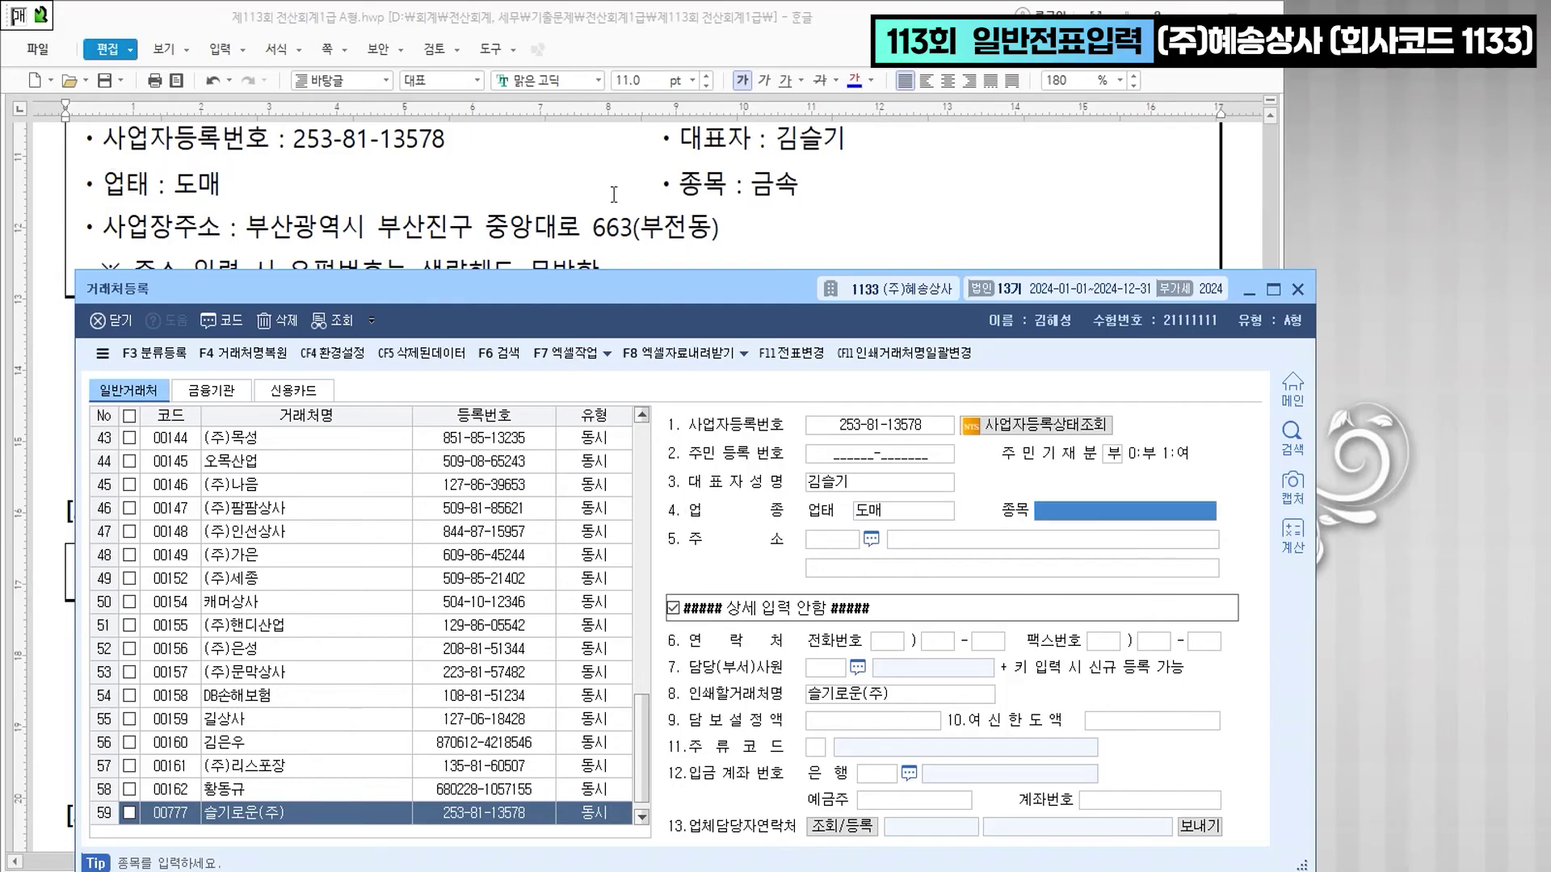
pyautogui.write('금속')
pyautogui.press('Return')
pyautogui.press('Return')
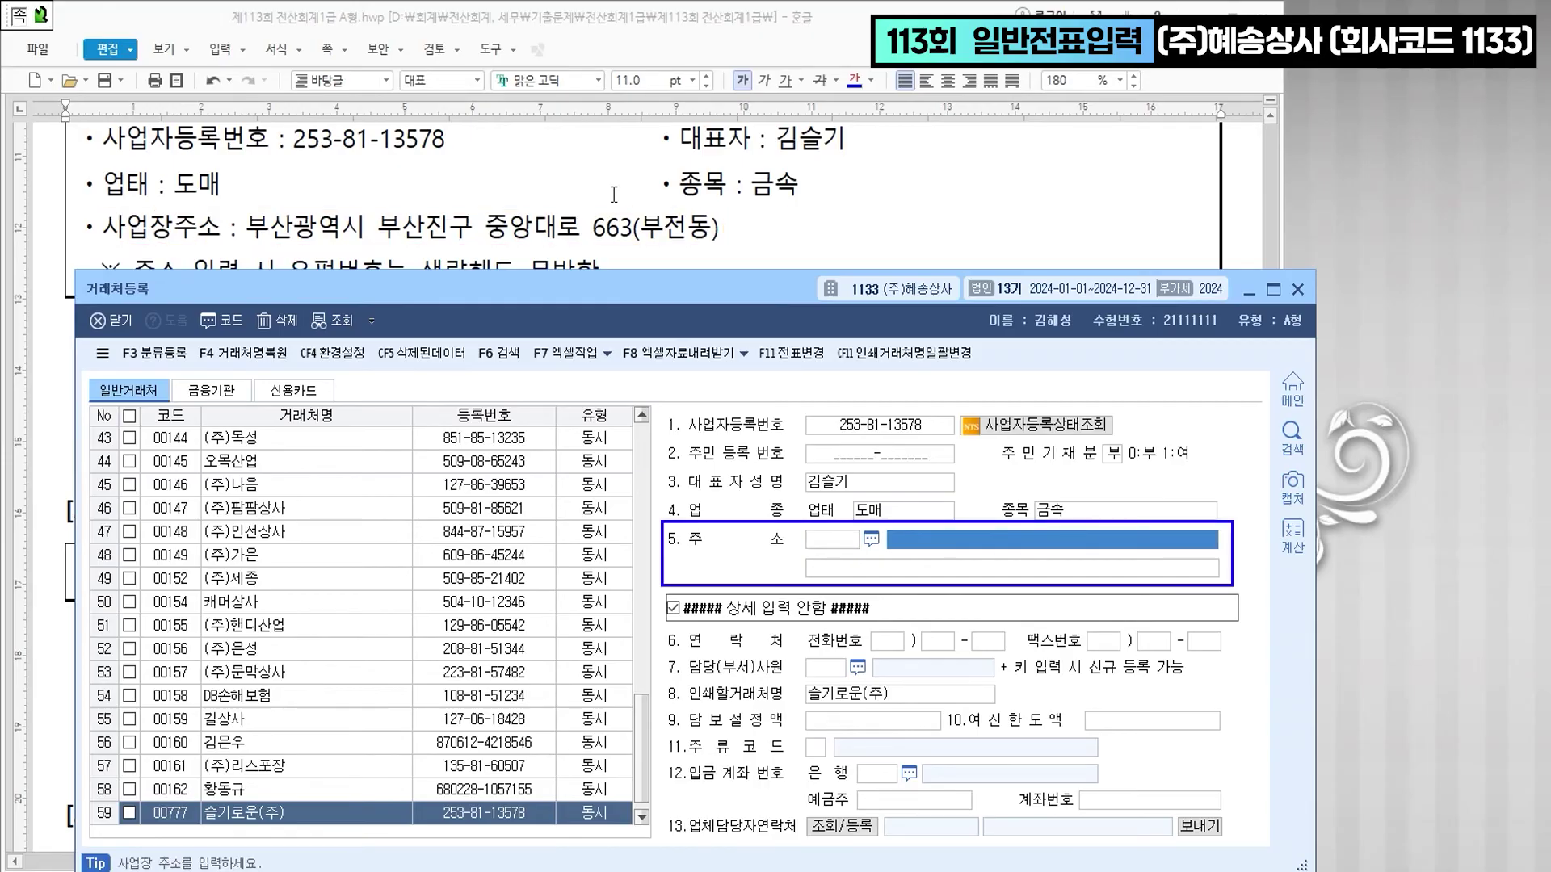
# - Enter the new partner's business address with its detail line and complete the registration
pyautogui.write('부산광역시 부산진구 중앙대로 663')
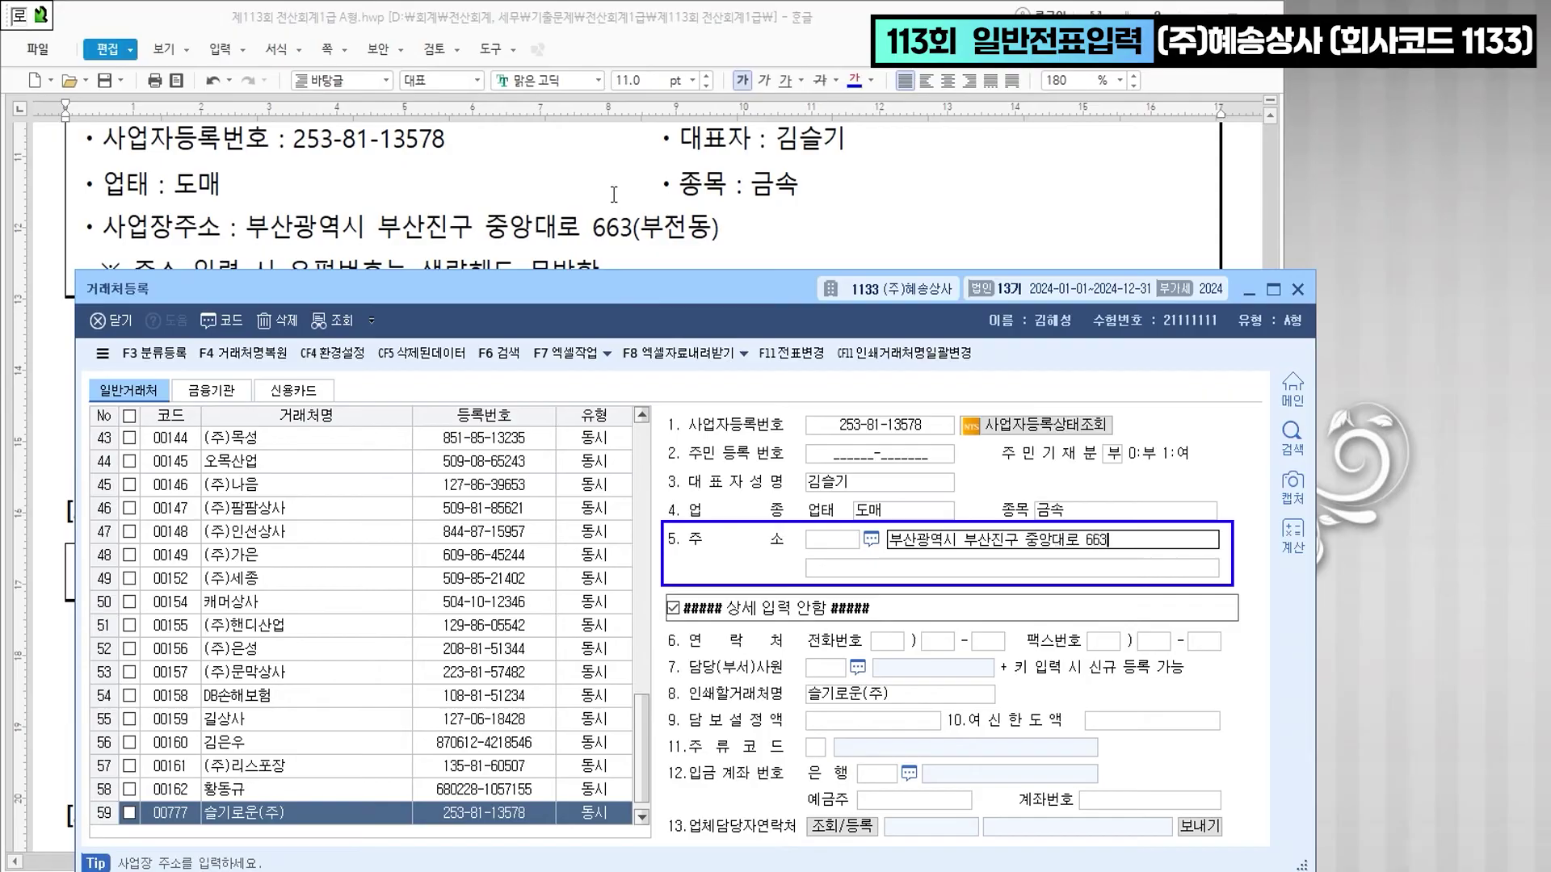
pyautogui.press('Return')
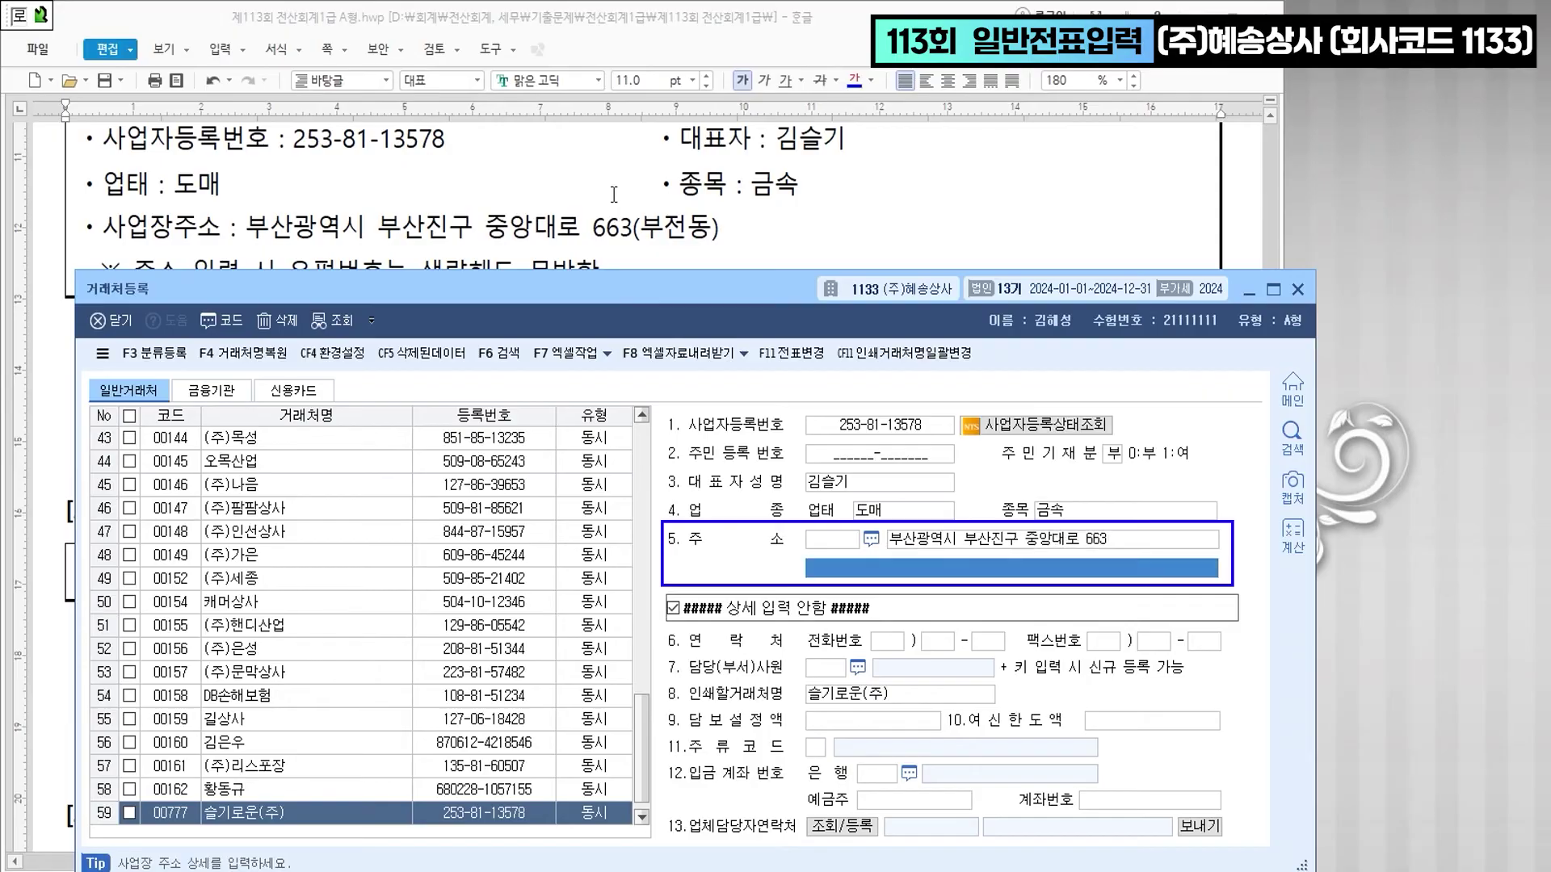
pyautogui.write('(')
pyautogui.write('부전동)')
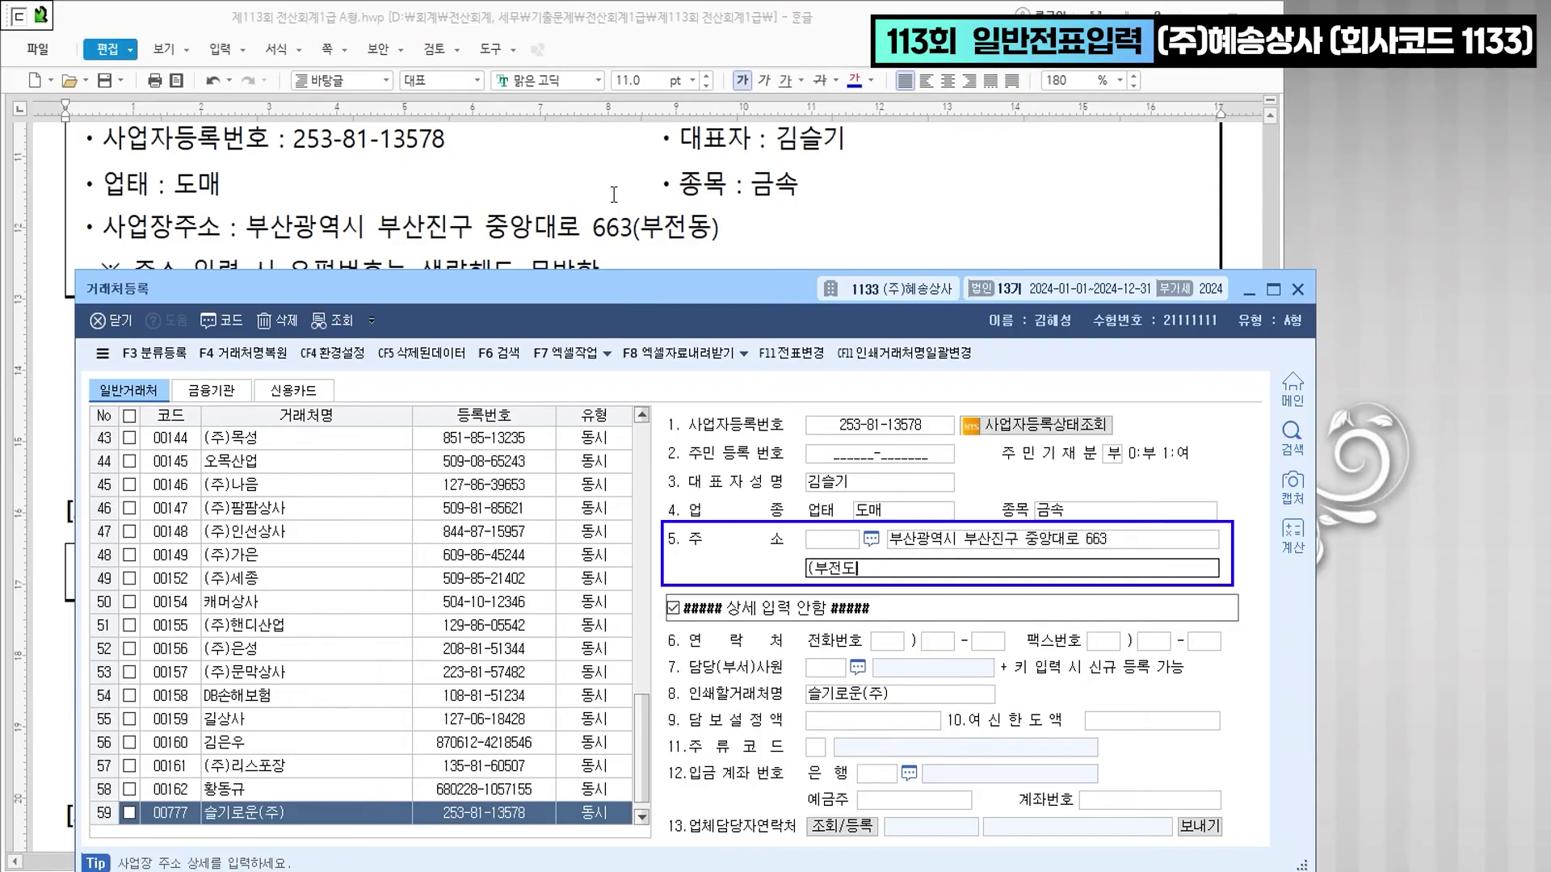
pyautogui.press('Return')
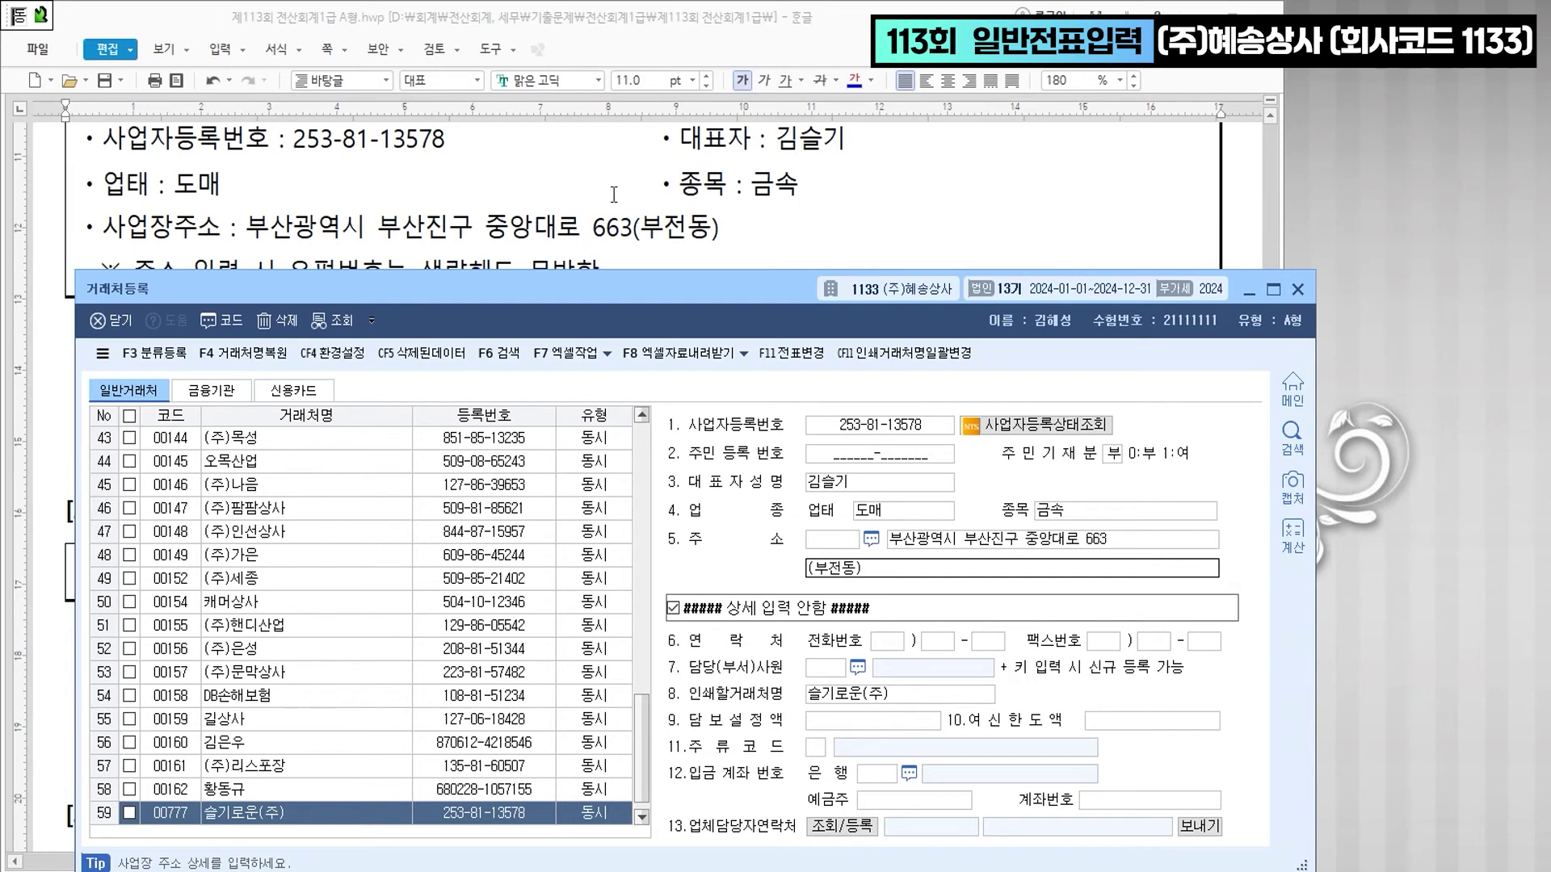
pyautogui.press('Return')
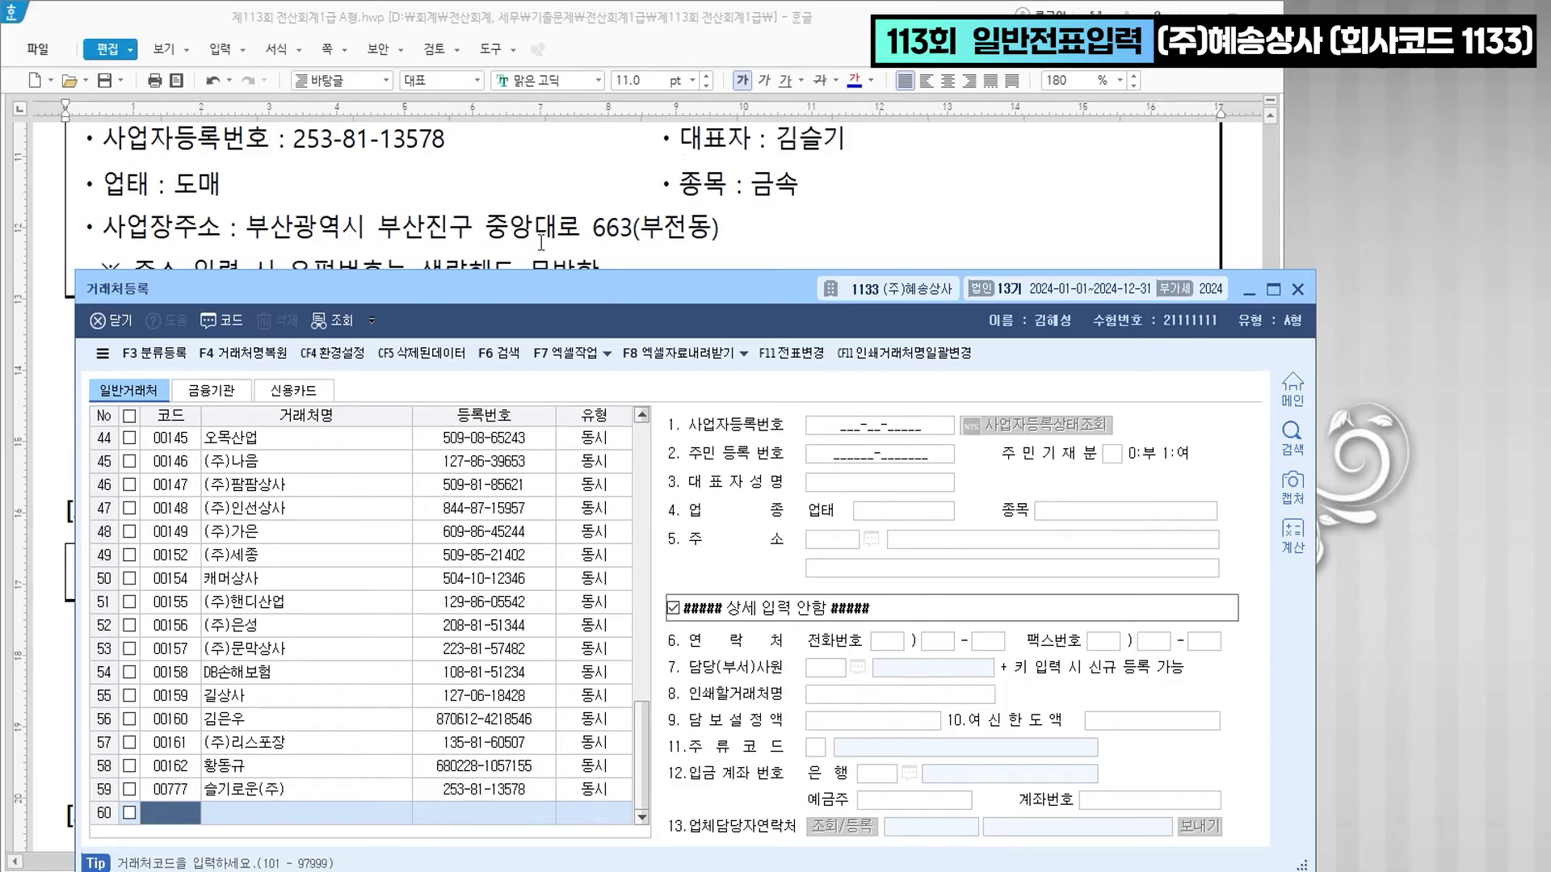
# - Close the business partner registration and bring up problem [2] of the exam document
pyautogui.scroll(3, 705, 227)
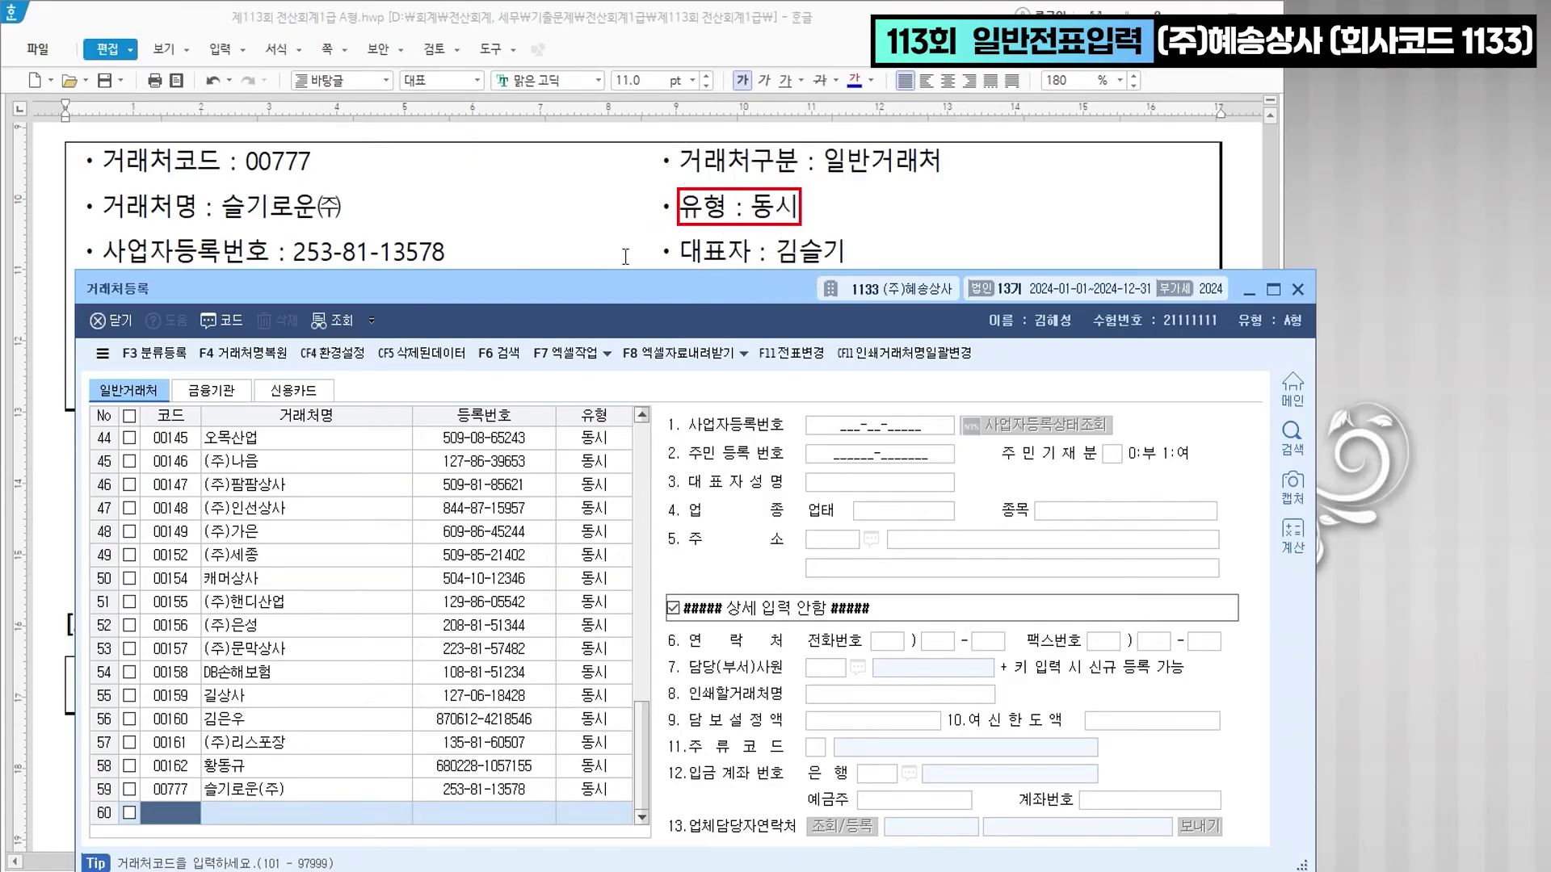
pyautogui.click(1303, 293)
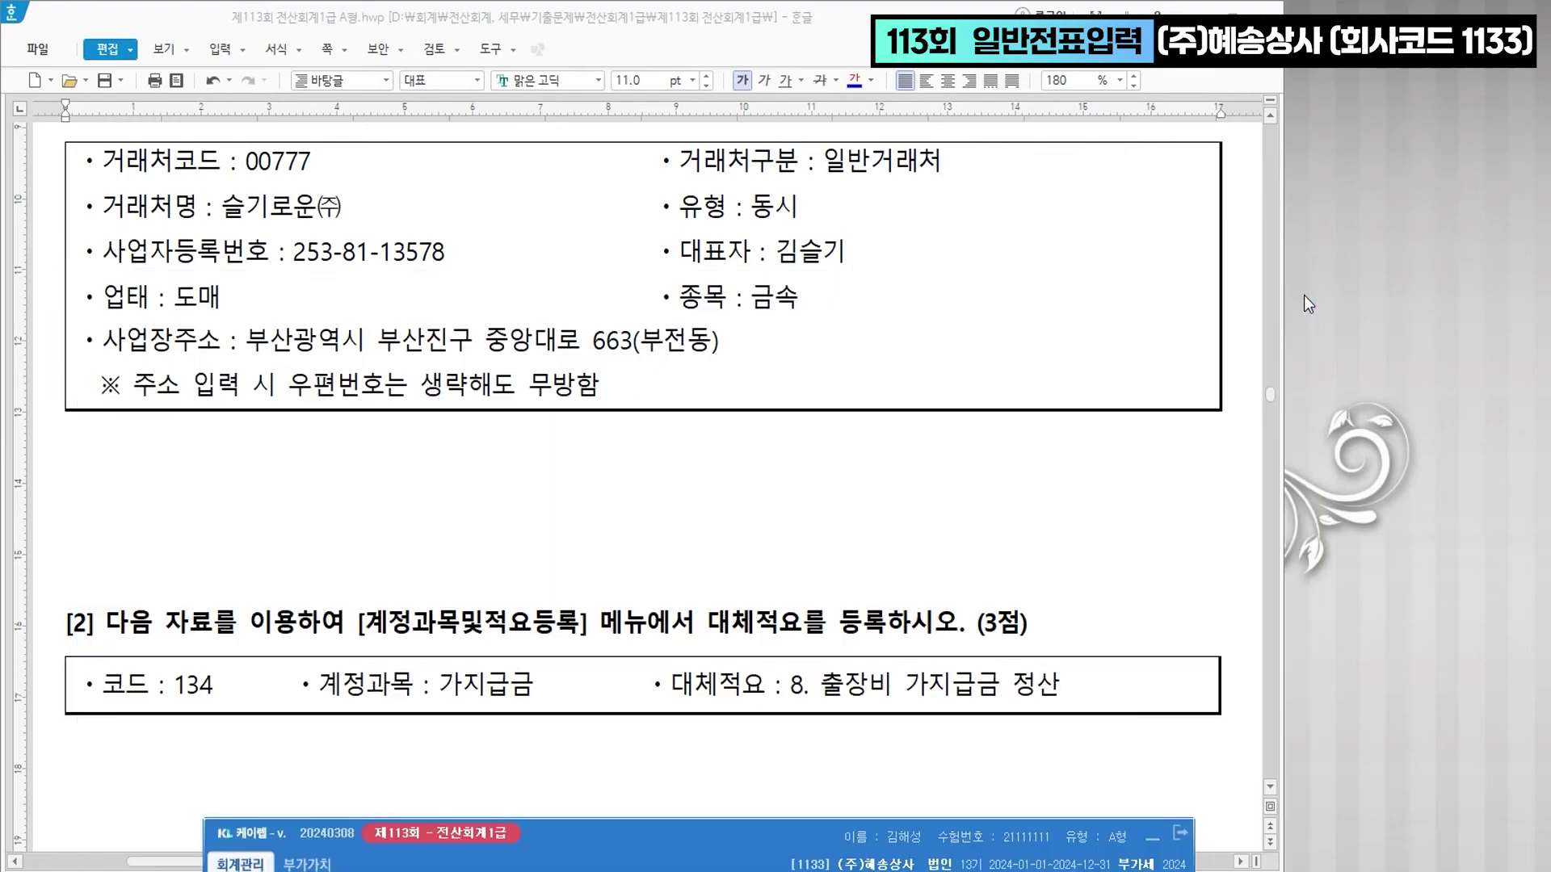
pyautogui.scroll(-5, 670, 404)
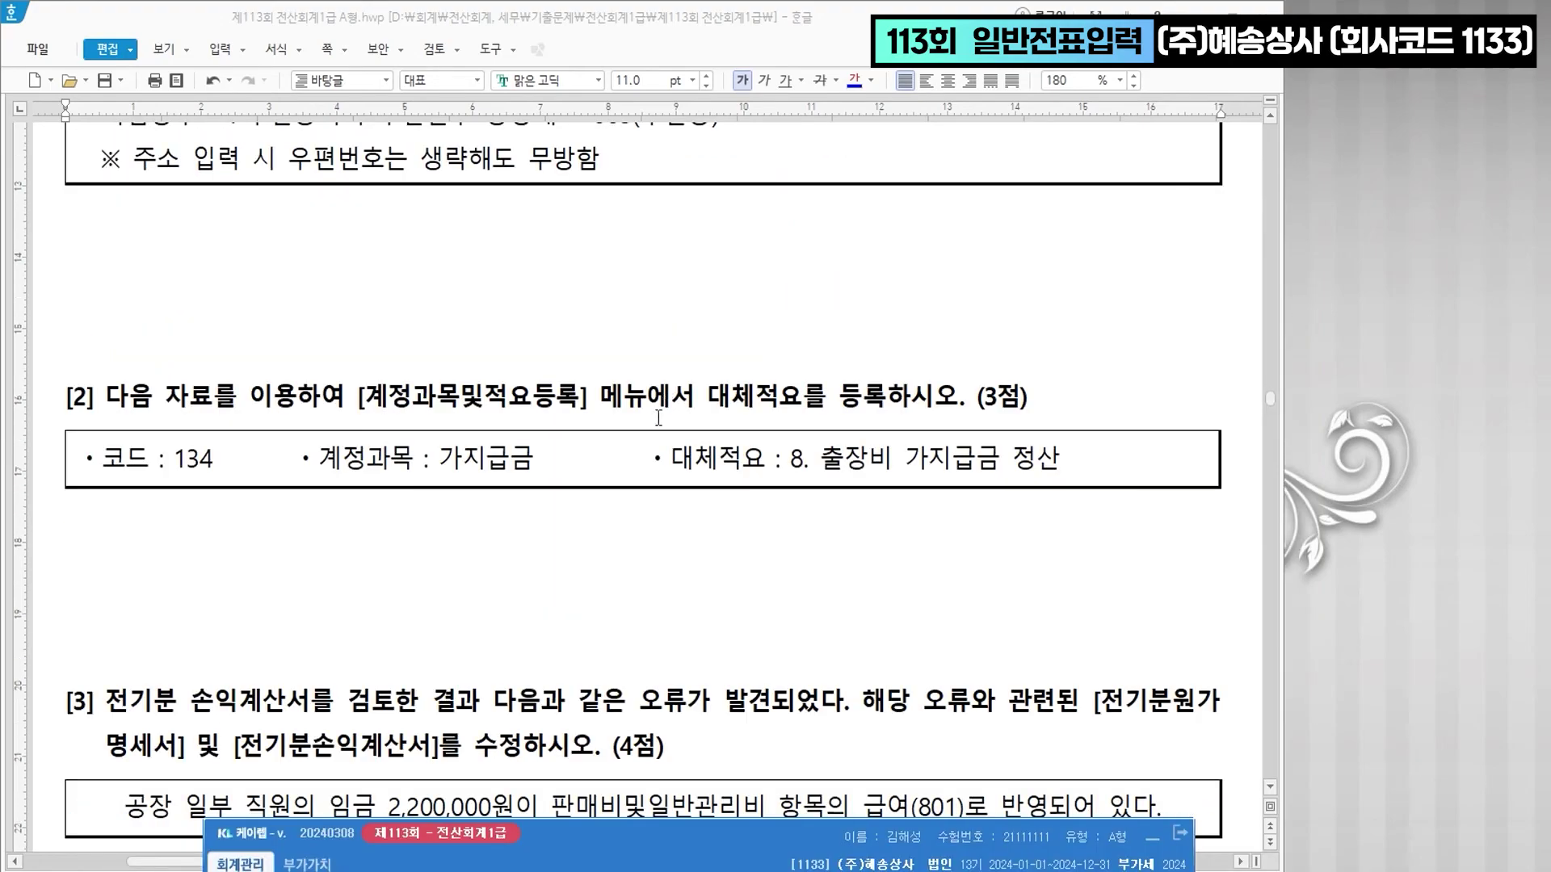
pyautogui.scroll(-2, 643, 428)
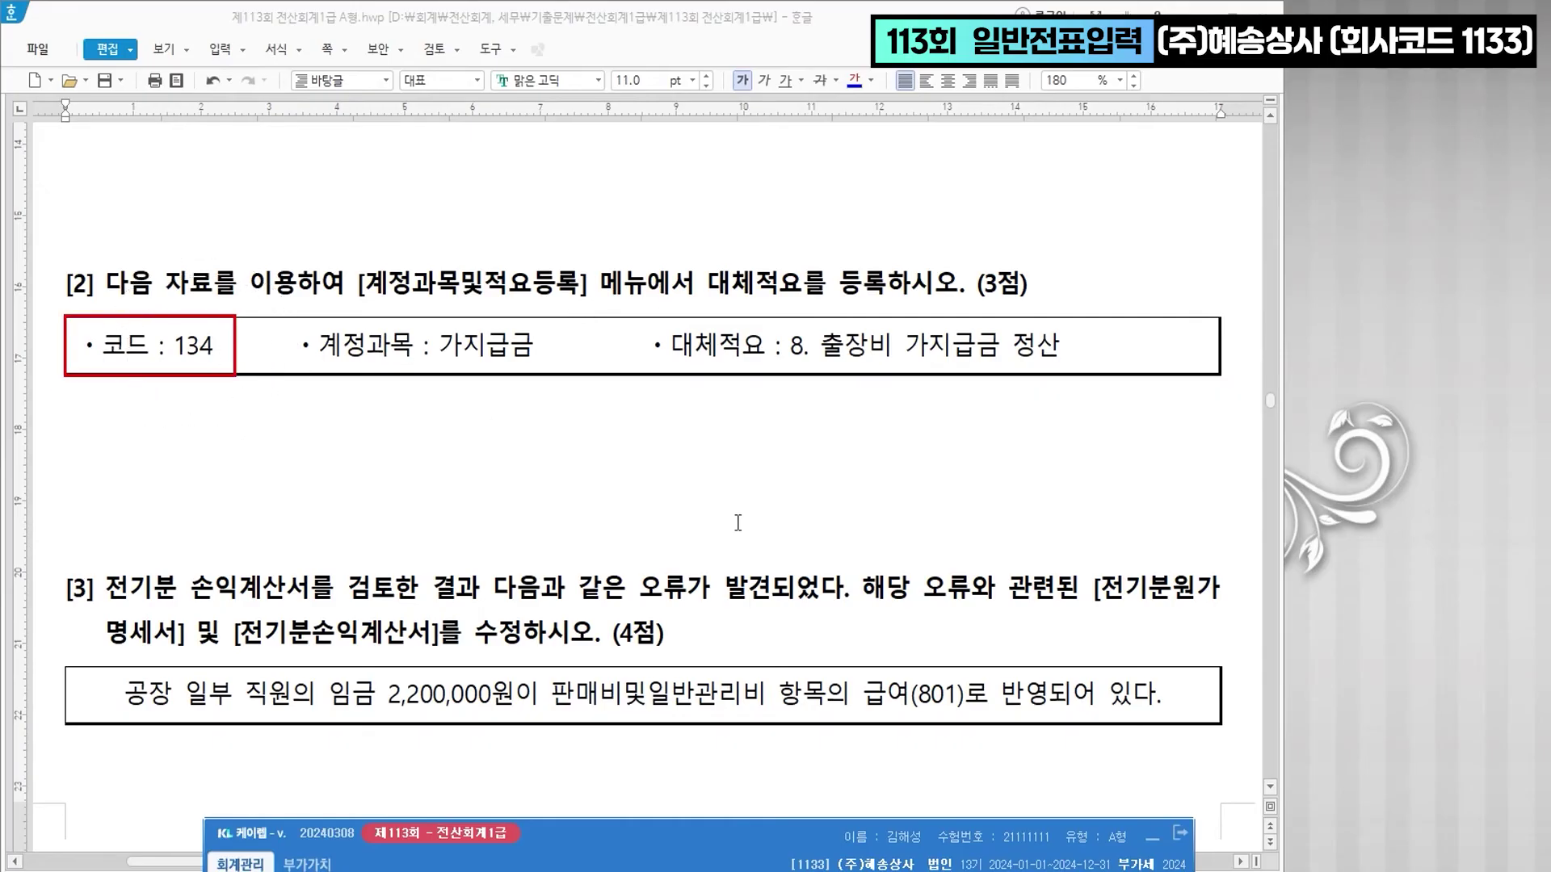
# - Open 계정과목및적요등록 and go to account code 134 (가지급금)
pyautogui.hotkey('ctrl', 'f')
pyautogui.write('ㄱㅈ')
pyautogui.press('Return')
pyautogui.press('Return')
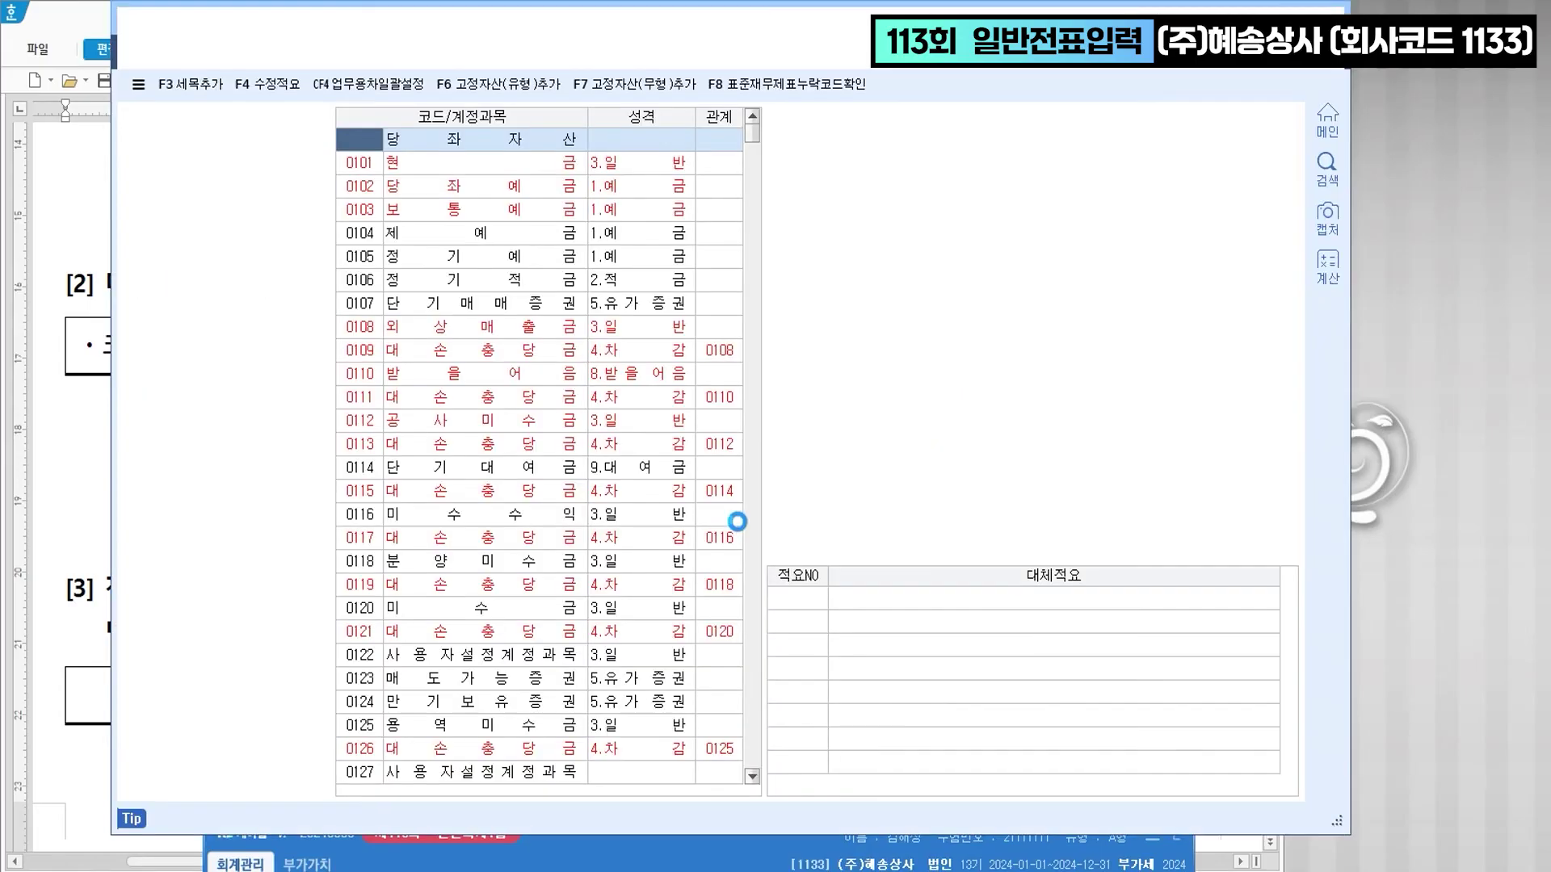
pyautogui.write('134')
pyautogui.press('Return')
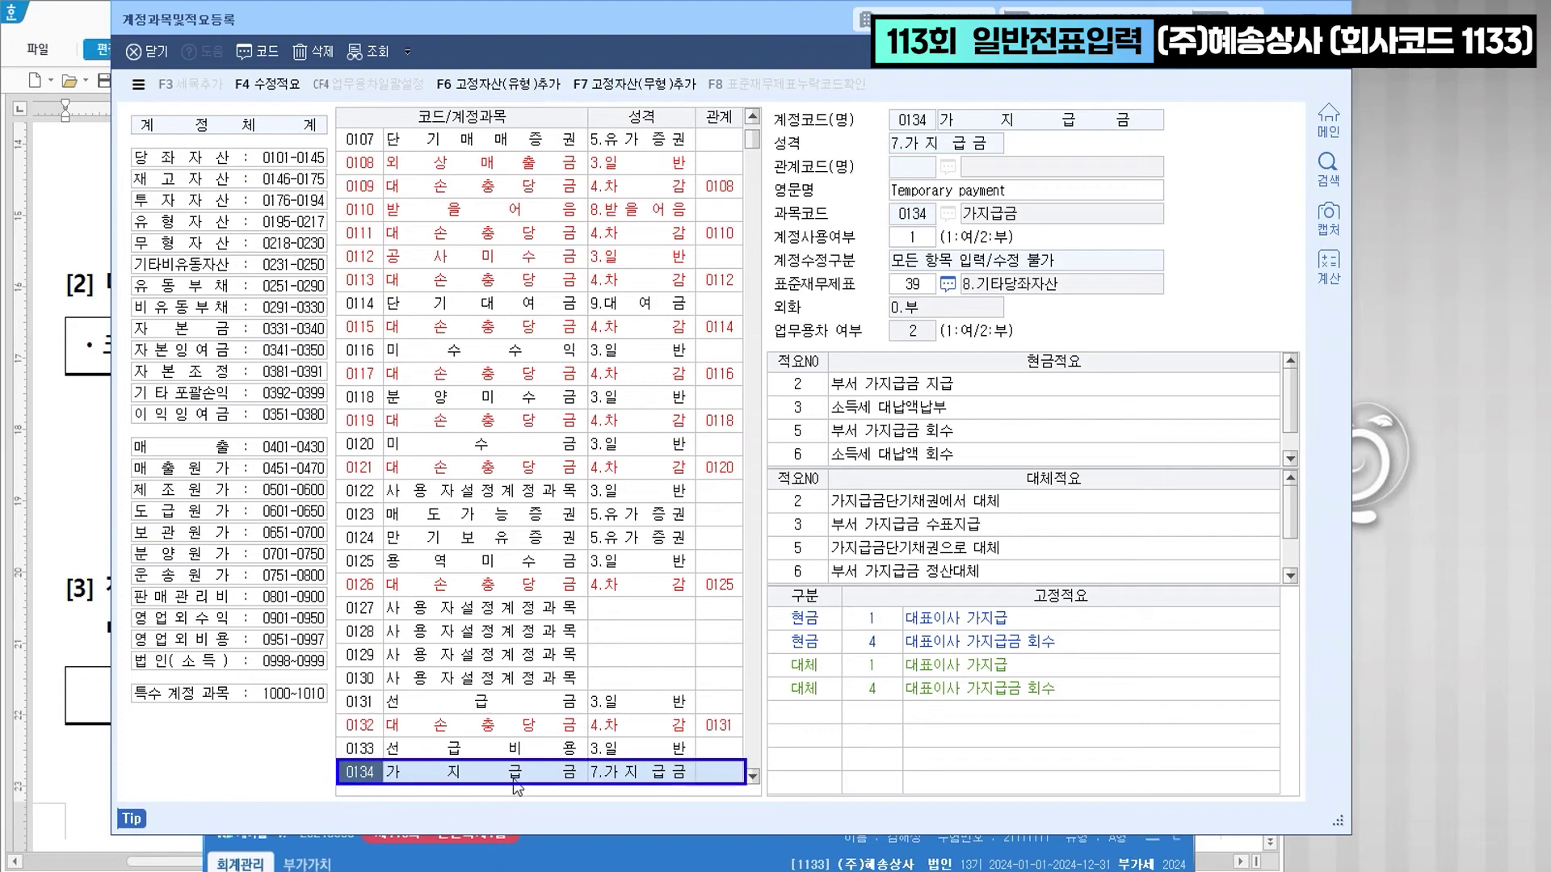
pyautogui.scroll(-6, 524, 767)
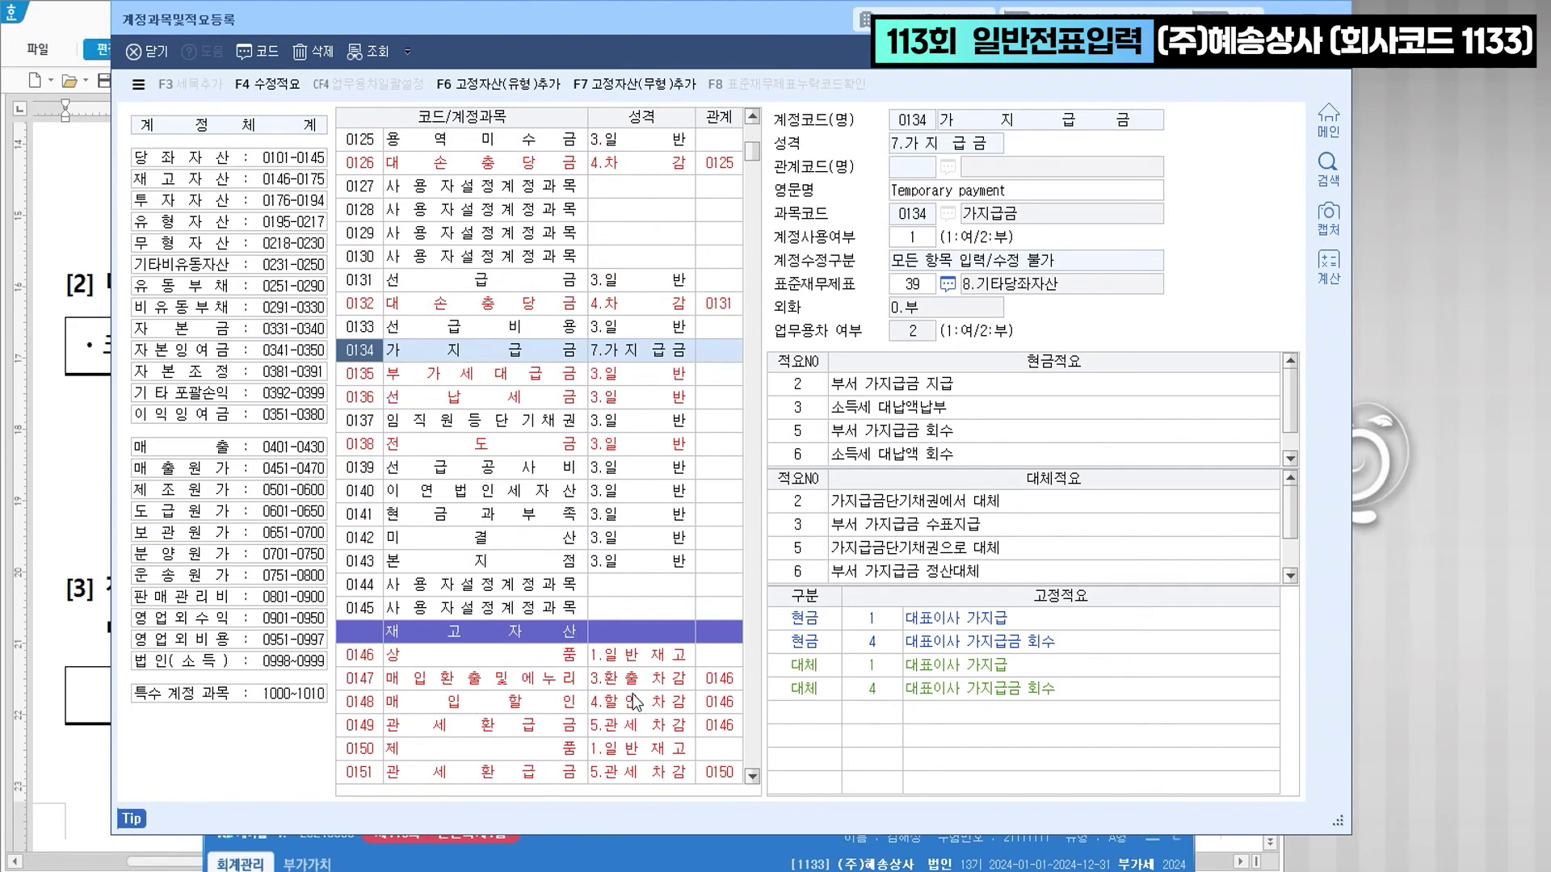
# - Check the 대체적요 number and wording required by problem [2] in the exam document
pyautogui.moveTo(608, 32); pyautogui.dragTo(533, 427)
pyautogui.scroll(-3, 607, 339)
pyautogui.scroll(2, 621, 324)
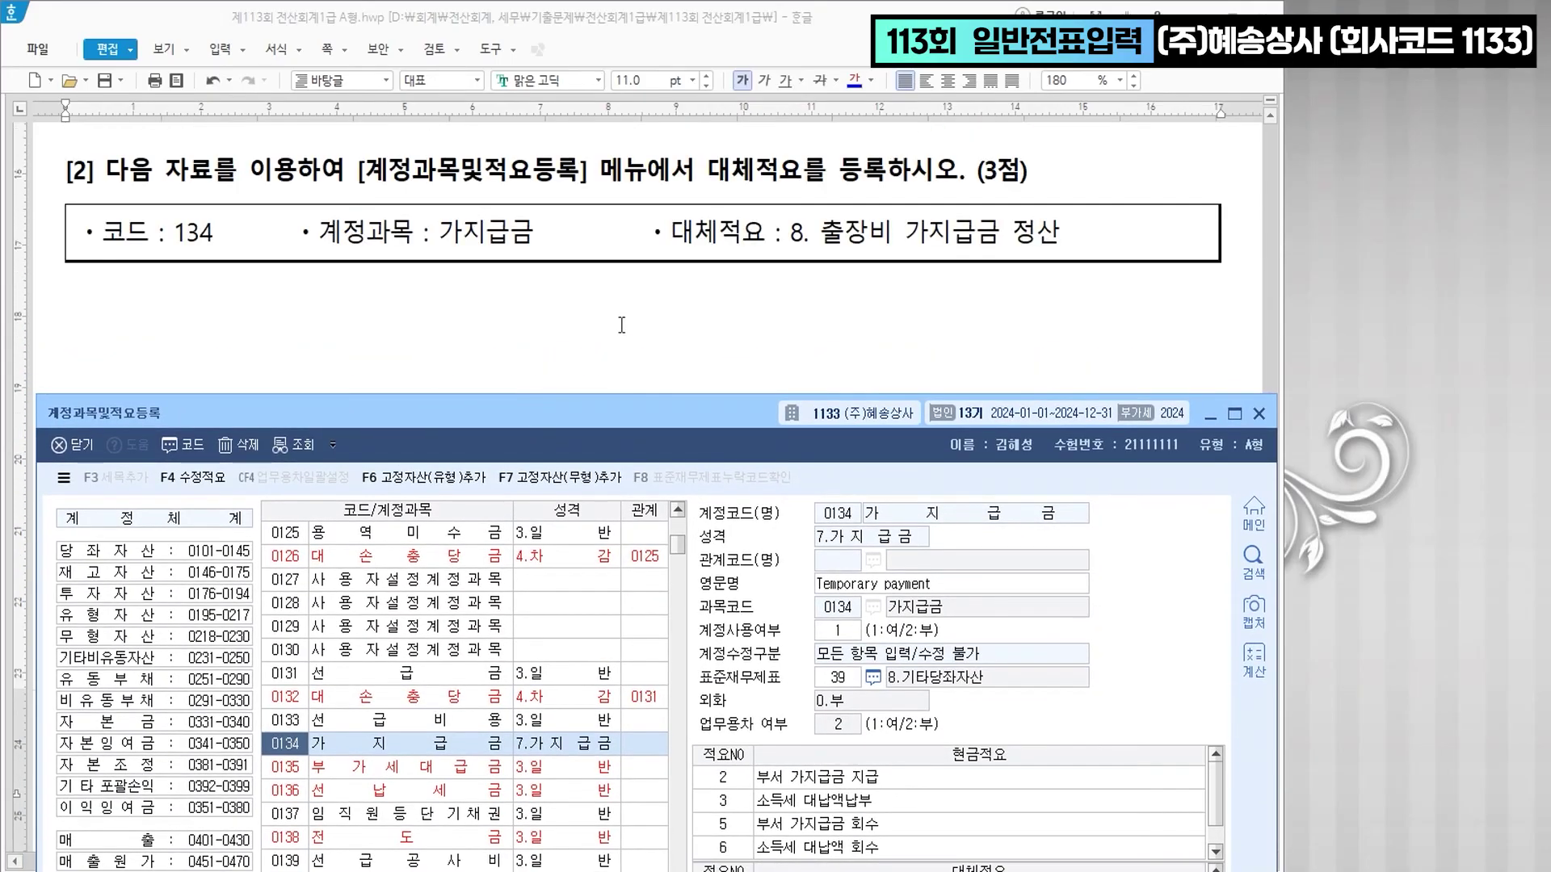
pyautogui.click(839, 236)
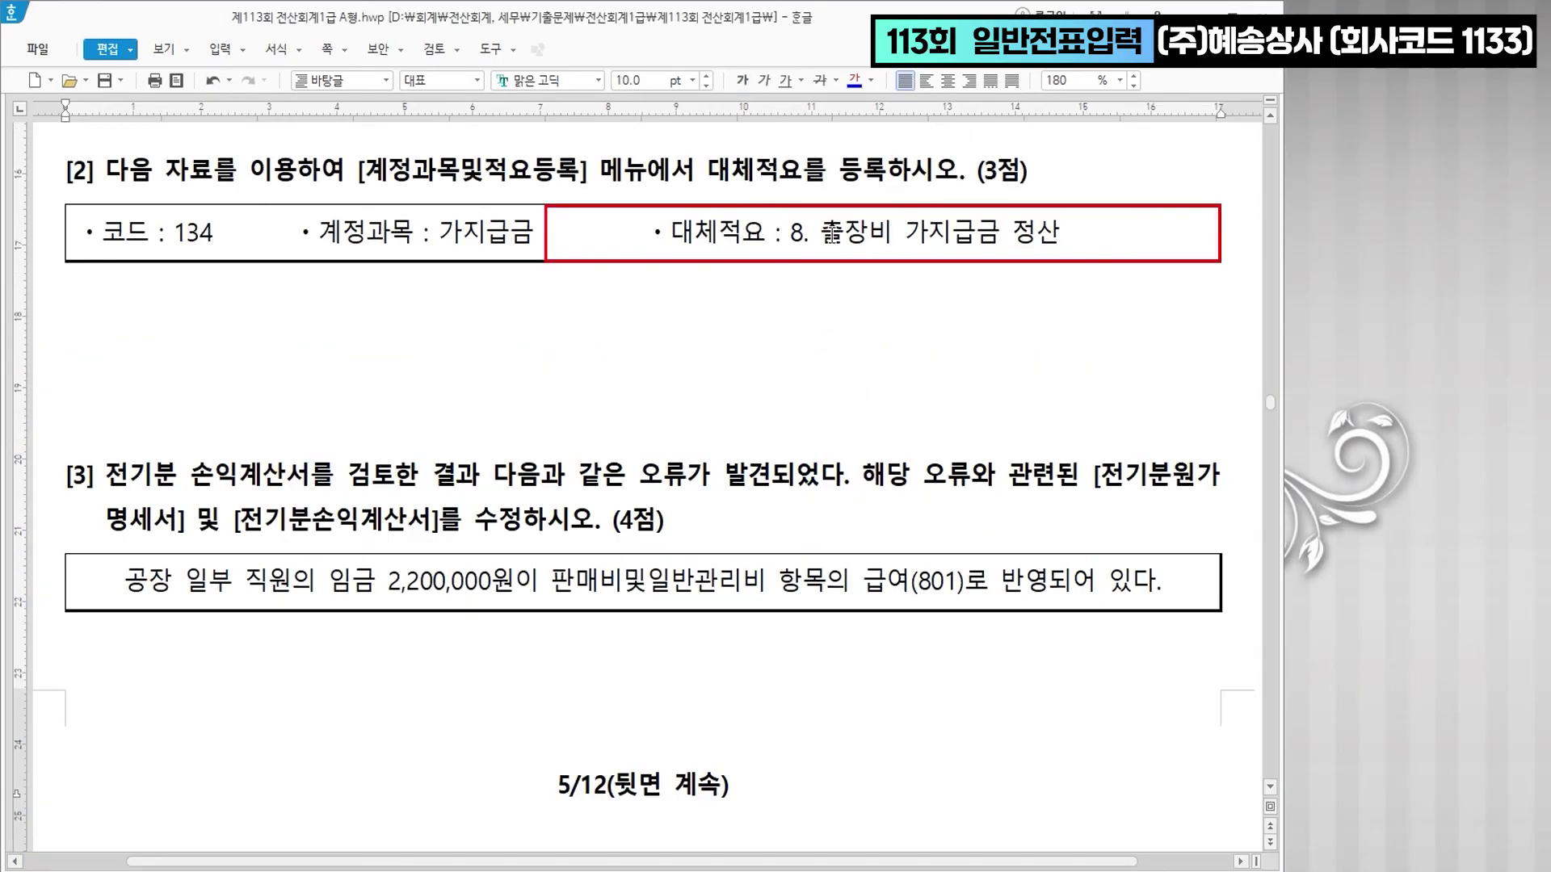
pyautogui.moveTo(822, 234); pyautogui.dragTo(1055, 252)
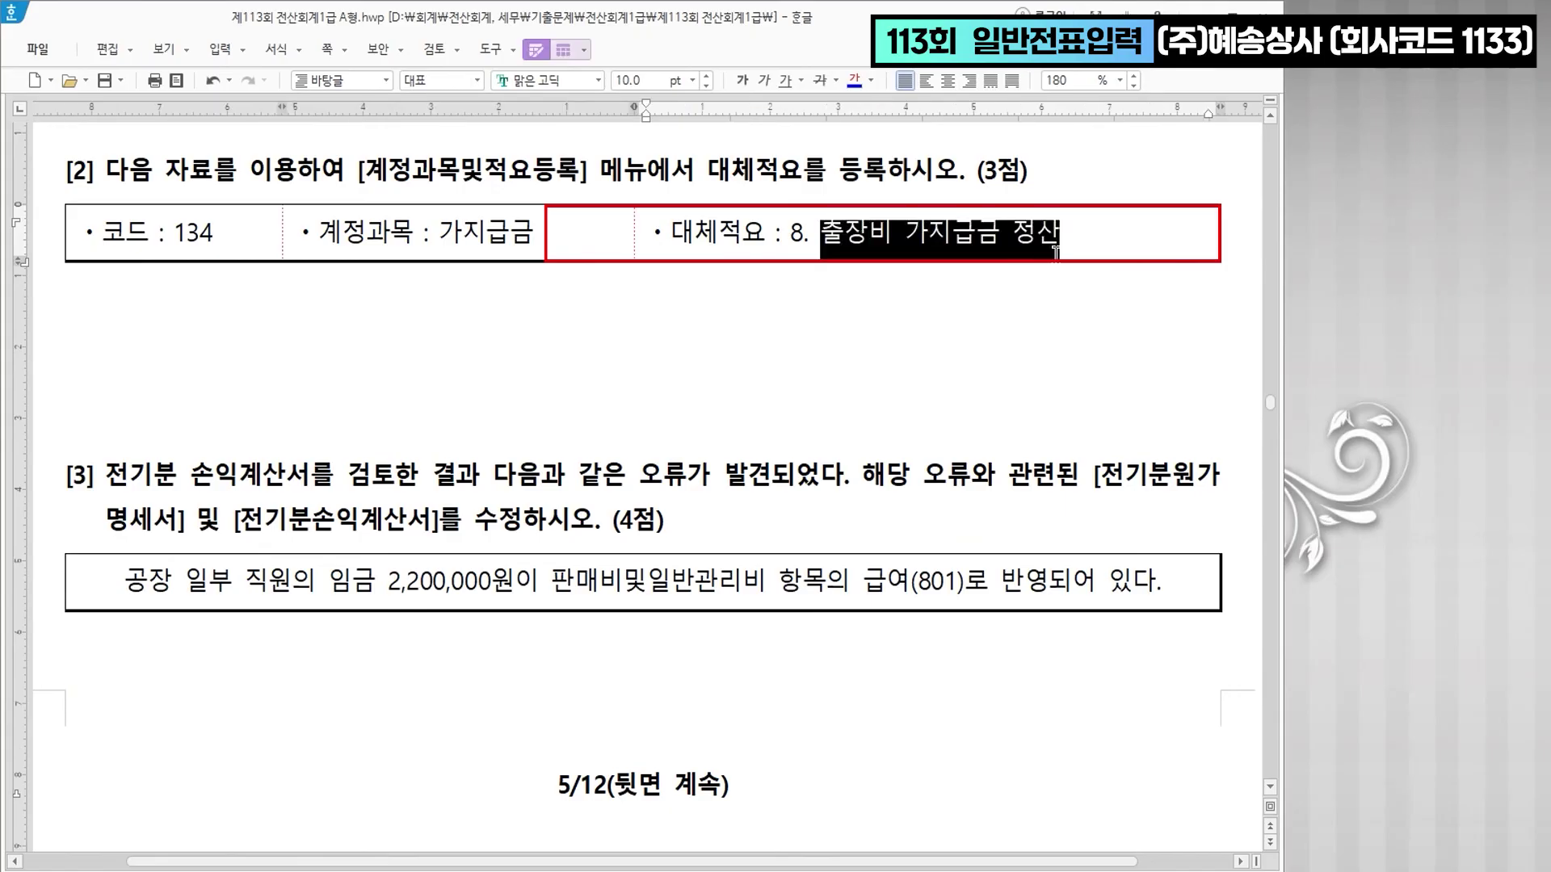
pyautogui.click(825, 395)
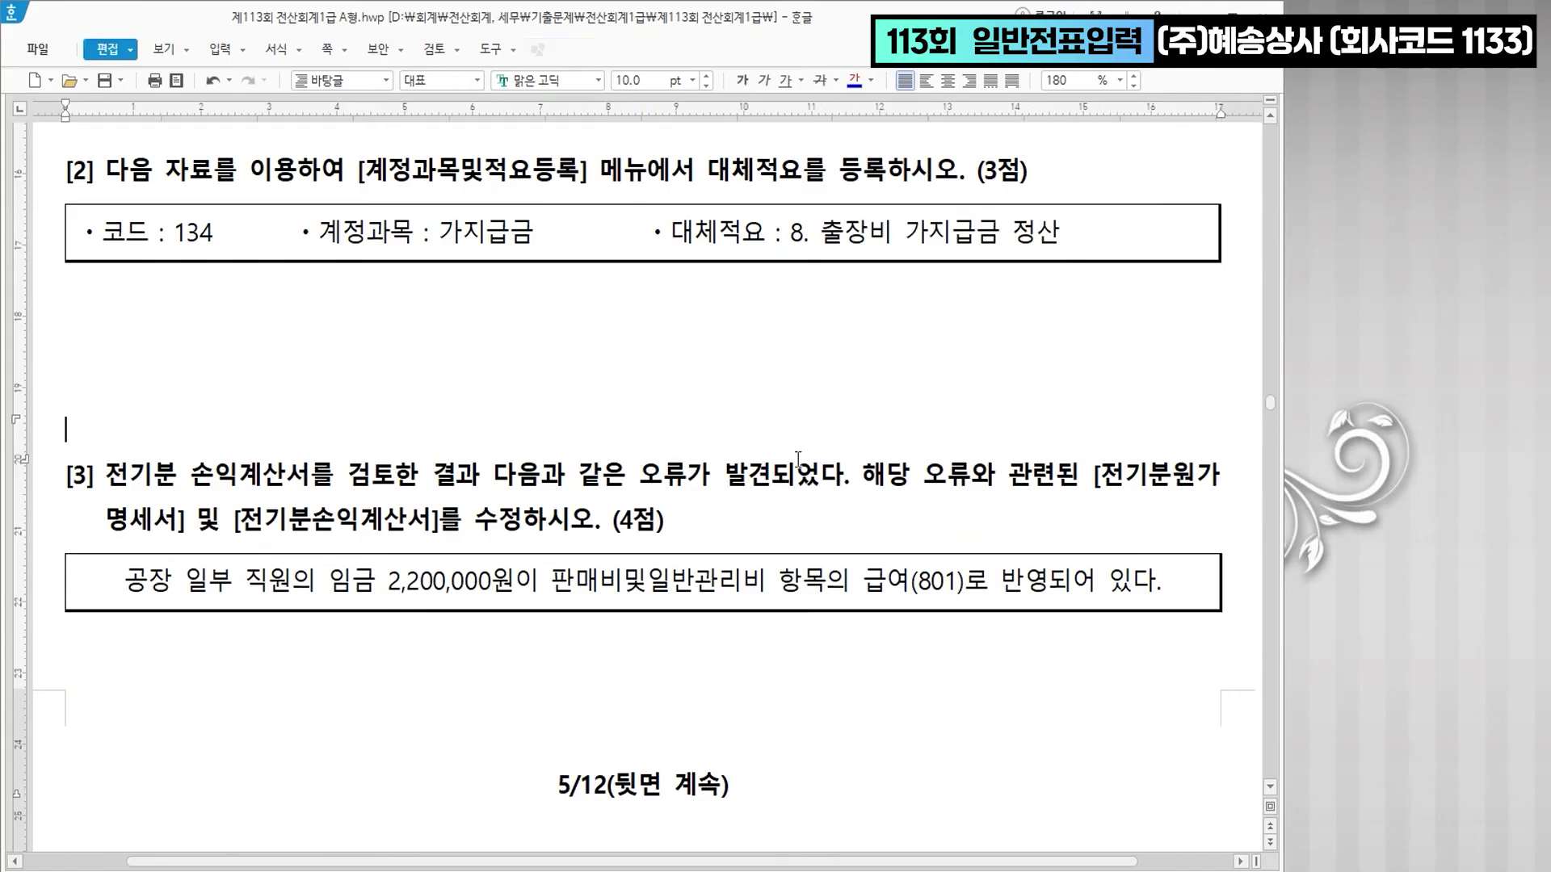
pyautogui.hotkey('alt', 'Tab')
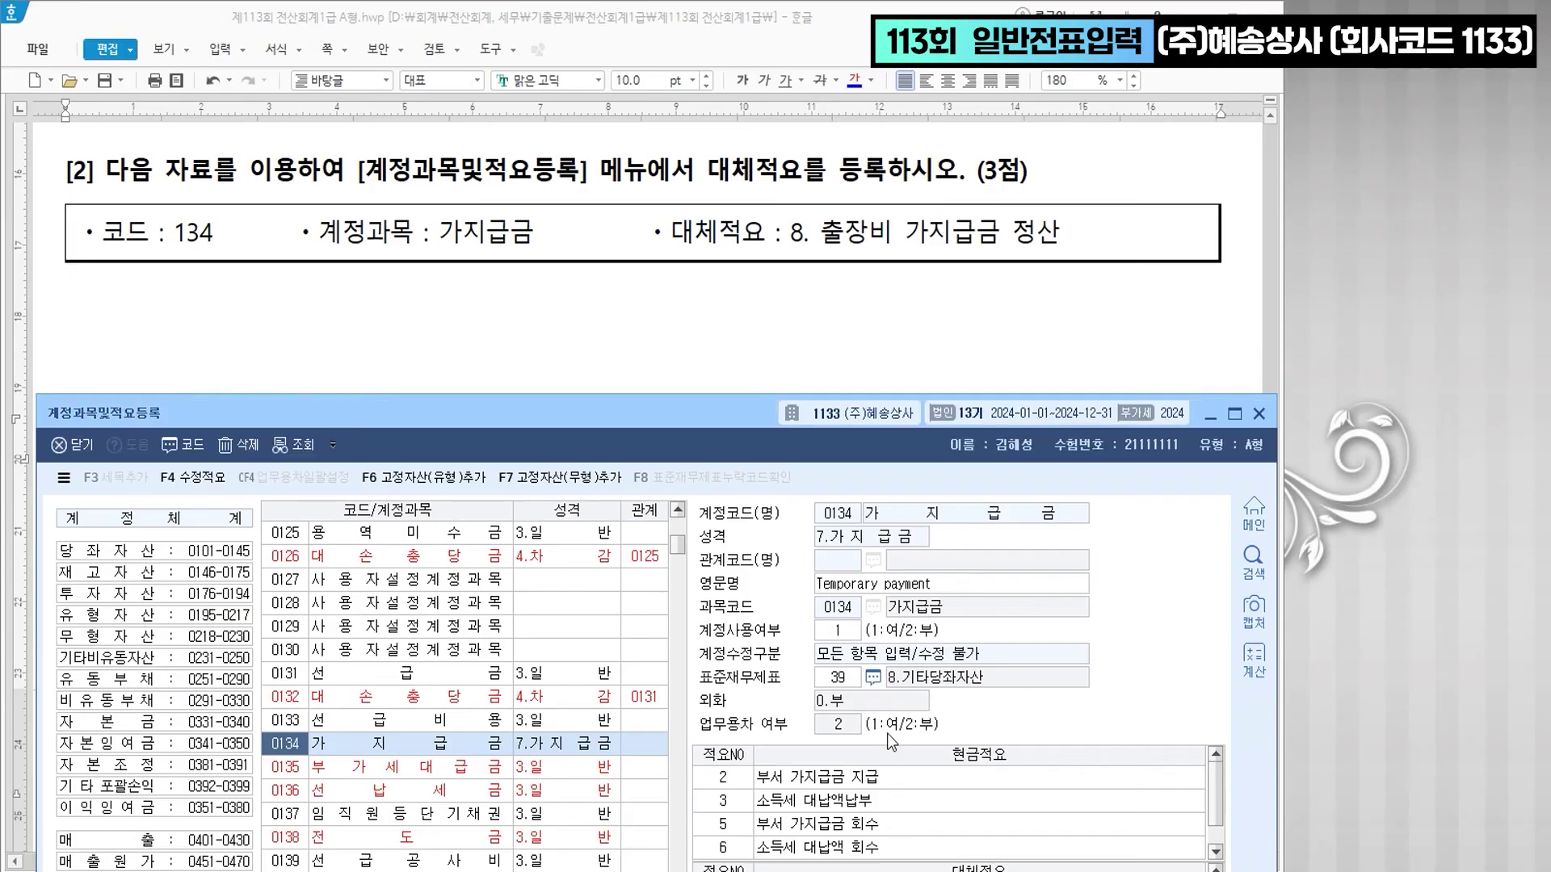
# - Register 대체적요 number 8 for account 134 가지급금 as 출장비 가지급금 정산
pyautogui.moveTo(732, 410); pyautogui.dragTo(732, 274)
pyautogui.scroll(-1, 811, 682)
pyautogui.scroll(-2, 745, 802)
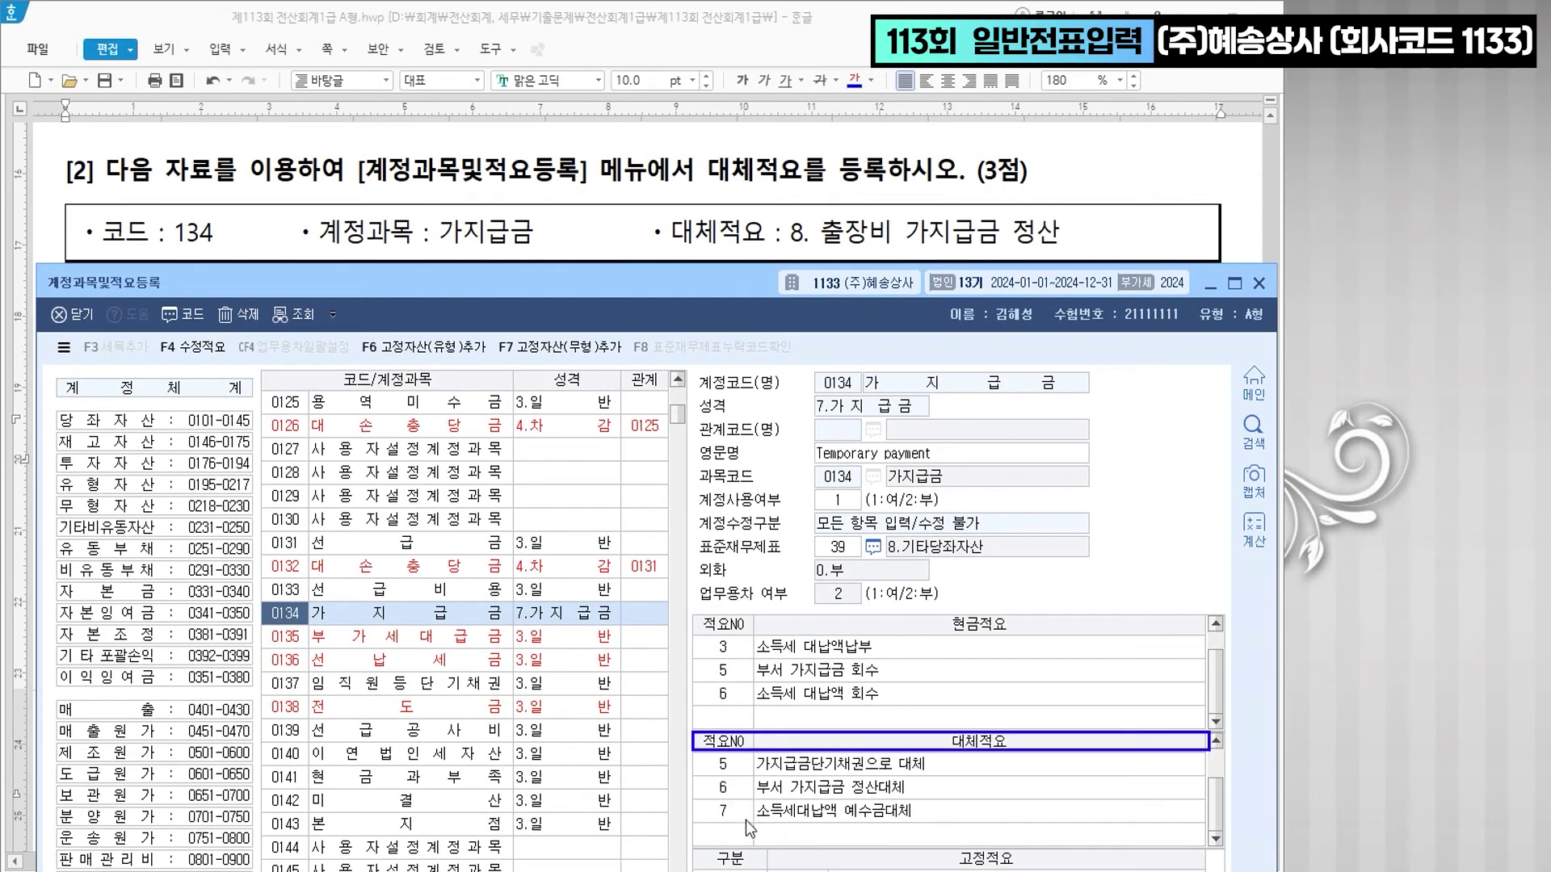
pyautogui.write('8')
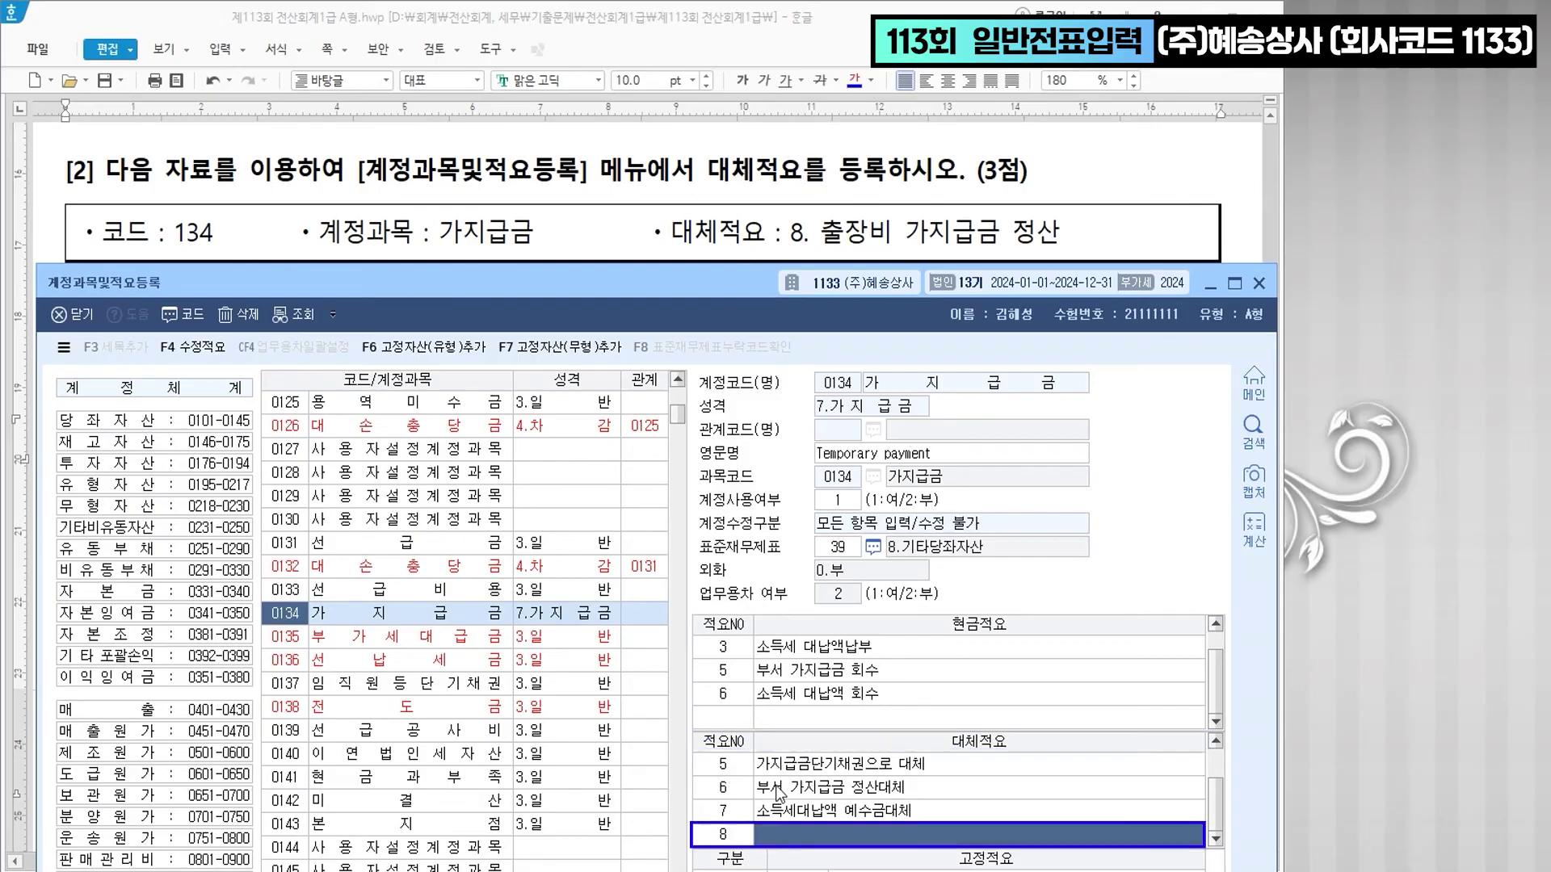
pyautogui.write('출장비 가지급금 정산')
pyautogui.press('Return')
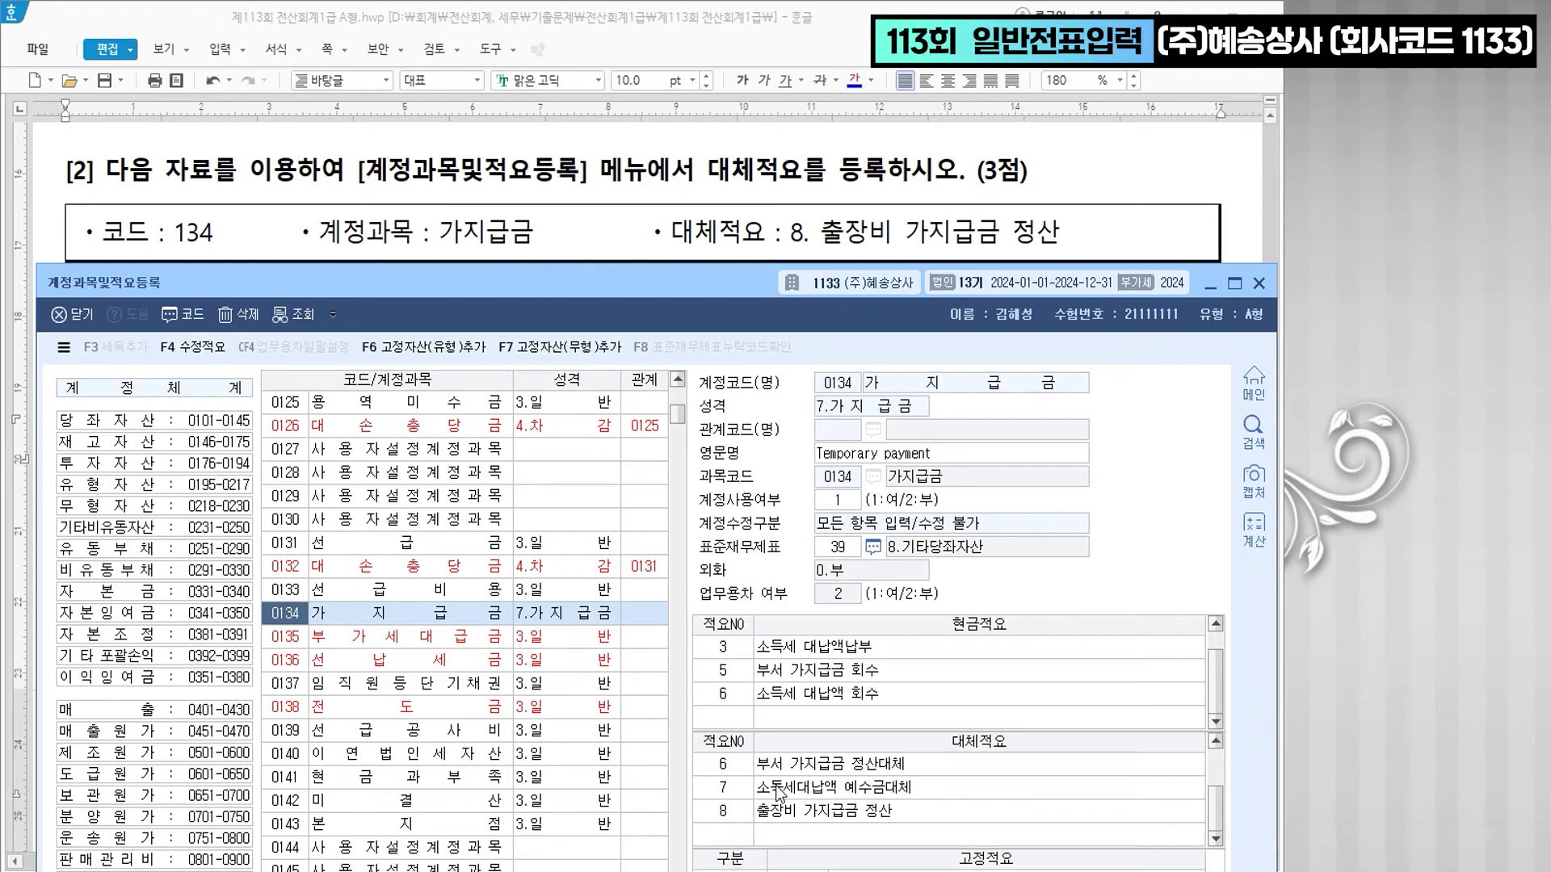
# - Reload account 0134 가지급금 to check its saved 대체적요 list and close 계정과목및적요등록
pyautogui.moveTo(544, 277); pyautogui.dragTo(580, 117)
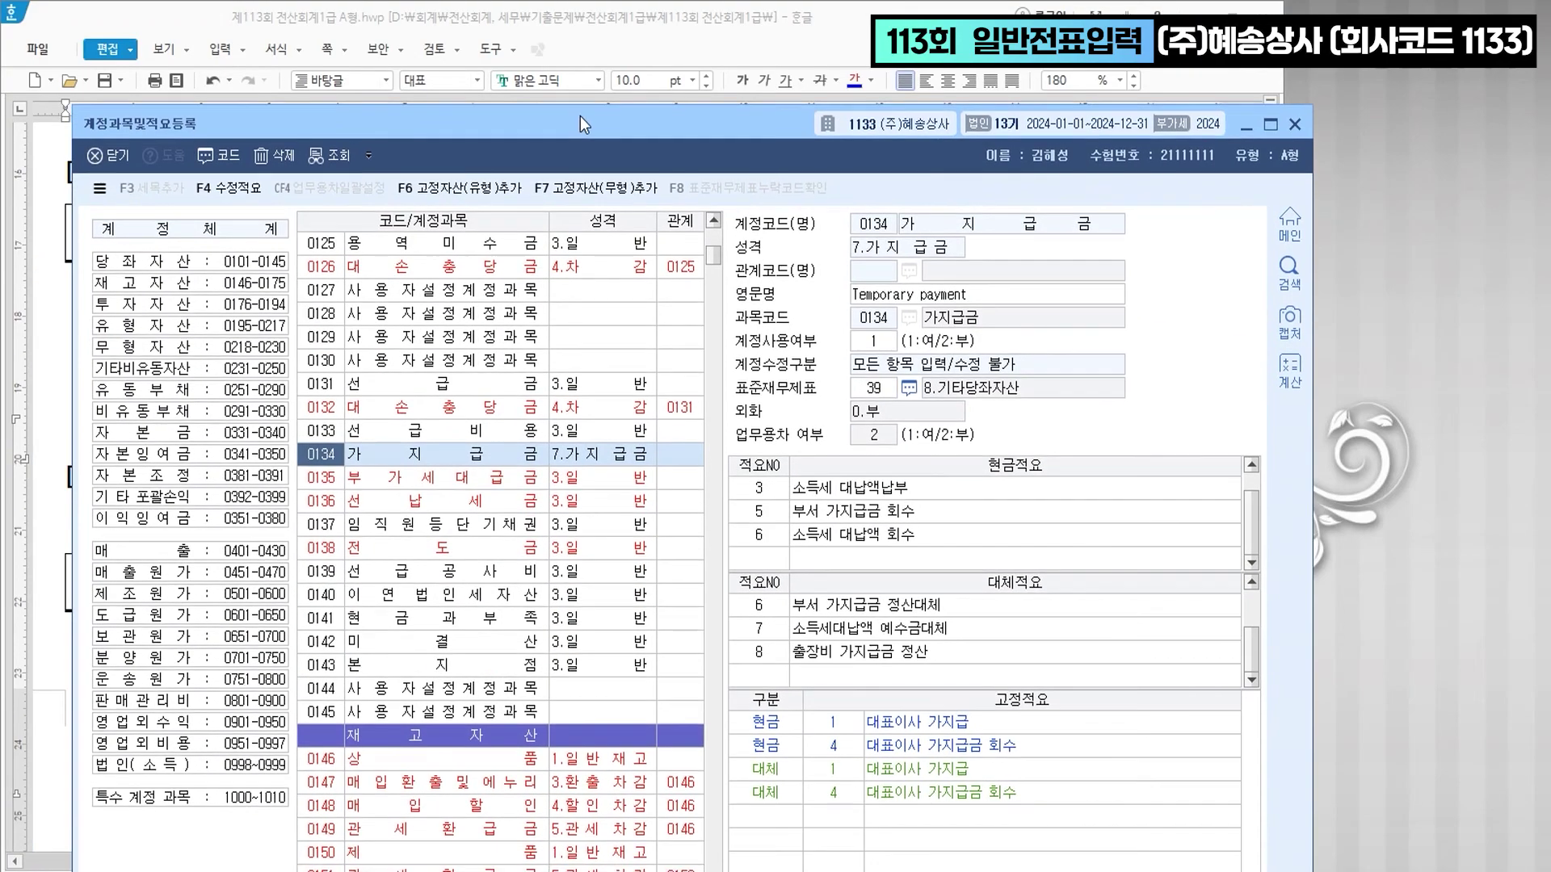
pyautogui.click(472, 481)
pyautogui.click(472, 459)
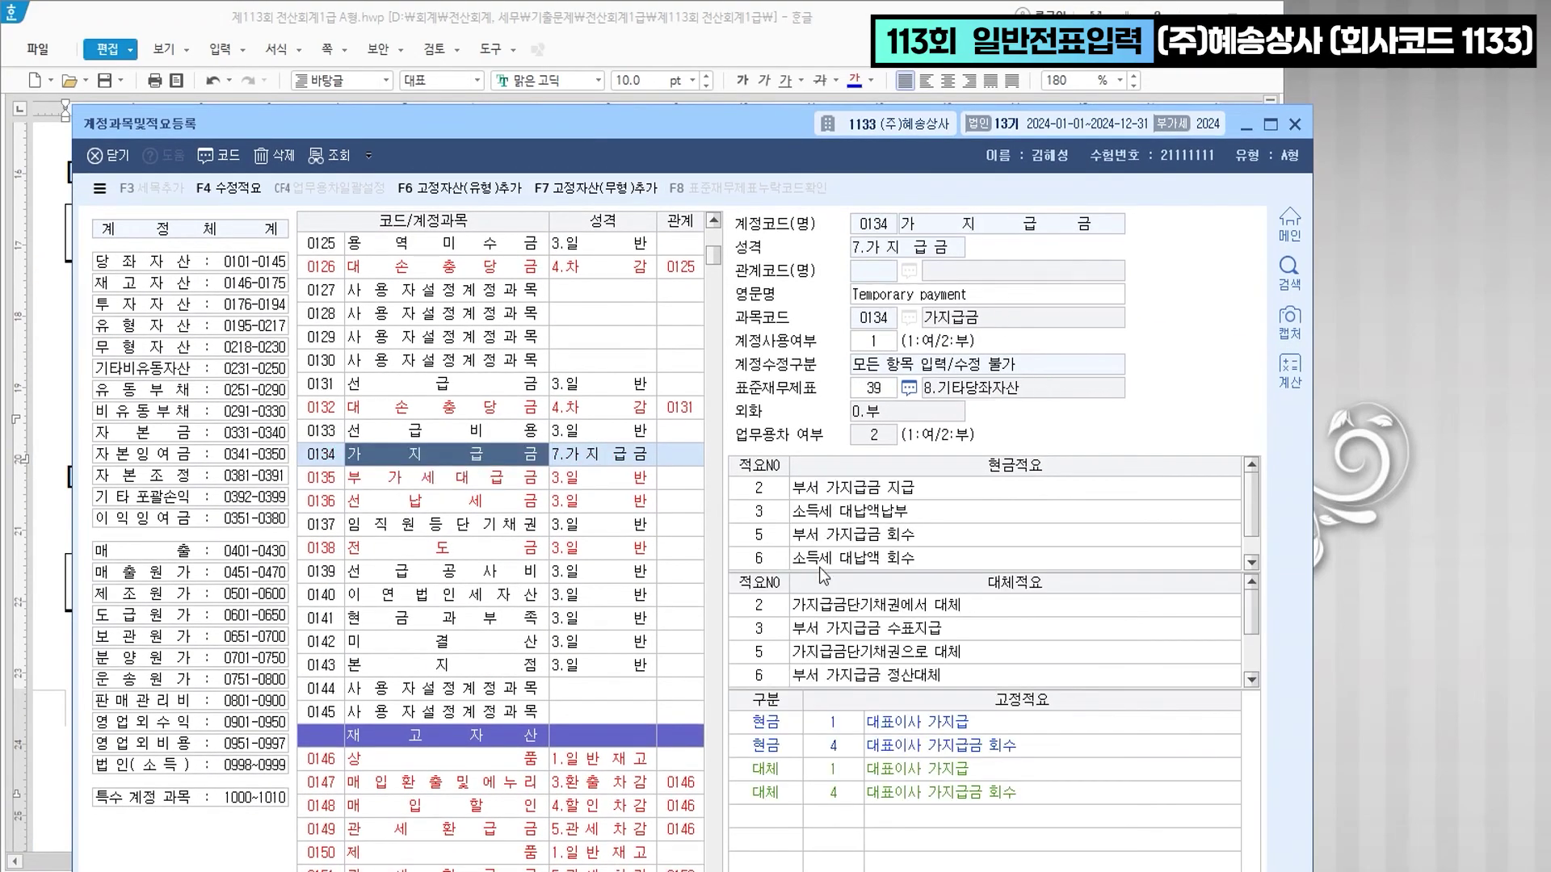
pyautogui.click(1251, 679)
pyautogui.click(1251, 679)
pyautogui.click(1251, 680)
pyautogui.click(848, 660)
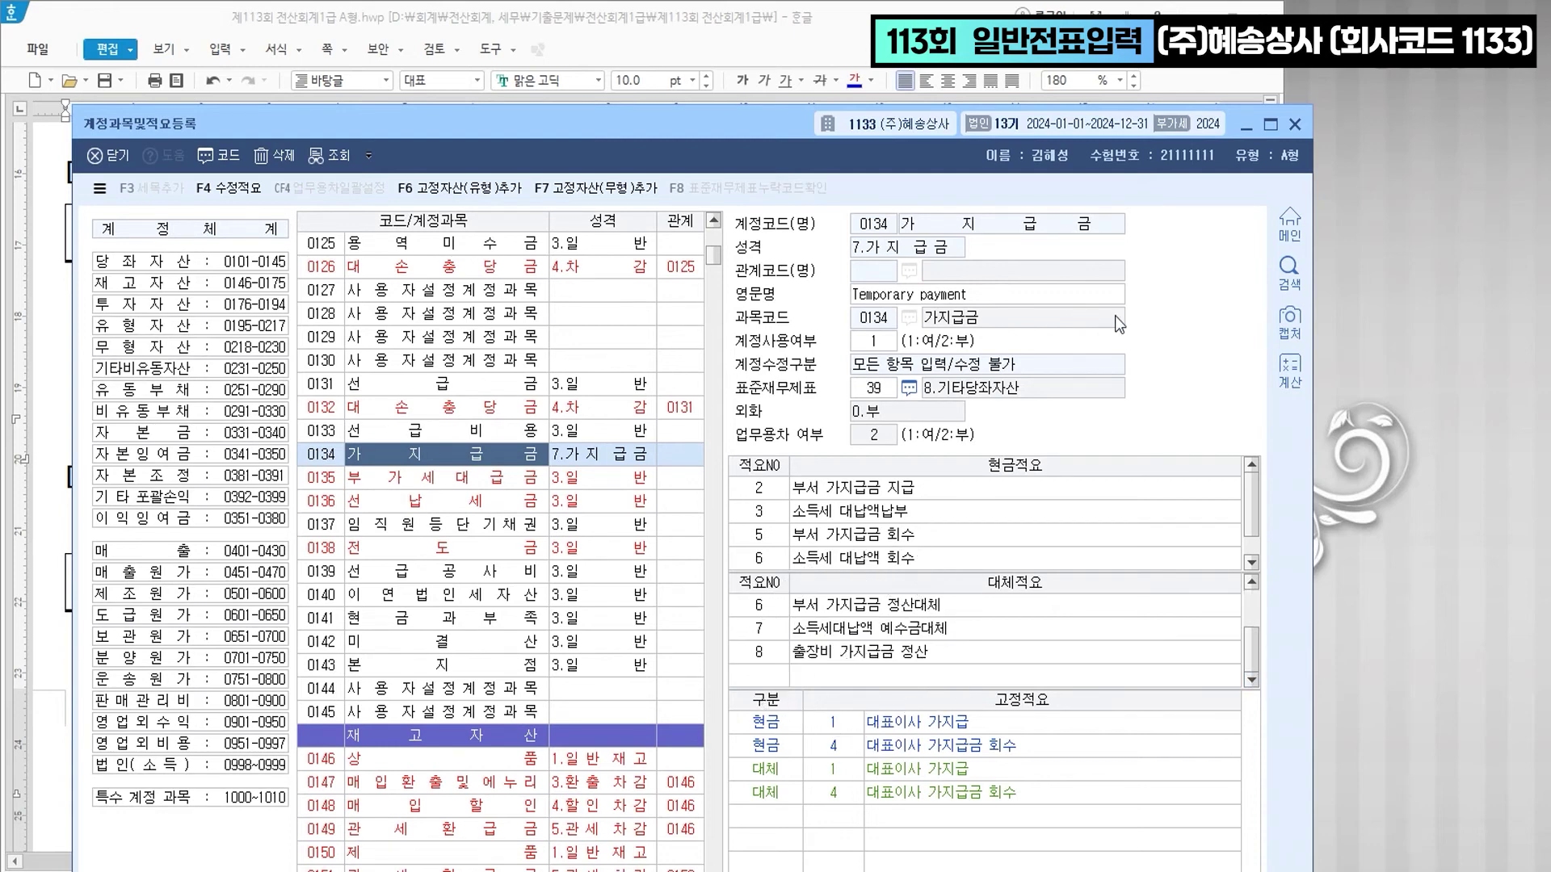
pyautogui.click(1289, 127)
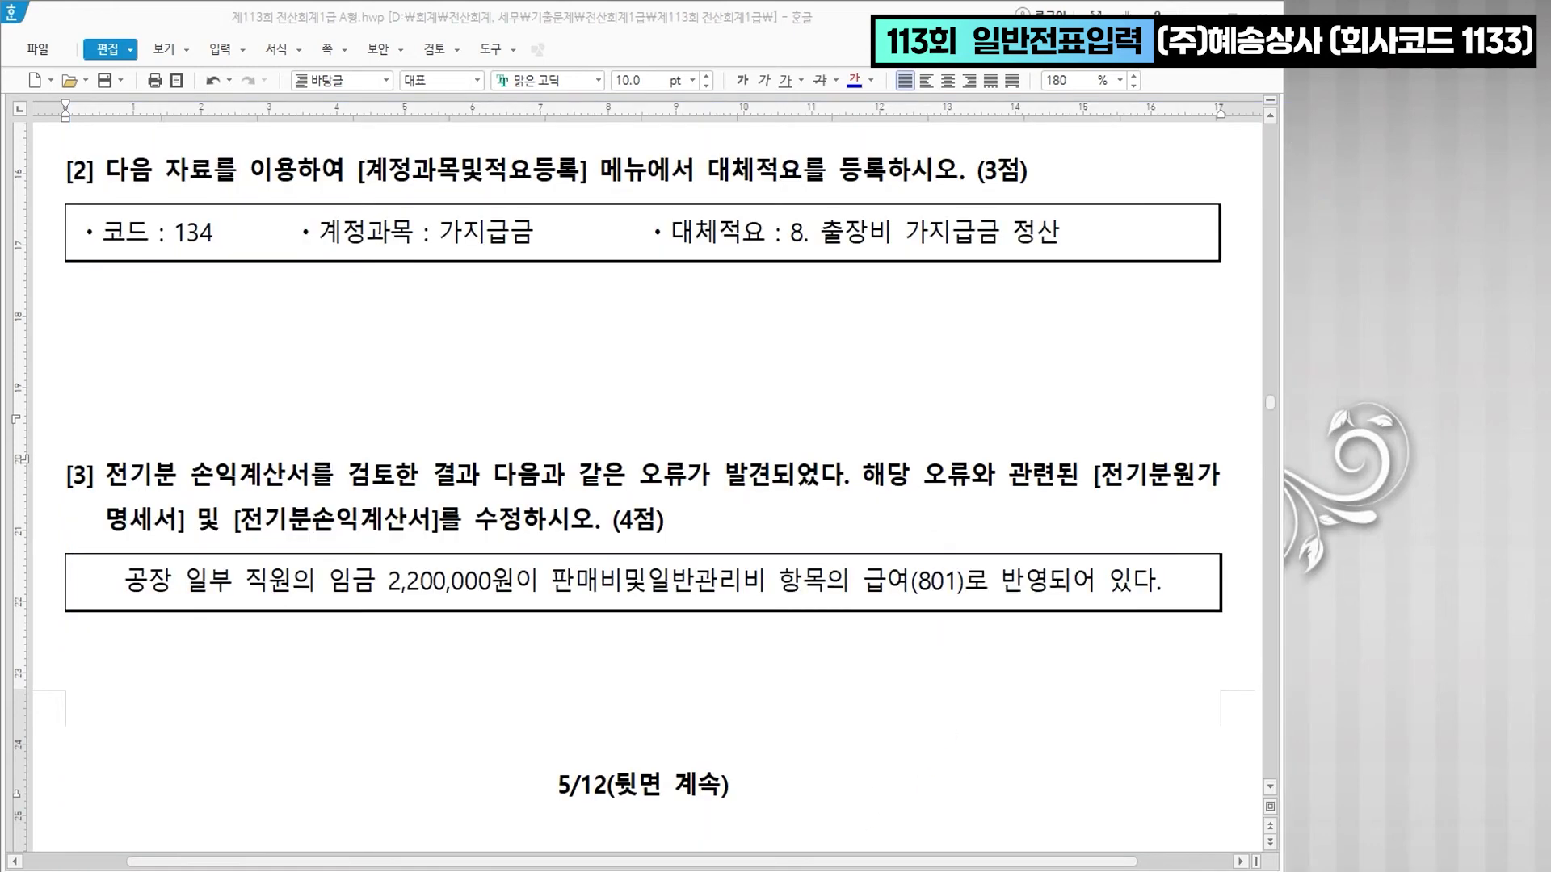
# - Colour the text [전기분원가명세서] 및 [전기분손익계산서] blue in problem [3] of the exam document
pyautogui.scroll(-3, 708, 541)
pyautogui.click(260, 250)
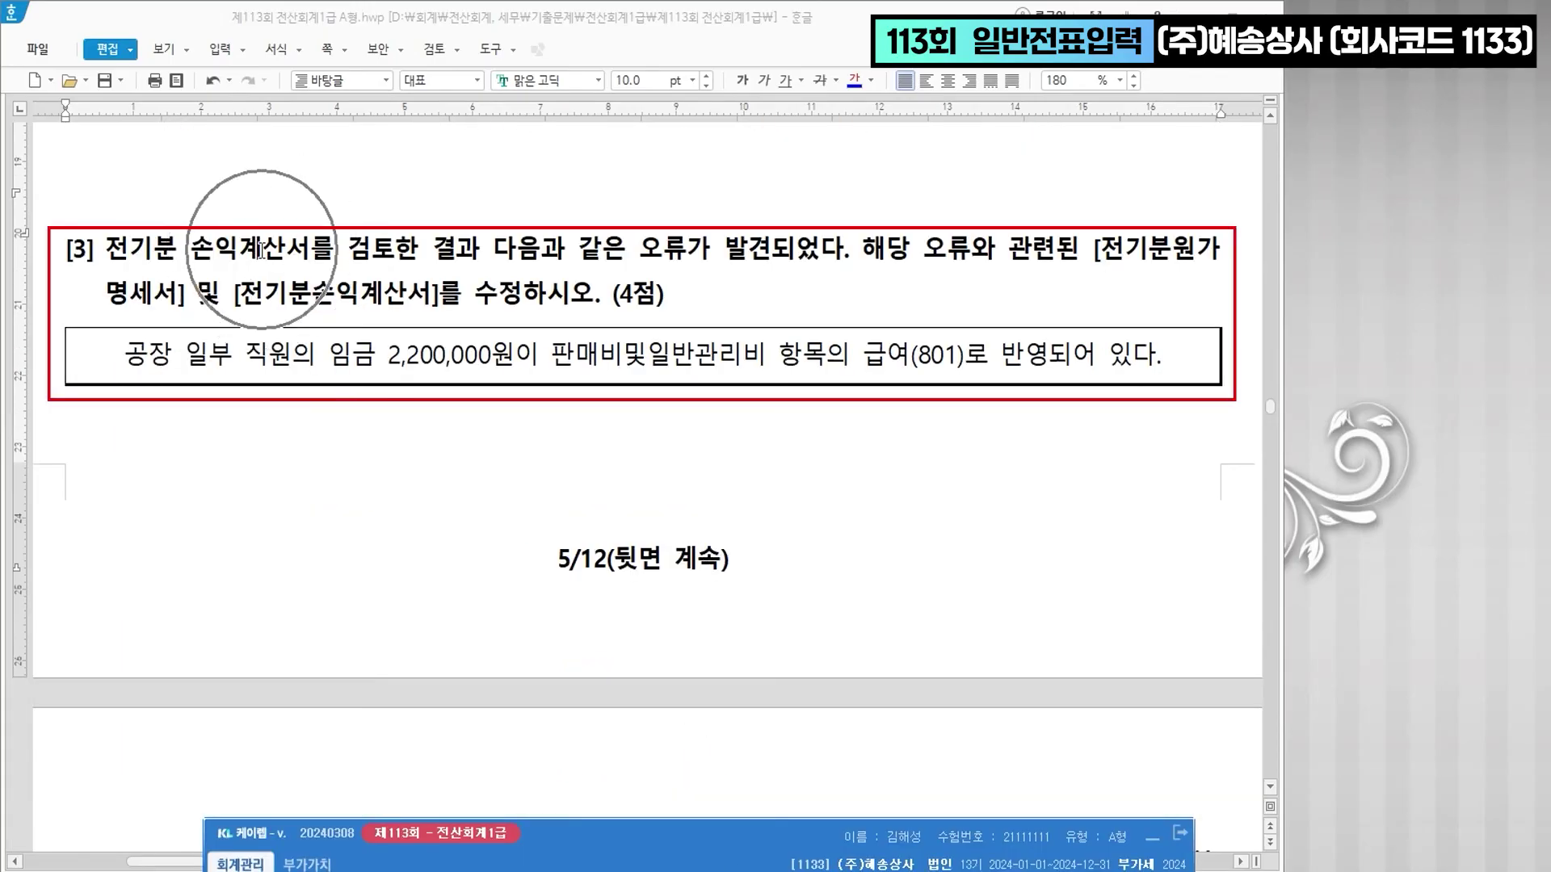
pyautogui.click(793, 248)
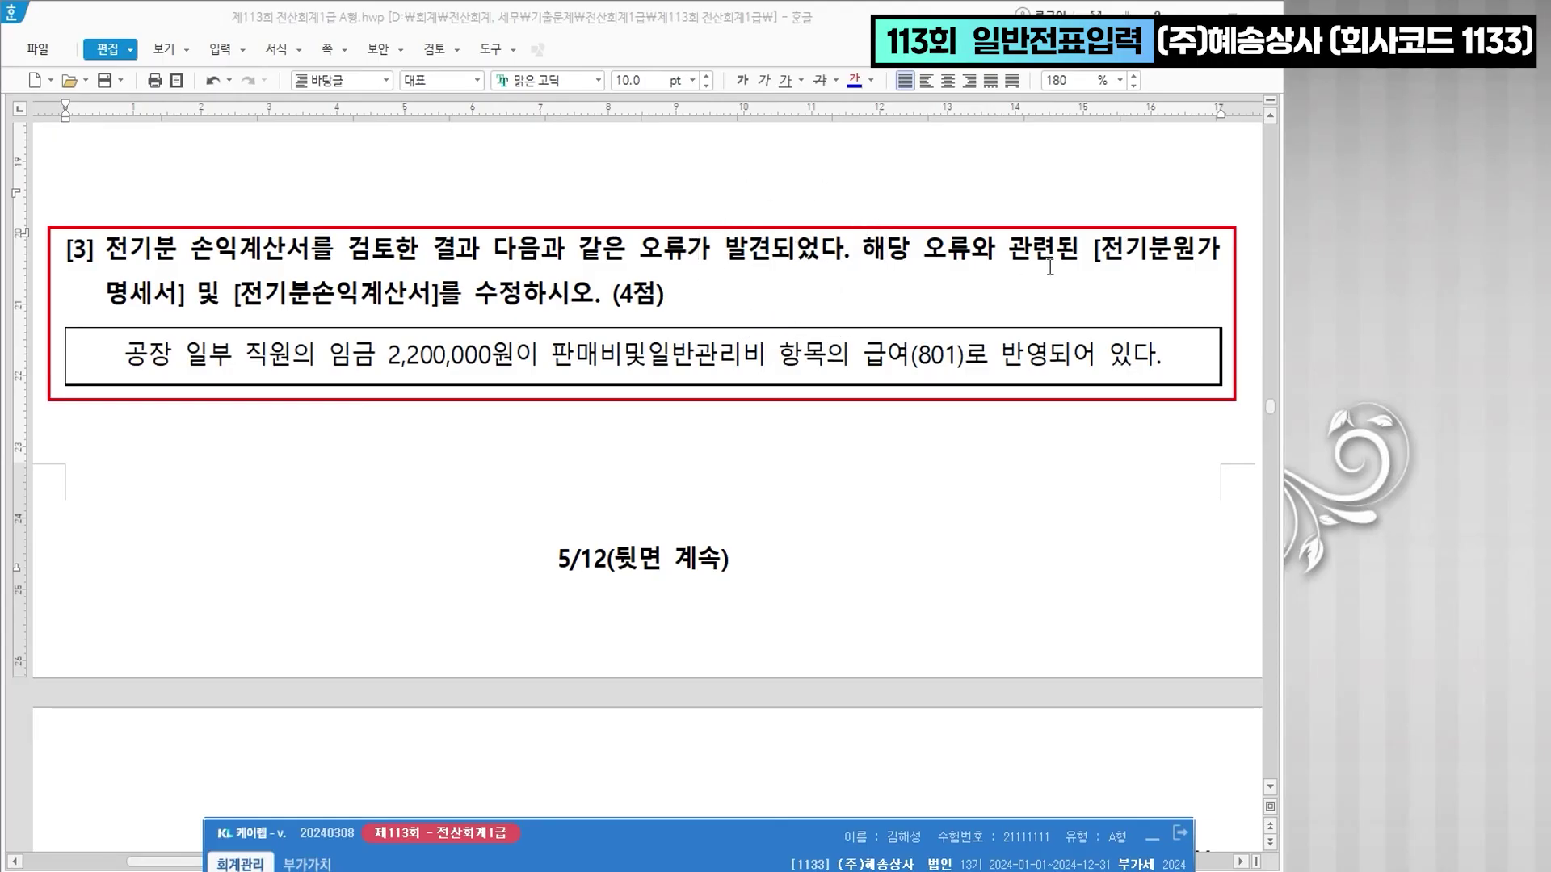
pyautogui.moveTo(1092, 249); pyautogui.dragTo(435, 312)
pyautogui.click(853, 79)
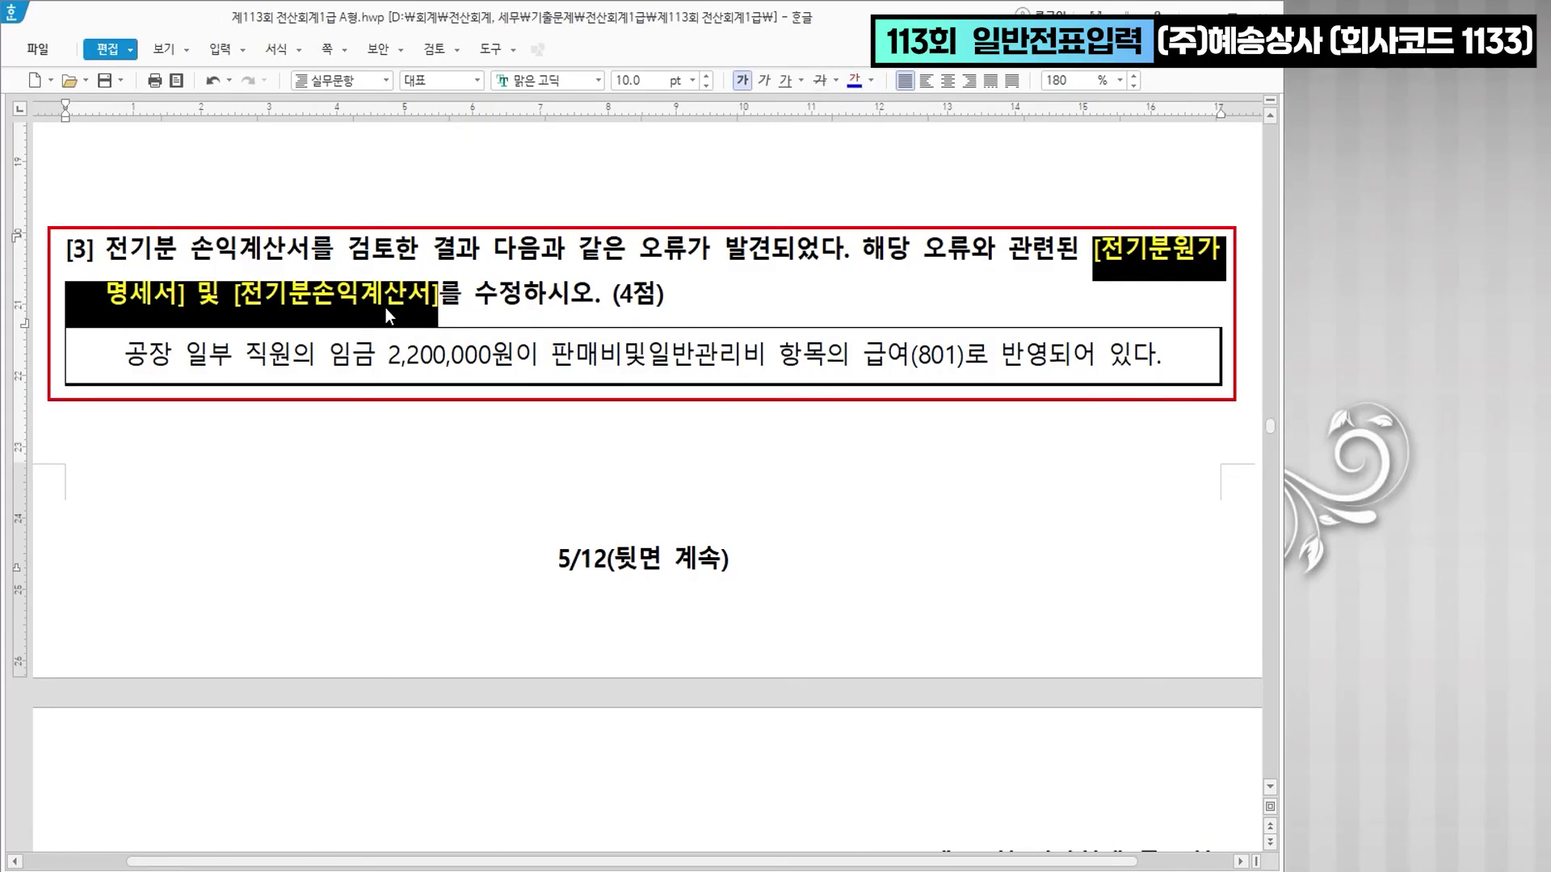
pyautogui.click(409, 417)
# - Mark the boxed sentence of problem [3] with "+" after 2,200,000원 and "-" after 급여(801)
pyautogui.moveTo(119, 360); pyautogui.dragTo(516, 360)
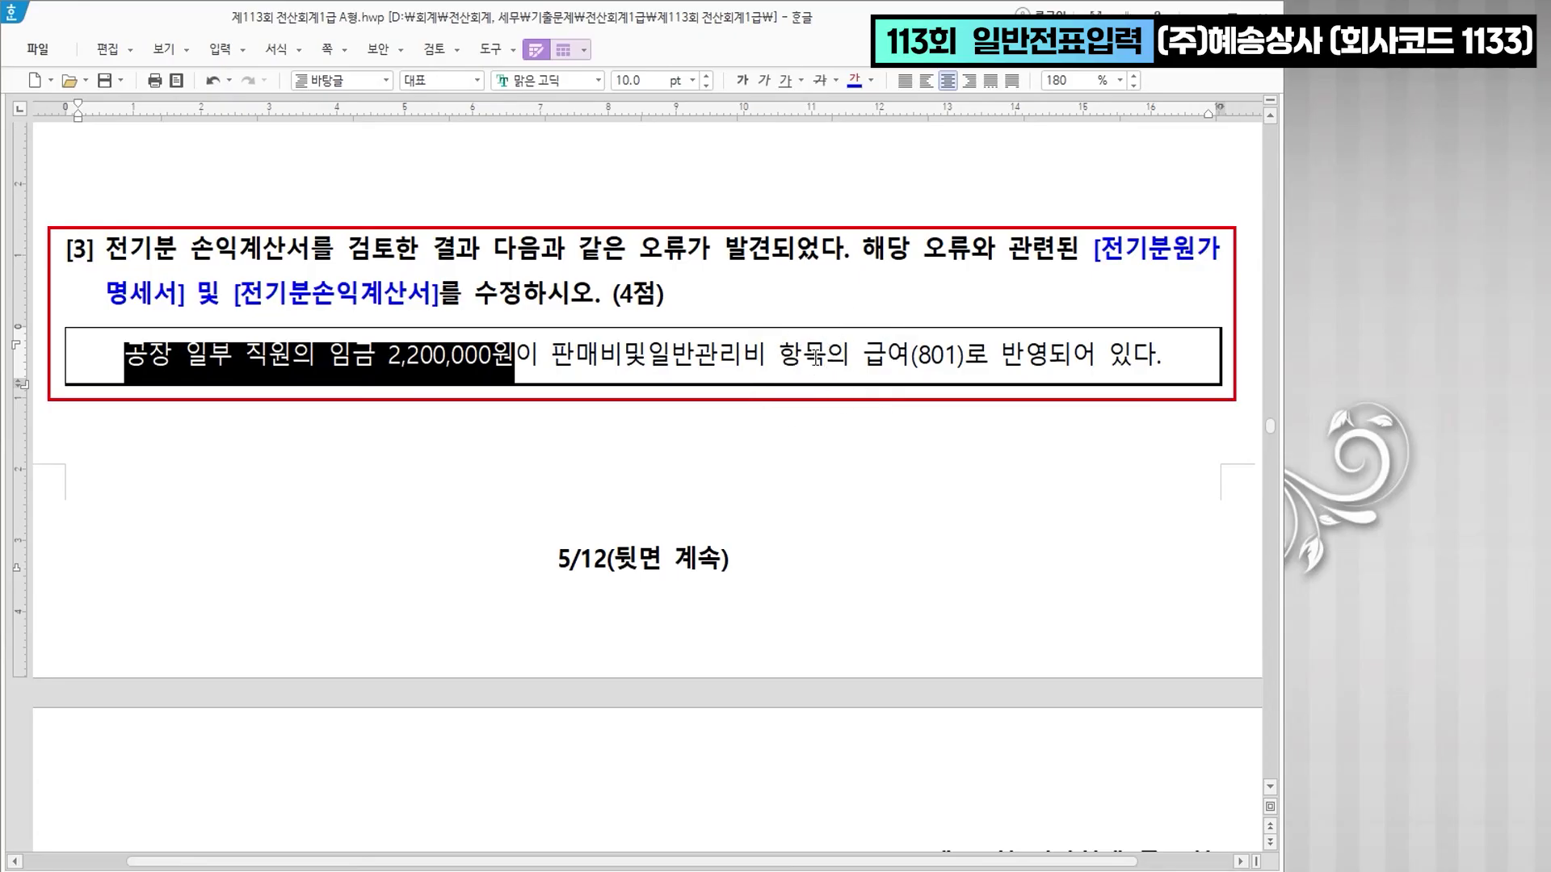
pyautogui.click(518, 359)
pyautogui.write('+')
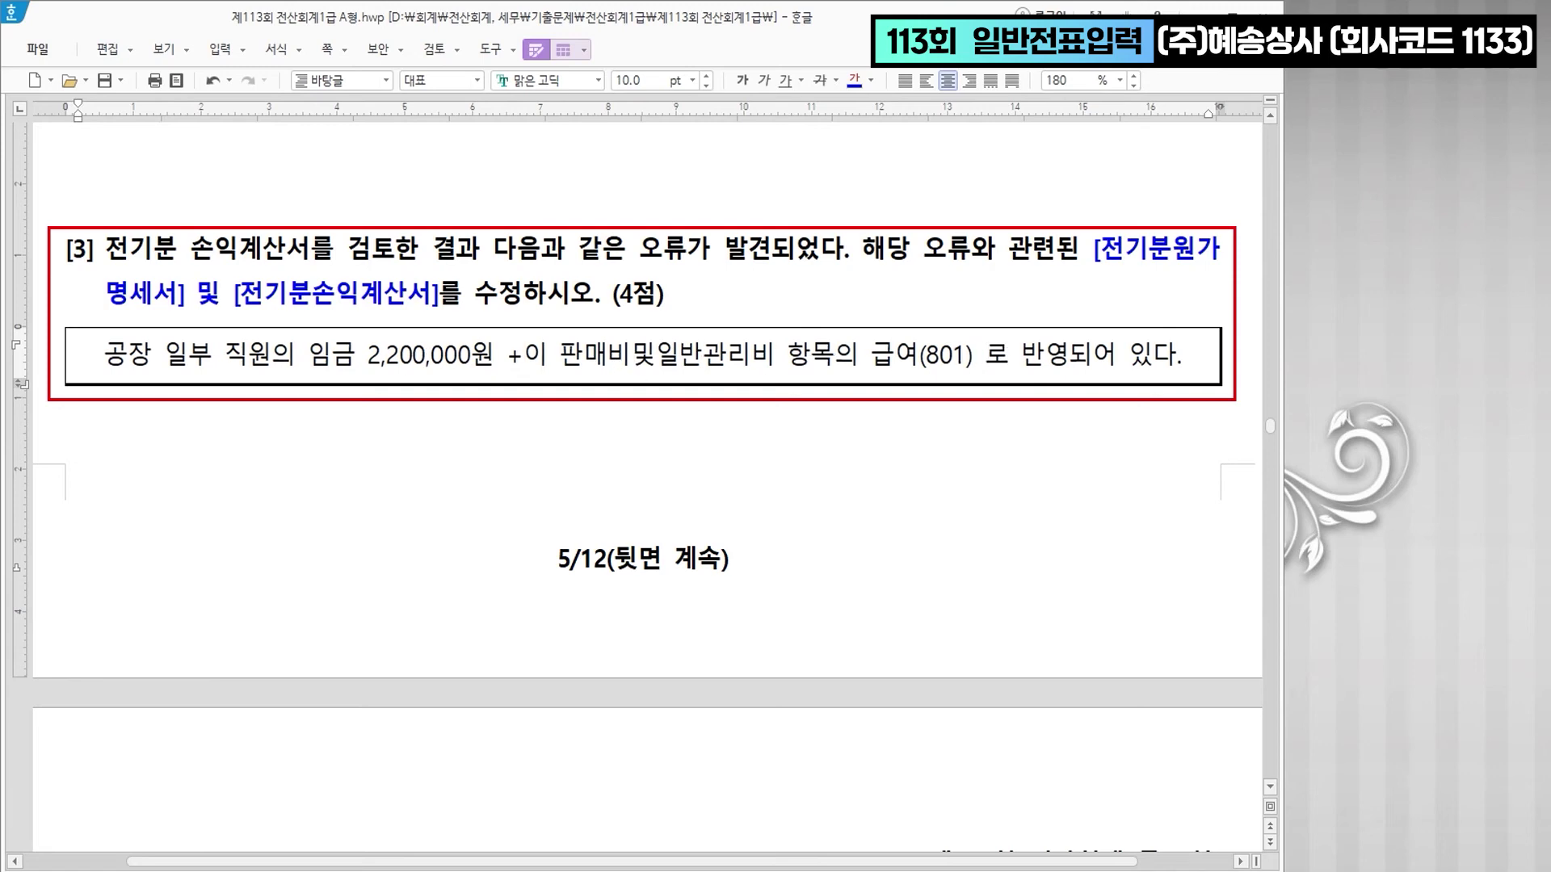
pyautogui.write(' -')
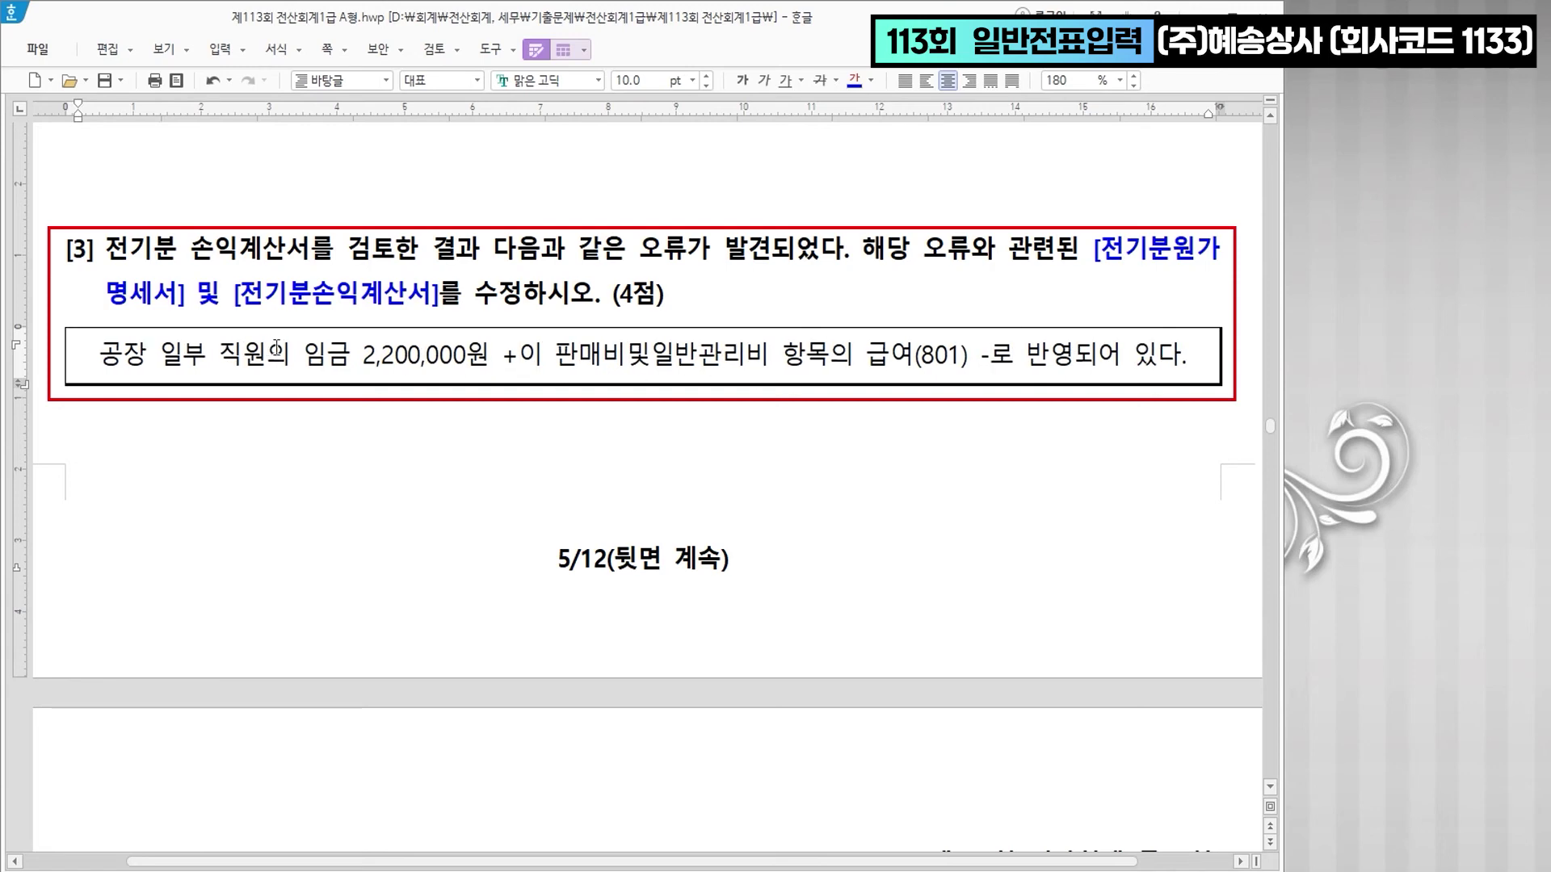
# - Make "임금 2,200,000원 +" bold and blue, and colour "급여(801) -" blue
pyautogui.moveTo(302, 356); pyautogui.dragTo(518, 357)
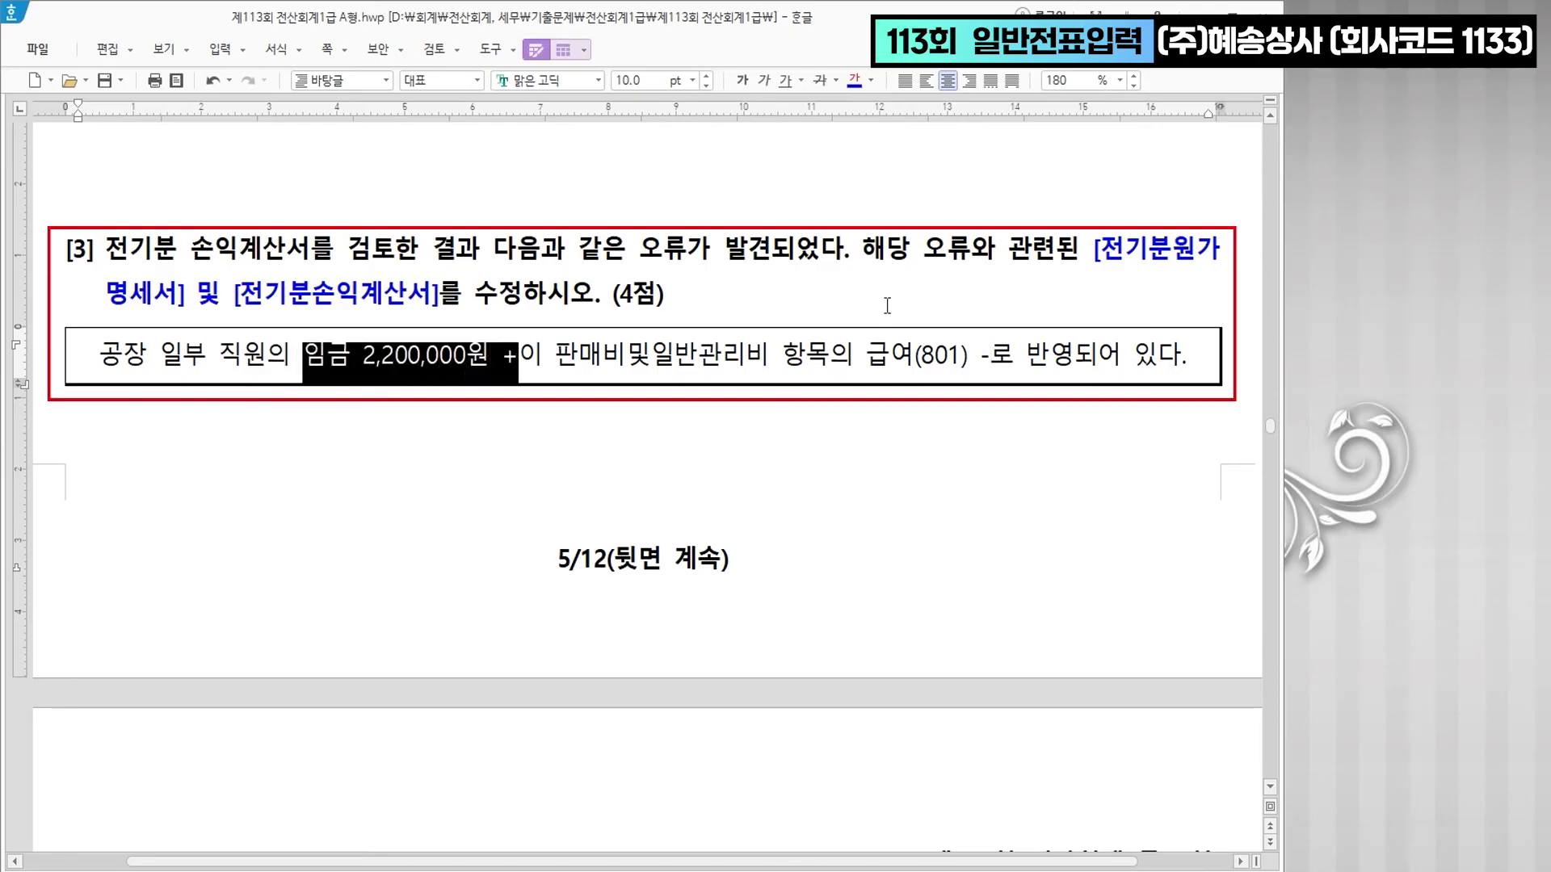
pyautogui.click(854, 80)
pyautogui.click(741, 80)
pyautogui.moveTo(854, 353); pyautogui.dragTo(991, 355)
pyautogui.click(854, 80)
pyautogui.click(816, 428)
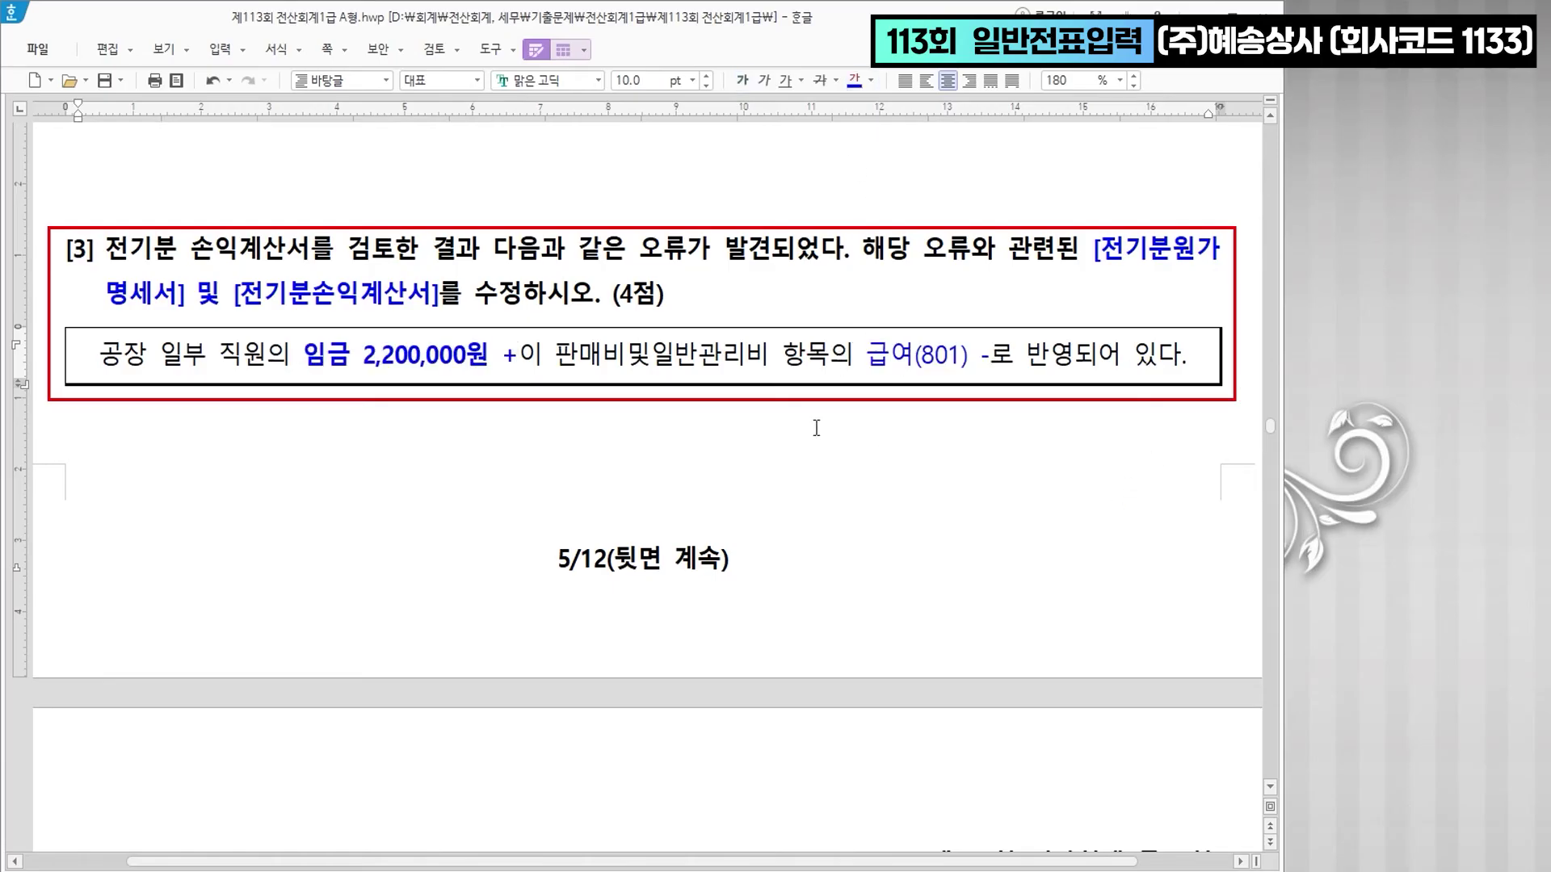
# - Start a note line below the problem [3] box reading "원가 >> 당기제품제조원가 >> 손익"
pyautogui.press('Return')
pyautogui.write('ㅇ원가 >> ')
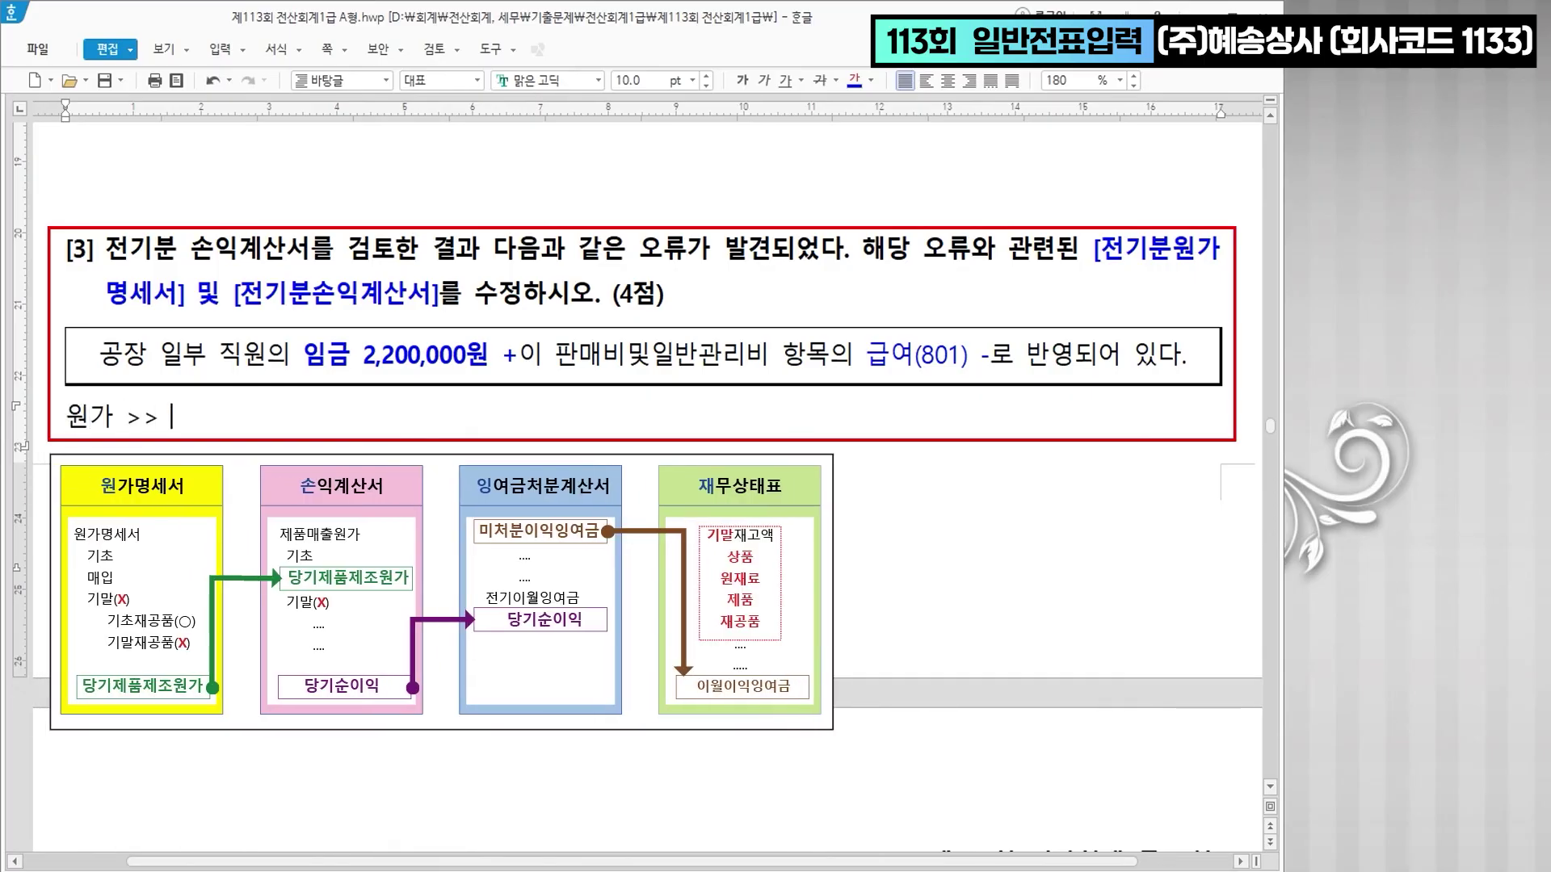
pyautogui.write('당기젶')
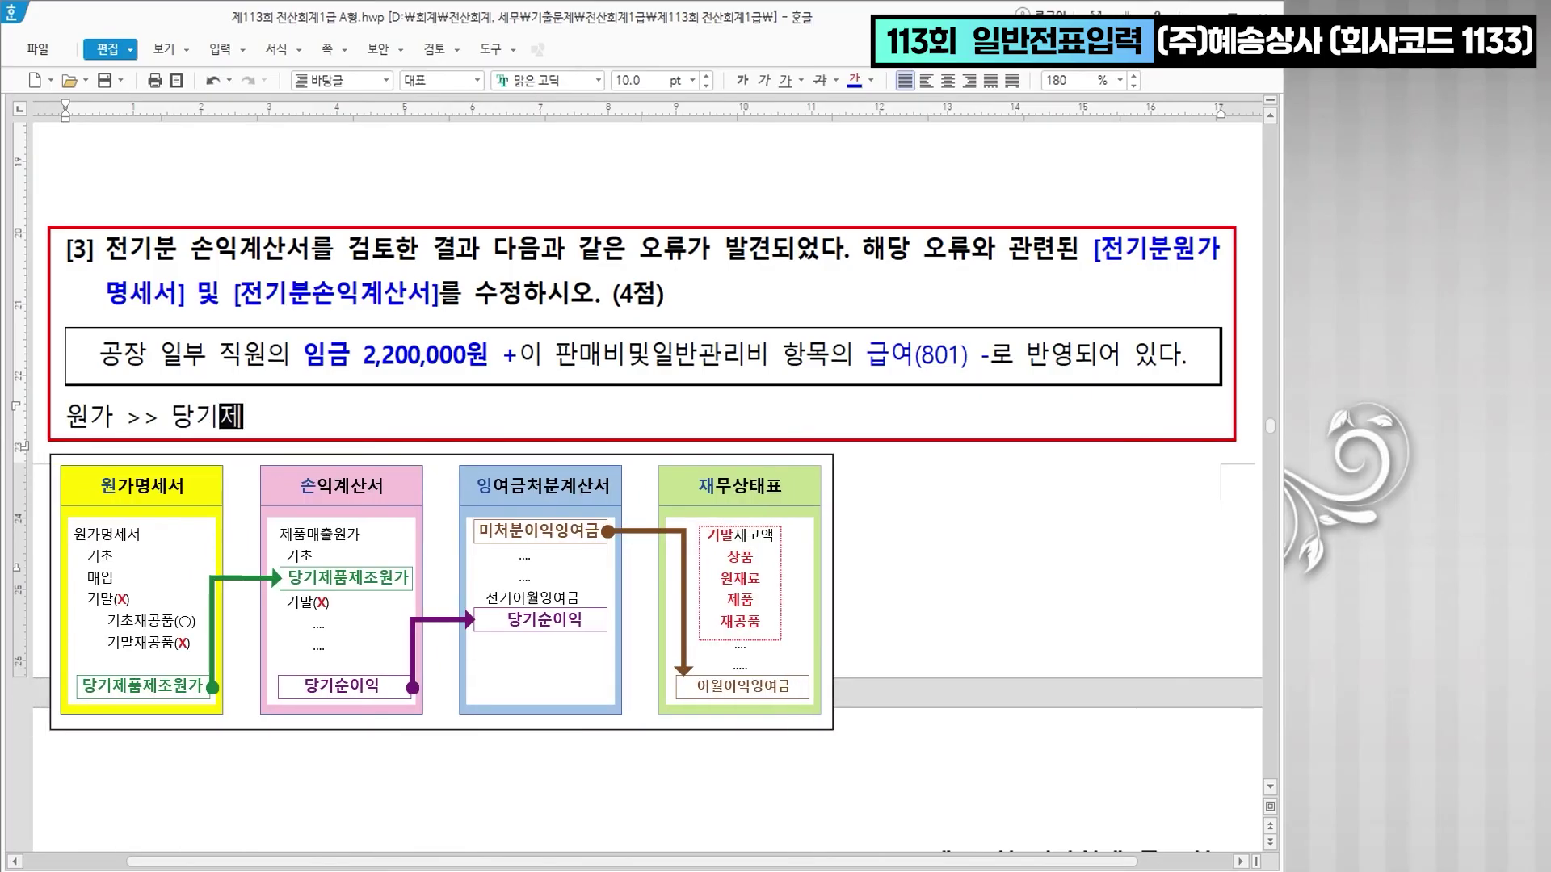
pyautogui.write('품제조원')
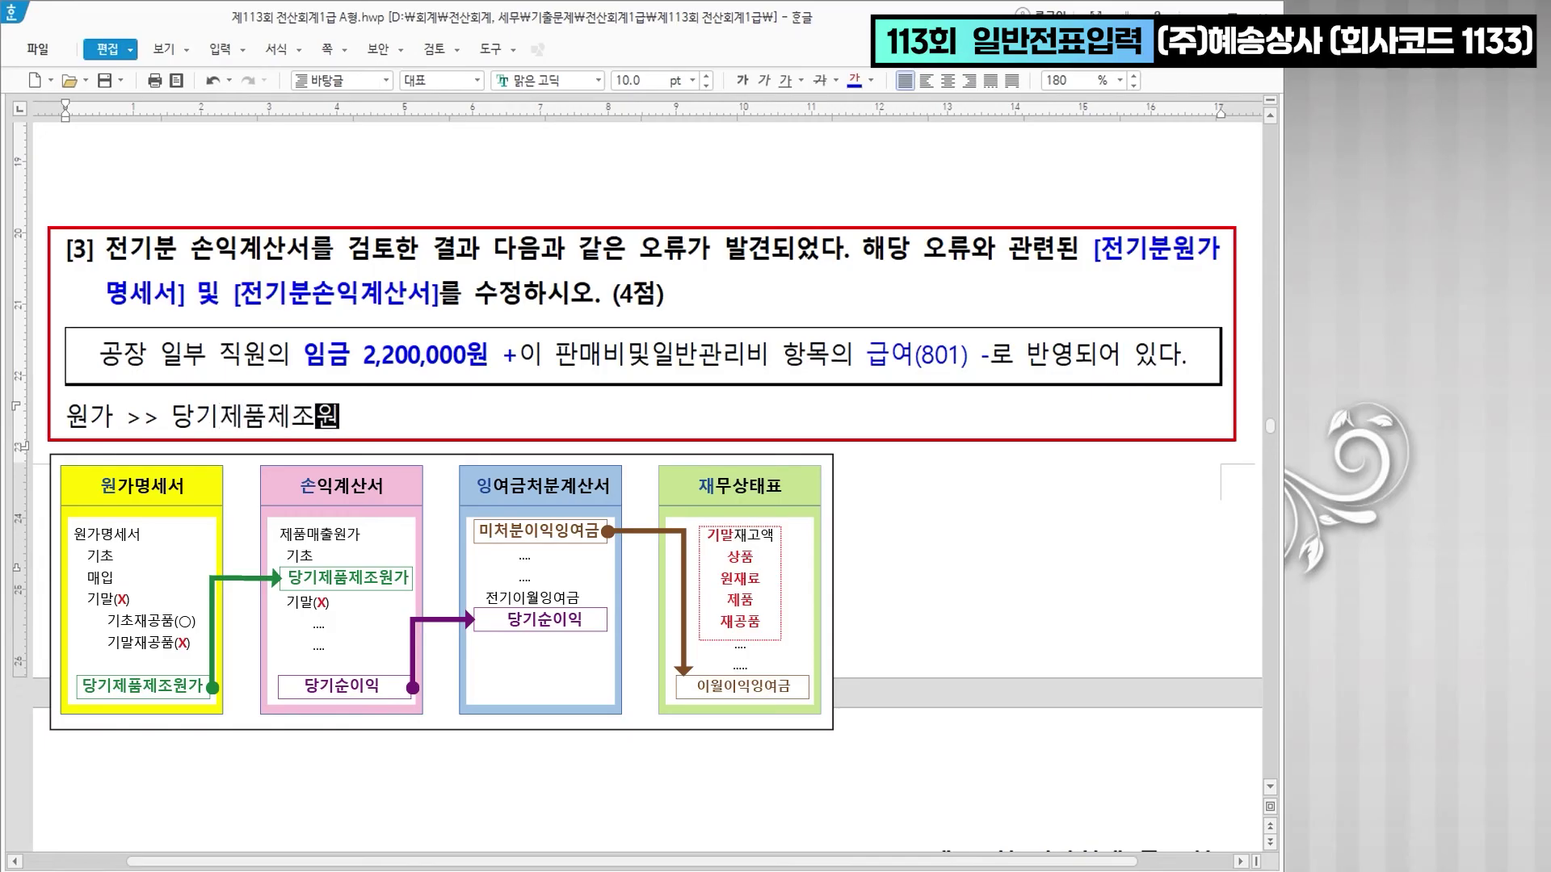
pyautogui.write('가  >> 손익  ')
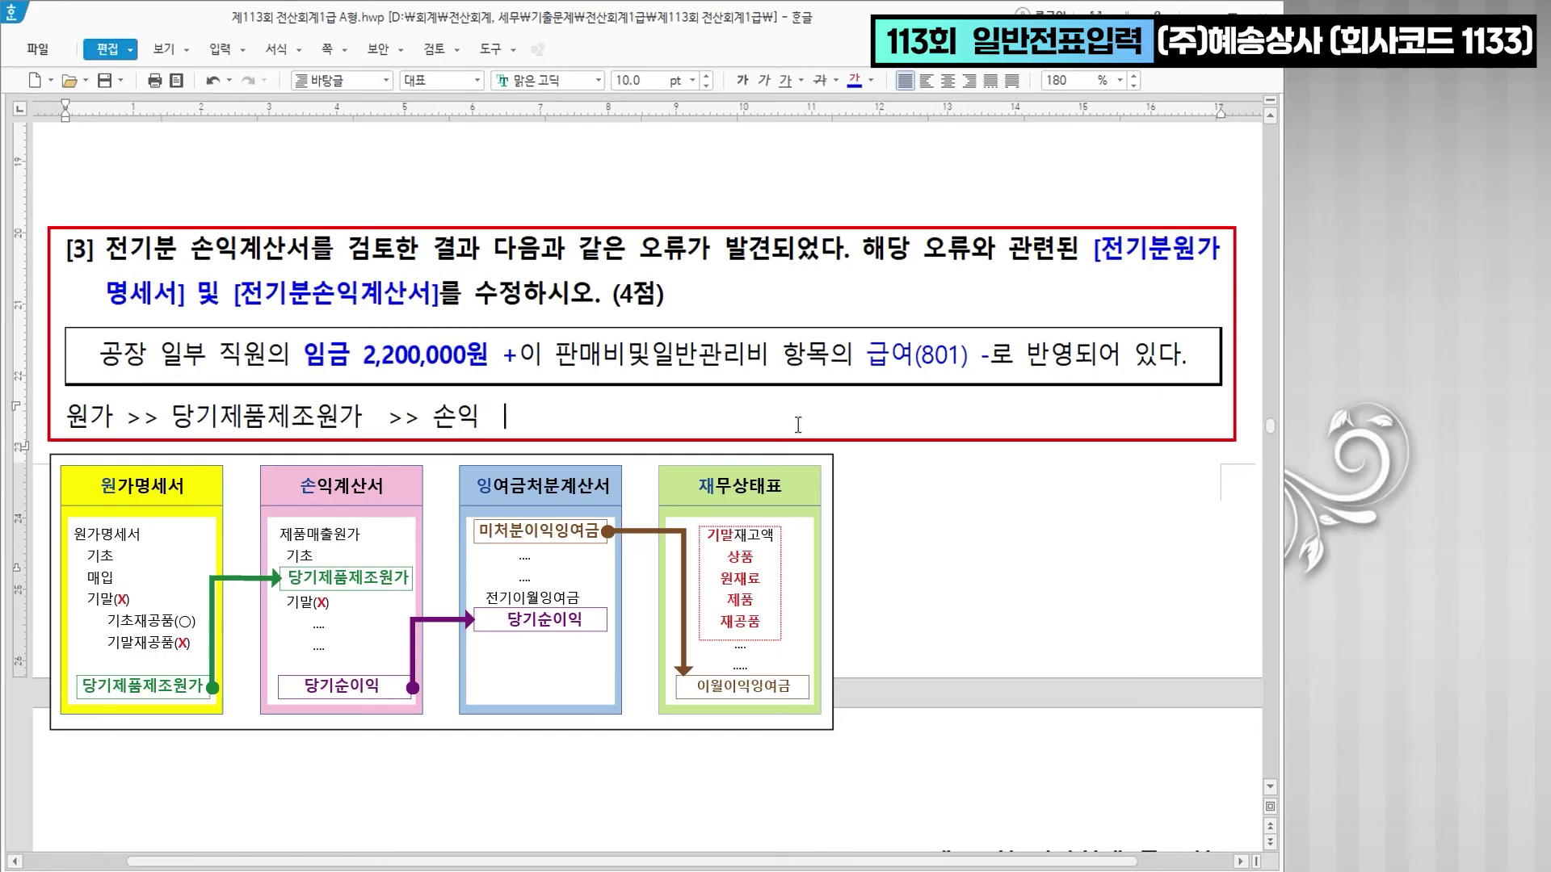
# - Extend the note line below the problem [3] box with ">> 제품매출원가(당기제품제조원가 수정) >>" after 손익
pyautogui.write('>> 제품매출')
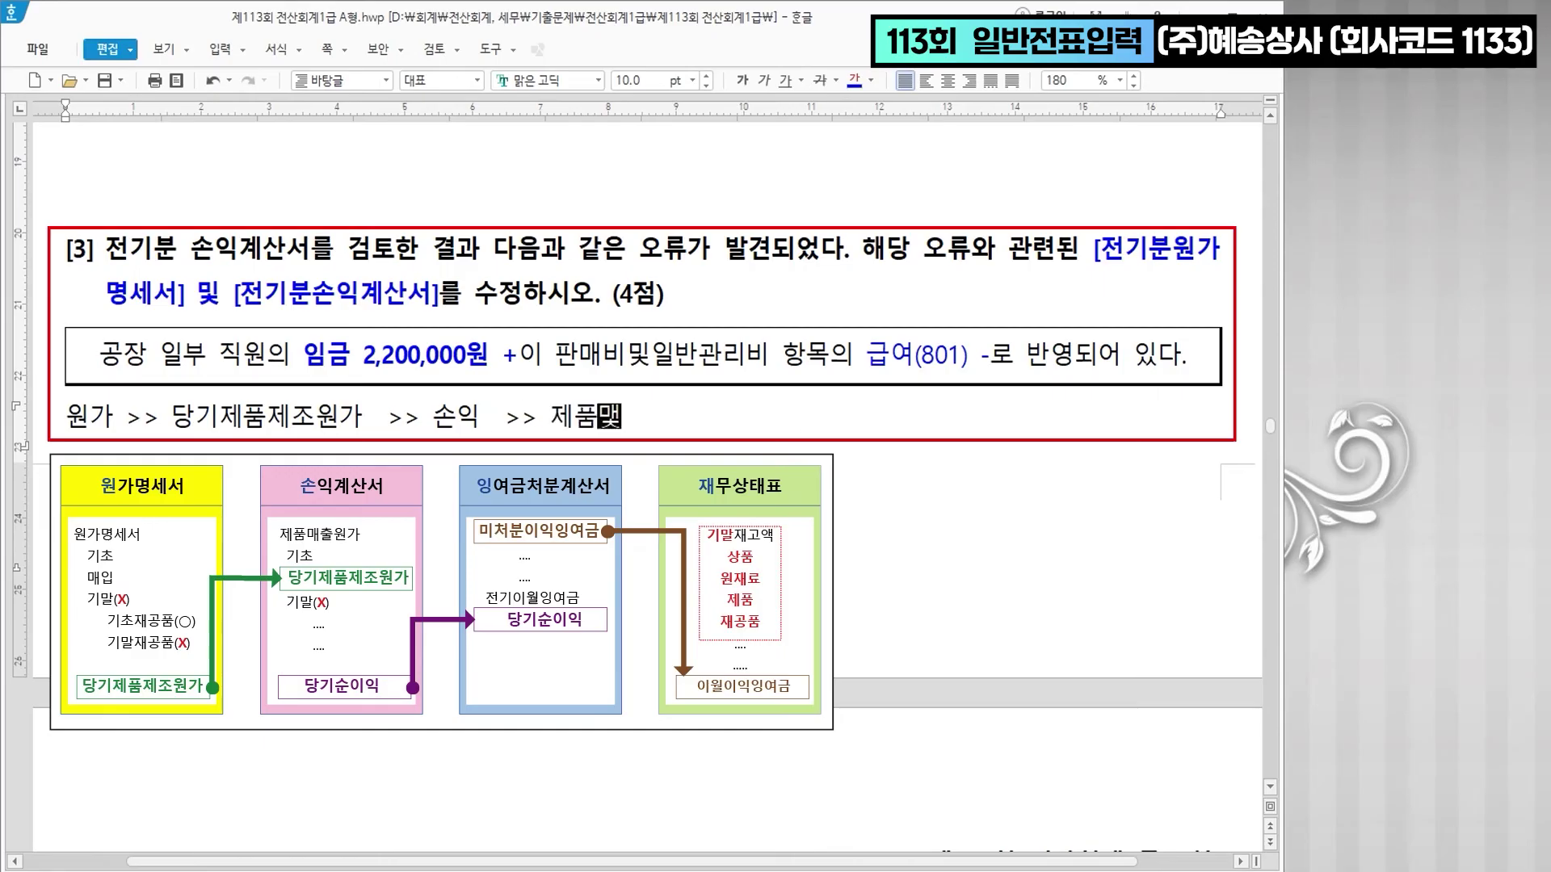
pyautogui.write('원가')
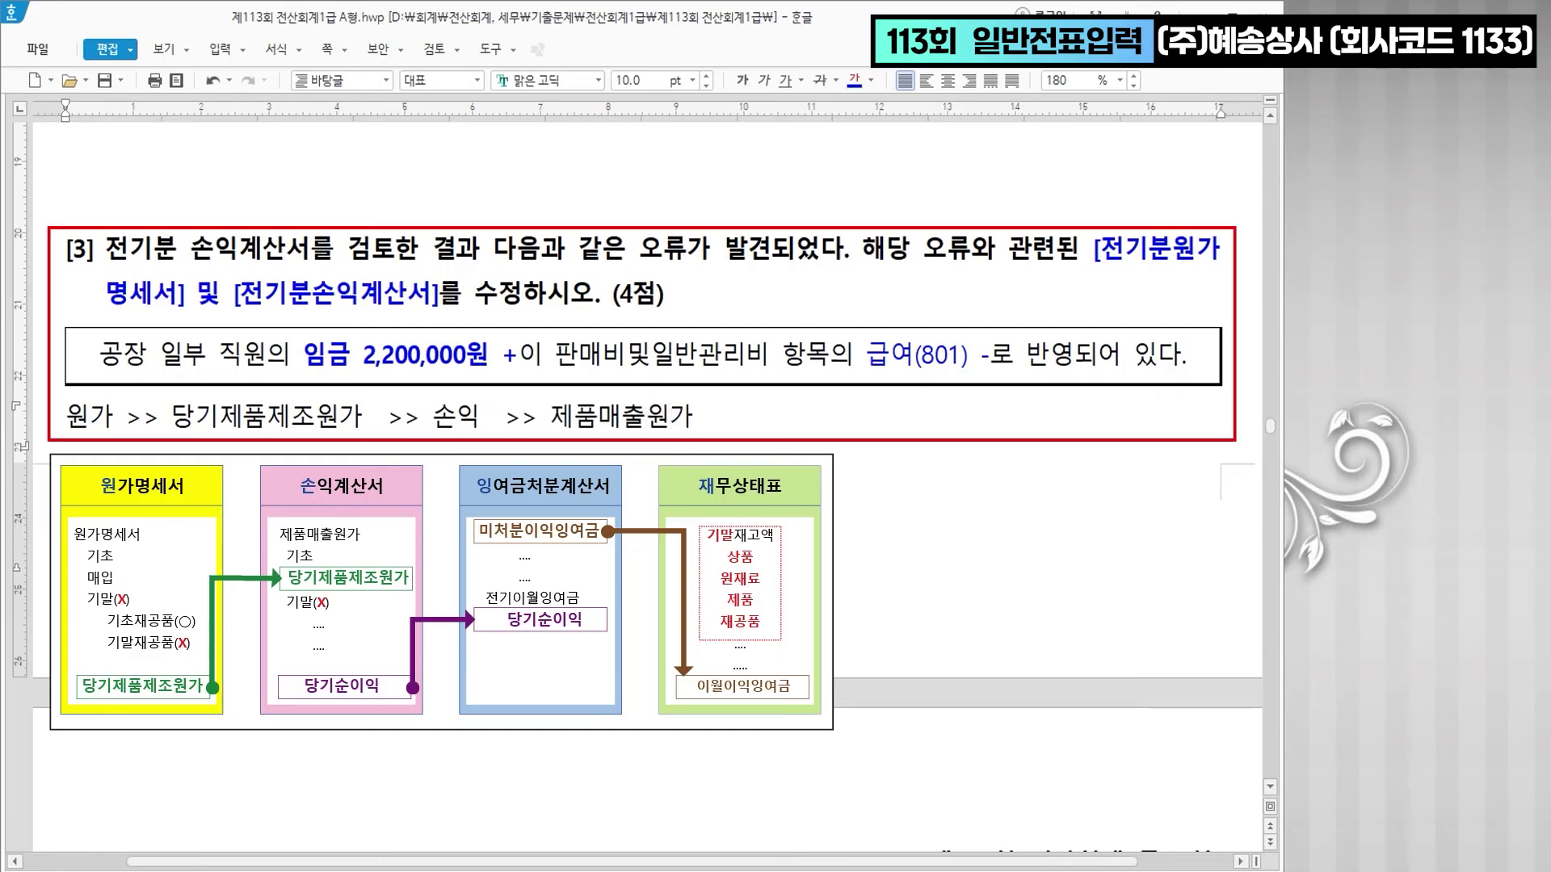
pyautogui.click(797, 425)
pyautogui.write('(당기제')
pyautogui.write('품제조원가')
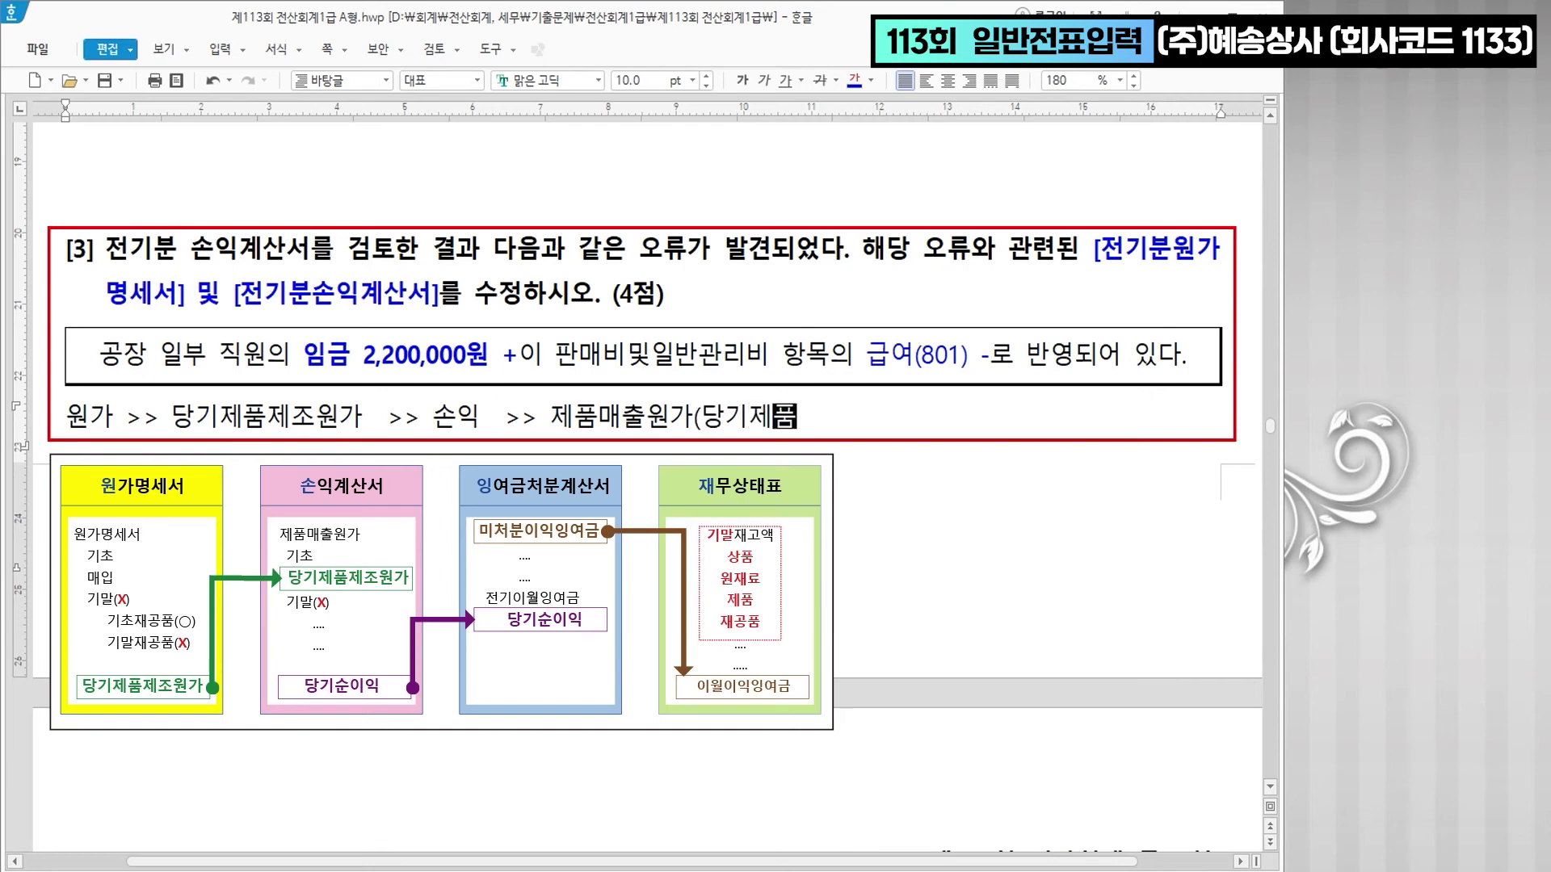
pyautogui.write(' 수정')
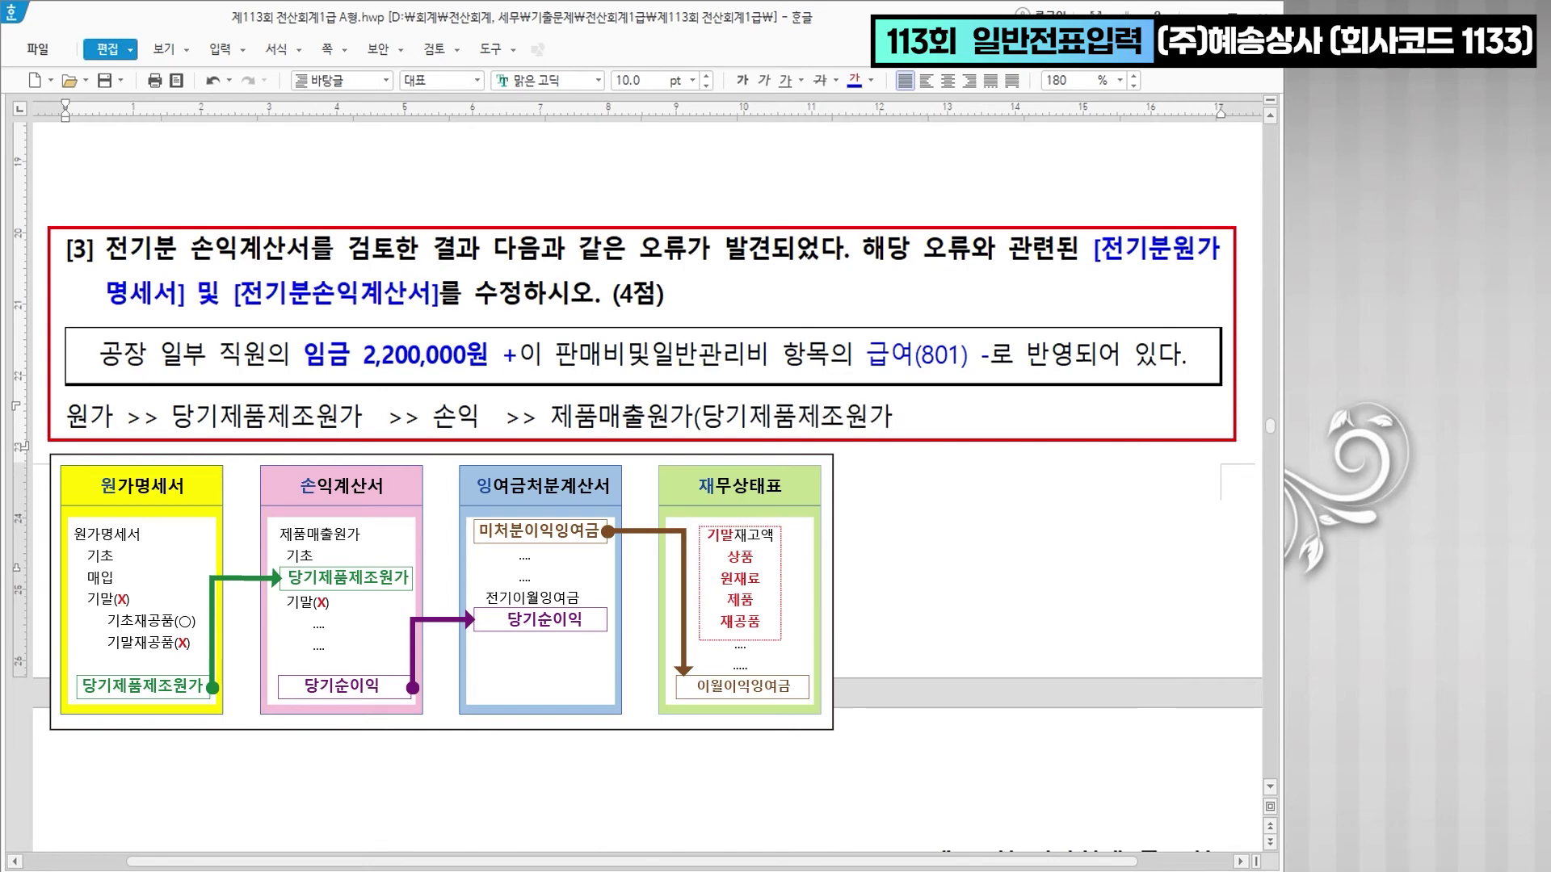
pyautogui.write(')  >>')
# - Insert "임금 +" after 원가 in the note line and finish the line with "급여 -"
pyautogui.click(130, 417)
pyautogui.write('임금 ')
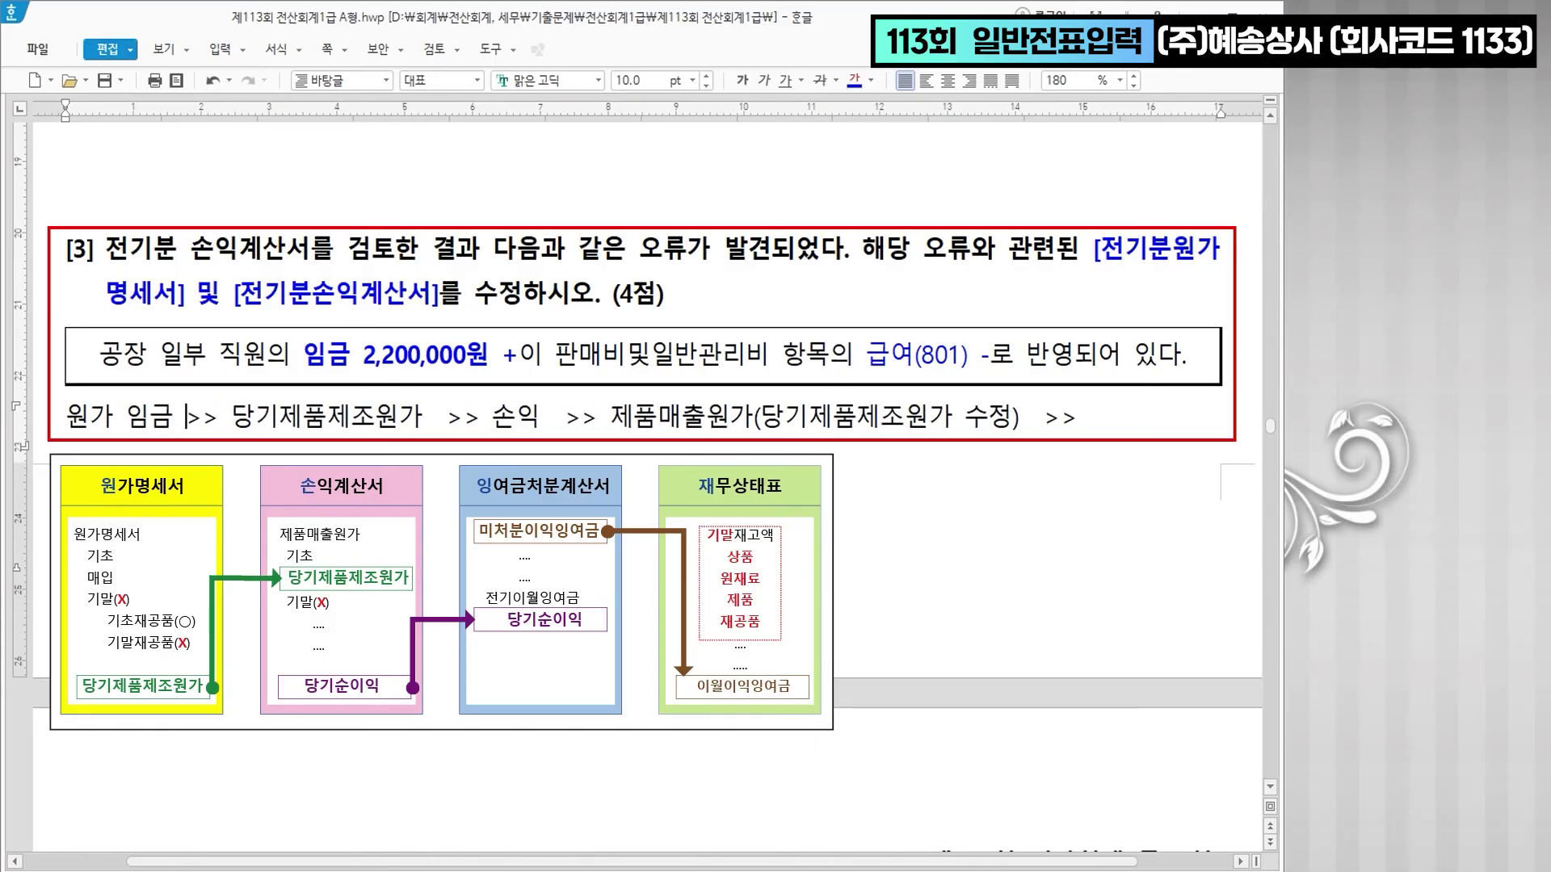
pyautogui.write('+')
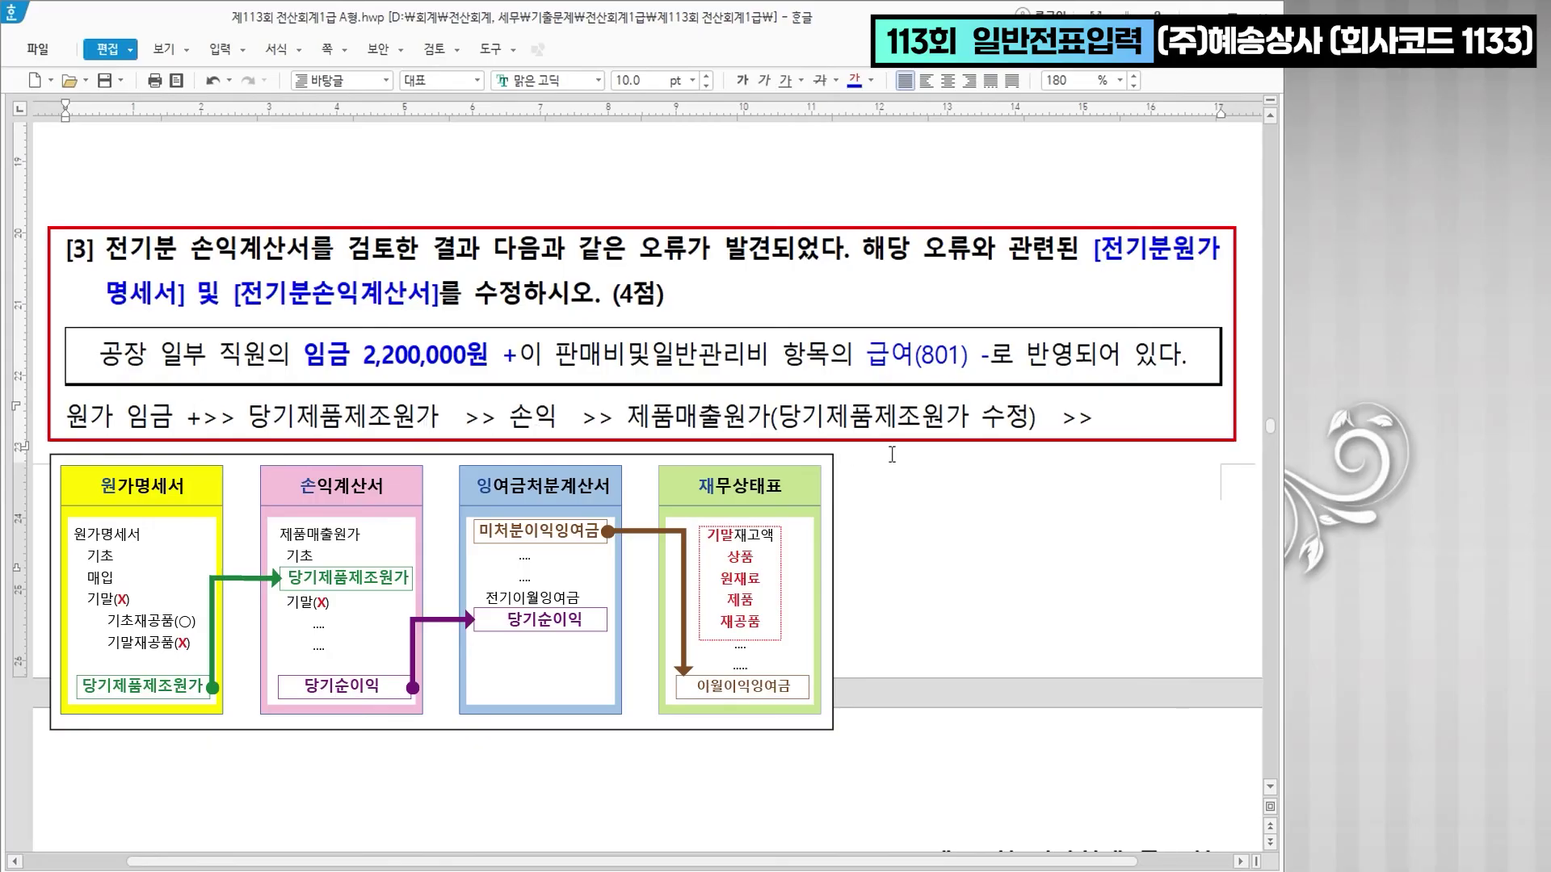
pyautogui.write('급여 -')
# - Make the whole note line below the problem [3] box red and bold
pyautogui.click(42, 430)
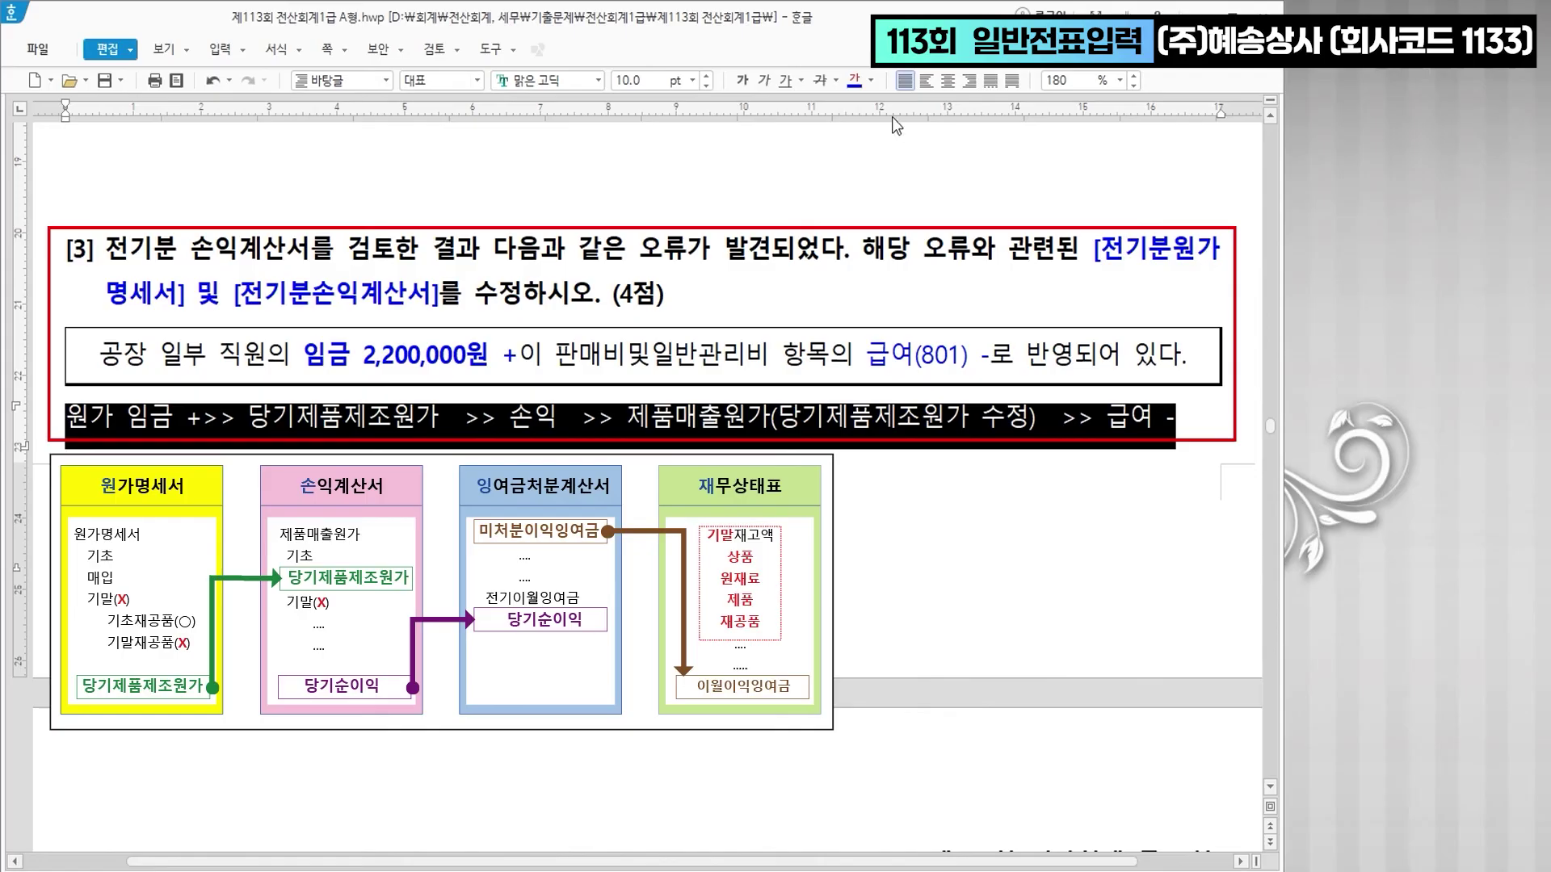
pyautogui.click(872, 81)
pyautogui.click(885, 157)
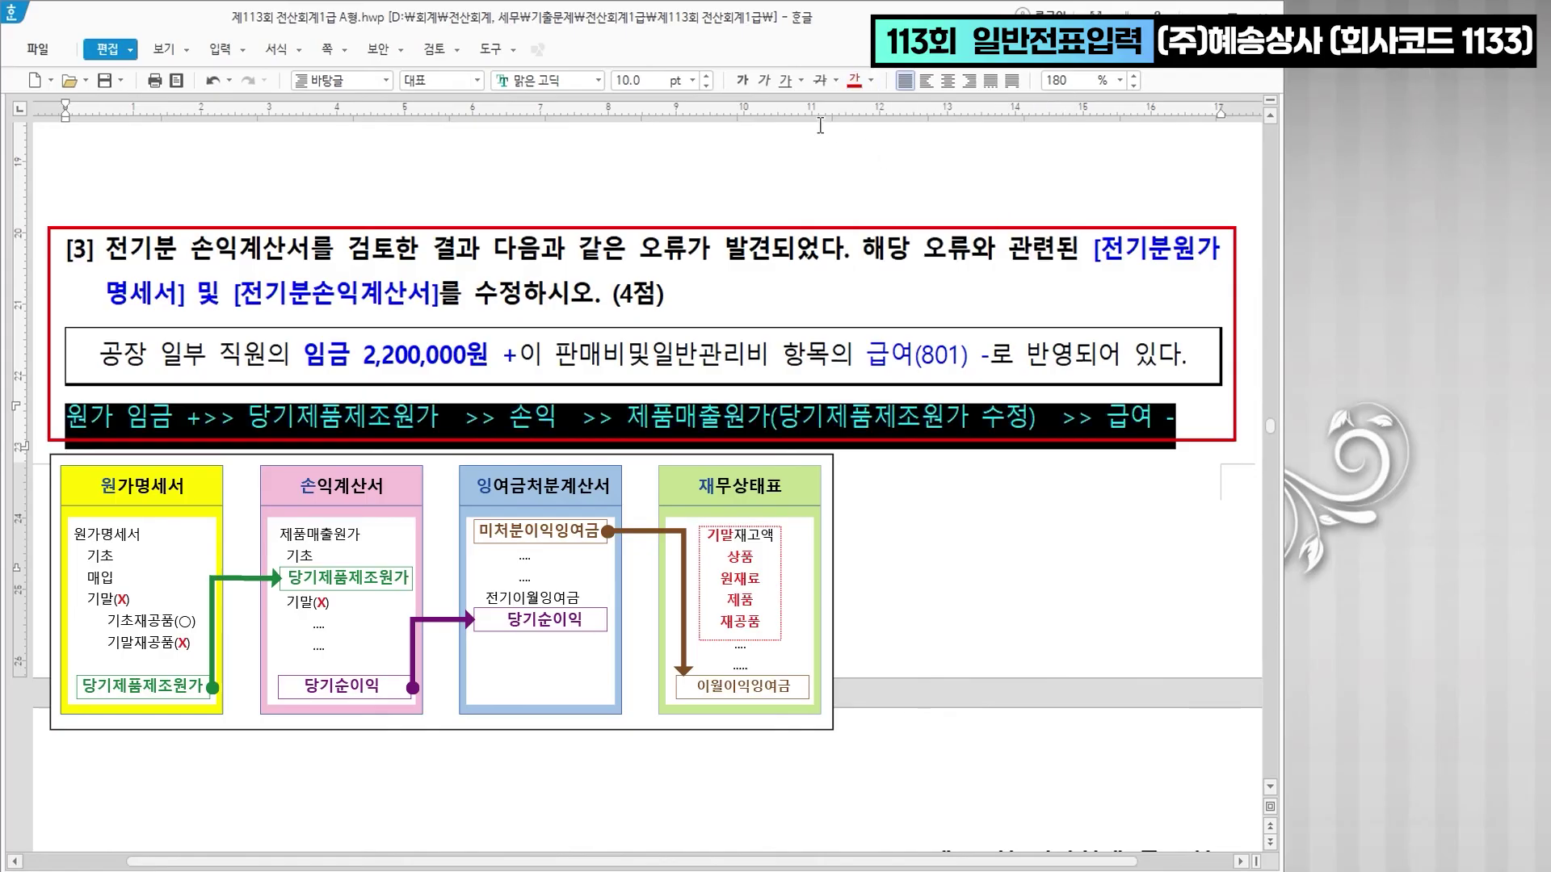
pyautogui.click(776, 418)
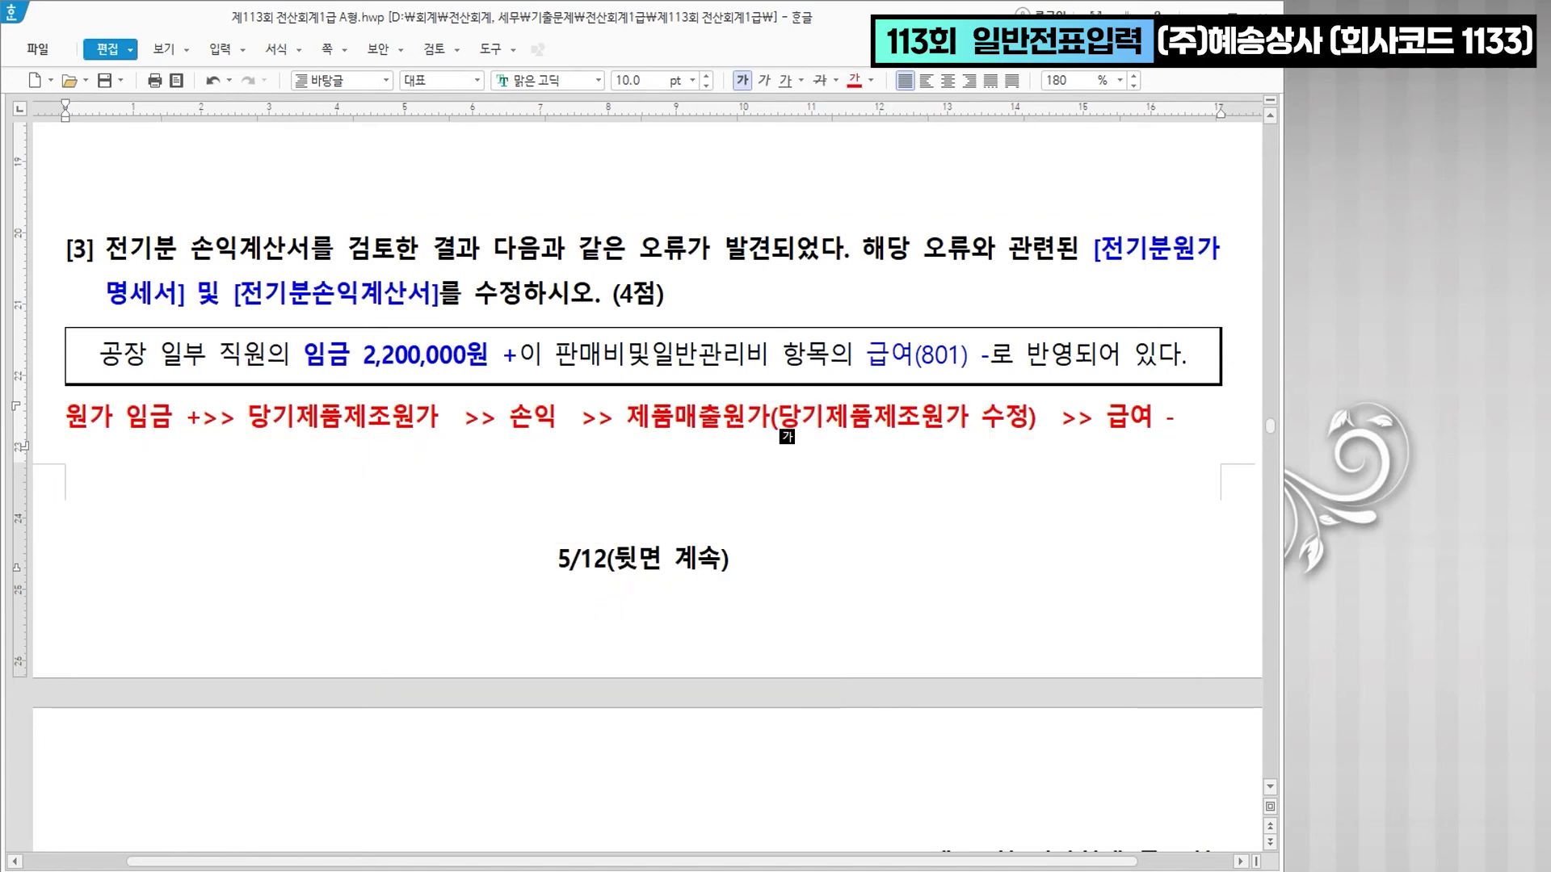
# - Switch to the KcLep accounting program, open 전기분원가명세서 and place its window below the problem text
pyautogui.hotkey('alt', 'Tab')
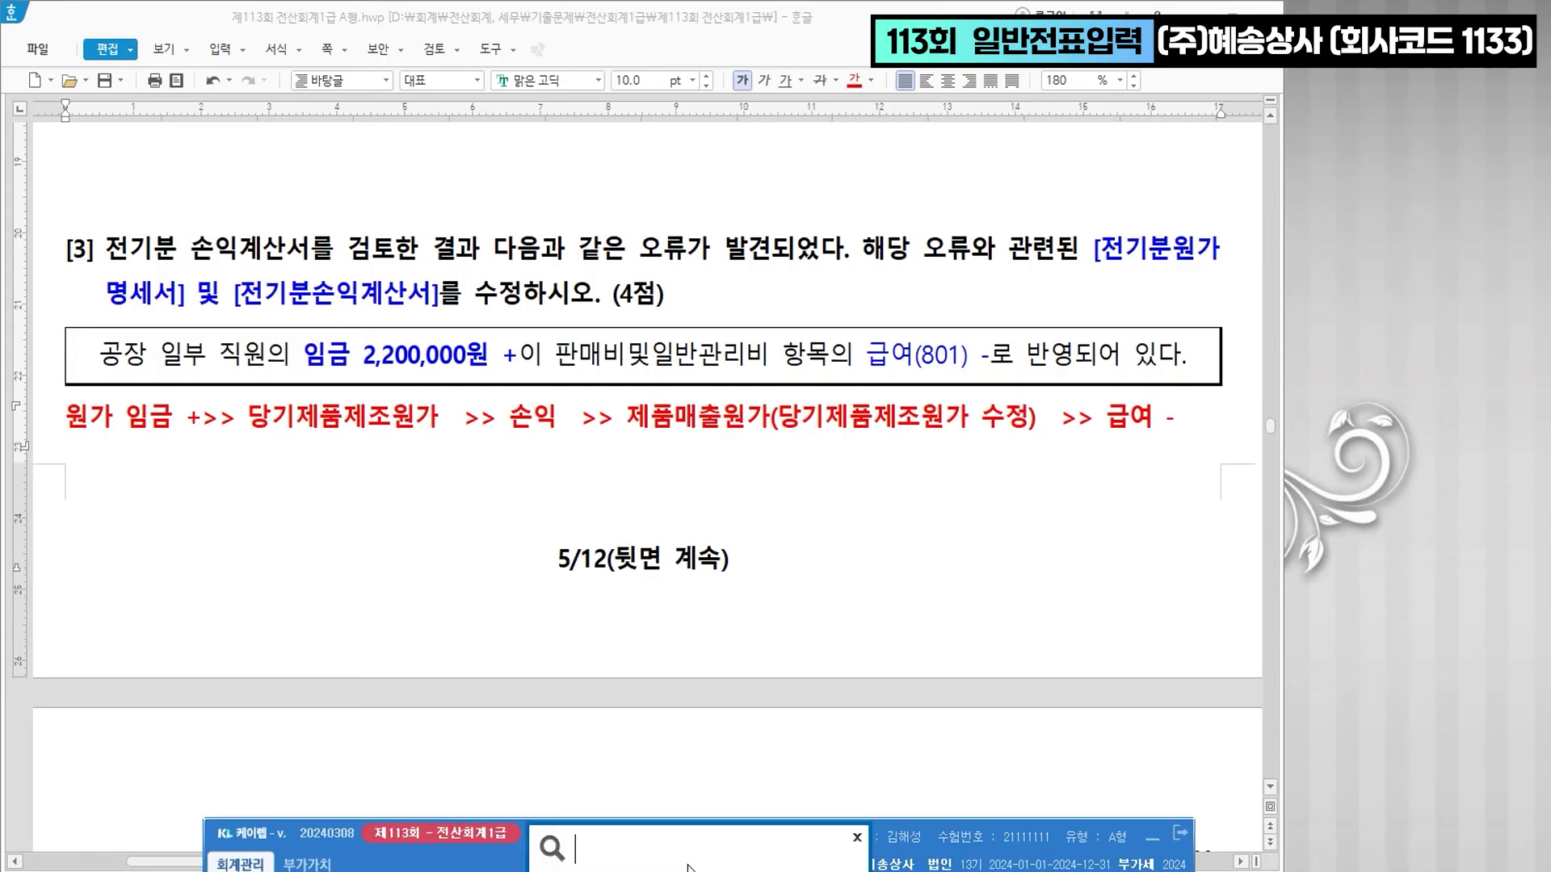
pyautogui.write('ㅈㄱㅂ')
pyautogui.press('Return')
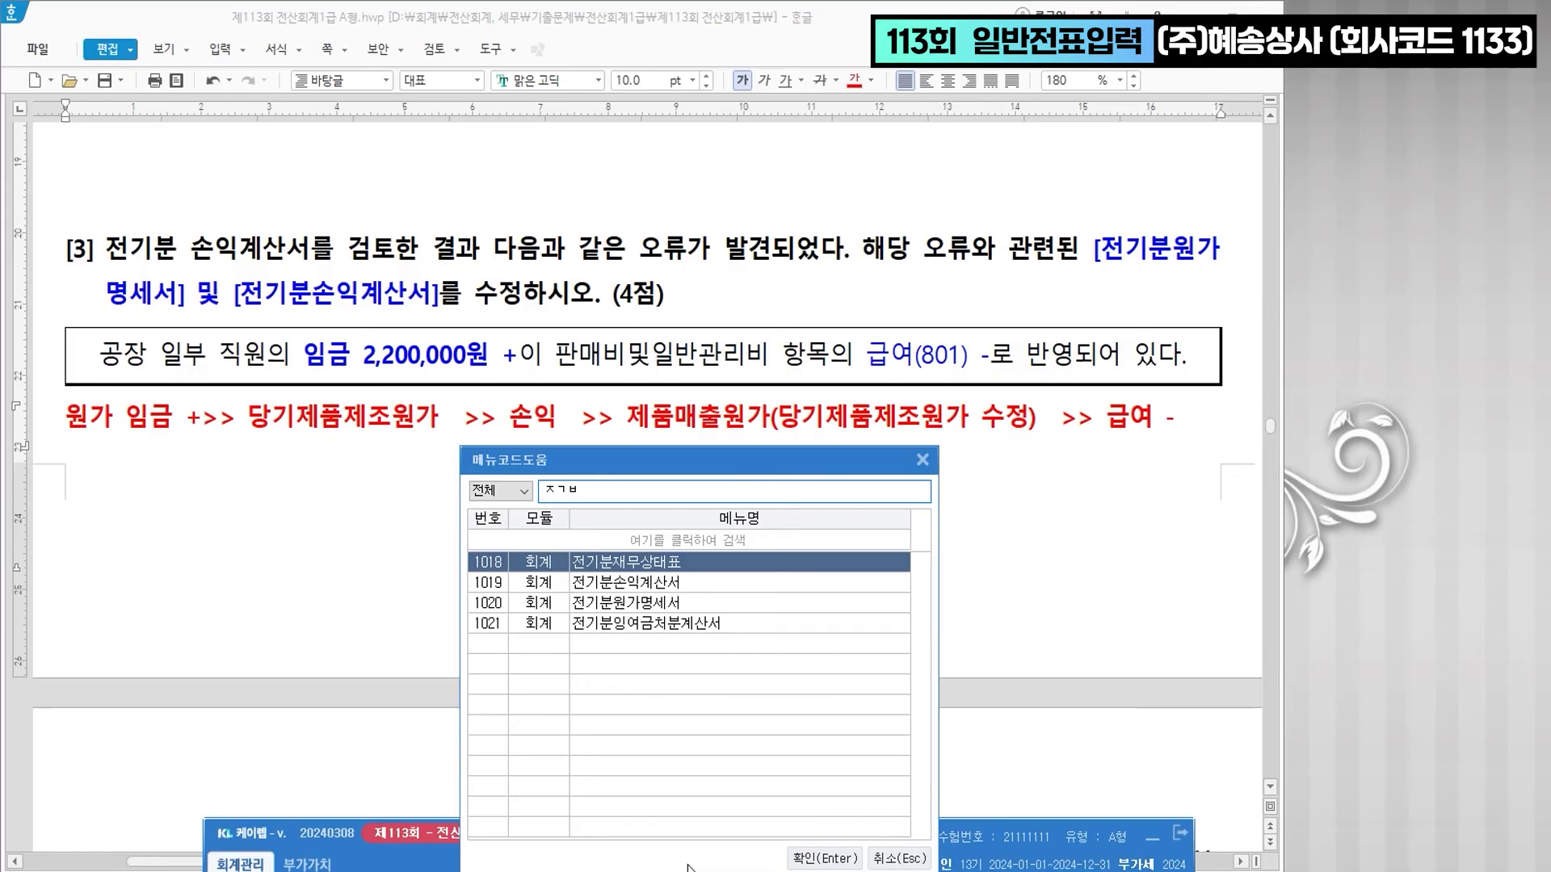
pyautogui.press('Down')
pyautogui.press('Down')
pyautogui.press('Return')
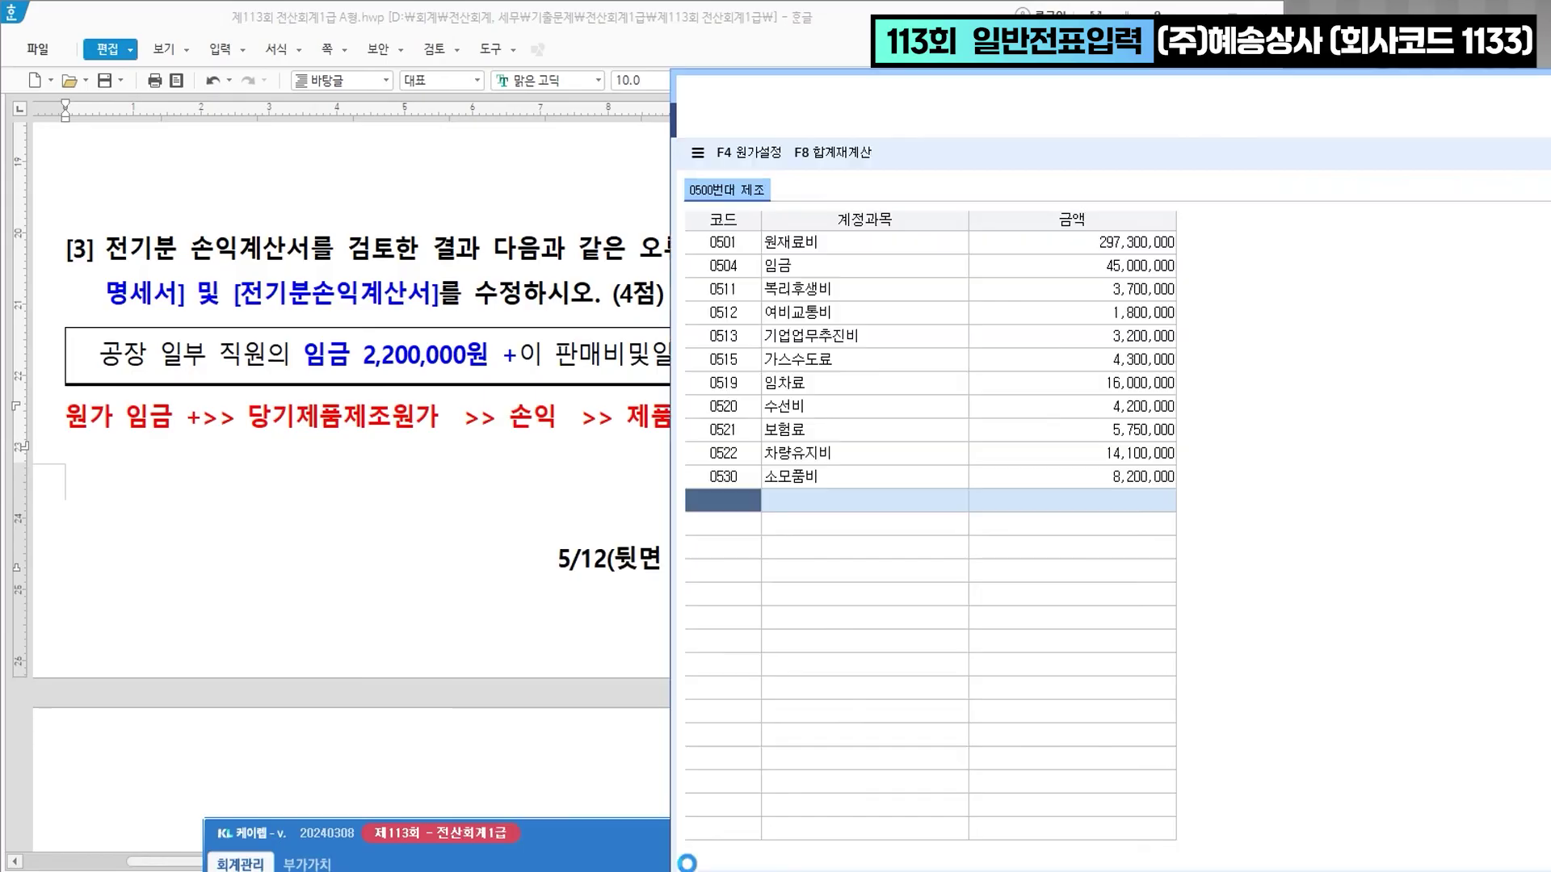
pyautogui.moveTo(978, 121); pyautogui.dragTo(534, 416)
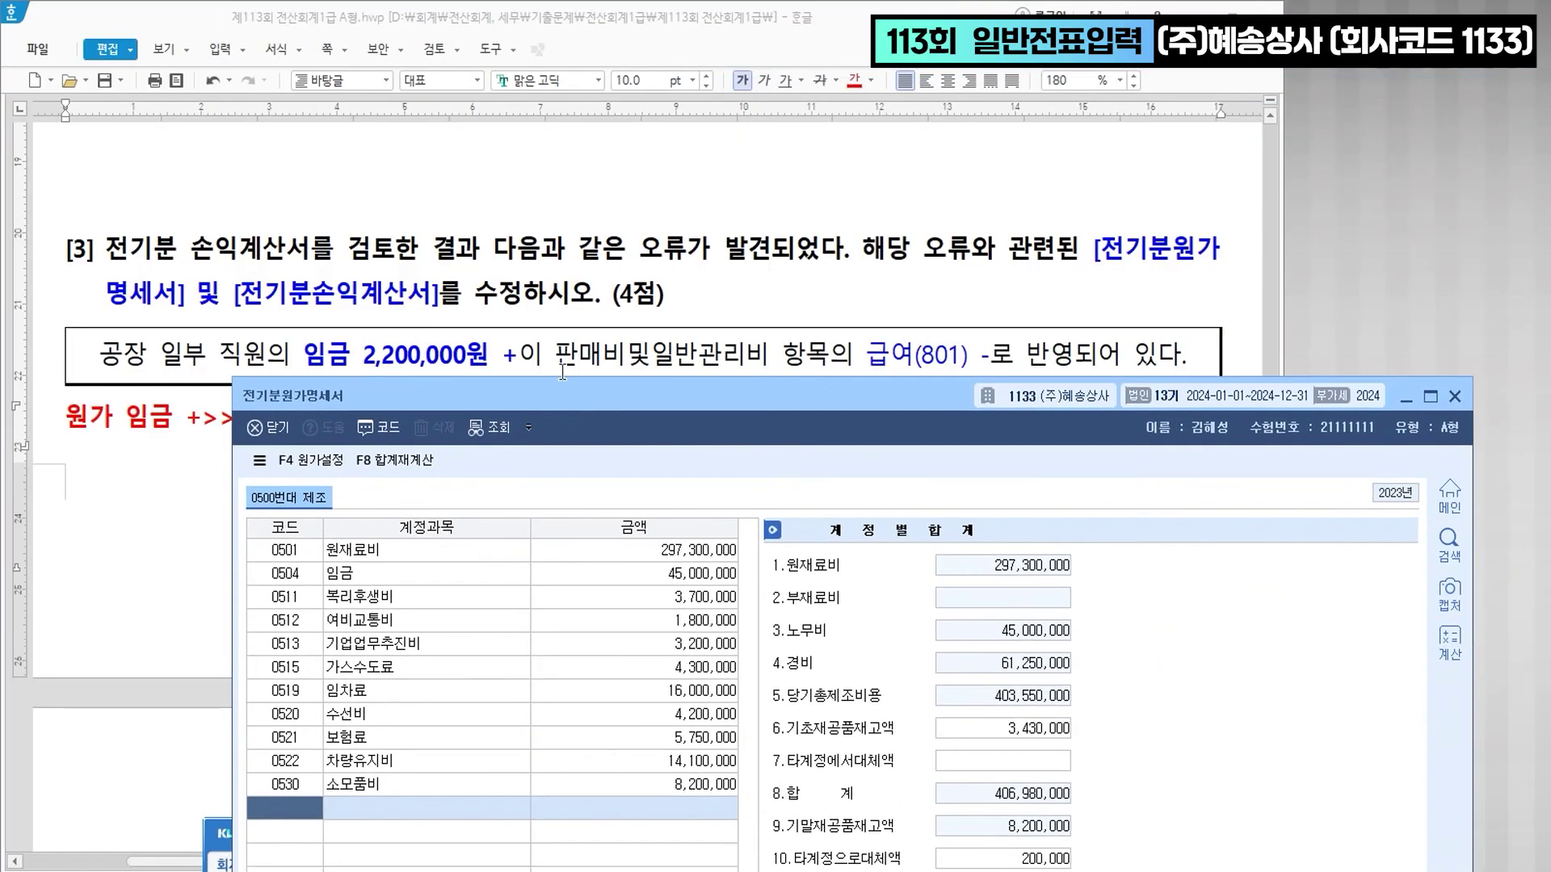
# - Set the 임금 (0504) amount to 47,200,000 in 전기분원가명세서 and check the resulting 당기제품제조원가
pyautogui.scroll(-2, 638, 323)
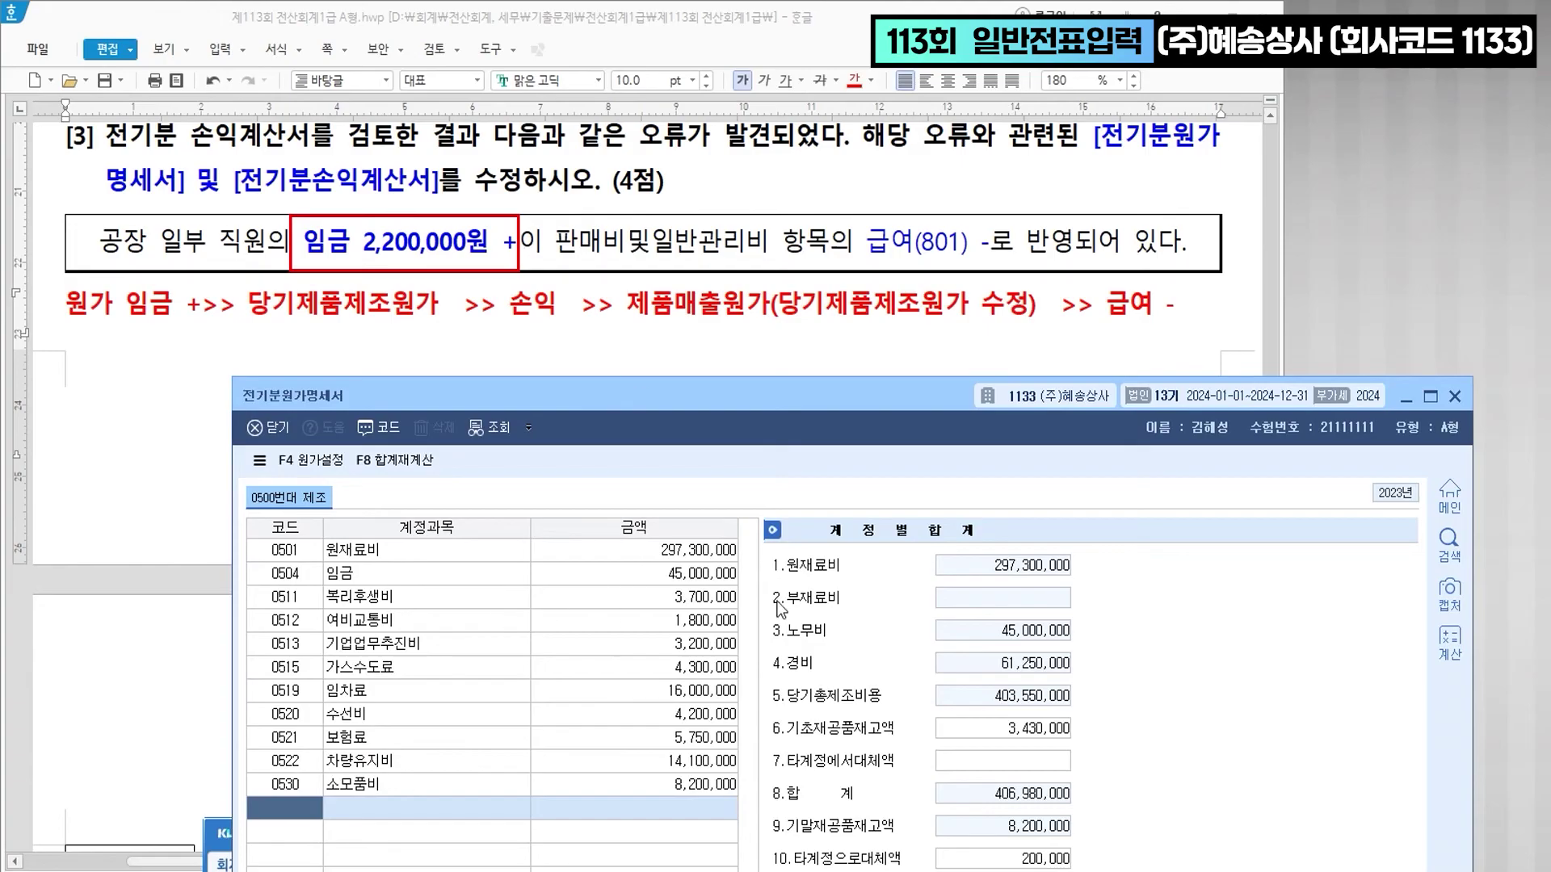
pyautogui.click(701, 573)
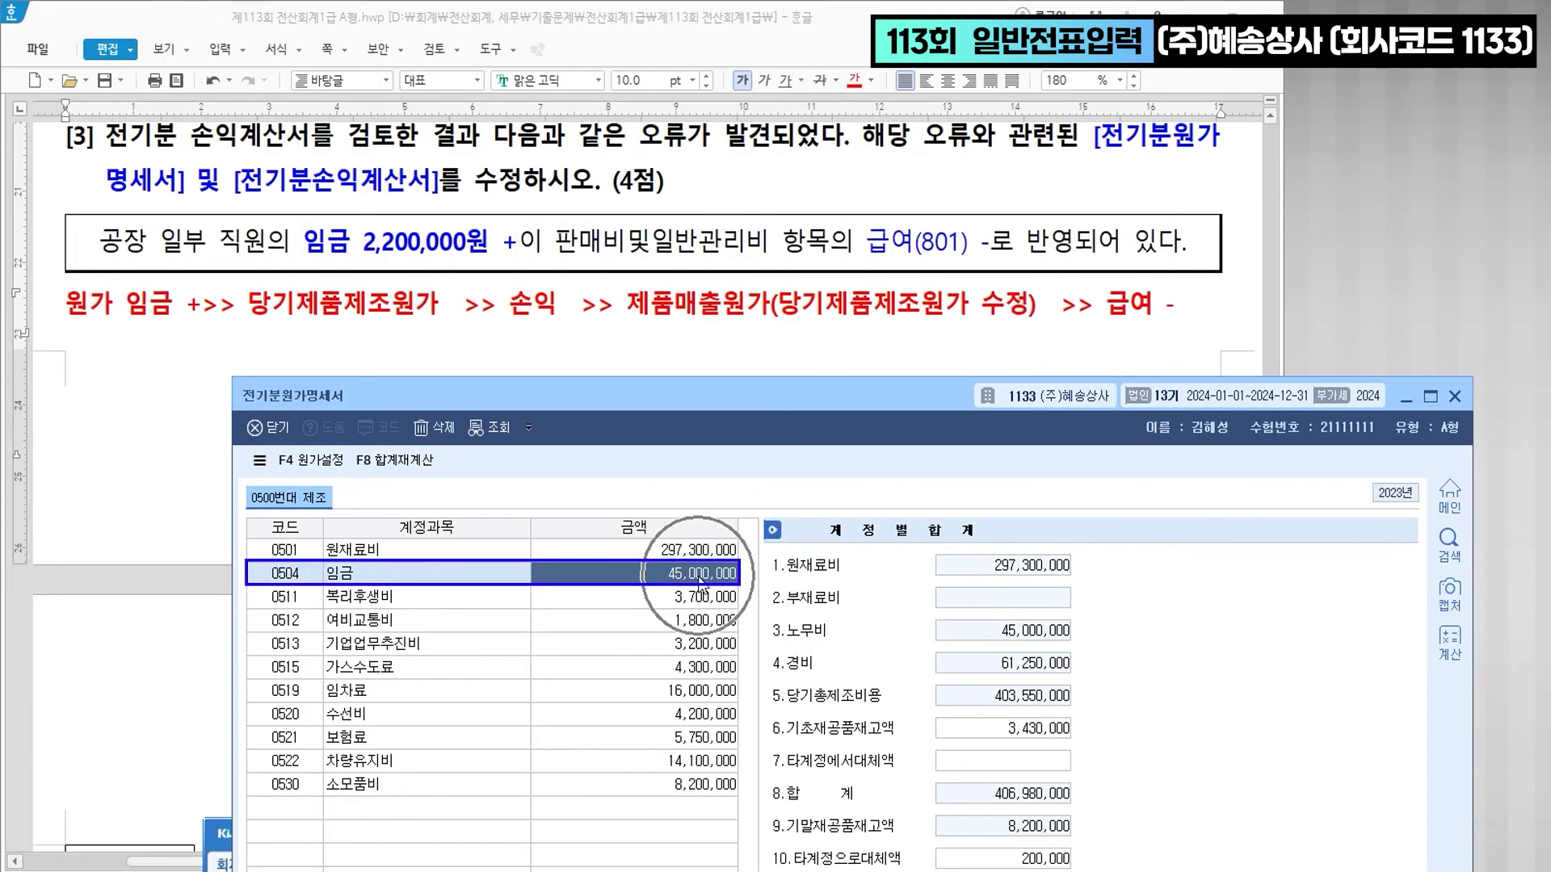
pyautogui.write('47,200,000')
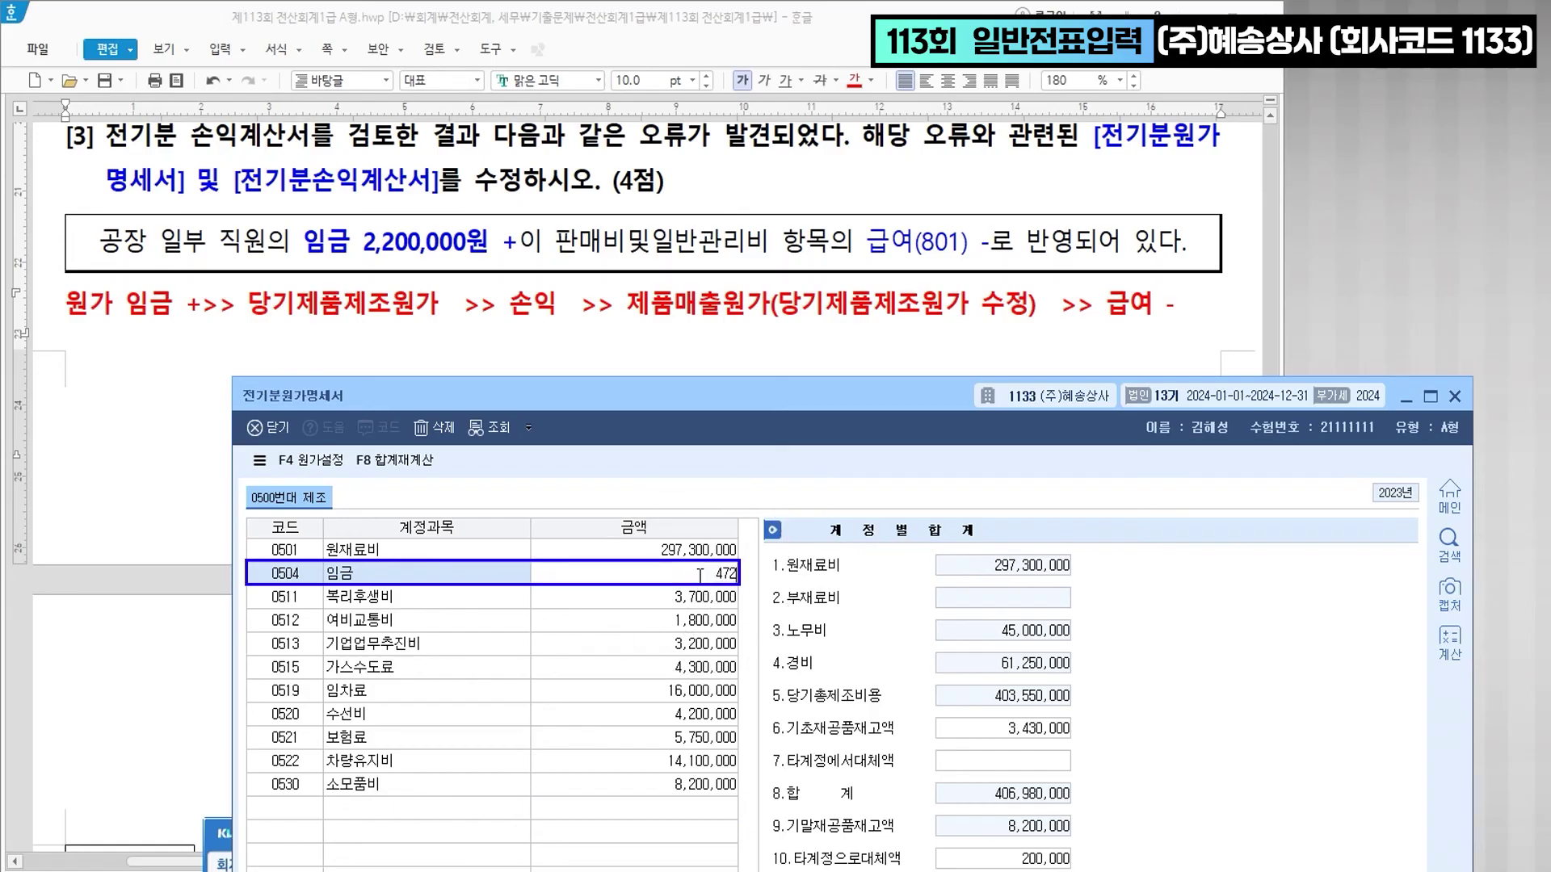
pyautogui.press('Return')
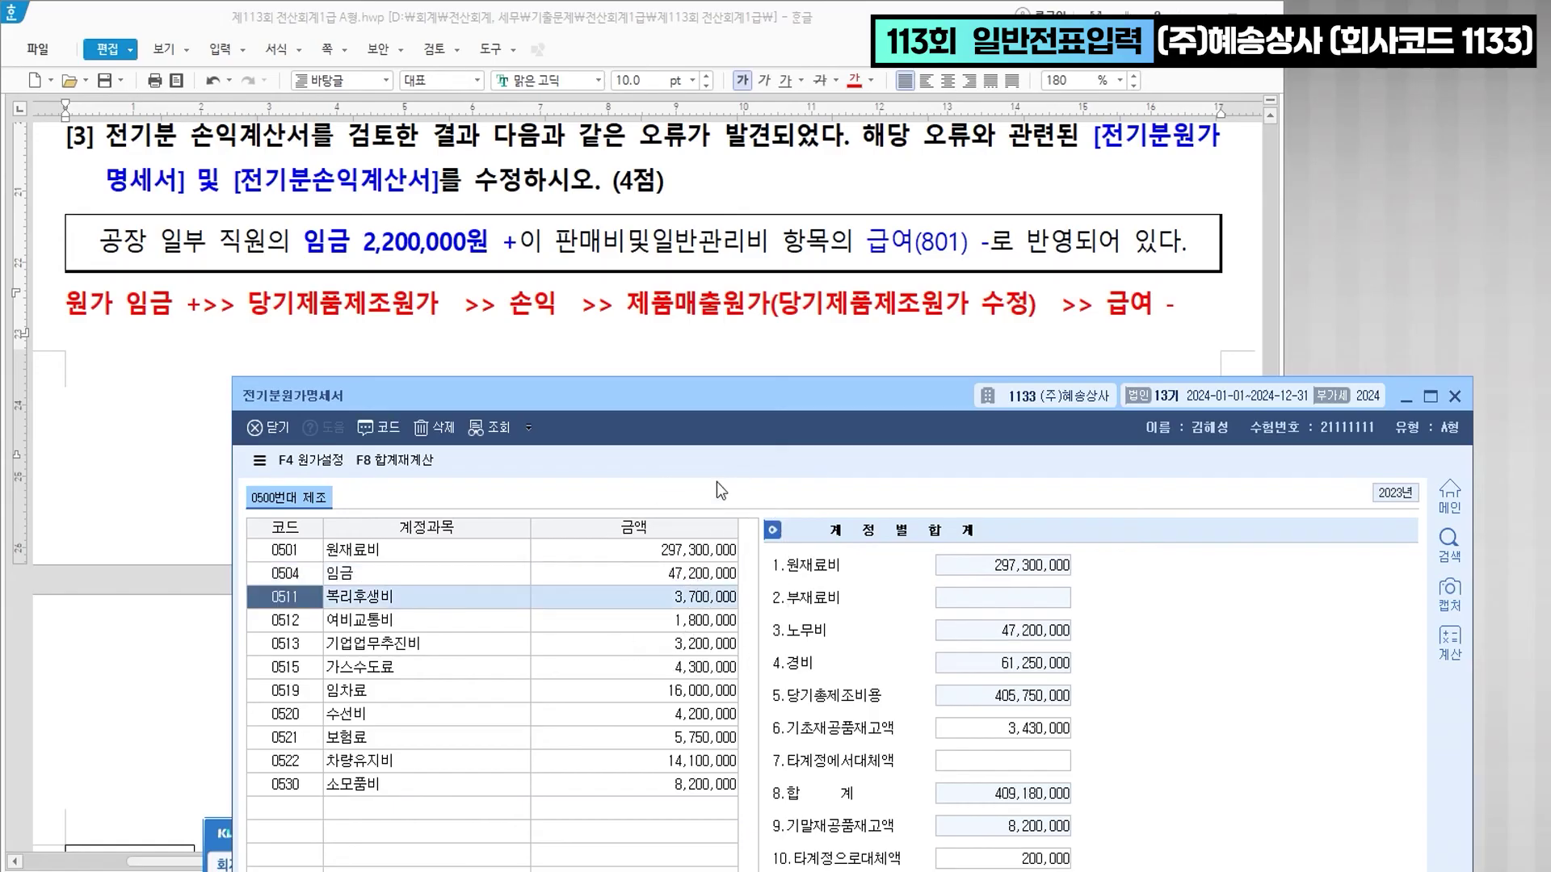
pyautogui.moveTo(739, 387); pyautogui.dragTo(614, 133)
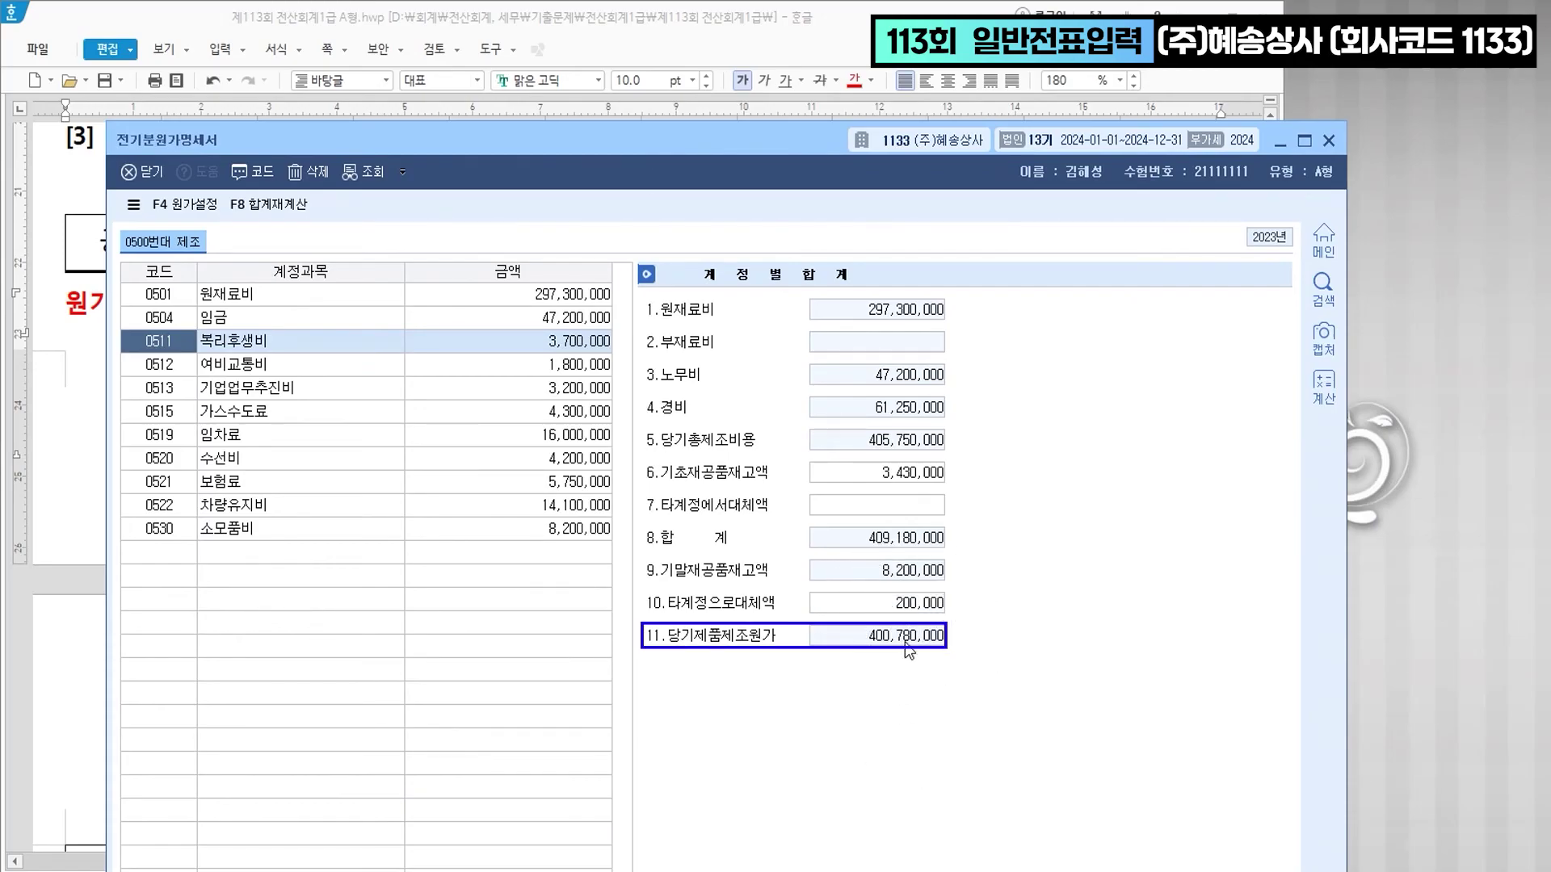
# - Open 전기분손익계산서 and arrange it so the 당기제품제조원가 figure in 전기분원가명세서 stays in view
pyautogui.moveTo(706, 143); pyautogui.dragTo(1302, 91)
pyautogui.write('ㅈㄱㅂ')
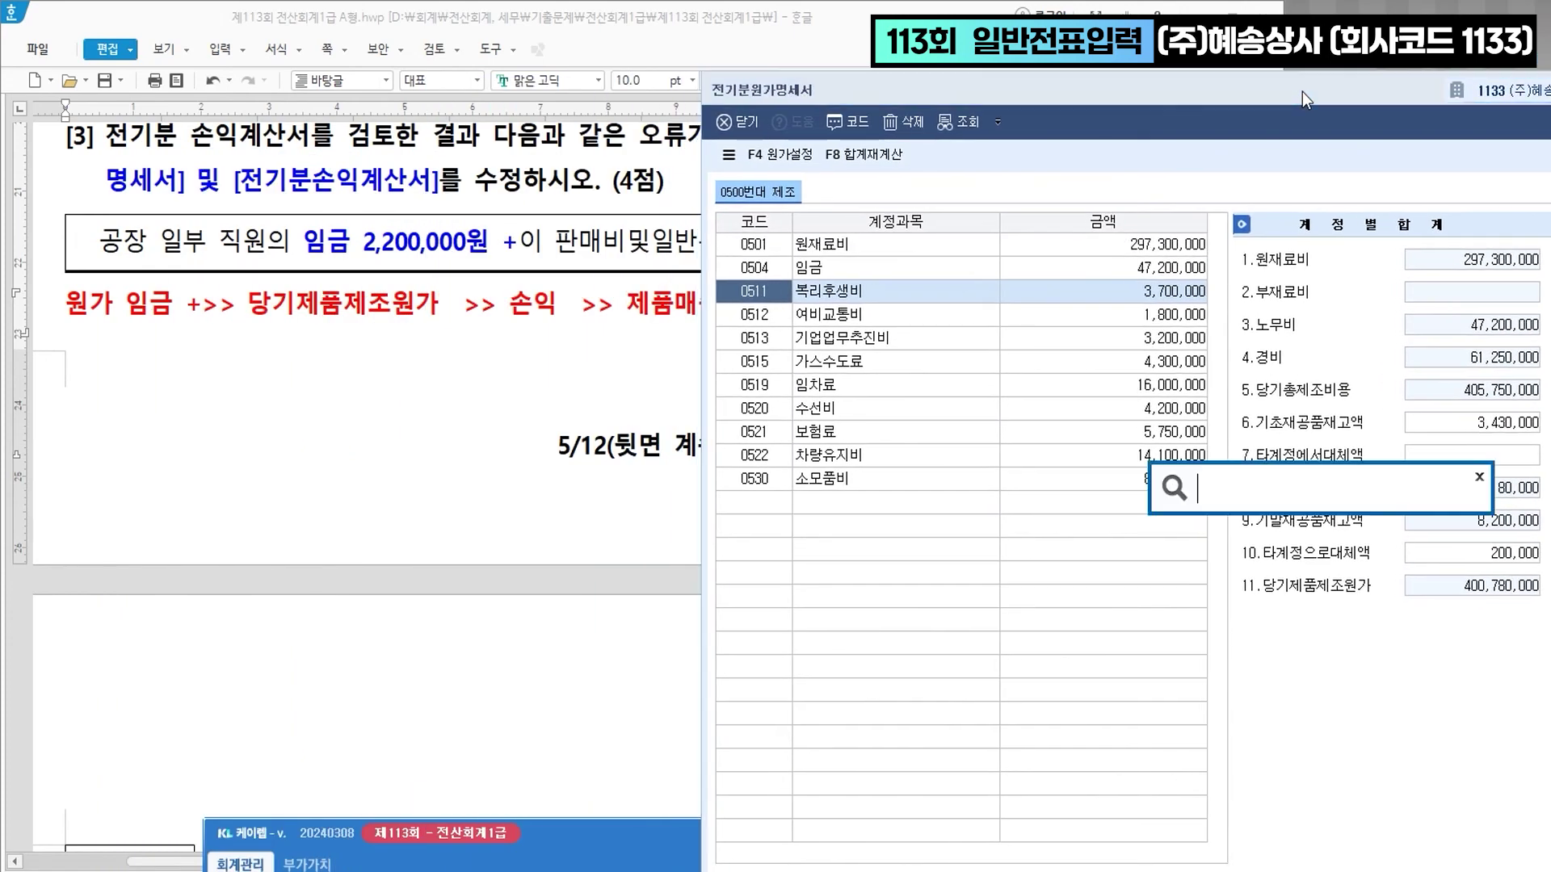
pyautogui.press('Return')
pyautogui.press('Down')
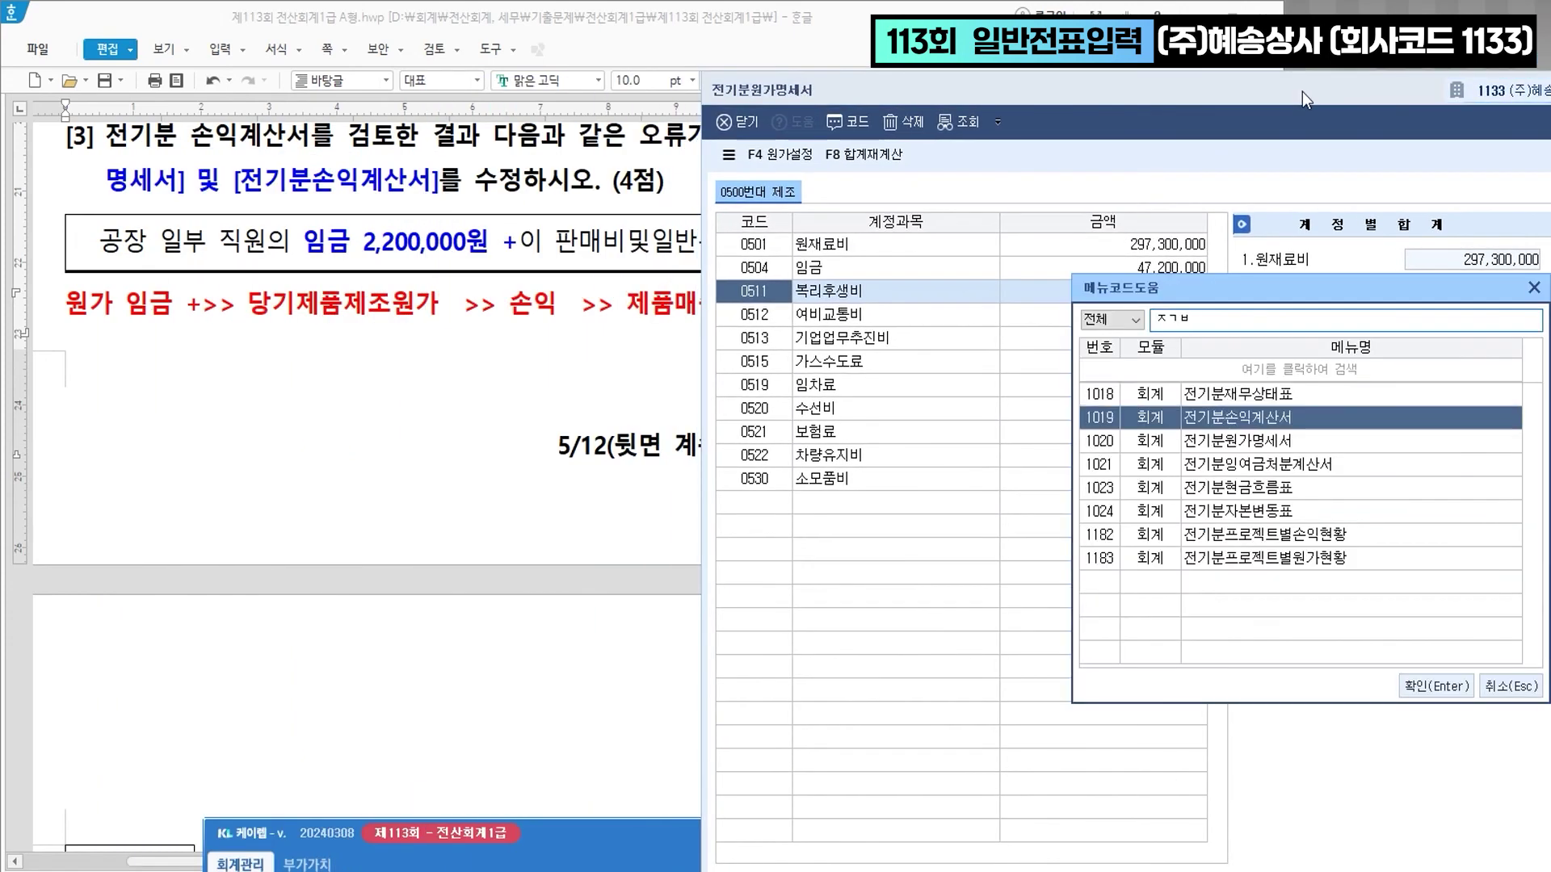
pyautogui.press('Return')
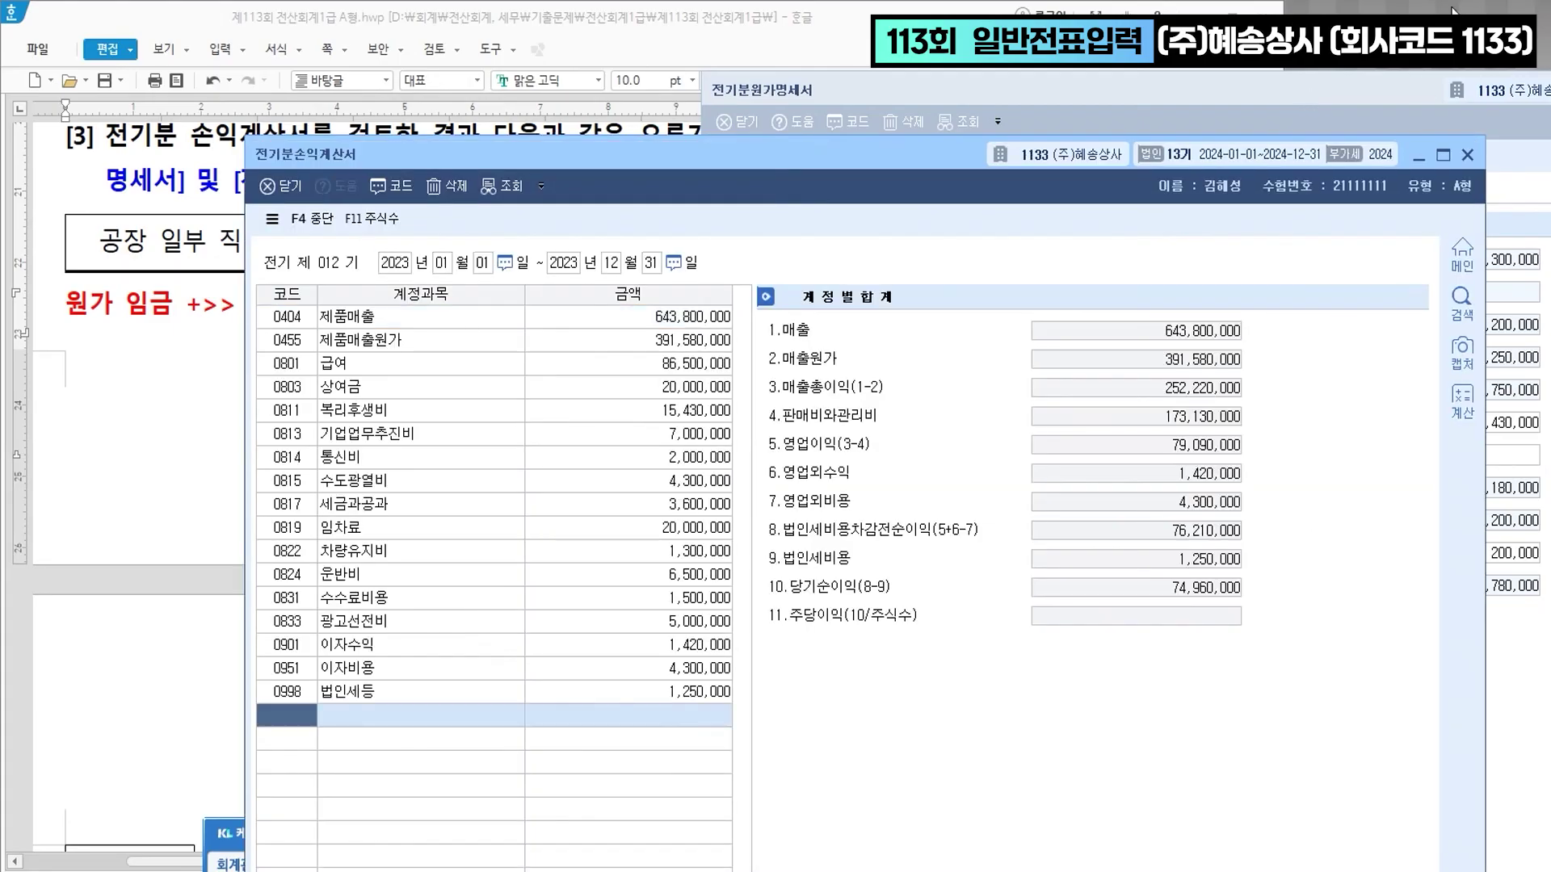
pyautogui.moveTo(888, 157); pyautogui.dragTo(739, 110)
# - Set 당기제품제조원가 to 400,780,000 in the 매출원가 details of 제품매출원가 (0455) and confirm
pyautogui.click(538, 305)
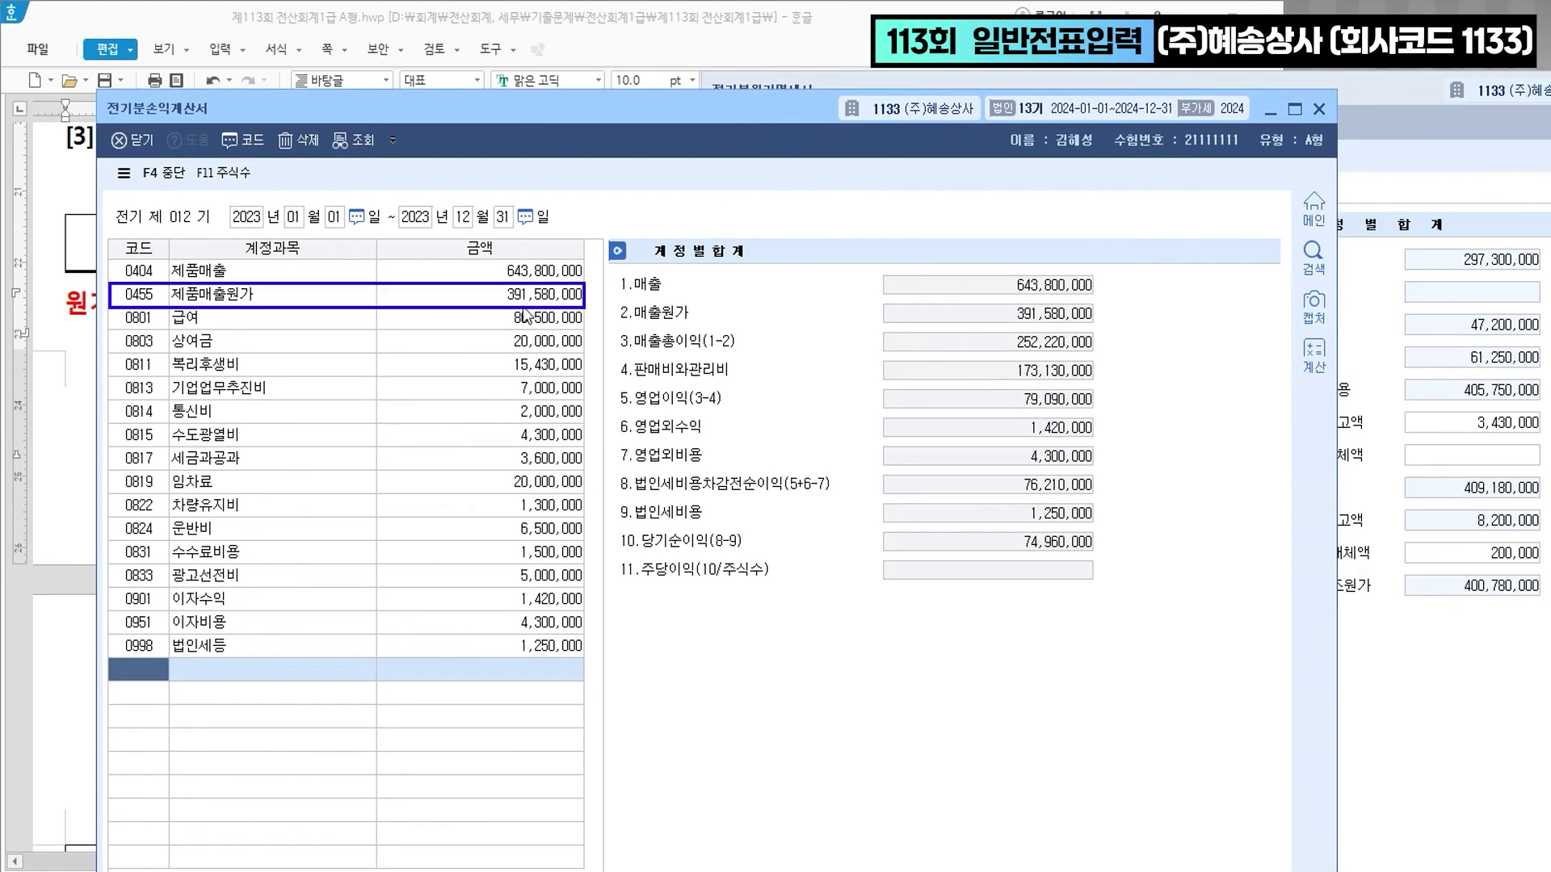
pyautogui.click(541, 297)
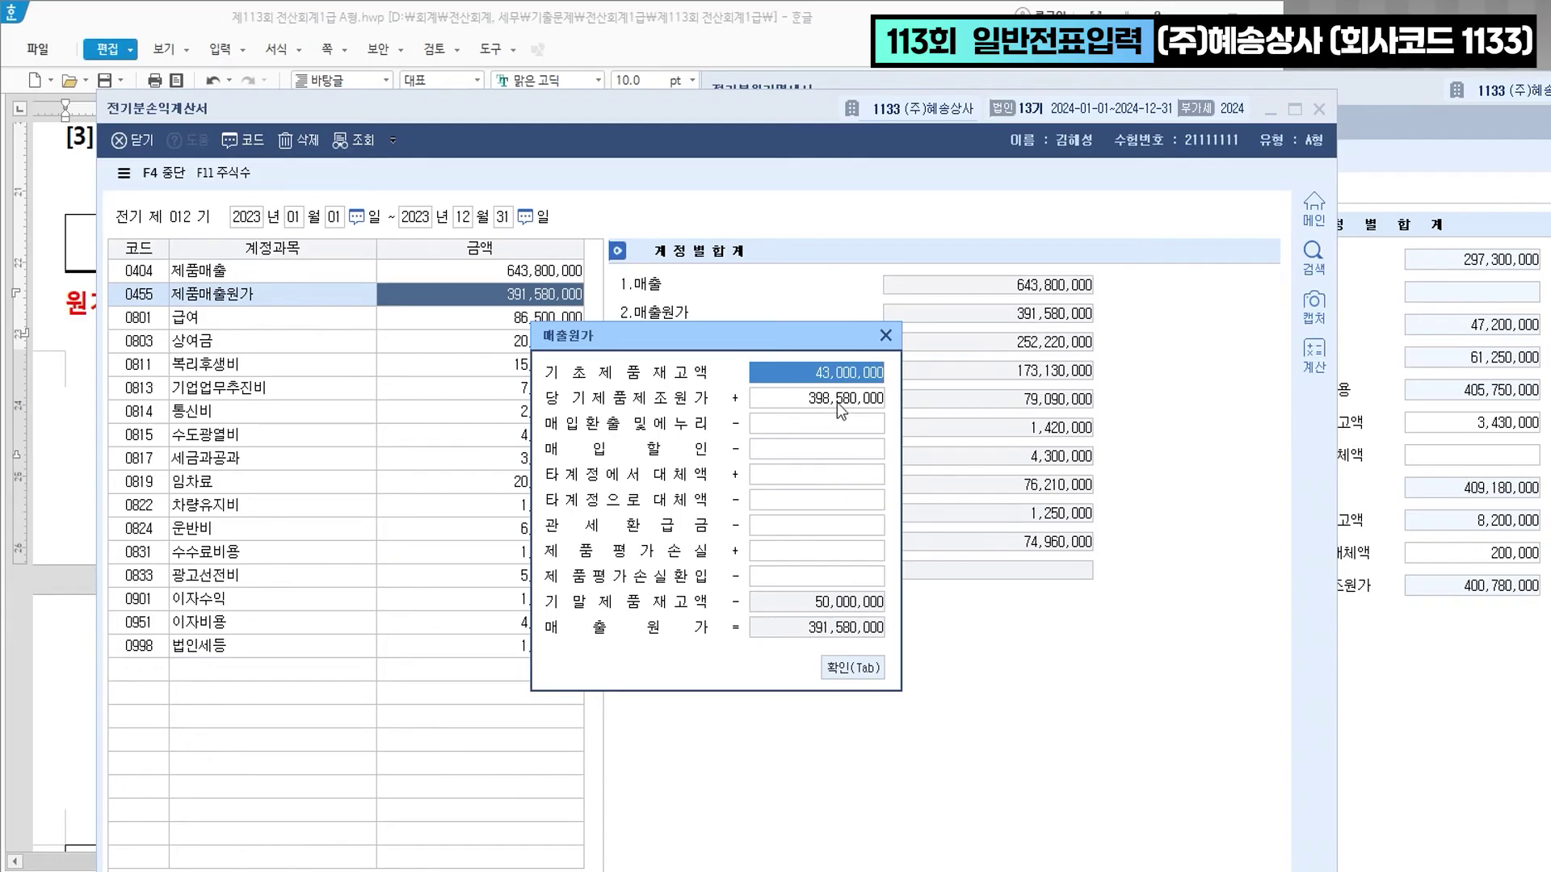
pyautogui.click(836, 402)
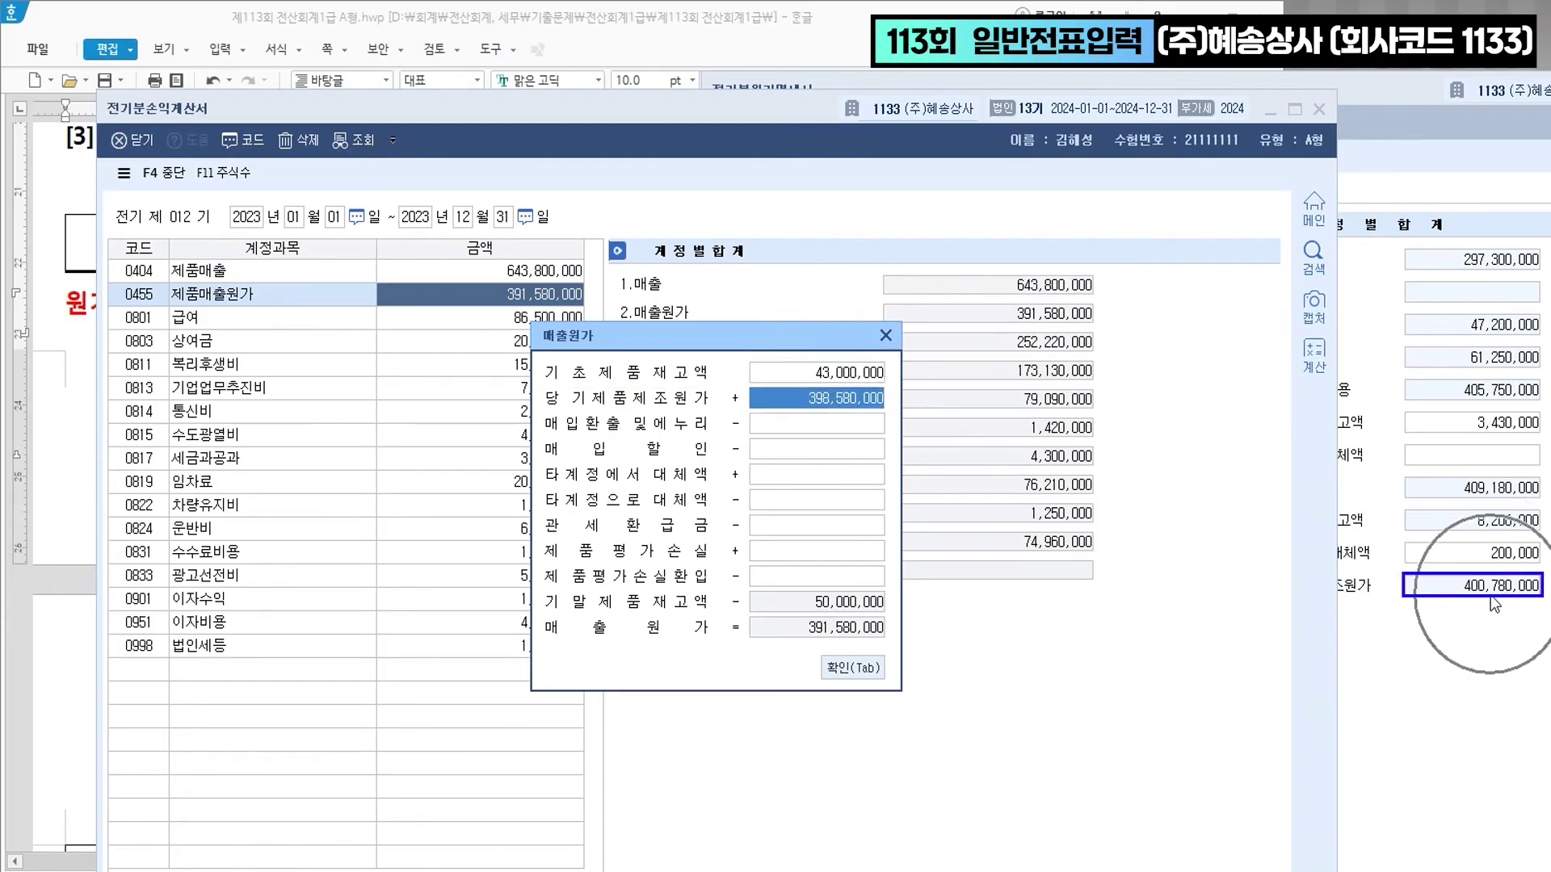
pyautogui.write('400,780,000')
pyautogui.press('Return')
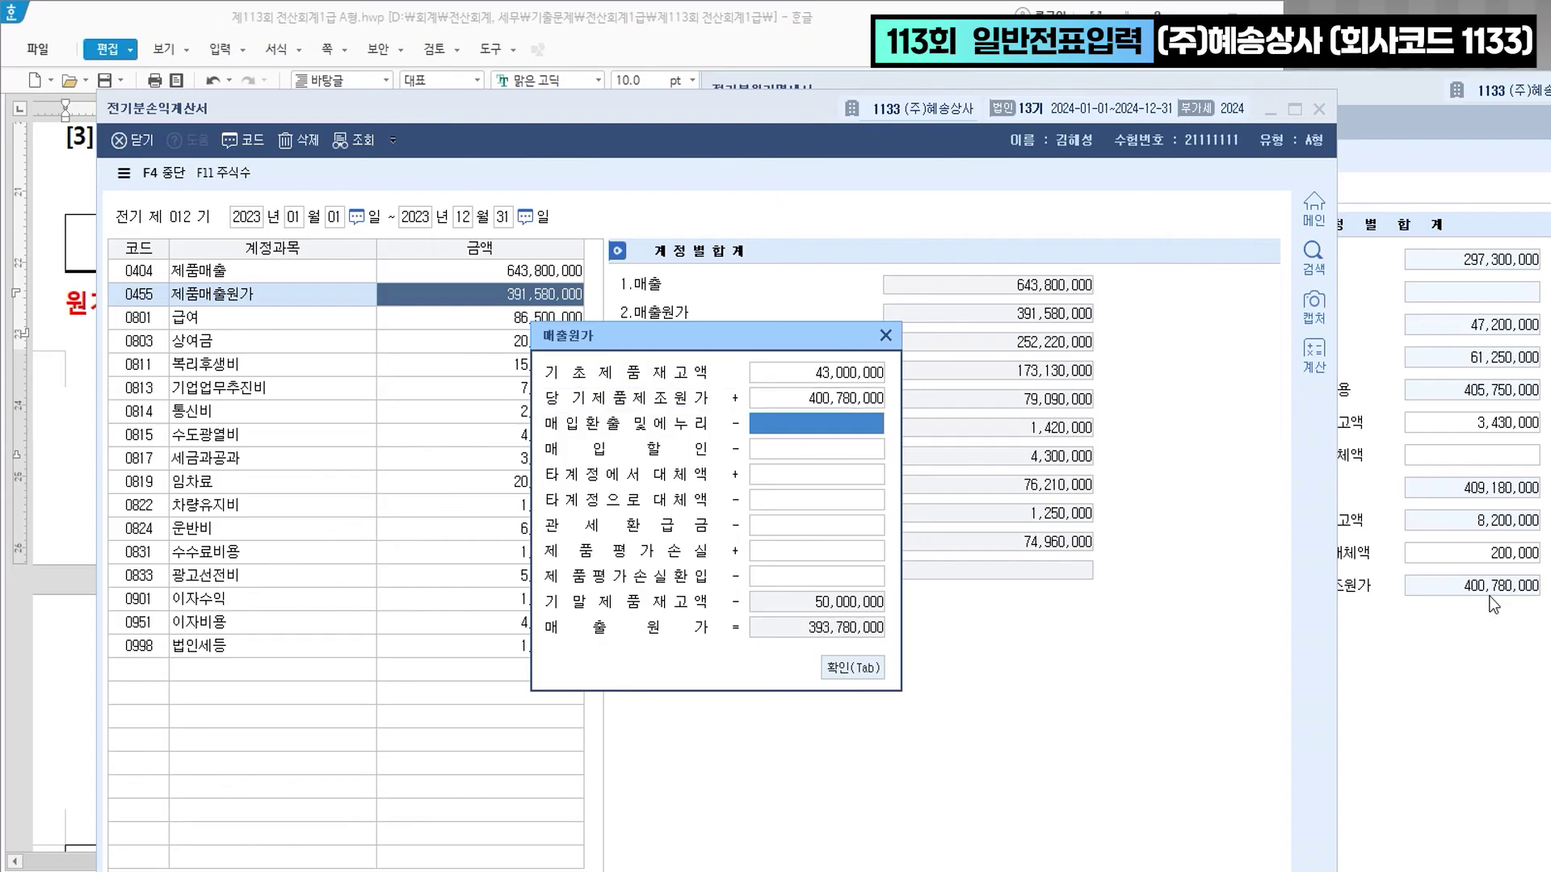
pyautogui.click(852, 667)
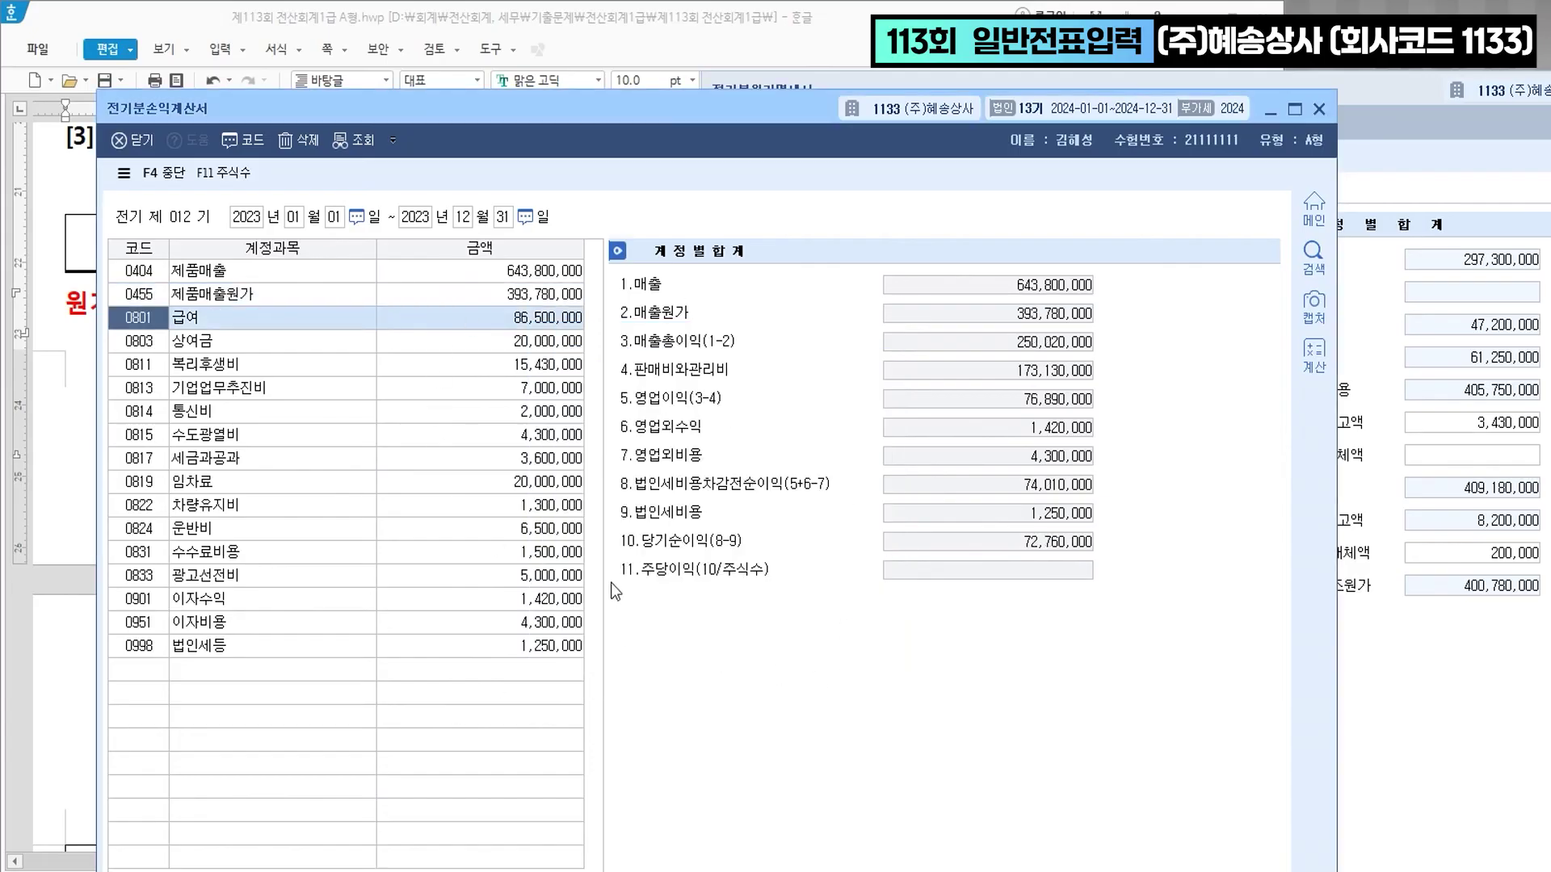
# - Set the 급여 (0801) amount to 84,300,000, check 당기순이익, and close the prior-period statements
pyautogui.click(521, 319)
pyautogui.moveTo(735, 113); pyautogui.dragTo(725, 313)
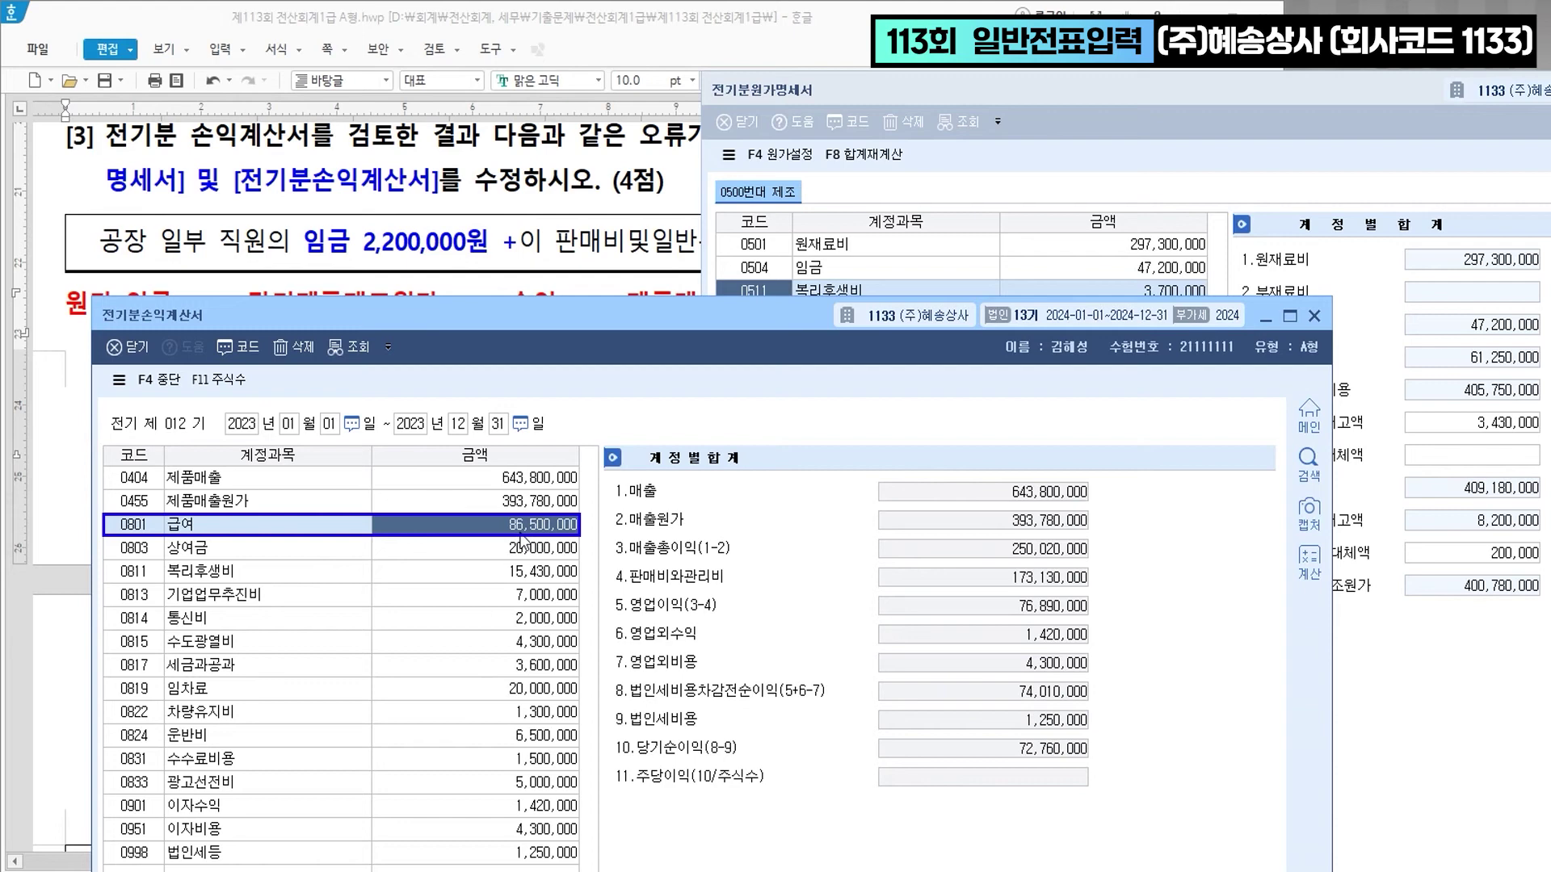
pyautogui.write('84,300,000')
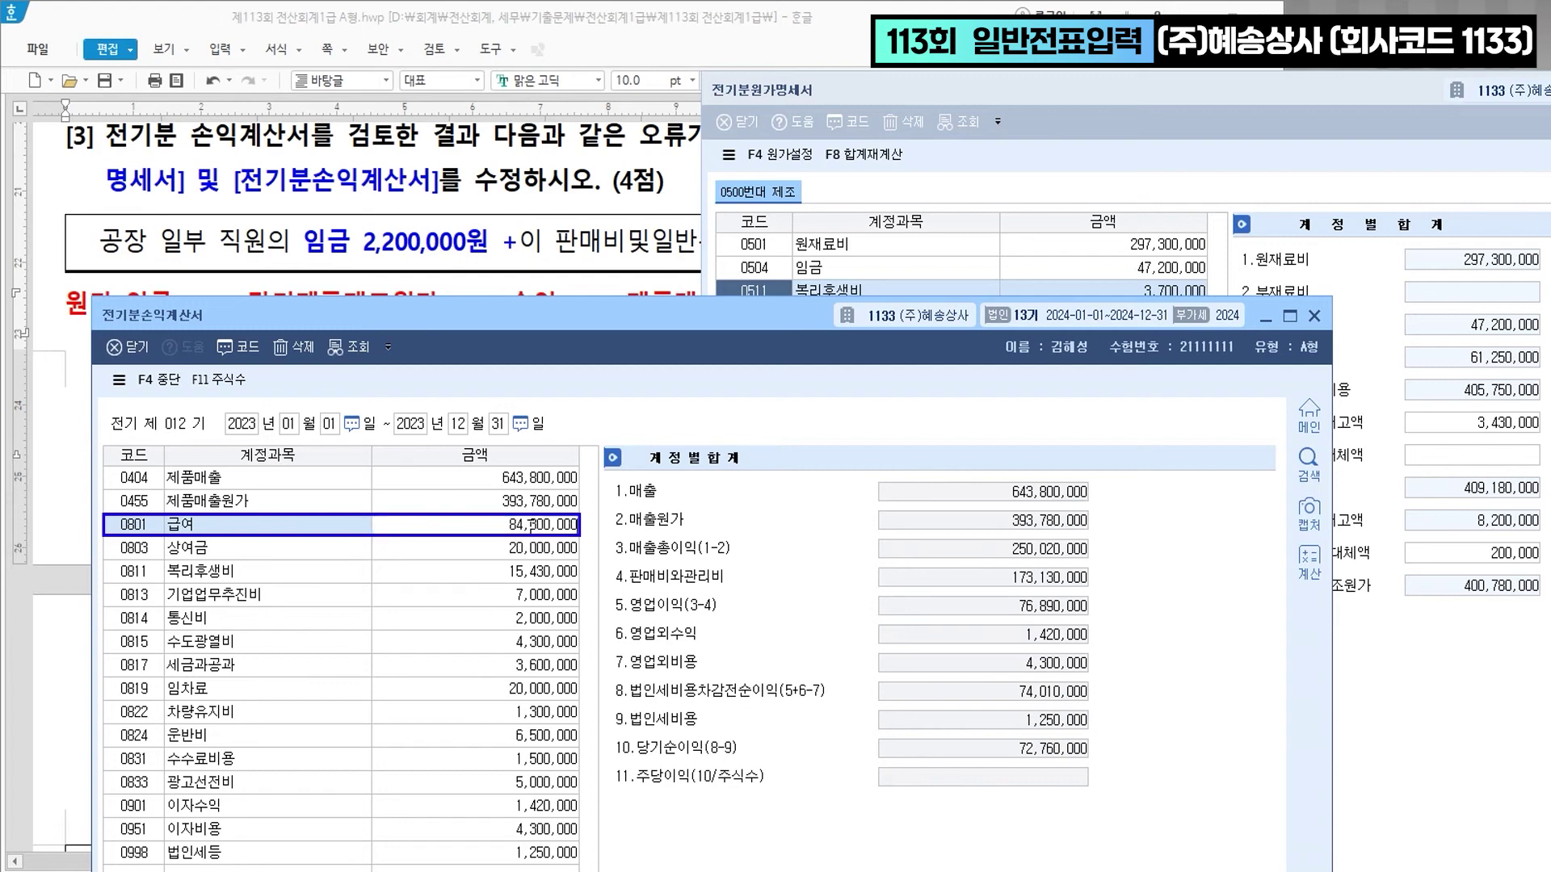
pyautogui.press('Return')
pyautogui.click(1068, 762)
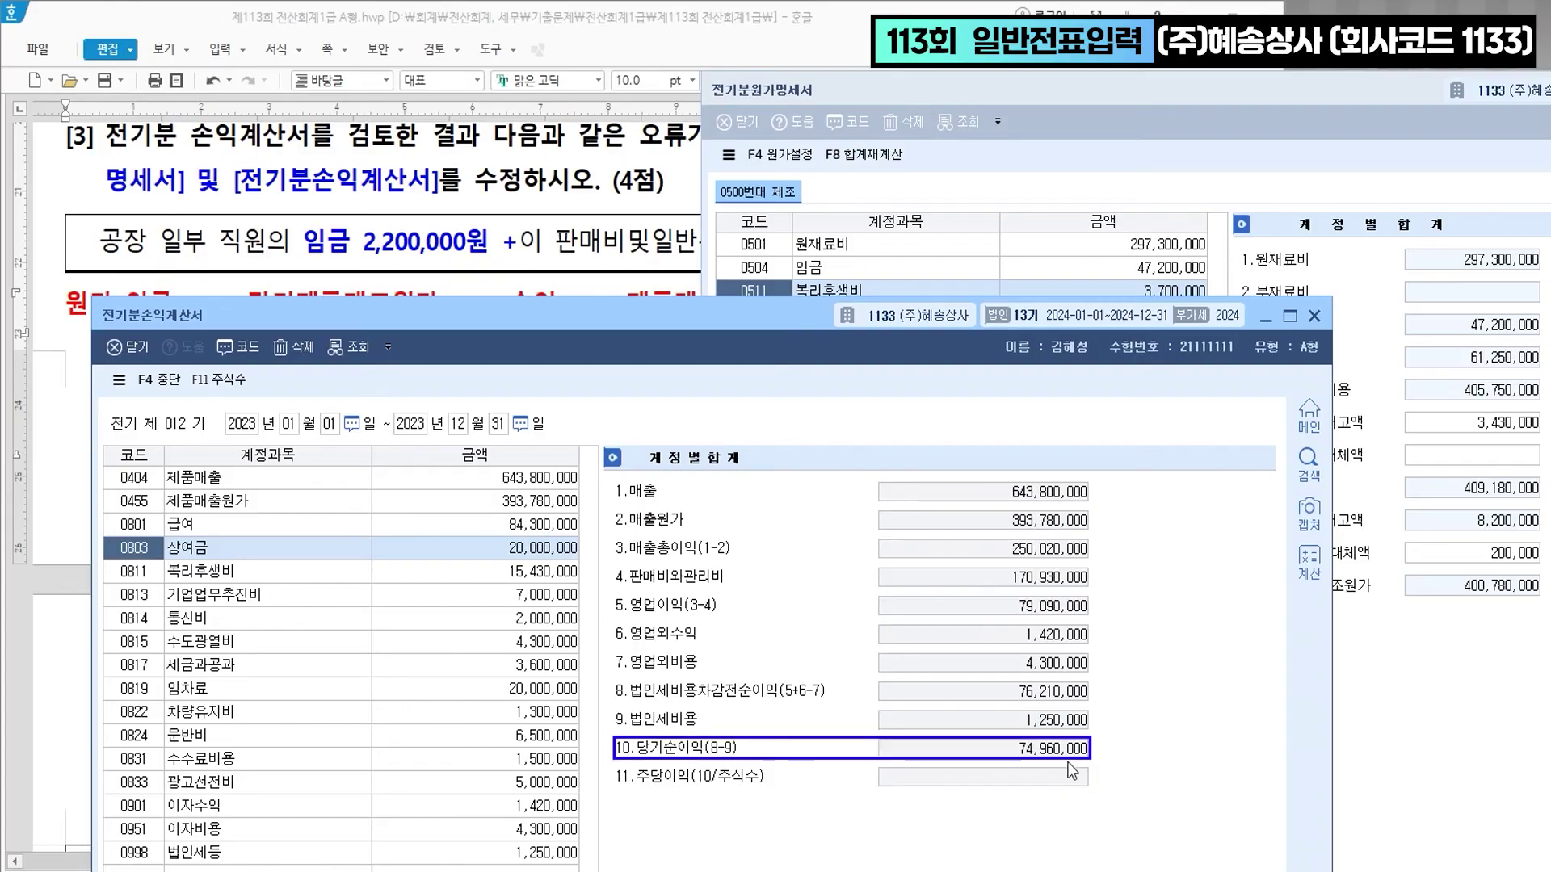
pyautogui.click(1059, 762)
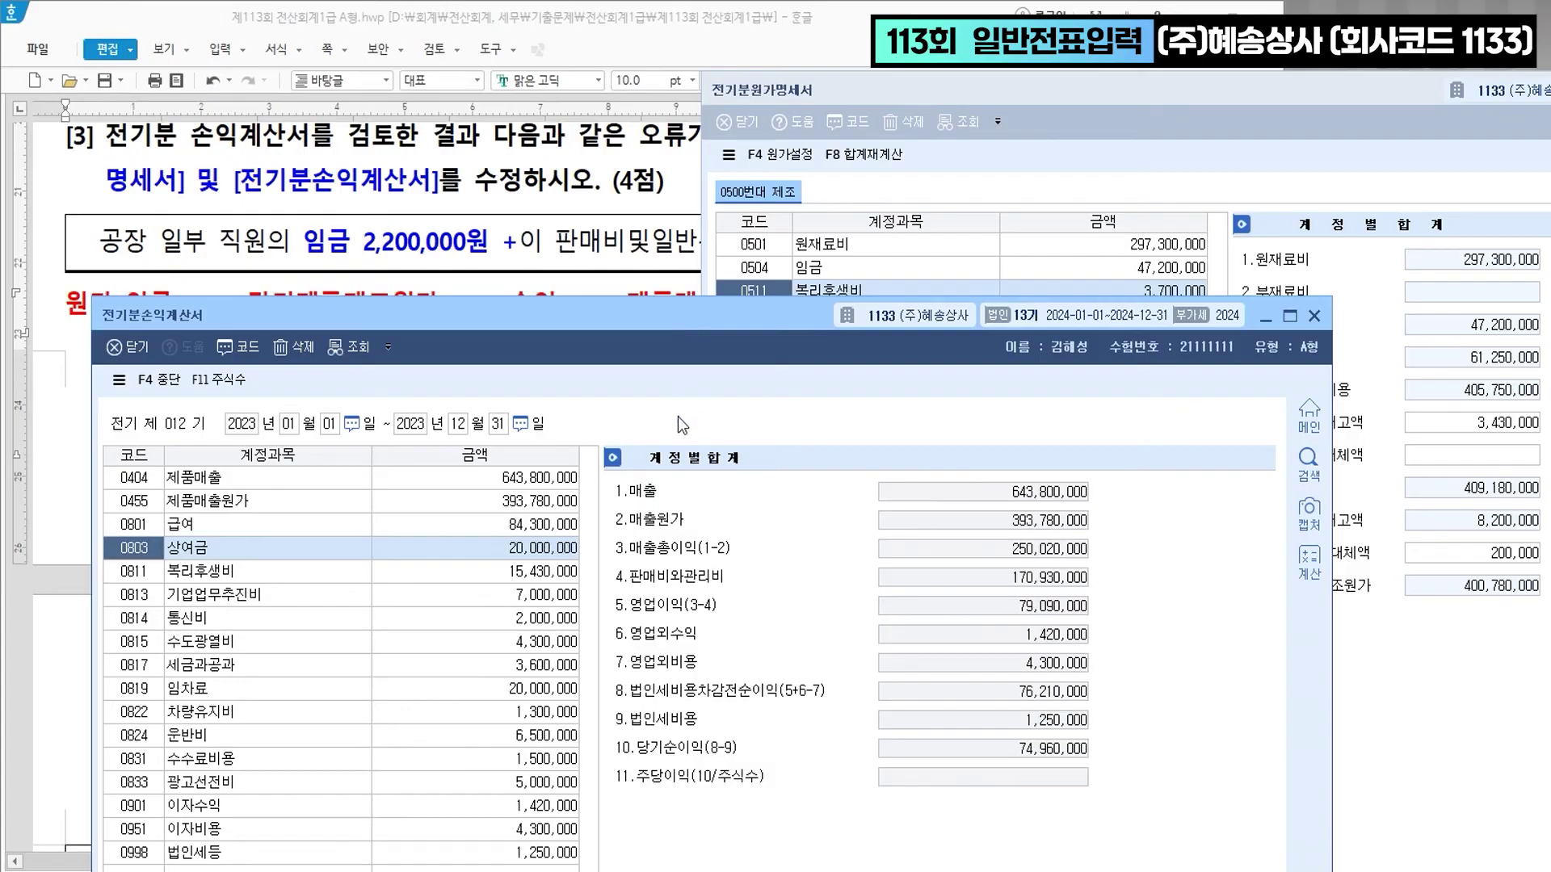
pyautogui.press('Escape')
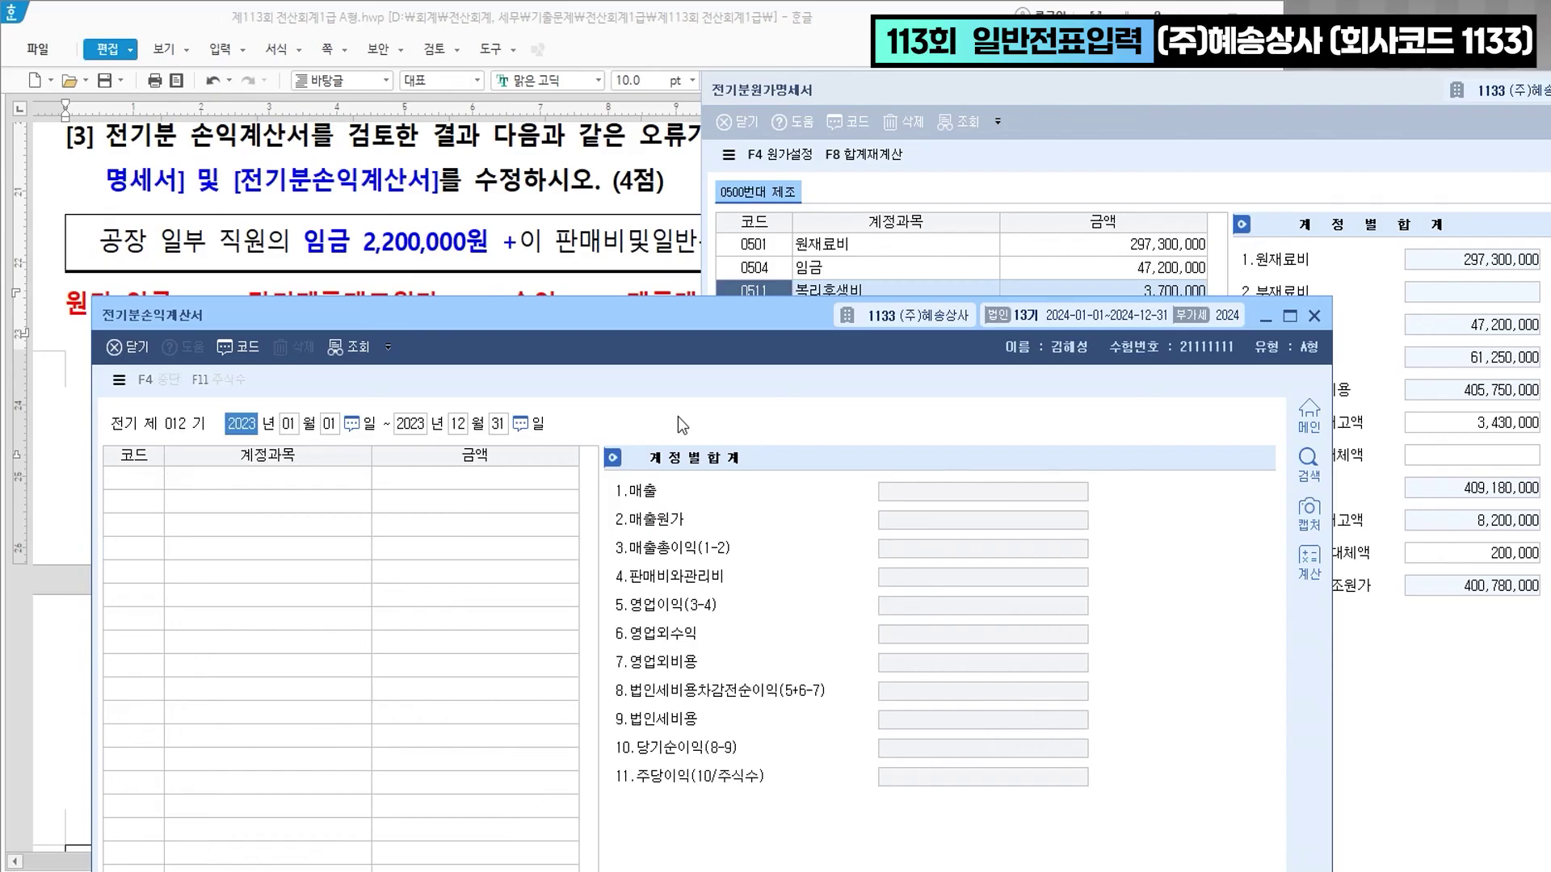
pyautogui.press('Escape')
# - Read the 문제2 instructions and its transaction [1] dated 07월 15일 in the exam document
pyautogui.scroll(-5, 477, 525)
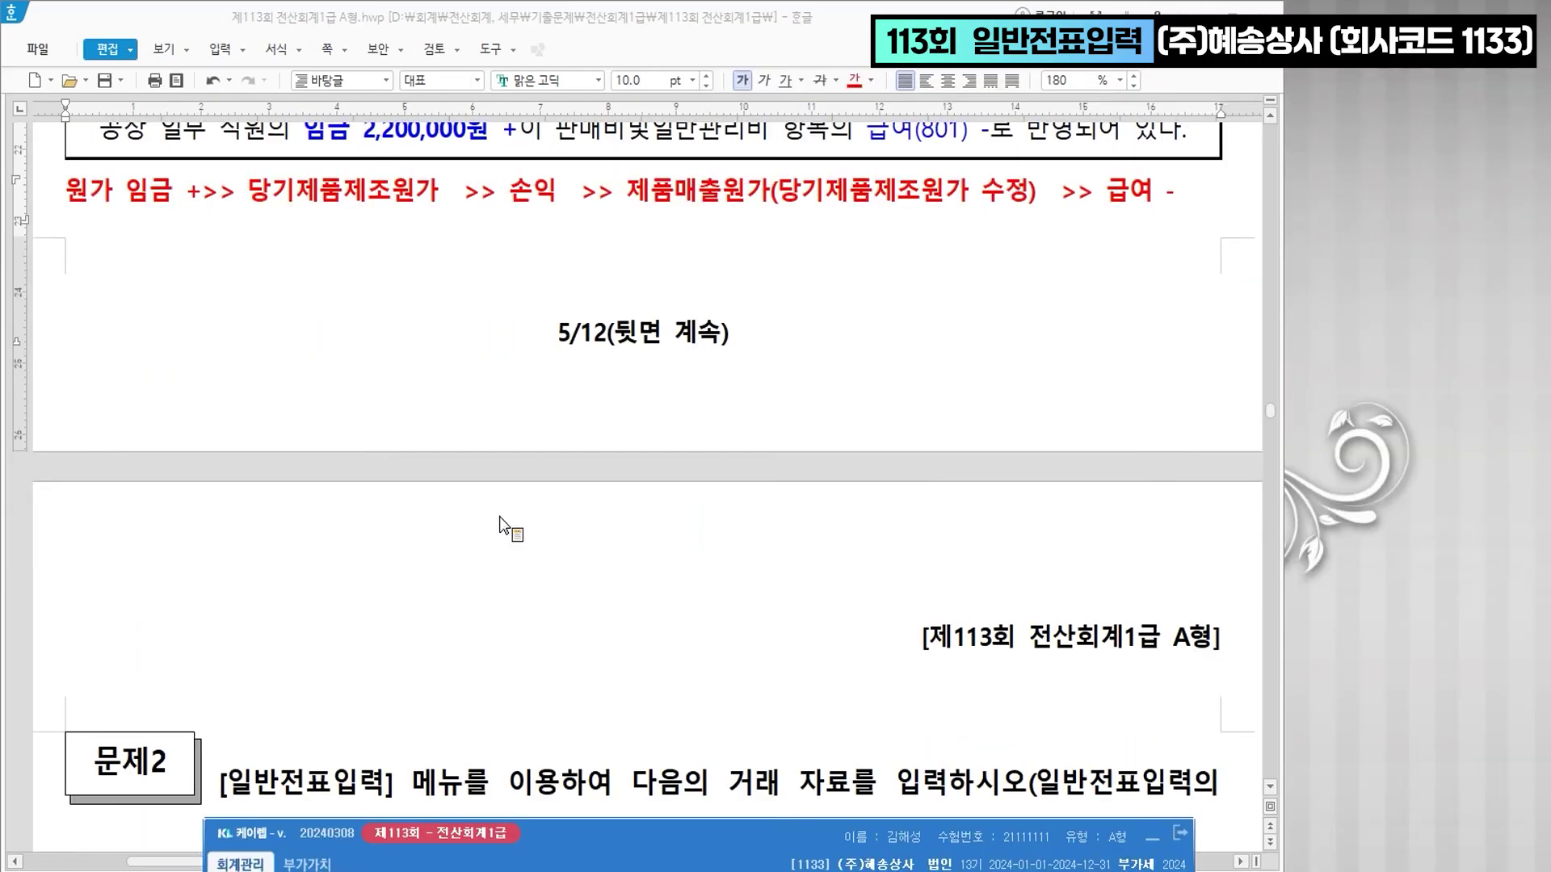
pyautogui.scroll(-3, 814, 529)
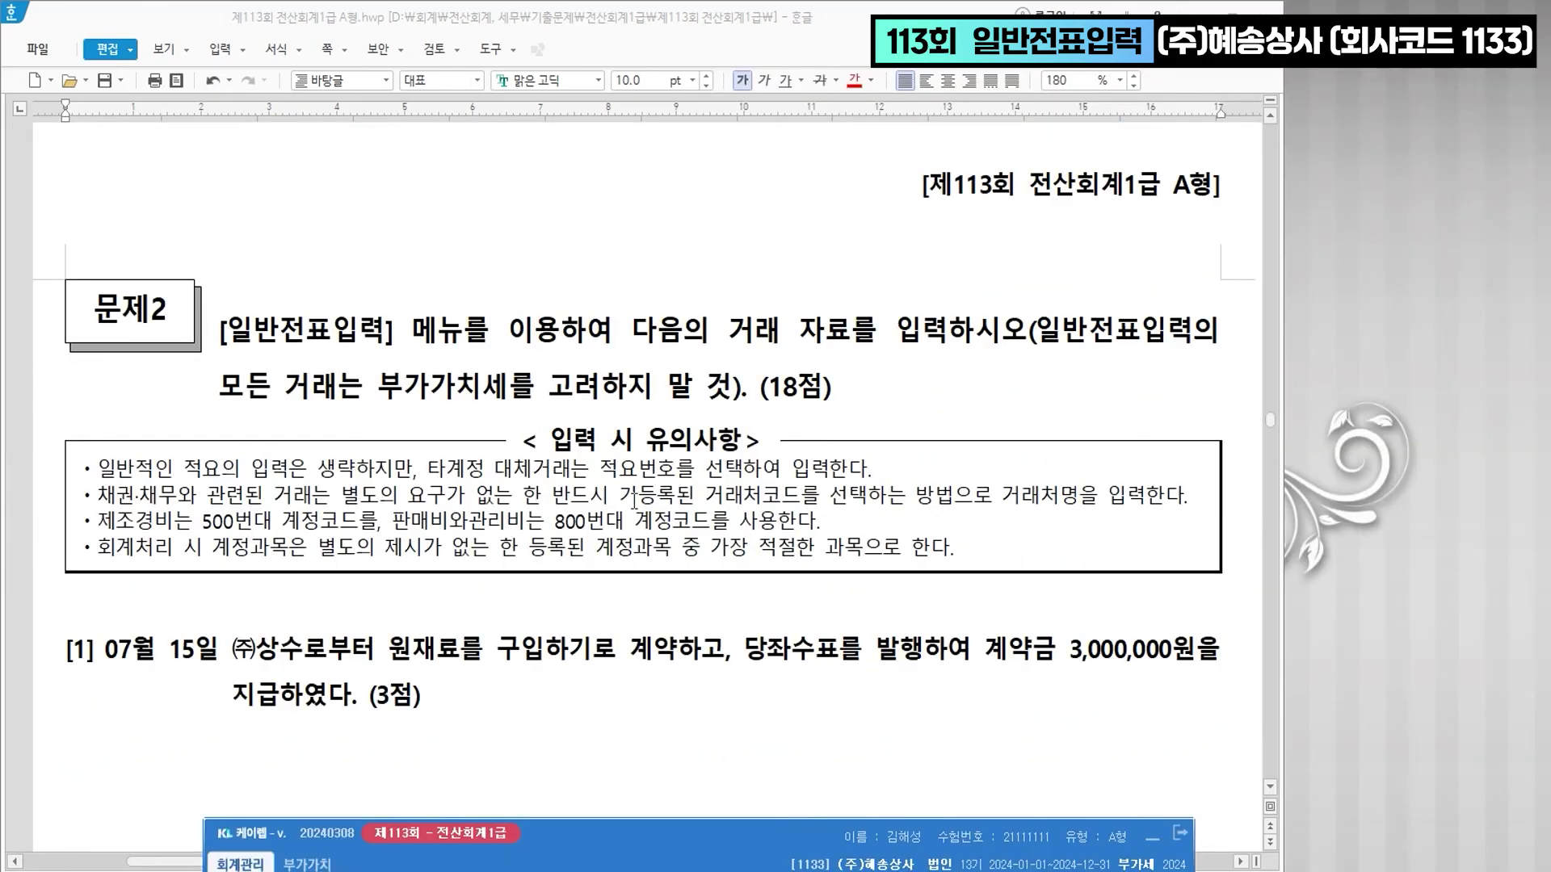
pyautogui.scroll(-1, 647, 502)
pyautogui.scroll(-2, 646, 504)
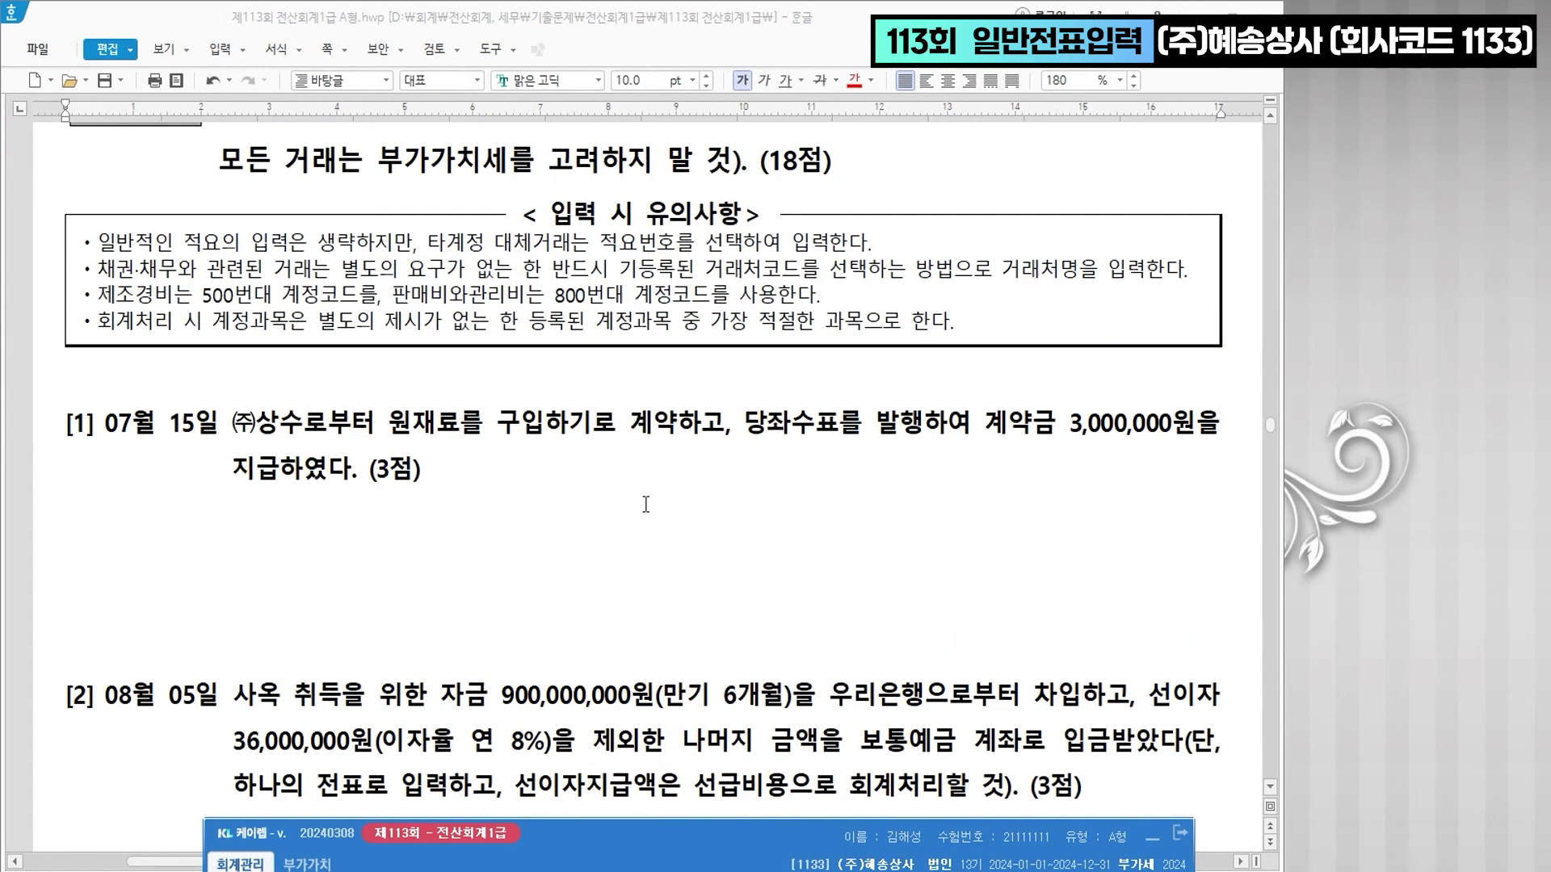
pyautogui.scroll(-2, 645, 504)
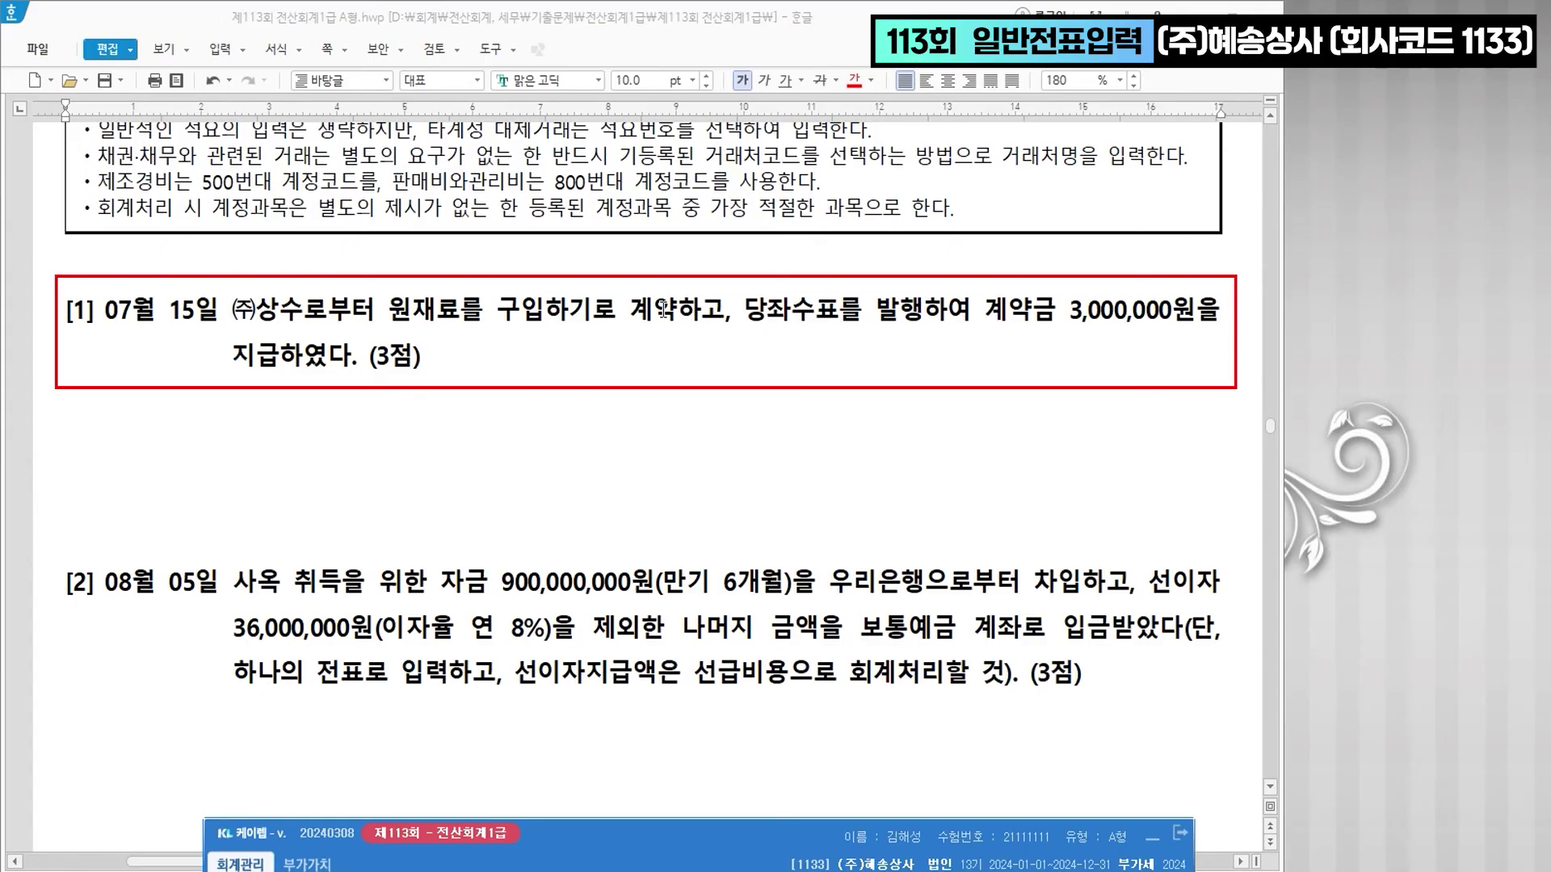
# - Colour 계약금 red in transaction [1] of the exam document and add the note ">> 선급금" after it
pyautogui.moveTo(986, 311); pyautogui.dragTo(1044, 311)
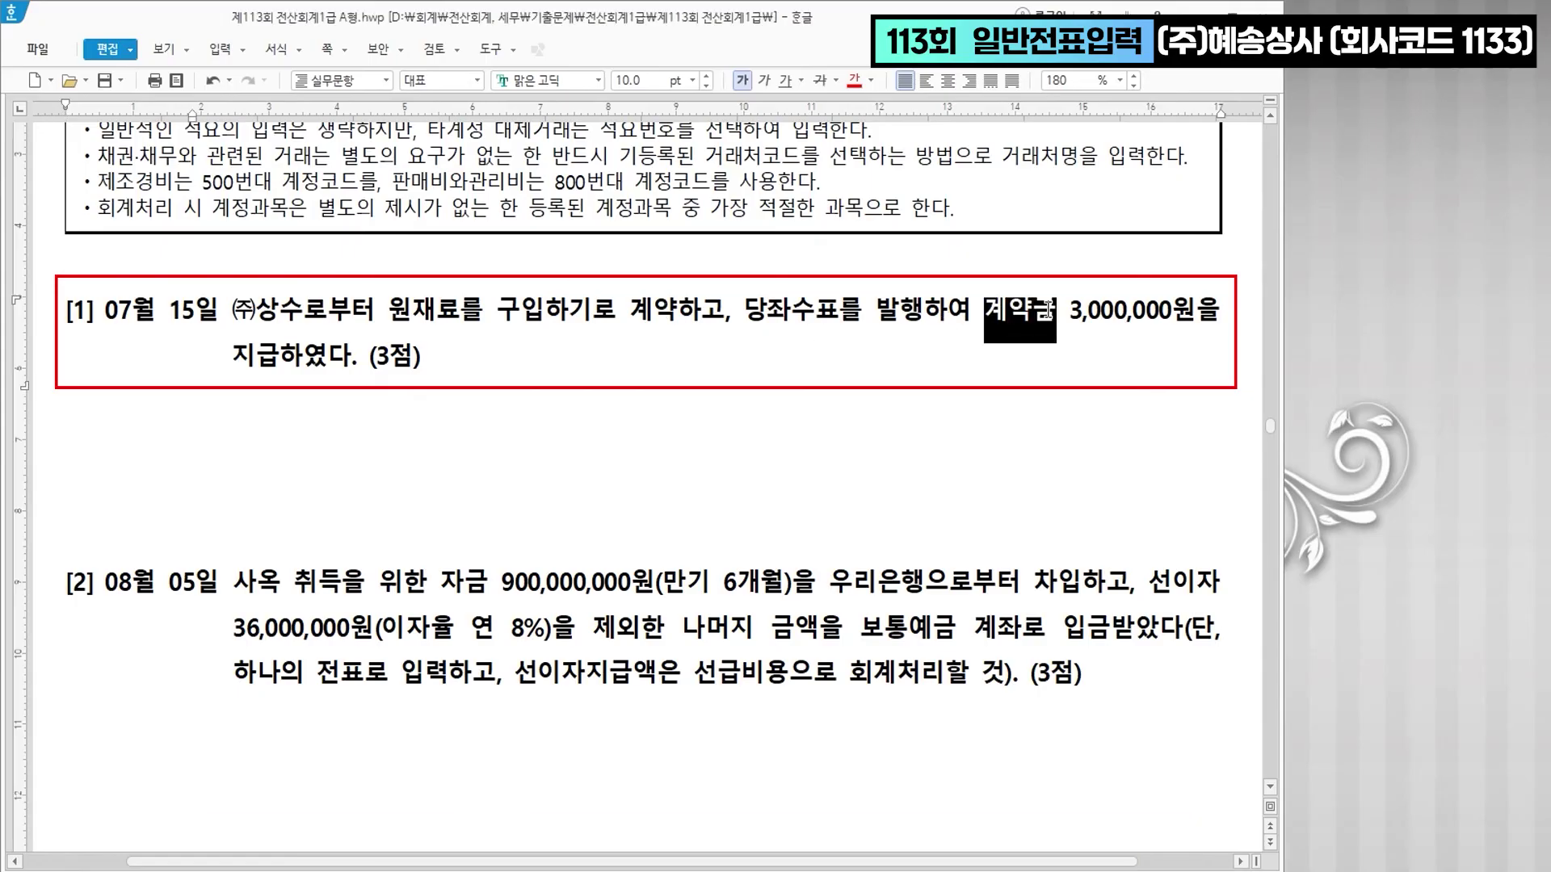
pyautogui.click(854, 80)
pyautogui.click(1055, 310)
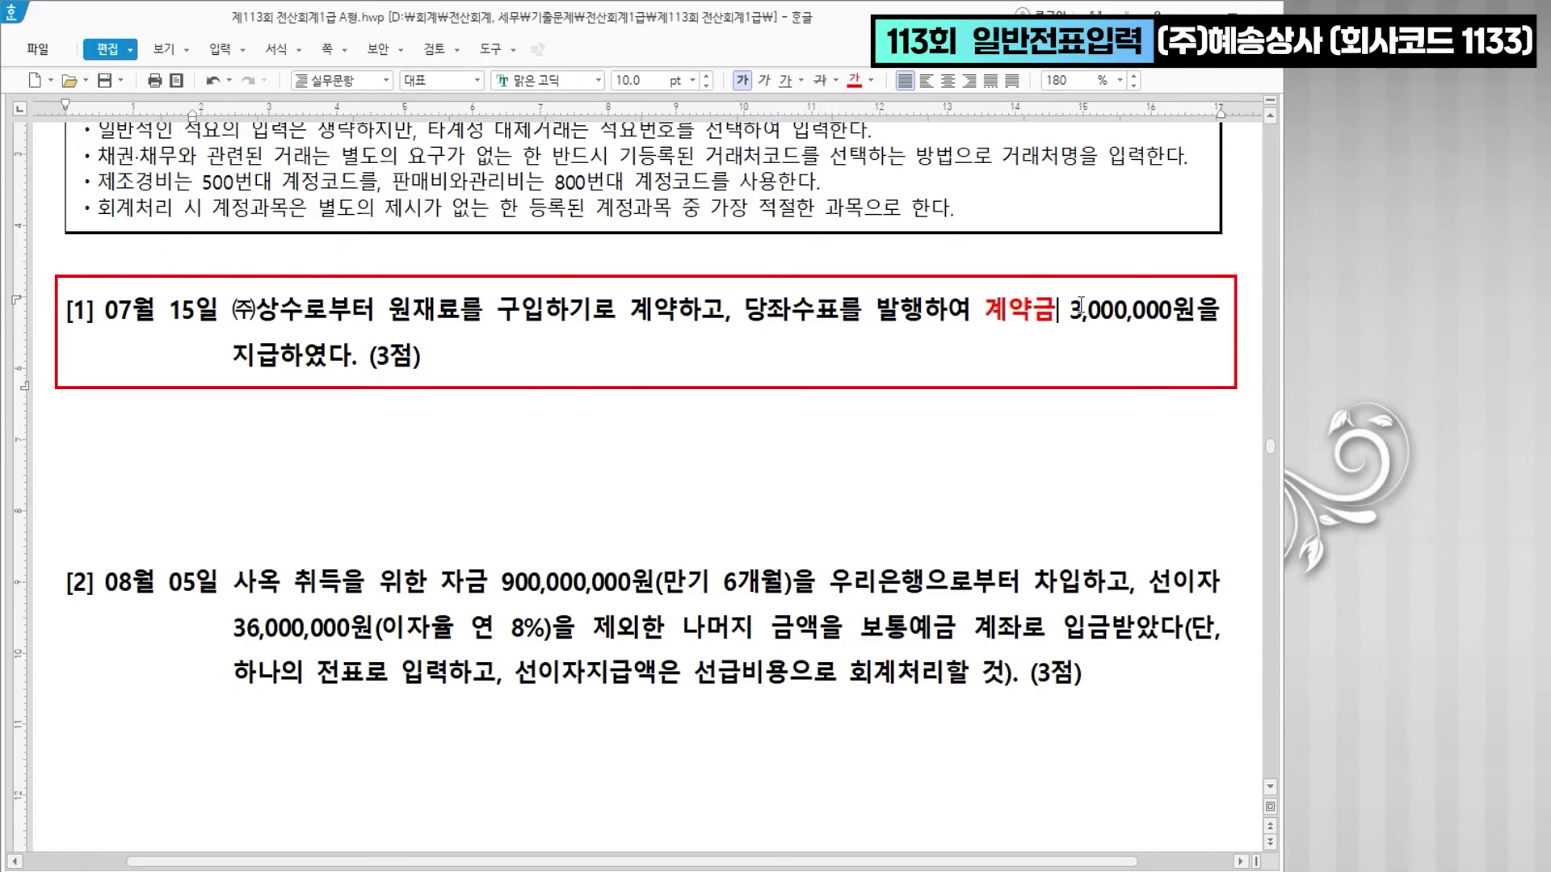
pyautogui.write('>>')
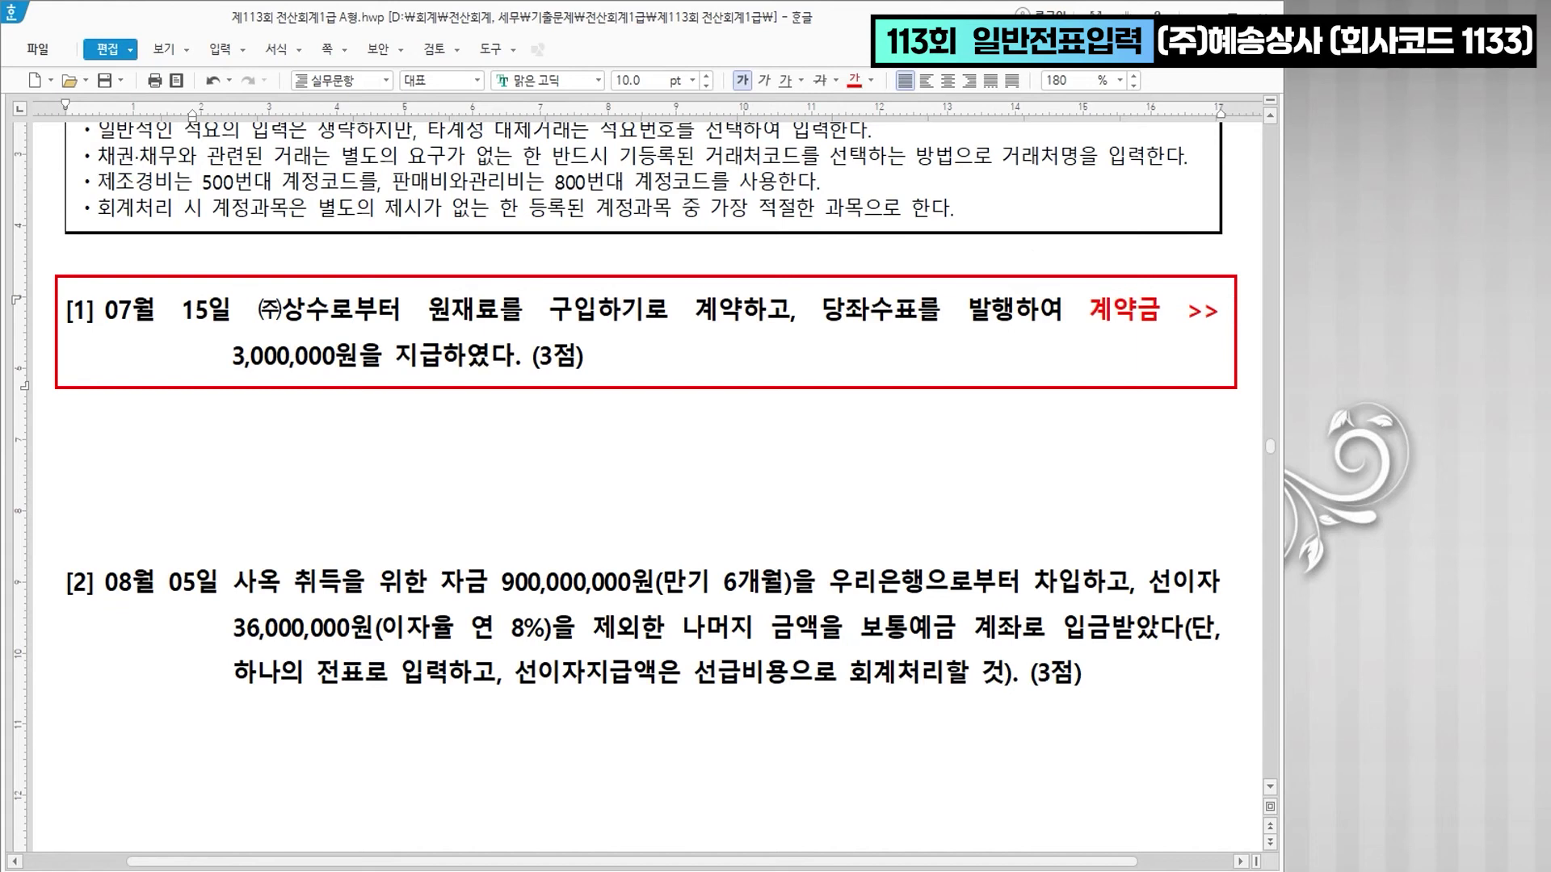
pyautogui.write(' 선급금')
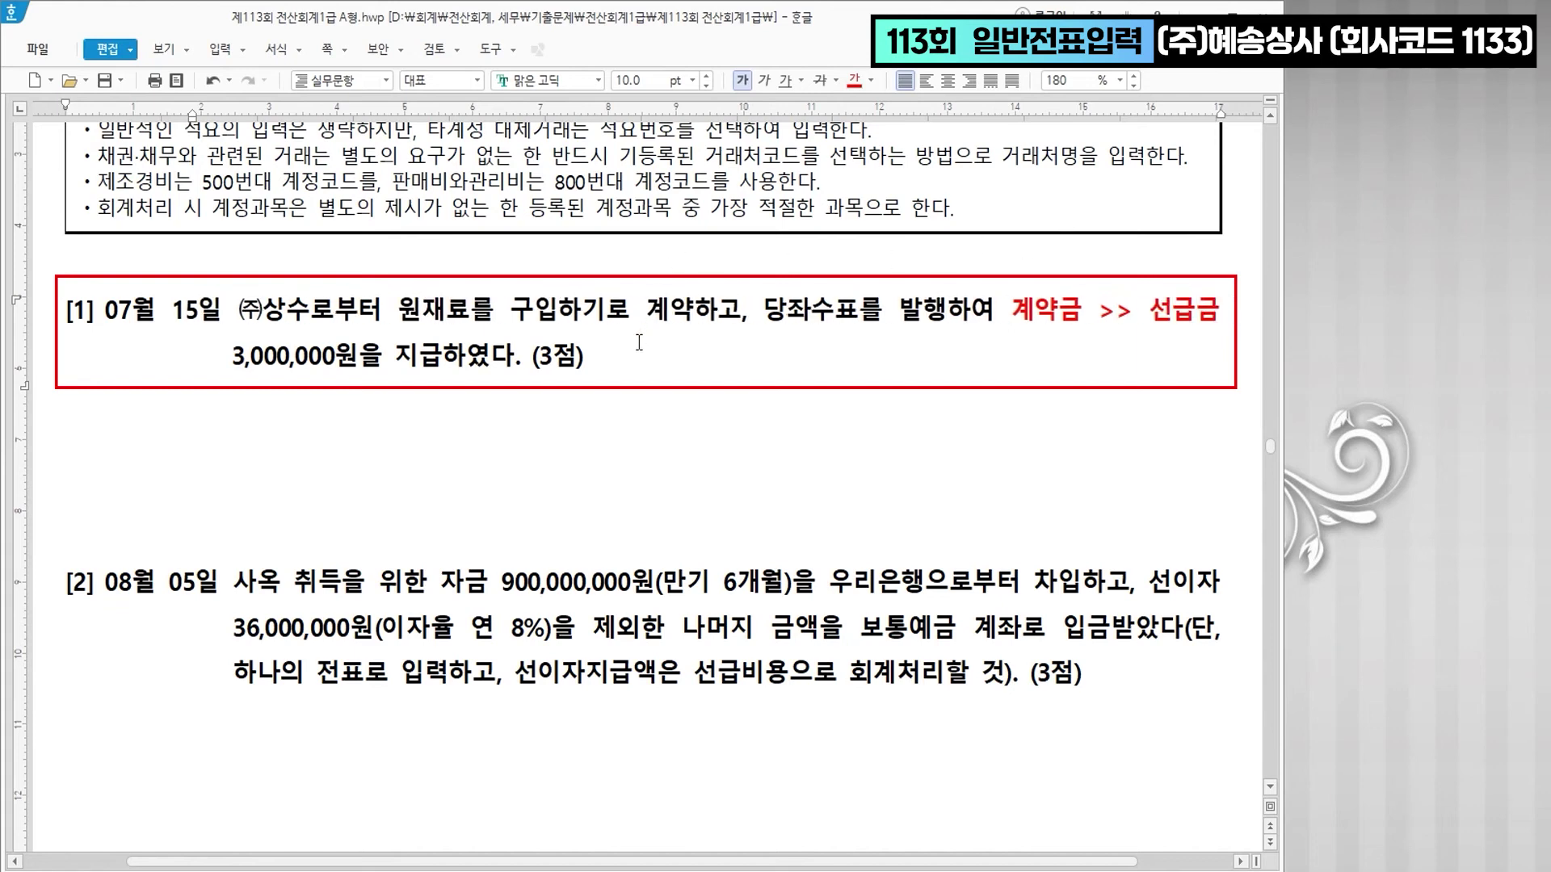
# - Switch to 케이렙, open 일반전표입력 for 07월 15일, and place its window below the text of transaction [1]
pyautogui.hotkey('alt', 'Tab')
pyautogui.write('ㅇㅂ')
pyautogui.press('Return')
pyautogui.press('Return')
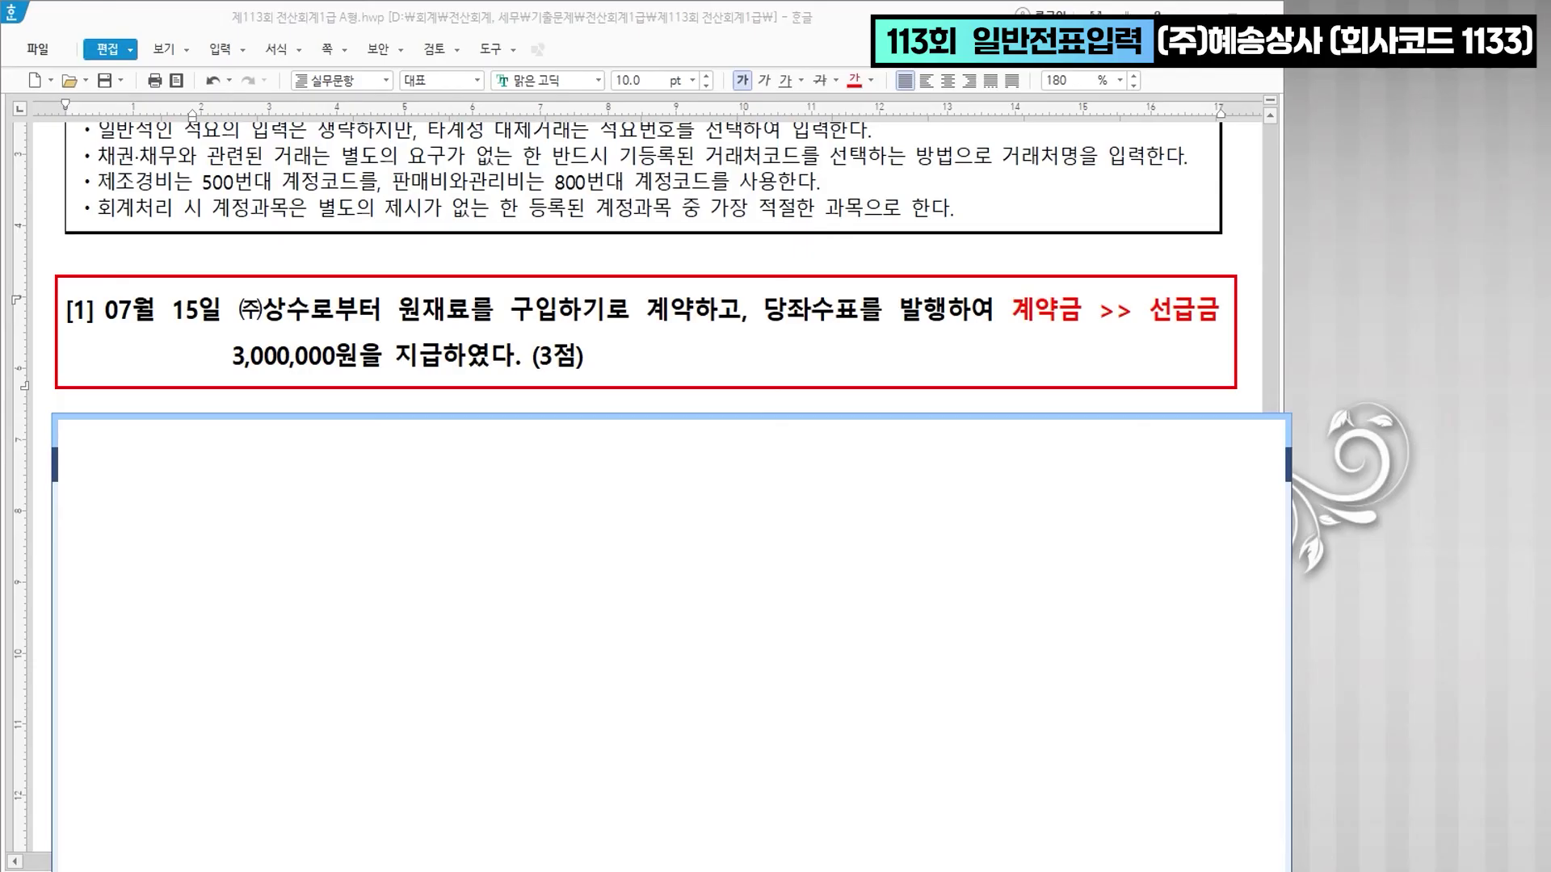
pyautogui.write('0')
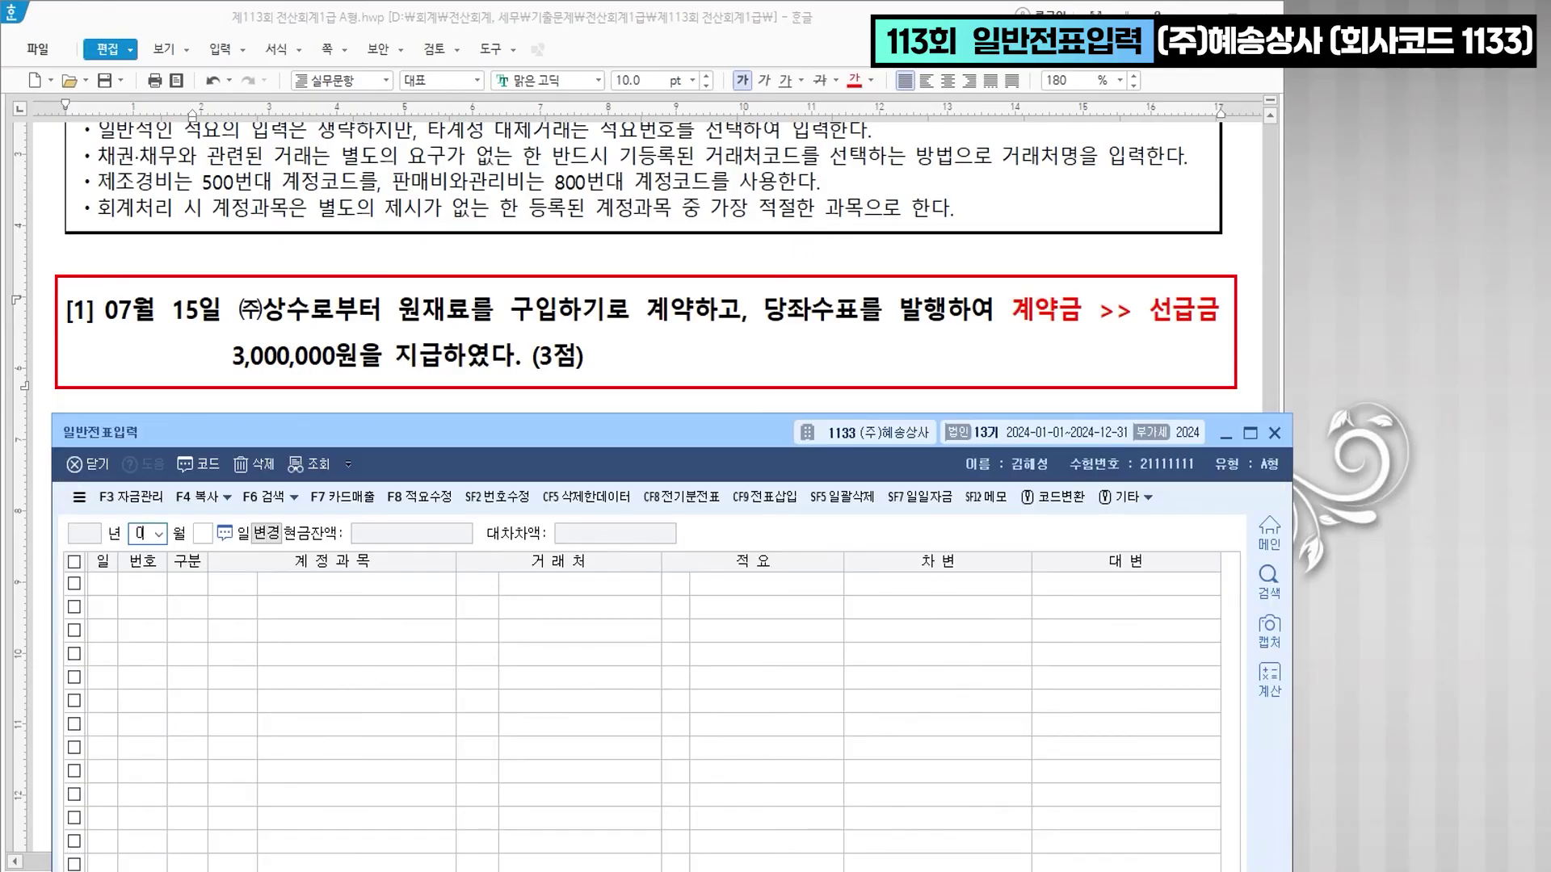
pyautogui.write('7')
pyautogui.press('Return')
pyautogui.write('15')
pyautogui.press('Return')
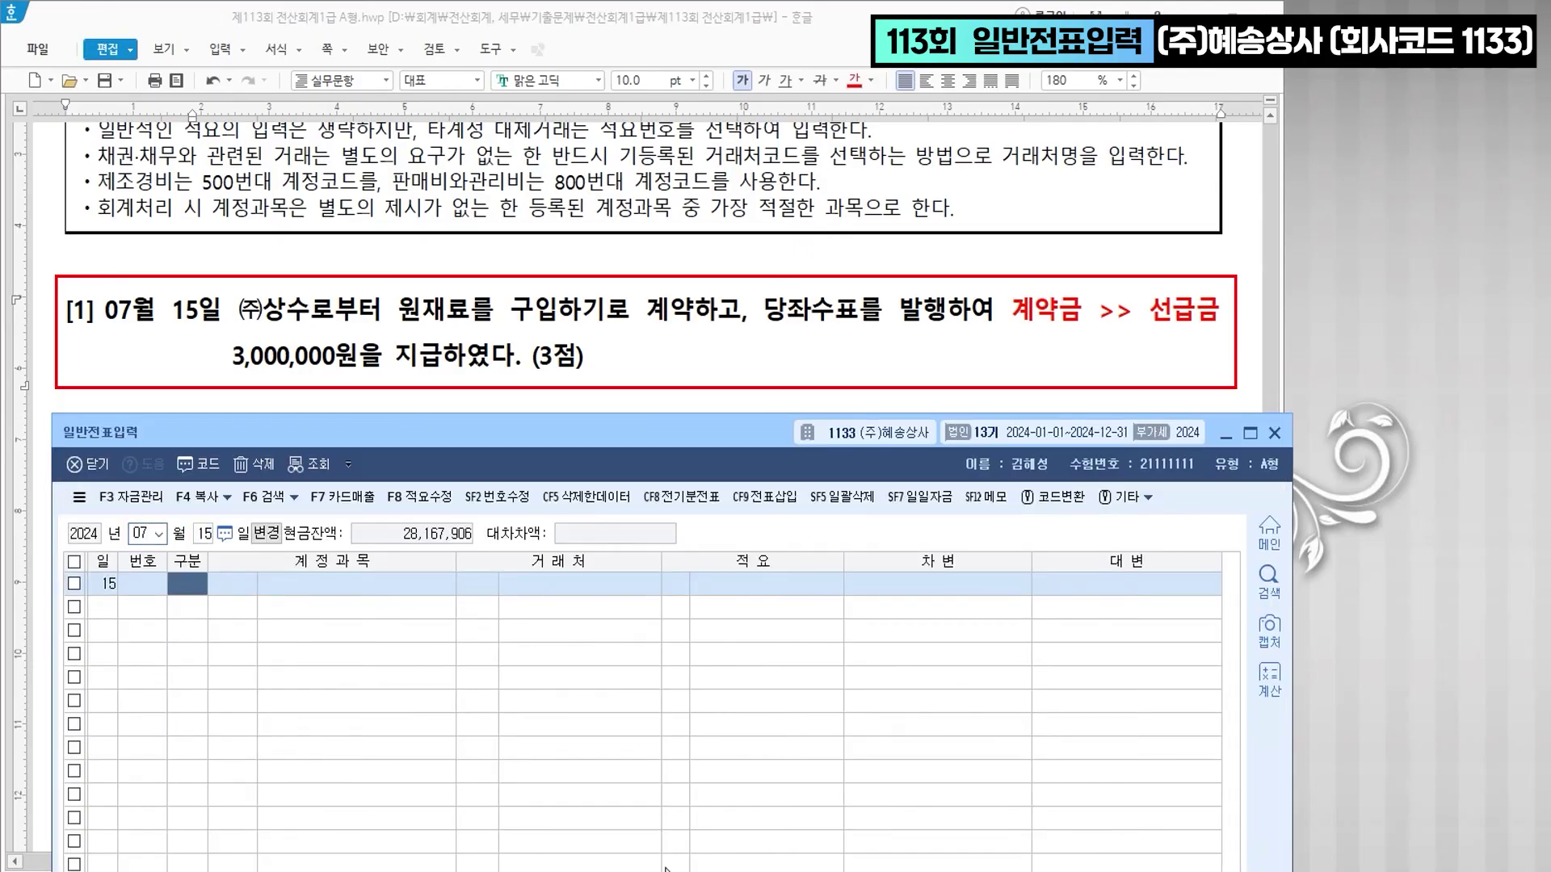
pyautogui.moveTo(682, 412); pyautogui.dragTo(666, 769)
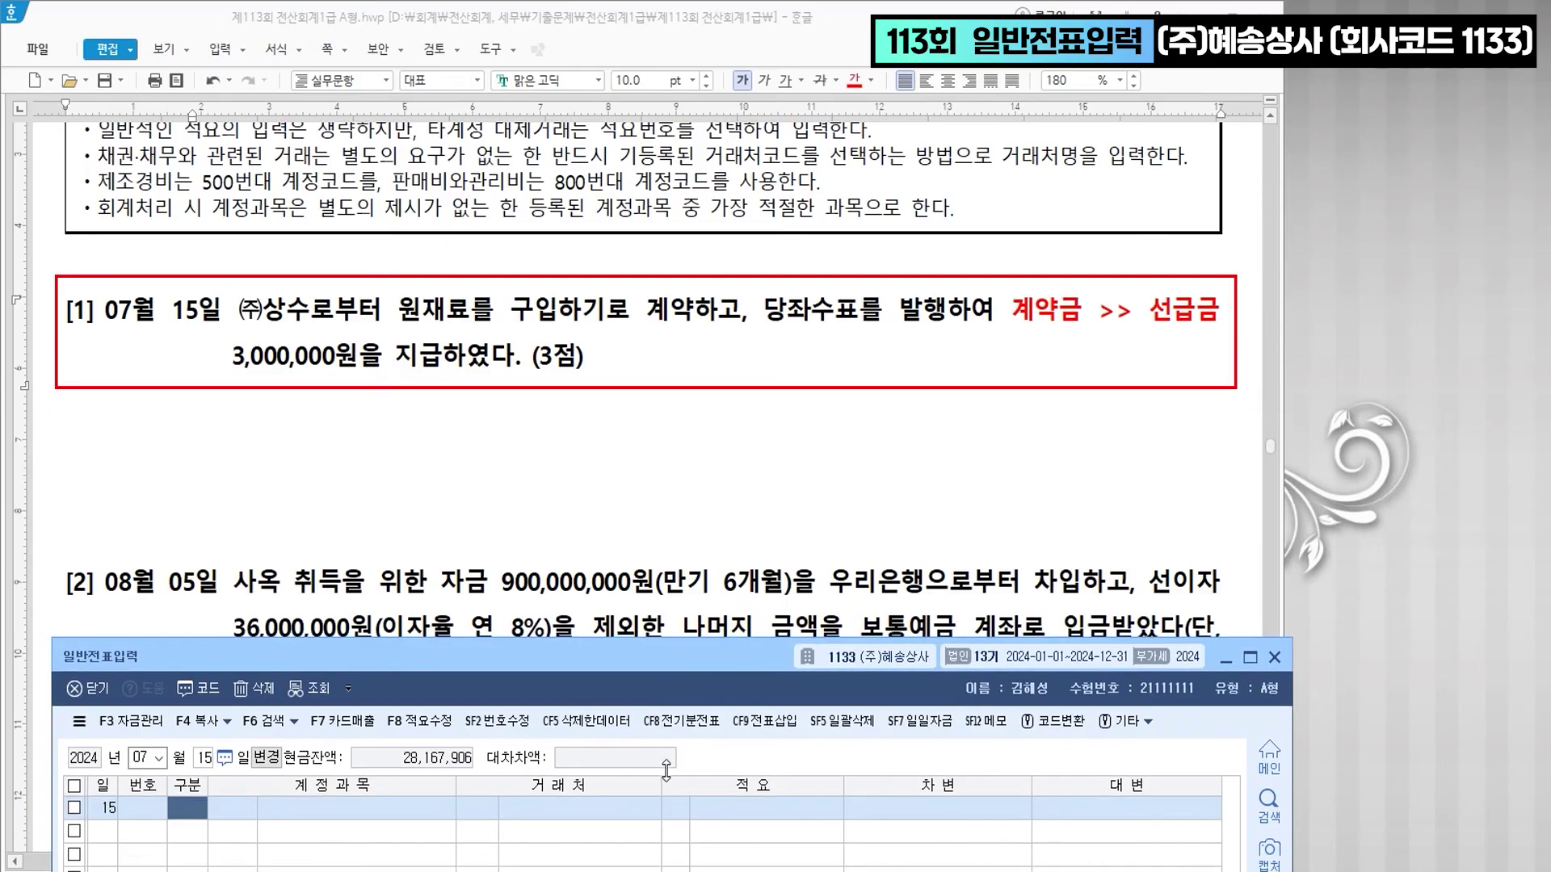
pyautogui.moveTo(672, 665); pyautogui.dragTo(671, 424)
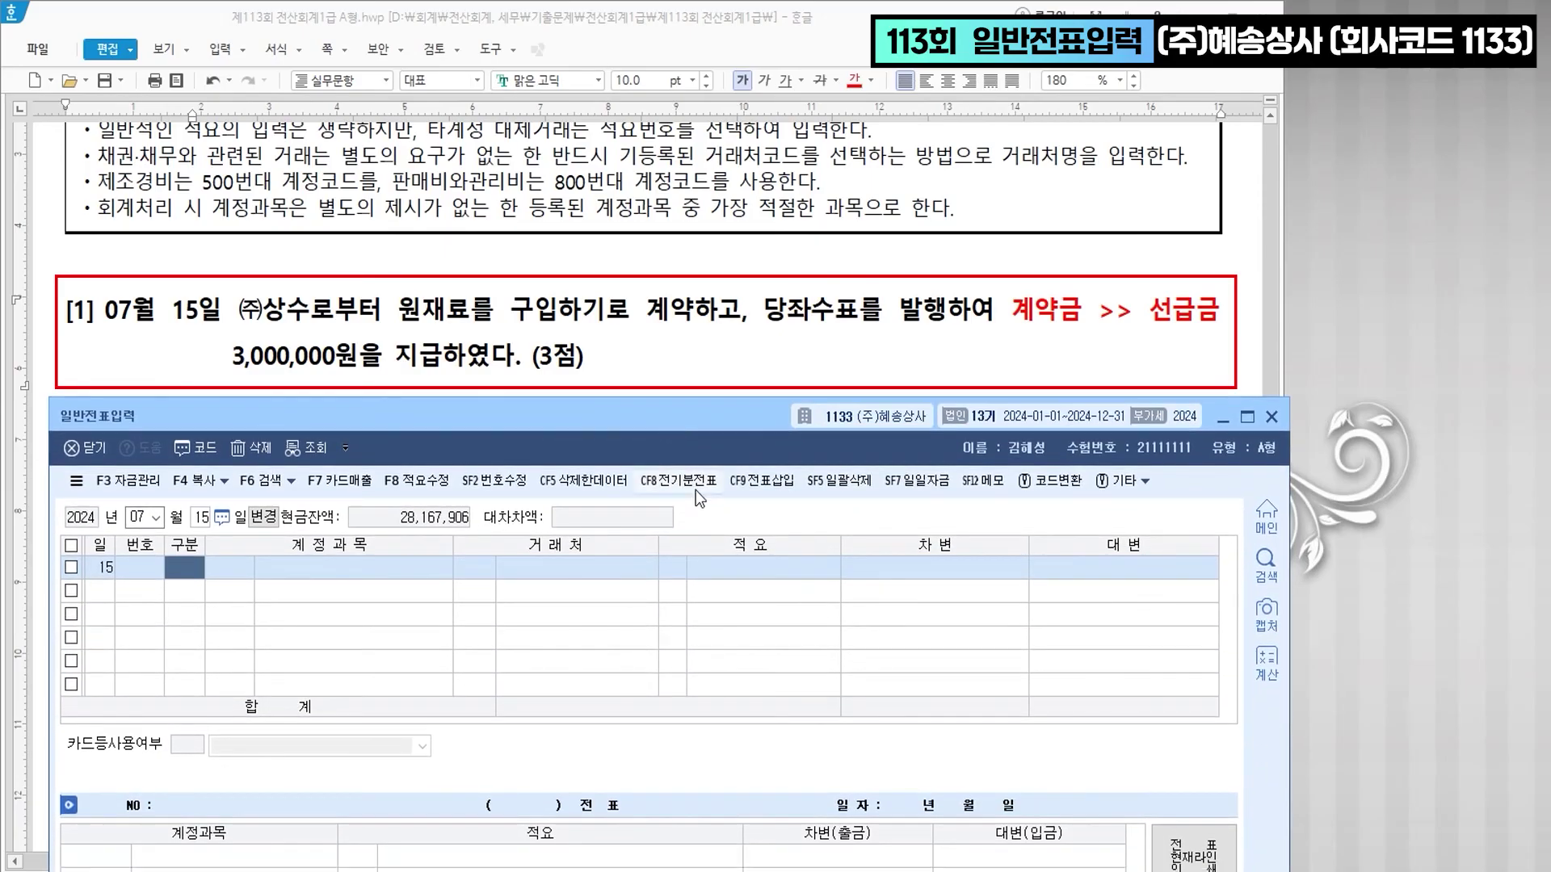
# - Enter a 대변 line for 당좌예금 (0102) with an amount of 3,000,000 on 07월 15일
pyautogui.write('4')
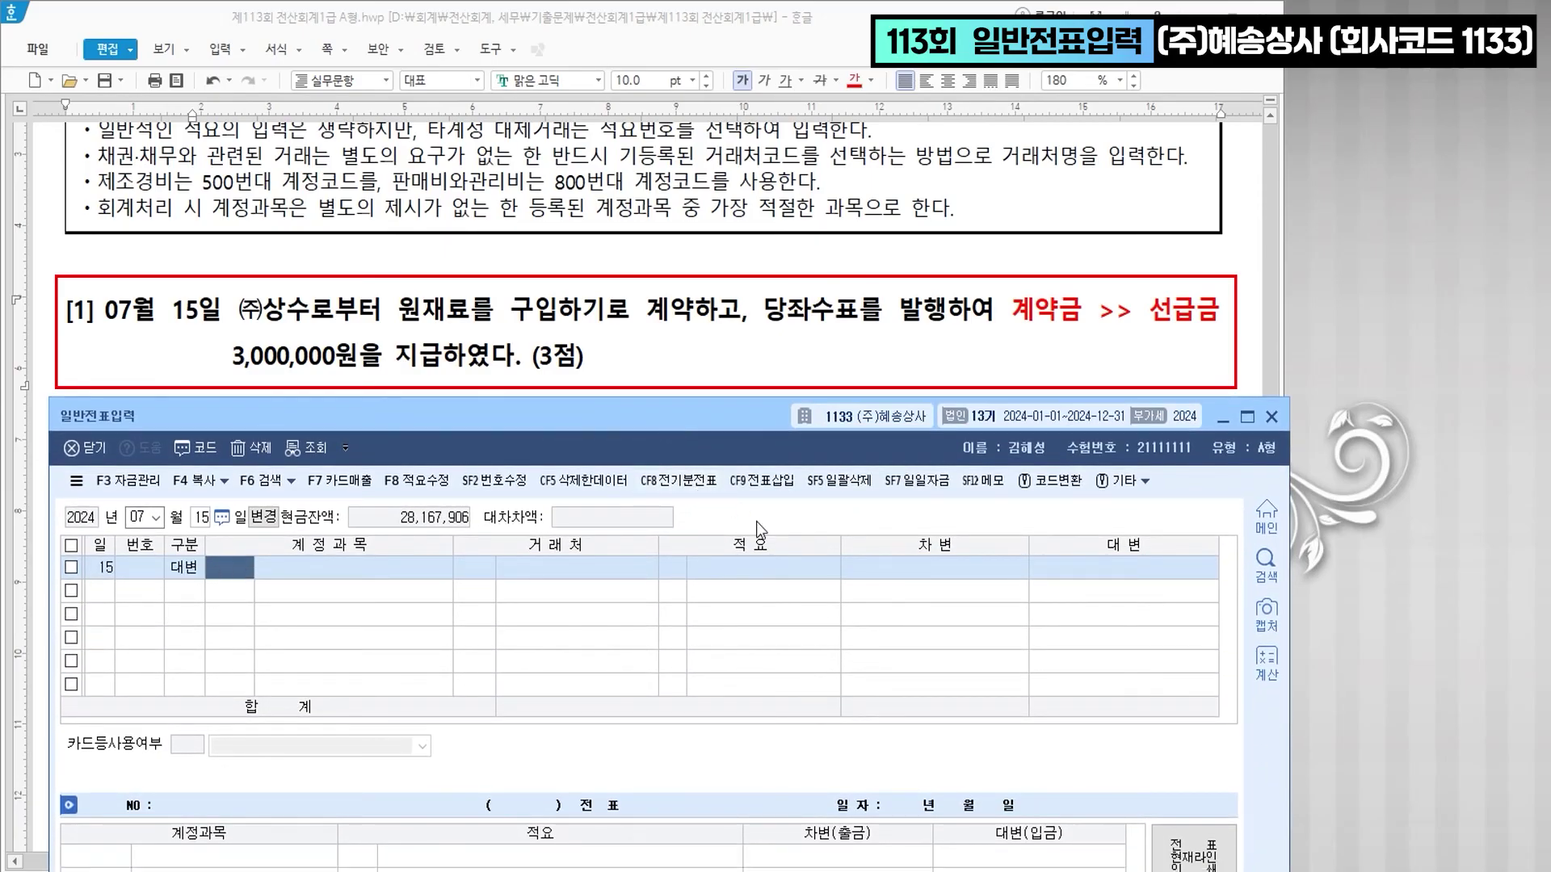
pyautogui.write('102')
pyautogui.press('Return')
pyautogui.press('Return')
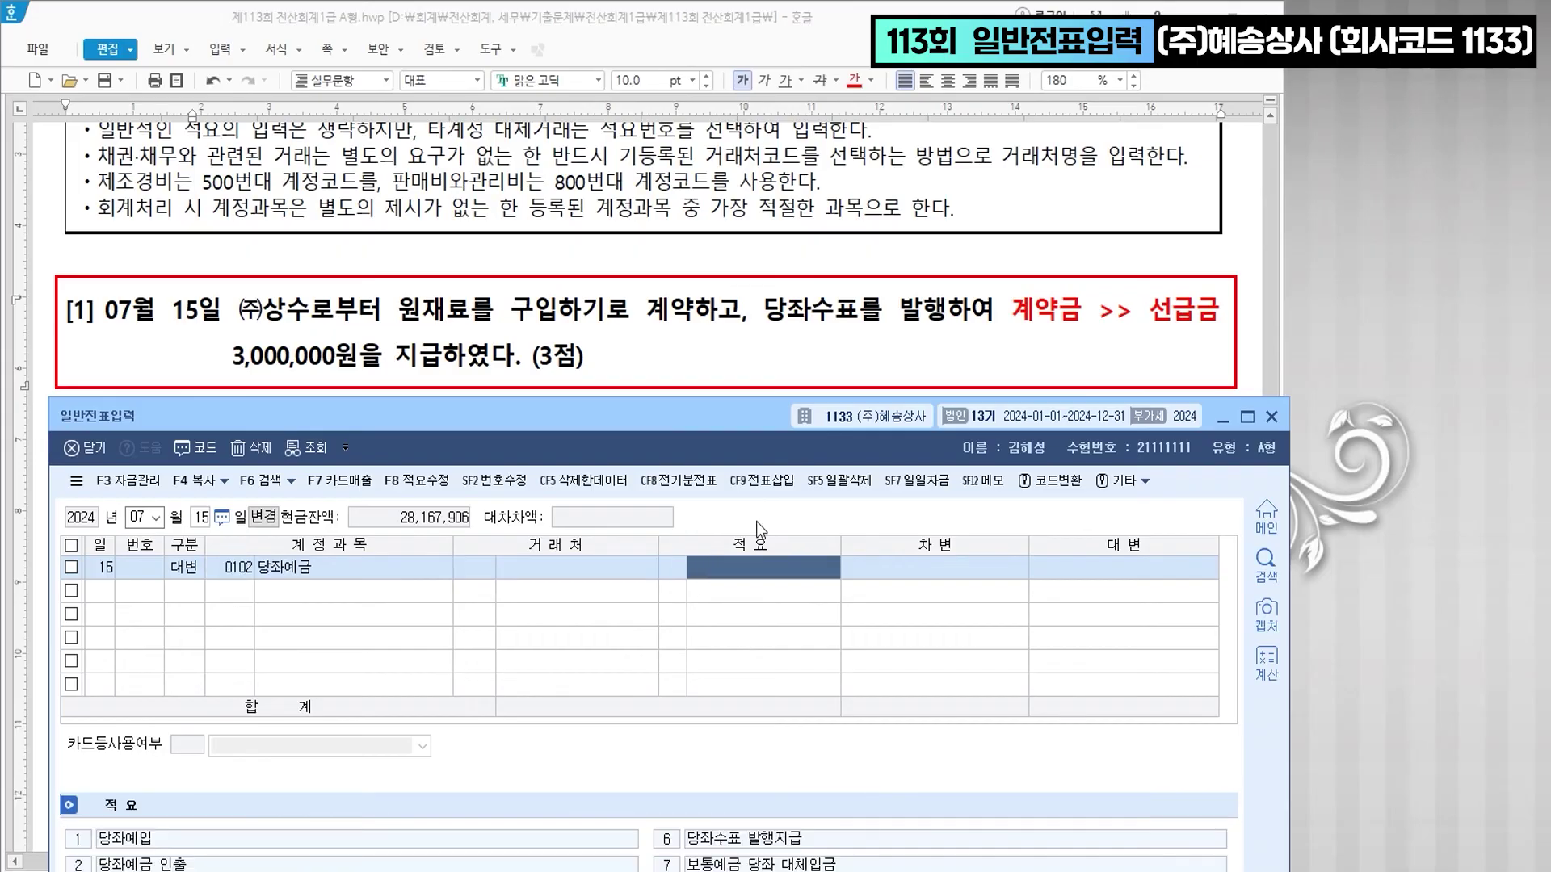
pyautogui.press('Return')
pyautogui.write('3000000')
pyautogui.press('Return')
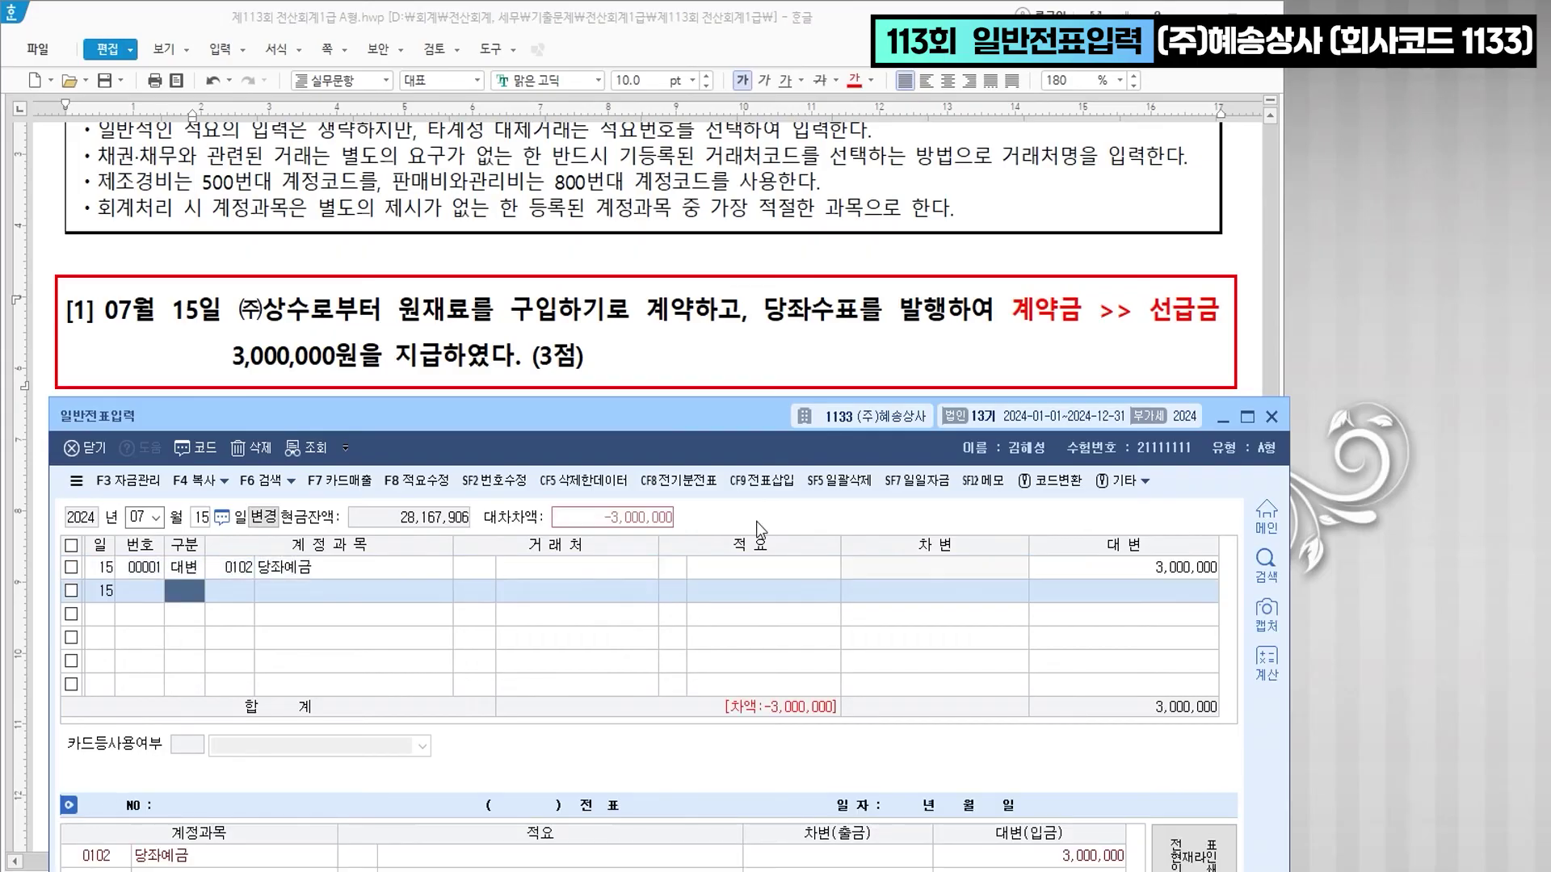
# - Complete the 07월 15일 voucher with a 차변 line for 선급금 (0131), 거래처 (주)상수, amount 3,000,000
pyautogui.write('3131')
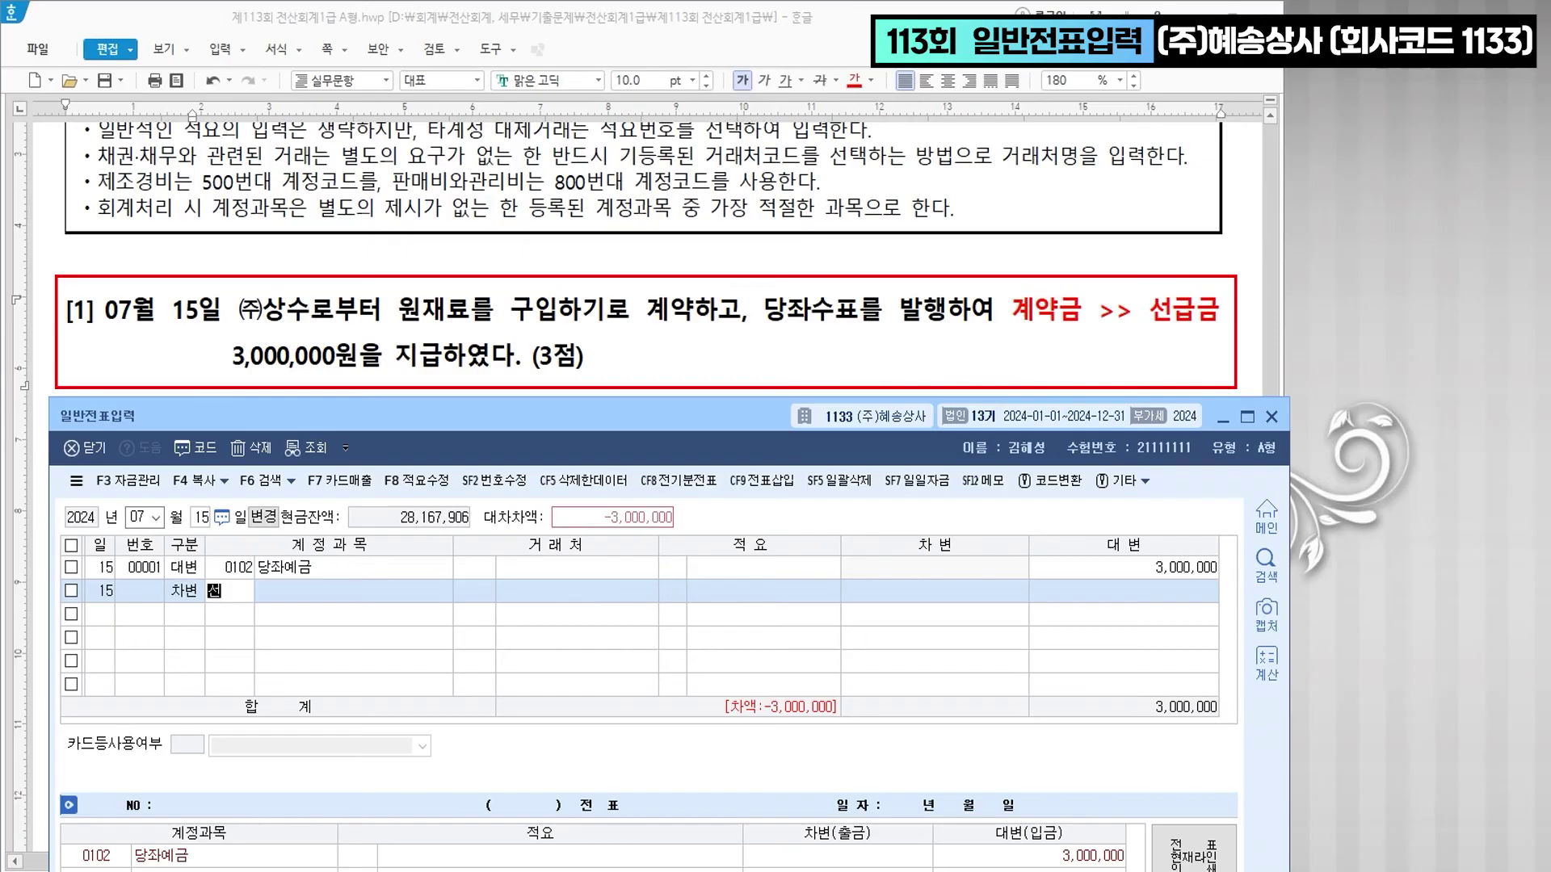
pyautogui.press('Return')
pyautogui.write('상수')
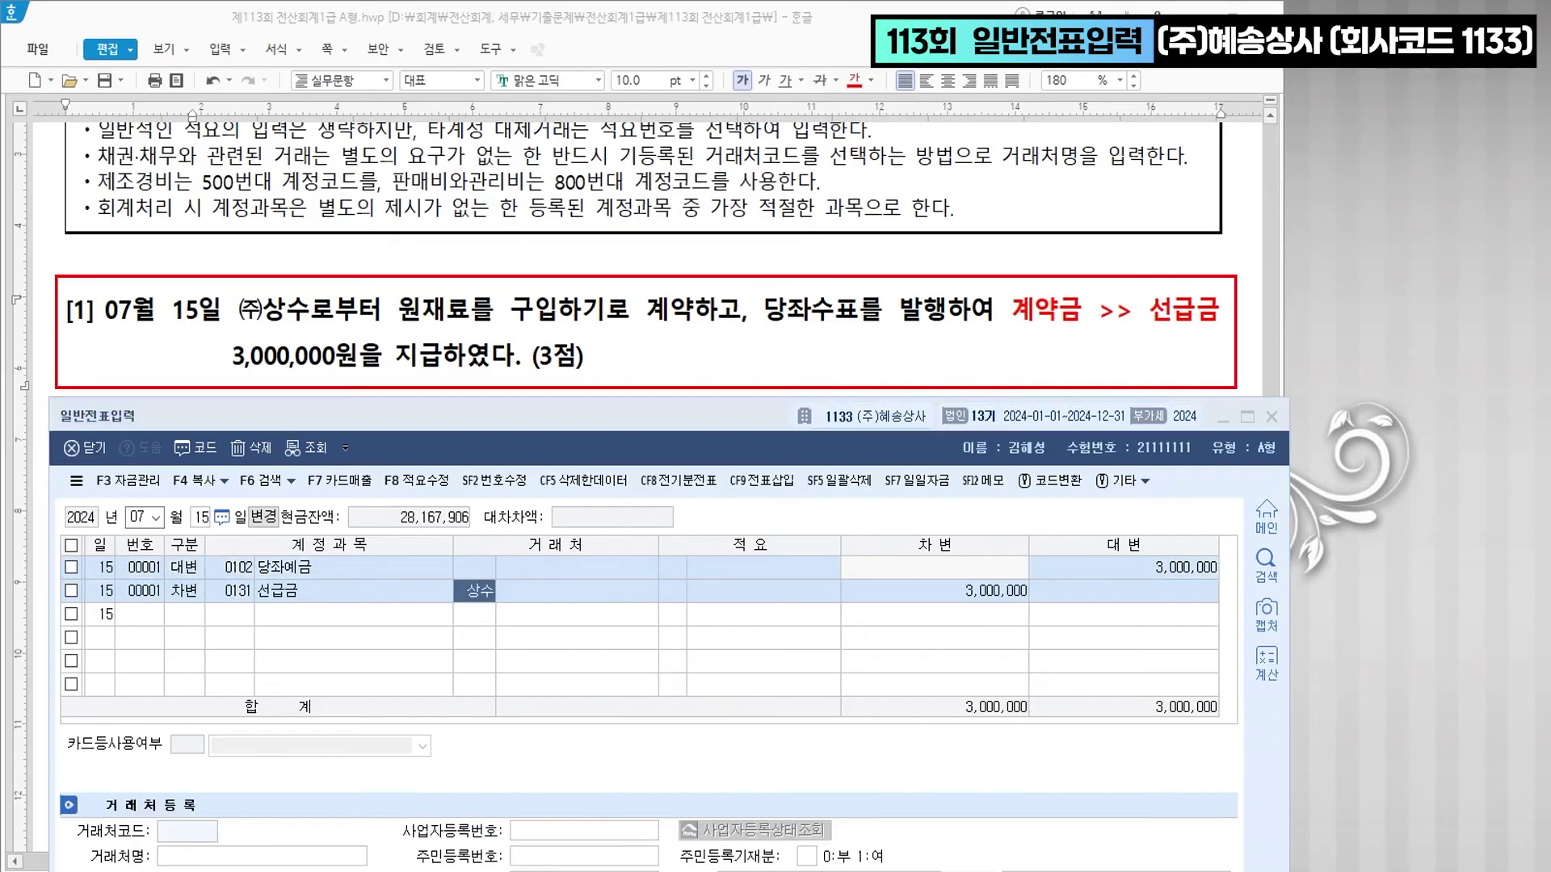
pyautogui.press('Return')
pyautogui.press('Return')
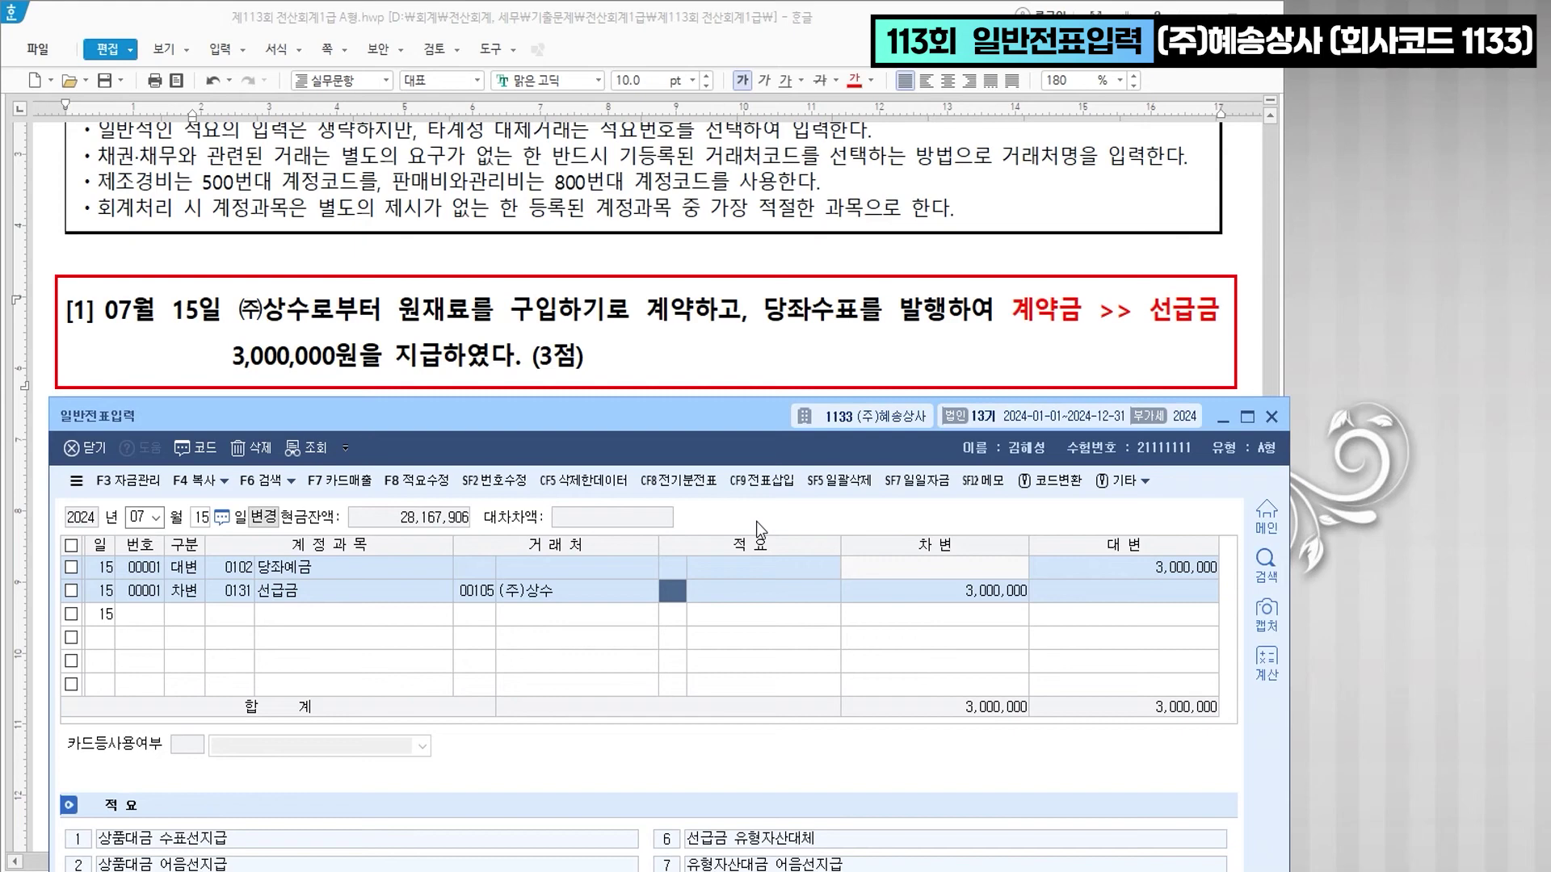
pyautogui.press('Return')
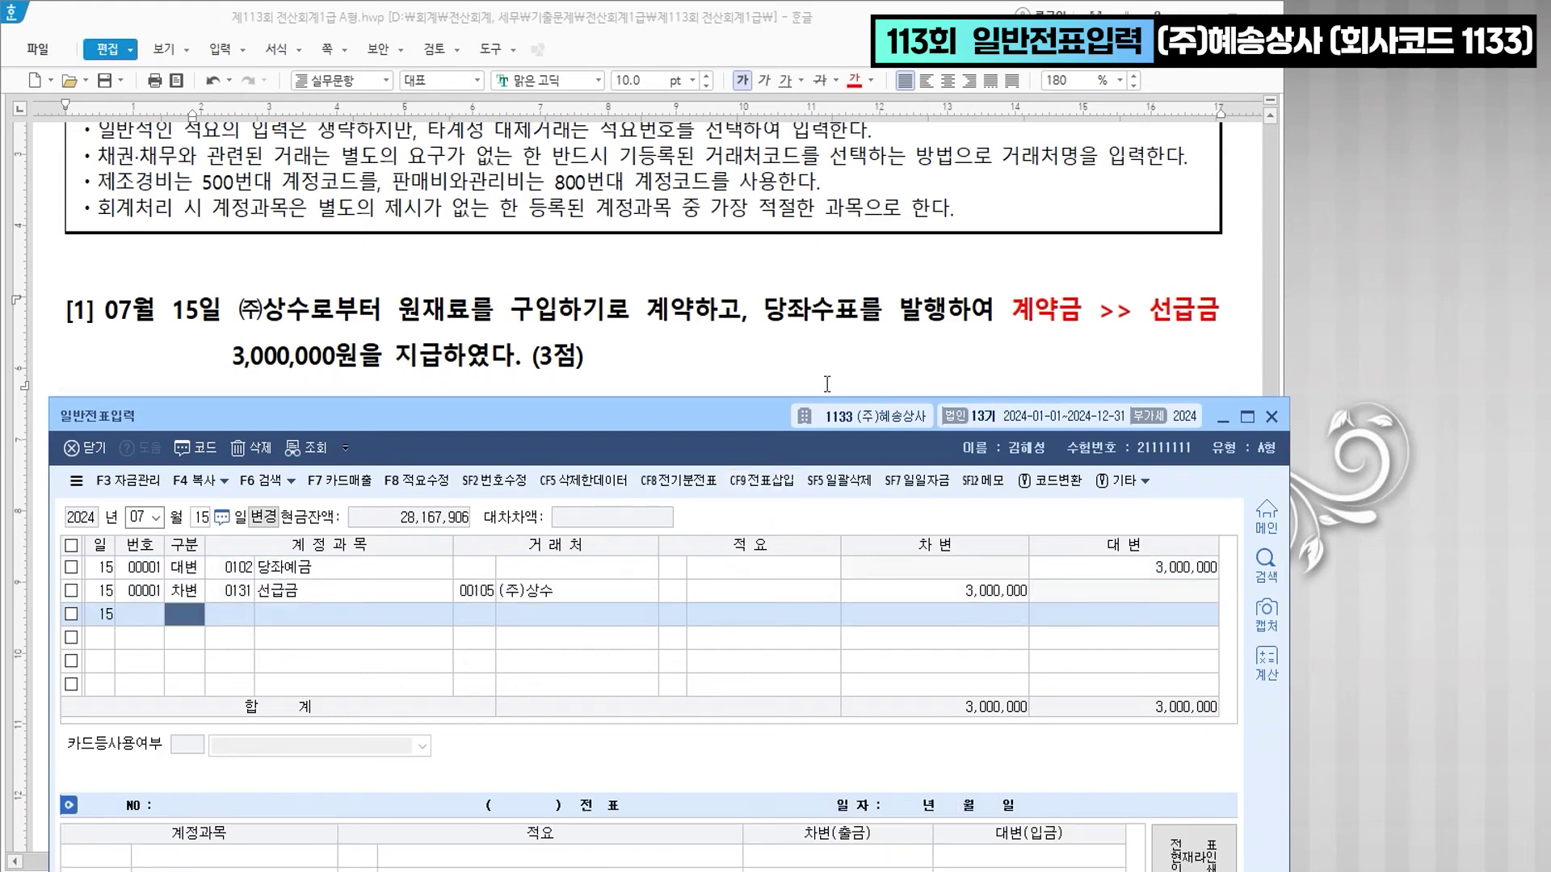
# - In transaction [2] of the exam document, colour 차입 and 만기 6개월 red and add ">> 단기차입금" after 만기 6개월
pyautogui.scroll(-2, 677, 278)
pyautogui.scroll(-3, 678, 278)
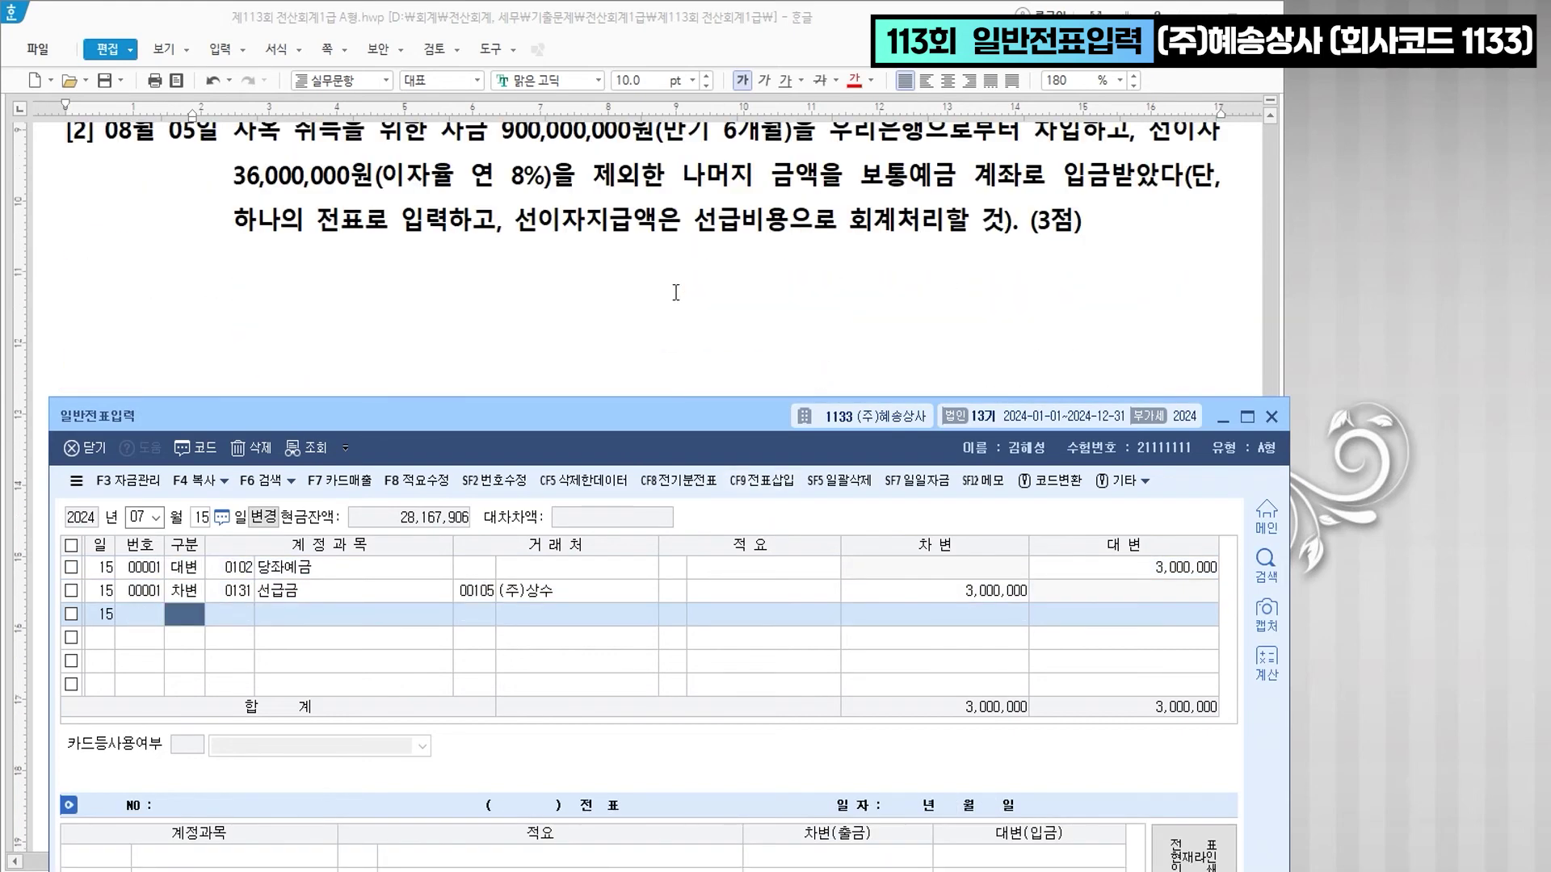
pyautogui.scroll(2, 676, 292)
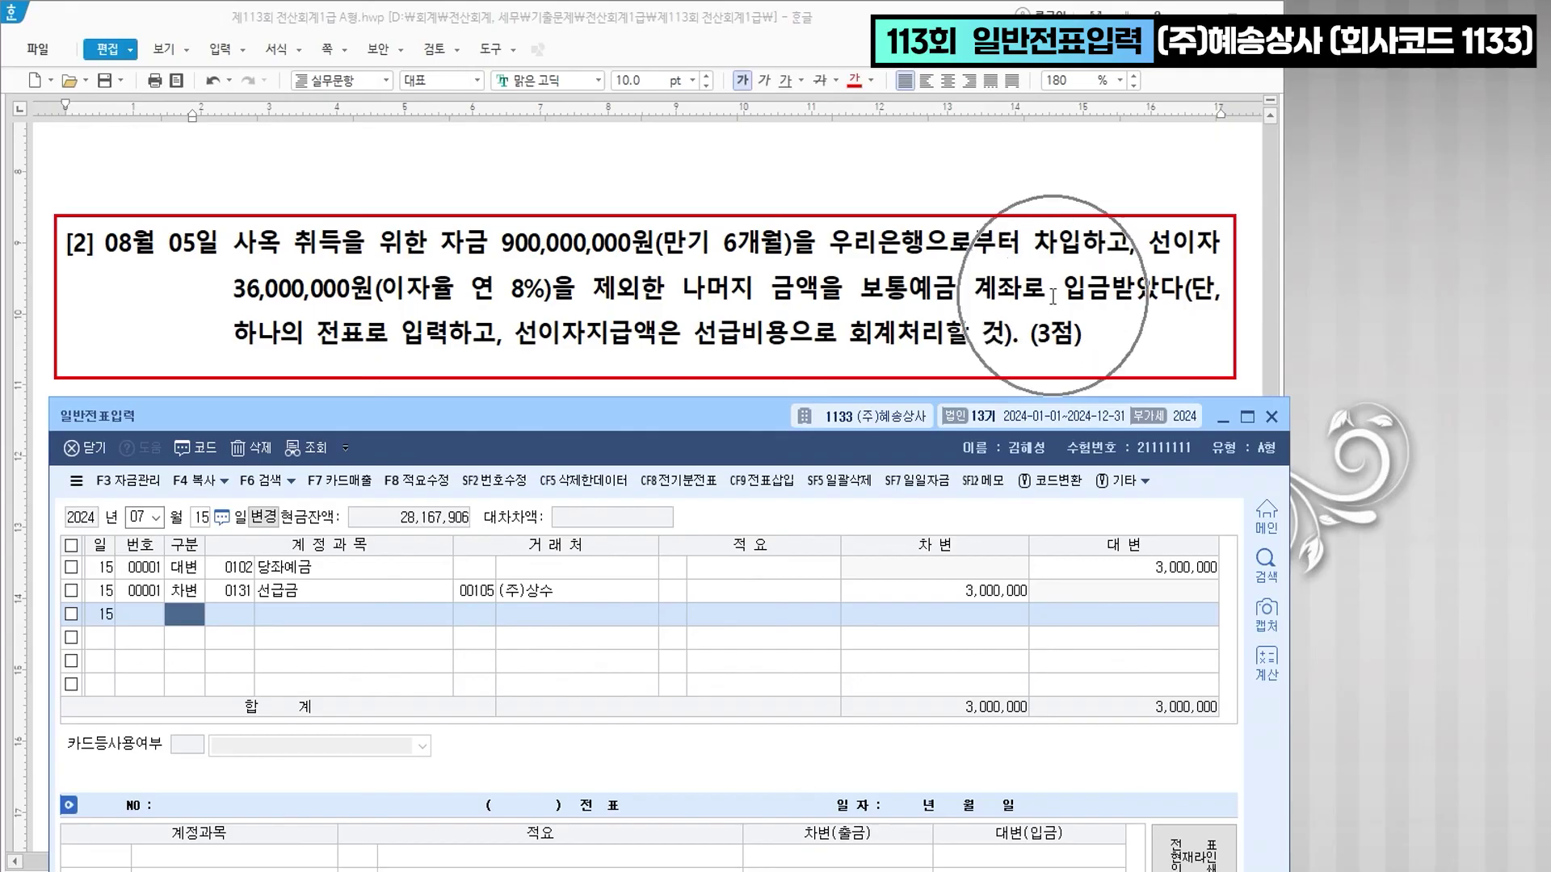
pyautogui.click(1068, 242)
pyautogui.moveTo(1082, 242); pyautogui.dragTo(1039, 253)
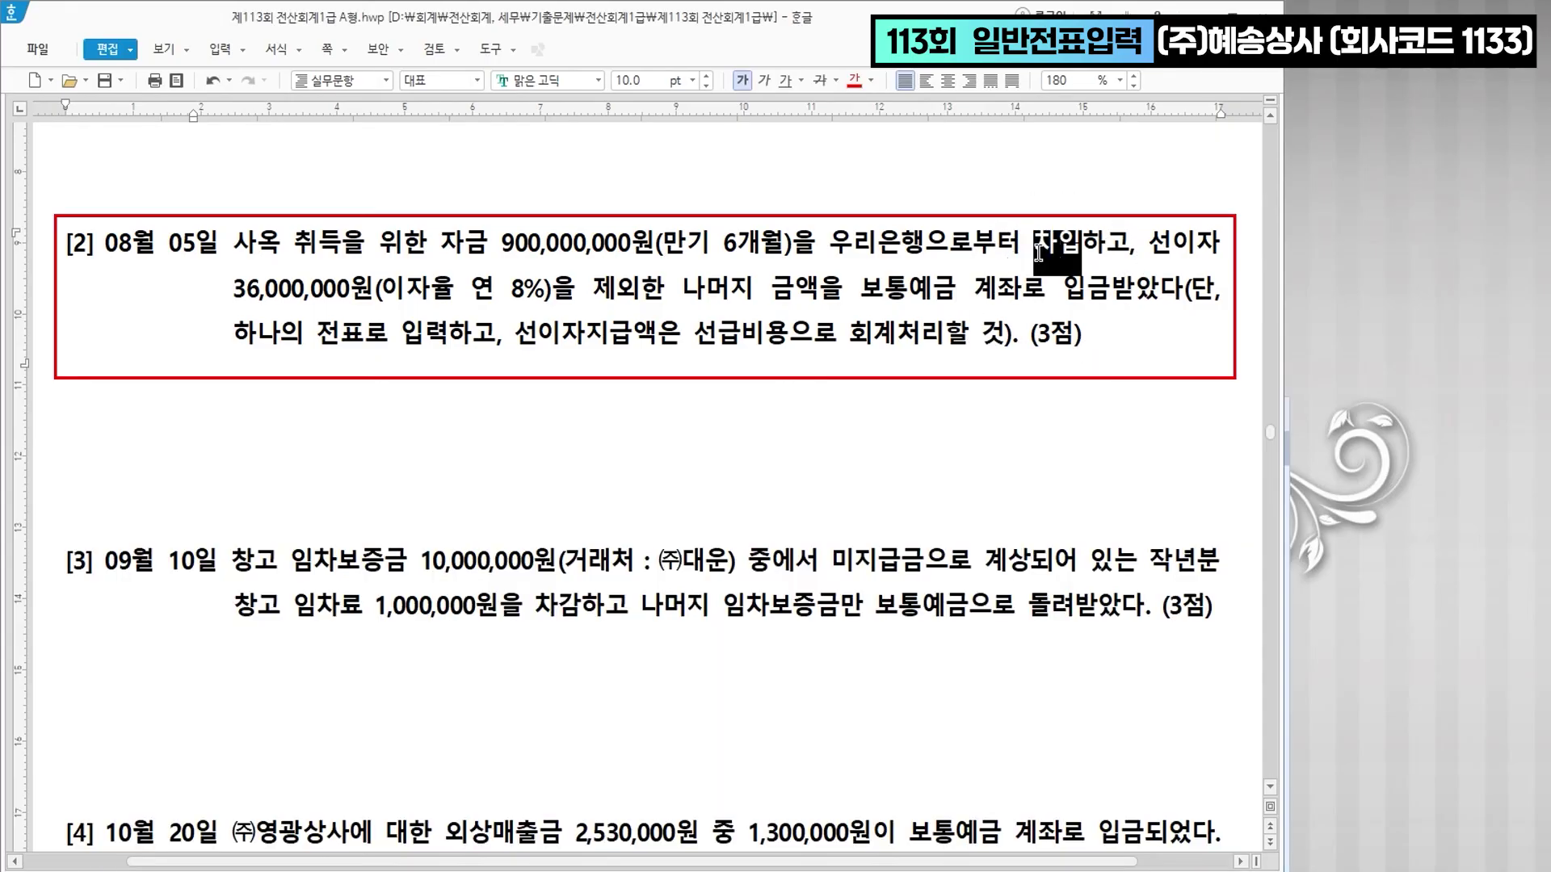
pyautogui.click(853, 80)
pyautogui.moveTo(780, 244); pyautogui.dragTo(669, 249)
pyautogui.click(855, 79)
pyautogui.click(821, 215)
pyautogui.write('>> ㄷ')
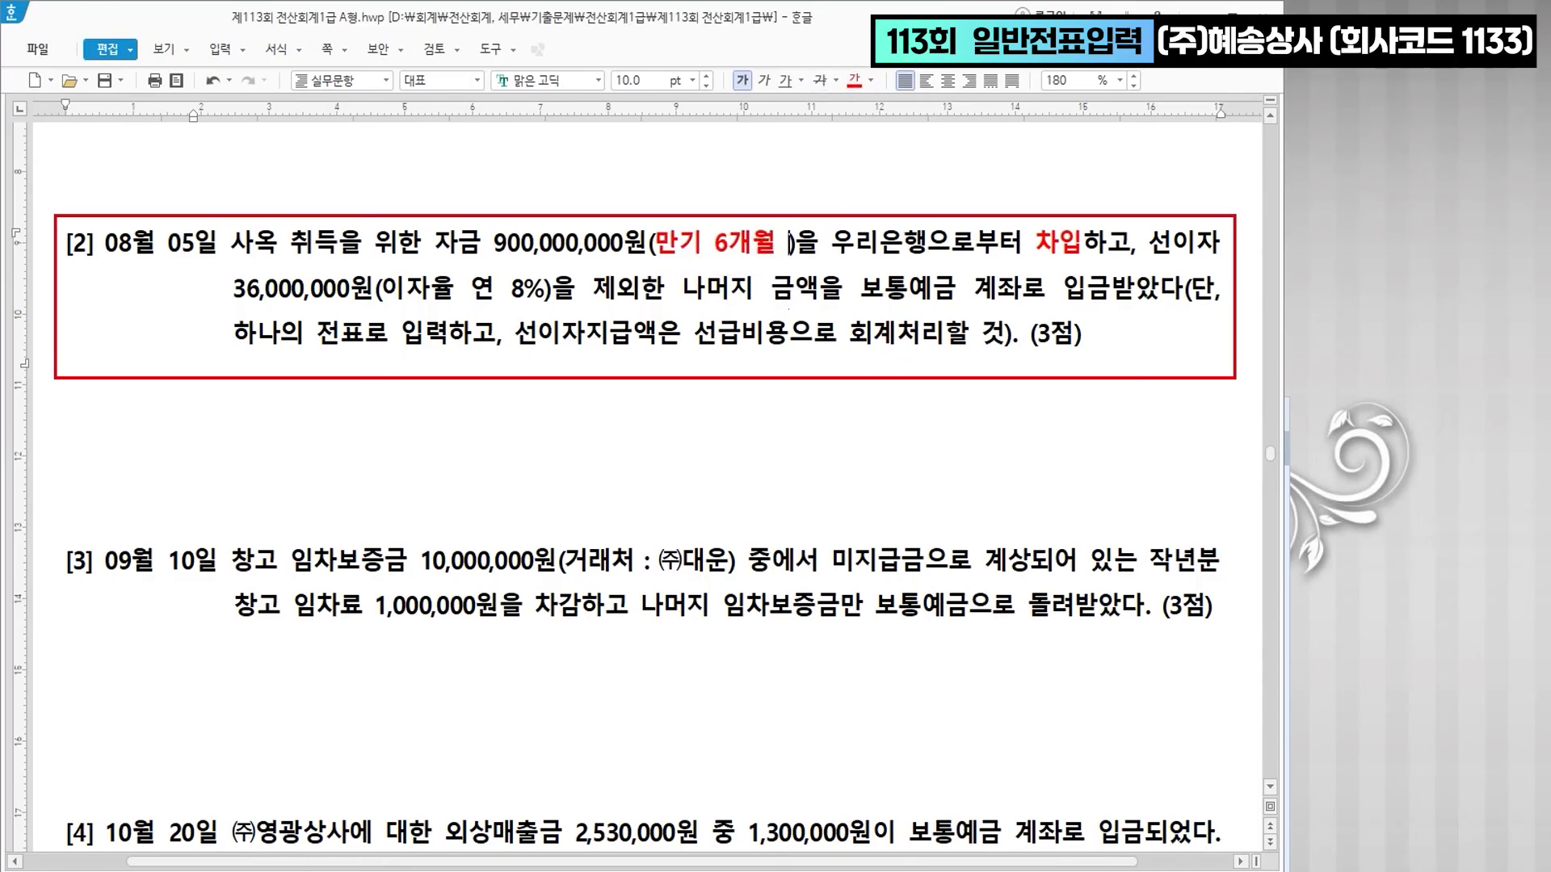
pyautogui.write('단기차입금')
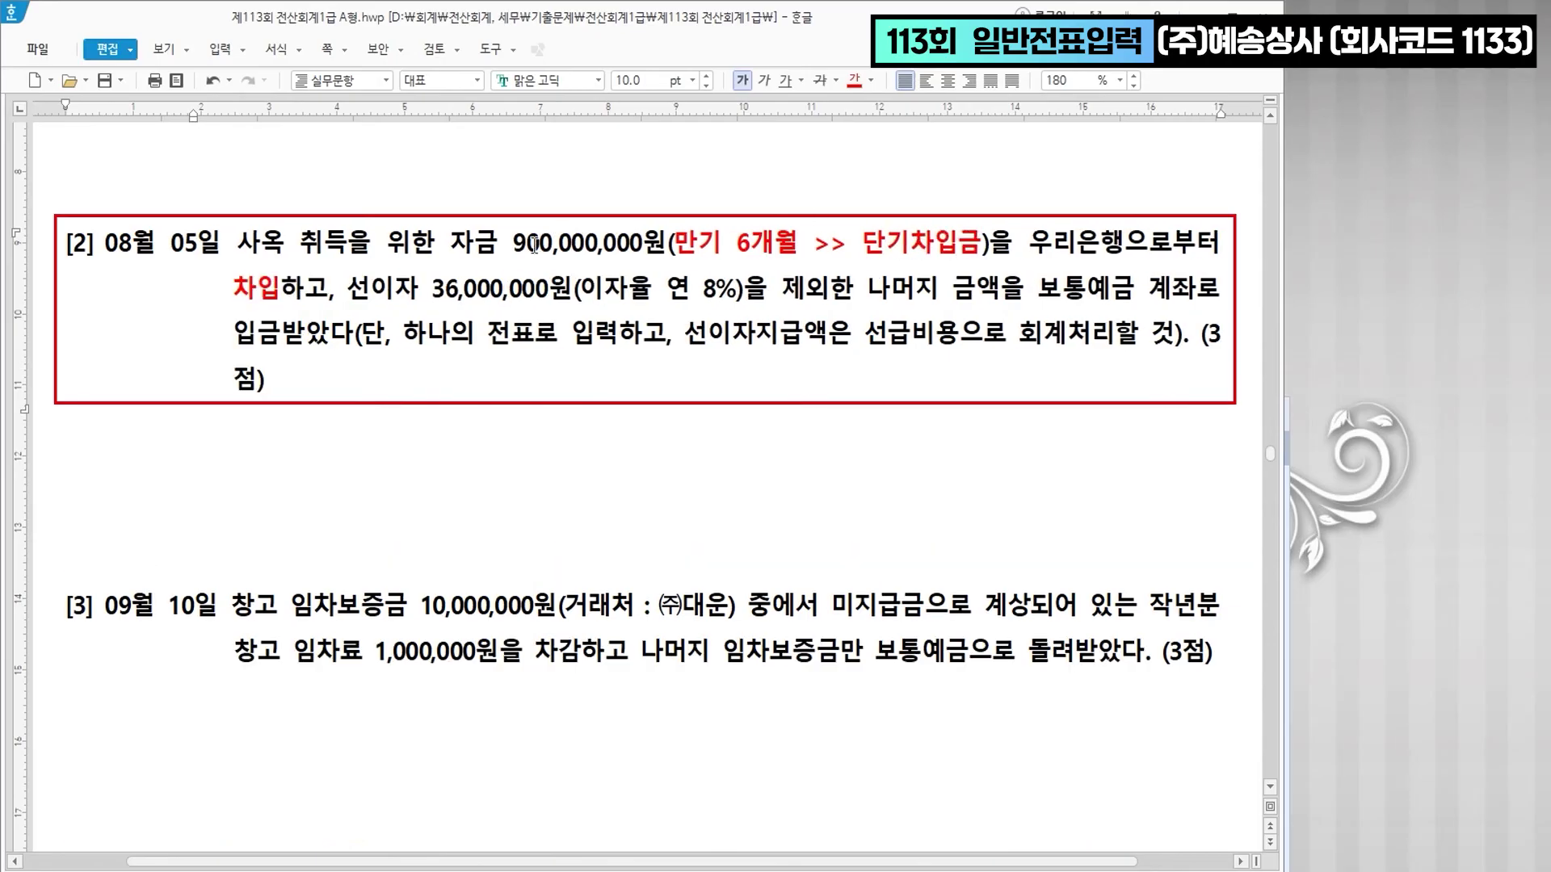
# - Colour 선이자 36,000,000원 red in transaction [2]
pyautogui.moveTo(353, 289); pyautogui.dragTo(574, 307)
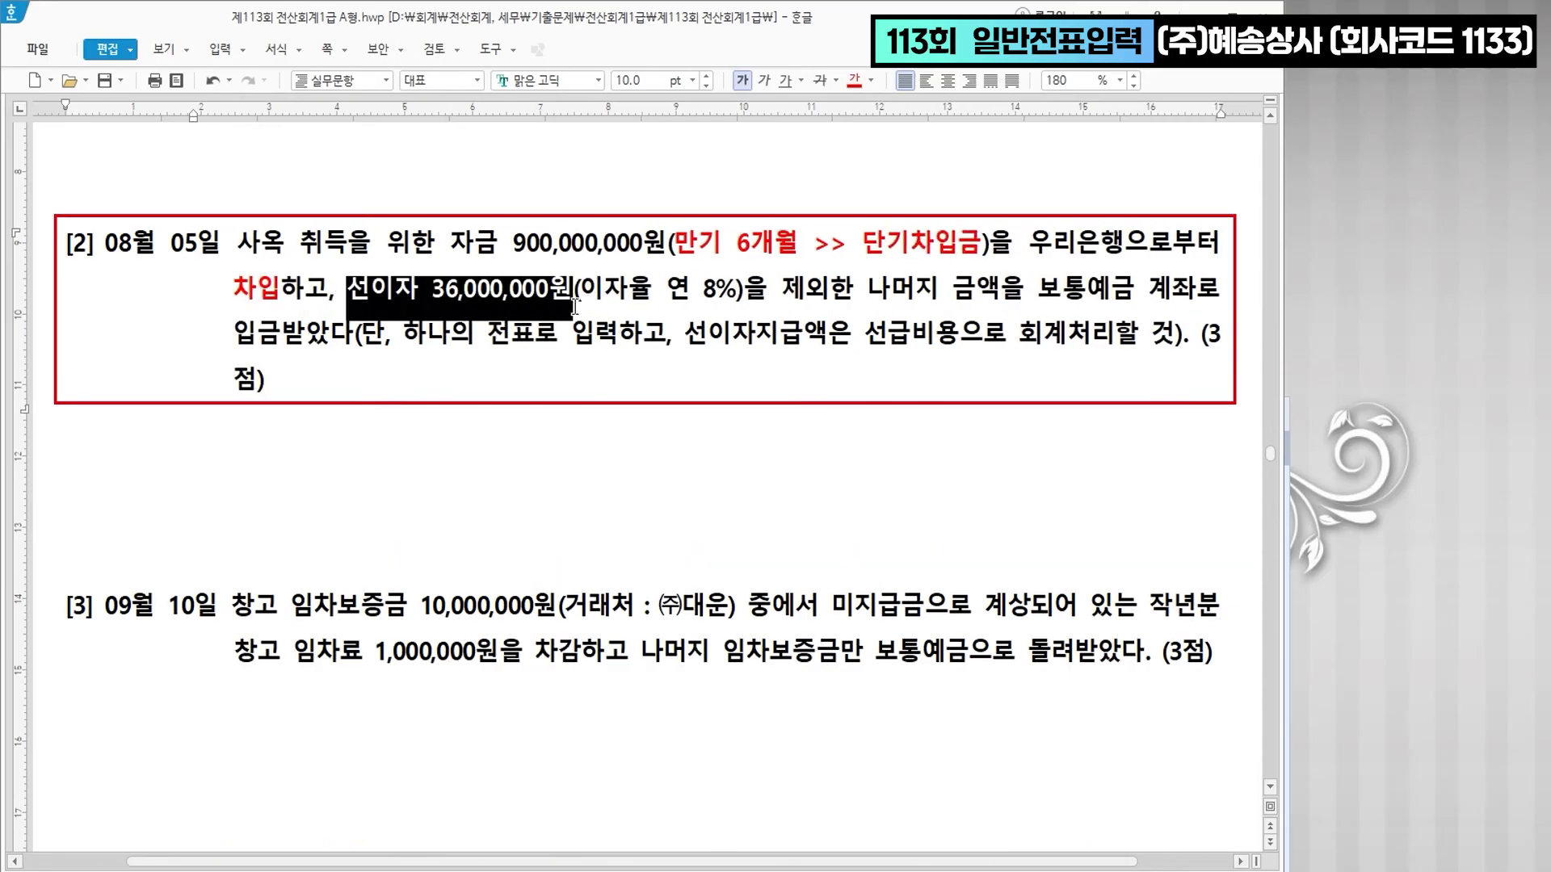
pyautogui.click(855, 84)
pyautogui.press('Escape')
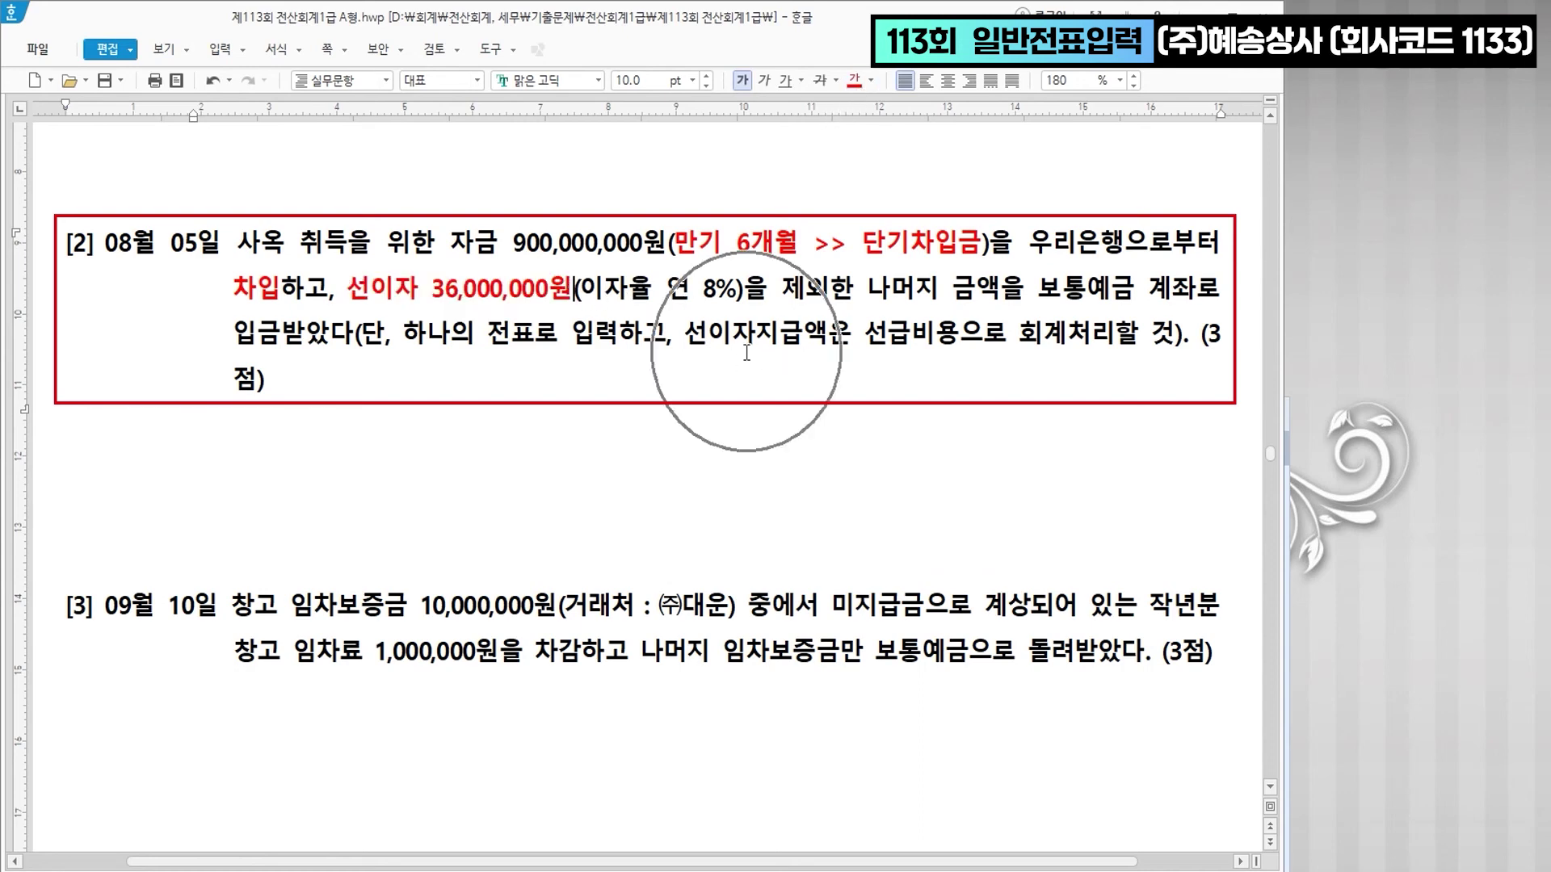
# - Colour the phrases 선이자지급액은 선급비용으로 회계 and 나머지 금액을 보통예금 blue in transaction [2]
pyautogui.moveTo(688, 334); pyautogui.dragTo(1070, 341)
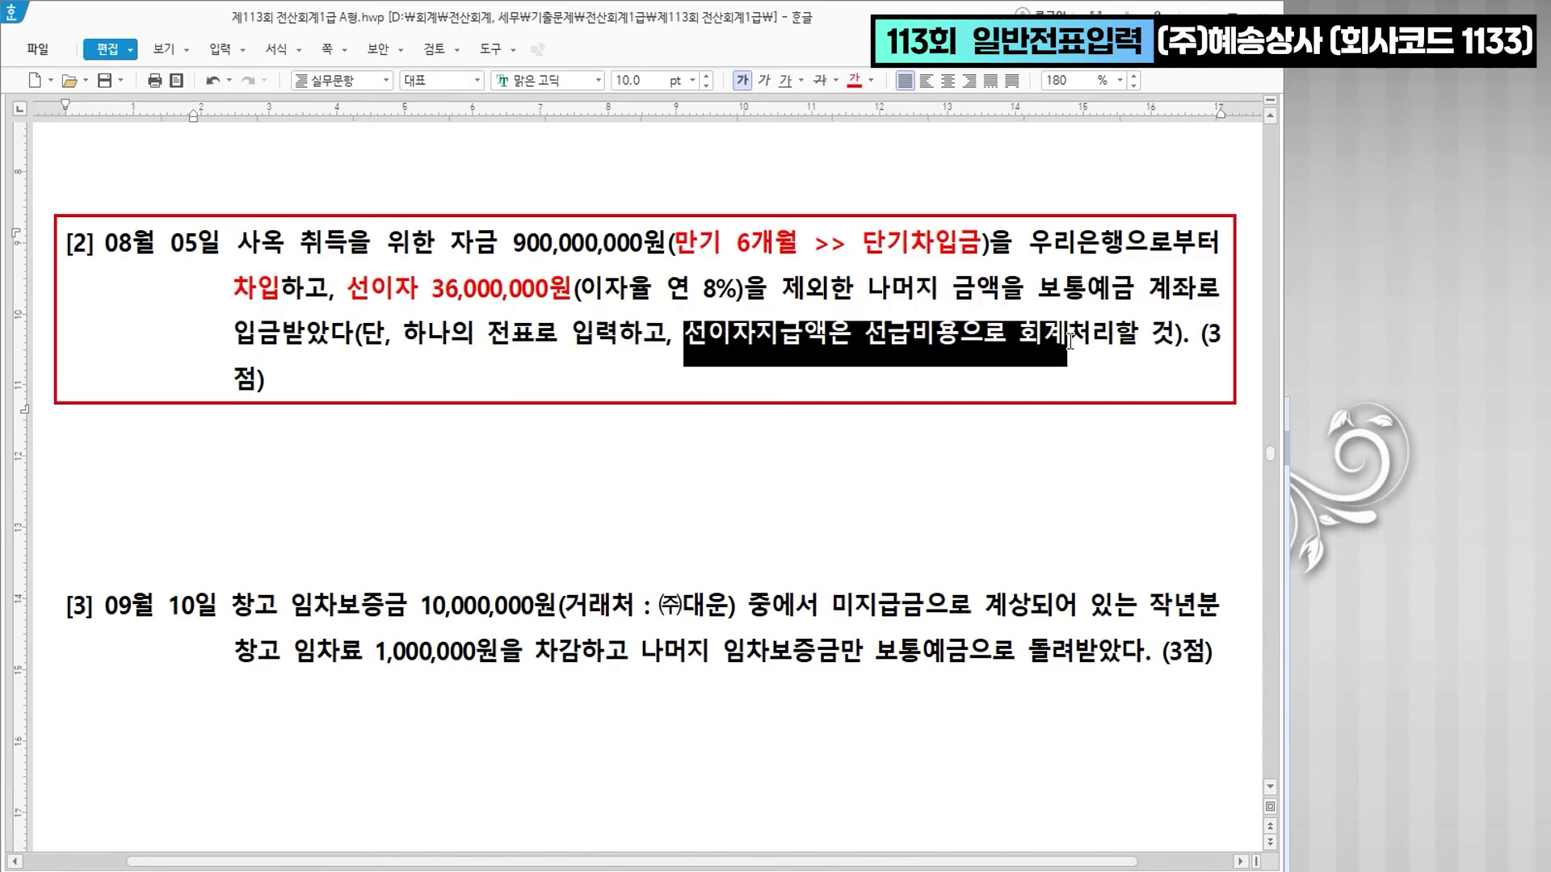
pyautogui.click(870, 80)
pyautogui.click(962, 161)
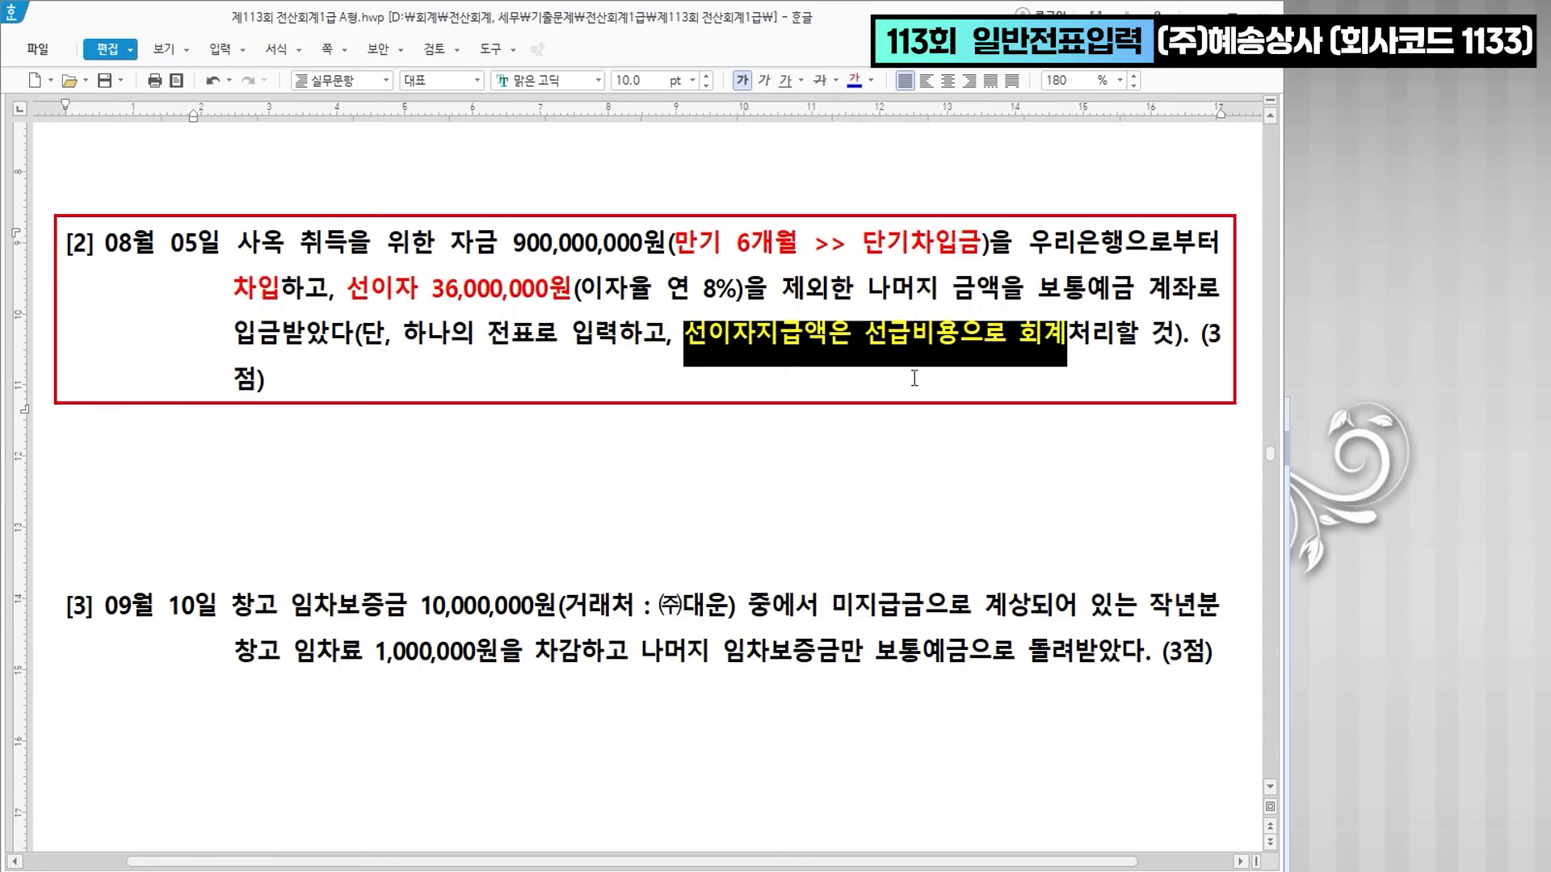
pyautogui.click(913, 378)
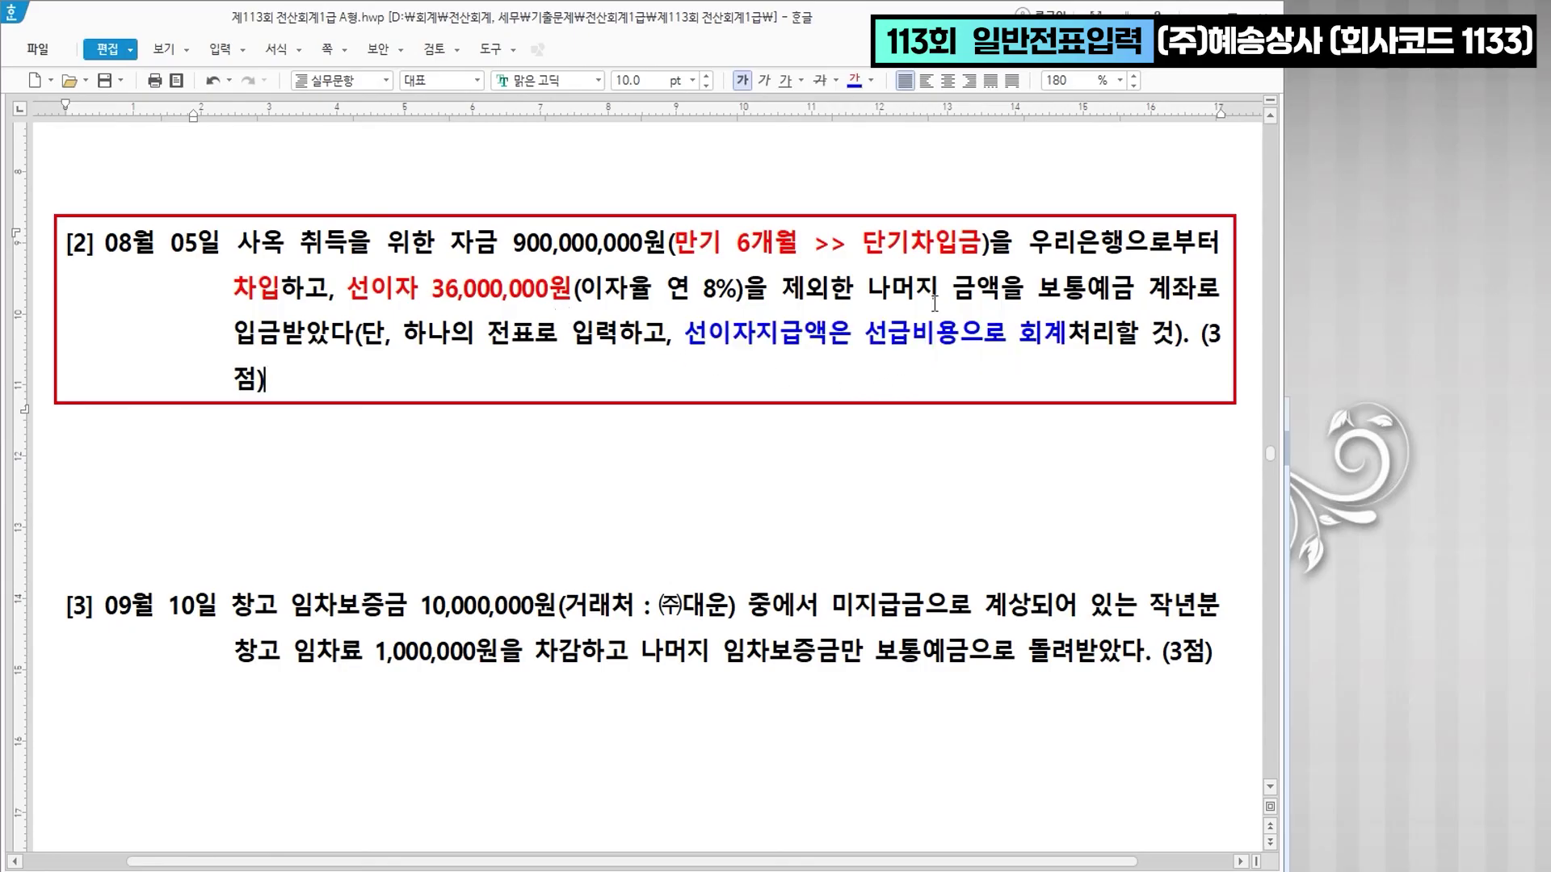
pyautogui.moveTo(871, 289); pyautogui.dragTo(1130, 287)
pyautogui.click(853, 81)
pyautogui.click(575, 386)
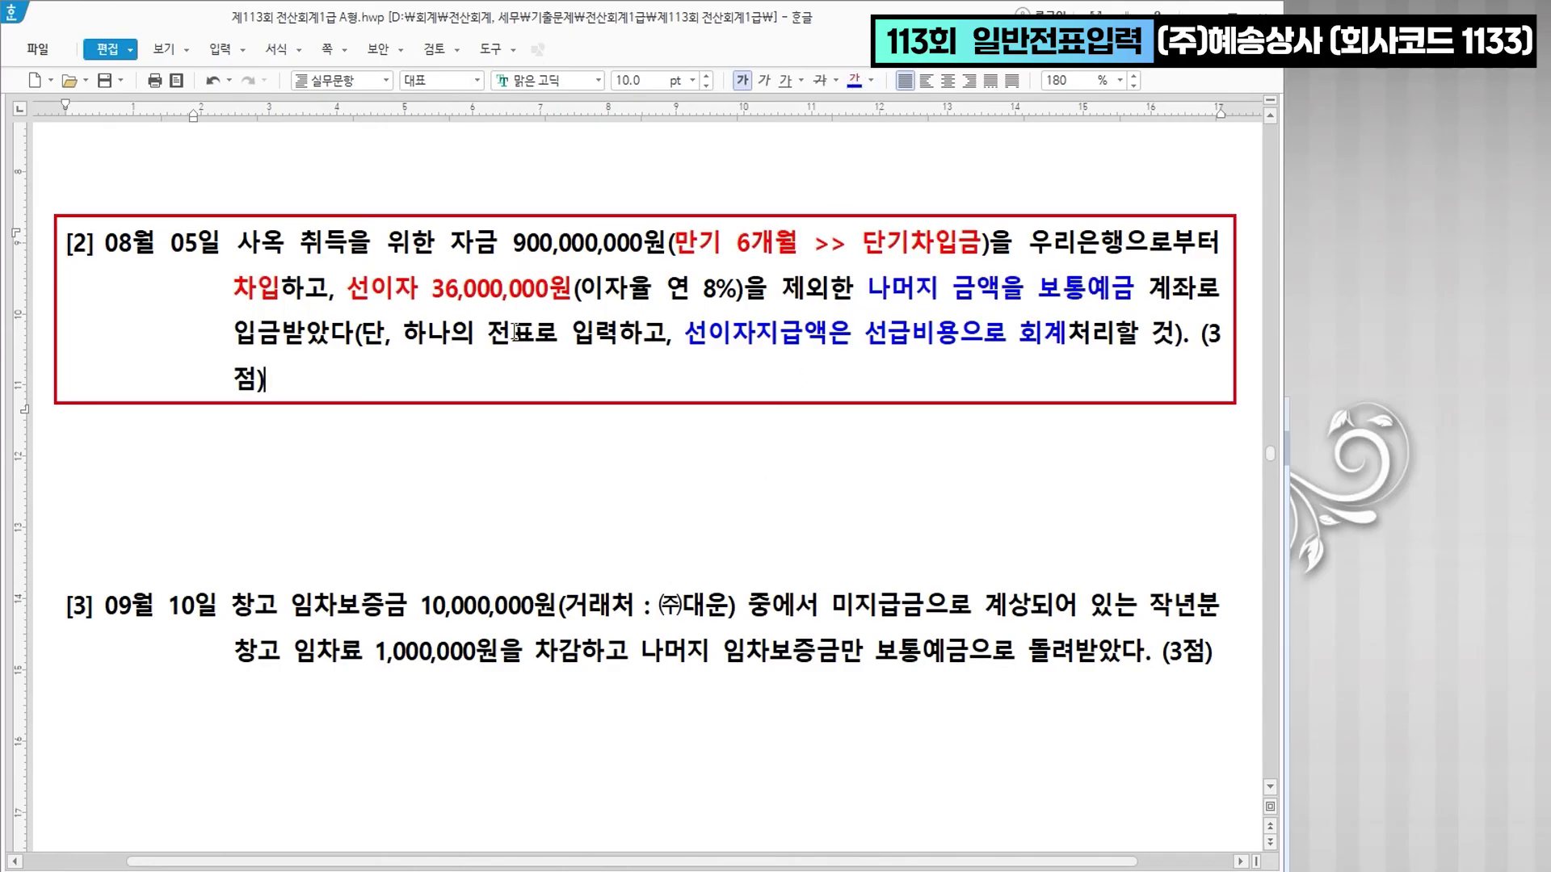
# - Switch back to 일반전표입력 and set the voucher date to 08월 5일
pyautogui.hotkey('alt', 'Tab')
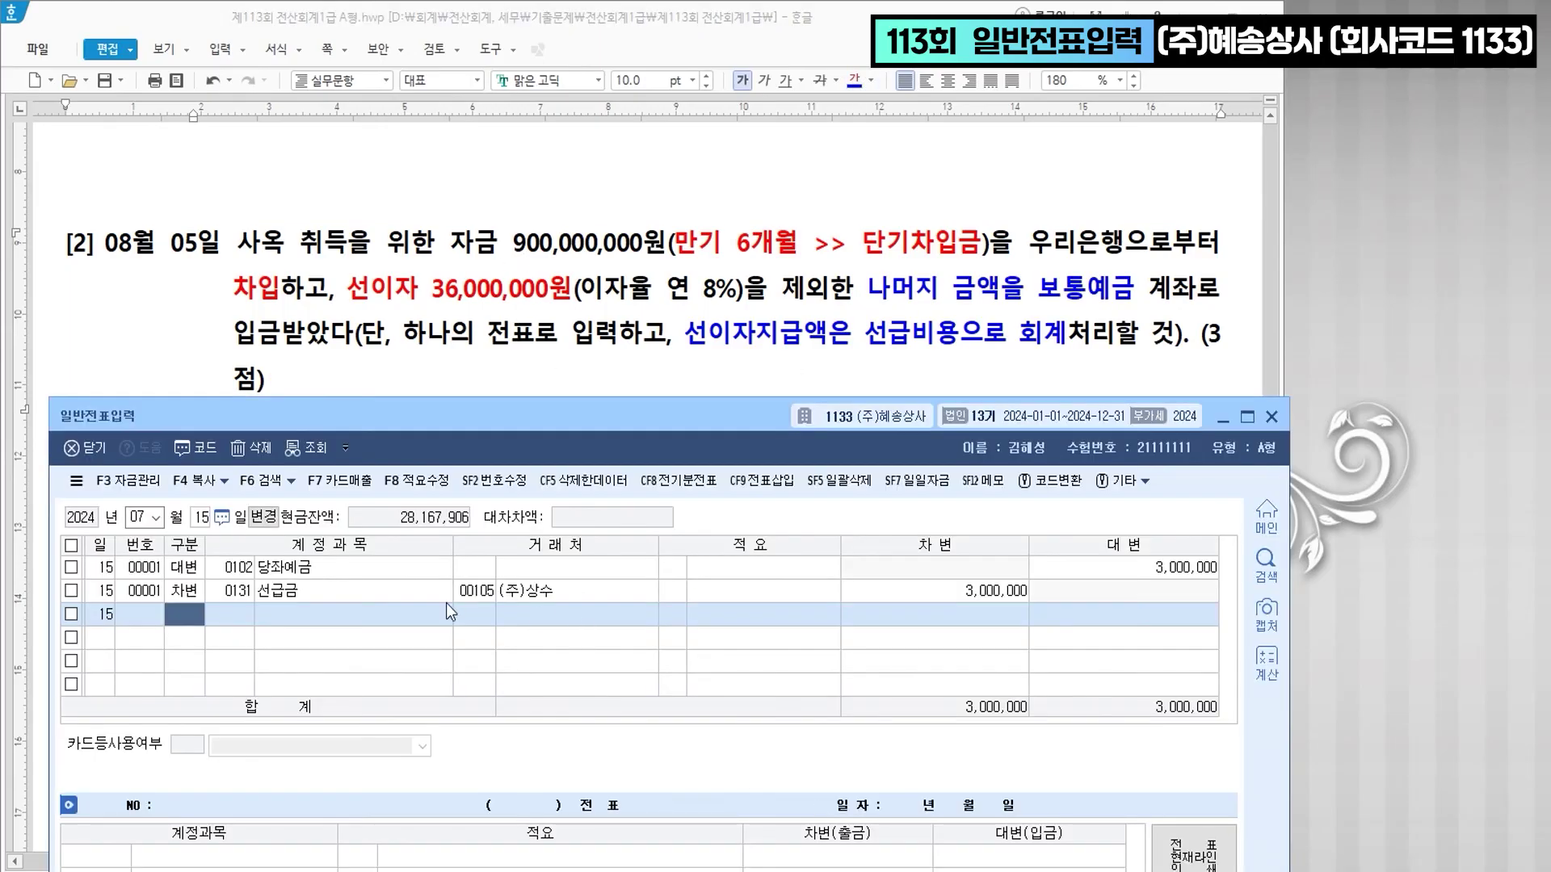
pyautogui.hotkey('shift', 'Tab')
pyautogui.hotkey('shift', 'Tab')
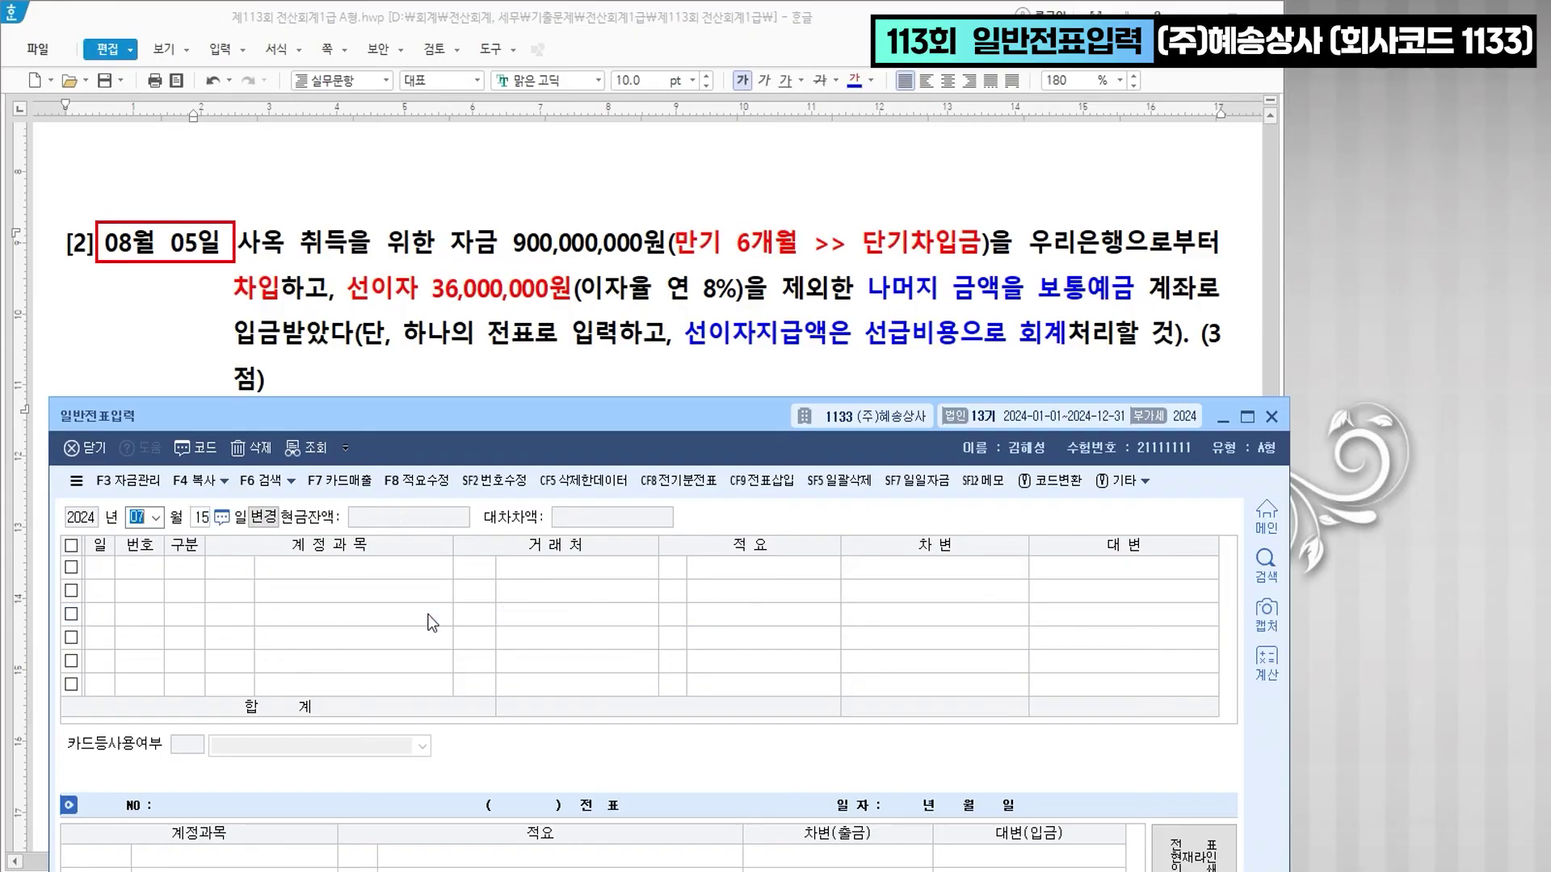
pyautogui.write('08')
pyautogui.write('5')
pyautogui.press('Return')
# - Enter a 대변 line for 단기차입금 (0260) with 거래처 우리은행 and an amount of 900,000,000
pyautogui.write('4단기')
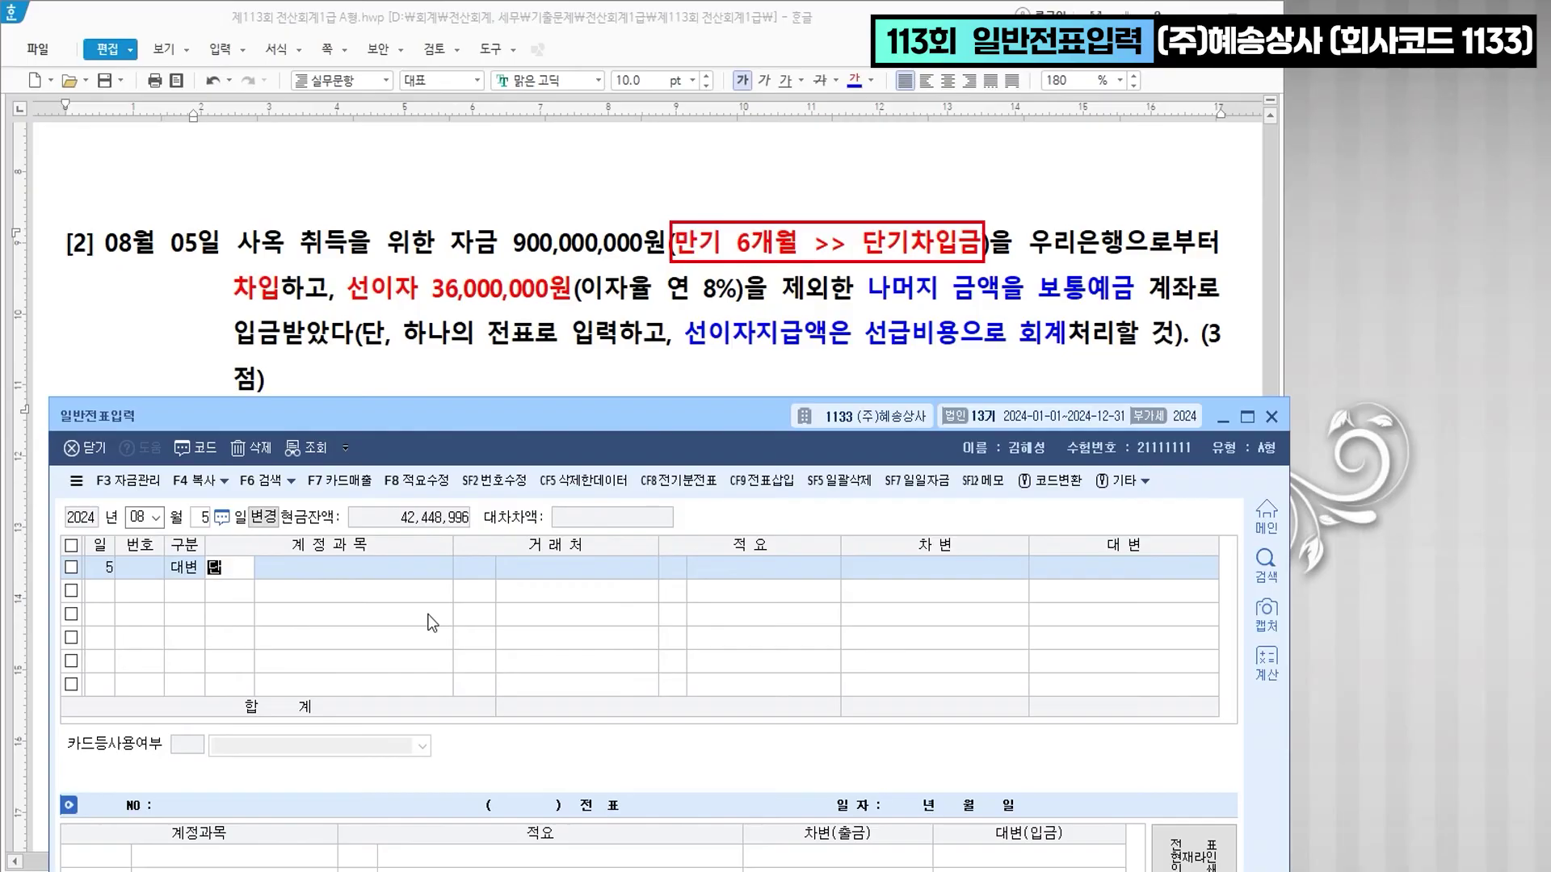
pyautogui.press('Return')
pyautogui.press('Return')
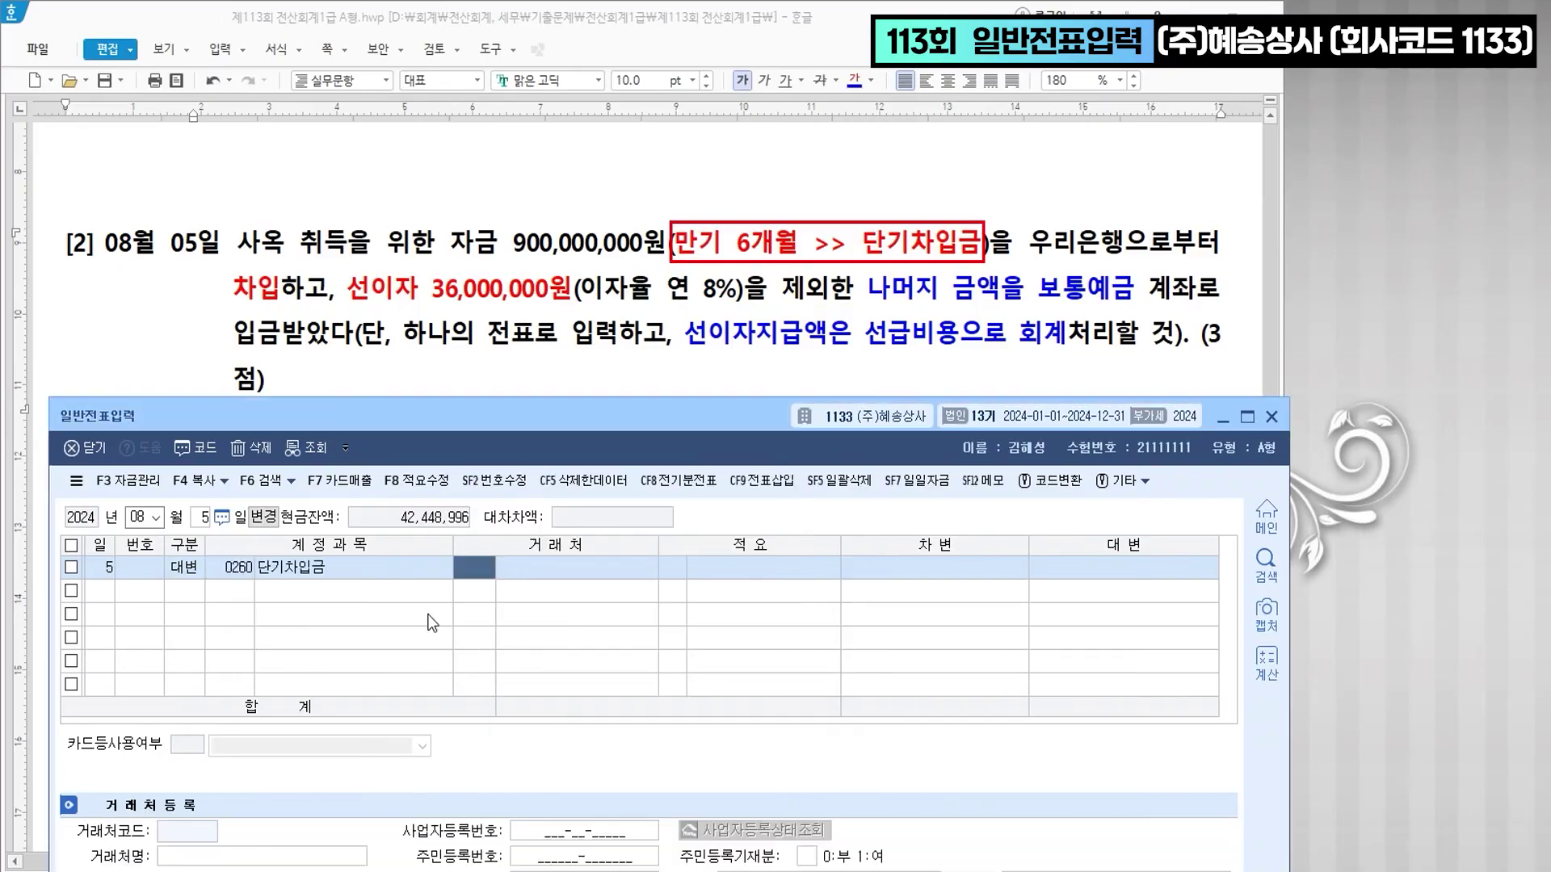
pyautogui.write('우리')
pyautogui.press('Return')
pyautogui.press('Return')
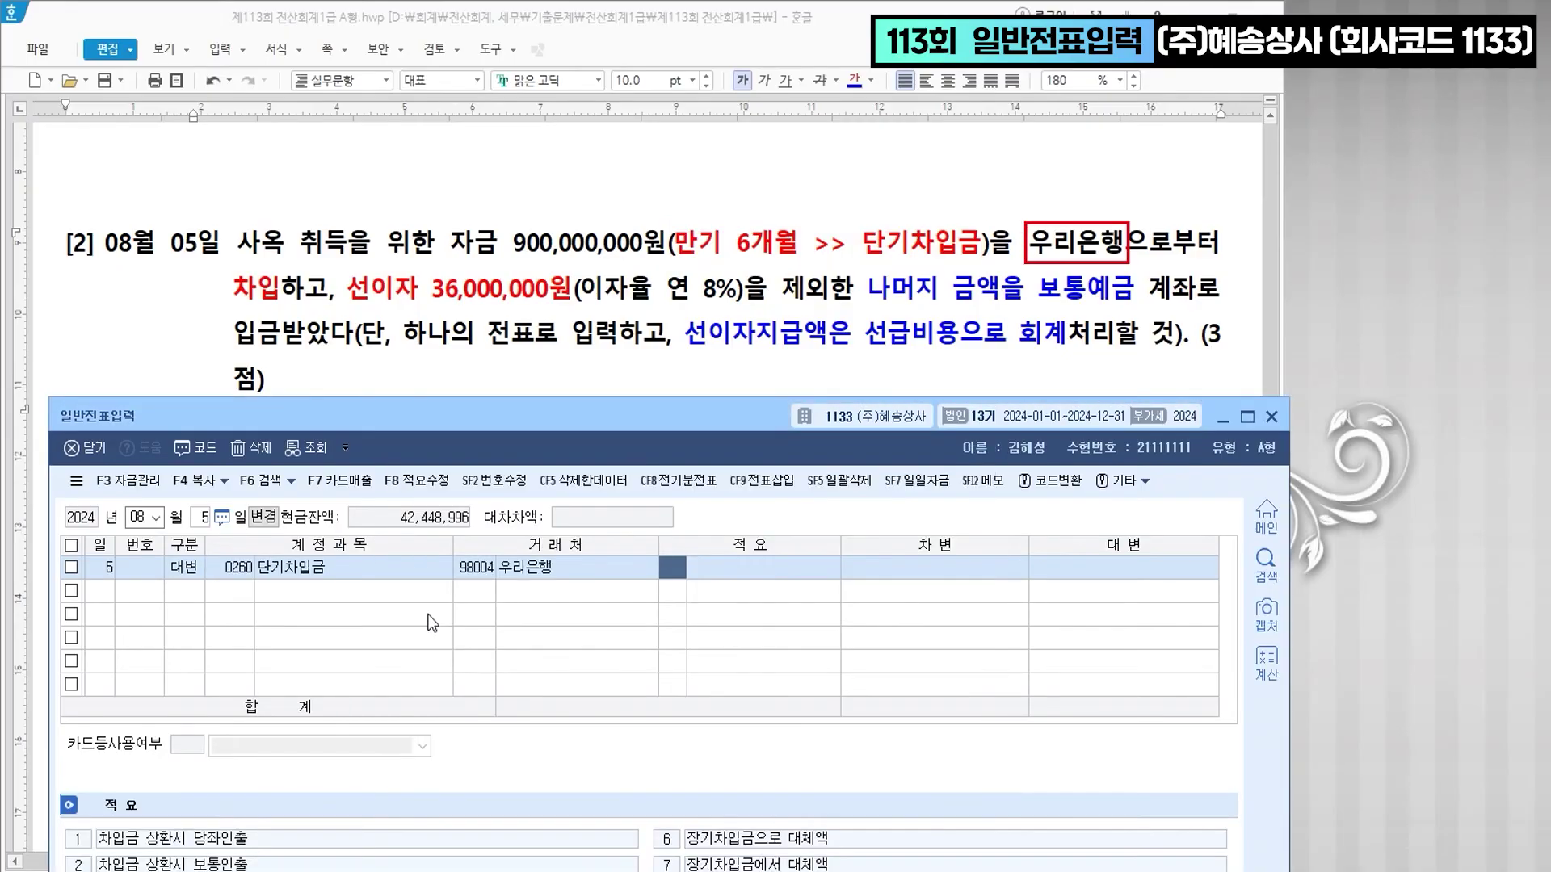
pyautogui.press('Return')
pyautogui.write('900000000')
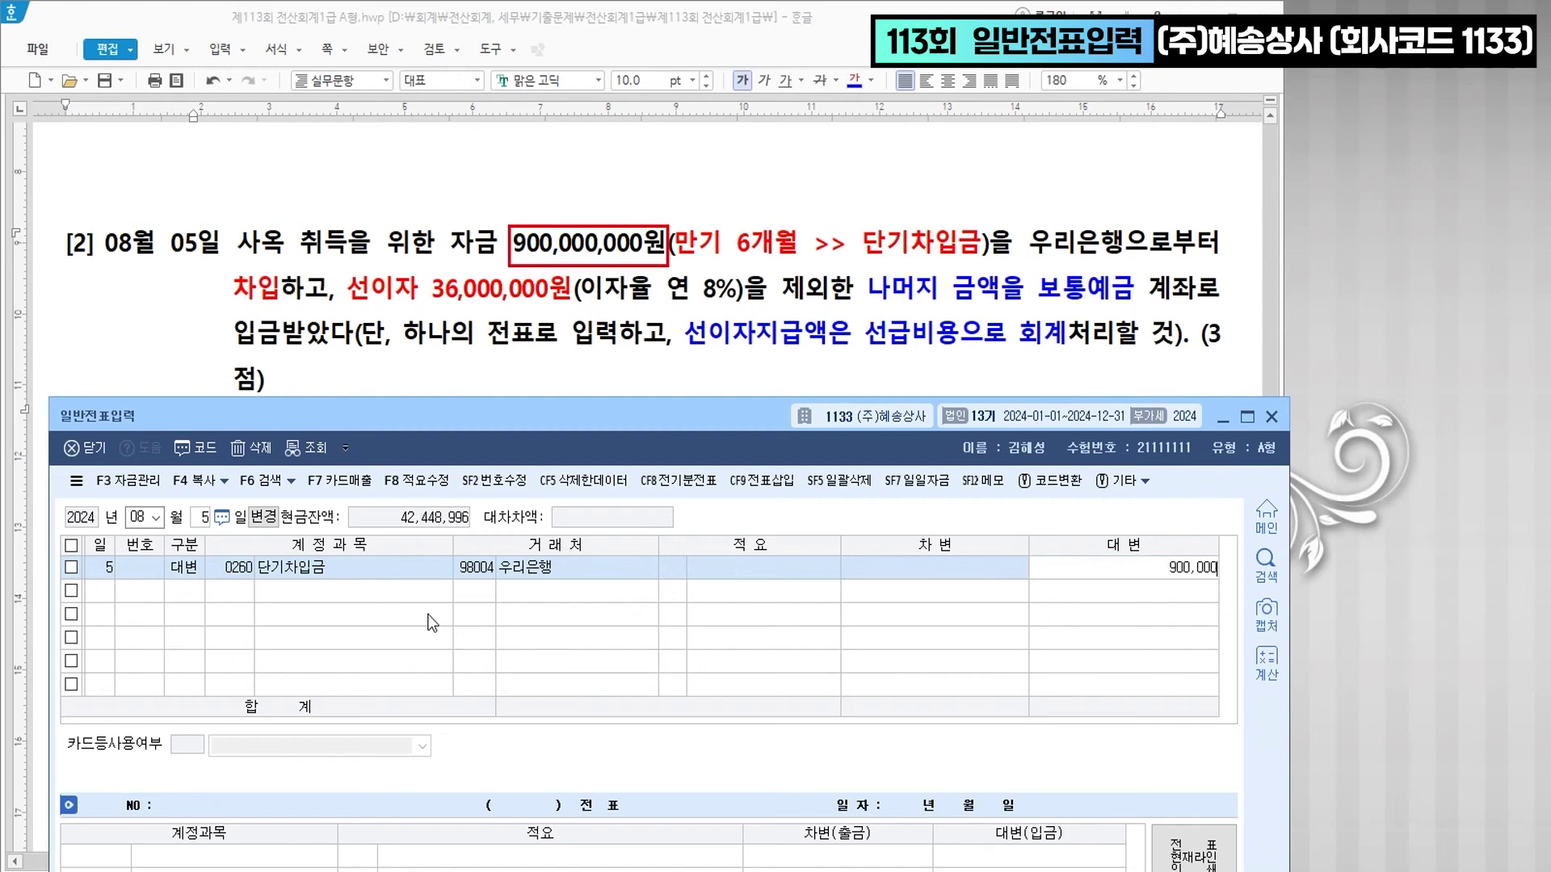
pyautogui.press('Return')
# - Enter 차변 lines for 선급비용 (0133) with an amount of 36,000,000 and 보통예금 (0103) with an amount of 864,000,000
pyautogui.write('3')
pyautogui.press('Return')
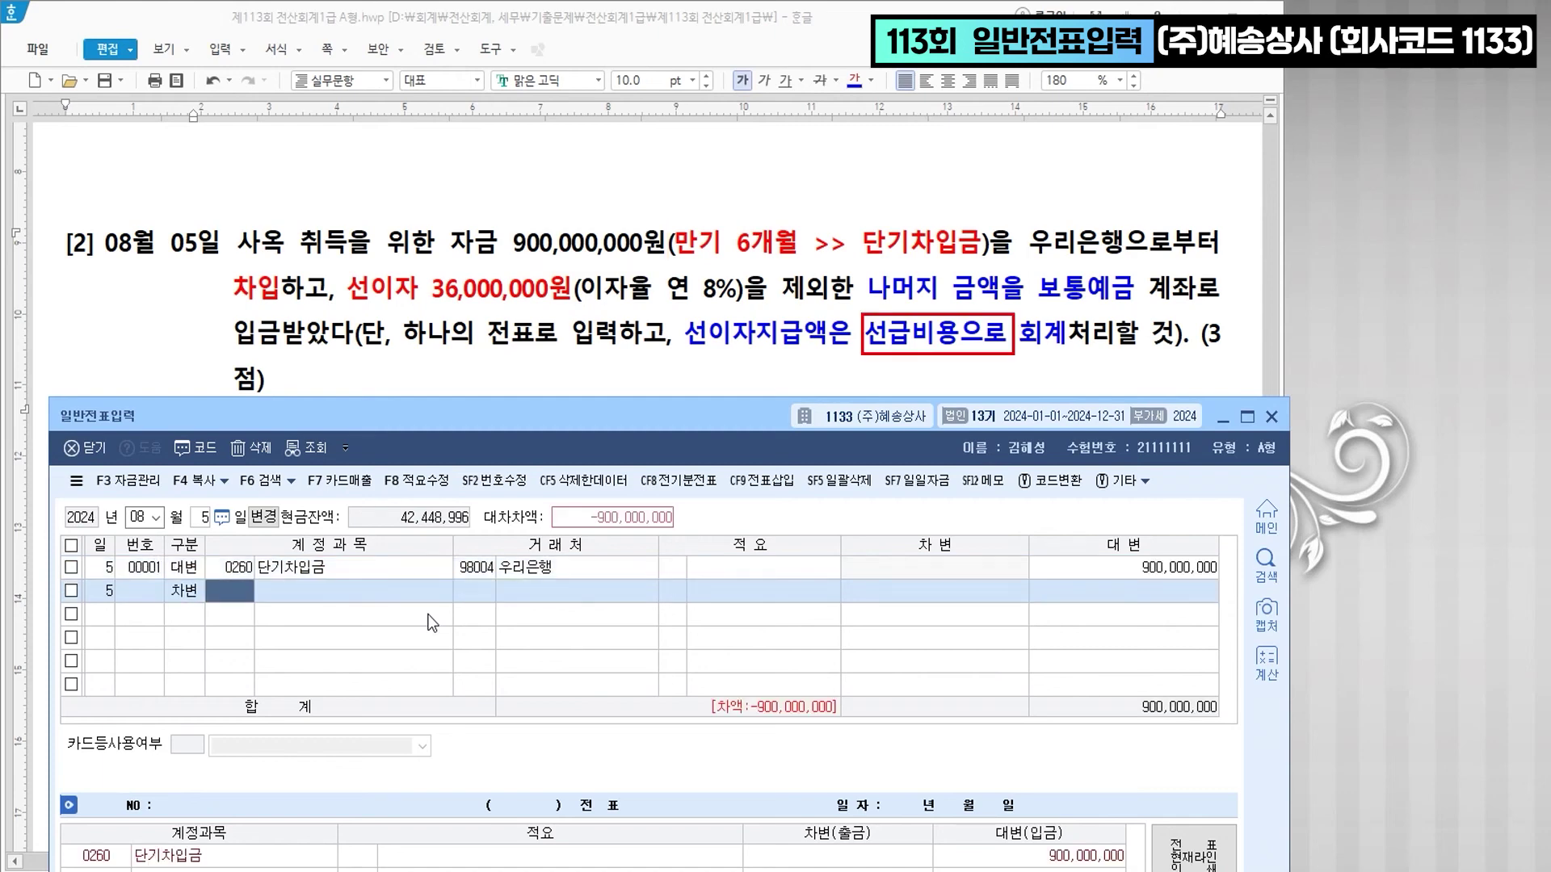
pyautogui.write('선급비')
pyautogui.press('Return')
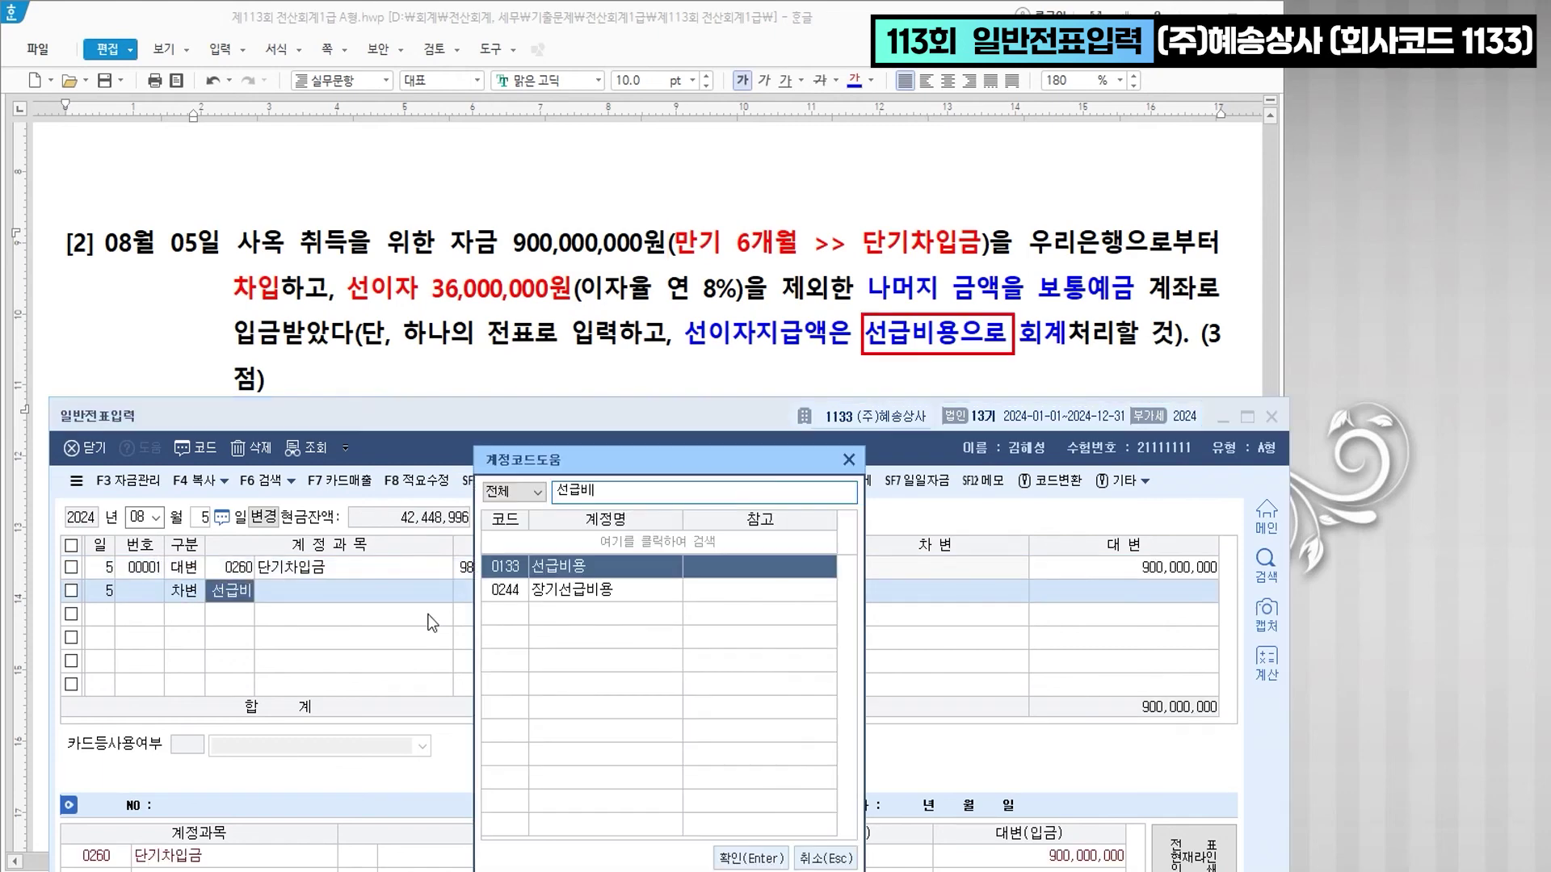
pyautogui.press('Return')
pyautogui.press('Return')
pyautogui.press('Return')
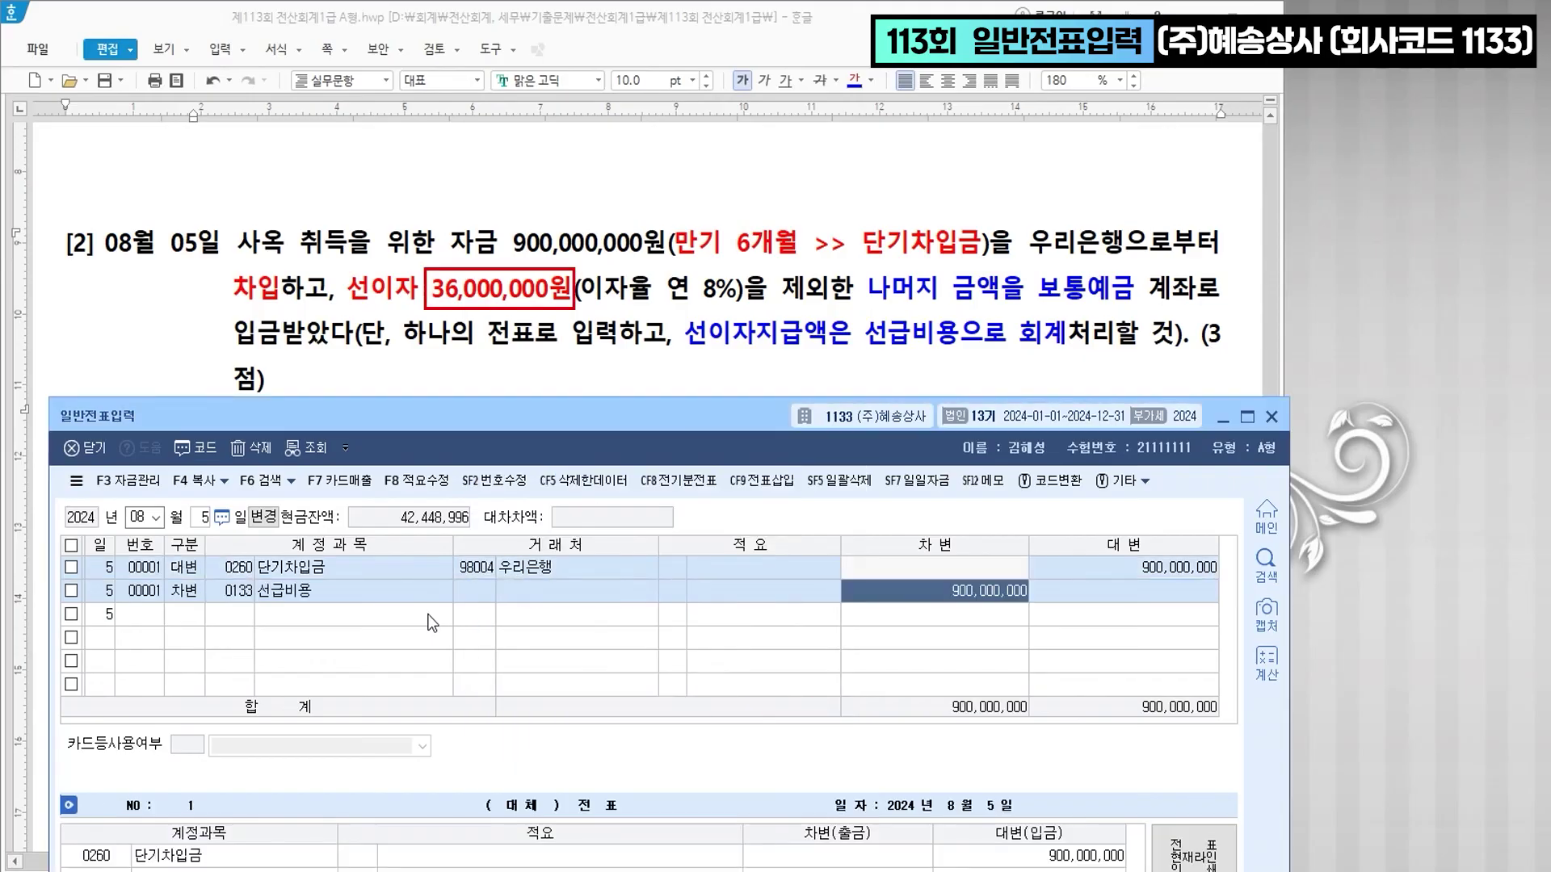
pyautogui.write('36000000')
pyautogui.press('Return')
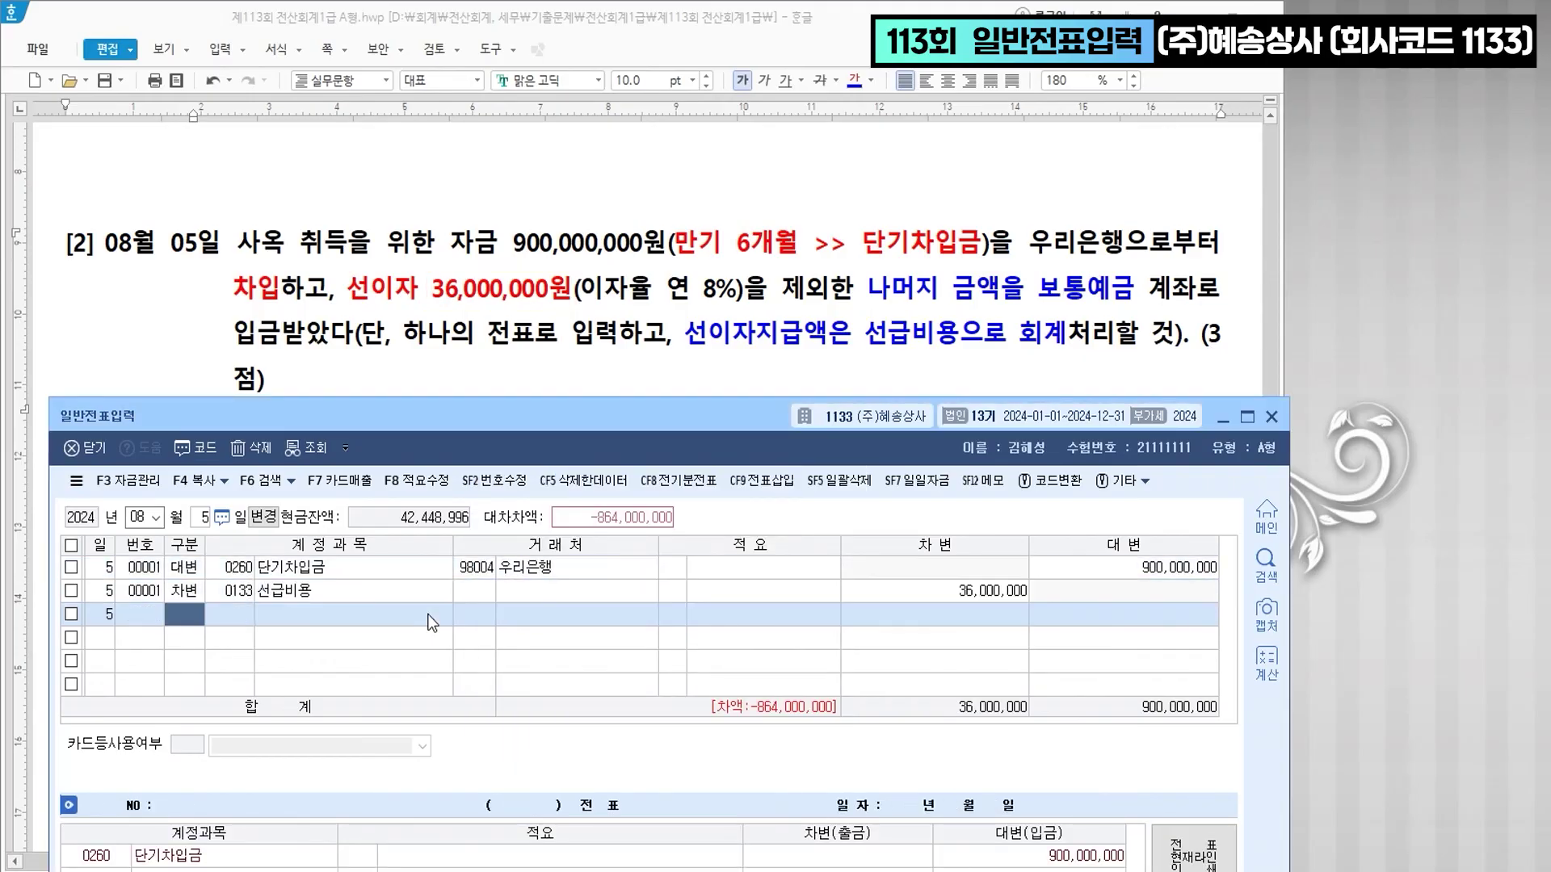
pyautogui.write('3103')
pyautogui.press('Return')
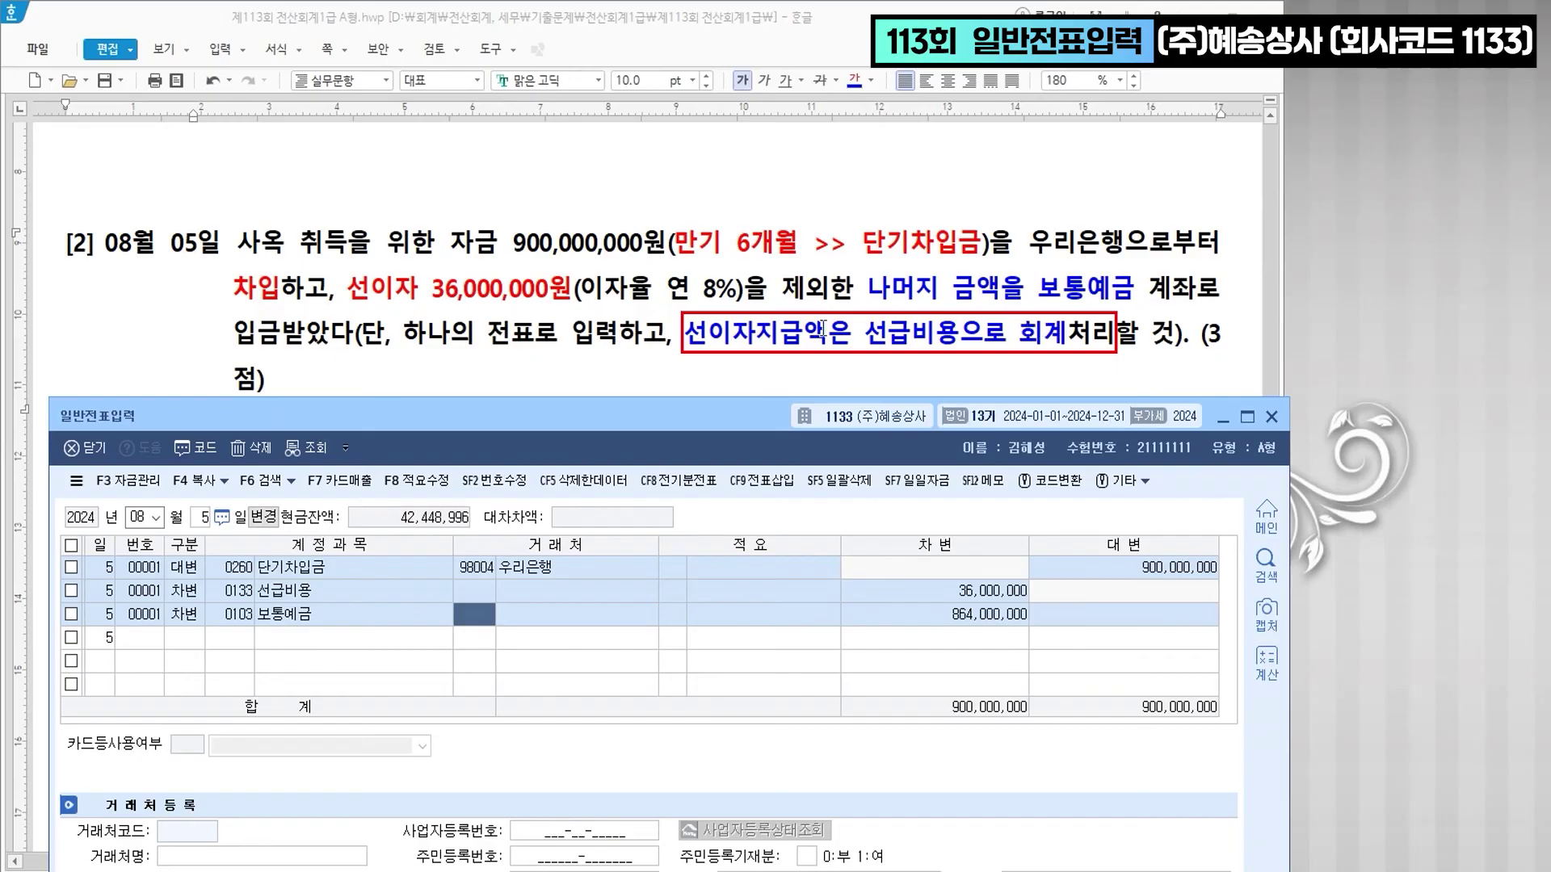
# - Switch back to the exam document and colour 미지급금, 1,000,000원 and 보통예금으로 돌려받았다 blue in transaction [3]
pyautogui.click(574, 289)
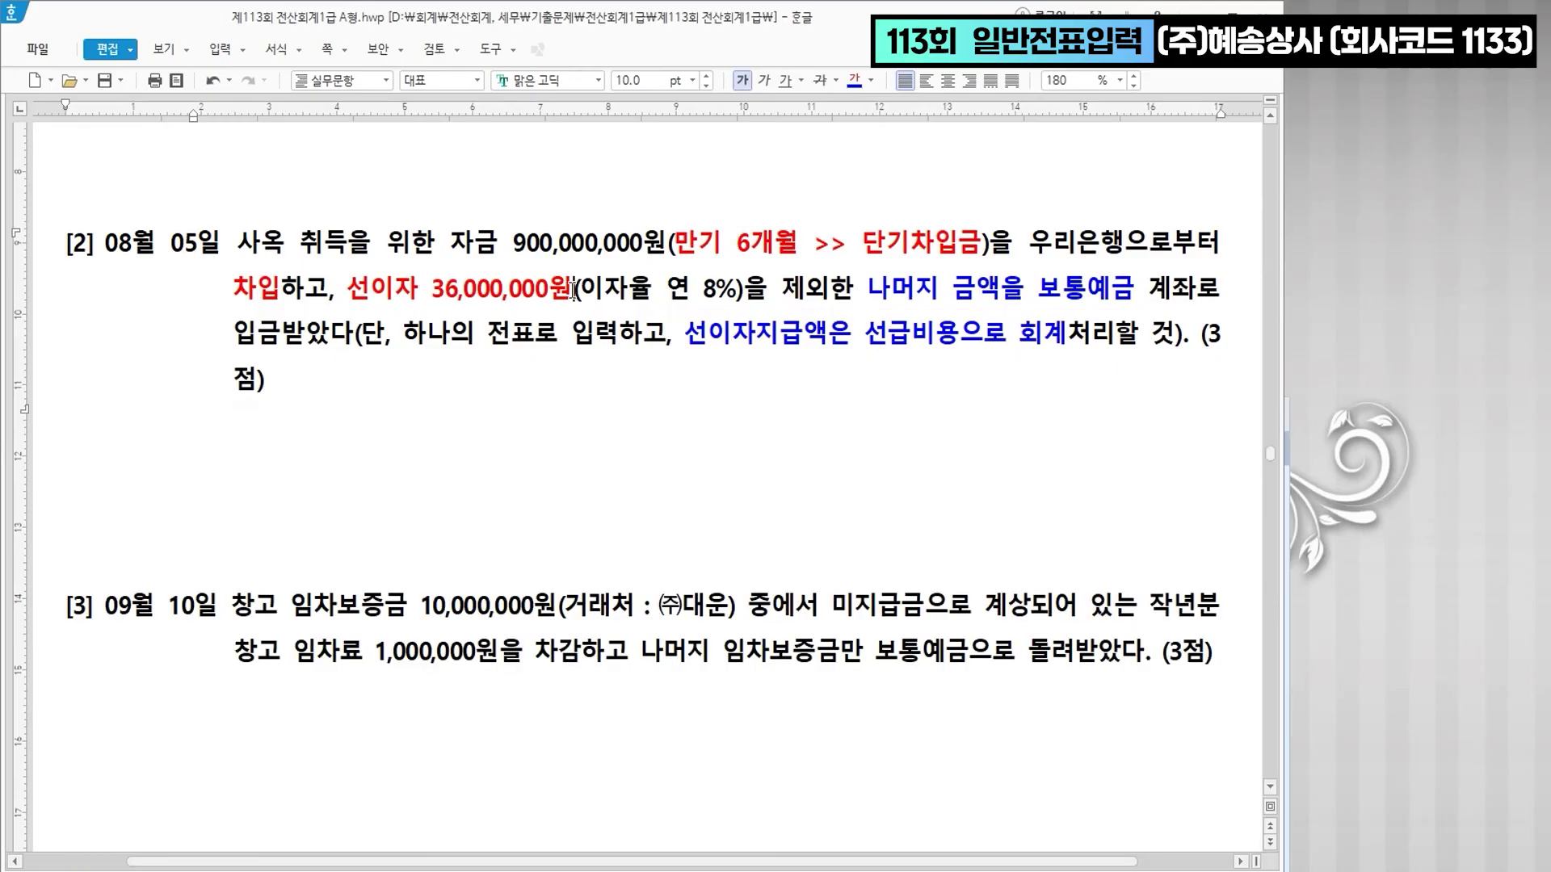
pyautogui.click(456, 309)
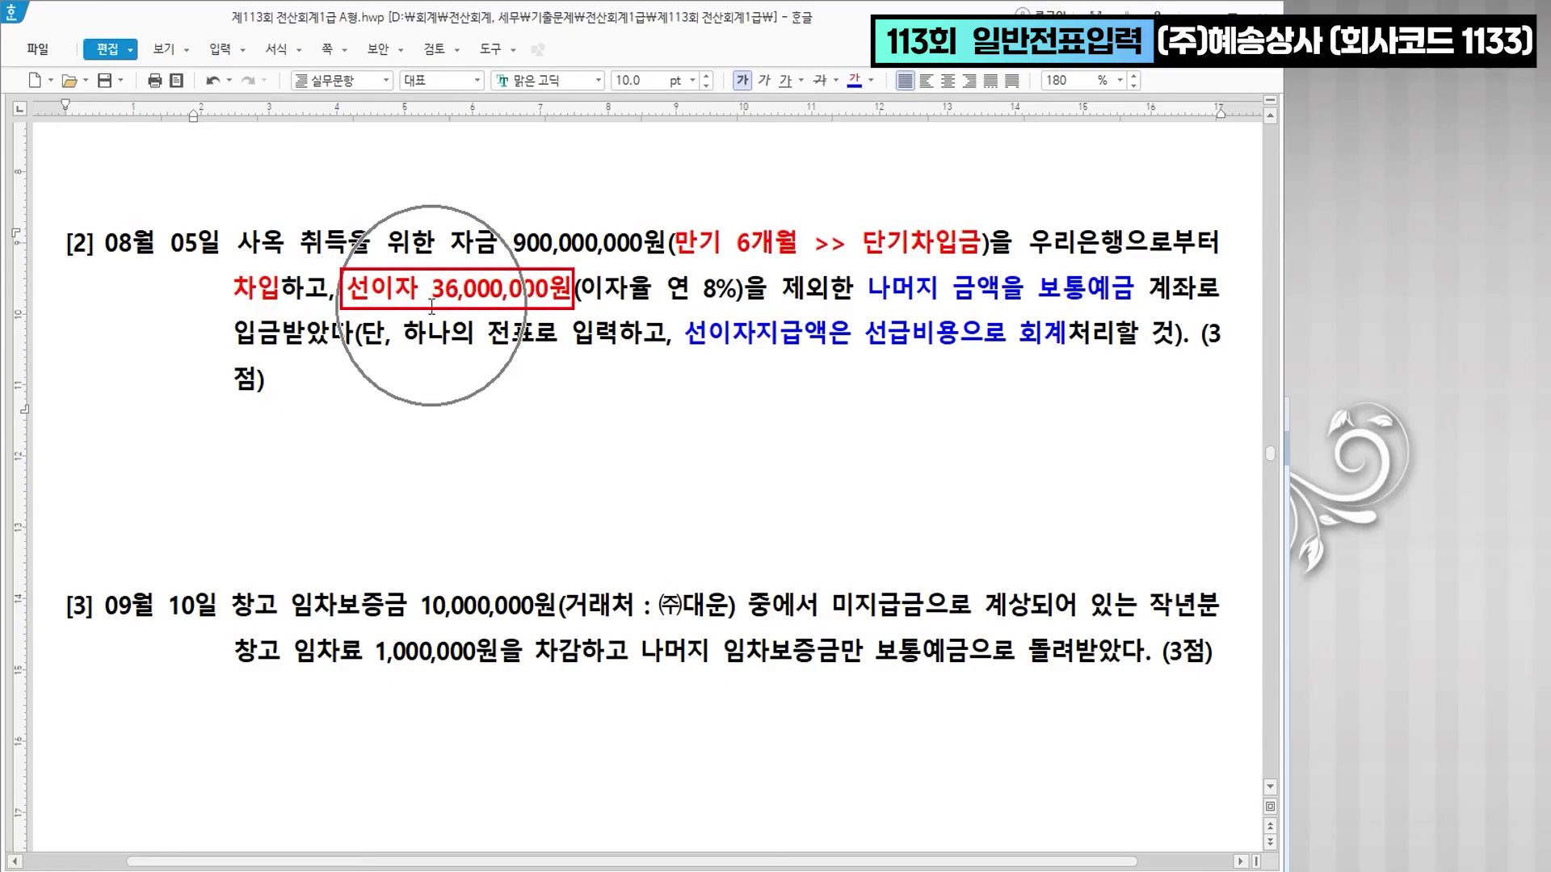
pyautogui.scroll(-5, 632, 377)
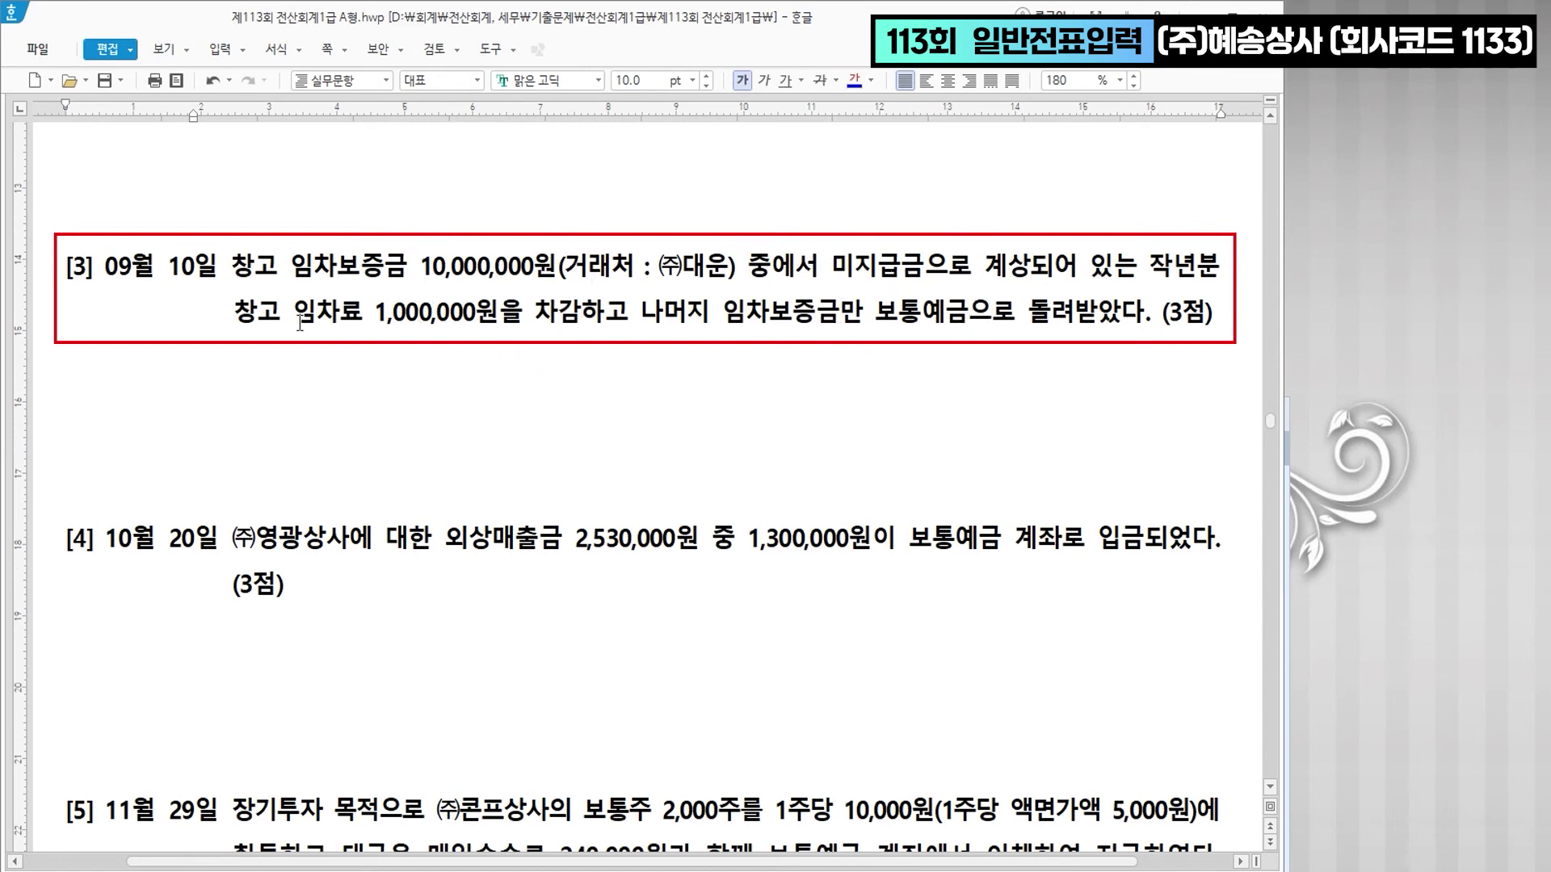
pyautogui.moveTo(830, 269); pyautogui.dragTo(922, 270)
pyautogui.click(856, 83)
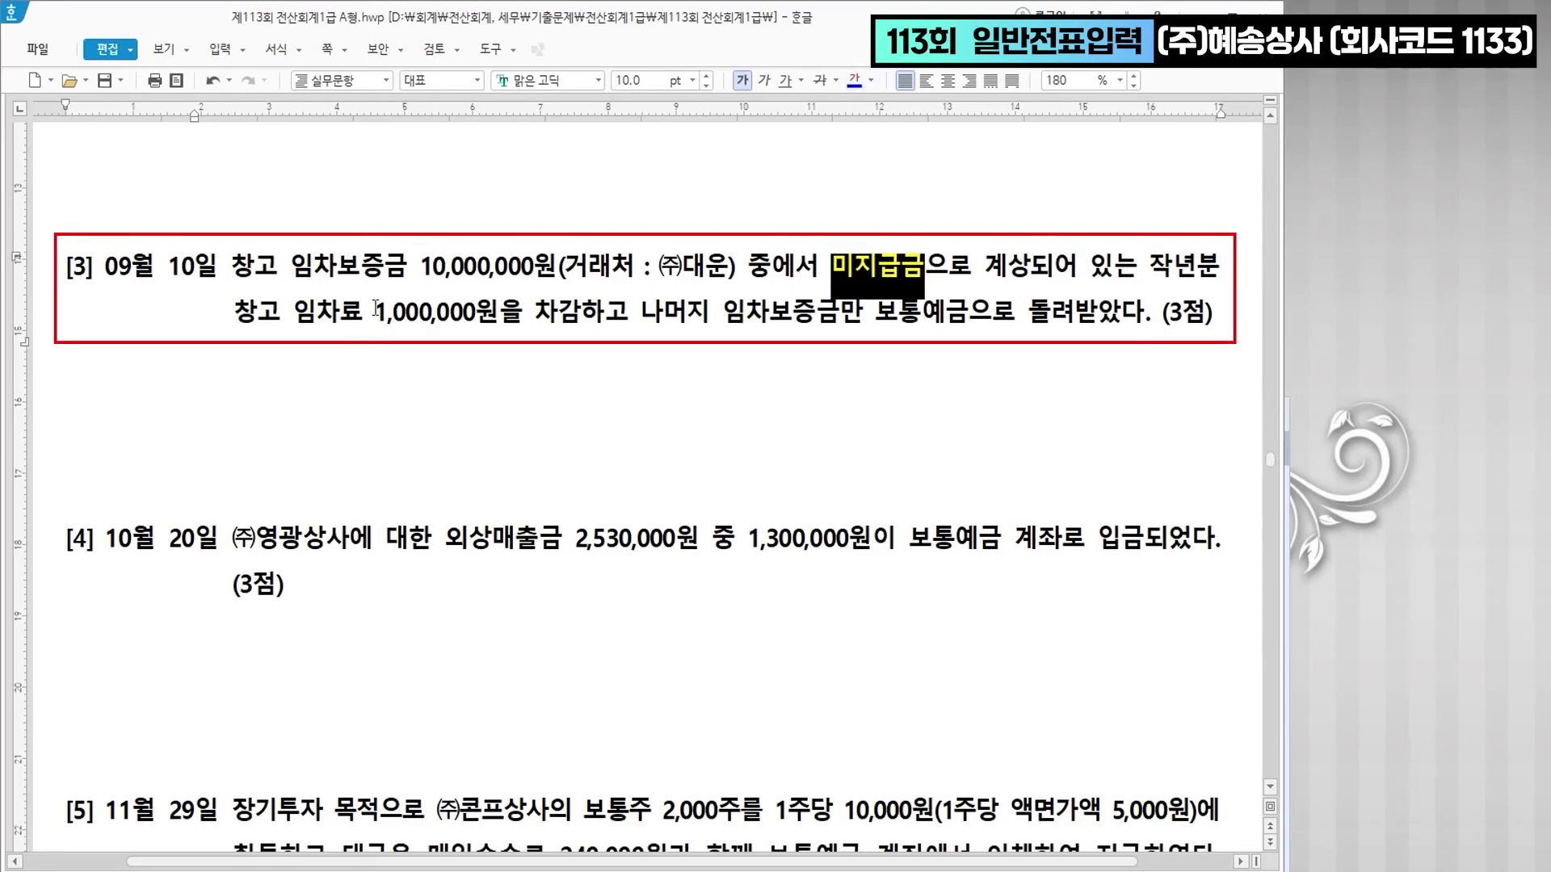
pyautogui.moveTo(374, 313); pyautogui.dragTo(498, 313)
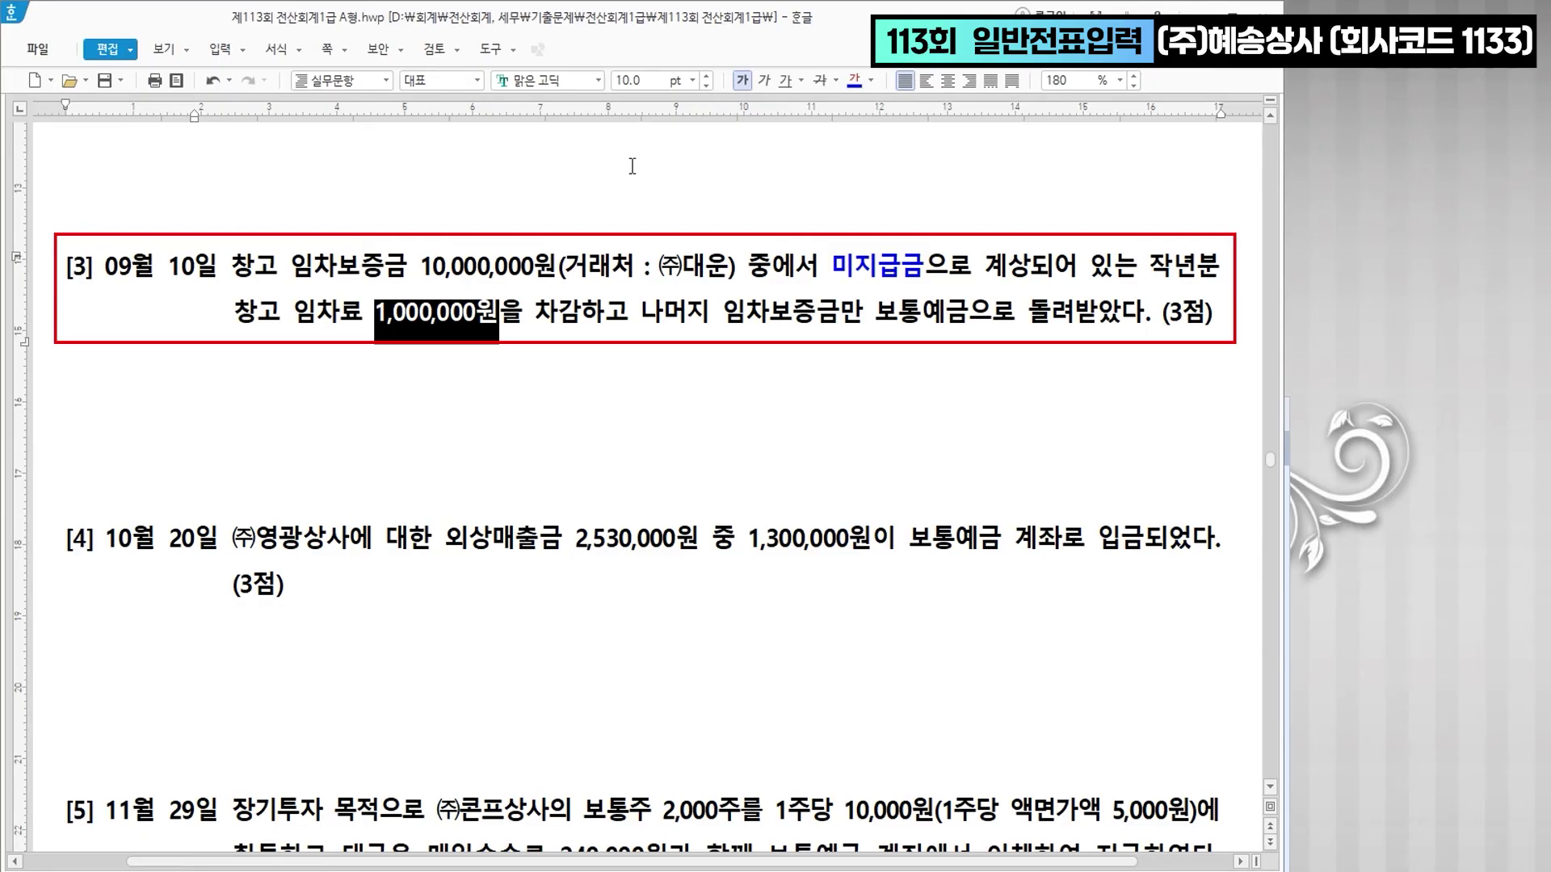
pyautogui.click(856, 83)
pyautogui.press('ctrl')
pyautogui.moveTo(874, 315); pyautogui.dragTo(1143, 319)
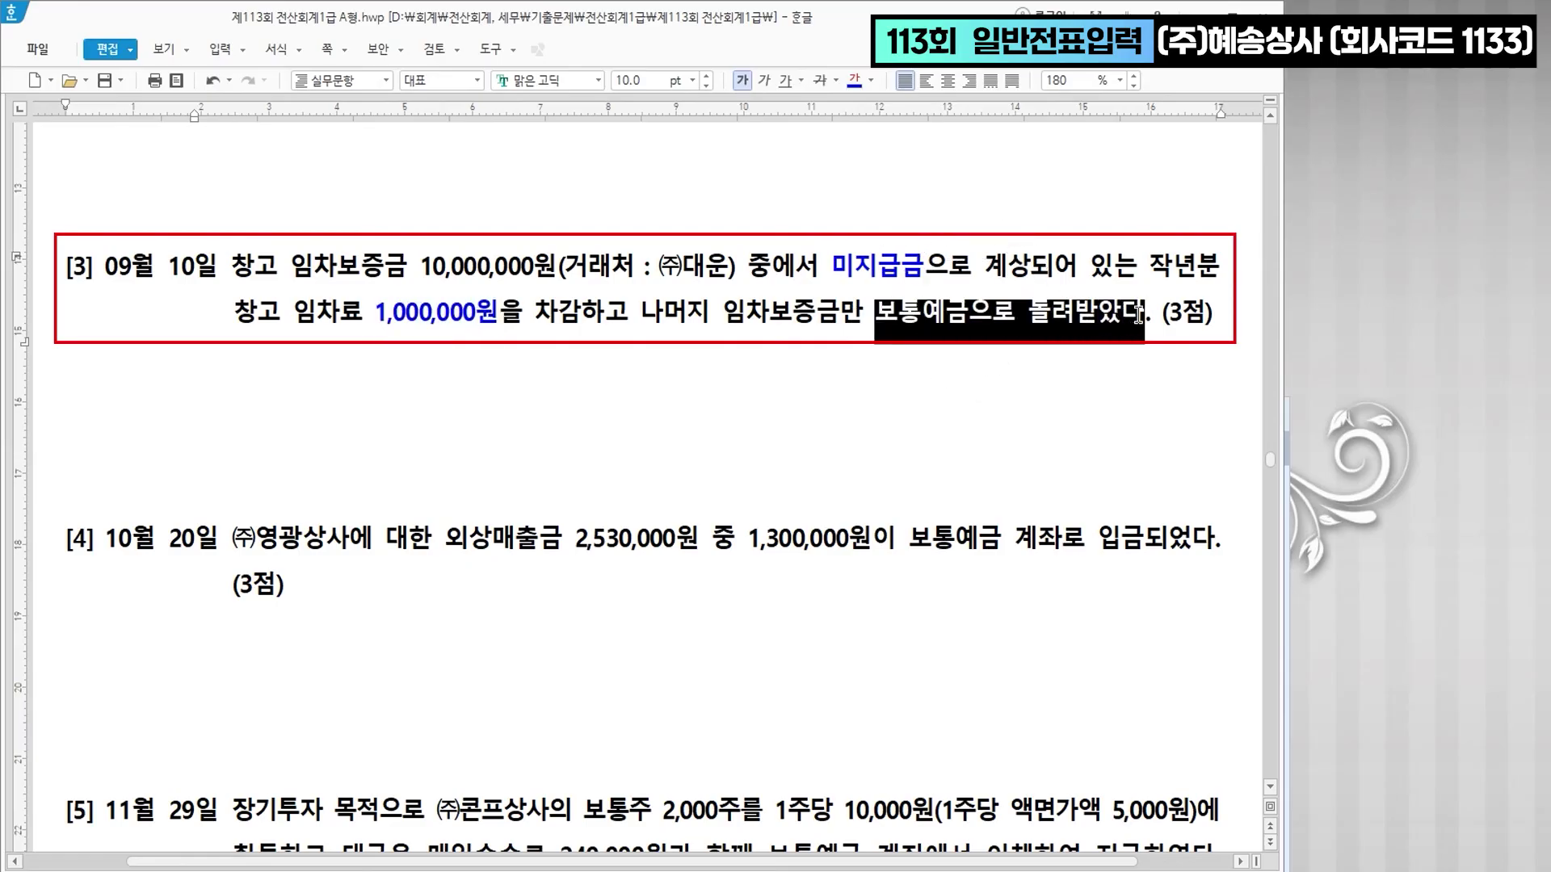
pyautogui.click(852, 80)
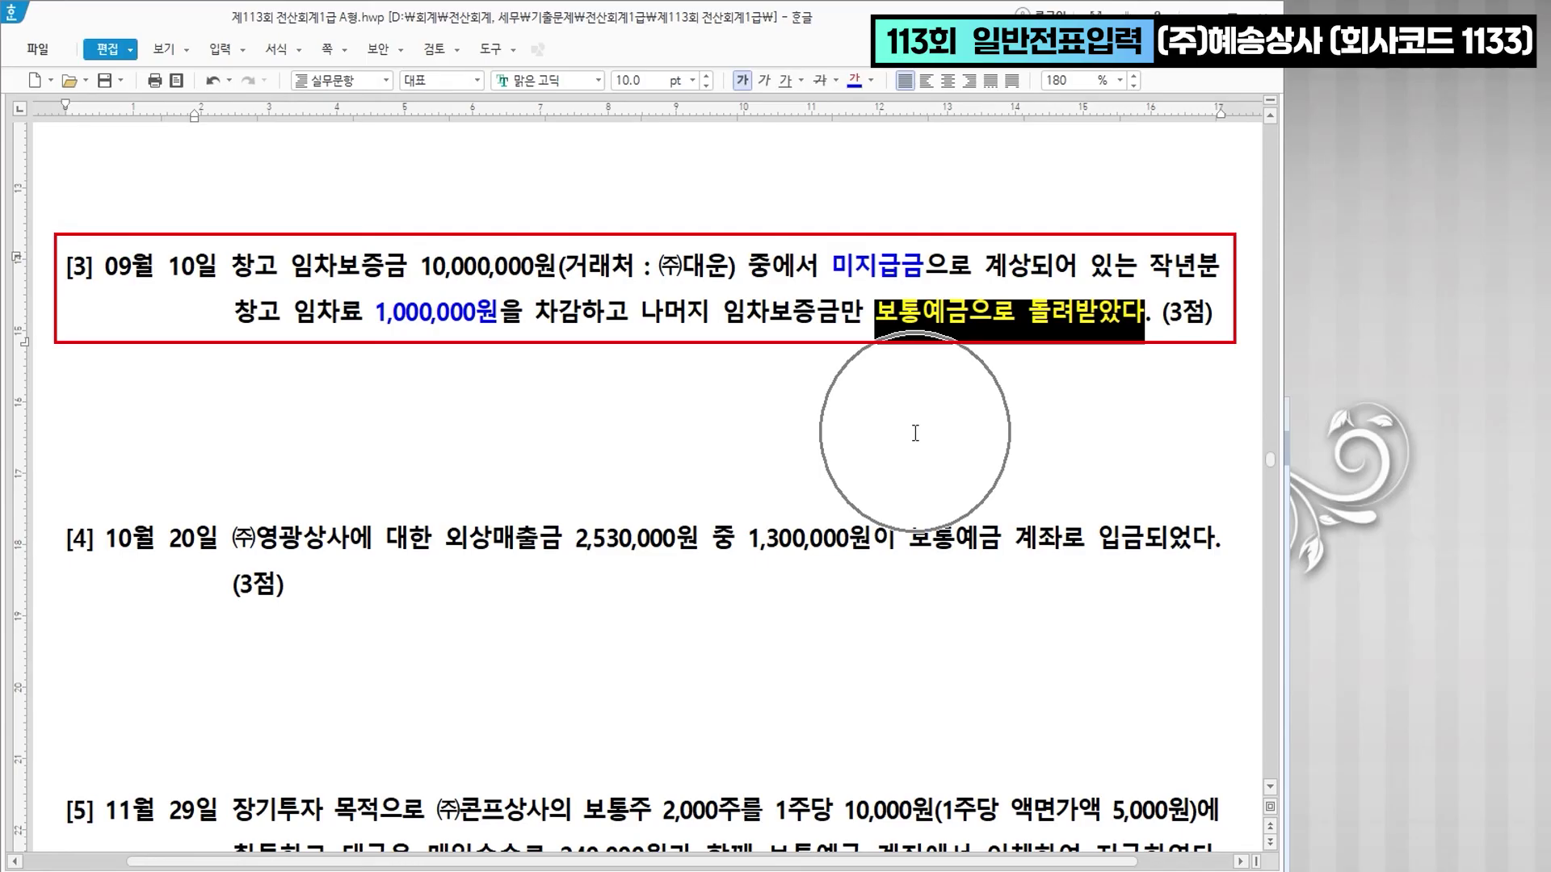
# - Colour 임차보증금 red in transaction [3] and add the note >> 기타비유동자산 after it
pyautogui.moveTo(291, 265); pyautogui.dragTo(402, 280)
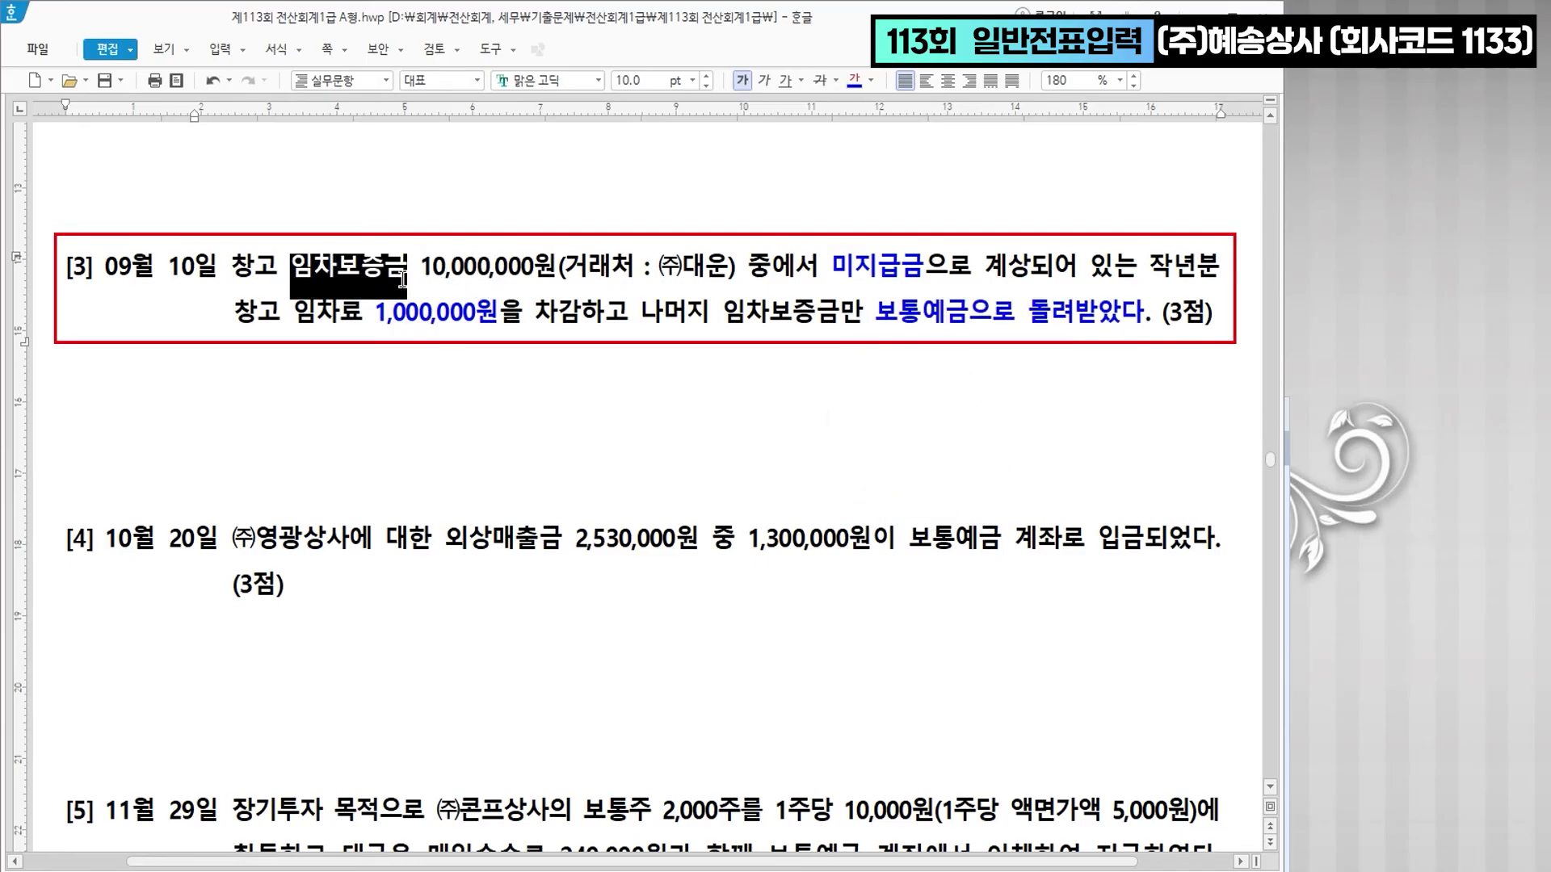
pyautogui.click(870, 81)
pyautogui.click(873, 159)
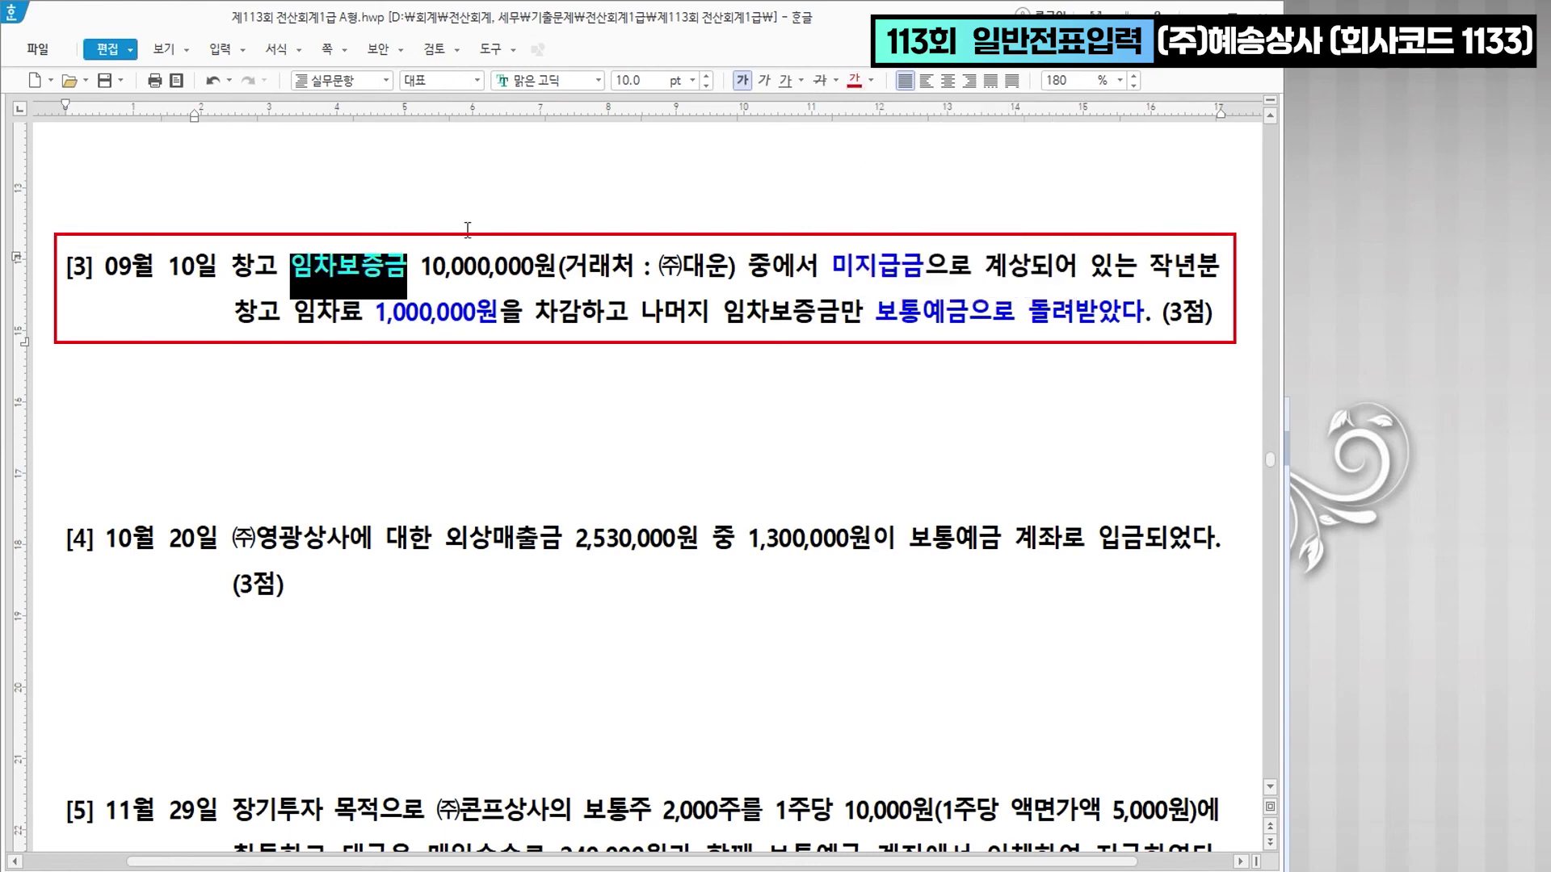
pyautogui.click(412, 267)
pyautogui.write('길')
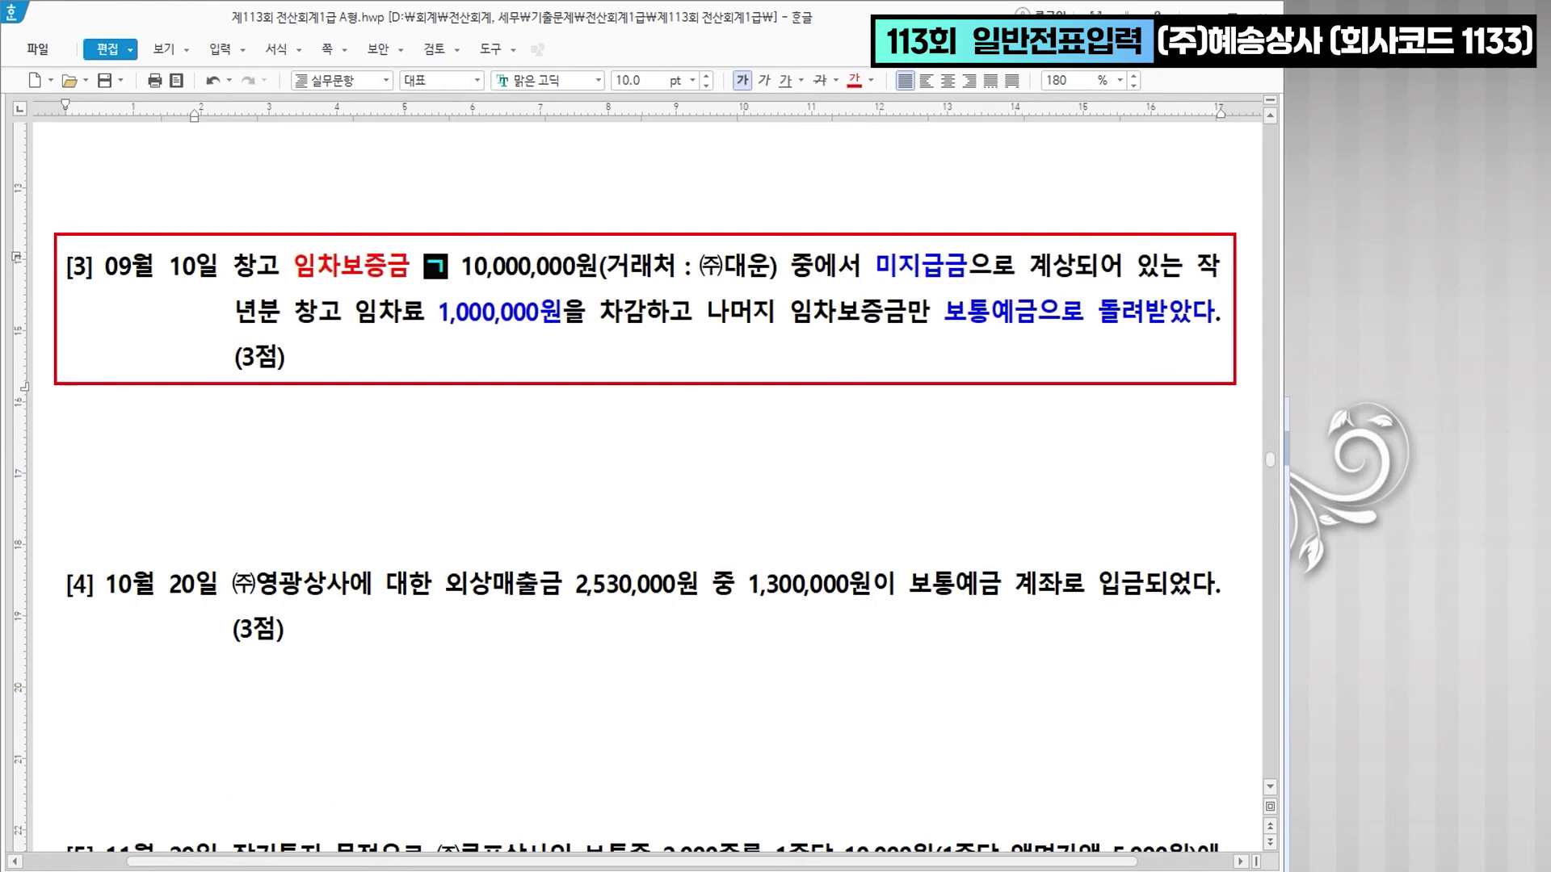
pyautogui.write('타')
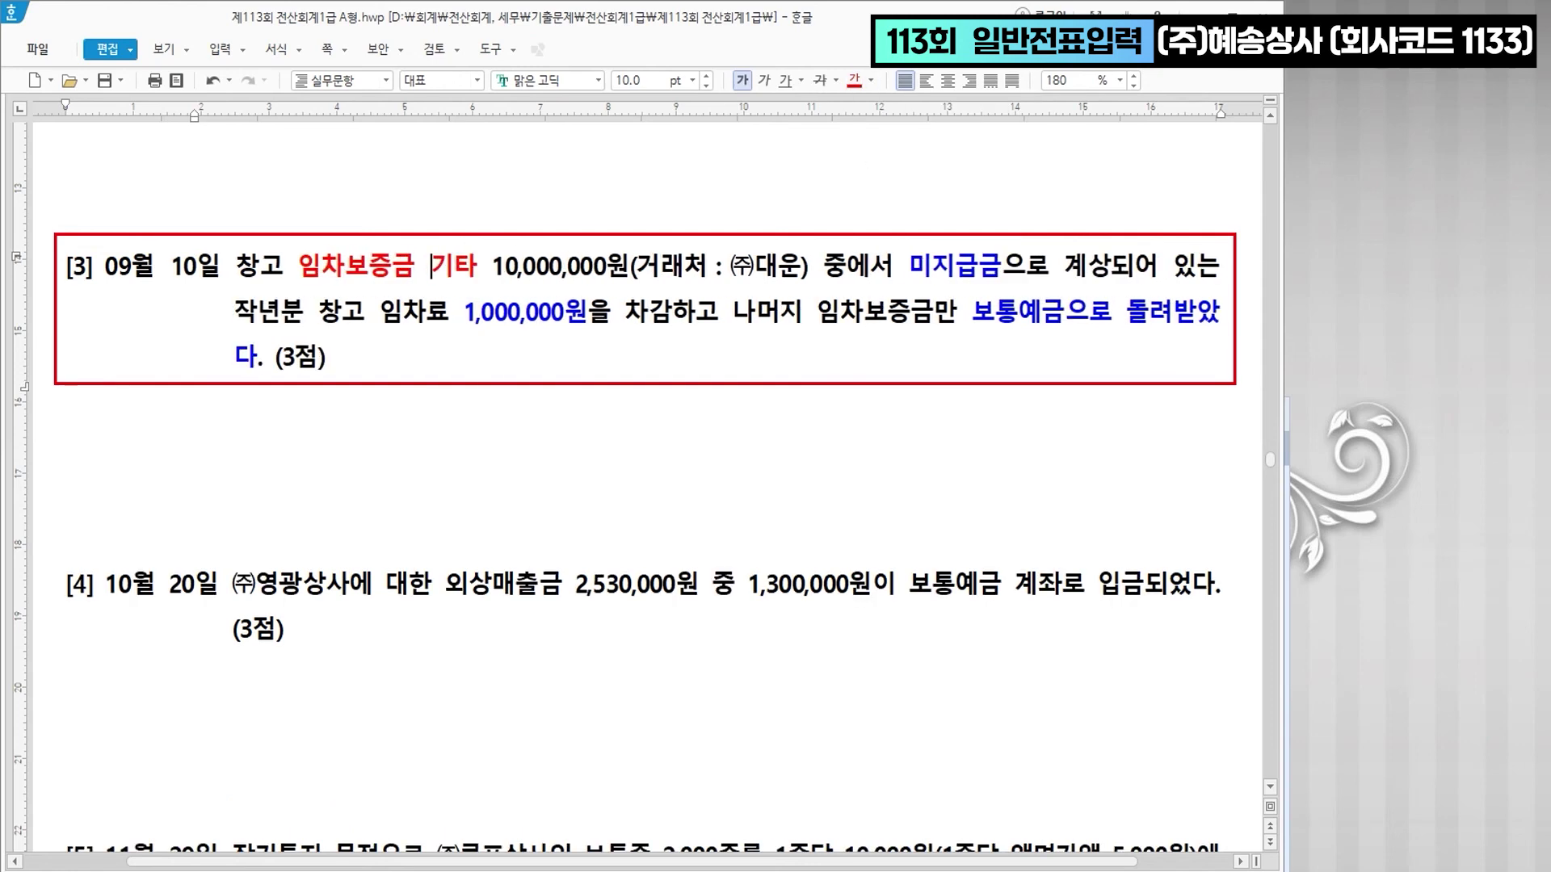
pyautogui.write('>> ')
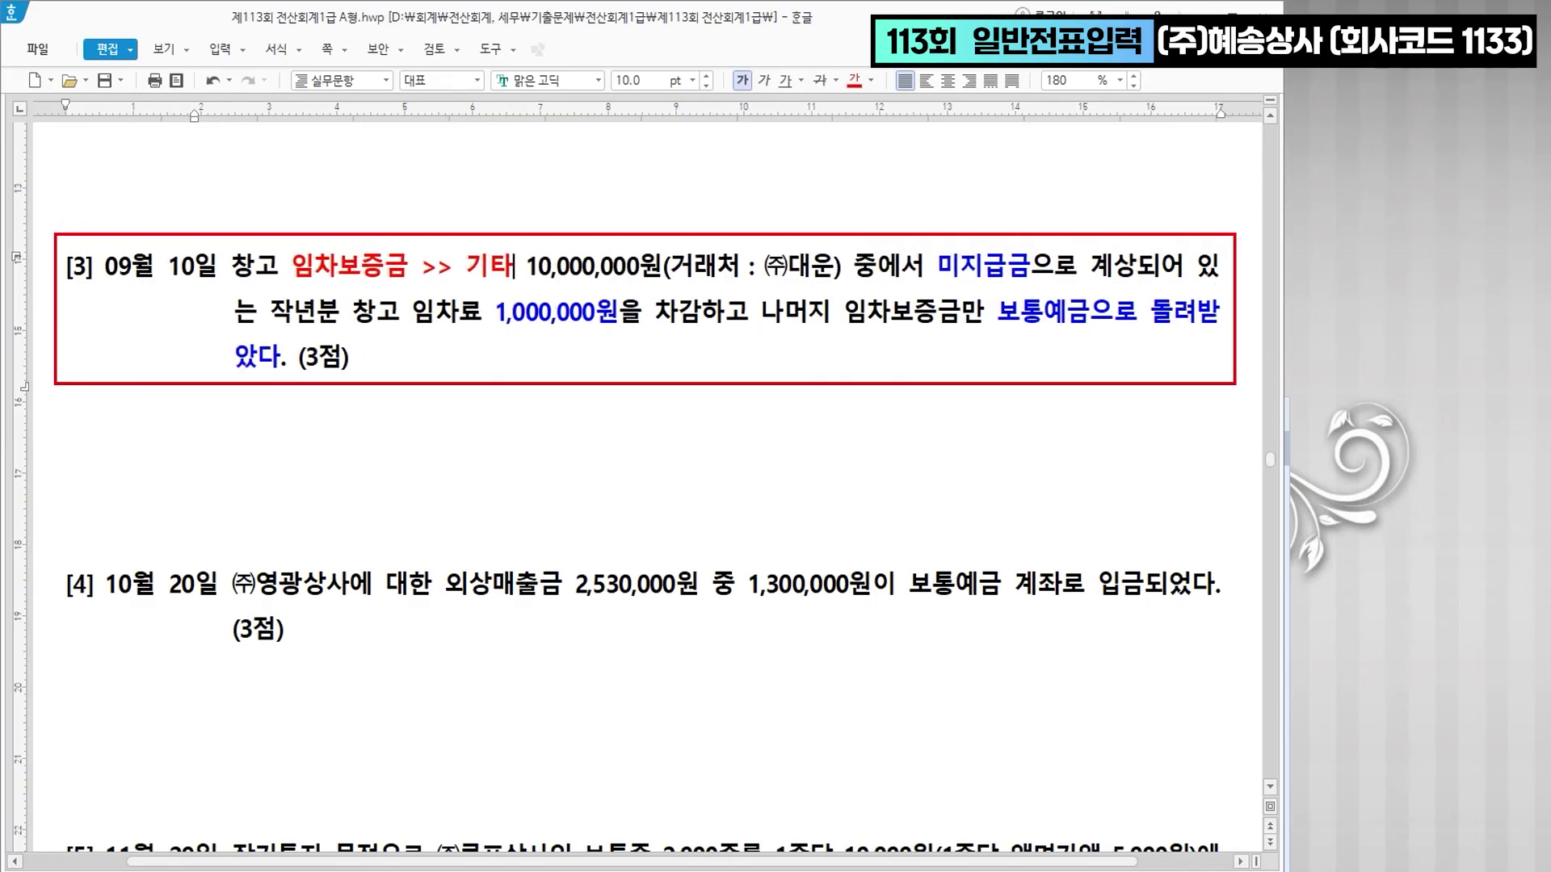
pyautogui.write('비유동자산')
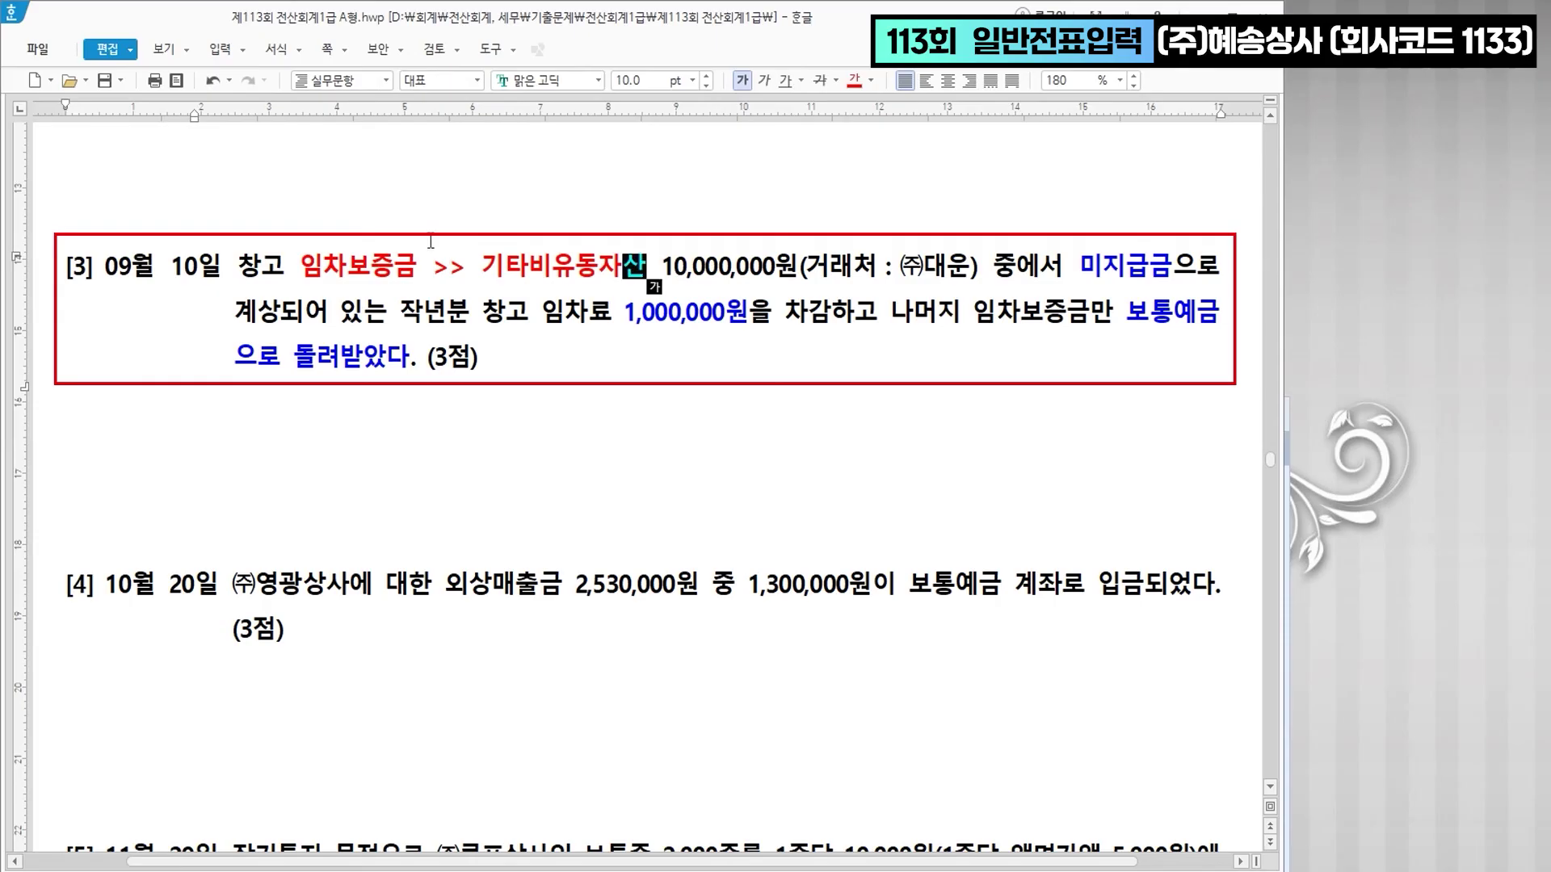
# - Switch back to 일반전표입력, close the 08월 5일 voucher and set the voucher date to 09월 10일
pyautogui.hotkey('alt', 'Tab')
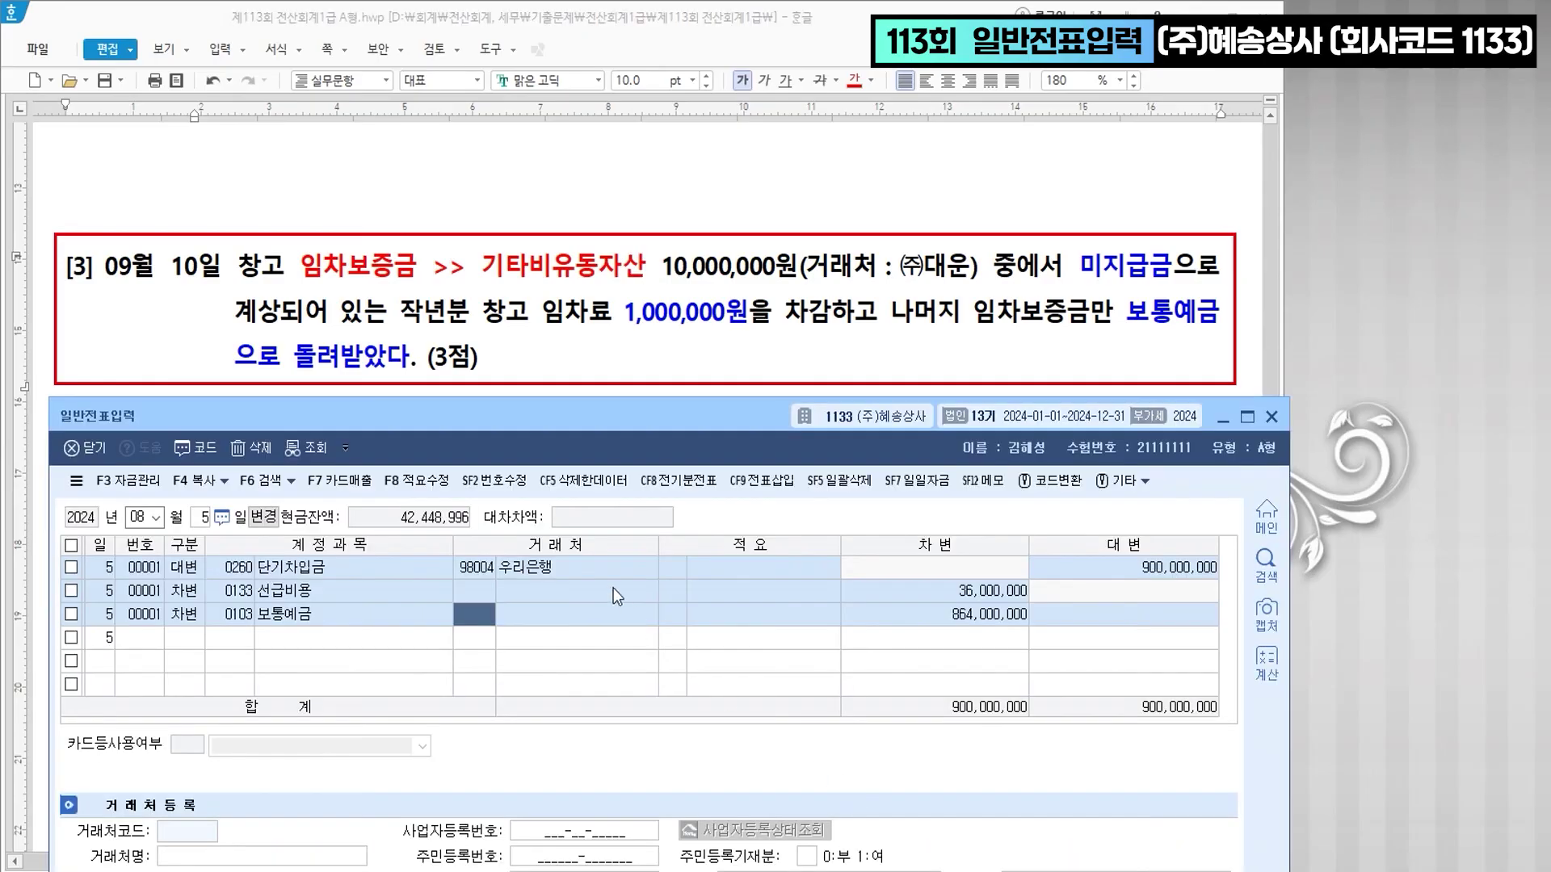
pyautogui.press('Return')
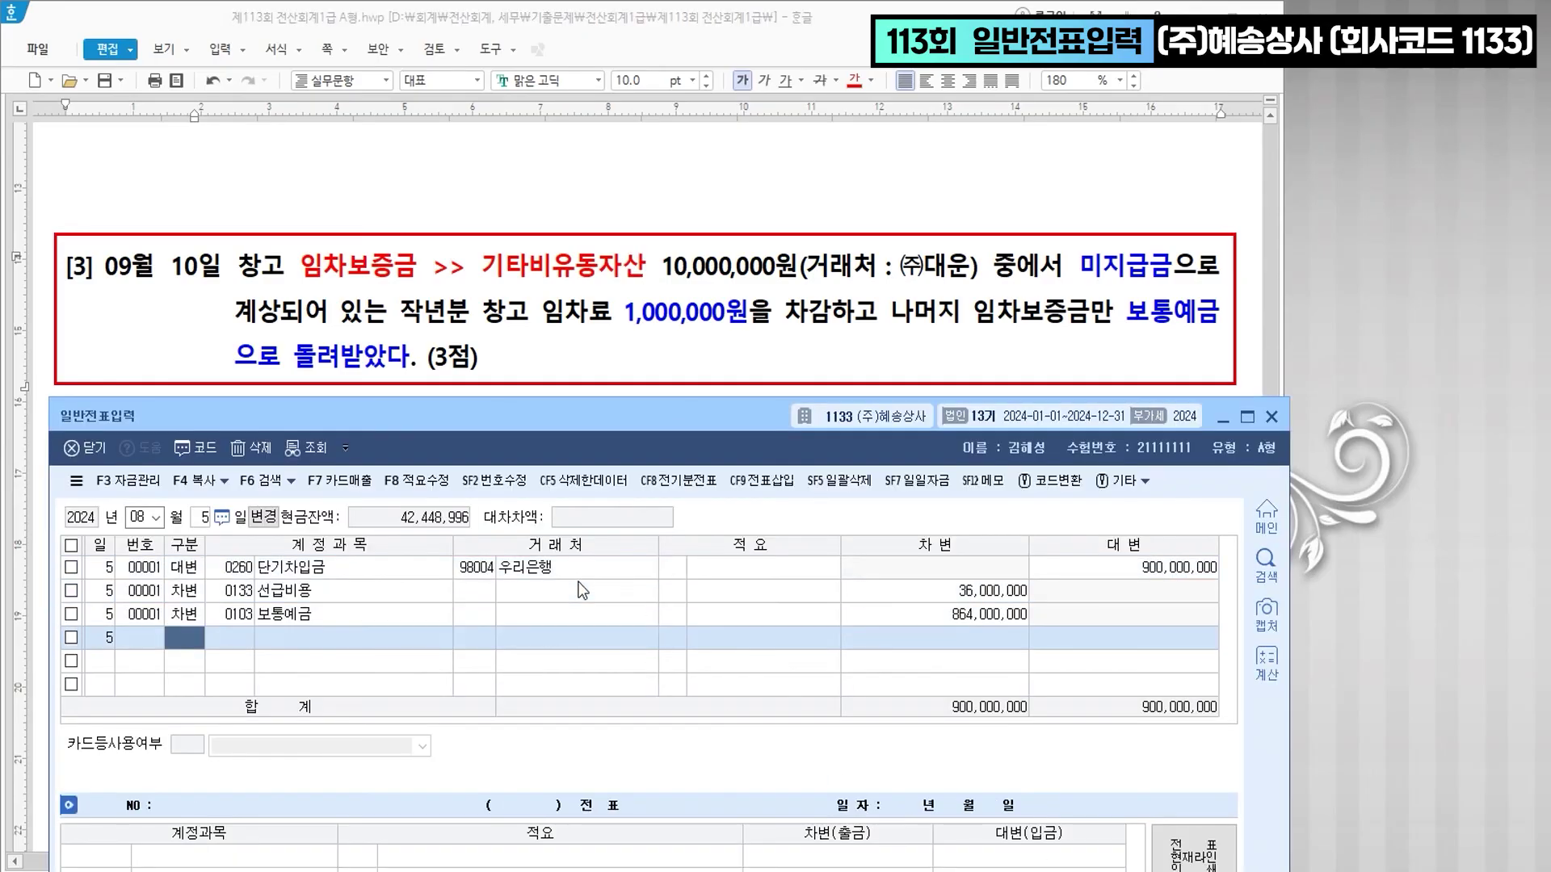
pyautogui.press('Escape')
pyautogui.write('09')
pyautogui.press('Return')
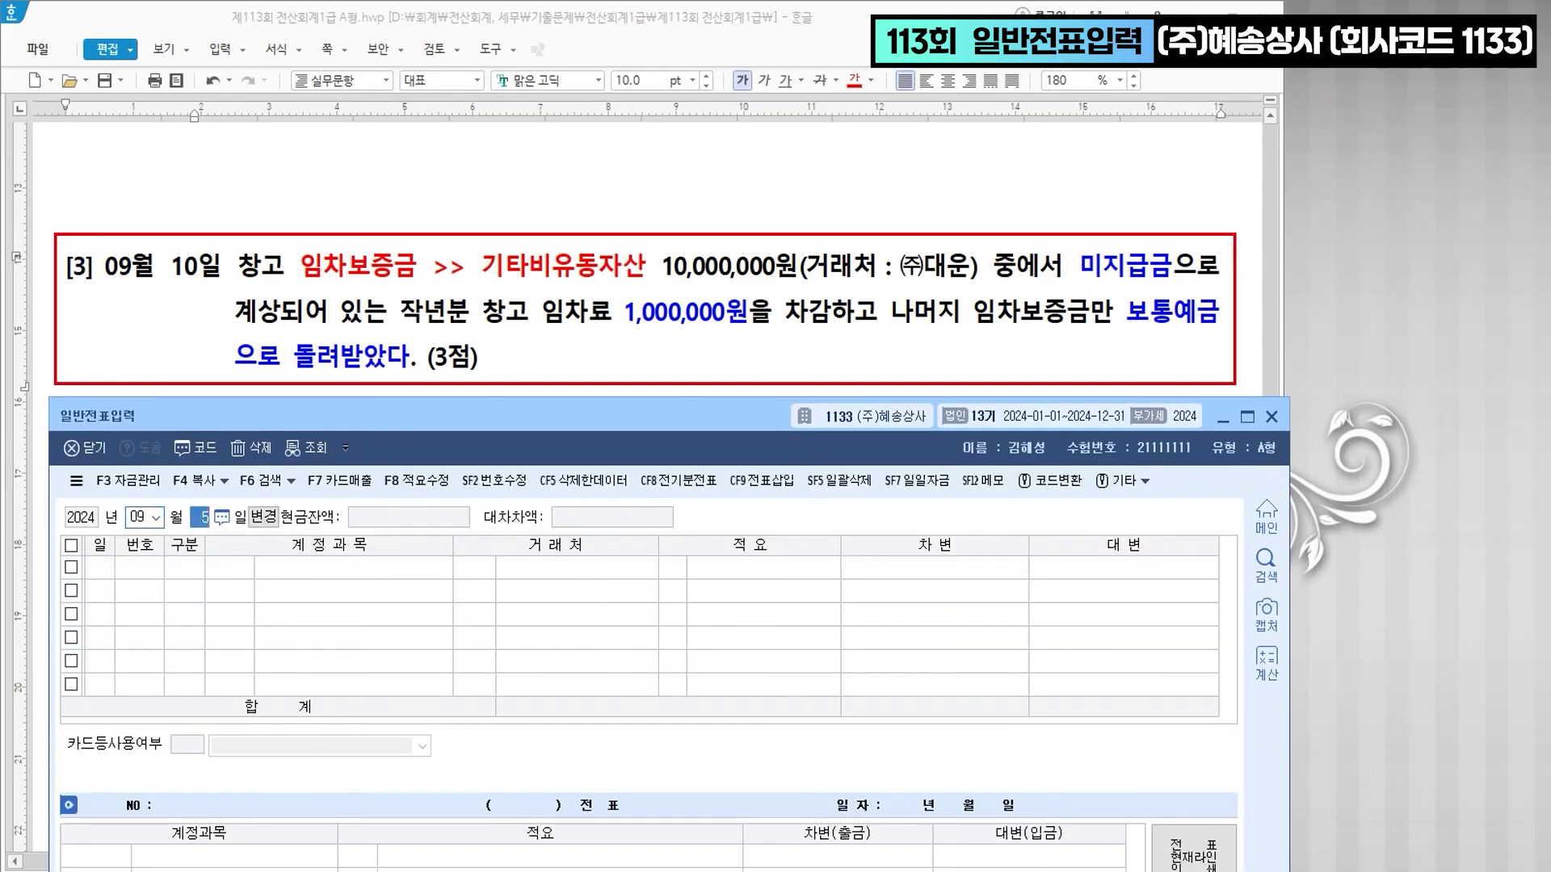
pyautogui.write('10')
pyautogui.press('Return')
# - Enter a 대변 line for 임차보증금 (0232) with 거래처 (주)대운 and an amount of 10,000,000
pyautogui.write('4')
pyautogui.press('Return')
pyautogui.write('임차보')
pyautogui.press('Return')
pyautogui.press('Return')
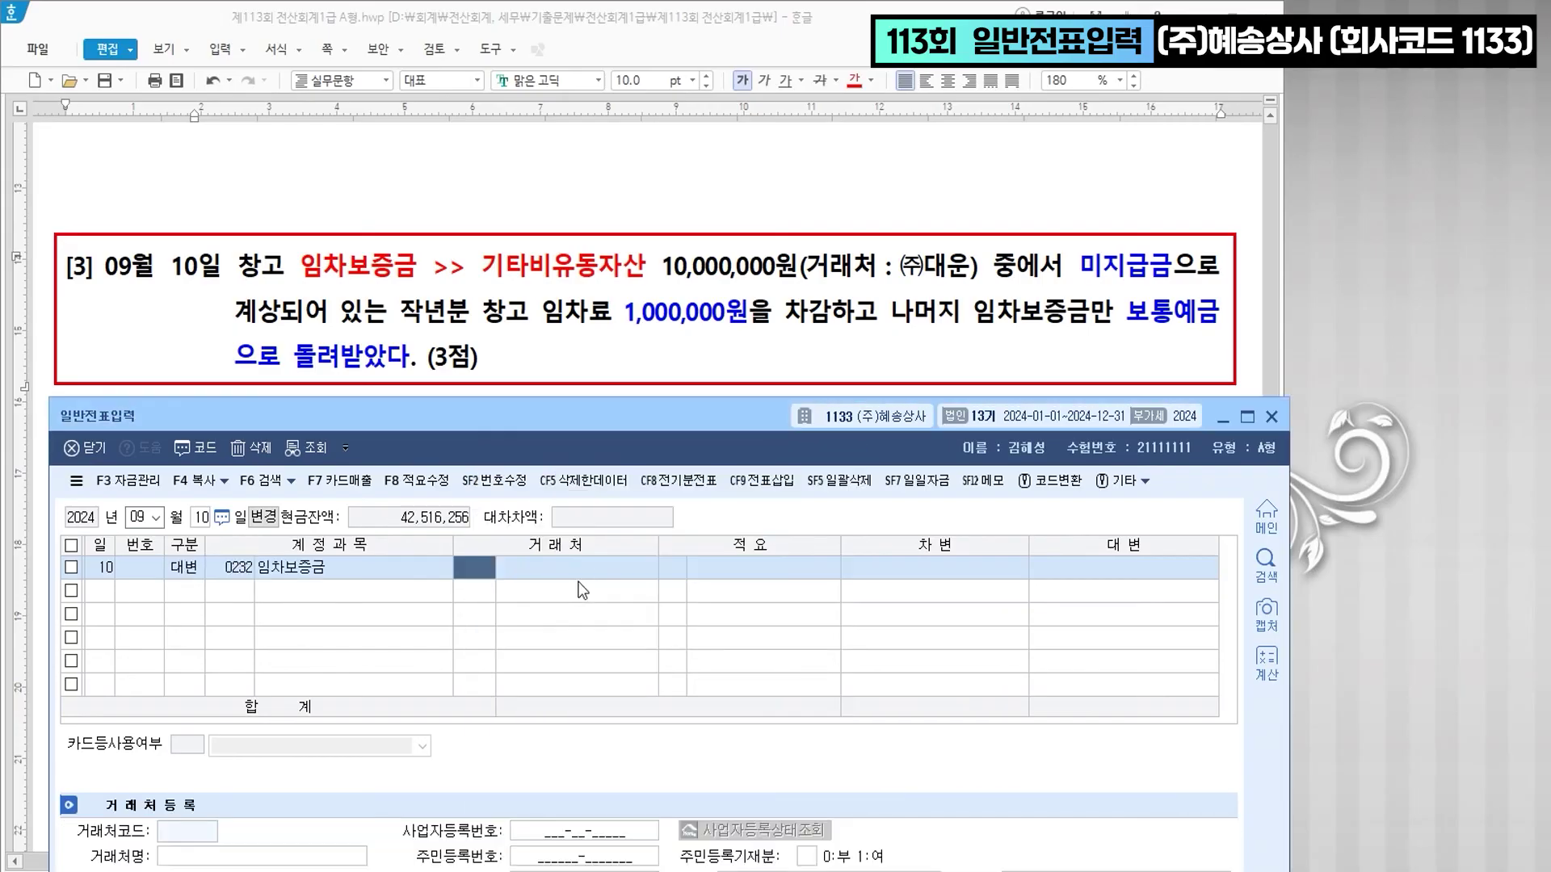
pyautogui.write('대운')
pyautogui.press('Return')
pyautogui.press('Return')
pyautogui.press('Return')
pyautogui.write('10000000')
pyautogui.press('Return')
pyautogui.press('Return')
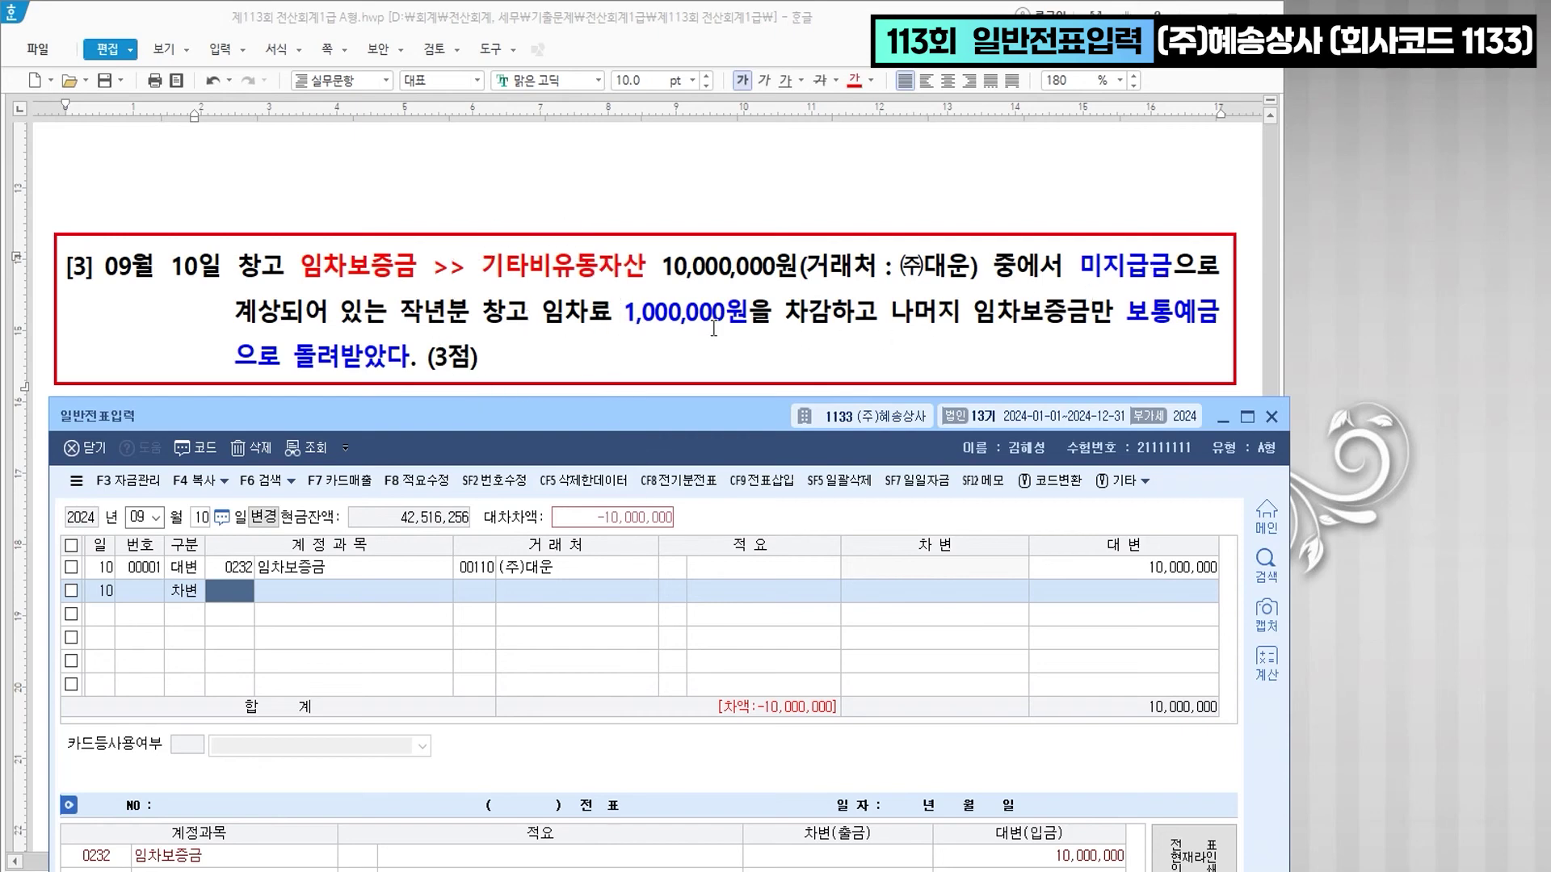
# - Enter a 차변 line for 미지급금 (0253) with 거래처 (주)대운 and an amount of 1,000,000
pyautogui.write('253')
pyautogui.press('Return')
pyautogui.write('대운')
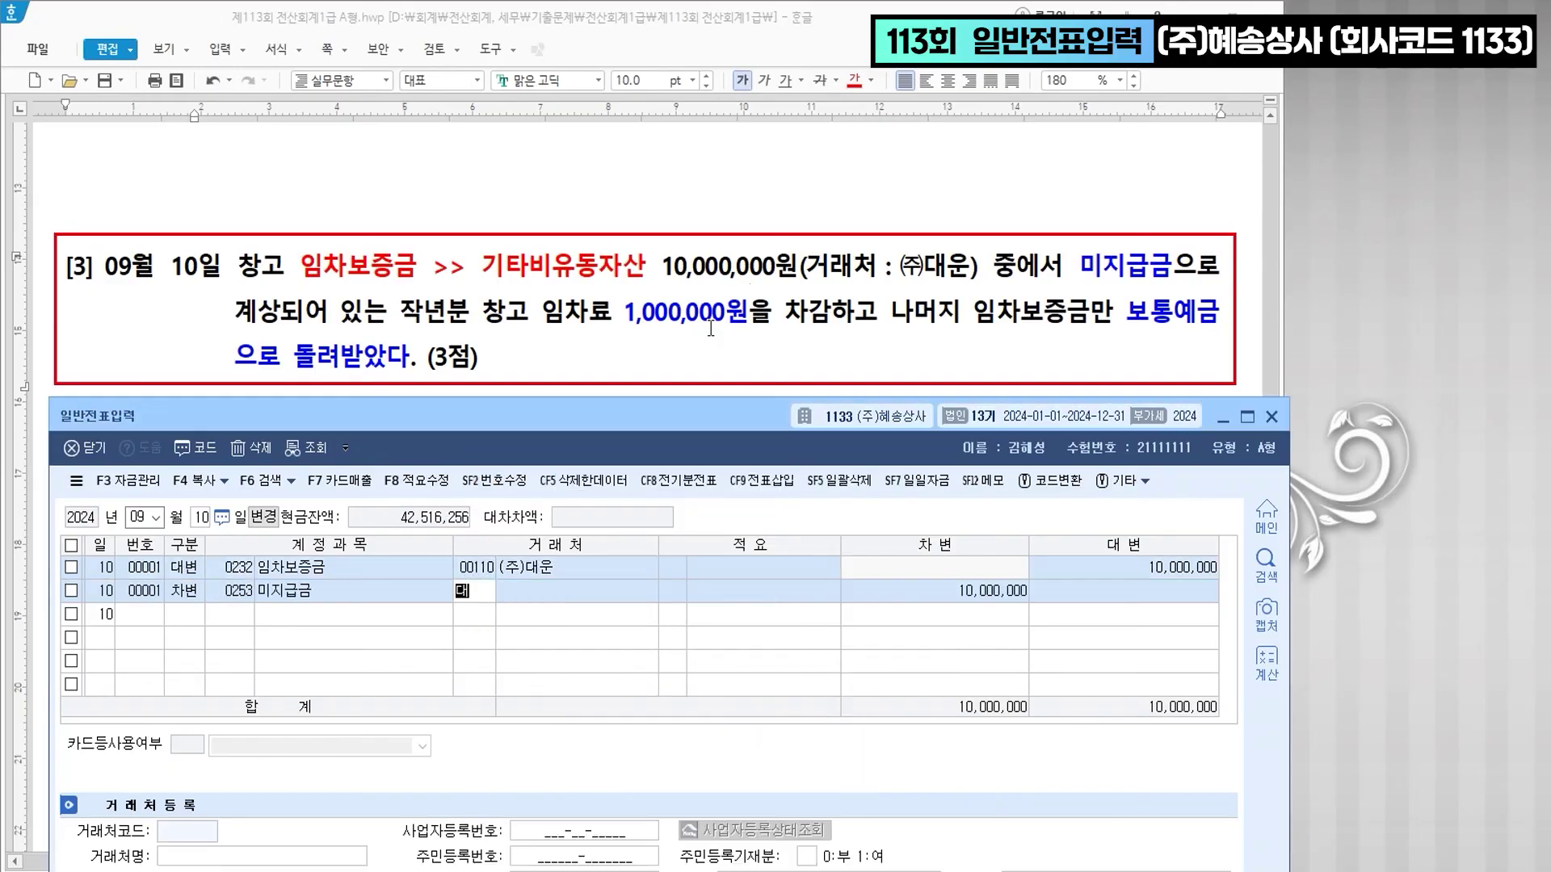
pyautogui.press('Return')
pyautogui.press('Return')
pyautogui.press('Return')
pyautogui.press('Return')
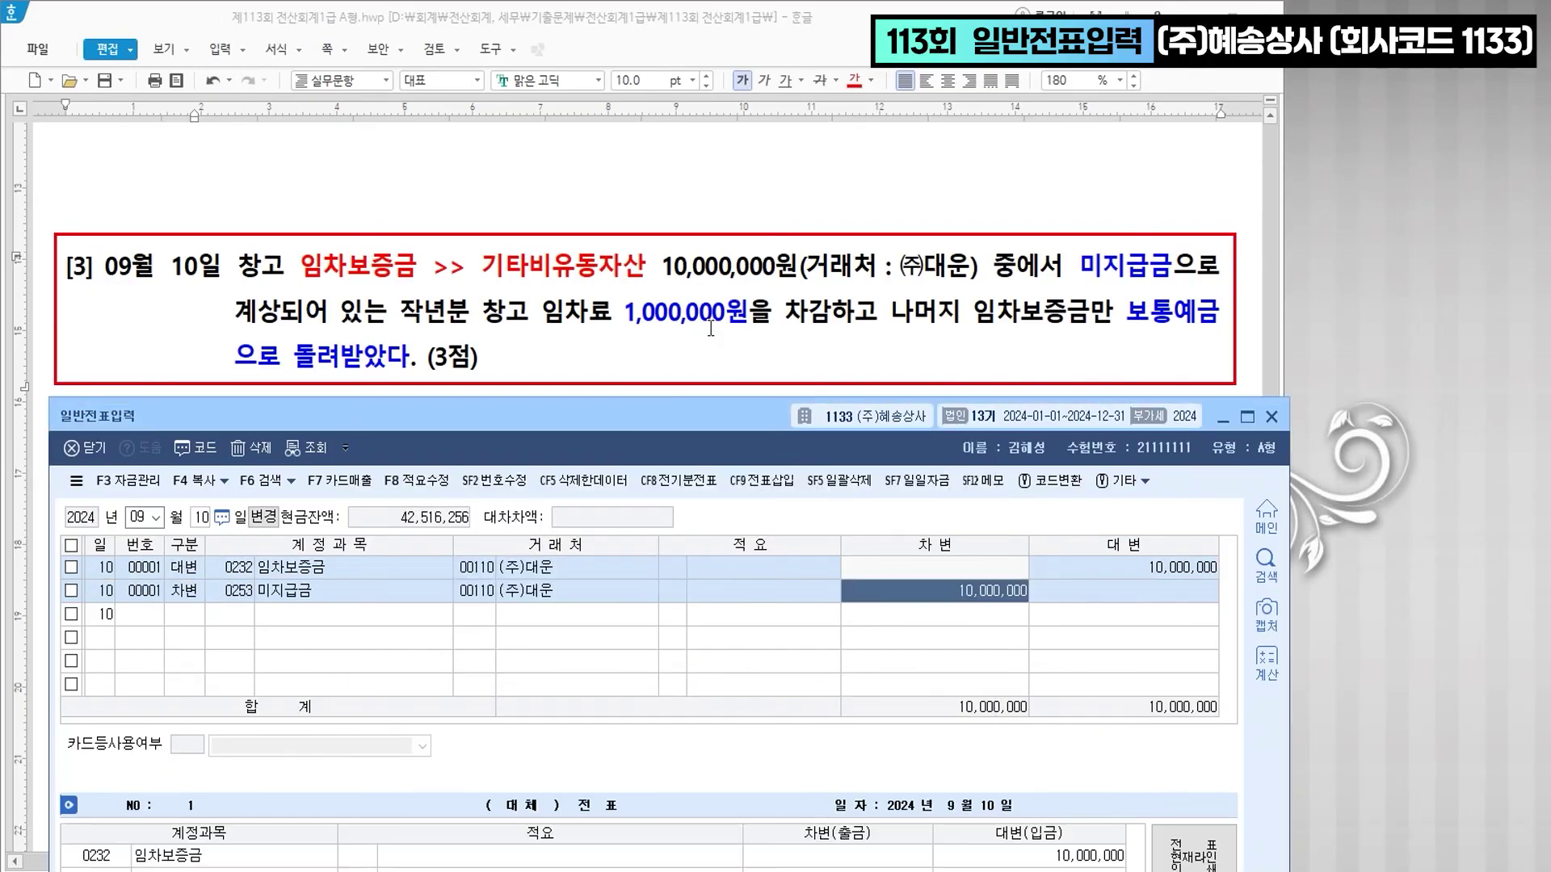
pyautogui.write('1000000')
pyautogui.press('Return')
# - Enter a 차변 line for 보통예금 (0103) with an amount of 9,000,000
pyautogui.write('3')
pyautogui.press('Return')
pyautogui.write('103')
pyautogui.press('Return')
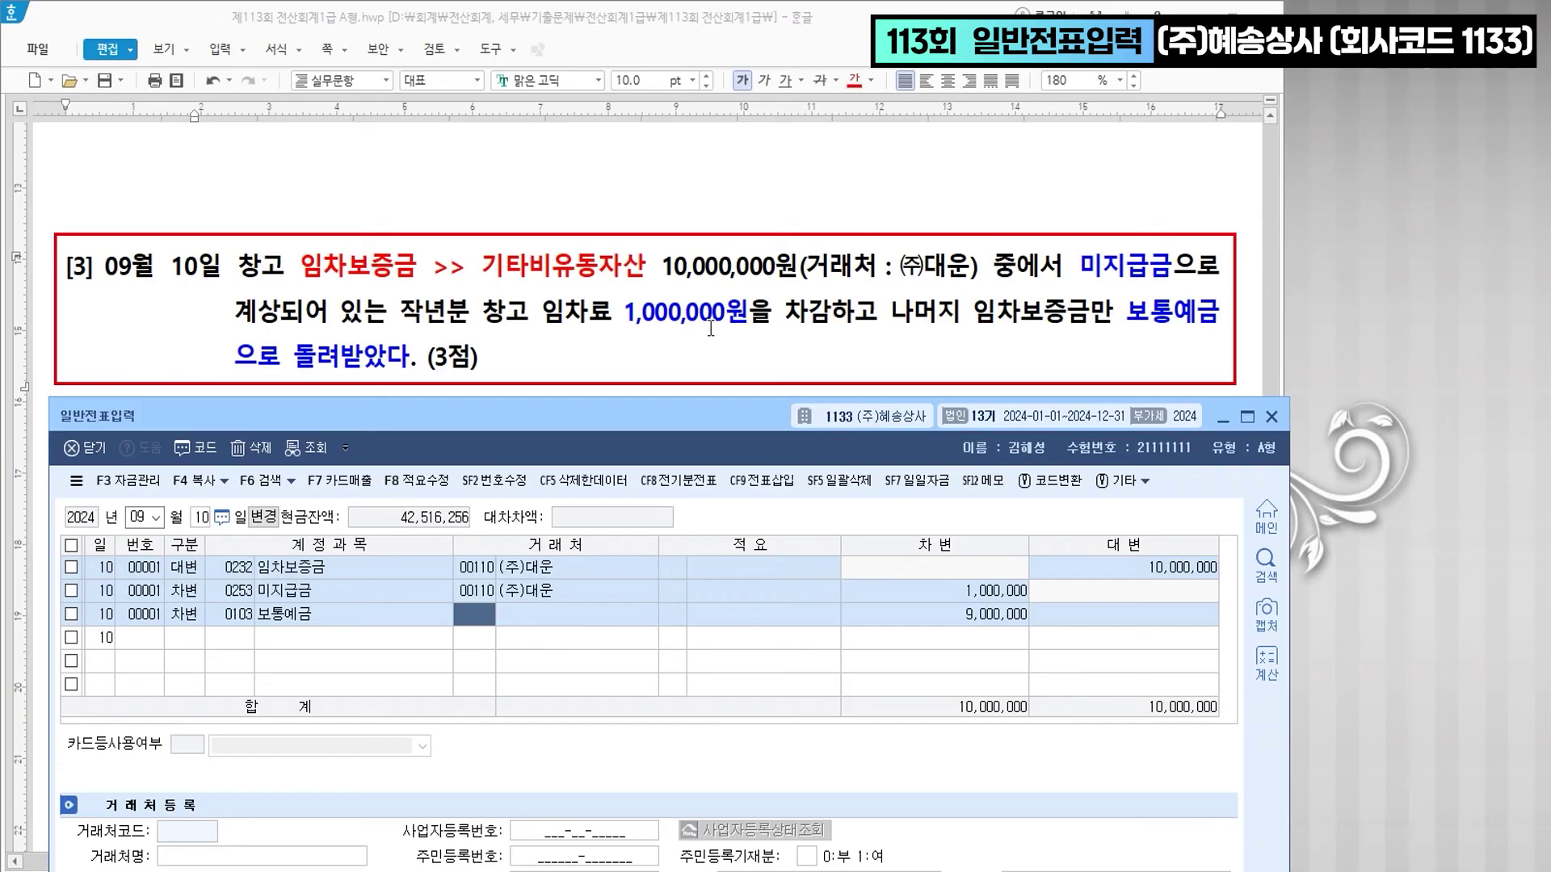
# - Switch back to the exam document and colour 1,300,000원이 보통예금 계좌로 입금 red in transaction [4]
pyautogui.scroll(-2, 740, 308)
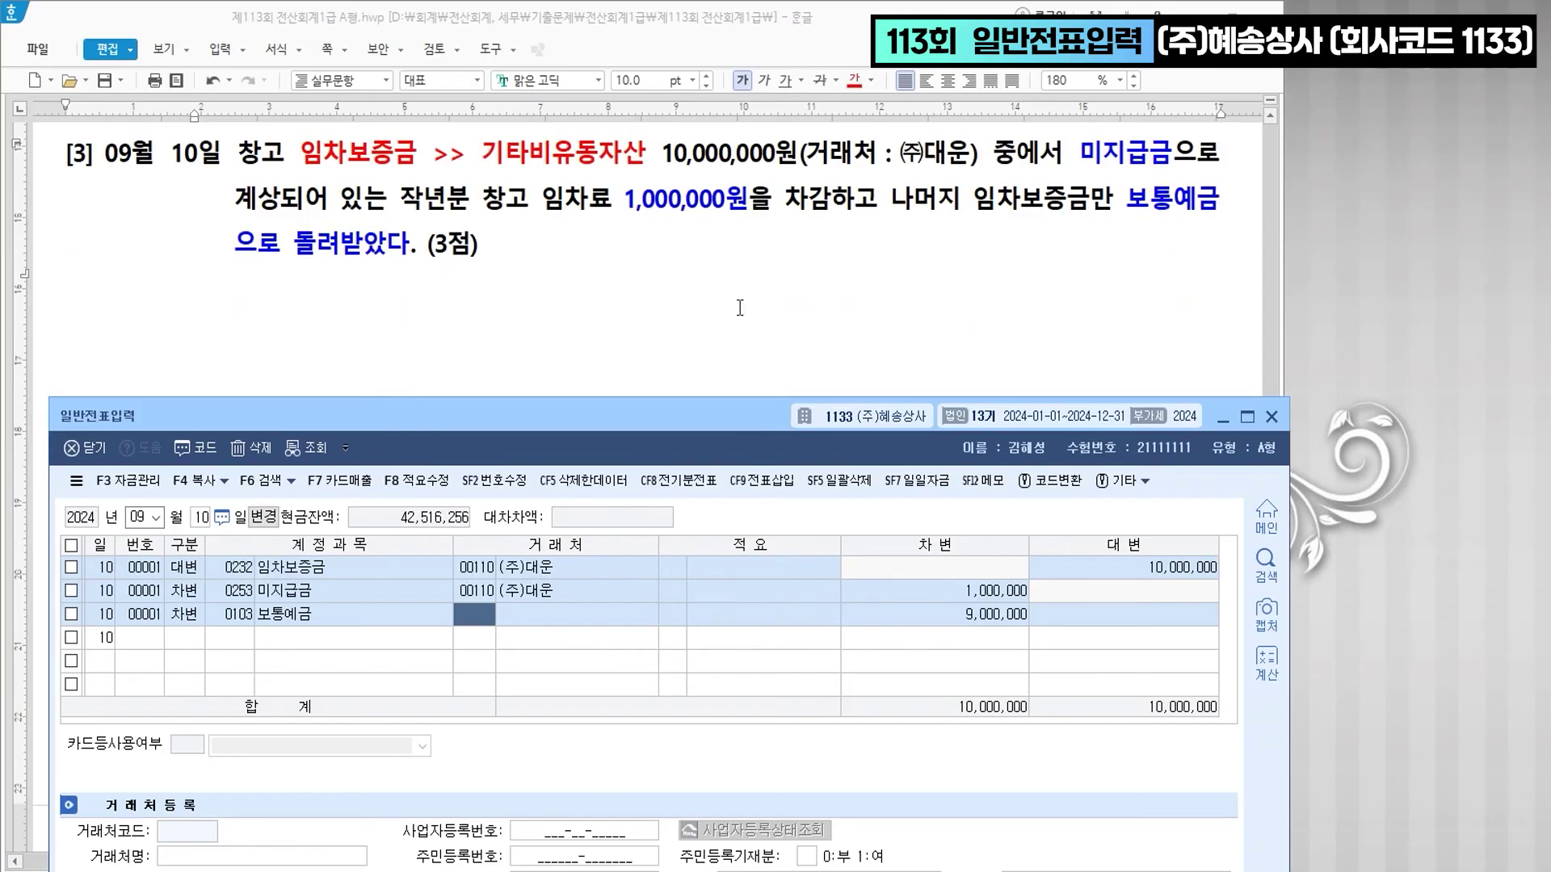
pyautogui.scroll(-2, 743, 306)
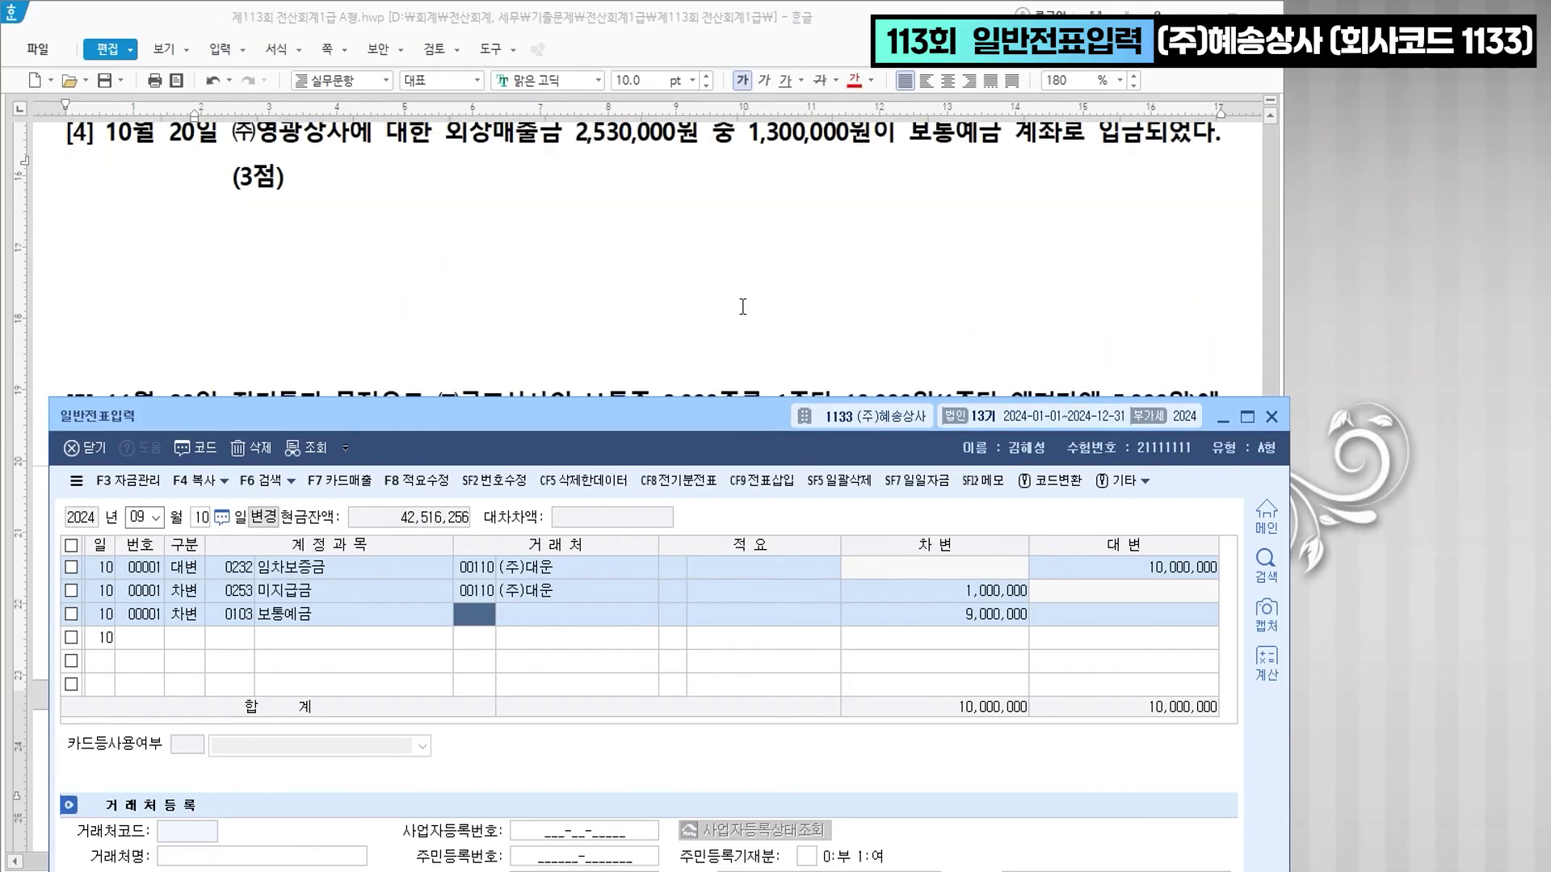
pyautogui.scroll(-2, 641, 361)
pyautogui.click(426, 335)
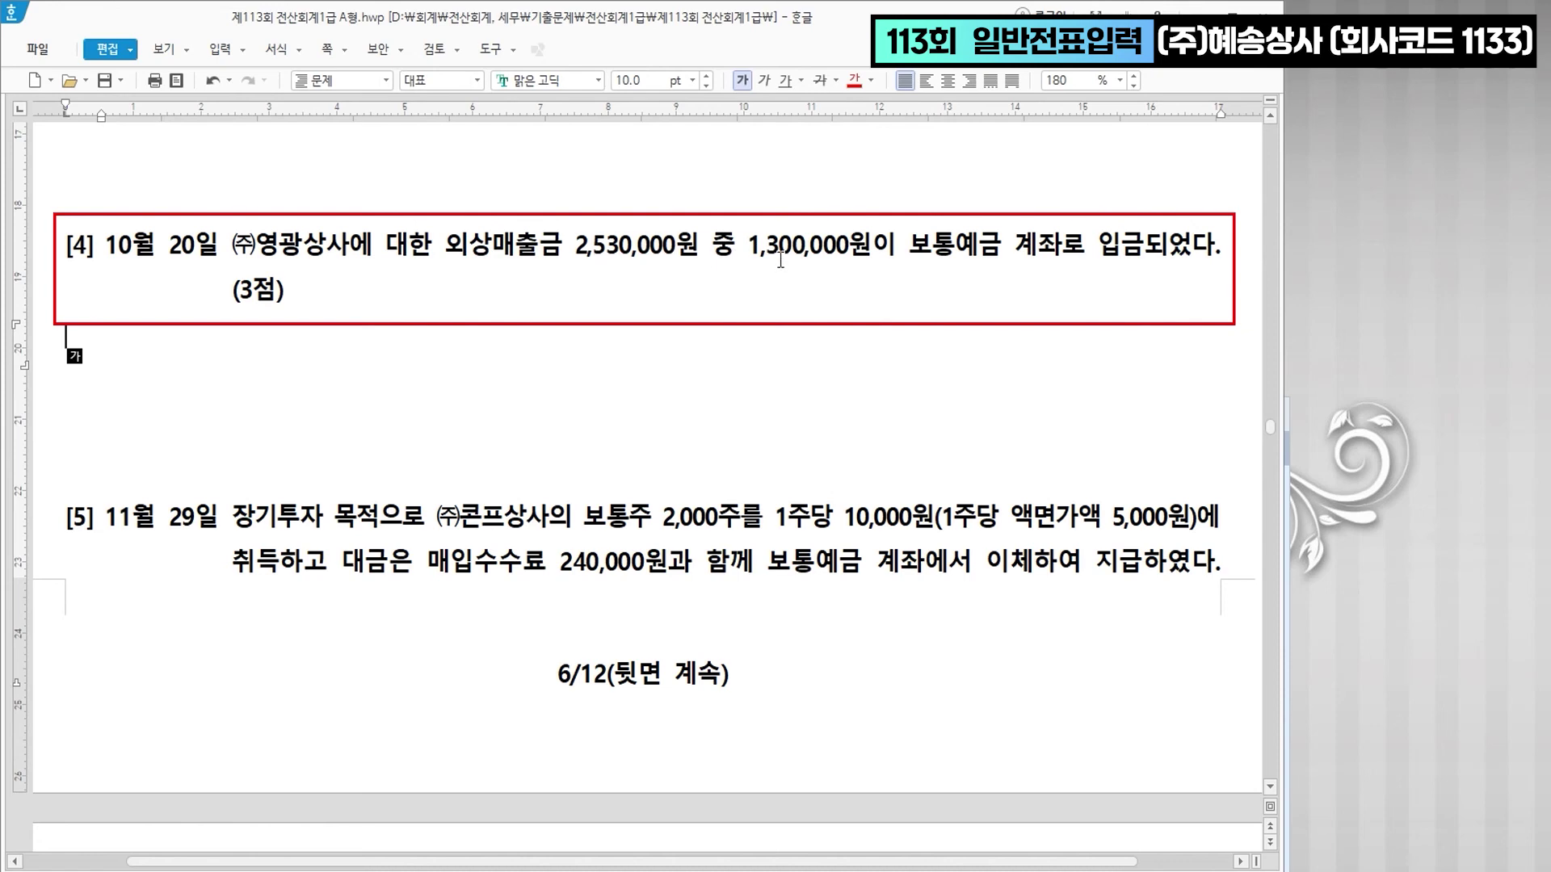
pyautogui.moveTo(751, 250); pyautogui.dragTo(1141, 270)
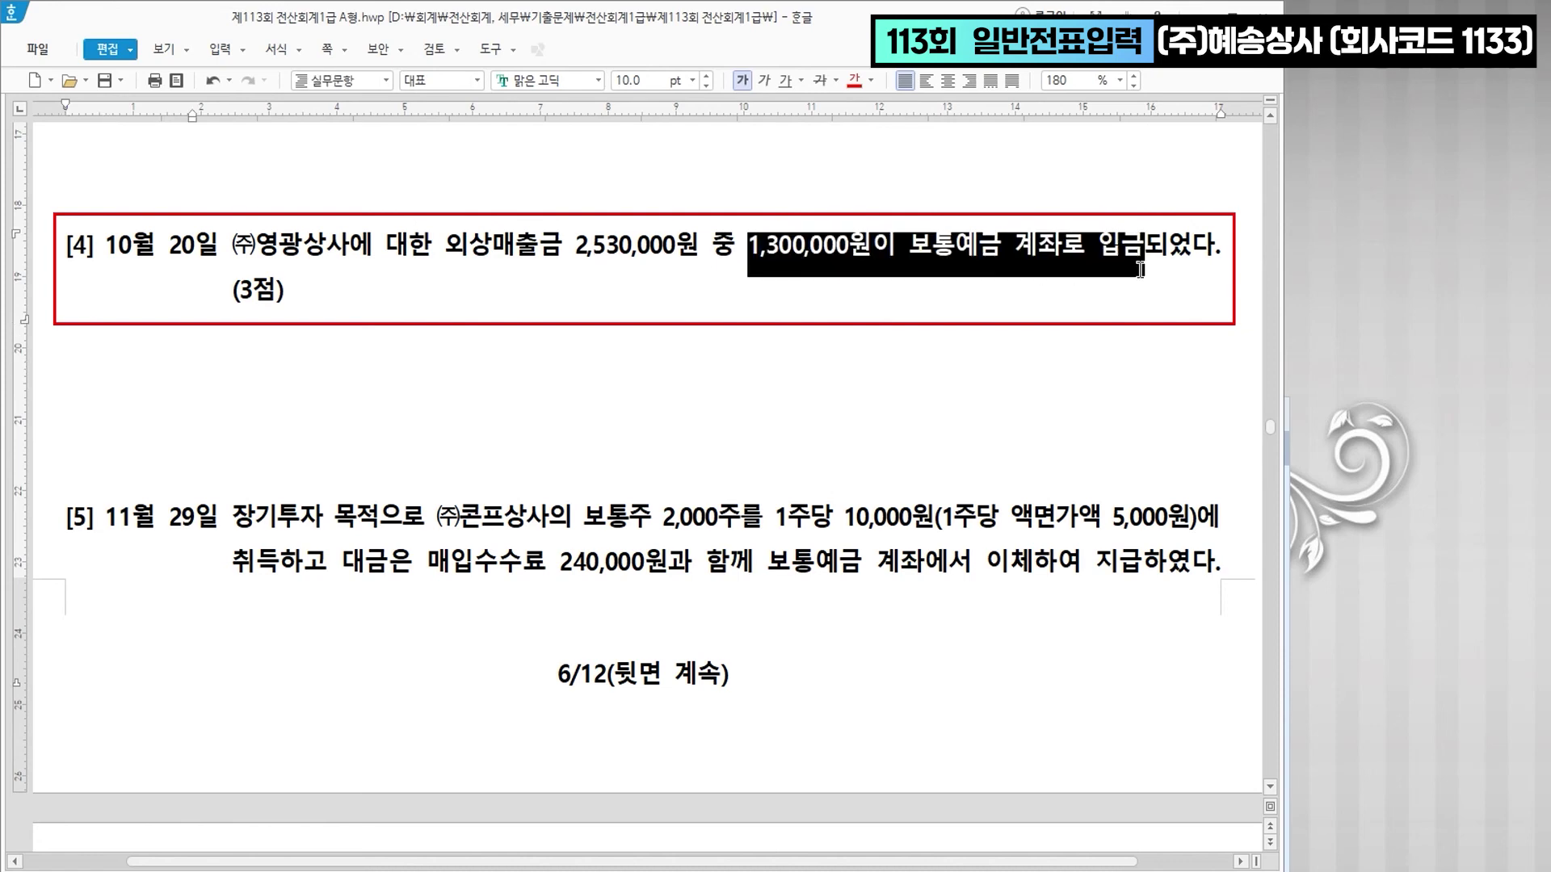
pyautogui.click(855, 78)
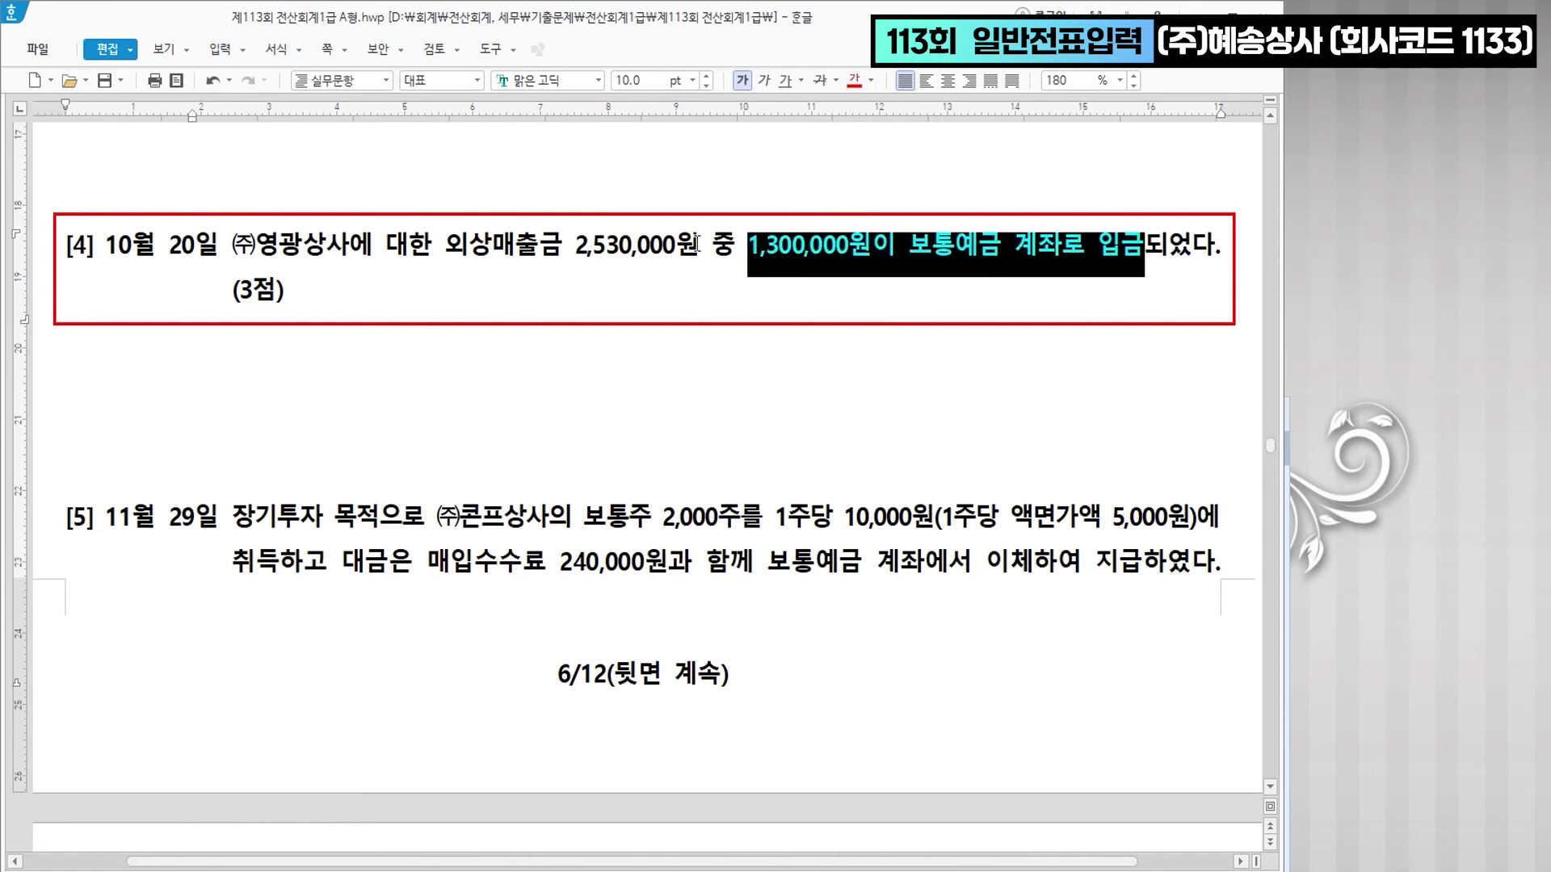
# - Strike through 외상매출금 2,530,000원 in transaction [4]
pyautogui.click(669, 253)
pyautogui.moveTo(669, 253); pyautogui.dragTo(455, 253)
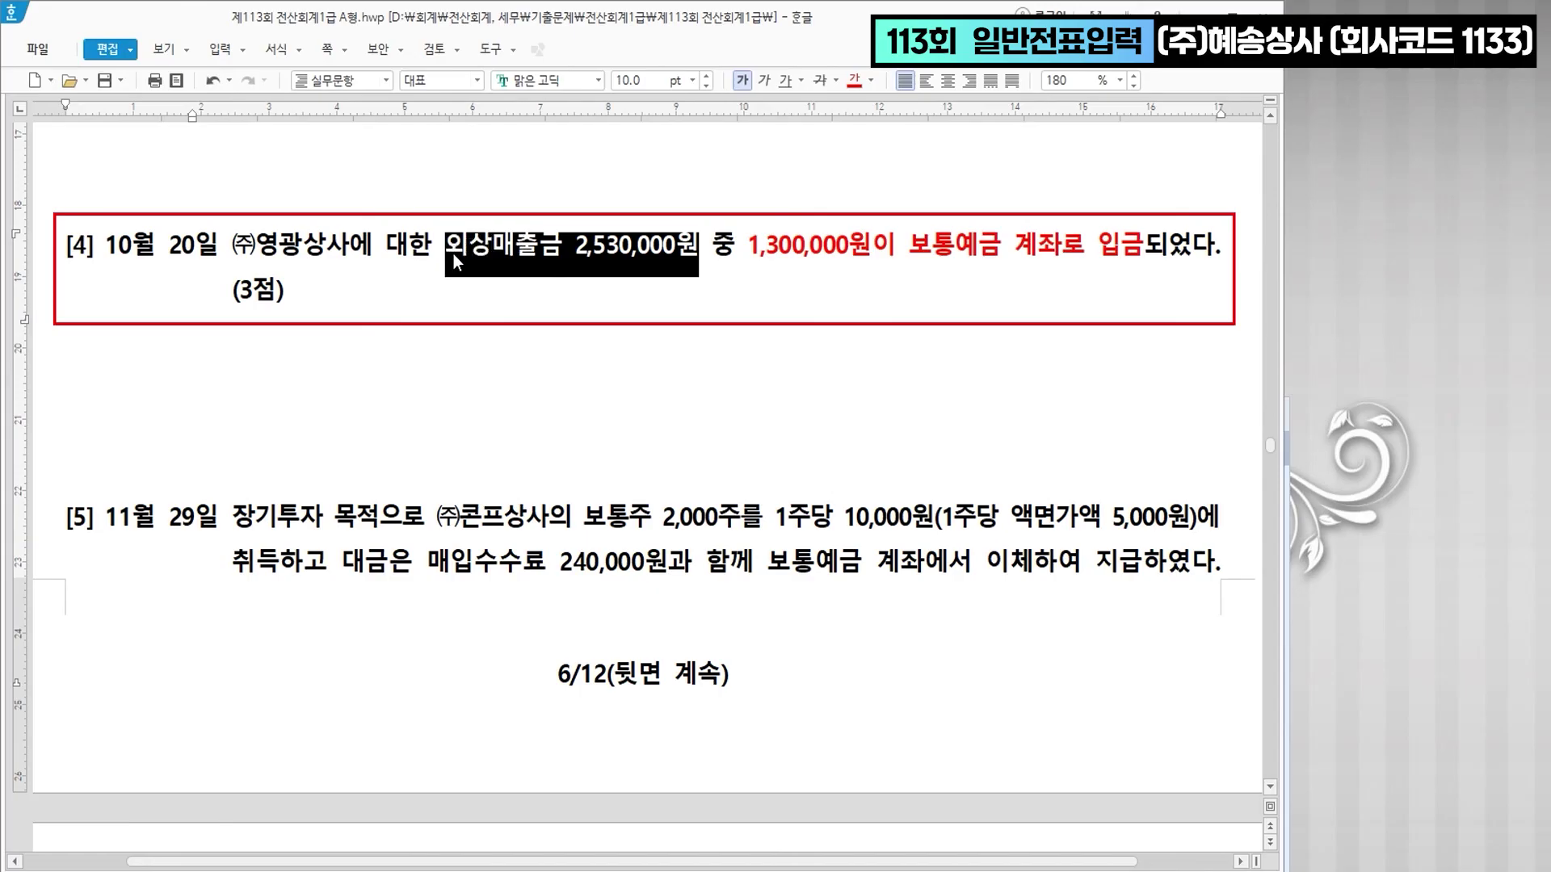
pyautogui.click(819, 80)
pyautogui.click(749, 344)
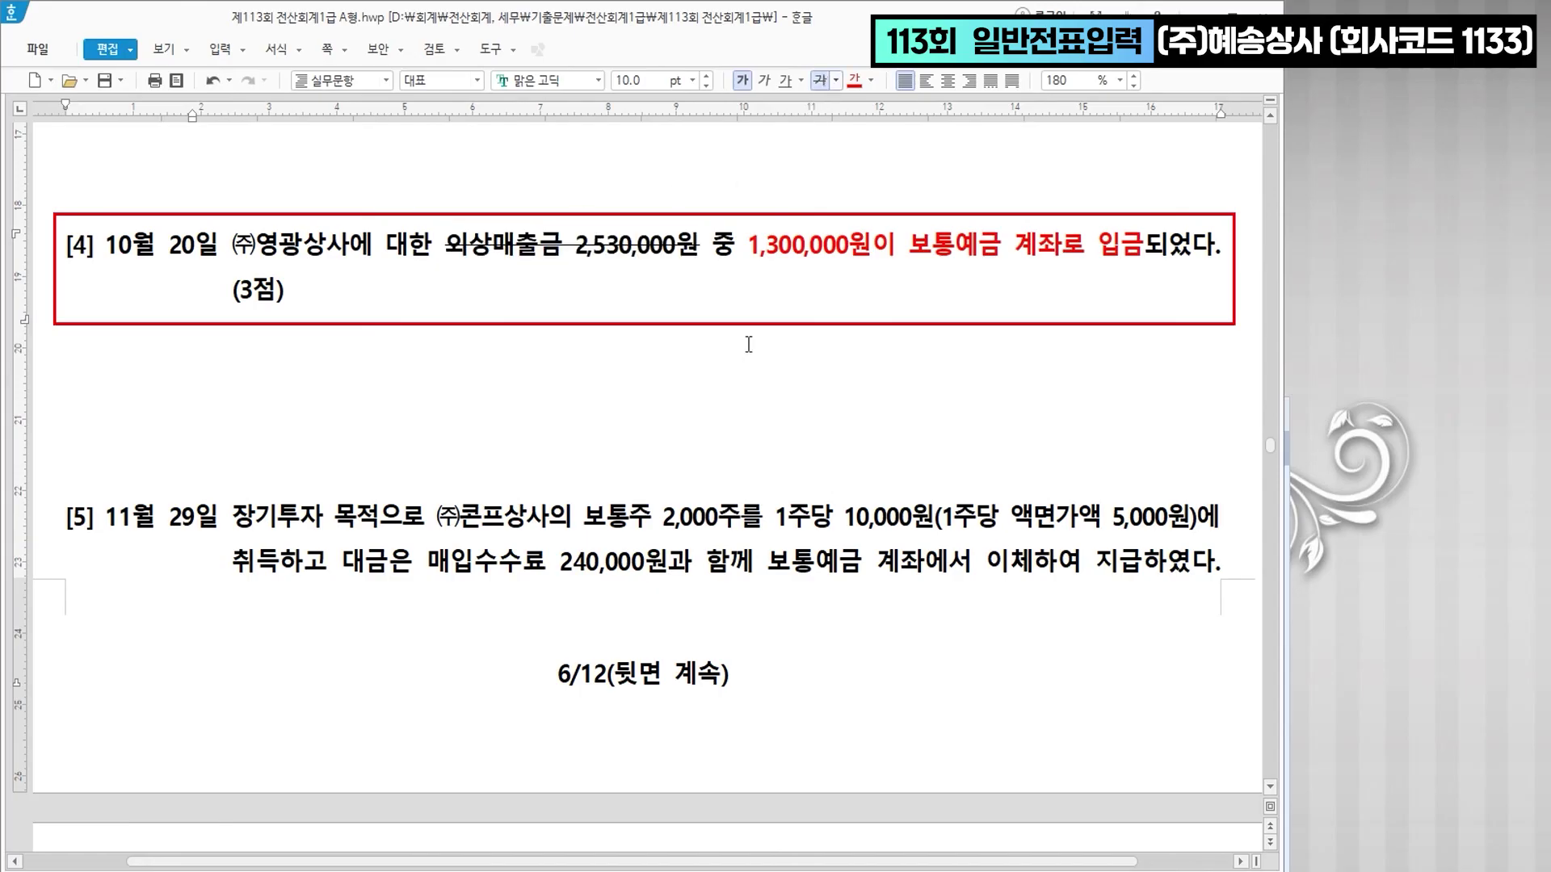
pyautogui.click(750, 252)
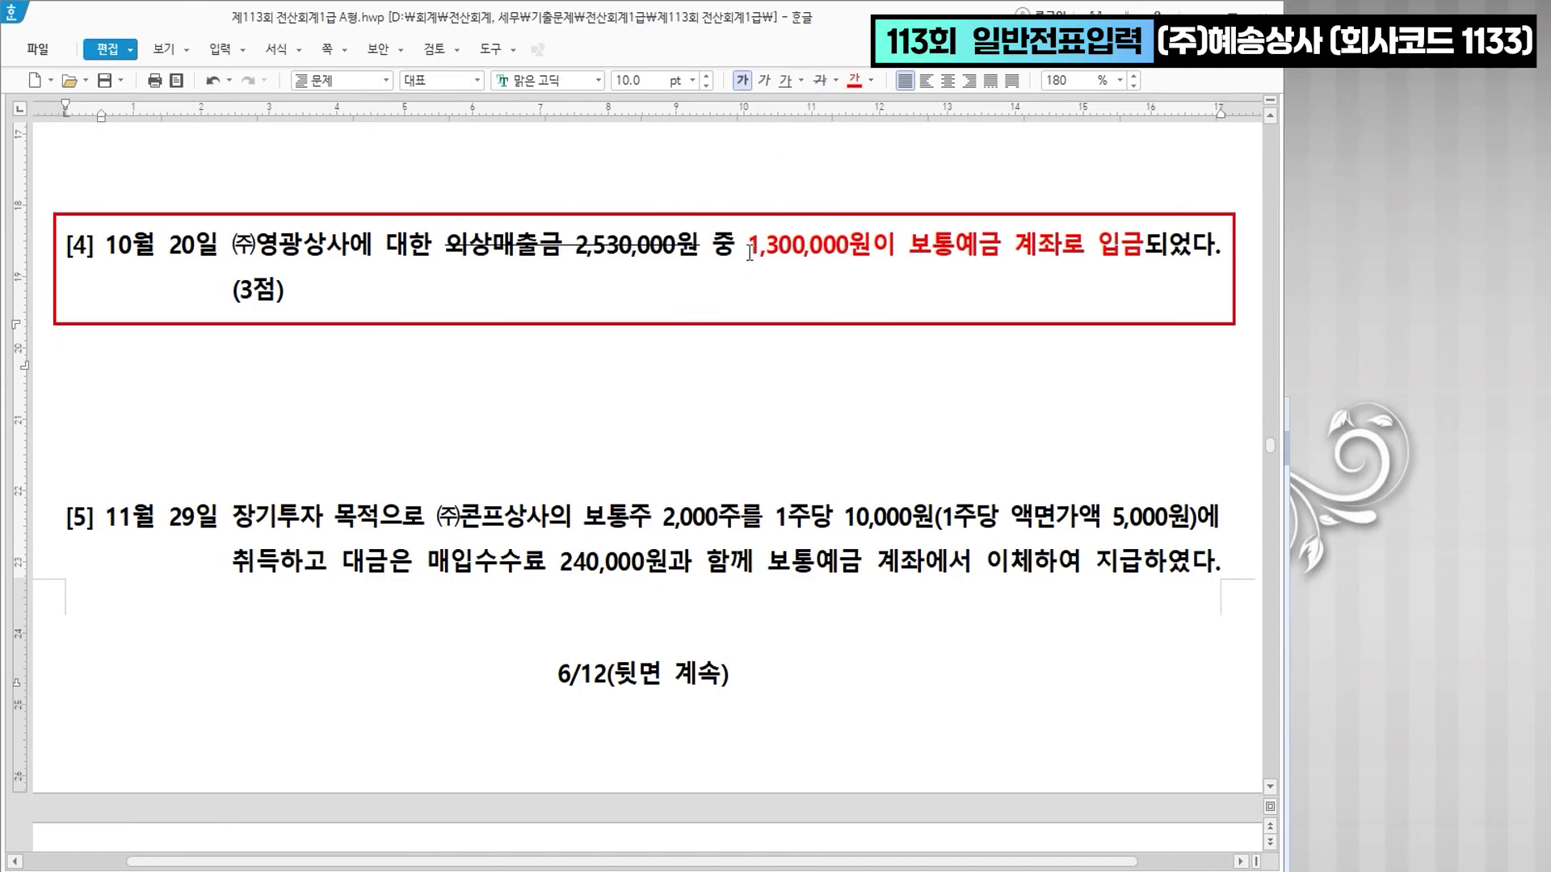
# - Switch to 일반전표입력 and set the voucher date to 10월 20일
pyautogui.hotkey('alt', 'Tab')
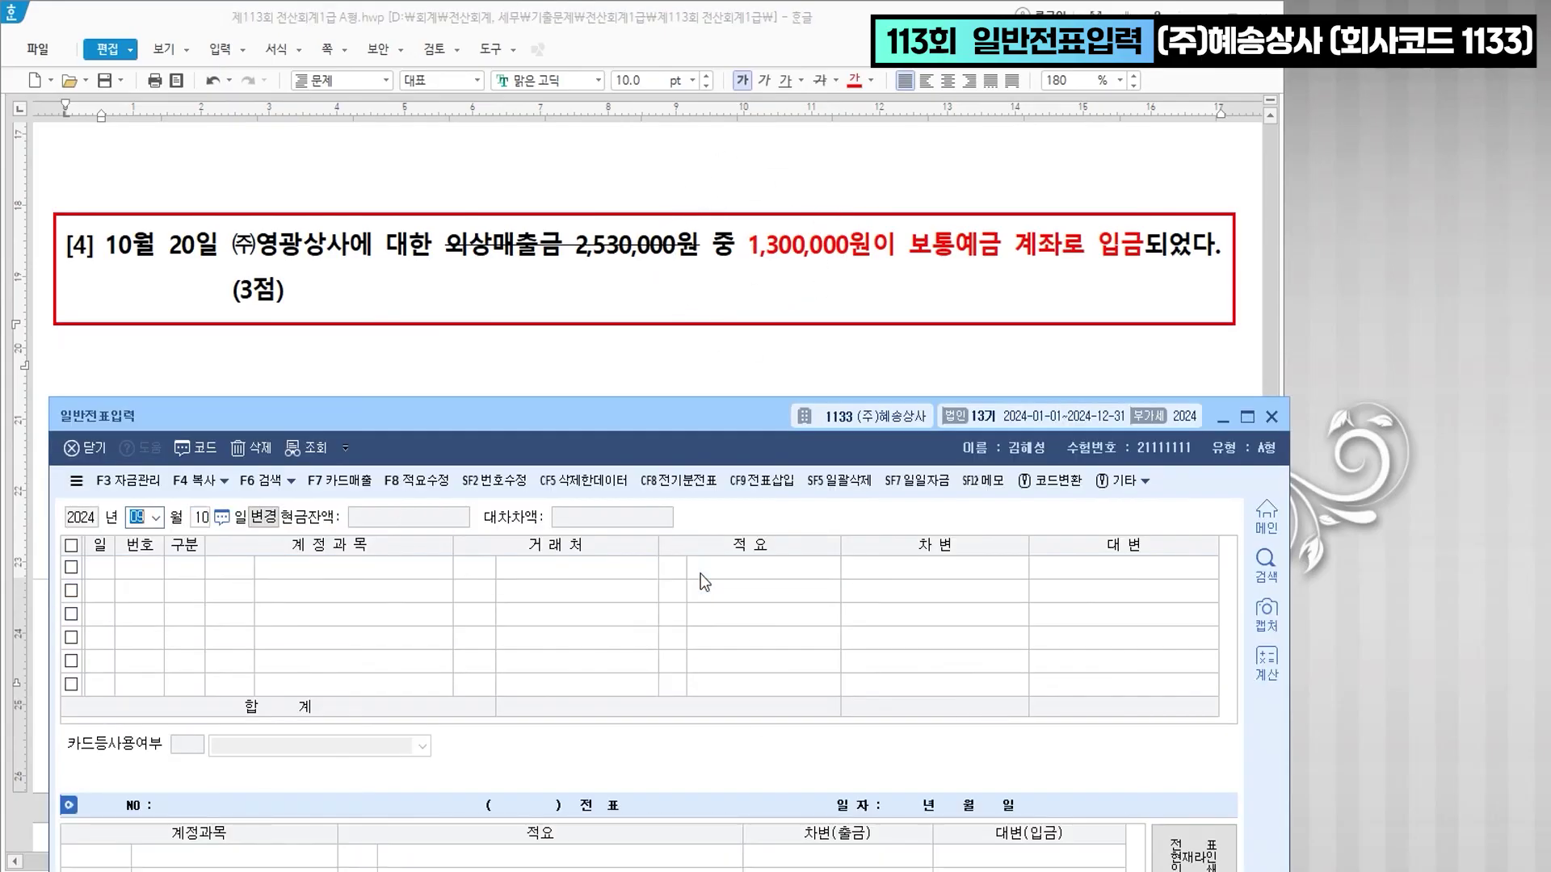
pyautogui.write('10')
pyautogui.press('Return')
pyautogui.write('20')
pyautogui.press('Return')
# - Enter a 차변 line for 보통예금 (0103) with an amount of 1,300,000
pyautogui.write('3')
pyautogui.press('Return')
pyautogui.write('103')
pyautogui.press('Return')
pyautogui.press('Return')
pyautogui.press('Return')
pyautogui.press('Return')
pyautogui.write('1,300,000')
pyautogui.press('Return')
# - Enter a 대변 line for 외상매출금 (0108) with 거래처 (주)영광상사 and an amount of 1,300,000
pyautogui.write('4')
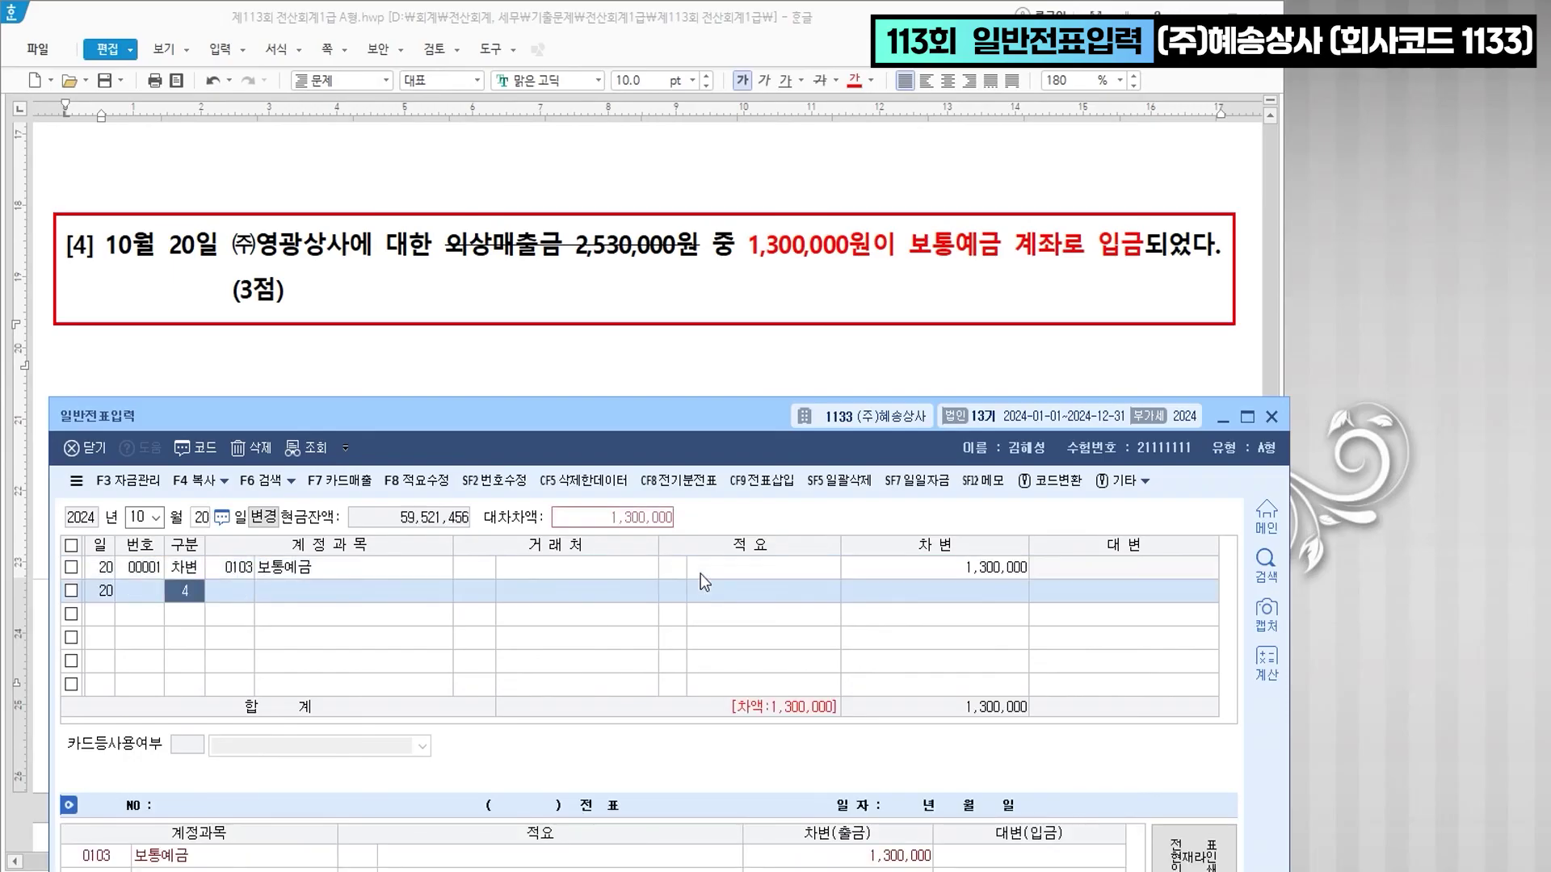
pyautogui.press('Return')
pyautogui.write('108')
pyautogui.press('Return')
pyautogui.write('영광')
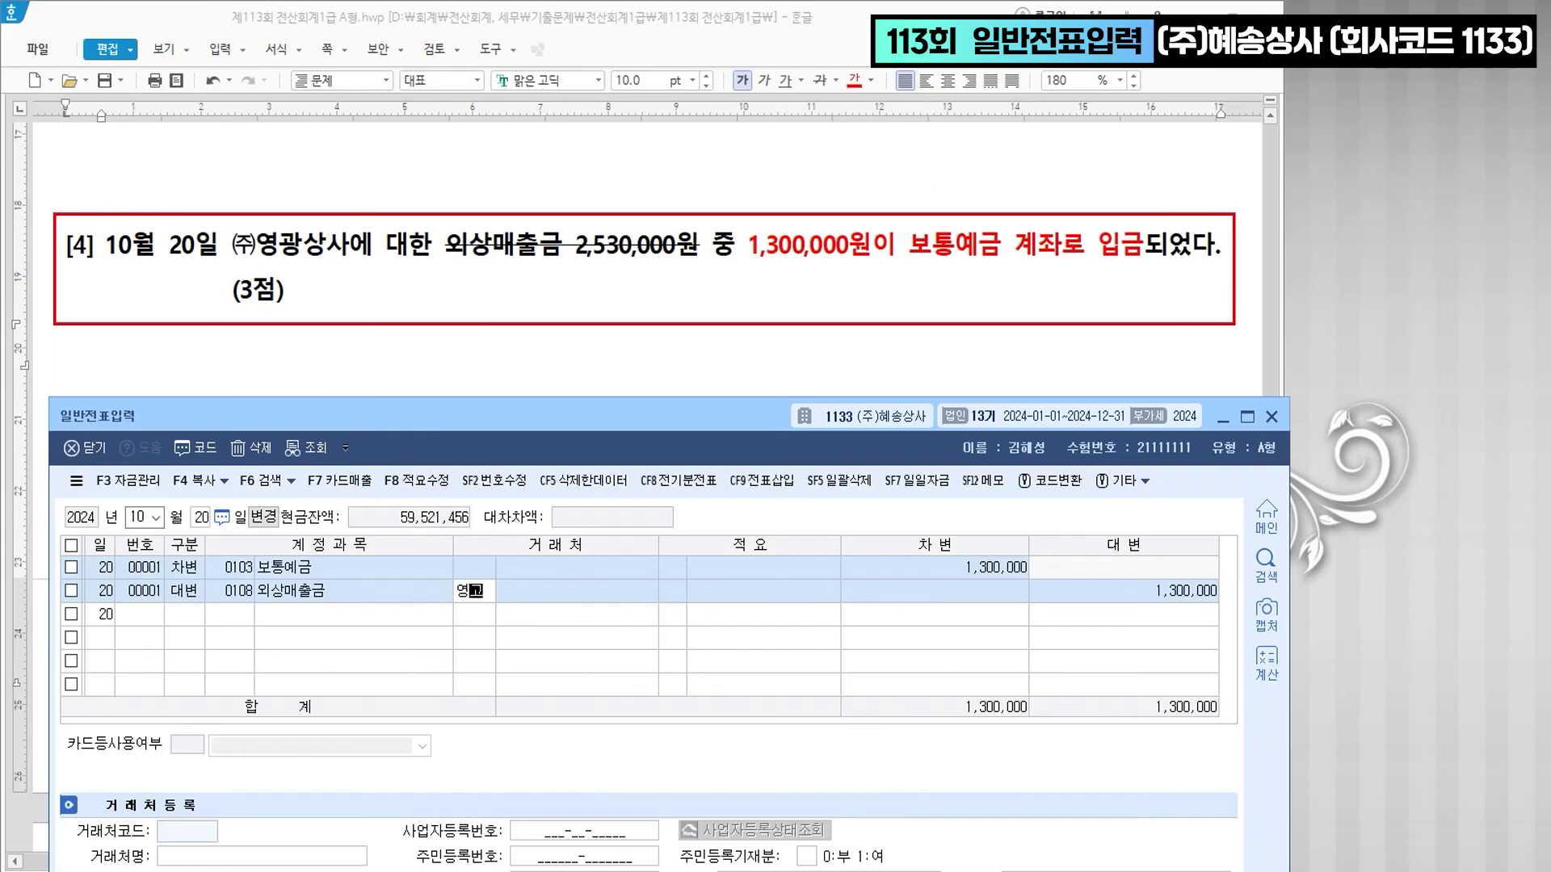
pyautogui.press('Return')
pyautogui.press('Return')
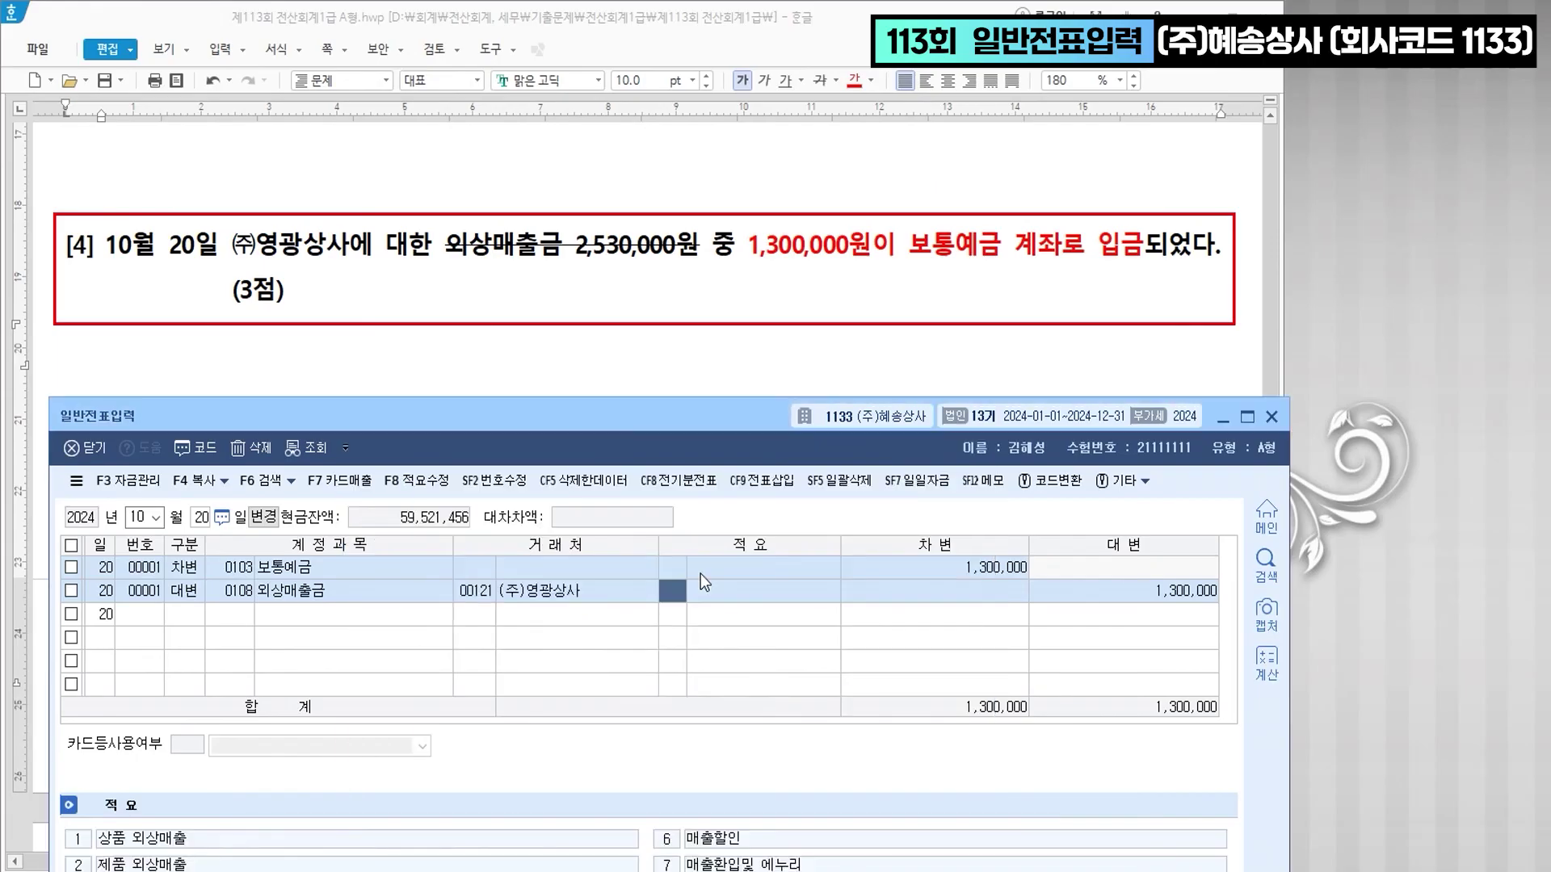
pyautogui.press('Return')
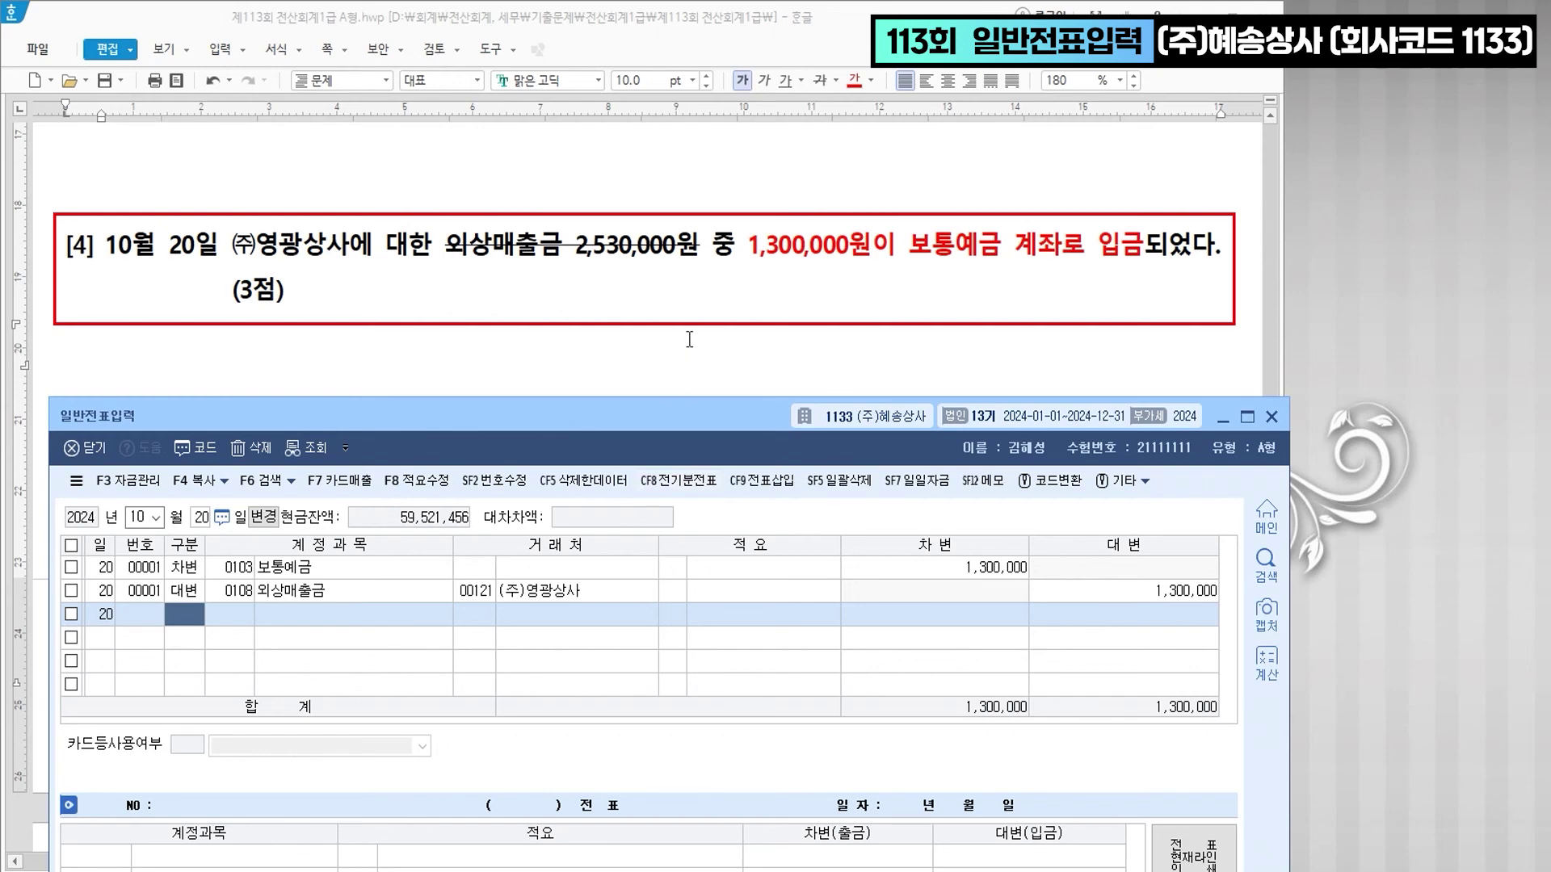
# - Switch back to the exam document and insert blank lines between transactions [5] and [6]
pyautogui.scroll(-3, 691, 342)
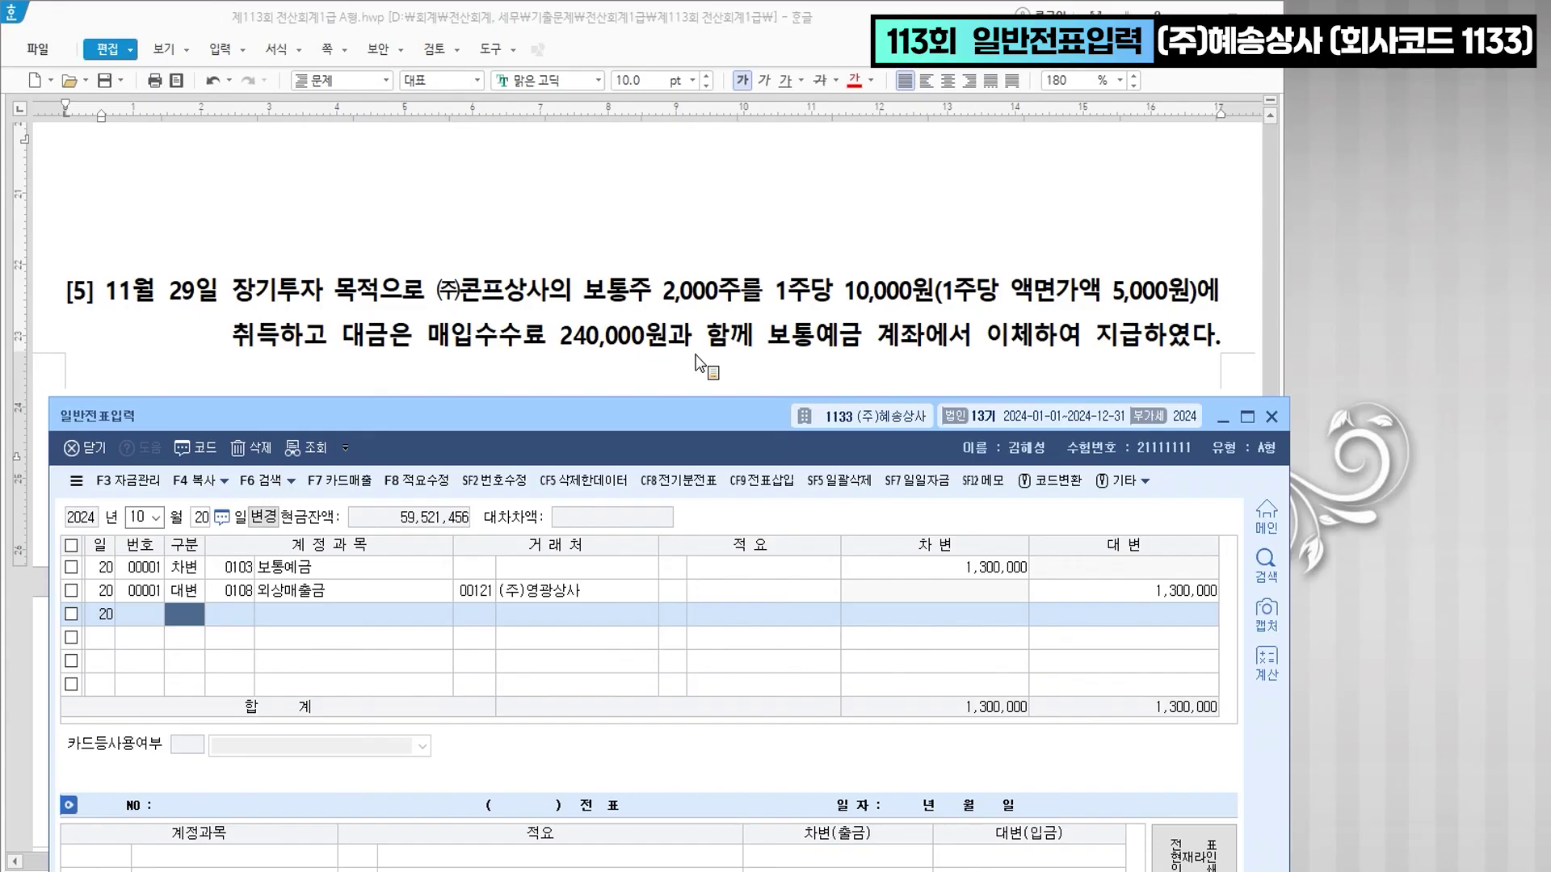
pyautogui.click(398, 223)
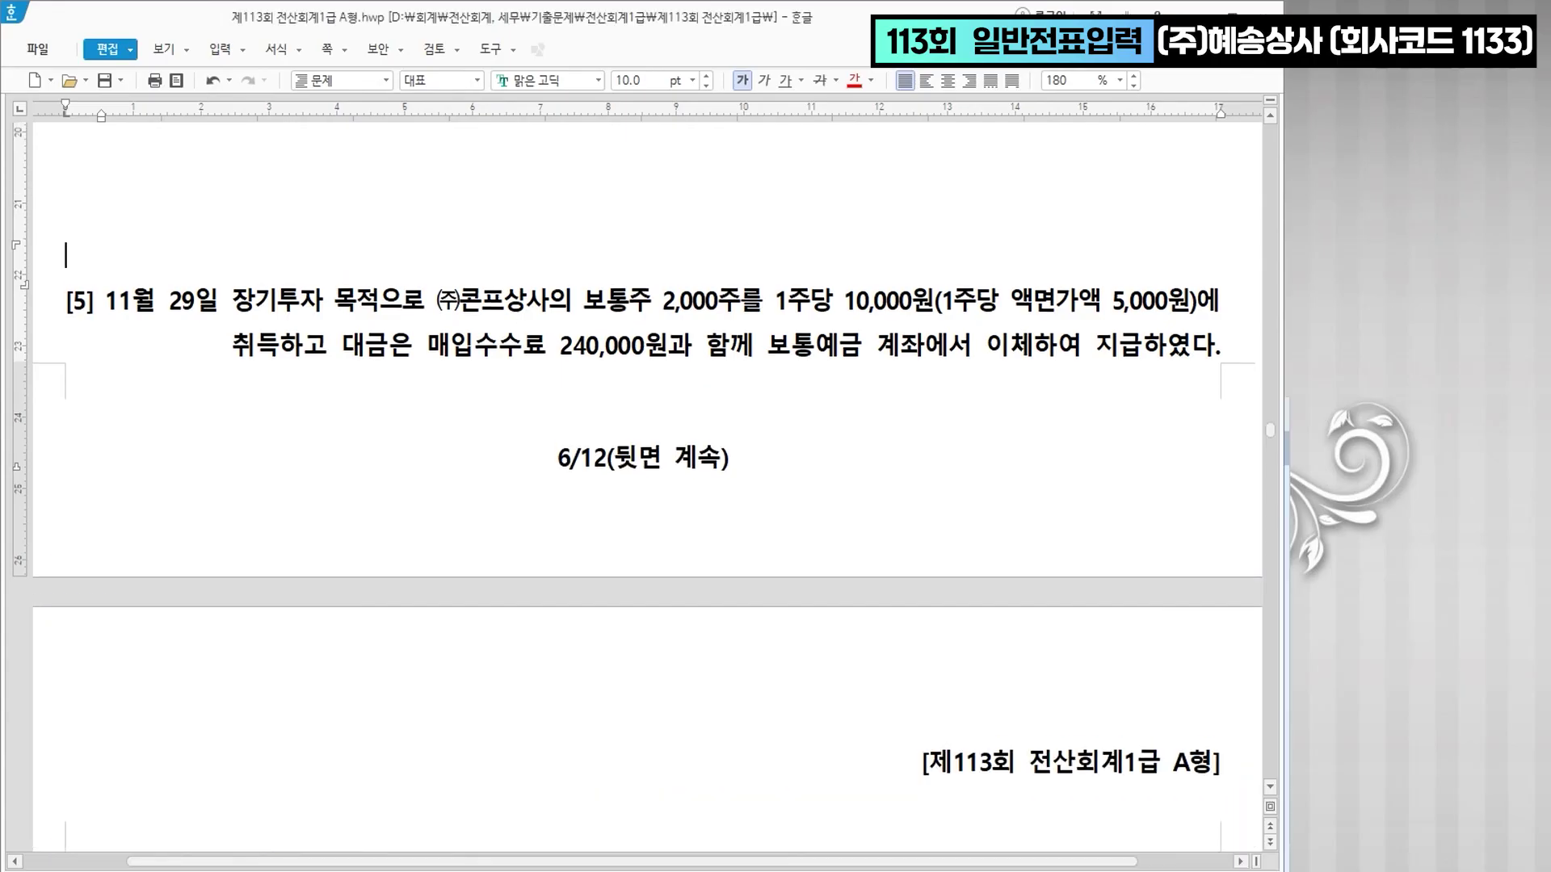
pyautogui.scroll(-5, 633, 352)
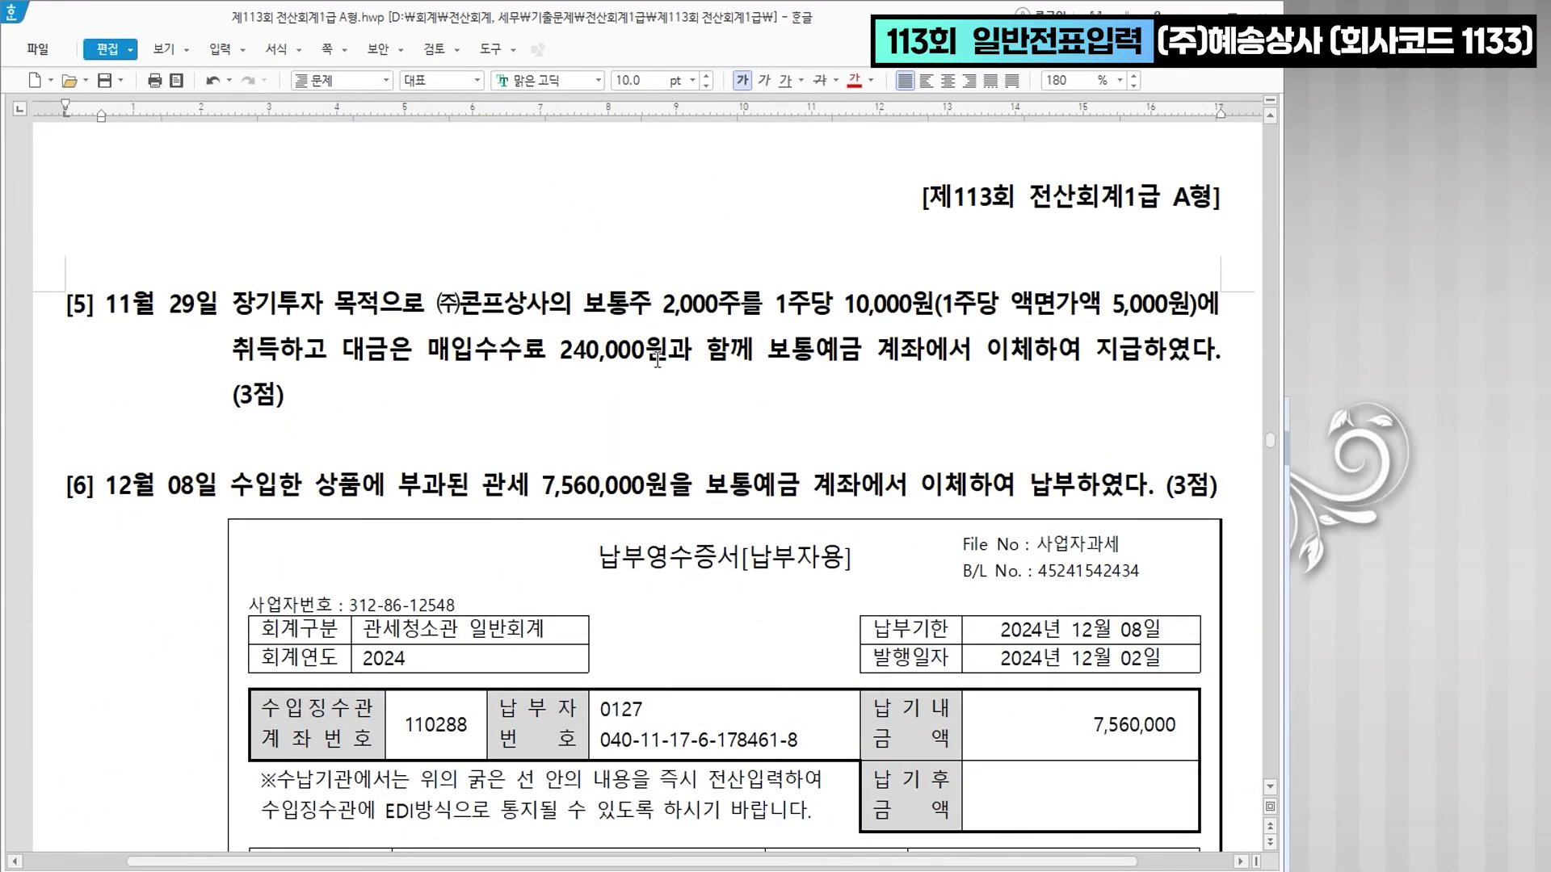
pyautogui.scroll(1, 657, 360)
pyautogui.scroll(-1, 657, 360)
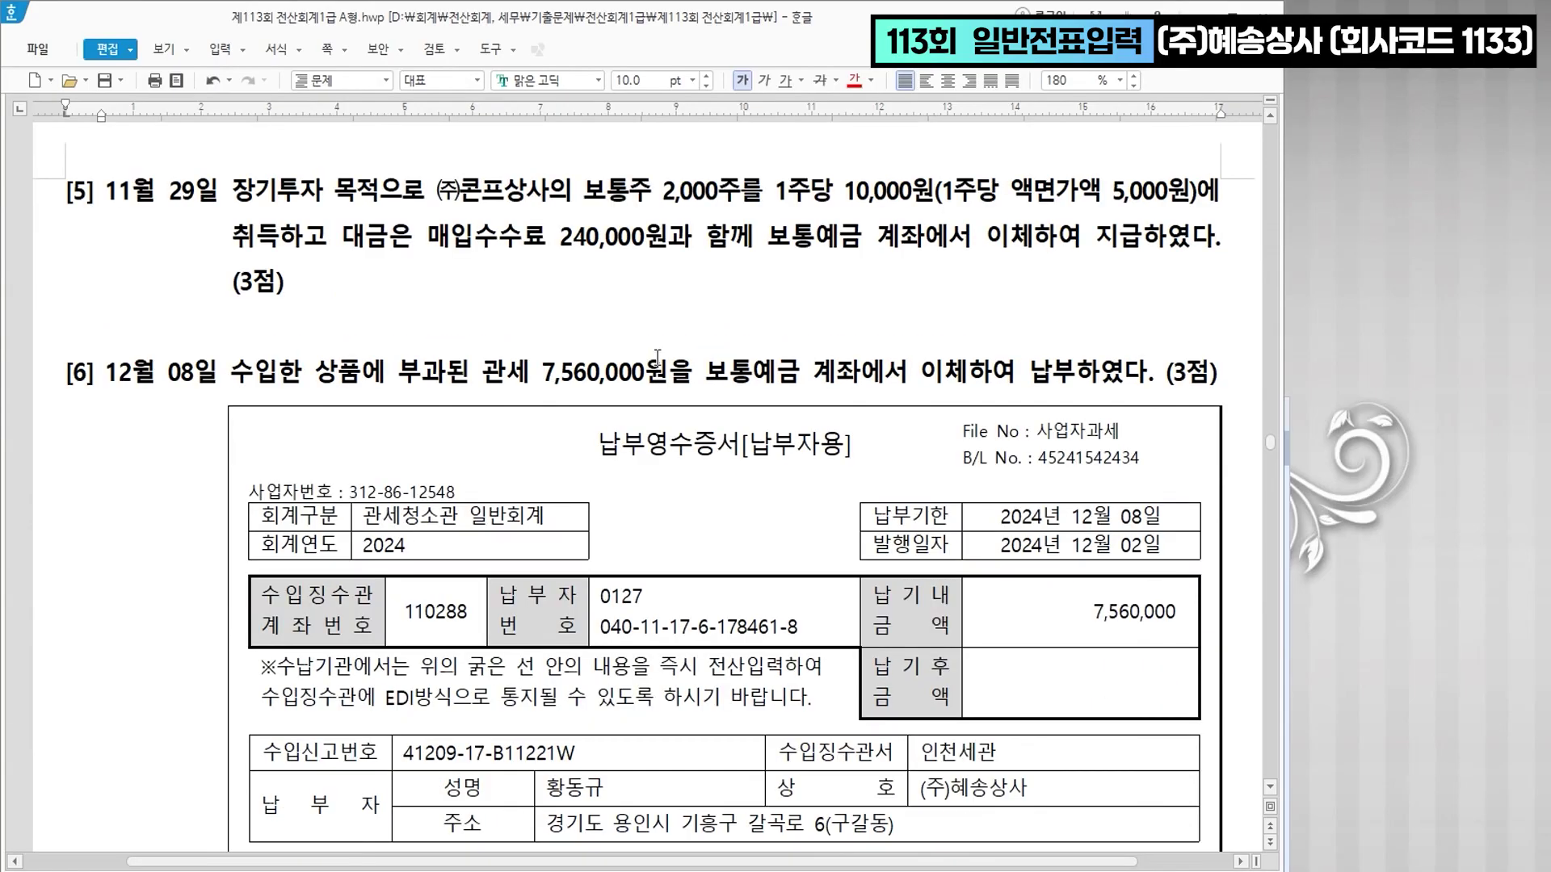
pyautogui.click(538, 335)
pyautogui.press('Return')
pyautogui.press('Return')
pyautogui.press('Return')
pyautogui.press('Return')
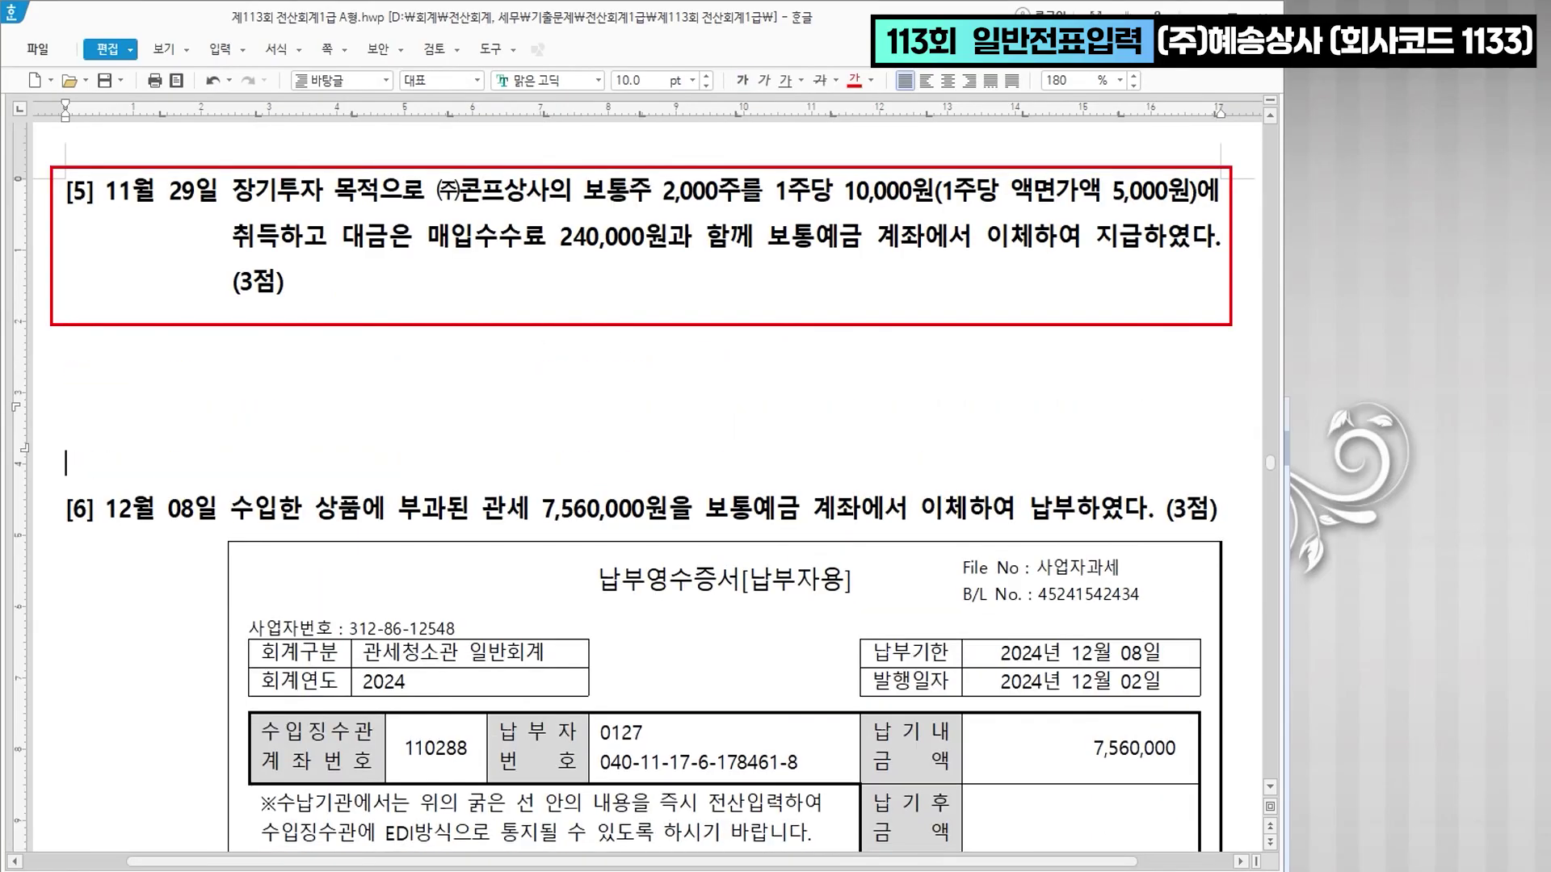
# - Colour 장기투자 목적으로 ㈜콘프상사의 보통주 red in transaction [5] and add the note ">> 매도가능증권" after it
pyautogui.moveTo(235, 196); pyautogui.dragTo(650, 198)
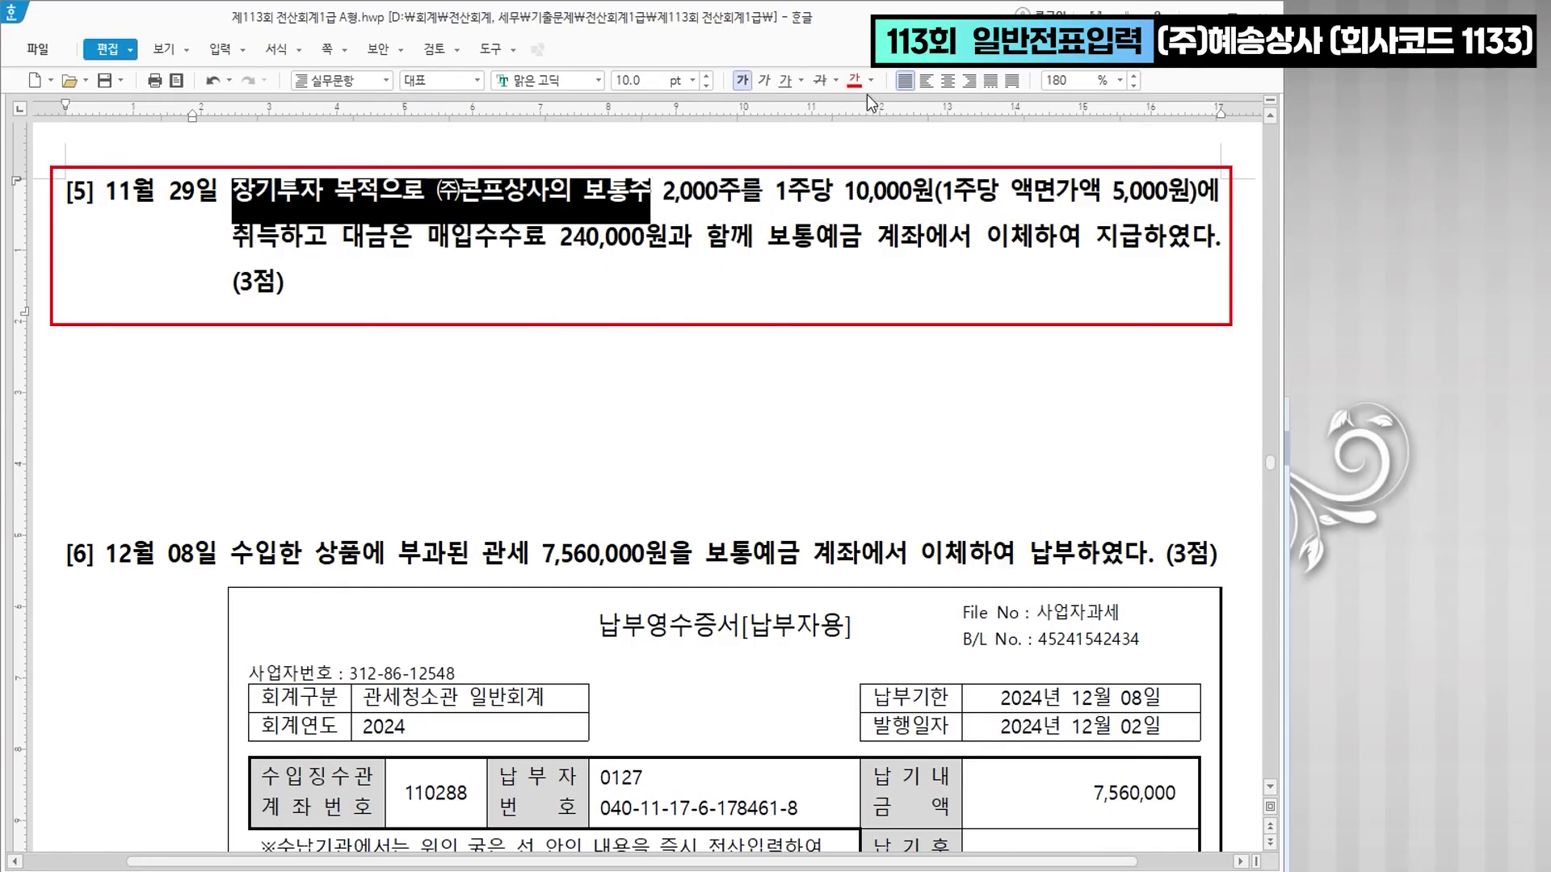
pyautogui.click(854, 80)
pyautogui.click(648, 214)
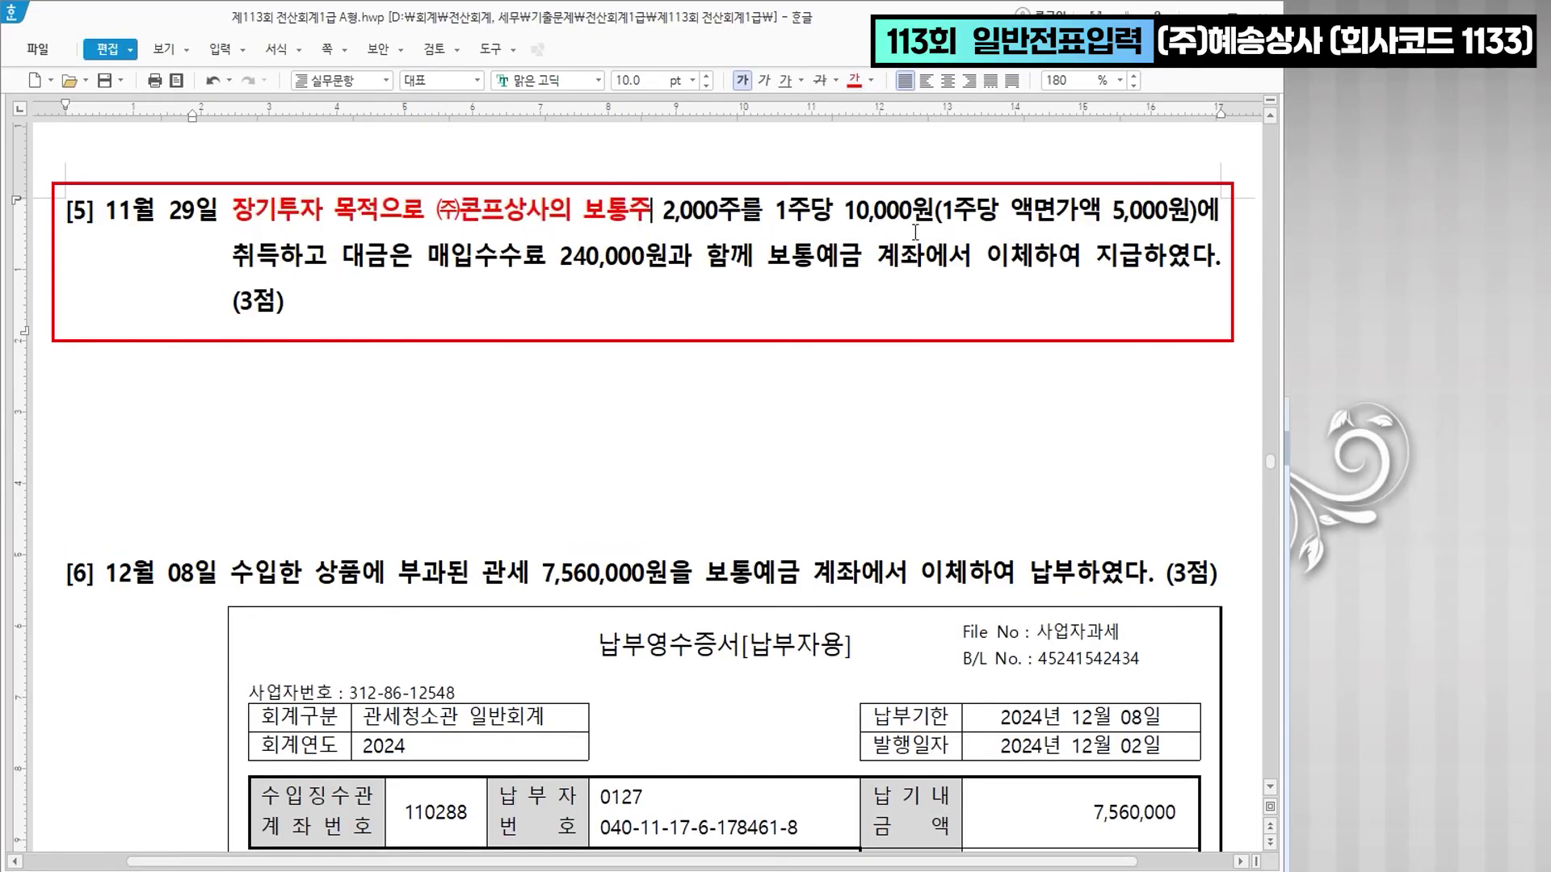
pyautogui.write('>> ')
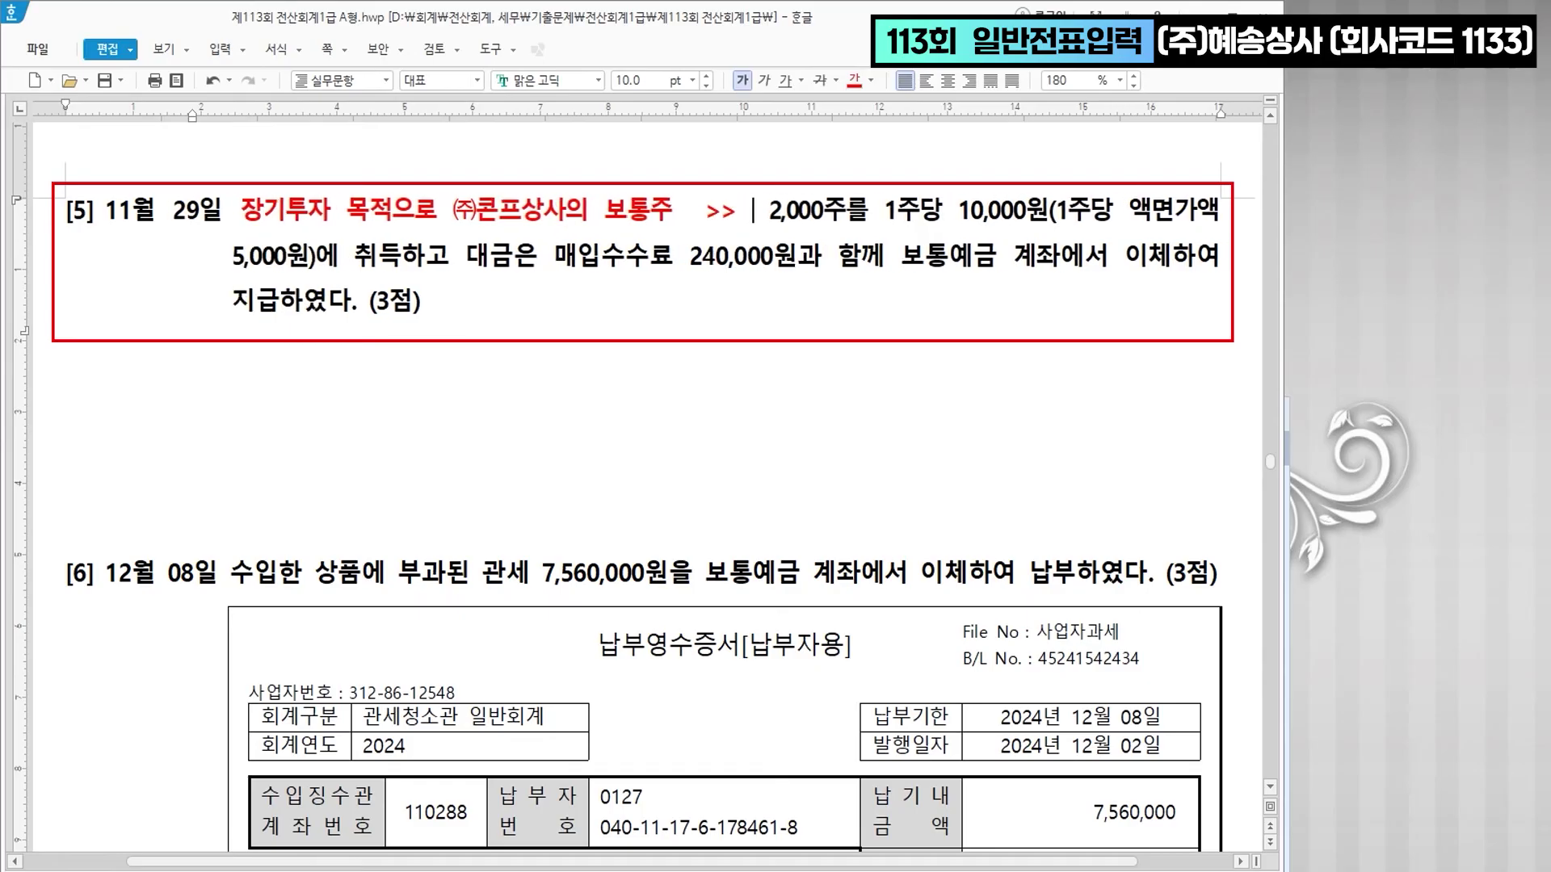
pyautogui.write('매도가')
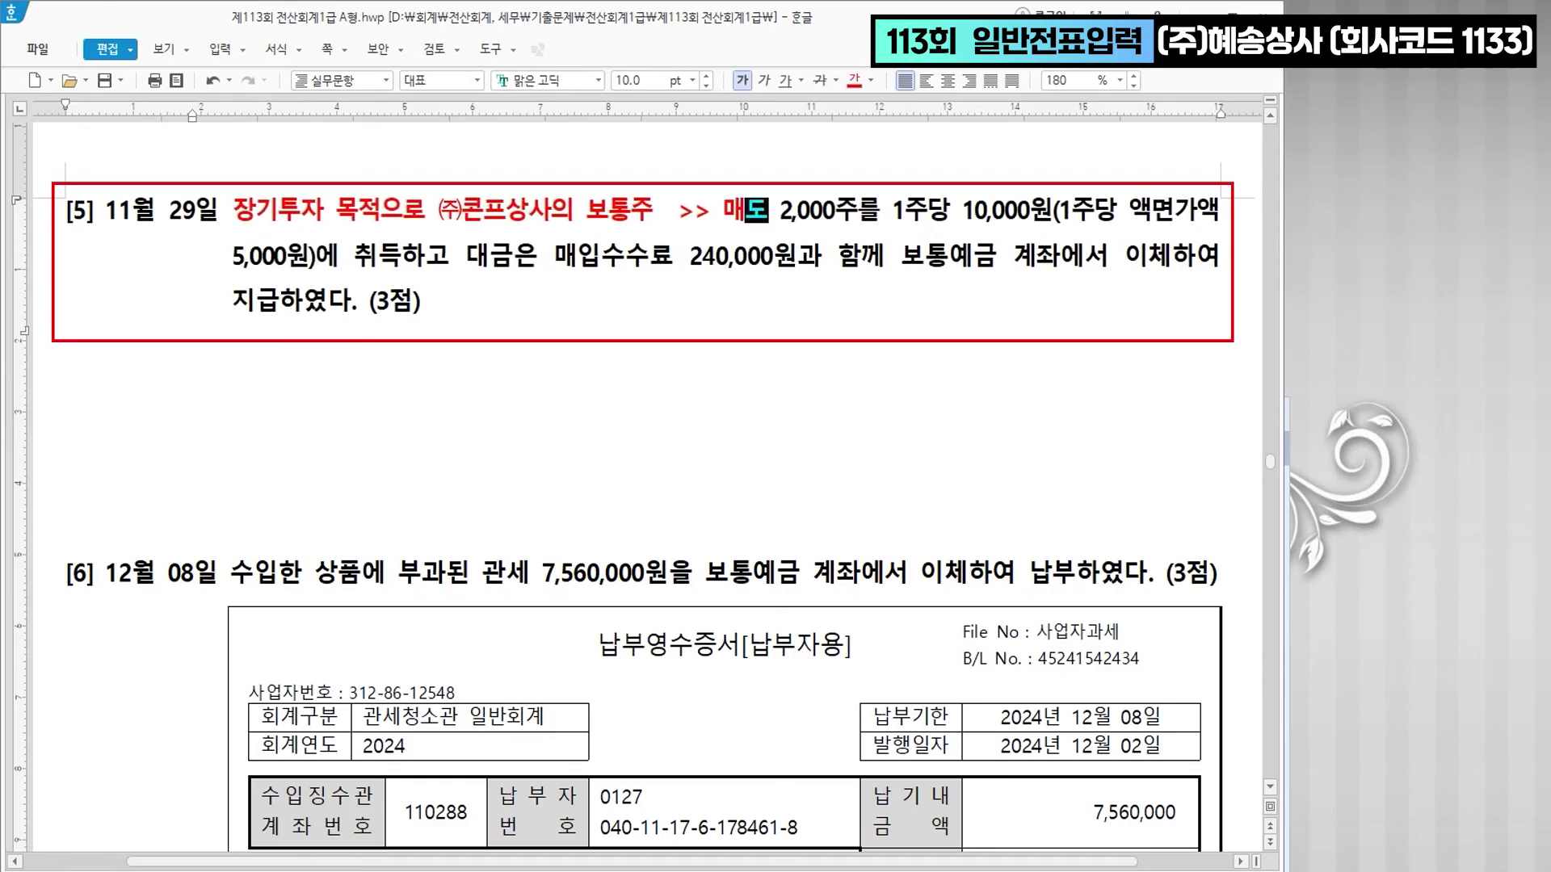
pyautogui.write('능증권')
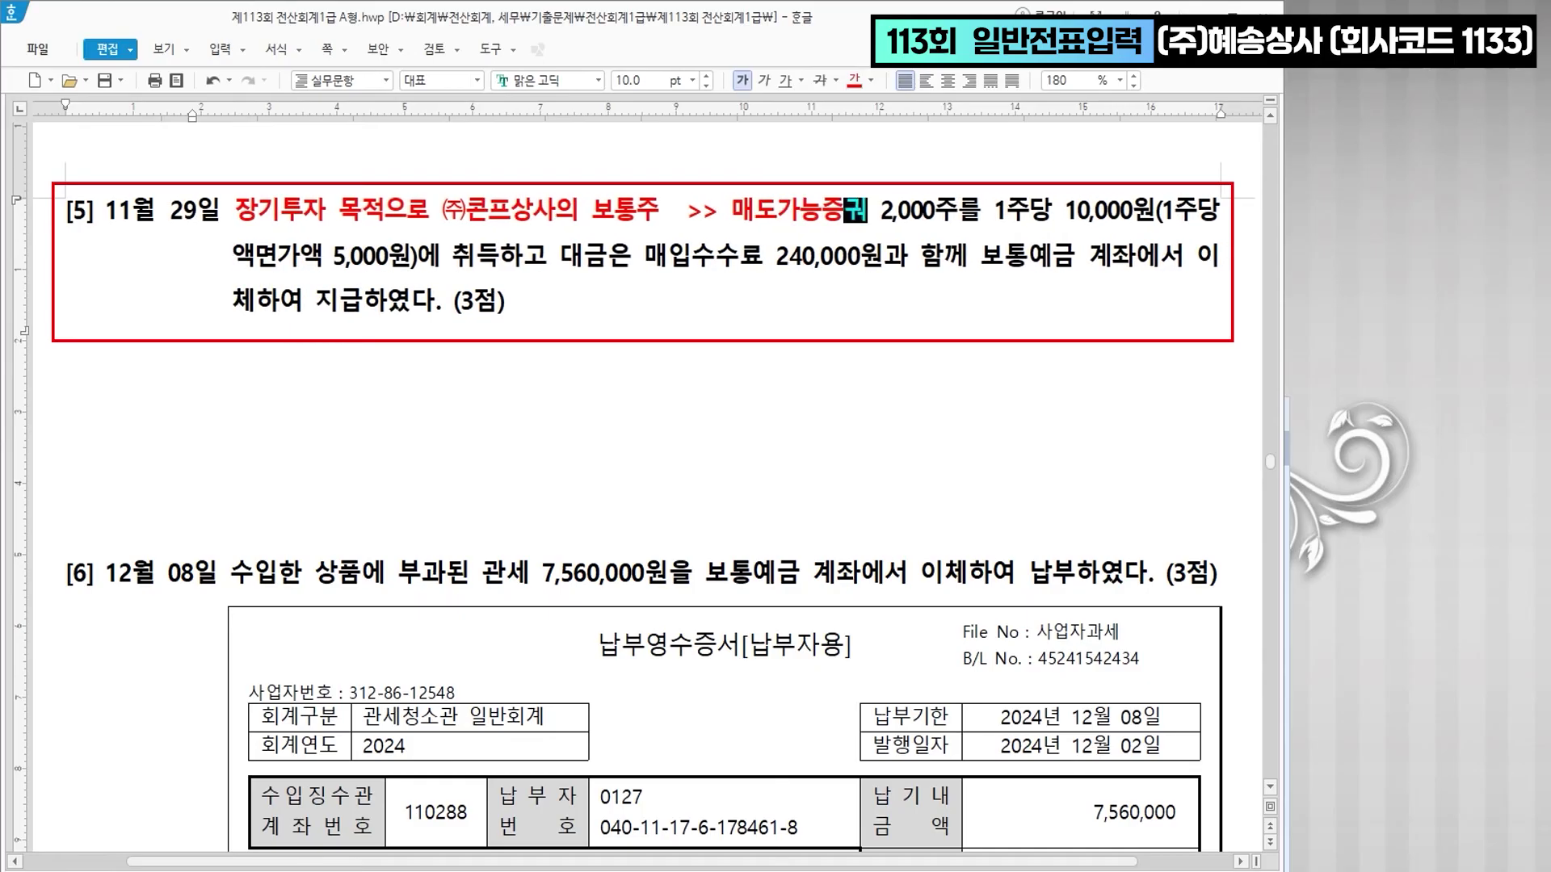
# - Colour 매입수수료 240,000원 blue in transaction [5] and add the note ">> 원가에 포함" after it
pyautogui.click(925, 216)
pyautogui.click(1125, 217)
pyautogui.moveTo(644, 255); pyautogui.dragTo(881, 264)
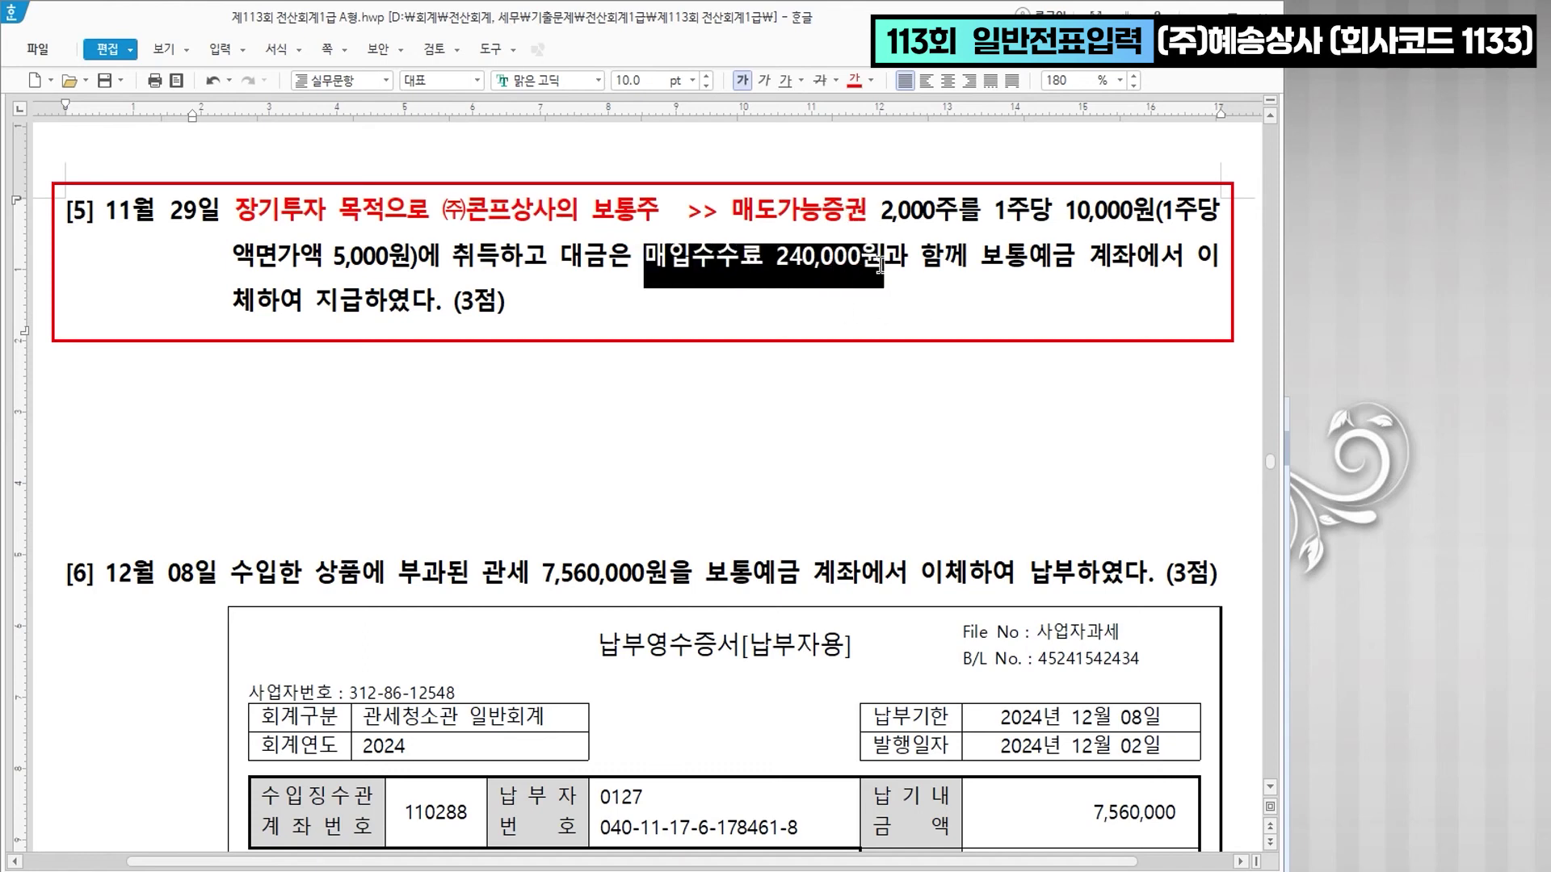
pyautogui.click(870, 84)
pyautogui.click(953, 160)
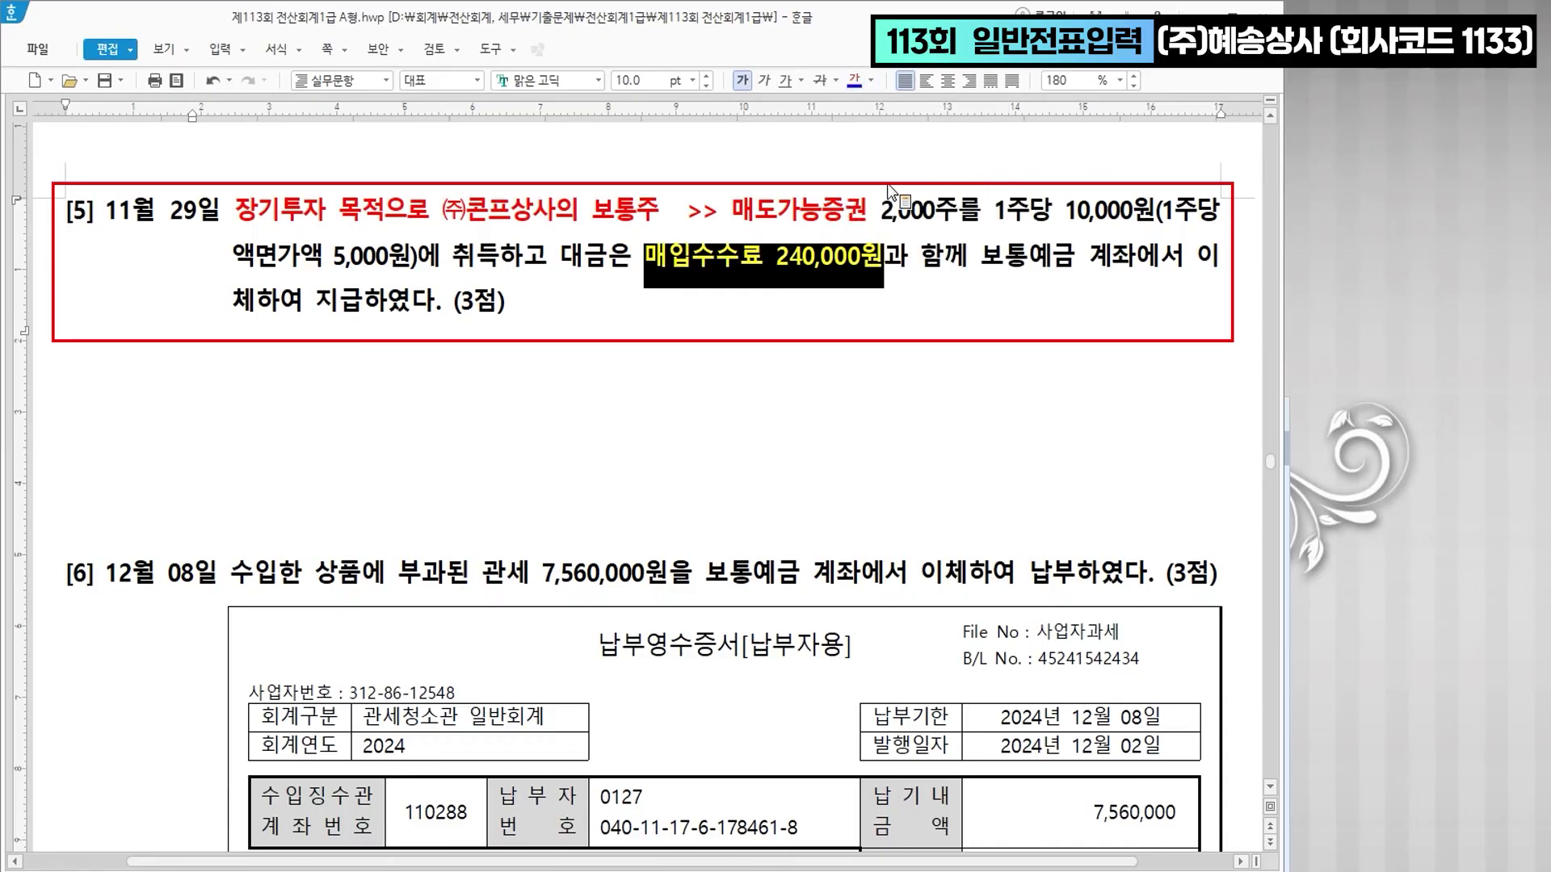
pyautogui.click(888, 255)
pyautogui.write('>> ')
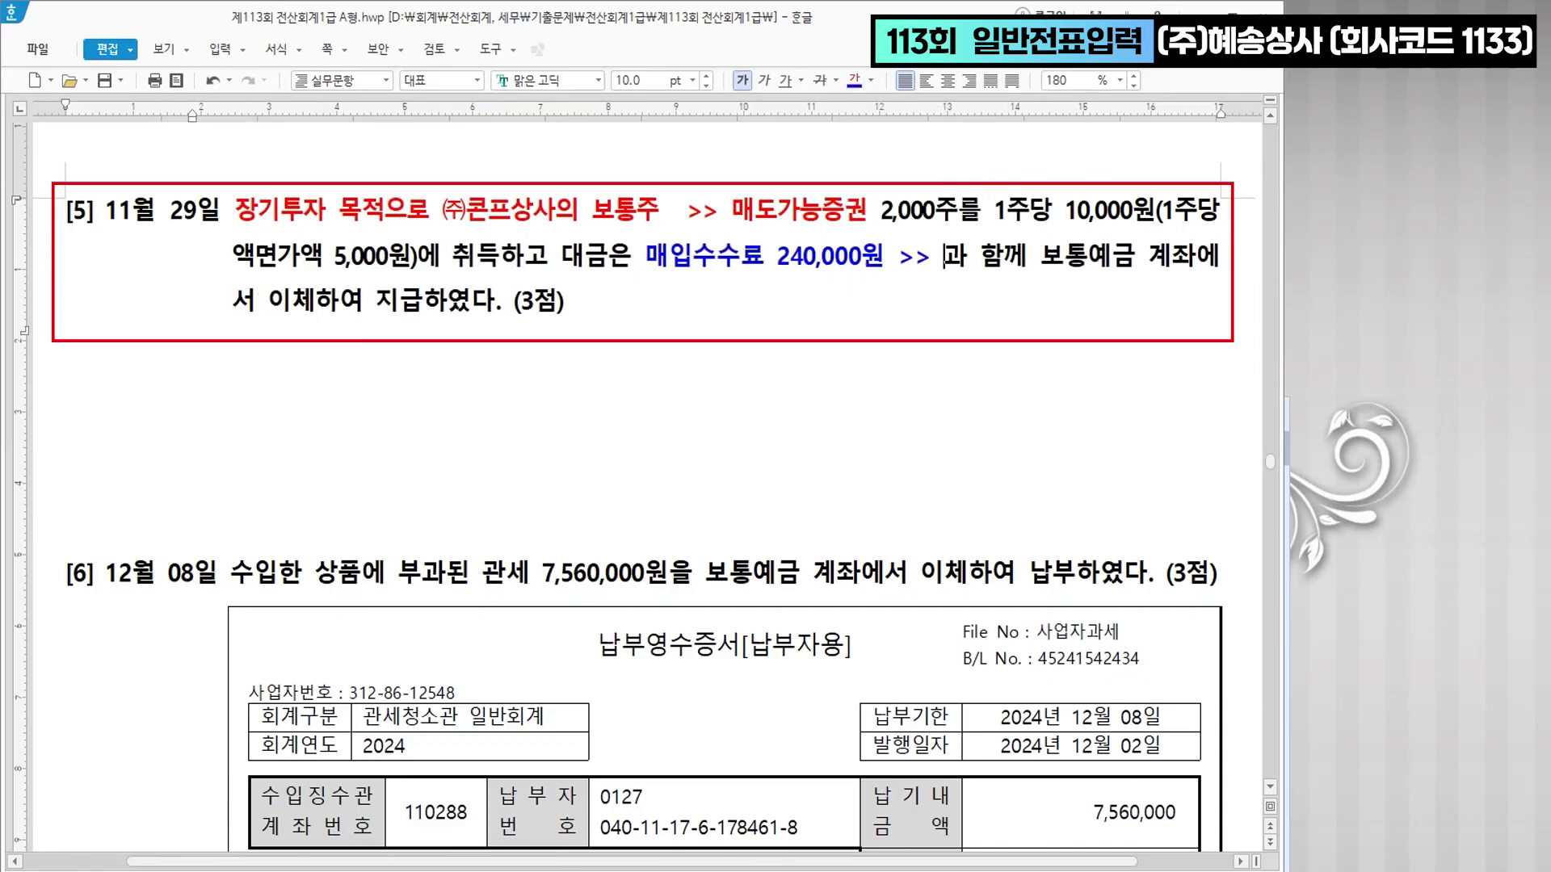
pyautogui.write('원가에 ㅍ')
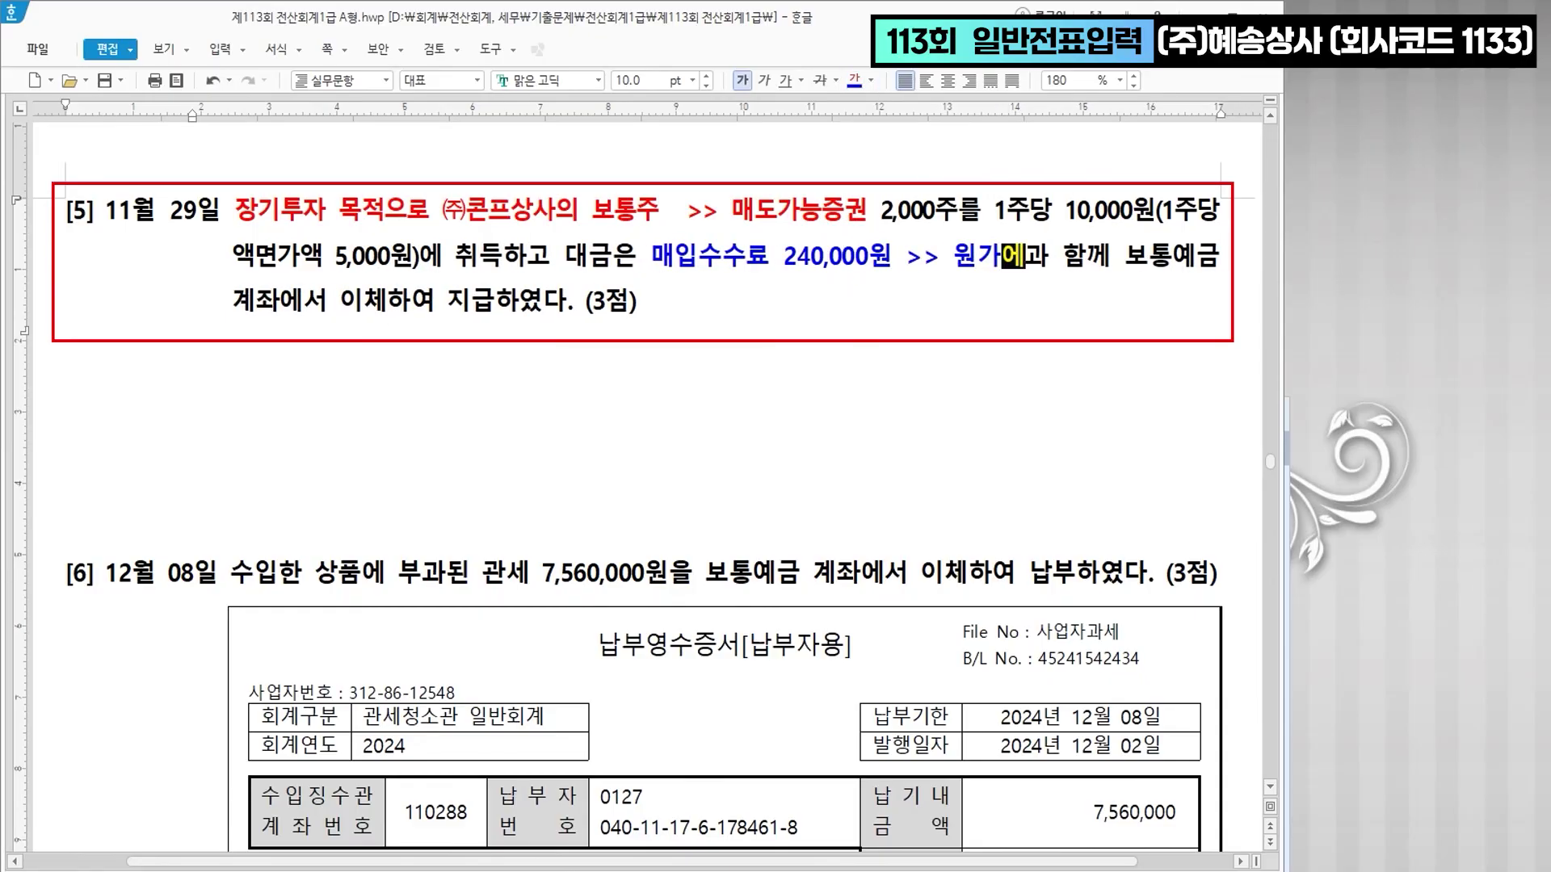
pyautogui.write('ㅗ함')
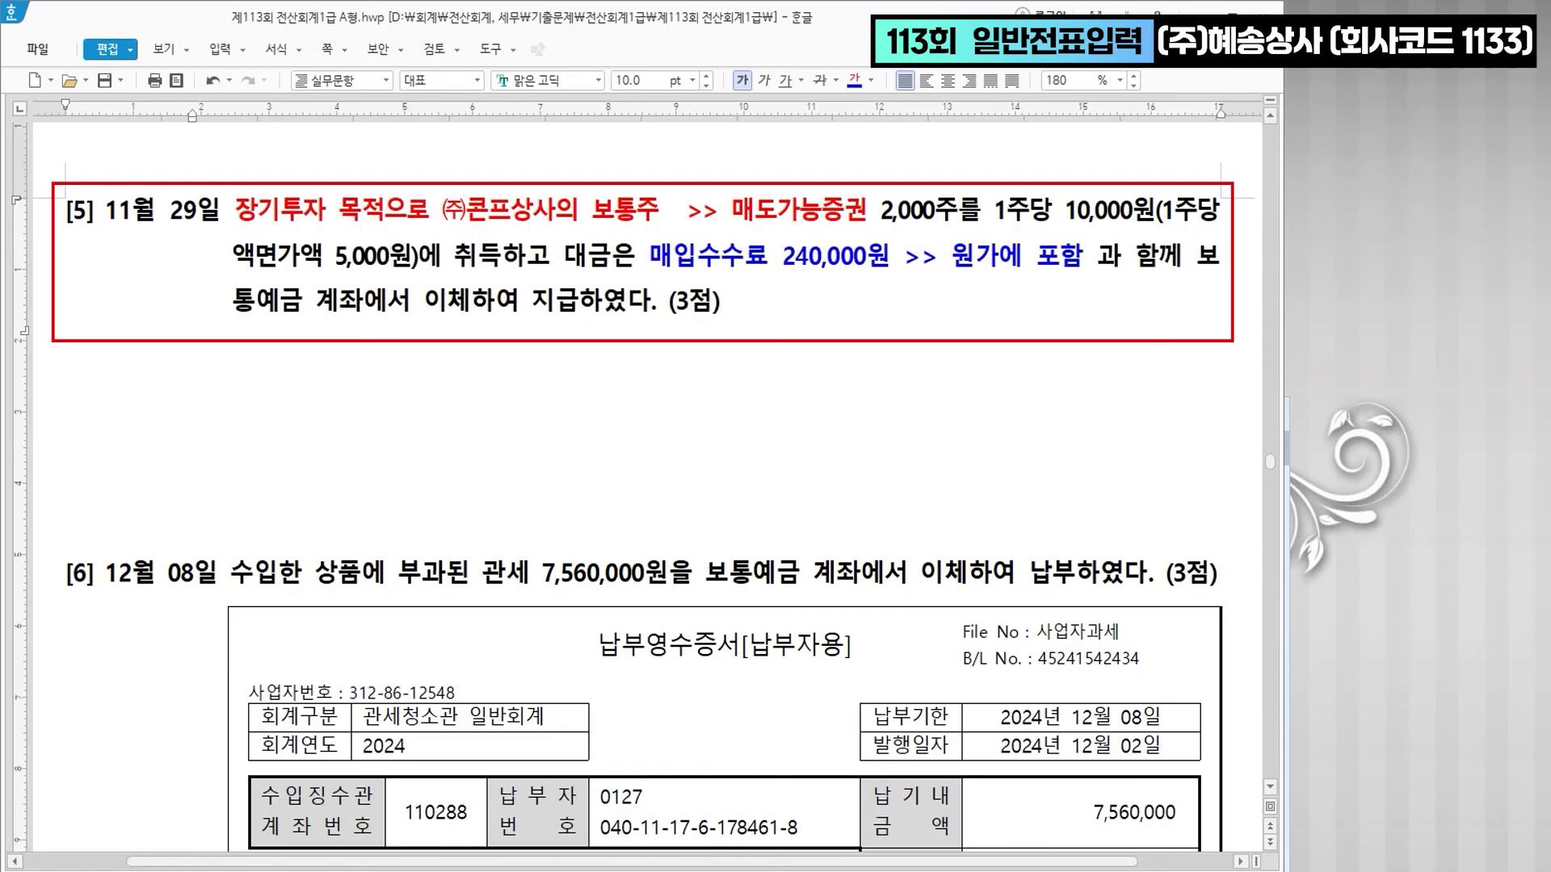
# - Add the note "단기매매증권 >> 900번 수수료비용" at the end of transaction [5] and colour it blue
pyautogui.write(' 단기매맷')
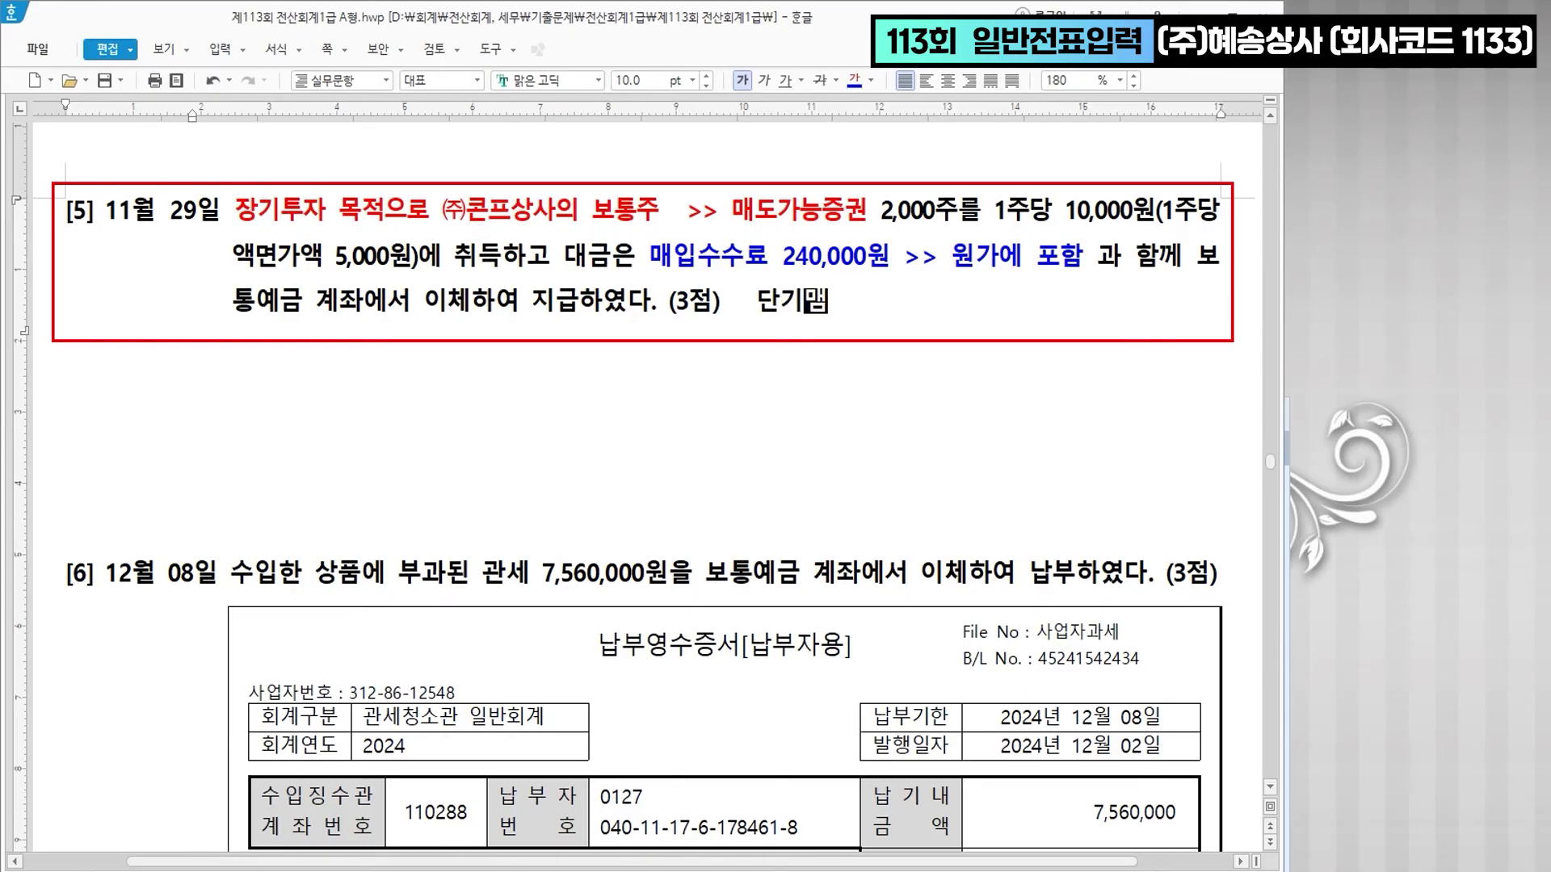
pyautogui.write('증권 ')
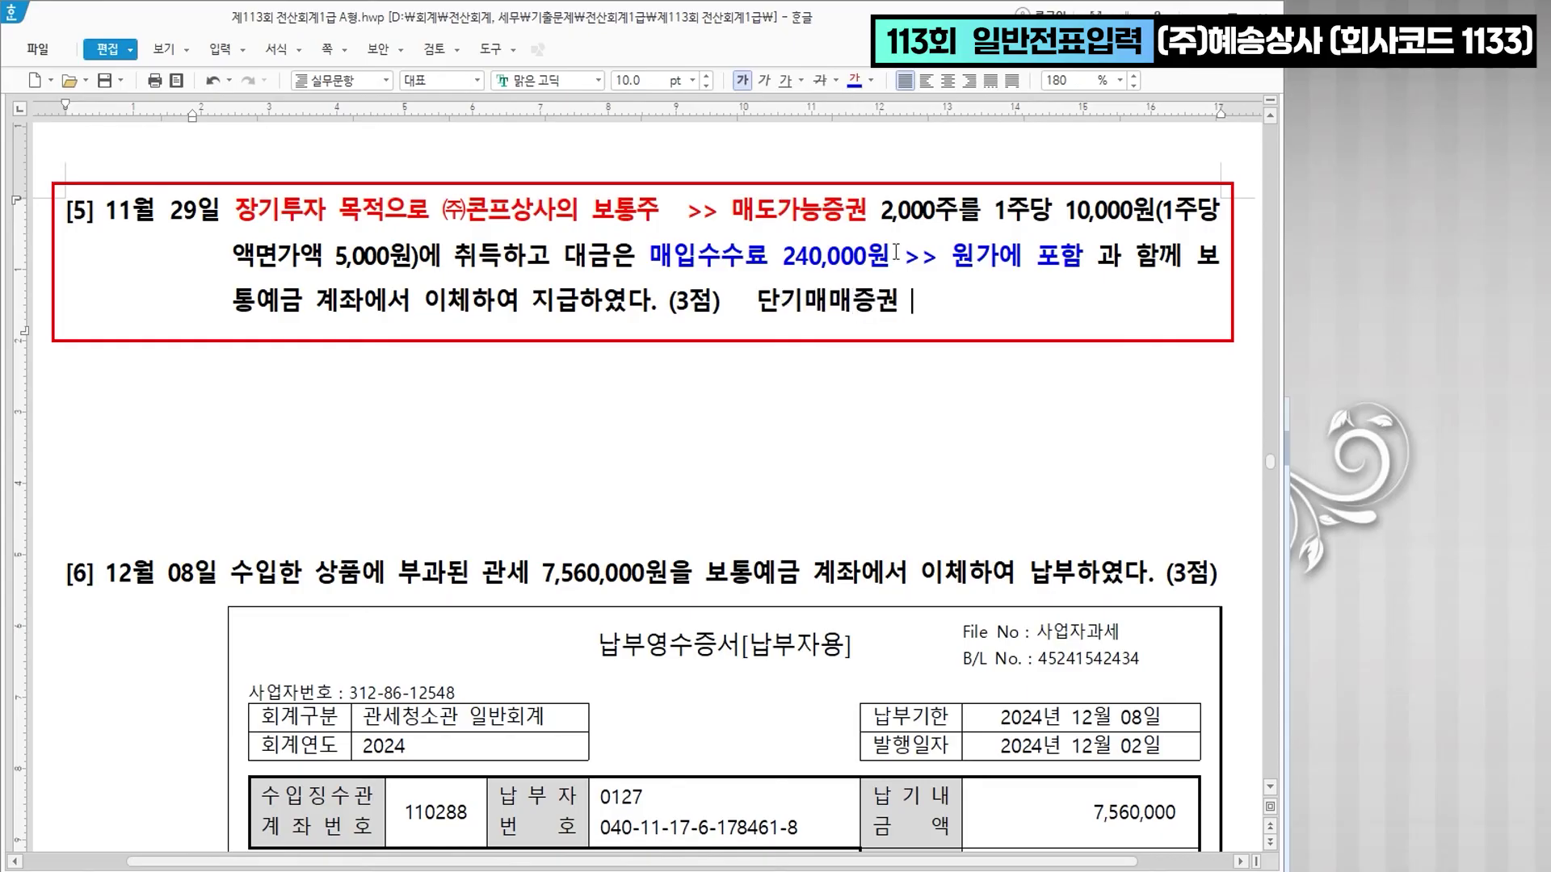
pyautogui.write('>> 900번 수')
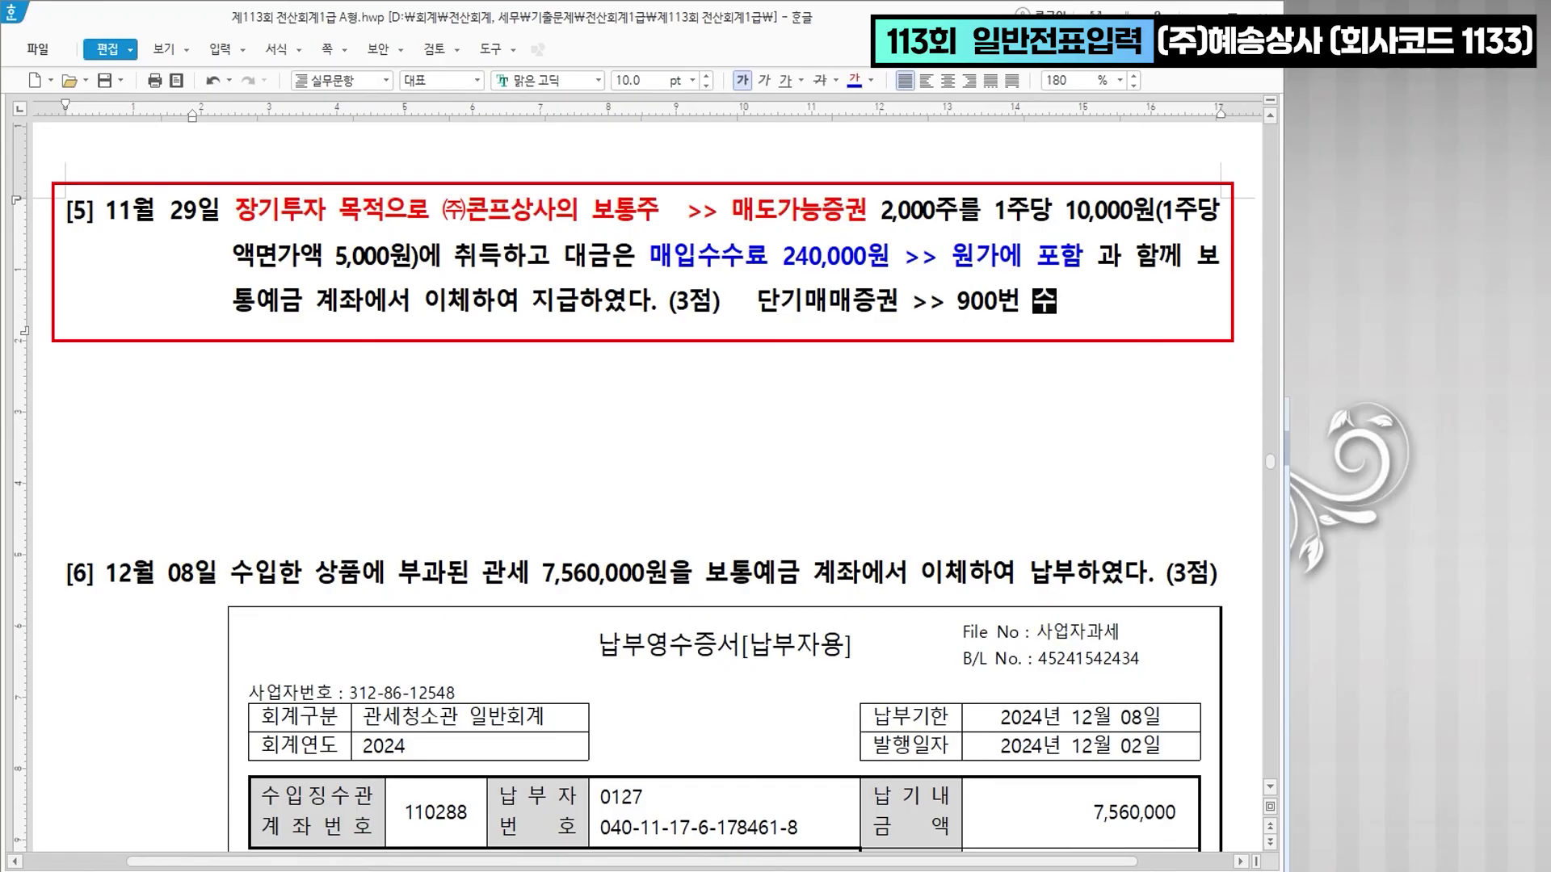
pyautogui.write('수료비용')
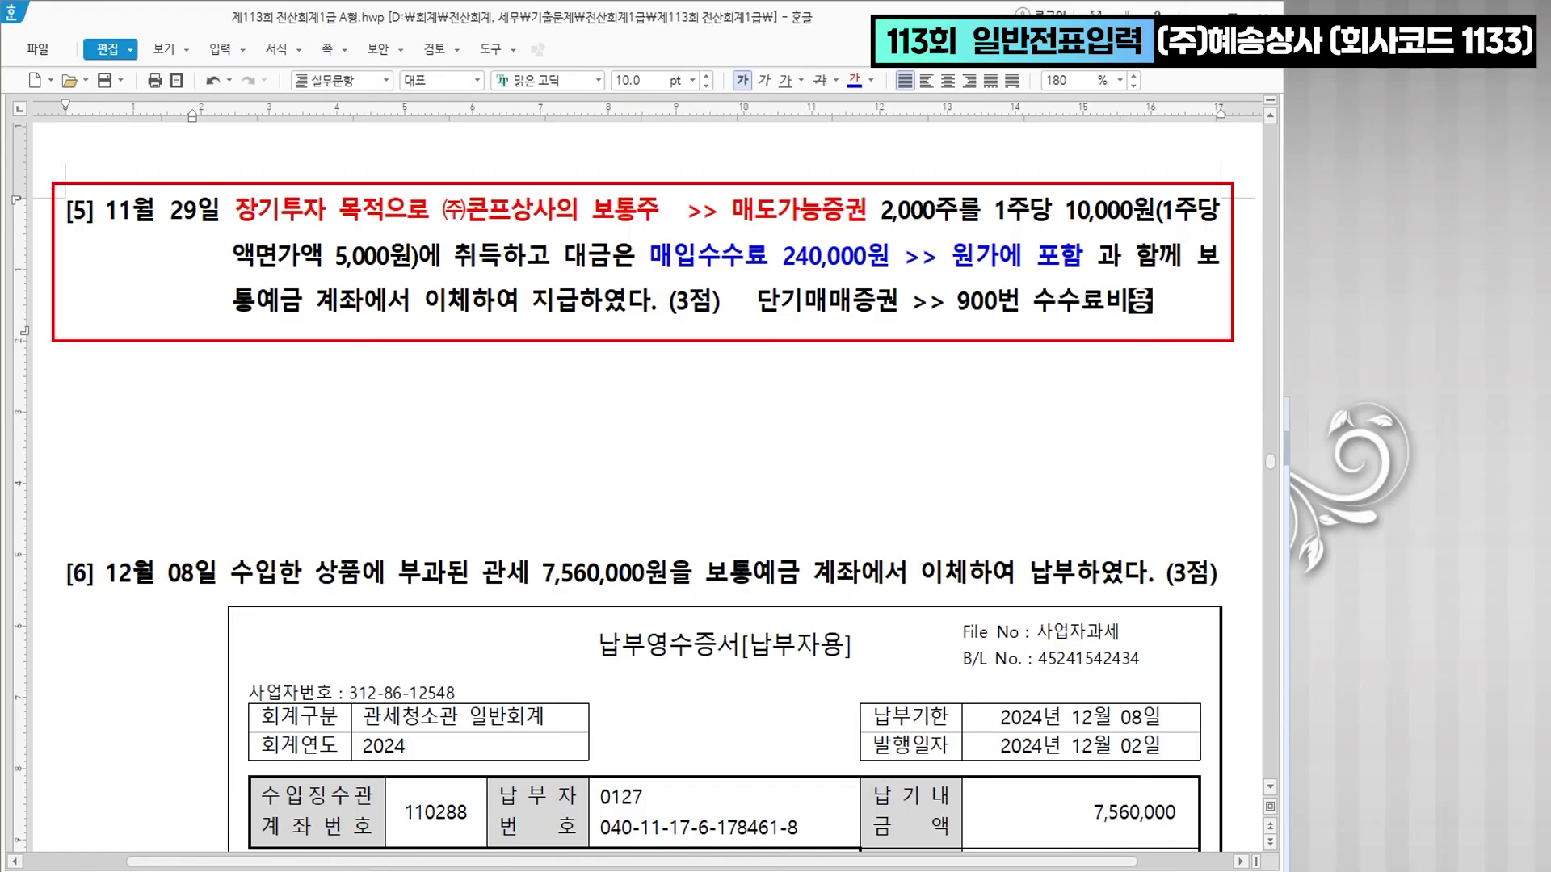
pyautogui.moveTo(764, 309); pyautogui.dragTo(1156, 311)
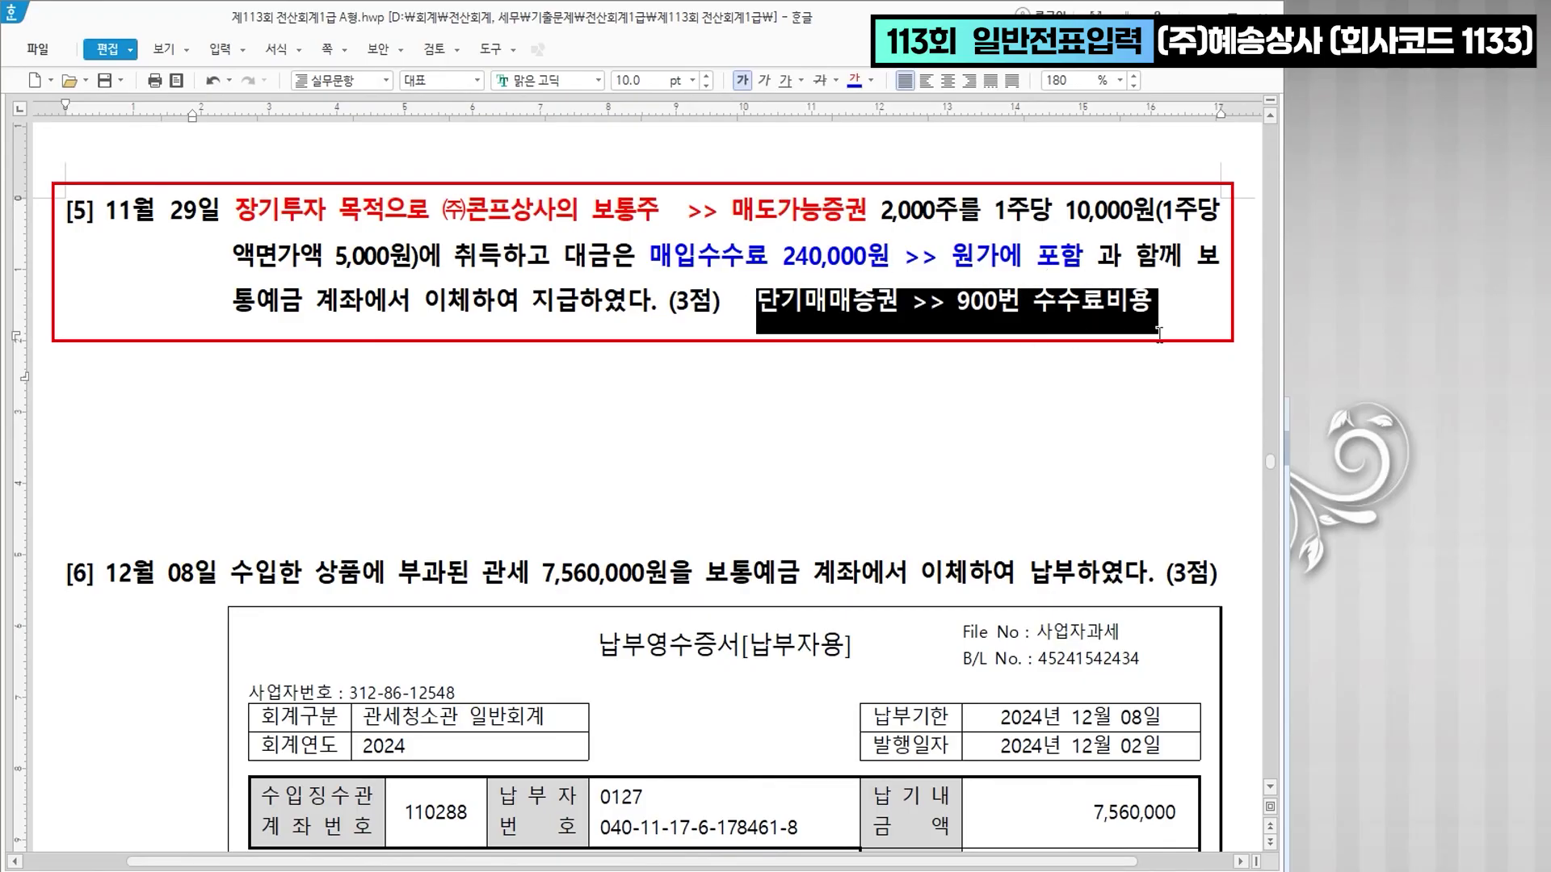
pyautogui.click(856, 83)
pyautogui.click(998, 305)
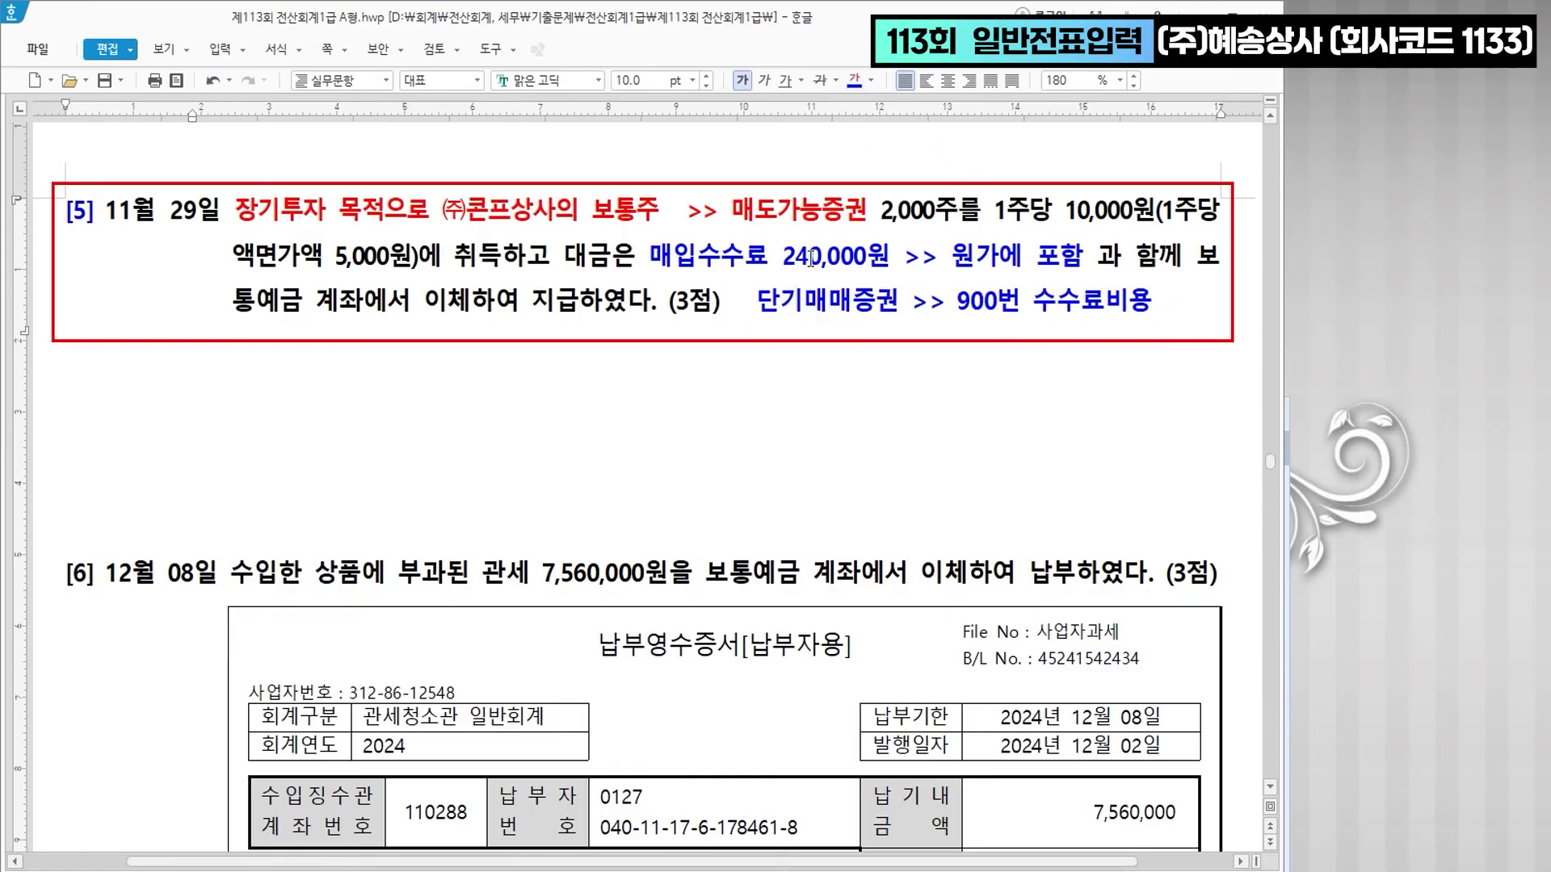
# - Underline 매입수수료 240,000원 >> 원가에 포함 in transaction [5]
pyautogui.moveTo(1078, 257); pyautogui.dragTo(654, 258)
pyautogui.click(788, 82)
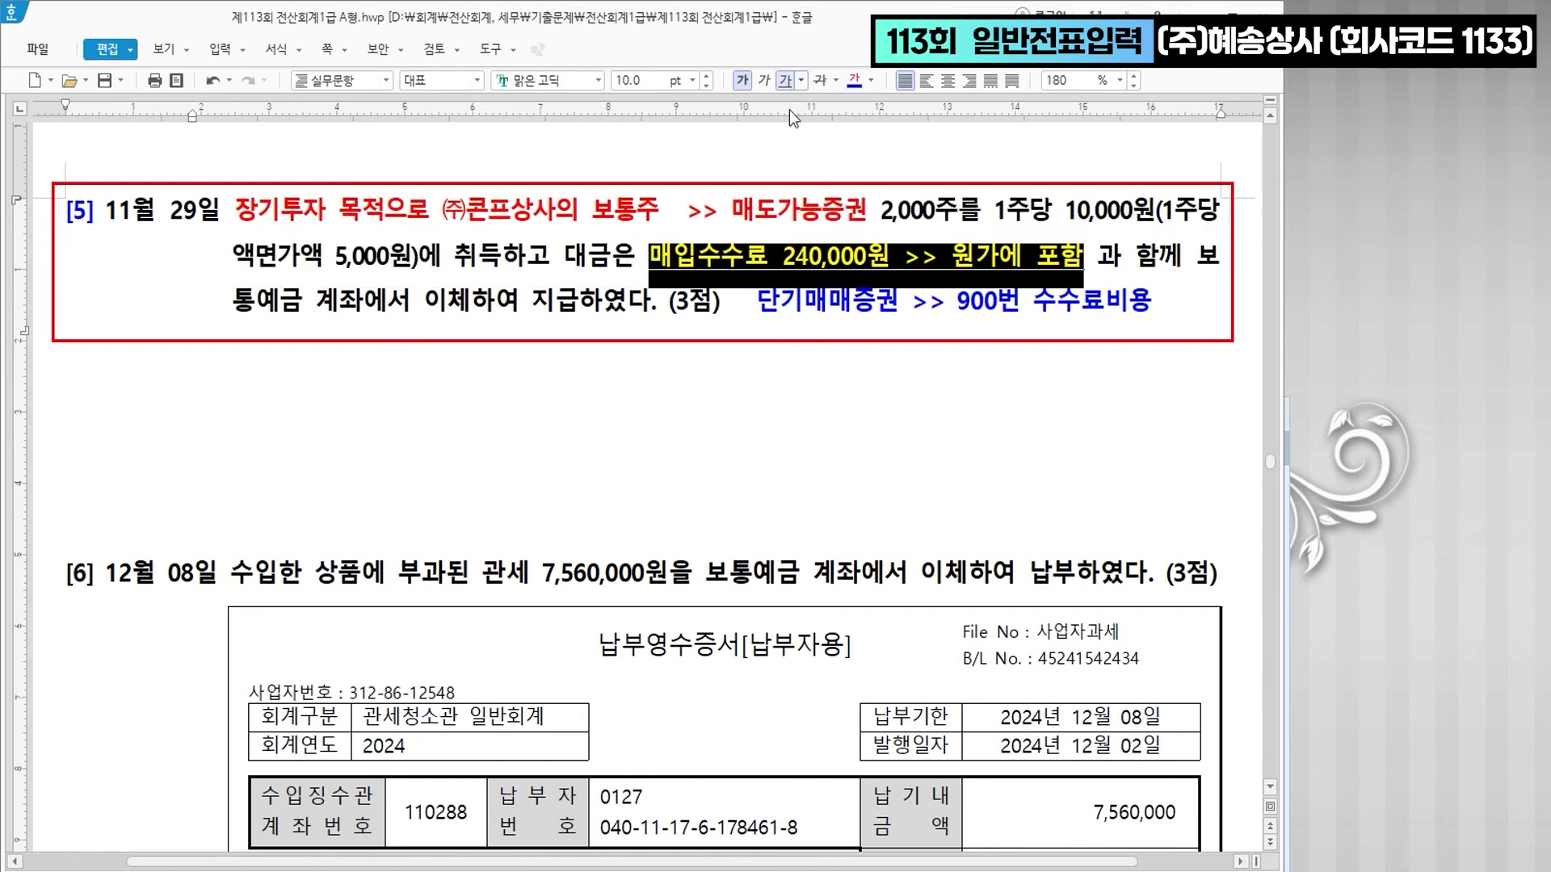
pyautogui.click(820, 390)
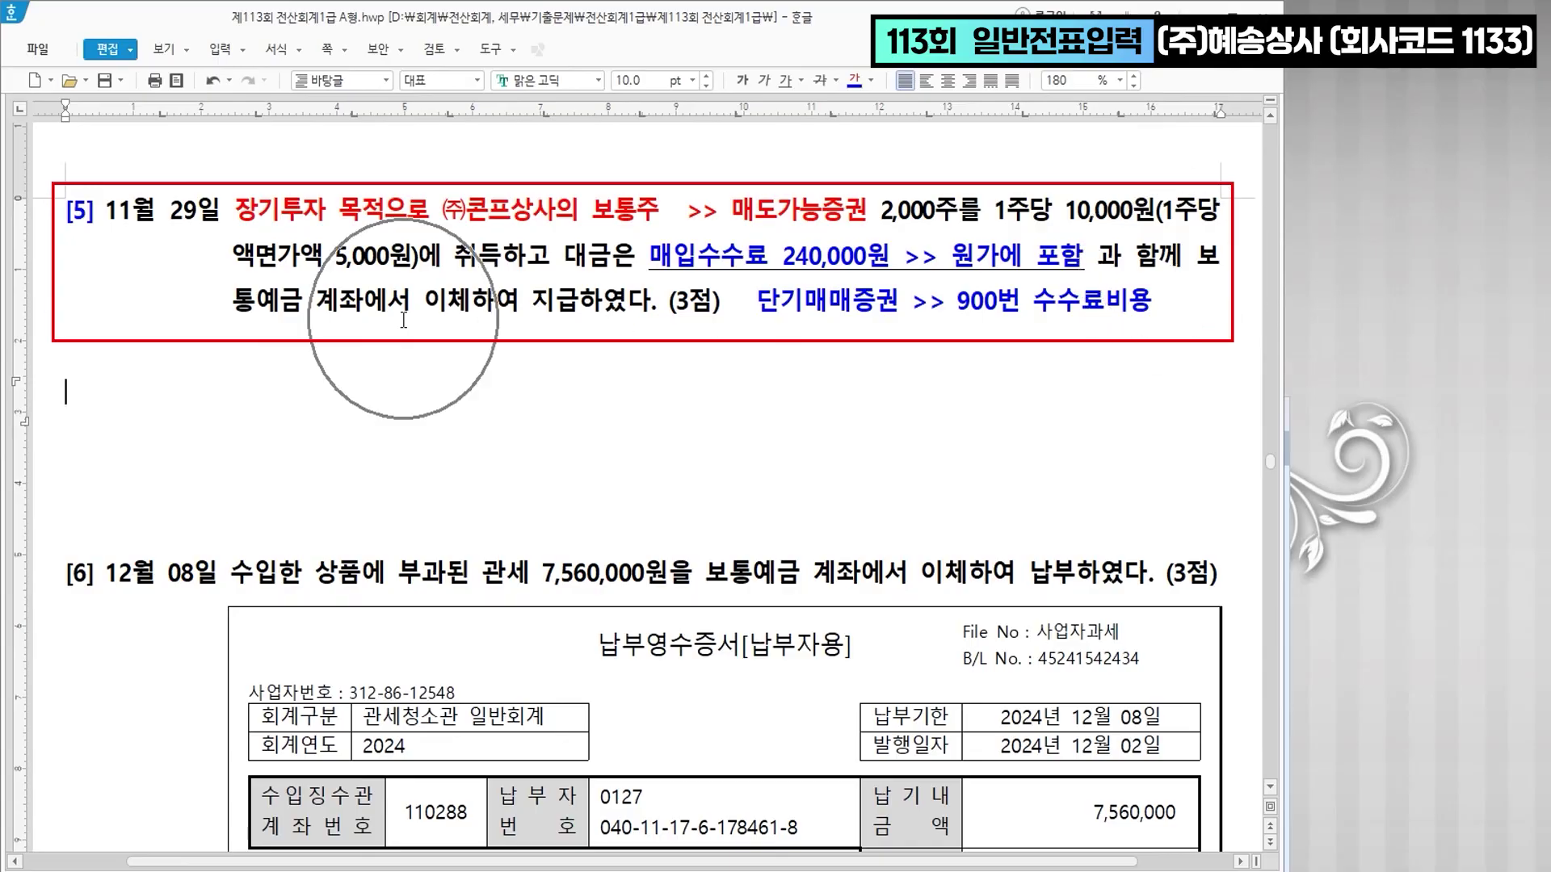
# - Switch to 일반전표입력 and set the voucher date to 11월 29일
pyautogui.hotkey('alt', 'Tab')
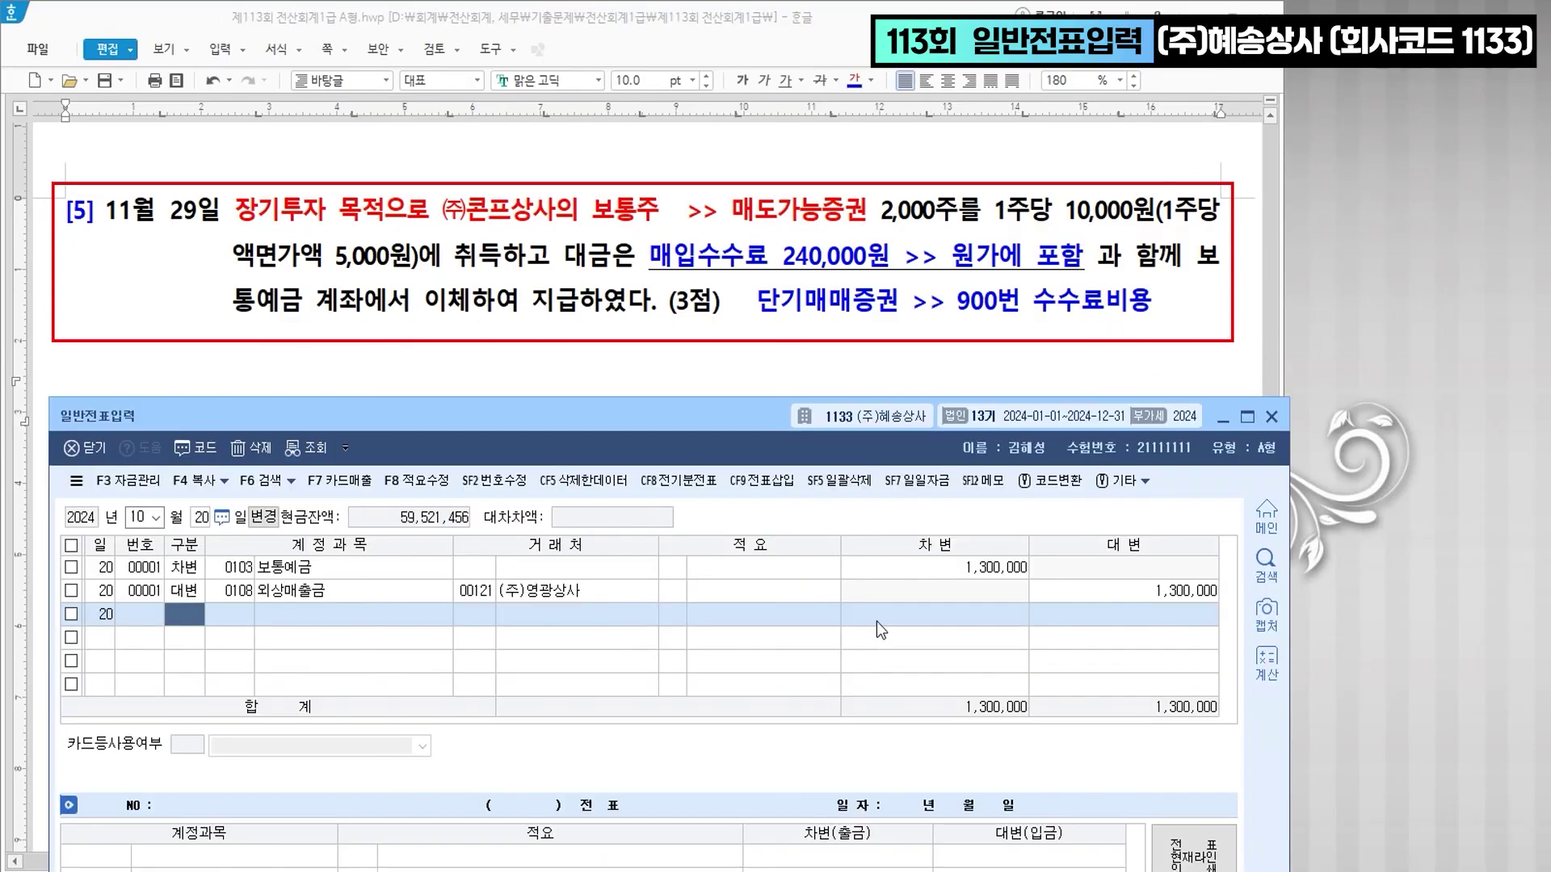
pyautogui.hotkey('shift', 'Tab')
pyautogui.write('11')
pyautogui.press('Return')
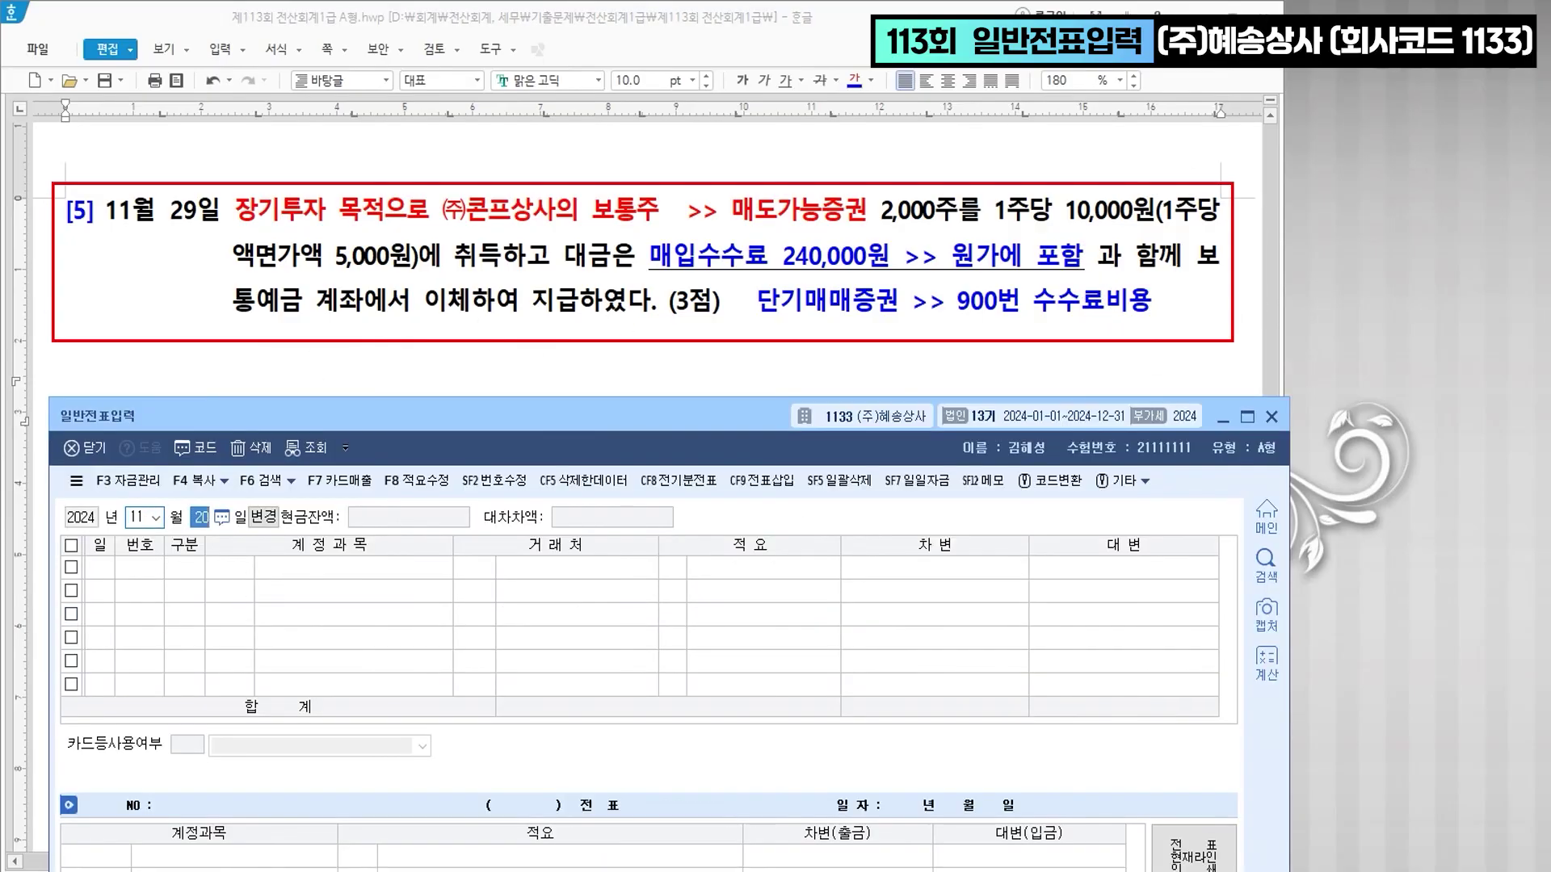
pyautogui.write('29')
pyautogui.press('Return')
# - Start the 11월 29일 voucher with a 차변 line and choose account 0178 매도가능증권
pyautogui.write('3')
pyautogui.press('Return')
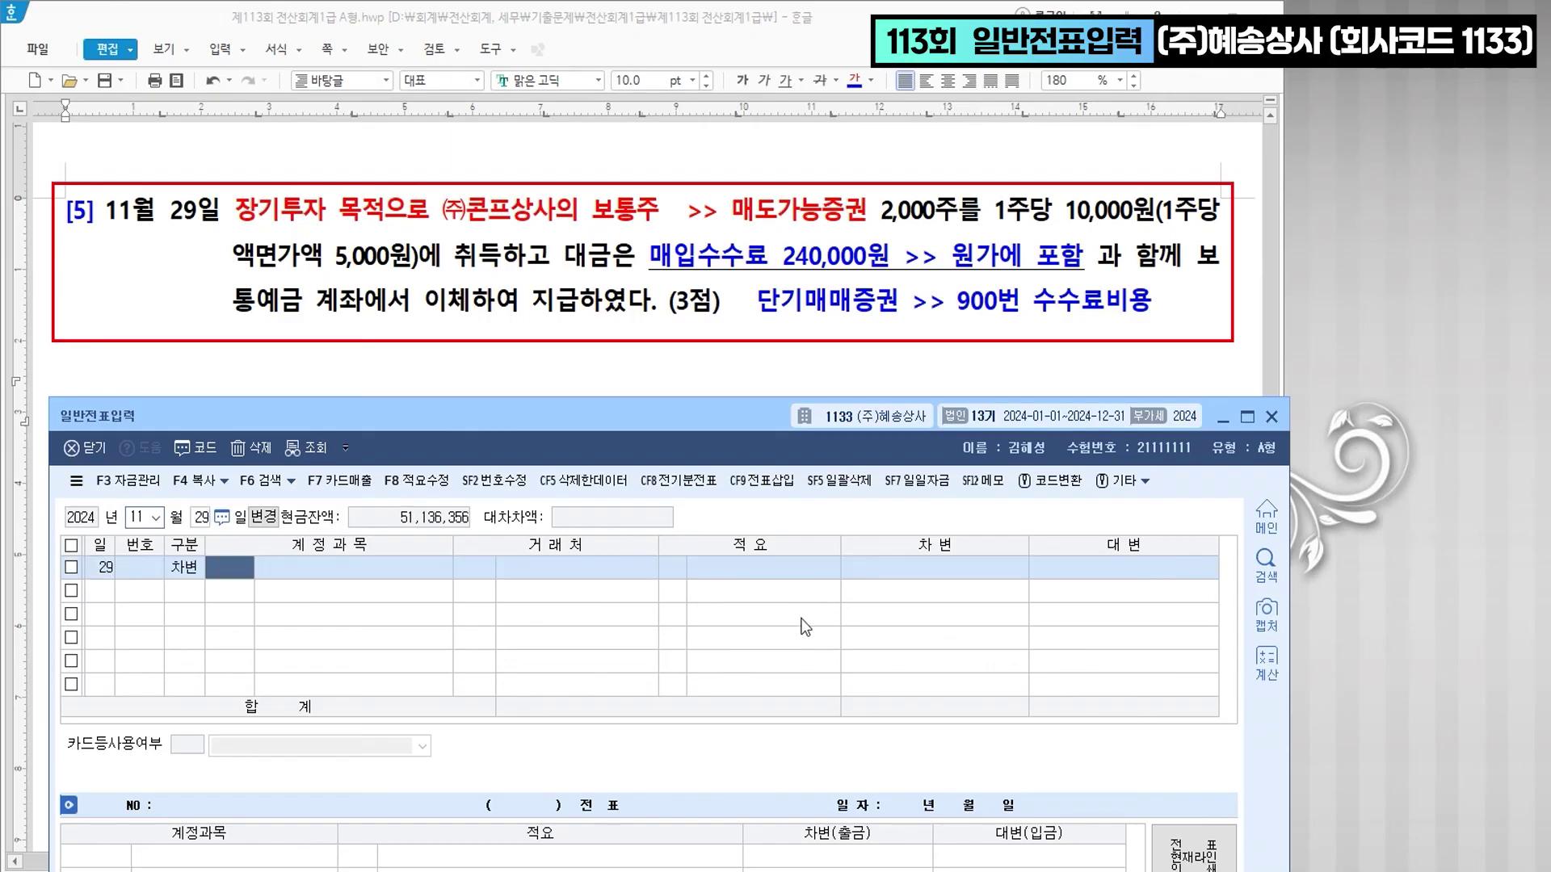
pyautogui.write('매도')
pyautogui.press('Return')
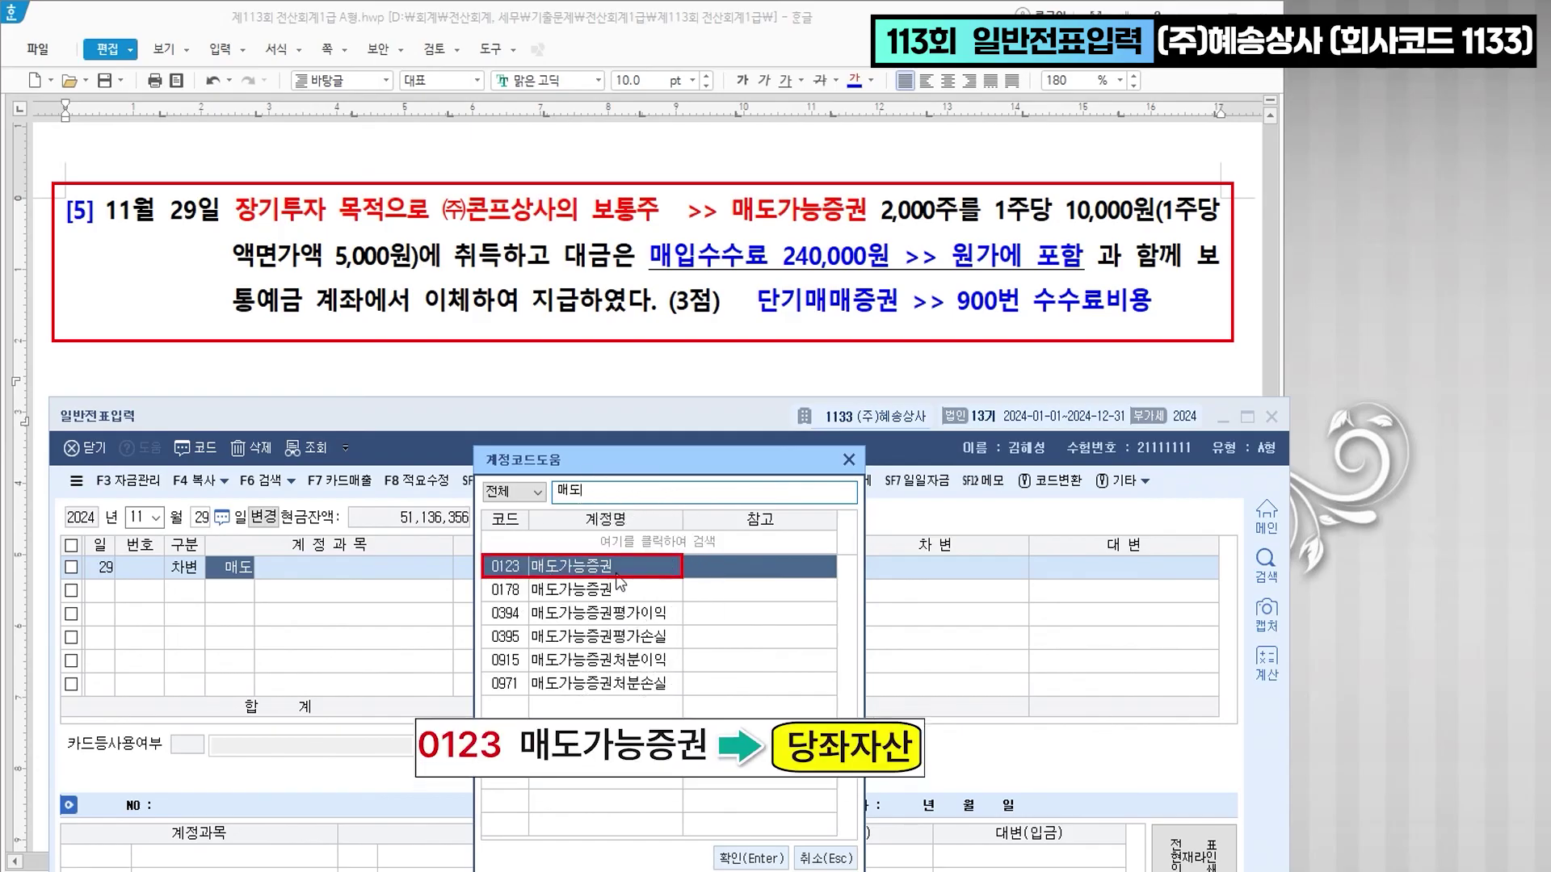
pyautogui.click(617, 592)
pyautogui.click(617, 592)
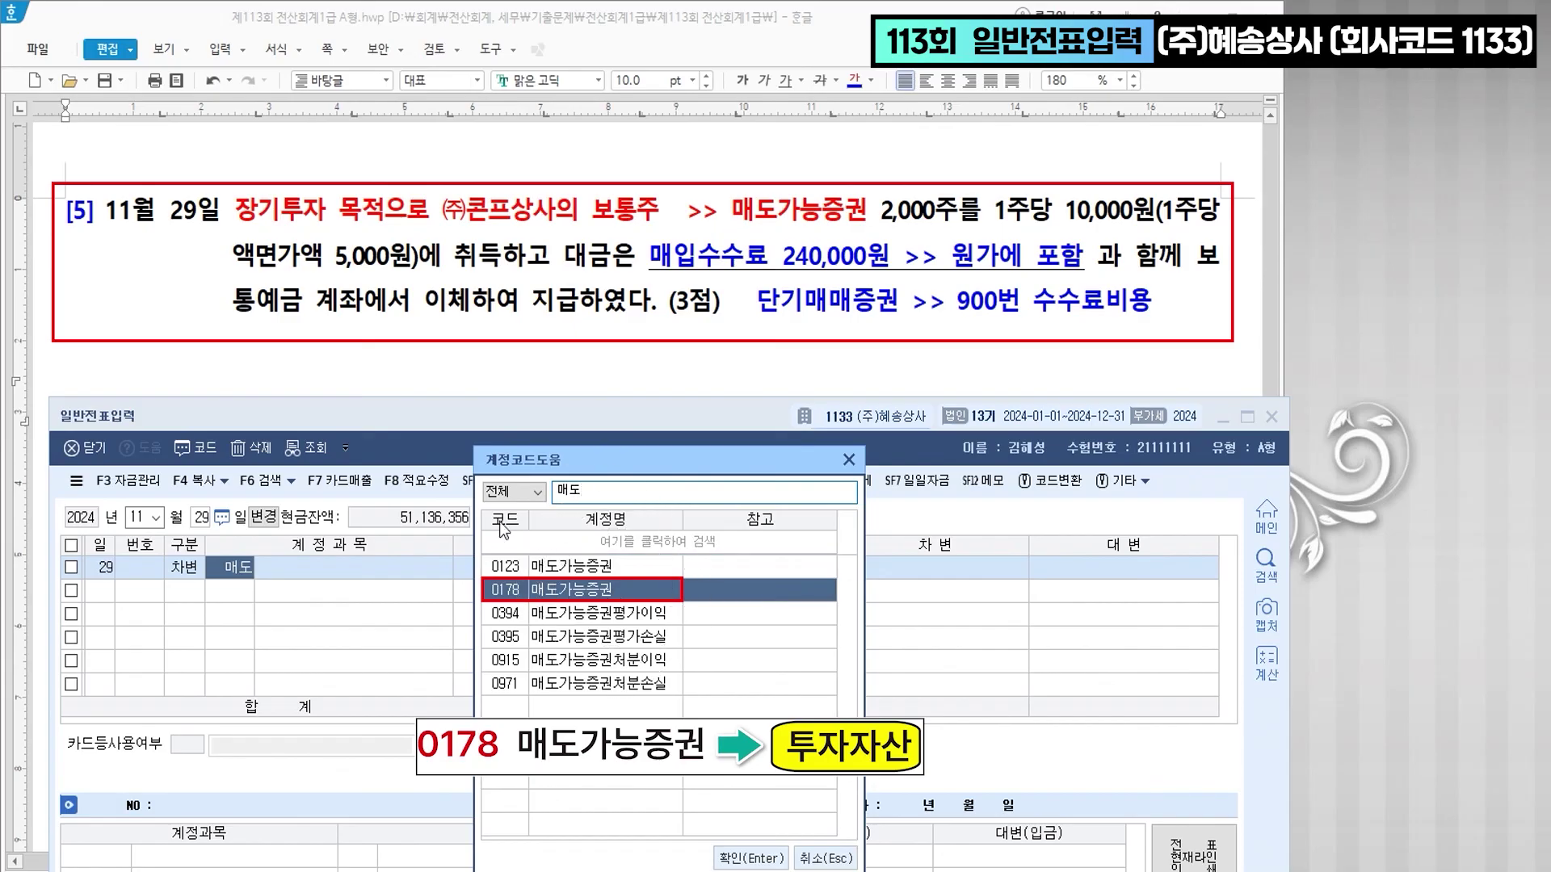
pyautogui.click(272, 227)
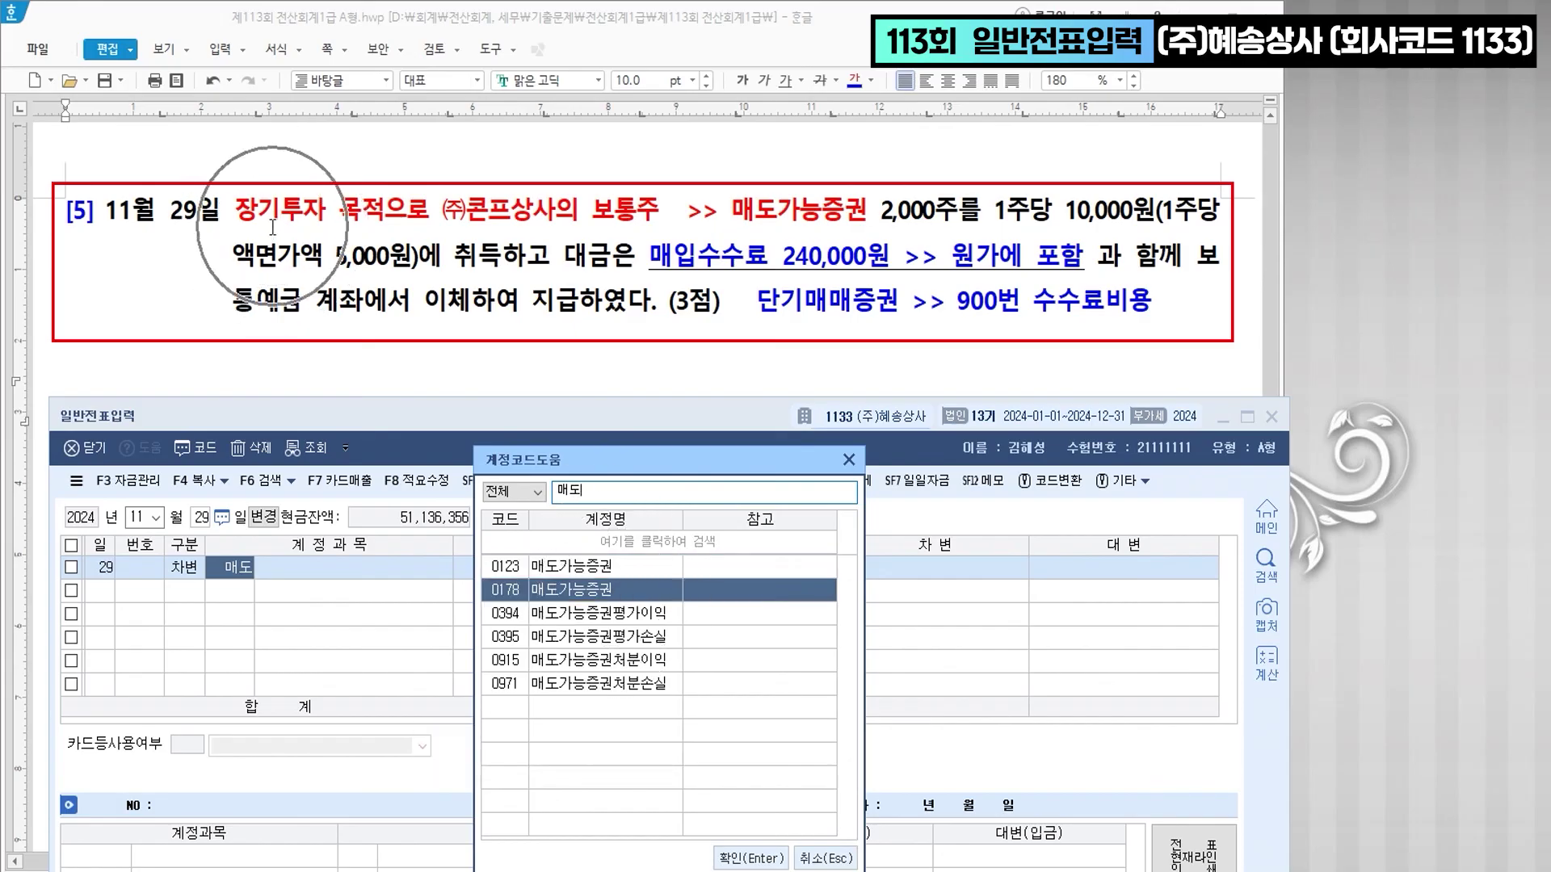
pyautogui.click(576, 592)
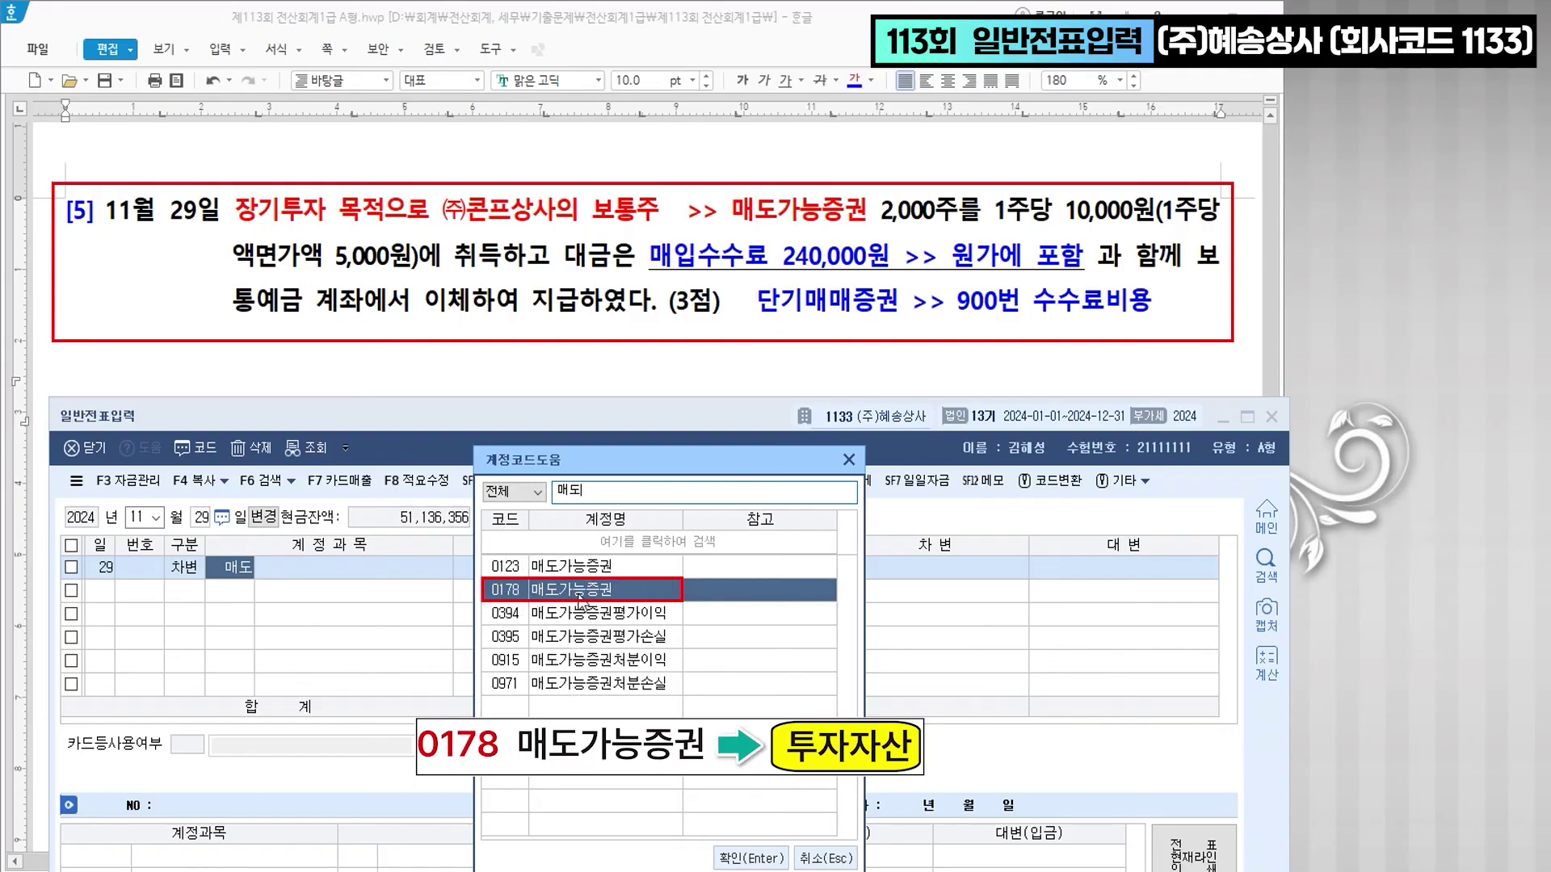
pyautogui.press('Return')
# - Set the 매도가능증권 debit to 20,240,000 and add a balancing 대변 line for account 0103 보통예금
pyautogui.press('Return')
pyautogui.press('Return')
pyautogui.press('Return')
pyautogui.press('Return')
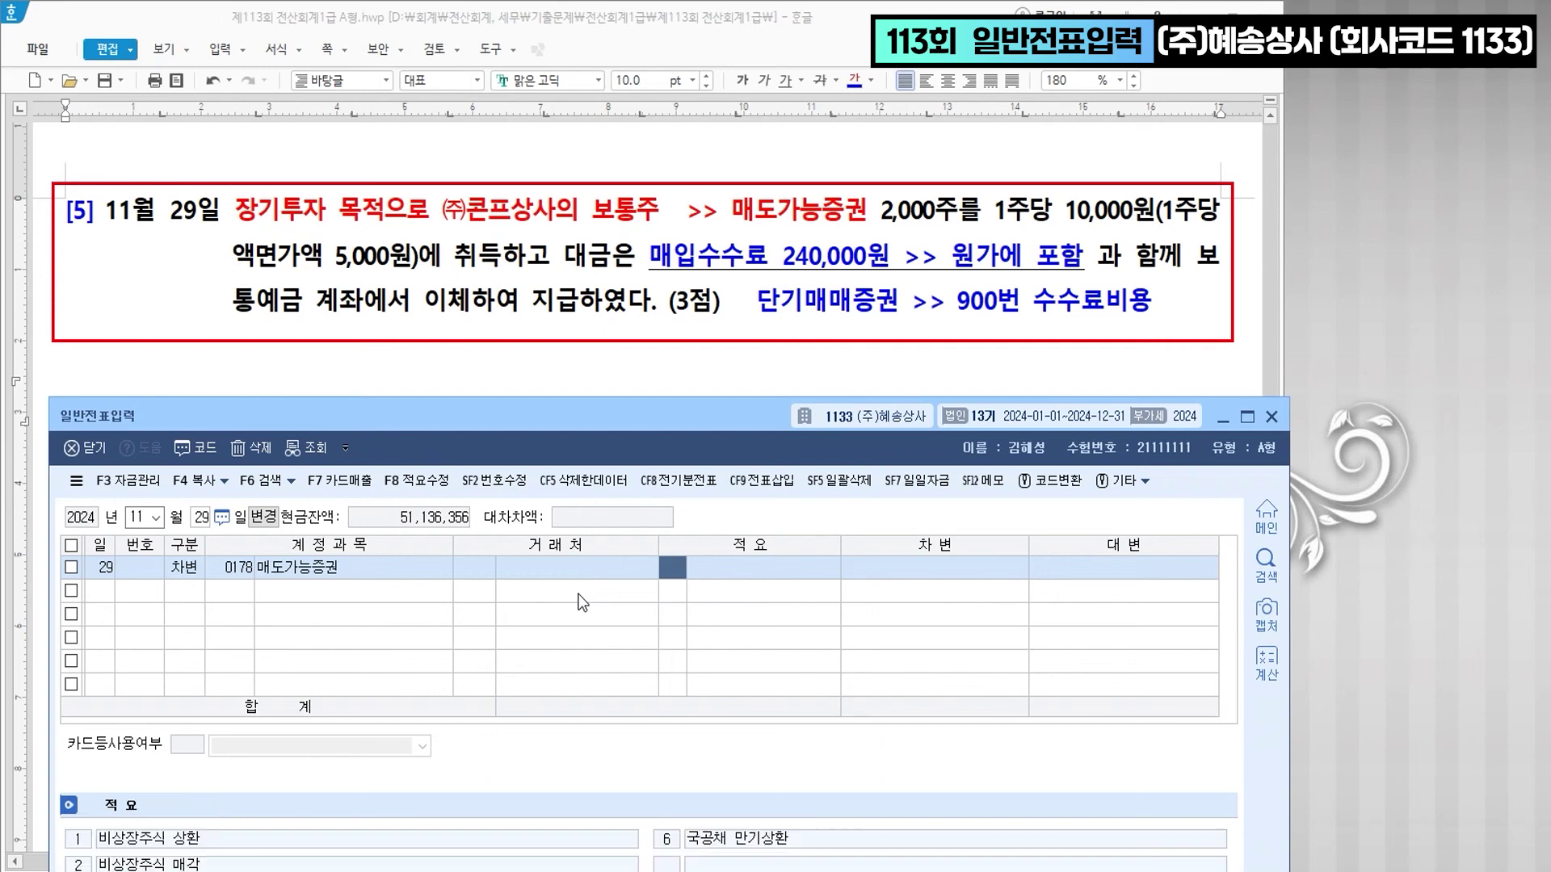
pyautogui.write('20240000')
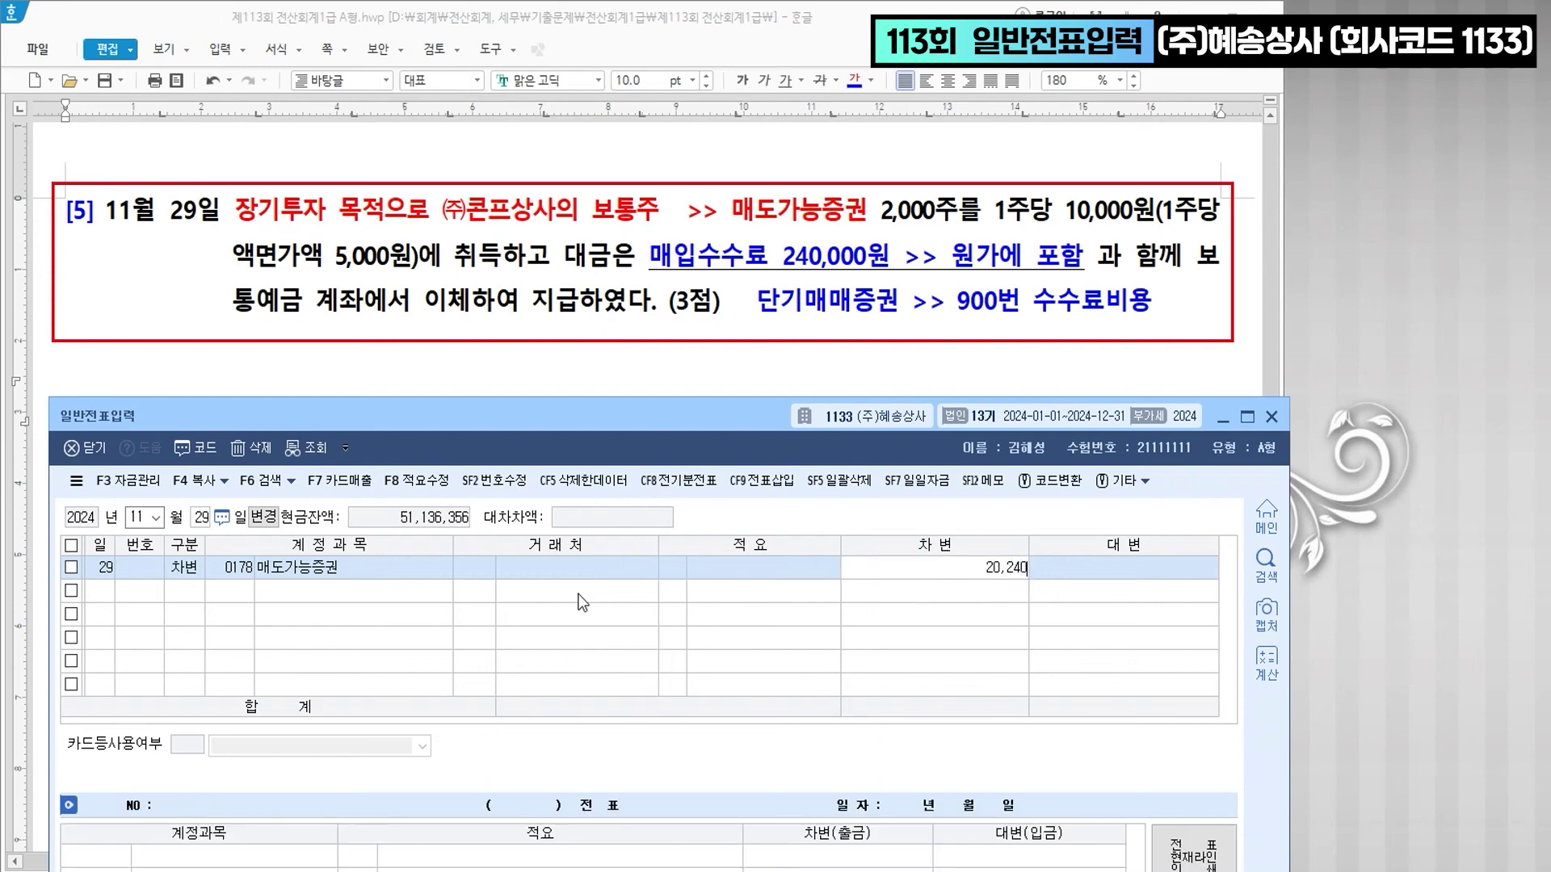
pyautogui.press('Return')
pyautogui.write('4')
pyautogui.press('Return')
pyautogui.write('103')
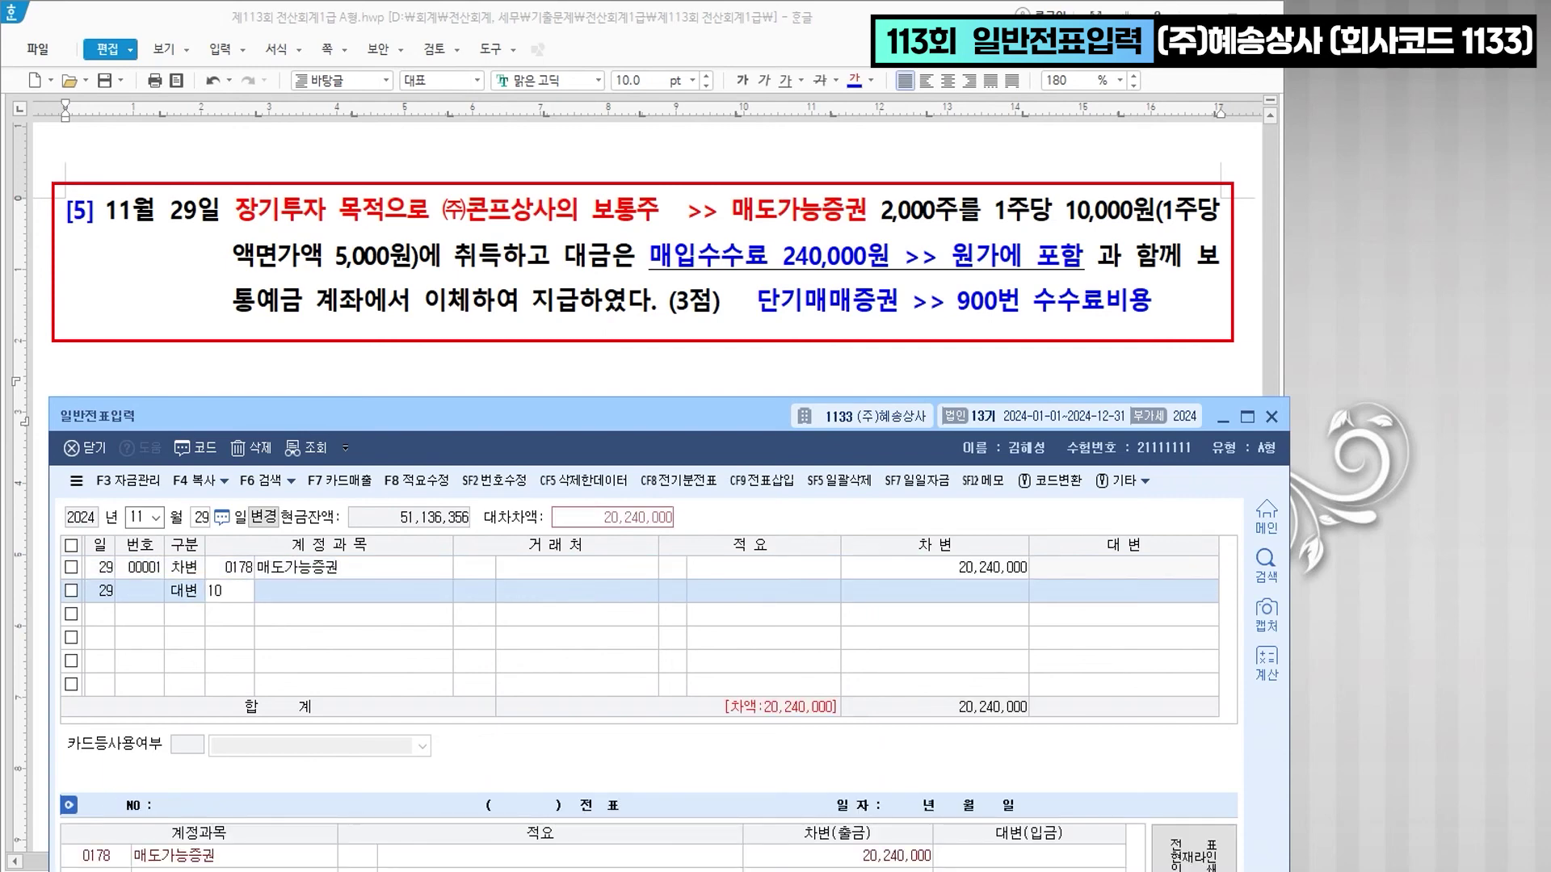
pyautogui.press('Return')
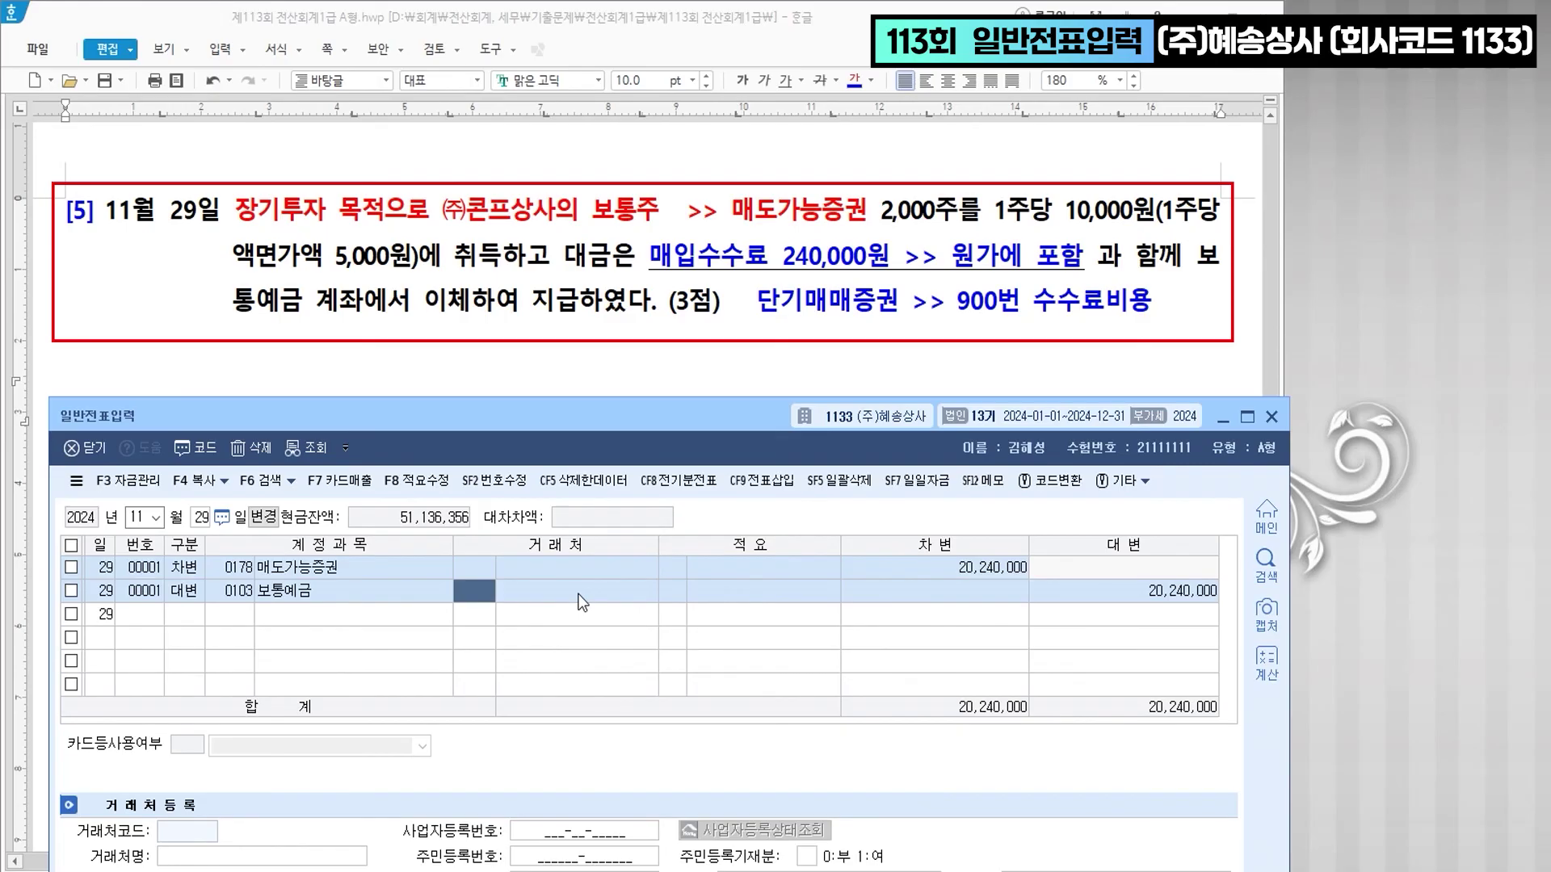
# - Return to the exam document and colour 수입한 상품에 부과된 관세 blue in transaction [6]
pyautogui.click(595, 347)
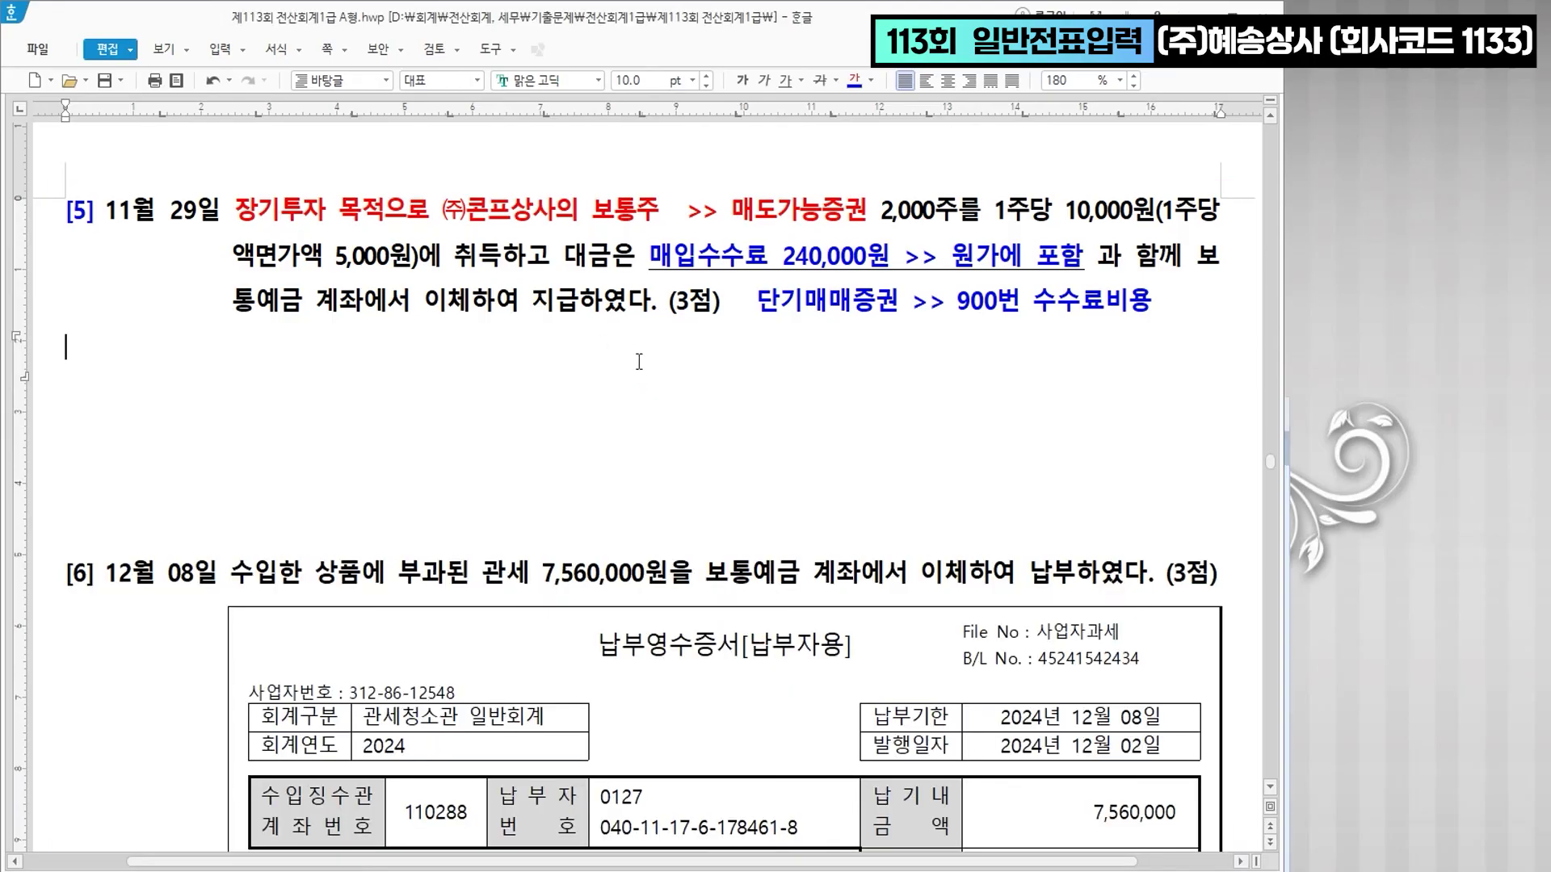
pyautogui.scroll(-3, 638, 364)
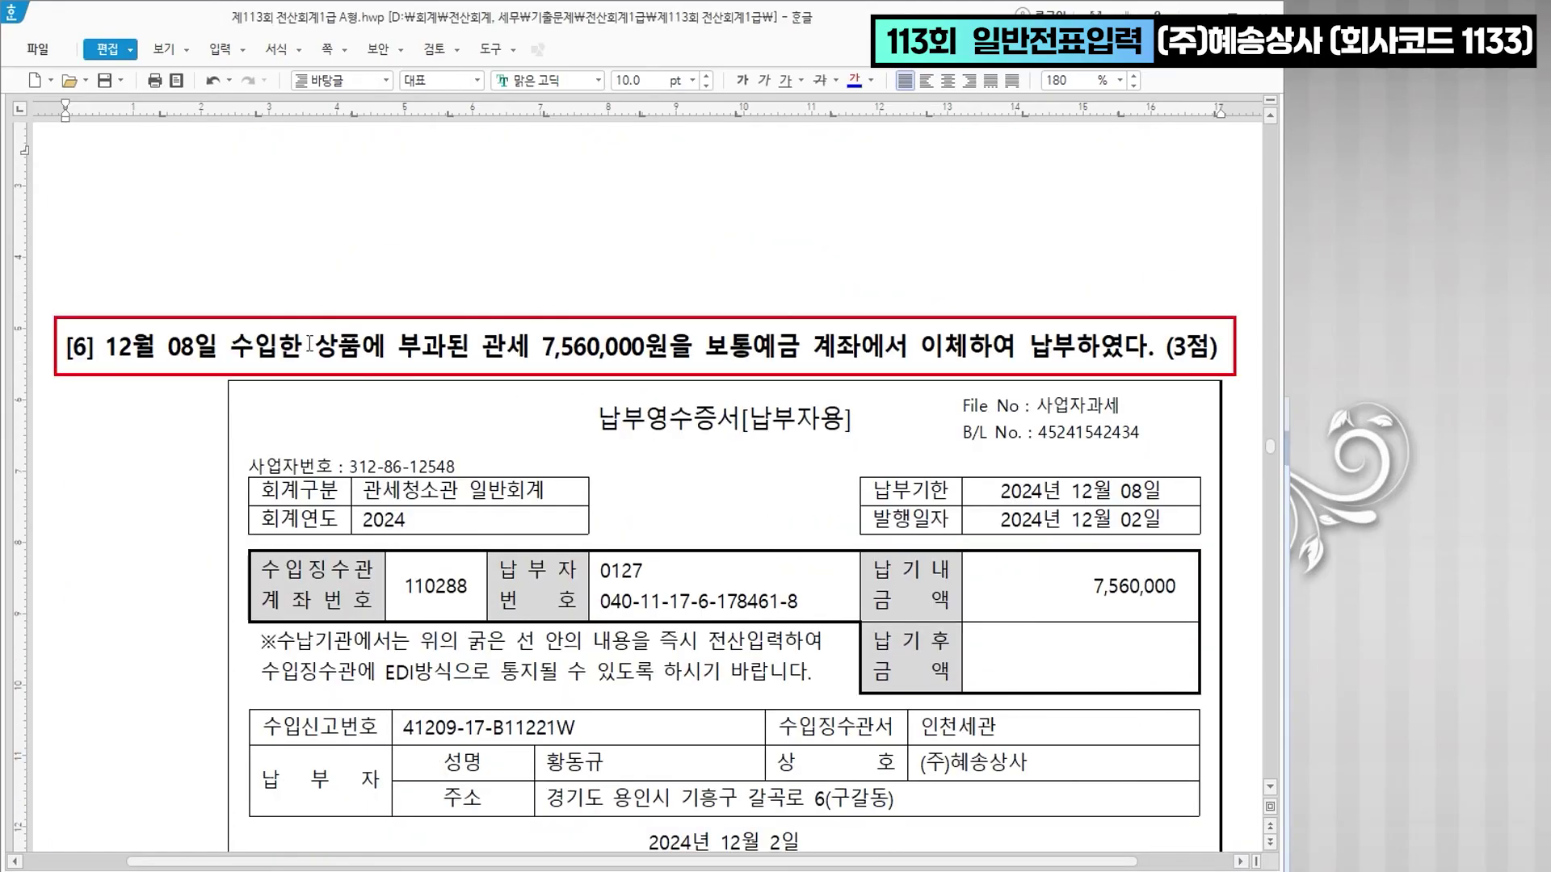
pyautogui.scroll(-3, 271, 344)
pyautogui.scroll(2, 376, 341)
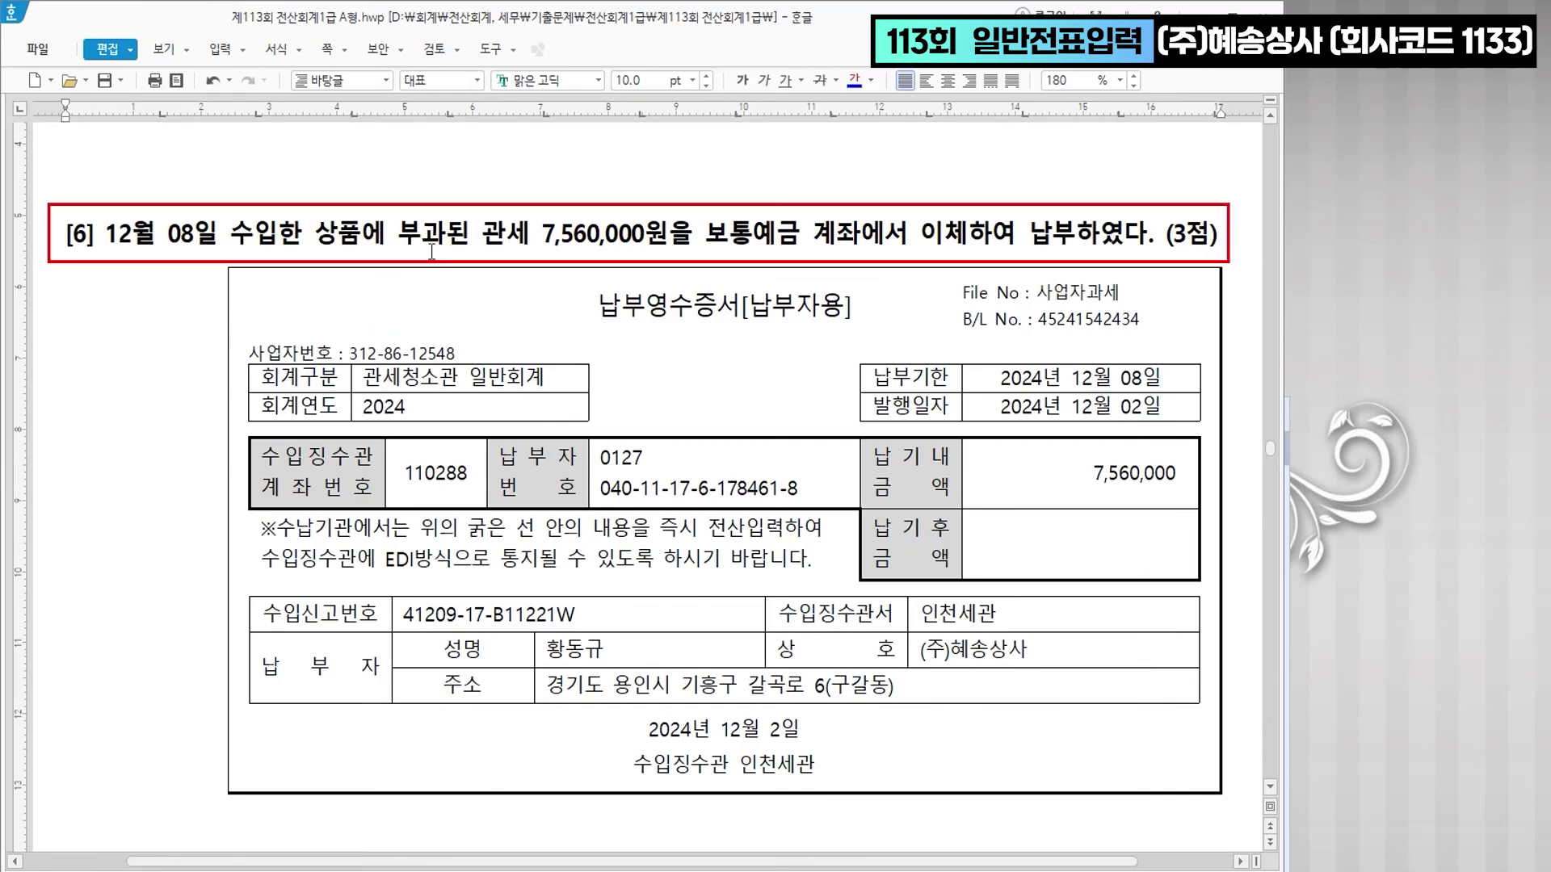
pyautogui.moveTo(230, 235); pyautogui.dragTo(532, 240)
pyautogui.click(854, 80)
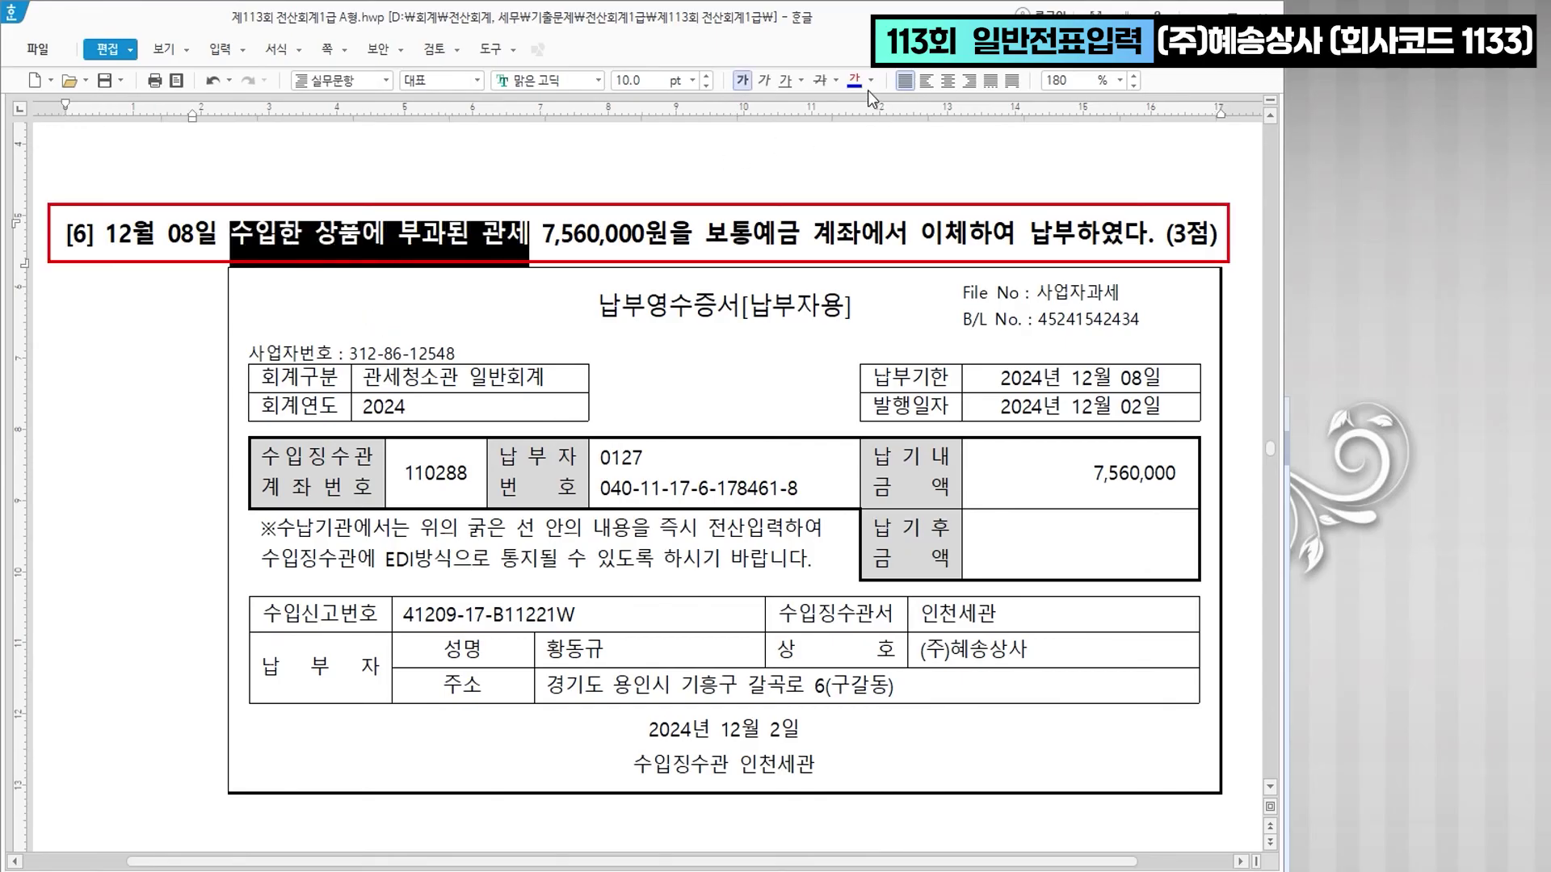
# - Add the note ">> 원가에 포함 >> 상품" after 관세 in transaction [6]
pyautogui.click(531, 236)
pyautogui.write('>> ')
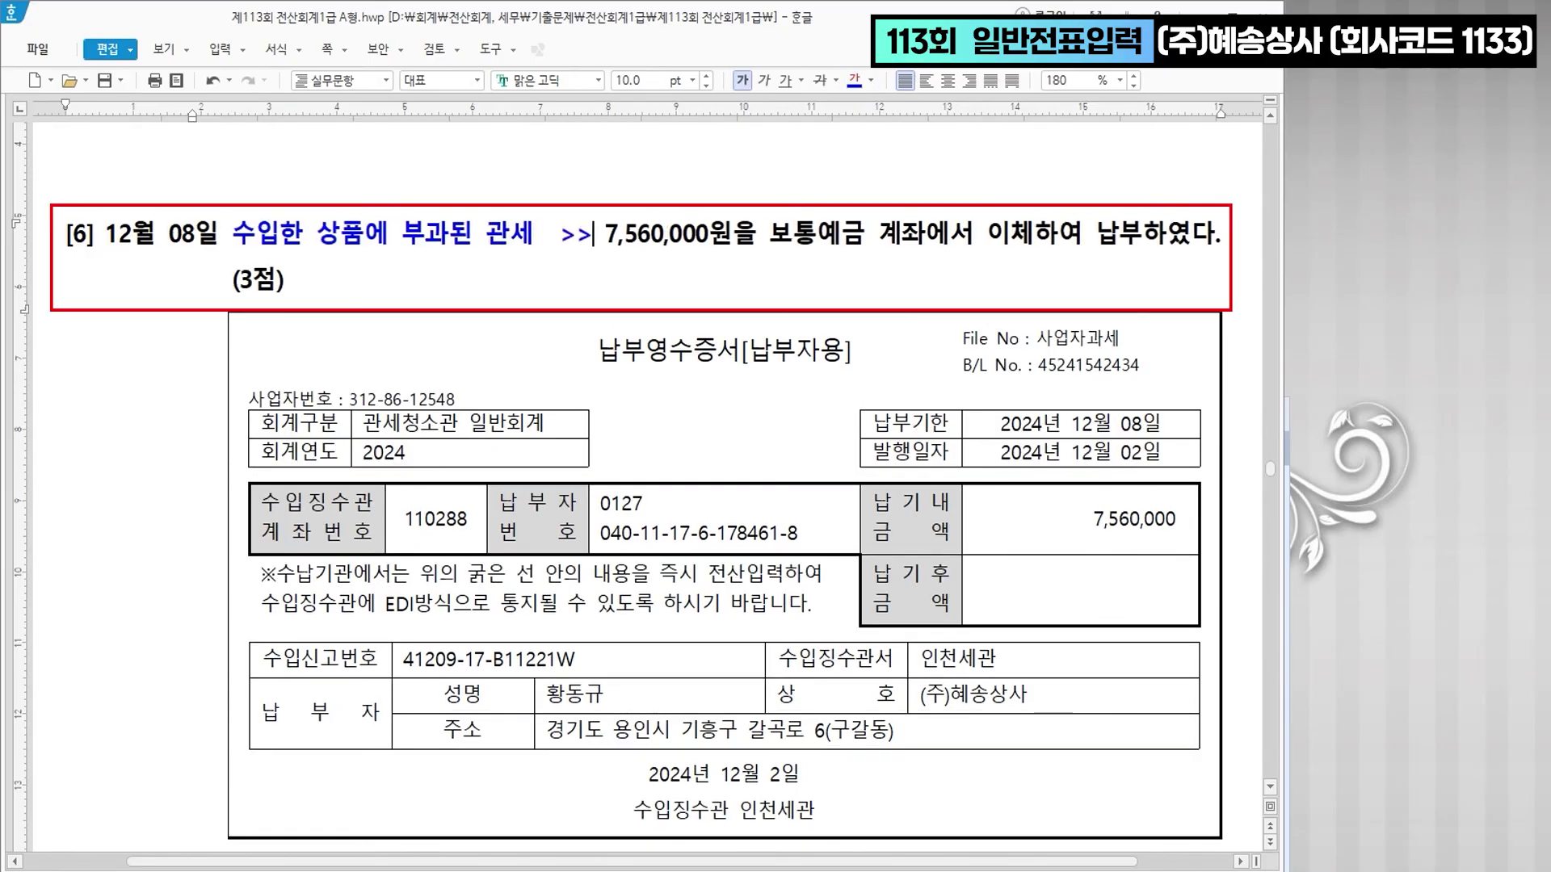
pyautogui.write('원가에 포')
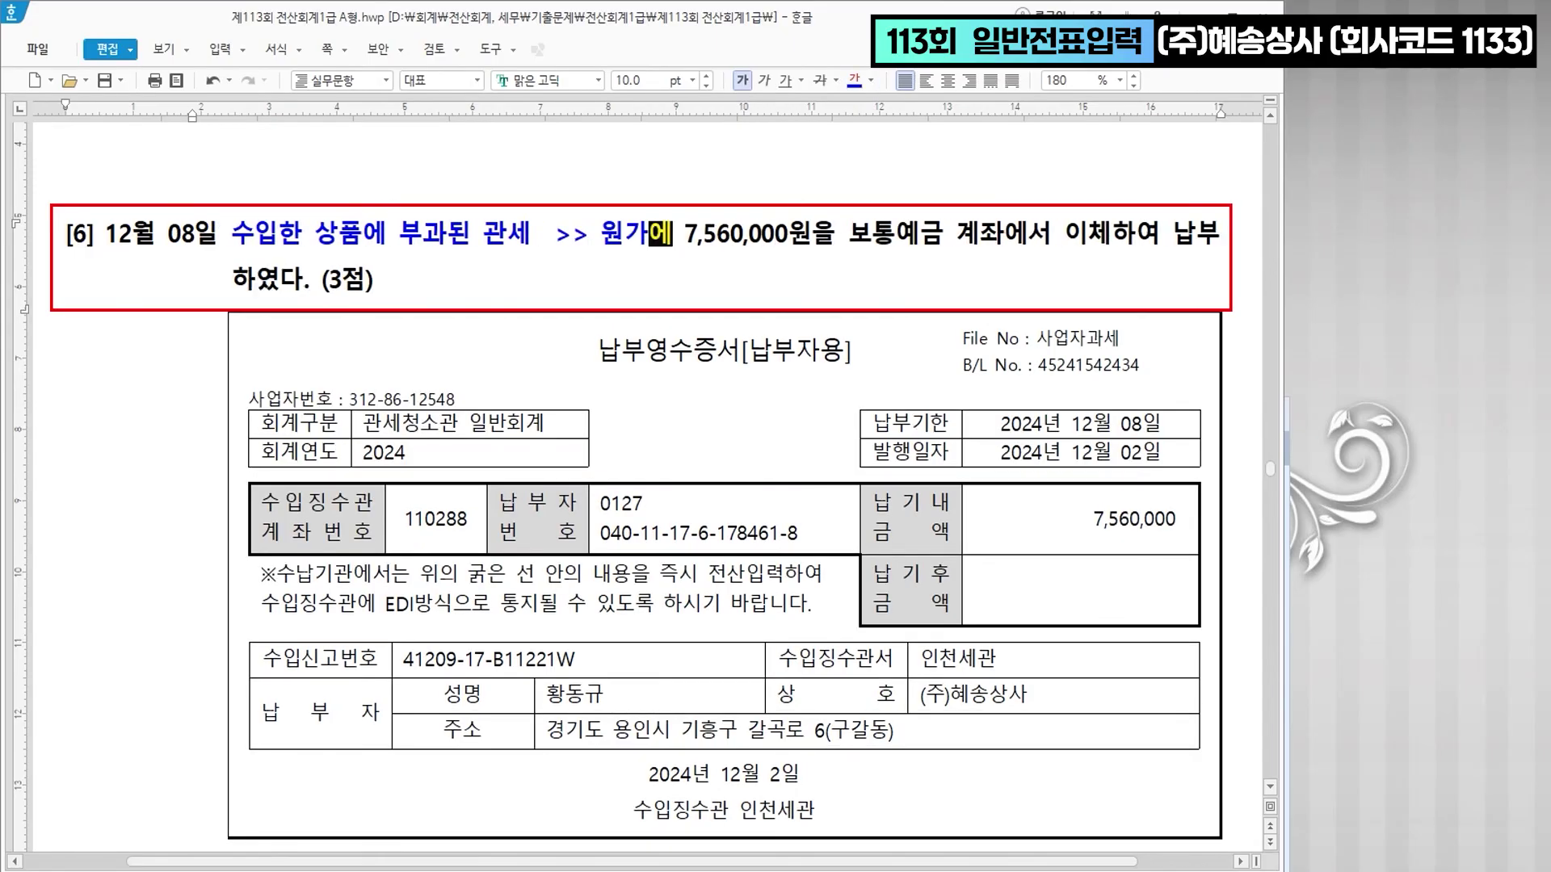
pyautogui.write('함  >> ')
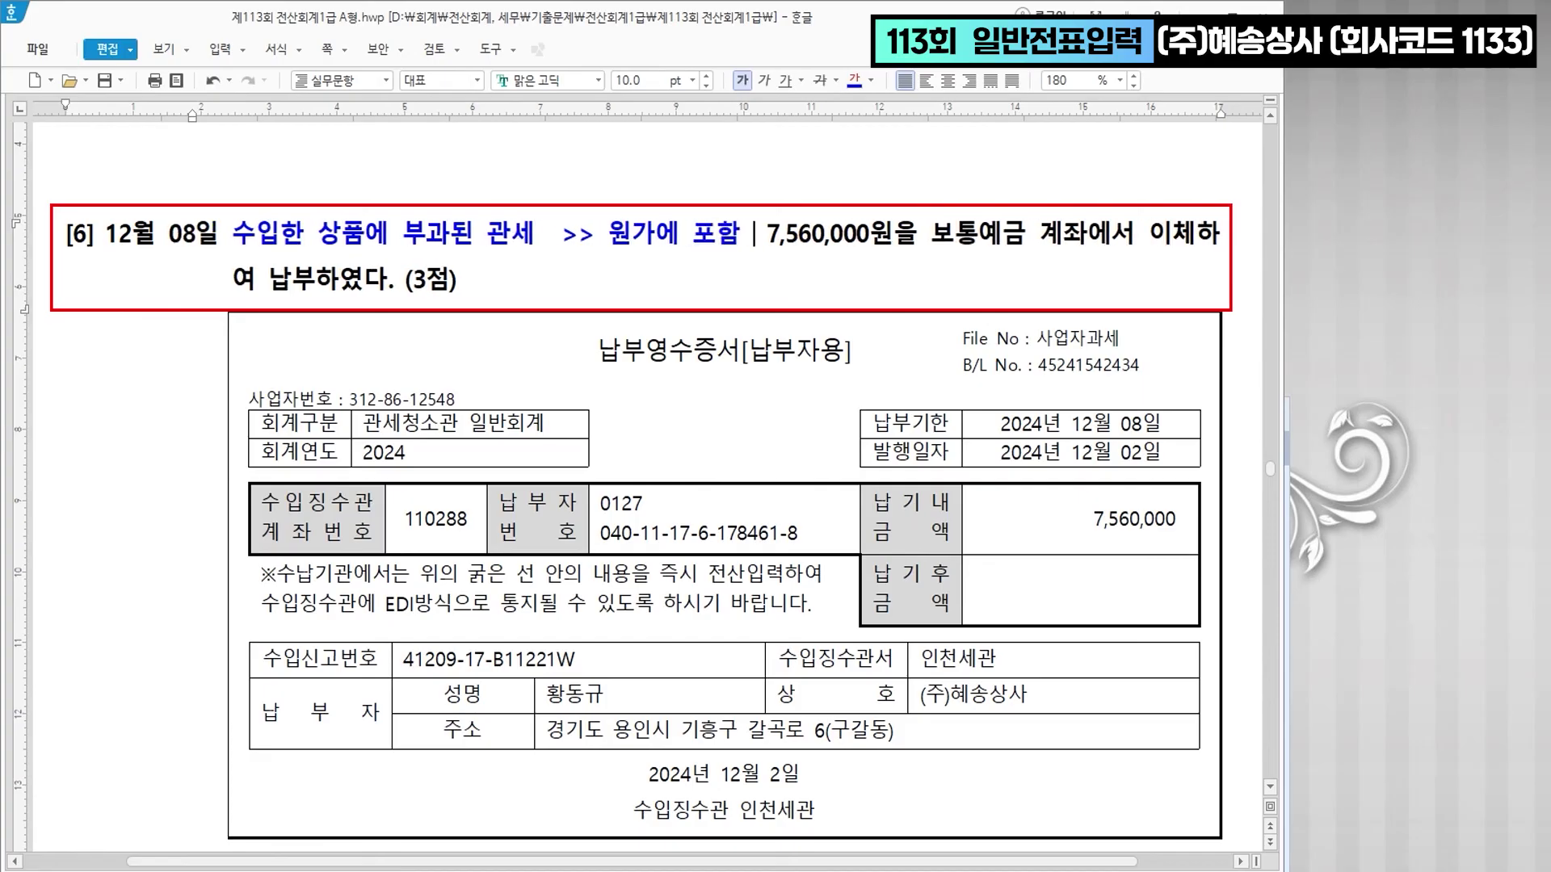
pyautogui.write('상품')
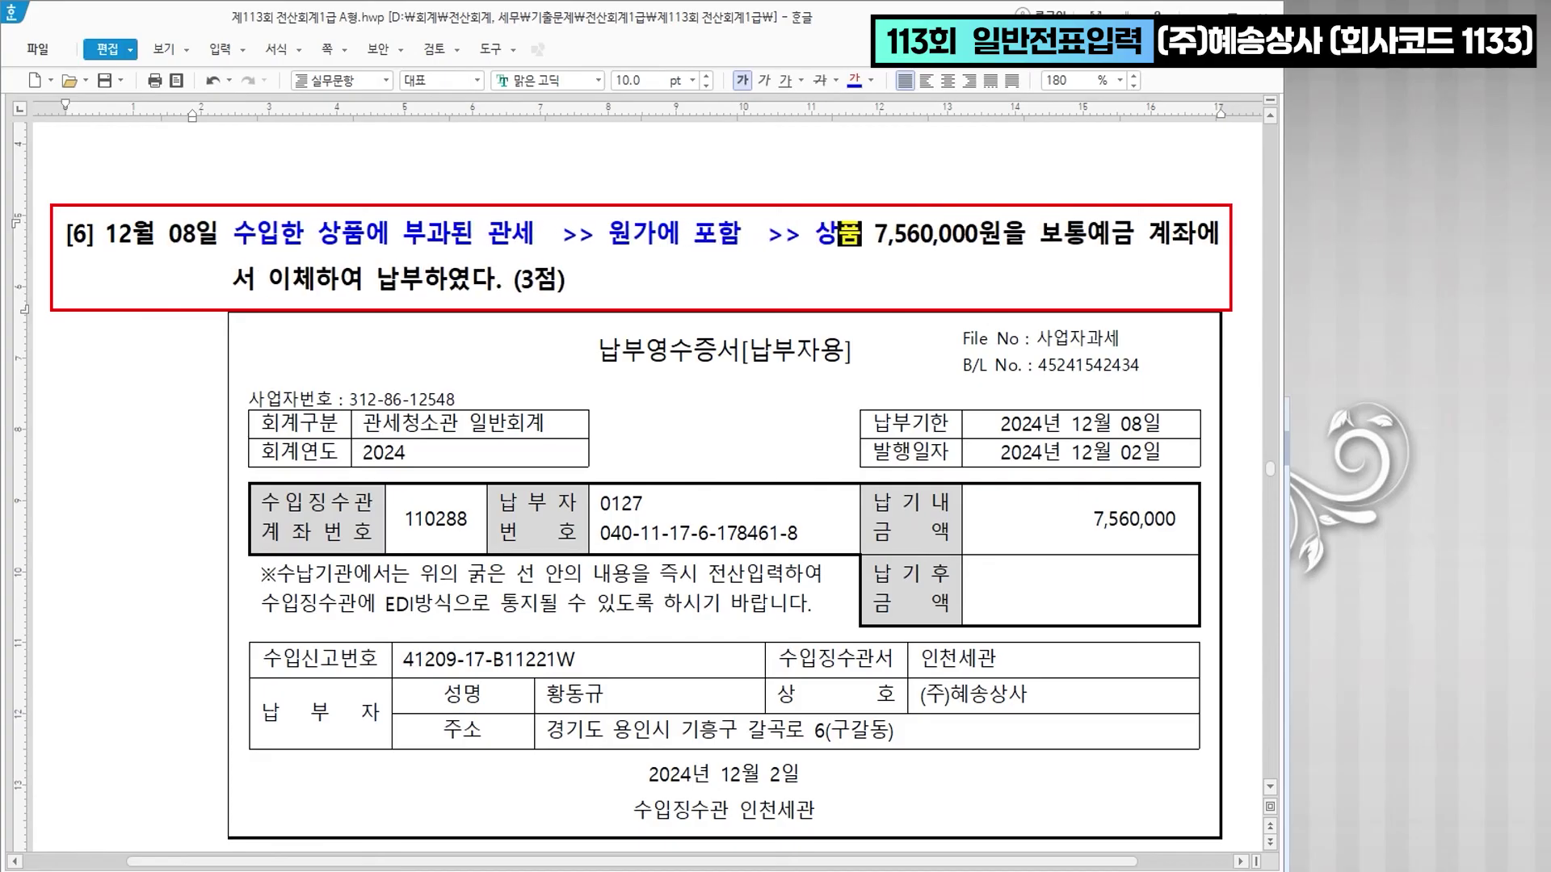
# - Colour 상품 7,560,000원 red in transaction [6]
pyautogui.click(794, 277)
pyautogui.moveTo(810, 239); pyautogui.dragTo(1005, 241)
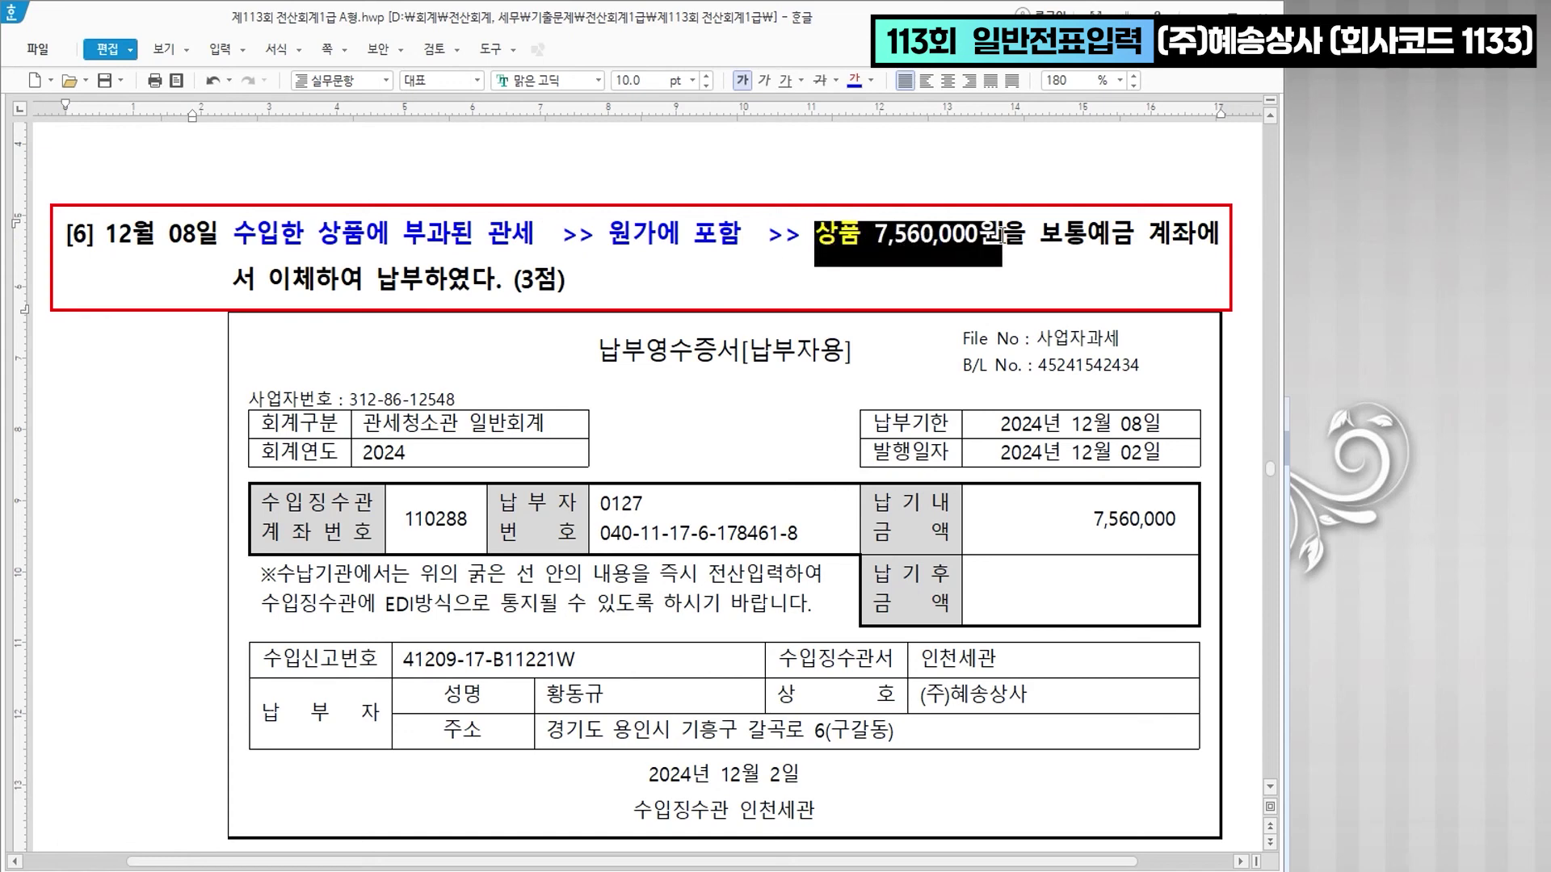
pyautogui.click(872, 81)
pyautogui.click(881, 158)
pyautogui.click(961, 281)
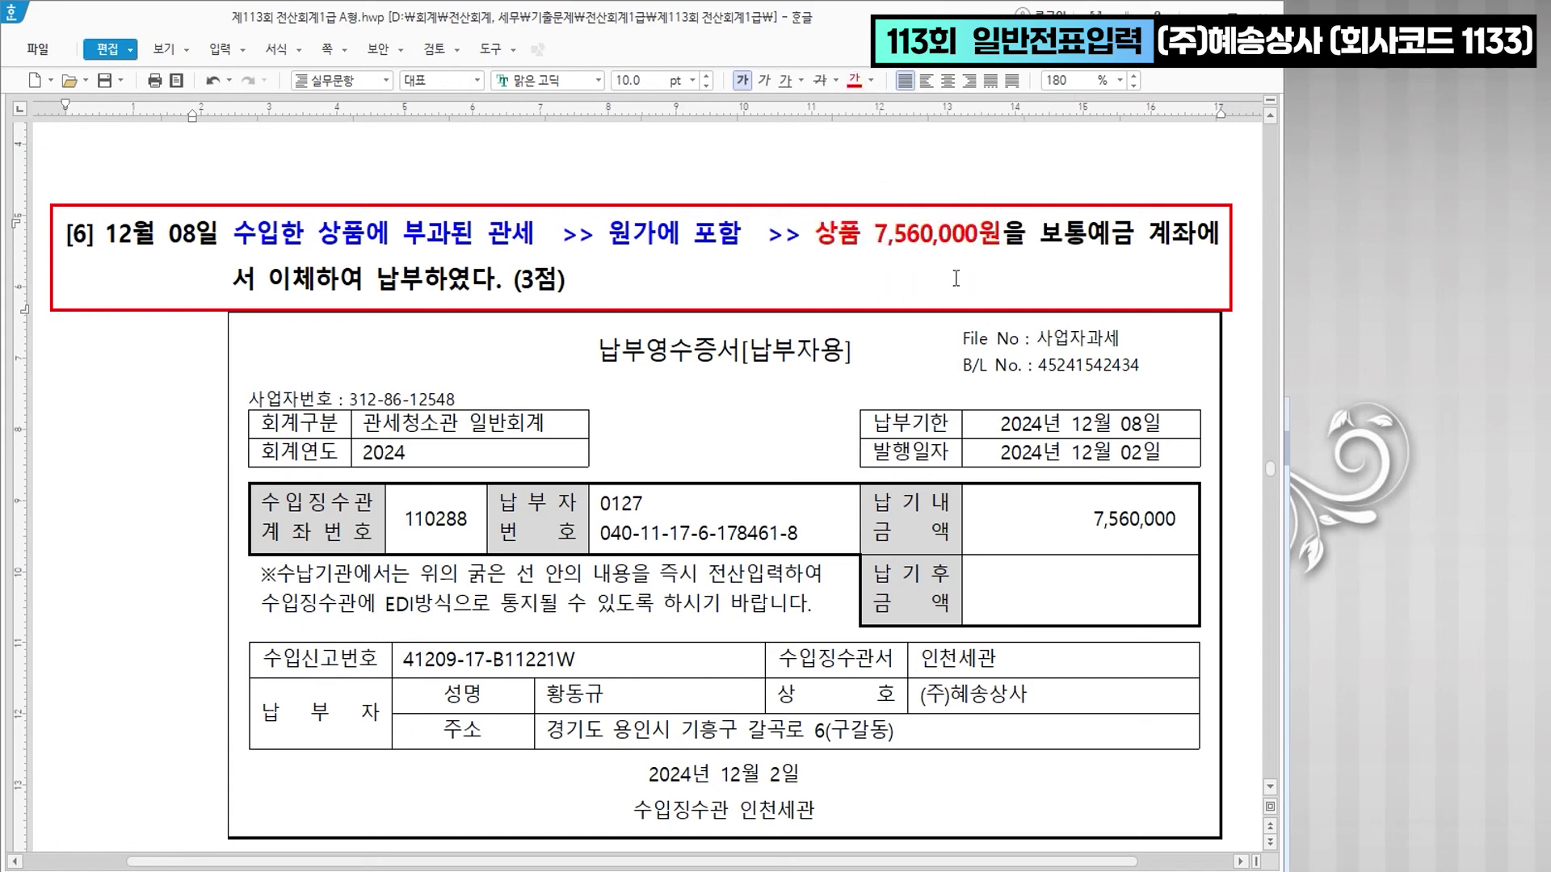
pyautogui.click(986, 265)
pyautogui.click(500, 240)
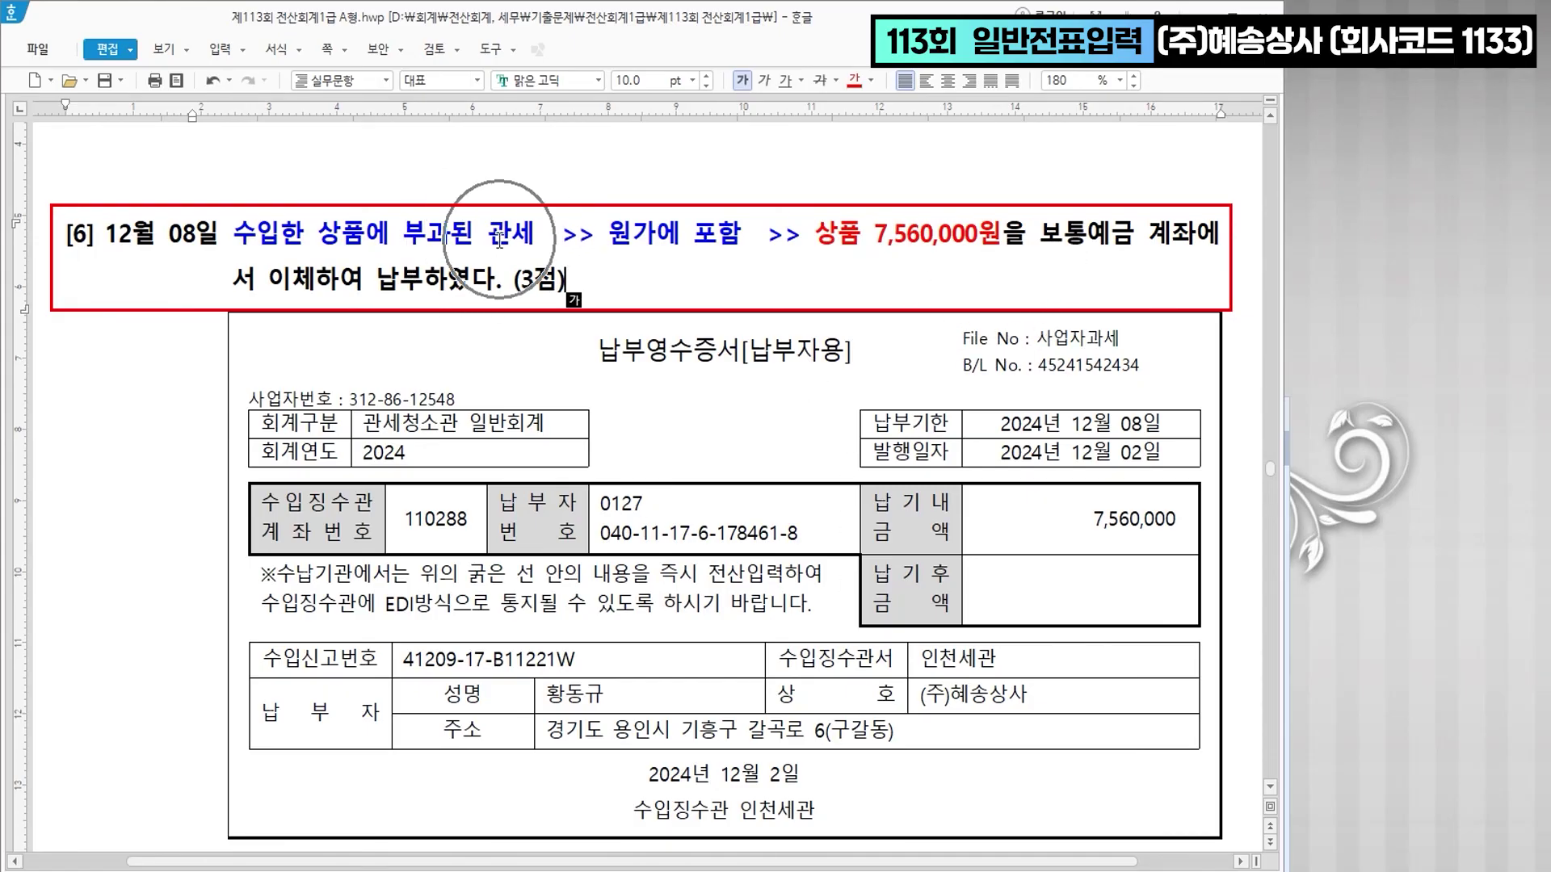
pyautogui.click(695, 231)
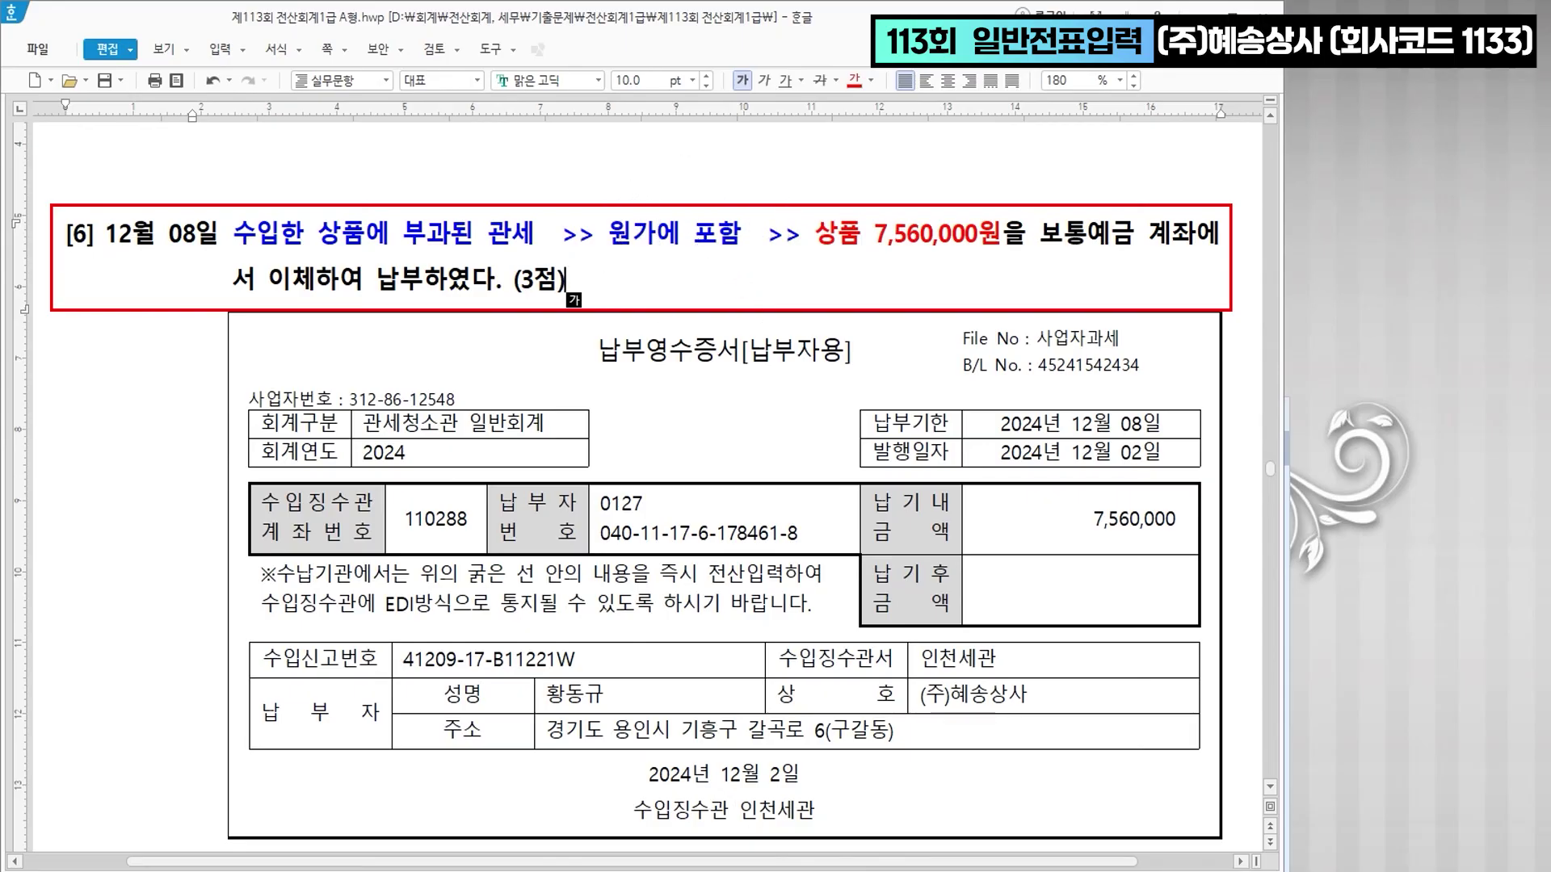
# - Switch to 일반전표입력 and set the voucher date to 12월 8일
pyautogui.hotkey('alt', 'Tab')
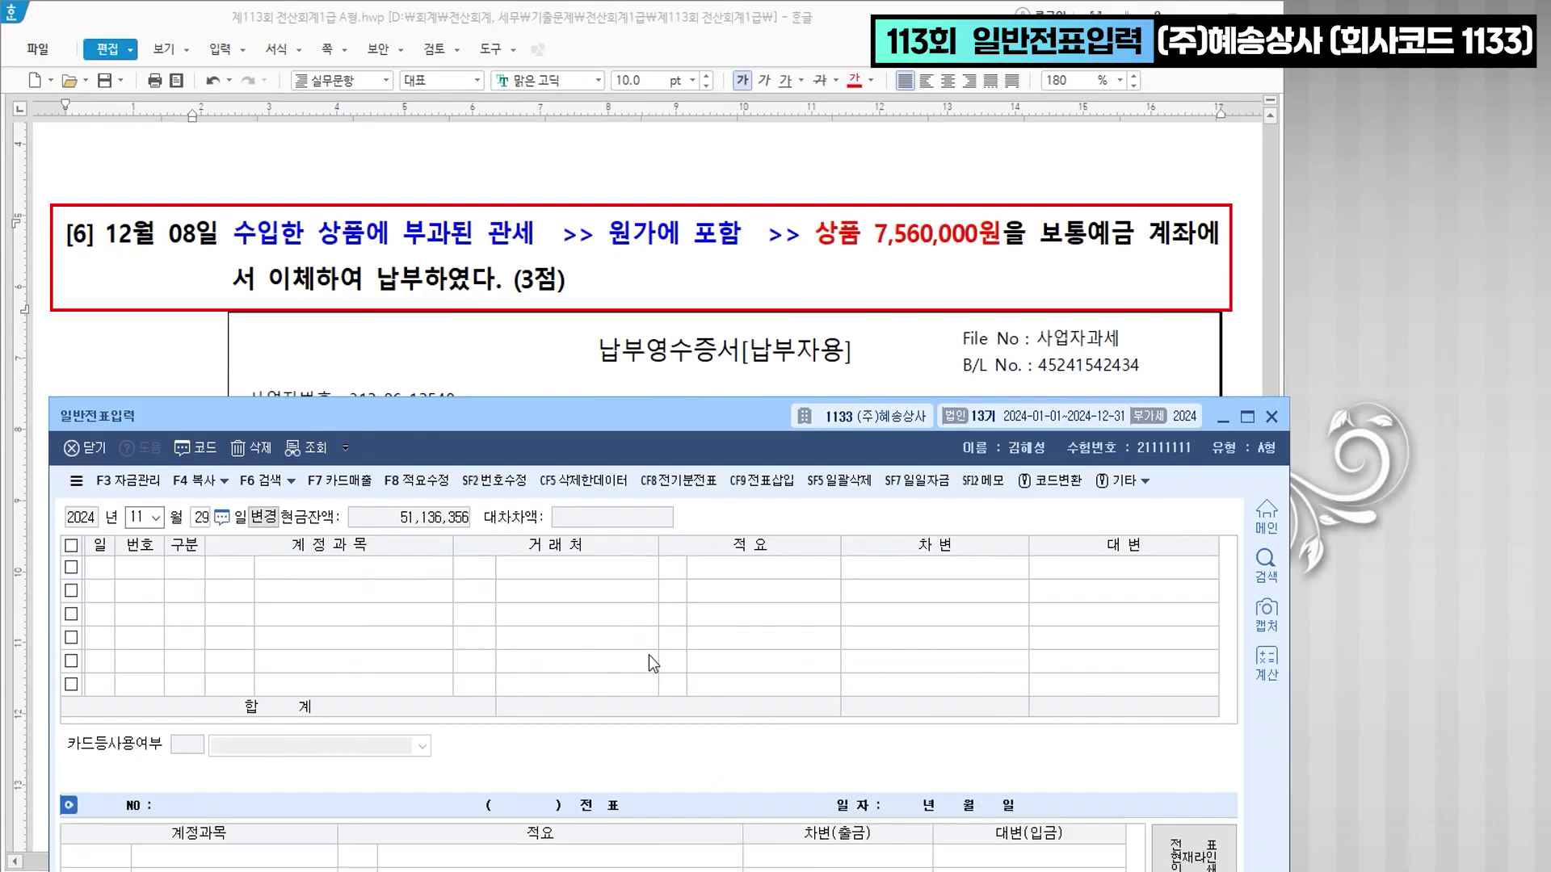
pyautogui.write('12')
pyautogui.press('Return')
pyautogui.write('8')
pyautogui.press('Return')
# - Enter a 차변 line for account 0146 상품 with a debit of 7,560,000
pyautogui.write('3')
pyautogui.press('Return')
pyautogui.write('146')
pyautogui.press('Return')
pyautogui.press('Return')
pyautogui.press('Return')
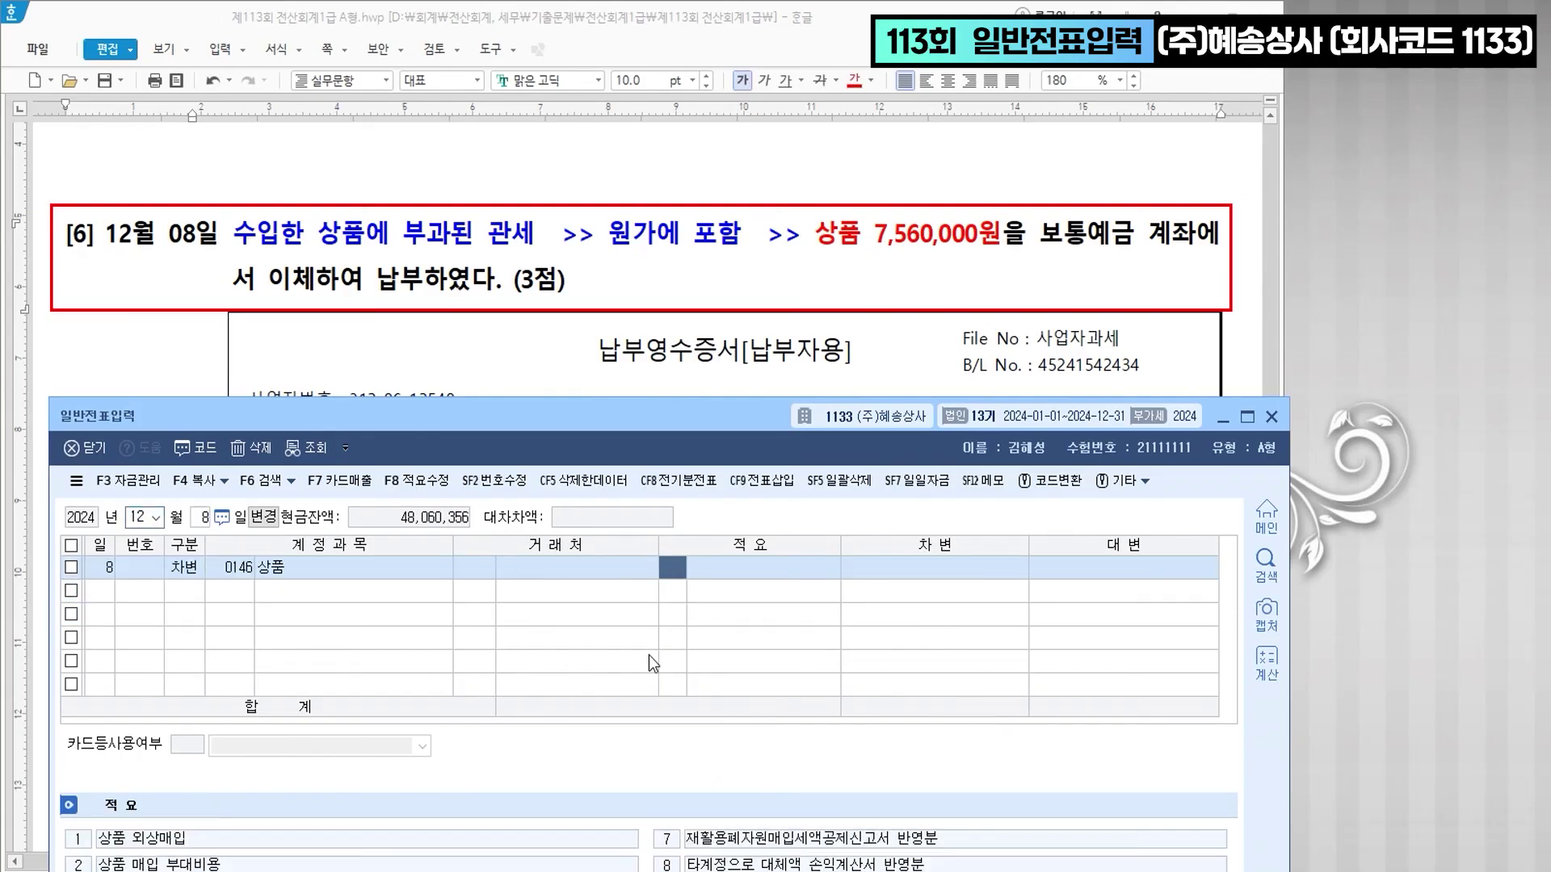
pyautogui.write('7,560,000')
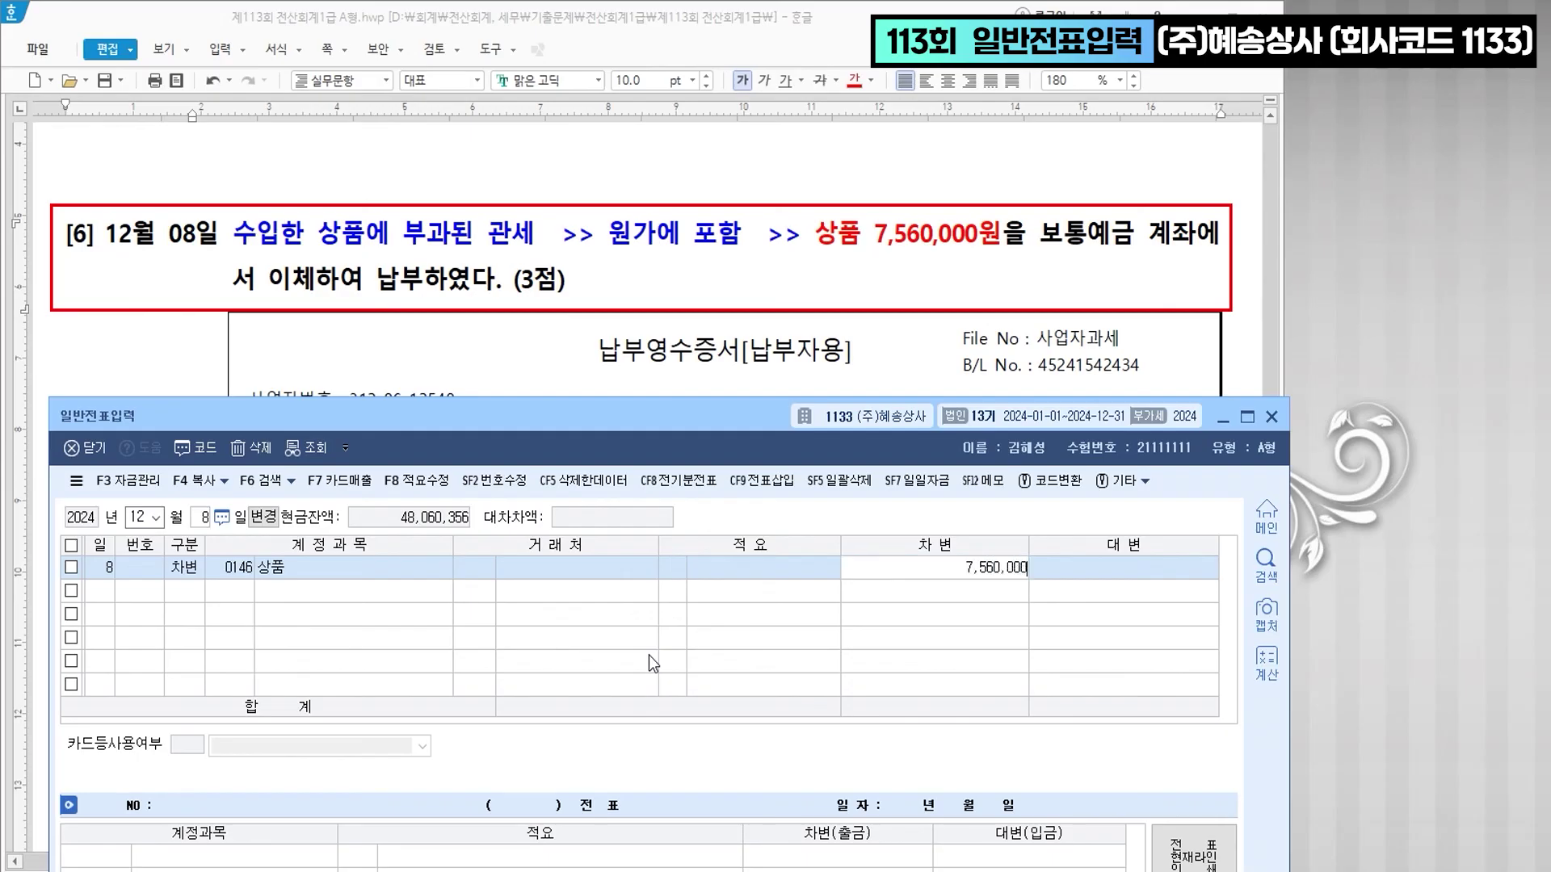
pyautogui.press('Return')
# - Complete the 12월 8일 voucher with a balancing 대변 line for account 0103 보통예금
pyautogui.write('4')
pyautogui.press('Return')
pyautogui.write('103')
pyautogui.press('Return')
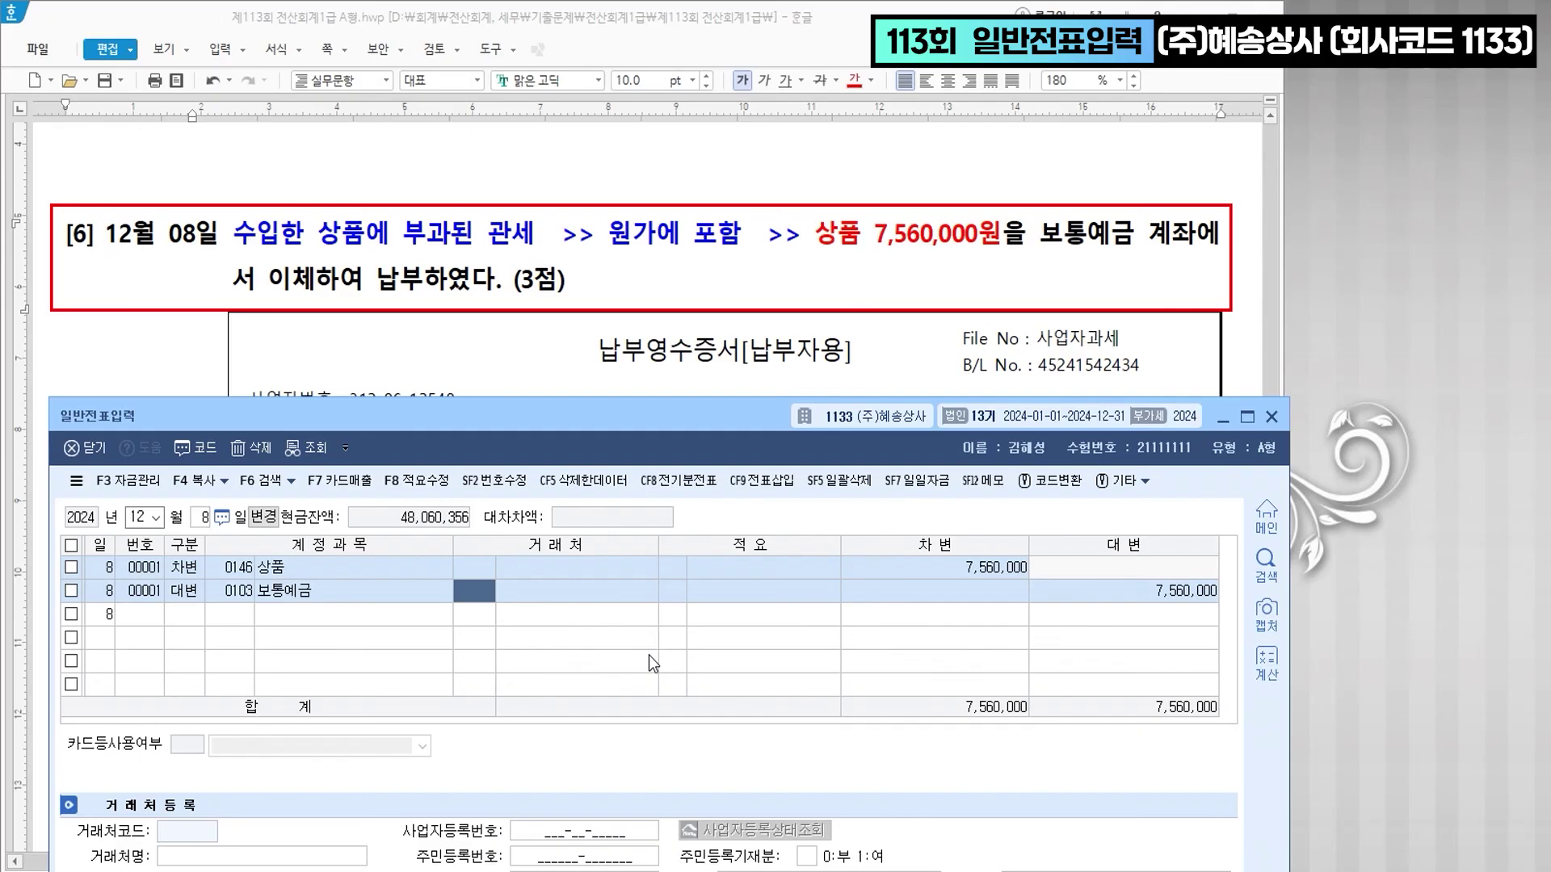
pyautogui.press('Return')
pyautogui.press('Return')
pyautogui.press('Return')
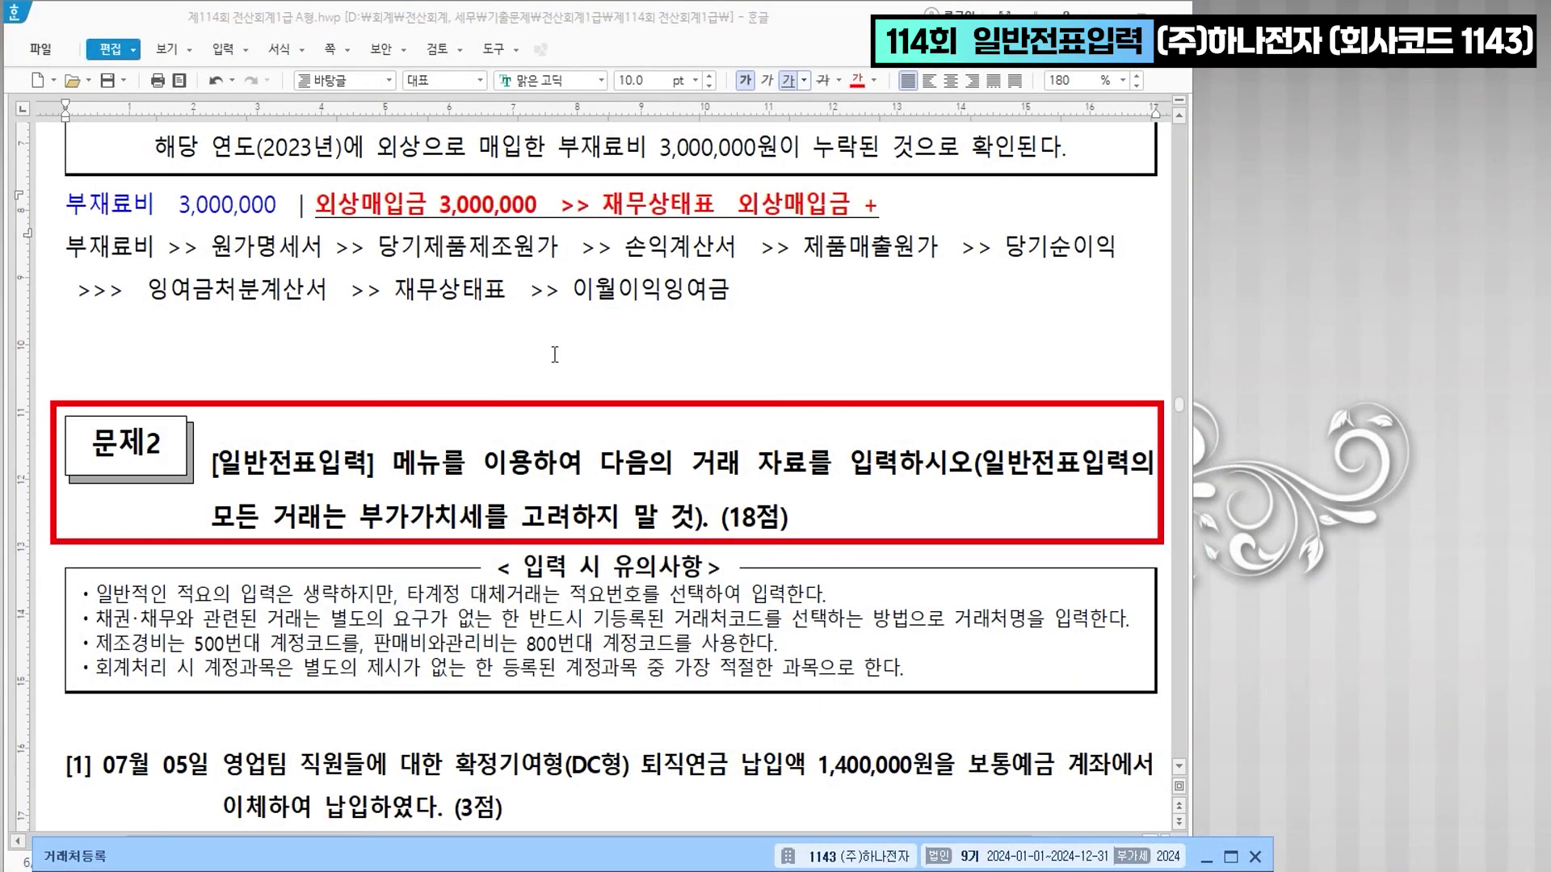
# - In exam 114's transaction [1], colour 확정기여형(DC형) red and add the note ">> 퇴직급여" after it
pyautogui.middleClick(540, 368)
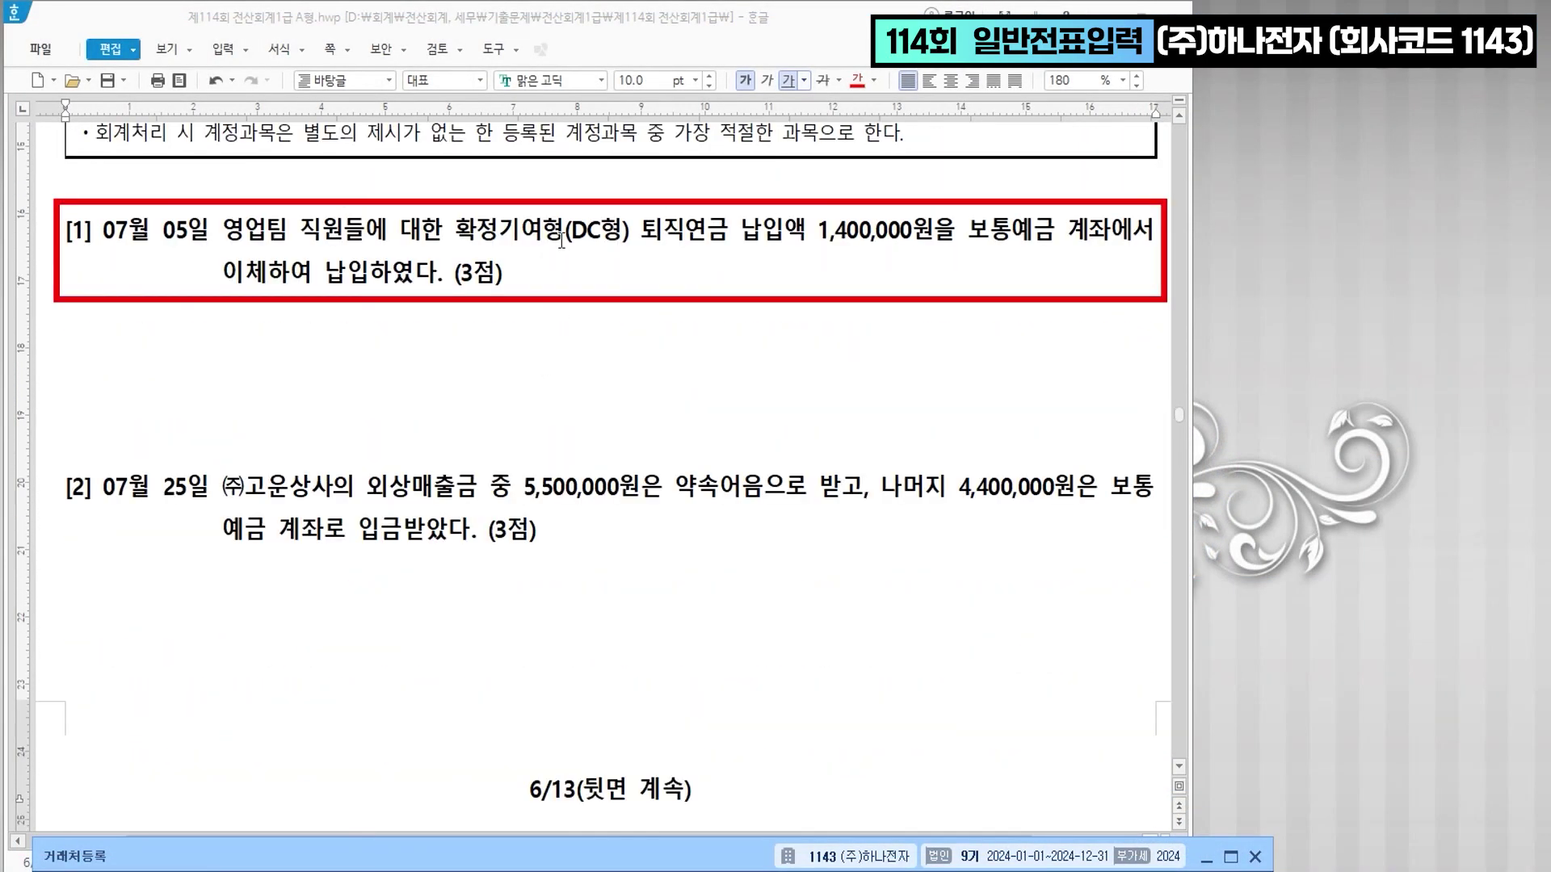
pyautogui.moveTo(456, 230); pyautogui.dragTo(638, 234)
pyautogui.click(858, 80)
pyautogui.click(629, 235)
pyautogui.write('>>')
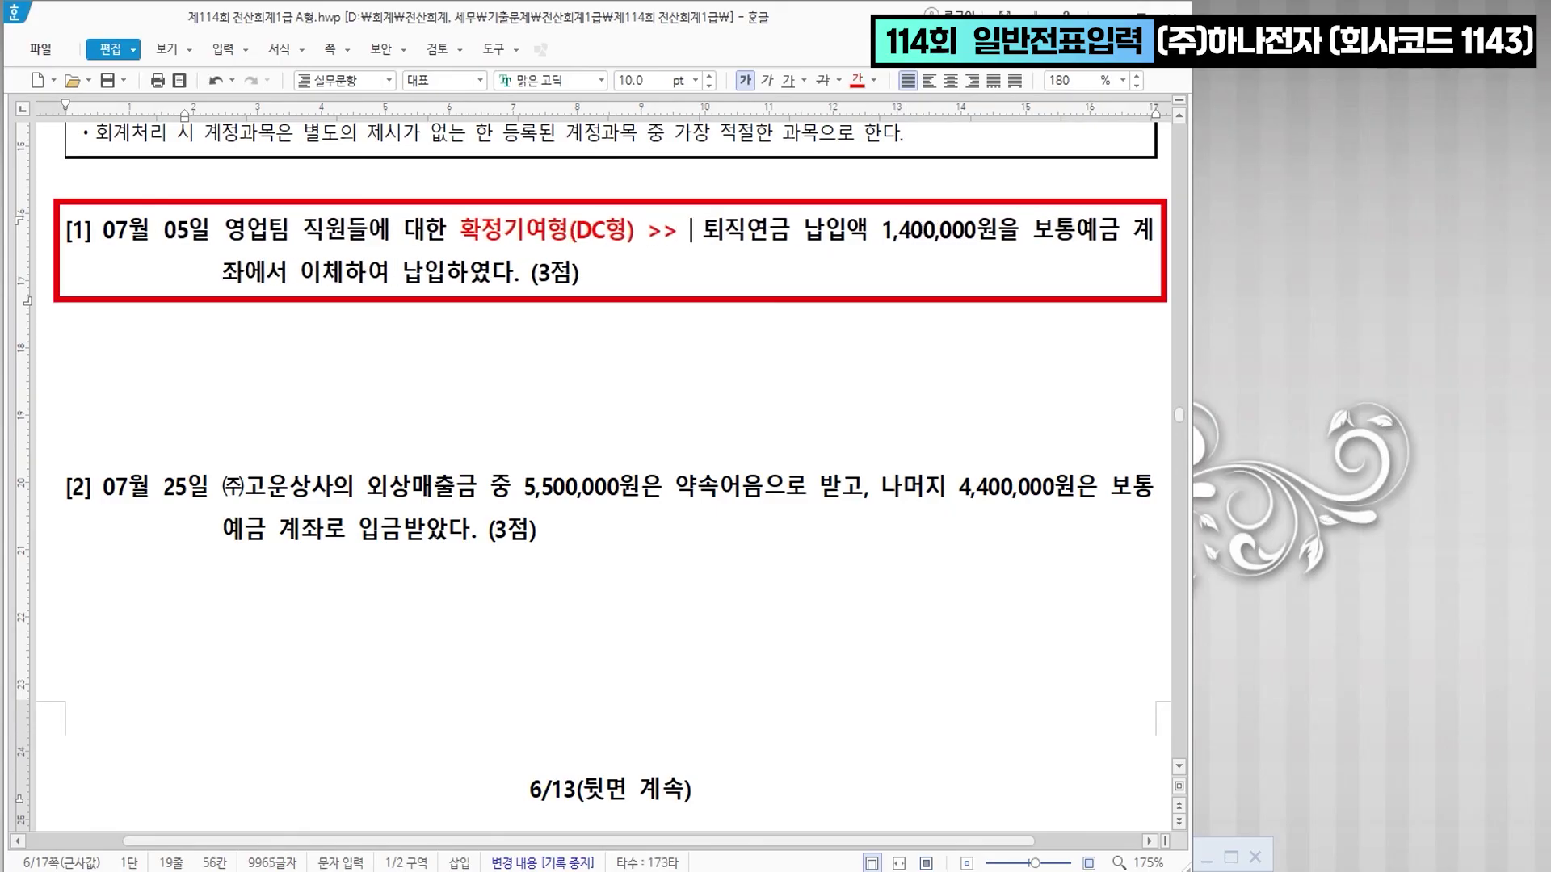
pyautogui.write(' 퇴직급여 퇴직')
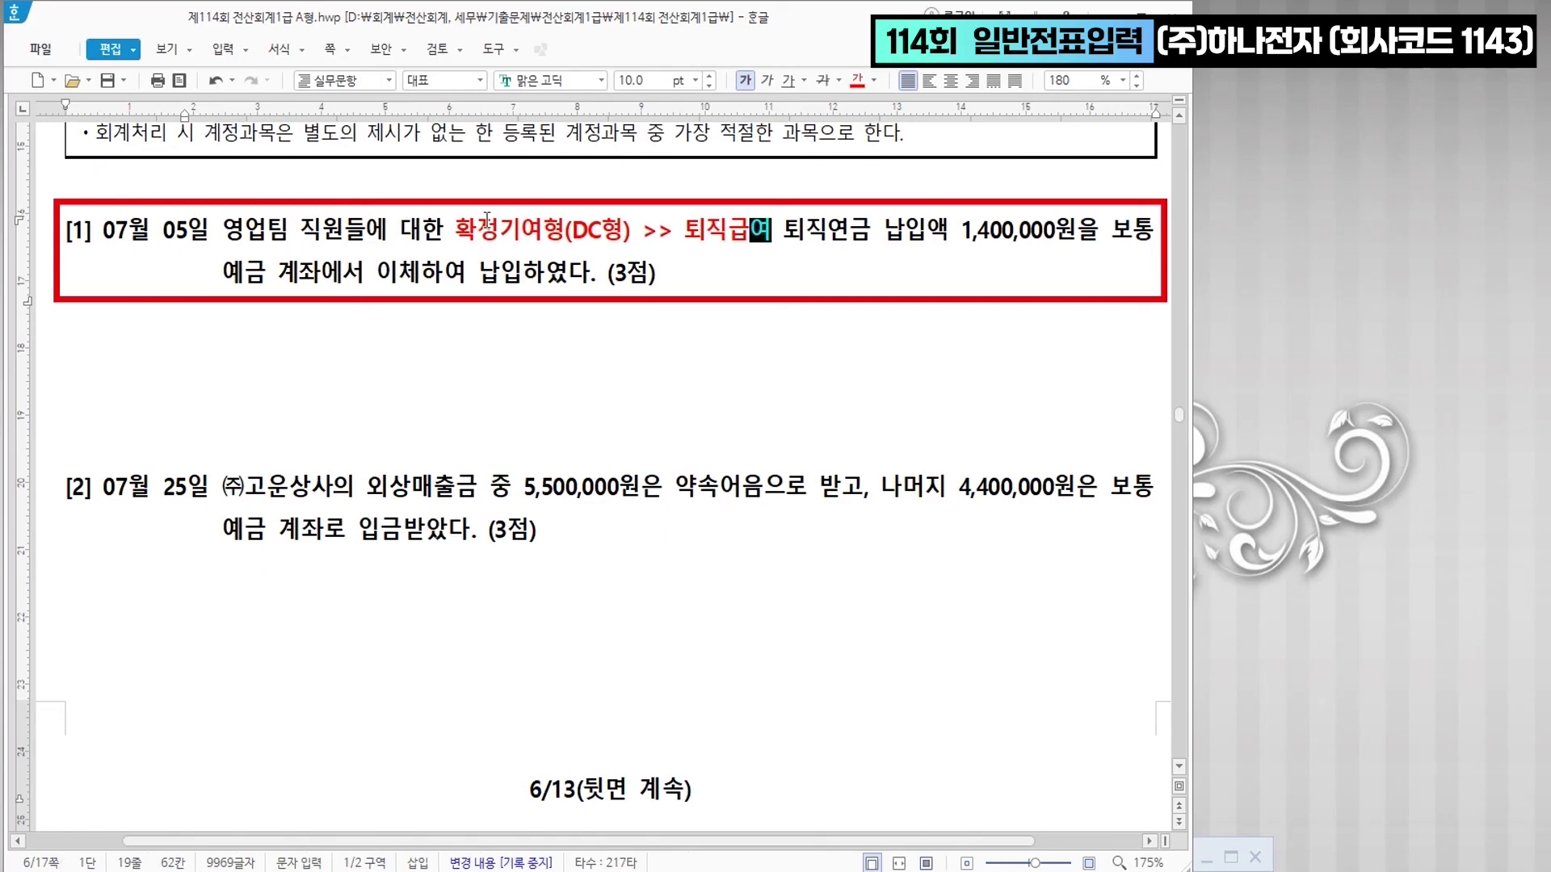
# - Switch to the accounting program for company 1143, open 일반전표입력, and move its window so transaction [1] can be read
pyautogui.hotkey('alt', 'Tab')
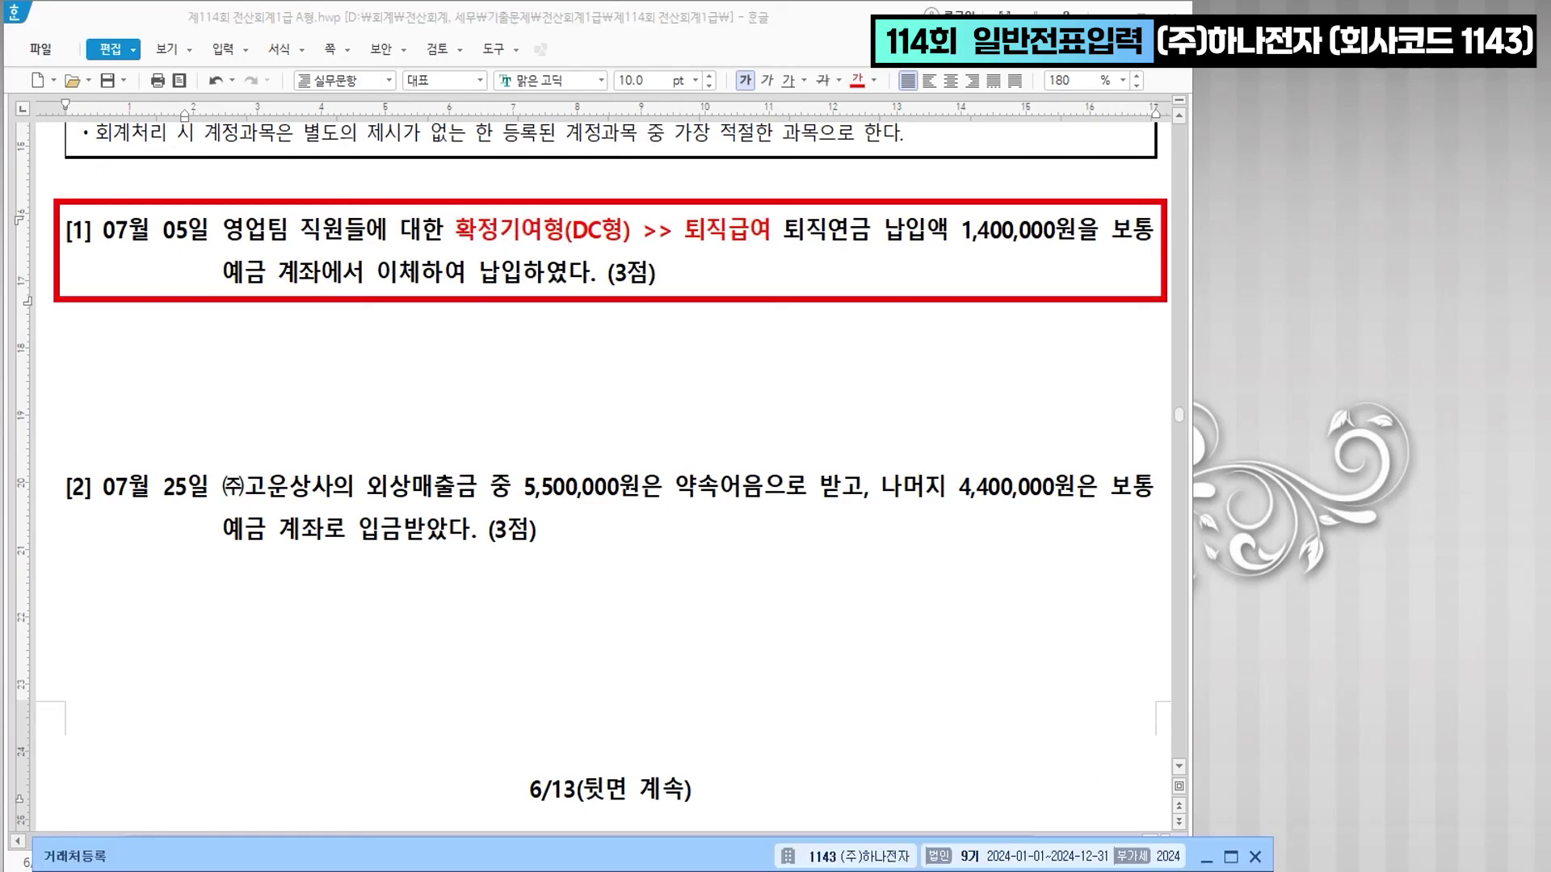
pyautogui.write('보통')
pyautogui.press('Return')
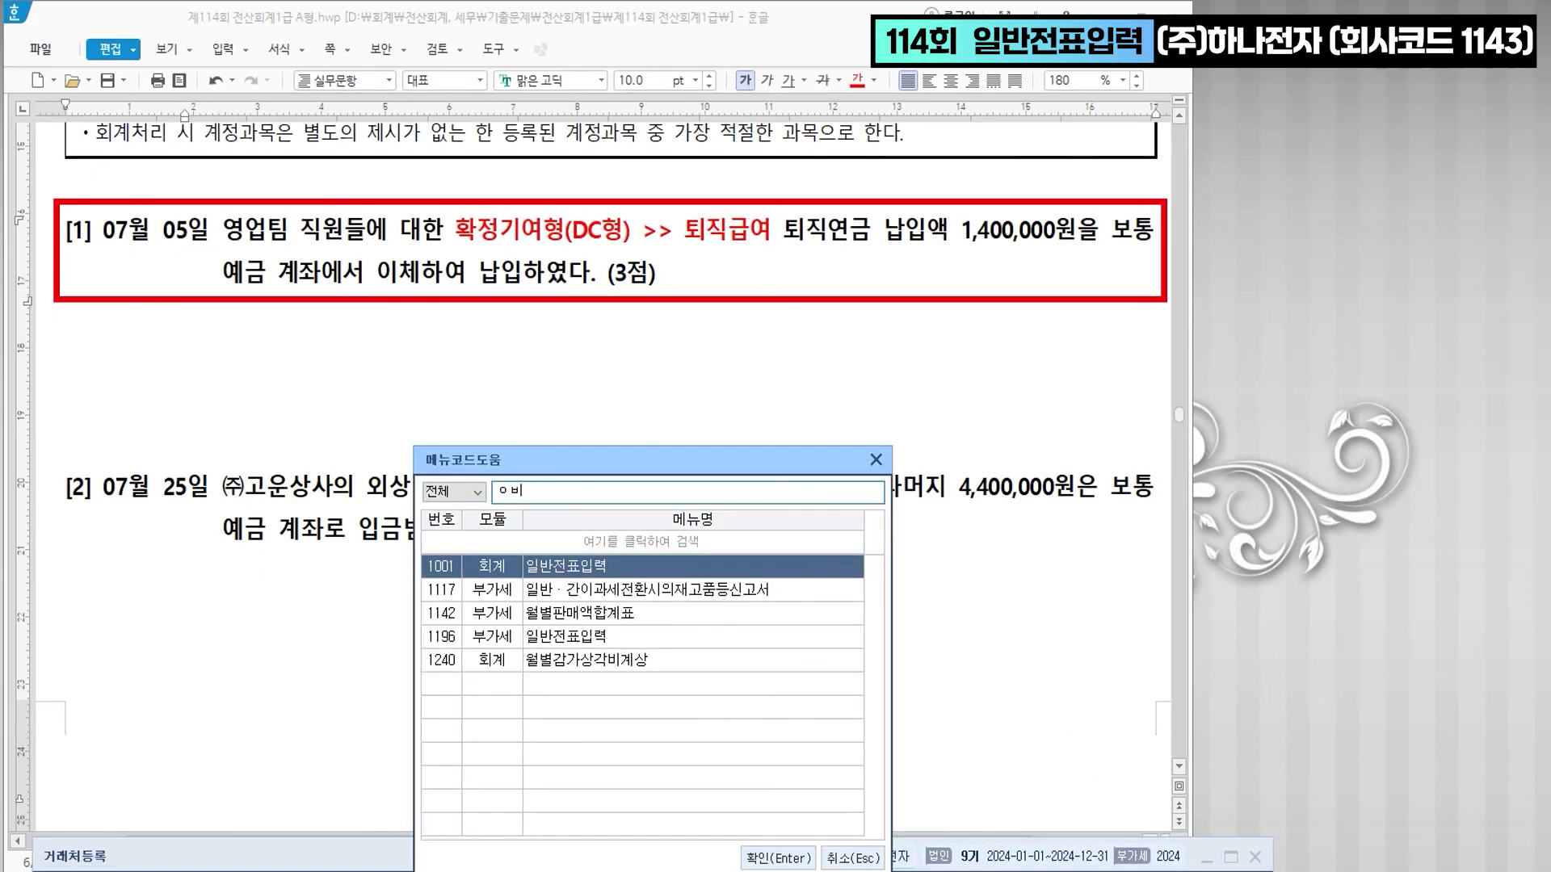
pyautogui.press('Return')
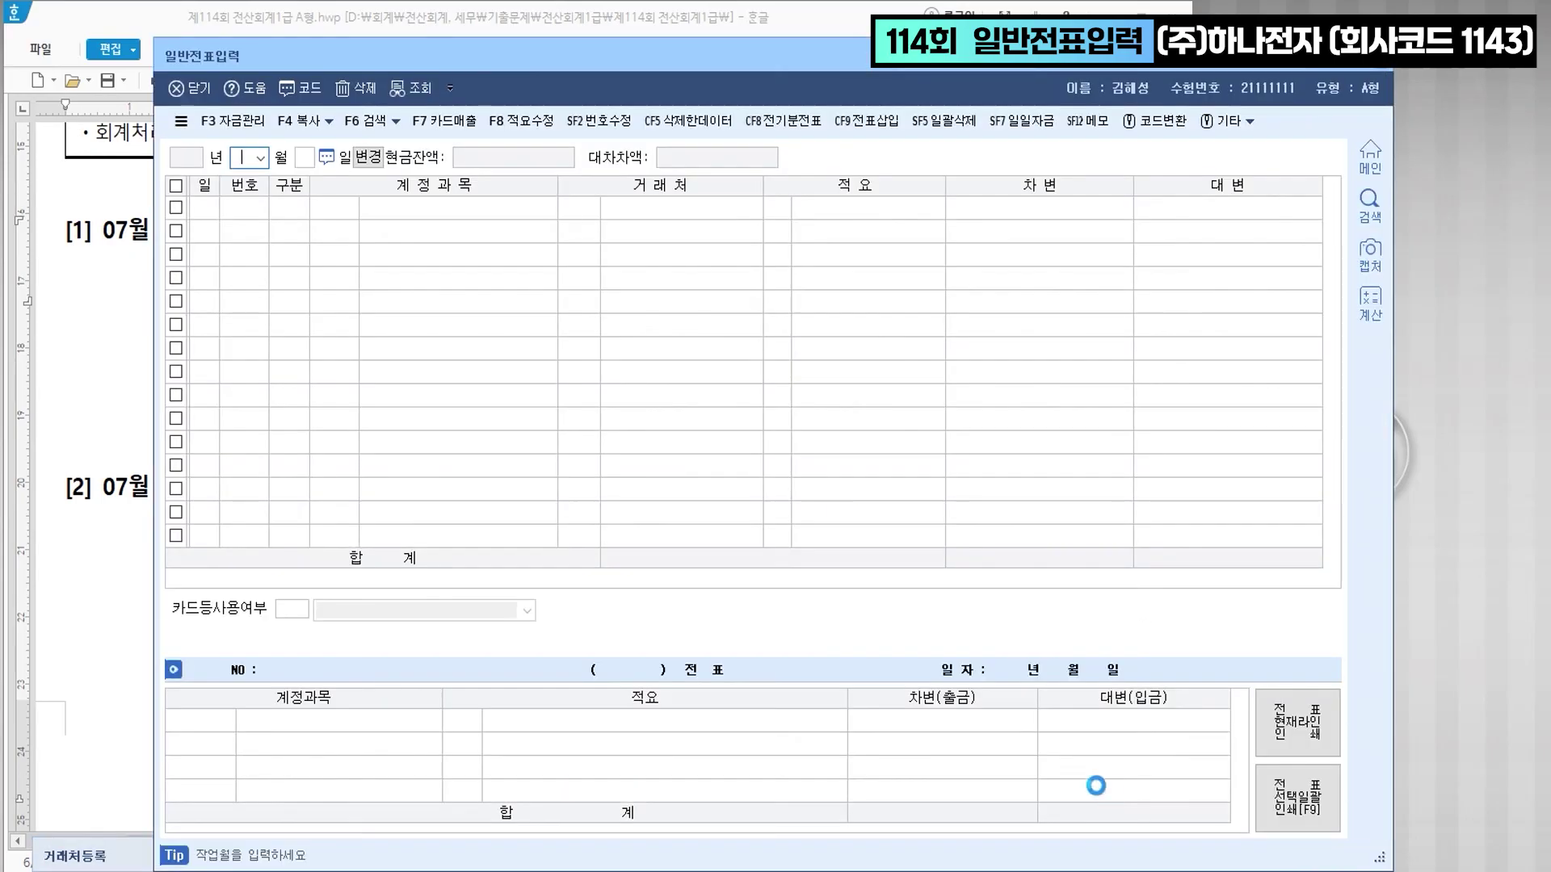
pyautogui.moveTo(794, 39); pyautogui.dragTo(728, 298)
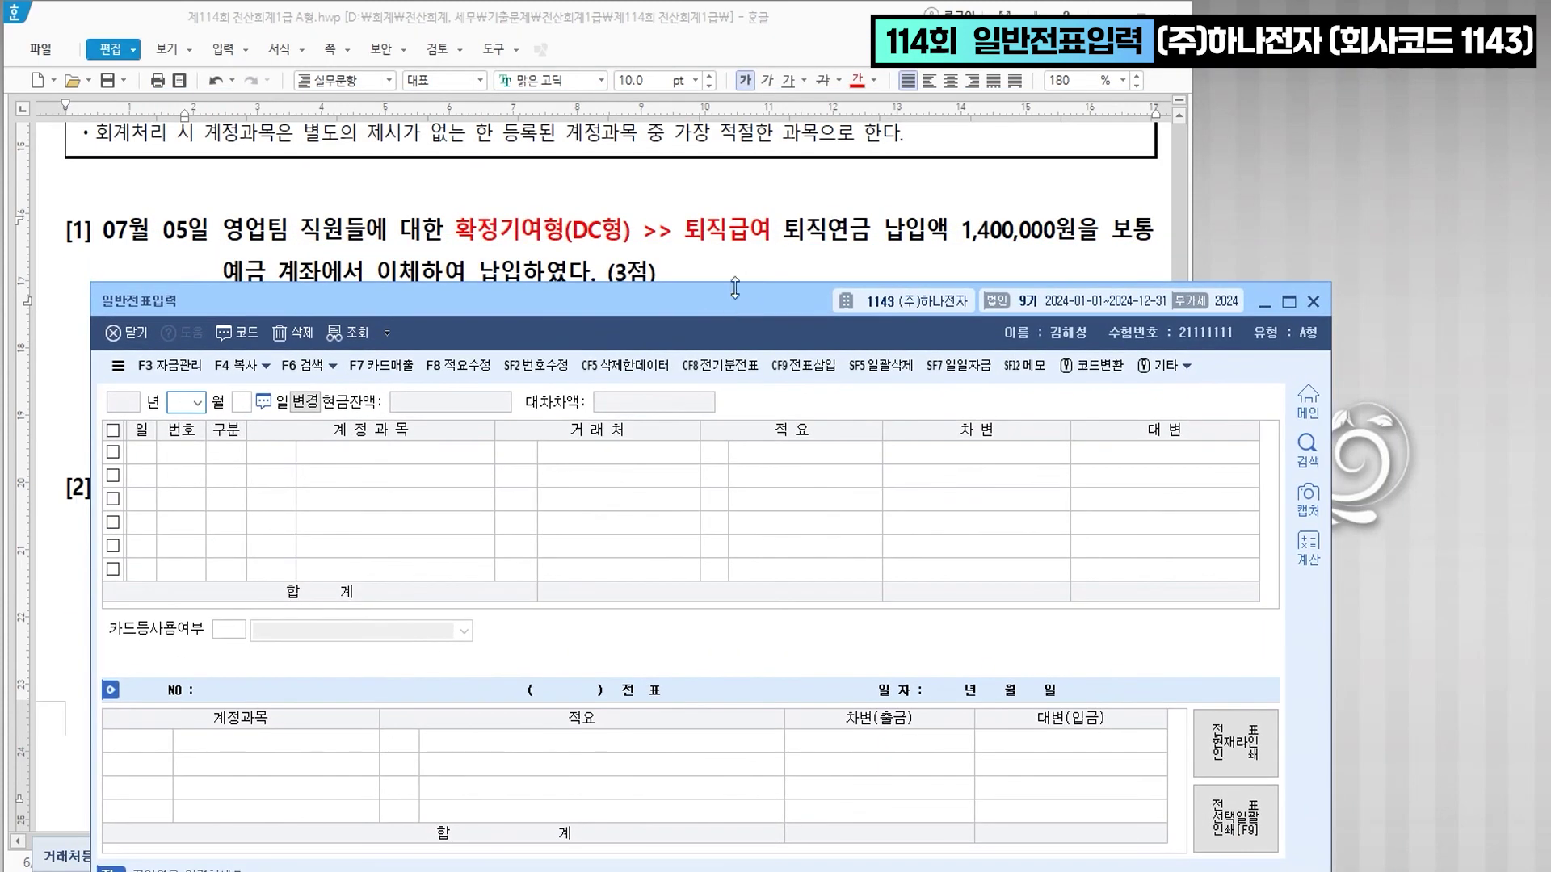
# - Set the voucher date to 07월 05일 for transaction [1]
pyautogui.scroll(-2, 795, 203)
pyautogui.scroll(2, 795, 203)
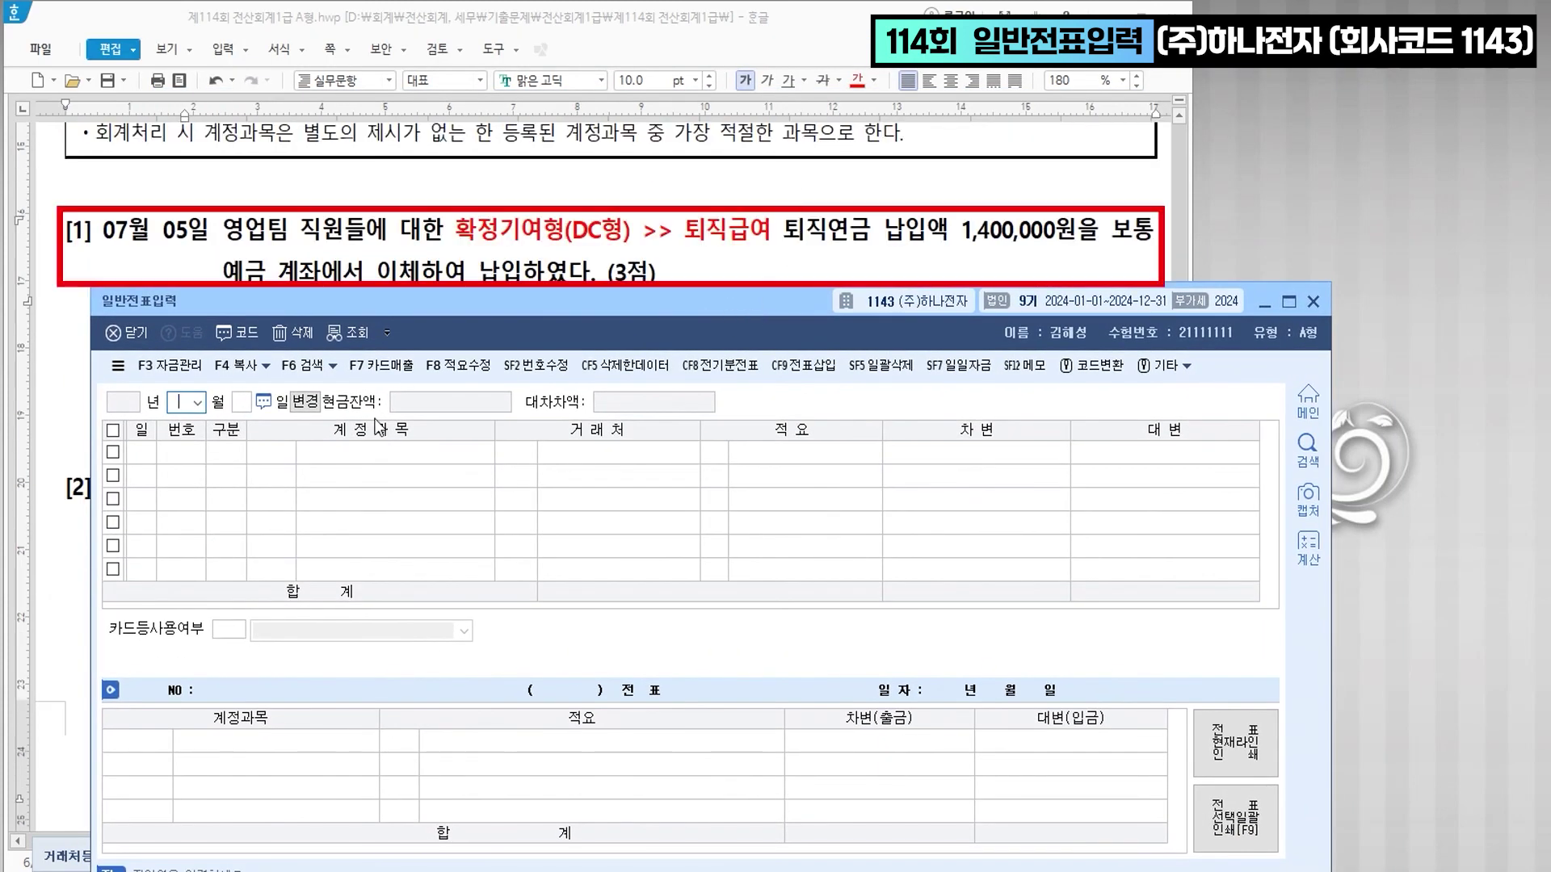
pyautogui.write('6')
pyautogui.press('Return')
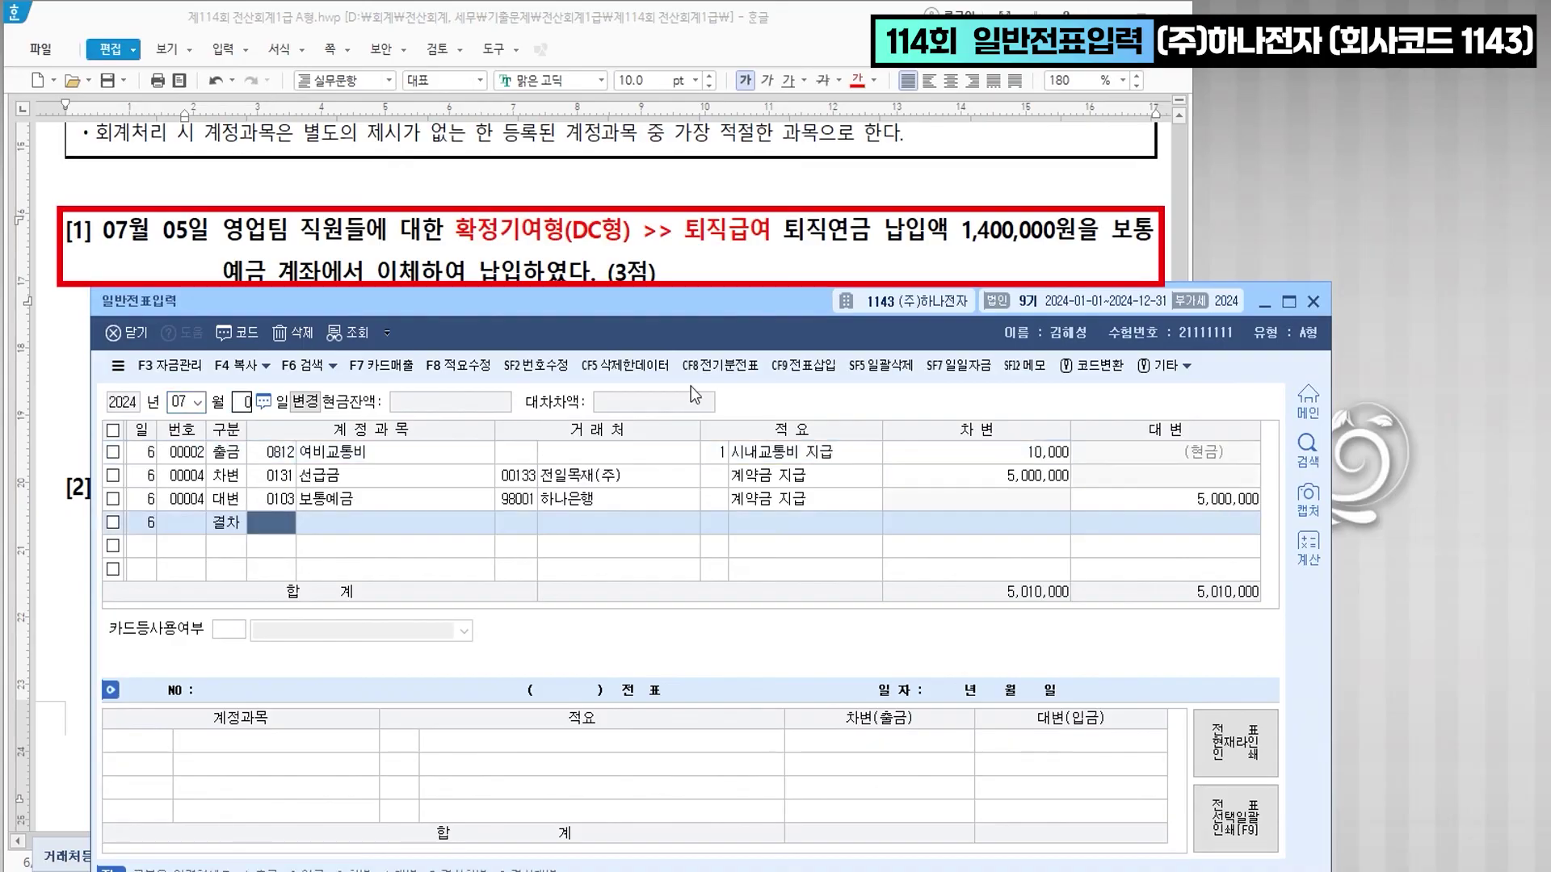
pyautogui.click(239, 402)
pyautogui.write('5')
pyautogui.press('Return')
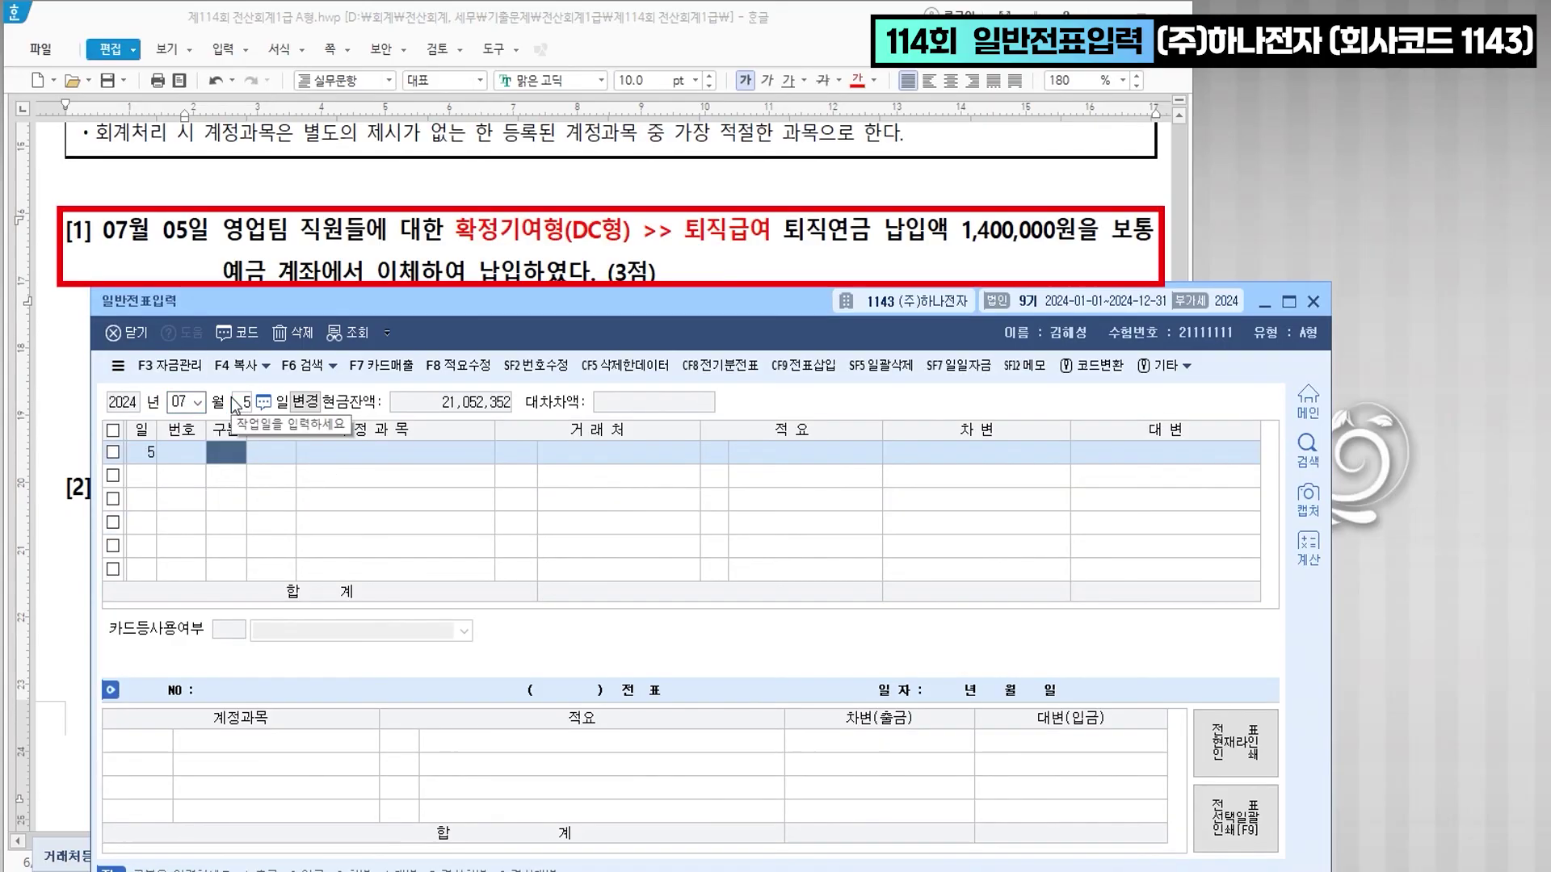
# - Enter a 차변 line for the 판매관리비 account 0806 퇴직급여 with a debit of 1,400,000
pyautogui.write('3')
pyautogui.press('Return')
pyautogui.write('퇴직')
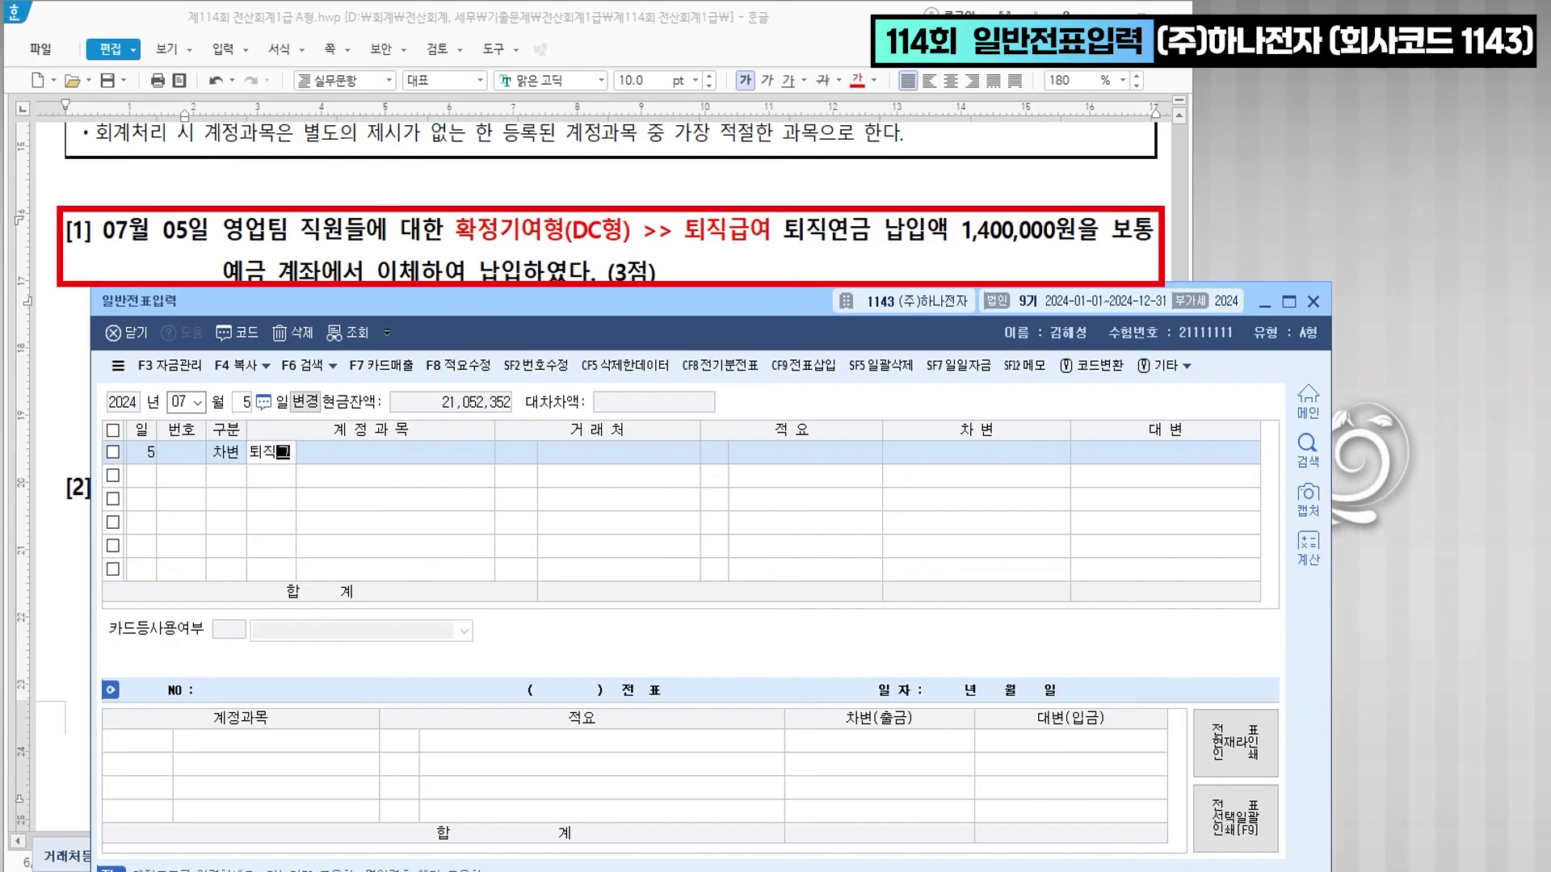
pyautogui.write('급')
pyautogui.press('Return')
pyautogui.press('Down')
pyautogui.press('Down')
pyautogui.press('Down')
pyautogui.press('Down')
pyautogui.press('Down')
pyautogui.press('Down')
pyautogui.press('Down')
pyautogui.press('Down')
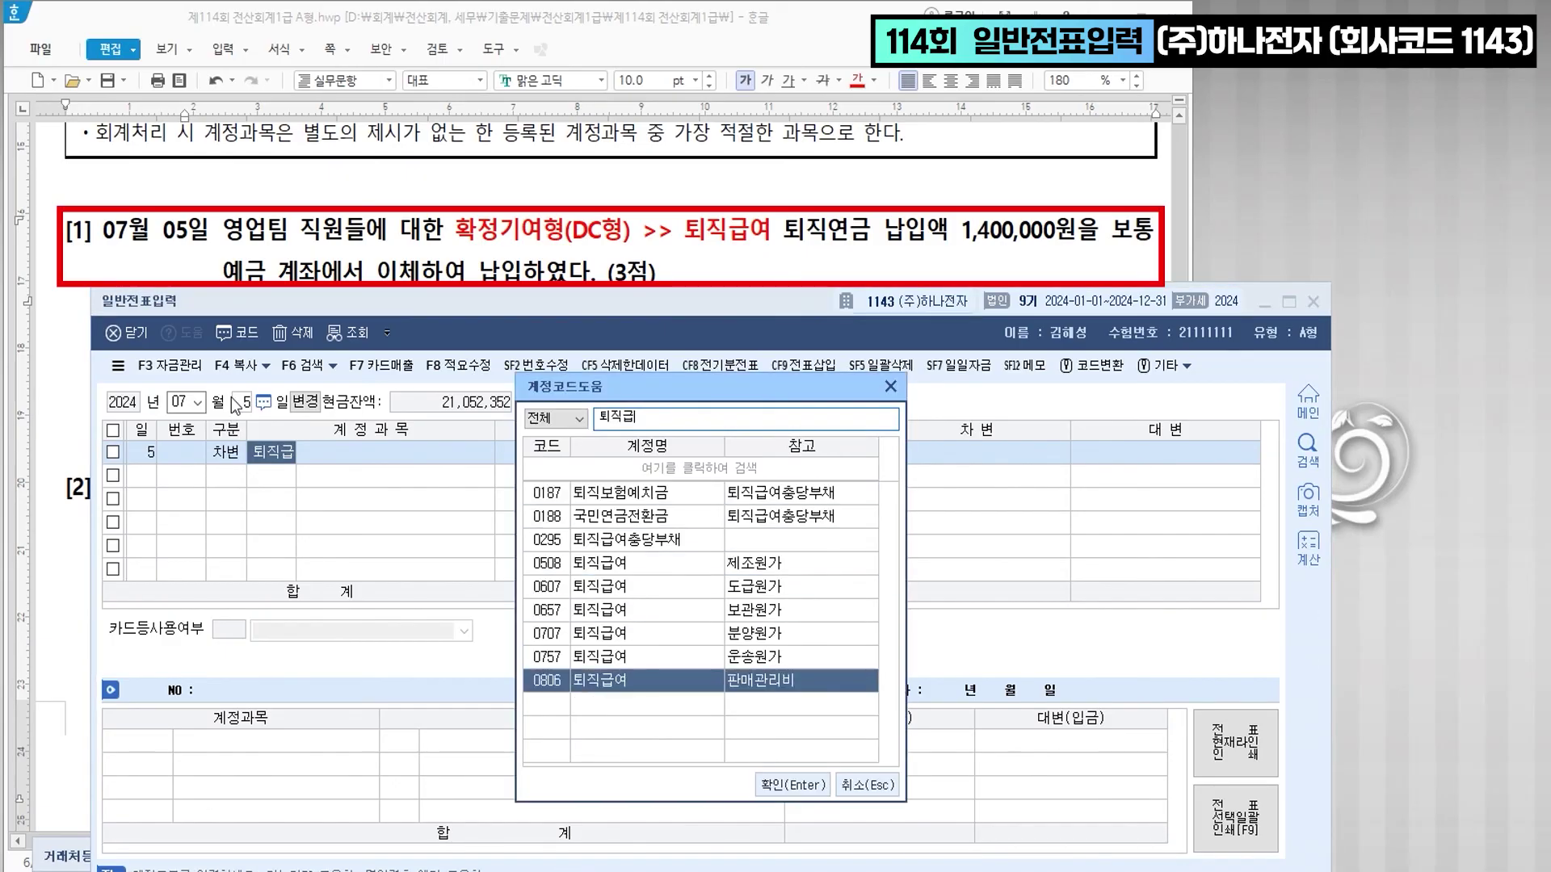
pyautogui.press('Return')
pyautogui.press('Return')
pyautogui.press('Return')
pyautogui.write('1,400,000')
pyautogui.press('Return')
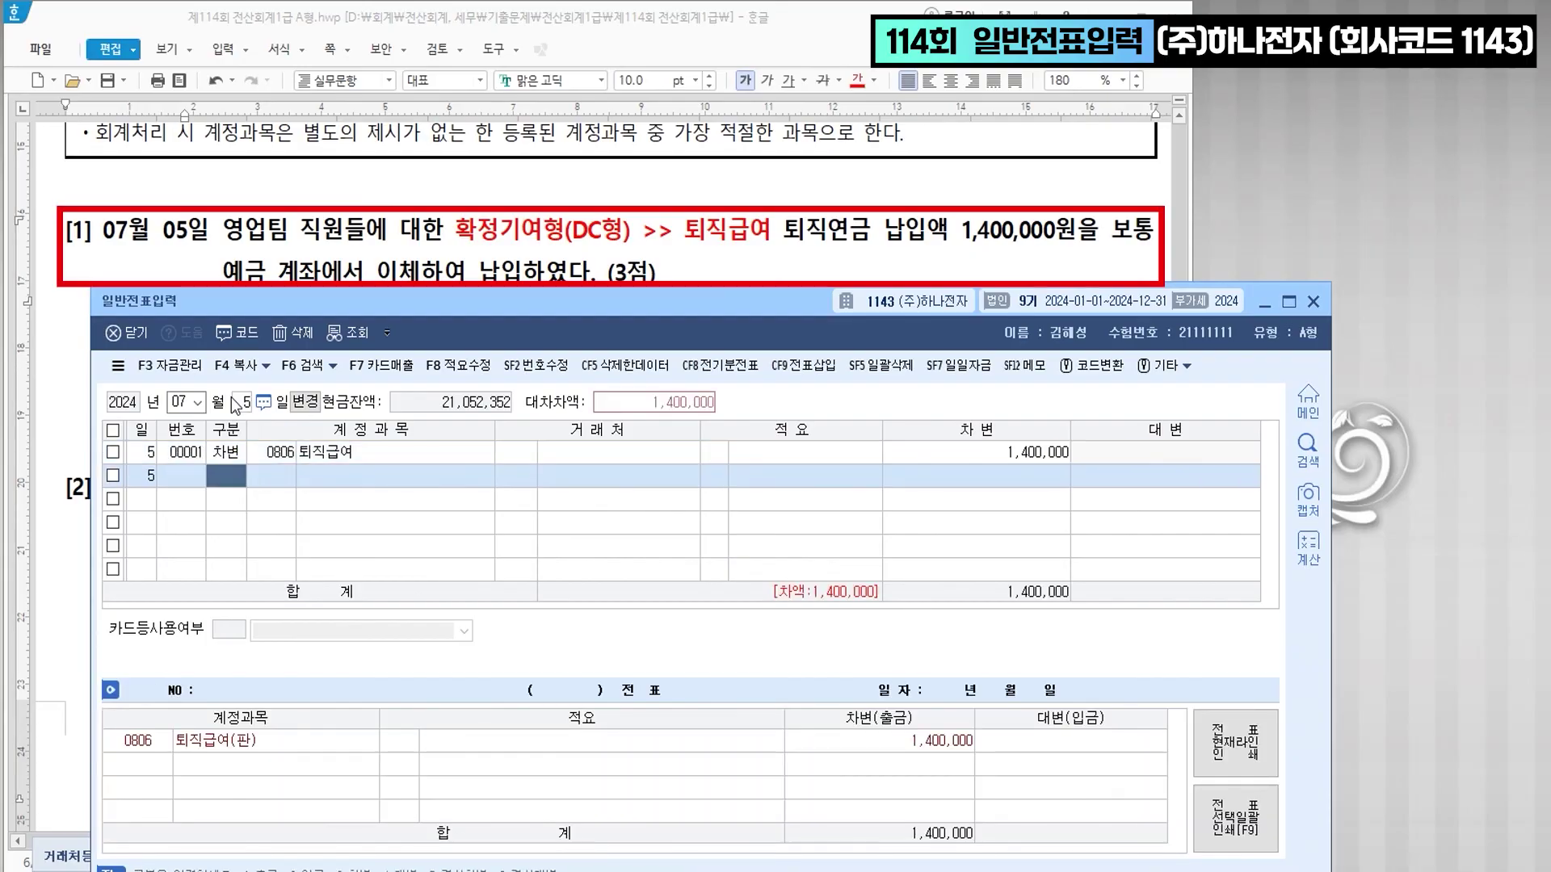
# - Complete the 07월 05일 voucher with a balancing 대변 line for account 0103 보통예금
pyautogui.write('4')
pyautogui.press('Return')
pyautogui.write('103')
pyautogui.press('Return')
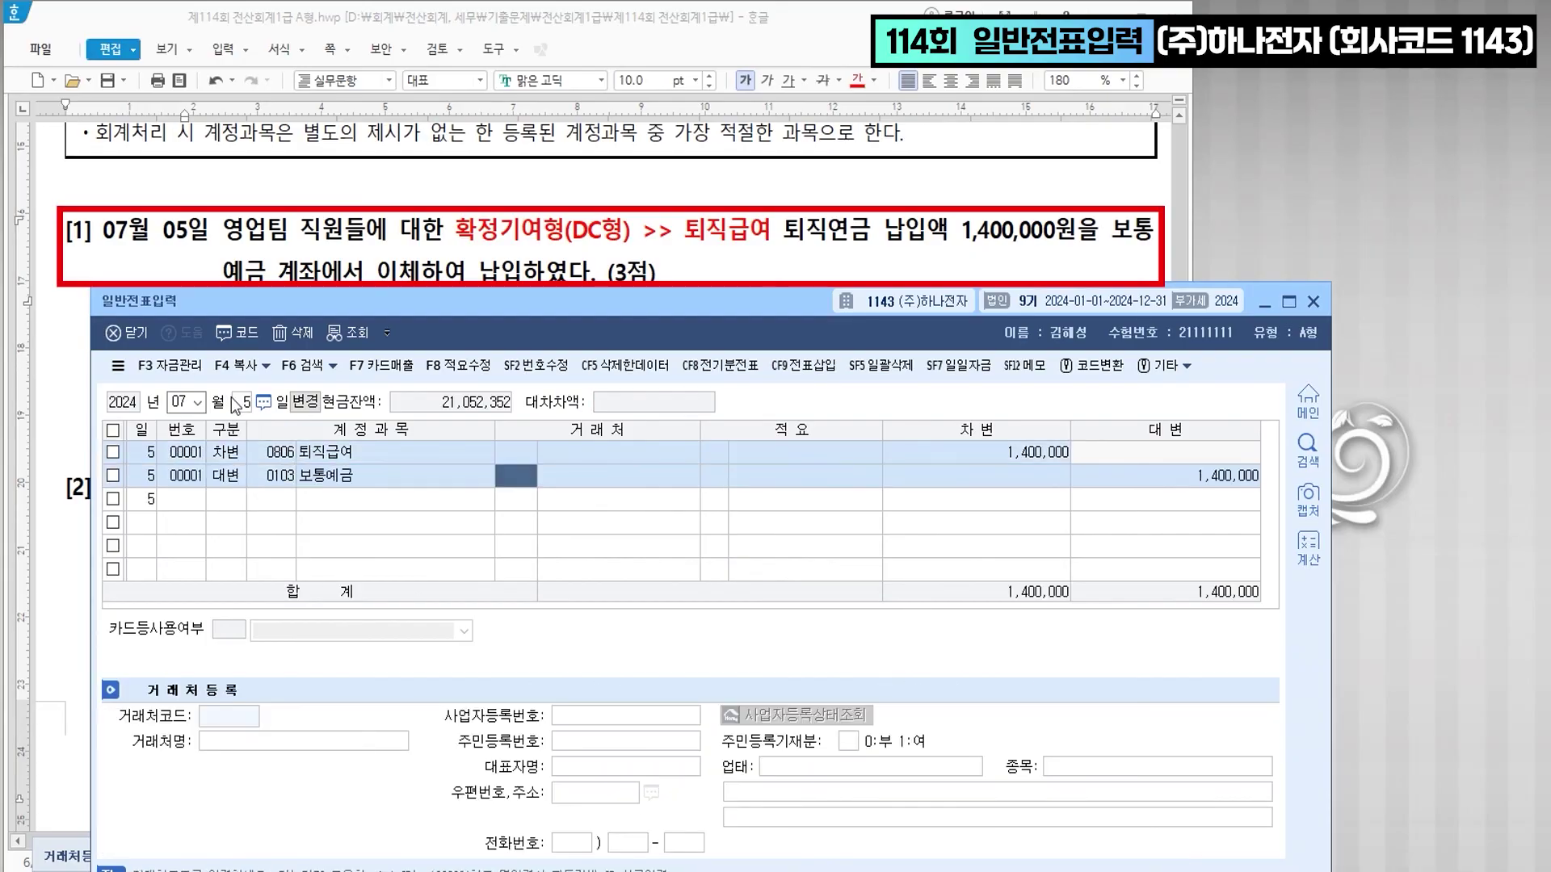
pyautogui.press('Return')
pyautogui.press('Return')
pyautogui.press('Return')
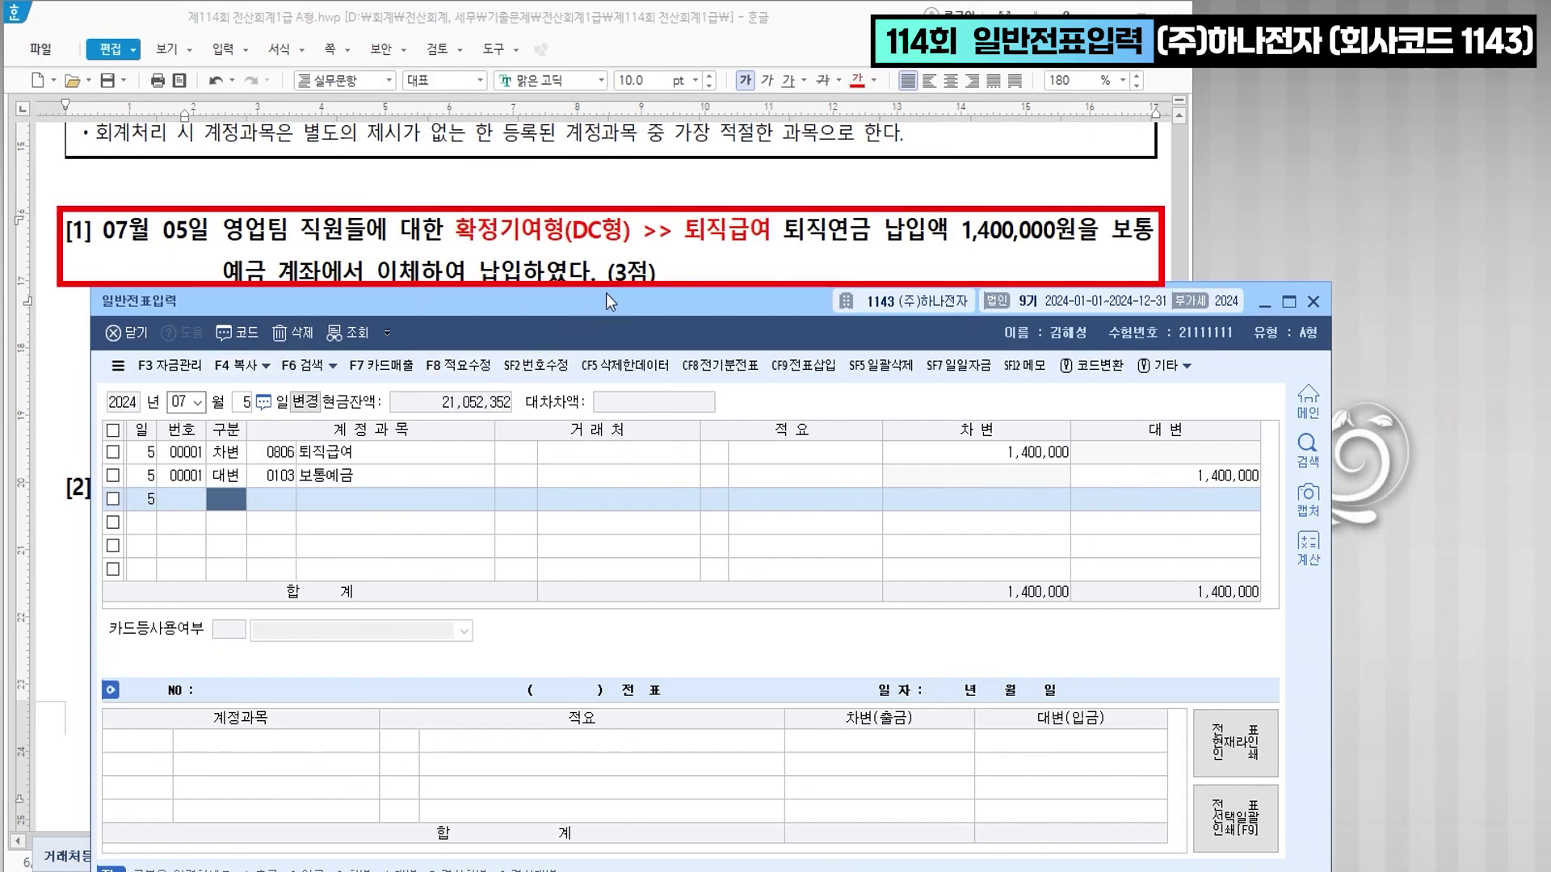
# - Bring transaction [2] into view in the exam document and set the voucher day to 25 for July
pyautogui.moveTo(623, 308); pyautogui.dragTo(623, 297)
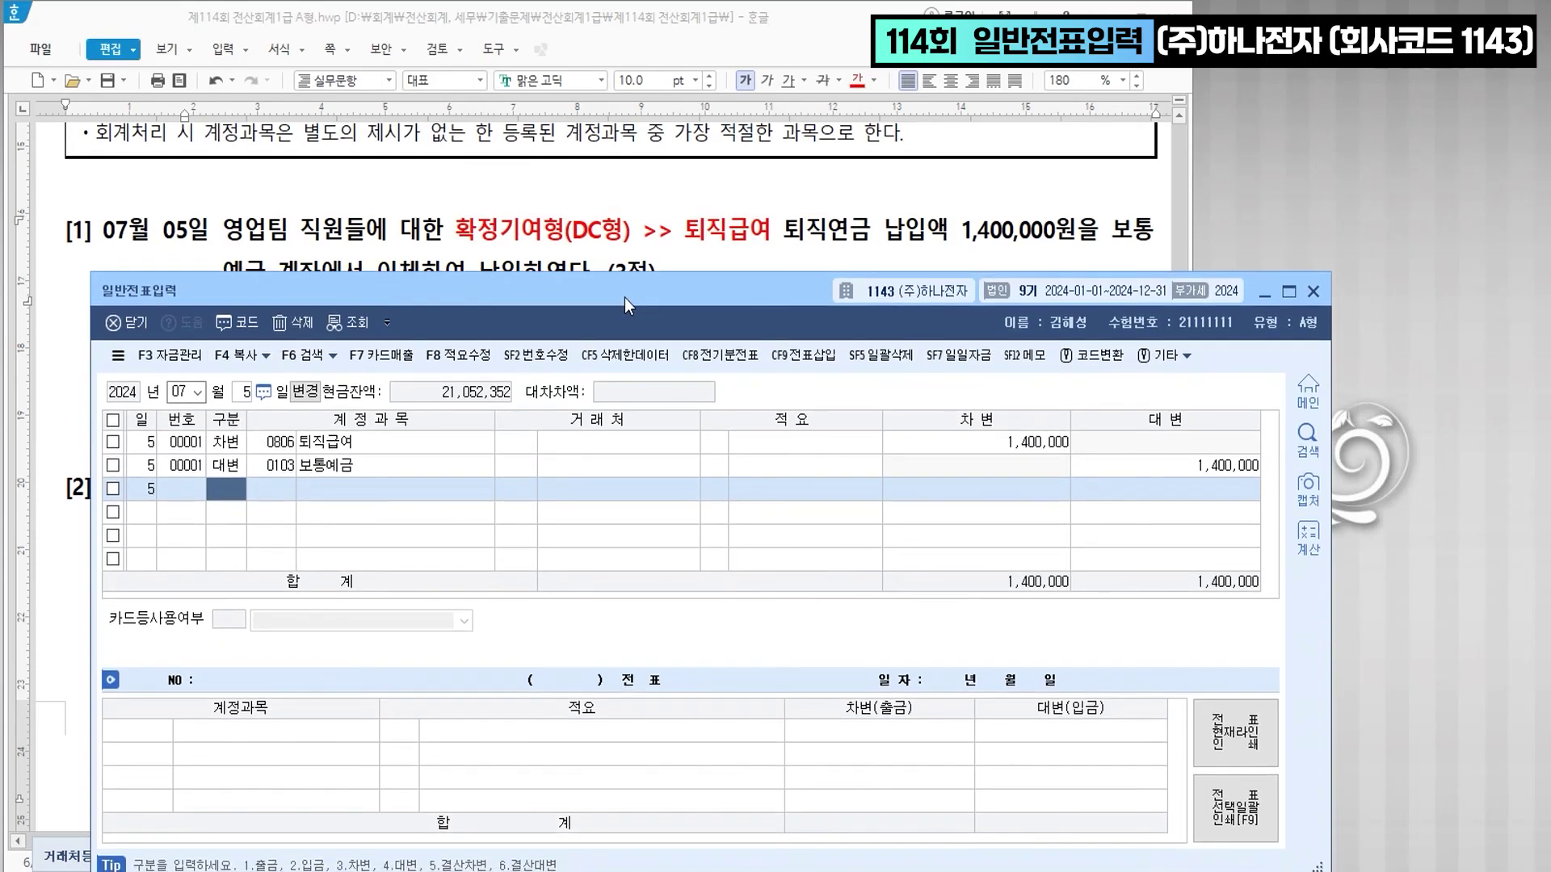
pyautogui.scroll(-2, 643, 242)
pyautogui.click(635, 245)
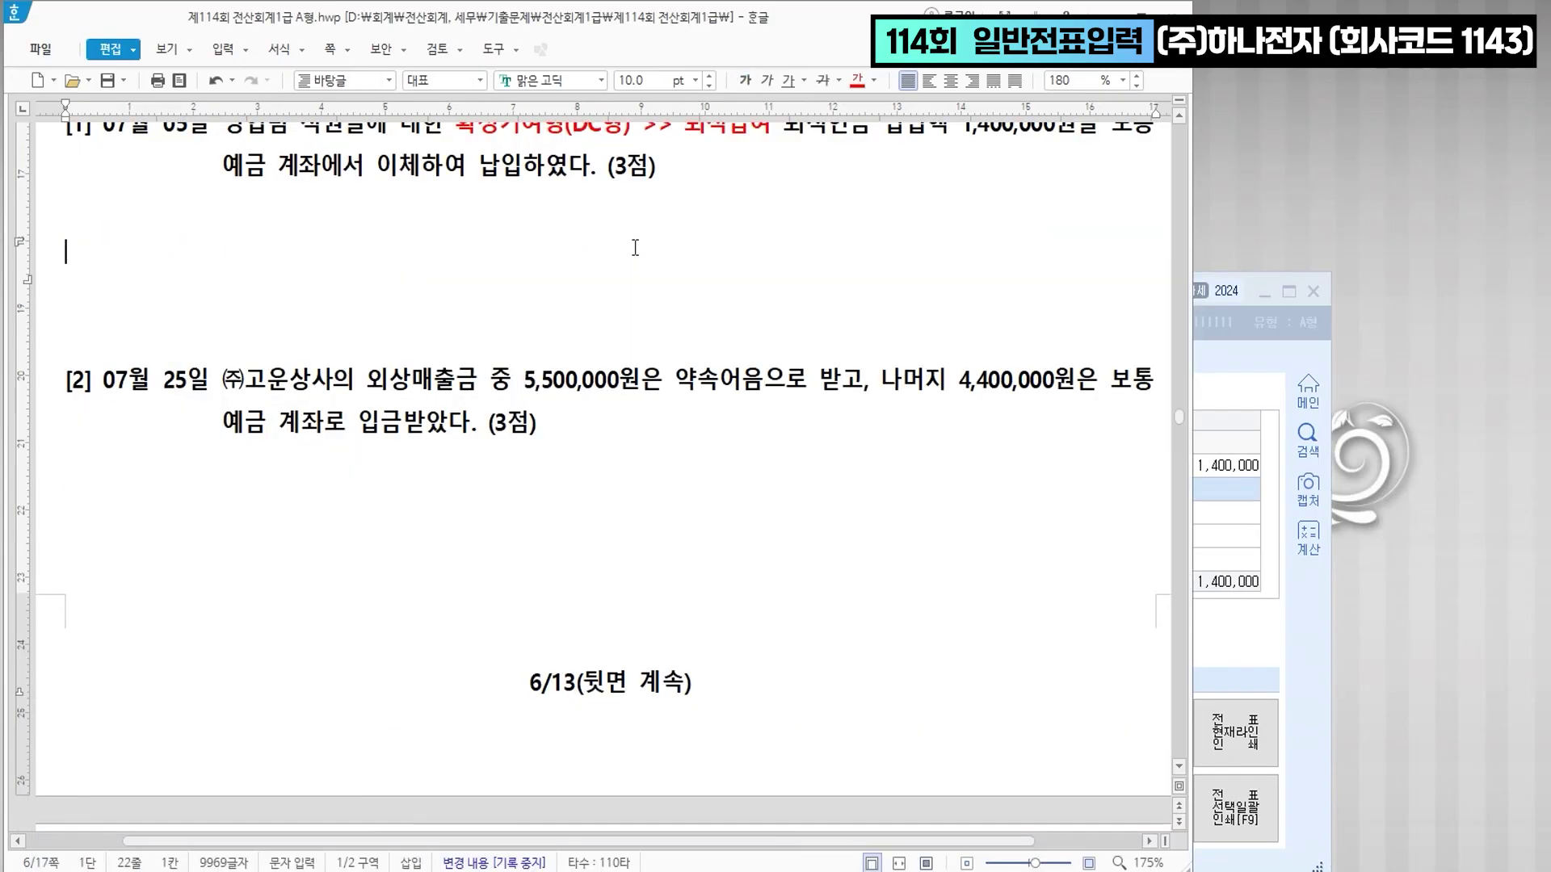
pyautogui.scroll(-2, 393, 349)
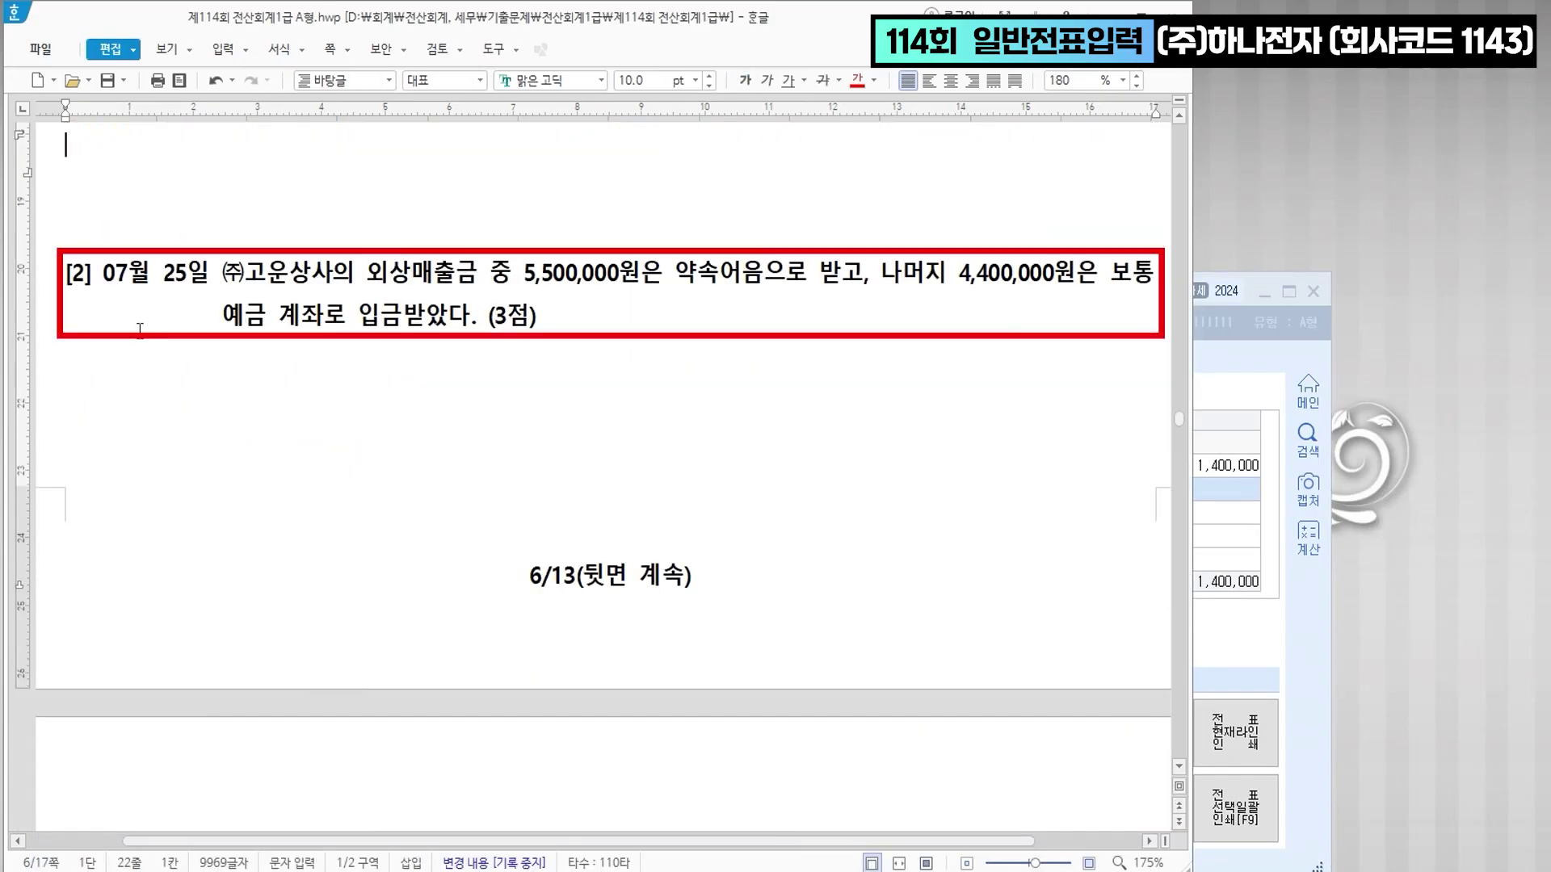
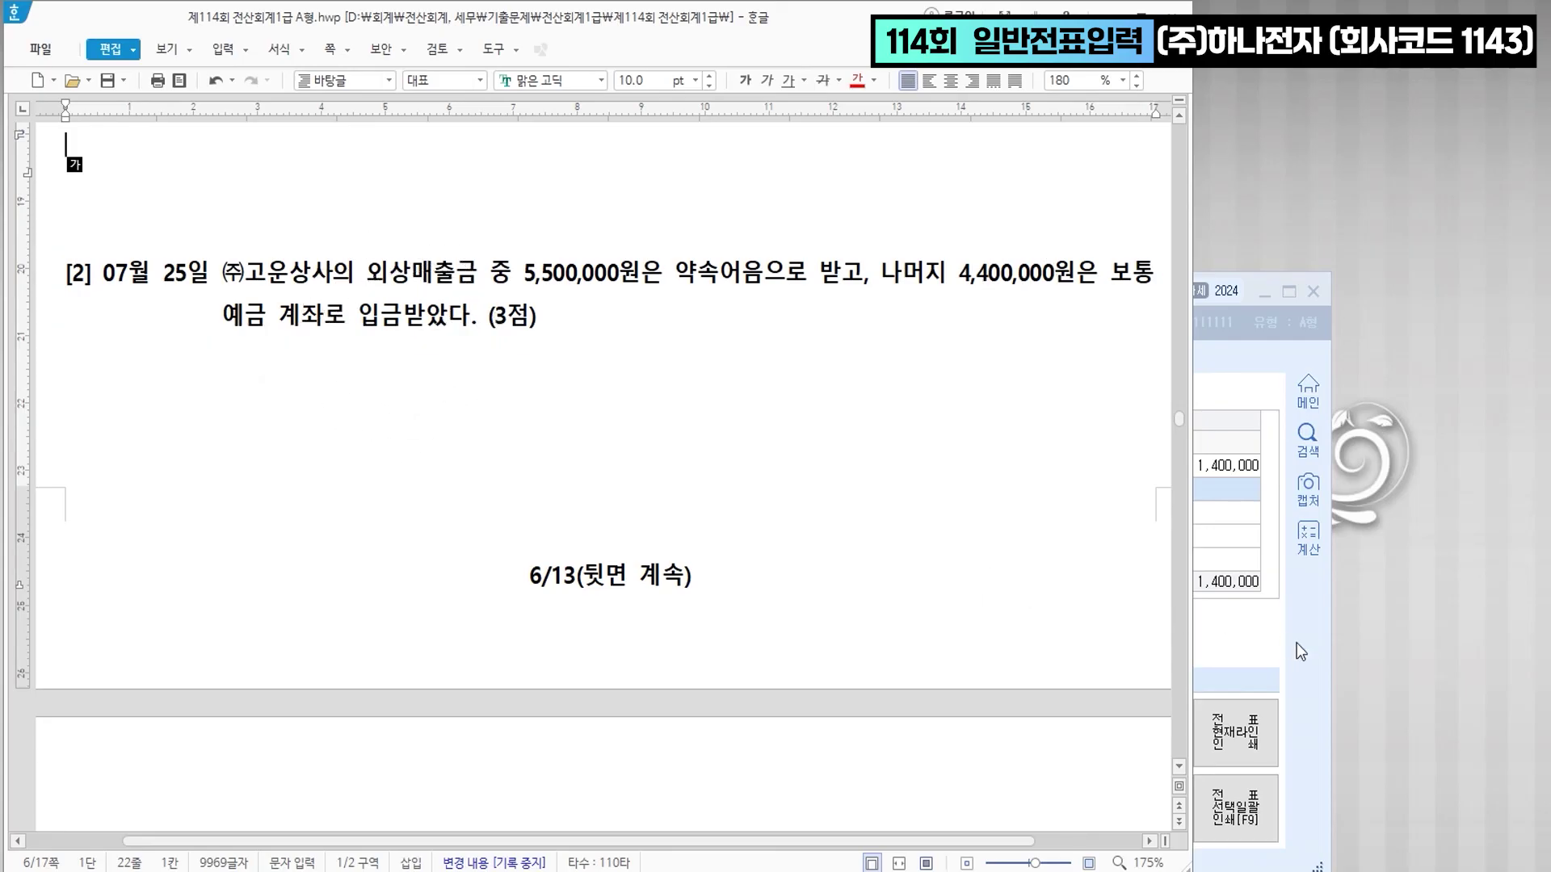
pyautogui.click(1216, 639)
pyautogui.scroll(-2, 664, 227)
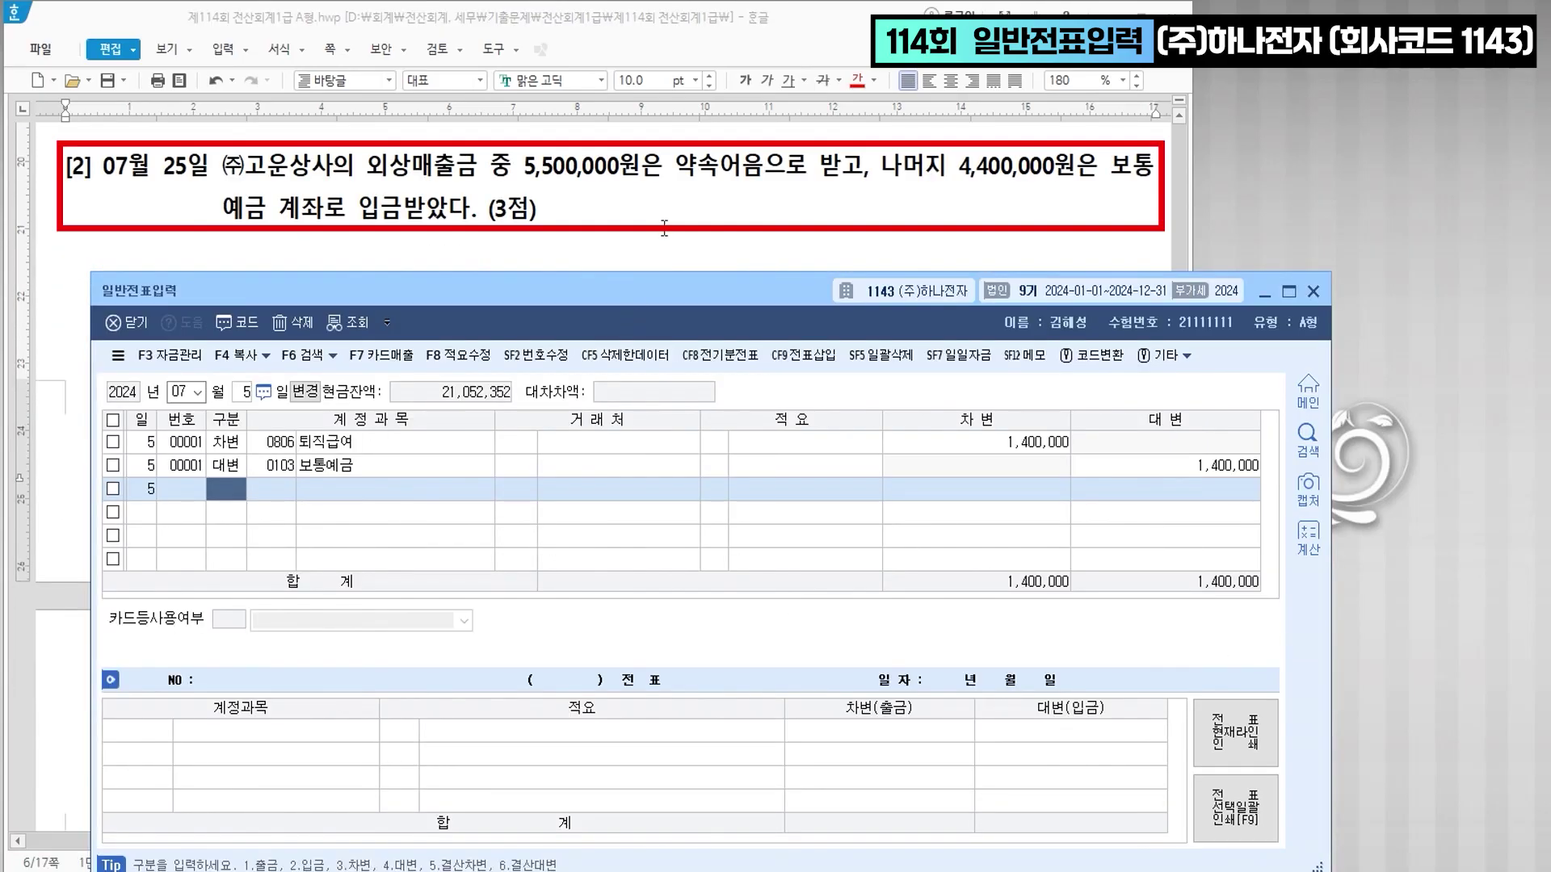
pyautogui.hotkey('shift', 'Tab')
pyautogui.write('25')
pyautogui.press('Return')
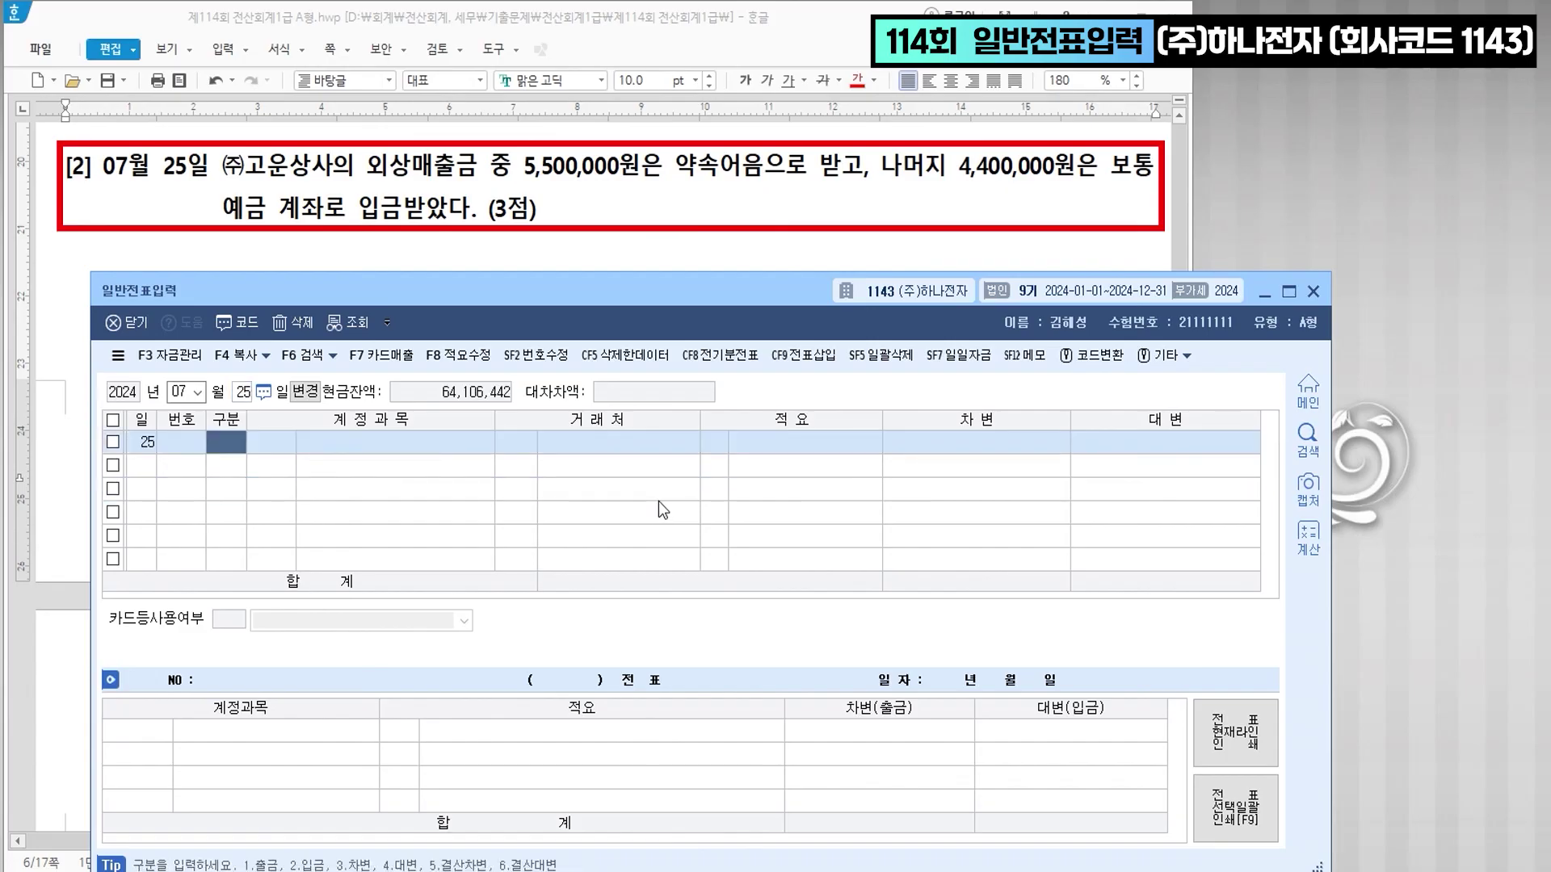
# - Enter a 차변 line for account 0110 받을어음 with 거래처 (주)고운상사 and a debit of 5,500,000
pyautogui.write('3')
pyautogui.press('Return')
pyautogui.write('110')
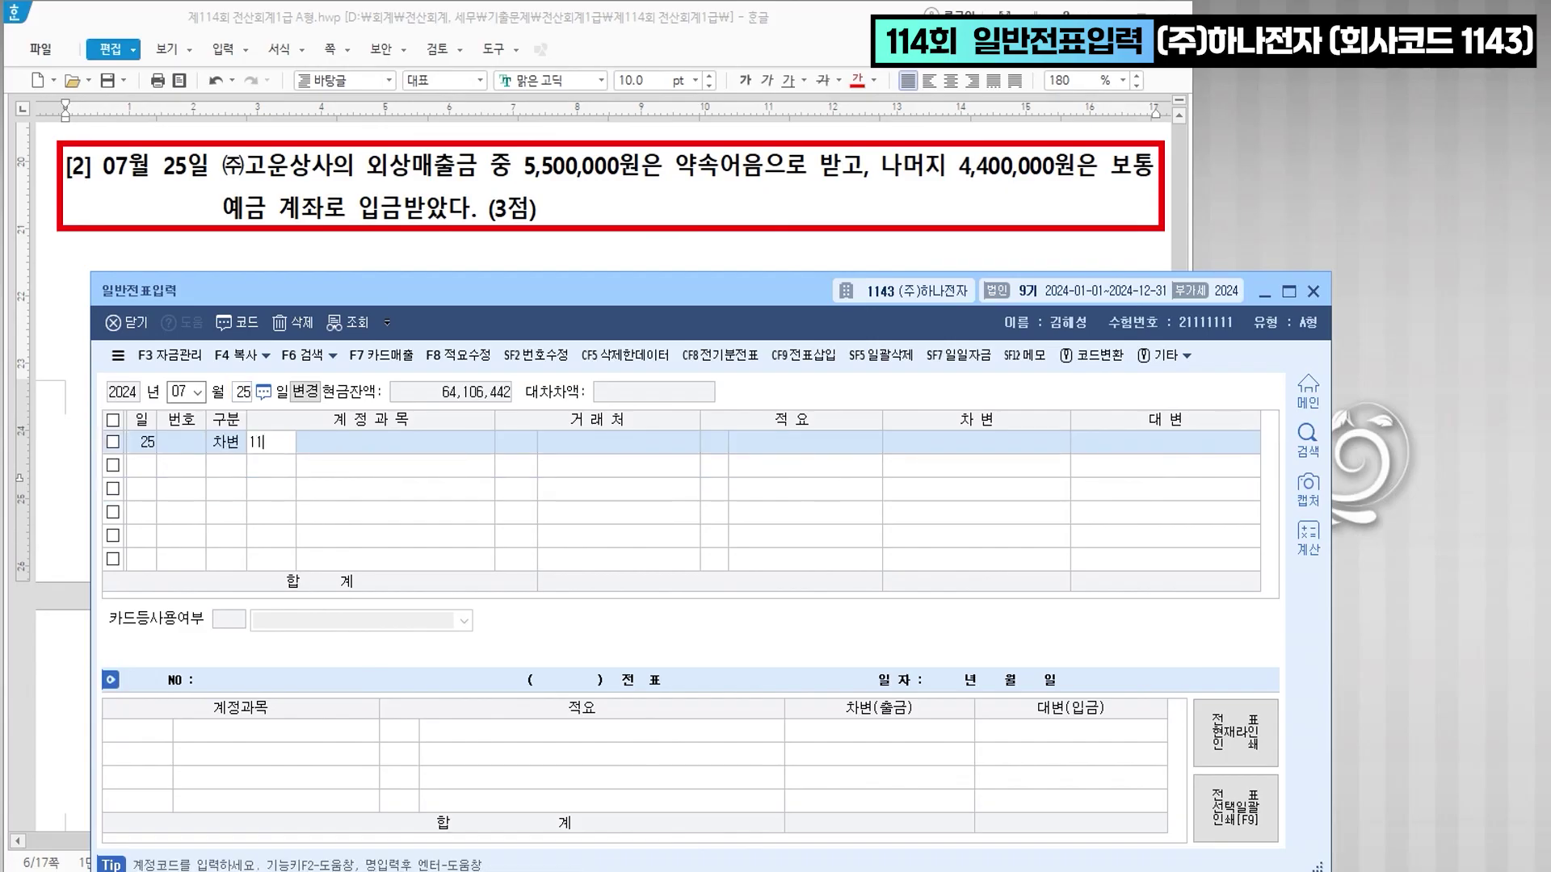
pyautogui.press('Return')
pyautogui.write('고운')
pyautogui.press('Return')
pyautogui.press('Return')
pyautogui.press('Return')
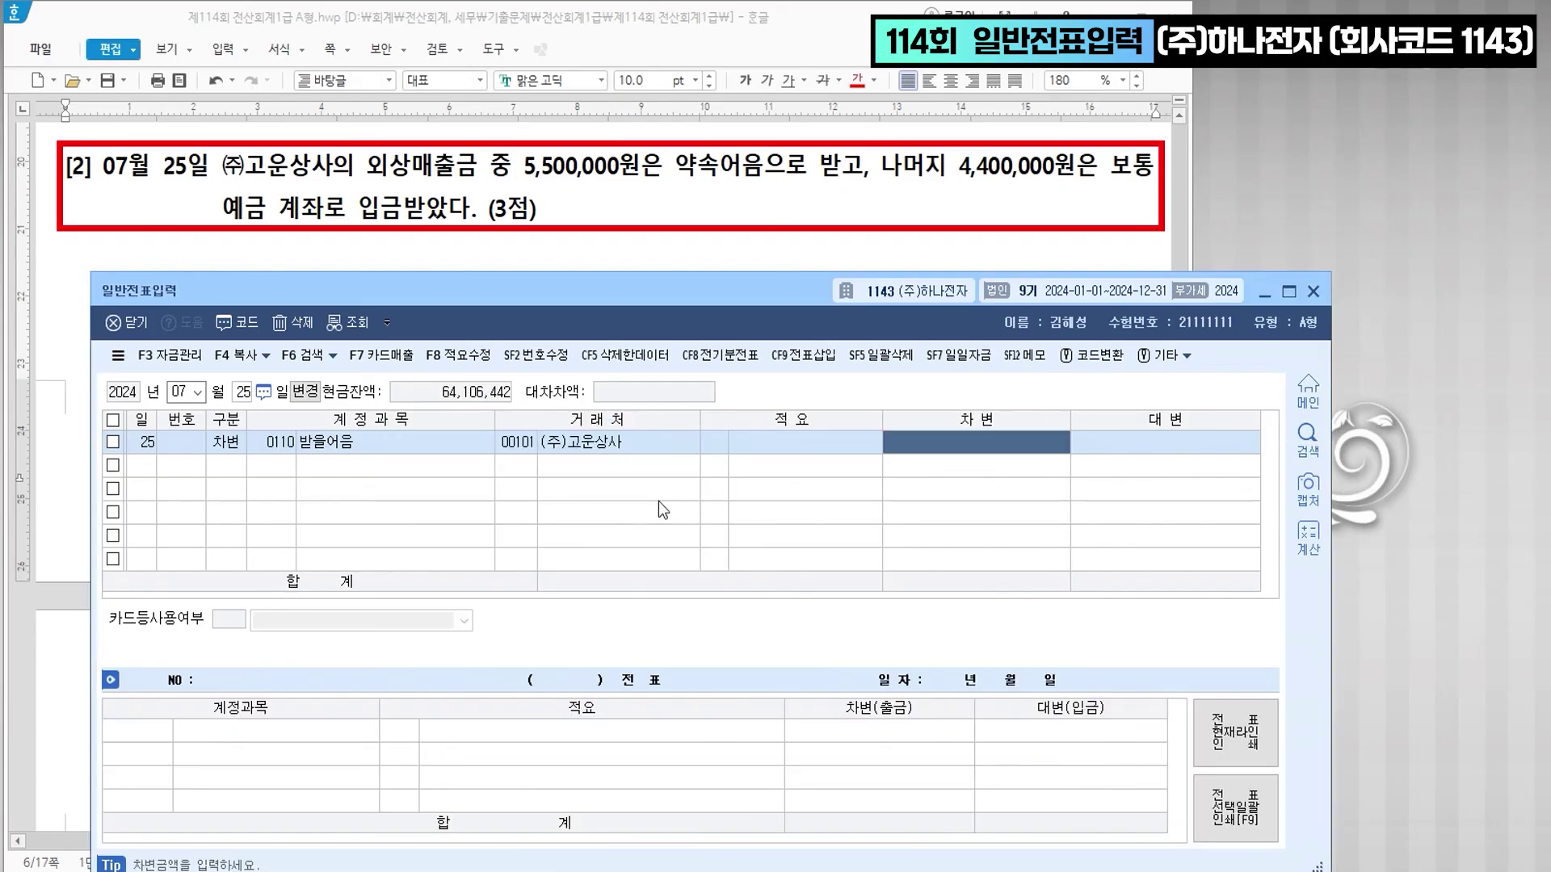
pyautogui.write('5500000')
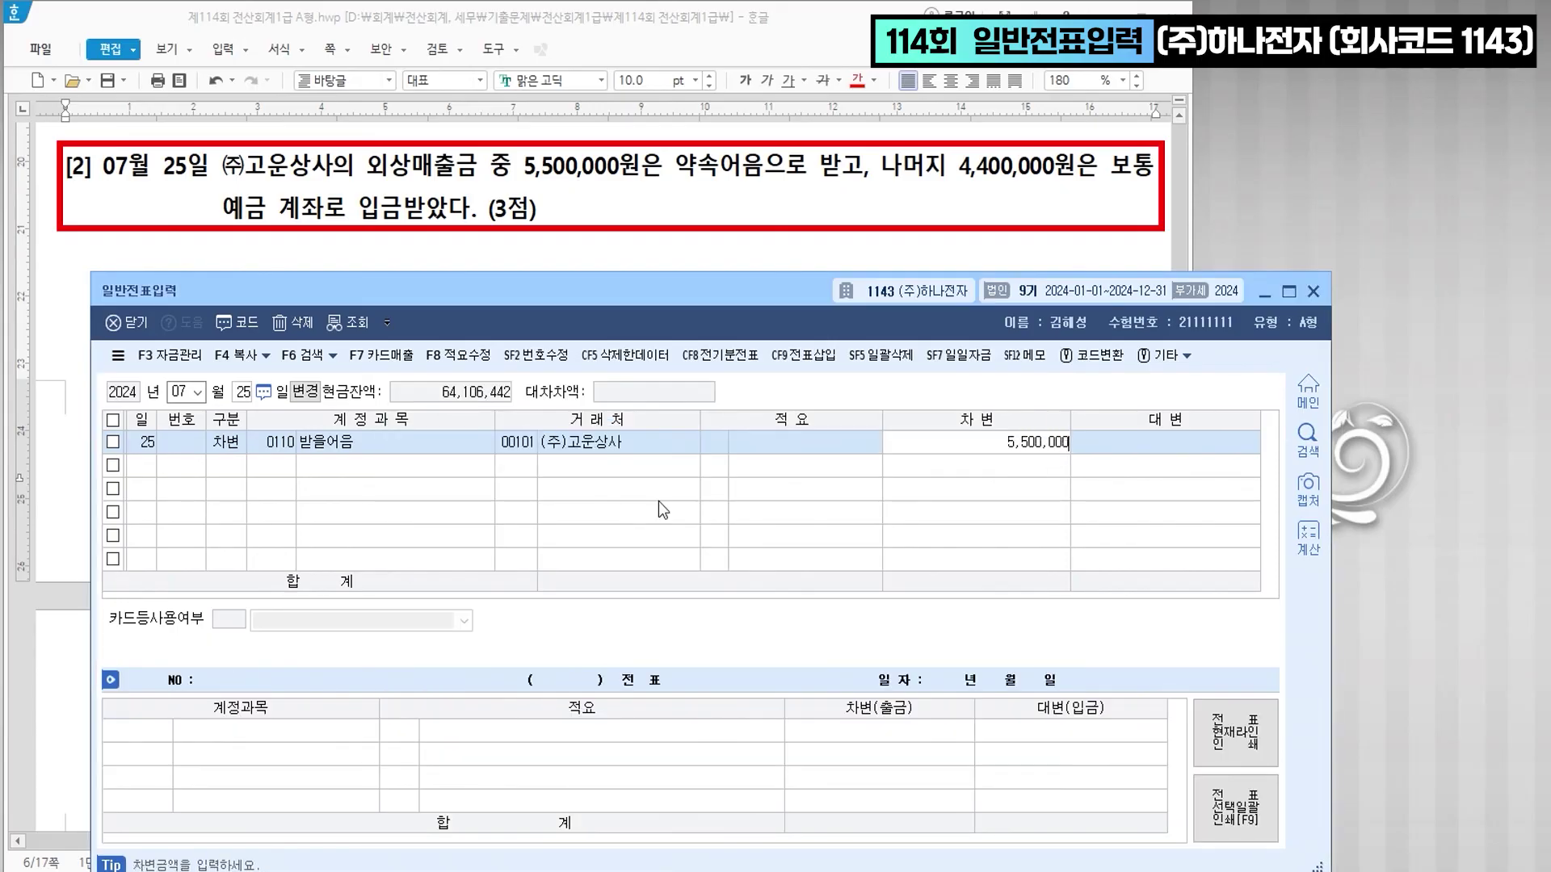
pyautogui.press('Return')
# - Add a second 차변 line for account 0103 보통예금 with a debit of 4,400,000
pyautogui.write('3')
pyautogui.press('Return')
pyautogui.write('103')
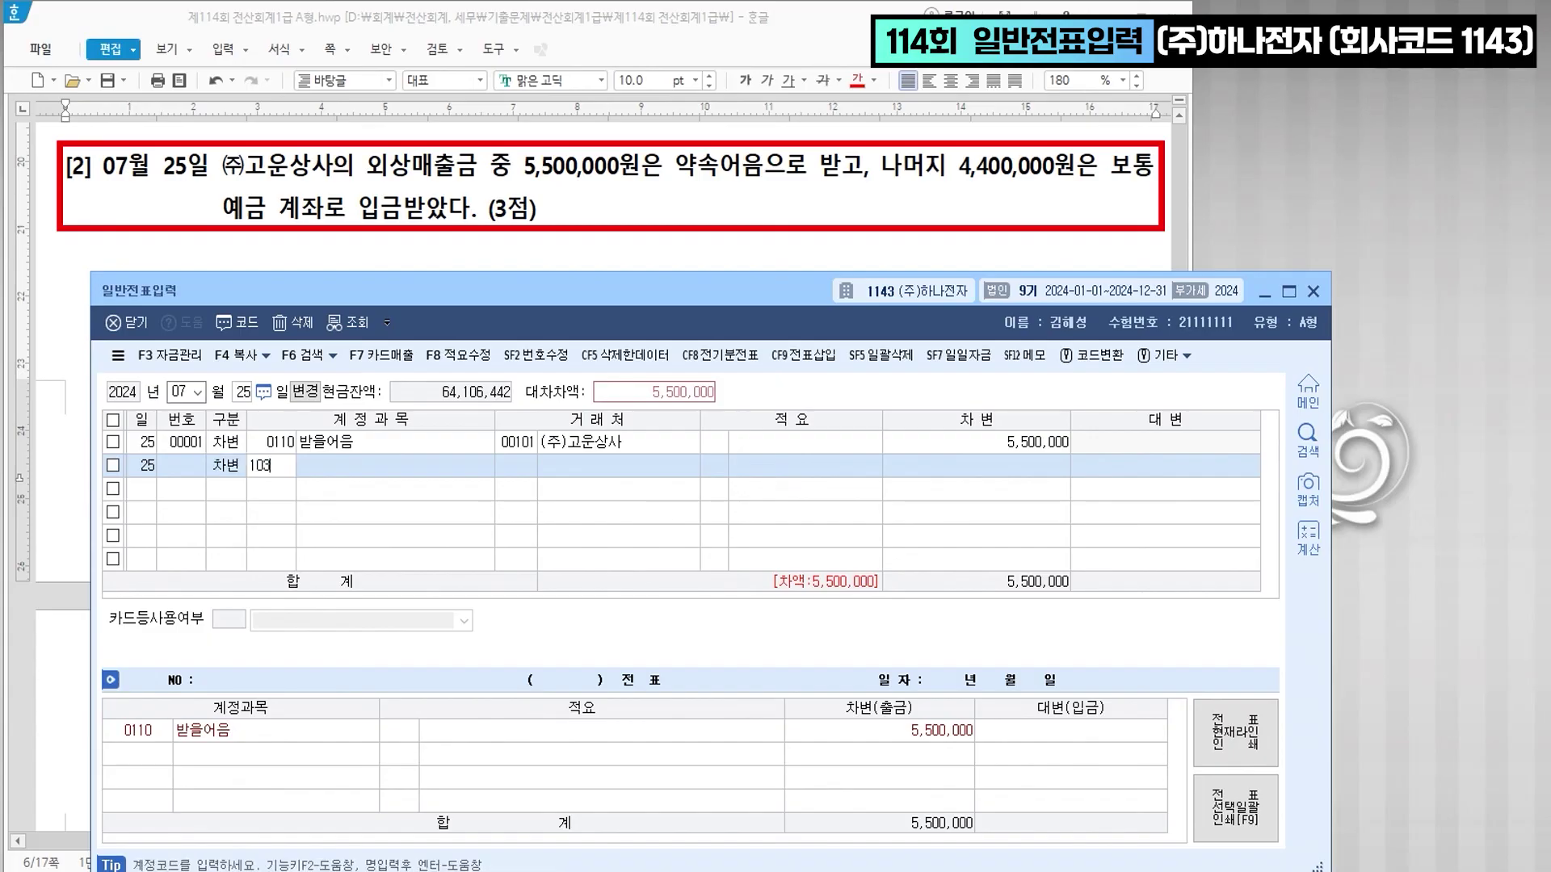
pyautogui.press('Return')
pyautogui.press('Return')
pyautogui.press('Return')
pyautogui.press('Return')
pyautogui.write('4,400')
pyautogui.press('+')
pyautogui.press('Return')
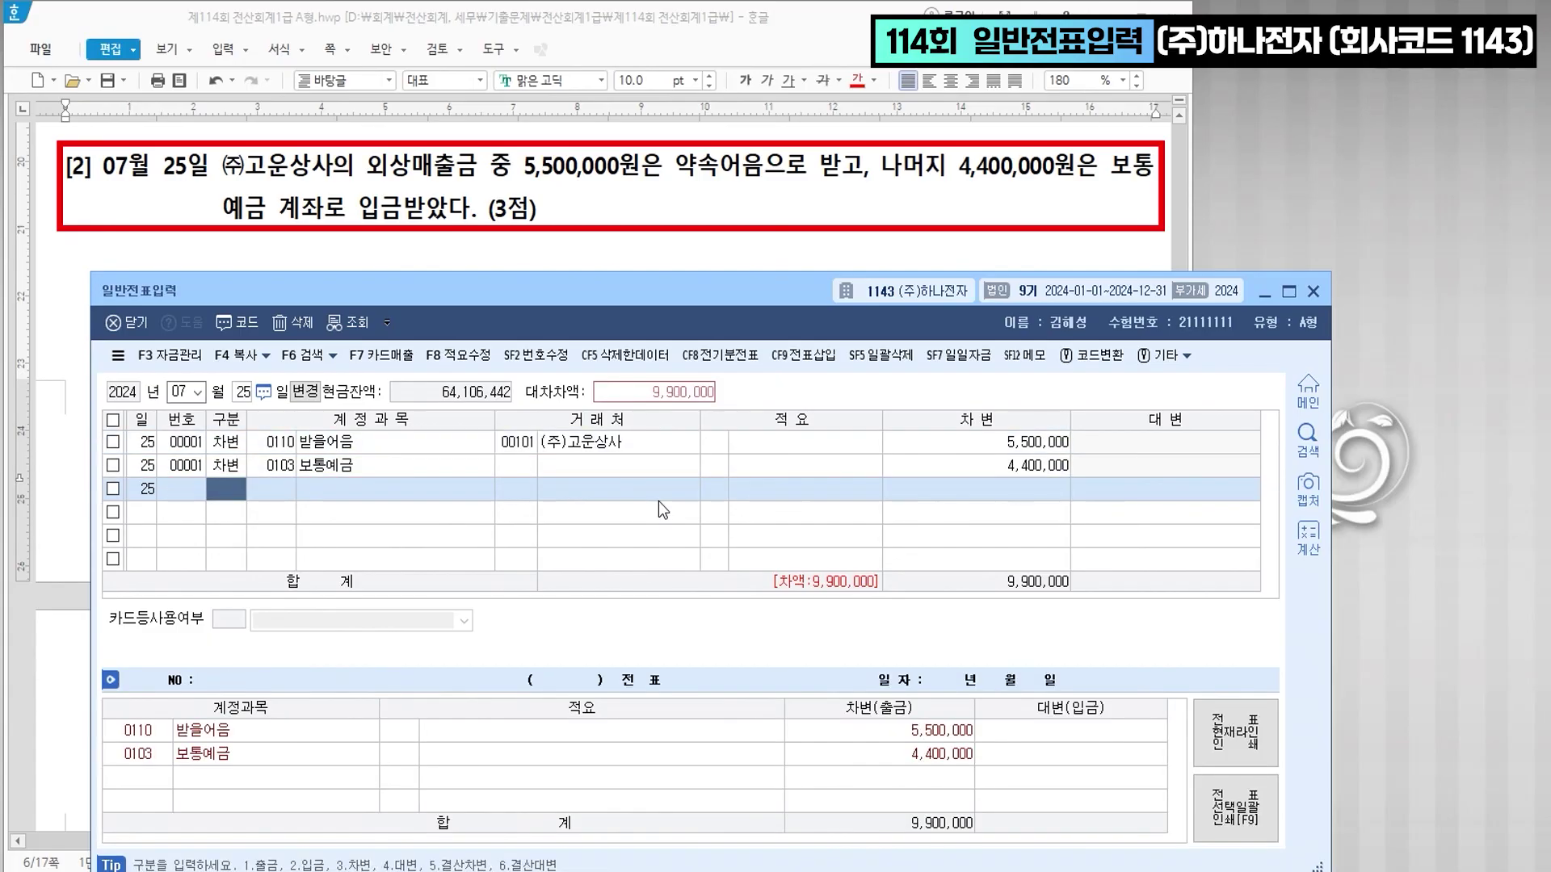
# - Complete the 07월 25일 voucher with a balancing 대변 line for account 0108 외상매출금 and 거래처 (주)고운상사
pyautogui.write('4')
pyautogui.press('Return')
pyautogui.write('108')
pyautogui.press('Return')
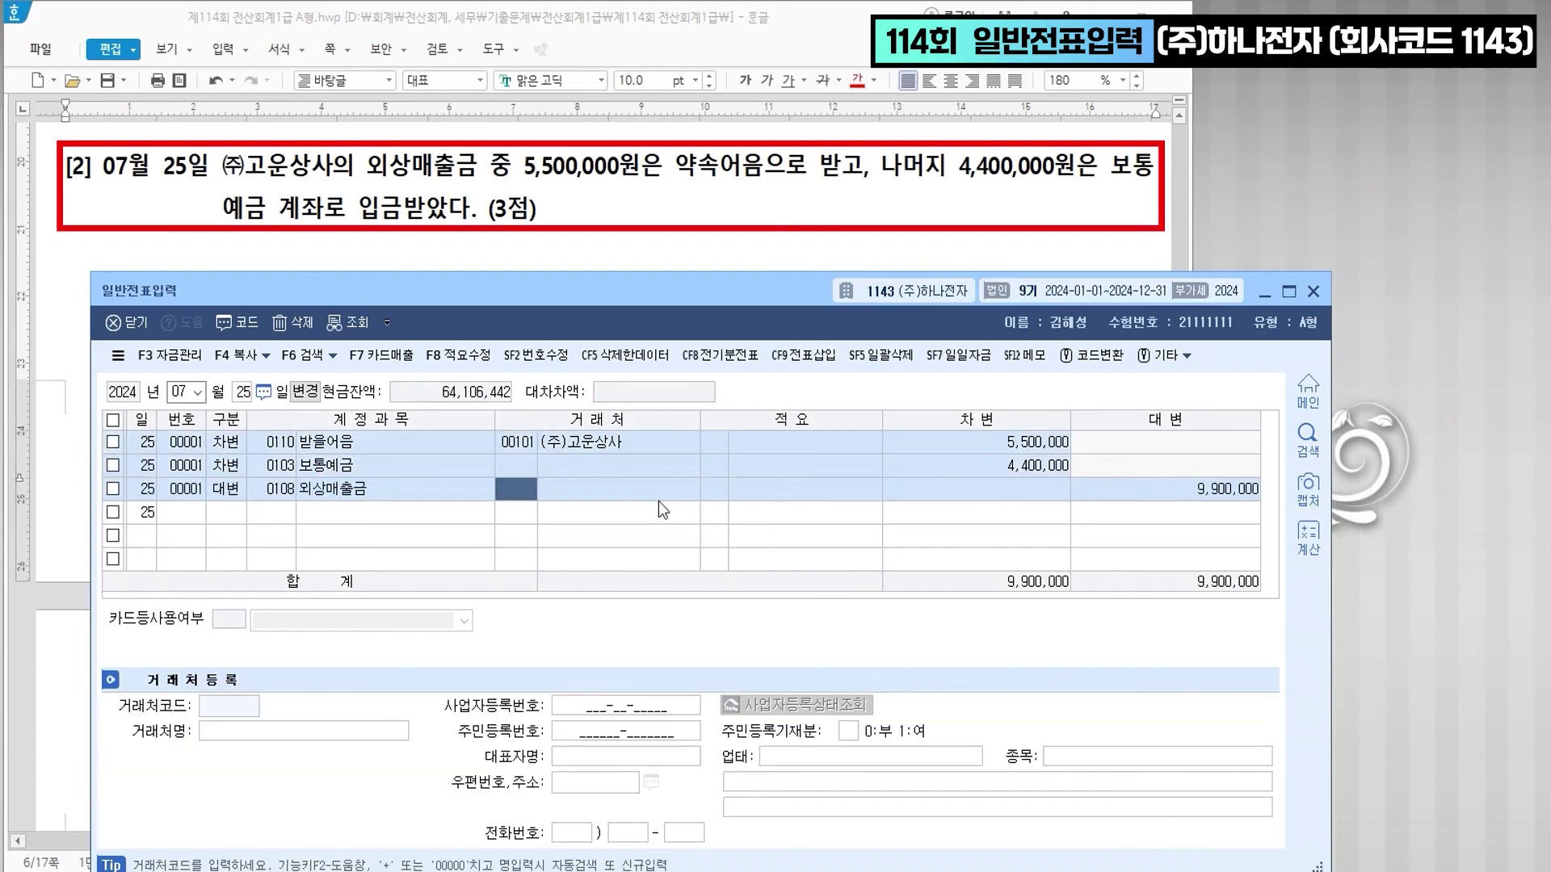
pyautogui.write('고운')
pyautogui.press('Return')
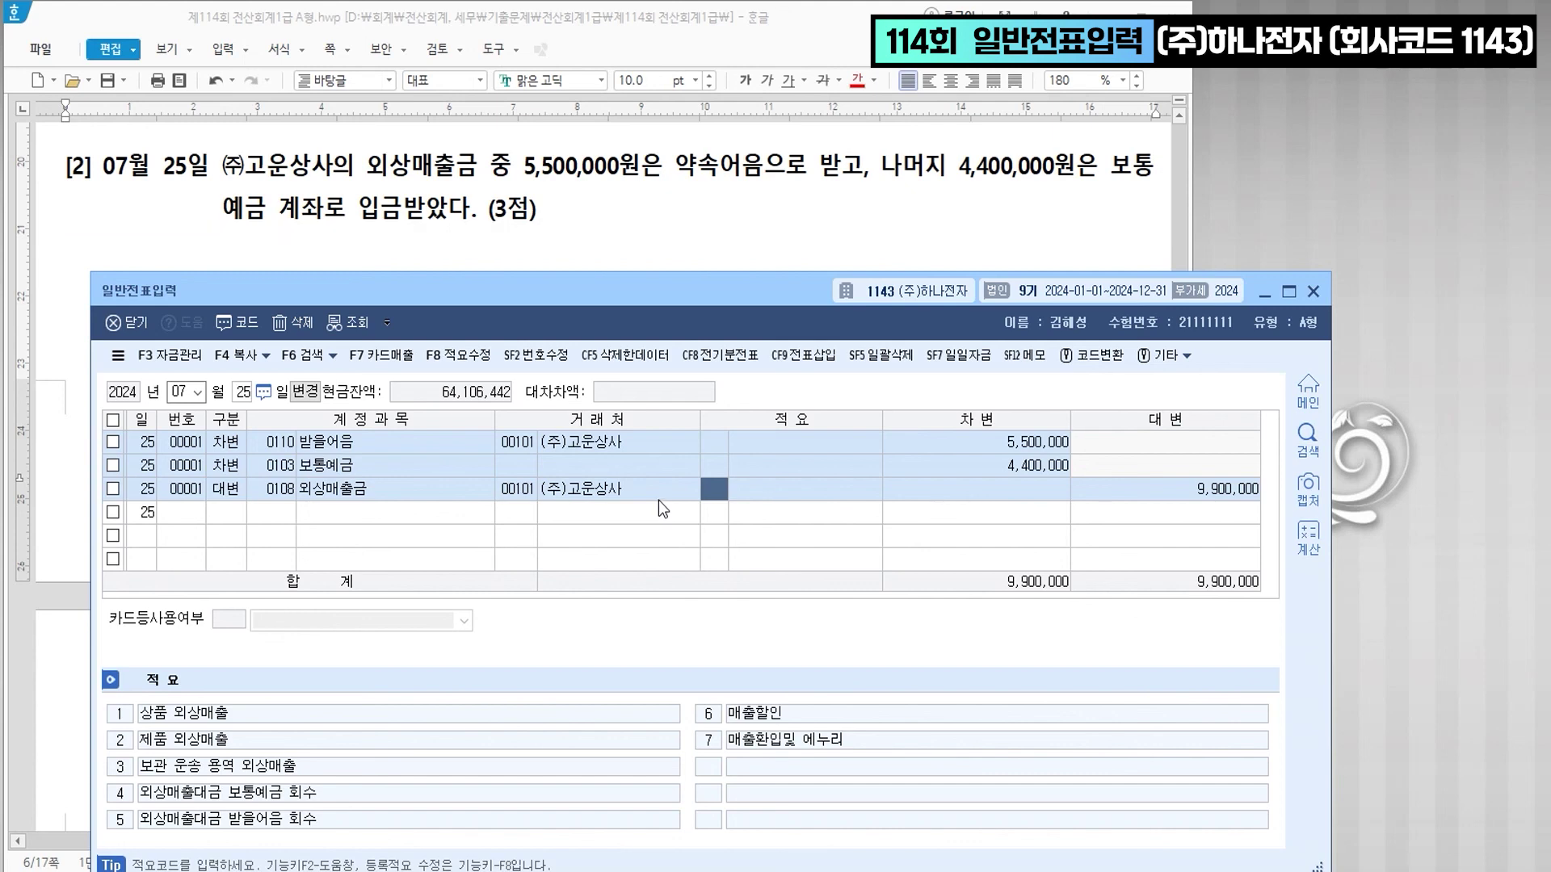
# - In the exam document's transaction [3], colour the phrase 만기일 전에 은행에서 할인 red
pyautogui.scroll(-6, 754, 217)
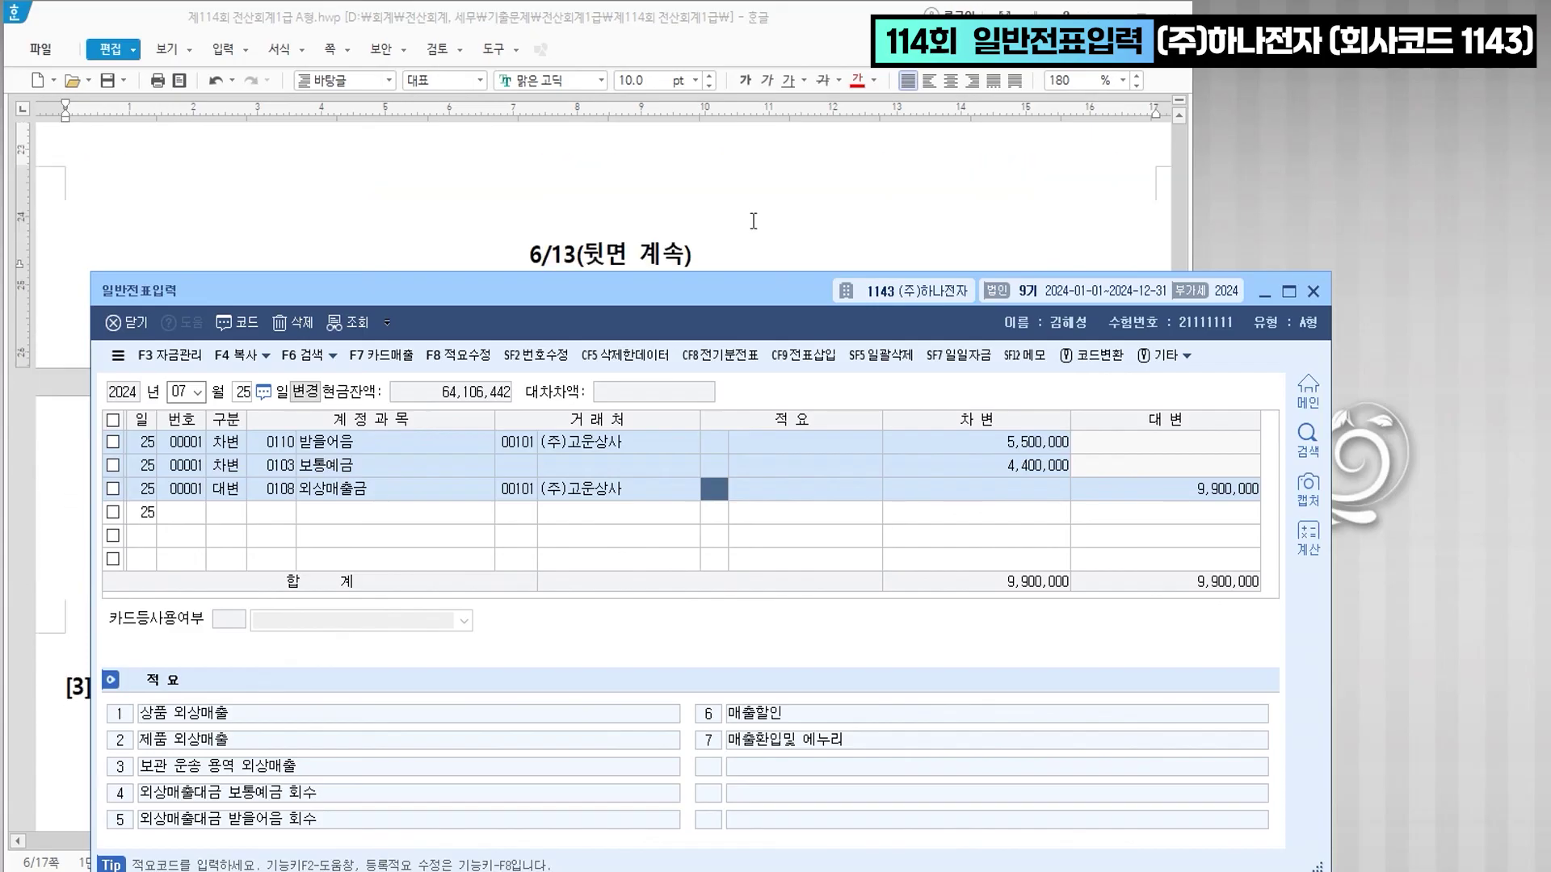
pyautogui.scroll(-2, 753, 220)
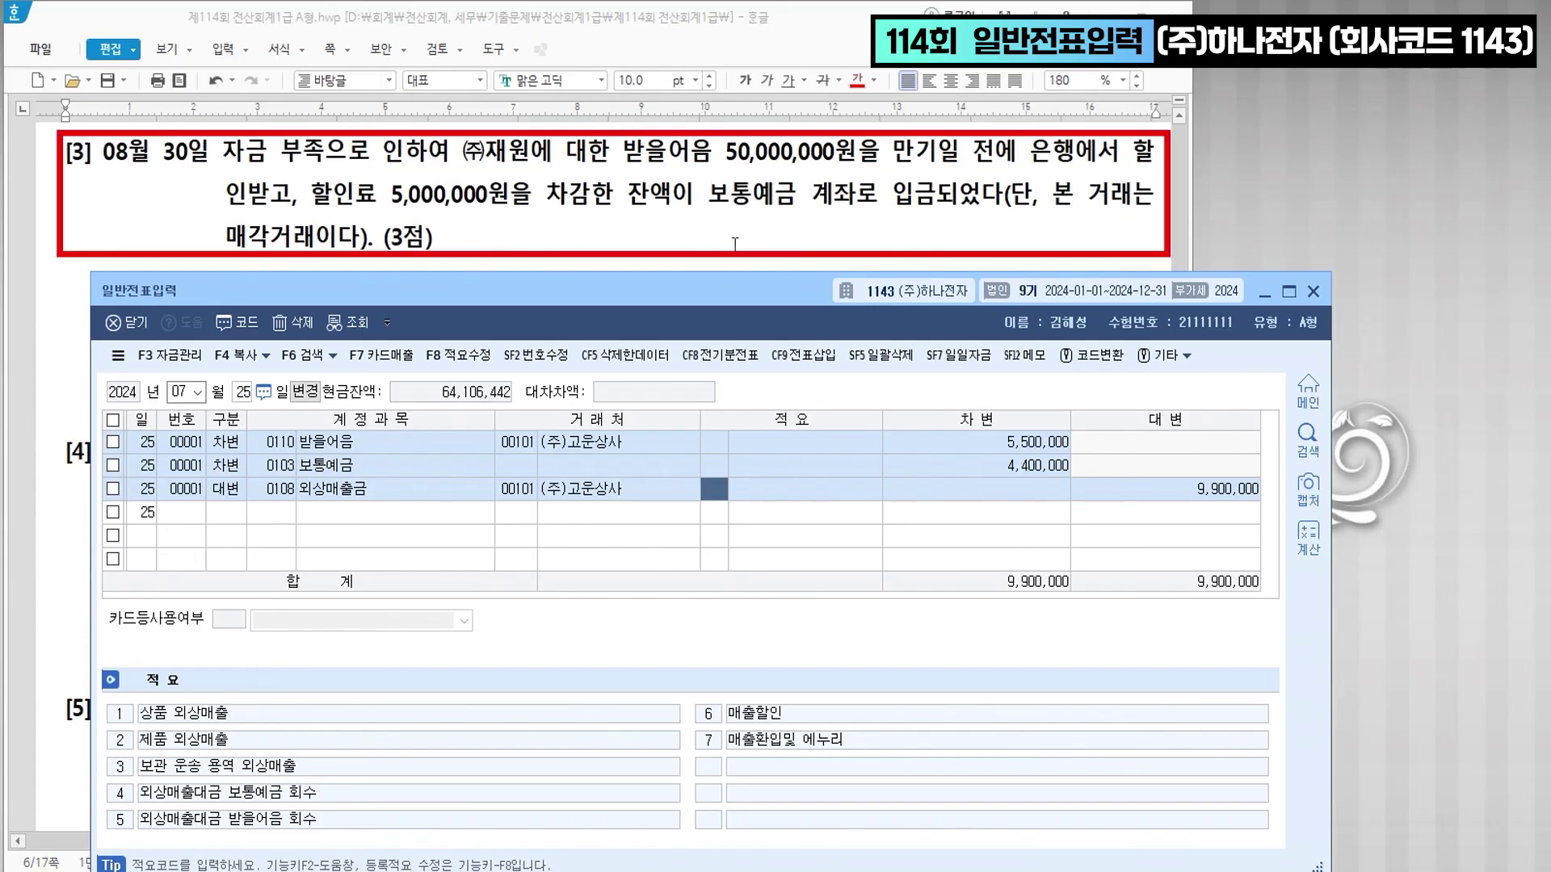
pyautogui.moveTo(718, 286); pyautogui.dragTo(688, 281)
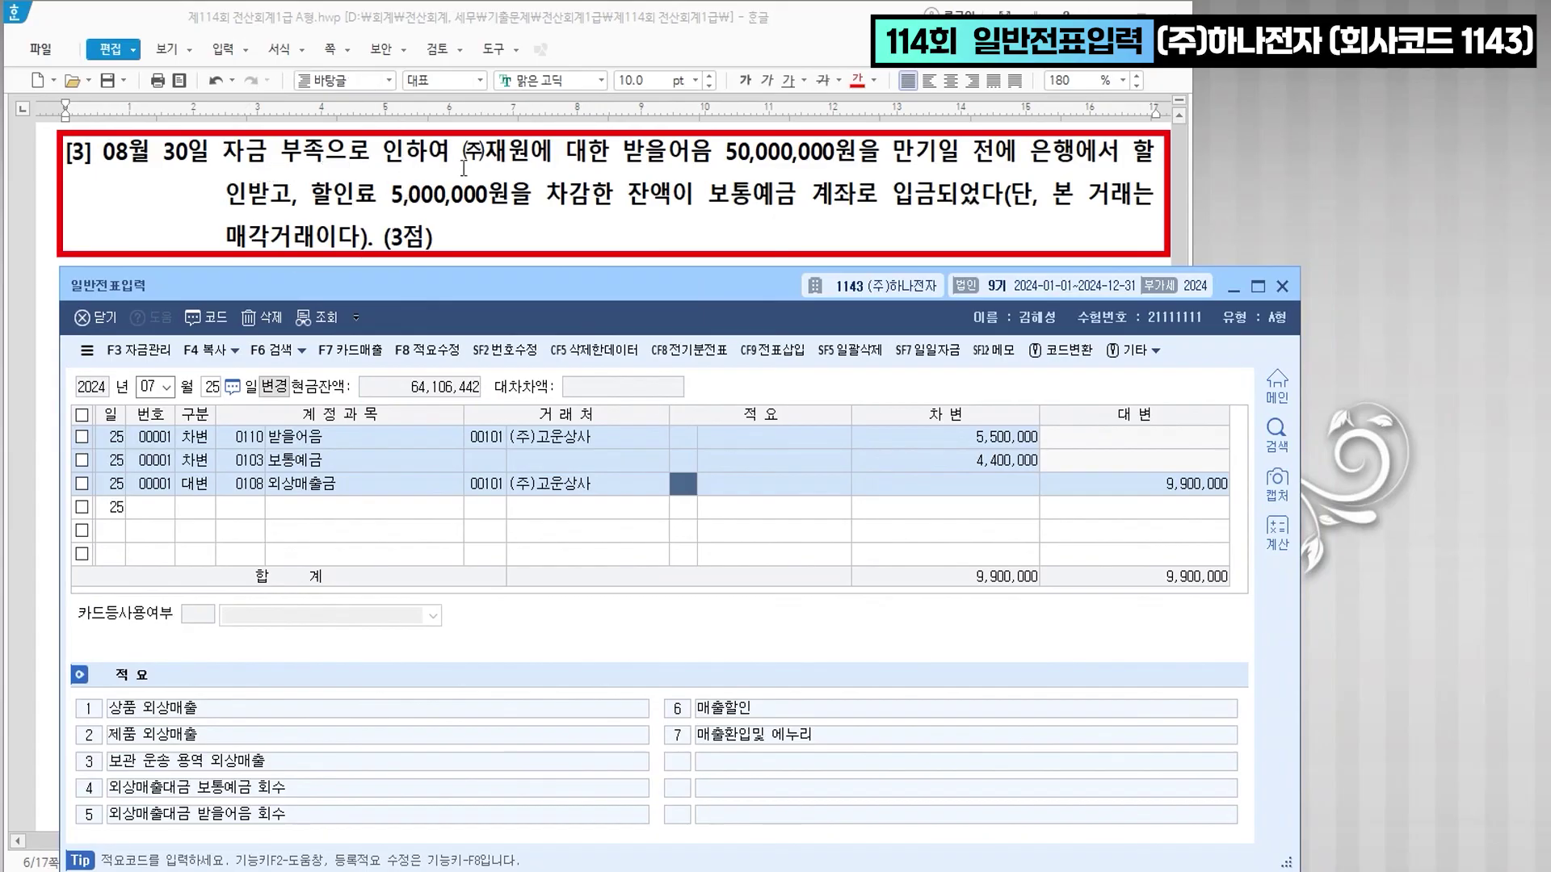
pyautogui.click(734, 172)
pyautogui.click(1130, 155)
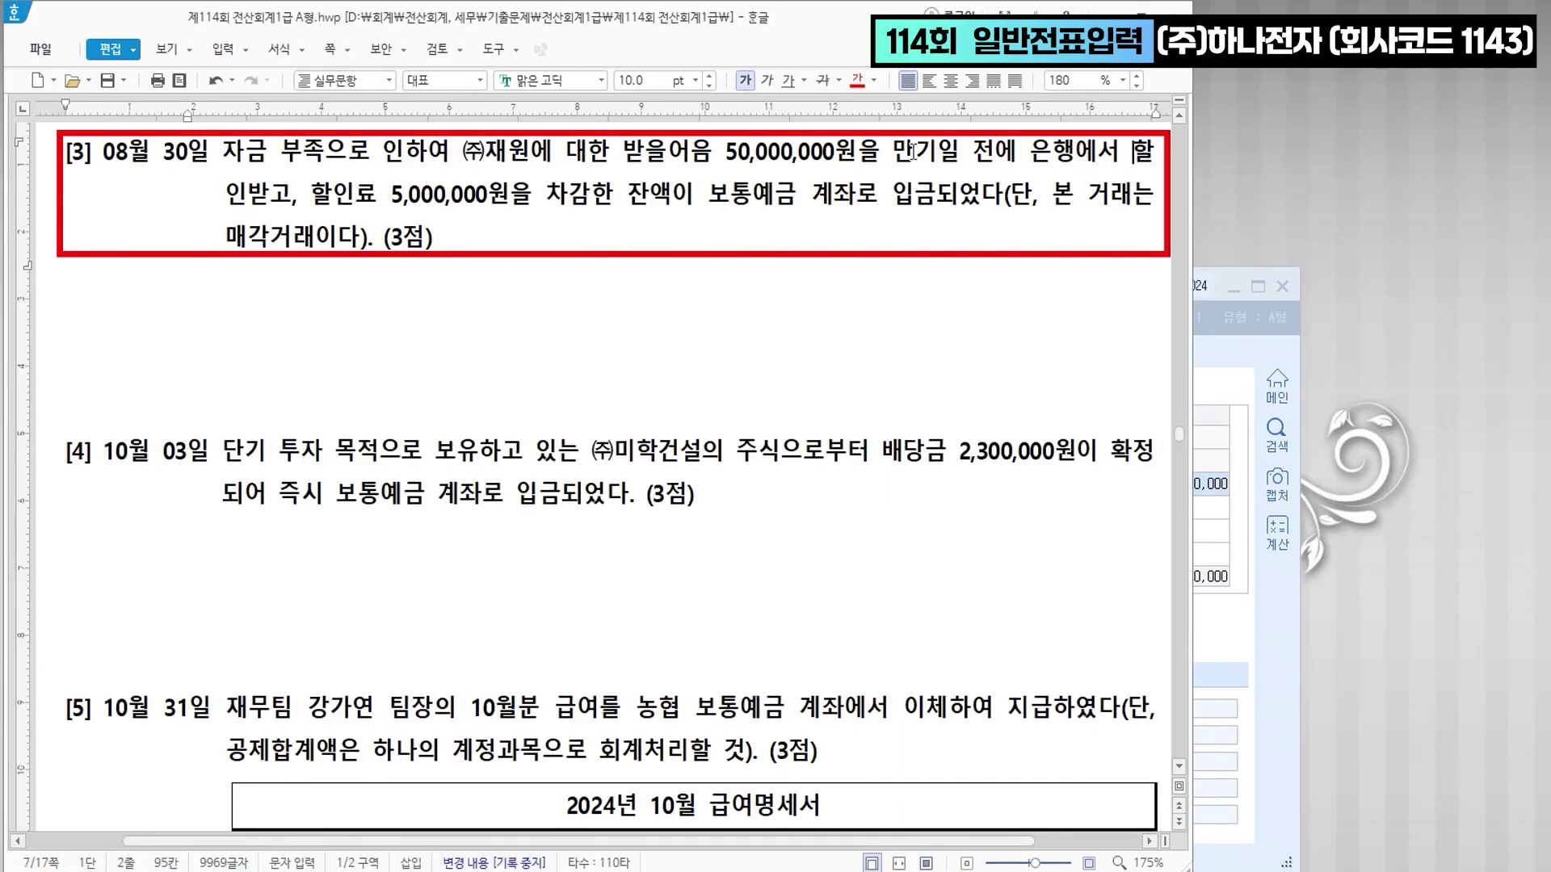
pyautogui.moveTo(892, 152)
pyautogui.mouseDown()
pyautogui.moveTo(615, 216)
pyautogui.moveTo(249, 212)
pyautogui.mouseUp()
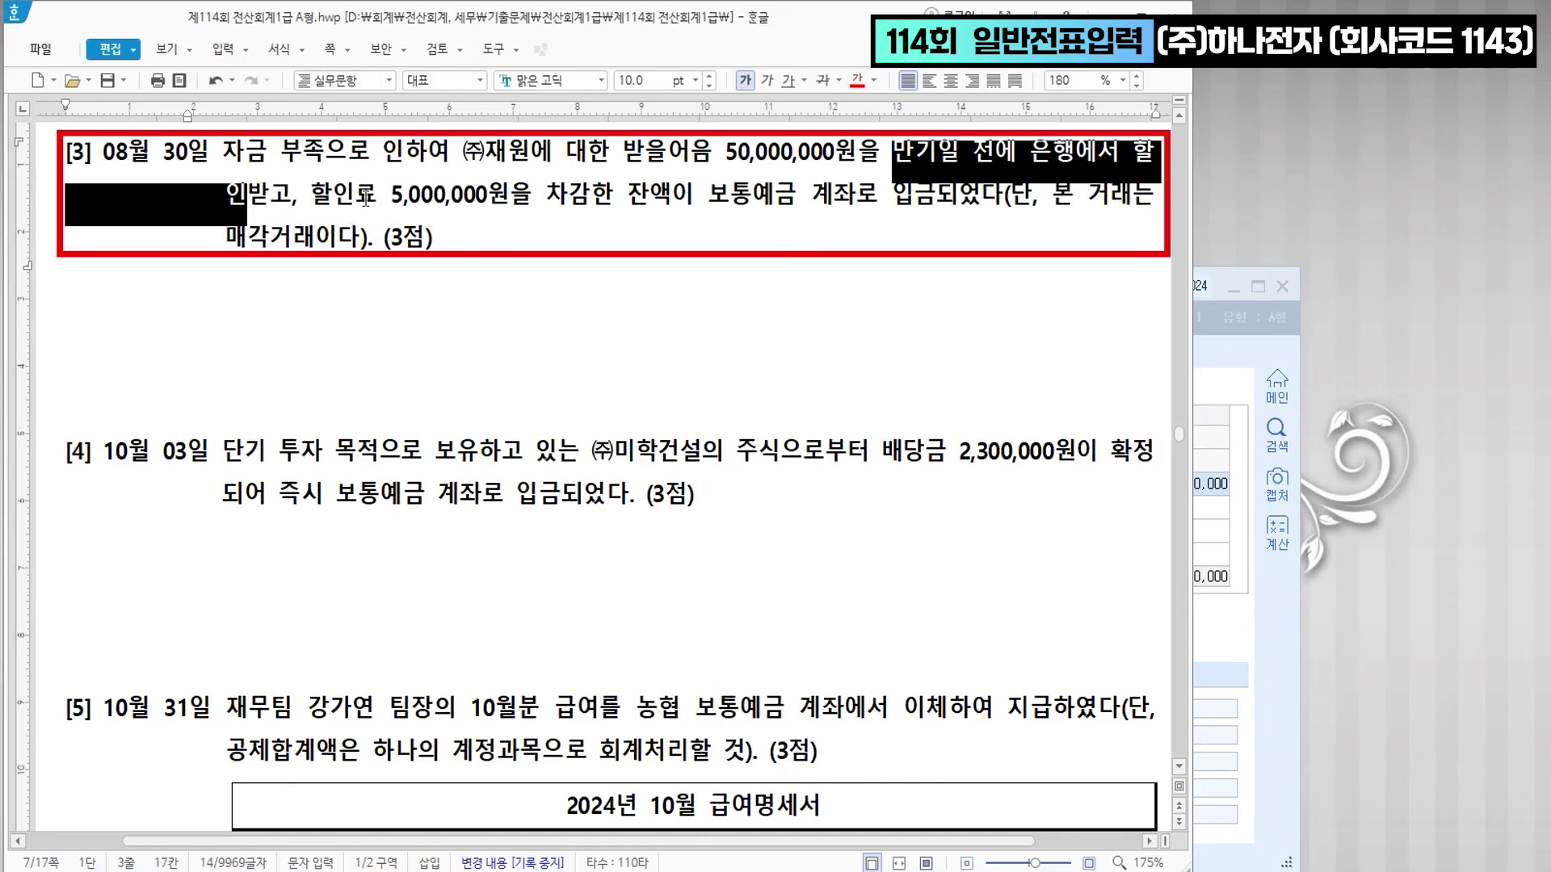
pyautogui.click(858, 81)
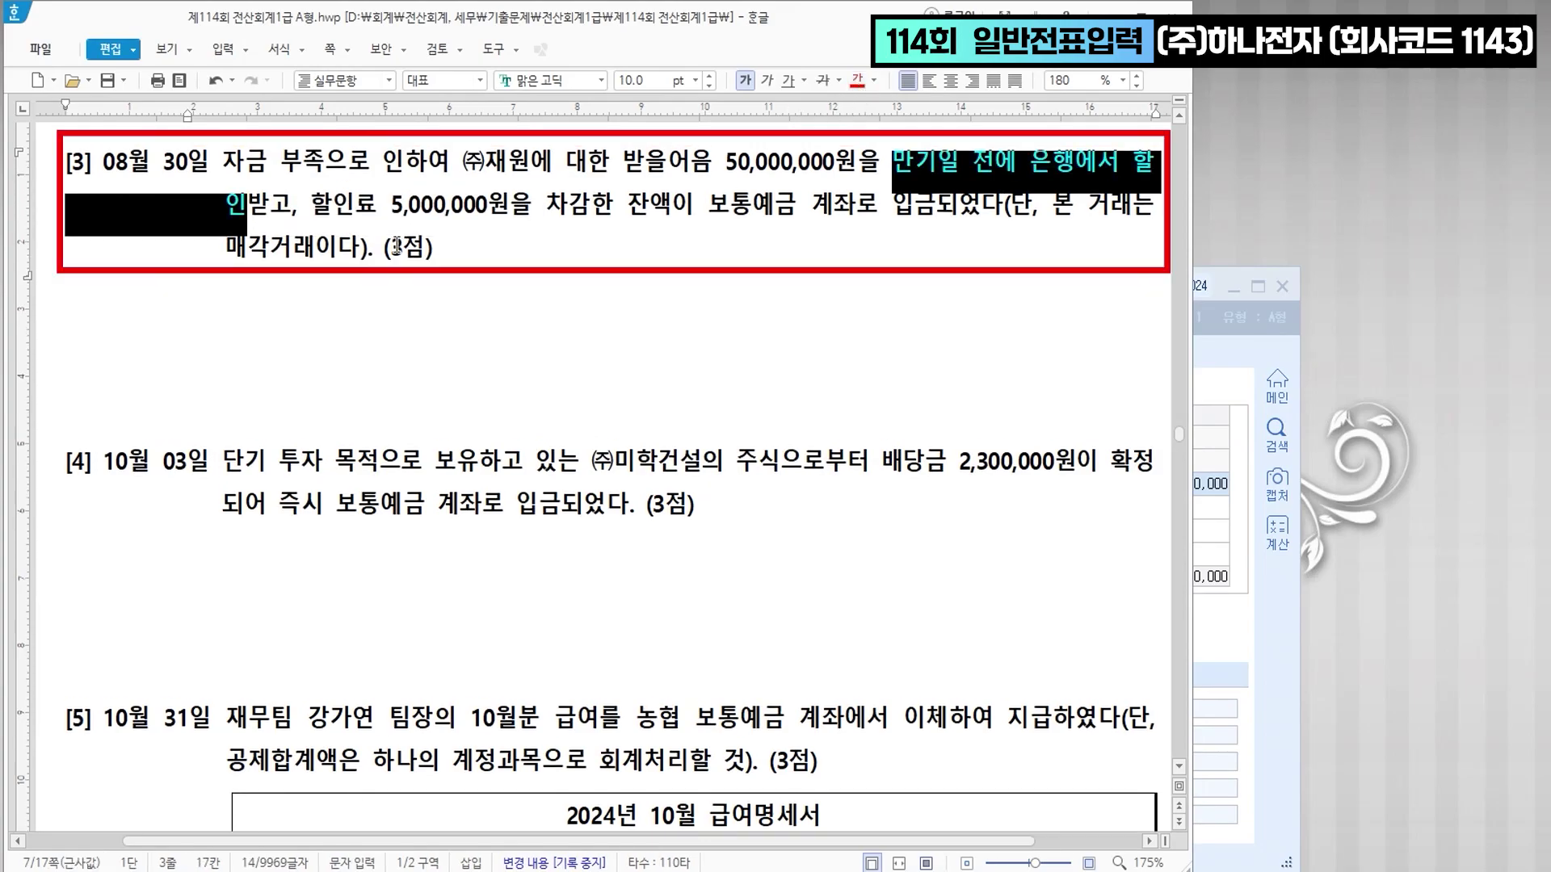
# - Colour 할인료 5,000,000원 red in transaction [3] and add the note ">> 매출채권처분손실" after it
pyautogui.click(319, 208)
pyautogui.moveTo(319, 209); pyautogui.dragTo(509, 212)
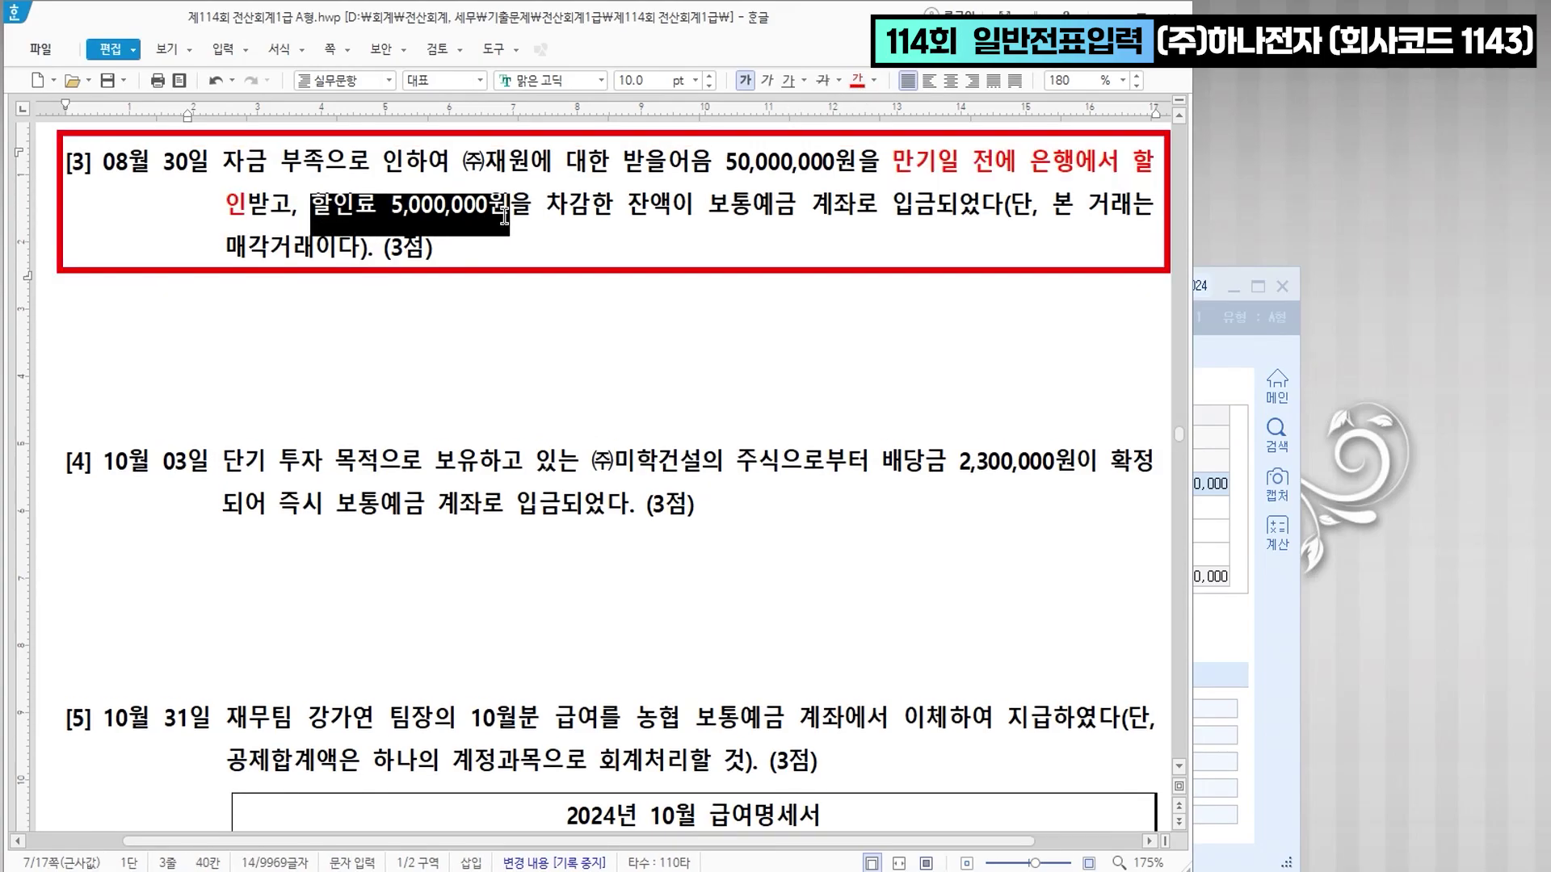
pyautogui.click(858, 80)
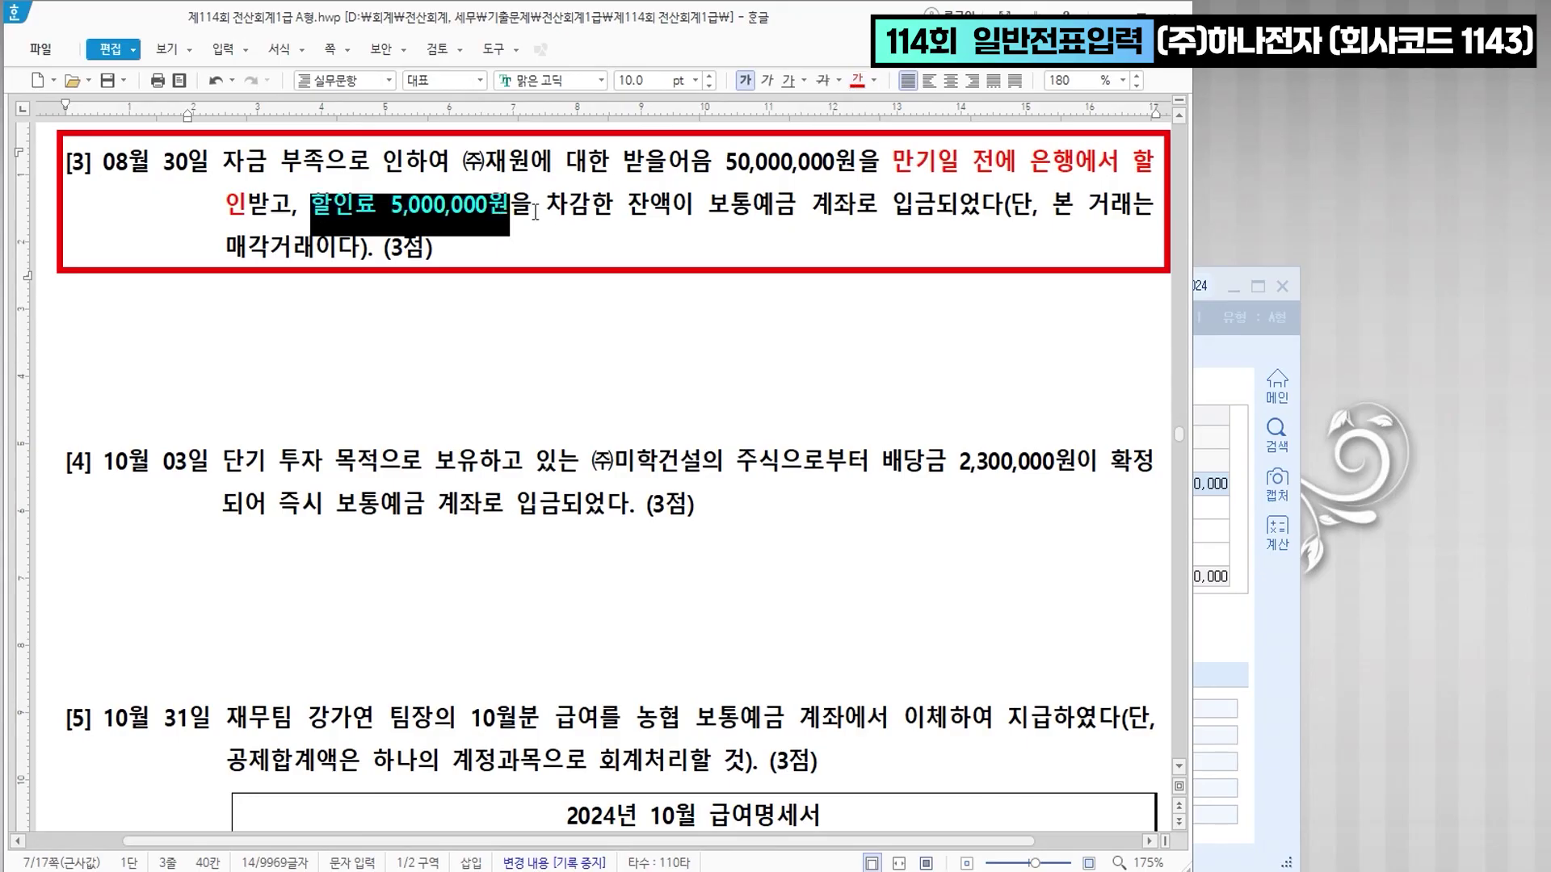
pyautogui.click(511, 209)
pyautogui.write('>> ')
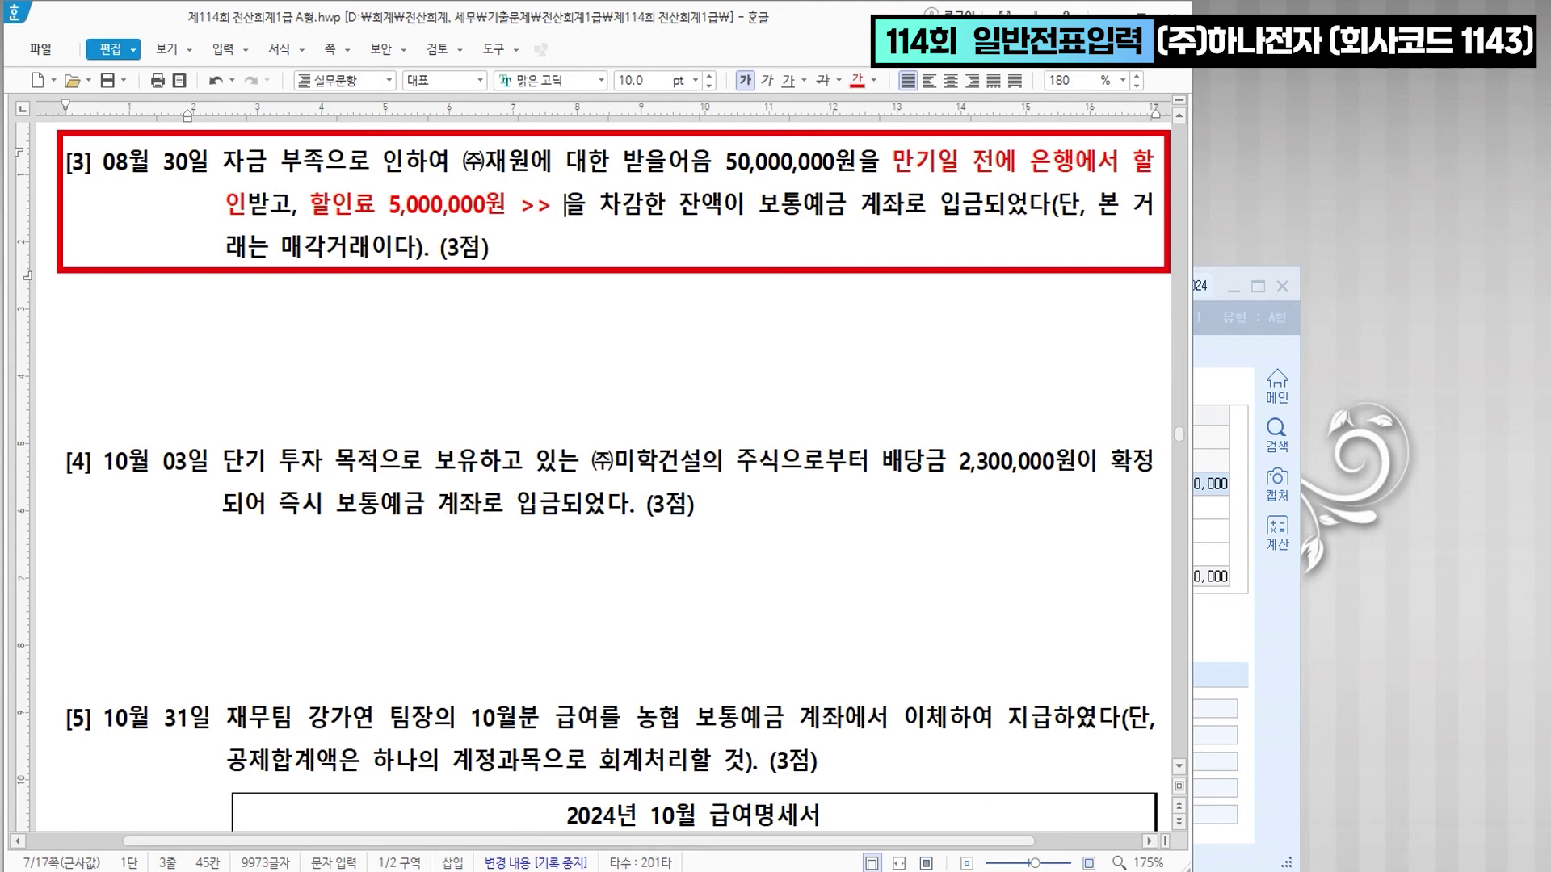
pyautogui.write('매출책')
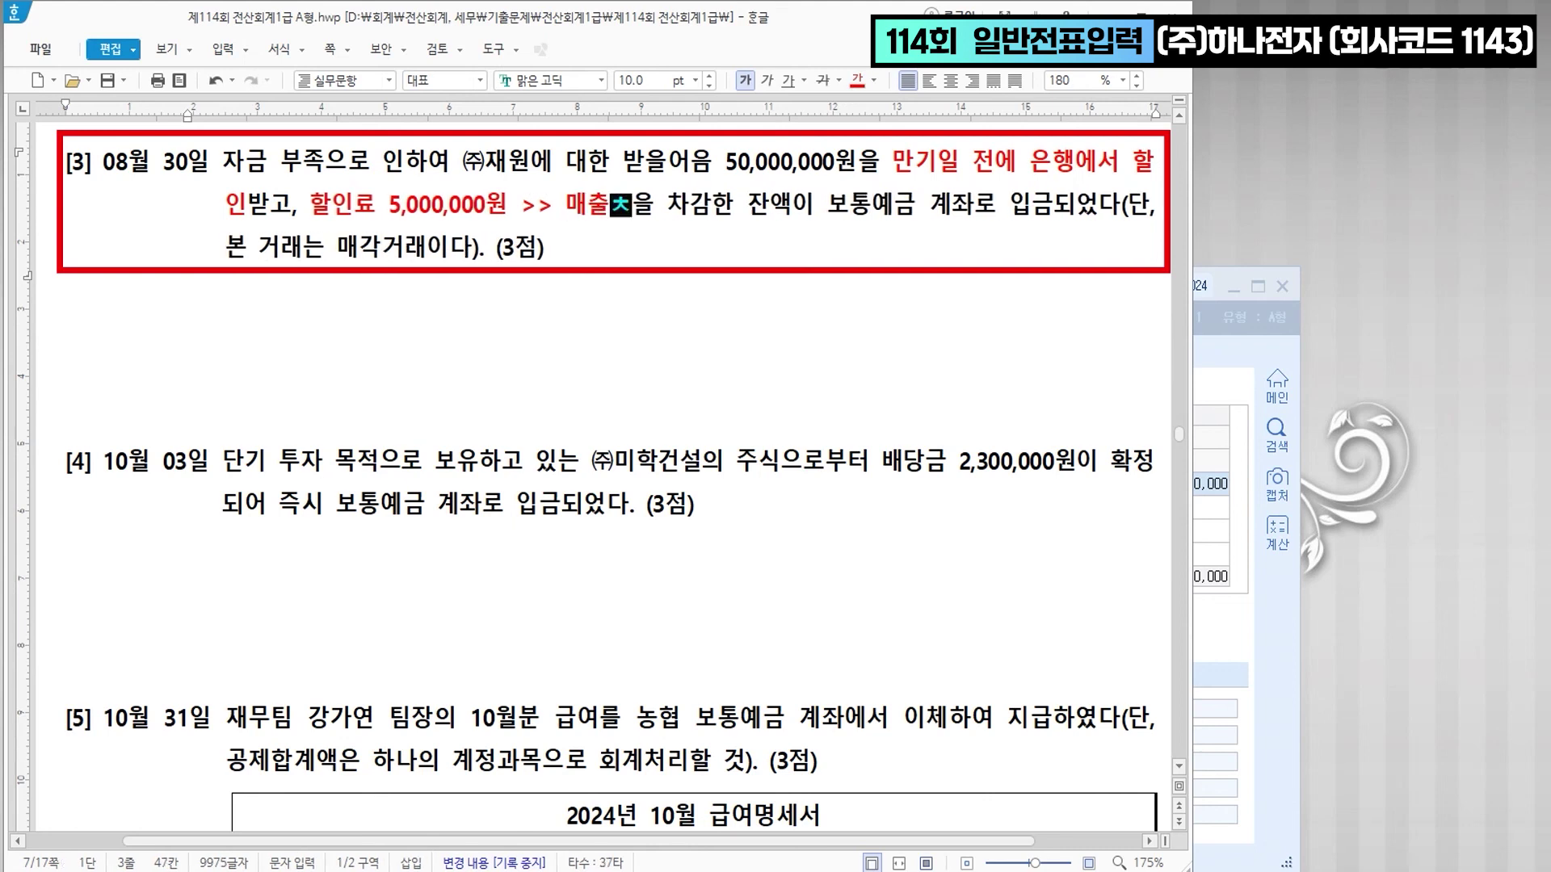
pyautogui.write('권처분손')
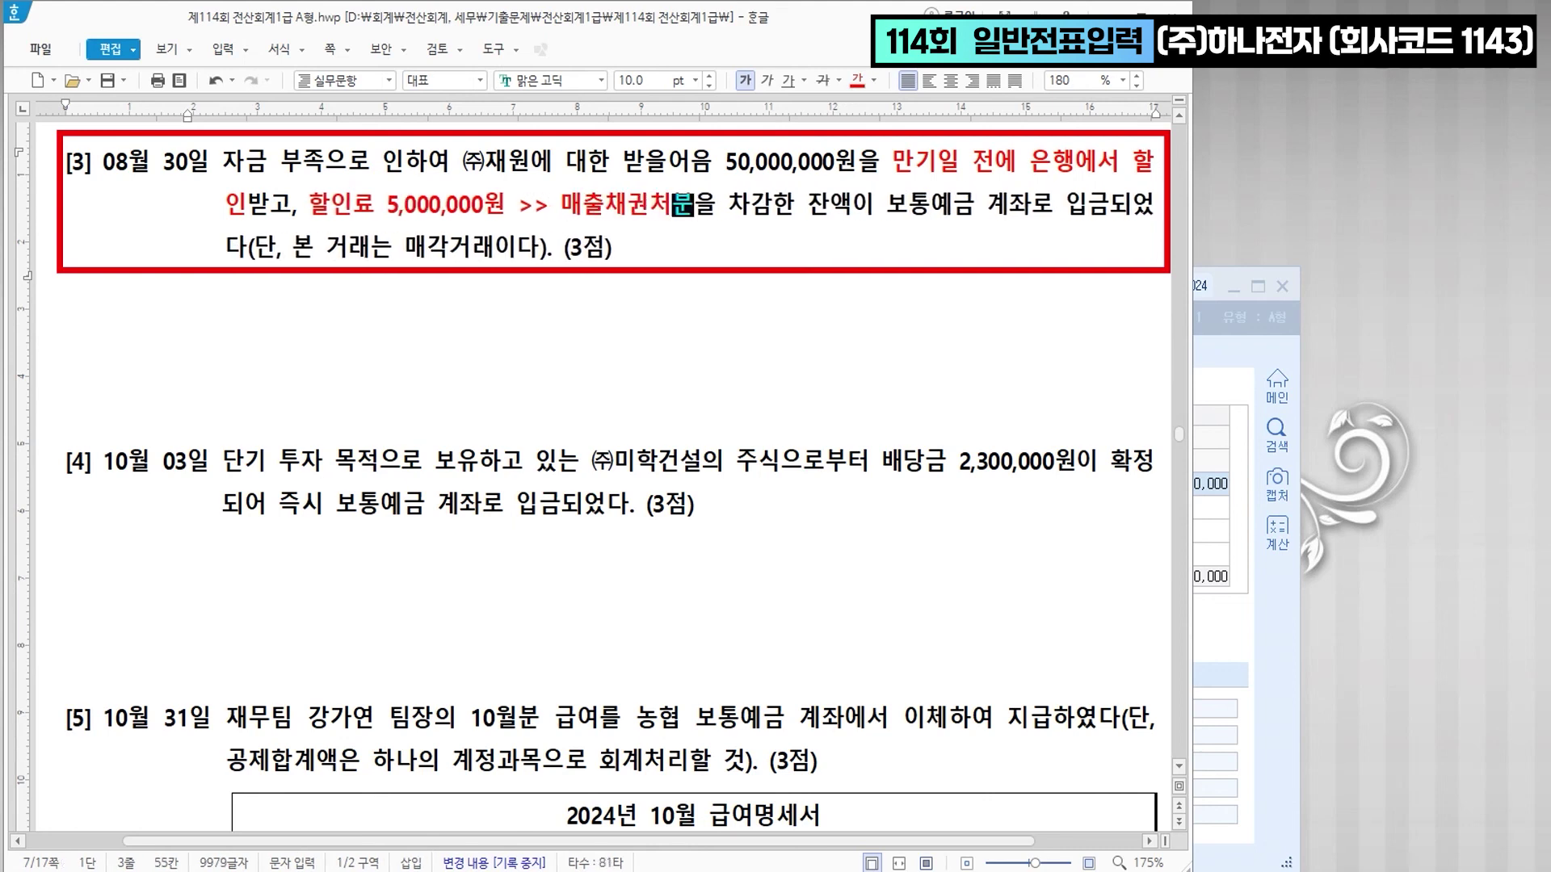
pyautogui.write('실')
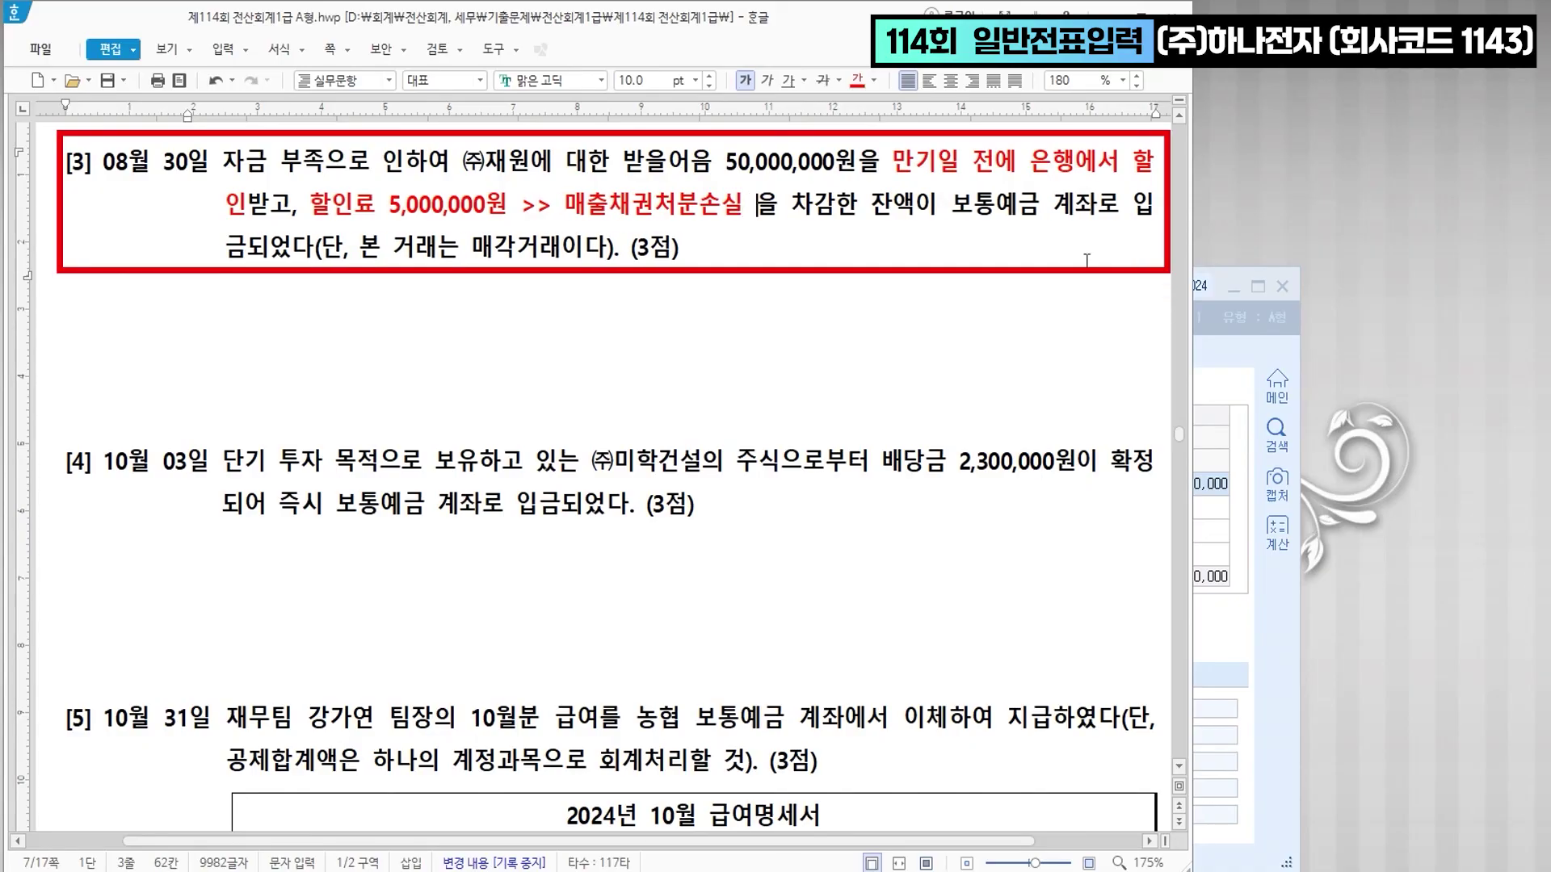
# - Switch to 일반전표입력 and set the voucher date to 08월 30일
pyautogui.click(1240, 653)
pyautogui.write('08')
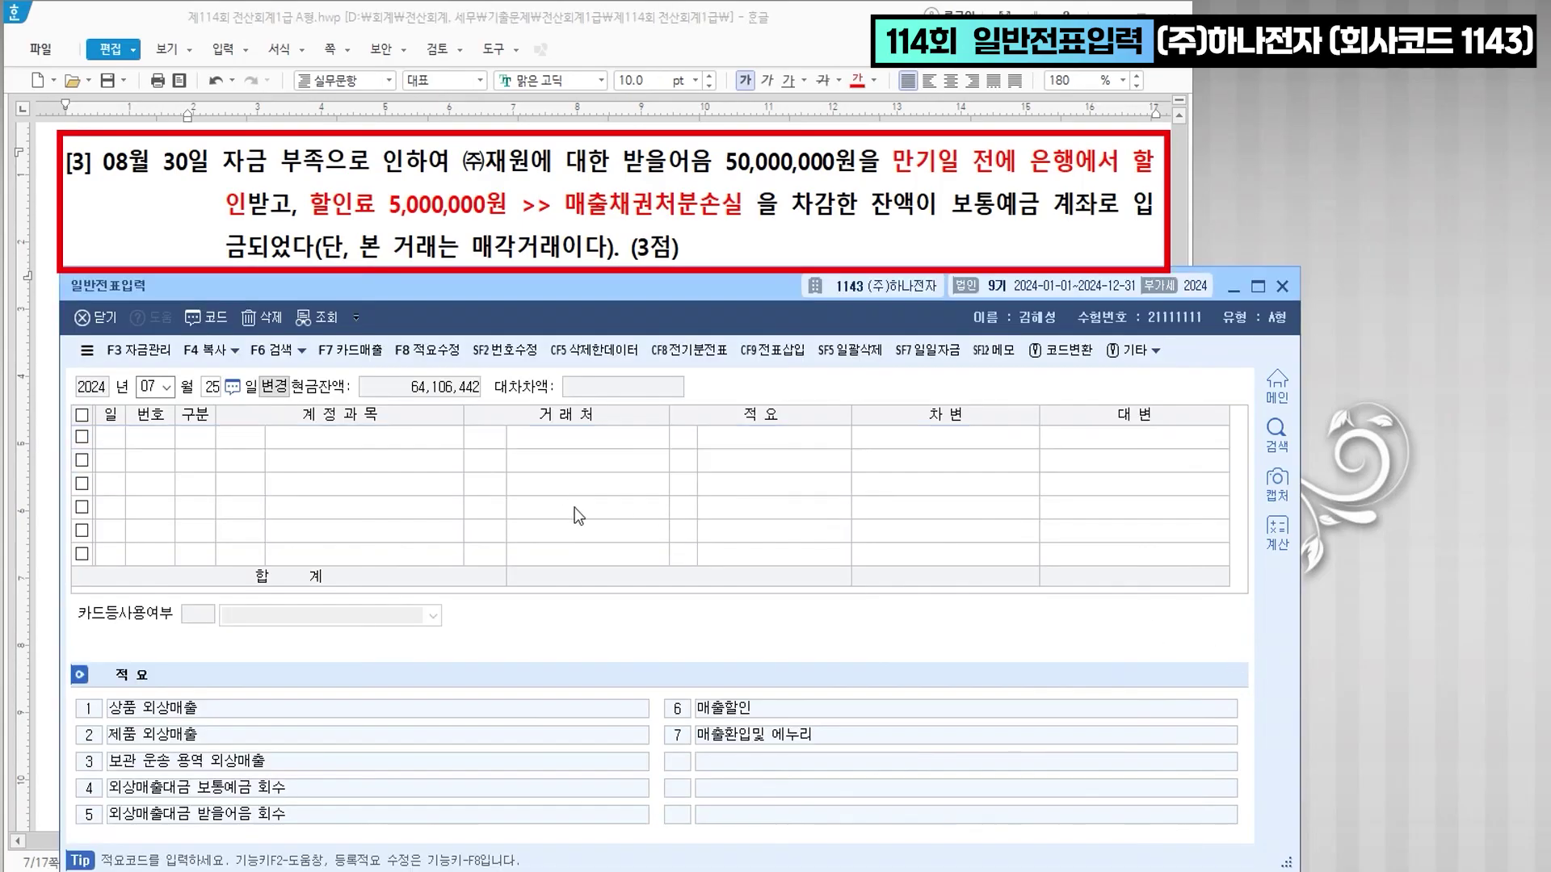
pyautogui.press('Return')
pyautogui.write('30')
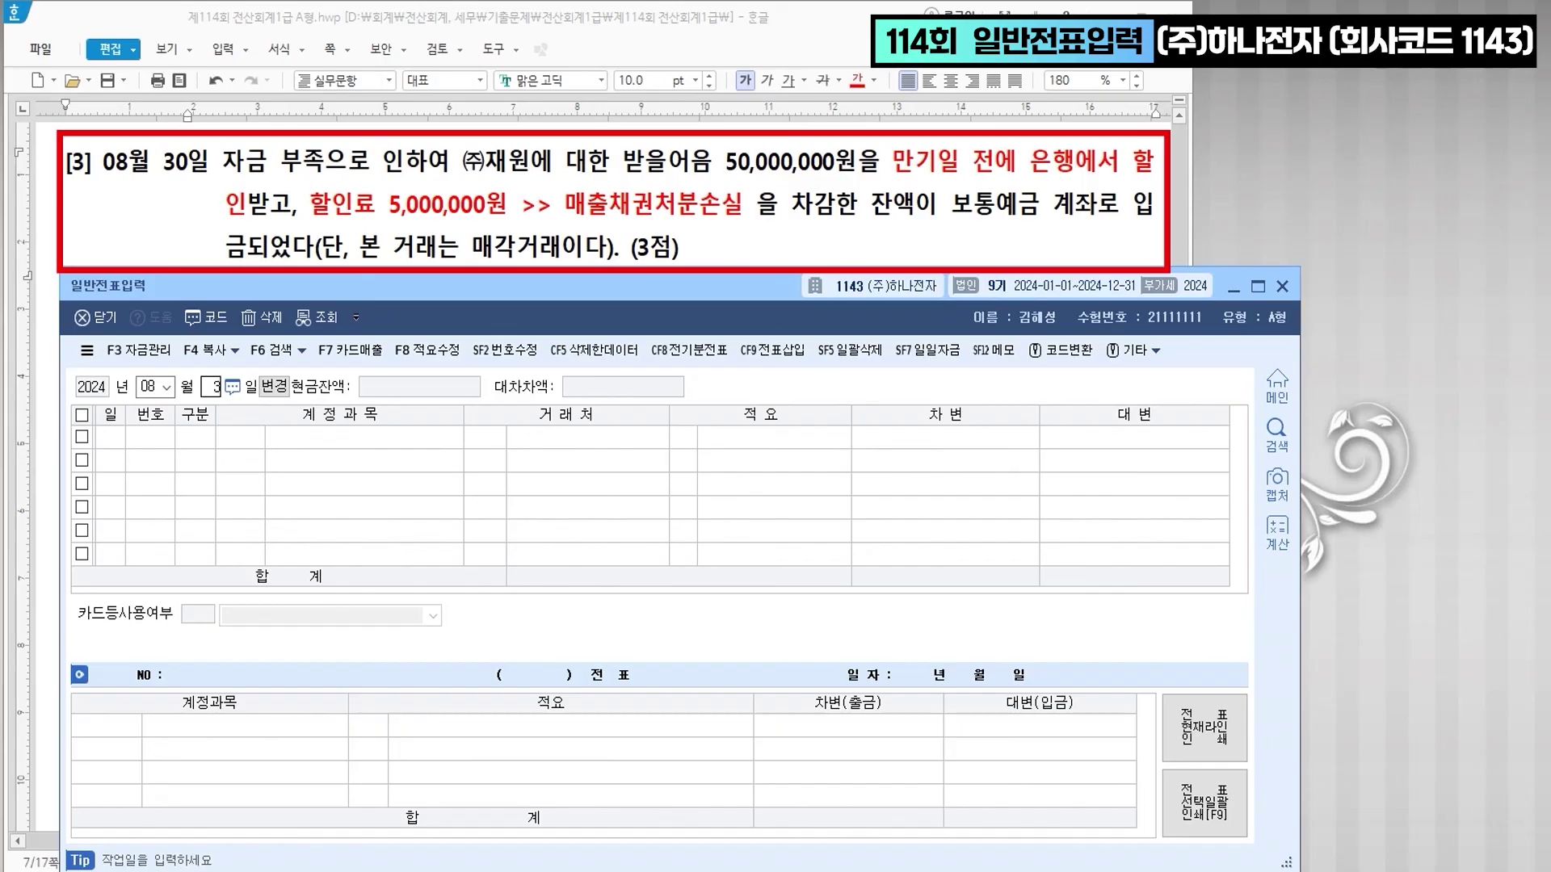
pyautogui.press('Return')
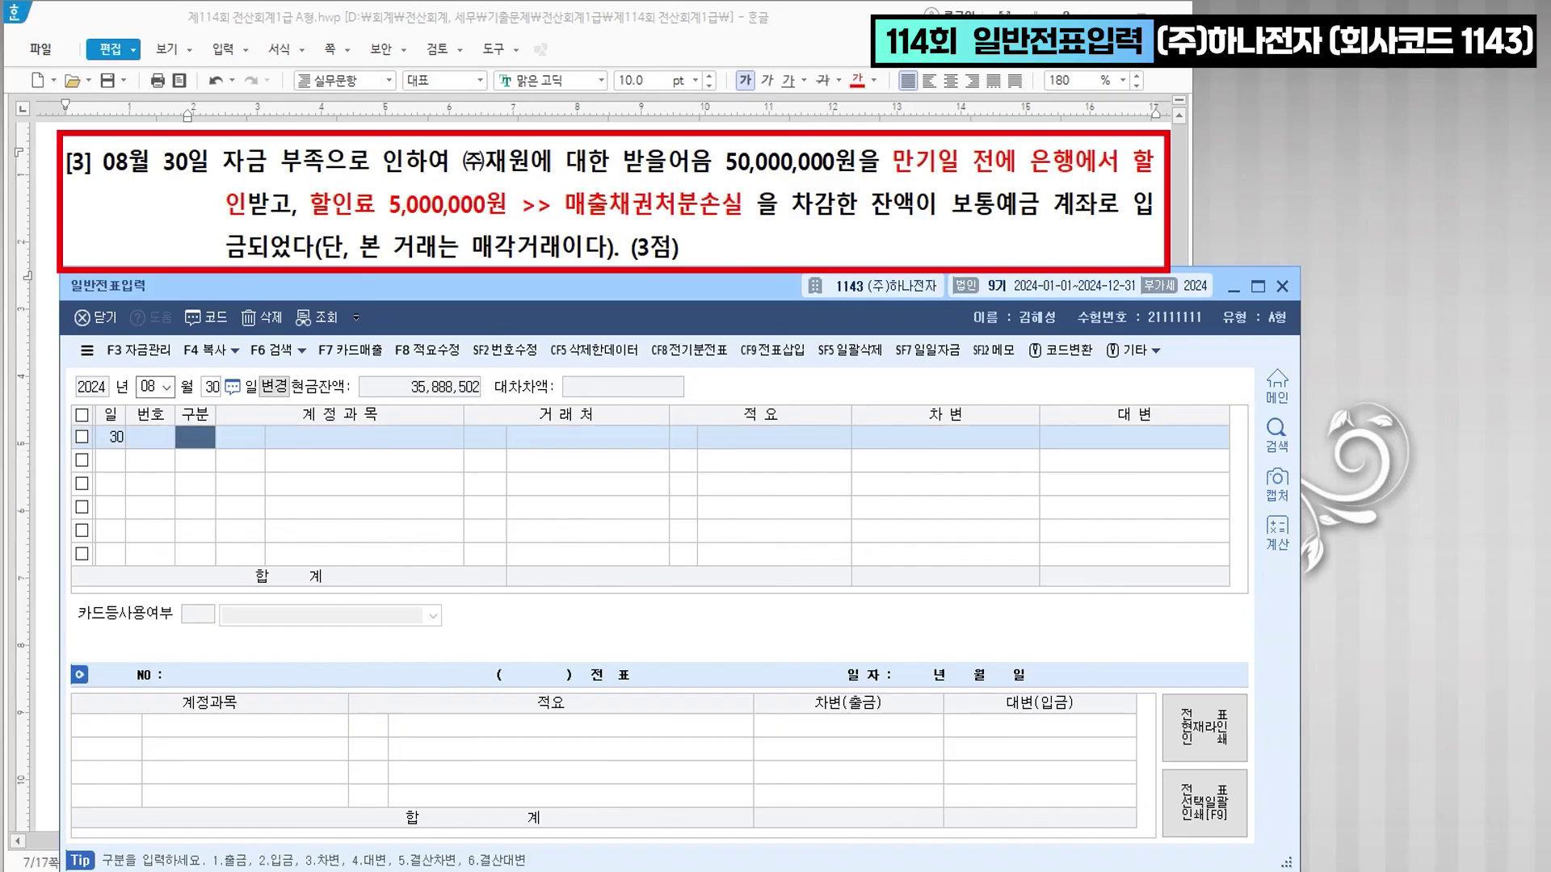
# - Enter a 대변 line for account 0110 받을어음 with 거래처 00162 (주)재원 and a credit of 50,000,000
pyautogui.write('4')
pyautogui.press('Return')
pyautogui.write('110')
pyautogui.press('Return')
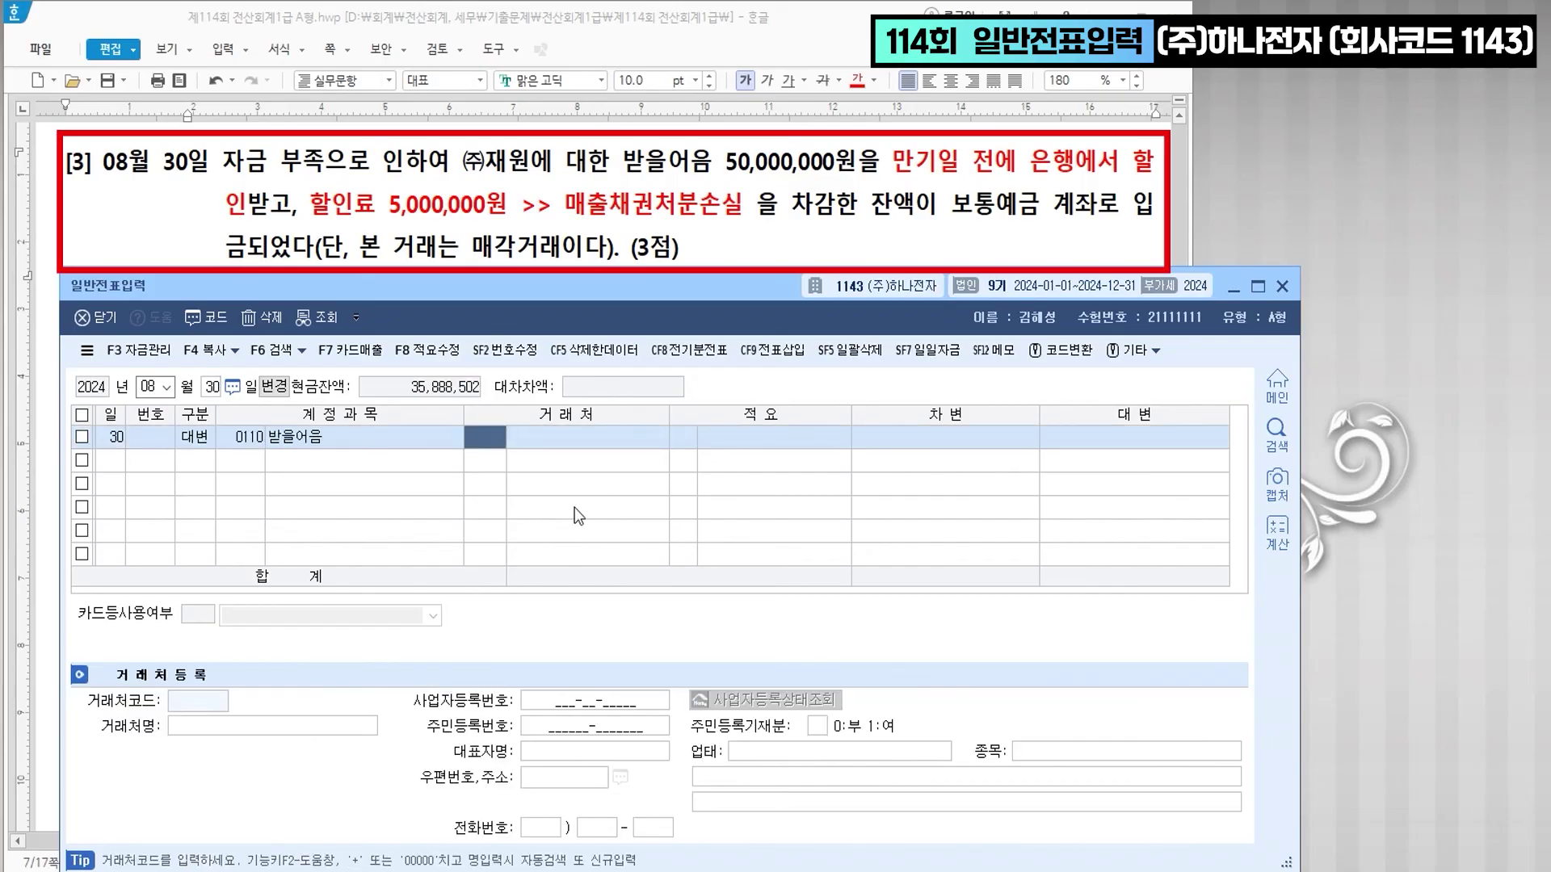
pyautogui.write('162')
pyautogui.press('Return')
pyautogui.press('Return')
pyautogui.write('50000000')
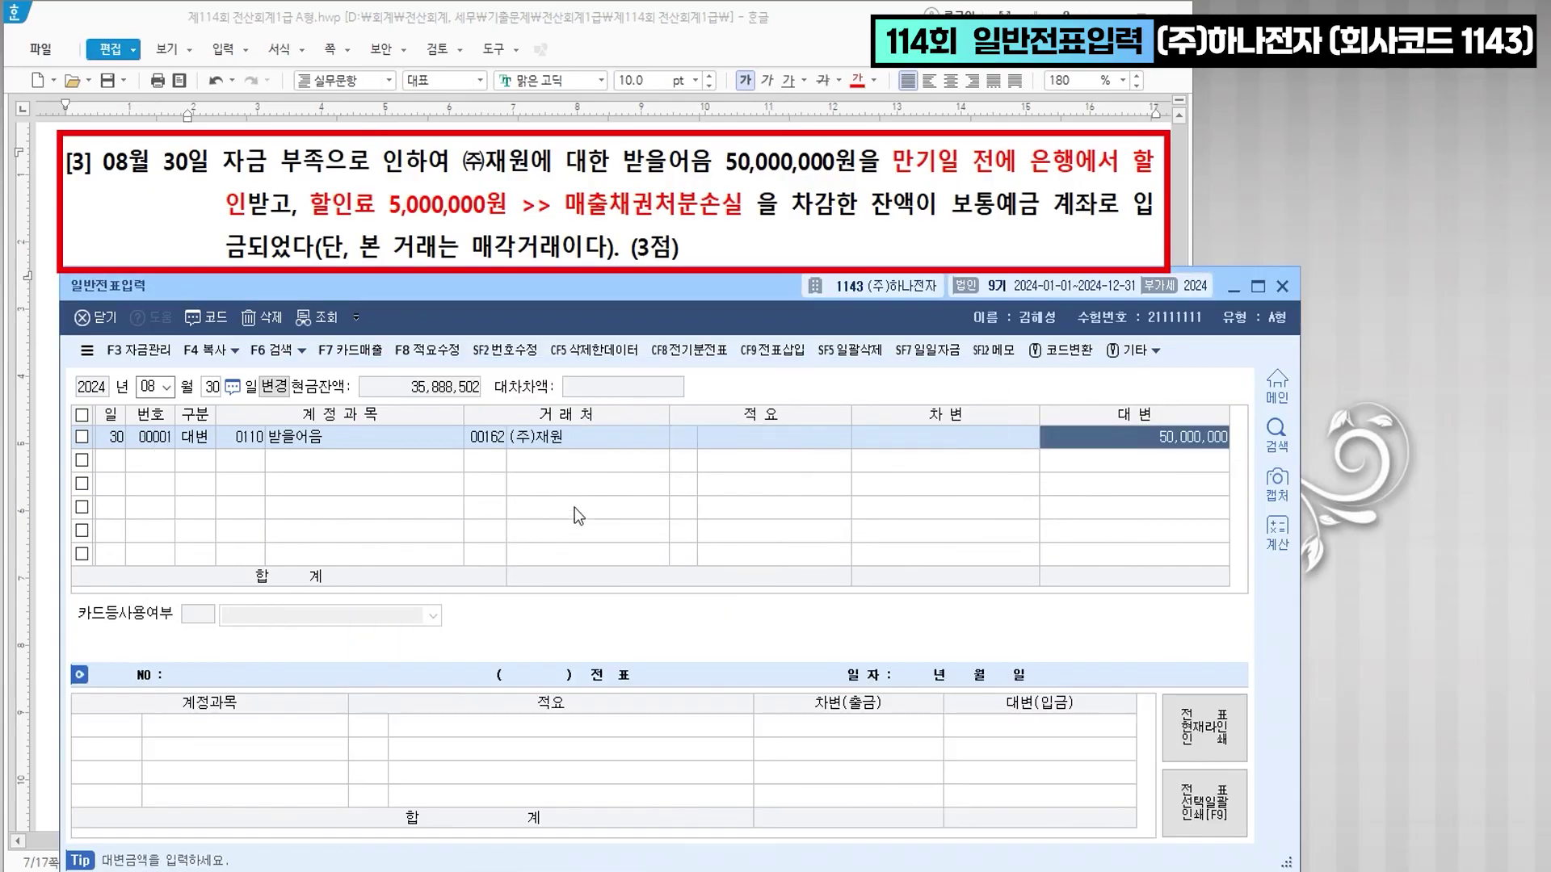
pyautogui.press('Return')
# - Add a 차변 line for account 0956 매출채권처분손실 with a debit of 5,000,000
pyautogui.write('3')
pyautogui.press('Return')
pyautogui.write('매출채')
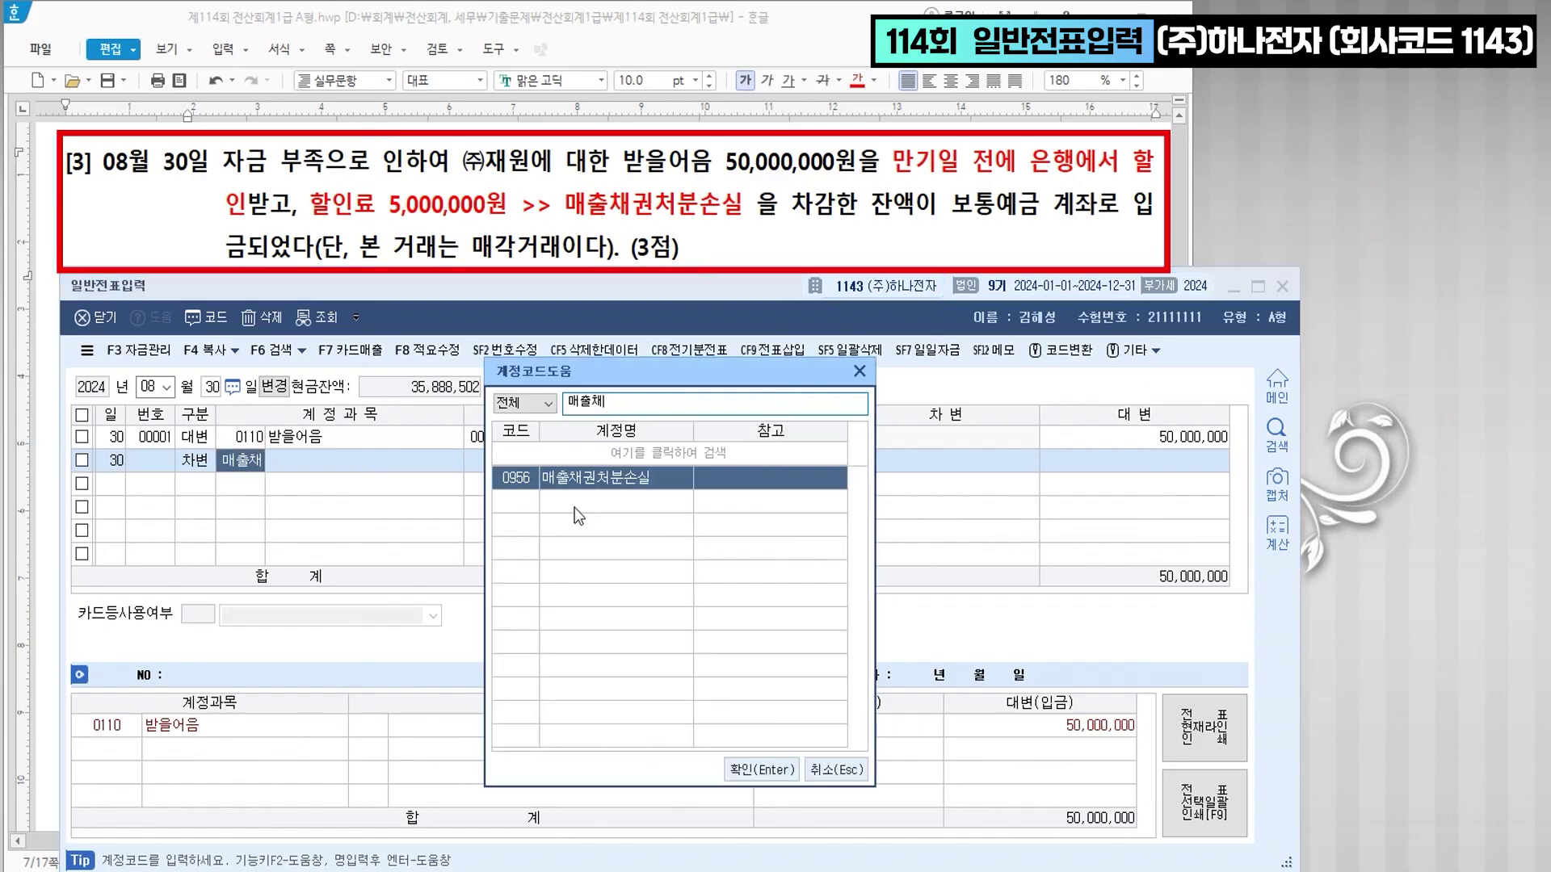
pyautogui.press('Return')
pyautogui.press('Return')
pyautogui.press('Return')
pyautogui.press('Return')
pyautogui.press('Return')
pyautogui.write('5,000,000')
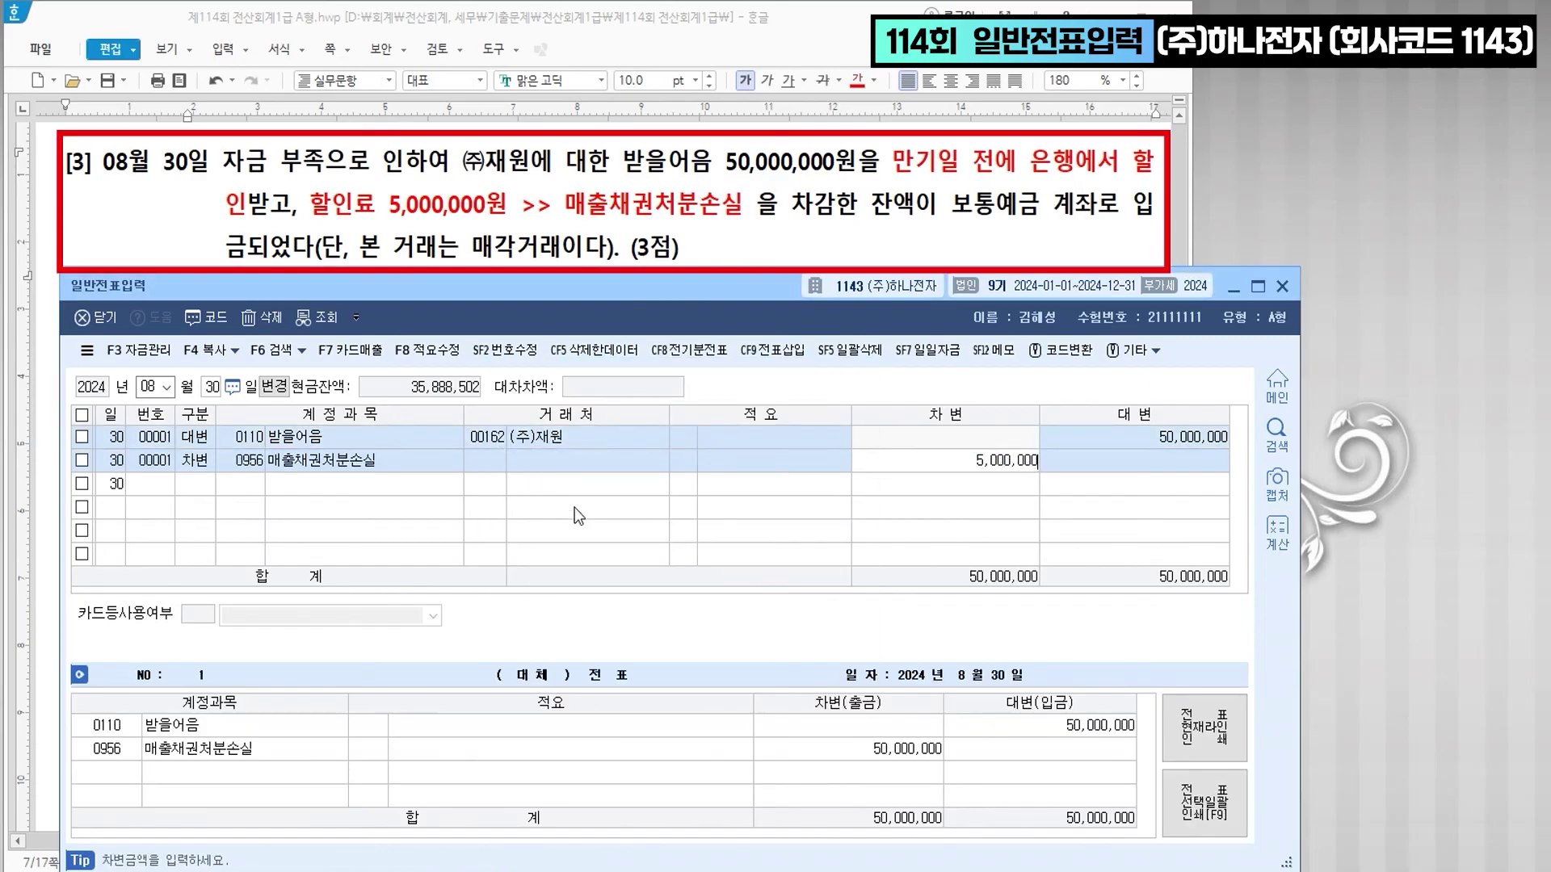
pyautogui.press('Return')
# - Complete the 08월 30일 voucher with a balancing 차변 line for account 0103 보통예금
pyautogui.write('3')
pyautogui.press('Return')
pyautogui.write('103')
pyautogui.press('Return')
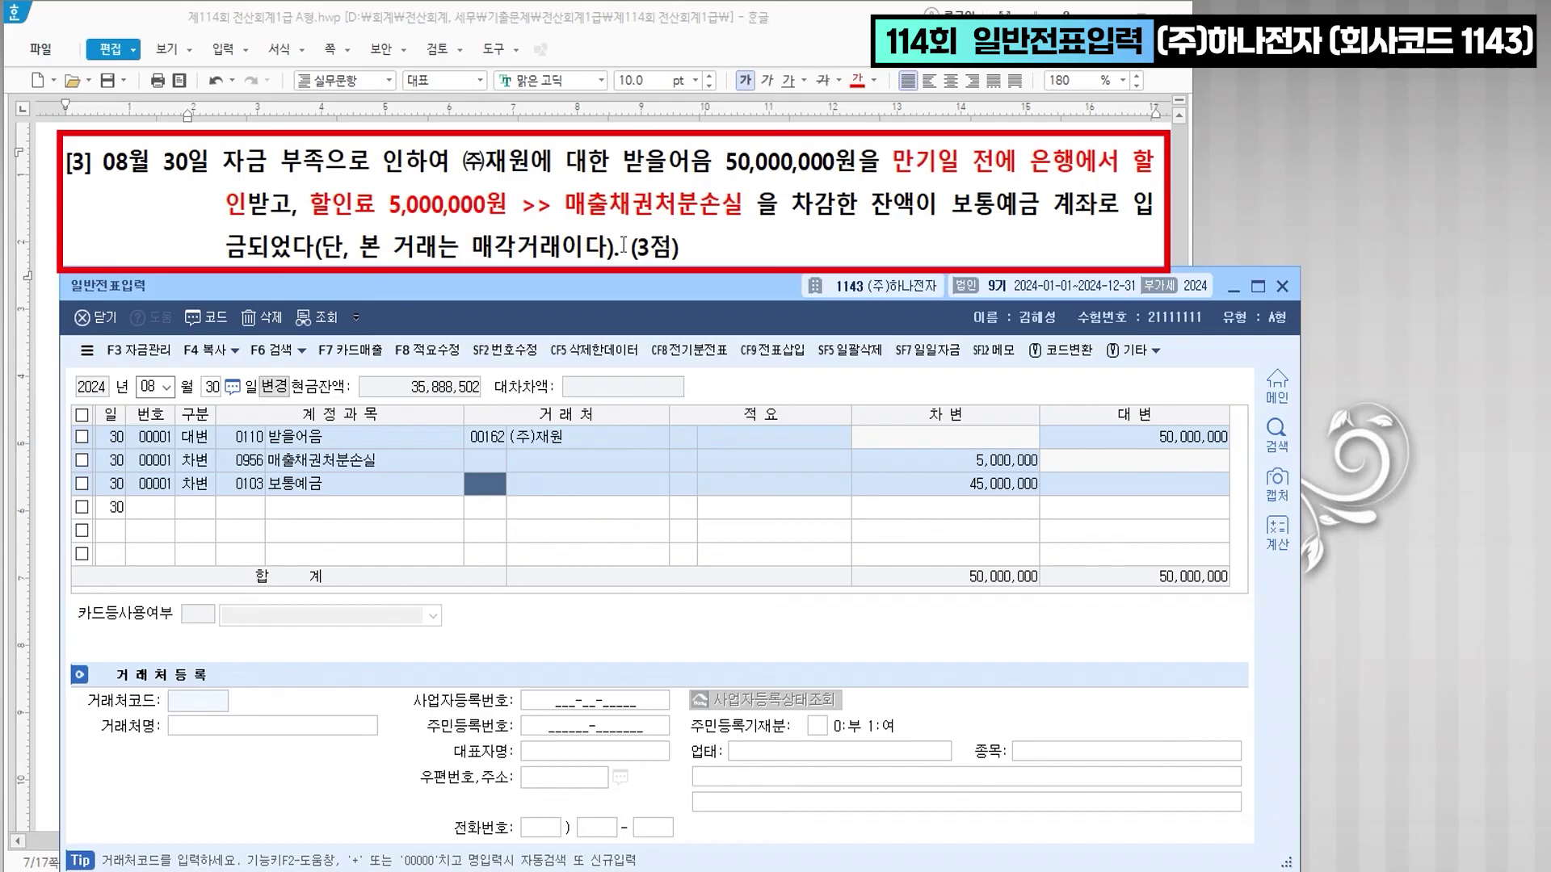
# - In the exam document's transaction [3], colour the word 매각거래 green
pyautogui.click(540, 248)
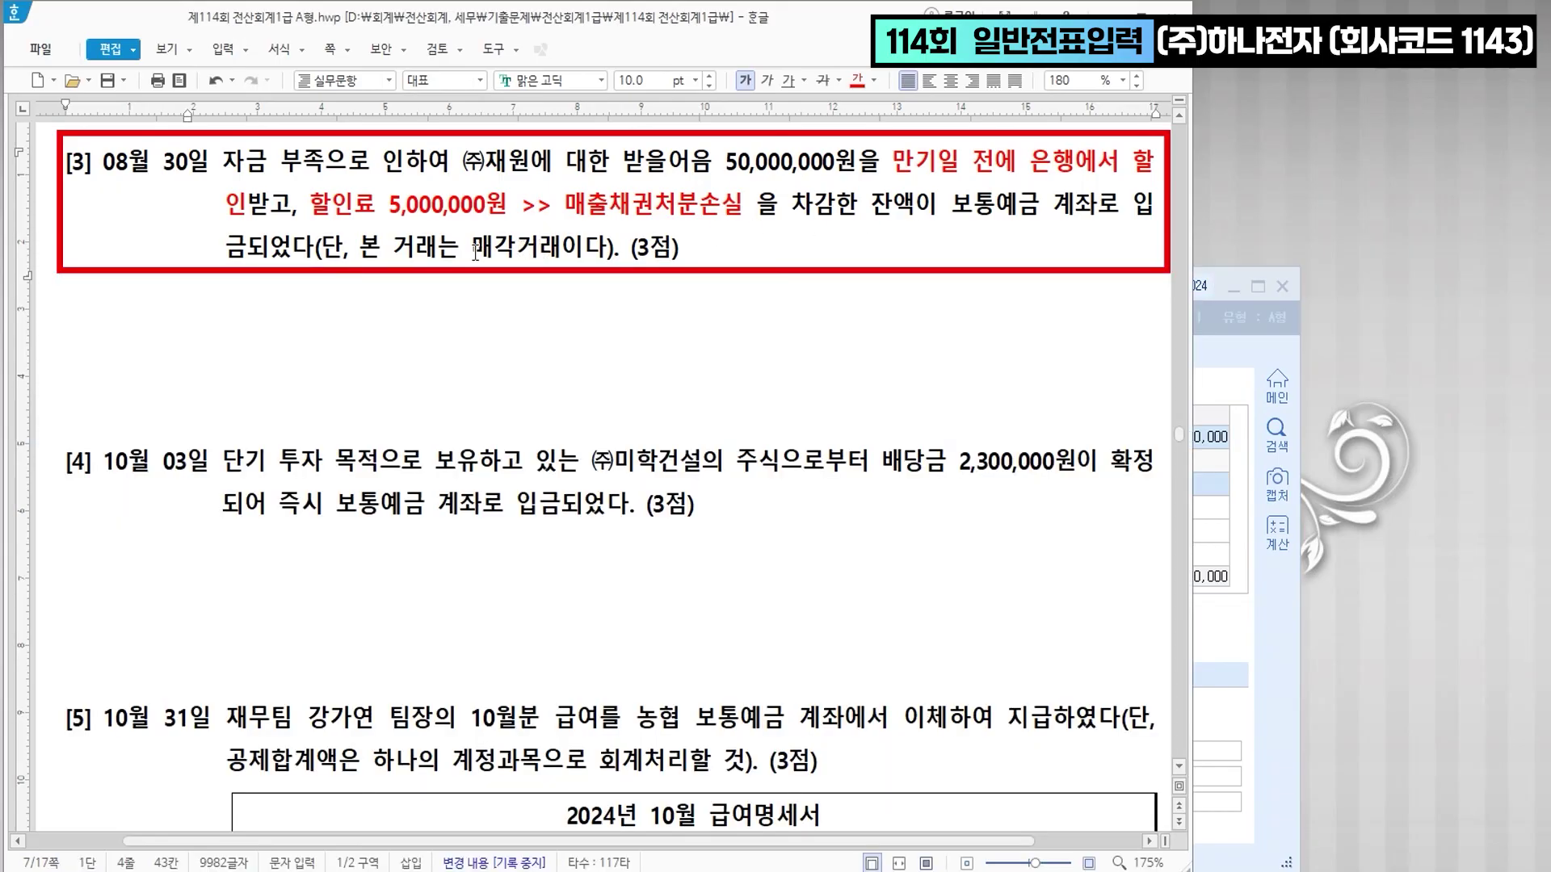
pyautogui.moveTo(475, 250); pyautogui.dragTo(560, 250)
pyautogui.click(875, 84)
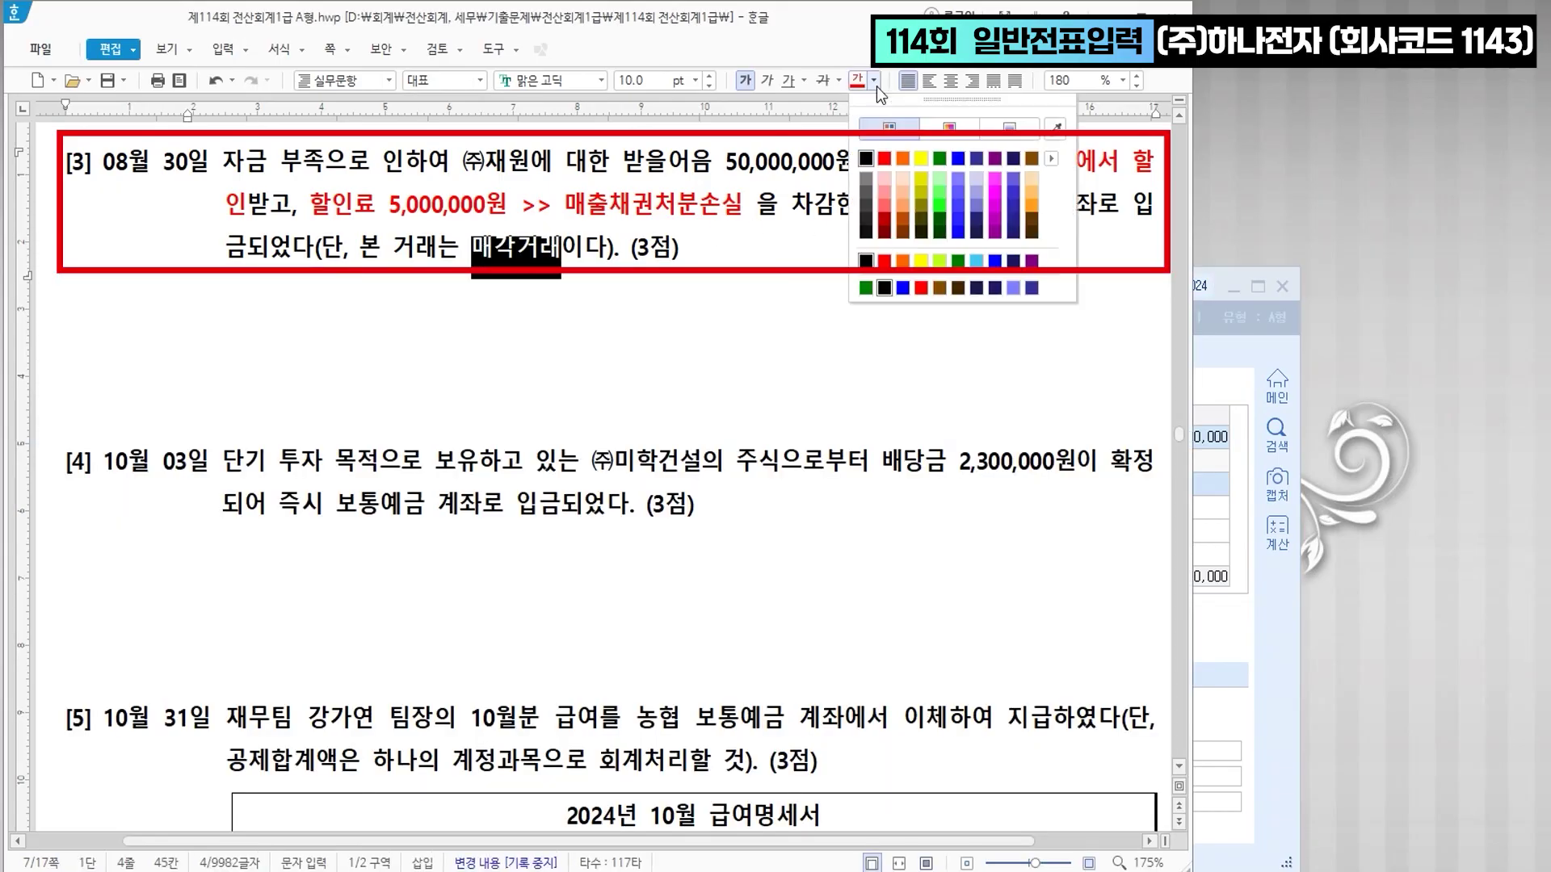
pyautogui.click(940, 158)
pyautogui.click(579, 253)
# - Underline the note 매출채권처분손실 in transaction [3]
pyautogui.moveTo(564, 204); pyautogui.dragTo(742, 205)
pyautogui.click(793, 84)
pyautogui.click(770, 303)
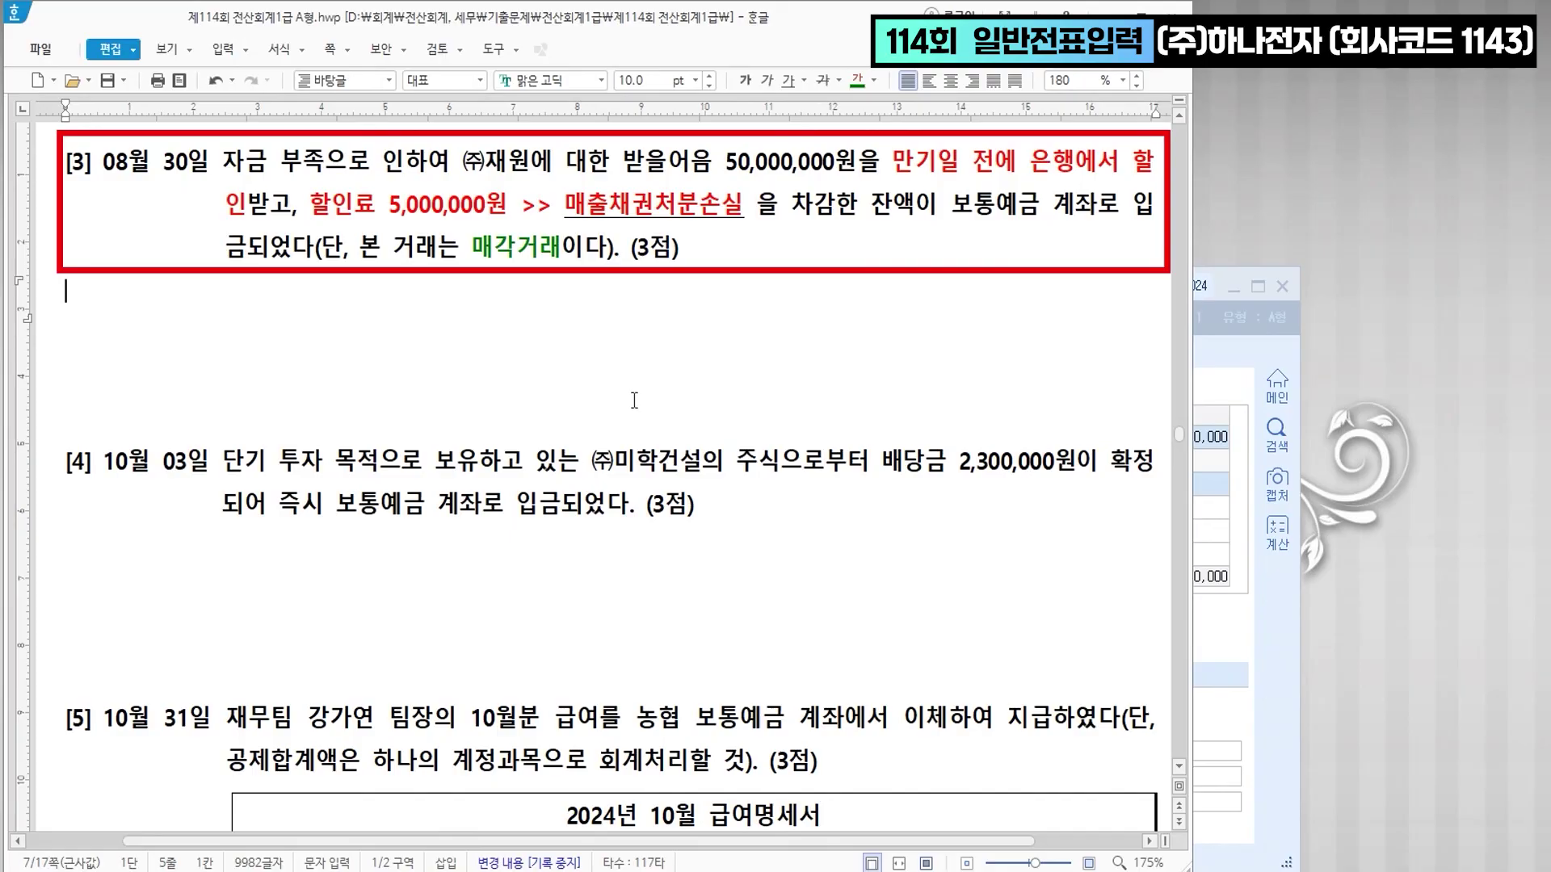
# - Go on to transaction [4] in the exam document and set the date in 일반전표입력 to 10월 3일
pyautogui.scroll(-3, 695, 371)
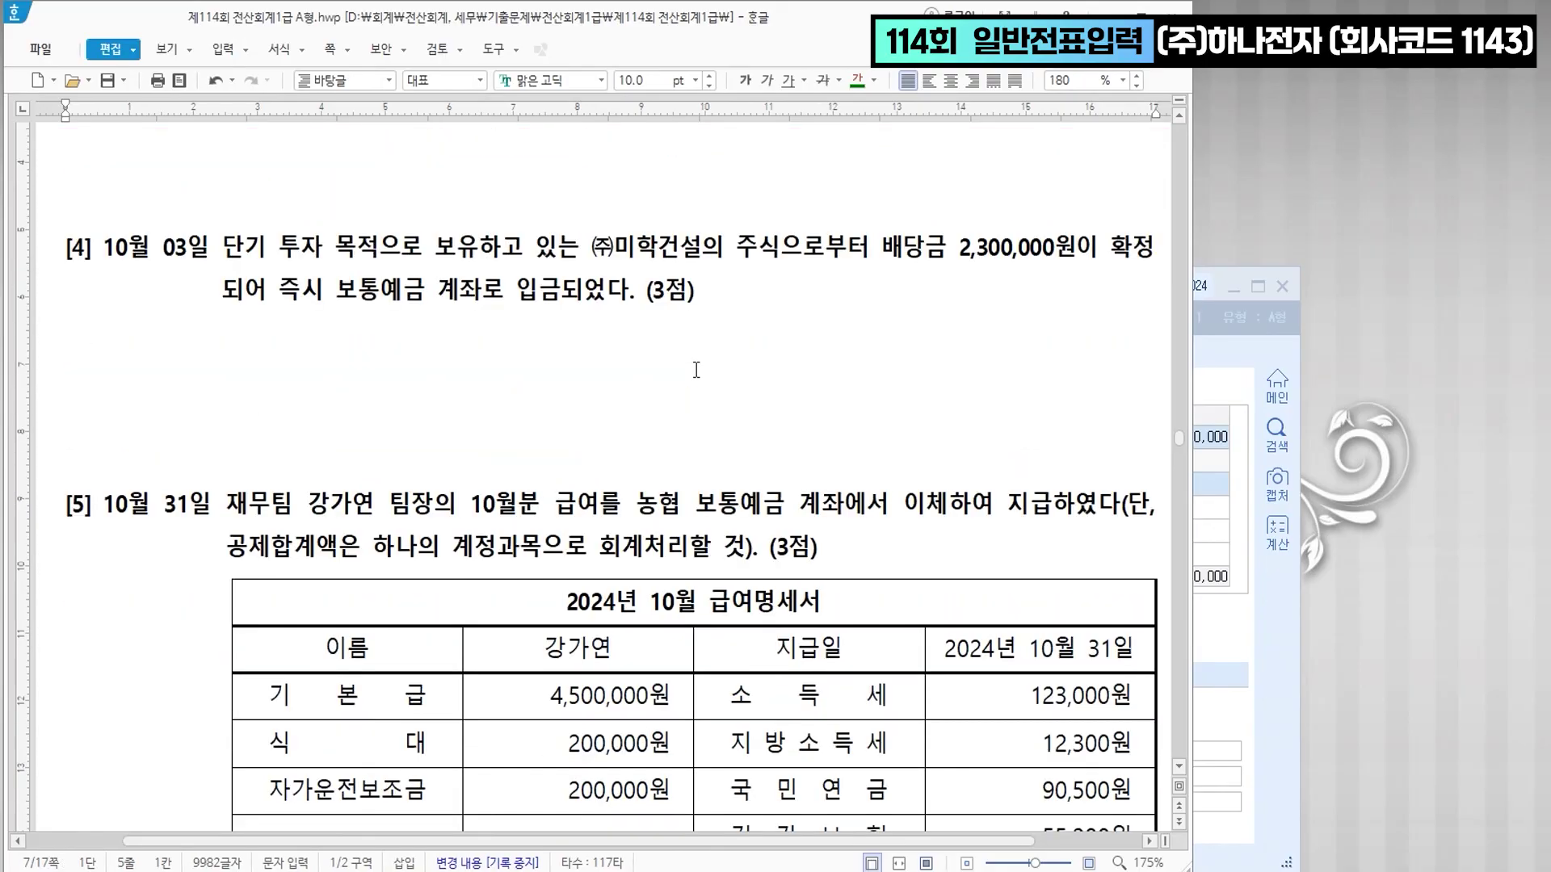
pyautogui.scroll(-2, 696, 370)
pyautogui.click(635, 318)
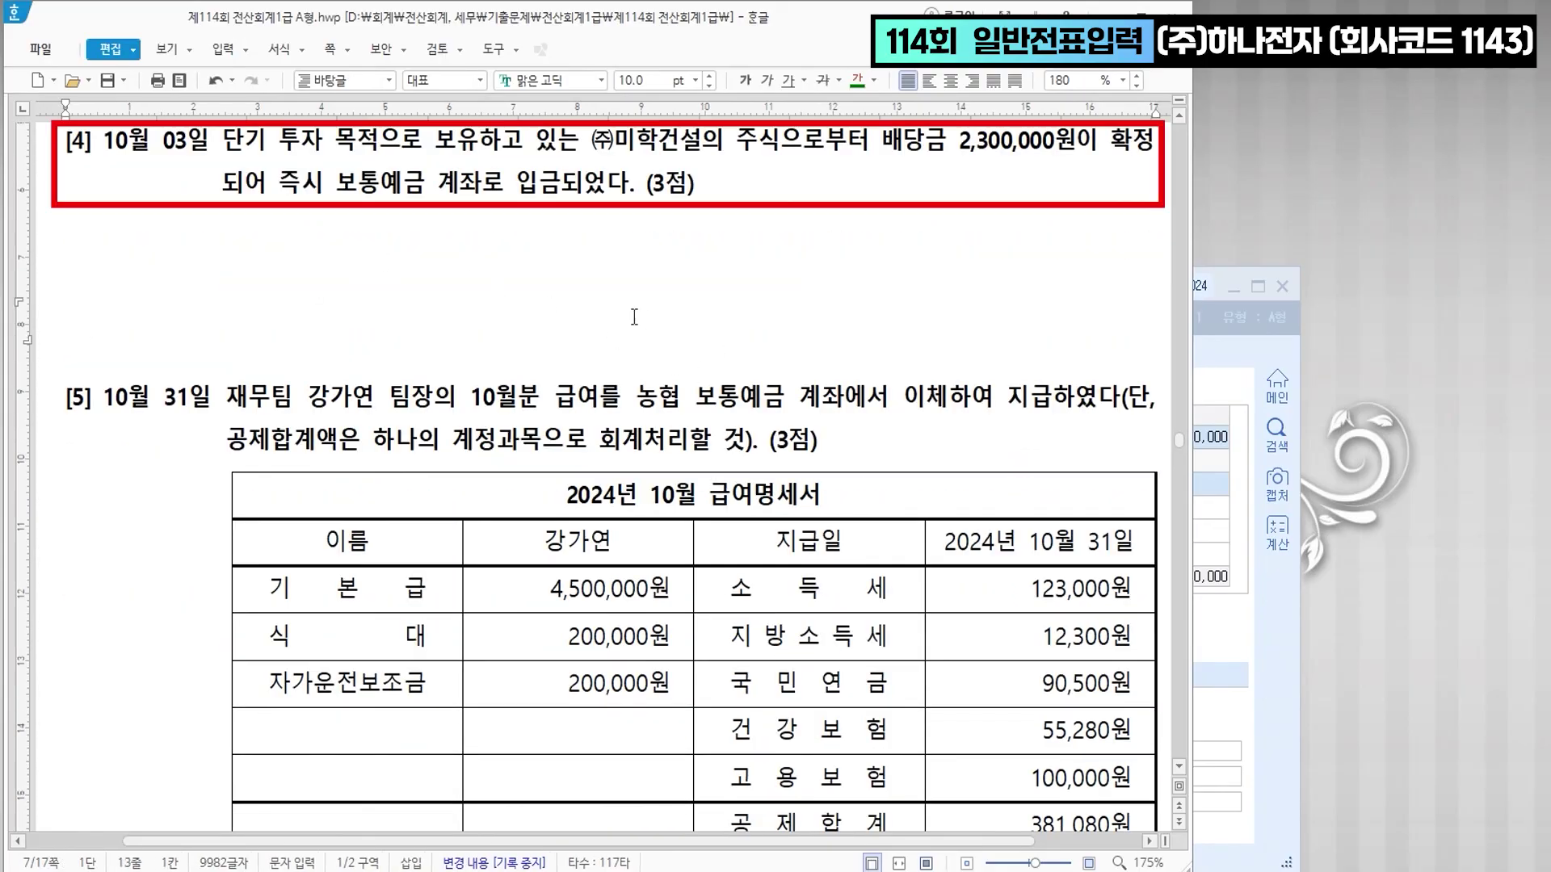
pyautogui.click(1234, 376)
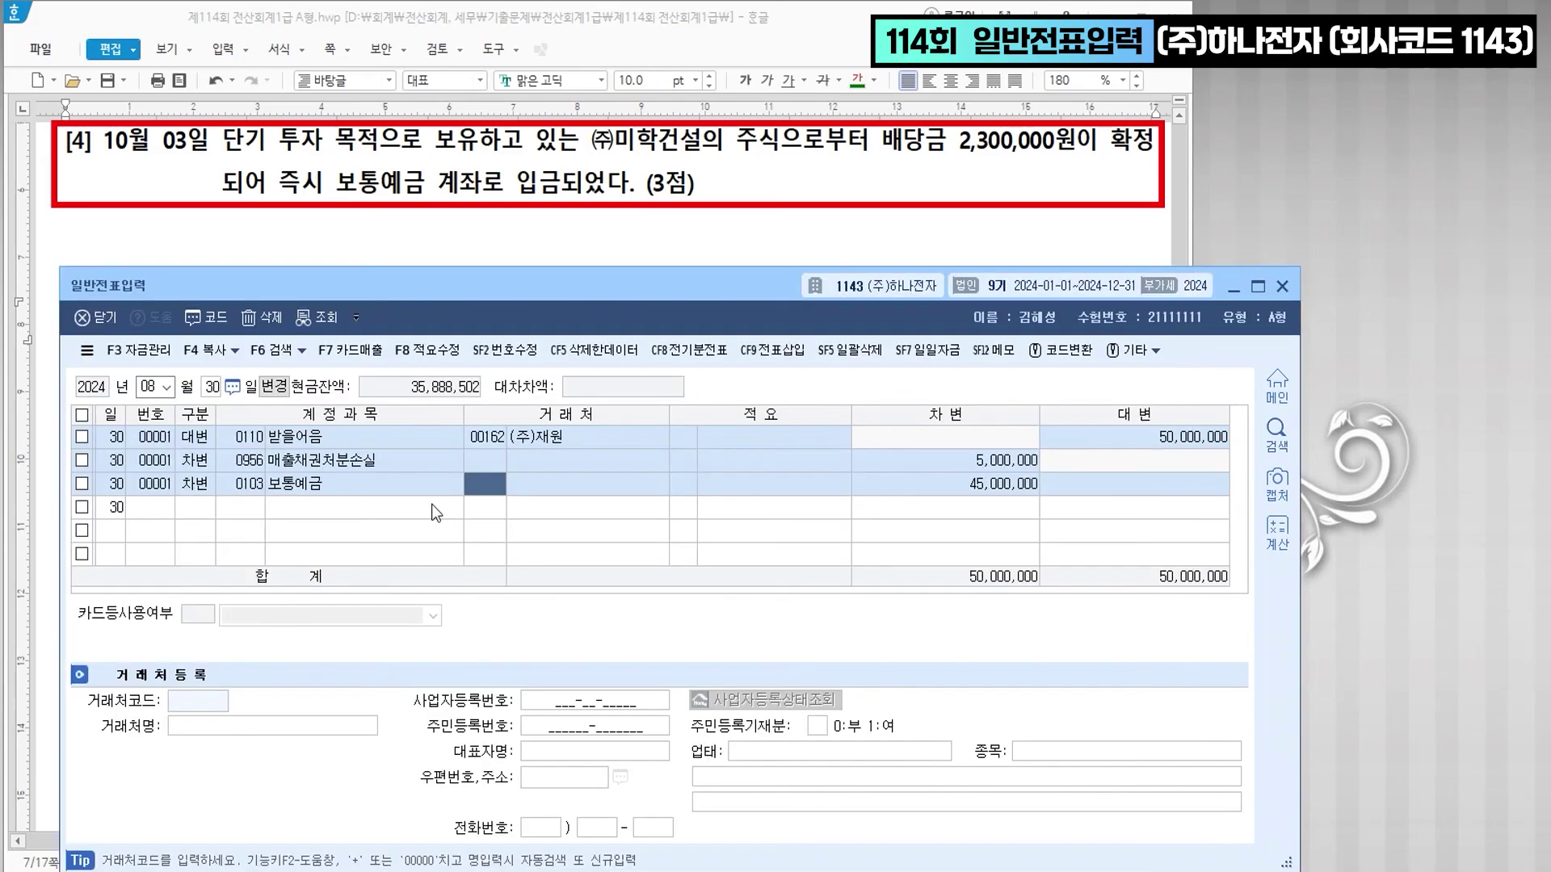
pyautogui.write('10')
pyautogui.press('Return')
pyautogui.write('3')
pyautogui.press('Return')
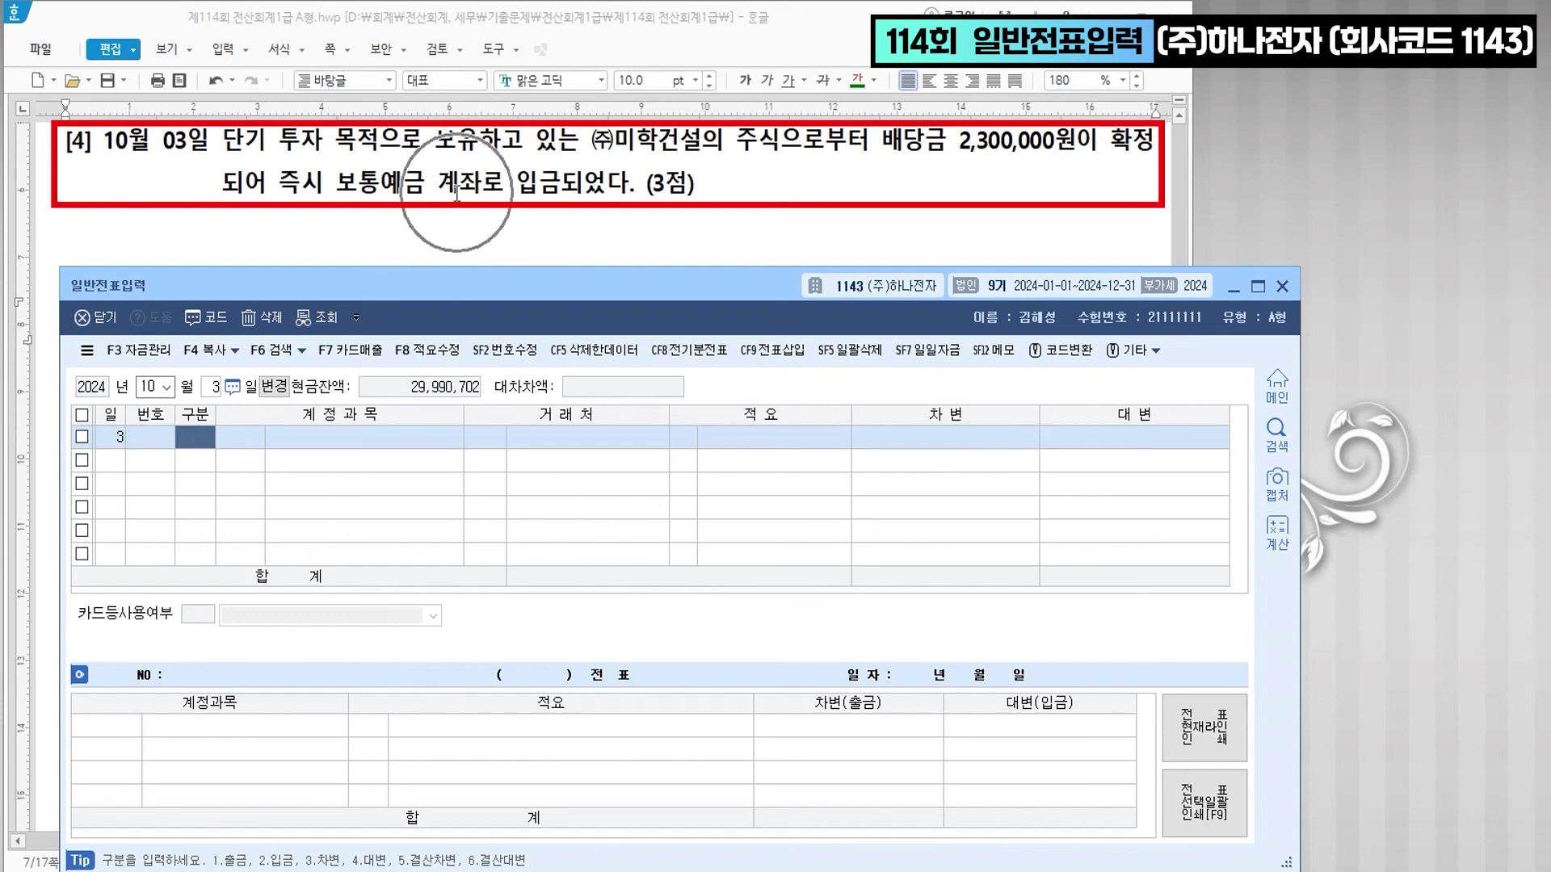
# - Enter a 차변 line for account 0103 보통예금 with a debit of 2,300,000
pyautogui.write('3')
pyautogui.press('Return')
pyautogui.write('103')
pyautogui.press('Return')
pyautogui.press('Return')
pyautogui.press('Return')
pyautogui.press('Return')
pyautogui.write('2300000')
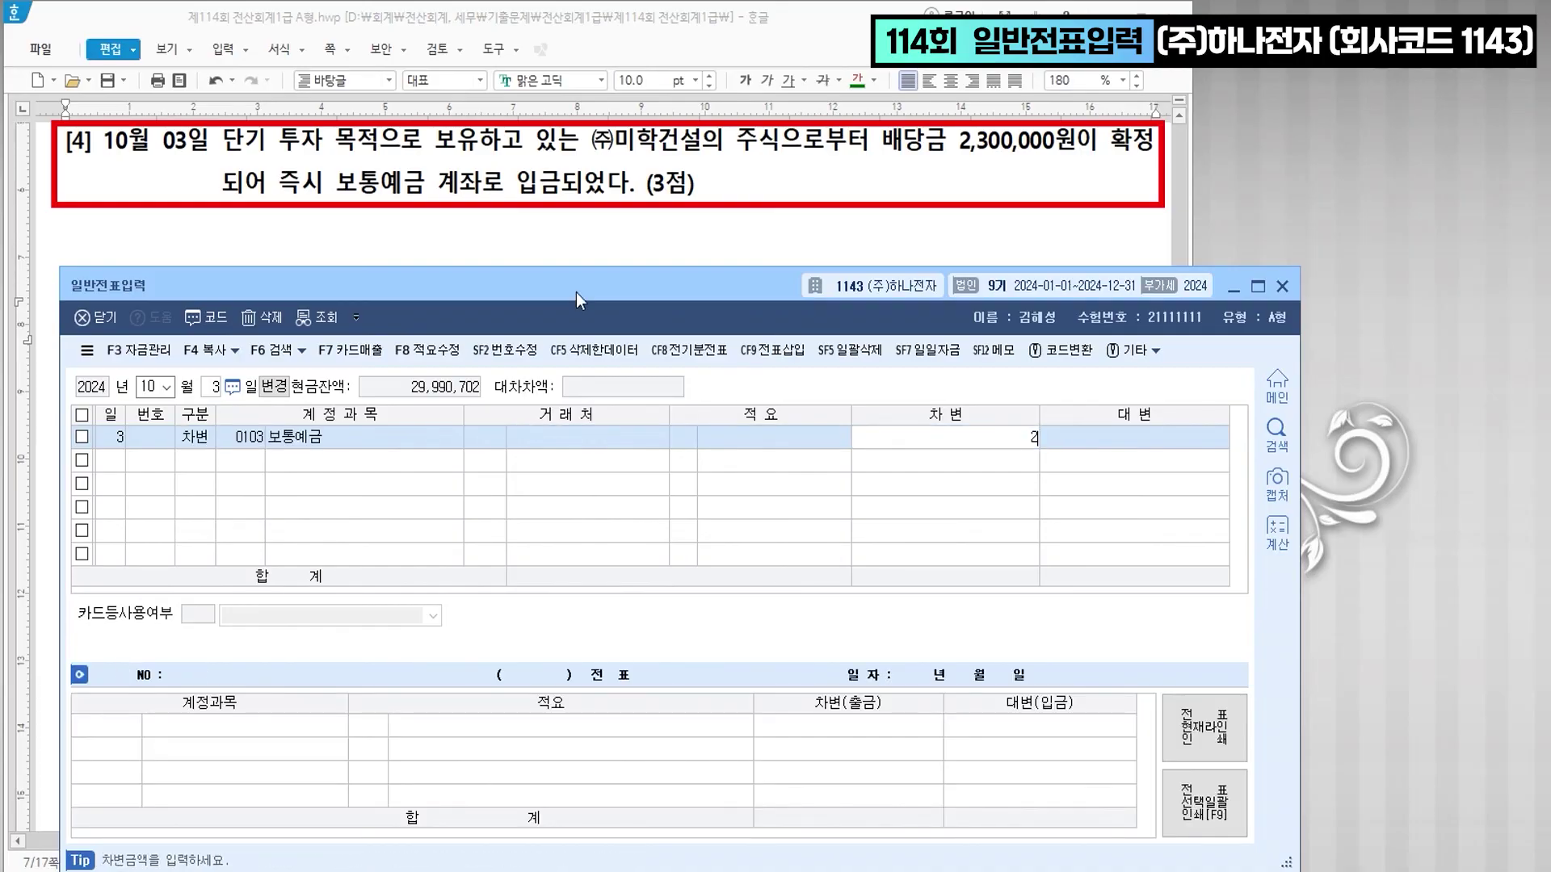
pyautogui.press('Return')
# - Complete the 10월 3일 voucher with a balancing 대변 line for account 0903 배당금수익
pyautogui.write('4')
pyautogui.press('Return')
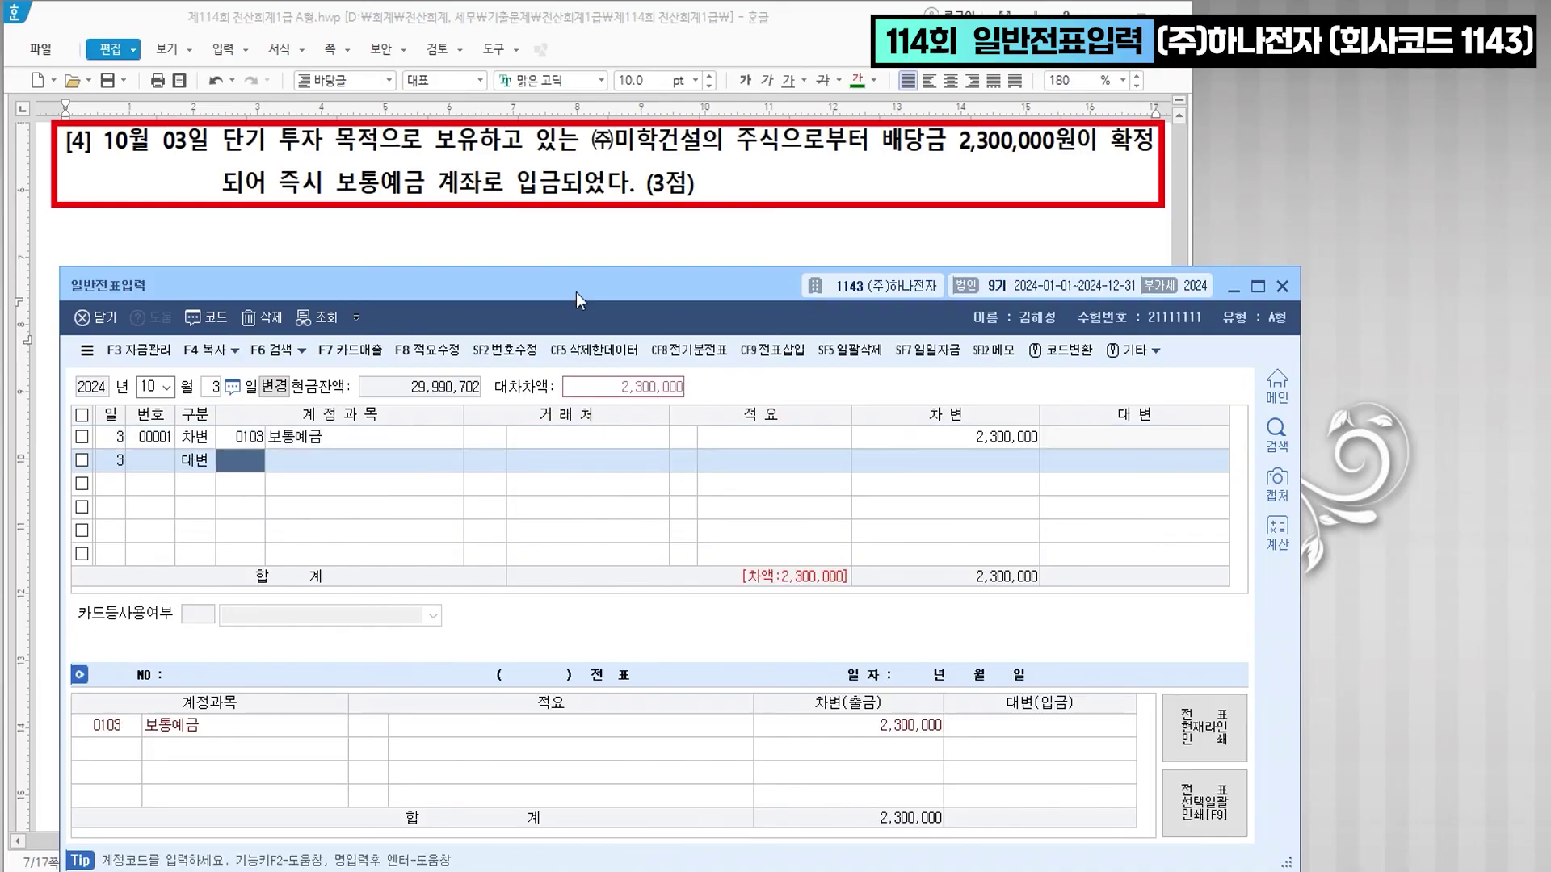
pyautogui.write('배당금')
pyautogui.press('Return')
pyautogui.press('Down')
pyautogui.press('Down')
pyautogui.press('Down')
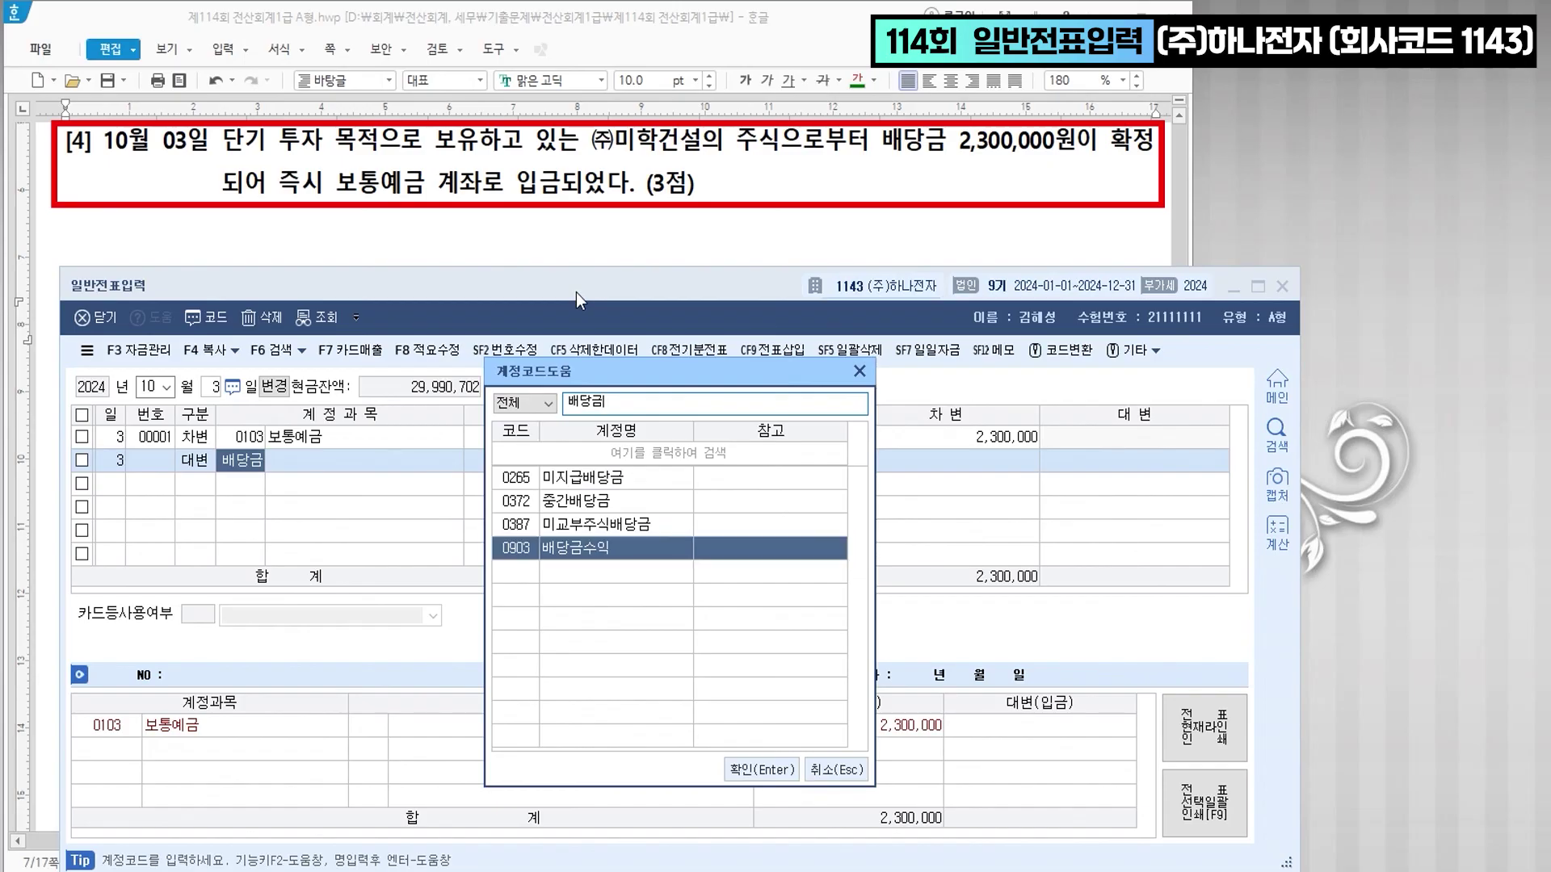
pyautogui.press('Return')
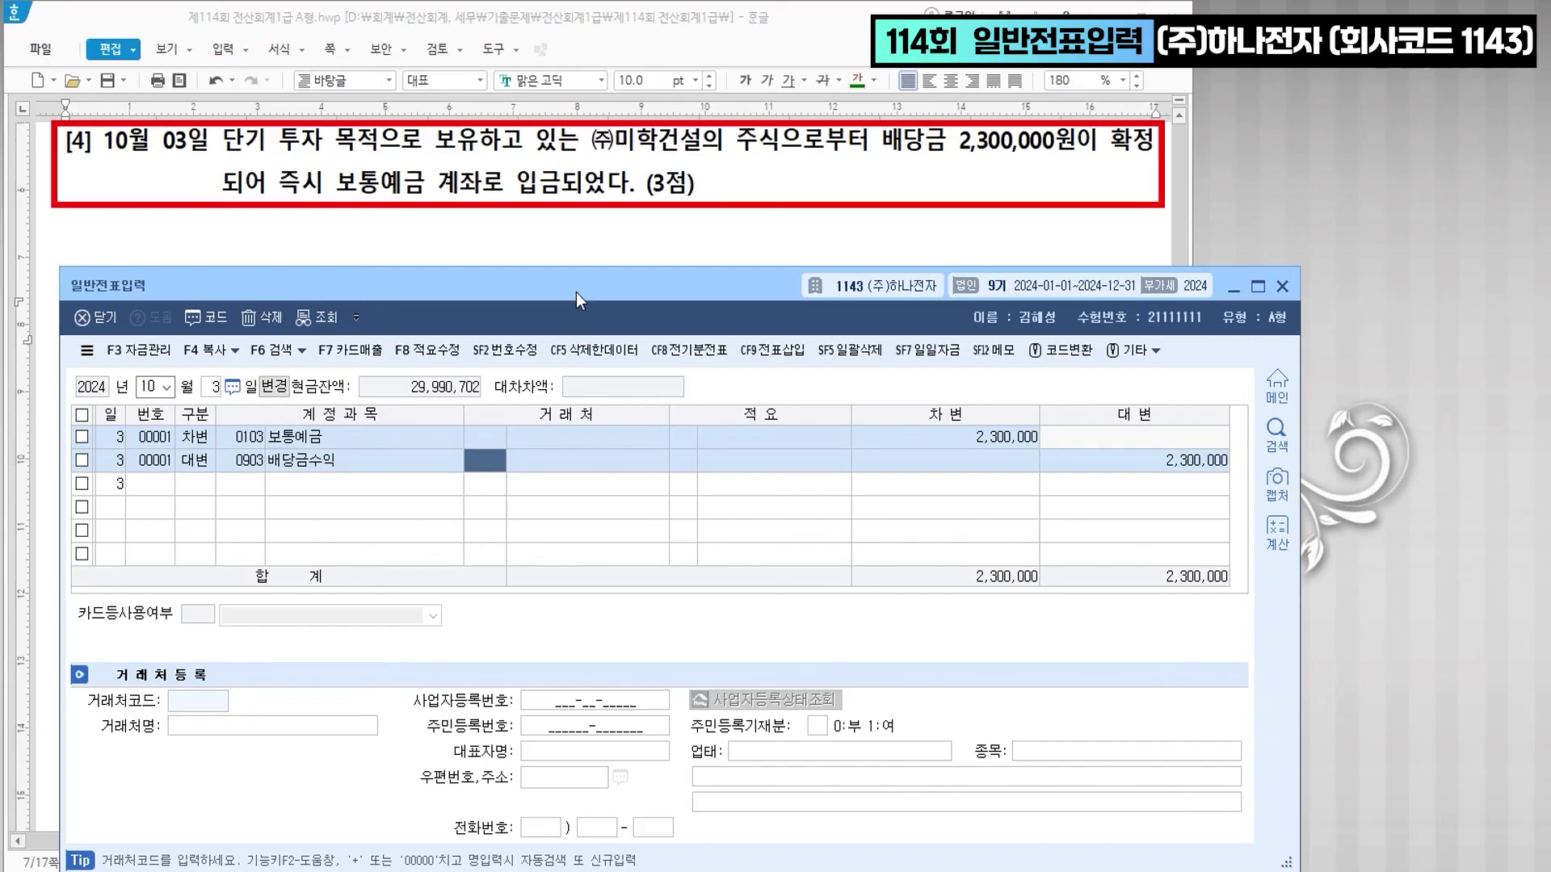
# - In transaction [5]'s 급여명세서 table, make the 급여계 amount 4,900,000원 red and bold
pyautogui.scroll(-3, 684, 192)
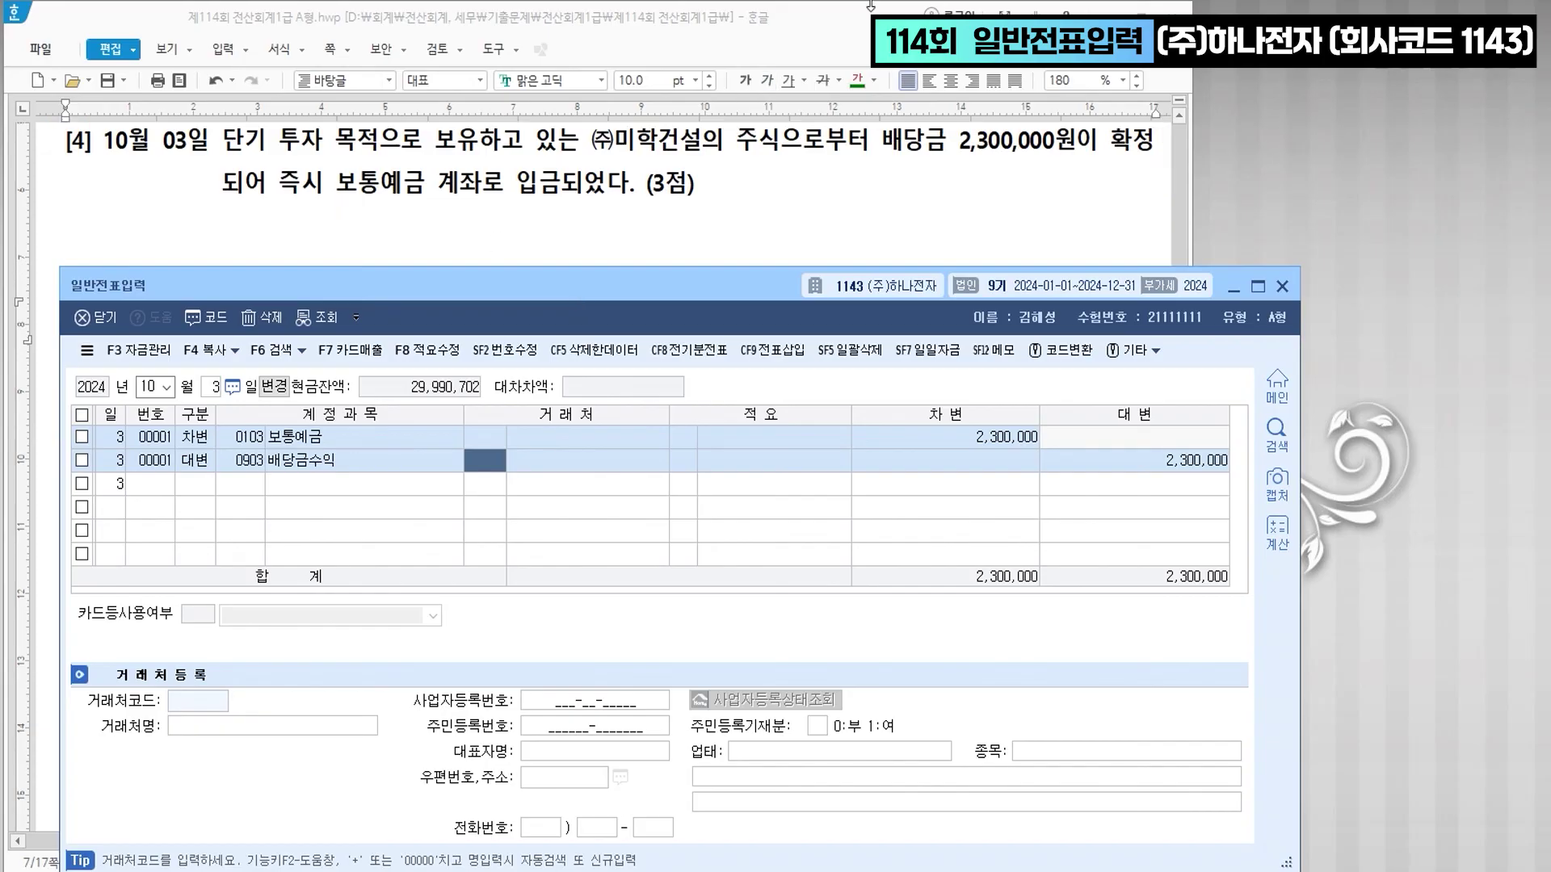
pyautogui.scroll(-4, 684, 192)
pyautogui.scroll(2, 684, 192)
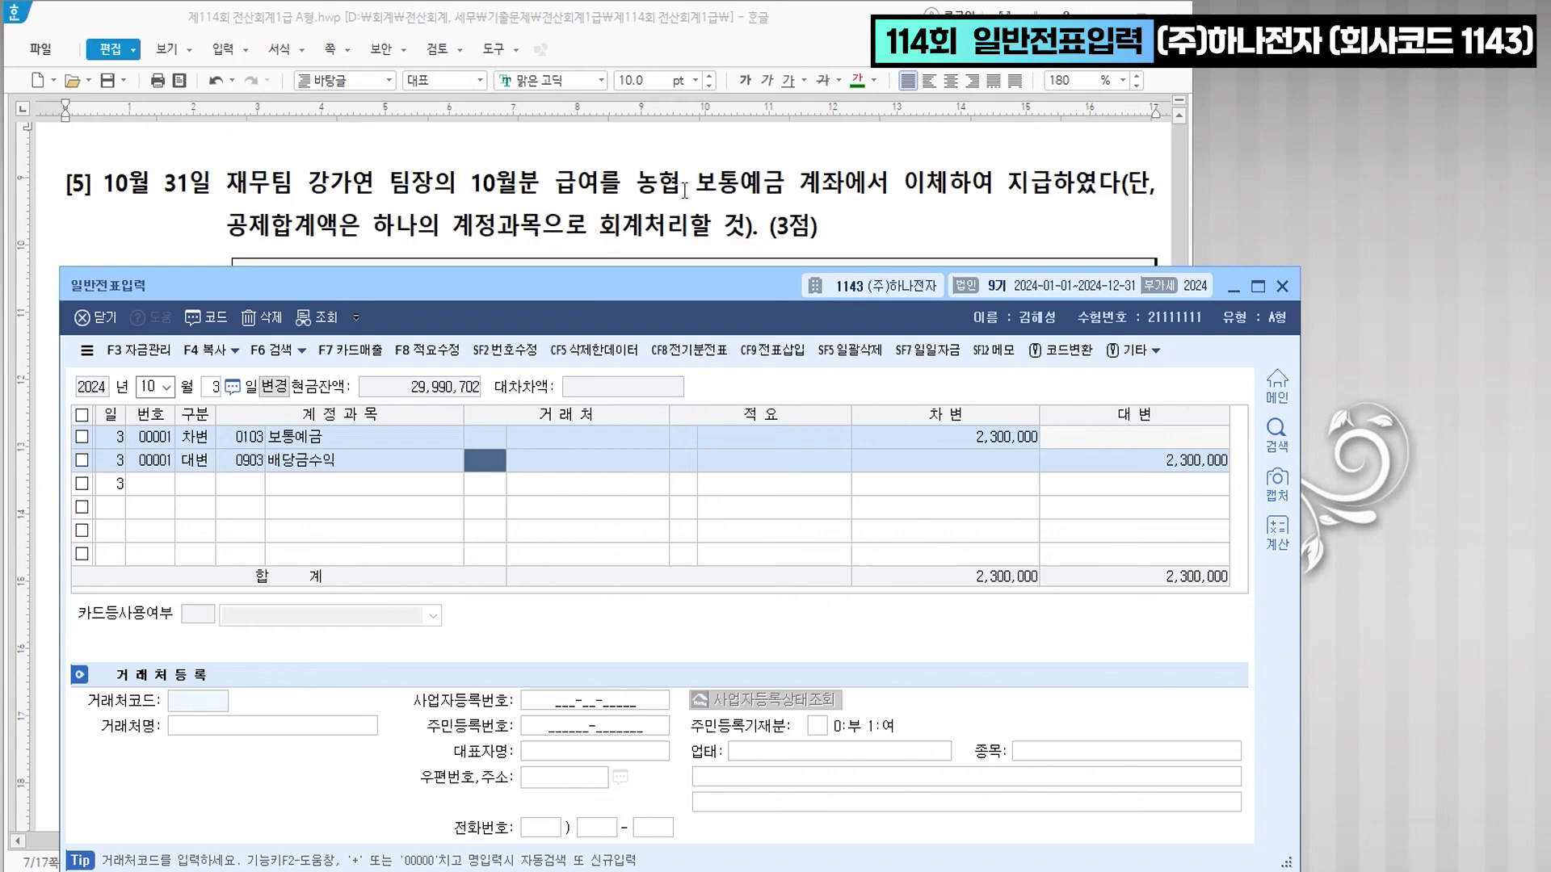
pyautogui.click(554, 184)
pyautogui.scroll(1, 554, 184)
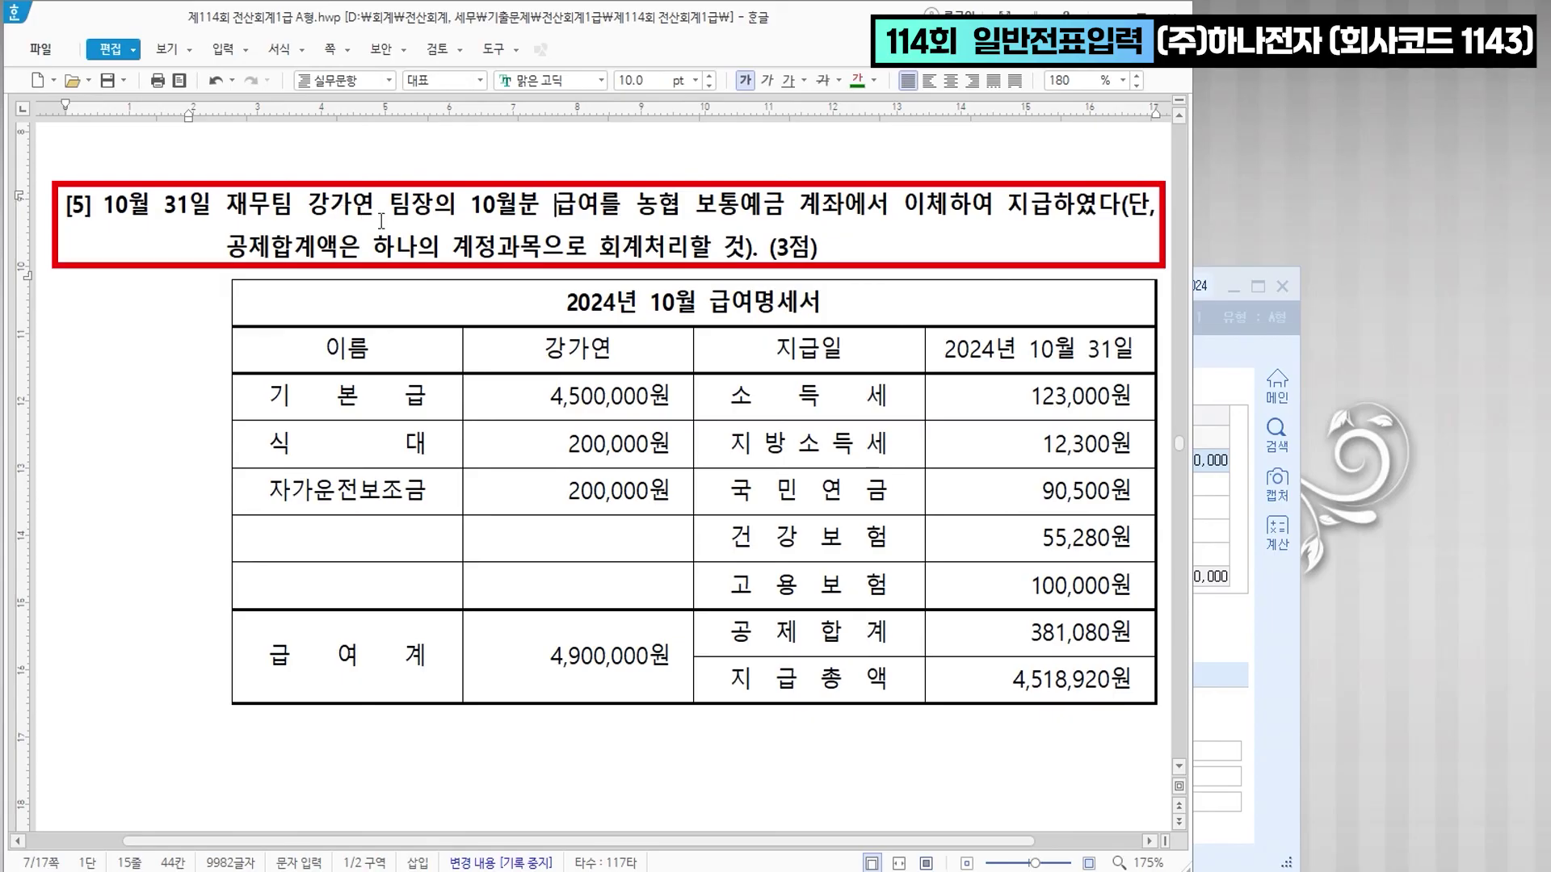
pyautogui.click(792, 208)
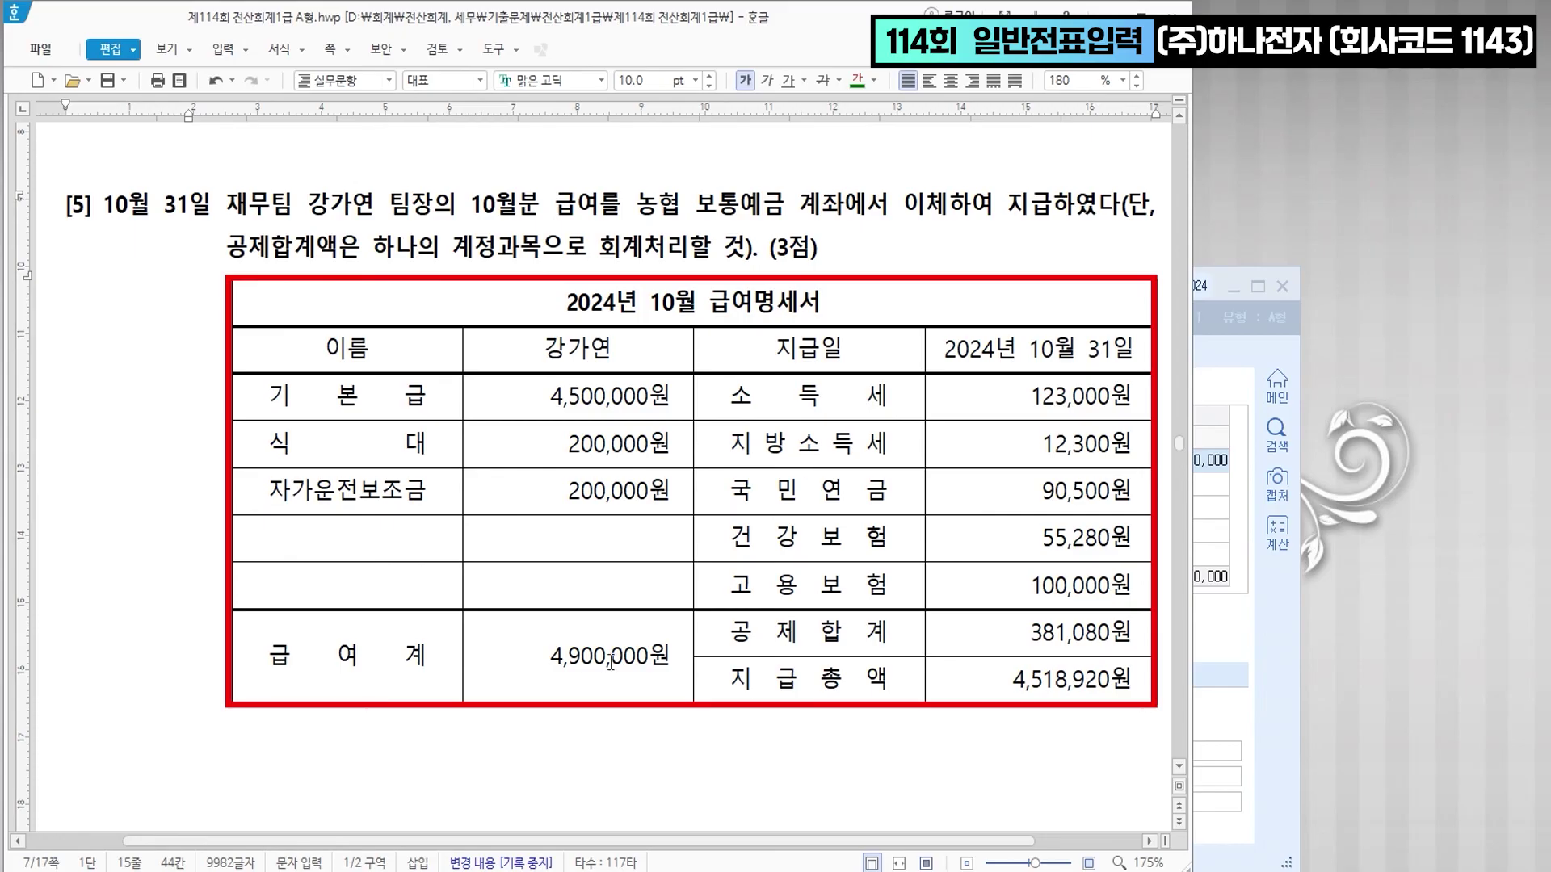
pyautogui.doubleClick(671, 657)
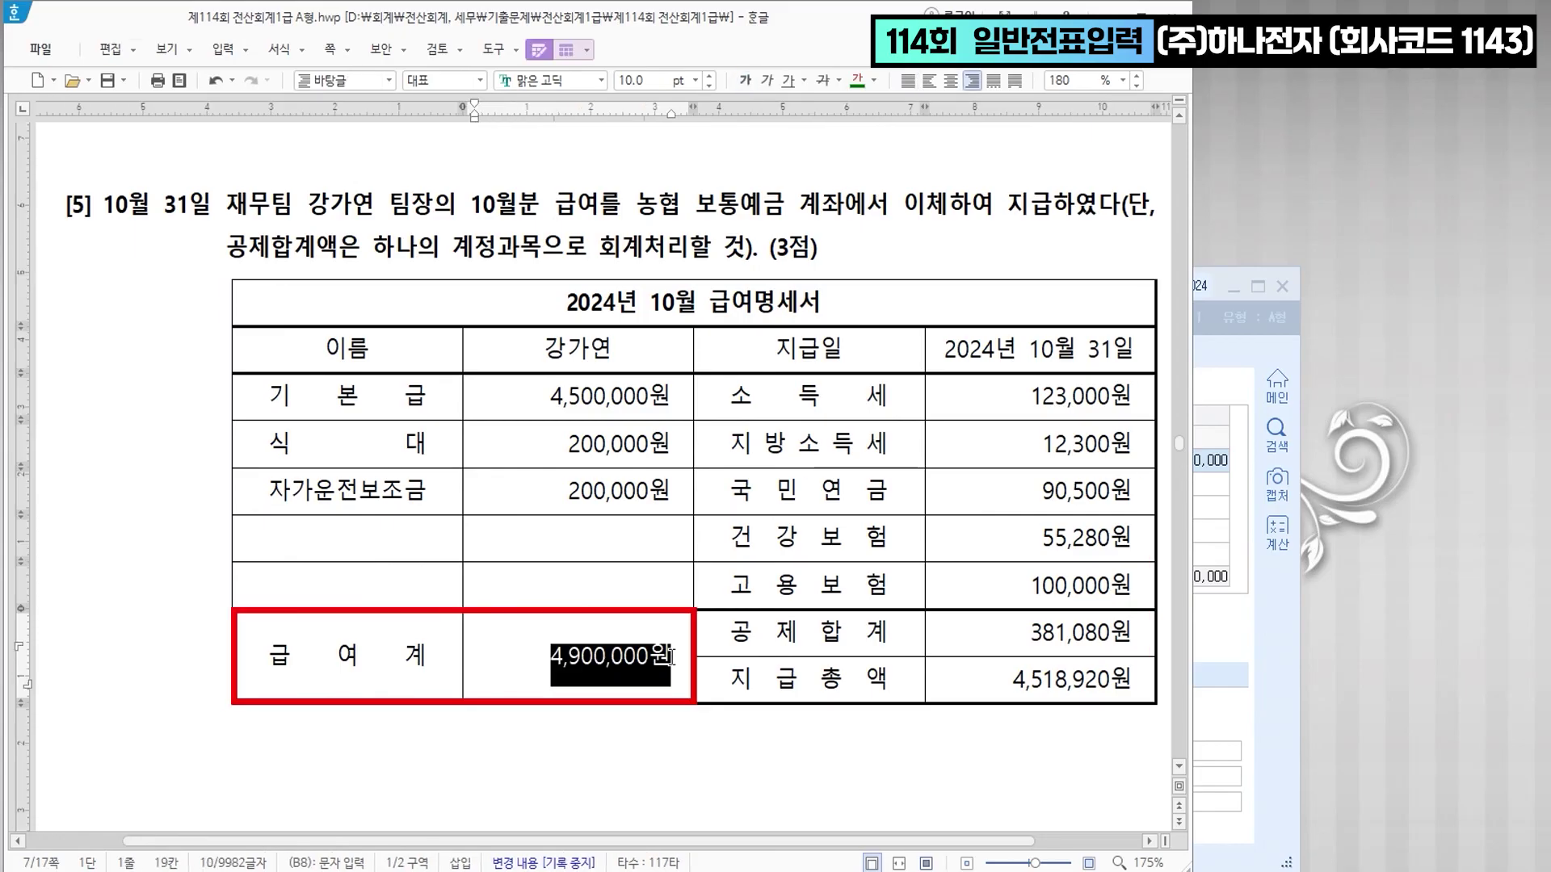
pyautogui.click(874, 80)
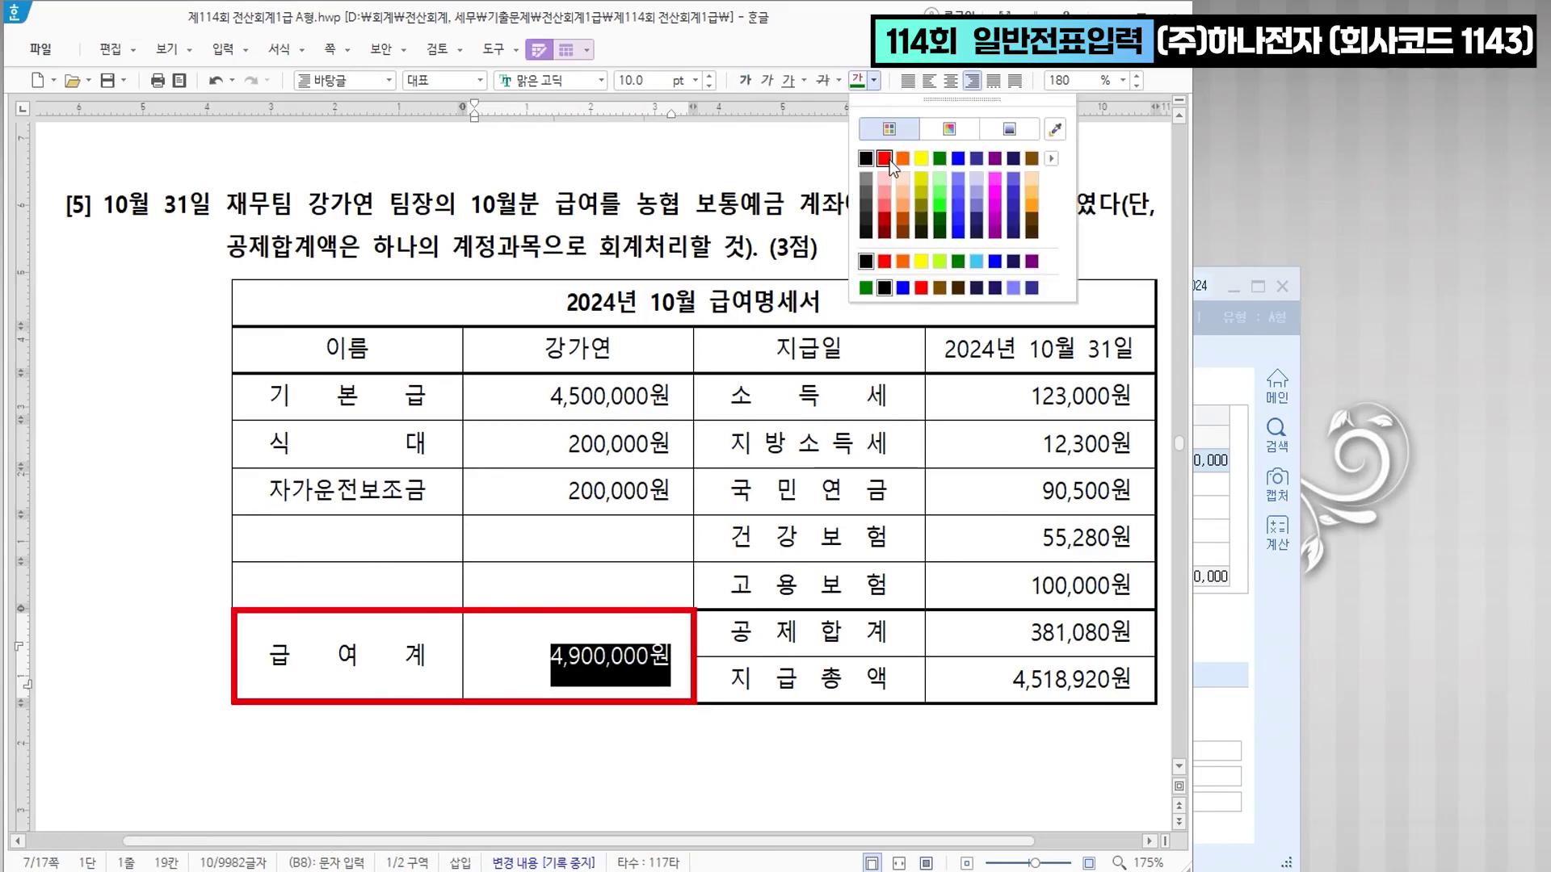
pyautogui.click(886, 158)
pyautogui.click(745, 81)
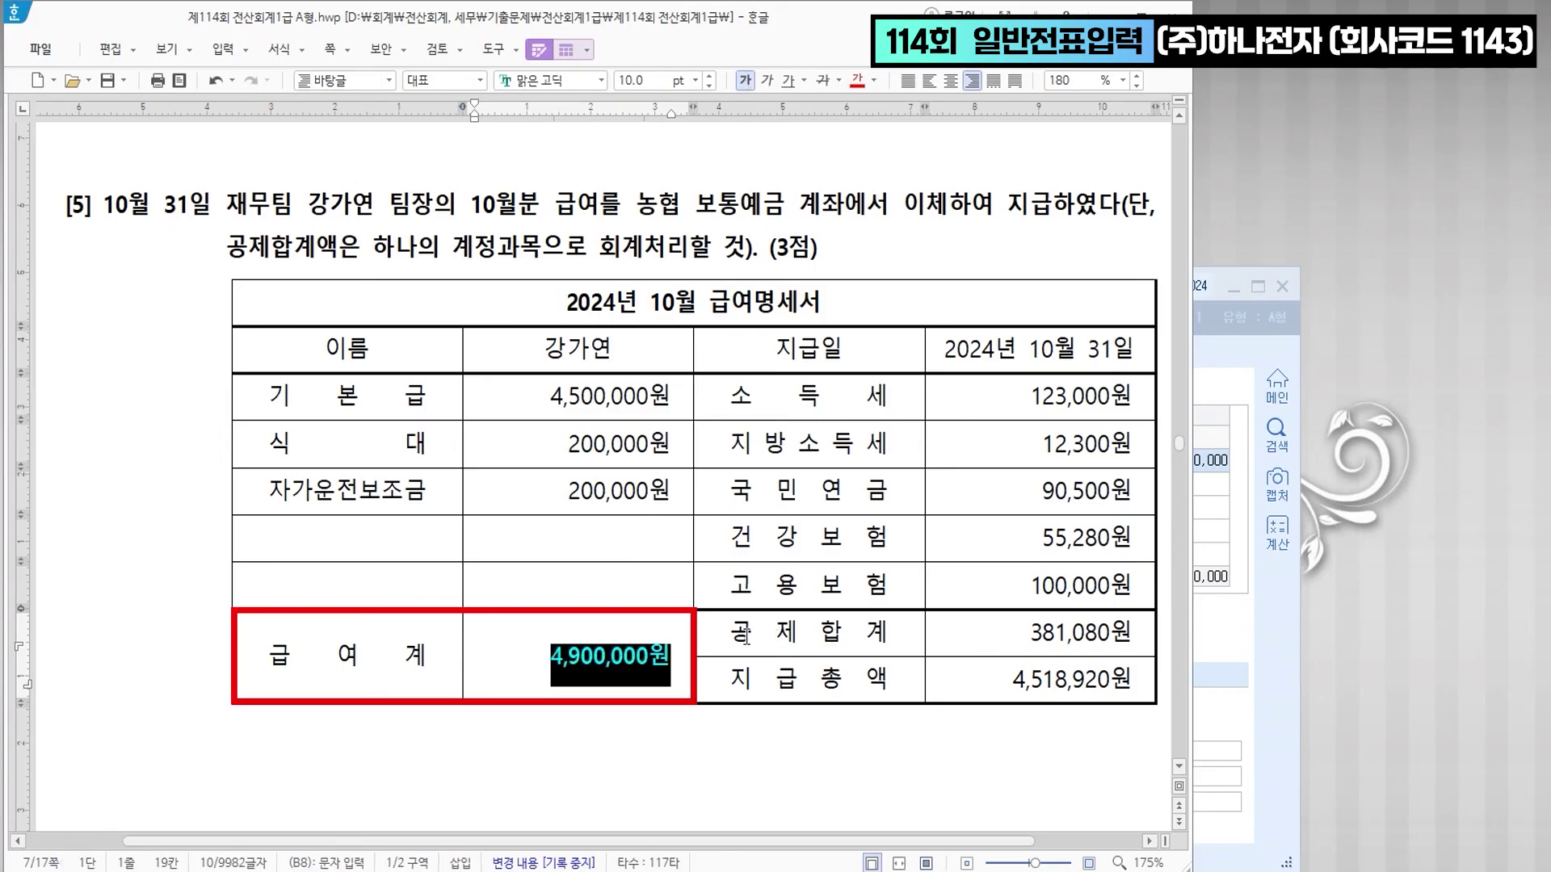
# - Make the 공제합계 label and its amount blue and bold in the 급여명세서 table
pyautogui.moveTo(723, 632); pyautogui.dragTo(1037, 636)
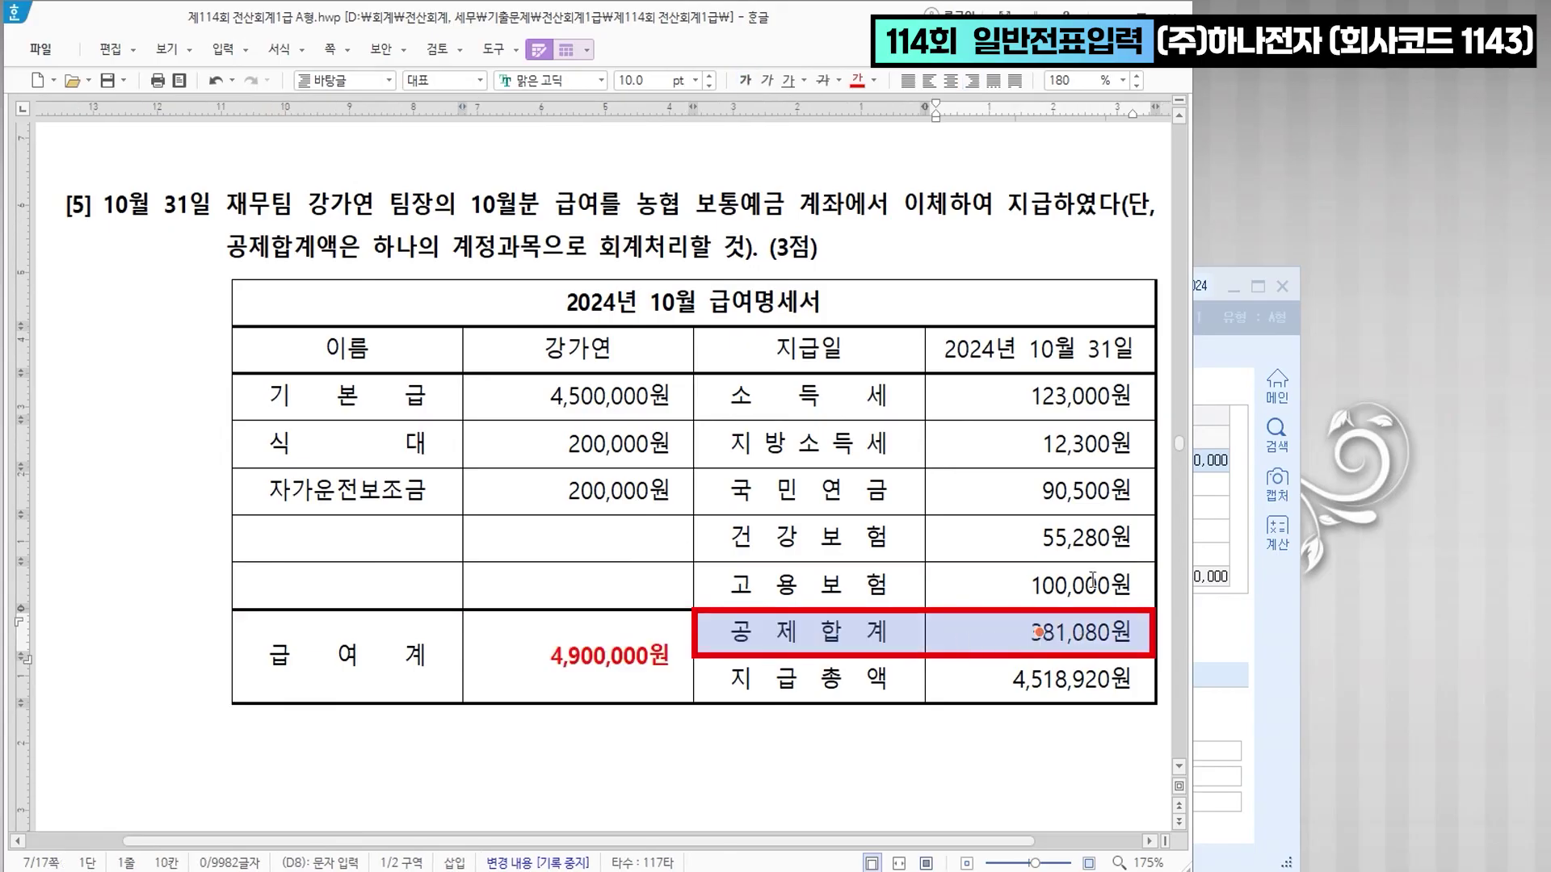
pyautogui.click(874, 80)
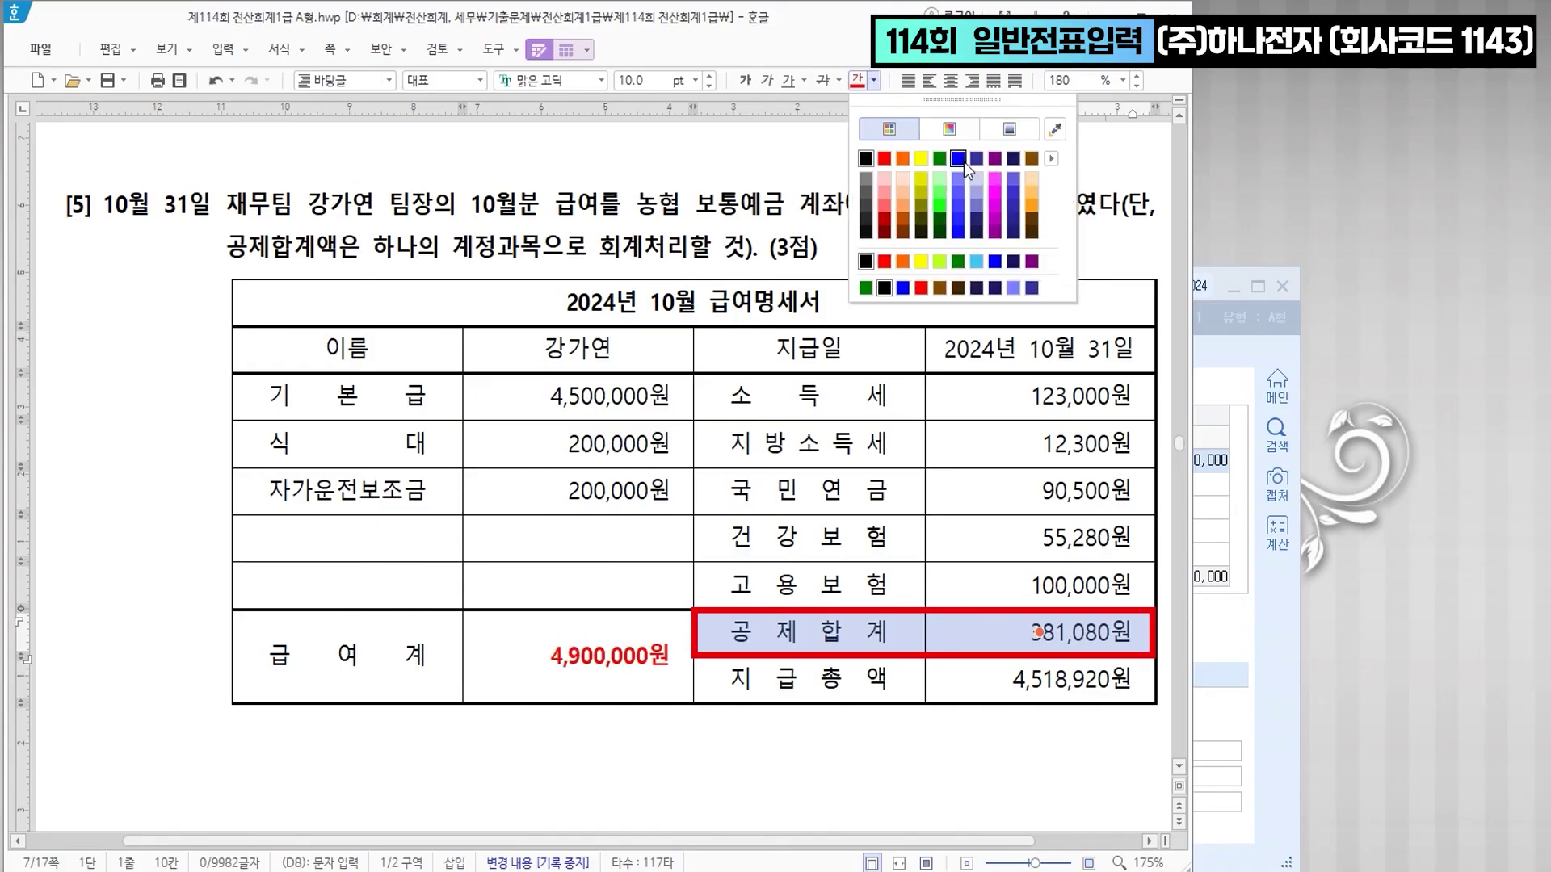
pyautogui.click(962, 162)
pyautogui.click(745, 81)
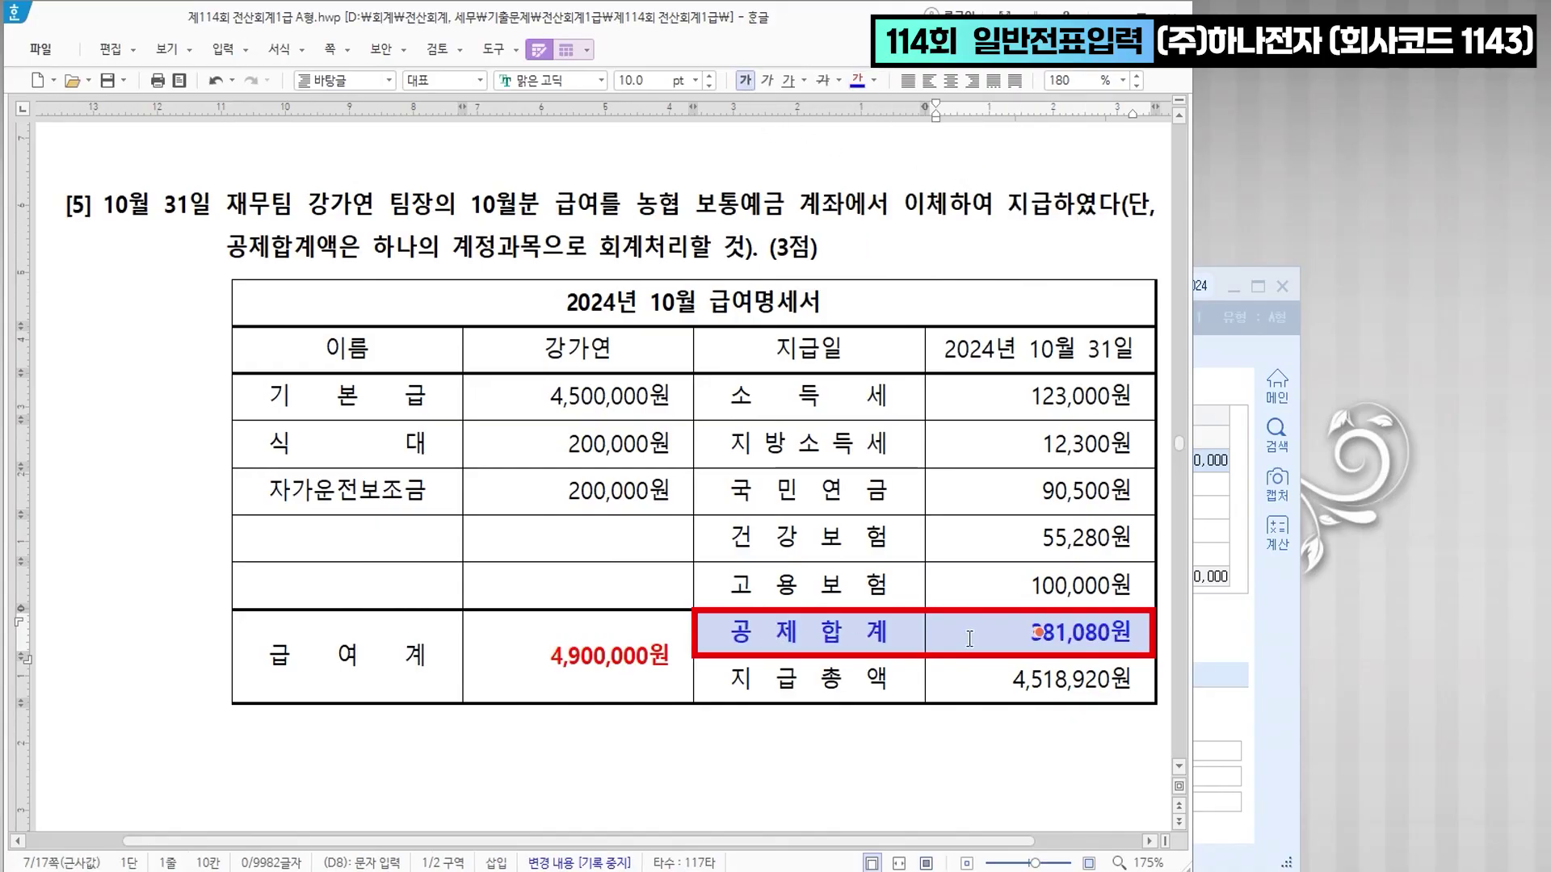
# - Add the note "(예수금)" on a new line under 공제합계 in its table cell
pyautogui.click(904, 641)
pyautogui.click(899, 635)
pyautogui.hotkey('shift', 'End')
pyautogui.press('End')
pyautogui.press('Return')
pyautogui.write('(')
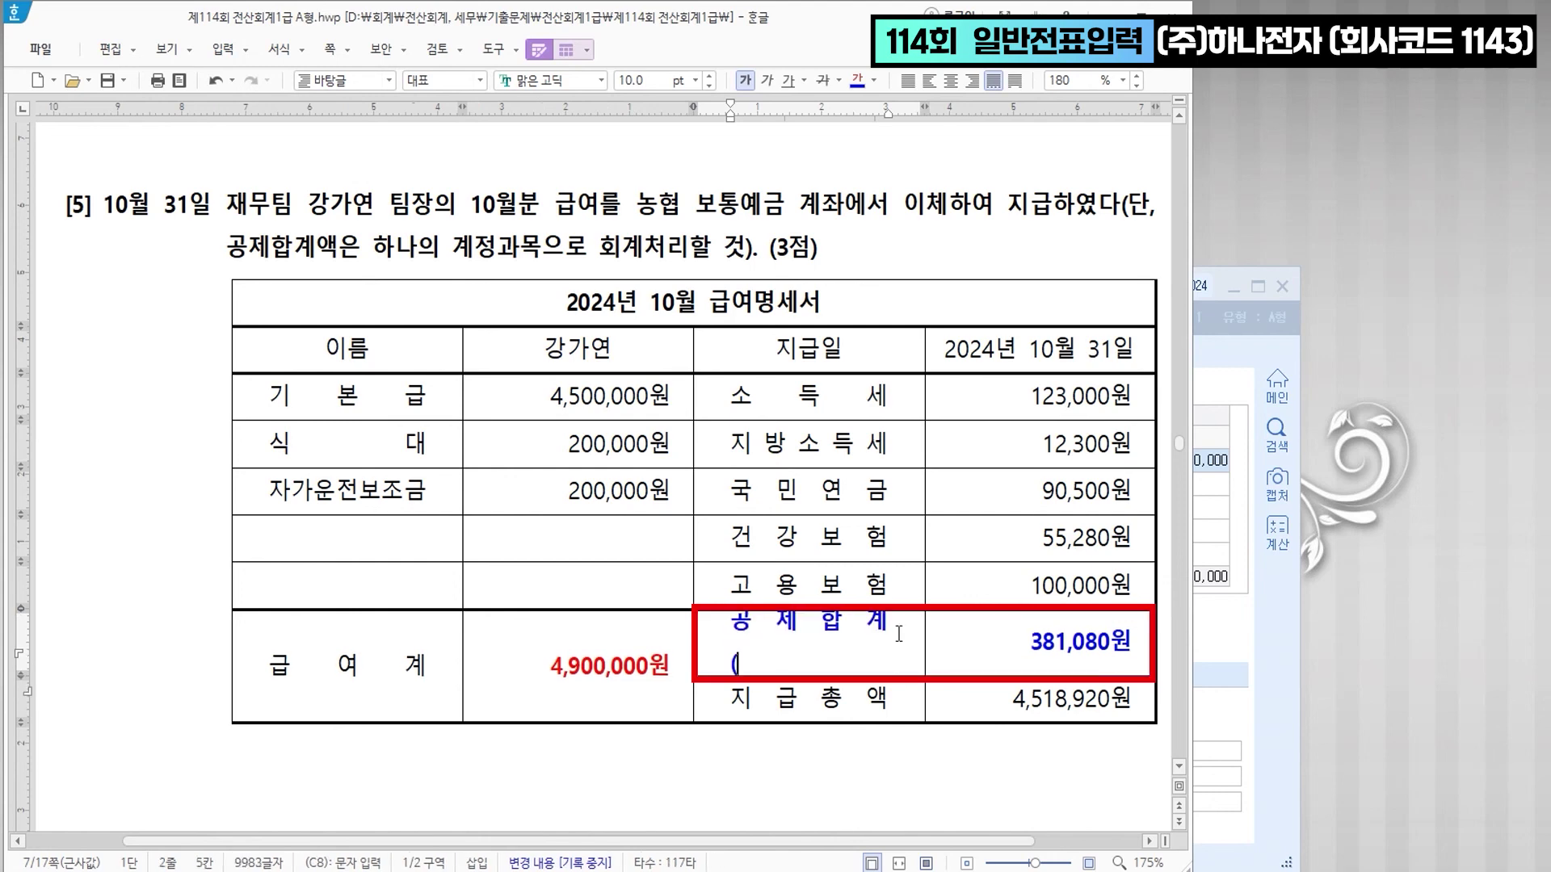
pyautogui.write('예수금)')
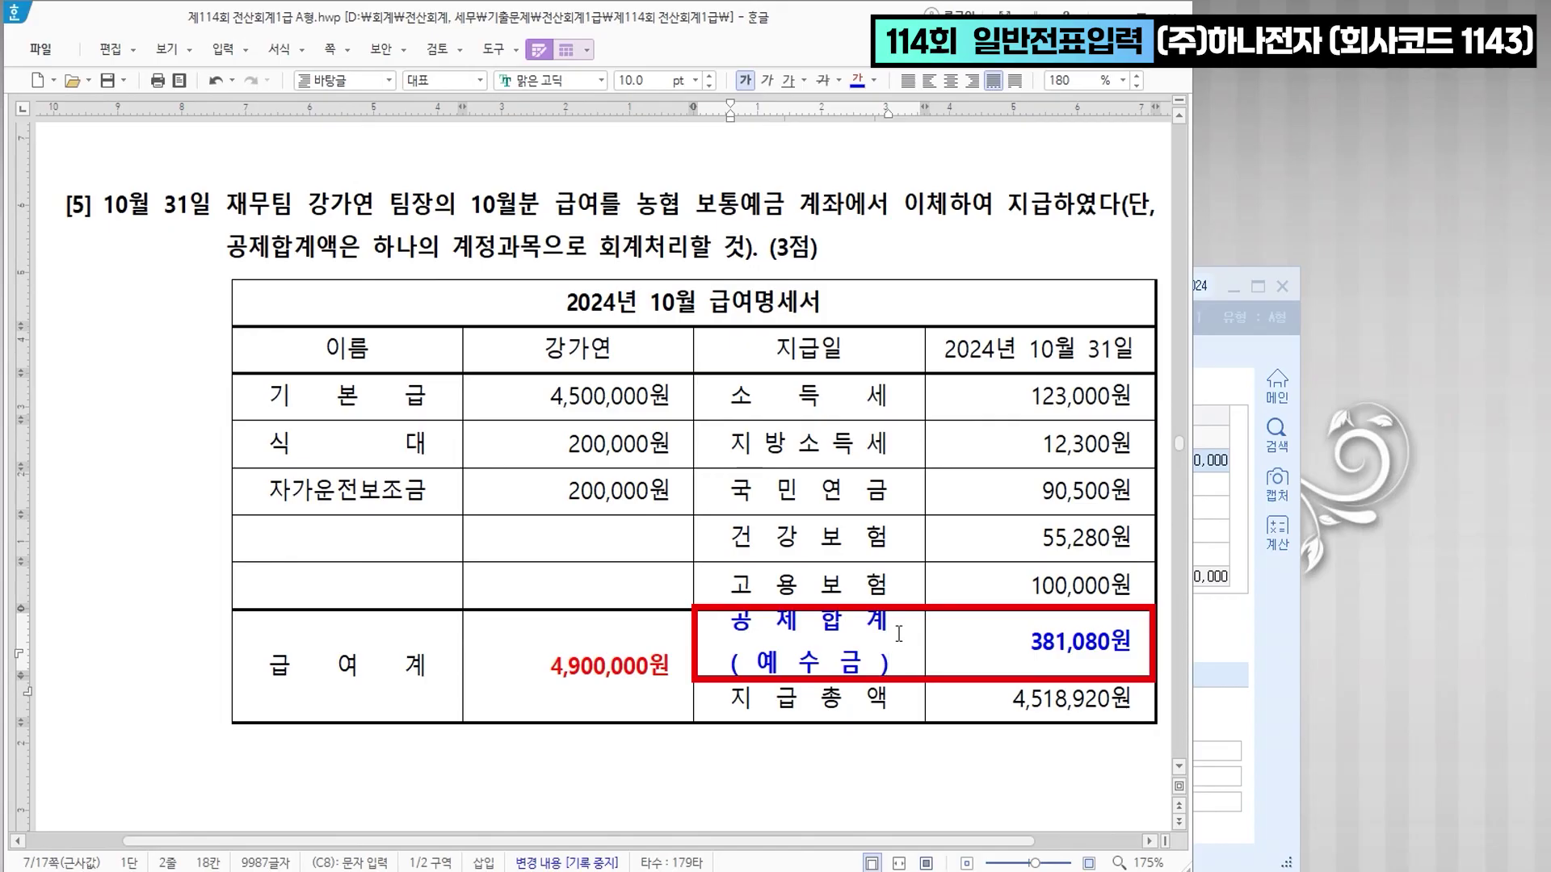
# - Make the 지급총액 label and its amount red and bold in the 급여명세서 table
pyautogui.moveTo(882, 707); pyautogui.dragTo(999, 705)
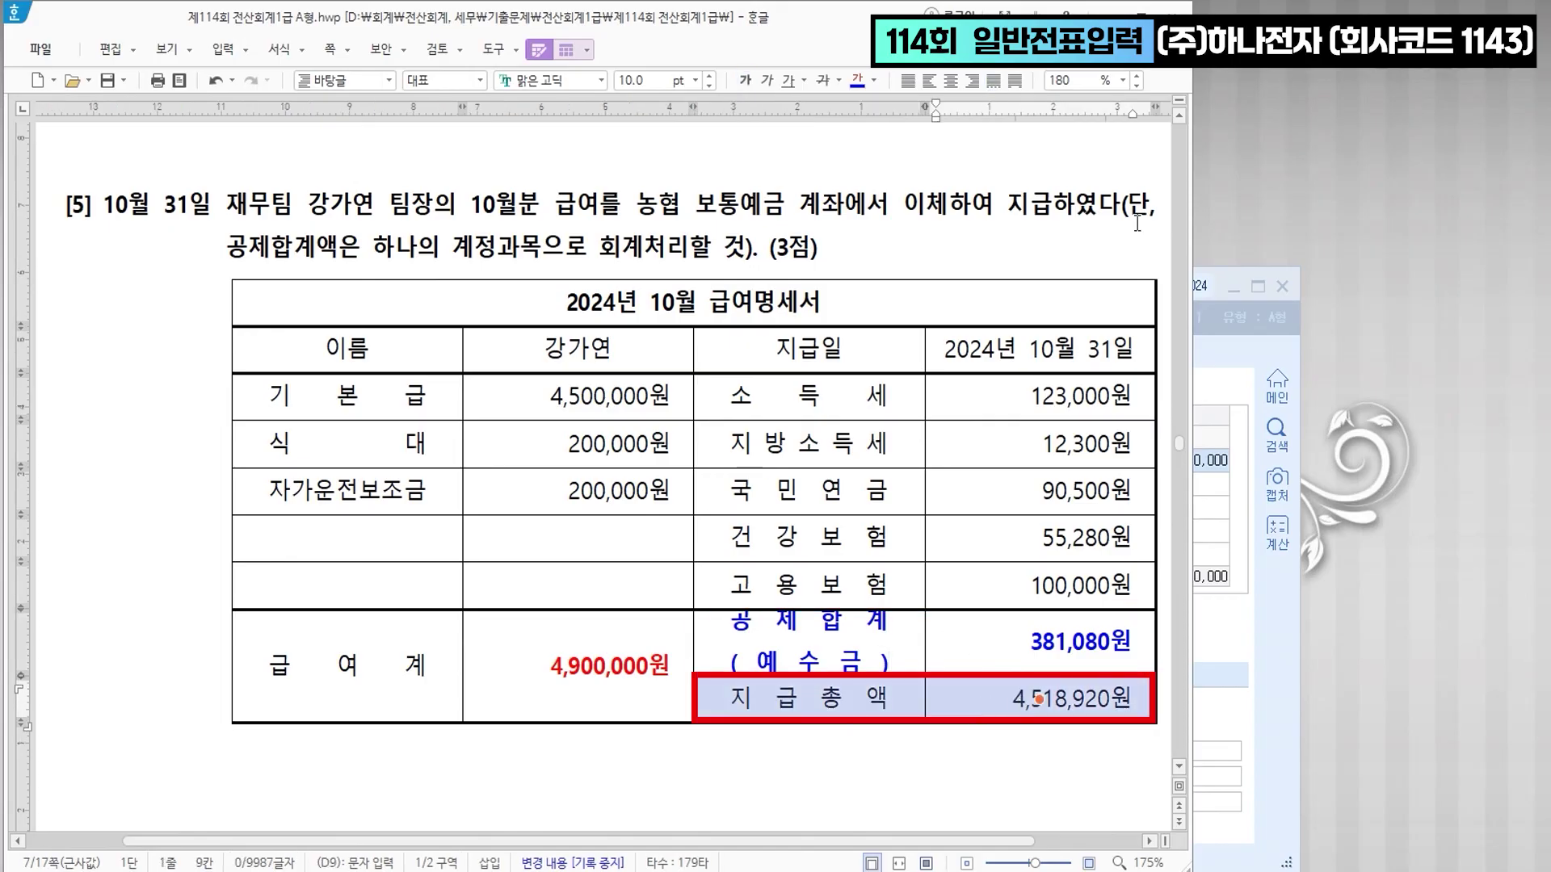
pyautogui.click(874, 80)
pyautogui.click(889, 159)
pyautogui.hotkey('ctrl', 'b')
# - Add the note "(보통예금)" on a new line under 지급총액 in its table cell
pyautogui.click(898, 712)
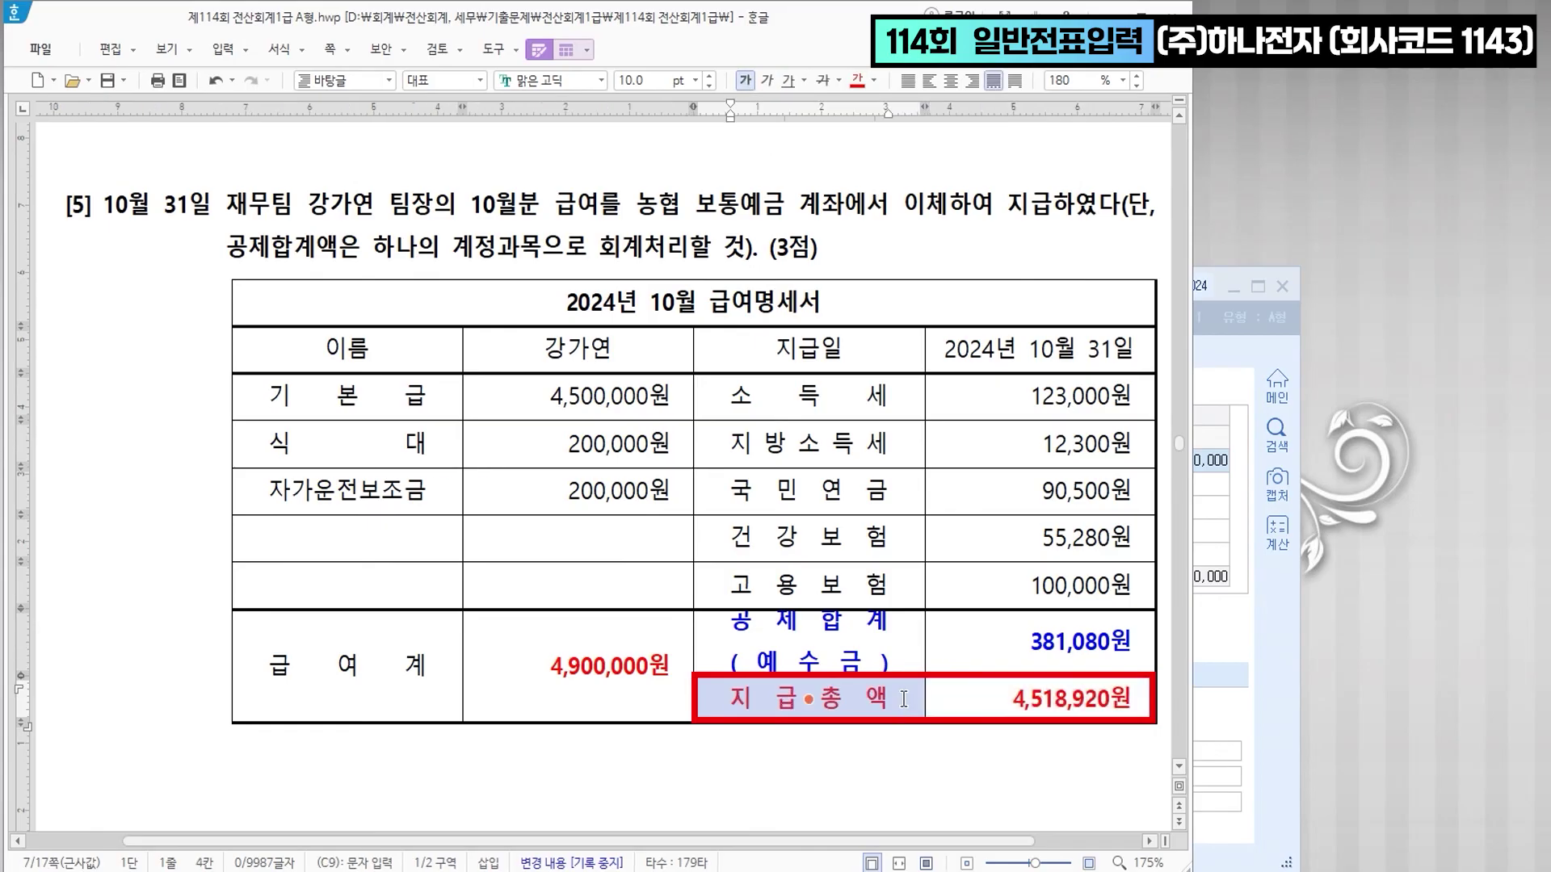
pyautogui.press('Escape')
pyautogui.click(896, 696)
pyautogui.press('Return')
pyautogui.write('(콜')
pyautogui.press('BackSpace')
pyautogui.press('BackSpace')
pyautogui.press('BackSpace')
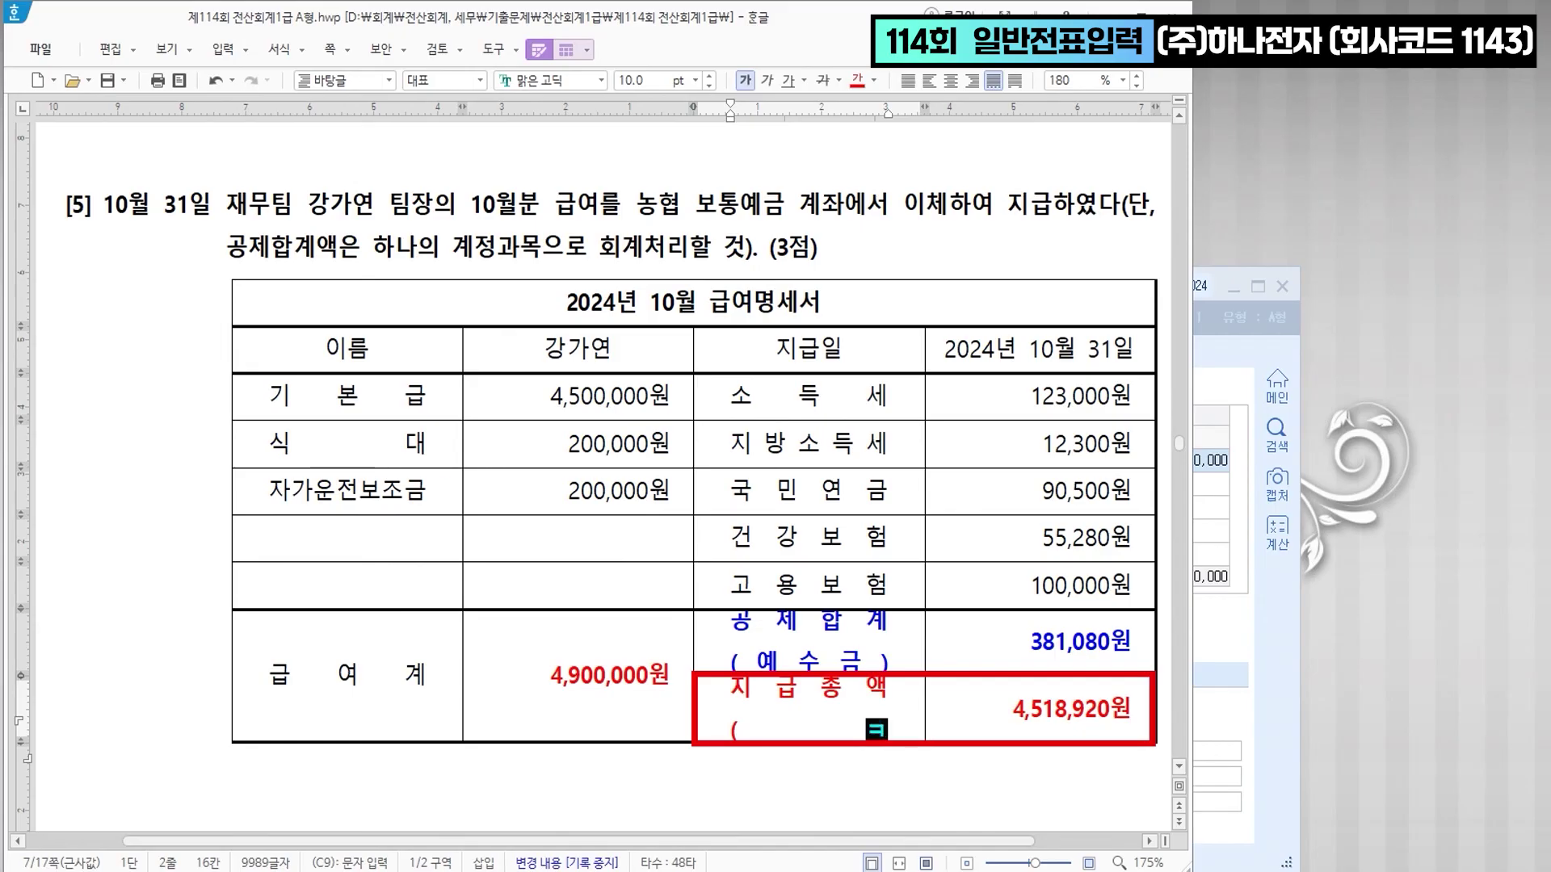
pyautogui.write('보 통 예 금 )')
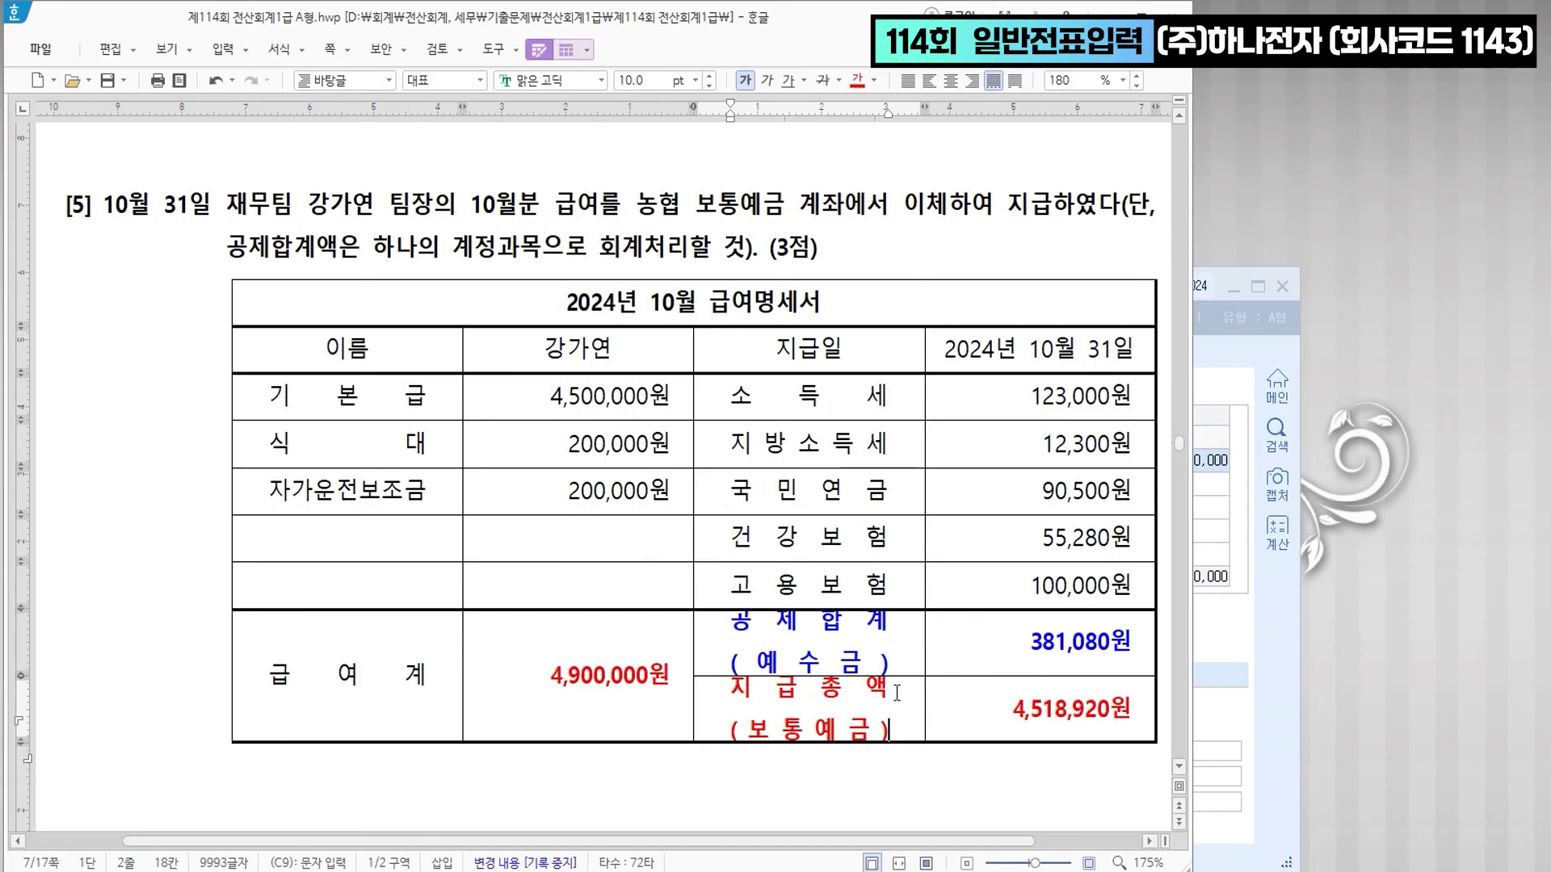
# - Switch to the 일반전표입력 window and start a debit (차변) line dated October 31, 2024
pyautogui.scroll(-4, 959, 684)
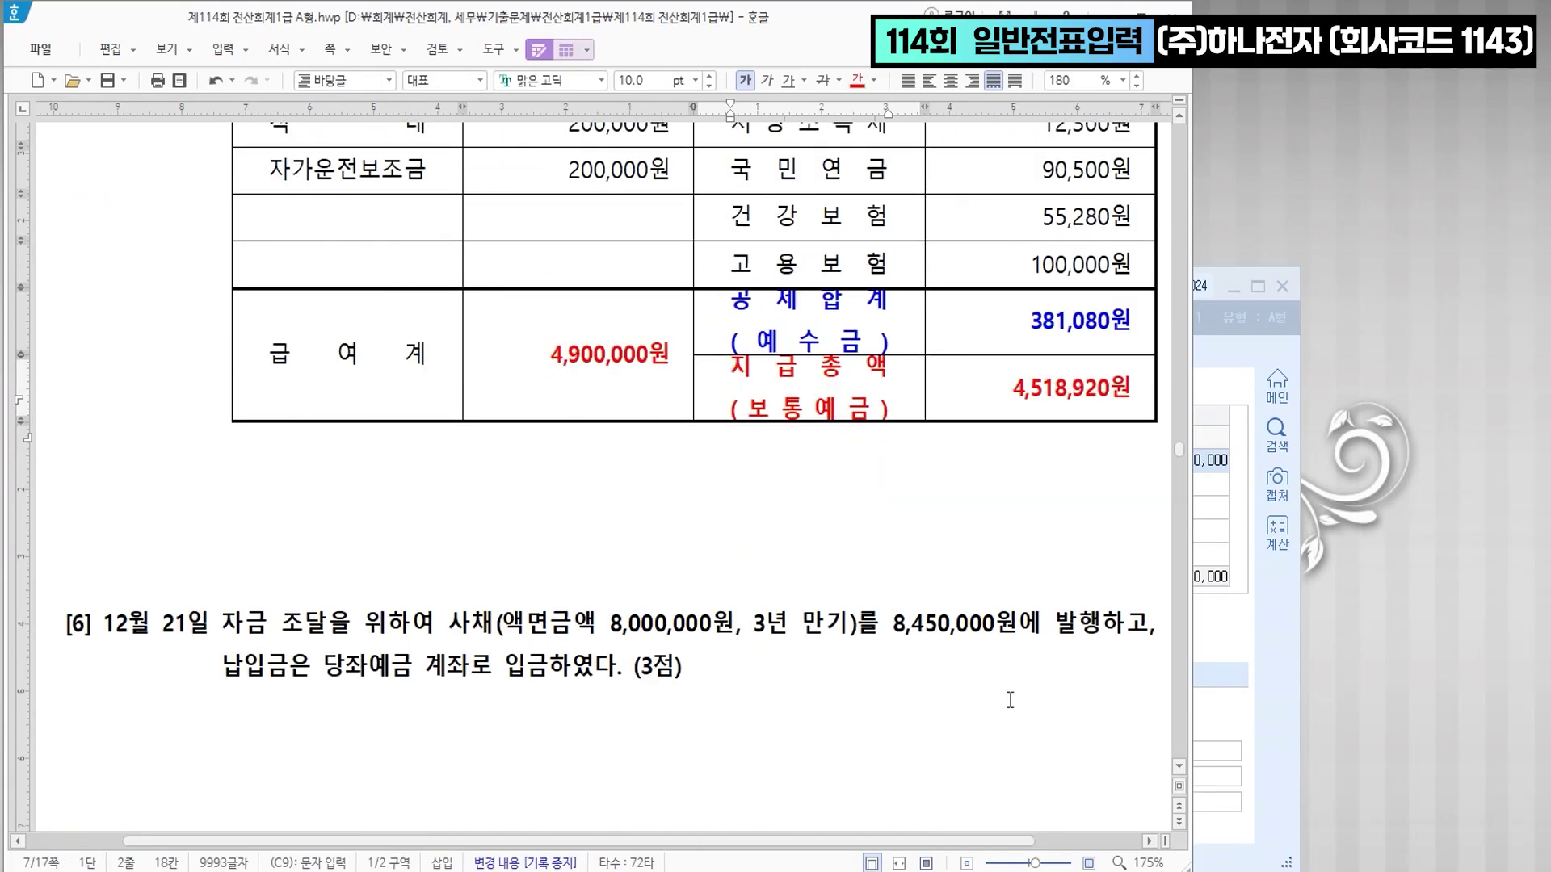
pyautogui.scroll(-1, 1010, 684)
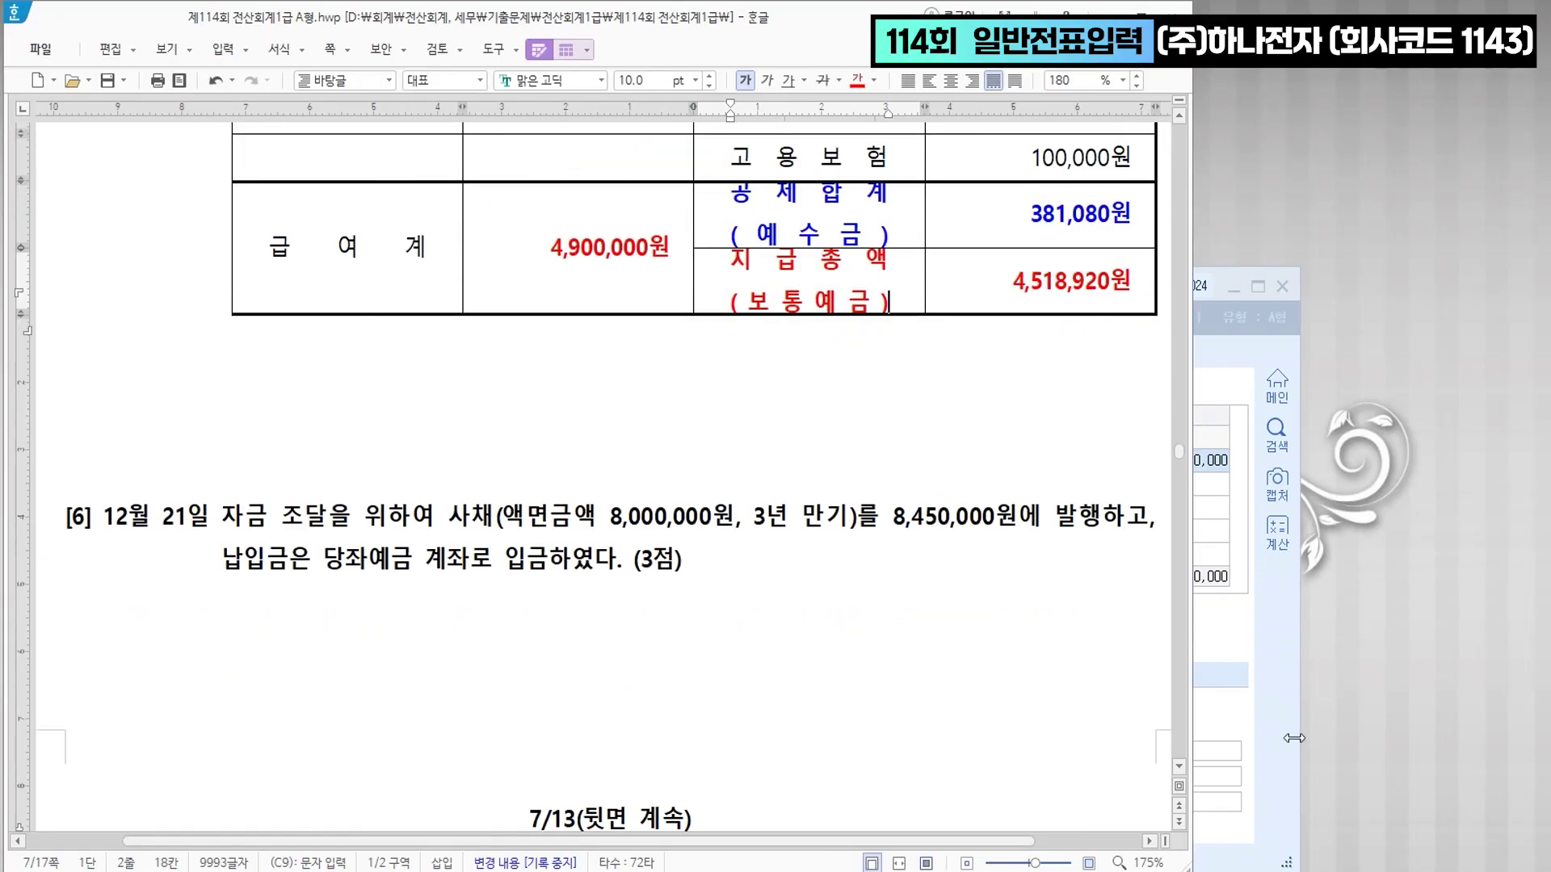
pyautogui.scroll(4, 1064, 255)
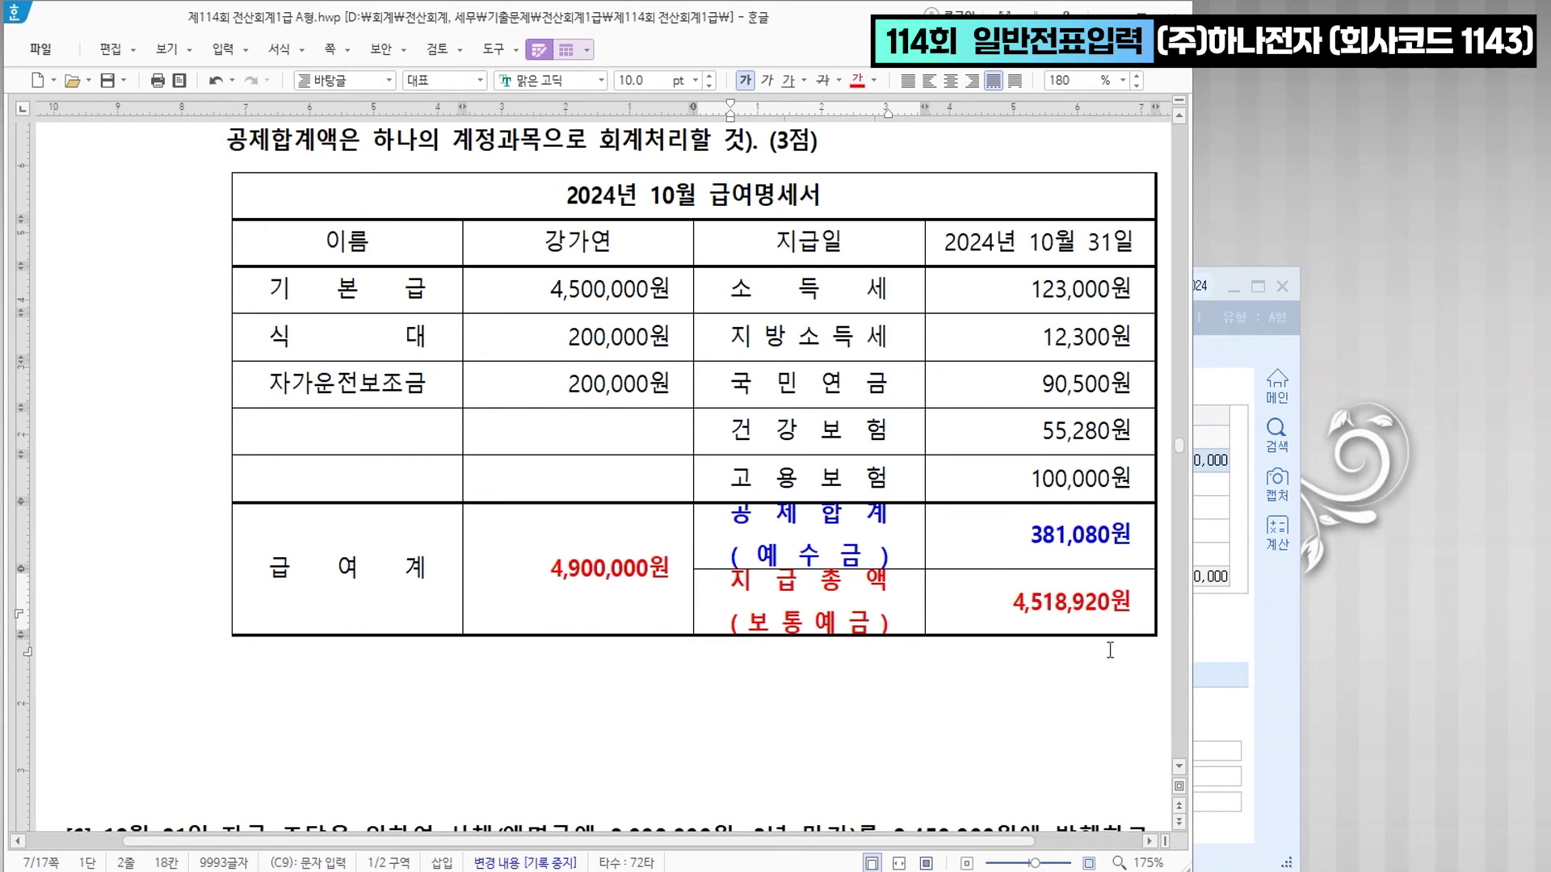
pyautogui.scroll(-4, 1107, 650)
pyautogui.click(1256, 701)
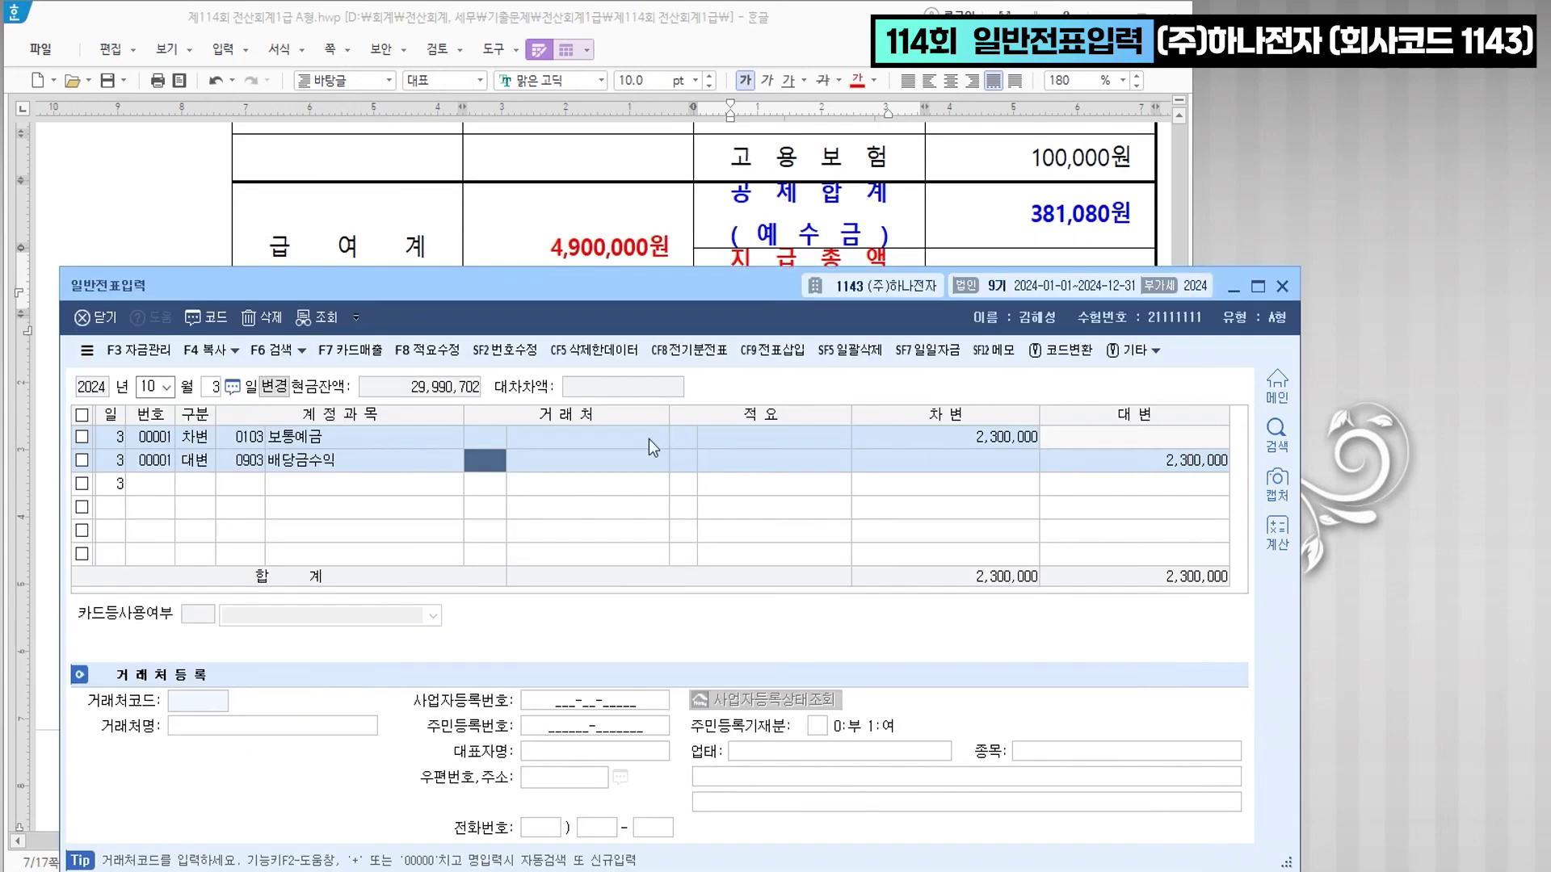
pyautogui.write('1')
pyautogui.press('Return')
pyautogui.write('3')
pyautogui.press('Return')
# - Enter 급여 (0801) as the debit account of the October 31 voucher with an amount of 4,900,000
pyautogui.write('급여')
pyautogui.press('Return')
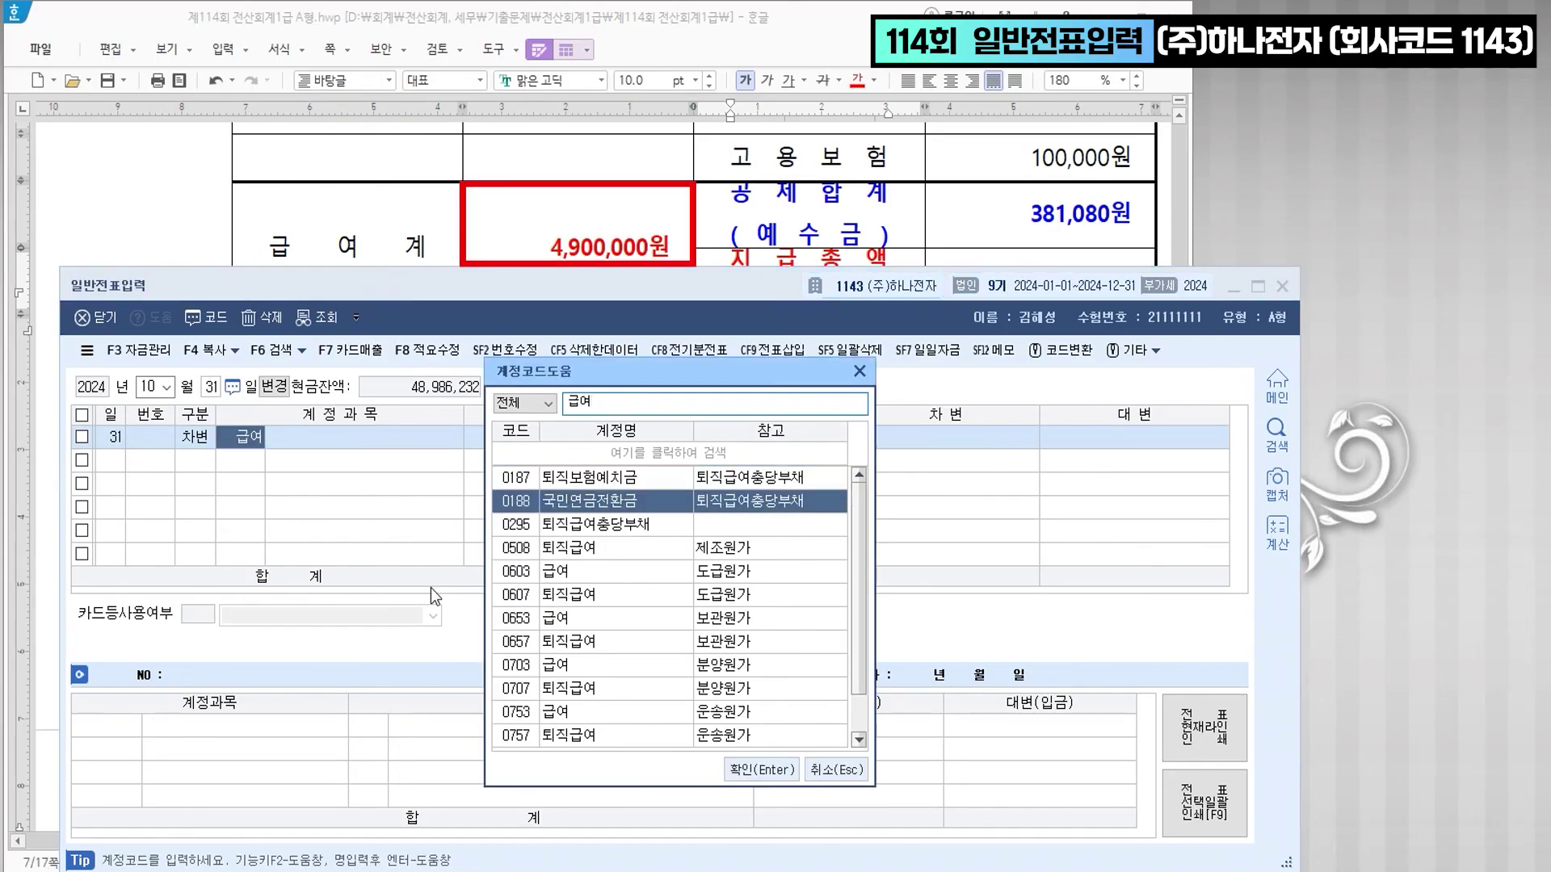
pyautogui.press('Down')
pyautogui.press('Down')
pyautogui.press('Down')
pyautogui.press('Down')
pyautogui.press('Down')
pyautogui.press('Down')
pyautogui.press('Down')
pyautogui.press('Down')
pyautogui.press('Down')
pyautogui.press('Down')
pyautogui.press('Down')
pyautogui.press('Return')
pyautogui.press('Return')
pyautogui.press('Return')
pyautogui.write('4,90')
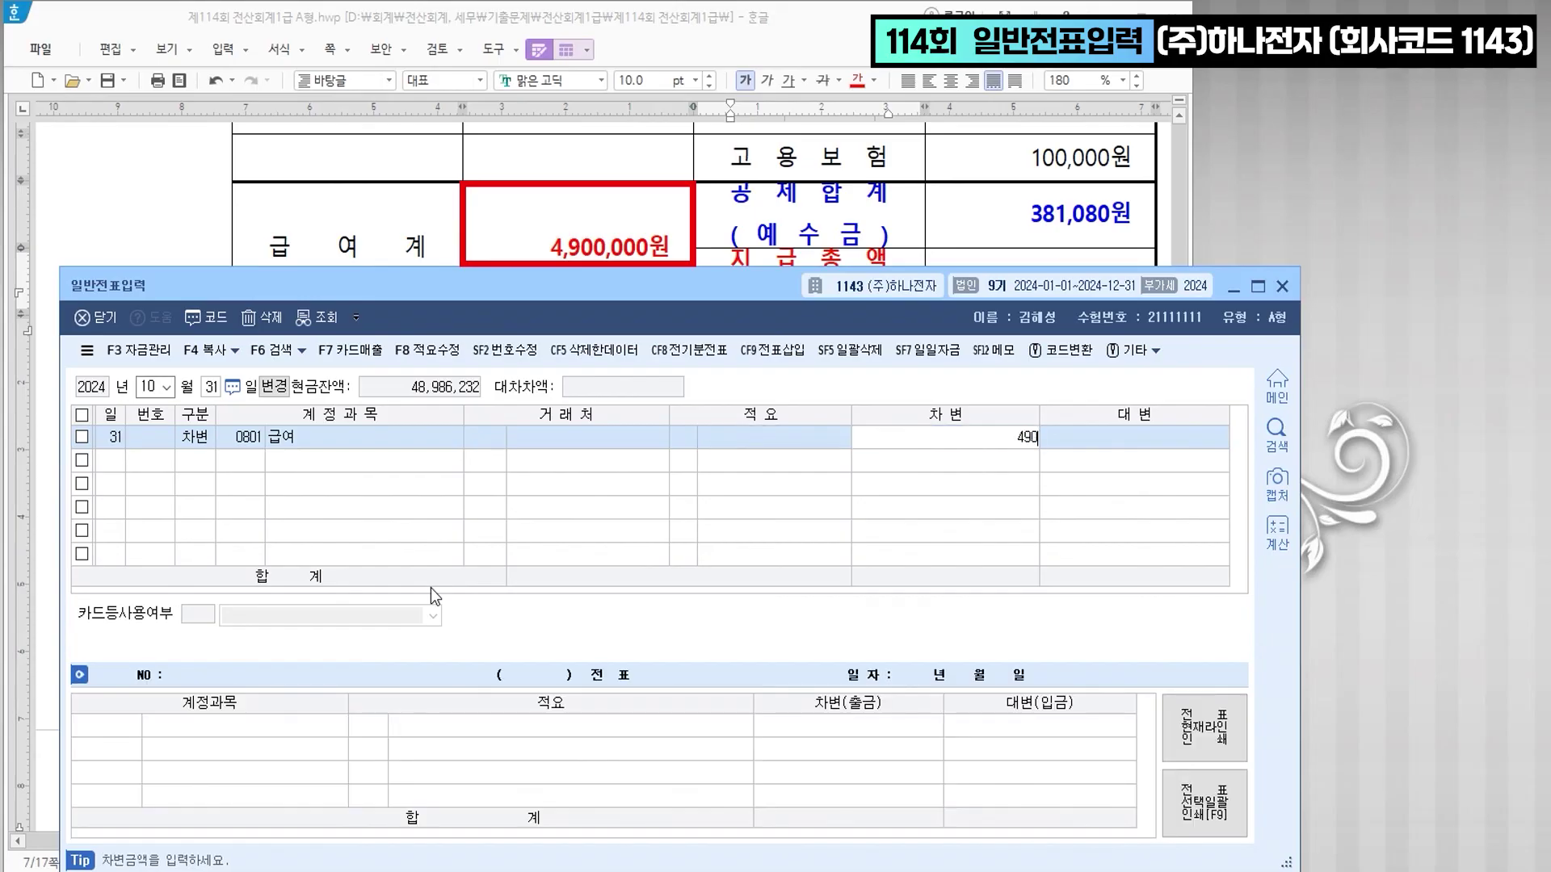
pyautogui.write('0')
pyautogui.press('+')
pyautogui.press('Return')
# - Add a credit line for 예수금 (0254) of 381,080 to the October 31 voucher
pyautogui.write('4254')
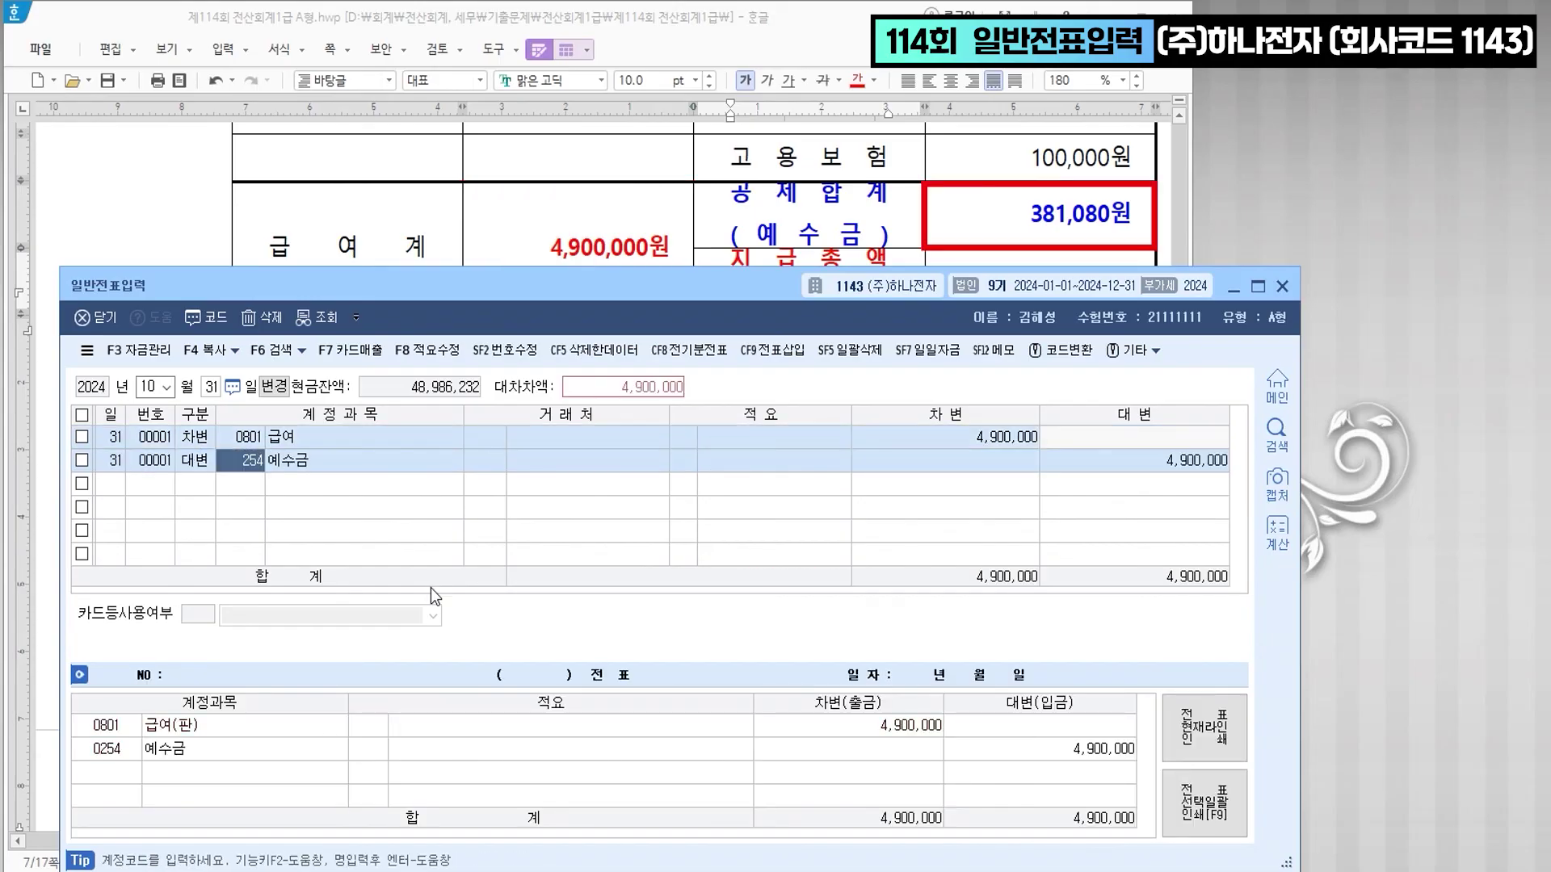
pyautogui.press('Return')
pyautogui.press('Return')
pyautogui.press('Return')
pyautogui.write('3')
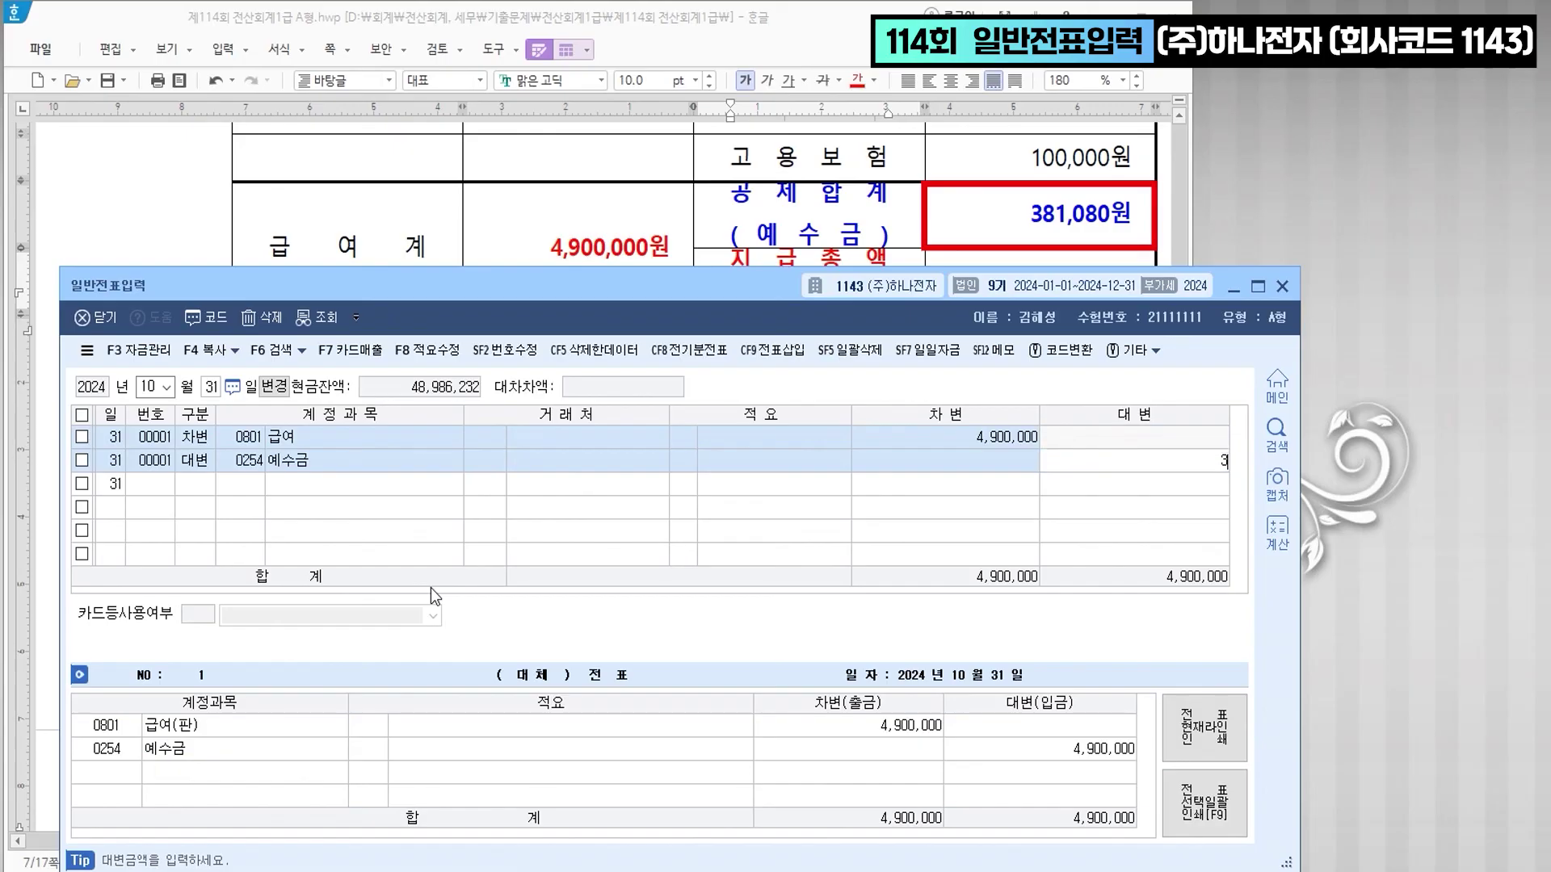
pyautogui.write('81,080')
pyautogui.press('Return')
# - Add a credit line for 보통예금 (0103) of 4,518,920 to complete the October 31 salary voucher
pyautogui.write('4103')
pyautogui.press('Return')
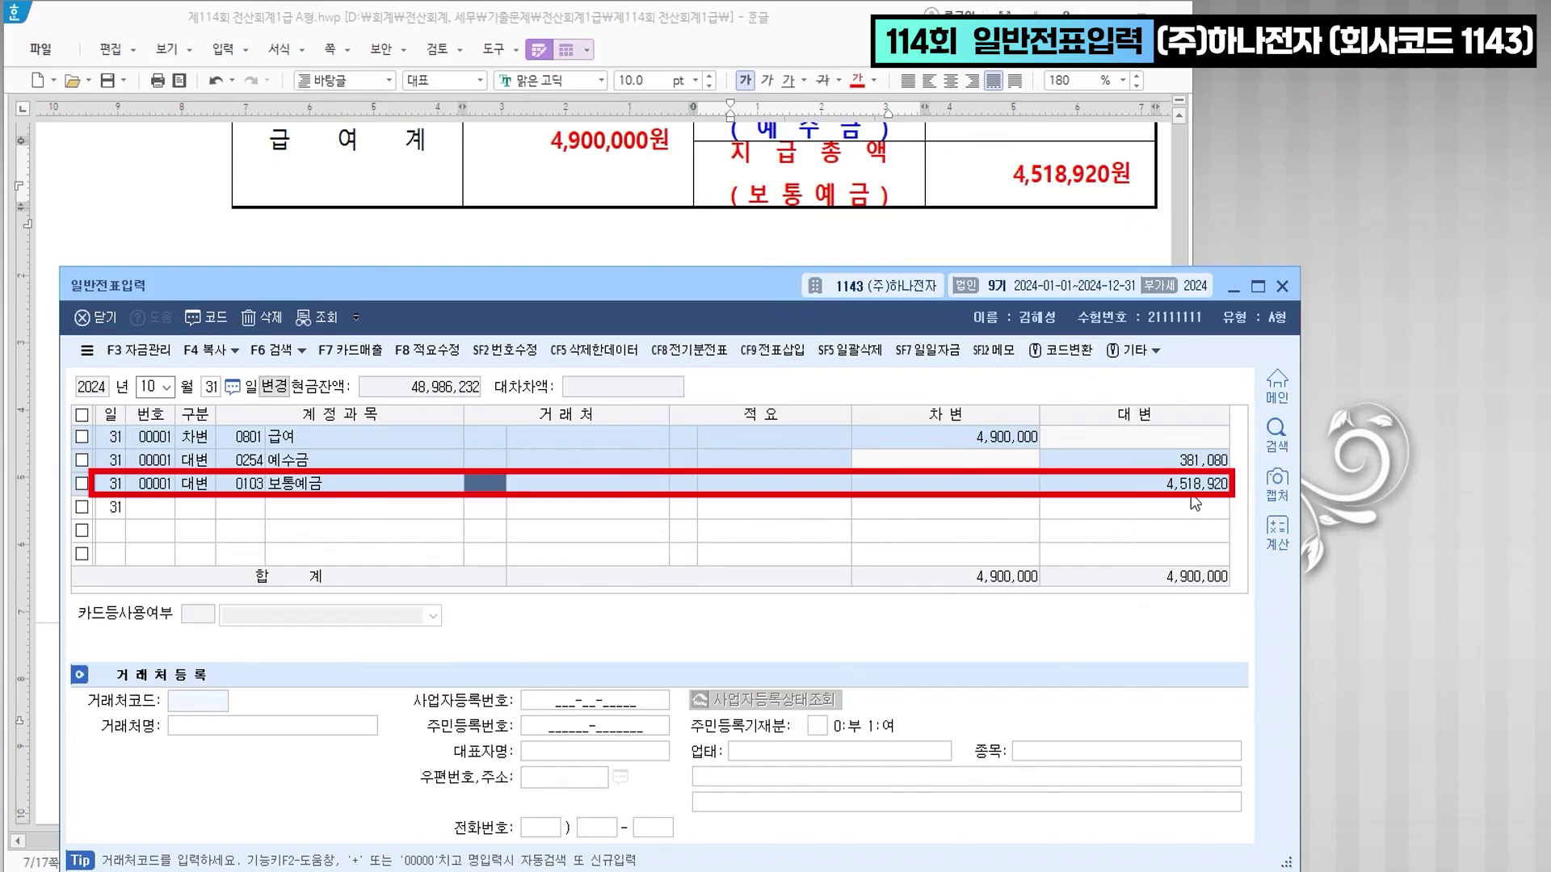
pyautogui.press('Return')
pyautogui.press('Return')
pyautogui.press('Return')
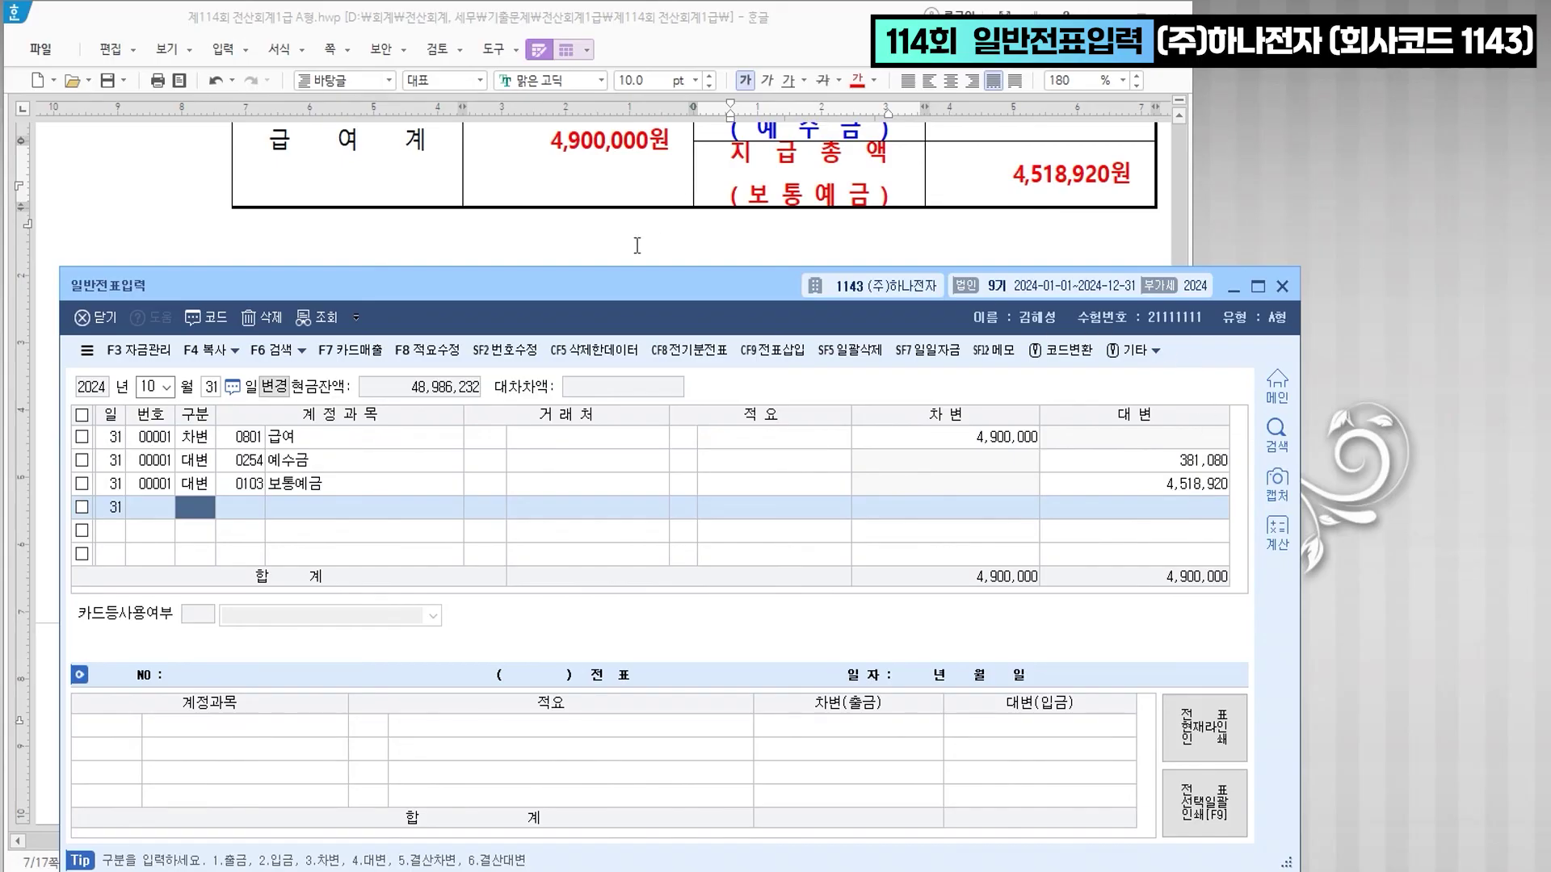
# - In the exam document, make the phrase from 사채 through 발행 in transaction [6] red
pyautogui.scroll(-5, 681, 212)
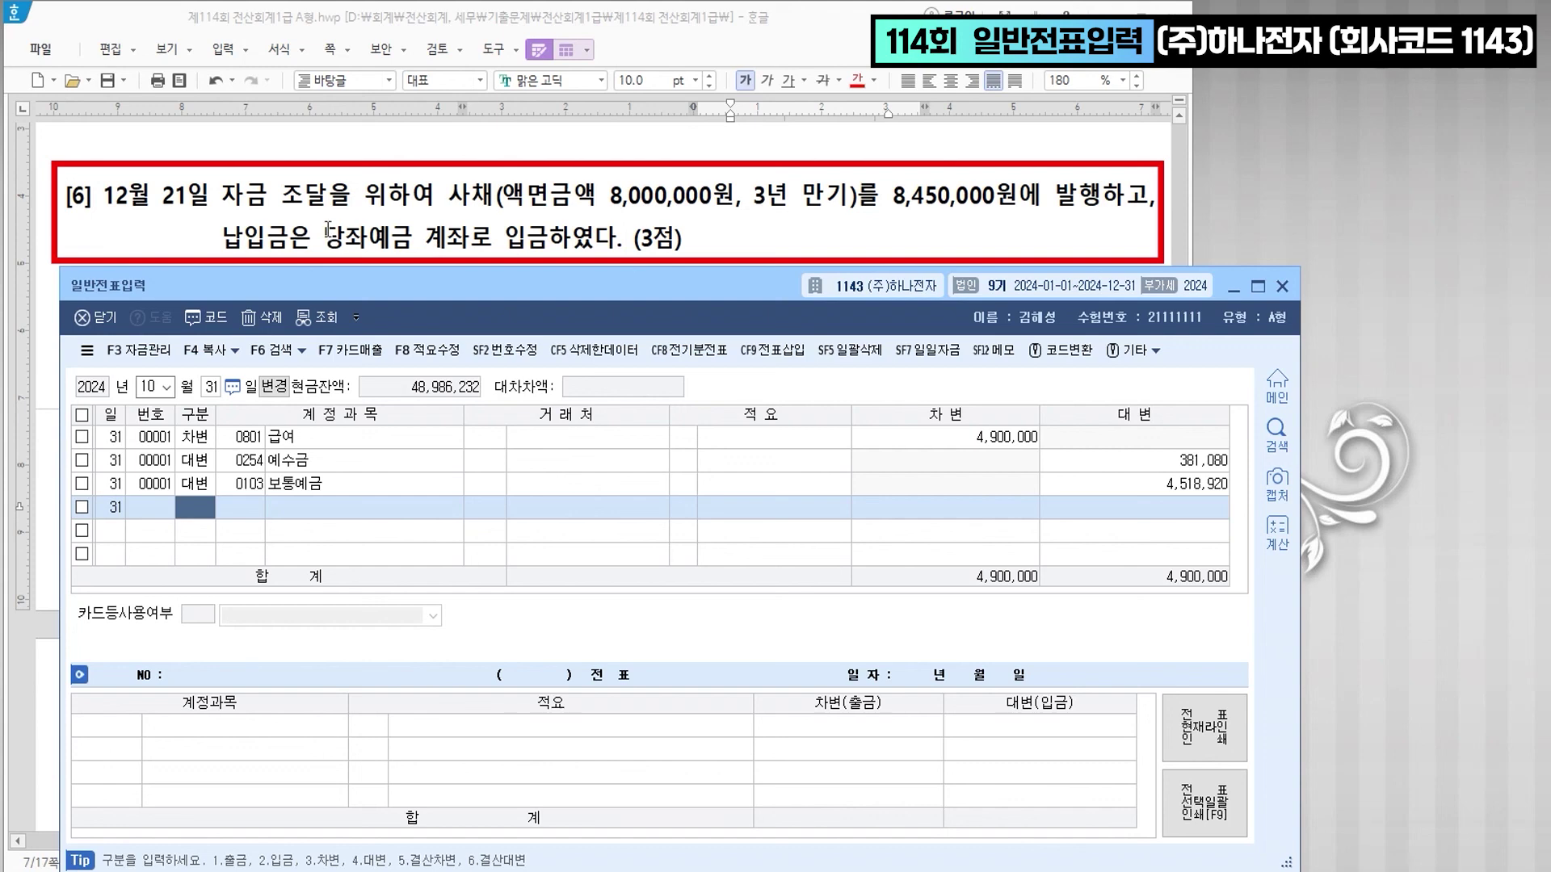
pyautogui.click(448, 197)
pyautogui.moveTo(448, 197); pyautogui.dragTo(1102, 204)
pyautogui.click(858, 80)
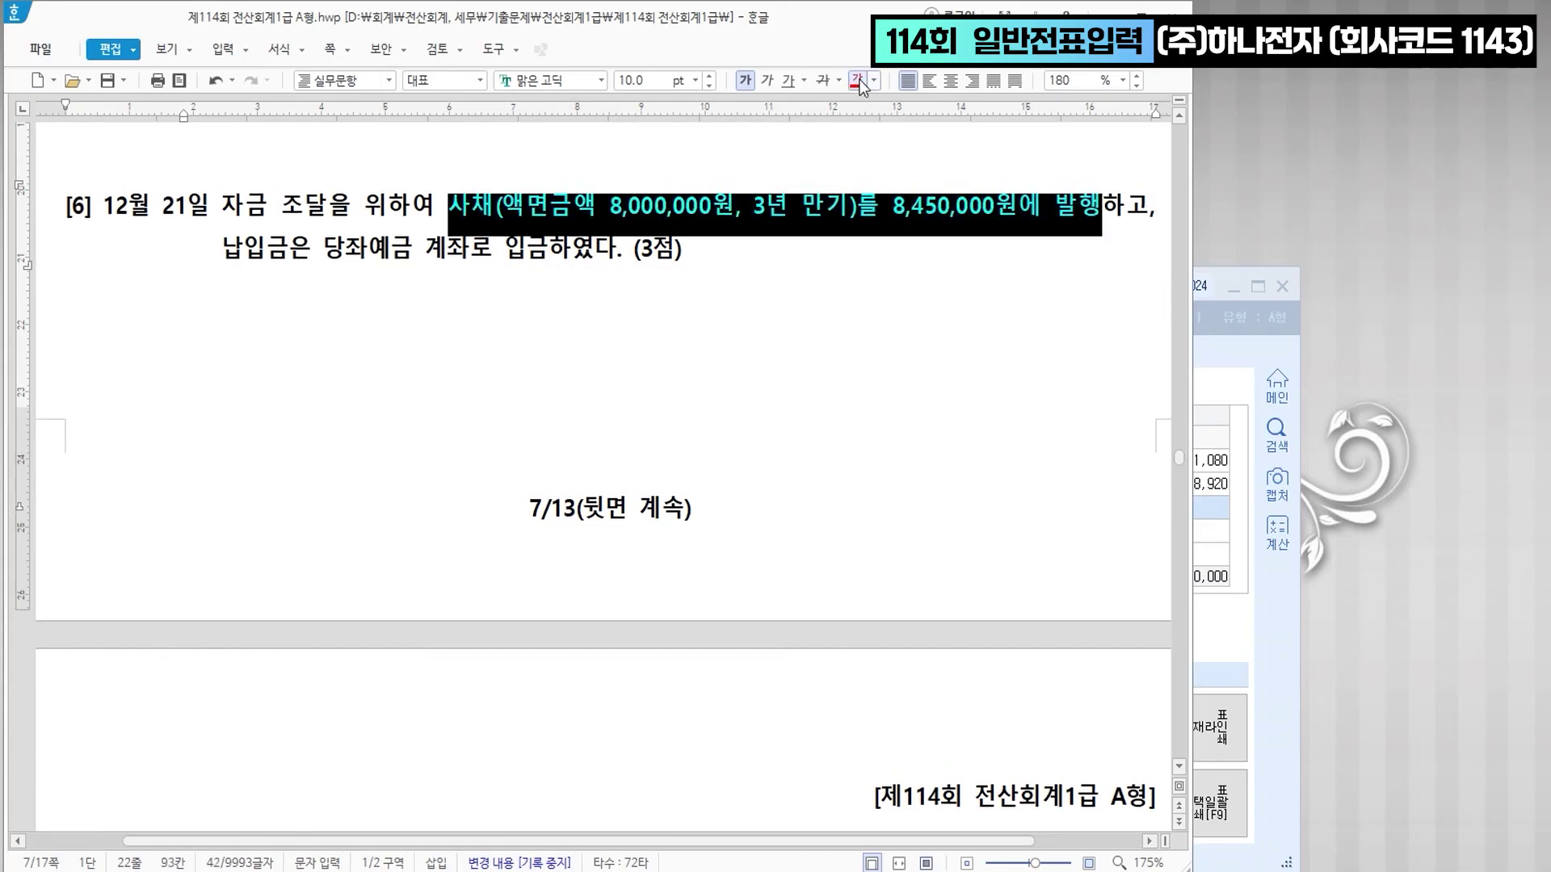
pyautogui.click(724, 266)
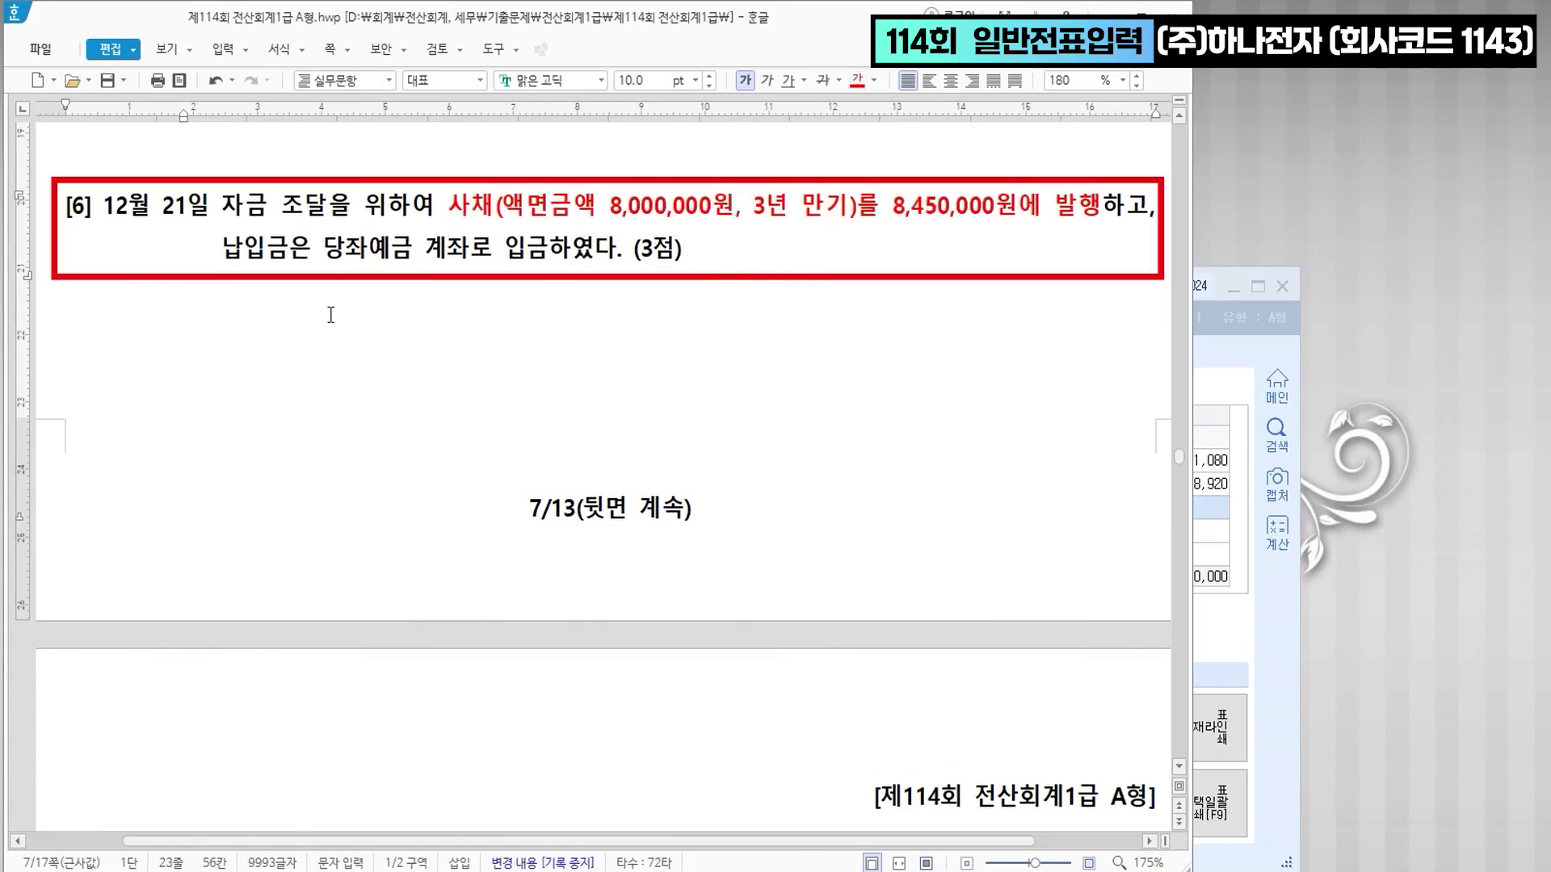
# - Make 당좌예금, 액면금액 8,000,000원 and 8,450,000원 in transaction [6] blue
pyautogui.moveTo(323, 252); pyautogui.dragTo(413, 257)
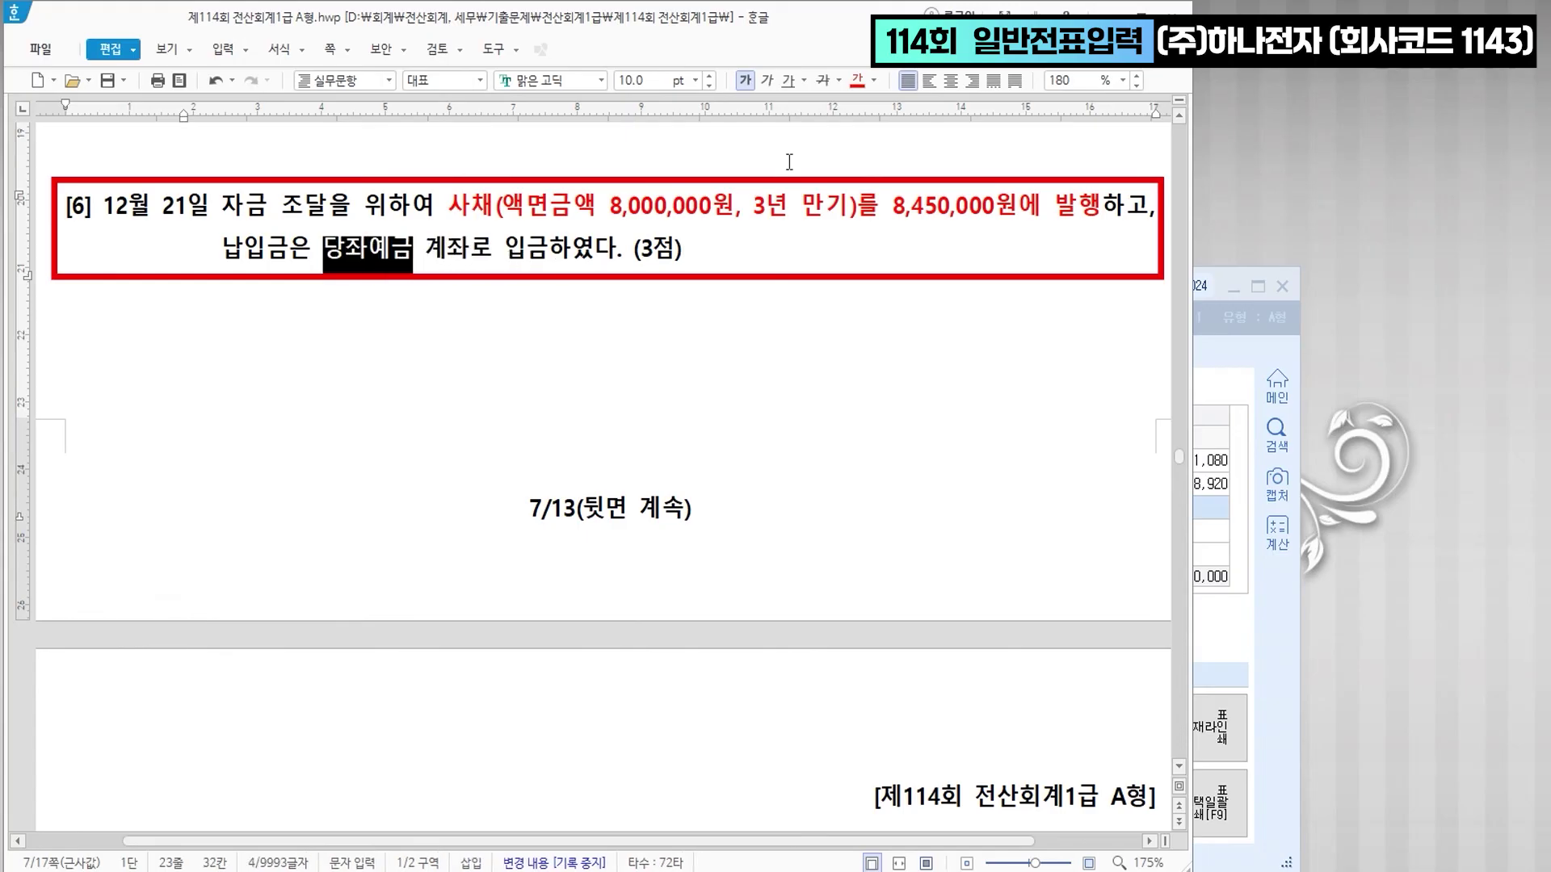
pyautogui.click(871, 83)
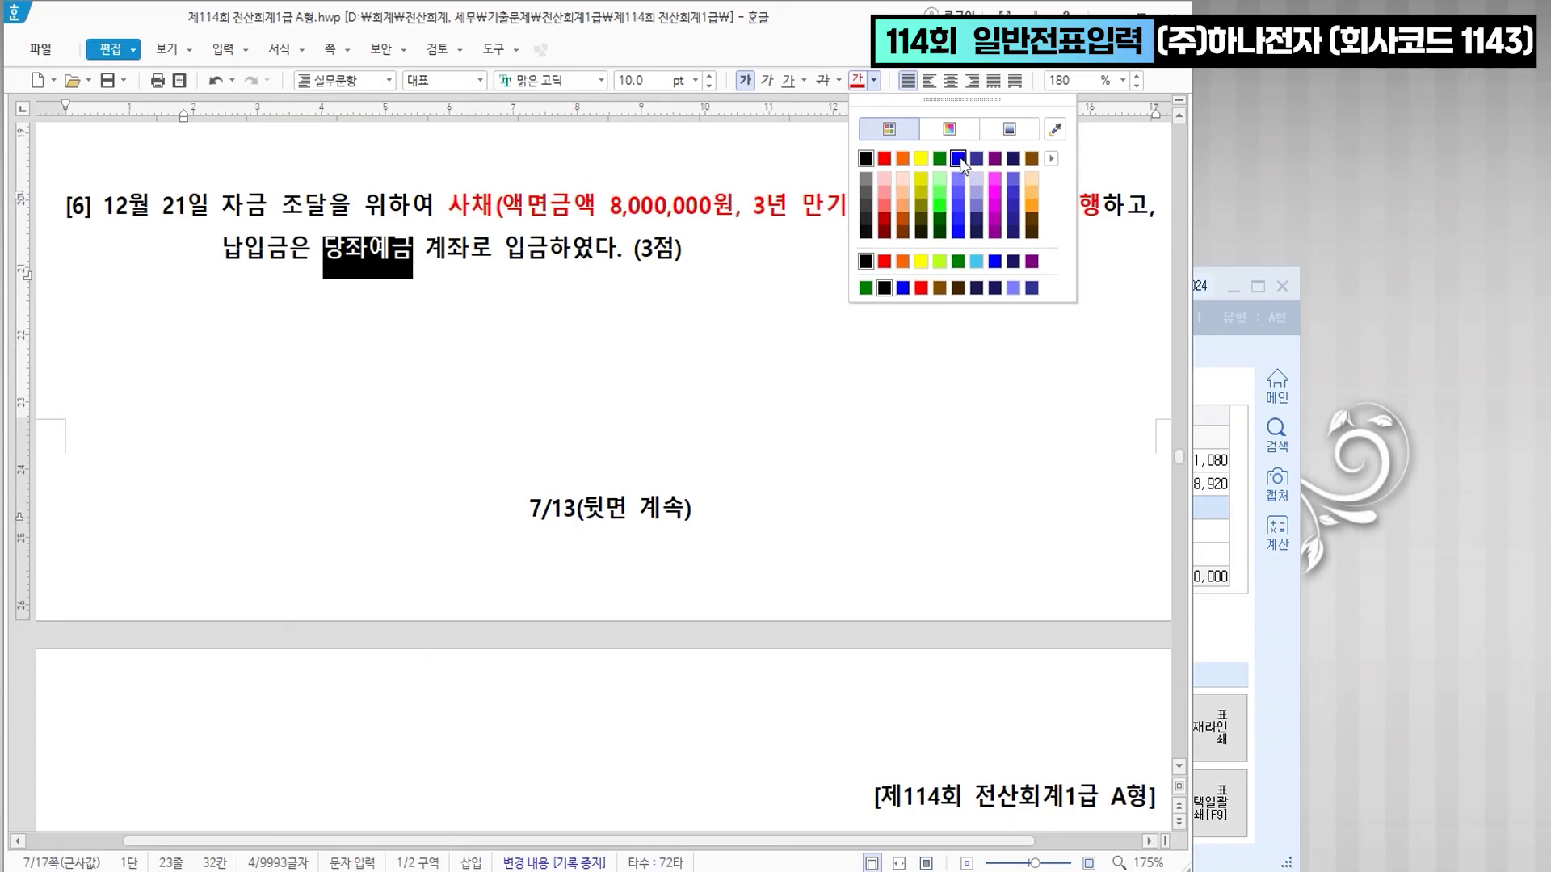
pyautogui.click(960, 157)
pyautogui.moveTo(503, 208); pyautogui.dragTo(735, 223)
pyautogui.click(858, 83)
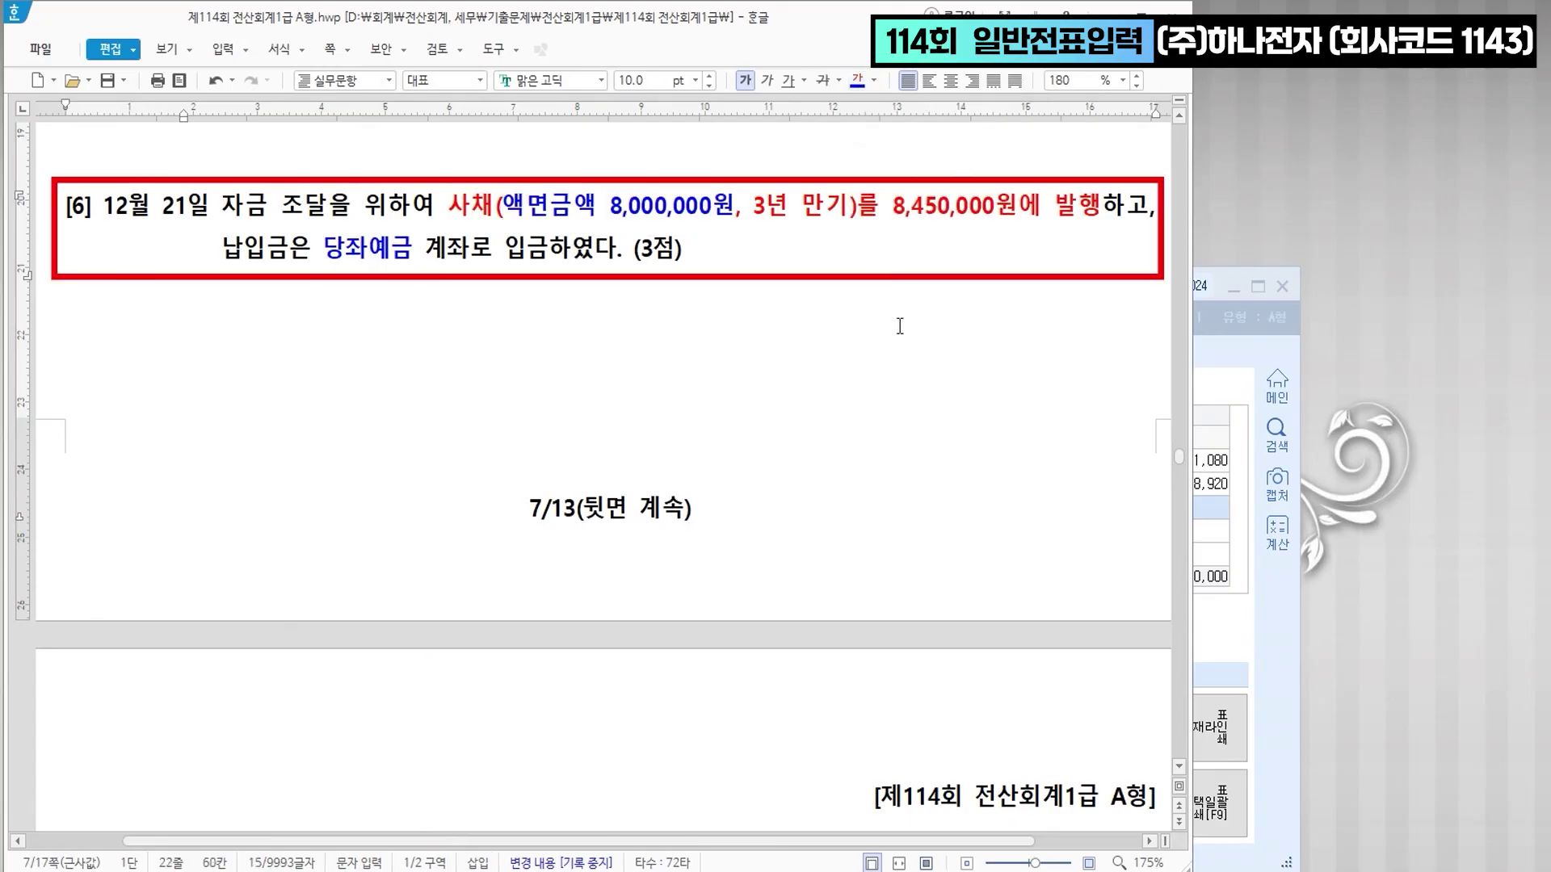
pyautogui.moveTo(894, 209); pyautogui.dragTo(1017, 209)
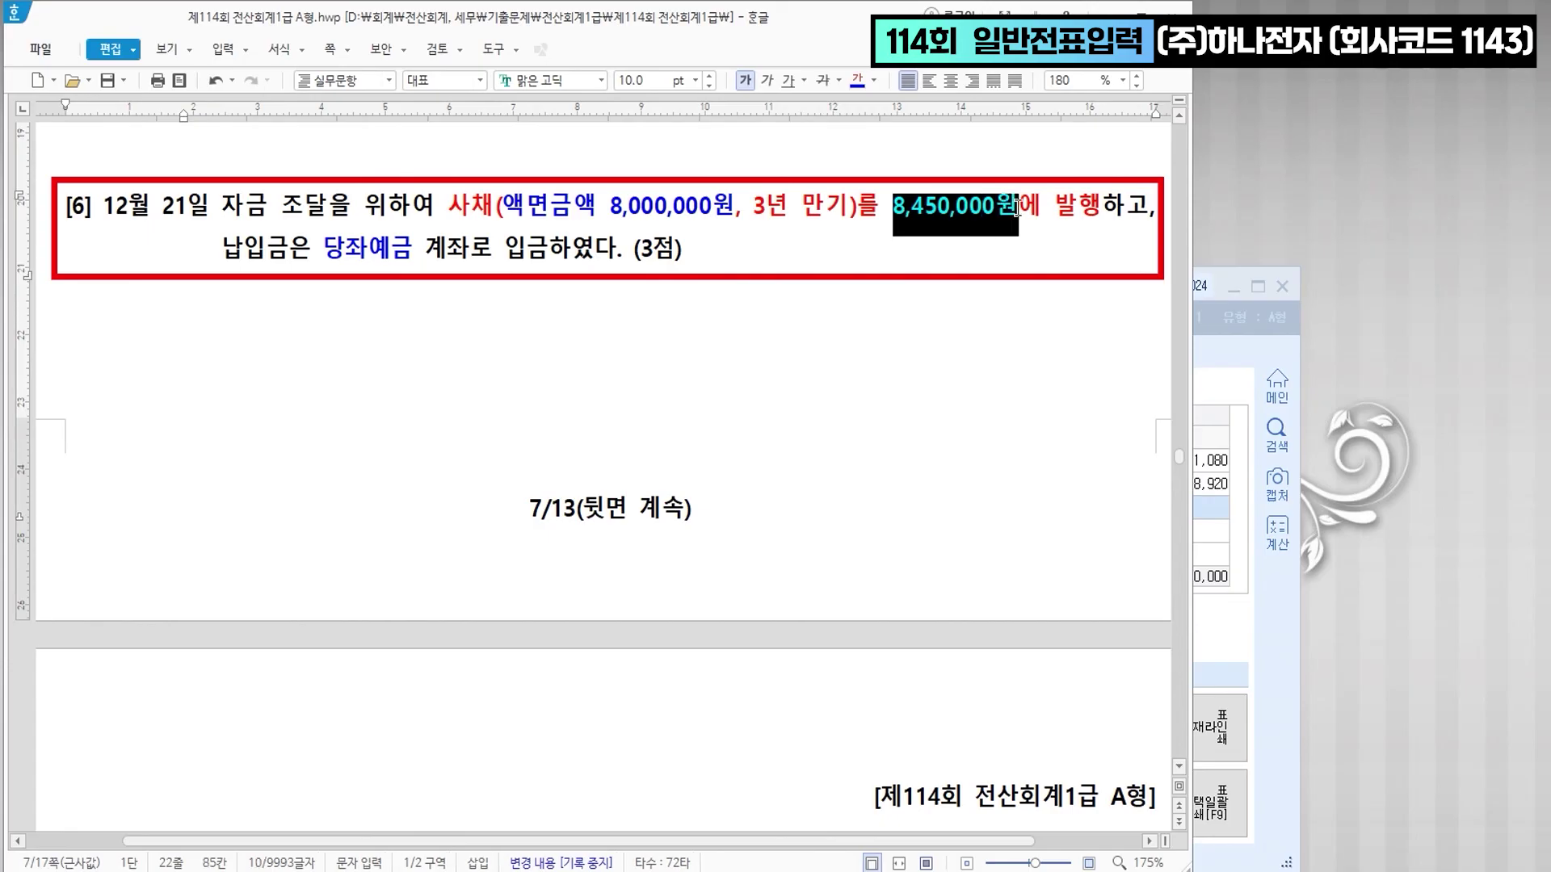
pyautogui.click(855, 82)
pyautogui.click(900, 250)
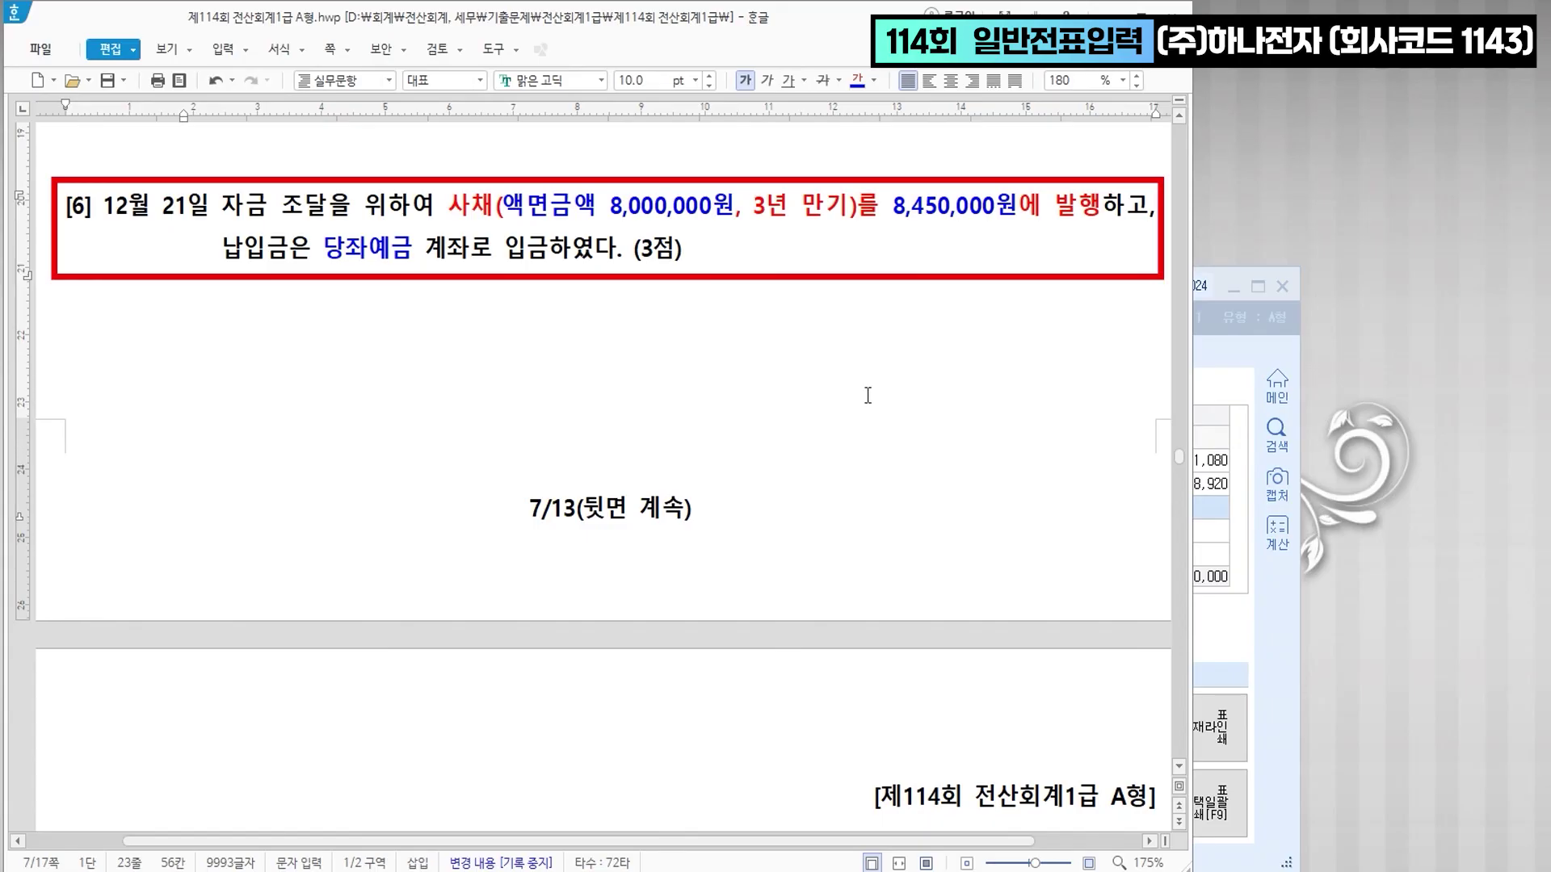
# - Switch back to 일반전표입력 and set the voucher date to December 21, 2024
pyautogui.press('Hangul')
pyautogui.click(1223, 624)
pyautogui.hotkey('shift', 'Tab')
pyautogui.hotkey('shift', 'Tab')
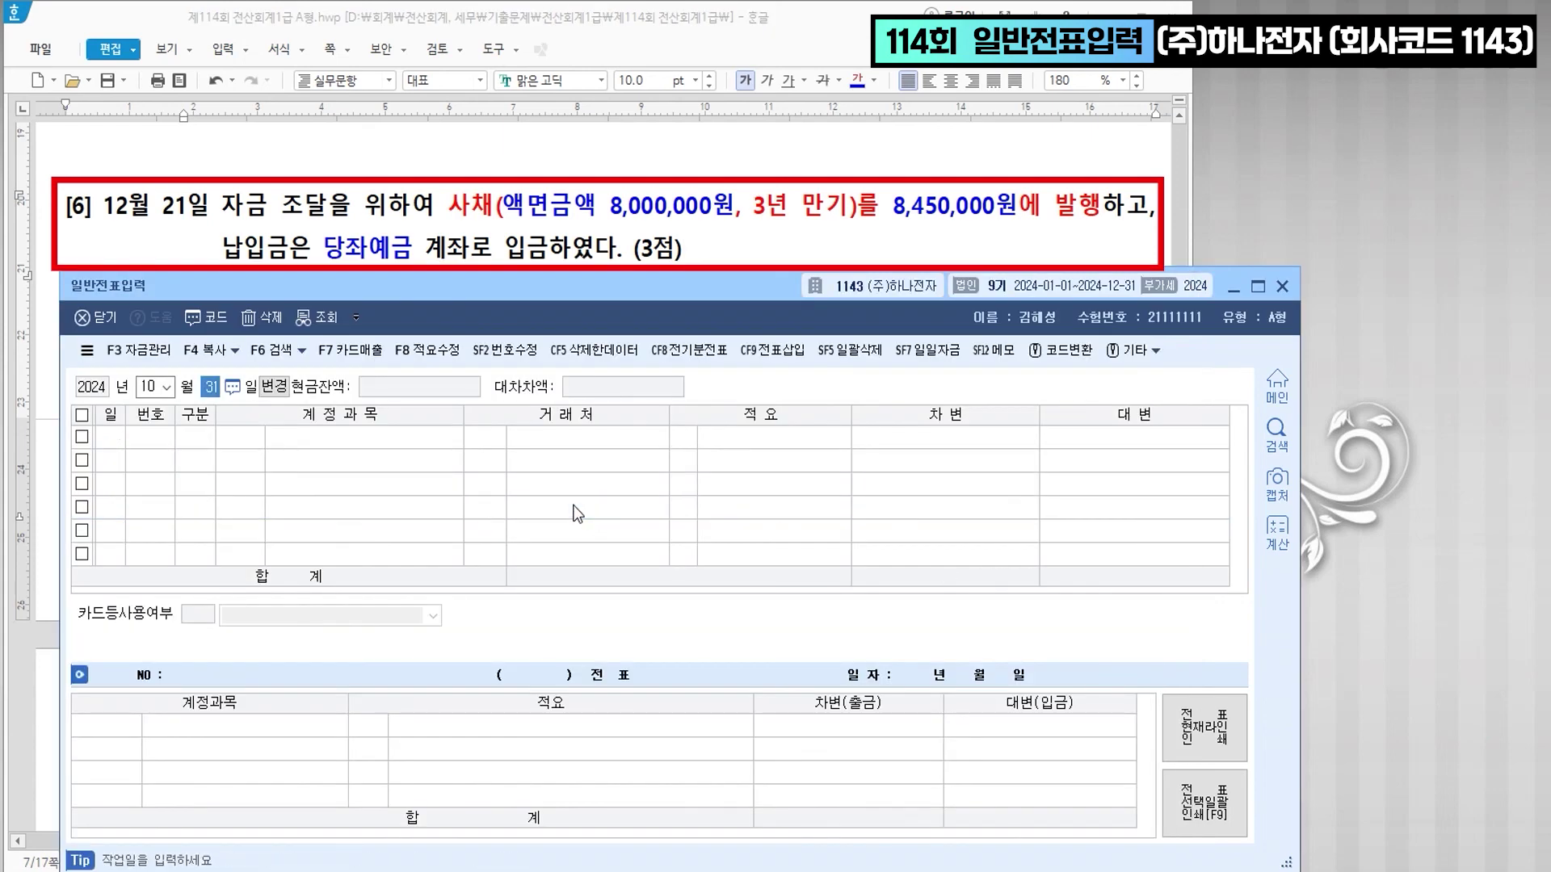
pyautogui.write('1112')
pyautogui.press('Return')
pyautogui.write('21')
pyautogui.press('Return')
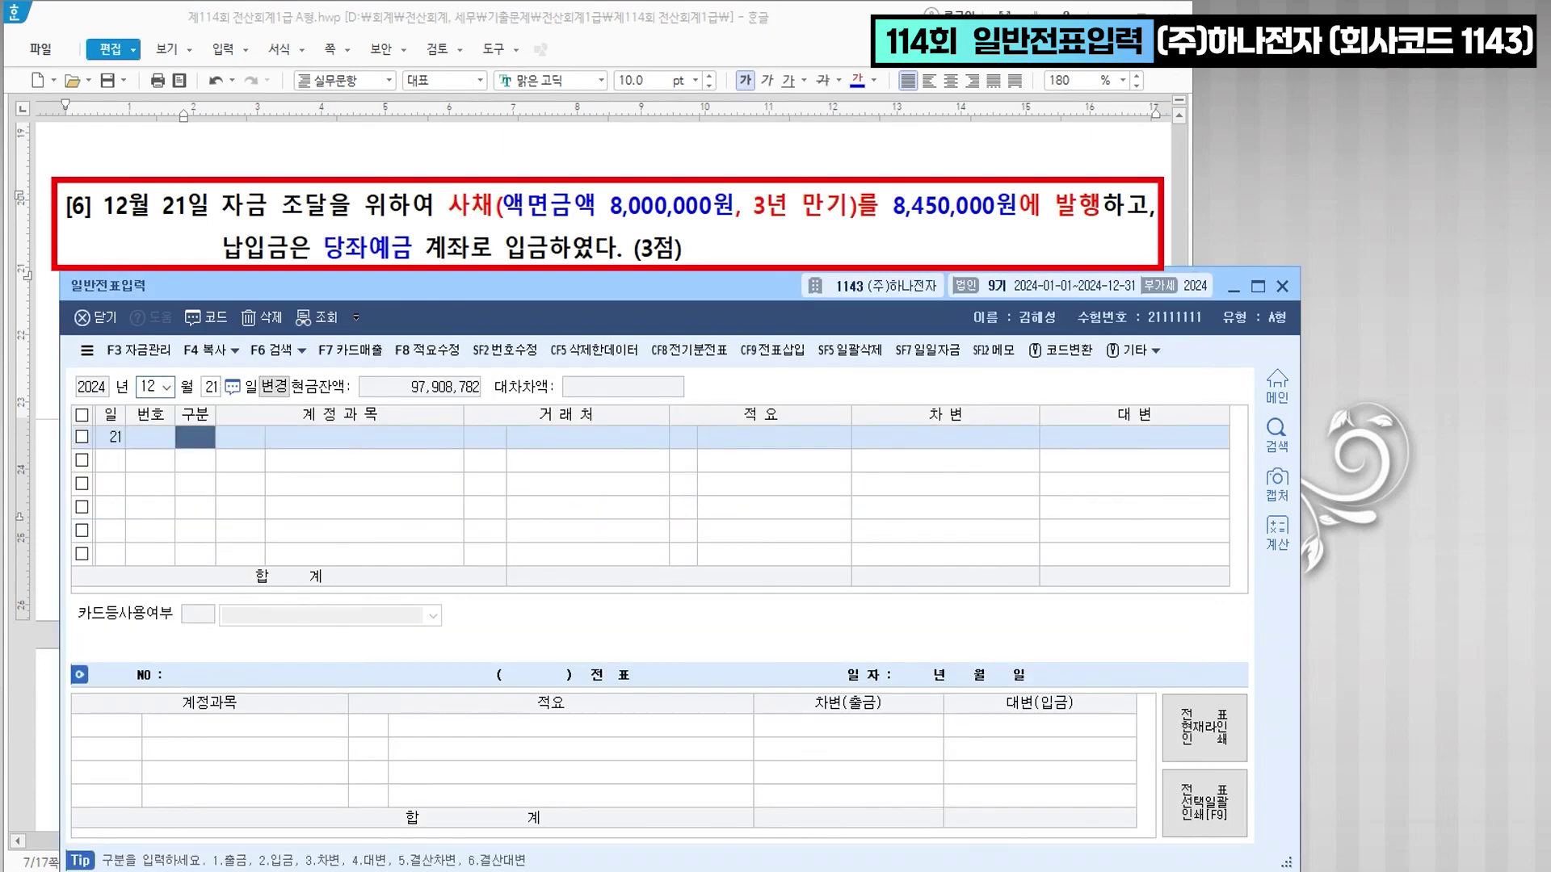
# - Enter a debit line for 당좌예금 (0102) of 8,450,000 in the December 21 voucher
pyautogui.write('3')
pyautogui.press('Return')
pyautogui.write('102')
pyautogui.press('Return')
pyautogui.press('Return')
pyautogui.press('Return')
pyautogui.press('Return')
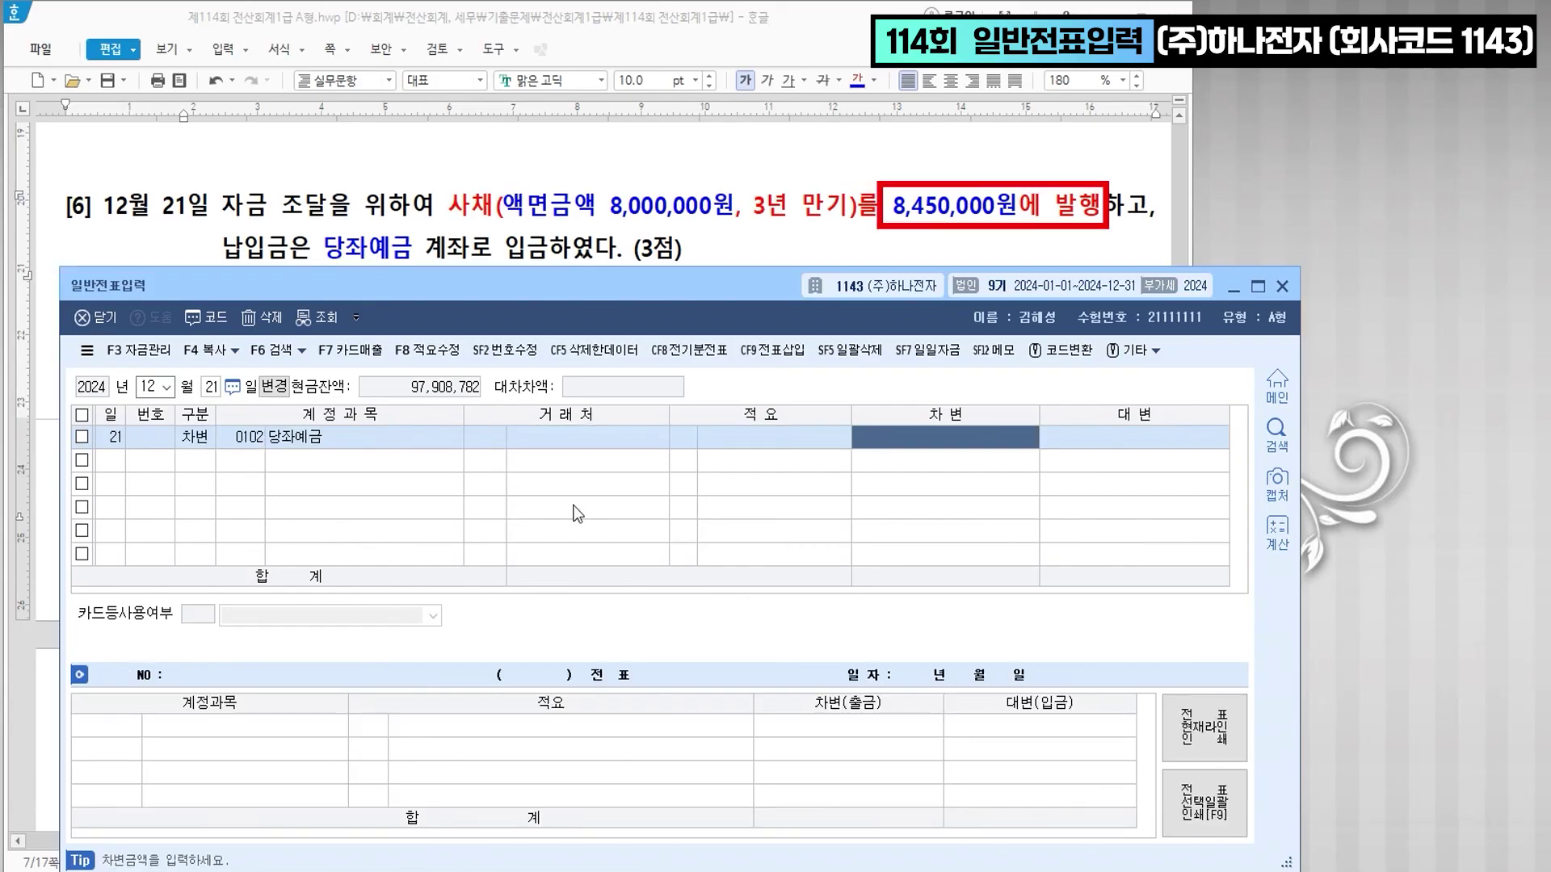
pyautogui.write('8450000')
pyautogui.press('Return')
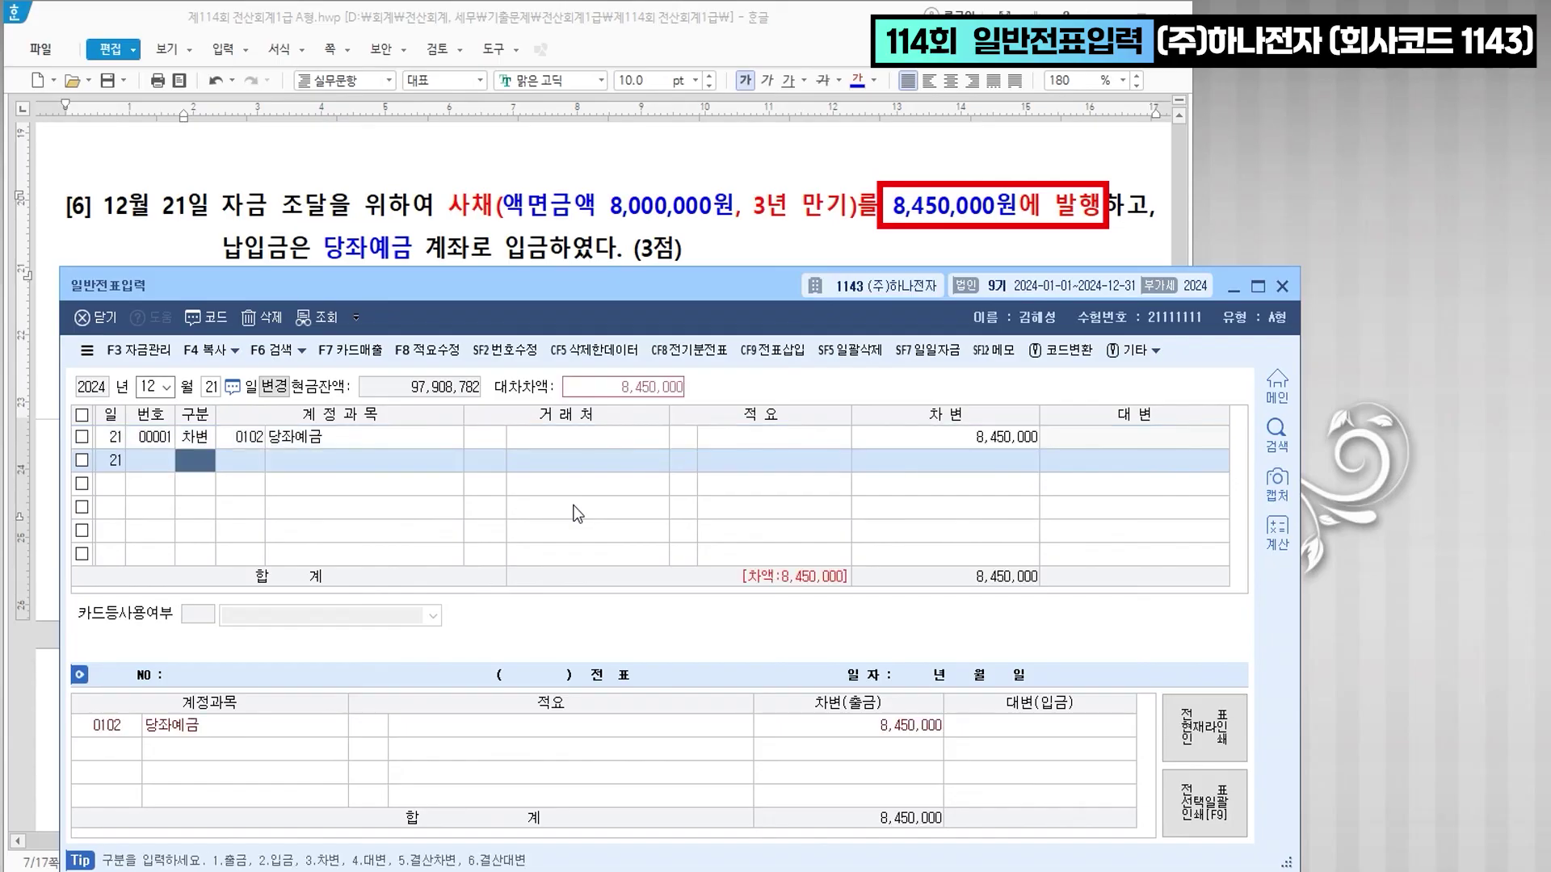
# - Add a credit line for 사채 (0291) with the face value of 8,000,000 to the December 21 voucher
pyautogui.write('4')
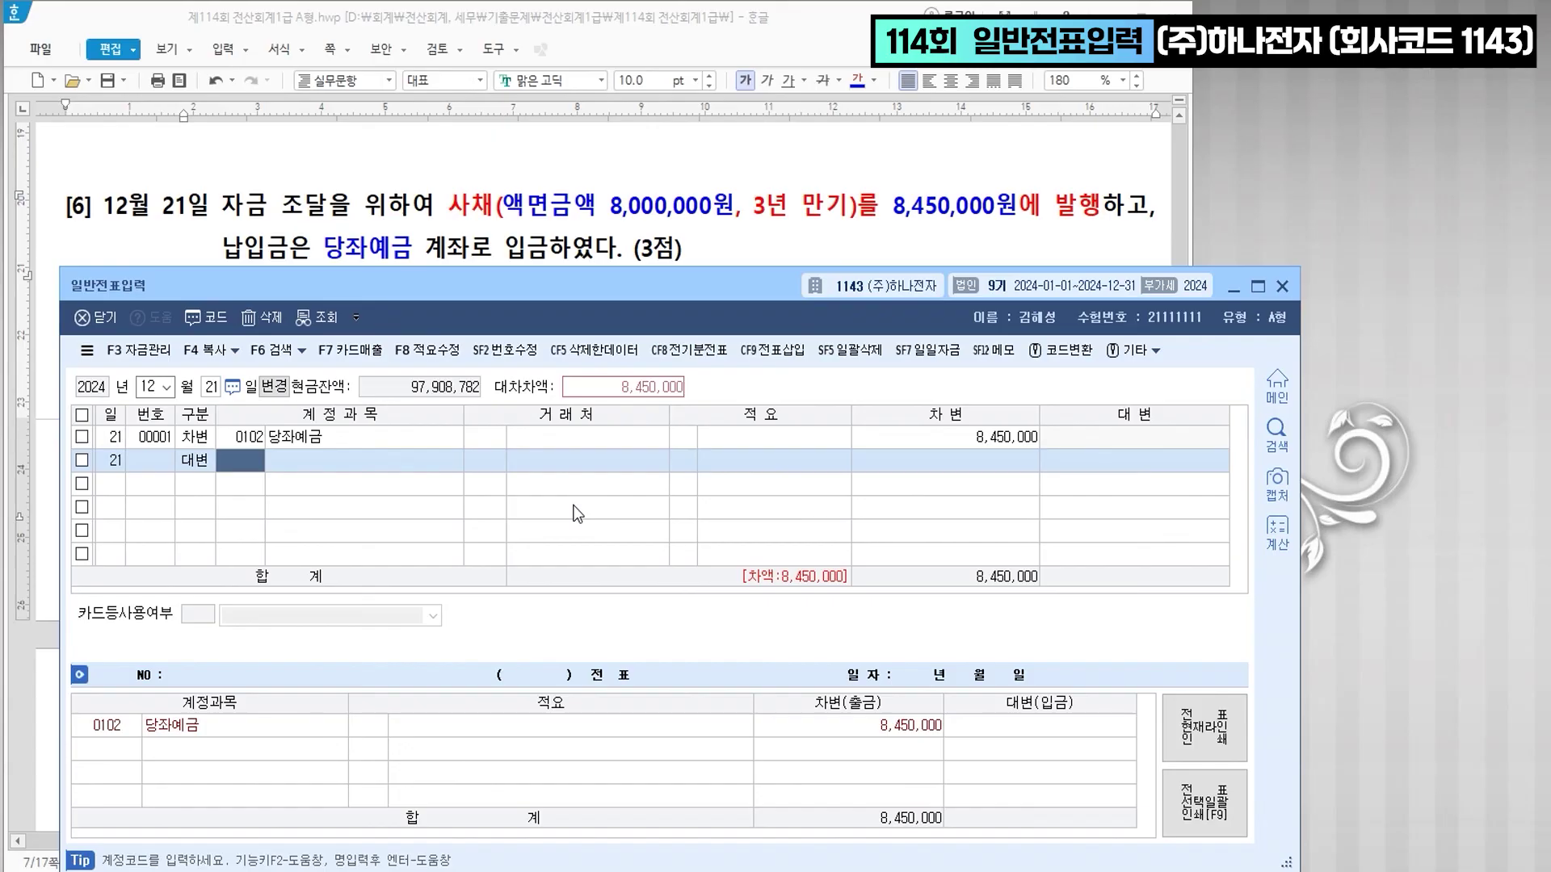
pyautogui.write('0291')
pyautogui.press('Return')
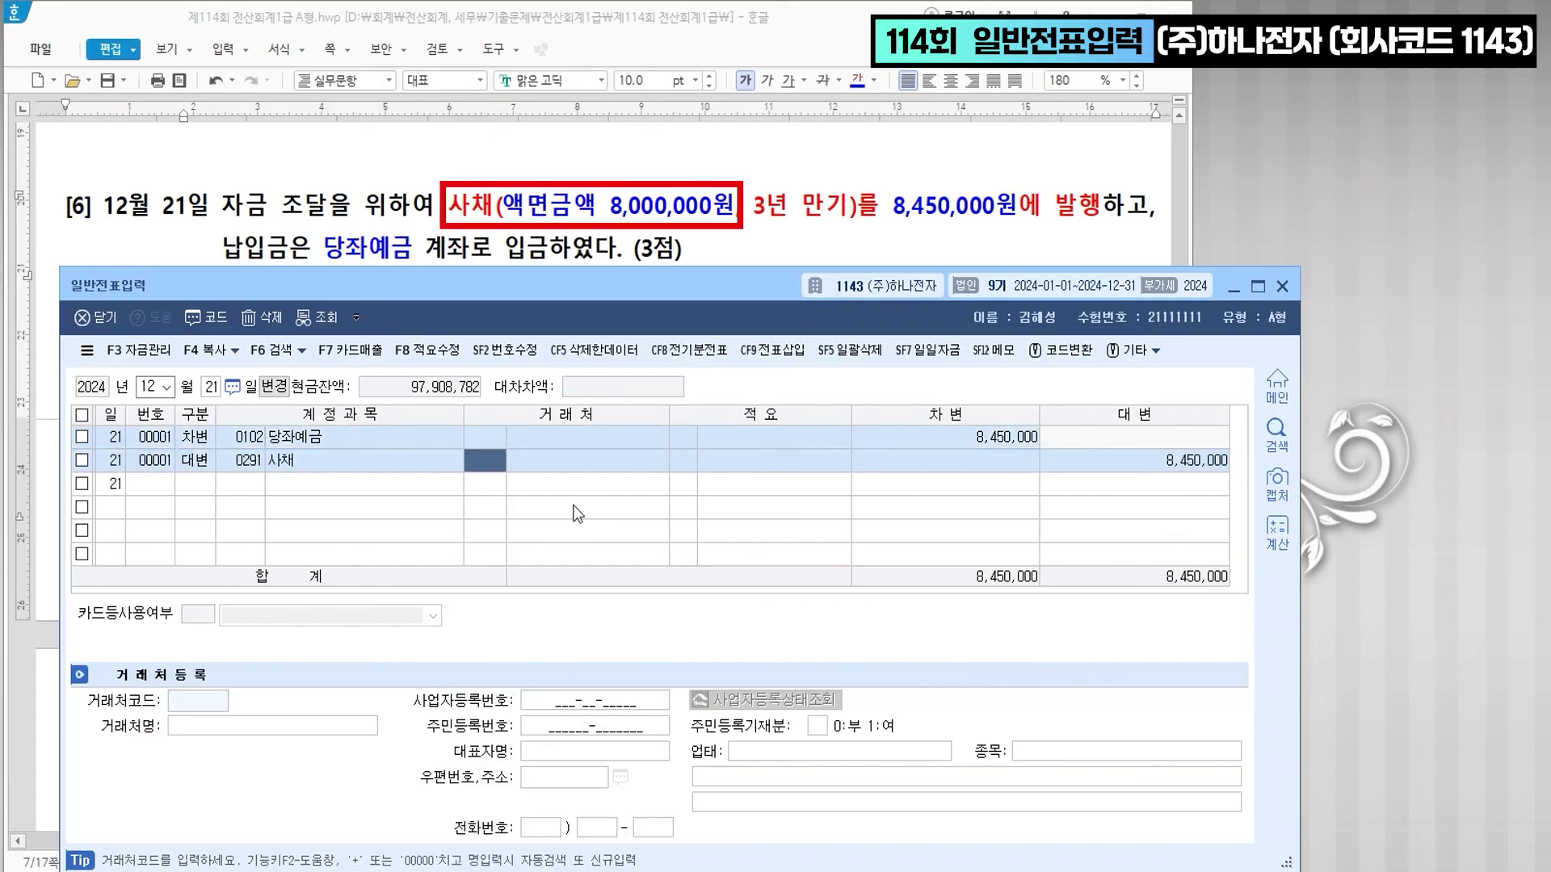
pyautogui.press('Return')
pyautogui.press('Return')
pyautogui.press('Return')
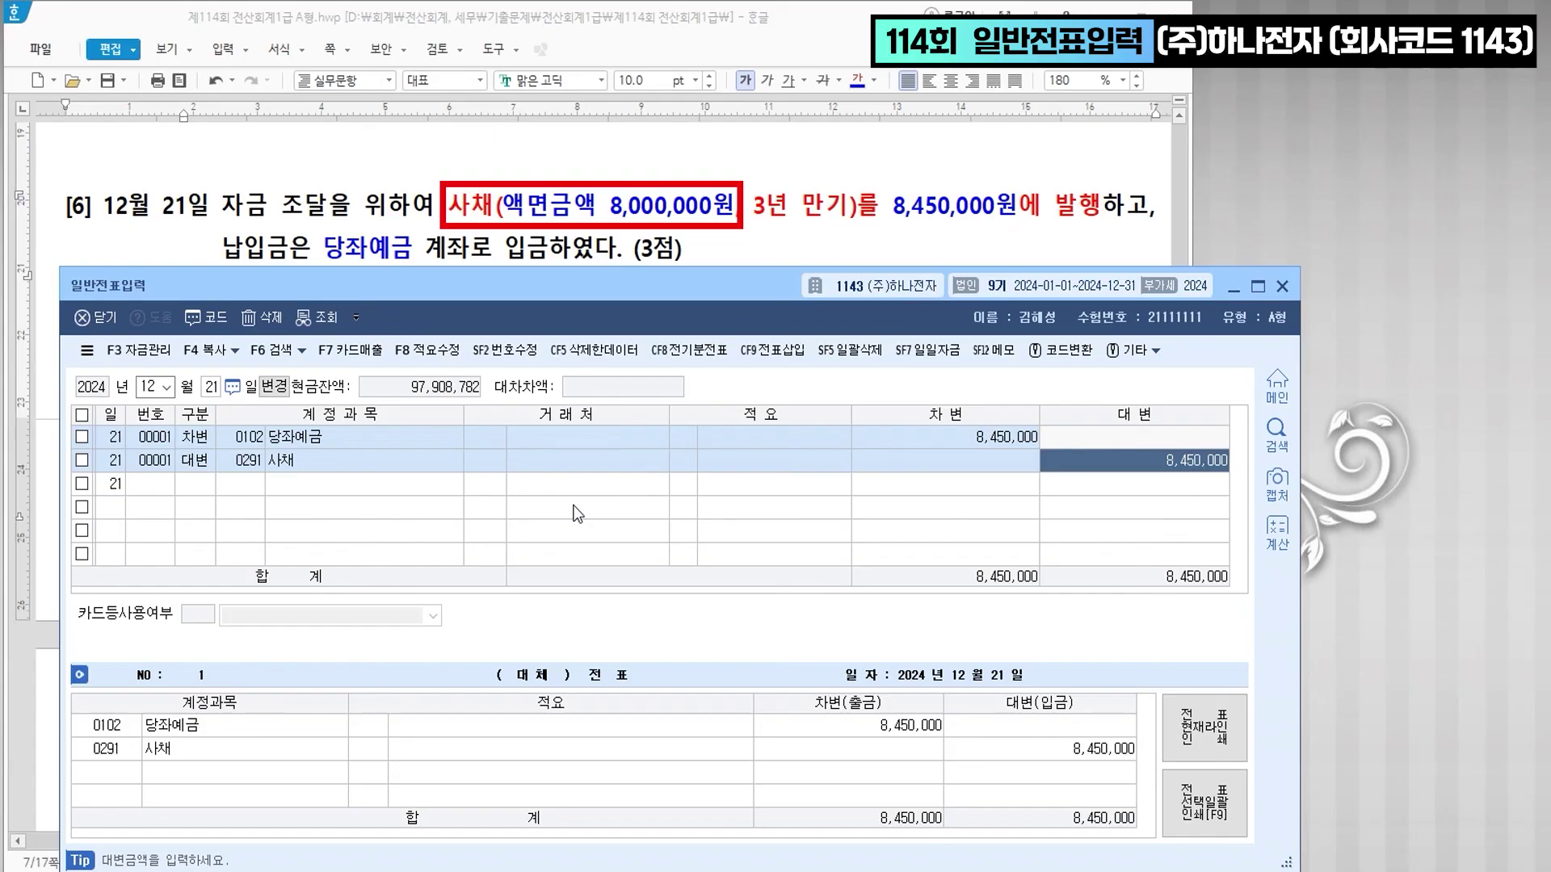
pyautogui.write('8000000')
pyautogui.press('Return')
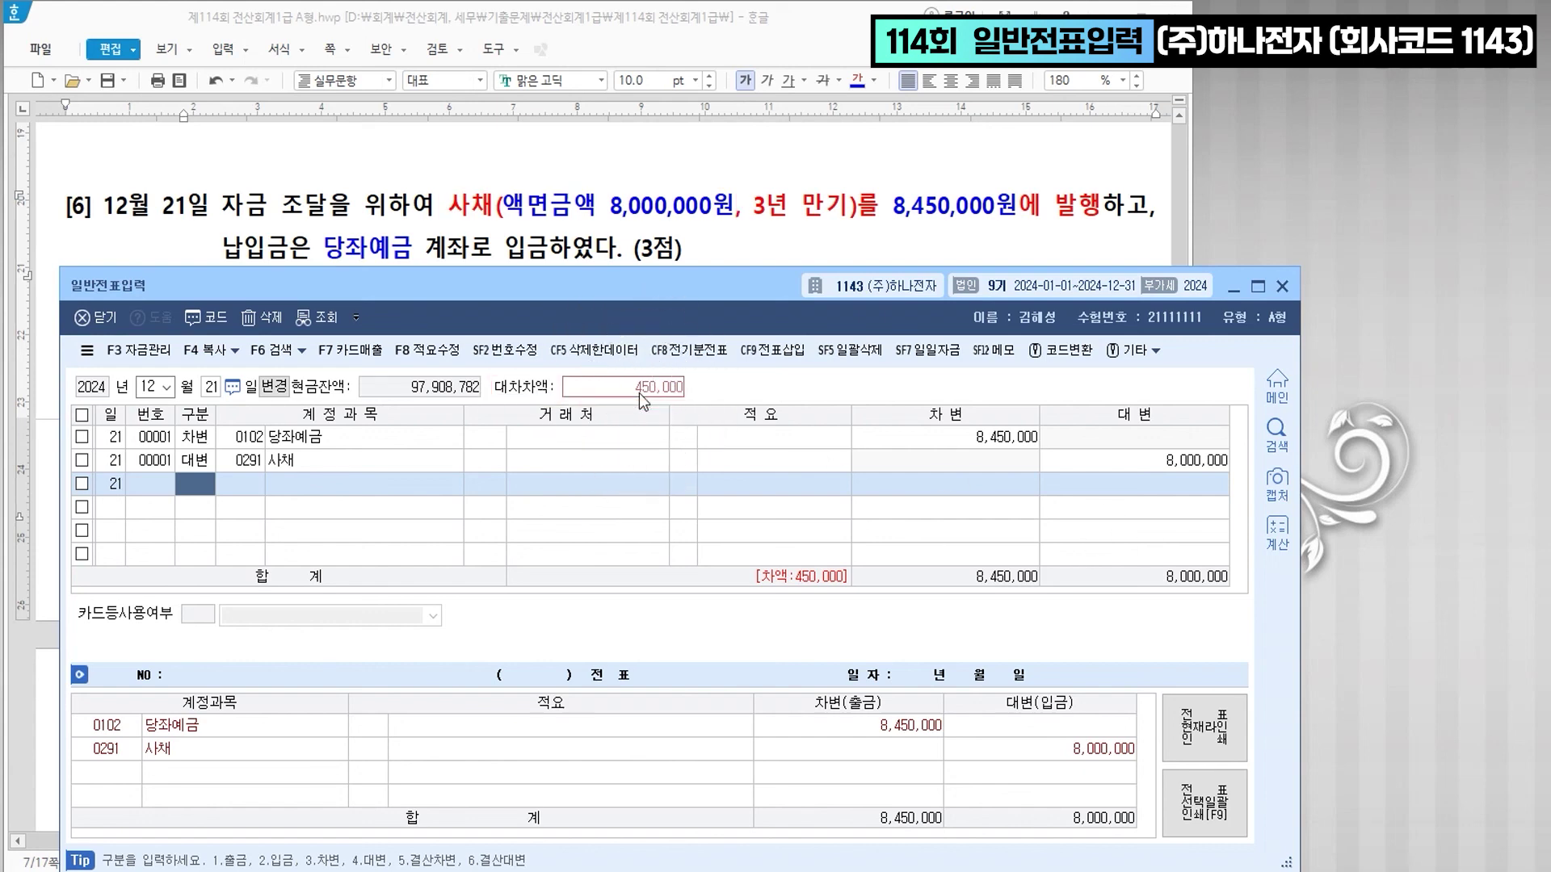
# - Add a credit line for 사채할증발행차금 (0313) of 450,000 to balance the December 21 voucher
pyautogui.write('4사채할')
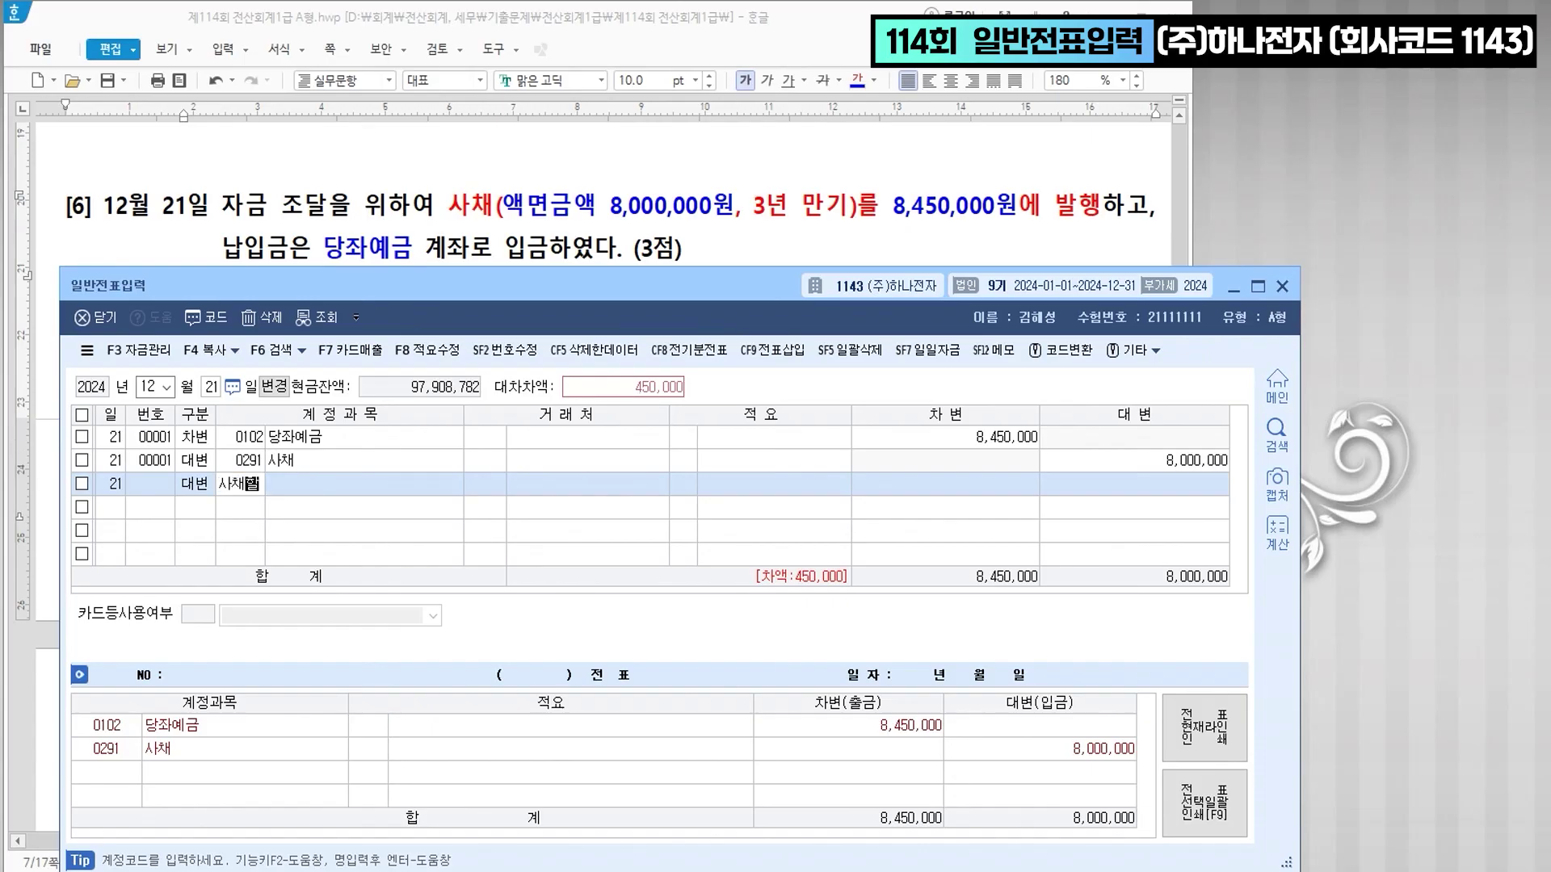
pyautogui.press('Return')
pyautogui.press('Down')
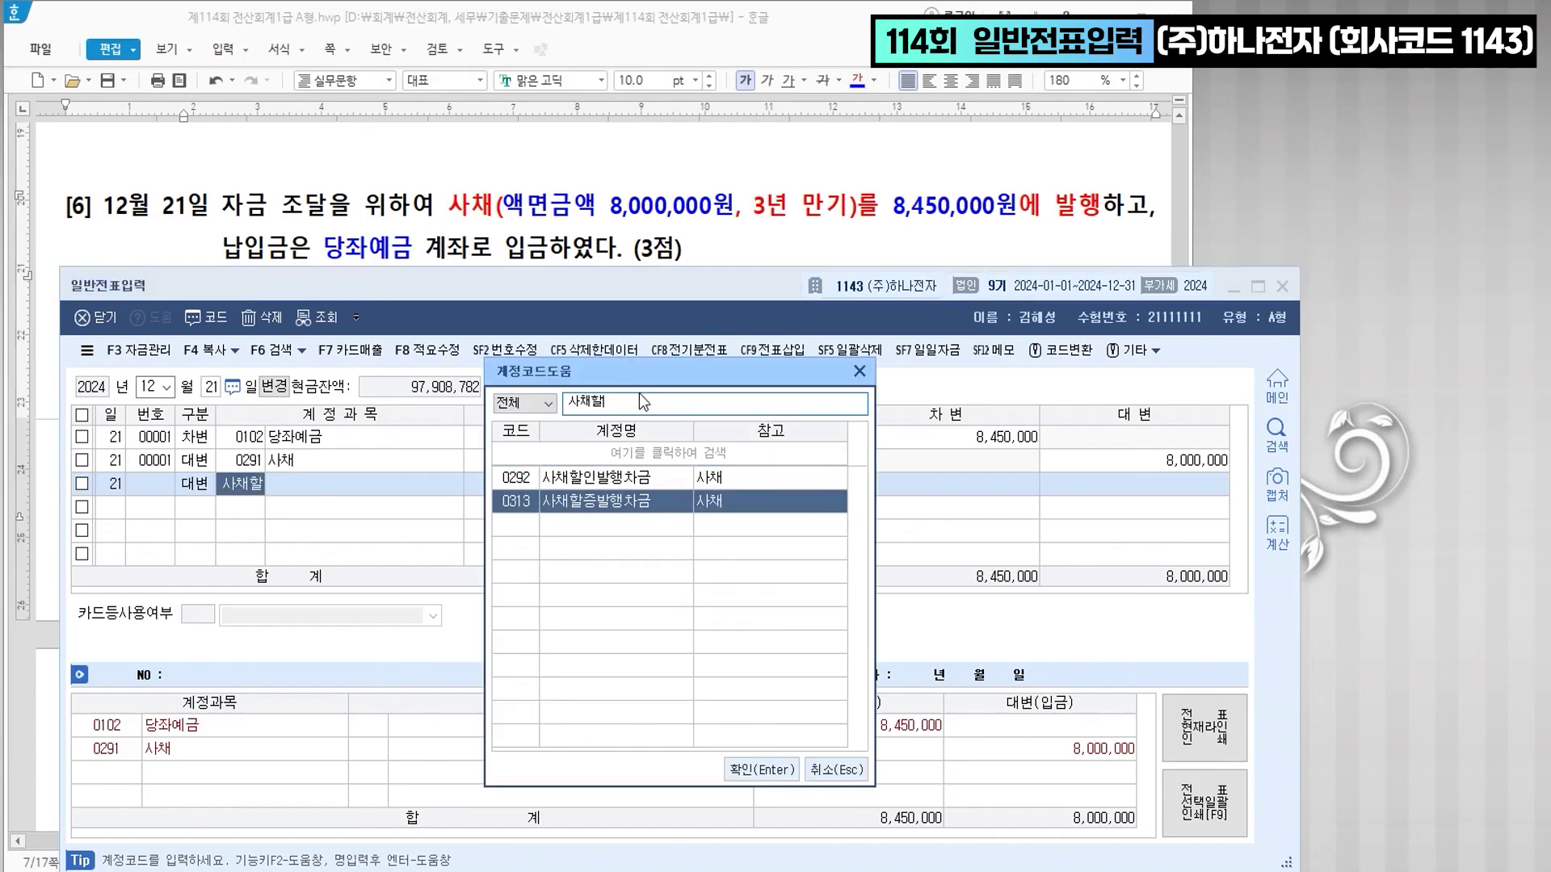
pyautogui.press('Return')
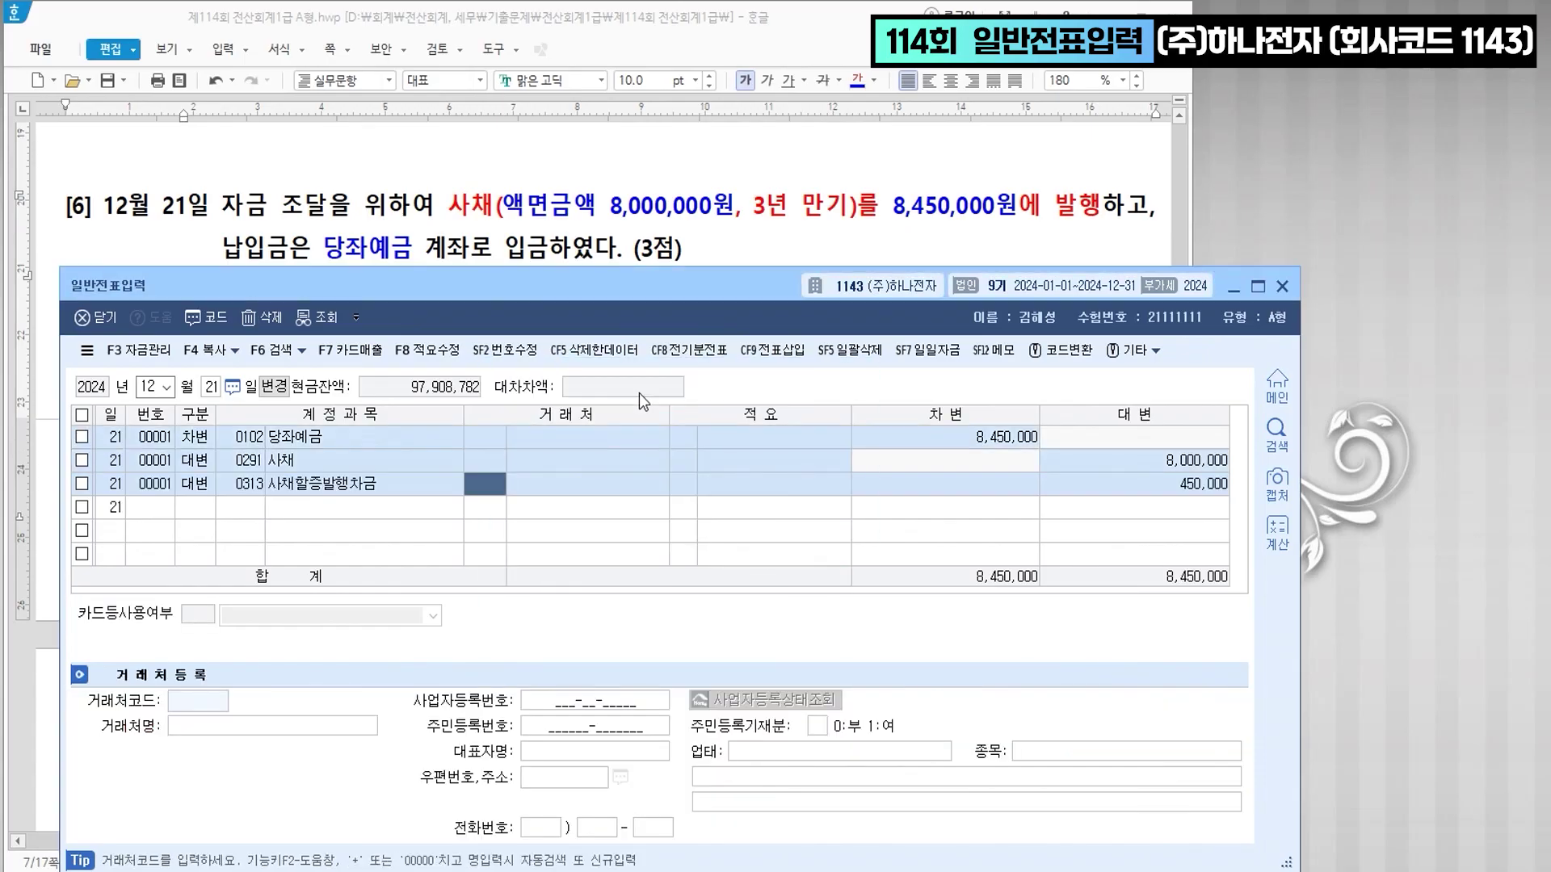